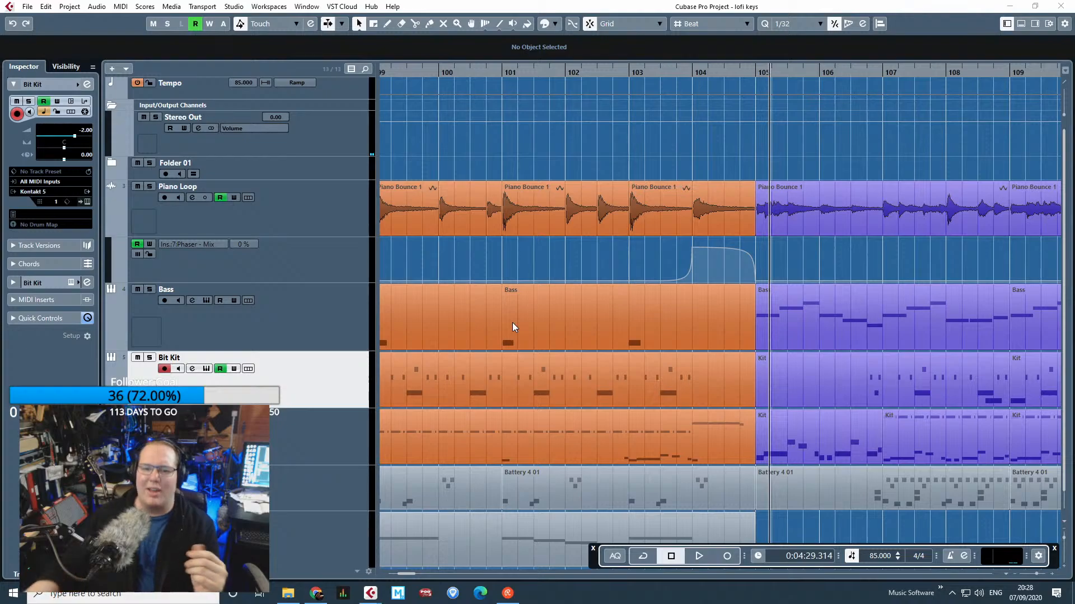
Examine the section layout of the lofi keys arrangement from bar 65 to bar 129.
{"action": "left_click", "coordinate": [533, 153]}
{"action": "scroll", "coordinate": [527, 294], "scroll_direction": "down", "scroll_amount": 10}
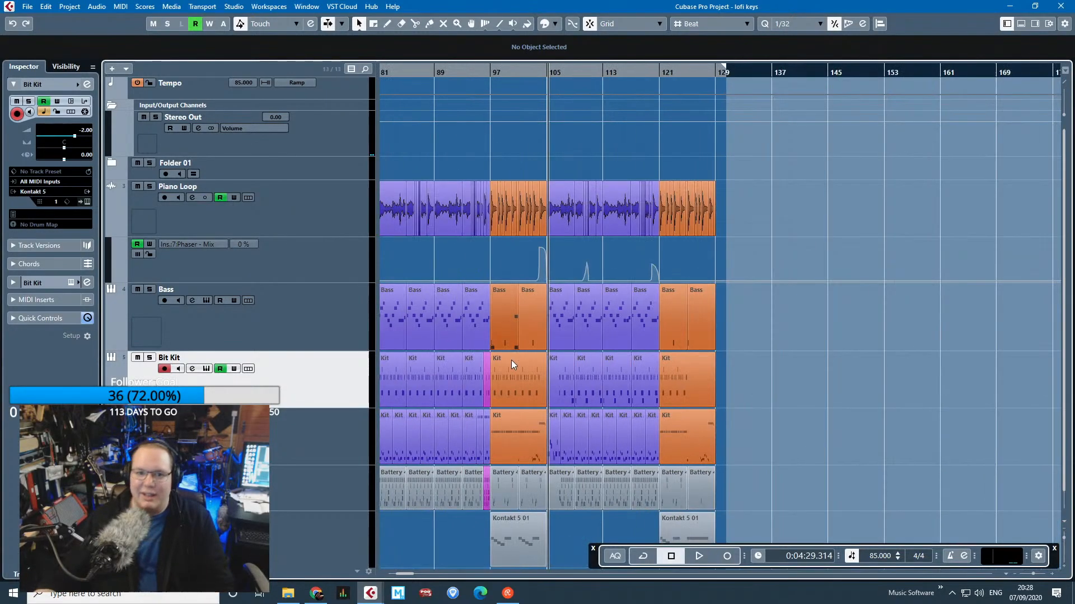
{"action": "scroll", "coordinate": [319, 153], "scroll_direction": "left", "scroll_amount": 4}
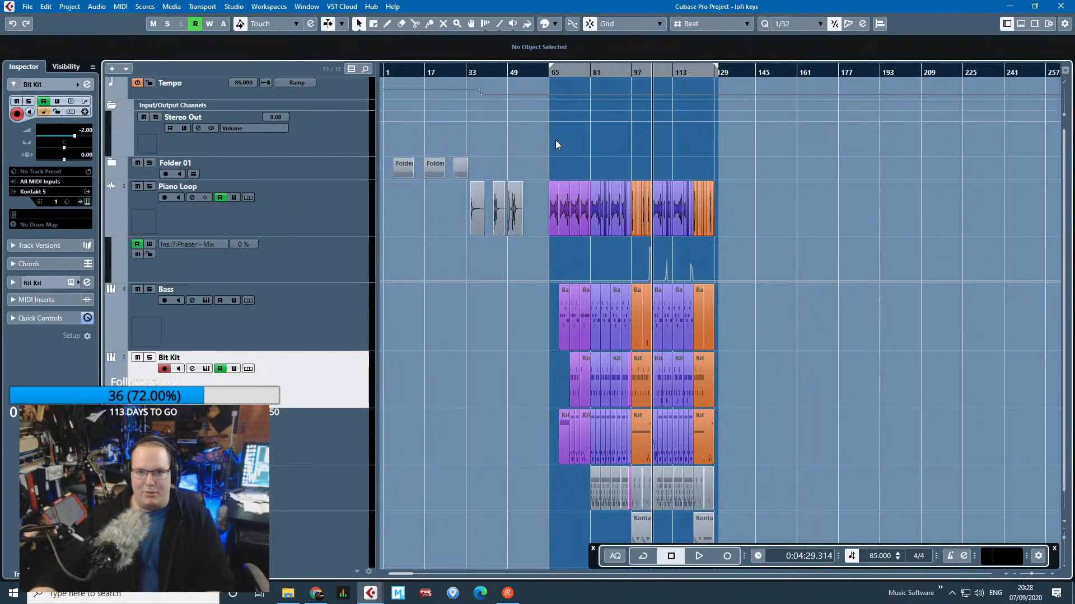
{"action": "scroll", "coordinate": [559, 207], "scroll_direction": "up", "scroll_amount": 6}
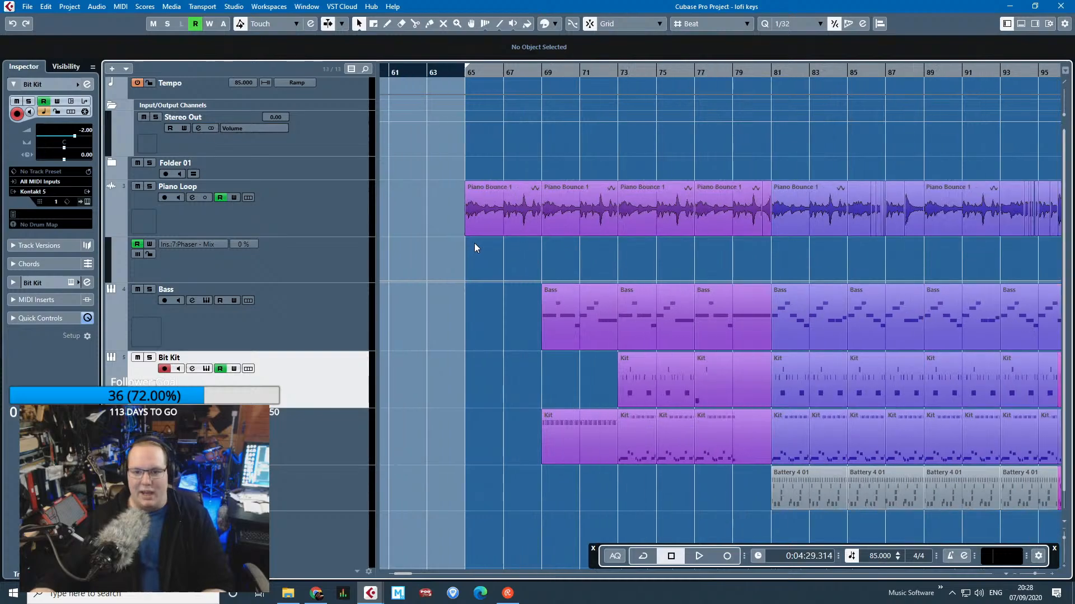
{"action": "scroll", "coordinate": [473, 243], "scroll_direction": "down", "scroll_amount": 1}
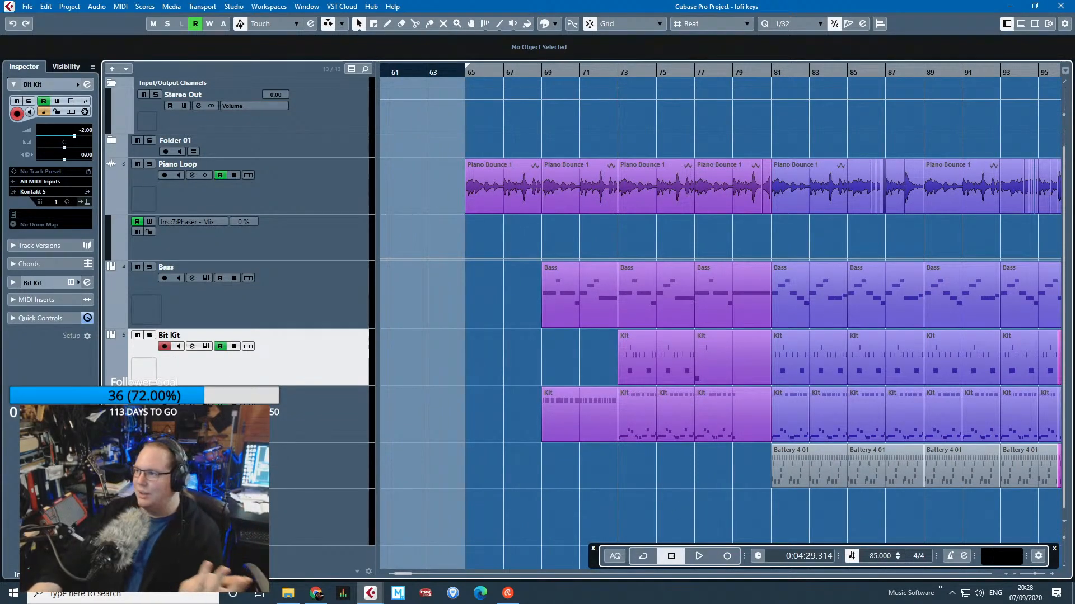
{"action": "key", "text": "alt+Tab"}
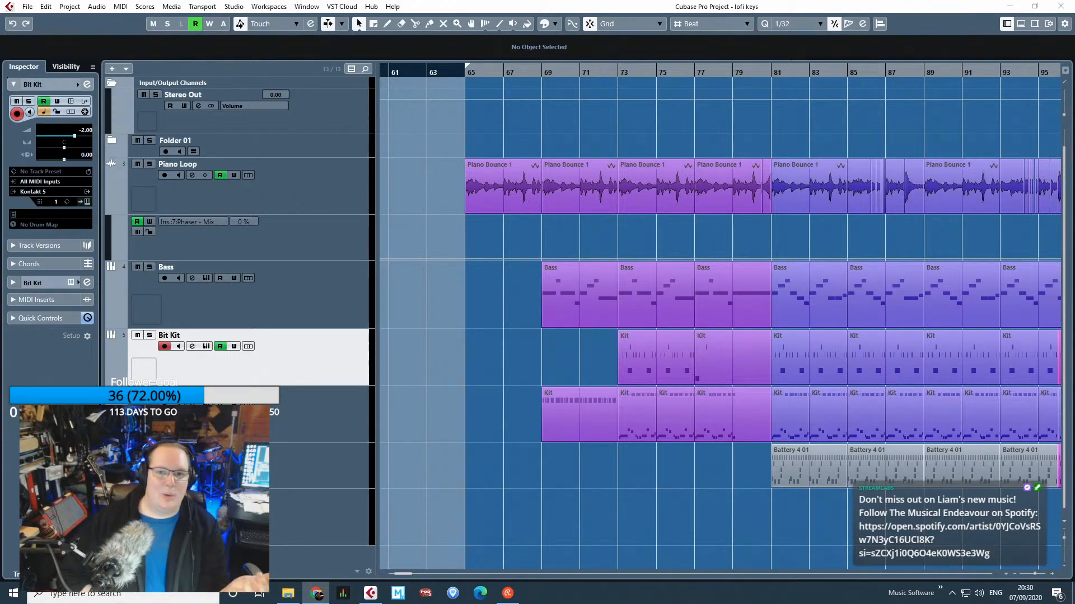
{"action": "left_click", "coordinate": [512, 308]}
{"action": "scroll", "coordinate": [492, 313], "scroll_direction": "down", "scroll_amount": 5}
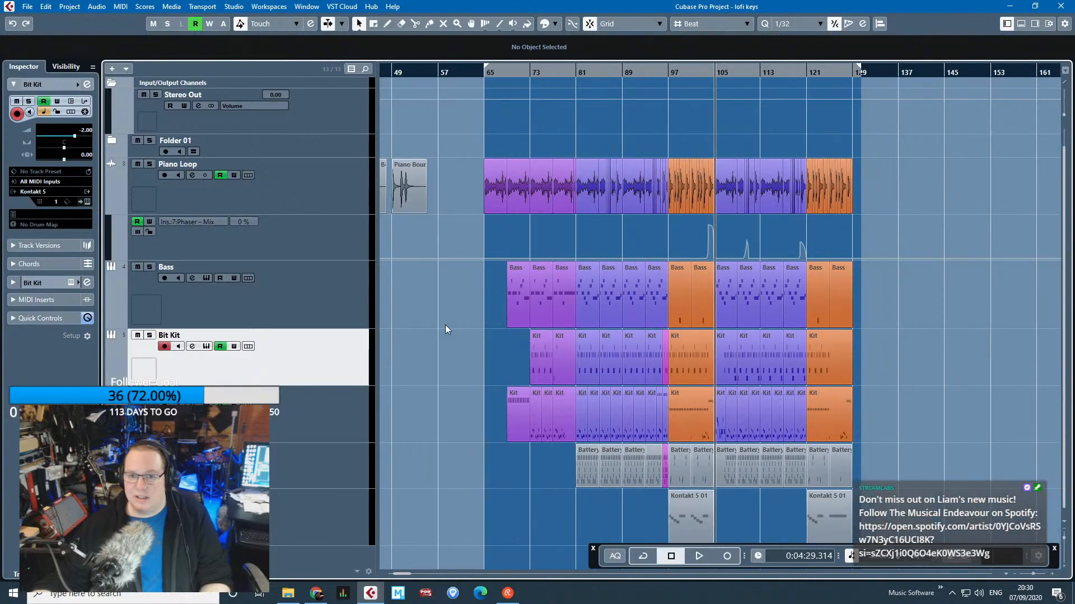
{"action": "scroll", "coordinate": [539, 347], "scroll_direction": "up", "scroll_amount": 1}
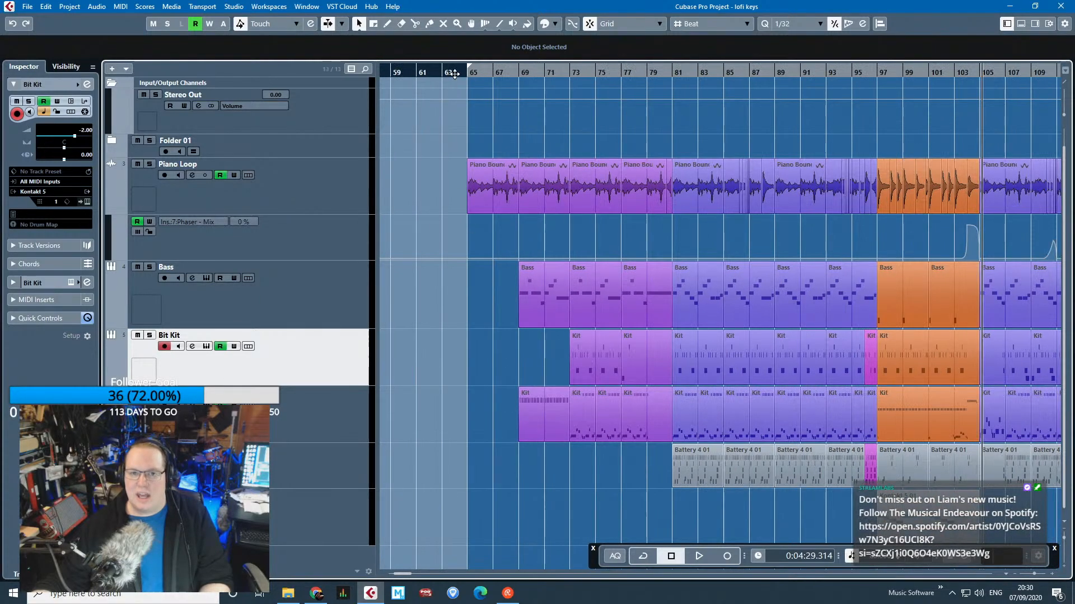
Place the playback position just before bar 65 and play the arrangement from there.
{"action": "left_click", "coordinate": [460, 73]}
{"action": "scroll", "coordinate": [416, 280], "scroll_direction": "up", "scroll_amount": 8}
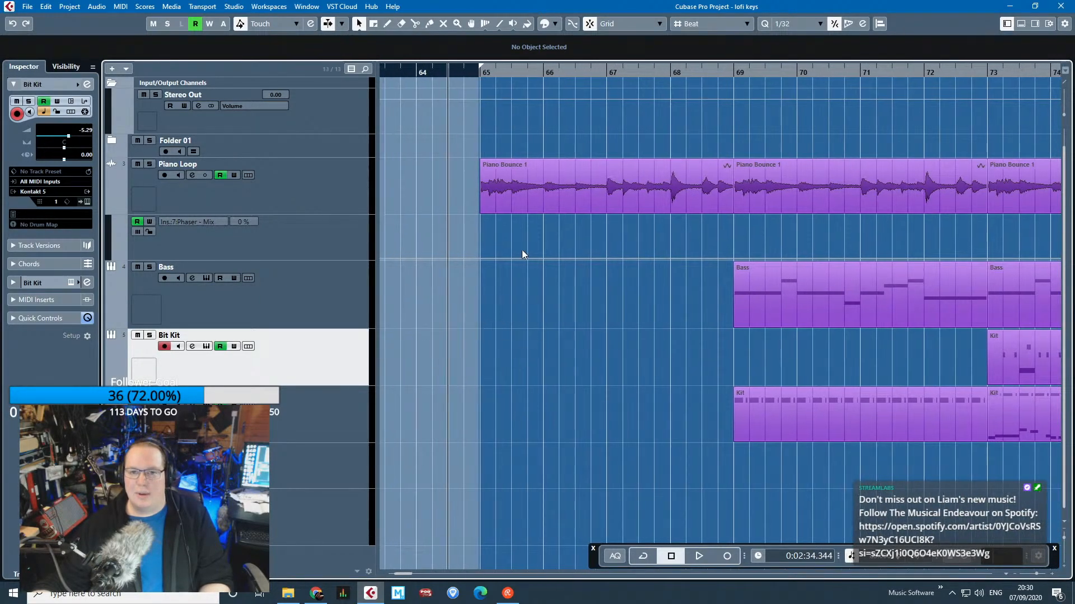
{"action": "scroll", "coordinate": [464, 157], "scroll_direction": "up", "scroll_amount": 4}
{"action": "scroll", "coordinate": [472, 147], "scroll_direction": "down", "scroll_amount": 6}
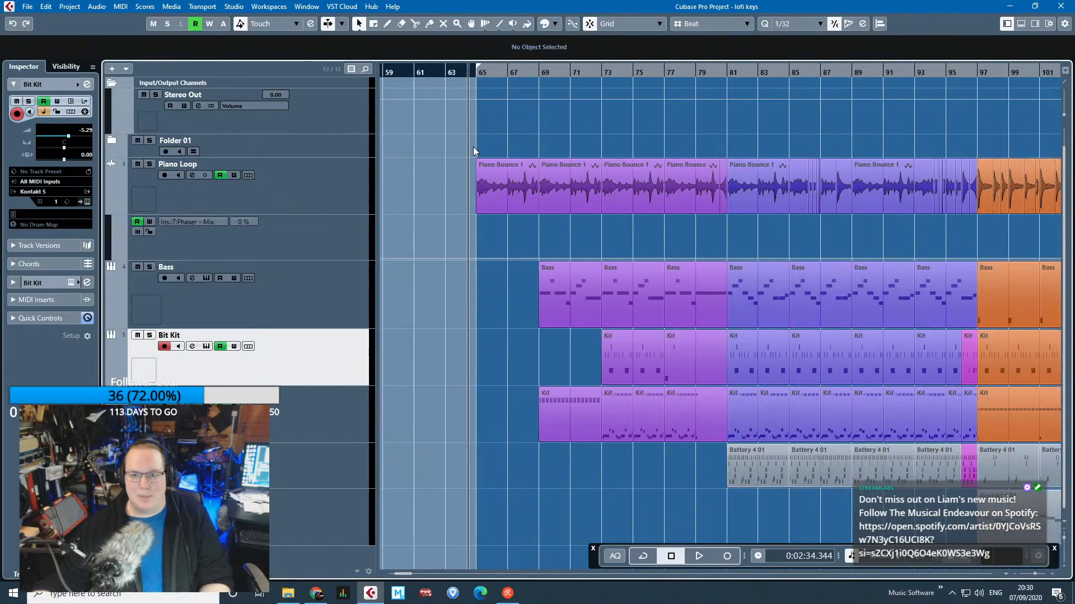
{"action": "scroll", "coordinate": [476, 149], "scroll_direction": "down", "scroll_amount": 2}
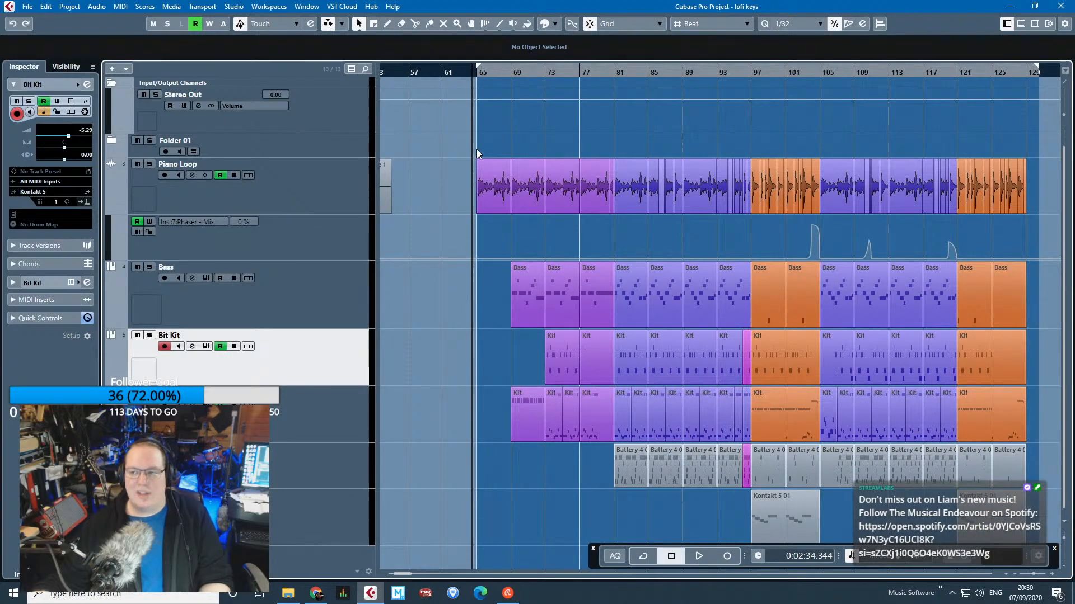
{"action": "scroll", "coordinate": [470, 106], "scroll_direction": "up", "scroll_amount": 5}
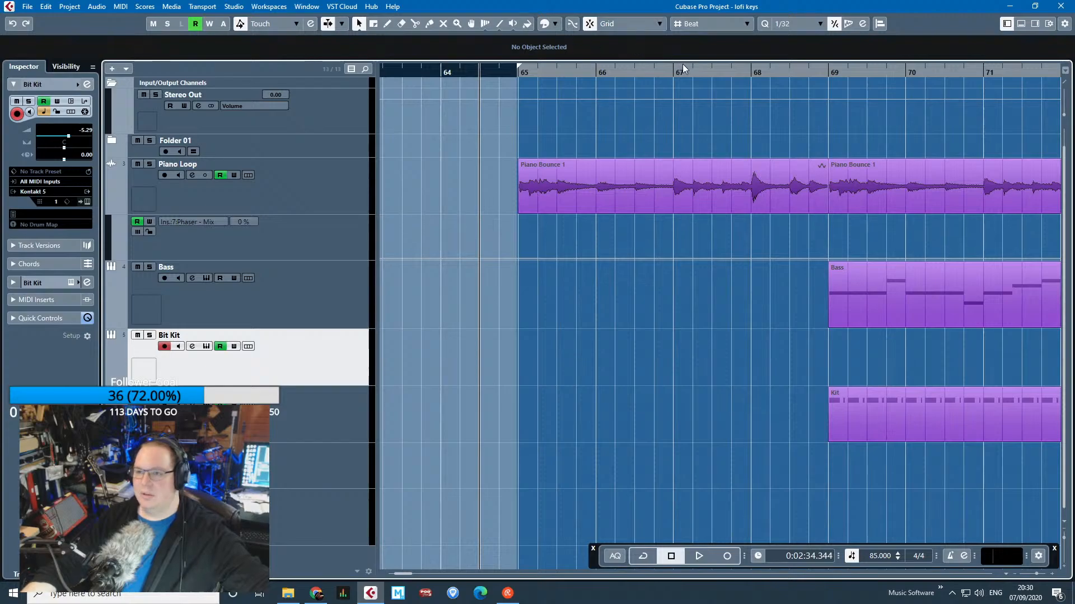
{"action": "left_click", "coordinate": [513, 71]}
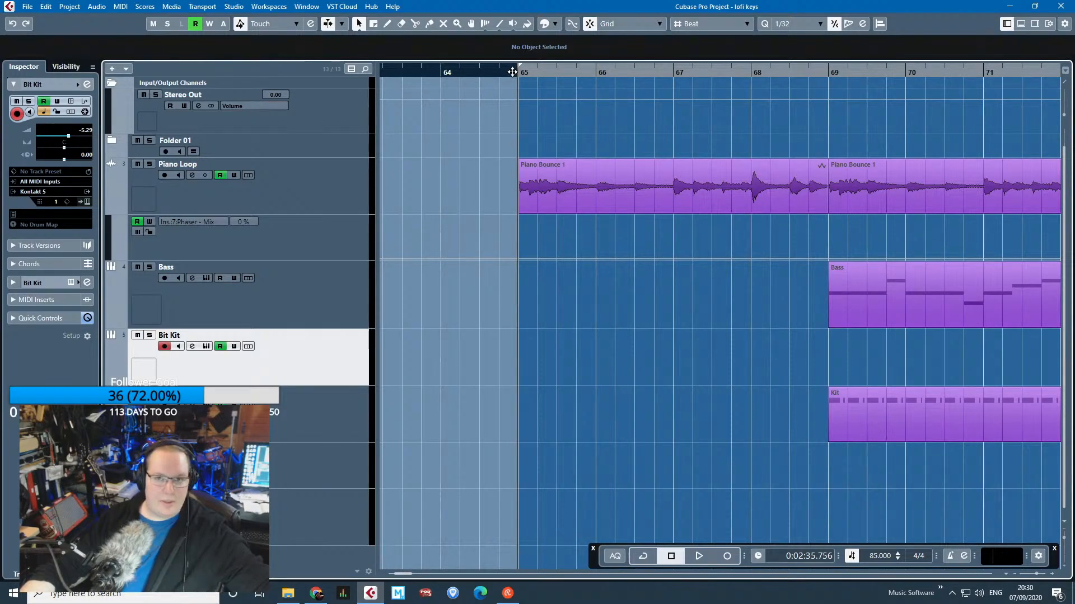
{"action": "left_click_drag", "start_coordinate": [512, 72], "coordinate": [493, 70]}
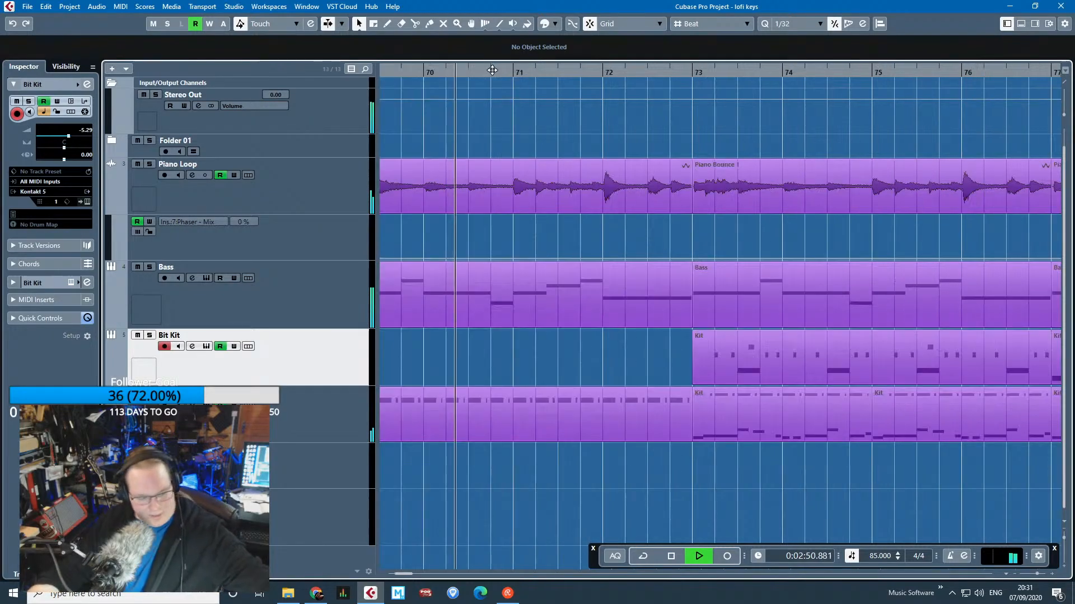
Return playback to the opening Piano Loop section around bar 65.
{"action": "scroll", "coordinate": [494, 88], "scroll_direction": "left", "scroll_amount": 5}
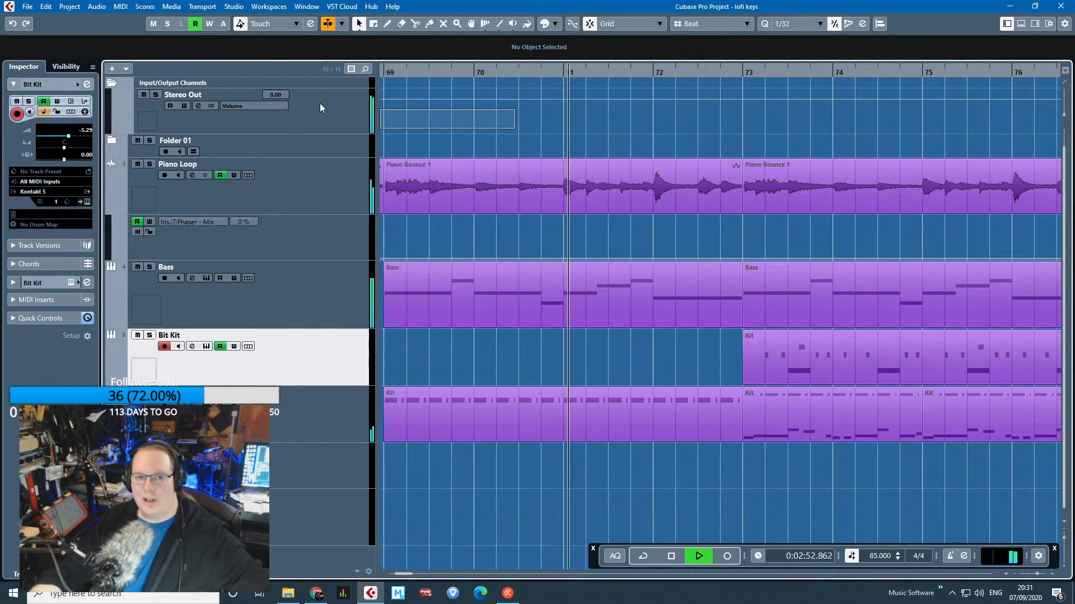
{"action": "left_click_drag", "start_coordinate": [519, 73], "coordinate": [575, 83]}
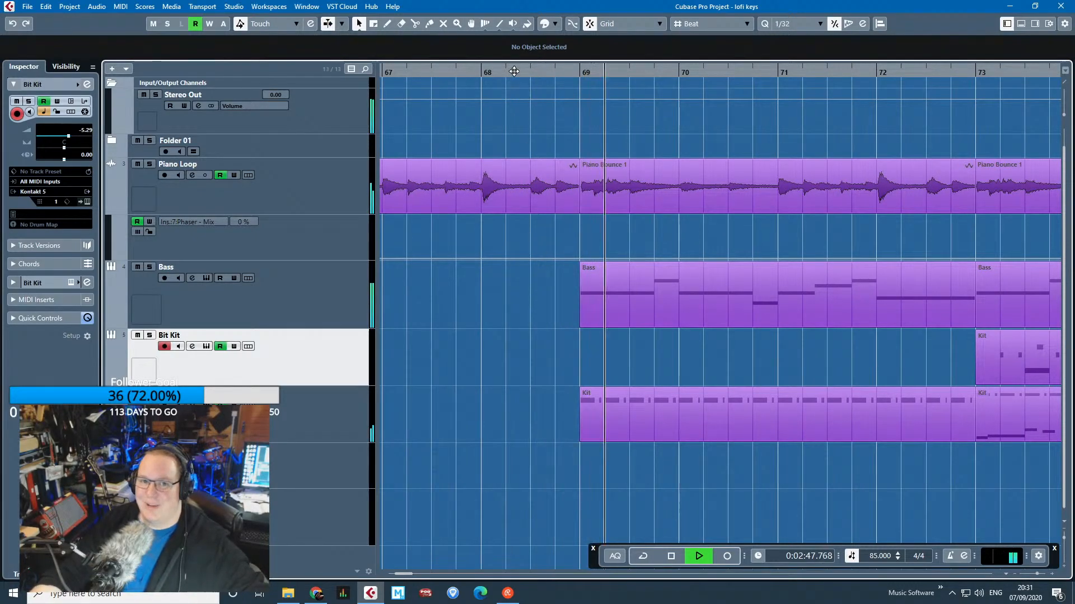
{"action": "left_click", "coordinate": [387, 71]}
{"action": "left_click_drag", "start_coordinate": [387, 71], "coordinate": [559, 119]}
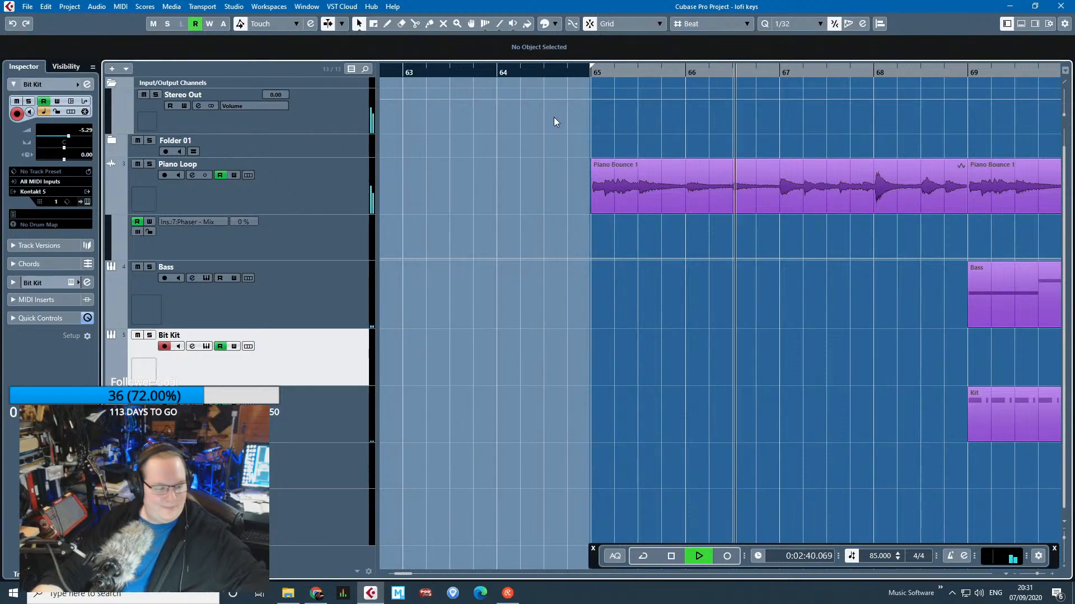
Review the purple, blue and orange sections across the full arrangement while it plays.
{"action": "scroll", "coordinate": [643, 324], "scroll_direction": "down", "scroll_amount": 1}
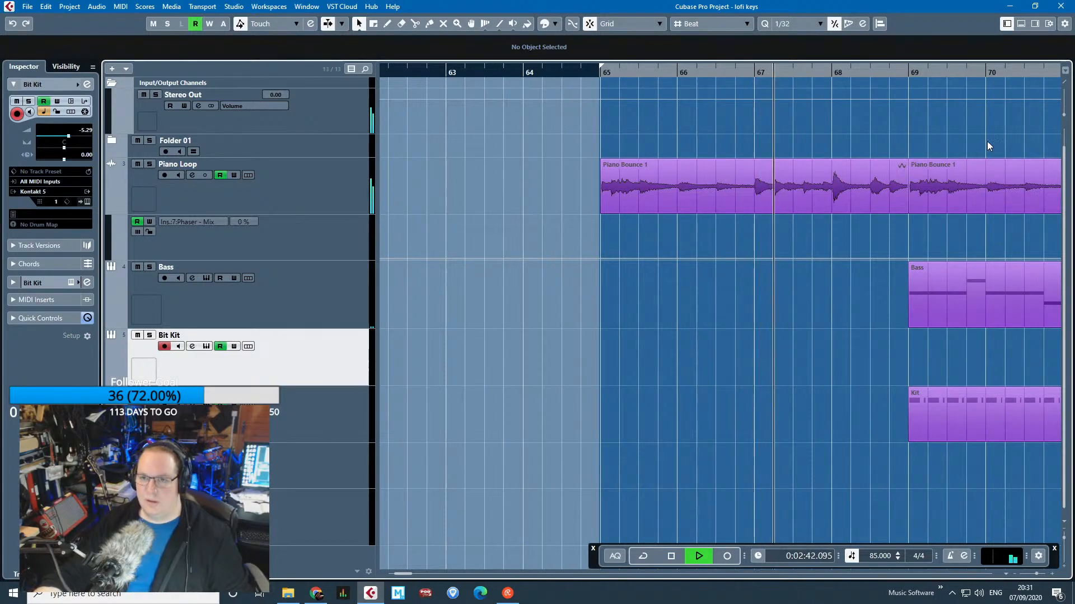
{"action": "key", "text": "f"}
{"action": "scroll", "coordinate": [915, 128], "scroll_direction": "down", "scroll_amount": 5}
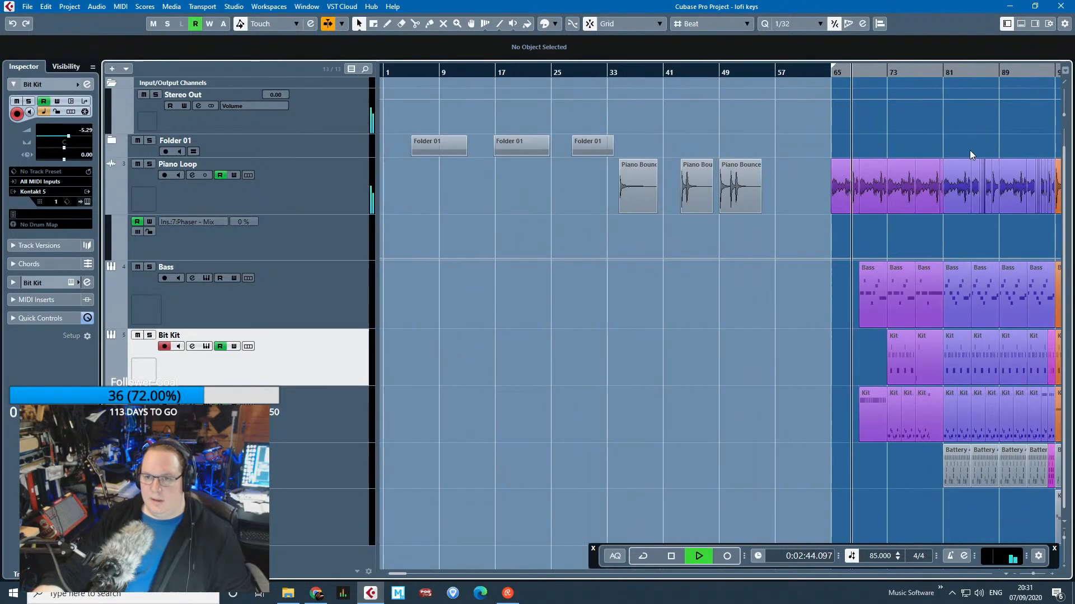
{"action": "left_click_drag", "start_coordinate": [1063, 128], "coordinate": [1062, 135]}
{"action": "scroll", "coordinate": [740, 144], "scroll_direction": "up", "scroll_amount": 1}
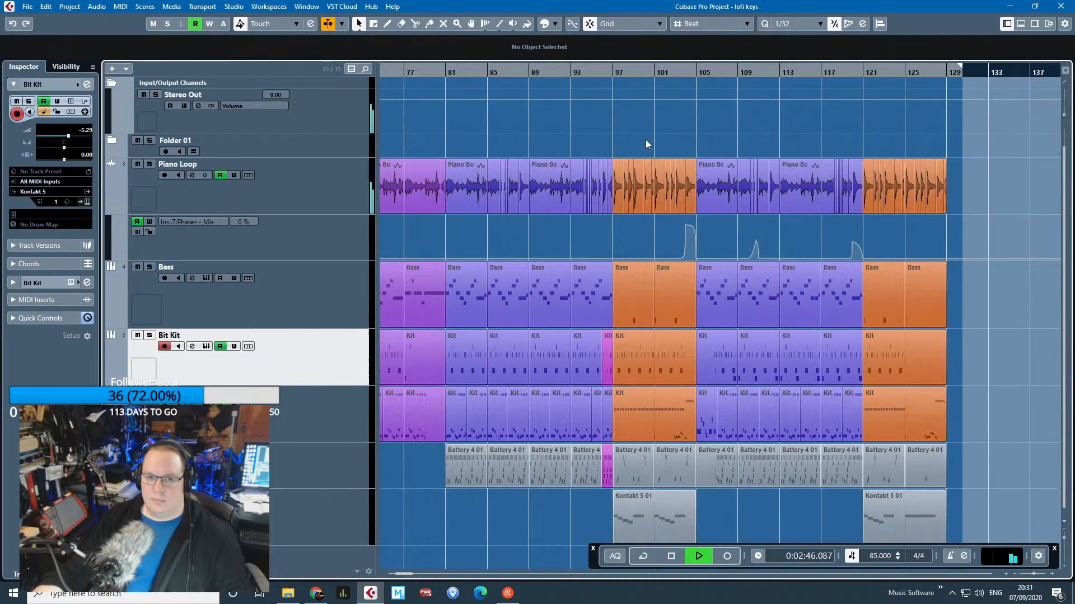
{"action": "left_click_drag", "start_coordinate": [374, 118], "coordinate": [413, 122]}
{"action": "left_click_drag", "start_coordinate": [1047, 123], "coordinate": [1062, 128]}
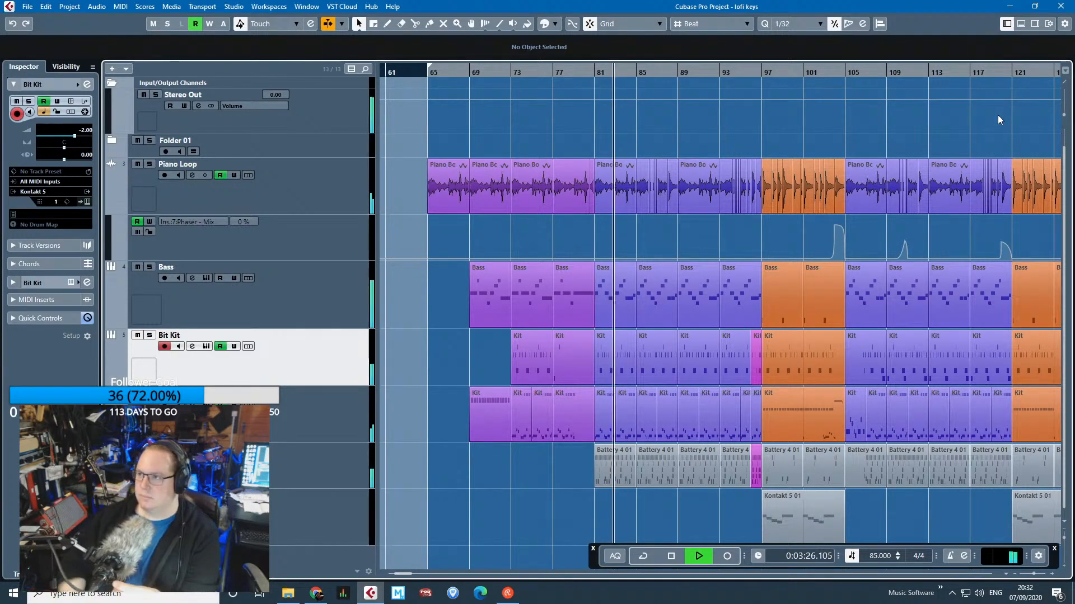
Replay the arrangement from about bar 93 and listen through to its end near bar 129.
{"action": "key", "text": "alt+Tab"}
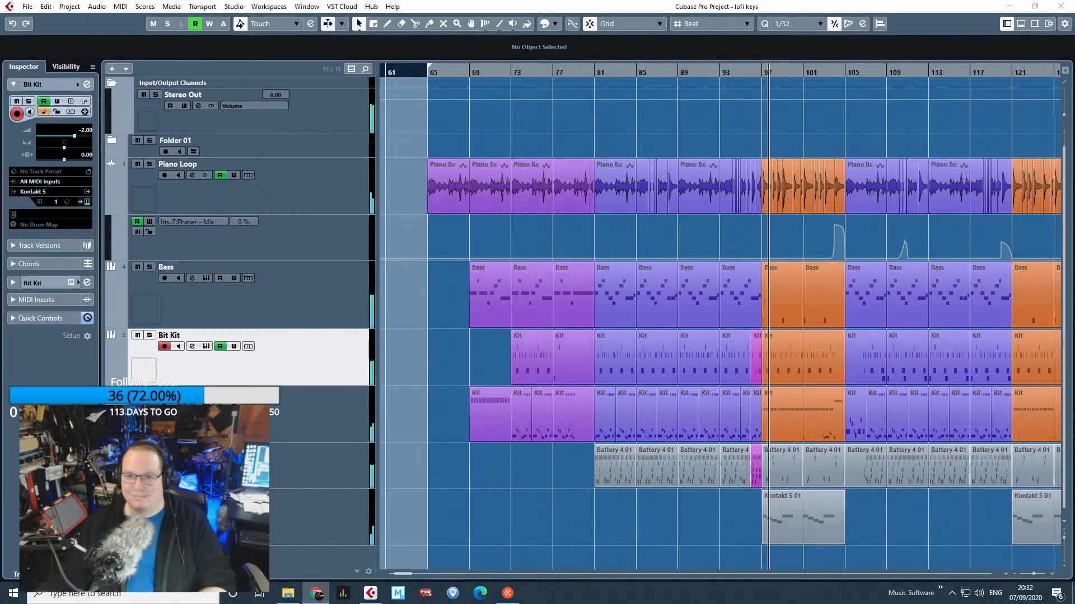
{"action": "left_click", "coordinate": [720, 122]}
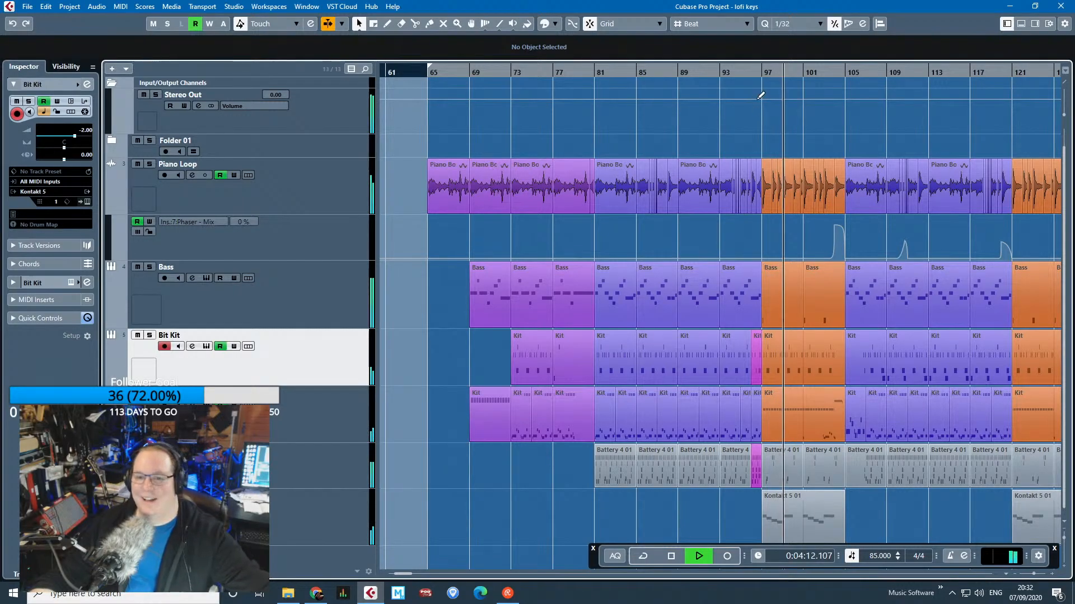
{"action": "left_click_drag", "start_coordinate": [728, 72], "coordinate": [728, 77]}
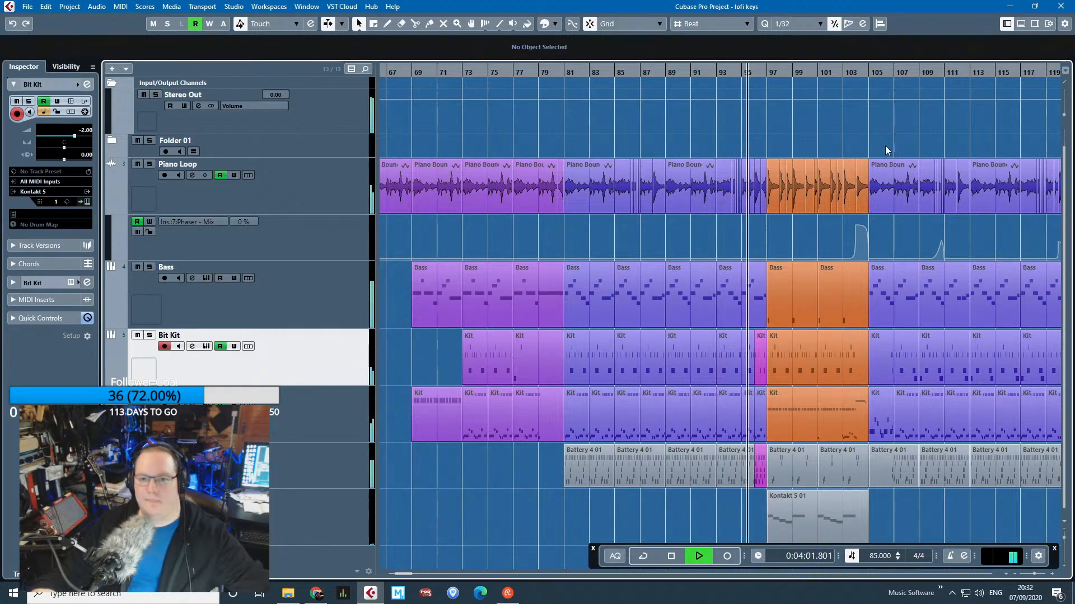
{"action": "left_click_drag", "start_coordinate": [993, 140], "coordinate": [1062, 143]}
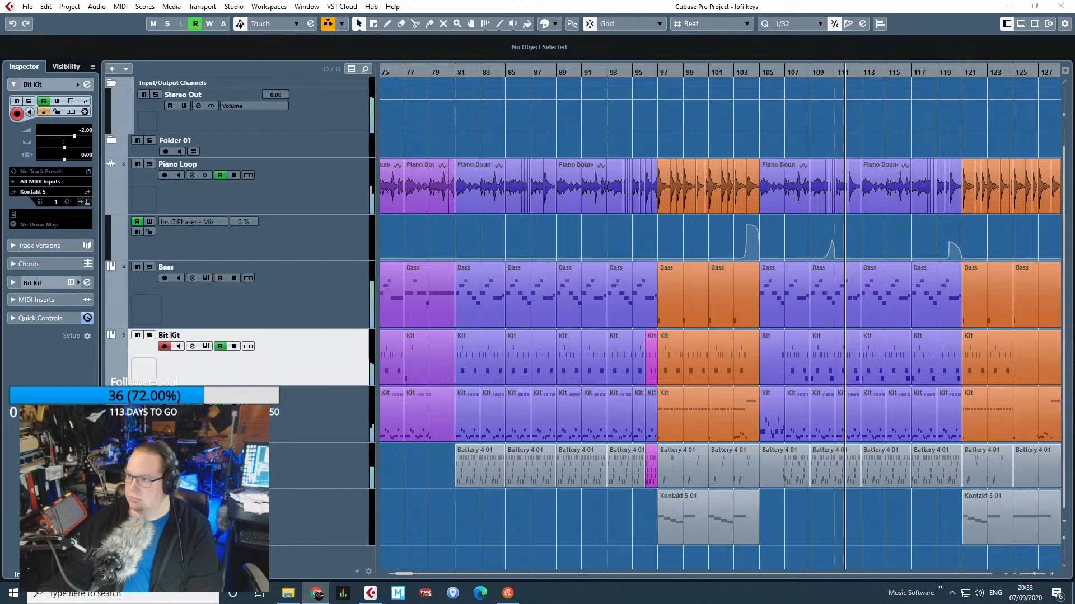
{"action": "key", "text": "F2"}
{"action": "left_click_drag", "start_coordinate": [852, 125], "coordinate": [951, 119]}
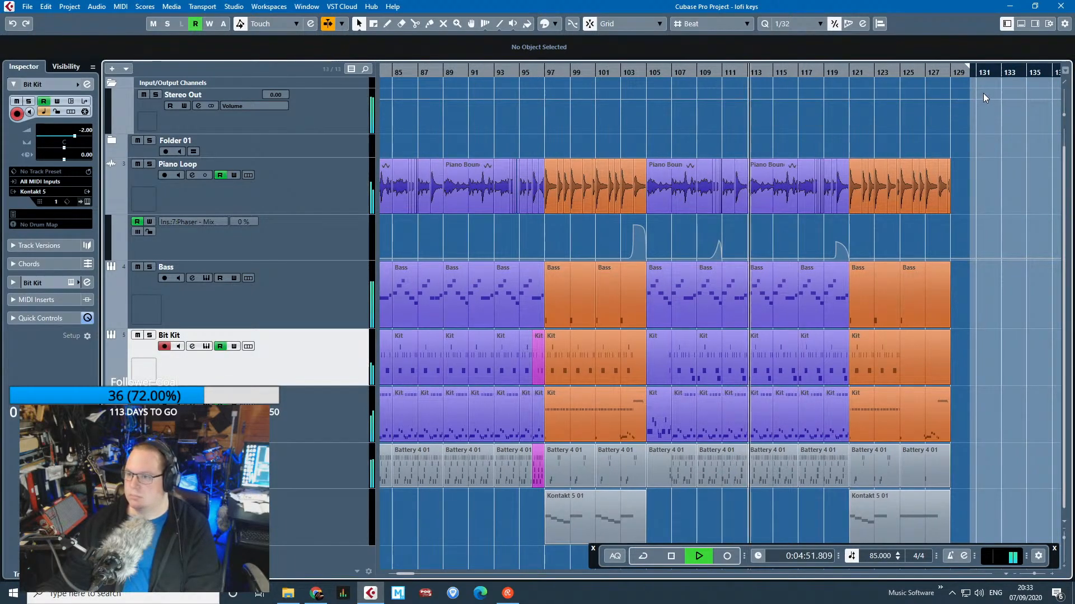
{"action": "key", "text": "alt+Tab"}
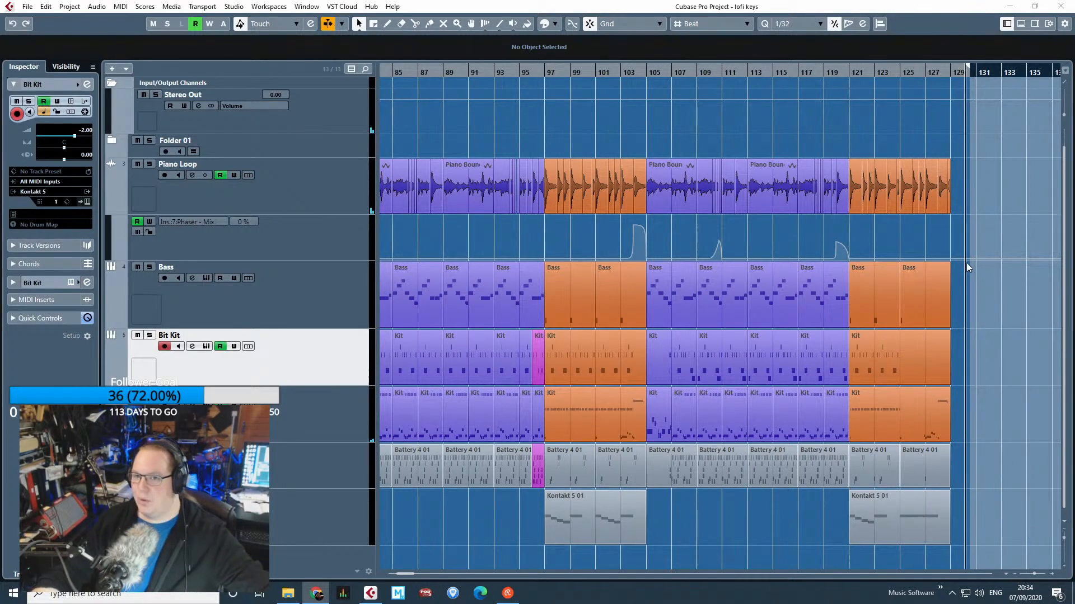
Switch to File Explorer and go up to the "Lofi, Instrumental, HipHop EP" folder.
{"action": "left_click", "coordinate": [288, 592]}
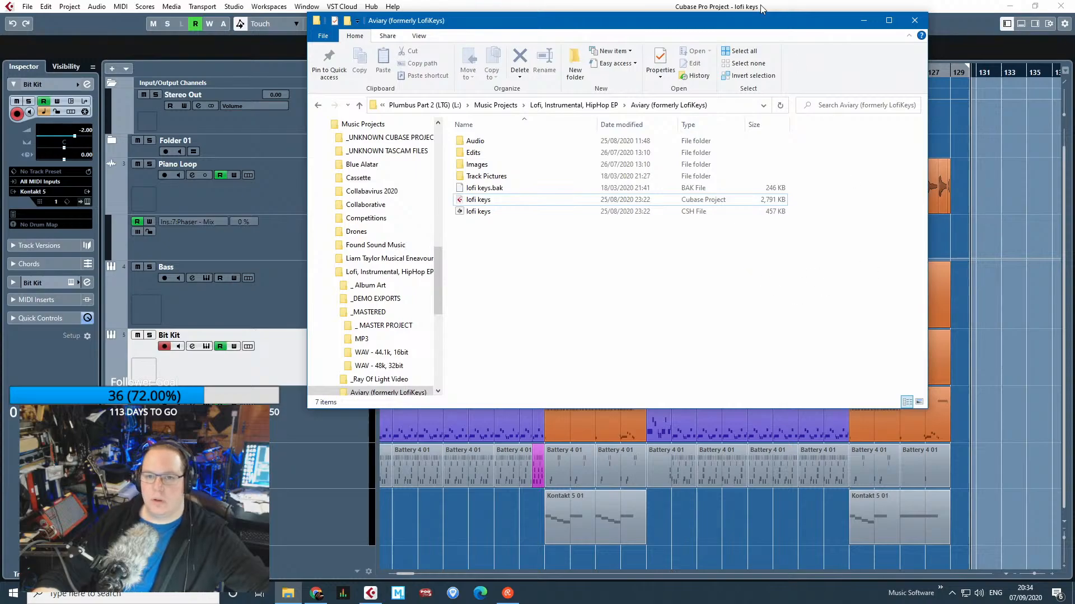
{"action": "left_click_drag", "start_coordinate": [761, 17], "coordinate": [745, 45]}
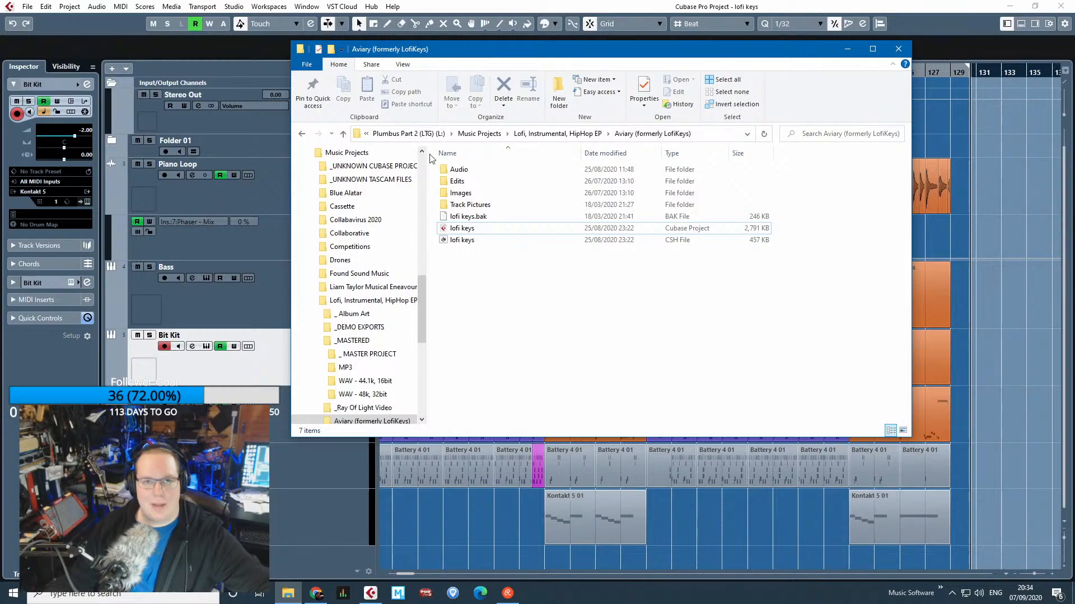
{"action": "left_click", "coordinate": [301, 135]}
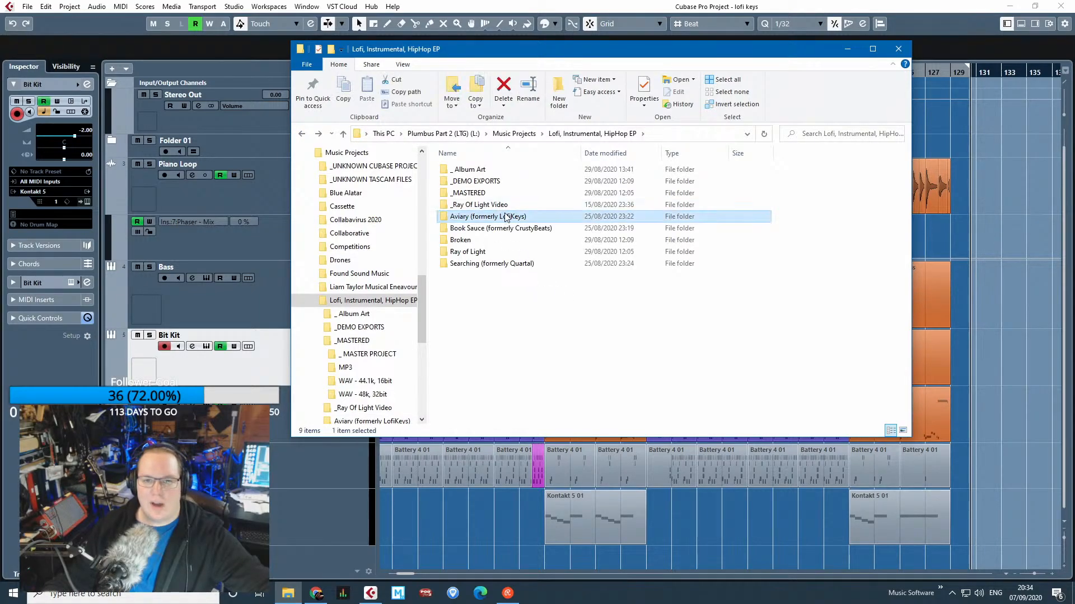
Look through the EP's track folders from "Aviary (formerly LofiKeys)" to "Searching (formerly Quartal)", leaving none selected.
{"action": "key", "text": "Down"}
{"action": "key", "text": "Down"}
{"action": "key", "text": "Down"}
{"action": "key", "text": "Down"}
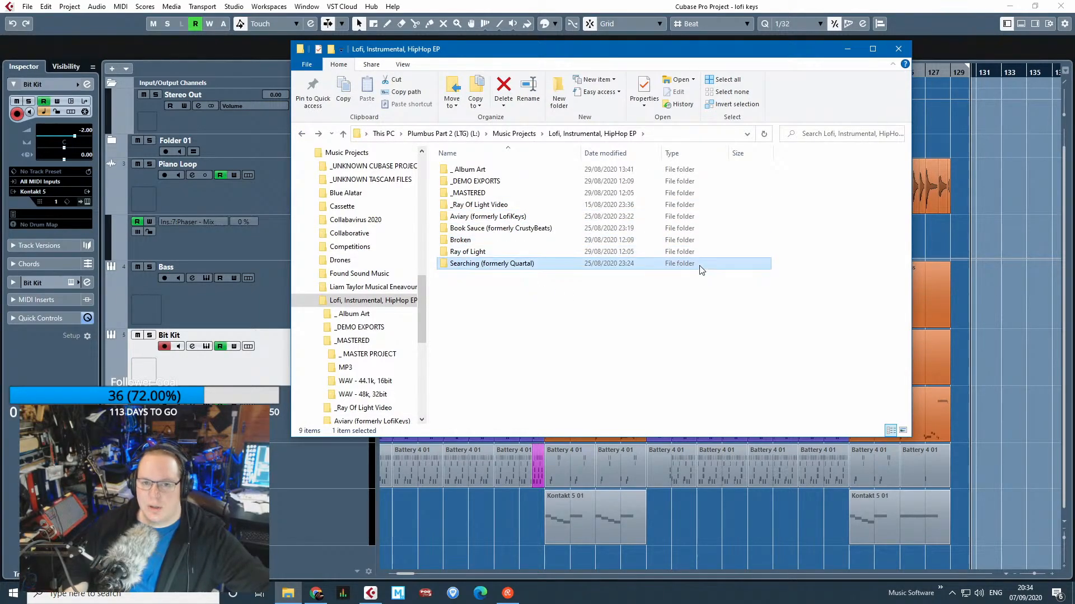
{"action": "key", "text": "Up"}
{"action": "key", "text": "Up"}
{"action": "key", "text": "Up"}
{"action": "key", "text": "Up"}
{"action": "key", "text": "Down"}
{"action": "key", "text": "Down"}
{"action": "key", "text": "Down"}
{"action": "key", "text": "Down"}
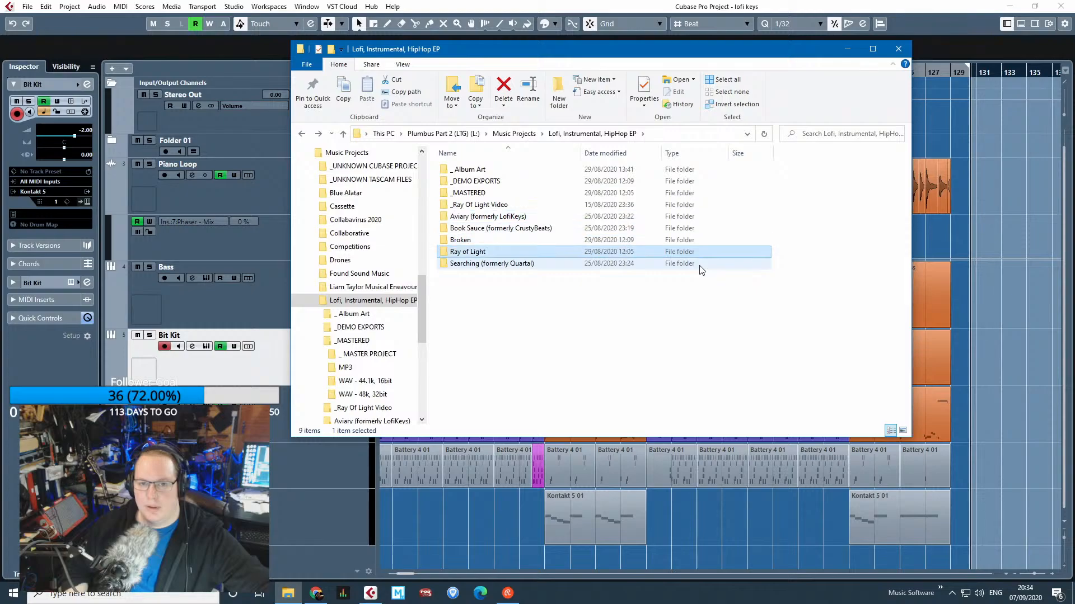
{"action": "key", "text": "Up"}
{"action": "key", "text": "Up"}
{"action": "key", "text": "Up"}
{"action": "key", "text": "Up"}
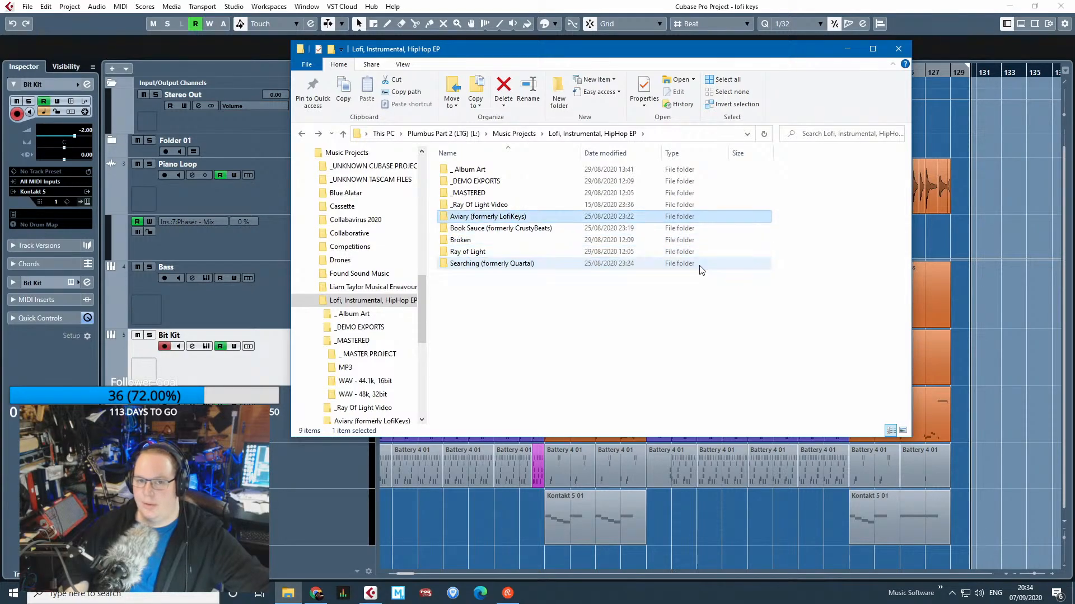
{"action": "key", "text": "Down"}
{"action": "key", "text": "Up"}
{"action": "key", "text": "Down"}
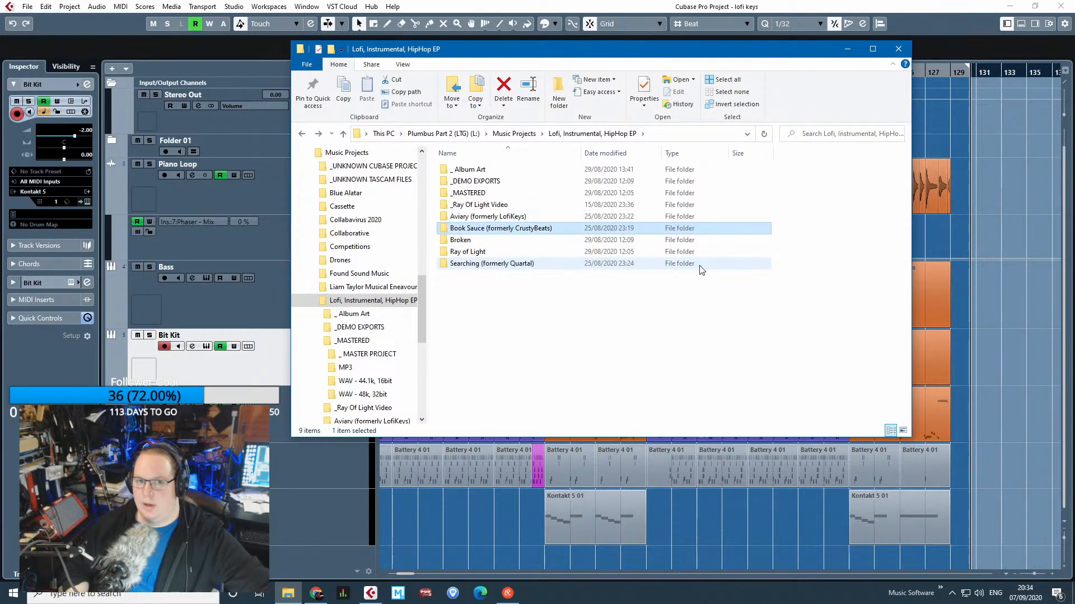
{"action": "key", "text": "Up"}
{"action": "key", "text": "Down"}
{"action": "key", "text": "Up"}
{"action": "key", "text": "Down"}
{"action": "key", "text": "Up"}
{"action": "key", "text": "Down"}
{"action": "key", "text": "Up"}
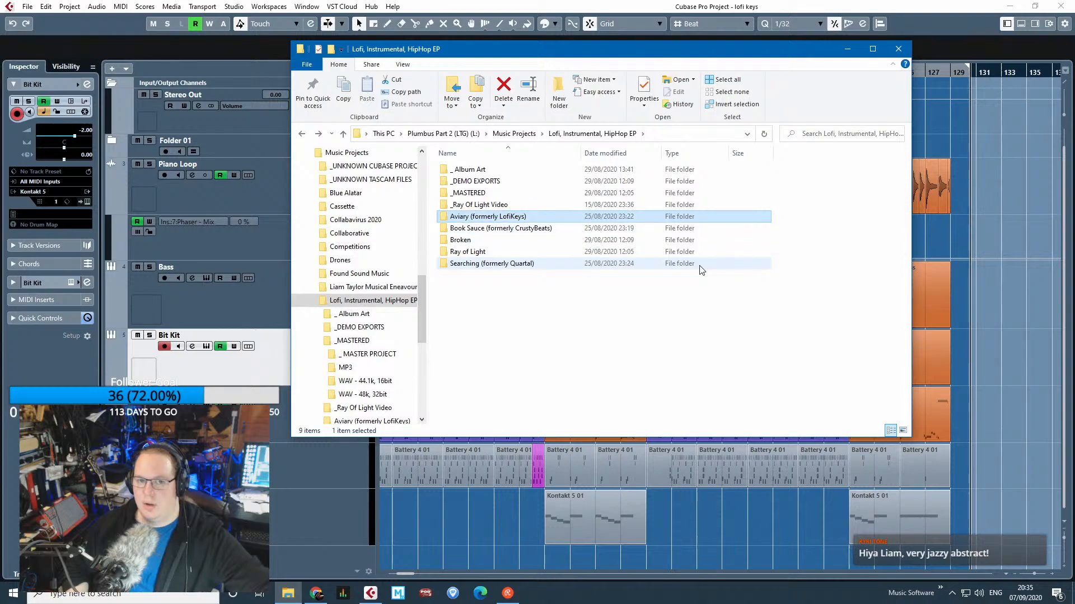
{"action": "left_click", "coordinate": [771, 367]}
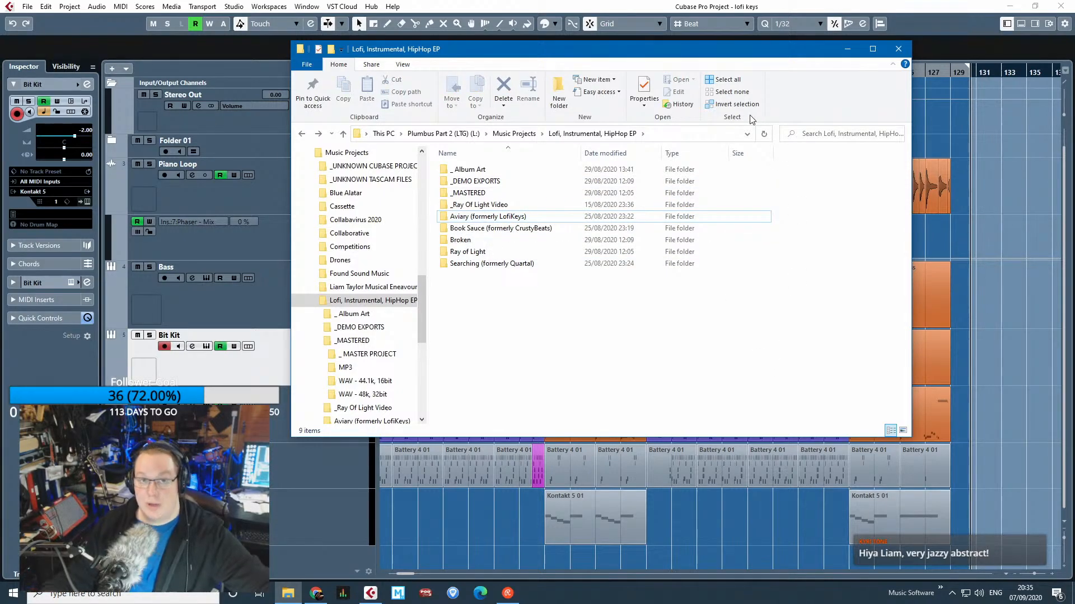
Look inside the "Aviary (formerly LofiKeys)" folder and return to the lofi keys project in Cubase.
{"action": "double_click", "coordinate": [509, 217]}
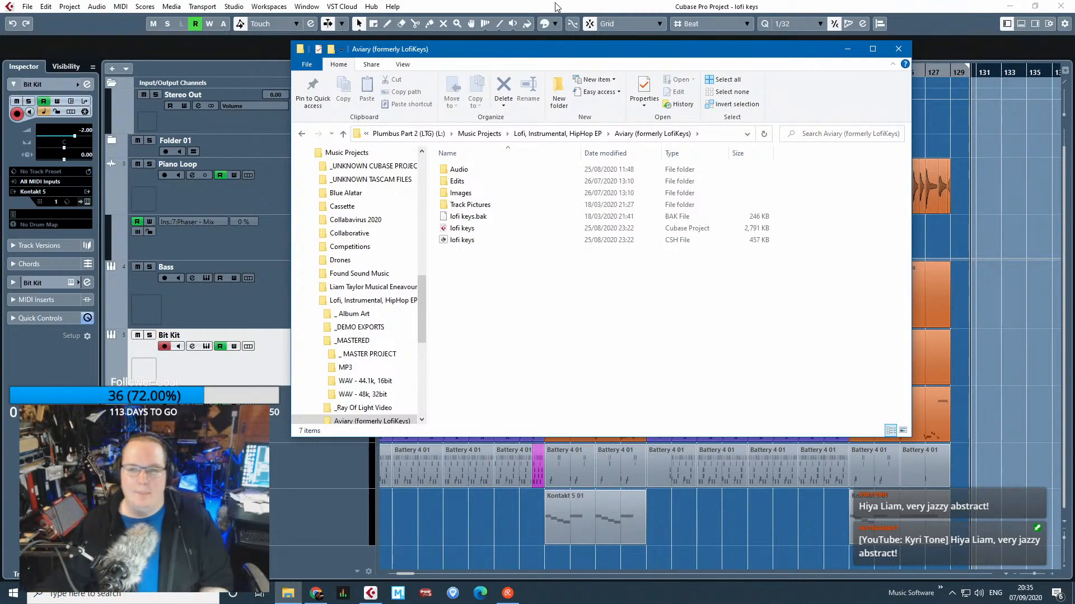
{"action": "left_click", "coordinate": [524, 5]}
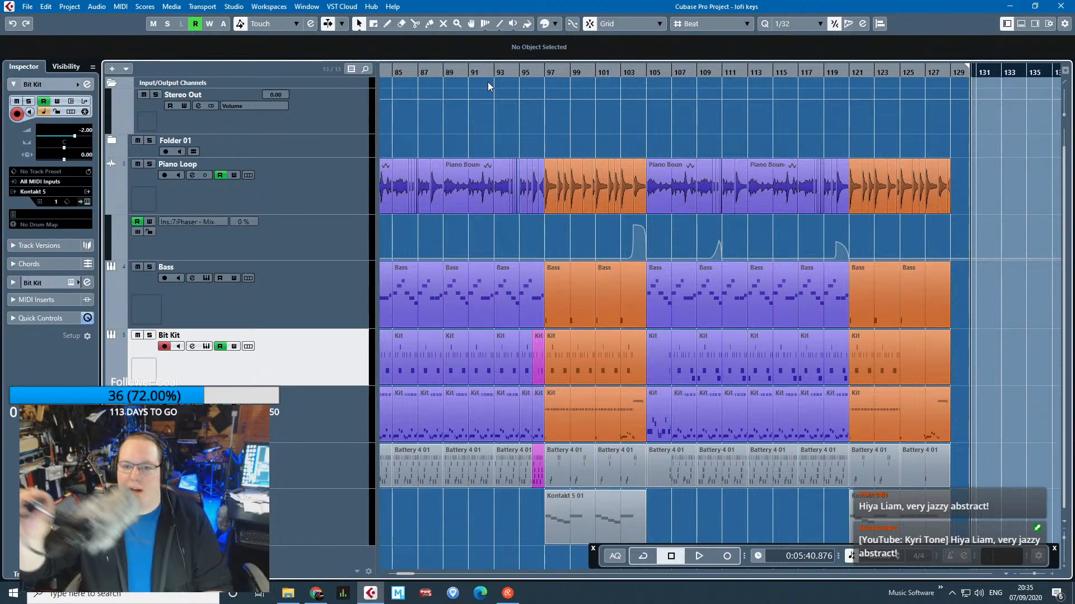
Solo the Piano Loop track and play it from bar 65.
{"action": "key", "text": "g"}
{"action": "key", "text": "g"}
{"action": "key", "text": "g"}
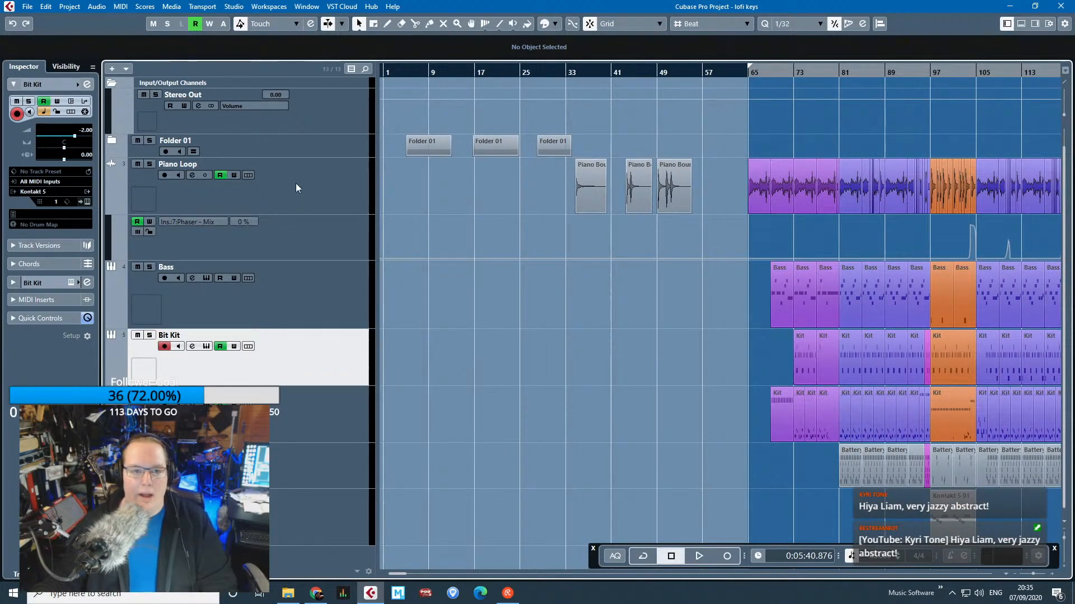
{"action": "left_click", "coordinate": [296, 184]}
{"action": "key", "text": "s"}
{"action": "left_click", "coordinate": [747, 77]}
{"action": "key", "text": "space"}
{"action": "key", "text": "h"}
{"action": "key", "text": "h"}
{"action": "key", "text": "h"}
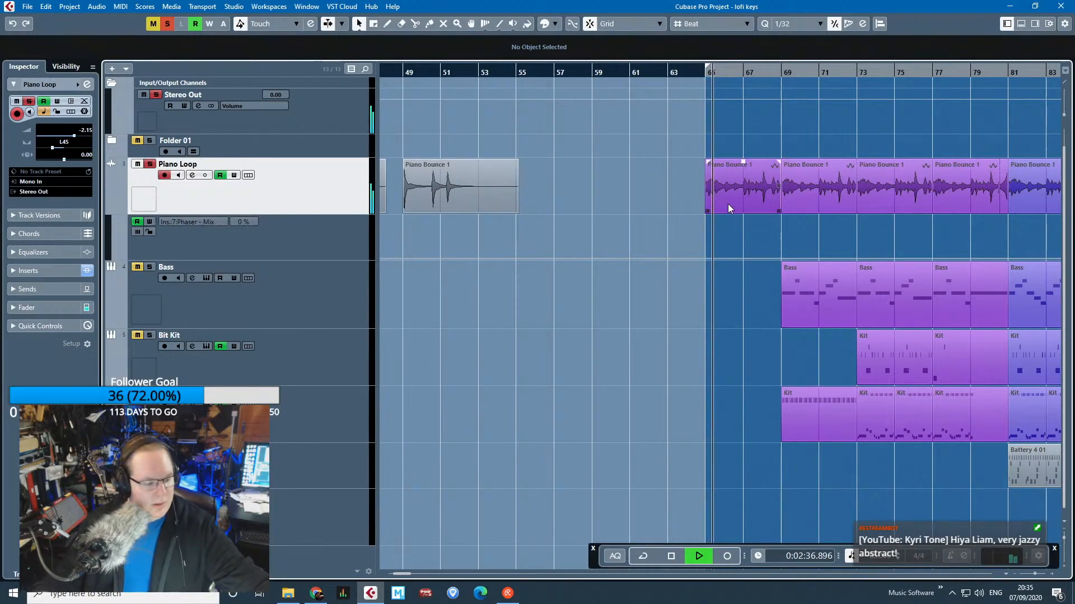
Expand Folder 01, examine the chord, Piano and Piano Bounce material before bar 65, and stop playback.
{"action": "key", "text": "f"}
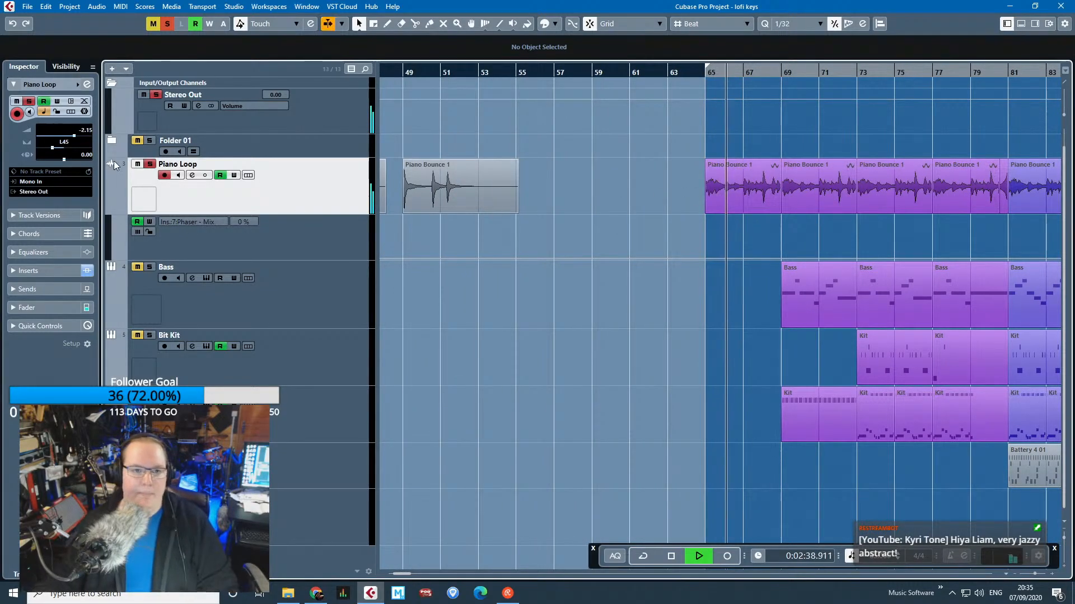
{"action": "scroll", "coordinate": [138, 150], "scroll_direction": "up", "scroll_amount": 1}
{"action": "key", "text": "g"}
{"action": "scroll", "coordinate": [565, 241], "scroll_direction": "left", "scroll_amount": 10}
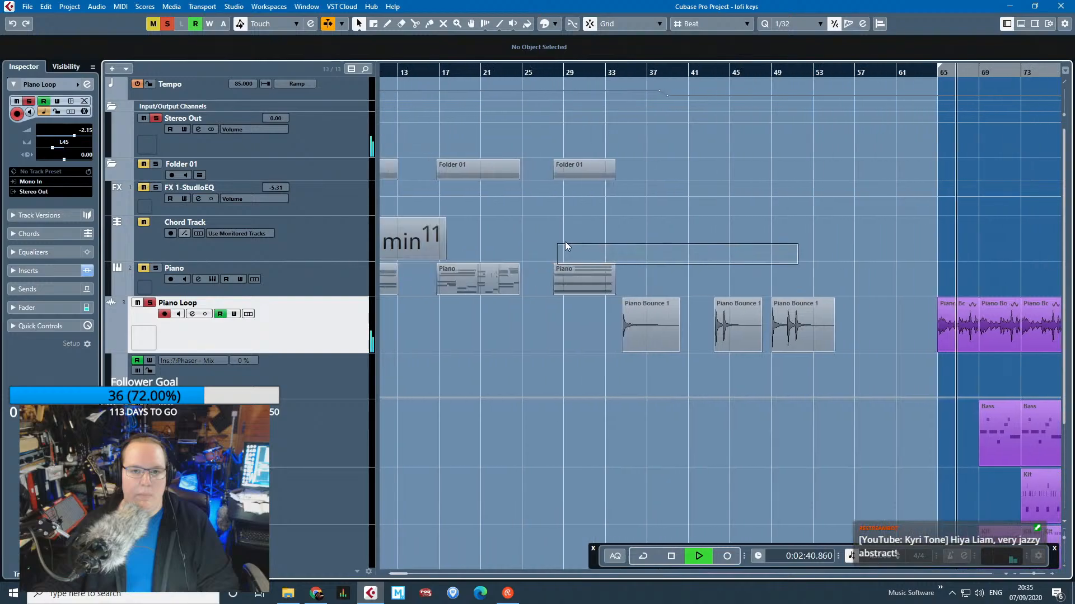
{"action": "scroll", "coordinate": [555, 364], "scroll_direction": "left", "scroll_amount": 1}
{"action": "key", "text": "h"}
{"action": "key", "text": "h"}
{"action": "key", "text": "h"}
{"action": "key", "text": "h"}
{"action": "key", "text": "h"}
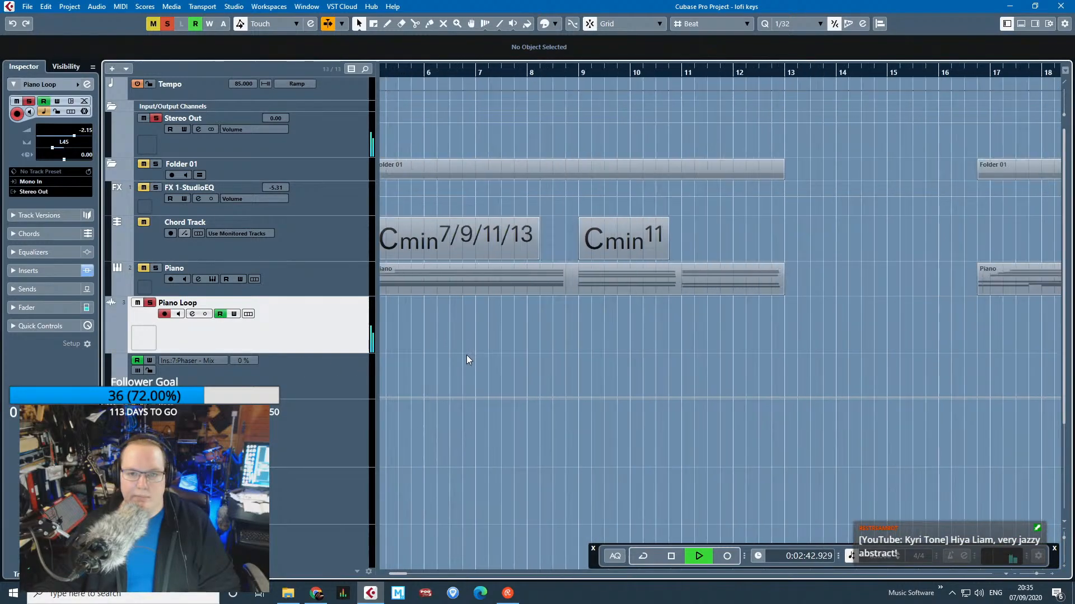
{"action": "key", "text": "g"}
{"action": "key", "text": "g"}
{"action": "key", "text": "g"}
{"action": "key", "text": "g"}
{"action": "key", "text": "g"}
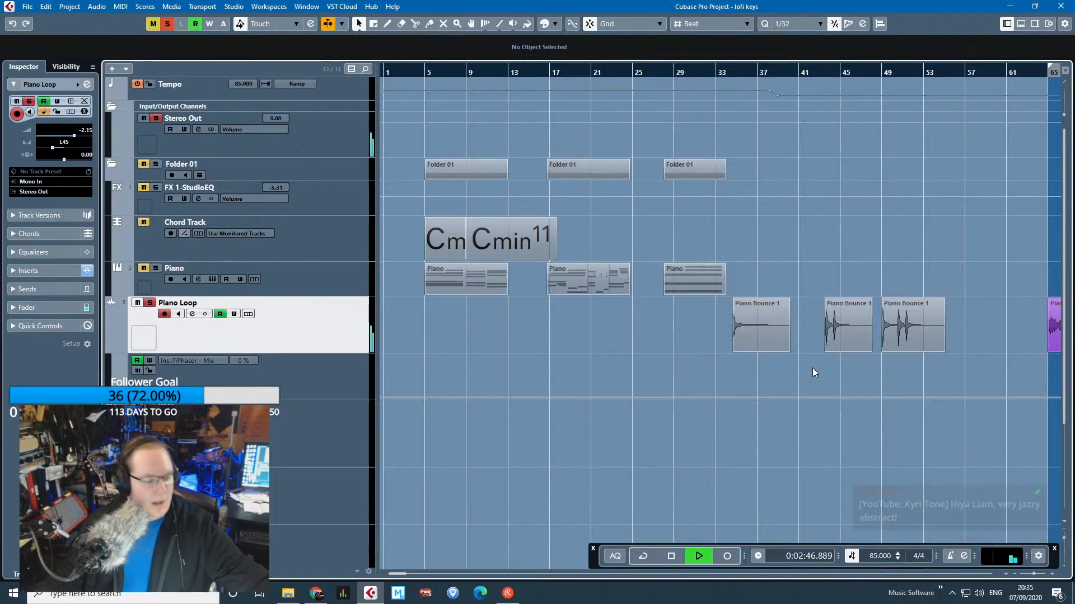
{"action": "scroll", "coordinate": [893, 277], "scroll_direction": "right", "scroll_amount": 7}
{"action": "key", "text": "space"}
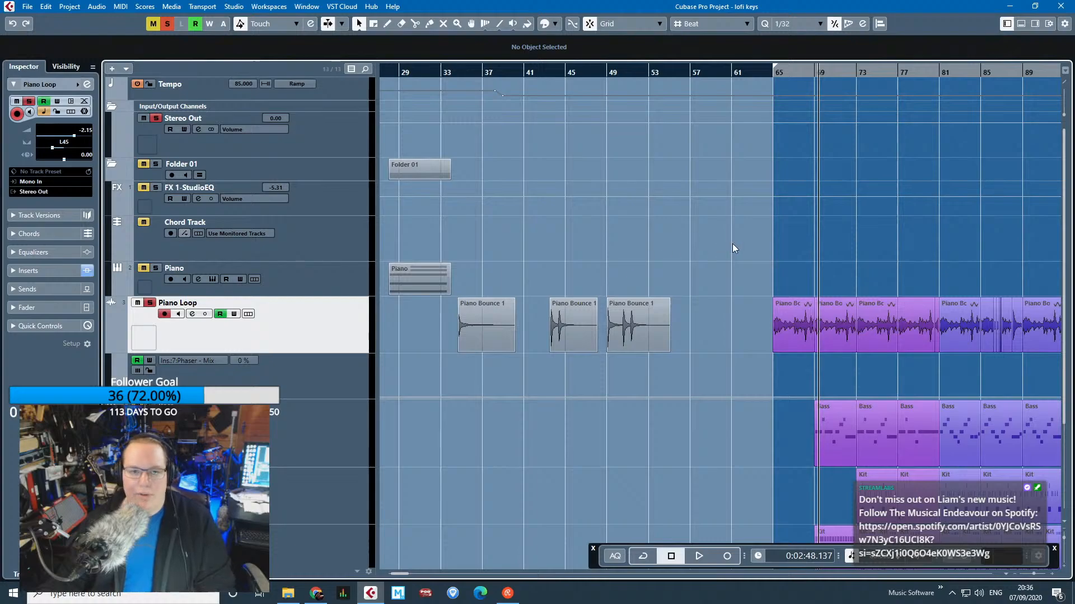
{"action": "scroll", "coordinate": [605, 298], "scroll_direction": "down", "scroll_amount": 3}
{"action": "left_click", "coordinate": [286, 598]}
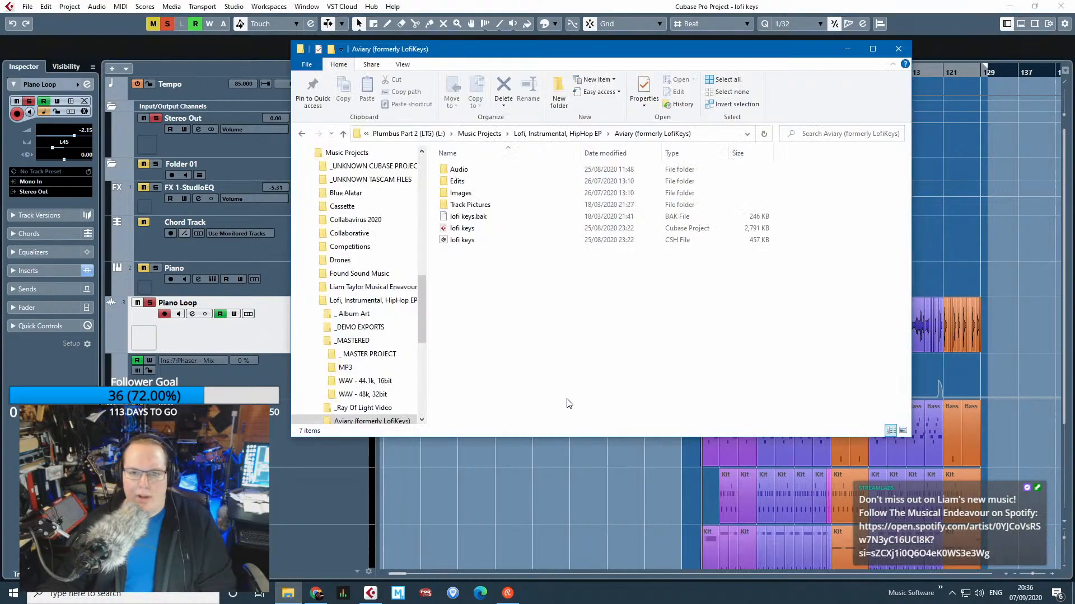
{"action": "left_click", "coordinate": [648, 5]}
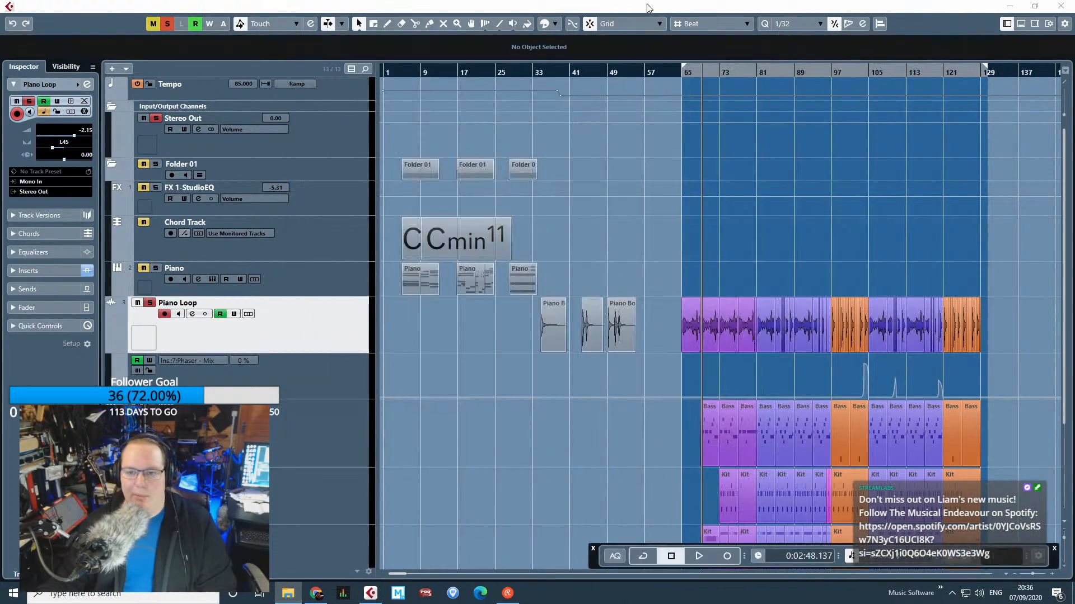
Play the Piano Bounce clip at bar 49 on the Piano Loop track and stop after its last hit.
{"action": "scroll", "coordinate": [726, 469], "scroll_direction": "up", "scroll_amount": 8}
{"action": "scroll", "coordinate": [675, 441], "scroll_direction": "down", "scroll_amount": 3}
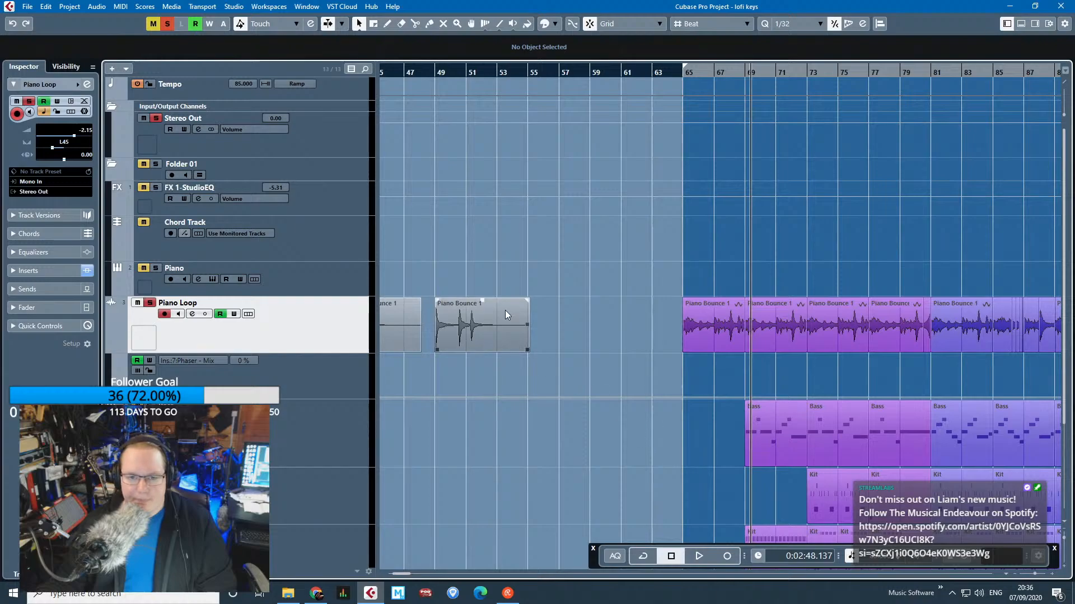
{"action": "scroll", "coordinate": [504, 310], "scroll_direction": "up", "scroll_amount": 6}
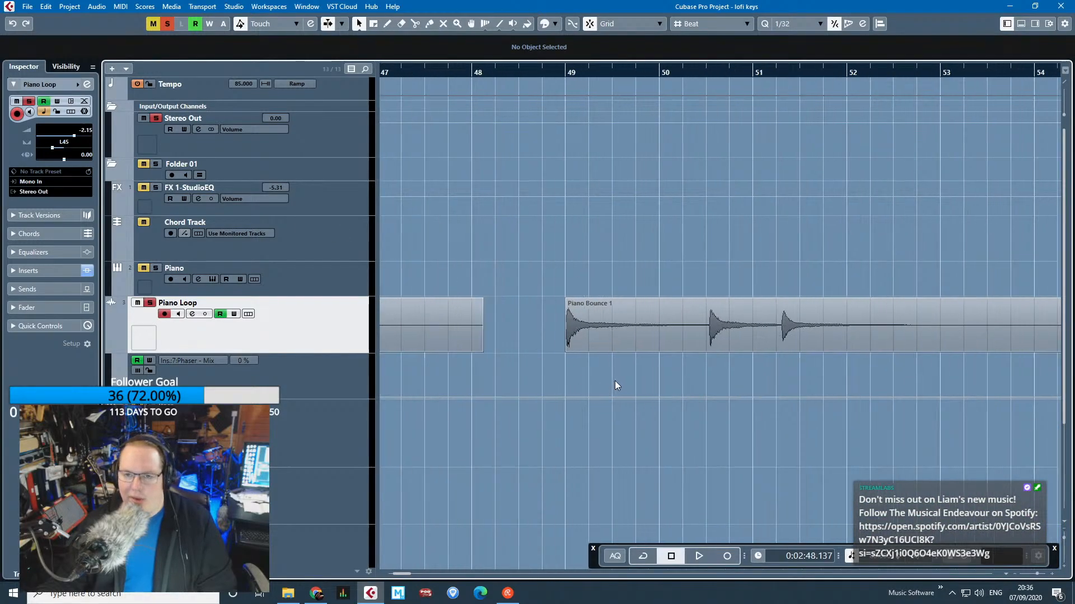
{"action": "scroll", "coordinate": [643, 378], "scroll_direction": "up", "scroll_amount": 2}
{"action": "scroll", "coordinate": [757, 248], "scroll_direction": "down", "scroll_amount": 1}
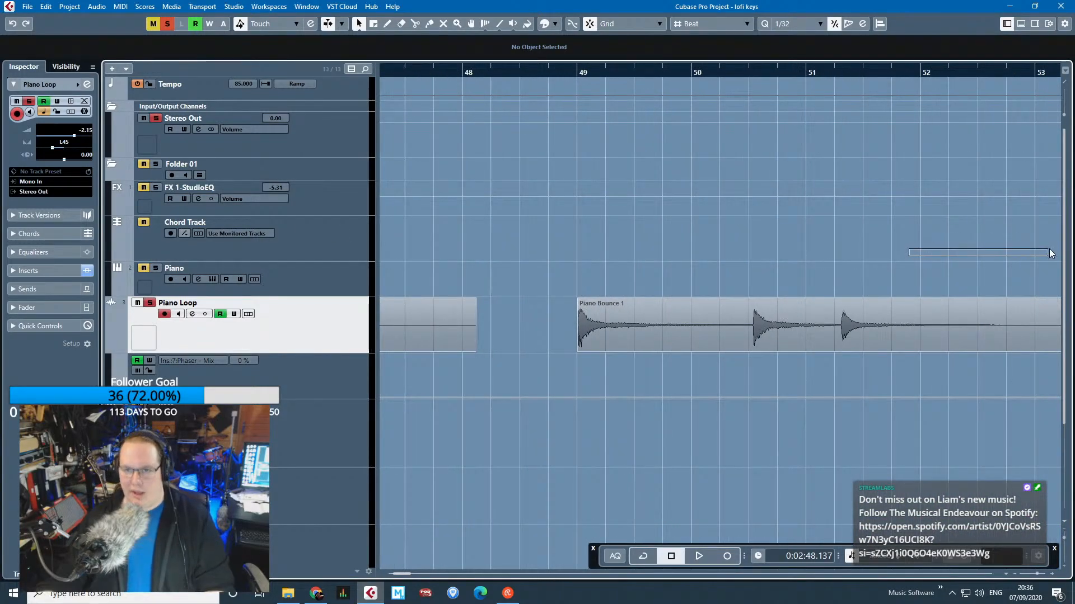
{"action": "left_click_drag", "start_coordinate": [1049, 250], "coordinate": [1064, 249]}
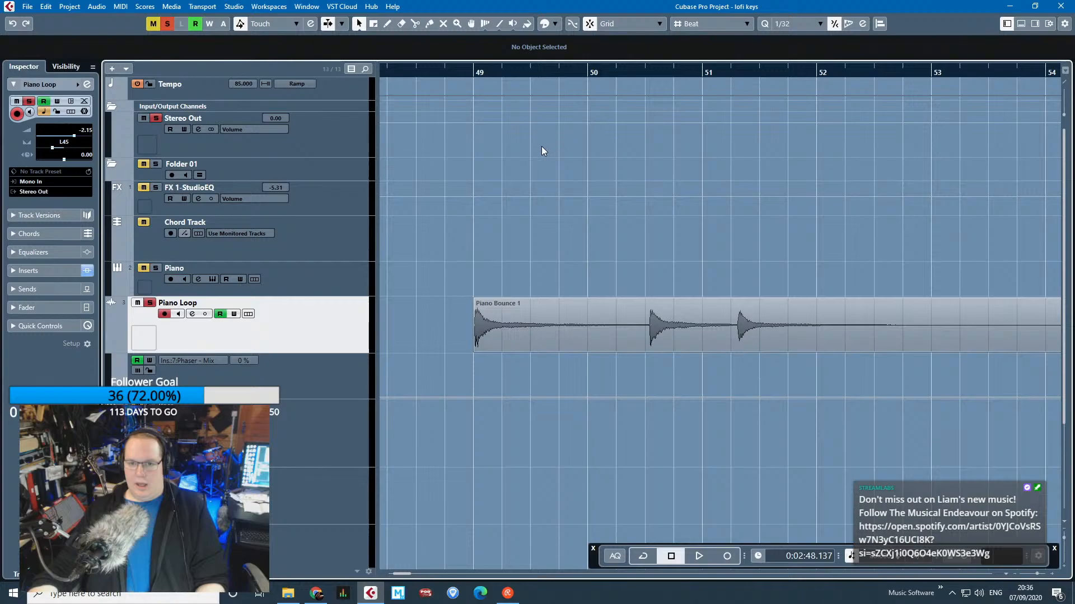
{"action": "left_click", "coordinate": [476, 71]}
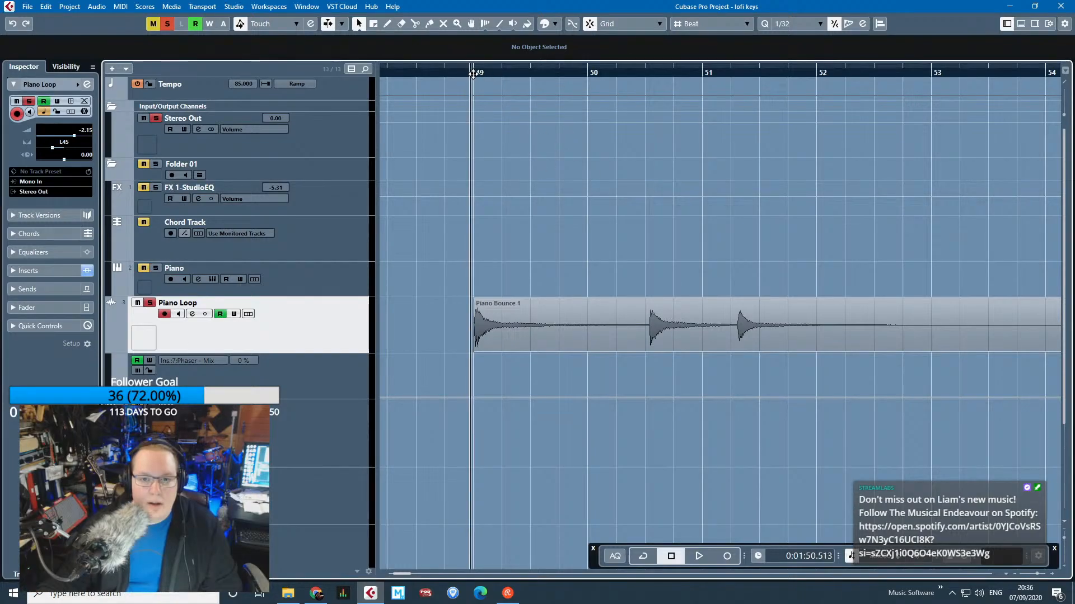
{"action": "key", "text": "space"}
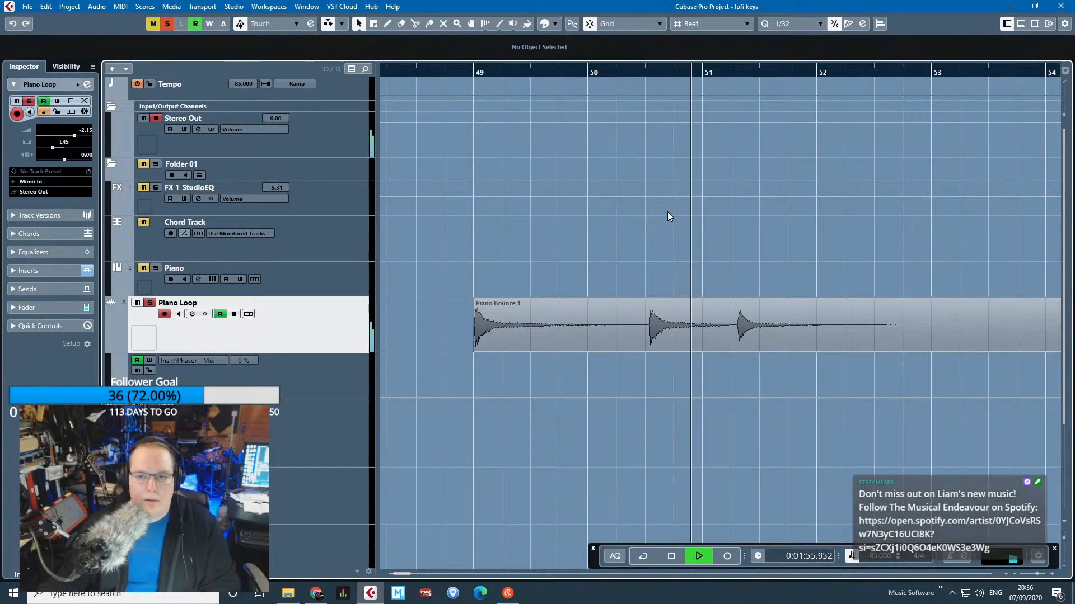
{"action": "key", "text": "g"}
{"action": "key", "text": "g"}
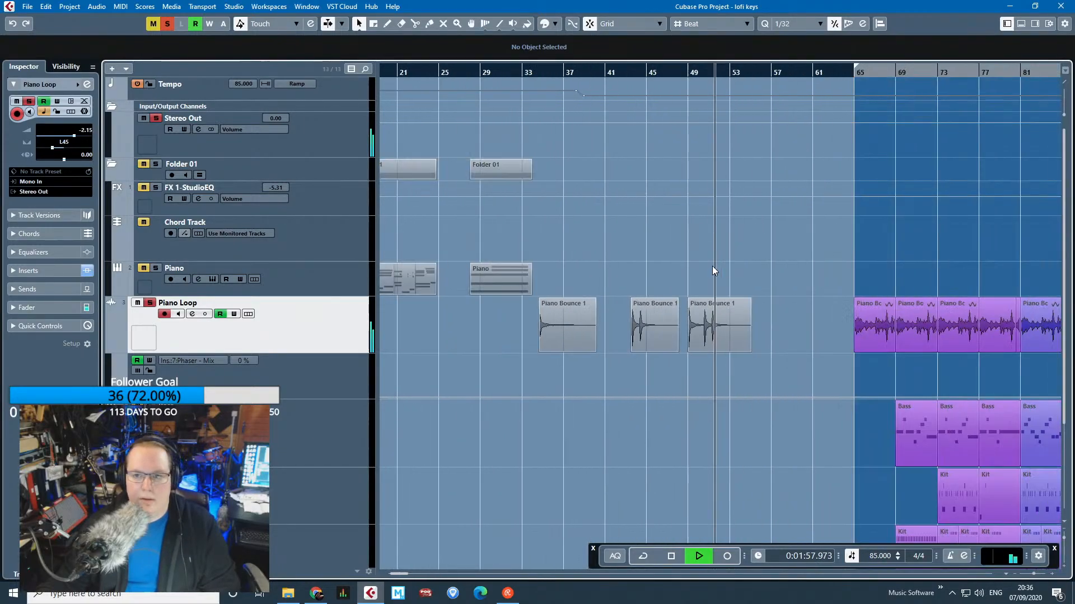
{"action": "key", "text": "space"}
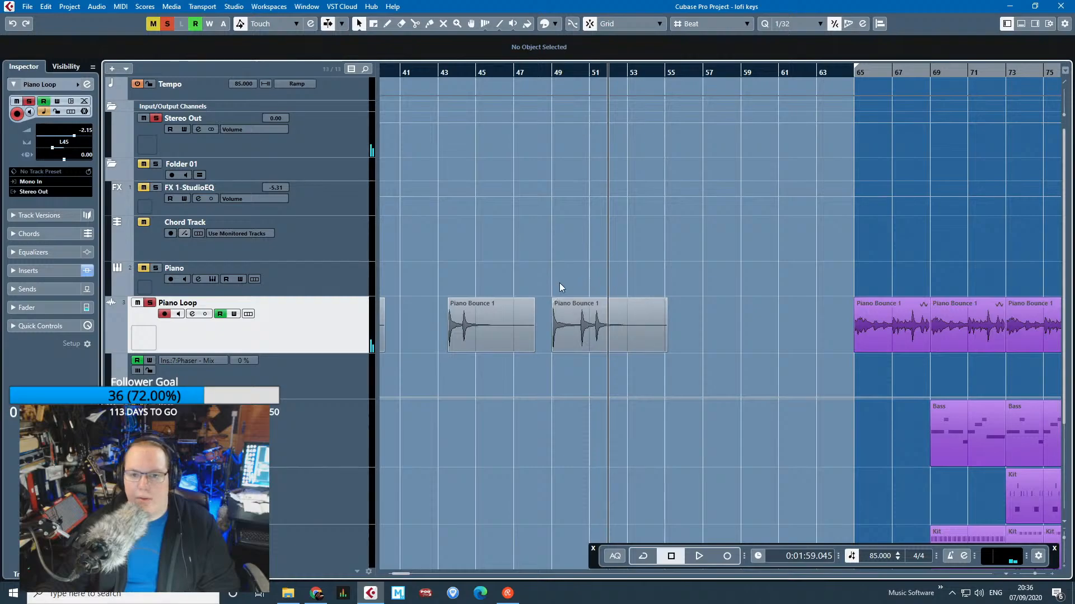
Move the two-hit Piano Bounce clip on the Piano Loop track to start at about bar 44.
{"action": "scroll", "coordinate": [562, 303], "scroll_direction": "up", "scroll_amount": 8}
{"action": "left_click", "coordinate": [474, 335]}
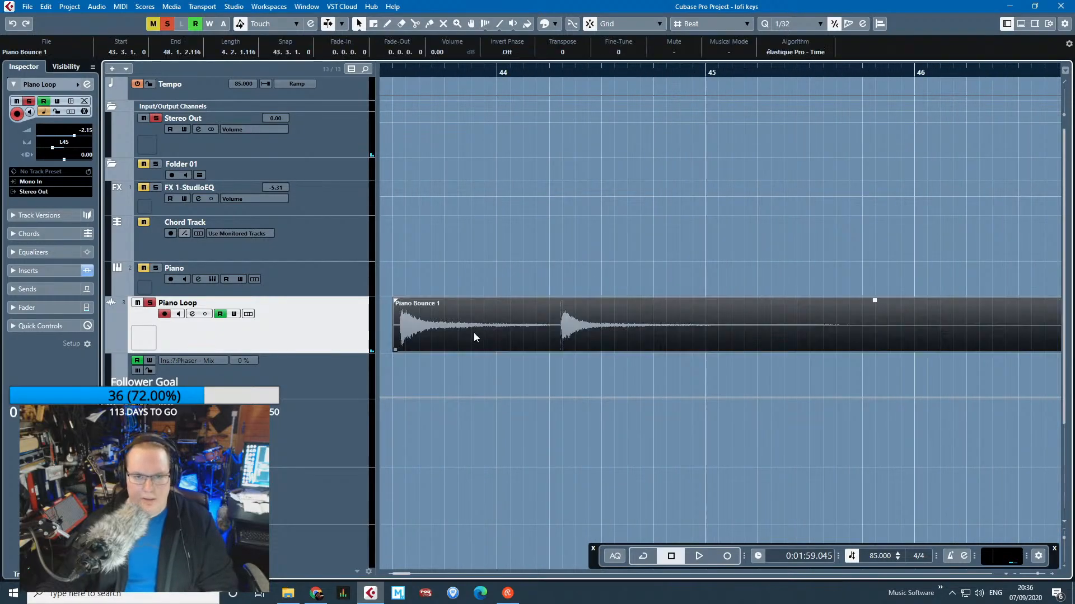
{"action": "left_click_drag", "start_coordinate": [474, 333], "coordinate": [602, 327]}
{"action": "left_click", "coordinate": [626, 226]}
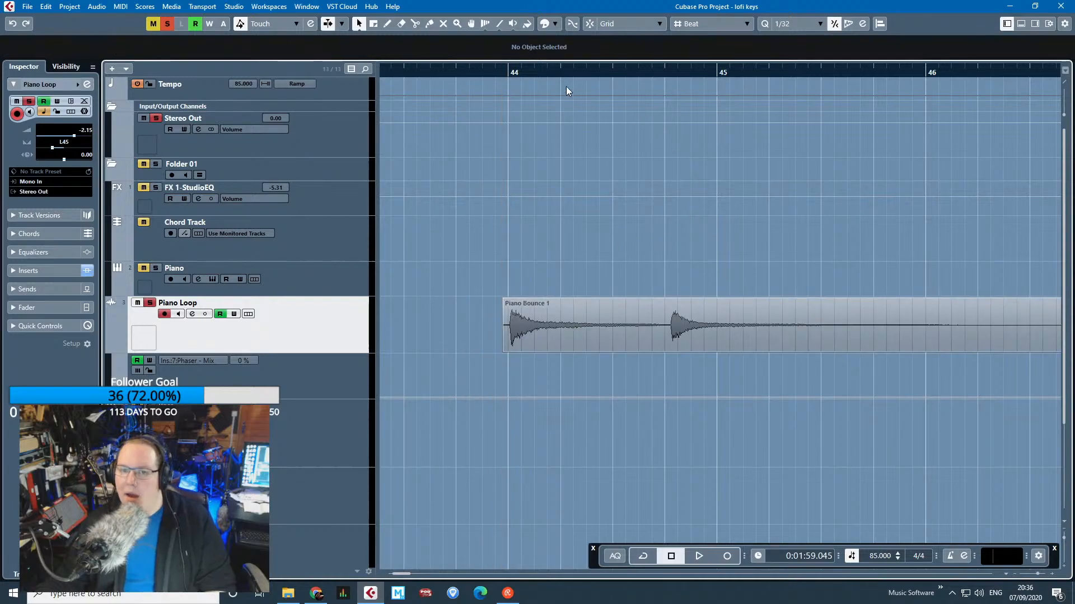
Listen to the two-hit Piano Bounce clip from its start near bar 44.
{"action": "left_click_drag", "start_coordinate": [569, 72], "coordinate": [503, 85]}
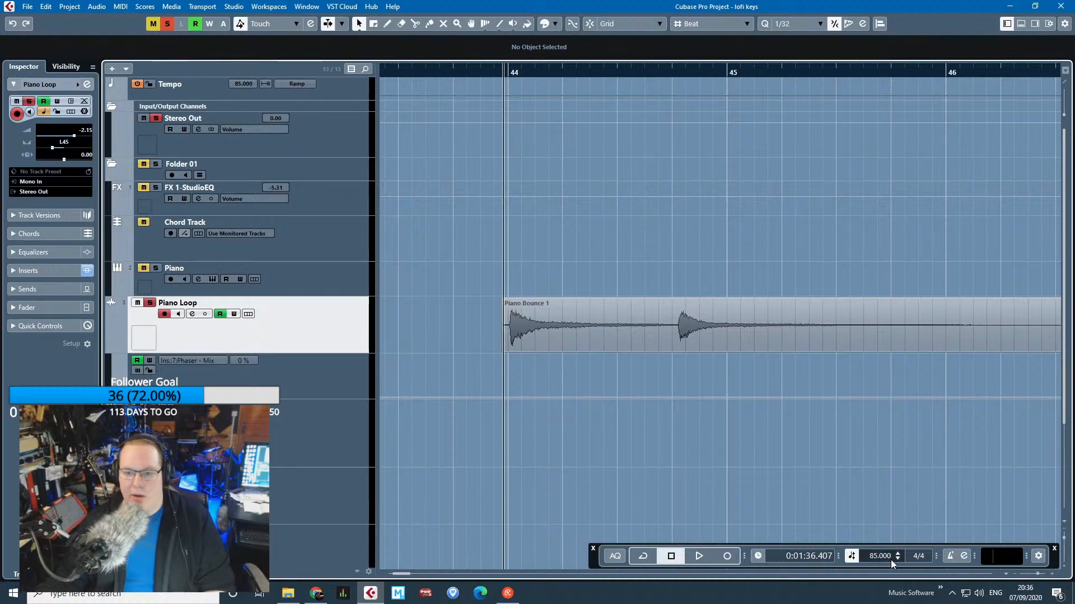
{"action": "mouse_move", "coordinate": [891, 560]}
{"action": "left_mouse_down"}
{"action": "mouse_move", "coordinate": [881, 513]}
{"action": "mouse_move", "coordinate": [896, 558]}
{"action": "left_mouse_up"}
{"action": "scroll", "coordinate": [728, 500], "scroll_direction": "down", "scroll_amount": 5, "text": "ctrl"}
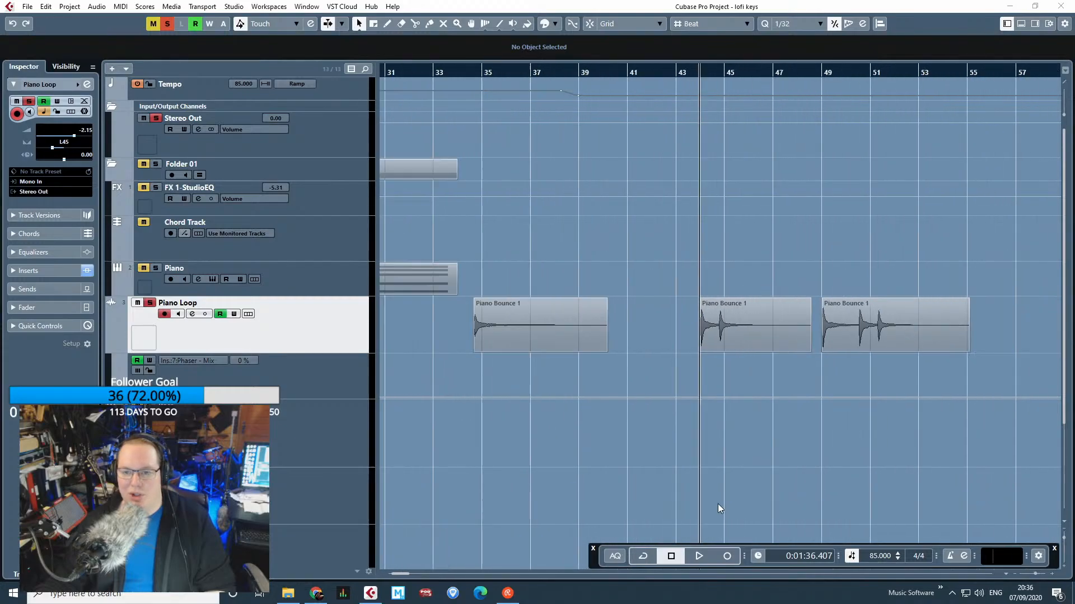
{"action": "left_click_drag", "start_coordinate": [935, 248], "coordinate": [1073, 249]}
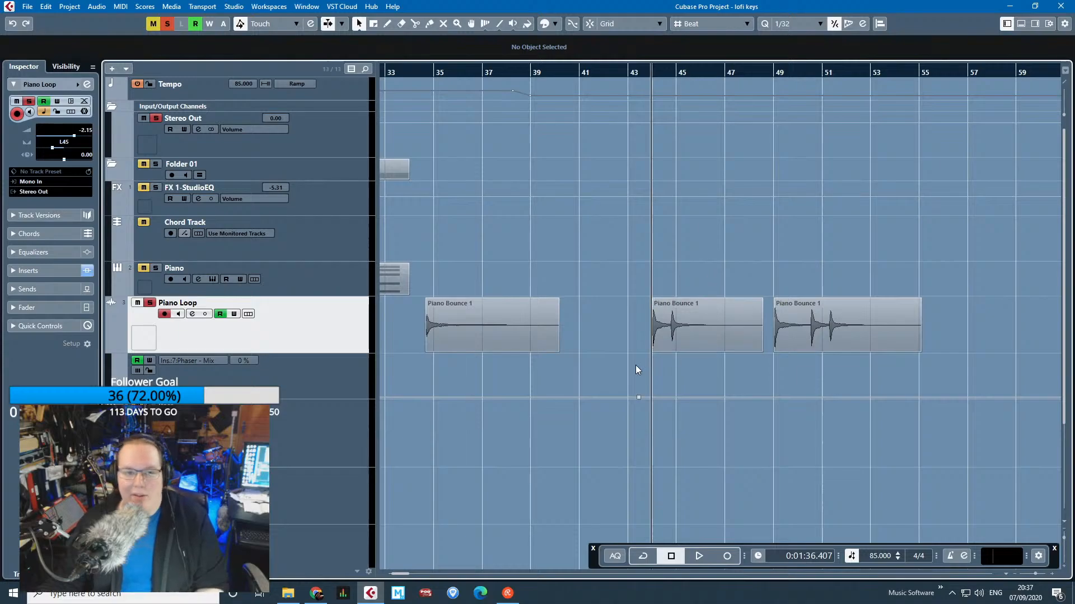
{"action": "scroll", "coordinate": [636, 365], "scroll_direction": "up", "scroll_amount": 2, "text": "ctrl"}
{"action": "key", "text": "space"}
{"action": "scroll", "coordinate": [842, 301], "scroll_direction": "up", "scroll_amount": 3, "text": "ctrl"}
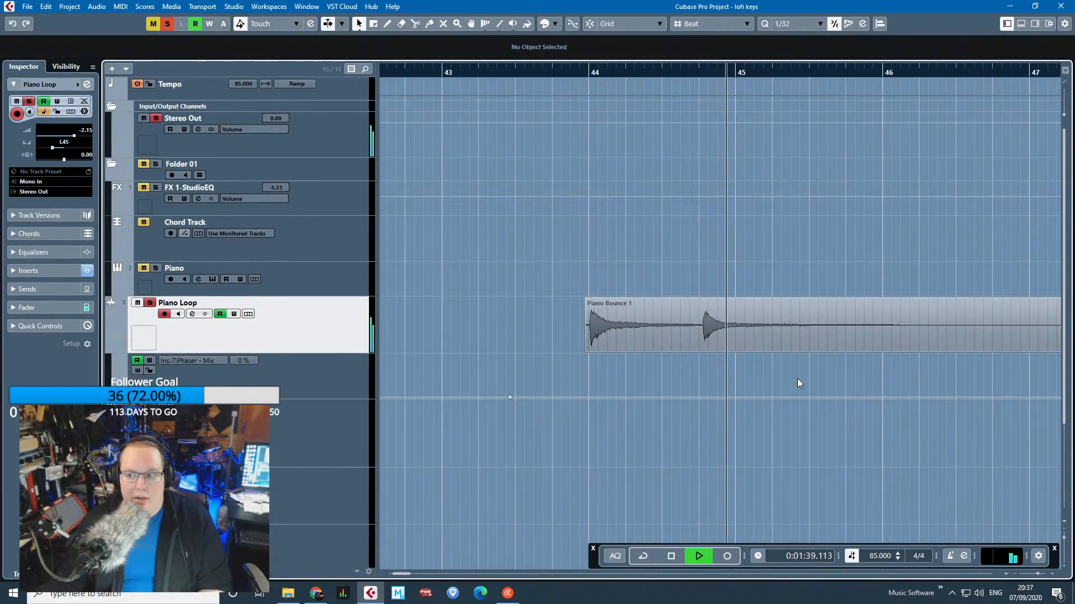
Solo the Piano track and play its MIDI part near bar 17, stopping at about bar 22.
{"action": "scroll", "coordinate": [843, 174], "scroll_direction": "down", "scroll_amount": 6, "text": "ctrl"}
{"action": "left_click_drag", "start_coordinate": [499, 225], "coordinate": [291, 244]}
{"action": "left_click", "coordinate": [343, 279]}
{"action": "scroll", "coordinate": [597, 271], "scroll_direction": "up", "scroll_amount": 3}
{"action": "scroll", "coordinate": [598, 271], "scroll_direction": "up", "scroll_amount": 2}
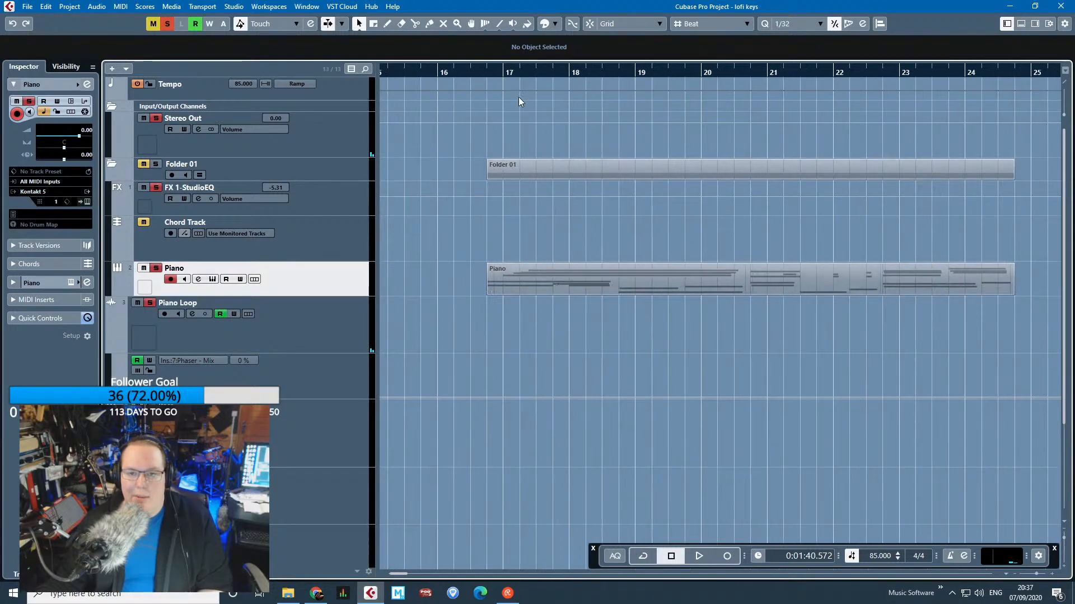
{"action": "left_click", "coordinate": [487, 69]}
{"action": "key", "text": "space"}
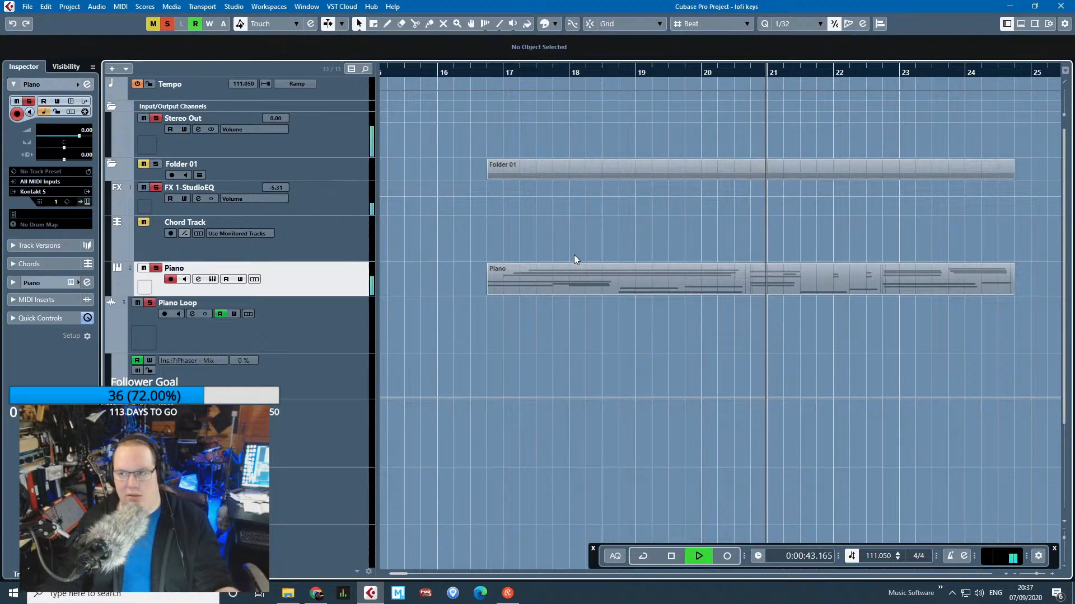
{"action": "key", "text": "space"}
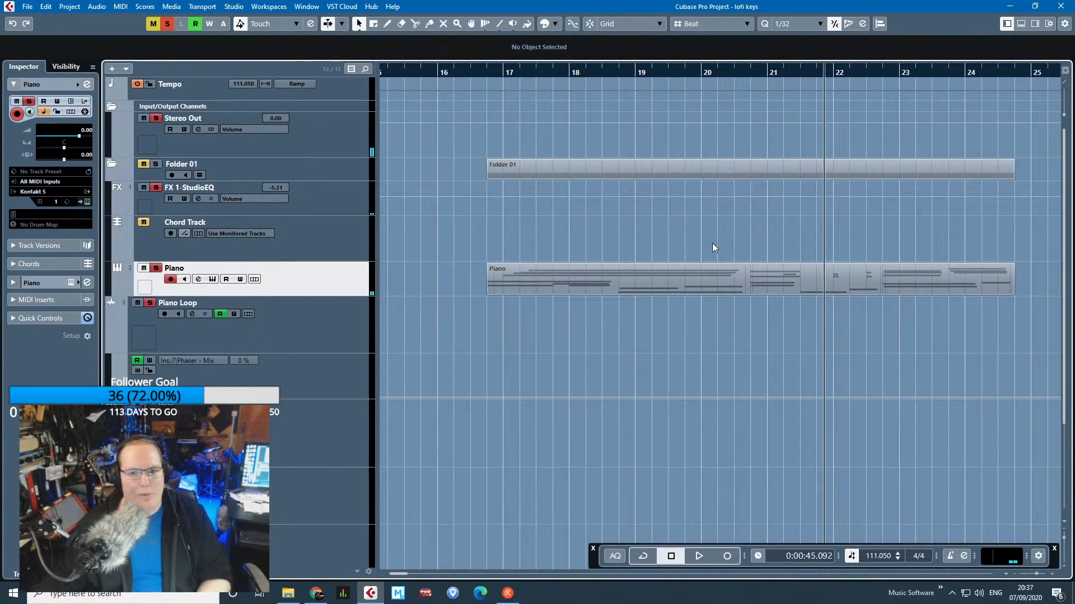
Move the Piano part near bar 17 to start at 17.1.2.35 and inspect its notes in the Key Editor.
{"action": "left_click_drag", "start_coordinate": [616, 289], "coordinate": [633, 288]}
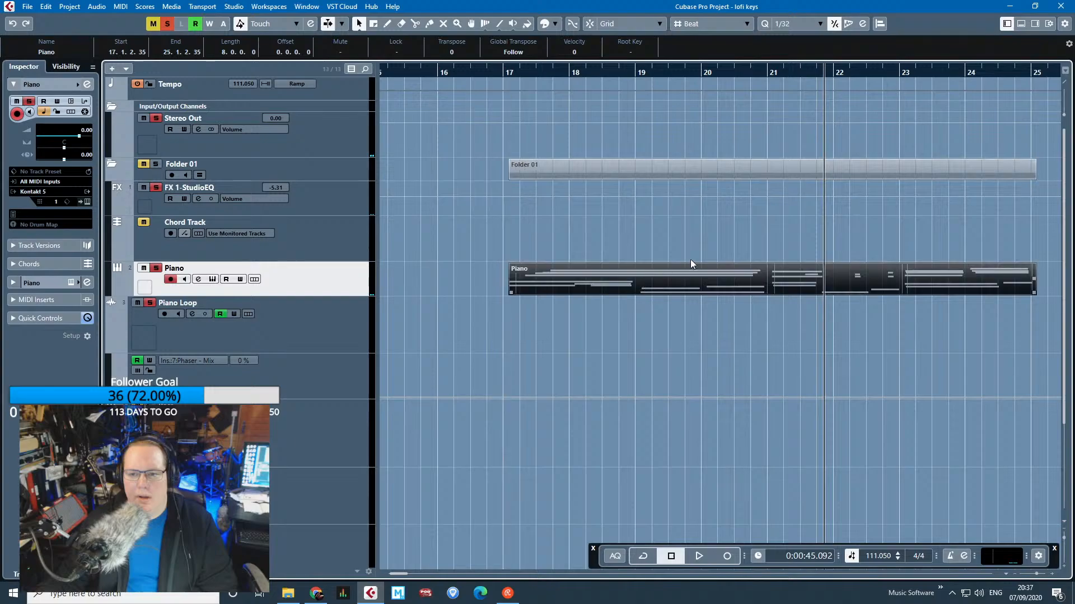
{"action": "left_click_drag", "start_coordinate": [1074, 7], "coordinate": [881, 1]}
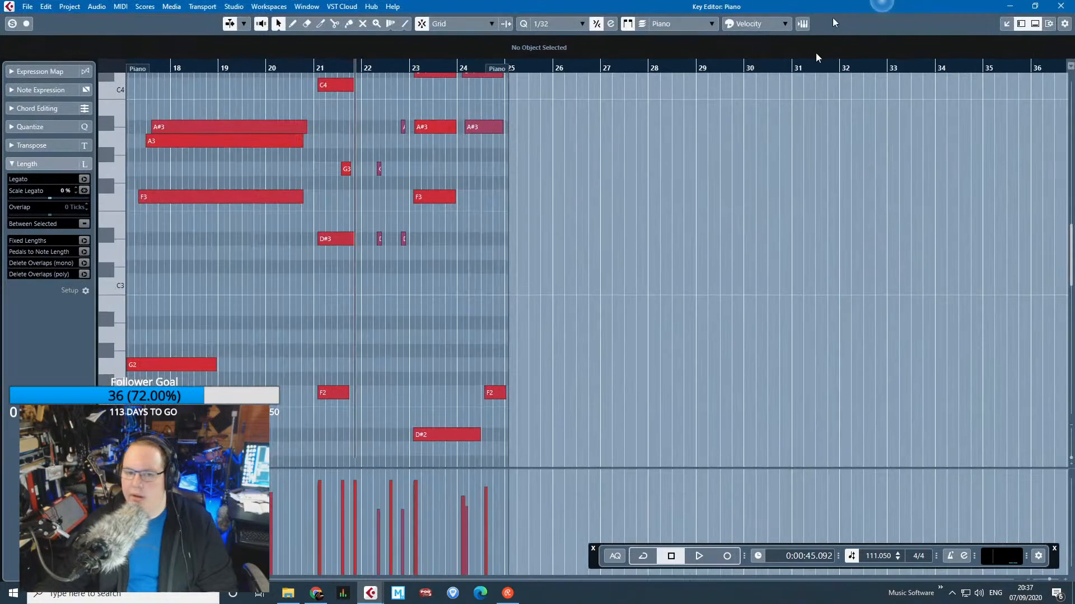
{"action": "scroll", "coordinate": [670, 394], "scroll_direction": "down", "scroll_amount": 3}
{"action": "scroll", "coordinate": [435, 335], "scroll_direction": "up", "scroll_amount": 5}
{"action": "scroll", "coordinate": [633, 370], "scroll_direction": "up", "scroll_amount": 5}
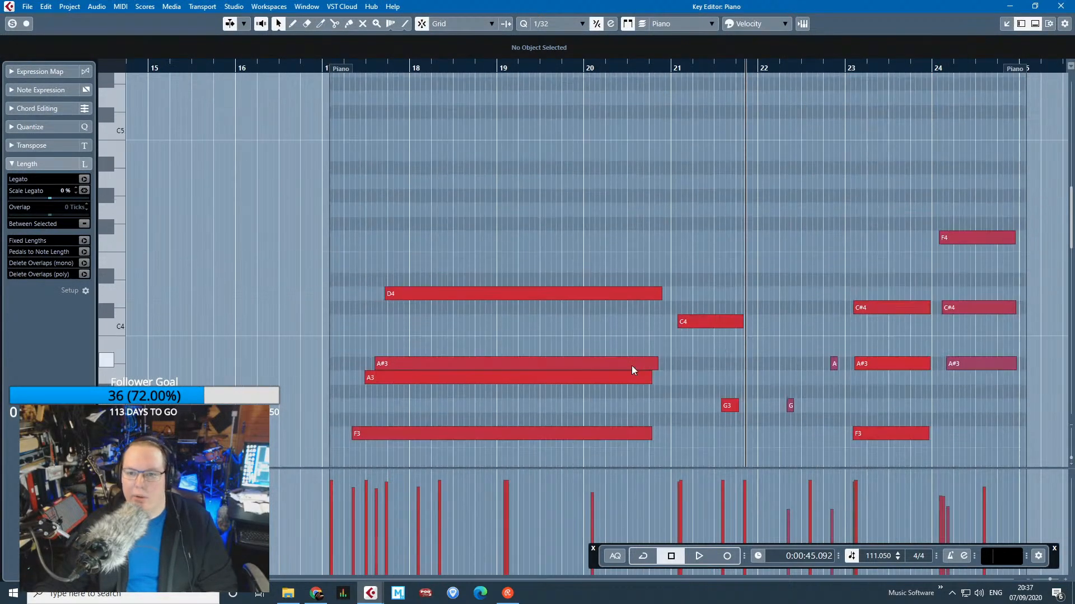
{"action": "left_click", "coordinate": [1061, 6]}
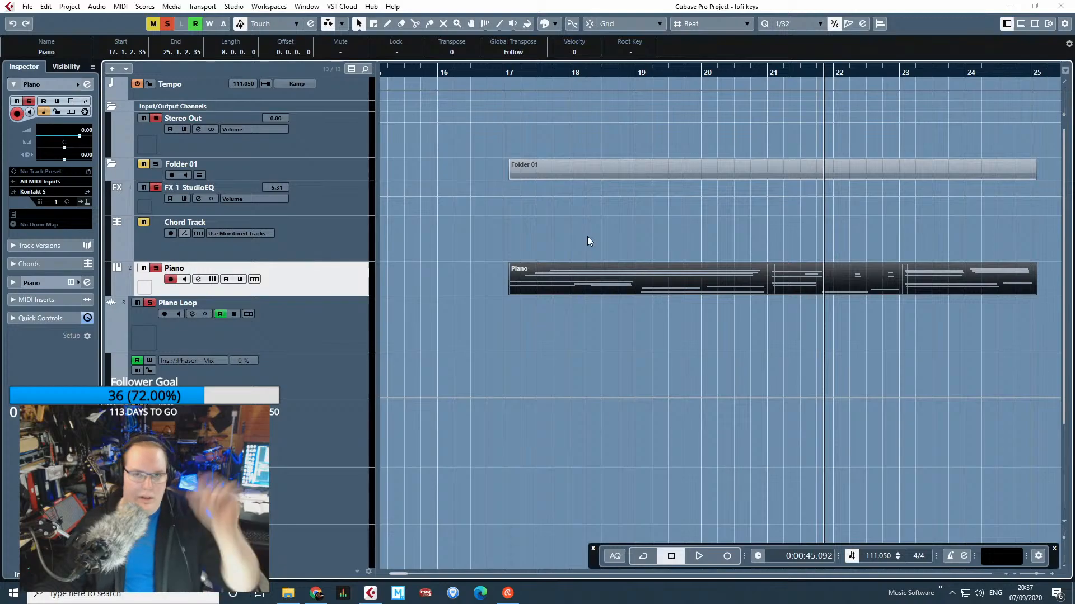
Return to the earliest Piano part and play its first held chord from bar 5.
{"action": "scroll", "coordinate": [426, 357], "scroll_direction": "down", "scroll_amount": 3}
{"action": "scroll", "coordinate": [610, 375], "scroll_direction": "left", "scroll_amount": 8}
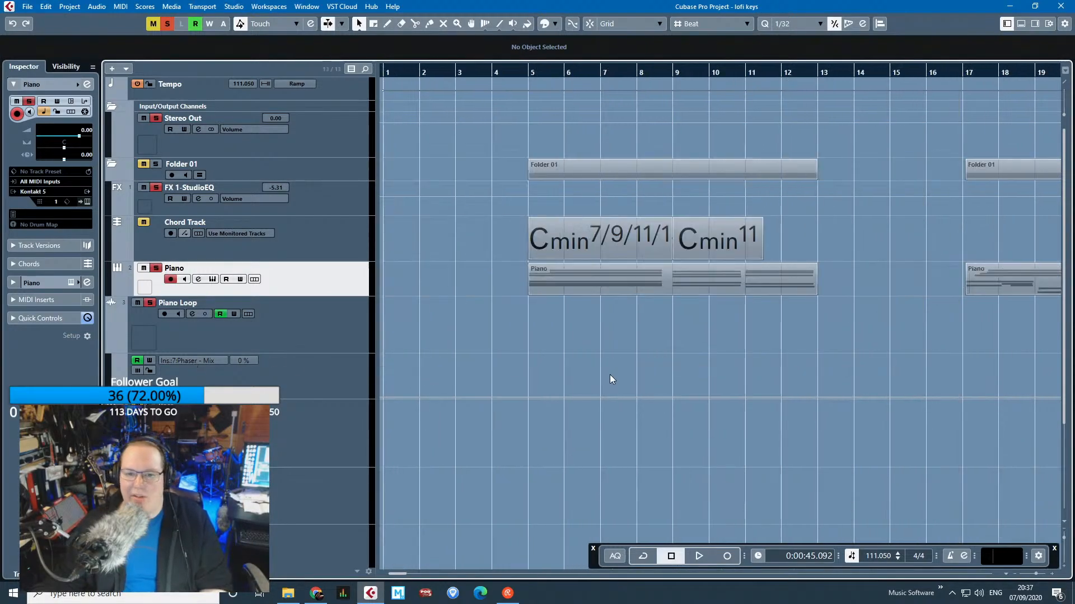
{"action": "scroll", "coordinate": [607, 363], "scroll_direction": "down", "scroll_amount": 1}
{"action": "scroll", "coordinate": [606, 361], "scroll_direction": "up", "scroll_amount": 2}
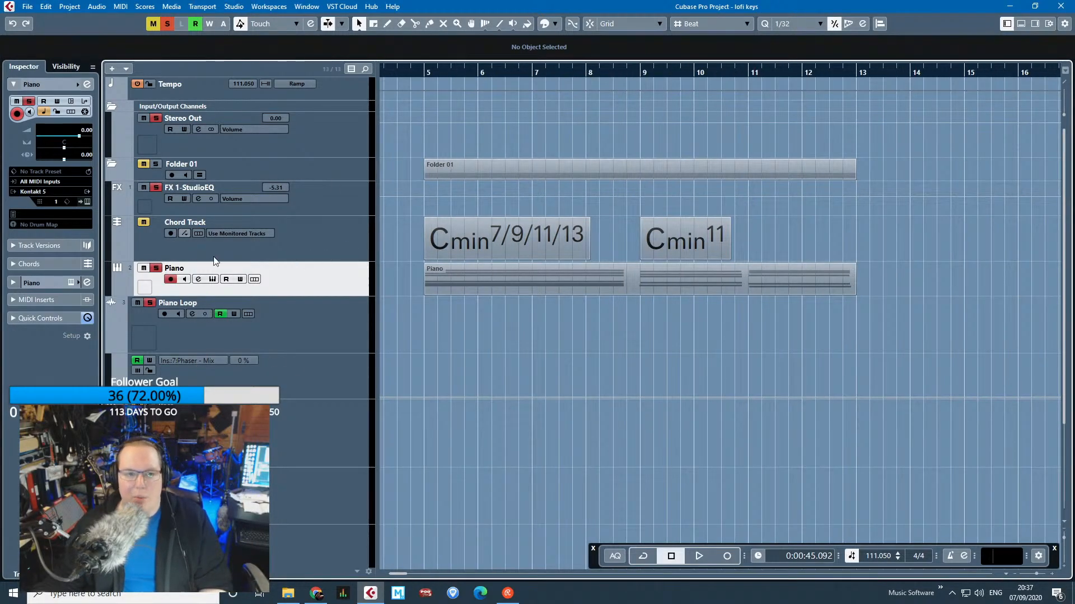
{"action": "scroll", "coordinate": [418, 95], "scroll_direction": "up", "scroll_amount": 3}
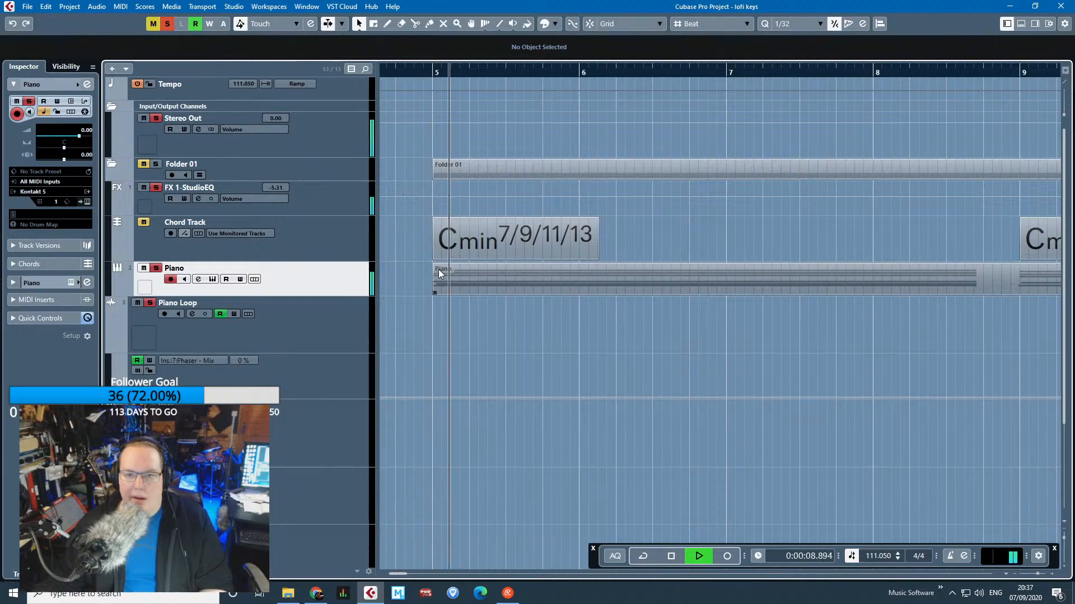
{"action": "scroll", "coordinate": [442, 337], "scroll_direction": "down", "scroll_amount": 1}
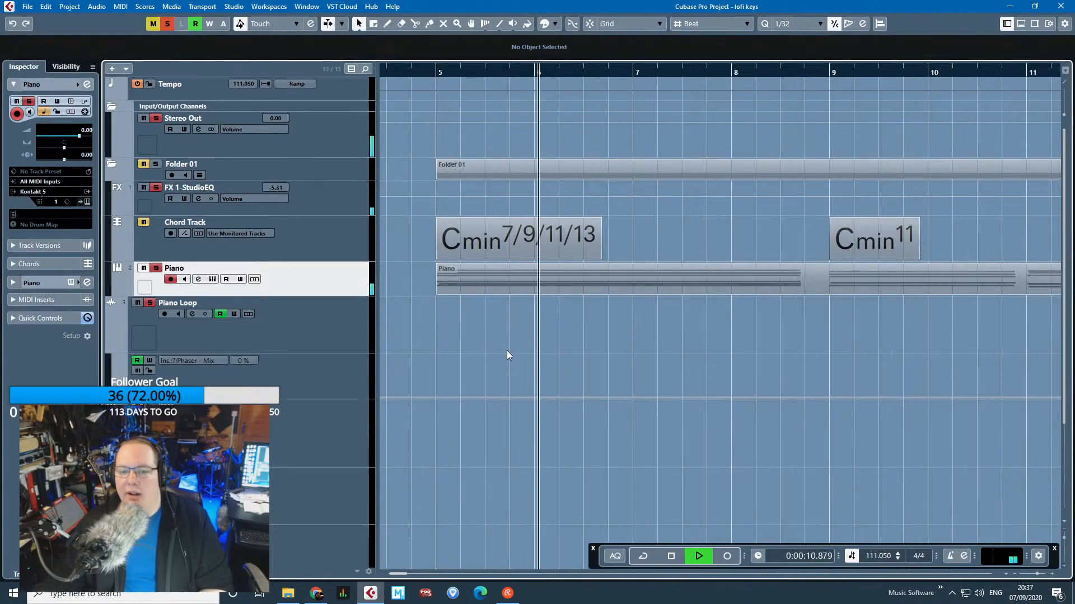
{"action": "left_click", "coordinate": [437, 72]}
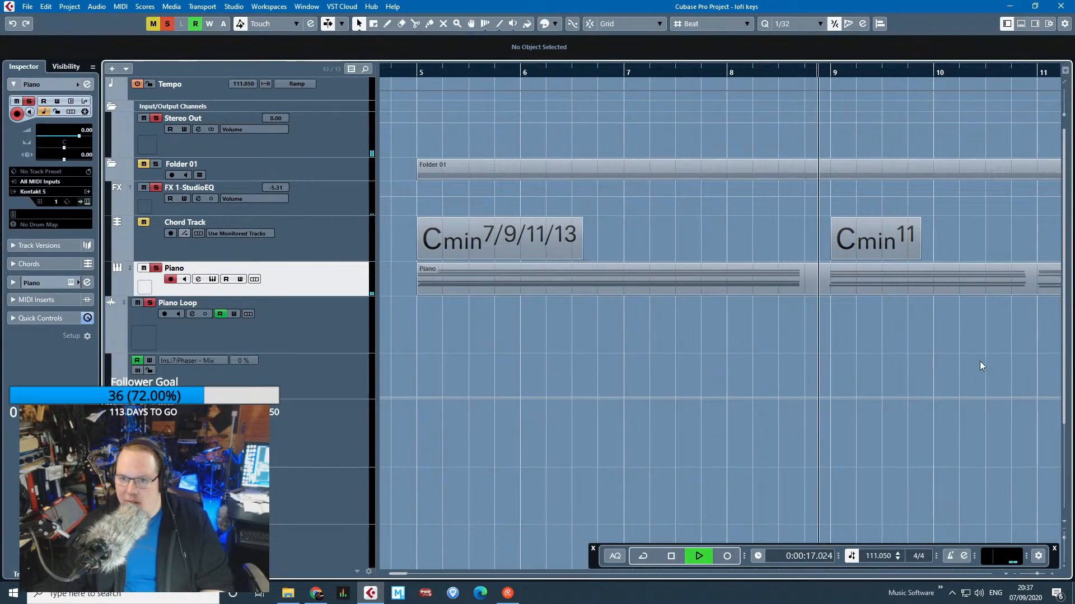
Listen on through the Piano part's second and third chords from bar 9, stopping after about bar 11.
{"action": "scroll", "coordinate": [980, 361], "scroll_direction": "right", "scroll_amount": 5}
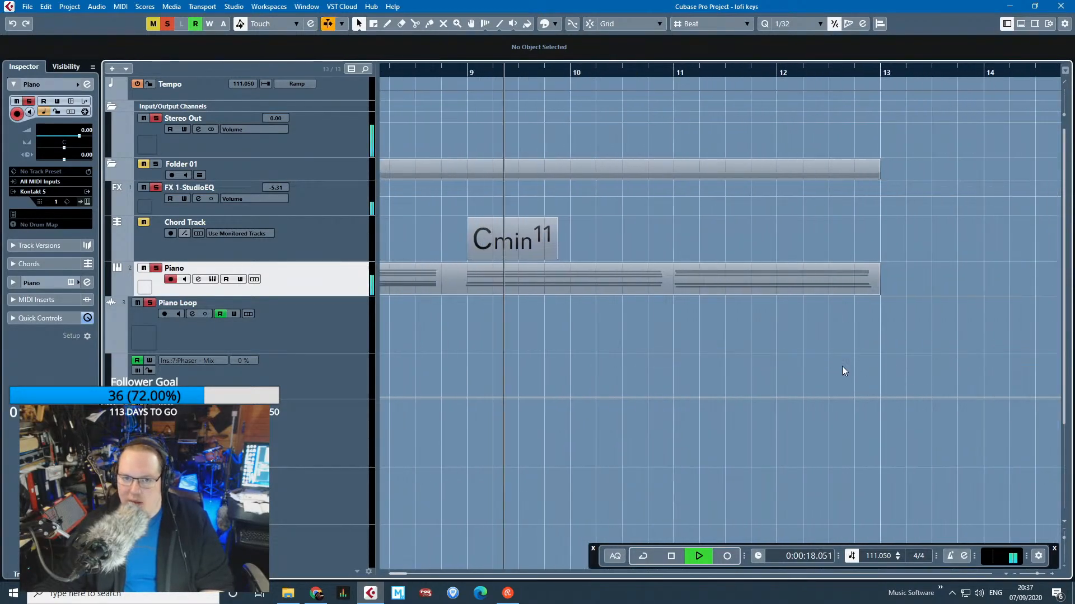
{"action": "scroll", "coordinate": [770, 372], "scroll_direction": "down", "scroll_amount": 3}
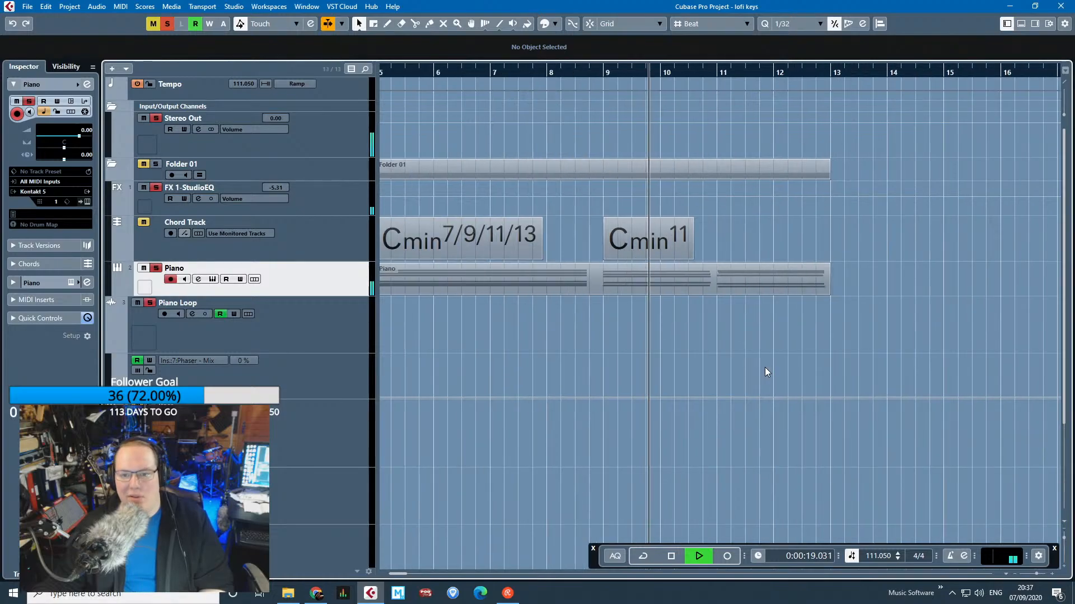
{"action": "scroll", "coordinate": [765, 367], "scroll_direction": "up", "scroll_amount": 2}
{"action": "left_click", "coordinate": [725, 292]}
{"action": "scroll", "coordinate": [699, 301], "scroll_direction": "up", "scroll_amount": 3}
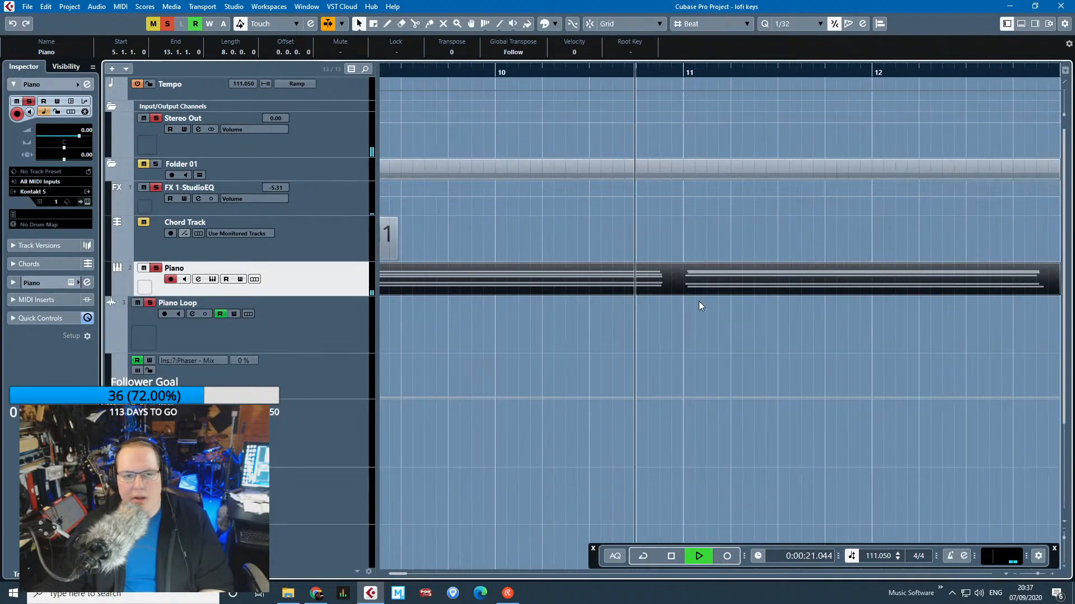
{"action": "key", "text": "space"}
{"action": "scroll", "coordinate": [698, 301], "scroll_direction": "down", "scroll_amount": 3}
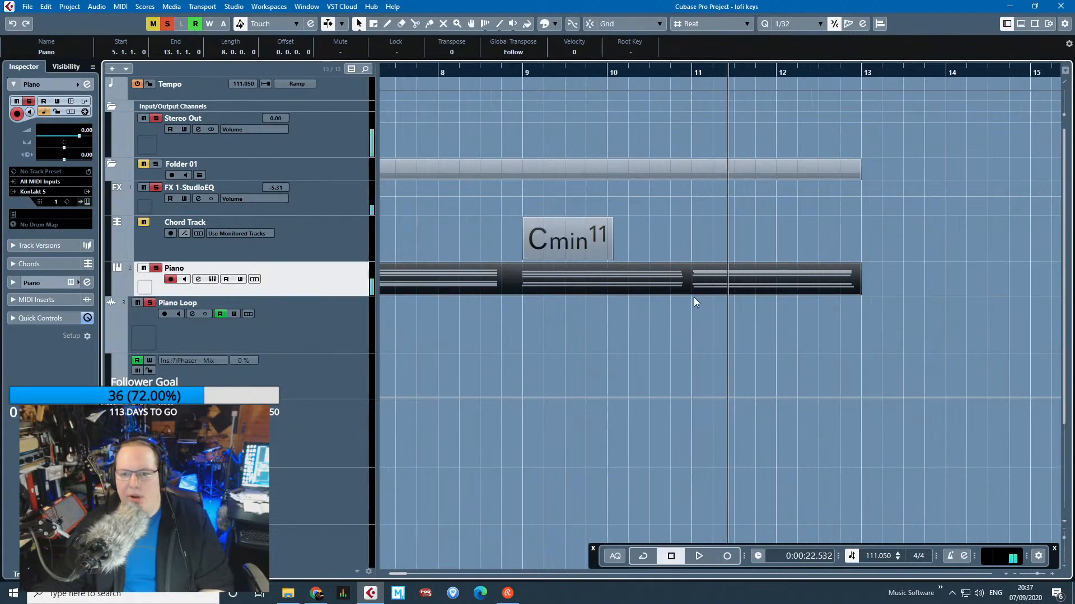
Try splitting the earliest Piano part at 10.4.4.52 to separate its third chord, and undo the split.
{"action": "left_click", "coordinate": [694, 293], "text": "alt"}
{"action": "key", "text": "space"}
{"action": "key", "text": "space"}
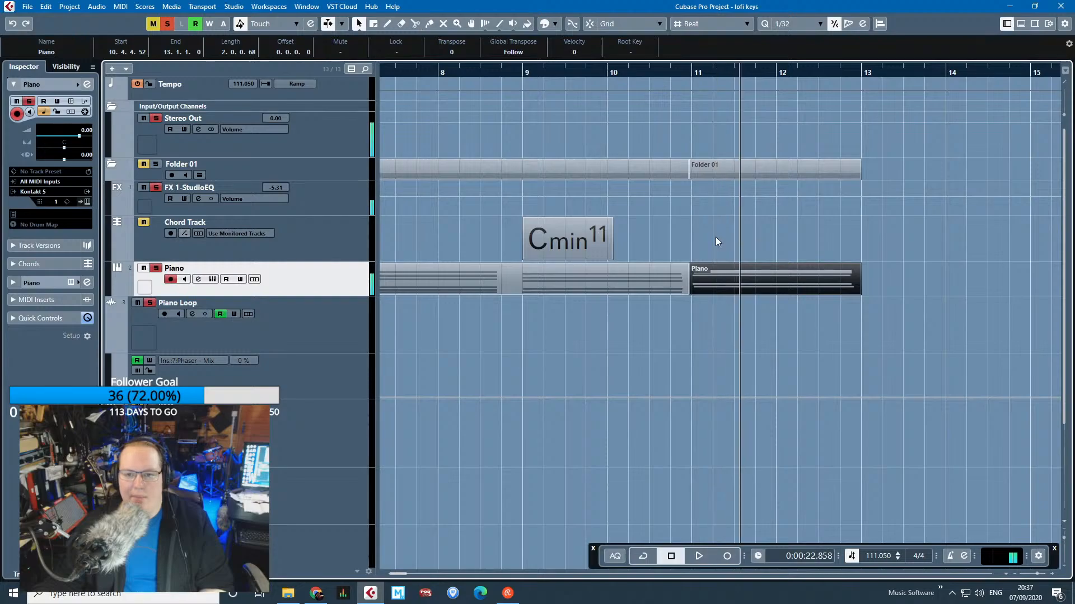
{"action": "right_click", "coordinate": [758, 280]}
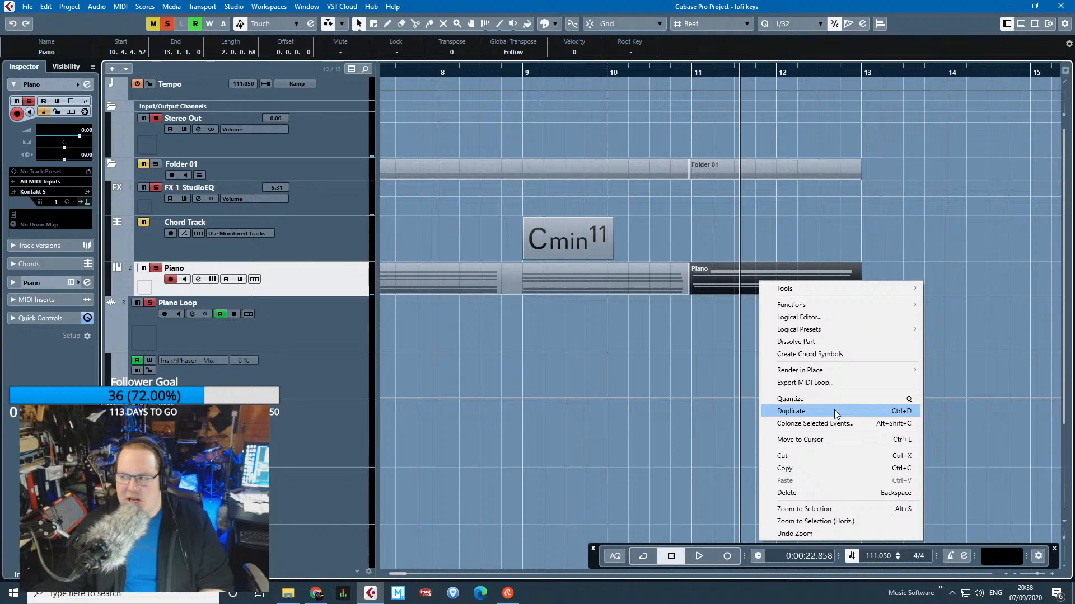
{"action": "left_click", "coordinate": [723, 399]}
{"action": "key", "text": "ctrl+z"}
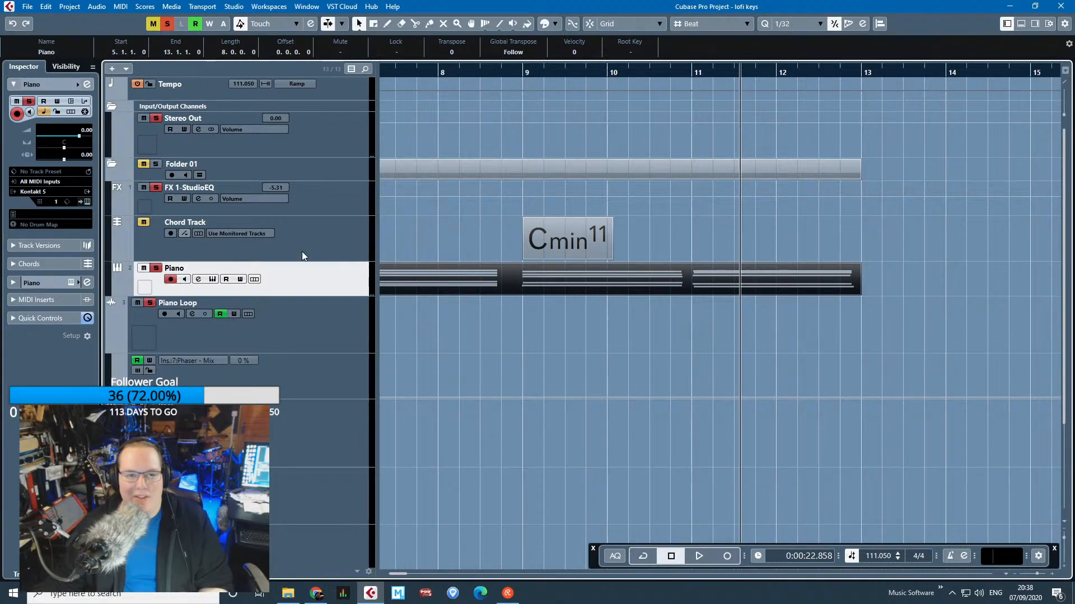
Audition the earliest Piano part's three chords by starting playback just before bars 5, 9 and 11.
{"action": "left_click", "coordinate": [156, 249]}
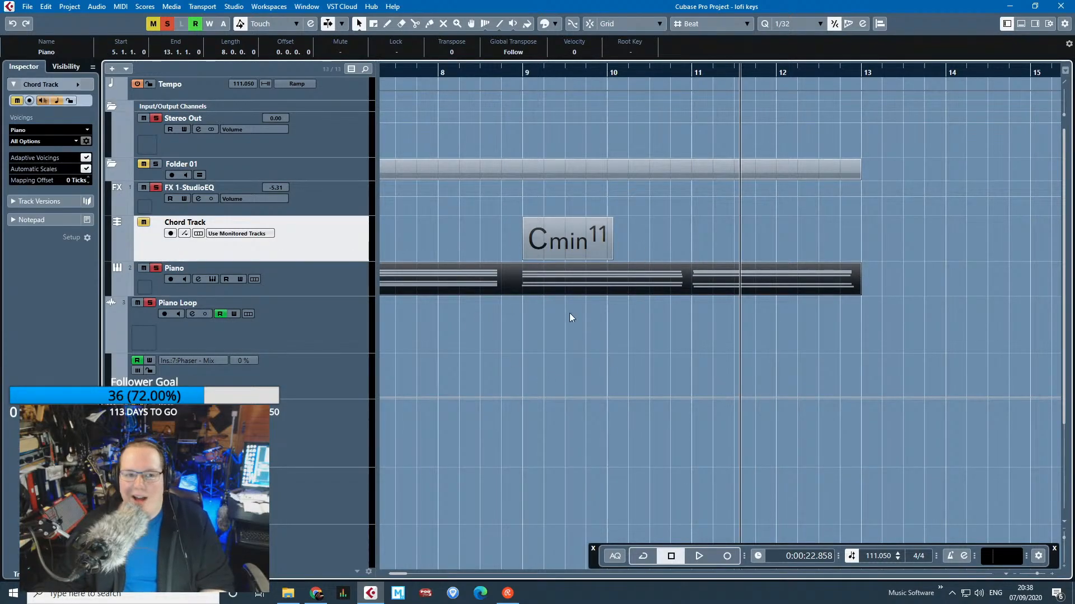
{"action": "scroll", "coordinate": [570, 314], "scroll_direction": "down", "scroll_amount": 5}
{"action": "scroll", "coordinate": [464, 317], "scroll_direction": "up", "scroll_amount": 3}
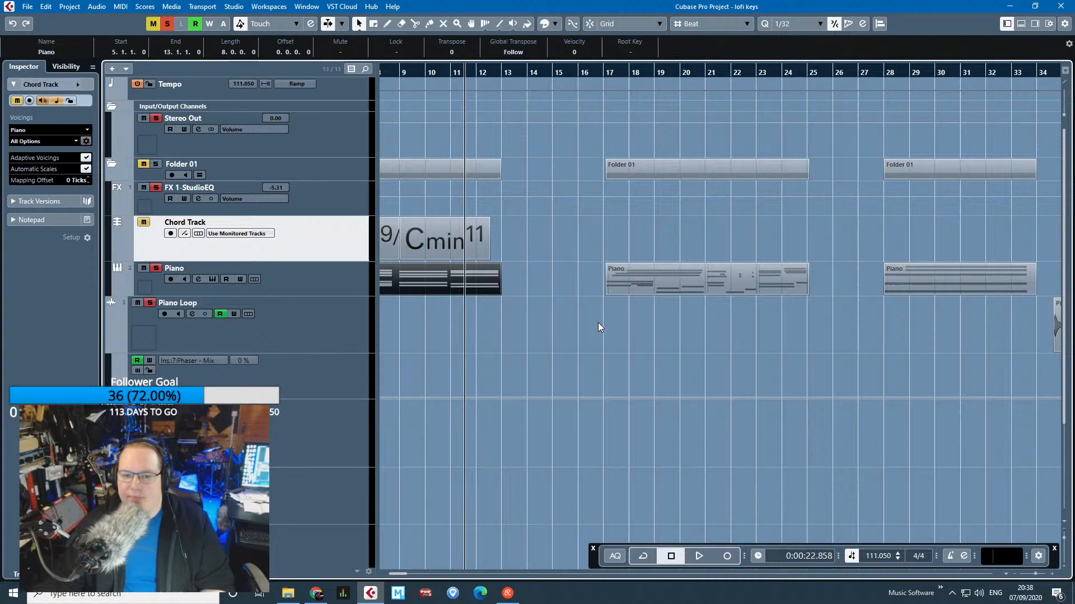
{"action": "left_click", "coordinate": [489, 305]}
{"action": "scroll", "coordinate": [490, 333], "scroll_direction": "left", "scroll_amount": 1}
{"action": "scroll", "coordinate": [449, 337], "scroll_direction": "up", "scroll_amount": 1}
{"action": "left_click_drag", "start_coordinate": [448, 336], "coordinate": [385, 337]}
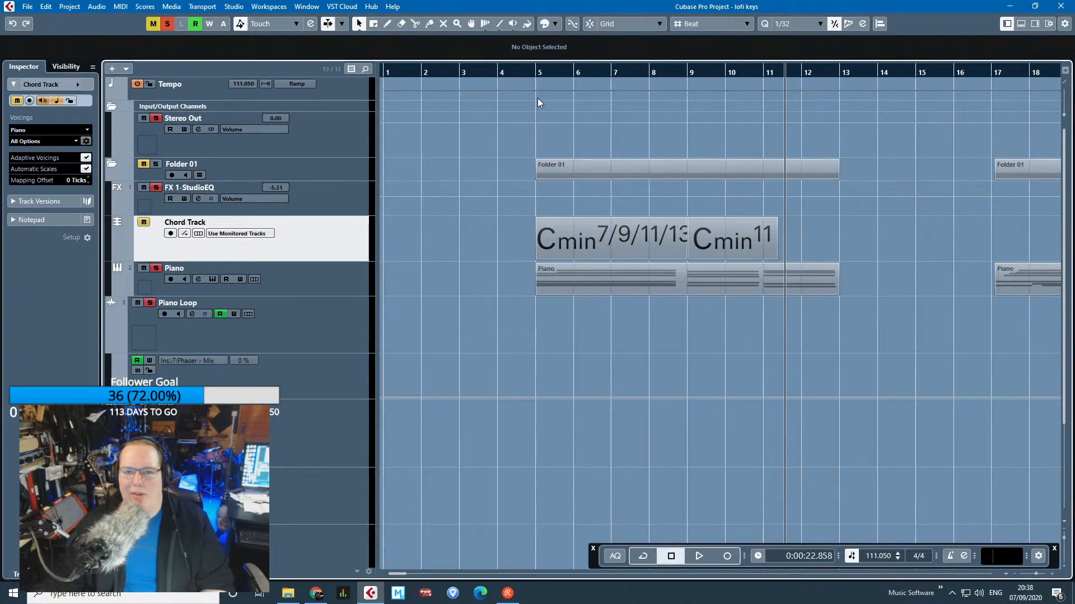
{"action": "left_click_drag", "start_coordinate": [533, 72], "coordinate": [576, 354]}
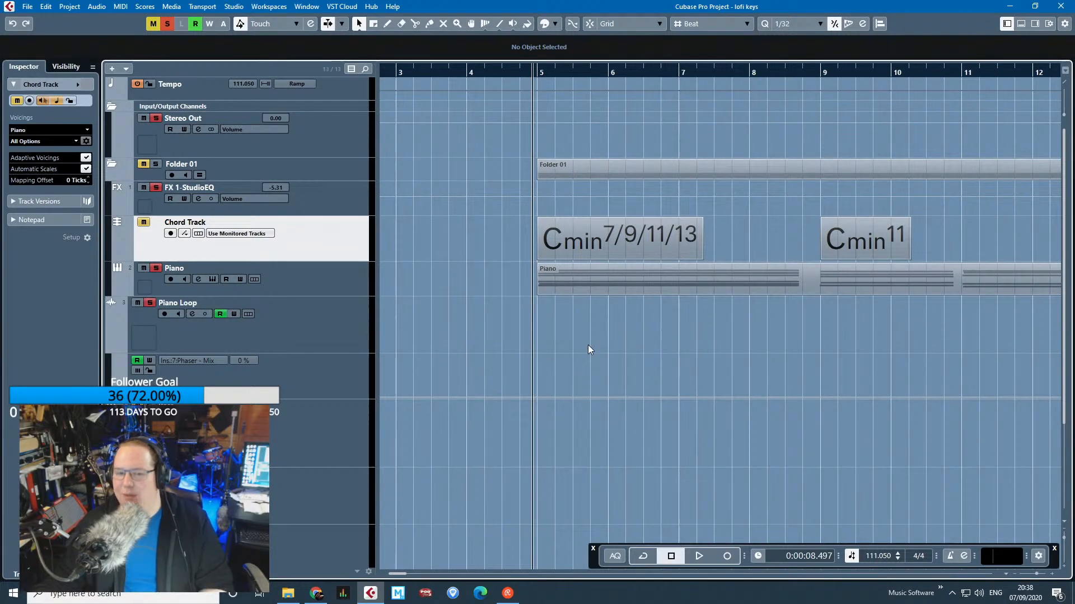
{"action": "key", "text": "space"}
{"action": "left_click", "coordinate": [807, 72]}
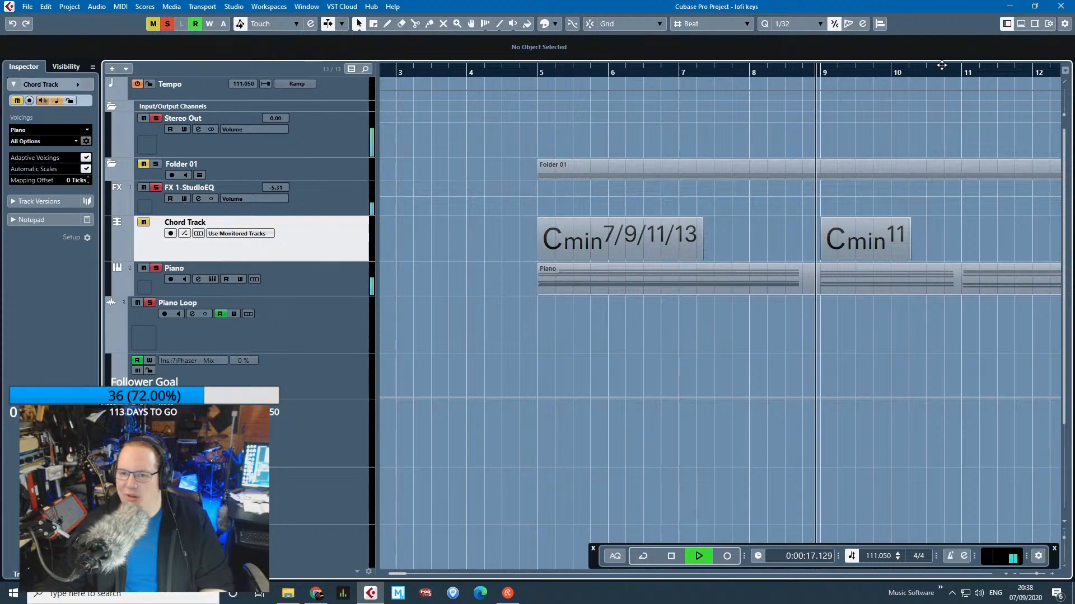
{"action": "left_click", "coordinate": [952, 70]}
{"action": "key", "text": "space"}
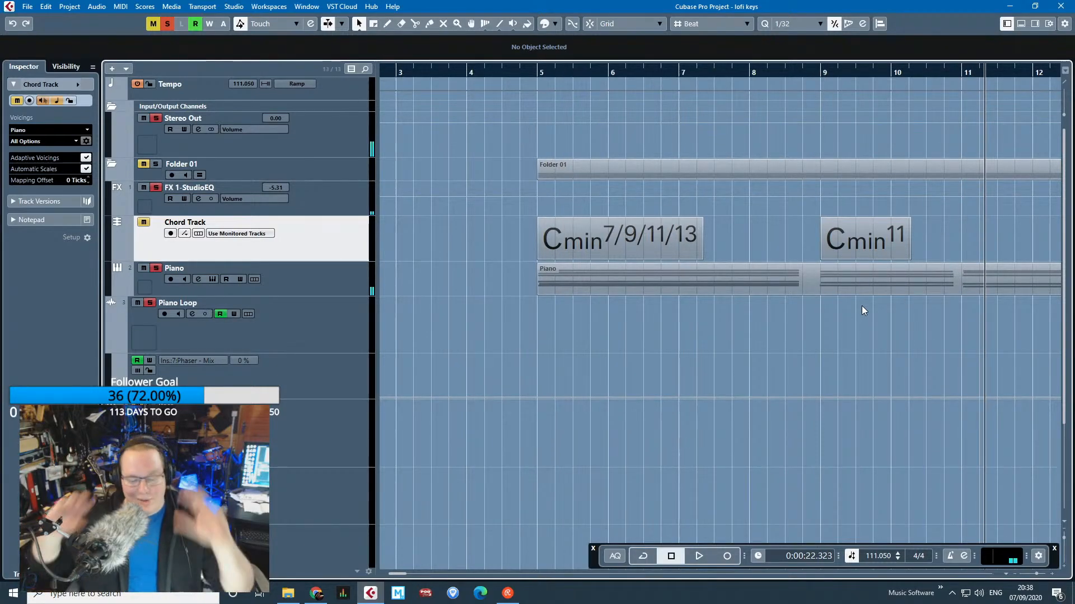
{"action": "scroll", "coordinate": [861, 343], "scroll_direction": "down", "scroll_amount": 3}
{"action": "left_click_drag", "start_coordinate": [860, 342], "coordinate": [550, 348]}
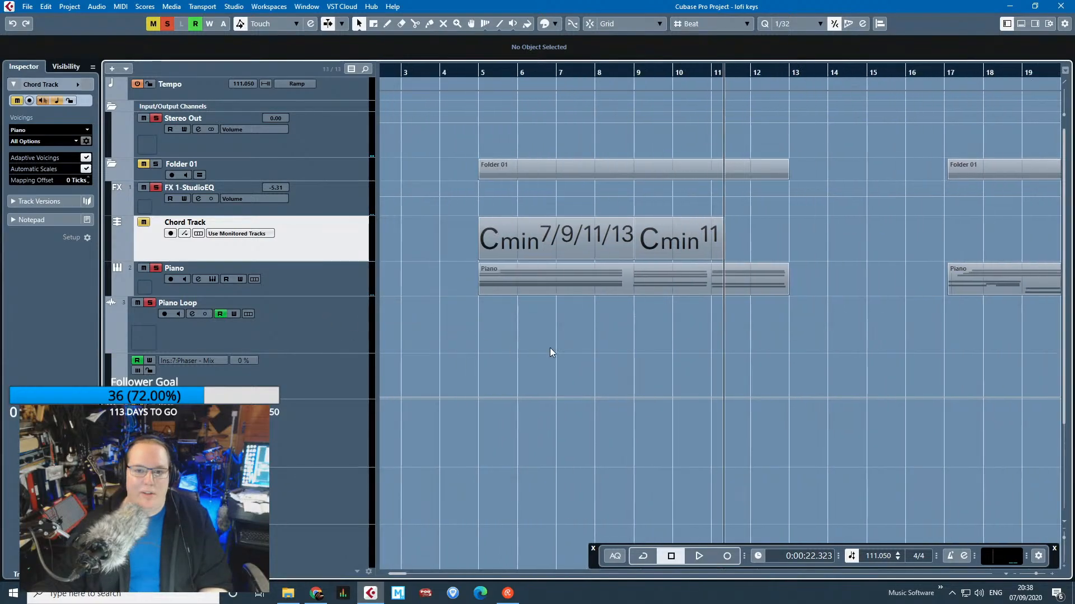
{"action": "scroll", "coordinate": [624, 303], "scroll_direction": "up", "scroll_amount": 2}
{"action": "left_click_drag", "start_coordinate": [416, 67], "coordinate": [458, 77]}
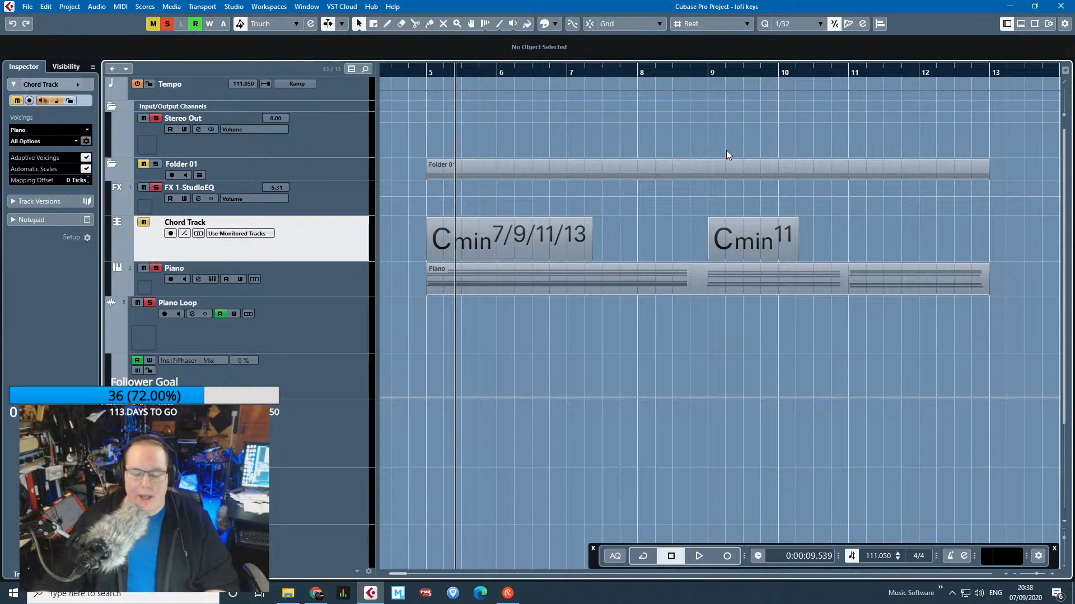
{"action": "key", "text": "g"}
{"action": "key", "text": "g"}
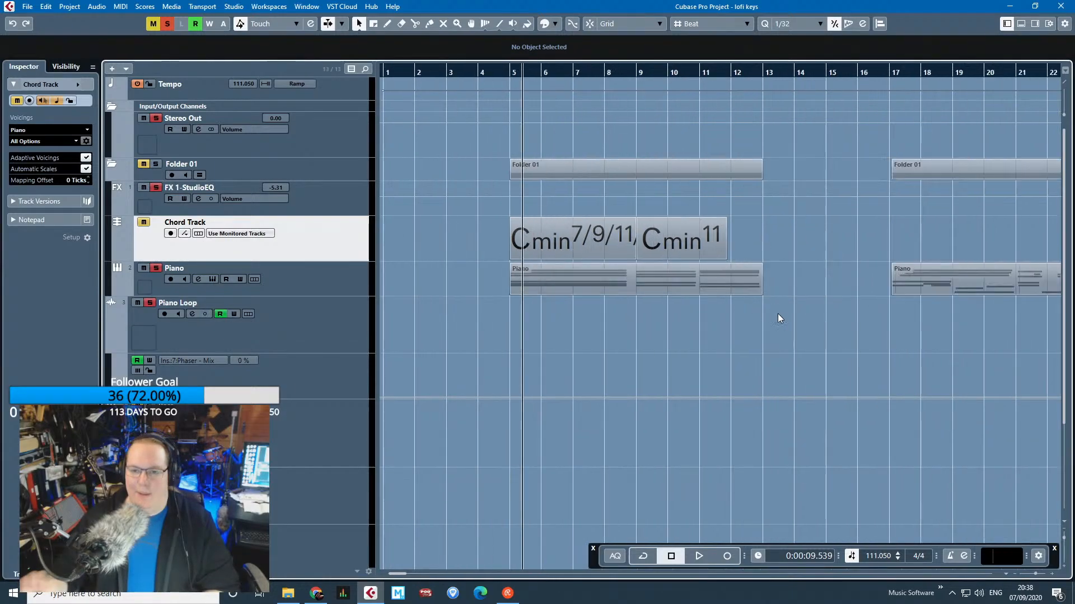
Open the Piano part at bar 17 in the Key Editor and examine its low and high notes.
{"action": "left_click_drag", "start_coordinate": [1040, 328], "coordinate": [1013, 334]}
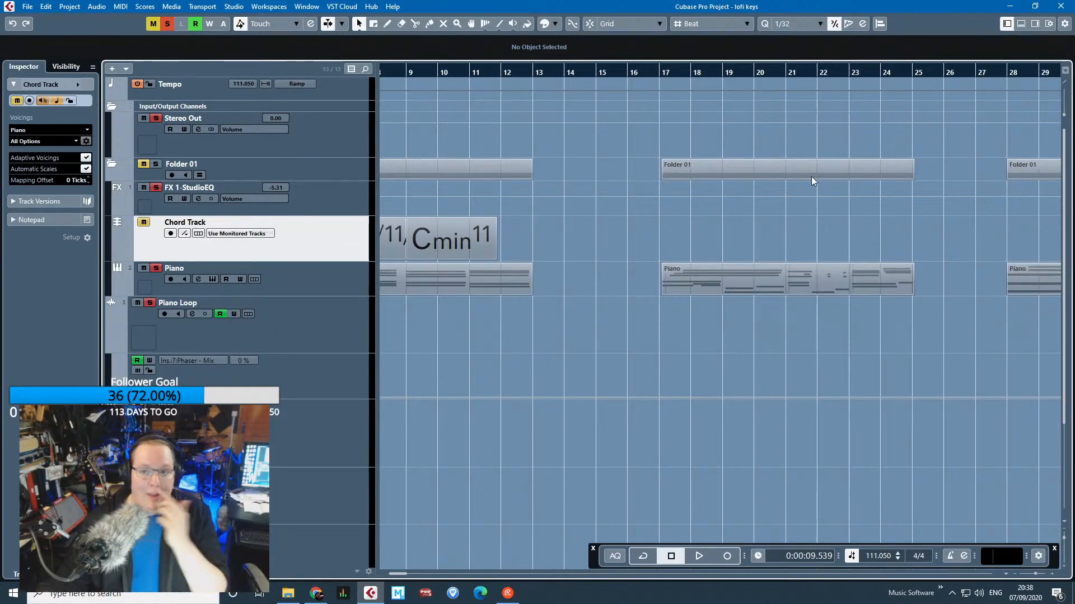
{"action": "double_click", "coordinate": [750, 281]}
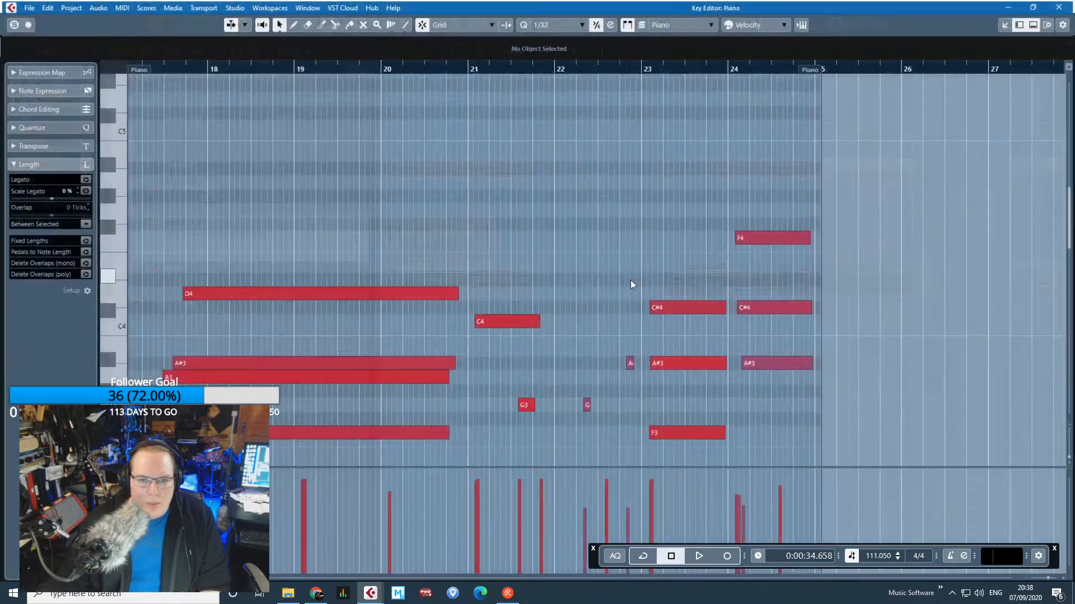
{"action": "scroll", "coordinate": [524, 253], "scroll_direction": "down", "scroll_amount": 1}
{"action": "scroll", "coordinate": [345, 206], "scroll_direction": "left", "scroll_amount": 1}
{"action": "scroll", "coordinate": [386, 225], "scroll_direction": "down", "scroll_amount": 3}
{"action": "scroll", "coordinate": [385, 231], "scroll_direction": "up", "scroll_amount": 1}
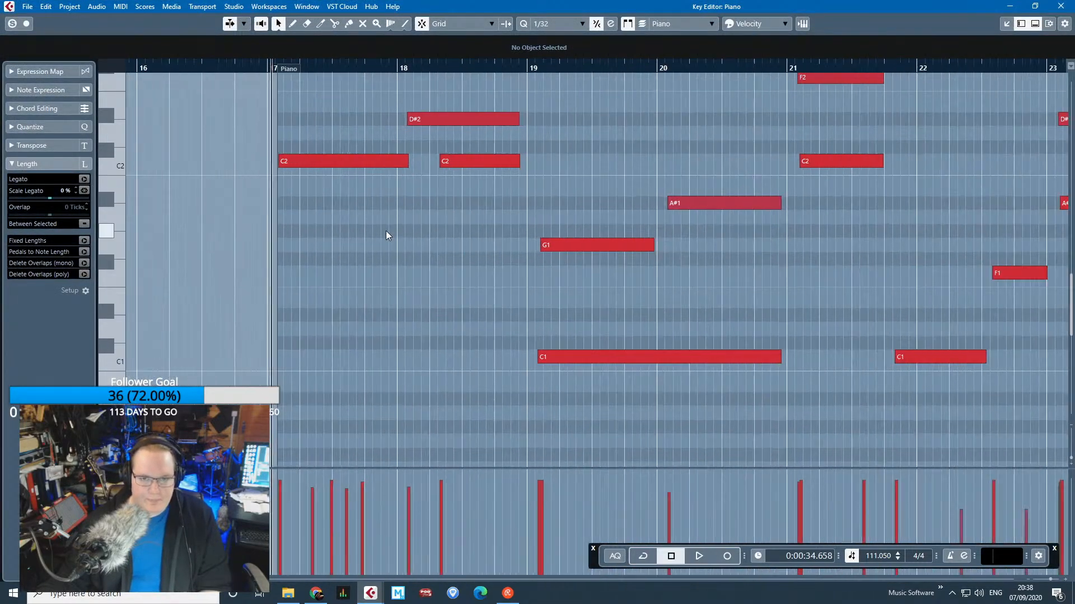
{"action": "scroll", "coordinate": [356, 230], "scroll_direction": "up", "scroll_amount": 2}
{"action": "scroll", "coordinate": [356, 230], "scroll_direction": "up", "scroll_amount": 2}
{"action": "scroll", "coordinate": [377, 223], "scroll_direction": "down", "scroll_amount": 2}
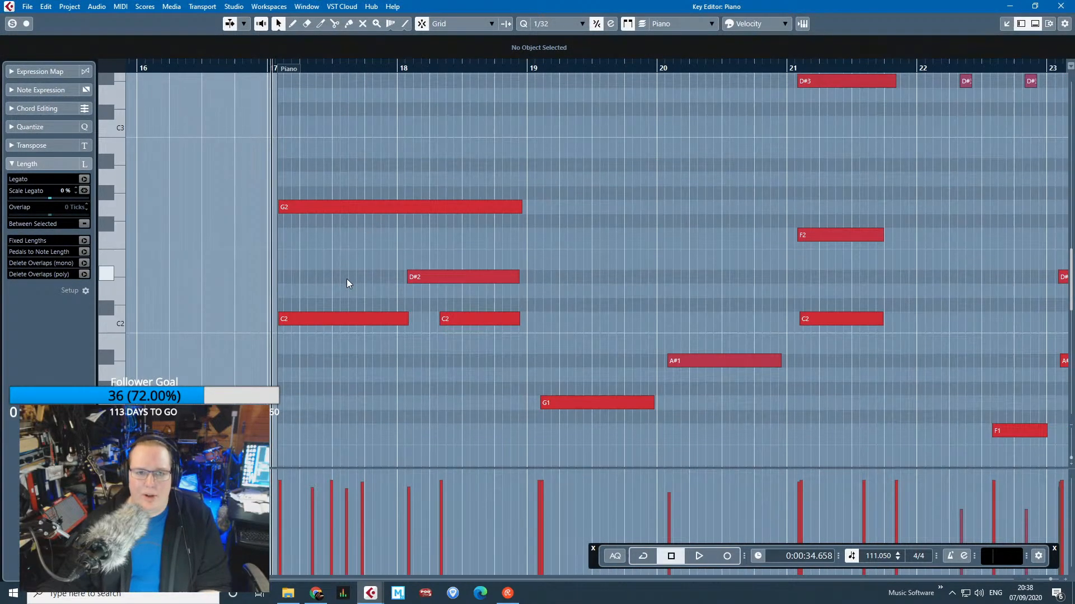
Play the Piano part's opening from bar 17 in the Key Editor, stopping in bar 18, and compare its upper and lower notes.
{"action": "key", "text": "space"}
{"action": "scroll", "coordinate": [349, 270], "scroll_direction": "up", "scroll_amount": 3}
{"action": "scroll", "coordinate": [354, 265], "scroll_direction": "down", "scroll_amount": 2}
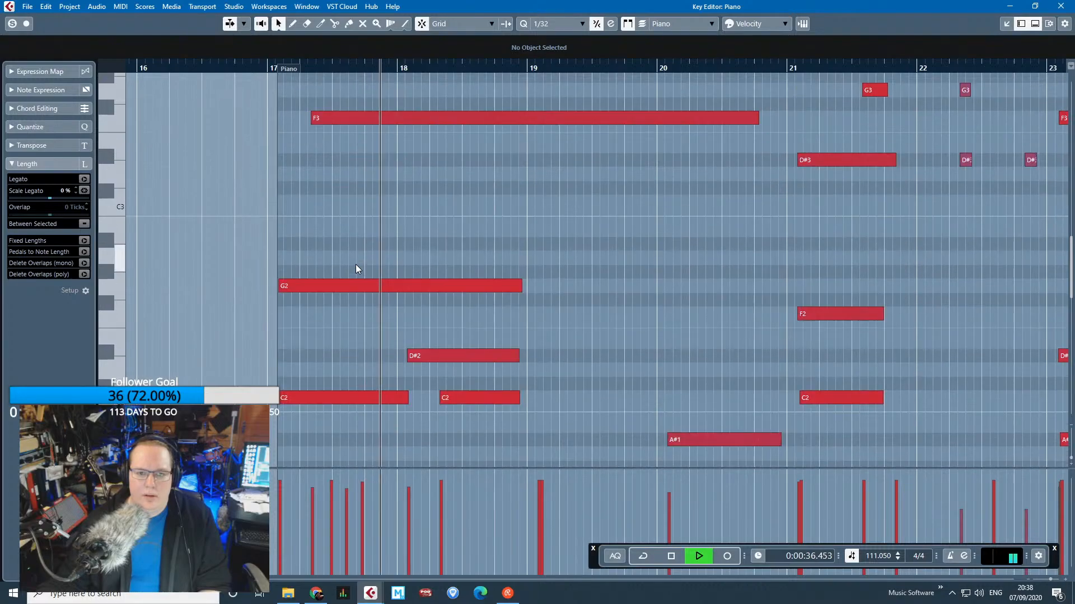
{"action": "key", "text": "space"}
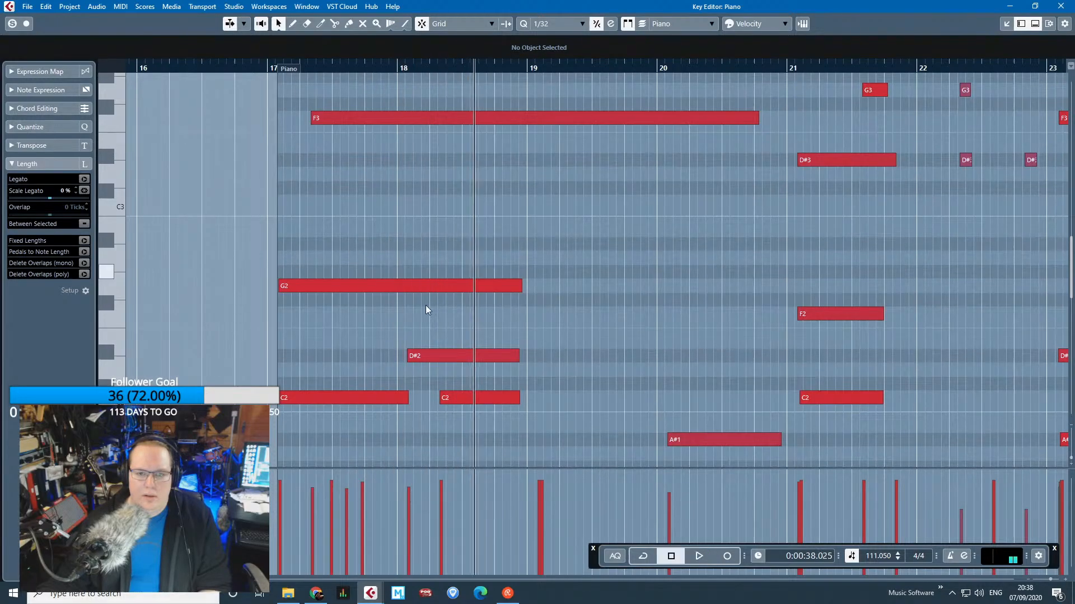
{"action": "scroll", "coordinate": [304, 223], "scroll_direction": "up", "scroll_amount": 2}
{"action": "scroll", "coordinate": [308, 224], "scroll_direction": "down", "scroll_amount": 4}
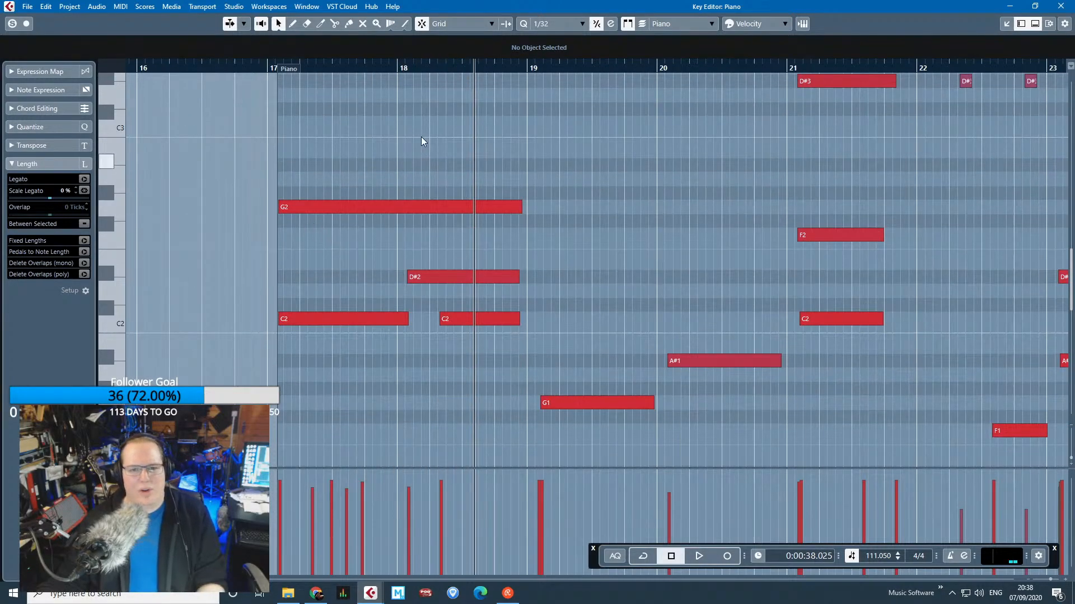
Replay the first two bars from bar 17 and examine how the rising upper notes sit over the C2, G2 and D#2 notes.
{"action": "key", "text": "space"}
{"action": "scroll", "coordinate": [401, 233], "scroll_direction": "up", "scroll_amount": 4}
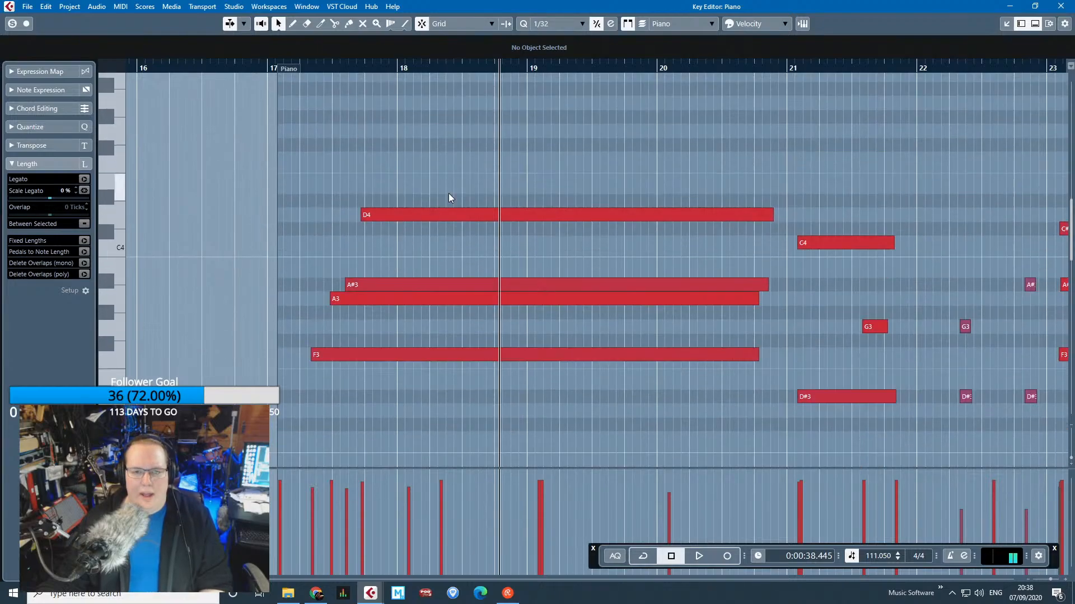
{"action": "scroll", "coordinate": [359, 302], "scroll_direction": "down", "scroll_amount": 4}
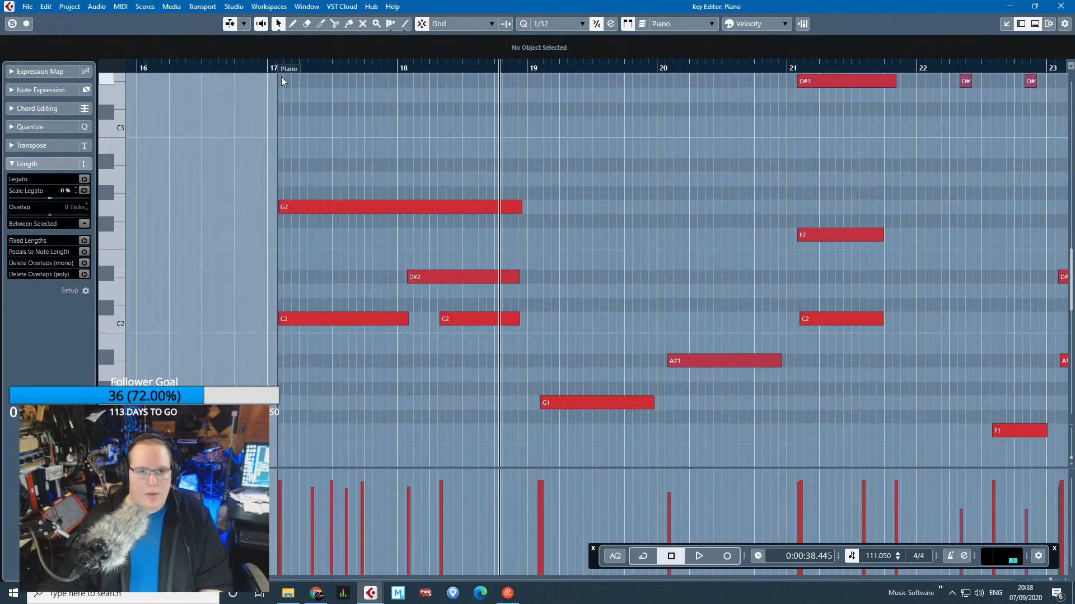
{"action": "key", "text": "space"}
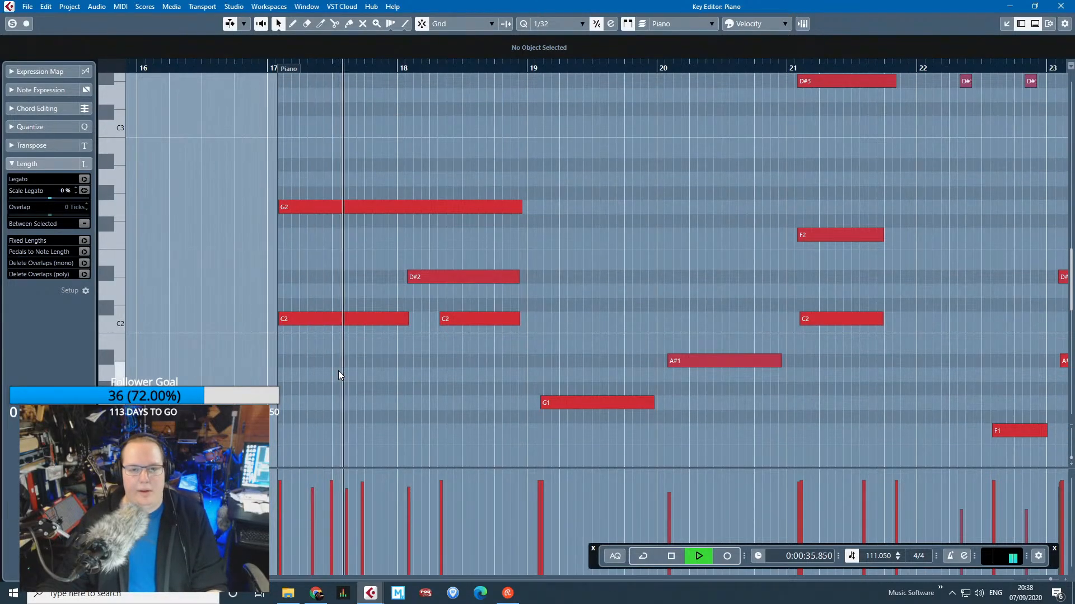
{"action": "scroll", "coordinate": [364, 375], "scroll_direction": "up", "scroll_amount": 6}
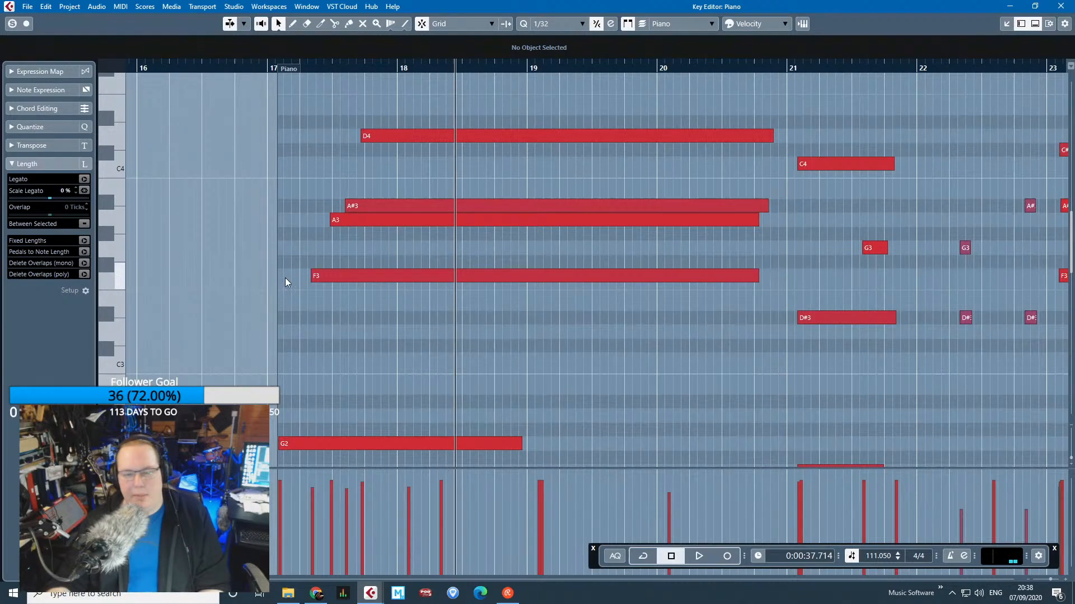
{"action": "scroll", "coordinate": [285, 277], "scroll_direction": "down", "scroll_amount": 6}
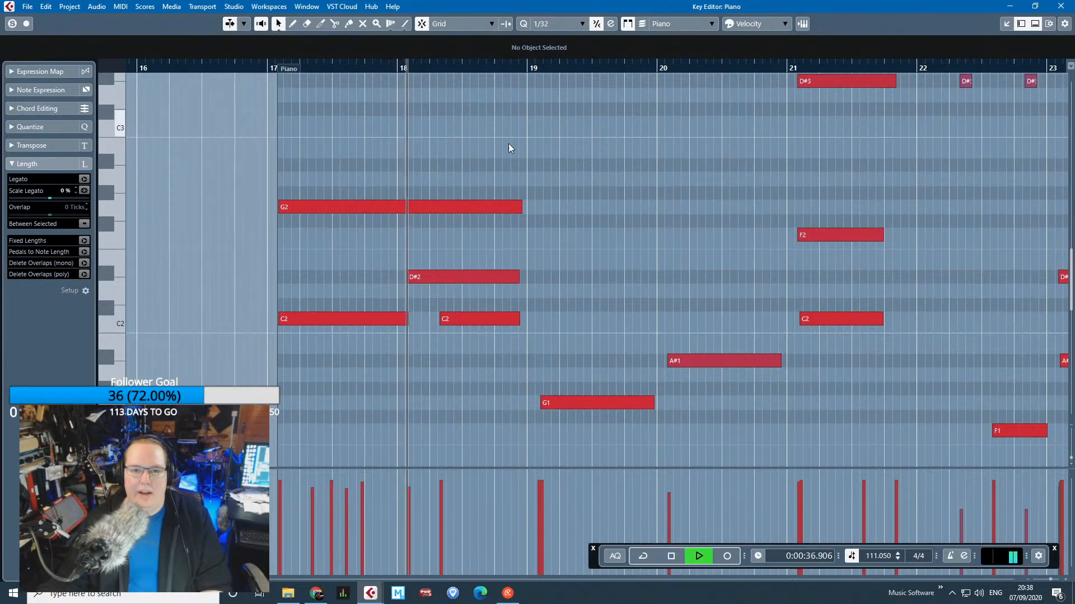
{"action": "scroll", "coordinate": [708, 218], "scroll_direction": "down", "scroll_amount": 1}
{"action": "scroll", "coordinate": [727, 221], "scroll_direction": "up", "scroll_amount": 1}
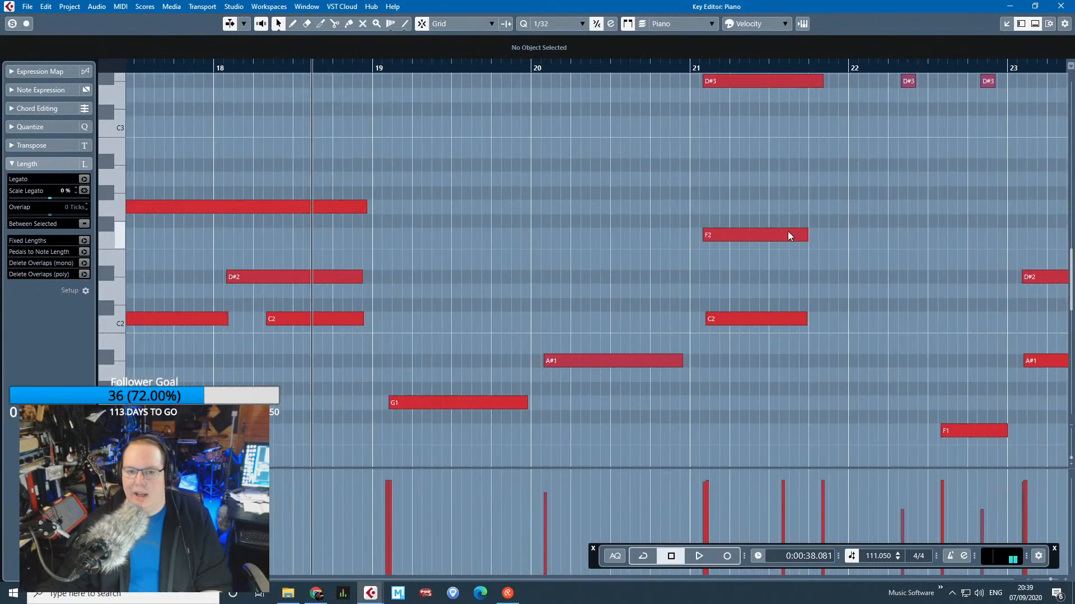
Continue playing the Piano part from bar 18 through bar 19 in the Key Editor and examine its low and high notes.
{"action": "key", "text": "space"}
{"action": "scroll", "coordinate": [606, 230], "scroll_direction": "down", "scroll_amount": 2}
{"action": "scroll", "coordinate": [772, 270], "scroll_direction": "down", "scroll_amount": 4}
{"action": "scroll", "coordinate": [773, 270], "scroll_direction": "up", "scroll_amount": 2}
{"action": "scroll", "coordinate": [772, 271], "scroll_direction": "up", "scroll_amount": 3}
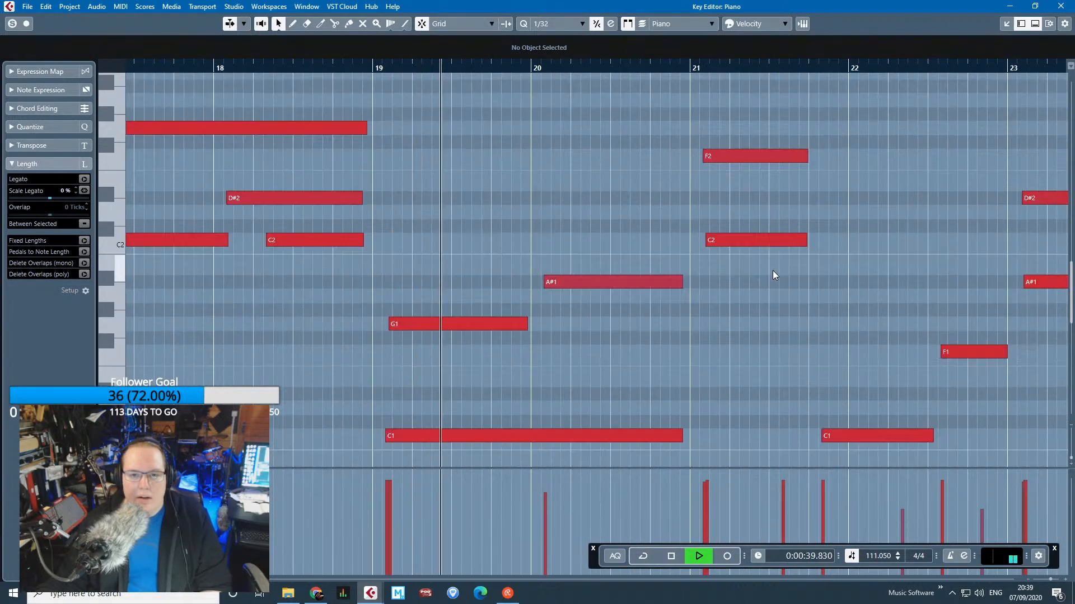
{"action": "scroll", "coordinate": [772, 270], "scroll_direction": "down", "scroll_amount": 3}
{"action": "scroll", "coordinate": [772, 270], "scroll_direction": "down", "scroll_amount": 1}
{"action": "key", "text": "space"}
{"action": "scroll", "coordinate": [825, 321], "scroll_direction": "up", "scroll_amount": 3}
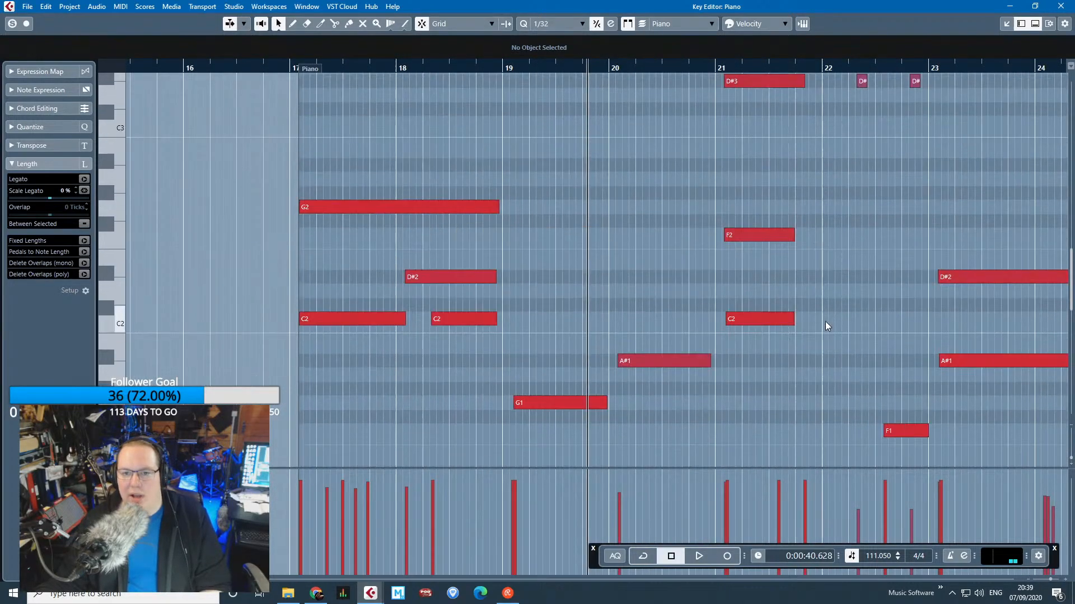
{"action": "scroll", "coordinate": [744, 164], "scroll_direction": "right", "scroll_amount": 3}
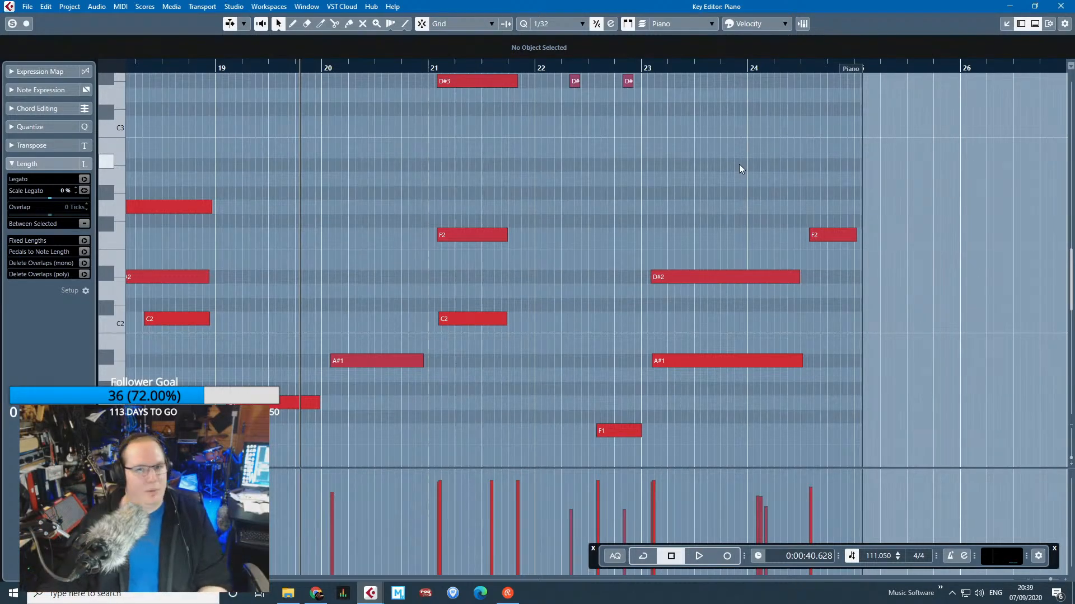
{"action": "scroll", "coordinate": [739, 164], "scroll_direction": "up", "scroll_amount": 6}
Resume playback from late bar 19 into bar 23, following the Piano part's low notes and the chords above them.
{"action": "key", "text": "space"}
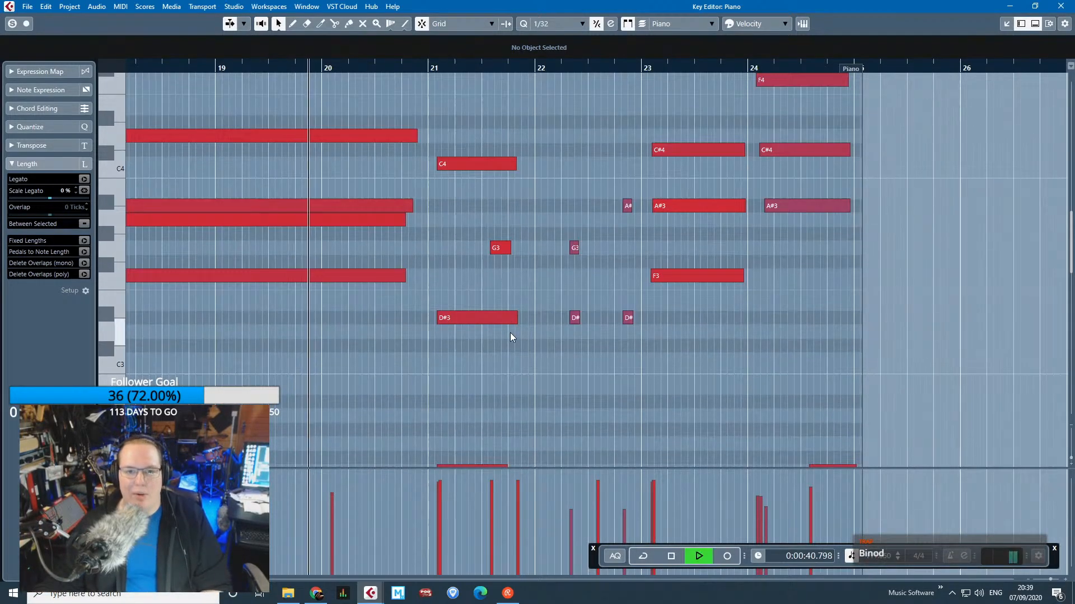
{"action": "scroll", "coordinate": [516, 344], "scroll_direction": "up", "scroll_amount": 1}
{"action": "scroll", "coordinate": [516, 344], "scroll_direction": "down", "scroll_amount": 2}
{"action": "scroll", "coordinate": [516, 344], "scroll_direction": "up", "scroll_amount": 2}
{"action": "scroll", "coordinate": [516, 344], "scroll_direction": "down", "scroll_amount": 3}
{"action": "scroll", "coordinate": [516, 344], "scroll_direction": "up", "scroll_amount": 2}
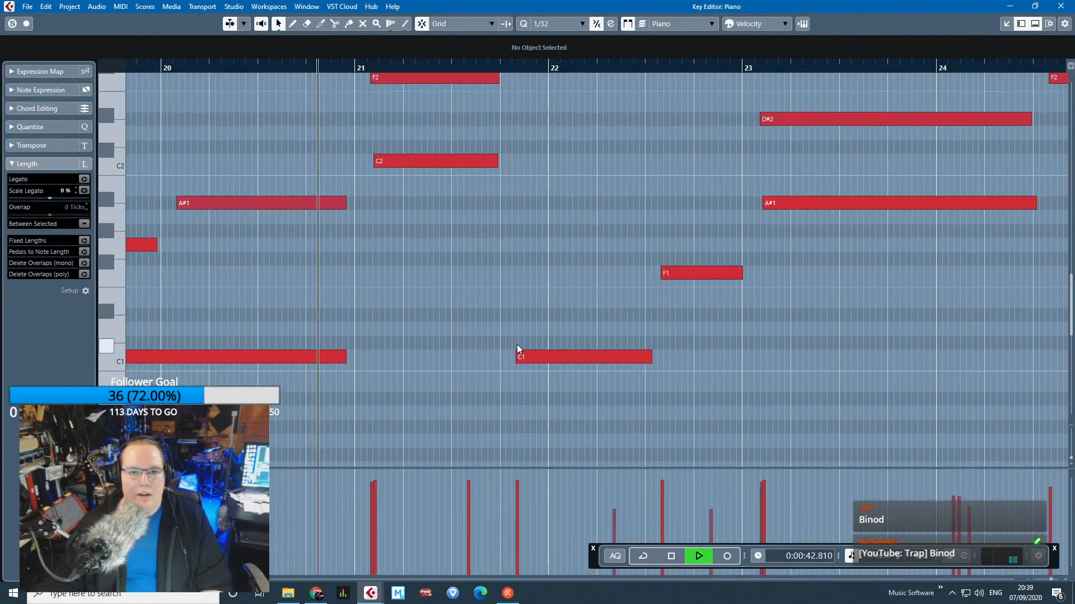
{"action": "scroll", "coordinate": [615, 336], "scroll_direction": "up", "scroll_amount": 4}
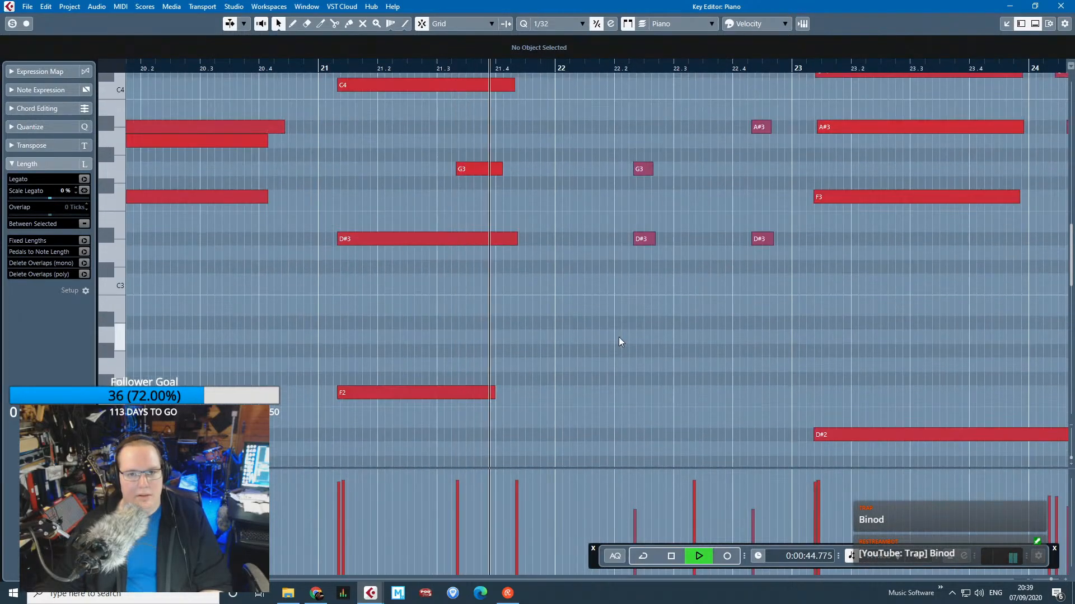
{"action": "scroll", "coordinate": [648, 344], "scroll_direction": "down", "scroll_amount": 2}
{"action": "scroll", "coordinate": [865, 368], "scroll_direction": "up", "scroll_amount": 3}
{"action": "scroll", "coordinate": [865, 360], "scroll_direction": "down", "scroll_amount": 3}
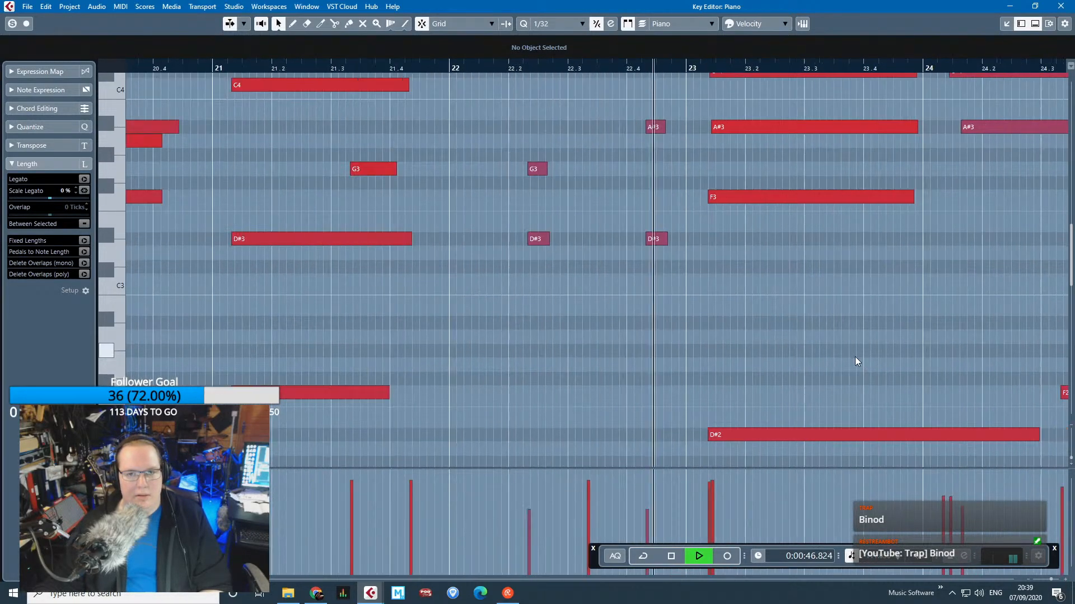
{"action": "left_click_drag", "start_coordinate": [1055, 290], "coordinate": [869, 281]}
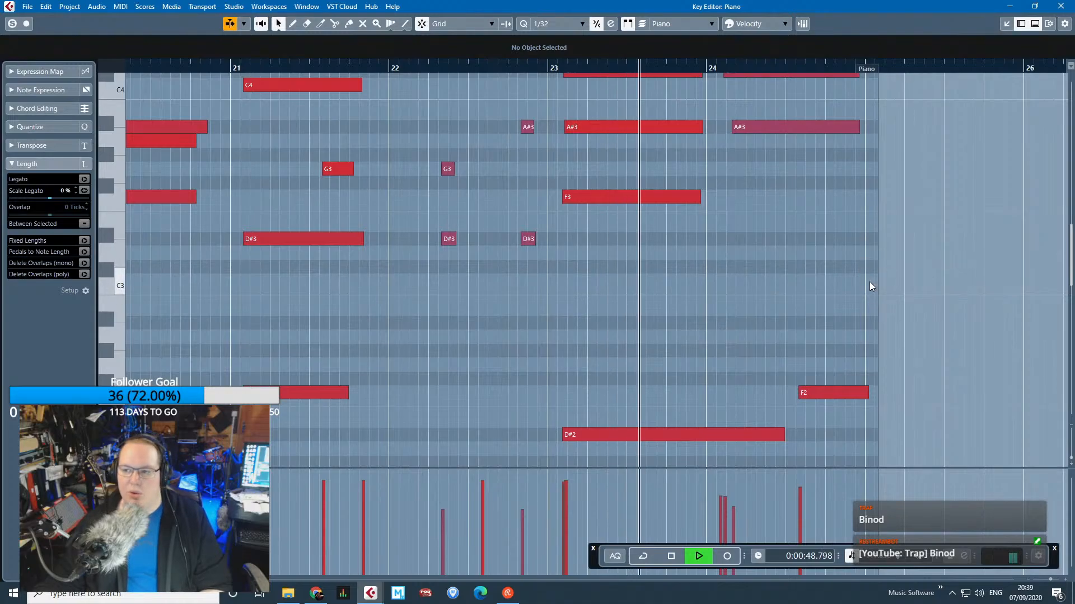
{"action": "key", "text": "space"}
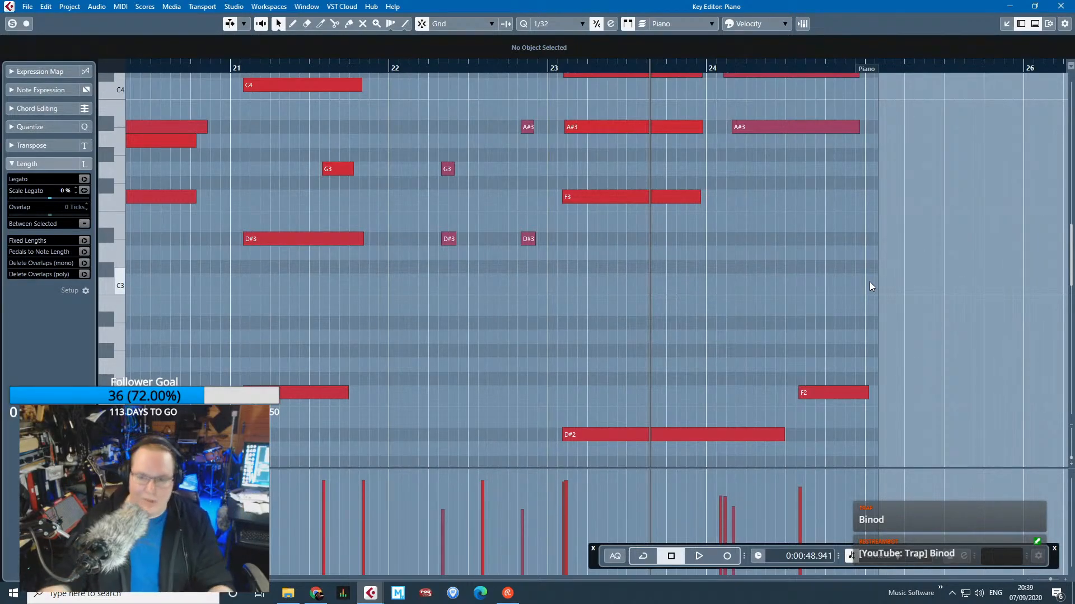
Replay the Piano part from early bar 22 into bar 24 and examine its closing upper chords.
{"action": "scroll", "coordinate": [555, 344], "scroll_direction": "down", "scroll_amount": 3}
{"action": "left_click", "coordinate": [432, 67]}
{"action": "key", "text": "space"}
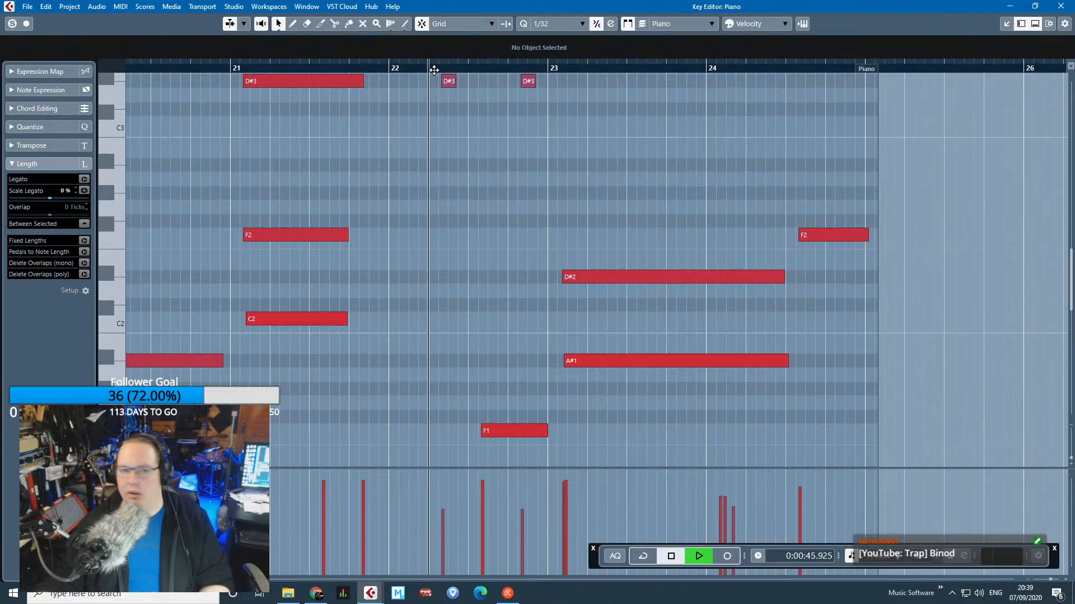
{"action": "scroll", "coordinate": [629, 323], "scroll_direction": "up", "scroll_amount": 3}
{"action": "scroll", "coordinate": [647, 315], "scroll_direction": "up", "scroll_amount": 3}
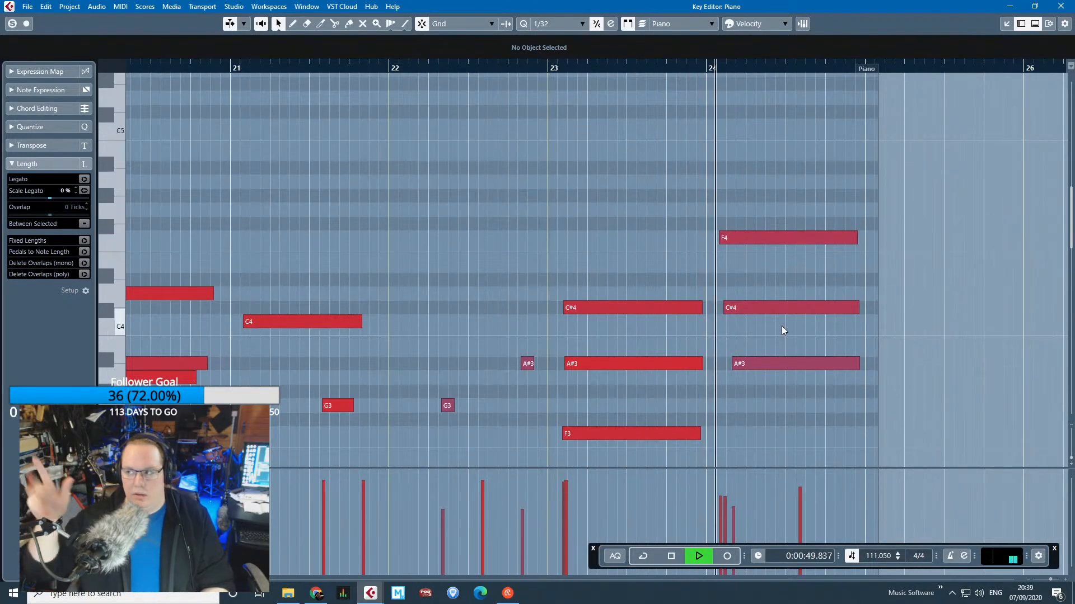
{"action": "key", "text": "space"}
{"action": "scroll", "coordinate": [873, 312], "scroll_direction": "down", "scroll_amount": 2}
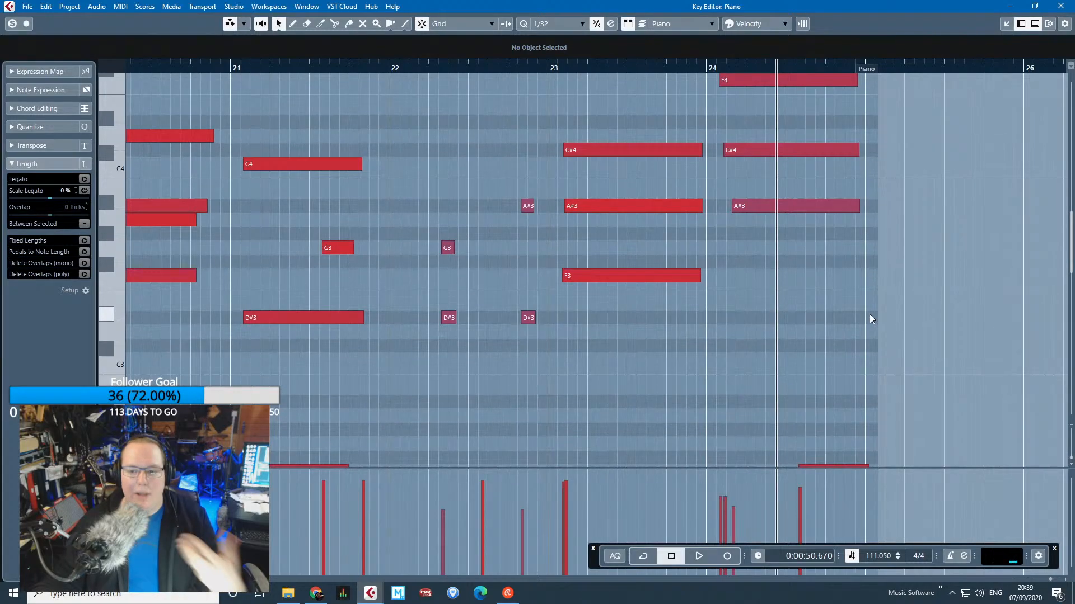
{"action": "scroll", "coordinate": [802, 317], "scroll_direction": "up", "scroll_amount": 1}
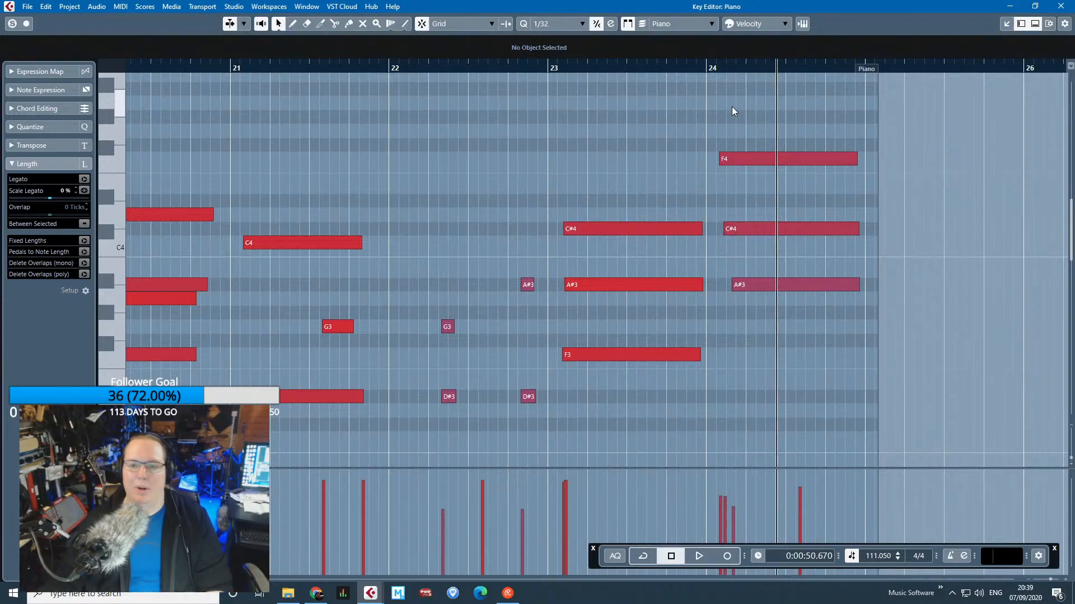
Play the chords from bar 23 into bar 24 once more, close the Key Editor and stop playback.
{"action": "scroll", "coordinate": [770, 112], "scroll_direction": "down", "scroll_amount": 5}
{"action": "left_click", "coordinate": [553, 66]}
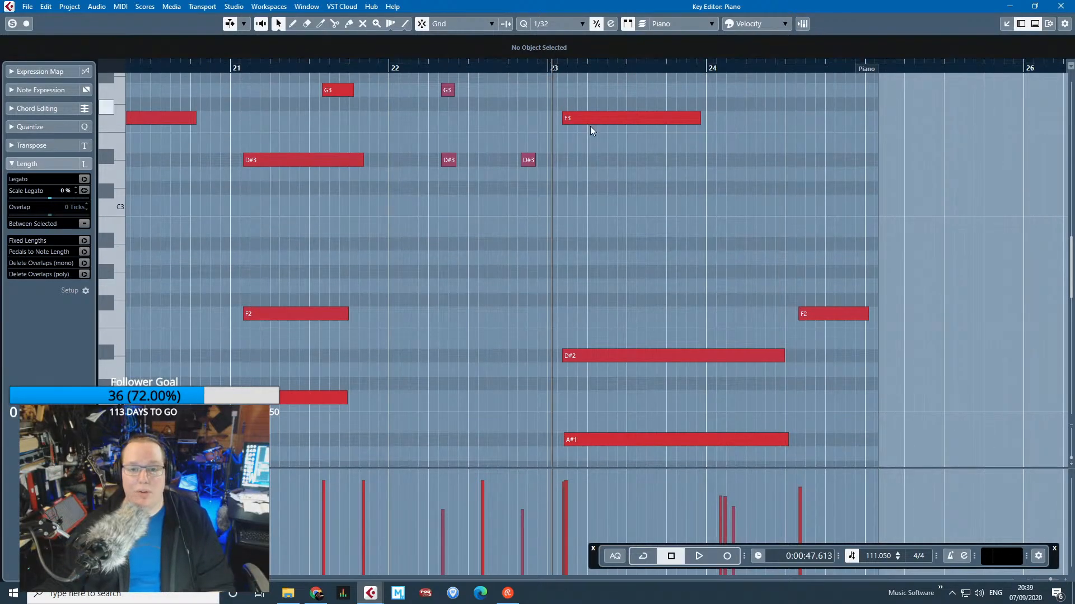
{"action": "scroll", "coordinate": [722, 139], "scroll_direction": "up", "scroll_amount": 2}
{"action": "key", "text": "space"}
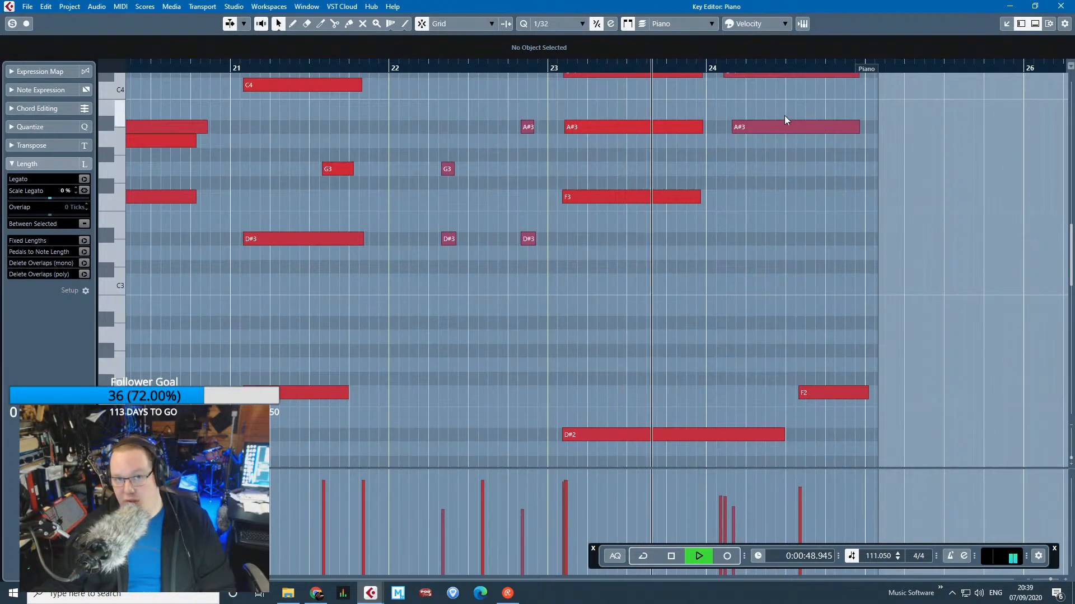
{"action": "scroll", "coordinate": [783, 120], "scroll_direction": "up", "scroll_amount": 3}
{"action": "left_click", "coordinate": [1050, 6]}
{"action": "key", "text": "space"}
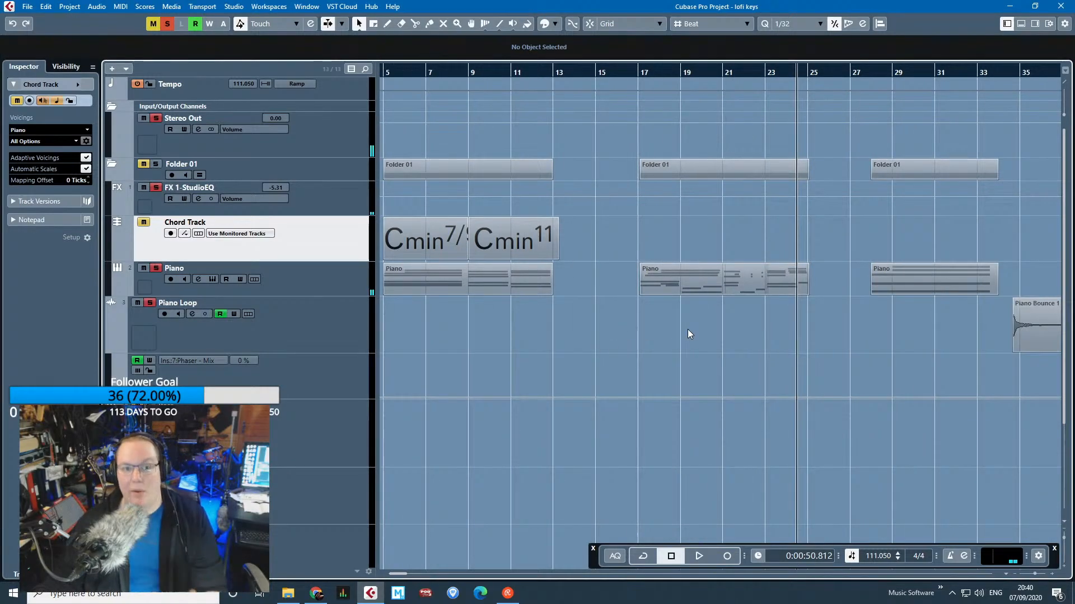
Locate the first full-length Piano Loop clip at bar 65 and place the playhead just before it.
{"action": "key", "text": "g"}
{"action": "key", "text": "g"}
{"action": "left_click_drag", "start_coordinate": [949, 269], "coordinate": [1057, 266]}
{"action": "scroll", "coordinate": [821, 286], "scroll_direction": "up", "scroll_amount": 5}
{"action": "left_click_drag", "start_coordinate": [795, 274], "coordinate": [1058, 259]}
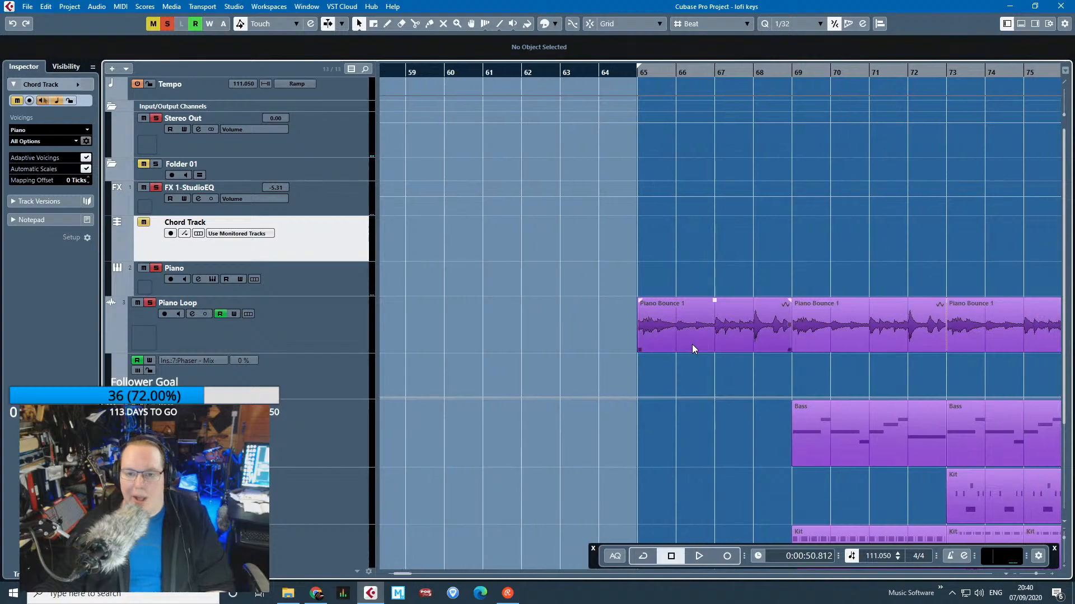
{"action": "scroll", "coordinate": [693, 344], "scroll_direction": "up", "scroll_amount": 3}
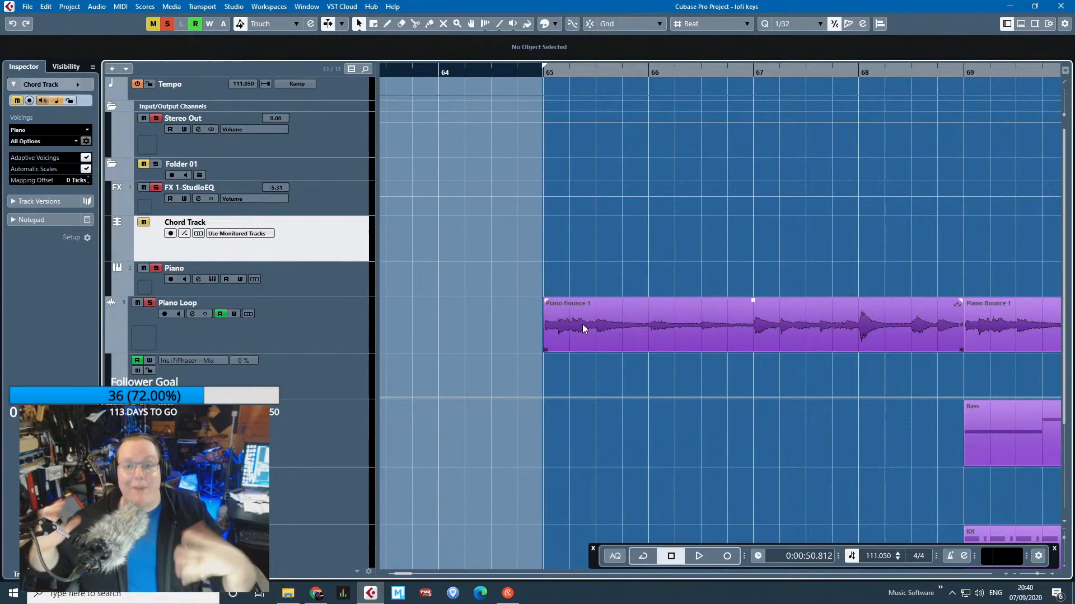
{"action": "left_click", "coordinate": [537, 74]}
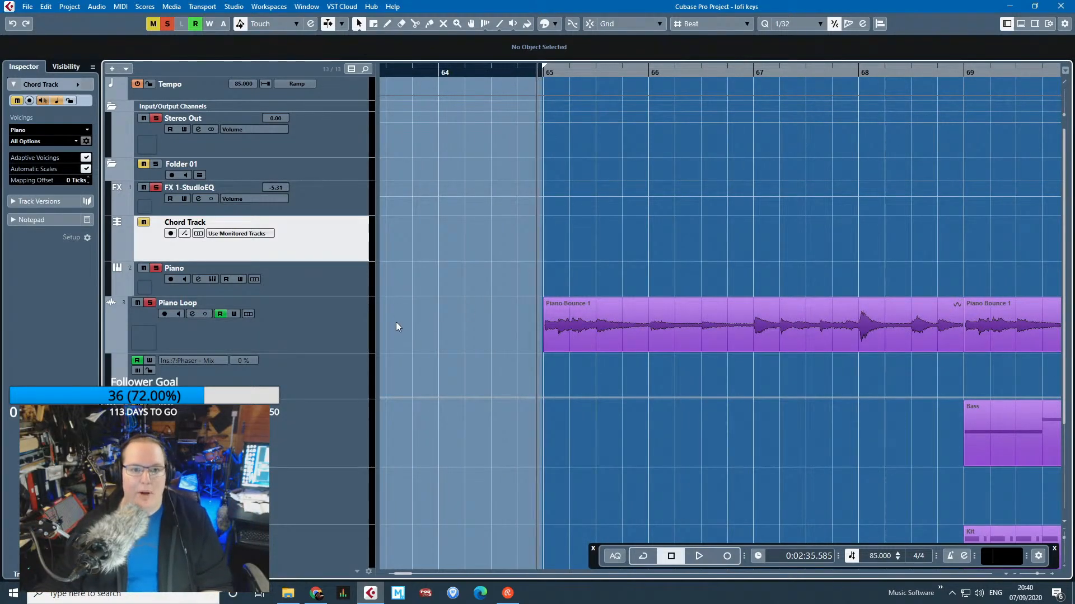
Collapse Folder 01 to hide its tracks and view the arrangement from bar 1.
{"action": "left_click", "coordinate": [313, 333]}
{"action": "left_click", "coordinate": [159, 280]}
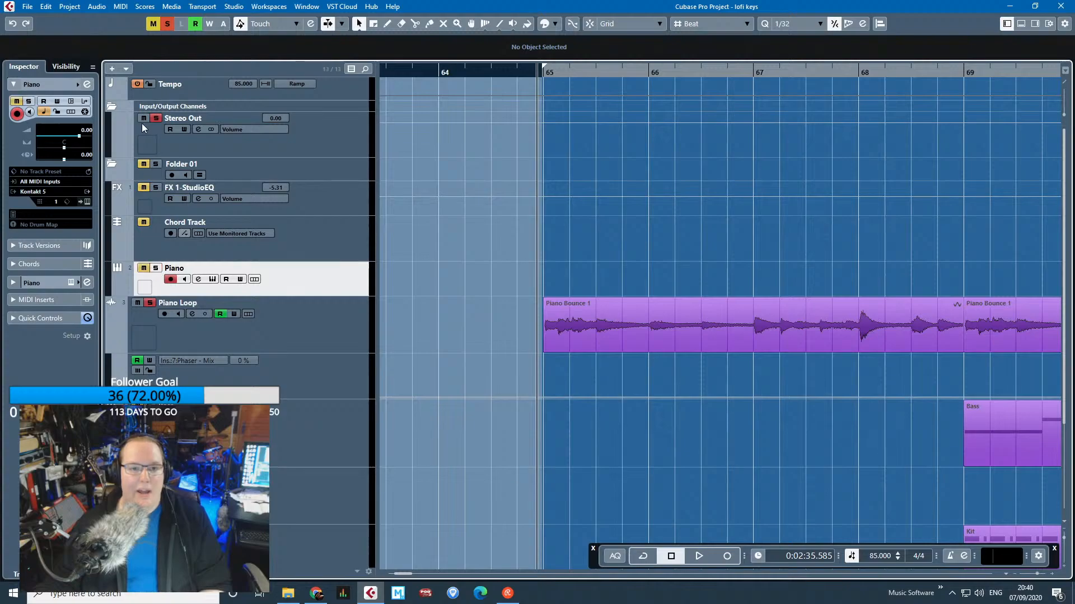
{"action": "left_click", "coordinate": [113, 166]}
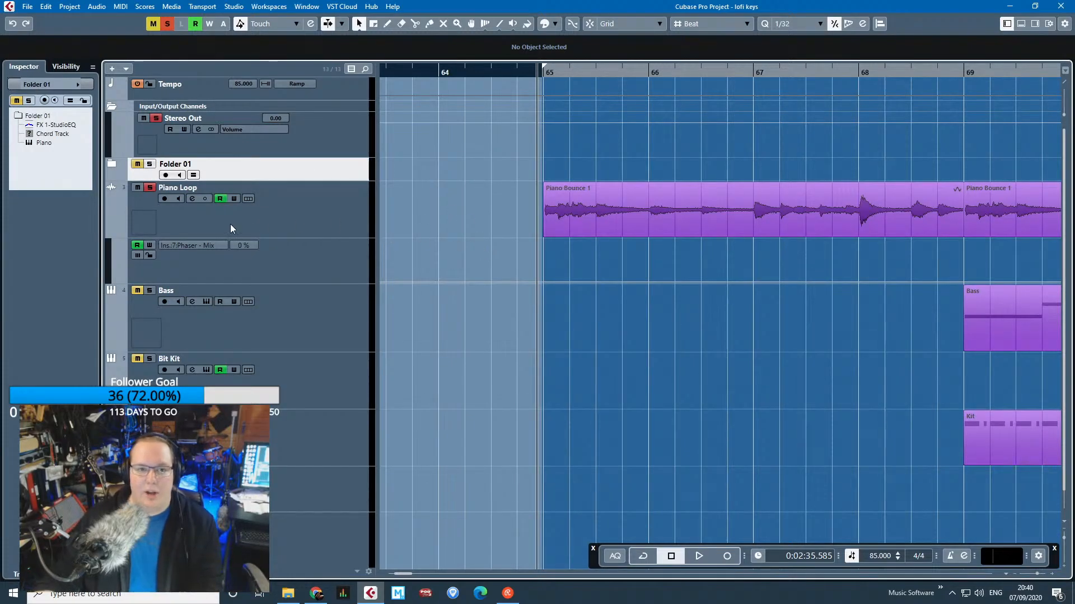
{"action": "scroll", "coordinate": [387, 336], "scroll_direction": "left", "scroll_amount": 15}
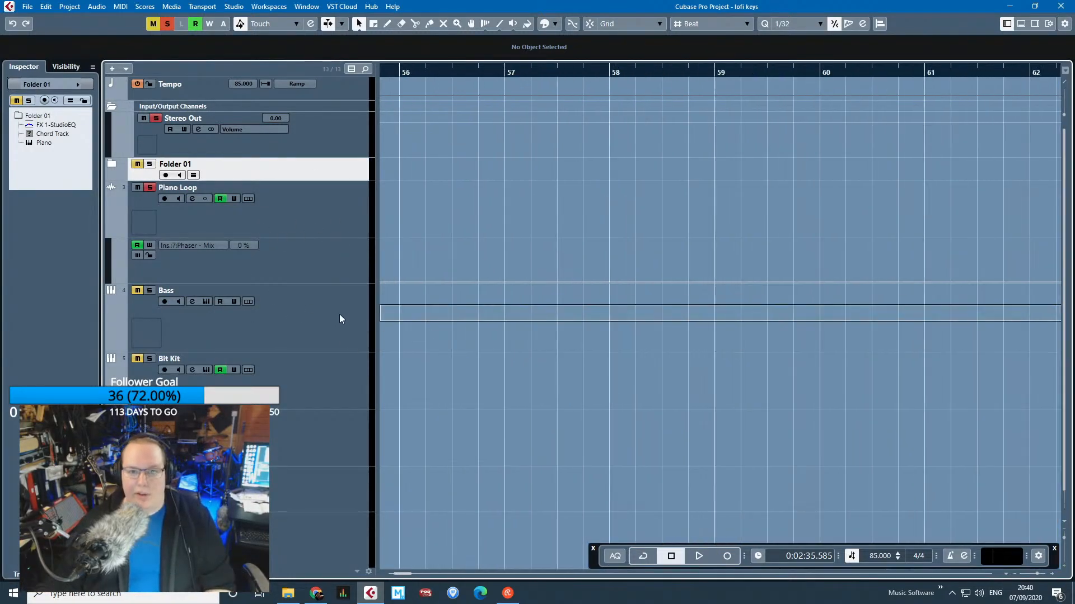
{"action": "scroll", "coordinate": [470, 337], "scroll_direction": "down", "scroll_amount": 7}
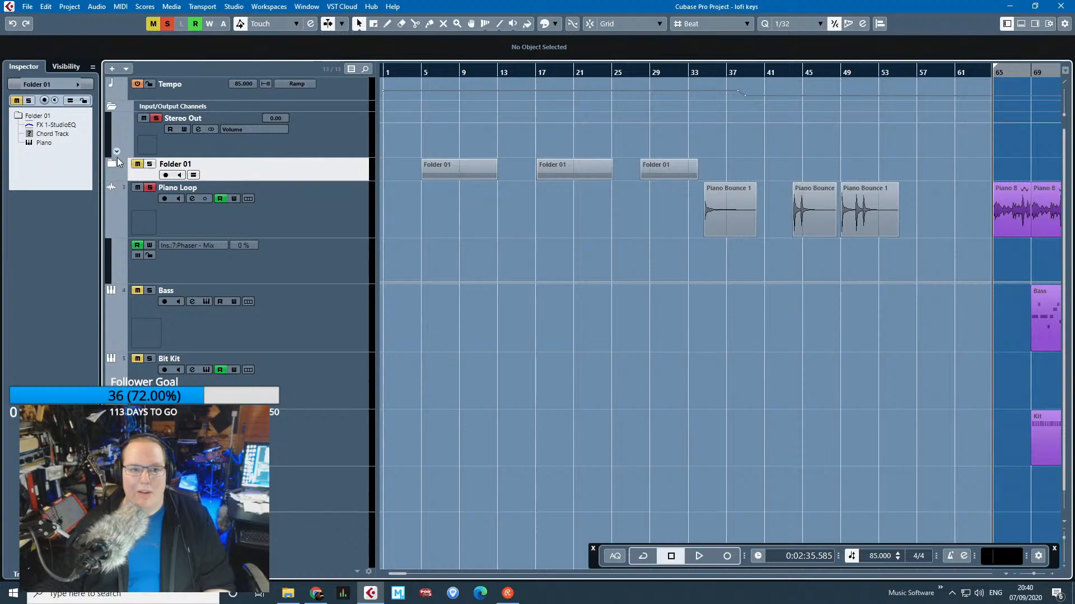
Expand Folder 01, inspect the Ragtime Piano's tuning options in the Piano track's Kontakt instrument, and close it.
{"action": "left_click", "coordinate": [111, 164]}
{"action": "left_click", "coordinate": [44, 143]}
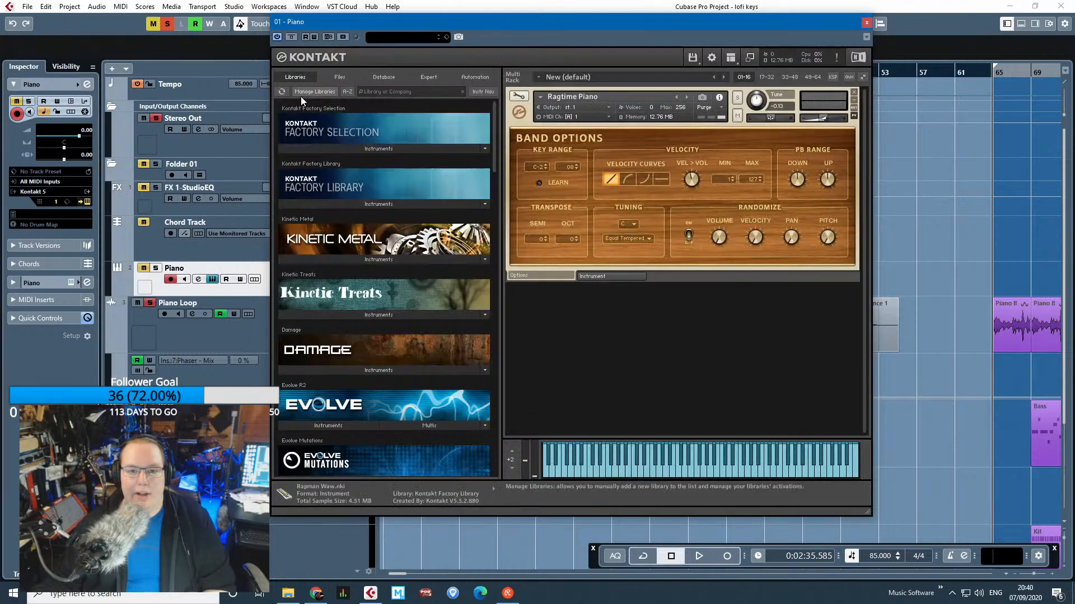
{"action": "left_click", "coordinate": [648, 240]}
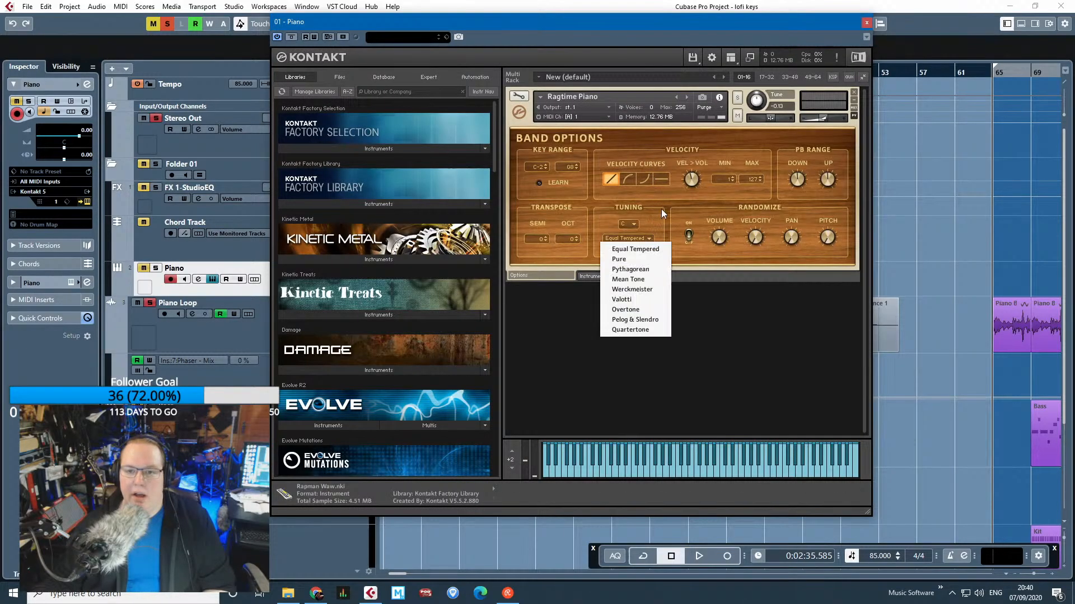
{"action": "left_click", "coordinate": [793, 336]}
{"action": "left_click", "coordinate": [867, 23]}
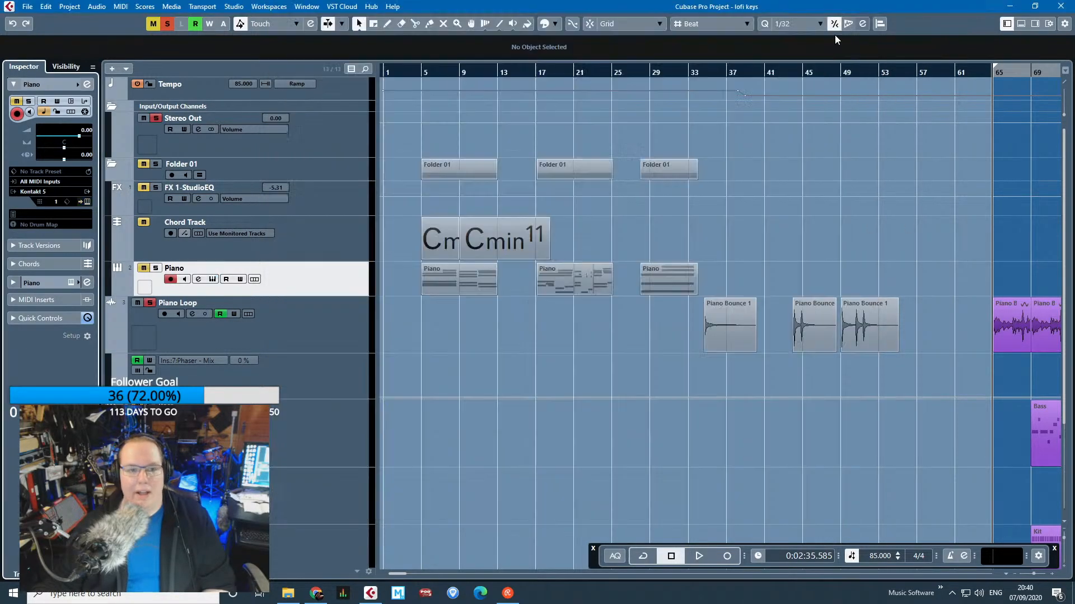
Collapse Folder 01 and play the opening of the Piano Loop from just before bar 65.
{"action": "left_click", "coordinate": [118, 166]}
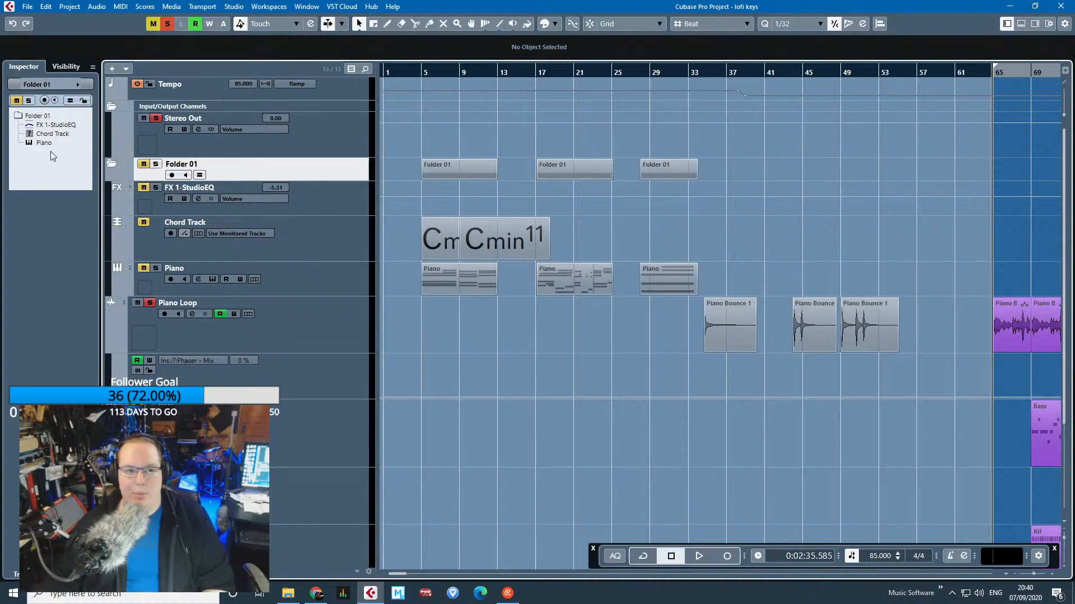
{"action": "left_click", "coordinate": [108, 163]}
{"action": "scroll", "coordinate": [514, 348], "scroll_direction": "down", "scroll_amount": 4}
{"action": "scroll", "coordinate": [699, 315], "scroll_direction": "up", "scroll_amount": 7}
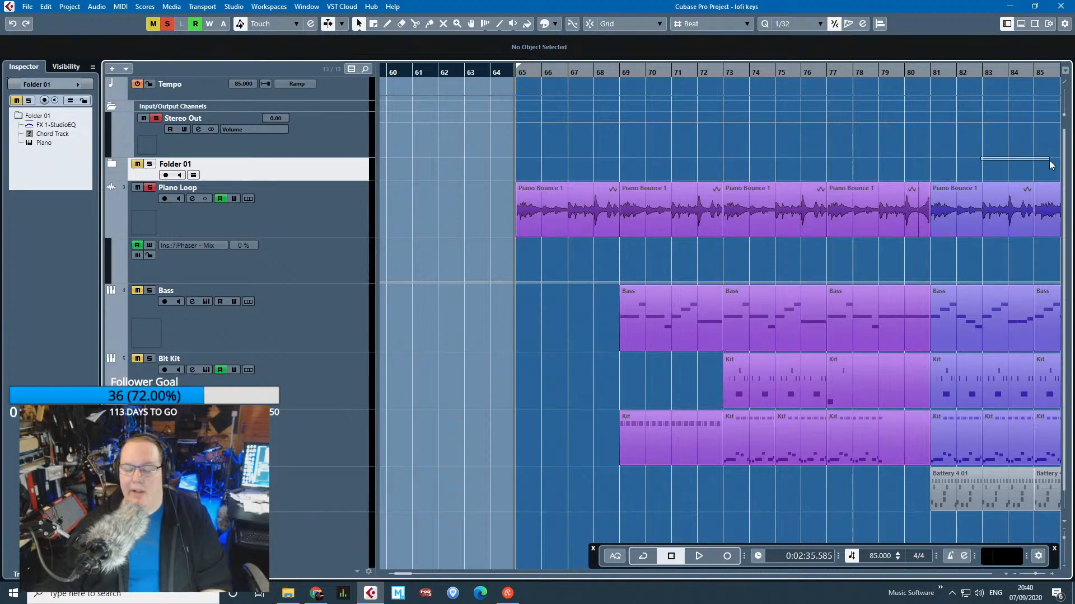
{"action": "scroll", "coordinate": [888, 143], "scroll_direction": "right", "scroll_amount": 3}
{"action": "scroll", "coordinate": [405, 225], "scroll_direction": "up", "scroll_amount": 2}
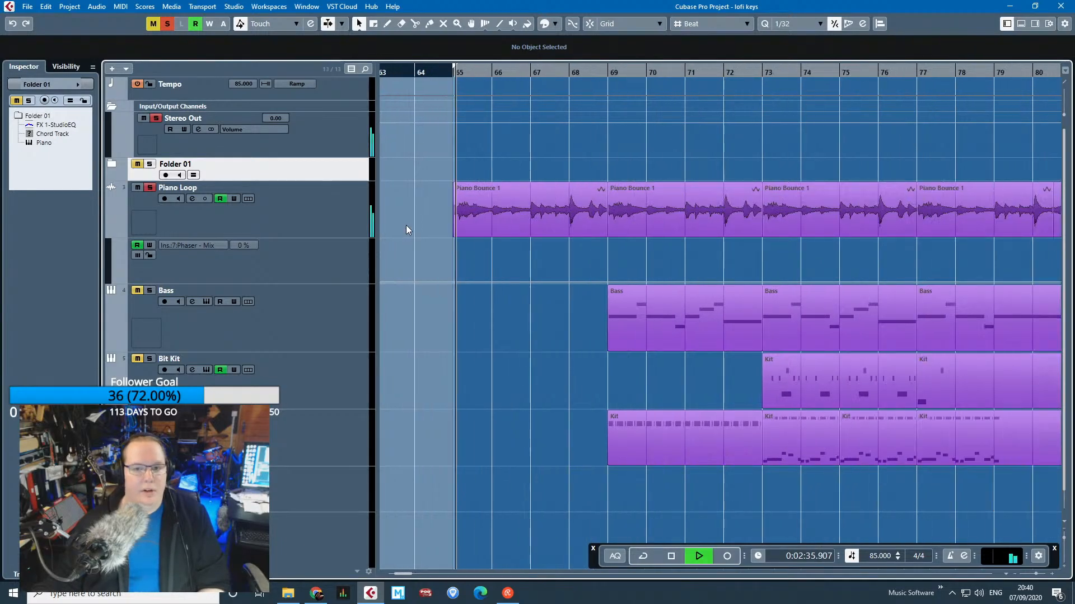
{"action": "key", "text": "space"}
Show the Piano Loop track's inserts and inspect its VintageCompressor and Phaser plug-ins, closing their windows.
{"action": "left_click", "coordinate": [307, 229]}
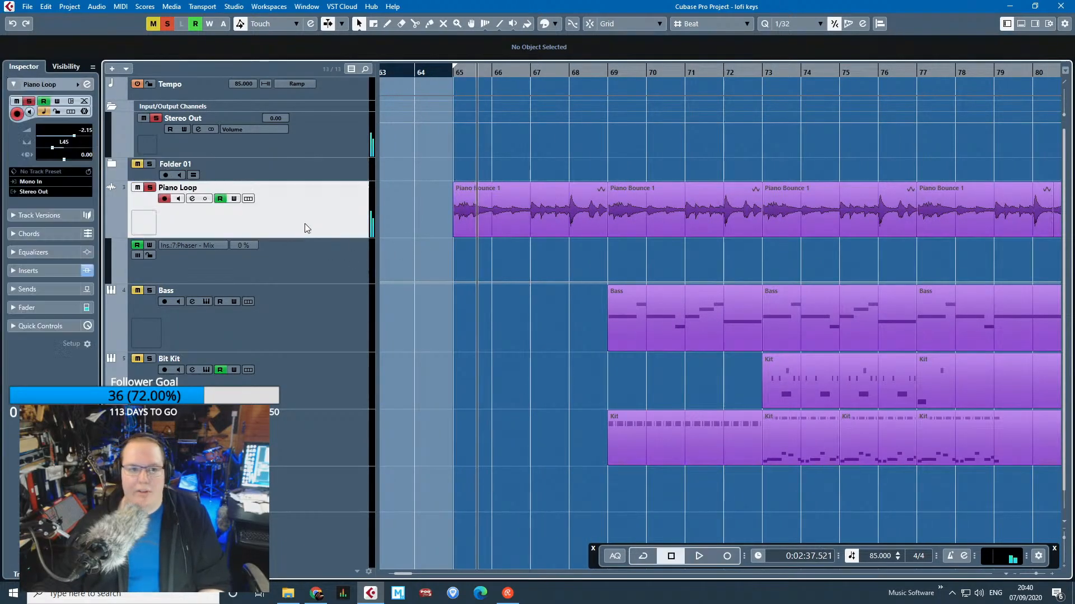
{"action": "left_click", "coordinate": [16, 271]}
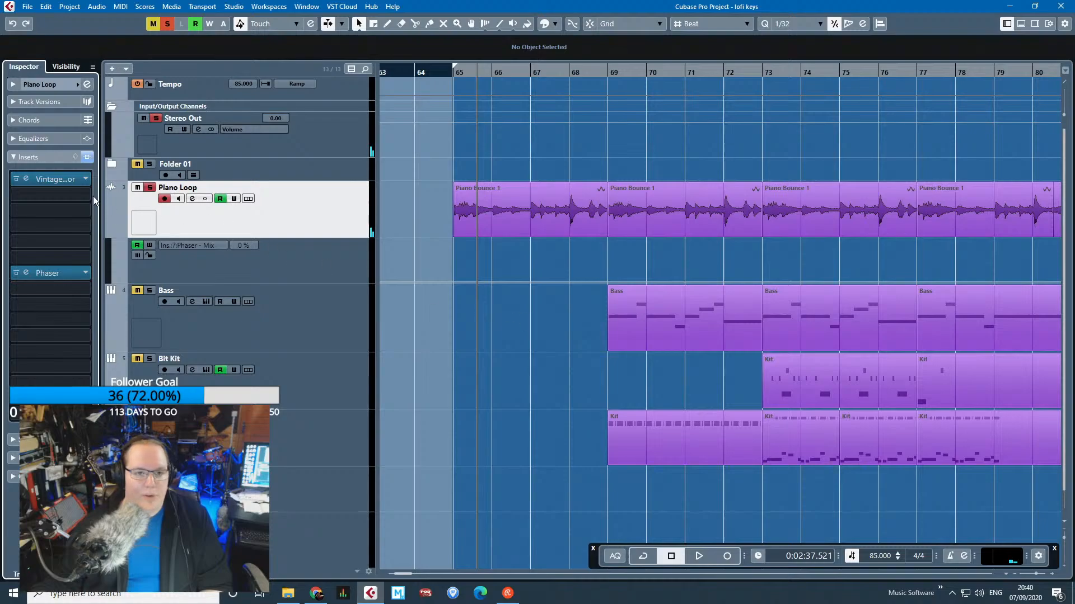
{"action": "left_click", "coordinate": [60, 180]}
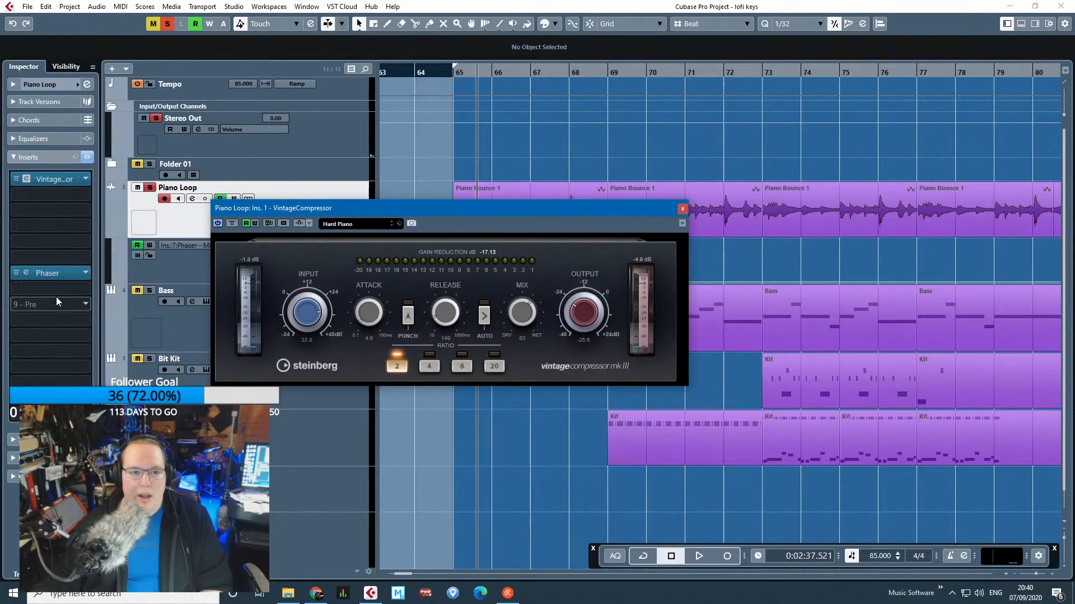
{"action": "left_click", "coordinate": [51, 273]}
{"action": "left_click", "coordinate": [658, 201]}
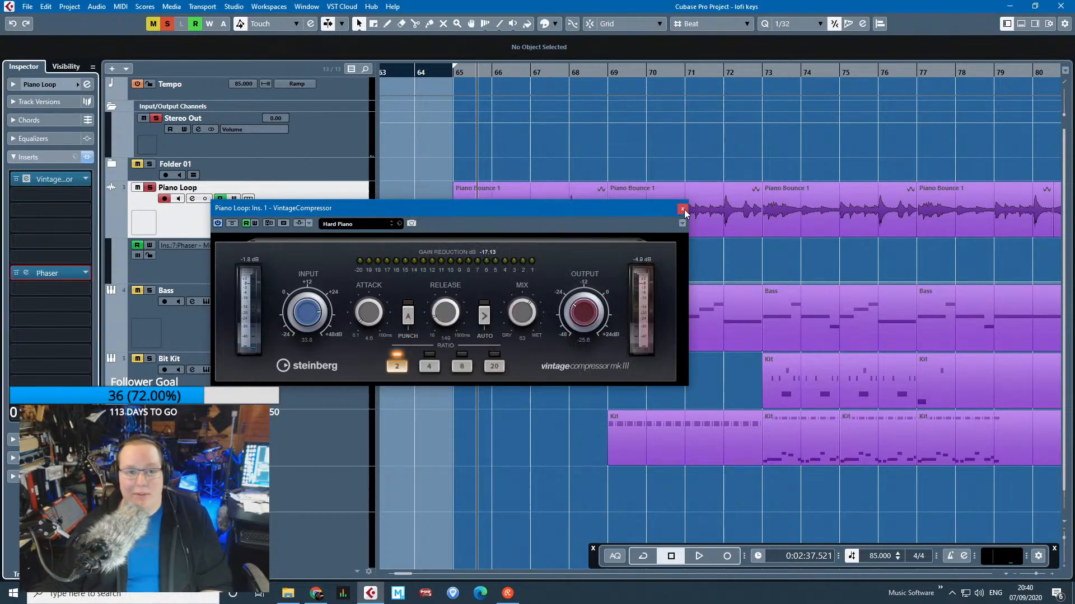
{"action": "left_click", "coordinate": [683, 208]}
Check the Piano Loop track's equalizer settings and return to its insert list.
{"action": "left_click", "coordinate": [16, 157]}
{"action": "left_click", "coordinate": [16, 138]}
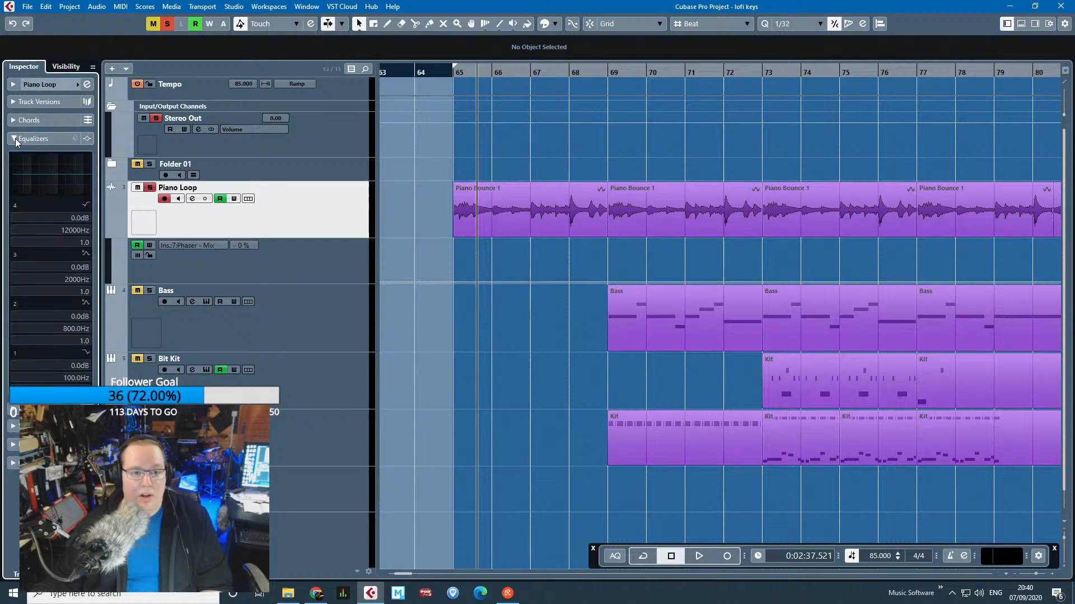
{"action": "left_click", "coordinate": [12, 409]}
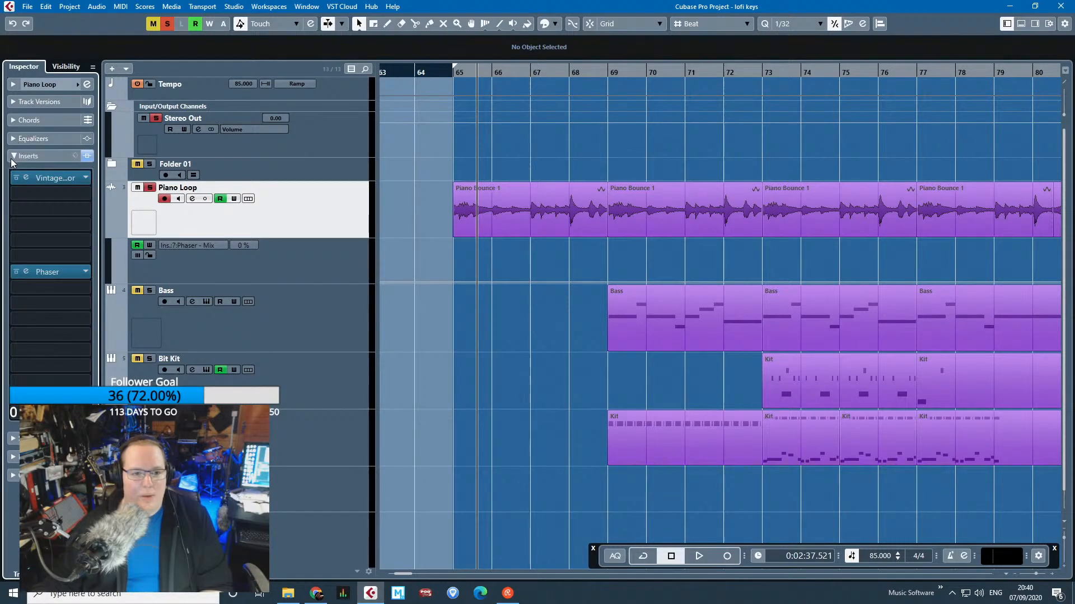
Play the Piano Loop from about bar 76 up to the start of bar 81.
{"action": "scroll", "coordinate": [431, 429], "scroll_direction": "down", "scroll_amount": 3}
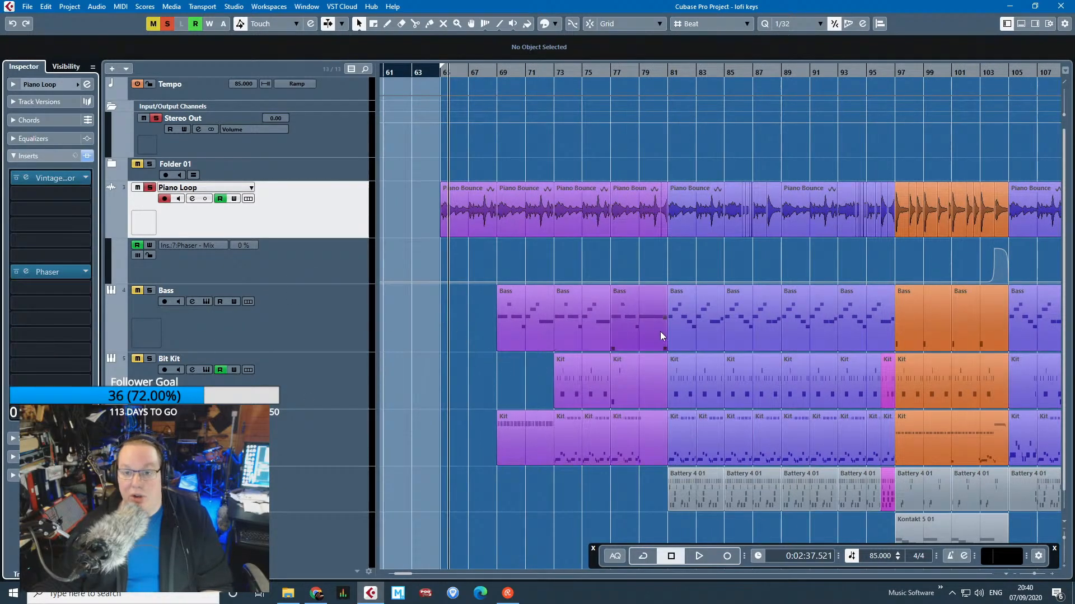
{"action": "left_click", "coordinate": [605, 73]}
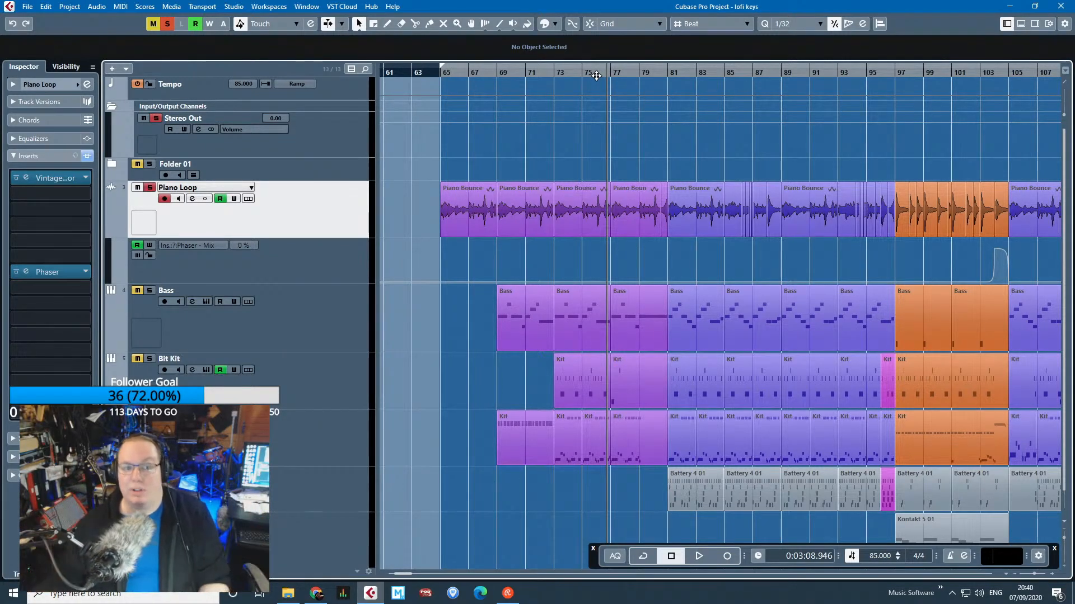
{"action": "scroll", "coordinate": [648, 263], "scroll_direction": "up", "scroll_amount": 3}
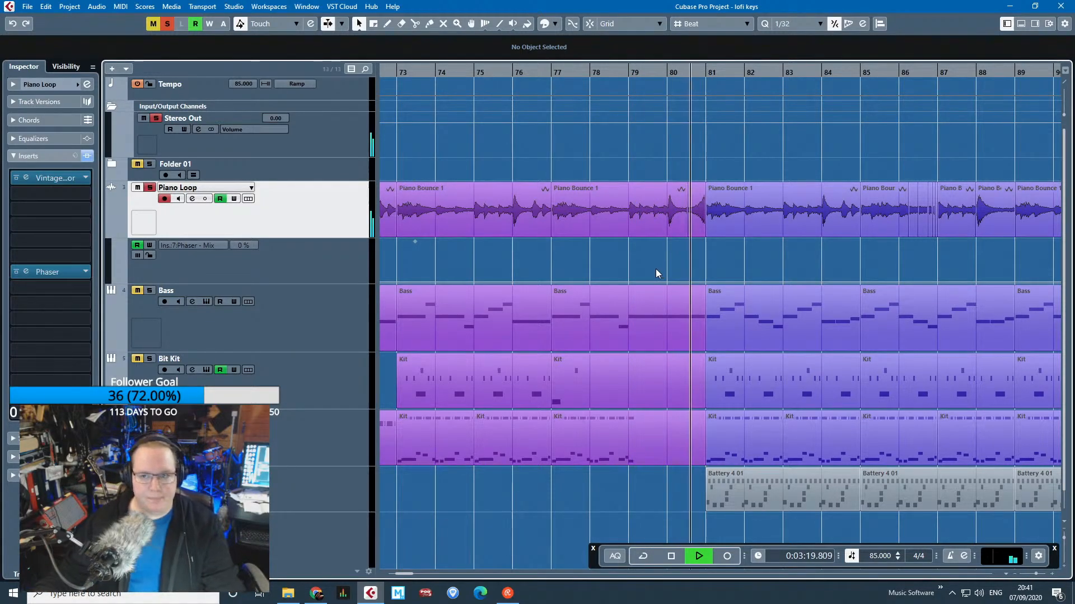
{"action": "key", "text": "space"}
Inspect the swelling piano event just before bar 81 and the crossfade joining it to the preceding Piano Bounce event.
{"action": "scroll", "coordinate": [719, 256], "scroll_direction": "up", "scroll_amount": 6}
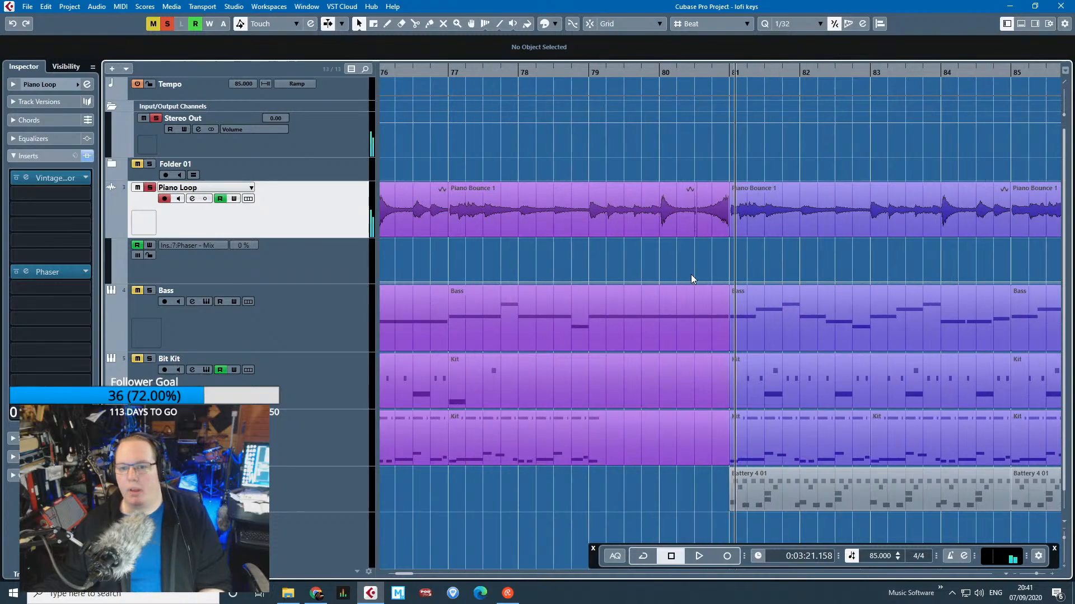
{"action": "left_click", "coordinate": [740, 208]}
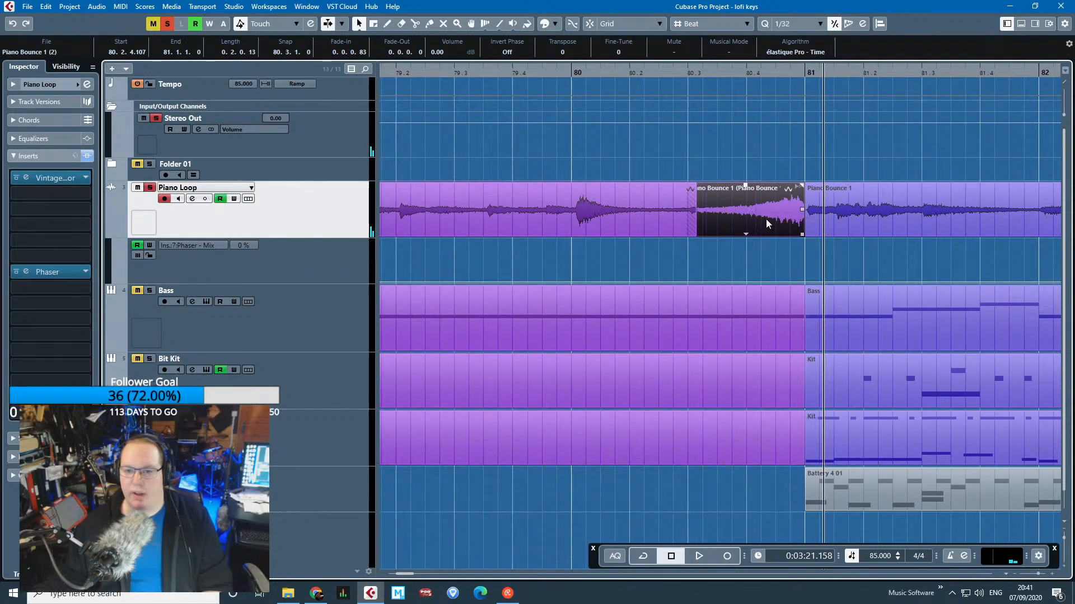
{"action": "key", "text": "x"}
{"action": "left_click", "coordinate": [574, 208]}
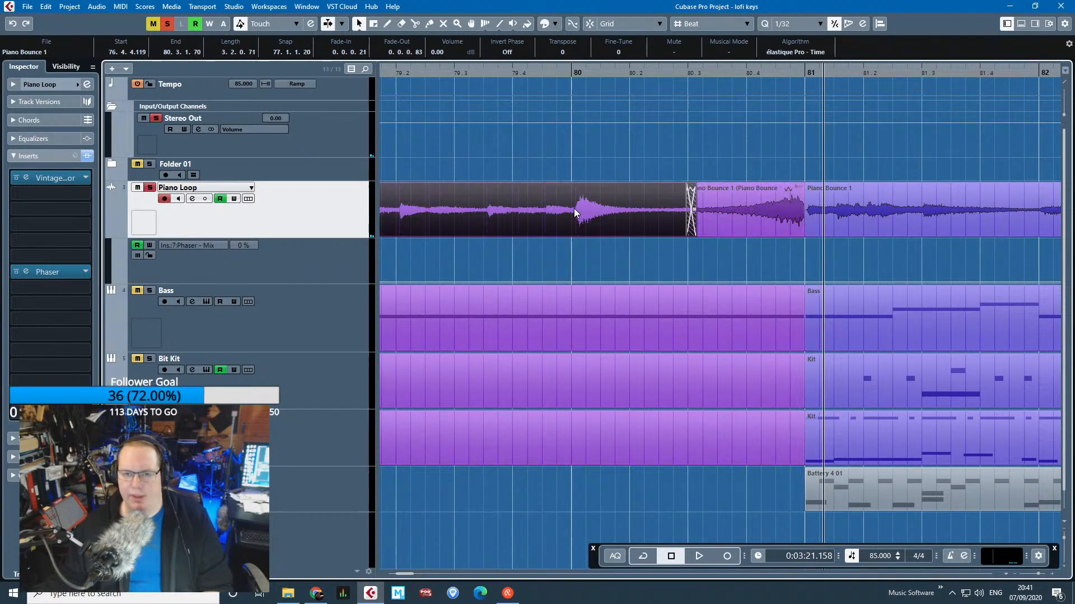
{"action": "scroll", "coordinate": [750, 245], "scroll_direction": "up", "scroll_amount": 3}
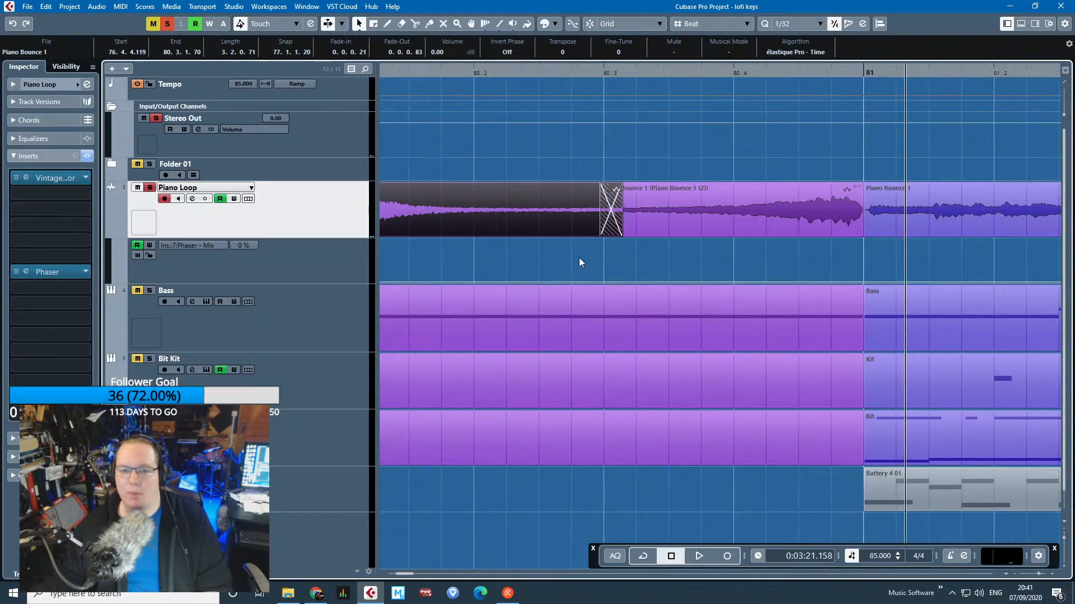
{"action": "left_click_drag", "start_coordinate": [446, 252], "coordinate": [377, 259]}
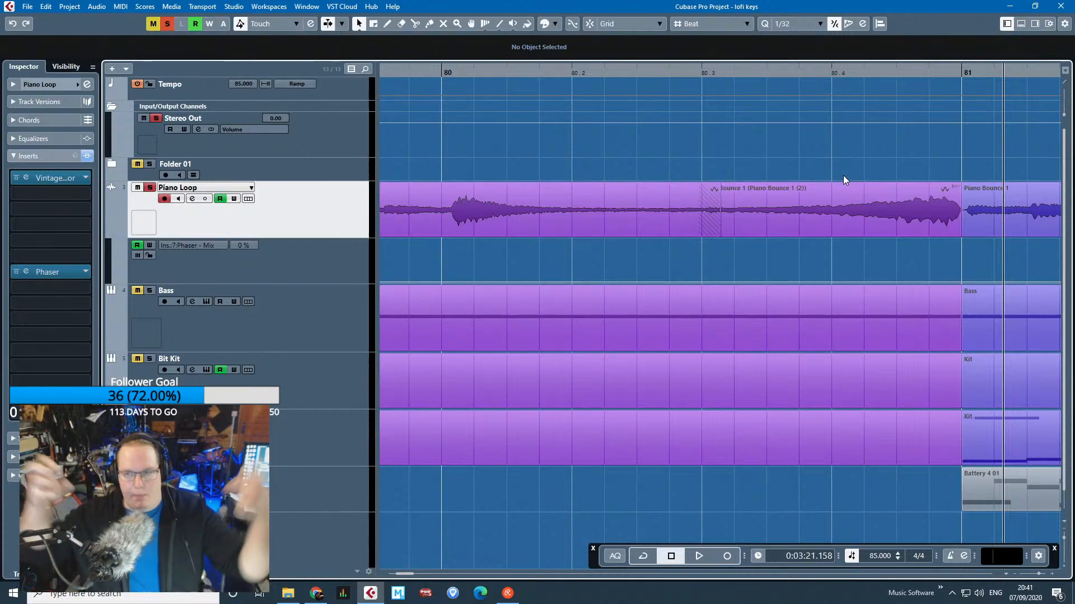
{"action": "left_click", "coordinate": [669, 222]}
{"action": "scroll", "coordinate": [697, 234], "scroll_direction": "up", "scroll_amount": 2}
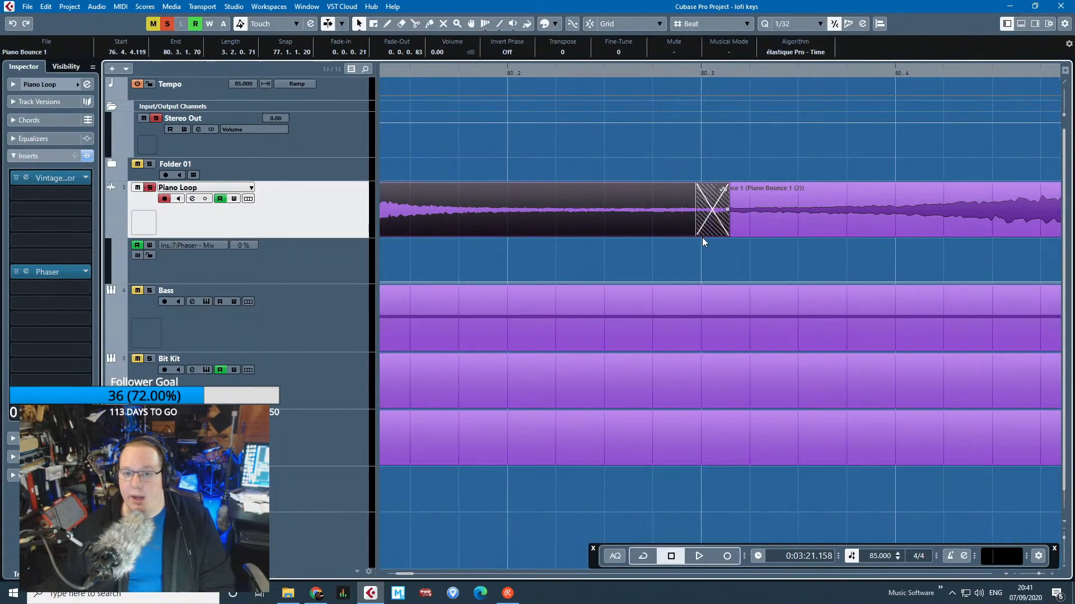
{"action": "scroll", "coordinate": [702, 237], "scroll_direction": "up", "scroll_amount": 1}
{"action": "scroll", "coordinate": [744, 237], "scroll_direction": "down", "scroll_amount": 1}
{"action": "left_click", "coordinate": [732, 266]}
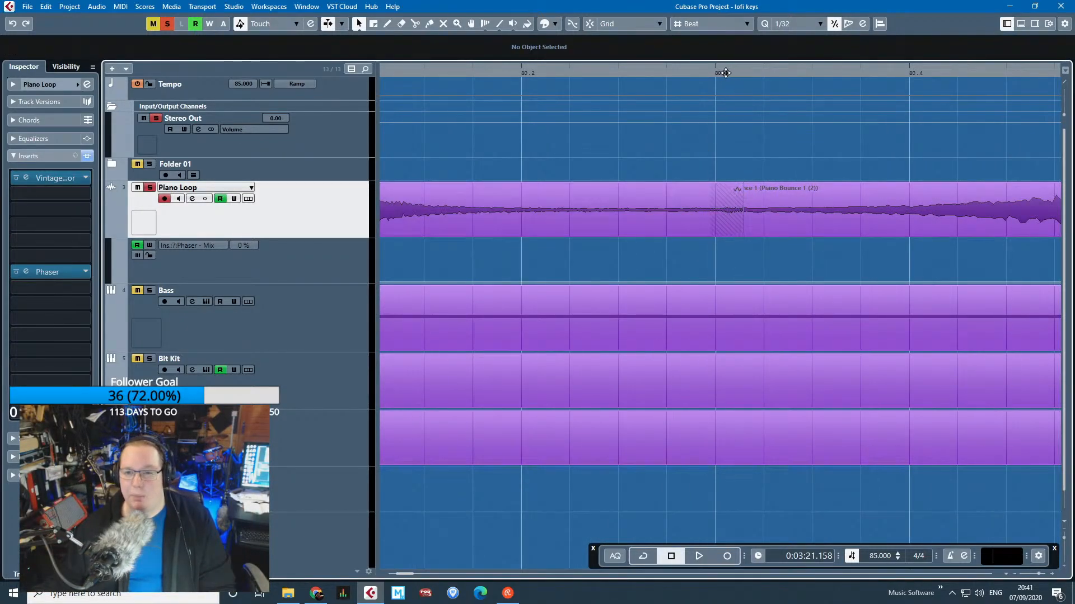
Play the Piano Loop from bar 80 through the crossfade and stop within the swell.
{"action": "left_click_drag", "start_coordinate": [726, 73], "coordinate": [430, 86]}
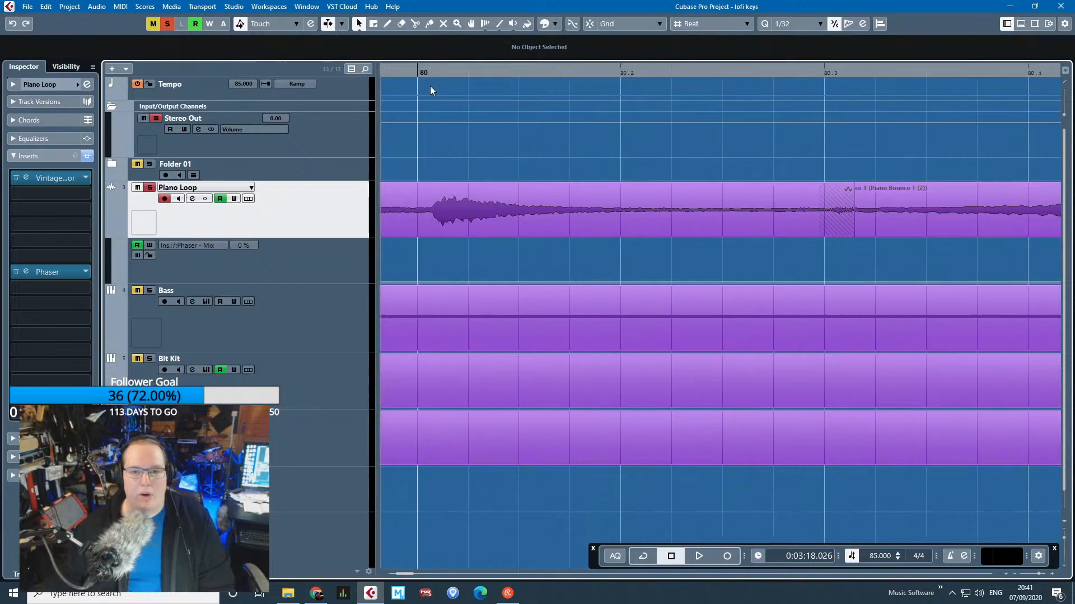
{"action": "key", "text": "space"}
{"action": "key", "text": "space"}
{"action": "scroll", "coordinate": [724, 284], "scroll_direction": "down", "scroll_amount": 1}
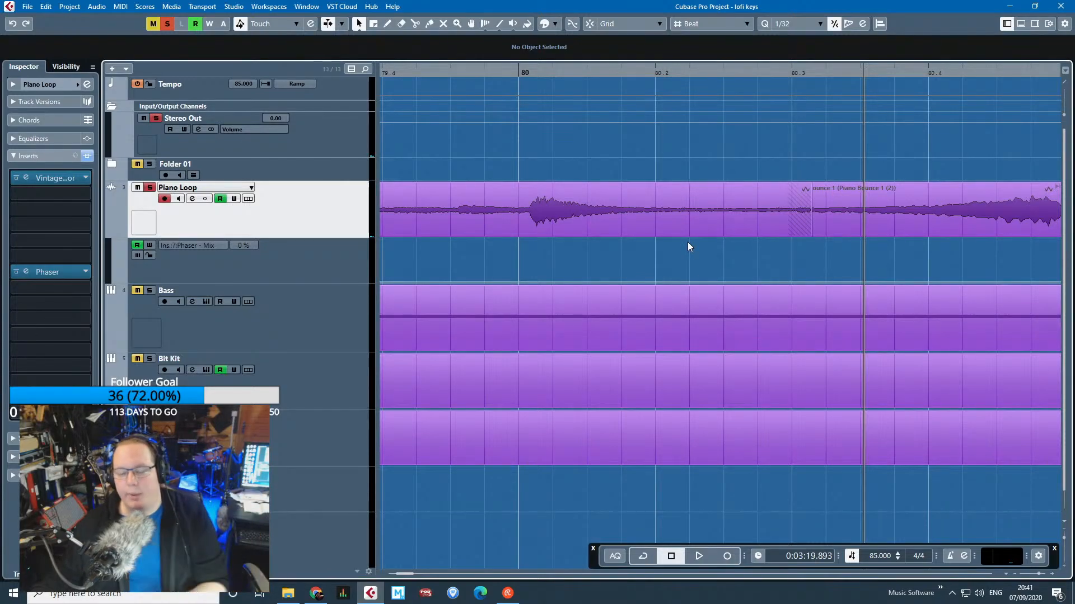
Resume playback through the swell into bar 81, then audition the Piano Loop from bar 84.
{"action": "scroll", "coordinate": [686, 240], "scroll_direction": "down", "scroll_amount": 5}
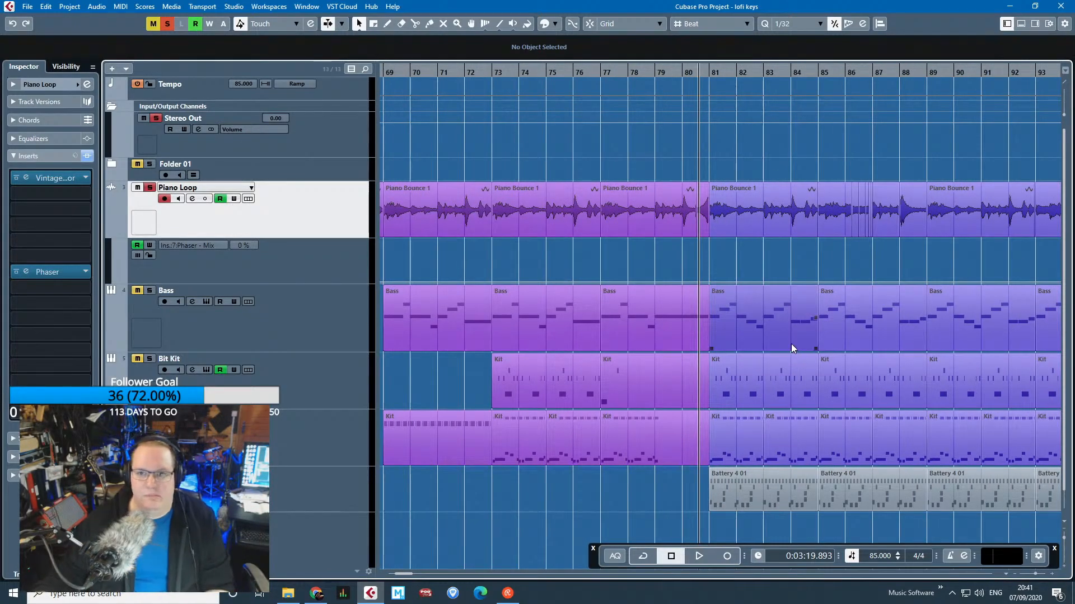
{"action": "key", "text": "space"}
{"action": "scroll", "coordinate": [837, 280], "scroll_direction": "up", "scroll_amount": 3}
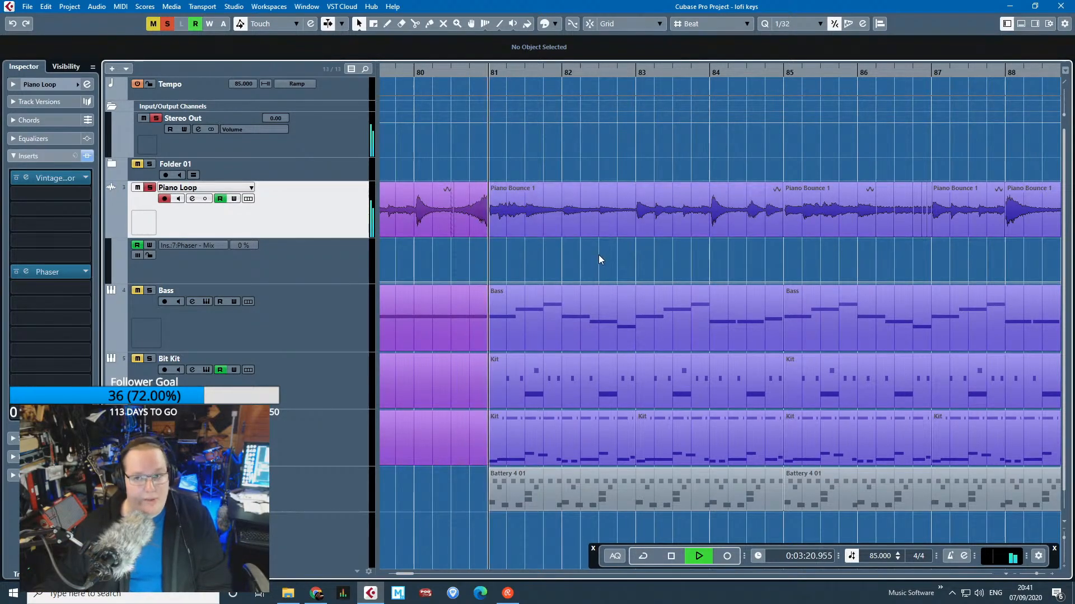
{"action": "scroll", "coordinate": [602, 263], "scroll_direction": "down", "scroll_amount": 2}
{"action": "scroll", "coordinate": [700, 167], "scroll_direction": "up", "scroll_amount": 2}
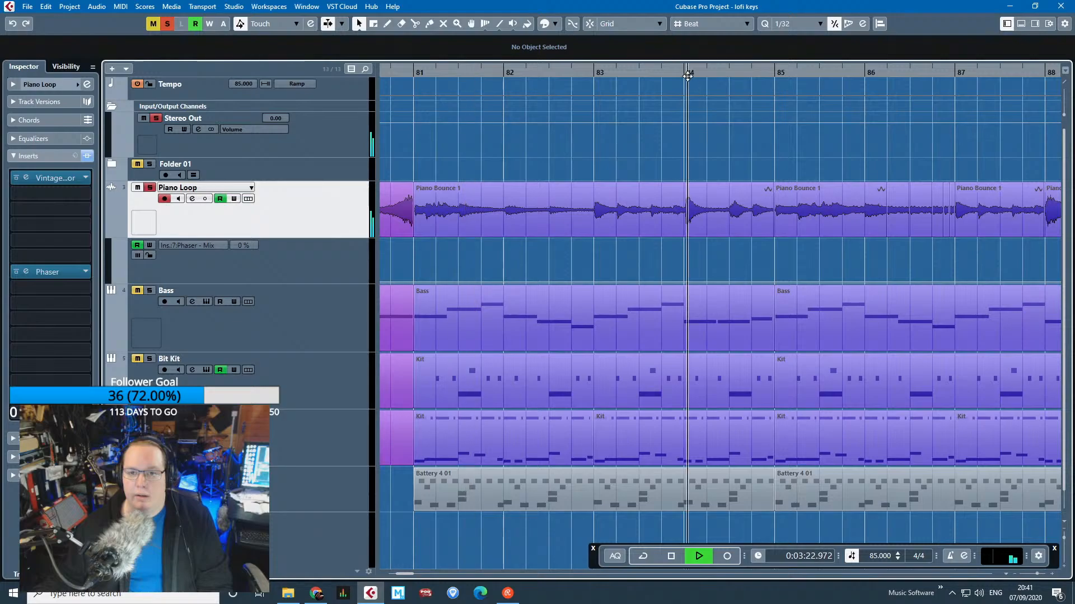
{"action": "scroll", "coordinate": [804, 241], "scroll_direction": "up", "scroll_amount": 1}
{"action": "scroll", "coordinate": [790, 251], "scroll_direction": "up", "scroll_amount": 1}
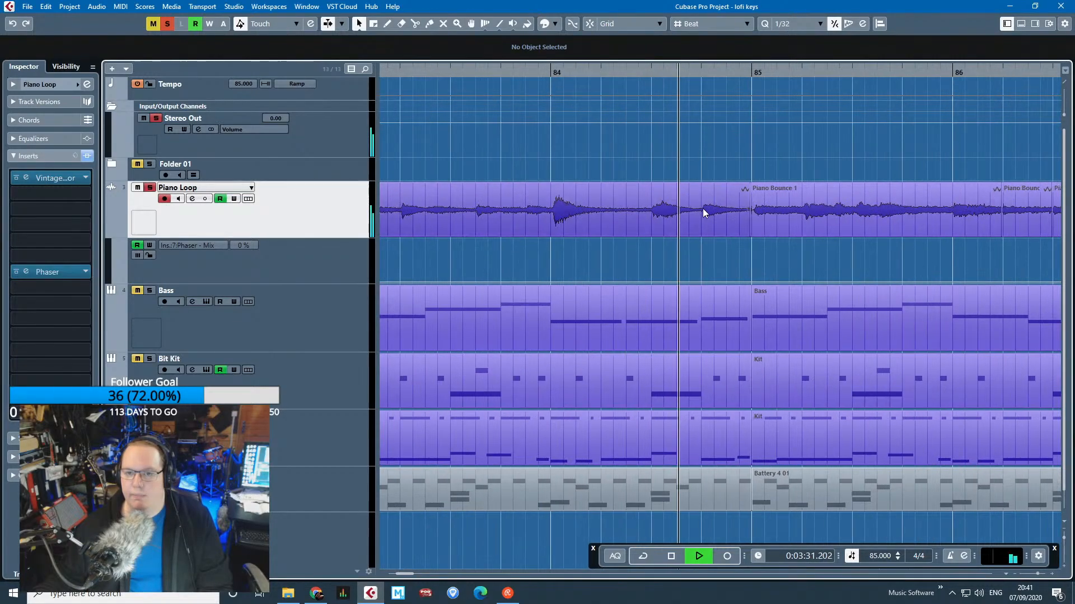
Follow the playing Piano Loop through the sliced events between bars 86 and 87, stopping shortly after bar 89.
{"action": "left_click_drag", "start_coordinate": [978, 256], "coordinate": [922, 254]}
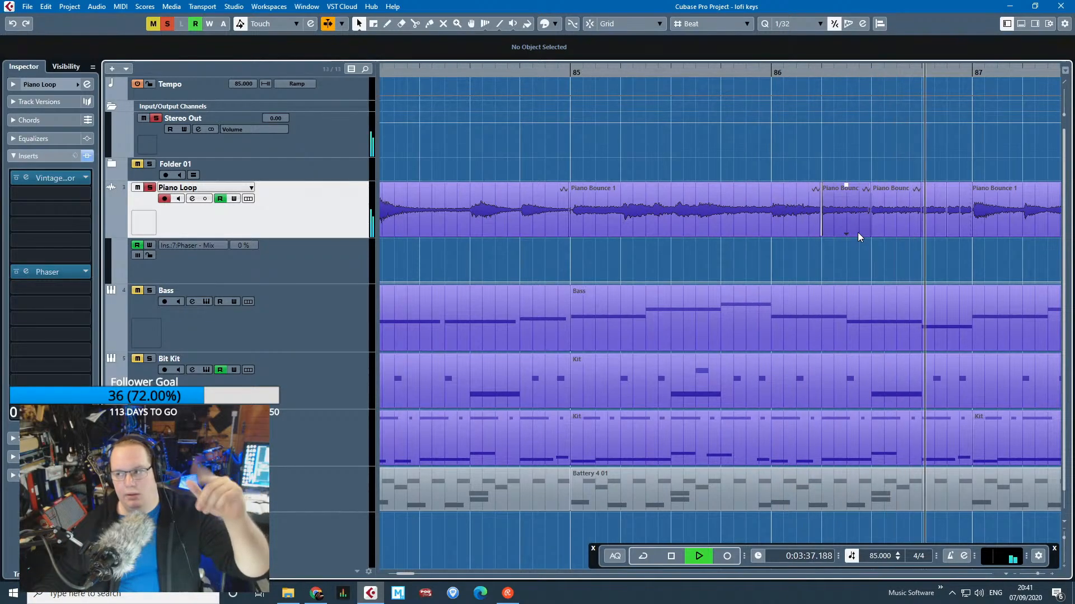
{"action": "left_click_drag", "start_coordinate": [973, 259], "coordinate": [844, 265]}
{"action": "key", "text": "g"}
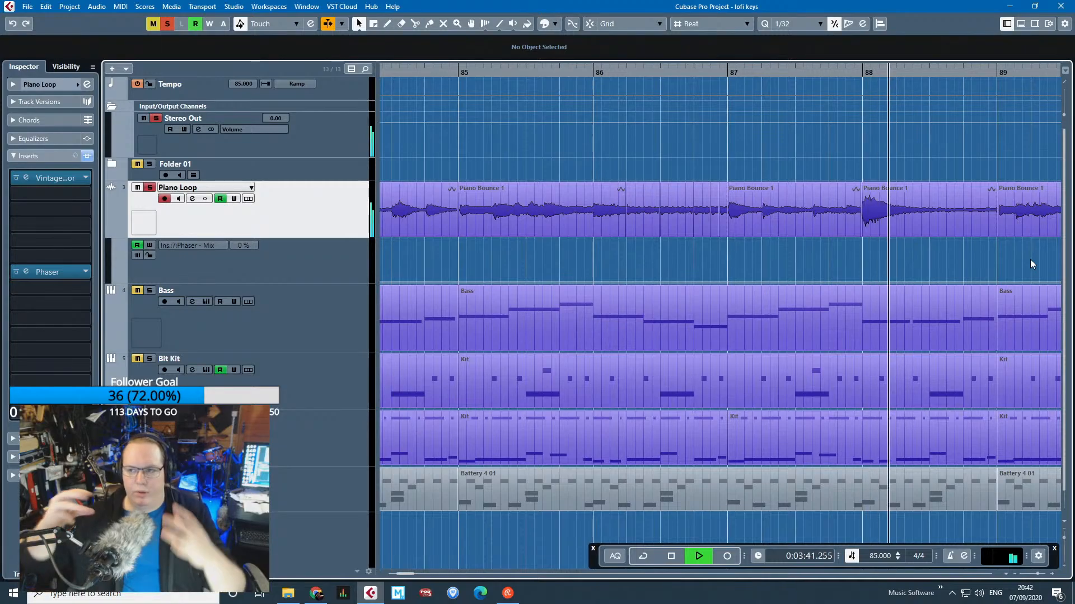
{"action": "scroll", "coordinate": [1020, 260], "scroll_direction": "down", "scroll_amount": 3}
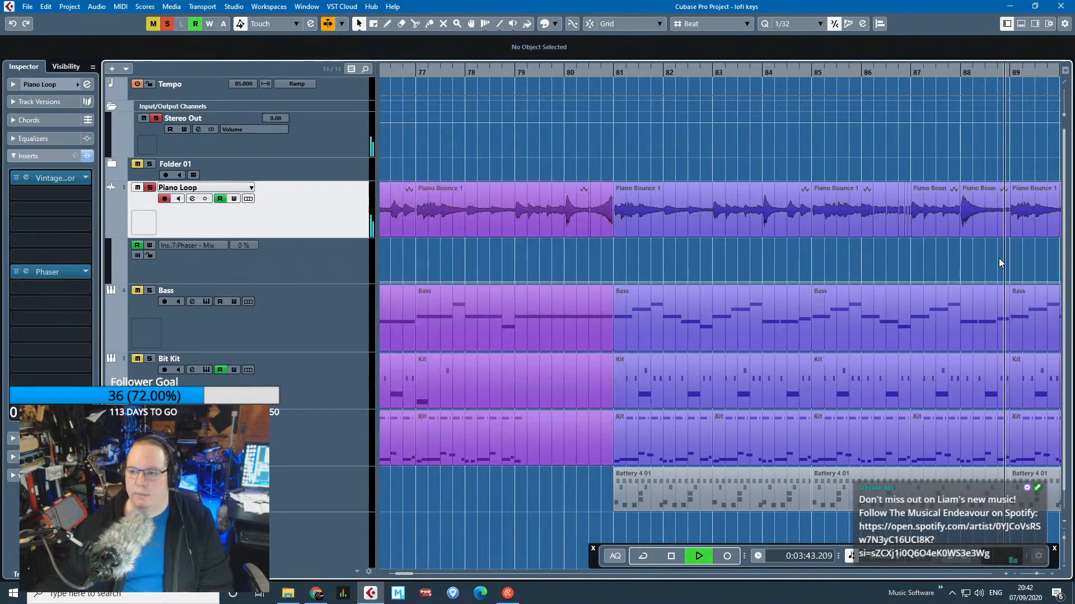
{"action": "left_click_drag", "start_coordinate": [998, 258], "coordinate": [1066, 272]}
{"action": "scroll", "coordinate": [976, 258], "scroll_direction": "down", "scroll_amount": 3}
{"action": "left_click_drag", "start_coordinate": [997, 245], "coordinate": [1068, 252]}
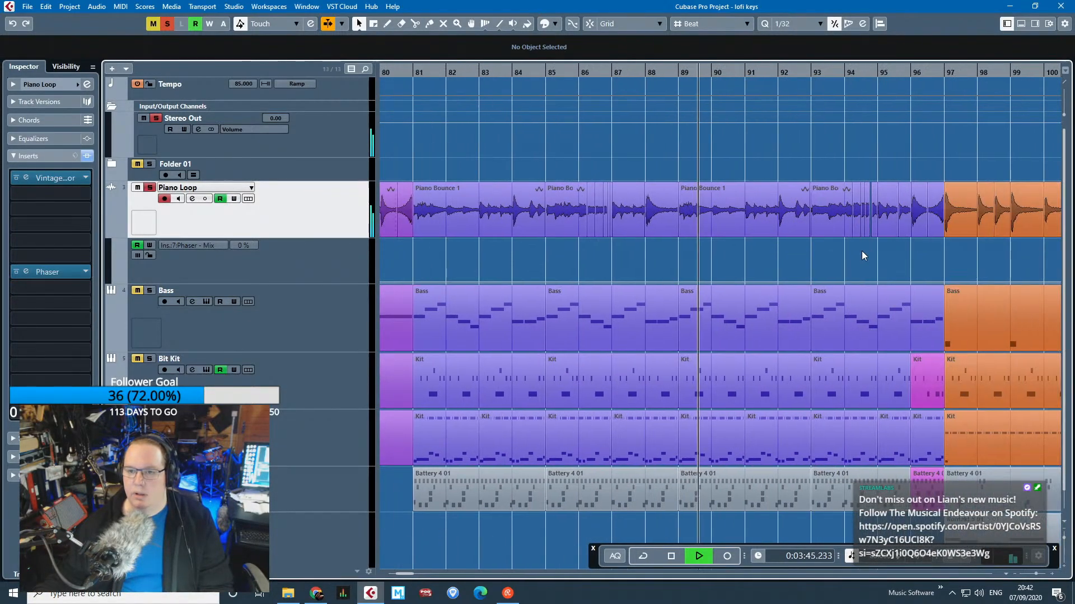
{"action": "key", "text": "space"}
Play the Piano Loop from bar 93 and stop at the first slice after bar 94.
{"action": "left_click_drag", "start_coordinate": [885, 253], "coordinate": [792, 253]}
{"action": "scroll", "coordinate": [740, 119], "scroll_direction": "up", "scroll_amount": 3}
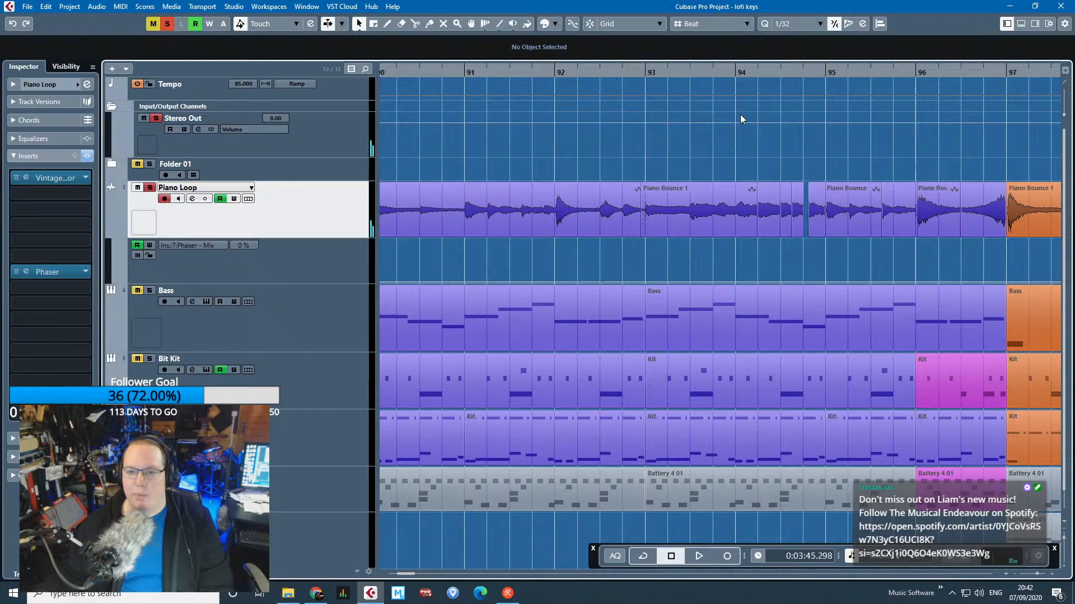
{"action": "left_click", "coordinate": [651, 76]}
{"action": "key", "text": "space"}
{"action": "scroll", "coordinate": [762, 250], "scroll_direction": "up", "scroll_amount": 2}
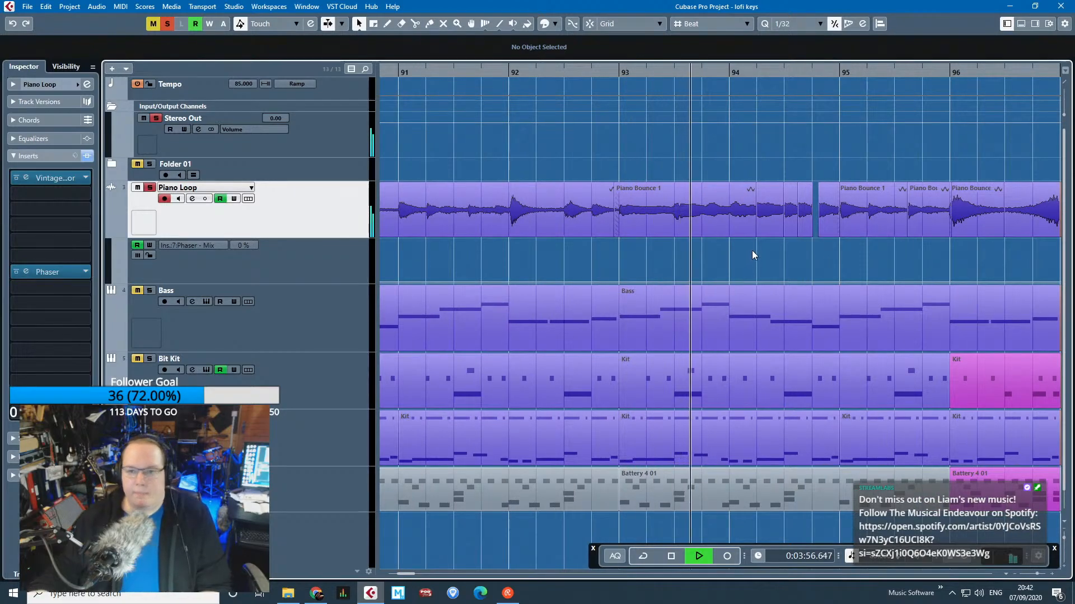
{"action": "scroll", "coordinate": [739, 245], "scroll_direction": "up", "scroll_amount": 4}
{"action": "key", "text": "space"}
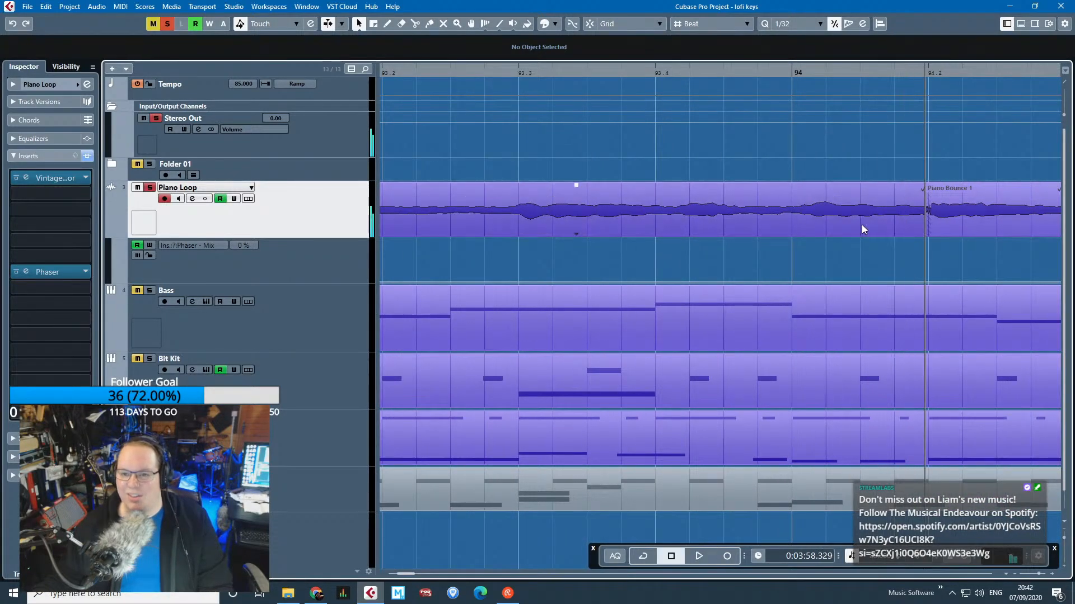
Replay the Piano Loop from just before bar 93 and stop just before bar 94.
{"action": "scroll", "coordinate": [821, 232], "scroll_direction": "down", "scroll_amount": 4}
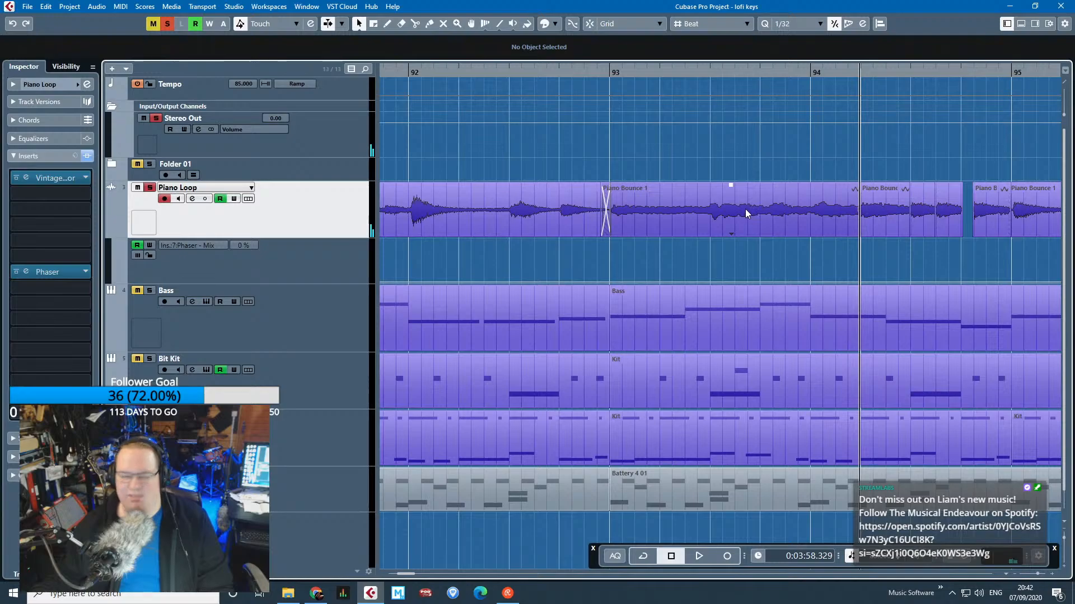
{"action": "key", "text": "space"}
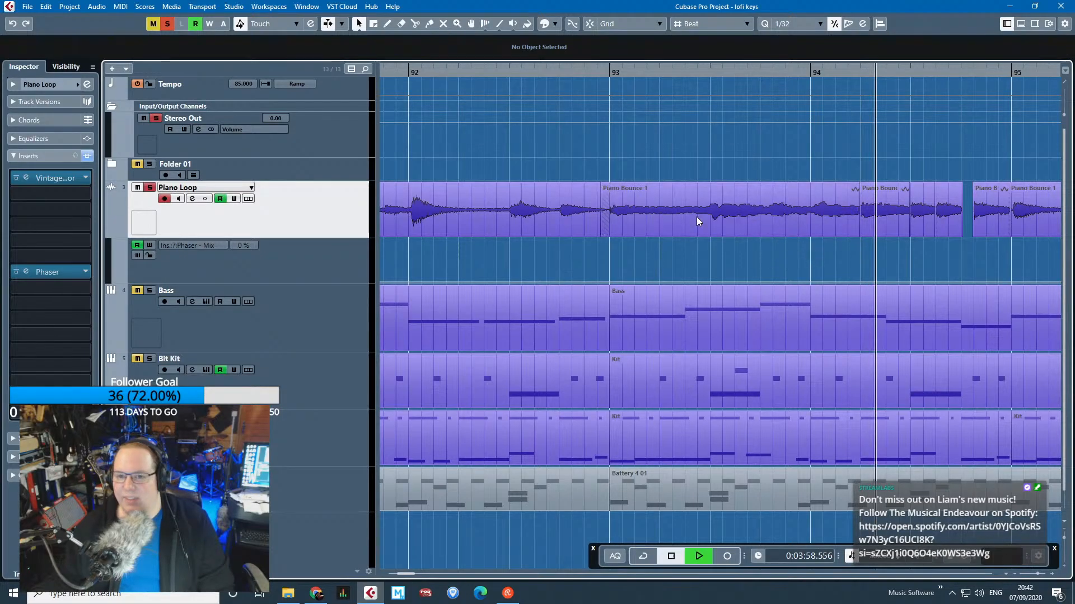
{"action": "left_click", "coordinate": [604, 71]}
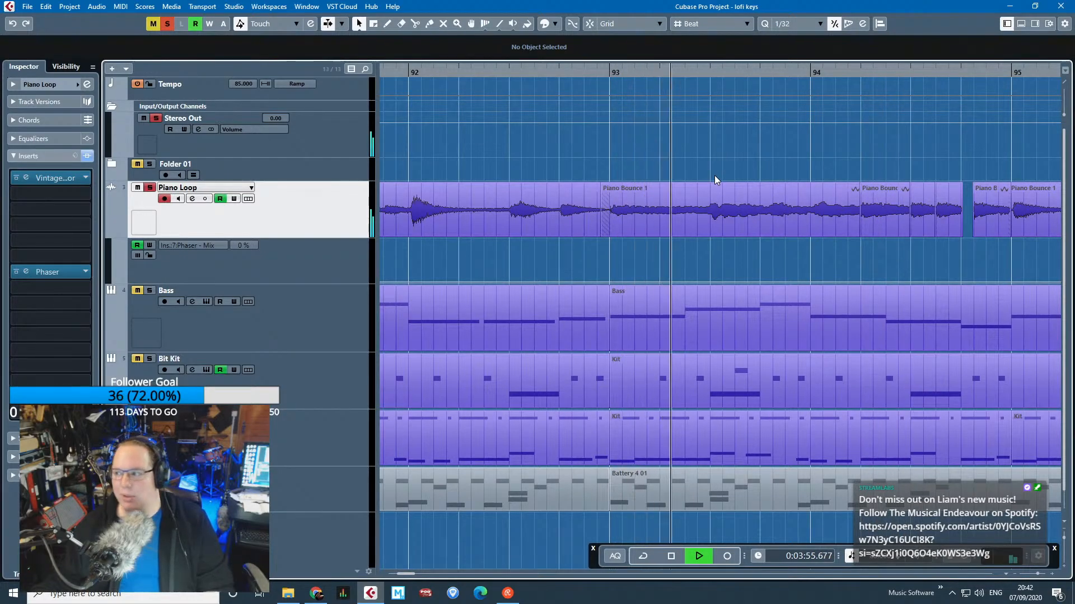
{"action": "key", "text": "space"}
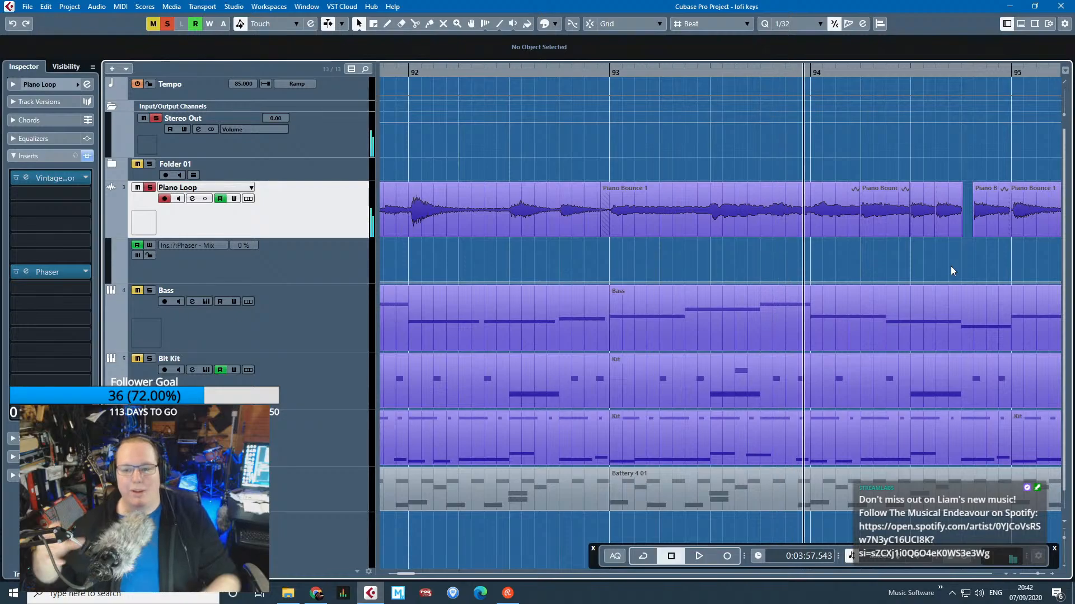
Continue playback through the sliced piano events and the gap before bar 95 into the orange section at bar 97.
{"action": "key", "text": "space"}
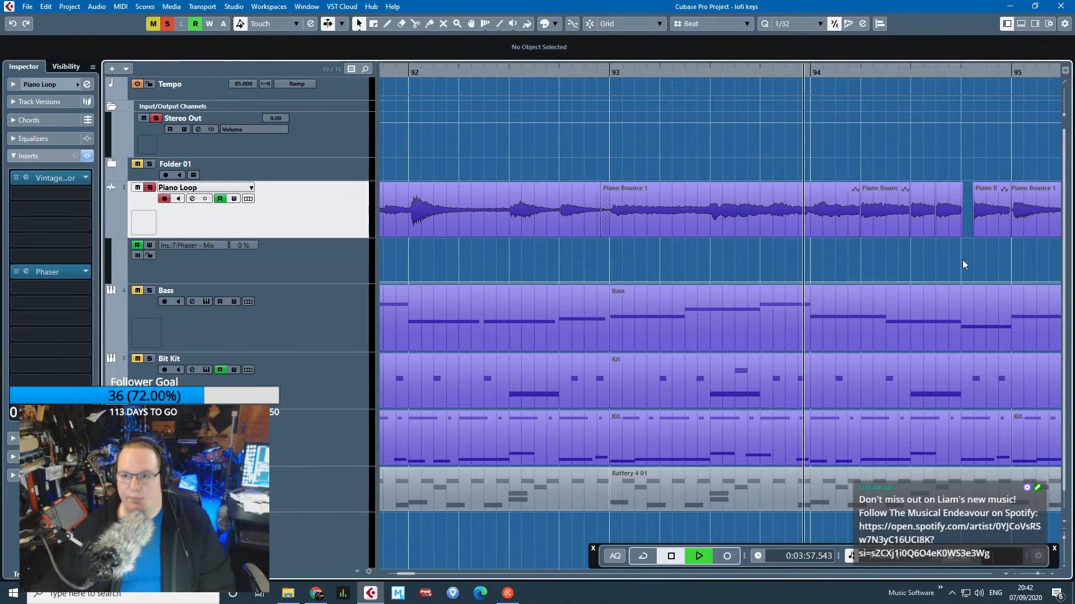
{"action": "scroll", "coordinate": [955, 265], "scroll_direction": "up", "scroll_amount": 12}
{"action": "scroll", "coordinate": [650, 237], "scroll_direction": "down", "scroll_amount": 11}
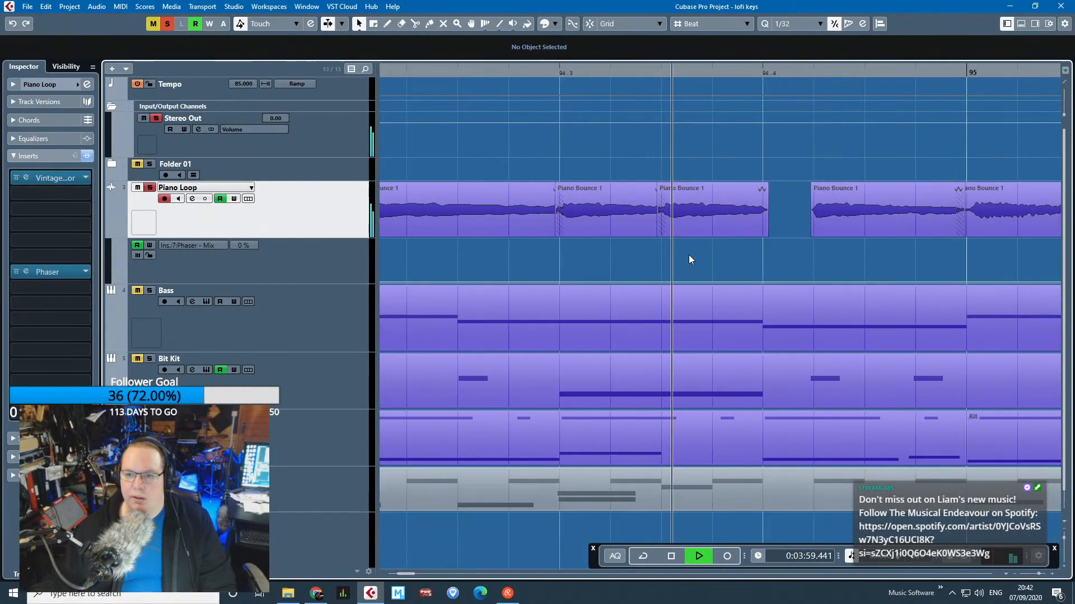
{"action": "scroll", "coordinate": [734, 259], "scroll_direction": "down", "scroll_amount": 5}
{"action": "left_click_drag", "start_coordinate": [929, 244], "coordinate": [1059, 253]}
{"action": "scroll", "coordinate": [952, 254], "scroll_direction": "up", "scroll_amount": 1}
{"action": "scroll", "coordinate": [788, 266], "scroll_direction": "up", "scroll_amount": 2}
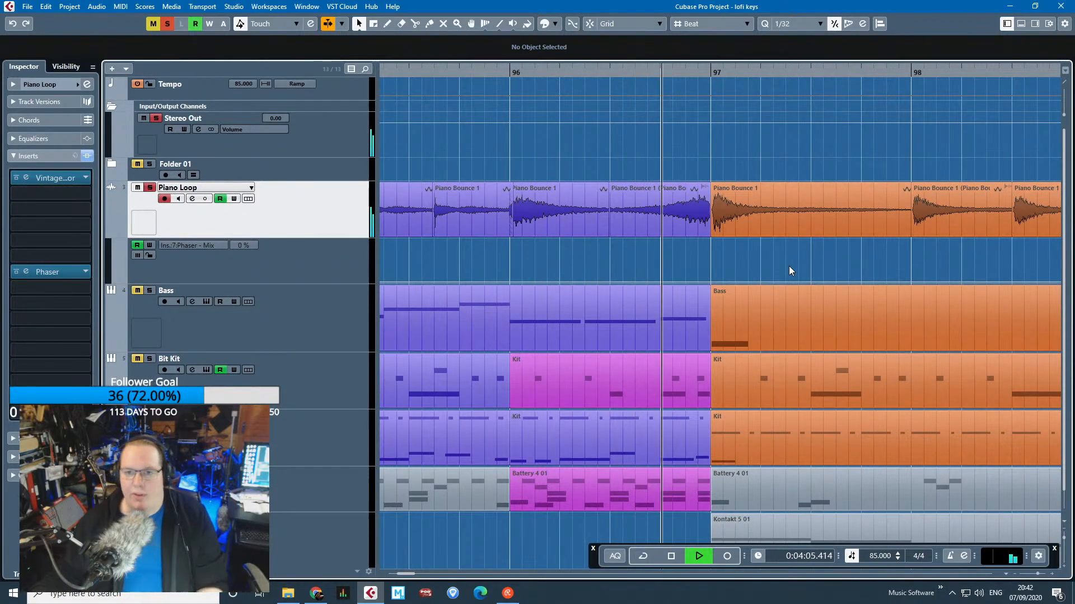
{"action": "scroll", "coordinate": [791, 268], "scroll_direction": "down", "scroll_amount": 2}
{"action": "left_click_drag", "start_coordinate": [816, 264], "coordinate": [1058, 255]}
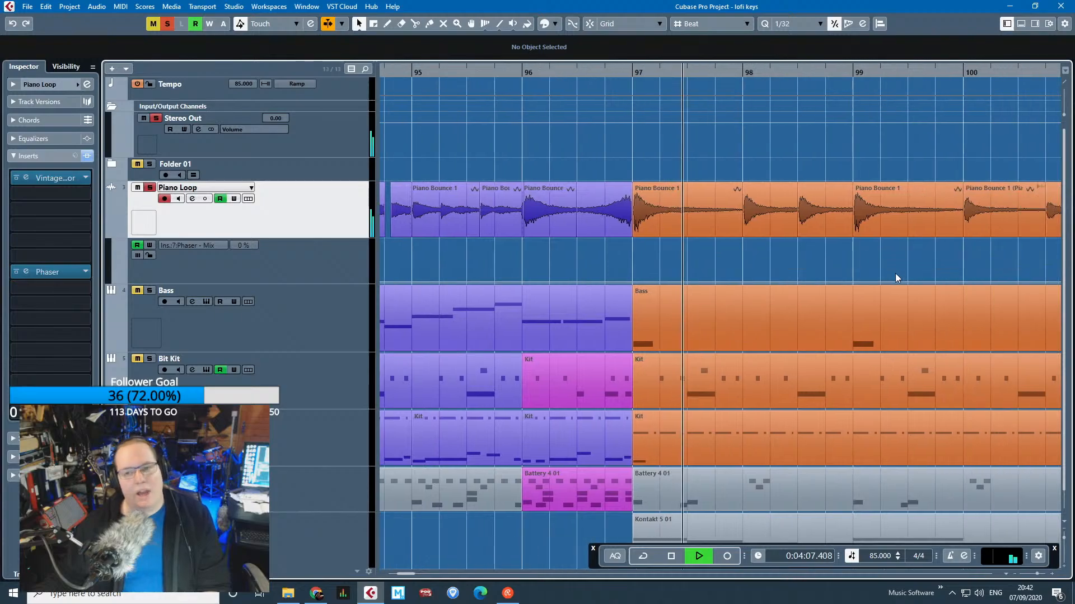
Audition the individual chords in the muted Piano Bounce event starting at bar 49, then stop playback.
{"action": "scroll", "coordinate": [890, 275], "scroll_direction": "down", "scroll_amount": 5}
{"action": "scroll", "coordinate": [875, 286], "scroll_direction": "down", "scroll_amount": 5}
{"action": "scroll", "coordinate": [506, 274], "scroll_direction": "up", "scroll_amount": 3}
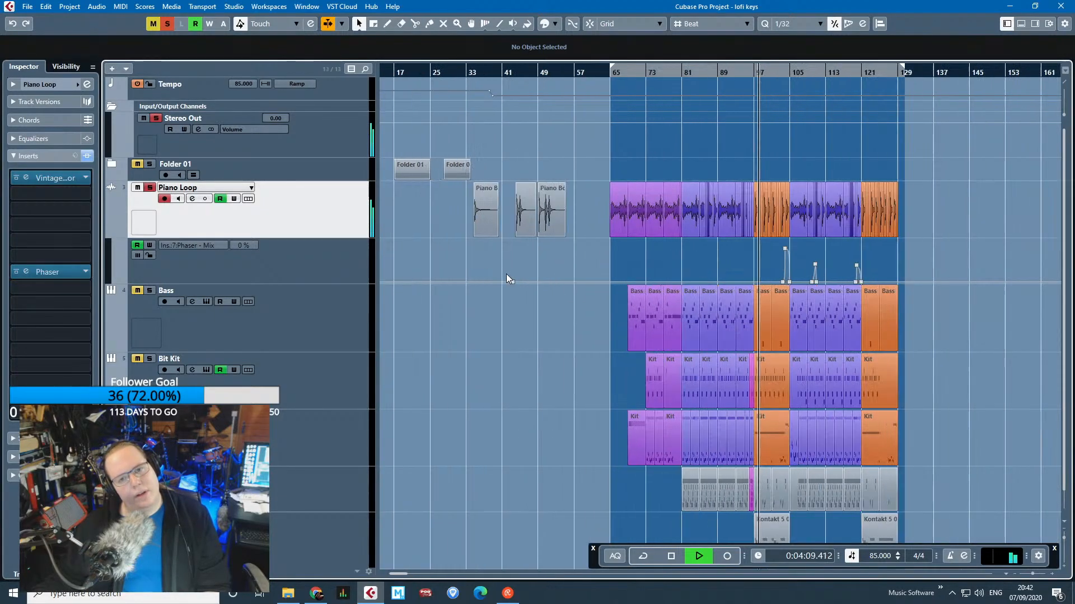
{"action": "scroll", "coordinate": [581, 244], "scroll_direction": "up", "scroll_amount": 4}
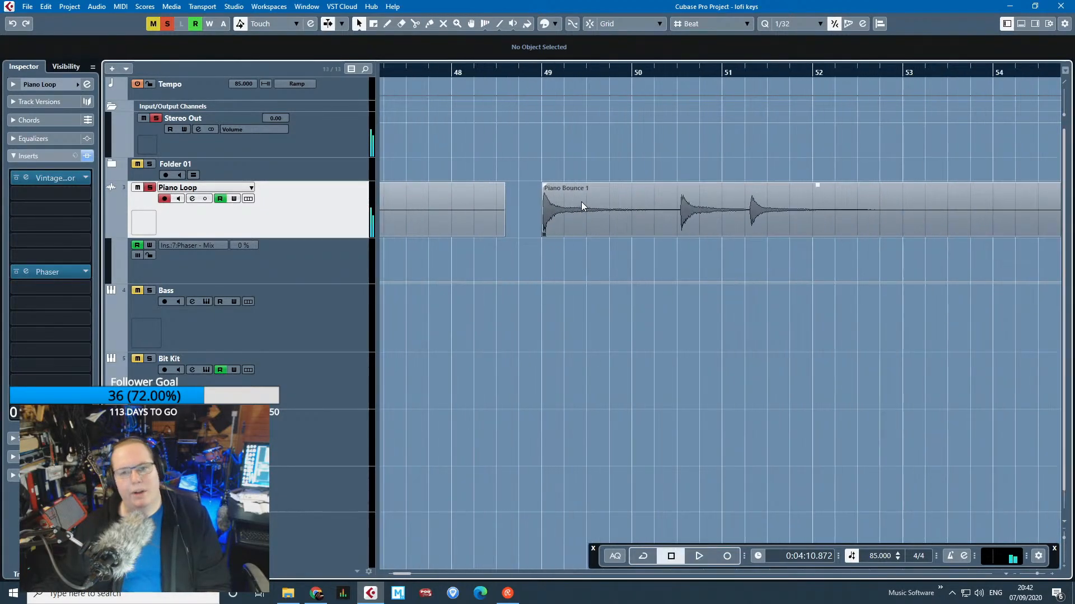
{"action": "left_click", "coordinate": [504, 72]}
{"action": "left_click", "coordinate": [751, 74]}
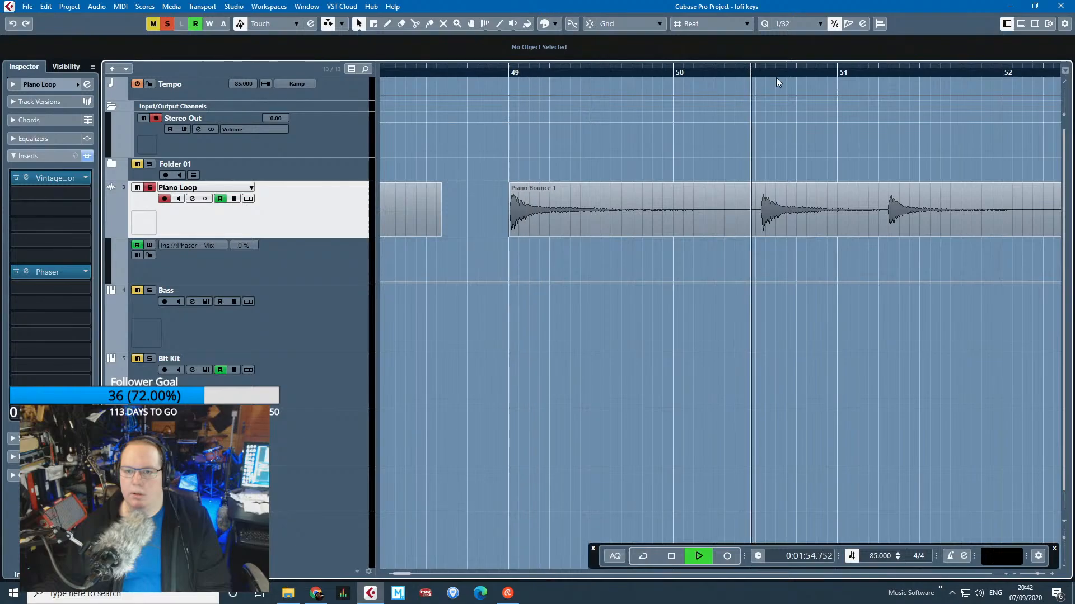
{"action": "left_click", "coordinate": [884, 74]}
{"action": "scroll", "coordinate": [637, 326], "scroll_direction": "down", "scroll_amount": 8}
{"action": "key", "text": "space"}
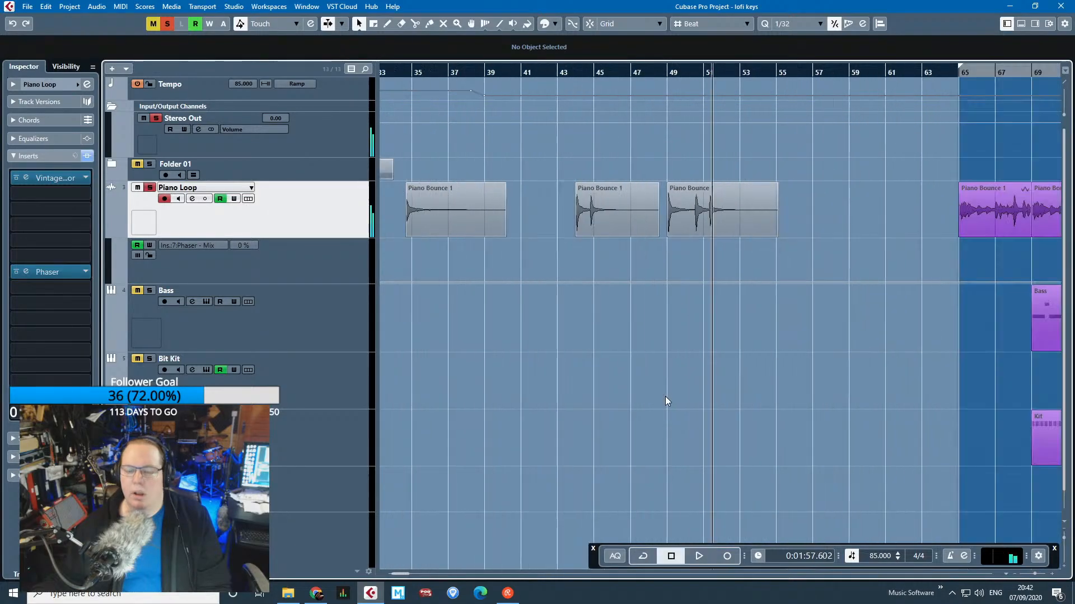
Play the orange Piano Loop section from bar 97 and select the piano event starting at bar 98.
{"action": "scroll", "coordinate": [914, 260], "scroll_direction": "up", "scroll_amount": 6}
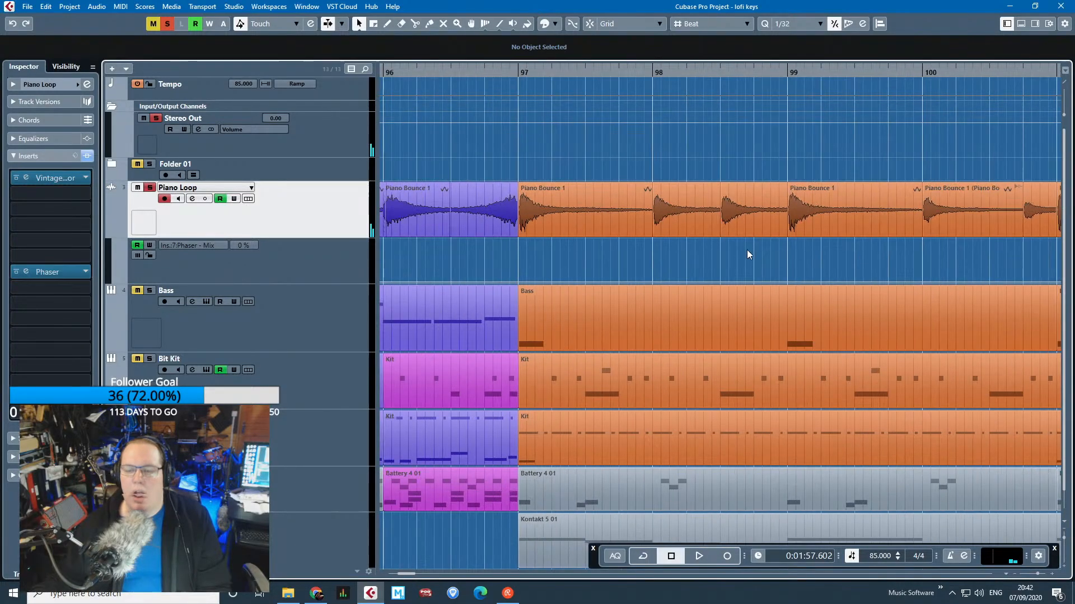
{"action": "scroll", "coordinate": [539, 109], "scroll_direction": "up", "scroll_amount": 3}
{"action": "left_click", "coordinate": [693, 206]}
{"action": "double_click", "coordinate": [855, 202]}
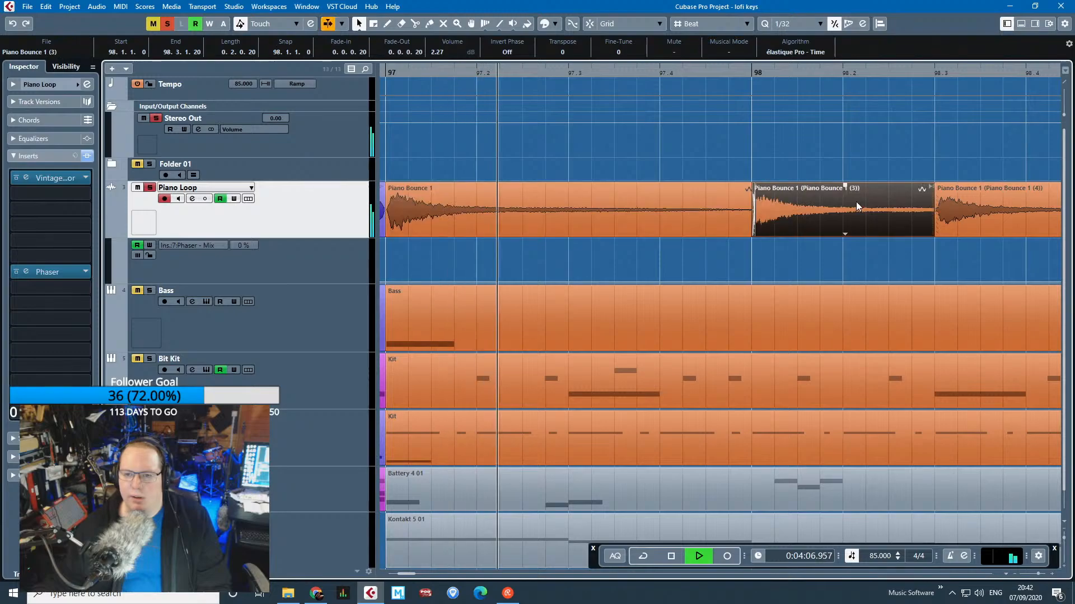
{"action": "left_click", "coordinate": [806, 162]}
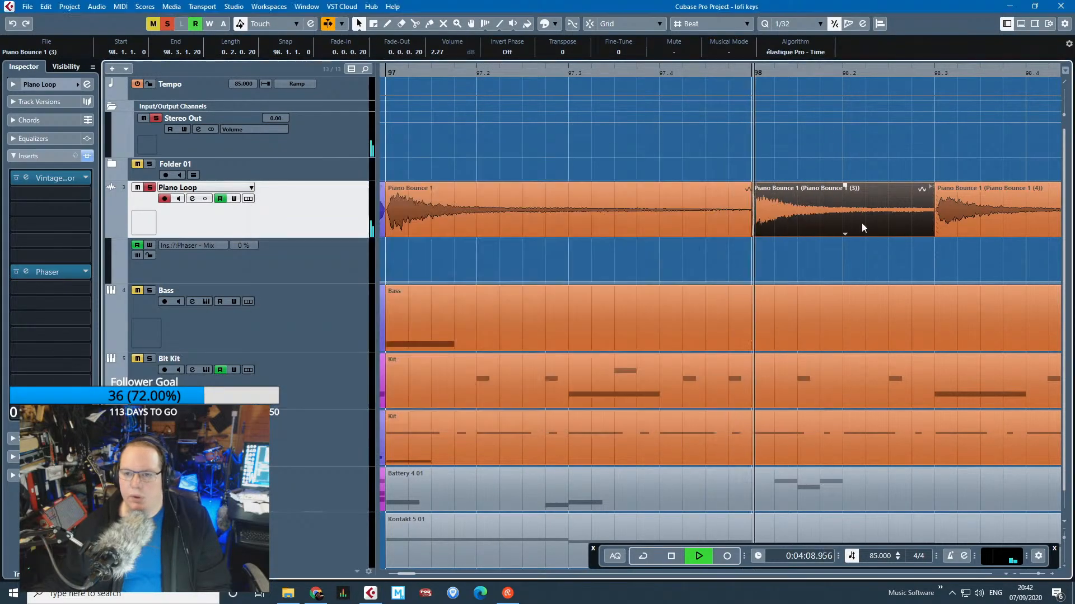
Open the offline Time Stretch process for the piano event at bar 98 and close its window.
{"action": "right_click", "coordinate": [862, 223]}
{"action": "mouse_move", "coordinate": [922, 264]}
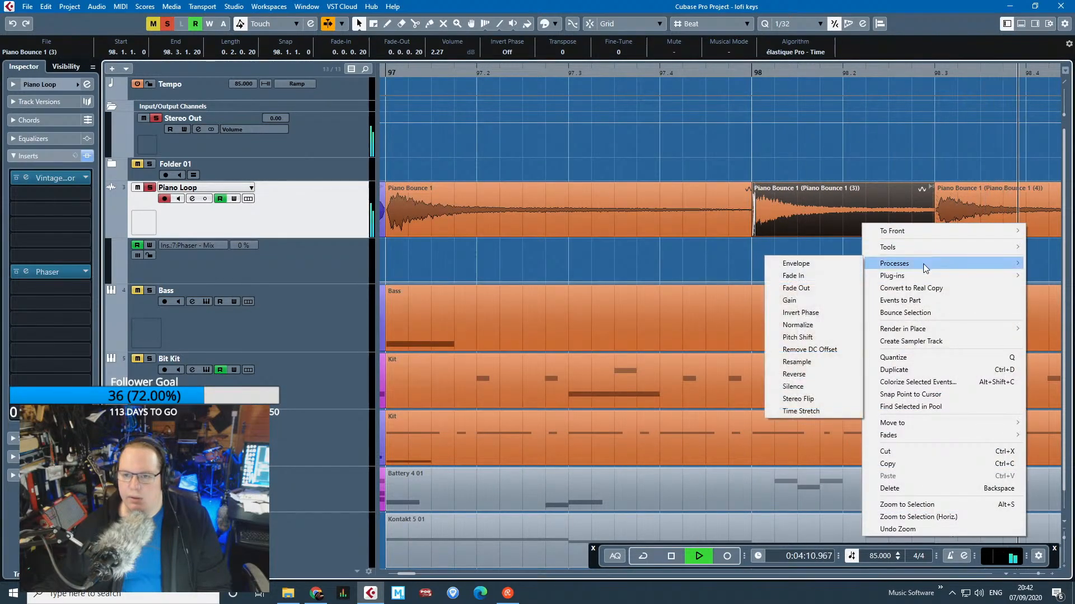
{"action": "left_click", "coordinate": [820, 409]}
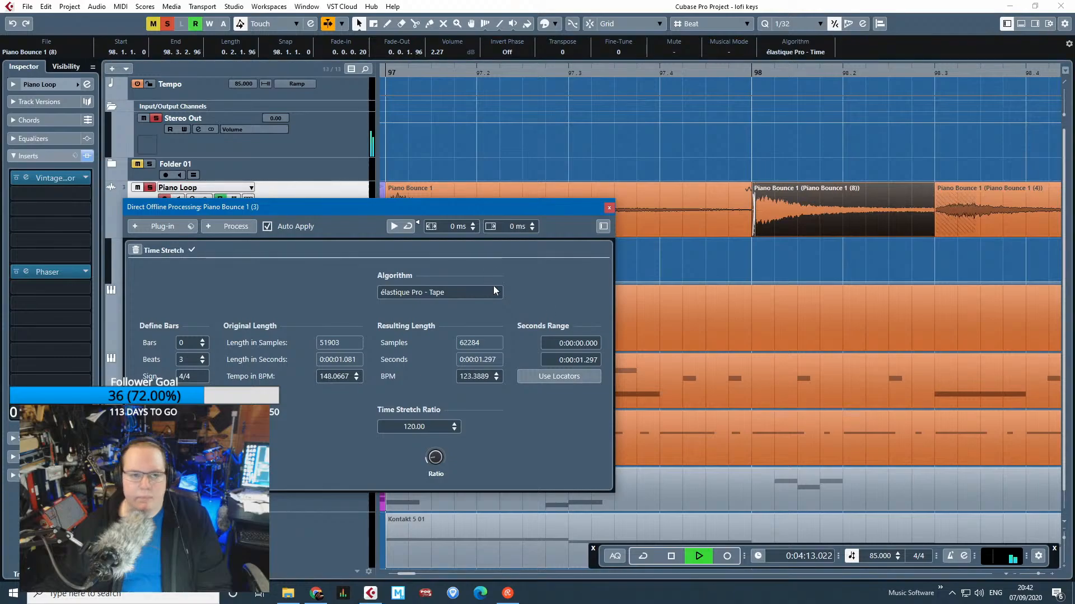
{"action": "left_click", "coordinate": [609, 208]}
Replay the orange Piano Loop section from just before bar 98 and stop before bar 99.
{"action": "scroll", "coordinate": [637, 333], "scroll_direction": "down", "scroll_amount": 8}
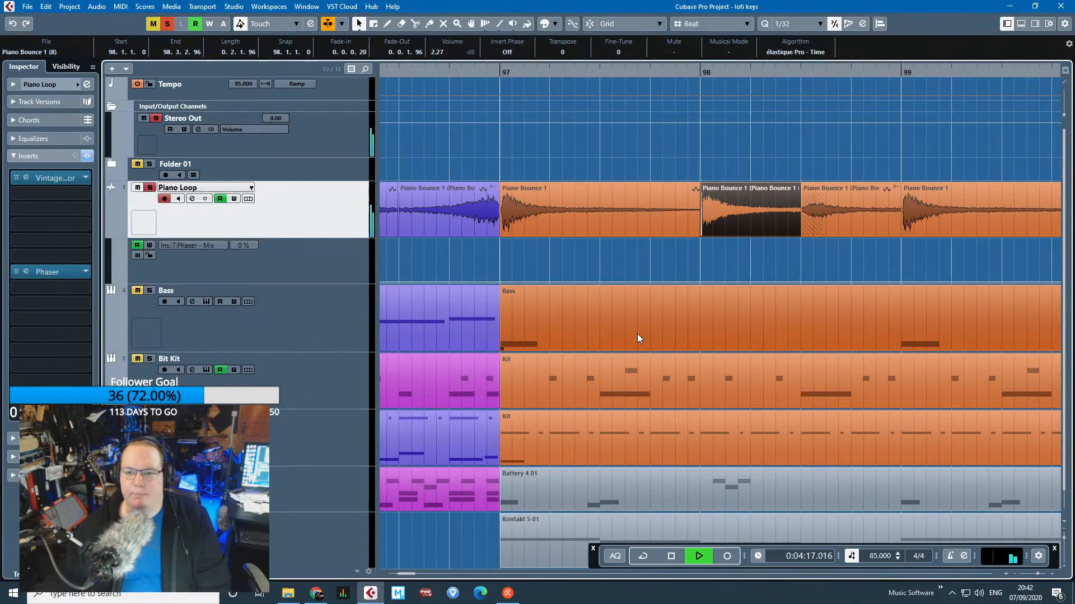
{"action": "left_click", "coordinate": [637, 68]}
{"action": "left_click", "coordinate": [641, 73]}
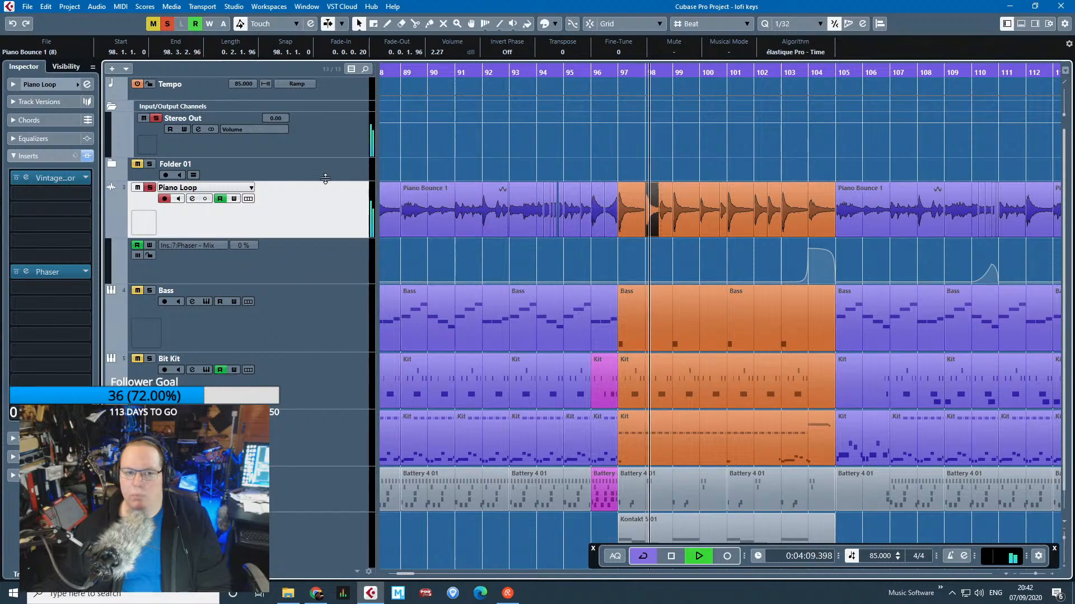
{"action": "key", "text": "space"}
{"action": "scroll", "coordinate": [884, 284], "scroll_direction": "up", "scroll_amount": 4}
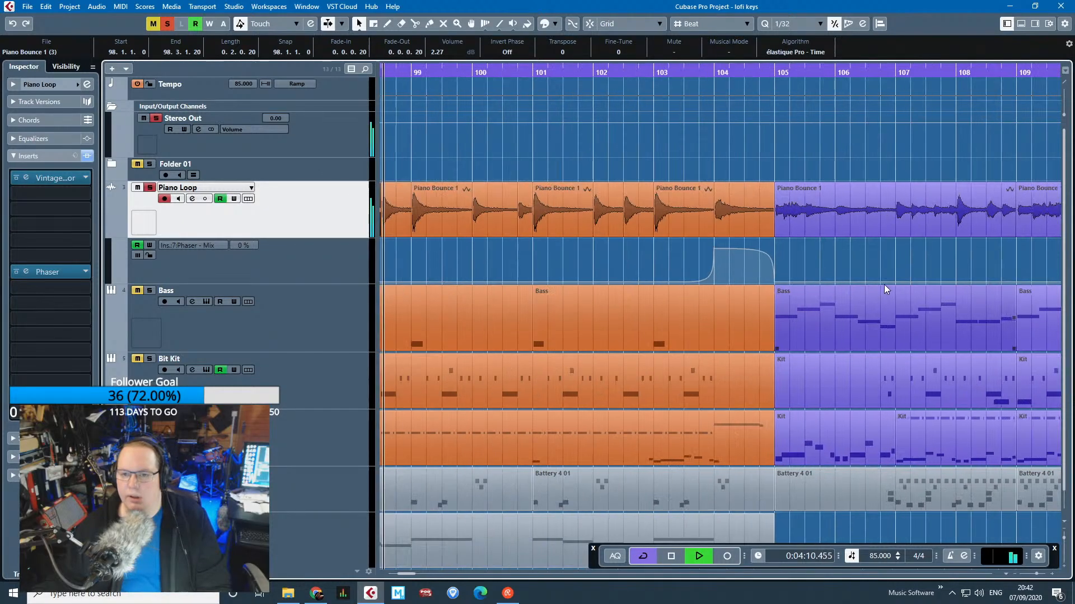
{"action": "key", "text": "space"}
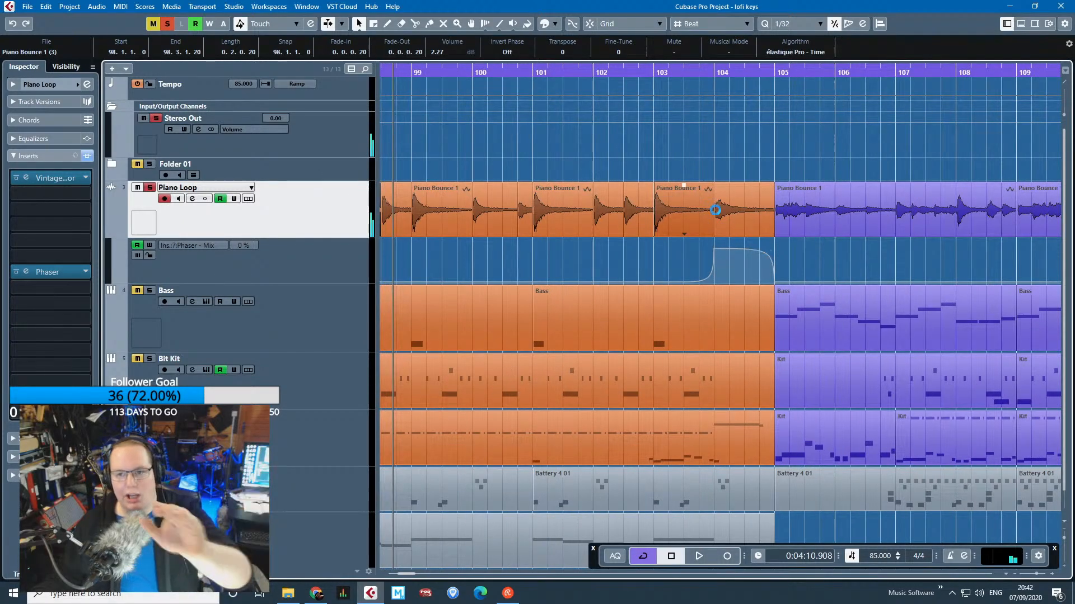
Play the Piano Loop from bar 103 through the phaser automation, stop at bar 105 and unsolo the track.
{"action": "key", "text": "alt+Tab"}
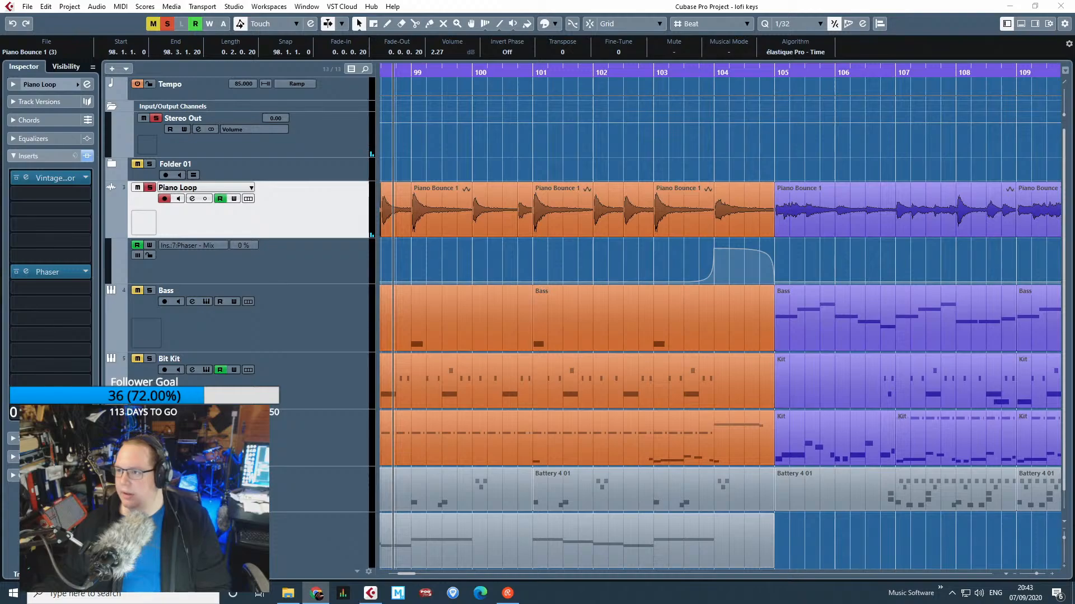
{"action": "double_click", "coordinate": [665, 73]}
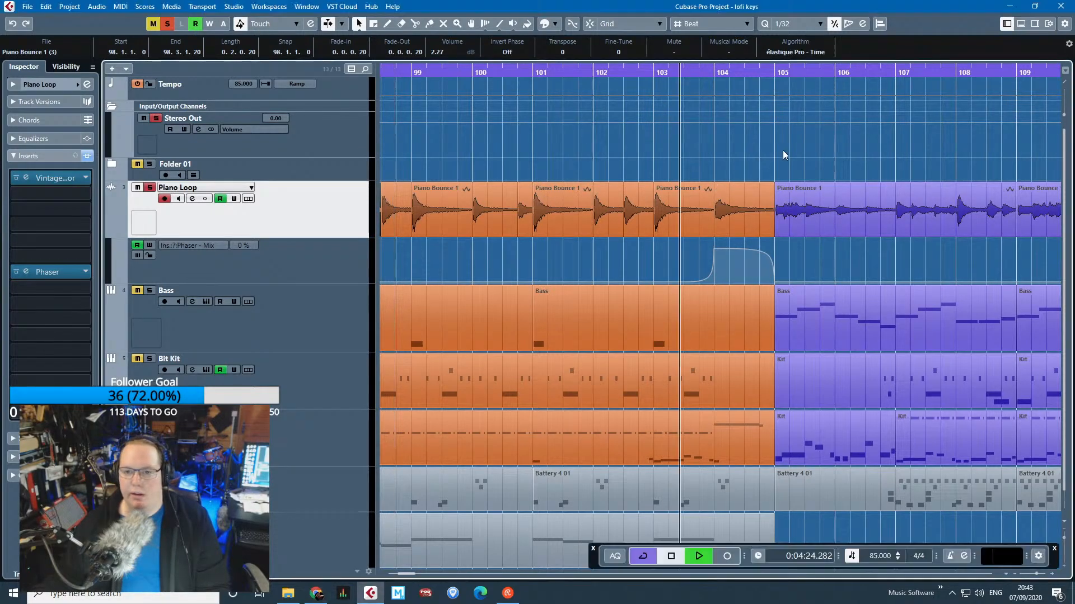
{"action": "scroll", "coordinate": [770, 250], "scroll_direction": "up", "scroll_amount": 3}
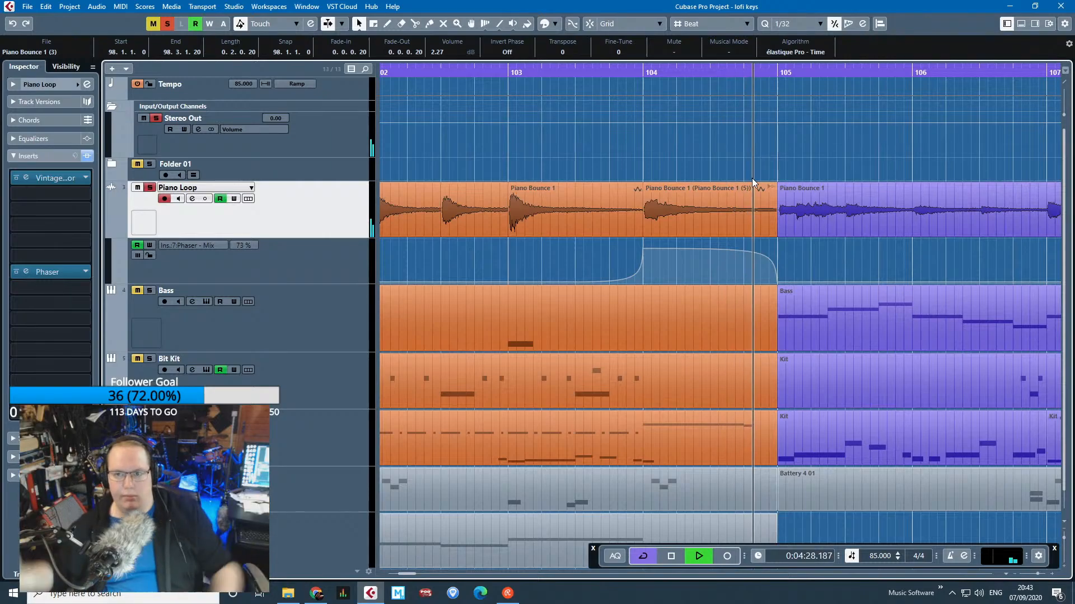
{"action": "key", "text": "space"}
{"action": "left_click", "coordinate": [150, 188]}
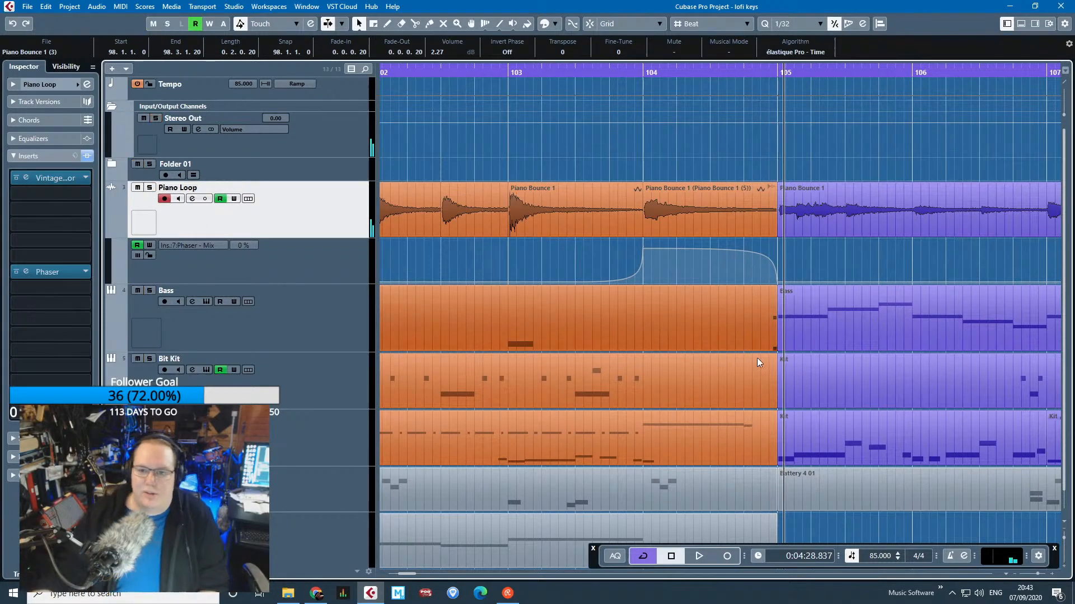
Examine the orange Piano Loop section at bars 97 to 105 and its place in the whole arrangement.
{"action": "scroll", "coordinate": [754, 415], "scroll_direction": "down", "scroll_amount": 4}
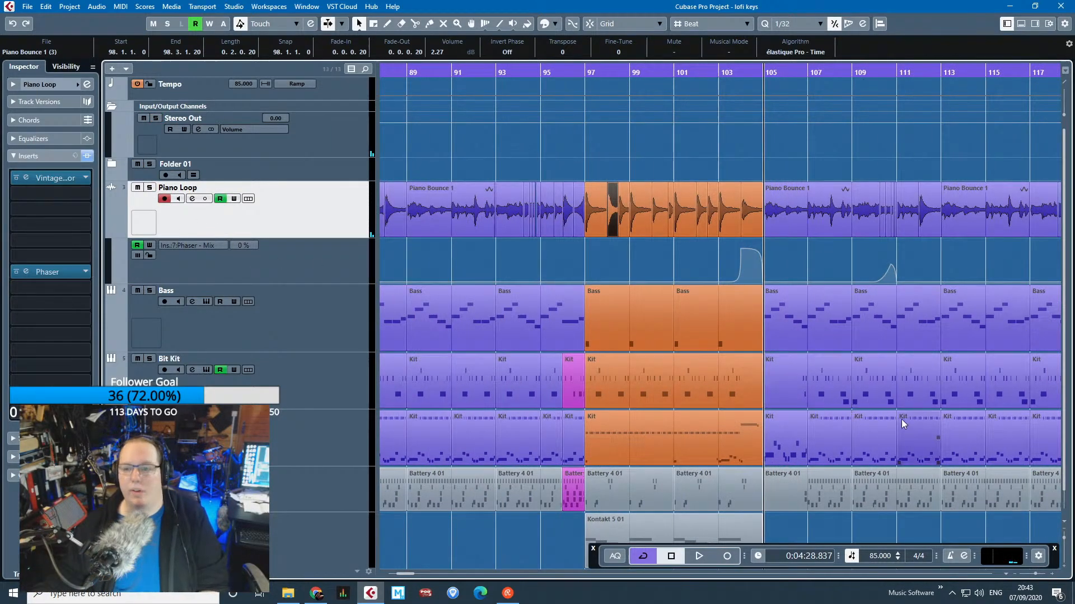
{"action": "scroll", "coordinate": [922, 381], "scroll_direction": "down", "scroll_amount": 4}
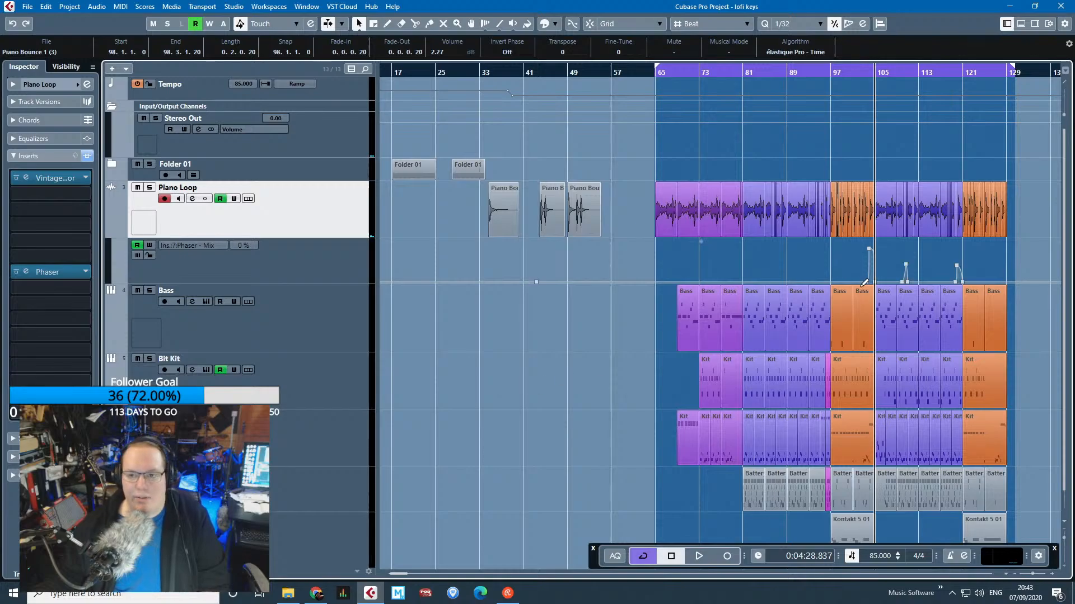
{"action": "scroll", "coordinate": [872, 348], "scroll_direction": "up", "scroll_amount": 4}
{"action": "left_click", "coordinate": [667, 244]}
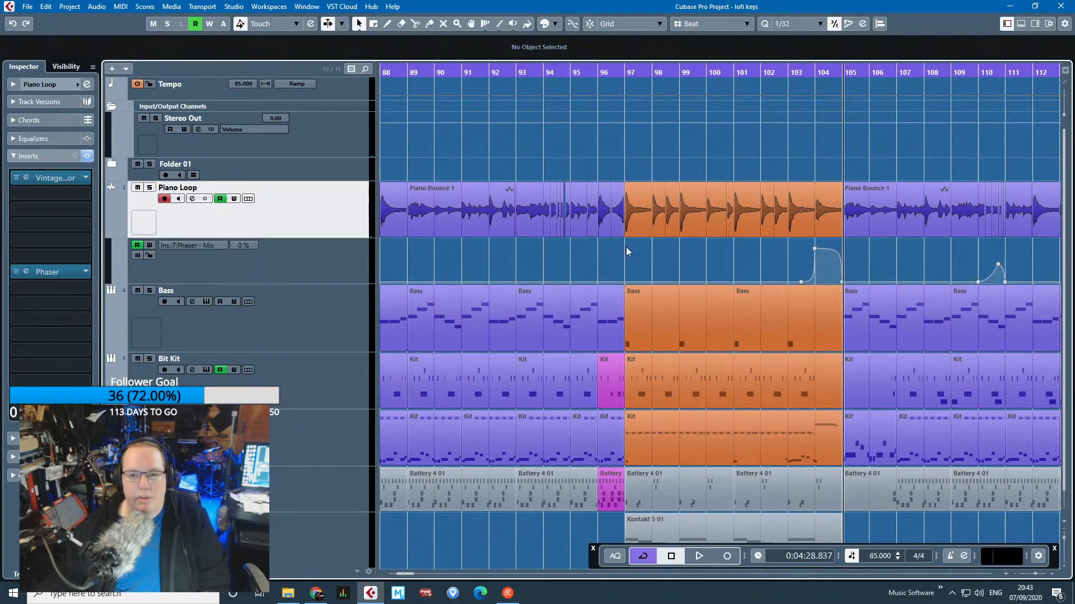
{"action": "left_click_drag", "start_coordinate": [633, 249], "coordinate": [806, 197]}
{"action": "left_click", "coordinate": [633, 172]}
{"action": "left_click_drag", "start_coordinate": [633, 173], "coordinate": [830, 226]}
{"action": "left_click", "coordinate": [804, 173]}
{"action": "scroll", "coordinate": [573, 300], "scroll_direction": "down", "scroll_amount": 3}
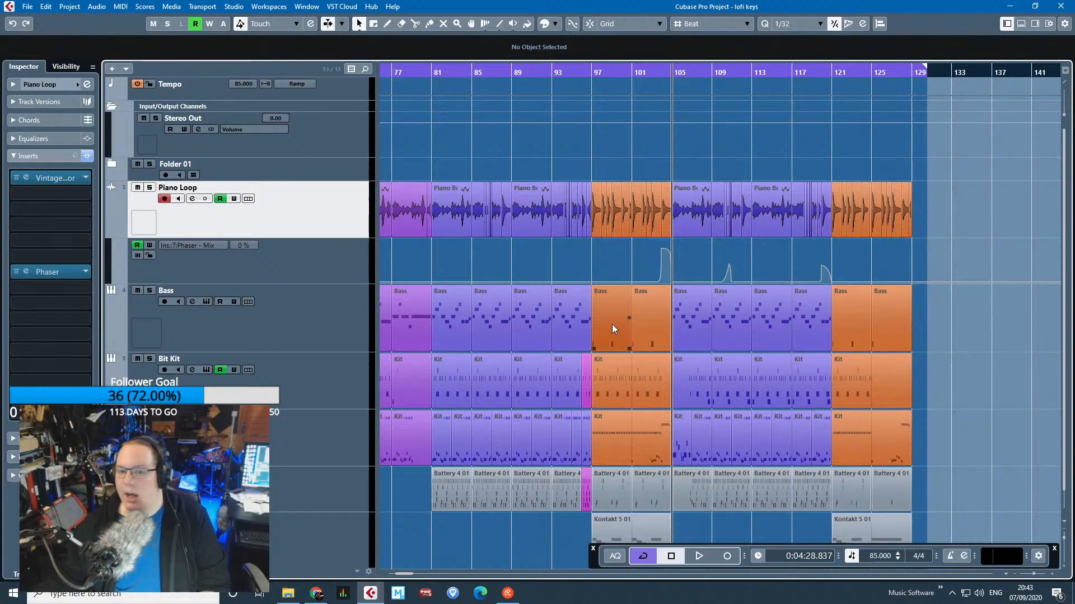
{"action": "scroll", "coordinate": [613, 324], "scroll_direction": "down", "scroll_amount": 4}
{"action": "scroll", "coordinate": [396, 273], "scroll_direction": "left", "scroll_amount": 5}
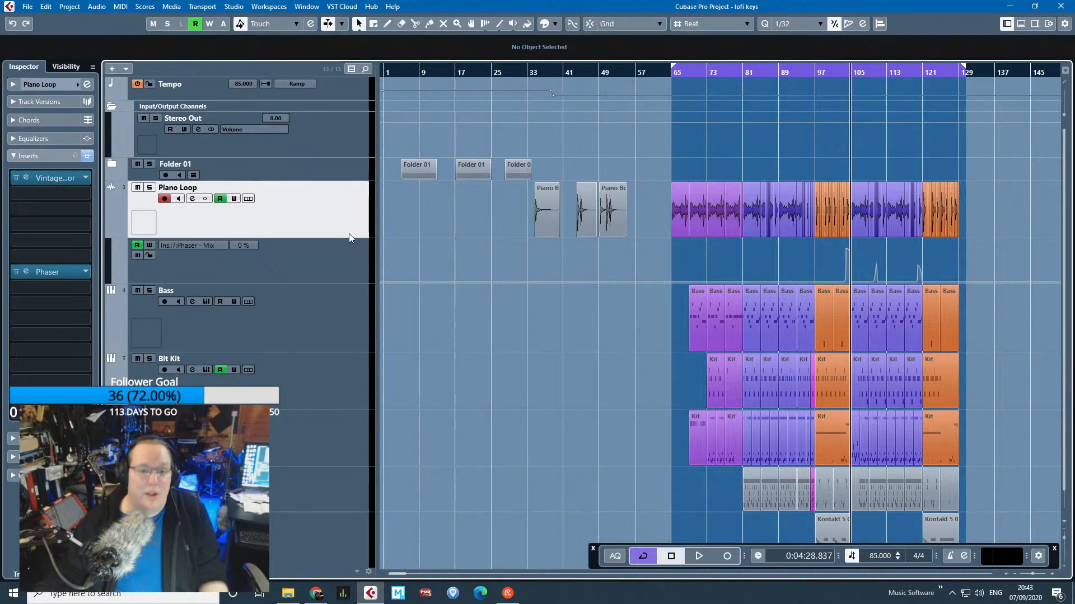
Hide the Piano Loop's automation lane and solo the Bass track.
{"action": "left_click", "coordinate": [111, 232]}
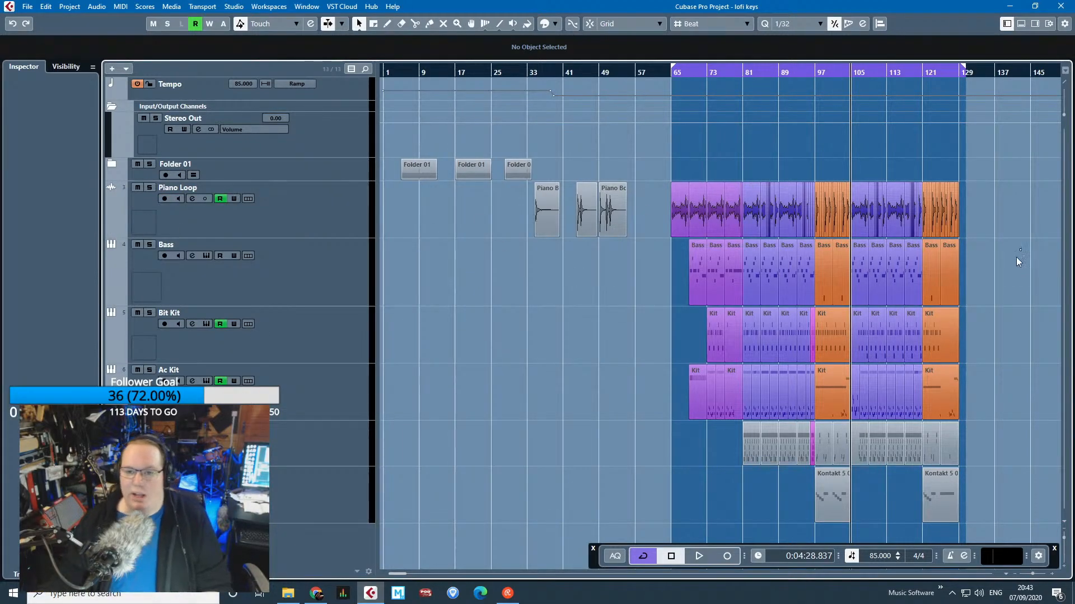
{"action": "scroll", "coordinate": [996, 260], "scroll_direction": "up", "scroll_amount": 2}
{"action": "left_click", "coordinate": [297, 260]}
{"action": "key", "text": "s"}
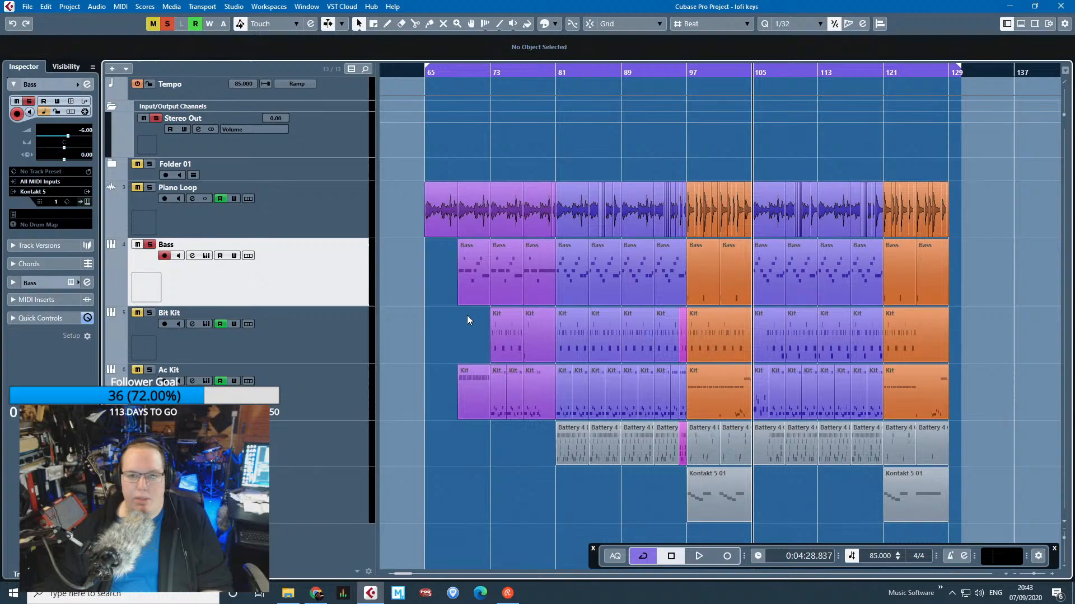
Play the soloed Bass track from bar 69 and show its audio inserts.
{"action": "left_click", "coordinate": [459, 73]}
{"action": "key", "text": "space"}
{"action": "scroll", "coordinate": [478, 298], "scroll_direction": "up", "scroll_amount": 9}
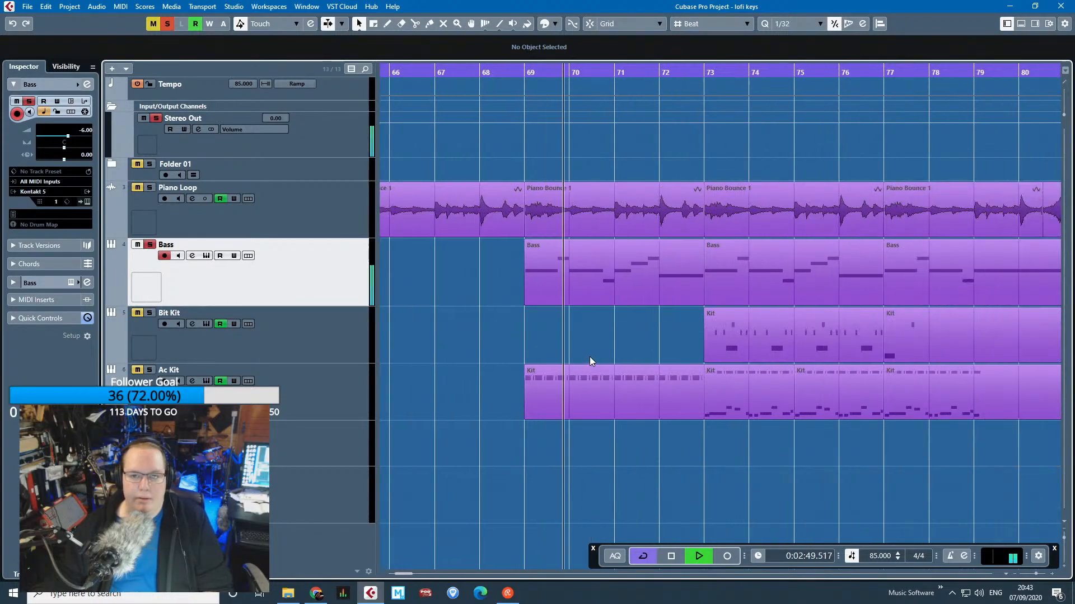
{"action": "left_click", "coordinate": [14, 283]}
{"action": "left_click", "coordinate": [14, 175]}
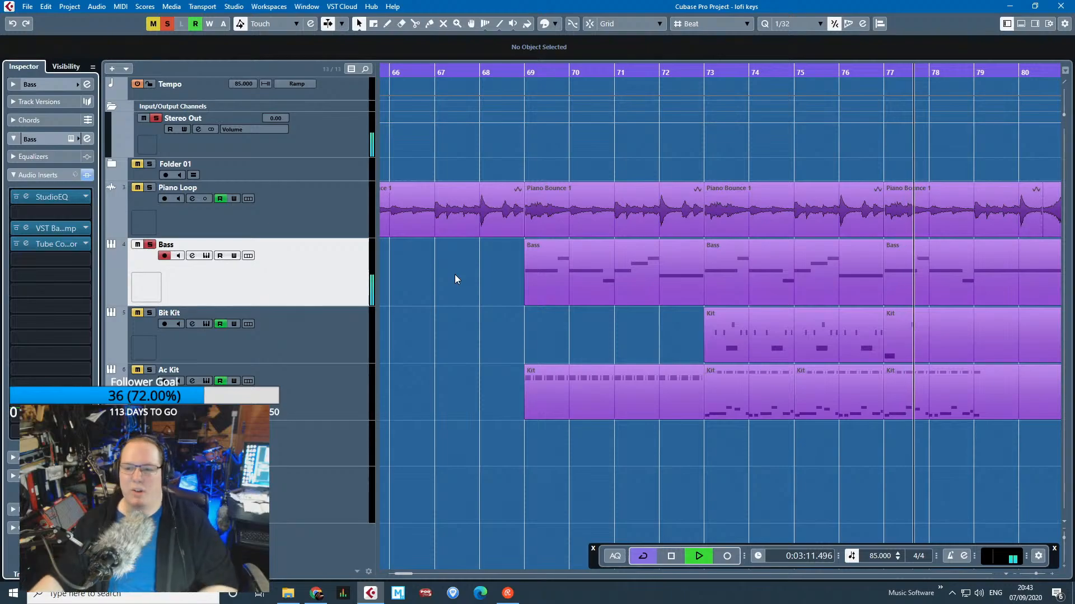
Inspect the Bass track's StudioEQ insert and its Kontakt instrument during playback, and close both windows.
{"action": "left_click", "coordinate": [26, 196]}
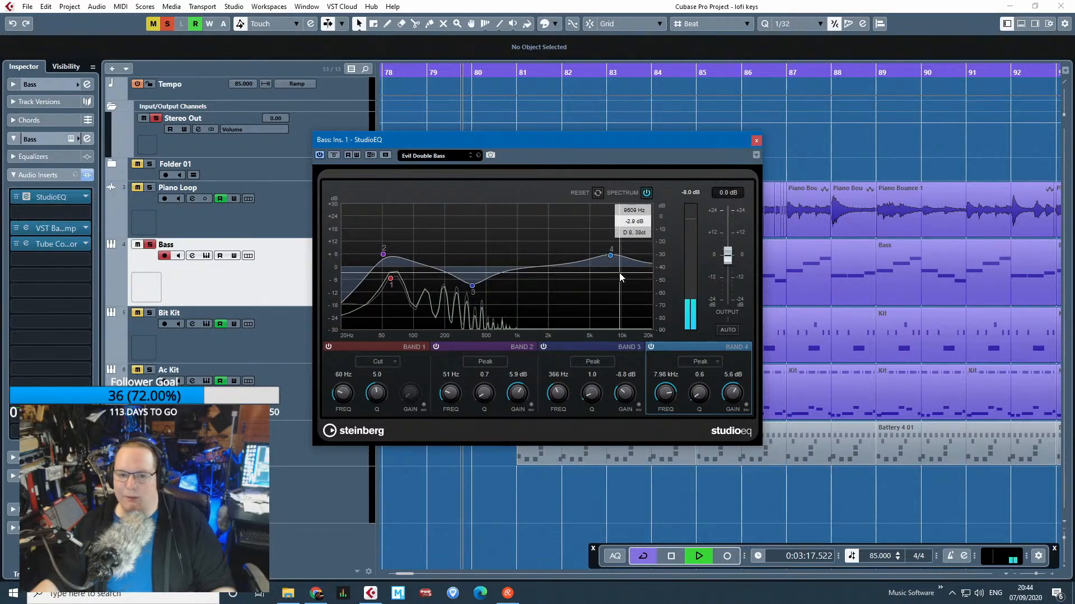
{"action": "left_click", "coordinate": [71, 139]}
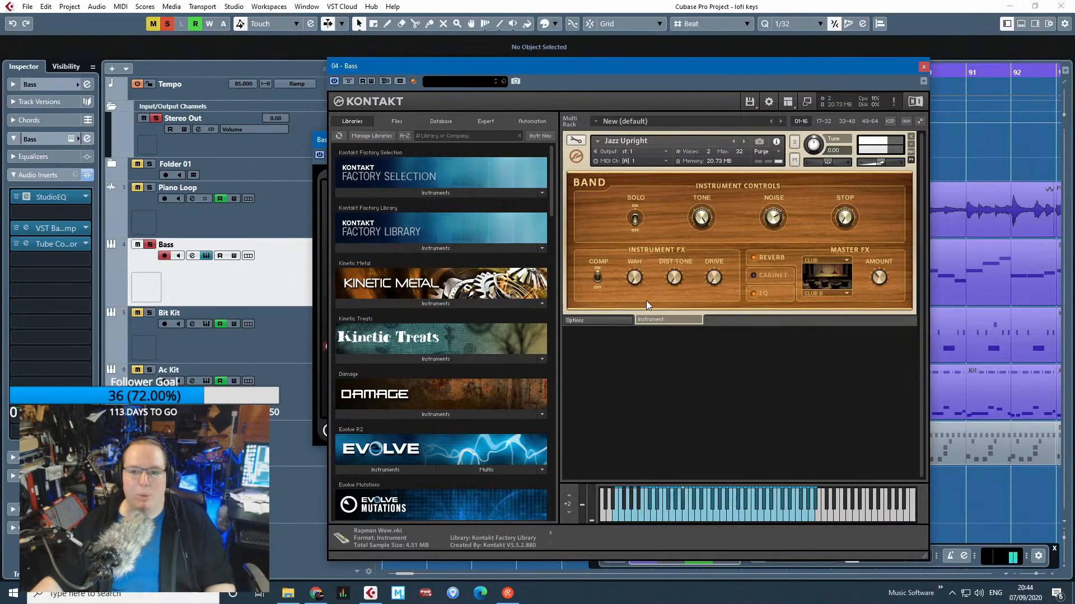
{"action": "left_click", "coordinate": [924, 66]}
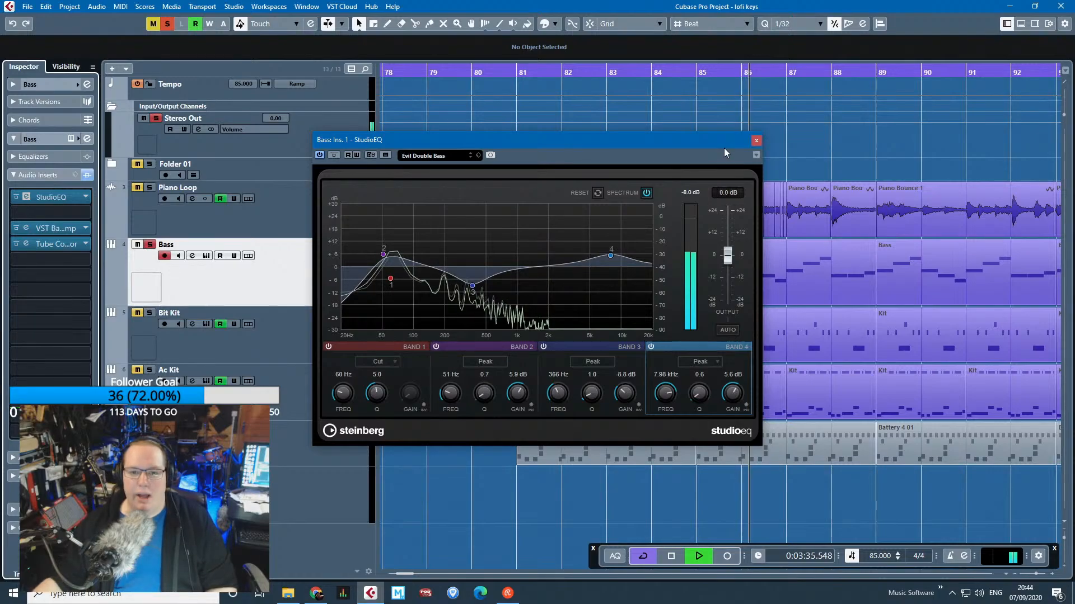
{"action": "left_click", "coordinate": [757, 141]}
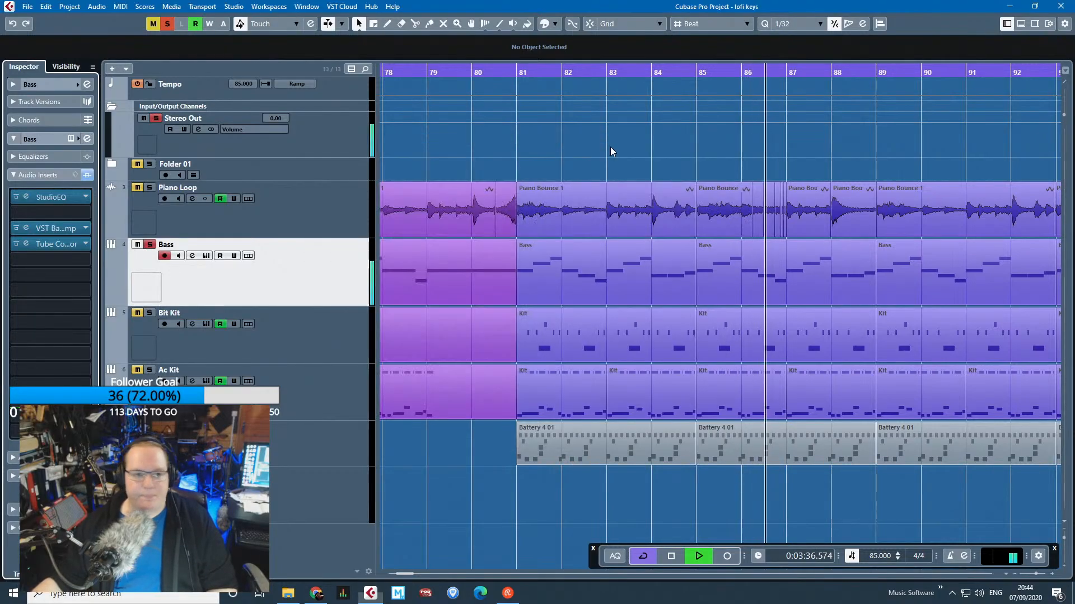
Inspect the VST Bass Amp and Tube Compressor inserts on the Bass track and close both windows.
{"action": "left_click", "coordinate": [70, 229]}
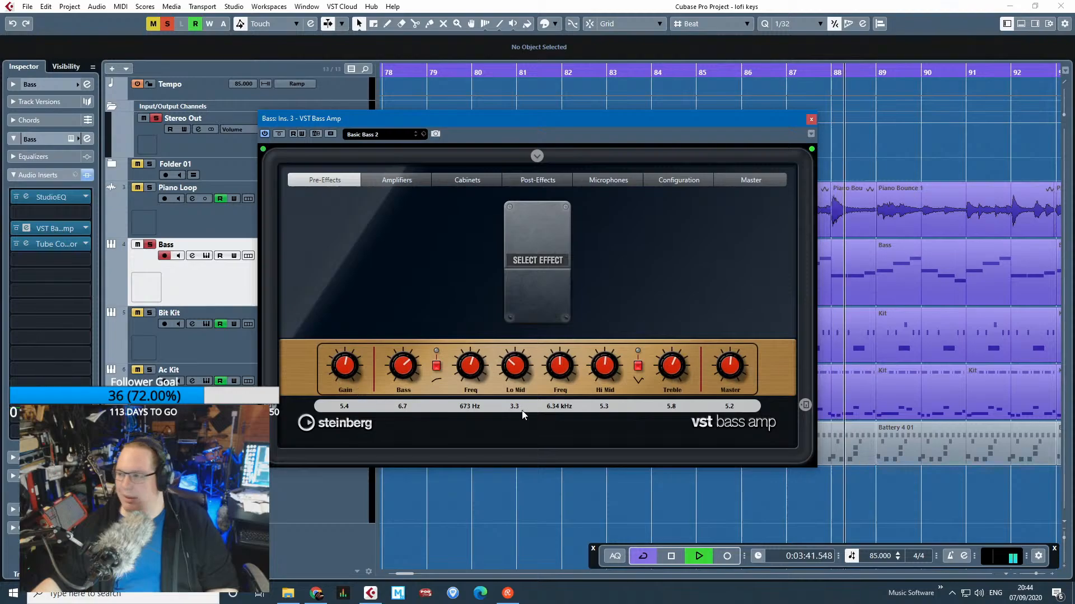
{"action": "left_click", "coordinate": [61, 244]}
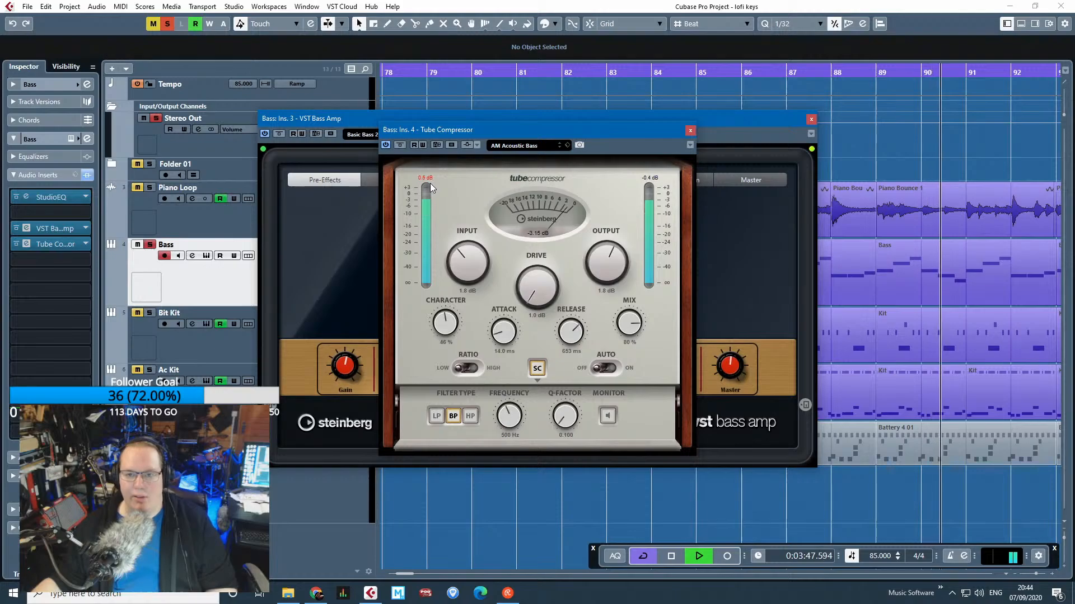
{"action": "left_click", "coordinate": [691, 130]}
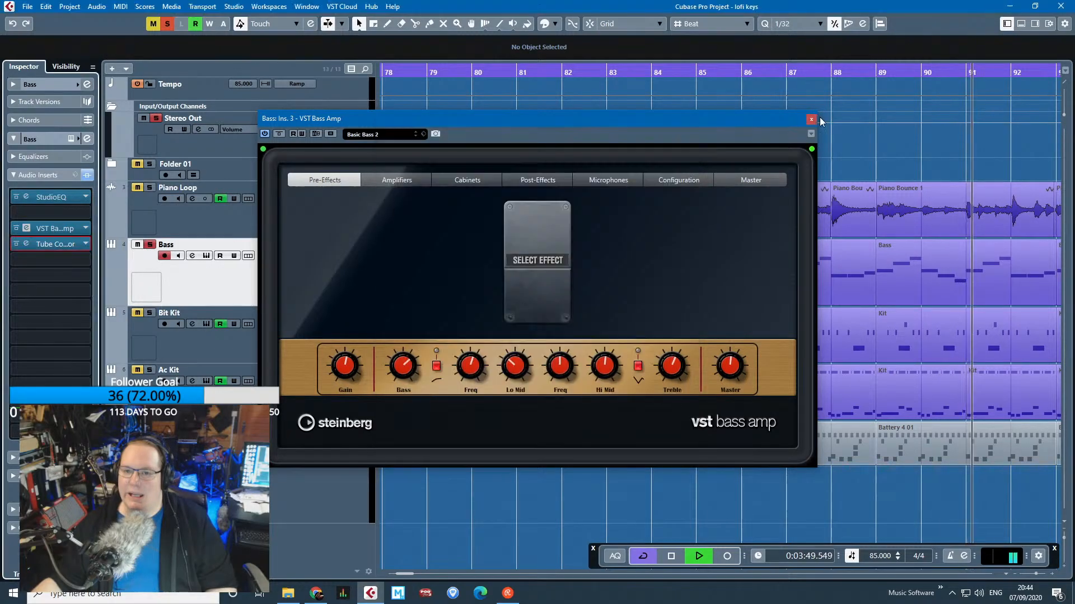
{"action": "left_click", "coordinate": [811, 119]}
Open the Bass part at bars 93 to 97 in the Key Editor and examine its notes.
{"action": "scroll", "coordinate": [512, 358], "scroll_direction": "down", "scroll_amount": 3}
{"action": "scroll", "coordinate": [513, 358], "scroll_direction": "down", "scroll_amount": 3}
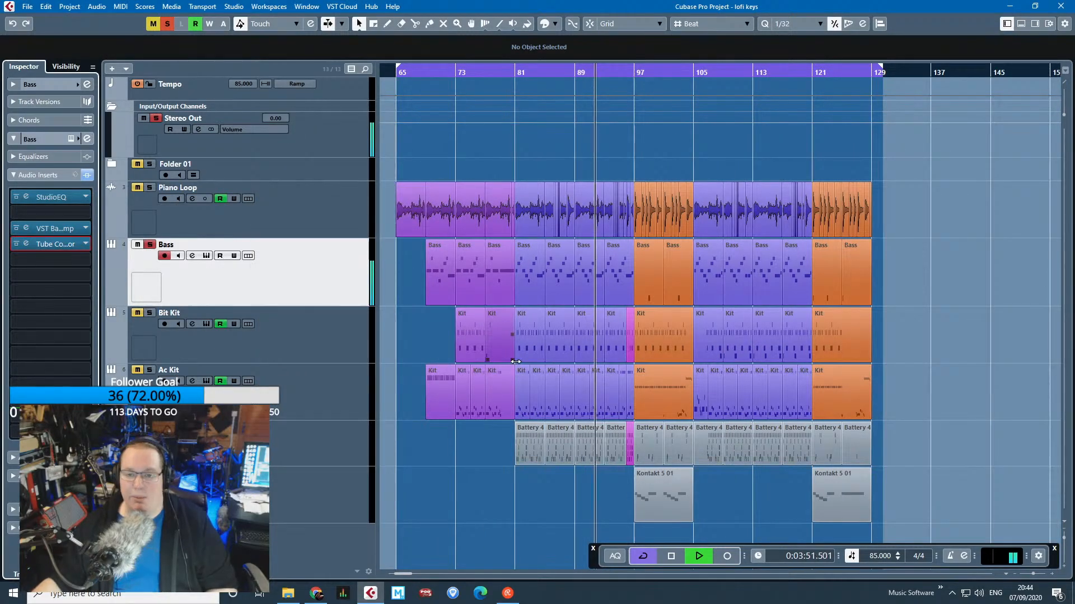
{"action": "scroll", "coordinate": [613, 371], "scroll_direction": "up", "scroll_amount": 3}
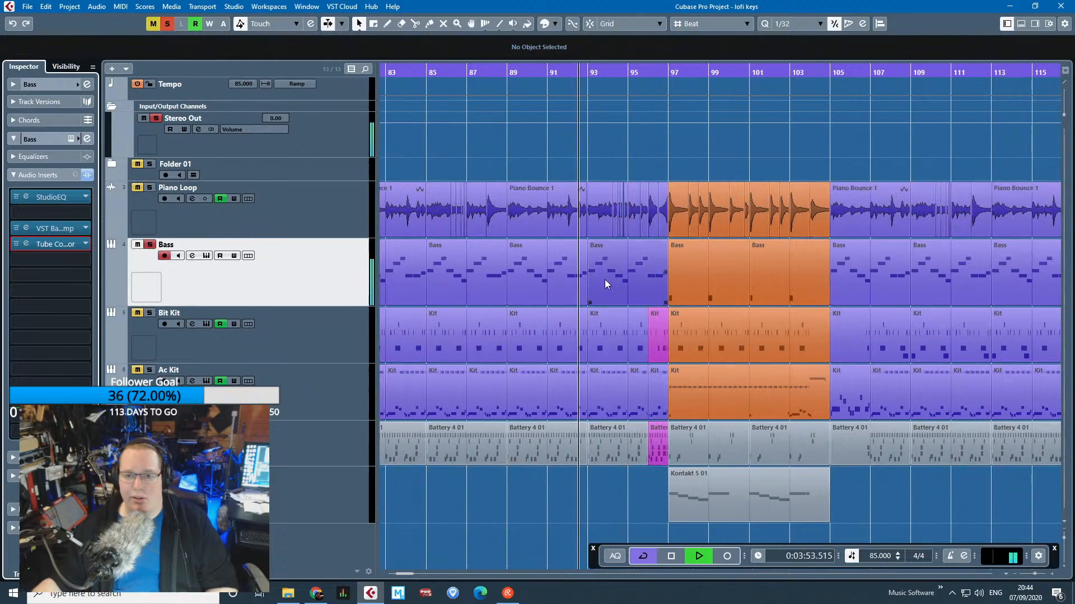
{"action": "double_click", "coordinate": [604, 280]}
{"action": "scroll", "coordinate": [354, 329], "scroll_direction": "down", "scroll_amount": 2}
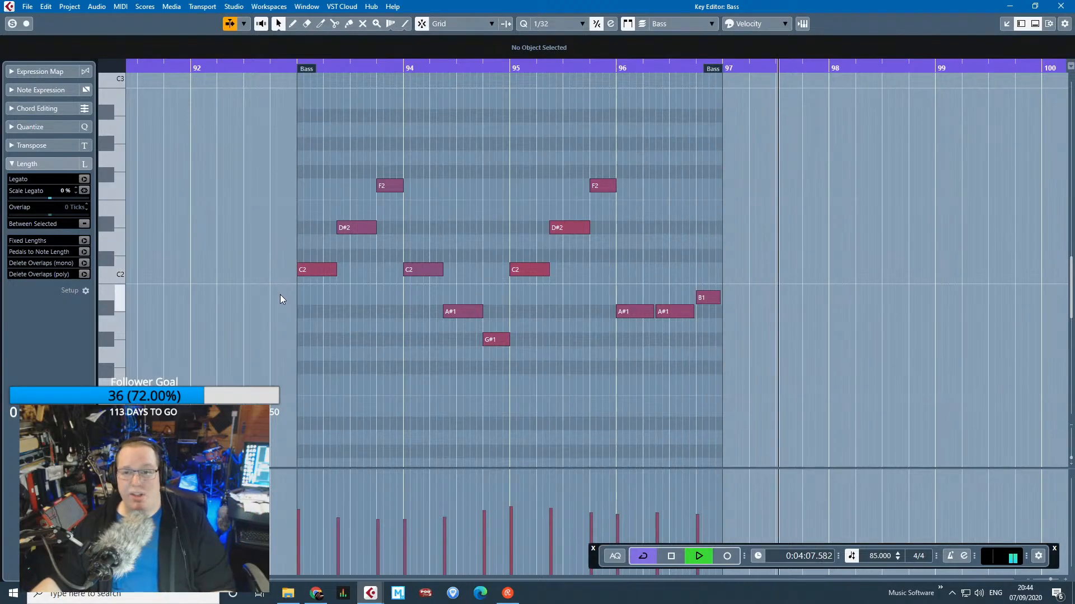
Stop playback and replay the bass notes in the Key Editor from just before bar 93.
{"action": "key", "text": "space"}
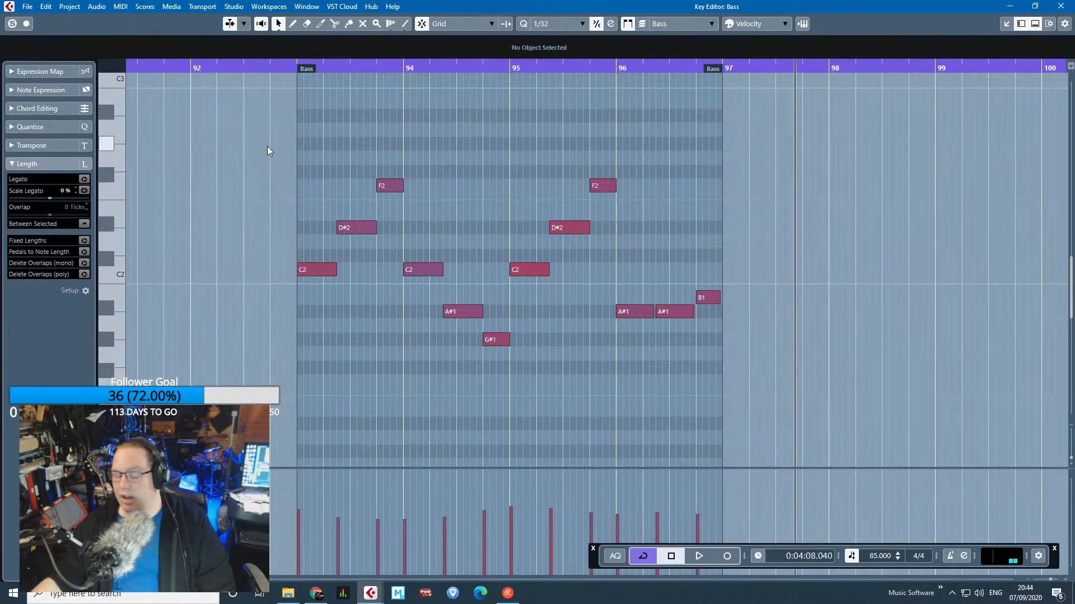
{"action": "left_click", "coordinate": [286, 68]}
{"action": "key", "text": "space"}
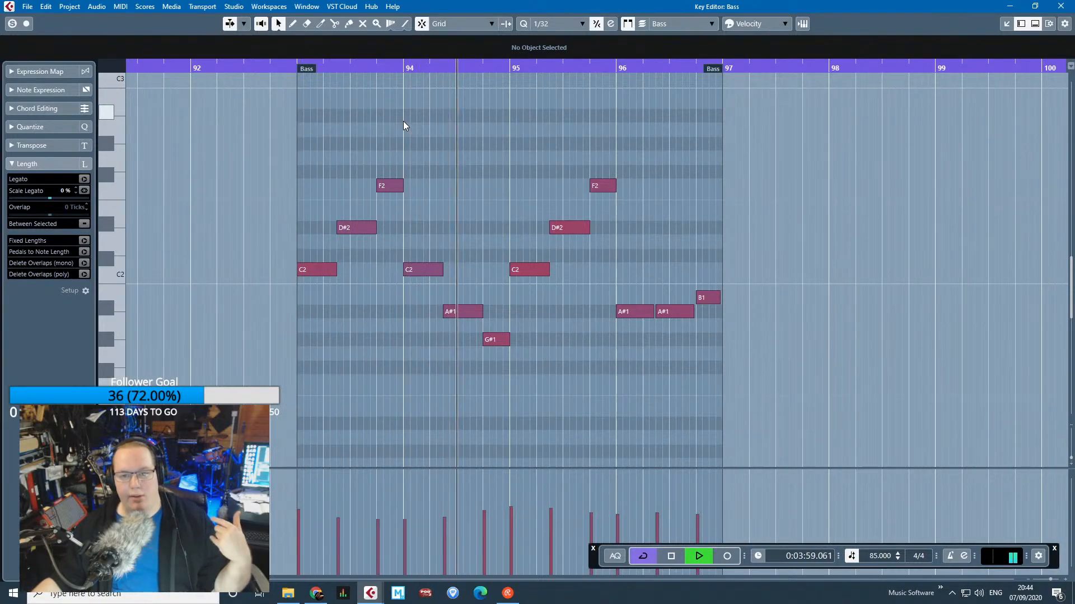
{"action": "left_click", "coordinate": [595, 173]}
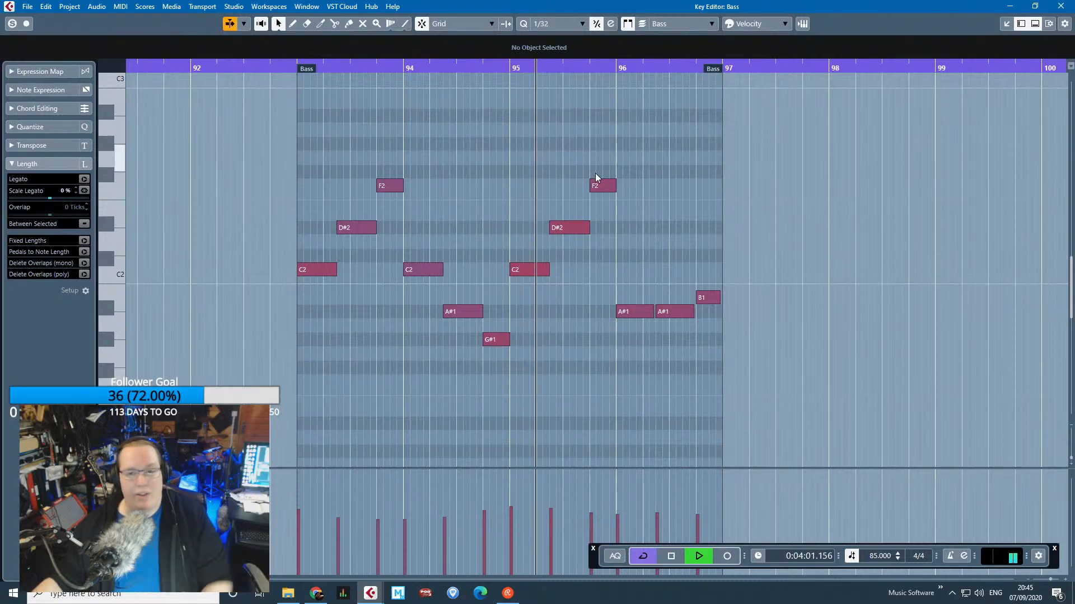
Replay the bass notes in the Key Editor from bar 96 to the end of the part and close the editor.
{"action": "scroll", "coordinate": [656, 140], "scroll_direction": "up", "scroll_amount": 2}
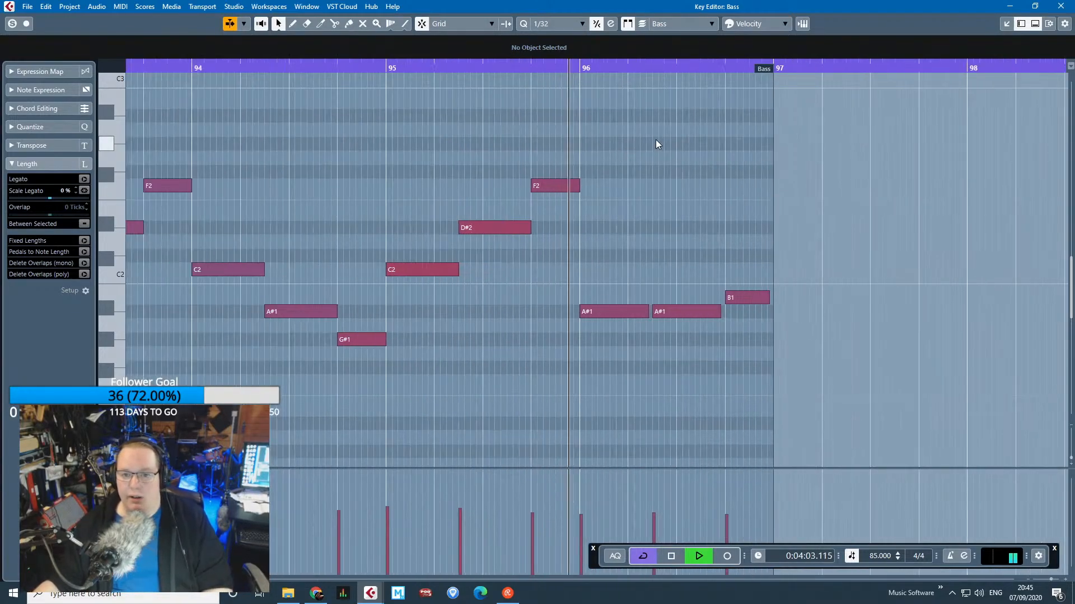
{"action": "key", "text": "space"}
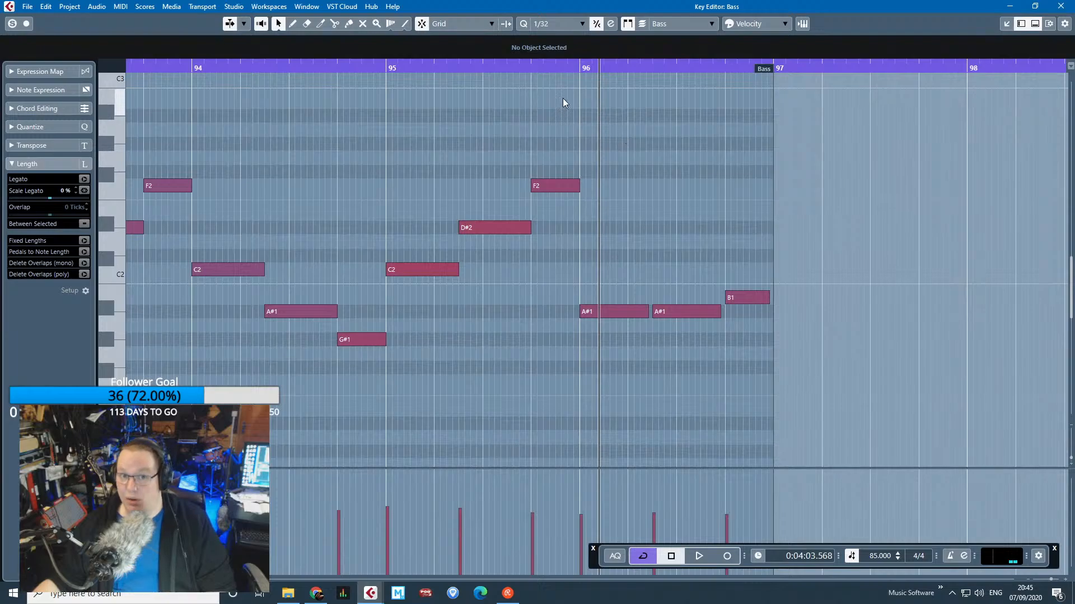
{"action": "left_click", "coordinate": [582, 66]}
{"action": "key", "text": "space"}
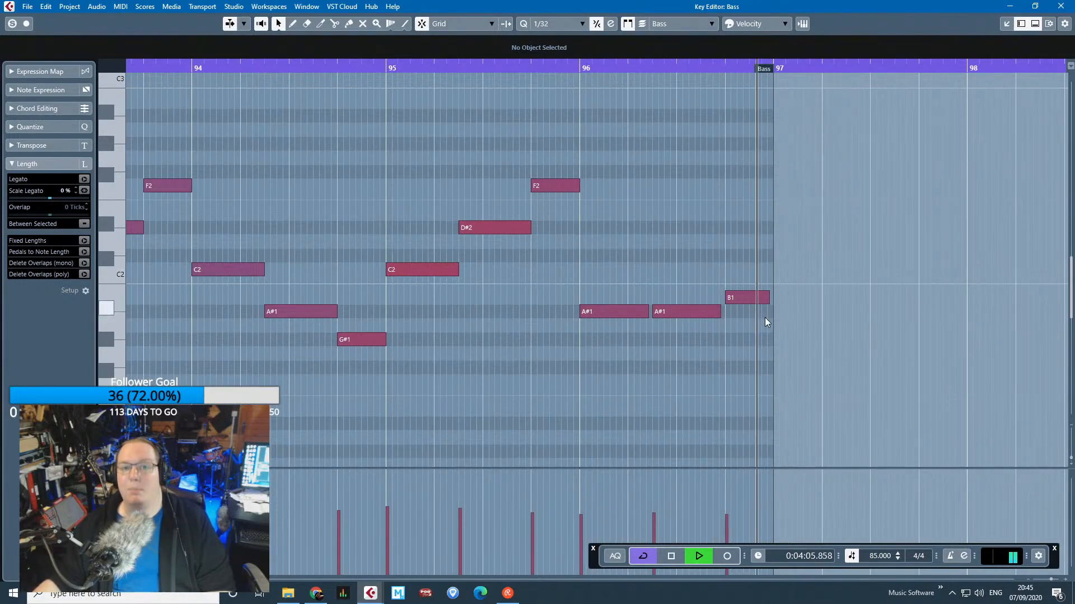
{"action": "left_click", "coordinate": [1053, 5]}
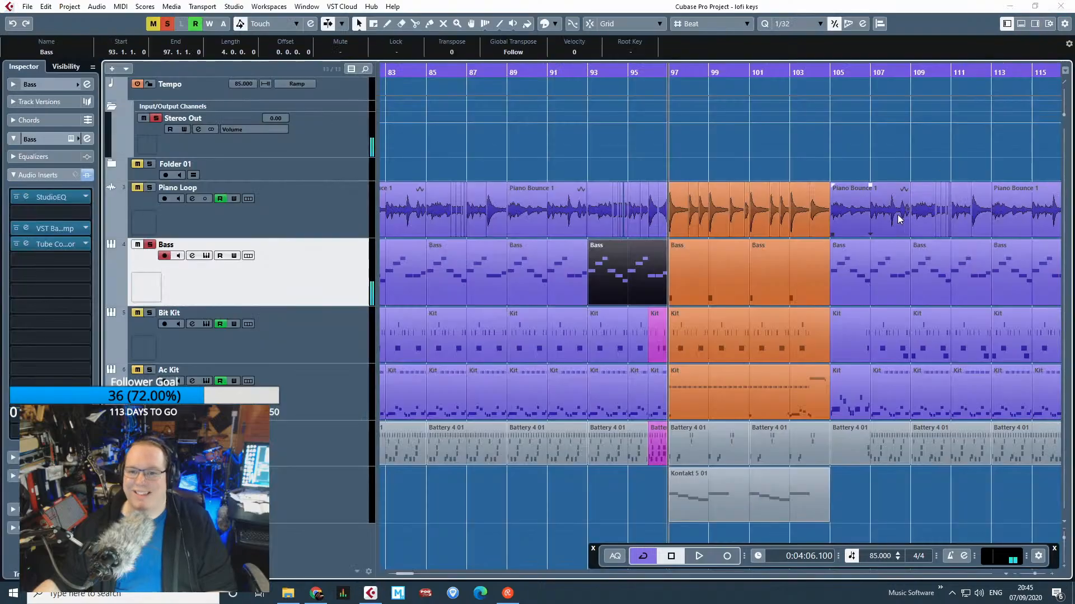
Play the soloed Bass track through the orange section from bar 97 and turn off its solo.
{"action": "key", "text": "g"}
{"action": "key", "text": "space"}
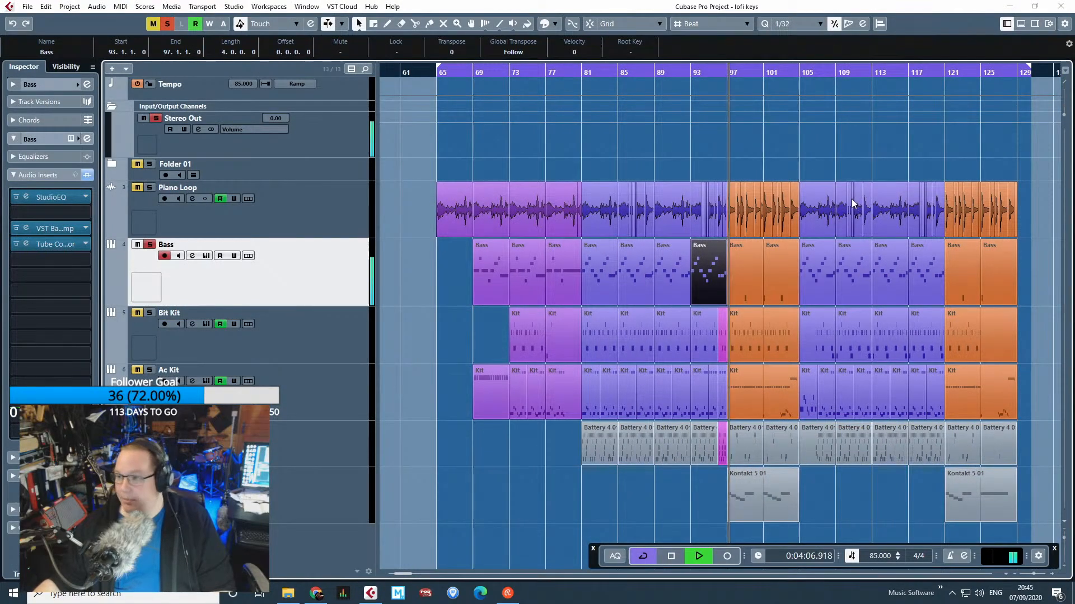
{"action": "scroll", "coordinate": [814, 257], "scroll_direction": "up", "scroll_amount": 2}
{"action": "scroll", "coordinate": [802, 252], "scroll_direction": "up", "scroll_amount": 2}
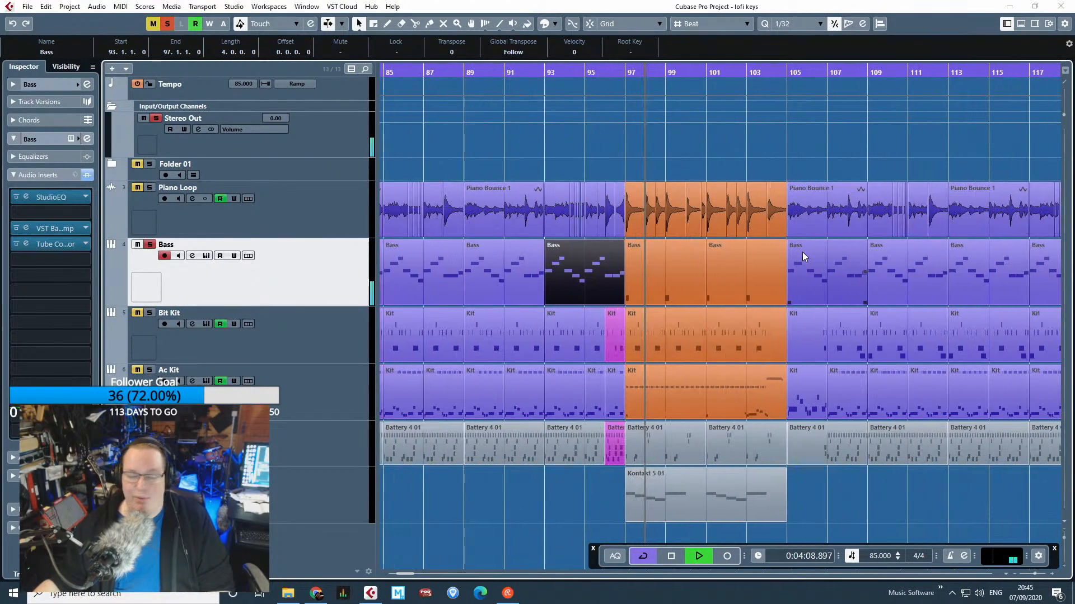
{"action": "scroll", "coordinate": [727, 228], "scroll_direction": "up", "scroll_amount": 5}
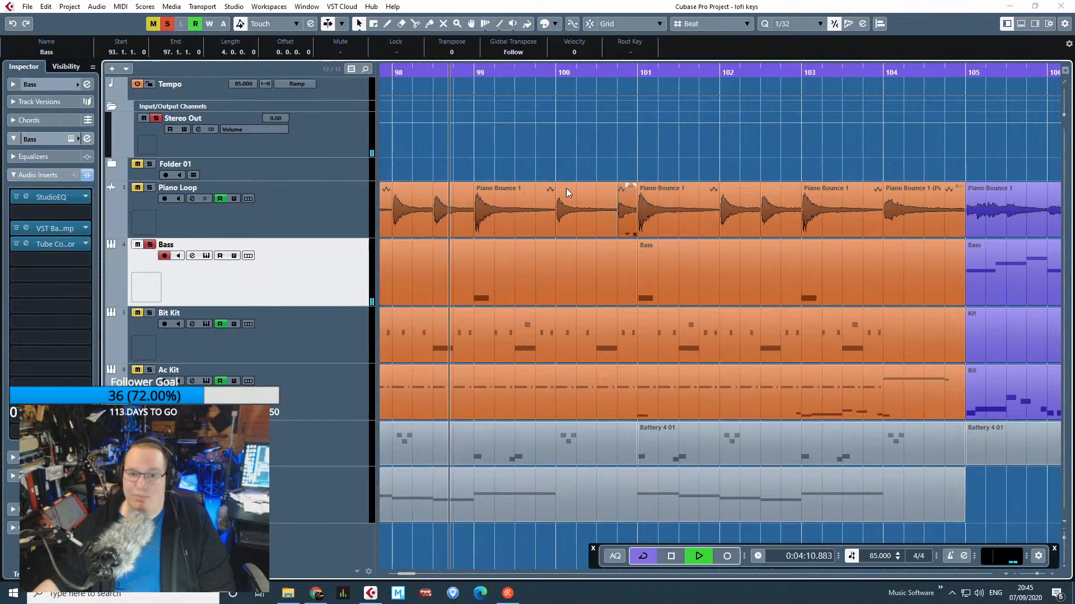
{"action": "left_click", "coordinate": [561, 163]}
{"action": "scroll", "coordinate": [560, 159], "scroll_direction": "up", "scroll_amount": 1}
{"action": "scroll", "coordinate": [540, 196], "scroll_direction": "down", "scroll_amount": 4}
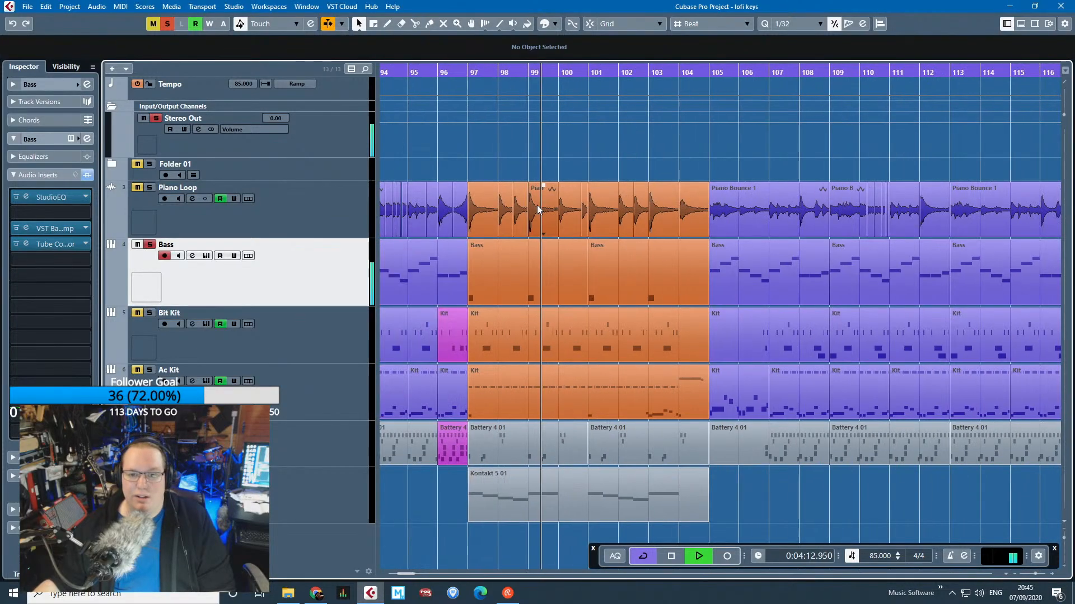
{"action": "left_click", "coordinate": [149, 245]}
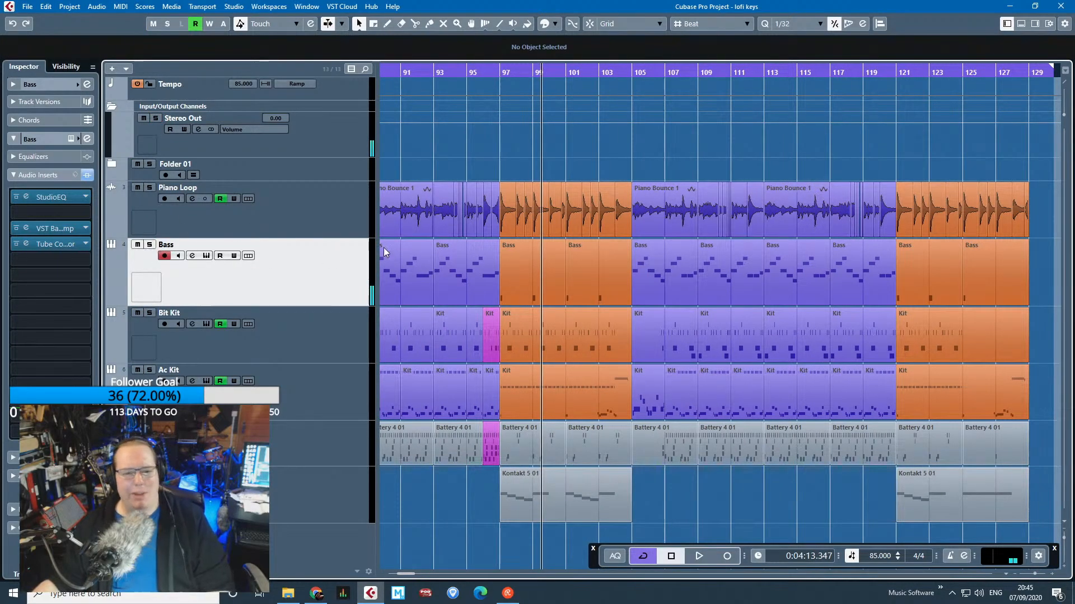
{"action": "scroll", "coordinate": [491, 264], "scroll_direction": "down", "scroll_amount": 3}
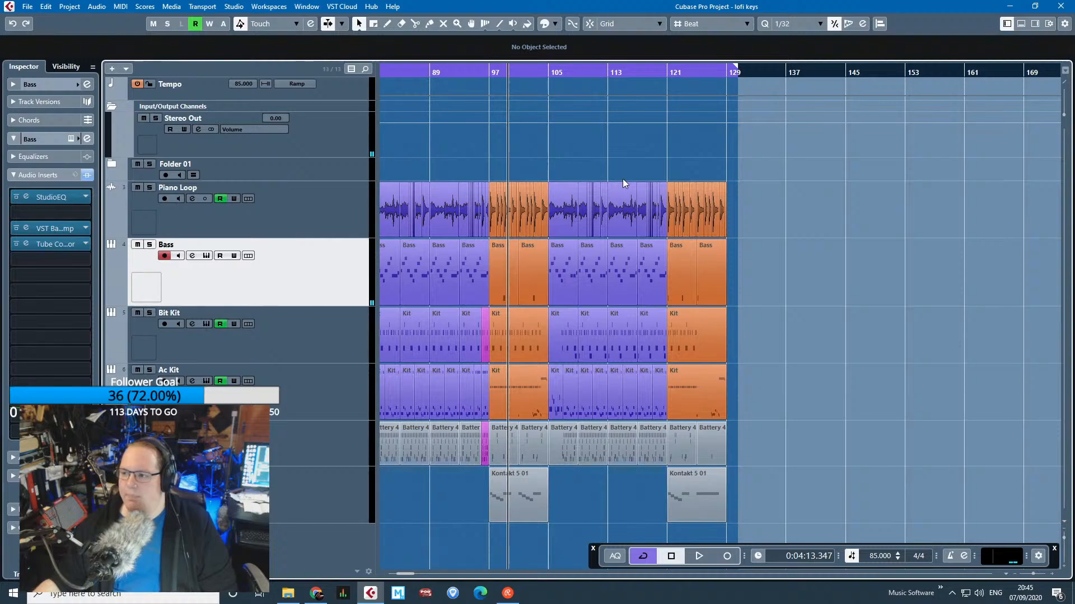
Go through the Bit Kit, Ac Kit and Battery 4 tracks and compare their audio inserts.
{"action": "left_click", "coordinate": [332, 357]}
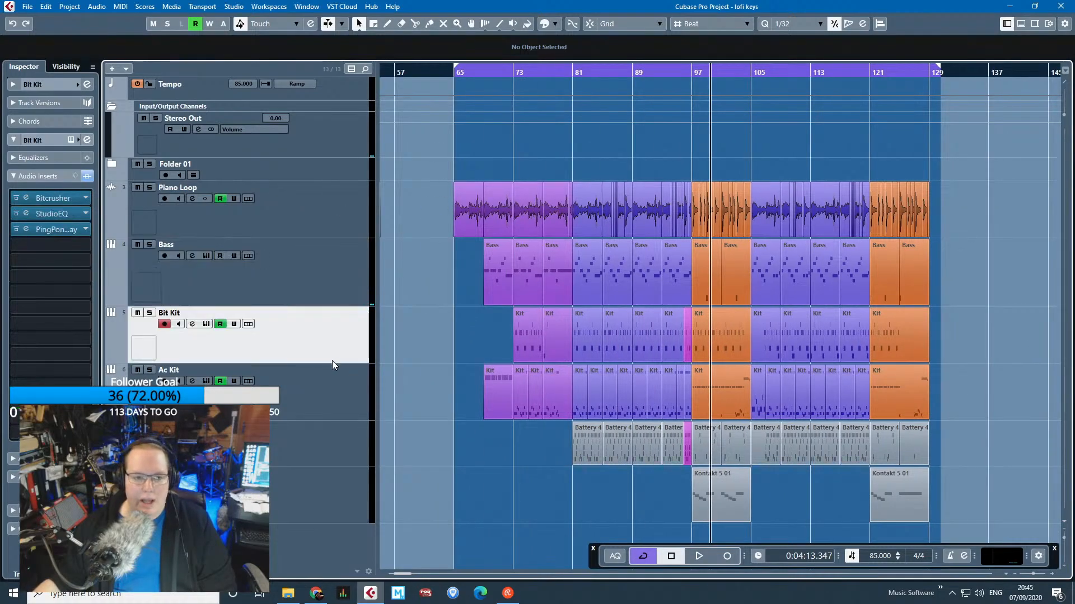
{"action": "left_click", "coordinate": [336, 403]}
{"action": "left_click", "coordinate": [328, 434]}
{"action": "left_click", "coordinate": [326, 395]}
{"action": "left_click", "coordinate": [314, 338]}
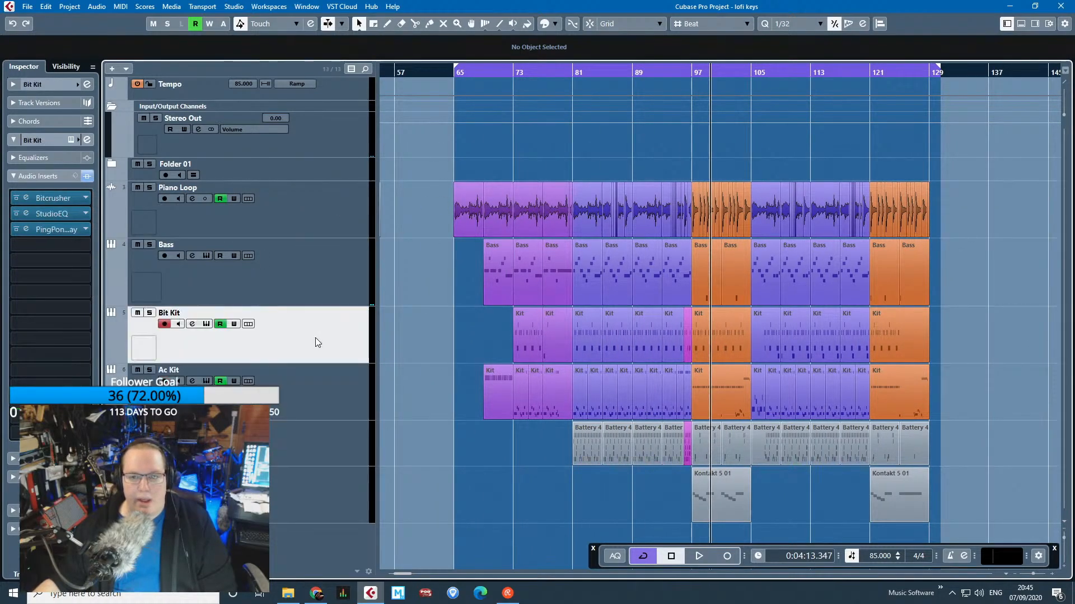
{"action": "left_click", "coordinate": [313, 397]}
{"action": "left_click", "coordinate": [329, 454]}
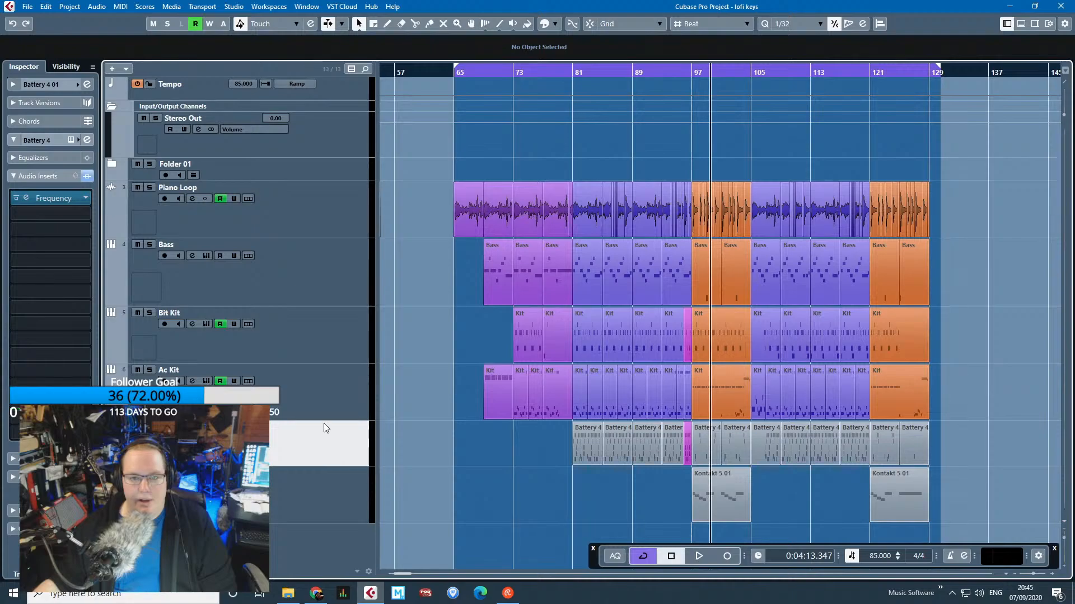
{"action": "left_click", "coordinate": [322, 398]}
{"action": "left_click", "coordinate": [319, 343]}
{"action": "left_click", "coordinate": [305, 439]}
{"action": "left_click", "coordinate": [308, 386]}
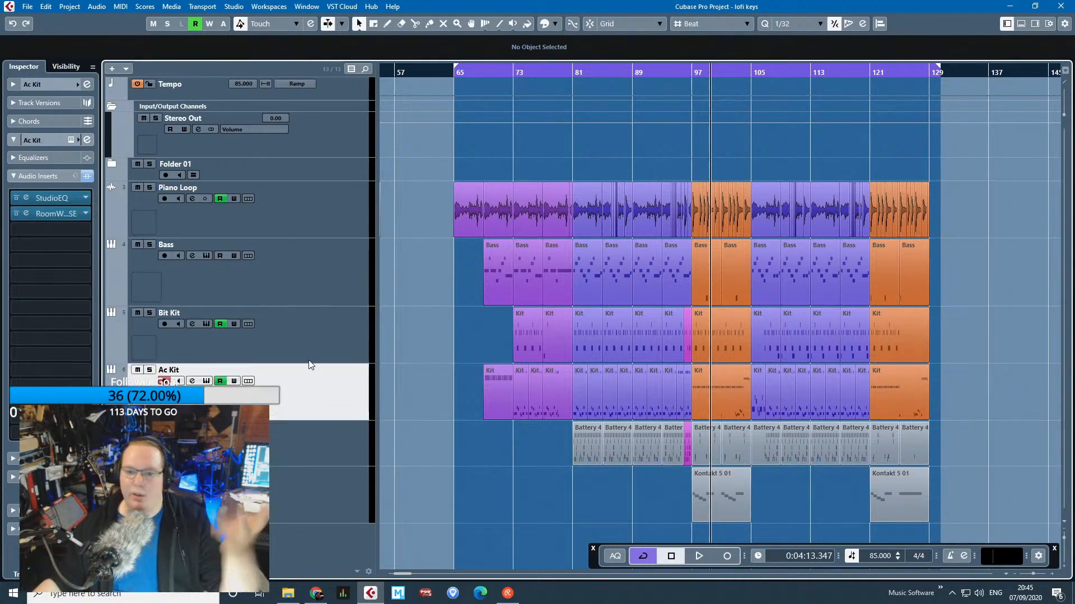
{"action": "left_click", "coordinate": [308, 353]}
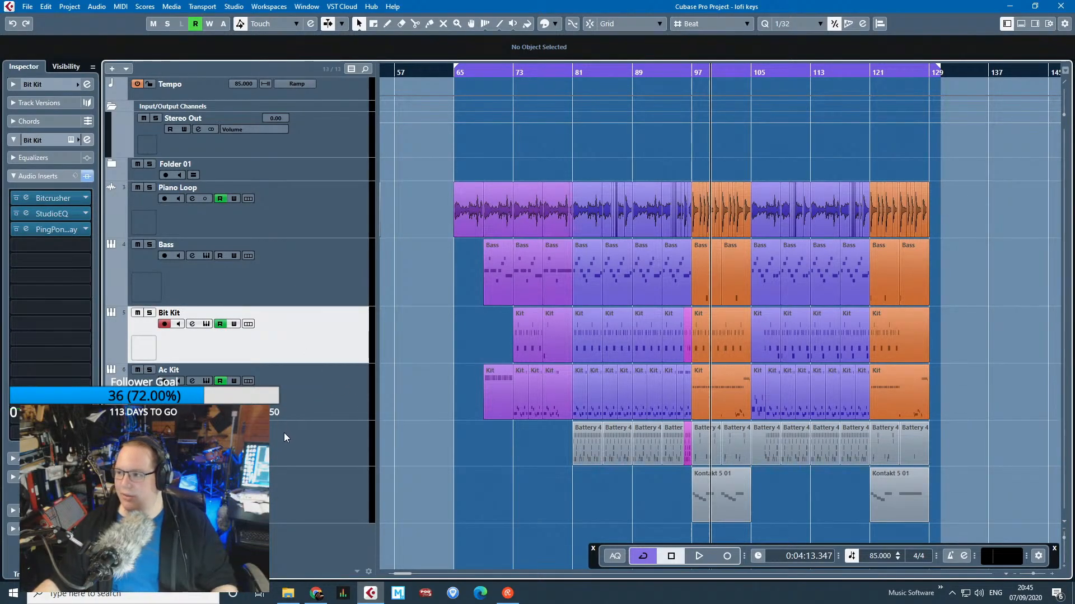
Solo the Toys1 track and play it from bar 97.
{"action": "left_click", "coordinate": [338, 484]}
{"action": "key", "text": "s"}
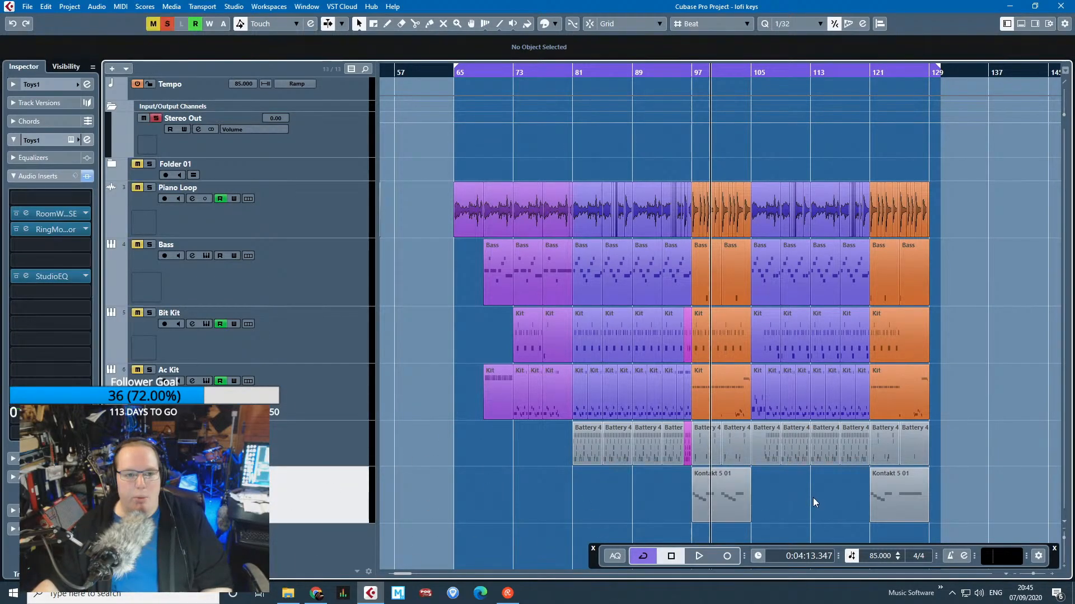
{"action": "key", "text": "h"}
{"action": "key", "text": "h"}
{"action": "left_click", "coordinate": [544, 71]}
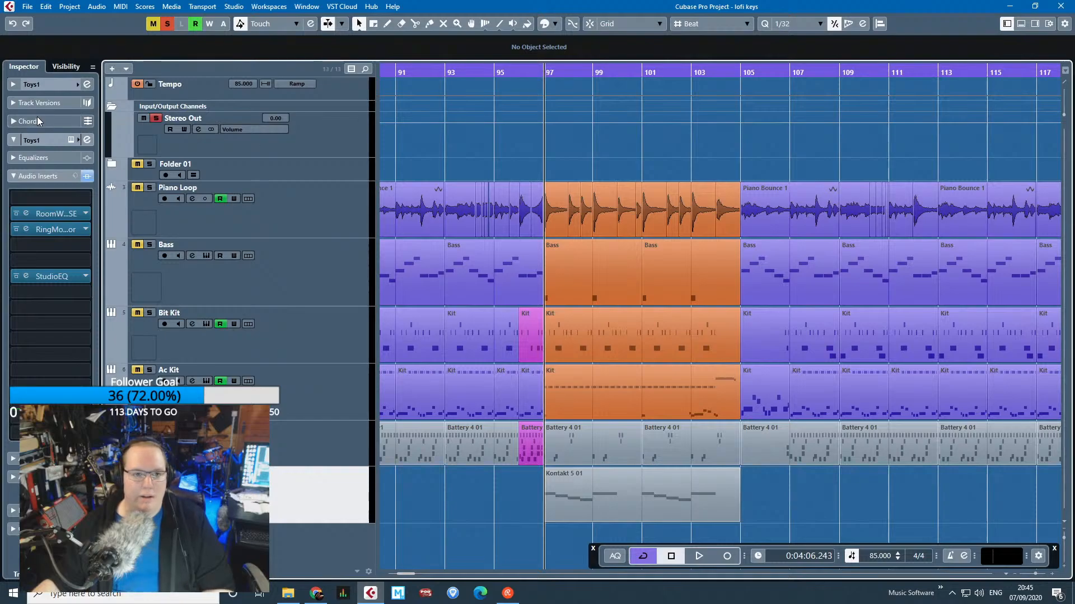
{"action": "key", "text": "space"}
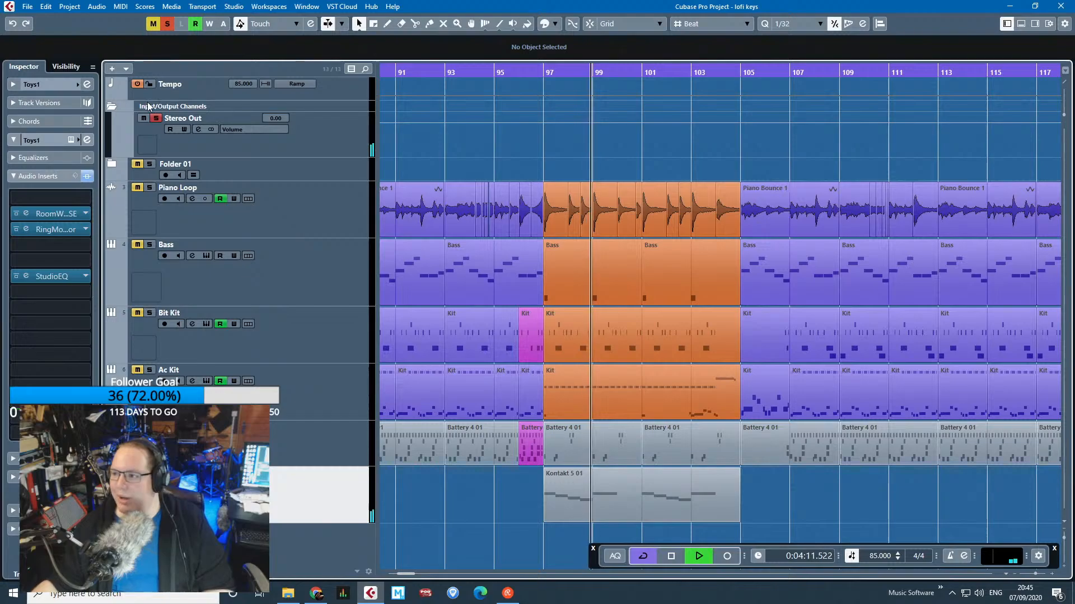
Clear the Toys1 solo and play the full mix from about bar 101 to hear the part in context.
{"action": "key", "text": "alt+Tab"}
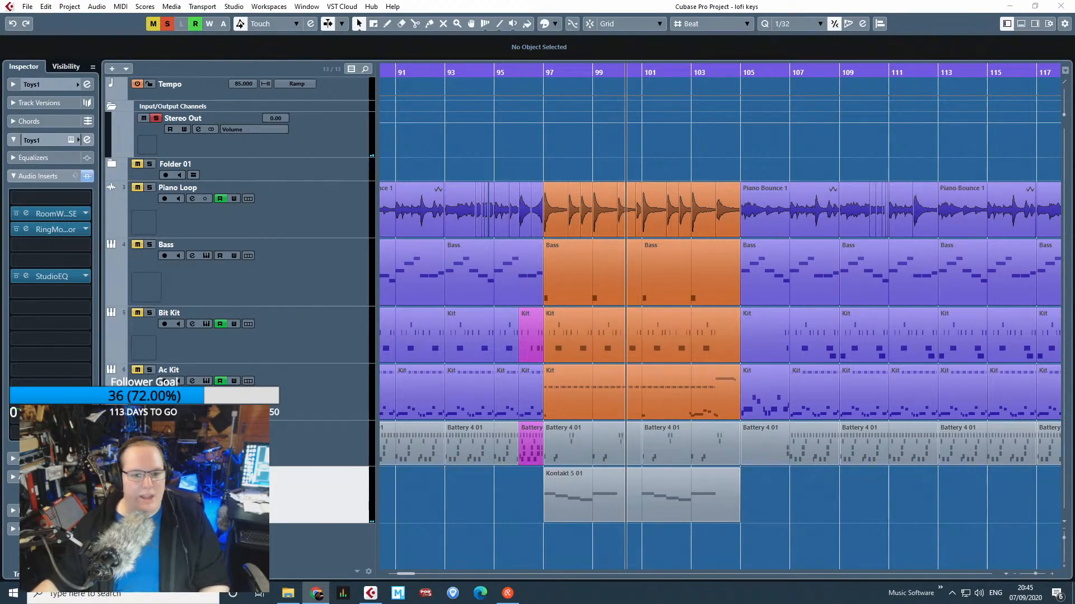
{"action": "key", "text": "alt+Tab"}
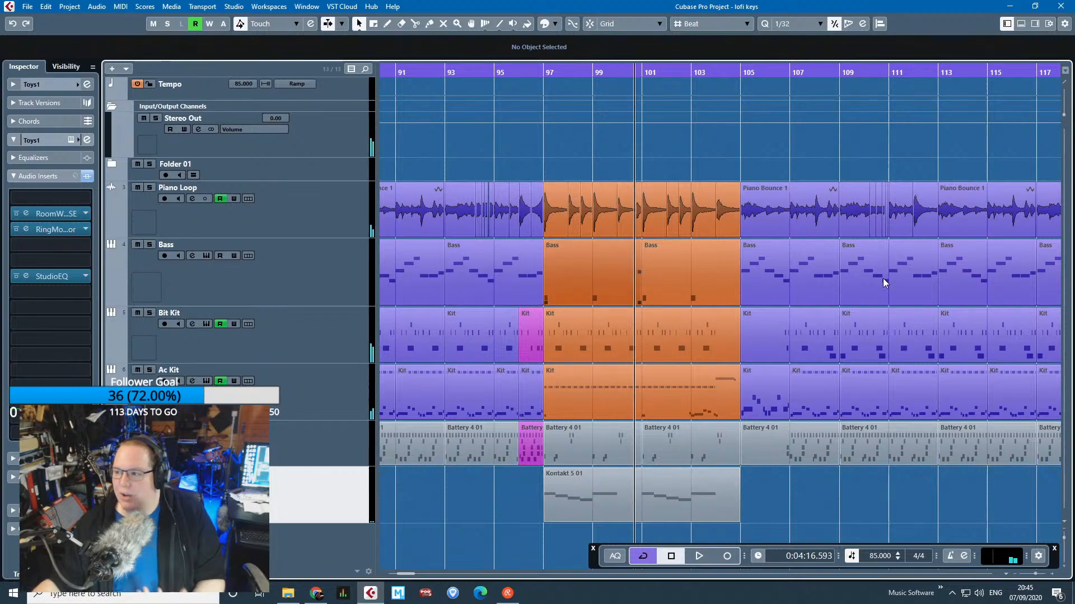
{"action": "key", "text": "alt+Tab"}
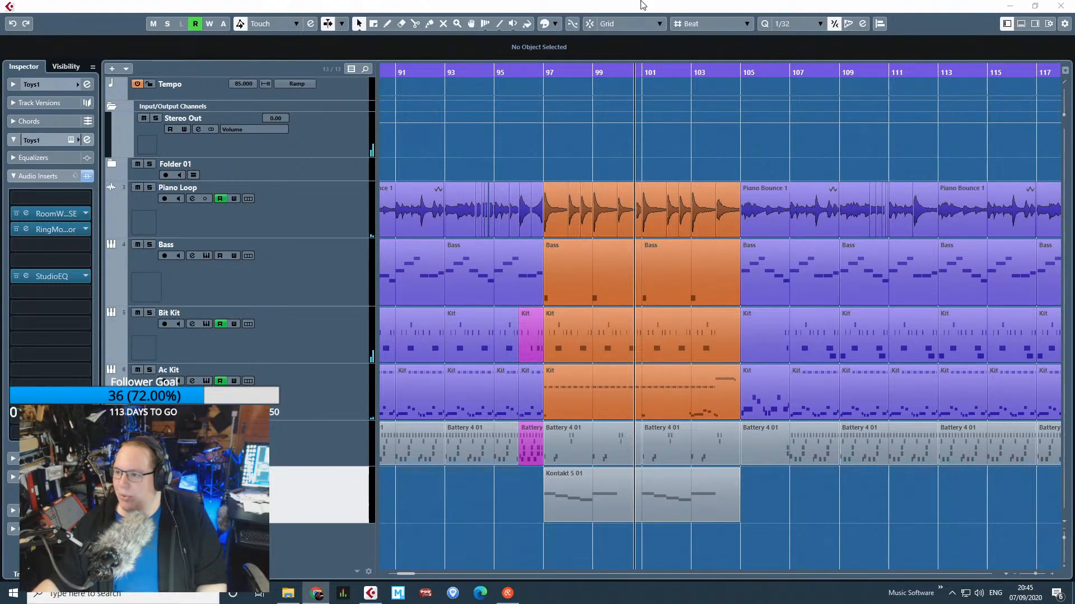
{"action": "key", "text": "alt+Tab"}
{"action": "key", "text": "space"}
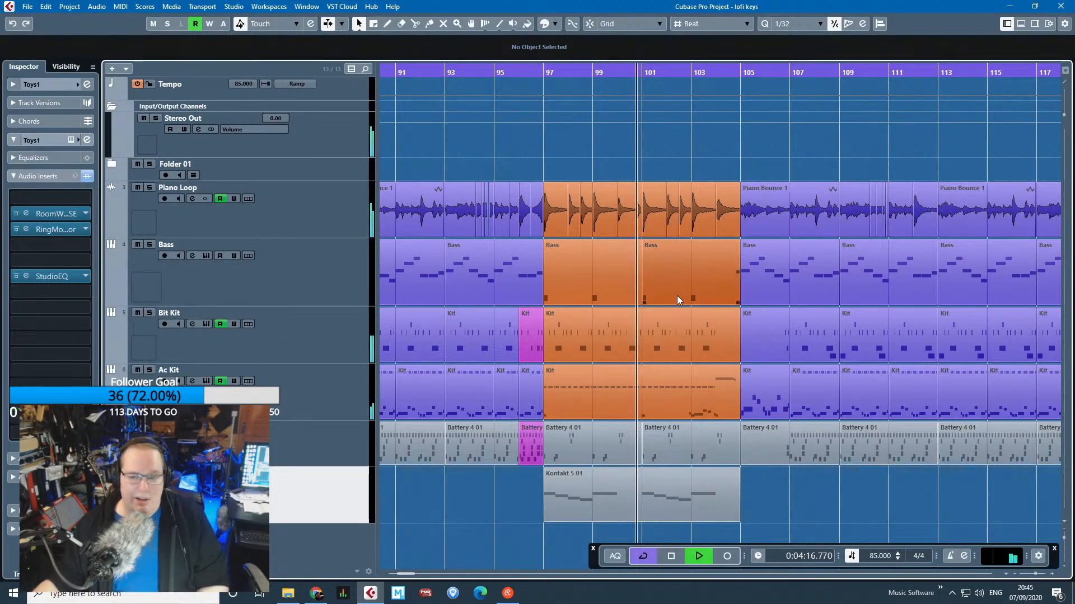
{"action": "key", "text": "h"}
{"action": "key", "text": "h"}
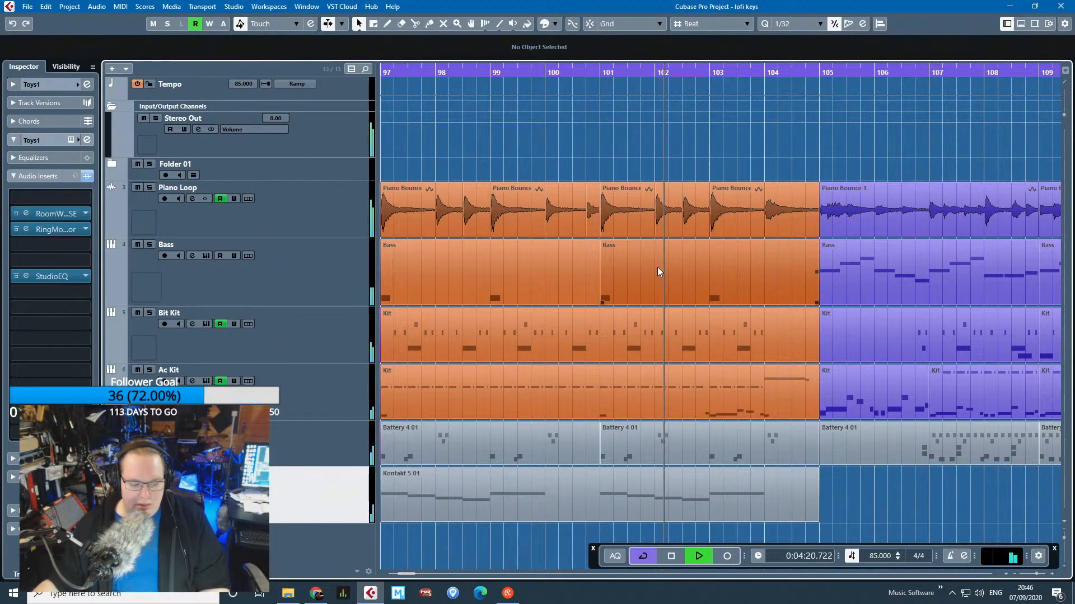
{"action": "key", "text": "space"}
Solo Toys1 again and inspect its Kontakt SK-1 Voice instrument controls and the factory libraries.
{"action": "key", "text": "s"}
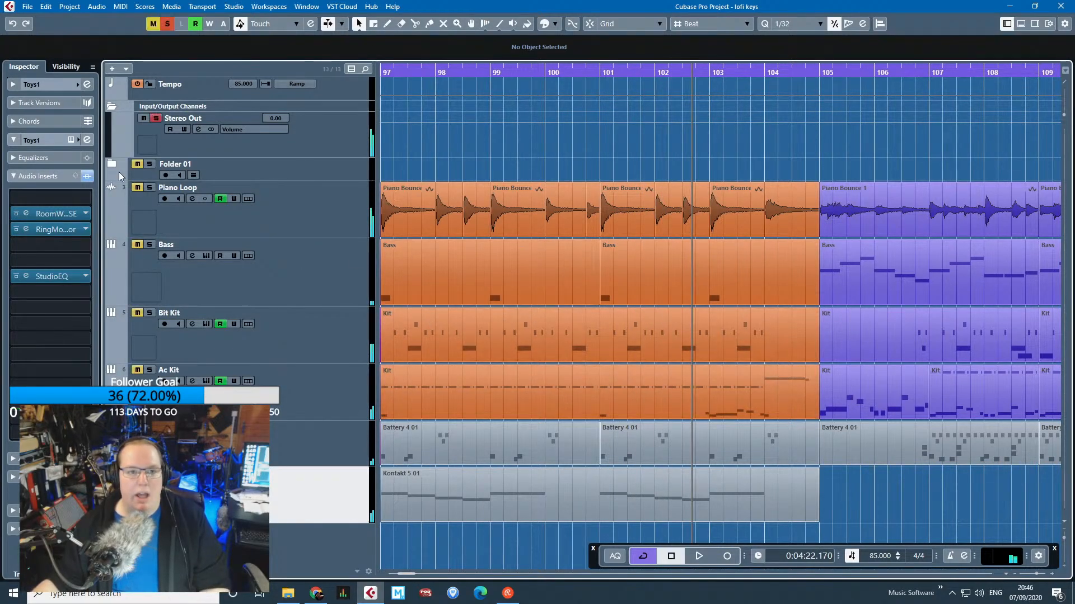
{"action": "left_click", "coordinate": [70, 140]}
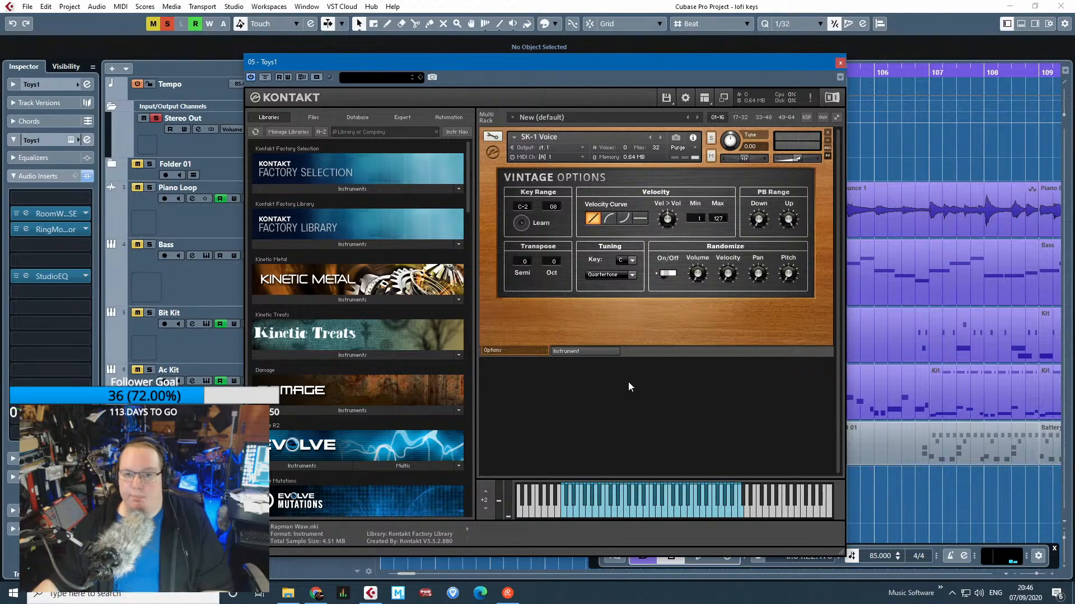
{"action": "left_click", "coordinate": [573, 352]}
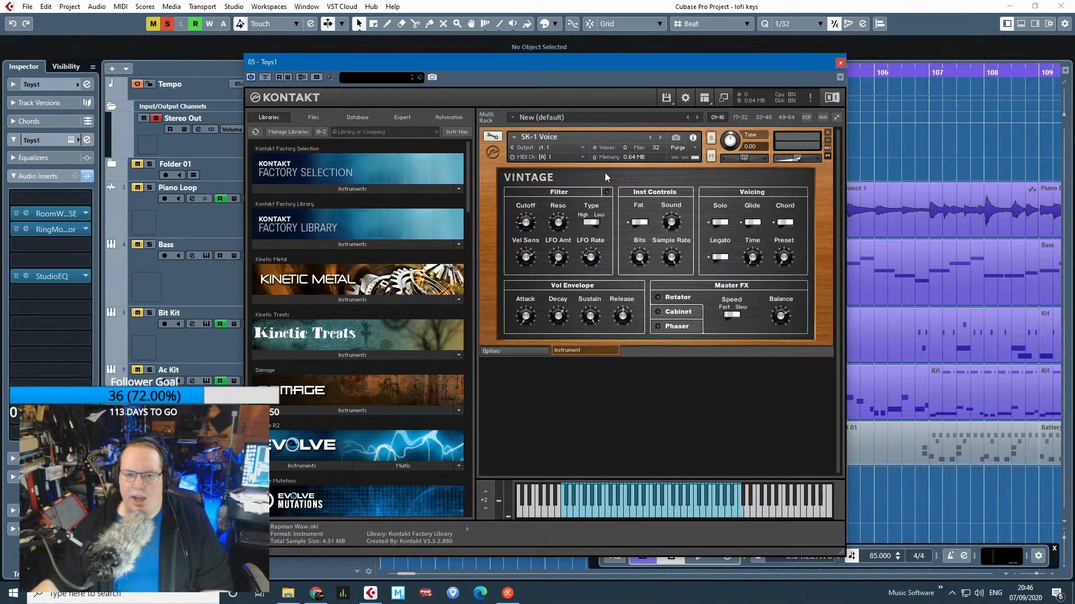
{"action": "left_click", "coordinate": [367, 190]}
{"action": "left_click", "coordinate": [354, 187]}
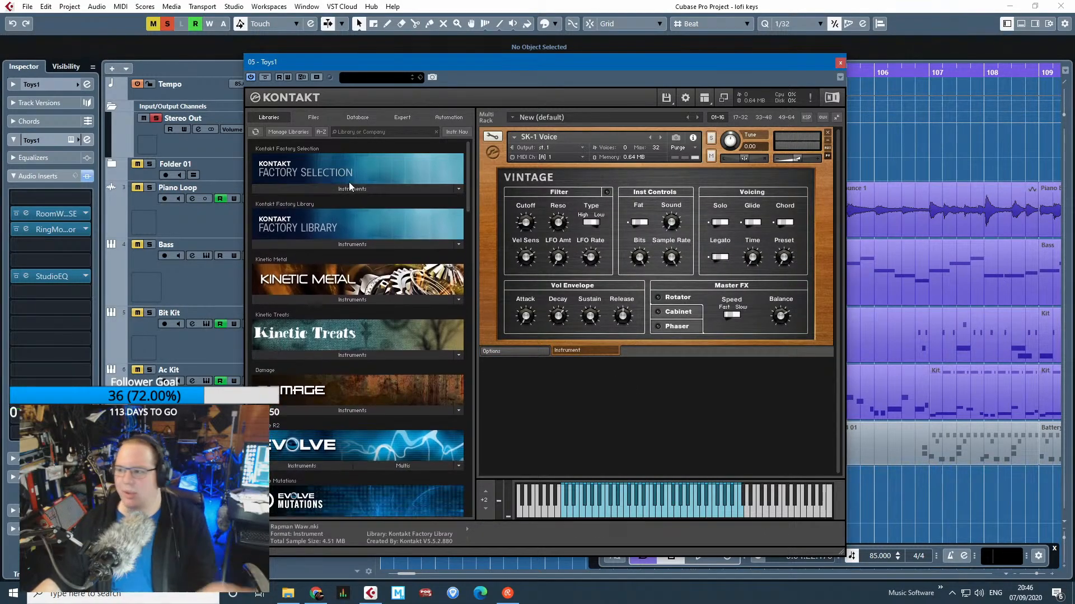
{"action": "left_click", "coordinate": [358, 247]}
{"action": "left_click", "coordinate": [360, 246]}
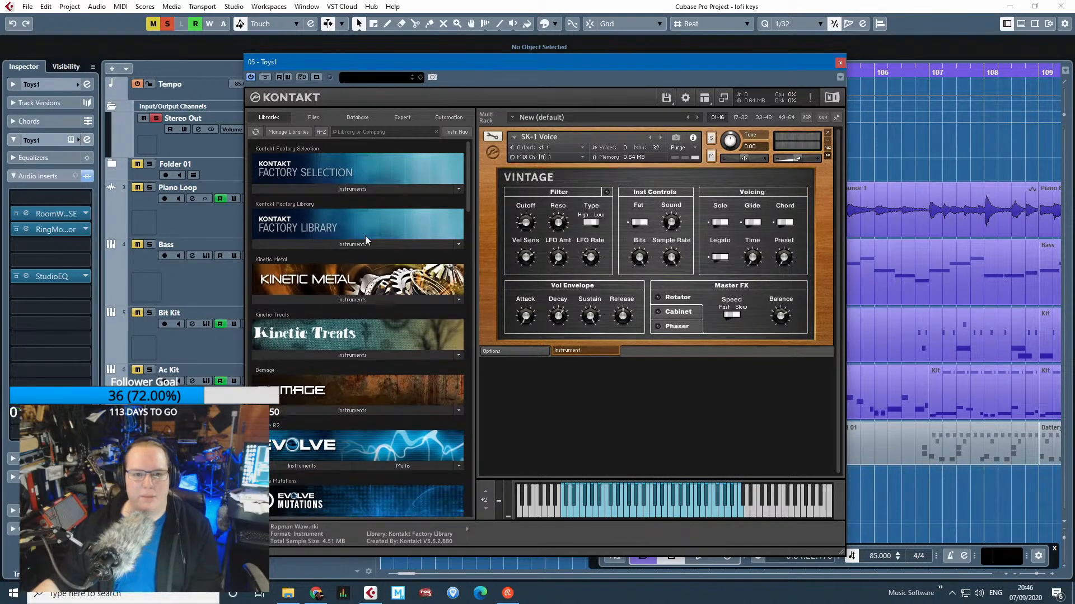
Bypass the Toys1 audio inserts and audition the dry SK-1 Voice patch across the Kontakt keyboard.
{"action": "left_click", "coordinate": [661, 511]}
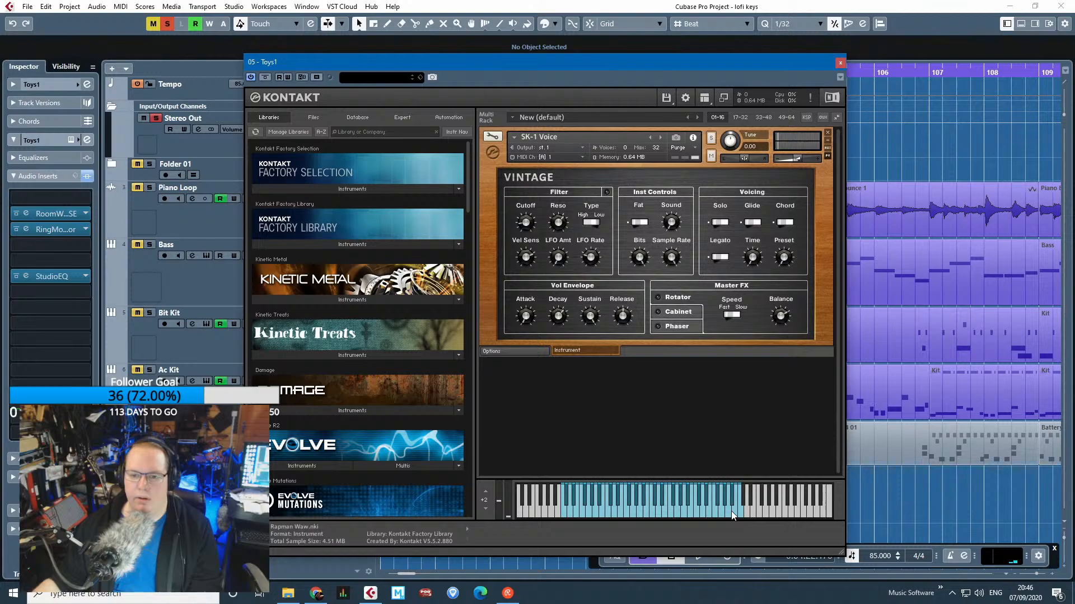
{"action": "left_click", "coordinate": [695, 511]}
{"action": "left_click", "coordinate": [654, 515]}
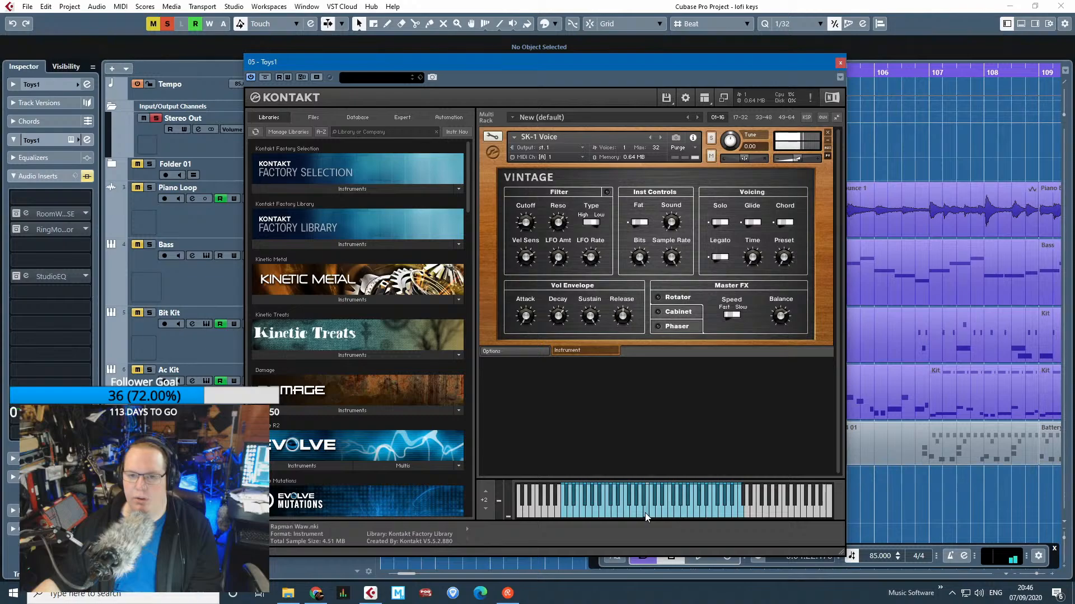
{"action": "left_click", "coordinate": [637, 512]}
{"action": "left_click", "coordinate": [636, 511]}
{"action": "left_click", "coordinate": [616, 513]}
{"action": "left_click", "coordinate": [617, 513]}
{"action": "left_click", "coordinate": [616, 513]}
{"action": "left_click", "coordinate": [617, 512]}
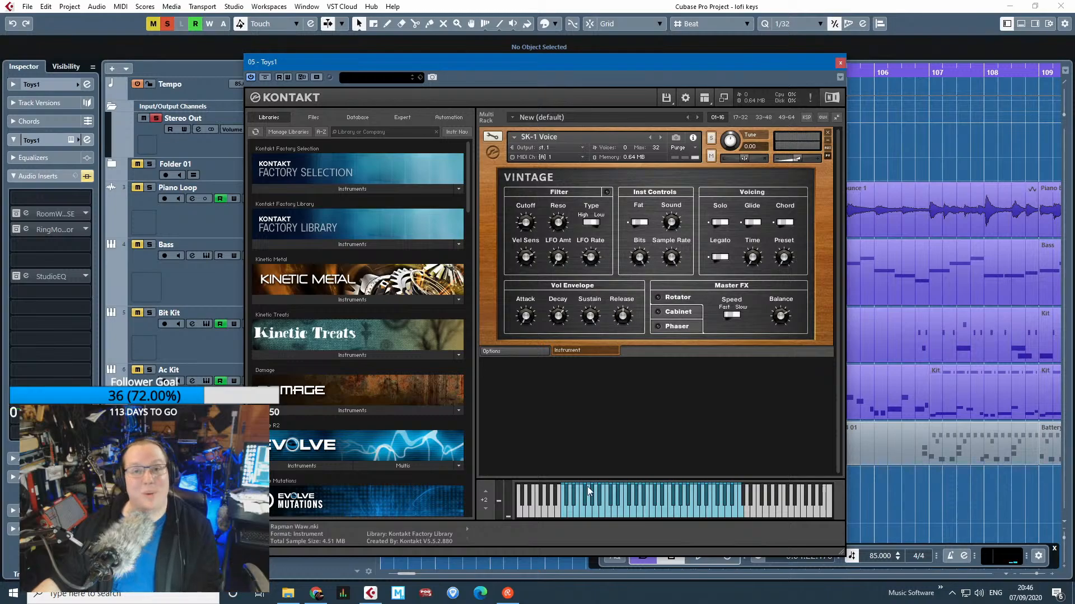
Review the SK-1 Voice tuning choices in its options, return to the instrument controls and audition another note.
{"action": "left_click", "coordinate": [508, 350]}
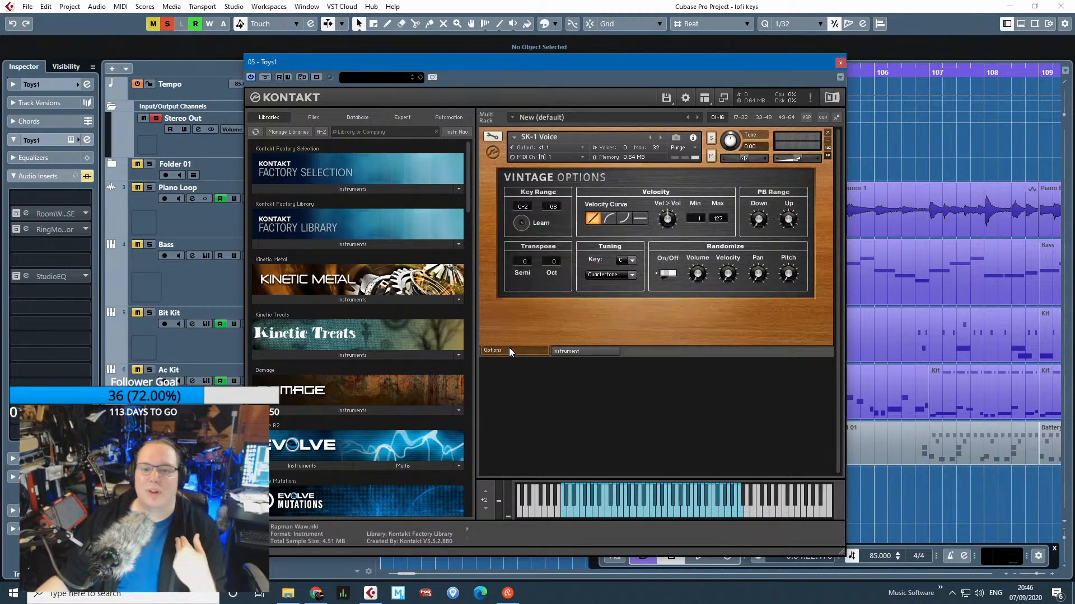
{"action": "left_click", "coordinate": [632, 274]}
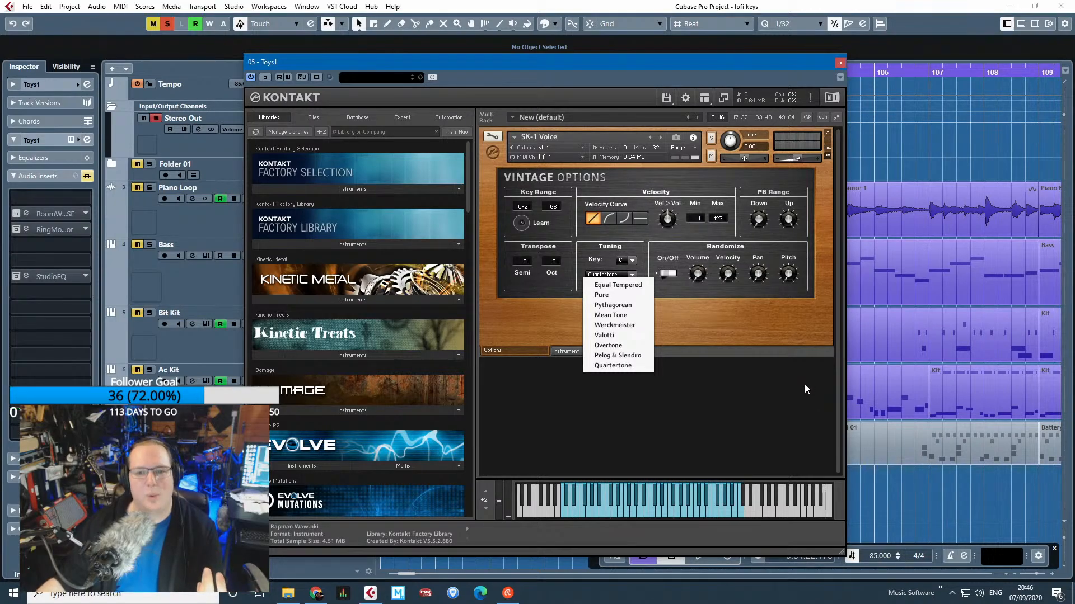
{"action": "left_click", "coordinate": [802, 458]}
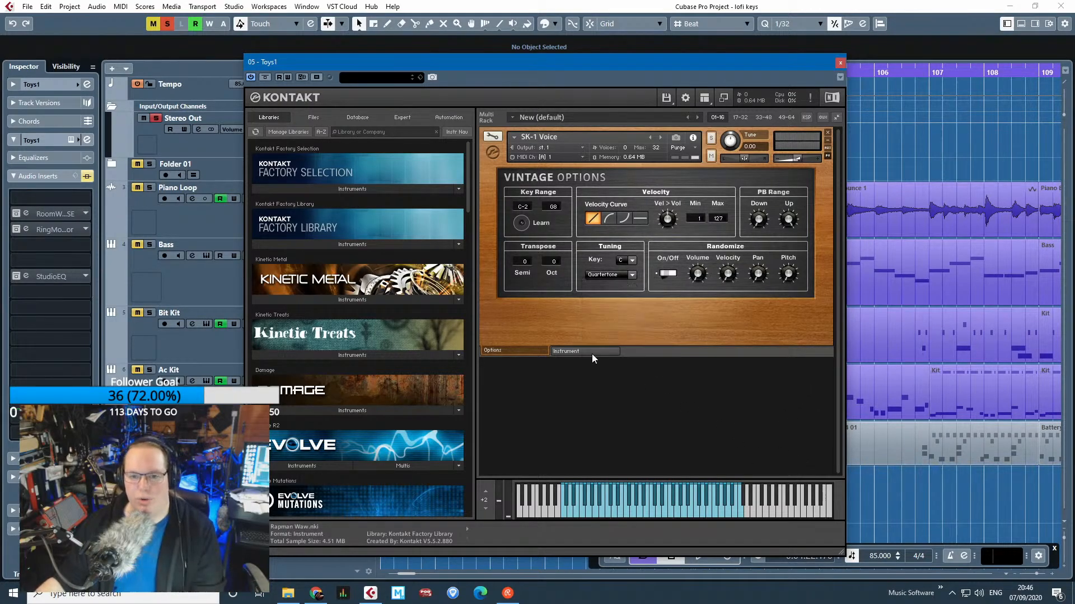
{"action": "left_click", "coordinate": [586, 352]}
{"action": "left_click", "coordinate": [684, 508]}
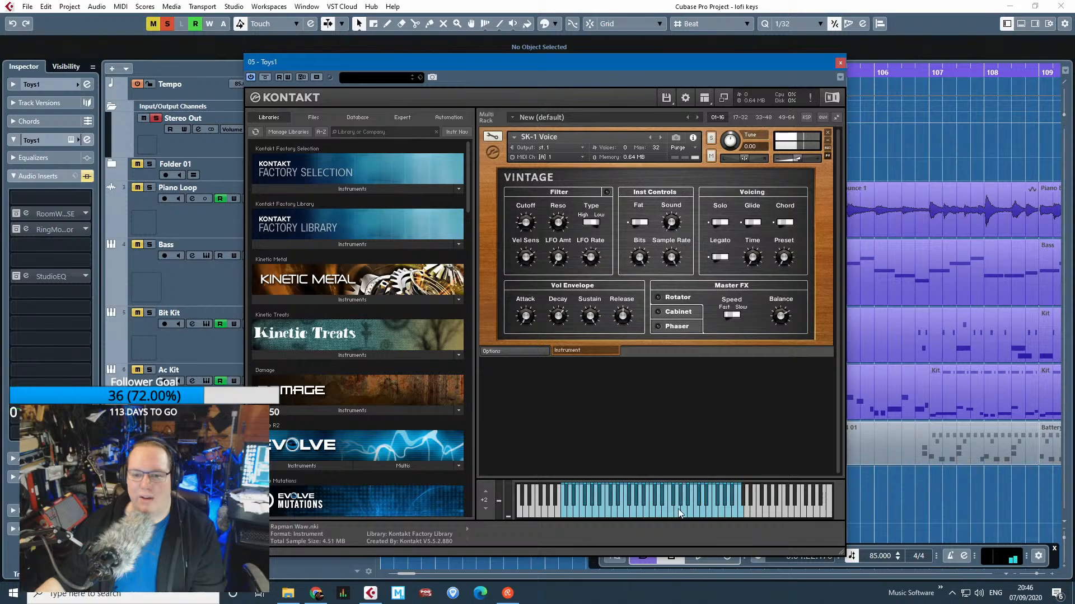
Audition a descending run of dry SK-1 Voice notes on the Kontakt keyboard and re-enable the Toys1 audio inserts.
{"action": "left_click", "coordinate": [662, 504]}
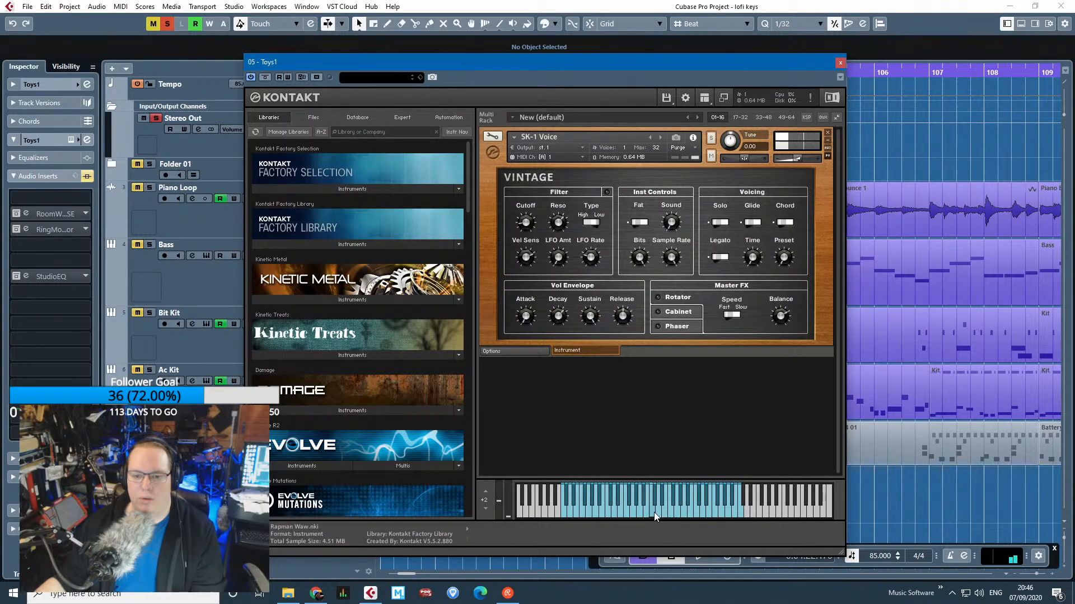
{"action": "left_click", "coordinate": [643, 504]}
{"action": "left_click", "coordinate": [637, 506]}
{"action": "left_click", "coordinate": [630, 510]}
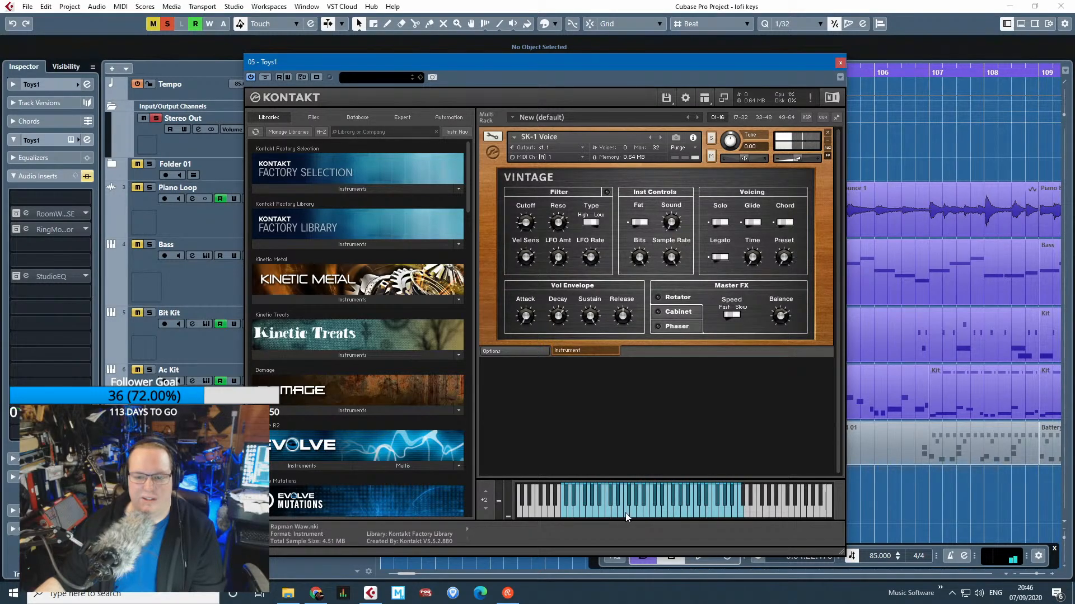
{"action": "left_click", "coordinate": [617, 503]}
{"action": "left_click", "coordinate": [609, 505]}
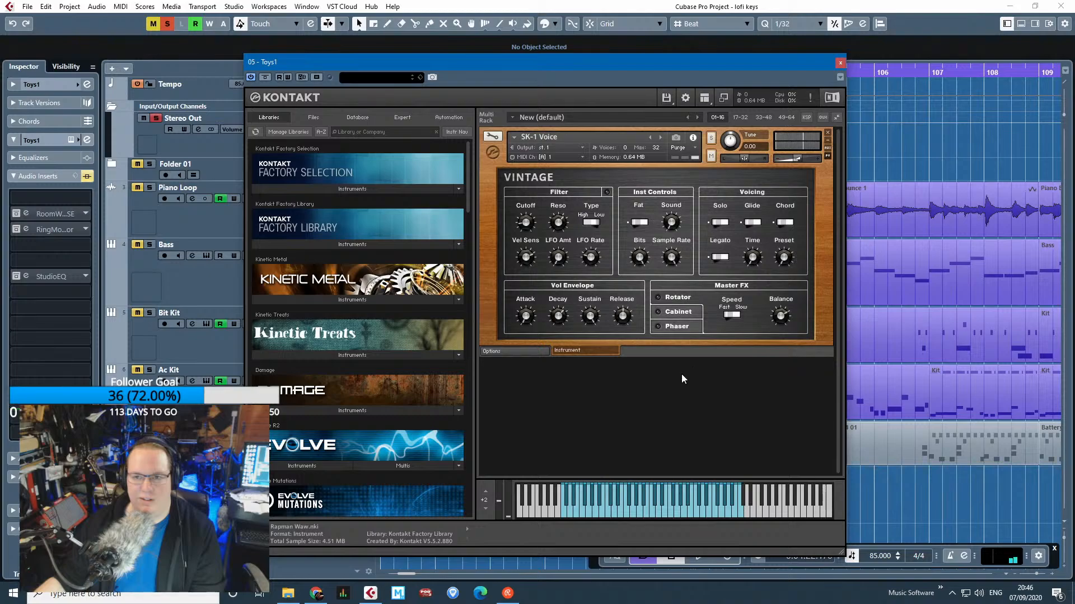
{"action": "left_click", "coordinate": [87, 176]}
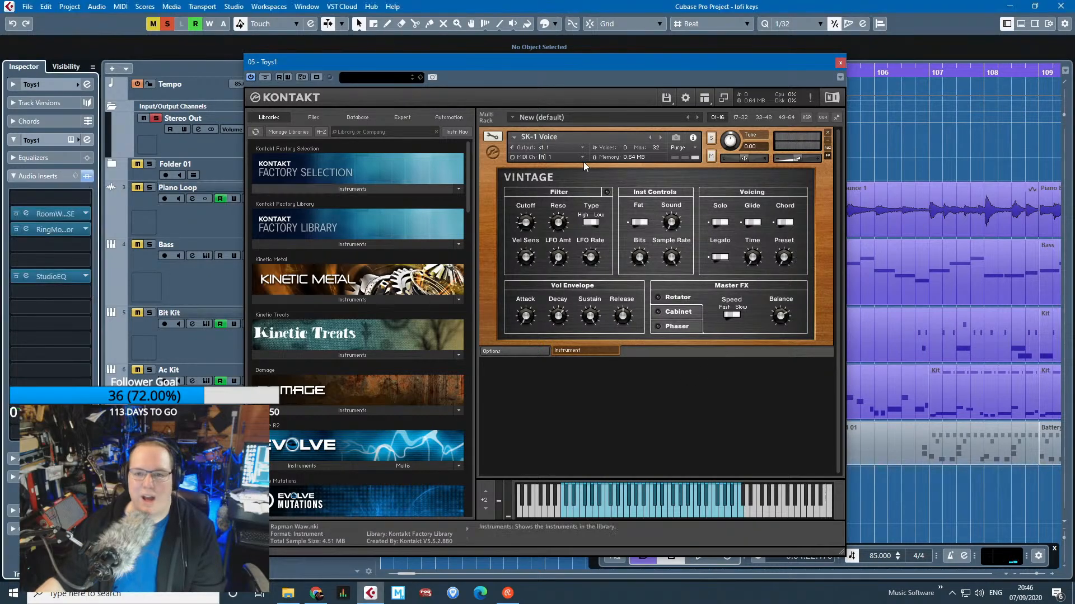
{"action": "left_click", "coordinate": [839, 62]}
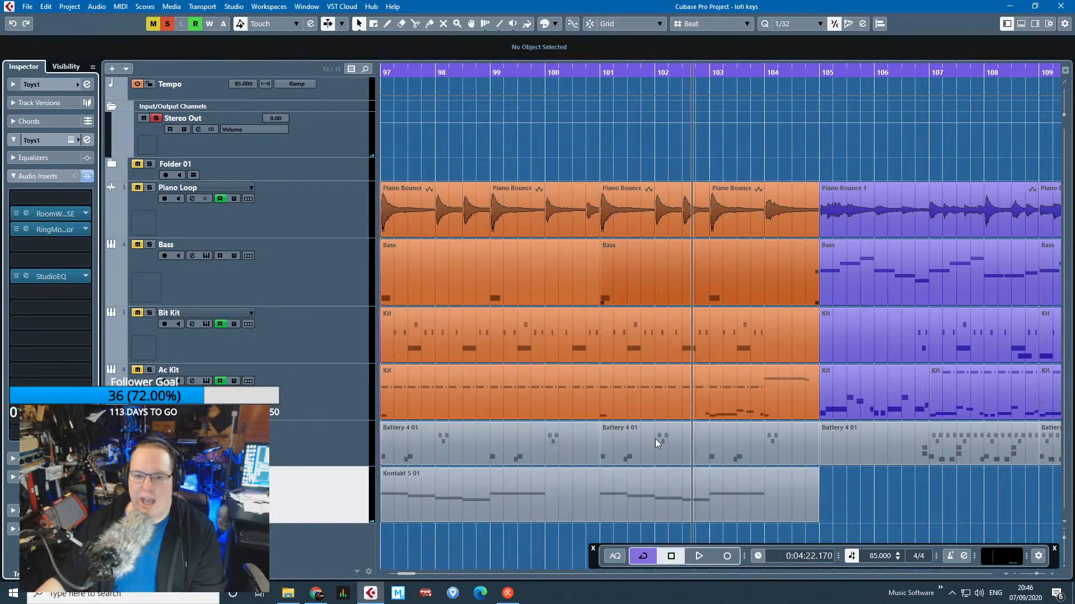
Open the Kontakt 5 01 part for note editing and audition its C2, B1, A#1, A1 and C2 notes from bar 101.
{"action": "double_click", "coordinate": [631, 495]}
{"action": "left_click", "coordinate": [353, 227]}
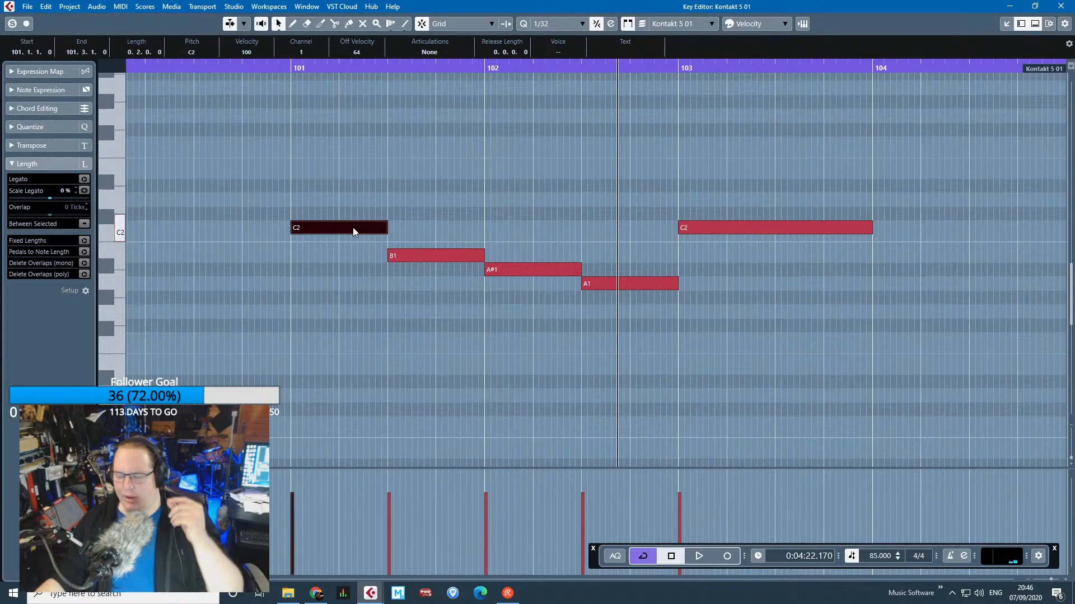
{"action": "left_click", "coordinate": [418, 257]}
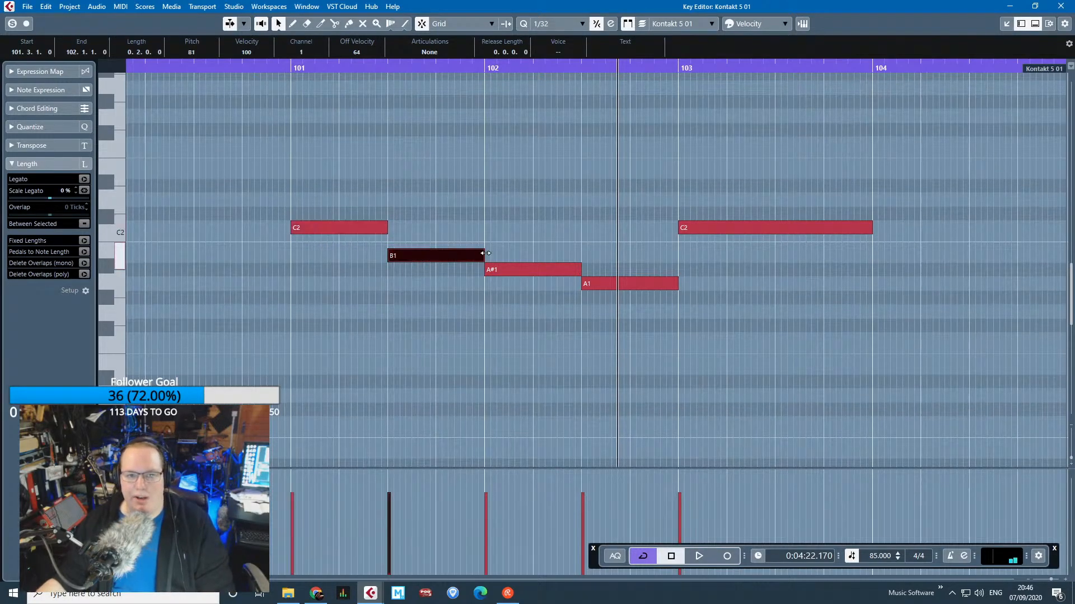
{"action": "left_click", "coordinate": [515, 272]}
{"action": "left_click", "coordinate": [641, 285]}
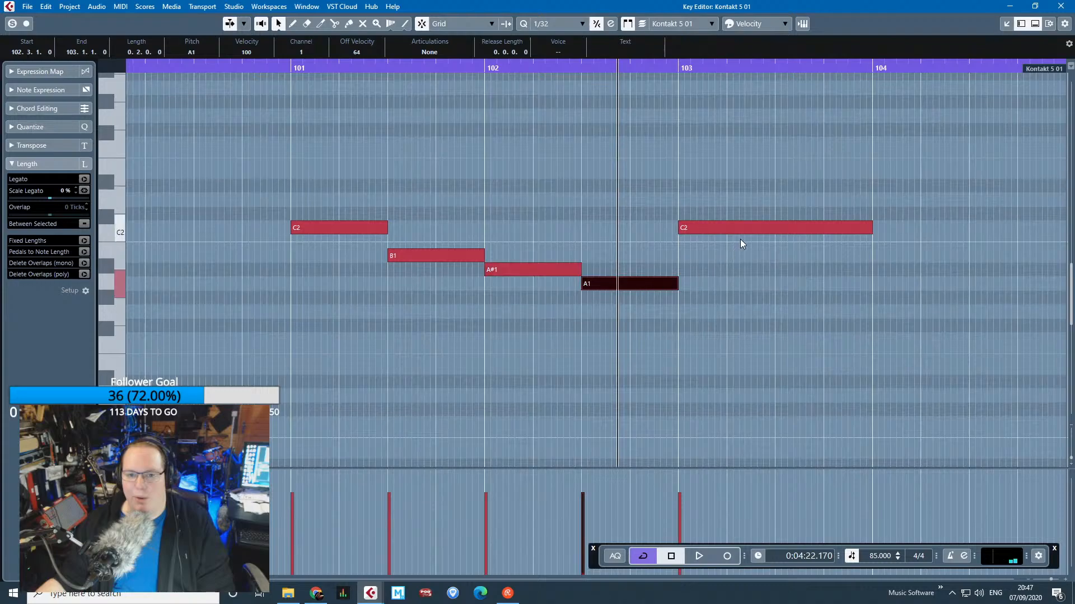
{"action": "left_click", "coordinate": [733, 229]}
{"action": "left_click", "coordinate": [1059, 6]}
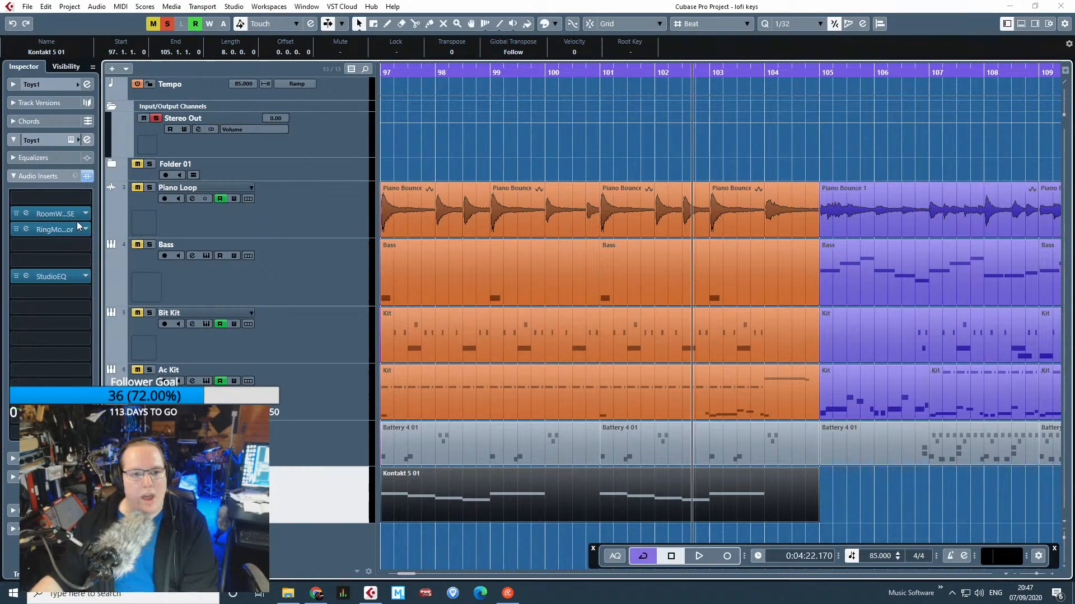
Examine the RoomWorks SE reverb and RingModulator settings in the Toys1 inserts and close both effect windows.
{"action": "left_click", "coordinate": [25, 213]}
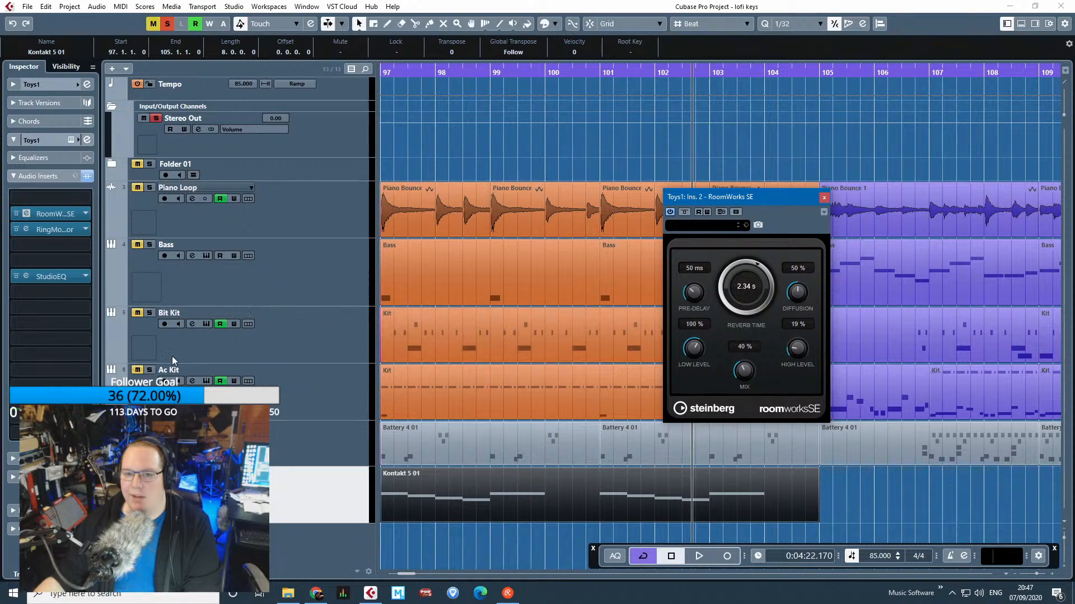
{"action": "left_click", "coordinate": [53, 231]}
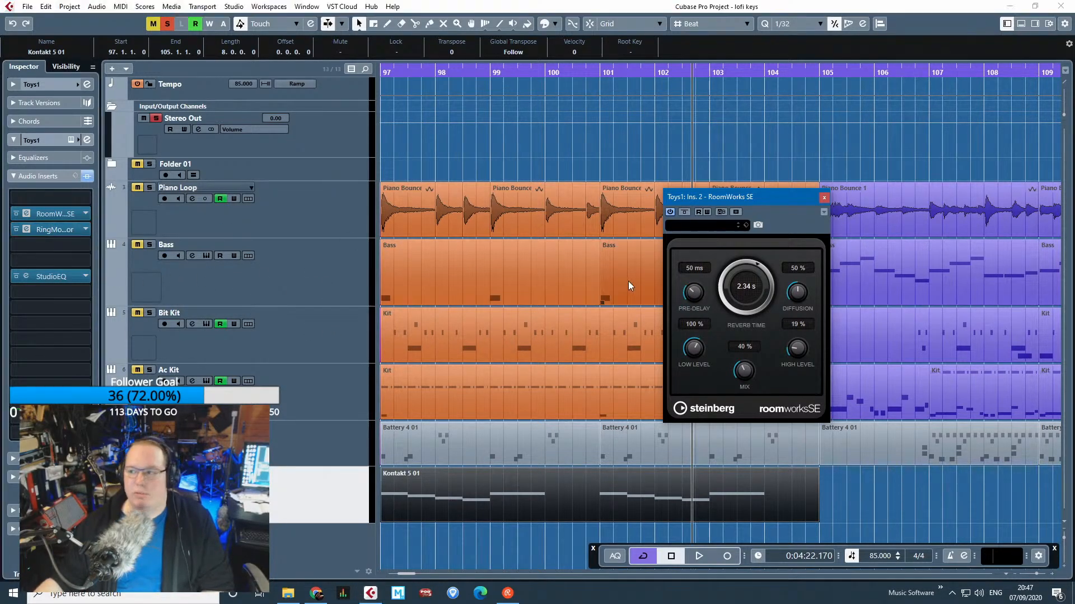
{"action": "left_click_drag", "start_coordinate": [1074, 102], "coordinate": [569, 172]}
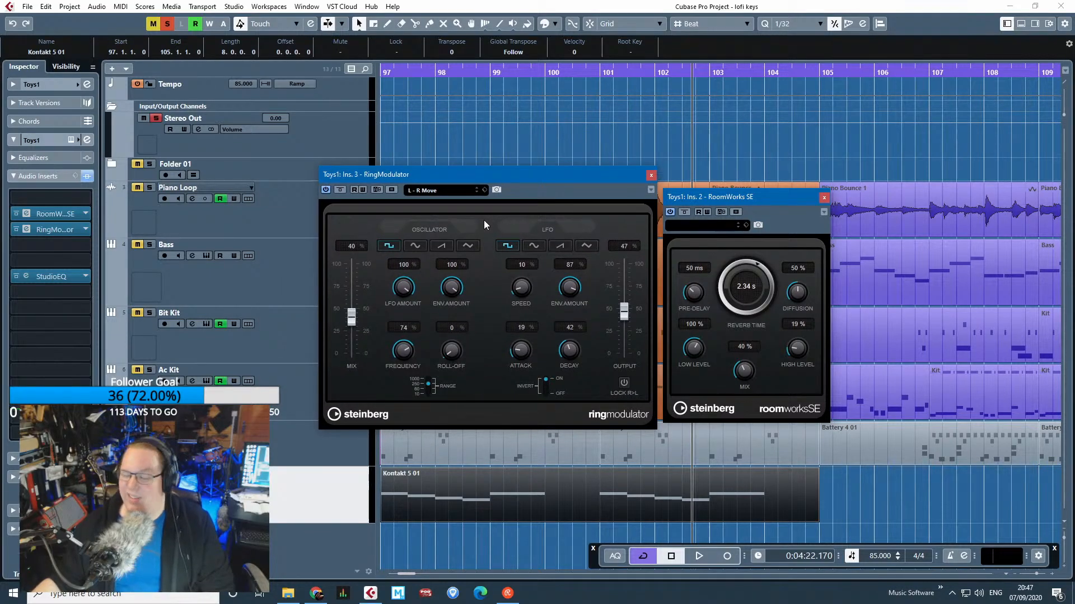
{"action": "left_click", "coordinate": [897, 283]}
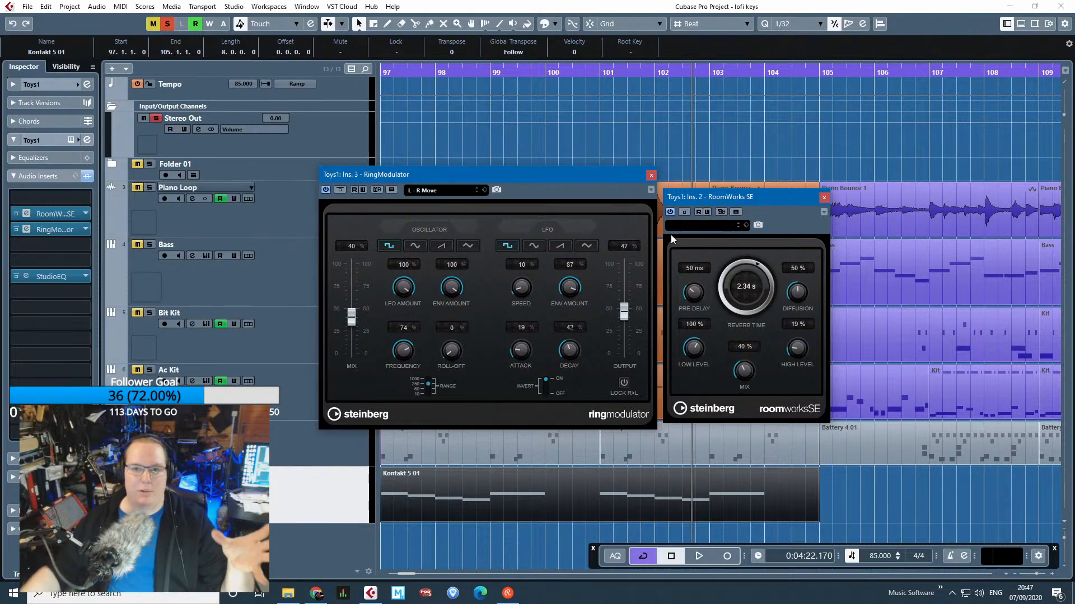
{"action": "mouse_move", "coordinate": [707, 203]}
{"action": "left_mouse_down"}
{"action": "mouse_move", "coordinate": [734, 189]}
{"action": "mouse_move", "coordinate": [710, 193]}
{"action": "left_mouse_up"}
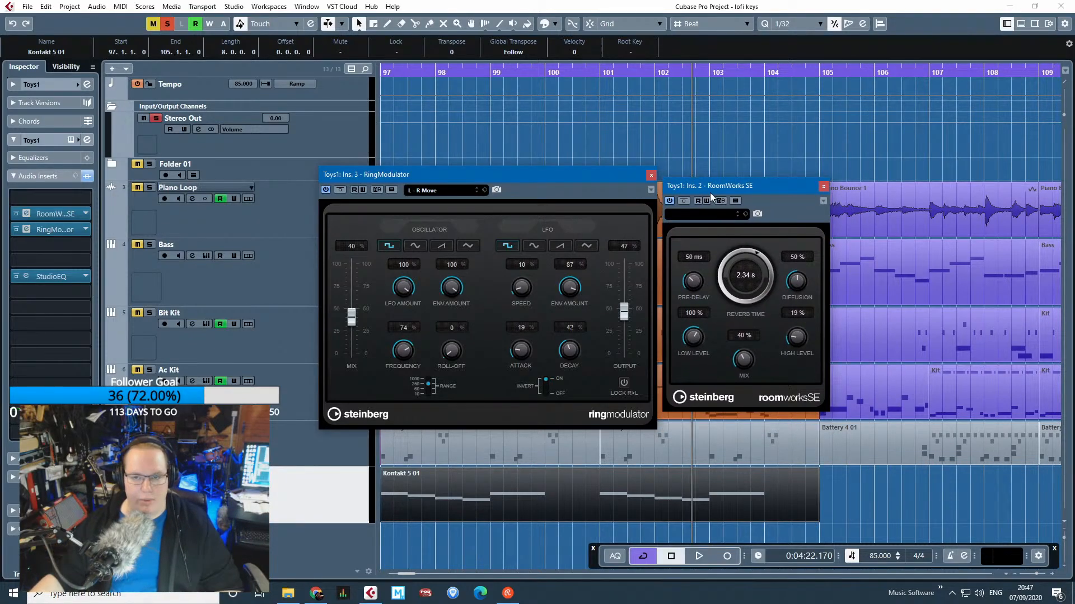
{"action": "left_click", "coordinate": [823, 186]}
{"action": "left_click", "coordinate": [650, 175]}
{"action": "left_click", "coordinate": [479, 139]}
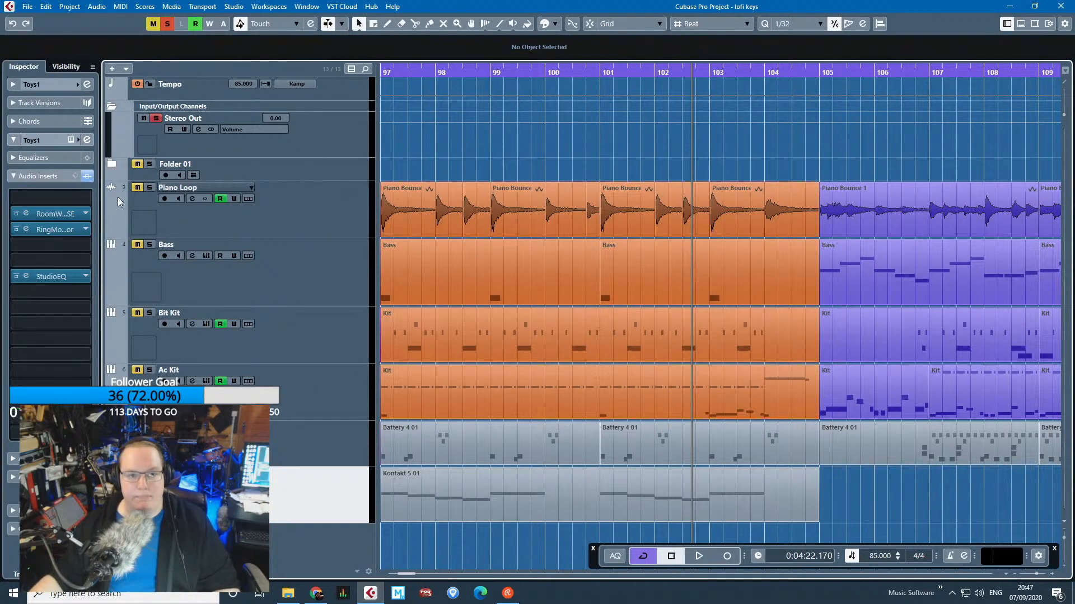
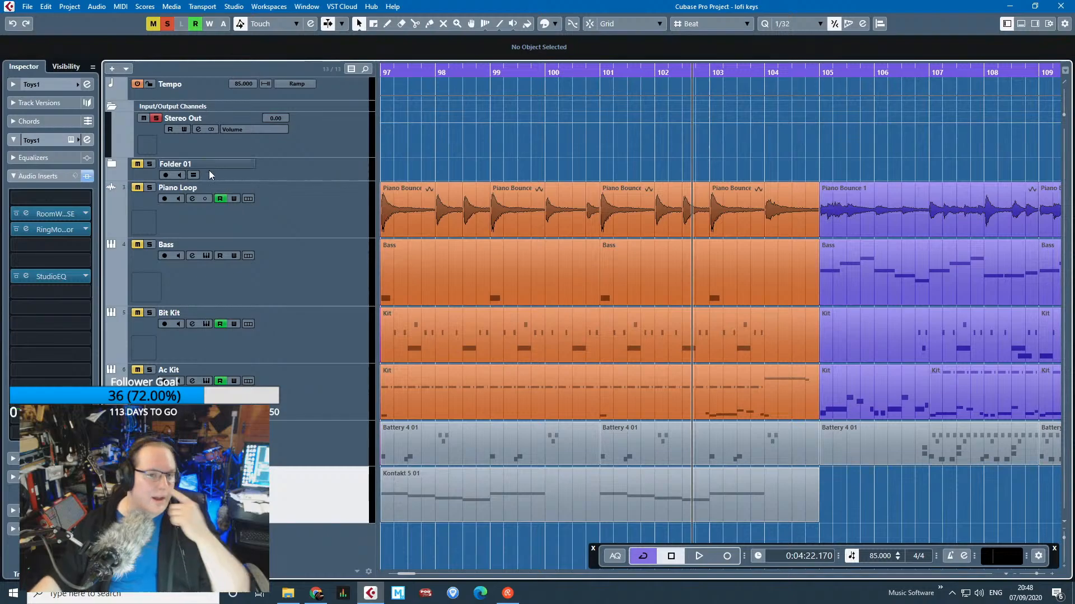
Examine the Toys1 StudioEQ curve while the soloed part plays, and clear the Toys1 solo.
{"action": "left_click", "coordinate": [56, 276]}
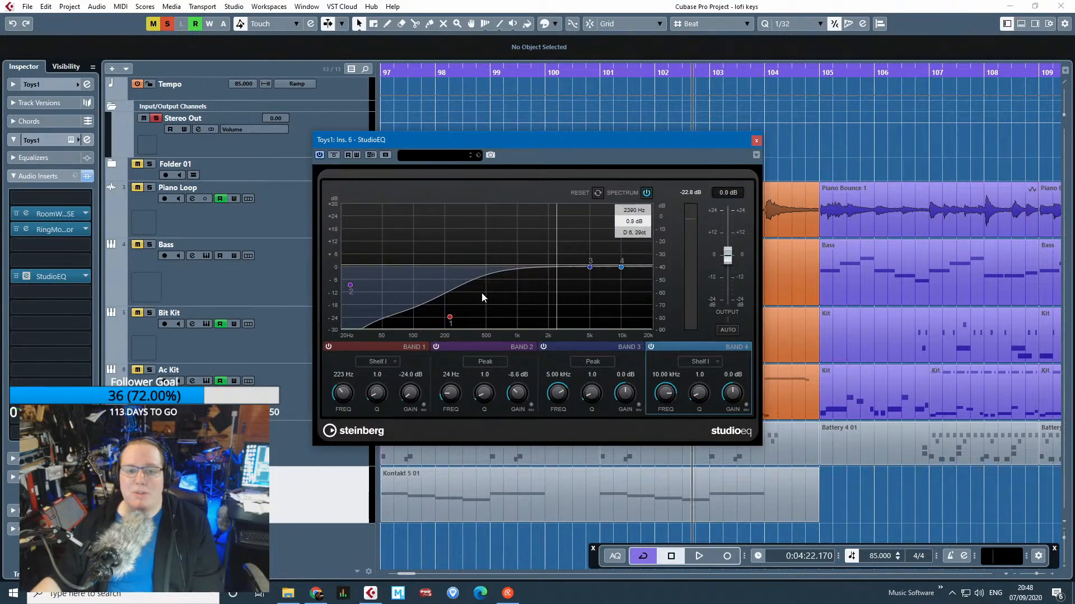
{"action": "double_click", "coordinate": [571, 73]}
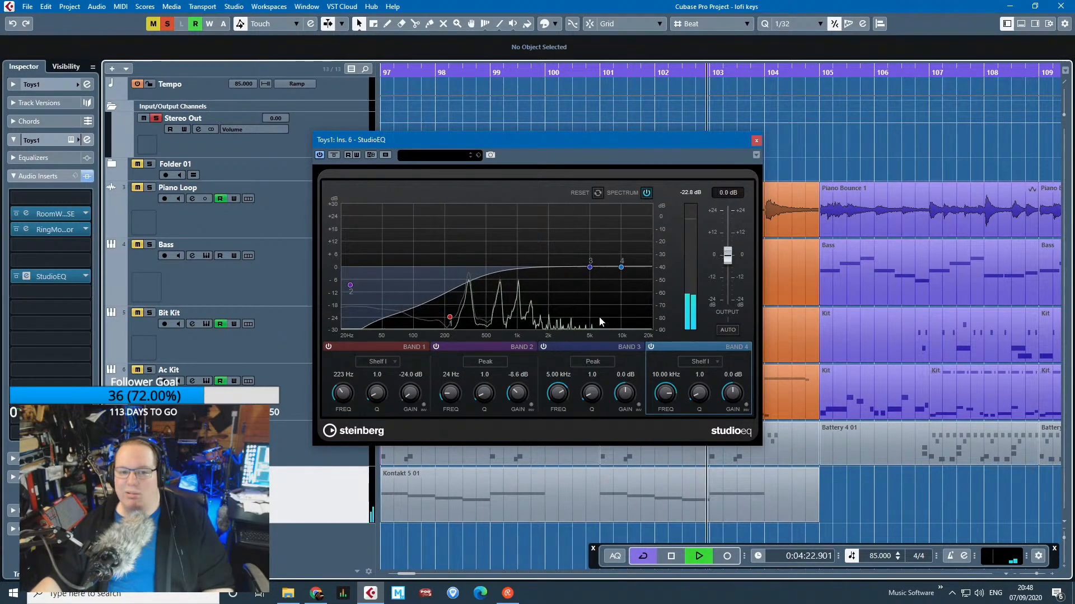
{"action": "key", "text": "space"}
{"action": "left_click", "coordinate": [757, 140]}
{"action": "left_click", "coordinate": [149, 474]}
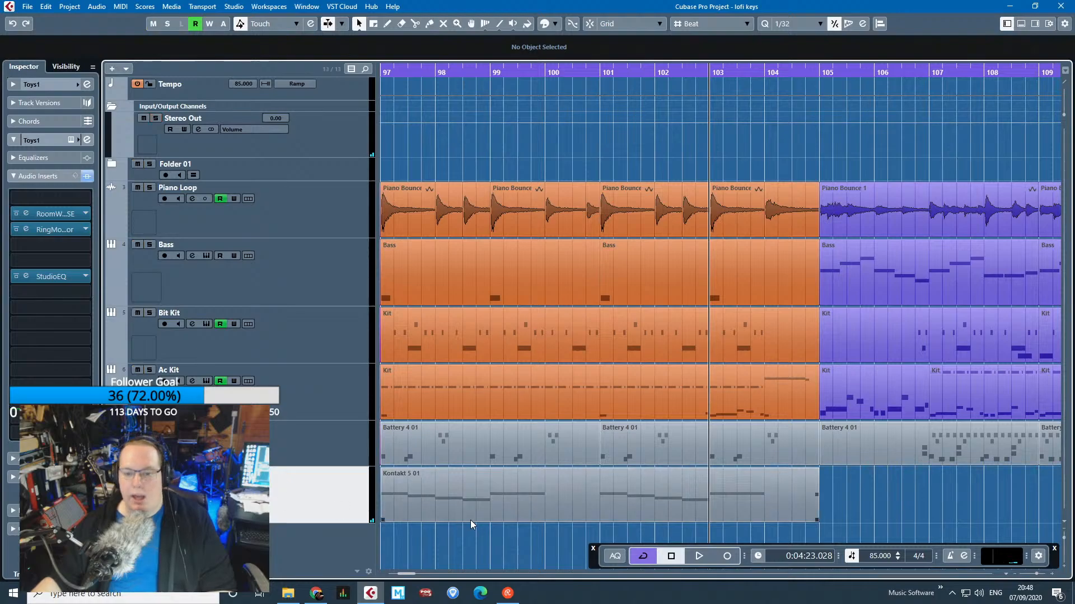
Solo the Piano Loop and Bass tracks and play from bar 97 to hear them with the Toys1 part.
{"action": "key", "text": "g"}
{"action": "key", "text": "g"}
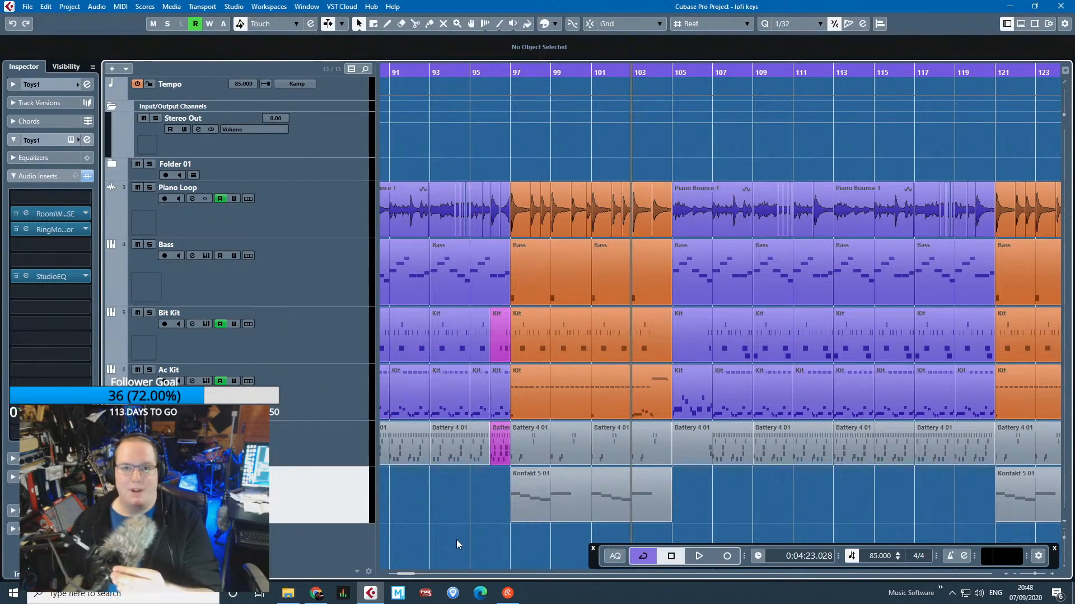
{"action": "left_click", "coordinate": [149, 188]}
{"action": "left_click", "coordinate": [150, 245]}
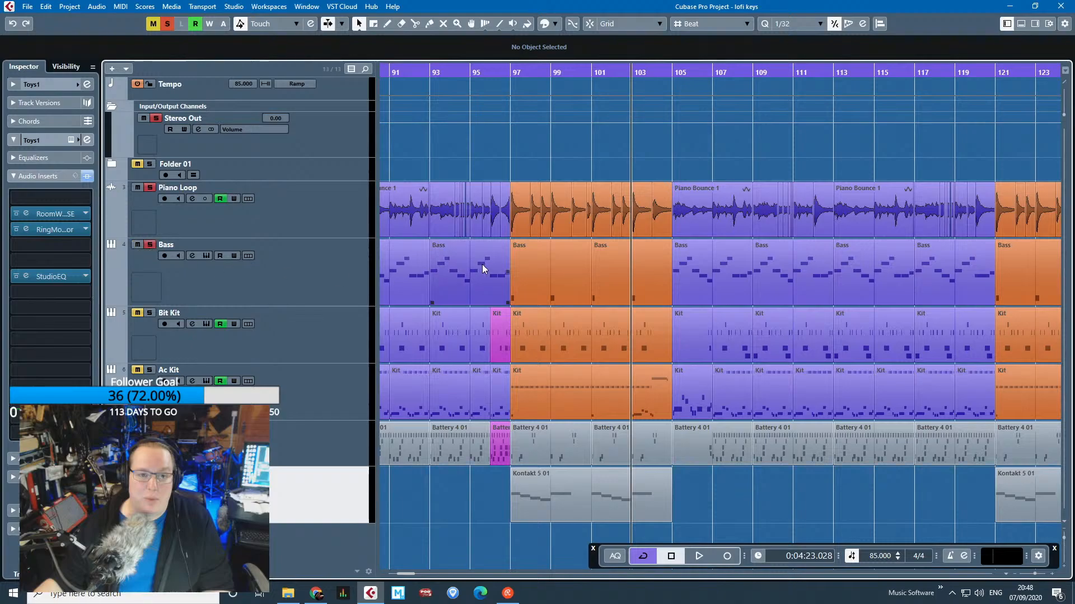
{"action": "scroll", "coordinate": [503, 263], "scroll_direction": "up", "scroll_amount": 5}
{"action": "left_click", "coordinate": [536, 69]}
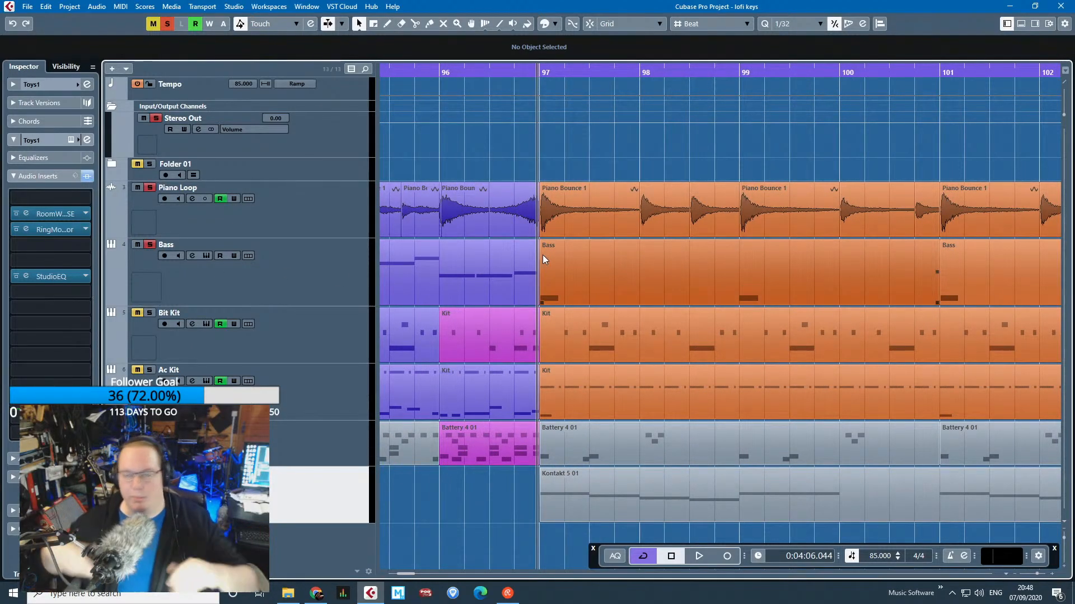
{"action": "key", "text": "space"}
{"action": "scroll", "coordinate": [513, 400], "scroll_direction": "down", "scroll_amount": 2}
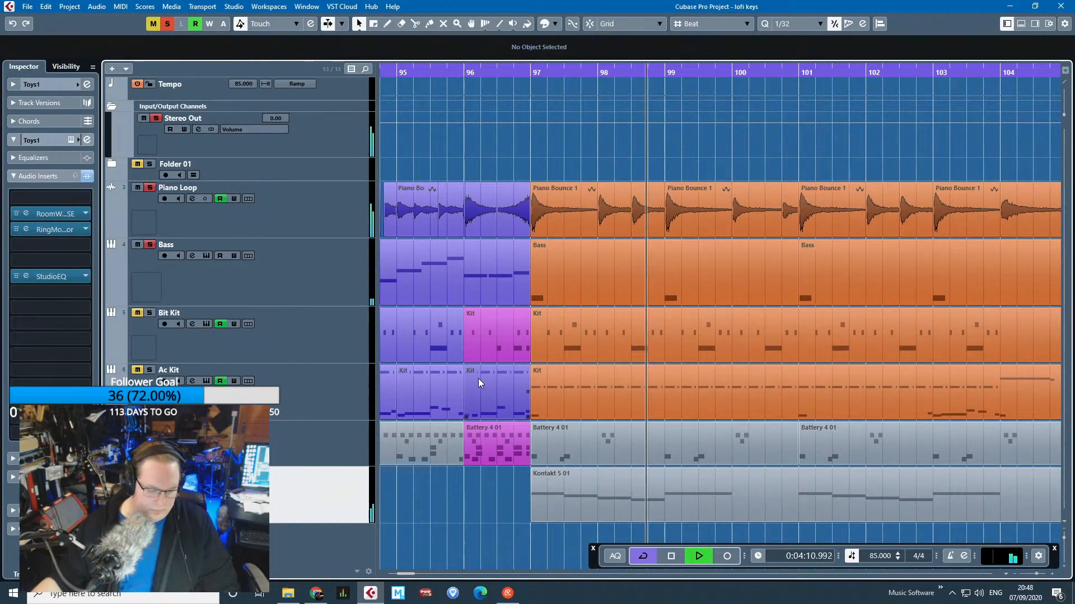
{"action": "key", "text": "space"}
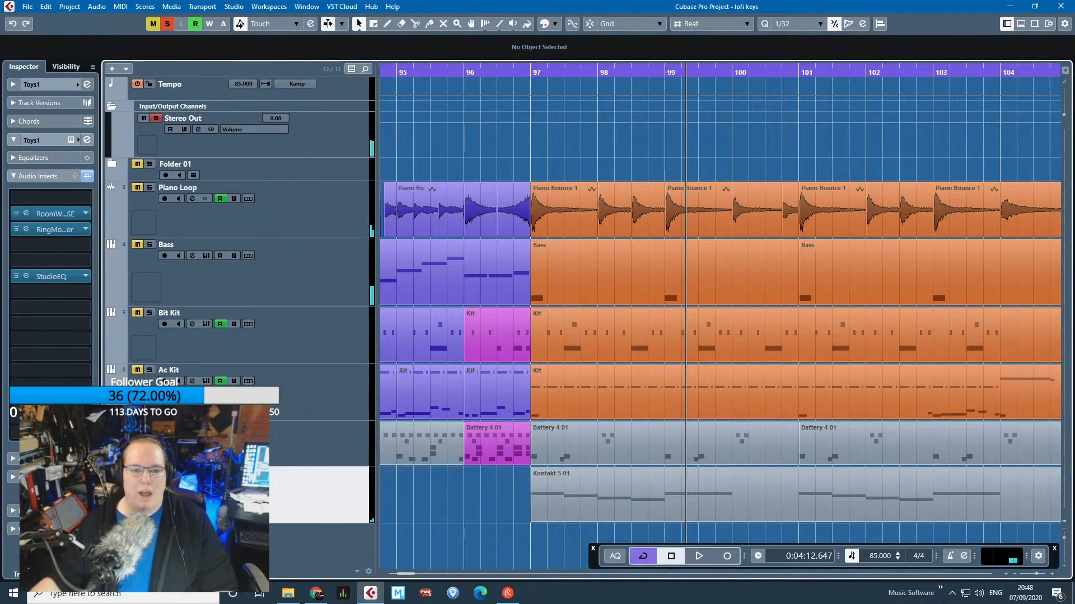
Clear the Toys1 solo and look over the Bit Kit, Ac Kit and Battery 4 01 drum tracks in the arrangement.
{"action": "left_click", "coordinate": [149, 473]}
{"action": "left_click", "coordinate": [320, 314]}
{"action": "left_click", "coordinate": [325, 376]}
{"action": "left_click", "coordinate": [331, 437]}
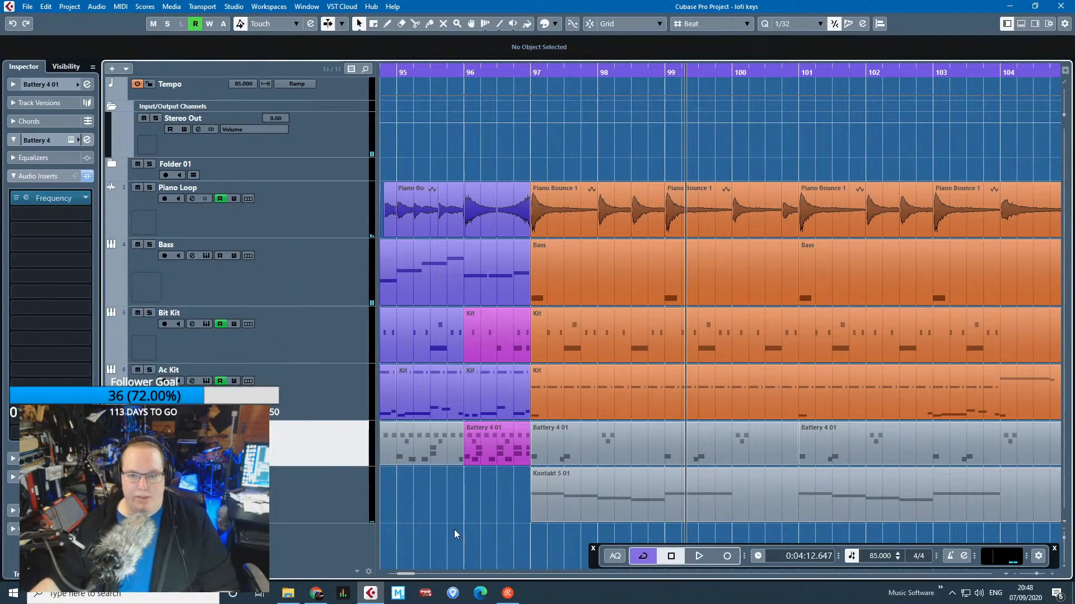
{"action": "scroll", "coordinate": [453, 530], "scroll_direction": "down", "scroll_amount": 5}
{"action": "scroll", "coordinate": [384, 515], "scroll_direction": "left", "scroll_amount": 5}
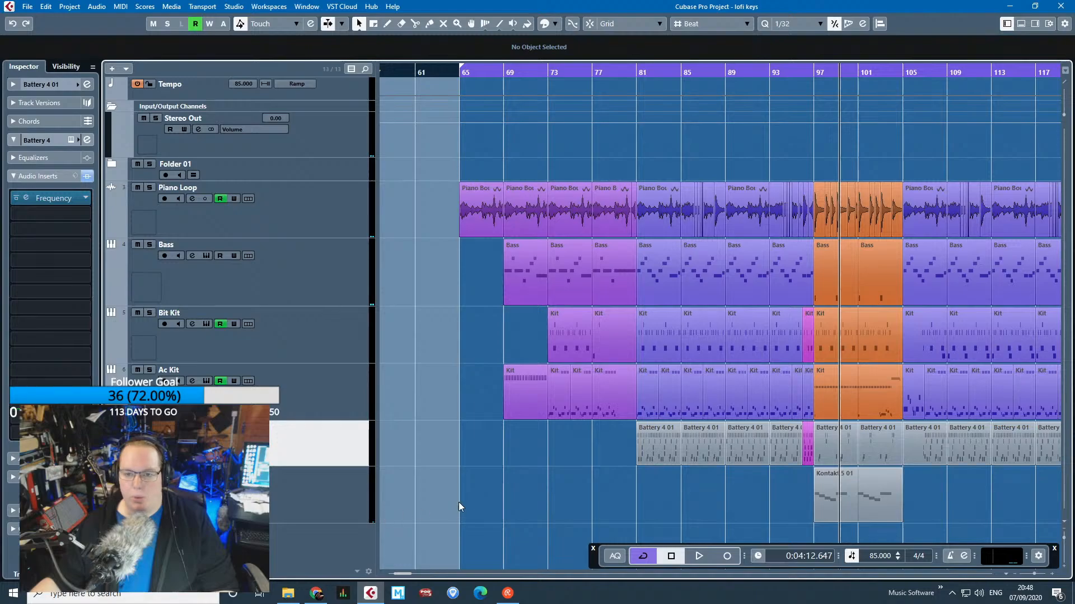
Solo the Ac Kit track and play it from bar 81.
{"action": "left_click", "coordinate": [235, 404]}
{"action": "key", "text": "s"}
{"action": "scroll", "coordinate": [580, 405], "scroll_direction": "up", "scroll_amount": 4}
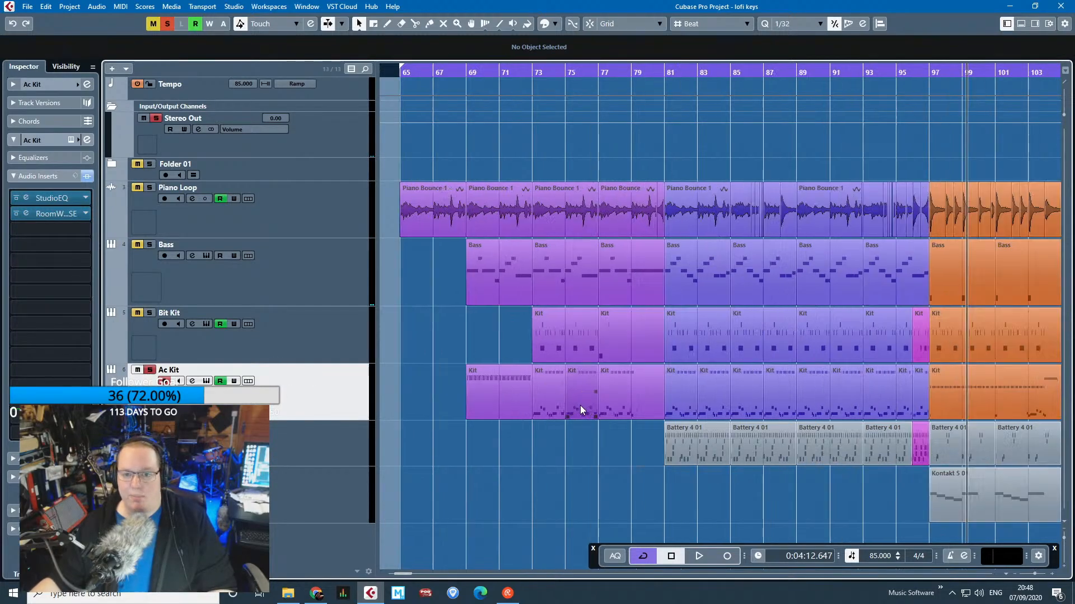
{"action": "left_click", "coordinate": [707, 72]}
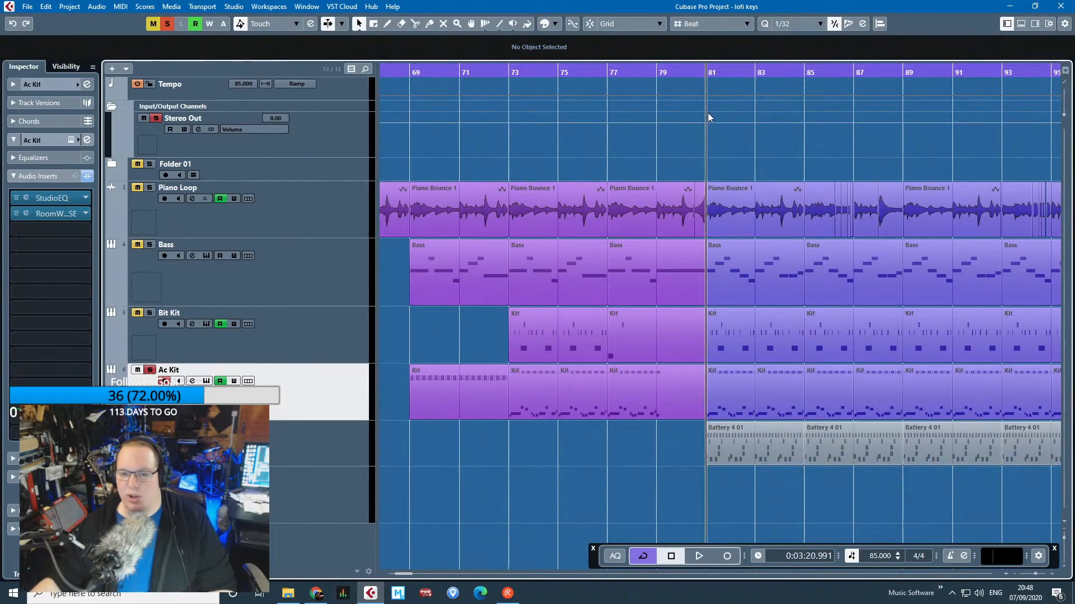
{"action": "key", "text": "space"}
{"action": "scroll", "coordinate": [782, 425], "scroll_direction": "up", "scroll_amount": 3}
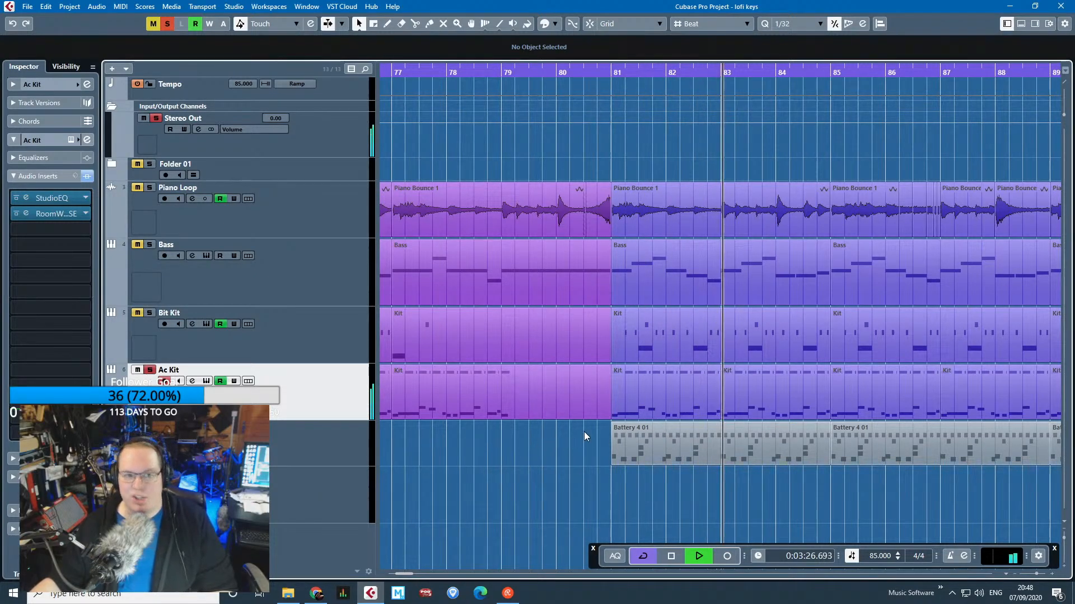
Examine the Ac Kit's StudioEQ curve and RoomWorks SE reverb settings during playback, and close both effect windows.
{"action": "double_click", "coordinate": [69, 199]}
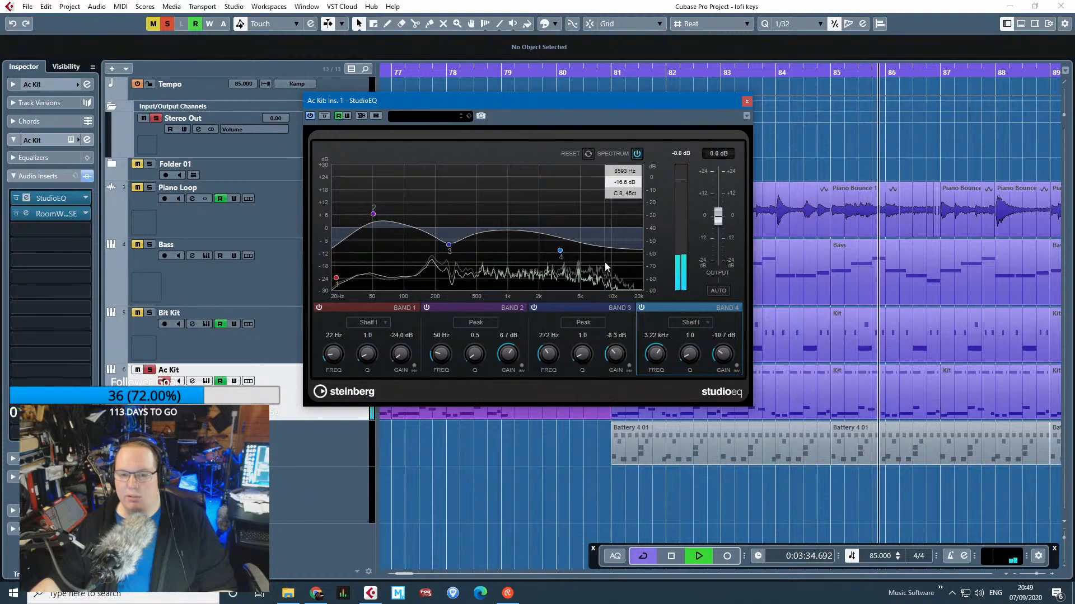
{"action": "left_click", "coordinate": [49, 215]}
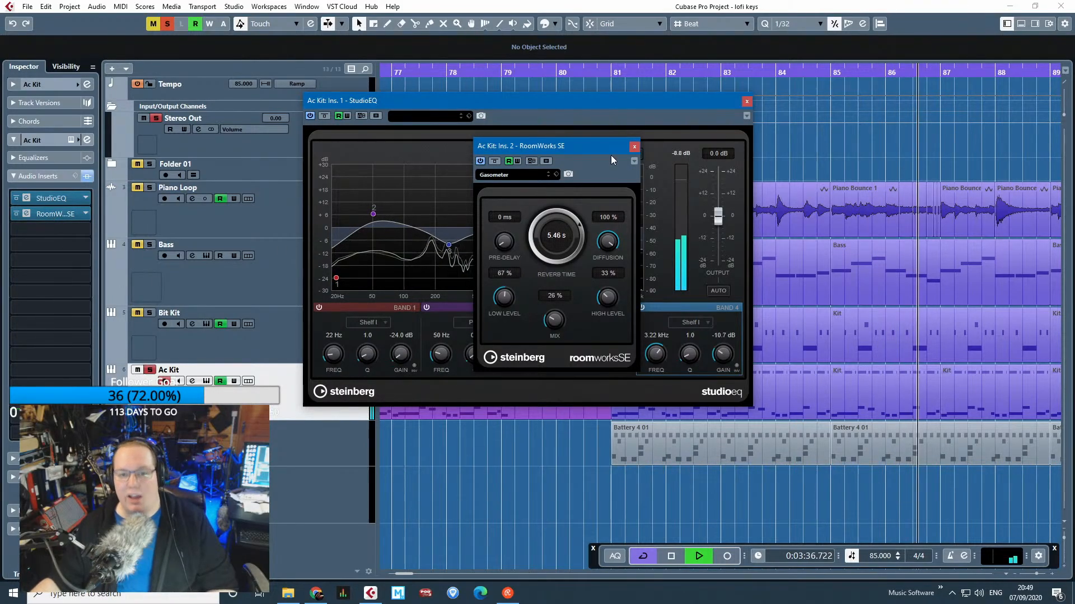
{"action": "left_click", "coordinate": [634, 146]}
{"action": "left_click", "coordinate": [747, 101]}
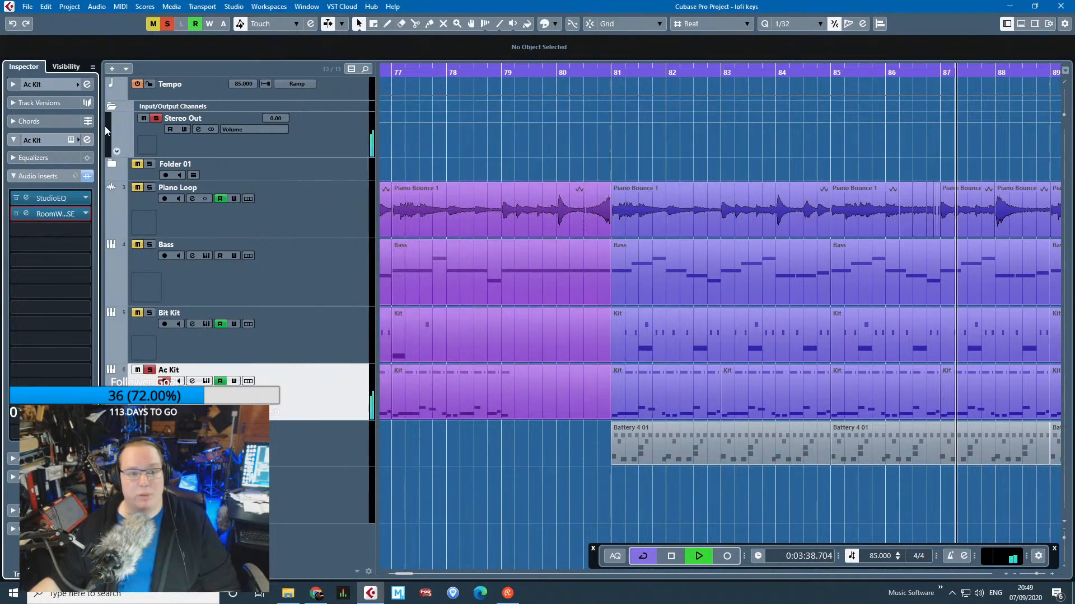
Open the Ac Kit's Kontakt instrument and show the Abbey Road Vintage Drummer options for velocity, MIDI mapping and randomization.
{"action": "left_click", "coordinate": [17, 157]}
{"action": "left_click", "coordinate": [15, 141]}
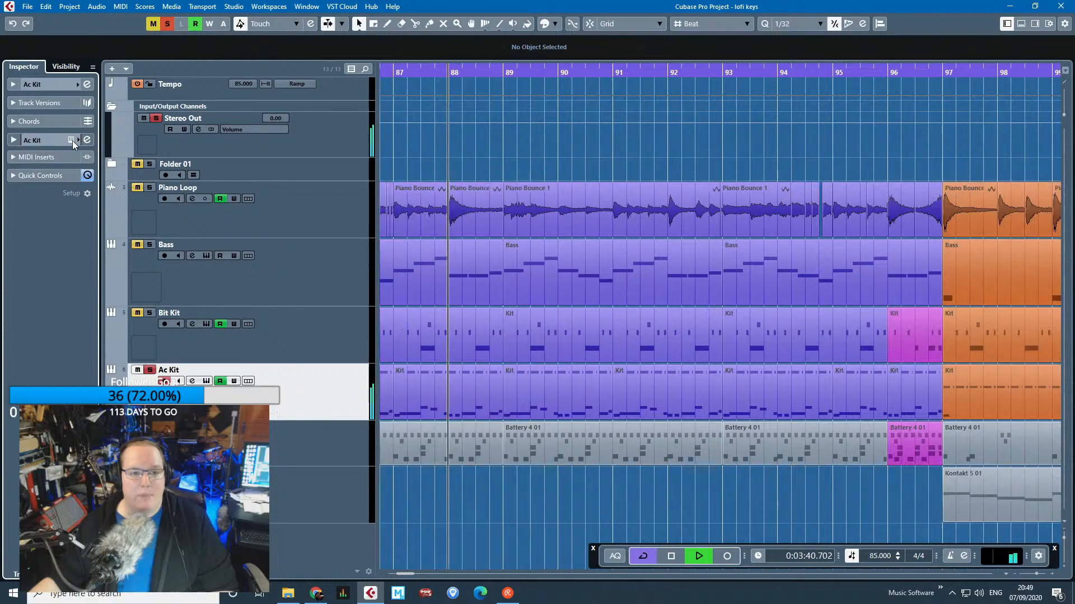
{"action": "left_click", "coordinate": [87, 140]}
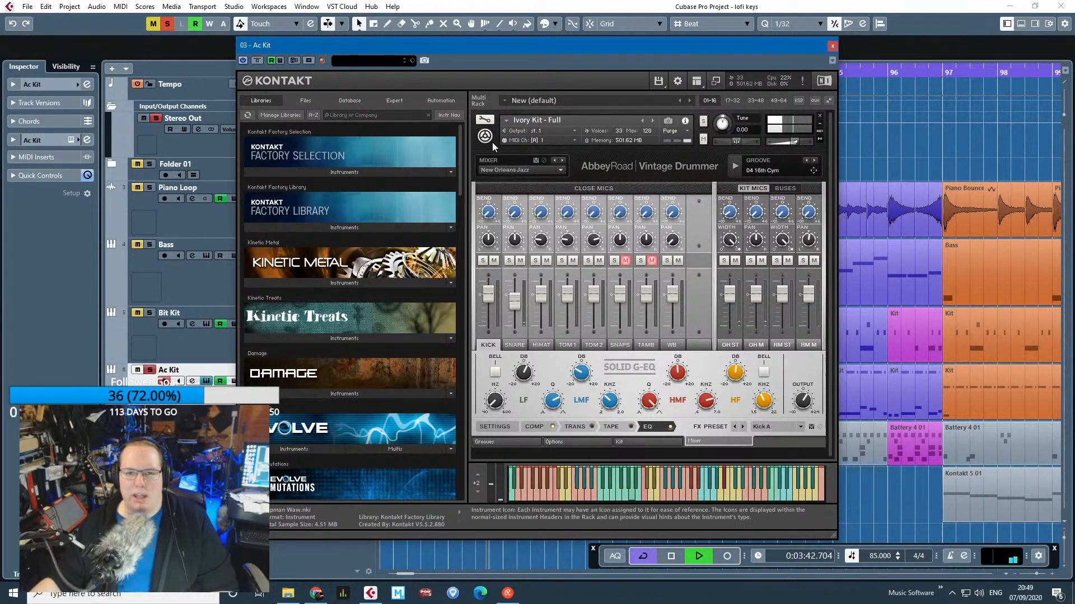
{"action": "left_click", "coordinate": [579, 442]}
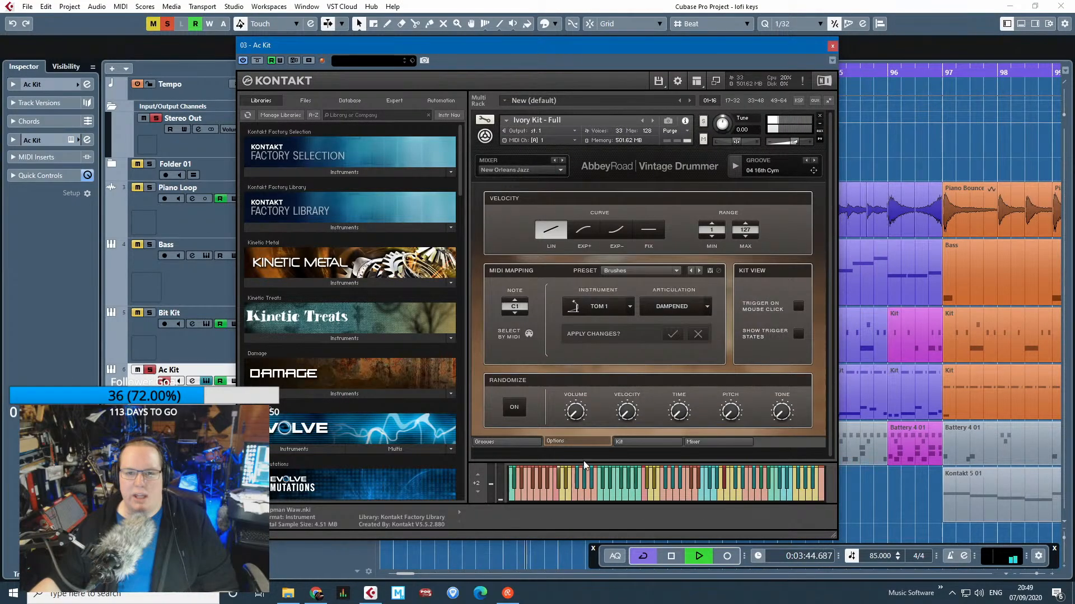
Show the Vintage Drummer's Kit page with the kick settings and close the Kontakt window.
{"action": "left_click", "coordinate": [646, 443]}
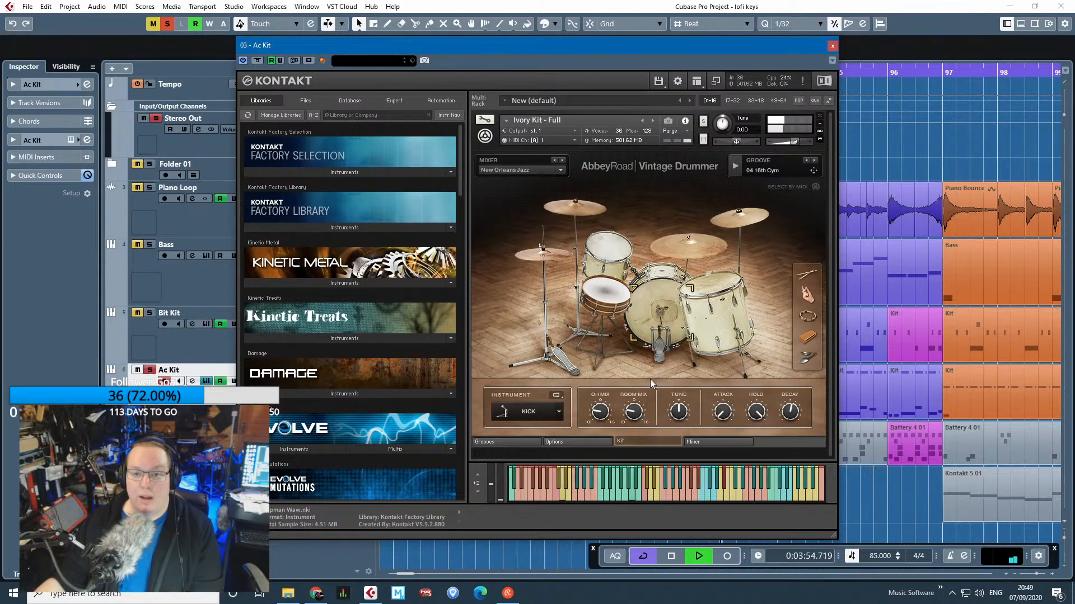
{"action": "left_click", "coordinate": [832, 47]}
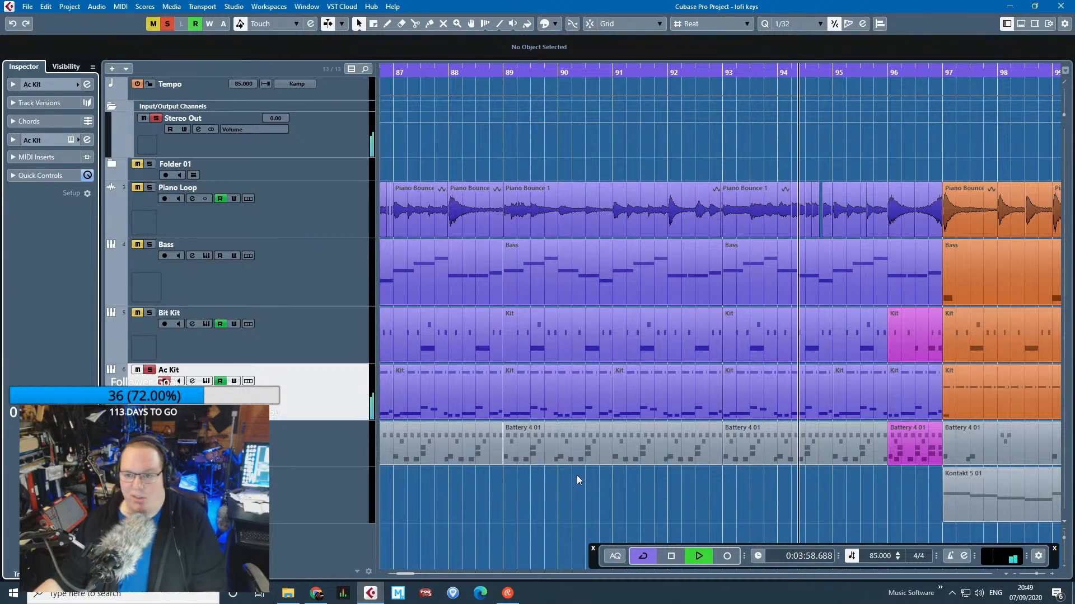
Open the Ac Kit part at bar 87 in the Key Editor, stop playback, and select the A2 note at 87.3.
{"action": "scroll", "coordinate": [601, 475], "scroll_direction": "down", "scroll_amount": 5}
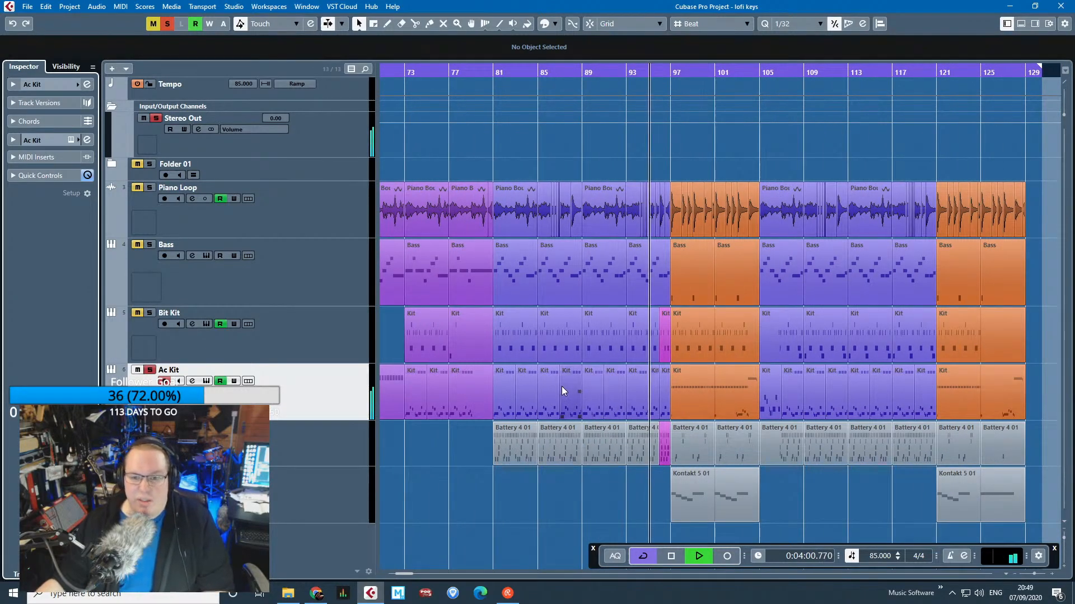
{"action": "double_click", "coordinate": [562, 386]}
{"action": "scroll", "coordinate": [394, 394], "scroll_direction": "down", "scroll_amount": 10}
{"action": "key", "text": "space"}
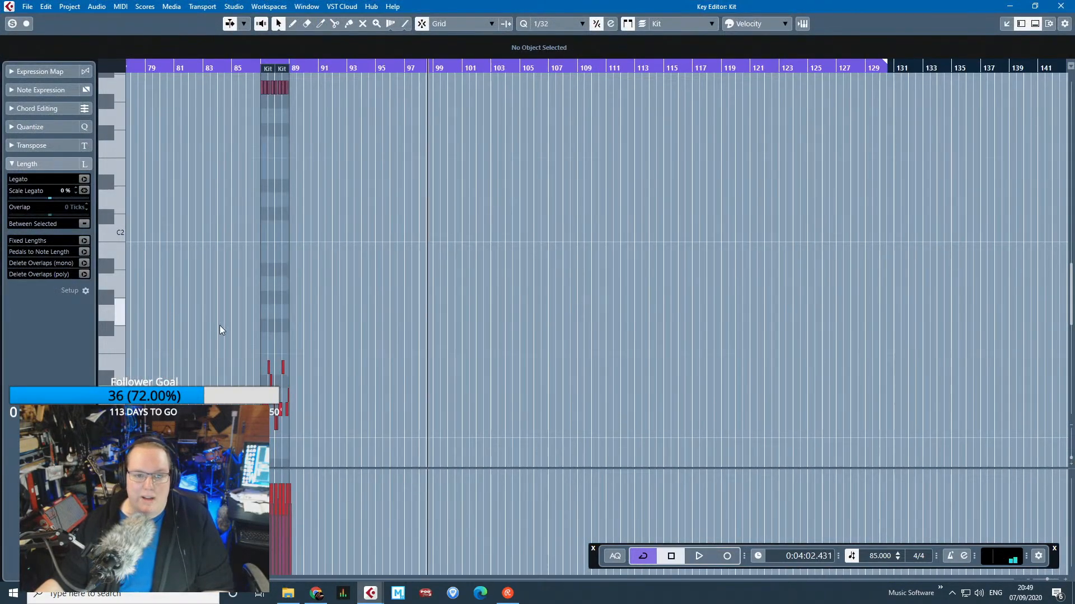
{"action": "scroll", "coordinate": [269, 364], "scroll_direction": "up", "scroll_amount": 8}
{"action": "scroll", "coordinate": [331, 412], "scroll_direction": "up", "scroll_amount": 8}
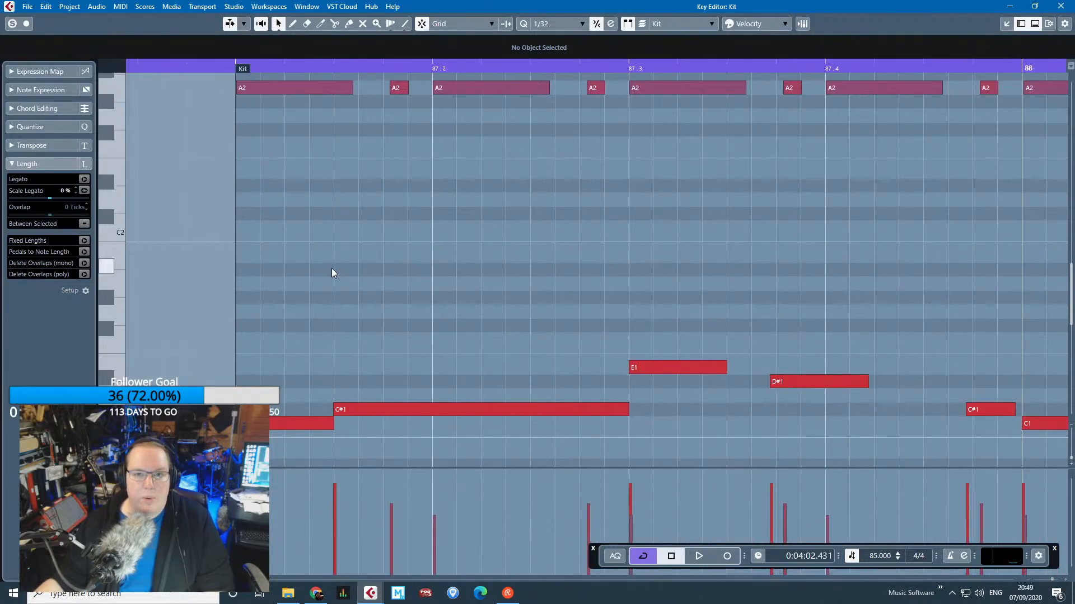
{"action": "scroll", "coordinate": [621, 246], "scroll_direction": "up", "scroll_amount": 3}
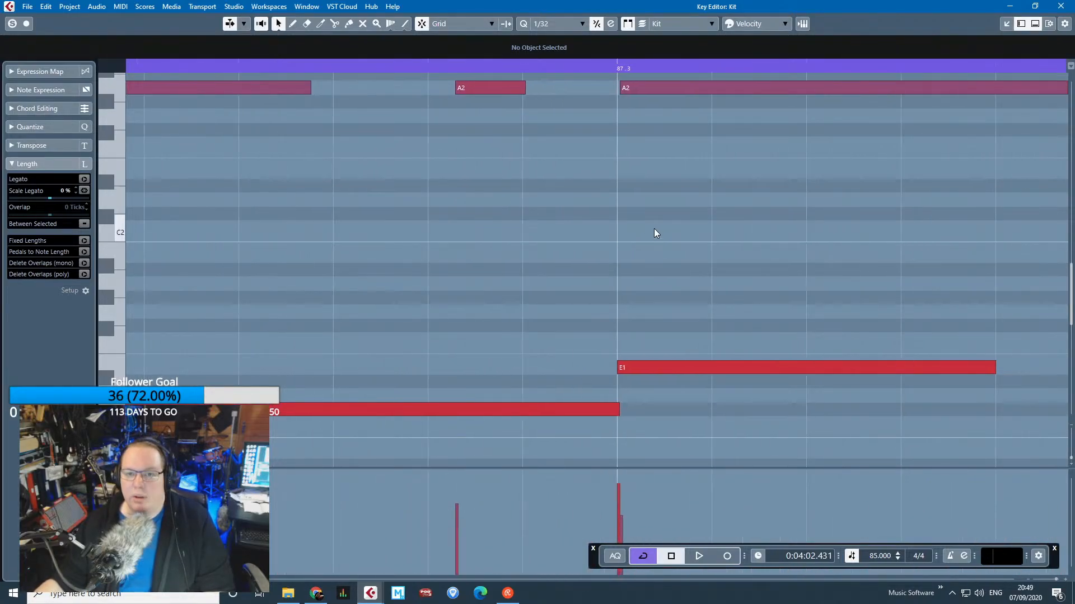
{"action": "scroll", "coordinate": [535, 213], "scroll_direction": "up", "scroll_amount": 4}
{"action": "left_click", "coordinate": [669, 247]}
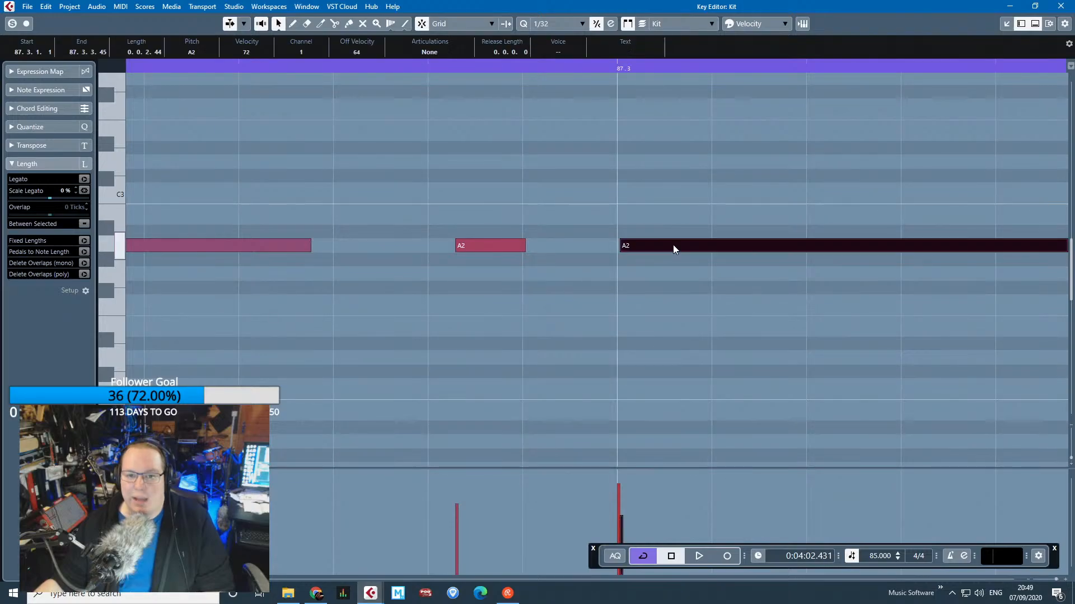
Try the 1/16 Triplet and 1/64 Triplet quantize values against the A2 notes.
{"action": "scroll", "coordinate": [614, 282], "scroll_direction": "down", "scroll_amount": 2}
{"action": "left_click", "coordinate": [582, 23]}
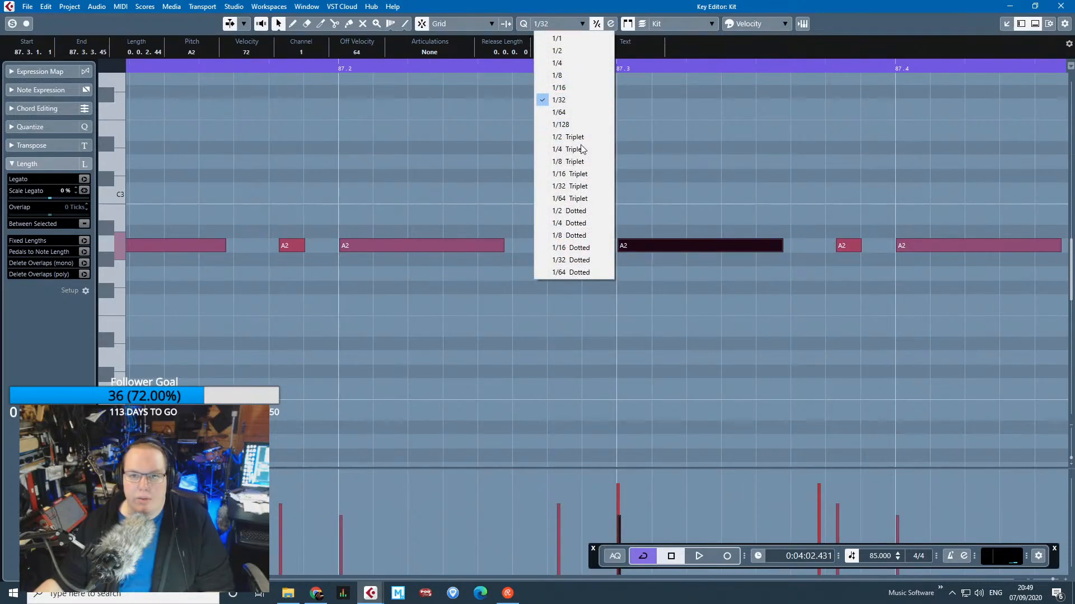
{"action": "left_click", "coordinate": [583, 174]}
{"action": "left_click", "coordinate": [559, 23]}
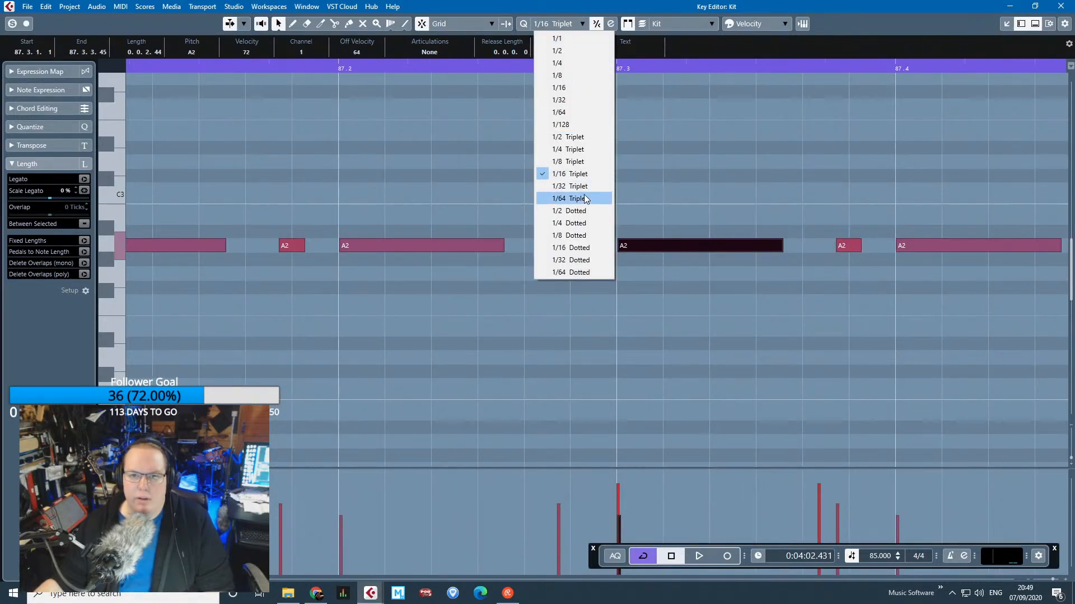
{"action": "left_click", "coordinate": [585, 199]}
{"action": "scroll", "coordinate": [580, 85], "scroll_direction": "up", "scroll_amount": 3}
{"action": "scroll", "coordinate": [575, 110], "scroll_direction": "down", "scroll_amount": 2}
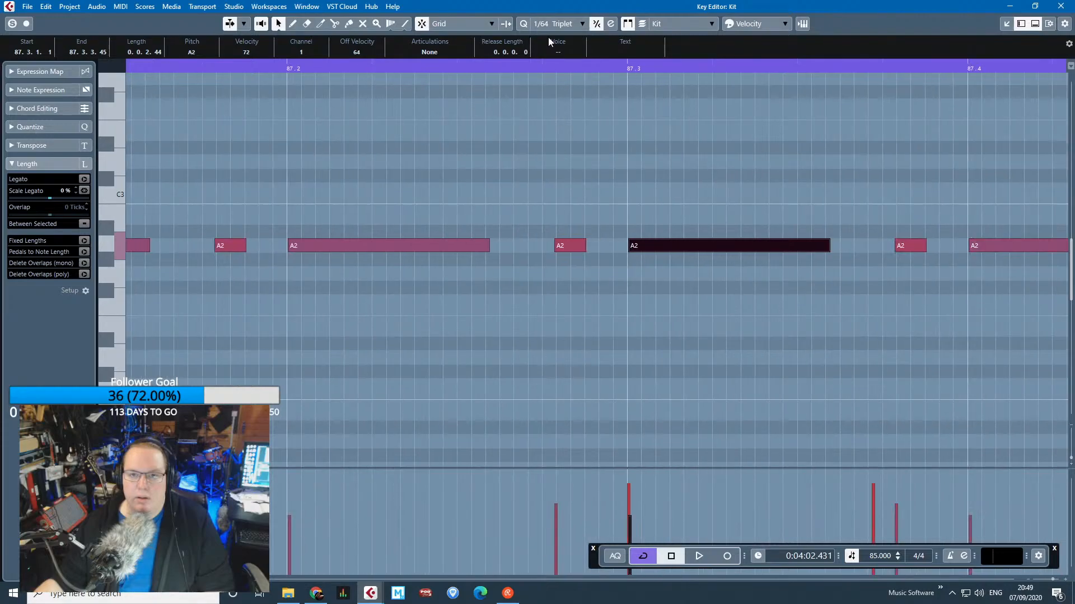
Set the Key Editor's quantize value to 1/16.
{"action": "left_click", "coordinate": [560, 23]}
{"action": "left_click", "coordinate": [576, 87]}
{"action": "scroll", "coordinate": [557, 273], "scroll_direction": "down", "scroll_amount": 3}
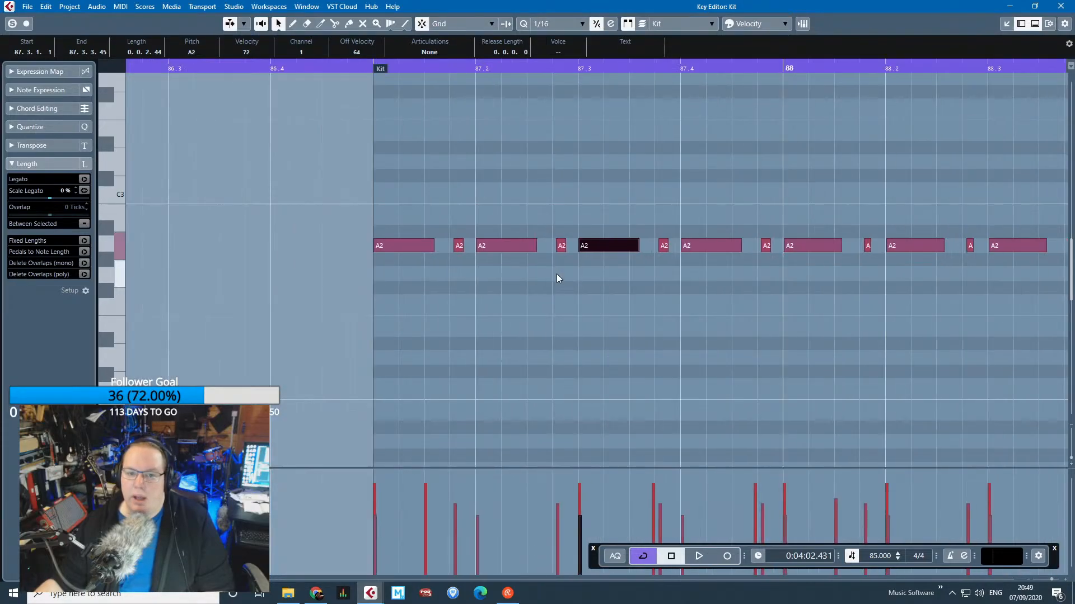
Audition the low drum notes D#1, C#1, C1, E1 and D1 one by one across bars 87 and 88.
{"action": "scroll", "coordinate": [463, 259], "scroll_direction": "down", "scroll_amount": 4}
{"action": "left_click", "coordinate": [815, 180]}
{"action": "scroll", "coordinate": [816, 184], "scroll_direction": "right", "scroll_amount": 6}
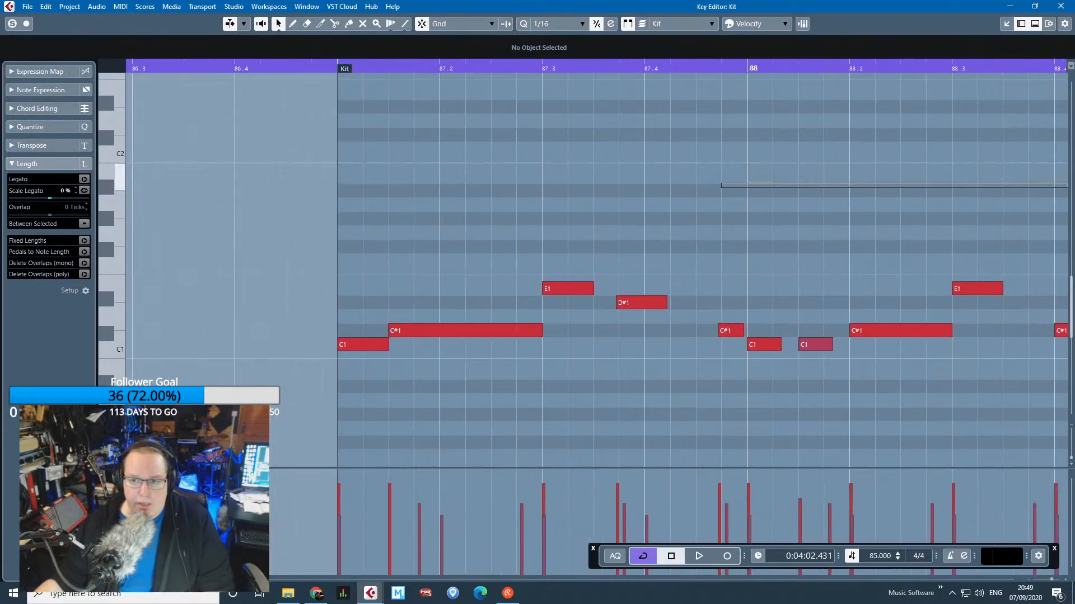
{"action": "scroll", "coordinate": [823, 218], "scroll_direction": "up", "scroll_amount": 4}
{"action": "scroll", "coordinate": [829, 233], "scroll_direction": "down", "scroll_amount": 4}
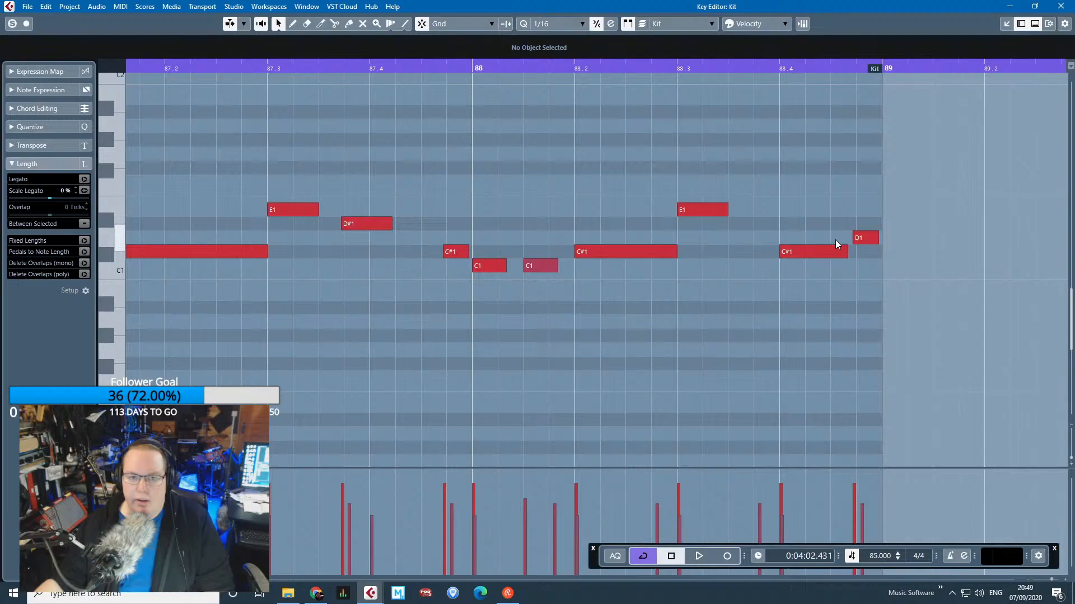
{"action": "left_click", "coordinate": [367, 222]}
{"action": "left_click", "coordinate": [456, 252]}
{"action": "left_click", "coordinate": [486, 266]}
{"action": "left_click", "coordinate": [532, 265]}
{"action": "left_click", "coordinate": [581, 253]}
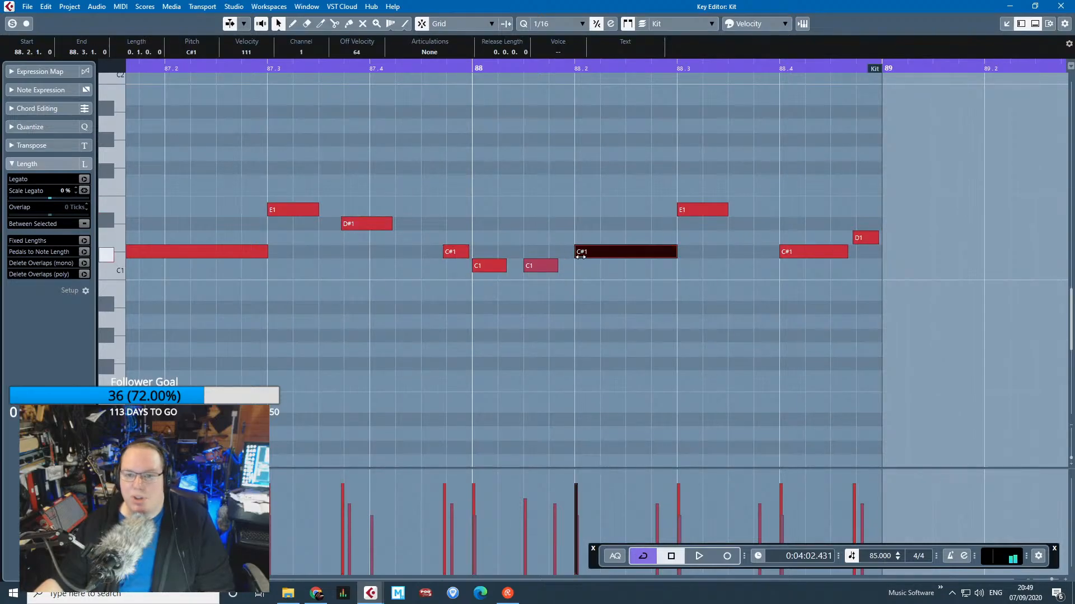
{"action": "left_click", "coordinate": [706, 210]}
{"action": "left_click", "coordinate": [867, 238]}
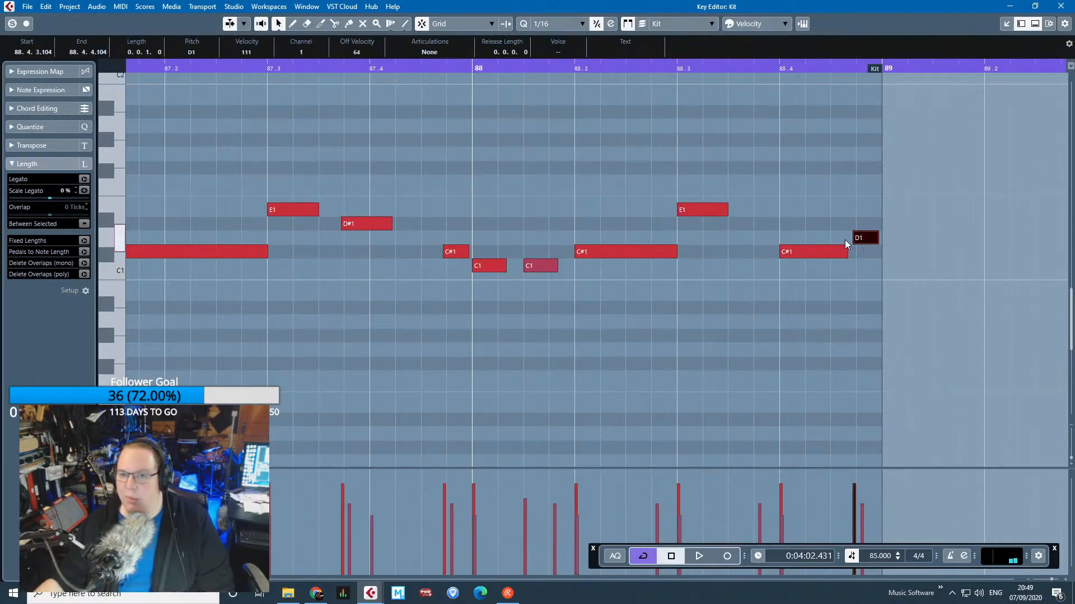
Inspect the timing of the A2 note at 88.3 and the short A2 note before 88.2.
{"action": "scroll", "coordinate": [827, 253], "scroll_direction": "up", "scroll_amount": 4}
{"action": "key", "text": "h"}
{"action": "key", "text": "h"}
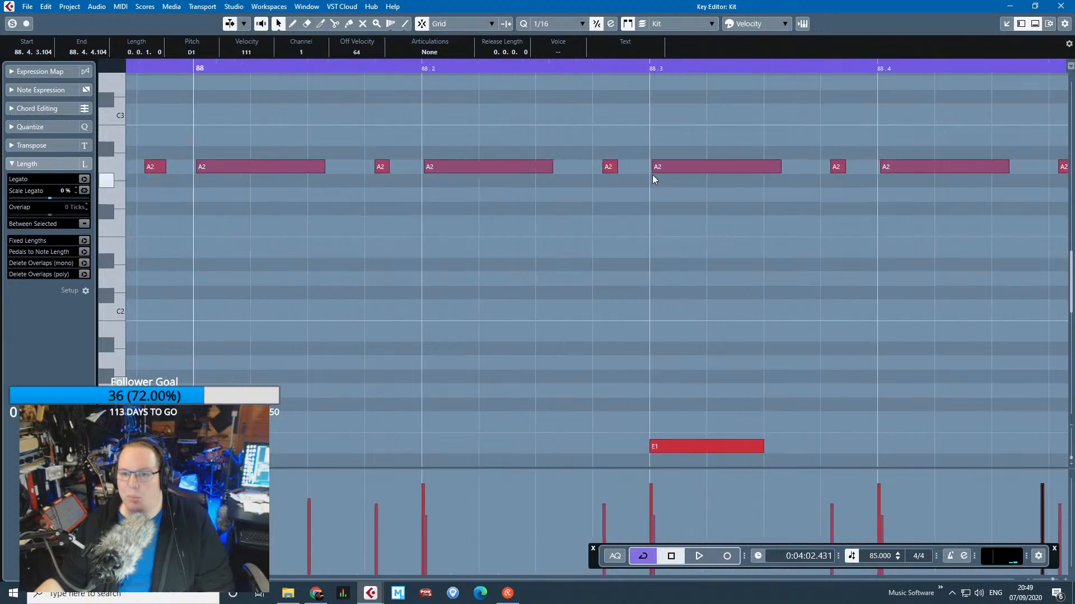
{"action": "left_click", "coordinate": [663, 166]}
{"action": "scroll", "coordinate": [658, 174], "scroll_direction": "down", "scroll_amount": 2}
{"action": "key", "text": "g"}
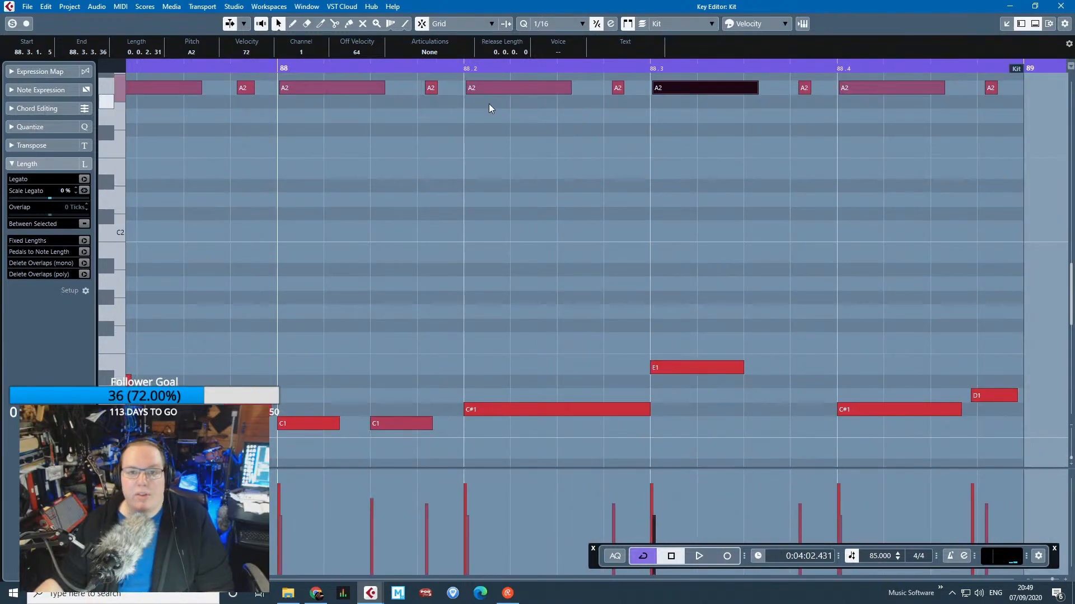
{"action": "scroll", "coordinate": [489, 108], "scroll_direction": "up", "scroll_amount": 2}
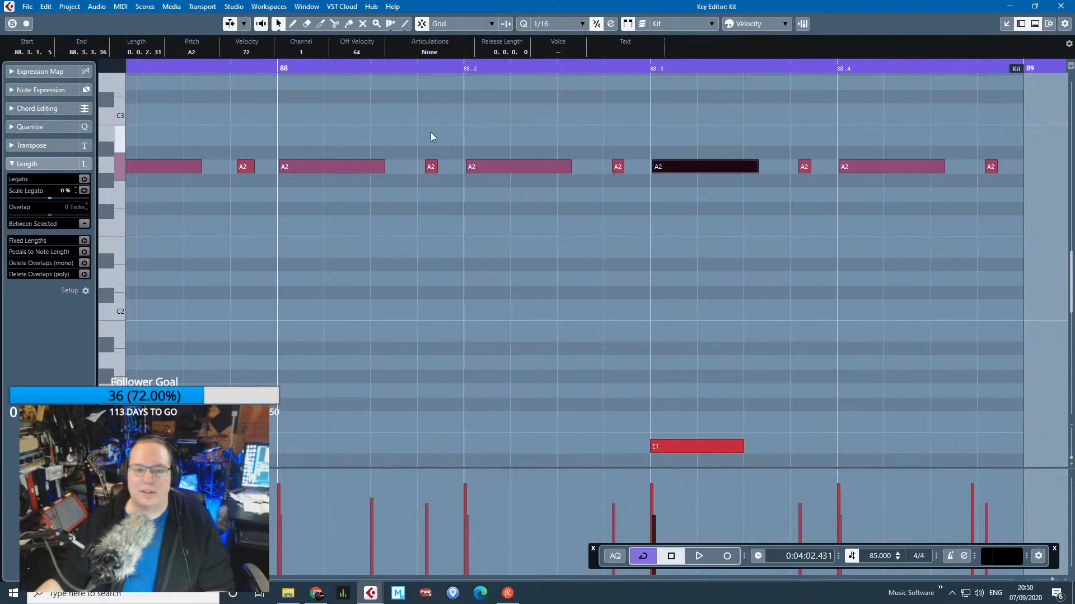
{"action": "left_click_drag", "start_coordinate": [423, 179], "coordinate": [436, 141]}
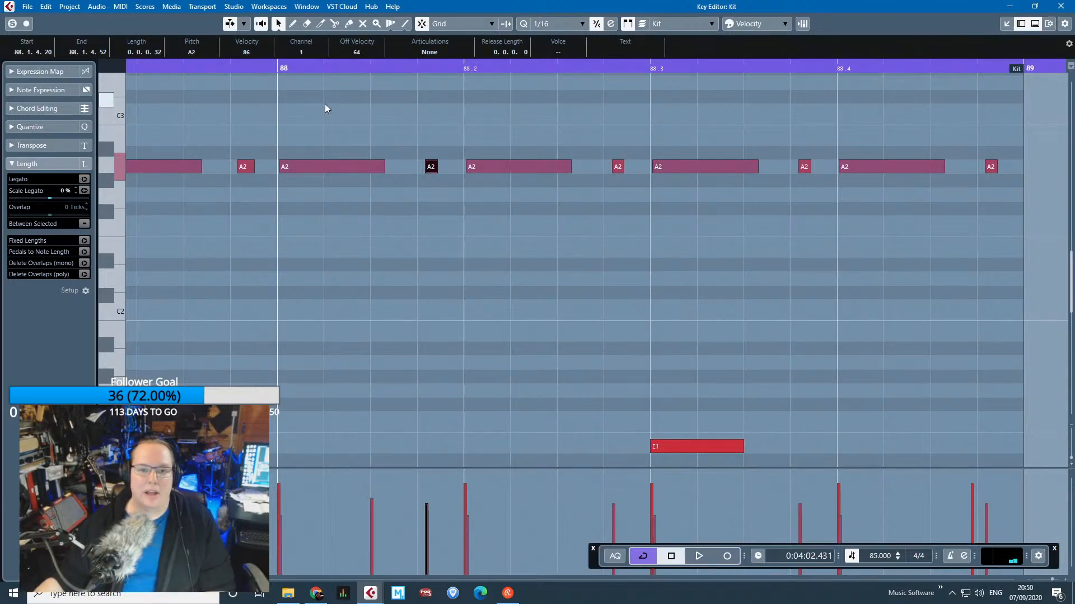
Play the drum part from bar 88, stop it, close the Key Editor and deselect the part.
{"action": "left_click", "coordinate": [273, 66]}
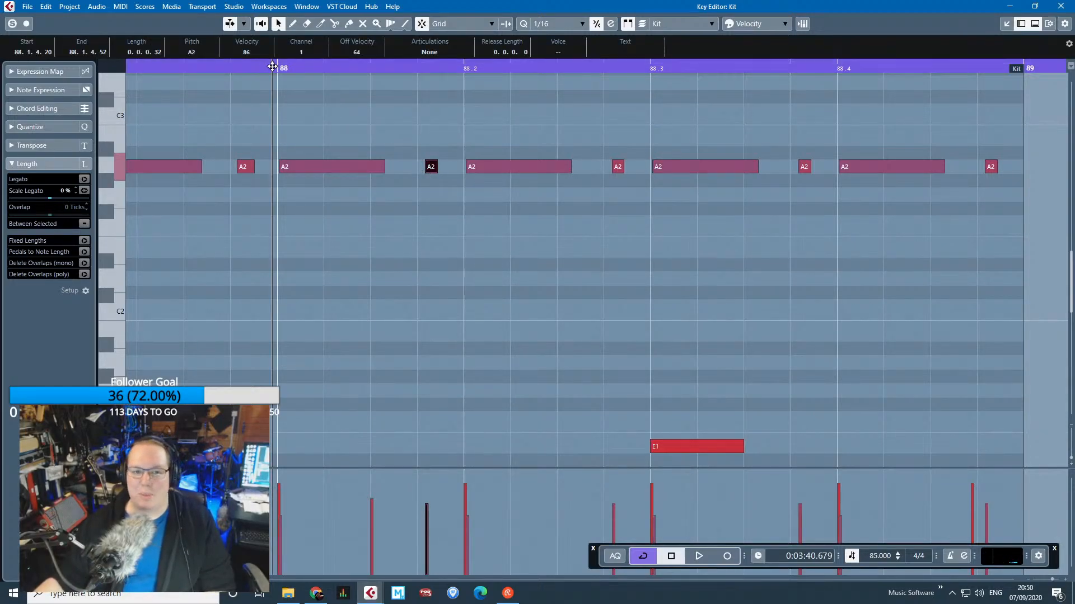
{"action": "key", "text": "space"}
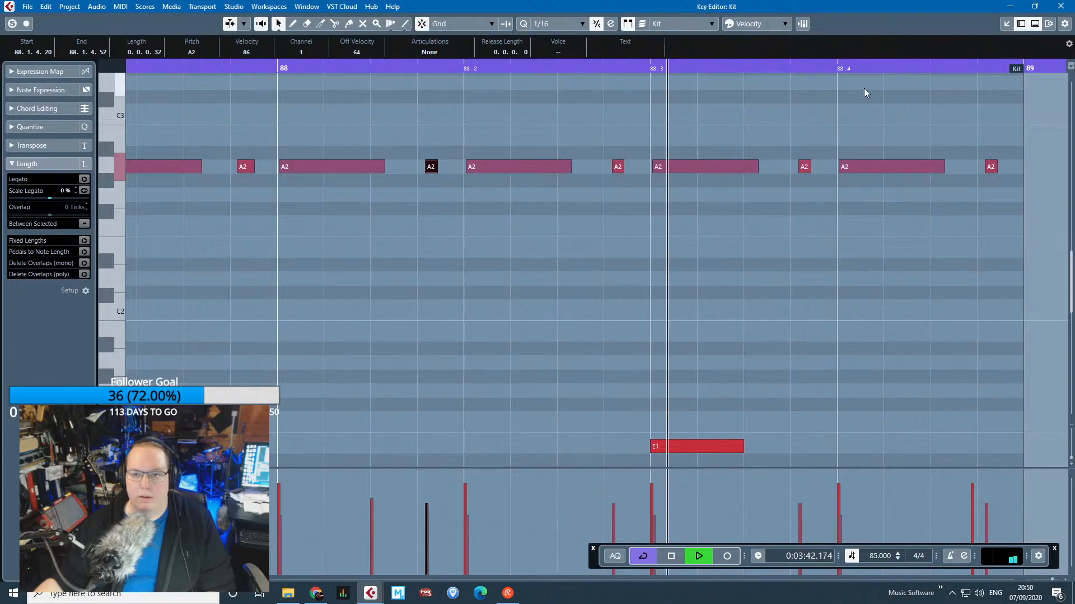
{"action": "key", "text": "space"}
{"action": "left_click", "coordinate": [1060, 6]}
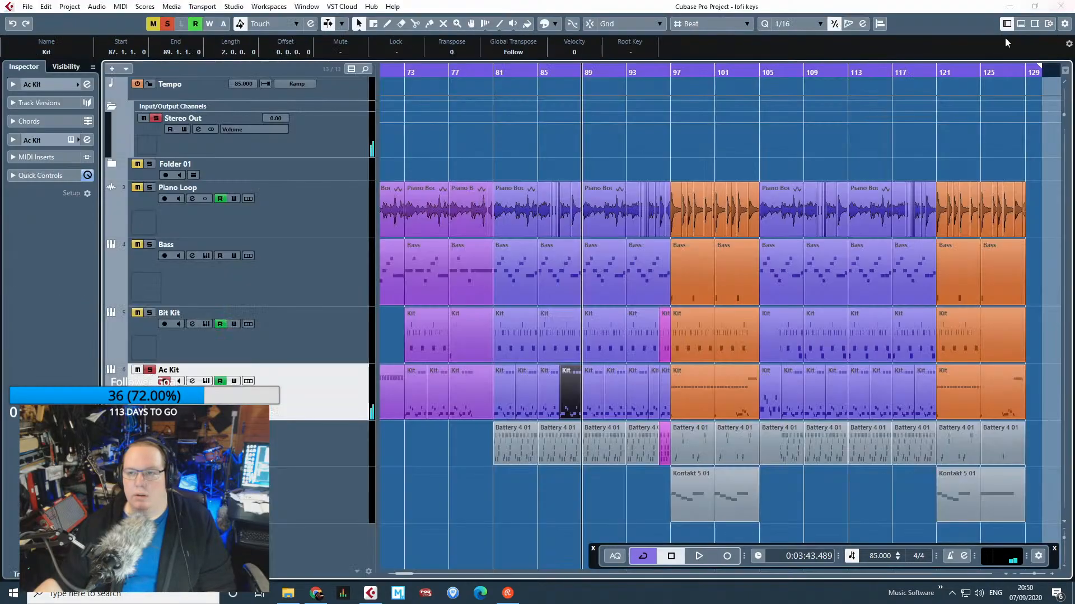
{"action": "left_click", "coordinate": [612, 148]}
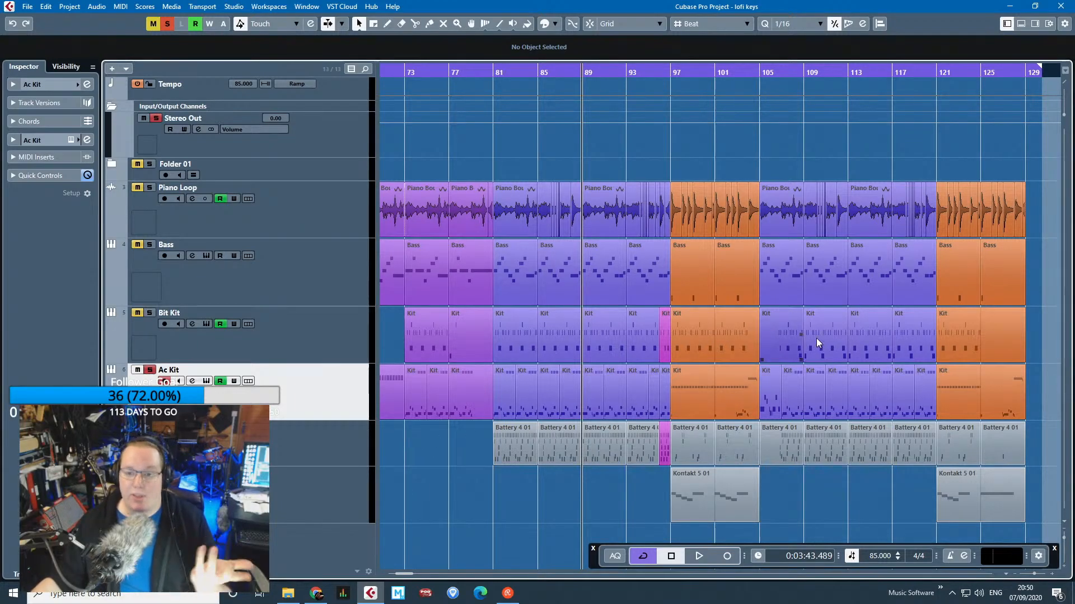
Play the soloed Ac Kit from just before bar 69, where its first part begins, and stop.
{"action": "scroll", "coordinate": [546, 422], "scroll_direction": "down", "scroll_amount": 2}
{"action": "scroll", "coordinate": [448, 442], "scroll_direction": "up", "scroll_amount": 4}
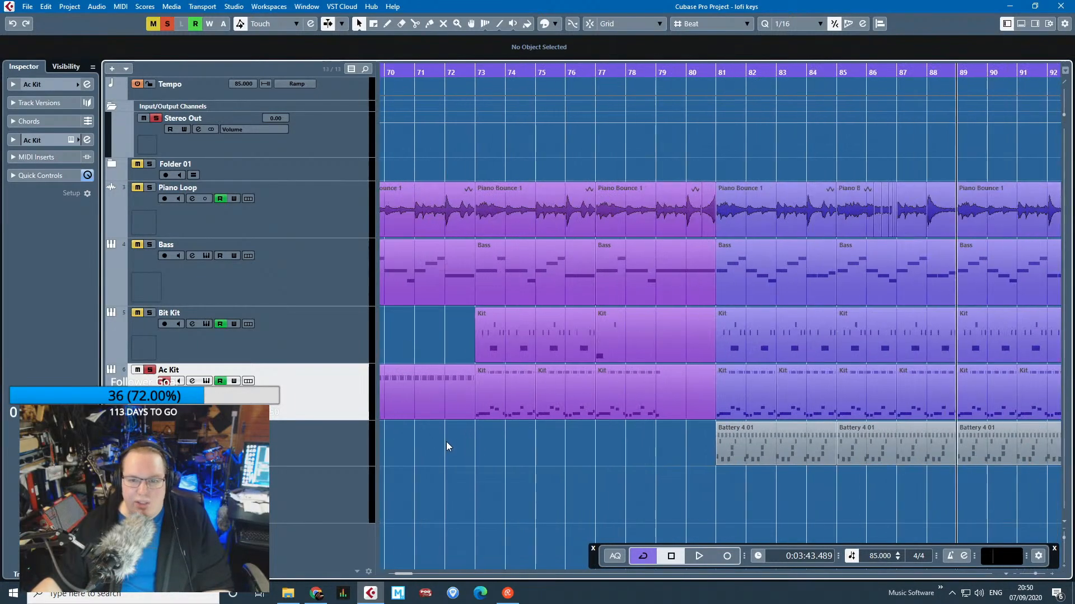
{"action": "scroll", "coordinate": [476, 453], "scroll_direction": "left", "scroll_amount": 3}
{"action": "left_click", "coordinate": [562, 78]}
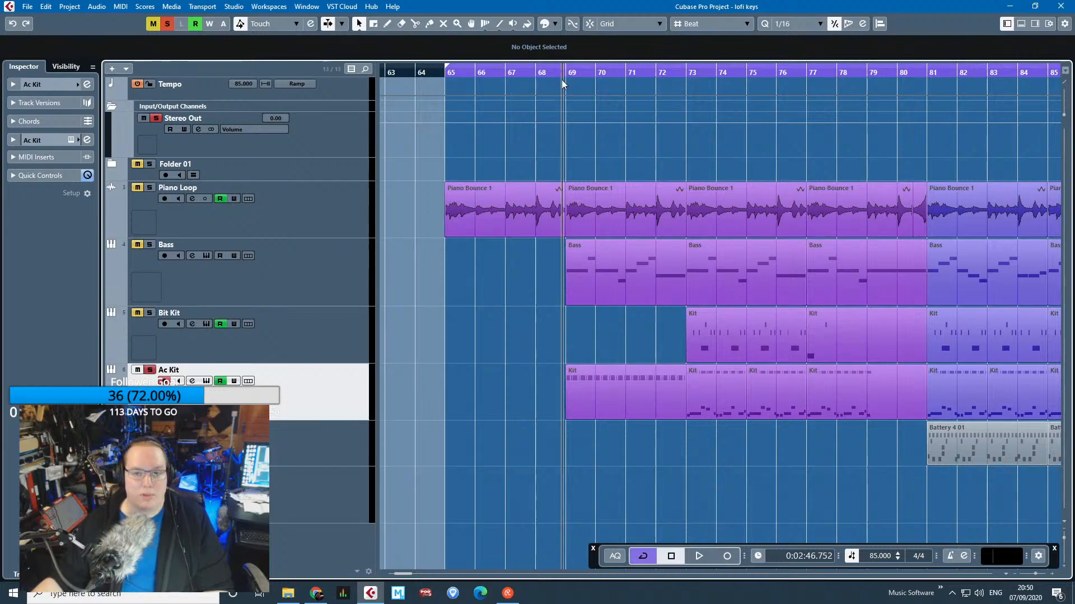
{"action": "scroll", "coordinate": [571, 363], "scroll_direction": "up", "scroll_amount": 3}
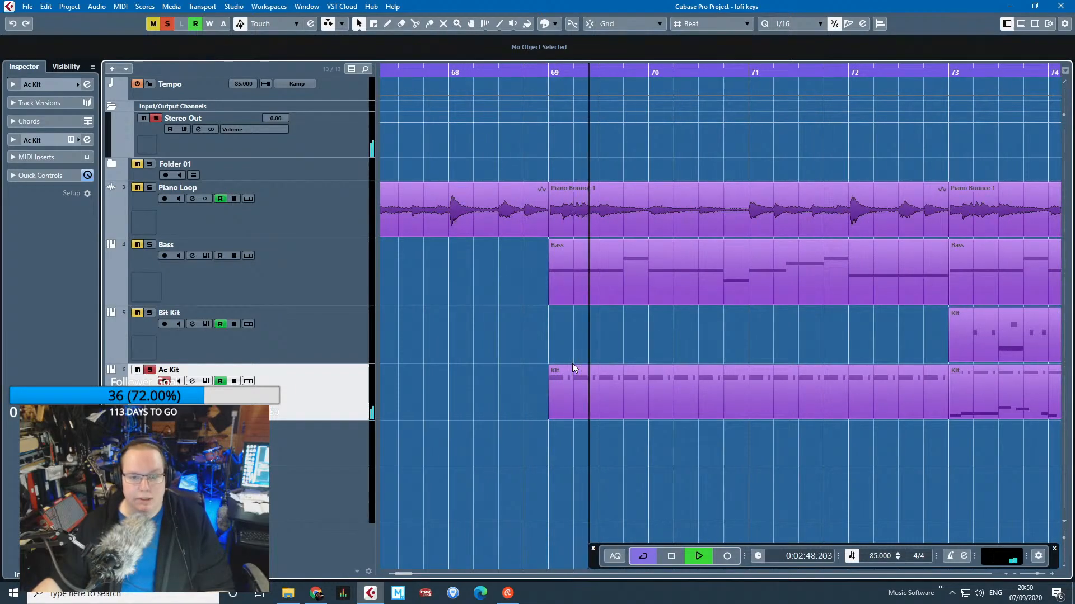
{"action": "scroll", "coordinate": [572, 364], "scroll_direction": "down", "scroll_amount": 5}
{"action": "key", "text": "space"}
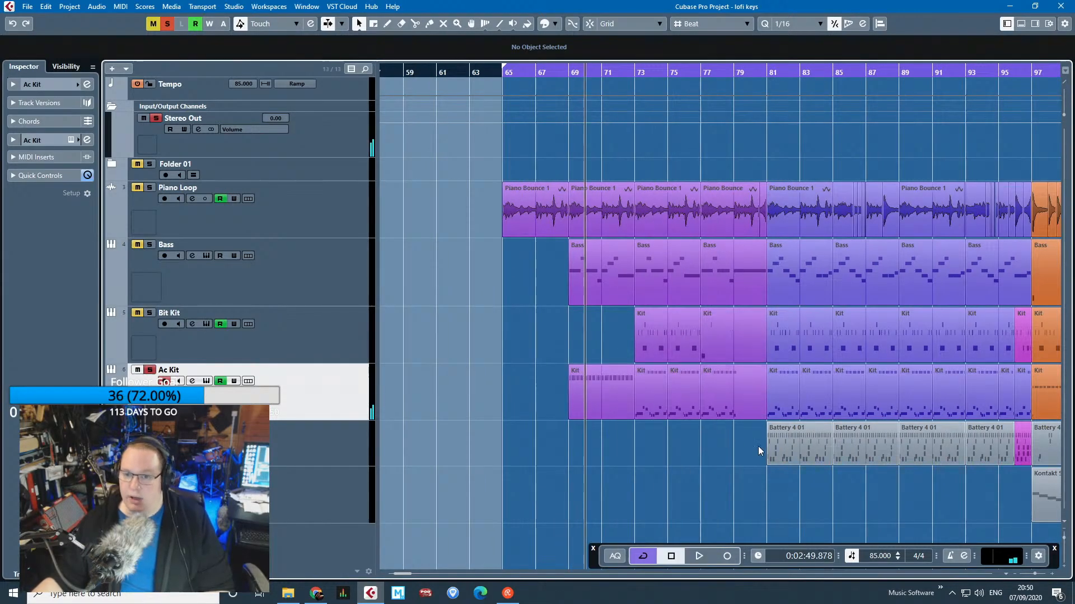
Play the soloed Ac Kit from just before bar 103 up to bar 105 and stop.
{"action": "left_click_drag", "start_coordinate": [927, 492], "coordinate": [696, 490]}
{"action": "scroll", "coordinate": [985, 502], "scroll_direction": "right", "scroll_amount": 2}
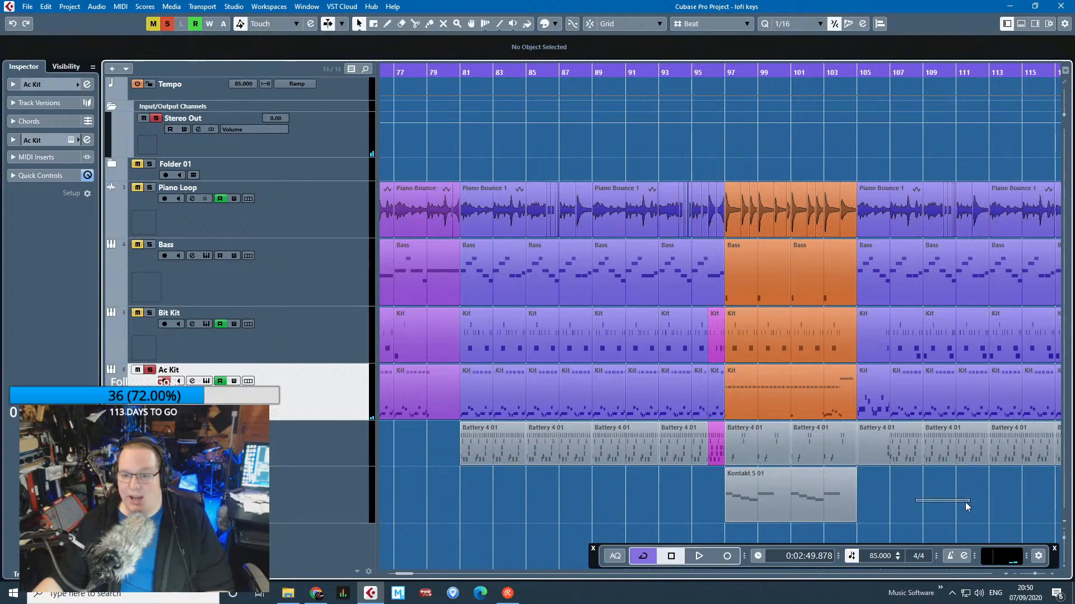
{"action": "scroll", "coordinate": [923, 502], "scroll_direction": "up", "scroll_amount": 5}
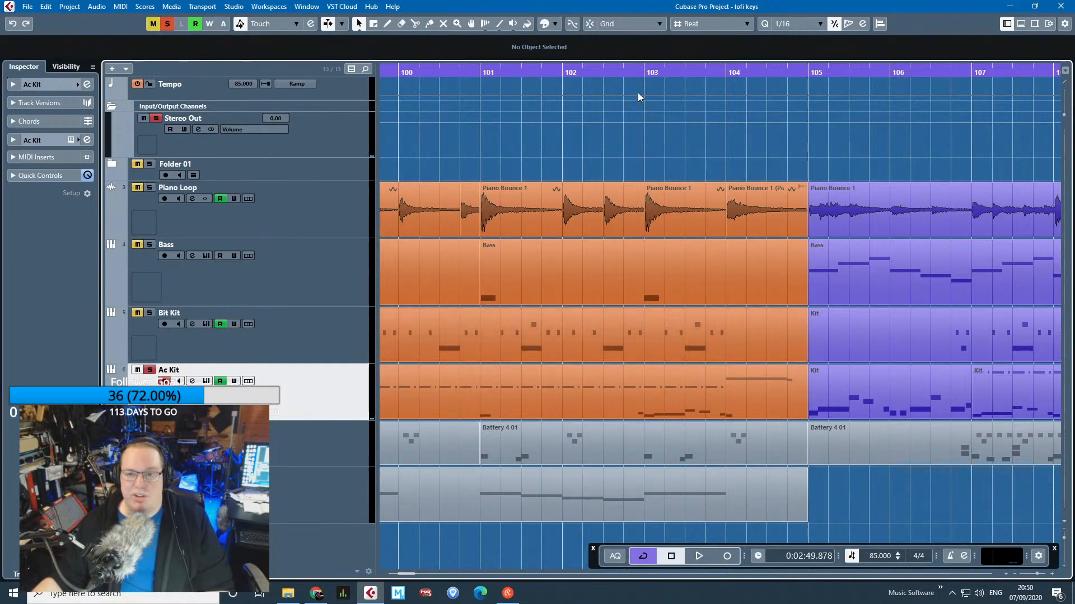
{"action": "left_click", "coordinate": [631, 72]}
{"action": "key", "text": "space"}
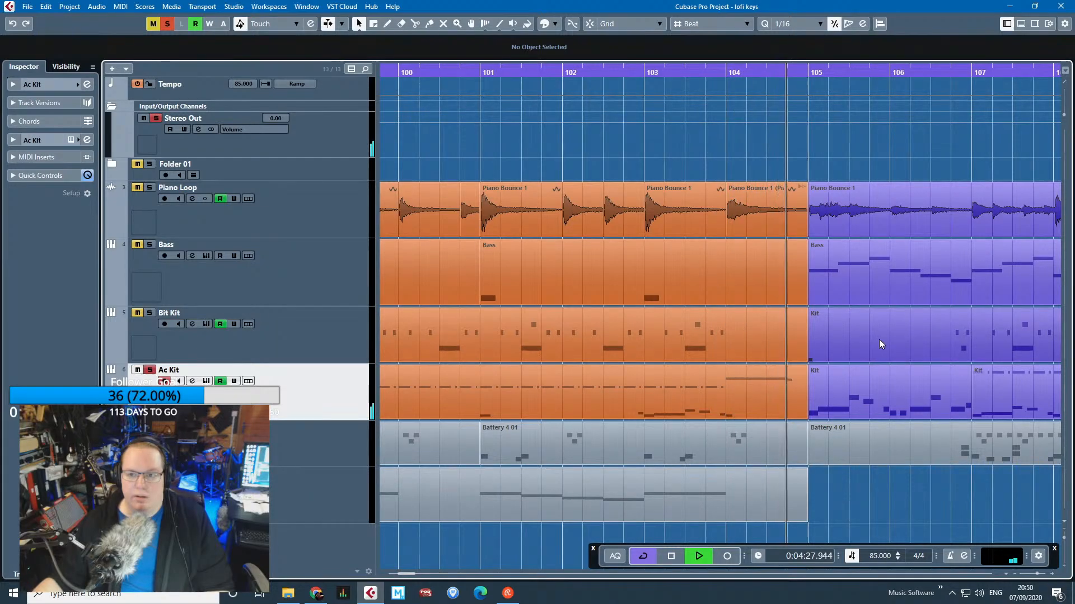
{"action": "key", "text": "space"}
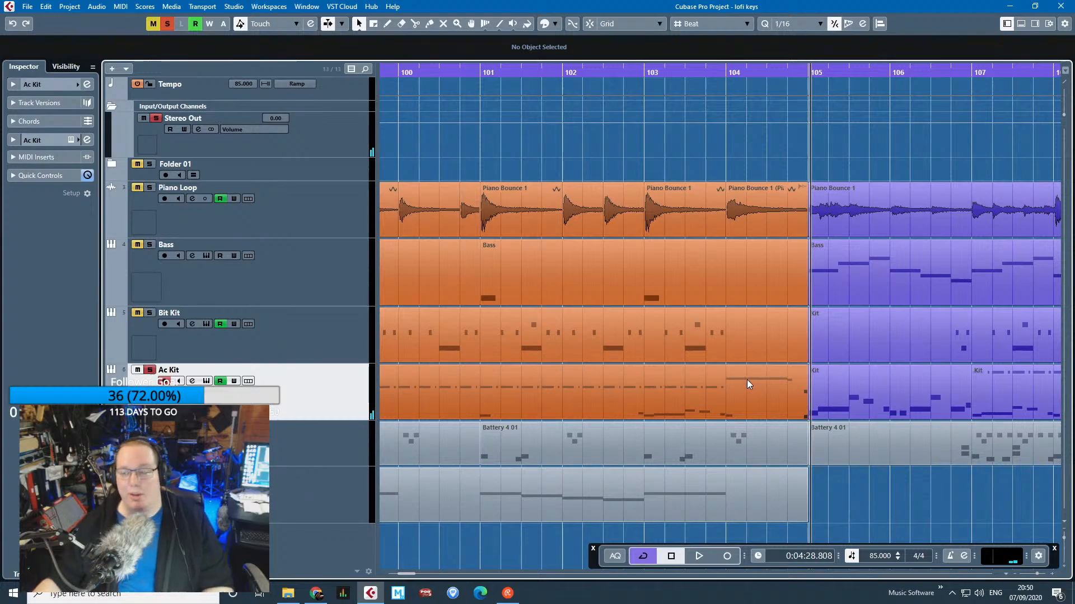
Clear the solo, show the Piano Loop's Phaser Mix automation, and play the full mix from bar 104.
{"action": "key", "text": "g"}
{"action": "key", "text": "g"}
{"action": "key", "text": "g"}
{"action": "key", "text": "g"}
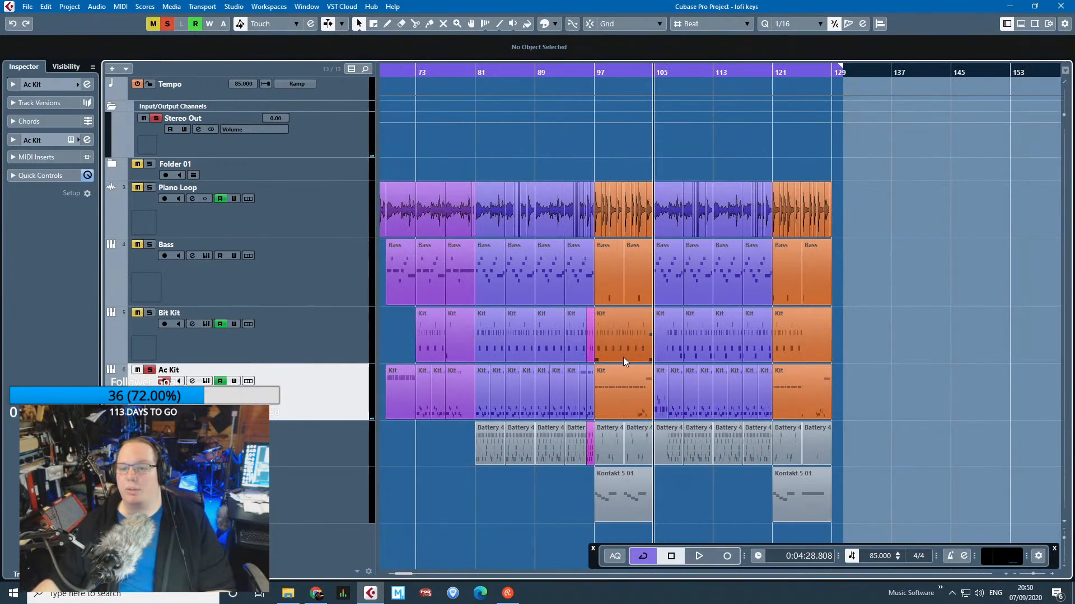
{"action": "scroll", "coordinate": [622, 360], "scroll_direction": "down", "scroll_amount": 3}
{"action": "scroll", "coordinate": [621, 362], "scroll_direction": "up", "scroll_amount": 8}
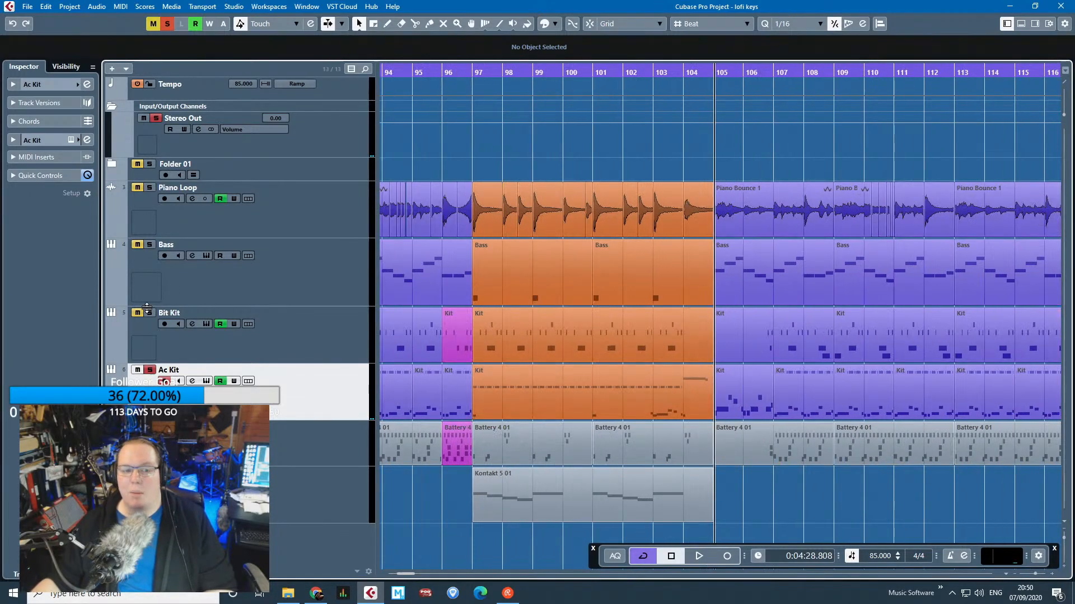
{"action": "left_click", "coordinate": [109, 228]}
{"action": "scroll", "coordinate": [520, 112], "scroll_direction": "up", "scroll_amount": 3}
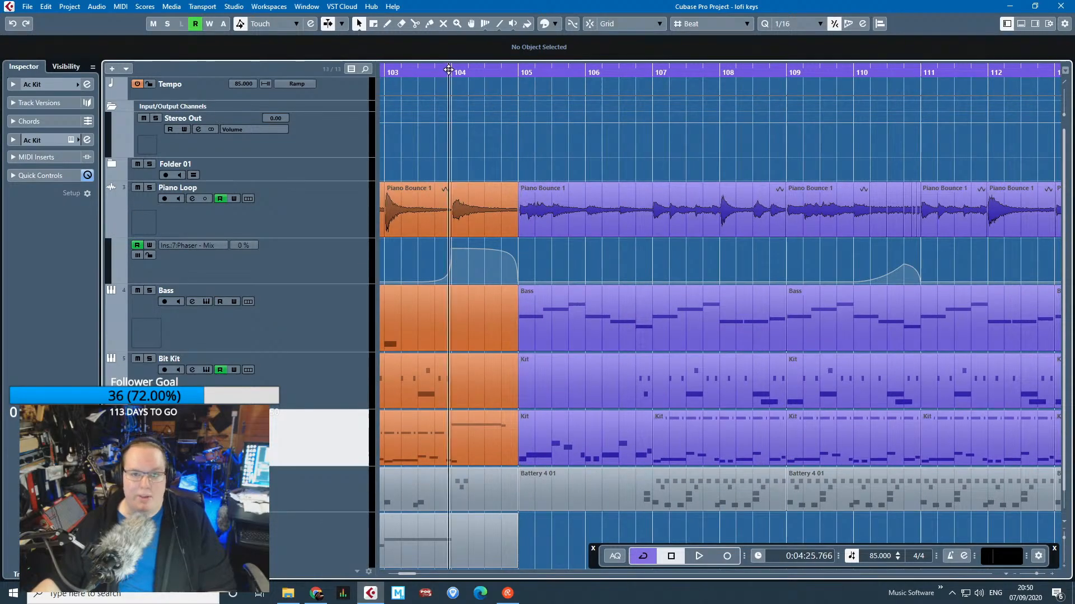
{"action": "key", "text": "space"}
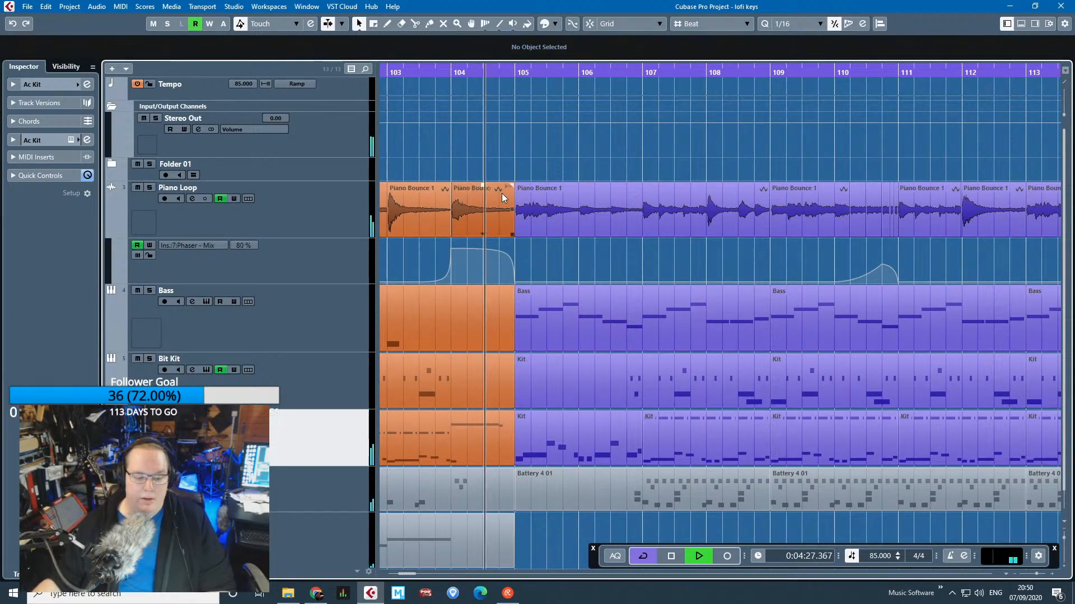
Stop playback, replay the full mix from bar 104 to hear the Phaser effect, and stop before bar 105.
{"action": "left_click", "coordinate": [597, 202]}
{"action": "key", "text": "space"}
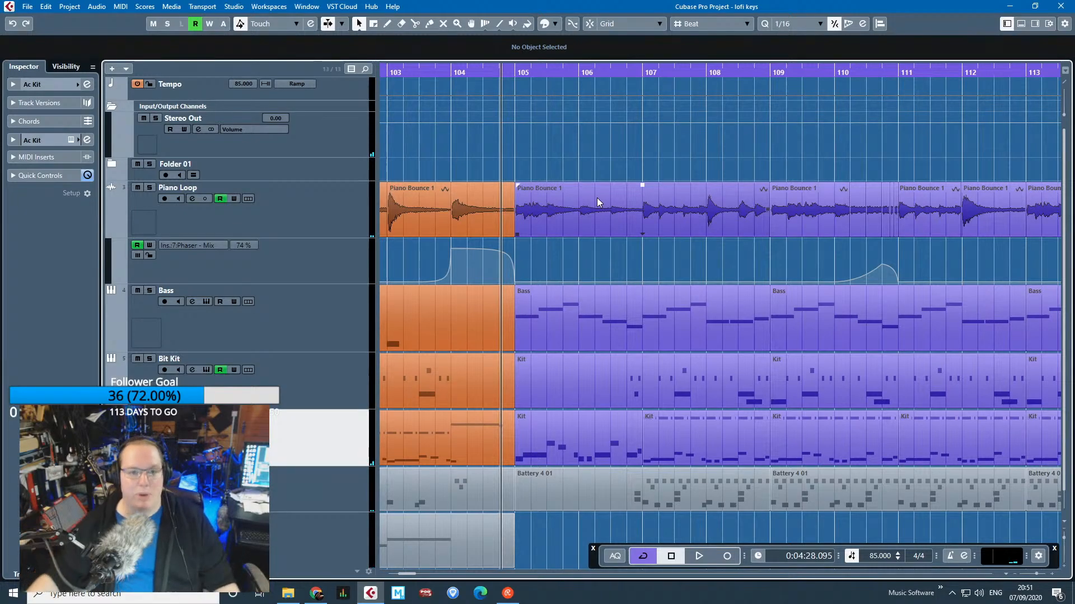
{"action": "left_click", "coordinate": [562, 347]}
{"action": "left_click", "coordinate": [458, 99]}
{"action": "left_click", "coordinate": [451, 70]}
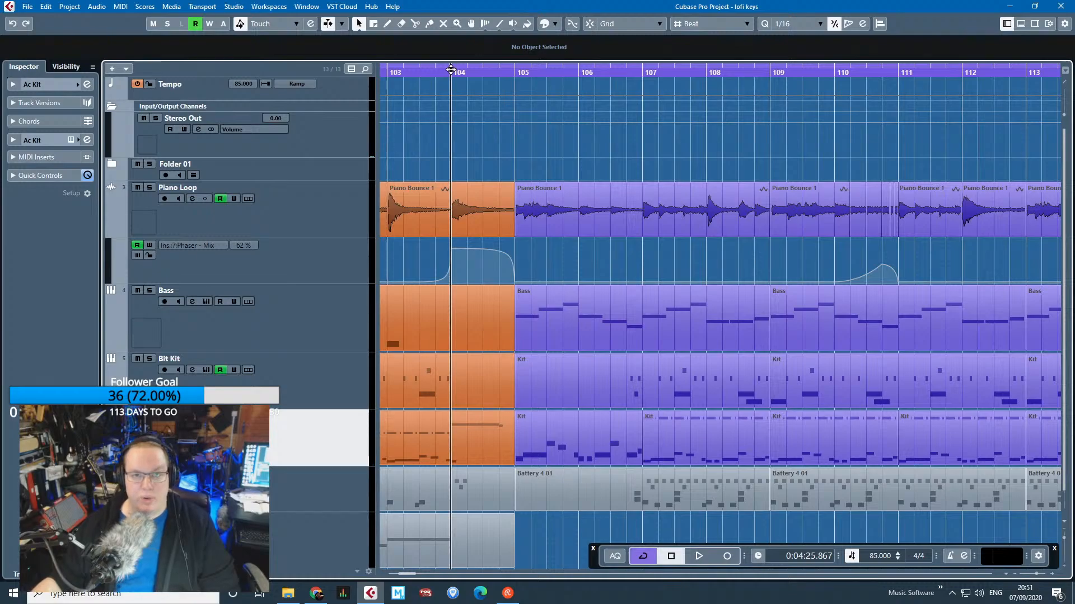
{"action": "key", "text": "space"}
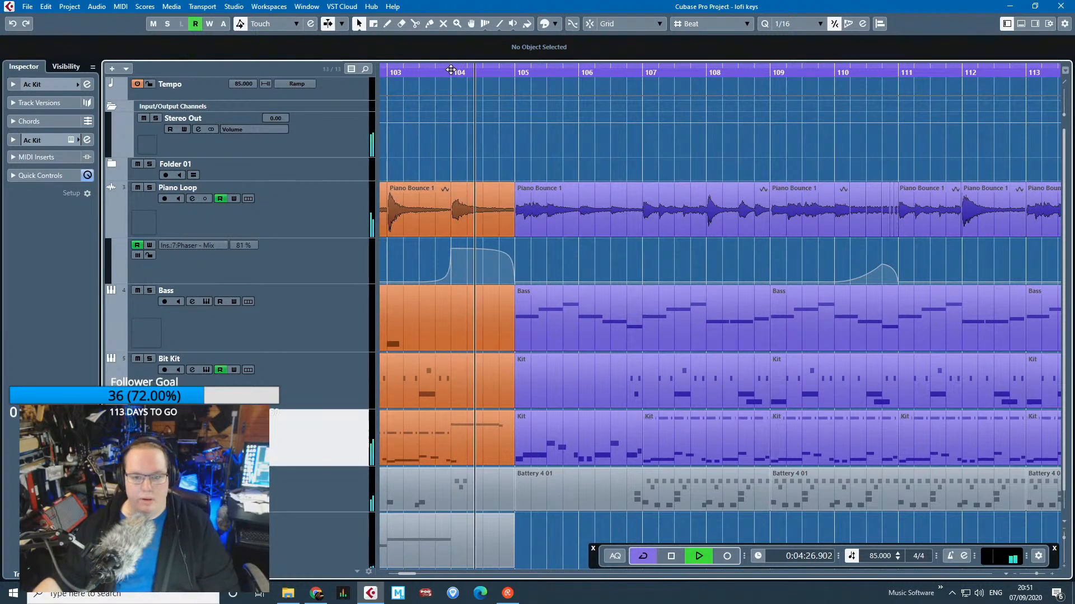
{"action": "key", "text": "space"}
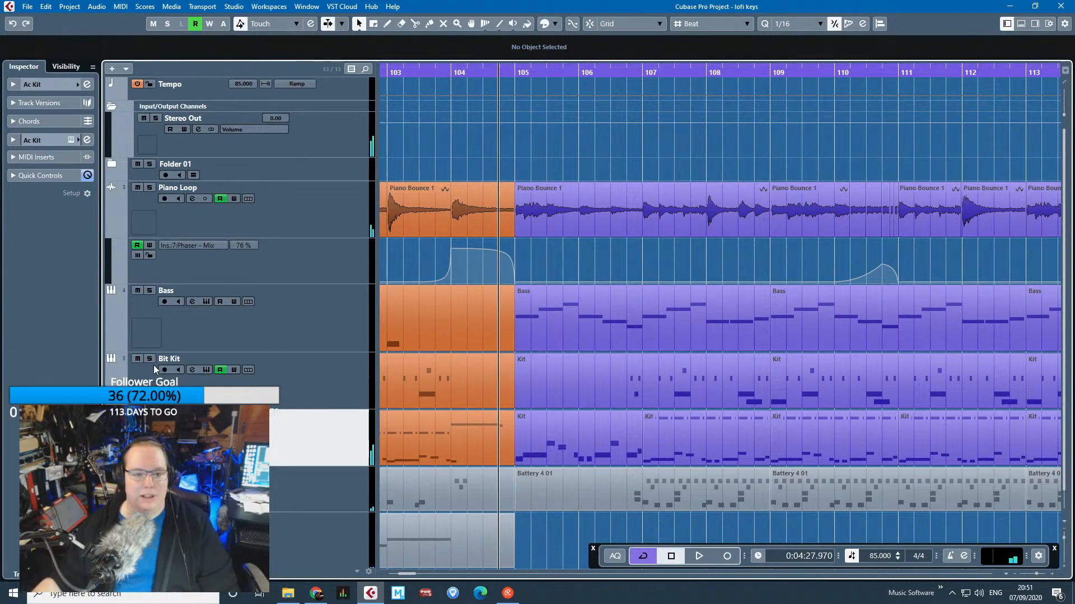
Hide the Piano Loop's automation lane and solo the Bit Kit track.
{"action": "left_click", "coordinate": [111, 233]}
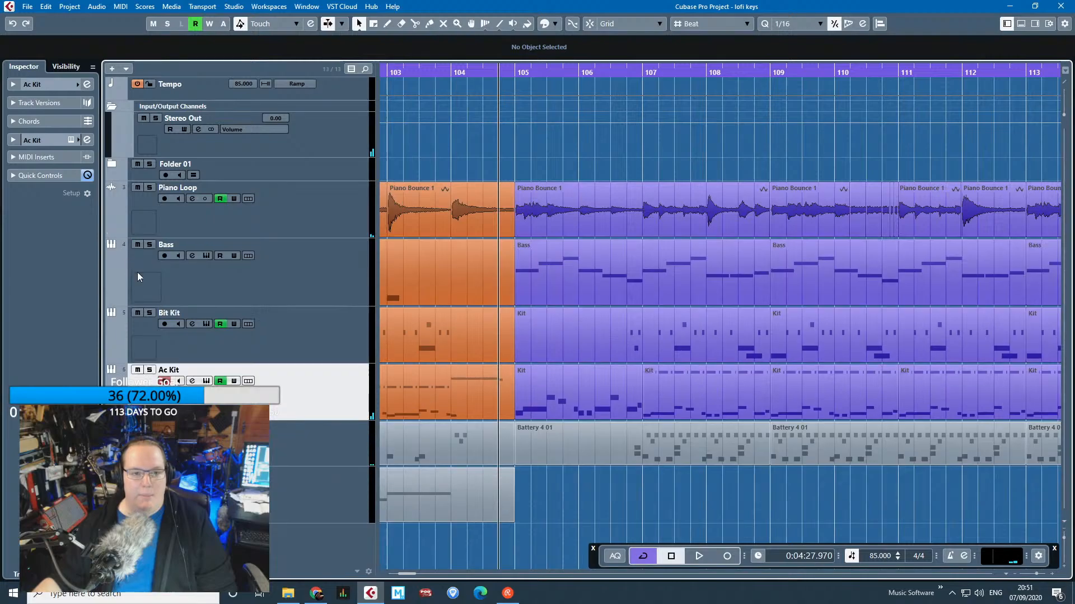
{"action": "left_click", "coordinate": [168, 284]}
{"action": "left_click", "coordinate": [295, 340]}
{"action": "key", "text": "s"}
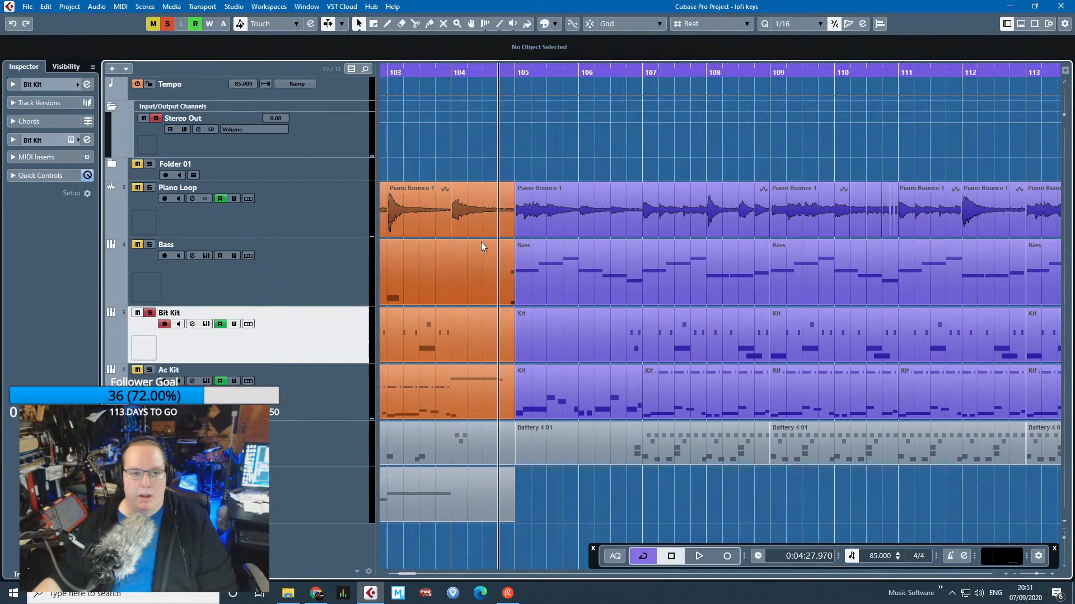
Play the soloed Bit Kit from between bars 106 and 107.
{"action": "left_click", "coordinate": [620, 76]}
{"action": "key", "text": "space"}
{"action": "scroll", "coordinate": [639, 182], "scroll_direction": "up", "scroll_amount": 1}
{"action": "scroll", "coordinate": [640, 184], "scroll_direction": "down", "scroll_amount": 4}
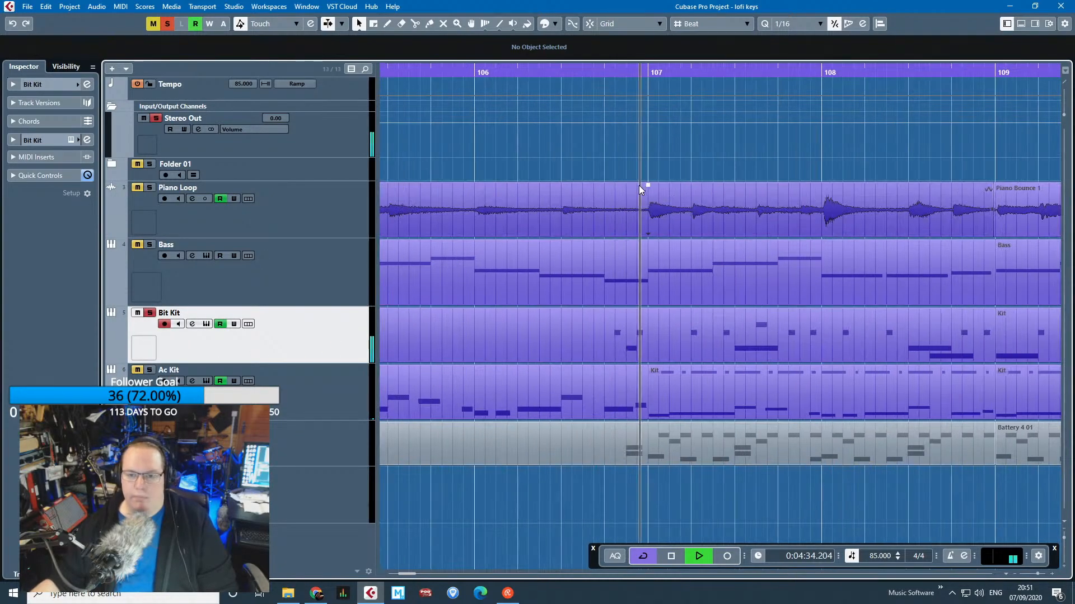
Open the Bit Kit's Kontakt instrument and look through the Rapman Drum Kit's options and instrument pages during playback.
{"action": "left_click", "coordinate": [14, 140]}
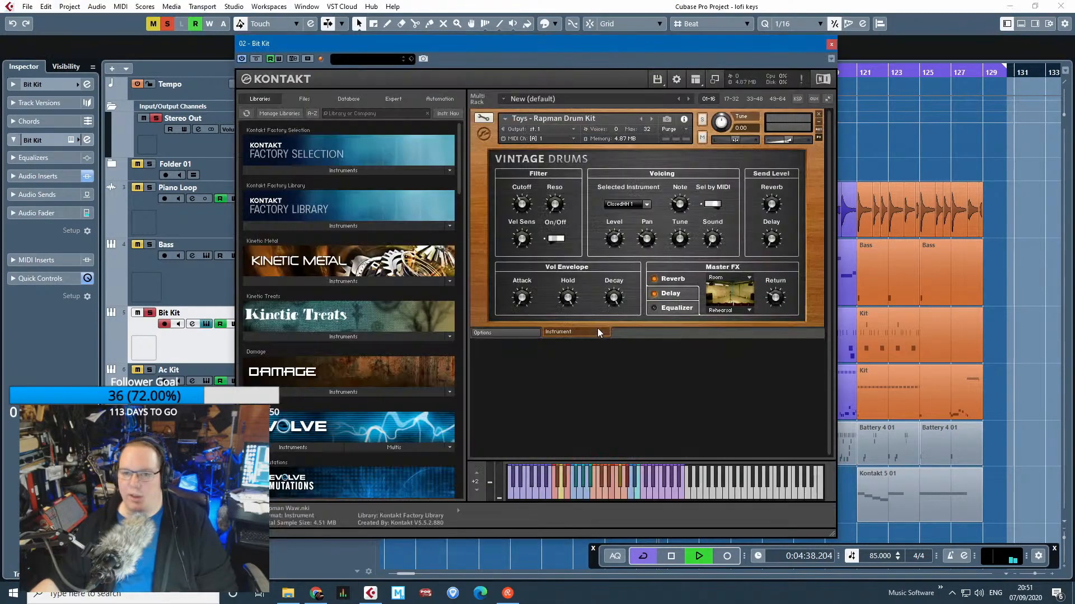
{"action": "left_click", "coordinate": [314, 227]}
{"action": "left_click", "coordinate": [314, 228]}
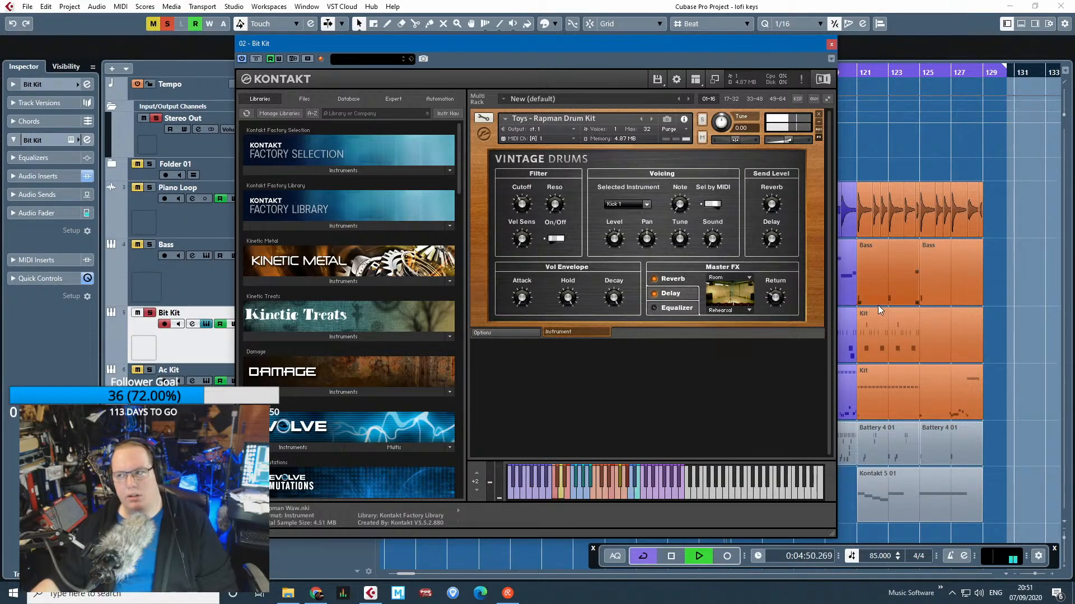
{"action": "left_click", "coordinate": [506, 333]}
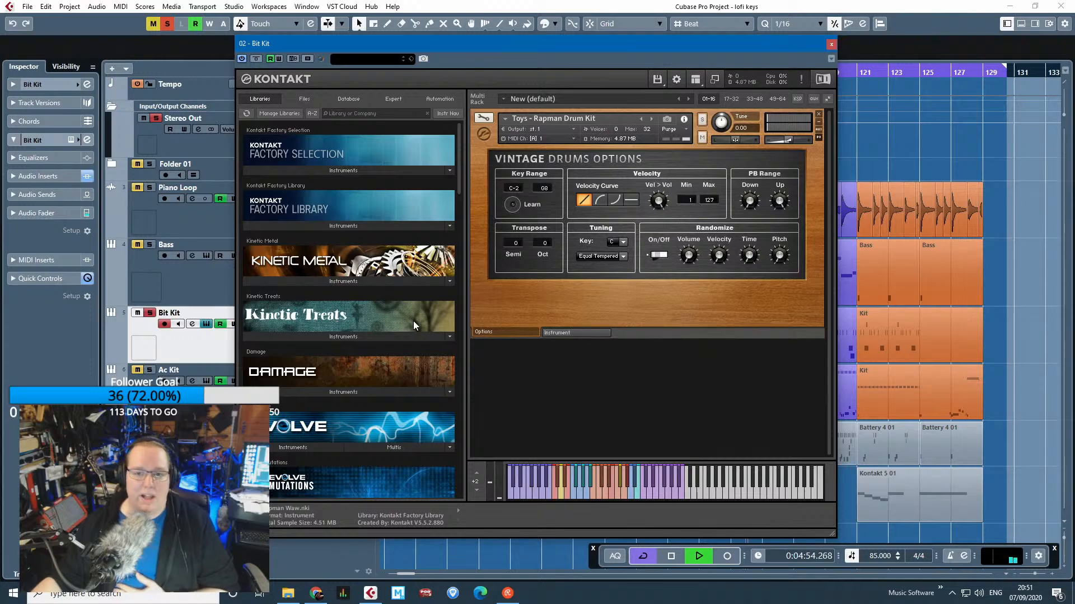
{"action": "left_click", "coordinate": [580, 332]}
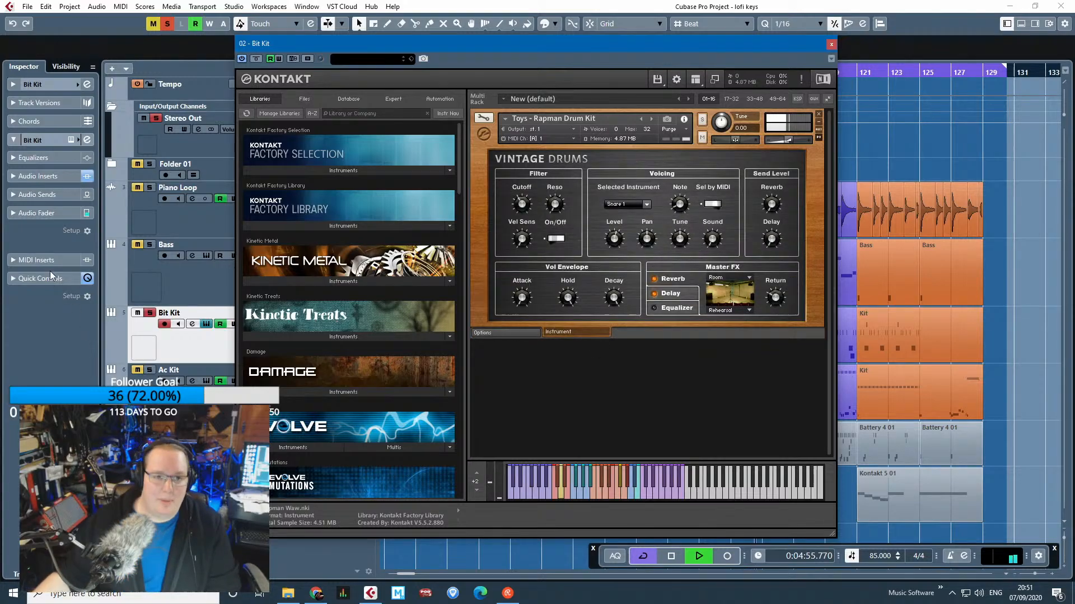
Review the Bit Kit's Bitcrusher and StudioEQ inserts, and close their windows and Kontakt.
{"action": "left_click", "coordinate": [12, 178]}
{"action": "left_click", "coordinate": [62, 204]}
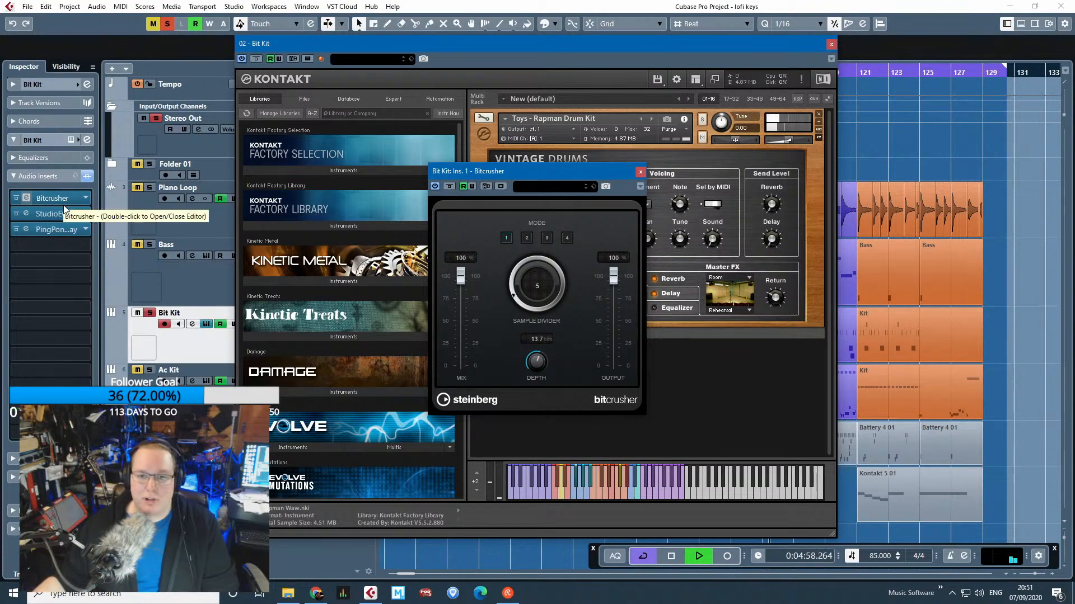
{"action": "left_click", "coordinate": [69, 214]}
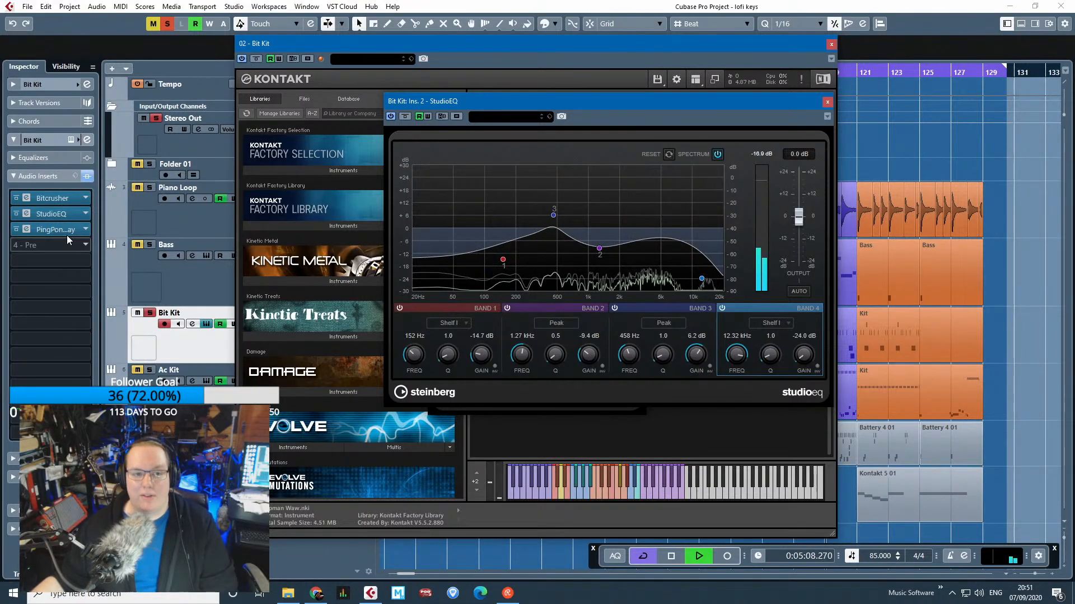
{"action": "left_click", "coordinate": [827, 102]}
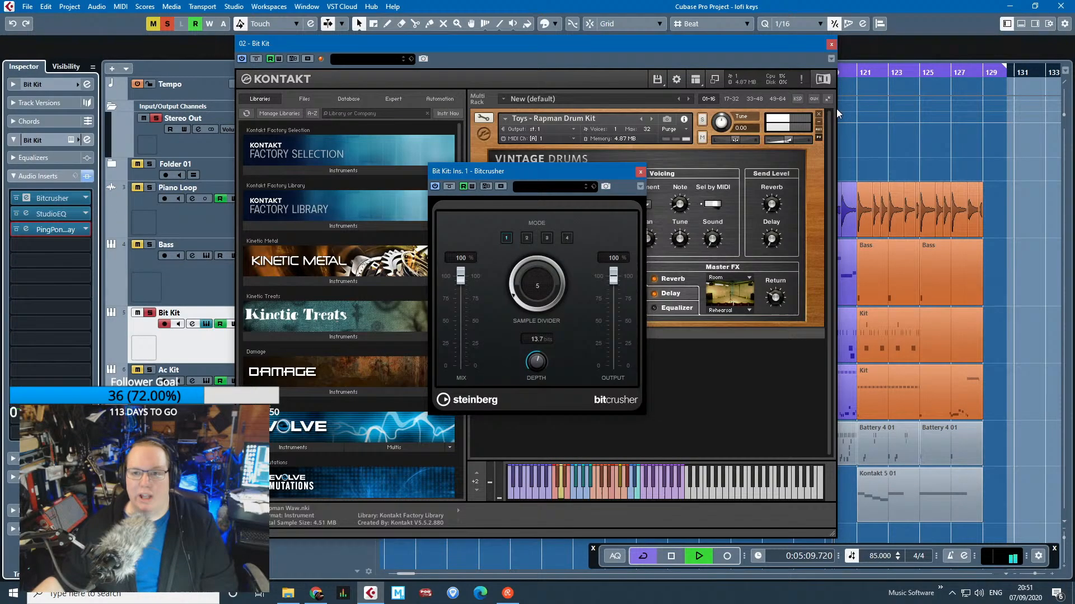
{"action": "left_click", "coordinate": [641, 171]}
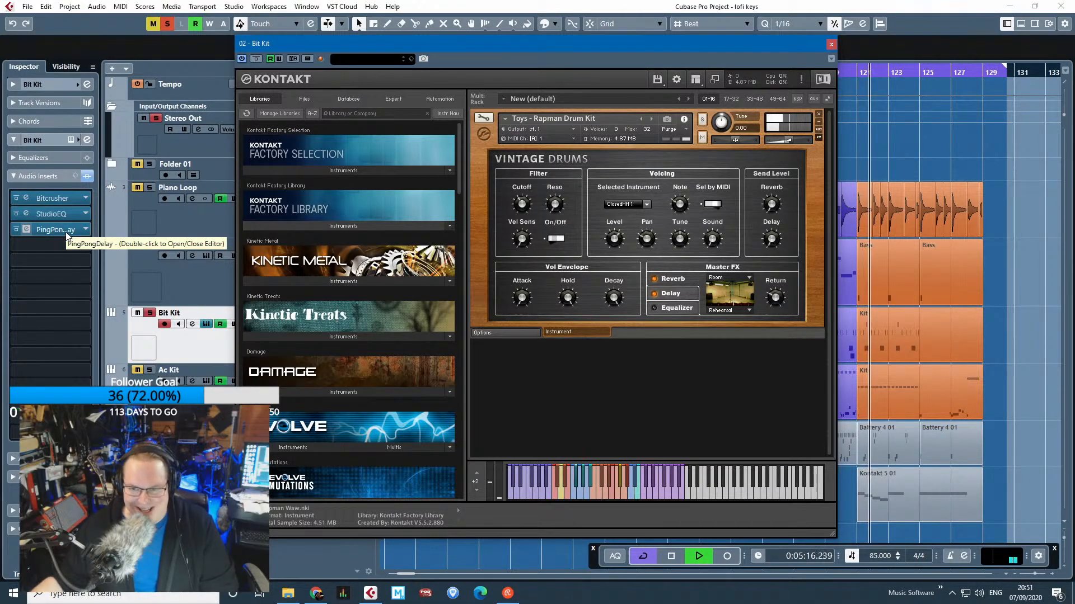
{"action": "left_click", "coordinate": [832, 44]}
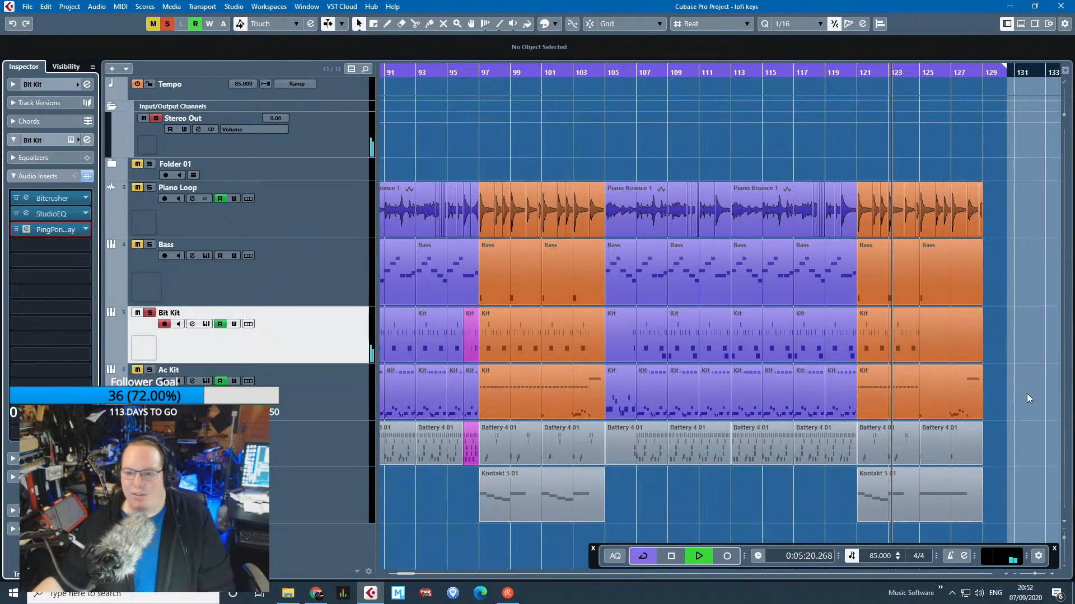
Follow the Bit Kit's ending around bars 122 to 128 and stop playback.
{"action": "scroll", "coordinate": [1005, 380], "scroll_direction": "up", "scroll_amount": 6}
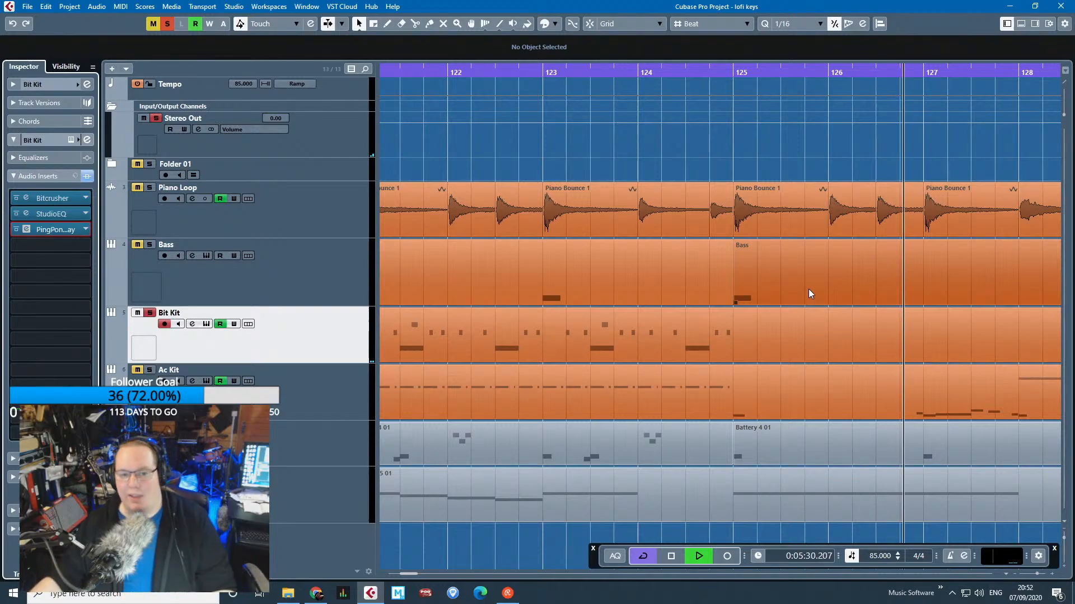
{"action": "scroll", "coordinate": [736, 377], "scroll_direction": "down", "scroll_amount": 6}
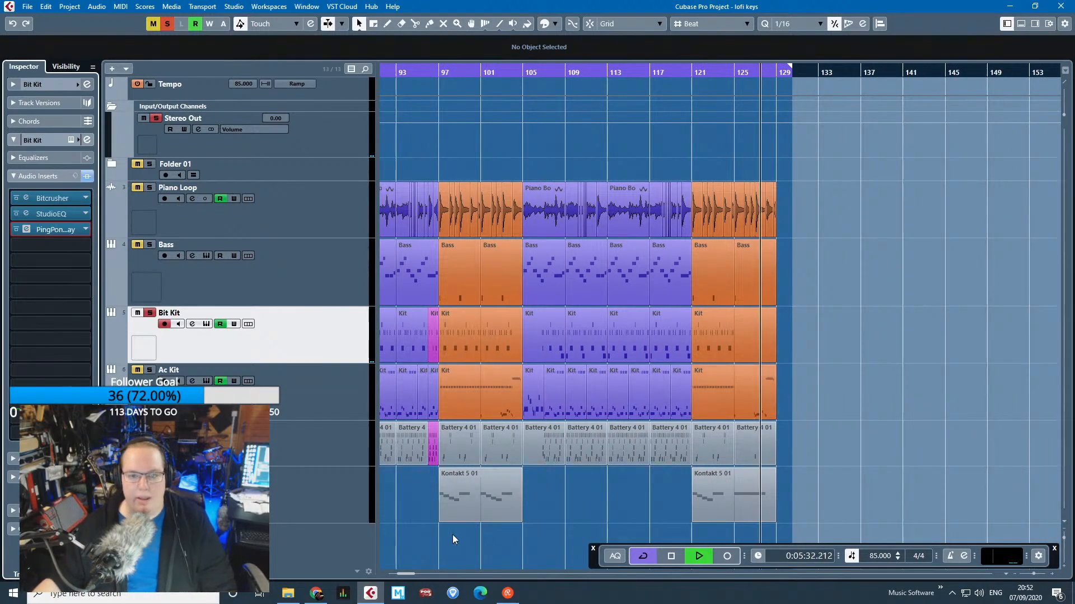
{"action": "key", "text": "space"}
{"action": "scroll", "coordinate": [341, 532], "scroll_direction": "left", "scroll_amount": 10}
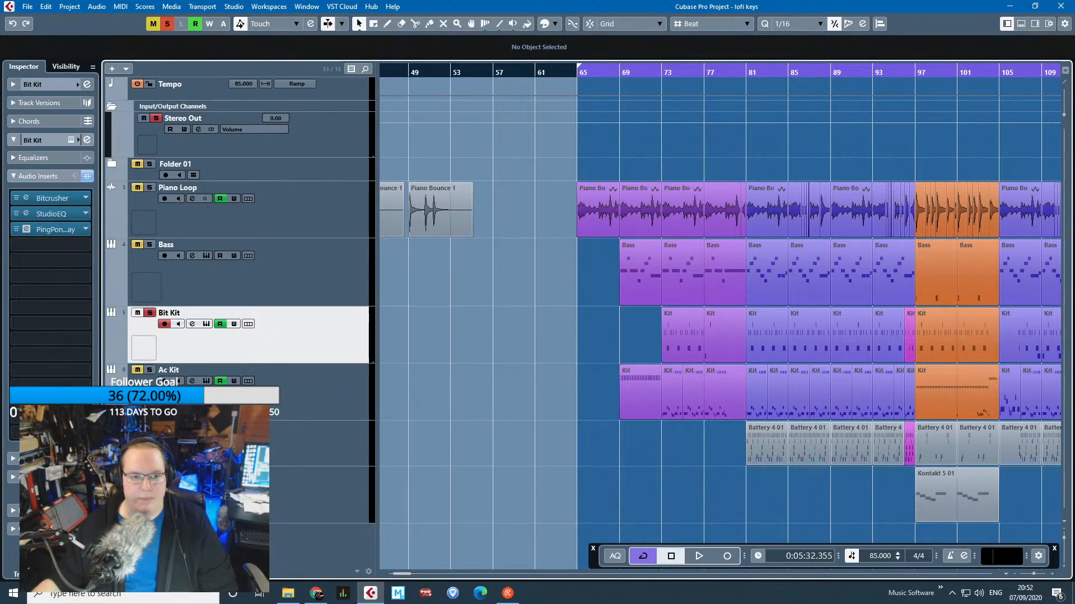
Solo the Battery 4 01 track instead of the Bit Kit, and review and close its Frequency EQ insert.
{"action": "left_click", "coordinate": [283, 432]}
{"action": "left_click", "coordinate": [150, 313]}
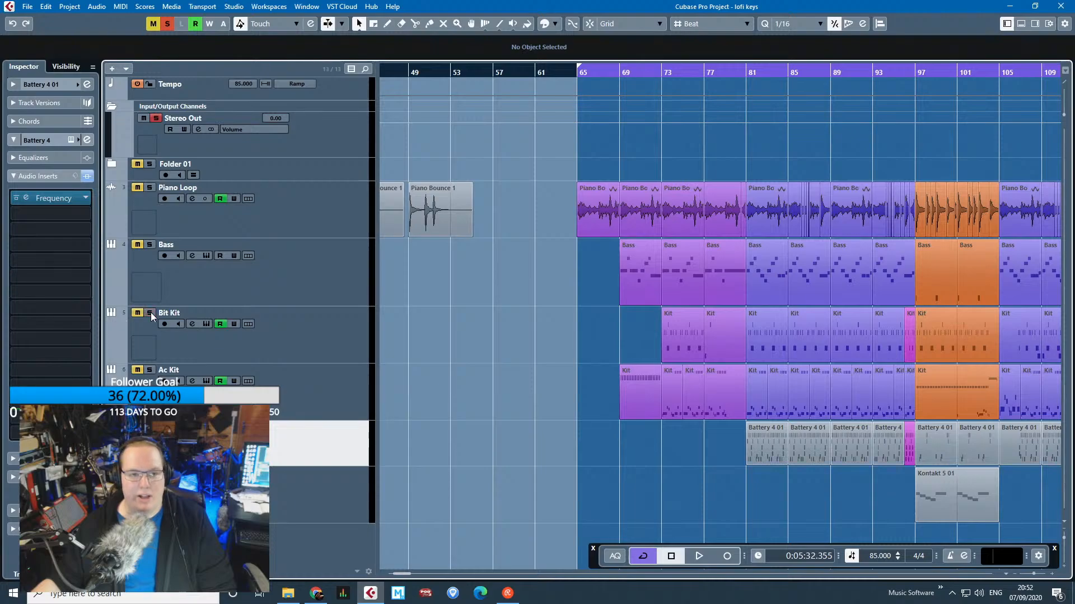
{"action": "left_click", "coordinate": [65, 198]}
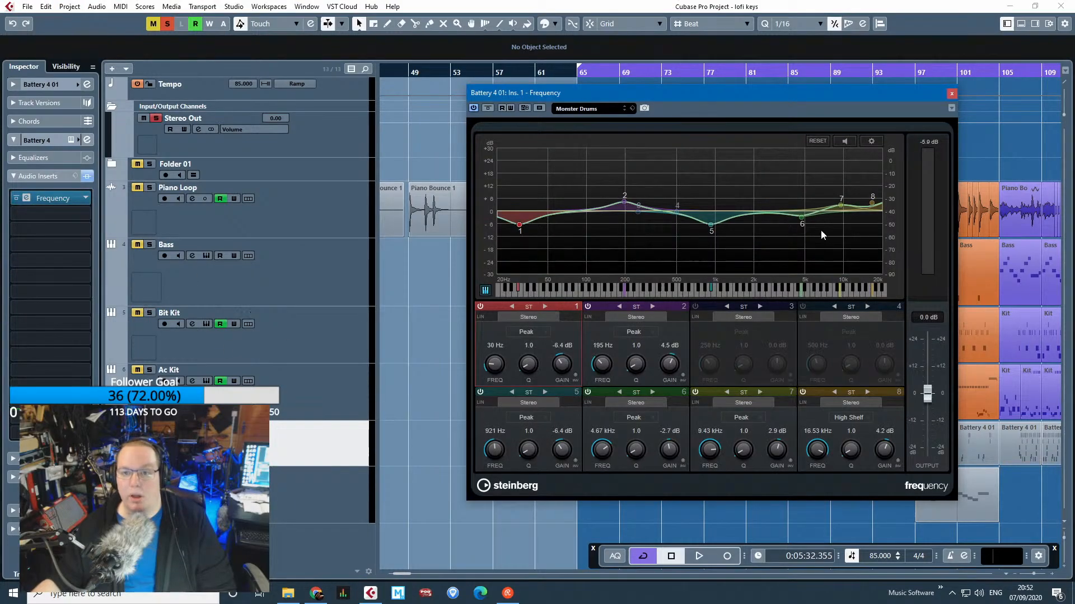
{"action": "left_click", "coordinate": [951, 94]}
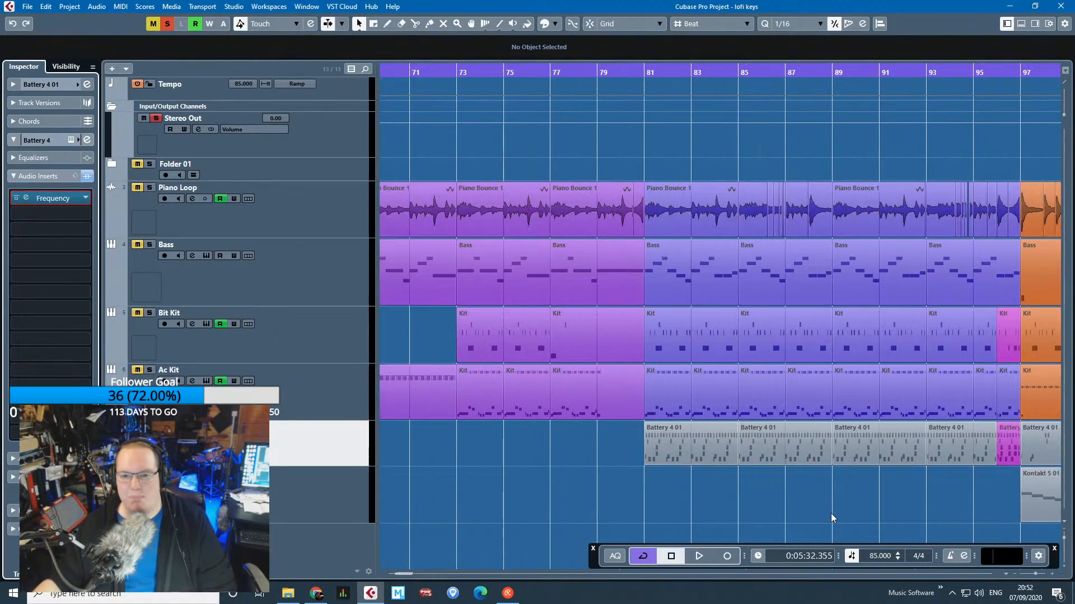
Play the soloed Battery 4 01 track from bar 81, where its first part begins.
{"action": "scroll", "coordinate": [830, 513], "scroll_direction": "up", "scroll_amount": 2}
{"action": "left_click", "coordinate": [646, 74]}
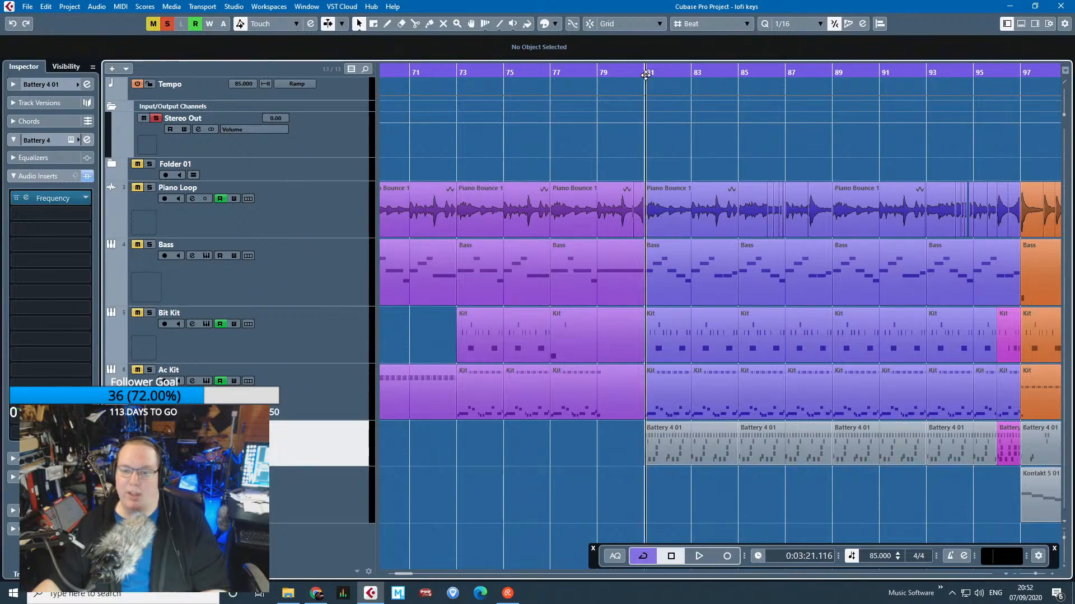
{"action": "key", "text": "space"}
{"action": "scroll", "coordinate": [744, 421], "scroll_direction": "up", "scroll_amount": 1}
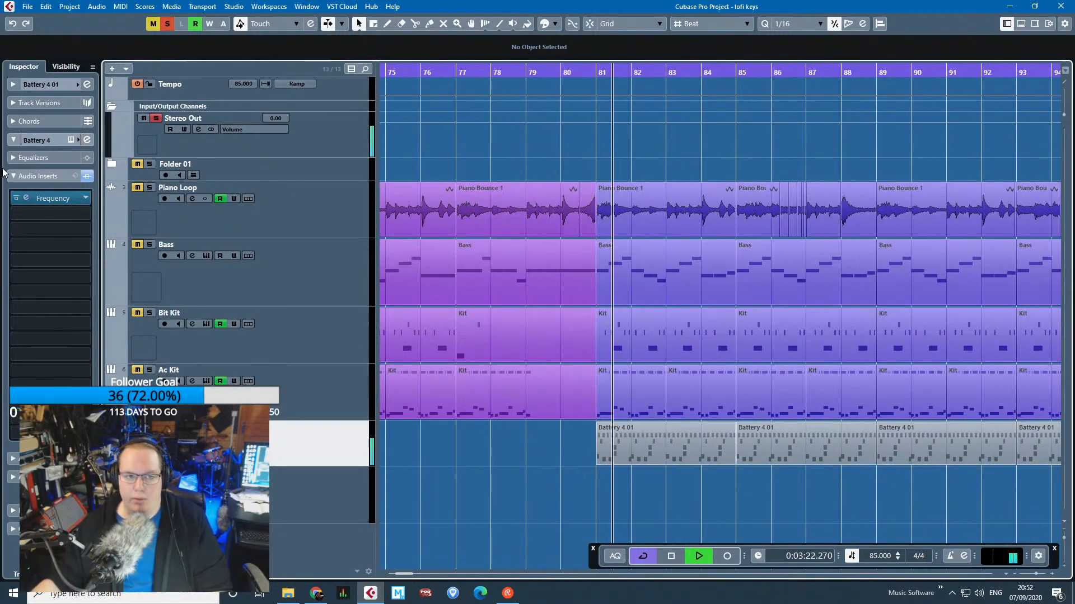
Open the Battery 4 instrument and inspect the samples of its Snare 808 2, Snare 808 4, Kick 808 17, Kick 808 2 and ClosedHH 808 1 cells.
{"action": "left_click", "coordinate": [70, 140]}
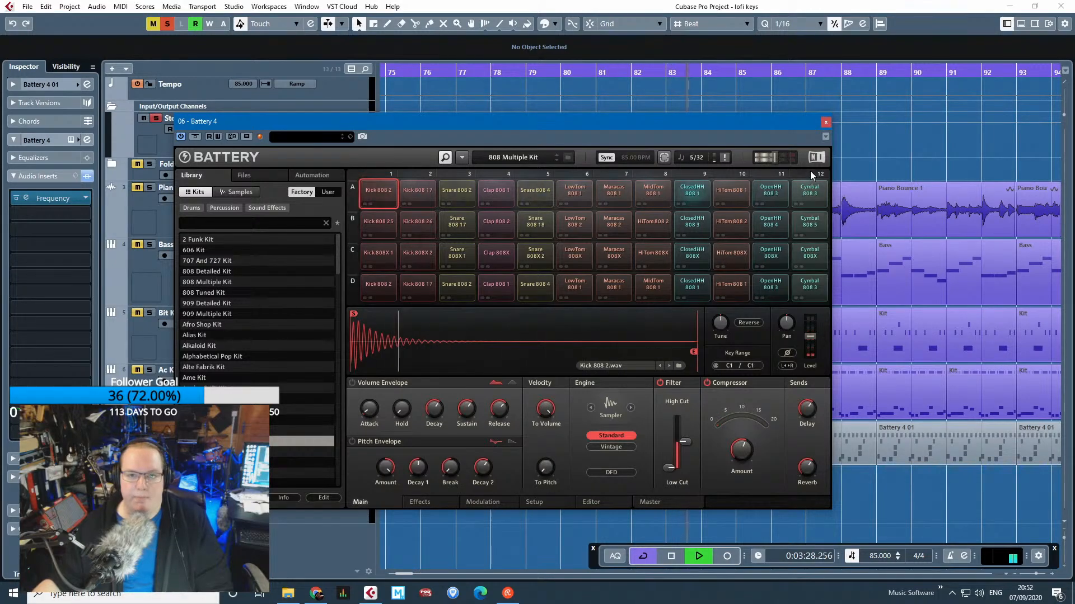
{"action": "left_click", "coordinate": [457, 192]}
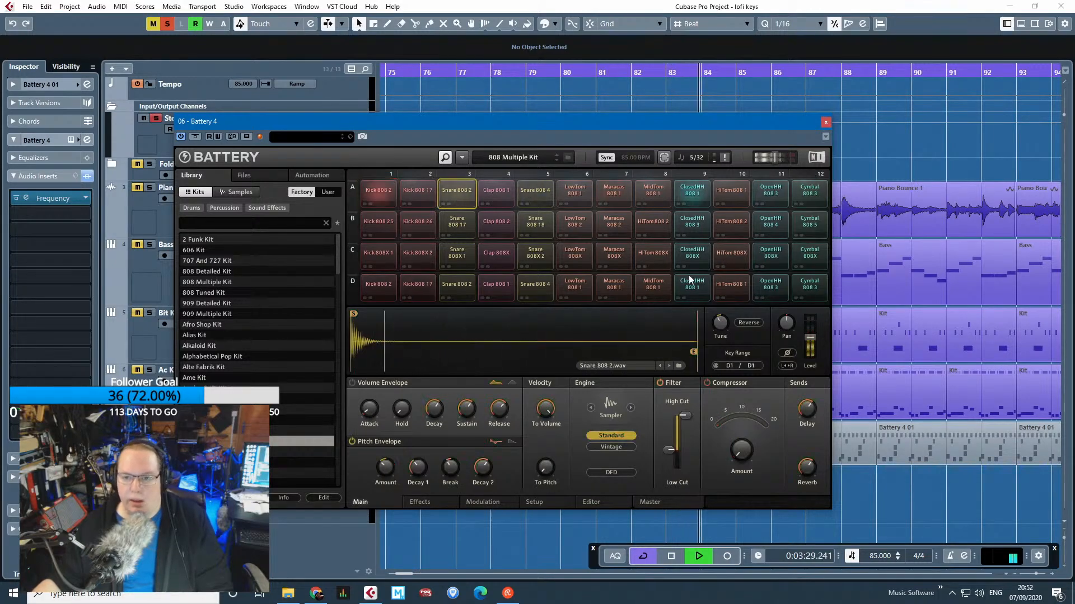
{"action": "left_click", "coordinate": [525, 193]}
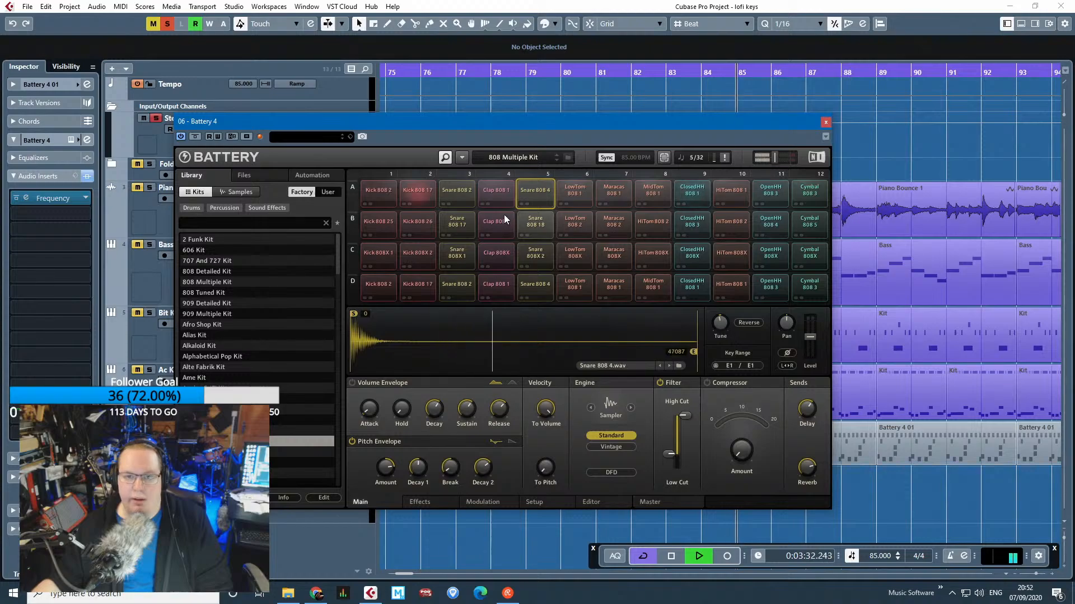
{"action": "left_click", "coordinate": [415, 192]}
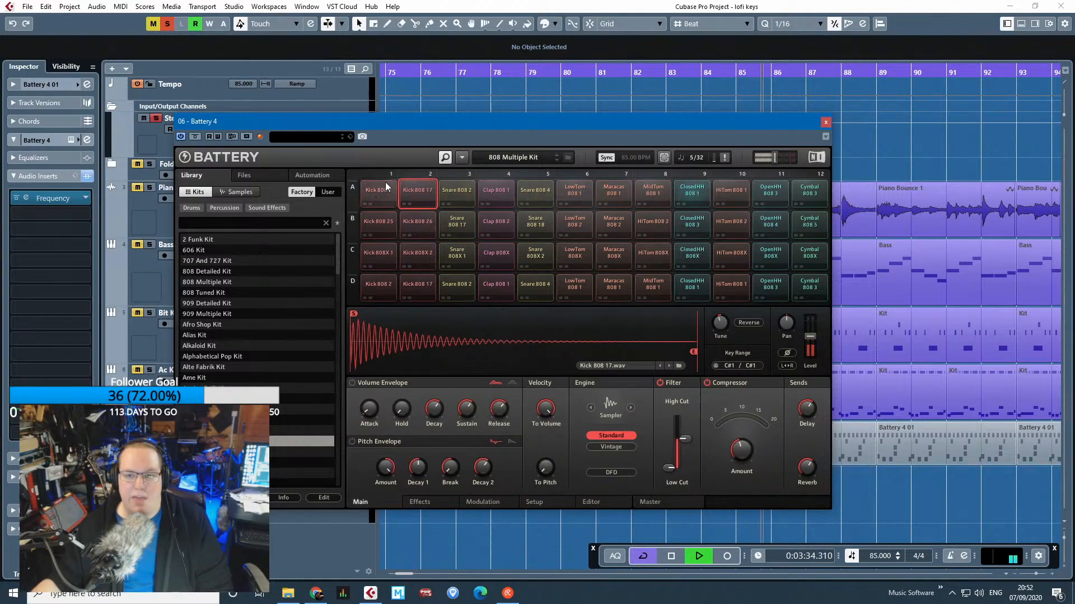
{"action": "left_click", "coordinate": [386, 188]}
{"action": "left_click", "coordinate": [408, 203]}
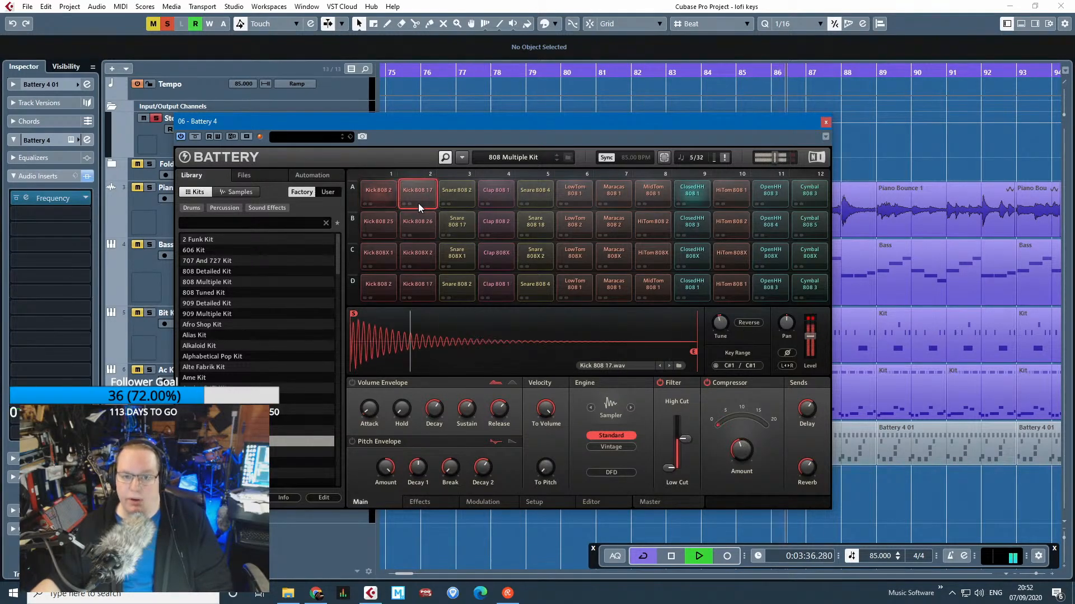
{"action": "left_click", "coordinate": [693, 200]}
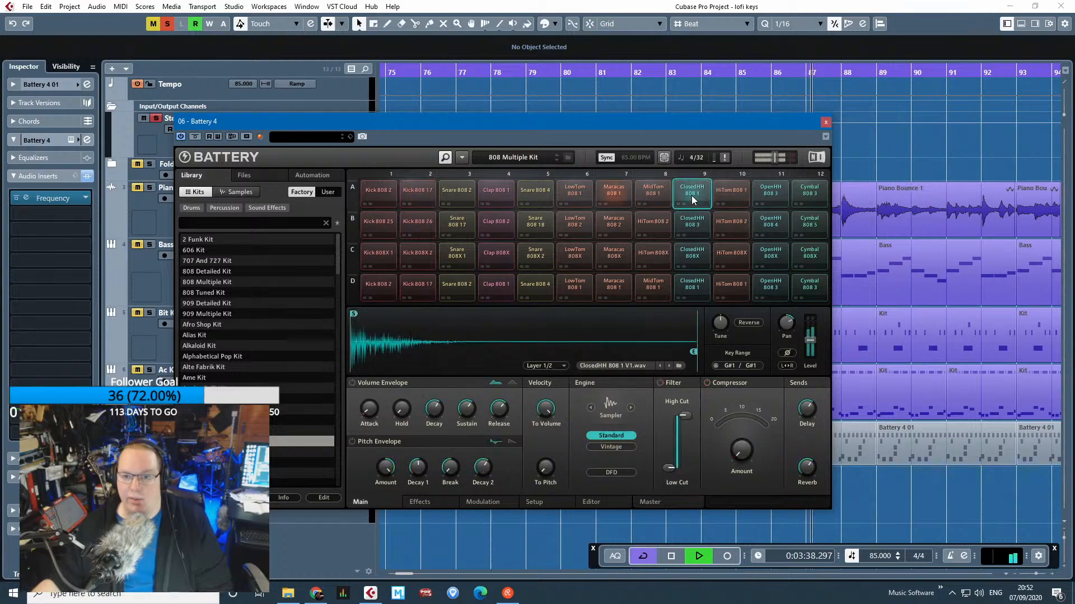
Check the tuning of the Kick 808 17, Snare 808 2 and Snare 808 4 cells, revisit ClosedHH 808 1, and close Battery 4.
{"action": "left_click", "coordinate": [434, 193]}
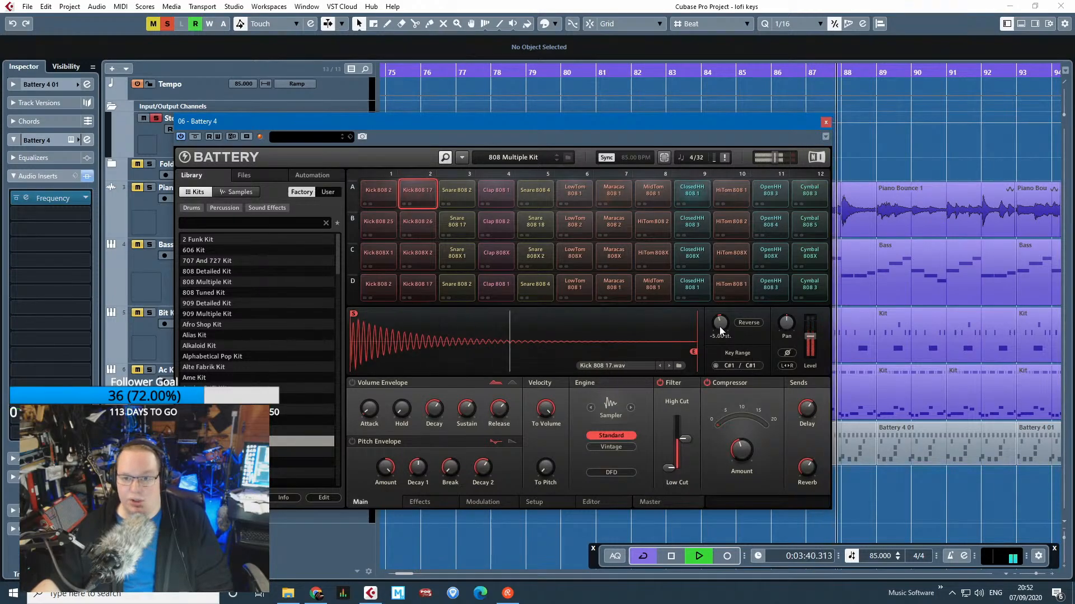
{"action": "left_click", "coordinate": [457, 193]}
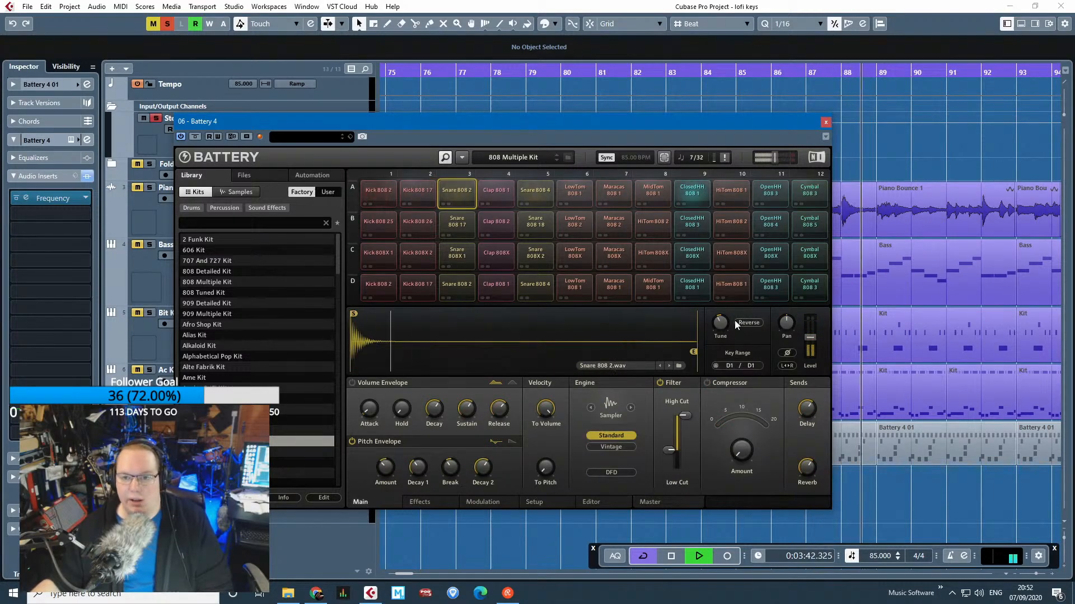
{"action": "left_click", "coordinate": [538, 206]}
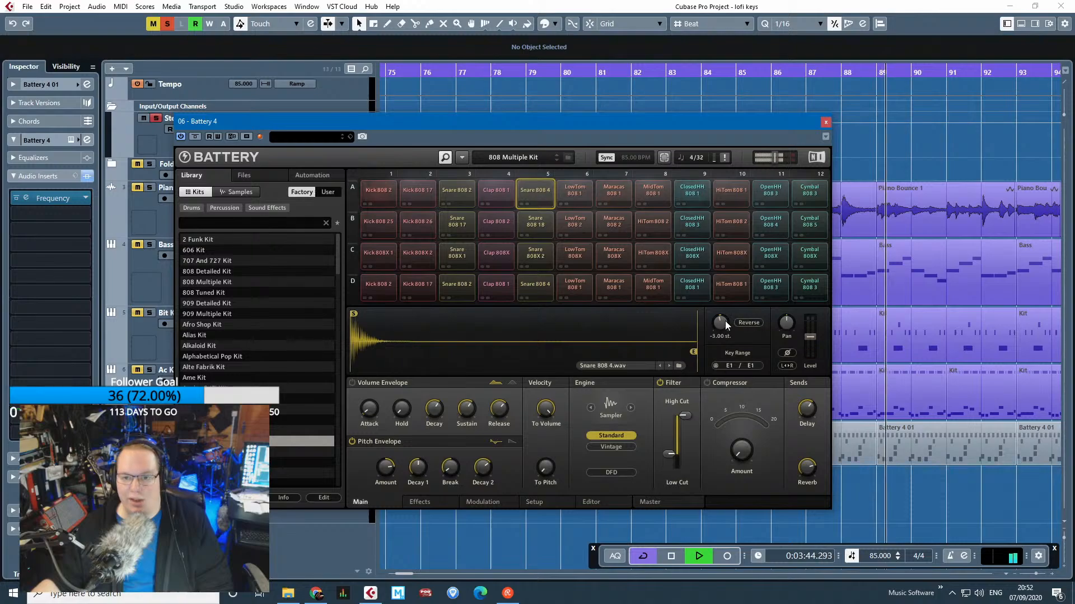
{"action": "left_click", "coordinate": [703, 196]}
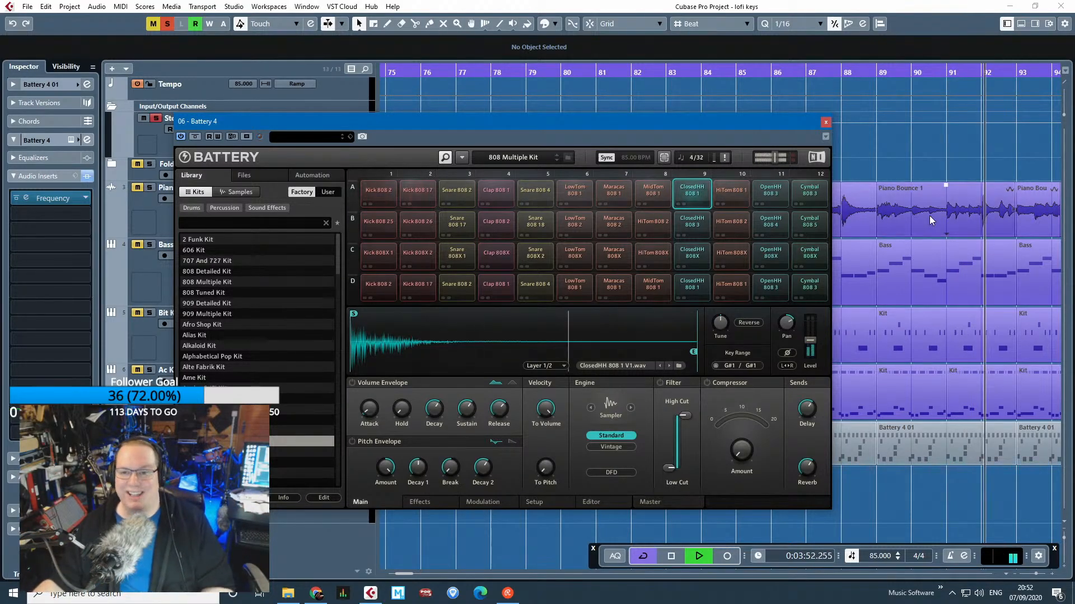
{"action": "left_click", "coordinate": [826, 122]}
{"action": "key", "text": "g"}
{"action": "key", "text": "g"}
{"action": "key", "text": "g"}
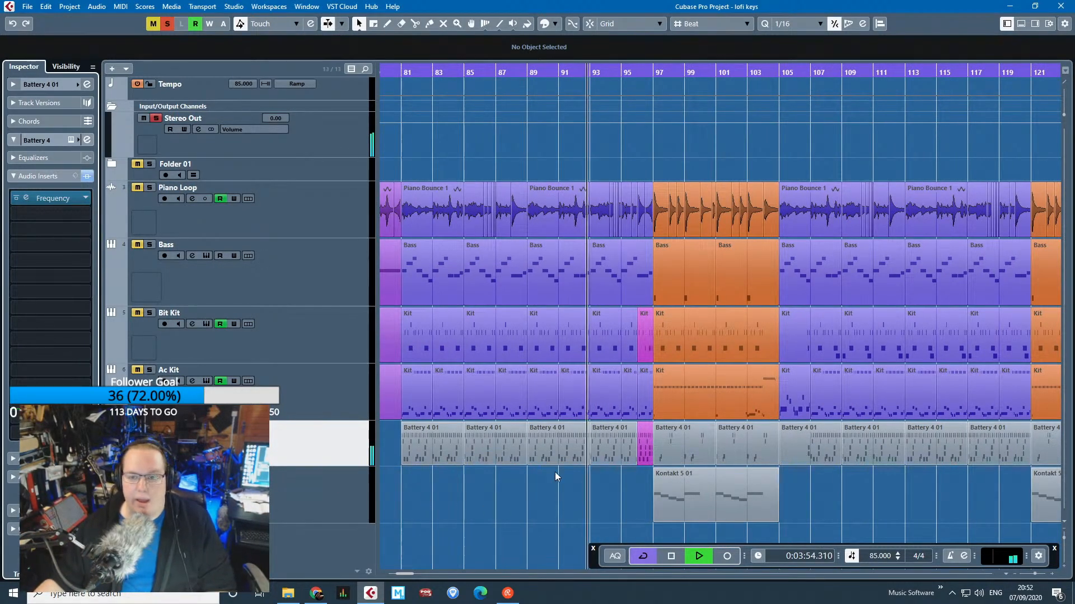
Examine the Bit Kit and Battery 4 01 parts at bar 96 during playback, then stop at bar 97.
{"action": "key", "text": "h"}
{"action": "key", "text": "h"}
{"action": "key", "text": "h"}
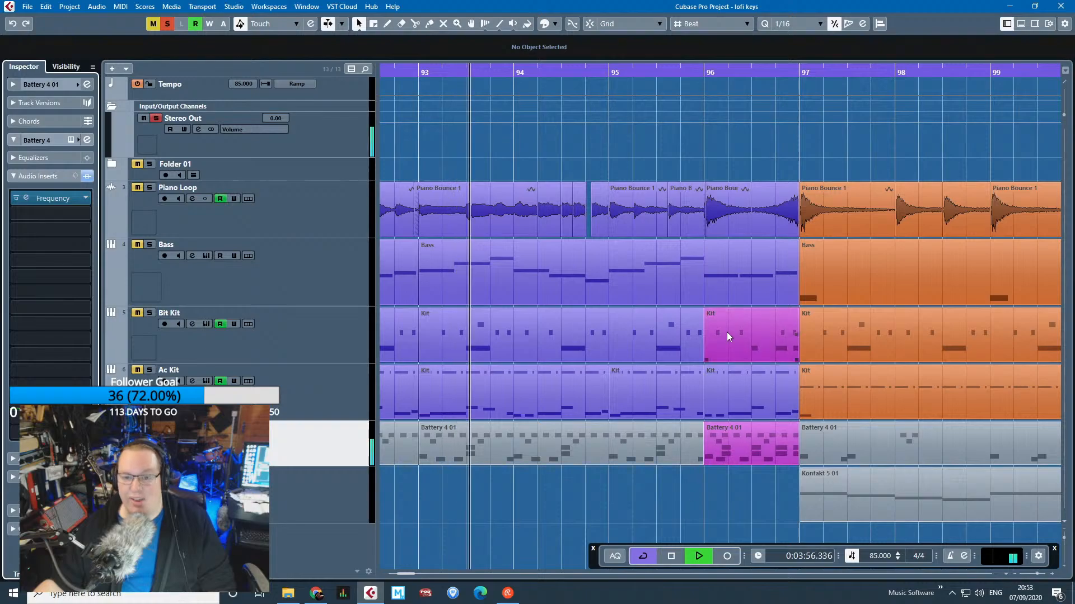
{"action": "key", "text": "h"}
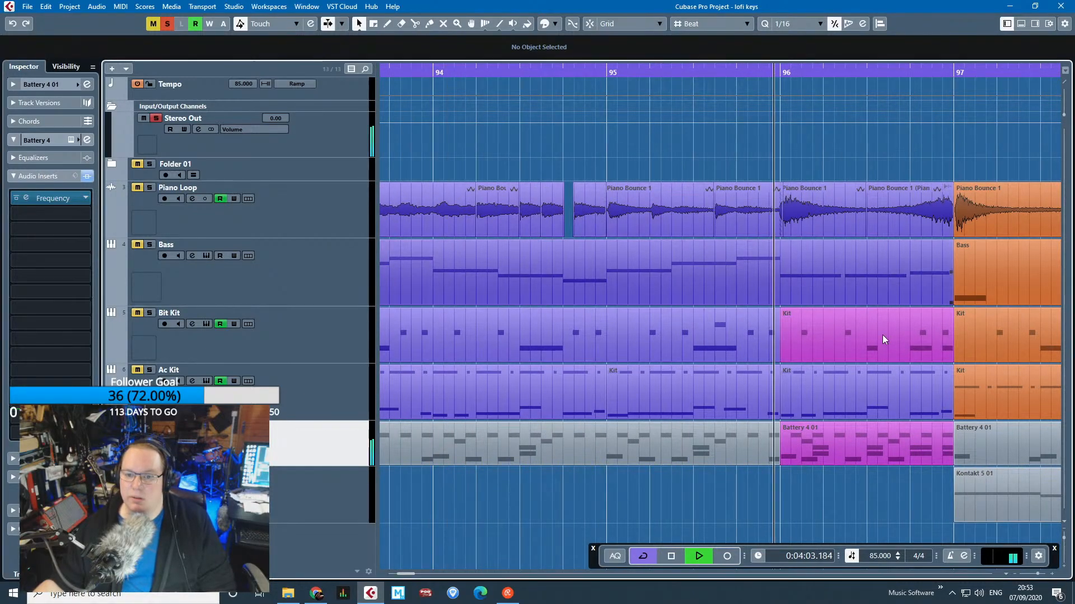
{"action": "key", "text": "g"}
{"action": "key", "text": "g"}
{"action": "key", "text": "g"}
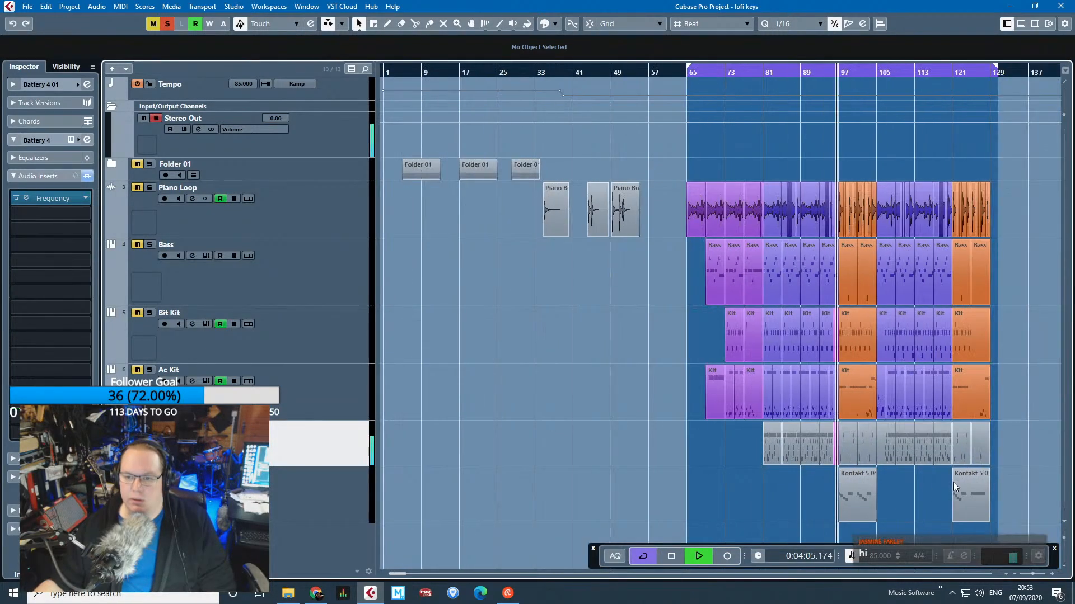
{"action": "key", "text": "h"}
{"action": "key", "text": "h"}
{"action": "key", "text": "space"}
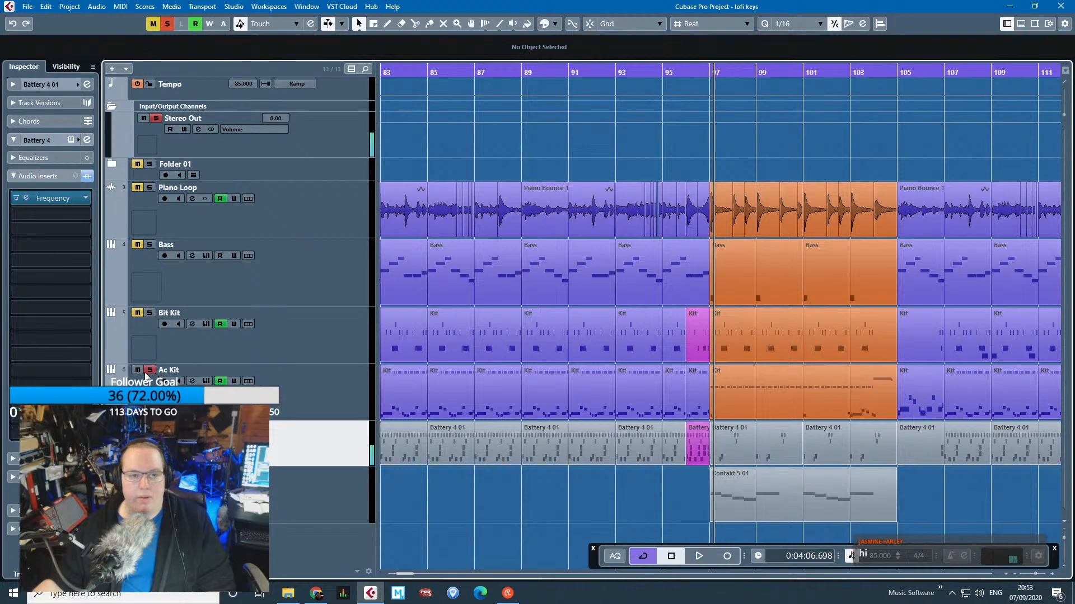
Solo the Bit Kit and Ac Kit tracks together with Battery 4 01 and play them from before the bar 97 section.
{"action": "left_click", "coordinate": [153, 301]}
{"action": "left_click_drag", "start_coordinate": [544, 74], "coordinate": [606, 378]}
{"action": "key", "text": "space"}
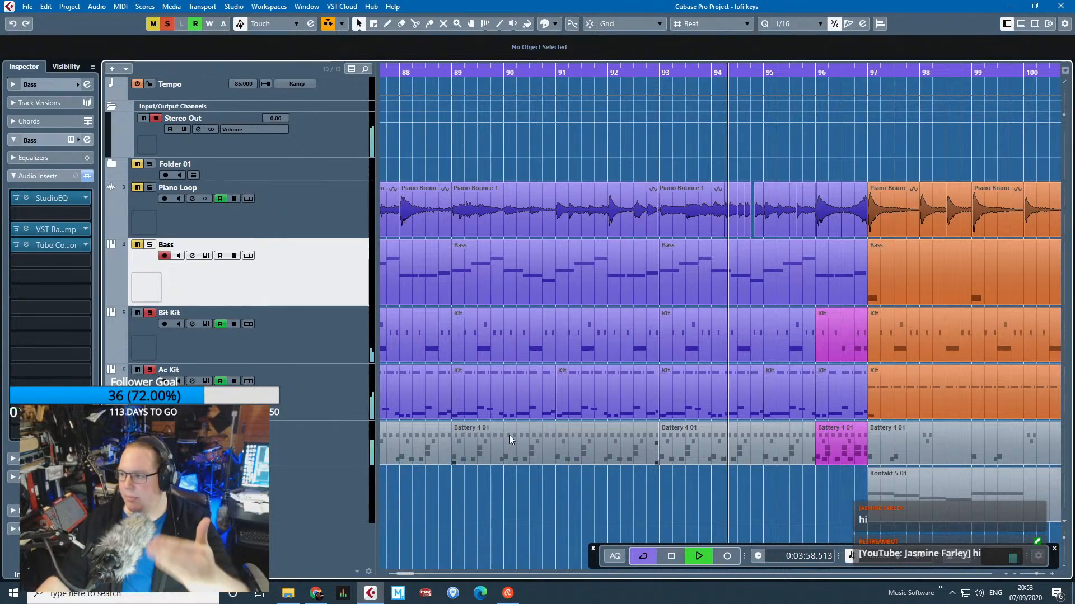
Unsolo the Bit Kit and Ac Kit tracks to hear Battery 4 01 alone, stop playback at bar 97, and unsolo Battery 4 01.
{"action": "left_click", "coordinate": [337, 434]}
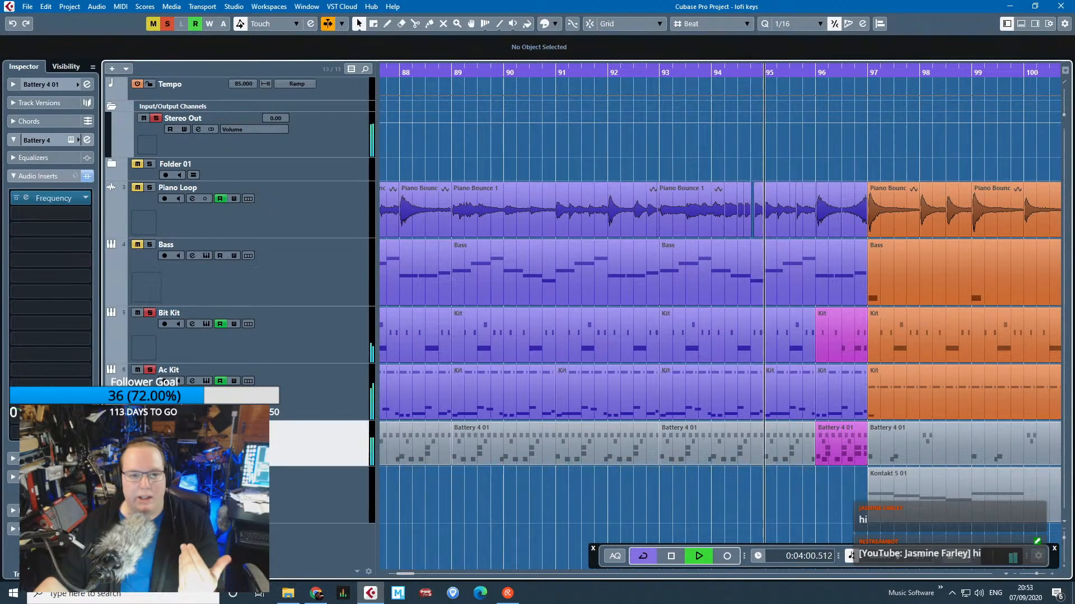
{"action": "left_click", "coordinate": [154, 313]}
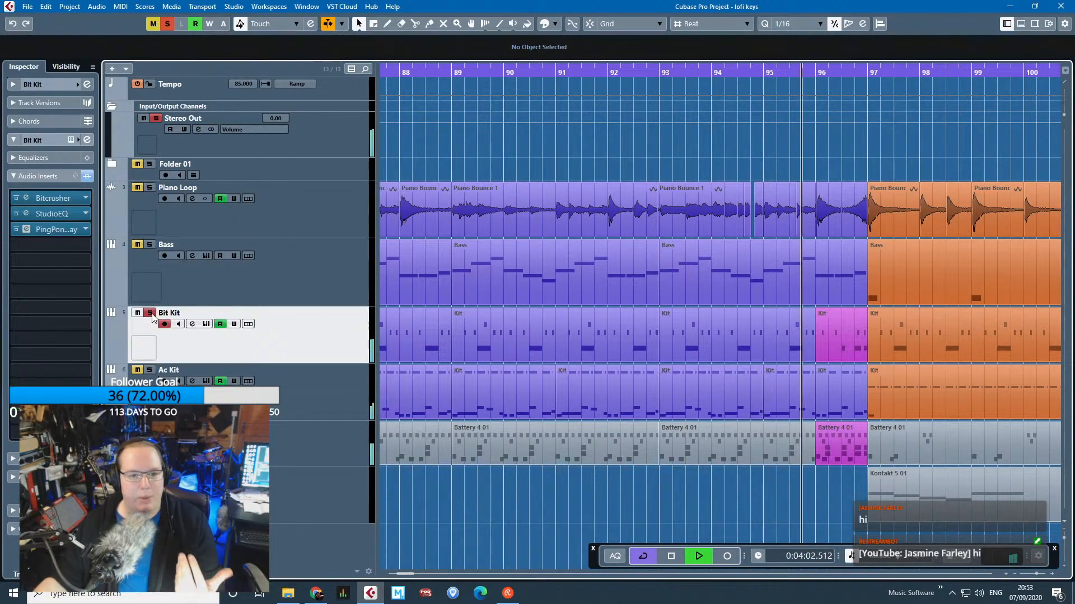
{"action": "left_click", "coordinate": [316, 457]}
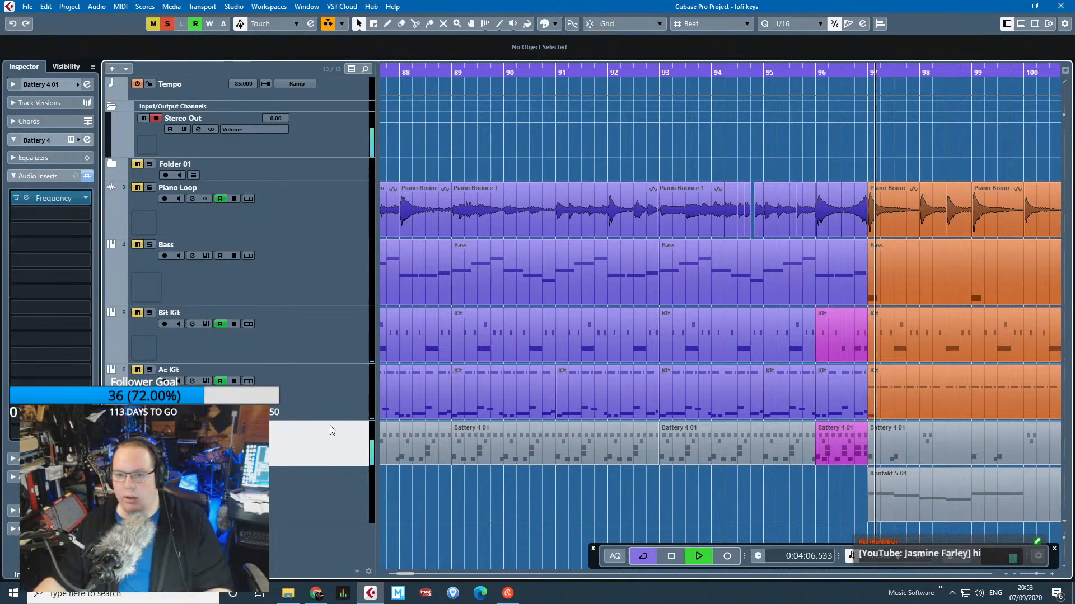
{"action": "key", "text": "space"}
{"action": "left_click", "coordinate": [149, 428]}
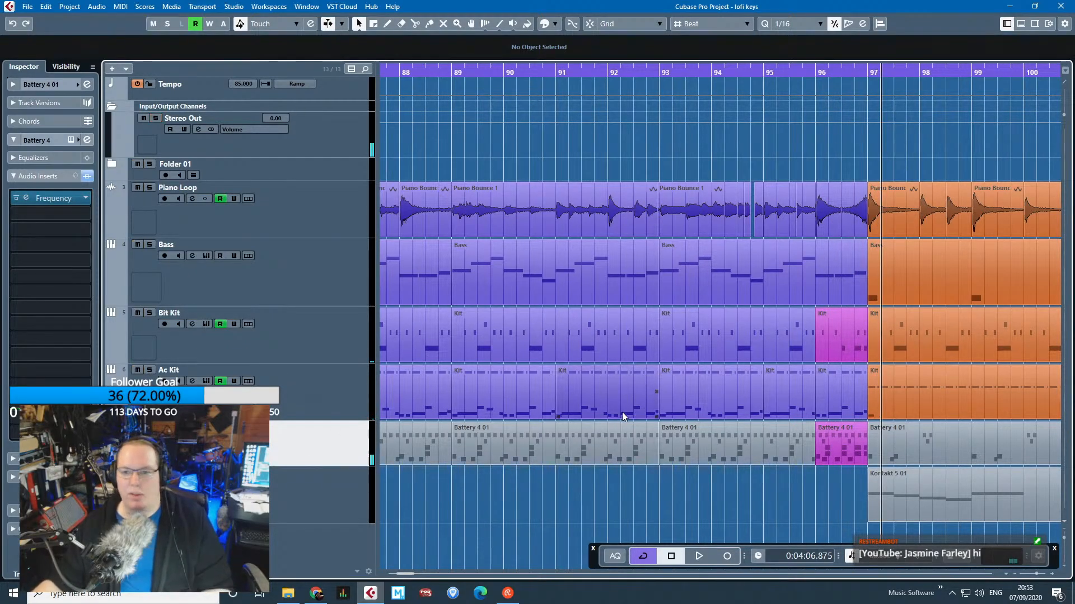
Play back the arrangement through bars 90 to 94 and stop playback.
{"action": "scroll", "coordinate": [624, 413], "scroll_direction": "down", "scroll_amount": 3}
{"action": "key", "text": "space"}
{"action": "scroll", "coordinate": [644, 408], "scroll_direction": "up", "scroll_amount": 3}
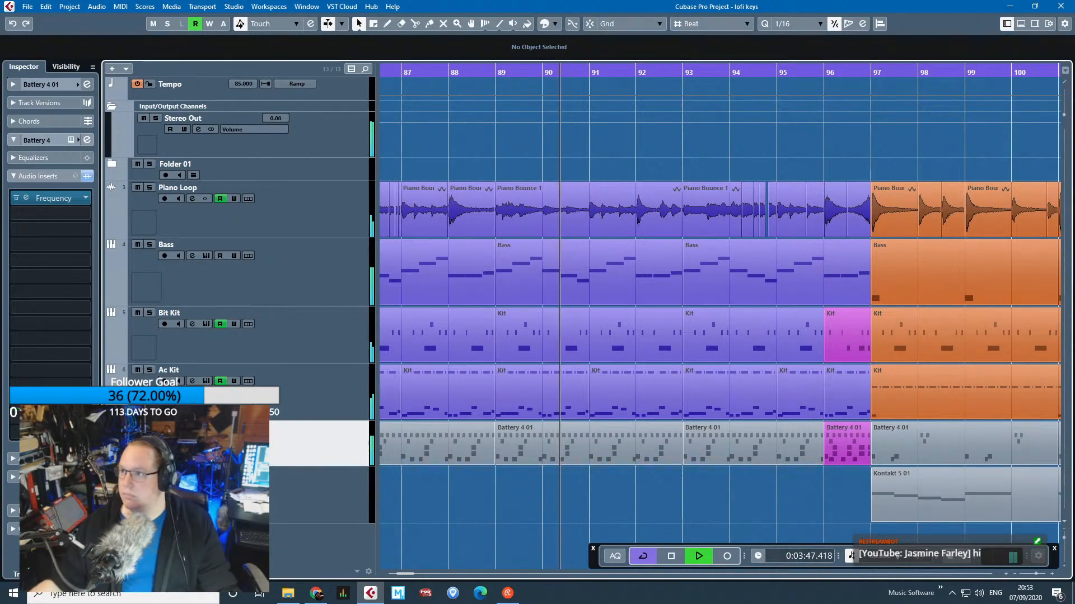
{"action": "key", "text": "alt+Tab"}
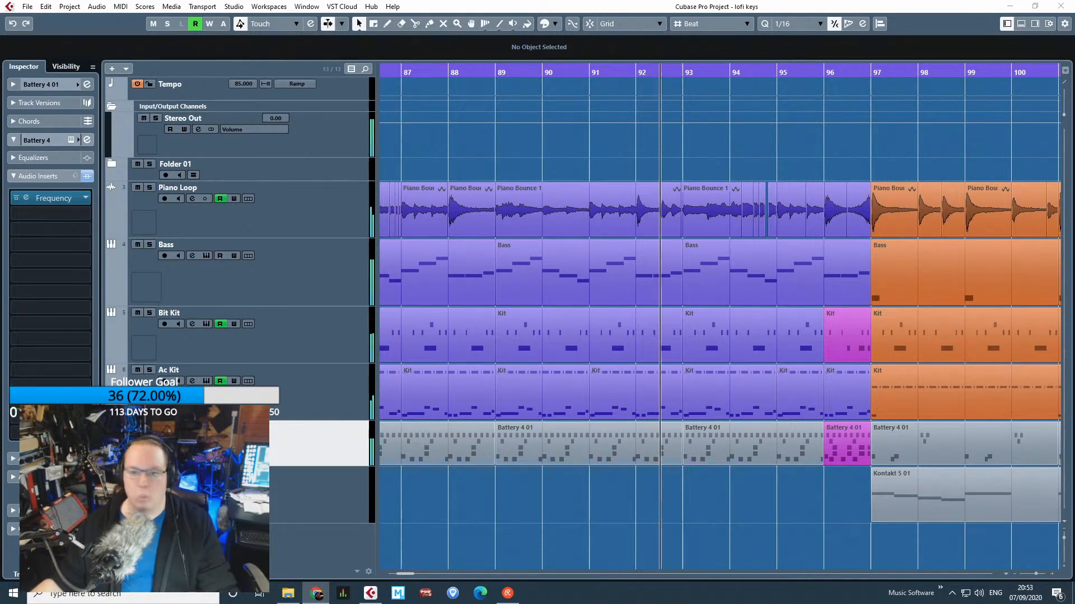
{"action": "left_click", "coordinate": [756, 509]}
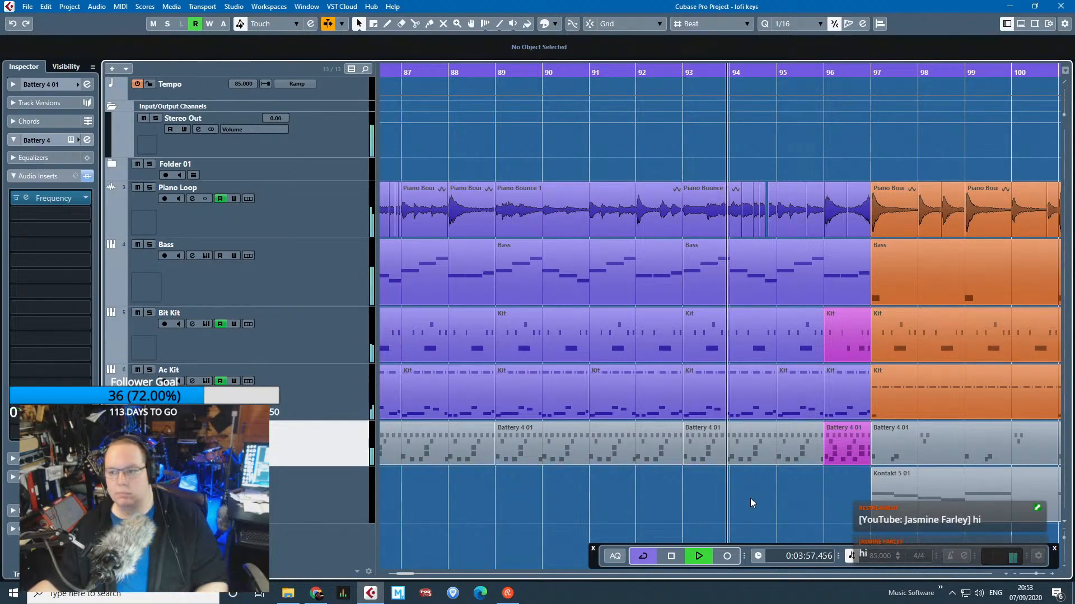
{"action": "key", "text": "space"}
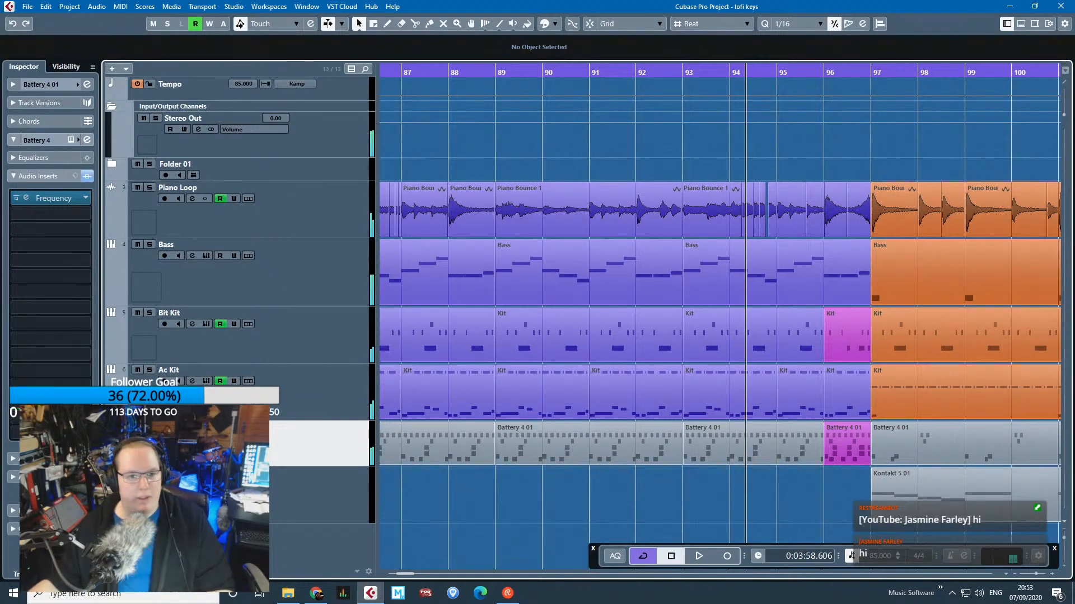
Solo the Battery 4 01 track and listen to the soloed tracks from around bar 86 to bar 88.
{"action": "left_click", "coordinate": [149, 427]}
{"action": "scroll", "coordinate": [649, 372], "scroll_direction": "down", "scroll_amount": 3, "text": "ctrl"}
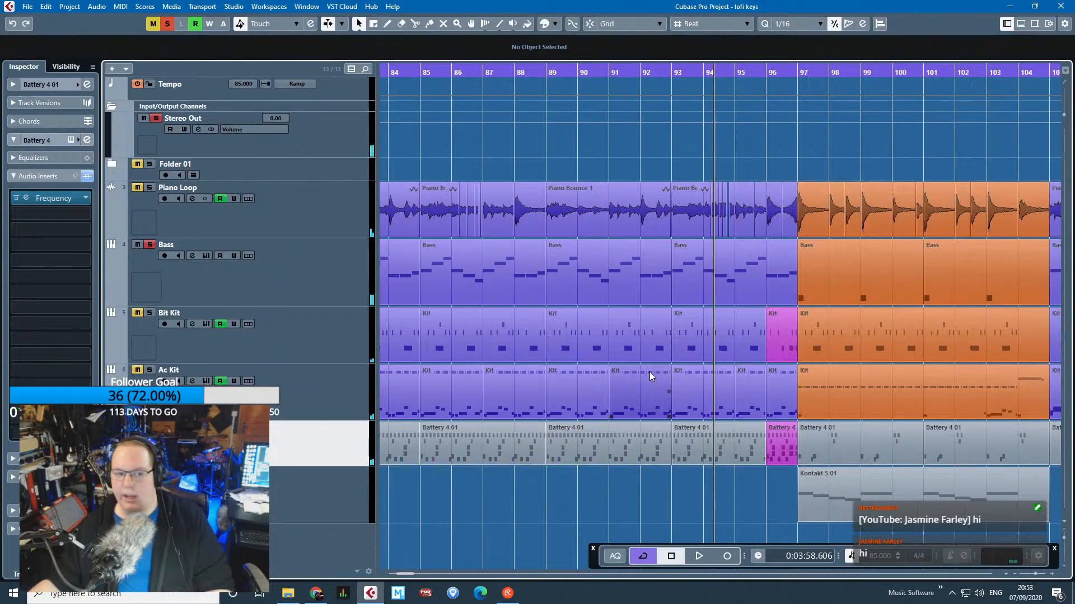
{"action": "left_click_drag", "start_coordinate": [481, 70], "coordinate": [467, 112]}
{"action": "key", "text": "space"}
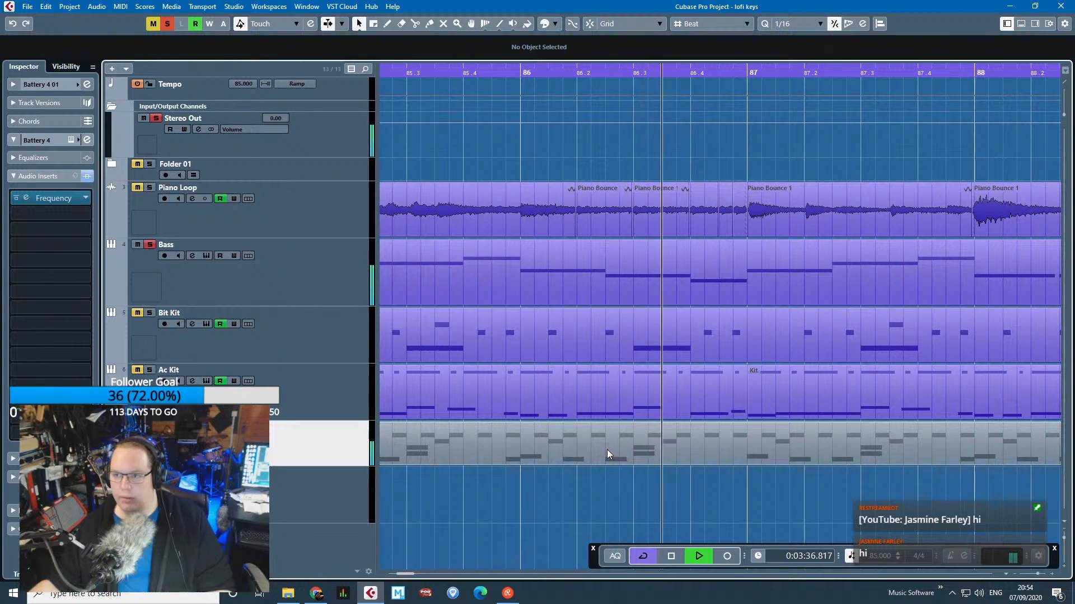
{"action": "scroll", "coordinate": [607, 466], "scroll_direction": "down", "scroll_amount": 3}
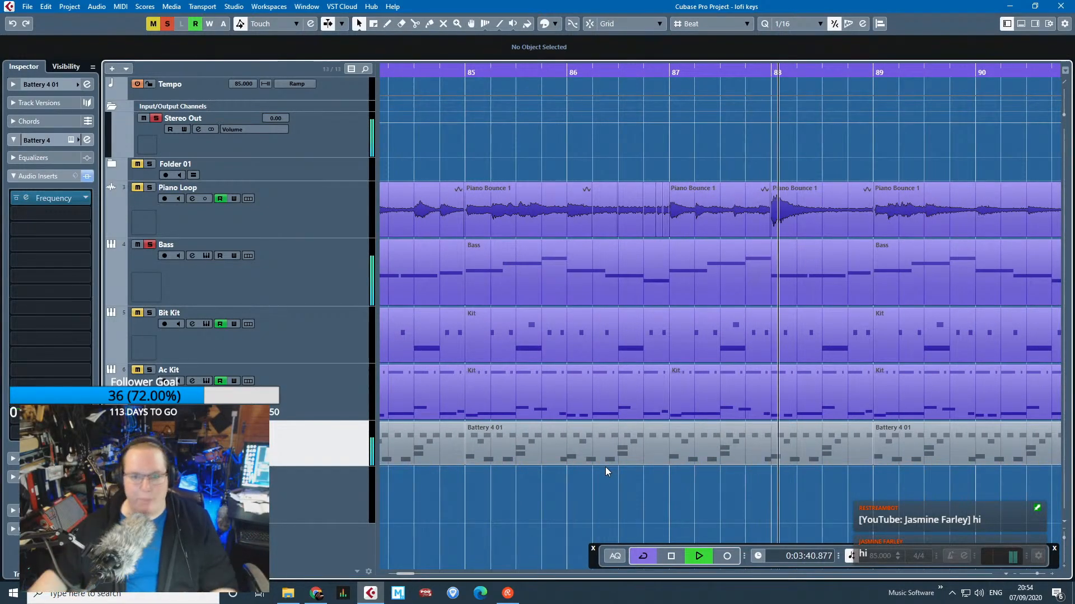
{"action": "key", "text": "space"}
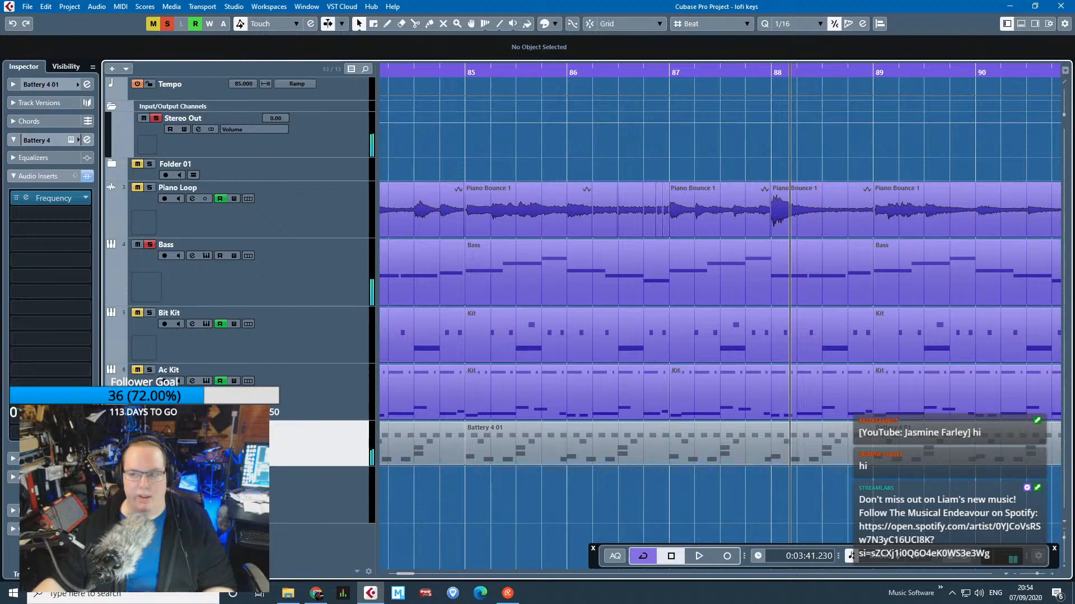
Clear the track solos and show the whole arrangement from bar 65 to bar 129.
{"action": "key", "text": "Up"}
{"action": "left_click", "coordinate": [150, 244]}
{"action": "scroll", "coordinate": [630, 491], "scroll_direction": "down", "scroll_amount": 10}
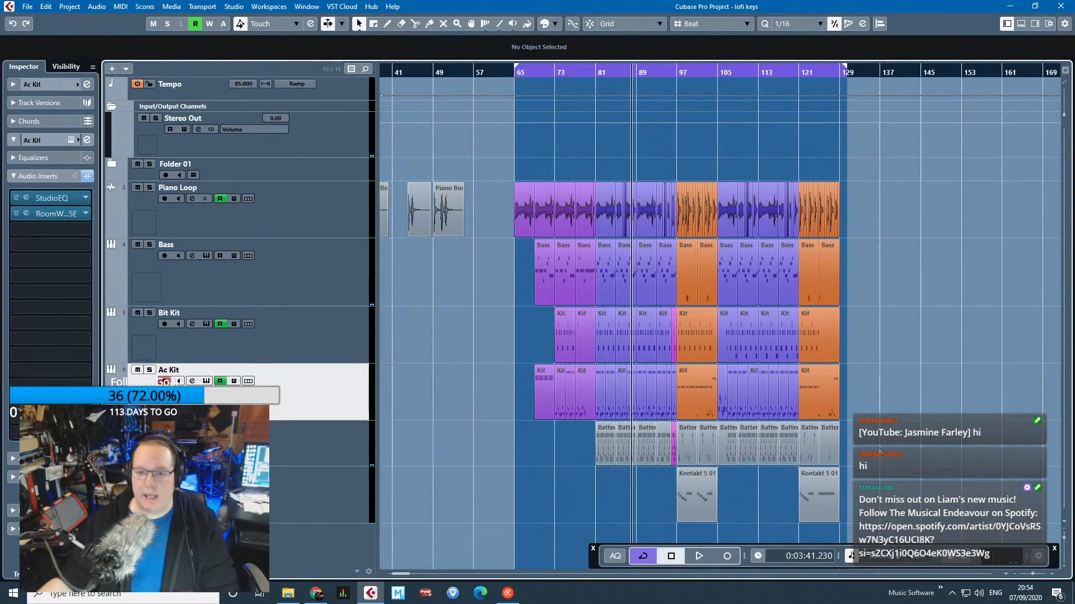
{"action": "scroll", "coordinate": [603, 487], "scroll_direction": "up", "scroll_amount": 3}
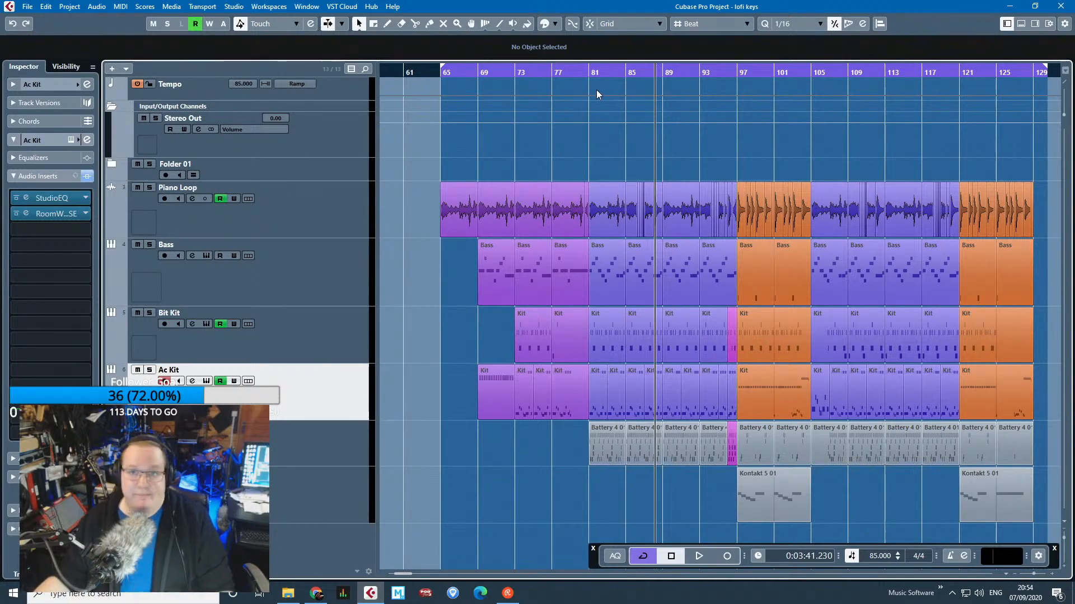
Close the lofi keys project and go back to the Lofi, Instrumental, HipHop EP folder in File Explorer.
{"action": "left_click_drag", "start_coordinate": [656, 6], "coordinate": [593, 65]}
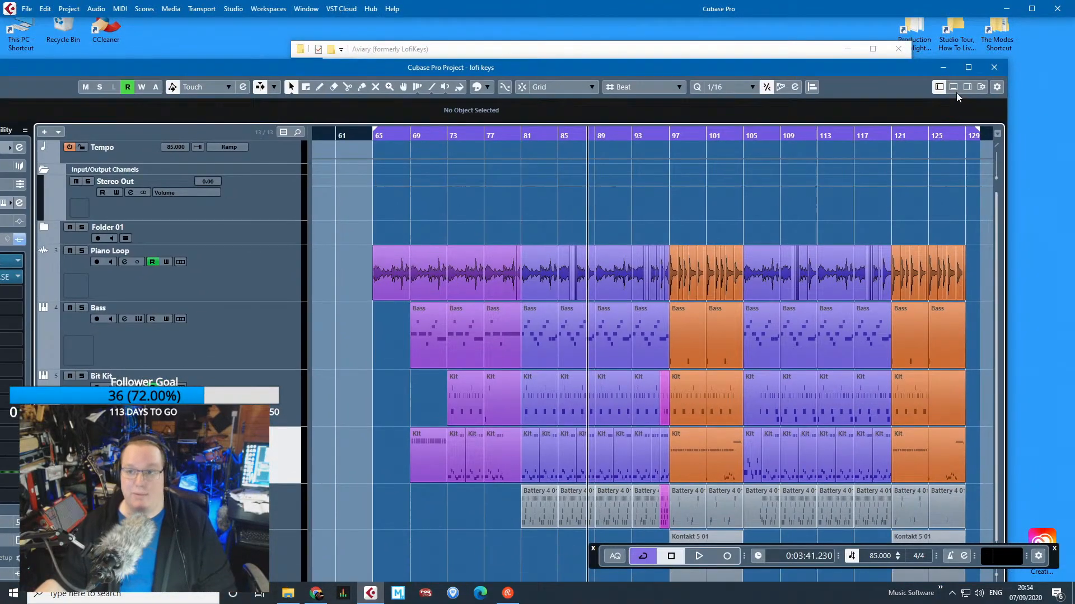
{"action": "left_click", "coordinate": [993, 72]}
{"action": "left_click", "coordinate": [649, 352]}
{"action": "left_click", "coordinate": [302, 134]}
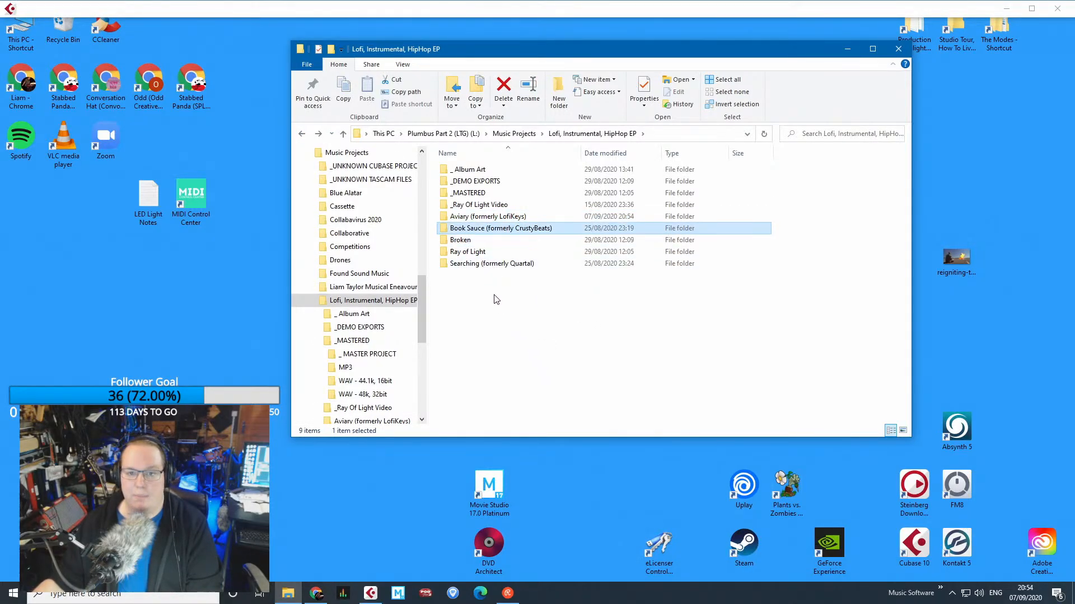
Look over the song folders of the EP, including Broken, Ray of Light, Searching and Aviary.
{"action": "left_click", "coordinate": [506, 311]}
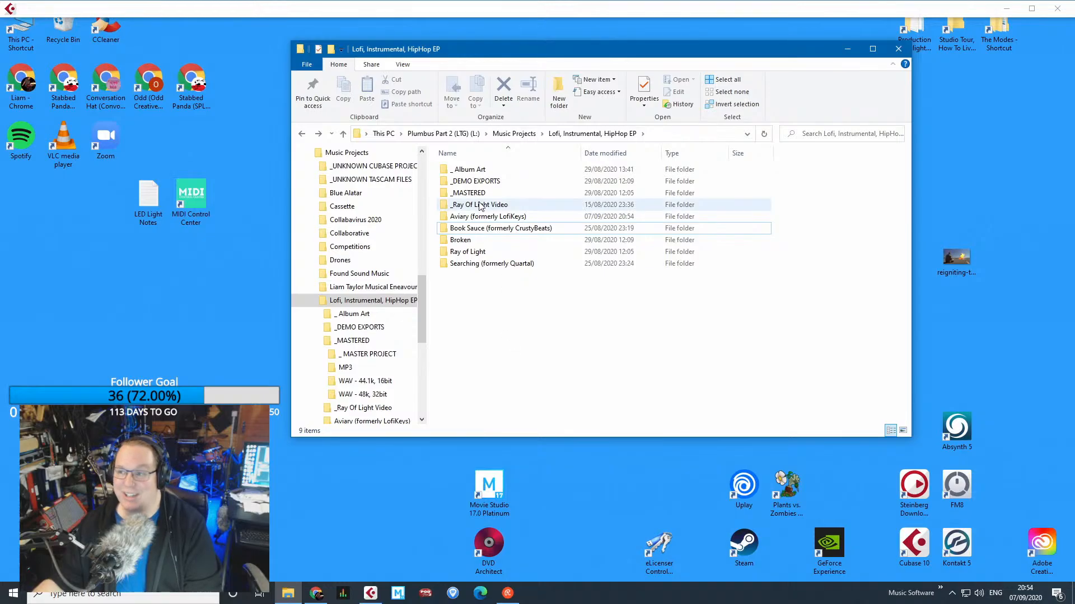
{"action": "right_click", "coordinate": [477, 242]}
{"action": "left_click", "coordinate": [473, 289]}
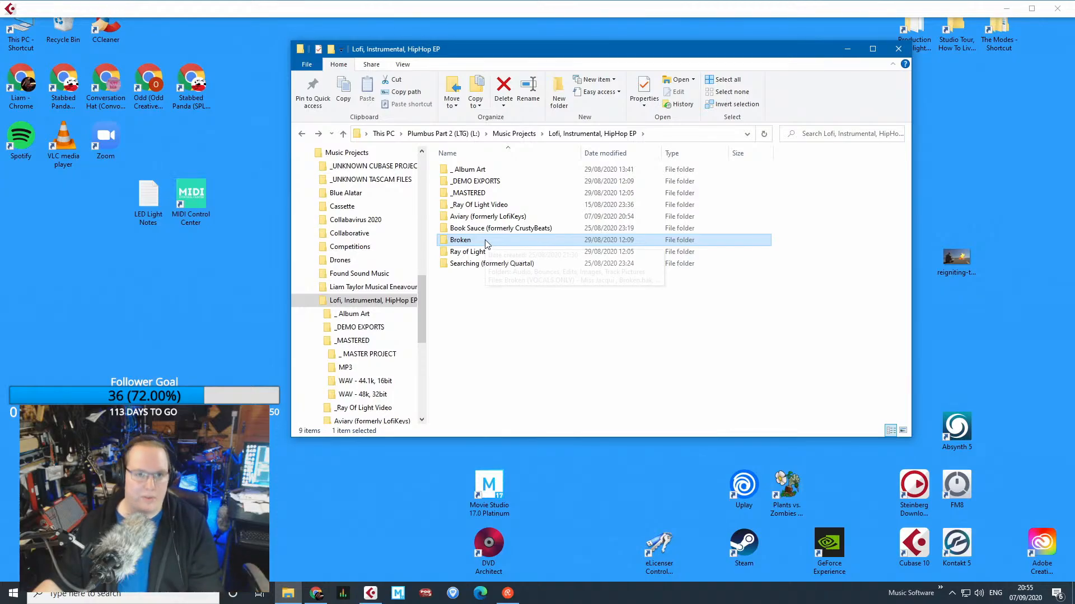
{"action": "key", "text": "Down"}
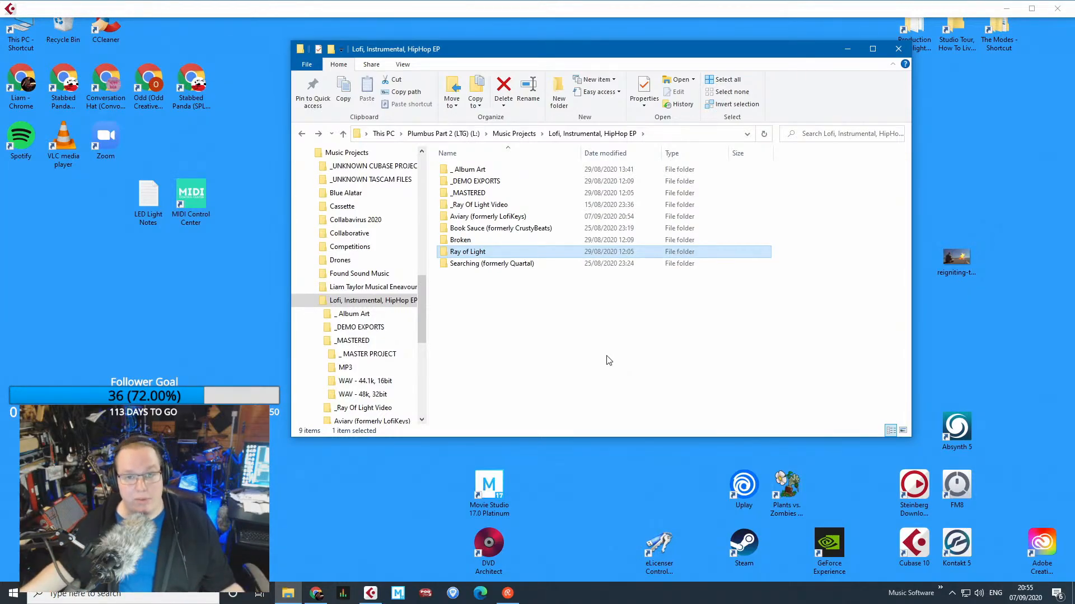
{"action": "left_click", "coordinate": [546, 264]}
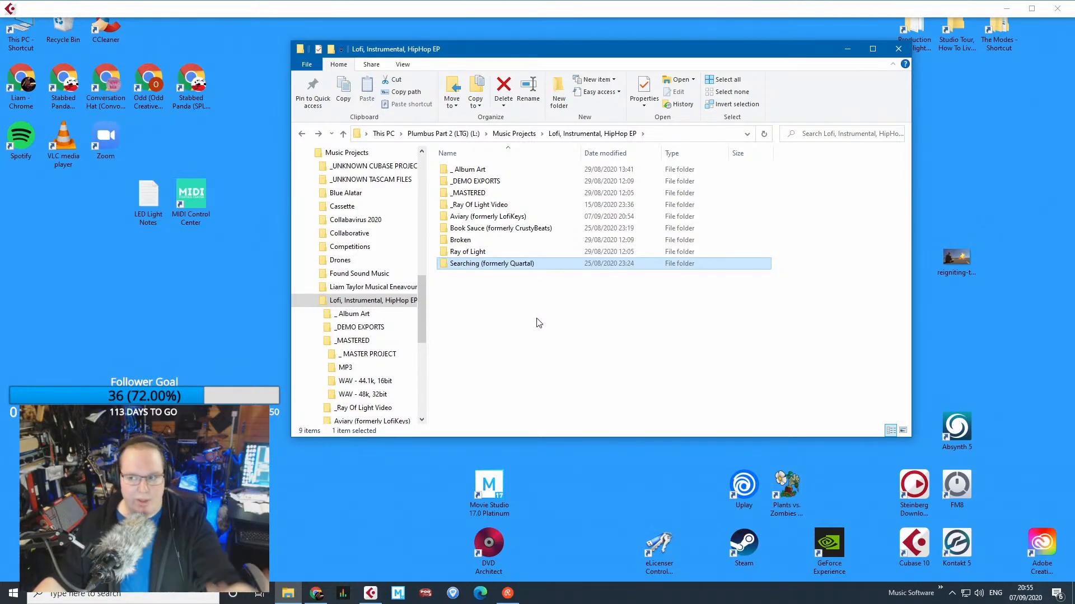
{"action": "left_click", "coordinate": [542, 370]}
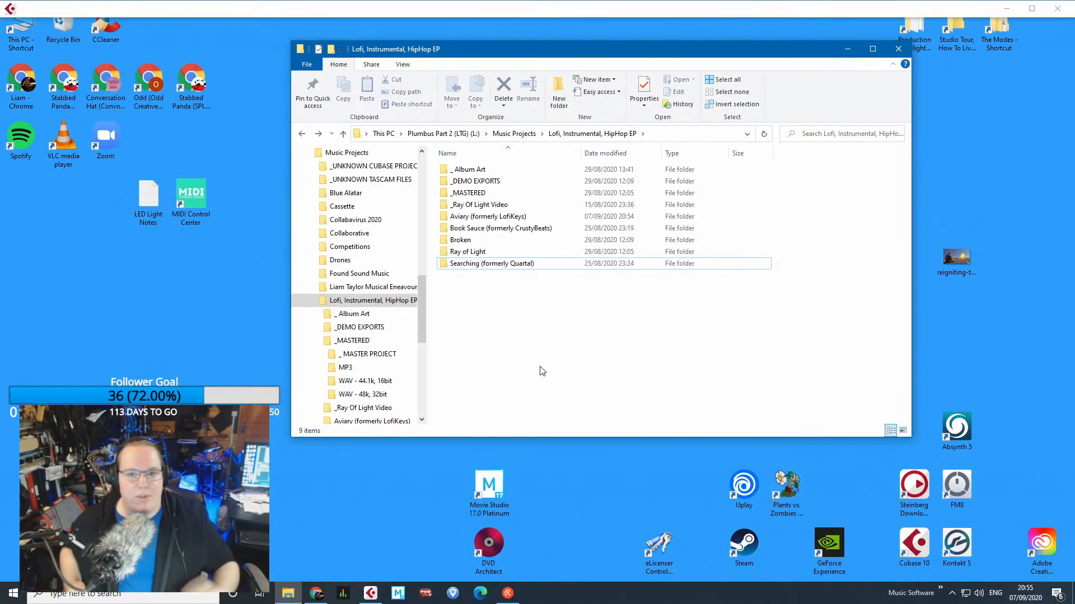
{"action": "left_click_drag", "start_coordinate": [536, 365], "coordinate": [474, 240]}
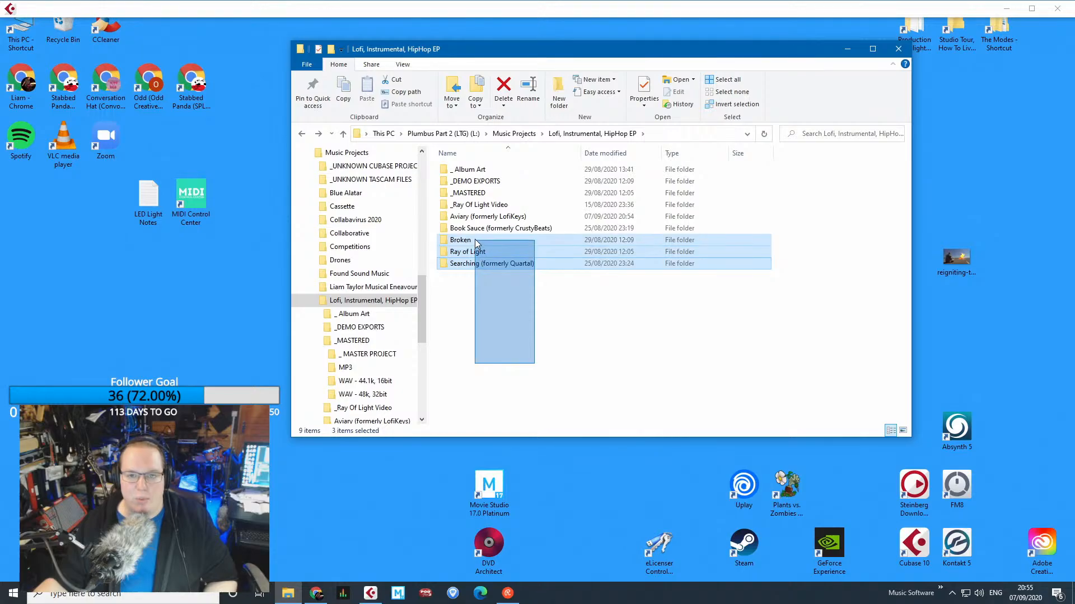
{"action": "left_click", "coordinate": [481, 241]}
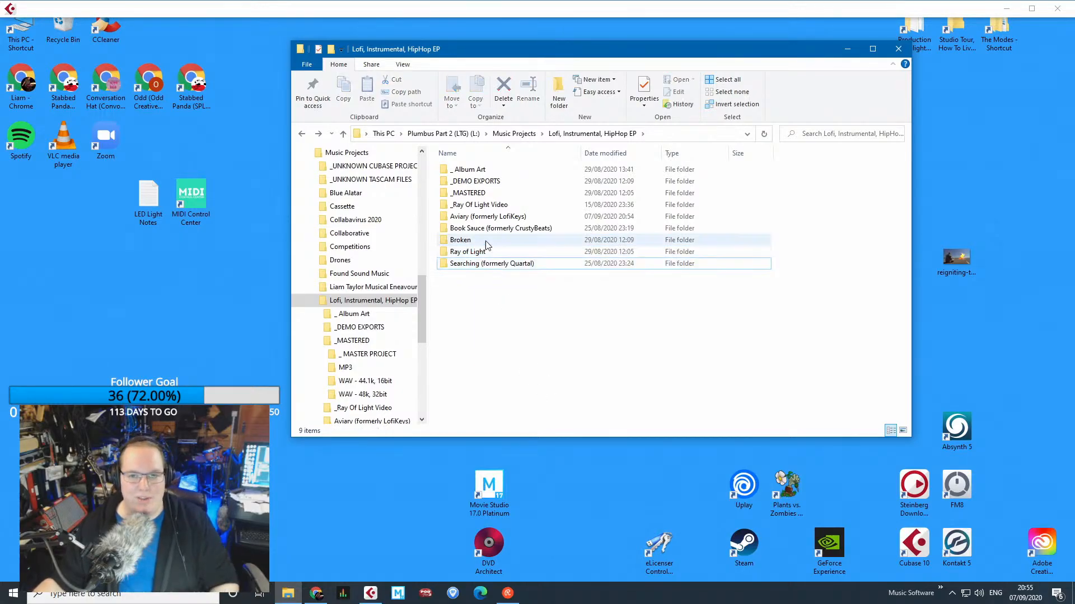
{"action": "left_click", "coordinate": [490, 218]}
{"action": "left_click", "coordinate": [534, 377]}
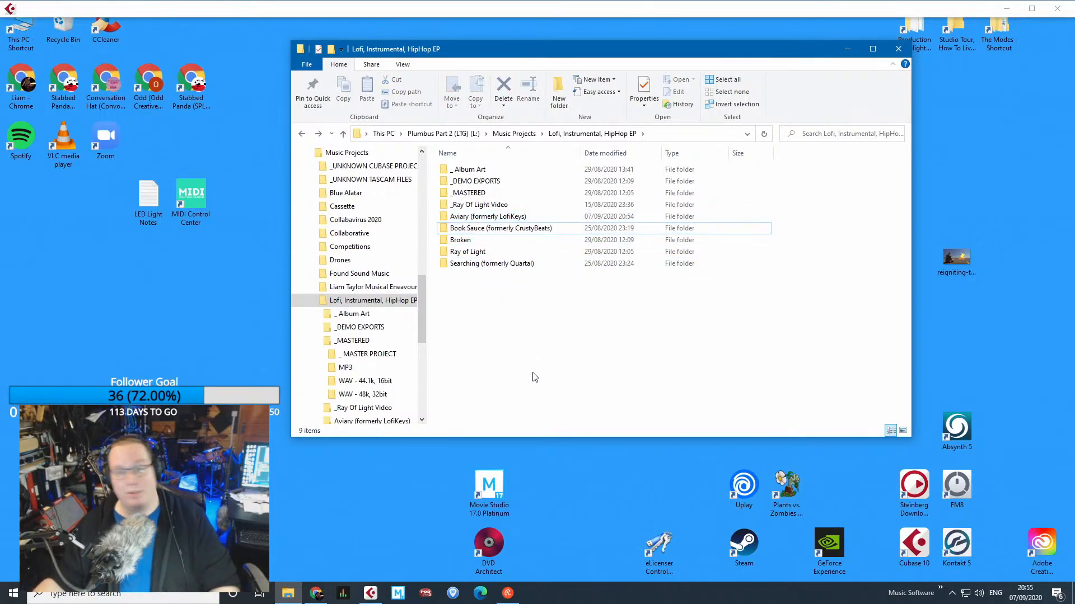
Open the Sample Creation Cubase project from the Book Sauce (formerly CrustyBeats) folder.
{"action": "double_click", "coordinate": [496, 229]}
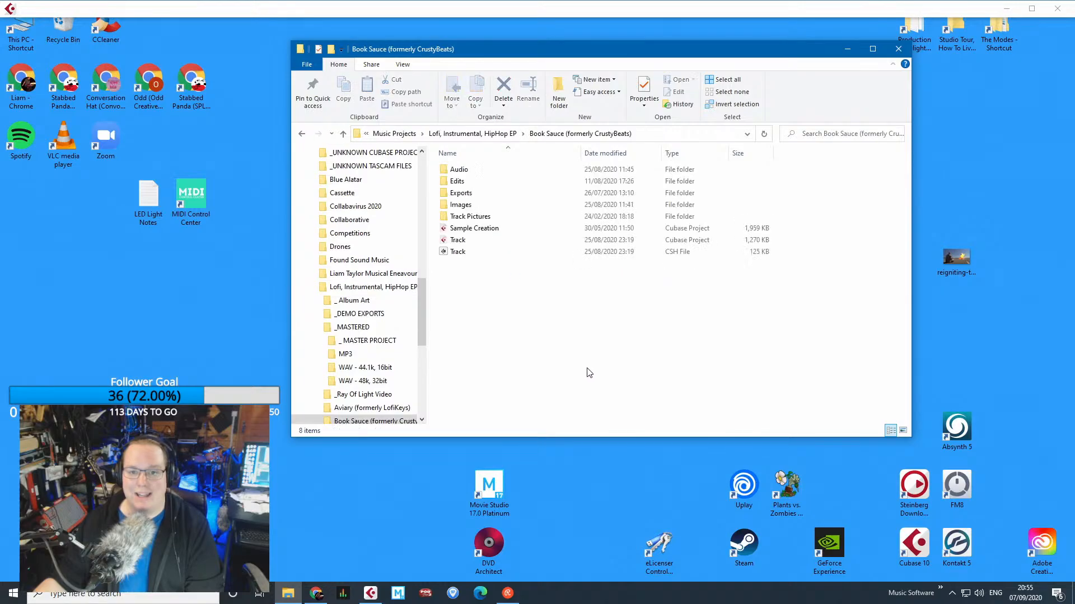
{"action": "left_click", "coordinate": [475, 228]}
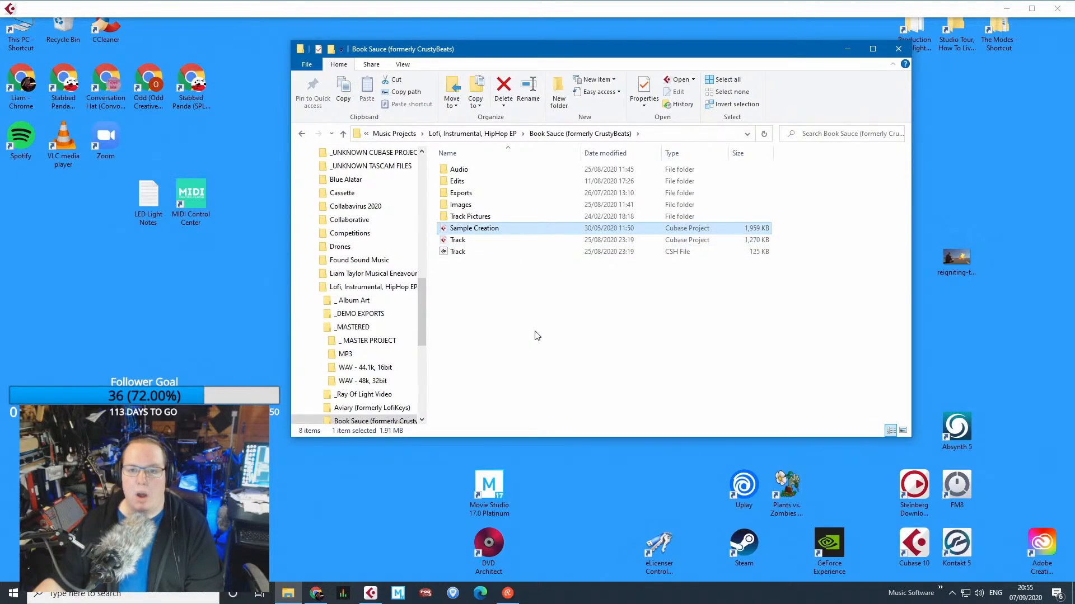
{"action": "key", "text": "Down"}
{"action": "key", "text": "Up"}
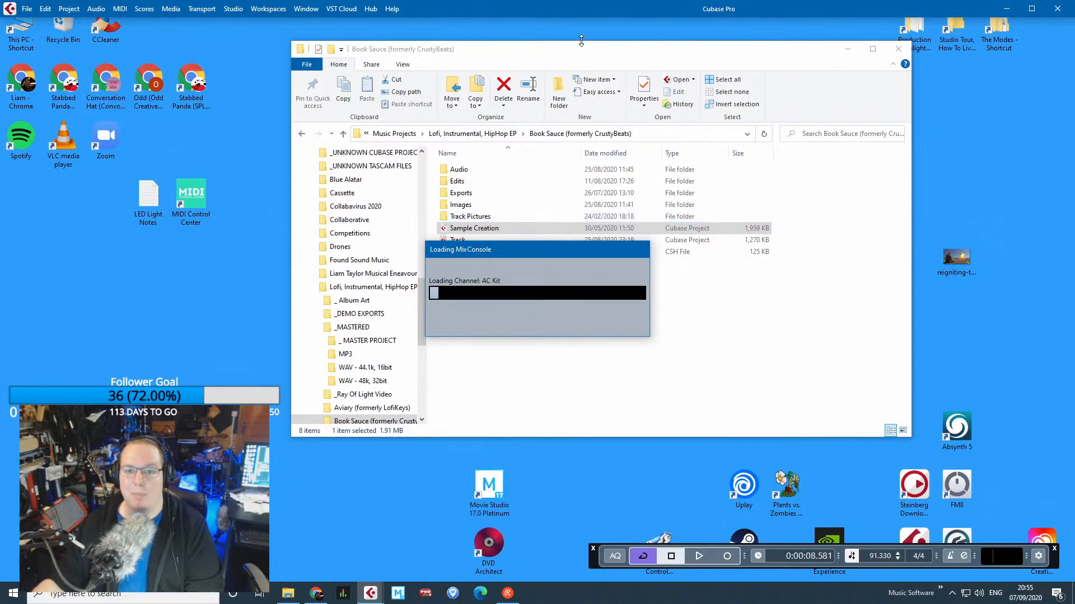
Move the File Explorer window aside, minimise it and maximise the Sample Creation project window.
{"action": "left_click_drag", "start_coordinate": [582, 47], "coordinate": [696, 119]}
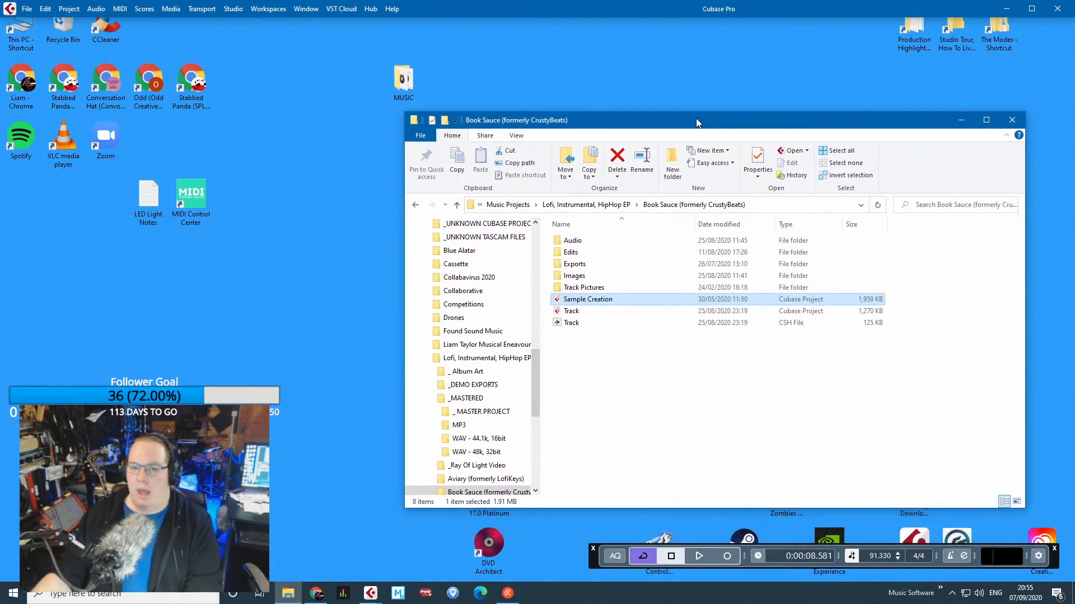
{"action": "left_click", "coordinate": [767, 345]}
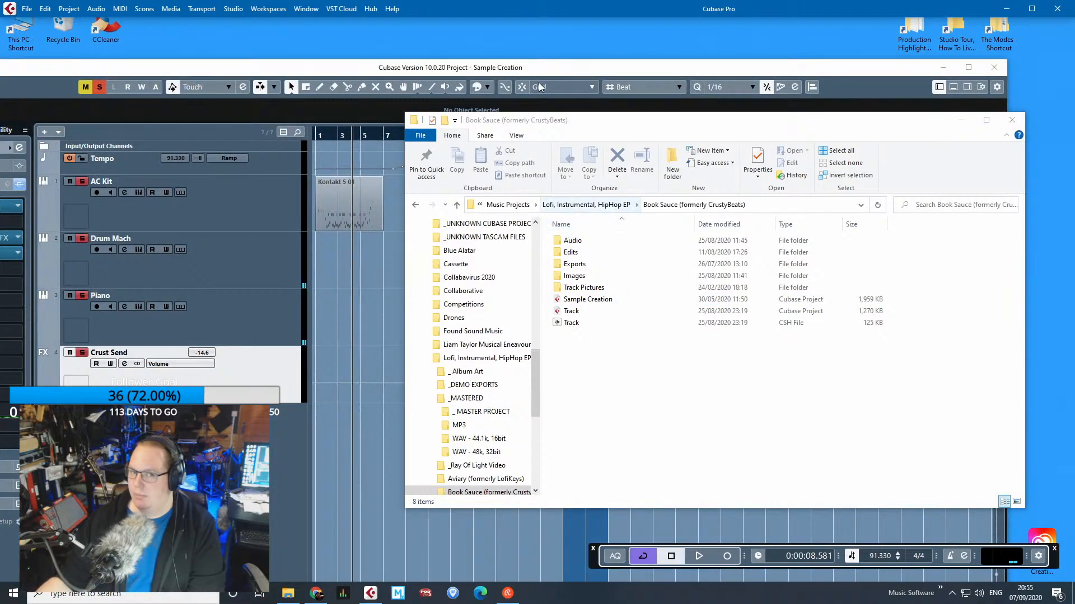
{"action": "left_click", "coordinate": [960, 119]}
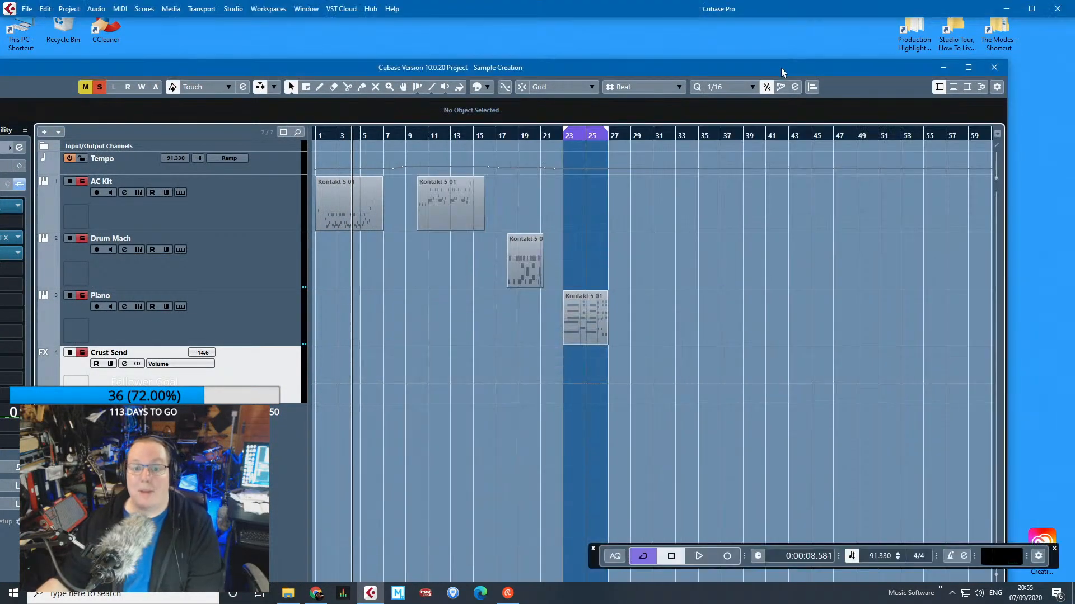
{"action": "double_click", "coordinate": [781, 68]}
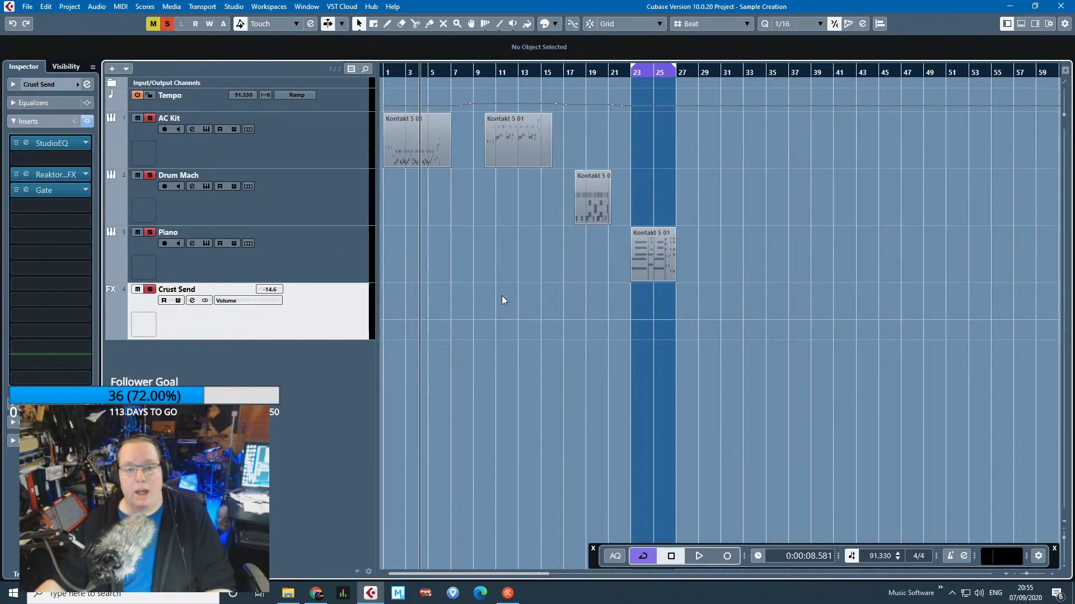
Examine the clips and the insert effects of the Drum Mach, AC Kit, Piano and Crust Send tracks.
{"action": "scroll", "coordinate": [502, 297], "scroll_direction": "up", "scroll_amount": 5}
{"action": "scroll", "coordinate": [504, 295], "scroll_direction": "down", "scroll_amount": 3}
{"action": "scroll", "coordinate": [522, 308], "scroll_direction": "down", "scroll_amount": 2}
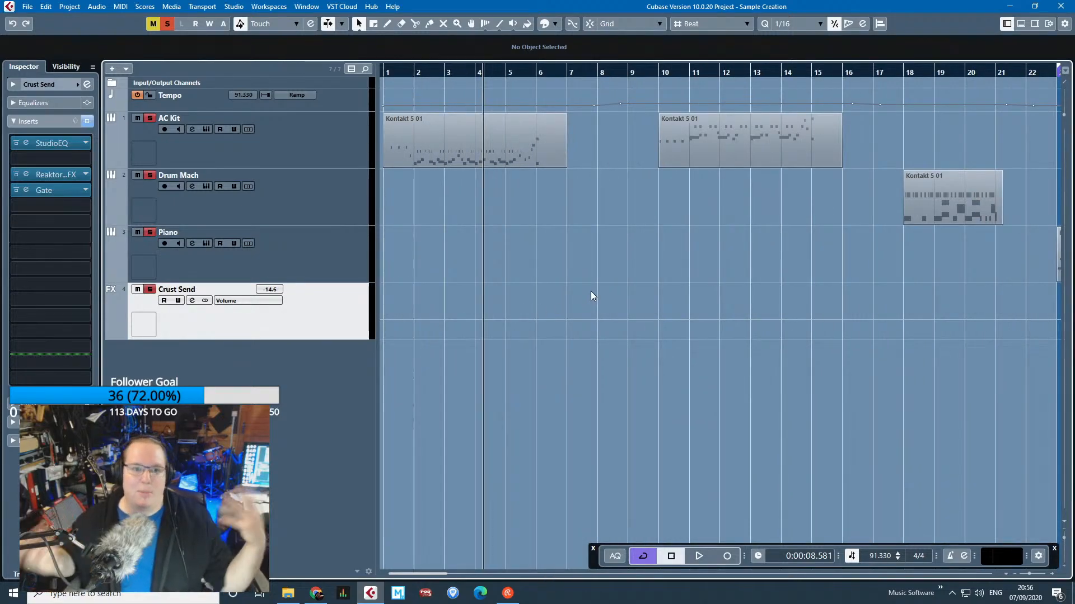
{"action": "left_click", "coordinate": [347, 171]}
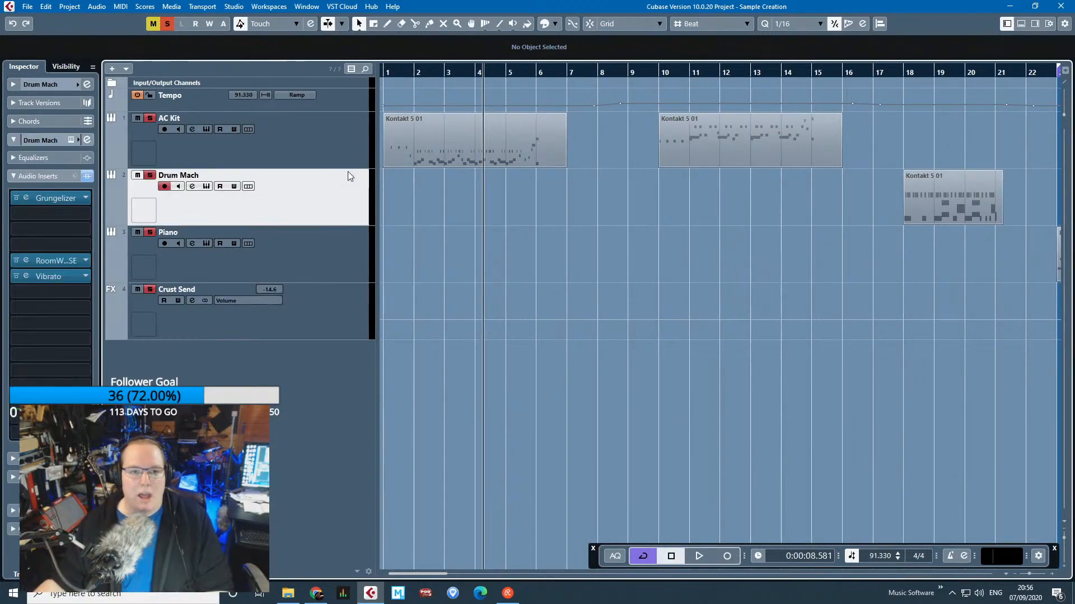
{"action": "key", "text": "Up"}
{"action": "left_click", "coordinate": [354, 257]}
{"action": "left_click", "coordinate": [350, 296]}
{"action": "left_click", "coordinate": [347, 260]}
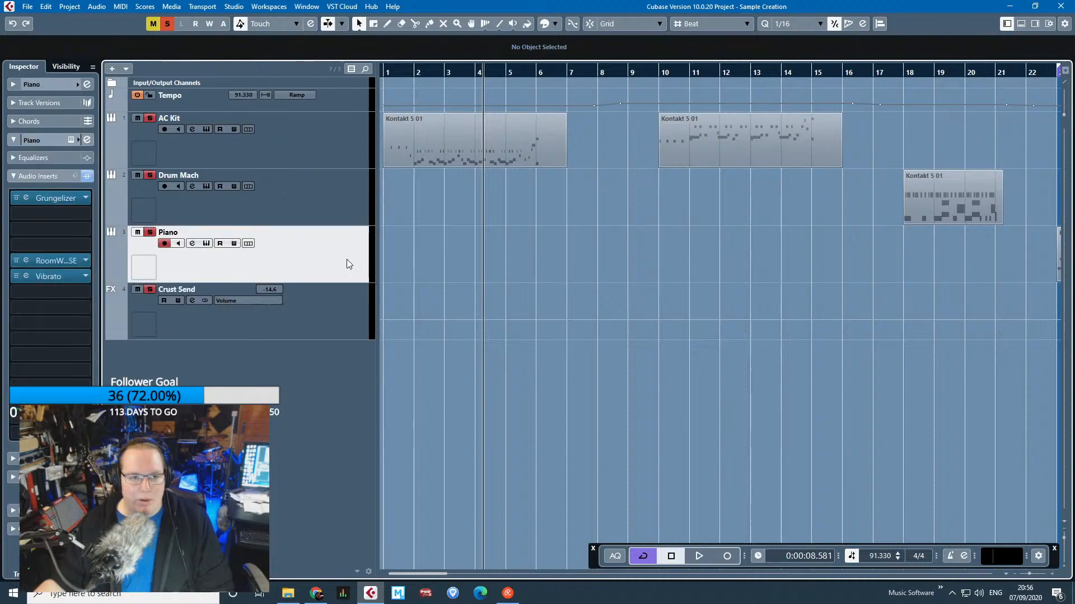
{"action": "left_click", "coordinate": [338, 144]}
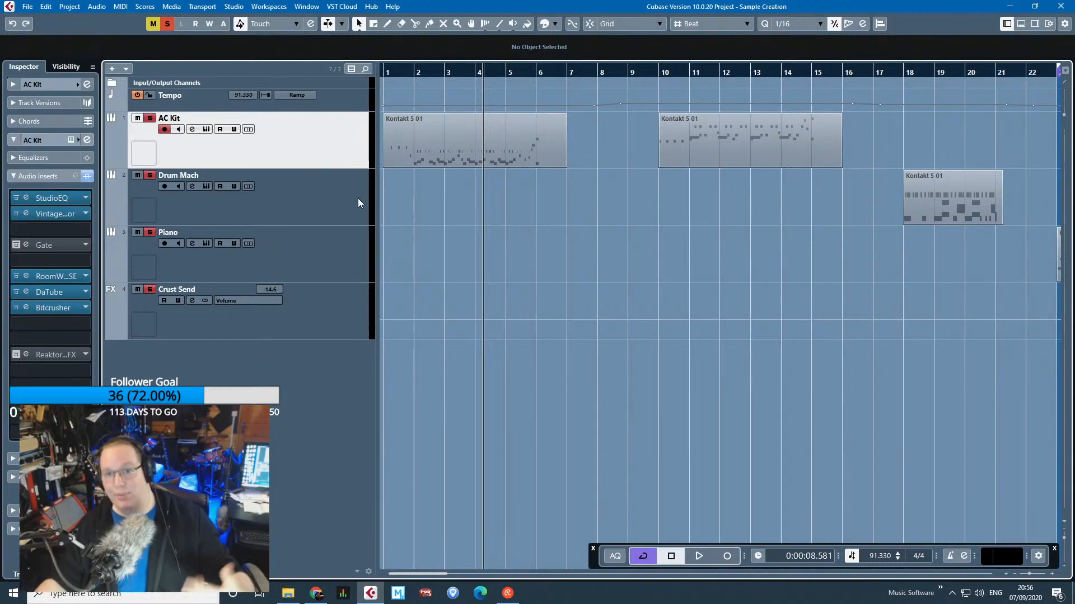
Expand the Input/Output Channels folder to check its contents, then collapse it again.
{"action": "left_click", "coordinate": [112, 82]}
{"action": "left_click", "coordinate": [258, 123]}
{"action": "left_click", "coordinate": [110, 84]}
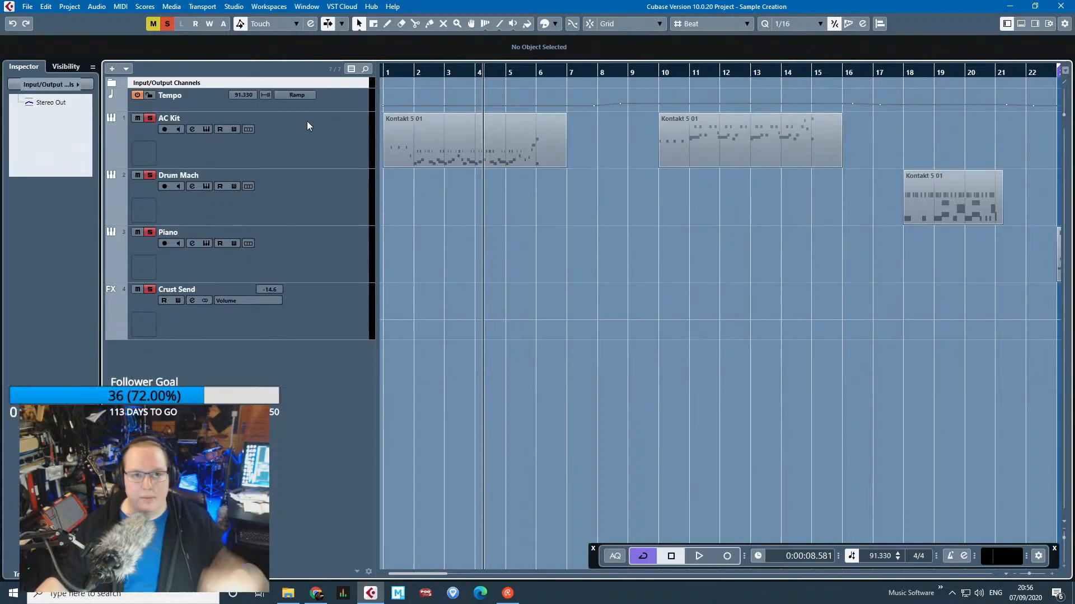
Select the AC Kit track and play its first clip from bar 1, fitting the clip in view.
{"action": "left_click", "coordinate": [325, 140]}
{"action": "left_click_drag", "start_coordinate": [457, 71], "coordinate": [456, 240]}
{"action": "key", "text": "space"}
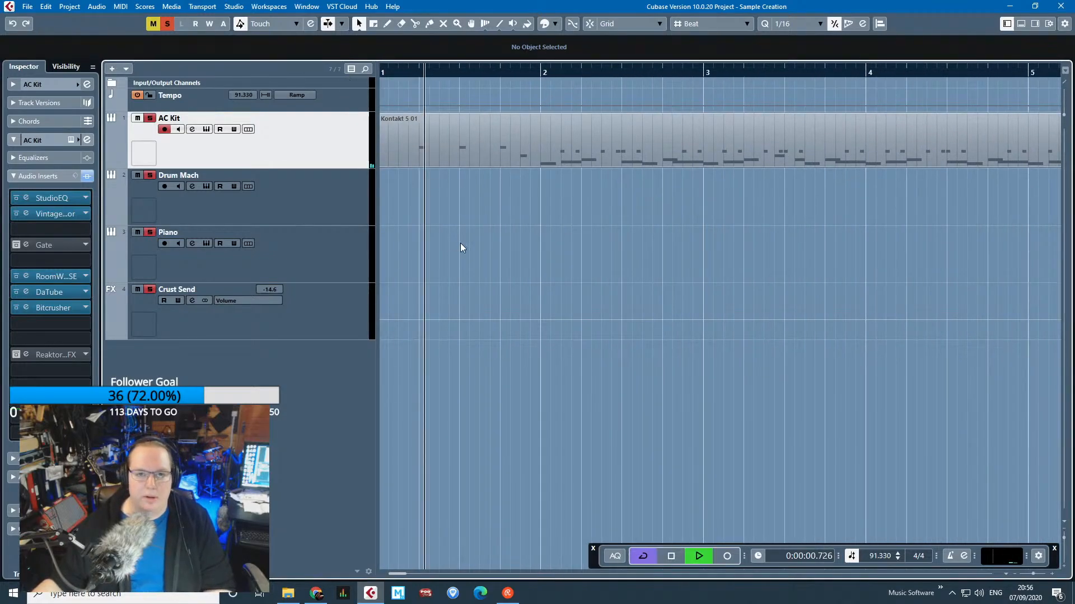
{"action": "key", "text": "g"}
{"action": "key", "text": "g"}
{"action": "key", "text": "g"}
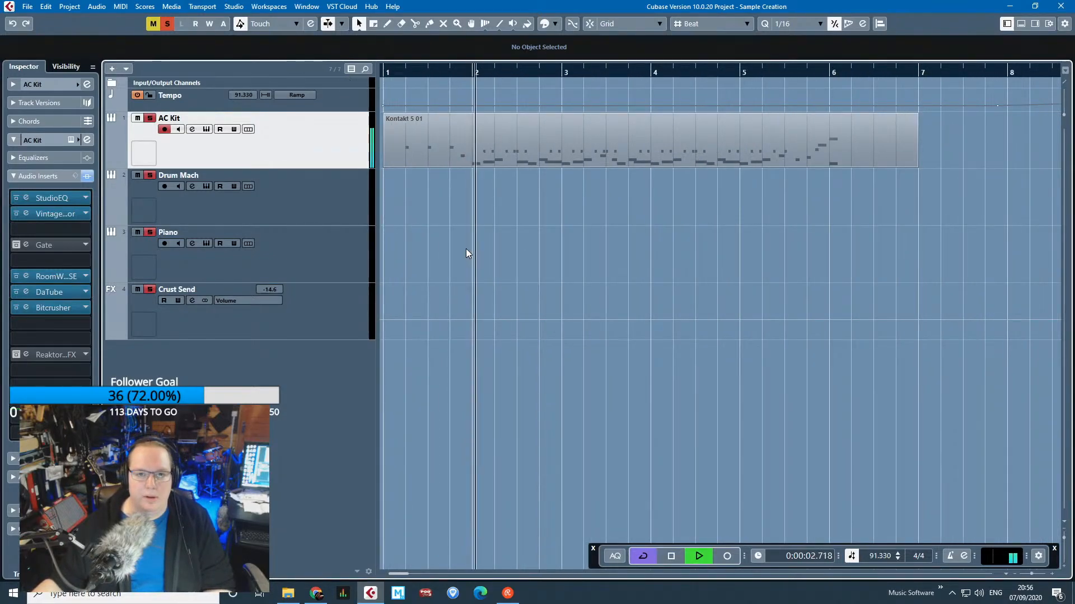
{"action": "scroll", "coordinate": [466, 249], "scroll_direction": "up", "scroll_amount": 4}
{"action": "scroll", "coordinate": [466, 248], "scroll_direction": "down", "scroll_amount": 7}
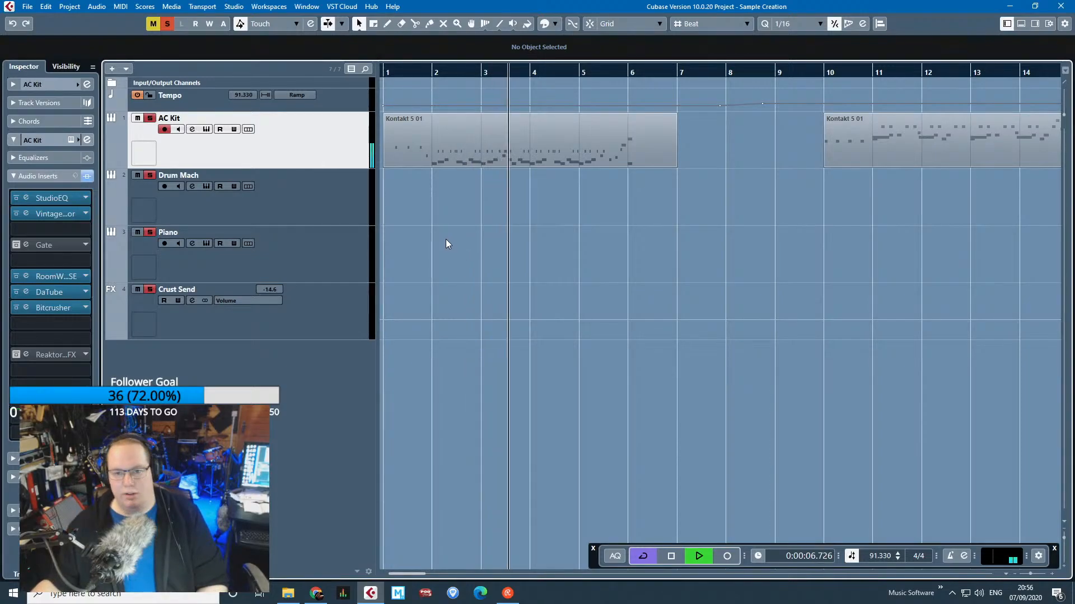
Play the AC Kit track's second clip from bar 10 and bring all clips of the arrangement into view.
{"action": "key", "text": "alt+Tab"}
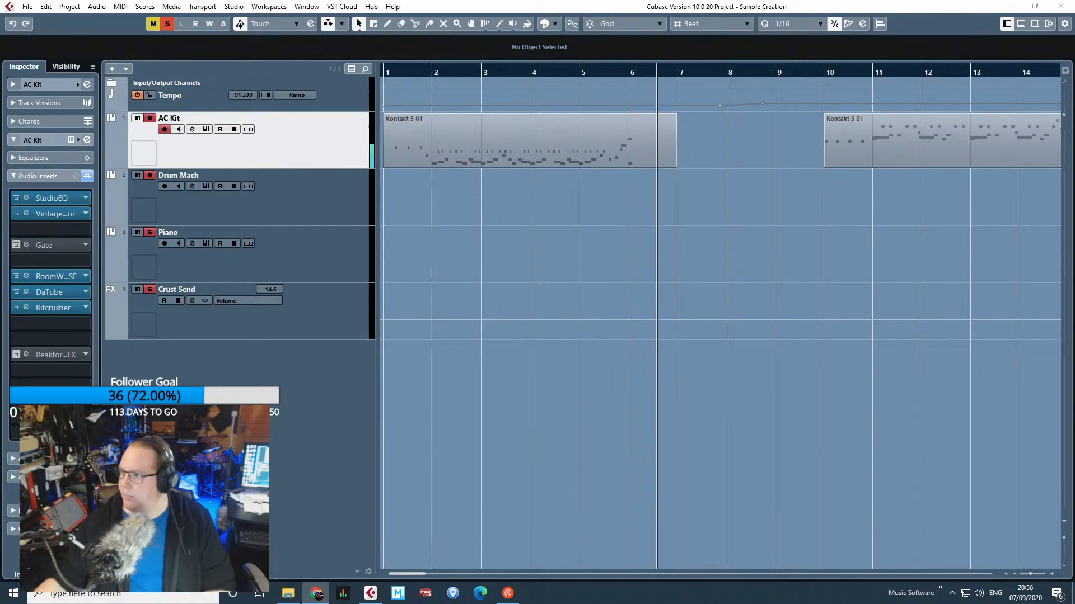
{"action": "left_click", "coordinate": [630, 344]}
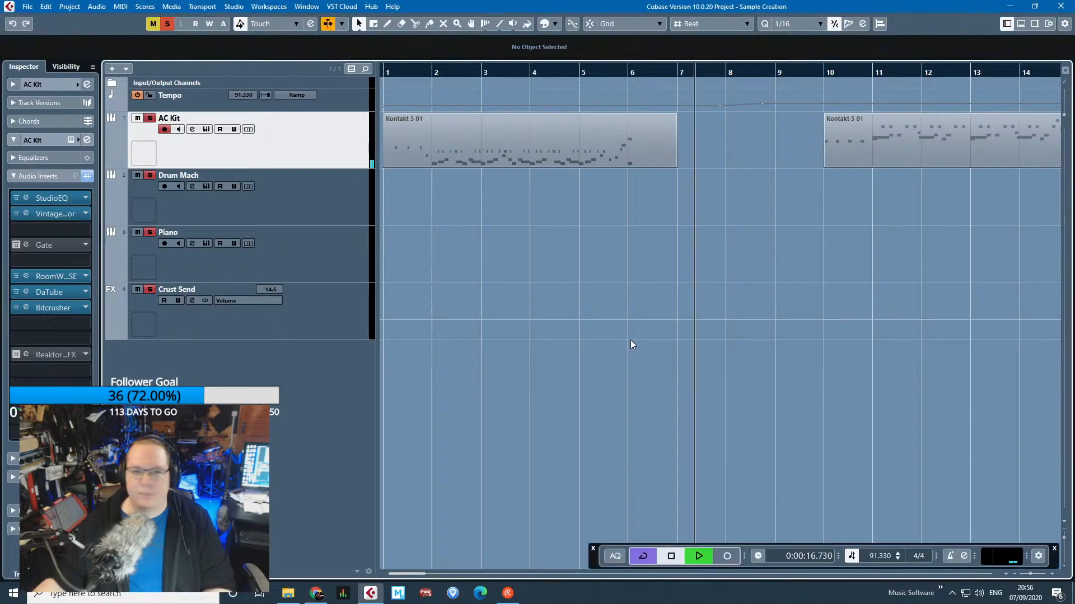
{"action": "key", "text": "space"}
{"action": "key", "text": "g"}
{"action": "key", "text": "g"}
{"action": "key", "text": "g"}
{"action": "left_click", "coordinate": [546, 71]}
{"action": "key", "text": "h"}
{"action": "key", "text": "h"}
{"action": "key", "text": "space"}
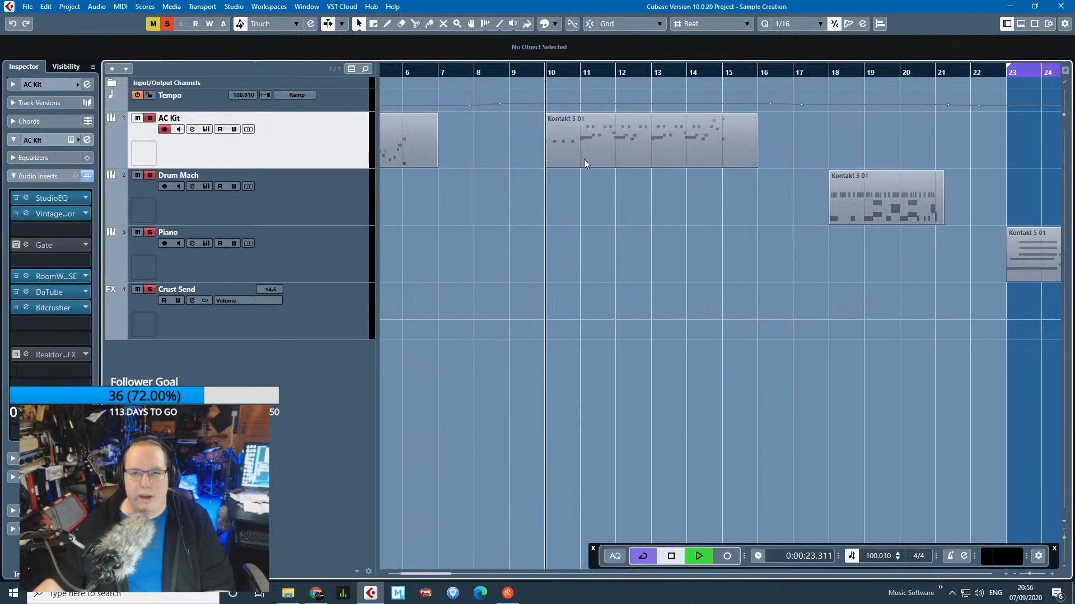
{"action": "key", "text": "h"}
{"action": "key", "text": "h"}
{"action": "key", "text": "h"}
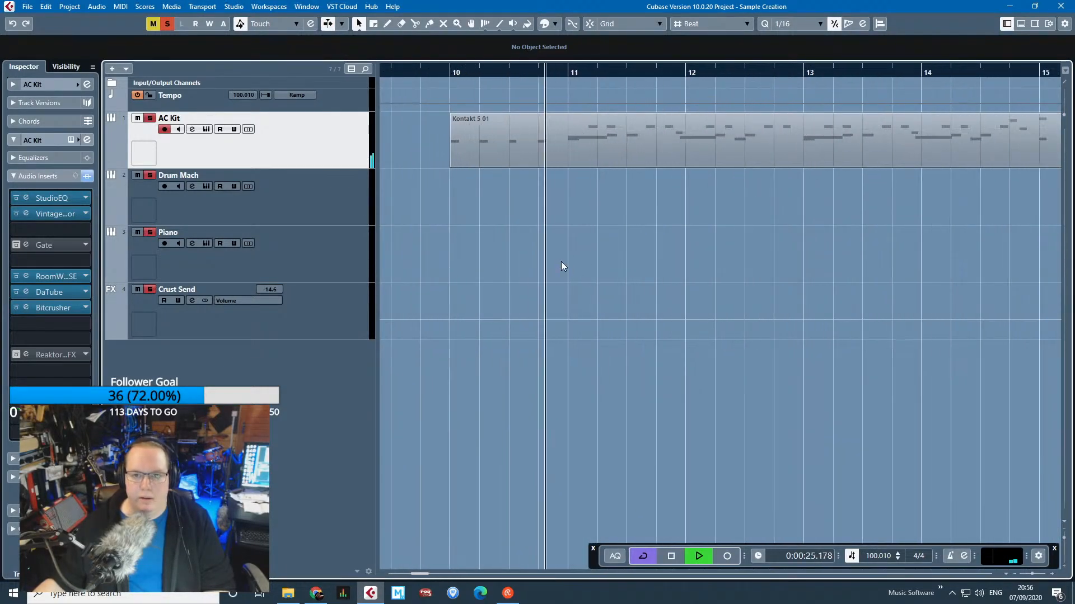
{"action": "key", "text": "g"}
{"action": "key", "text": "g"}
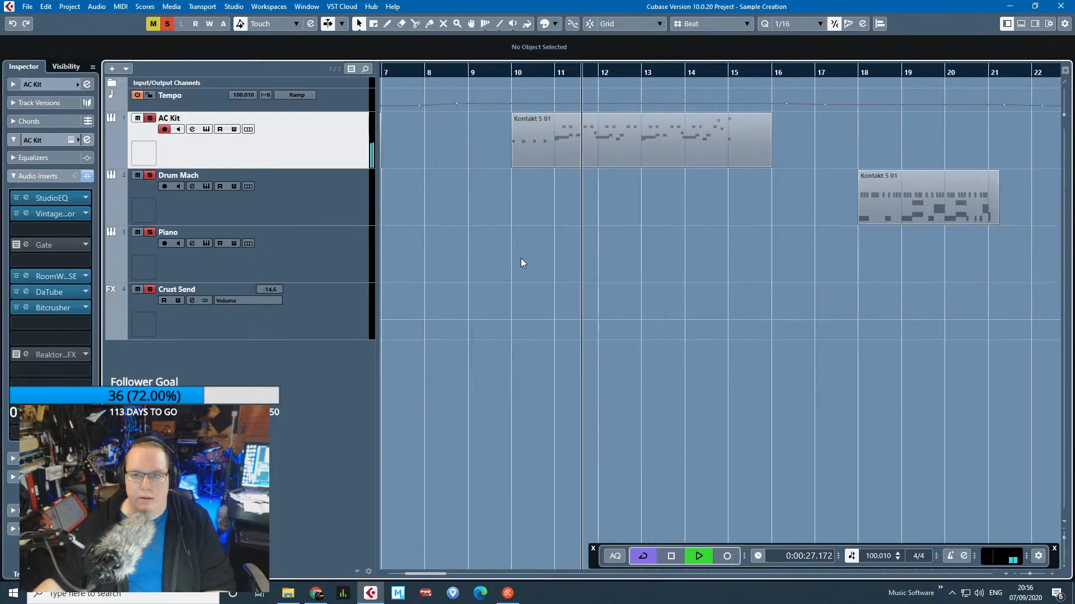
{"action": "key", "text": "g"}
{"action": "key", "text": "g"}
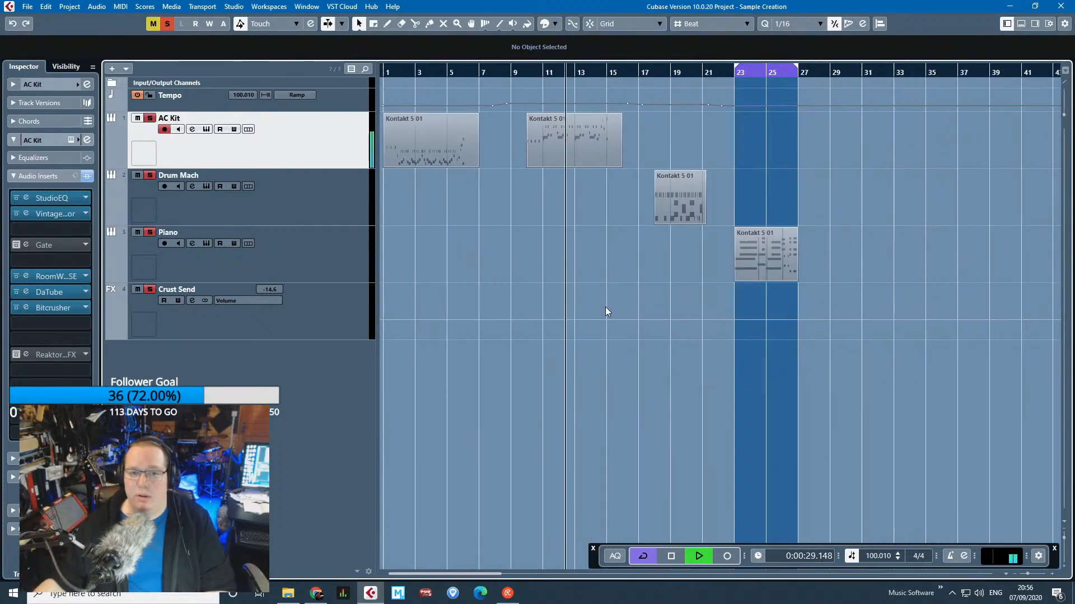
Select the Crust Send track to show its inserts and stop playback.
{"action": "left_click_drag", "start_coordinate": [471, 245], "coordinate": [96, 150]}
{"action": "left_click", "coordinate": [310, 288]}
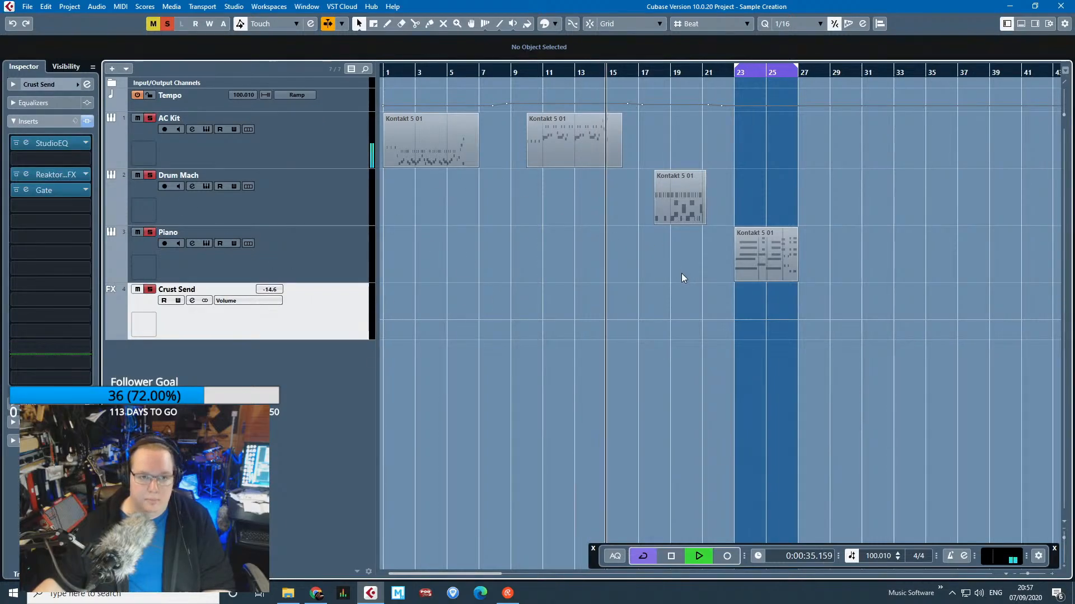
{"action": "key", "text": "space"}
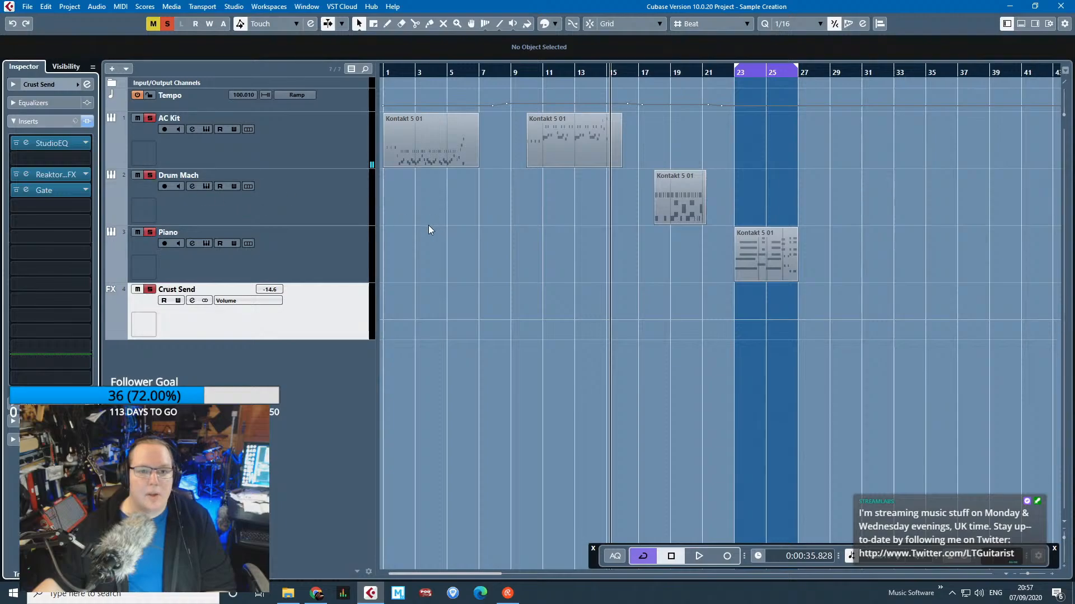
Open the AC Kit track's StudioEQ and VintageCompressor inserts and play its first clip through them from near bar 3.
{"action": "left_click", "coordinate": [315, 150]}
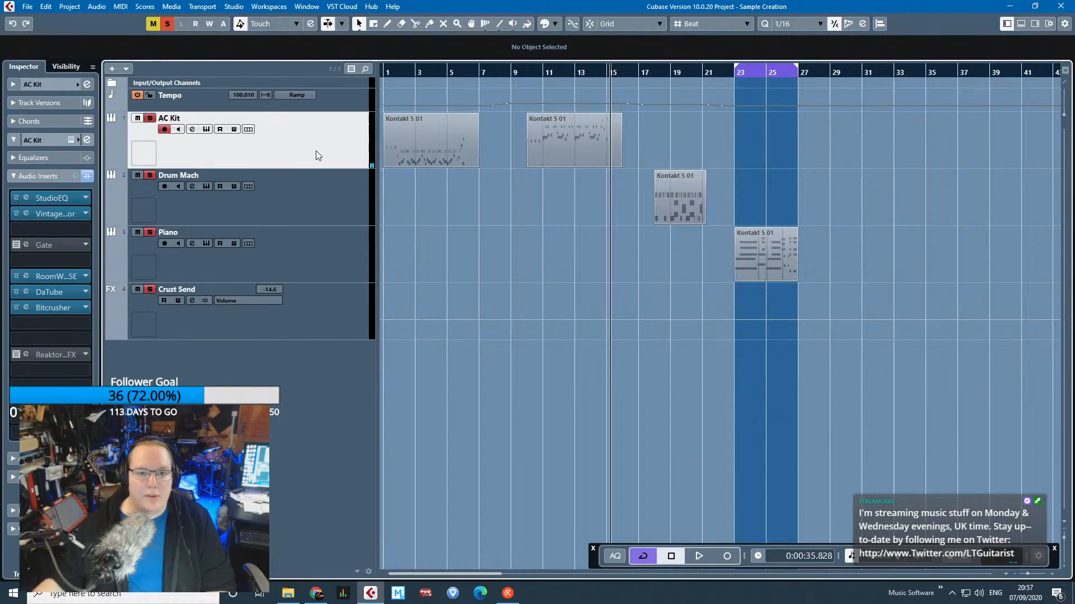
{"action": "left_click", "coordinate": [56, 198]}
{"action": "key", "text": "space"}
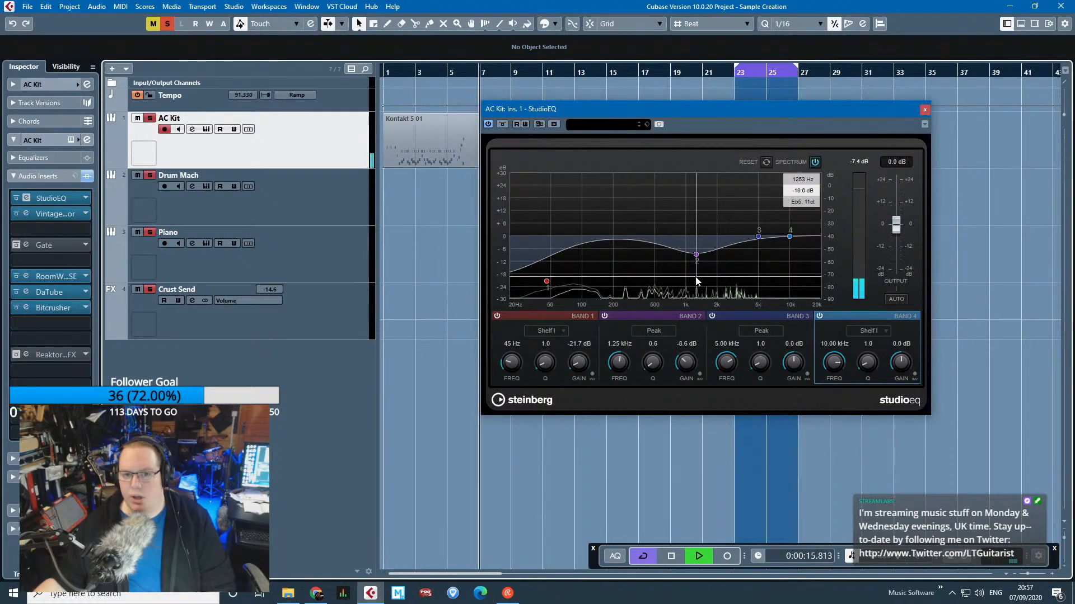
{"action": "left_click", "coordinate": [65, 213]}
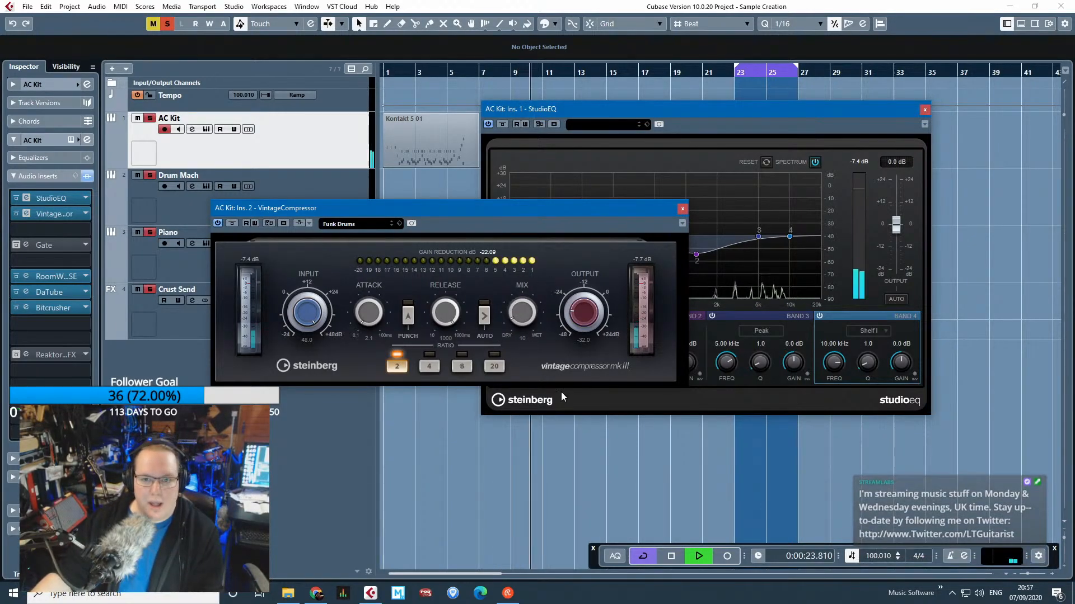
{"action": "left_click", "coordinate": [410, 71]}
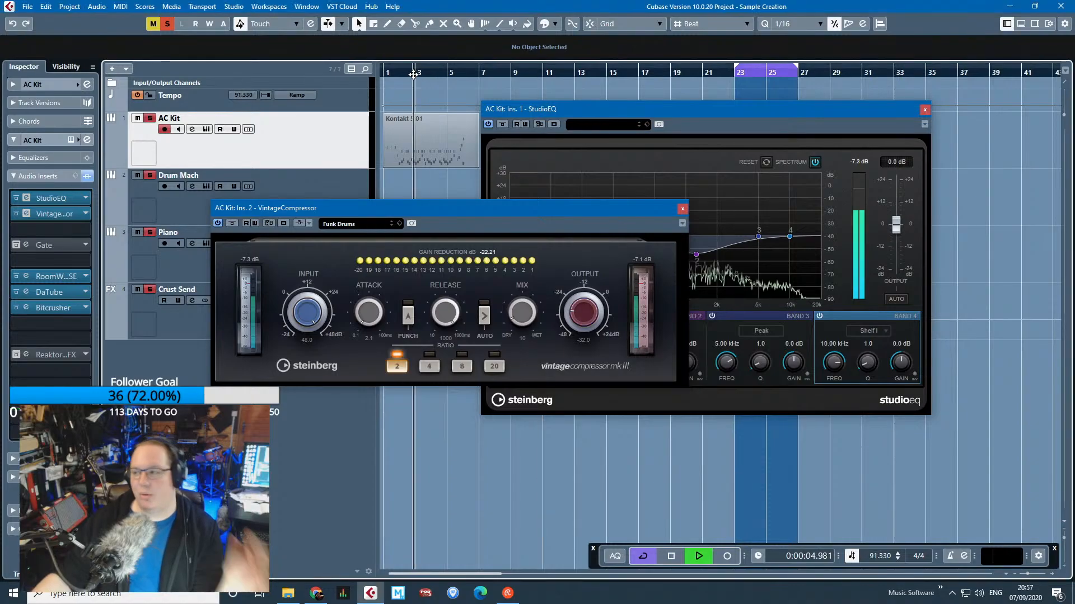
Open the AC Kit track's RoomWorks SE insert and close the VintageCompressor and StudioEQ windows.
{"action": "key", "text": "alt+Tab"}
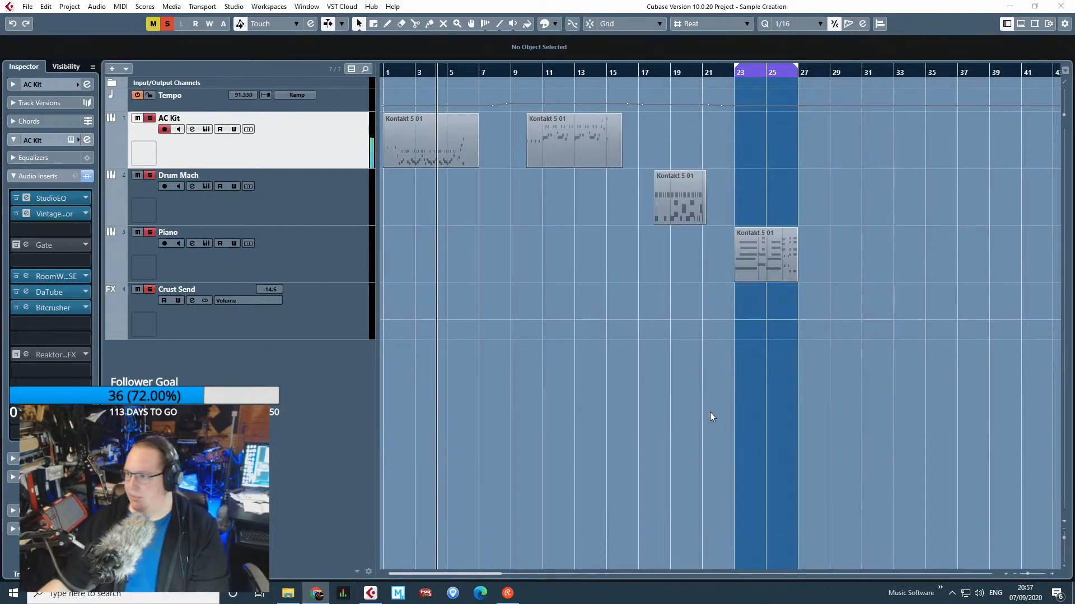
{"action": "key", "text": "alt+Tab"}
{"action": "left_click", "coordinate": [48, 276]}
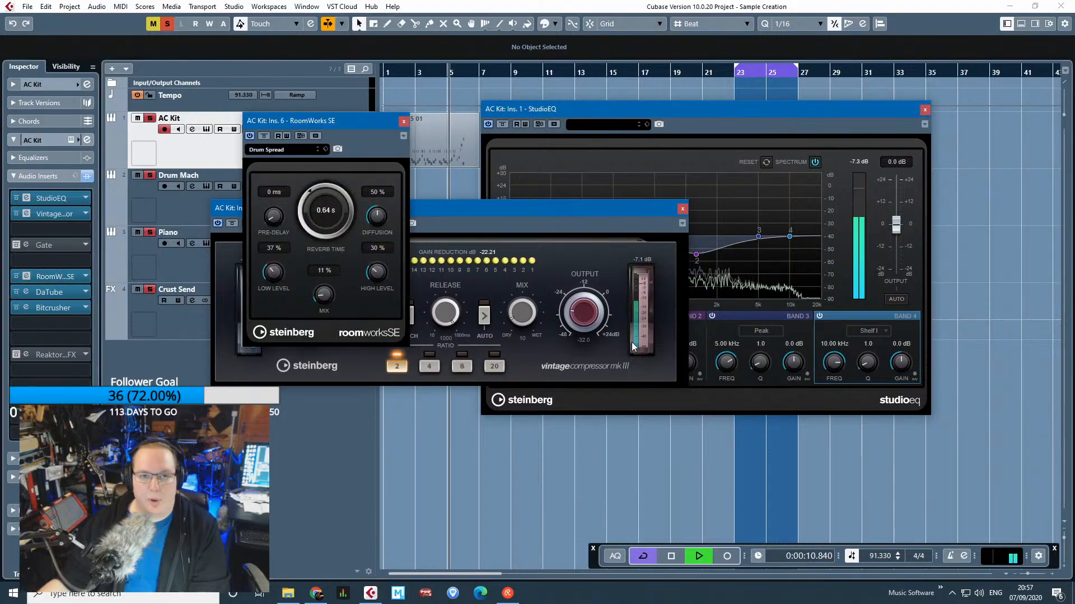
{"action": "left_click", "coordinate": [681, 208]}
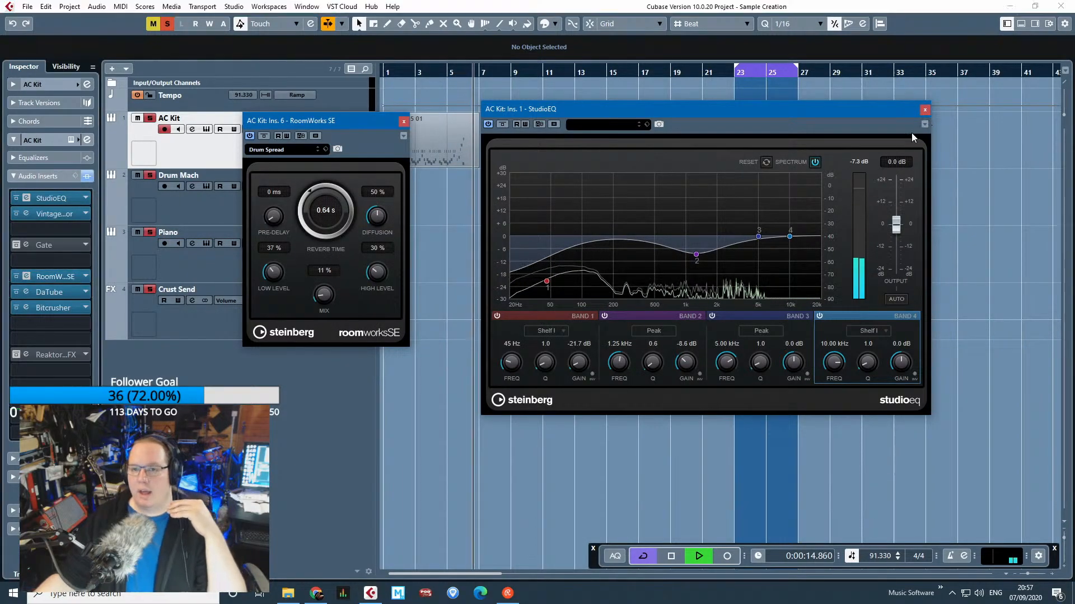
{"action": "left_click", "coordinate": [924, 110]}
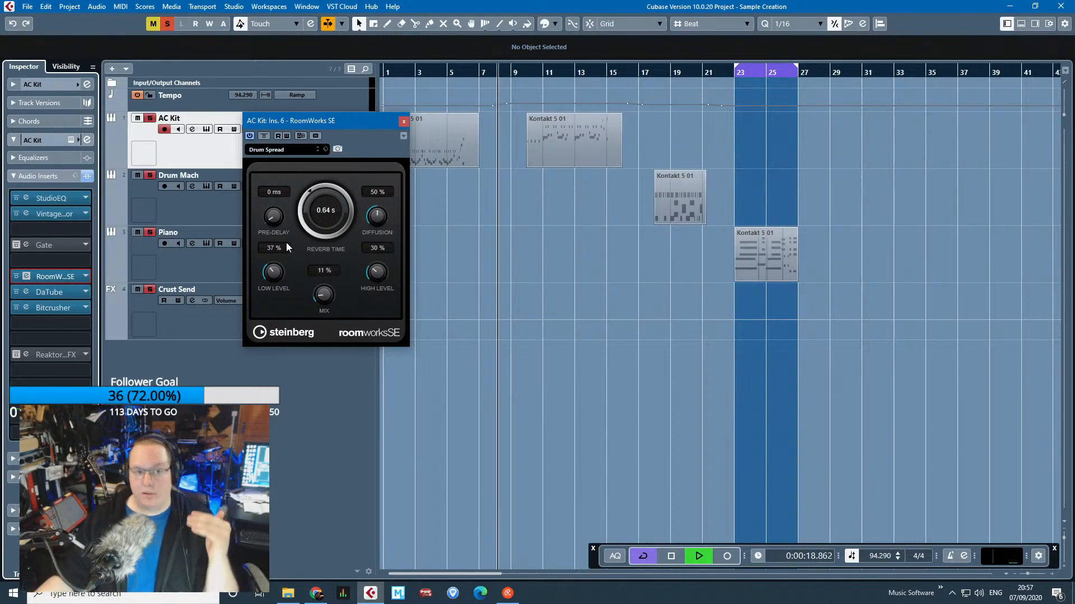
Examine AC Kit's DaTube and Bitcrusher inserts beside RoomWorks SE while replaying from about bar 2, and close all three effect windows.
{"action": "left_click", "coordinate": [56, 292]}
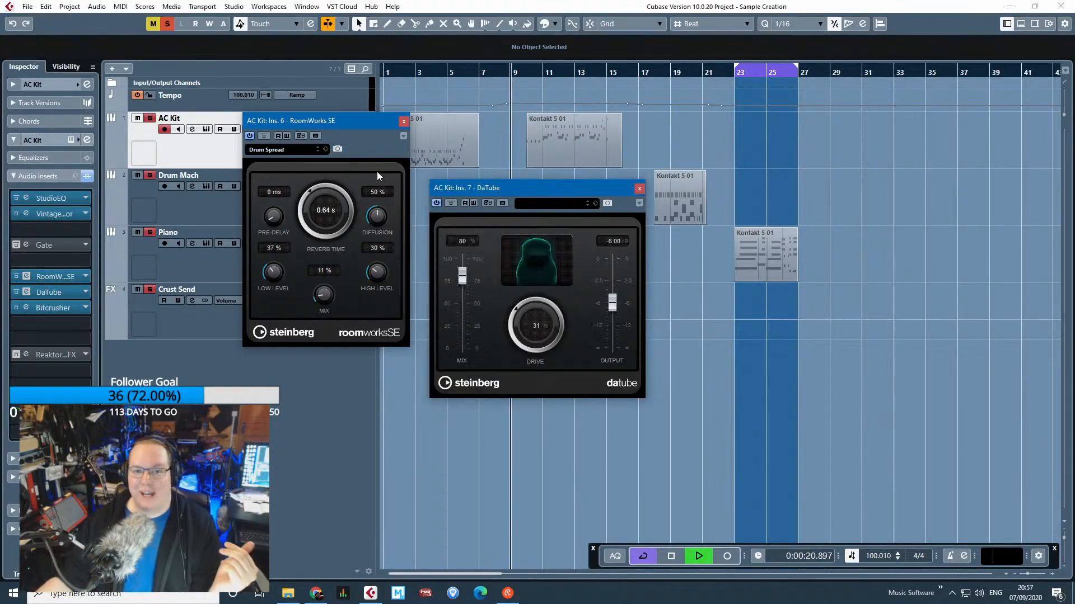
{"action": "left_click_drag", "start_coordinate": [465, 189], "coordinate": [450, 160]}
{"action": "left_click", "coordinate": [400, 73]}
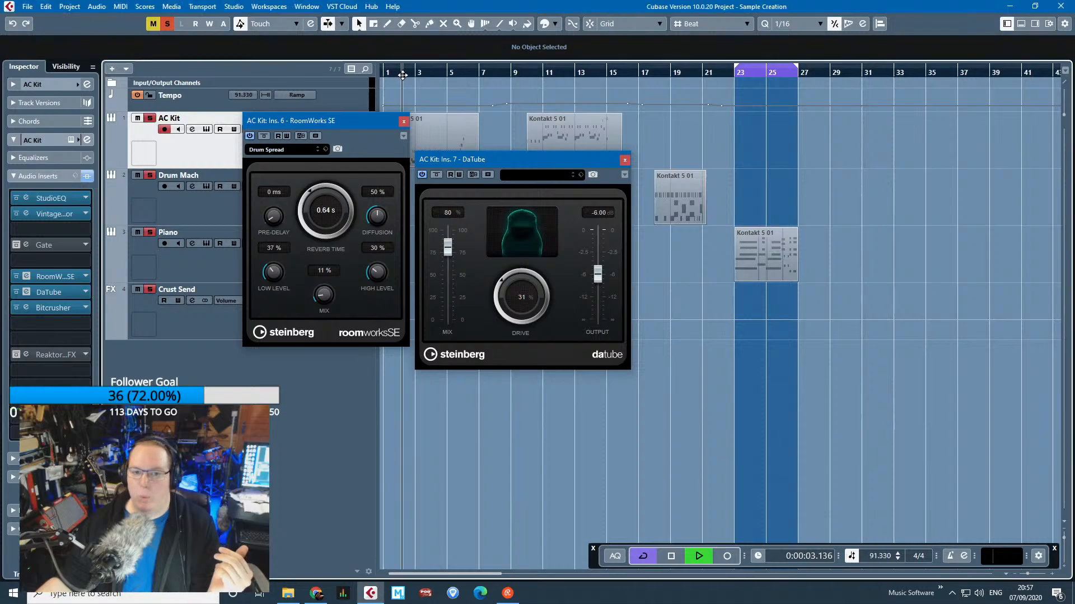
{"action": "left_click", "coordinate": [50, 302]}
{"action": "left_click_drag", "start_coordinate": [536, 172], "coordinate": [751, 193]}
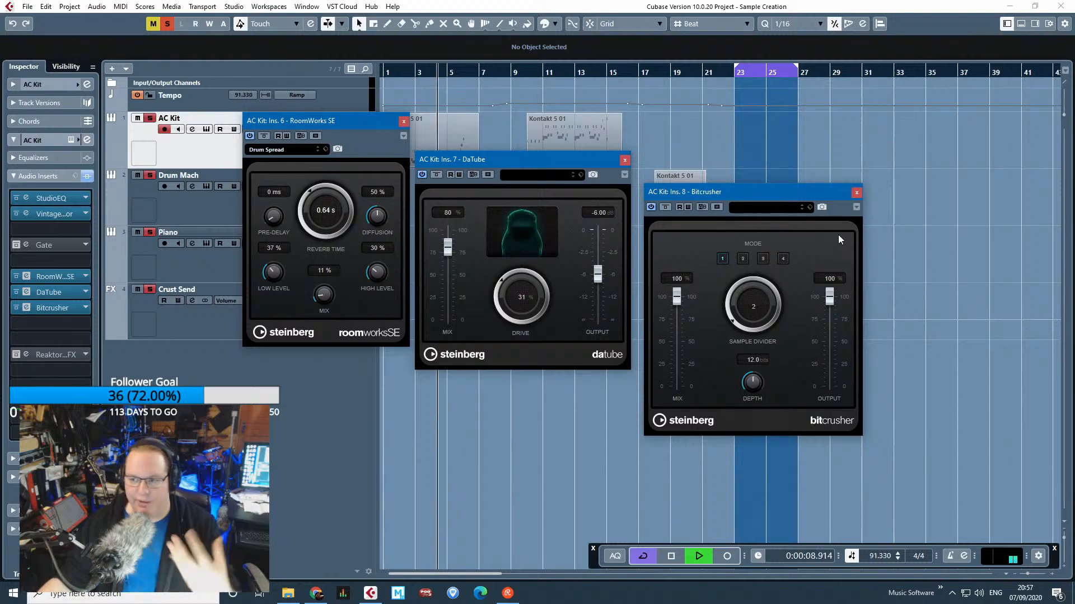
{"action": "left_click", "coordinate": [856, 192]}
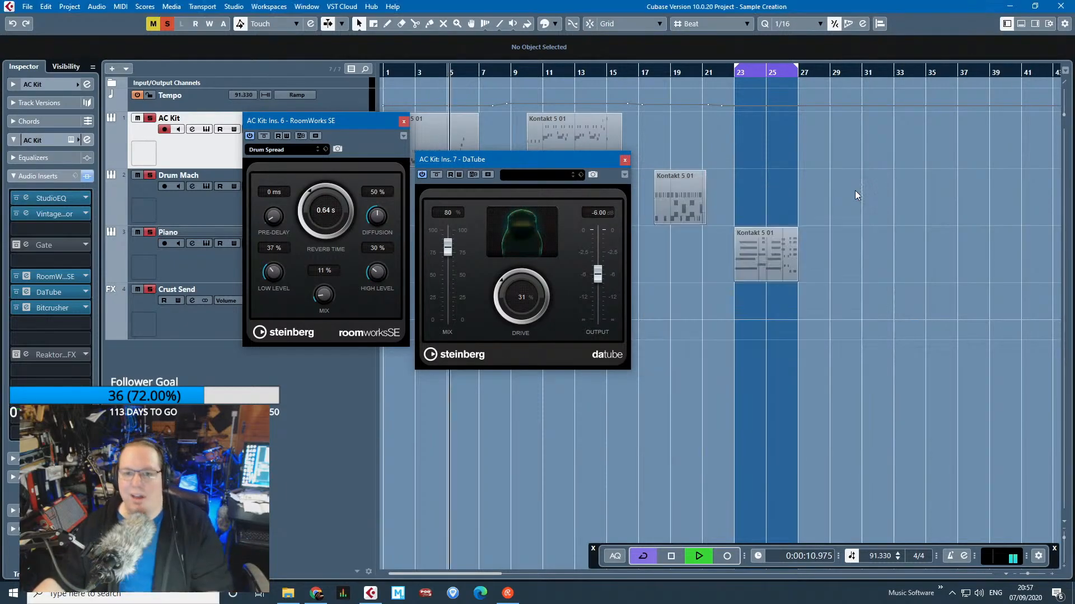
{"action": "left_click", "coordinate": [625, 161]}
{"action": "left_click", "coordinate": [403, 121]}
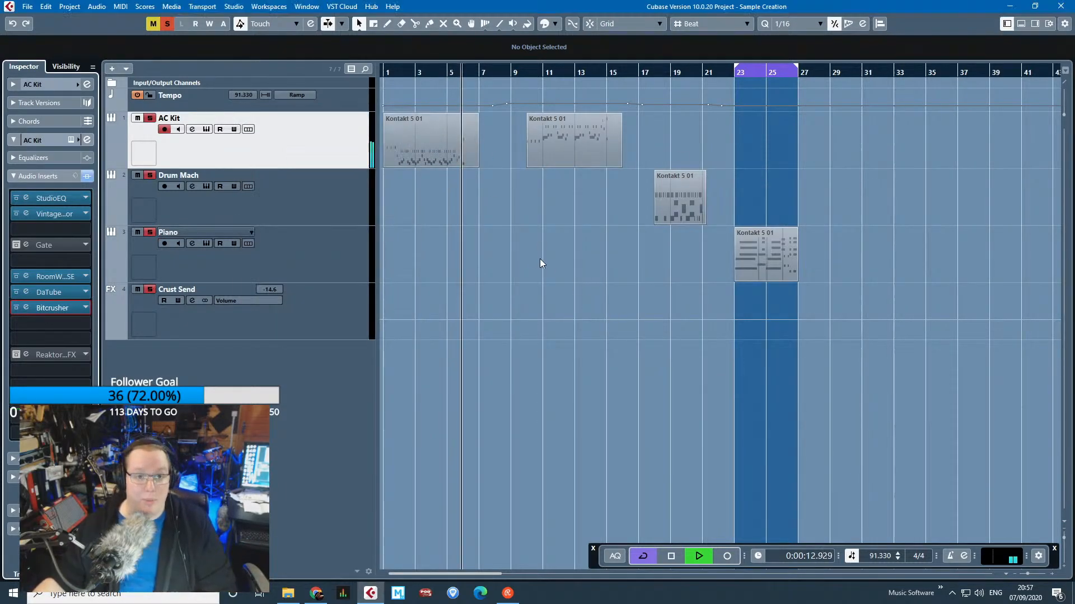
Select the Drum Mach track, play its clip from just before bar 18, and stop playback near its end.
{"action": "left_click", "coordinate": [313, 219]}
{"action": "key", "text": "space"}
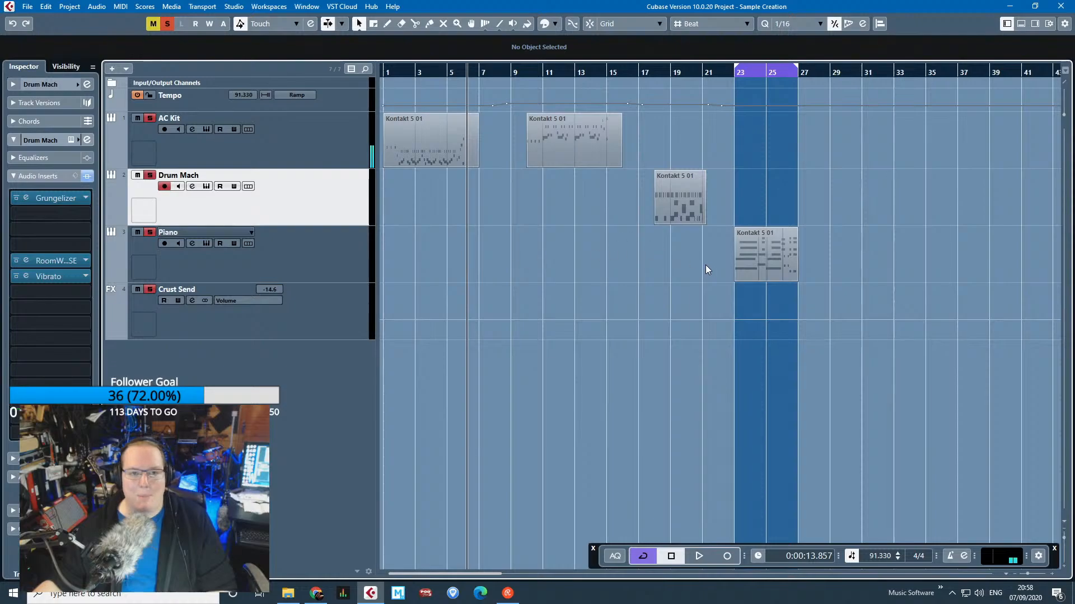
{"action": "scroll", "coordinate": [685, 271], "scroll_direction": "up", "scroll_amount": 6}
{"action": "left_click", "coordinate": [592, 70]}
{"action": "key", "text": "space"}
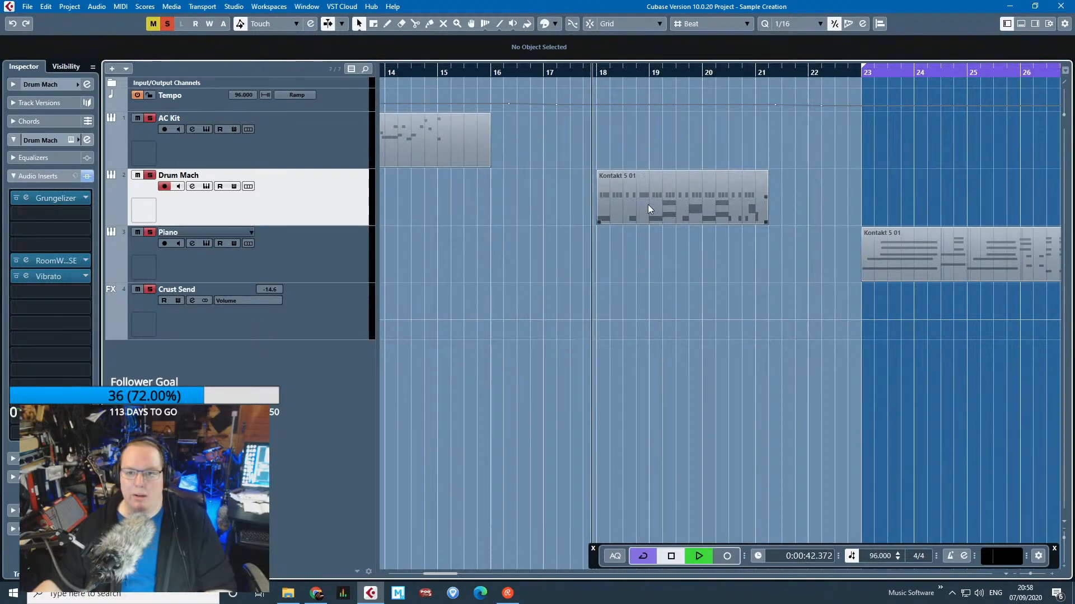
{"action": "scroll", "coordinate": [590, 256], "scroll_direction": "up", "scroll_amount": 3}
{"action": "left_click", "coordinate": [304, 232]}
{"action": "left_click", "coordinate": [306, 212]}
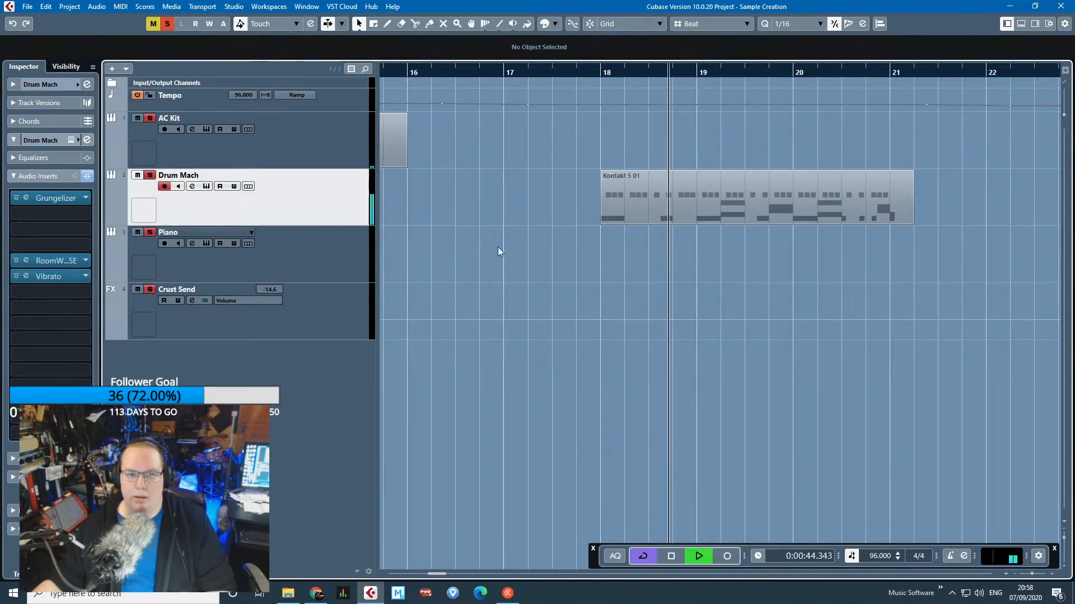
{"action": "scroll", "coordinate": [445, 319], "scroll_direction": "down", "scroll_amount": 3}
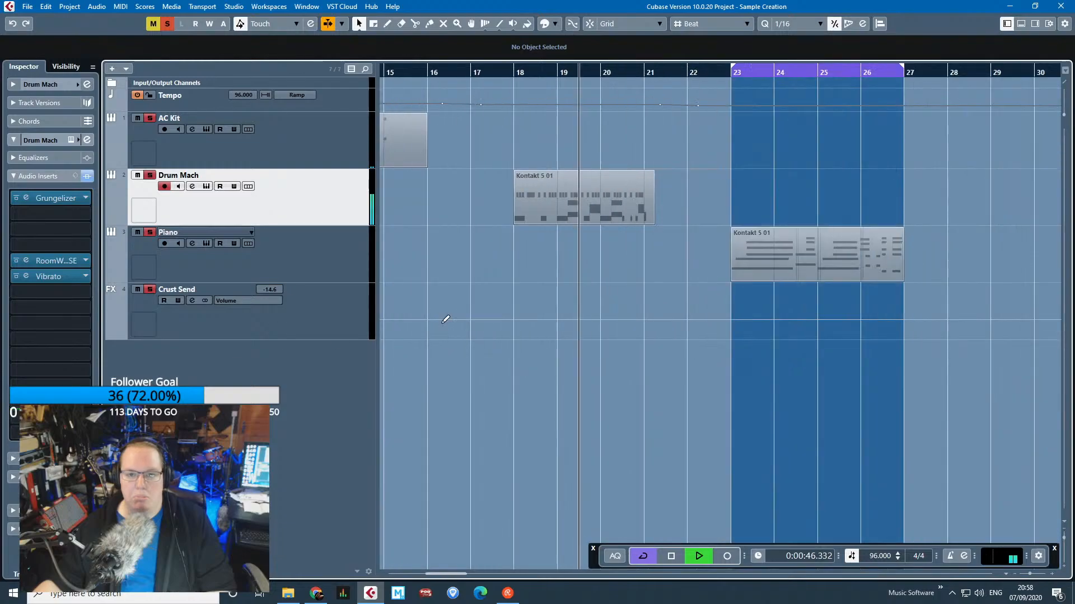
{"action": "scroll", "coordinate": [445, 319], "scroll_direction": "down", "scroll_amount": 4}
{"action": "scroll", "coordinate": [417, 280], "scroll_direction": "up", "scroll_amount": 3}
{"action": "key", "text": "space"}
Open the Drum Mach track's Kontakt instrument and look through its Loops, Groovebox and Drumkit pages.
{"action": "left_click", "coordinate": [41, 85]}
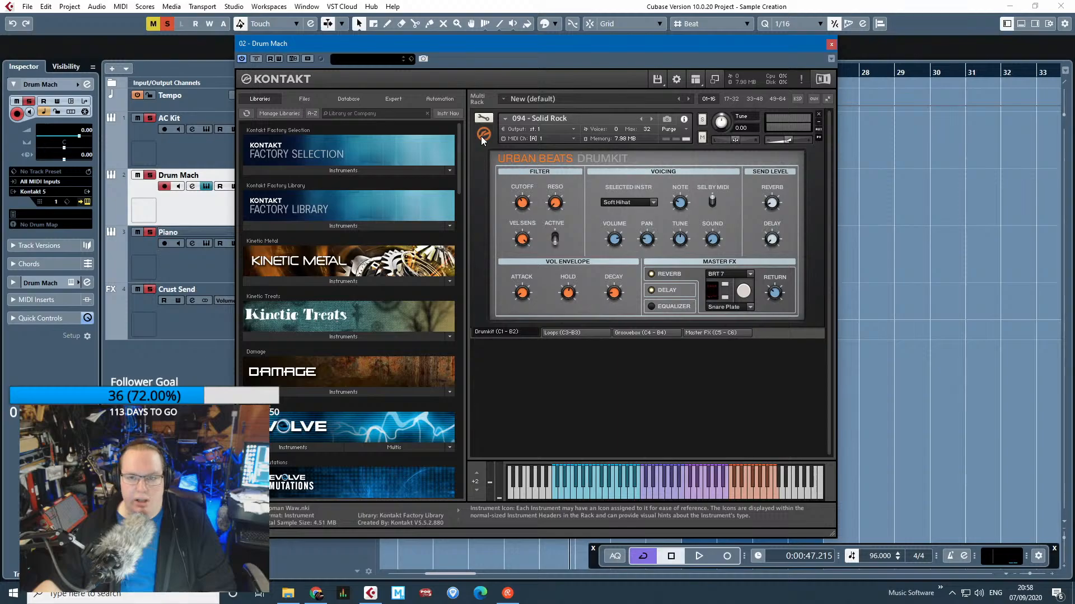
{"action": "left_click", "coordinate": [557, 334]}
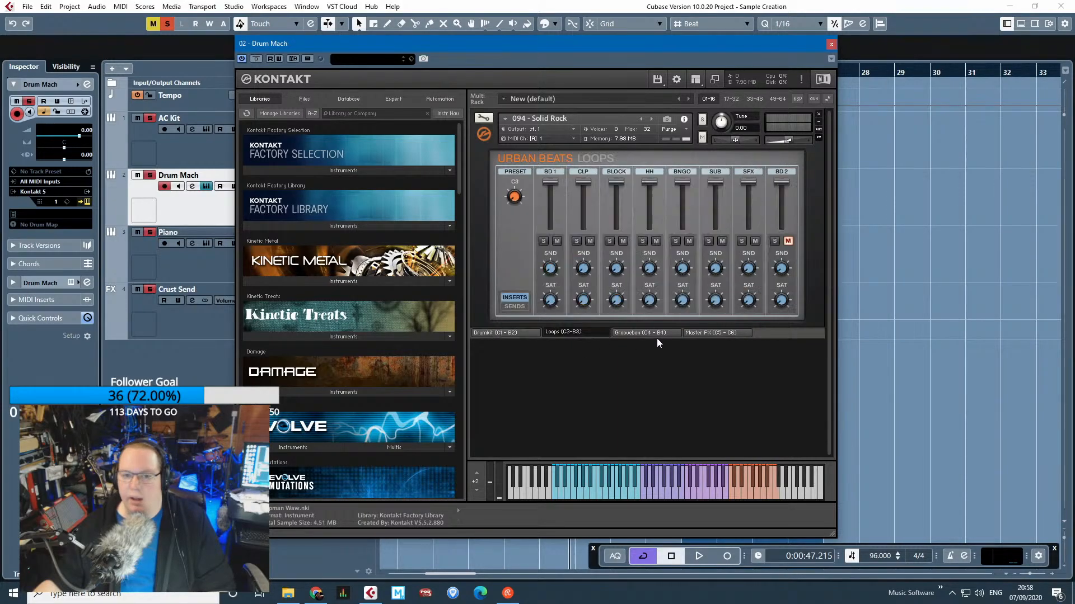
{"action": "left_click", "coordinate": [652, 334]}
{"action": "left_click", "coordinate": [508, 332]}
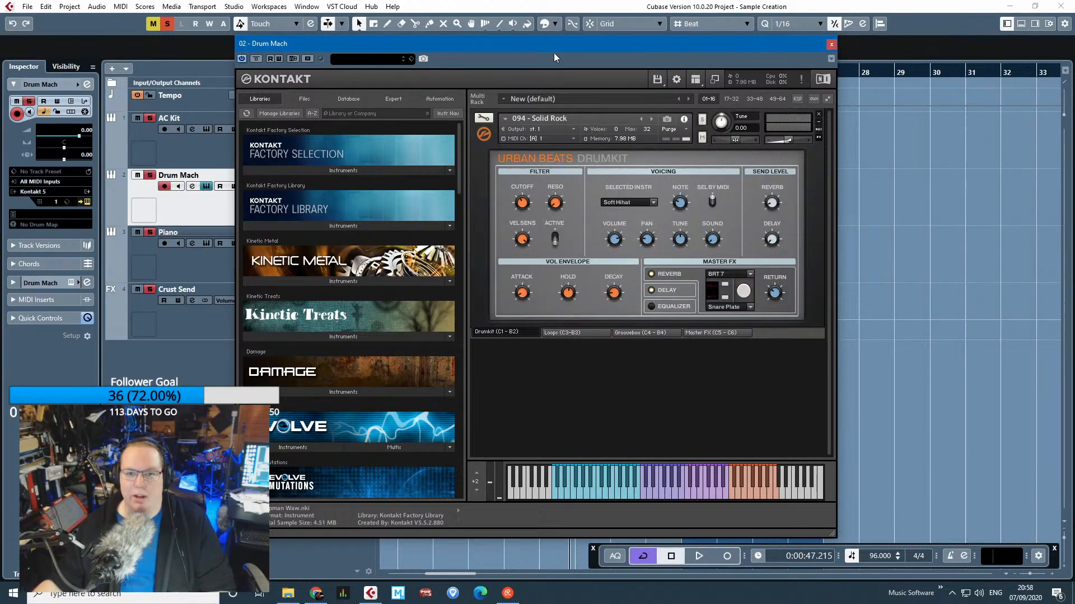
Move the Kontakt window off the Drum Mach clip, play the clip again and close the instrument.
{"action": "left_click_drag", "start_coordinate": [528, 43], "coordinate": [181, 31]}
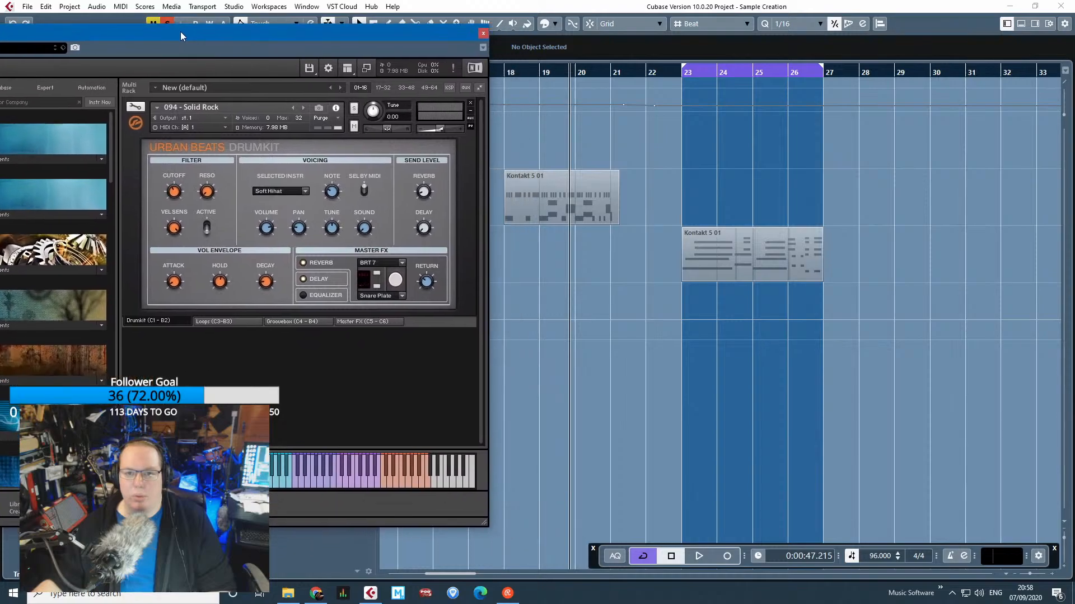
{"action": "key", "text": "space"}
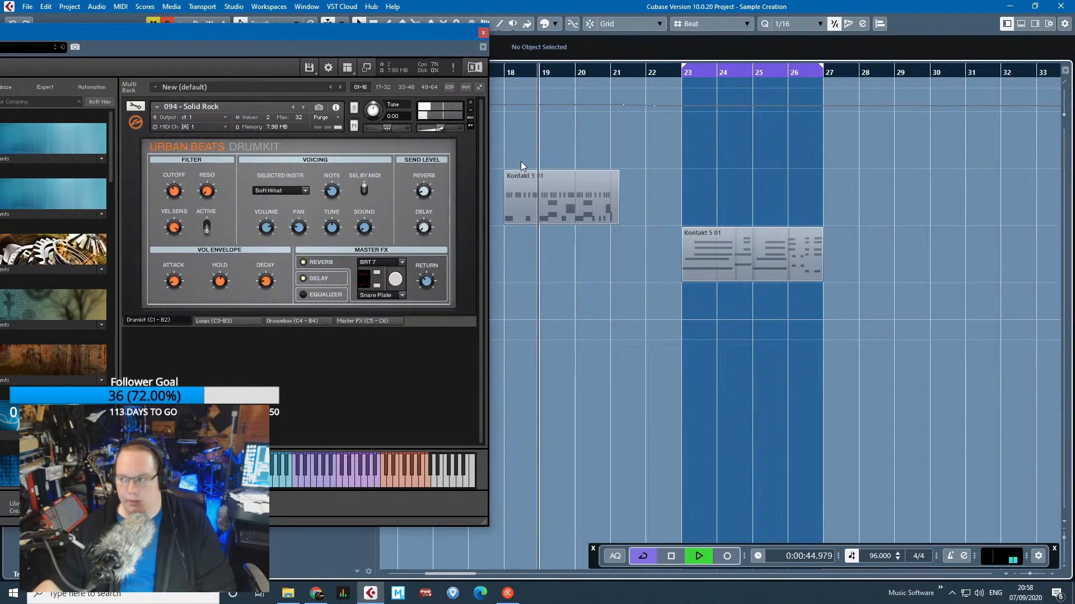
{"action": "left_click", "coordinate": [483, 33]}
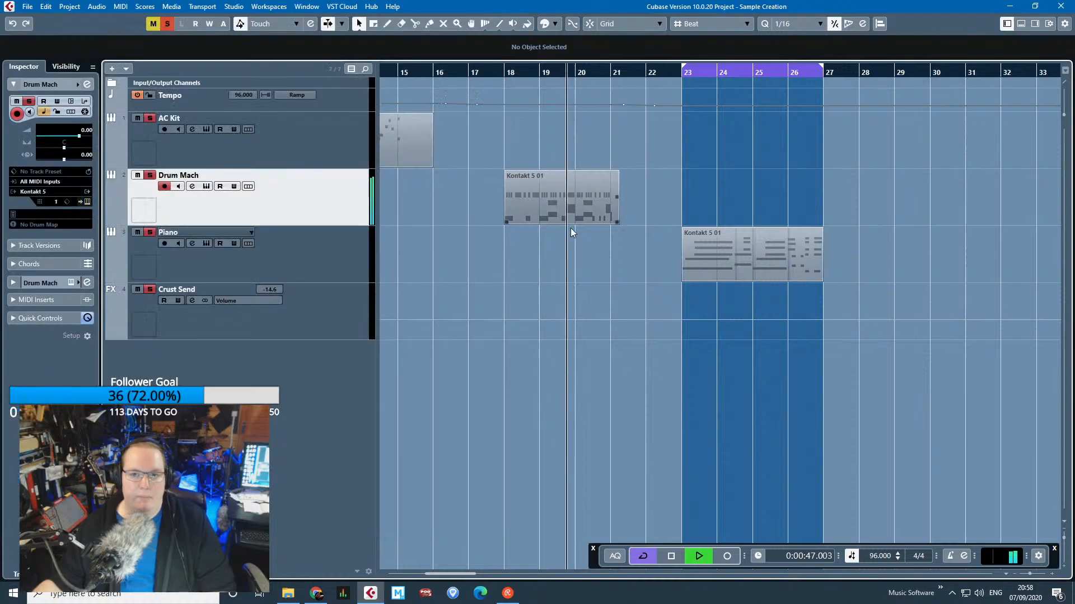
Show the Drum Mach track's audio inserts in the Inspector and stop playback at the end of its clip.
{"action": "scroll", "coordinate": [573, 237], "scroll_direction": "up", "scroll_amount": 2}
{"action": "left_click", "coordinate": [12, 283]}
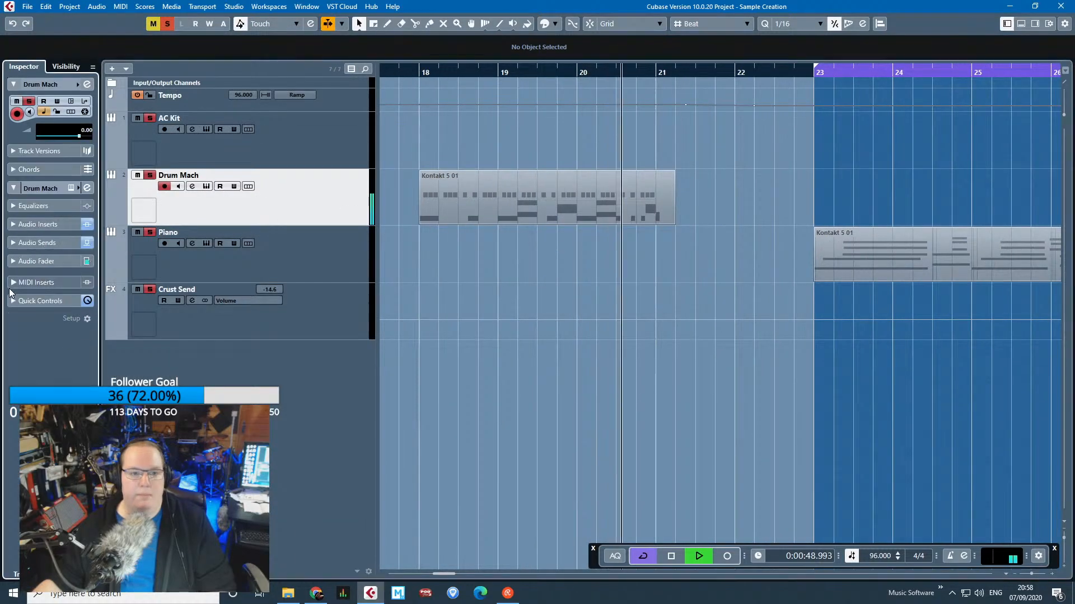
{"action": "left_click", "coordinate": [13, 177]}
{"action": "key", "text": "space"}
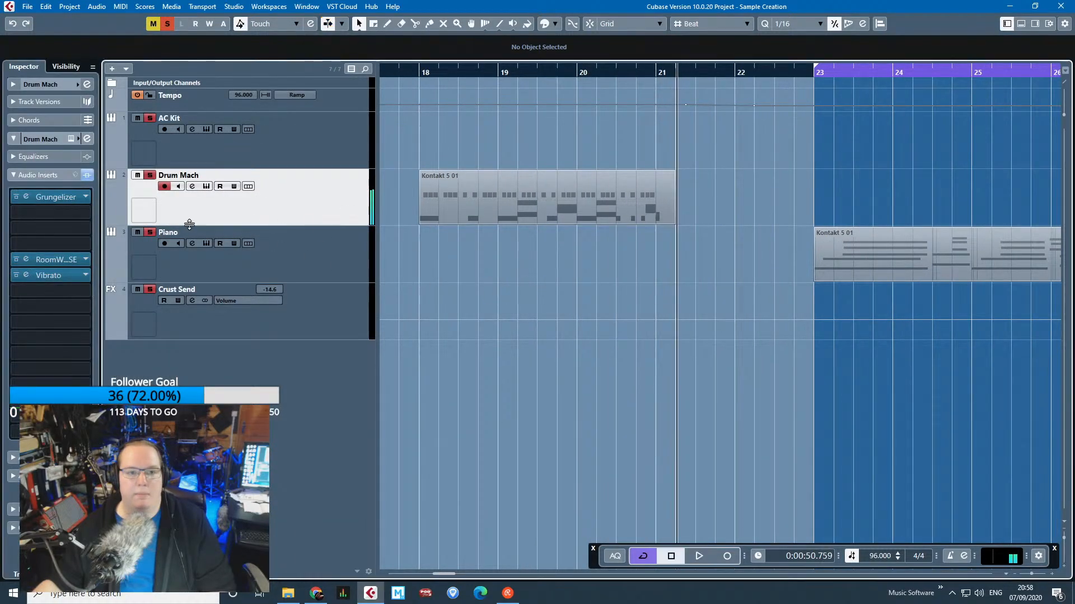
Open Drum Mach's Grungelizer below the clip, replay from bar 18, and compare its Mix at 100 %, ending at 22 %.
{"action": "left_click", "coordinate": [63, 197]}
{"action": "left_click_drag", "start_coordinate": [519, 179], "coordinate": [476, 267]}
{"action": "left_click", "coordinate": [416, 70]}
{"action": "key", "text": "space"}
{"action": "left_click_drag", "start_coordinate": [544, 429], "coordinate": [544, 380]}
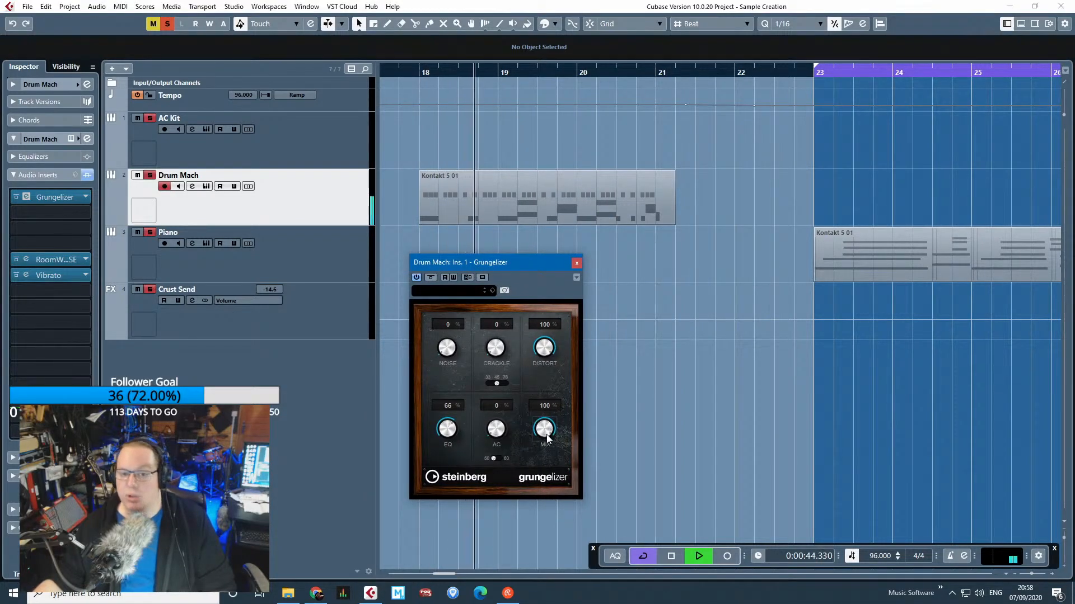
{"action": "left_click_drag", "start_coordinate": [546, 430], "coordinate": [553, 521]}
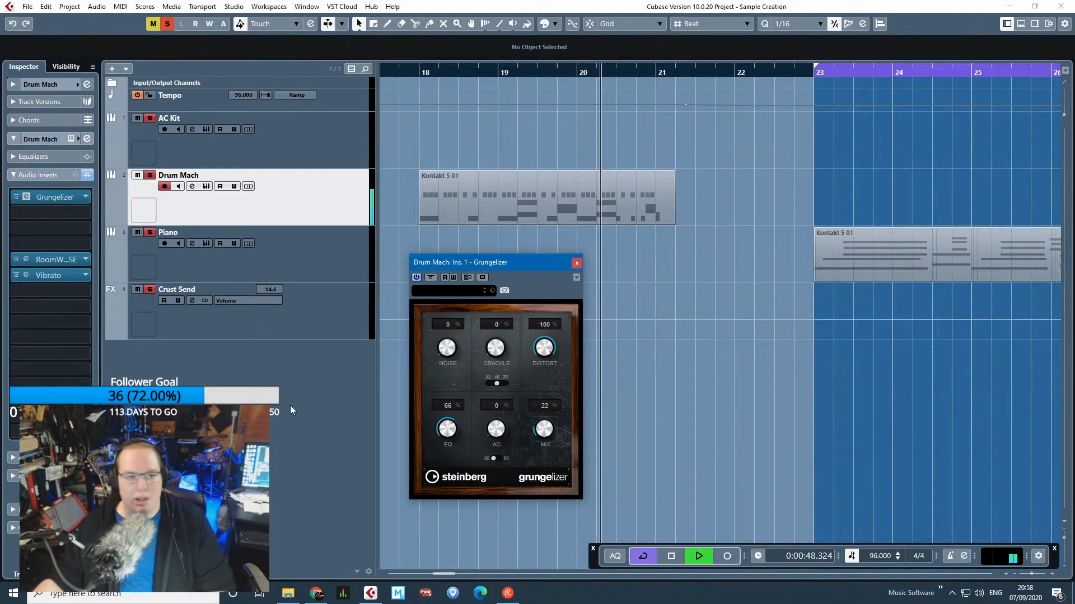
Open Drum Mach's RoomWorks SE and Vibrato inserts, restart playback, and place the Vibrato window clear of the other effects.
{"action": "left_click", "coordinate": [65, 259]}
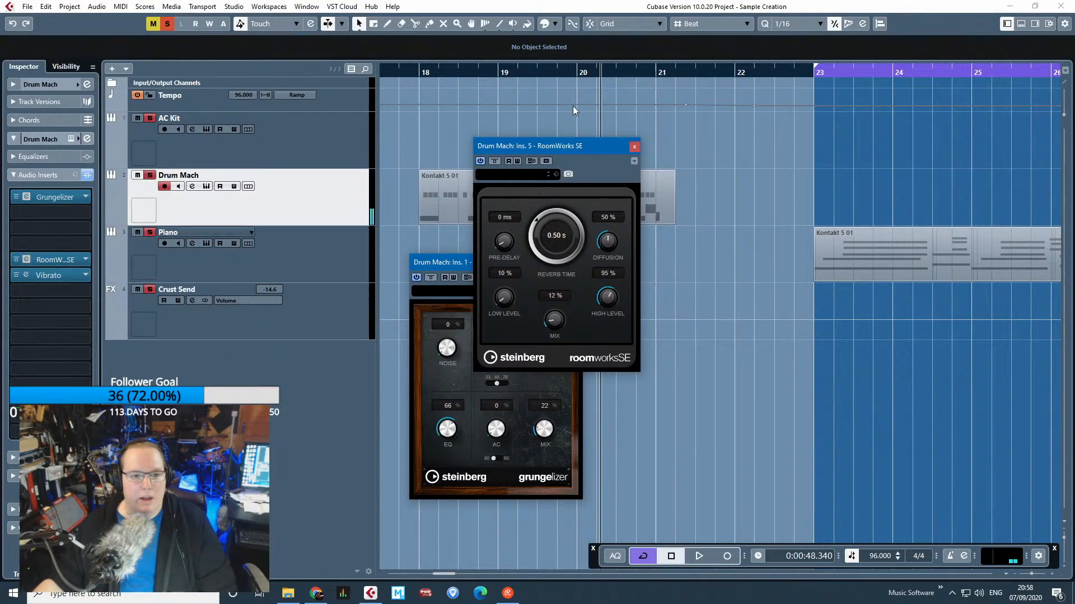
{"action": "key", "text": "space"}
{"action": "left_click", "coordinate": [59, 274]}
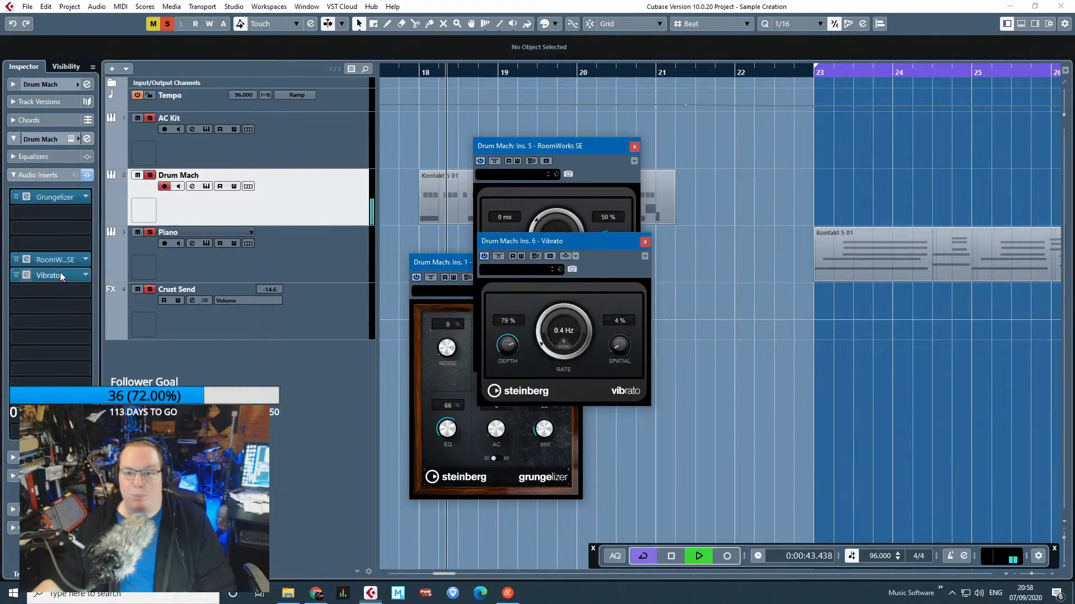
{"action": "left_click_drag", "start_coordinate": [565, 242], "coordinate": [743, 255]}
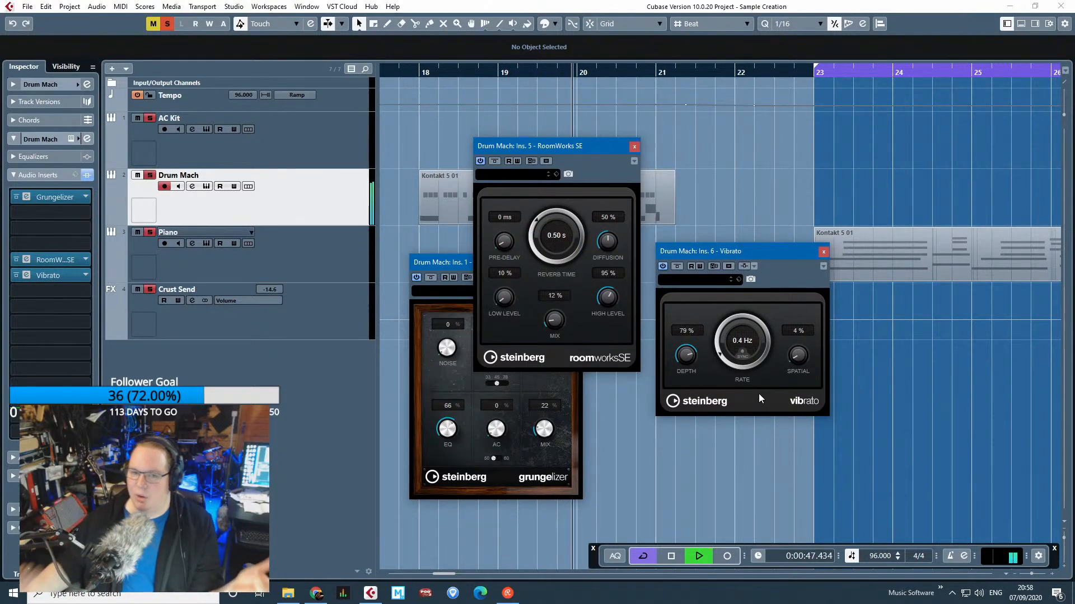
Close Drum Mach's RoomWorks SE, Vibrato and Grungelizer windows and stop playback at the end of its clip.
{"action": "left_click", "coordinate": [634, 147]}
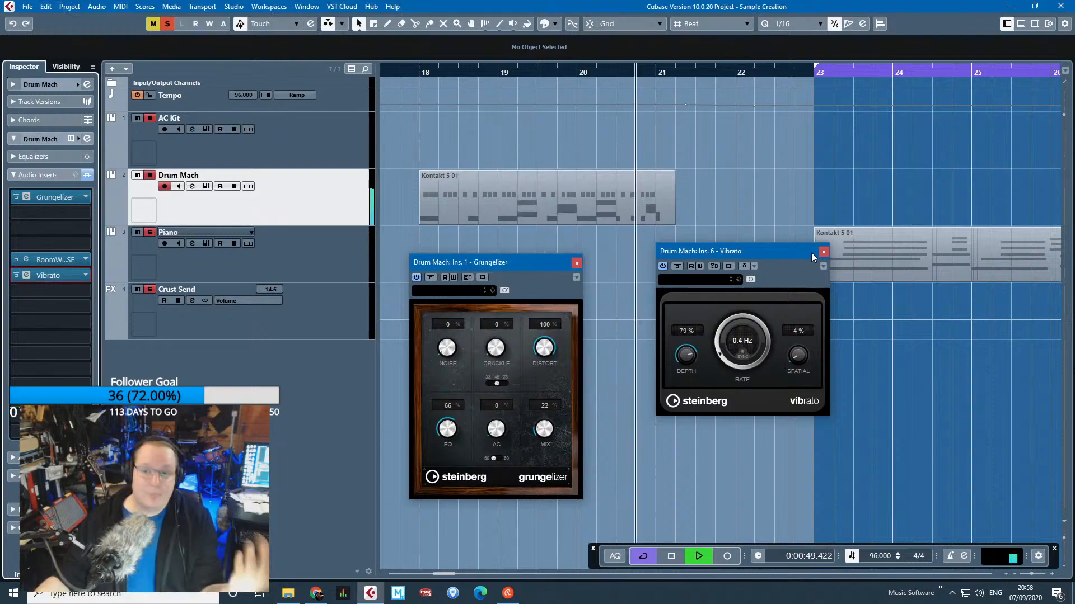
{"action": "left_click", "coordinate": [824, 253]}
{"action": "left_click", "coordinate": [577, 263]}
{"action": "key", "text": "g"}
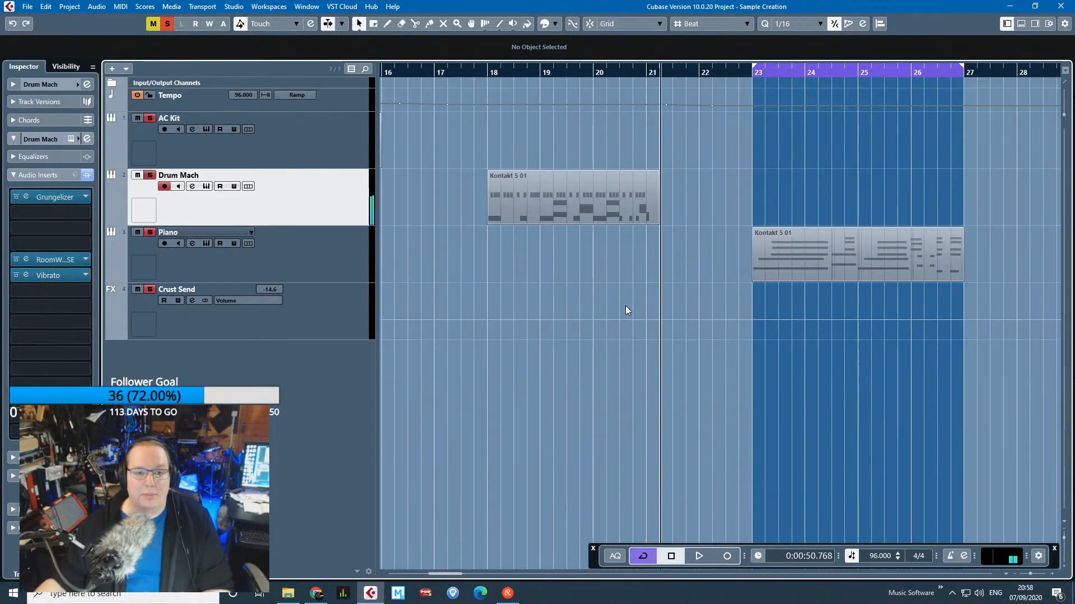
Select the Piano track and collapse its Audio Inserts section in the Inspector.
{"action": "left_click", "coordinate": [298, 277]}
{"action": "key", "text": "h"}
{"action": "key", "text": "h"}
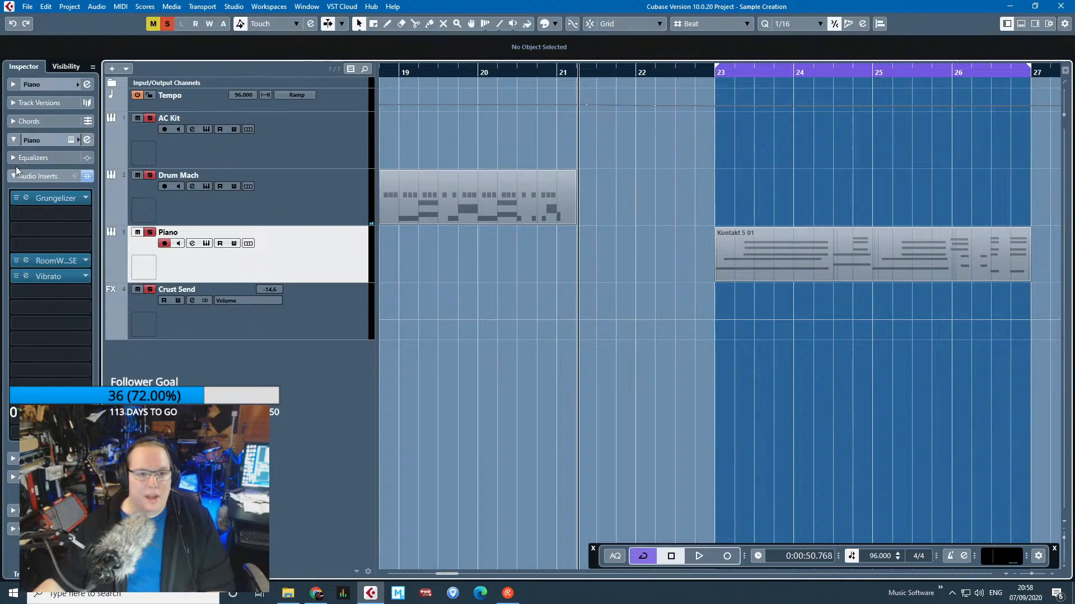
{"action": "left_click", "coordinate": [13, 168]}
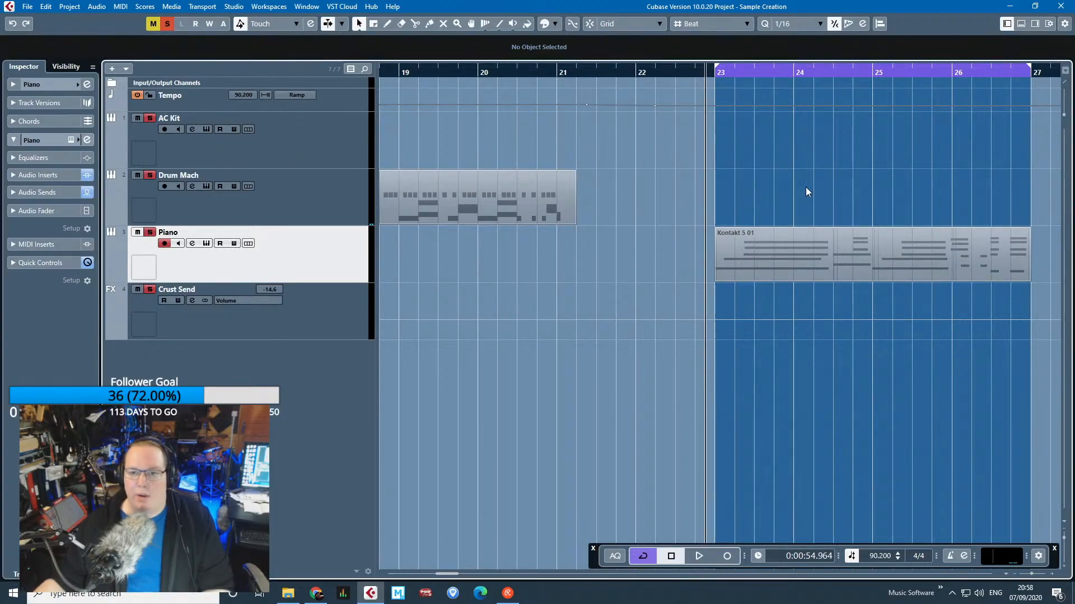
Play the opening of the Piano clip from just before bar 23 and stop.
{"action": "key", "text": "space"}
{"action": "scroll", "coordinate": [844, 349], "scroll_direction": "down", "scroll_amount": 3}
{"action": "key", "text": "space"}
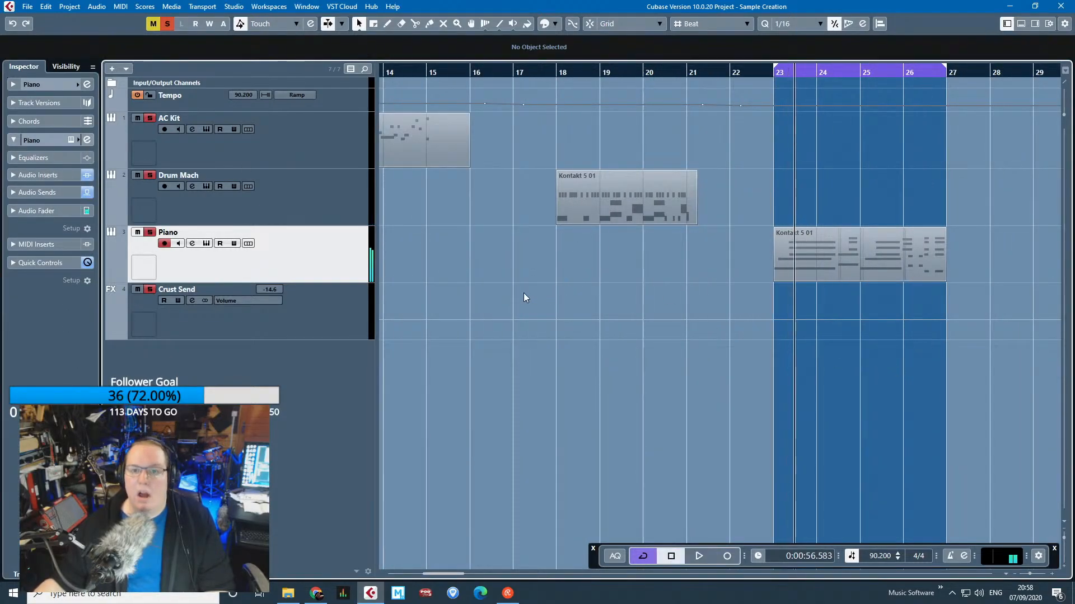
Move the playhead through the AC Kit, Drum Mach and Piano clips to compare the project tempo at each one.
{"action": "scroll", "coordinate": [448, 285], "scroll_direction": "down", "scroll_amount": 4}
{"action": "left_click", "coordinate": [433, 72]}
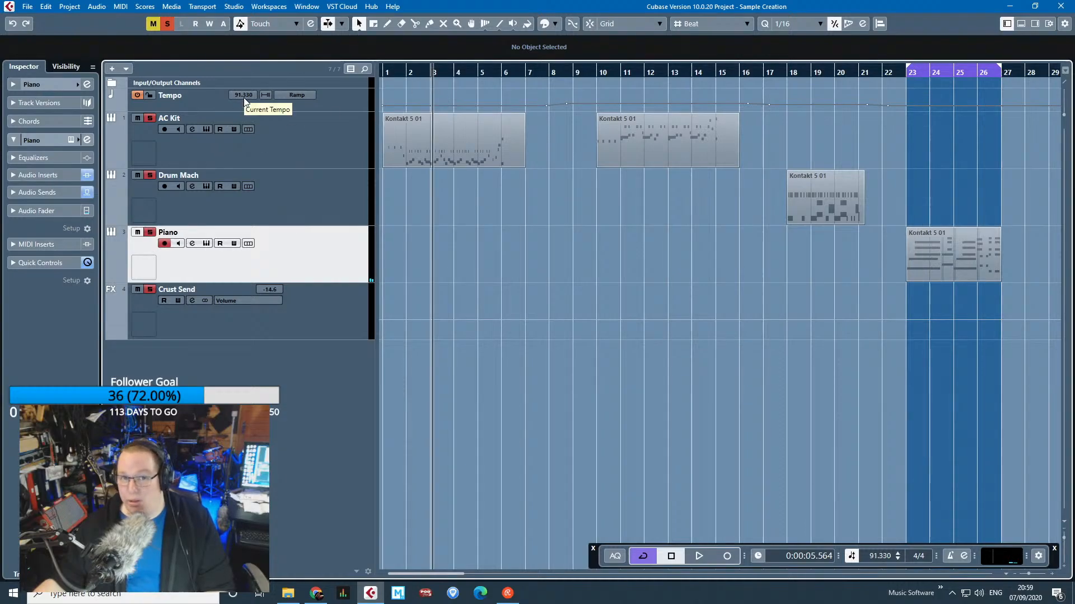
{"action": "left_click", "coordinate": [666, 85]}
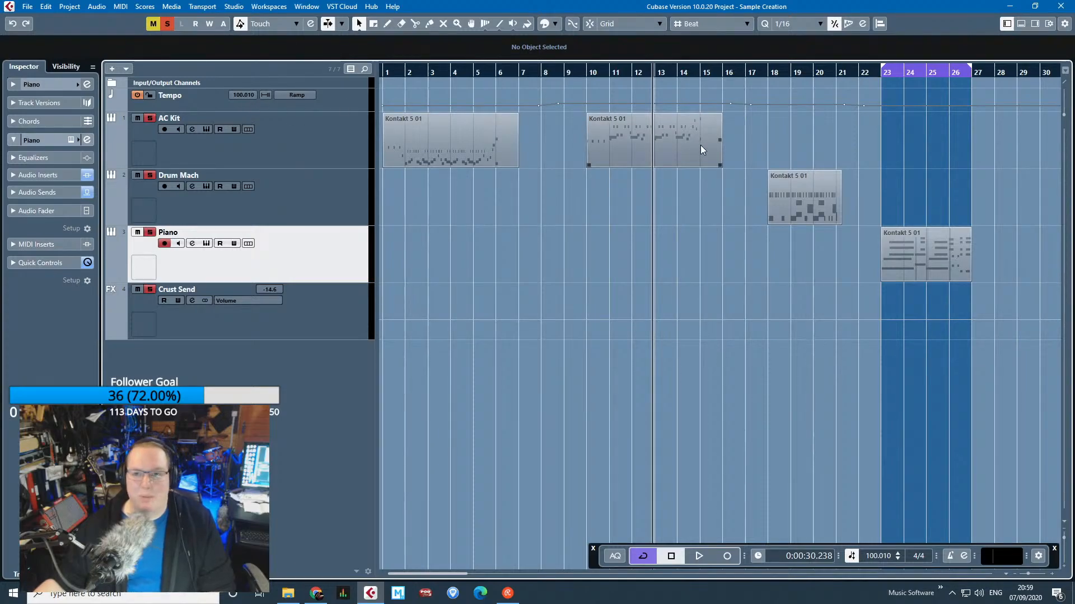
{"action": "left_click", "coordinate": [803, 74]}
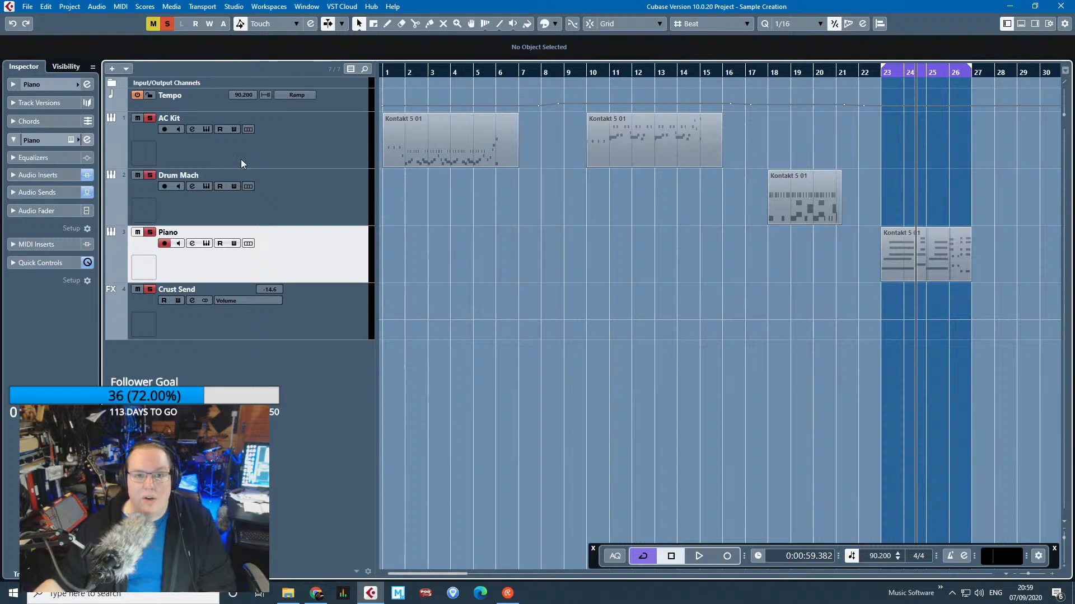
{"action": "left_click_drag", "start_coordinate": [889, 73], "coordinate": [946, 74]}
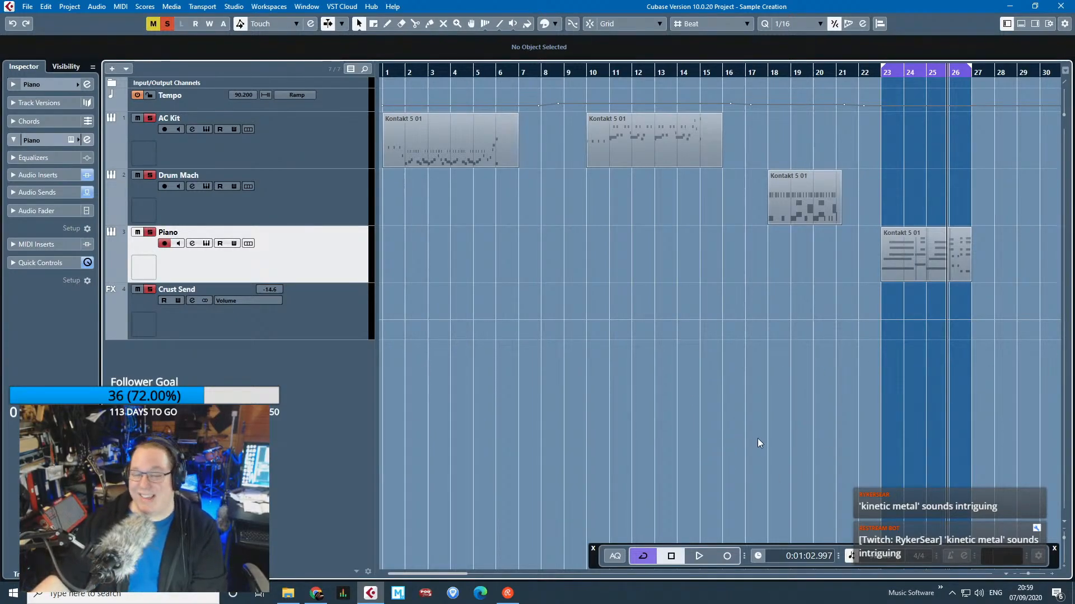
Show the Piano track's audio inserts and play its clip from just before bar 23 until near its end.
{"action": "left_click_drag", "start_coordinate": [607, 420], "coordinate": [297, 254]}
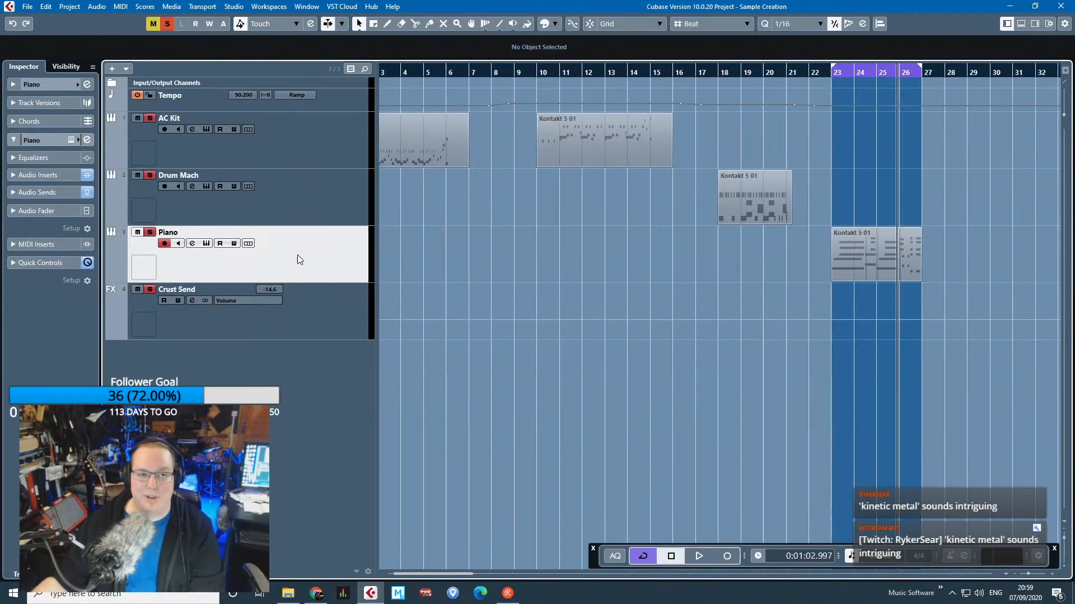
{"action": "left_click", "coordinate": [23, 175]}
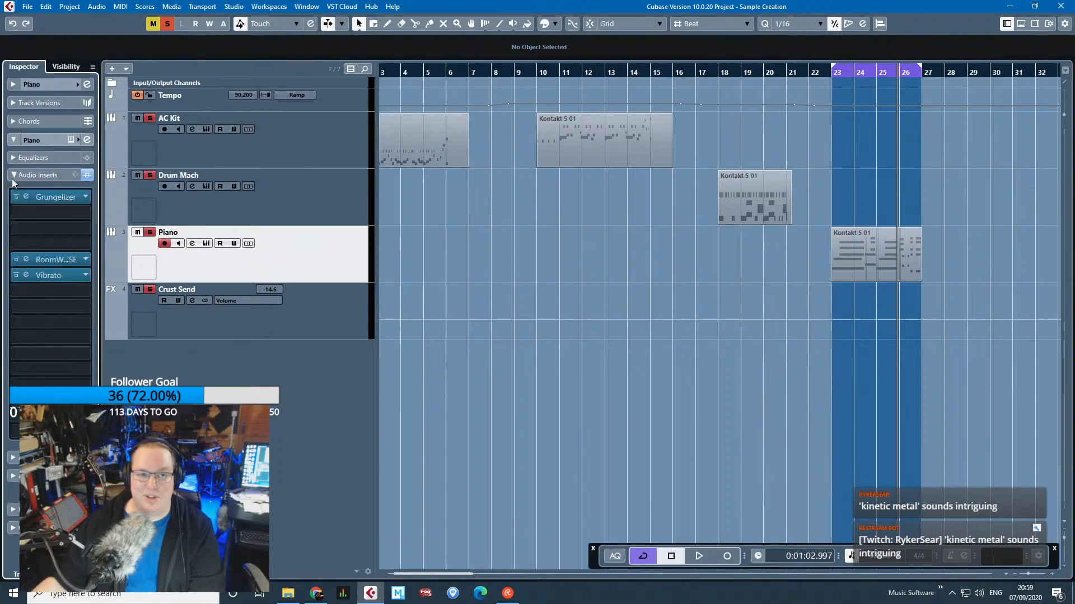
{"action": "left_click", "coordinate": [827, 73]}
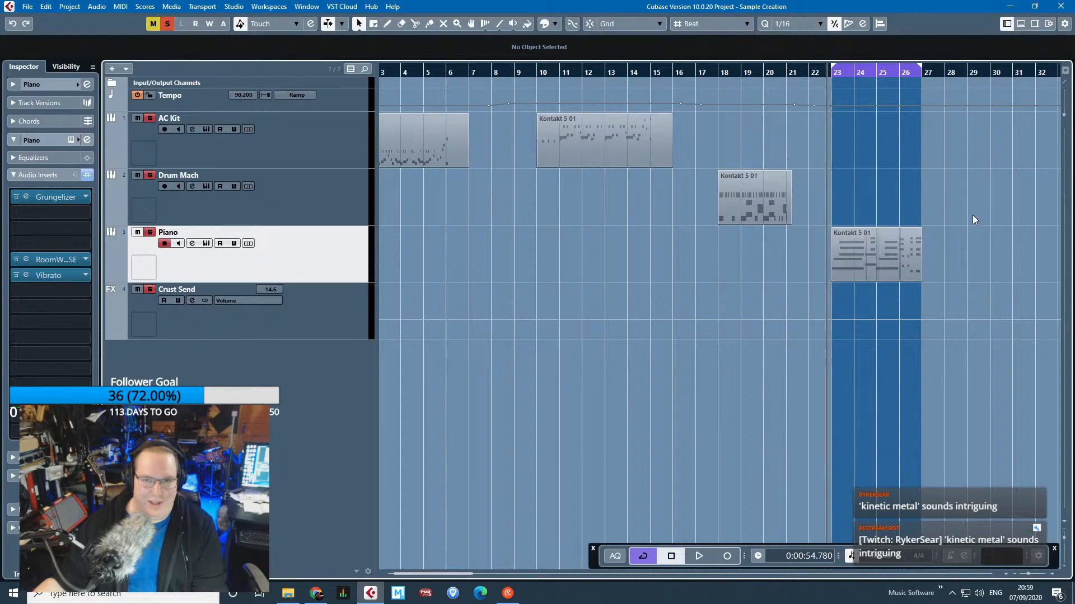
{"action": "scroll", "coordinate": [915, 345], "scroll_direction": "up", "scroll_amount": 5}
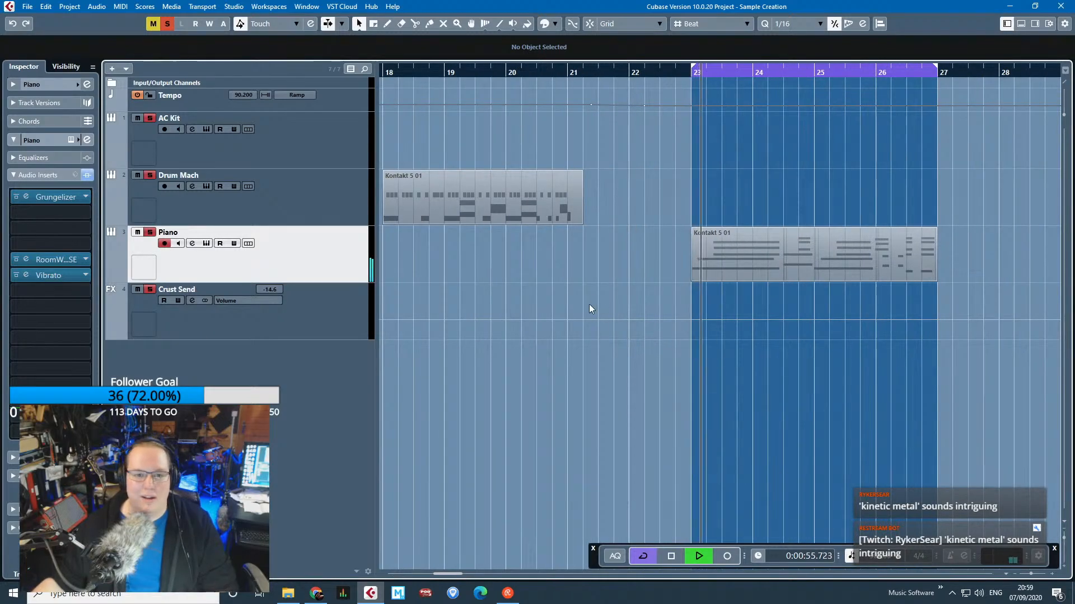
{"action": "scroll", "coordinate": [589, 304], "scroll_direction": "up", "scroll_amount": 1}
{"action": "left_click_drag", "start_coordinate": [922, 196], "coordinate": [986, 213]}
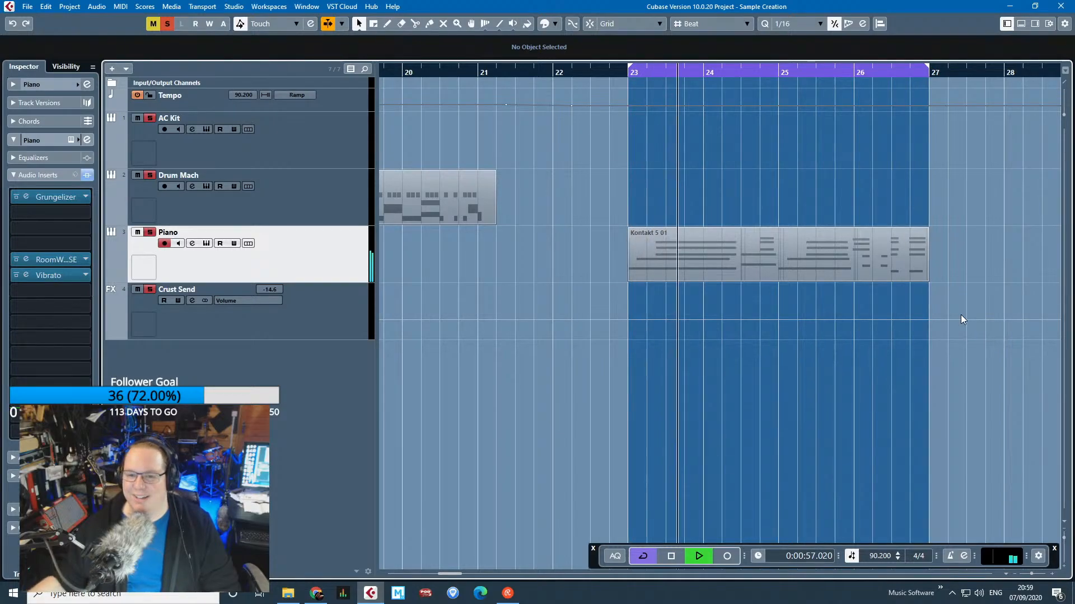
{"action": "left_click_drag", "start_coordinate": [981, 286], "coordinate": [1062, 265]}
{"action": "scroll", "coordinate": [781, 328], "scroll_direction": "up", "scroll_amount": 2}
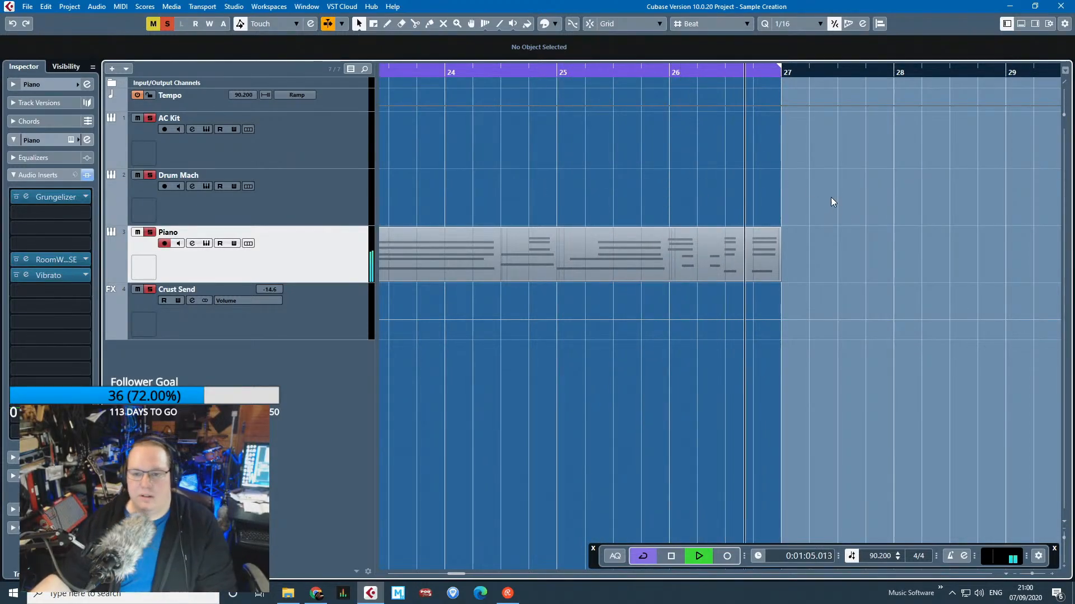
{"action": "key", "text": "space"}
{"action": "left_click_drag", "start_coordinate": [674, 275], "coordinate": [668, 298]}
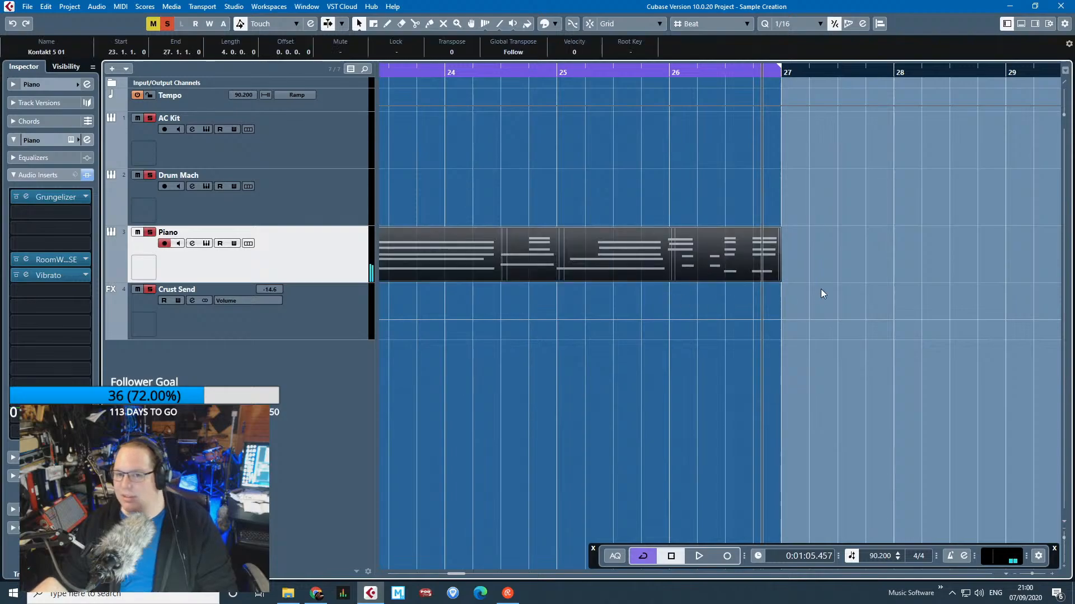
{"action": "left_click_drag", "start_coordinate": [821, 288], "coordinate": [670, 206]}
{"action": "left_click", "coordinate": [680, 195]}
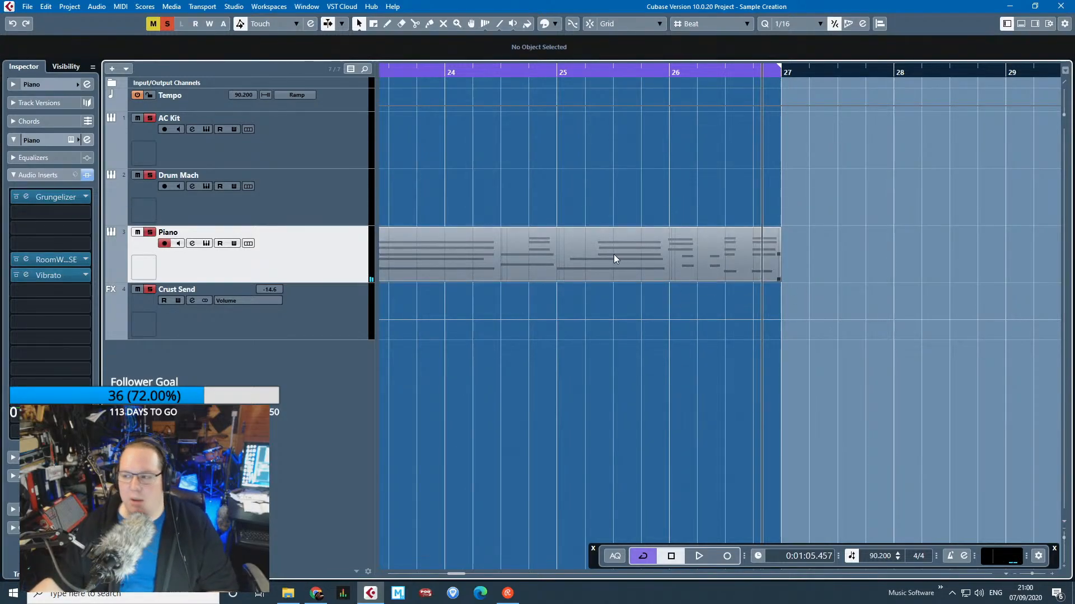
Open the Piano track's Grungelizer, RoomWorks SE and Vibrato inserts and return the playhead to bar 23.
{"action": "scroll", "coordinate": [446, 161], "scroll_direction": "left", "scroll_amount": 2}
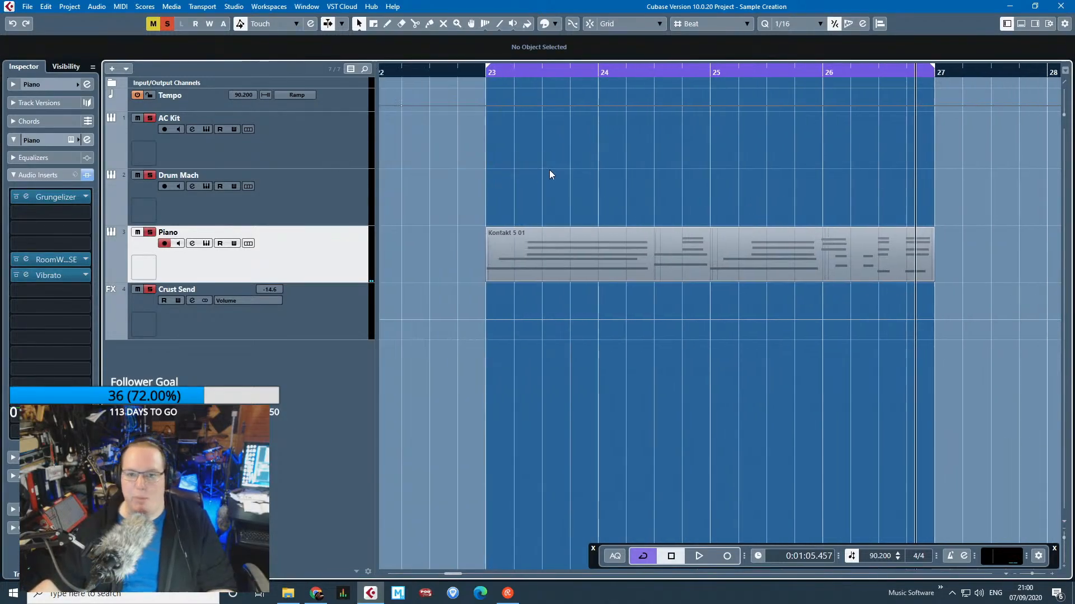
{"action": "scroll", "coordinate": [547, 171], "scroll_direction": "down", "scroll_amount": 2}
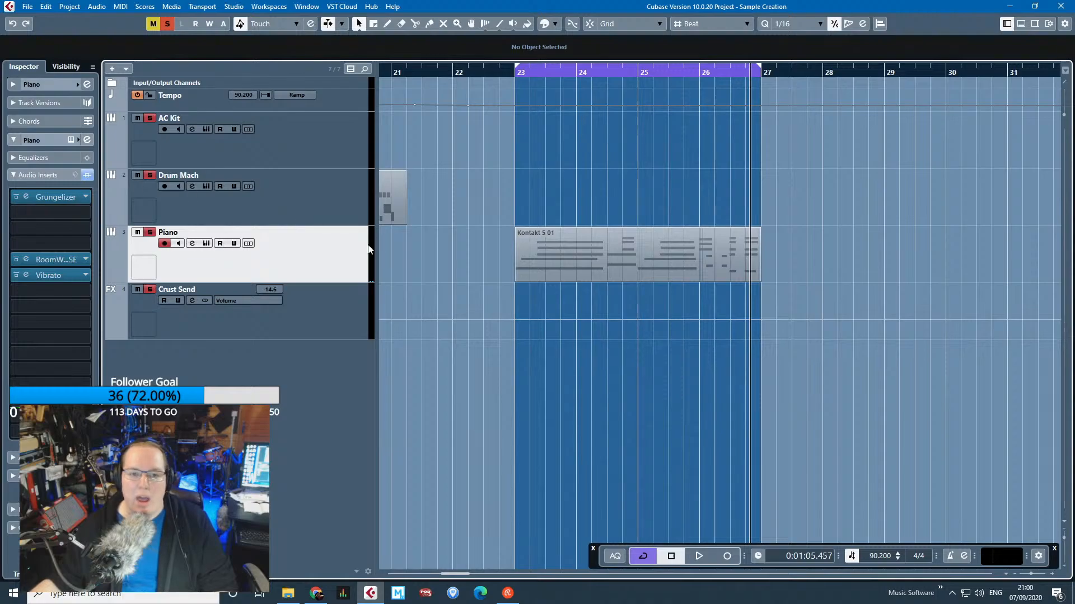
{"action": "left_click", "coordinate": [62, 199]}
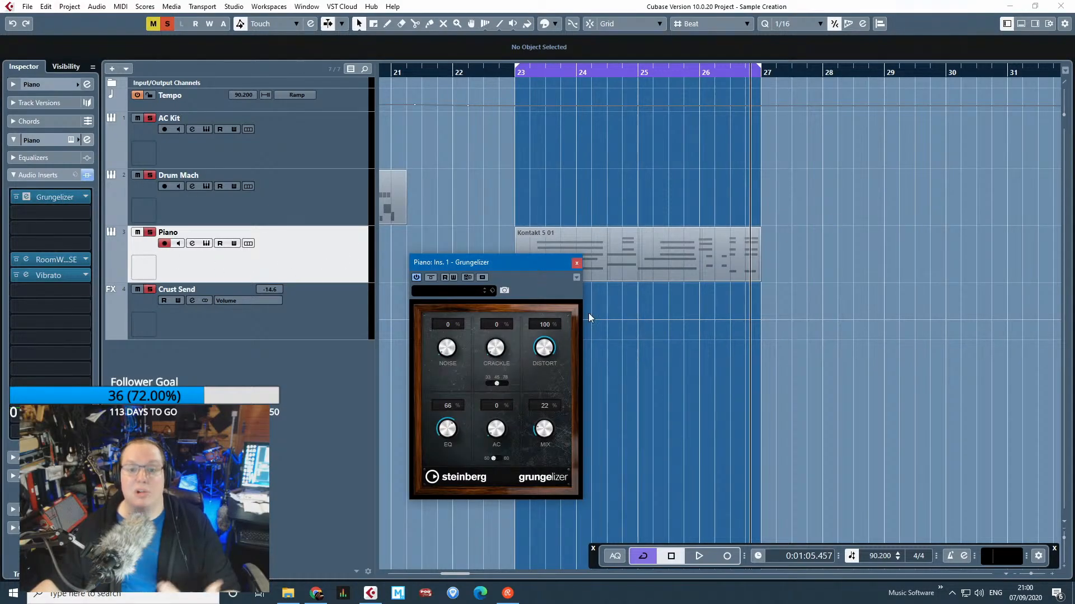
{"action": "left_click", "coordinate": [522, 102]}
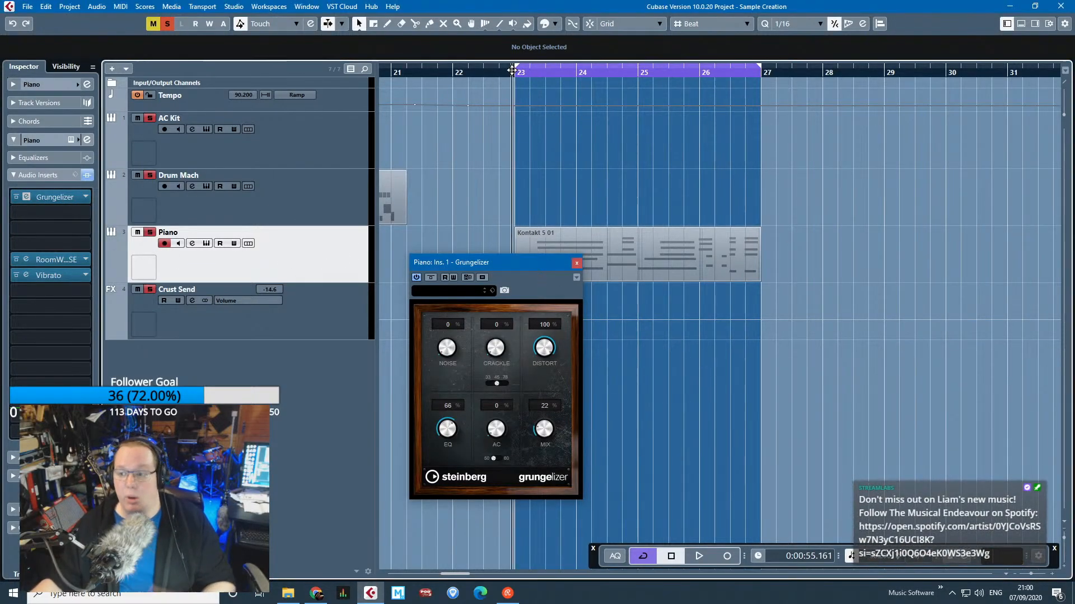
{"action": "left_click", "coordinate": [68, 262]}
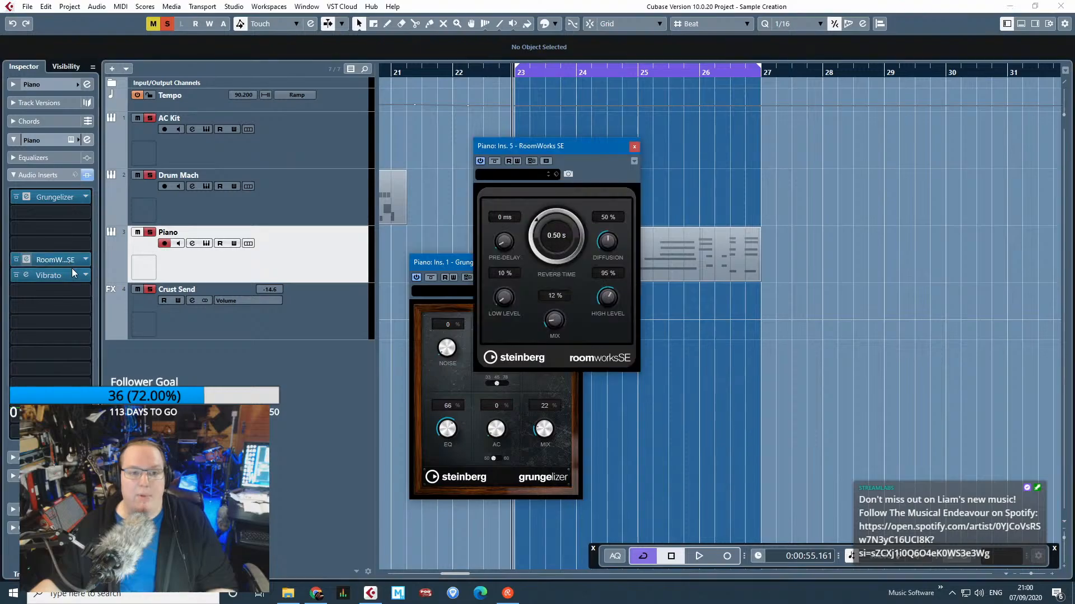
{"action": "left_click", "coordinate": [70, 277]}
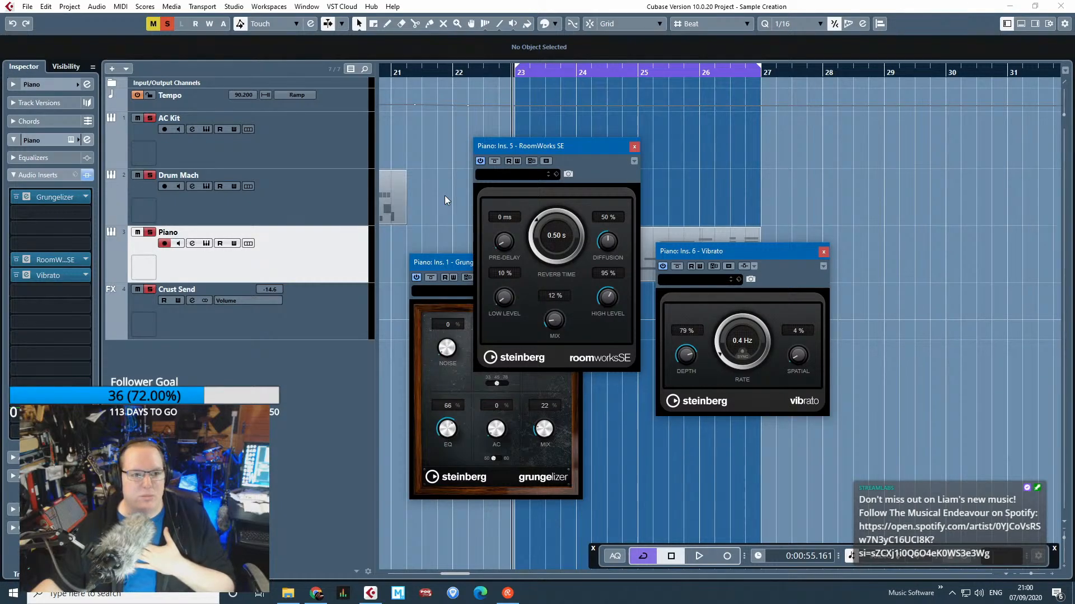
Close the Piano track's Vibrato, RoomWorks SE and Grungelizer windows.
{"action": "left_click", "coordinate": [823, 251]}
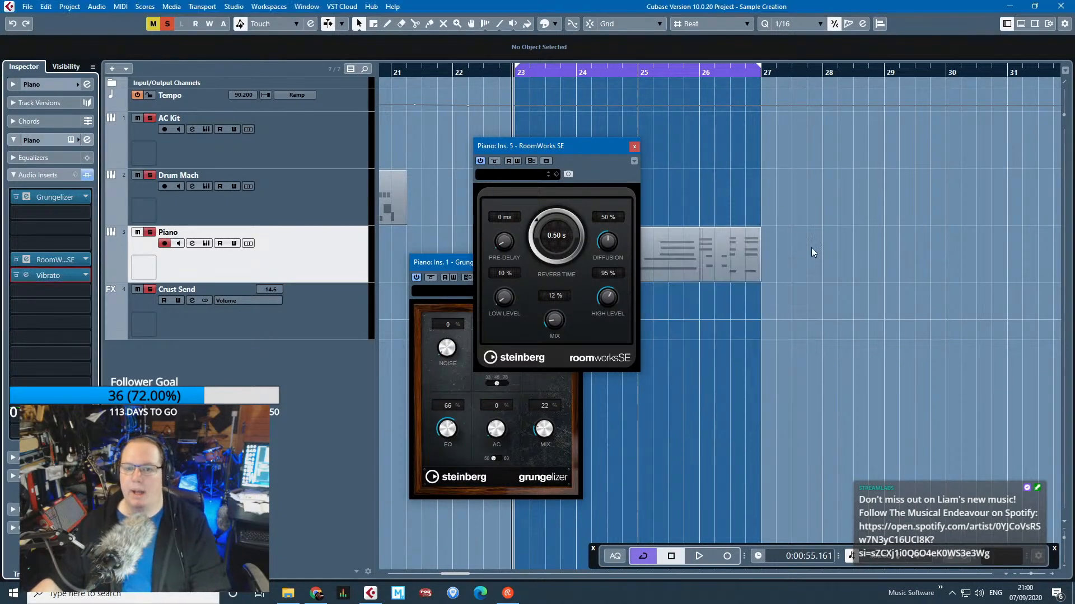
{"action": "left_click", "coordinate": [634, 148]}
{"action": "left_click", "coordinate": [577, 262]}
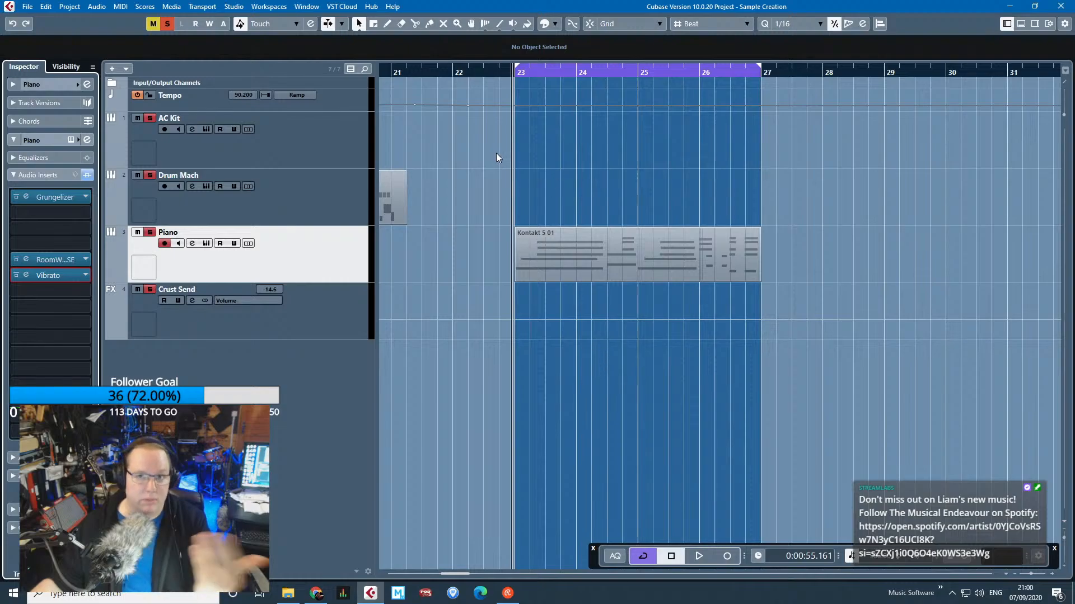
Replay the start of the Piano clip from between bars 22 and 23 and stop in its first bar.
{"action": "left_click", "coordinate": [520, 165]}
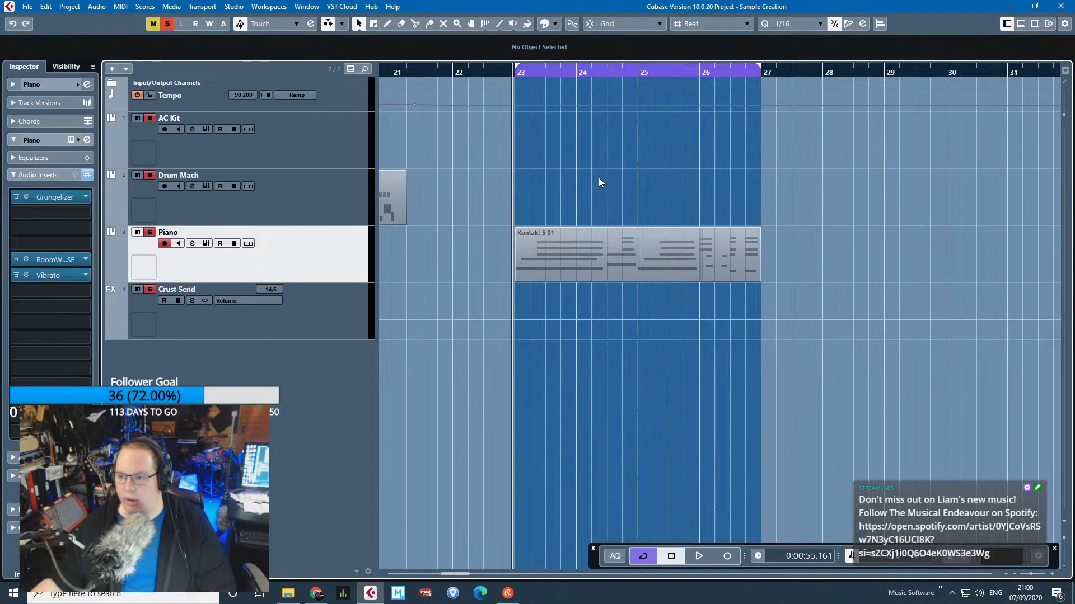
{"action": "key", "text": "space"}
{"action": "left_click_drag", "start_coordinate": [462, 248], "coordinate": [305, 251]}
{"action": "left_click_drag", "start_coordinate": [467, 71], "coordinate": [813, 106]}
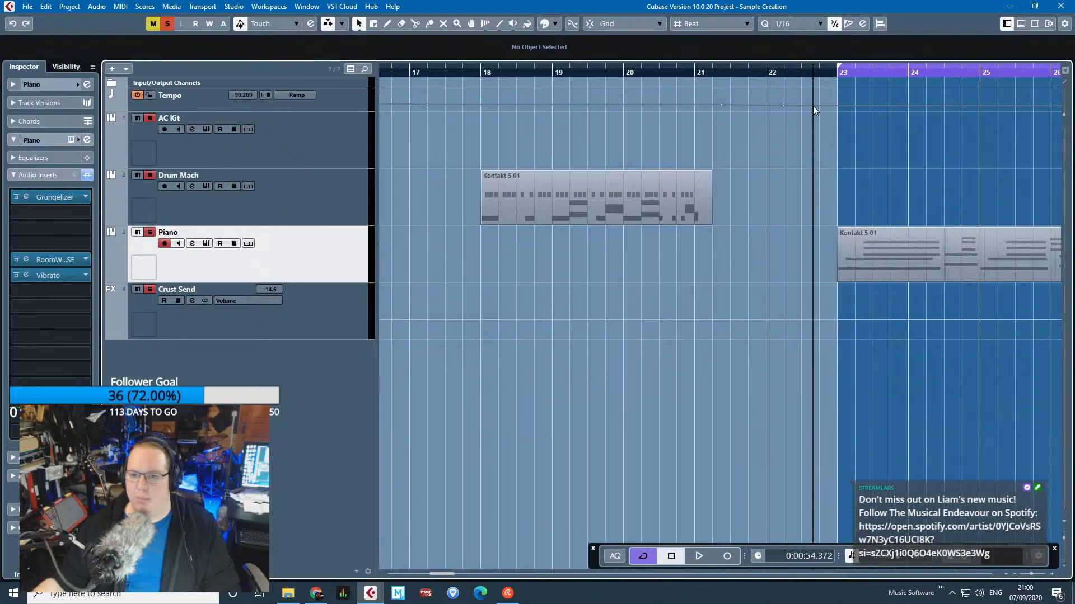
{"action": "key", "text": "space"}
{"action": "left_click_drag", "start_coordinate": [989, 191], "coordinate": [1058, 197]}
{"action": "scroll", "coordinate": [751, 297], "scroll_direction": "up", "scroll_amount": 2}
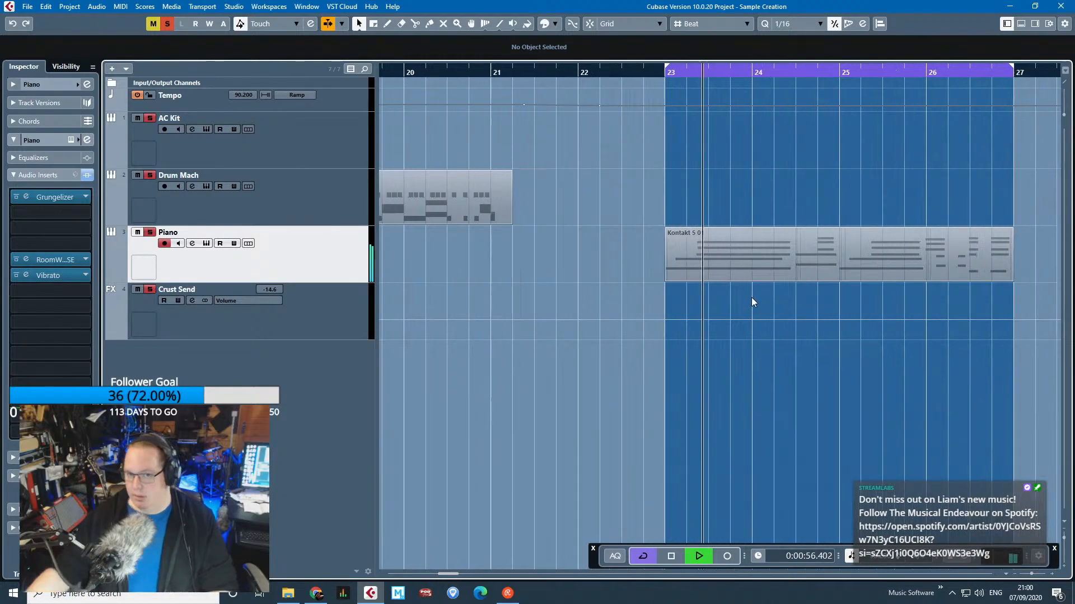
{"action": "key", "text": "space"}
Open the Piano clip in the Key Editor and examine the notes of its first chord, selecting the D2 note.
{"action": "left_click", "coordinate": [737, 271]}
{"action": "double_click", "coordinate": [738, 271]}
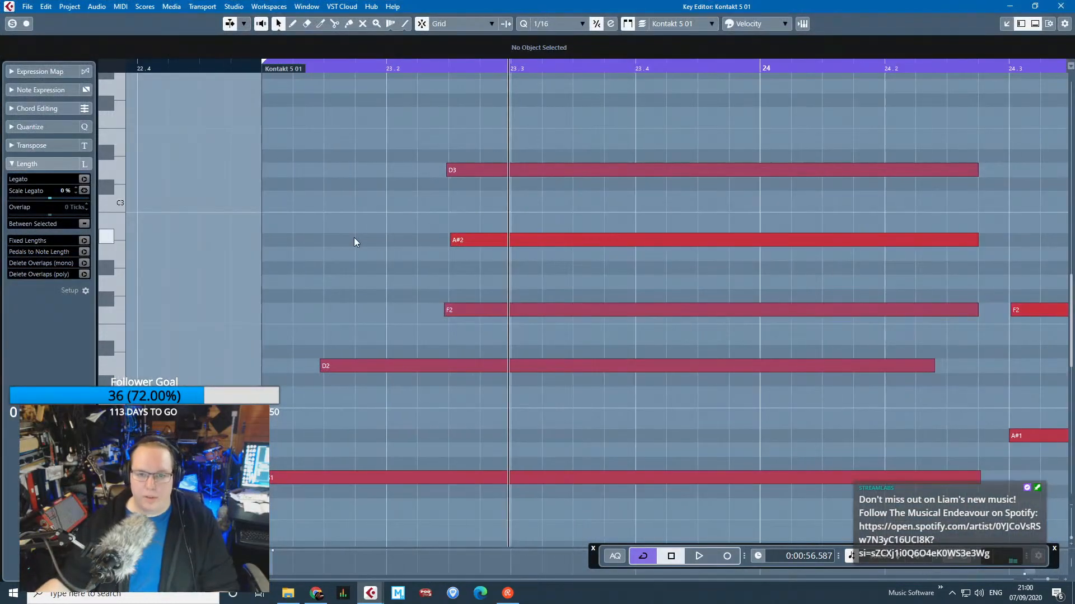
{"action": "scroll", "coordinate": [333, 267], "scroll_direction": "down", "scroll_amount": 4}
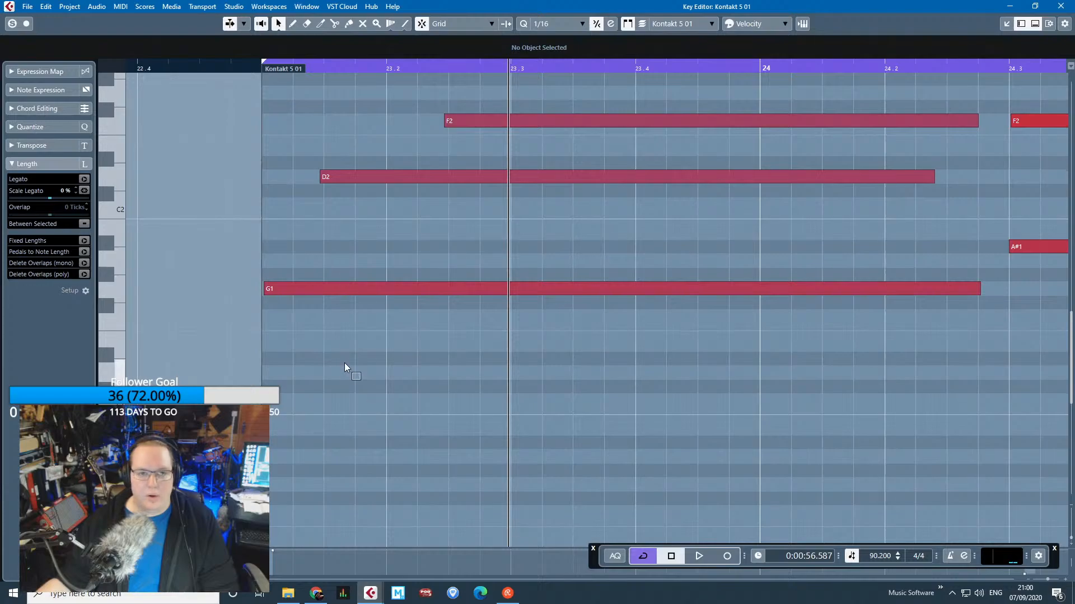
{"action": "scroll", "coordinate": [313, 335], "scroll_direction": "up", "scroll_amount": 2}
{"action": "left_click_drag", "start_coordinate": [295, 230], "coordinate": [352, 419]}
{"action": "left_click", "coordinate": [365, 458]}
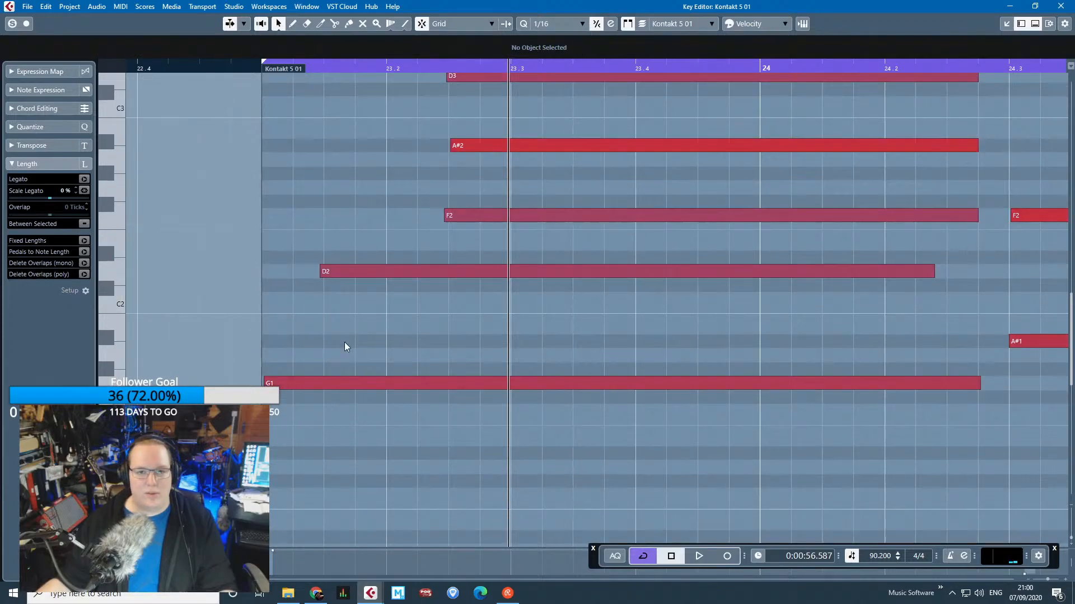
{"action": "left_click_drag", "start_coordinate": [292, 336], "coordinate": [310, 412]}
{"action": "left_click", "coordinate": [337, 316]}
{"action": "left_click", "coordinate": [363, 273]}
{"action": "scroll", "coordinate": [370, 324], "scroll_direction": "up", "scroll_amount": 4}
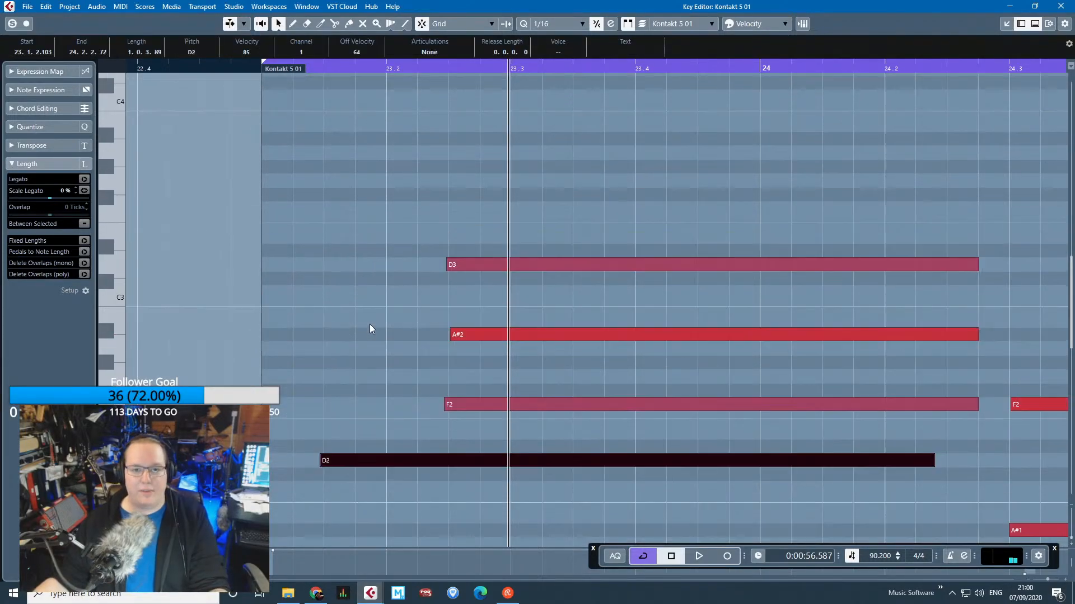
Select the G1 and D2 notes that open the first chord and play them from the start of bar 23.
{"action": "scroll", "coordinate": [334, 354], "scroll_direction": "down", "scroll_amount": 3}
{"action": "left_click_drag", "start_coordinate": [335, 353], "coordinate": [360, 479]}
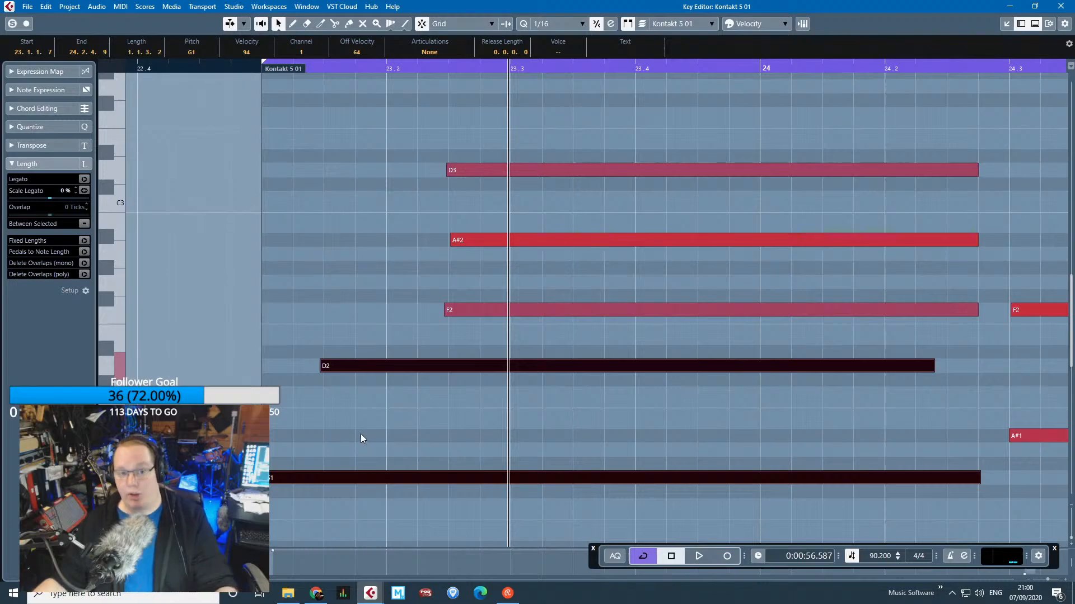
{"action": "left_click", "coordinate": [257, 68]}
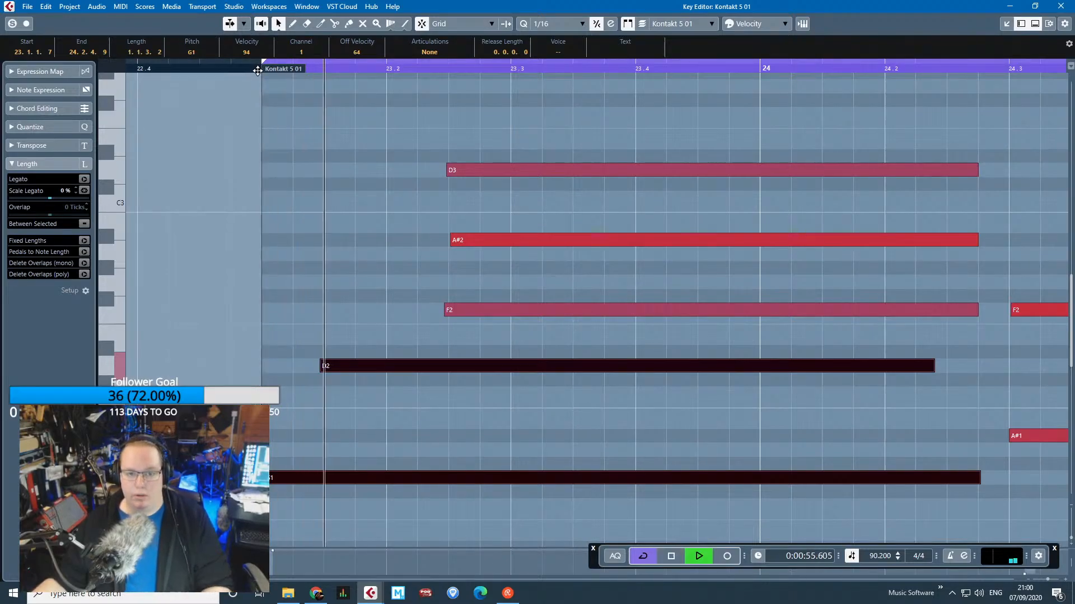
{"action": "key", "text": "space"}
Audition the first chord's F2 and A#2 notes, and play the rest of the chord from 23.2.
{"action": "left_click", "coordinate": [468, 334]}
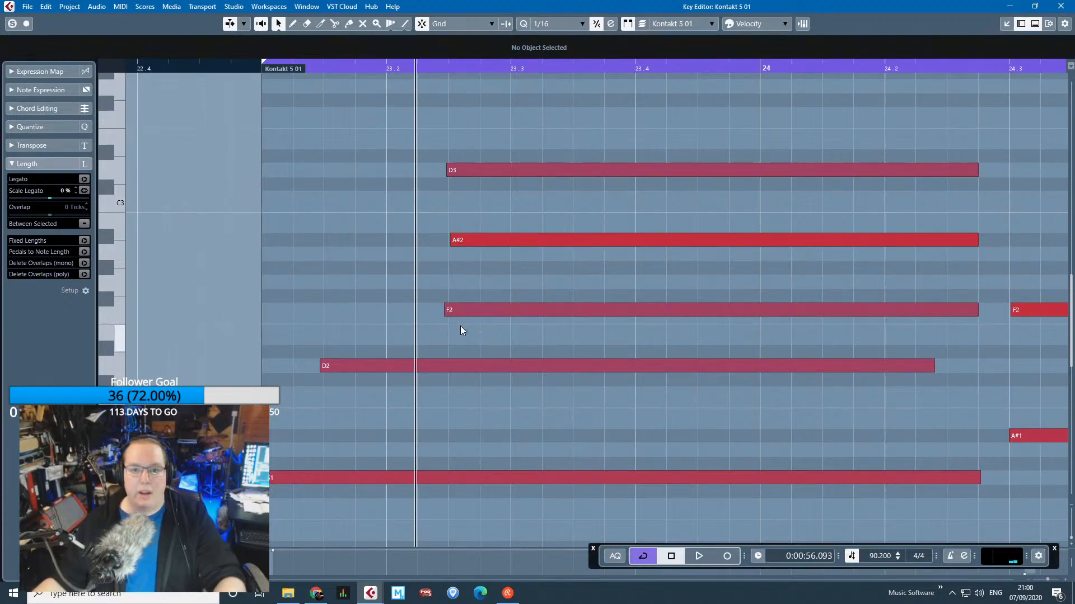
{"action": "left_click", "coordinate": [462, 311]}
{"action": "left_click", "coordinate": [471, 240]}
{"action": "key", "text": "space"}
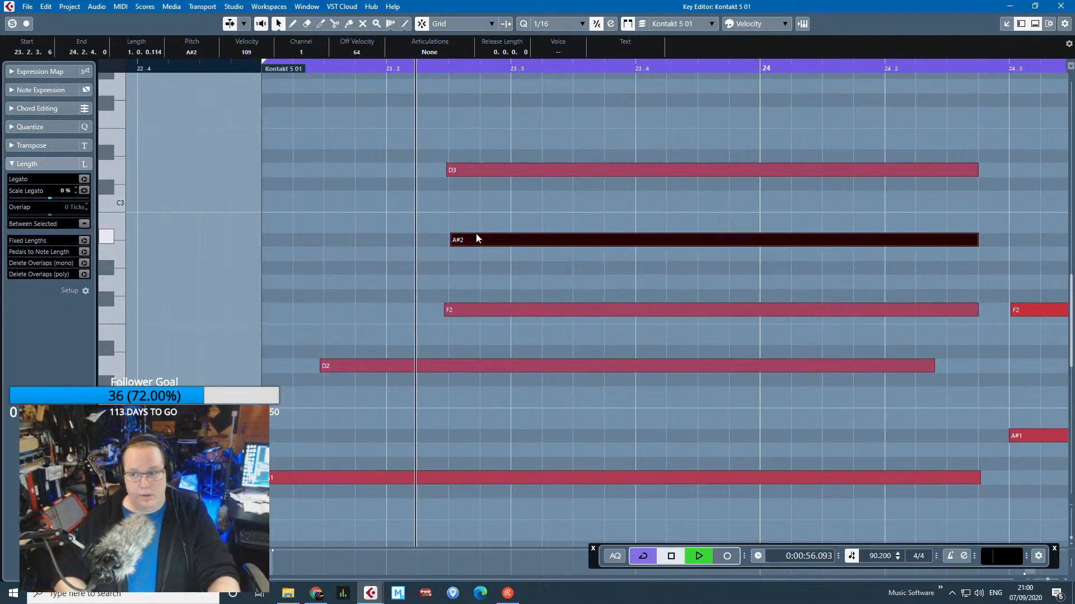
{"action": "key", "text": "space"}
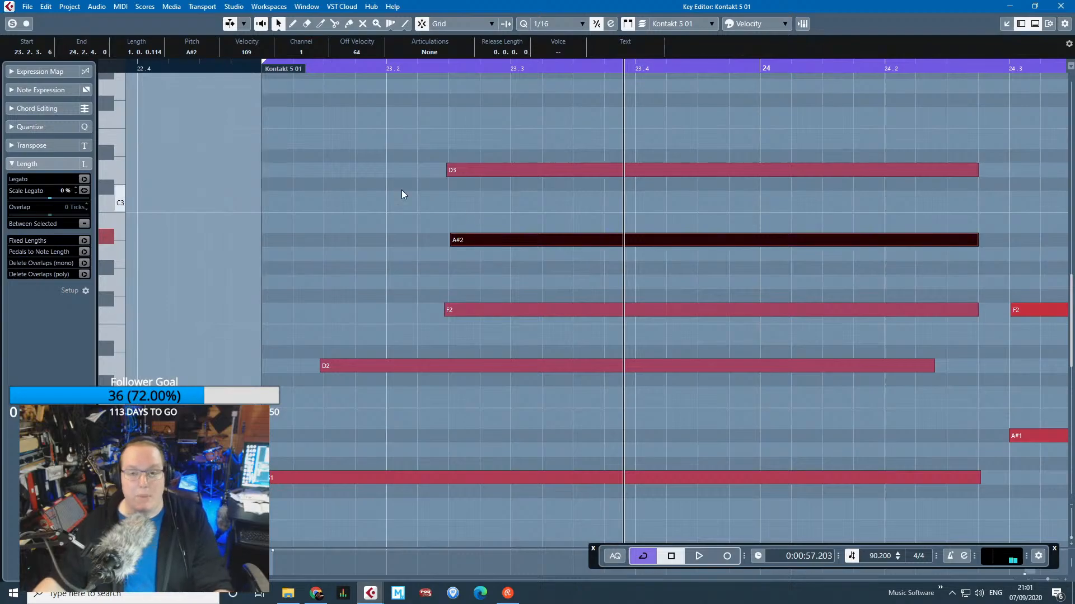
Select the first chord's F2, A#2 and D3 notes one by one and compare their start positions up close.
{"action": "left_click", "coordinate": [373, 183]}
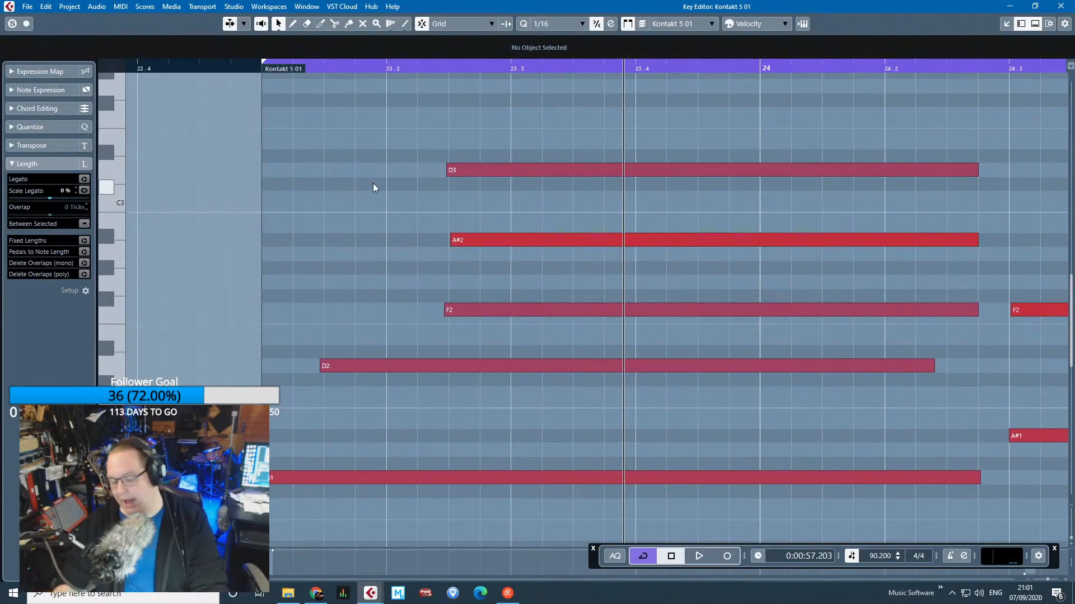
{"action": "left_click", "coordinate": [461, 311]}
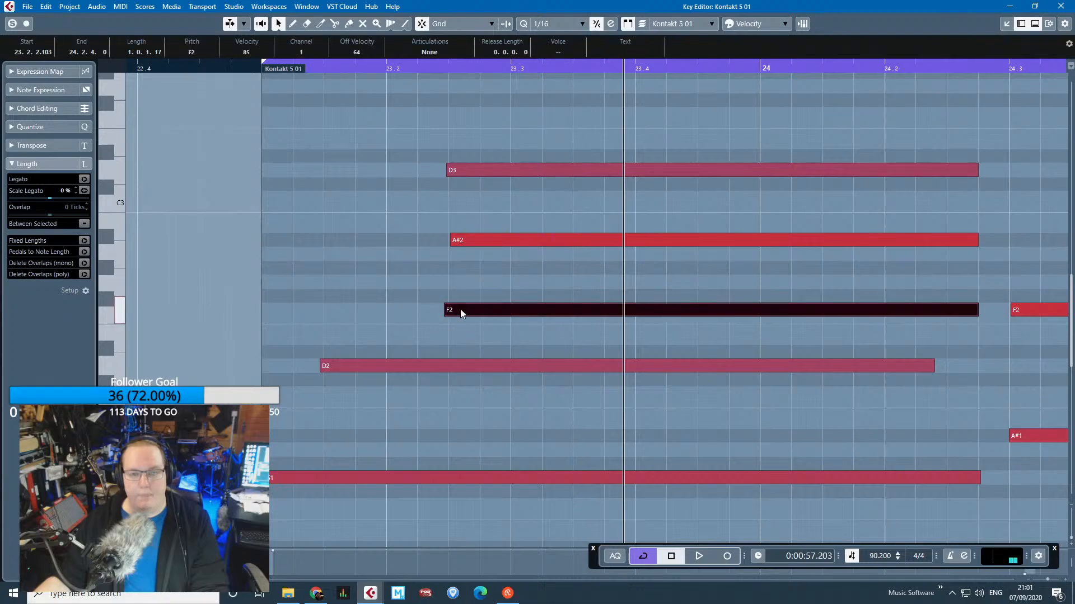
{"action": "left_click", "coordinate": [458, 240]}
{"action": "left_click", "coordinate": [456, 170]}
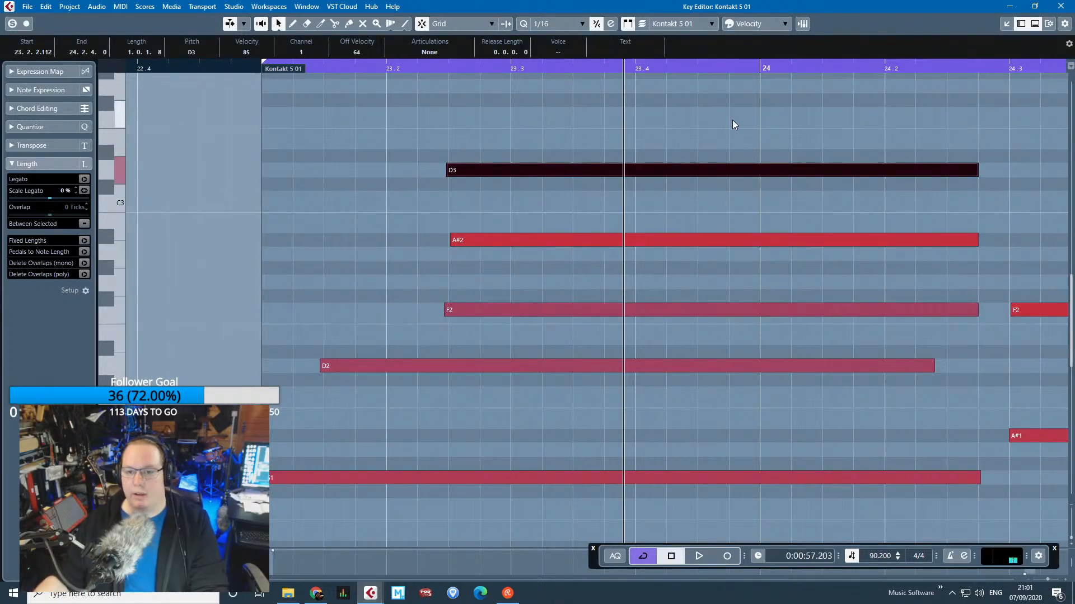
{"action": "scroll", "coordinate": [454, 241], "scroll_direction": "up", "scroll_amount": 5}
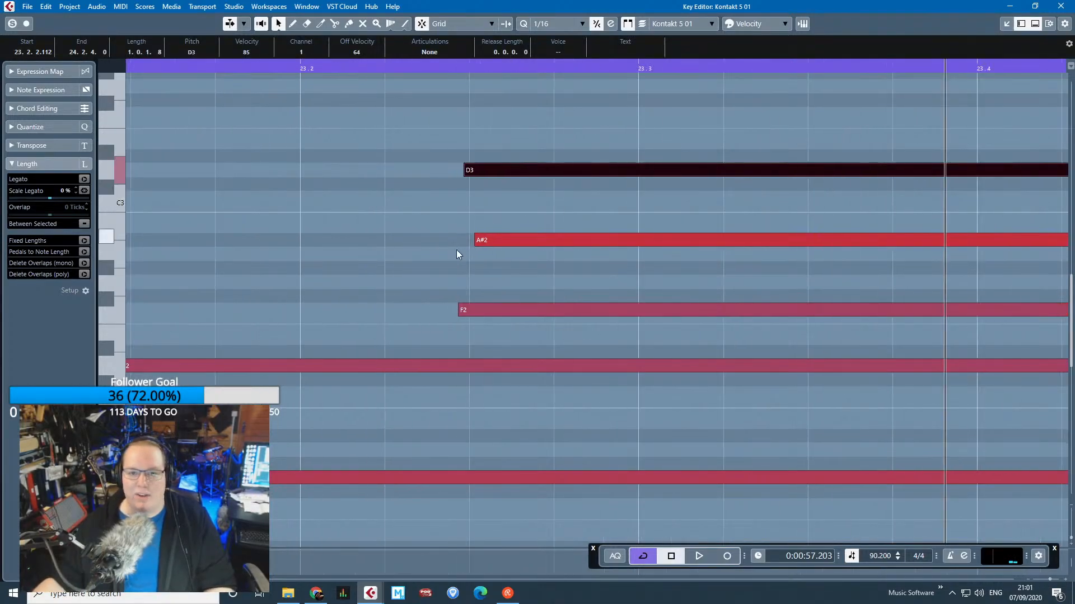
{"action": "scroll", "coordinate": [455, 240], "scroll_direction": "up", "scroll_amount": 3}
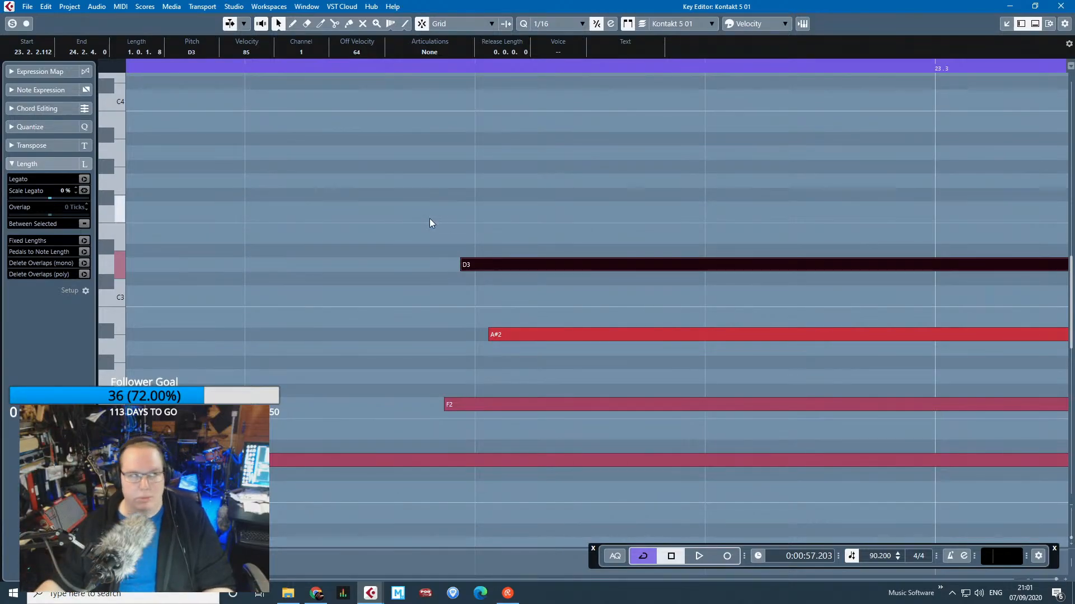
{"action": "scroll", "coordinate": [428, 218], "scroll_direction": "down", "scroll_amount": 5}
{"action": "scroll", "coordinate": [314, 128], "scroll_direction": "down", "scroll_amount": 6}
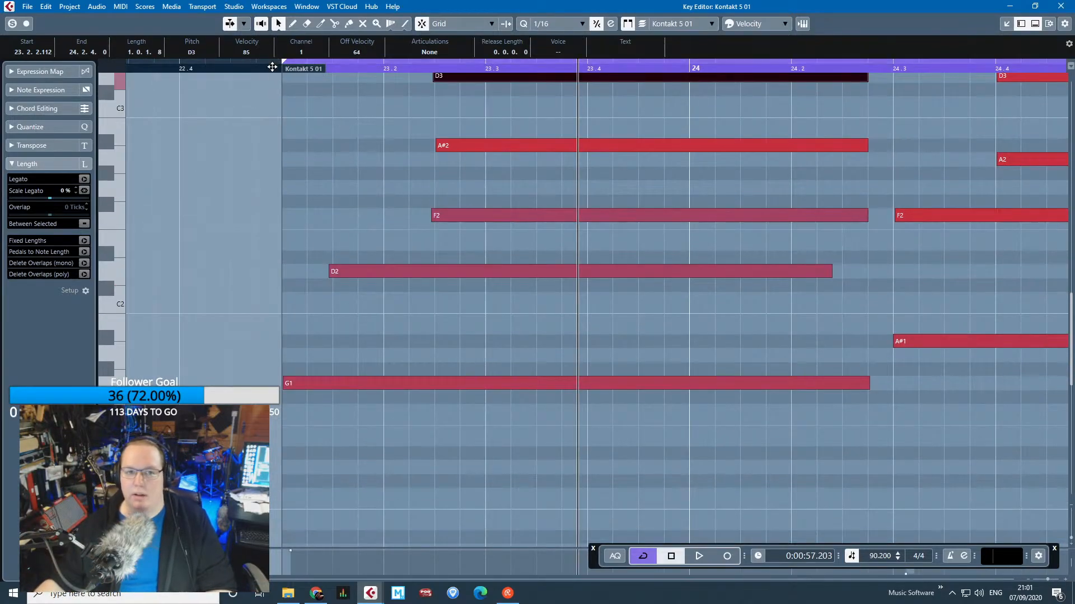
Play the Piano clip from the start of bar 23 and continue through the notes at 24.4.
{"action": "key", "text": "space"}
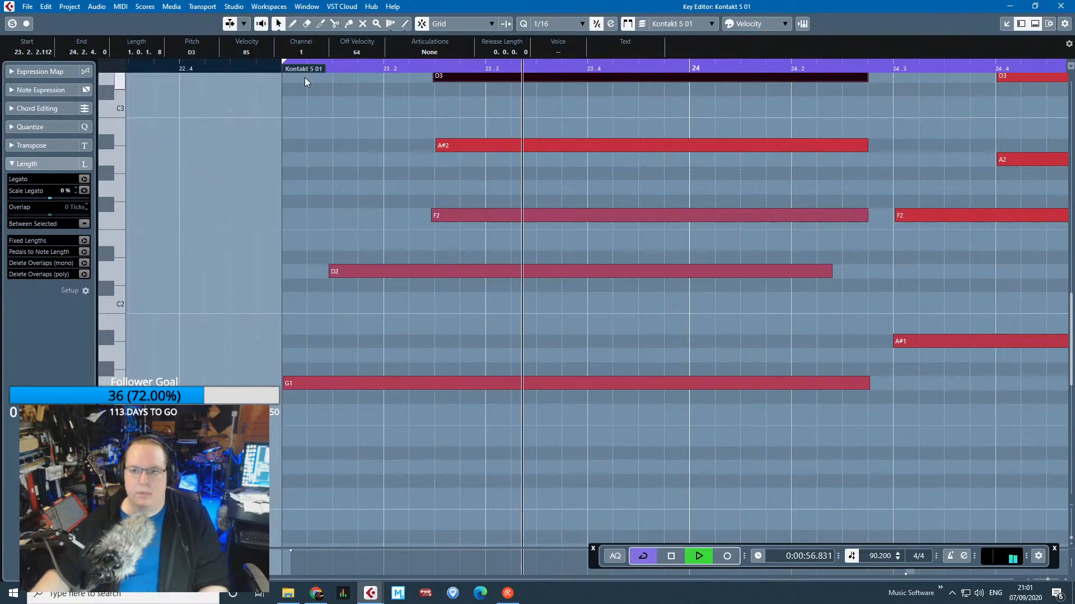
{"action": "key", "text": "space"}
{"action": "left_click", "coordinate": [991, 252]}
{"action": "scroll", "coordinate": [991, 252], "scroll_direction": "right", "scroll_amount": 5}
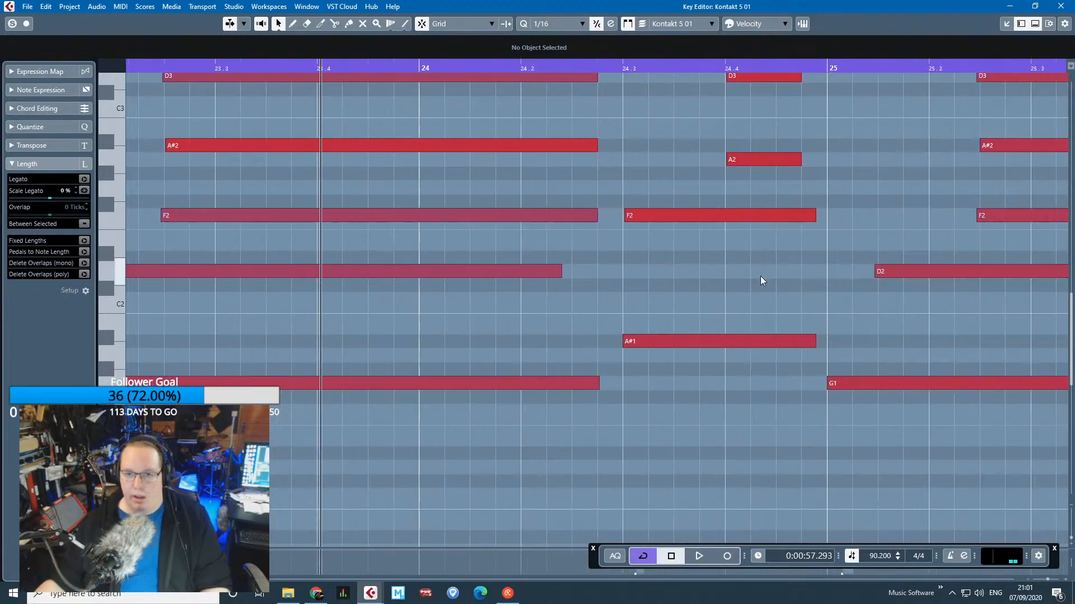
{"action": "scroll", "coordinate": [760, 276], "scroll_direction": "up", "scroll_amount": 3}
{"action": "key", "text": "space"}
{"action": "scroll", "coordinate": [832, 227], "scroll_direction": "up", "scroll_amount": 2}
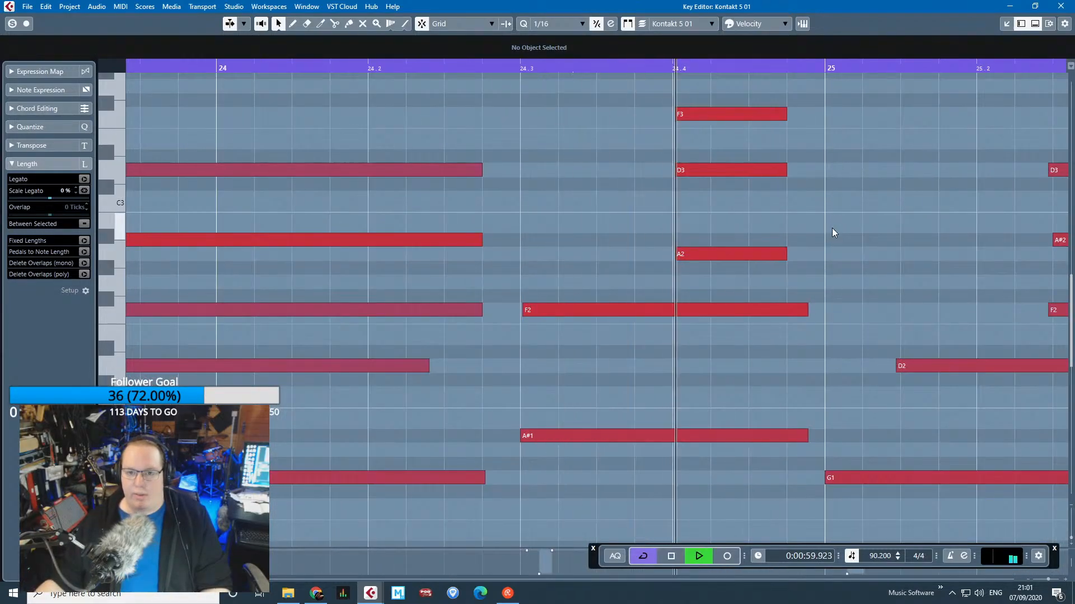
{"action": "key", "text": "space"}
Audition the second chord's A#1, F2, F3 and D3 notes individually and play the chord from 24.3.
{"action": "left_click_drag", "start_coordinate": [522, 66], "coordinate": [535, 443]}
{"action": "left_click", "coordinate": [538, 436]}
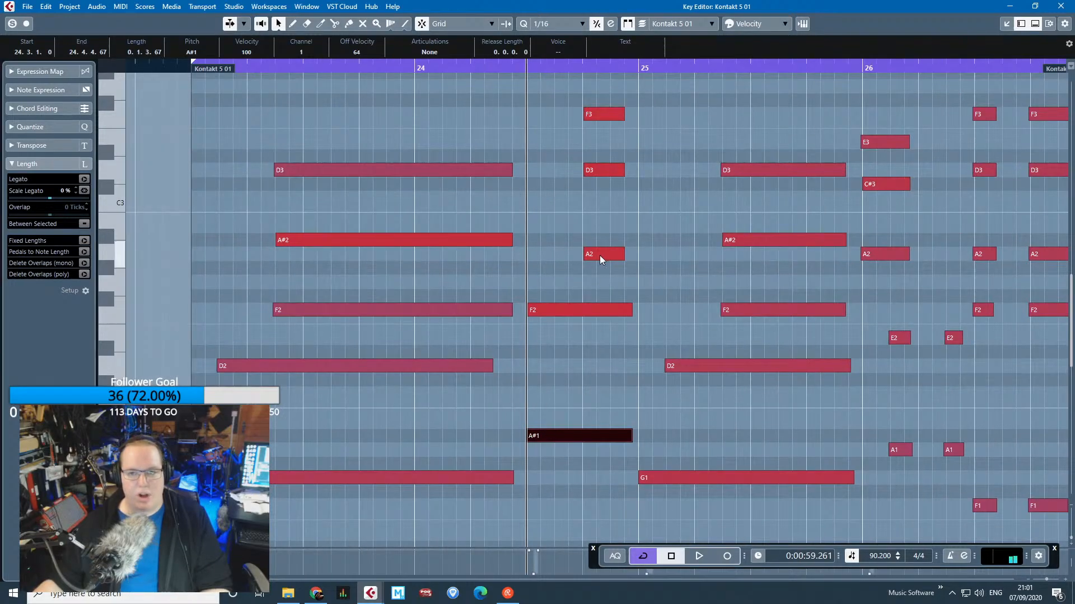
{"action": "left_click", "coordinate": [602, 312]}
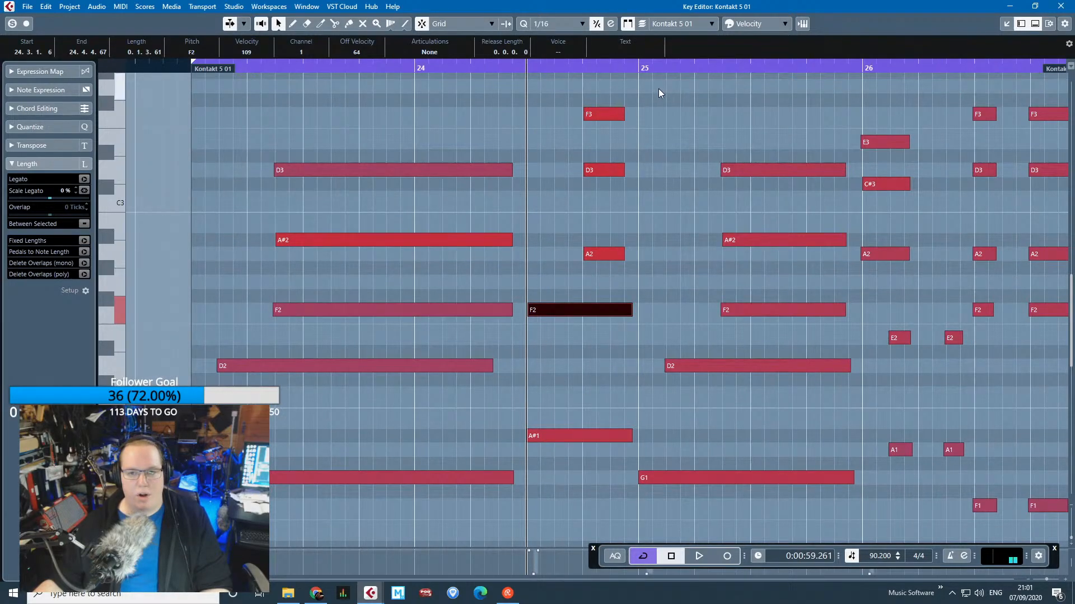
{"action": "left_click", "coordinate": [596, 115]}
{"action": "left_click", "coordinate": [587, 169]}
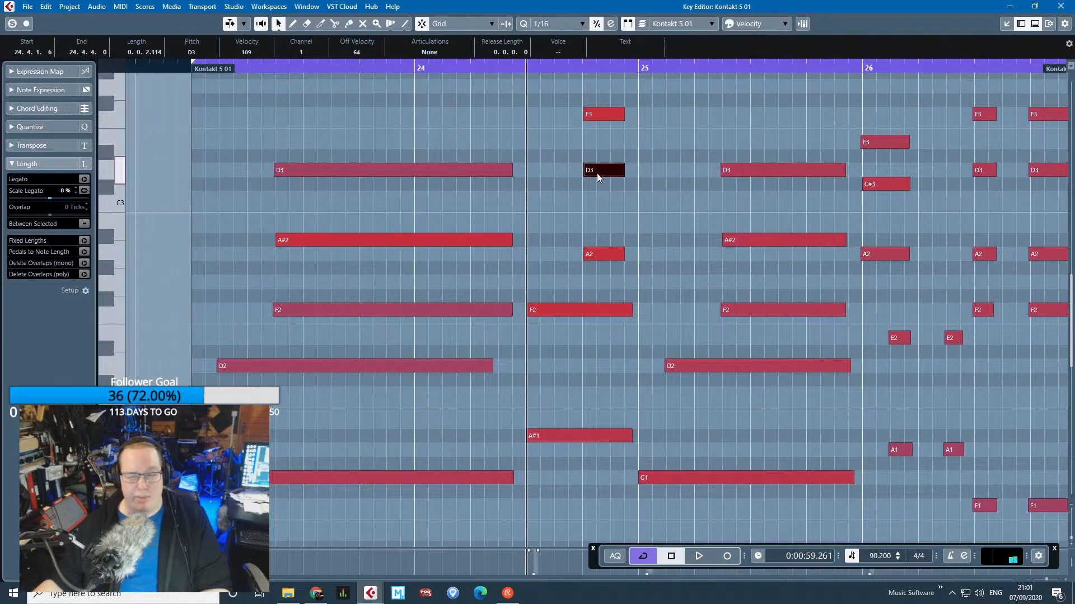
{"action": "key", "text": "space"}
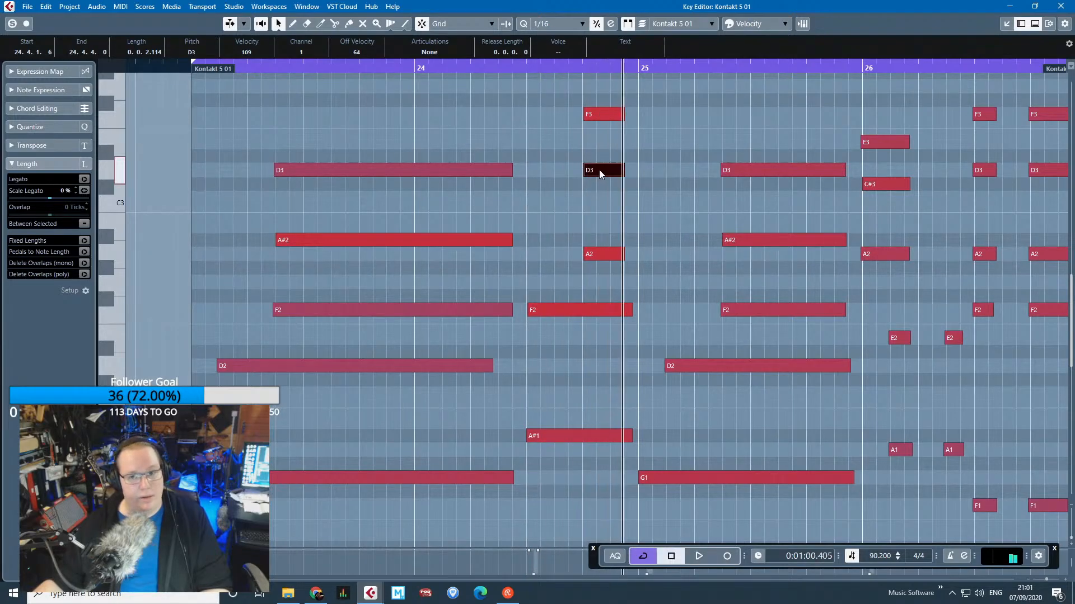
Try lowering the D3 note at 24.4 to C#3, audition the chord, and undo the change.
{"action": "left_click_drag", "start_coordinate": [599, 170], "coordinate": [598, 184]}
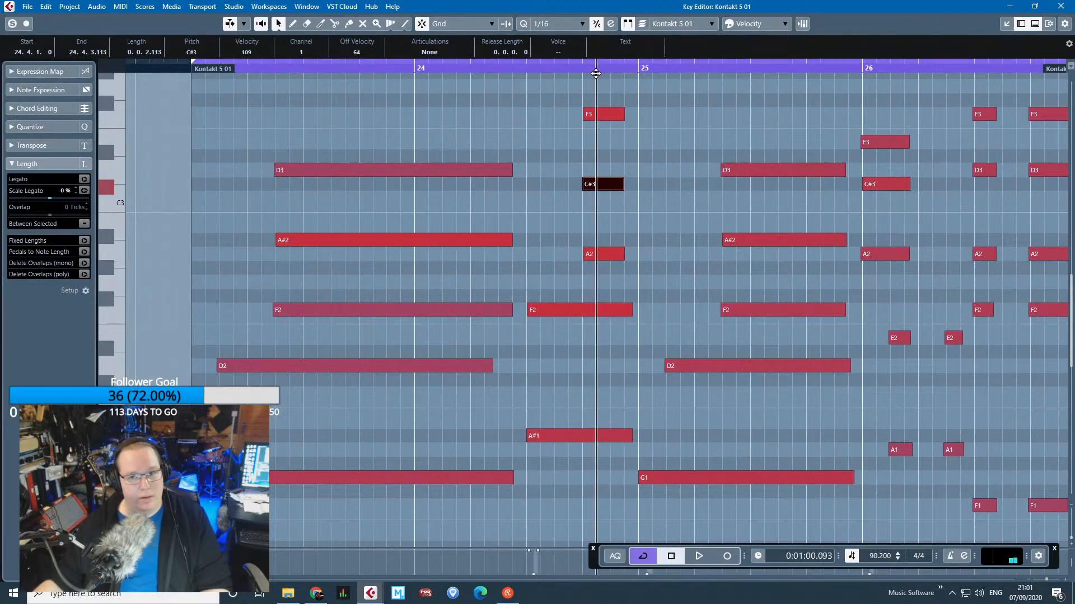
{"action": "key", "text": "space"}
{"action": "key", "text": "ctrl+z"}
Select the A2 note at 24.4, play on into bar 25, and select all the notes of bar 25's chord.
{"action": "left_click", "coordinate": [620, 255]}
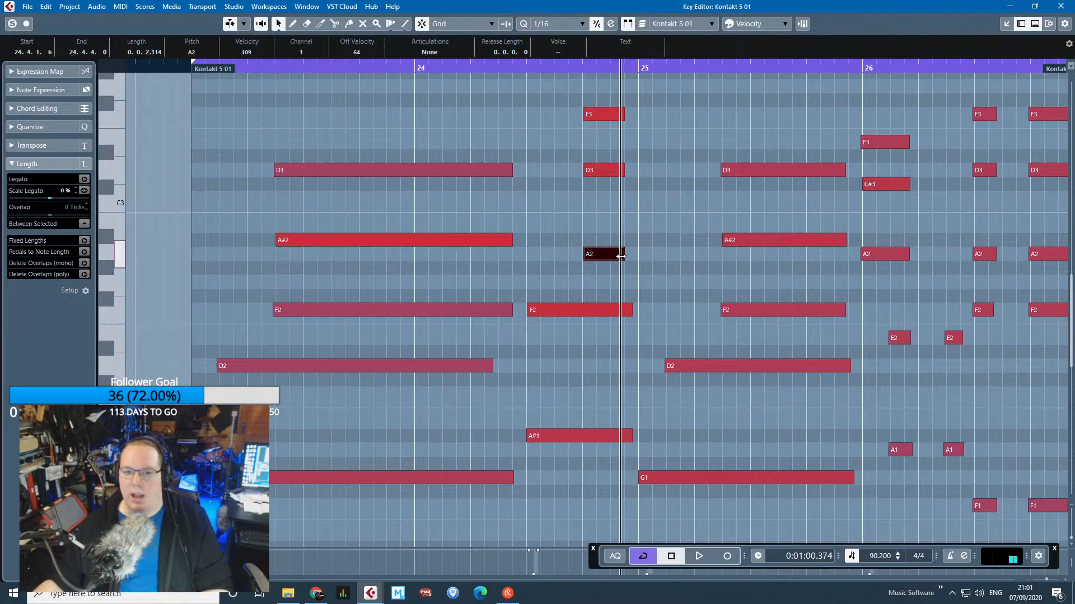
{"action": "key", "text": "space"}
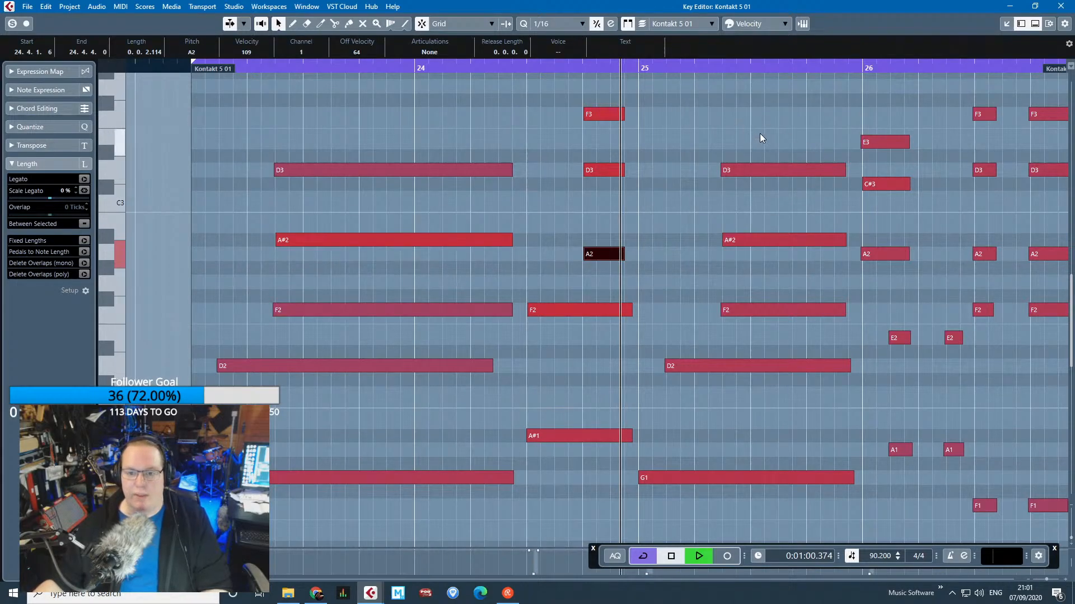
{"action": "left_click_drag", "start_coordinate": [788, 102], "coordinate": [828, 481]}
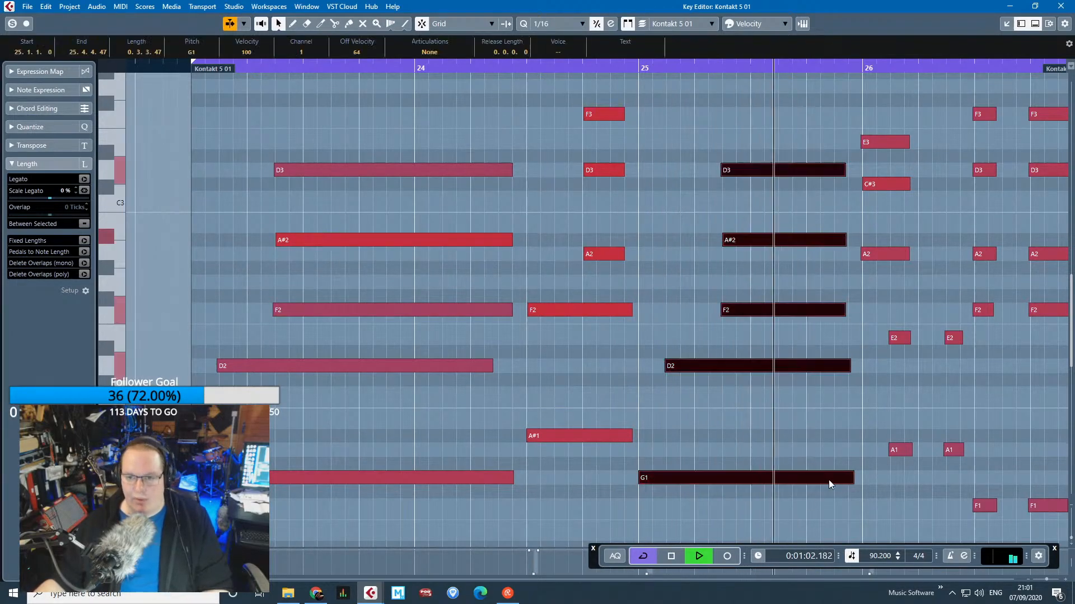
{"action": "key", "text": "space"}
Play the remaining notes from the middle of bar 25 to near the end of bar 26.
{"action": "left_click_drag", "start_coordinate": [990, 415], "coordinate": [851, 396]}
{"action": "key", "text": "g"}
{"action": "key", "text": "g"}
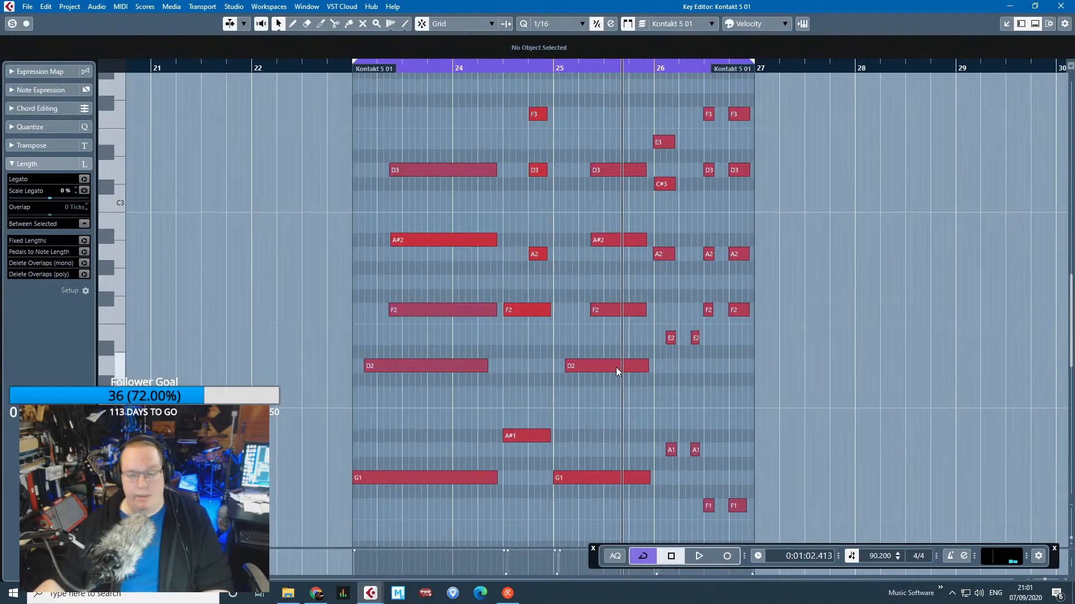
{"action": "key", "text": "h"}
{"action": "key", "text": "h"}
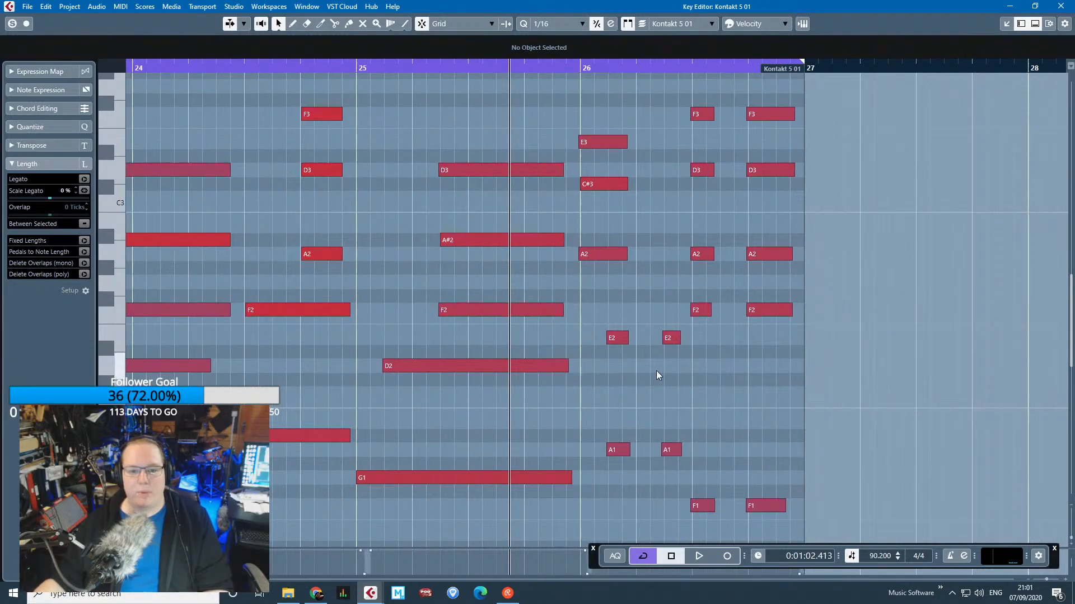
{"action": "key", "text": "space"}
{"action": "key", "text": "h"}
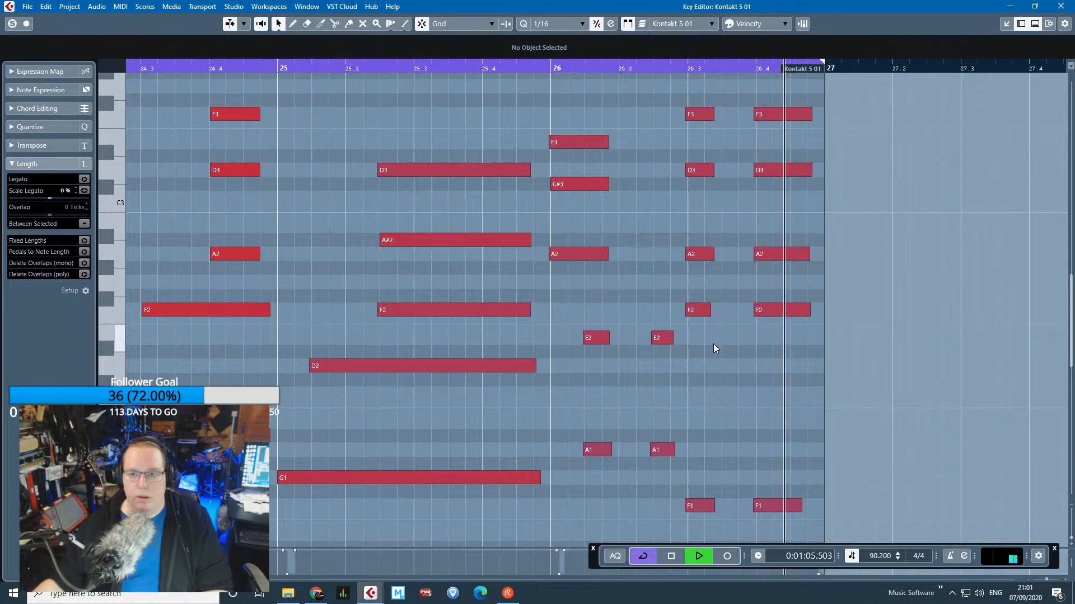
{"action": "key", "text": "space"}
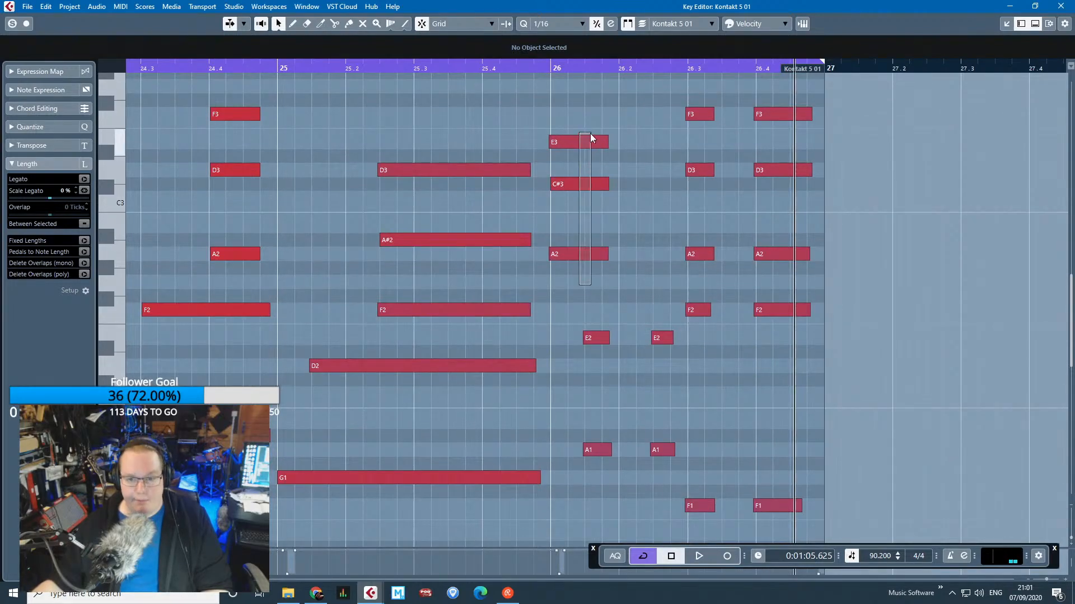
Examine the chord at the start of bar 26 by selecting its A2, C#3 and E3 notes, and clear the selection.
{"action": "left_click_drag", "start_coordinate": [596, 297], "coordinate": [599, 138]}
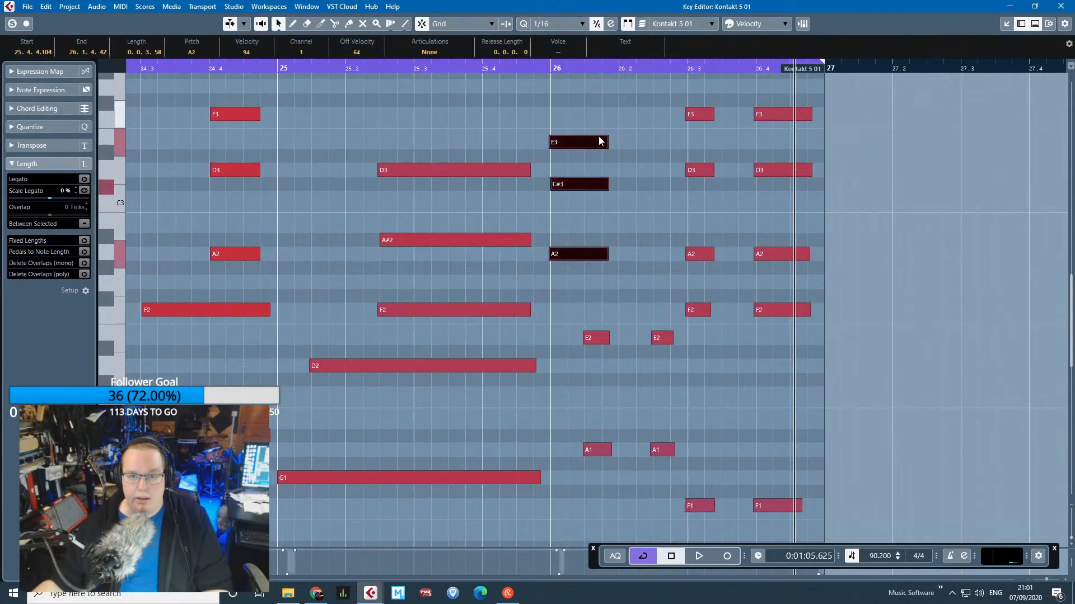
{"action": "left_click", "coordinate": [596, 219]}
{"action": "left_click", "coordinate": [589, 181]}
{"action": "left_click", "coordinate": [743, 233]}
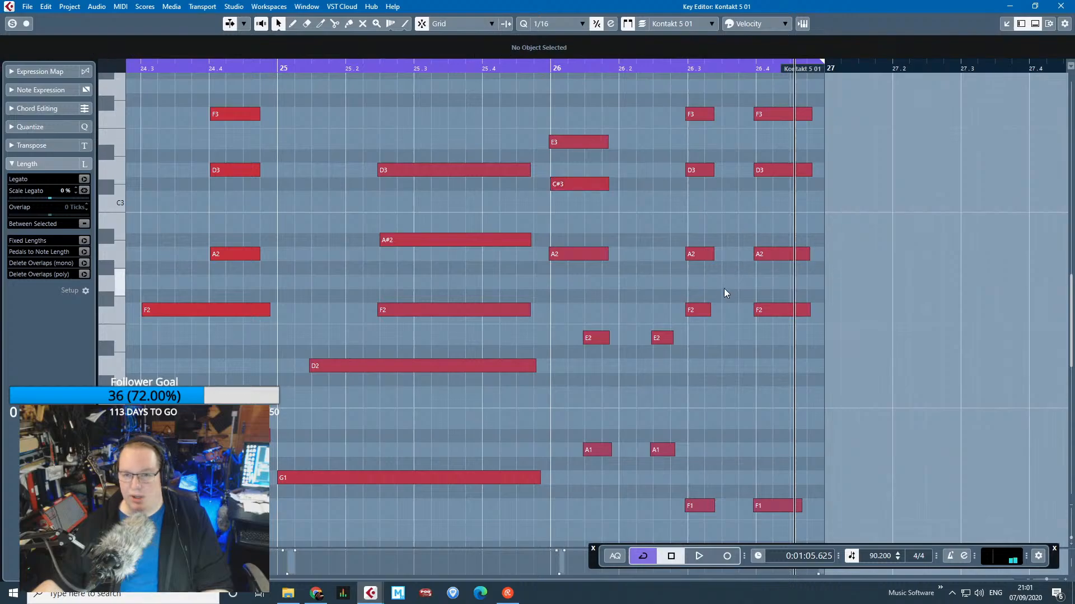
Replay the clip's final bar from the start of bar 26 and stop during its last chord.
{"action": "scroll", "coordinate": [720, 297], "scroll_direction": "down", "scroll_amount": 2, "text": "ctrl"}
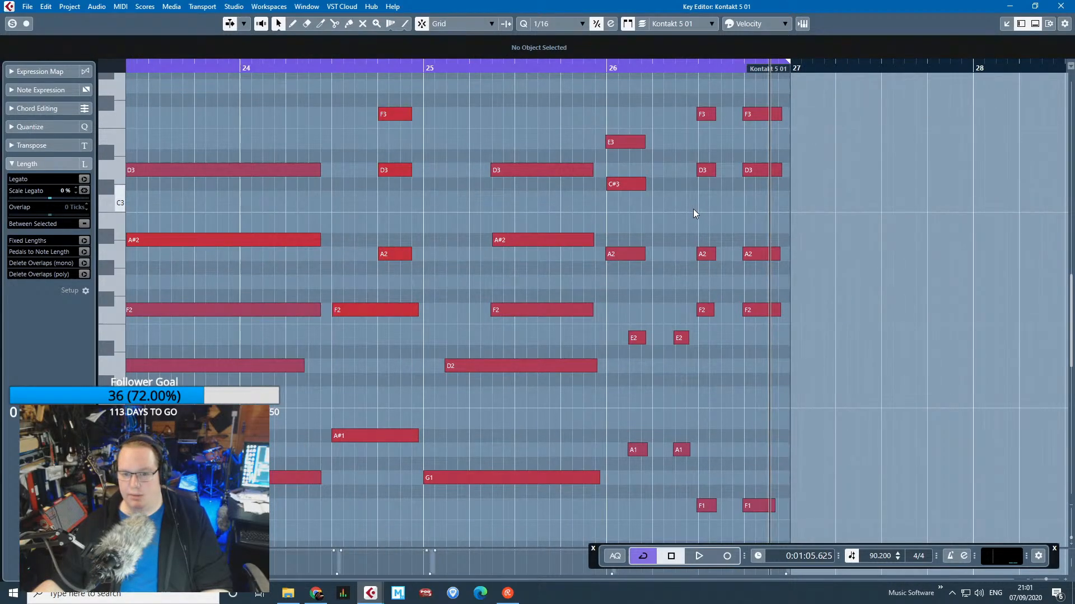
{"action": "left_click", "coordinate": [606, 68]}
{"action": "key", "text": "space"}
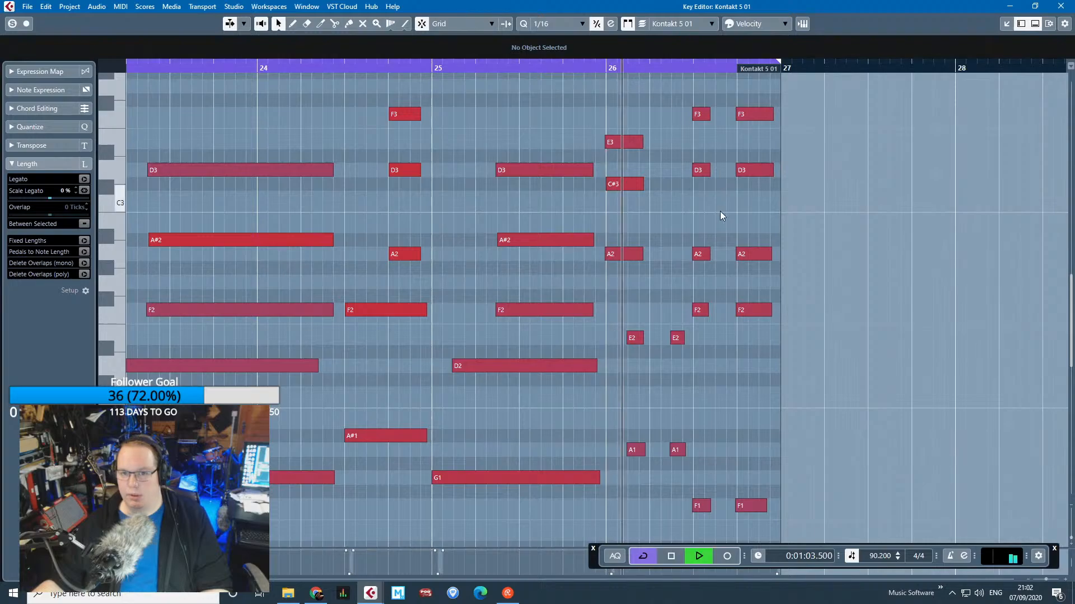
{"action": "scroll", "coordinate": [720, 211], "scroll_direction": "up", "scroll_amount": 1, "text": "ctrl"}
{"action": "scroll", "coordinate": [767, 274], "scroll_direction": "up", "scroll_amount": 2, "text": "ctrl"}
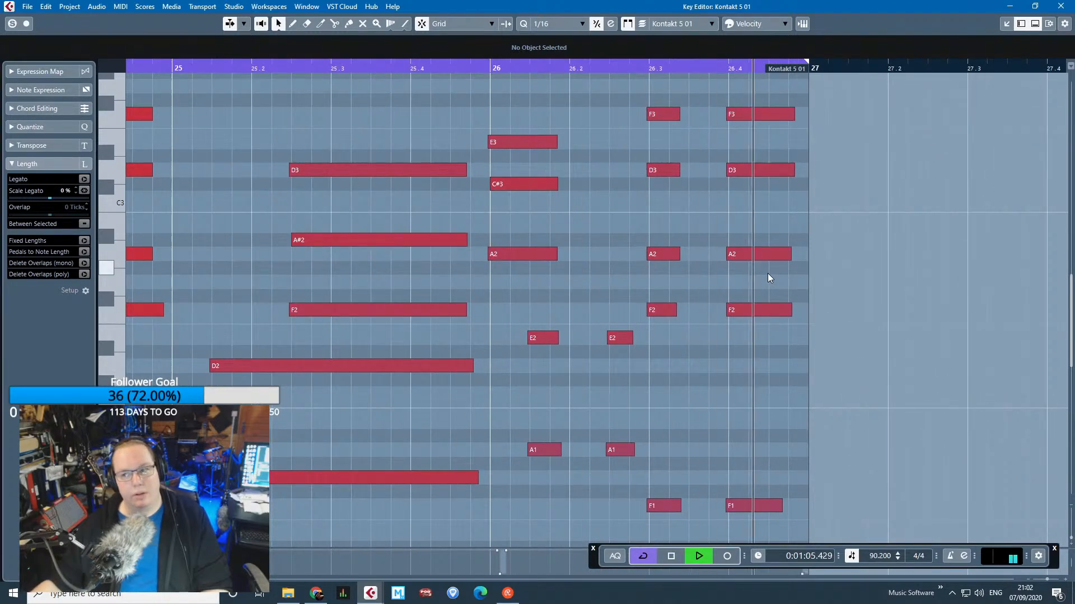
{"action": "key", "text": "space"}
Audition the F1, F2, A2 and F3 notes of the last chord in bar 26 and close the Key Editor.
{"action": "left_click", "coordinate": [767, 504]}
{"action": "scroll", "coordinate": [765, 448], "scroll_direction": "down", "scroll_amount": 4}
{"action": "scroll", "coordinate": [759, 335], "scroll_direction": "up", "scroll_amount": 3}
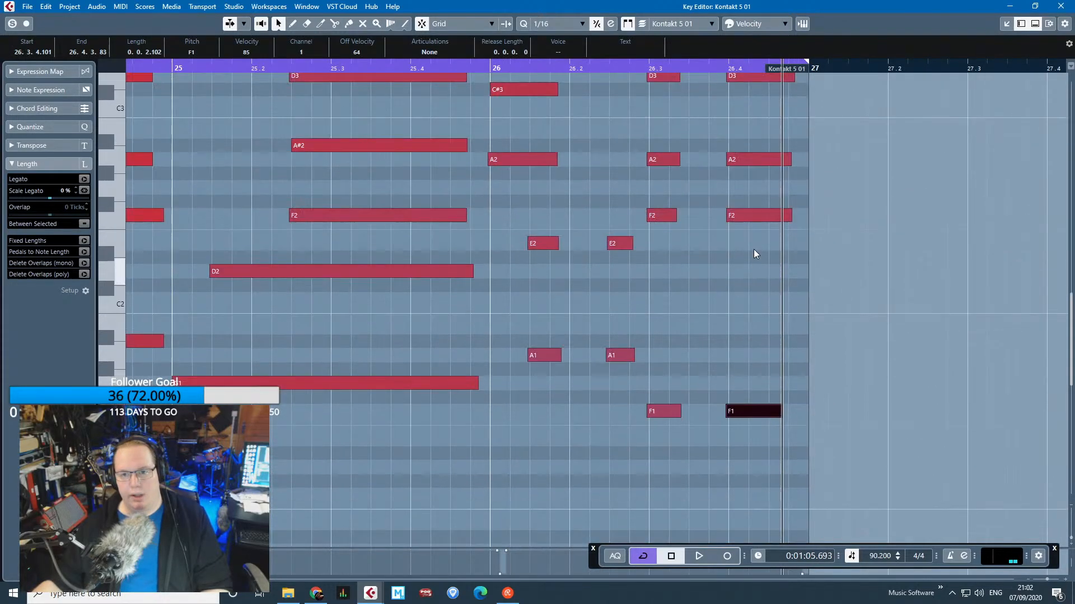
{"action": "left_click", "coordinate": [757, 216]}
{"action": "scroll", "coordinate": [761, 227], "scroll_direction": "up", "scroll_amount": 2}
{"action": "left_click", "coordinate": [763, 263]}
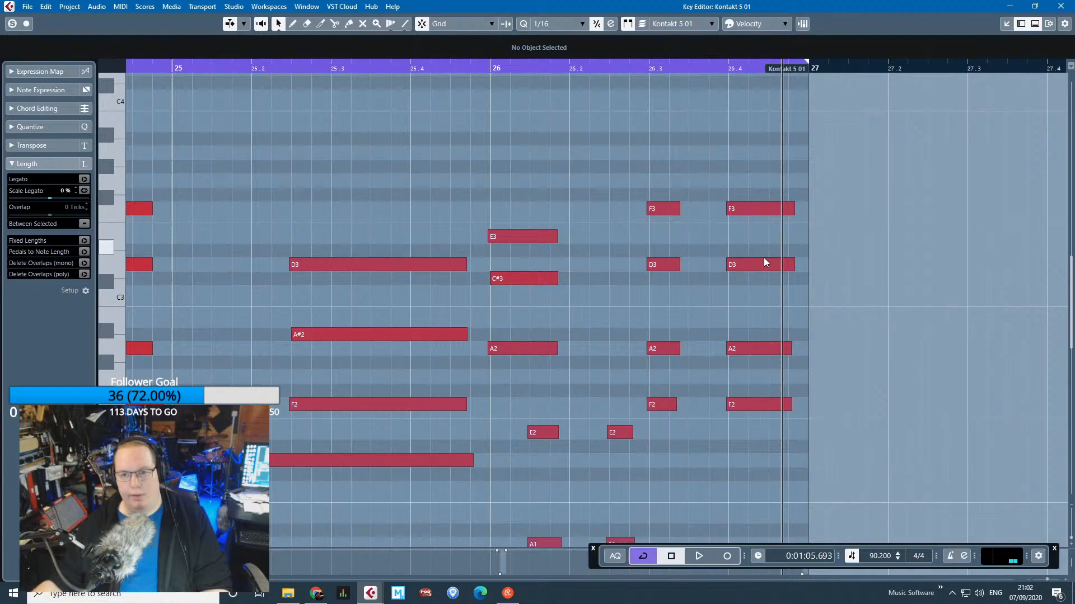
{"action": "left_click", "coordinate": [778, 349]}
{"action": "left_click", "coordinate": [753, 208]}
{"action": "key", "text": "g"}
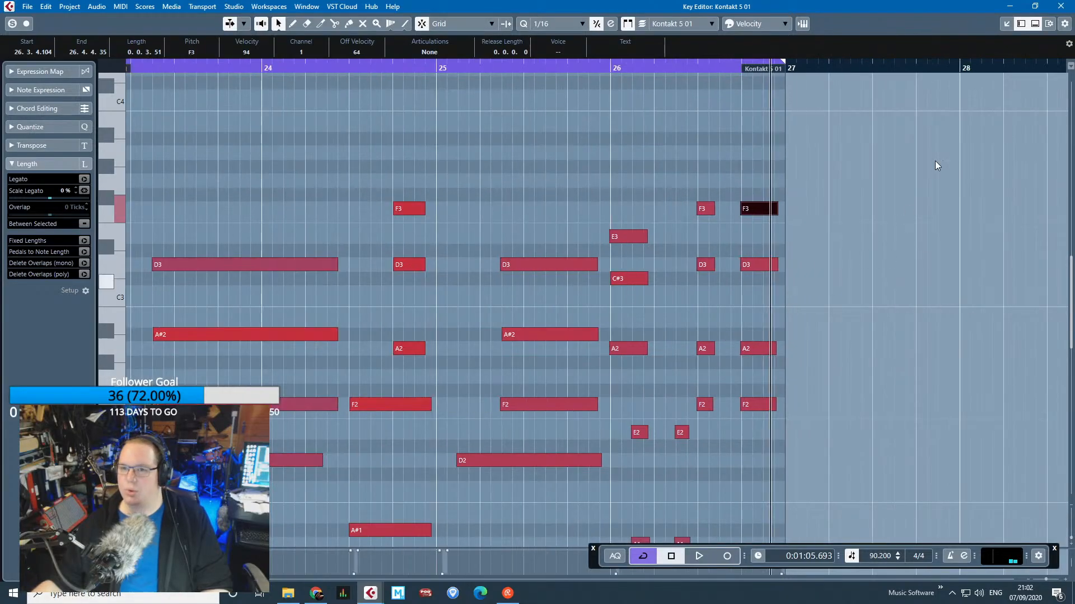
{"action": "left_click", "coordinate": [1050, 6]}
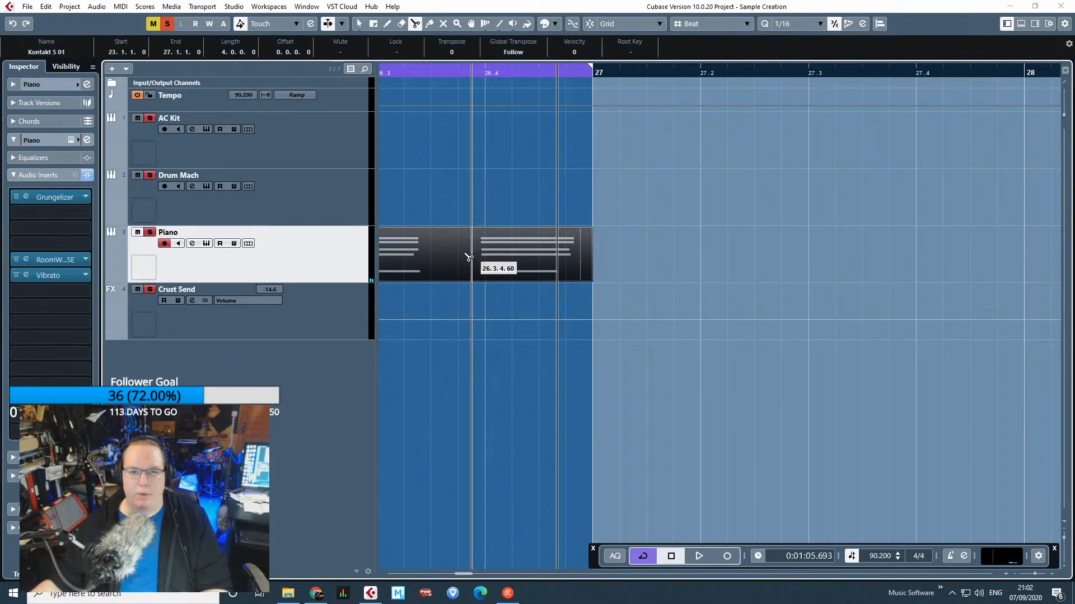
Add a chord track to the project.
{"action": "right_click", "coordinate": [187, 97]}
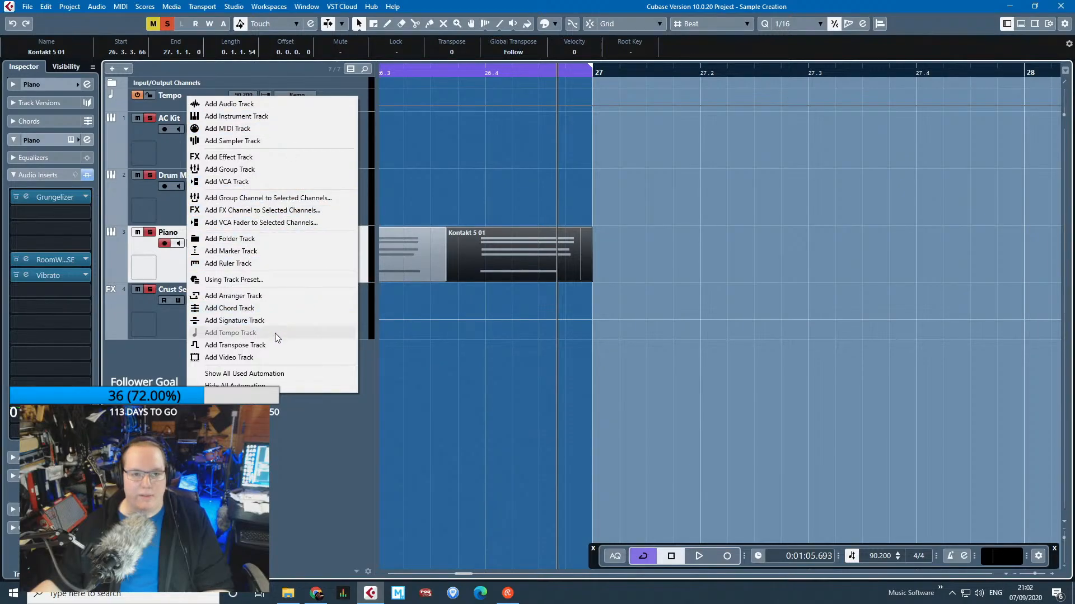
{"action": "left_click", "coordinate": [282, 310]}
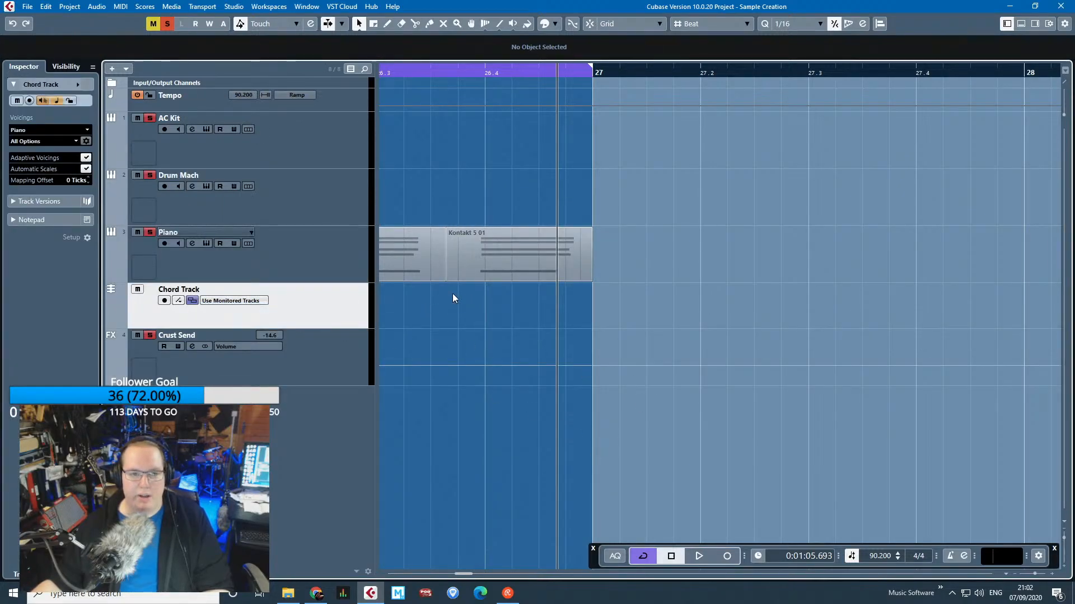
{"action": "scroll", "coordinate": [583, 328], "scroll_direction": "down", "scroll_amount": 2}
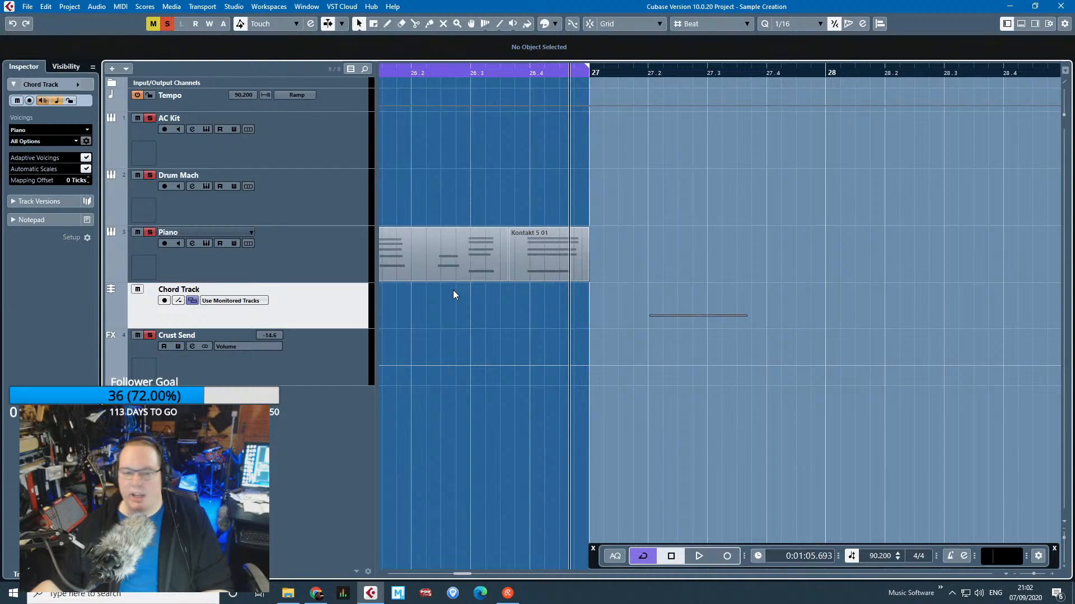
Glue the two parts of the split Piano clip together in bar 26 and select the rejoined clip.
{"action": "left_click_drag", "start_coordinate": [453, 290], "coordinate": [637, 249]}
{"action": "key", "text": "4"}
{"action": "left_click", "coordinate": [659, 255]}
{"action": "scroll", "coordinate": [667, 320], "scroll_direction": "down", "scroll_amount": 3}
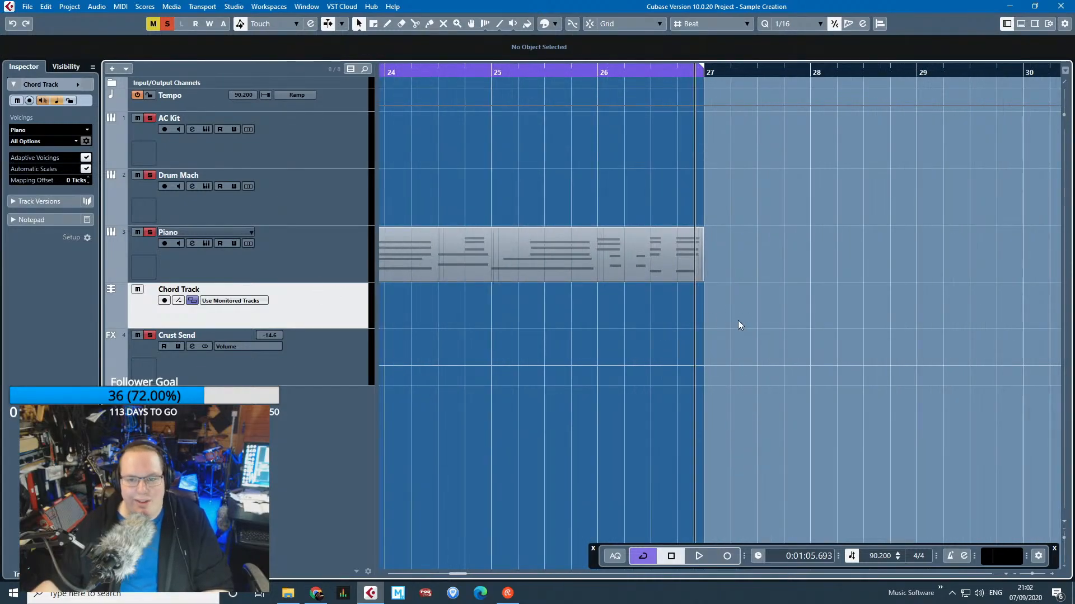
{"action": "left_click", "coordinate": [602, 266]}
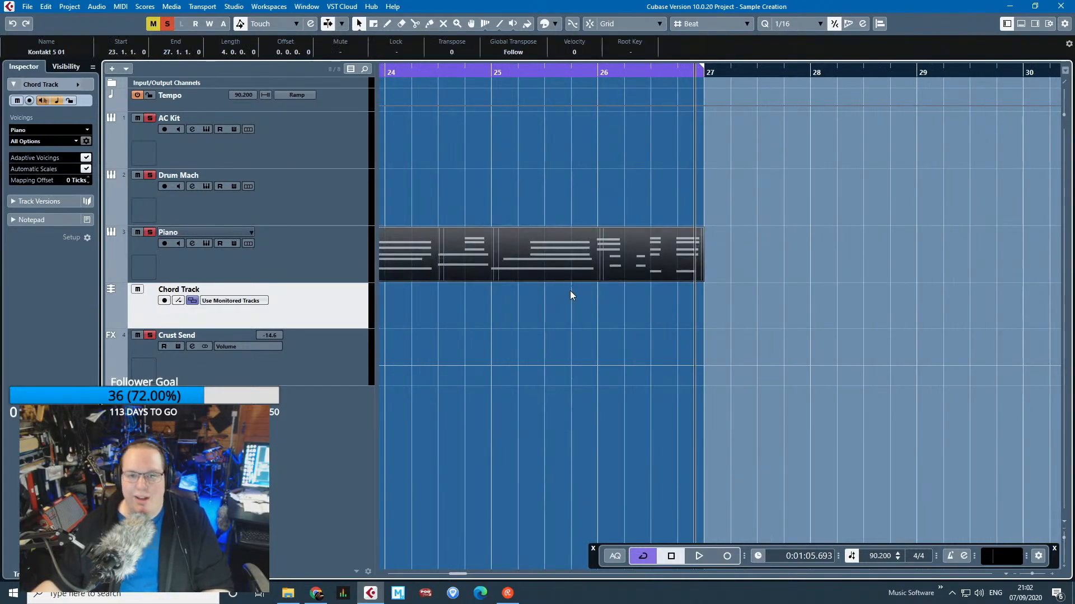
Look through the Chord Track's inspector settings and collapse them.
{"action": "left_click", "coordinate": [73, 84]}
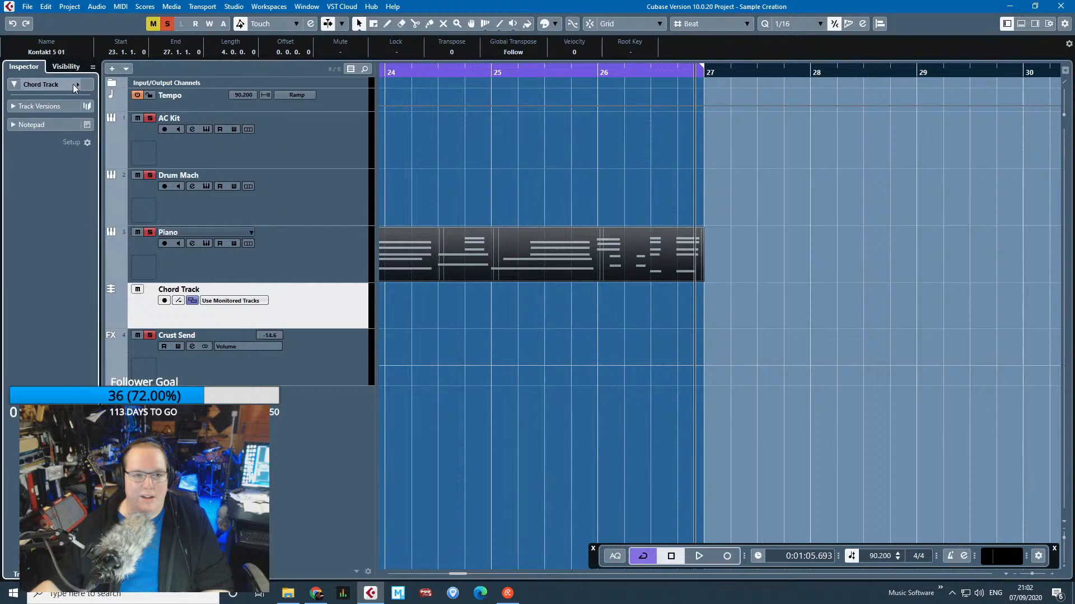
{"action": "left_click", "coordinate": [76, 84]}
{"action": "left_click", "coordinate": [29, 87]}
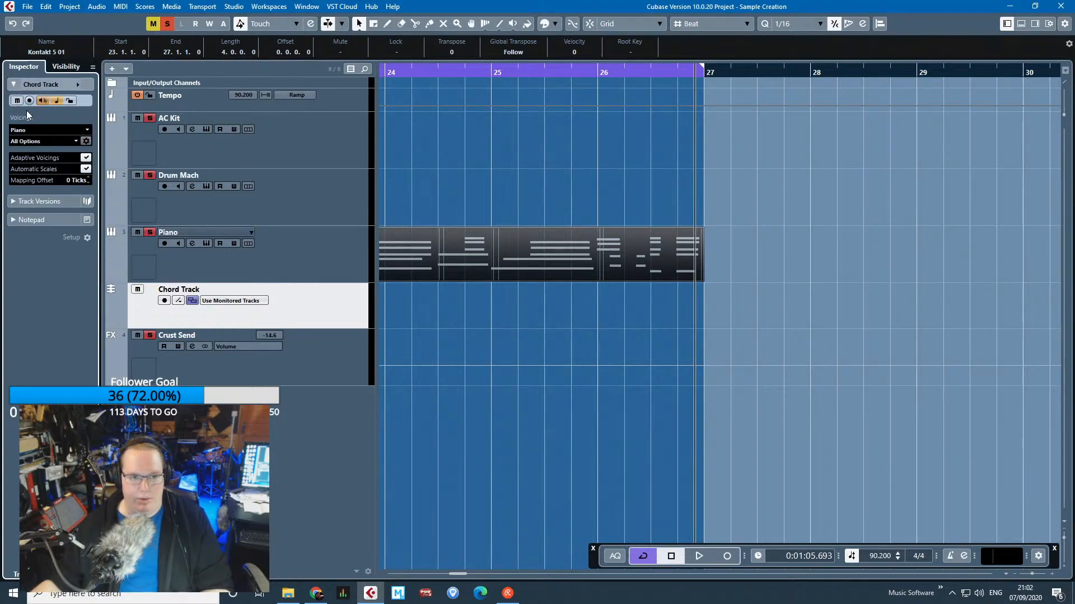
{"action": "left_click", "coordinate": [13, 201]}
{"action": "left_click", "coordinate": [15, 101]}
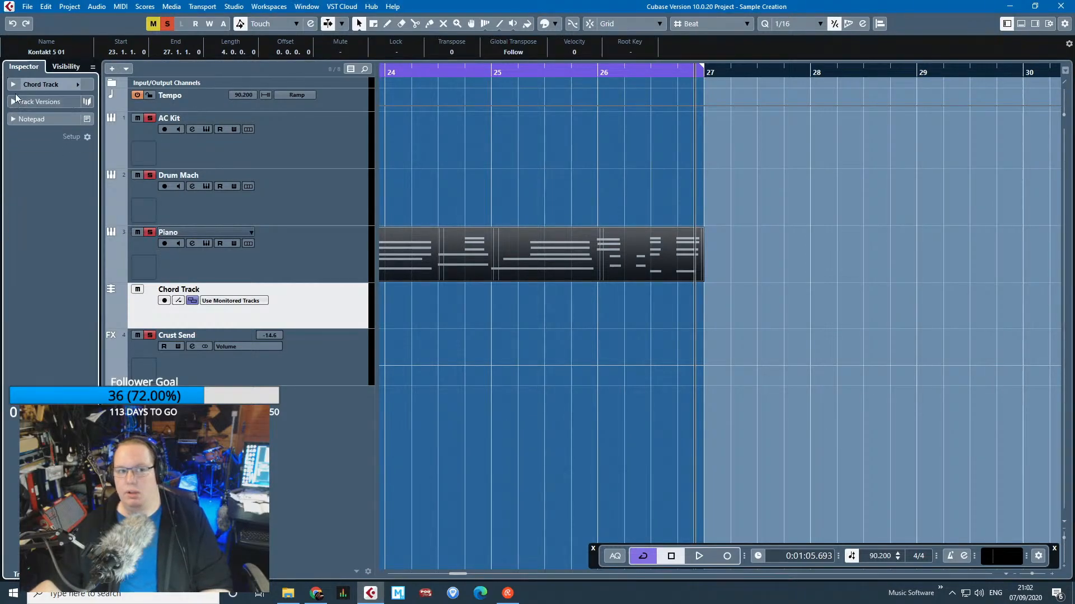
{"action": "right_click", "coordinate": [488, 256]}
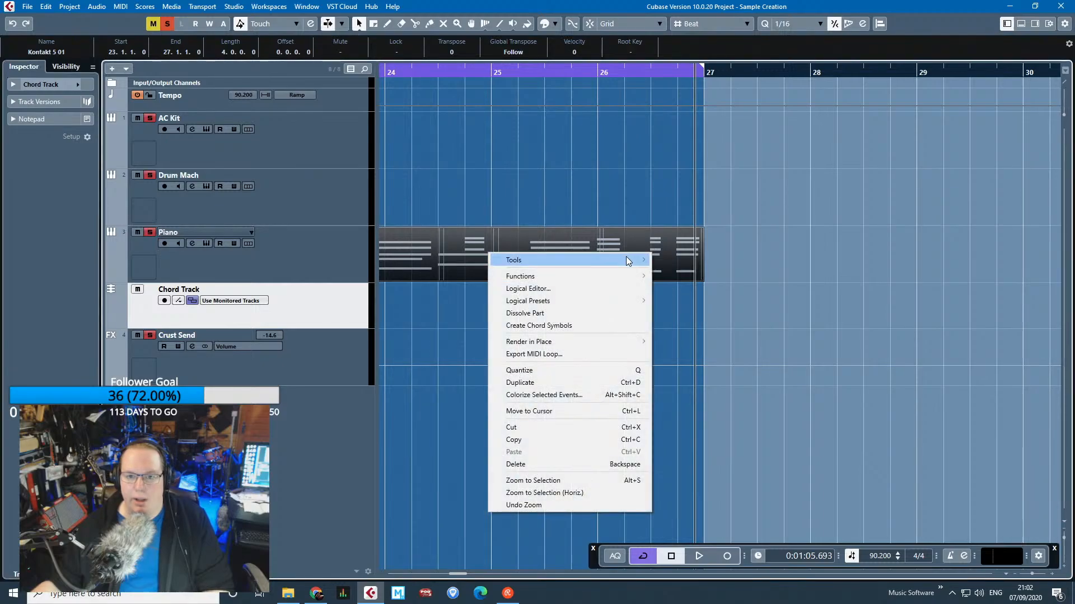
{"action": "left_click", "coordinate": [446, 312]}
{"action": "right_click", "coordinate": [445, 312]}
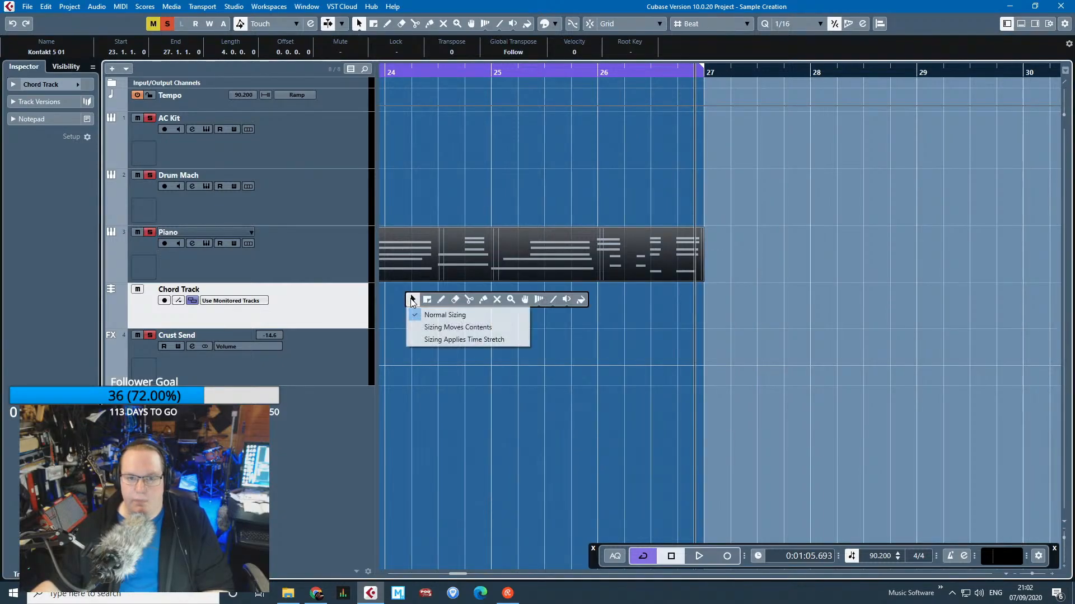
{"action": "key", "text": "Escape"}
Set Piano as the Chord Track's playback track and create chord symbols from the Piano clip.
{"action": "left_click", "coordinate": [215, 301]}
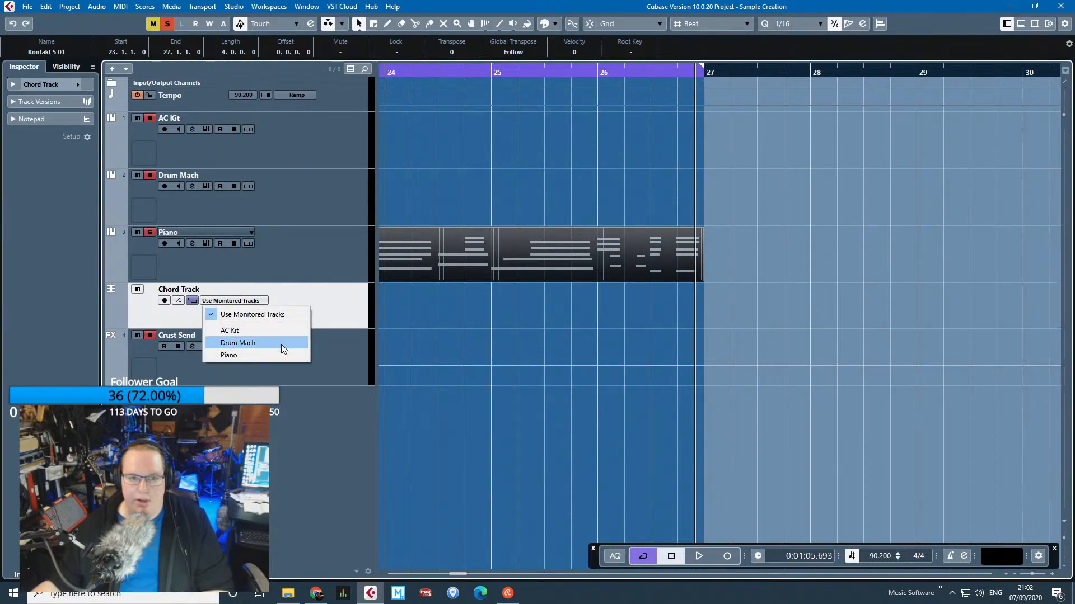
{"action": "left_click", "coordinate": [284, 356]}
{"action": "left_click", "coordinate": [620, 442]}
{"action": "scroll", "coordinate": [619, 442], "scroll_direction": "left", "scroll_amount": 3}
{"action": "scroll", "coordinate": [620, 442], "scroll_direction": "down", "scroll_amount": 1}
{"action": "left_click", "coordinate": [594, 261]}
{"action": "right_click", "coordinate": [593, 258]}
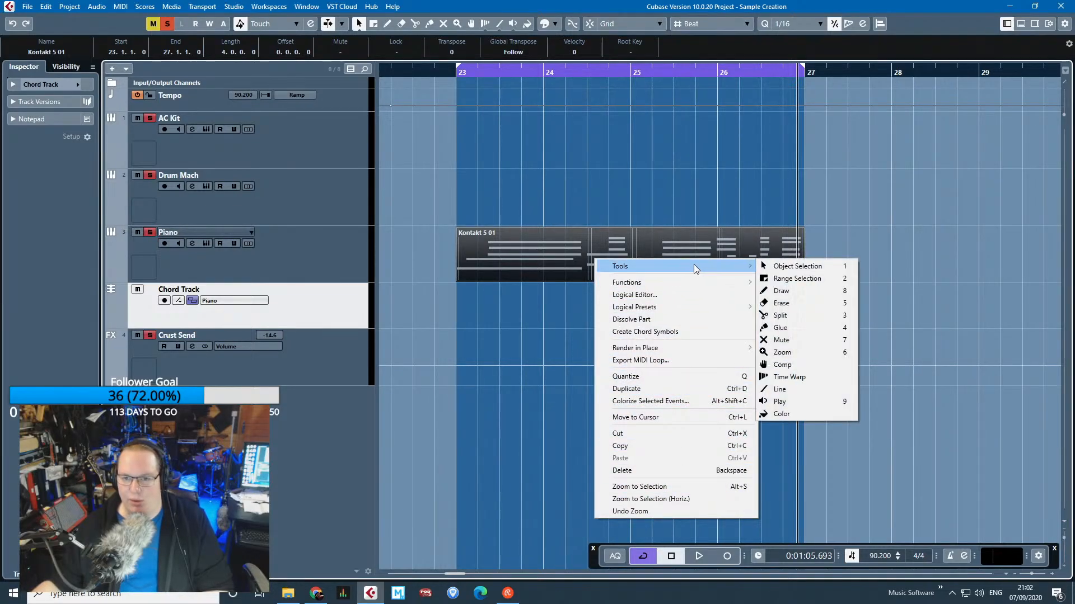
{"action": "left_click", "coordinate": [693, 330]}
{"action": "left_click", "coordinate": [526, 344]}
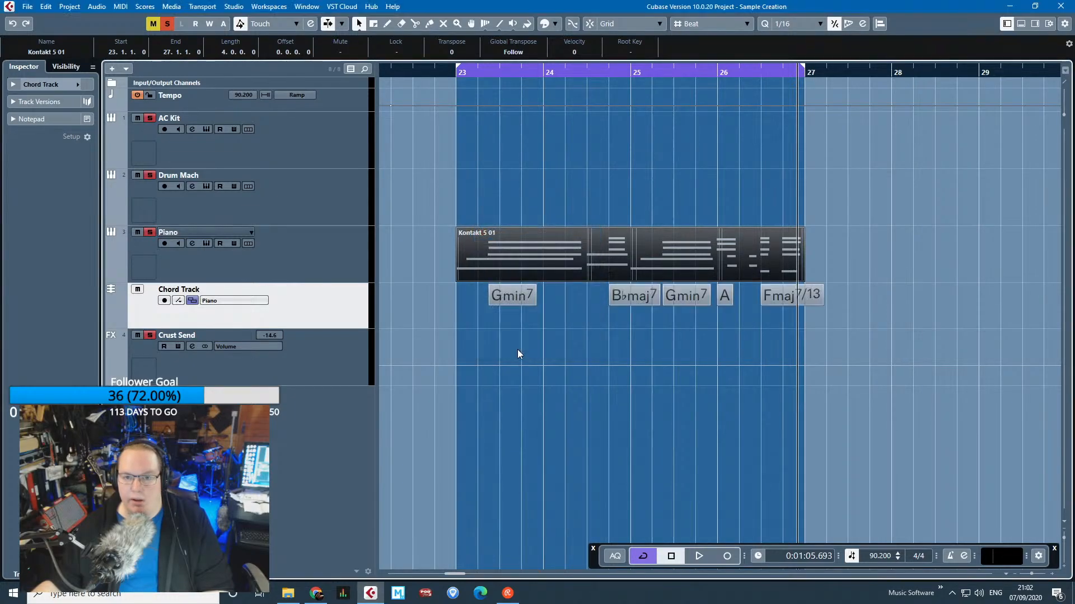
Move the B♭maj7 chord event back to about the middle of bar 24 and check the clip's notes in the Key Editor.
{"action": "left_click", "coordinate": [449, 338]}
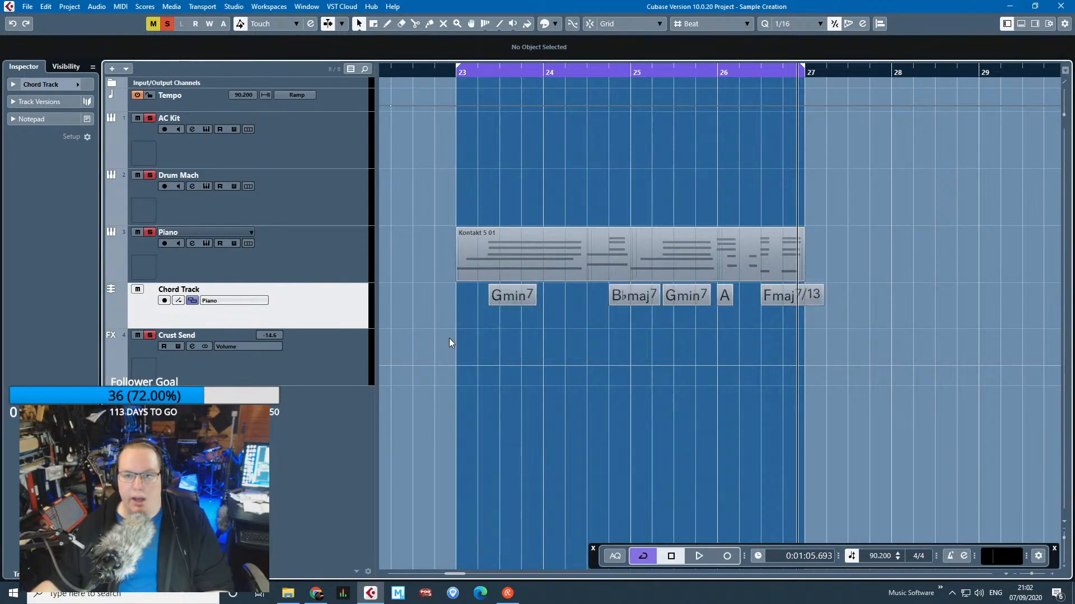
{"action": "left_click", "coordinate": [506, 303]}
{"action": "scroll", "coordinate": [626, 345], "scroll_direction": "up", "scroll_amount": 2}
{"action": "left_click_drag", "start_coordinate": [614, 295], "coordinate": [569, 298]}
{"action": "double_click", "coordinate": [585, 249]}
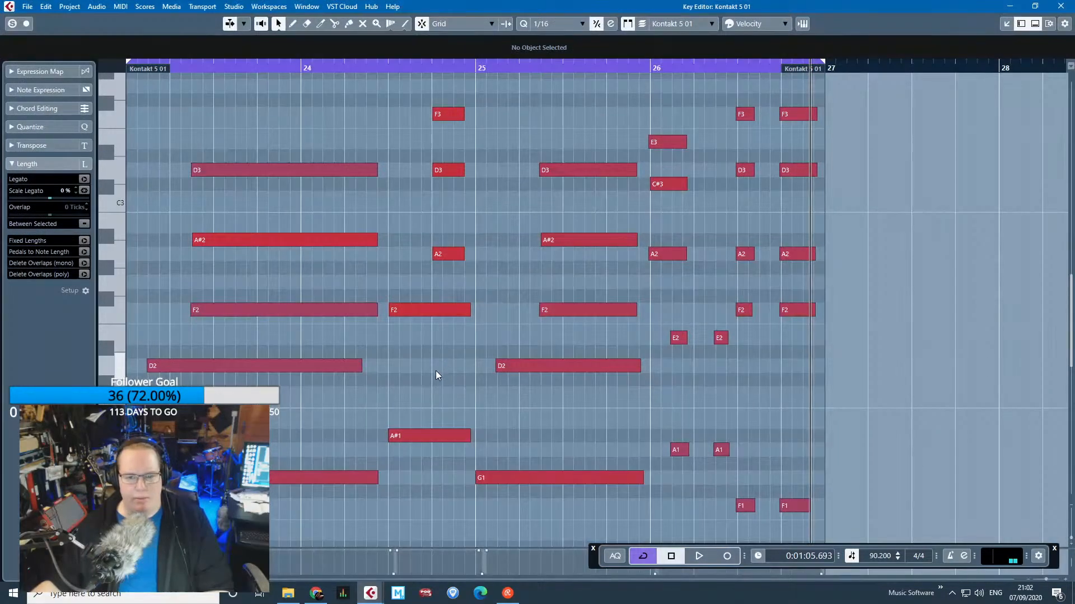
{"action": "left_click", "coordinate": [1059, 7]}
Move the Gmin7 chord event in bar 25 earlier, to about 25.1.4.
{"action": "left_click", "coordinate": [696, 415]}
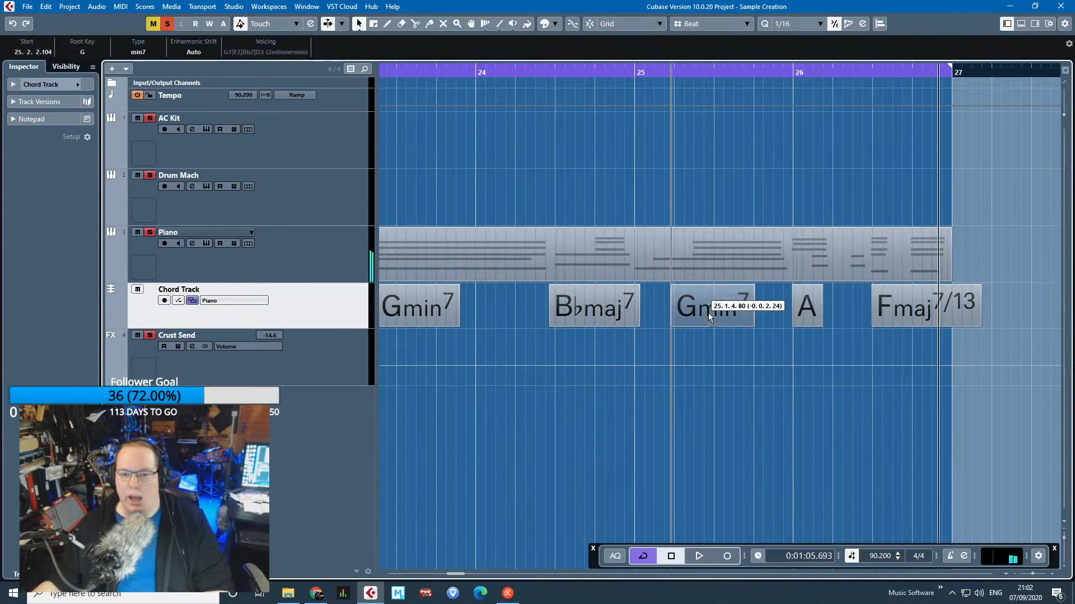
{"action": "scroll", "coordinate": [820, 340], "scroll_direction": "up", "scroll_amount": 2}
{"action": "scroll", "coordinate": [819, 341], "scroll_direction": "up", "scroll_amount": 1}
{"action": "scroll", "coordinate": [1044, 349], "scroll_direction": "right", "scroll_amount": 4}
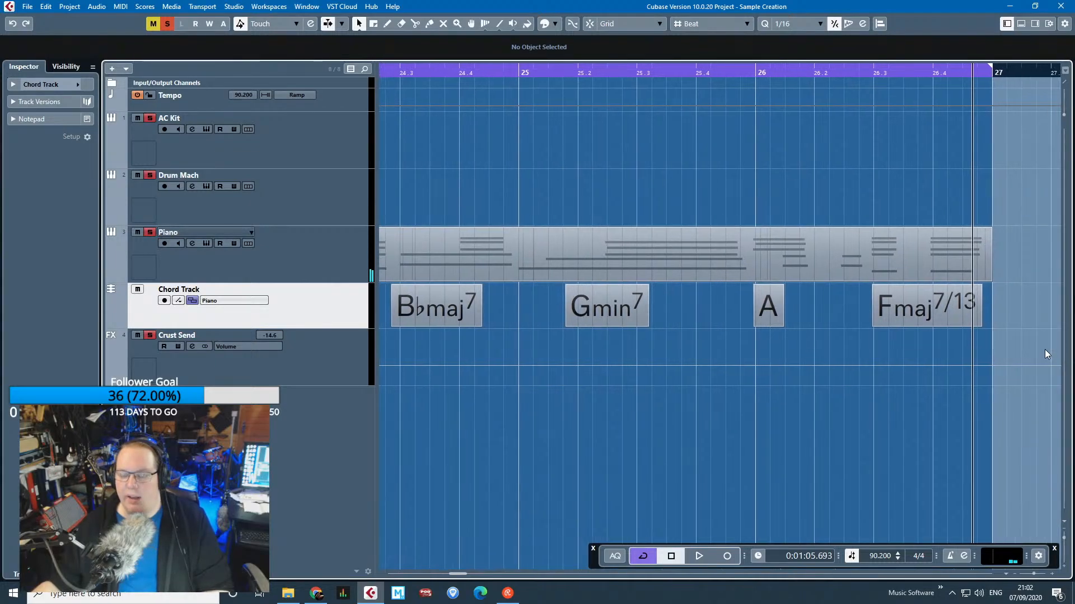
Examine the Fmaj7/13 chord event in bar 26 against the Piano clip's last notes and clear the selection.
{"action": "scroll", "coordinate": [1043, 344], "scroll_direction": "up", "scroll_amount": 4}
{"action": "left_click", "coordinate": [685, 317]}
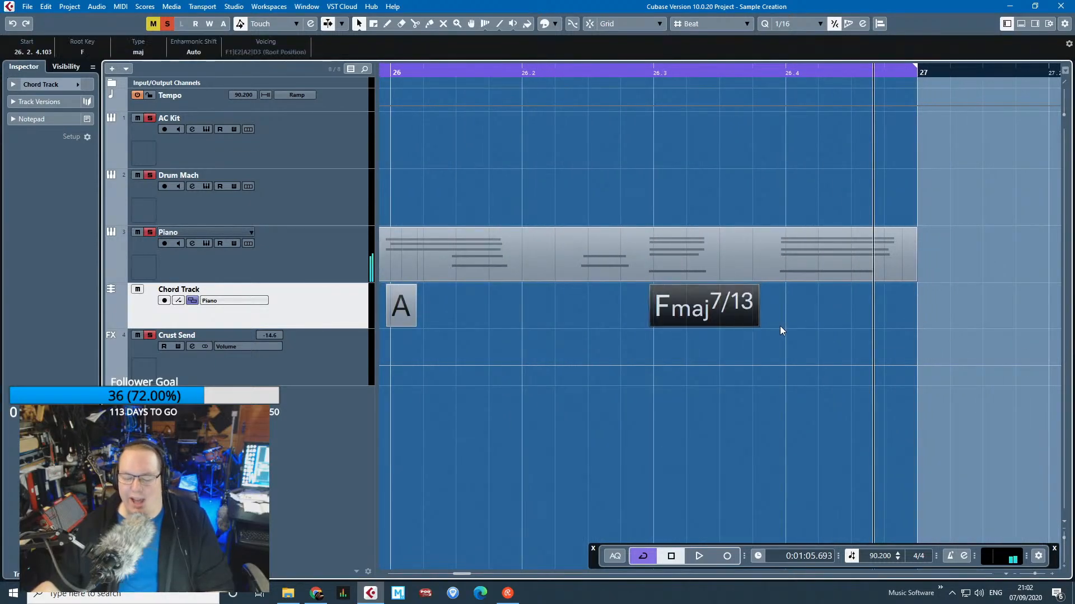
{"action": "key", "text": "g"}
{"action": "key", "text": "g"}
{"action": "key", "text": "g"}
{"action": "left_click", "coordinate": [862, 274]}
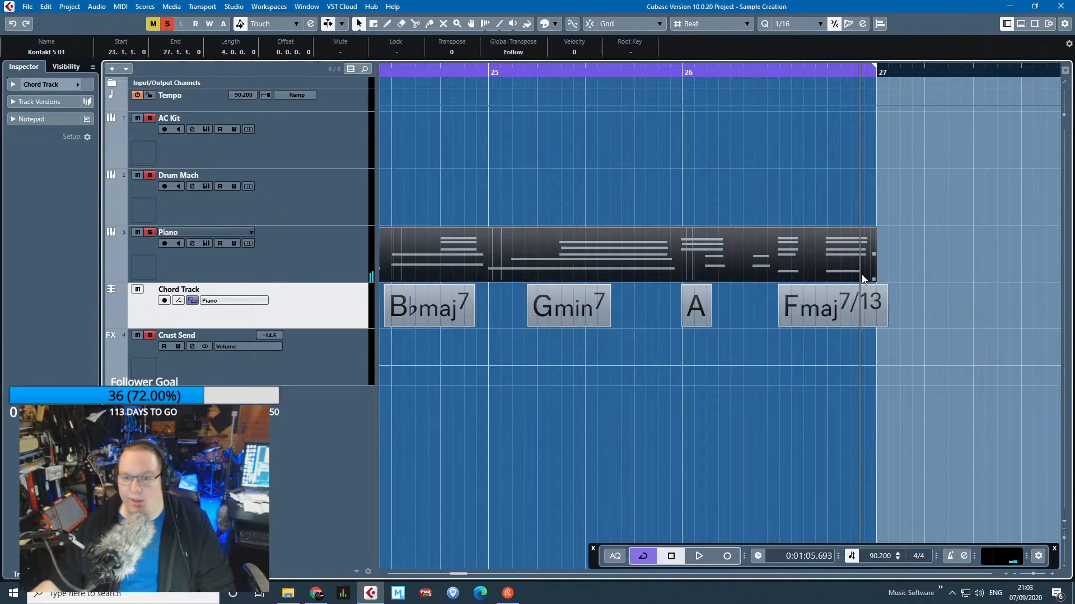
{"action": "scroll", "coordinate": [935, 278], "scroll_direction": "down", "scroll_amount": 3}
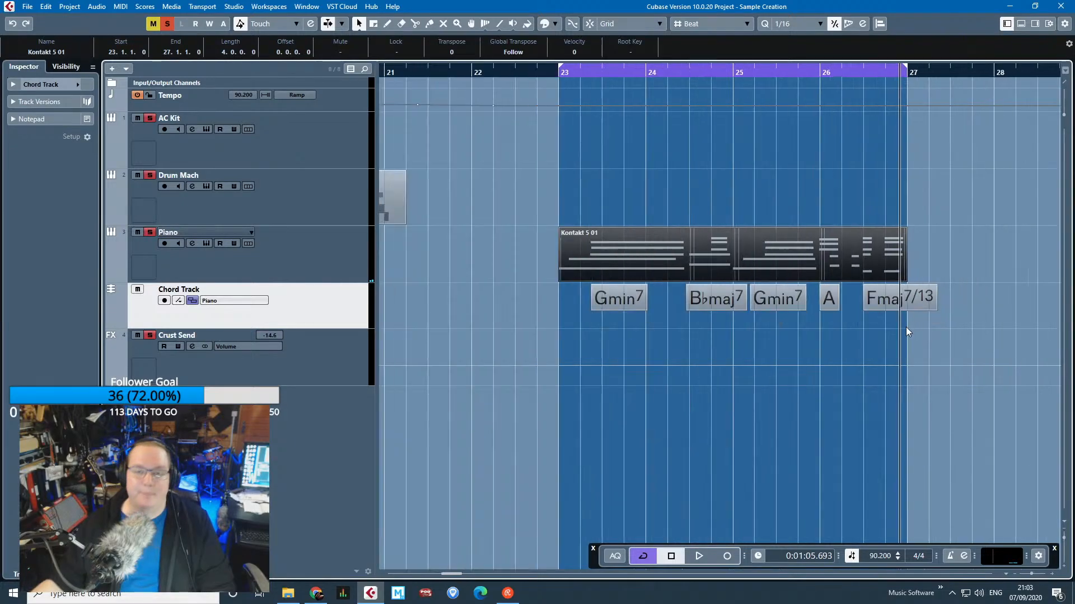
{"action": "left_click", "coordinate": [915, 167]}
Select the Piano track and try bypassing its insert effects.
{"action": "left_click", "coordinate": [338, 252]}
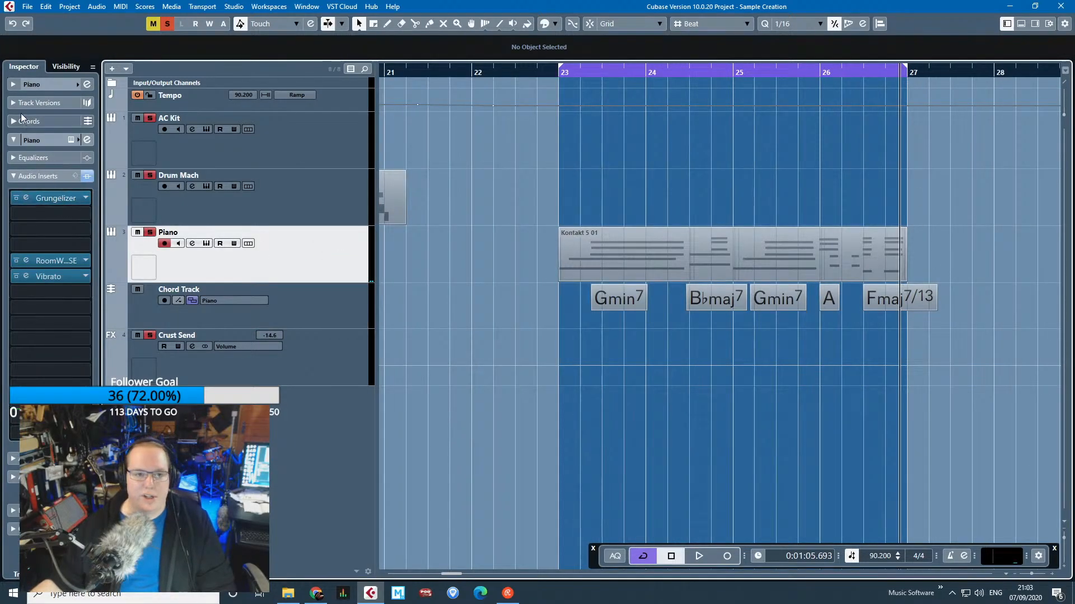
{"action": "left_click", "coordinate": [15, 85]}
{"action": "left_click", "coordinate": [21, 283]}
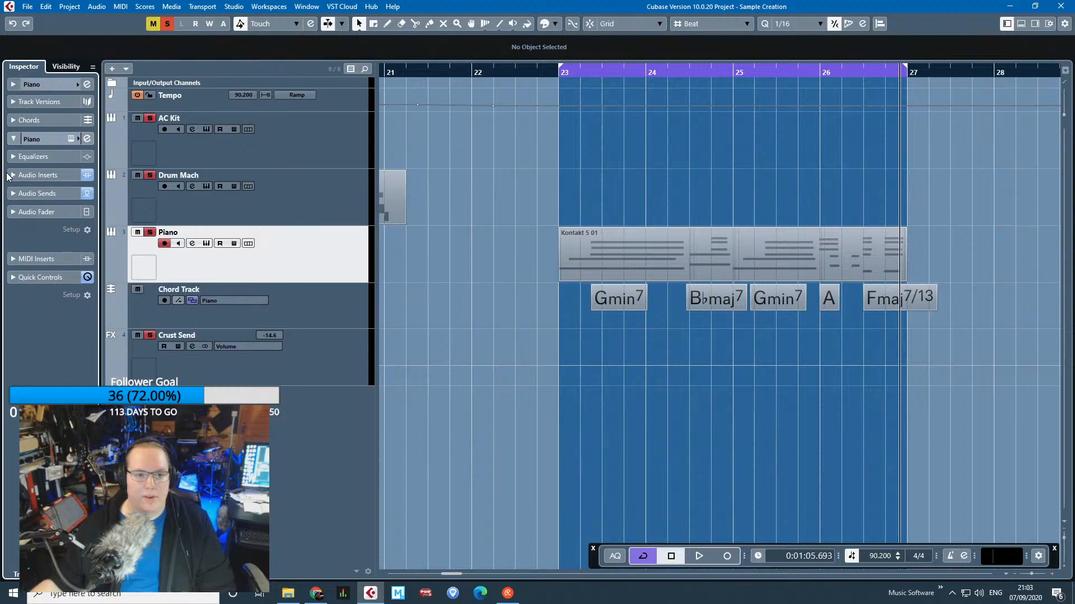
{"action": "left_click", "coordinate": [61, 177]}
{"action": "left_click", "coordinate": [87, 174]}
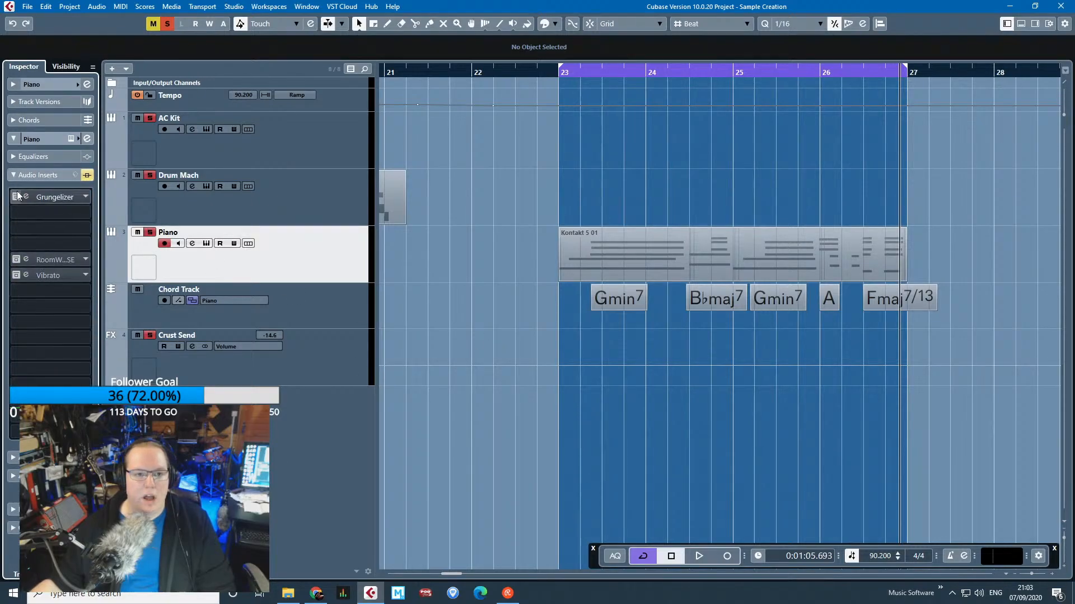
Play back the Piano clip from bar 23 and mute the Chord Track.
{"action": "left_click", "coordinate": [317, 345]}
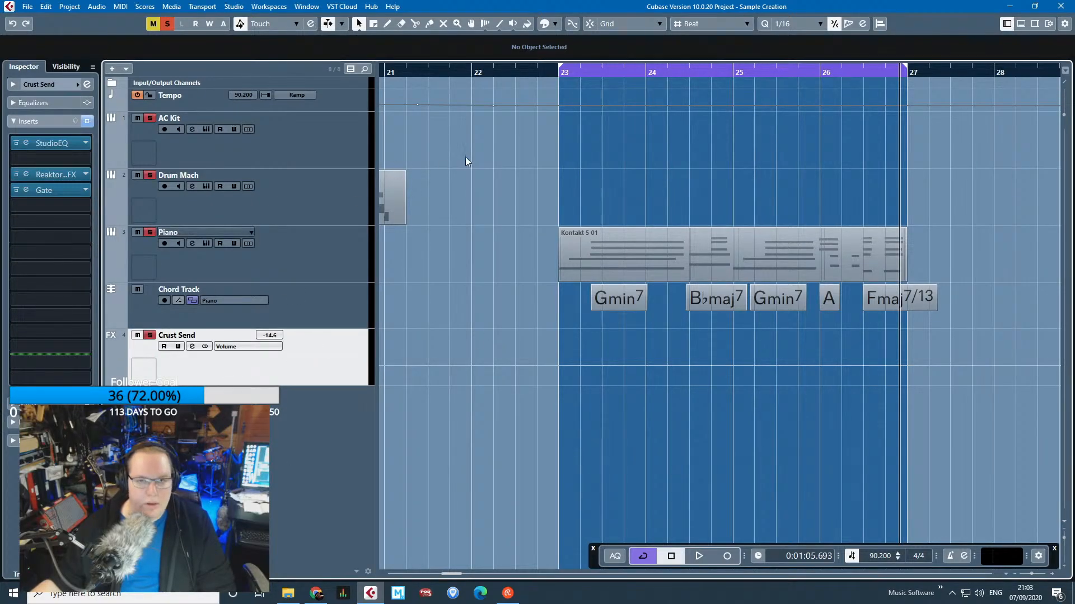
{"action": "key", "text": "space"}
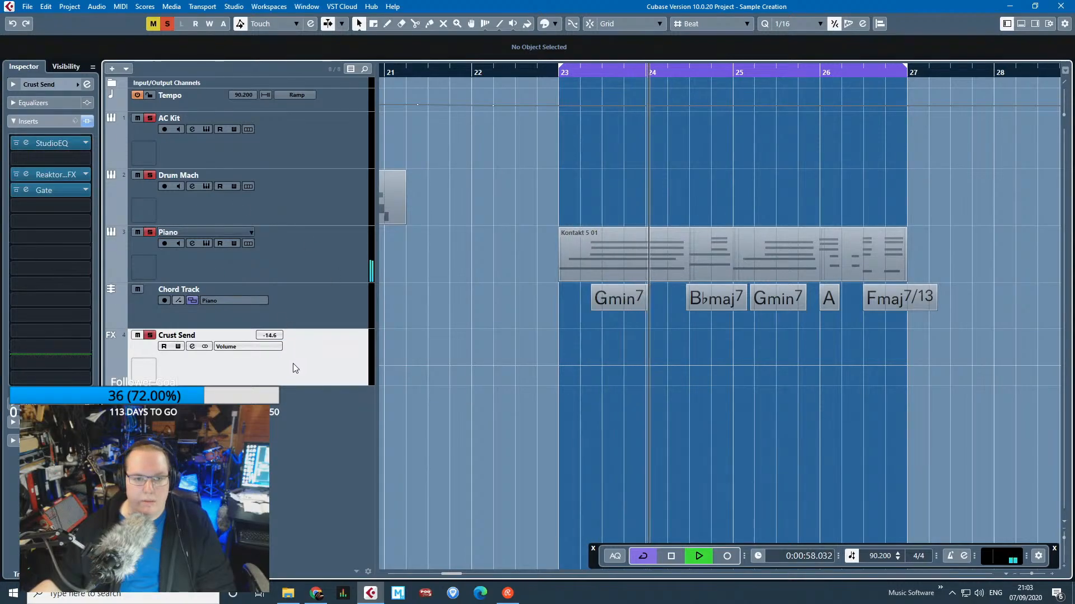
{"action": "left_click", "coordinate": [326, 269]}
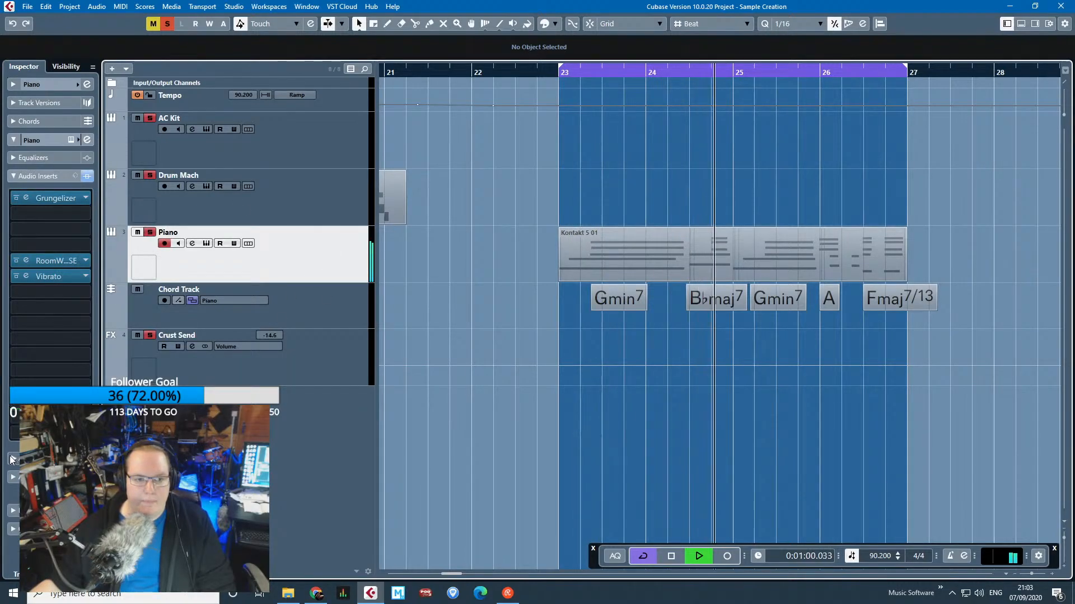
{"action": "left_click", "coordinate": [138, 289]}
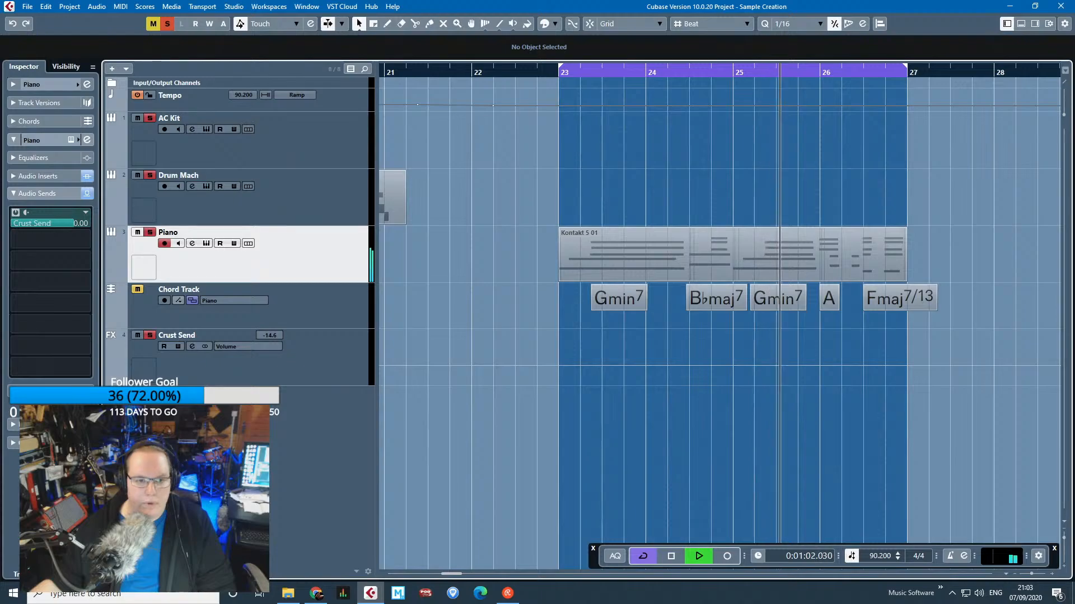
Stop playback and examine the StudioEQ insert on the Crust Send track.
{"action": "left_click", "coordinate": [336, 350]}
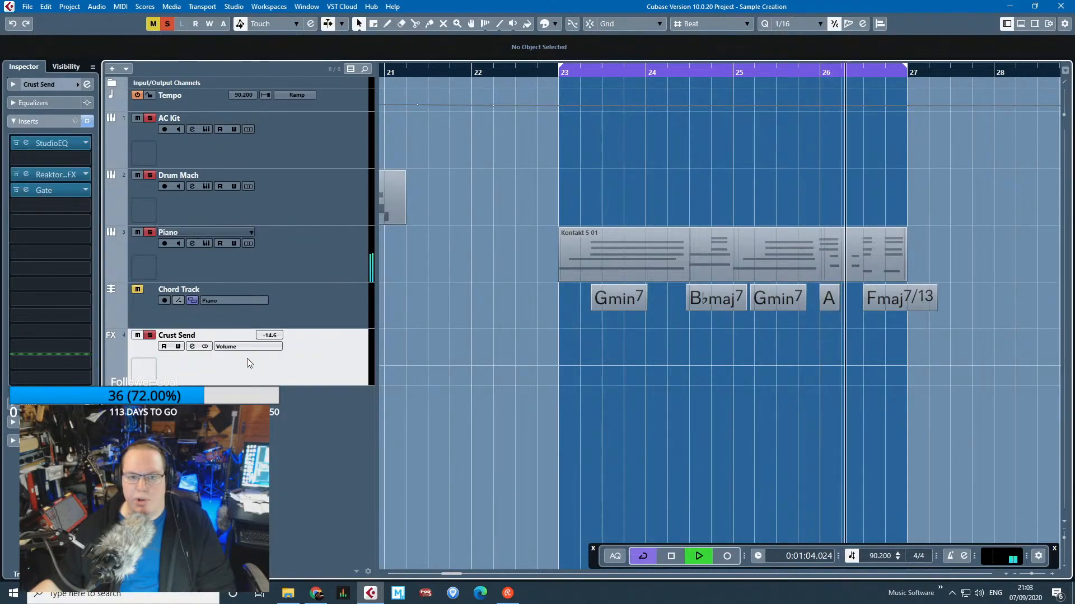
{"action": "key", "text": "space"}
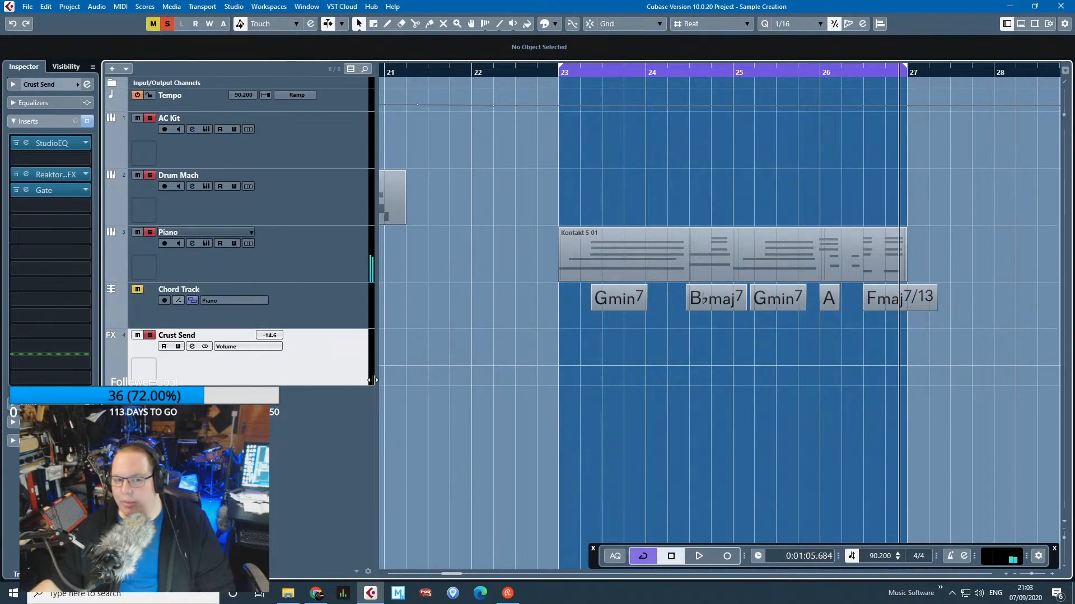
{"action": "left_click", "coordinate": [63, 139]}
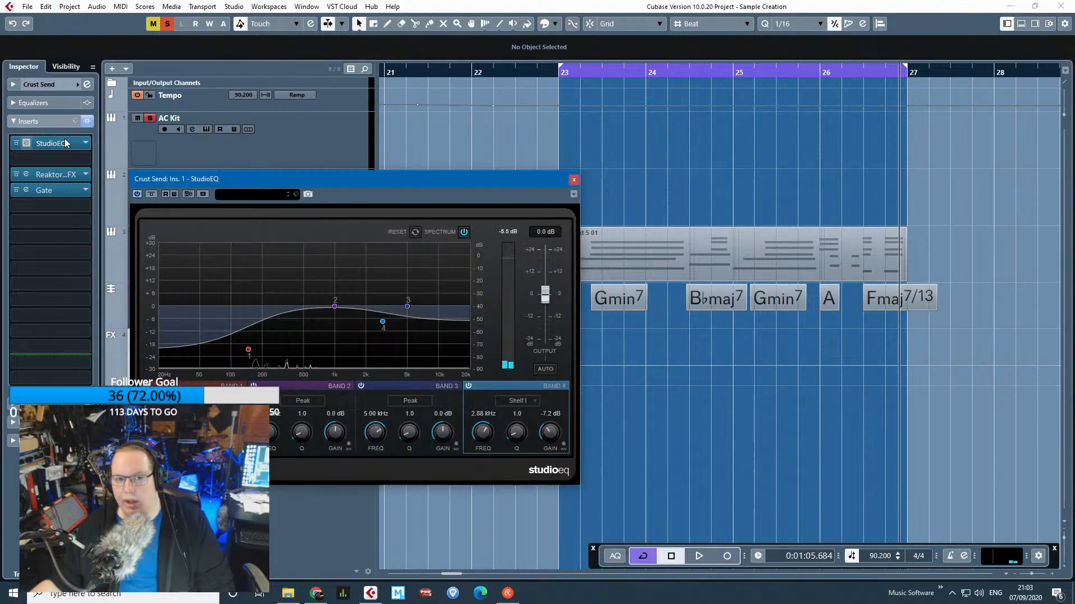
{"action": "left_click", "coordinate": [574, 180]}
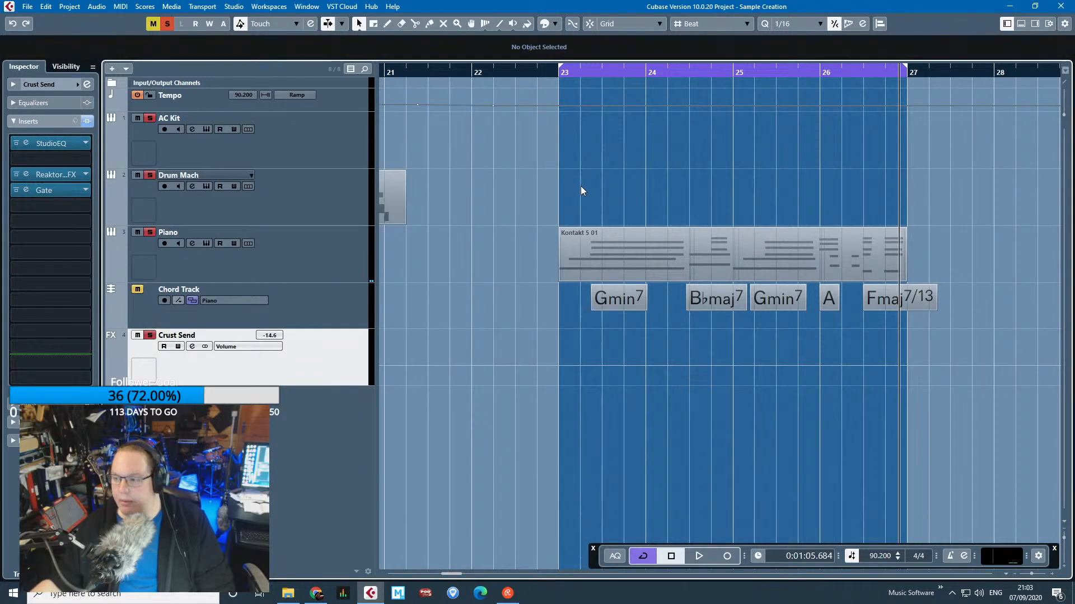
Bypass the Piano track's insert effects and remove the loaded instrument from its Kontakt rack.
{"action": "left_click", "coordinate": [321, 263]}
{"action": "left_click", "coordinate": [87, 178]}
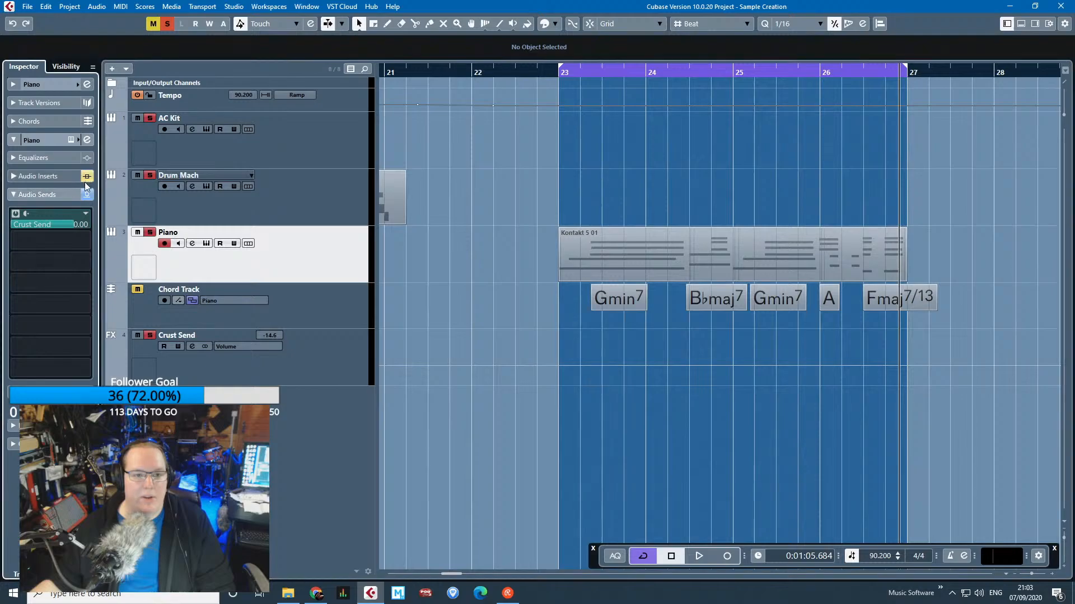
{"action": "left_click", "coordinate": [72, 140]}
{"action": "left_click", "coordinate": [819, 115]}
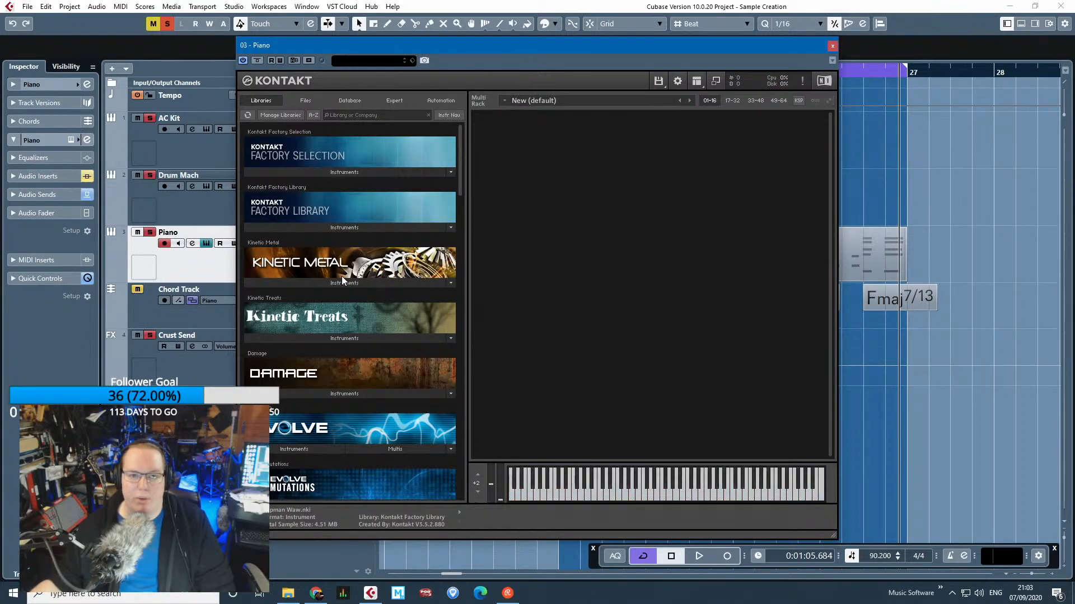
Load the Blacksmith instrument from the Kinetic Metal library into Kontakt on the Piano track.
{"action": "left_click", "coordinate": [344, 283]}
{"action": "scroll", "coordinate": [399, 319], "scroll_direction": "down", "scroll_amount": 1}
{"action": "scroll", "coordinate": [401, 319], "scroll_direction": "up", "scroll_amount": 1}
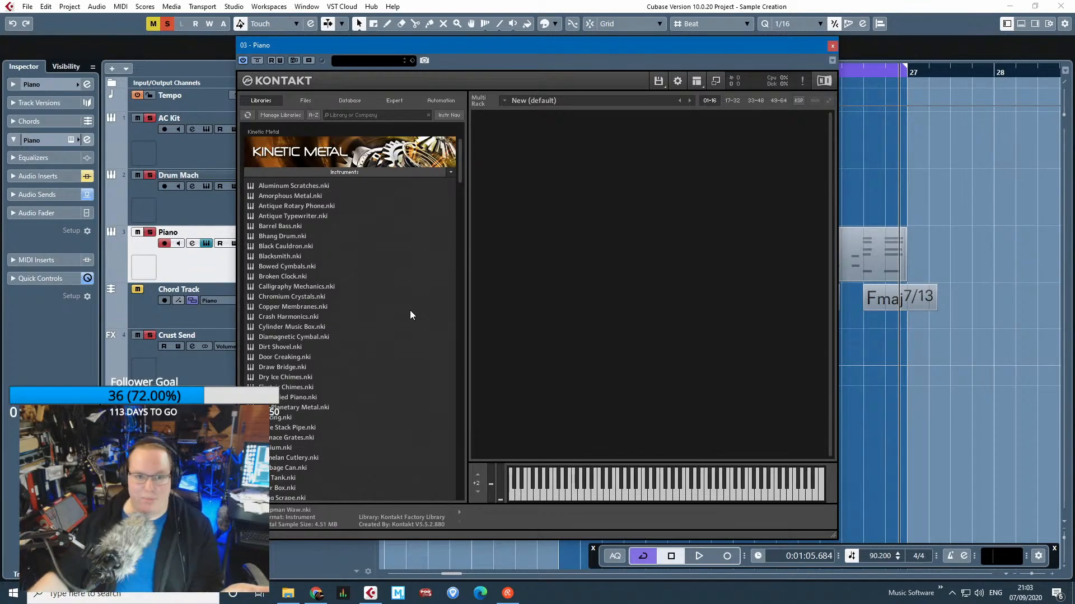
{"action": "scroll", "coordinate": [410, 311], "scroll_direction": "down", "scroll_amount": 2}
{"action": "double_click", "coordinate": [366, 234]}
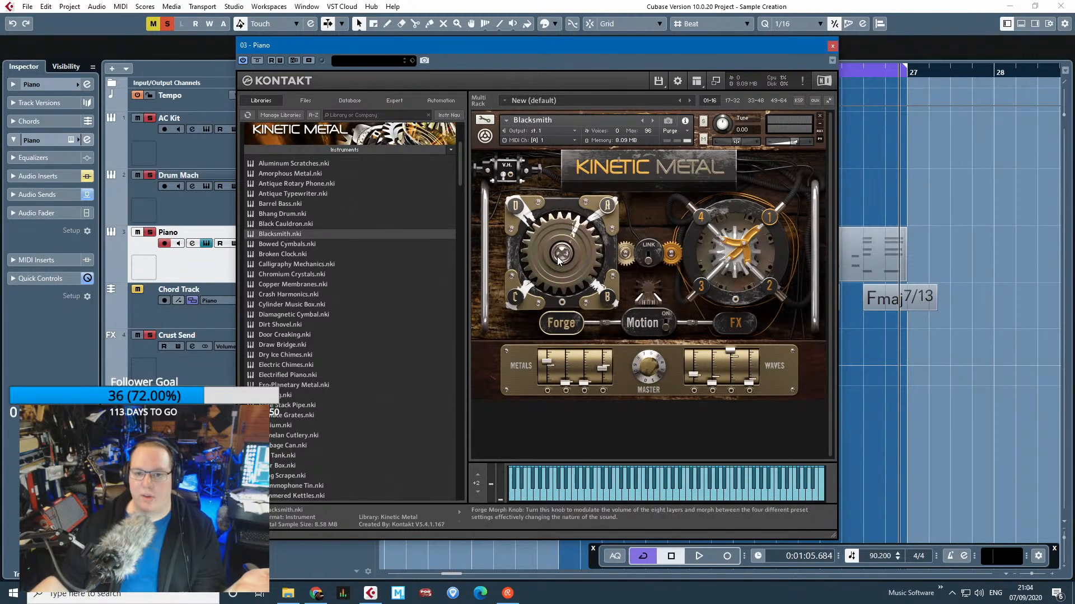
Select forge presets B and C in the Blacksmith instrument and audition its sound with notes on Kontakt's virtual keyboard.
{"action": "left_click", "coordinate": [606, 297]}
{"action": "left_click", "coordinate": [516, 297]}
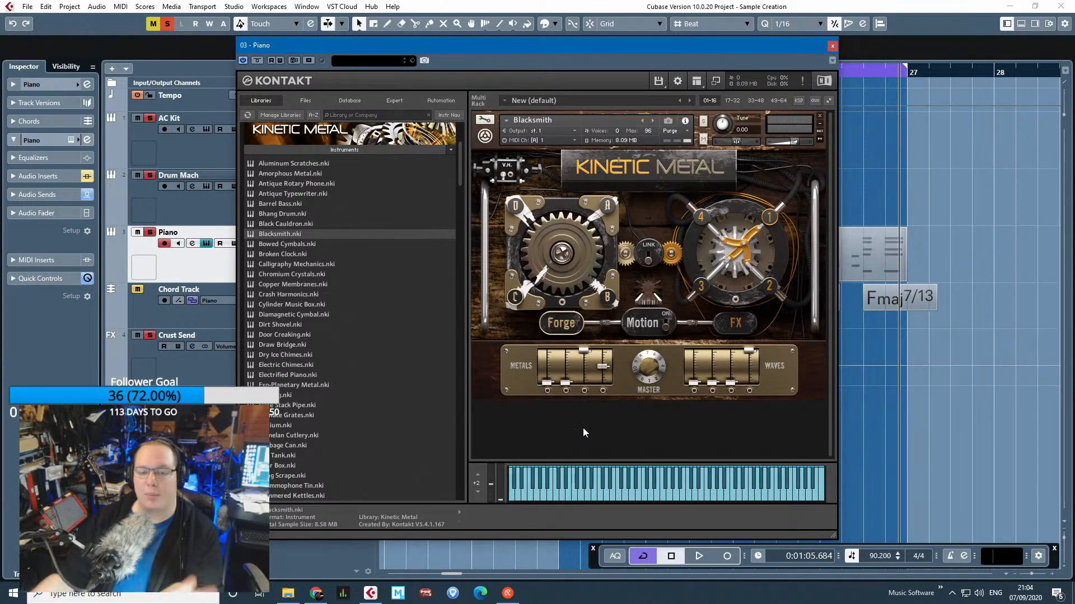
{"action": "left_click", "coordinate": [622, 492]}
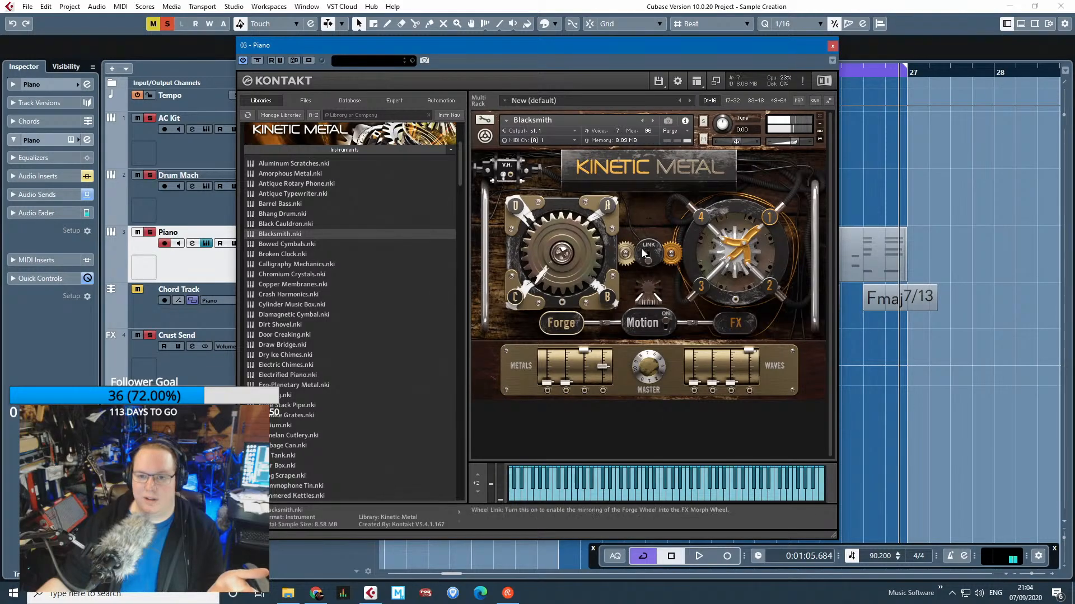
{"action": "left_click", "coordinate": [650, 495]}
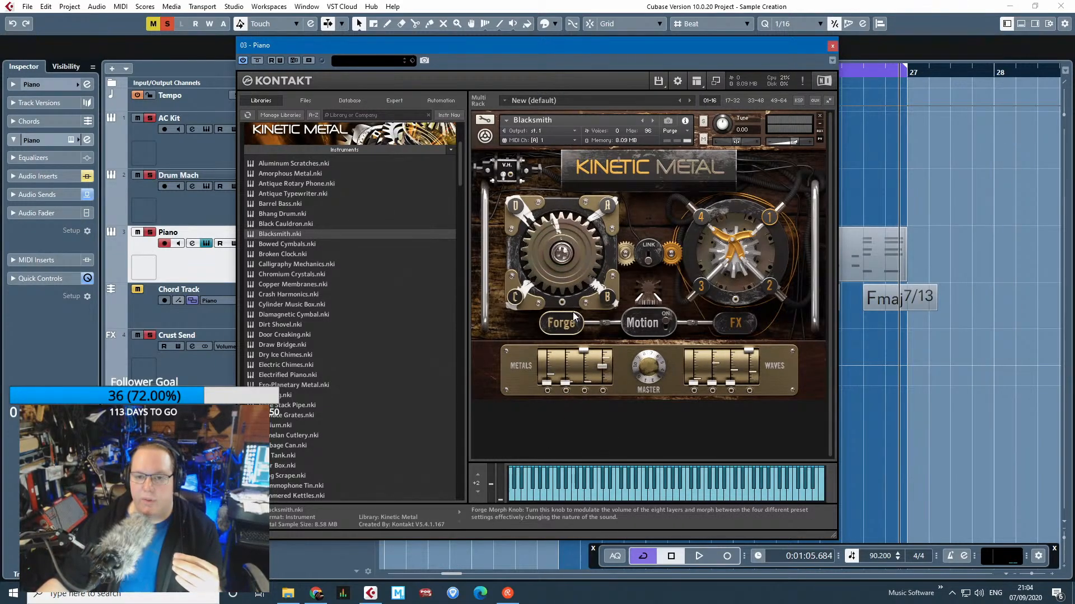
{"action": "left_click", "coordinate": [627, 495]}
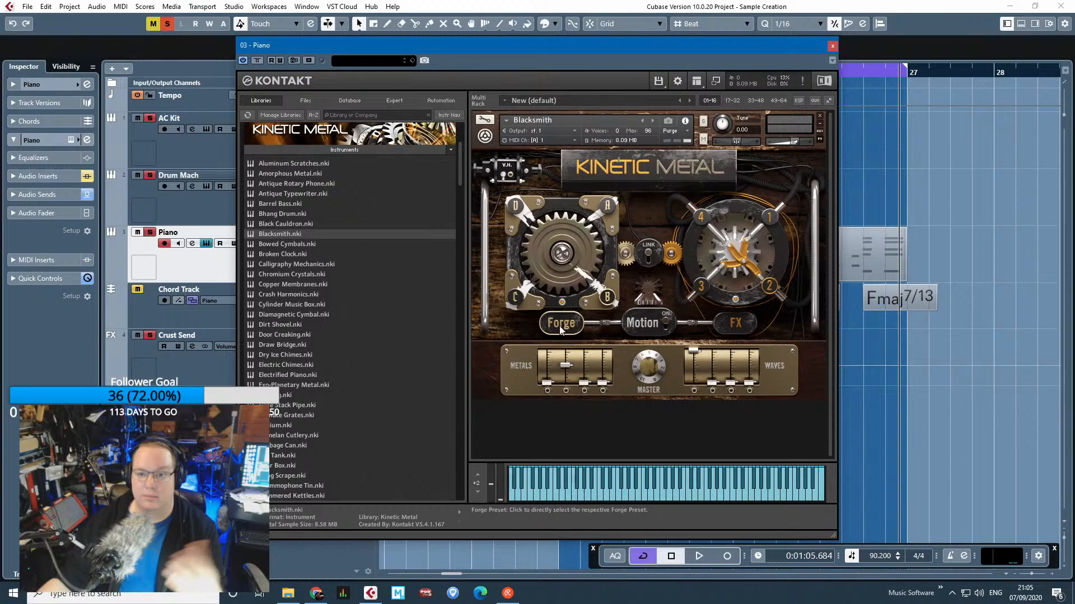
{"action": "left_click", "coordinate": [634, 491]}
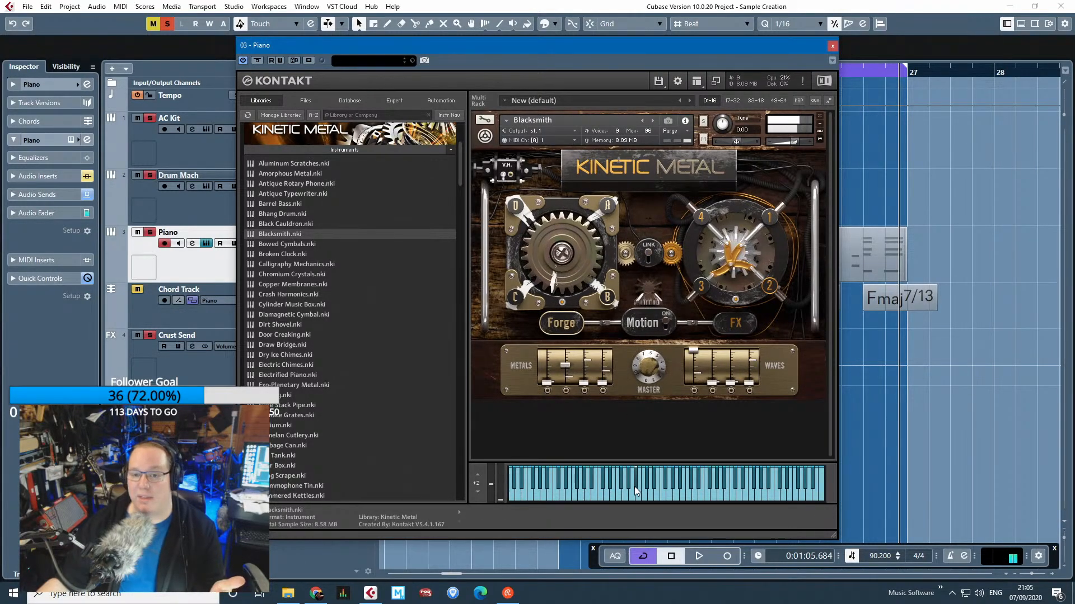
Close the Kontakt window, play the Piano clip from bar 23 with the Blacksmith sound, and show the track's audio inserts.
{"action": "left_click", "coordinate": [832, 46]}
{"action": "left_click_drag", "start_coordinate": [567, 75], "coordinate": [561, 76]}
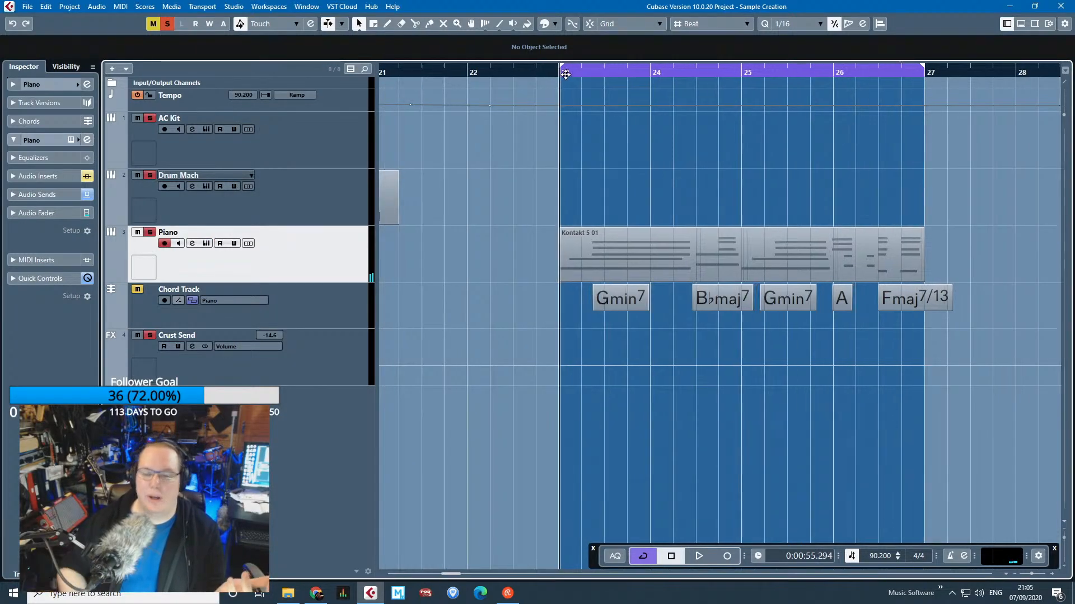
{"action": "key", "text": "space"}
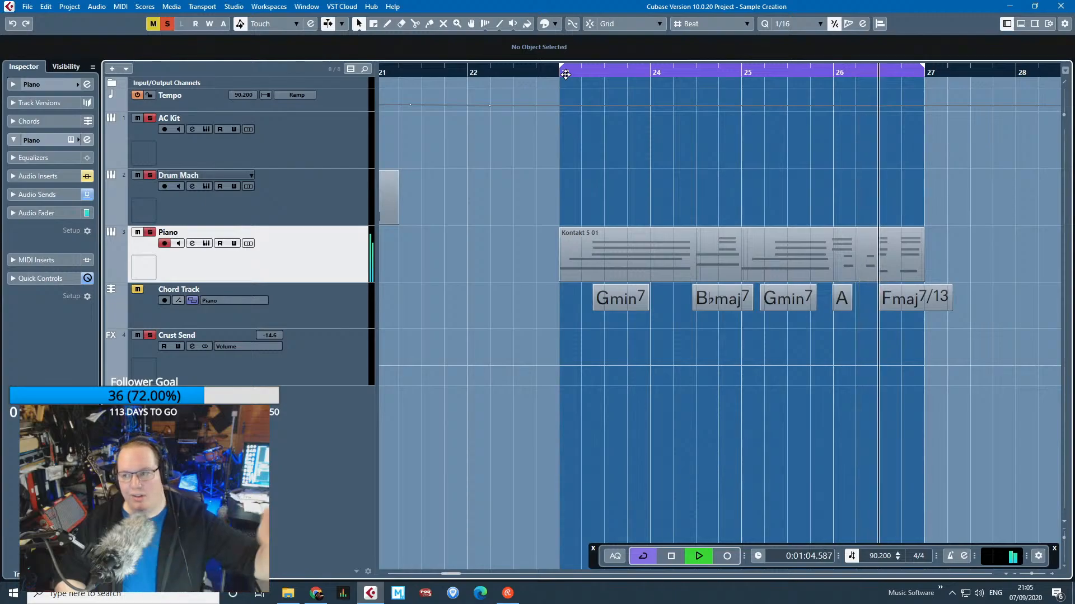
{"action": "key", "text": "space"}
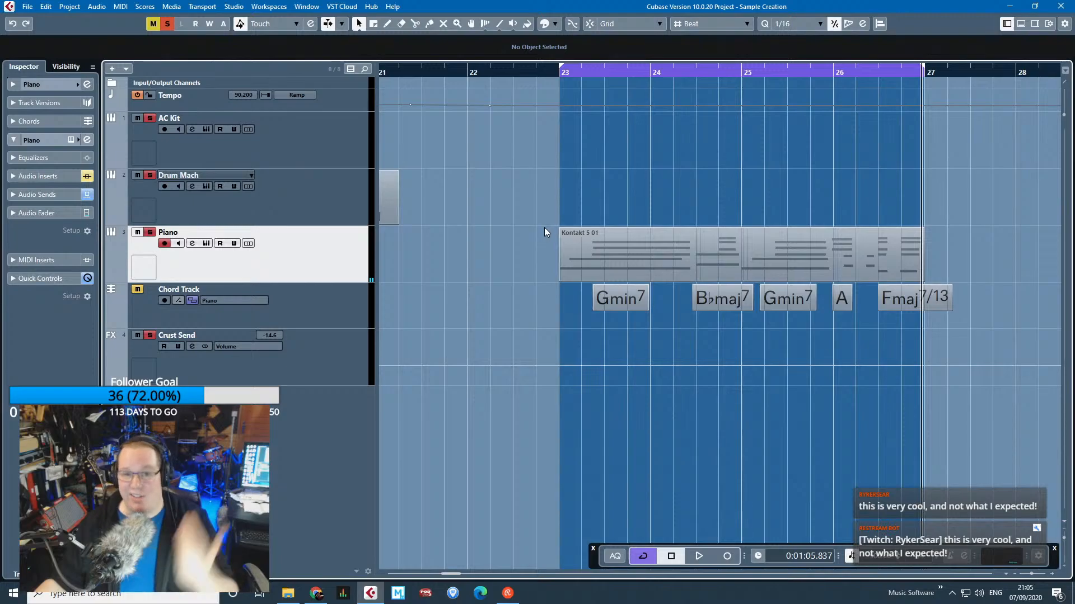
{"action": "left_click", "coordinate": [15, 177]}
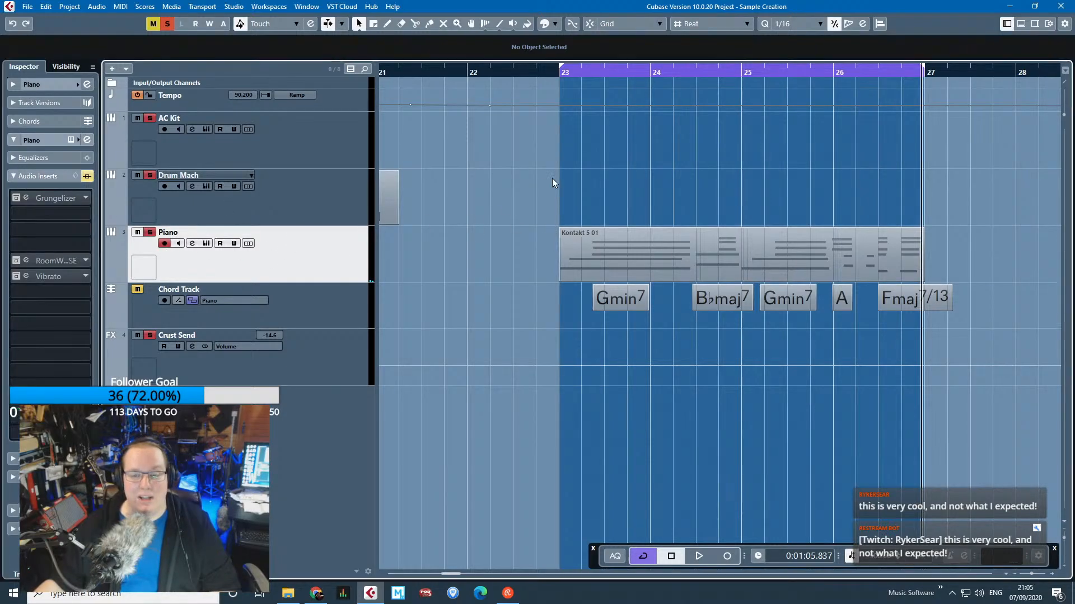
Close the Sample Creation project and open the Track Cubase project from the Book Sauce (formerly CrustyBeats) folder.
{"action": "left_click", "coordinate": [1057, 6]}
{"action": "left_click", "coordinate": [536, 314]}
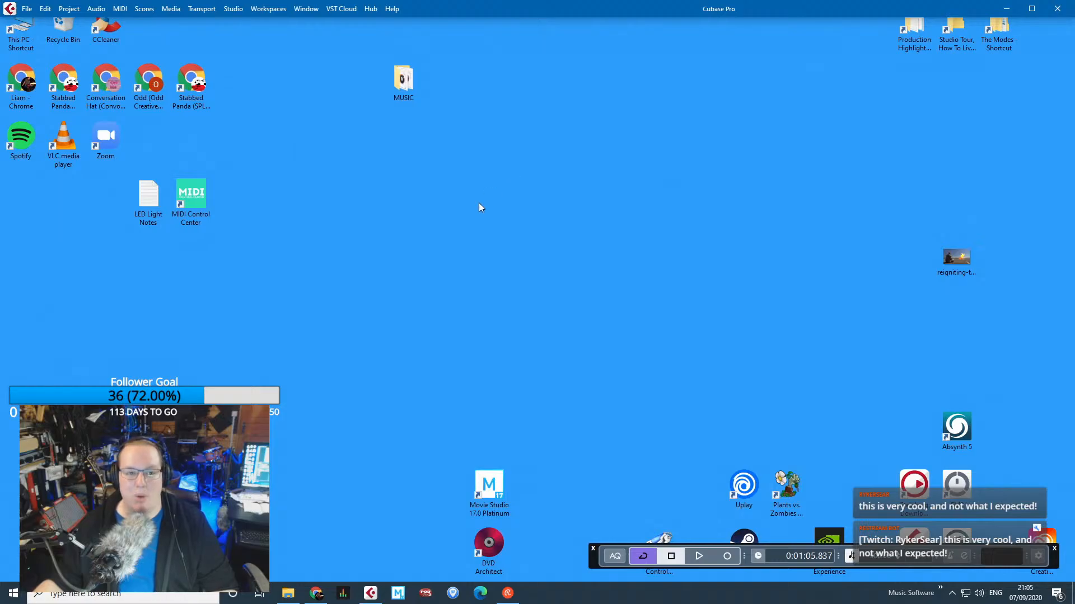
{"action": "left_click", "coordinate": [288, 592]}
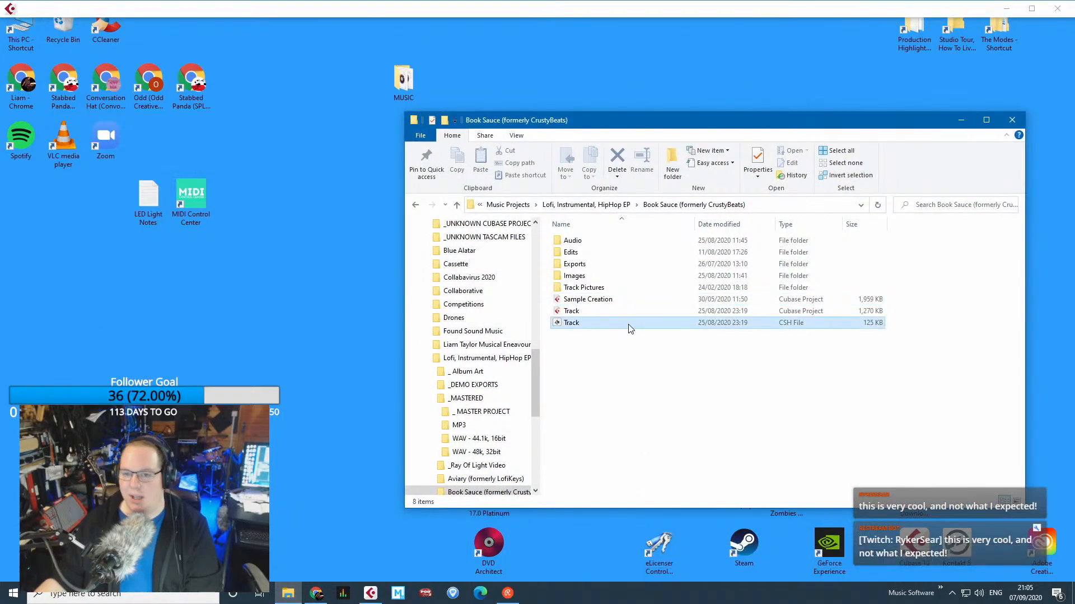
{"action": "left_click", "coordinate": [627, 311]}
{"action": "key", "text": "Up"}
{"action": "key", "text": "Down"}
{"action": "key", "text": "Return"}
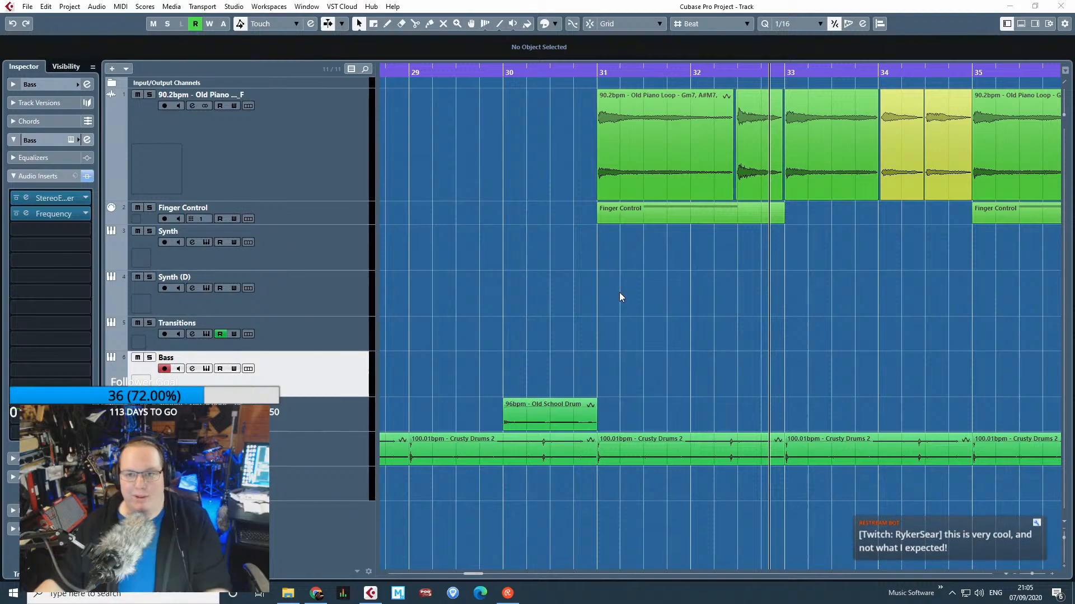
Play back the two Old Piano Loop audio clips at the start of the project.
{"action": "scroll", "coordinate": [616, 355], "scroll_direction": "down", "scroll_amount": 4}
{"action": "scroll", "coordinate": [511, 346], "scroll_direction": "up", "scroll_amount": 1}
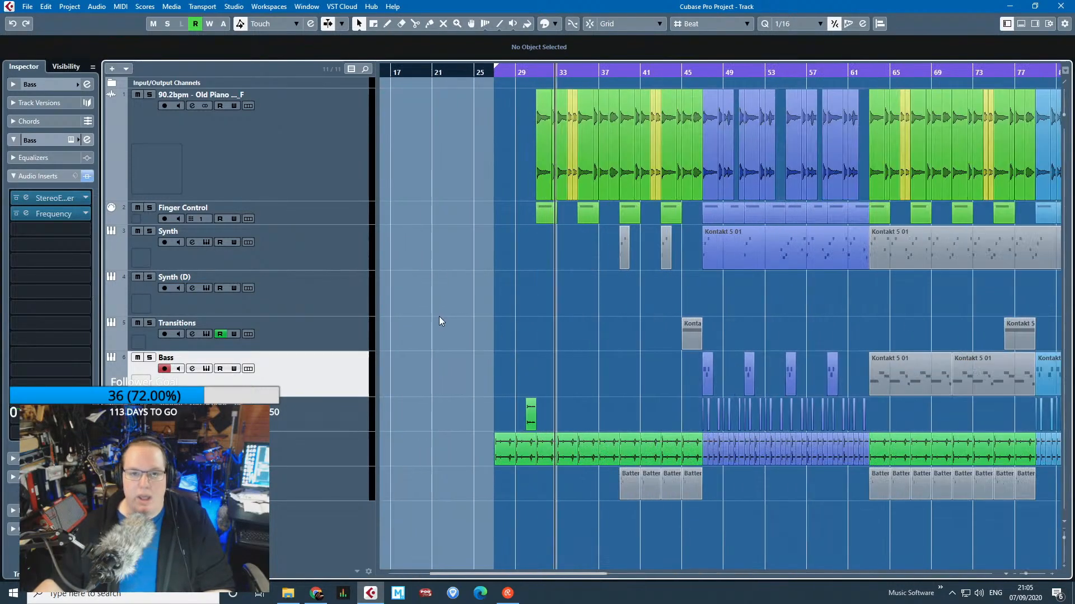
{"action": "scroll", "coordinate": [414, 327], "scroll_direction": "left", "scroll_amount": 2}
{"action": "scroll", "coordinate": [394, 336], "scroll_direction": "up", "scroll_amount": 4}
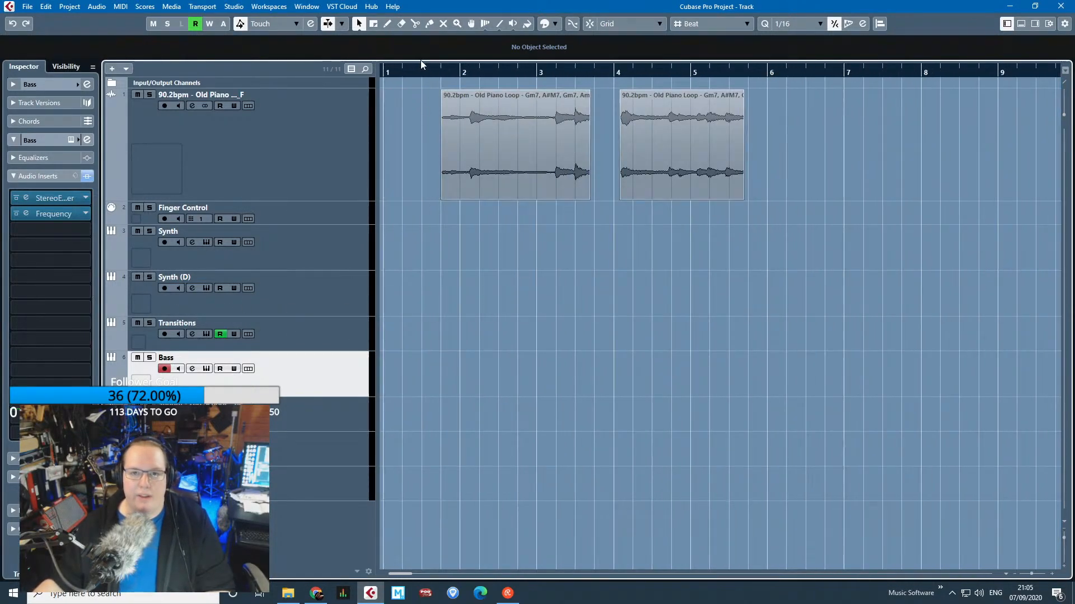
{"action": "key", "text": "space"}
{"action": "scroll", "coordinate": [466, 360], "scroll_direction": "down", "scroll_amount": 5}
{"action": "left_click_drag", "start_coordinate": [458, 354], "coordinate": [241, 337]}
{"action": "scroll", "coordinate": [385, 81], "scroll_direction": "up", "scroll_amount": 5}
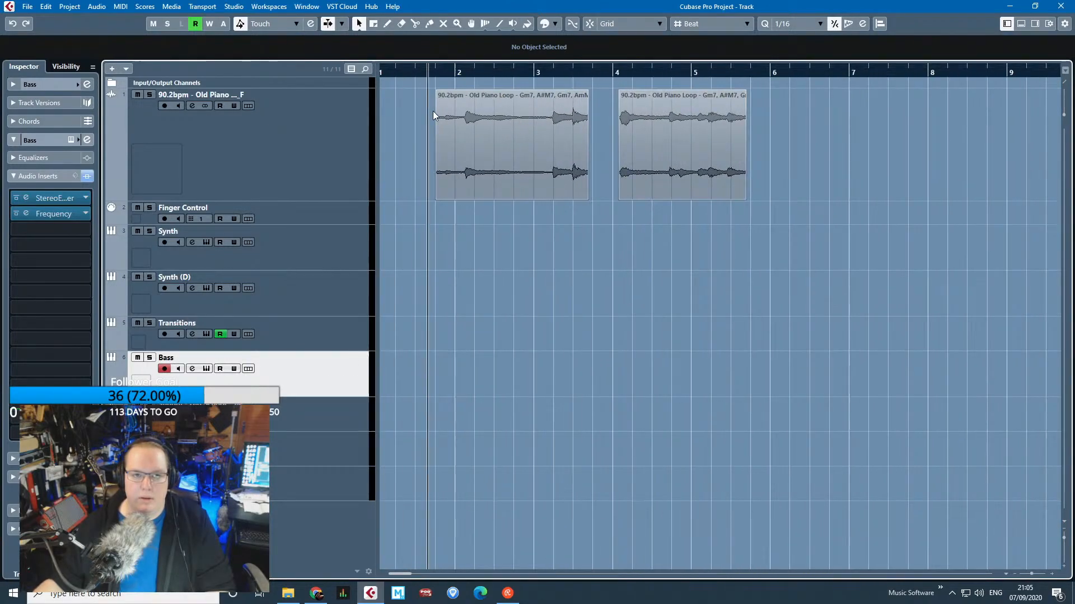
{"action": "scroll", "coordinate": [526, 269], "scroll_direction": "up", "scroll_amount": 1}
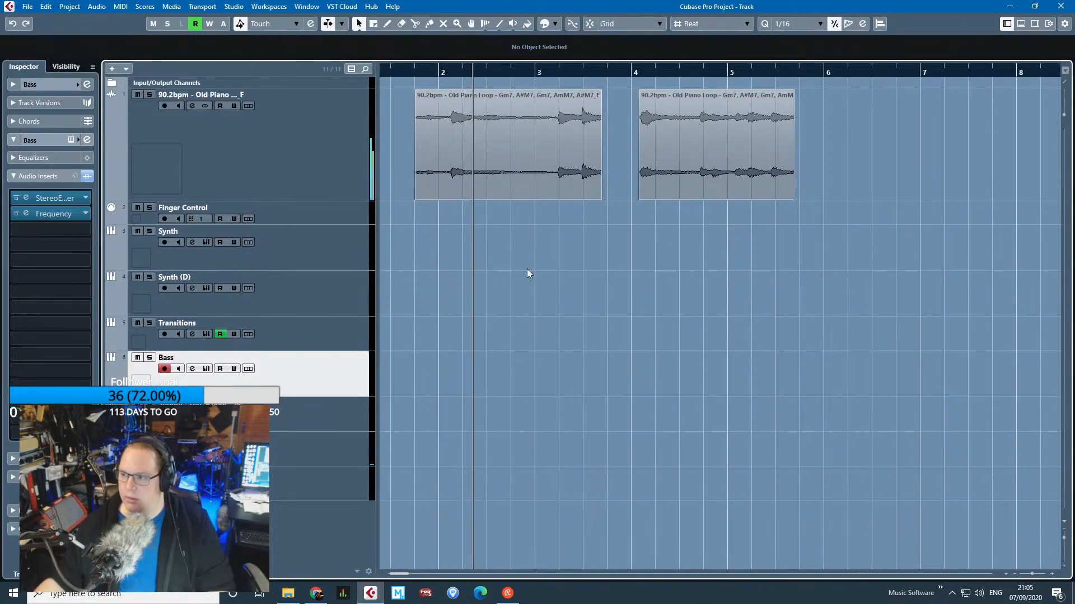
Examine The Finger in the Reaktor5 FX insert on the Old Piano audio track, then close the plug-in window.
{"action": "left_click", "coordinate": [210, 153]}
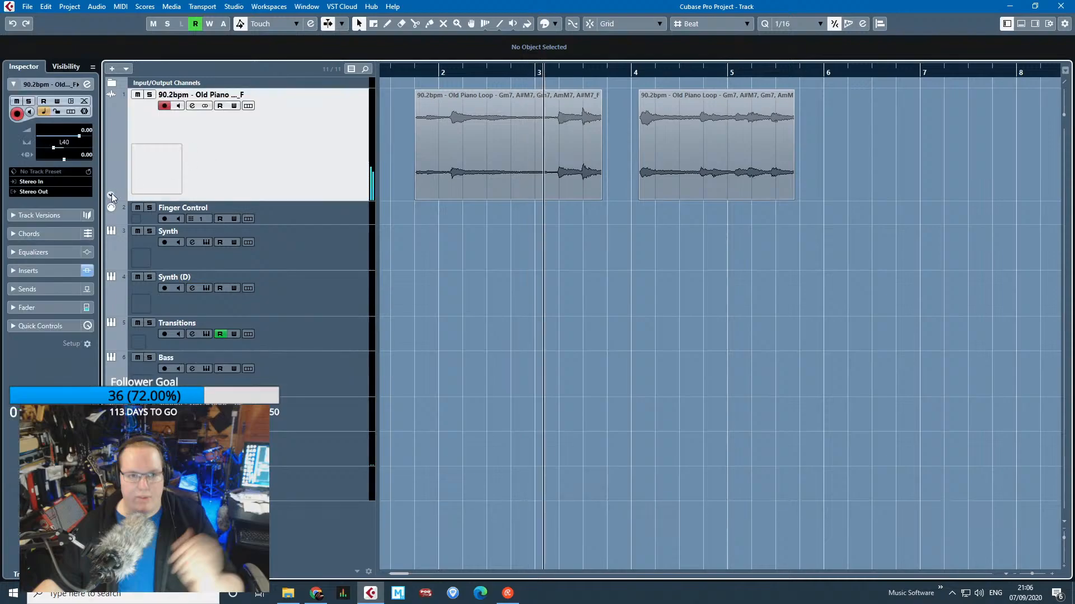
{"action": "left_click", "coordinate": [27, 270]}
{"action": "left_click", "coordinate": [52, 180]}
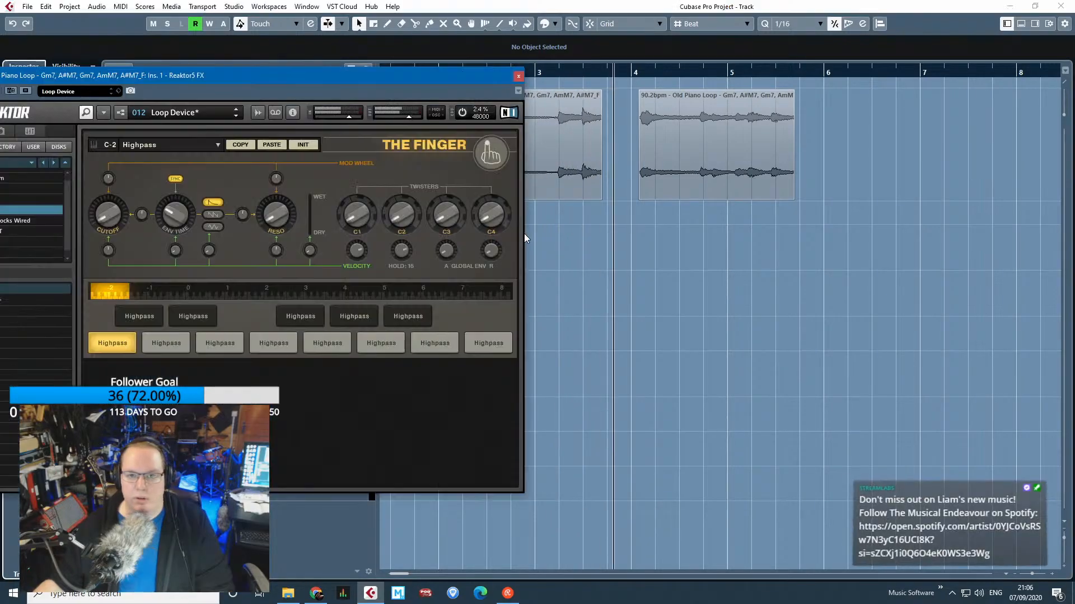
{"action": "left_click_drag", "start_coordinate": [382, 75], "coordinate": [740, 144]}
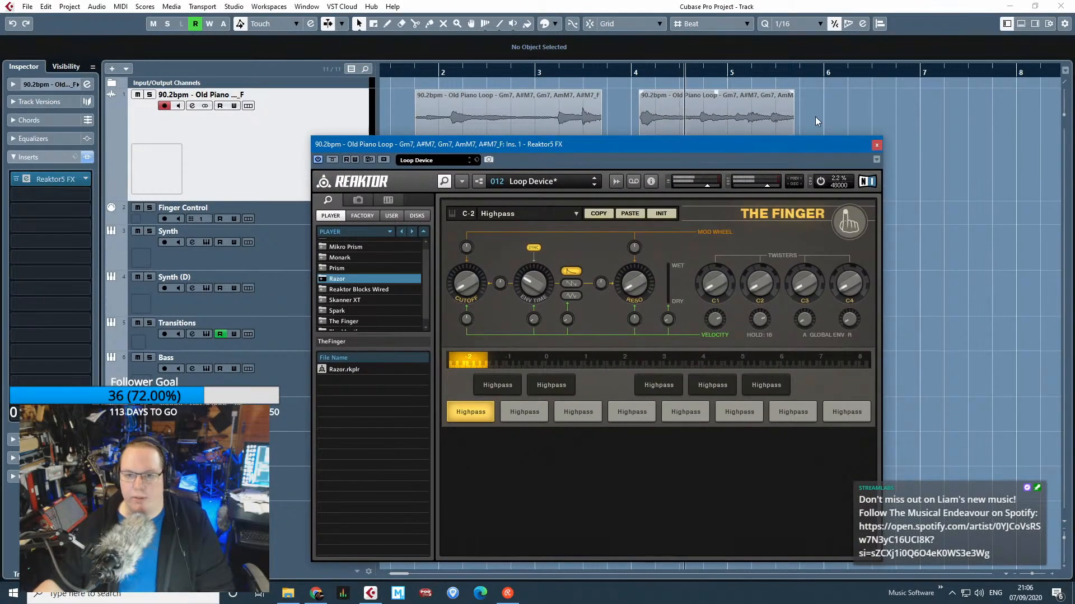
{"action": "left_click", "coordinate": [876, 145]}
Examine the track's full arrangement, from its start after bar 25 to its end near bar 97.
{"action": "key", "text": "g"}
{"action": "key", "text": "g"}
{"action": "key", "text": "g"}
{"action": "key", "text": "g"}
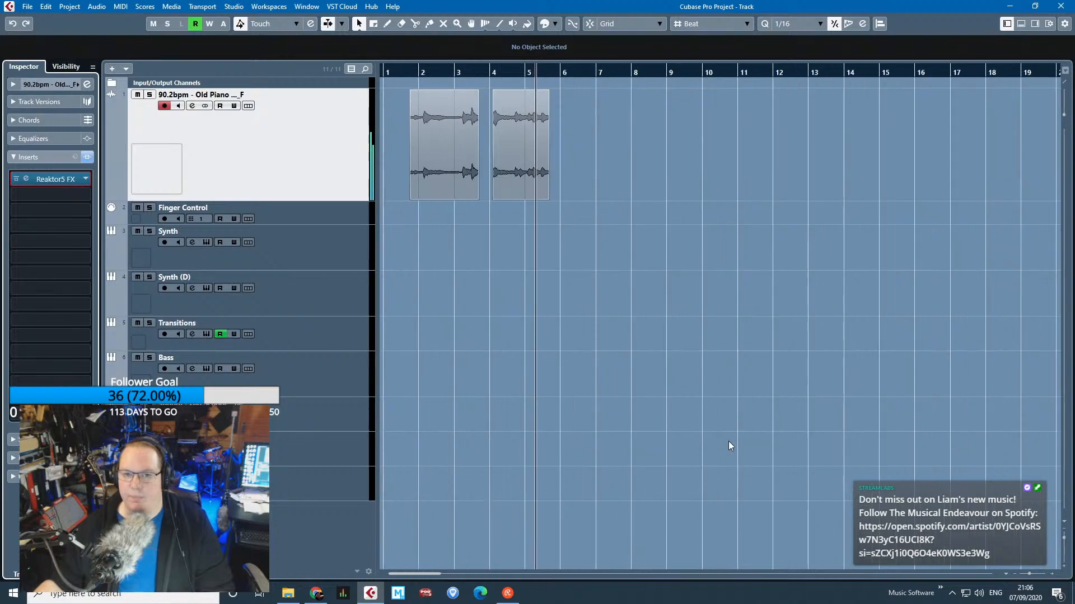
{"action": "mouse_move", "coordinate": [1018, 360]}
{"action": "left_mouse_down"}
{"action": "mouse_move", "coordinate": [1041, 358]}
{"action": "mouse_move", "coordinate": [975, 339]}
{"action": "left_mouse_up"}
{"action": "mouse_move", "coordinate": [1002, 319]}
{"action": "left_mouse_down"}
{"action": "mouse_move", "coordinate": [1071, 323]}
{"action": "mouse_move", "coordinate": [877, 318]}
{"action": "left_mouse_up"}
{"action": "key", "text": "g"}
{"action": "key", "text": "g"}
{"action": "key", "text": "h"}
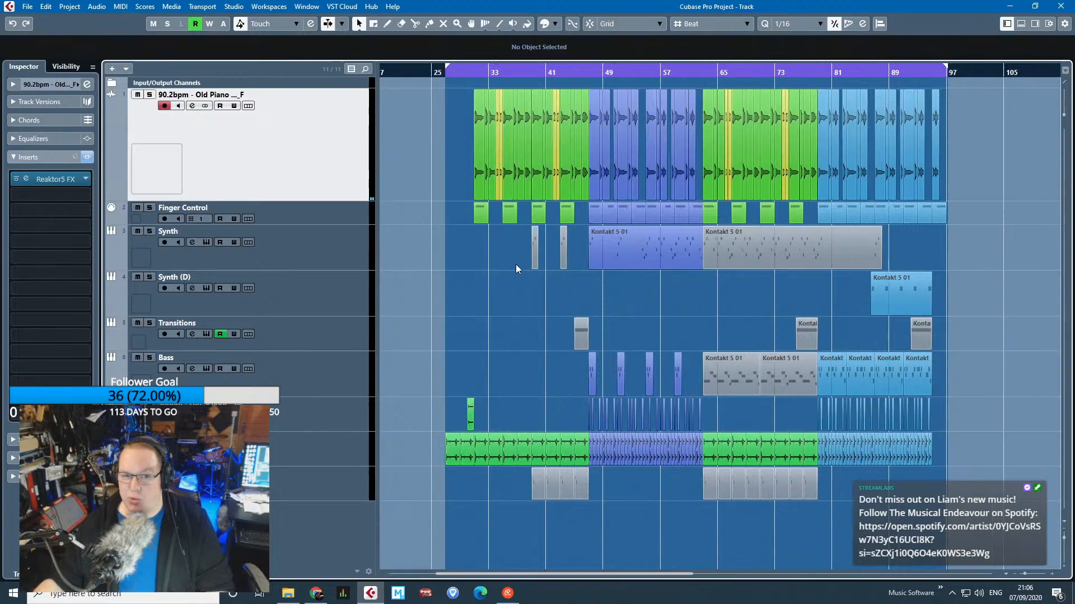
Play the full arrangement from just before its start at about bar 25, with cycle mode turned off.
{"action": "left_click", "coordinate": [433, 73]}
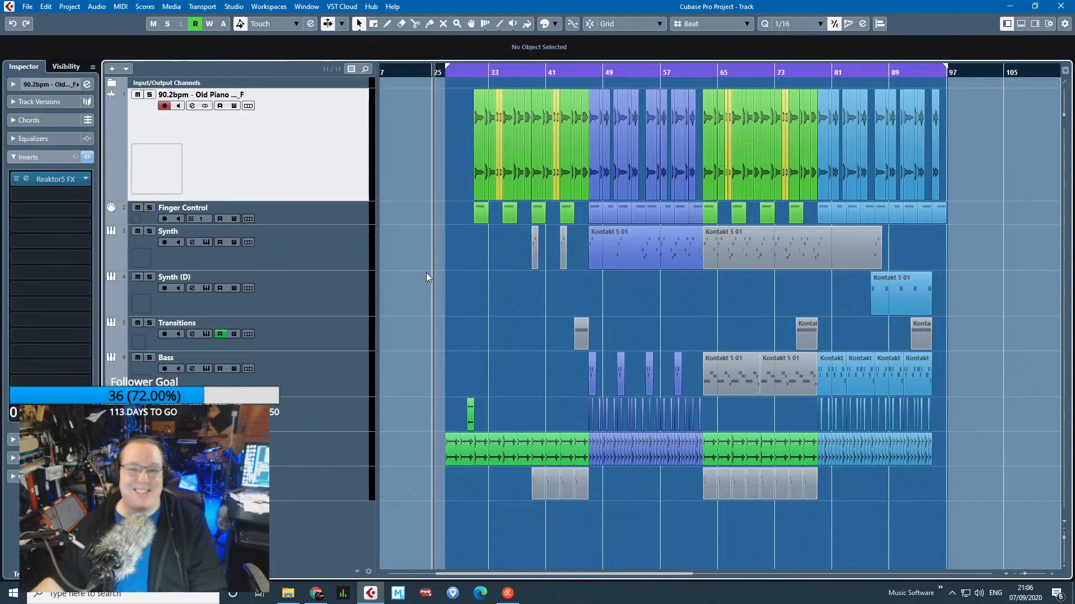
{"action": "scroll", "coordinate": [451, 318], "scroll_direction": "up", "scroll_amount": 1}
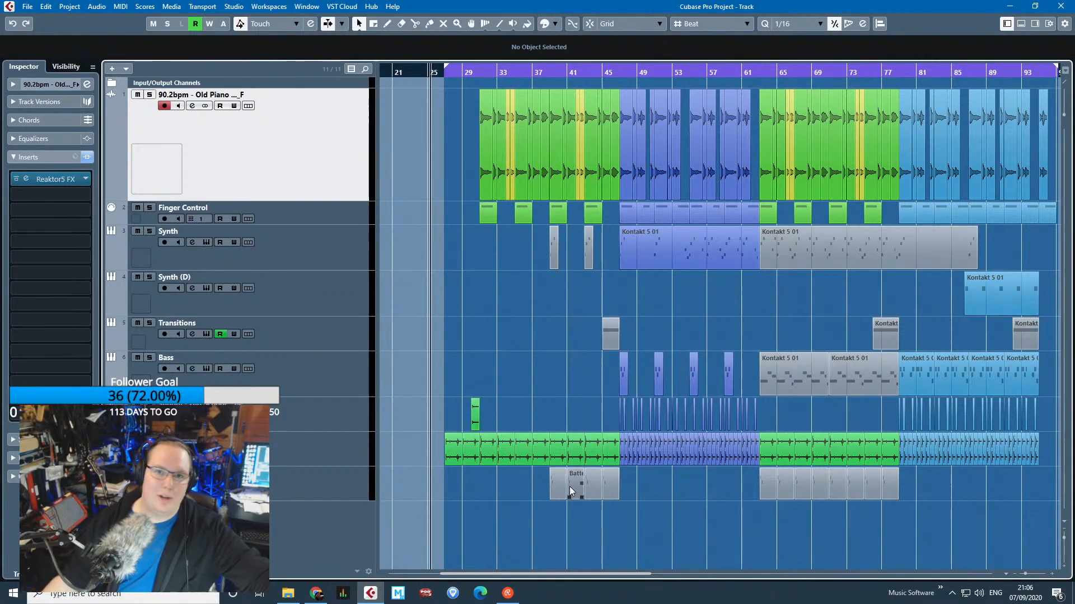
{"action": "key", "text": "space"}
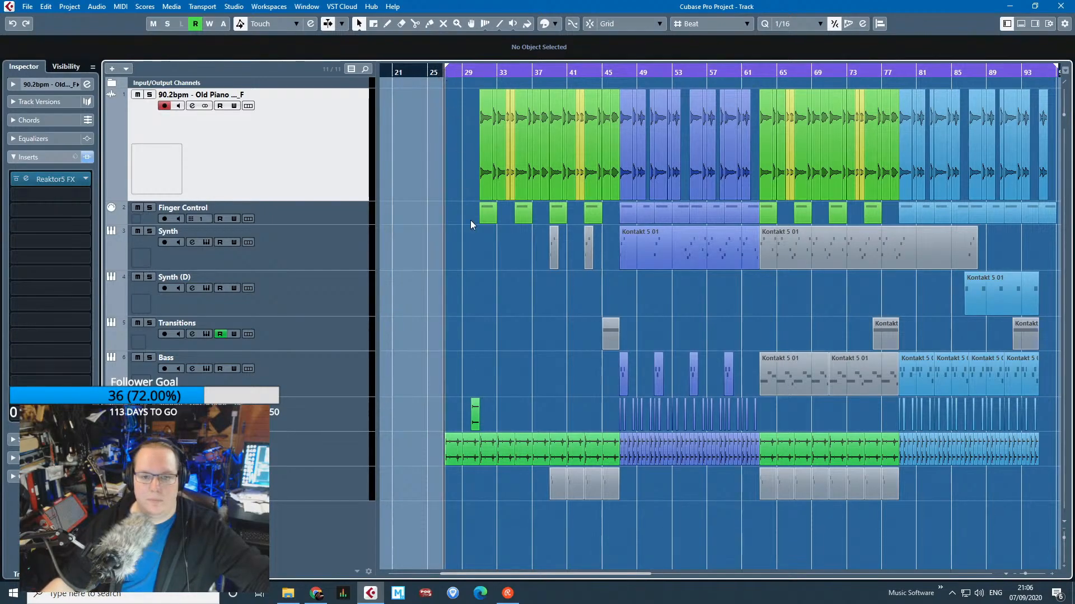
{"action": "key", "text": "KP_Divide"}
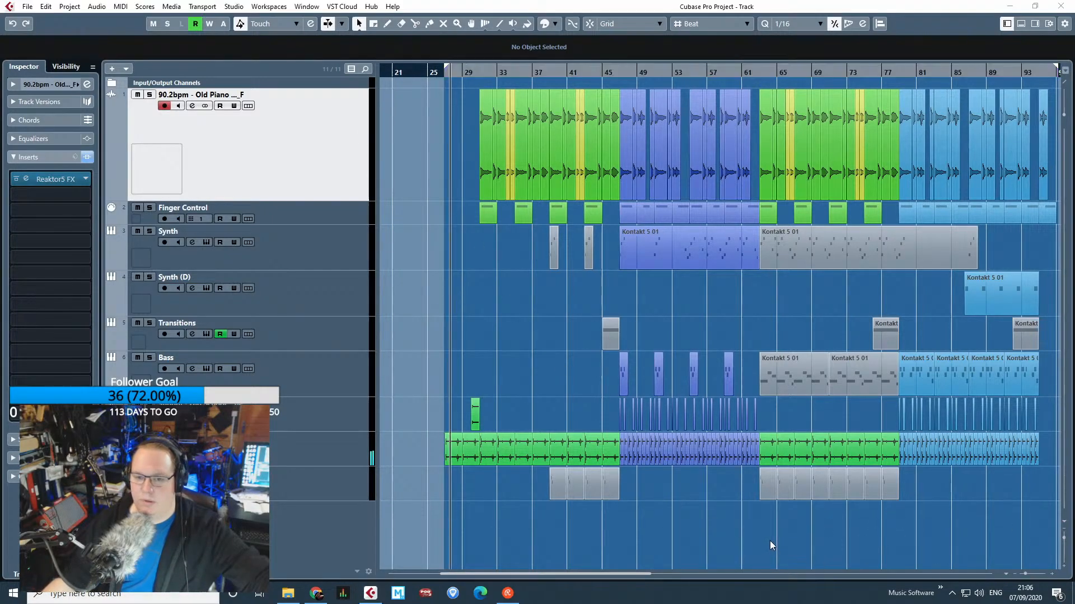
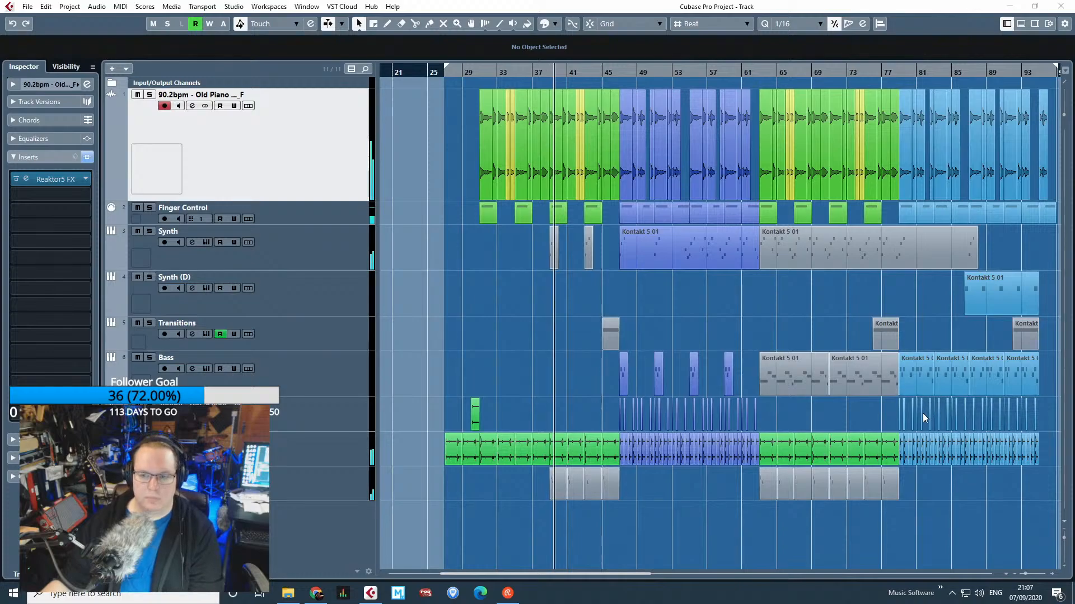
{"action": "left_click_drag", "start_coordinate": [996, 511], "coordinate": [1046, 516]}
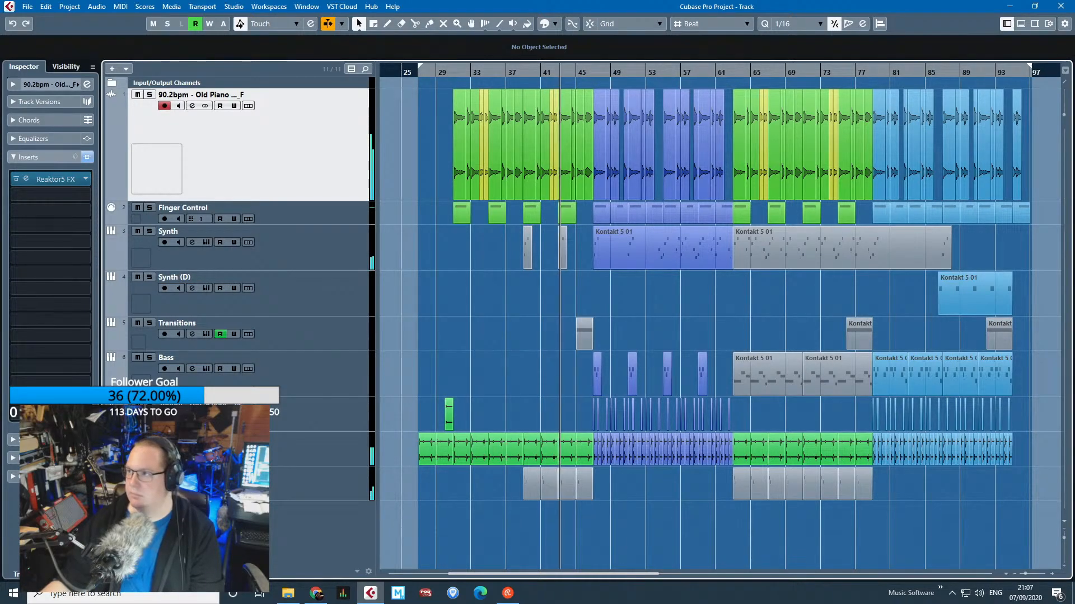
{"action": "key", "text": "alt+Tab"}
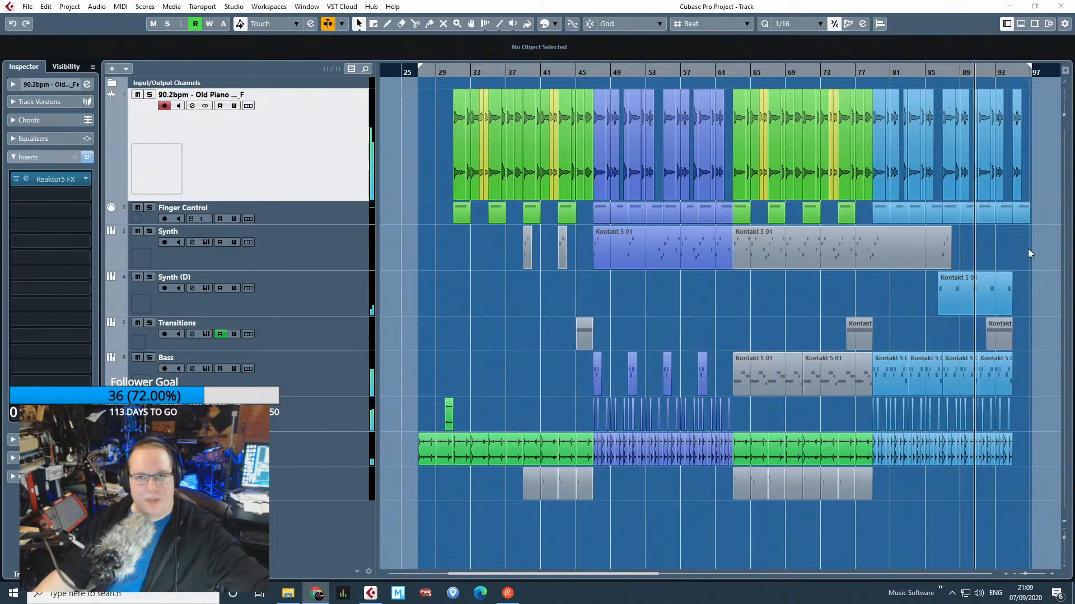
{"action": "left_click_drag", "start_coordinate": [1027, 248], "coordinate": [1049, 254]}
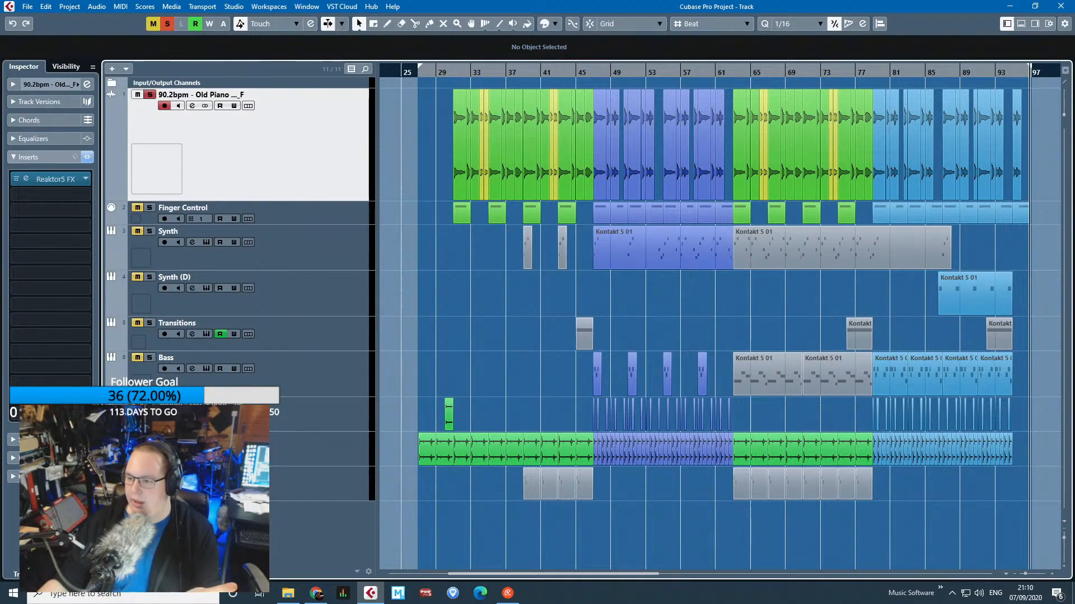
Show the transport panel, play the soloed Old Piano track from bar 31, and stop after bar 33.
{"action": "key", "text": "F2"}
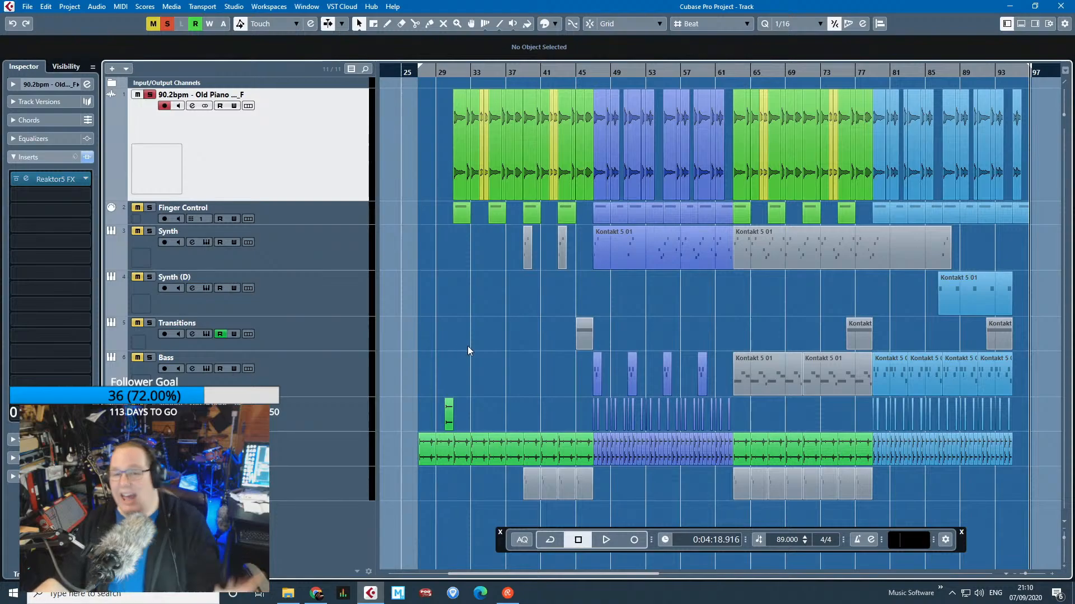
{"action": "scroll", "coordinate": [425, 280], "scroll_direction": "up", "scroll_amount": 9}
{"action": "scroll", "coordinate": [610, 313], "scroll_direction": "up", "scroll_amount": 2}
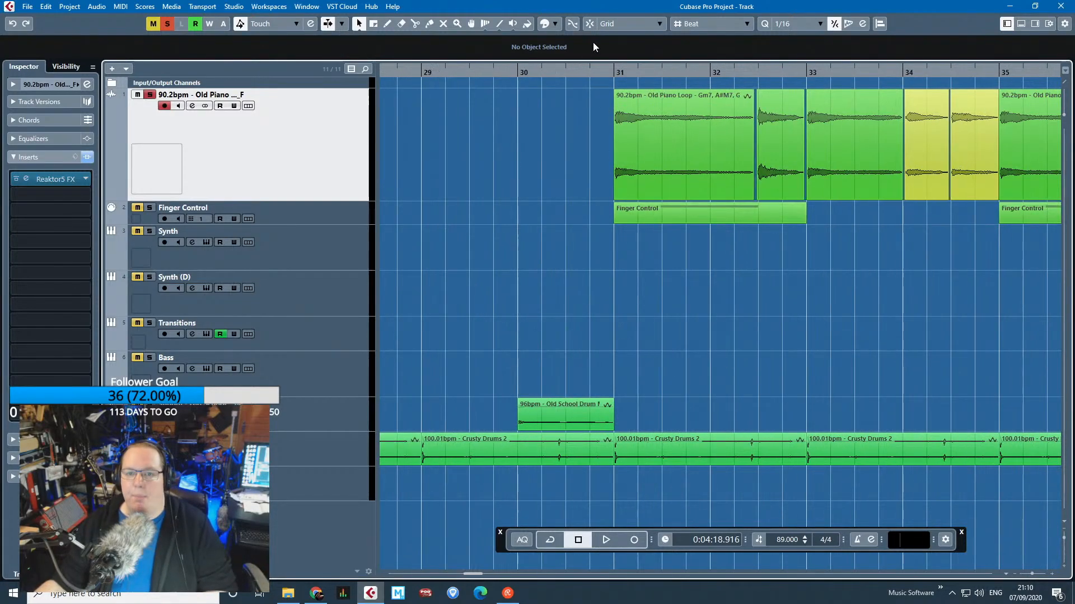
{"action": "left_click", "coordinate": [612, 69]}
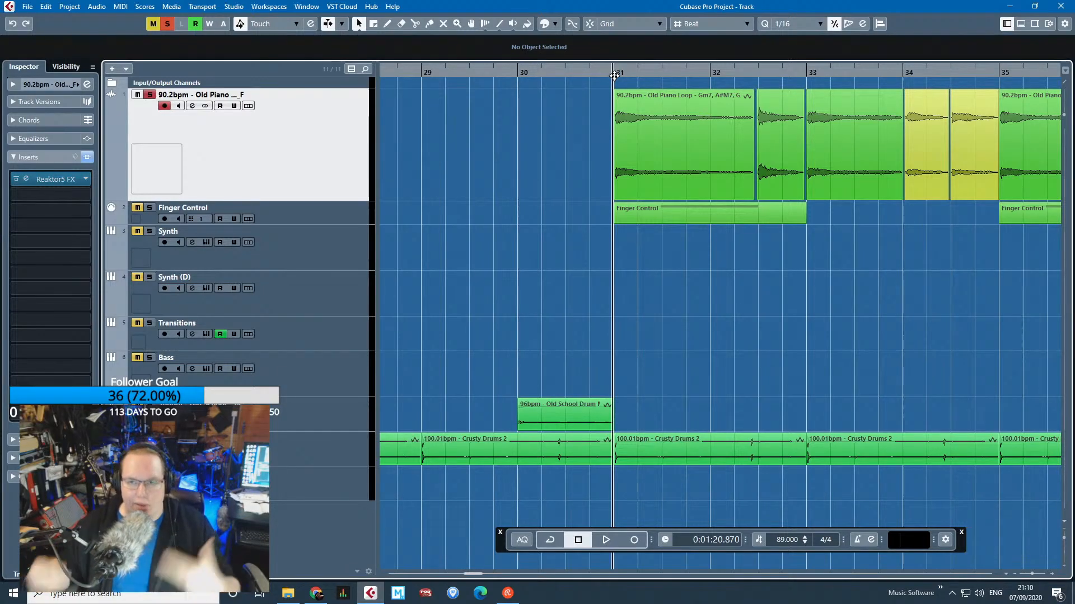
{"action": "key", "text": "space"}
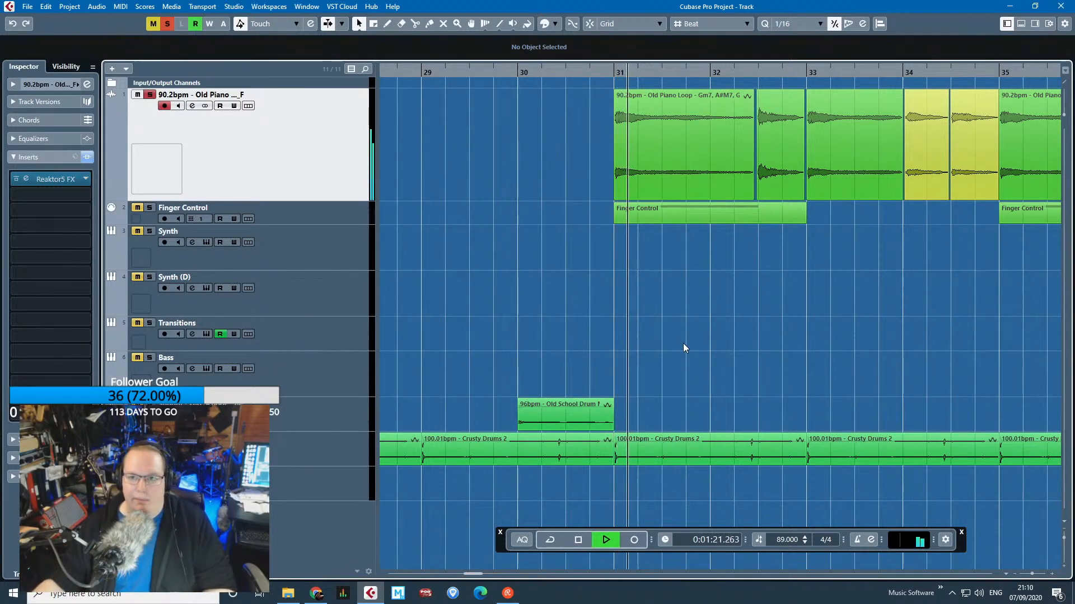
{"action": "key", "text": "h"}
{"action": "key", "text": "h"}
{"action": "key", "text": "g"}
{"action": "key", "text": "g"}
{"action": "key", "text": "g"}
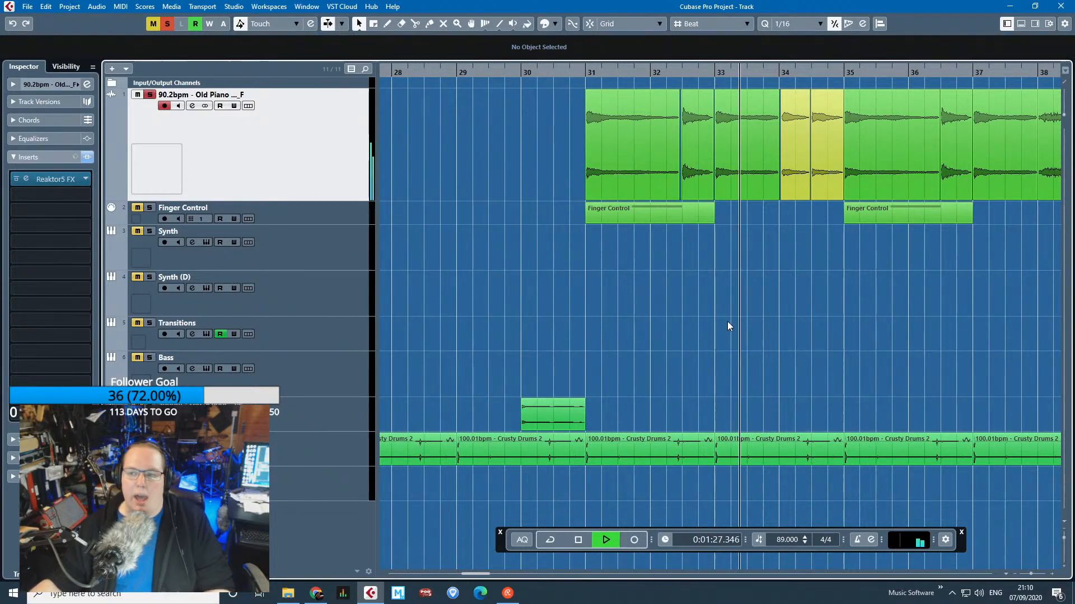
{"action": "key", "text": "space"}
Examine how the Old Piano loop slices are arranged across bars 34 to 57.
{"action": "key", "text": "g"}
{"action": "key", "text": "g"}
{"action": "key", "text": "g"}
{"action": "key", "text": "g"}
{"action": "key", "text": "g"}
{"action": "key", "text": "h"}
{"action": "key", "text": "h"}
{"action": "key", "text": "h"}
{"action": "key", "text": "h"}
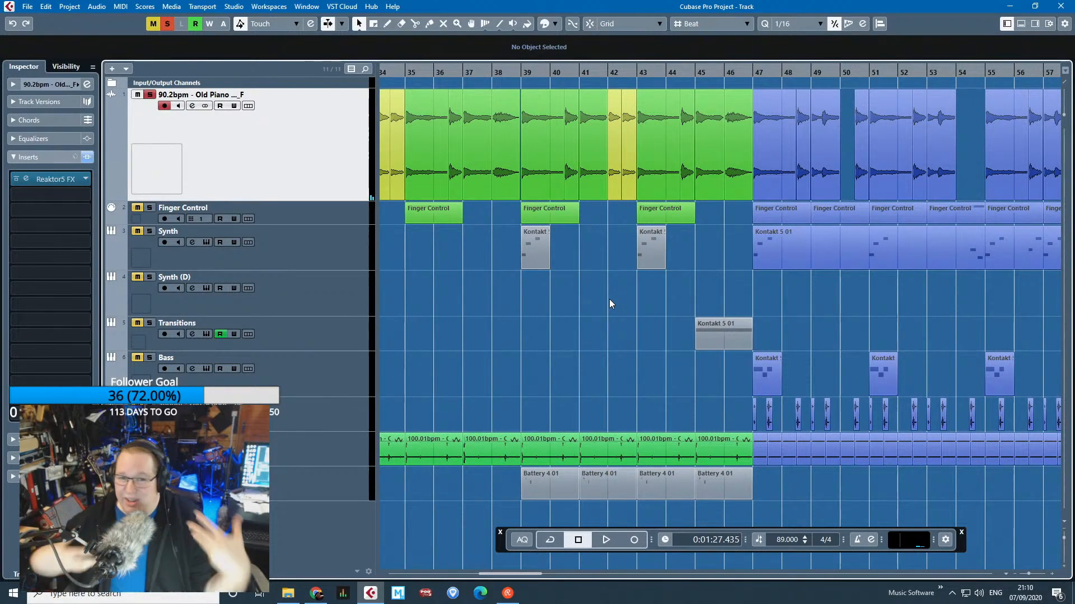
Play briefly after bar 33 and highlight the two yellow Old Piano slices in bar 34 to examine them.
{"action": "scroll", "coordinate": [608, 304], "scroll_direction": "left", "scroll_amount": 6}
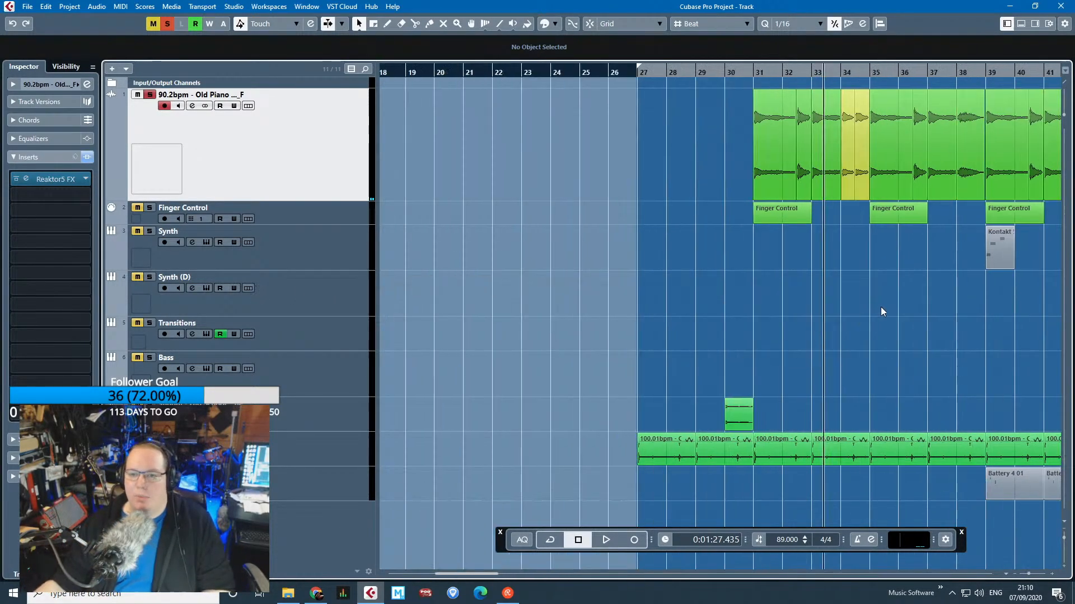
{"action": "key", "text": "space"}
{"action": "key", "text": "space"}
{"action": "scroll", "coordinate": [760, 330], "scroll_direction": "up", "scroll_amount": 2}
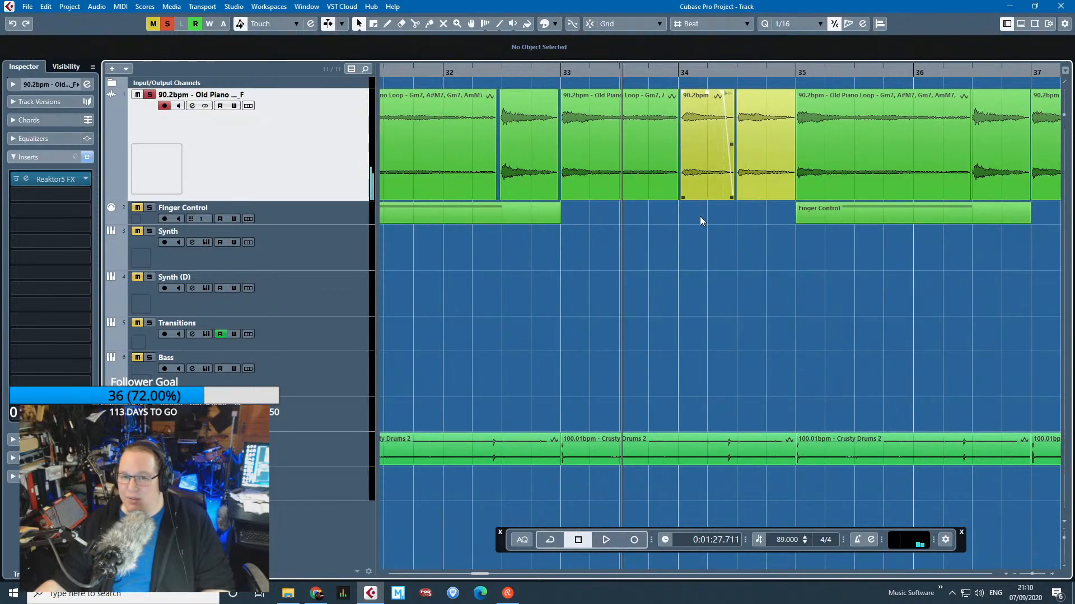
{"action": "left_click_drag", "start_coordinate": [704, 232], "coordinate": [775, 175]}
{"action": "scroll", "coordinate": [771, 290], "scroll_direction": "down", "scroll_amount": 2}
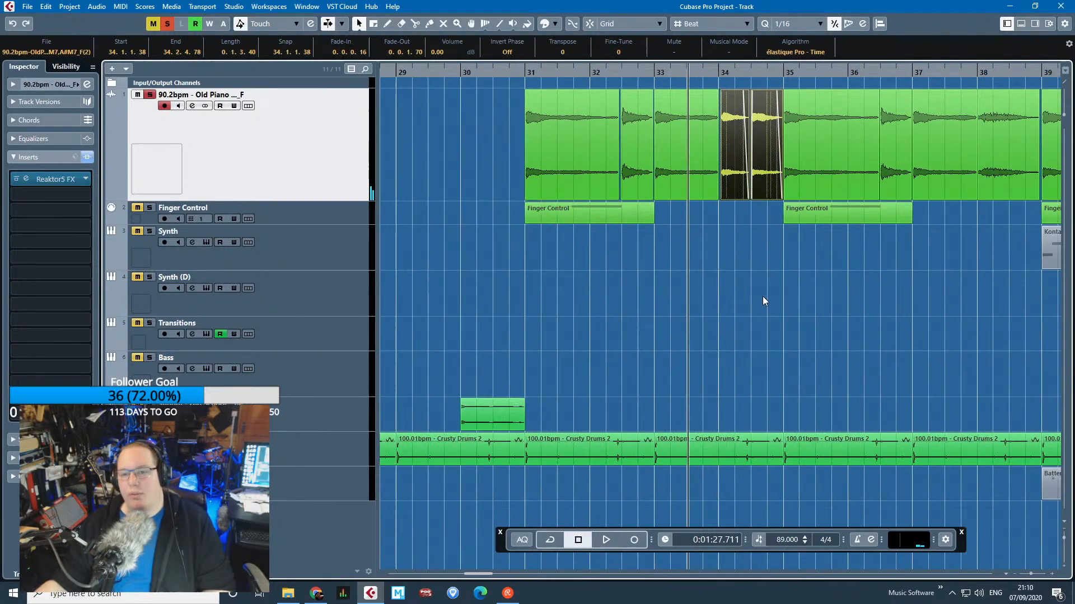
{"action": "left_click", "coordinate": [638, 301]}
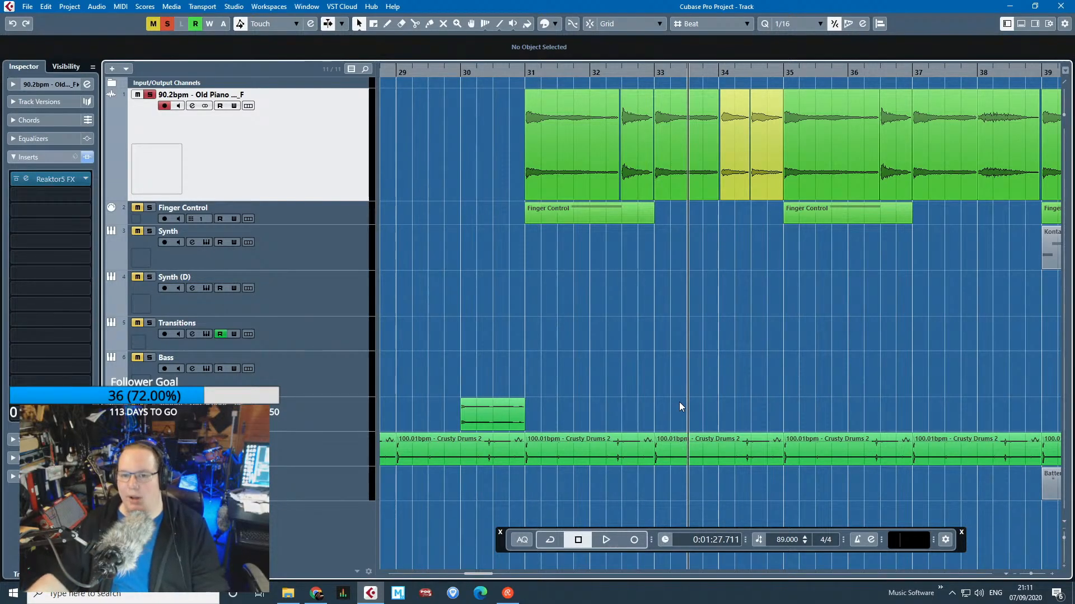
{"action": "left_click_drag", "start_coordinate": [750, 203], "coordinate": [749, 191]}
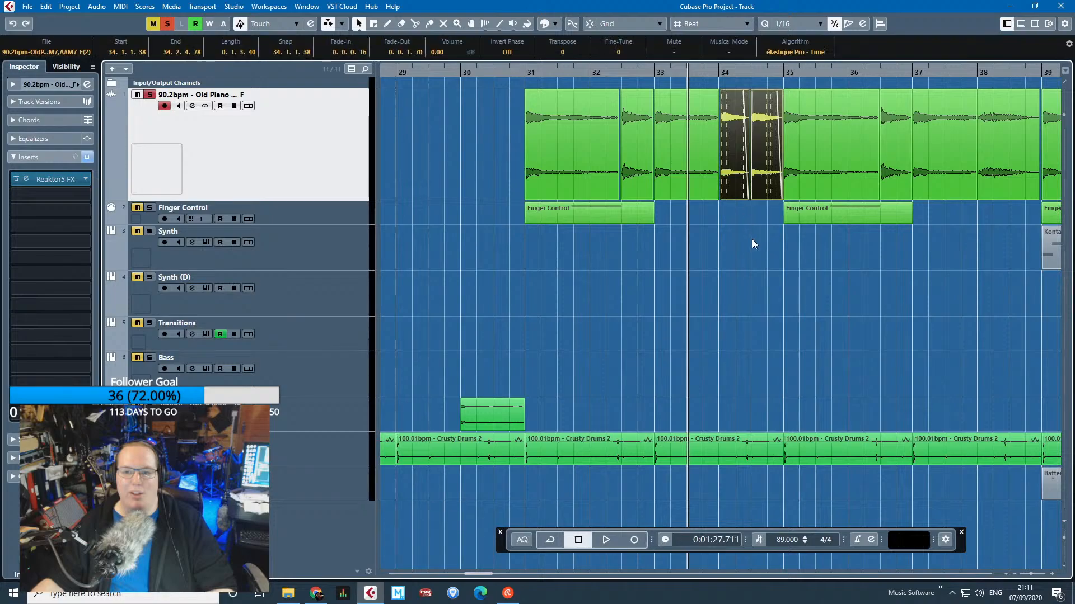
{"action": "left_click", "coordinate": [752, 311]}
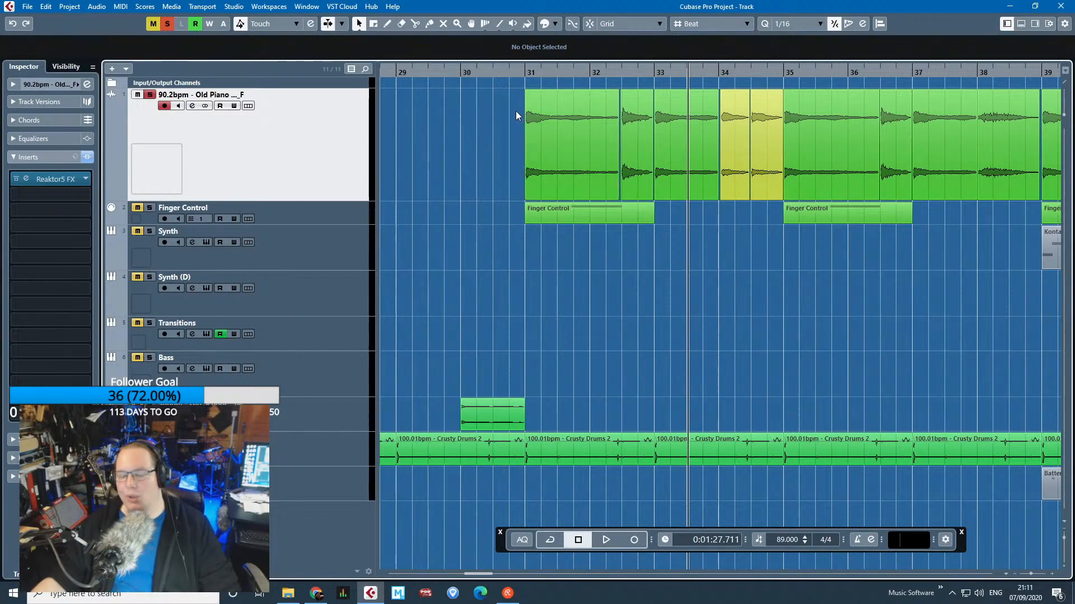
Play the Old Piano slices from the middle of bar 33 and stop at bar 35.
{"action": "key", "text": "space"}
{"action": "scroll", "coordinate": [799, 335], "scroll_direction": "up", "scroll_amount": 2}
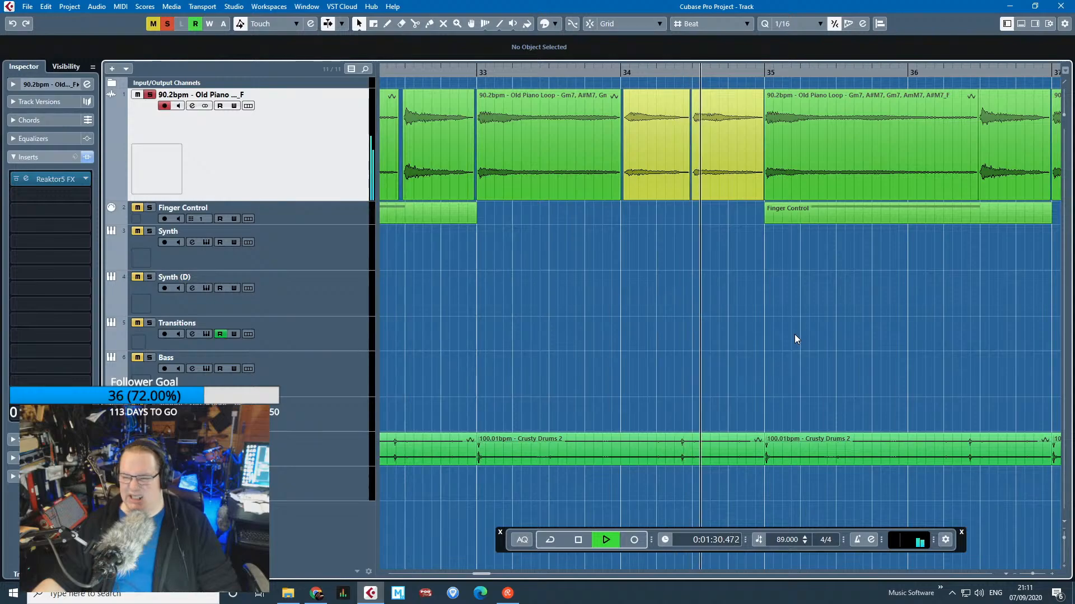
{"action": "scroll", "coordinate": [794, 334], "scroll_direction": "down", "scroll_amount": 2}
{"action": "key", "text": "space"}
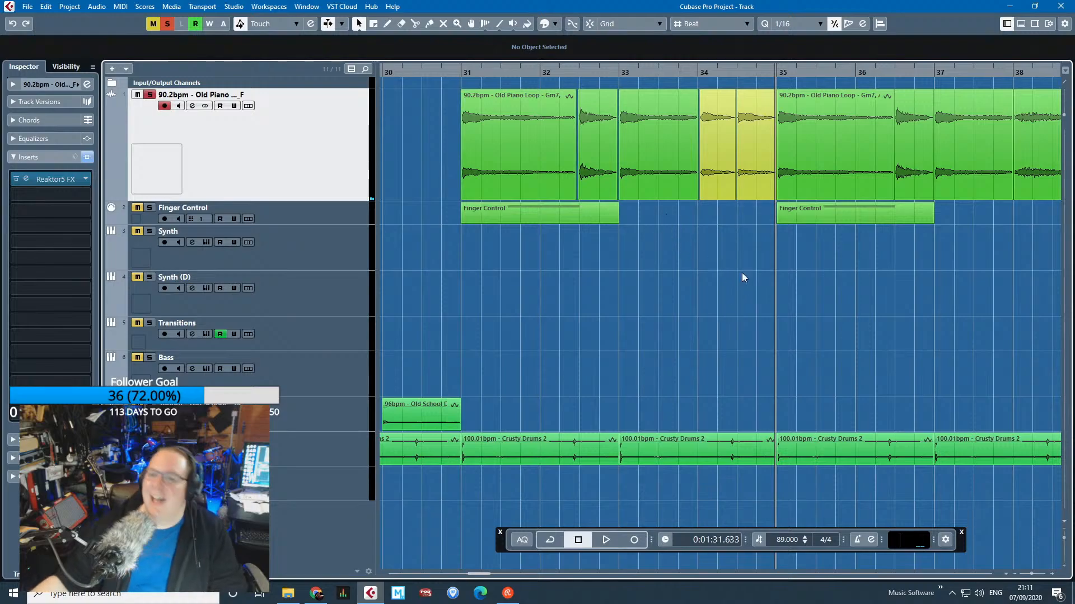
Solo and select the Finger Control track, with the playhead placed just before bar 31.
{"action": "scroll", "coordinate": [742, 280], "scroll_direction": "down", "scroll_amount": 5}
{"action": "scroll", "coordinate": [774, 305], "scroll_direction": "up", "scroll_amount": 2}
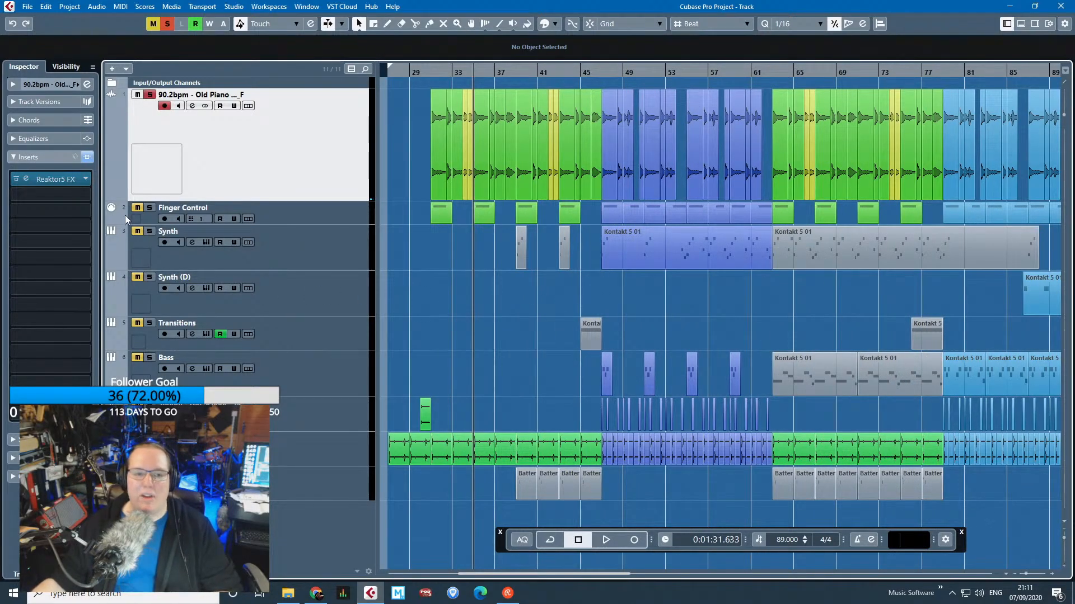
{"action": "left_click", "coordinate": [151, 210]}
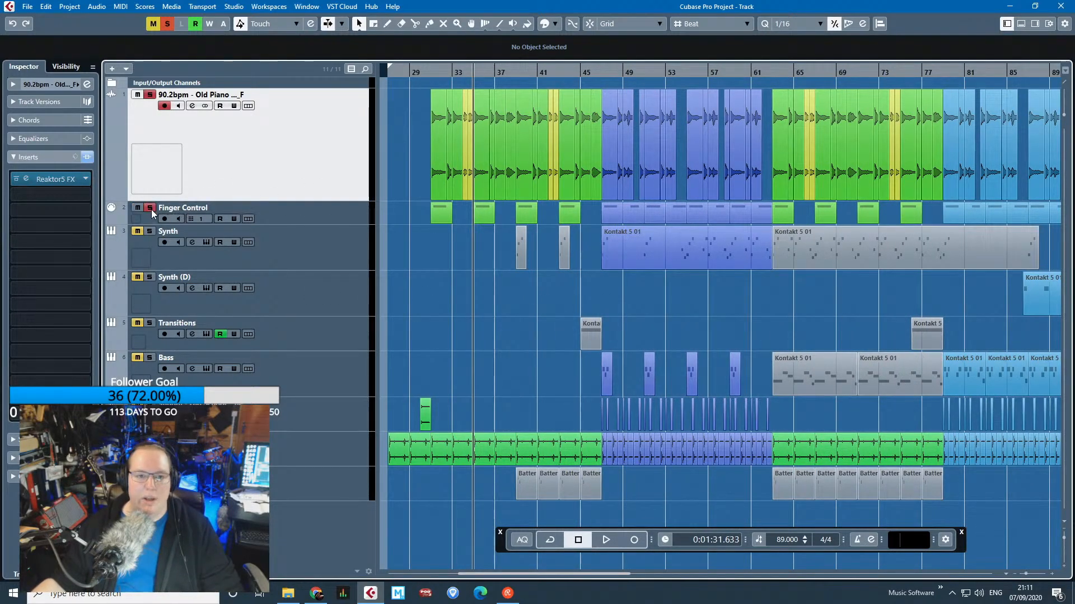
{"action": "left_click", "coordinate": [429, 80]}
{"action": "scroll", "coordinate": [428, 89], "scroll_direction": "up", "scroll_amount": 4}
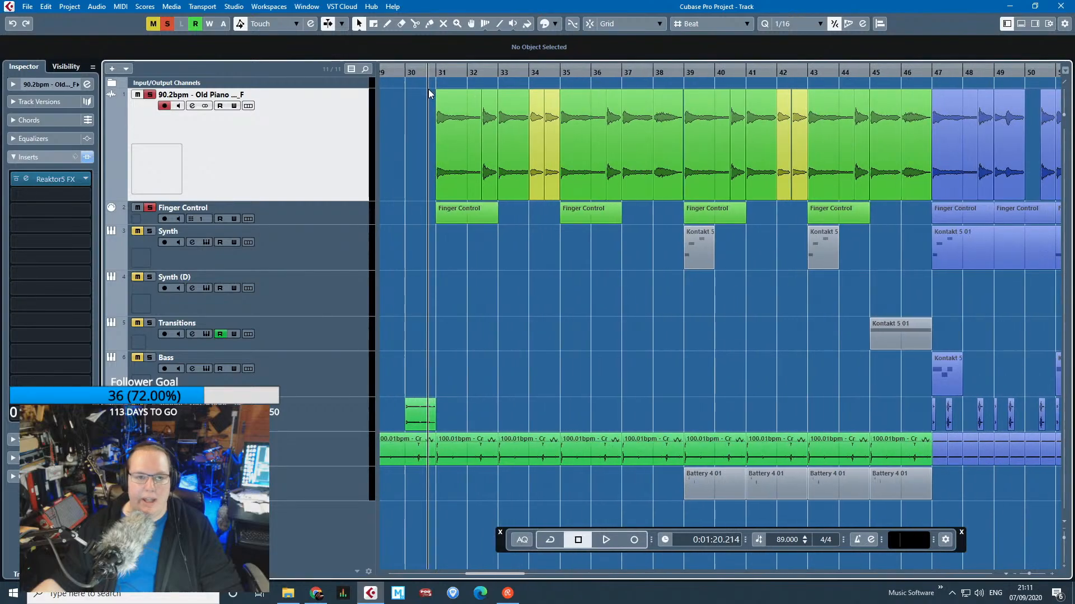
{"action": "left_click", "coordinate": [343, 217]}
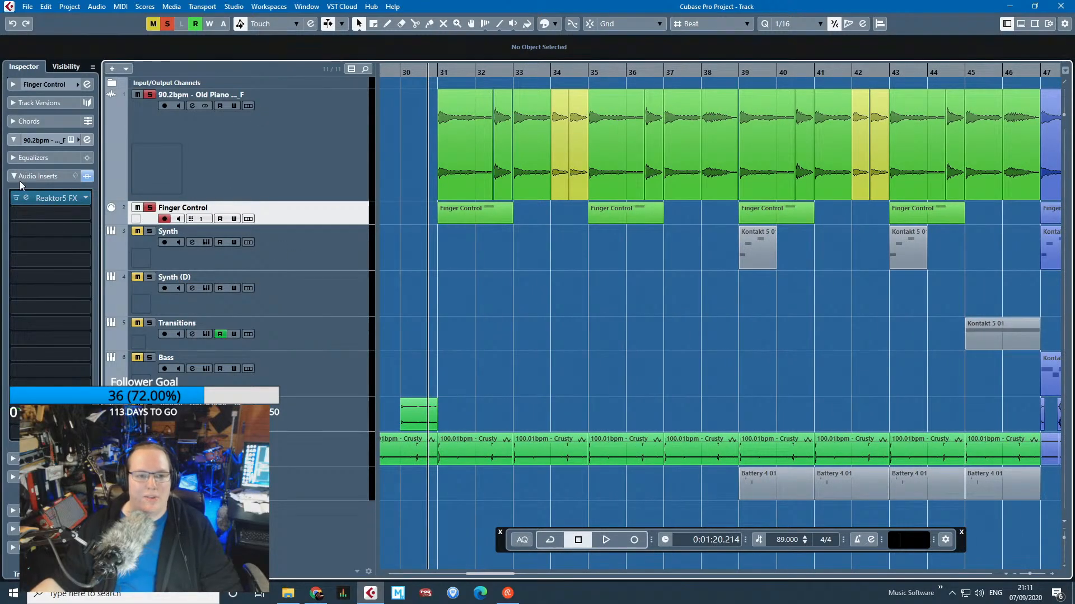
Open the Reaktor5 FX insert on the Old Piano track and reposition its window so the audio slices stay uncovered.
{"action": "left_click", "coordinate": [63, 200]}
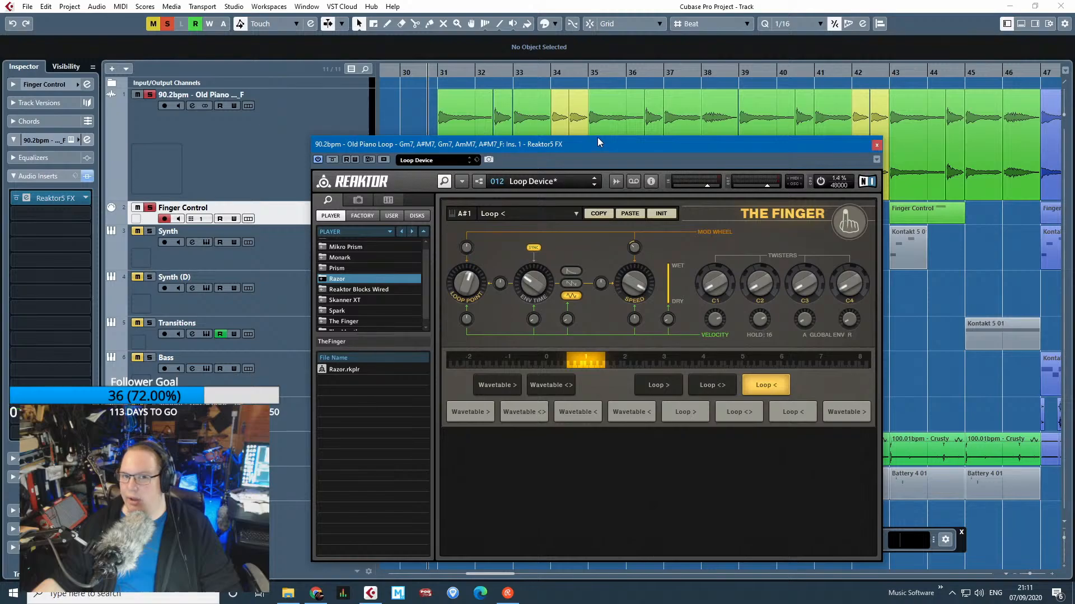
{"action": "left_click_drag", "start_coordinate": [598, 139], "coordinate": [580, 91]}
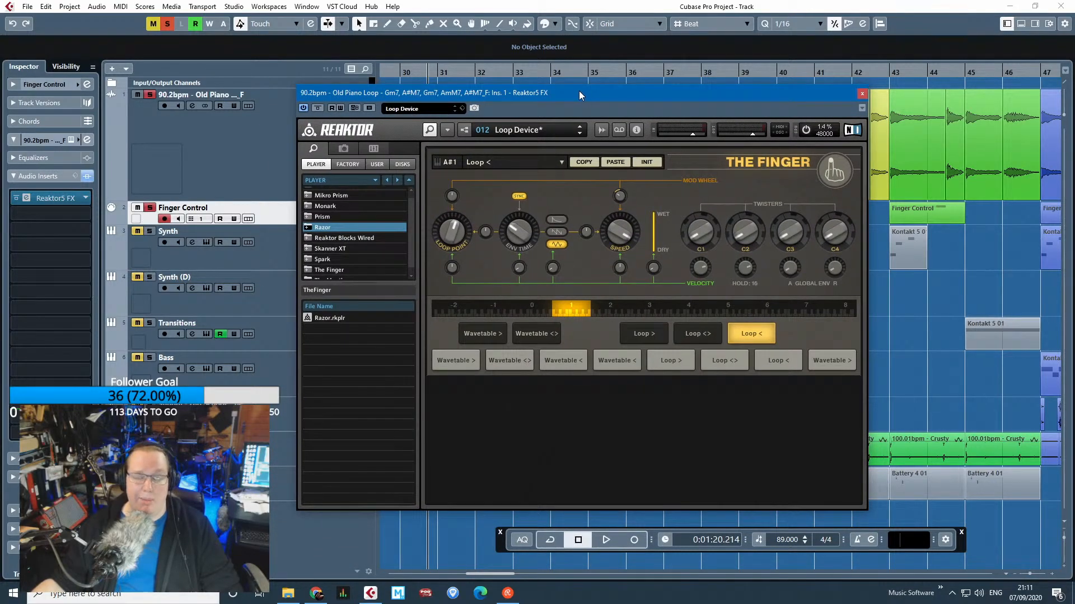
{"action": "left_click_drag", "start_coordinate": [573, 97], "coordinate": [514, 84]}
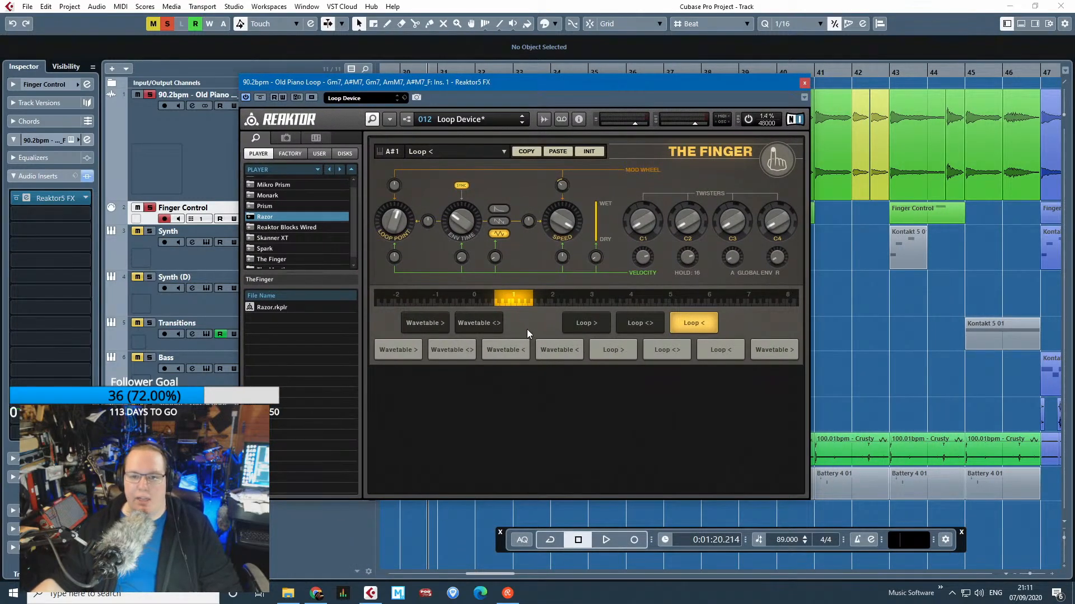
{"action": "mouse_move", "coordinate": [539, 306]}
{"action": "left_mouse_down"}
{"action": "mouse_move", "coordinate": [623, 292]}
{"action": "mouse_move", "coordinate": [529, 297]}
{"action": "left_mouse_up"}
{"action": "left_click_drag", "start_coordinate": [578, 79], "coordinate": [598, 222]}
Play bars 31 to 32 twice to hear The Finger on the Old Piano slices, and close the Reaktor5 FX window.
{"action": "left_click_drag", "start_coordinate": [434, 73], "coordinate": [440, 102]}
{"action": "key", "text": "space"}
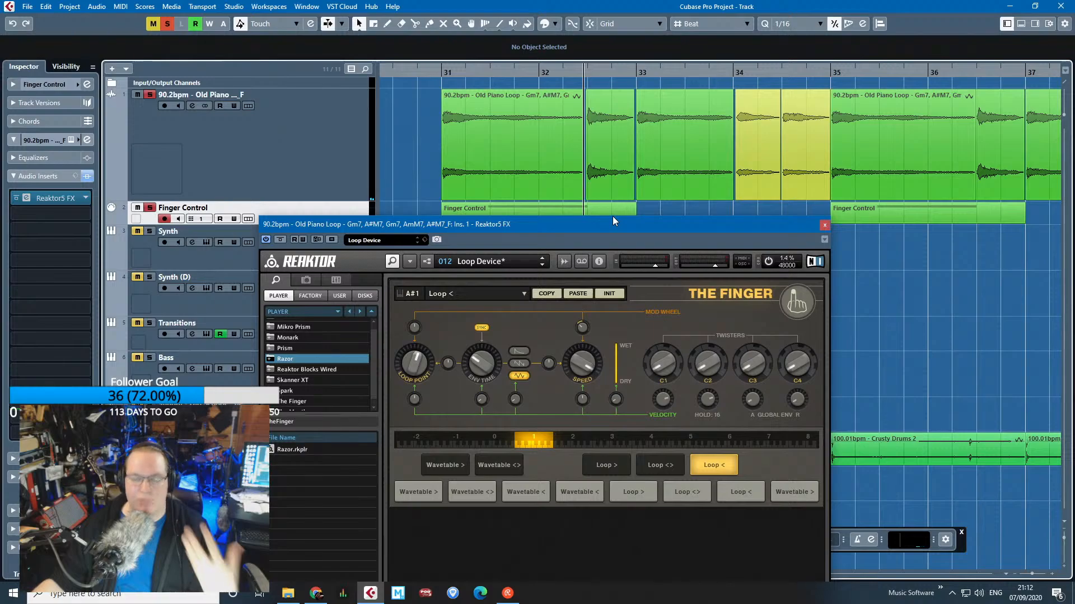
{"action": "left_click", "coordinate": [431, 73]}
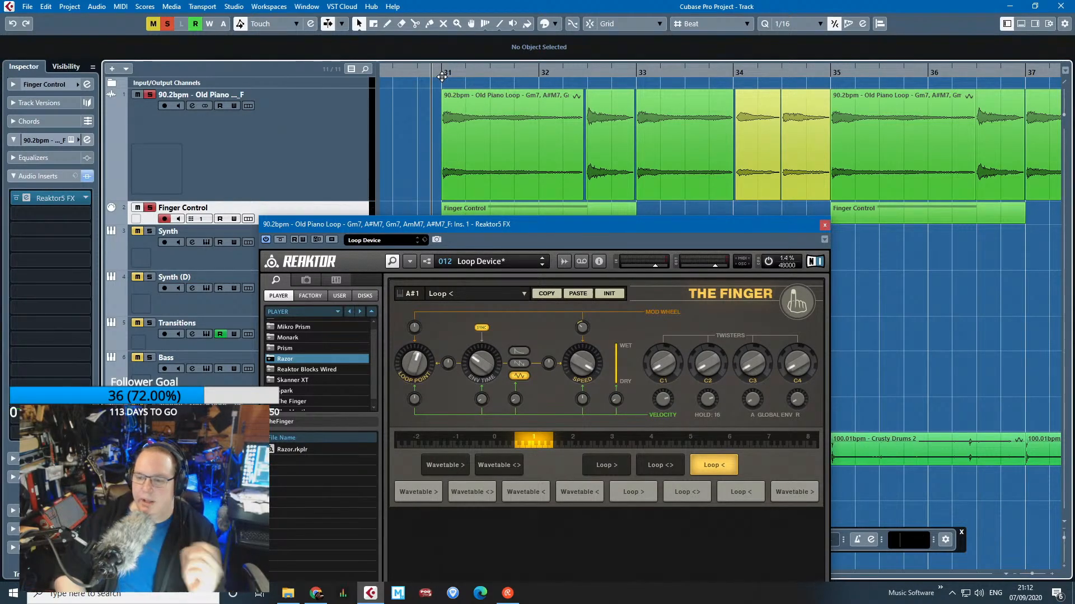
{"action": "key", "text": "space"}
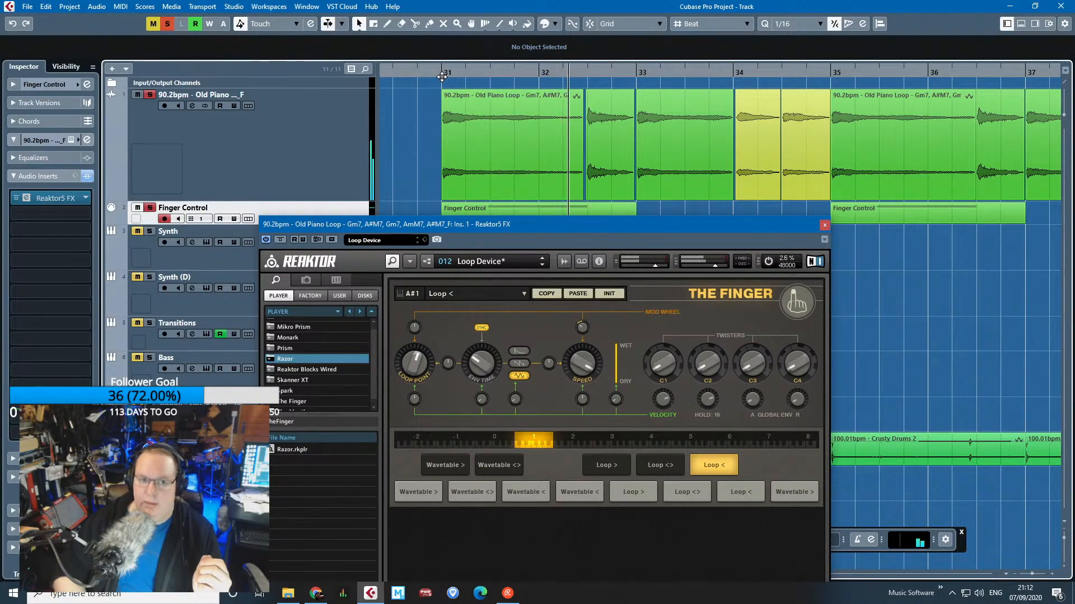
{"action": "left_click", "coordinate": [700, 145]}
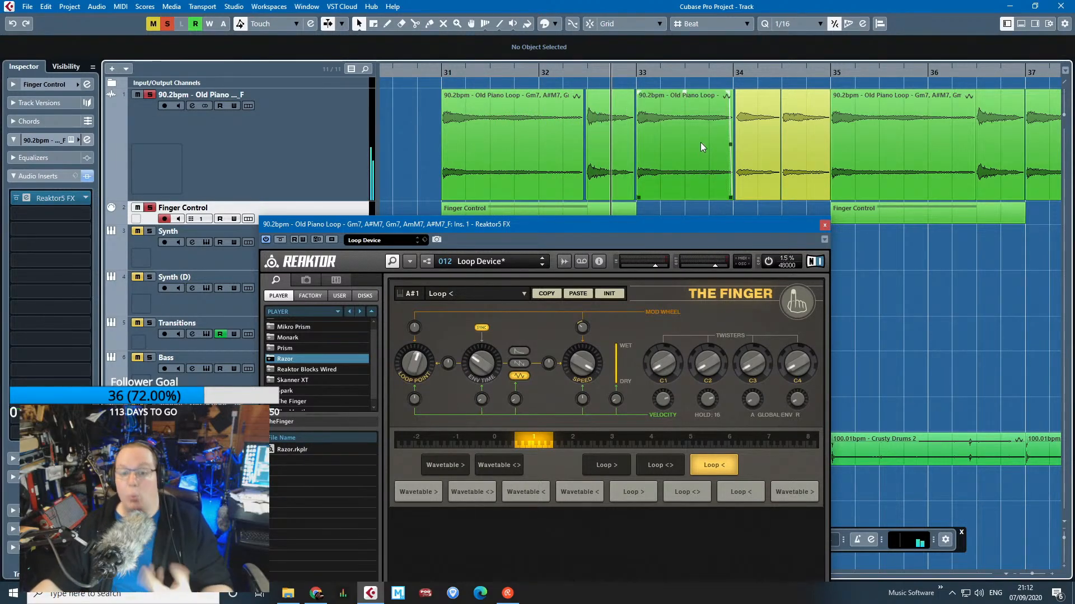
{"action": "left_click", "coordinate": [824, 225]}
{"action": "left_click", "coordinate": [782, 316]}
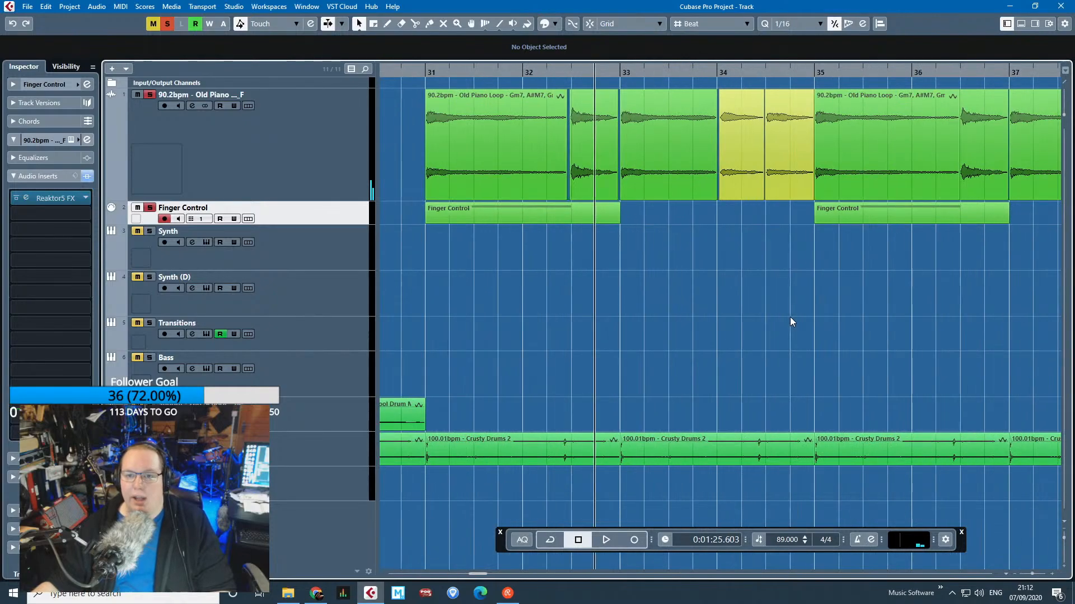
Play the purple section's Old Piano slices with Finger Control from bar 49 and stop before bar 51.
{"action": "scroll", "coordinate": [797, 323], "scroll_direction": "down", "scroll_amount": 3}
{"action": "left_click_drag", "start_coordinate": [798, 323], "coordinate": [793, 295]}
{"action": "scroll", "coordinate": [792, 296], "scroll_direction": "up", "scroll_amount": 1}
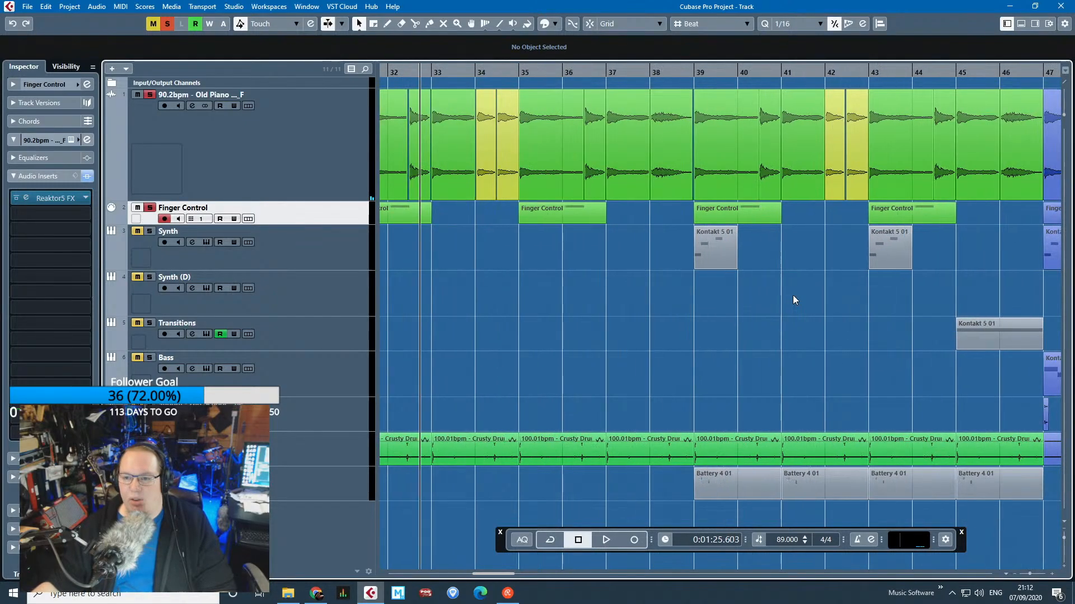
{"action": "scroll", "coordinate": [792, 294], "scroll_direction": "down", "scroll_amount": 2}
{"action": "left_click_drag", "start_coordinate": [919, 285], "coordinate": [727, 296]}
{"action": "scroll", "coordinate": [722, 296], "scroll_direction": "up", "scroll_amount": 3}
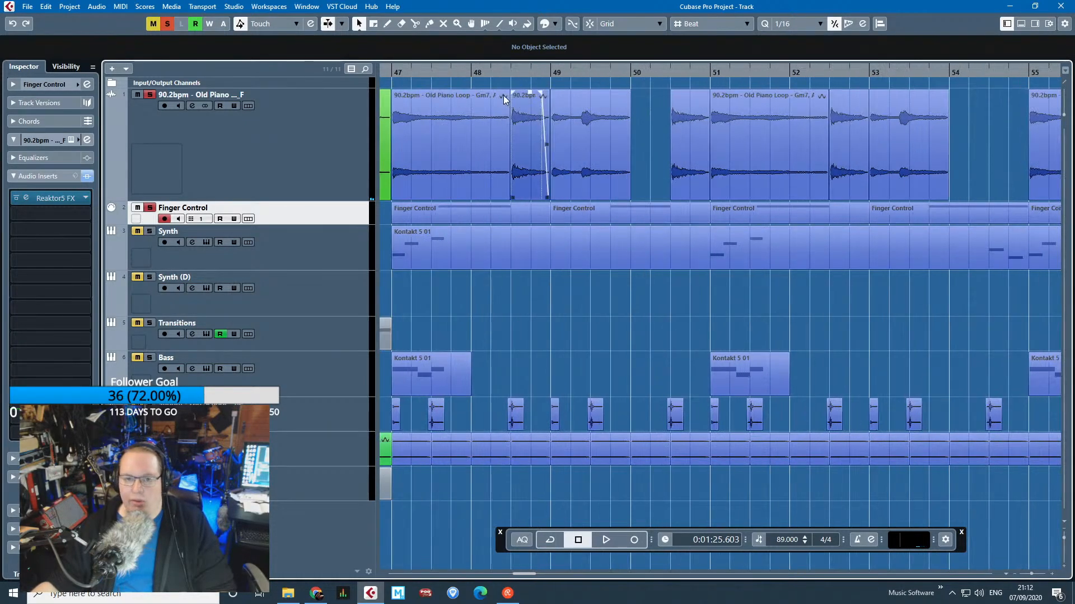
{"action": "double_click", "coordinate": [580, 73]}
{"action": "scroll", "coordinate": [612, 252], "scroll_direction": "up", "scroll_amount": 2}
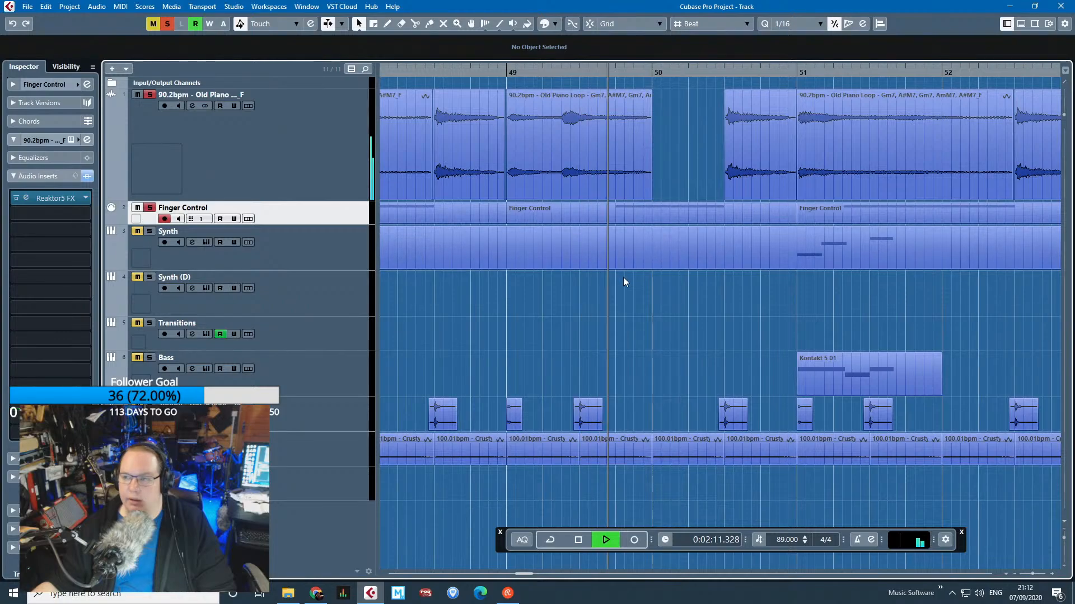
{"action": "scroll", "coordinate": [623, 278], "scroll_direction": "down", "scroll_amount": 2}
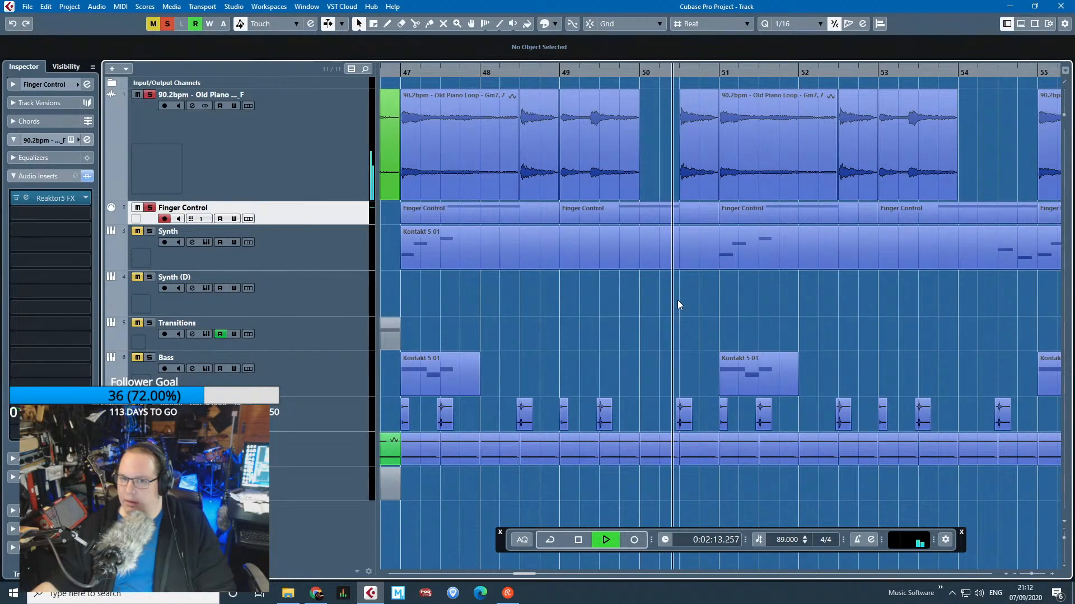
{"action": "scroll", "coordinate": [700, 311], "scroll_direction": "down", "scroll_amount": 2}
{"action": "key", "text": "space"}
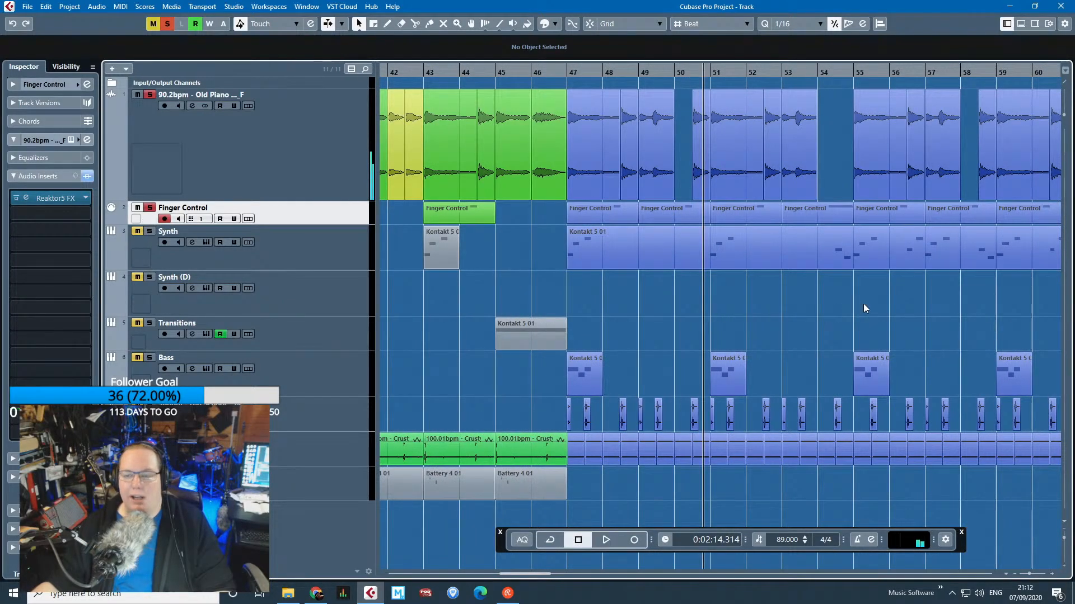
Inspect the Old Piano slices at bar 50 beat 3, bar 49 and bar 48 beat 3 by selecting each in turn.
{"action": "scroll", "coordinate": [715, 326], "scroll_direction": "up", "scroll_amount": 5}
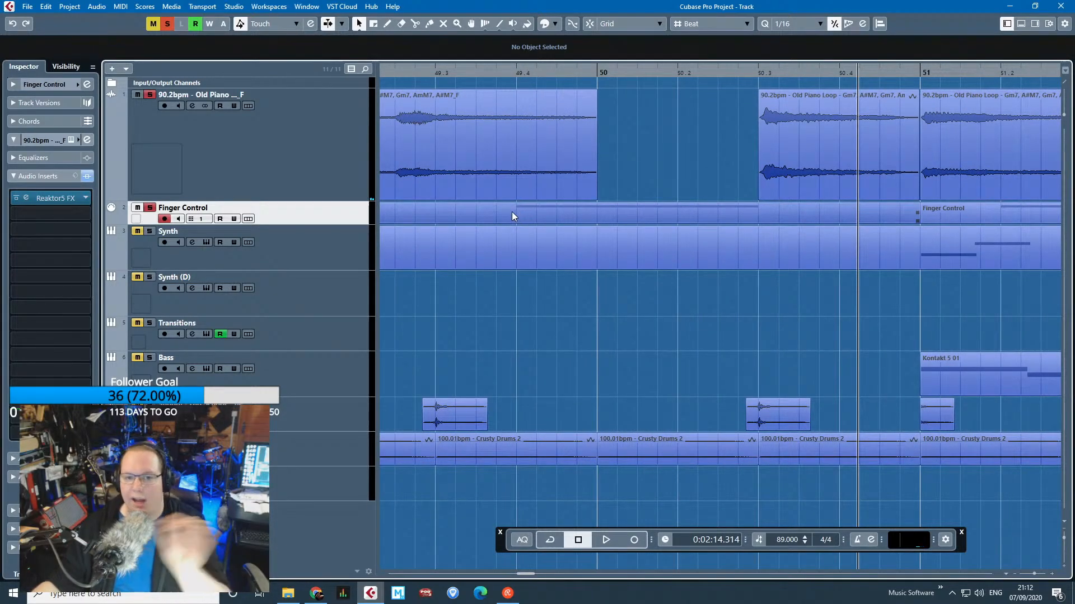
{"action": "left_click", "coordinate": [780, 147]}
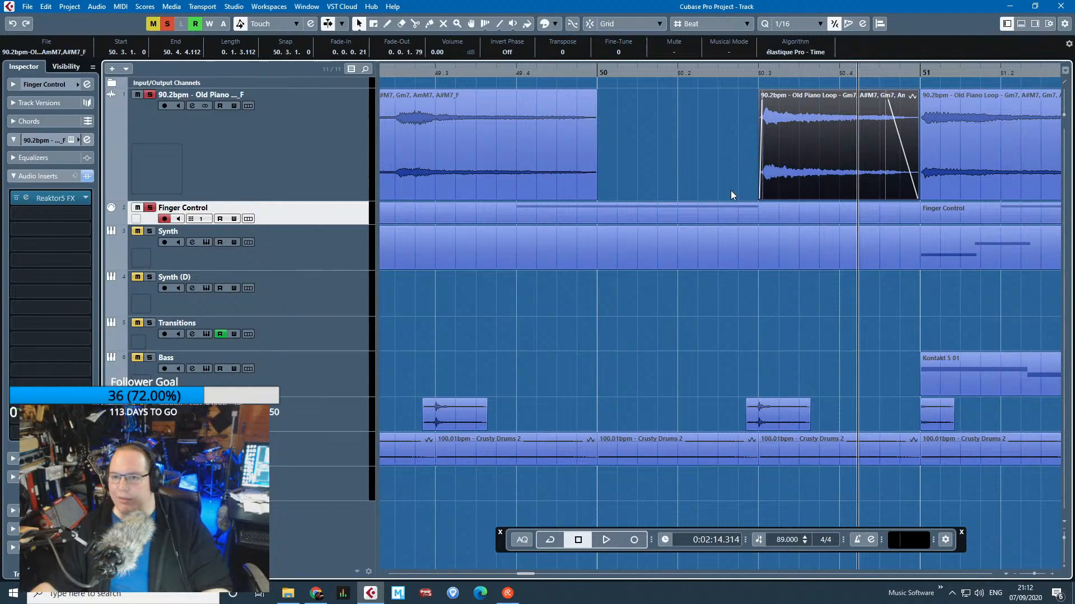
{"action": "scroll", "coordinate": [731, 193], "scroll_direction": "down", "scroll_amount": 4}
{"action": "left_click", "coordinate": [628, 157]}
{"action": "scroll", "coordinate": [587, 165], "scroll_direction": "up", "scroll_amount": 3}
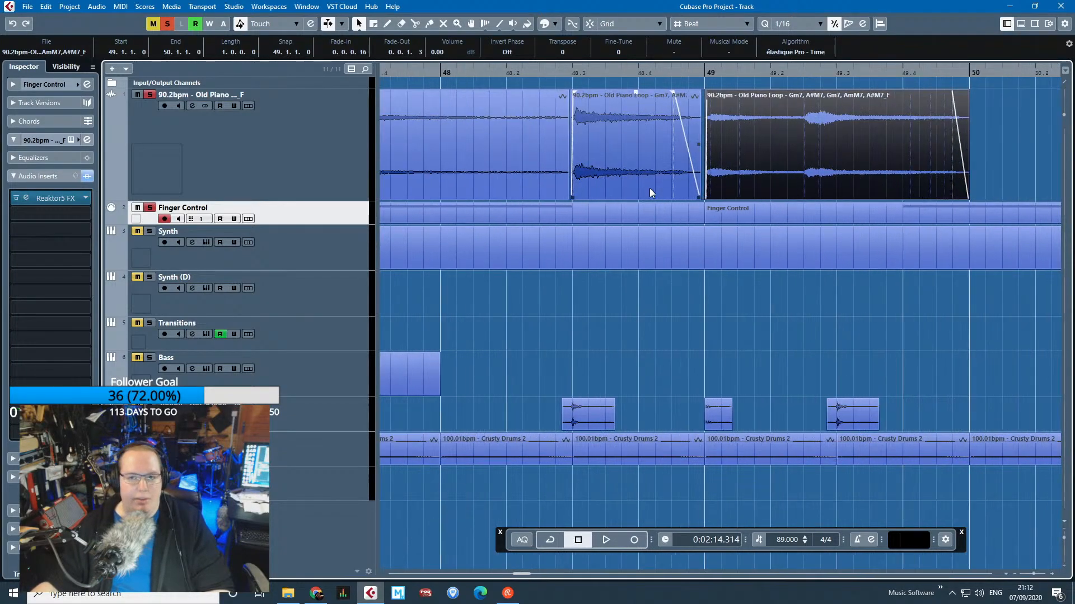
{"action": "scroll", "coordinate": [649, 188], "scroll_direction": "up", "scroll_amount": 2}
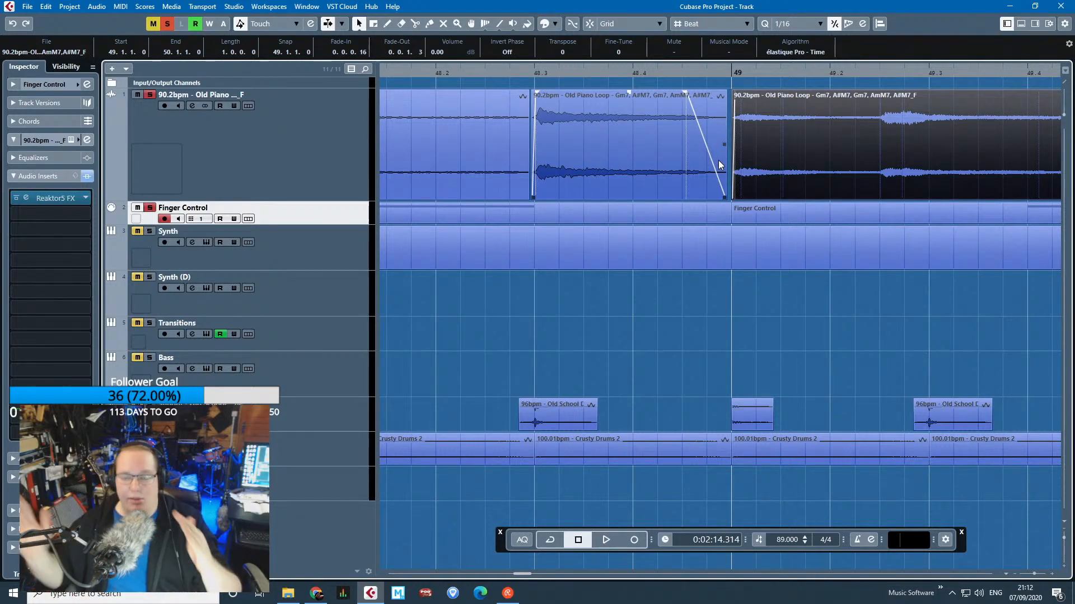
{"action": "left_click", "coordinate": [700, 148]}
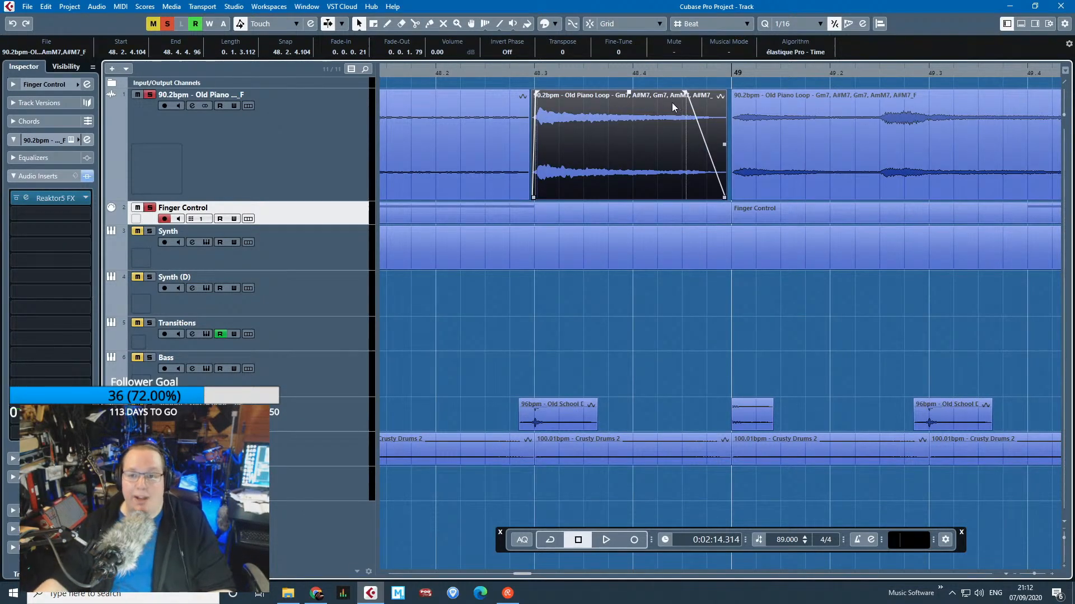
Deselect the slice and examine how the purple section from bar 47 to 63 fits into the full arrangement.
{"action": "scroll", "coordinate": [576, 197], "scroll_direction": "down", "scroll_amount": 5}
{"action": "scroll", "coordinate": [974, 240], "scroll_direction": "down", "scroll_amount": 3}
{"action": "left_click_drag", "start_coordinate": [944, 306], "coordinate": [899, 295]}
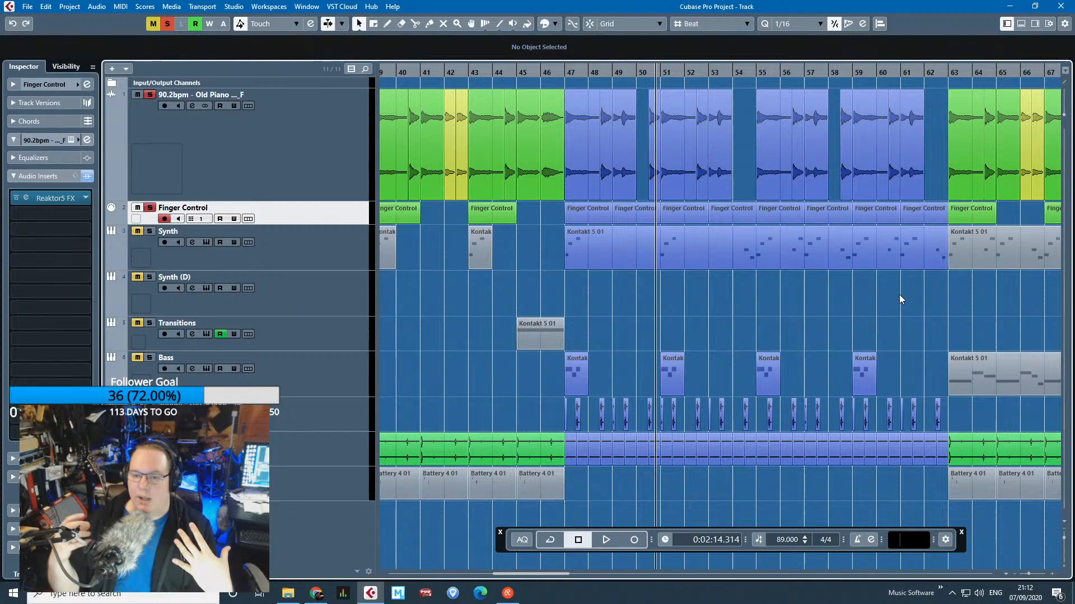
{"action": "left_click_drag", "start_coordinate": [912, 289], "coordinate": [1070, 304]}
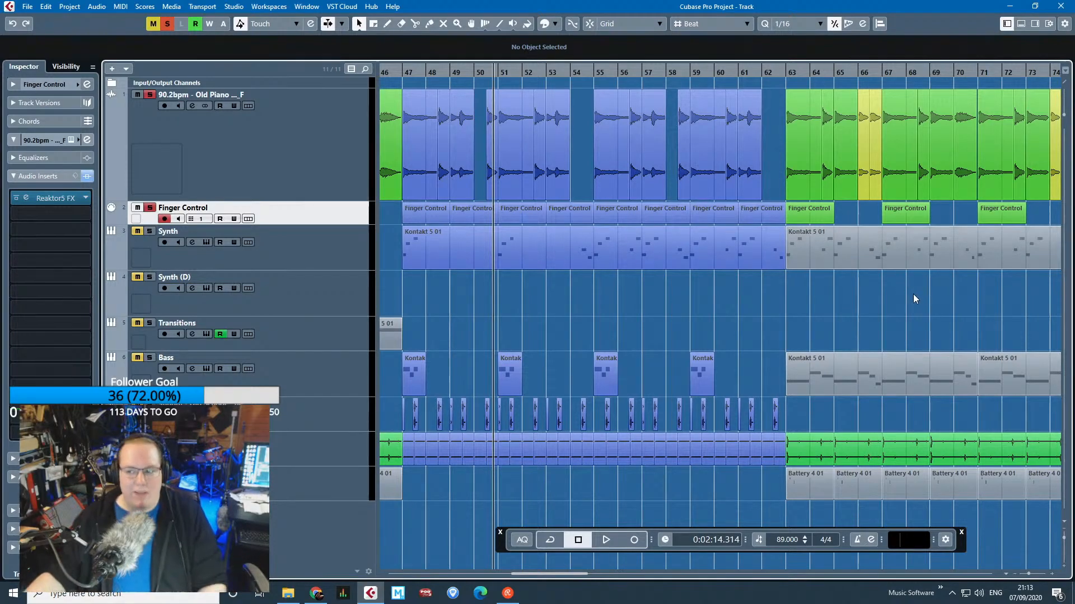
{"action": "scroll", "coordinate": [843, 290], "scroll_direction": "down", "scroll_amount": 2}
{"action": "scroll", "coordinate": [843, 290], "scroll_direction": "down", "scroll_amount": 2}
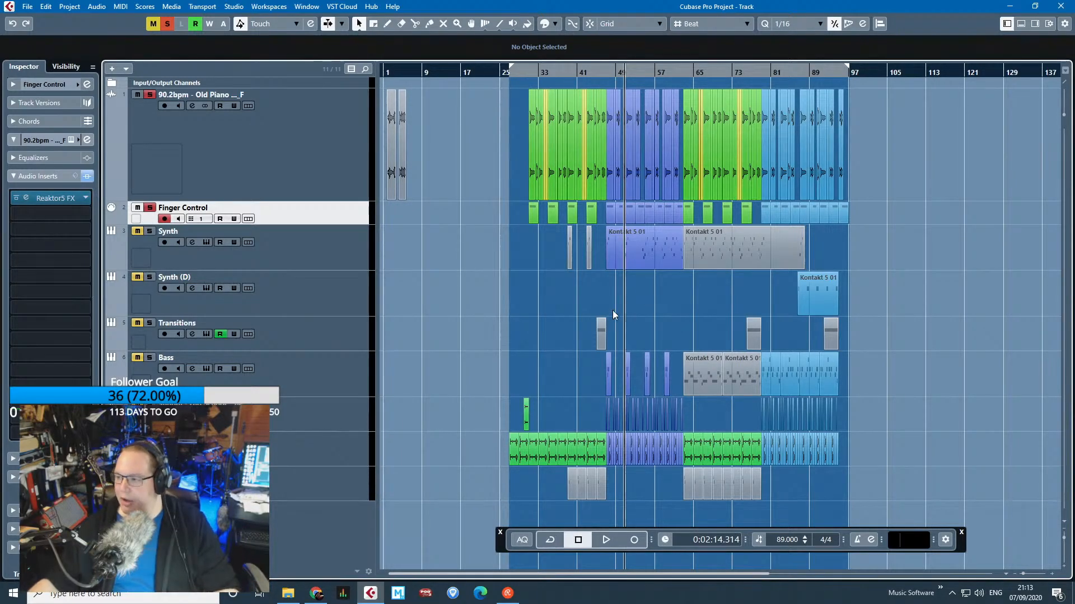
{"action": "scroll", "coordinate": [616, 310], "scroll_direction": "up", "scroll_amount": 8}
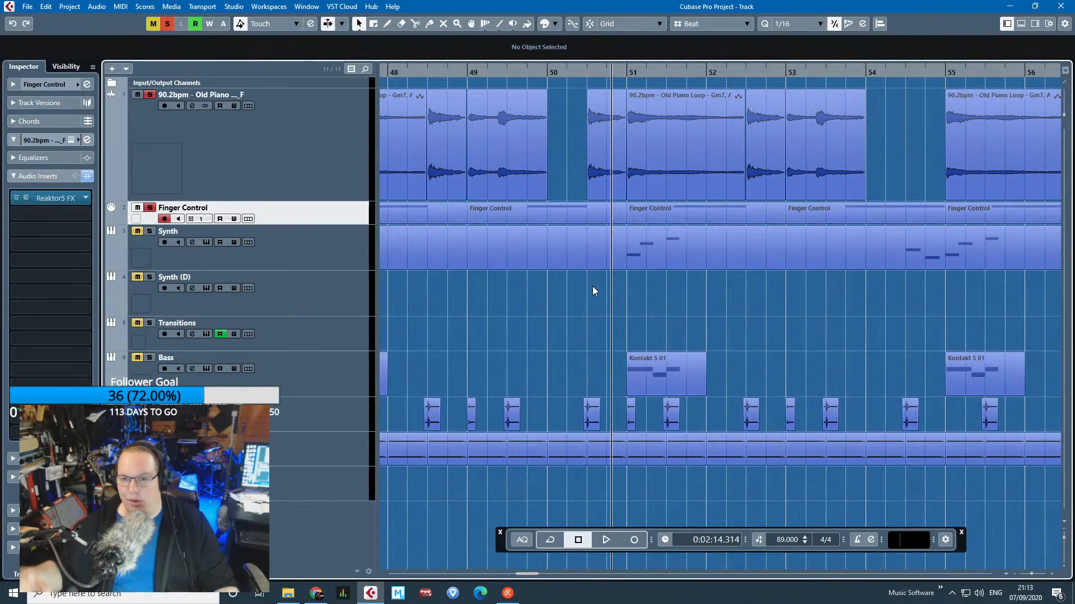
{"action": "scroll", "coordinate": [602, 307], "scroll_direction": "down", "scroll_amount": 3}
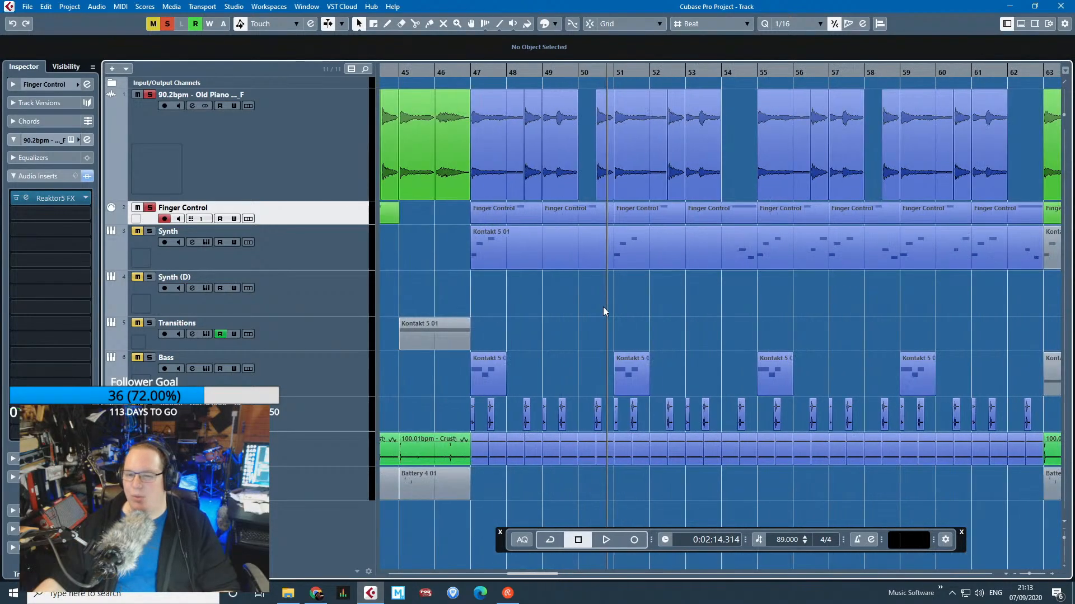
Take the Old Piano and Finger Control tracks out of solo and solo the Synth track.
{"action": "scroll", "coordinate": [892, 332], "scroll_direction": "down", "scroll_amount": 5}
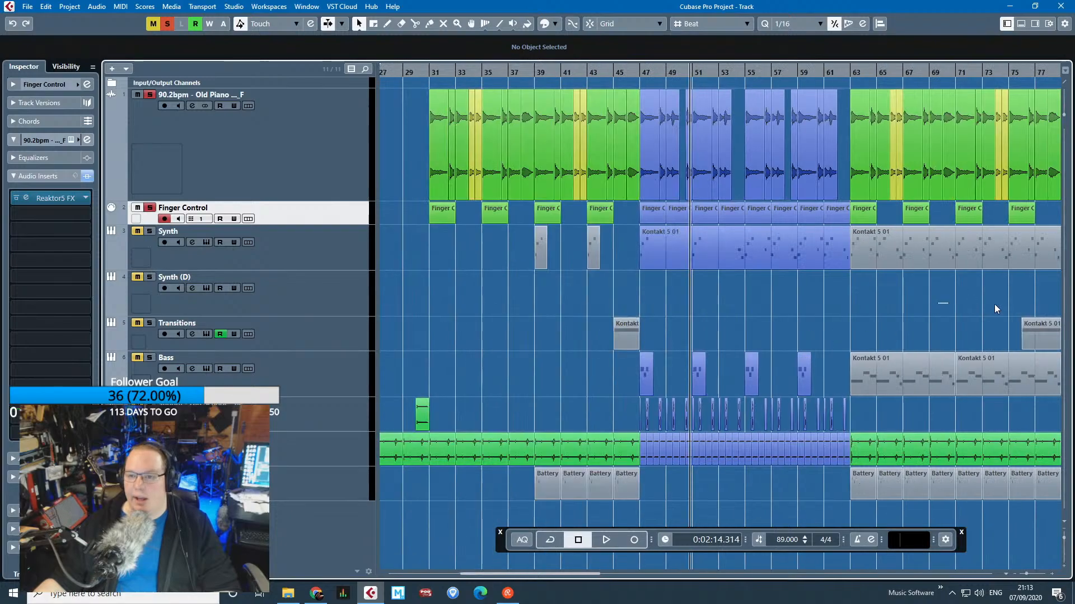
{"action": "scroll", "coordinate": [949, 313], "scroll_direction": "up", "scroll_amount": 9}
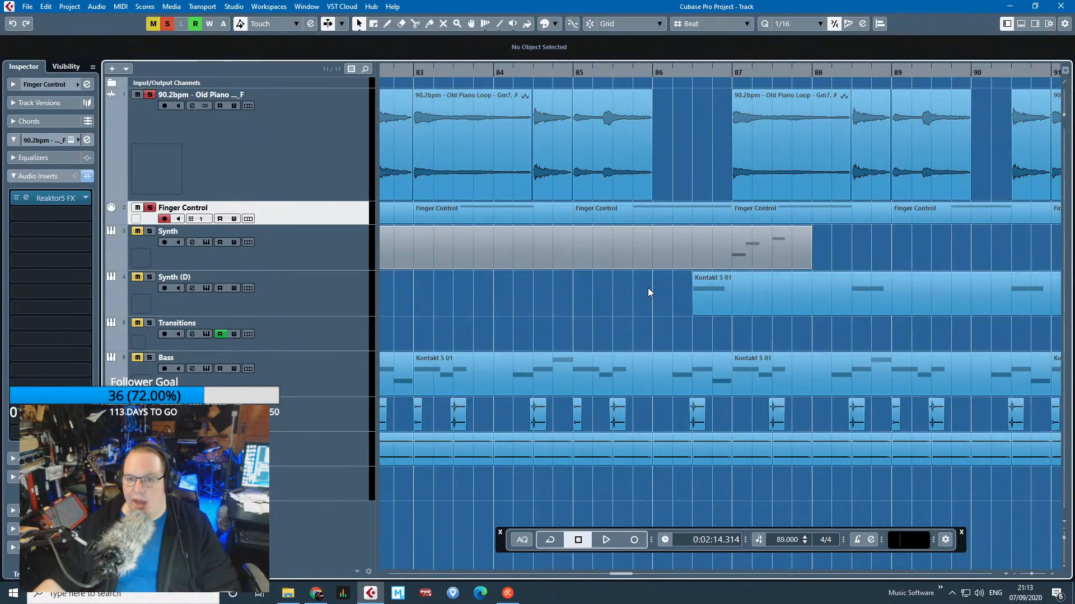
{"action": "scroll", "coordinate": [645, 288], "scroll_direction": "down", "scroll_amount": 10}
{"action": "scroll", "coordinate": [378, 288], "scroll_direction": "left", "scroll_amount": 8}
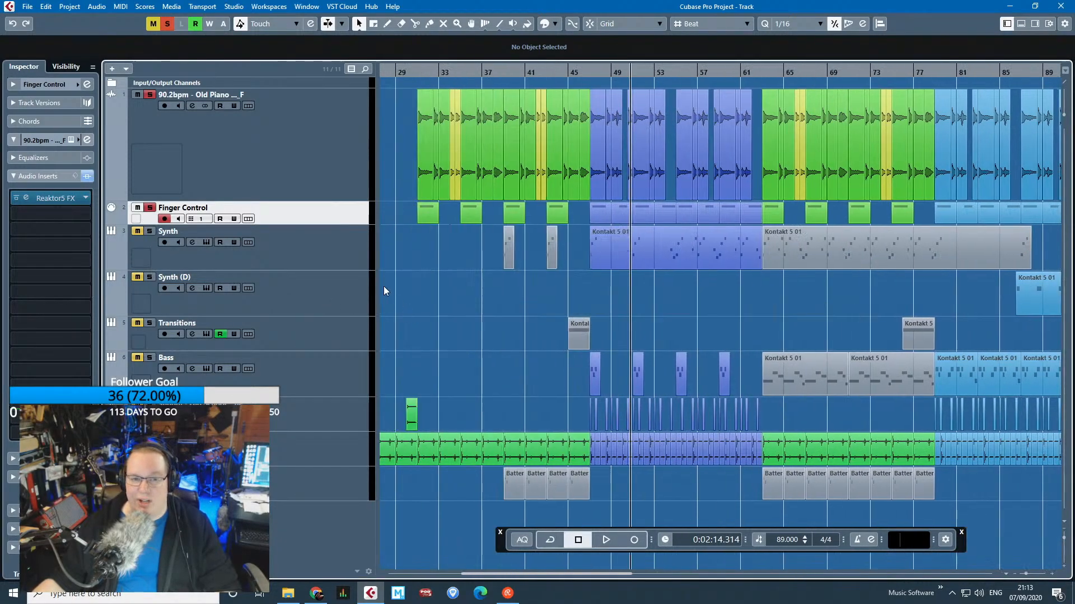
{"action": "left_click", "coordinate": [150, 94]}
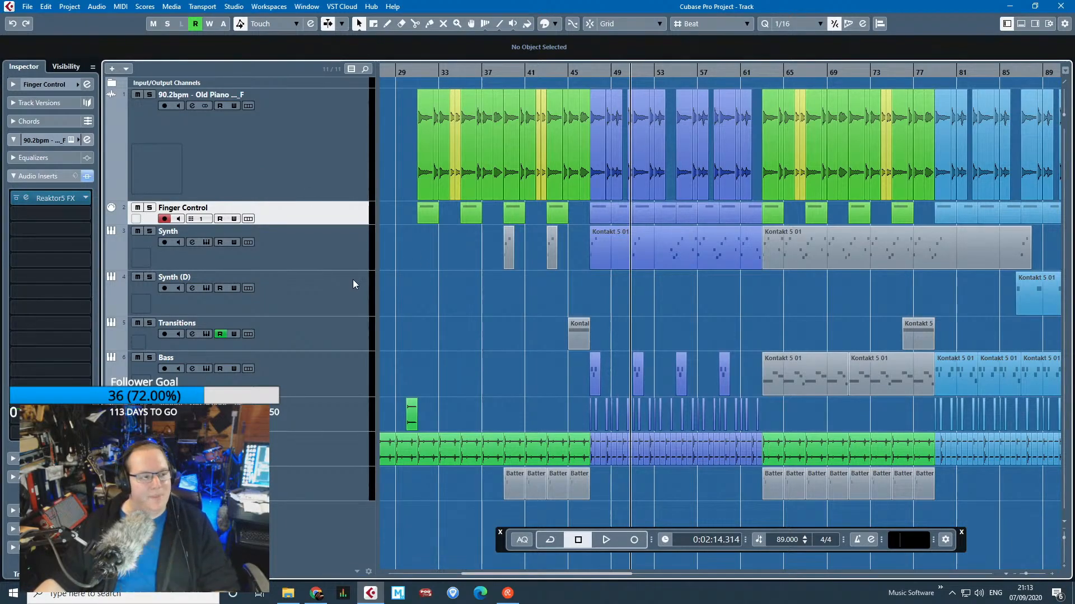
{"action": "left_click", "coordinate": [337, 276]}
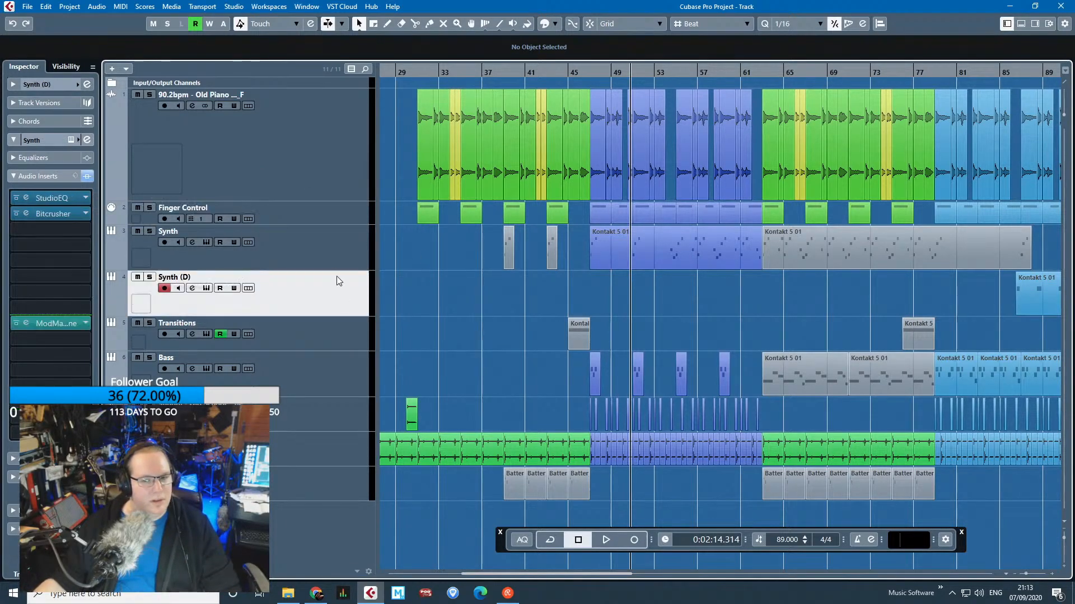
{"action": "left_click", "coordinate": [132, 227]}
{"action": "left_click", "coordinate": [149, 233]}
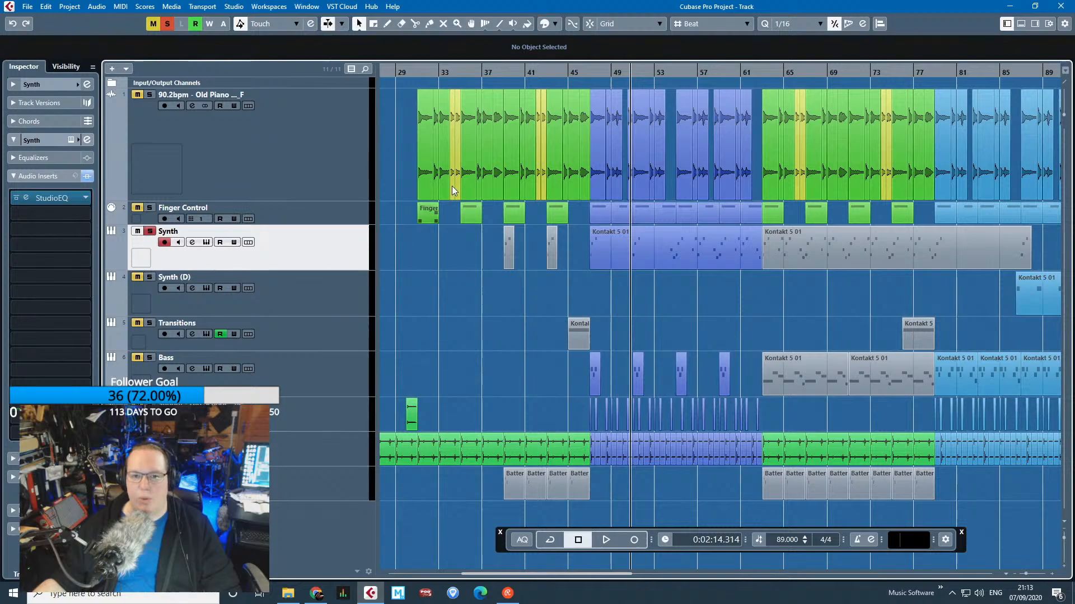
Play the soloed Synth part from the start of the purple section at bar 47 and stop within the same bar.
{"action": "scroll", "coordinate": [531, 347], "scroll_direction": "up", "scroll_amount": 5}
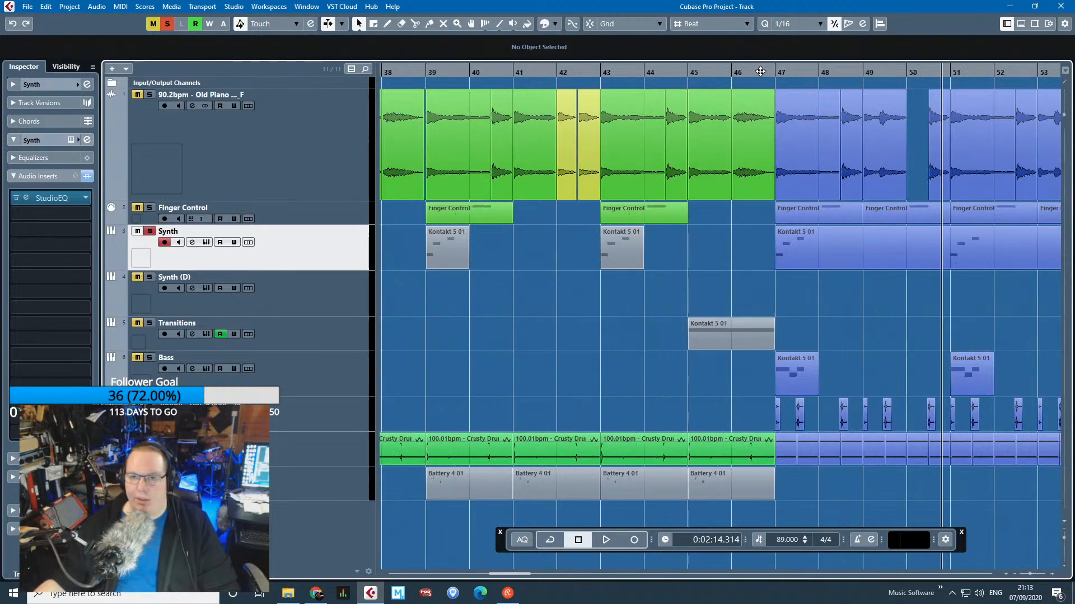
{"action": "key", "text": "space"}
{"action": "key", "text": "g"}
{"action": "key", "text": "g"}
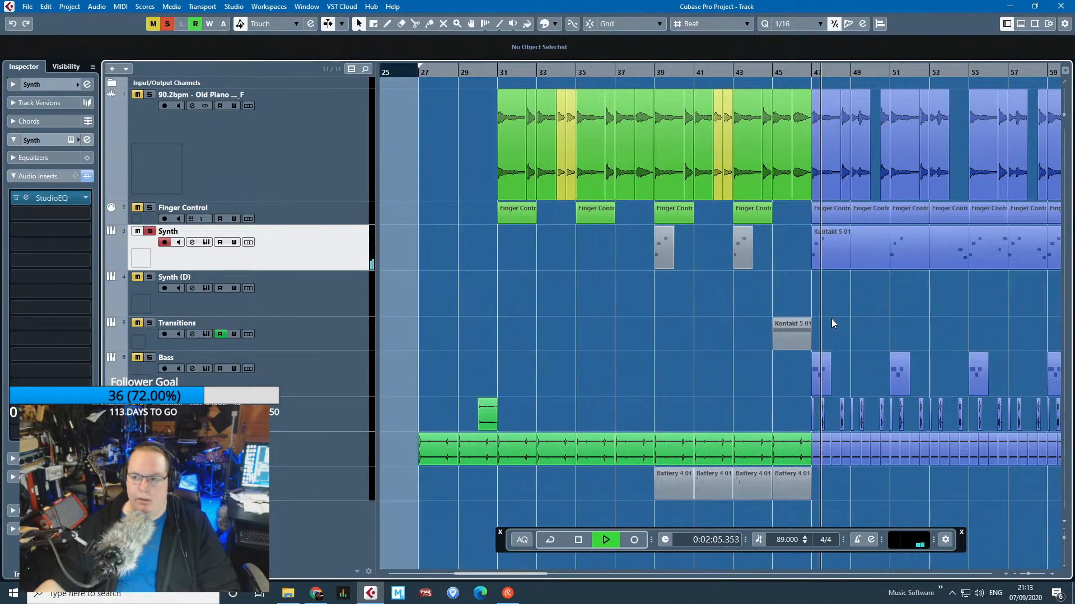
{"action": "key", "text": "space"}
Play the soloed Synth melody in the purple section from bar 54 and stop before bar 58.
{"action": "left_click_drag", "start_coordinate": [919, 304], "coordinate": [1022, 308]}
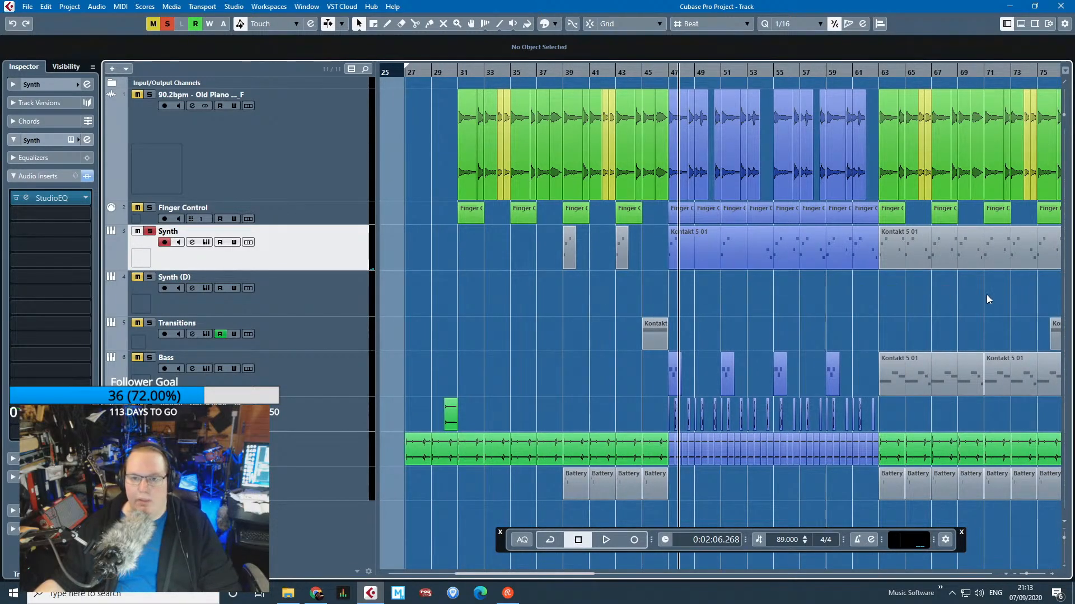
{"action": "scroll", "coordinate": [629, 247], "scroll_direction": "up", "scroll_amount": 1}
{"action": "scroll", "coordinate": [701, 297], "scroll_direction": "down", "scroll_amount": 4}
{"action": "scroll", "coordinate": [818, 287], "scroll_direction": "up", "scroll_amount": 6}
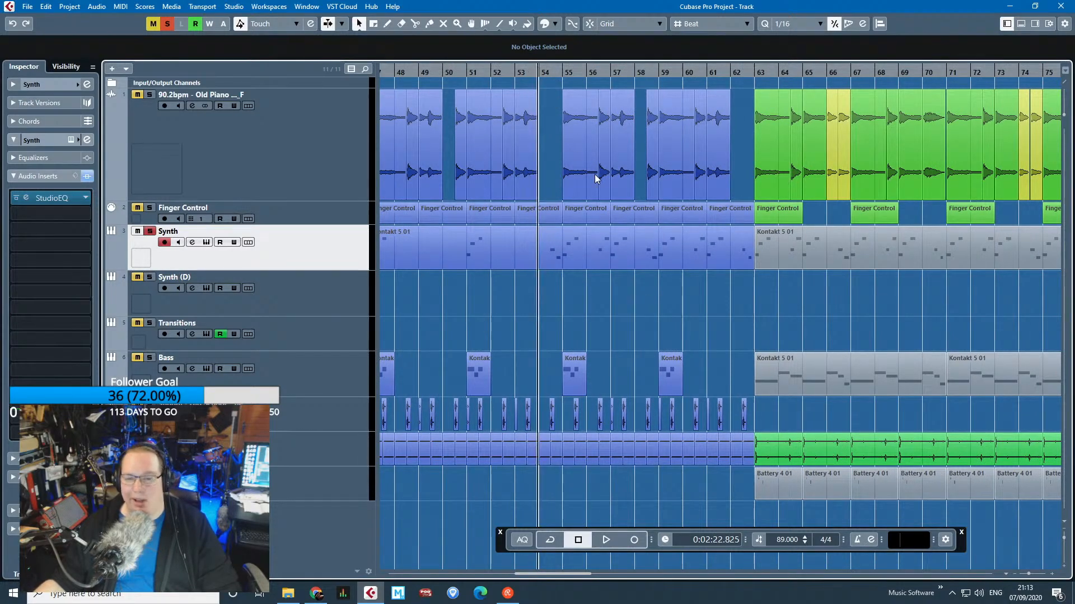
{"action": "scroll", "coordinate": [667, 307], "scroll_direction": "down", "scroll_amount": 5}
{"action": "scroll", "coordinate": [458, 300], "scroll_direction": "up", "scroll_amount": 5}
{"action": "key", "text": "space"}
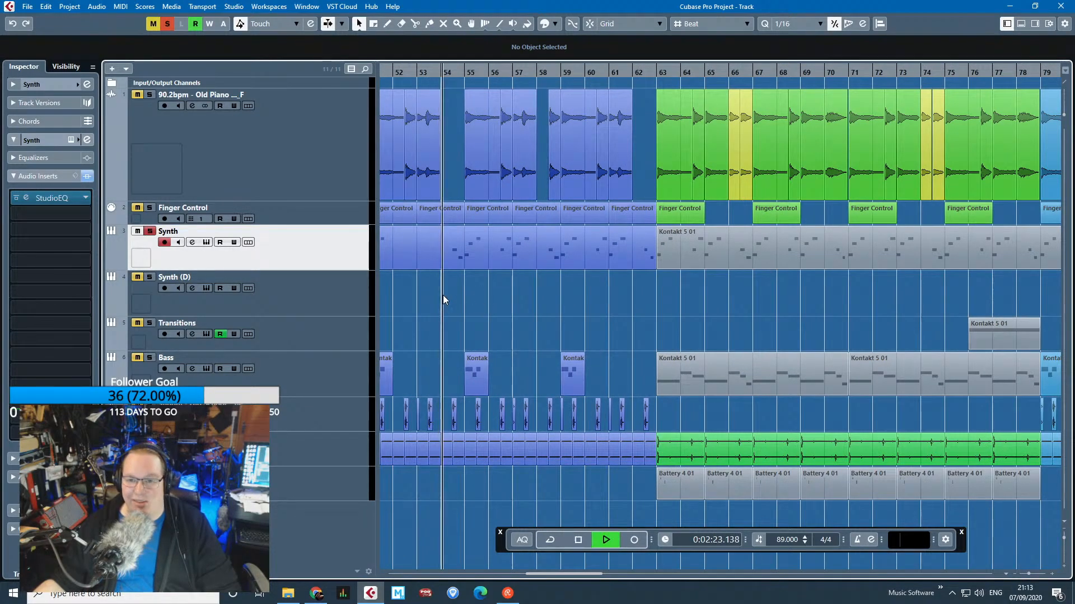
{"action": "scroll", "coordinate": [442, 295], "scroll_direction": "up", "scroll_amount": 2}
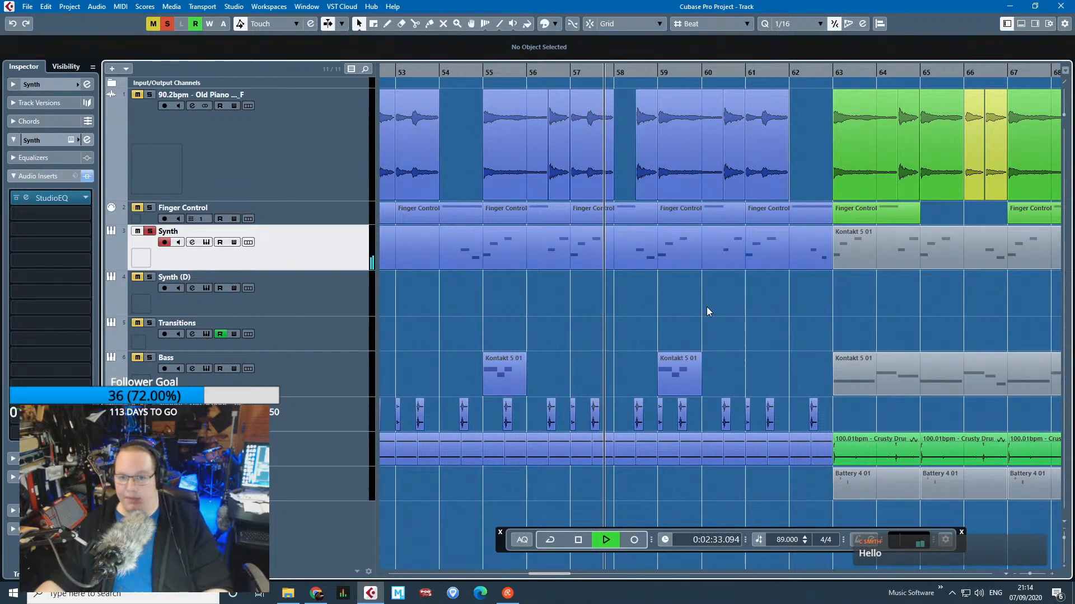
{"action": "key", "text": "space"}
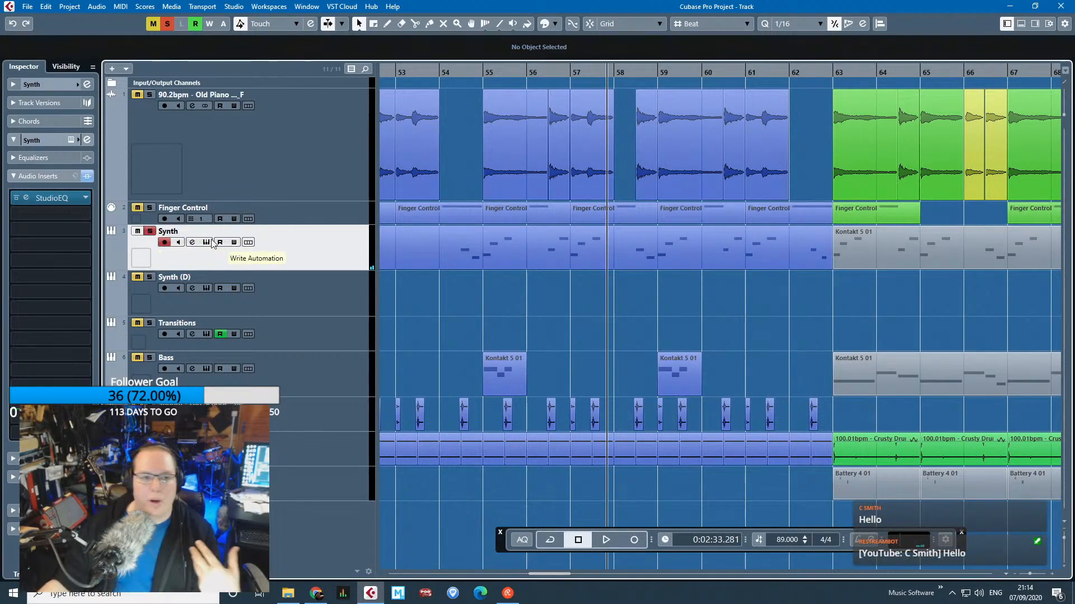
Examine the Synth track's StudioEQ curve while playing on through bar 58, stop in bar 59 and close the plug-in window.
{"action": "left_click", "coordinate": [42, 203]}
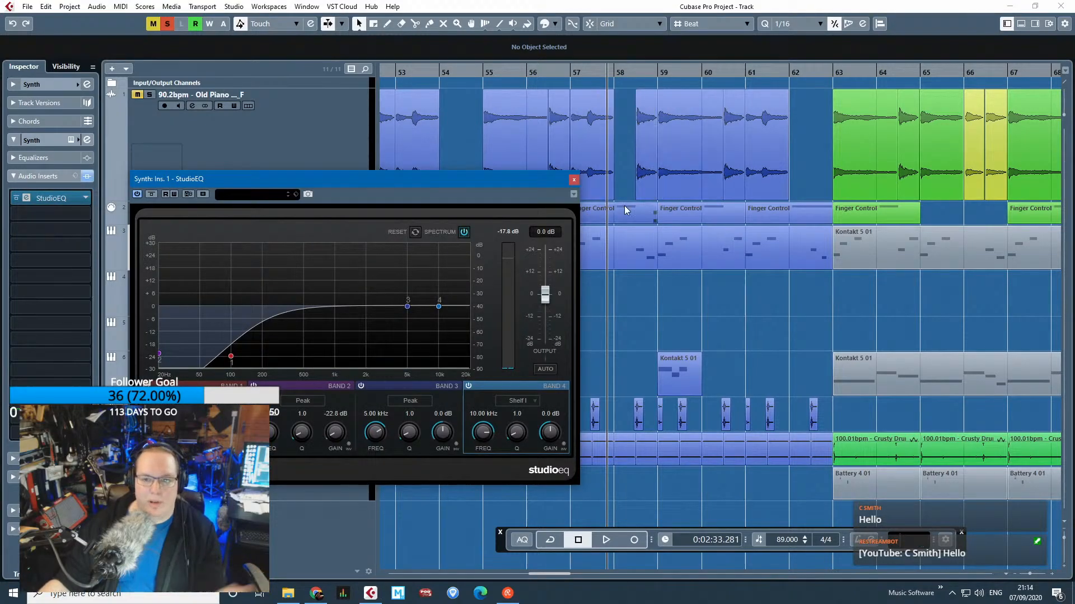
{"action": "key", "text": "space"}
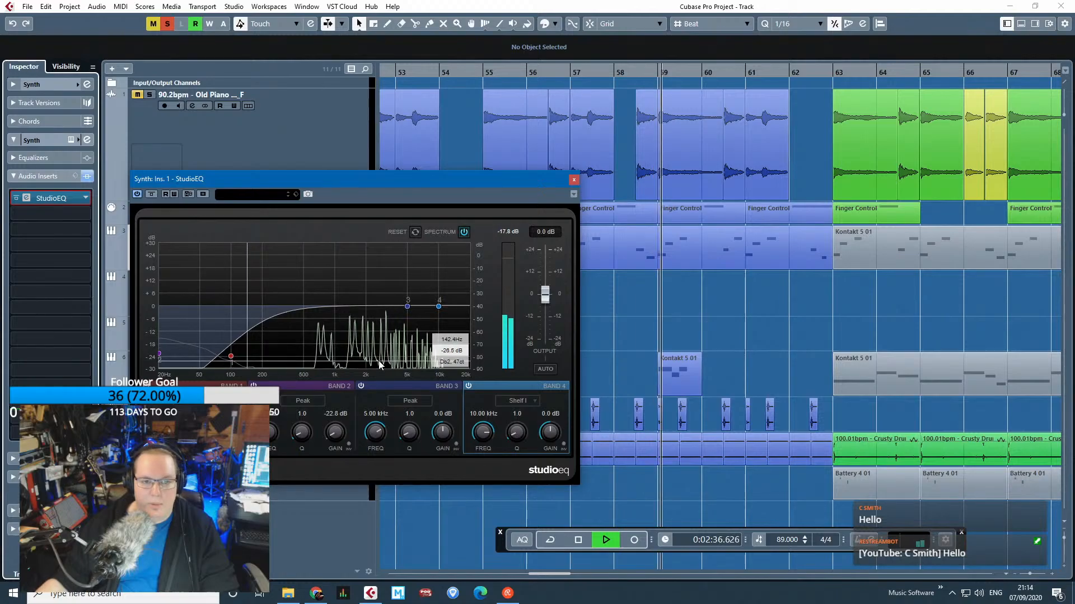
{"action": "key", "text": "space"}
{"action": "left_click", "coordinate": [574, 179]}
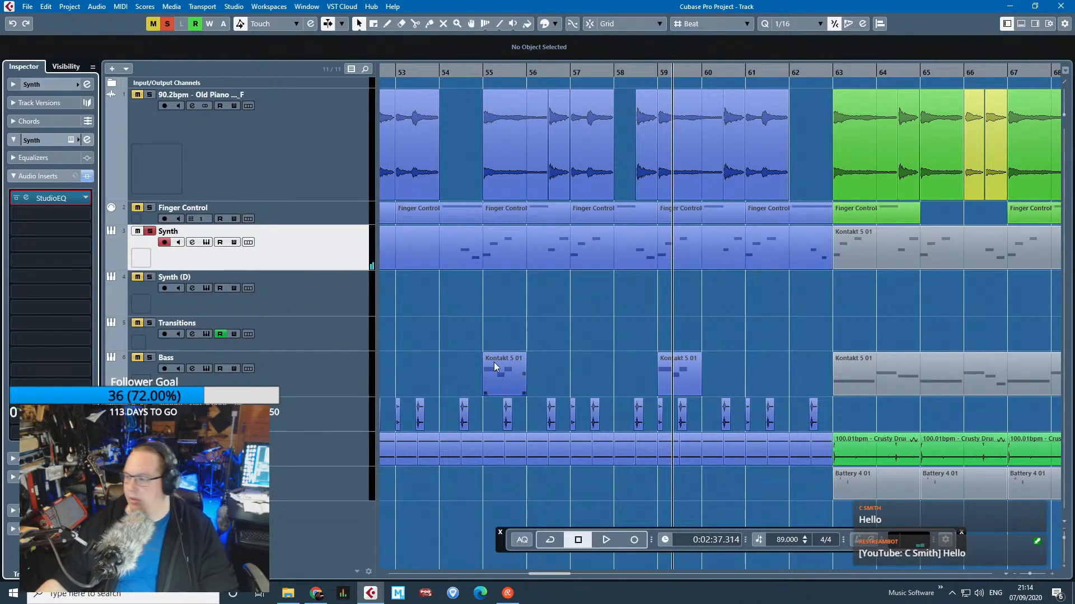
Inspect the Quadra Poly 1 patch in the Synth track's Kontakt instrument, close it and take the Synth out of solo.
{"action": "left_click", "coordinate": [21, 177]}
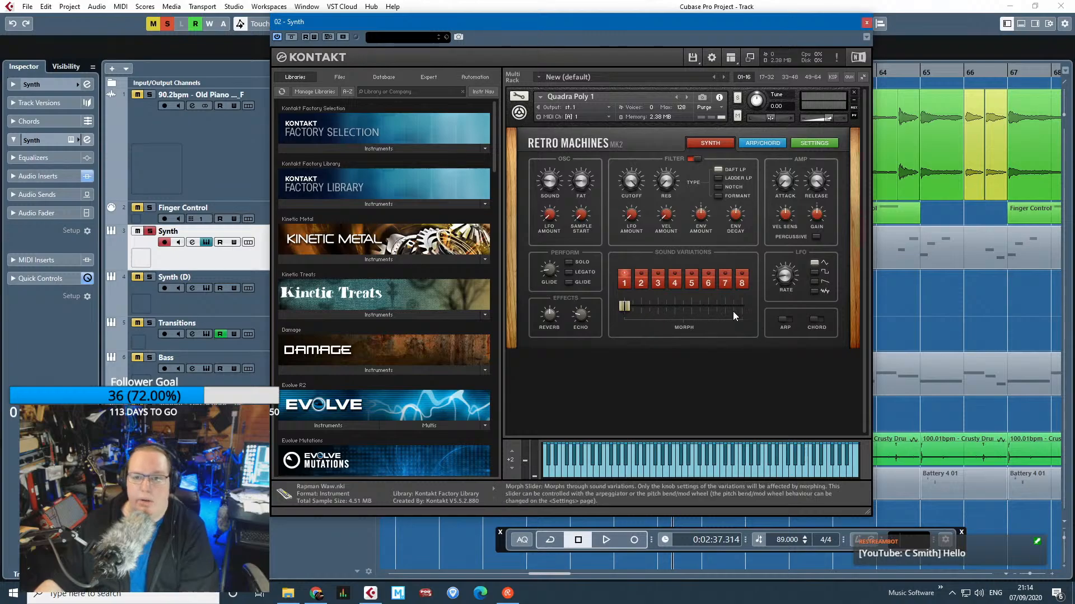
{"action": "left_click", "coordinate": [866, 23]}
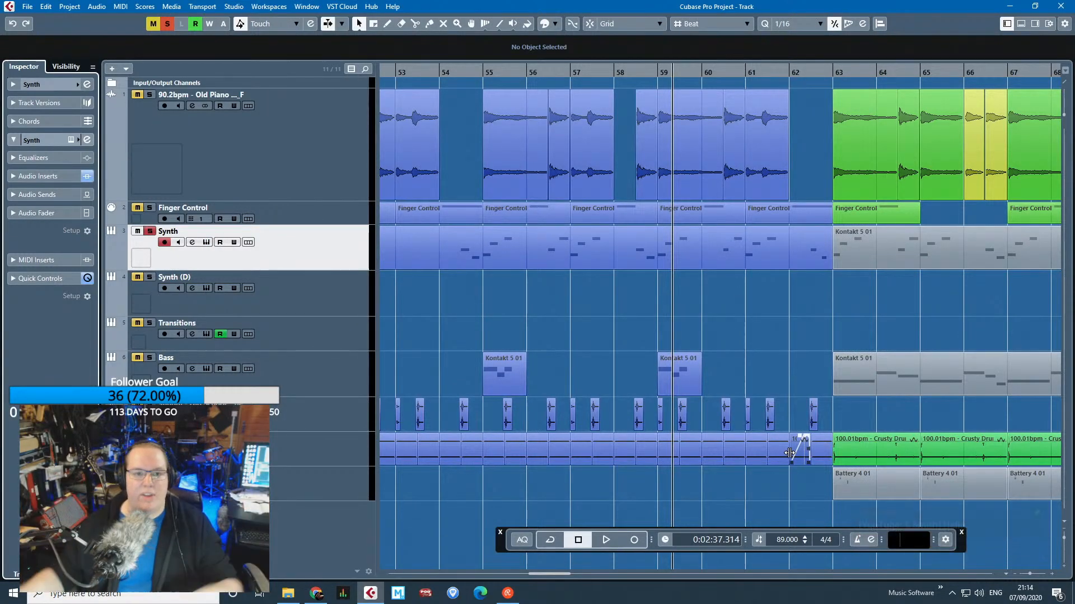
{"action": "left_click", "coordinate": [151, 231]}
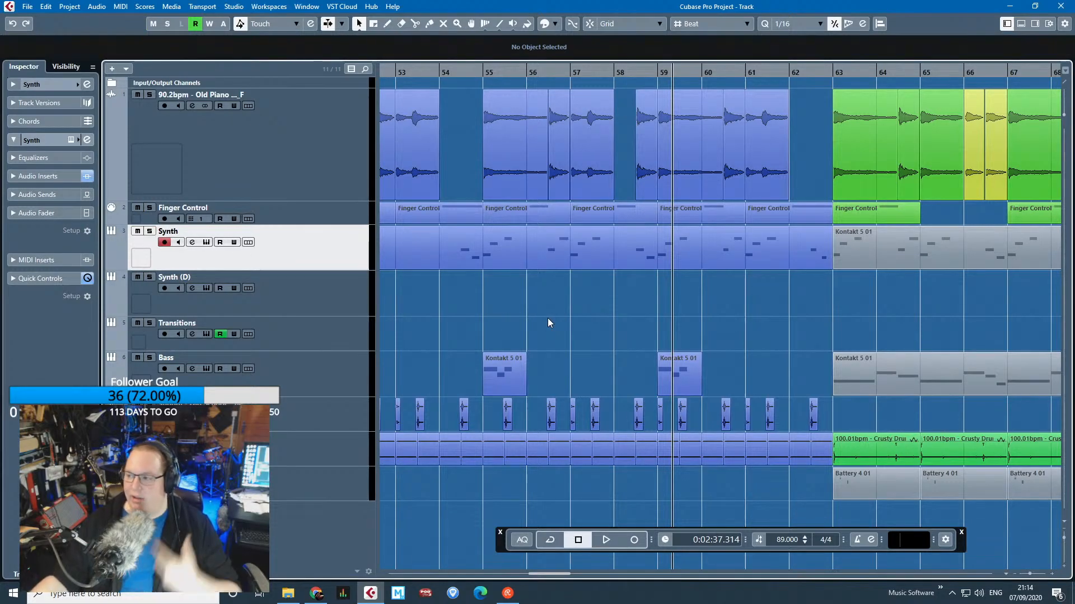
Play the full arrangement from just before bar 39 through the two short Synth parts and stop in bar 43.
{"action": "left_click", "coordinate": [457, 73]}
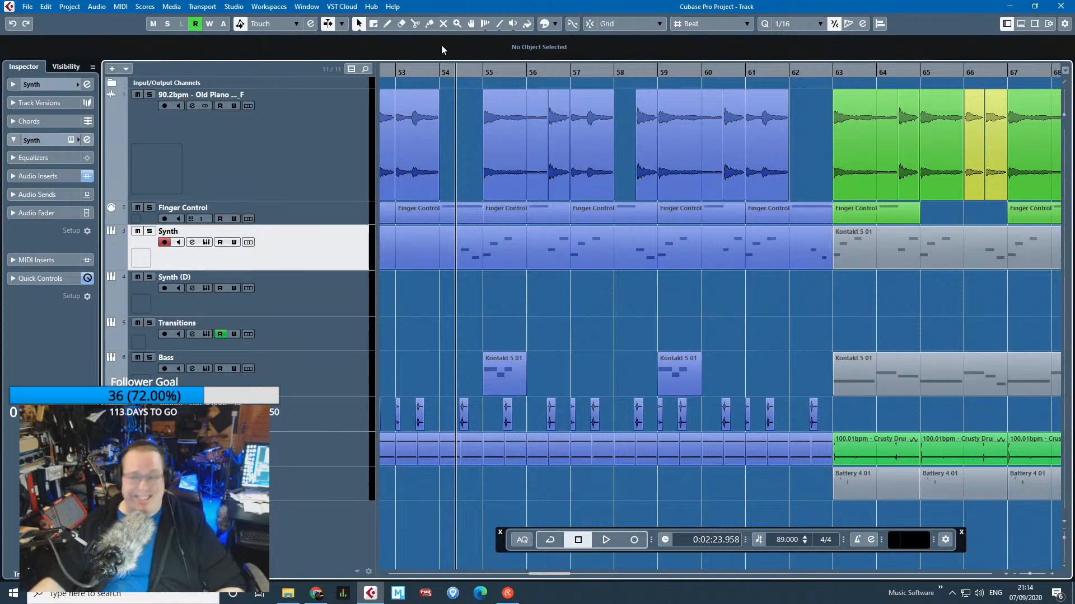
{"action": "scroll", "coordinate": [427, 355], "scroll_direction": "down", "scroll_amount": 2}
{"action": "left_click_drag", "start_coordinate": [466, 303], "coordinate": [598, 328]}
{"action": "scroll", "coordinate": [428, 176], "scroll_direction": "left", "scroll_amount": 3}
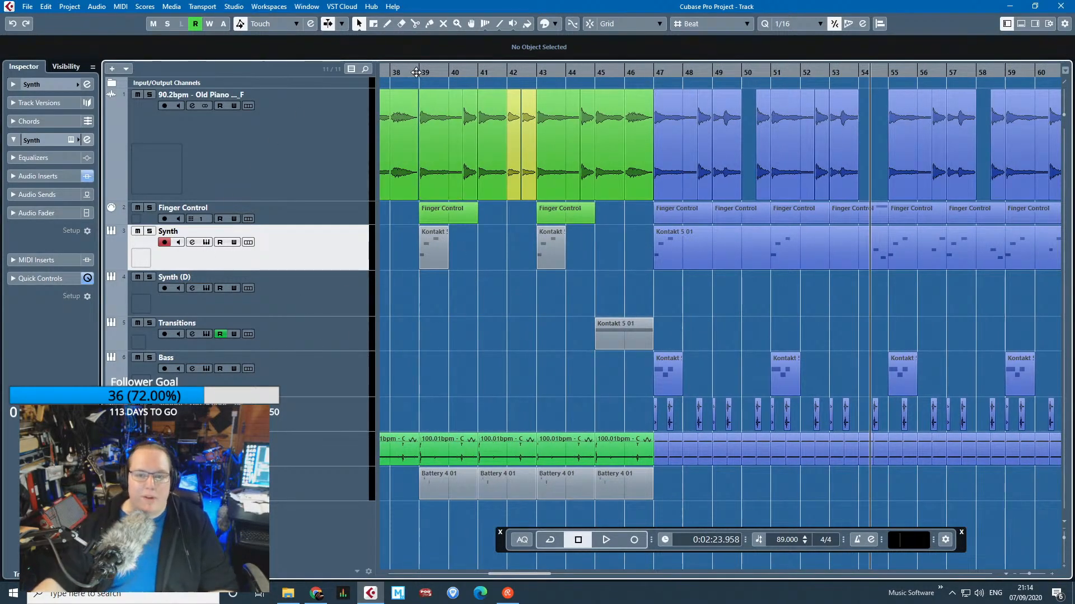
{"action": "left_click", "coordinate": [410, 73]}
{"action": "key", "text": "h"}
{"action": "key", "text": "h"}
{"action": "key", "text": "h"}
{"action": "key", "text": "h"}
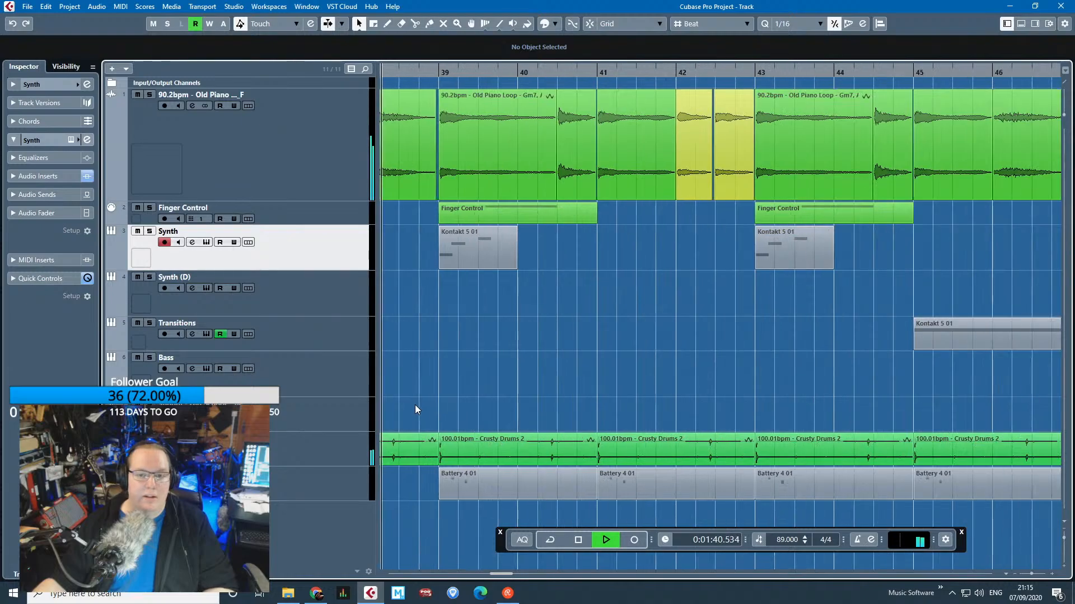
{"action": "key", "text": "space"}
{"action": "scroll", "coordinate": [519, 400], "scroll_direction": "down", "scroll_amount": 3}
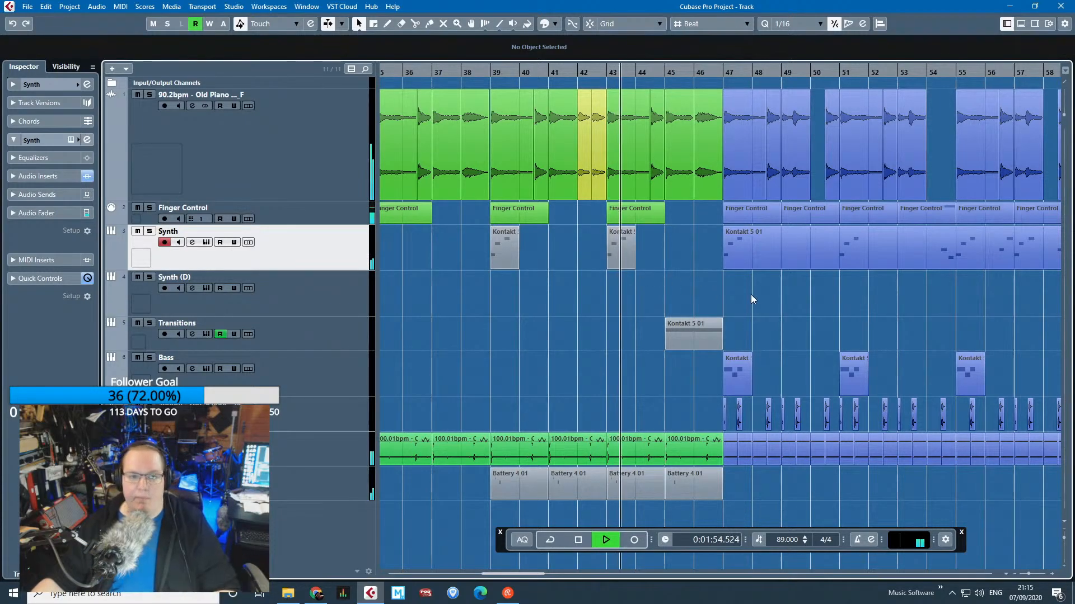
{"action": "key", "text": "space"}
Play all tracks from the start of the second green section at bar 63 and stop at about bar 65.
{"action": "scroll", "coordinate": [785, 308], "scroll_direction": "down", "scroll_amount": 5}
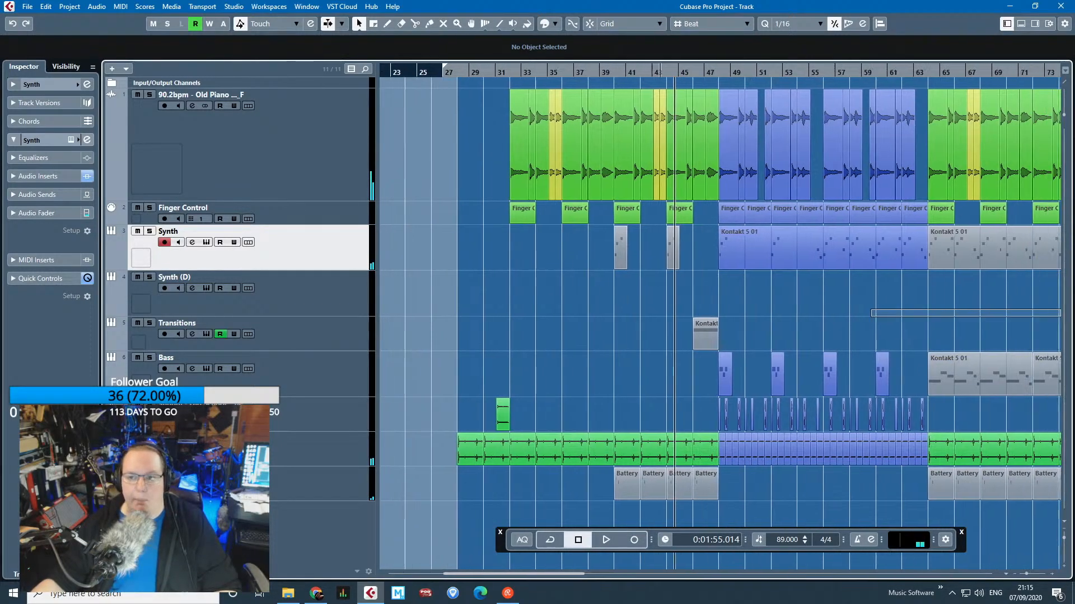
{"action": "scroll", "coordinate": [735, 298], "scroll_direction": "right", "scroll_amount": 4}
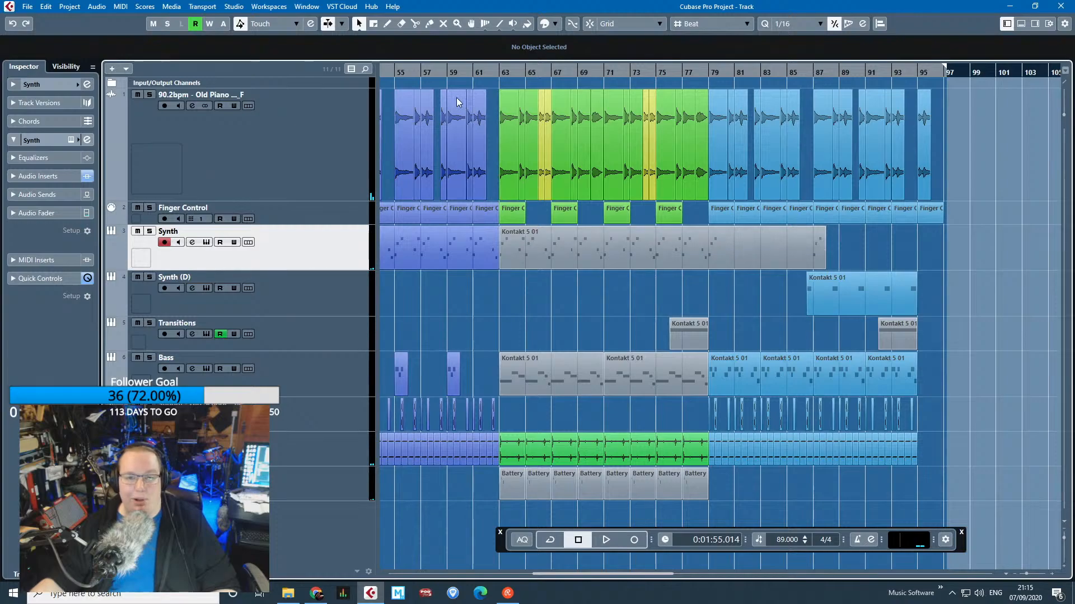
{"action": "left_click_drag", "start_coordinate": [495, 73], "coordinate": [503, 120]}
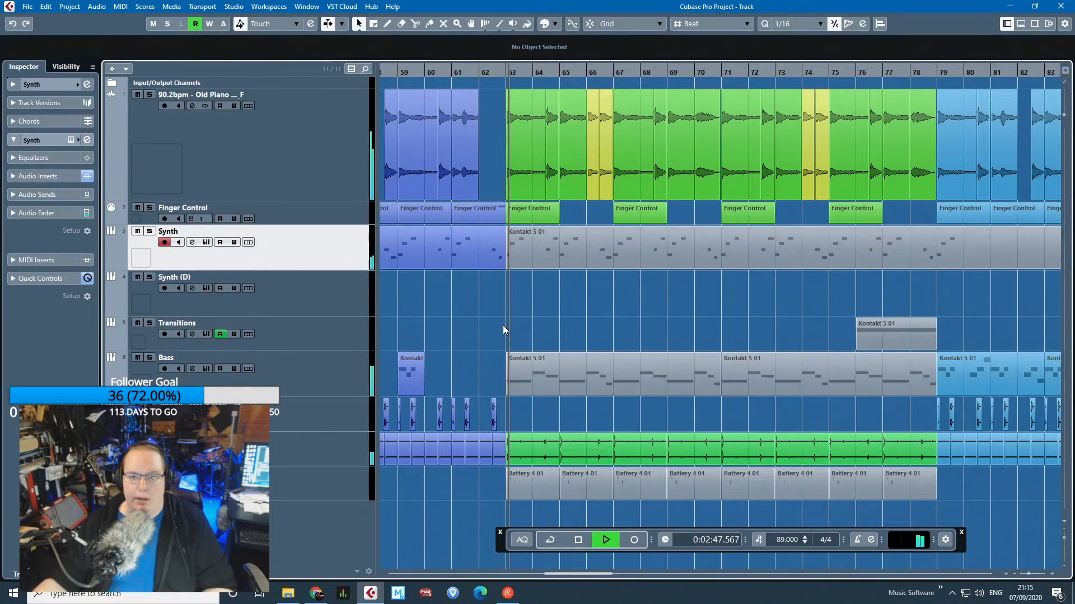
{"action": "key", "text": "space"}
{"action": "key", "text": "g"}
{"action": "key", "text": "g"}
{"action": "key", "text": "g"}
{"action": "key", "text": "g"}
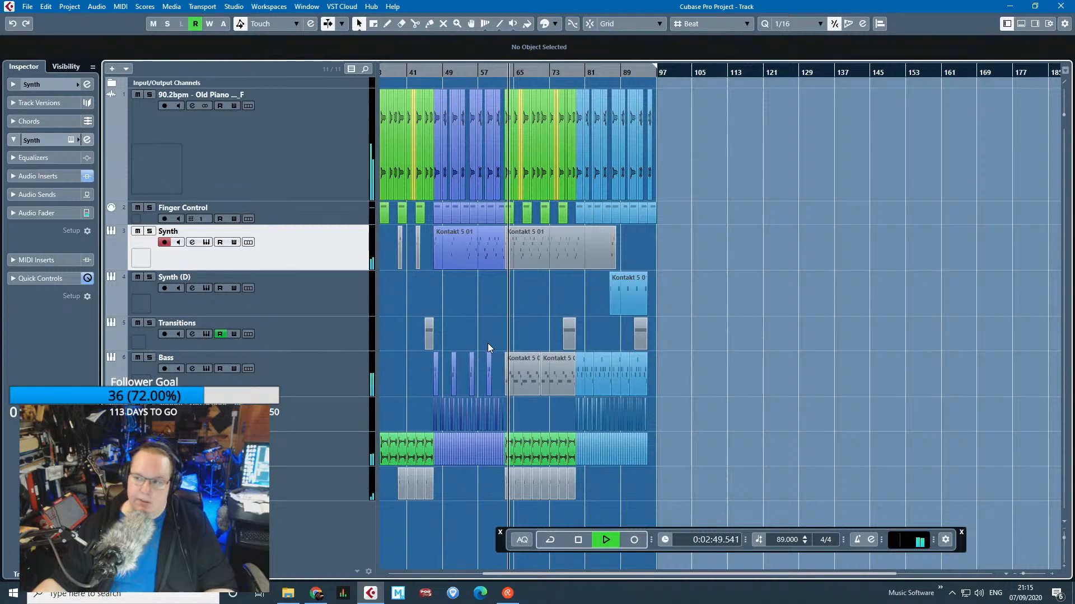
{"action": "key", "text": "f"}
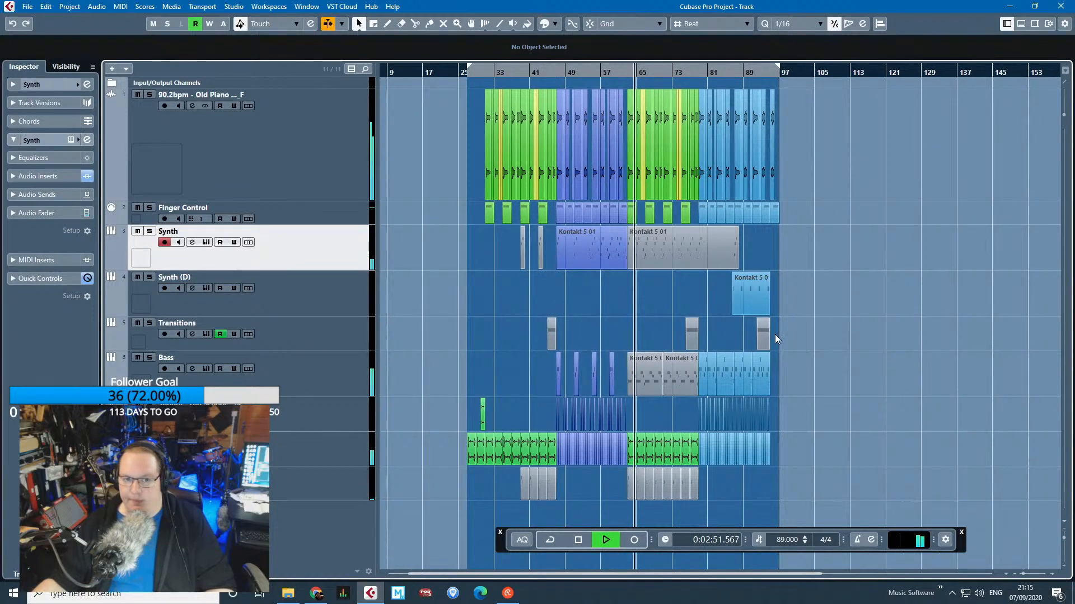
{"action": "key", "text": "space"}
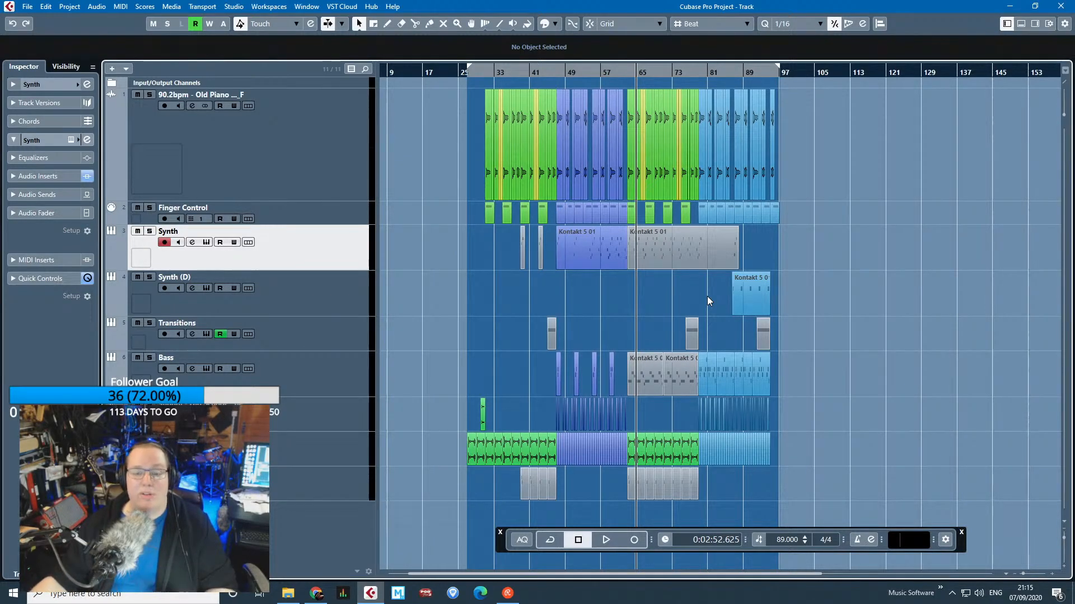
Select the Bass track and examine where its parts enter across the arrangement.
{"action": "scroll", "coordinate": [569, 363], "scroll_direction": "up", "scroll_amount": 4, "text": "ctrl"}
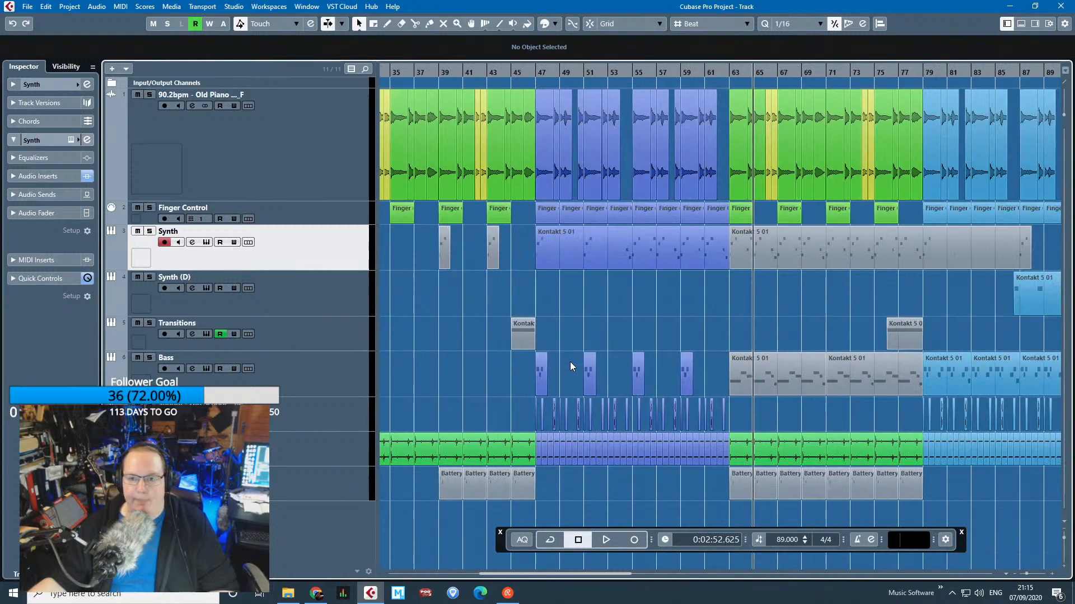
{"action": "left_click", "coordinate": [307, 393]}
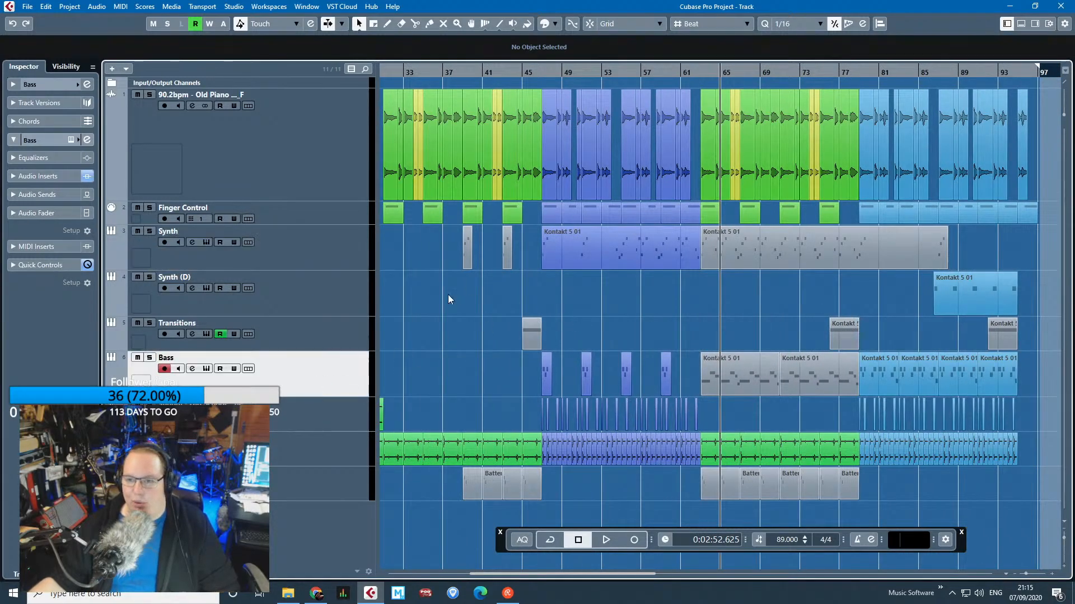
{"action": "scroll", "coordinate": [479, 277], "scroll_direction": "left", "scroll_amount": 4}
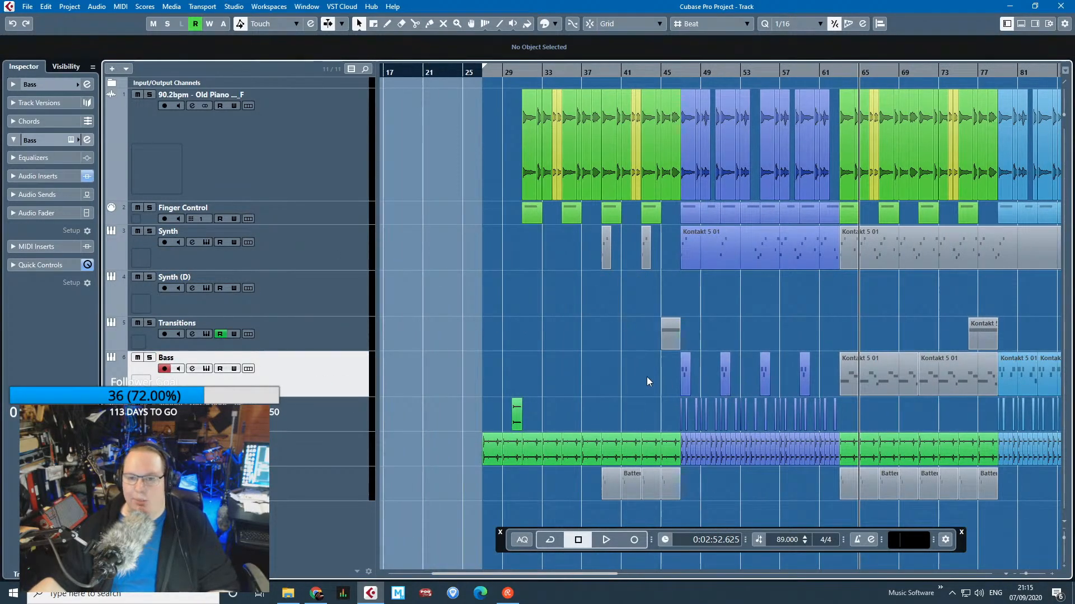
{"action": "scroll", "coordinate": [642, 381], "scroll_direction": "up", "scroll_amount": 2}
{"action": "scroll", "coordinate": [641, 380], "scroll_direction": "down", "scroll_amount": 2}
Play part of the first green section, move playback to just before the Transitions part at bar 45, and stop.
{"action": "left_click", "coordinate": [481, 69]}
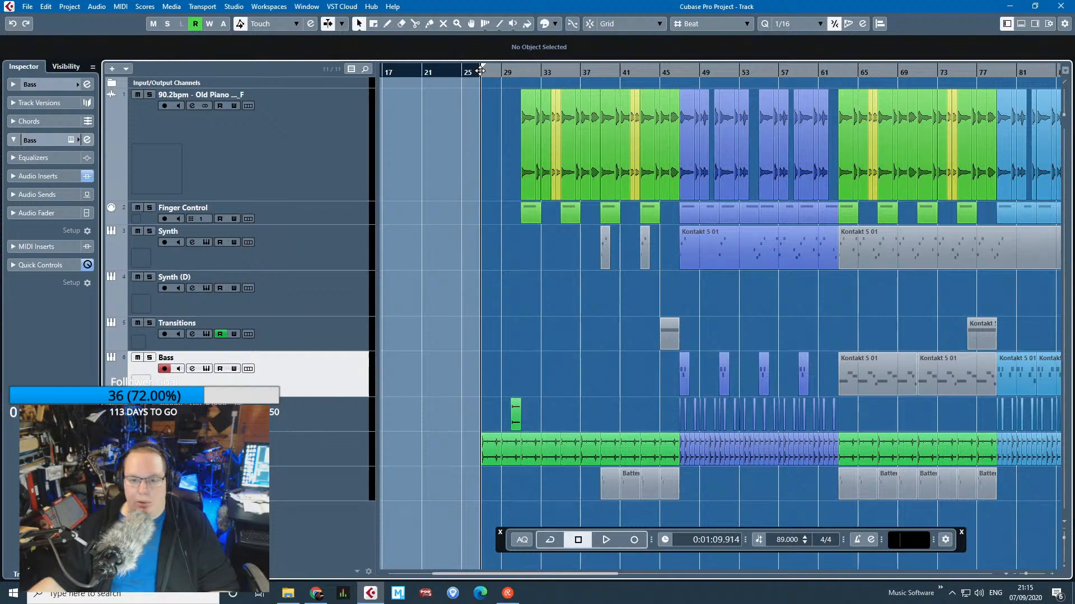
{"action": "left_click_drag", "start_coordinate": [480, 70], "coordinate": [455, 71]}
{"action": "left_click", "coordinate": [505, 72]}
{"action": "key", "text": "space"}
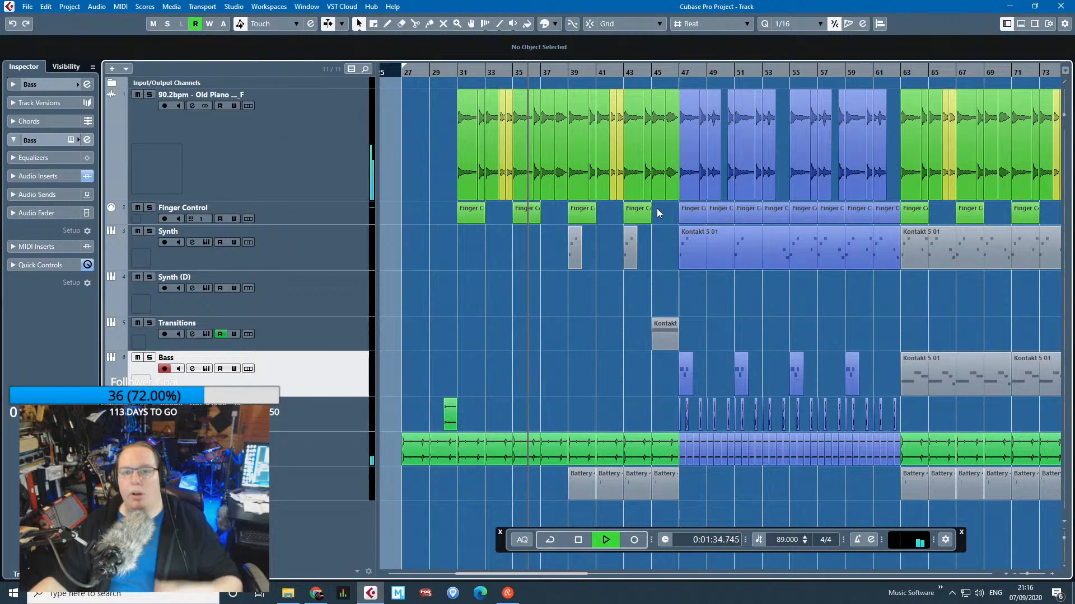
{"action": "left_click", "coordinate": [647, 73]}
{"action": "key", "text": "space"}
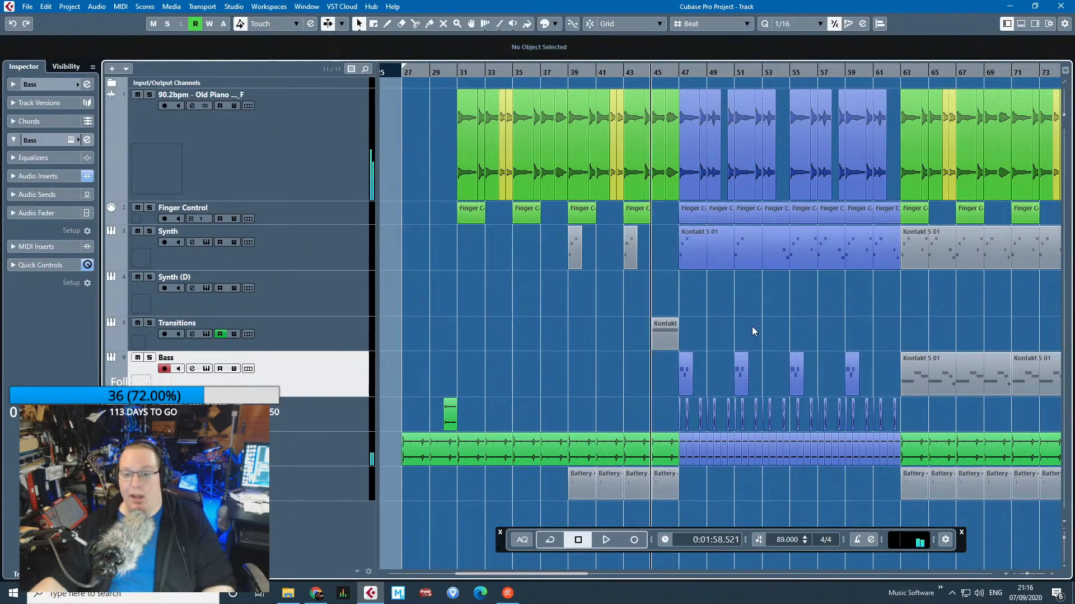
Play all tracks from the Transitions part at bar 45 into the purple section and stop at about bar 49.
{"action": "key", "text": "h"}
{"action": "key", "text": "h"}
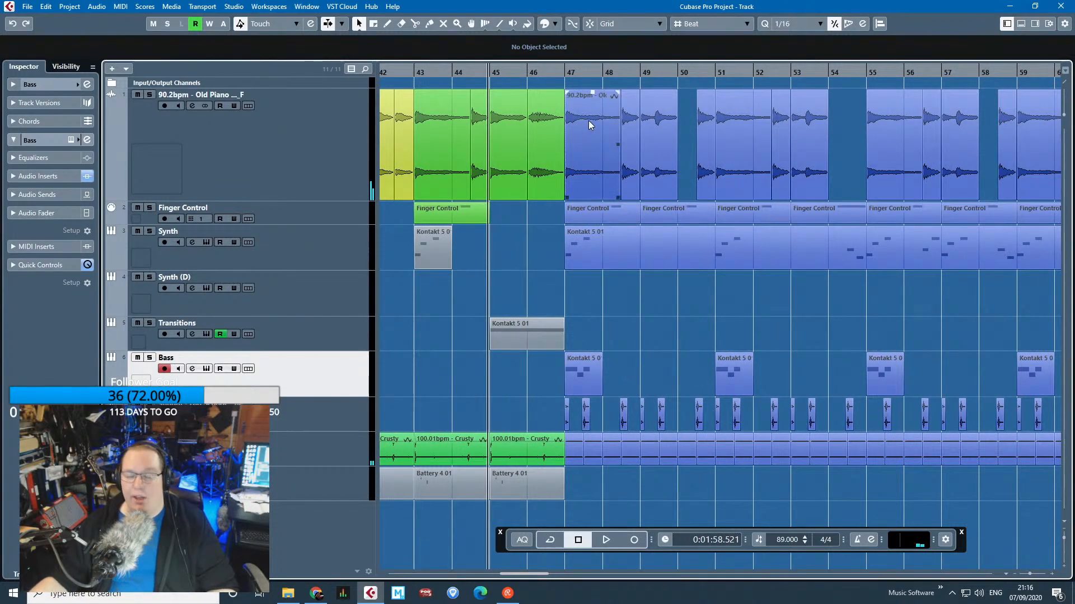
{"action": "key", "text": "space"}
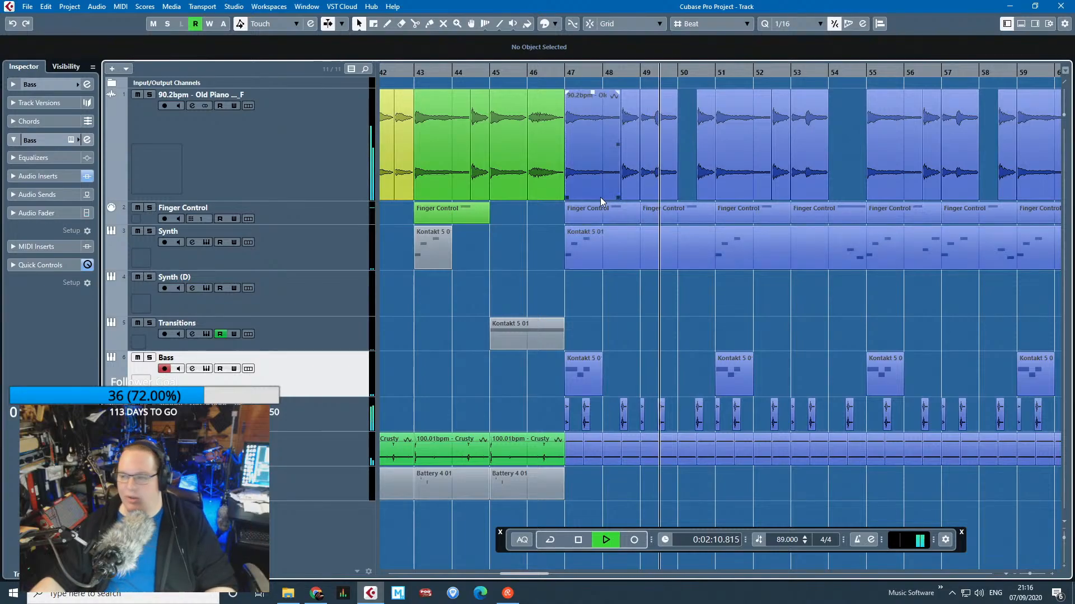
{"action": "key", "text": "space"}
{"action": "scroll", "coordinate": [598, 324], "scroll_direction": "down", "scroll_amount": 2}
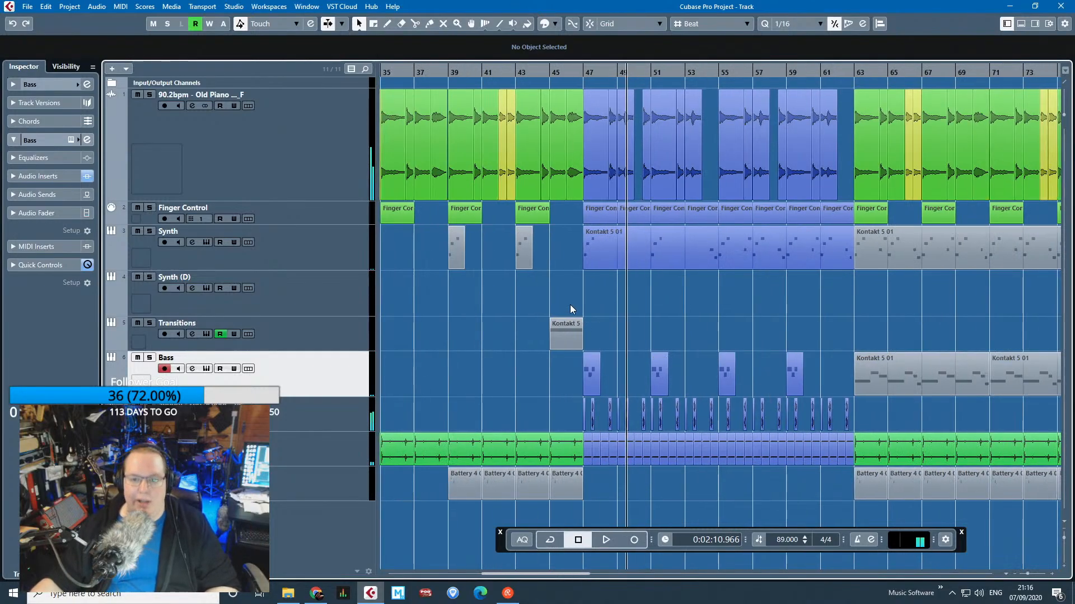
Move the playback position to just before bar 43 and examine the arrangement's remaining sections.
{"action": "left_click", "coordinate": [444, 81]}
{"action": "left_click_drag", "start_coordinate": [444, 81], "coordinate": [512, 80]}
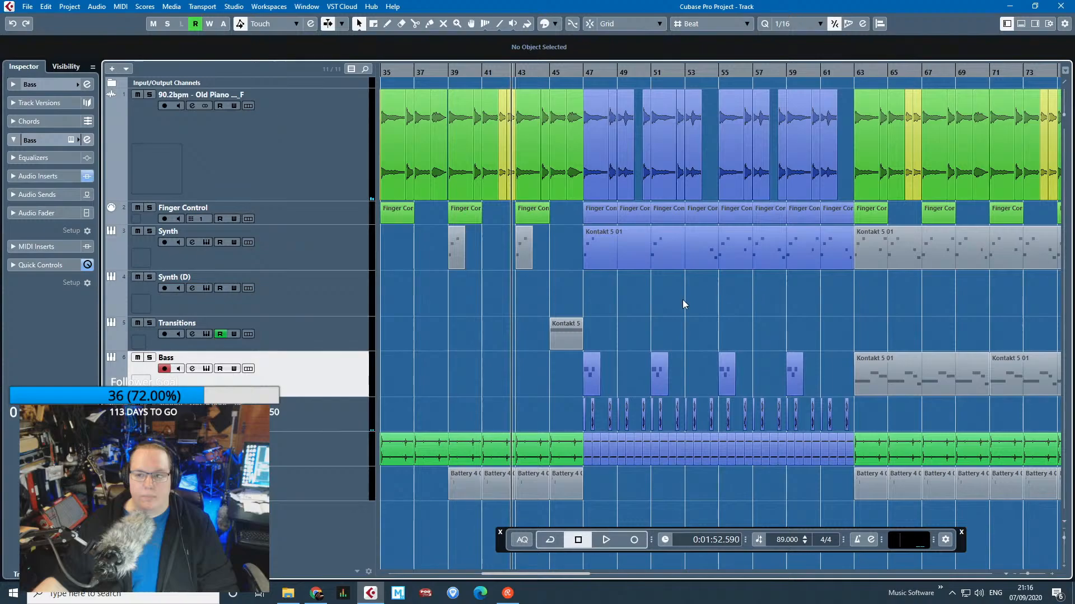
{"action": "scroll", "coordinate": [683, 303], "scroll_direction": "down", "scroll_amount": 2}
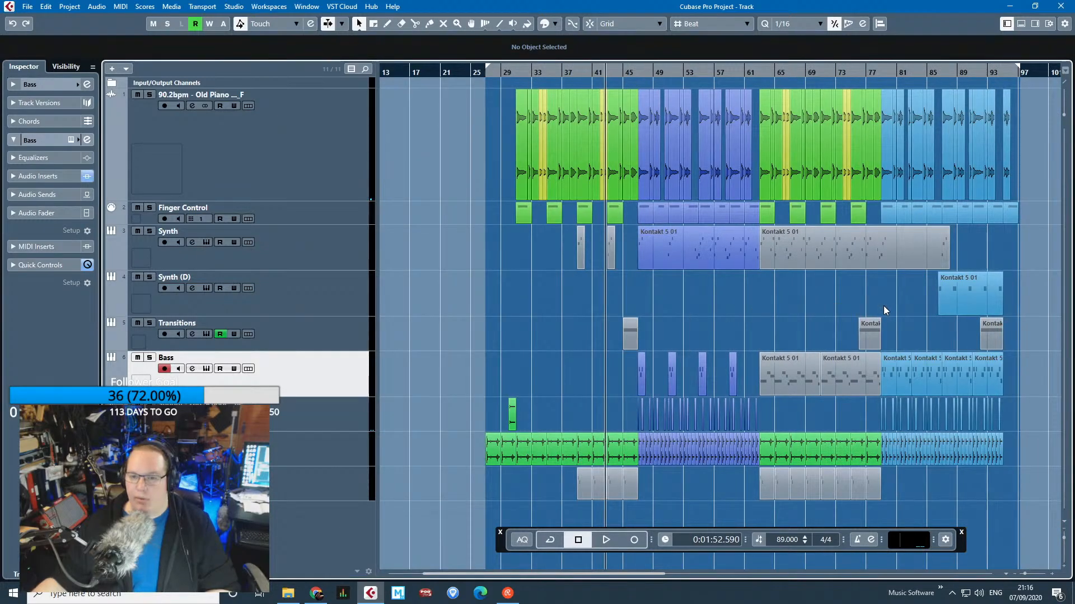
{"action": "scroll", "coordinate": [856, 323], "scroll_direction": "up", "scroll_amount": 1}
{"action": "scroll", "coordinate": [593, 325], "scroll_direction": "up", "scroll_amount": 2}
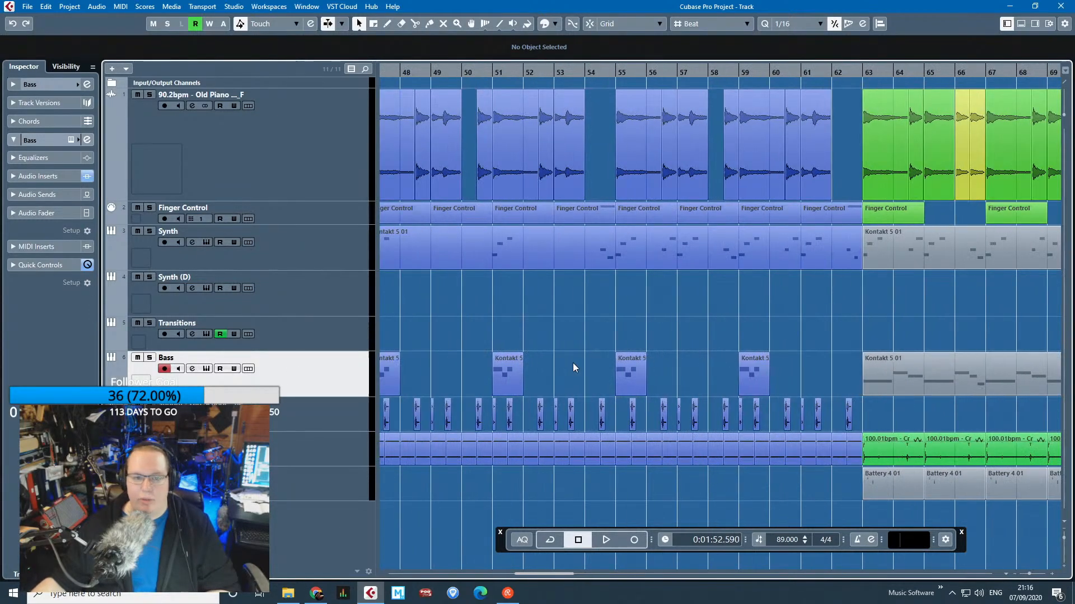
Show the Bass track's audio inserts, inspect its Kontakt Quadra Bass 1 instrument, and close the instrument window.
{"action": "left_click", "coordinate": [12, 176]}
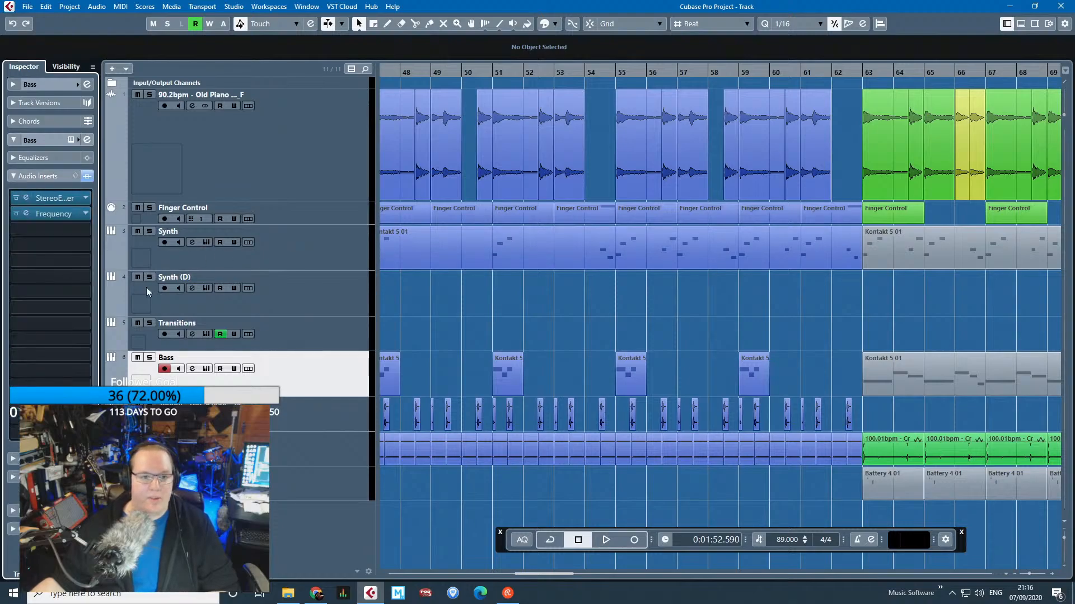
{"action": "left_click", "coordinate": [70, 139]}
{"action": "left_click_drag", "start_coordinate": [324, 25], "coordinate": [524, 42]}
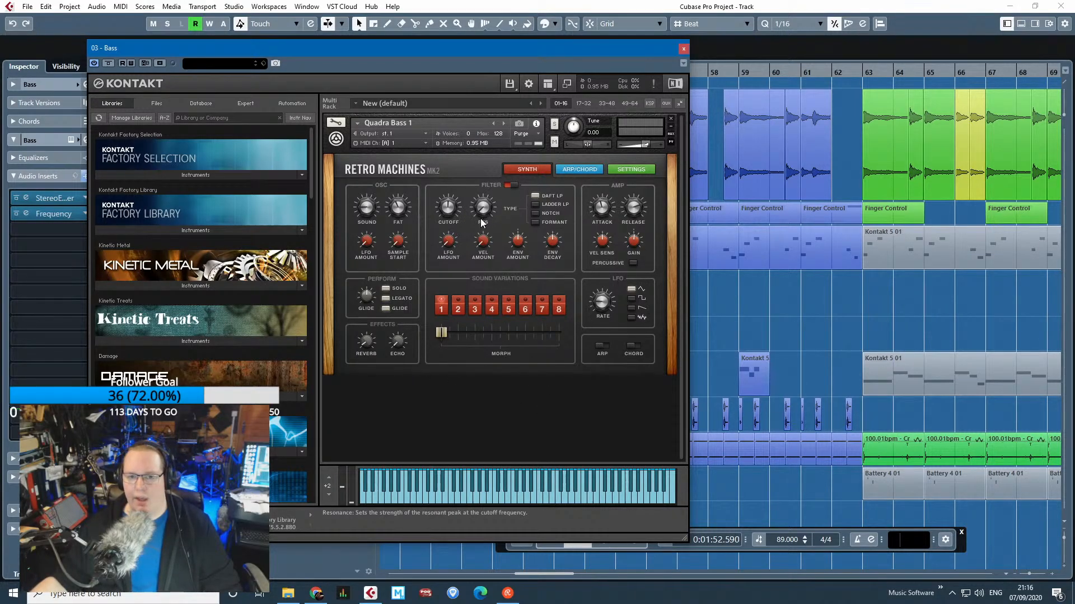
{"action": "left_click", "coordinate": [683, 48]}
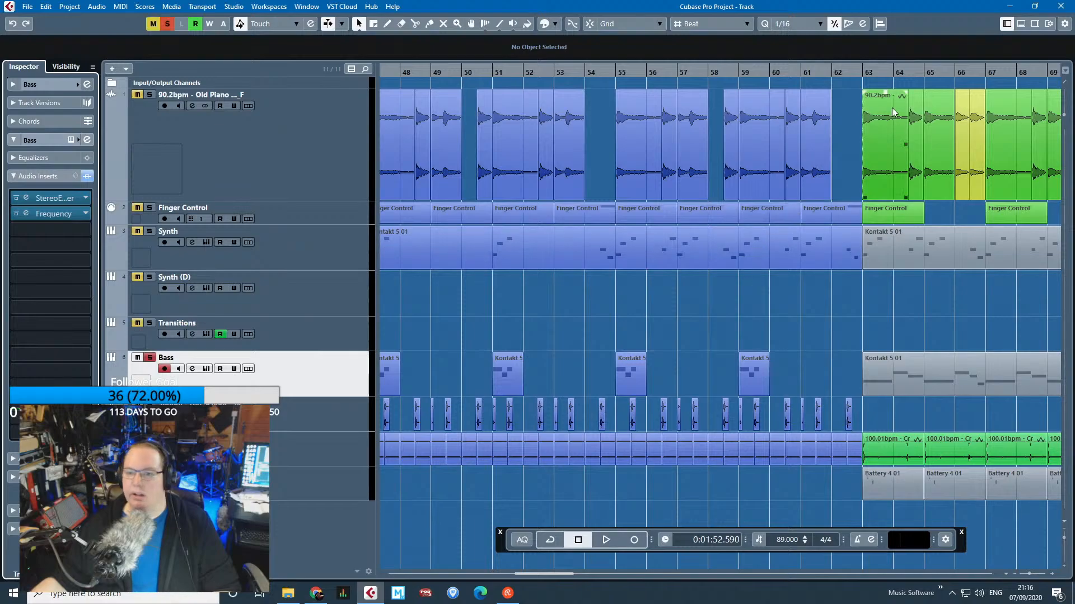
Play the soloed Bass track from the start of the second green section at bar 63 and stop.
{"action": "left_click", "coordinate": [862, 314]}
{"action": "key", "text": "space"}
{"action": "scroll", "coordinate": [832, 348], "scroll_direction": "down", "scroll_amount": 2}
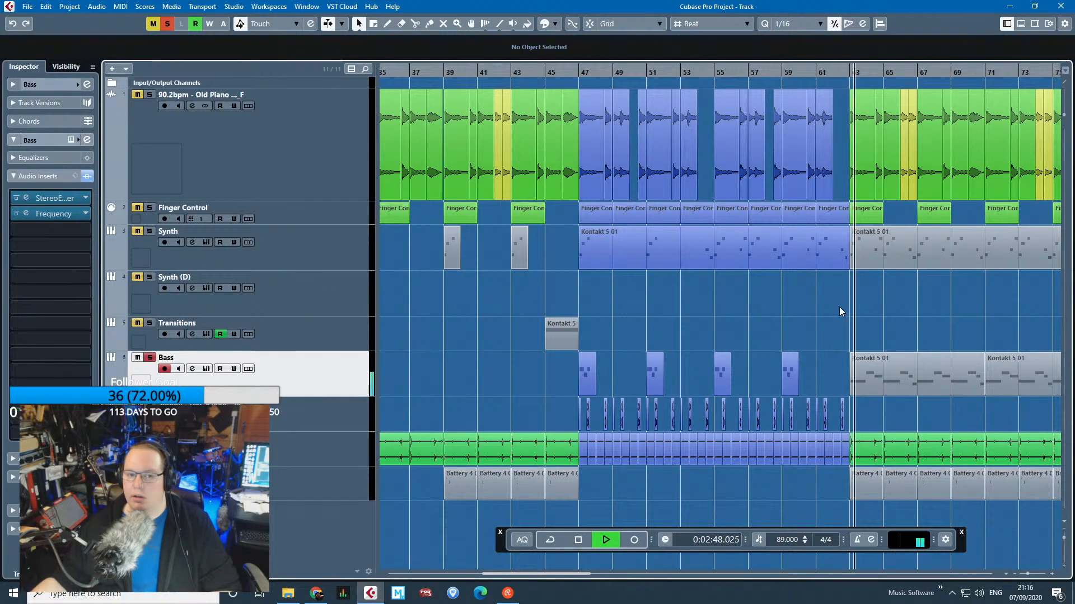
{"action": "scroll", "coordinate": [871, 395], "scroll_direction": "up", "scroll_amount": 2}
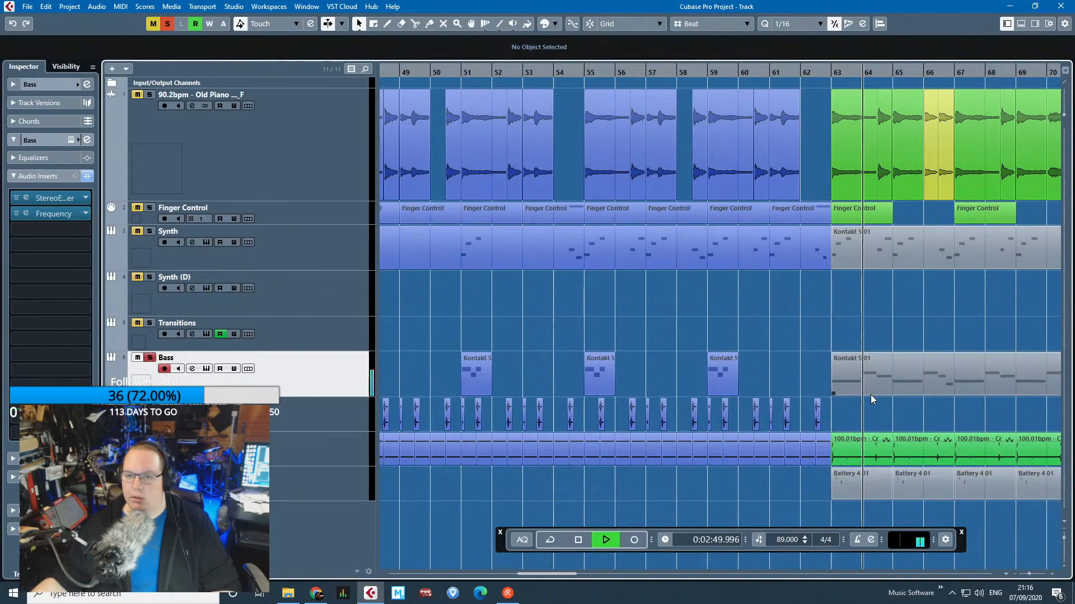
{"action": "key", "text": "f"}
{"action": "scroll", "coordinate": [778, 375], "scroll_direction": "down", "scroll_amount": 3}
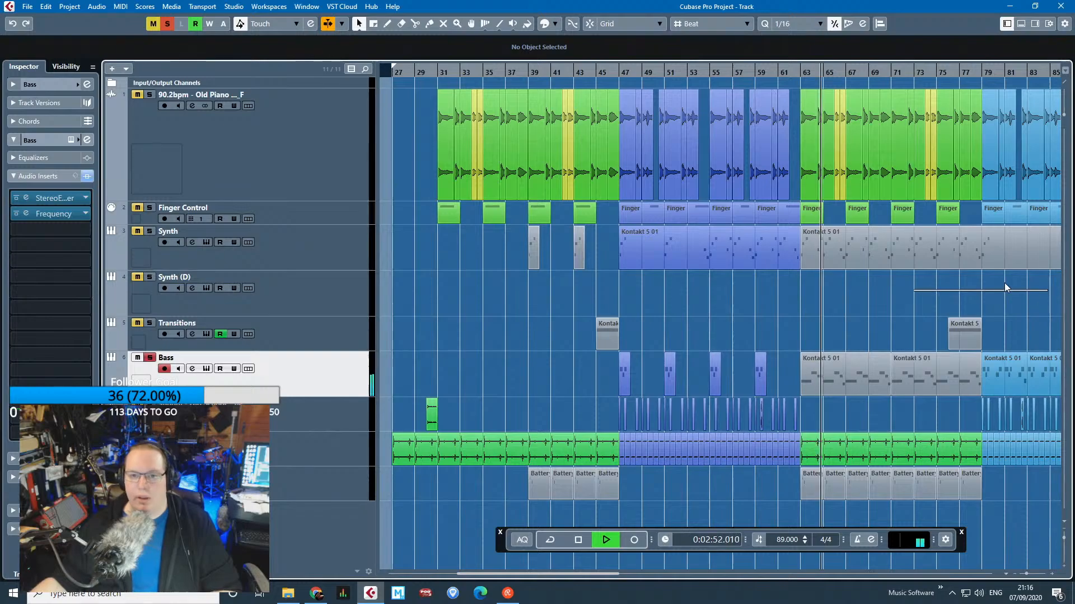
{"action": "key", "text": "space"}
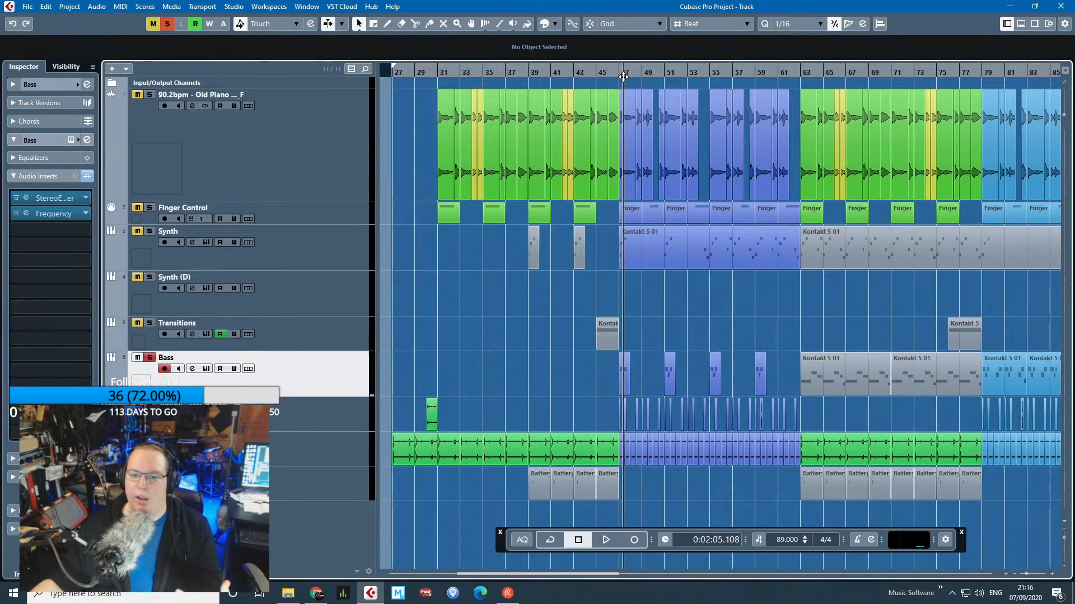
Play the soloed Bass part from the start of the purple section at bar 47 and stop before bar 48.
{"action": "left_click_drag", "start_coordinate": [618, 68], "coordinate": [611, 113]}
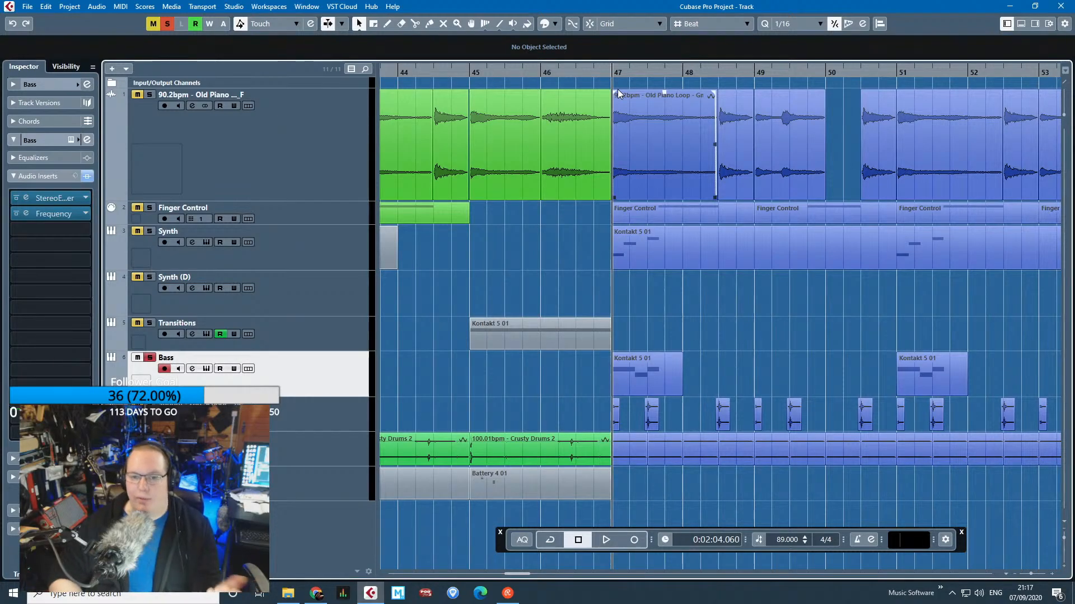
{"action": "key", "text": "space"}
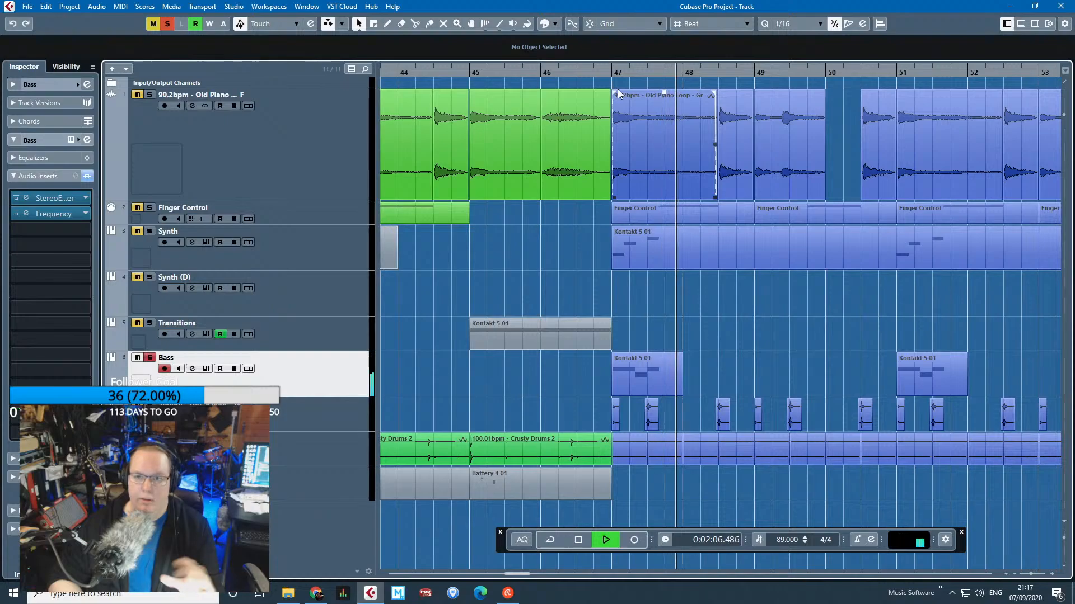
{"action": "key", "text": "space"}
Play from just before bar 63 with the Bass solo off to hear all tracks, and solo Bass again during playback.
{"action": "left_click_drag", "start_coordinate": [973, 308], "coordinate": [772, 289]}
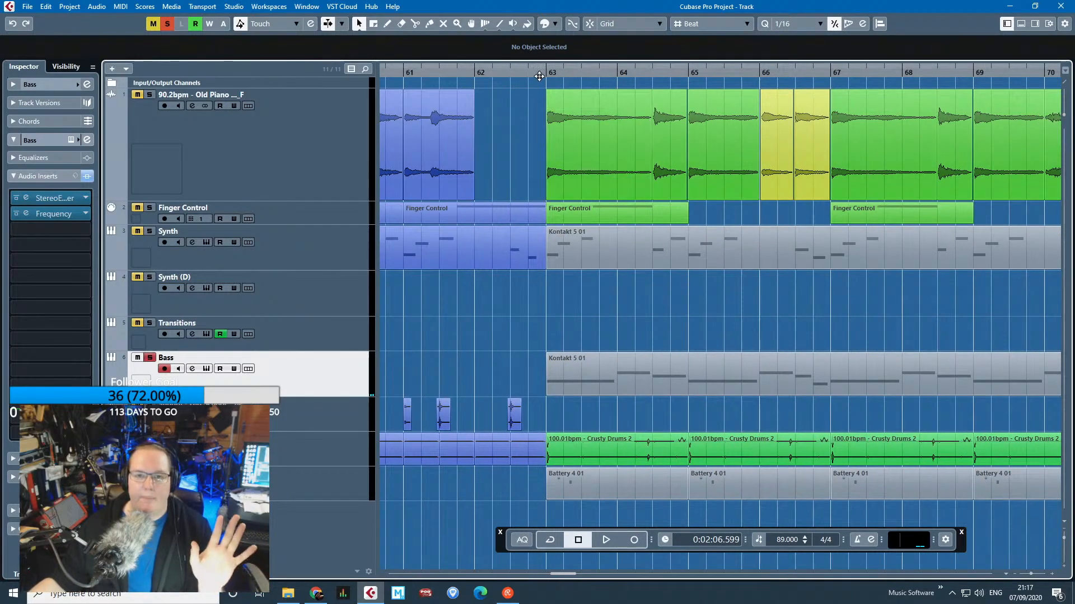
{"action": "mouse_move", "coordinate": [539, 73]}
{"action": "left_mouse_down"}
{"action": "mouse_move", "coordinate": [523, 73]}
{"action": "mouse_move", "coordinate": [548, 83]}
{"action": "mouse_move", "coordinate": [538, 61]}
{"action": "left_mouse_up"}
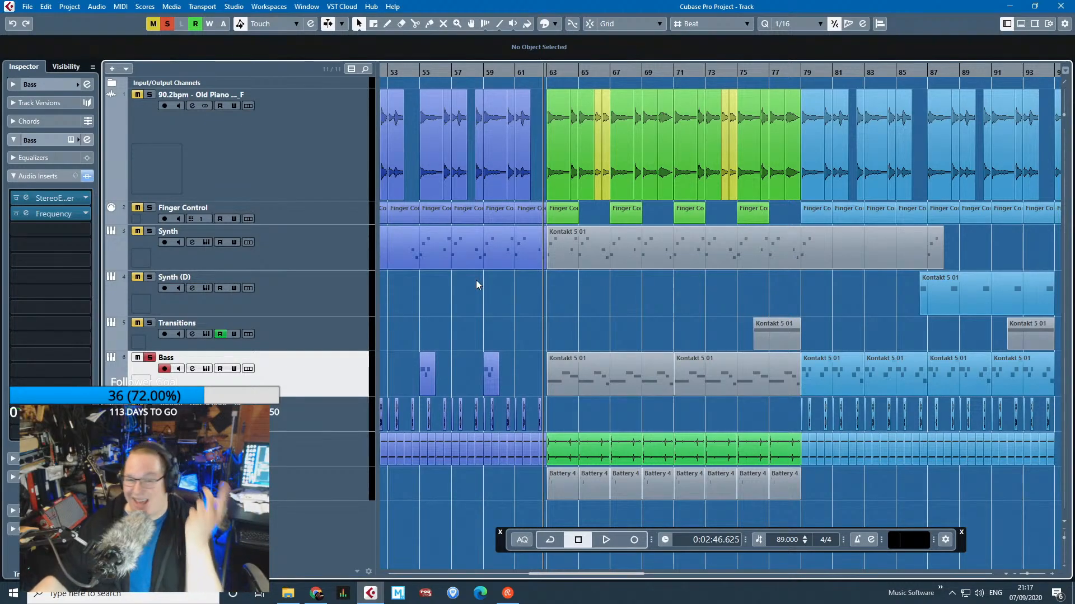
{"action": "key", "text": "space"}
{"action": "key", "text": "s"}
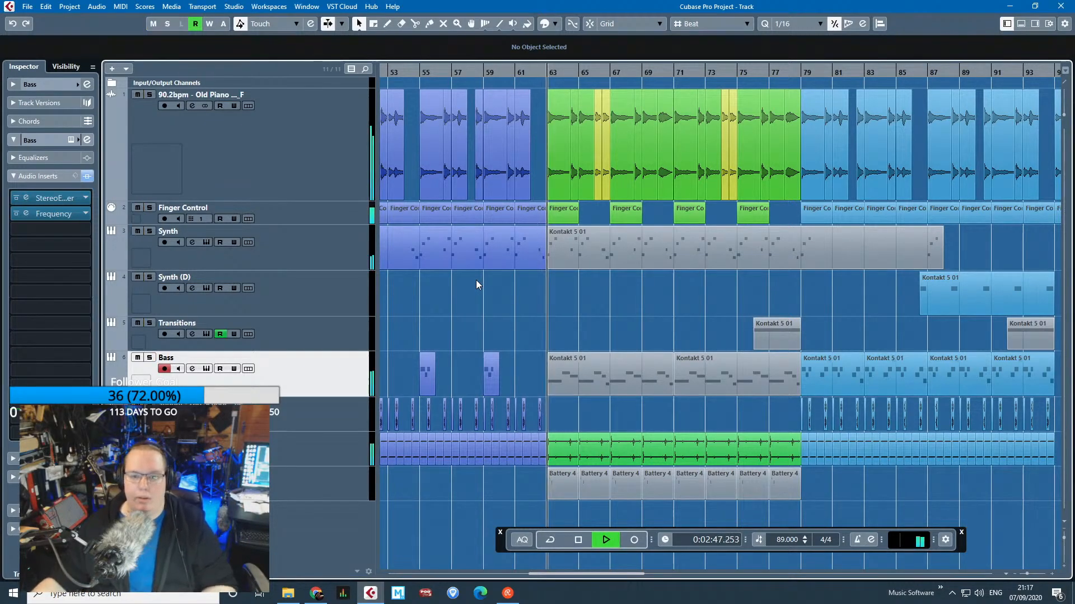
{"action": "scroll", "coordinate": [581, 344], "scroll_direction": "up", "scroll_amount": 3, "text": "ctrl"}
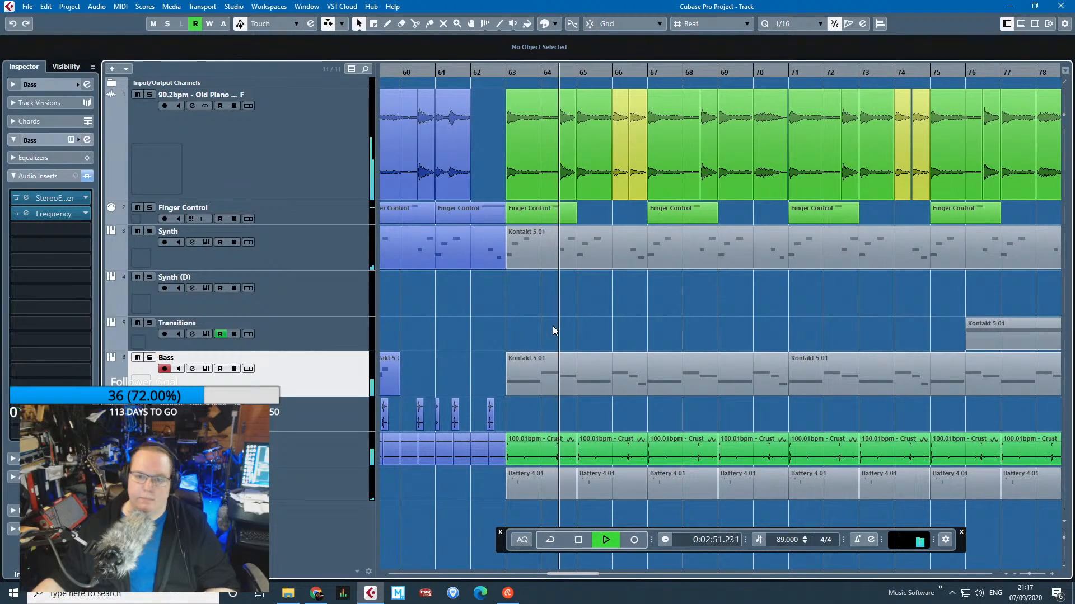
{"action": "key", "text": "s"}
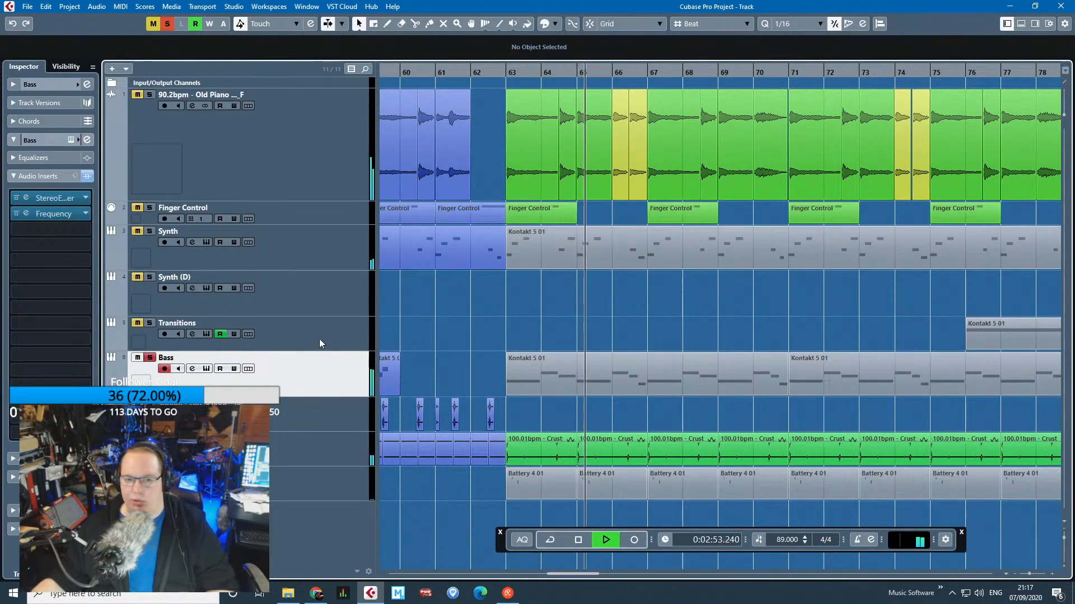
Compare the playing Bass with its StereoEnhancer insert bypassed and active, leave it active, and close the plug-in.
{"action": "left_click", "coordinate": [53, 199]}
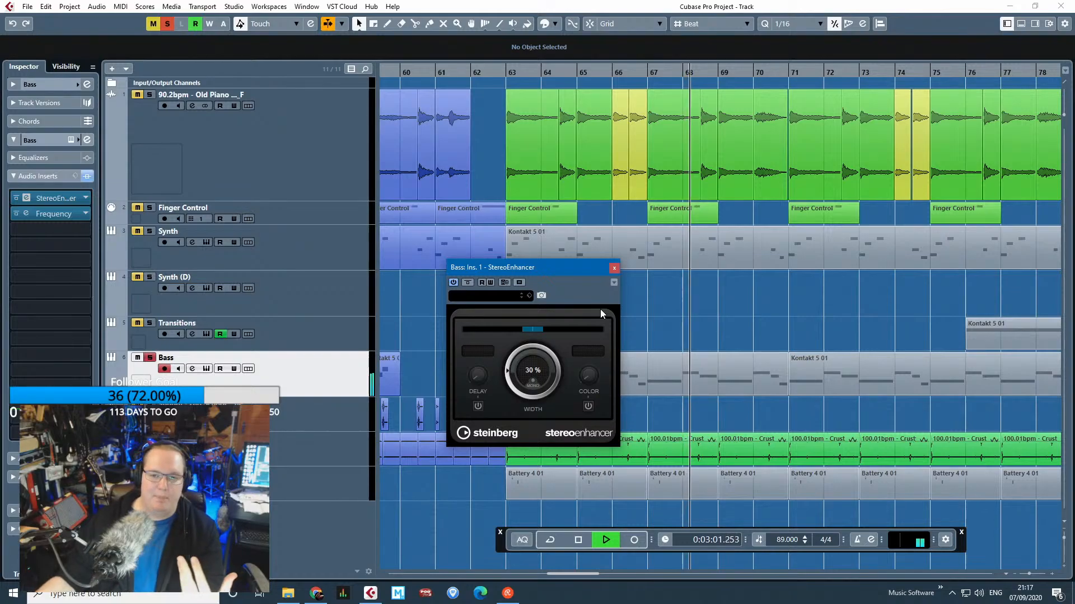
{"action": "left_click", "coordinate": [454, 283]}
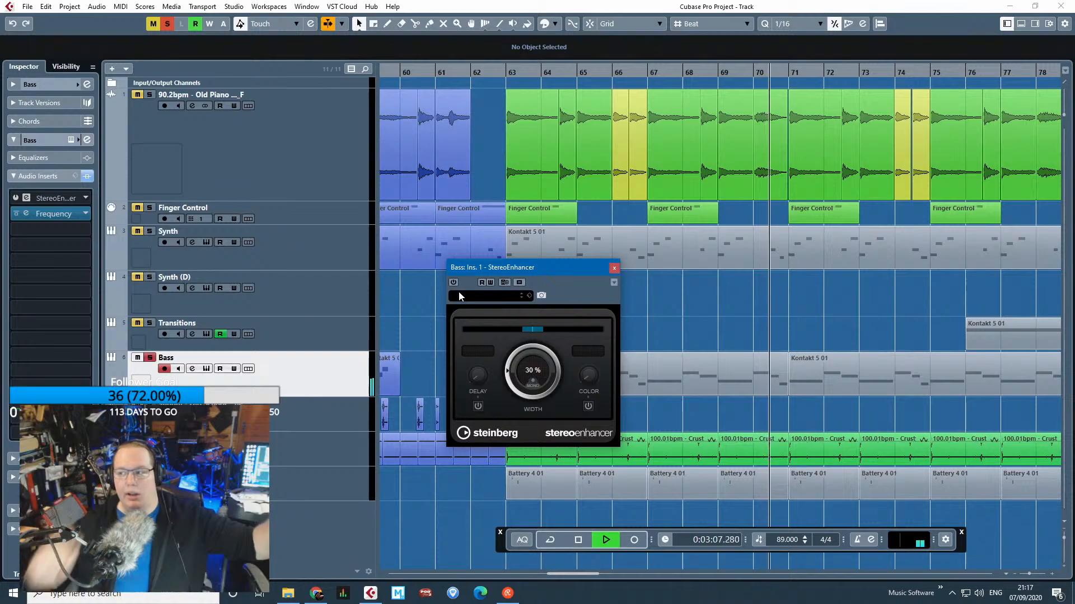
{"action": "left_click", "coordinate": [451, 281]}
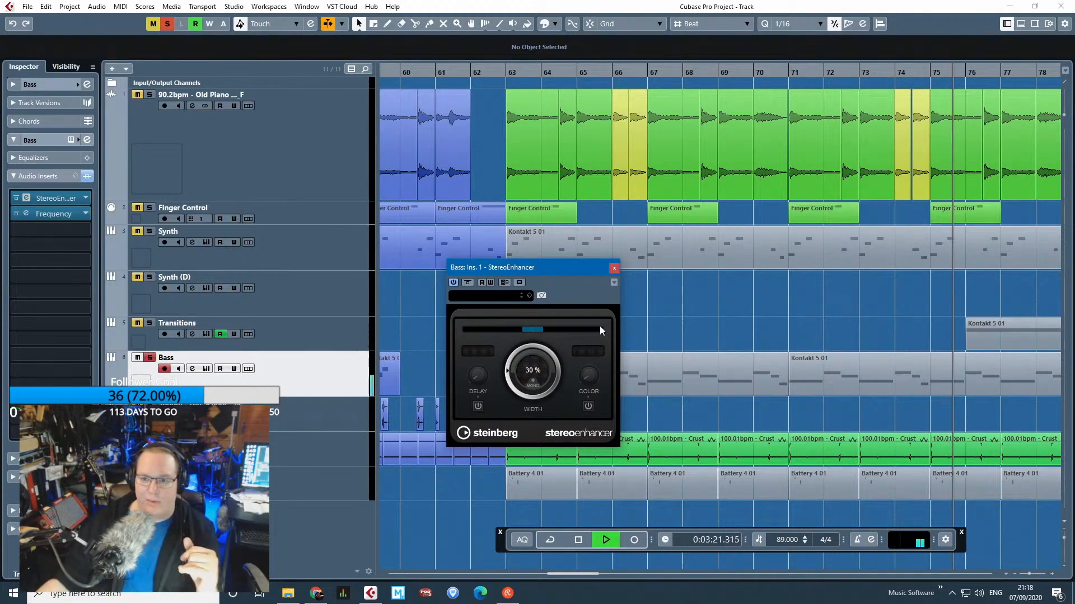
{"action": "left_click", "coordinate": [614, 267]}
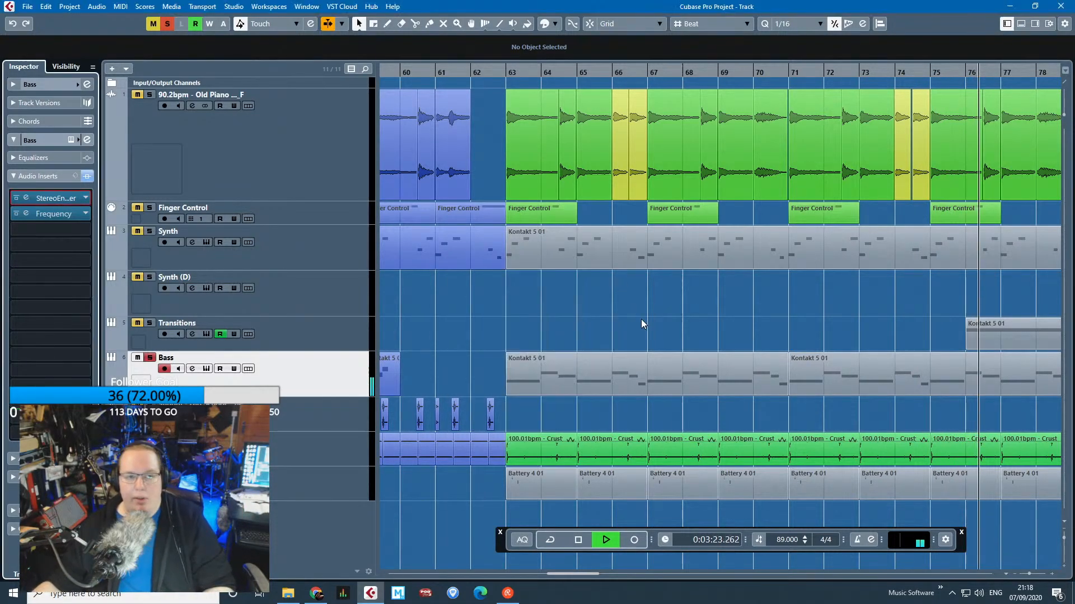
Inspect the Bass track's Frequency EQ curve during playback, close the plug-in, and view the second half of the arrangement.
{"action": "scroll", "coordinate": [641, 319], "scroll_direction": "down", "scroll_amount": 3}
{"action": "left_click", "coordinate": [54, 217]}
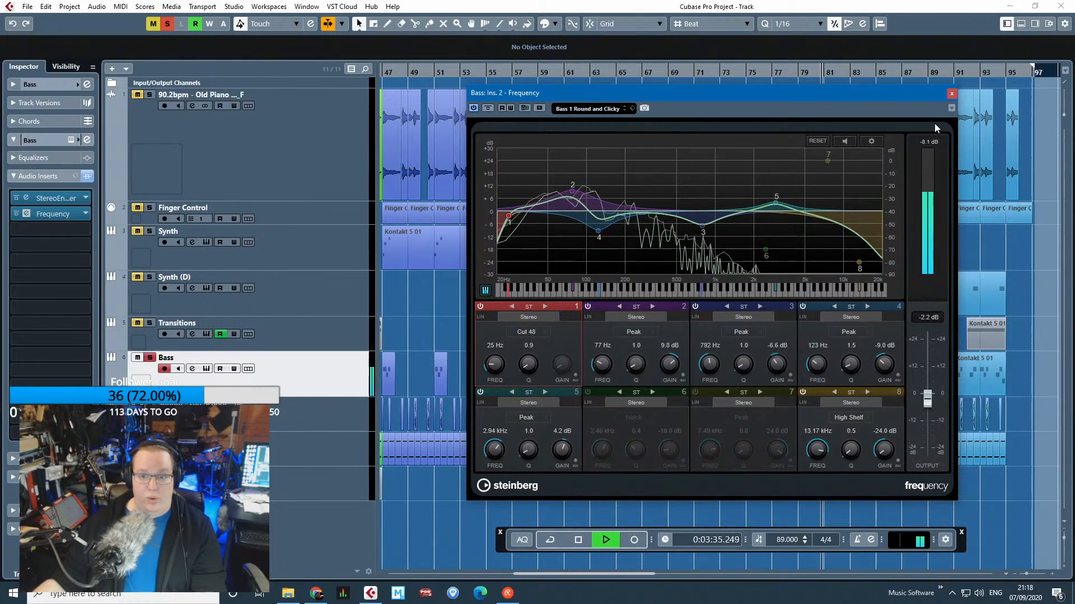
{"action": "left_click", "coordinate": [952, 93]}
{"action": "scroll", "coordinate": [808, 448], "scroll_direction": "up", "scroll_amount": 4}
{"action": "scroll", "coordinate": [601, 377], "scroll_direction": "down", "scroll_amount": 4}
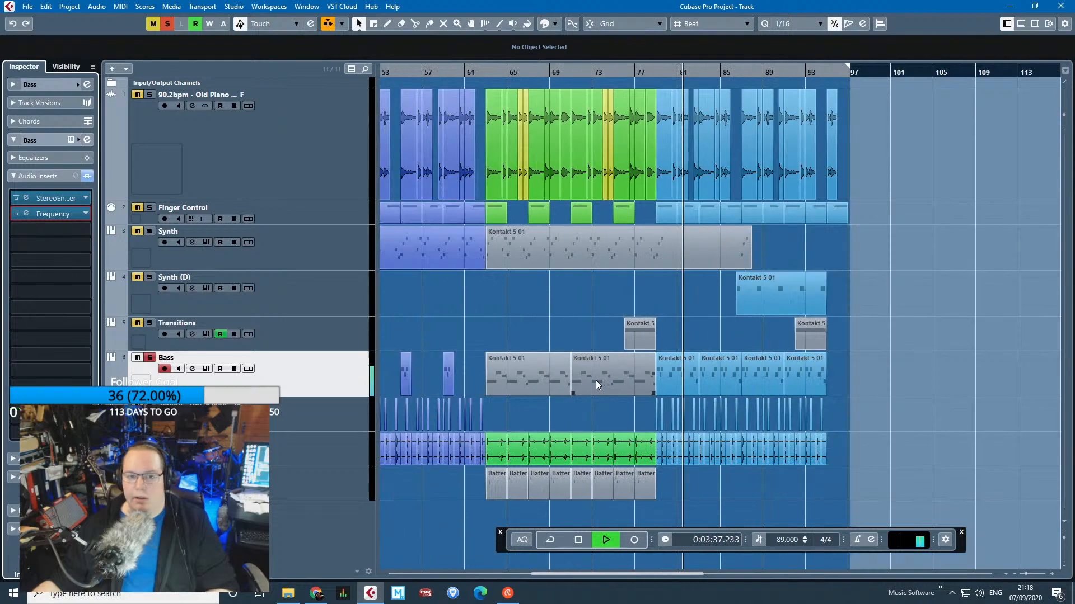
{"action": "key", "text": "space"}
Reopen the Bass track's Frequency EQ, compare its bypassed and active sound from about bar 73, close it, and stop playback.
{"action": "left_click", "coordinate": [60, 216]}
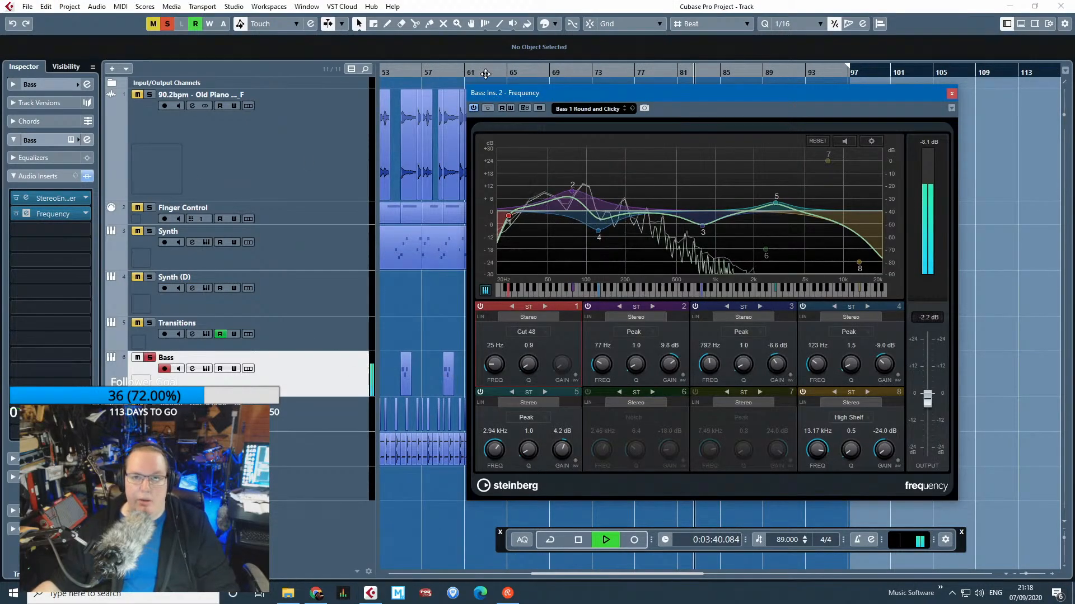
{"action": "left_click", "coordinate": [603, 72]}
{"action": "left_click", "coordinate": [473, 109]}
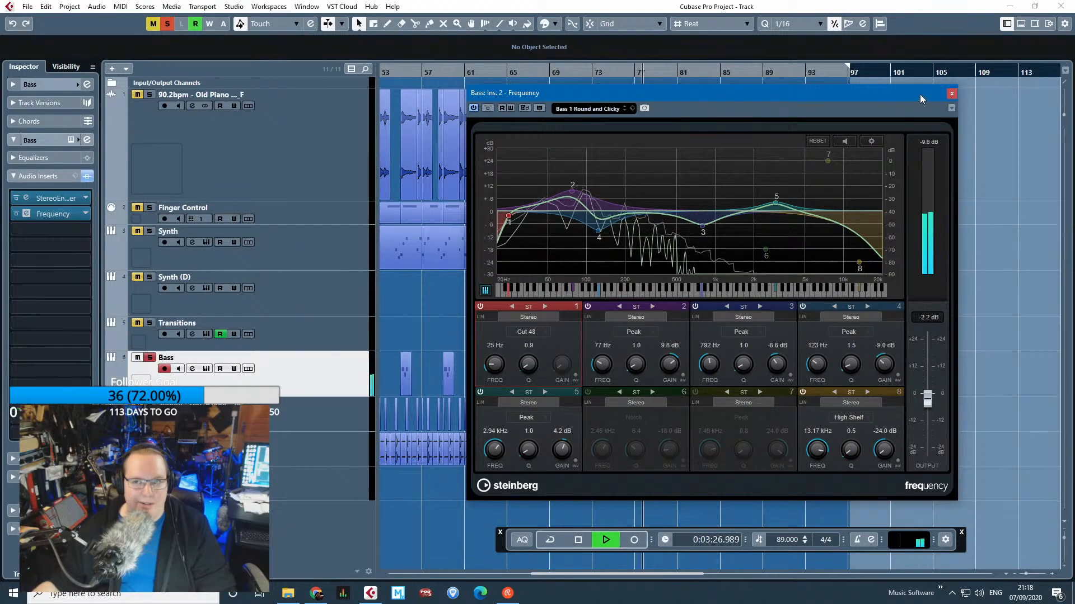
{"action": "left_click", "coordinate": [951, 93]}
{"action": "key", "text": "space"}
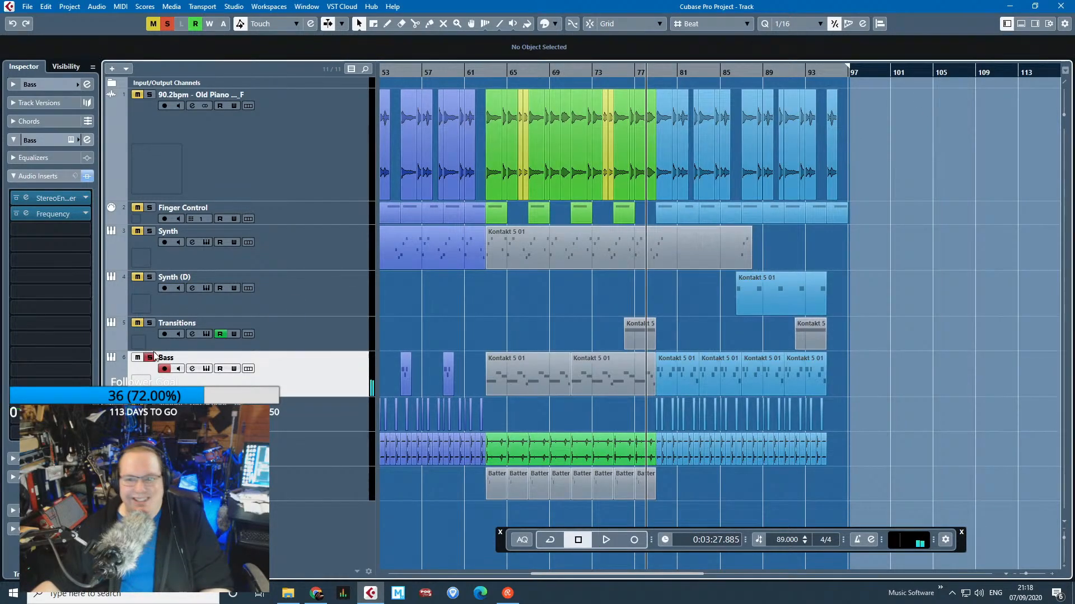
Turn off the Bass solo, solo the Synth (D) track, play the beginning of its part before bar 87, and stop.
{"action": "scroll", "coordinate": [469, 308], "scroll_direction": "right", "scroll_amount": 5}
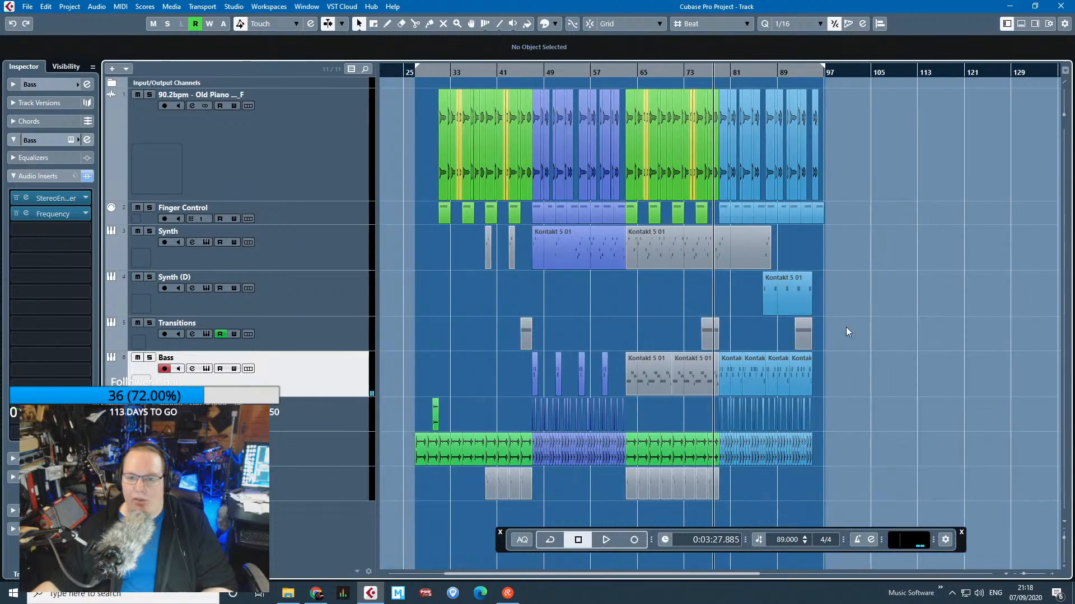
{"action": "left_click", "coordinate": [338, 290]}
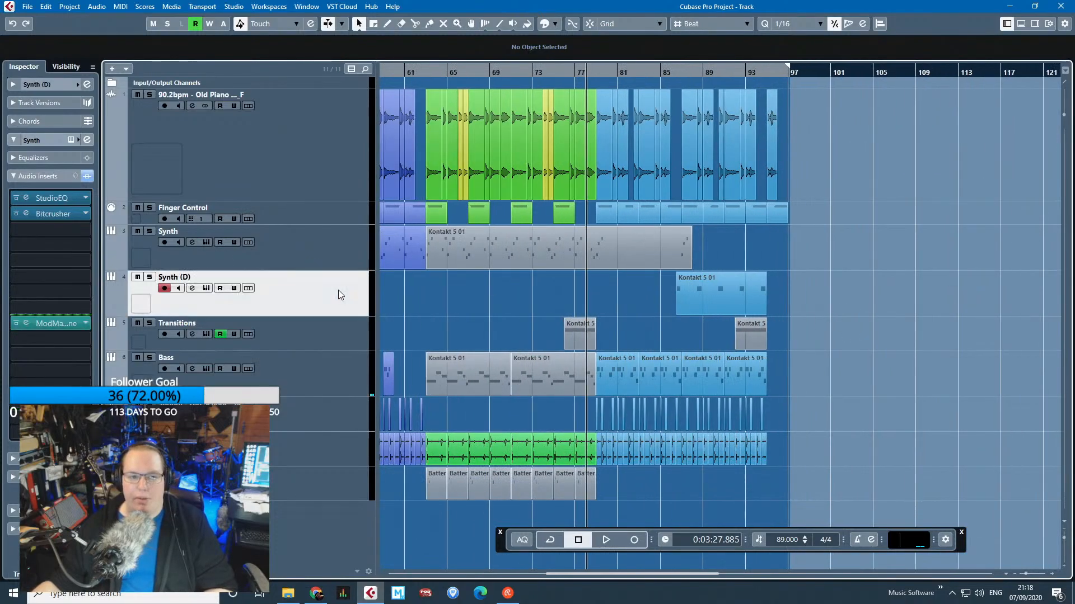
{"action": "left_click", "coordinate": [676, 73]}
{"action": "key", "text": "space"}
{"action": "scroll", "coordinate": [651, 182], "scroll_direction": "up", "scroll_amount": 4}
{"action": "left_click", "coordinate": [707, 74]}
{"action": "scroll", "coordinate": [705, 168], "scroll_direction": "up", "scroll_amount": 5}
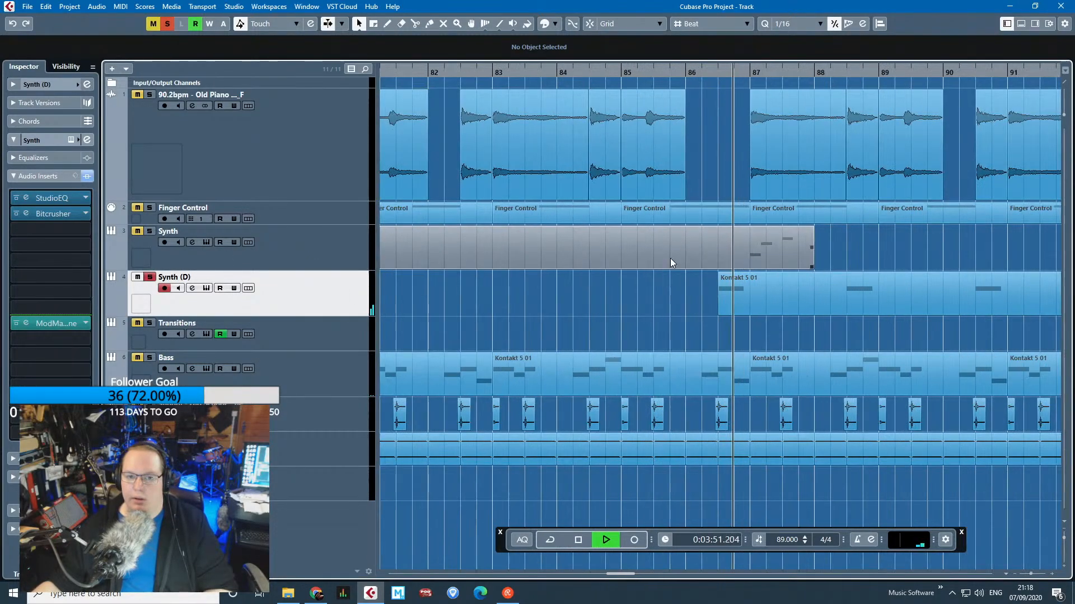
{"action": "scroll", "coordinate": [667, 269], "scroll_direction": "down", "scroll_amount": 6}
{"action": "key", "text": "space"}
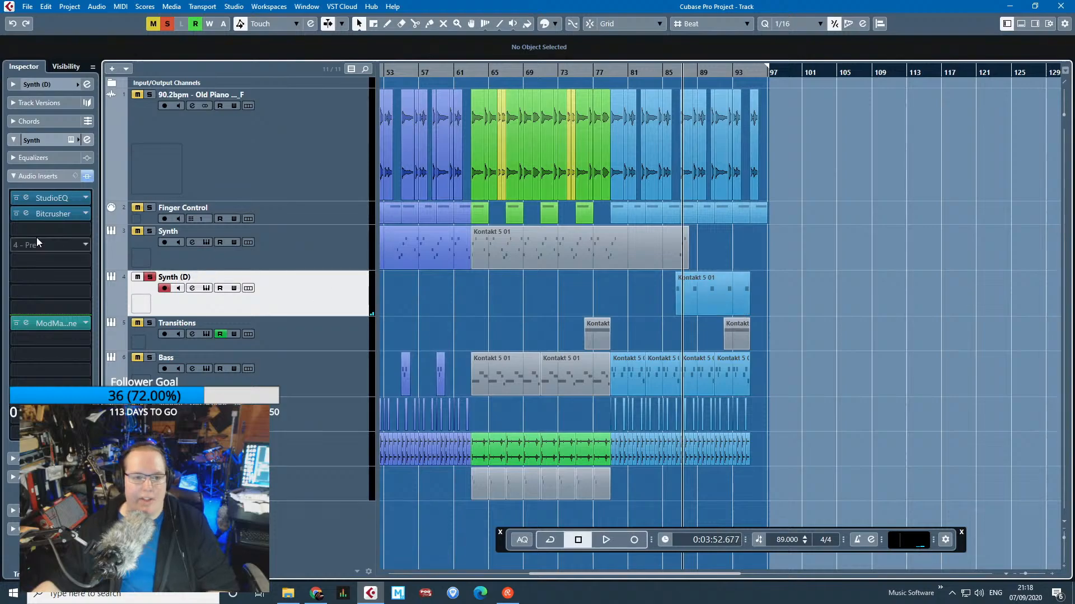
Inspect the Kontakt Peo 800 instrument on the Synth (D) track and close its window.
{"action": "left_click", "coordinate": [62, 136]}
{"action": "left_click", "coordinate": [71, 139]}
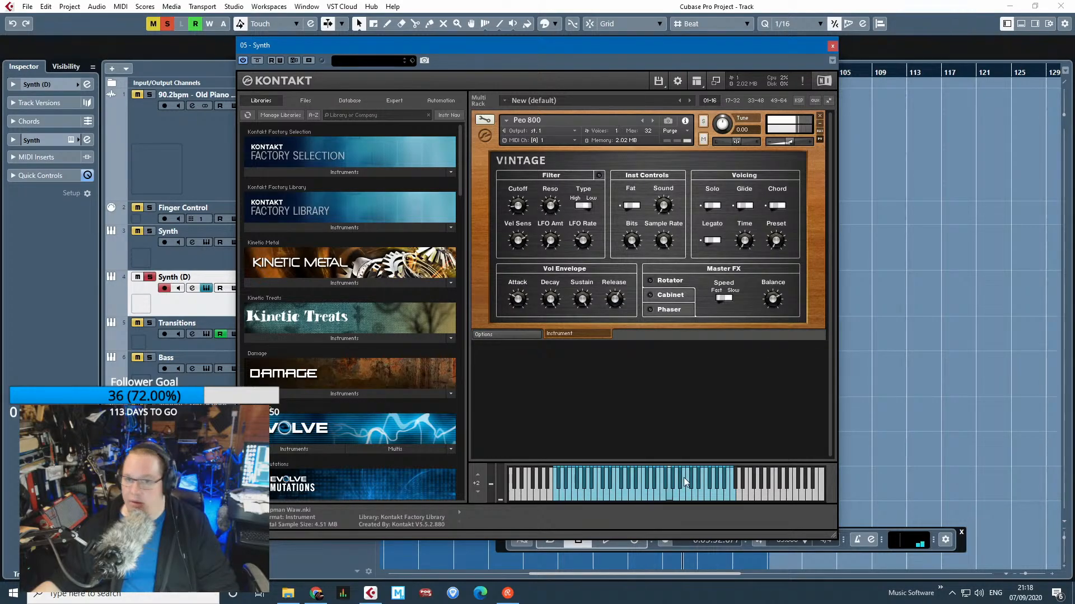
{"action": "left_click", "coordinate": [833, 46]}
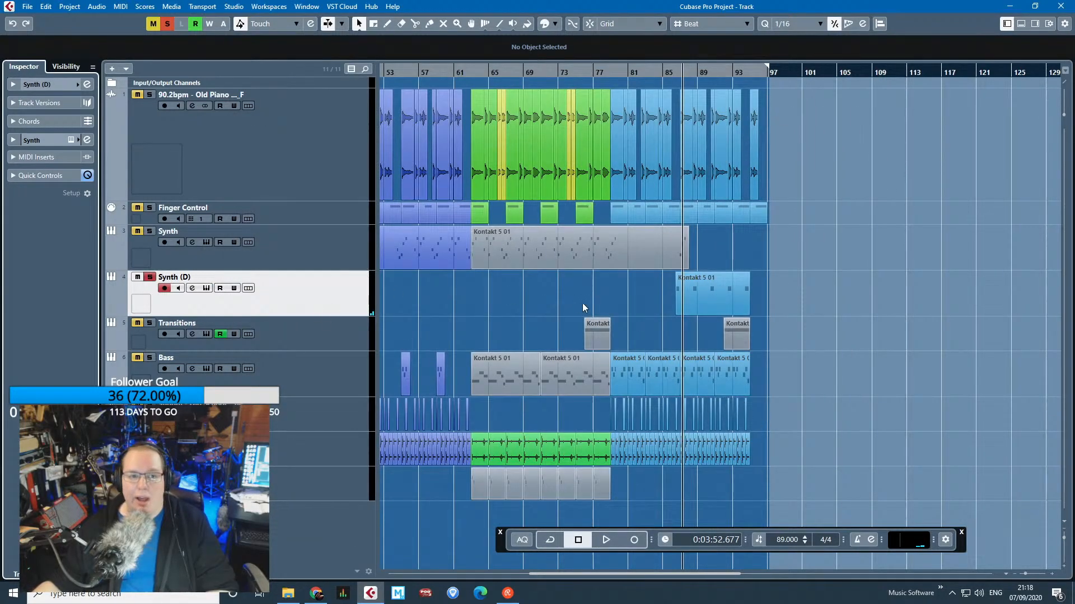
Inspect the StudioEQ, Bitcrusher and ModMachine inserts on the Synth (D) track and close their windows.
{"action": "left_click", "coordinate": [23, 141]}
{"action": "left_click", "coordinate": [19, 177]}
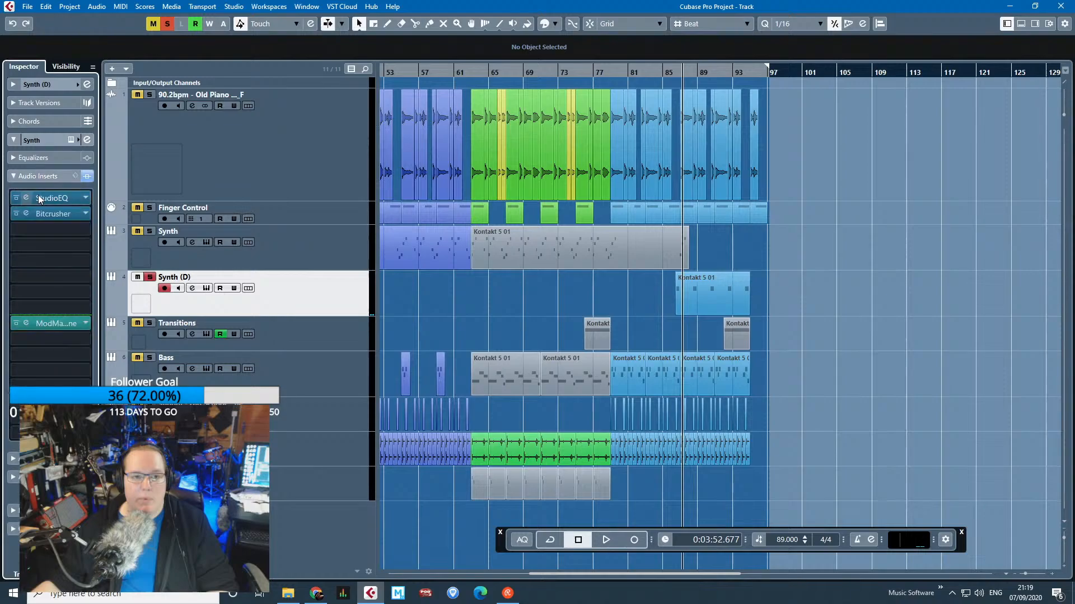
{"action": "left_click", "coordinate": [61, 201]}
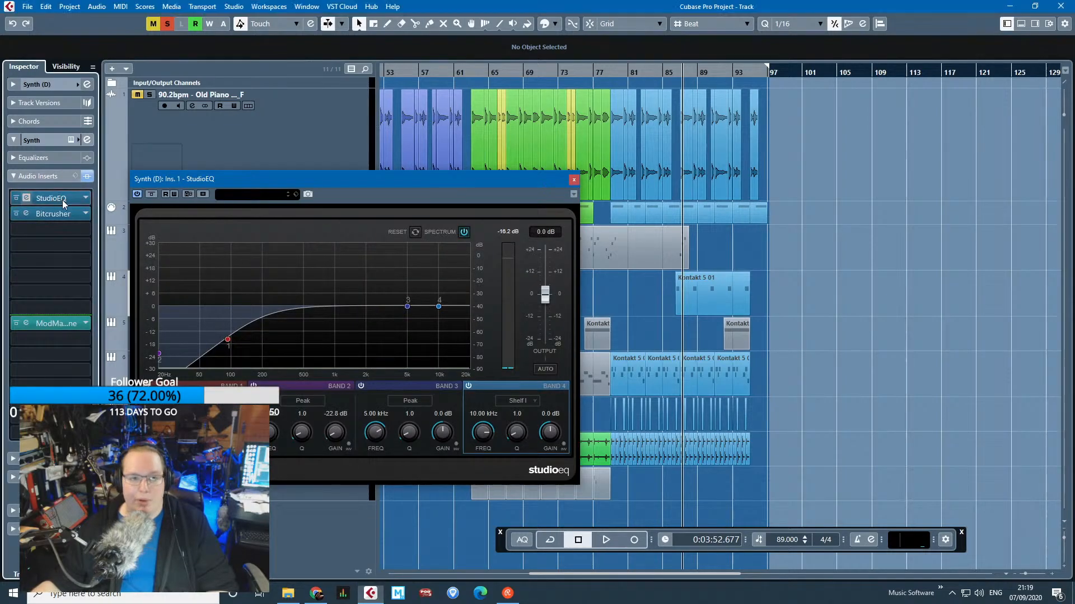
{"action": "left_click", "coordinate": [62, 200]}
{"action": "left_click", "coordinate": [61, 216]}
{"action": "left_click", "coordinate": [62, 325]}
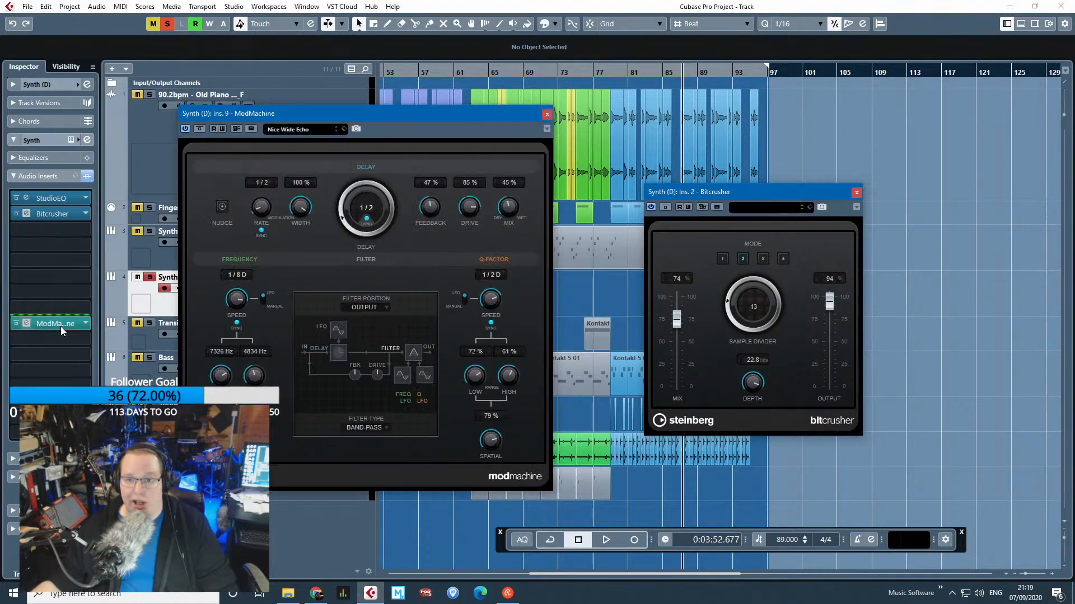
{"action": "left_click", "coordinate": [547, 115]}
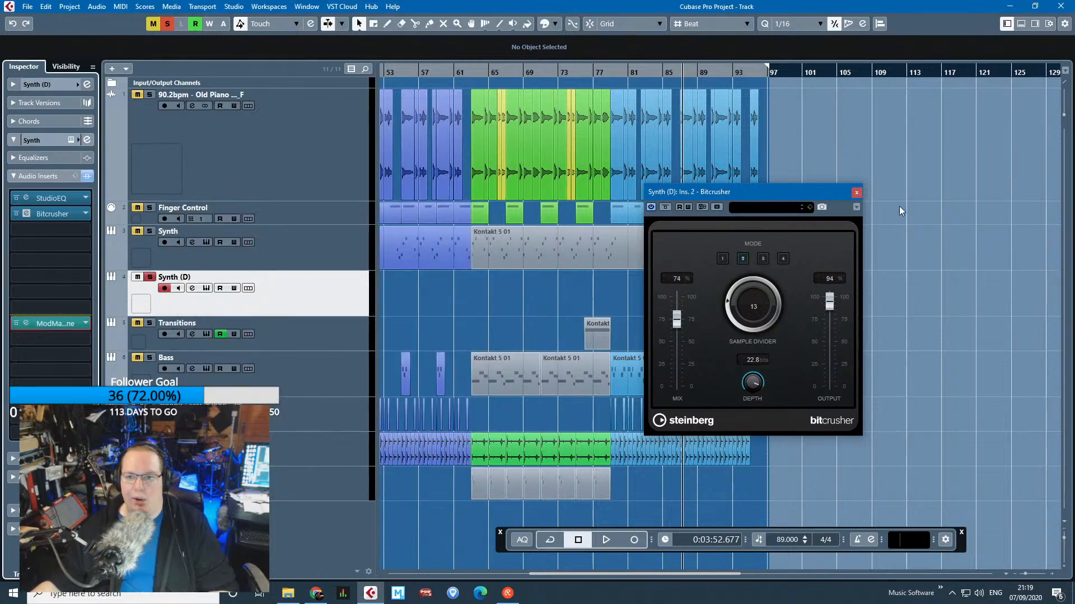
{"action": "left_click", "coordinate": [856, 194]}
Play the Synth (D) part from just before bar 87, comparing it in the full mix and soloed, and stop.
{"action": "scroll", "coordinate": [825, 224], "scroll_direction": "up", "scroll_amount": 3}
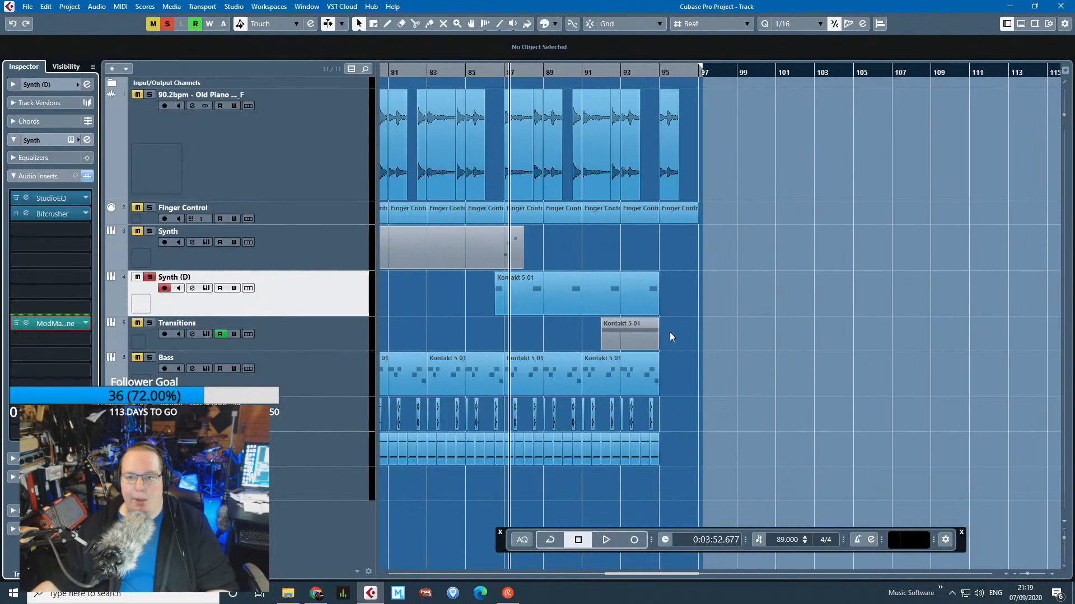
{"action": "left_click", "coordinate": [500, 75]}
{"action": "left_click", "coordinate": [495, 74]}
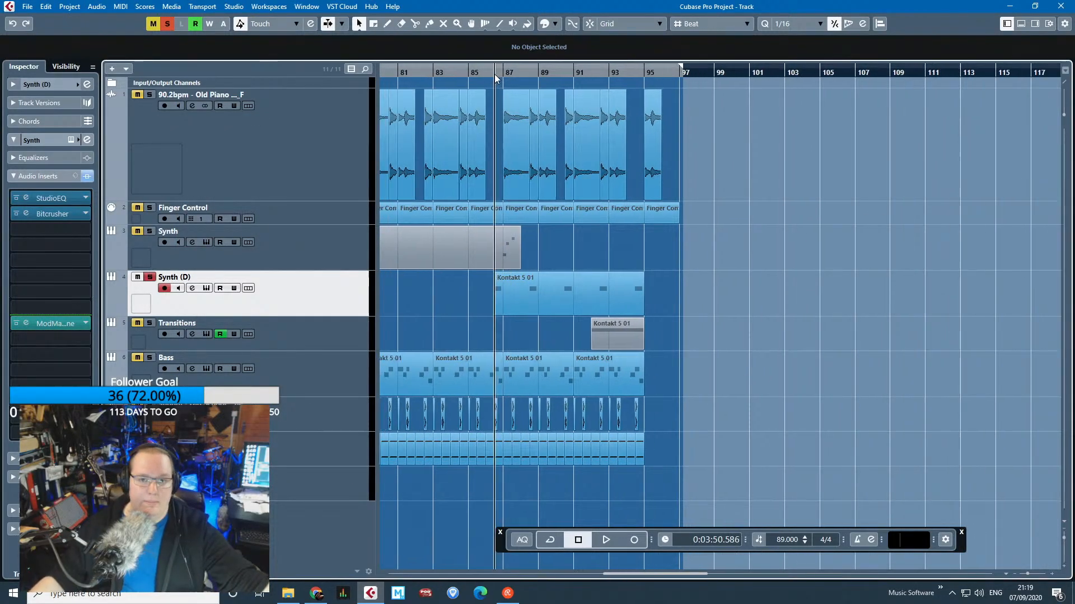
{"action": "key", "text": "space"}
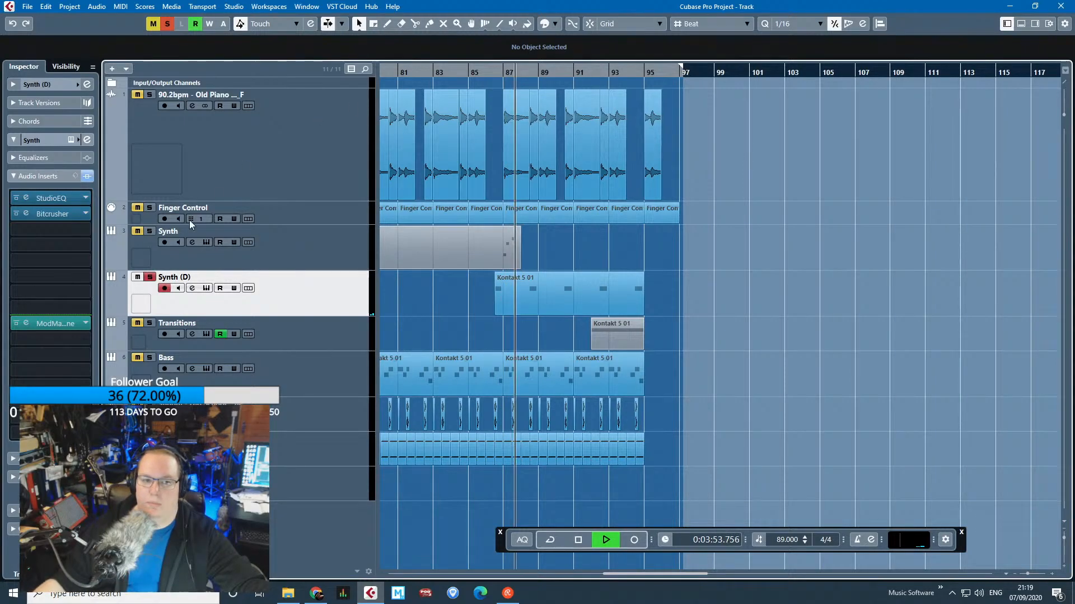
{"action": "left_click", "coordinate": [151, 278]}
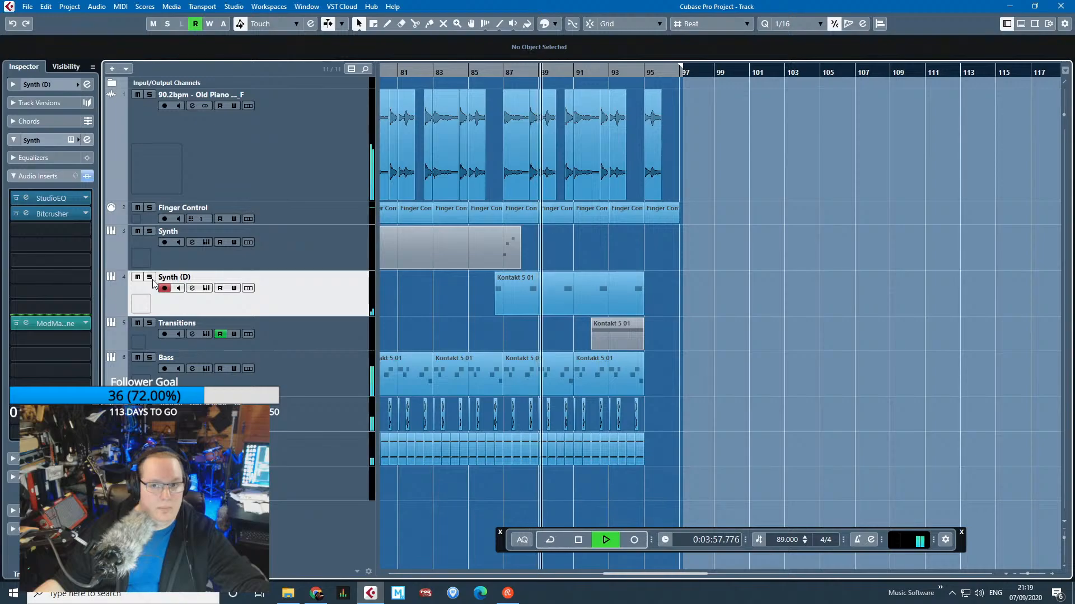
{"action": "left_click", "coordinate": [151, 278]}
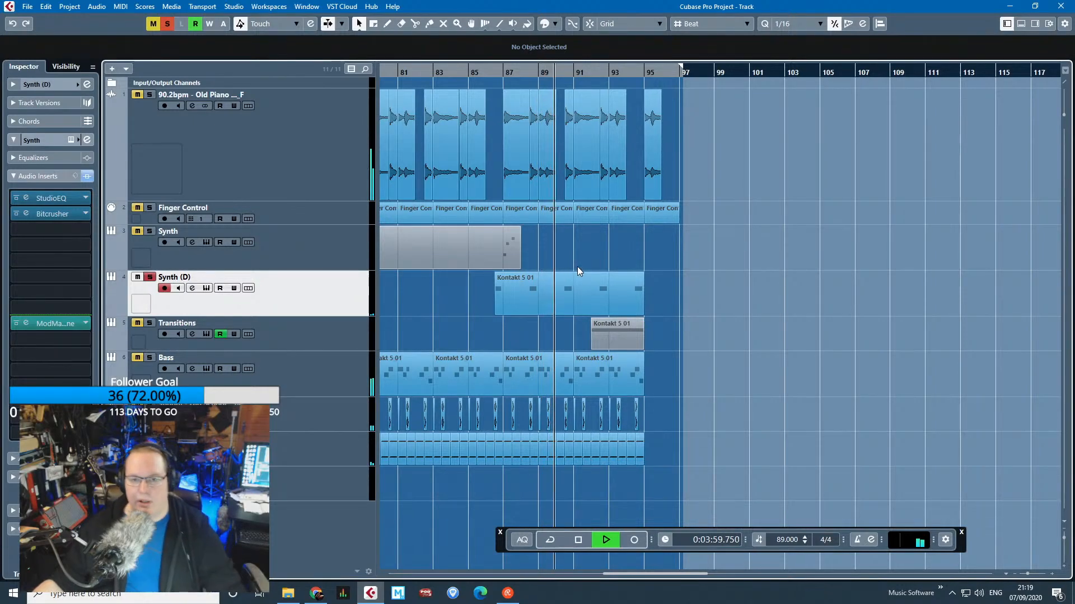
{"action": "key", "text": "space"}
Replay the Synth (D) entry before bar 87, turn off its solo to hear it in the full mix, and stop.
{"action": "scroll", "coordinate": [497, 338], "scroll_direction": "up", "scroll_amount": 4}
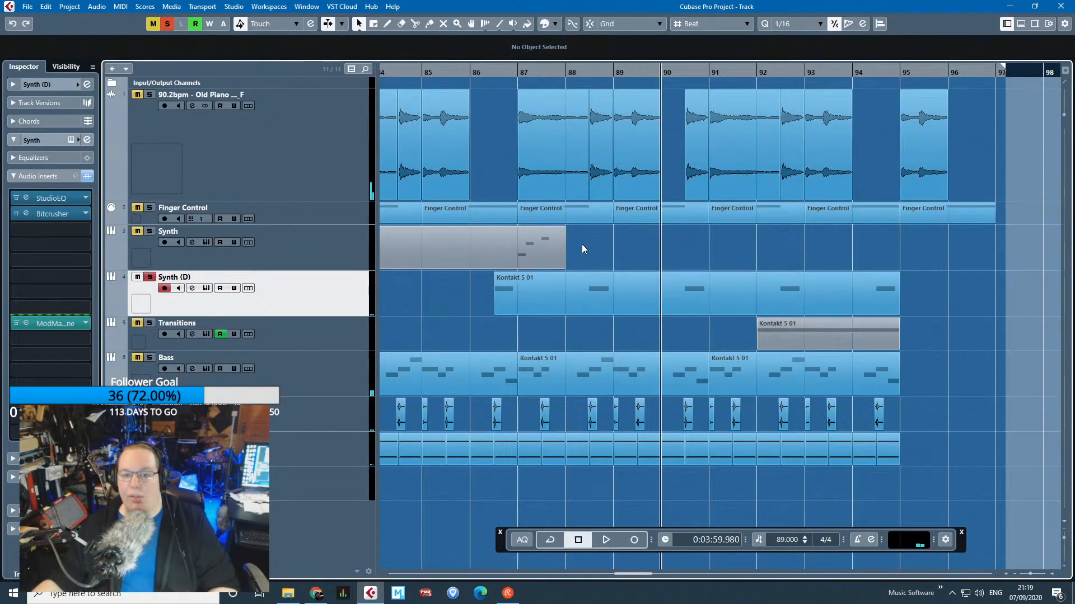
{"action": "scroll", "coordinate": [621, 364], "scroll_direction": "down", "scroll_amount": 6}
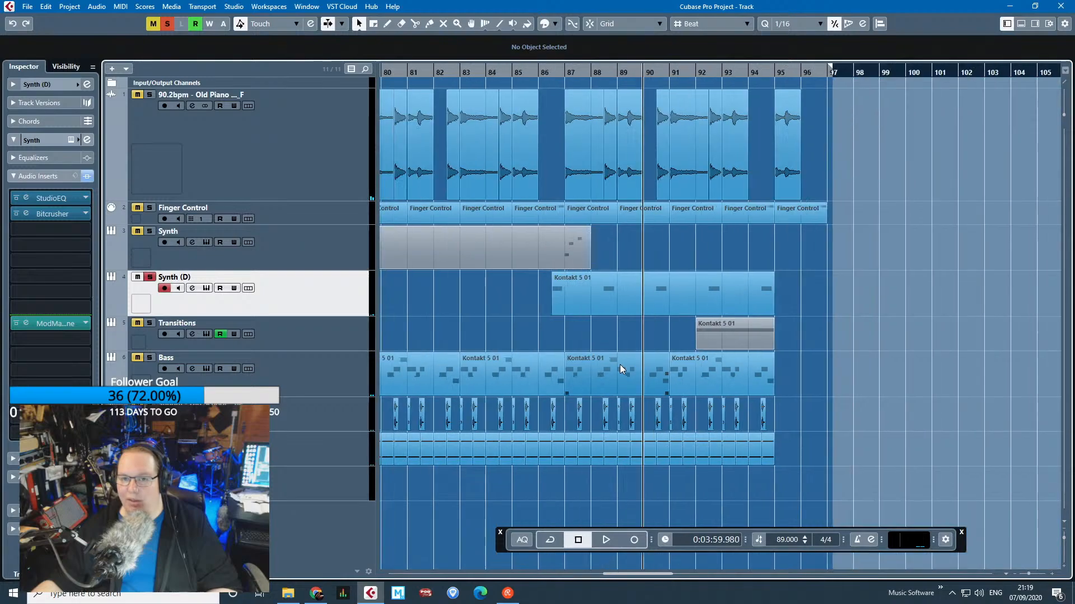
{"action": "scroll", "coordinate": [626, 276], "scroll_direction": "up", "scroll_amount": 4}
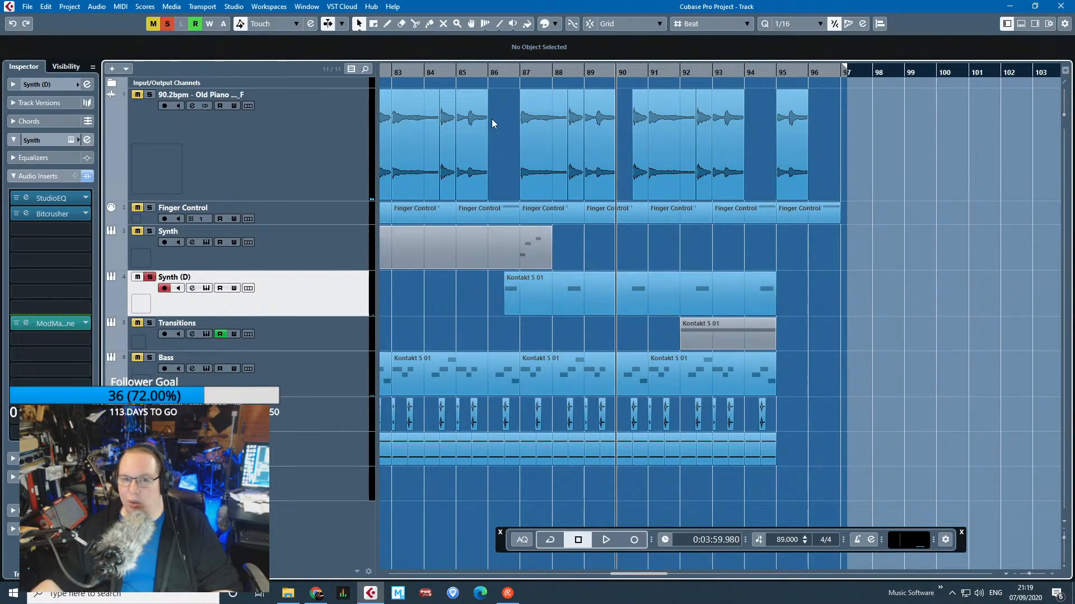
{"action": "left_click", "coordinate": [502, 74]}
{"action": "key", "text": "space"}
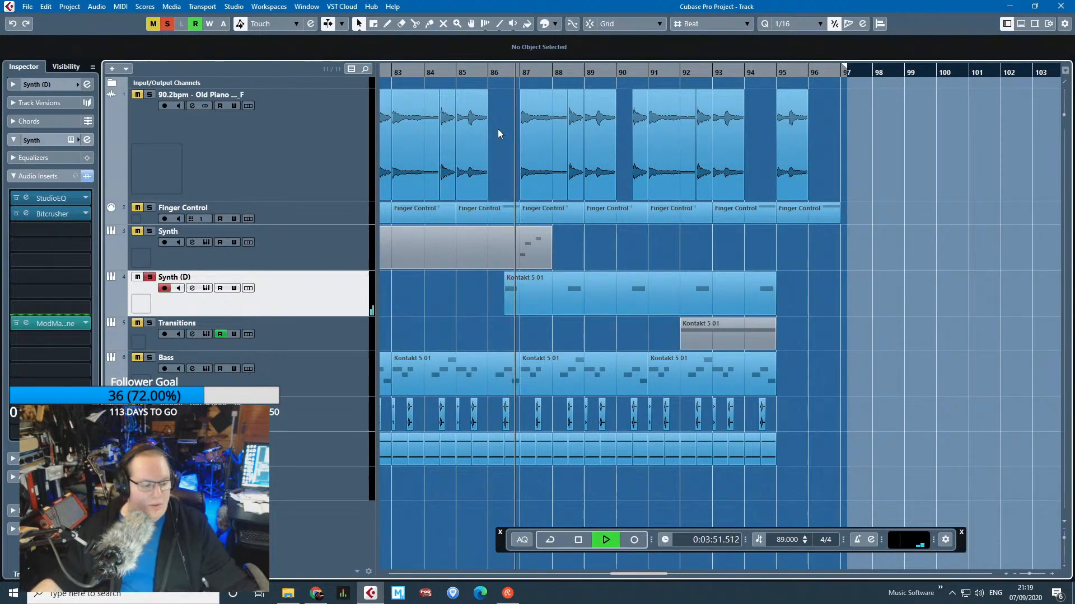
{"action": "left_click", "coordinate": [149, 277]}
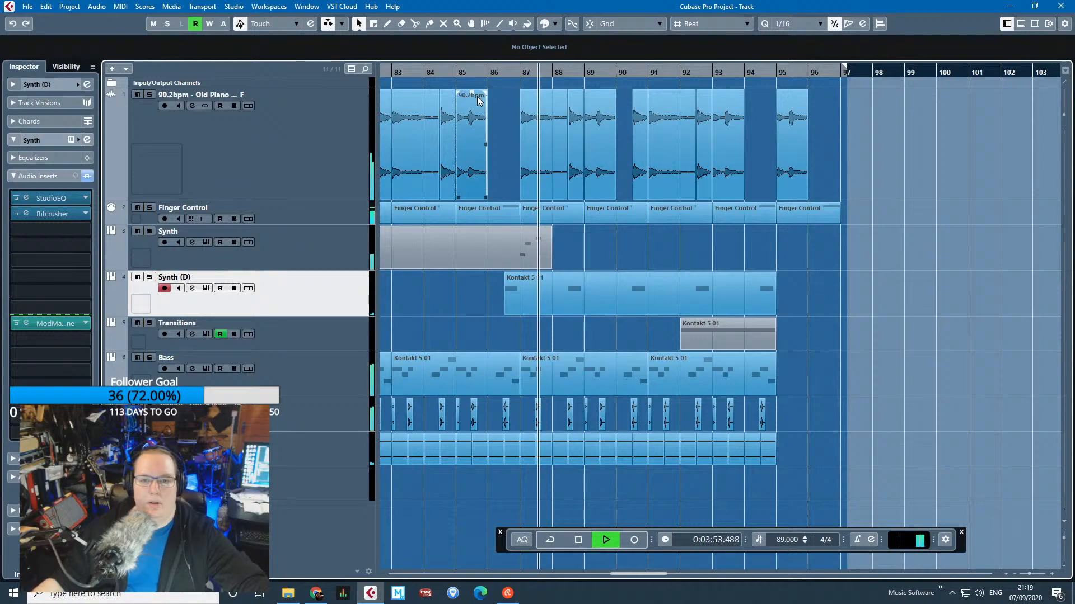
{"action": "left_click", "coordinate": [503, 72]}
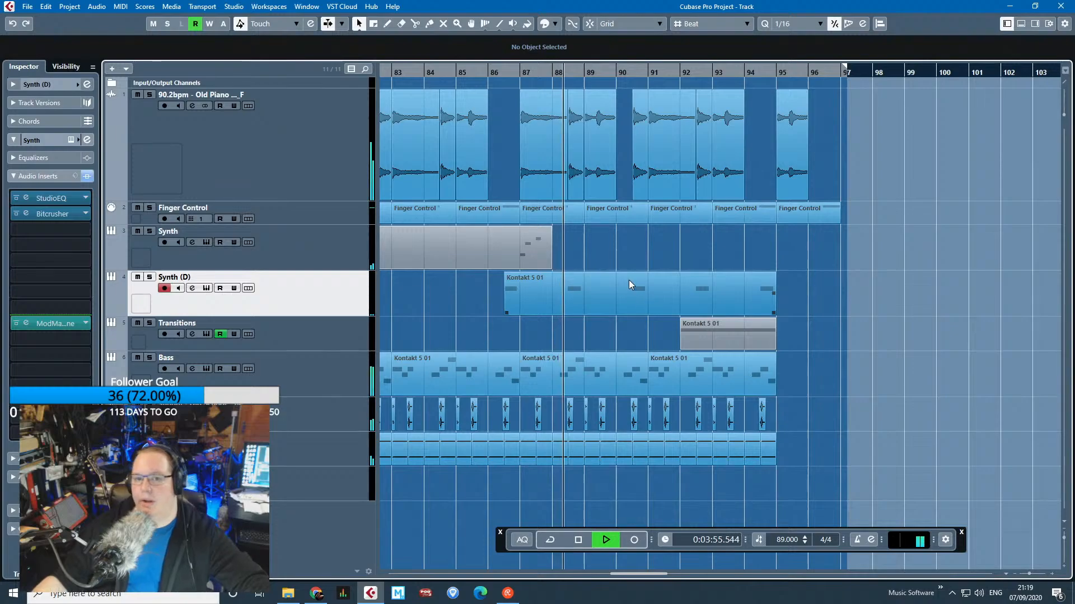
{"action": "key", "text": "space"}
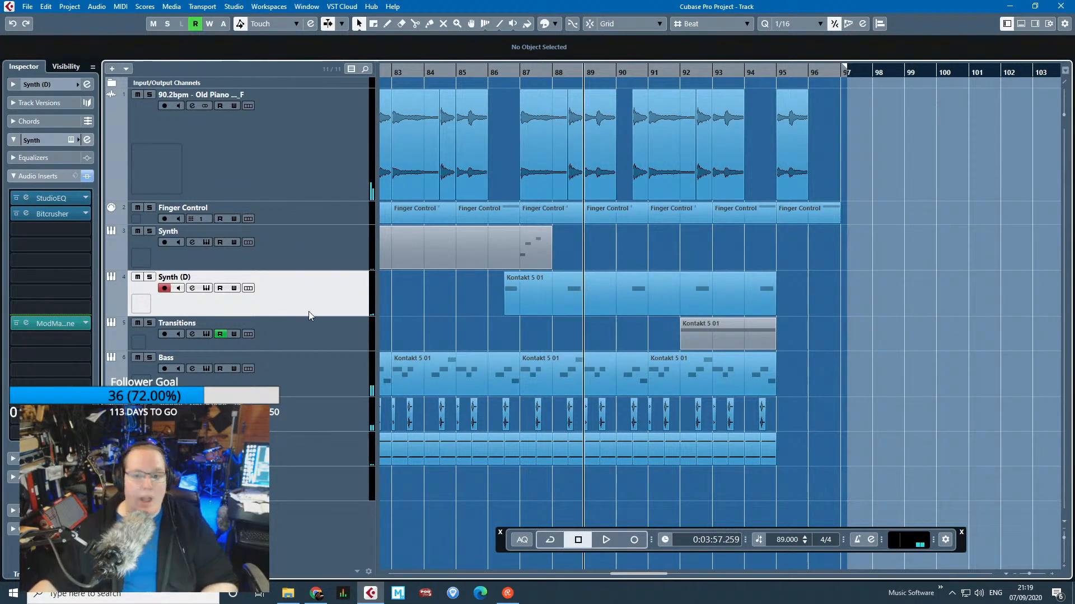
Examine the overall arrangement and how the layers overlap in the closing section around bars 83 to 96.
{"action": "scroll", "coordinate": [444, 351], "scroll_direction": "down", "scroll_amount": 8}
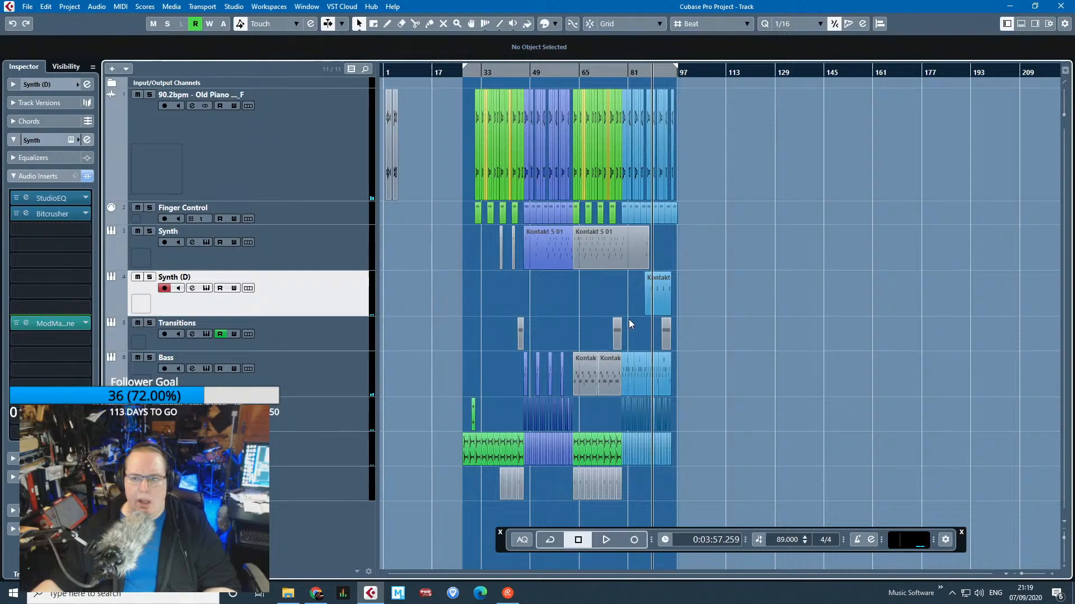
{"action": "scroll", "coordinate": [629, 323], "scroll_direction": "up", "scroll_amount": 4}
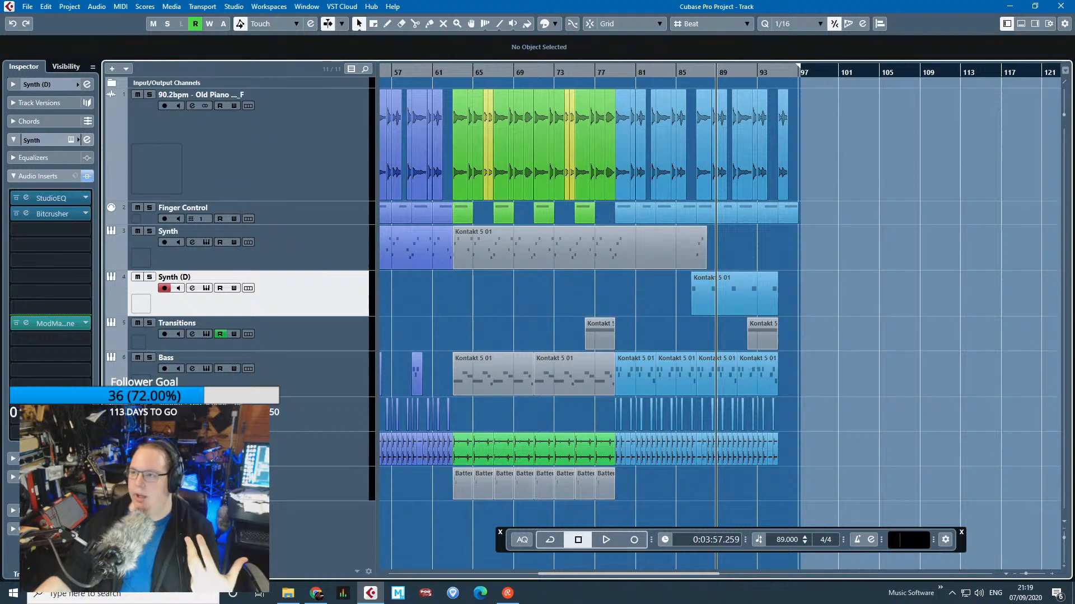
{"action": "key", "text": "alt+Tab"}
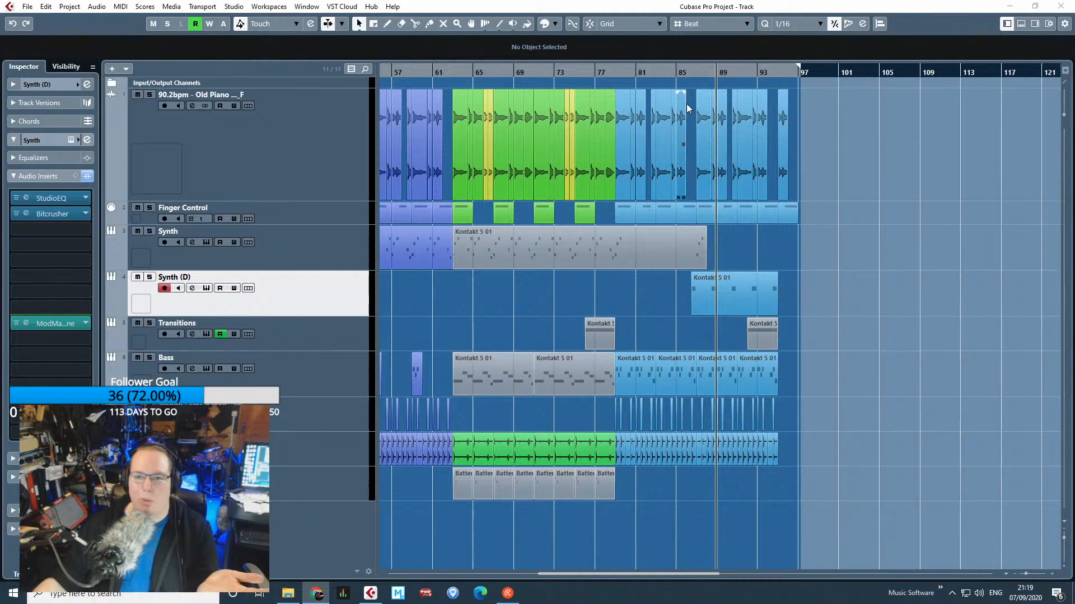
{"action": "left_click", "coordinate": [700, 75]}
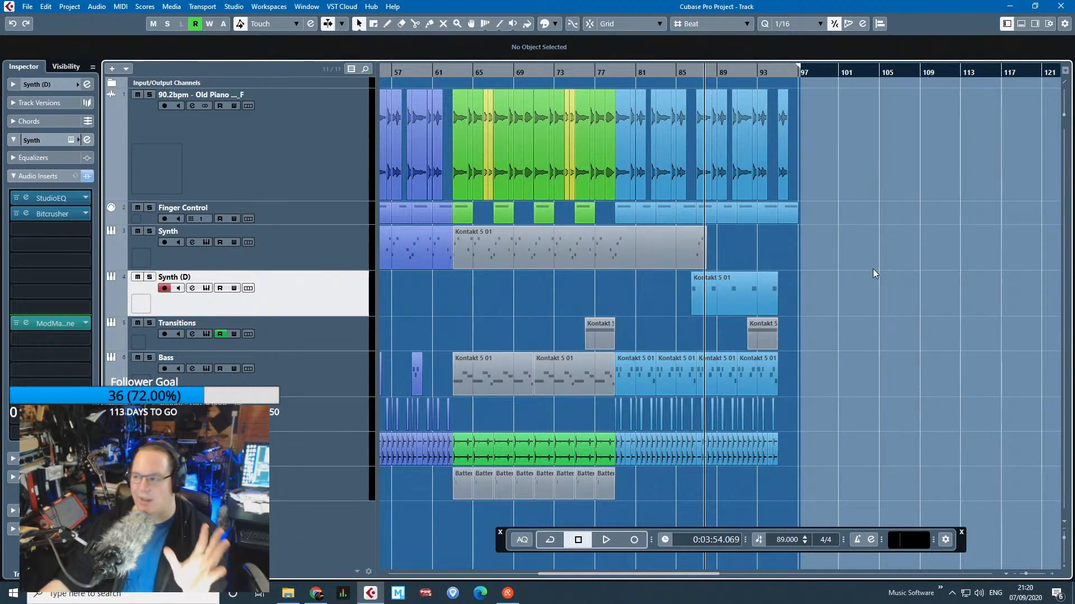
{"action": "scroll", "coordinate": [692, 96], "scroll_direction": "up", "scroll_amount": 8}
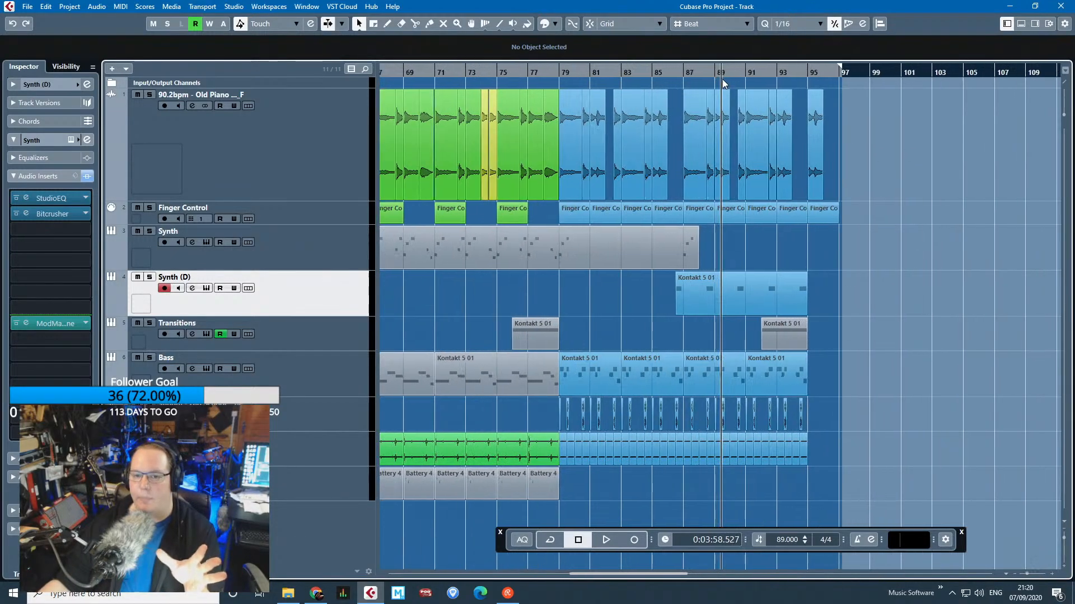
{"action": "scroll", "coordinate": [734, 93], "scroll_direction": "down", "scroll_amount": 1}
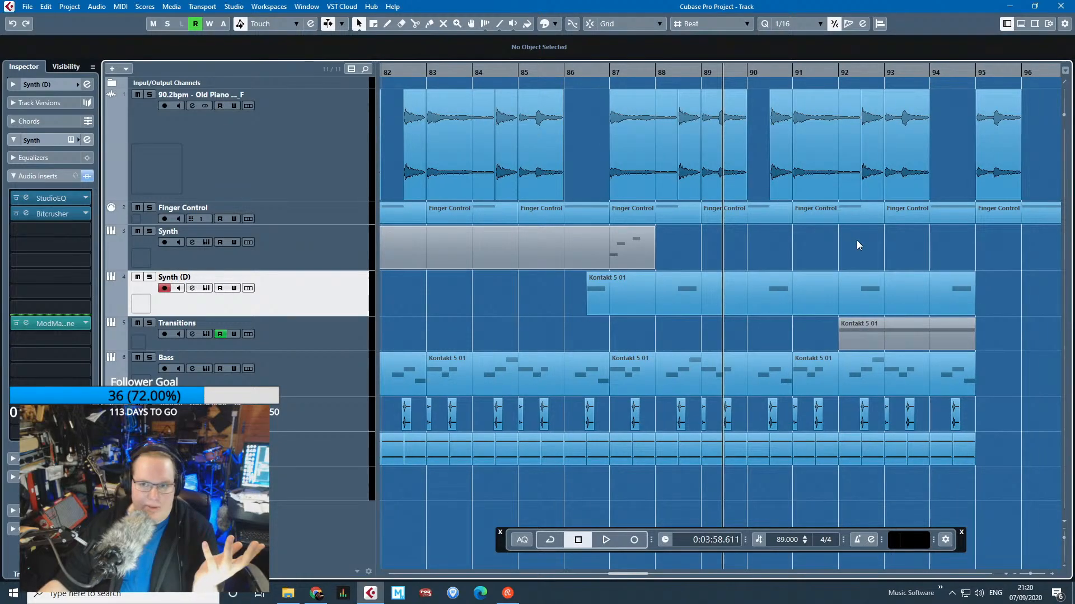
Solo the Transitions track, play its part from before bar 45 into the section at bar 47, and stop.
{"action": "left_click_drag", "start_coordinate": [750, 75], "coordinate": [463, 43]}
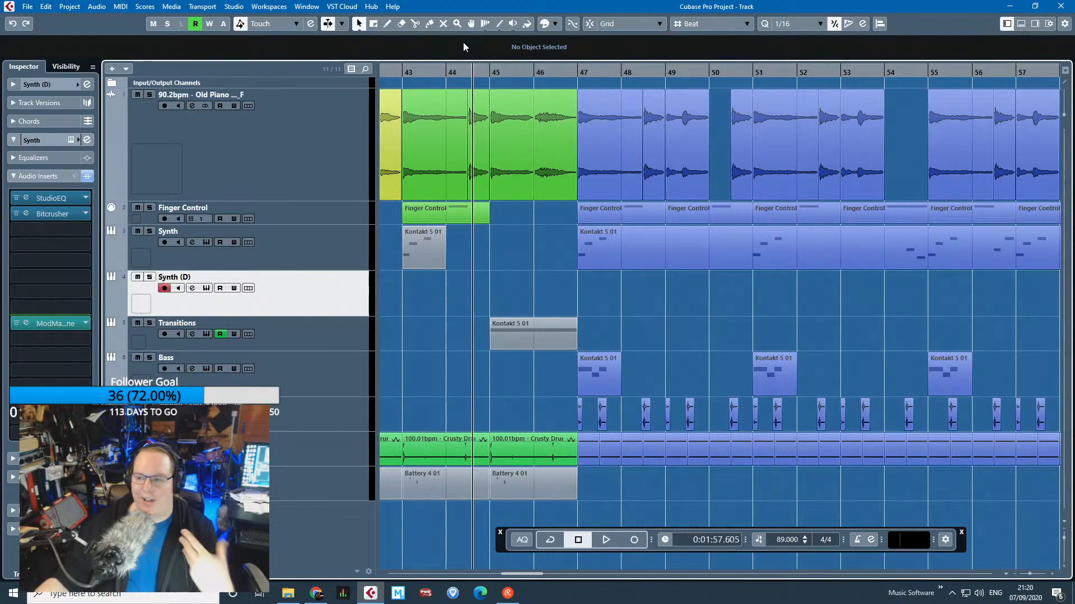
{"action": "left_click", "coordinate": [191, 342]}
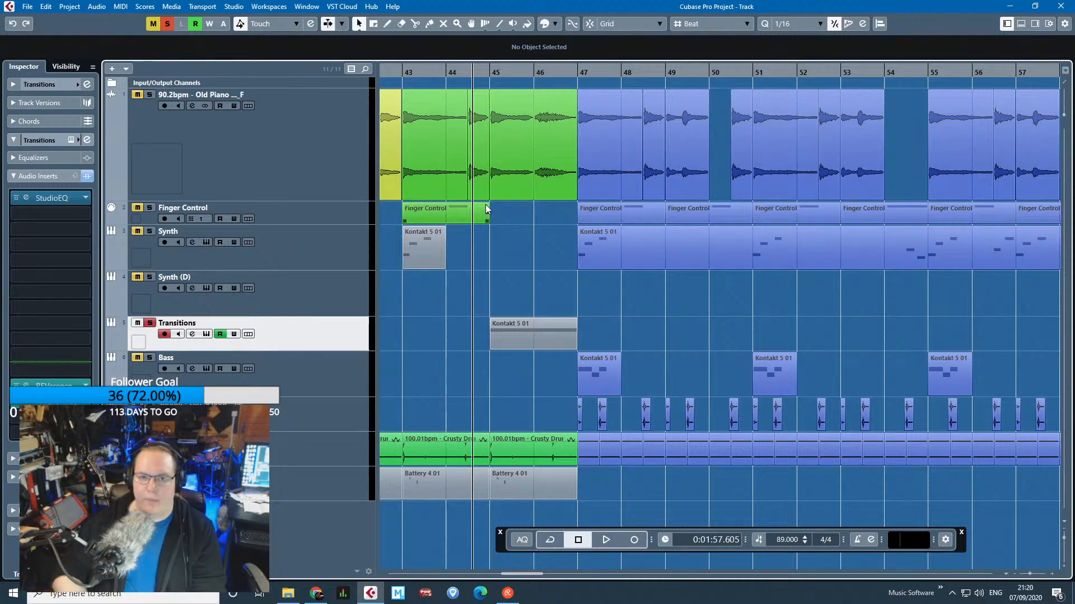
{"action": "key", "text": "space"}
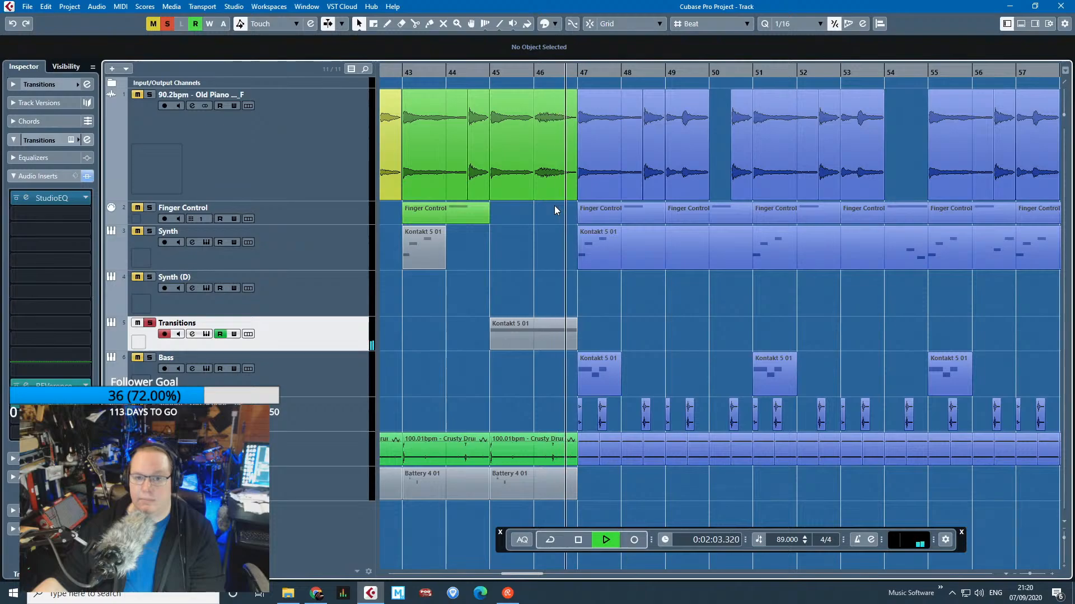
{"action": "left_click", "coordinate": [541, 256]}
{"action": "key", "text": "space"}
Inspect the StudioEQ curve on the Transitions track while playing from about bar 46, and stop playback.
{"action": "left_click", "coordinate": [60, 200]}
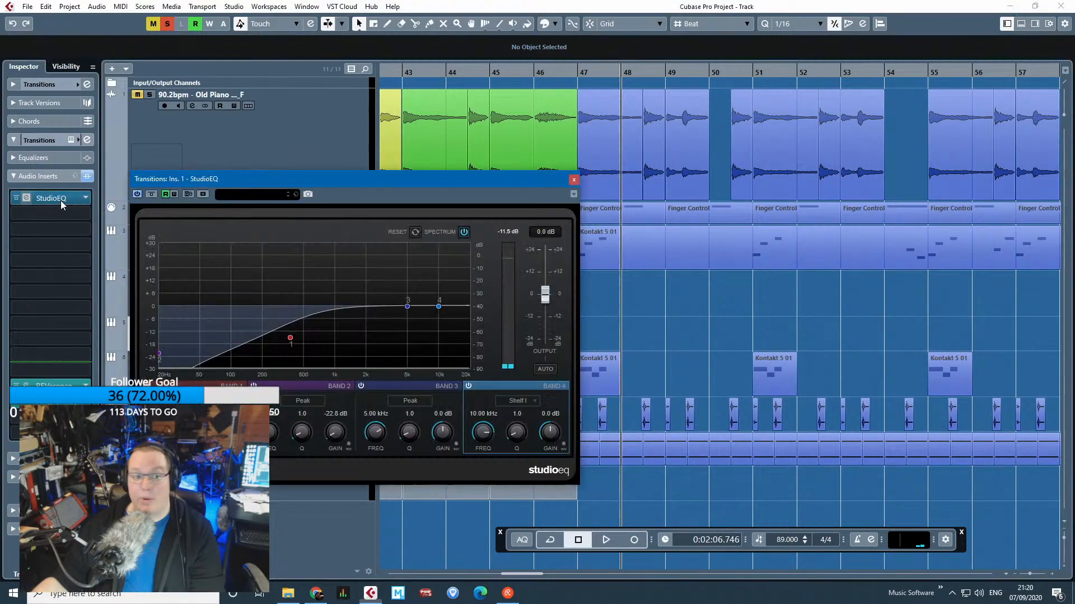
{"action": "left_click_drag", "start_coordinate": [576, 73], "coordinate": [535, 74]}
{"action": "key", "text": "space"}
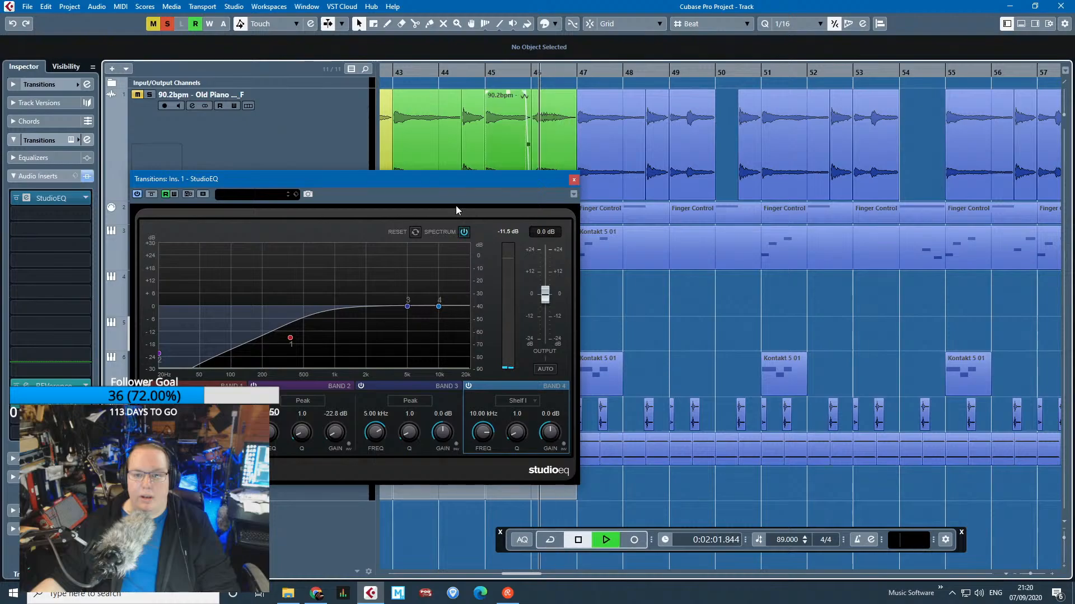
{"action": "key", "text": "space"}
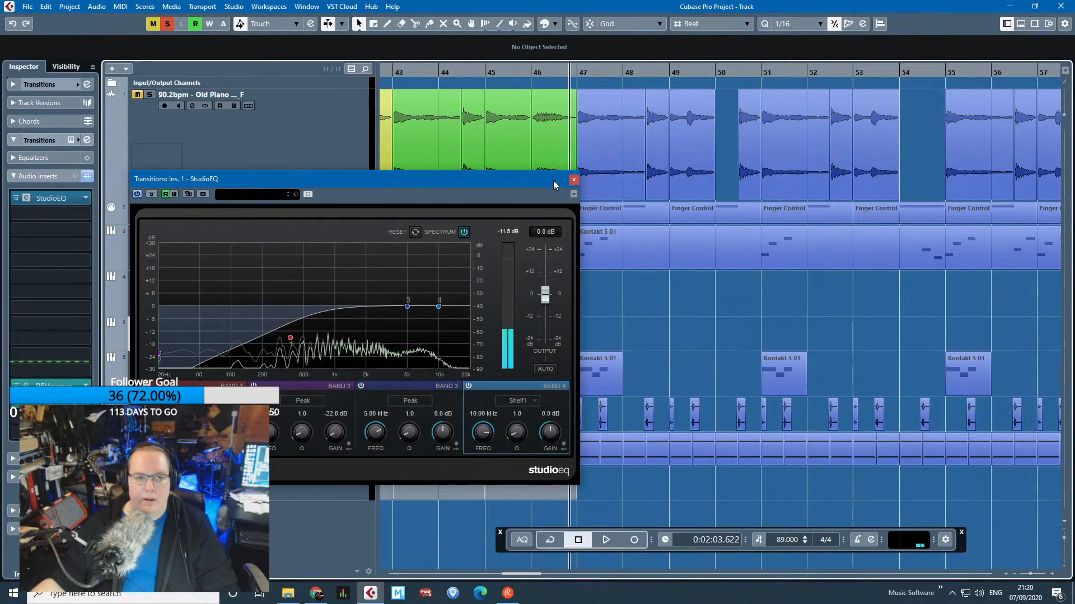
Inspect the Kontakt STINGS Static Delusions instrument on the Transitions track, and close its window and the StudioEQ.
{"action": "left_click", "coordinate": [13, 140]}
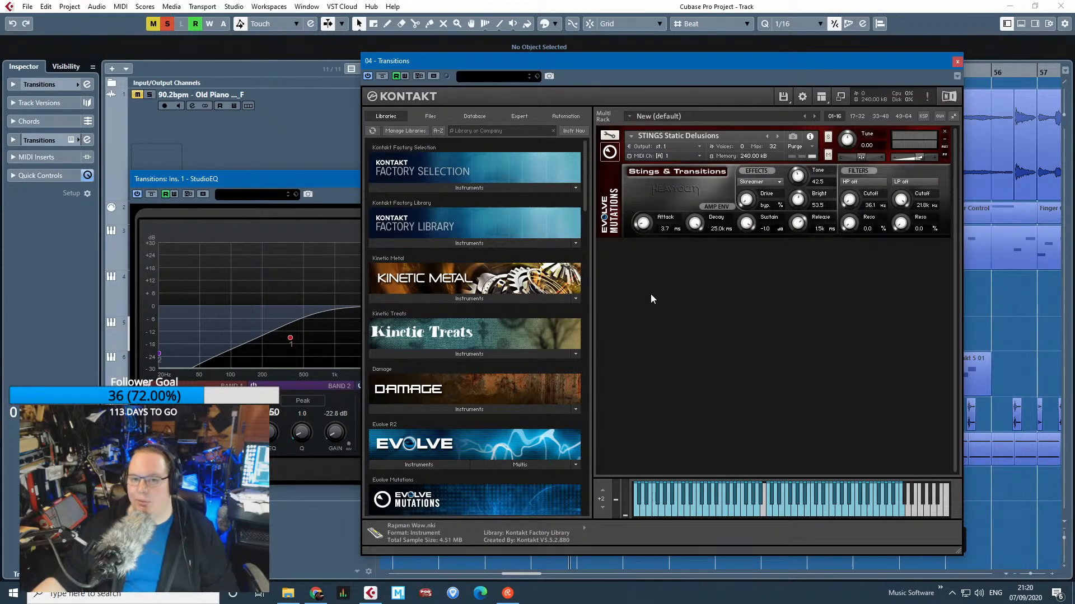
{"action": "scroll", "coordinate": [564, 311], "scroll_direction": "down", "scroll_amount": 5}
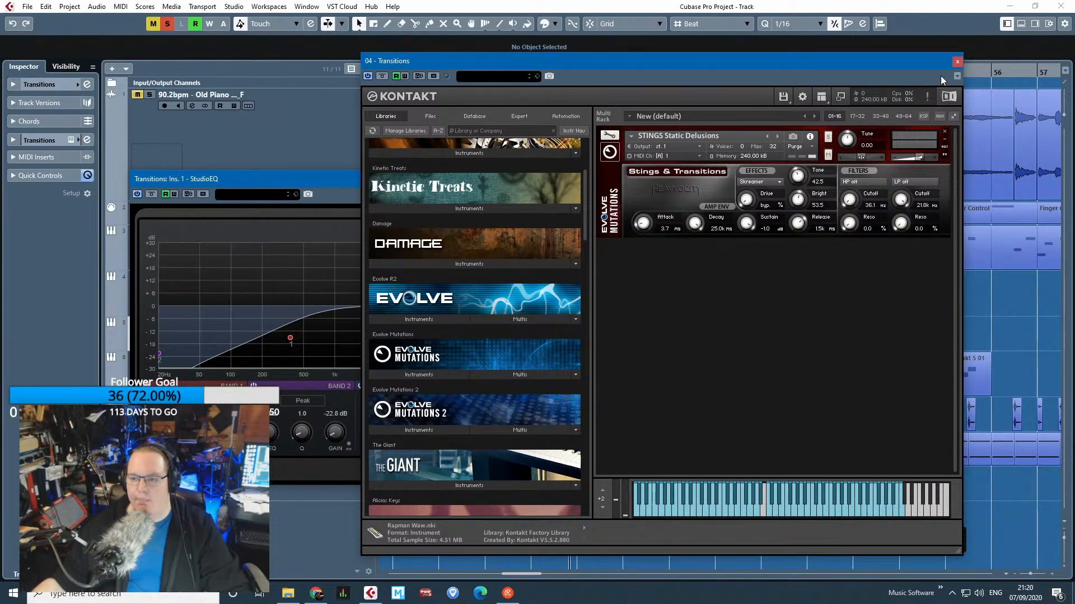
{"action": "left_click", "coordinate": [957, 61]}
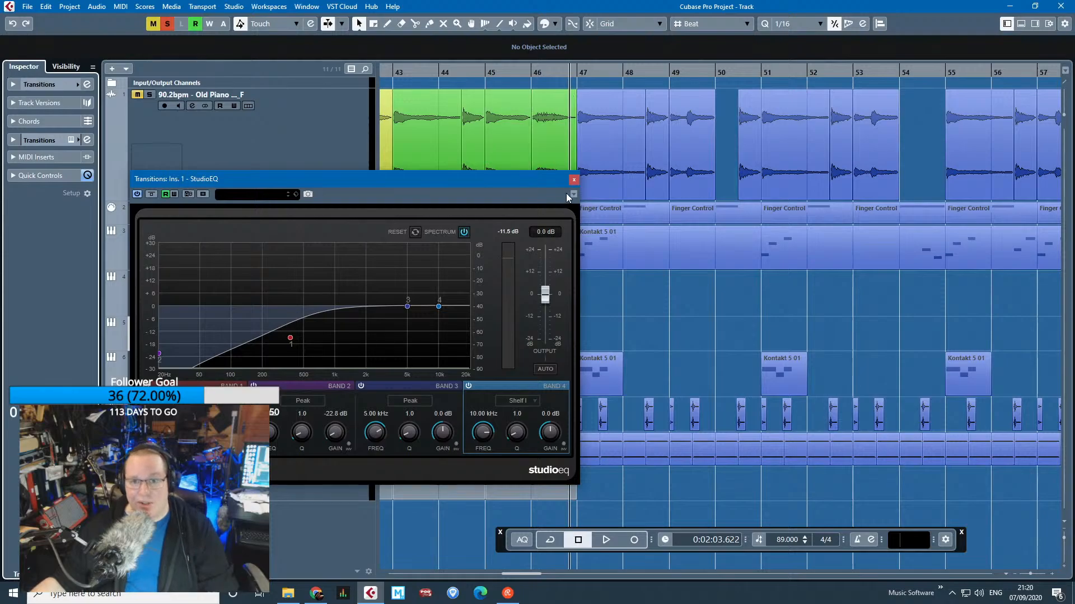
{"action": "left_click", "coordinate": [582, 178]}
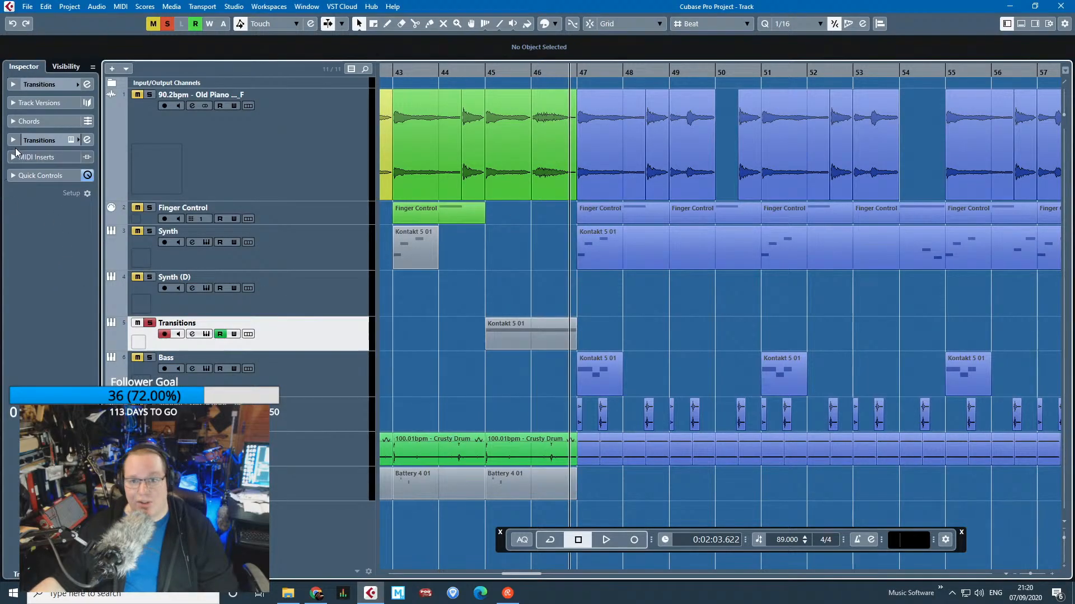
Inspect the REVerence insert with the Reflection preset on the Transitions track and close its window.
{"action": "left_click", "coordinate": [42, 140]}
{"action": "left_click", "coordinate": [14, 176]}
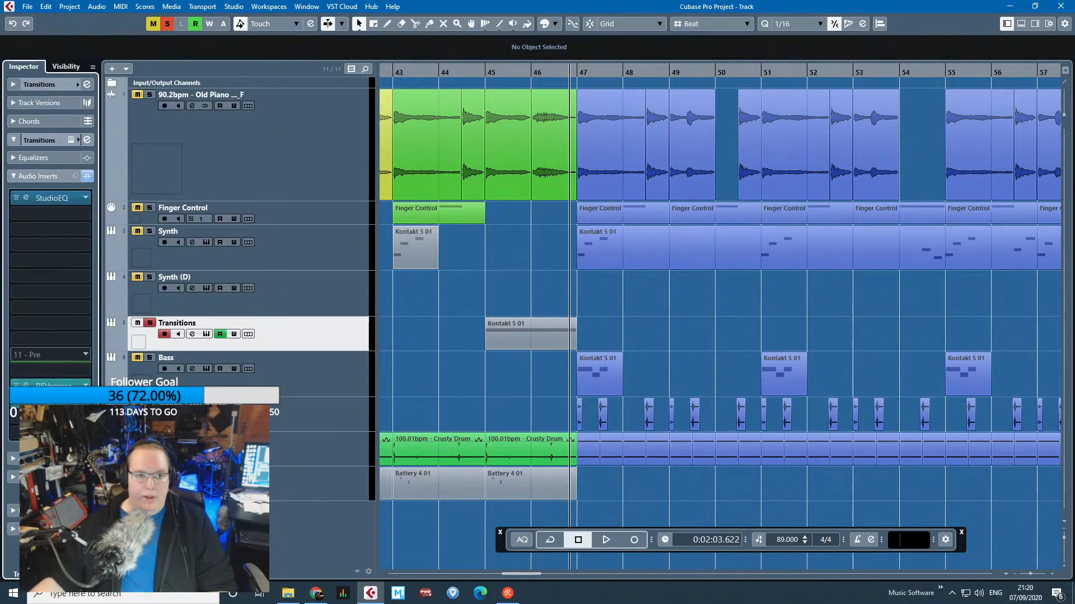
{"action": "left_click", "coordinate": [26, 386]}
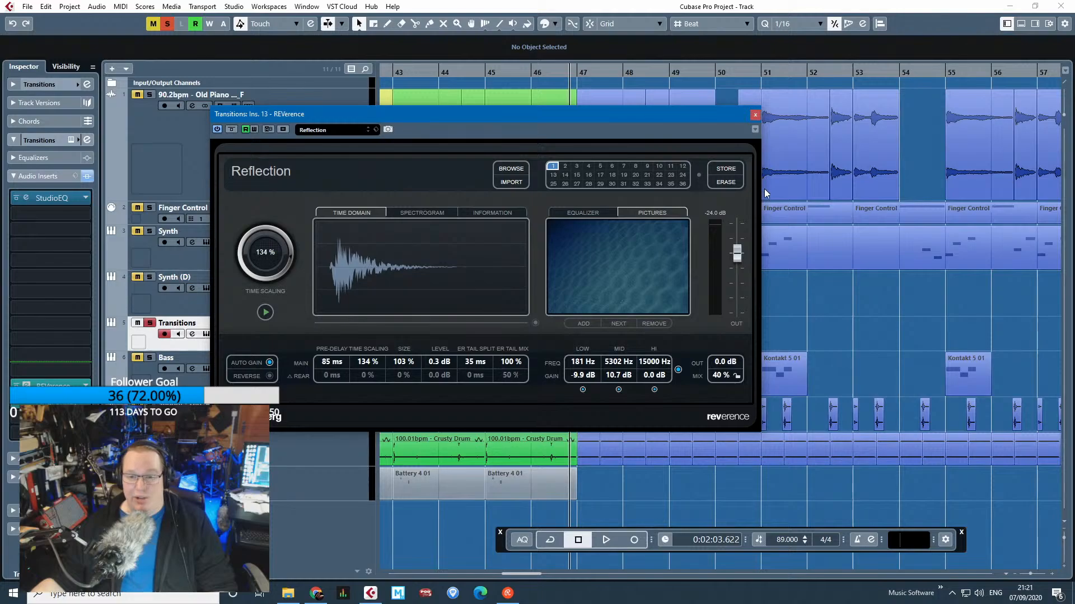
{"action": "left_click", "coordinate": [755, 115]}
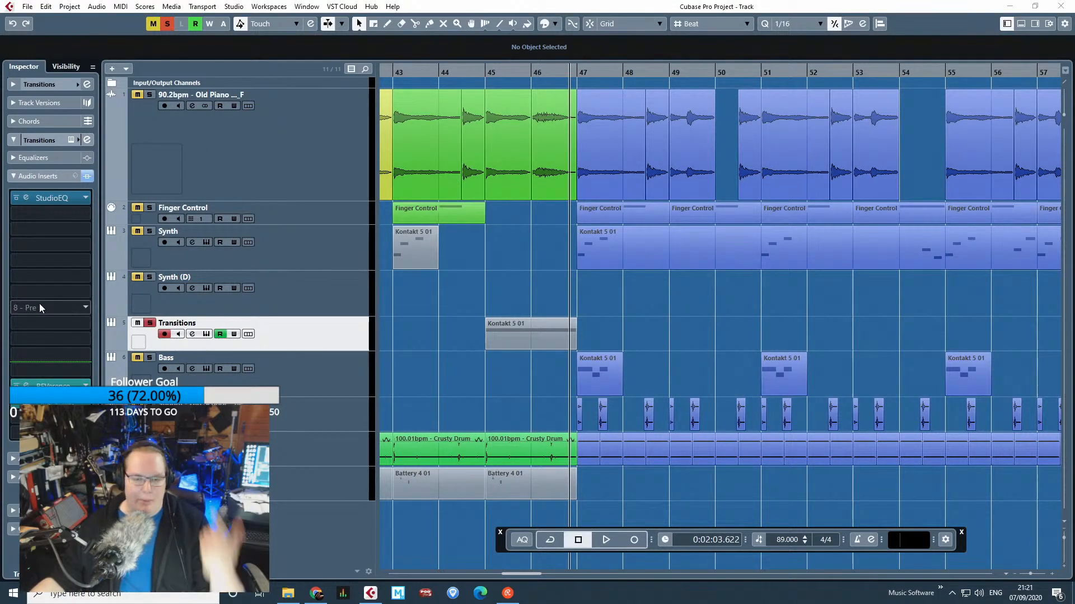
Show the Transitions track's volume automation and play the soloed swell from about bar 45 past bar 47, stopping afterwards.
{"action": "left_click", "coordinate": [475, 72]}
{"action": "key", "text": "space"}
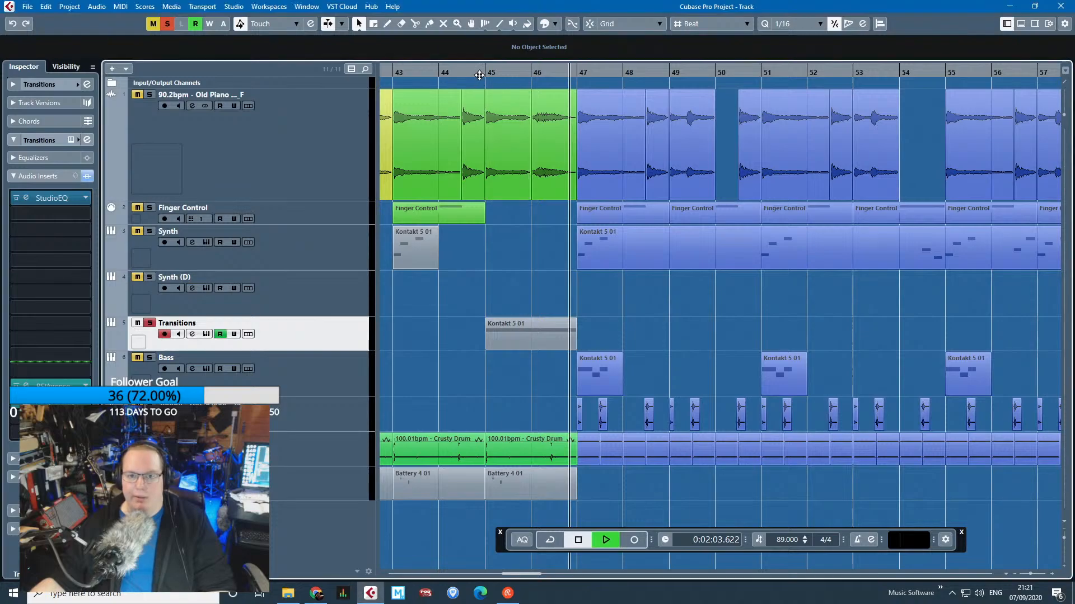
{"action": "key", "text": "space"}
{"action": "left_click", "coordinate": [109, 346]}
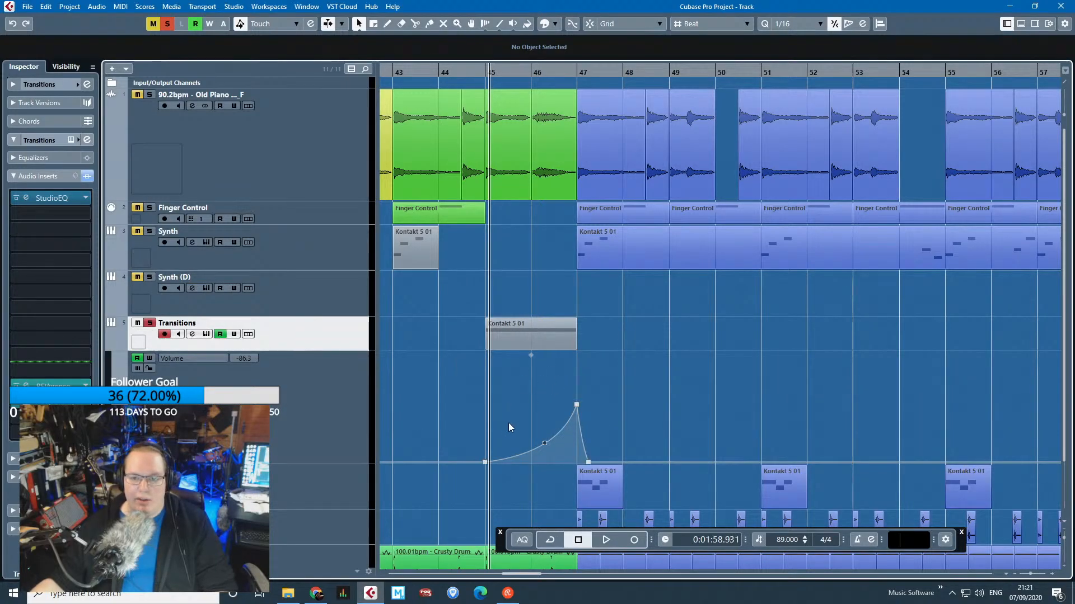
{"action": "scroll", "coordinate": [509, 423], "scroll_direction": "up", "scroll_amount": 3}
{"action": "key", "text": "space"}
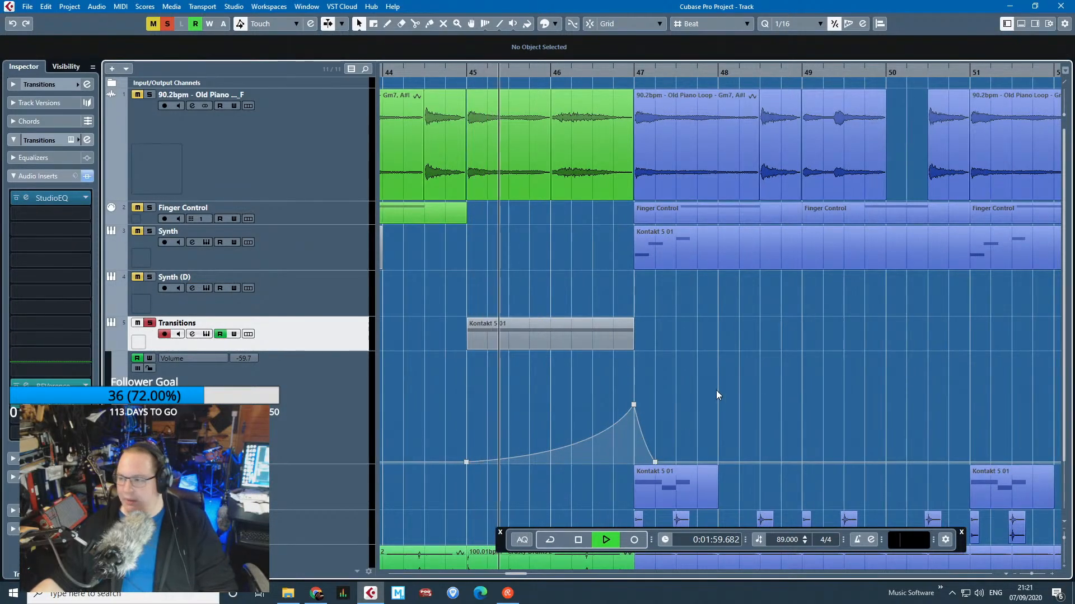
{"action": "scroll", "coordinate": [579, 439], "scroll_direction": "up", "scroll_amount": 1}
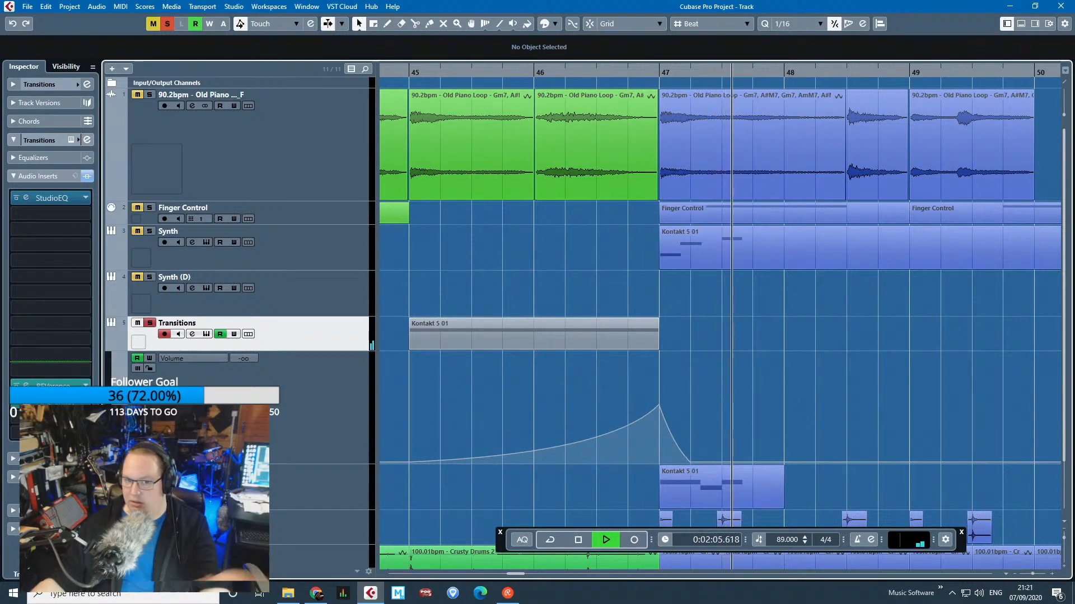
{"action": "key", "text": "space"}
Turn off the Transitions solo and play the swell in the full mix from just before bar 45.
{"action": "left_click", "coordinate": [150, 323]}
{"action": "left_click", "coordinate": [403, 72]}
{"action": "key", "text": "space"}
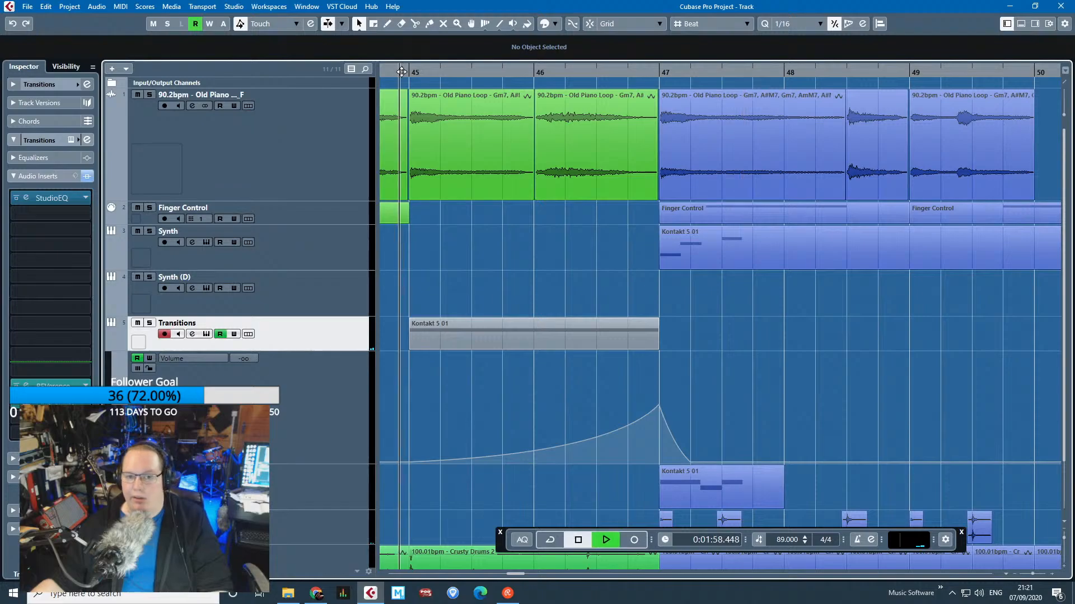
Play the Transitions riser into bar 47, stop playback, and collapse the Transitions track's volume automation lane.
{"action": "scroll", "coordinate": [431, 451], "scroll_direction": "down", "scroll_amount": 2}
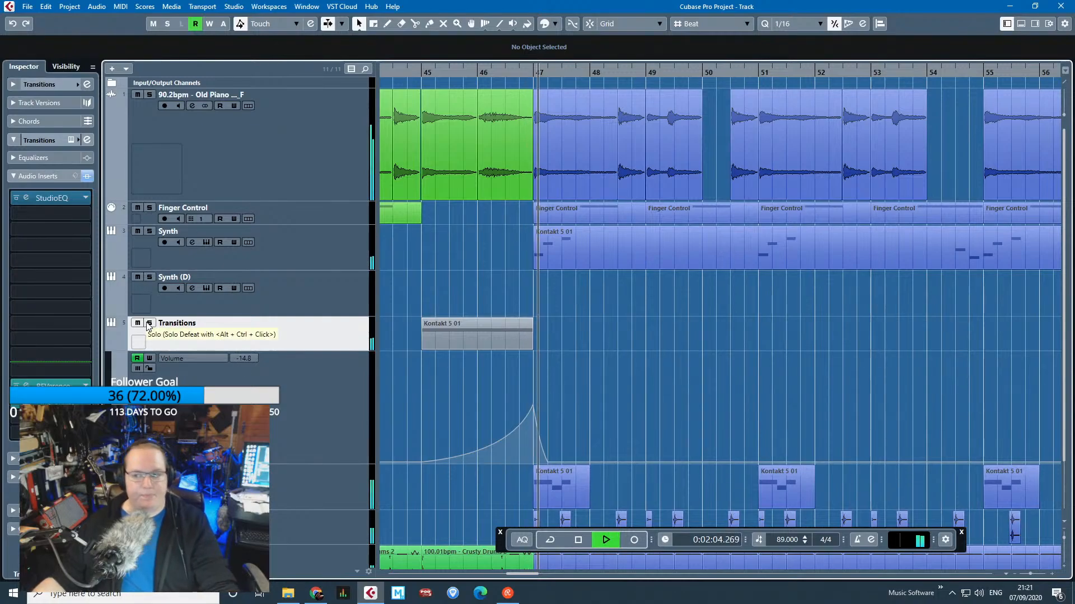
{"action": "left_click", "coordinate": [600, 421]}
{"action": "key", "text": "space"}
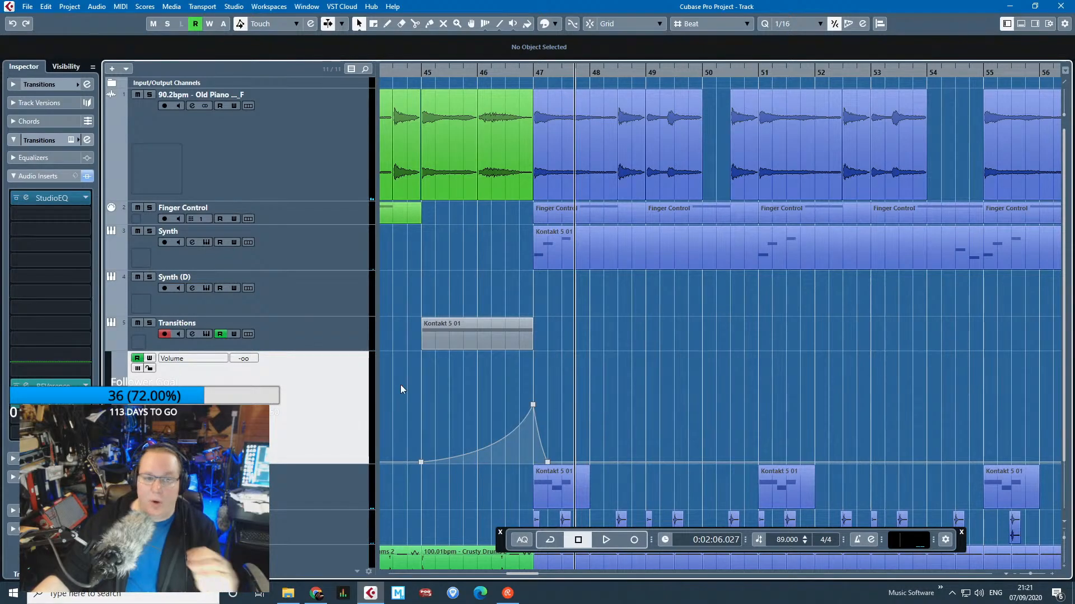
{"action": "left_click", "coordinate": [112, 347]}
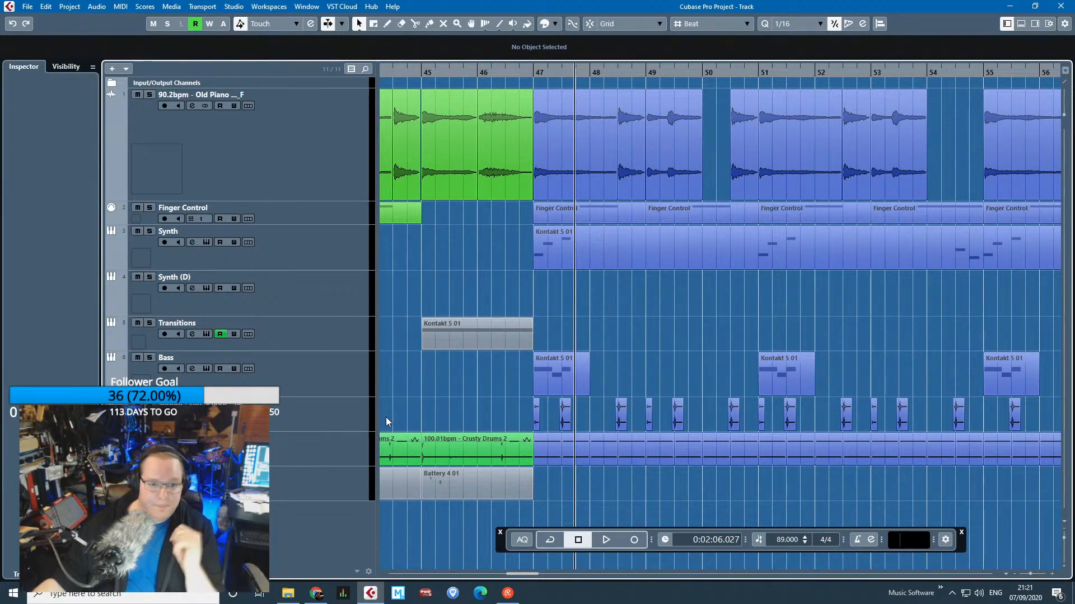
Select the drum tracks below Bass and increase their track height.
{"action": "scroll", "coordinate": [442, 492], "scroll_direction": "down", "scroll_amount": 6, "text": "ctrl"}
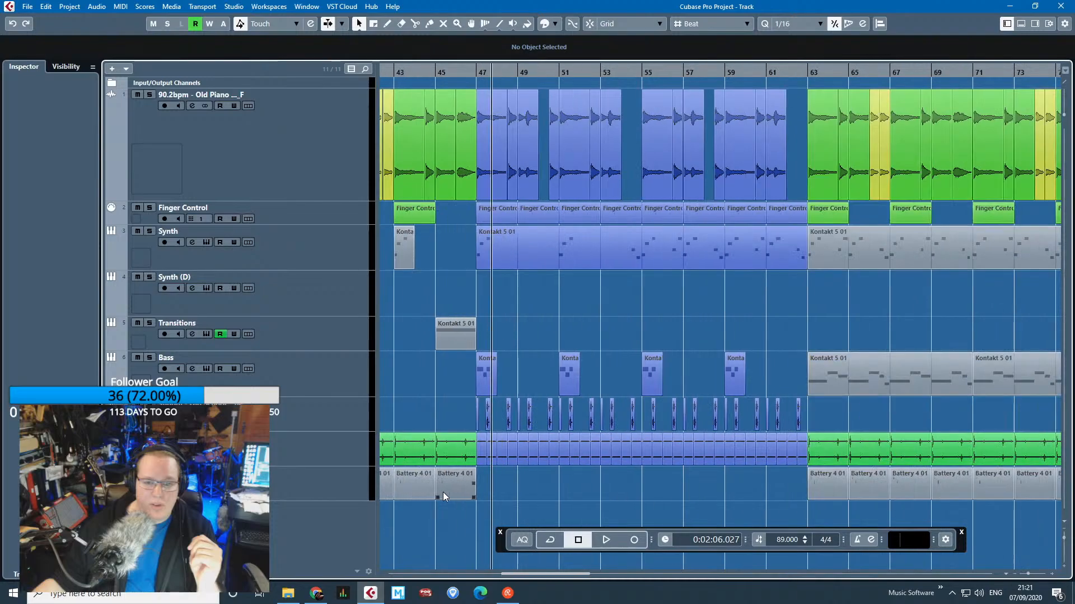
{"action": "left_click", "coordinate": [297, 401]}
{"action": "left_click", "coordinate": [316, 484], "text": "shift"}
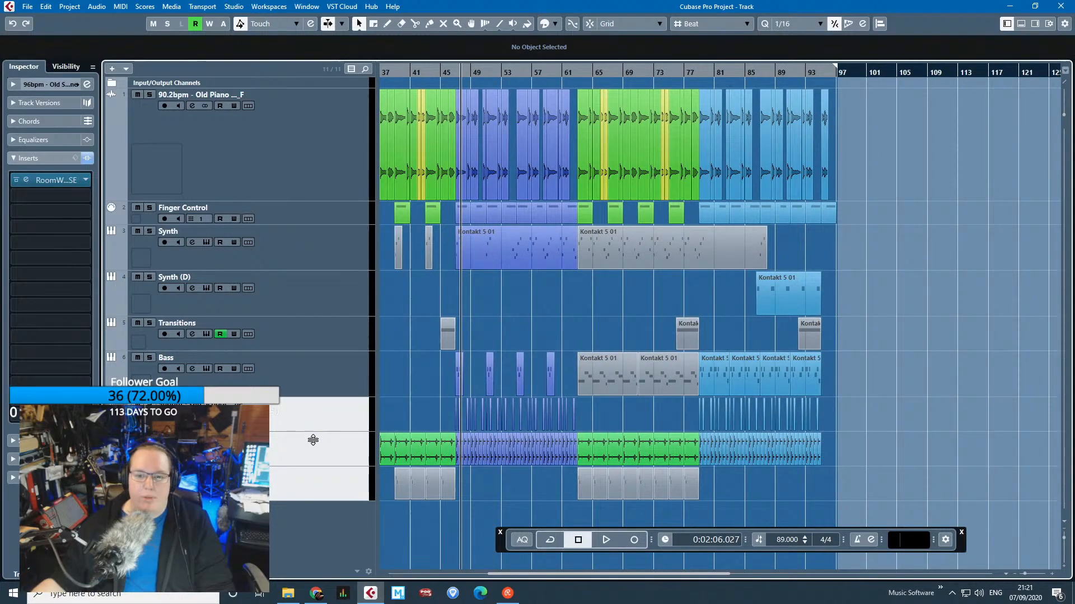
{"action": "left_click_drag", "start_coordinate": [313, 440], "coordinate": [314, 458]}
{"action": "key", "text": "h"}
{"action": "key", "text": "h"}
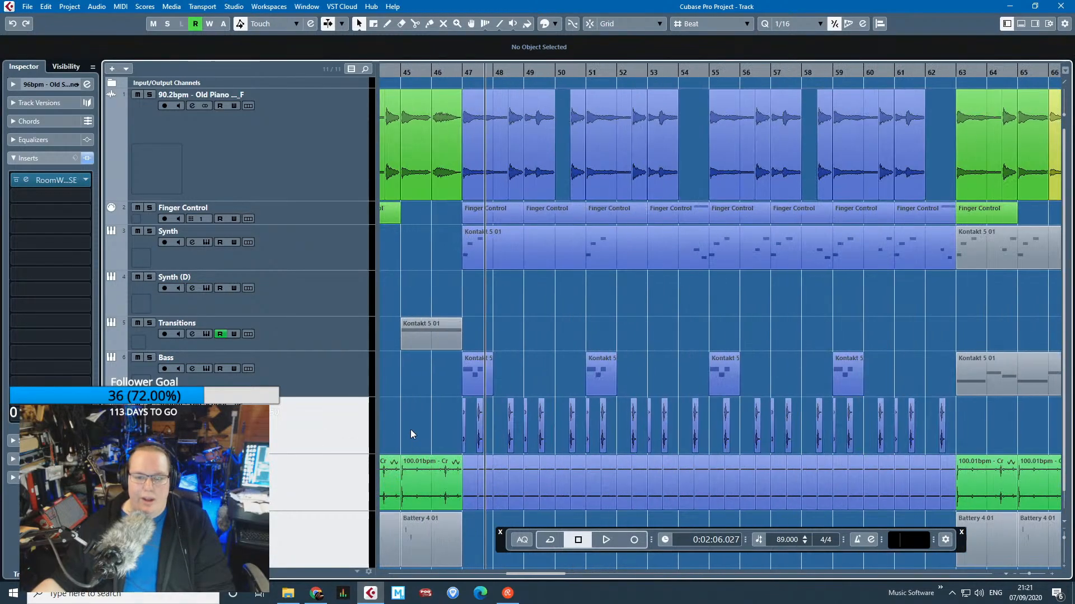
Solo the 100.01bpm - Crusty Drums 2 track and play it from bar 27.
{"action": "left_click_drag", "start_coordinate": [399, 425], "coordinate": [553, 434]}
{"action": "left_click_drag", "start_coordinate": [536, 436], "coordinate": [642, 415]}
{"action": "scroll", "coordinate": [529, 428], "scroll_direction": "up", "scroll_amount": 4, "text": "ctrl"}
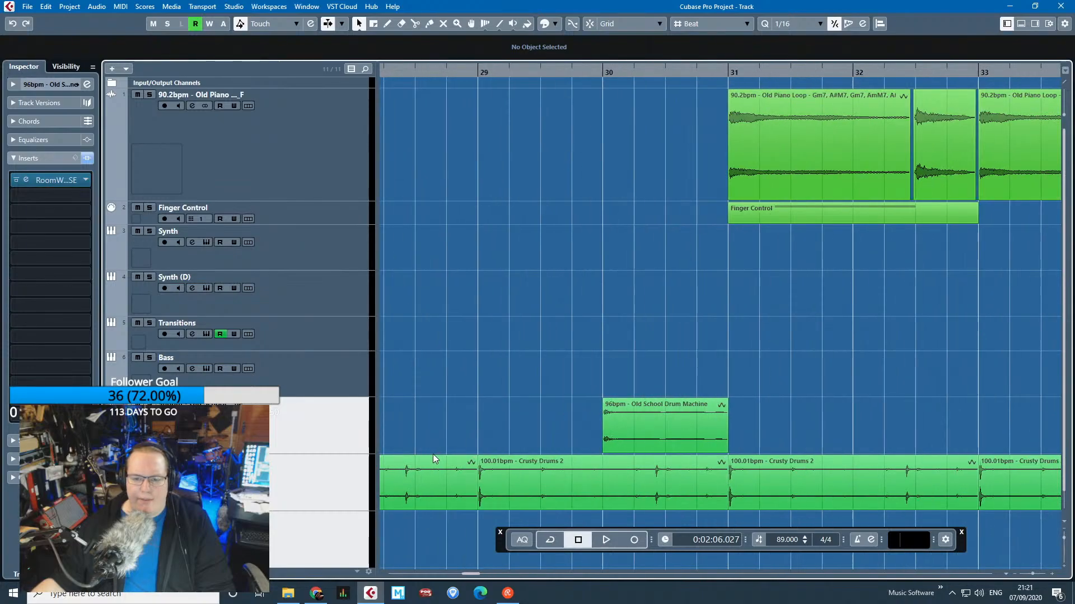
{"action": "left_click_drag", "start_coordinate": [432, 455], "coordinate": [565, 432]}
{"action": "scroll", "coordinate": [566, 432], "scroll_direction": "up", "scroll_amount": 1, "text": "ctrl"}
{"action": "left_click", "coordinate": [294, 492]}
{"action": "key", "text": "s"}
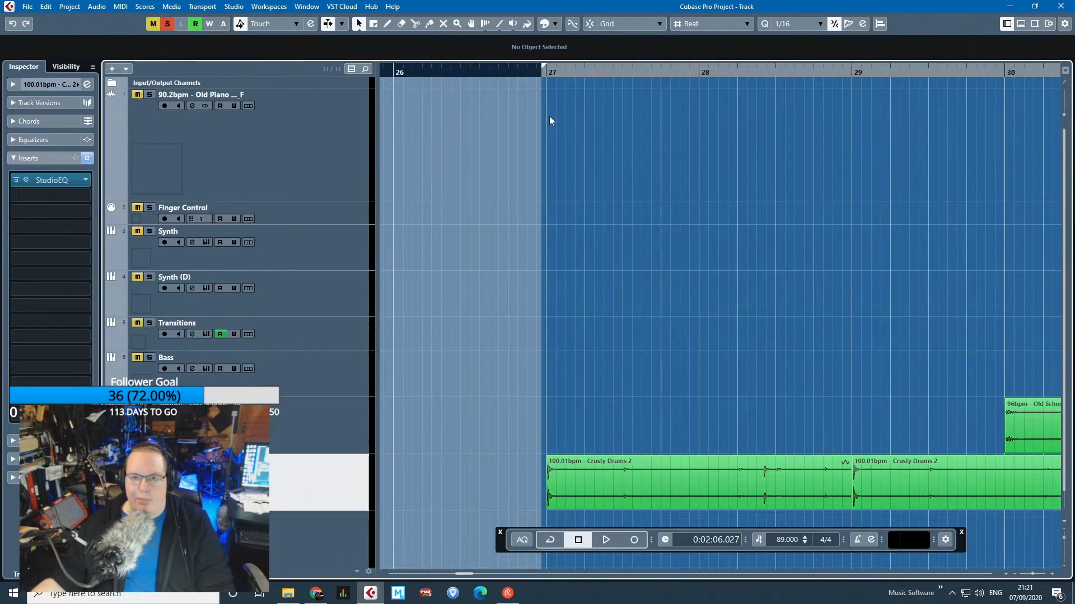
{"action": "key", "text": "space"}
{"action": "scroll", "coordinate": [619, 471], "scroll_direction": "down", "scroll_amount": 3, "text": "ctrl"}
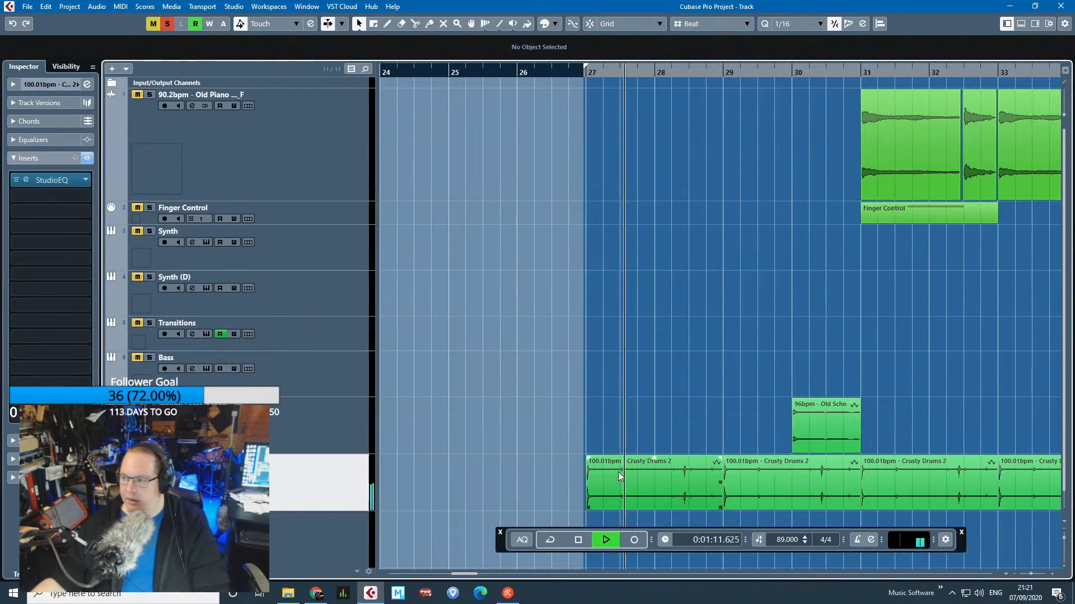
Examine the band 1 low-shelf cut in the Crusty Drums 2 track's StudioEQ insert, close the plug-in and stop playback.
{"action": "left_click", "coordinate": [40, 178]}
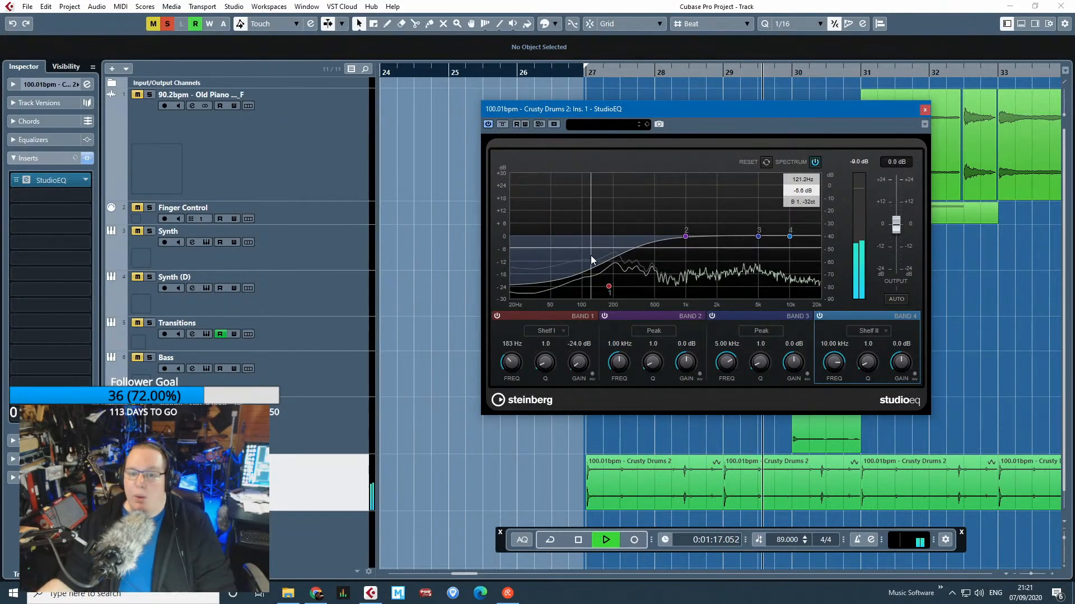
{"action": "left_click", "coordinate": [924, 111]}
{"action": "key", "text": "space"}
{"action": "key", "text": "g"}
{"action": "key", "text": "g"}
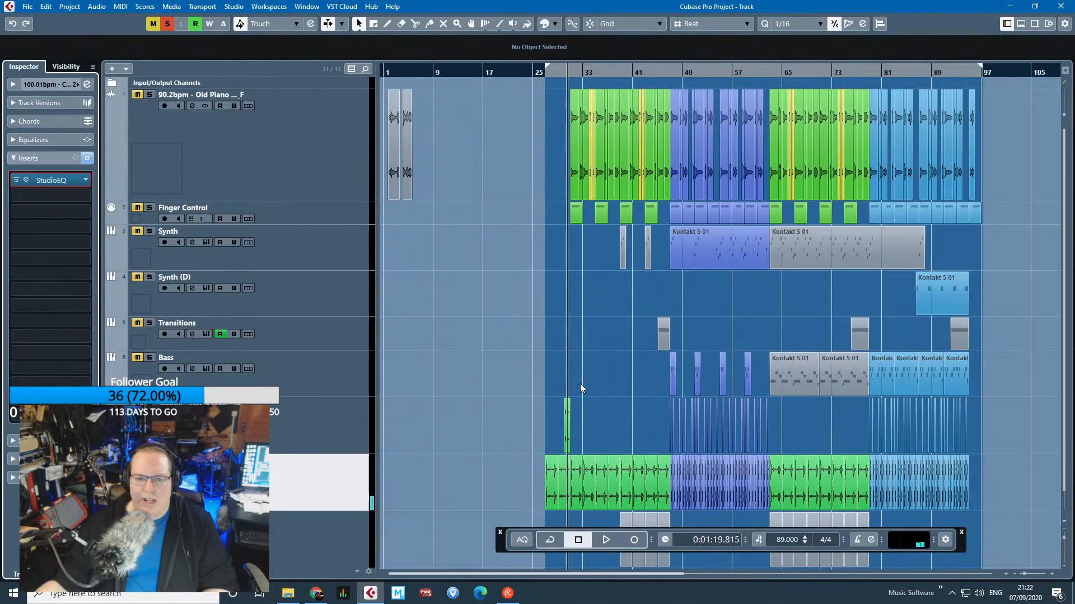
Collapse the Crusty Drums 2 track's inserts and listen to the soloed loop across bars 30 and 31.
{"action": "key", "text": "h"}
{"action": "key", "text": "h"}
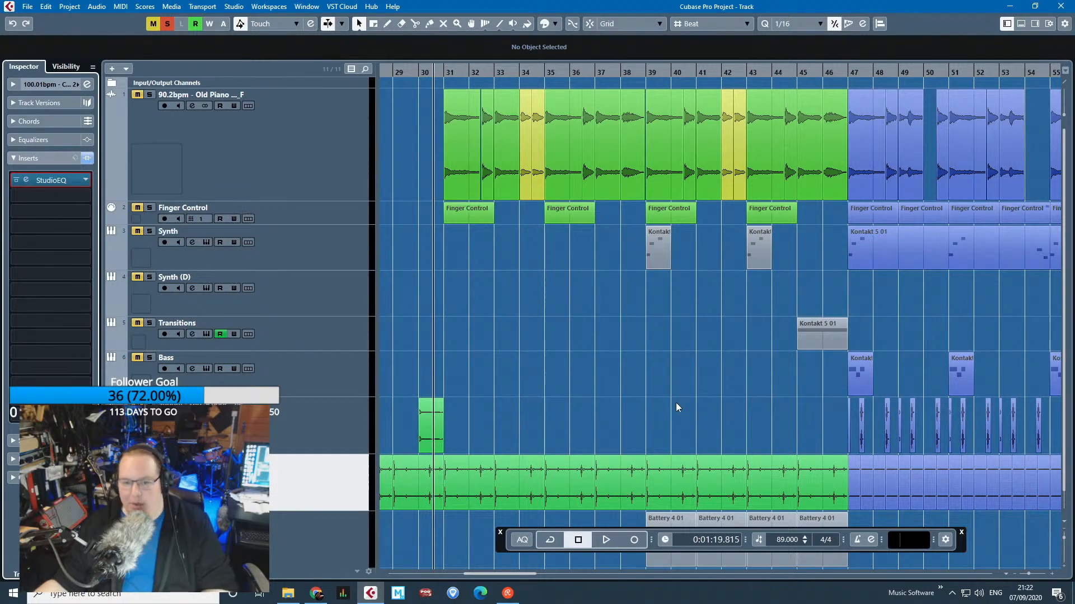
{"action": "left_click", "coordinate": [522, 290]}
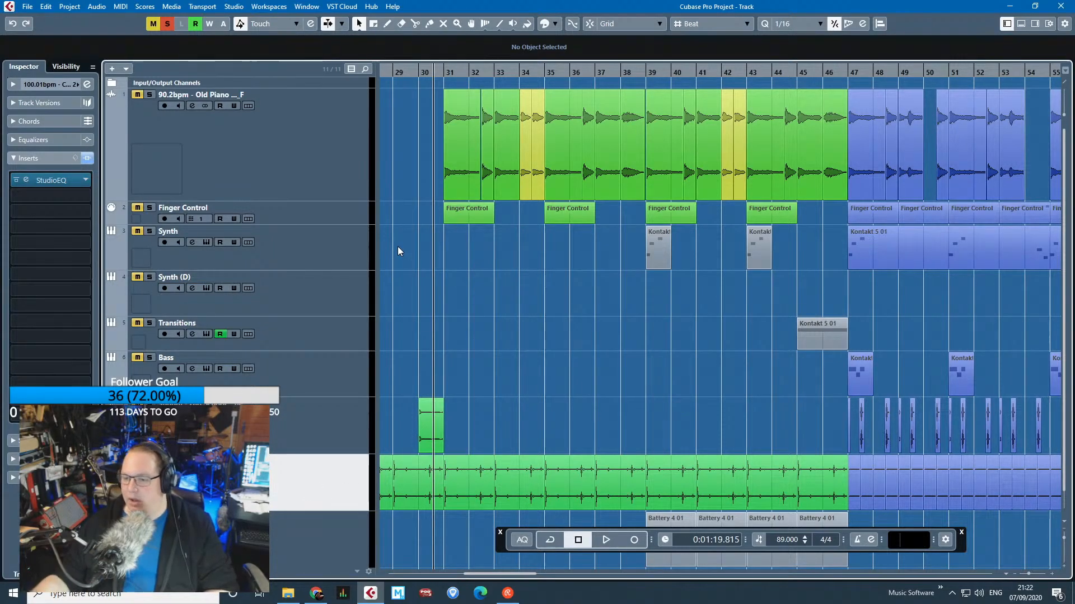
{"action": "left_click_drag", "start_coordinate": [443, 299], "coordinate": [358, 302]}
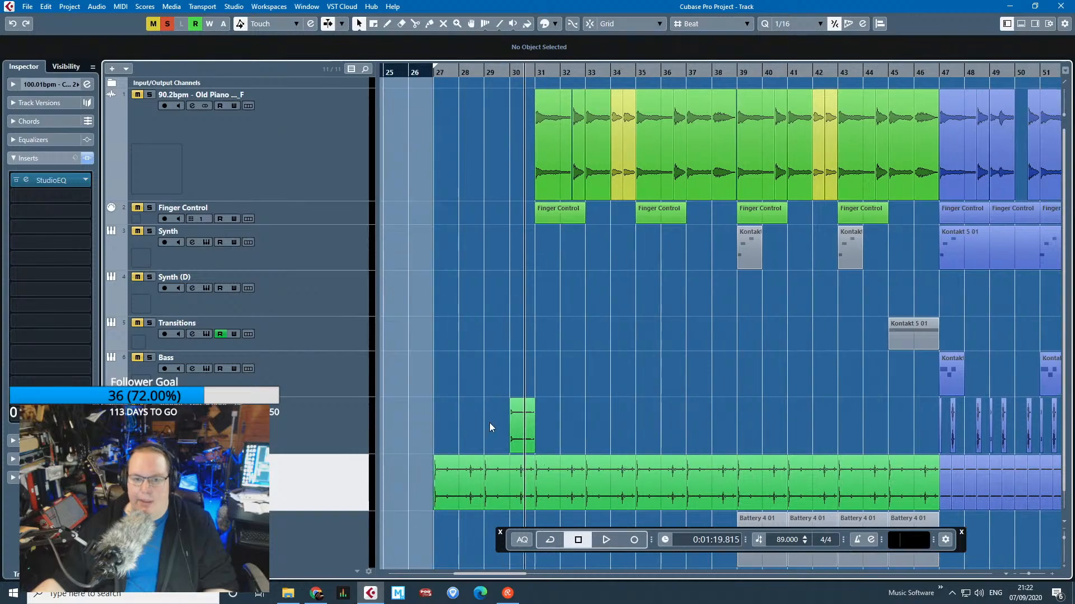
{"action": "scroll", "coordinate": [490, 423], "scroll_direction": "up", "scroll_amount": 4}
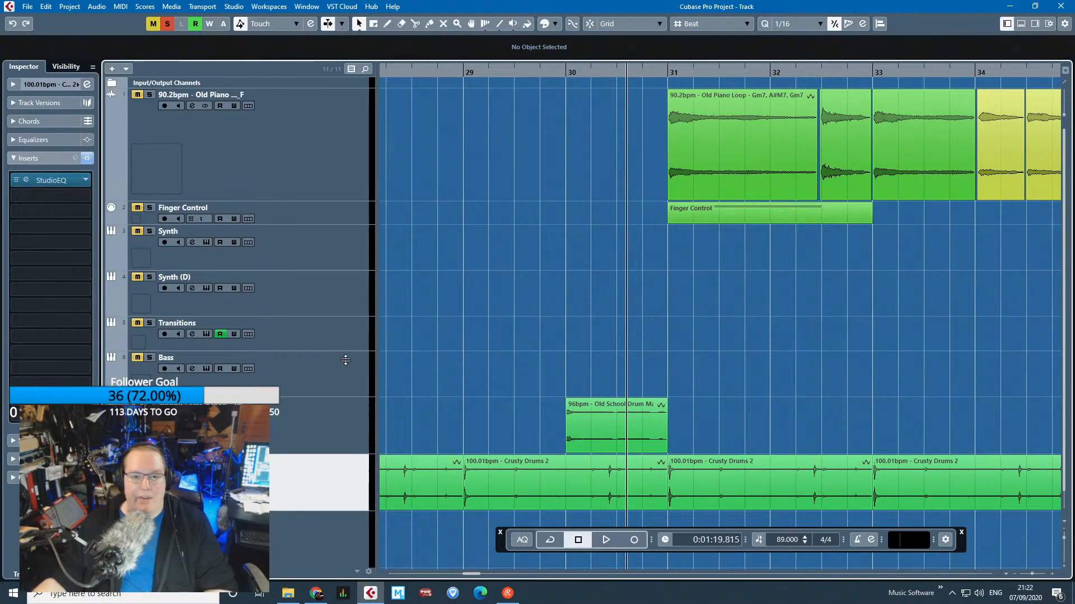
{"action": "left_click", "coordinate": [13, 158]}
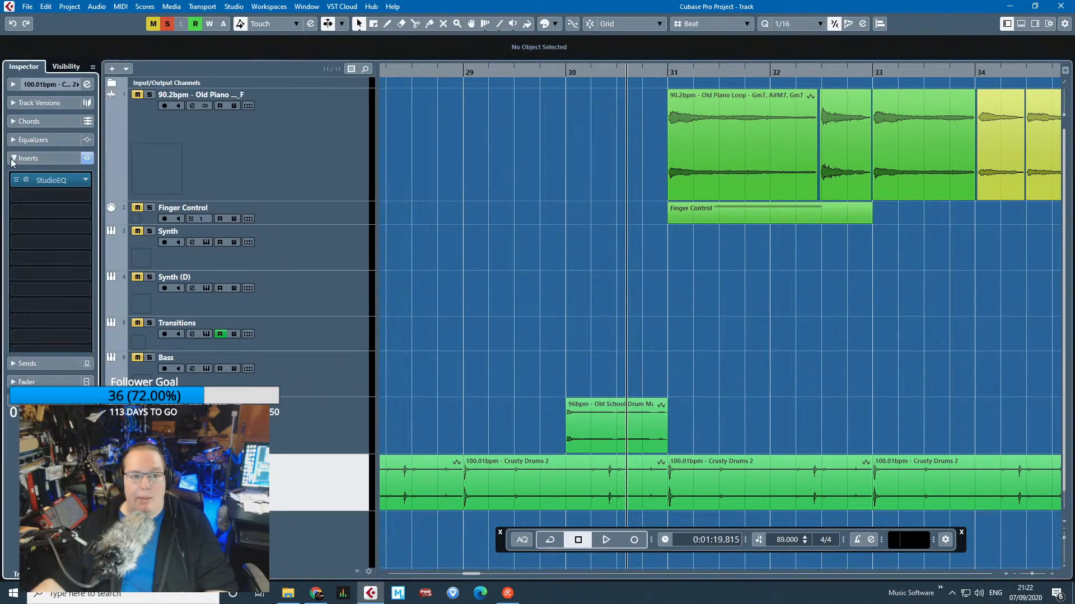
{"action": "key", "text": "space"}
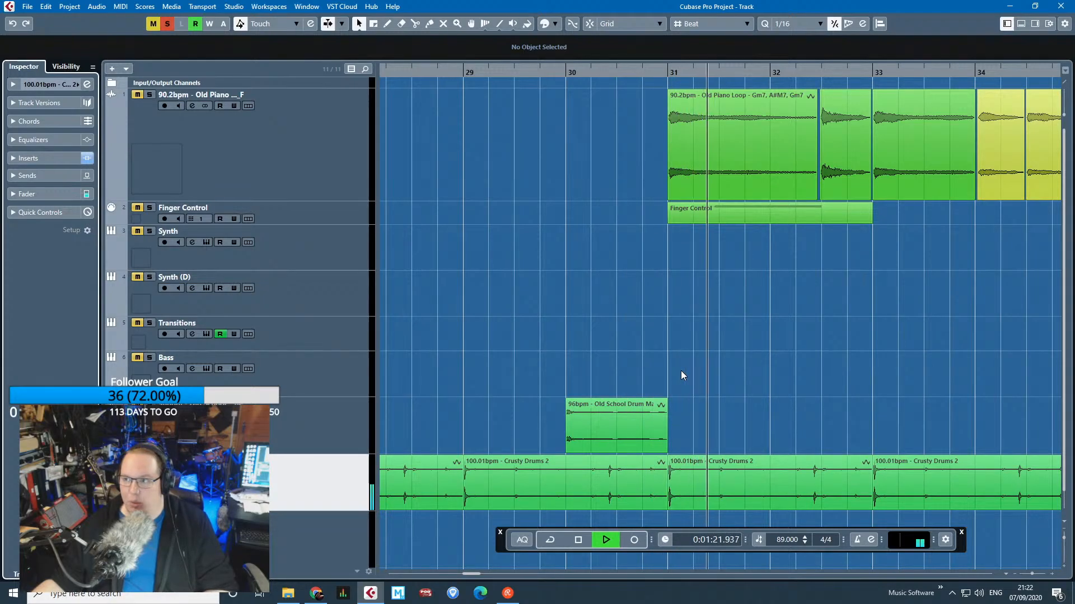
{"action": "key", "text": "space"}
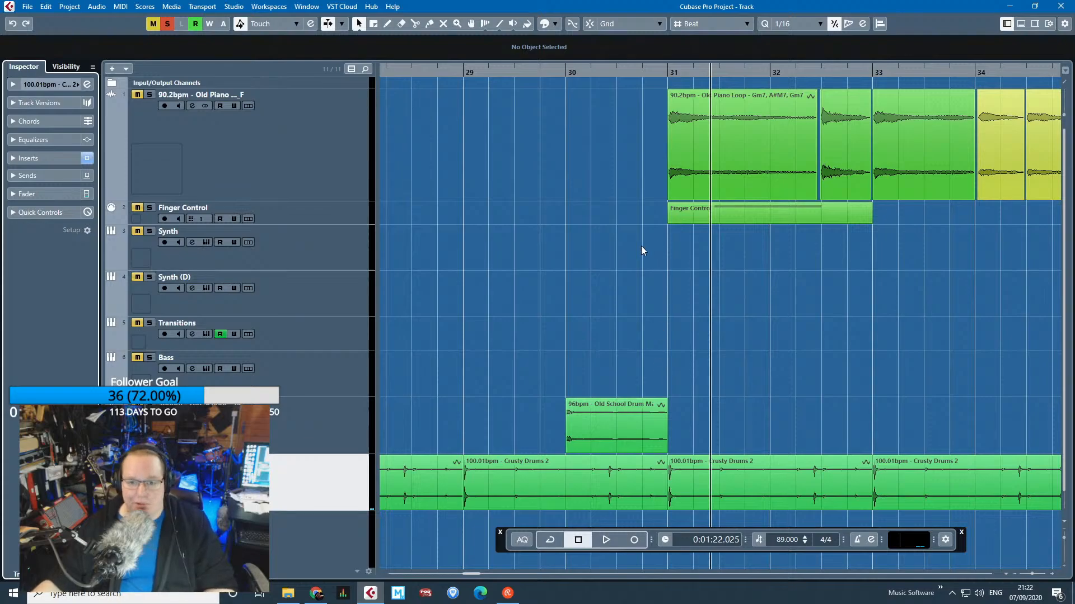
Select the 96bpm - Old School Drum Machine track.
{"action": "left_click", "coordinate": [507, 373]}
{"action": "left_click", "coordinate": [316, 426]}
{"action": "scroll", "coordinate": [495, 444], "scroll_direction": "down", "scroll_amount": 1}
{"action": "scroll", "coordinate": [501, 453], "scroll_direction": "down", "scroll_amount": 6}
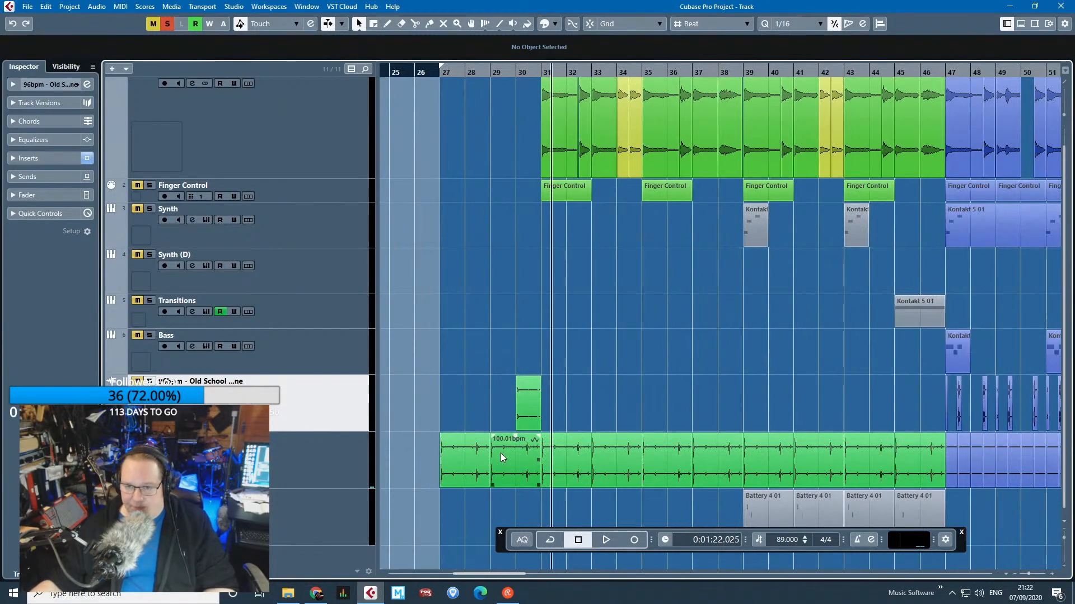
{"action": "scroll", "coordinate": [643, 463], "scroll_direction": "up", "scroll_amount": 3}
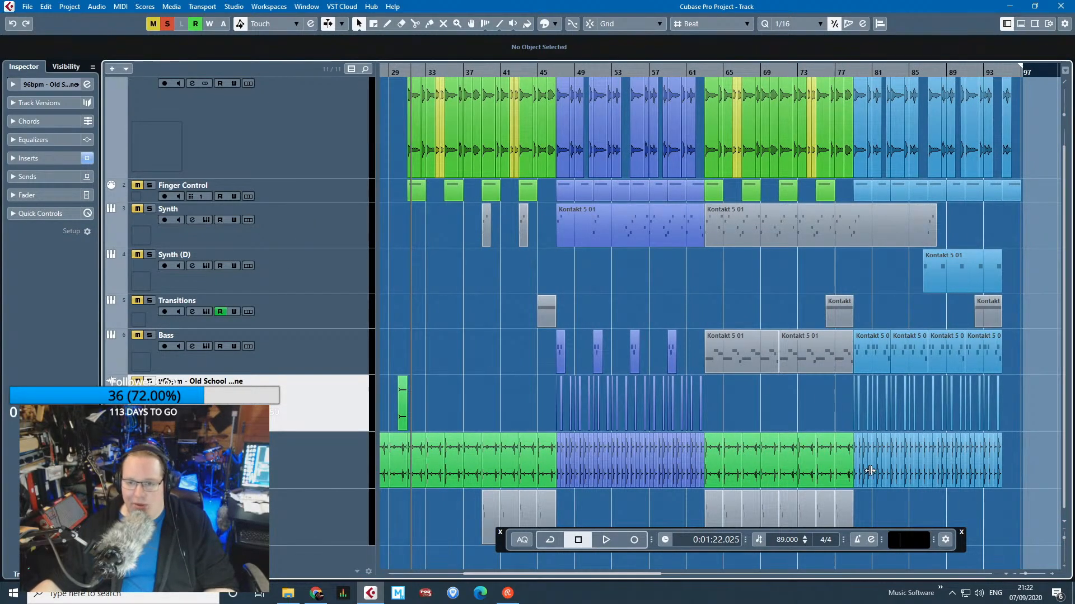
Play the soloed Crusty Drums 2 track from bar 46 into the chopped section that starts at bar 47.
{"action": "scroll", "coordinate": [540, 434], "scroll_direction": "up", "scroll_amount": 7}
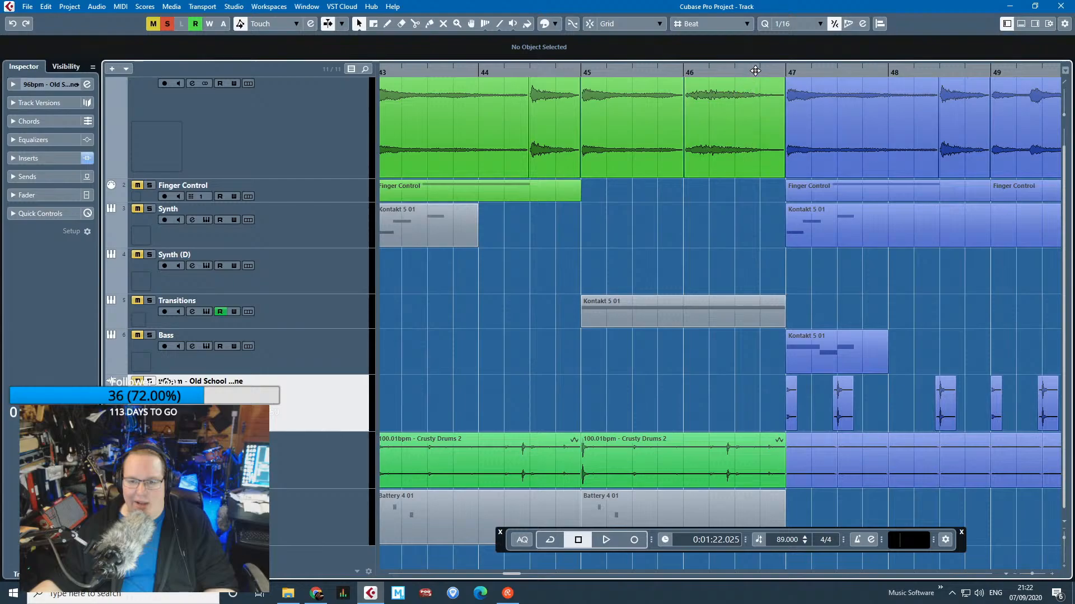
{"action": "left_click", "coordinate": [754, 72]}
{"action": "key", "text": "space"}
{"action": "scroll", "coordinate": [848, 417], "scroll_direction": "down", "scroll_amount": 2}
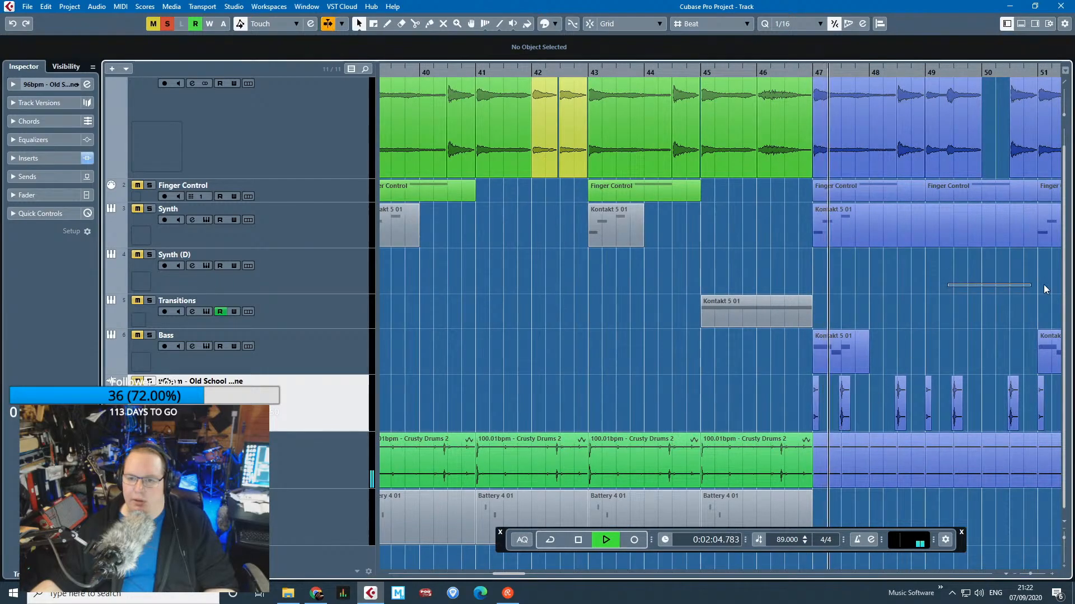
{"action": "key", "text": "f"}
{"action": "left_click_drag", "start_coordinate": [1045, 284], "coordinate": [908, 275]}
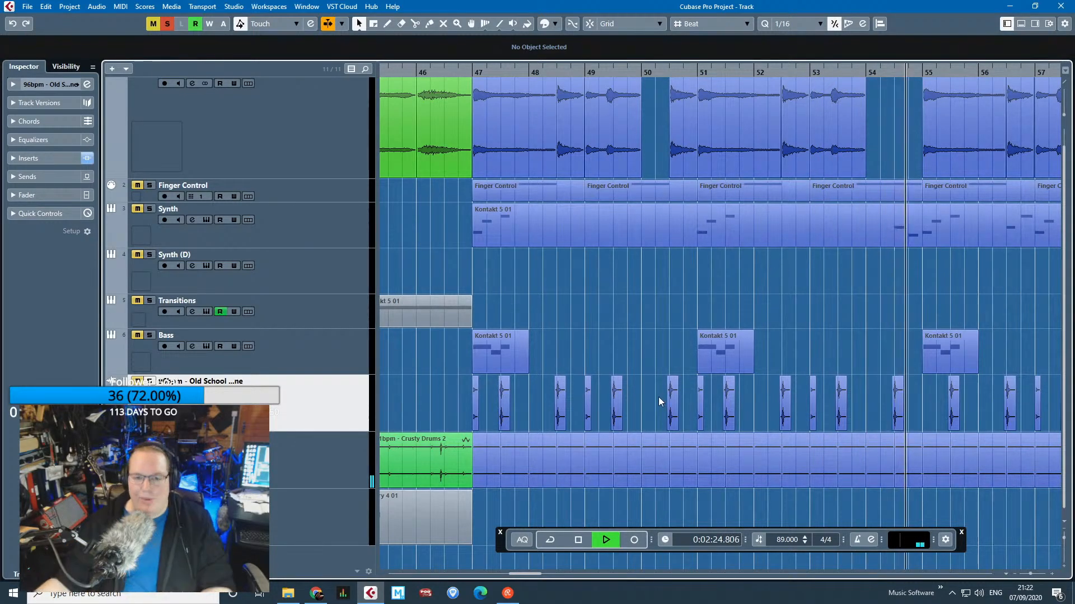
{"action": "key", "text": "g"}
{"action": "scroll", "coordinate": [668, 448], "scroll_direction": "down", "scroll_amount": 2}
{"action": "scroll", "coordinate": [672, 427], "scroll_direction": "up", "scroll_amount": 5}
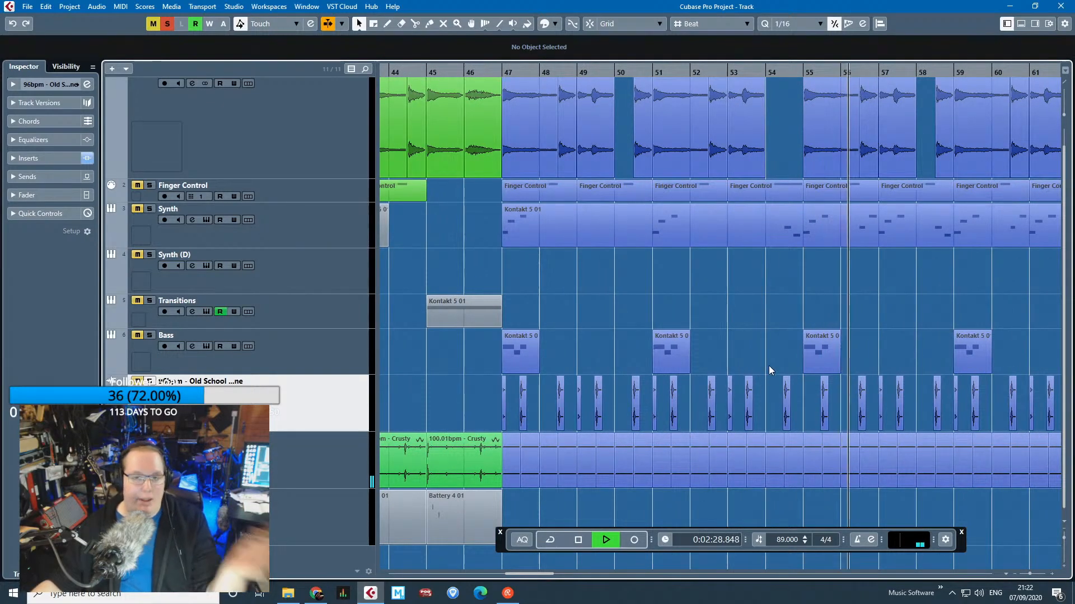
{"action": "scroll", "coordinate": [973, 302], "scroll_direction": "right", "scroll_amount": 3}
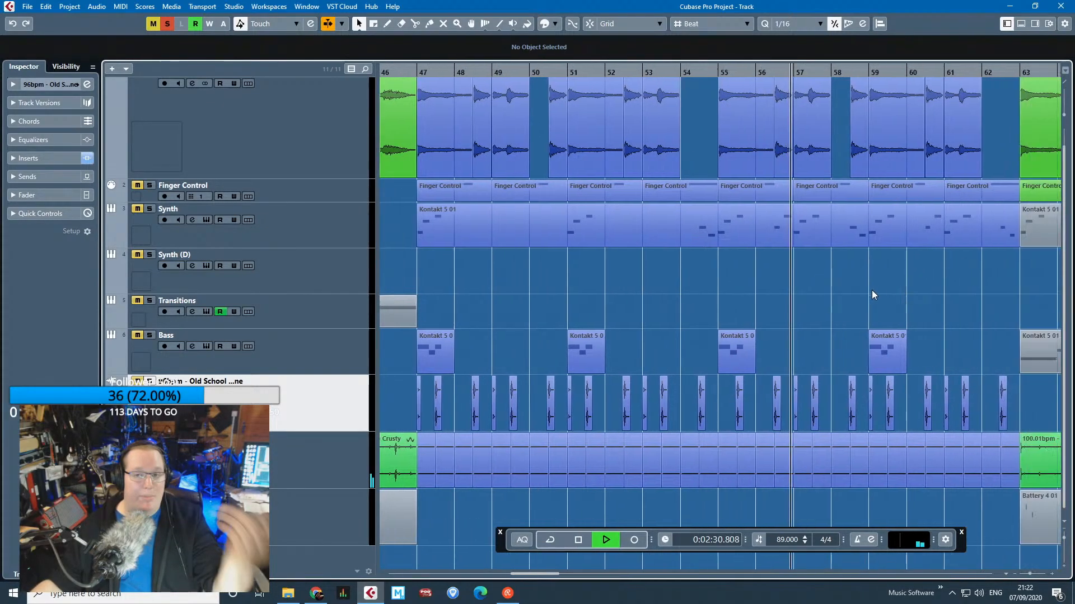
Select the chopped Crusty Drums 2 events from bar 47, try a 0.0.0.114 fade-in, then set it to 0.1.2.55 and stop playback.
{"action": "left_click", "coordinate": [448, 440]}
{"action": "scroll", "coordinate": [425, 435], "scroll_direction": "up", "scroll_amount": 3}
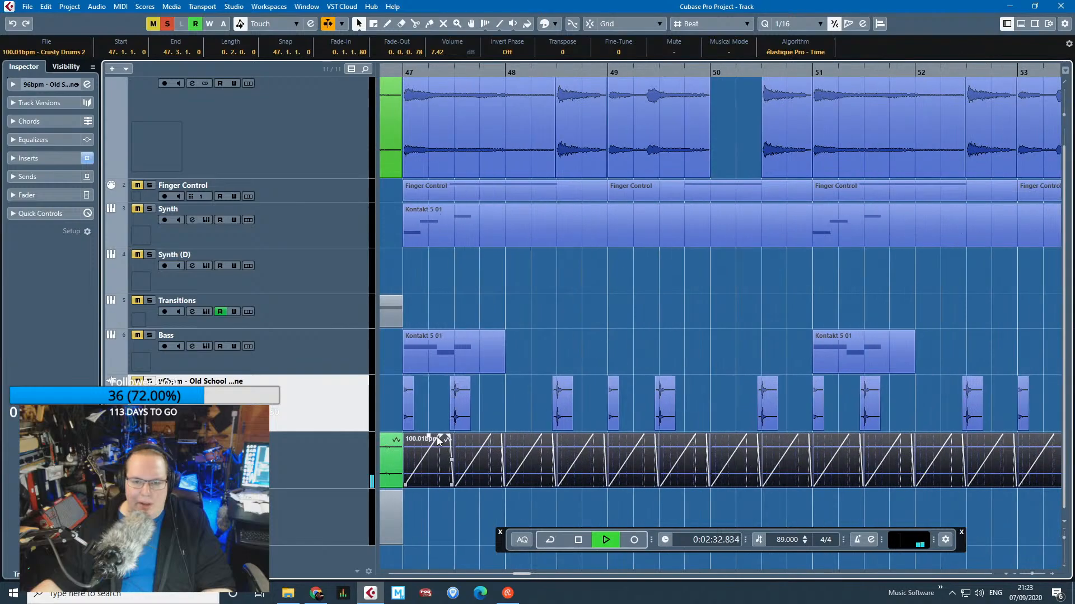
{"action": "left_click_drag", "start_coordinate": [425, 434], "coordinate": [410, 437]}
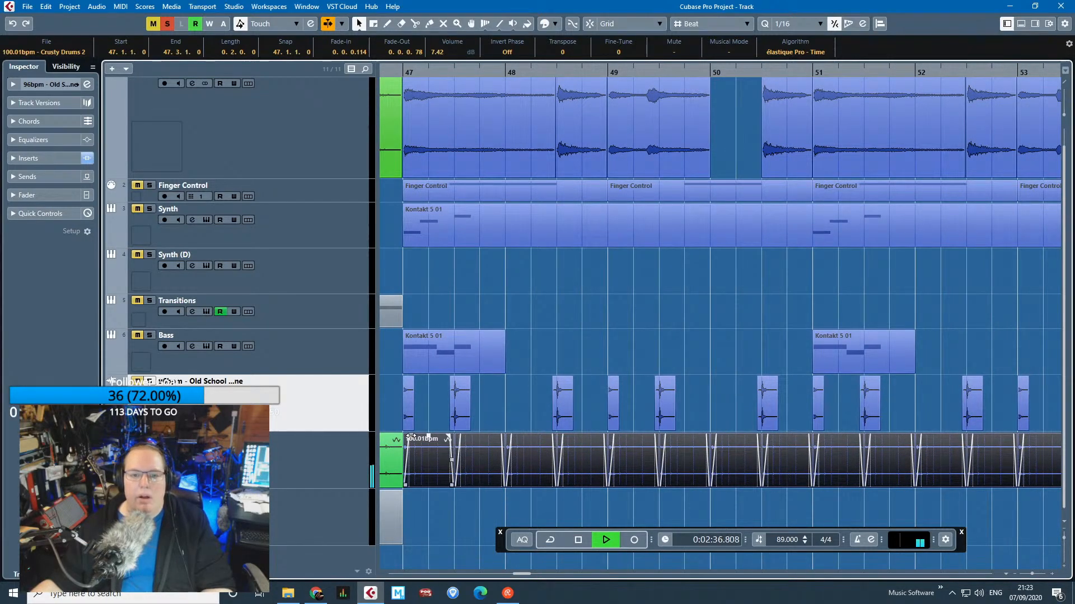
{"action": "left_click_drag", "start_coordinate": [410, 436], "coordinate": [489, 444]}
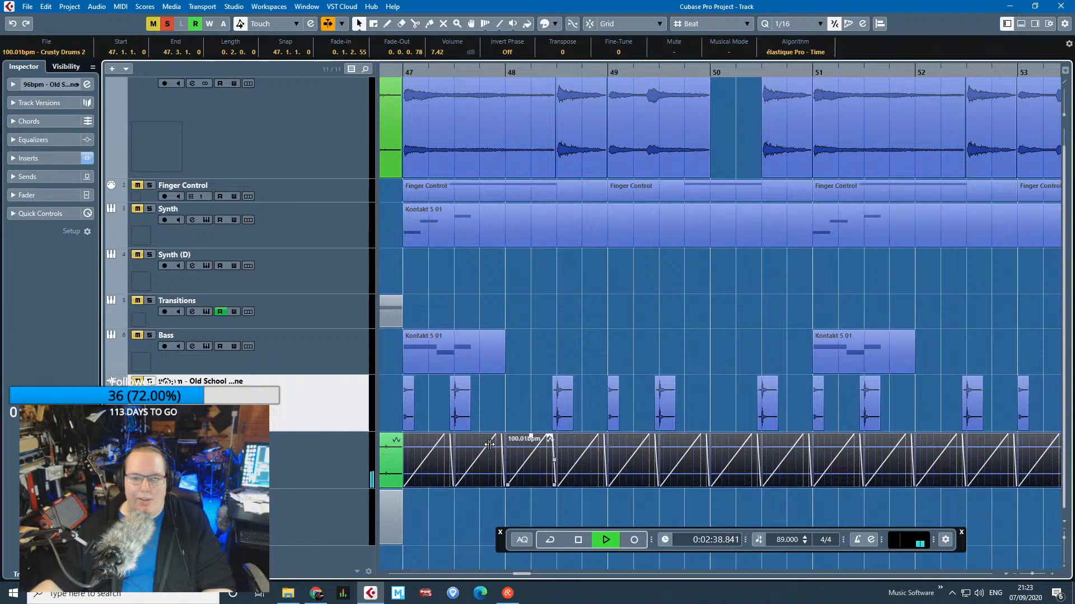
{"action": "scroll", "coordinate": [616, 392], "scroll_direction": "down", "scroll_amount": 3}
{"action": "key", "text": "space"}
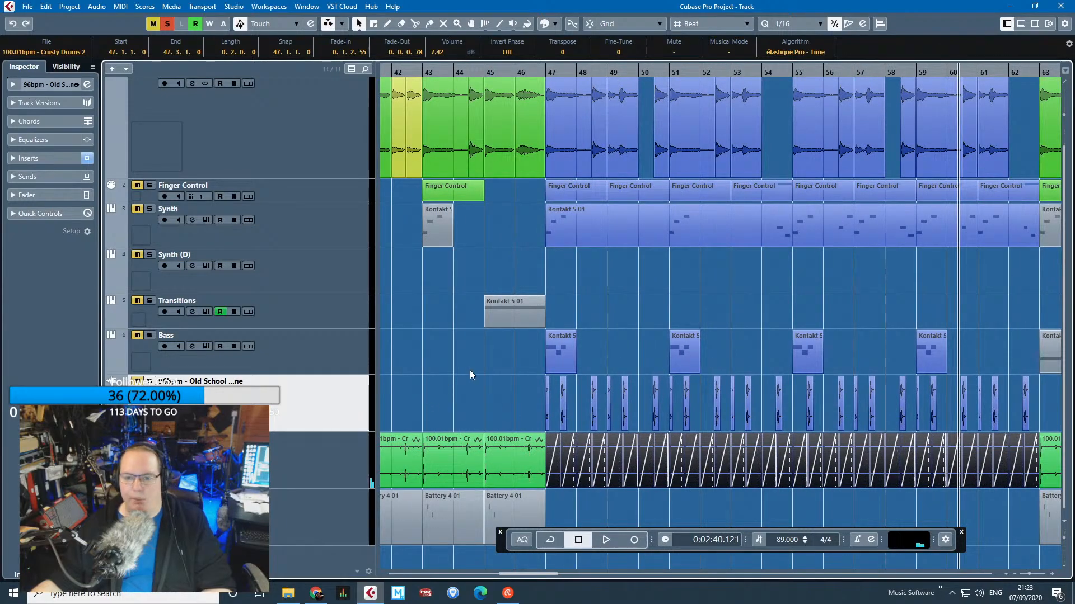
Solo the Old School Drum Machine track as well, show its inserts, and play around its event at bar 30.
{"action": "scroll", "coordinate": [469, 370], "scroll_direction": "down", "scroll_amount": 3}
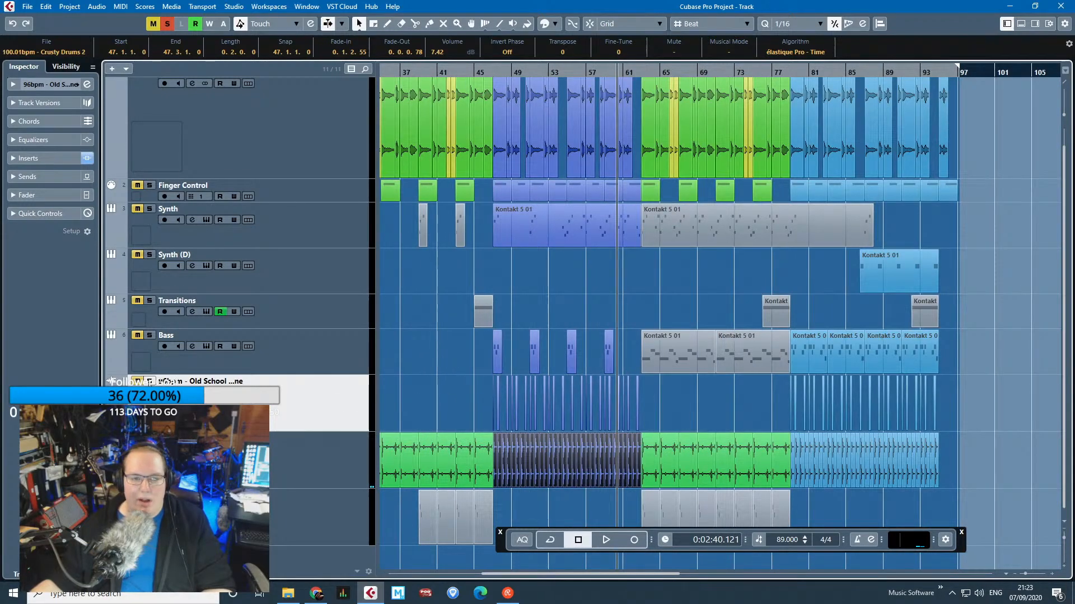
{"action": "left_click", "coordinate": [15, 159]}
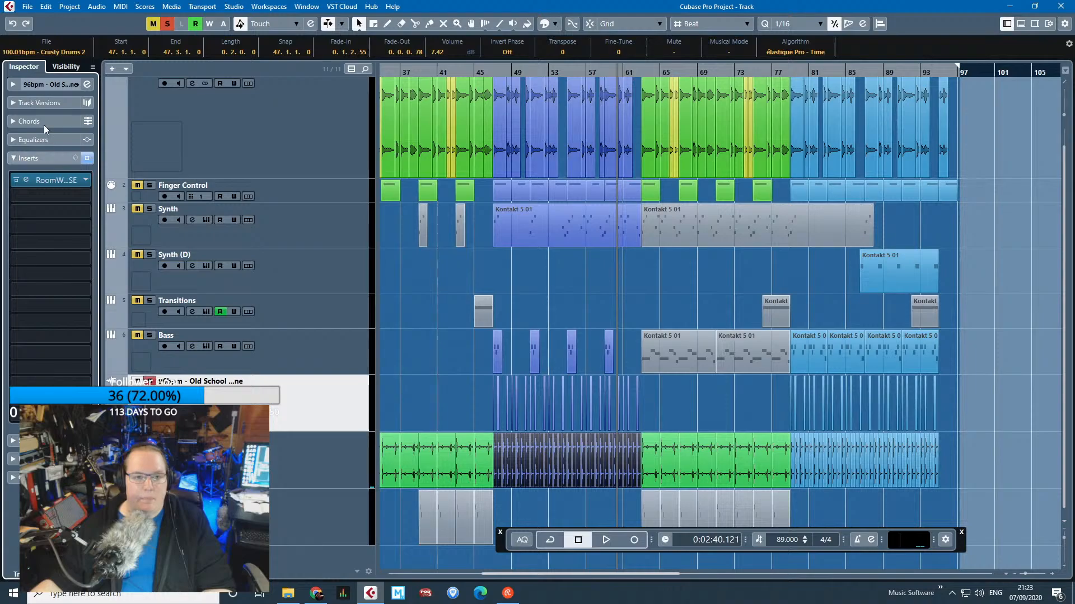
{"action": "left_click_drag", "start_coordinate": [485, 70], "coordinate": [623, 235]}
{"action": "key", "text": "space"}
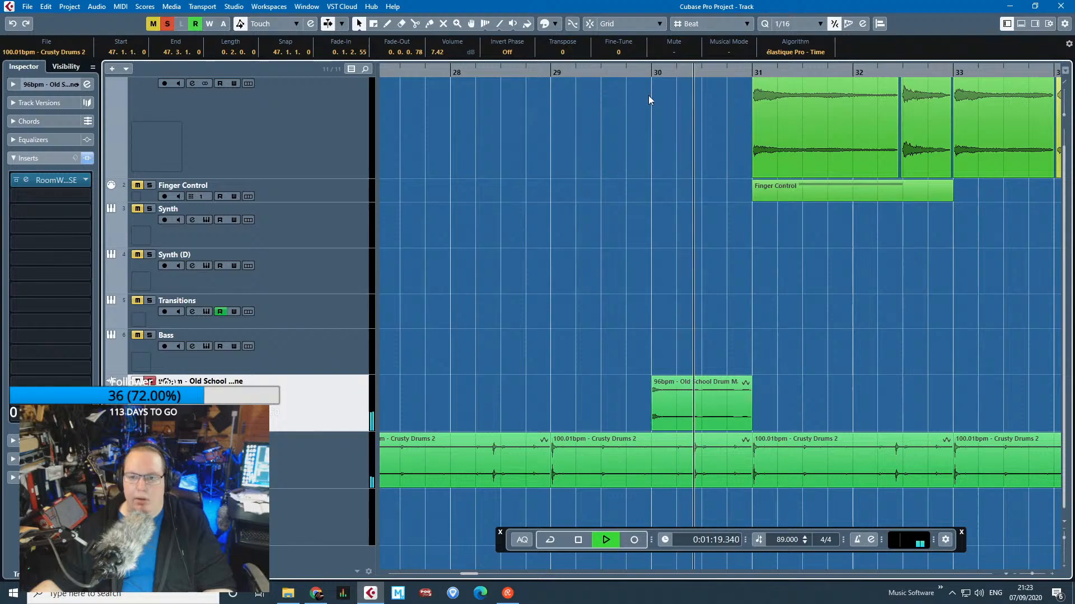
Replay the Old School Drum Machine event together with Crusty Drums 2 from just before bar 30.
{"action": "left_click", "coordinate": [633, 71]}
{"action": "scroll", "coordinate": [649, 411], "scroll_direction": "up", "scroll_amount": 2}
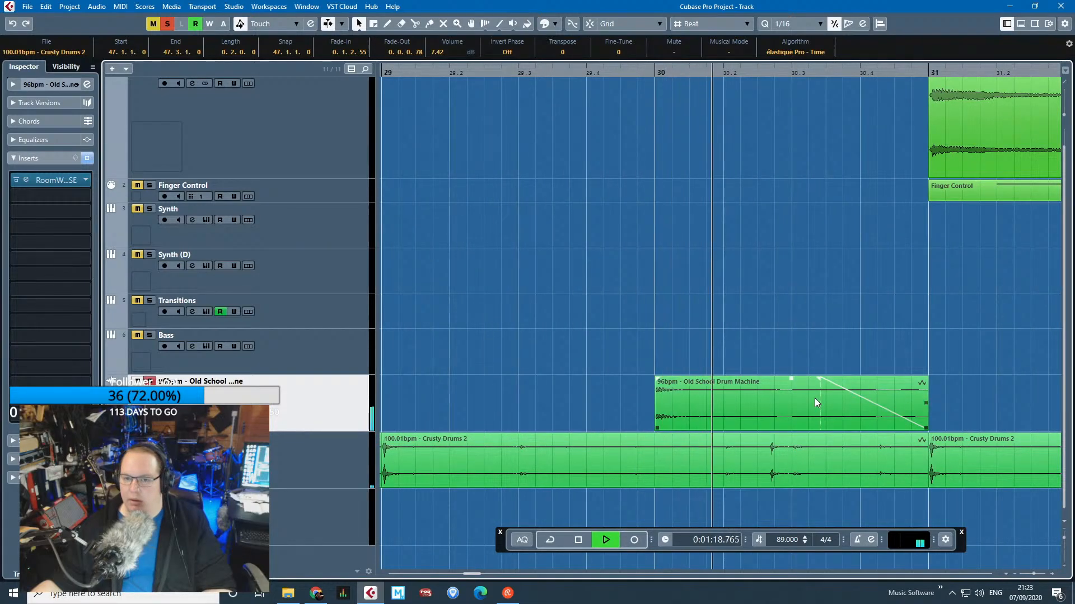
{"action": "scroll", "coordinate": [750, 446], "scroll_direction": "down", "scroll_amount": 2}
{"action": "key", "text": "space"}
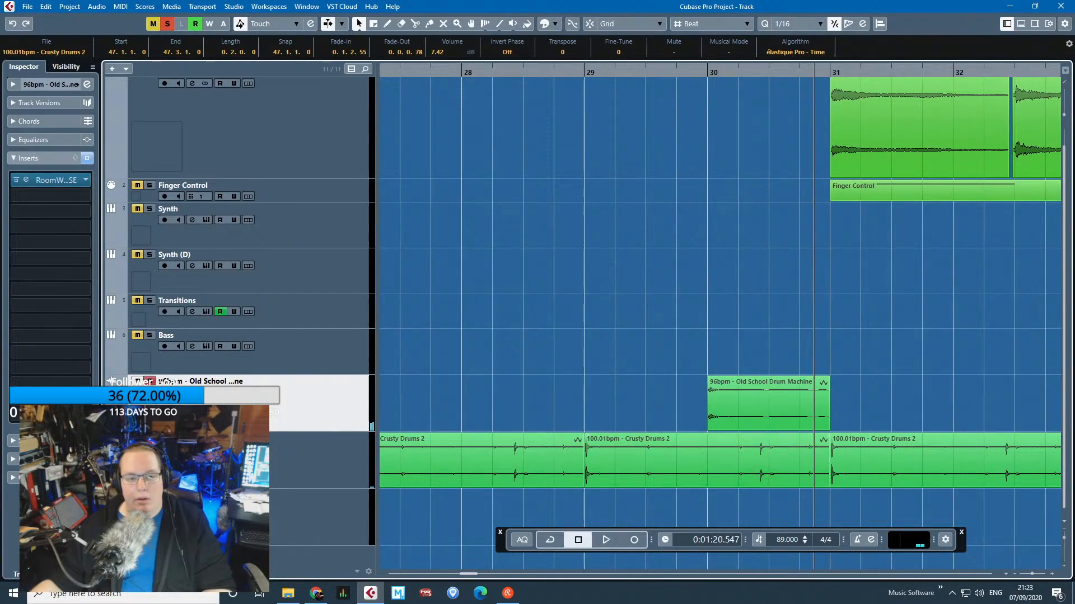
{"action": "left_click", "coordinate": [670, 71]}
{"action": "key", "text": "space"}
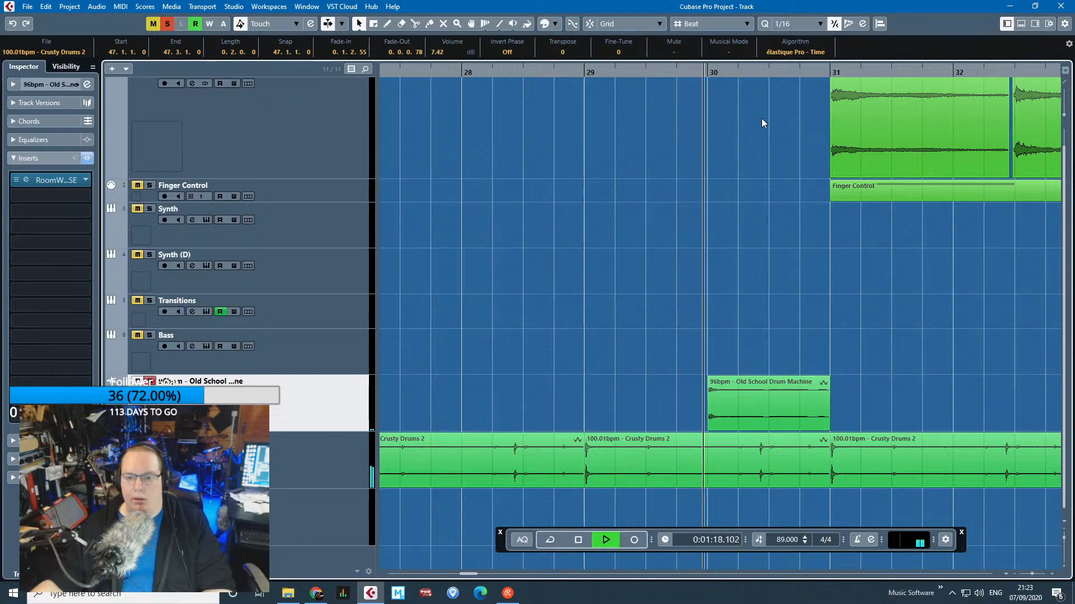
Stop playback after the bar 30 fill, play both soloed drum tracks through the chopped section at bar 47, and stop.
{"action": "scroll", "coordinate": [707, 363], "scroll_direction": "down", "scroll_amount": 3}
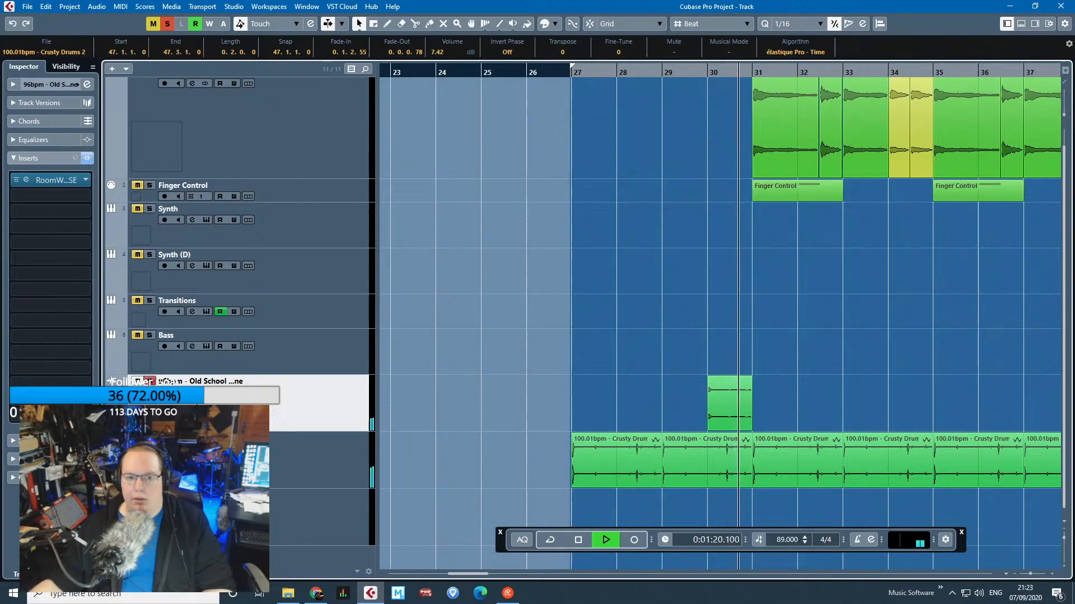
{"action": "key", "text": "space"}
{"action": "scroll", "coordinate": [719, 341], "scroll_direction": "up", "scroll_amount": 2}
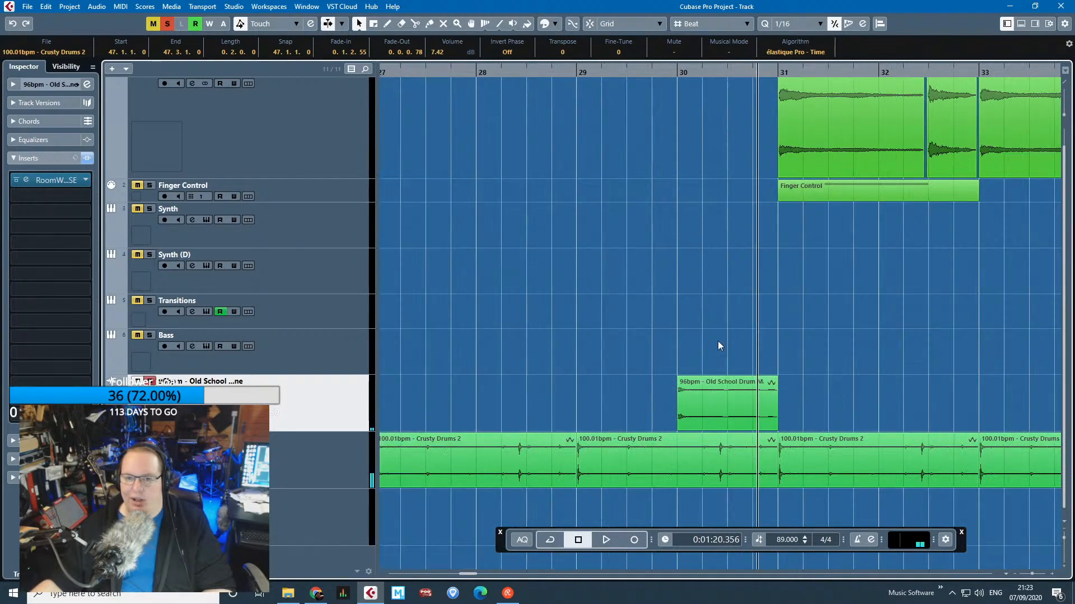
{"action": "scroll", "coordinate": [805, 429], "scroll_direction": "down", "scroll_amount": 5}
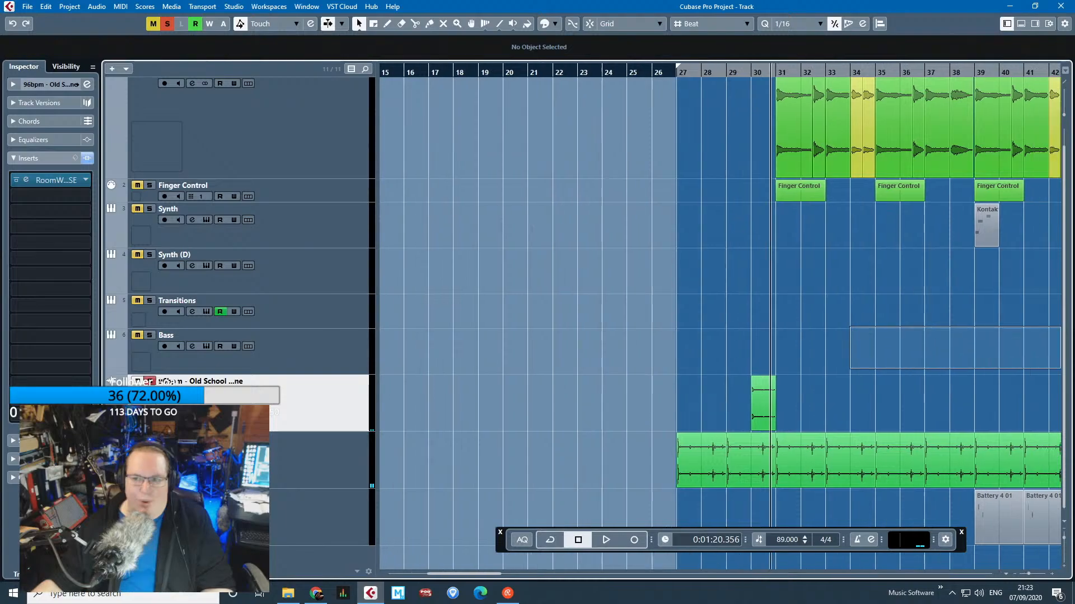
{"action": "left_click_drag", "start_coordinate": [536, 368], "coordinate": [731, 346]}
{"action": "scroll", "coordinate": [1000, 347], "scroll_direction": "up", "scroll_amount": 4}
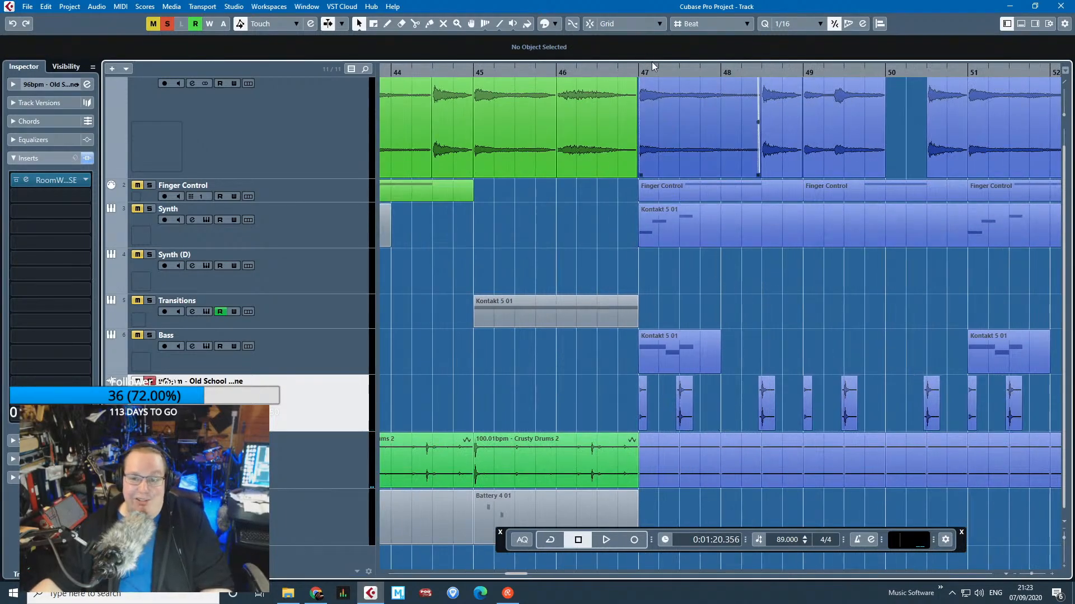
{"action": "double_click", "coordinate": [623, 75]}
{"action": "scroll", "coordinate": [660, 273], "scroll_direction": "up", "scroll_amount": 4}
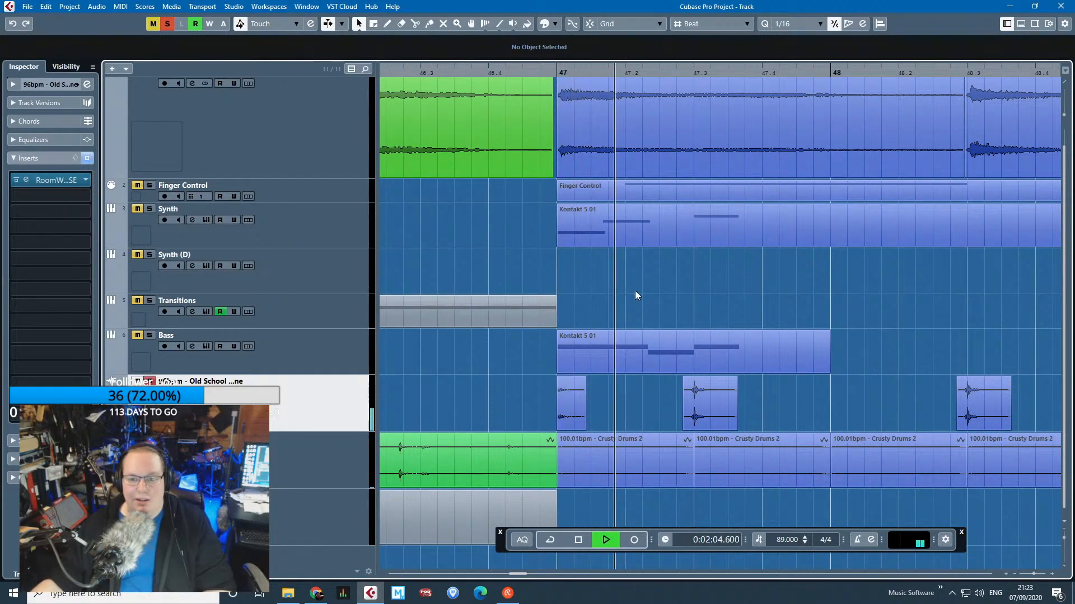
{"action": "scroll", "coordinate": [633, 291], "scroll_direction": "down", "scroll_amount": 3}
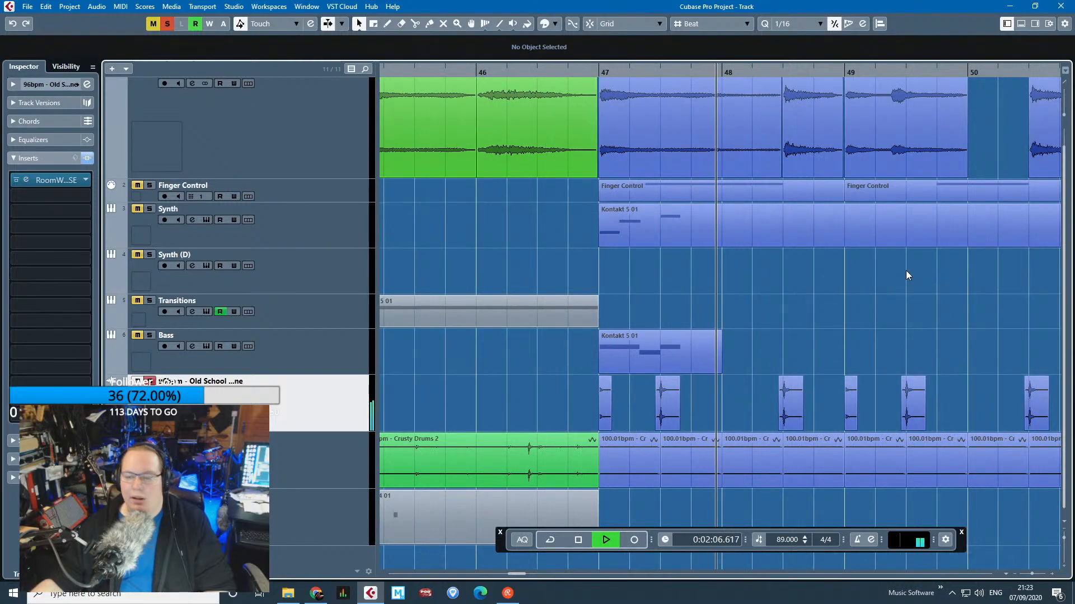
{"action": "scroll", "coordinate": [910, 287], "scroll_direction": "down", "scroll_amount": 4}
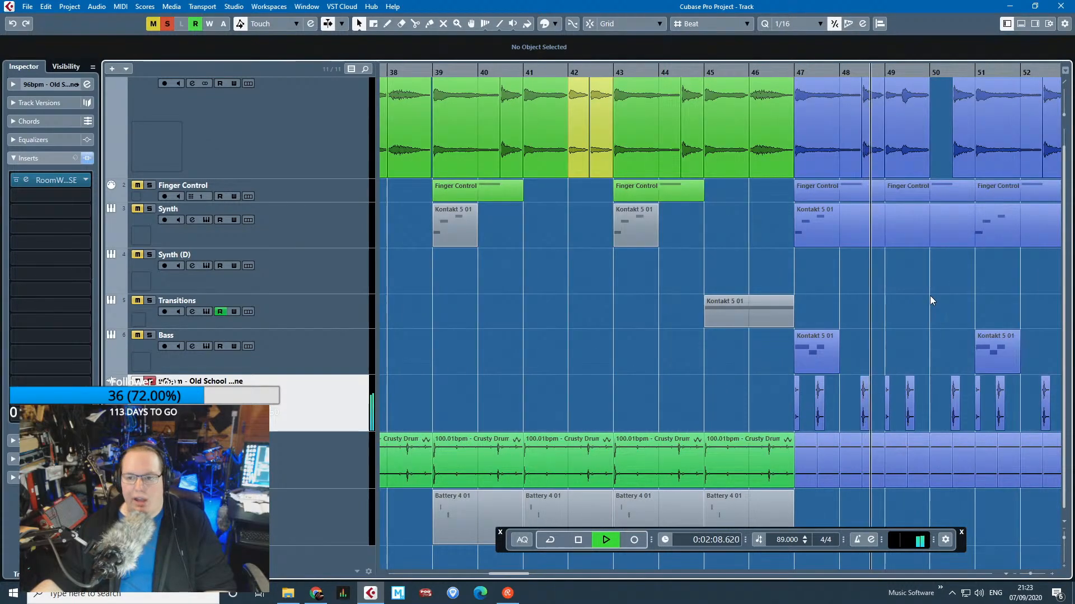
{"action": "key", "text": "space"}
Try extending the Old School Drum Machine event at bar 30 to end at 36.2.2.108, audition it, and undo the extension.
{"action": "scroll", "coordinate": [693, 400], "scroll_direction": "left", "scroll_amount": 3}
{"action": "scroll", "coordinate": [563, 368], "scroll_direction": "left", "scroll_amount": 5}
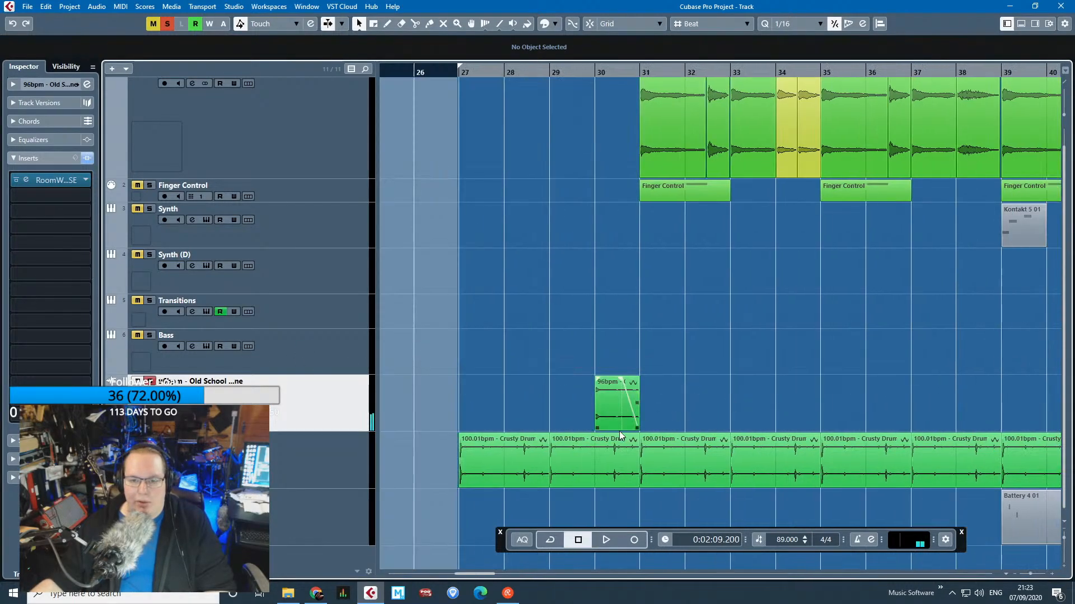
{"action": "left_click_drag", "start_coordinate": [637, 426], "coordinate": [880, 429]}
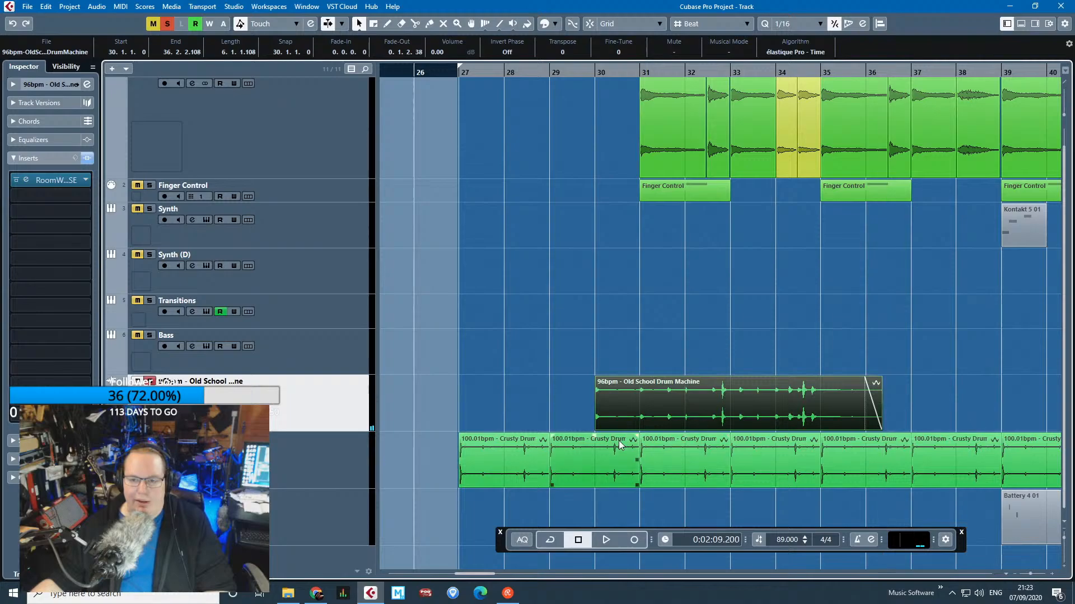
{"action": "mouse_move", "coordinate": [596, 428]}
{"action": "left_mouse_down"}
{"action": "mouse_move", "coordinate": [533, 428]}
{"action": "mouse_move", "coordinate": [595, 428]}
{"action": "left_mouse_up"}
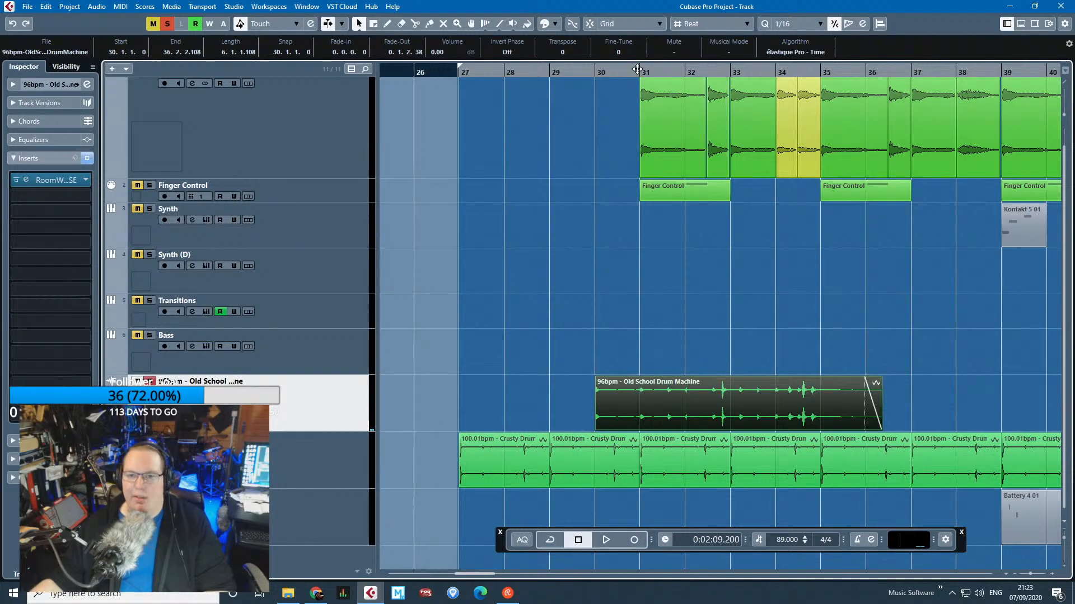
{"action": "key", "text": "space"}
{"action": "scroll", "coordinate": [748, 317], "scroll_direction": "up", "scroll_amount": 1}
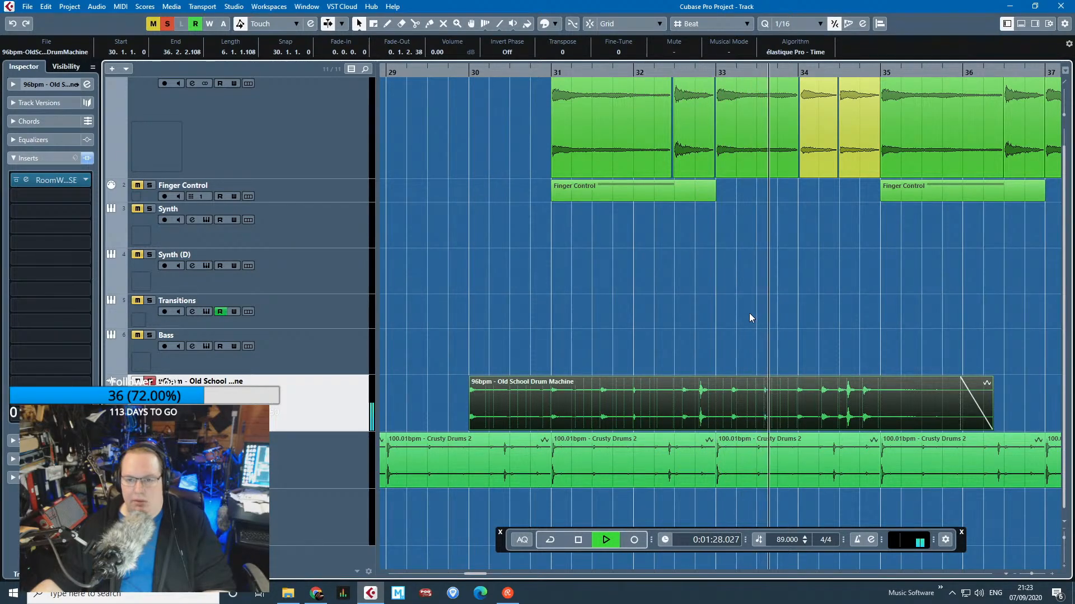
{"action": "key", "text": "space"}
{"action": "key", "text": "ctrl+z"}
Play the chopped Old School Drum Machine hits from bar 49, restart from the middle of bar 50, and stop in bar 51.
{"action": "scroll", "coordinate": [738, 350], "scroll_direction": "down", "scroll_amount": 5}
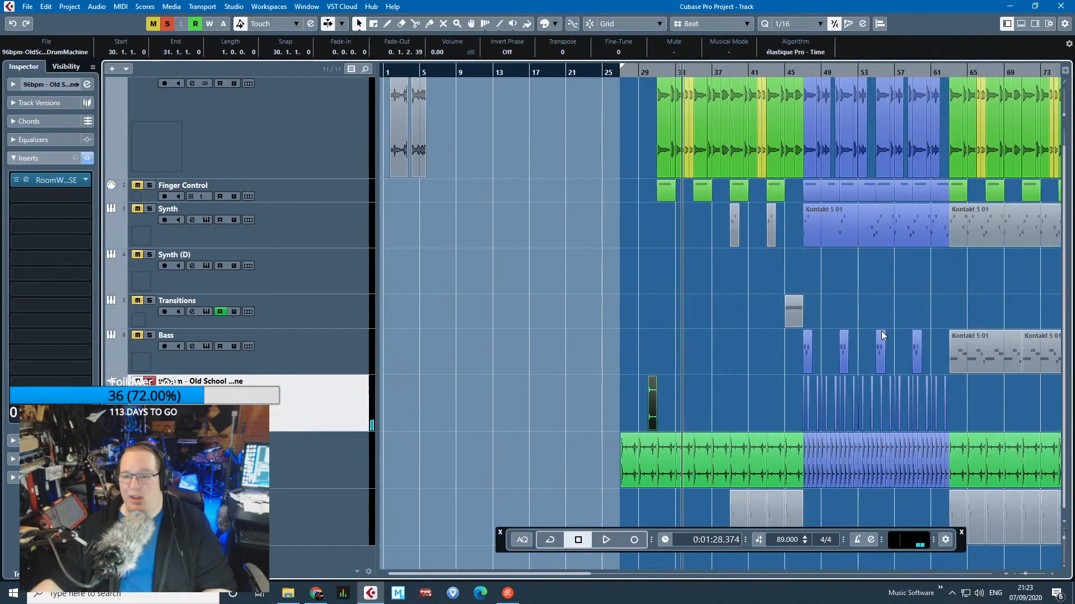
{"action": "scroll", "coordinate": [945, 355], "scroll_direction": "up", "scroll_amount": 5}
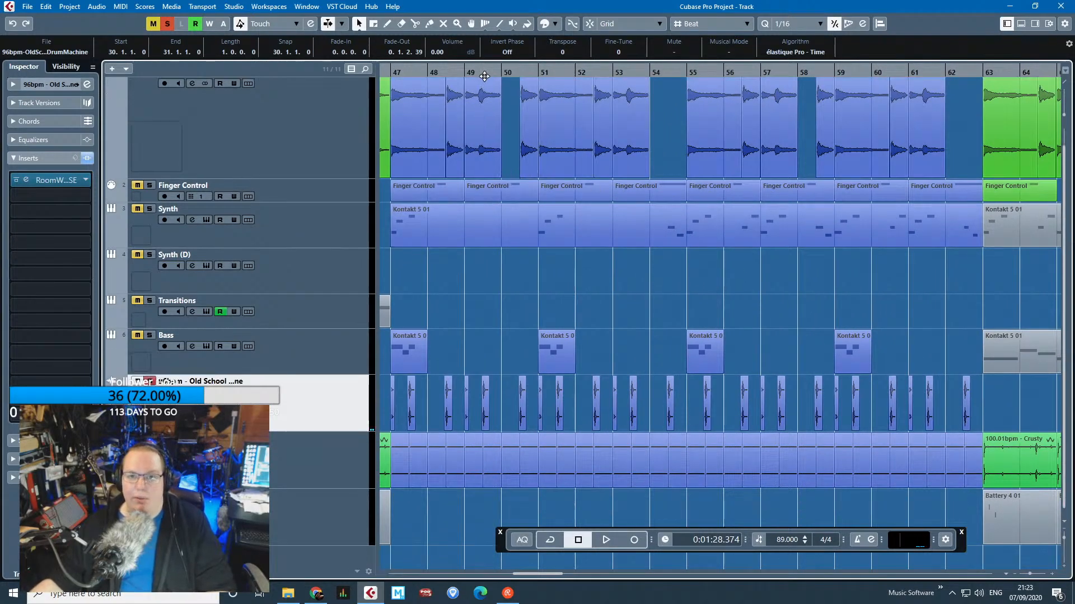
{"action": "left_click", "coordinate": [484, 76]}
{"action": "key", "text": "space"}
{"action": "scroll", "coordinate": [482, 206], "scroll_direction": "up", "scroll_amount": 3}
{"action": "scroll", "coordinate": [666, 320], "scroll_direction": "up", "scroll_amount": 1}
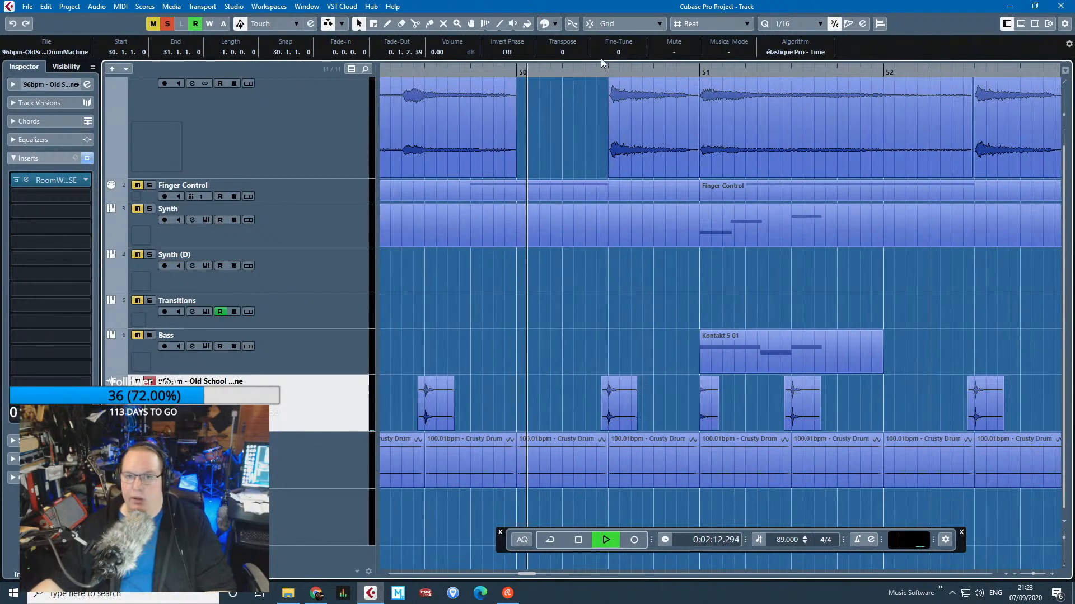
{"action": "left_click", "coordinate": [592, 70]}
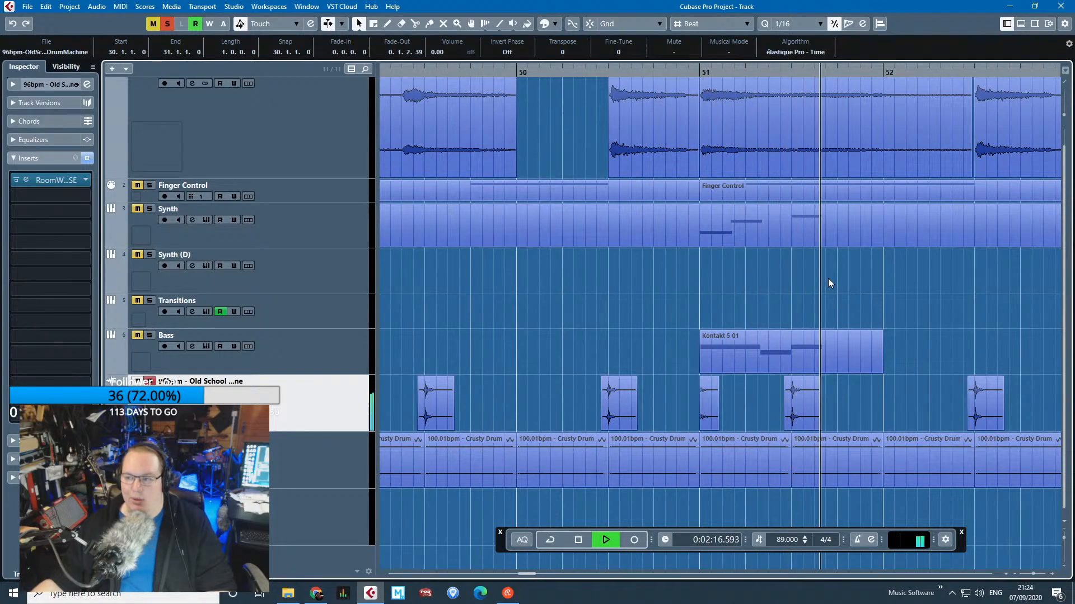
{"action": "key", "text": "space"}
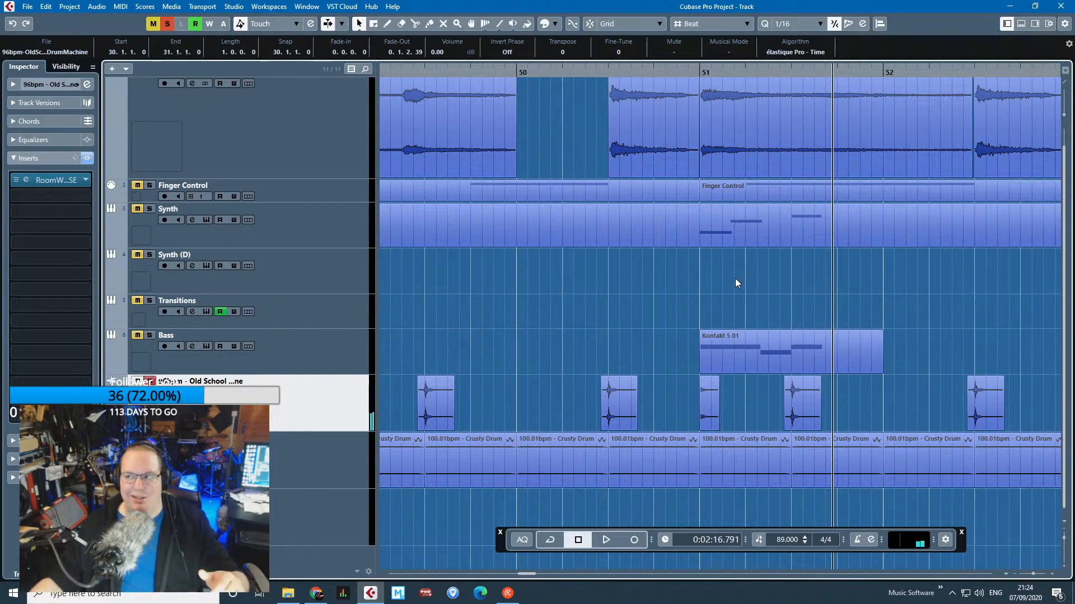
Resume playback from bar 51, listen to the two drum tracks until late in bar 53, and stop.
{"action": "key", "text": "space"}
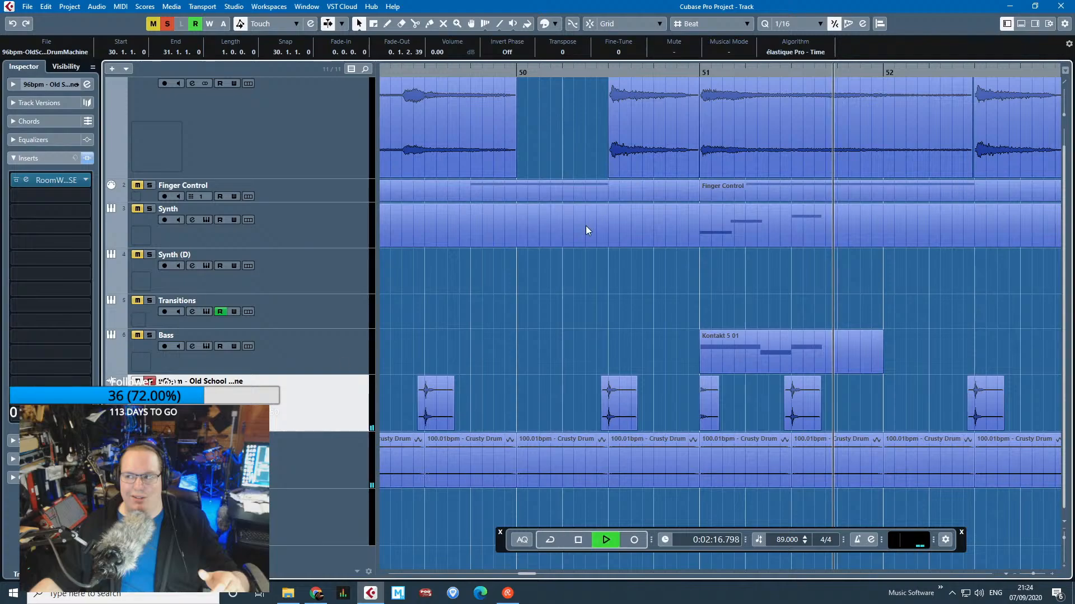
{"action": "left_click", "coordinate": [1042, 317]}
{"action": "scroll", "coordinate": [942, 307], "scroll_direction": "right", "scroll_amount": 2}
{"action": "scroll", "coordinate": [942, 307], "scroll_direction": "up", "scroll_amount": 2}
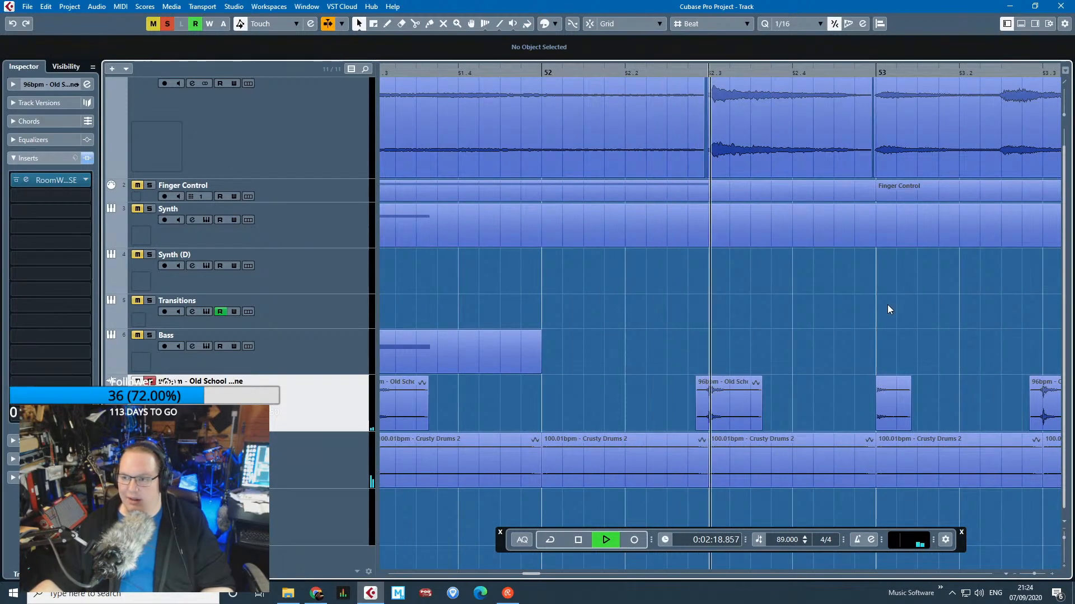
{"action": "scroll", "coordinate": [860, 298], "scroll_direction": "down", "scroll_amount": 2}
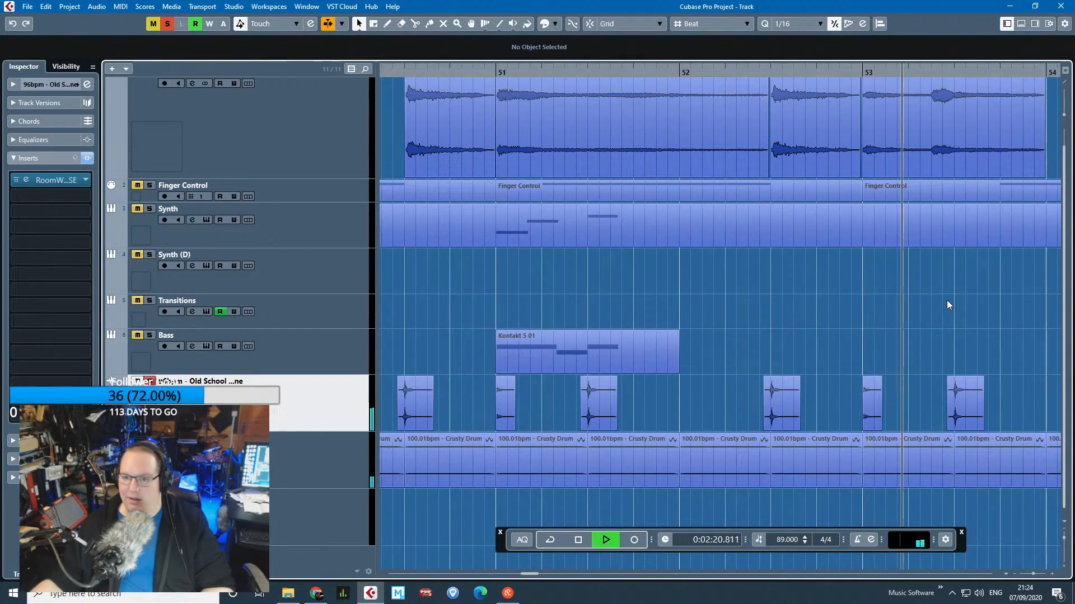
{"action": "key", "text": "space"}
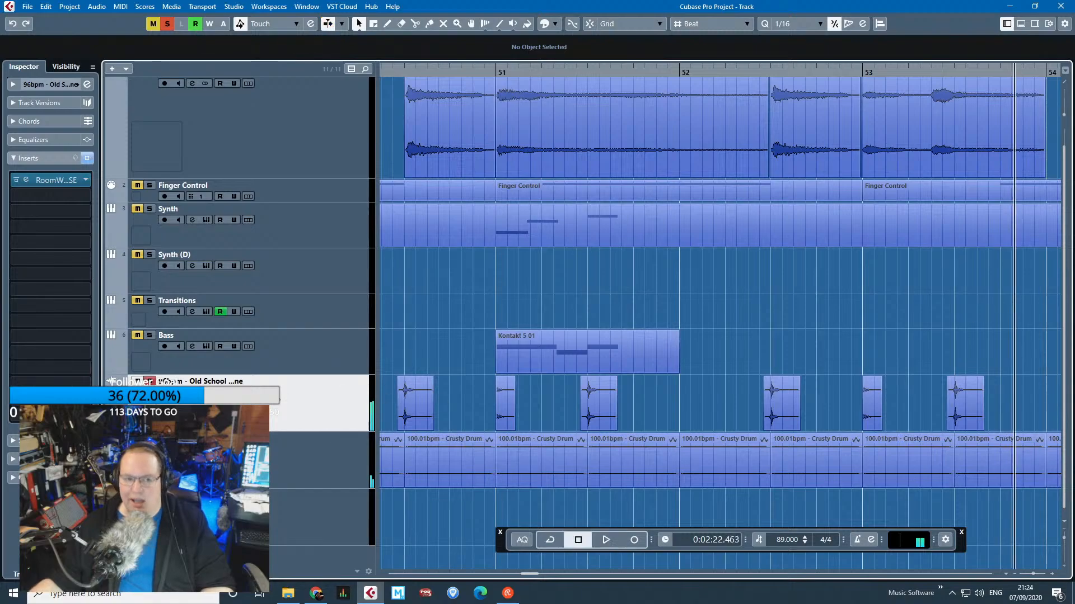
Unsolo the drum tracks and select the Transitions event at bar 45.
{"action": "left_click", "coordinate": [150, 381]}
{"action": "scroll", "coordinate": [695, 379], "scroll_direction": "down", "scroll_amount": 9}
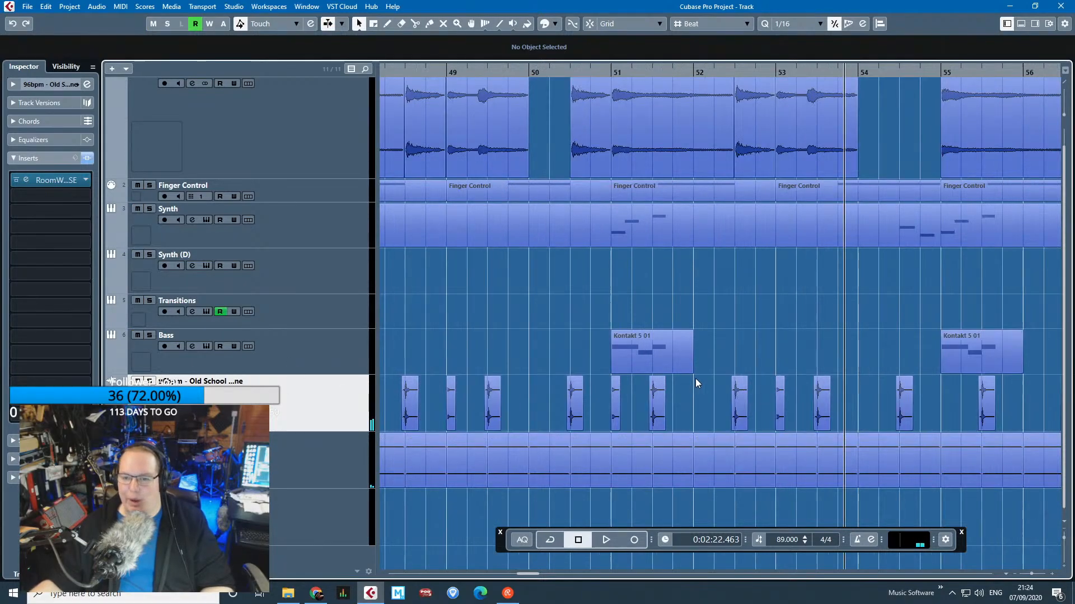
{"action": "scroll", "coordinate": [672, 400], "scroll_direction": "up", "scroll_amount": 9}
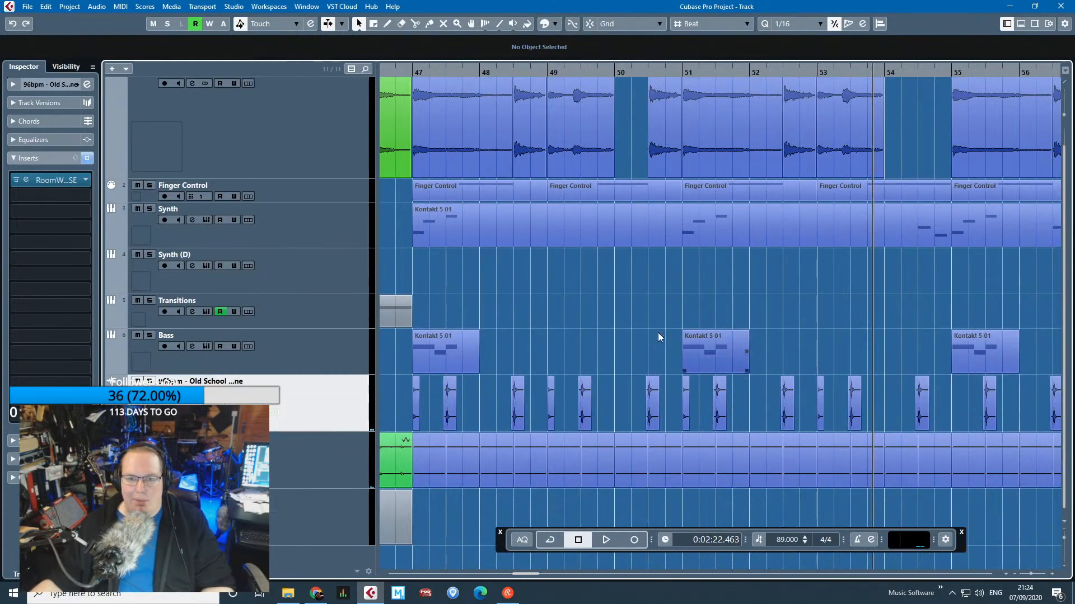
{"action": "scroll", "coordinate": [649, 308], "scroll_direction": "left", "scroll_amount": 6}
{"action": "left_click", "coordinate": [971, 309]}
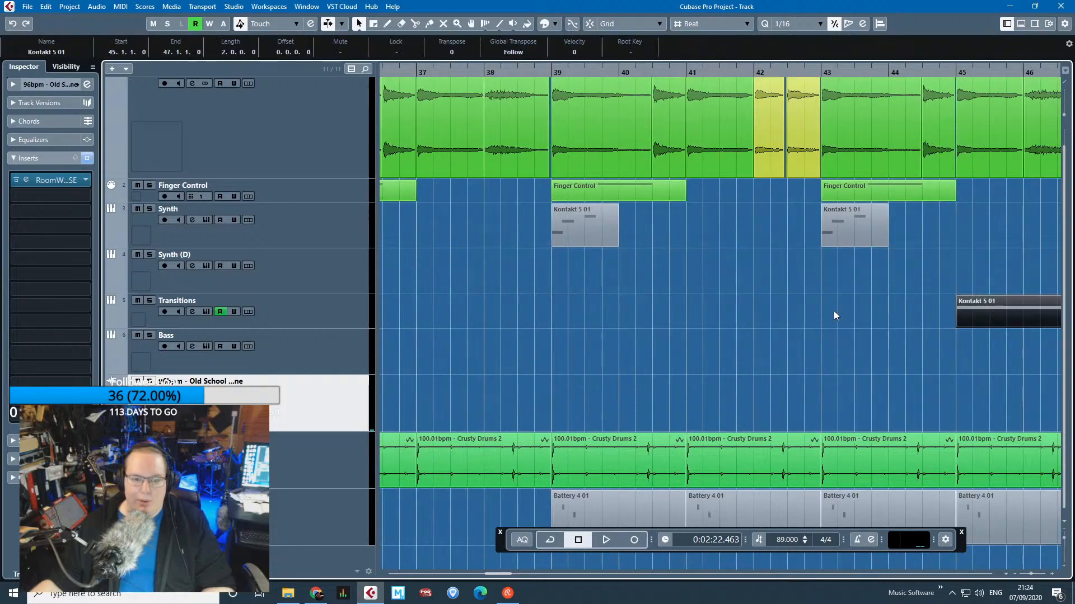
Solo the Hats track and play its Battery 4 part from bar 39 briefly.
{"action": "left_click", "coordinate": [291, 528]}
{"action": "key", "text": "s"}
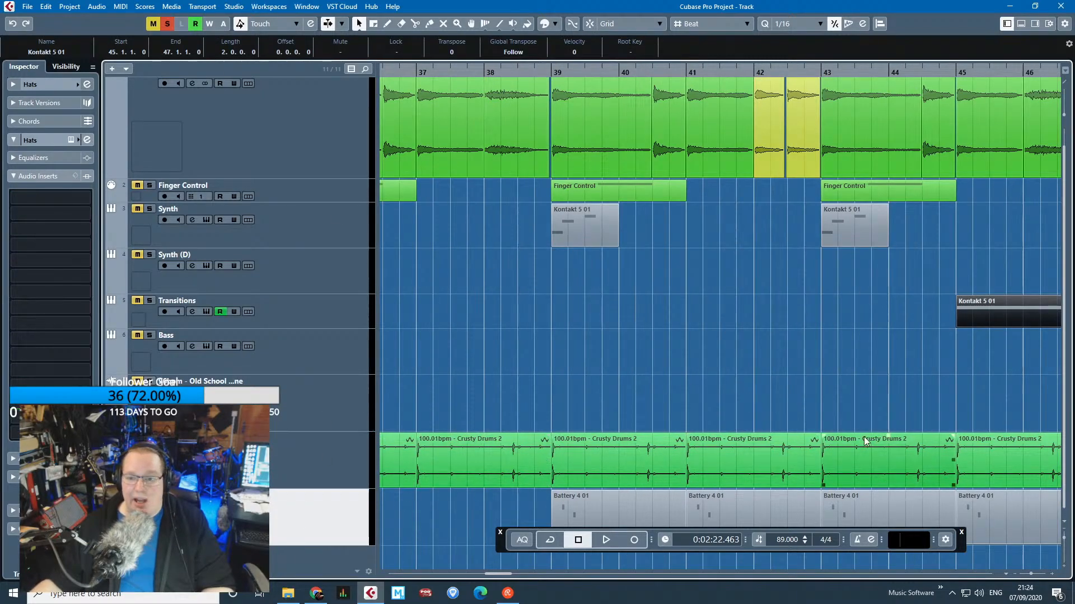
{"action": "left_click", "coordinate": [551, 73]}
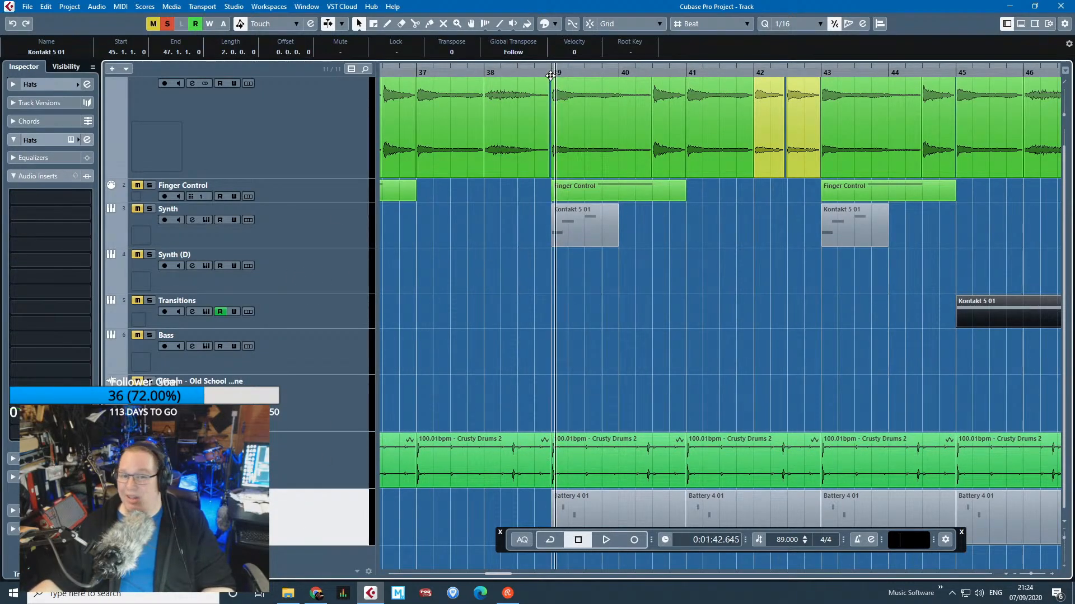
{"action": "key", "text": "space"}
{"action": "key", "text": "g"}
{"action": "key", "text": "g"}
{"action": "key", "text": "g"}
{"action": "key", "text": "g"}
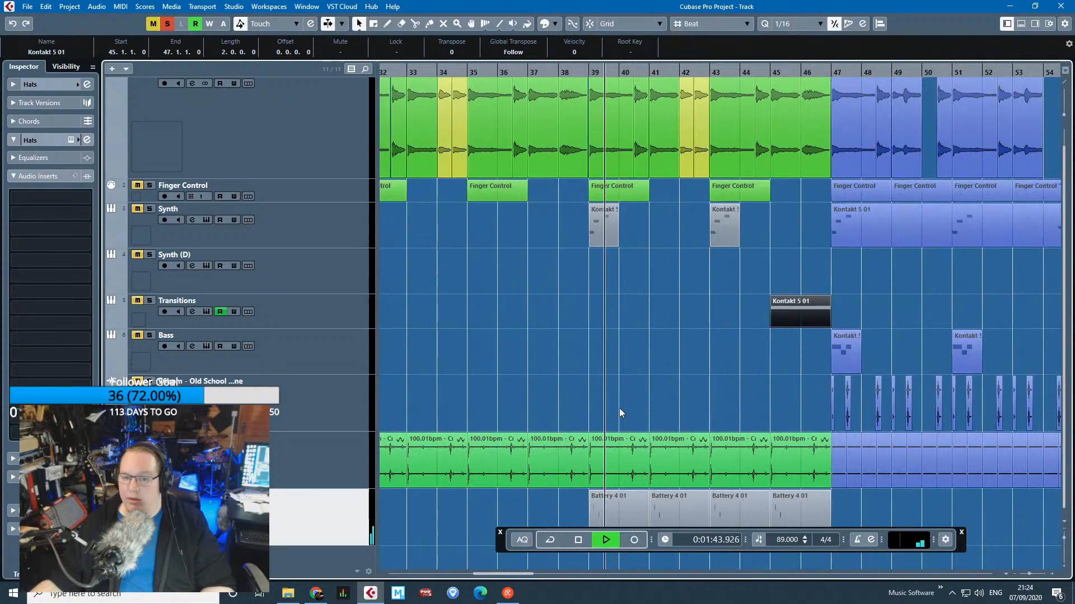
{"action": "key", "text": "space"}
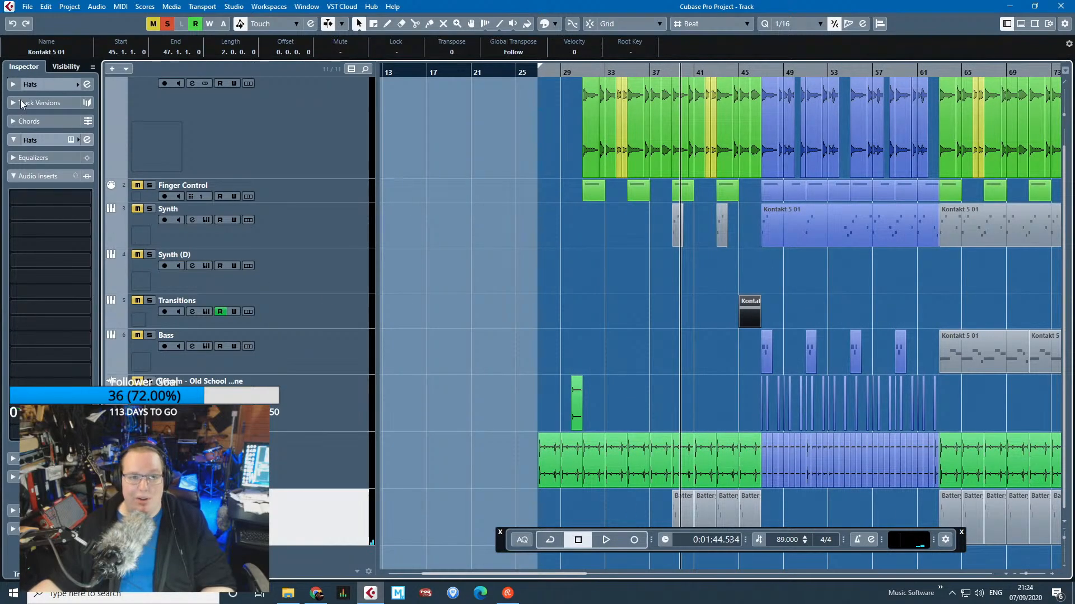
View and close the Hats track's Battery instrument, and audition the soloed Hats part starting at bar 63.
{"action": "left_click", "coordinate": [72, 140]}
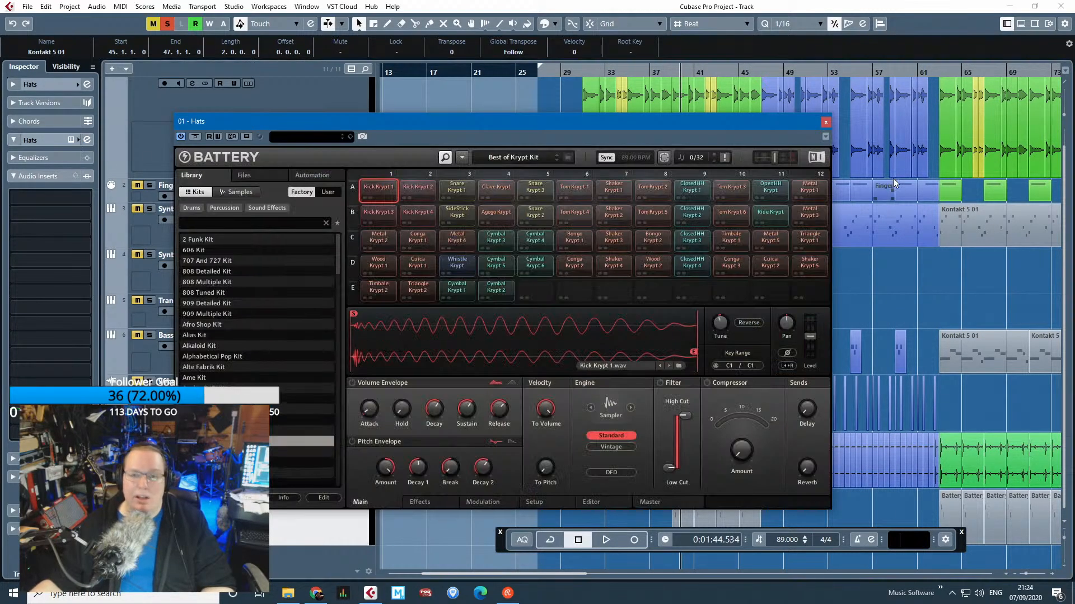
{"action": "left_click", "coordinate": [826, 121]}
{"action": "left_click", "coordinate": [933, 74]}
{"action": "key", "text": "space"}
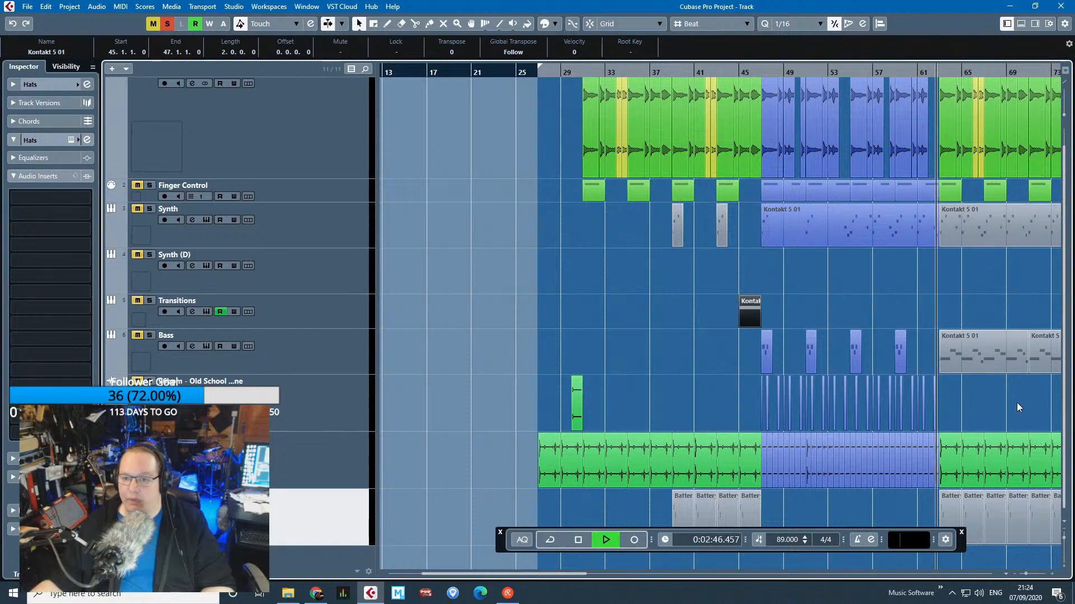
{"action": "key", "text": "h"}
{"action": "key", "text": "h"}
{"action": "key", "text": "h"}
{"action": "key", "text": "h"}
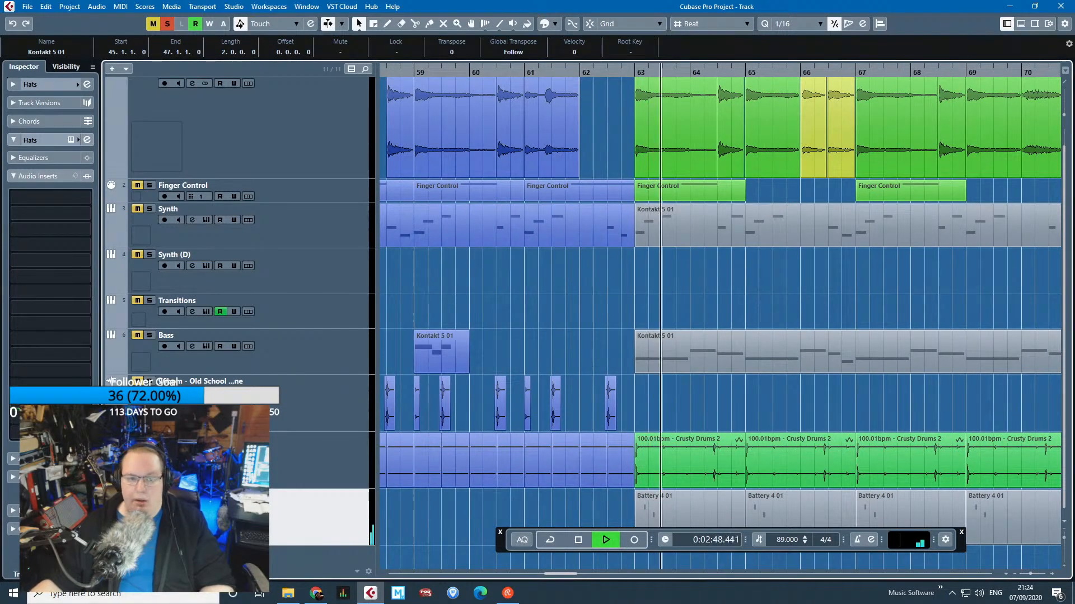
{"action": "key", "text": "space"}
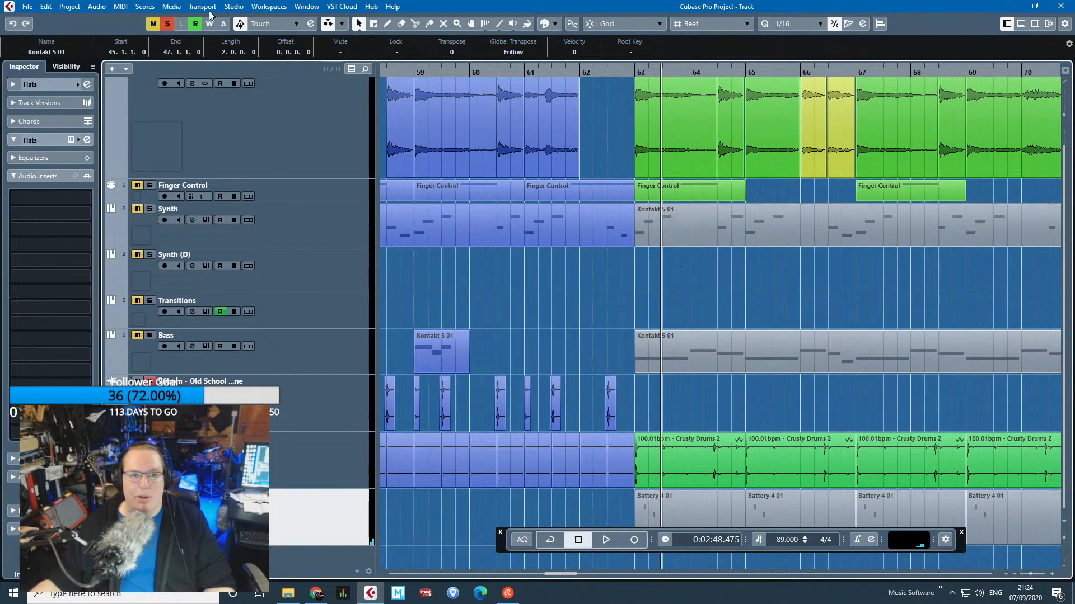
Deactivate all solo states and play the full mix from just before bar 63 into the following section.
{"action": "left_click", "coordinate": [165, 25]}
{"action": "key", "text": "space"}
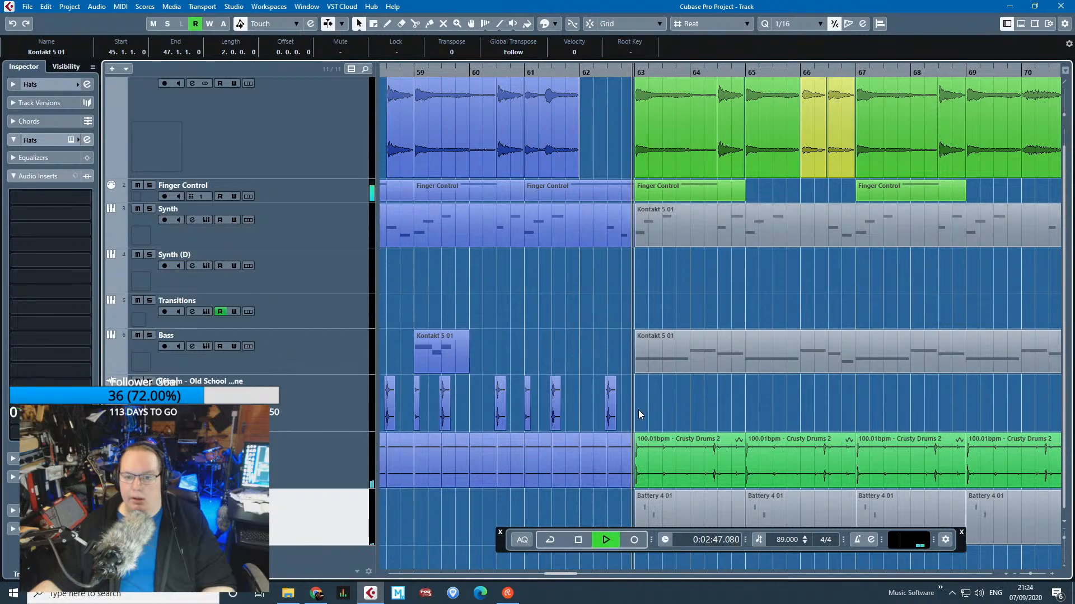
{"action": "scroll", "coordinate": [638, 411], "scroll_direction": "up", "scroll_amount": 1}
{"action": "scroll", "coordinate": [604, 433], "scroll_direction": "down", "scroll_amount": 1}
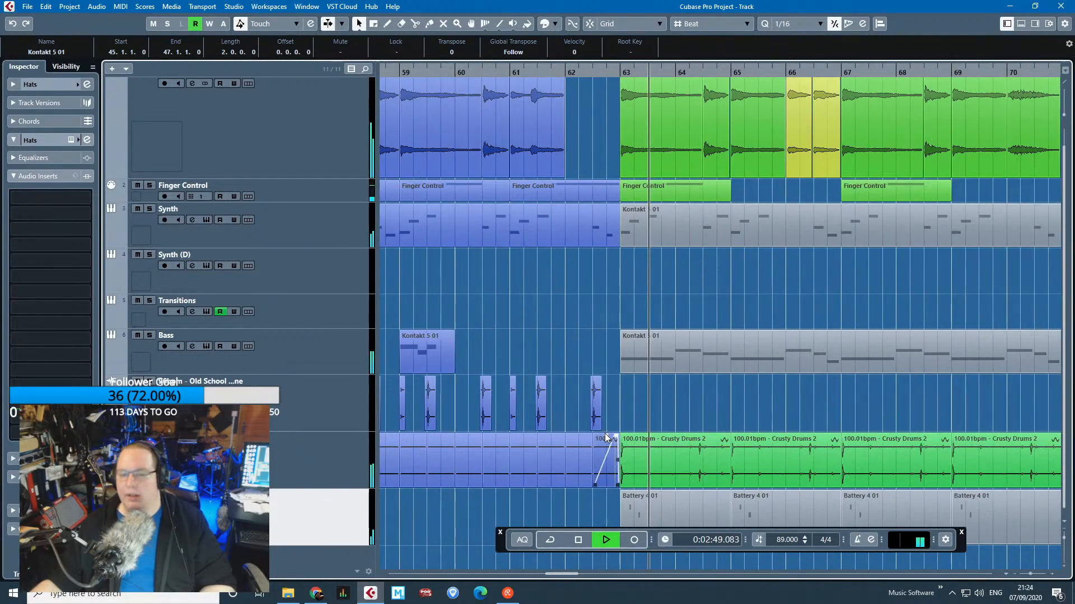
{"action": "scroll", "coordinate": [727, 415], "scroll_direction": "up", "scroll_amount": 1}
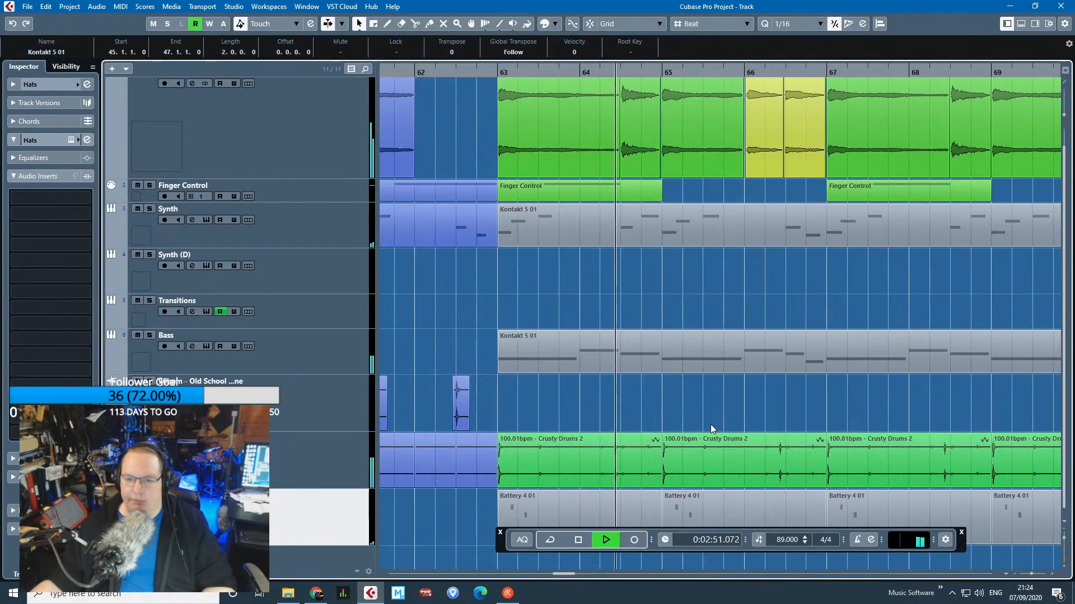
{"action": "scroll", "coordinate": [711, 425], "scroll_direction": "down", "scroll_amount": 4}
{"action": "scroll", "coordinate": [719, 417], "scroll_direction": "up", "scroll_amount": 5}
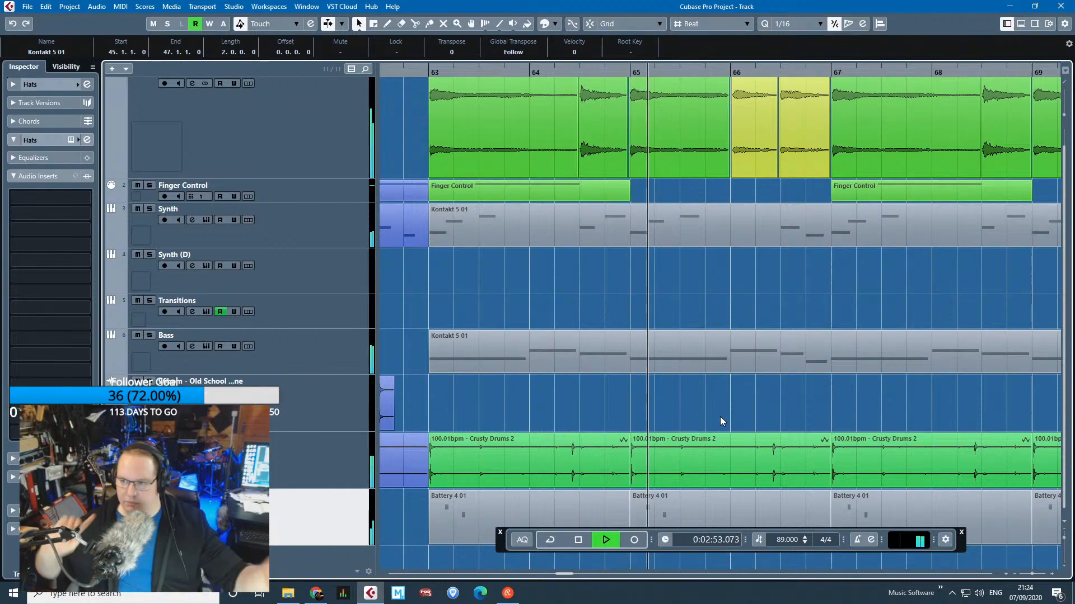
Stop playback and review the complete arrangement across all tracks up to bar 97.
{"action": "key", "text": "space"}
{"action": "scroll", "coordinate": [735, 420], "scroll_direction": "down", "scroll_amount": 4}
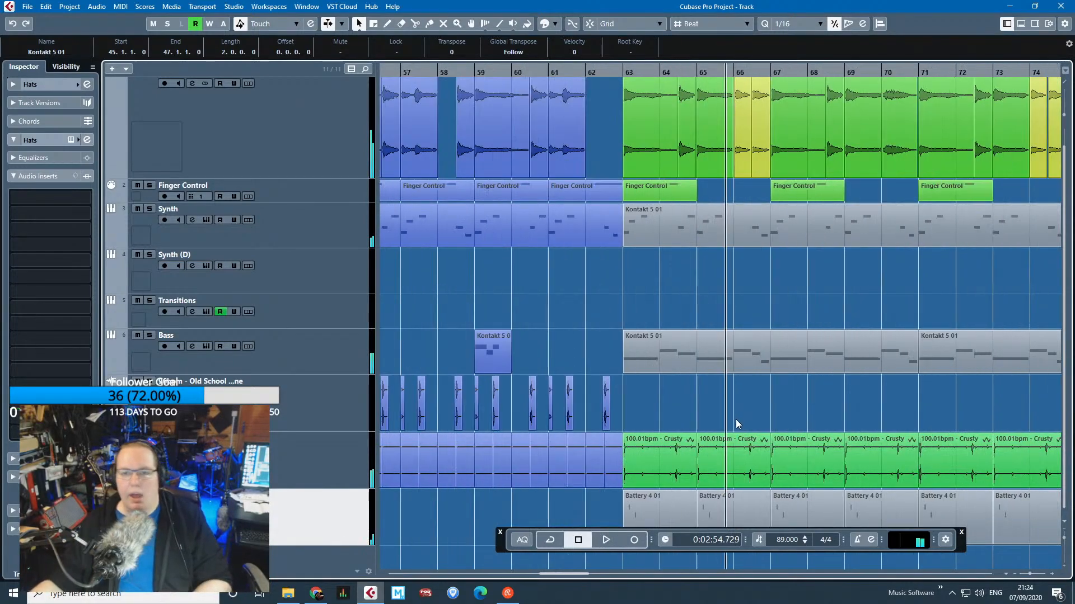
{"action": "scroll", "coordinate": [735, 418], "scroll_direction": "down", "scroll_amount": 4}
{"action": "scroll", "coordinate": [1002, 526], "scroll_direction": "up", "scroll_amount": 6}
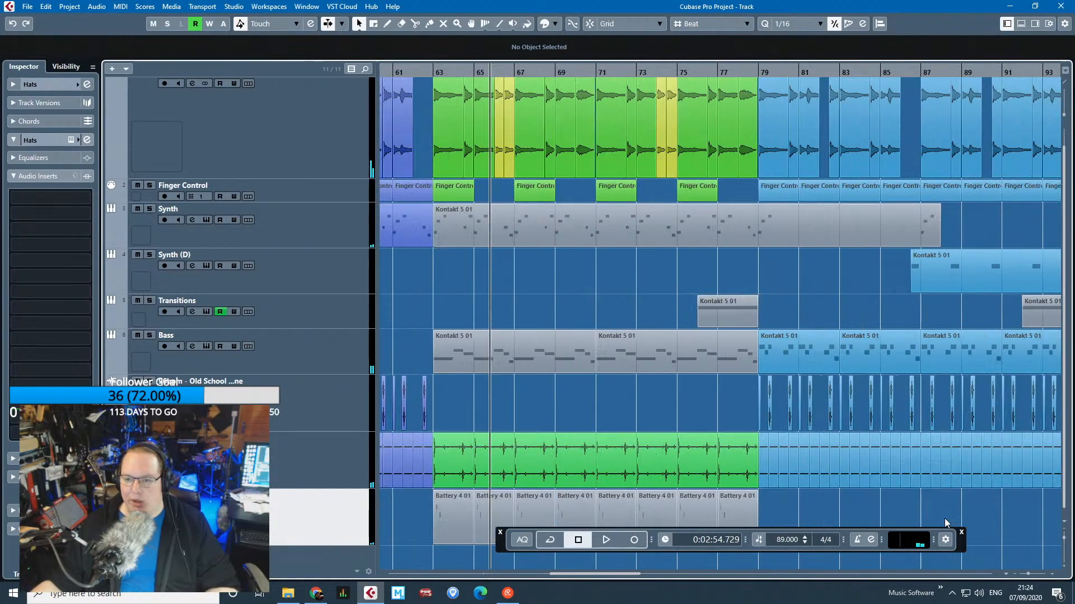
{"action": "scroll", "coordinate": [773, 492], "scroll_direction": "down", "scroll_amount": 4}
{"action": "scroll", "coordinate": [745, 515], "scroll_direction": "down", "scroll_amount": 4}
{"action": "scroll", "coordinate": [648, 312], "scroll_direction": "up", "scroll_amount": 2}
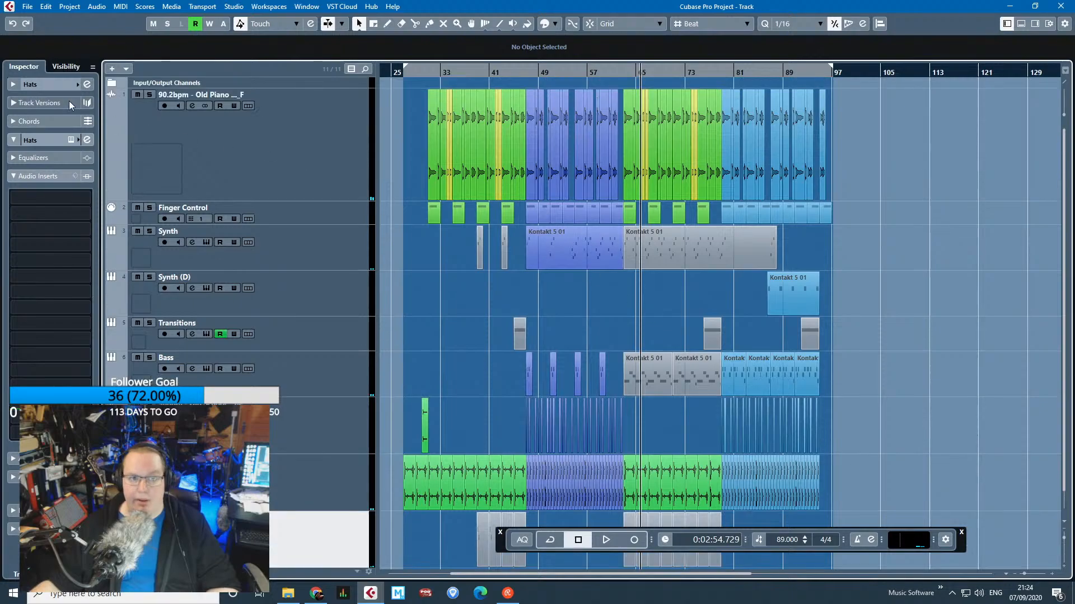
Inspect the Frequency and Maximizer inserts on the Stereo Out channel, closing both plug-ins and collapsing the Input/Output Channels folder.
{"action": "left_click", "coordinate": [111, 82]}
{"action": "left_click", "coordinate": [334, 119]}
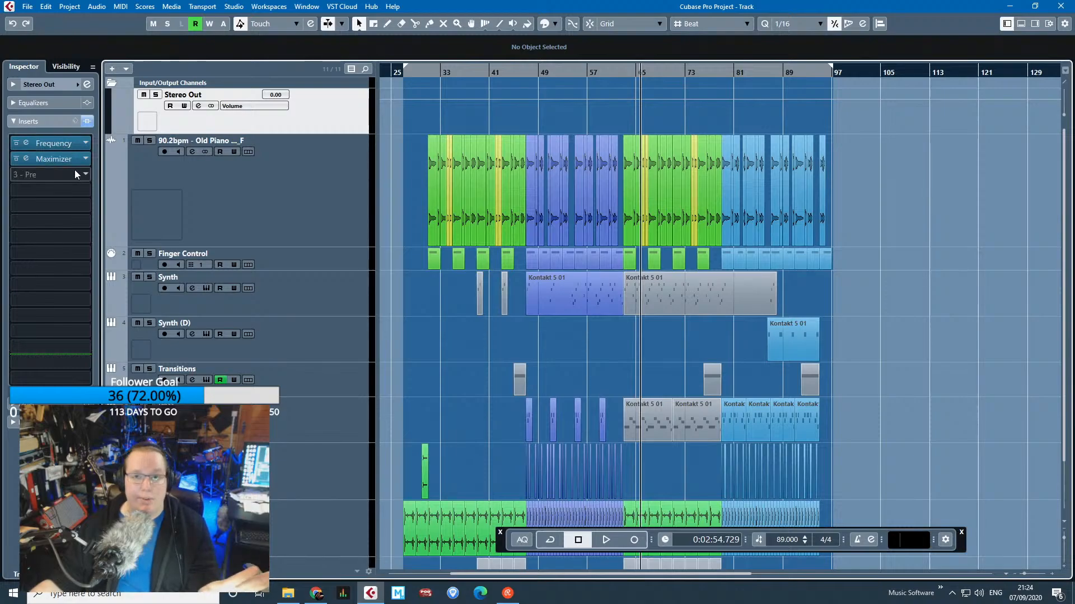
{"action": "left_click", "coordinate": [74, 145]}
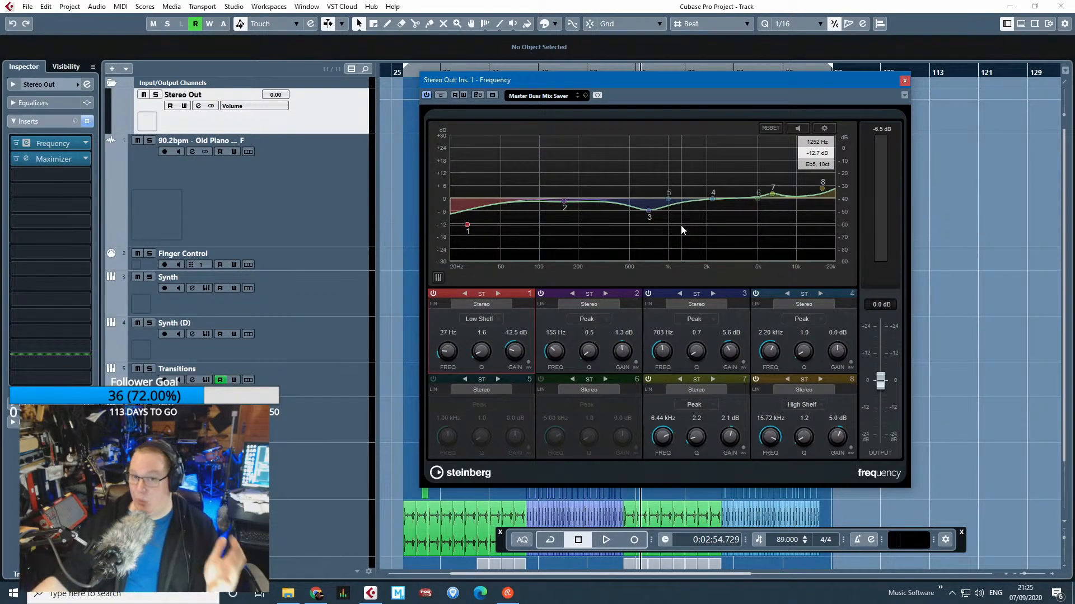
{"action": "left_click", "coordinate": [61, 160]}
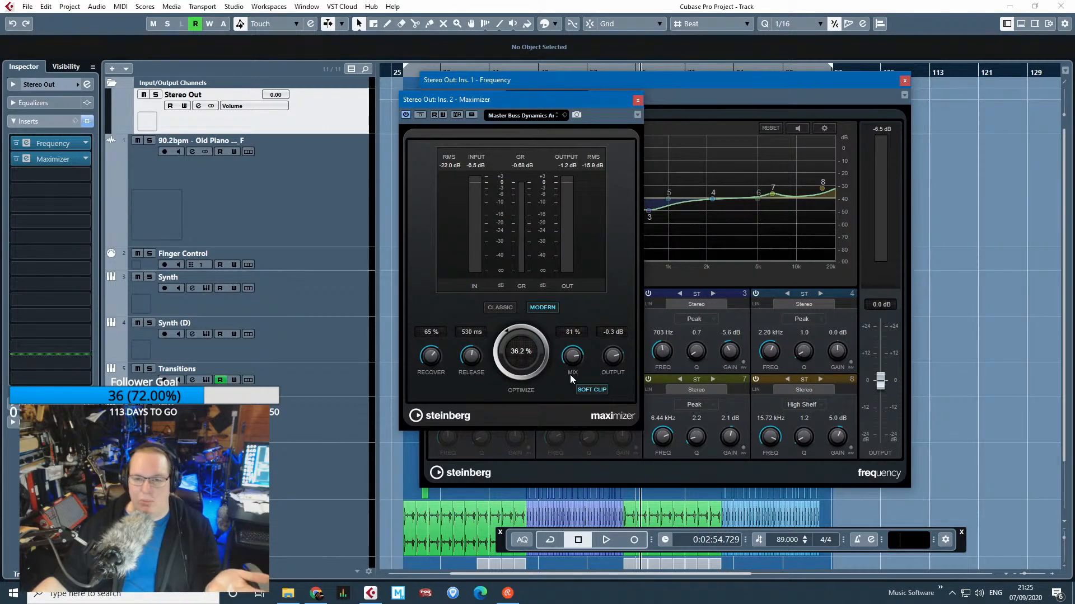
{"action": "left_click", "coordinate": [638, 99]}
{"action": "left_click", "coordinate": [904, 81]}
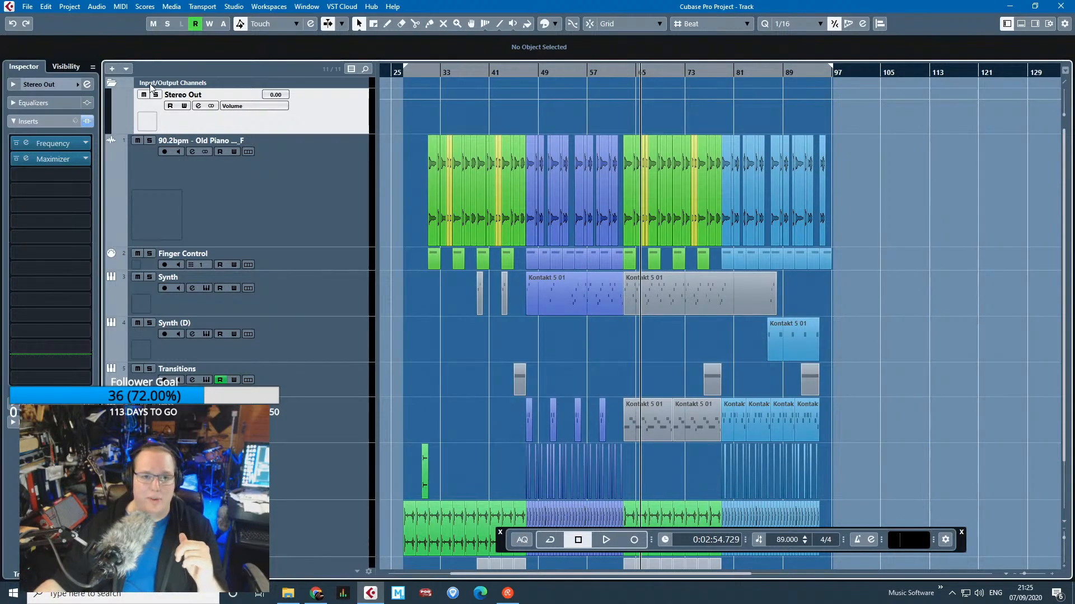
{"action": "left_click", "coordinate": [113, 84]}
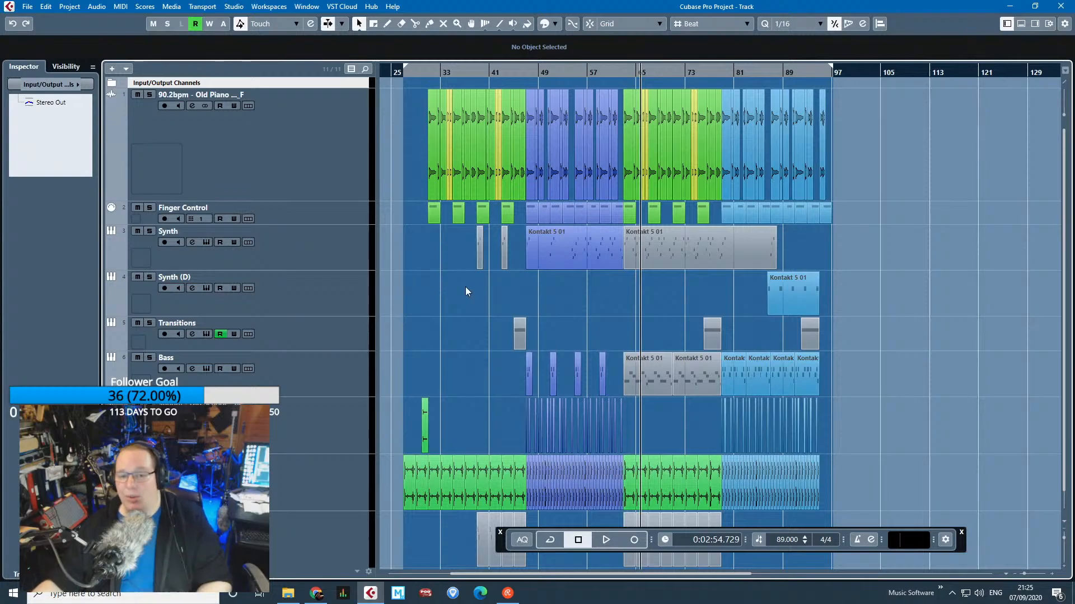
Switch to File Explorer and open the CHANGE MORE Cubase project from the Ray of Light folder in Lofi, Instrumental, HipHop EP.
{"action": "scroll", "coordinate": [475, 293], "scroll_direction": "down", "scroll_amount": 1}
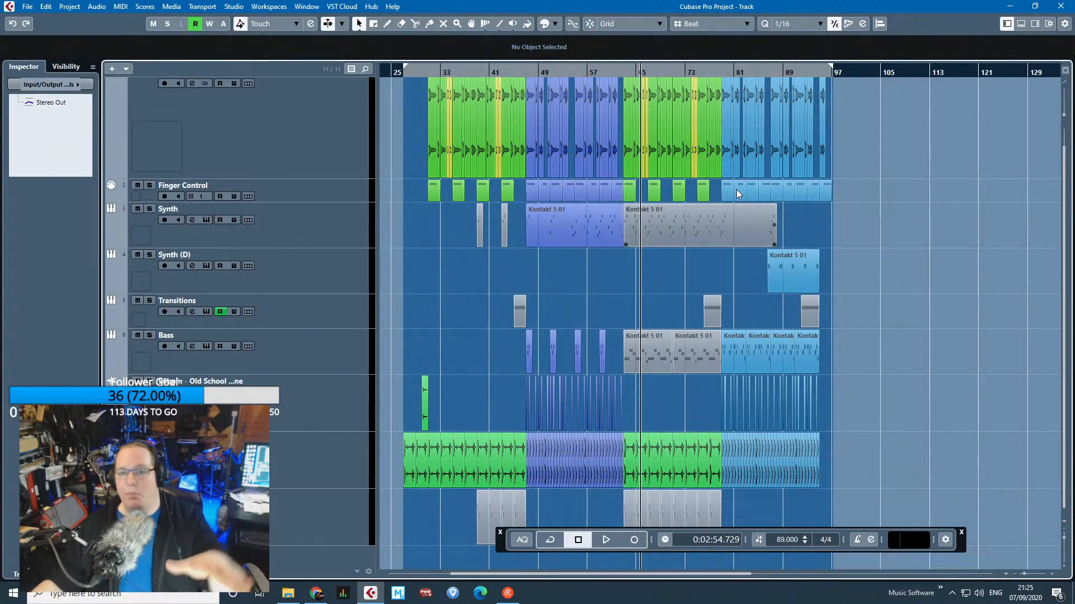
{"action": "left_click", "coordinate": [1009, 6]}
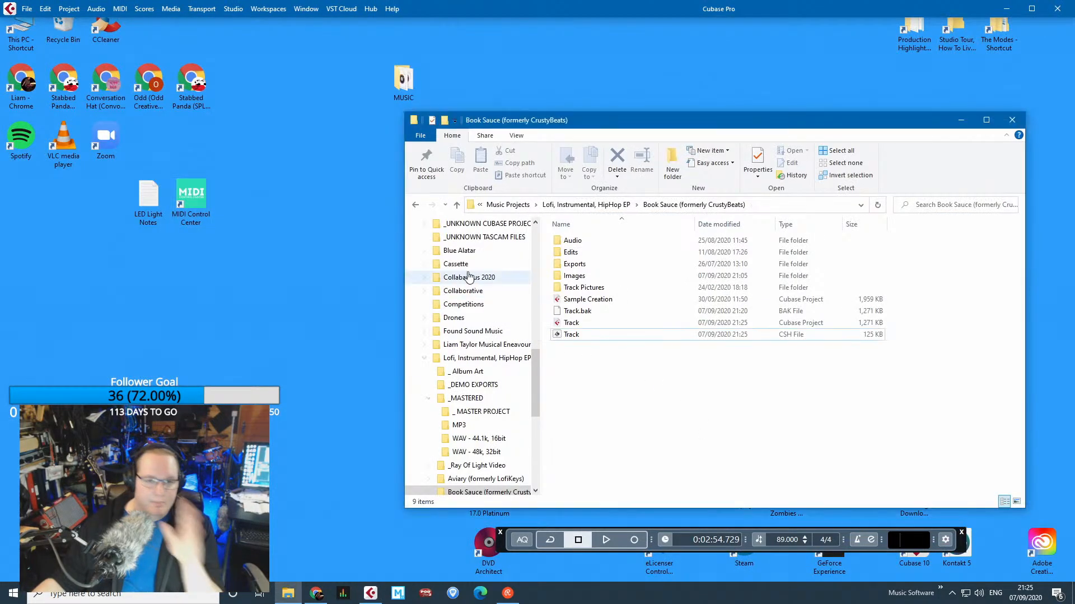
{"action": "left_click", "coordinate": [742, 404]}
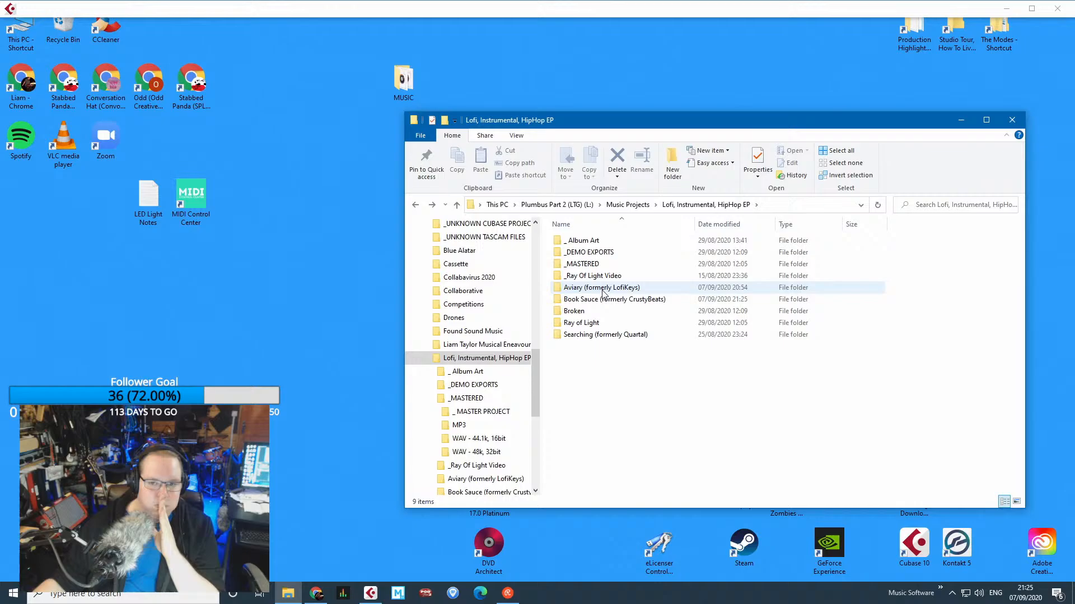
{"action": "left_click", "coordinate": [614, 315]}
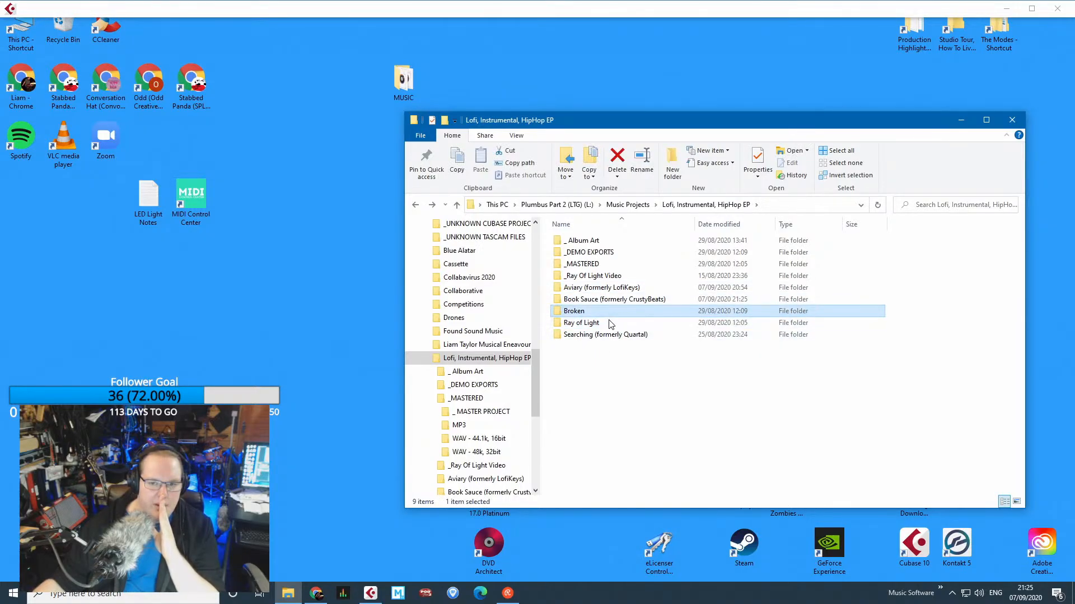
{"action": "left_click", "coordinate": [610, 324]}
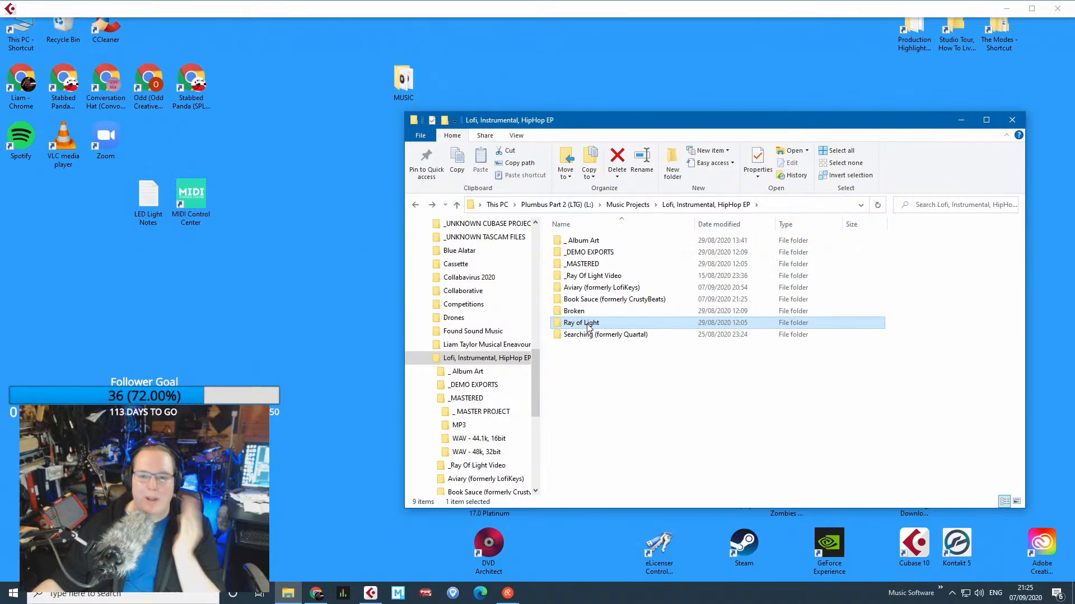
{"action": "double_click", "coordinate": [587, 326]}
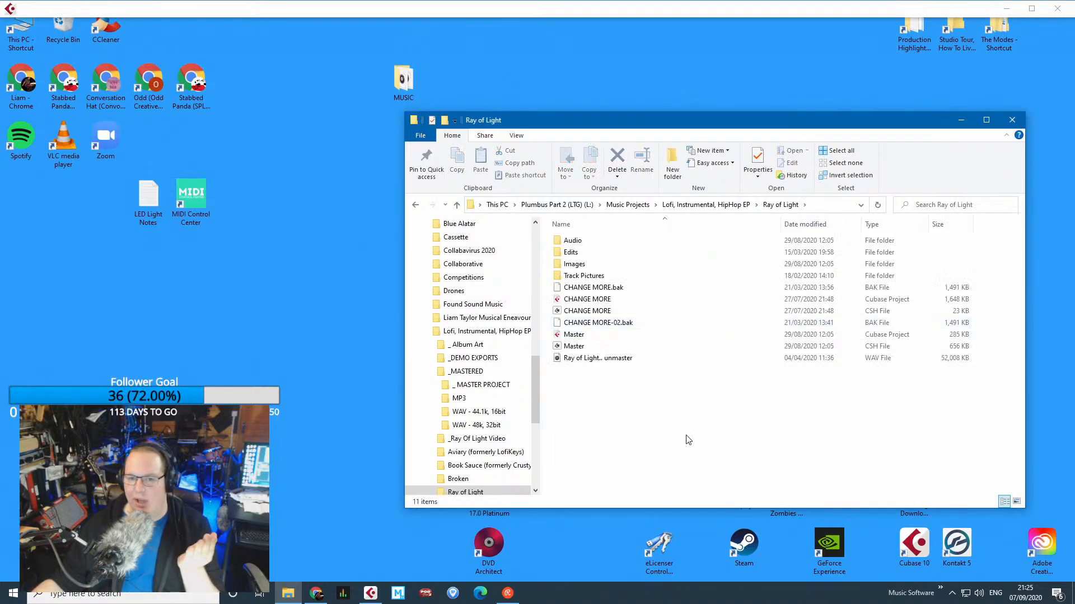
{"action": "double_click", "coordinate": [594, 303]}
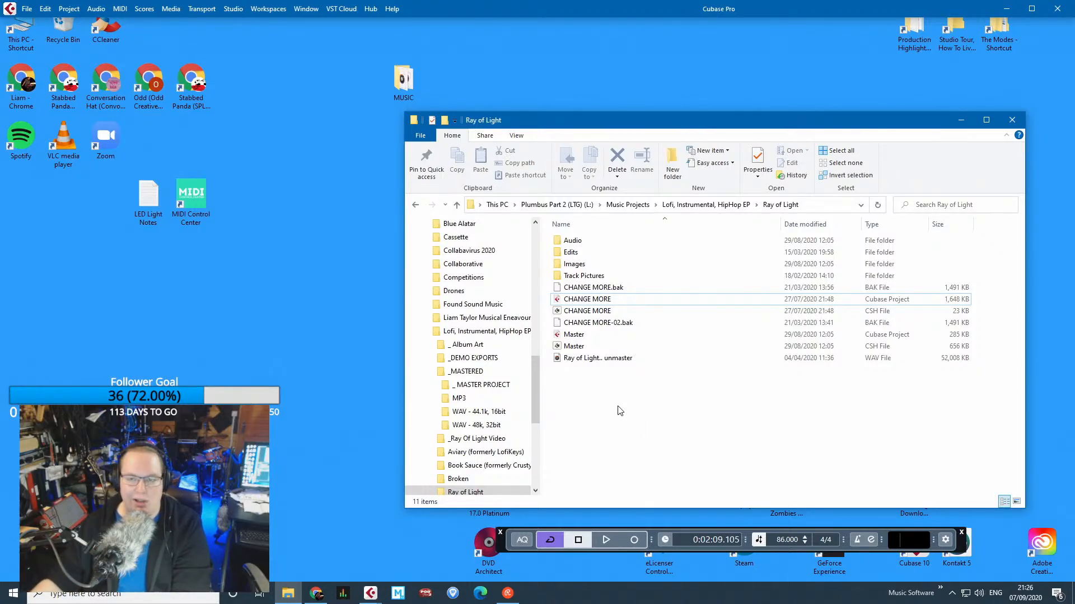
Minimise the File Explorer window and close the Resolve Missing Files dialog without locating the audio files.
{"action": "mouse_move", "coordinate": [682, 127]}
{"action": "left_mouse_down"}
{"action": "mouse_move", "coordinate": [997, 324]}
{"action": "mouse_move", "coordinate": [696, 128]}
{"action": "left_mouse_up"}
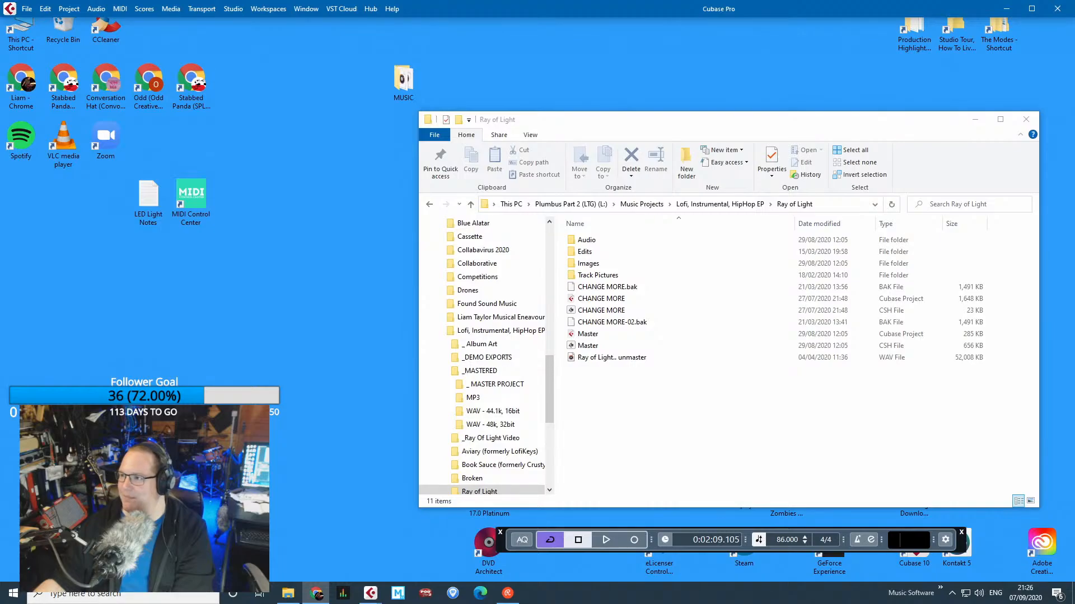
{"action": "left_click", "coordinate": [974, 119]}
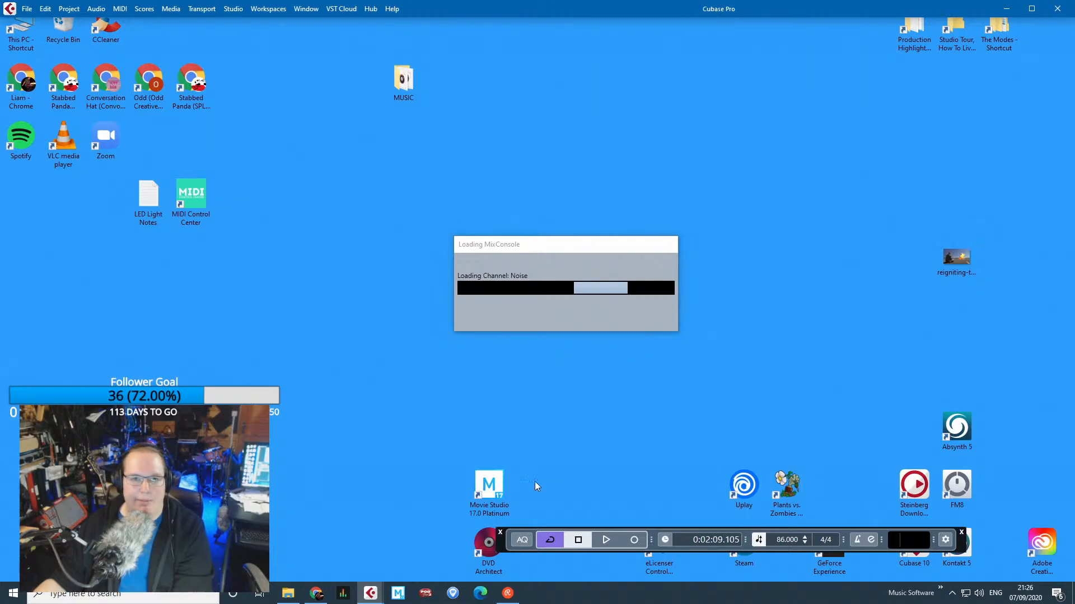
{"action": "mouse_move", "coordinate": [370, 593]}
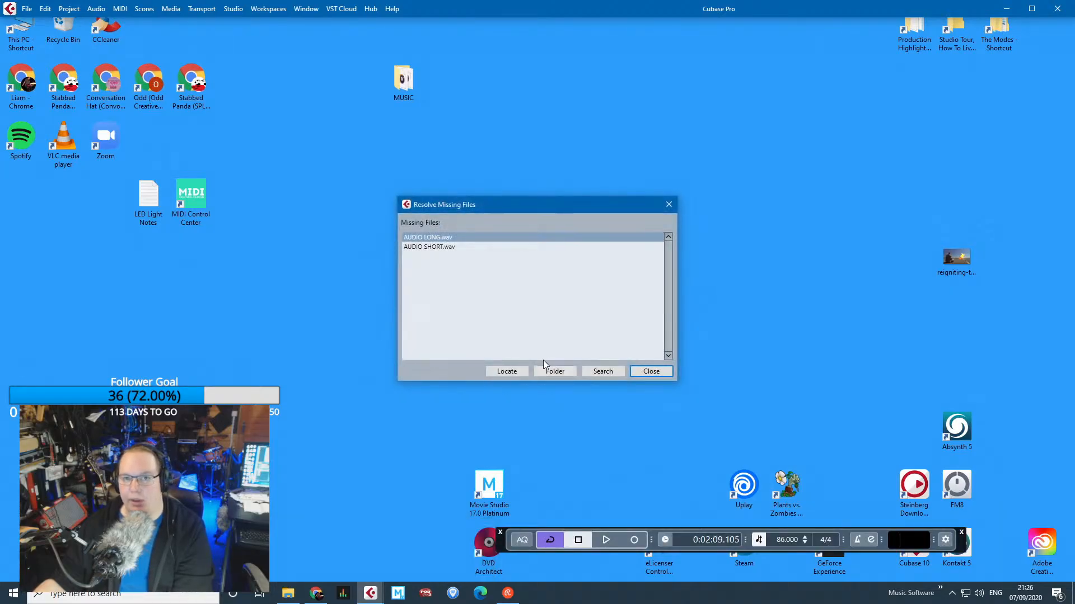
{"action": "left_click", "coordinate": [650, 371]}
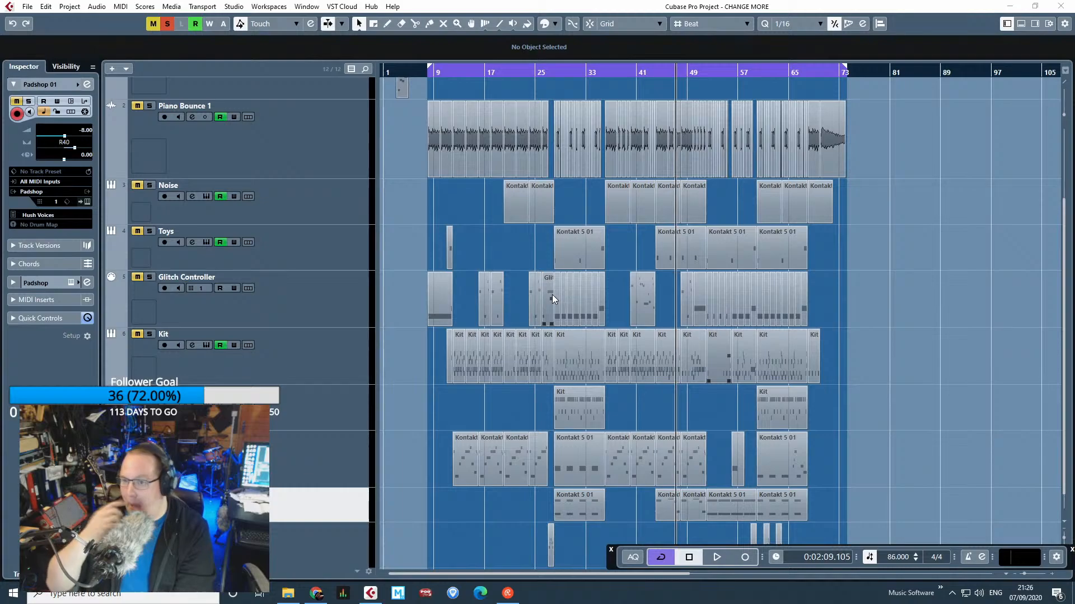
Deactivate all solo states in the CHANGE MORE project and look over its arrangement from the first bars.
{"action": "scroll", "coordinate": [424, 243], "scroll_direction": "down", "scroll_amount": 1}
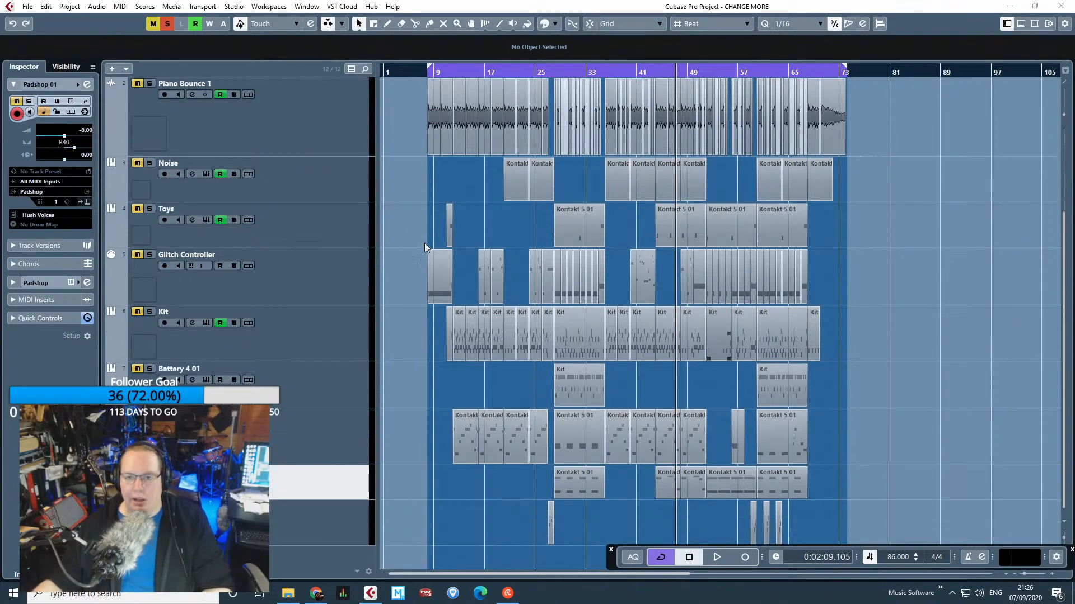
{"action": "left_click", "coordinate": [167, 24]}
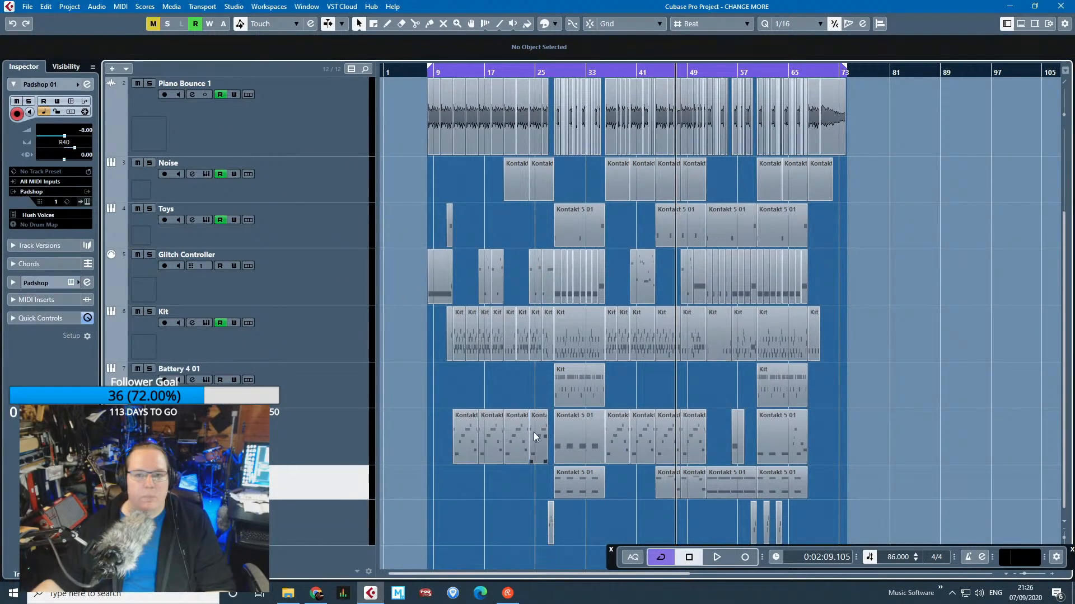
{"action": "scroll", "coordinate": [504, 423], "scroll_direction": "up", "scroll_amount": 4}
{"action": "scroll", "coordinate": [455, 410], "scroll_direction": "up", "scroll_amount": 2}
{"action": "left_click_drag", "start_coordinate": [441, 271], "coordinate": [340, 273]}
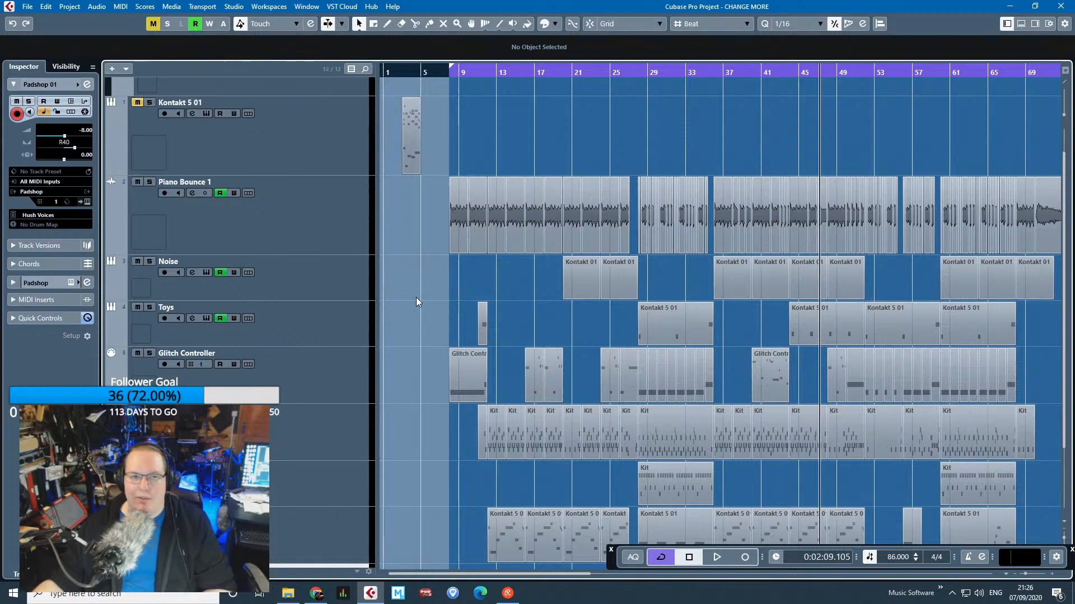
Solo the Kontakt 5 01 track and play its original part from bar 3 until about bar 5.
{"action": "scroll", "coordinate": [393, 338], "scroll_direction": "up", "scroll_amount": 8}
{"action": "scroll", "coordinate": [404, 381], "scroll_direction": "up", "scroll_amount": 2}
{"action": "left_click", "coordinate": [281, 209]}
{"action": "key", "text": "s"}
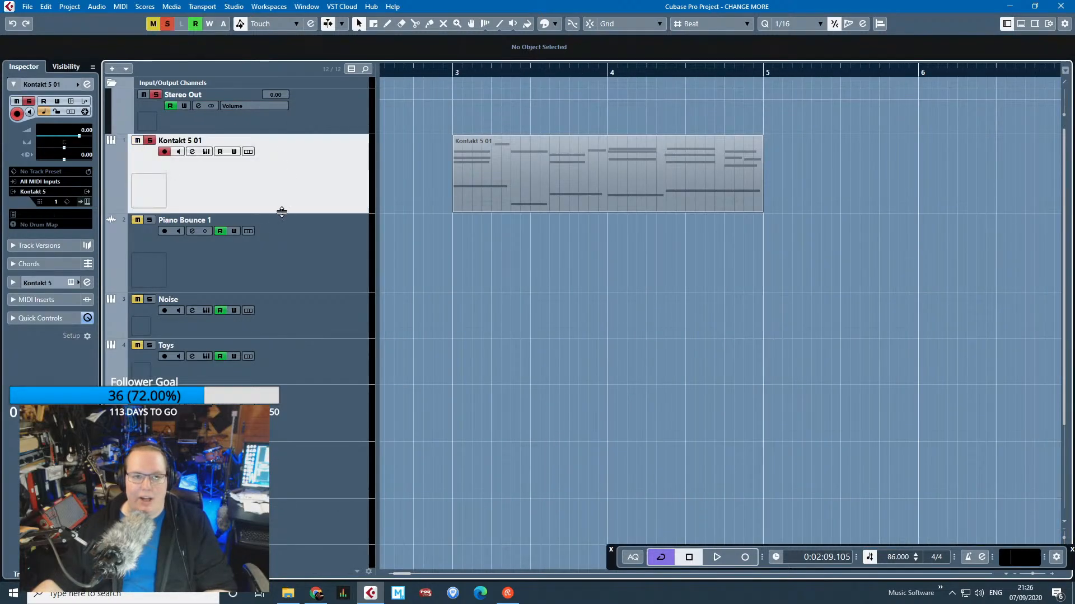
{"action": "left_click", "coordinate": [457, 72]}
{"action": "key", "text": "space"}
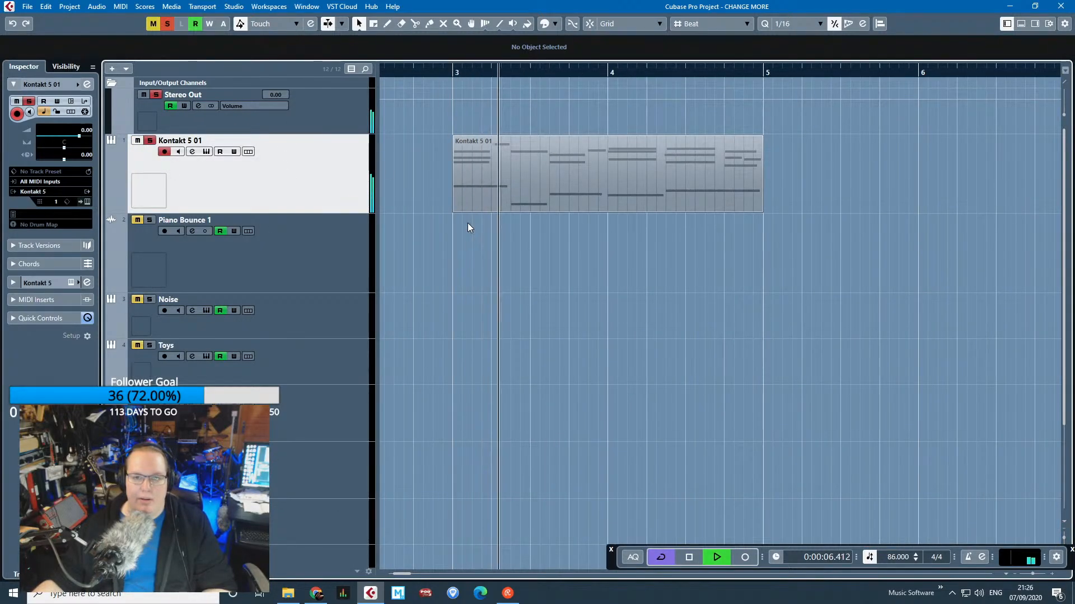
{"action": "scroll", "coordinate": [468, 223], "scroll_direction": "down", "scroll_amount": 4}
{"action": "scroll", "coordinate": [483, 234], "scroll_direction": "up", "scroll_amount": 6}
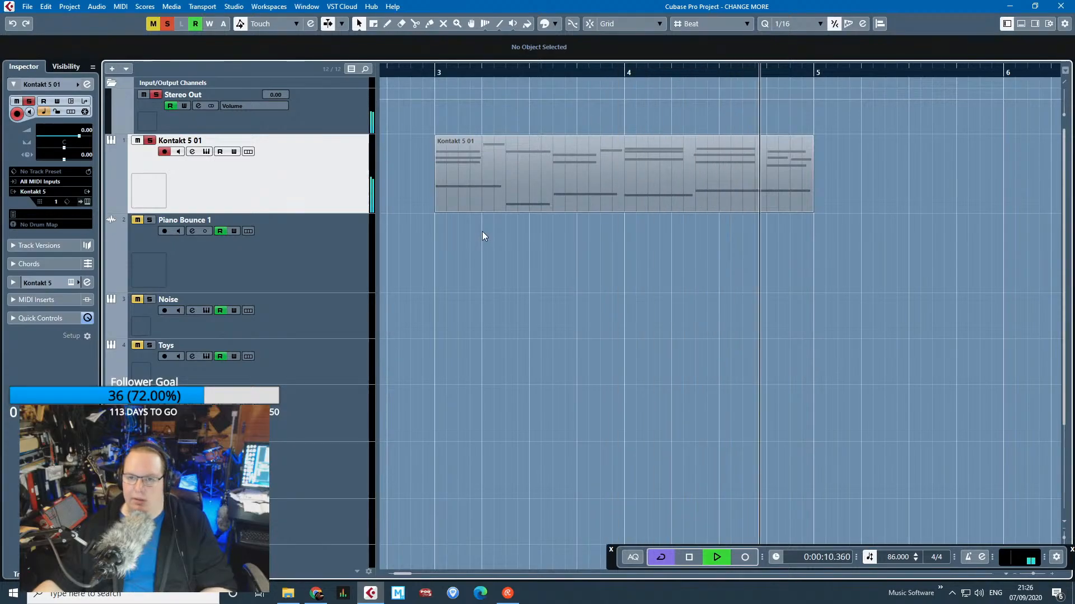
{"action": "scroll", "coordinate": [482, 231], "scroll_direction": "down", "scroll_amount": 3}
{"action": "key", "text": "space"}
Play briefly from bar 8, where the Piano Bounce 1 events begin, and stop.
{"action": "scroll", "coordinate": [478, 230], "scroll_direction": "down", "scroll_amount": 3}
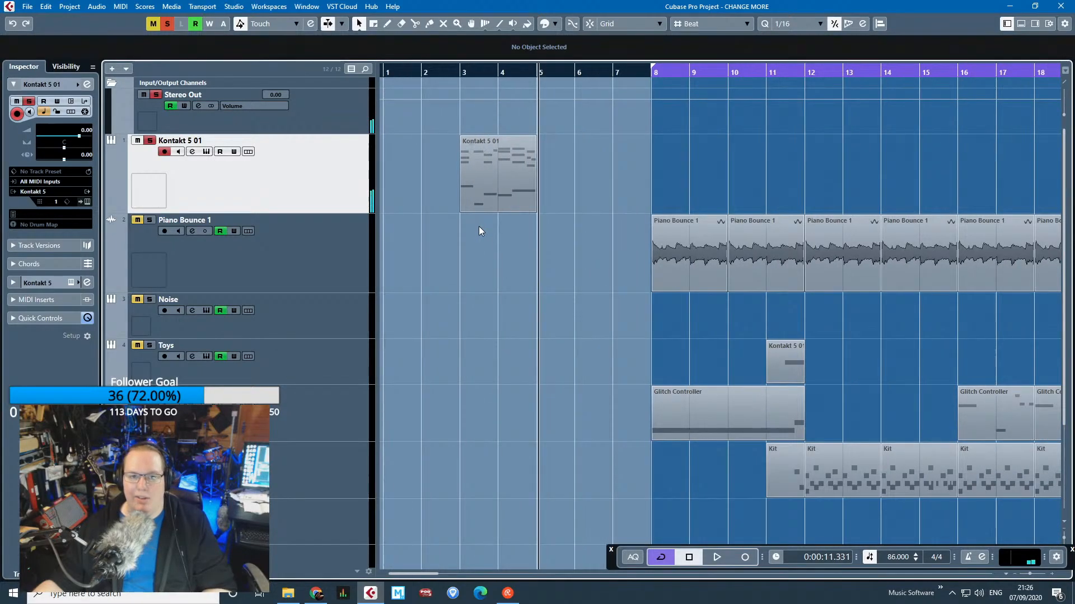
{"action": "scroll", "coordinate": [479, 229], "scroll_direction": "down", "scroll_amount": 3}
{"action": "scroll", "coordinate": [481, 227], "scroll_direction": "up", "scroll_amount": 3}
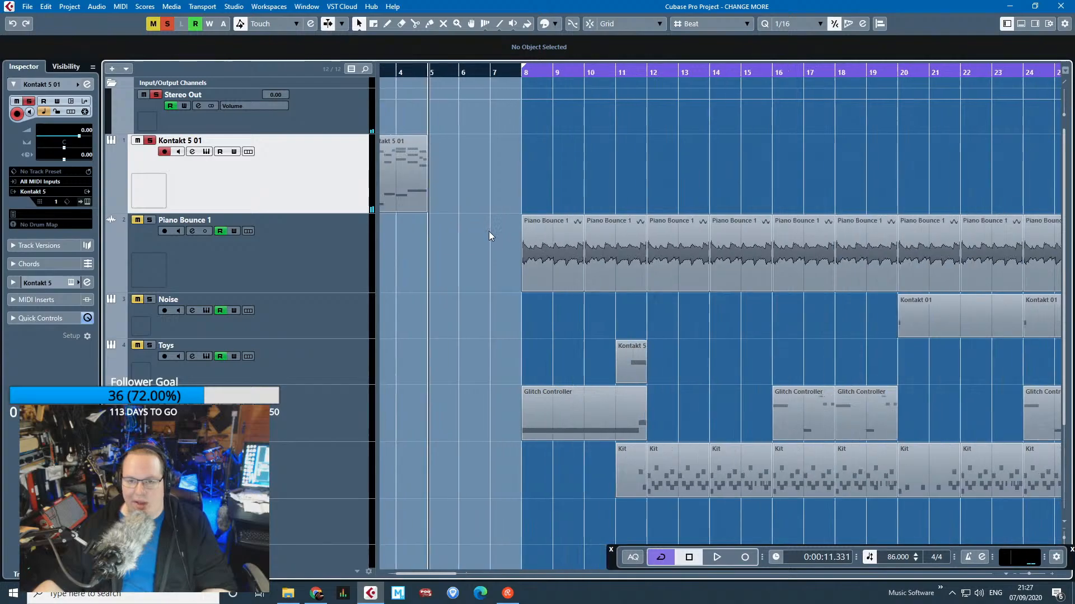
{"action": "scroll", "coordinate": [542, 266], "scroll_direction": "up", "scroll_amount": 1}
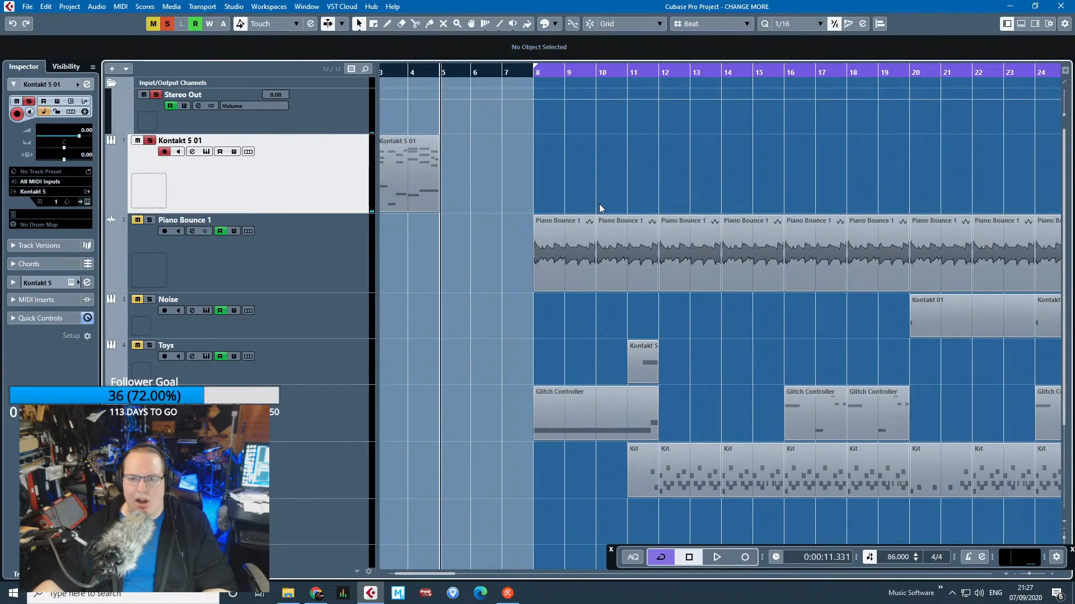
{"action": "left_click", "coordinate": [530, 71]}
{"action": "key", "text": "space"}
{"action": "key", "text": "space"}
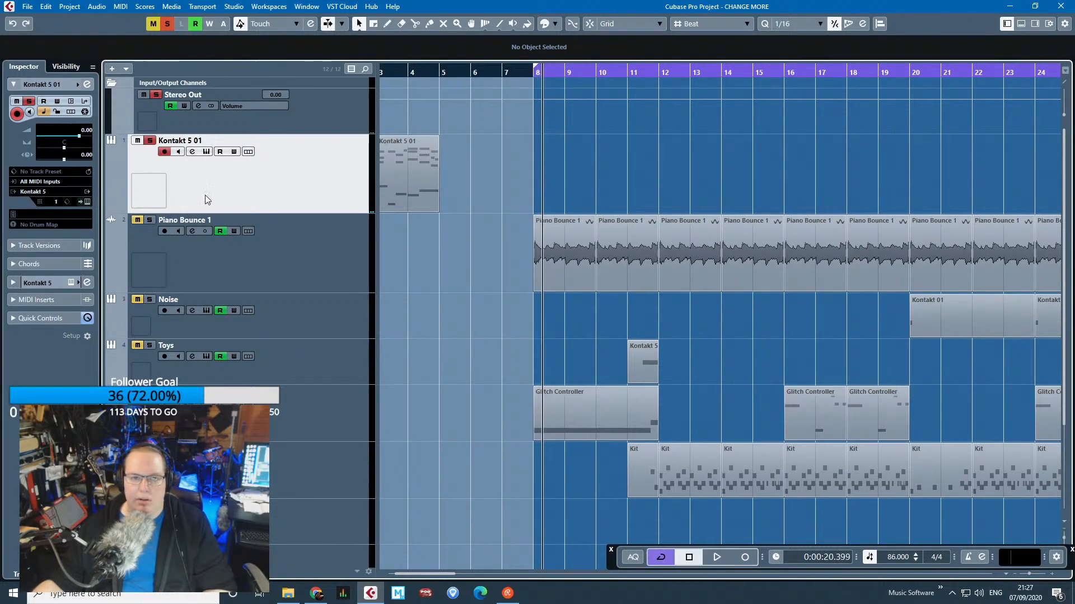
Solo the Piano Bounce 1 track as well, turn off cycle mode and play it from bar 20.
{"action": "left_click", "coordinate": [911, 74]}
{"action": "key", "text": "slash"}
{"action": "key", "text": "space"}
{"action": "key", "text": "g"}
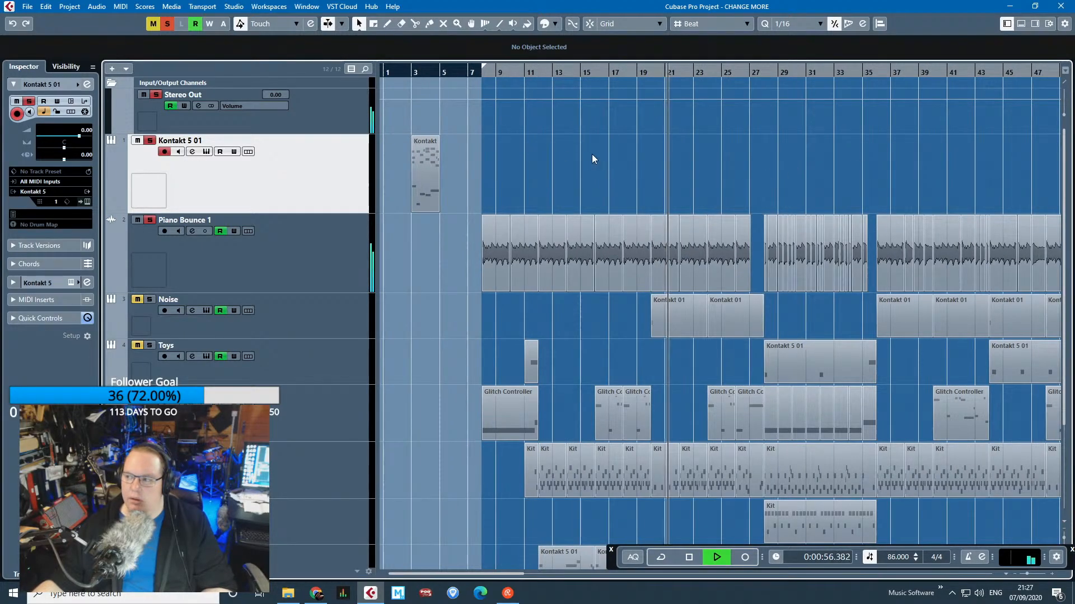
Deactivate all solo states, play the full mix from just before bar 8, and replay it from between bars 18 and 19.
{"action": "left_click", "coordinate": [150, 141]}
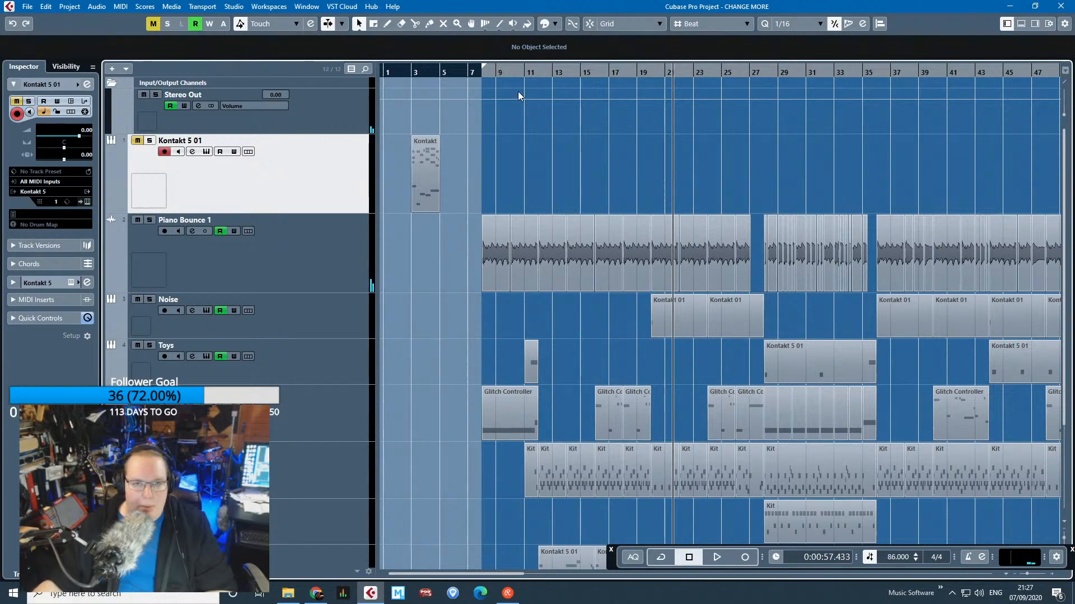
{"action": "left_click", "coordinate": [476, 74]}
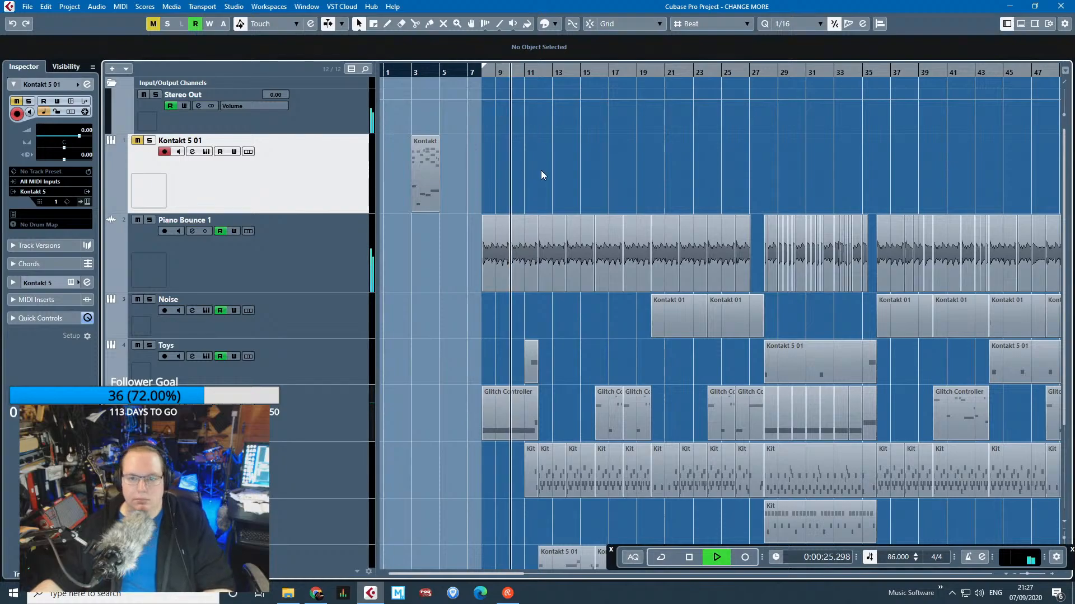
{"action": "scroll", "coordinate": [539, 173], "scroll_direction": "up", "scroll_amount": 5}
{"action": "scroll", "coordinate": [514, 166], "scroll_direction": "down", "scroll_amount": 3}
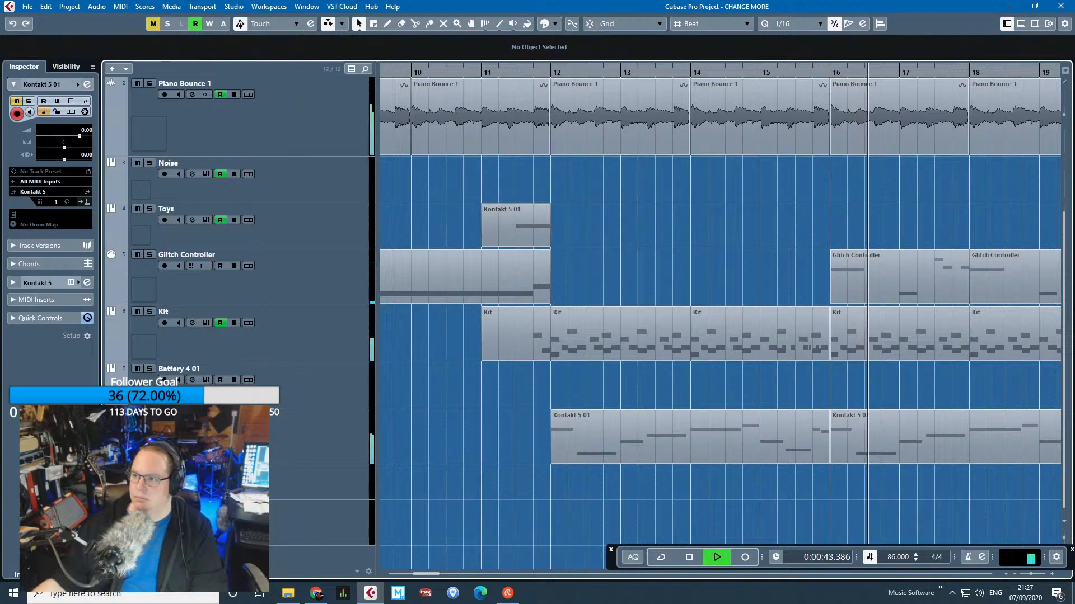
{"action": "key", "text": "alt+Tab"}
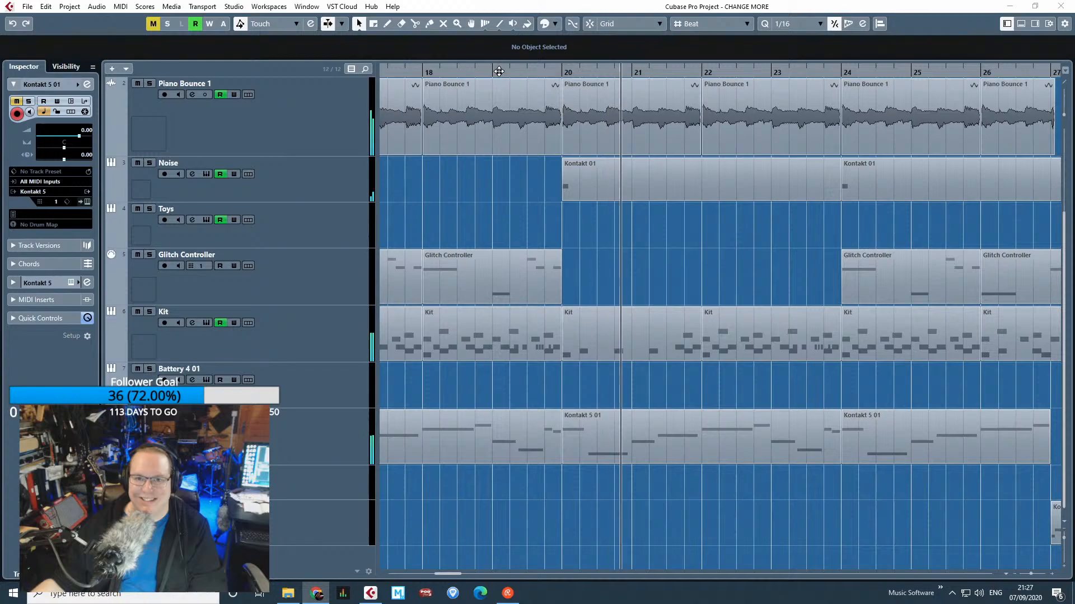
{"action": "left_click", "coordinate": [465, 70]}
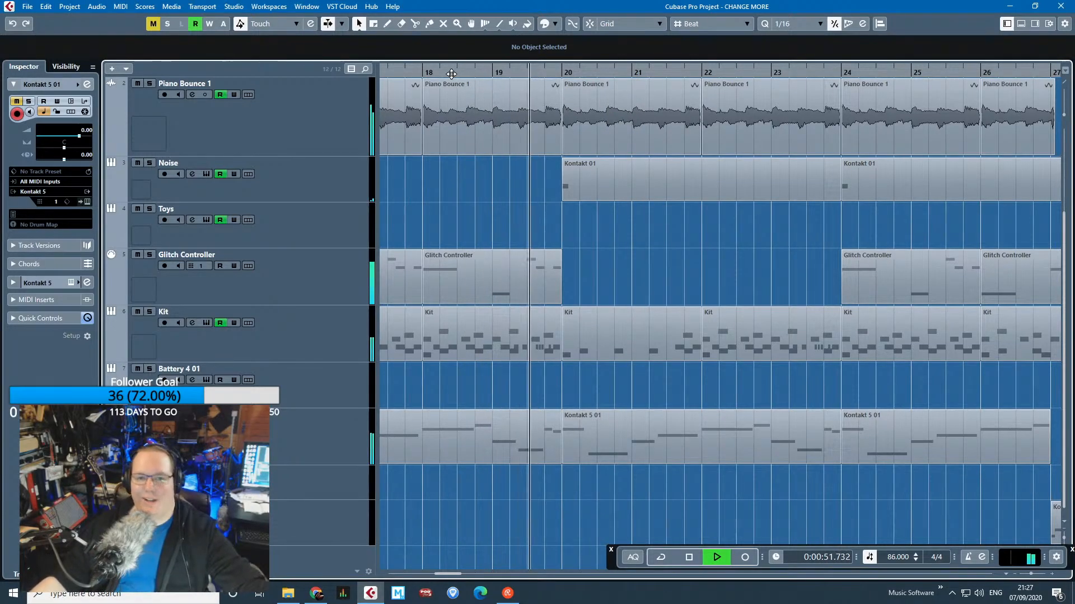
Replay the full mix from bar 18 and examine the arrangement up to about bar 51 during playback.
{"action": "left_click", "coordinate": [426, 71]}
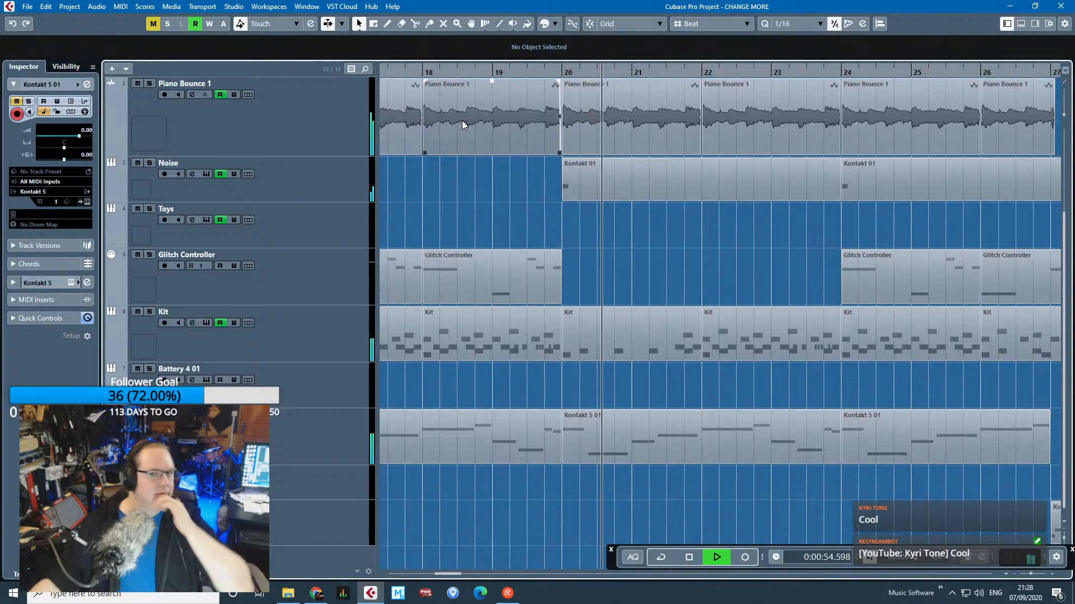
{"action": "key", "text": "alt+Tab"}
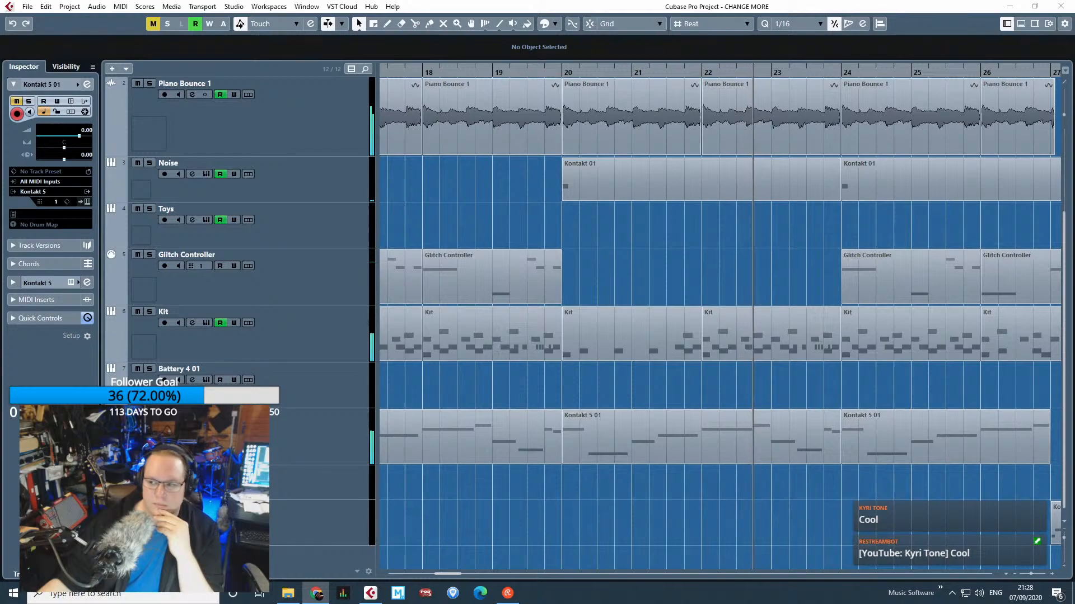
{"action": "left_click", "coordinate": [952, 216]}
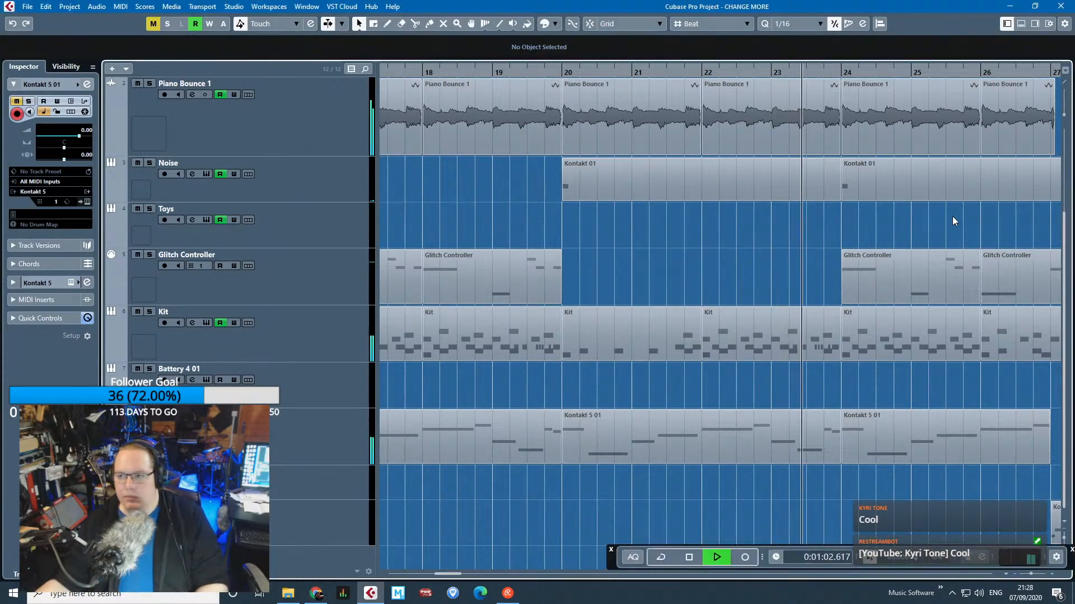
{"action": "scroll", "coordinate": [952, 216], "scroll_direction": "down", "scroll_amount": 3}
{"action": "key", "text": "g"}
{"action": "left_click", "coordinate": [952, 216]}
{"action": "left_click_drag", "start_coordinate": [985, 178], "coordinate": [901, 180]}
{"action": "left_click_drag", "start_coordinate": [1051, 218], "coordinate": [982, 214]}
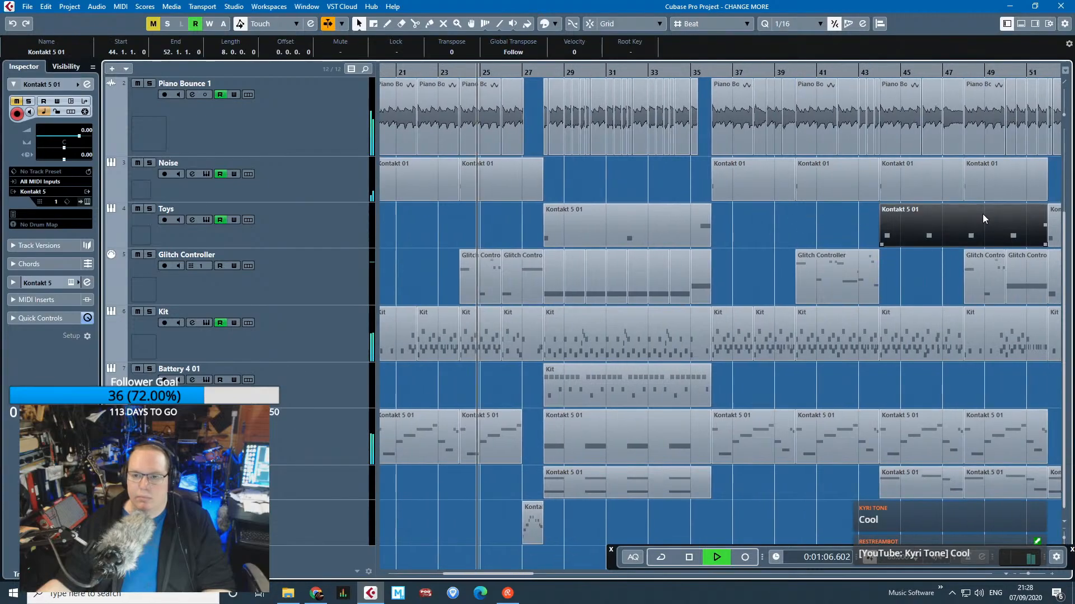
{"action": "left_click", "coordinate": [804, 219]}
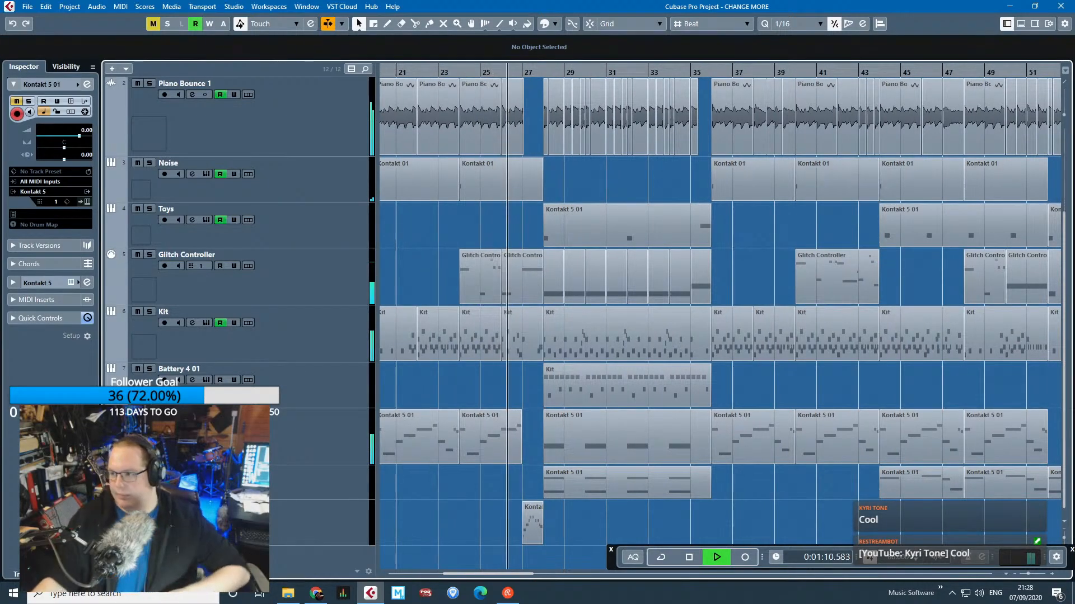
{"action": "key", "text": "alt+Tab"}
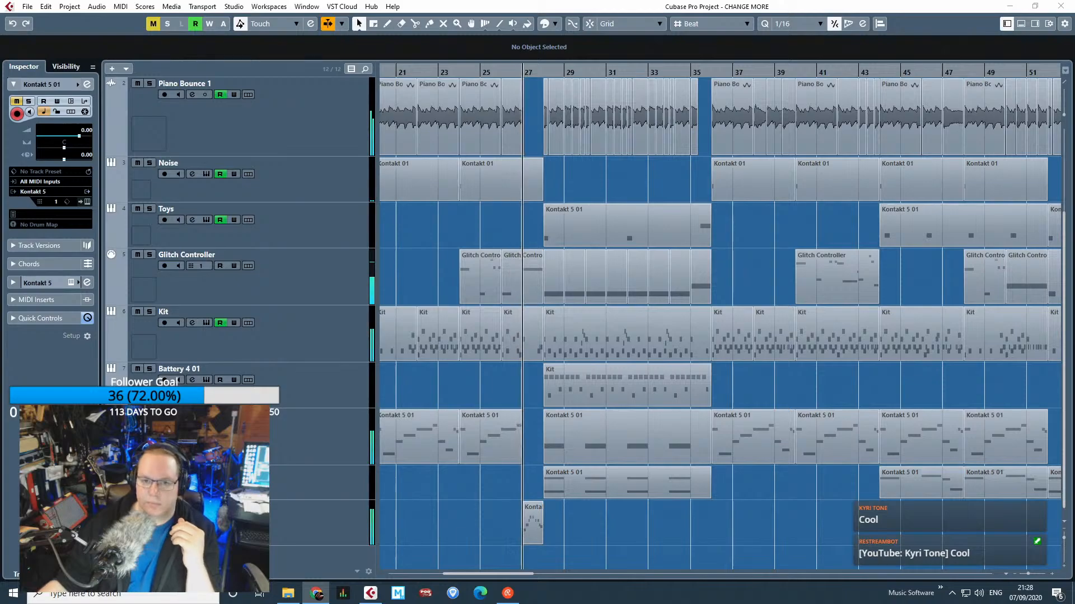
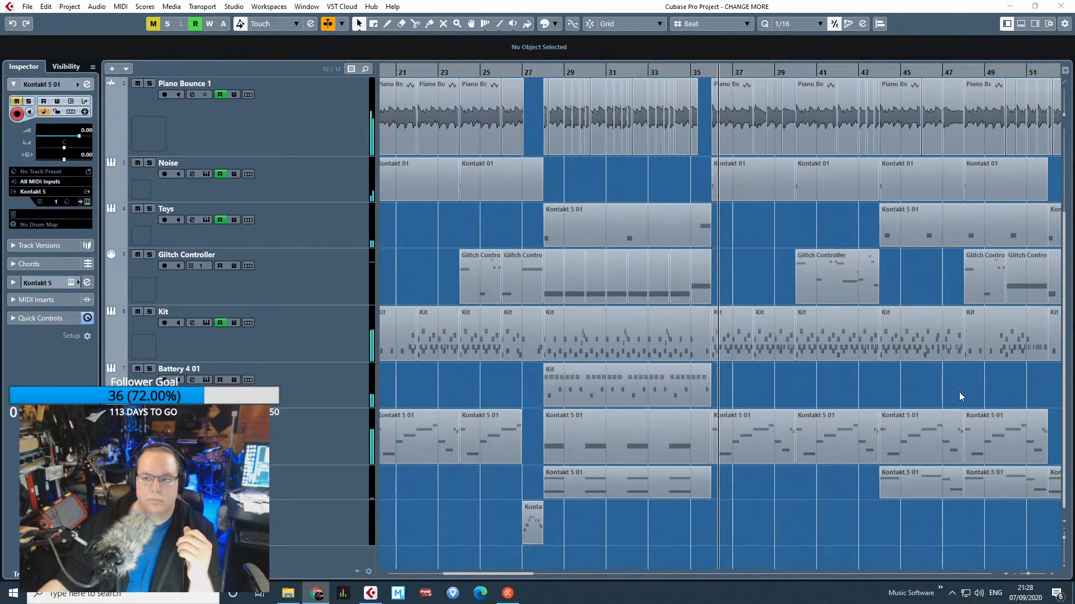
View the whole arrangement during playback and play the song's ending from between bars 63 and 64.
{"action": "left_click_drag", "start_coordinate": [948, 384], "coordinate": [989, 377]}
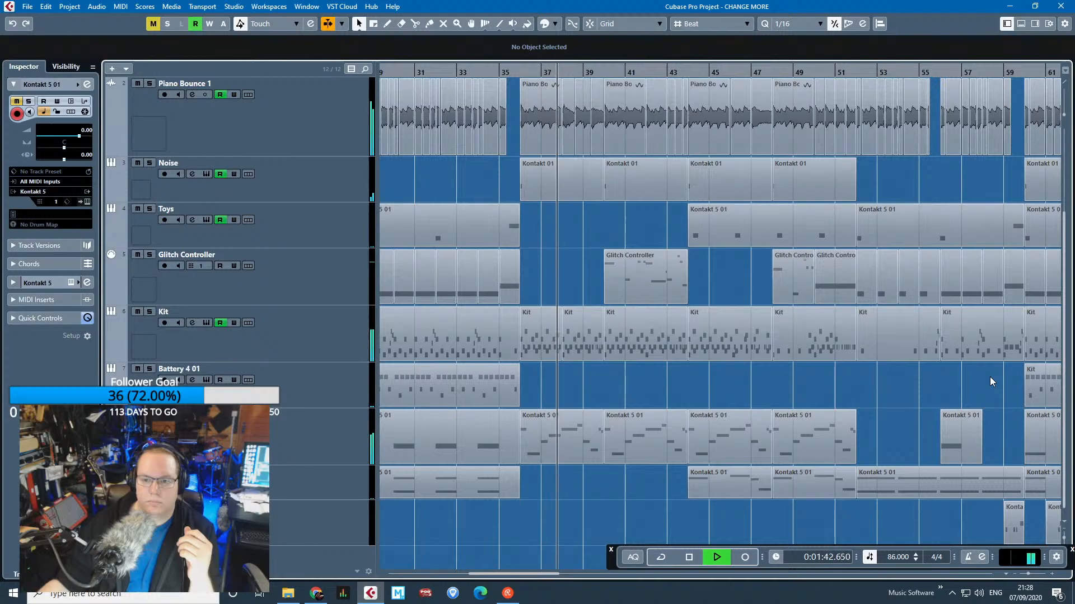
{"action": "key", "text": "shift+f"}
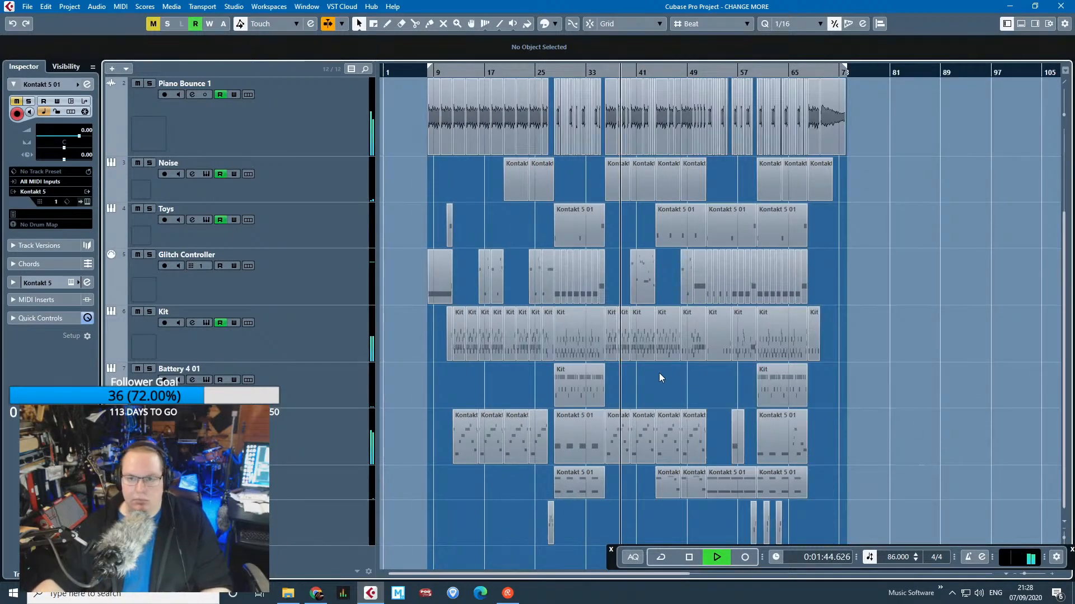
{"action": "scroll", "coordinate": [669, 379], "scroll_direction": "up", "scroll_amount": 3}
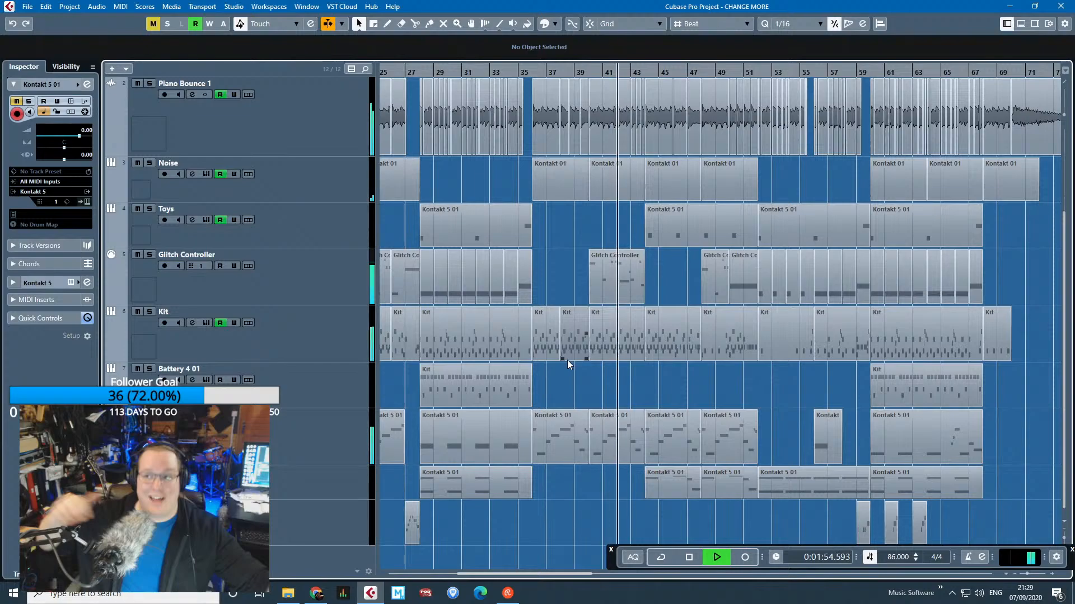
{"action": "left_click_drag", "start_coordinate": [1041, 234], "coordinate": [1062, 235]}
{"action": "scroll", "coordinate": [884, 257], "scroll_direction": "up", "scroll_amount": 3}
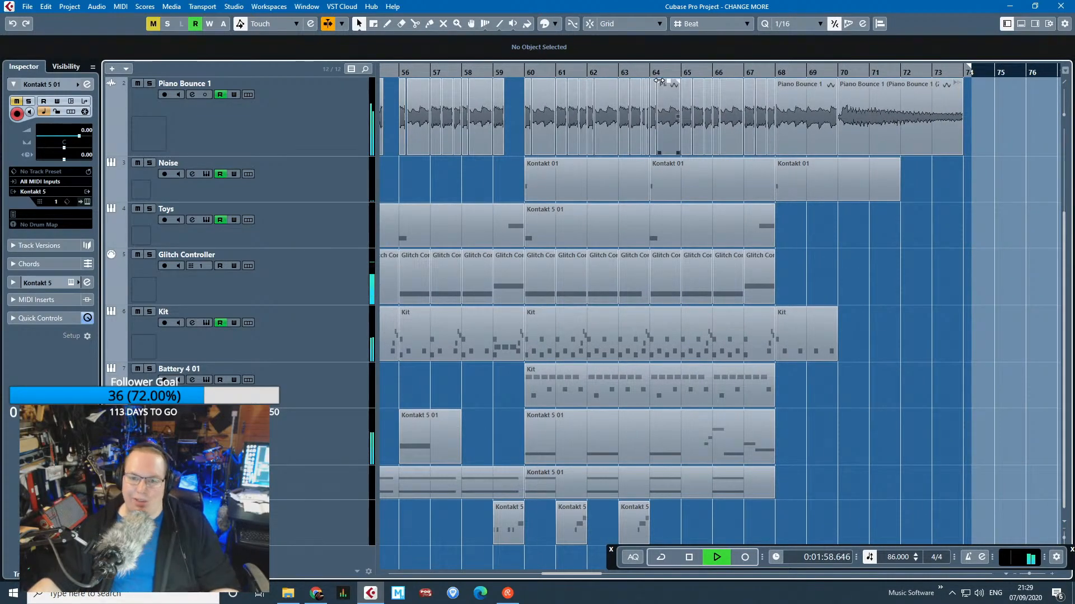
{"action": "left_click", "coordinate": [637, 72]}
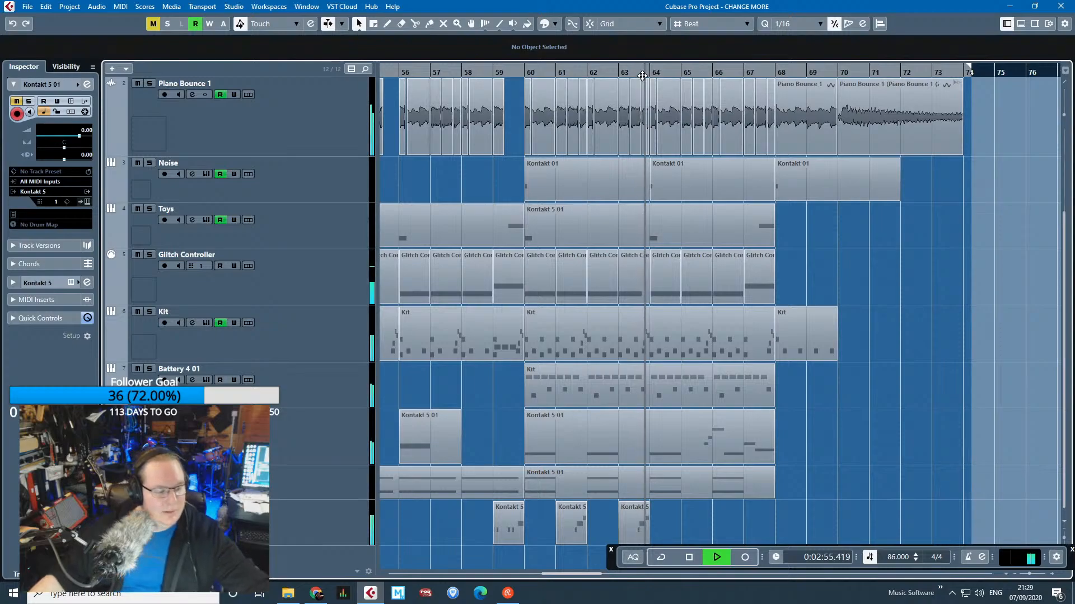
{"action": "left_click", "coordinate": [941, 242]}
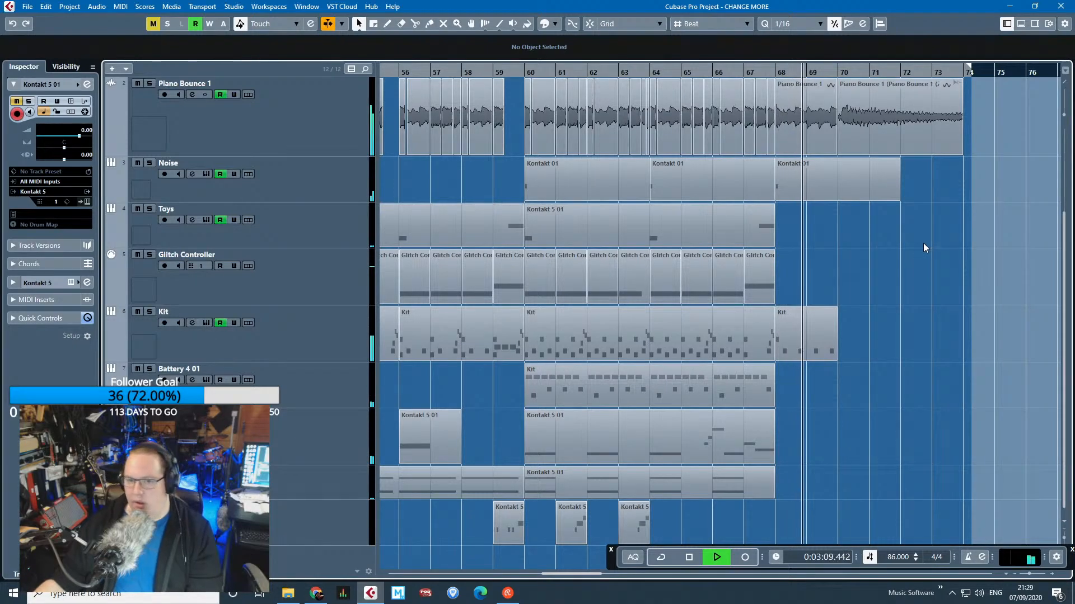
{"action": "scroll", "coordinate": [904, 327], "scroll_direction": "up", "scroll_amount": 2}
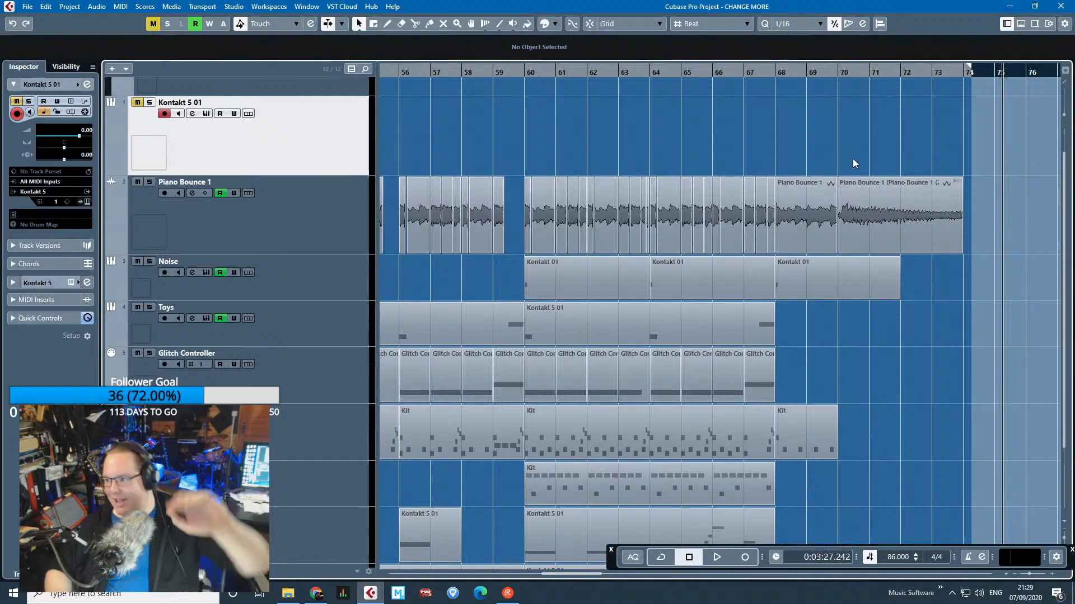
Show the full project and compare the Inspector settings of the Kontakt 5 01 and Piano Bounce 1 tracks.
{"action": "key", "text": "shift+f"}
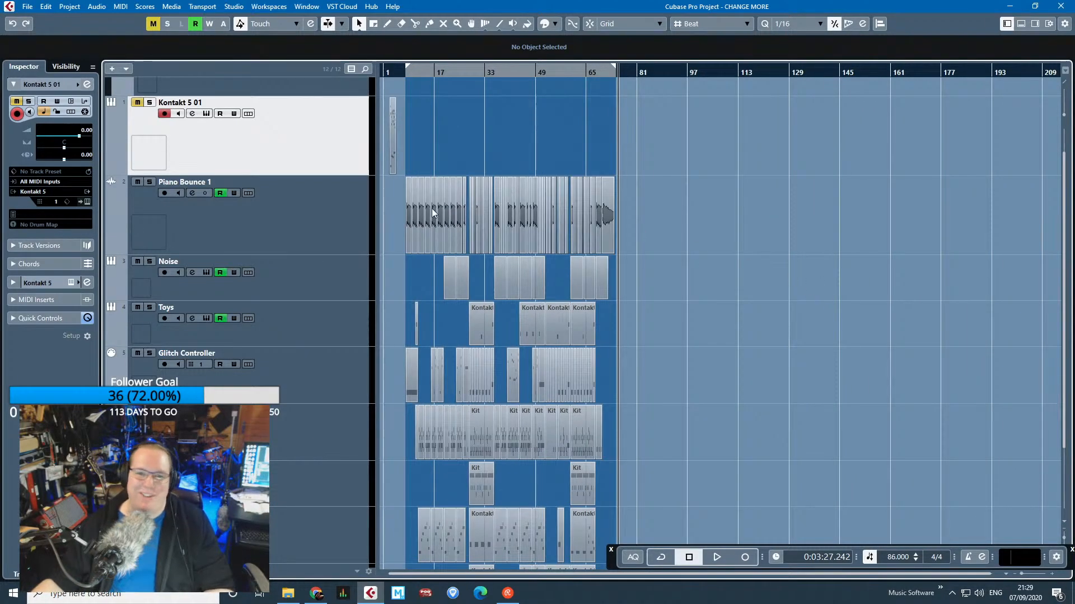
{"action": "key", "text": "shift+f"}
{"action": "left_click", "coordinate": [347, 214]}
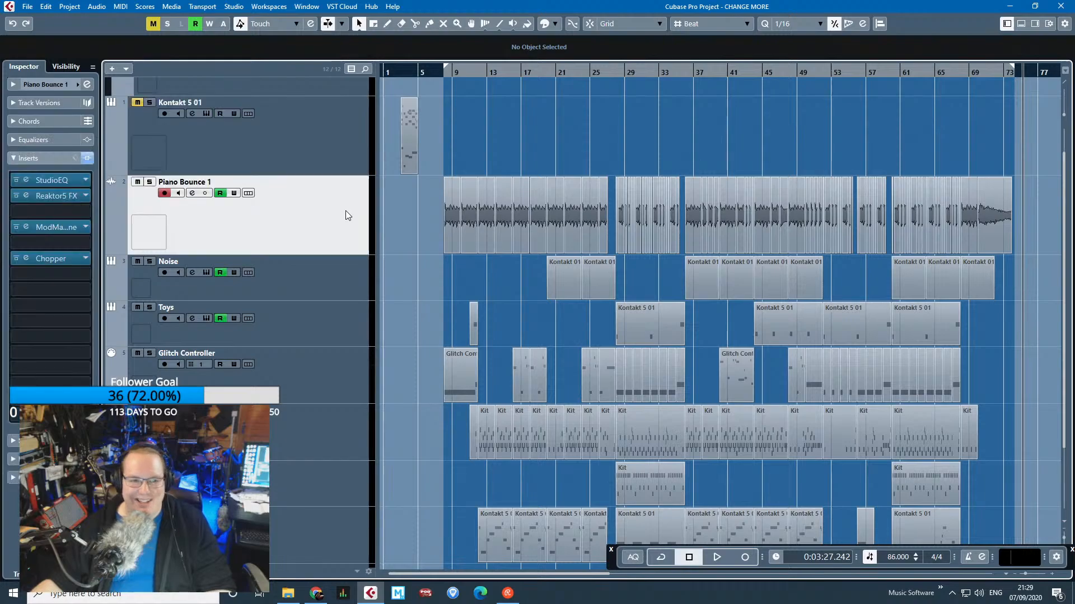
{"action": "left_click", "coordinate": [331, 158]}
{"action": "left_click", "coordinate": [274, 244]}
{"action": "left_click", "coordinate": [351, 134]}
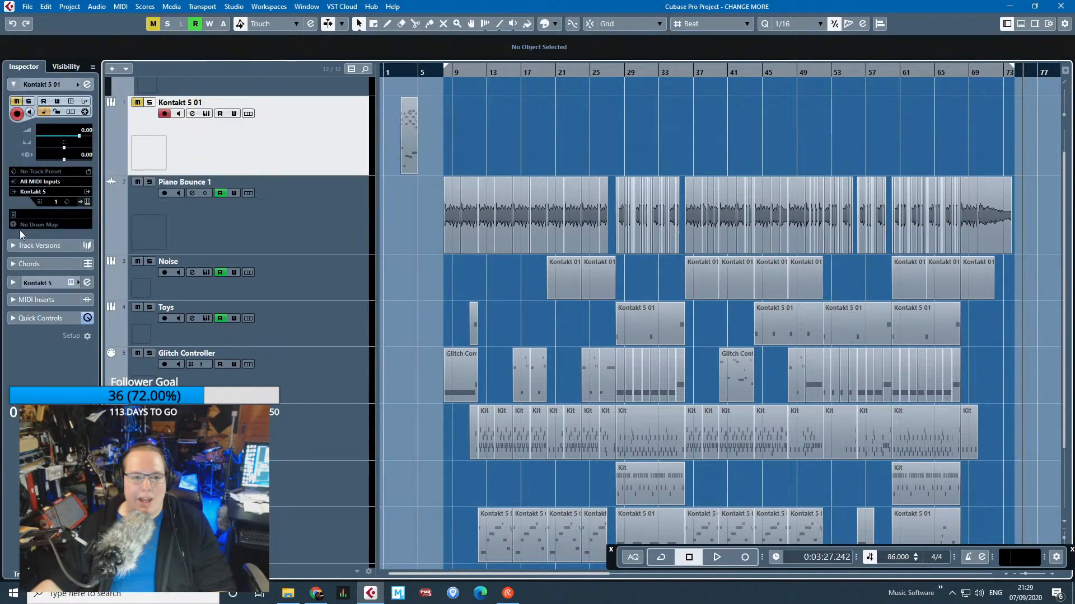
{"action": "left_click", "coordinate": [291, 238]}
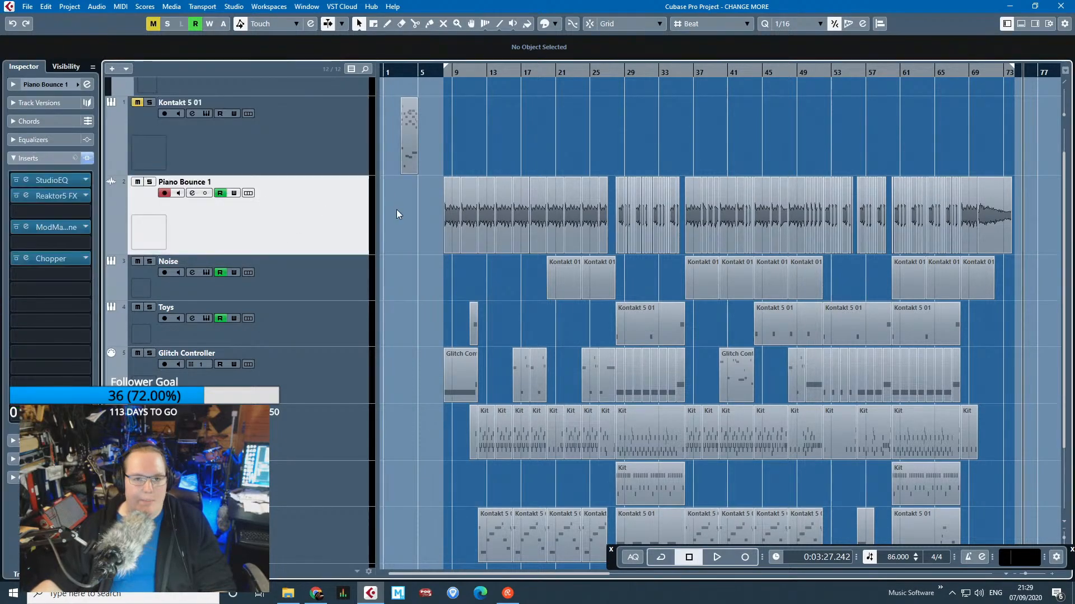
Inspect the Reaktor 6 FX audio insert on the Kontakt 5 01 track and close its window.
{"action": "scroll", "coordinate": [402, 233], "scroll_direction": "up", "scroll_amount": 4}
{"action": "left_click", "coordinate": [240, 161]}
{"action": "left_click", "coordinate": [46, 198]}
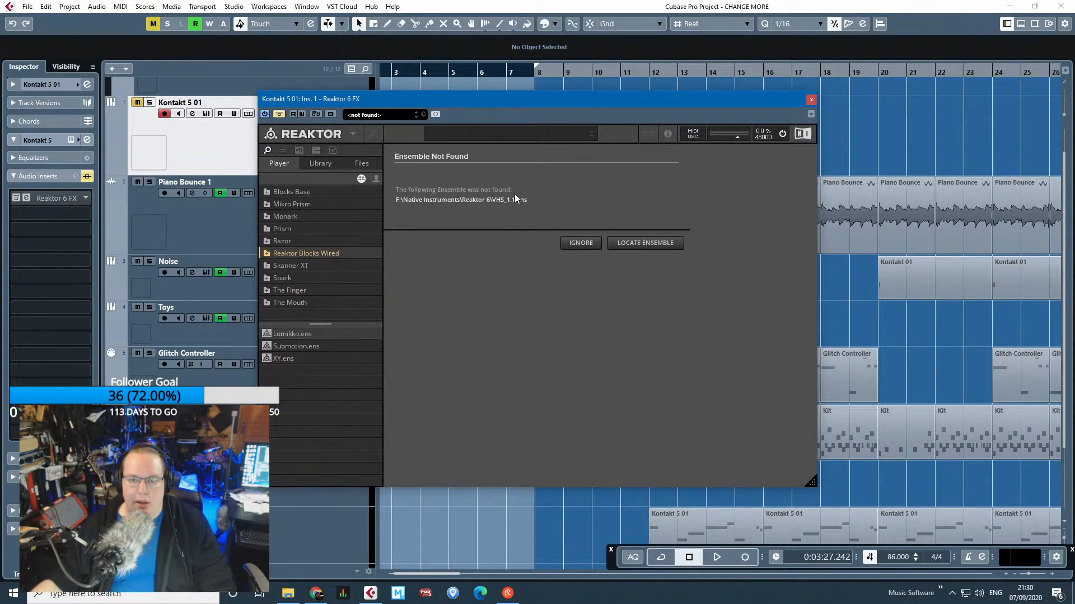
{"action": "left_click", "coordinate": [814, 101]}
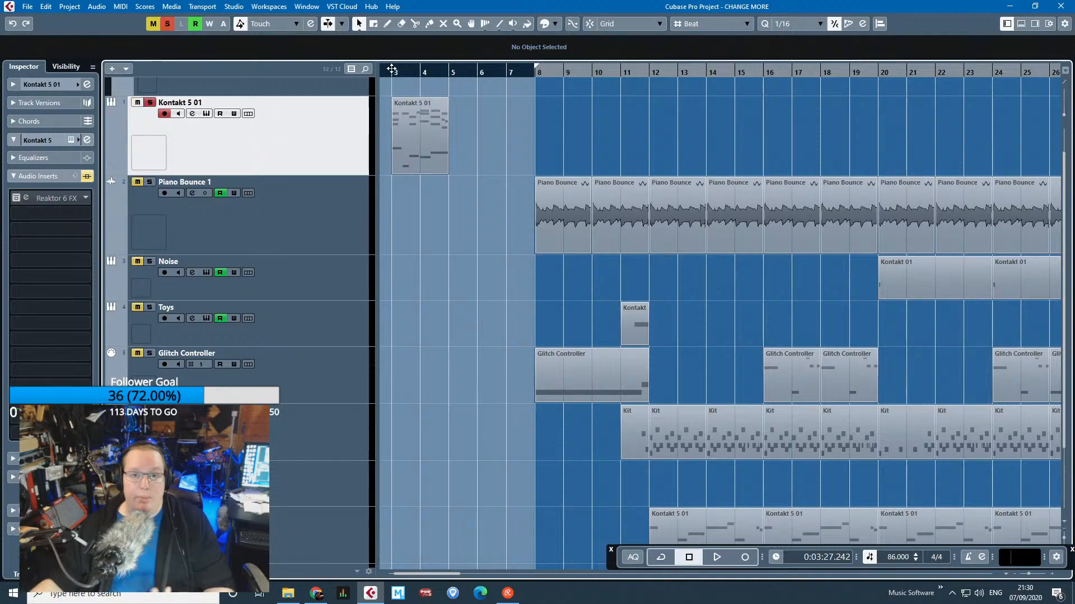
Solo Kontakt 5 01, play it from bar 3, and inspect its Kontakt 5 instrument before closing the plug-in window.
{"action": "left_click_drag", "start_coordinate": [392, 69], "coordinate": [405, 238]}
{"action": "key", "text": "space"}
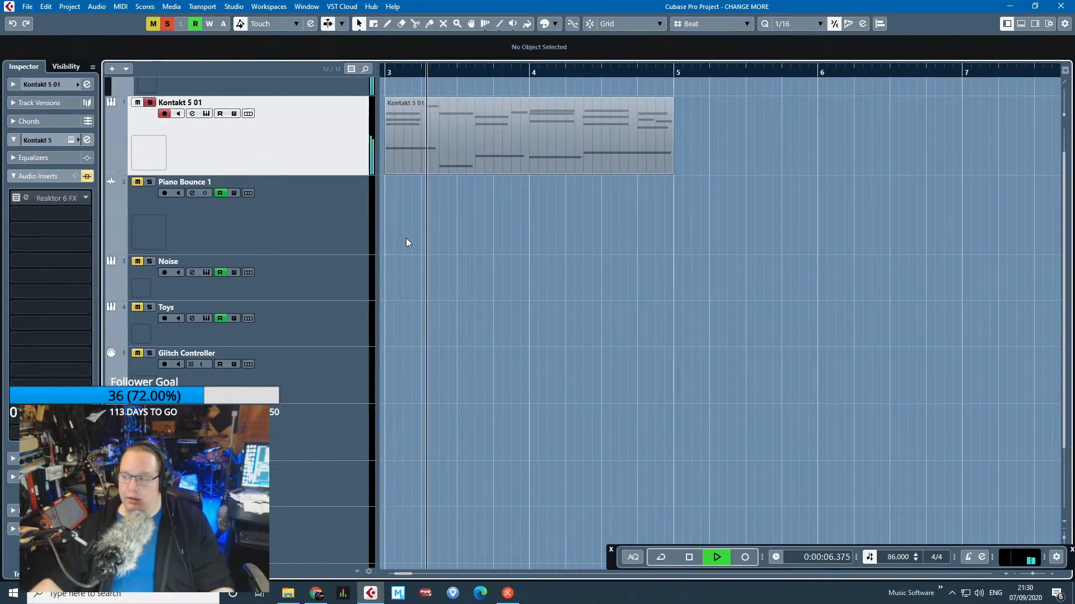
{"action": "left_click", "coordinate": [64, 140]}
{"action": "left_click", "coordinate": [66, 139]}
{"action": "key", "text": "space"}
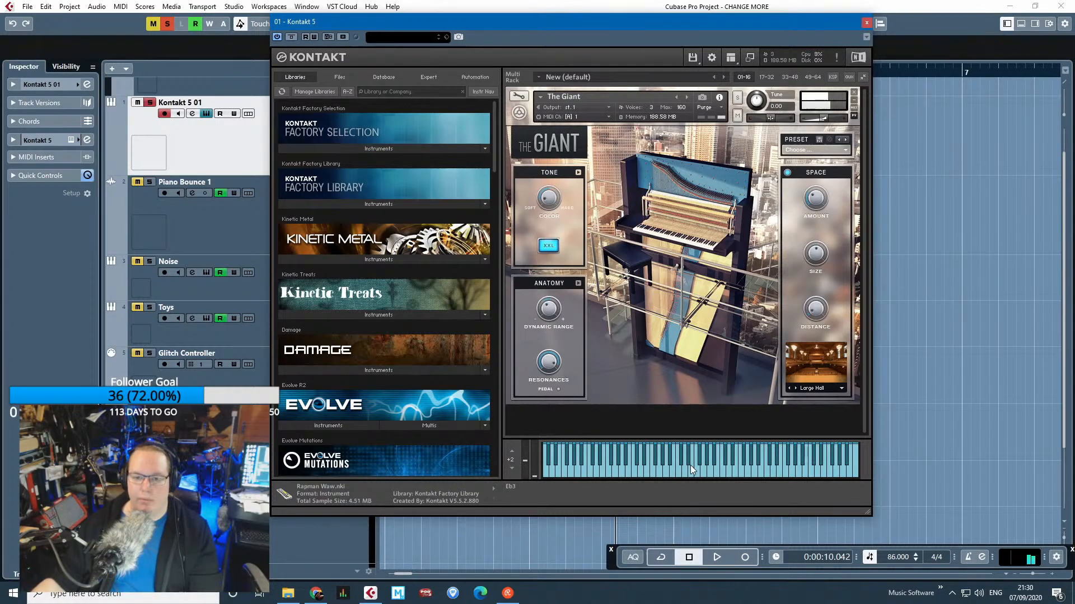
{"action": "left_click", "coordinate": [866, 23]}
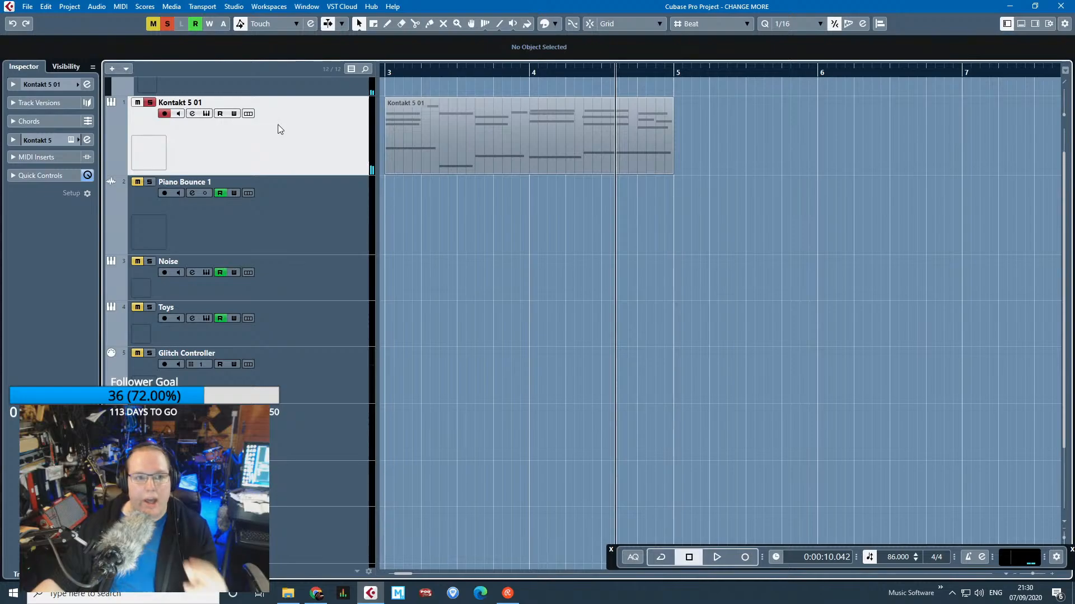
Show the Kontakt 5 01 track's audio inserts again and view its part beside the Piano Bounce 1 events.
{"action": "left_click", "coordinate": [16, 142]}
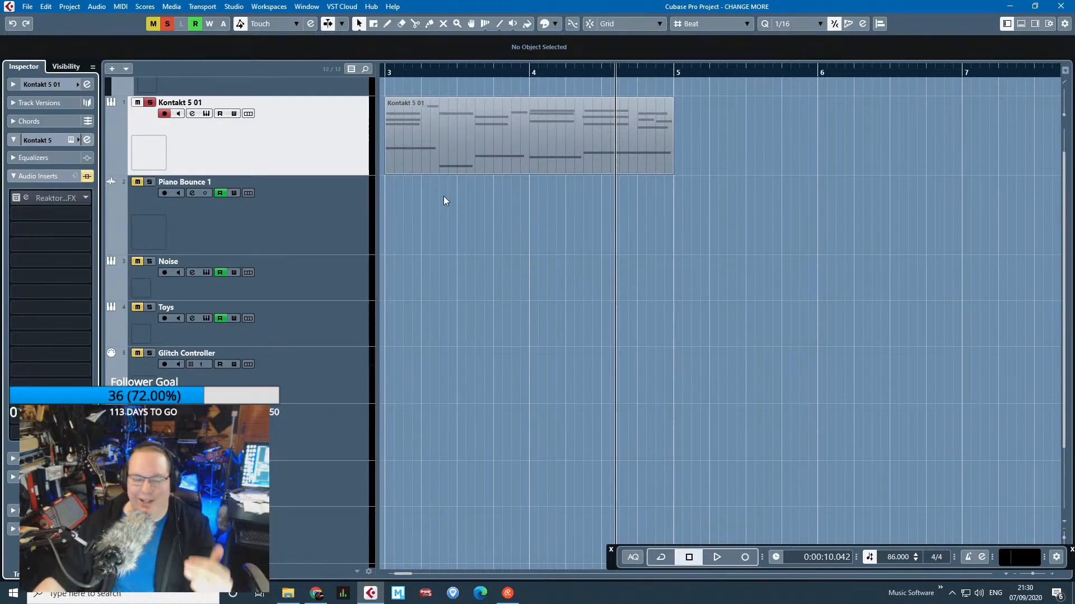
{"action": "scroll", "coordinate": [444, 196], "scroll_direction": "left", "scroll_amount": 4}
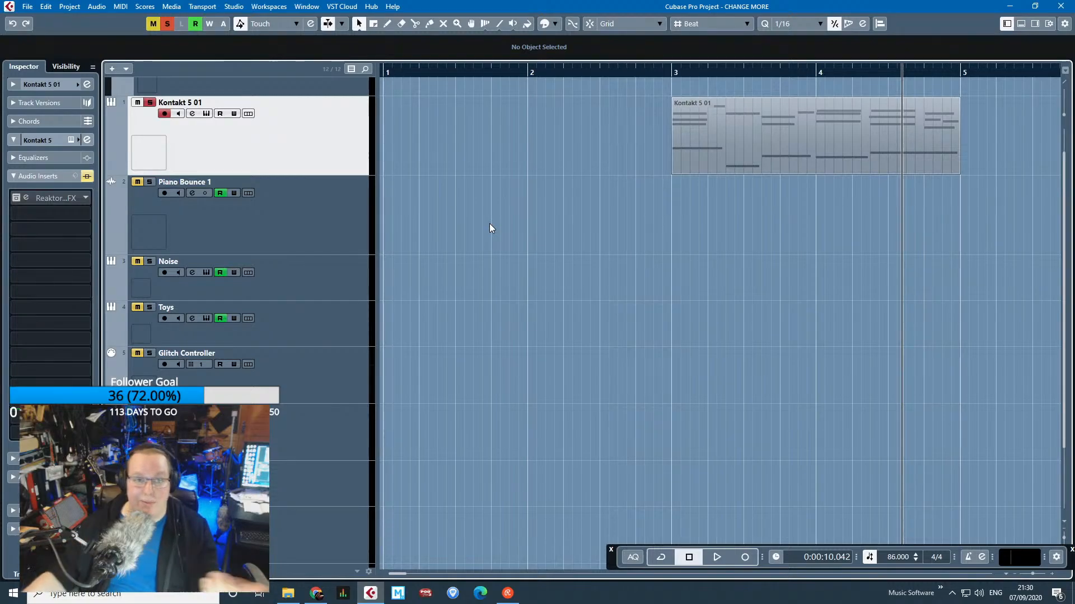
{"action": "scroll", "coordinate": [523, 292], "scroll_direction": "down", "scroll_amount": 9}
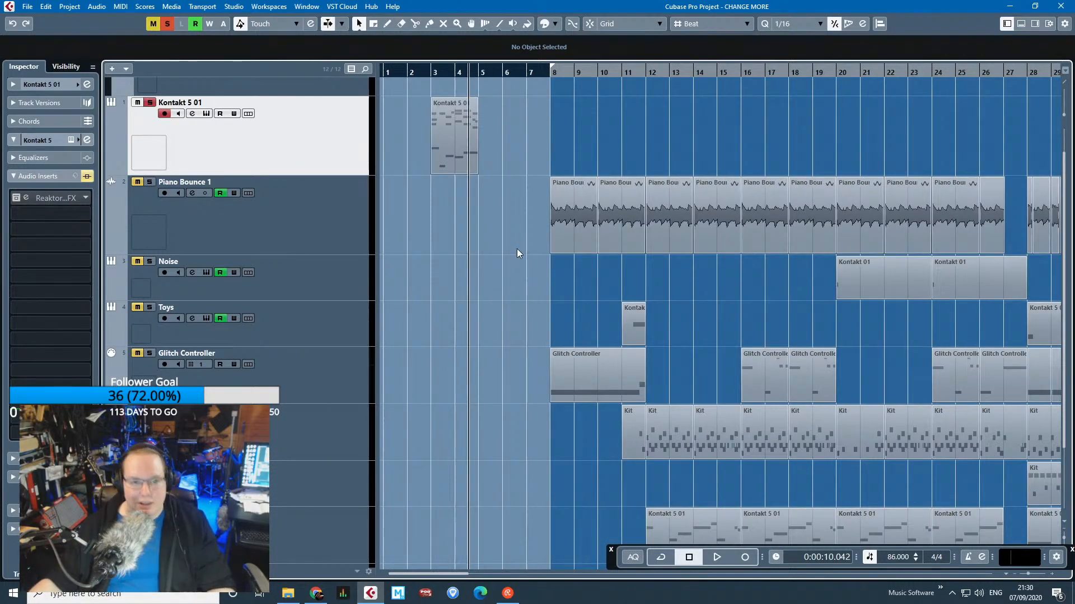
Solo the Piano Bounce 1 track instead and set the playback position to bar 8, where its first event starts.
{"action": "left_click", "coordinate": [299, 216]}
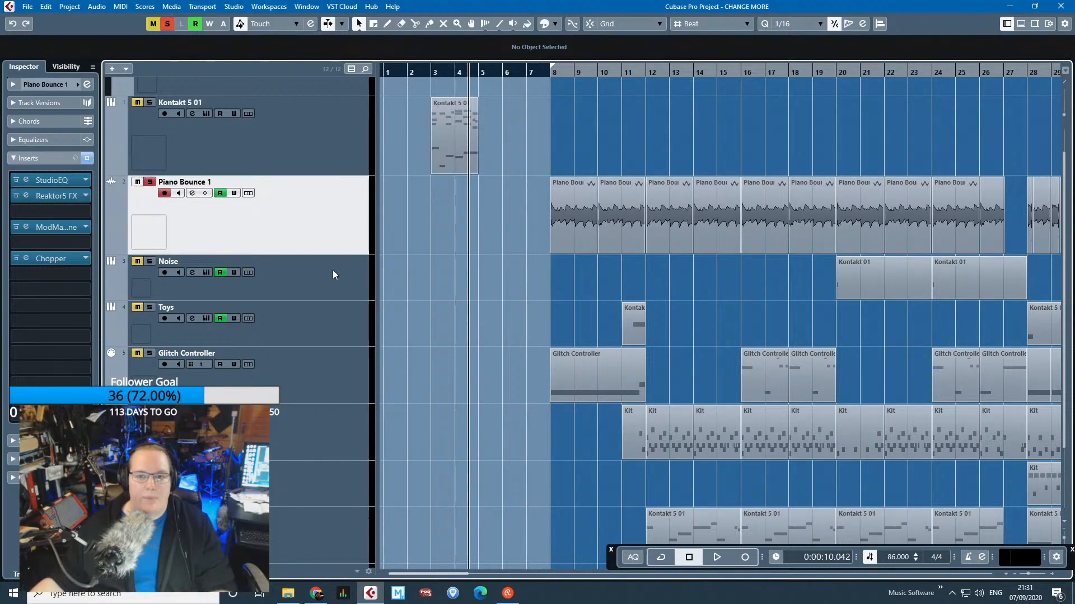
{"action": "left_click", "coordinate": [566, 217]}
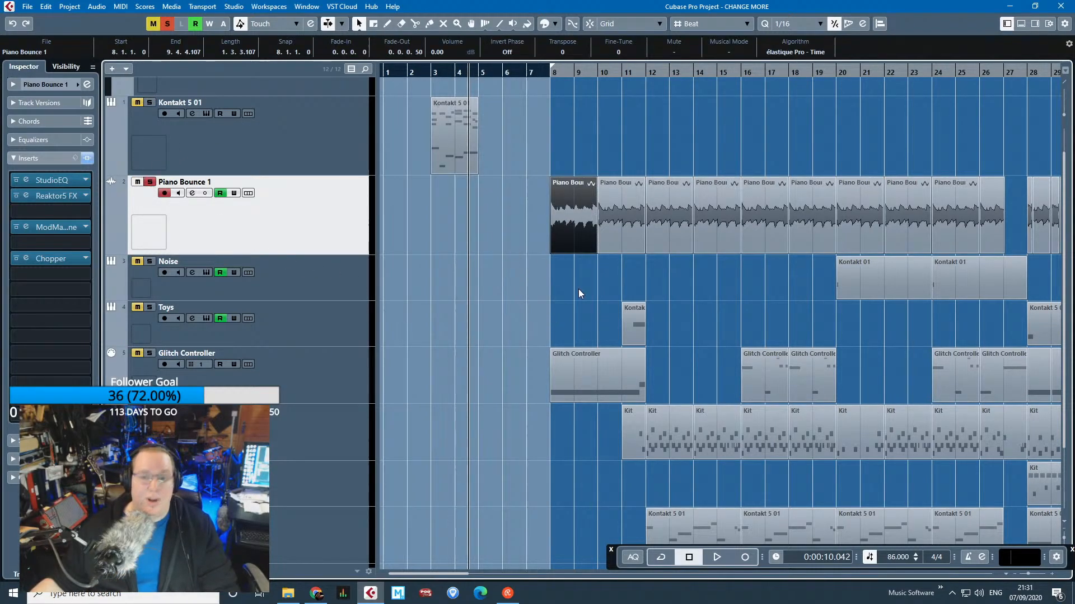
{"action": "scroll", "coordinate": [549, 336], "scroll_direction": "up", "scroll_amount": 8}
{"action": "left_click", "coordinate": [557, 79]}
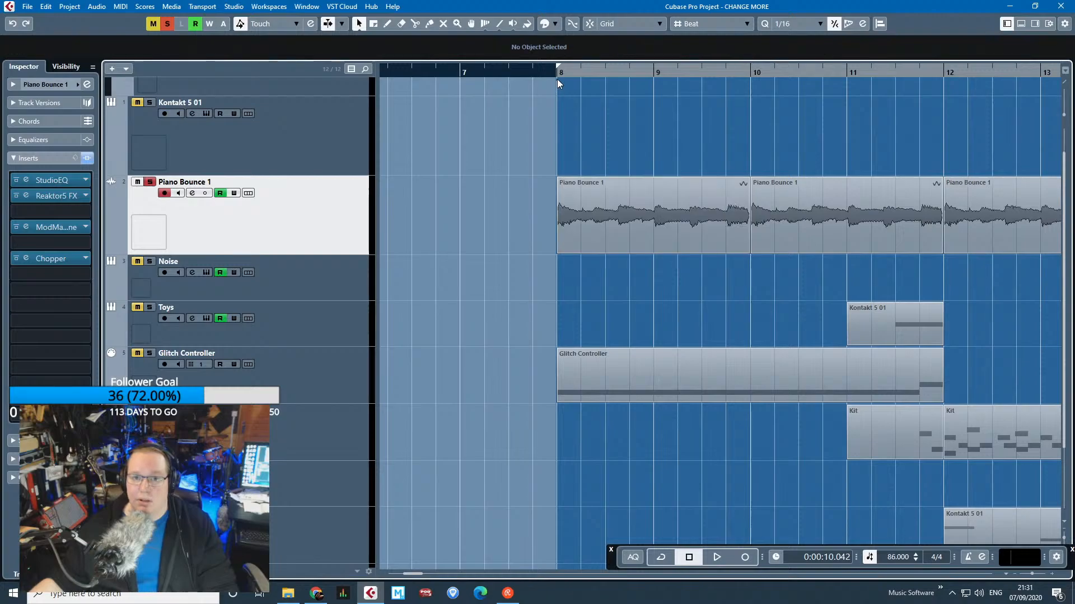
Open the StudioEQ insert on Piano Bounce 1 and play the track from bar 8, continuing from between bars 12 and 13.
{"action": "left_click", "coordinate": [74, 181]}
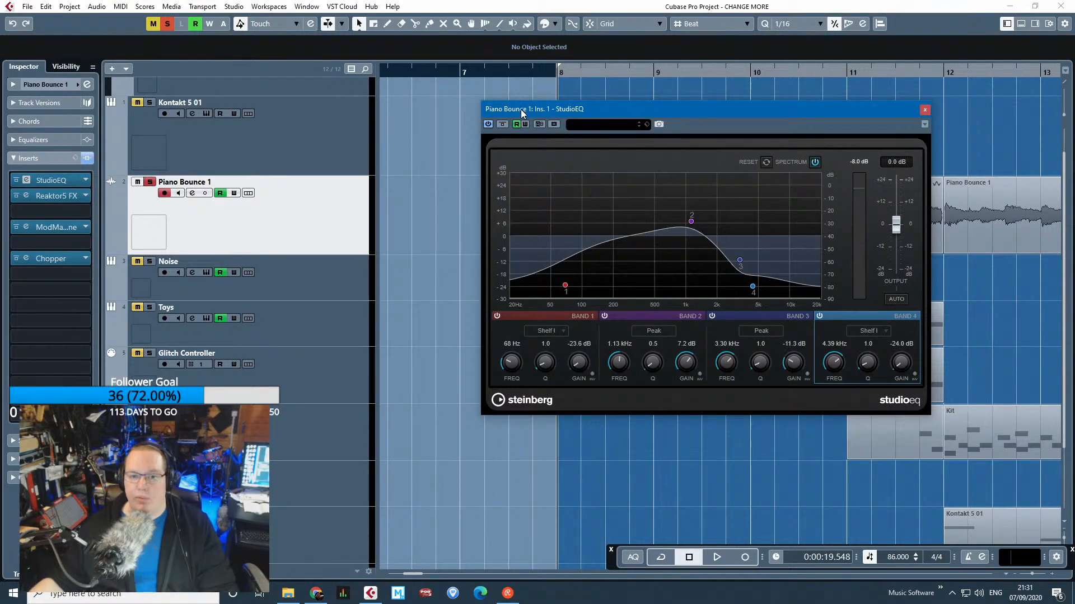
{"action": "key", "text": "space"}
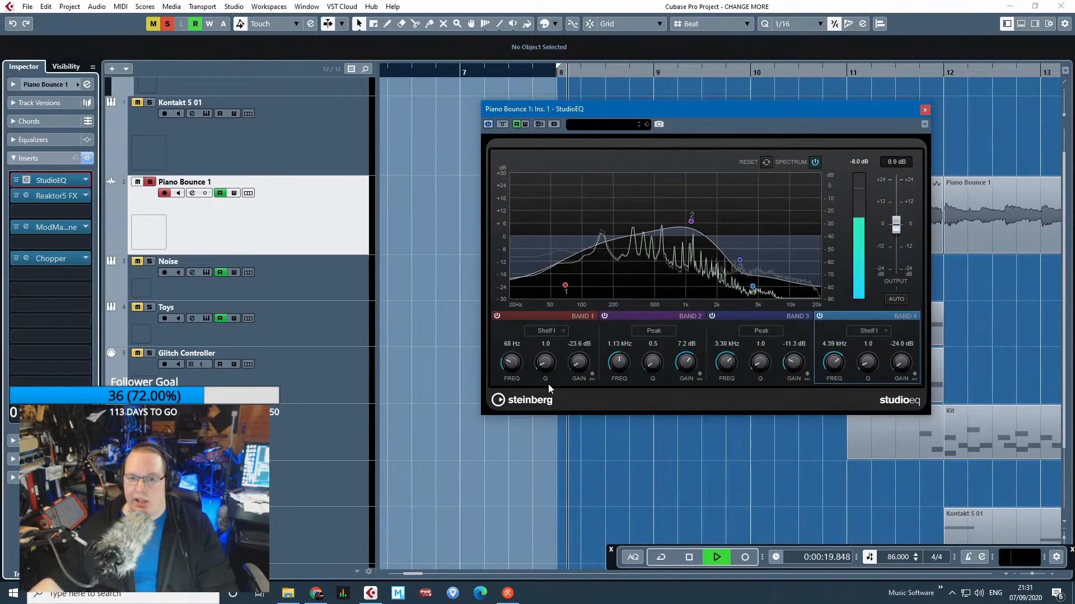
{"action": "left_click", "coordinate": [982, 69]}
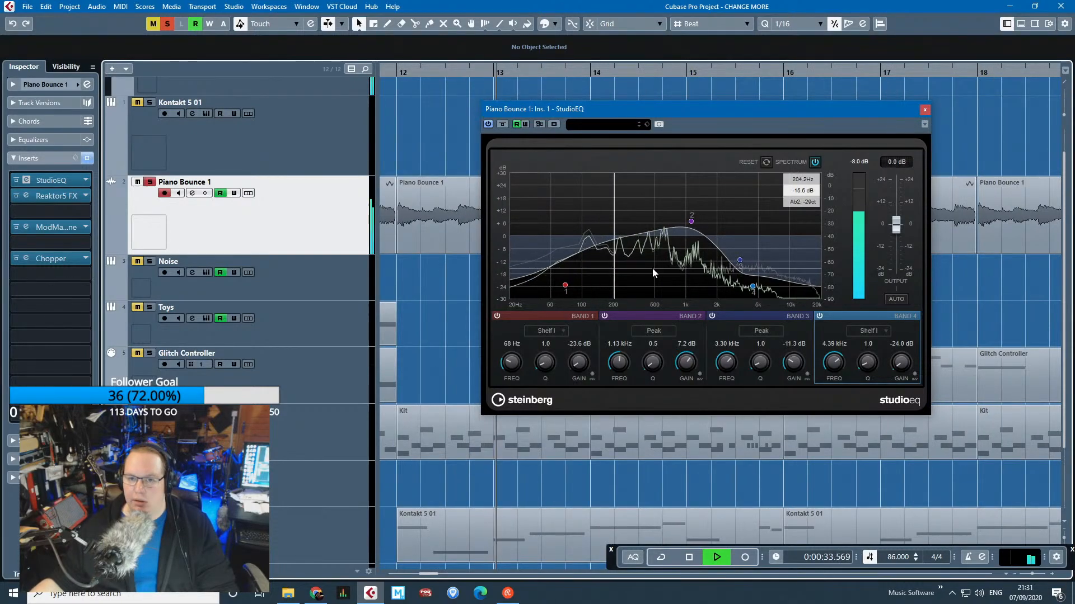
Switch StudioEQ's spectrum display off and on, and compare the piano with the EQ deactivated and active.
{"action": "left_click", "coordinate": [814, 162]}
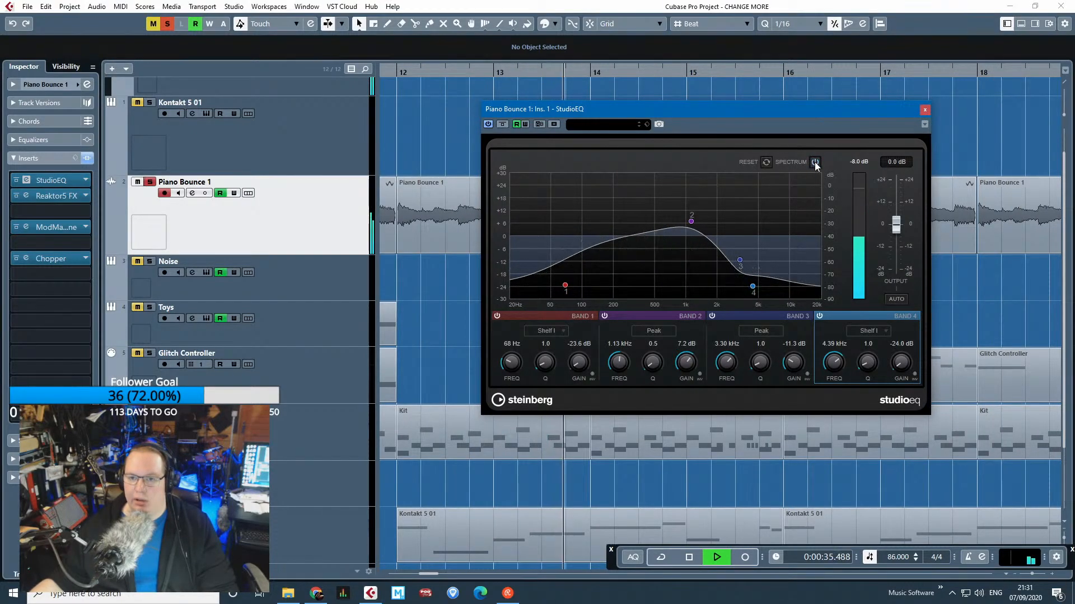
{"action": "left_click", "coordinate": [814, 163]}
{"action": "left_click", "coordinate": [488, 123]}
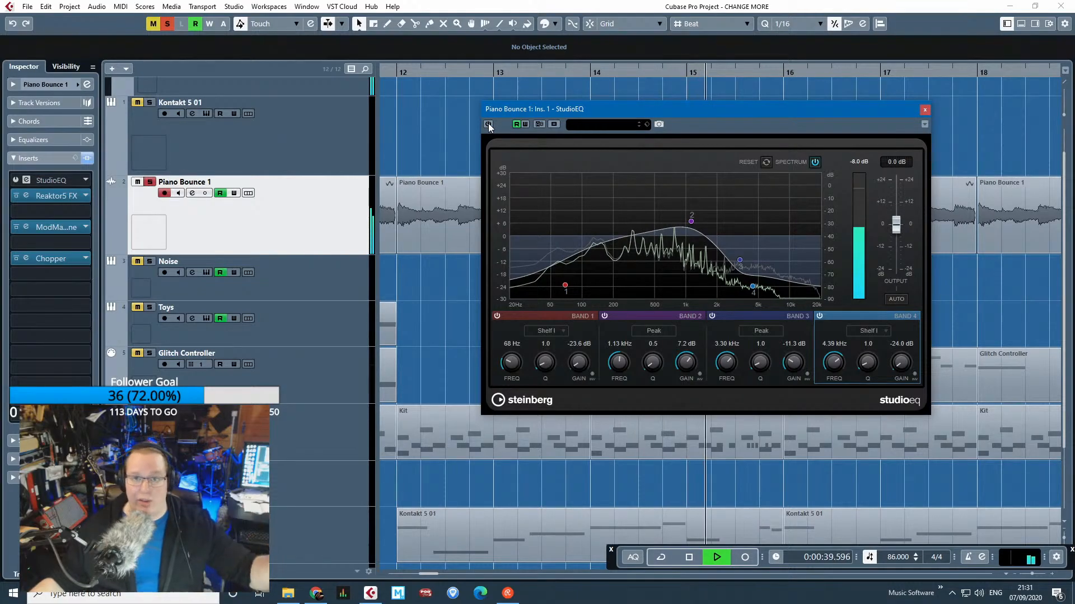
{"action": "left_click", "coordinate": [488, 123]}
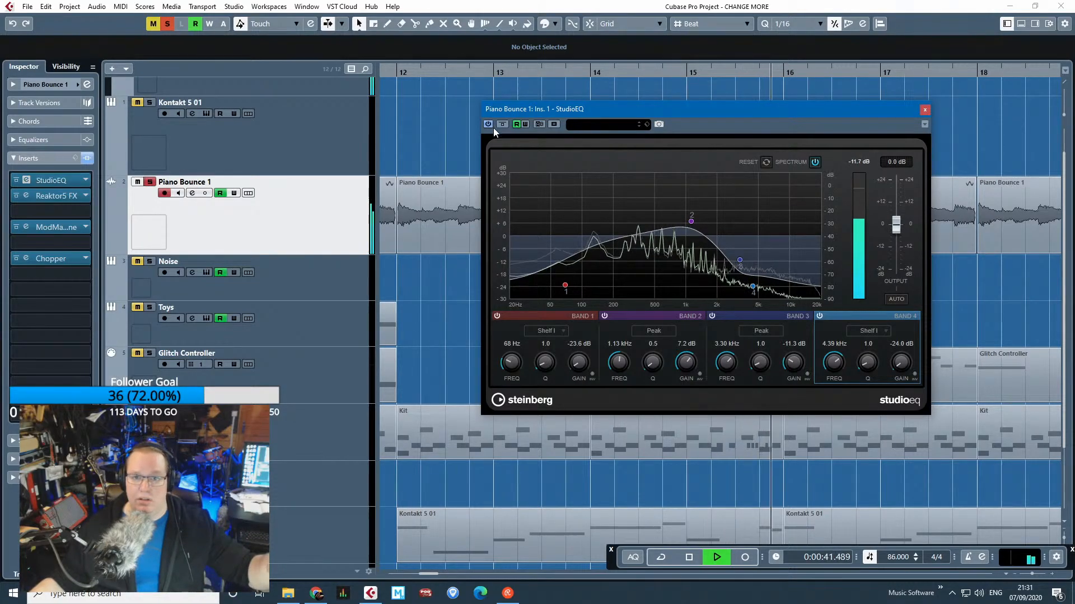
View the ModMachine and Chopper inserts on Piano Bounce 1 during playback, close the StudioEQ window and stop the transport.
{"action": "left_click", "coordinate": [63, 227]}
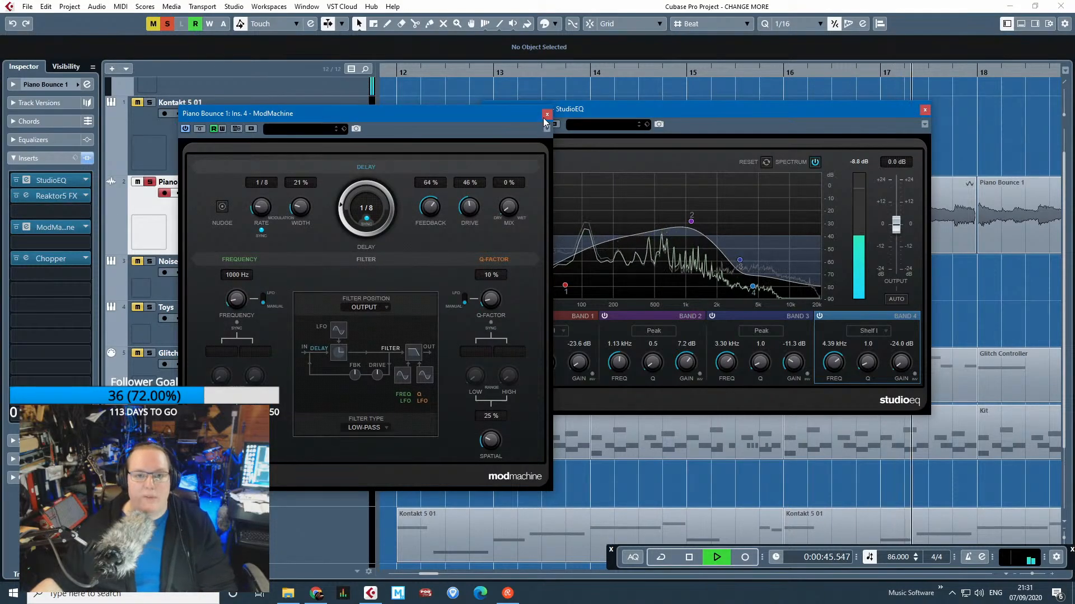
{"action": "left_click", "coordinate": [547, 114]}
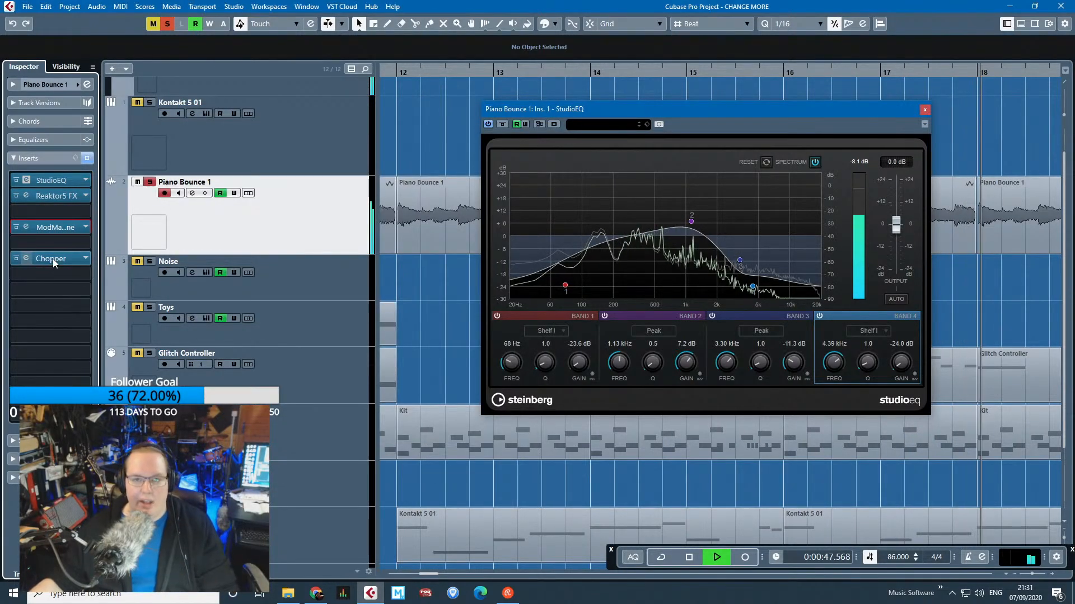
{"action": "left_click", "coordinate": [52, 259]}
{"action": "left_click", "coordinate": [954, 297]}
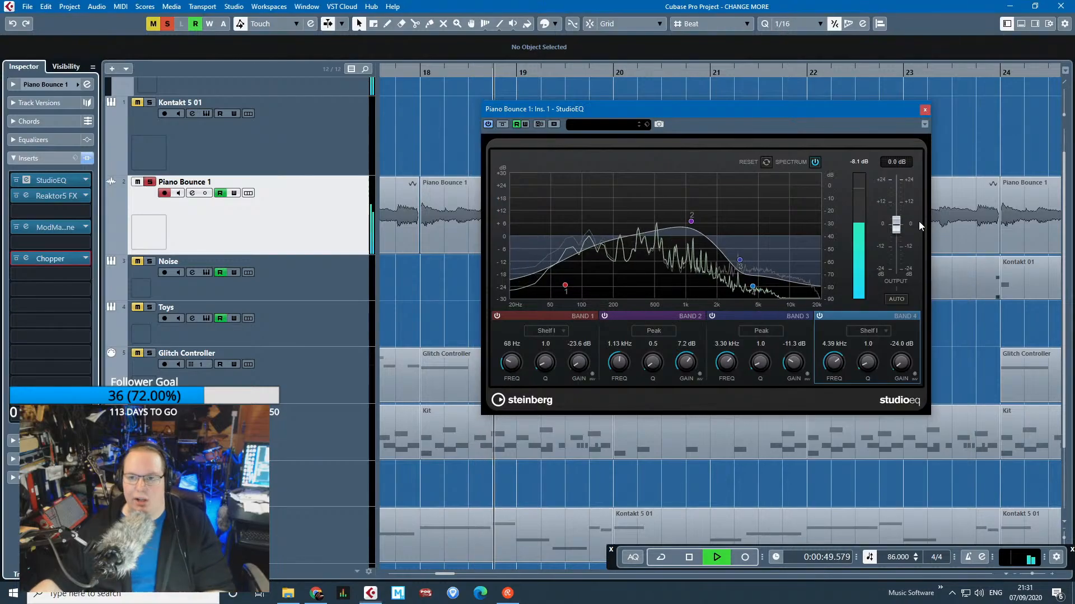
{"action": "left_click", "coordinate": [924, 110]}
{"action": "scroll", "coordinate": [510, 320], "scroll_direction": "down", "scroll_amount": 10}
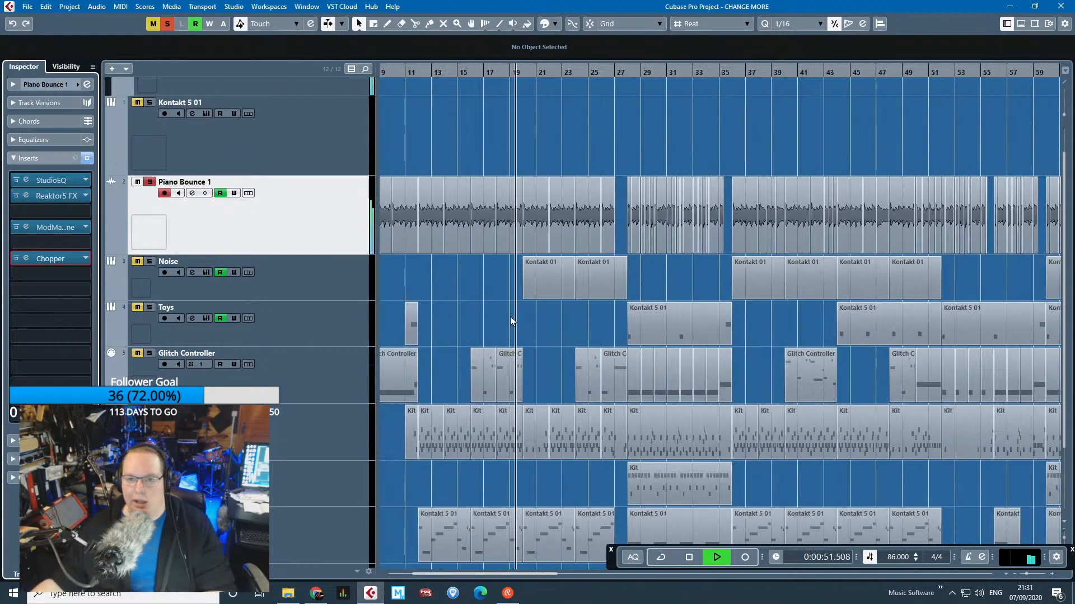
{"action": "key", "text": "space"}
{"action": "scroll", "coordinate": [475, 291], "scroll_direction": "left", "scroll_amount": 4}
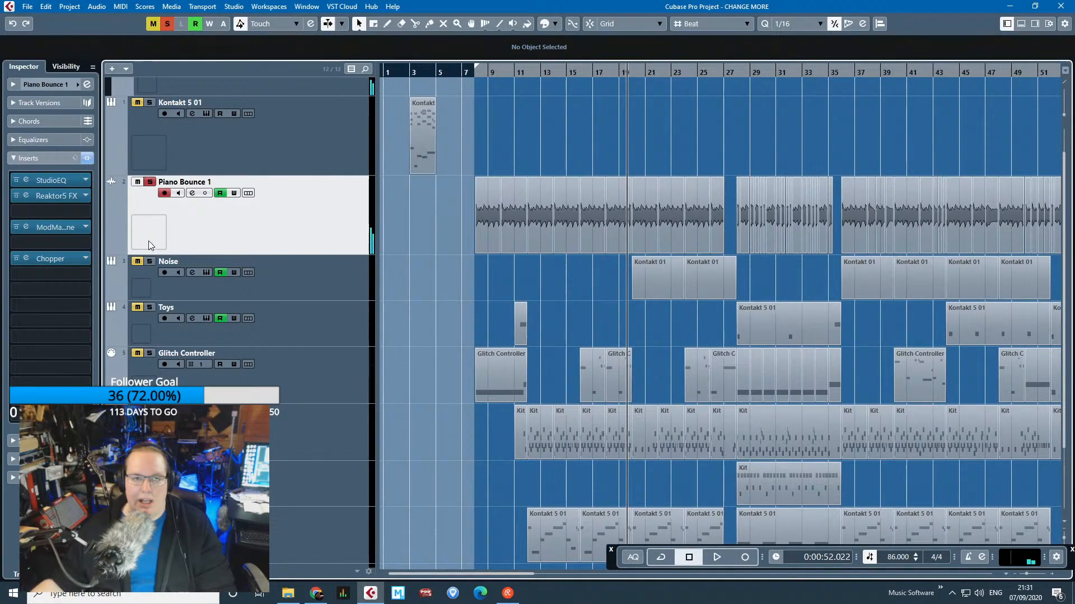
View The Finger in Piano Bounce 1's Reaktor5 FX insert, and solo the Glitch Controller track alongside the piano.
{"action": "left_click", "coordinate": [64, 197]}
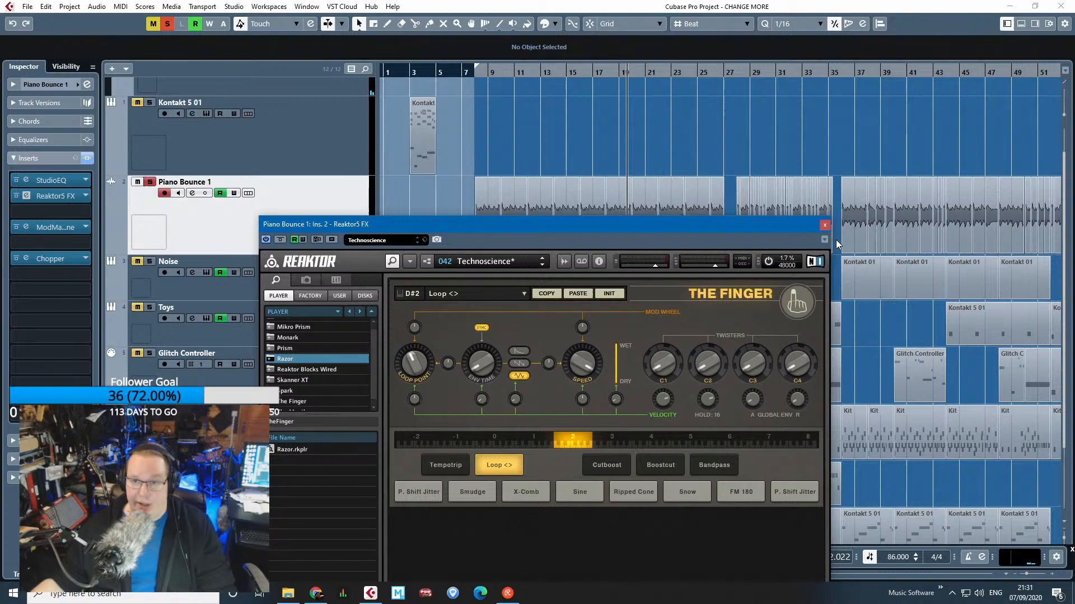
{"action": "left_click", "coordinate": [825, 224]}
{"action": "left_click", "coordinate": [149, 354]}
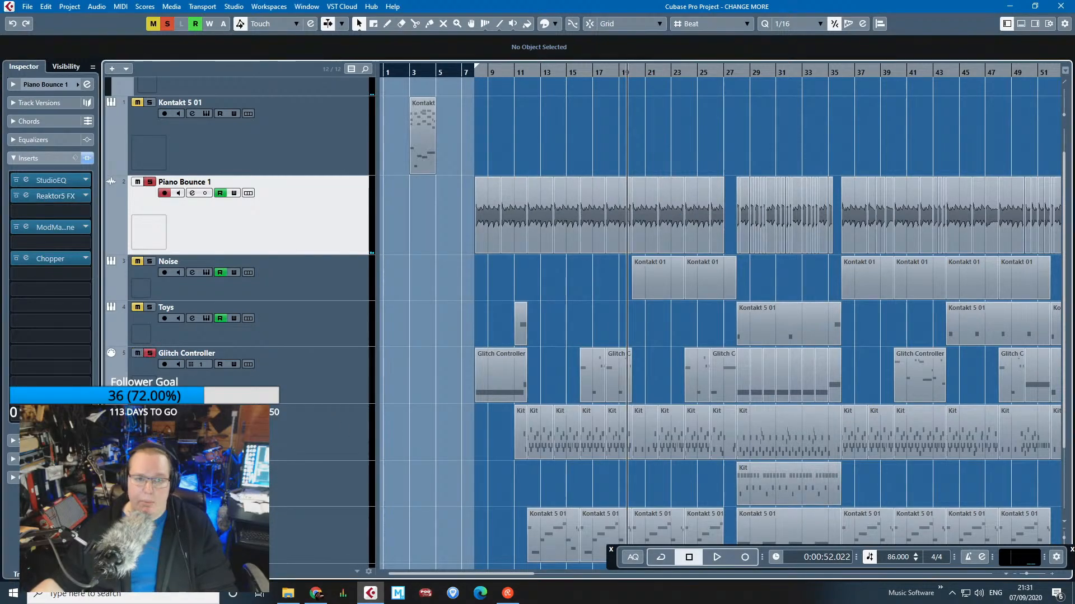
Play the soloed Piano Bounce 1 and Glitch Controller tracks from bar 16 with auto-scroll toggled, stopping between bars 18 and 19.
{"action": "scroll", "coordinate": [507, 356], "scroll_direction": "down", "scroll_amount": 3}
{"action": "scroll", "coordinate": [431, 322], "scroll_direction": "up", "scroll_amount": 3}
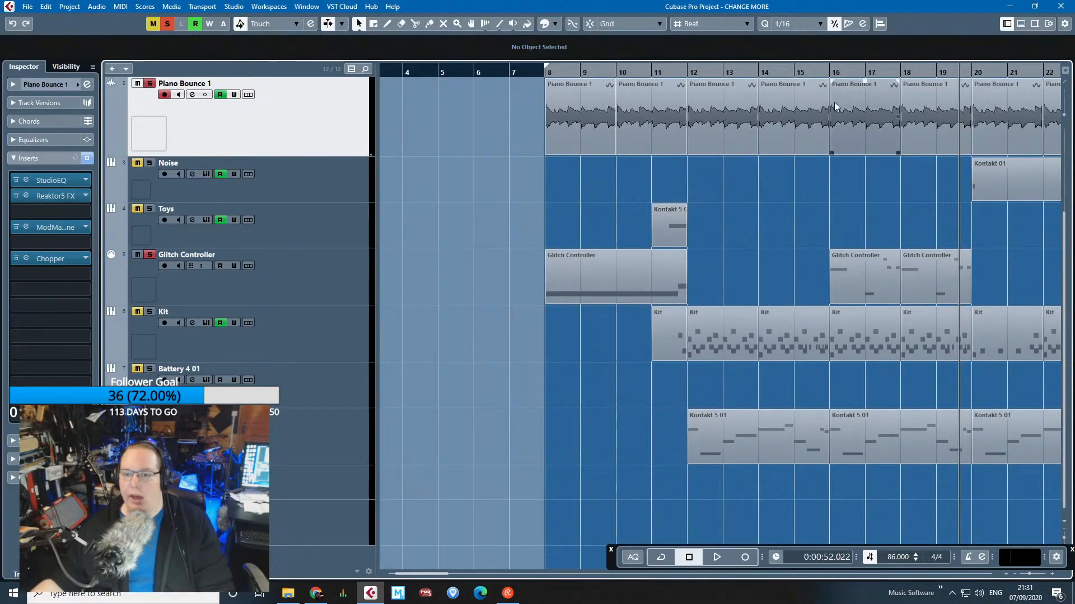
{"action": "left_click", "coordinate": [829, 69]}
{"action": "key", "text": "space"}
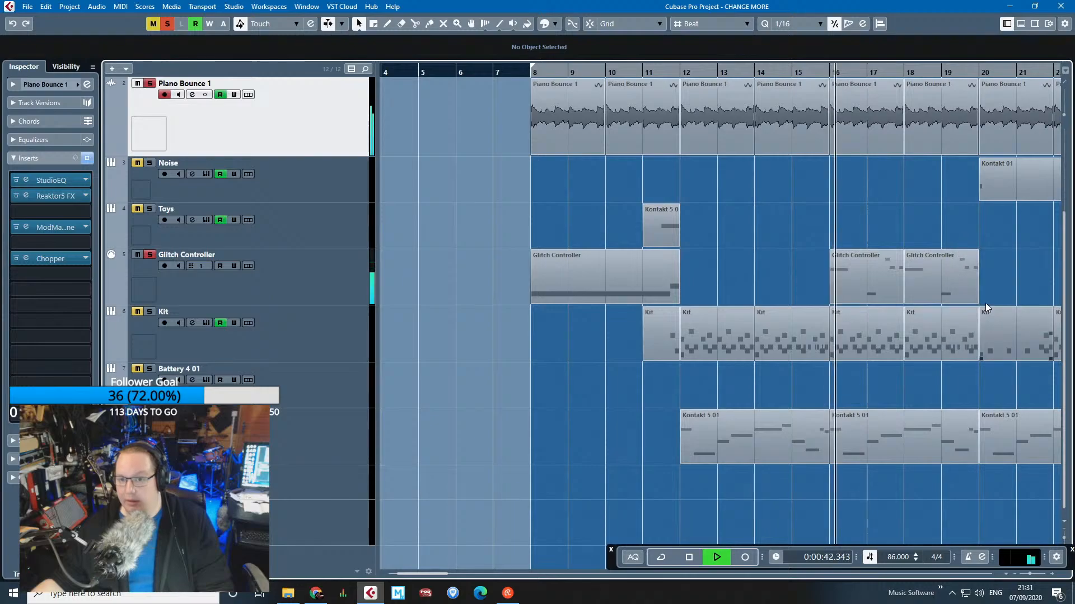
{"action": "key", "text": "f"}
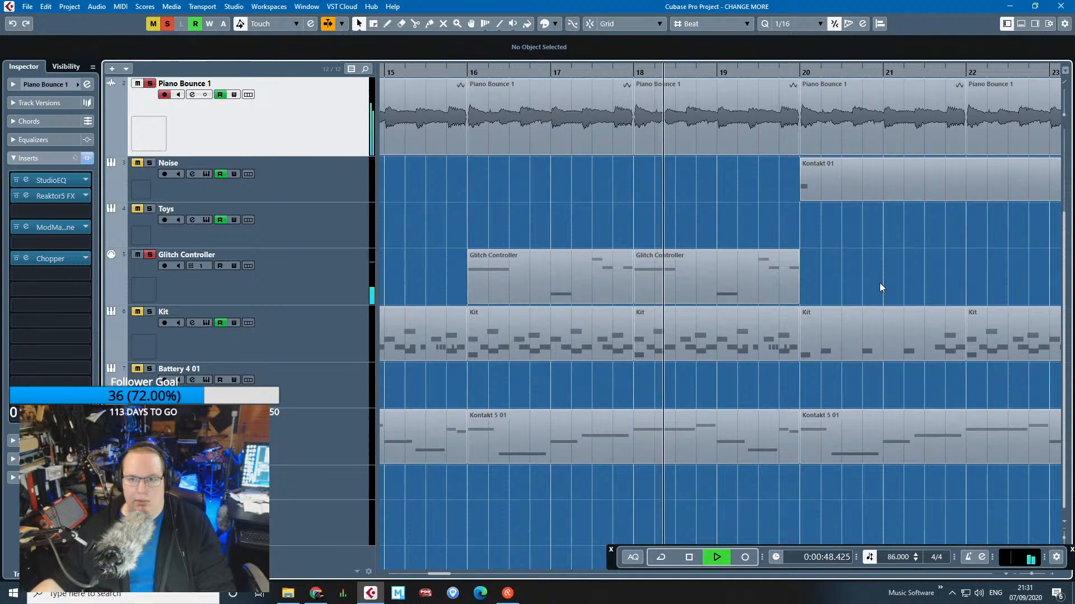
{"action": "key", "text": "space"}
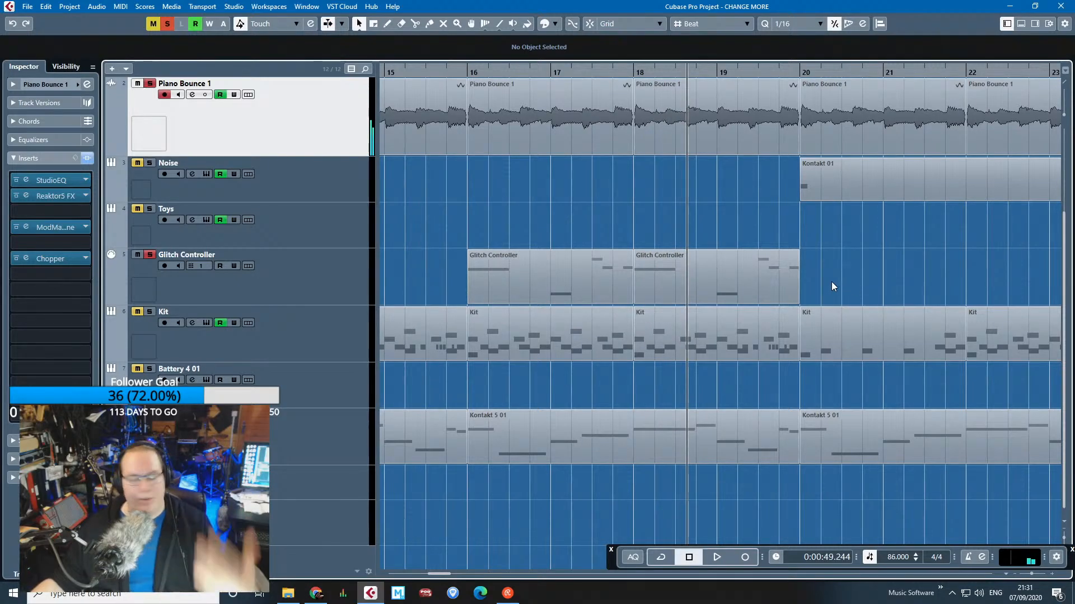
Show the Volume automation lane of Piano Bounce 1 from bar 8 onward and hide it again.
{"action": "scroll", "coordinate": [670, 317], "scroll_direction": "down", "scroll_amount": 3}
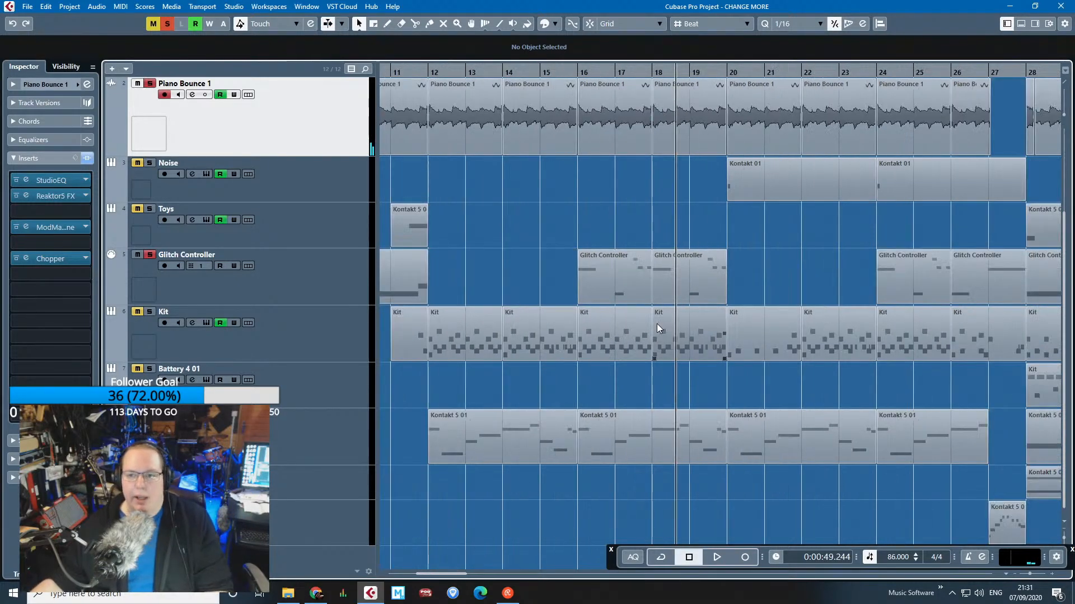
{"action": "scroll", "coordinate": [616, 295], "scroll_direction": "down", "scroll_amount": 2}
{"action": "scroll", "coordinate": [612, 269], "scroll_direction": "up", "scroll_amount": 2}
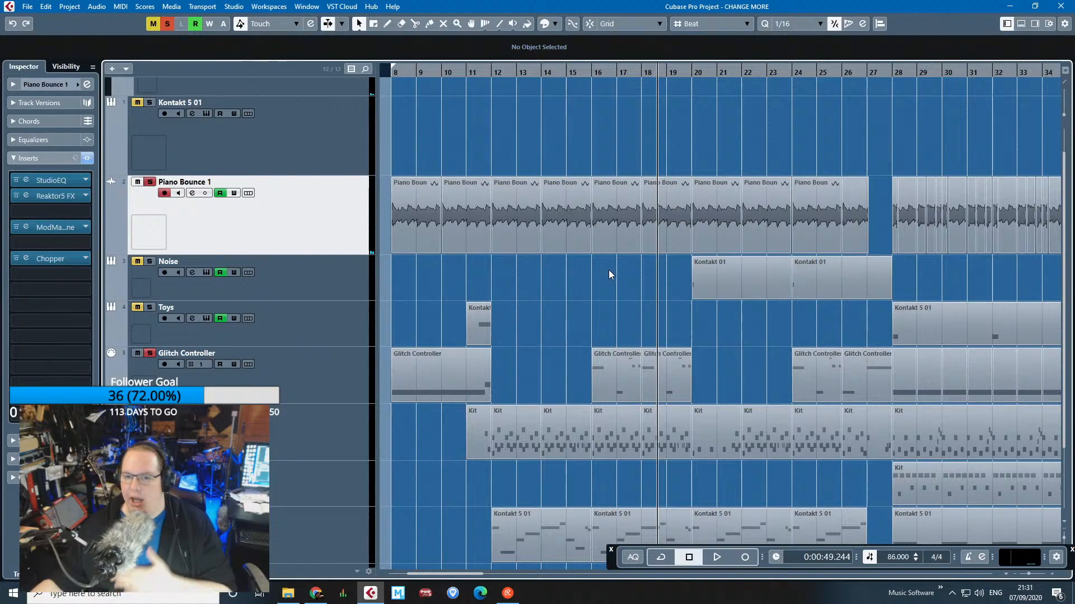
{"action": "scroll", "coordinate": [459, 286], "scroll_direction": "left", "scroll_amount": 2}
{"action": "left_click", "coordinate": [110, 249]}
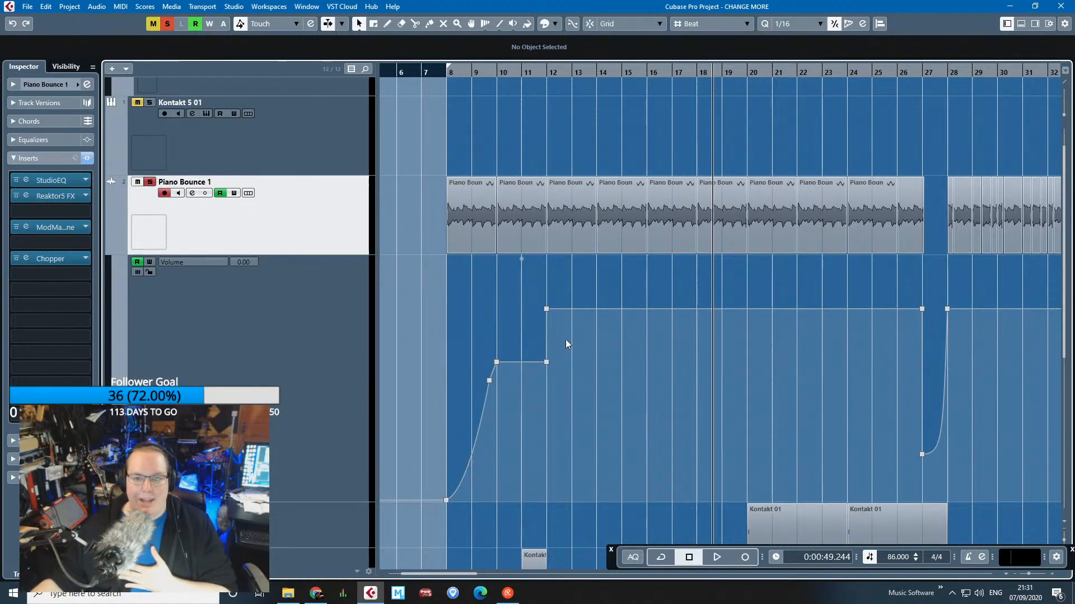
{"action": "left_click", "coordinate": [112, 248]}
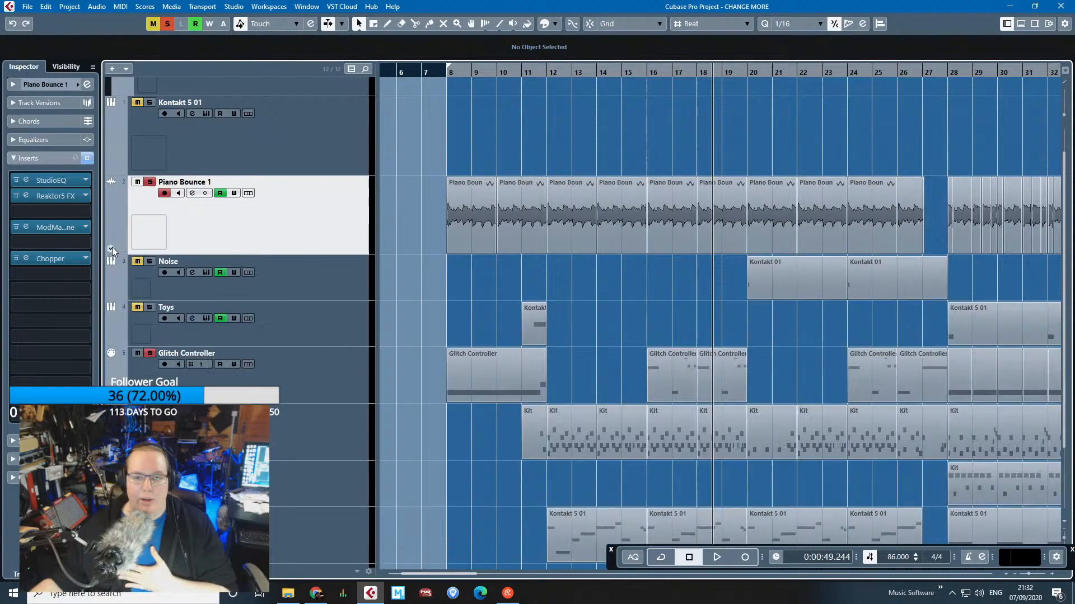
Select the Glitch Controller track and play the two soloed tracks from around the start of bar 8.
{"action": "left_click", "coordinate": [303, 364]}
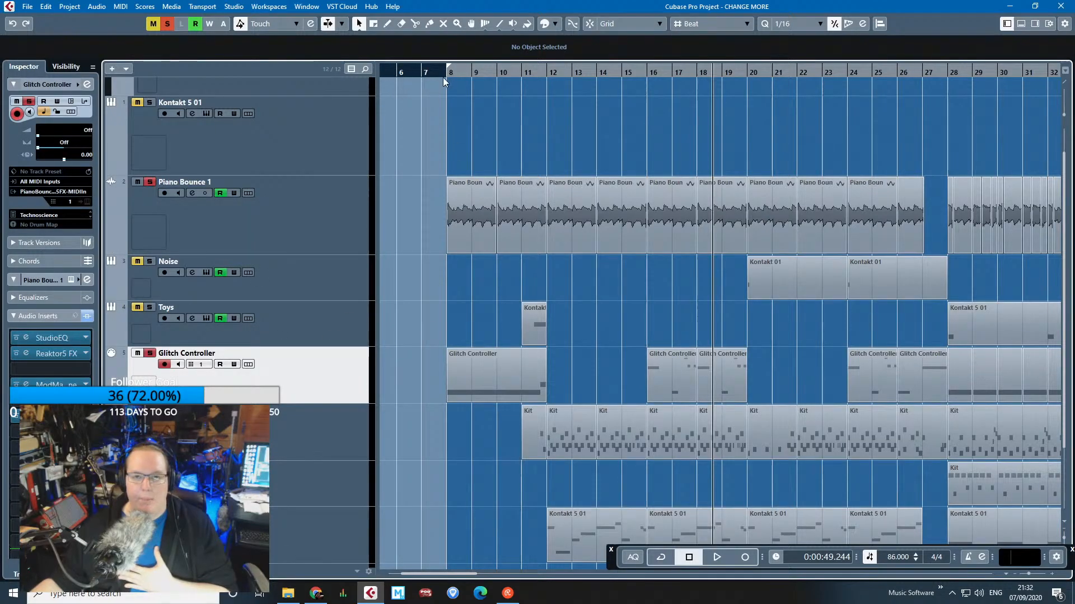
{"action": "left_click", "coordinate": [435, 72]}
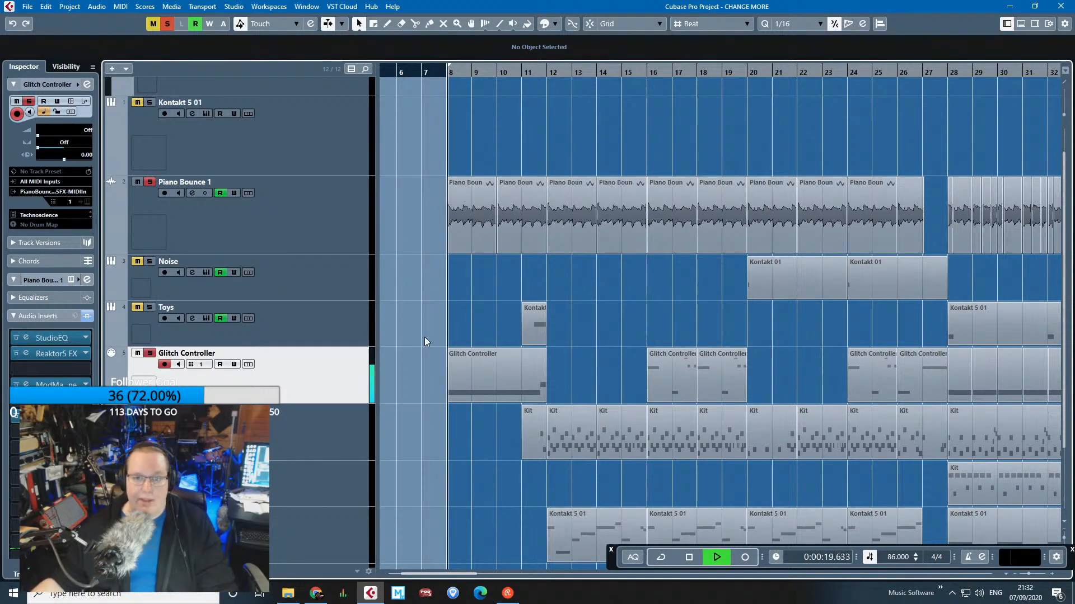
{"action": "key", "text": "h"}
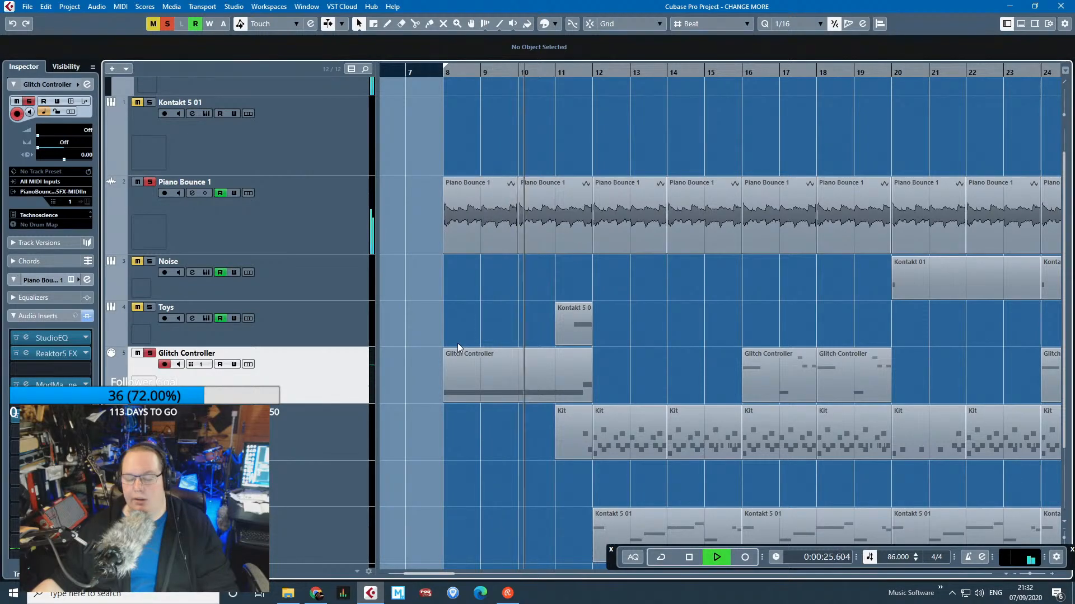
Follow Piano Bounce 1's Volume automation during playback, stop just after bar 12 and collapse the lane.
{"action": "left_click", "coordinate": [247, 246]}
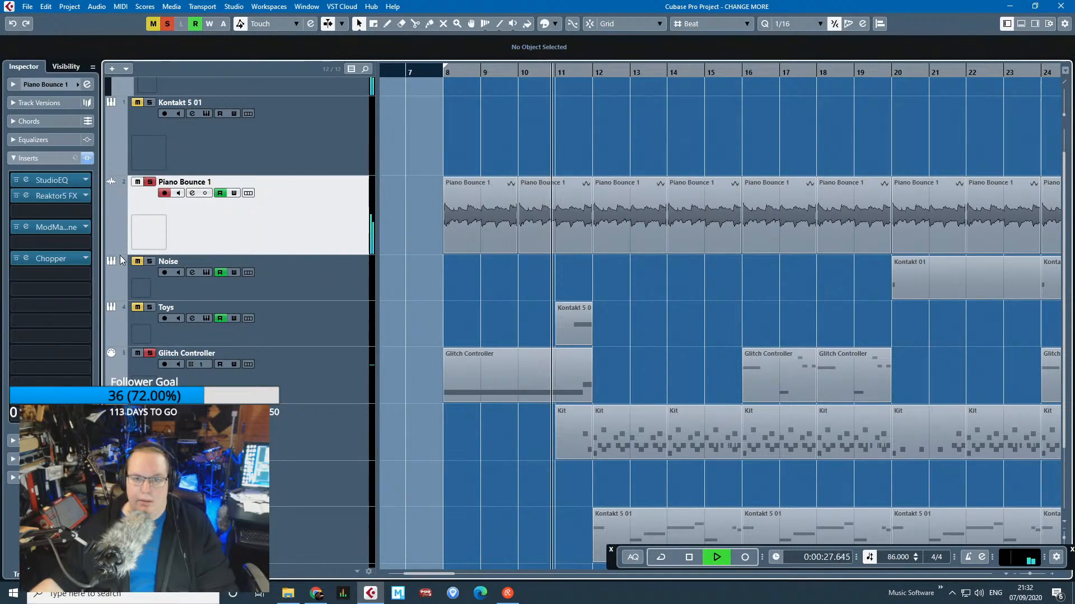
{"action": "left_click", "coordinate": [112, 249]}
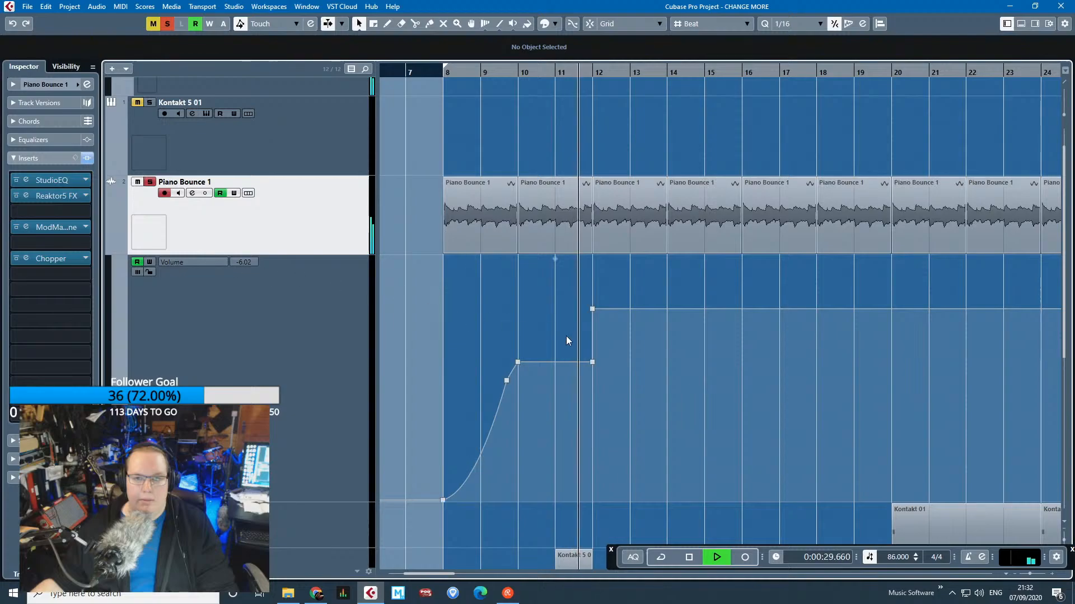
{"action": "key", "text": "space"}
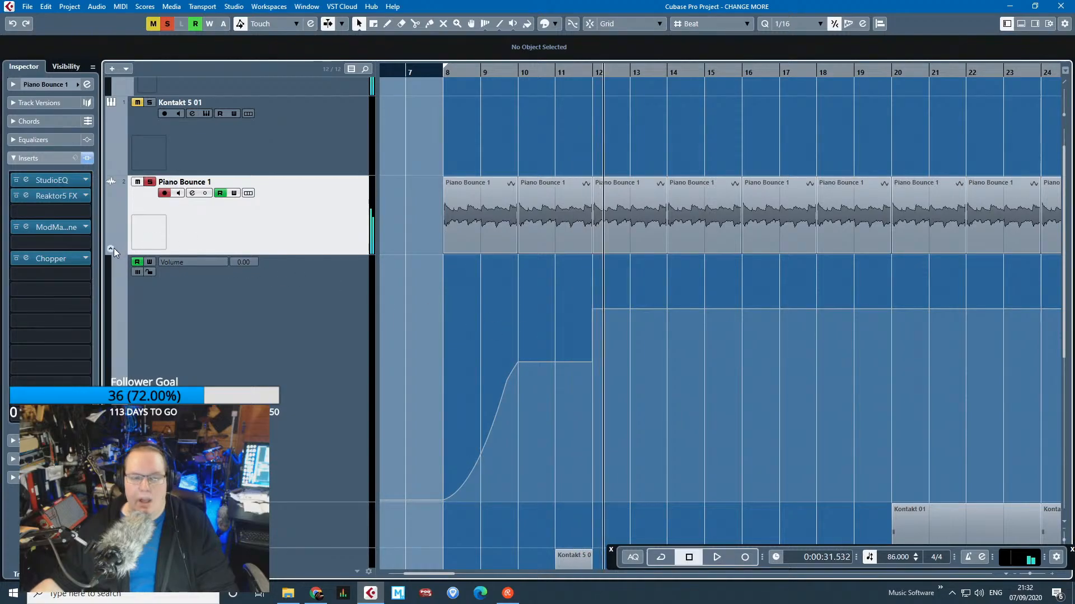
{"action": "left_click", "coordinate": [112, 249]}
Clear the track solos and play the full arrangement from bar 28, where the chopped piano section starts.
{"action": "scroll", "coordinate": [560, 361], "scroll_direction": "down", "scroll_amount": 1}
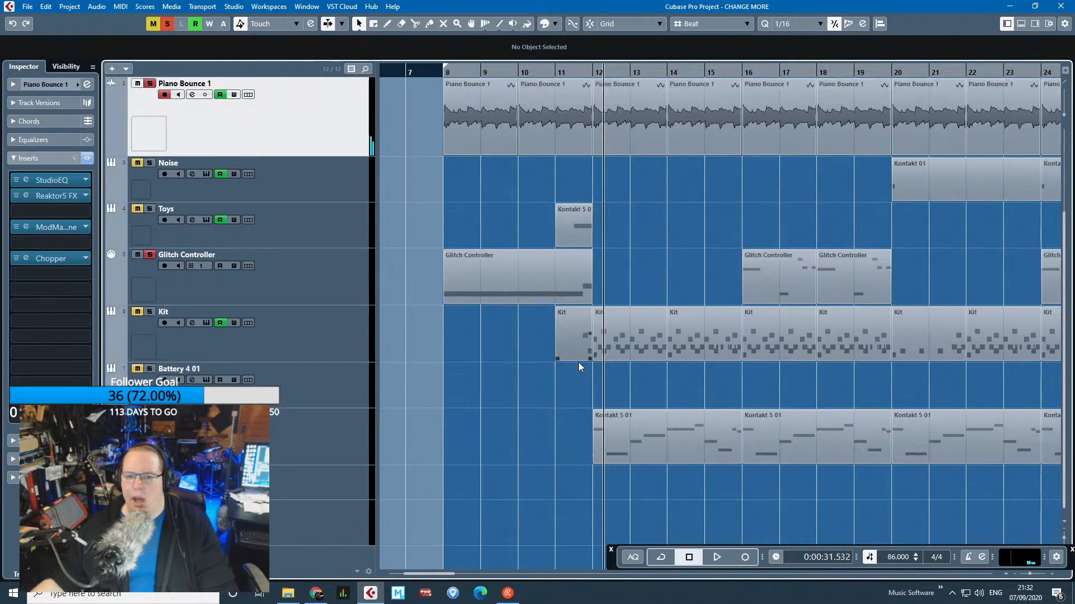
{"action": "scroll", "coordinate": [563, 369], "scroll_direction": "right", "scroll_amount": 4}
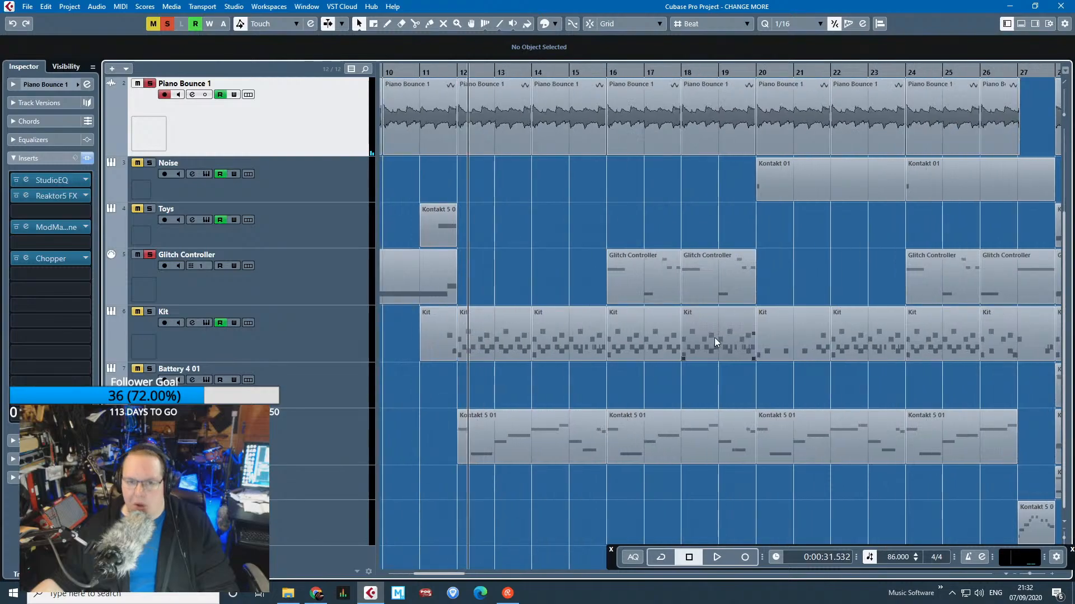
{"action": "scroll", "coordinate": [511, 326], "scroll_direction": "down", "scroll_amount": 7}
{"action": "scroll", "coordinate": [583, 210], "scroll_direction": "up", "scroll_amount": 9}
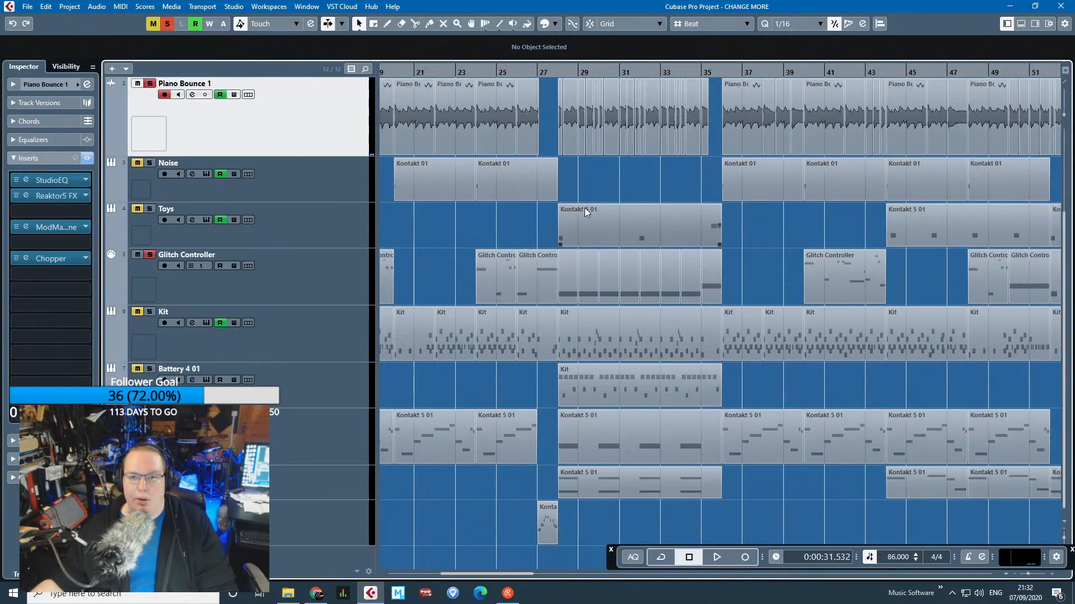
{"action": "scroll", "coordinate": [433, 170], "scroll_direction": "up", "scroll_amount": 1}
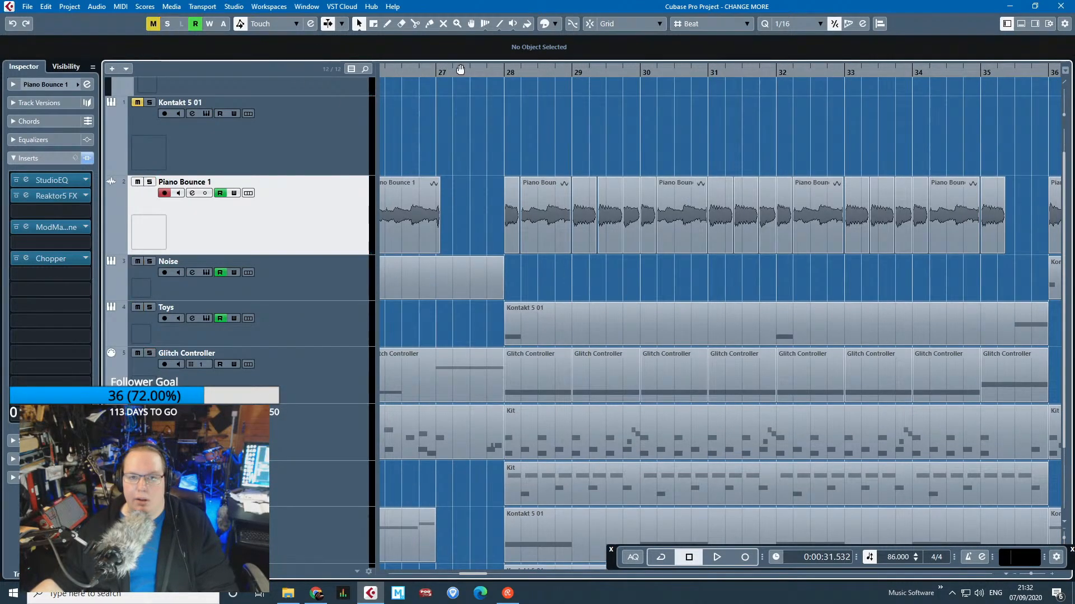
{"action": "left_click", "coordinate": [523, 73]}
{"action": "key", "text": "space"}
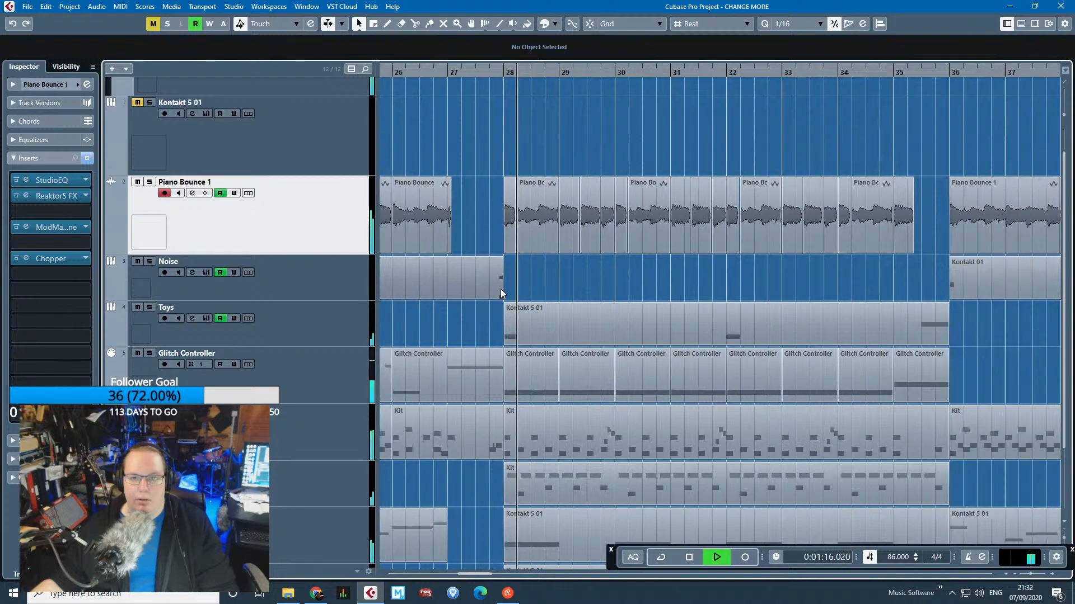
{"action": "scroll", "coordinate": [525, 296], "scroll_direction": "down", "scroll_amount": 4}
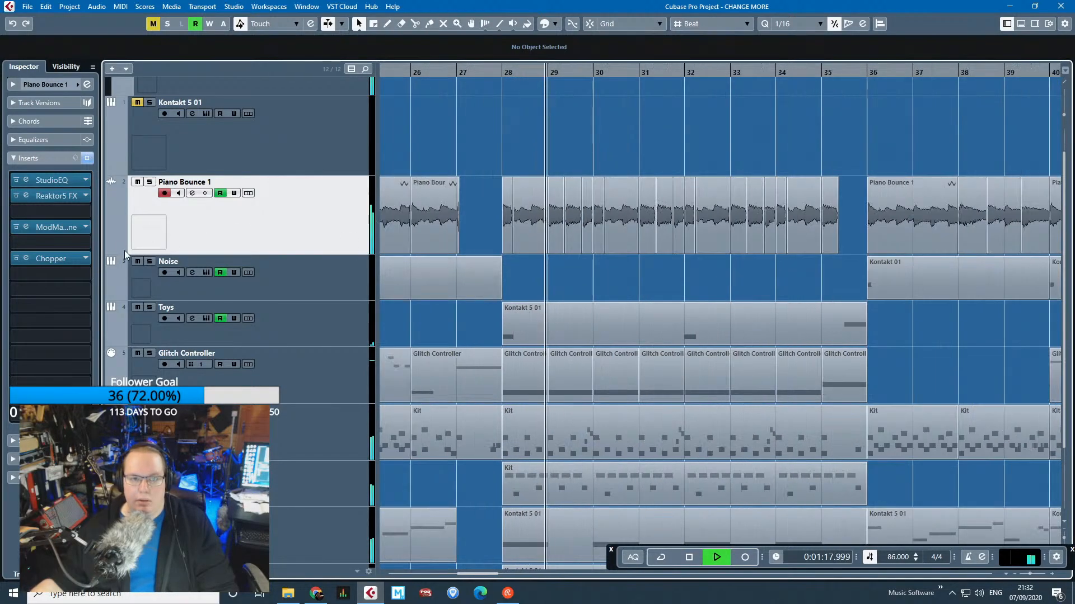
Show Piano Bounce 1's Volume automation, briefly solo the track to compare it with the mix, and stop before bar 32.
{"action": "left_click", "coordinate": [112, 250]}
{"action": "key", "text": "s"}
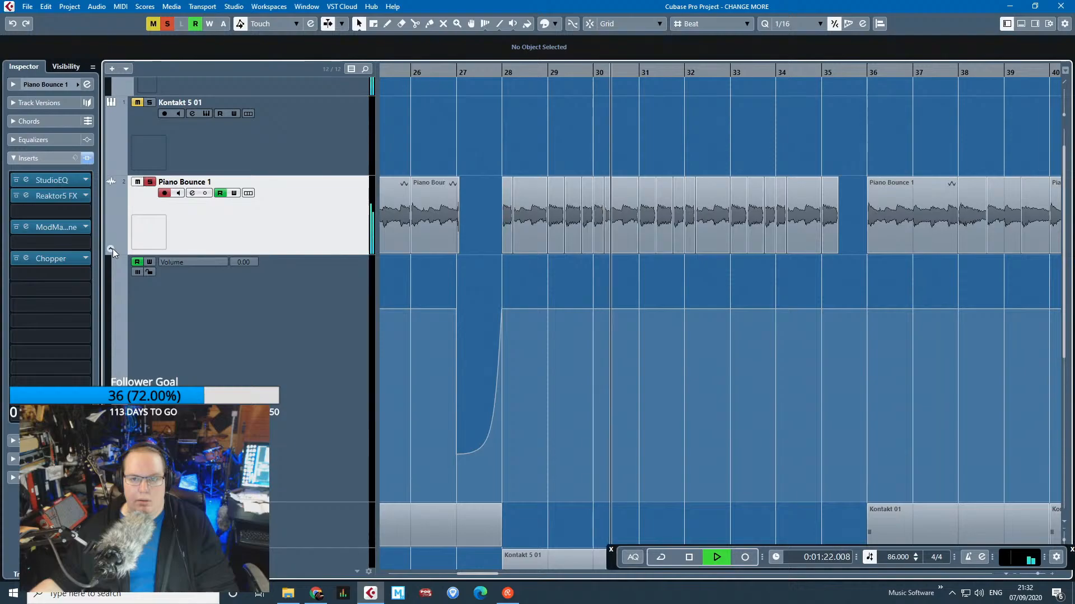
{"action": "key", "text": "s"}
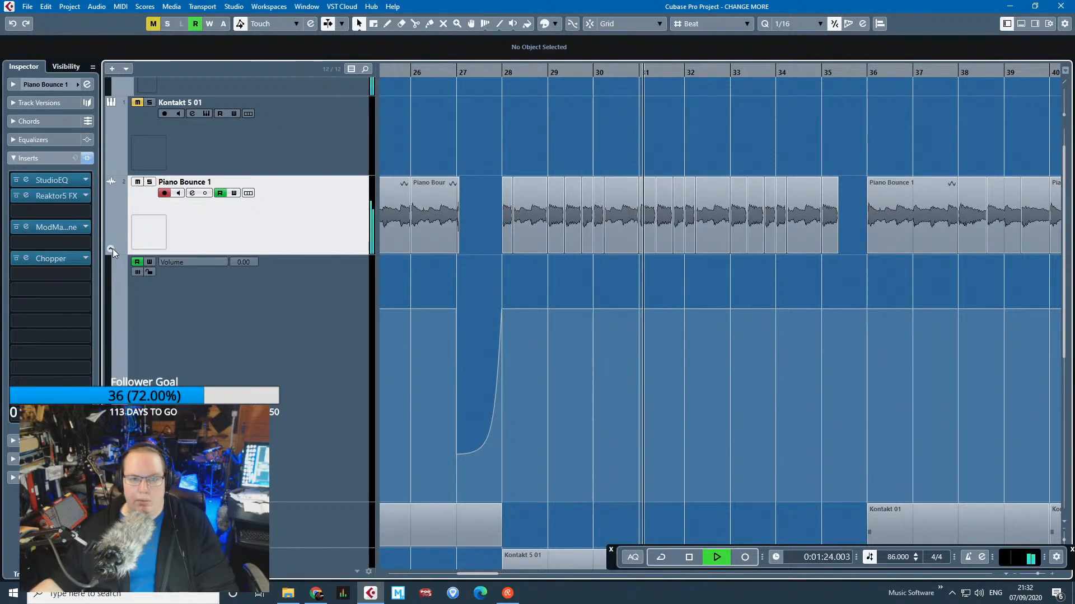
{"action": "scroll", "coordinate": [434, 265], "scroll_direction": "down", "scroll_amount": 5}
{"action": "scroll", "coordinate": [687, 315], "scroll_direction": "up", "scroll_amount": 2}
{"action": "key", "text": "space"}
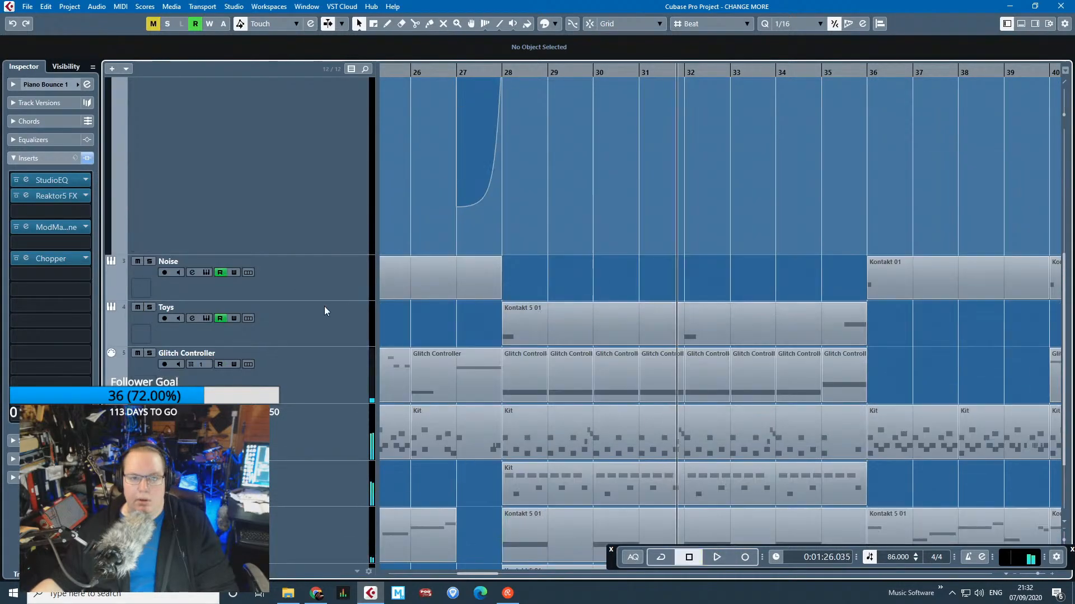
Select Glitch Controller, resume the mix from before bar 32, stop after bar 33 and view the piano's Volume automation to bar 53.
{"action": "left_click", "coordinate": [292, 358]}
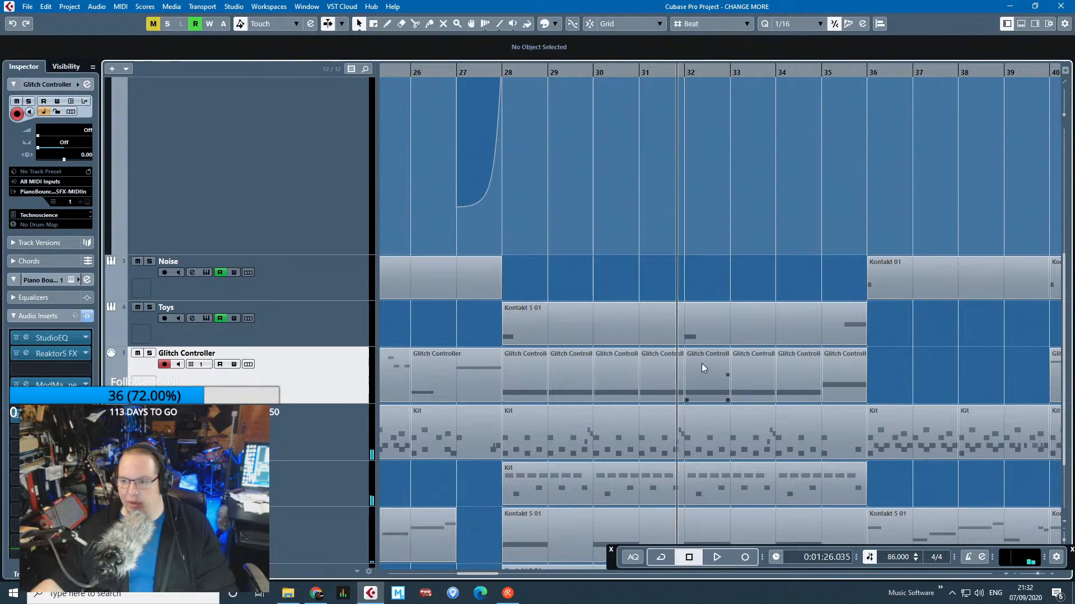
{"action": "scroll", "coordinate": [690, 211], "scroll_direction": "up", "scroll_amount": 3}
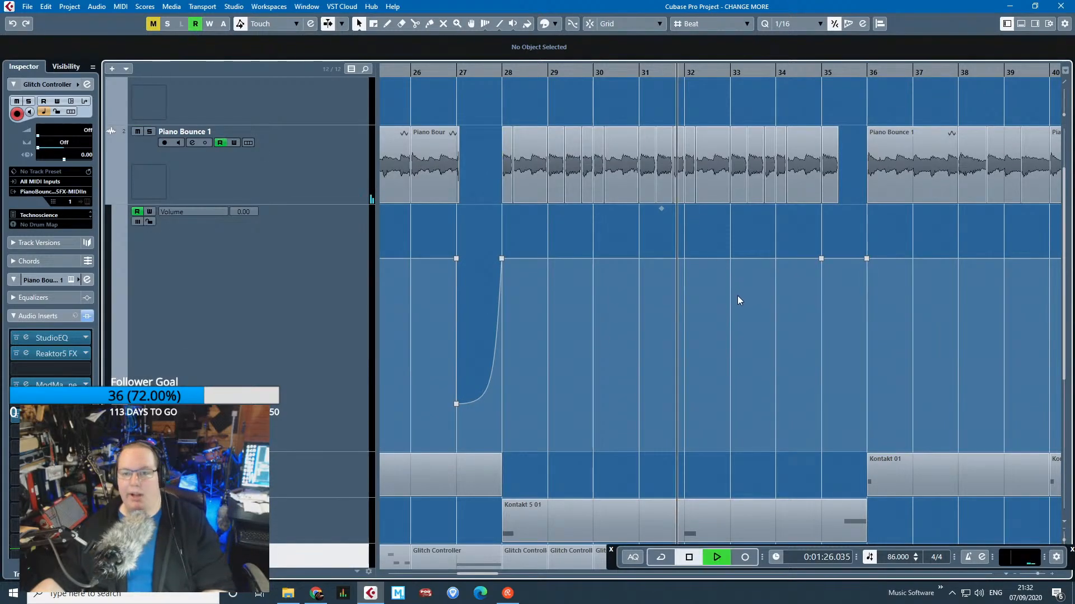
{"action": "scroll", "coordinate": [700, 334], "scroll_direction": "up", "scroll_amount": 4}
{"action": "scroll", "coordinate": [690, 324], "scroll_direction": "down", "scroll_amount": 3}
{"action": "scroll", "coordinate": [686, 322], "scroll_direction": "down", "scroll_amount": 3}
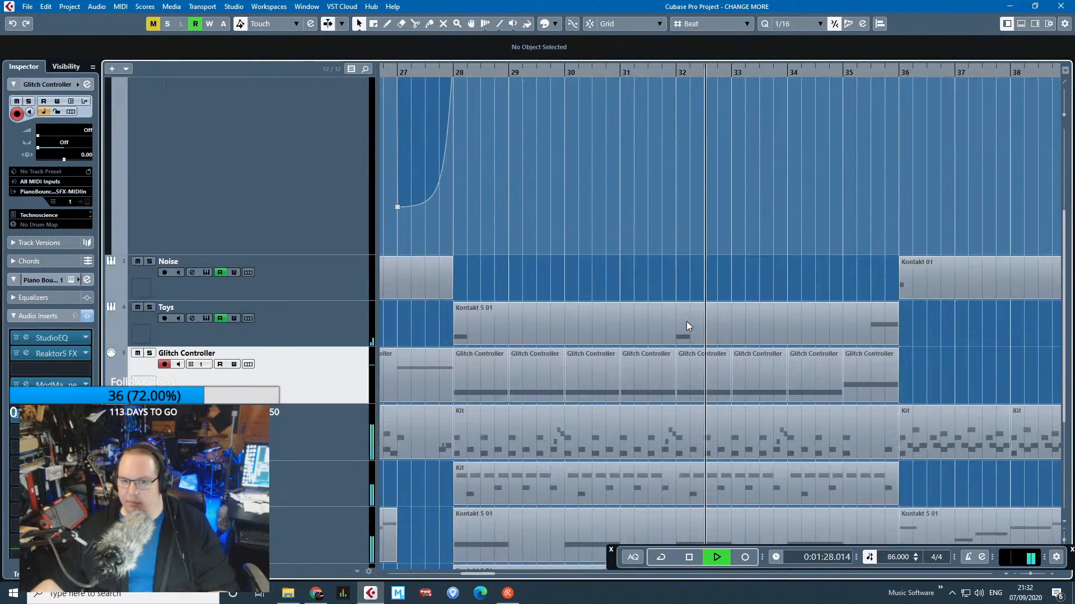
{"action": "scroll", "coordinate": [686, 321], "scroll_direction": "down", "scroll_amount": 2}
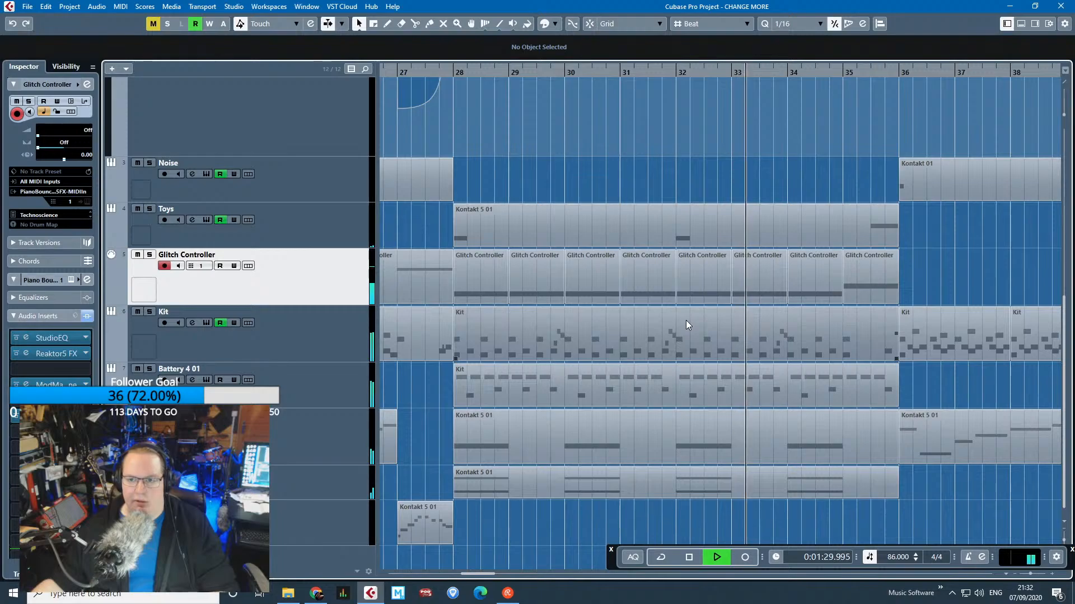
{"action": "scroll", "coordinate": [686, 321], "scroll_direction": "up", "scroll_amount": 3}
{"action": "key", "text": "space"}
{"action": "scroll", "coordinate": [543, 301], "scroll_direction": "down", "scroll_amount": 3}
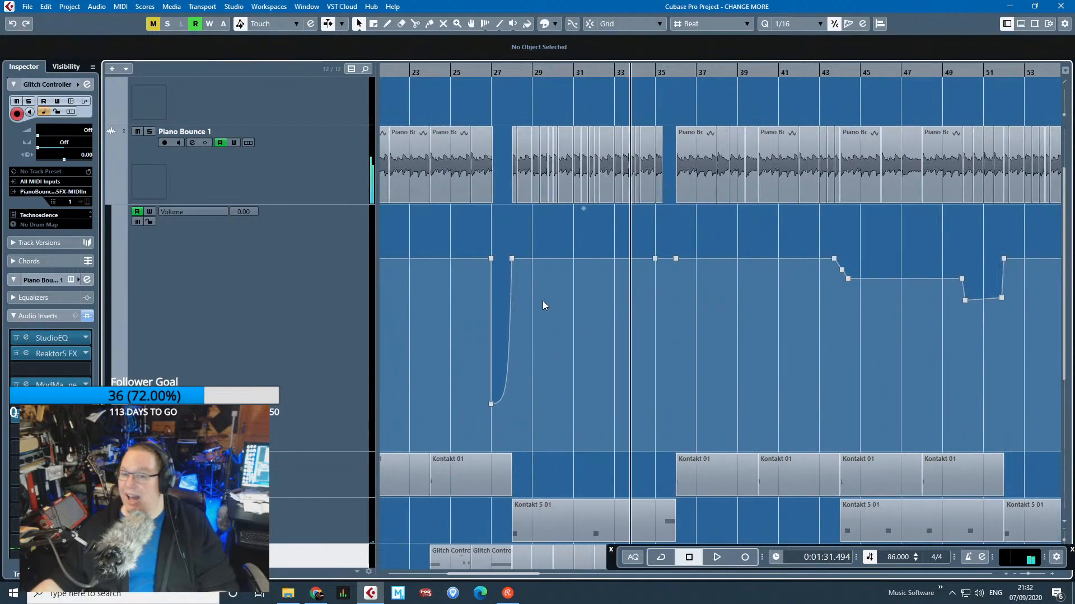
Show all used automation on the Piano Bounce 1 track and view its ModMachine and Chopper lanes around bars 47 to 64.
{"action": "scroll", "coordinate": [542, 300], "scroll_direction": "down", "scroll_amount": 3}
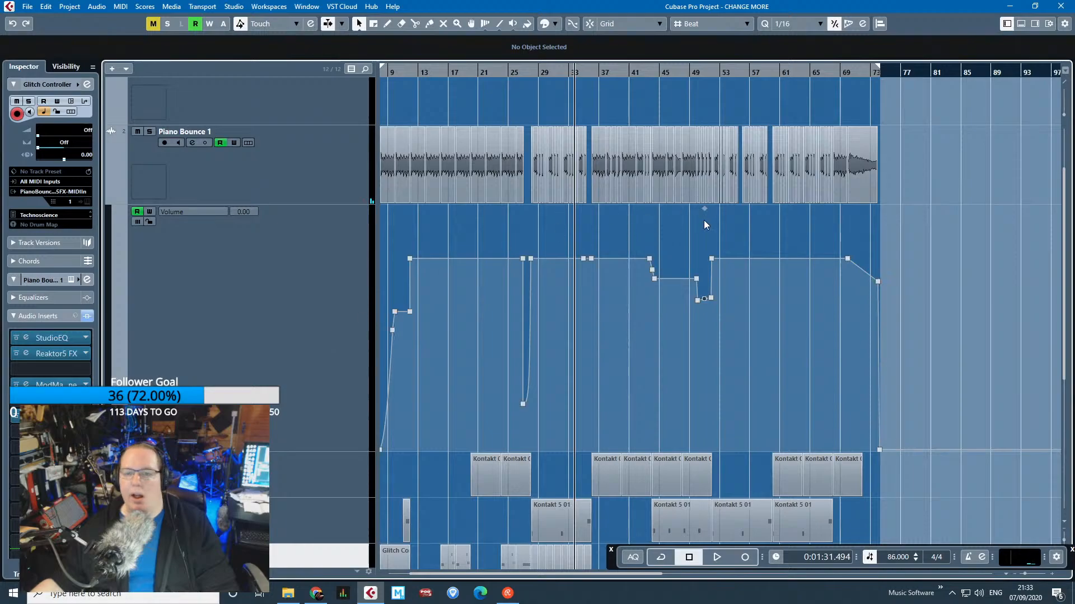
{"action": "scroll", "coordinate": [704, 224], "scroll_direction": "up", "scroll_amount": 2}
{"action": "right_click", "coordinate": [207, 163]}
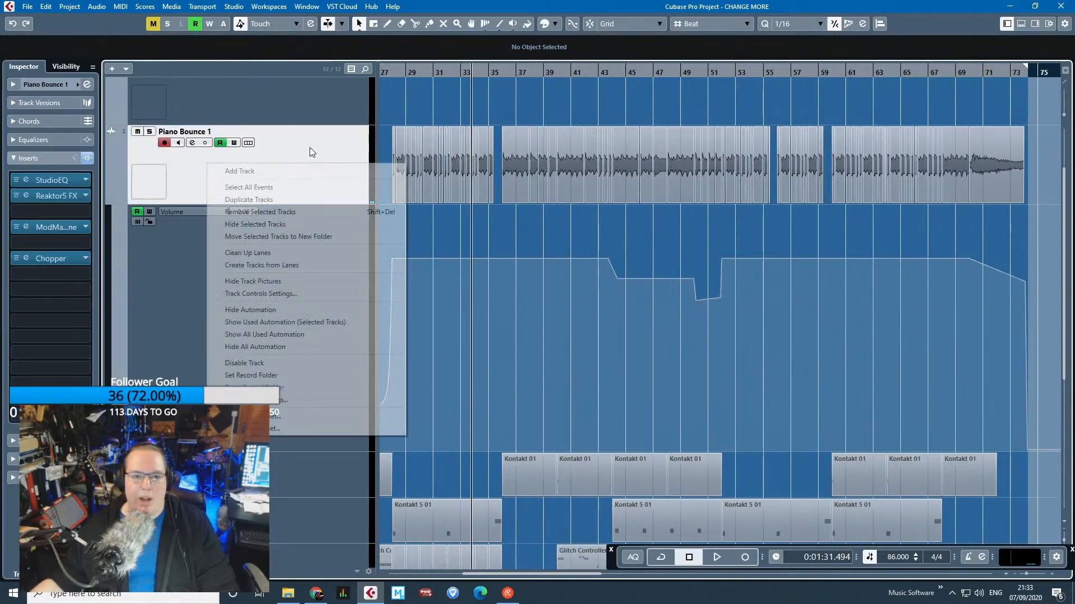
{"action": "left_click", "coordinate": [354, 320]}
{"action": "scroll", "coordinate": [791, 293], "scroll_direction": "down", "scroll_amount": 2}
{"action": "scroll", "coordinate": [786, 295], "scroll_direction": "up", "scroll_amount": 3}
{"action": "scroll", "coordinate": [778, 274], "scroll_direction": "up", "scroll_amount": 2}
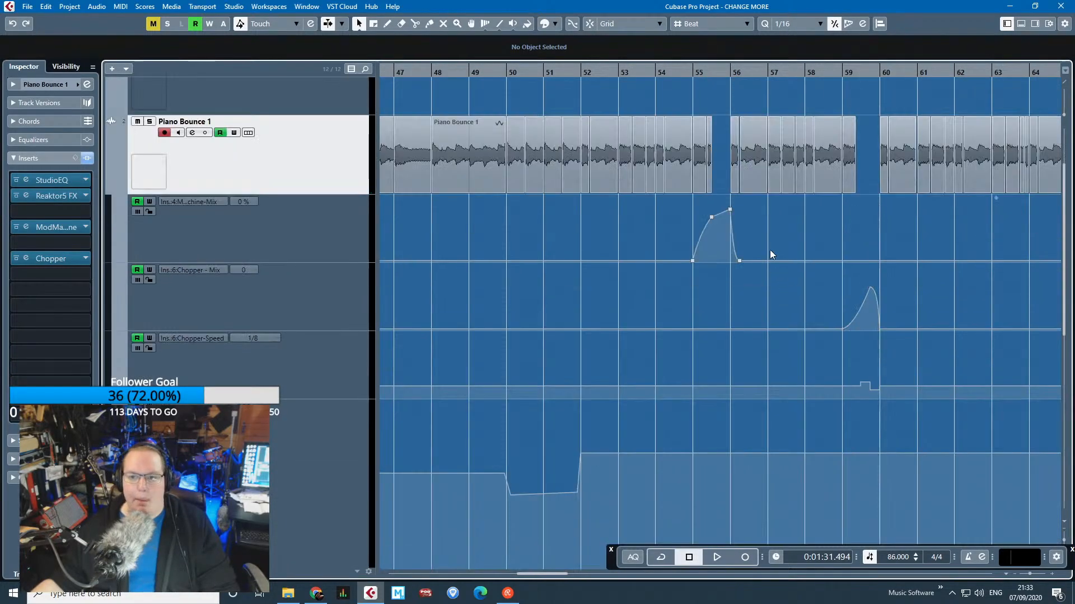
Examine Piano Bounce 1's Chopper speed and Volume automation from bar 41 to the end of the song.
{"action": "left_click", "coordinate": [353, 304]}
{"action": "scroll", "coordinate": [869, 372], "scroll_direction": "down", "scroll_amount": 3}
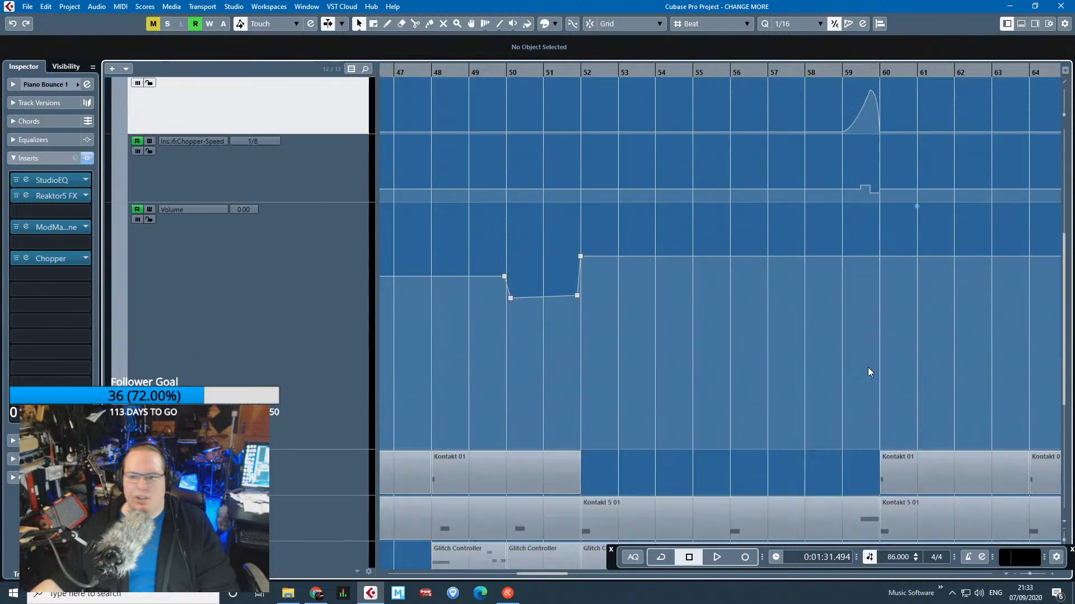
{"action": "scroll", "coordinate": [852, 348], "scroll_direction": "down", "scroll_amount": 3}
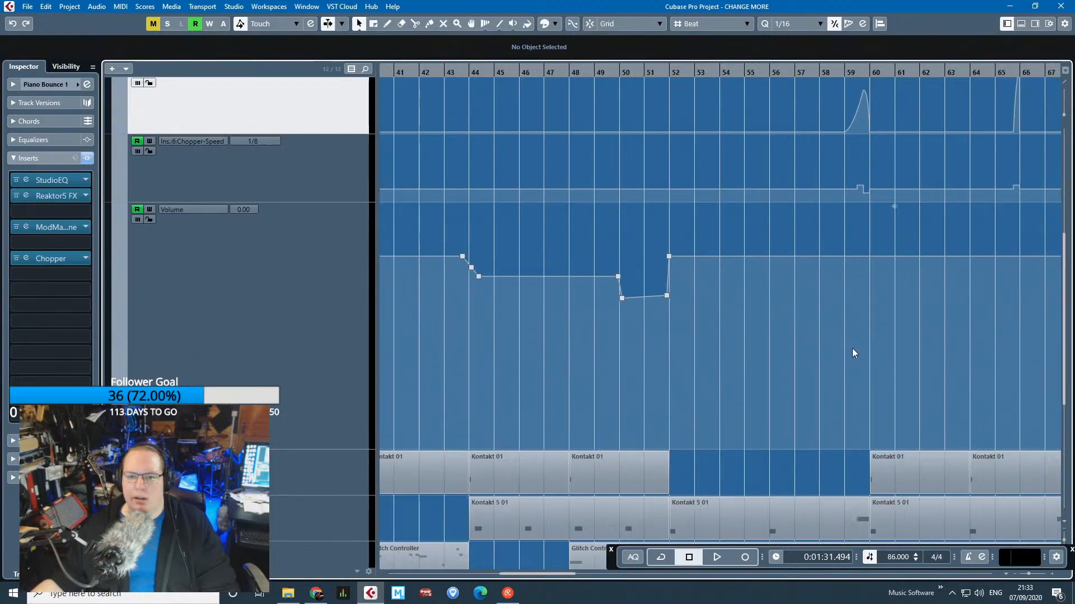
{"action": "scroll", "coordinate": [630, 311], "scroll_direction": "up", "scroll_amount": 3}
{"action": "scroll", "coordinate": [605, 315], "scroll_direction": "down", "scroll_amount": 3}
{"action": "scroll", "coordinate": [606, 315], "scroll_direction": "down", "scroll_amount": 3}
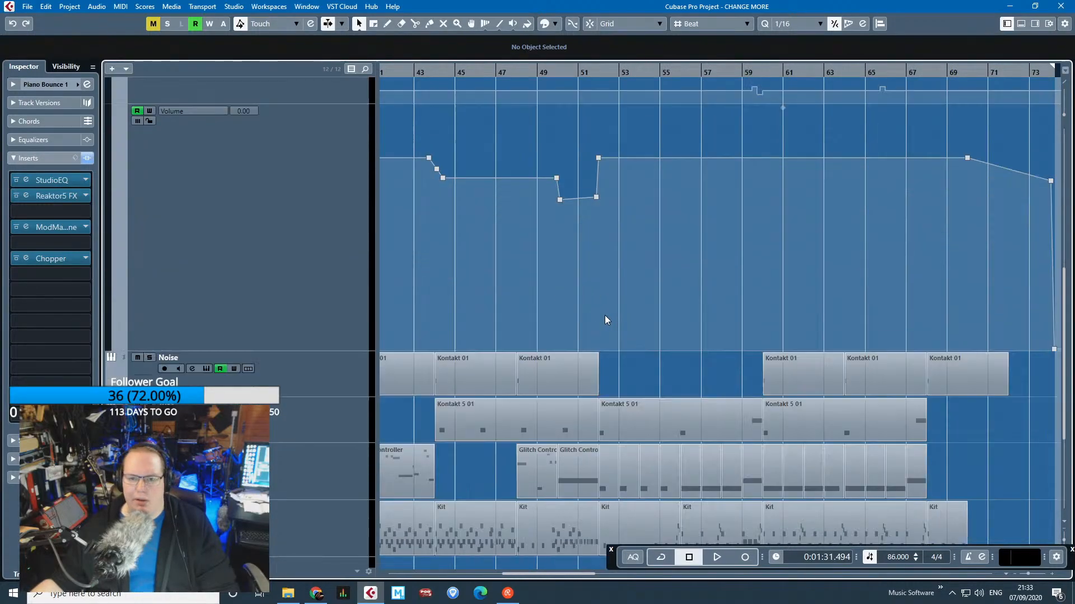
Play the mix from before bar 49, follow the piano's Volume automation dip, and stop around bar 51.
{"action": "left_click", "coordinate": [531, 72]}
{"action": "key", "text": "space"}
{"action": "scroll", "coordinate": [535, 206], "scroll_direction": "up", "scroll_amount": 2}
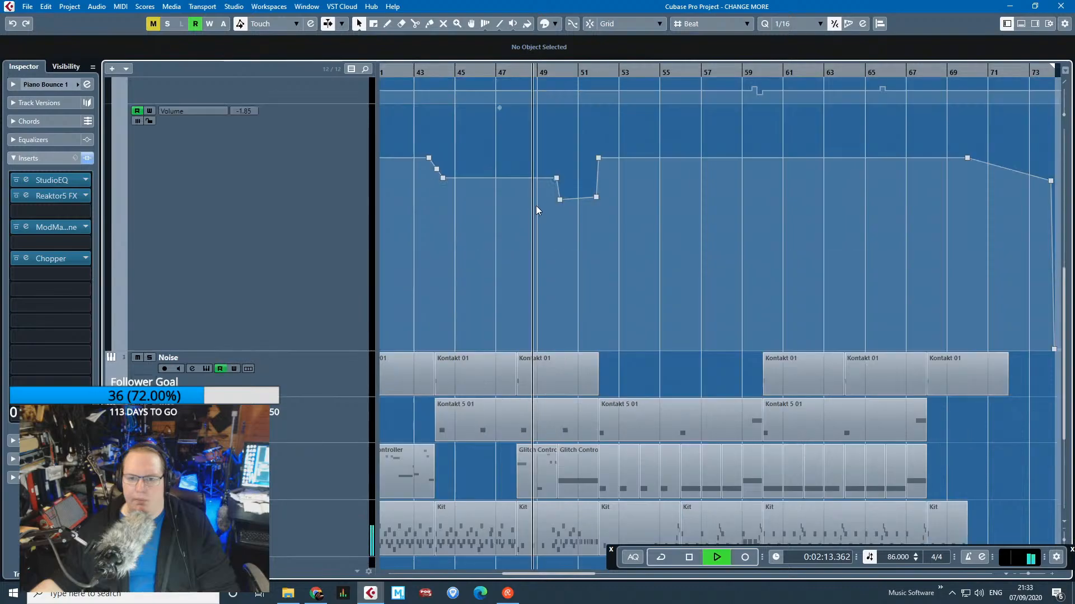
{"action": "scroll", "coordinate": [539, 227], "scroll_direction": "up", "scroll_amount": 4}
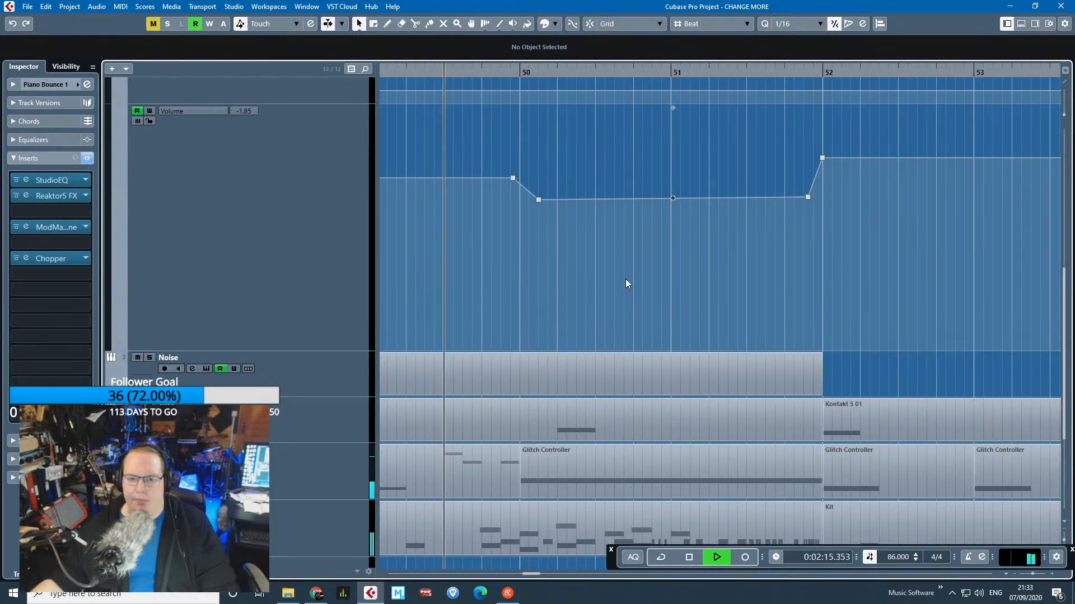
{"action": "scroll", "coordinate": [623, 278], "scroll_direction": "up", "scroll_amount": 2}
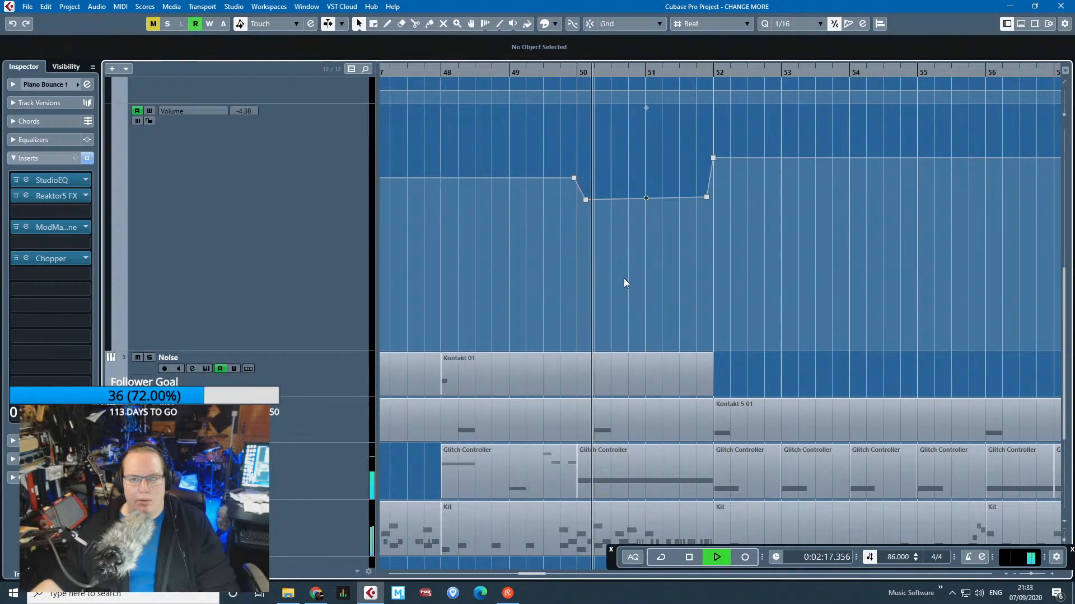
{"action": "scroll", "coordinate": [673, 467], "scroll_direction": "down", "scroll_amount": 4}
{"action": "scroll", "coordinate": [673, 467], "scroll_direction": "up", "scroll_amount": 3}
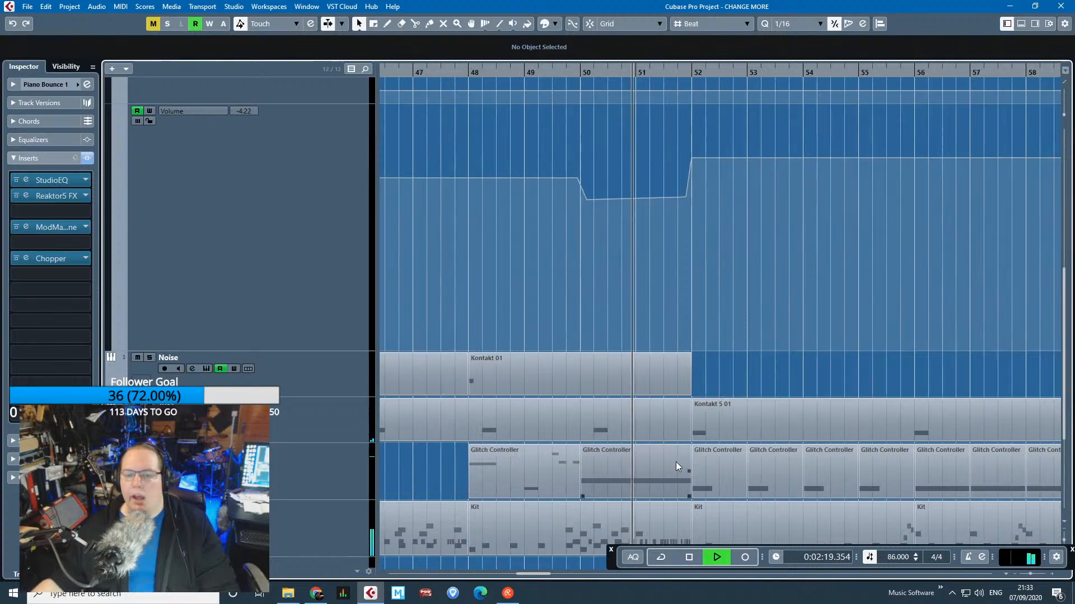
{"action": "key", "text": "space"}
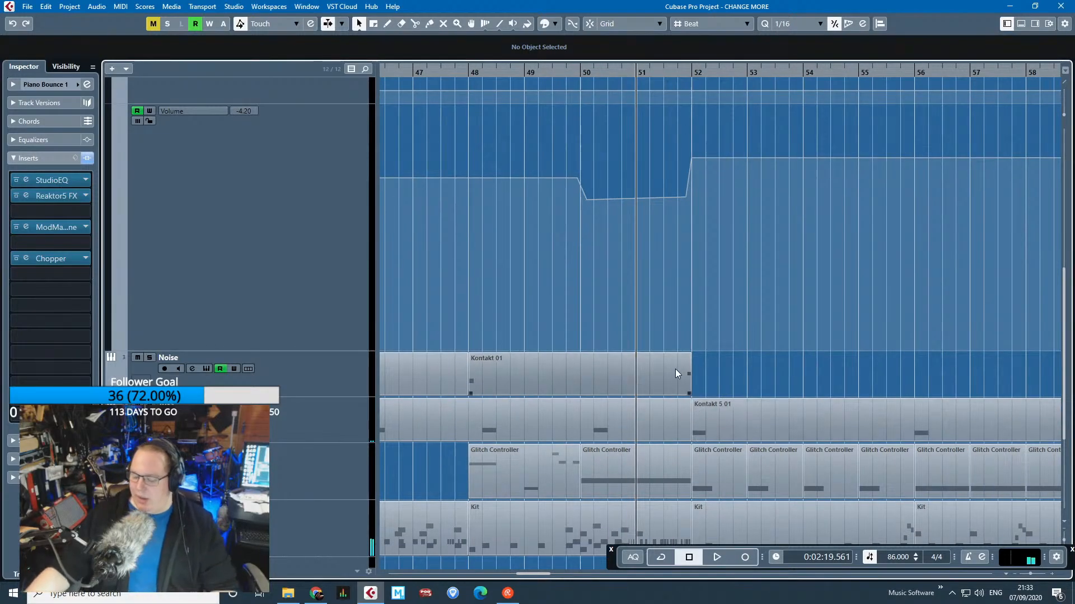
Collapse Piano Bounce 1's automation lanes and view the arrangement around bars 42 to 68.
{"action": "scroll", "coordinate": [683, 318], "scroll_direction": "up", "scroll_amount": 4}
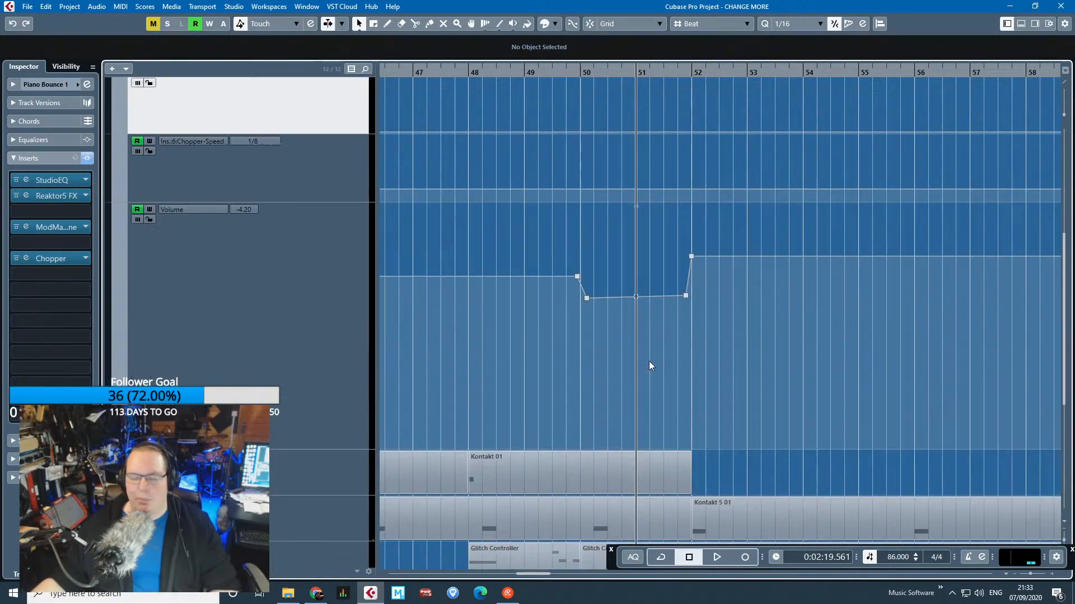
{"action": "scroll", "coordinate": [384, 342], "scroll_direction": "up", "scroll_amount": 4}
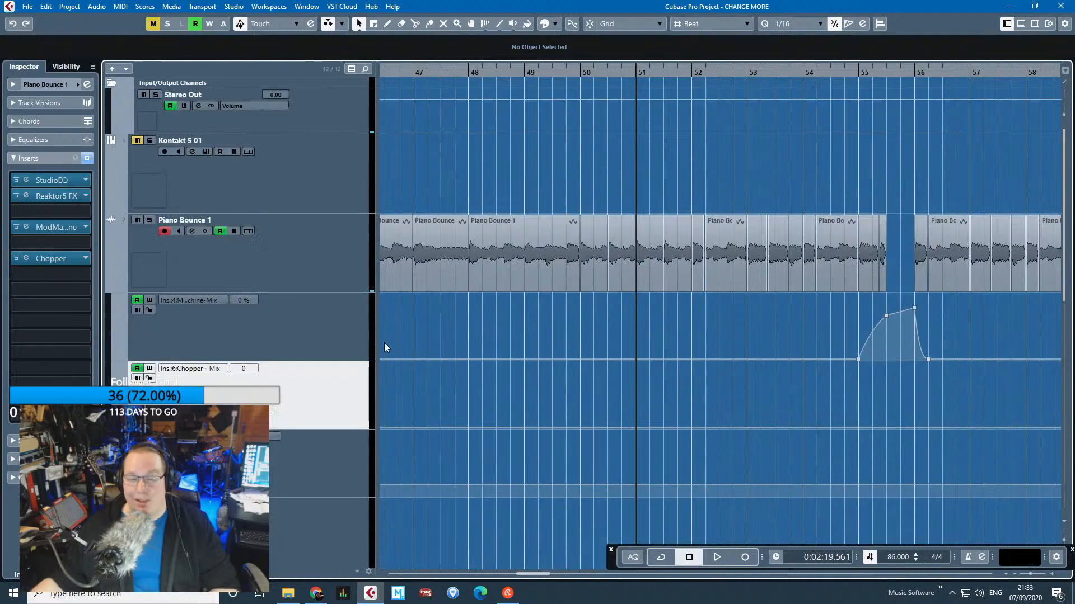
{"action": "left_click", "coordinate": [110, 287]}
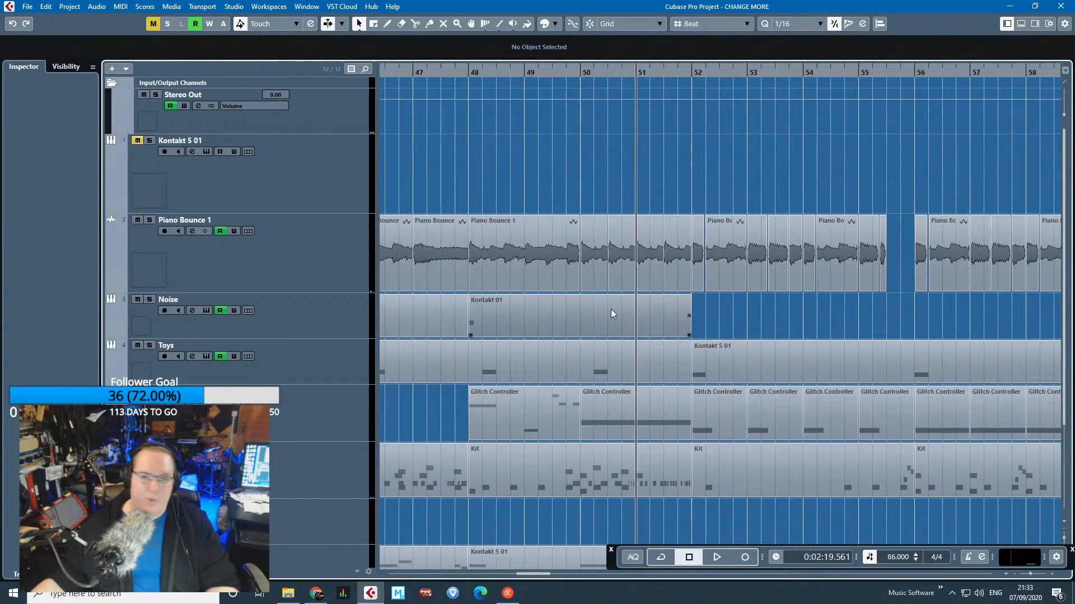
{"action": "key", "text": "g"}
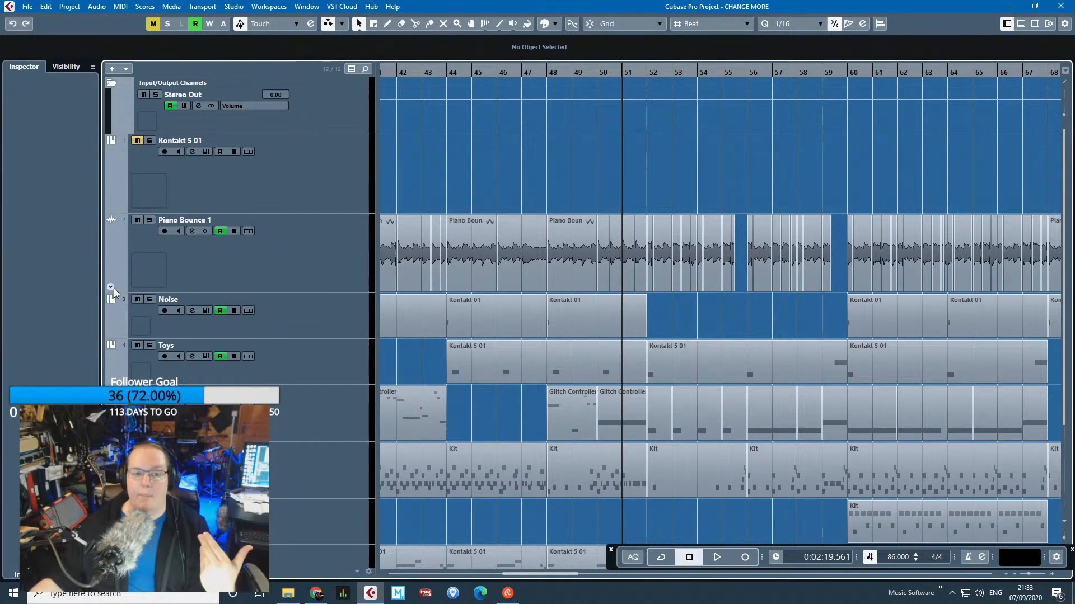
Reopen the piano's automation lanes to check the ModMachine, Chopper and Volume curves, and hide them again.
{"action": "left_click", "coordinate": [111, 286]}
{"action": "scroll", "coordinate": [604, 336], "scroll_direction": "down", "scroll_amount": 4}
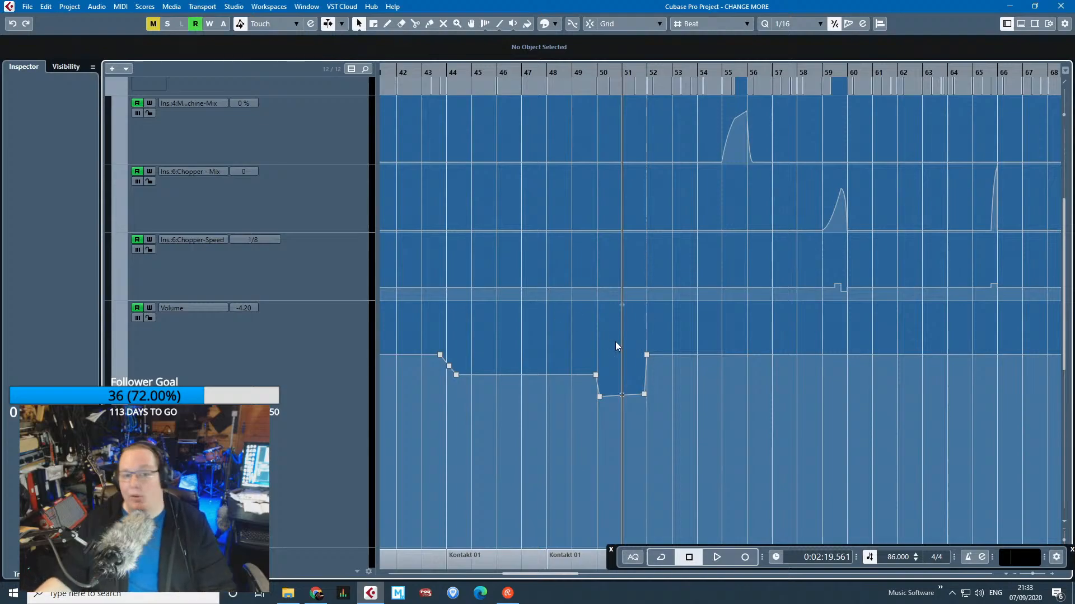
{"action": "scroll", "coordinate": [615, 341], "scroll_direction": "up", "scroll_amount": 4}
{"action": "left_click", "coordinate": [109, 281]}
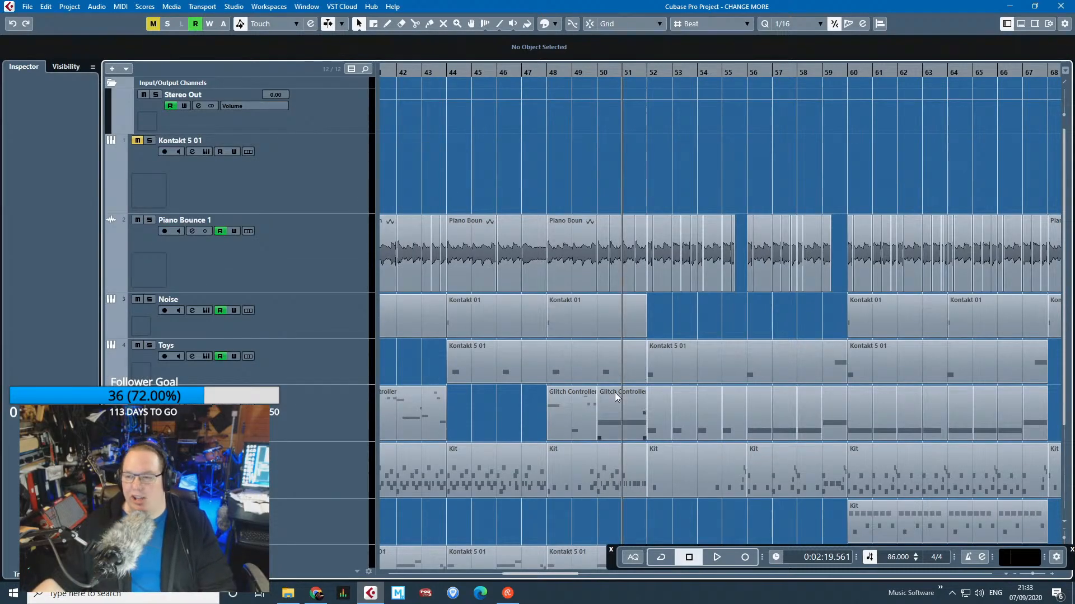
Bring the lower tracks and the earlier part of the arrangement into view and solo the Noise track.
{"action": "key", "text": "g"}
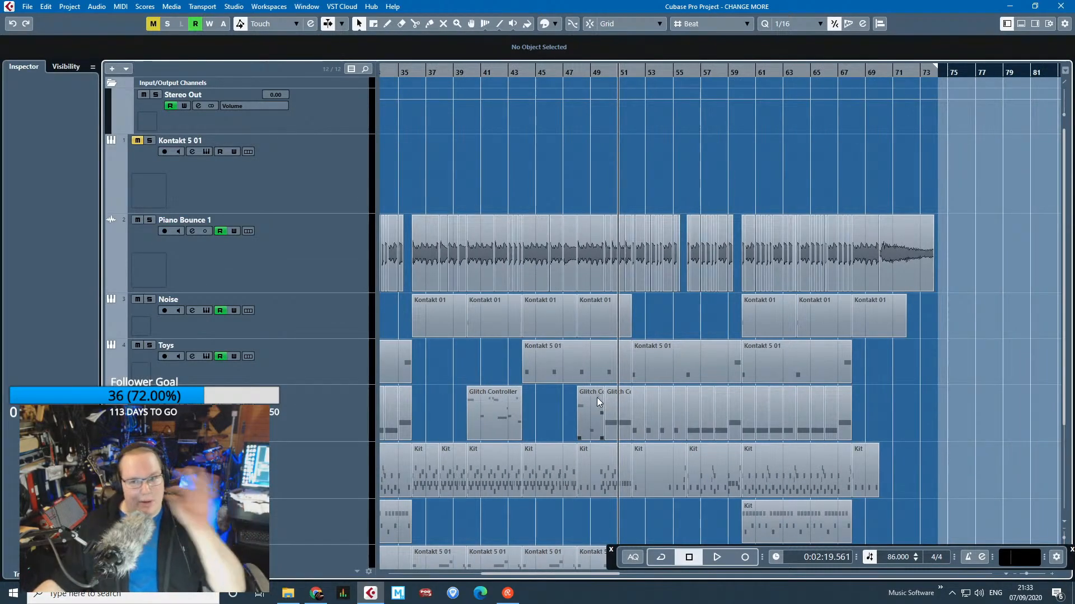
{"action": "scroll", "coordinate": [585, 398], "scroll_direction": "down", "scroll_amount": 4}
{"action": "key", "text": "g"}
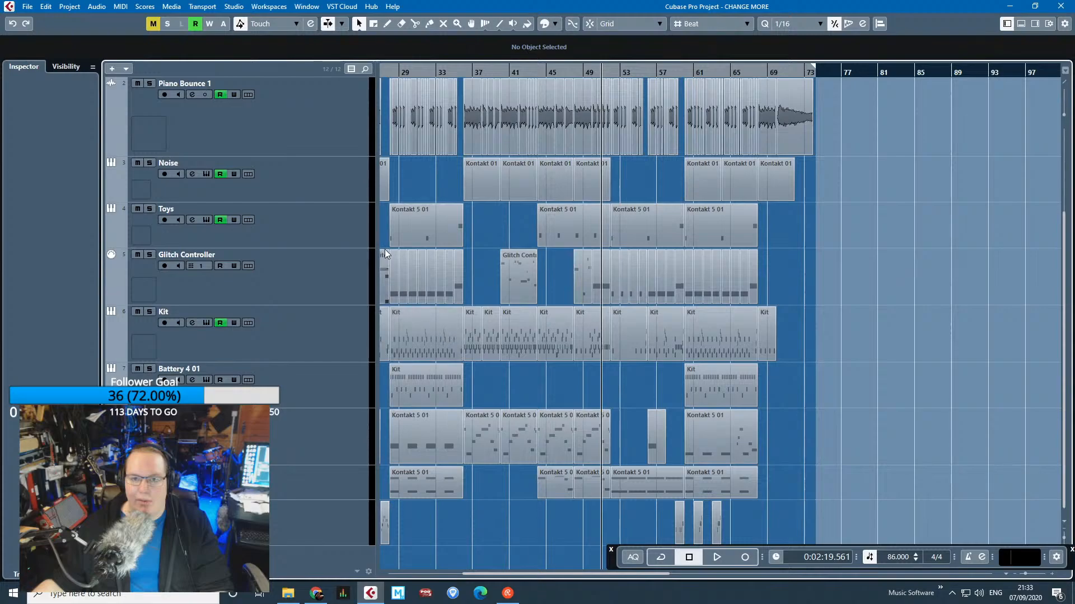
{"action": "scroll", "coordinate": [355, 173], "scroll_direction": "left", "scroll_amount": 4}
{"action": "left_click", "coordinate": [224, 193]}
{"action": "key", "text": "s"}
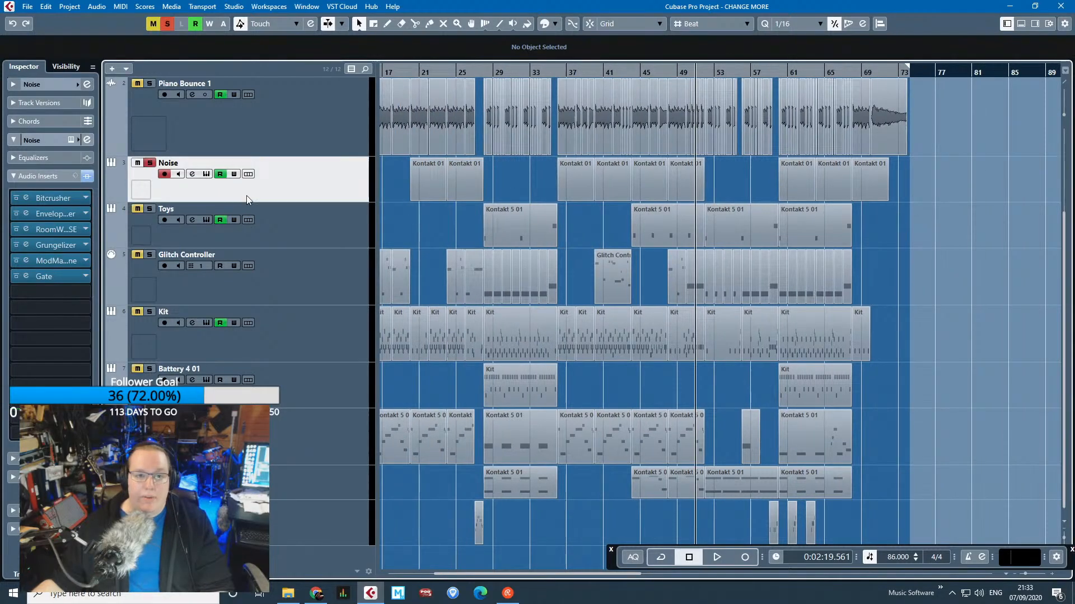
Play the soloed Noise track from just before bar 20, restarting playback from the same spot.
{"action": "scroll", "coordinate": [403, 220], "scroll_direction": "left", "scroll_amount": 3}
{"action": "left_click_drag", "start_coordinate": [616, 266], "coordinate": [609, 273]}
{"action": "scroll", "coordinate": [576, 295], "scroll_direction": "up", "scroll_amount": 6}
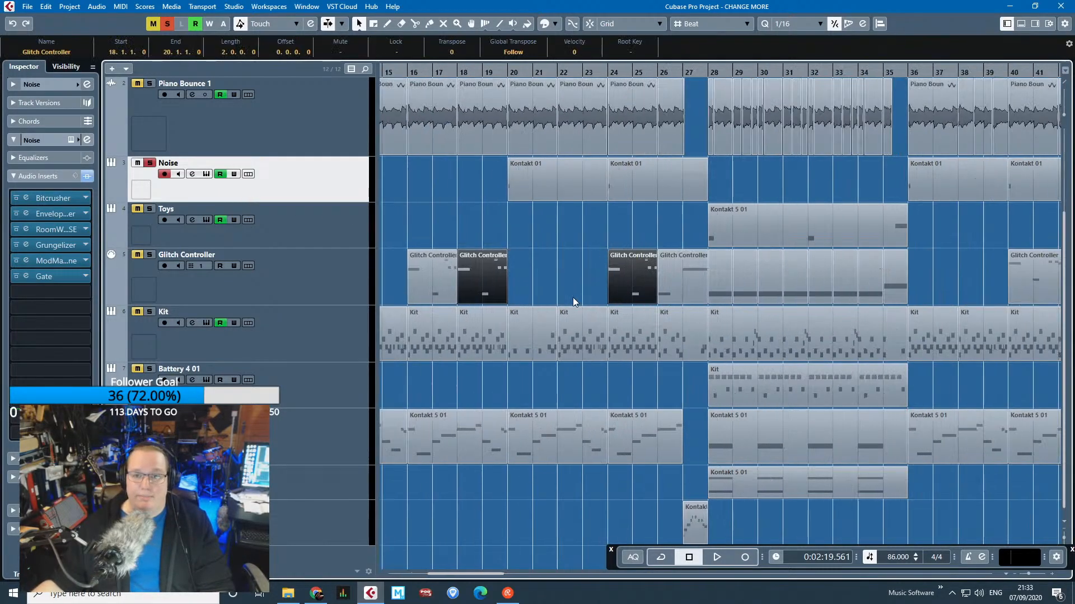
{"action": "left_click", "coordinate": [423, 72]}
{"action": "key", "text": "space"}
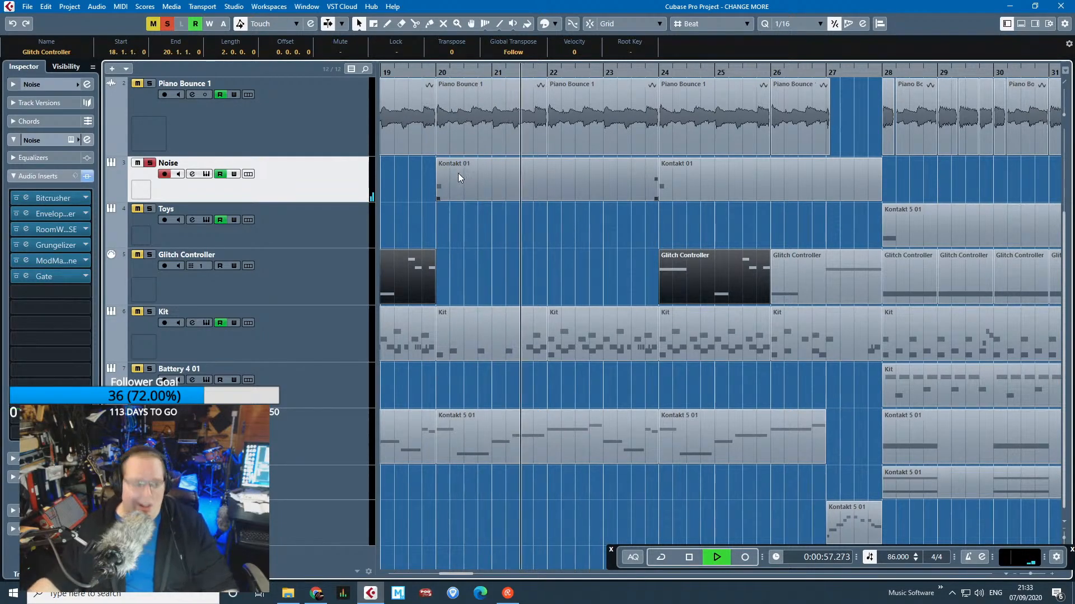
{"action": "left_click", "coordinate": [432, 73]}
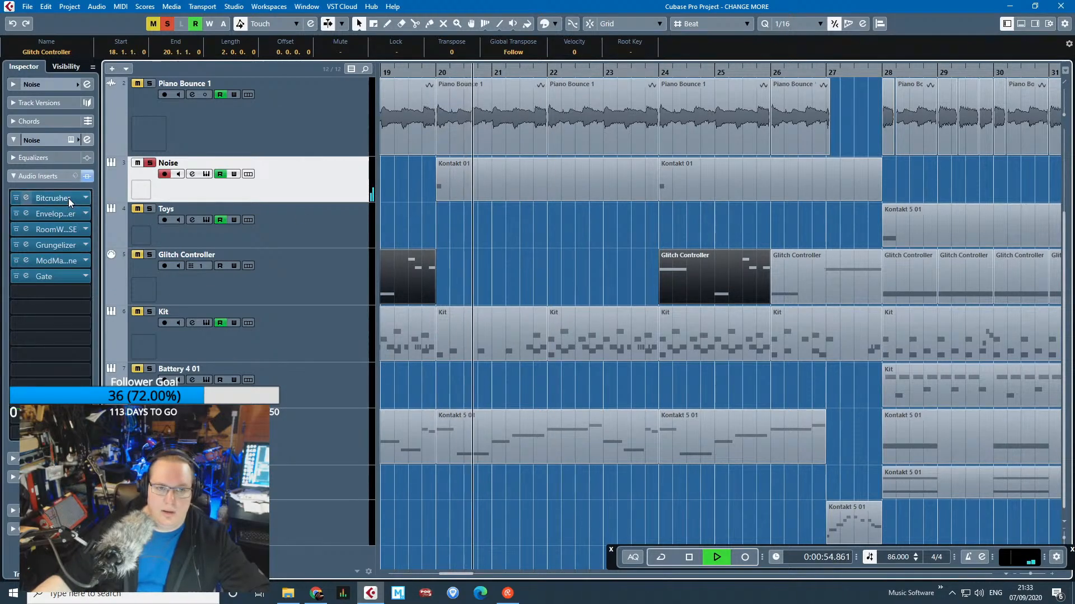
Inspect the Noise track's Kontakt instrument during playback, close it, deselect the Glitch Controller events and stop playback.
{"action": "left_click", "coordinate": [74, 142]}
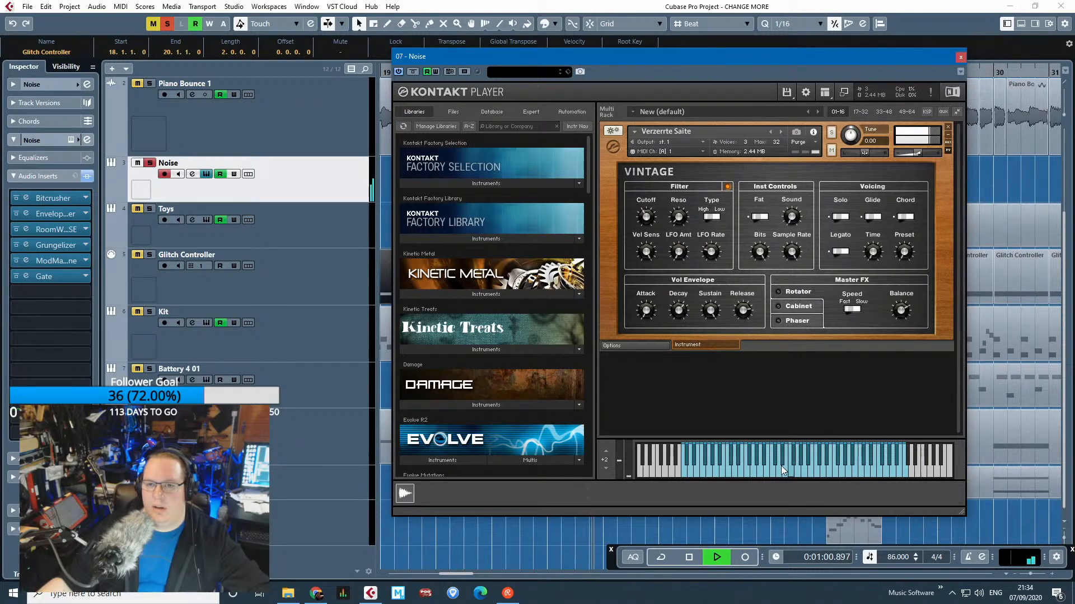
{"action": "left_click", "coordinate": [961, 59]}
{"action": "left_click", "coordinate": [545, 242]}
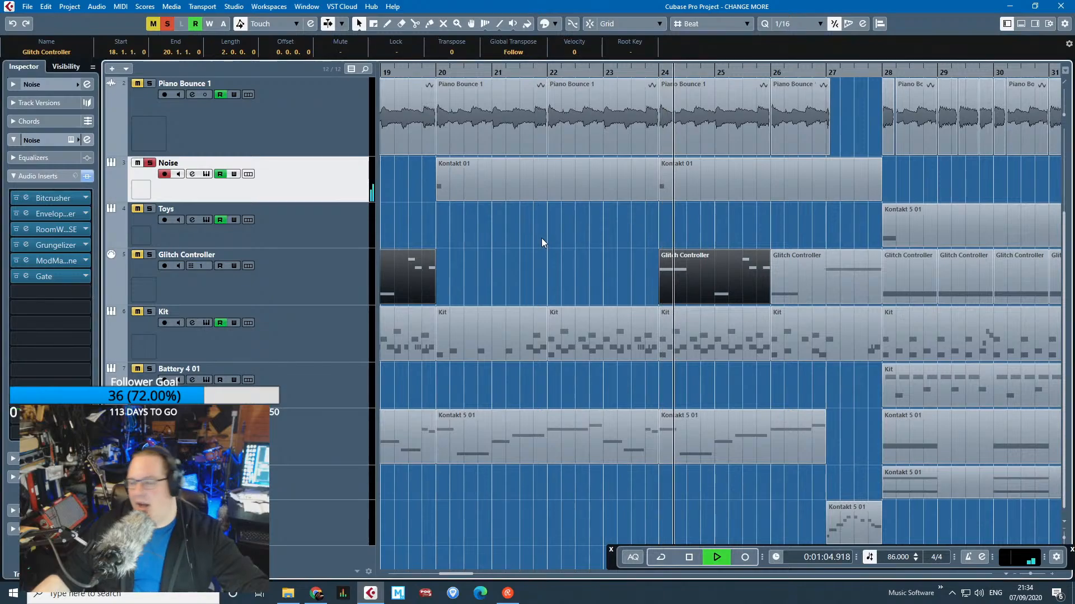
{"action": "key", "text": "space"}
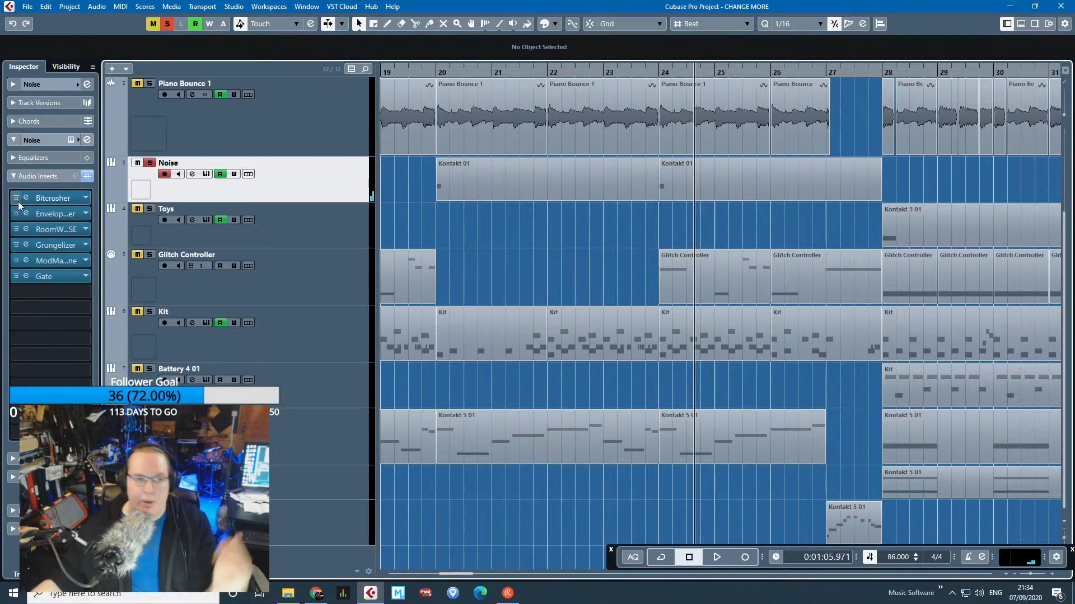
Open the Noise track's Bitcrusher, EnvelopeShaper, RoomWorks SE, Grungelizer, ModMachine and Gate inserts to examine their settings.
{"action": "left_click", "coordinate": [56, 201]}
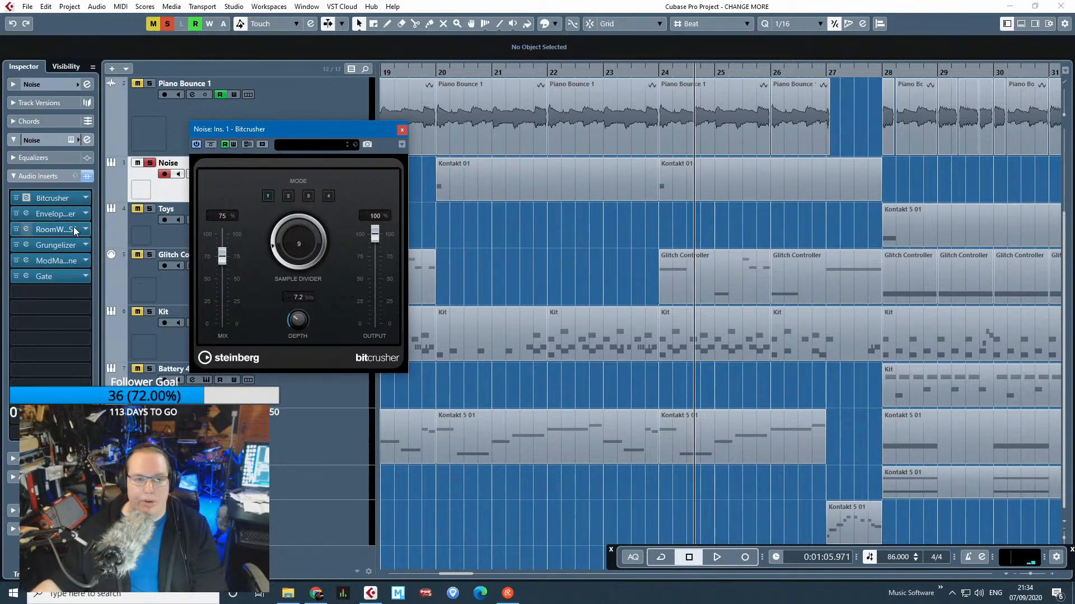
{"action": "left_click", "coordinate": [56, 214]}
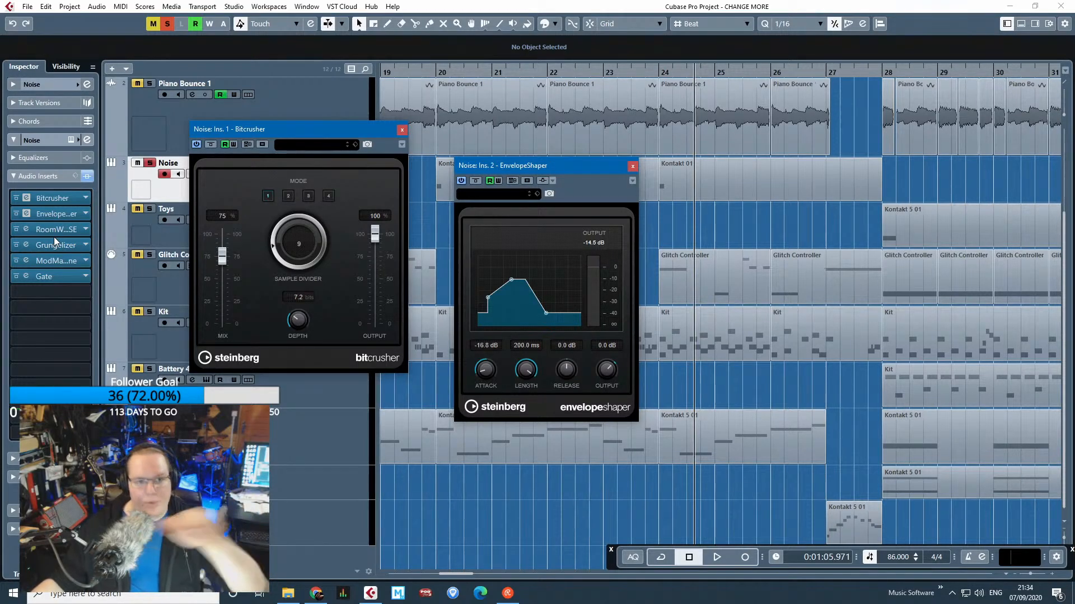
{"action": "left_click", "coordinate": [56, 232]}
{"action": "left_click", "coordinate": [62, 245]}
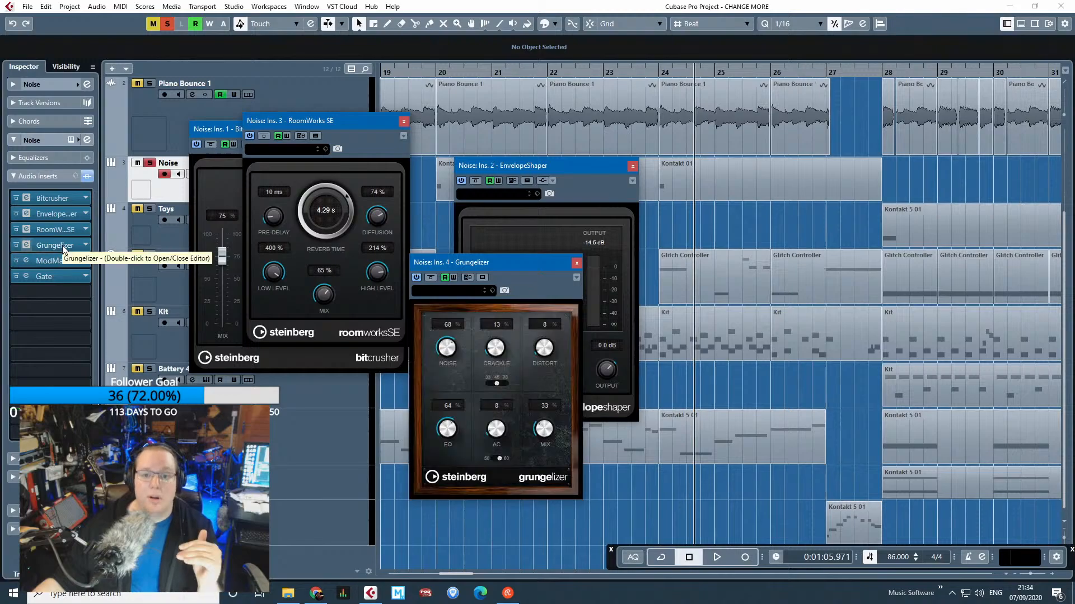
{"action": "double_click", "coordinate": [66, 259]}
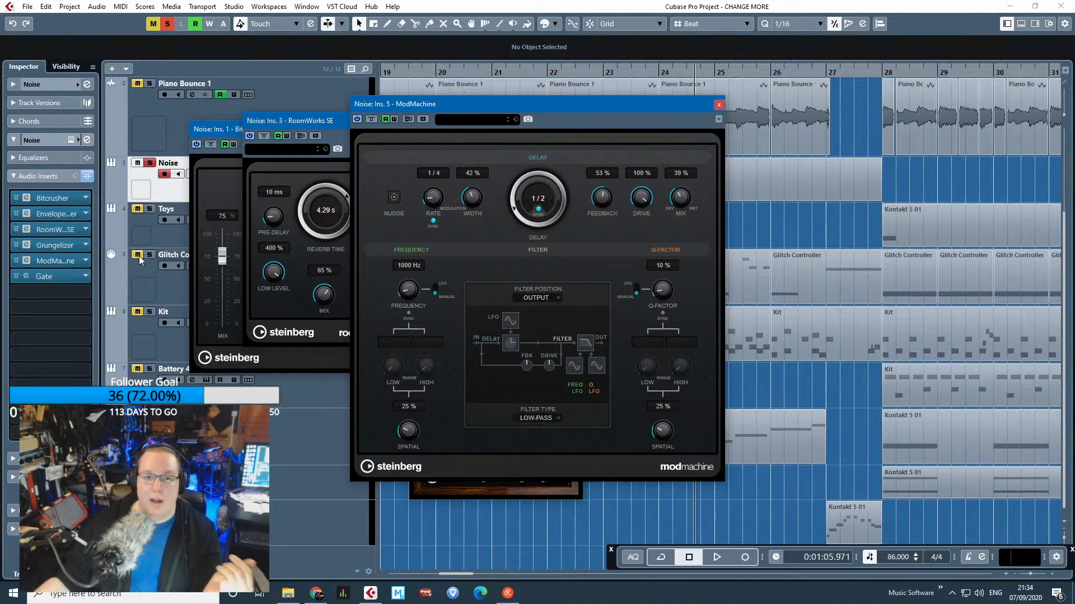
{"action": "left_click", "coordinate": [69, 276]}
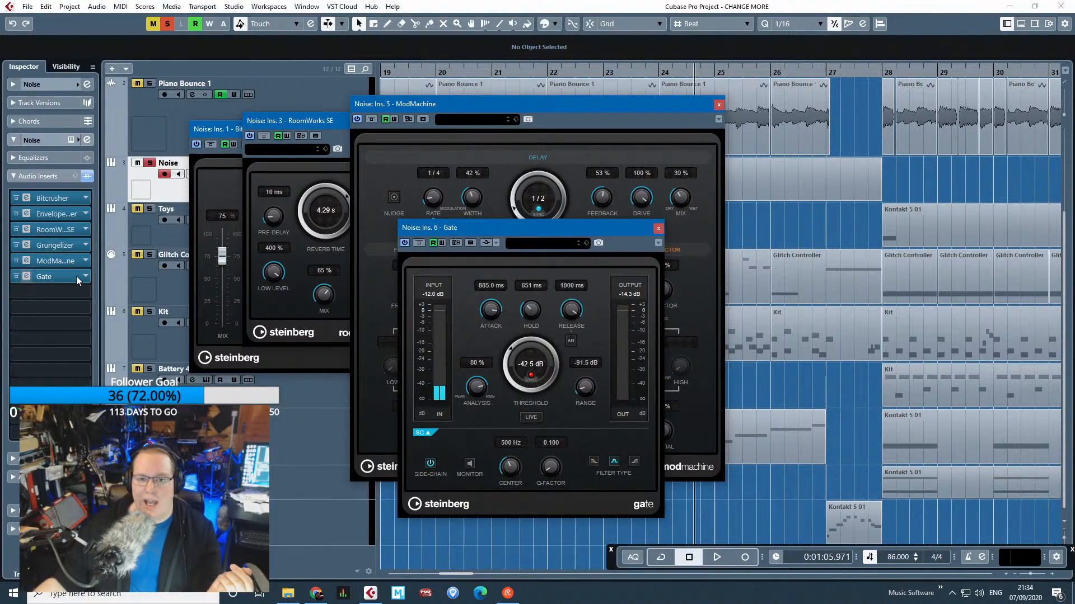
Close all six of the Noise track's insert editors and return to the first tracks of the project.
{"action": "left_click", "coordinate": [658, 229]}
{"action": "left_click", "coordinate": [718, 105]}
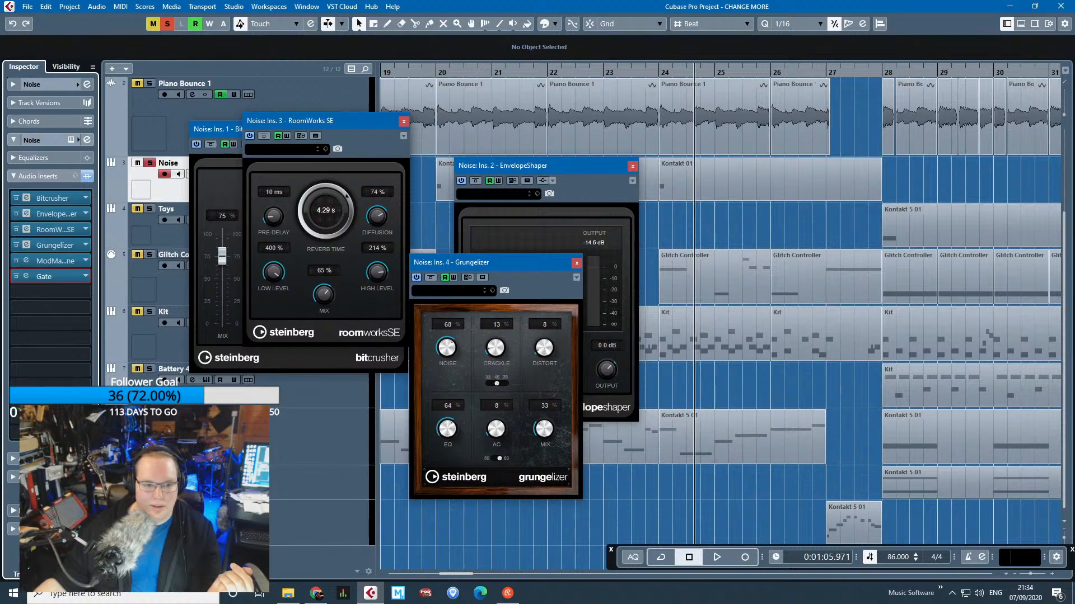
{"action": "left_click", "coordinate": [577, 262]}
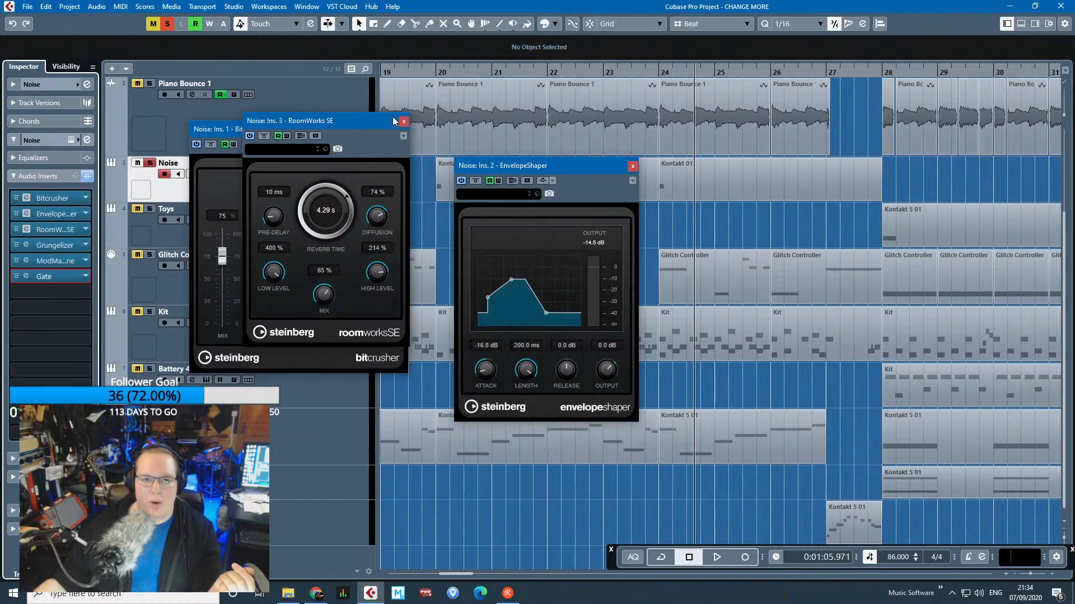
{"action": "left_click", "coordinate": [403, 121]}
{"action": "left_click", "coordinate": [401, 129]}
{"action": "left_click", "coordinate": [632, 167]}
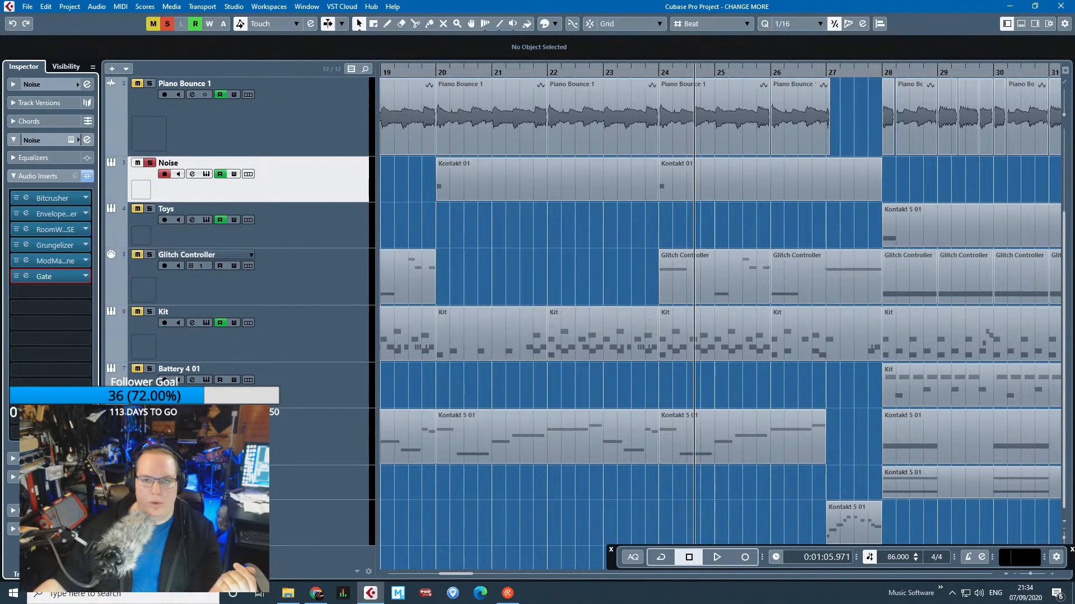
{"action": "scroll", "coordinate": [308, 481], "scroll_direction": "up", "scroll_amount": 3}
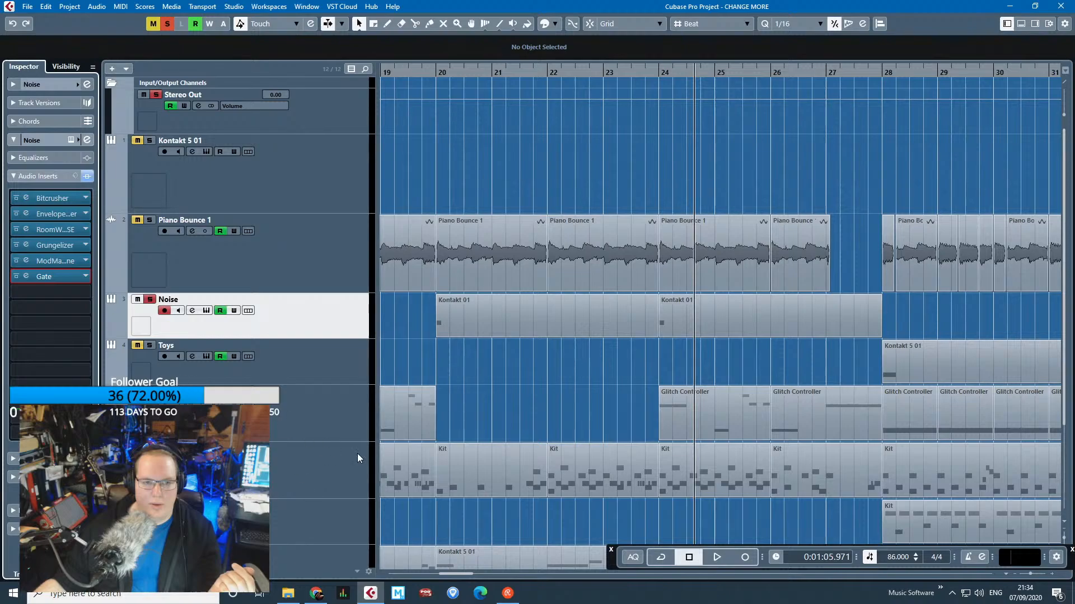
Check the Noise track's audio sends and return to its insert effects.
{"action": "scroll", "coordinate": [357, 453], "scroll_direction": "down", "scroll_amount": 3}
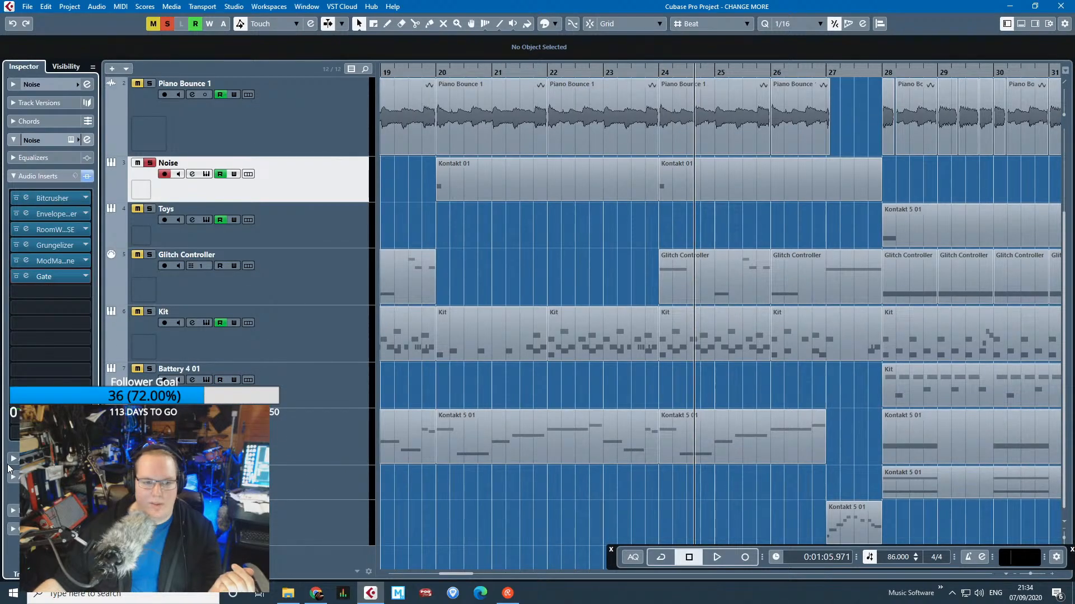
{"action": "left_click", "coordinate": [13, 465]}
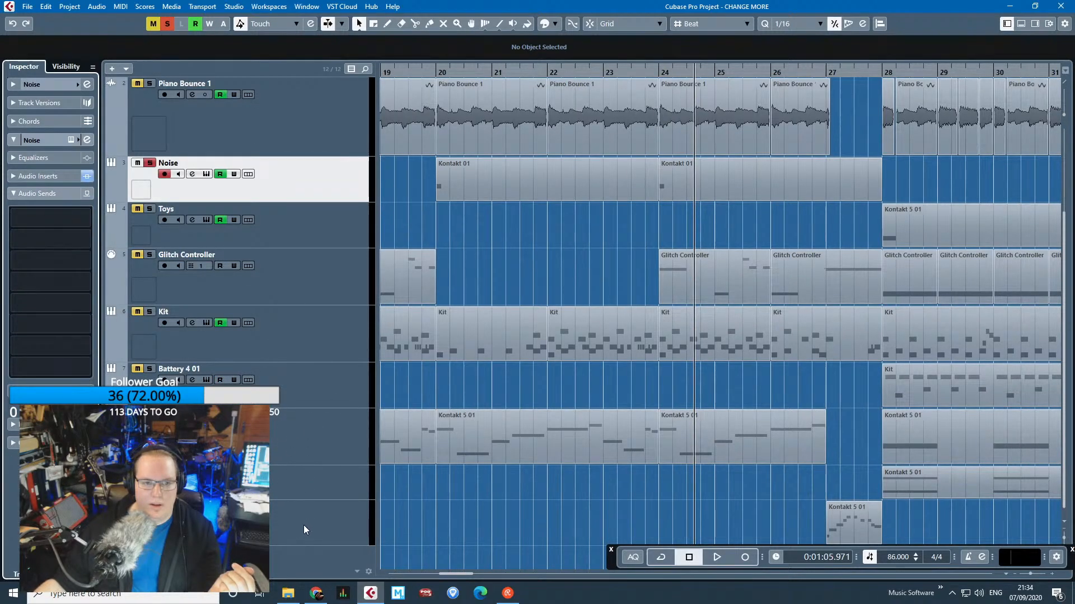
{"action": "left_click", "coordinate": [15, 175]}
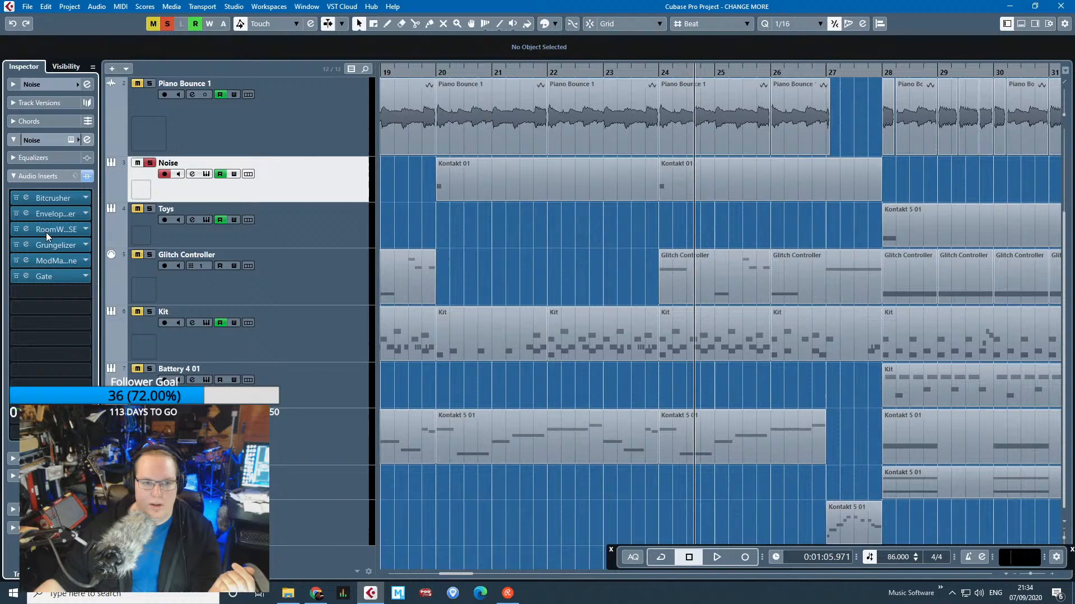
Open the Noise track's Gate, audition the track with the Gate deactivated from just before bar 20, stop and reactivate it.
{"action": "left_click", "coordinate": [52, 276]}
{"action": "left_click", "coordinate": [431, 73]}
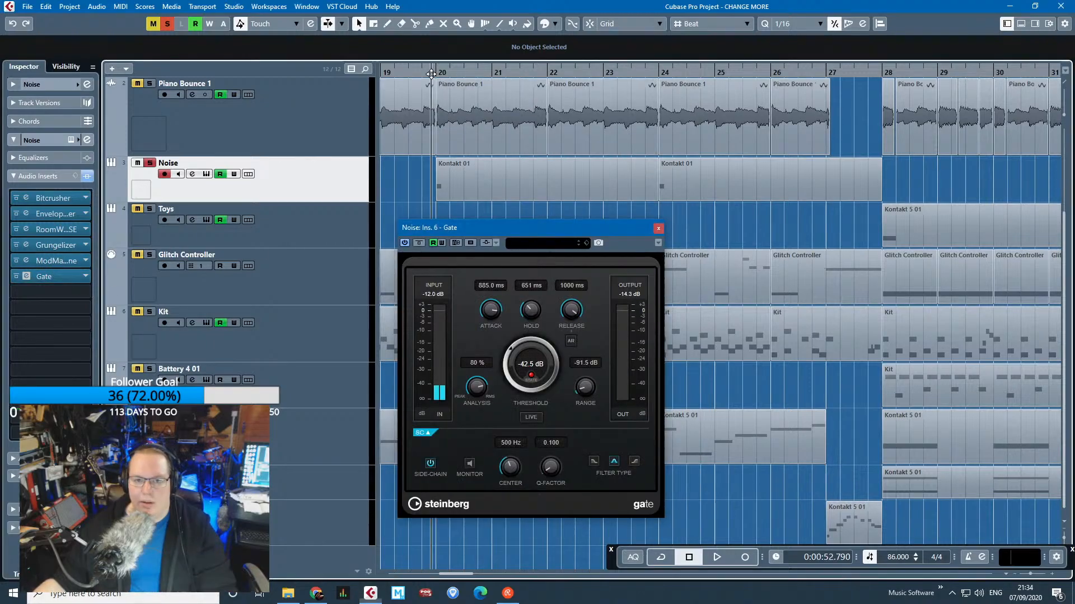
{"action": "left_click", "coordinate": [405, 243]}
{"action": "key", "text": "space"}
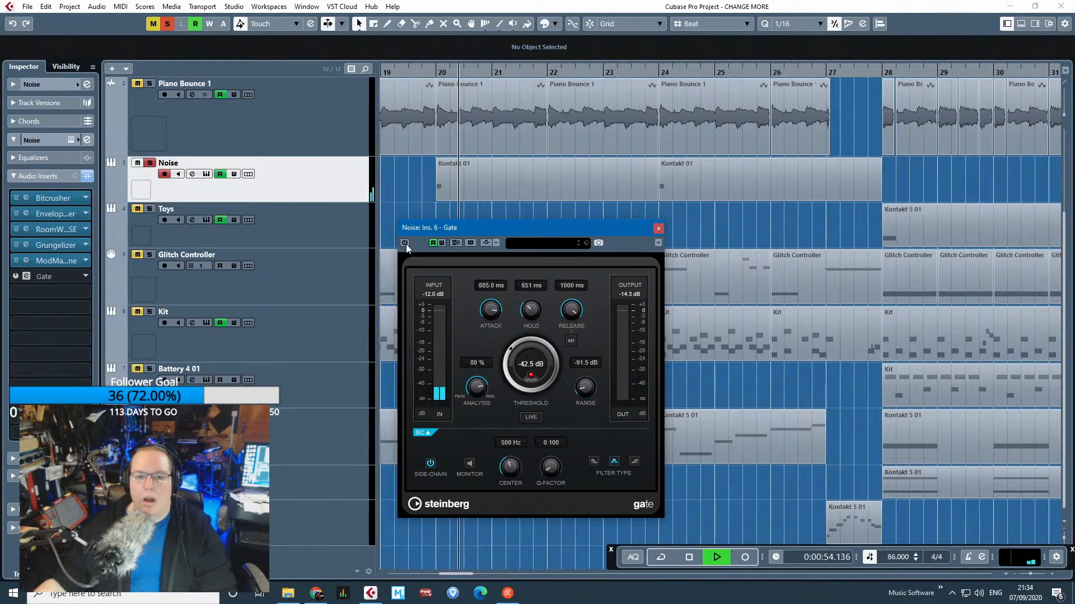
{"action": "key", "text": "space"}
{"action": "left_click", "coordinate": [405, 243]}
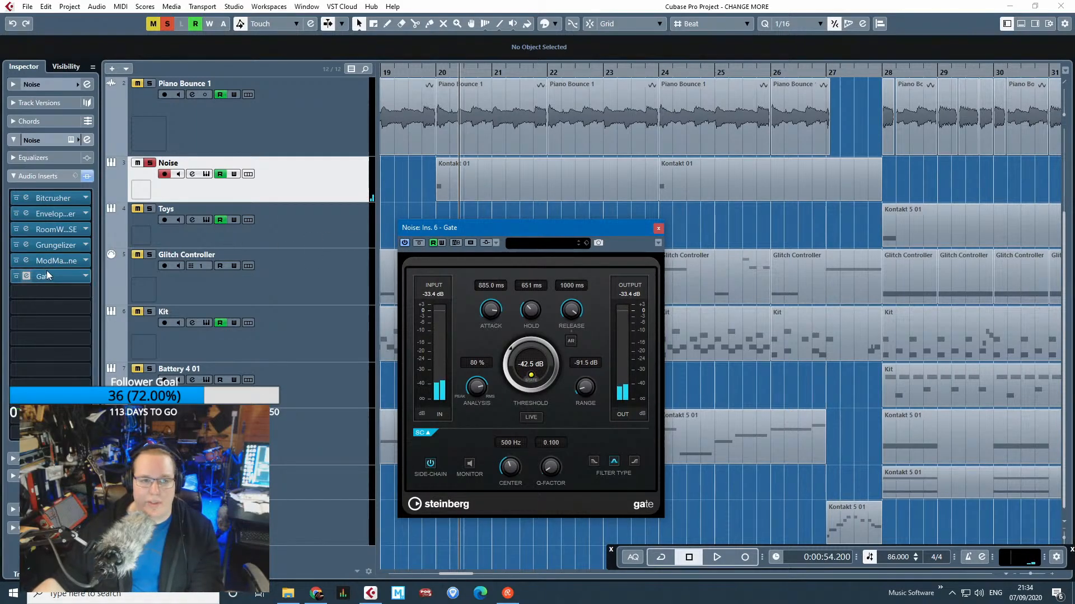
Open the Noise track's Grungelizer to check its settings, and close both insert editors.
{"action": "left_click", "coordinate": [63, 247]}
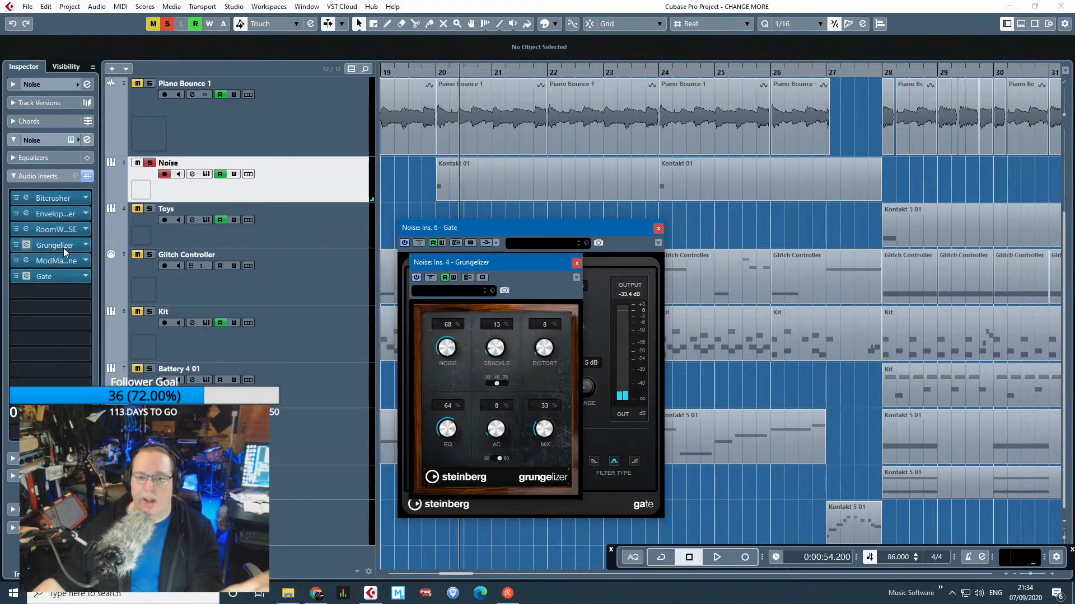
{"action": "left_click", "coordinate": [577, 263]}
{"action": "left_click", "coordinate": [659, 228]}
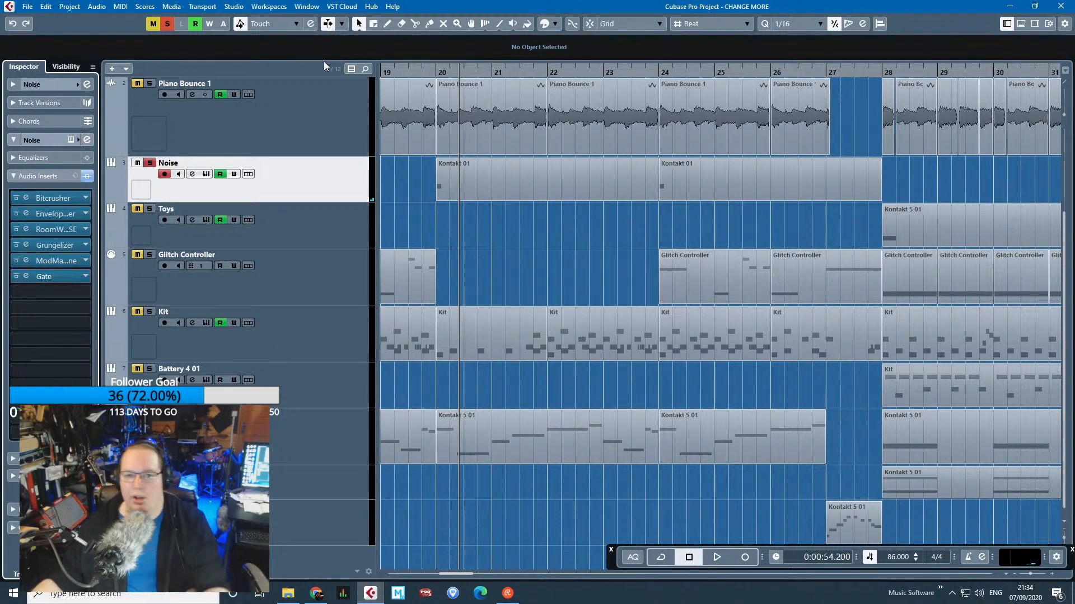
Briefly play the soloed Noise track again around bar 20 and stop playback.
{"action": "key", "text": "space"}
{"action": "left_click", "coordinate": [446, 115]}
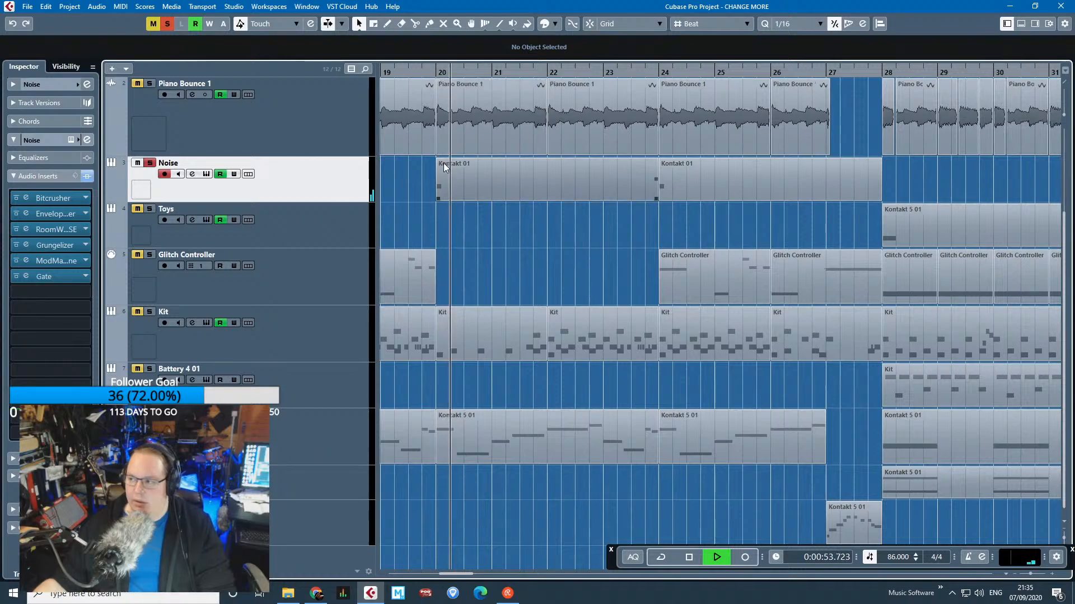
{"action": "key", "text": "space"}
Unsolo the Noise track and play the full mix from about halfway through bar 19.
{"action": "scroll", "coordinate": [410, 290], "scroll_direction": "down", "scroll_amount": 5}
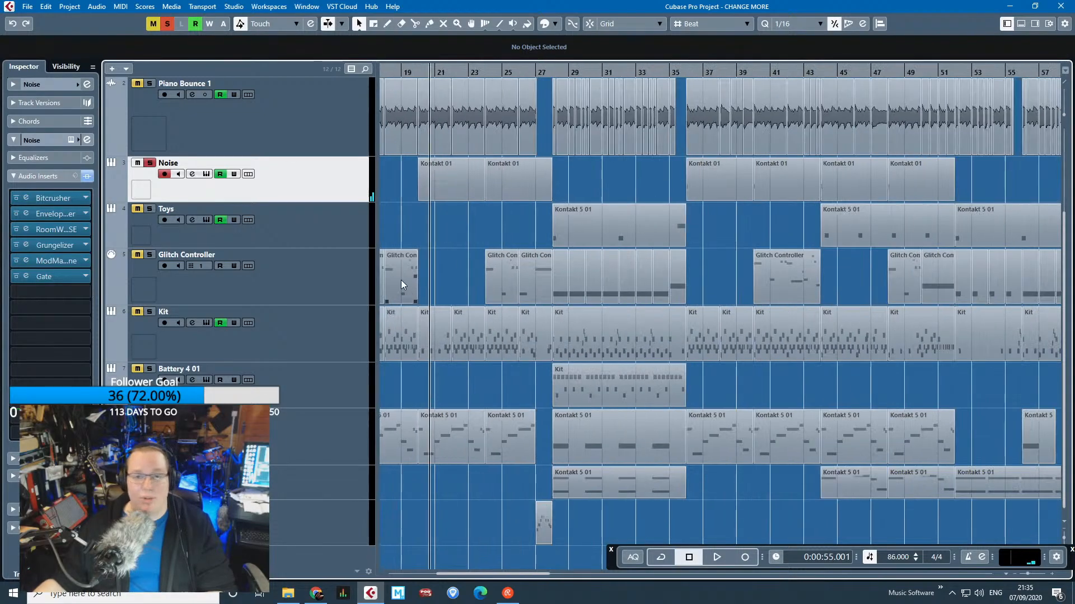
{"action": "scroll", "coordinate": [442, 239], "scroll_direction": "up", "scroll_amount": 3}
{"action": "left_click", "coordinate": [149, 300]}
{"action": "scroll", "coordinate": [384, 270], "scroll_direction": "up", "scroll_amount": 3}
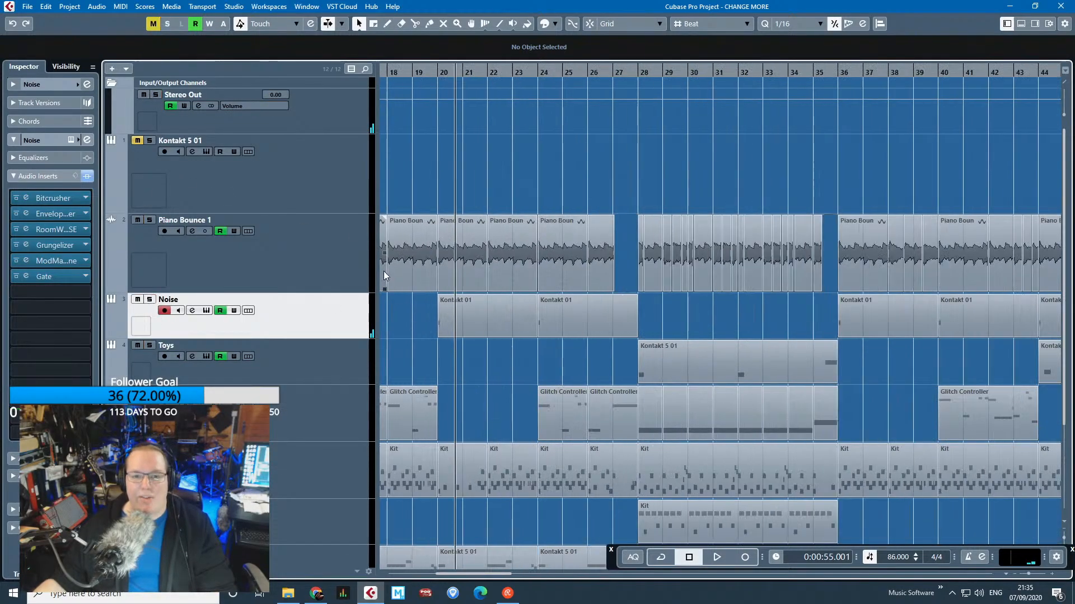
{"action": "scroll", "coordinate": [402, 177], "scroll_direction": "up", "scroll_amount": 3}
{"action": "left_click_drag", "start_coordinate": [423, 70], "coordinate": [406, 71]}
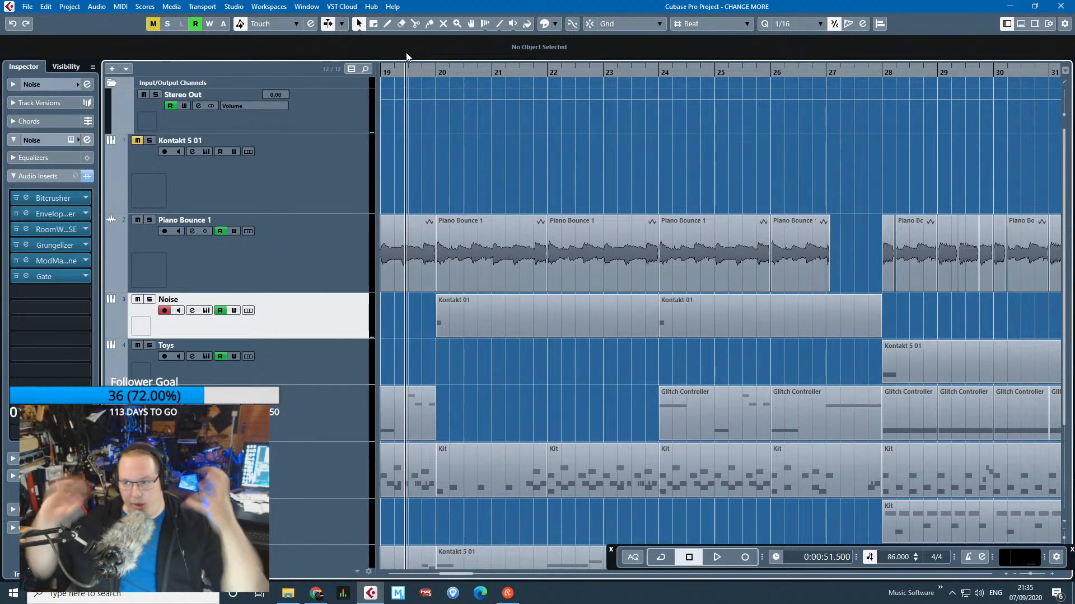
{"action": "key", "text": "space"}
{"action": "scroll", "coordinate": [473, 201], "scroll_direction": "up", "scroll_amount": 2}
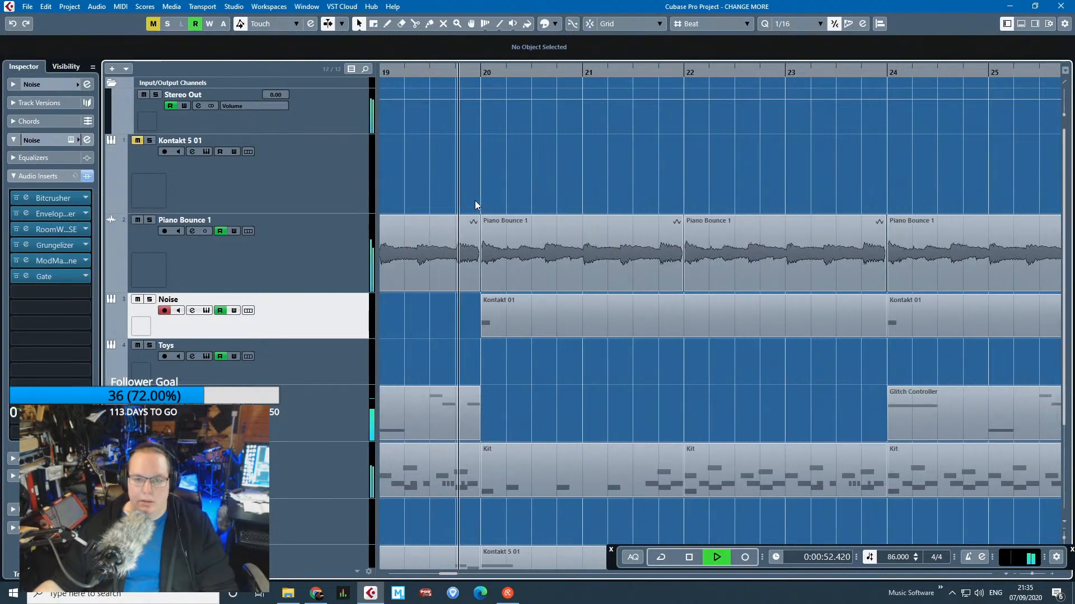
{"action": "scroll", "coordinate": [392, 267], "scroll_direction": "down", "scroll_amount": 2}
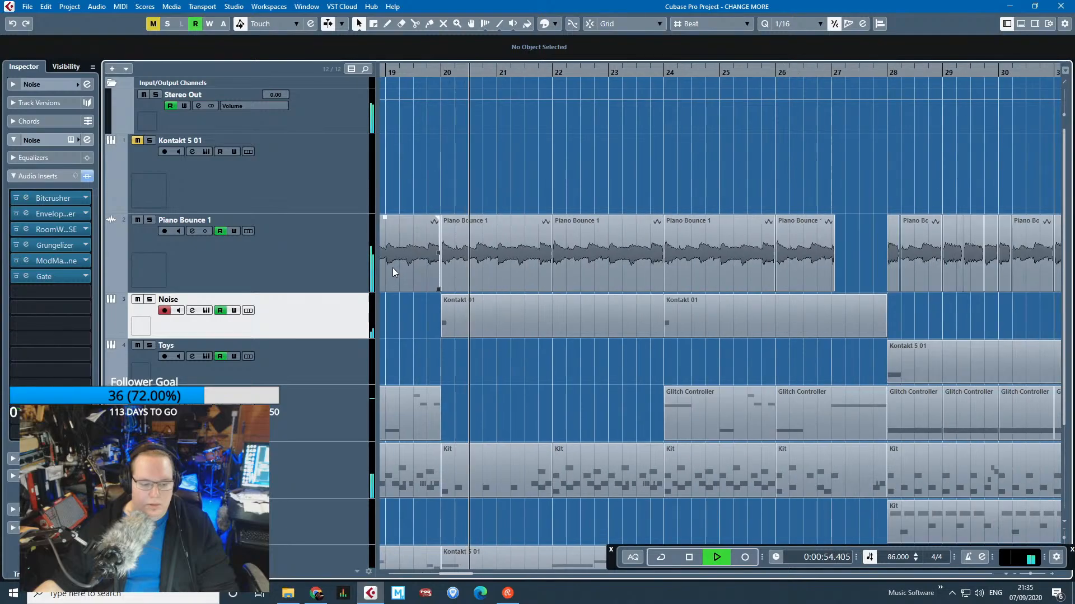
{"action": "scroll", "coordinate": [401, 298], "scroll_direction": "down", "scroll_amount": 2}
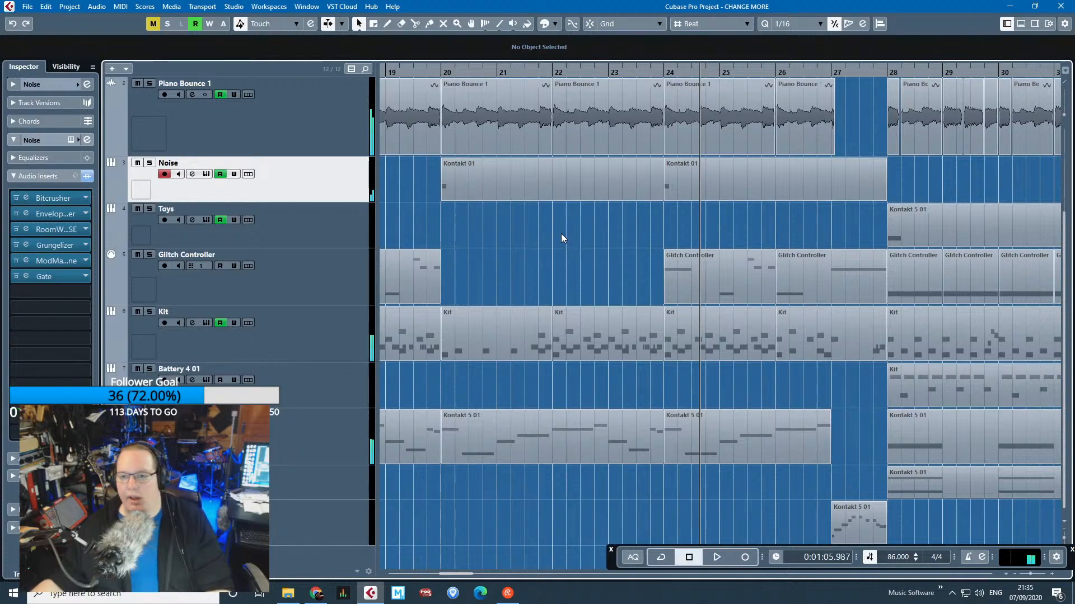
Solo the Toys track and play it from just before its event at bar 28.
{"action": "key", "text": "g"}
{"action": "key", "text": "g"}
{"action": "key", "text": "g"}
{"action": "key", "text": "g"}
{"action": "key", "text": "g"}
{"action": "key", "text": "g"}
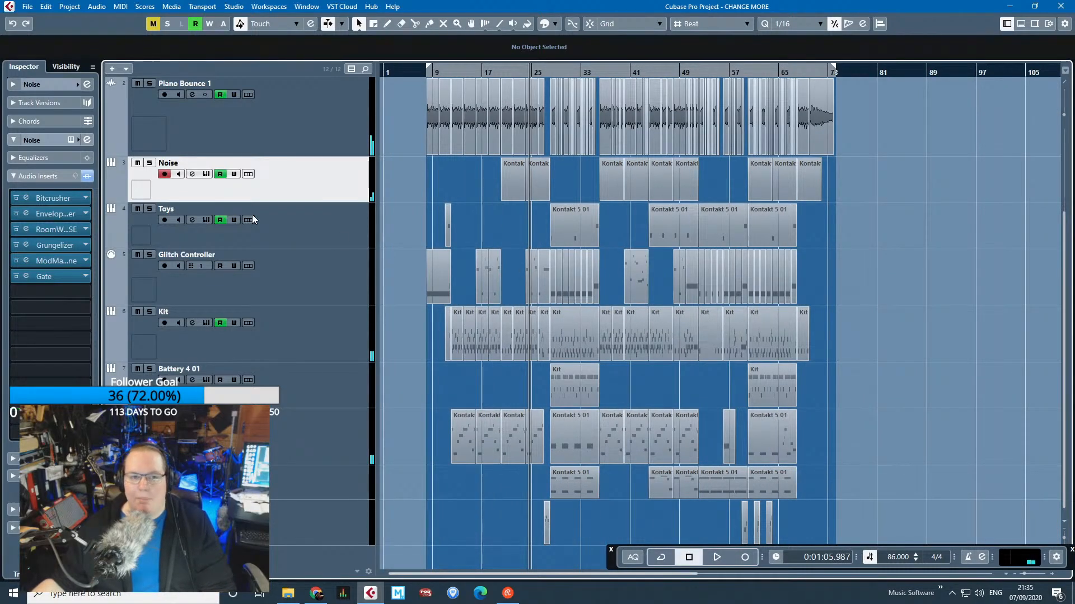
{"action": "scroll", "coordinate": [516, 245], "scroll_direction": "up", "scroll_amount": 5}
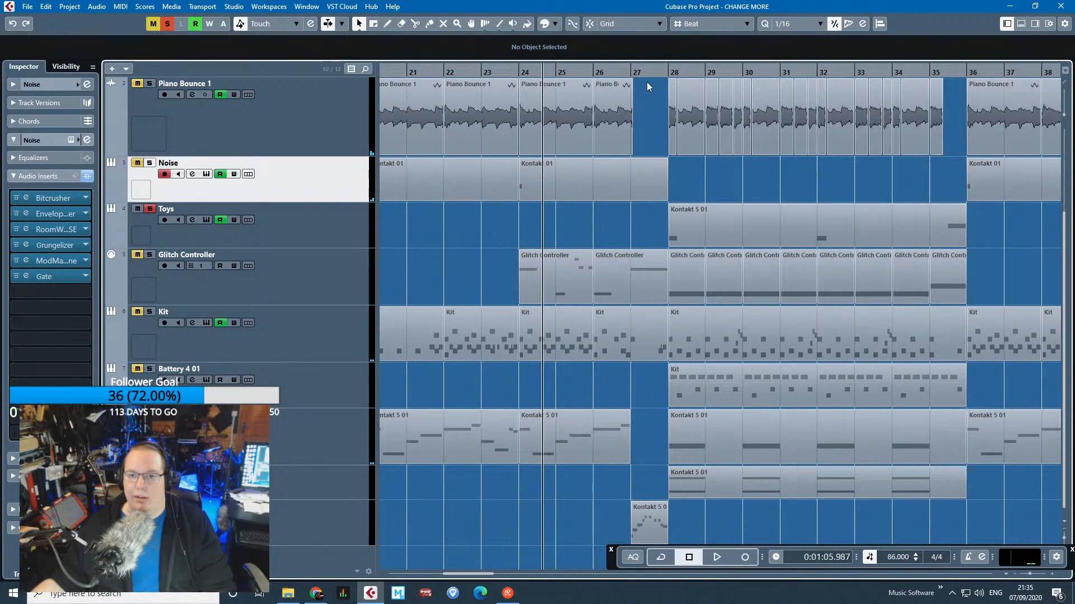
{"action": "left_click", "coordinate": [662, 73]}
{"action": "key", "text": "space"}
{"action": "scroll", "coordinate": [703, 238], "scroll_direction": "up", "scroll_amount": 2}
{"action": "scroll", "coordinate": [704, 237], "scroll_direction": "down", "scroll_amount": 2}
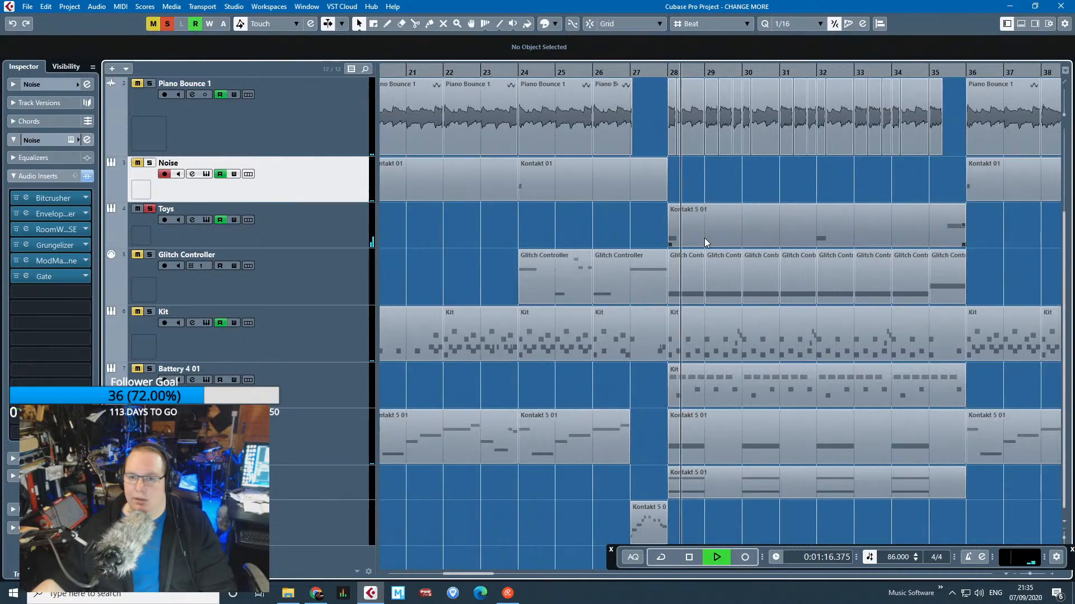
Jump playback to the Toys event's last note in bar 35 and stop after the event ends.
{"action": "left_click", "coordinate": [941, 73]}
{"action": "scroll", "coordinate": [1003, 211], "scroll_direction": "right", "scroll_amount": 3}
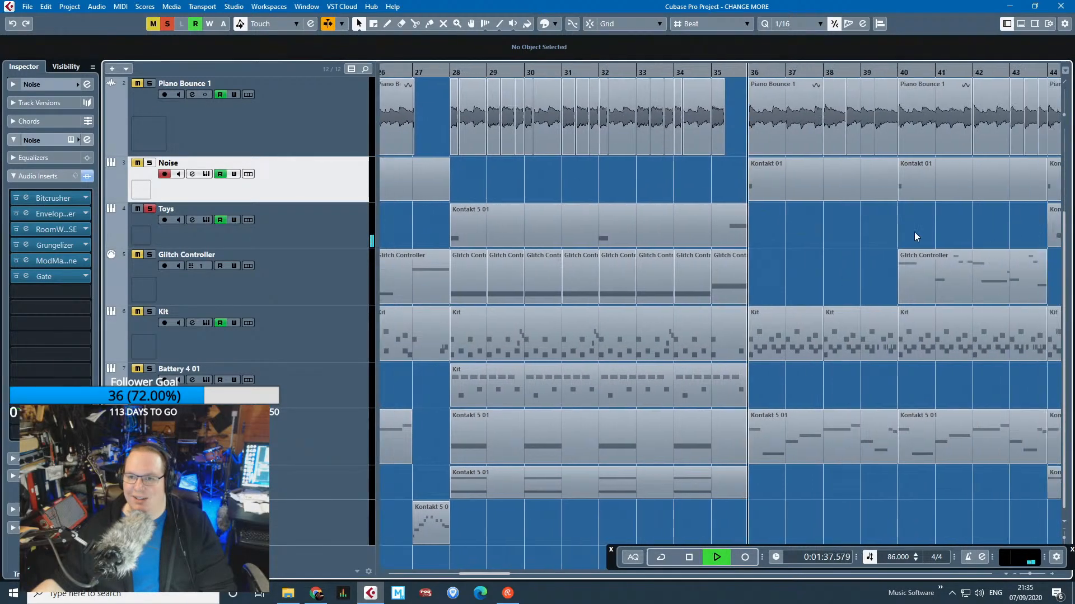
{"action": "key", "text": "space"}
Open the Toys track's Kontakt instrument, examine its Drumkit, Loops and Groovebox pages, and close it.
{"action": "left_click", "coordinate": [262, 220]}
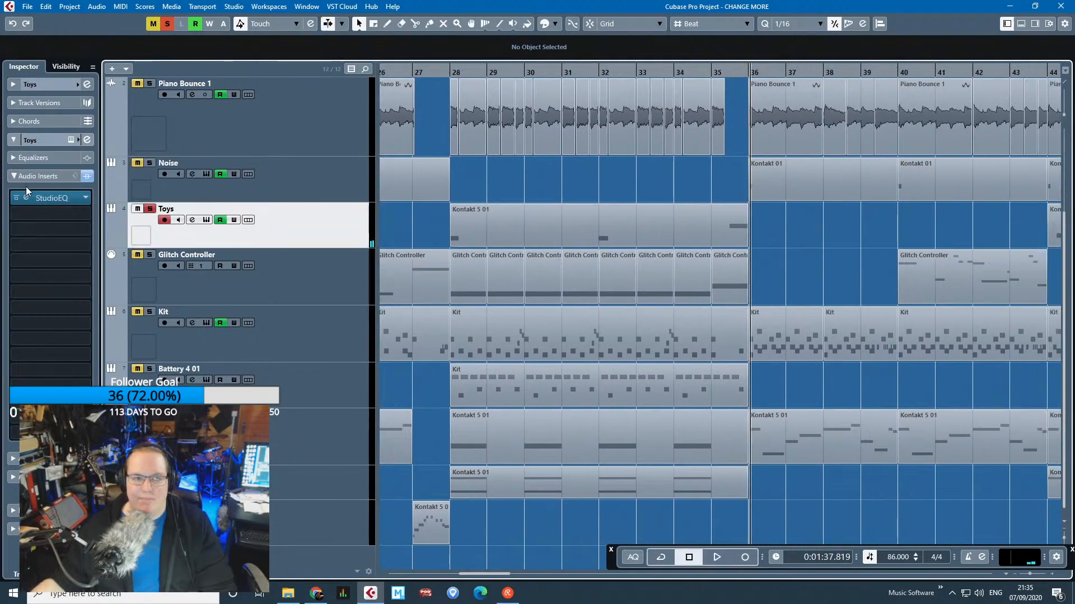
{"action": "left_click", "coordinate": [14, 138]}
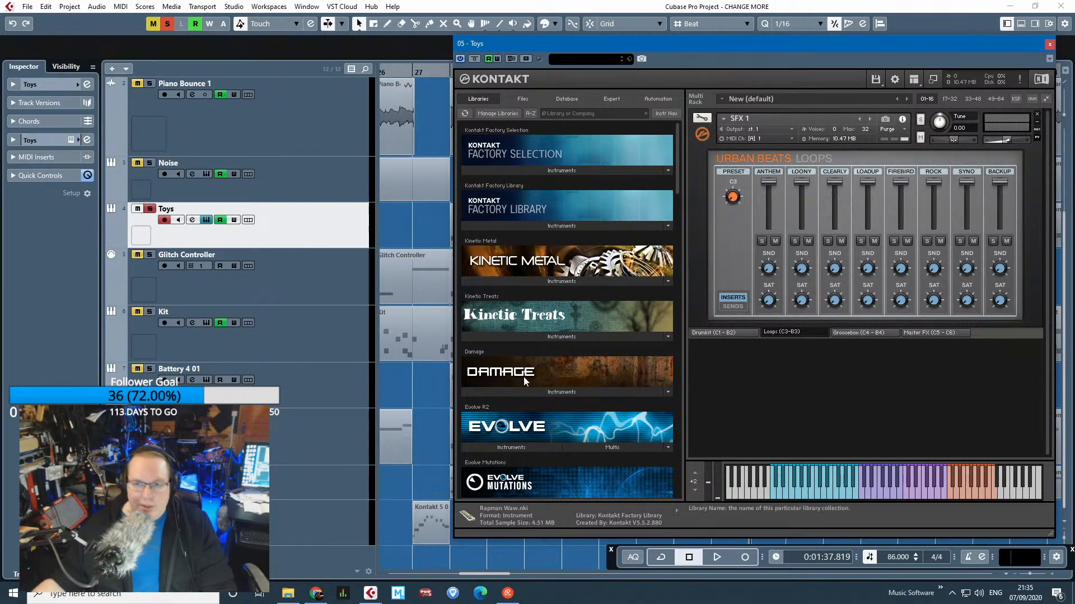
{"action": "scroll", "coordinate": [547, 386], "scroll_direction": "down", "scroll_amount": 2}
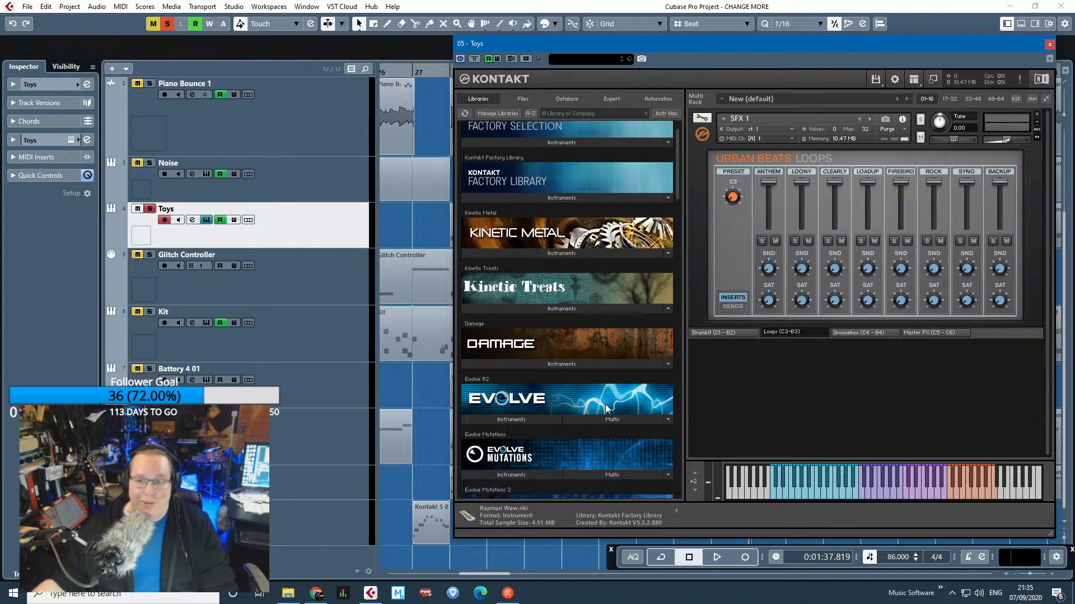
{"action": "scroll", "coordinate": [606, 404], "scroll_direction": "up", "scroll_amount": 2}
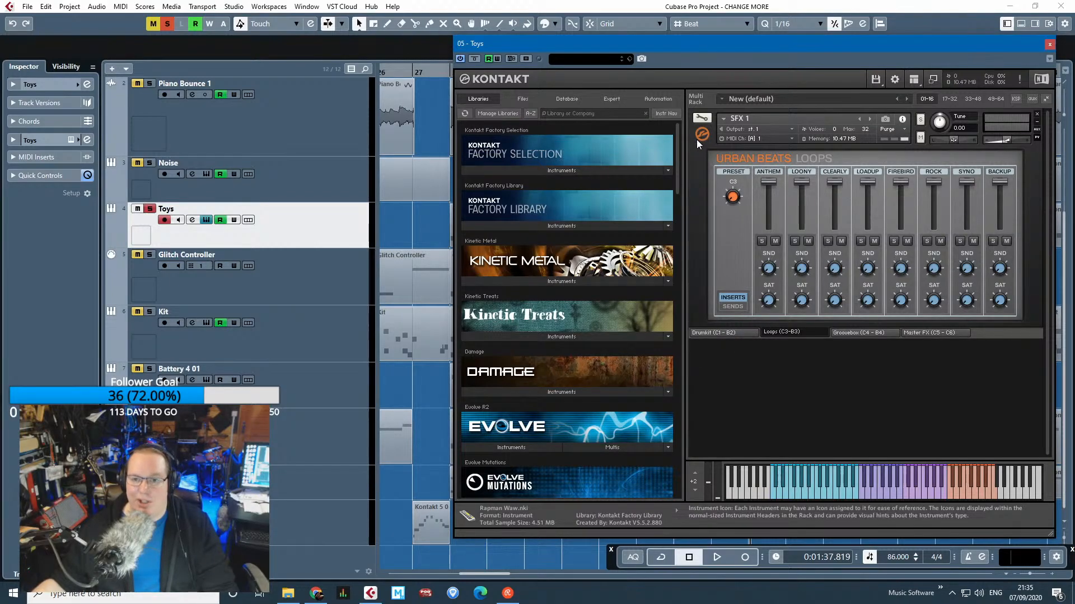
{"action": "left_click", "coordinate": [739, 334]}
{"action": "left_click", "coordinate": [807, 334]}
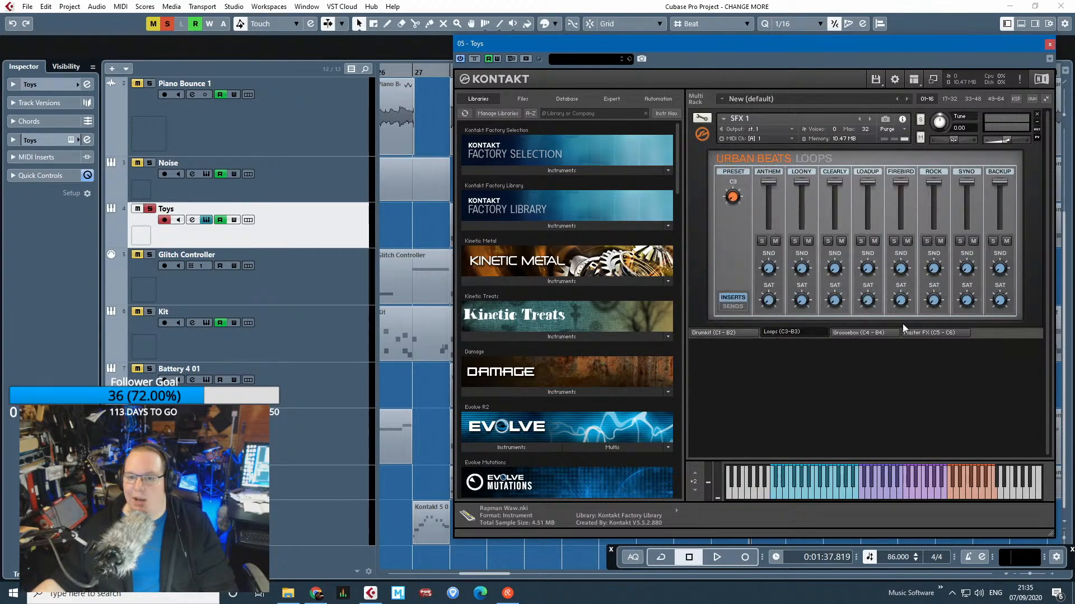
{"action": "left_click", "coordinate": [864, 334]}
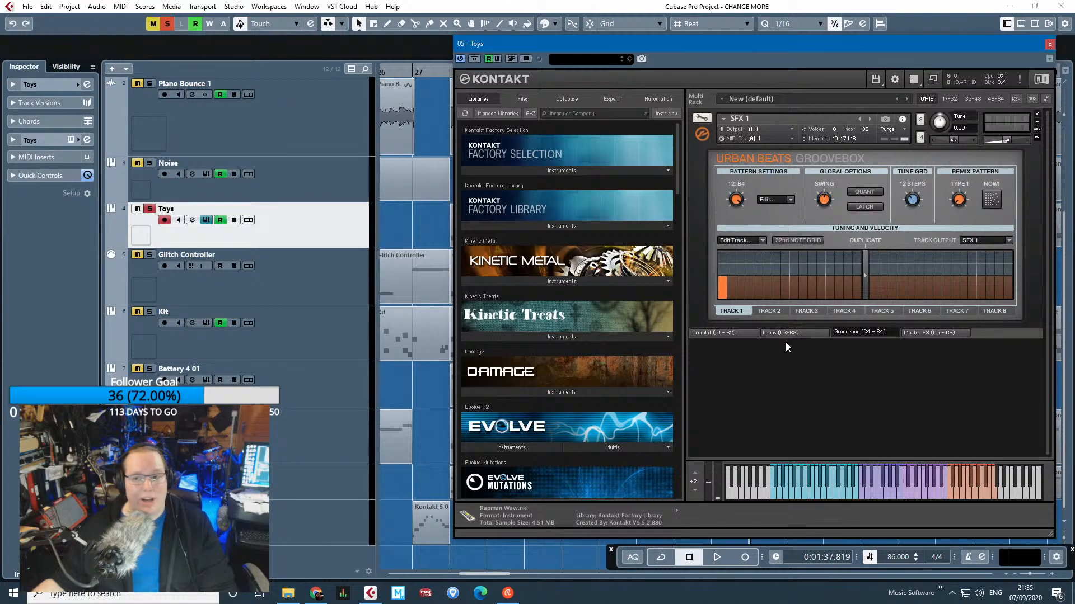
{"action": "left_click", "coordinate": [1049, 45]}
Open the Toys track's StudioEQ insert to examine its curve, and close the editor.
{"action": "left_click", "coordinate": [13, 140]}
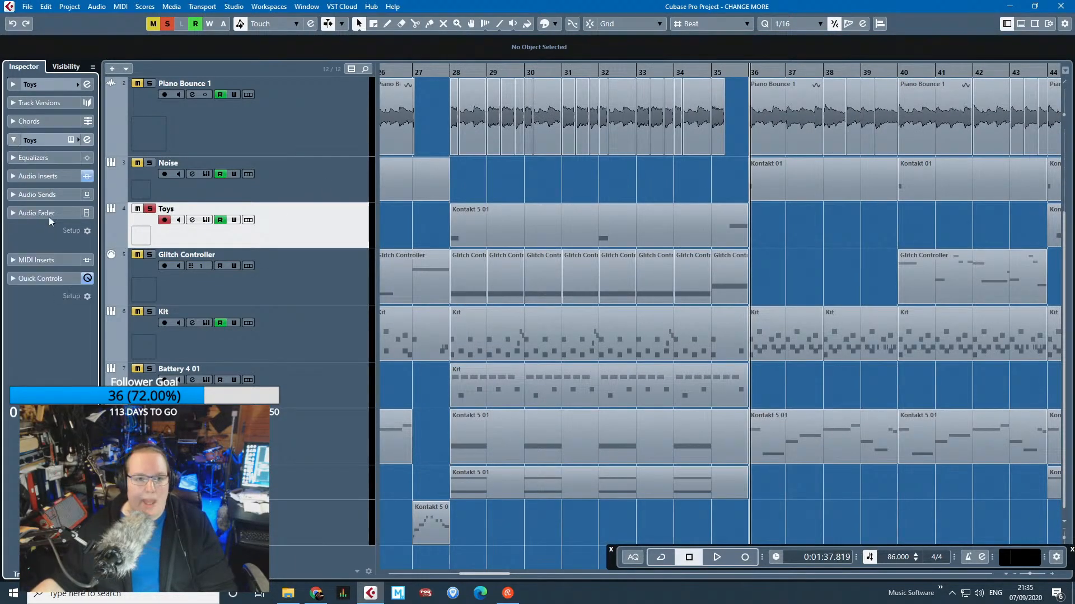
{"action": "left_click", "coordinate": [12, 177]}
{"action": "left_click", "coordinate": [56, 198]}
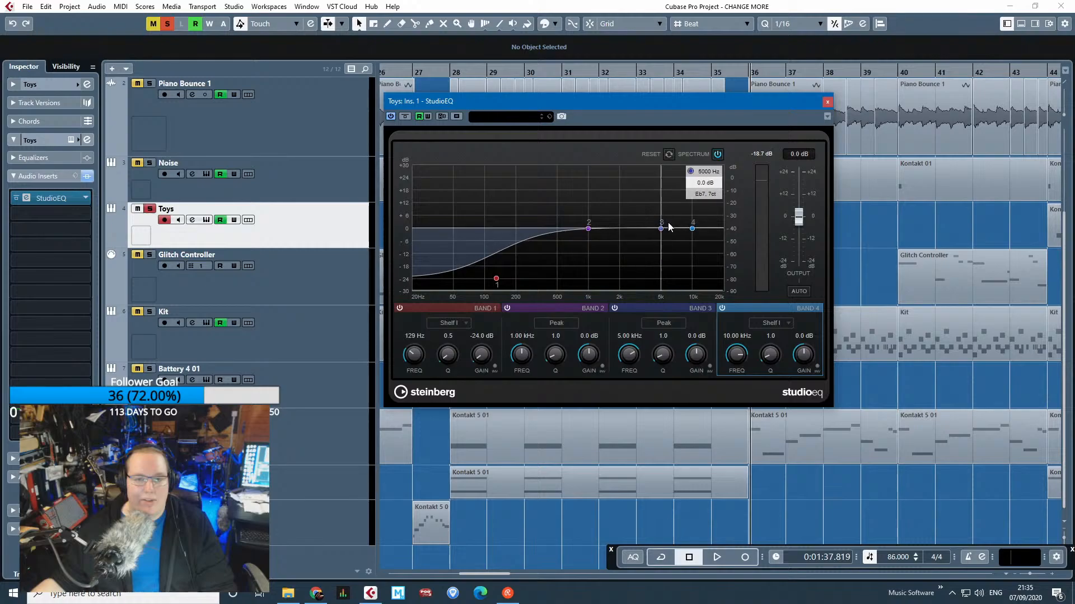
{"action": "left_click", "coordinate": [827, 103]}
Play the soloed Toys track from bar 50.
{"action": "scroll", "coordinate": [692, 338], "scroll_direction": "down", "scroll_amount": 5}
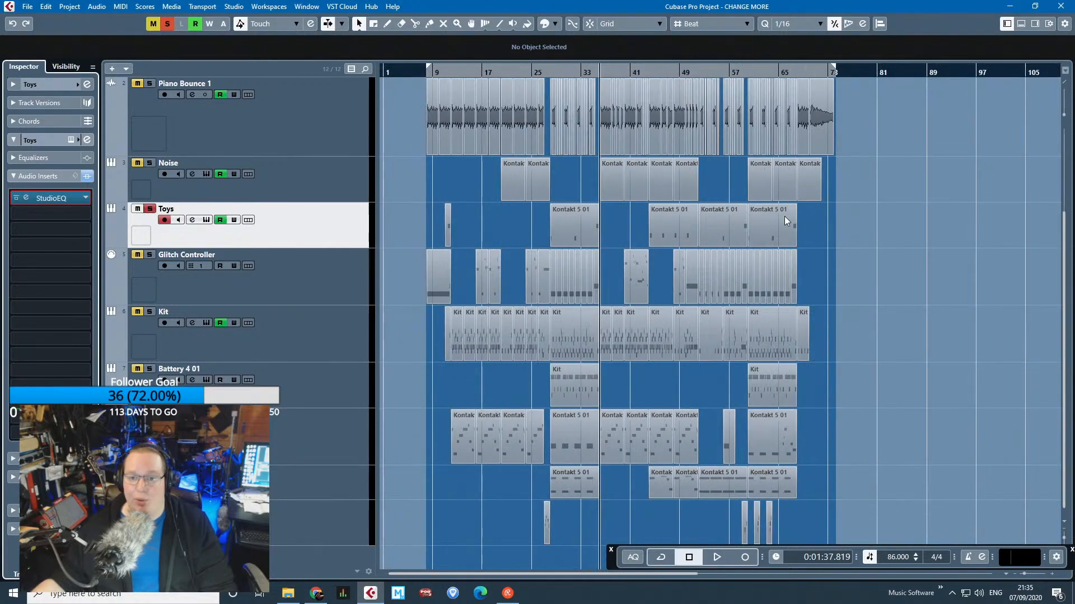
{"action": "scroll", "coordinate": [726, 363], "scroll_direction": "up", "scroll_amount": 4}
{"action": "scroll", "coordinate": [725, 364], "scroll_direction": "up", "scroll_amount": 1}
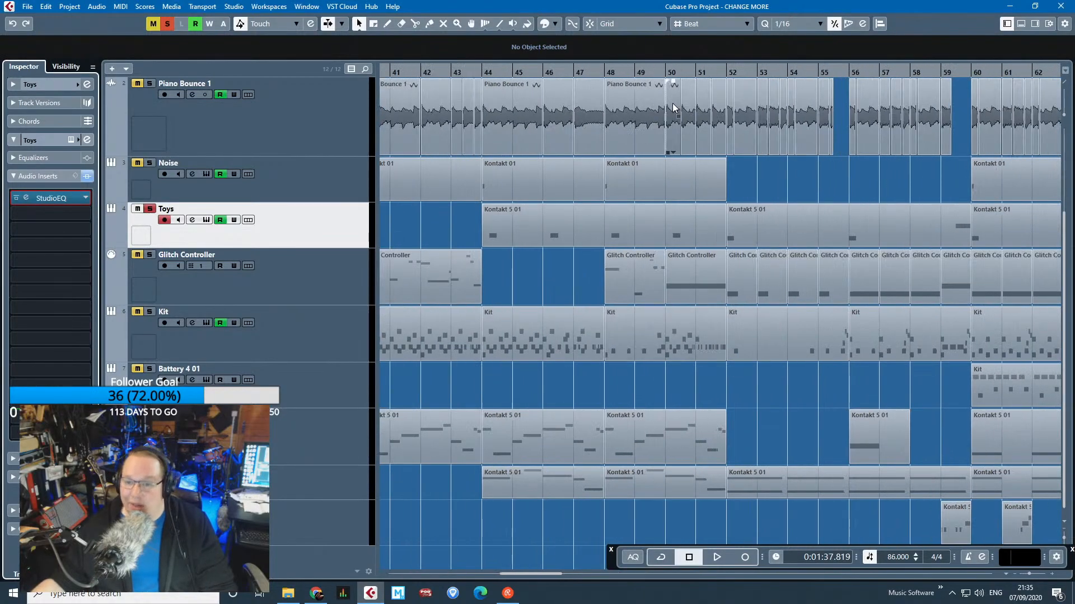
{"action": "left_click", "coordinate": [665, 70]}
{"action": "key", "text": "space"}
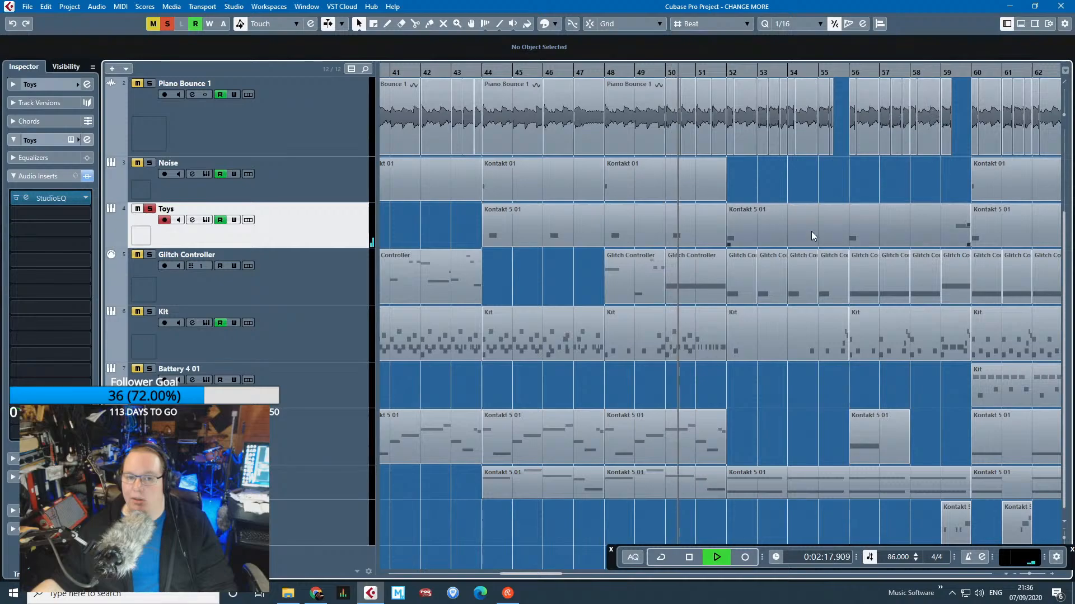
Unsolo the Toys track and play the full mix from just before bar 48.
{"action": "scroll", "coordinate": [701, 337], "scroll_direction": "up", "scroll_amount": 4}
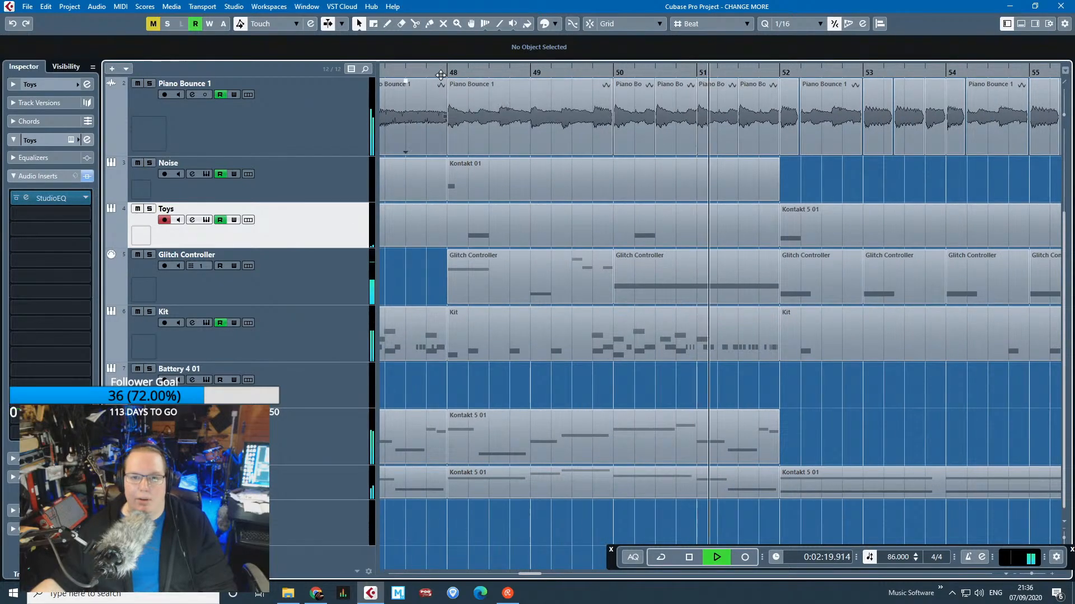
{"action": "left_click", "coordinate": [434, 283]}
{"action": "scroll", "coordinate": [451, 319], "scroll_direction": "up", "scroll_amount": 2}
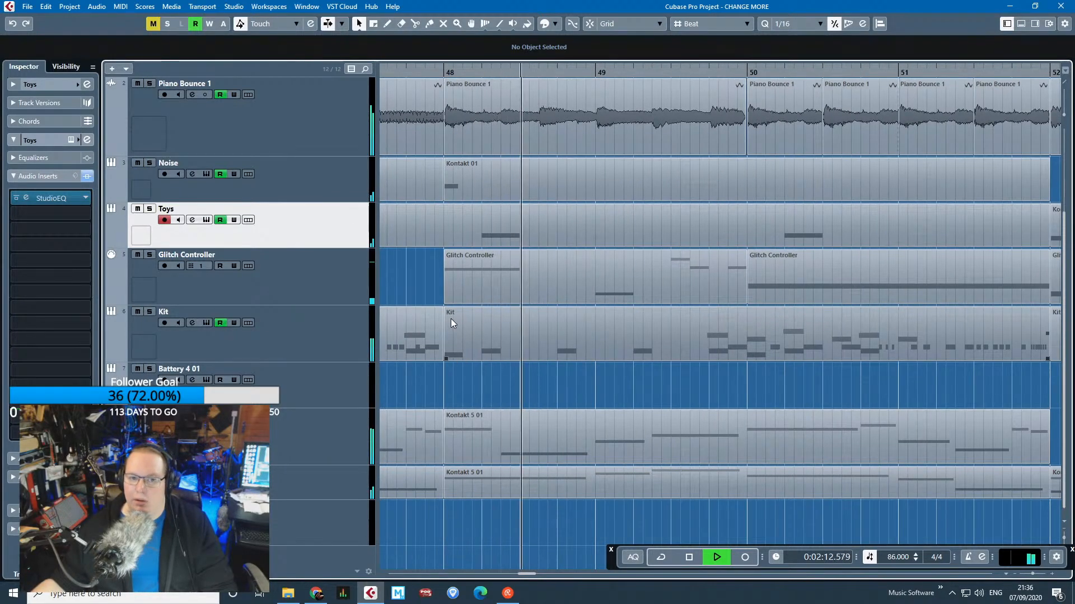
{"action": "scroll", "coordinate": [451, 318], "scroll_direction": "down", "scroll_amount": 3}
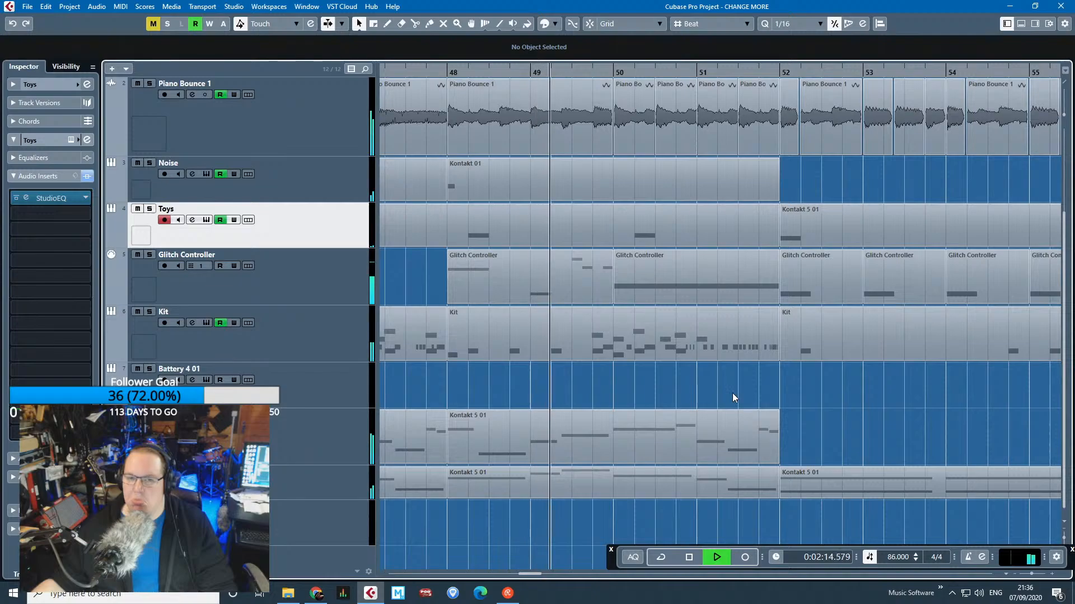
{"action": "scroll", "coordinate": [649, 365], "scroll_direction": "up", "scroll_amount": 3}
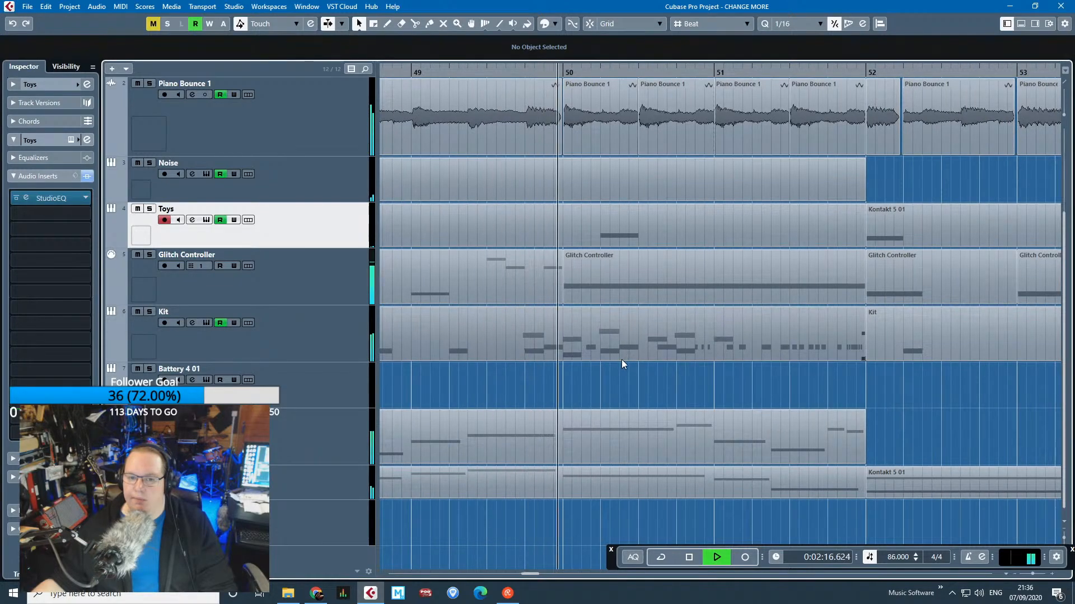
{"action": "scroll", "coordinate": [621, 360], "scroll_direction": "down", "scroll_amount": 5}
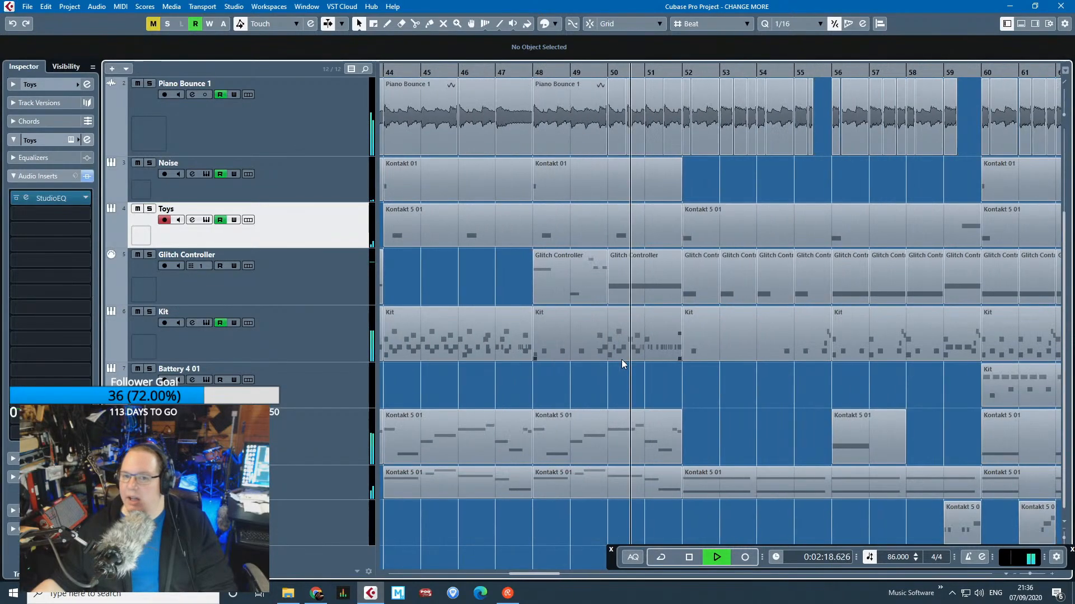
Stop playback and solo the Kit track.
{"action": "key", "text": "space"}
{"action": "left_click", "coordinate": [237, 280]}
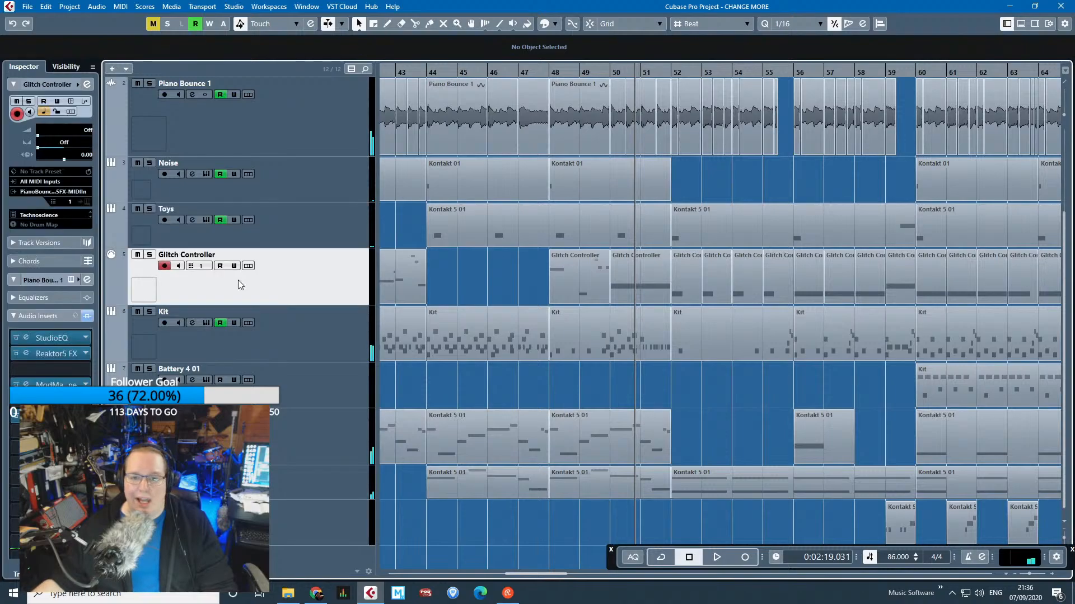
{"action": "scroll", "coordinate": [405, 383], "scroll_direction": "down", "scroll_amount": 6}
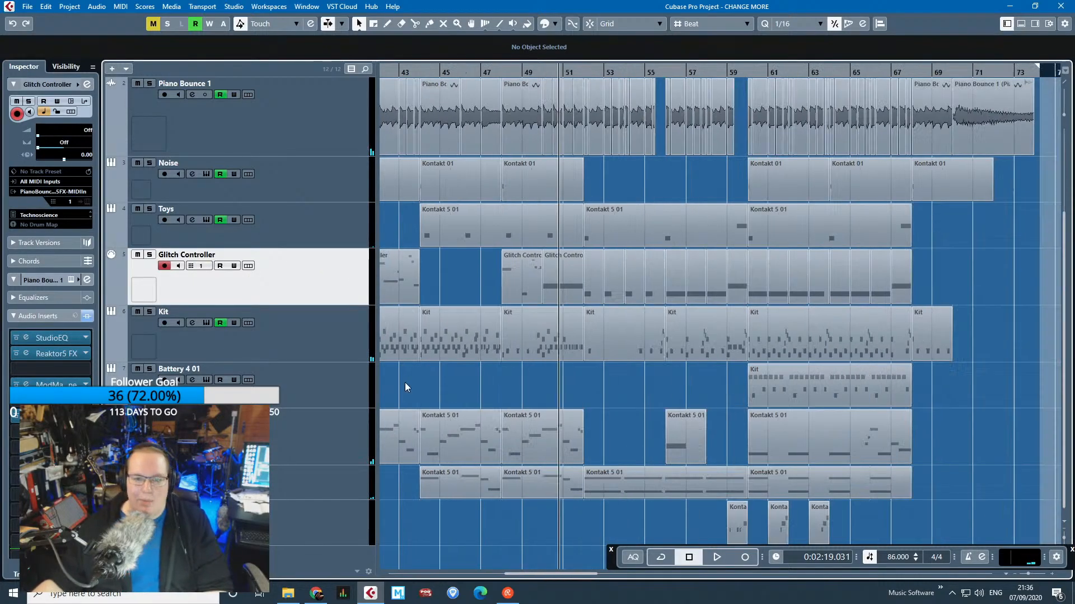
{"action": "scroll", "coordinate": [529, 385], "scroll_direction": "left", "scroll_amount": 5}
{"action": "left_click", "coordinate": [660, 386]}
{"action": "left_click", "coordinate": [562, 385]}
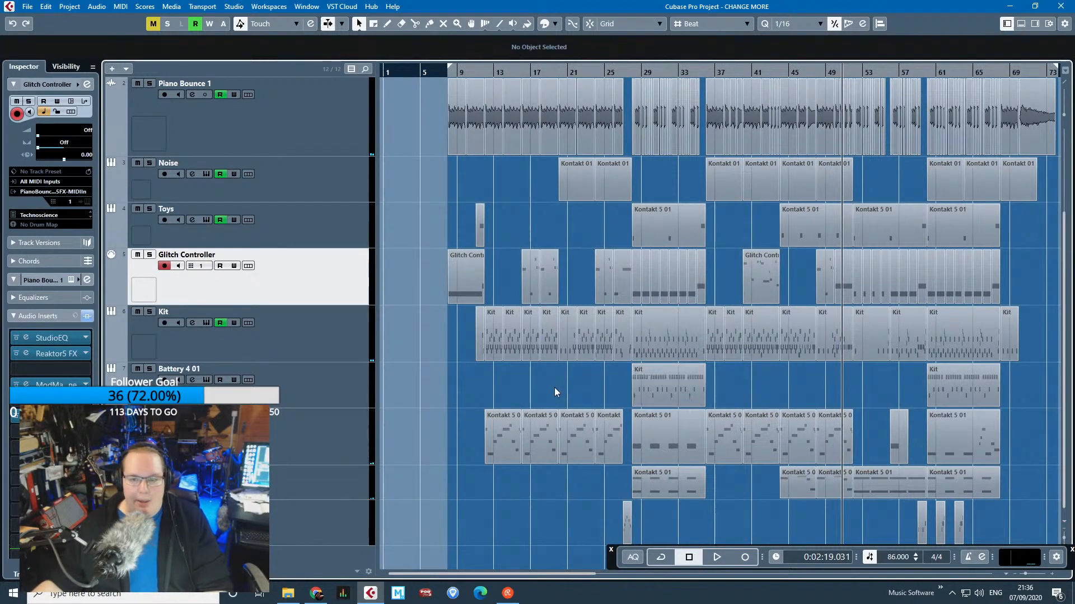
{"action": "left_click", "coordinate": [331, 349]}
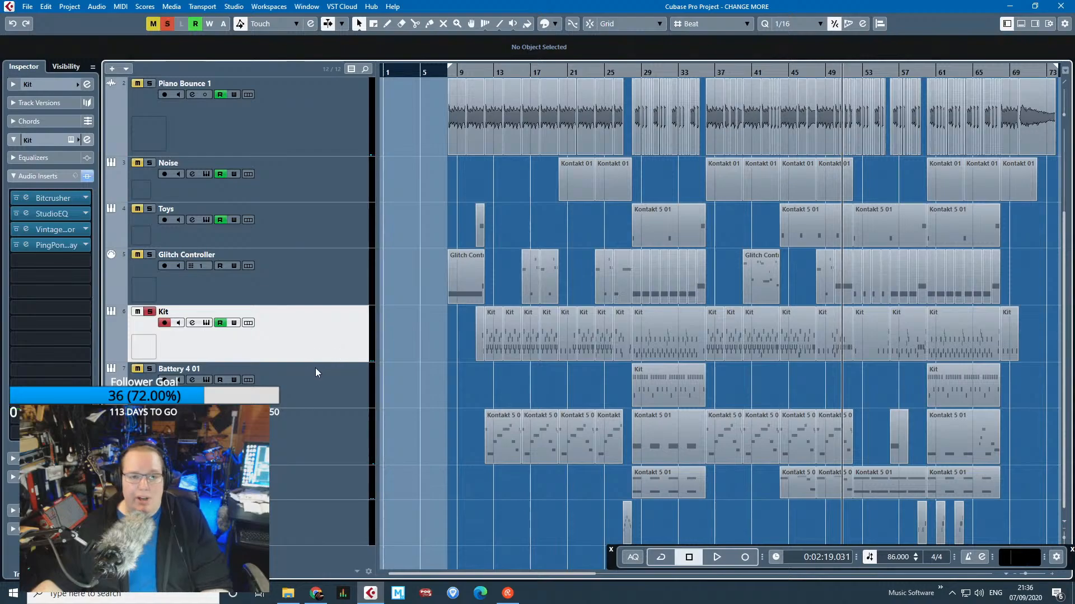
Open the Kit track's Kontakt instrument to examine the Sway Day Kit patch, and close it.
{"action": "scroll", "coordinate": [519, 364], "scroll_direction": "up", "scroll_amount": 6}
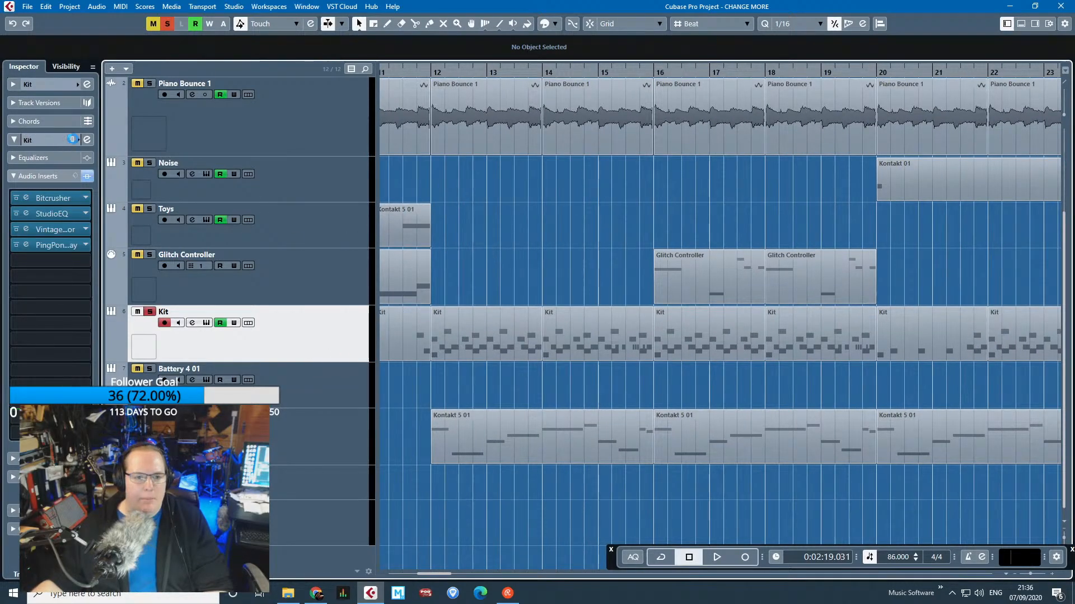
{"action": "left_click", "coordinate": [73, 139]}
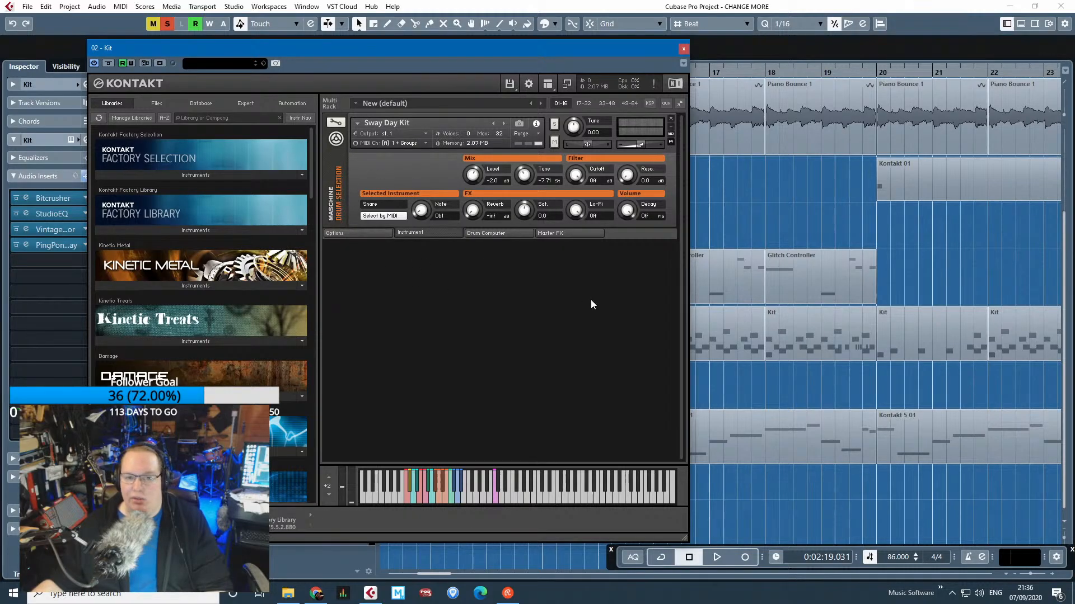
{"action": "left_click", "coordinate": [683, 50]}
Play the soloed Kit track from bar 12.
{"action": "left_click", "coordinate": [433, 72]}
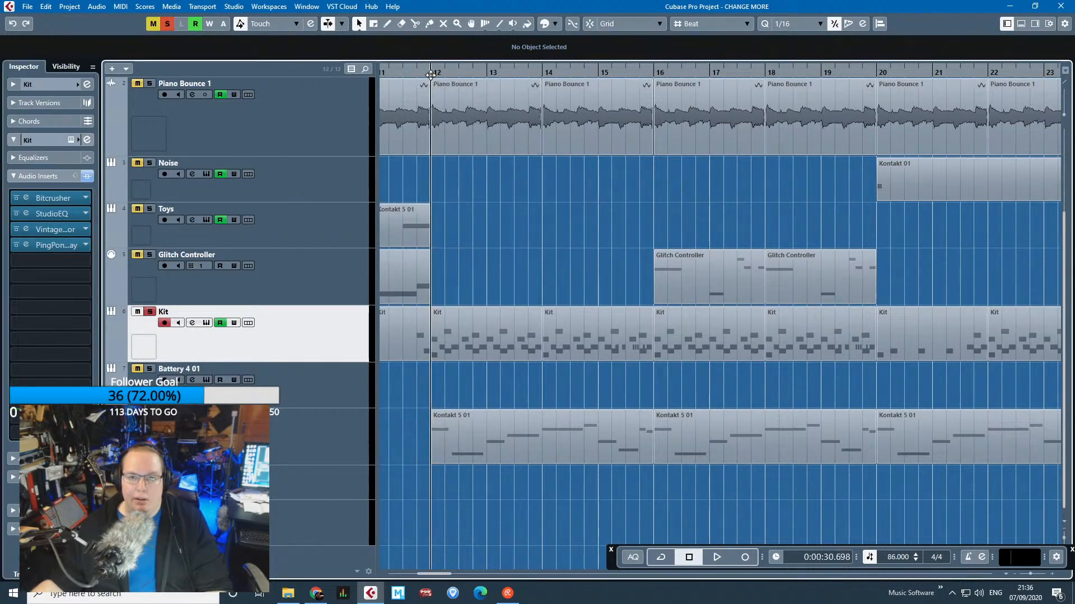
{"action": "key", "text": "space"}
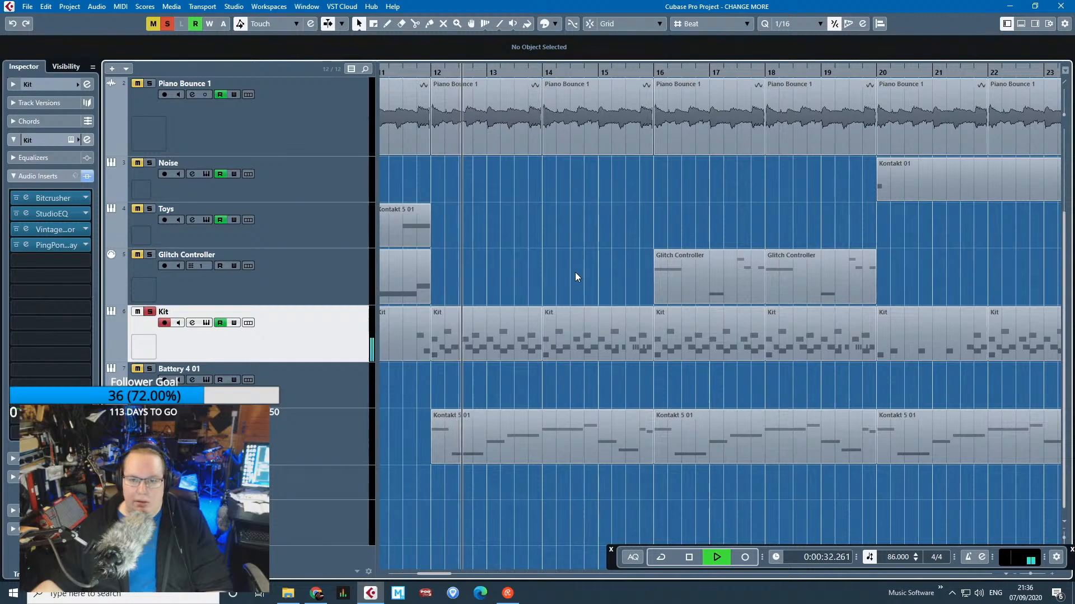
{"action": "scroll", "coordinate": [470, 284], "scroll_direction": "down", "scroll_amount": 2}
{"action": "scroll", "coordinate": [471, 280], "scroll_direction": "up", "scroll_amount": 2}
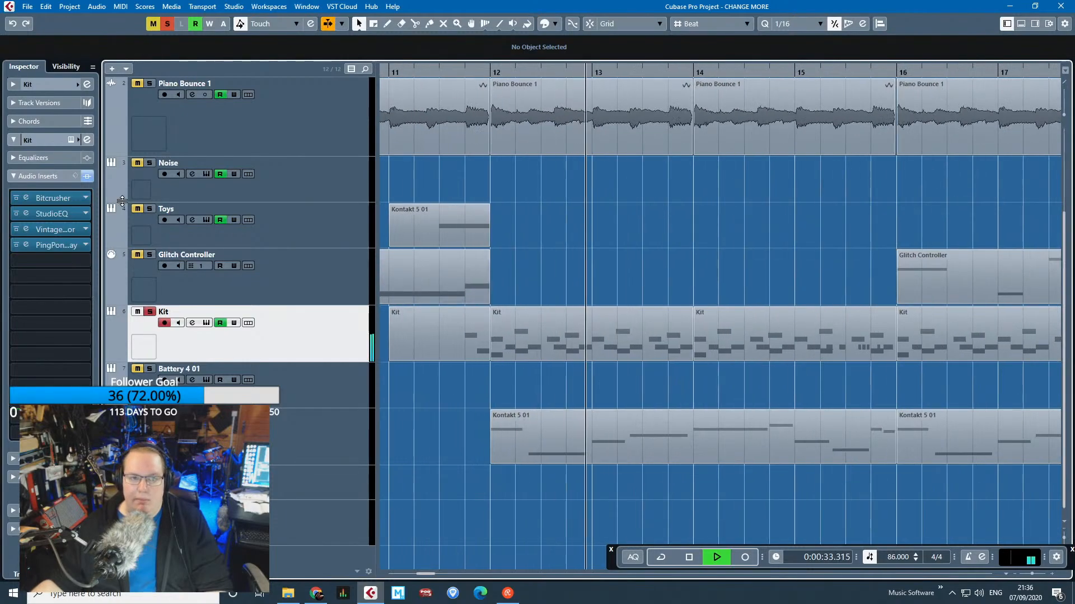
Open the Kit track's Bitcrusher, StudioEQ and VintageCompressor inserts to examine their settings, and close the editors.
{"action": "double_click", "coordinate": [61, 204]}
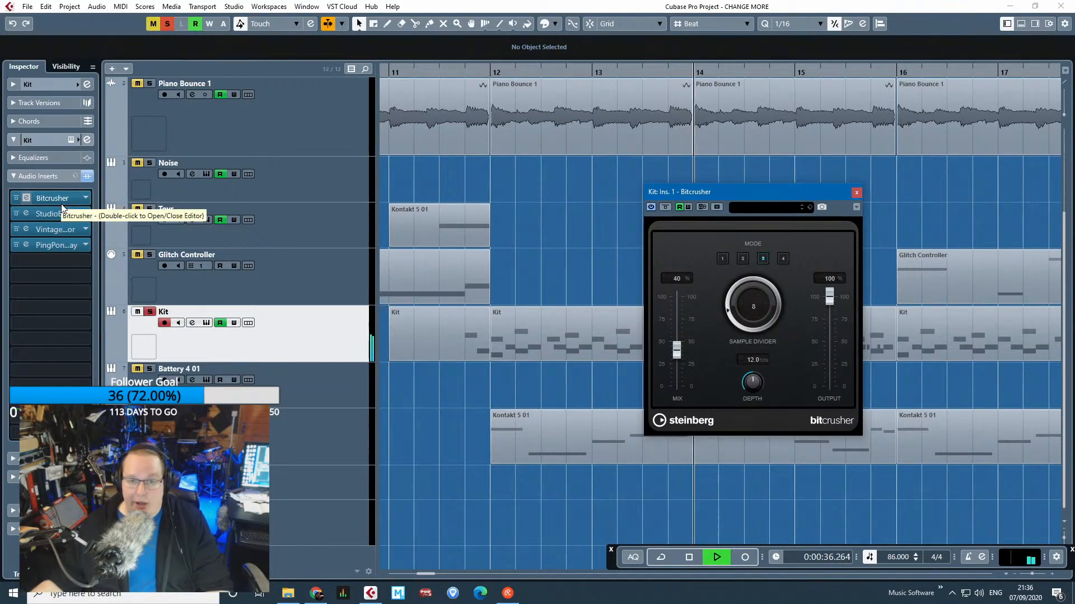
{"action": "left_click", "coordinate": [62, 216]}
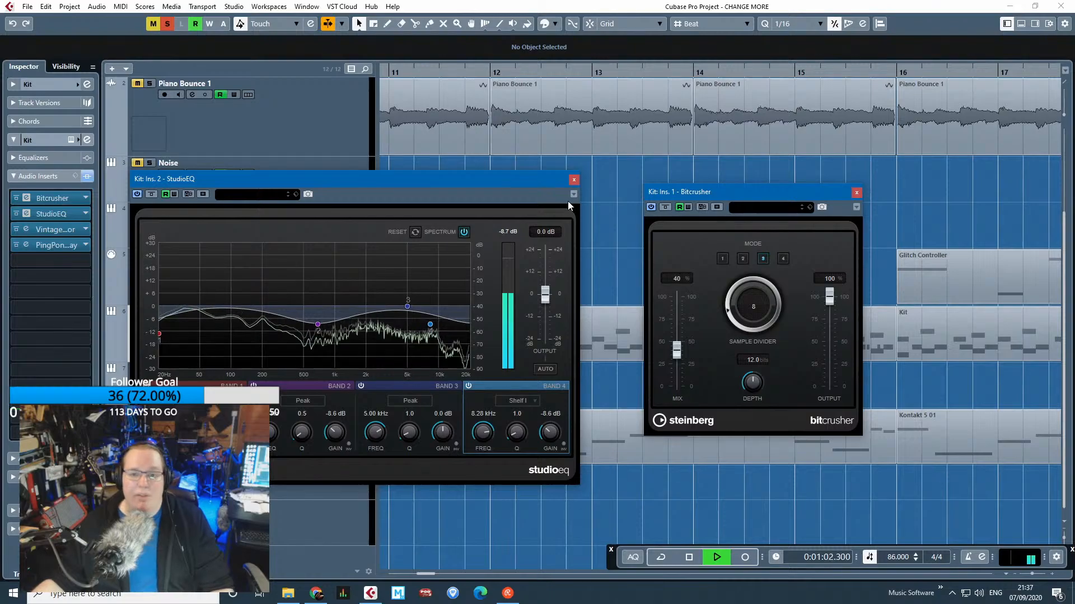
{"action": "left_click", "coordinate": [574, 180]}
{"action": "double_click", "coordinate": [69, 228]}
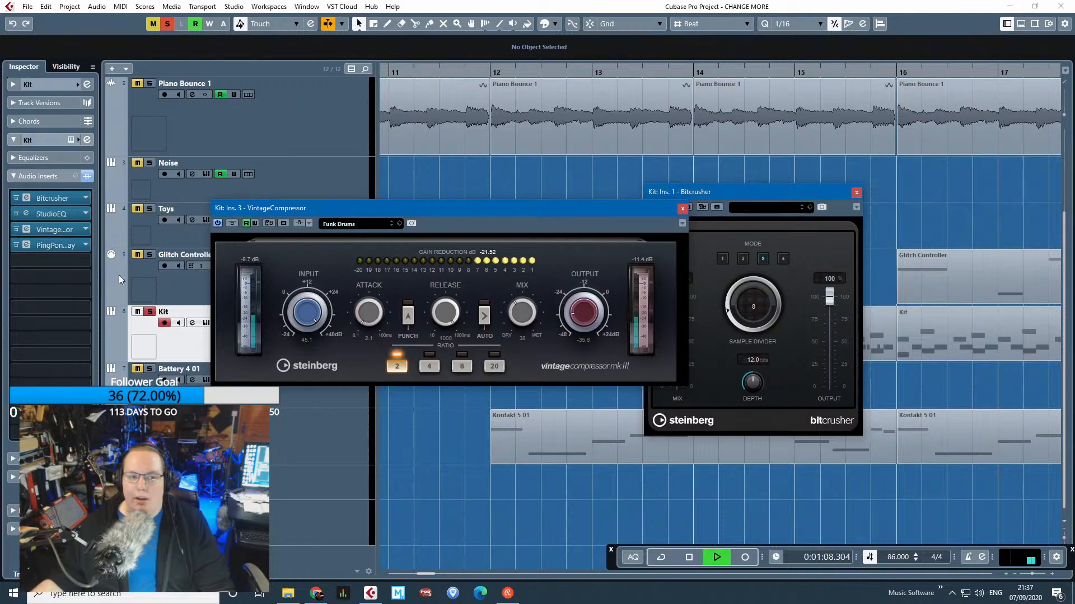
{"action": "left_click", "coordinate": [682, 208]}
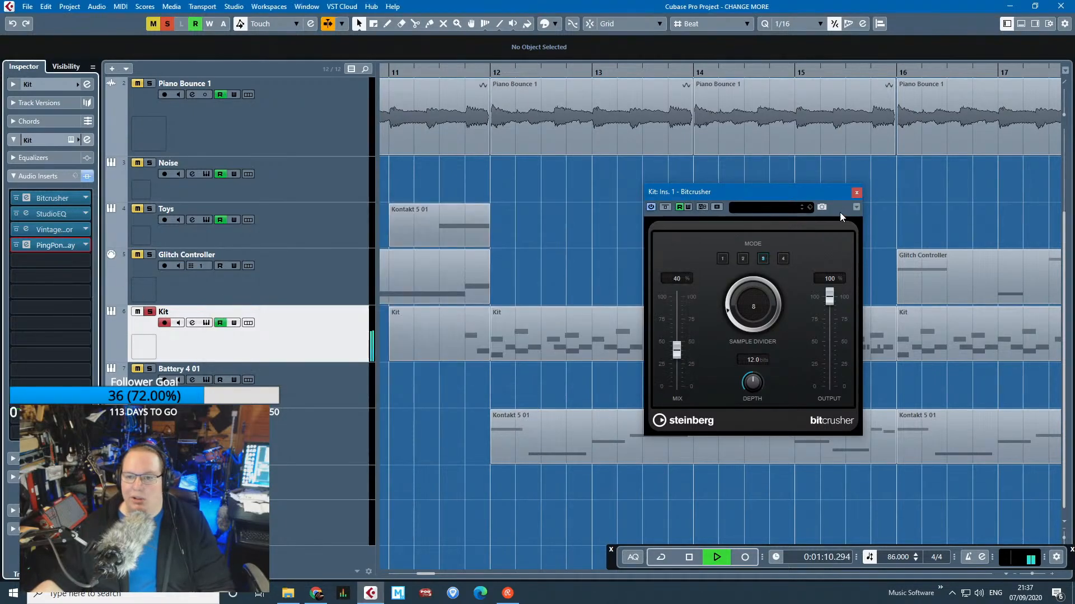
{"action": "left_click", "coordinate": [857, 193]}
Stop playback, return the playhead to bar 12 and open the Kit part starting there in the Key Editor.
{"action": "key", "text": "g"}
{"action": "key", "text": "g"}
{"action": "key", "text": "g"}
{"action": "key", "text": "space"}
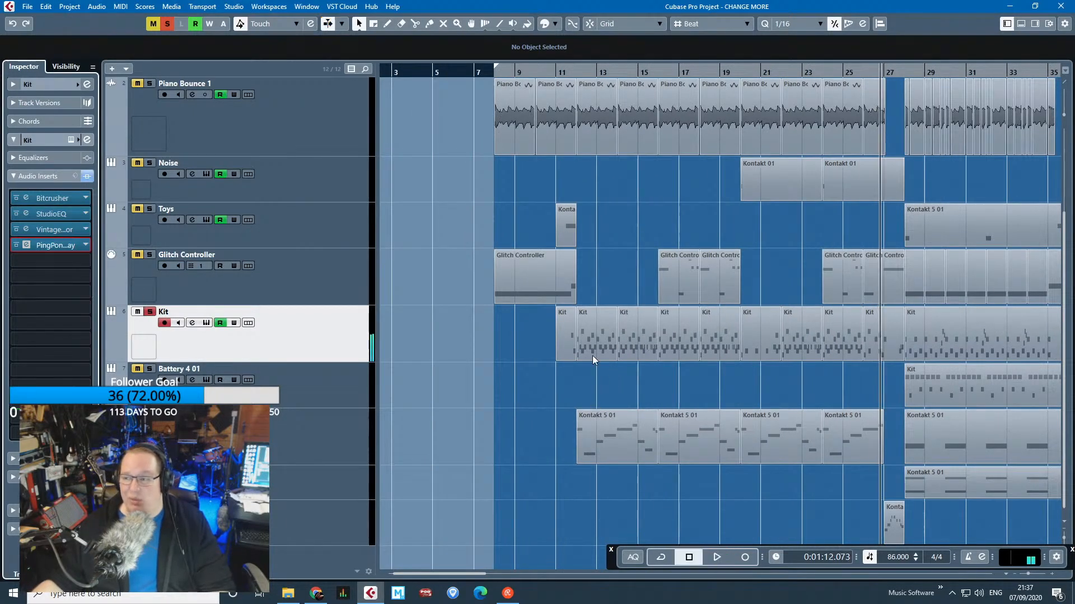
{"action": "scroll", "coordinate": [662, 345], "scroll_direction": "up", "scroll_amount": 3}
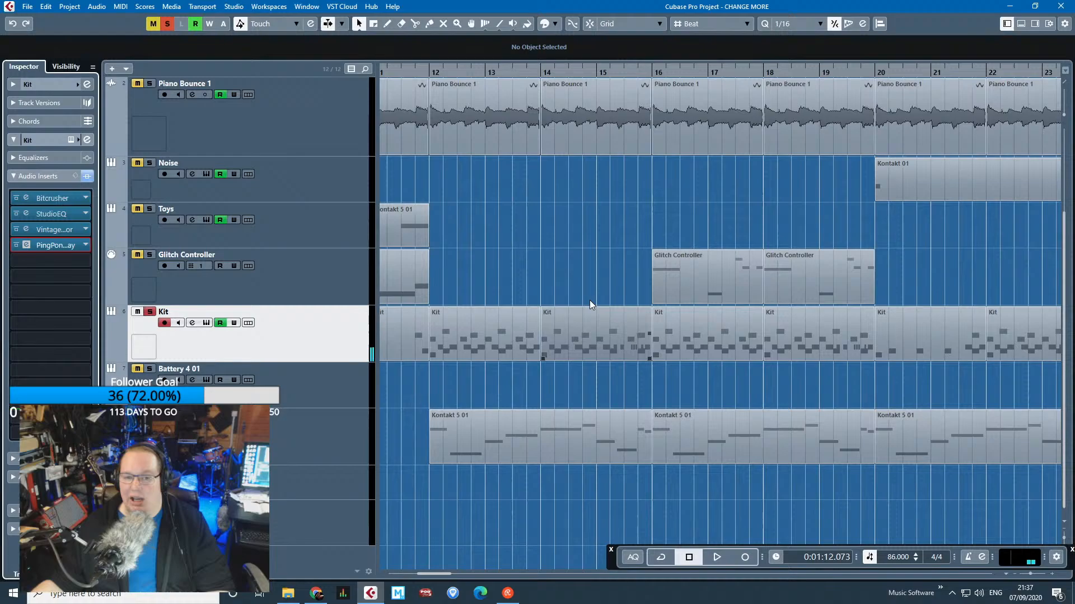
{"action": "left_click", "coordinate": [430, 75]}
{"action": "double_click", "coordinate": [470, 334]}
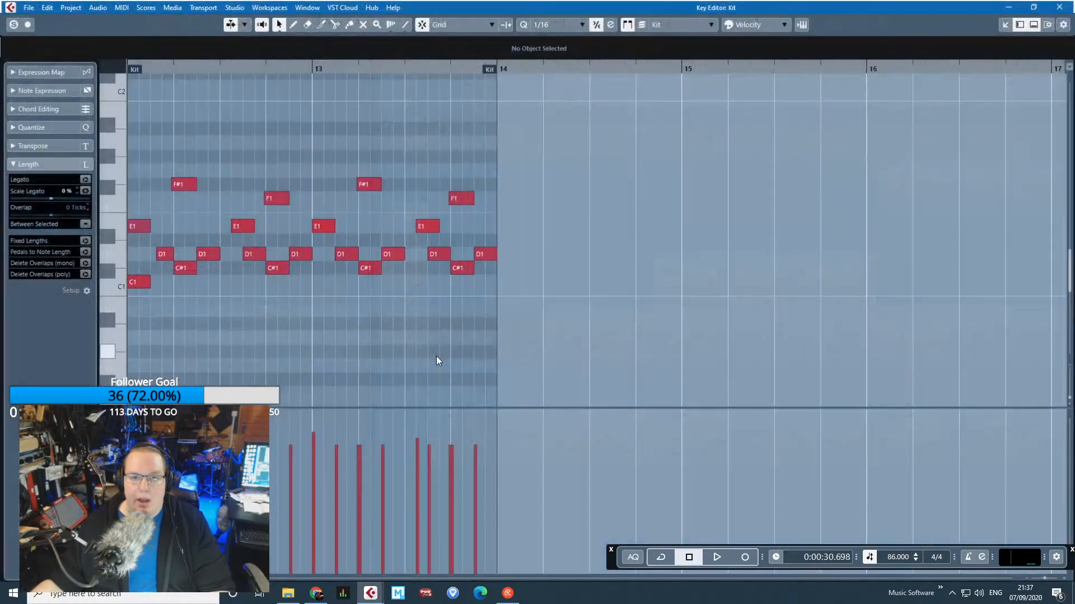
Play the opening of the Kit part briefly and examine the C1 and E1 notes stacked at the start of bar 12.
{"action": "scroll", "coordinate": [353, 336], "scroll_direction": "up", "scroll_amount": 3}
{"action": "key", "text": "space"}
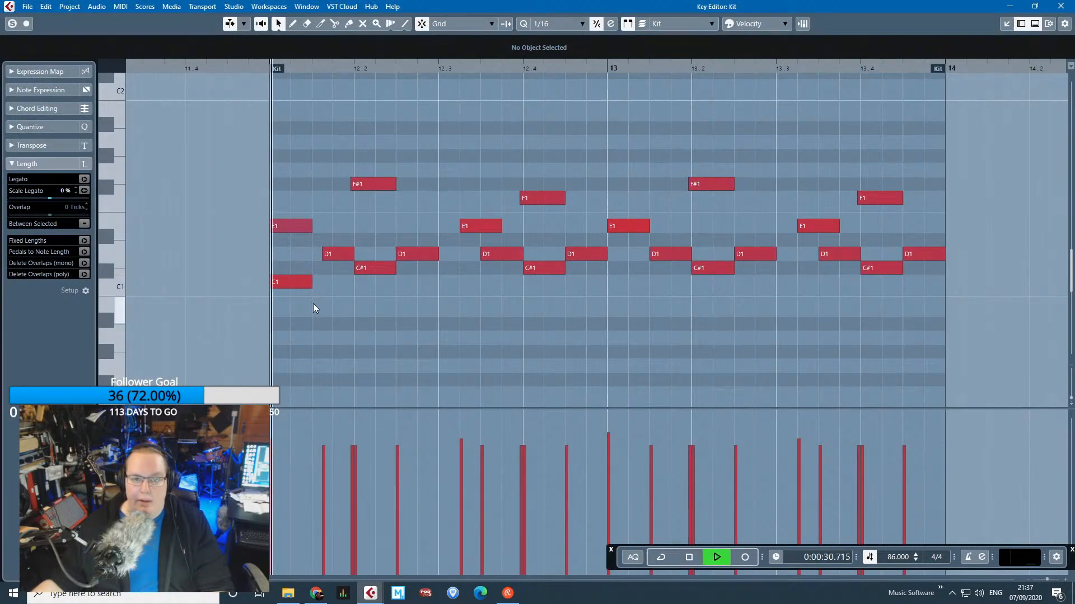
{"action": "scroll", "coordinate": [314, 303], "scroll_direction": "up", "scroll_amount": 2}
{"action": "key", "text": "space"}
{"action": "left_click", "coordinate": [267, 281]}
{"action": "left_click", "coordinate": [272, 226]}
{"action": "left_click", "coordinate": [275, 184]}
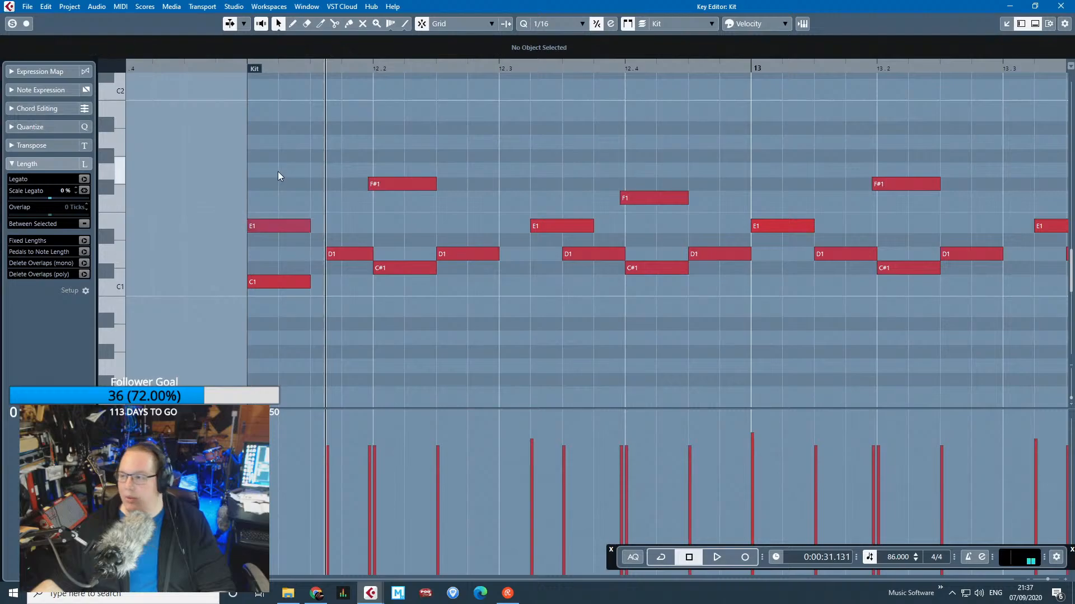
{"action": "left_click", "coordinate": [268, 284]}
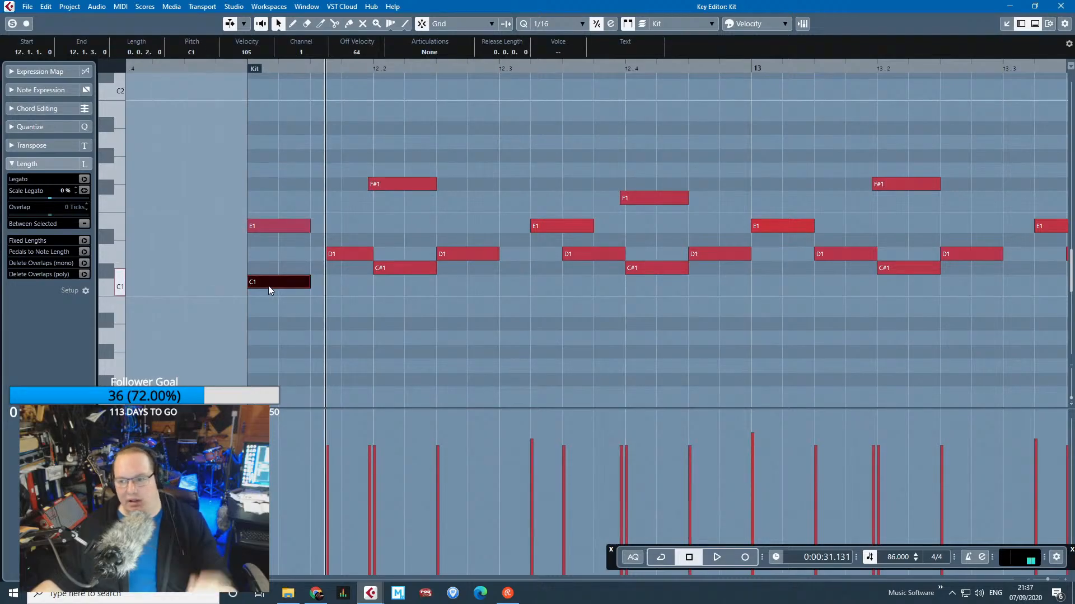
{"action": "left_click", "coordinate": [274, 241]}
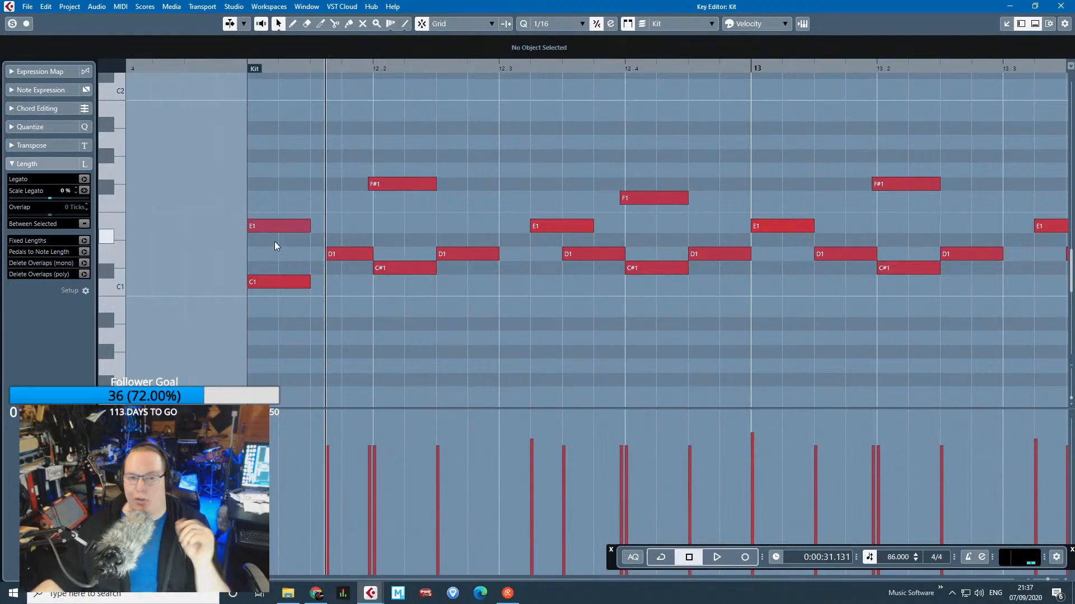
Activate cycle mode, play the first beats of the Kit part and stop playback.
{"action": "left_click", "coordinate": [244, 67]}
{"action": "key", "text": "space"}
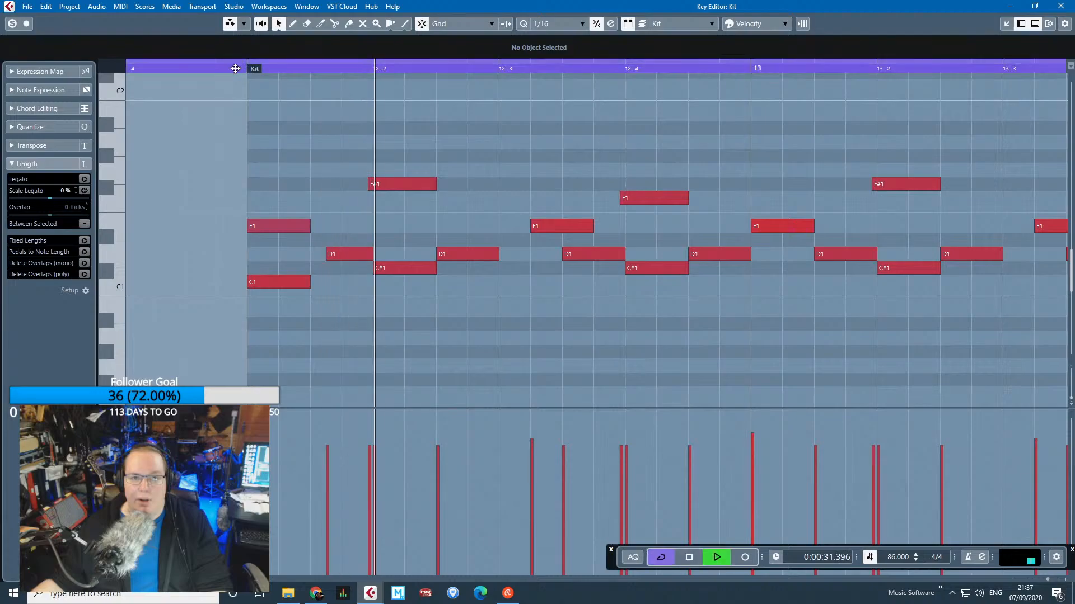
{"action": "left_click_drag", "start_coordinate": [242, 71], "coordinate": [242, 66]}
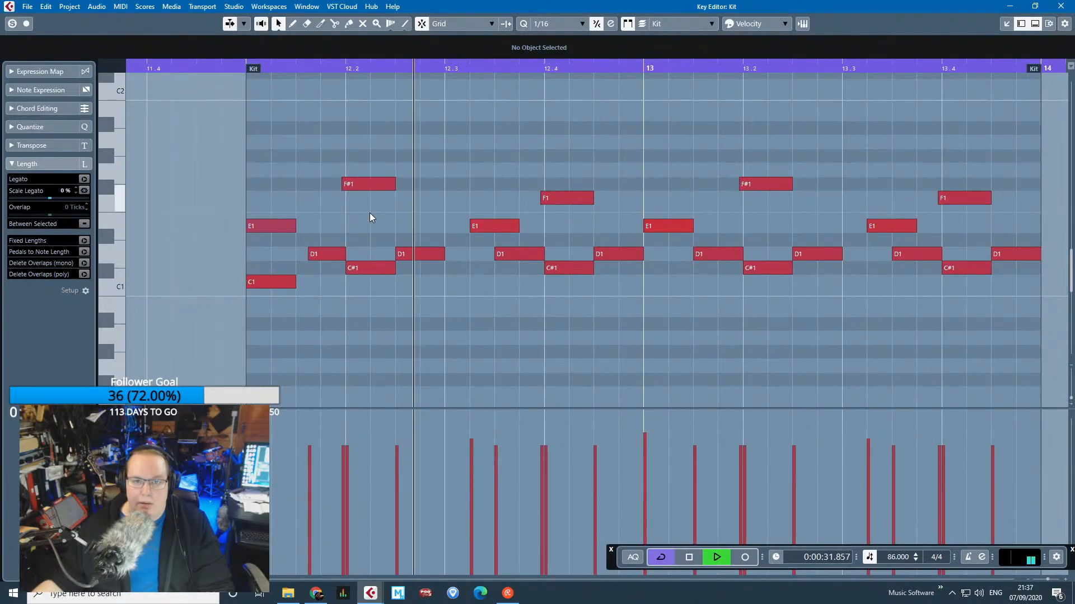
{"action": "key", "text": "space"}
Examine the F#1, C#1, E1 and D1 notes in bar 12 by selecting them one after another.
{"action": "left_click", "coordinate": [363, 269]}
{"action": "left_click", "coordinate": [367, 182]}
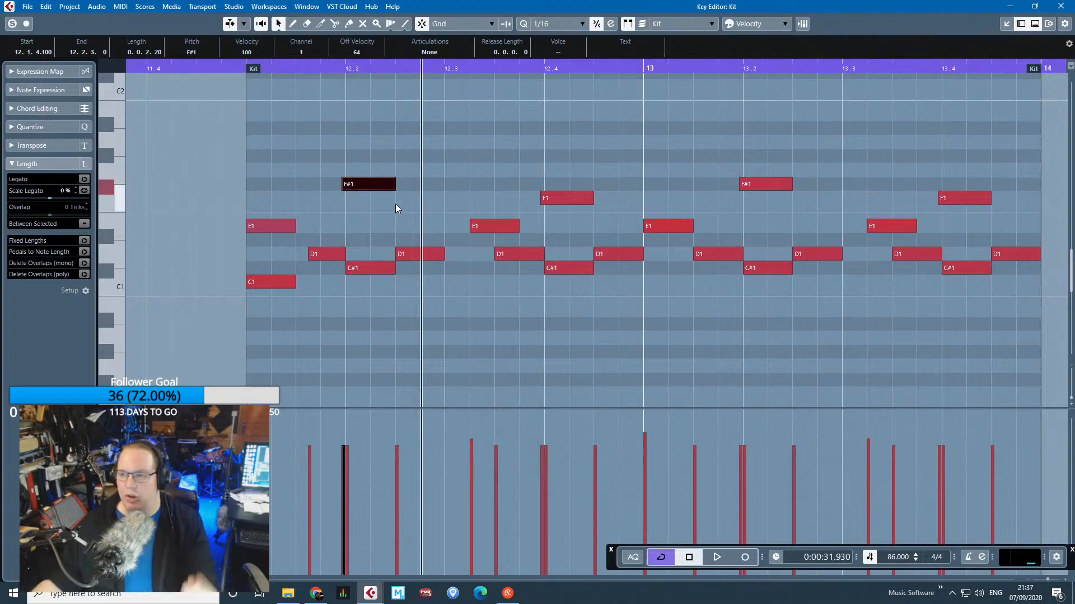
{"action": "left_click", "coordinate": [364, 266]}
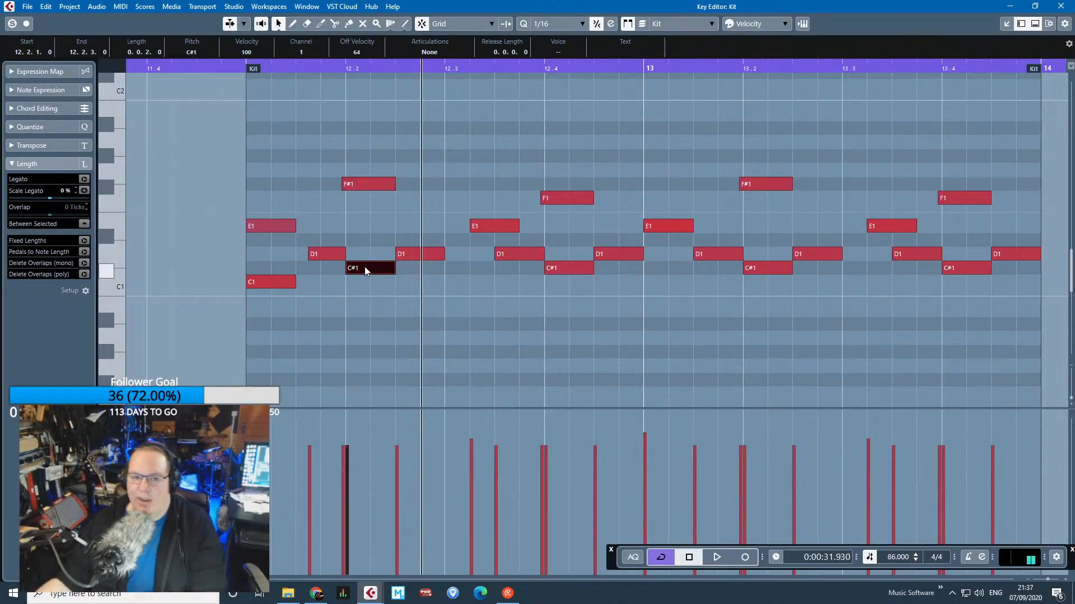
{"action": "left_click", "coordinate": [479, 228]}
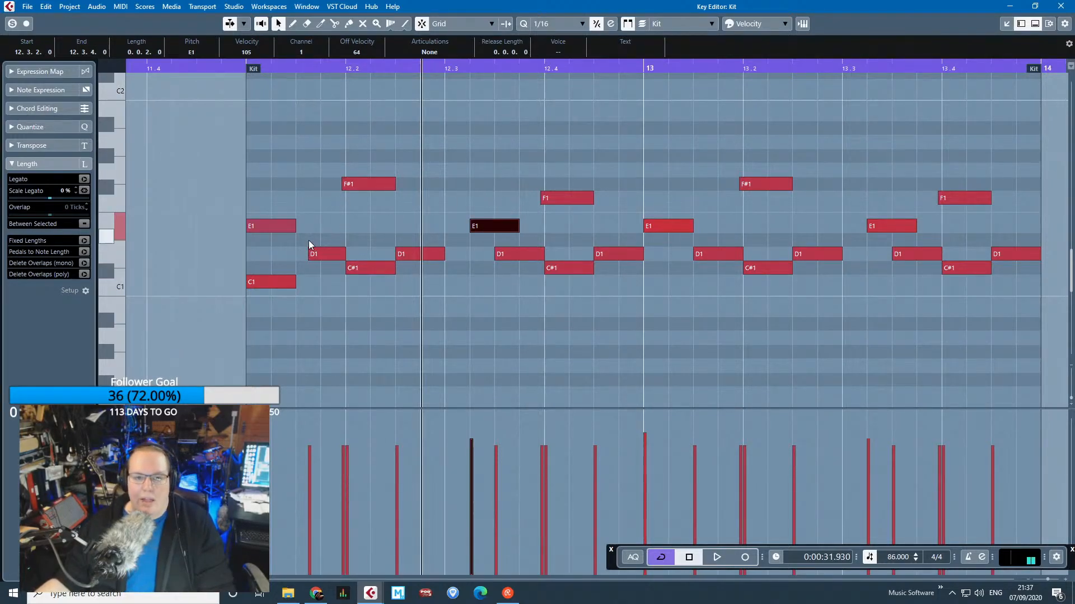
{"action": "left_click", "coordinate": [324, 255]}
{"action": "left_click", "coordinate": [399, 257]}
{"action": "left_click", "coordinate": [405, 244]}
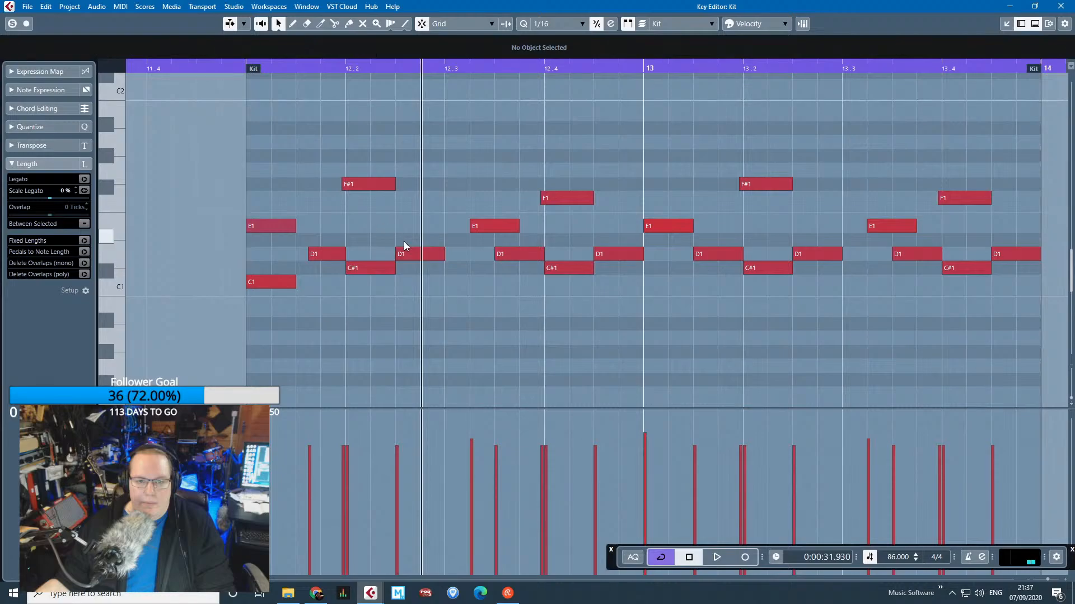
Select the D1 note just before beat 12.2 to examine its timing.
{"action": "key", "text": "h"}
{"action": "left_click", "coordinate": [435, 254]}
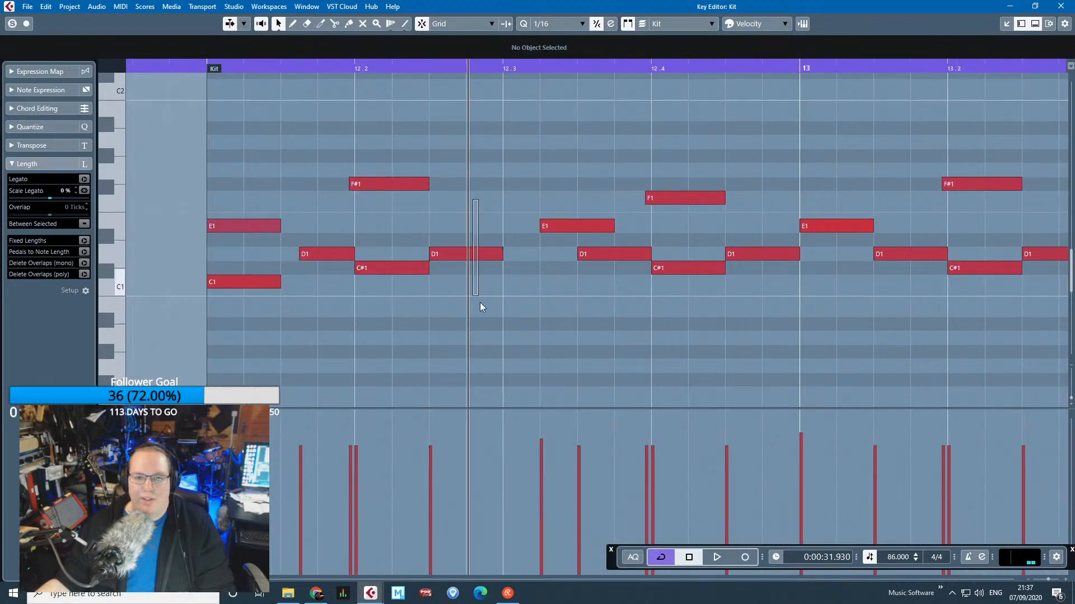
{"action": "left_click_drag", "start_coordinate": [305, 193], "coordinate": [323, 302]}
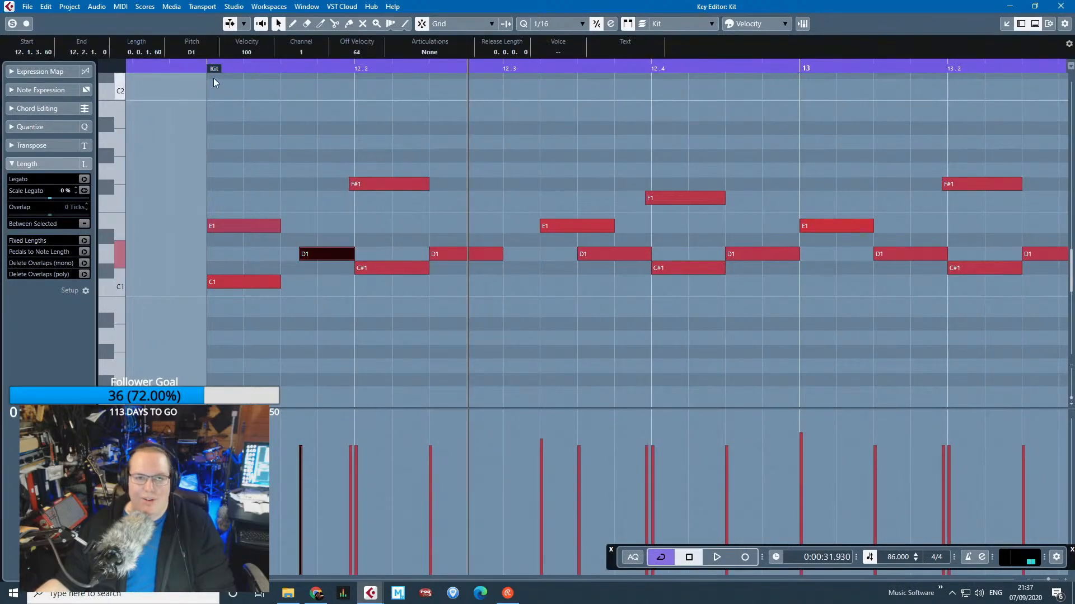
Play the whole Kit part in the Key Editor, replay its opening beats, and stop playback.
{"action": "left_click", "coordinate": [206, 67]}
{"action": "key", "text": "space"}
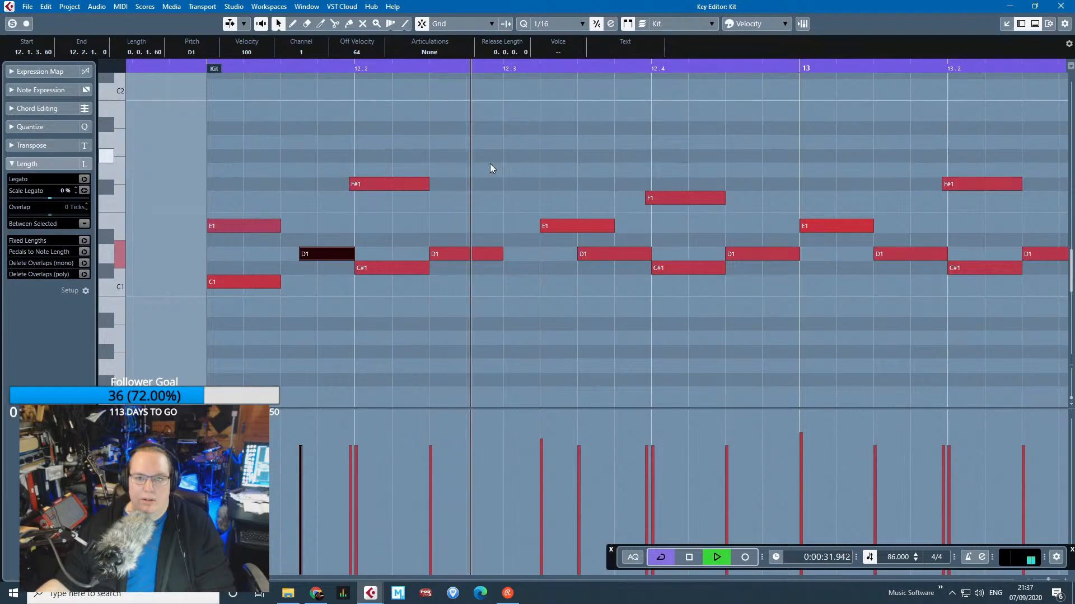
{"action": "key", "text": "g"}
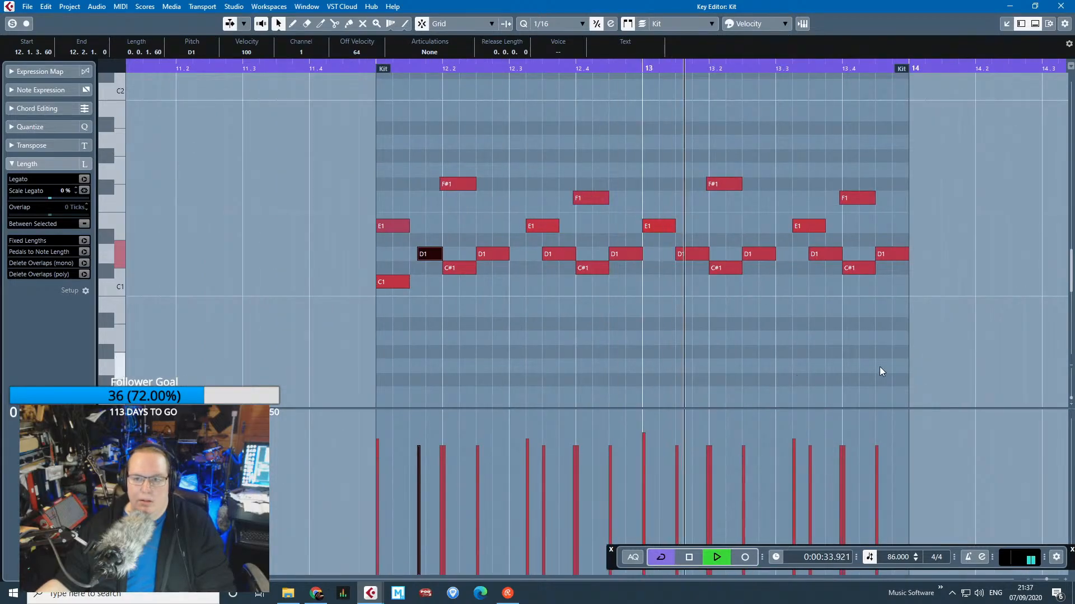
{"action": "key", "text": "h"}
{"action": "key", "text": "g"}
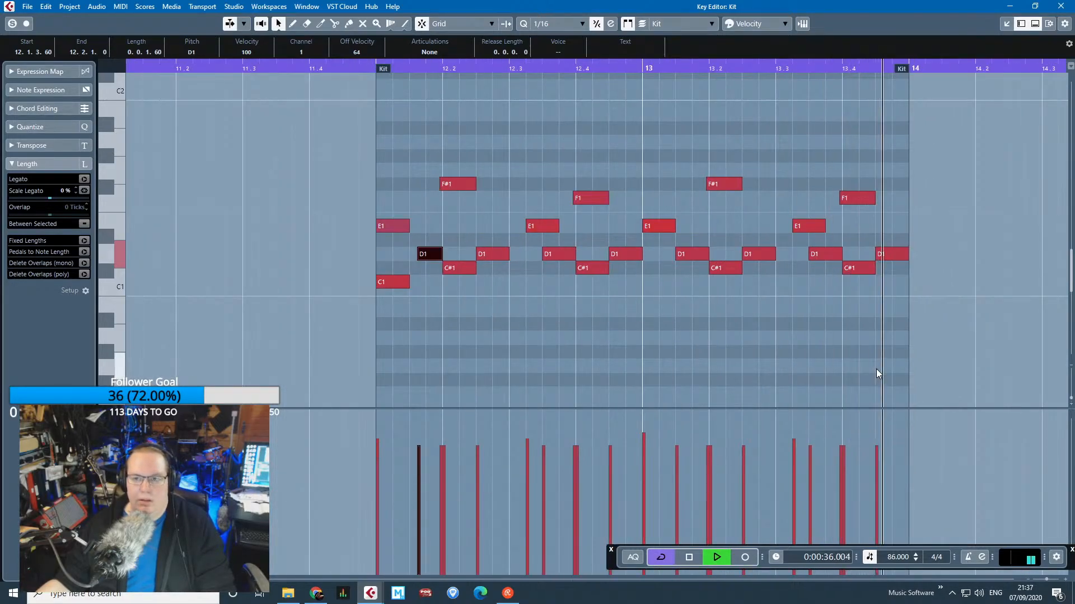
{"action": "key", "text": "space"}
{"action": "key", "text": "space"}
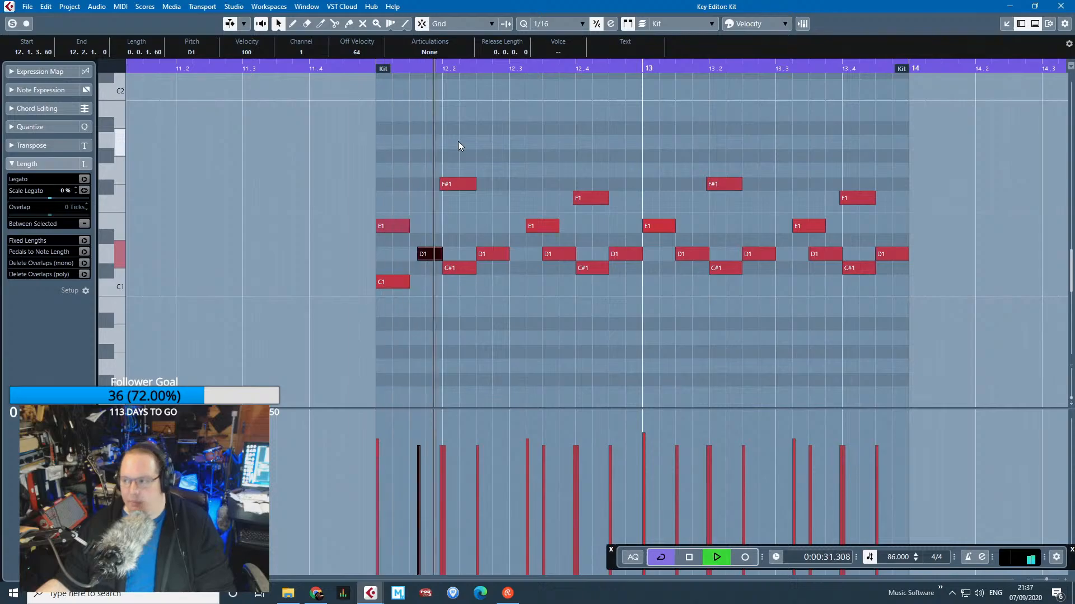
{"action": "key", "text": "space"}
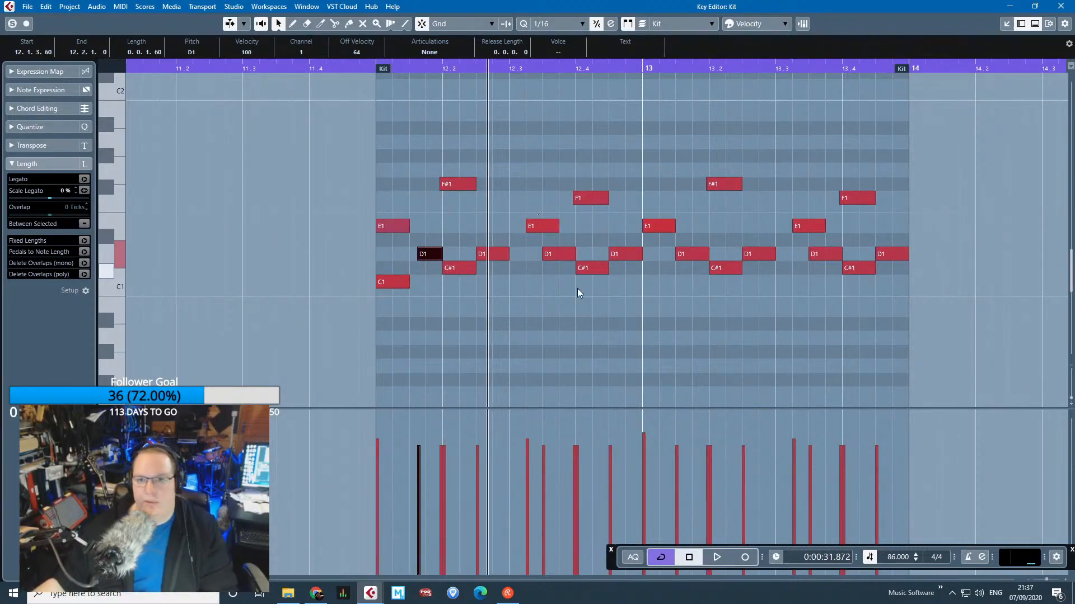
Close the Key Editor and play the soloed Kit track in the arrangement from bar 12.
{"action": "left_click", "coordinate": [1059, 5]}
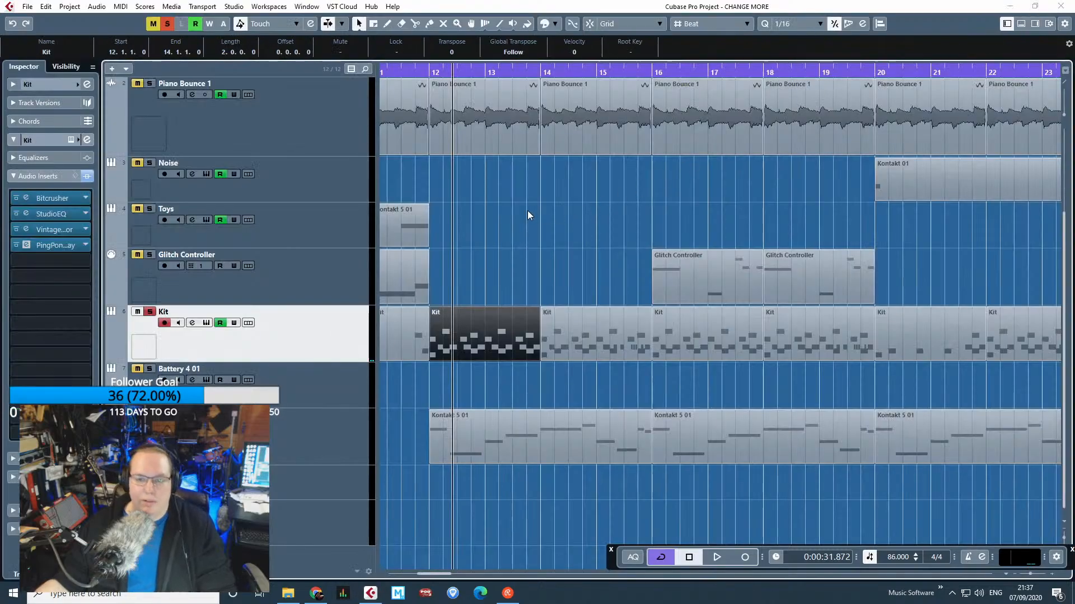
{"action": "scroll", "coordinate": [518, 257], "scroll_direction": "up", "scroll_amount": 3}
{"action": "key", "text": "space"}
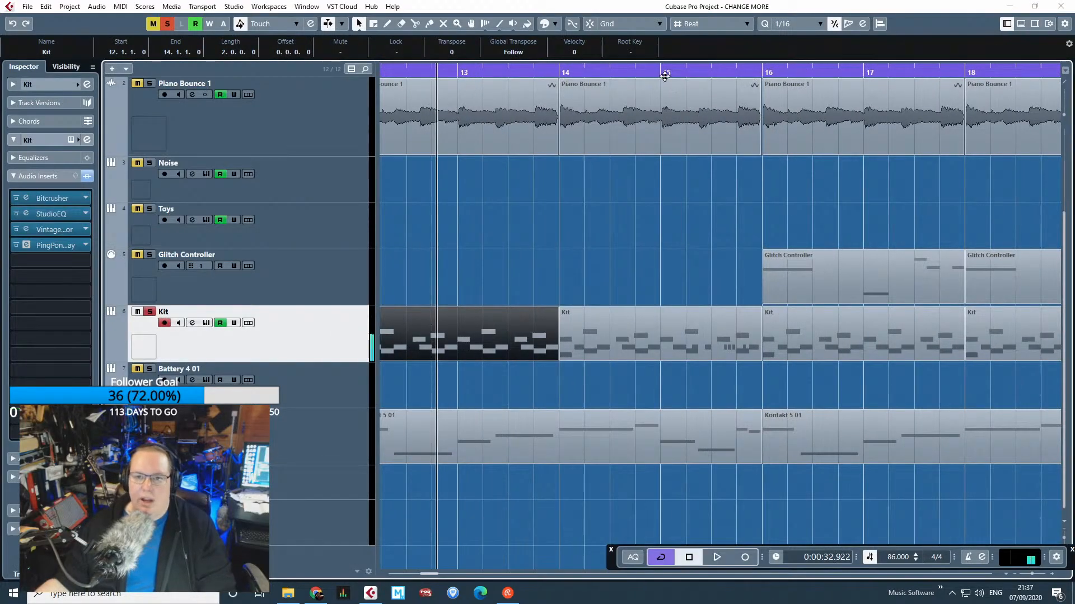
Play the soloed Kit track from bar 15 and across the change at bar 28, and stop playback.
{"action": "left_click", "coordinate": [659, 72]}
{"action": "scroll", "coordinate": [729, 251], "scroll_direction": "up", "scroll_amount": 1}
{"action": "key", "text": "space"}
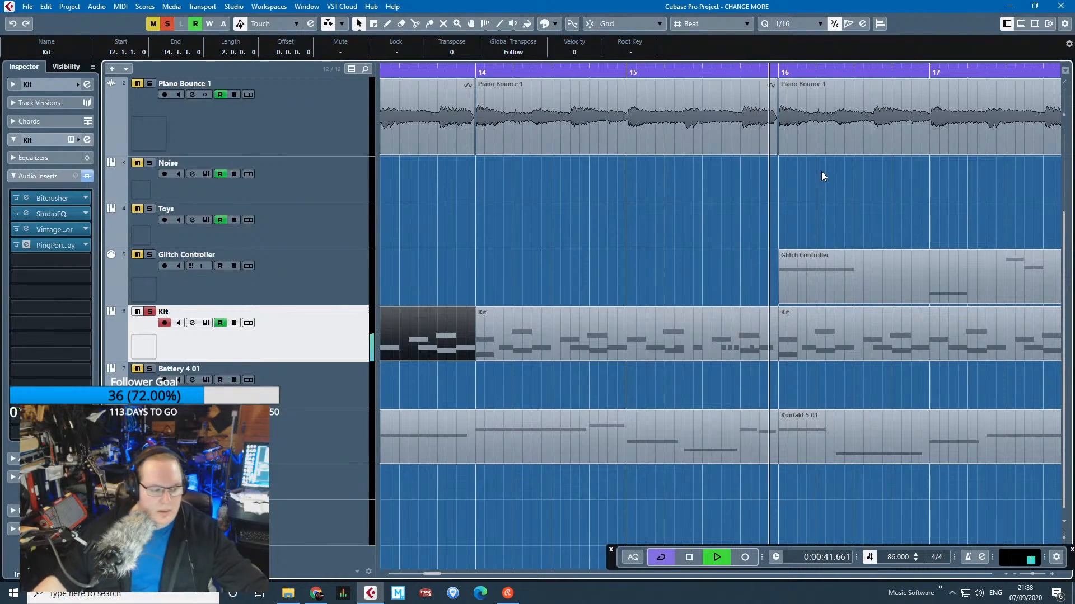
{"action": "left_click", "coordinate": [619, 68]}
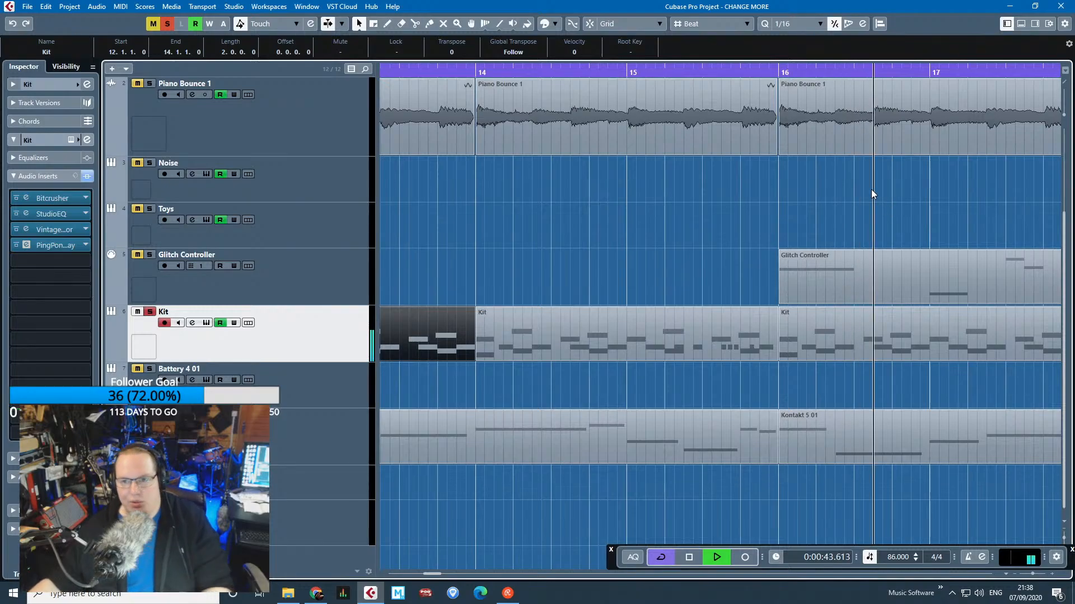
{"action": "key", "text": "space"}
{"action": "scroll", "coordinate": [839, 220], "scroll_direction": "down", "scroll_amount": 10}
{"action": "scroll", "coordinate": [879, 294], "scroll_direction": "up", "scroll_amount": 5}
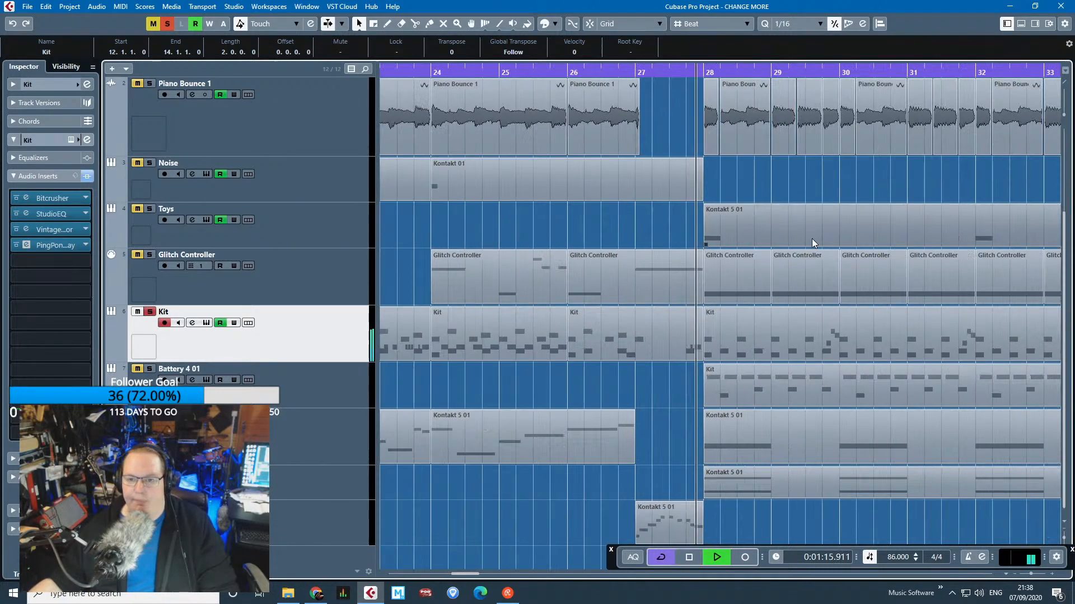
{"action": "scroll", "coordinate": [812, 238], "scroll_direction": "down", "scroll_amount": 6}
{"action": "key", "text": "space"}
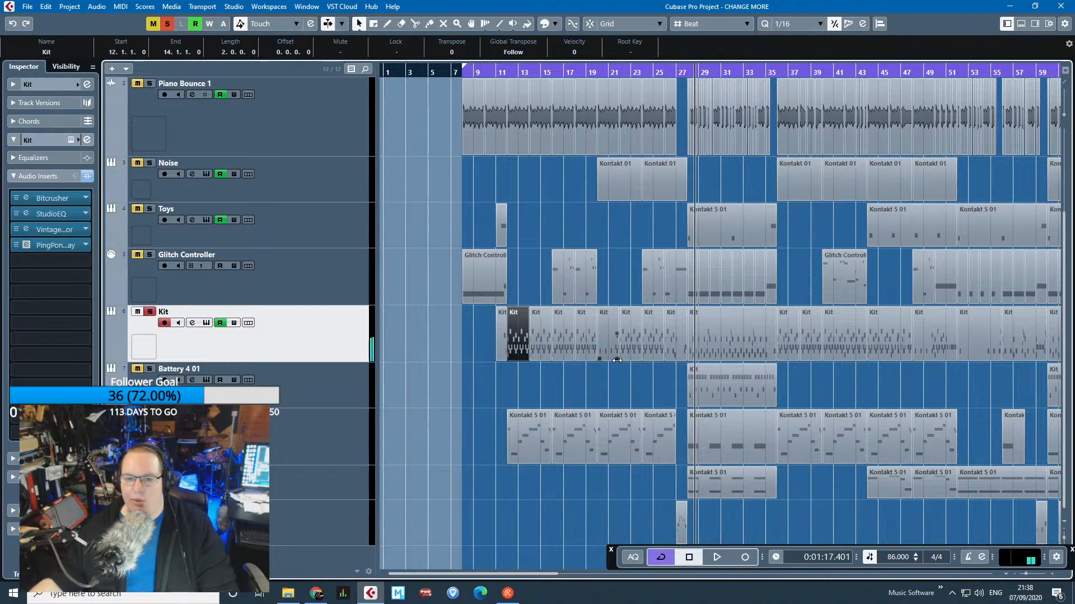
Examine how the Kit parts vary between bars 14 and 28 in the arrangement.
{"action": "scroll", "coordinate": [591, 370], "scroll_direction": "up", "scroll_amount": 4}
{"action": "left_click", "coordinate": [646, 383]}
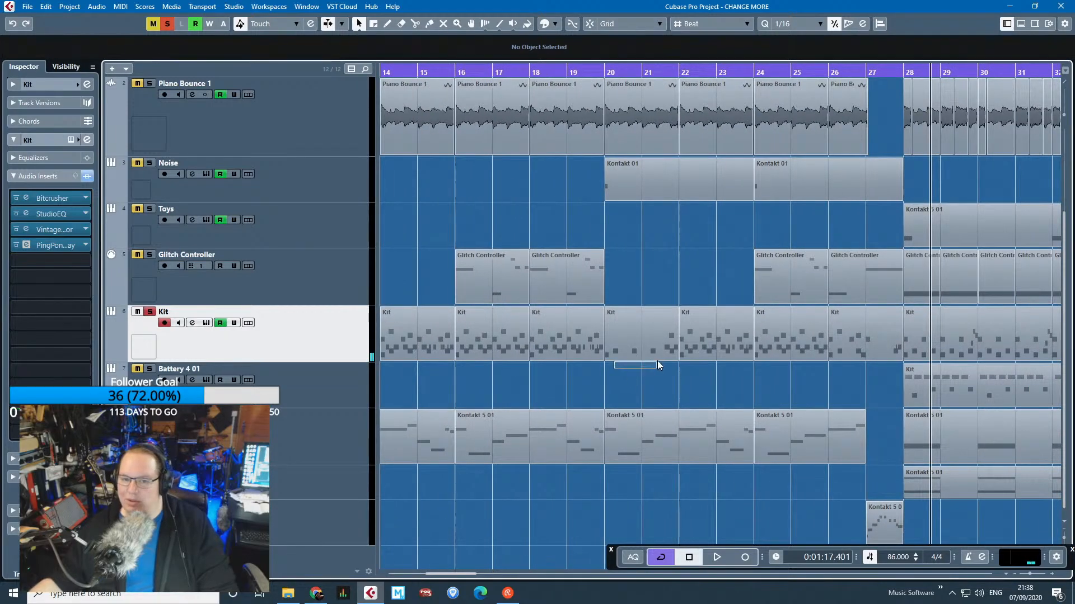
{"action": "left_click_drag", "start_coordinate": [657, 365], "coordinate": [652, 372]}
{"action": "left_click", "coordinate": [649, 380]}
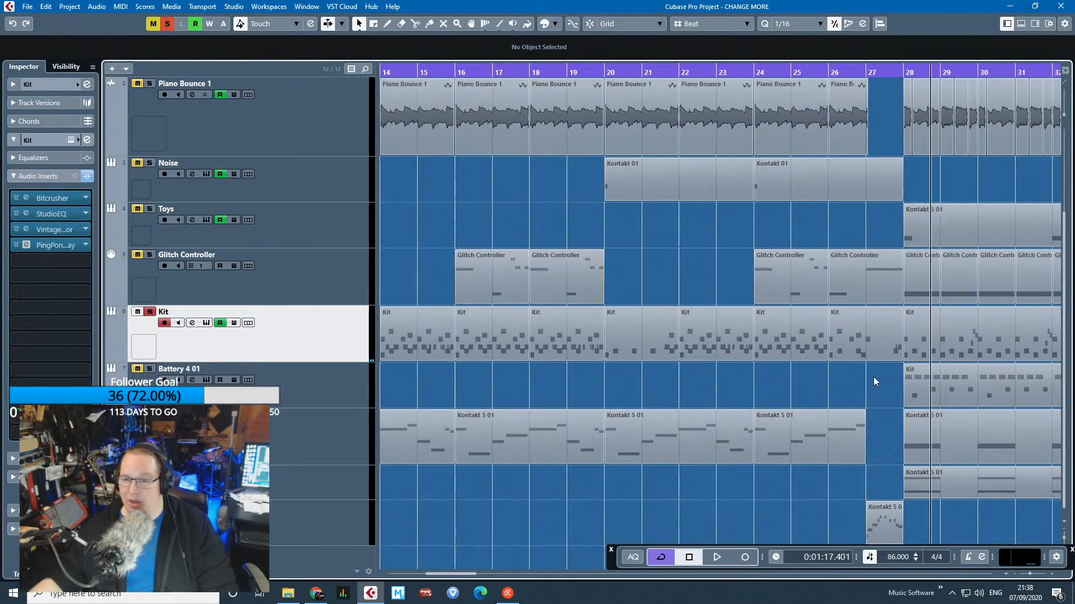
{"action": "scroll", "coordinate": [882, 392], "scroll_direction": "up", "scroll_amount": 2}
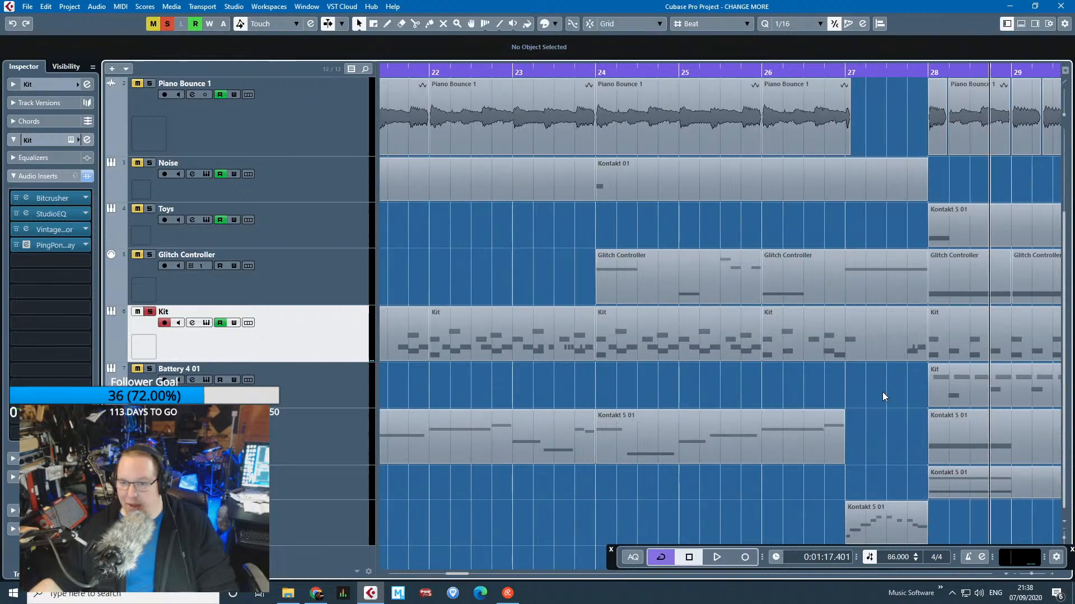
{"action": "scroll", "coordinate": [882, 392], "scroll_direction": "down", "scroll_amount": 2}
Select the Kit part at bar 20, play it soloed from its start, and stop playback.
{"action": "left_click", "coordinate": [628, 357]}
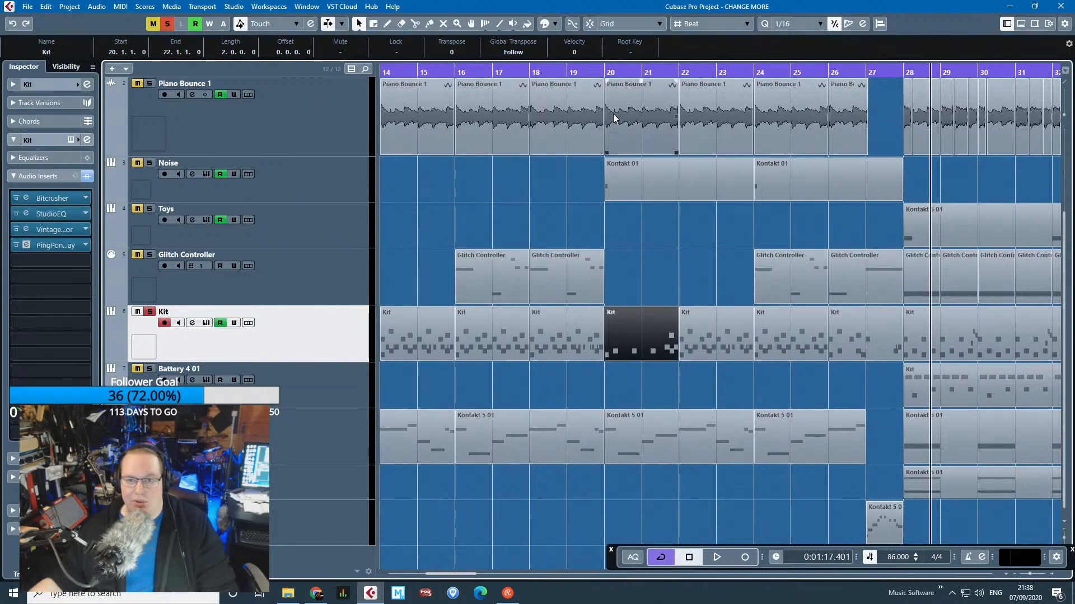
{"action": "left_click", "coordinate": [600, 72]}
{"action": "key", "text": "space"}
{"action": "scroll", "coordinate": [612, 186], "scroll_direction": "up", "scroll_amount": 4}
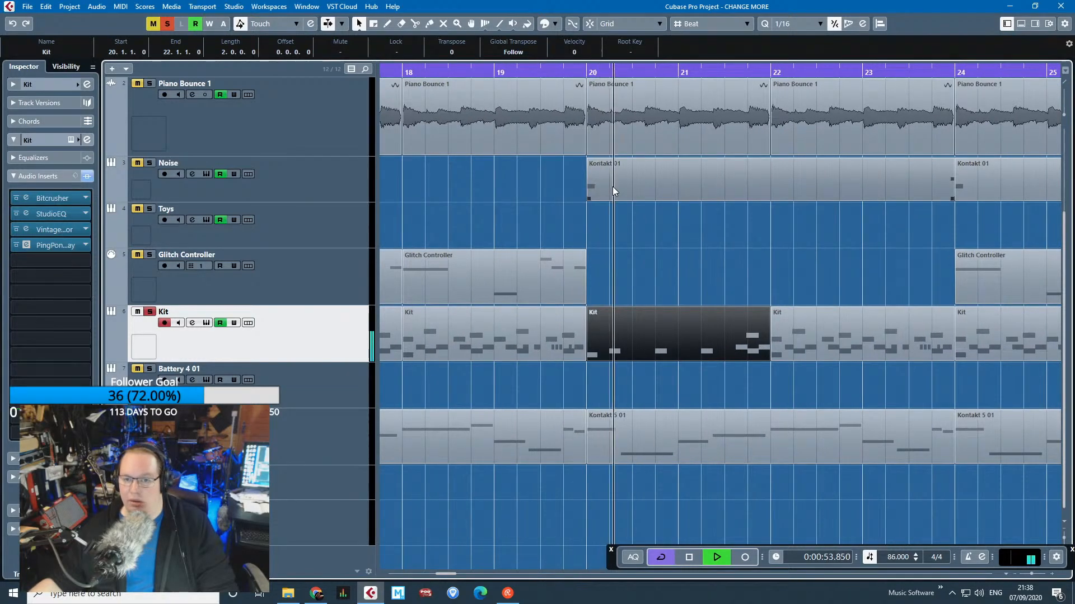
{"action": "scroll", "coordinate": [721, 354], "scroll_direction": "down", "scroll_amount": 1}
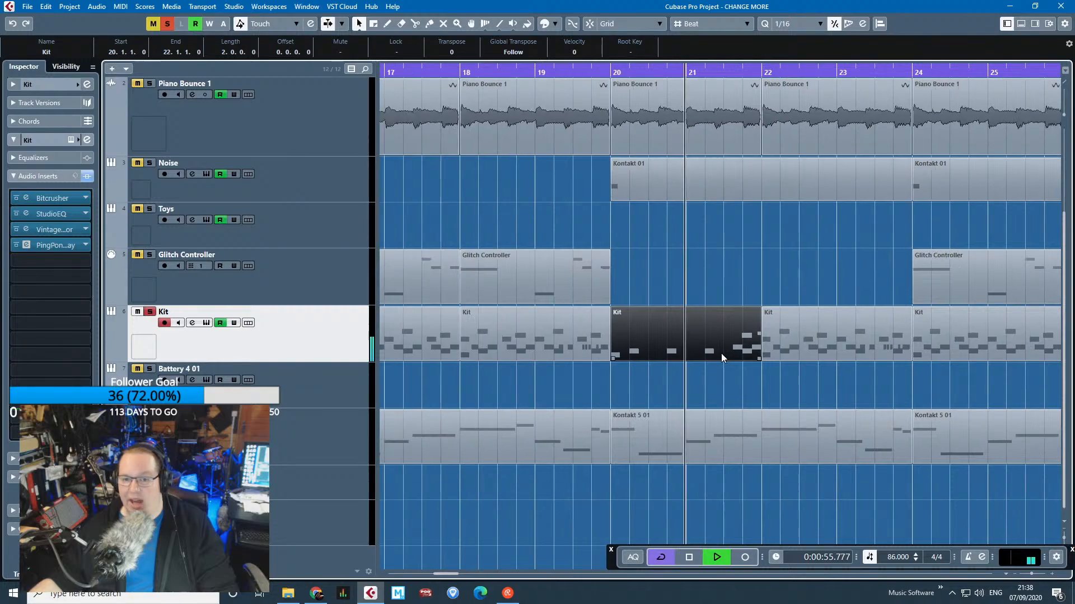
{"action": "scroll", "coordinate": [721, 358], "scroll_direction": "down", "scroll_amount": 2}
{"action": "scroll", "coordinate": [788, 367], "scroll_direction": "up", "scroll_amount": 3}
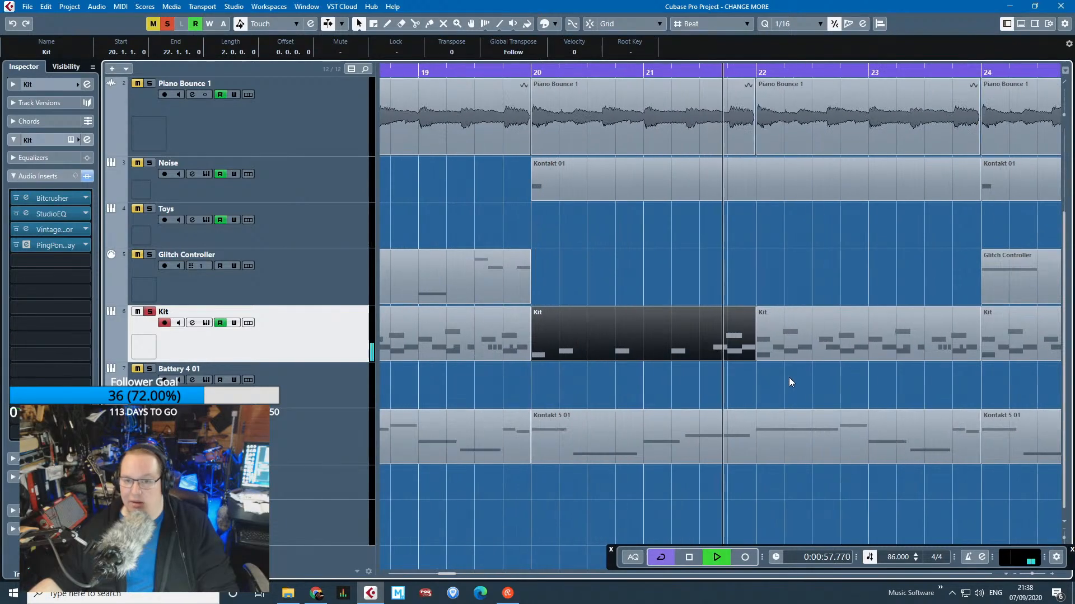
{"action": "scroll", "coordinate": [787, 379], "scroll_direction": "down", "scroll_amount": 5}
{"action": "key", "text": "space"}
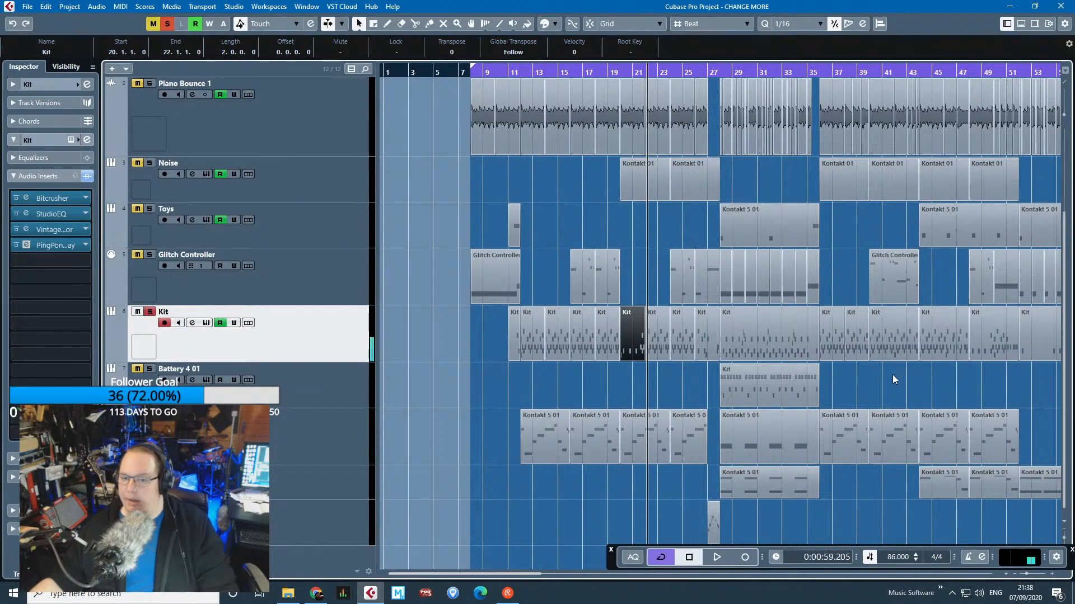
Look over the Kit parts across the whole arrangement to compare their patterns.
{"action": "scroll", "coordinate": [851, 388], "scroll_direction": "up", "scroll_amount": 3}
{"action": "scroll", "coordinate": [848, 387], "scroll_direction": "down", "scroll_amount": 3}
{"action": "left_click_drag", "start_coordinate": [853, 386], "coordinate": [955, 404]}
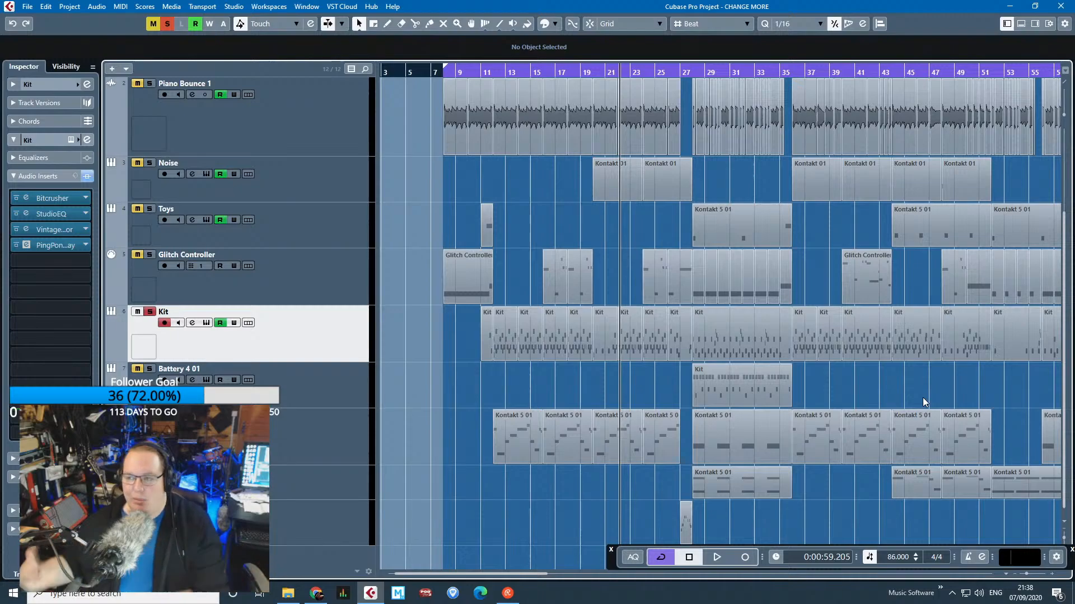
{"action": "mouse_move", "coordinate": [924, 399]}
{"action": "left_mouse_down"}
{"action": "mouse_move", "coordinate": [1066, 369]}
{"action": "mouse_move", "coordinate": [936, 393]}
{"action": "left_mouse_up"}
{"action": "scroll", "coordinate": [943, 391], "scroll_direction": "up", "scroll_amount": 2}
{"action": "scroll", "coordinate": [944, 388], "scroll_direction": "down", "scroll_amount": 4}
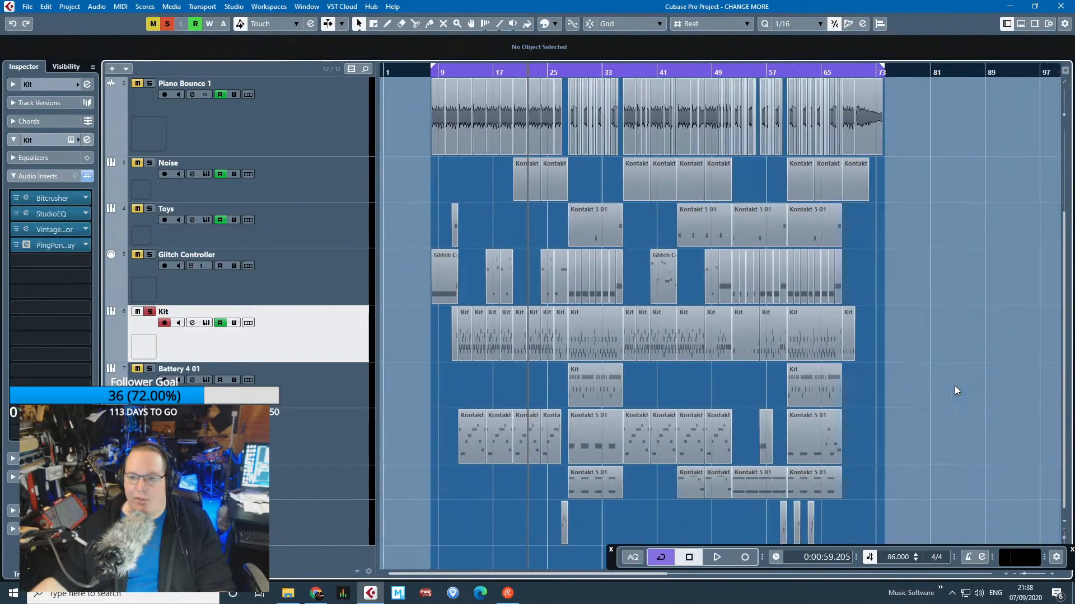
{"action": "scroll", "coordinate": [413, 398], "scroll_direction": "up", "scroll_amount": 3}
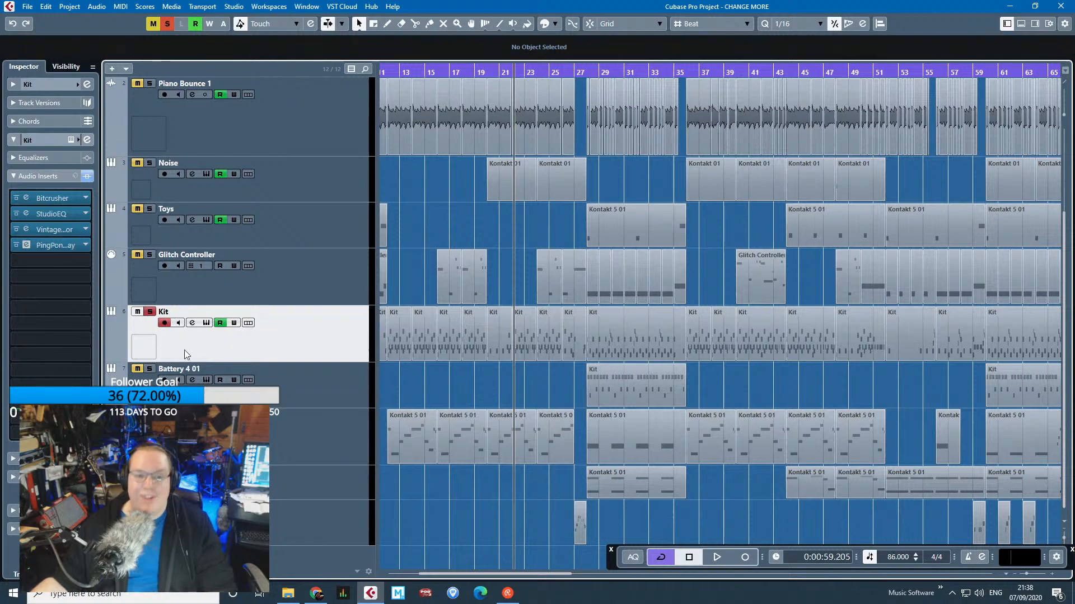
Solo the Battery 4 01 track, inspect the Hip Hop Kit in its Battery 4 instrument, and close the instrument.
{"action": "left_click", "coordinate": [154, 372]}
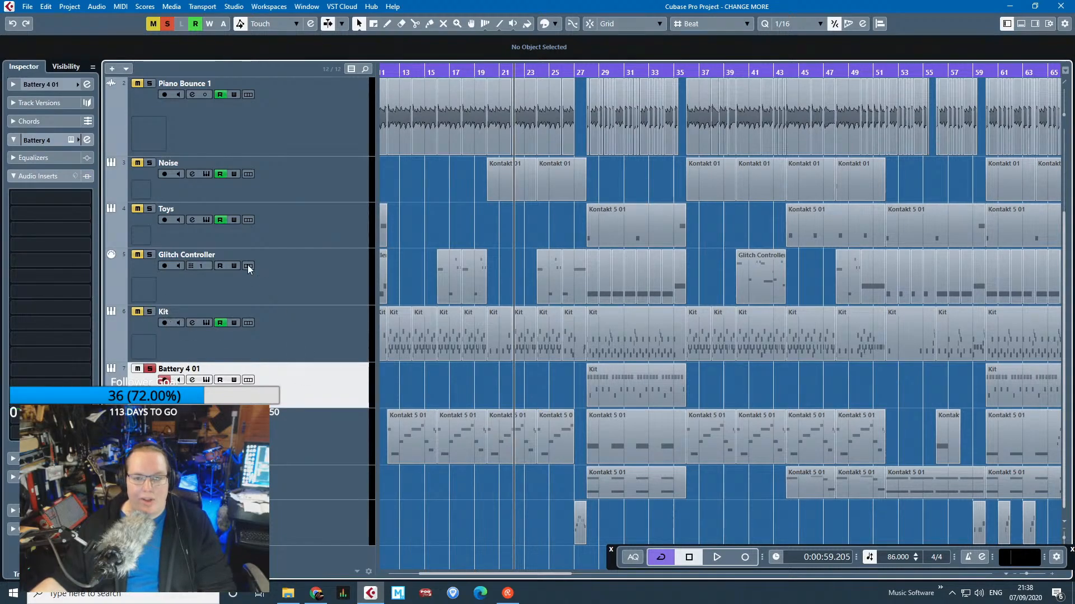
{"action": "left_click", "coordinate": [43, 145]}
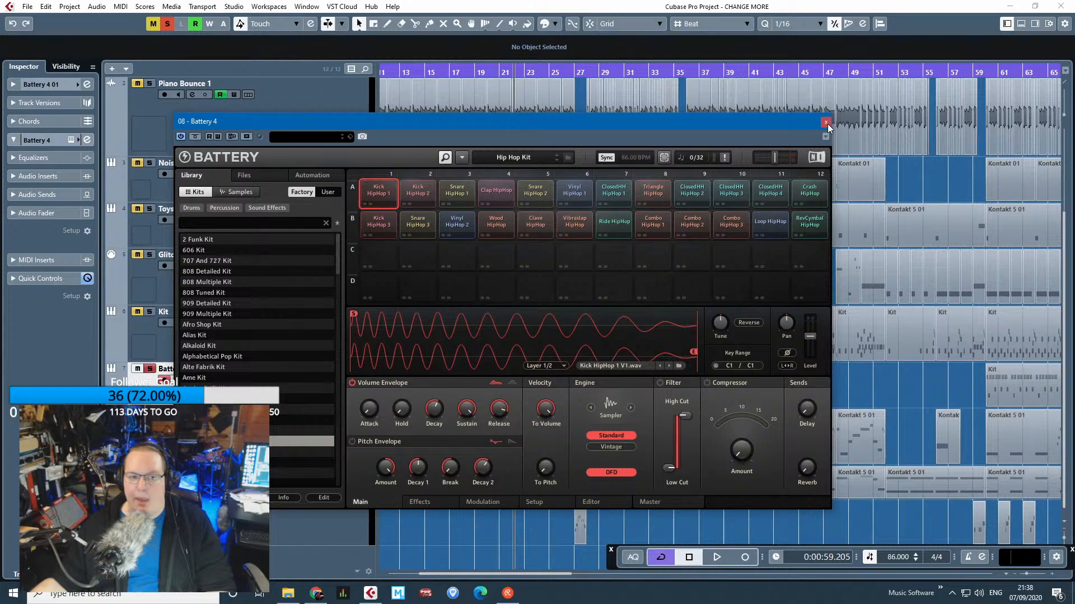
{"action": "left_click", "coordinate": [826, 122]}
Play the soloed Battery 4 01 part from bar 28 and stop playback.
{"action": "key", "text": "space"}
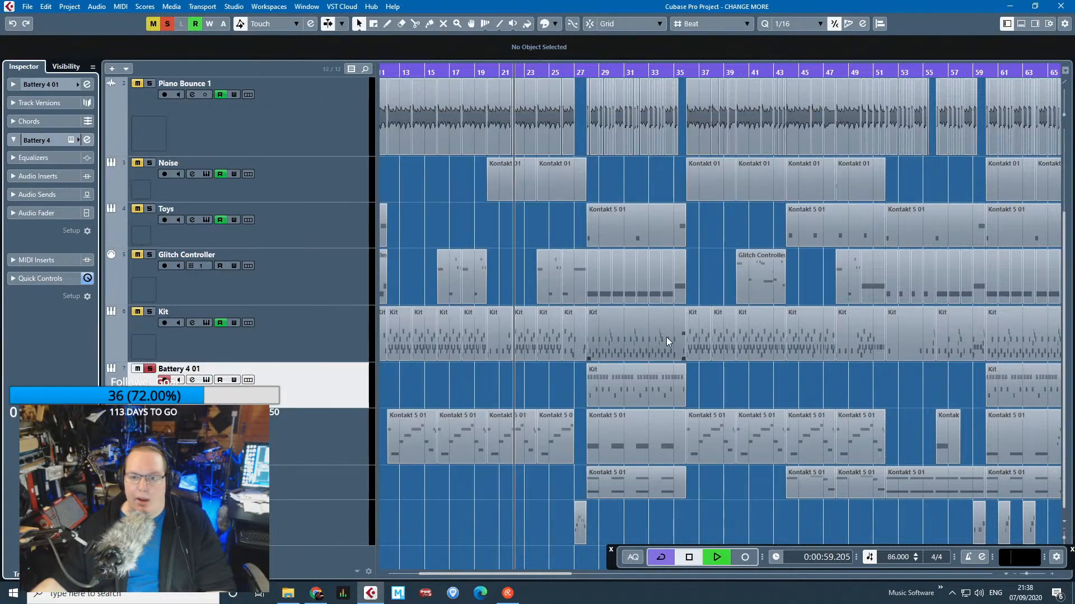
{"action": "left_click_drag", "start_coordinate": [587, 72], "coordinate": [592, 273]}
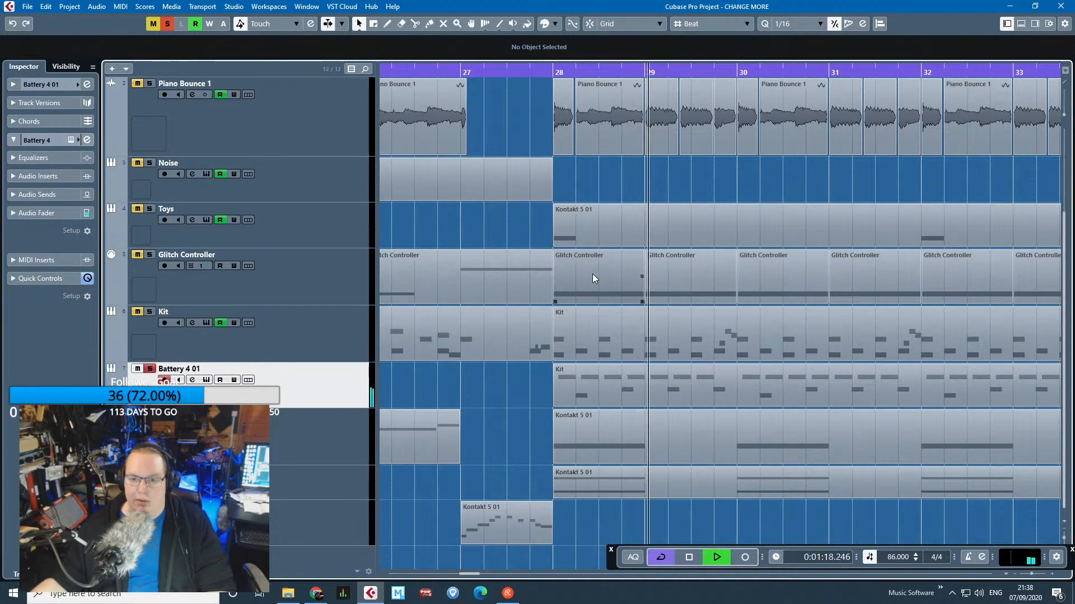
{"action": "scroll", "coordinate": [592, 274], "scroll_direction": "down", "scroll_amount": 2}
{"action": "scroll", "coordinate": [693, 316], "scroll_direction": "down", "scroll_amount": 1}
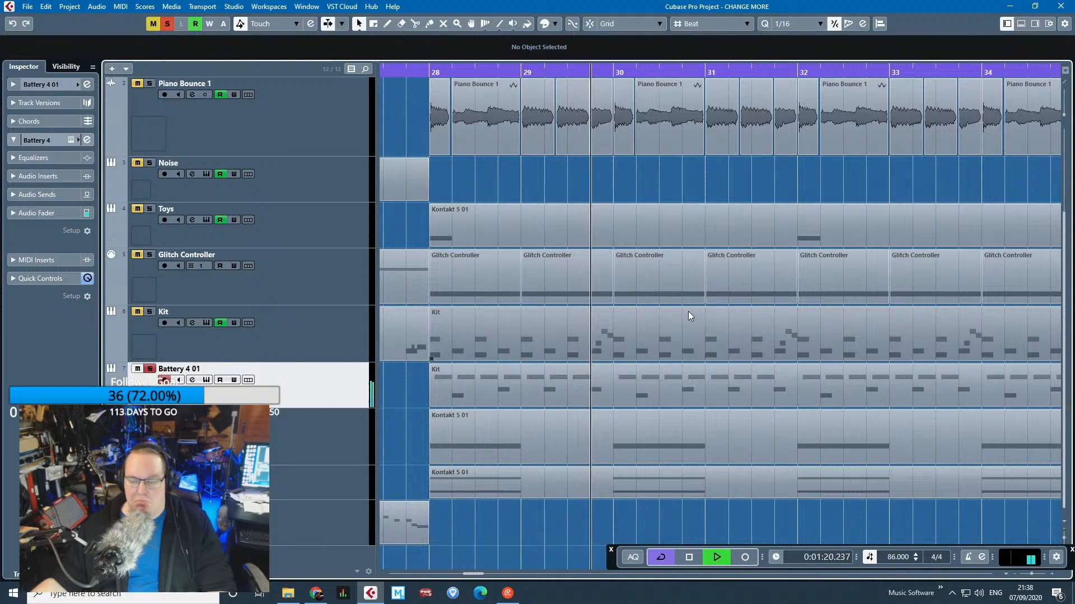
{"action": "scroll", "coordinate": [687, 311], "scroll_direction": "up", "scroll_amount": 2}
{"action": "scroll", "coordinate": [686, 310], "scroll_direction": "down", "scroll_amount": 3}
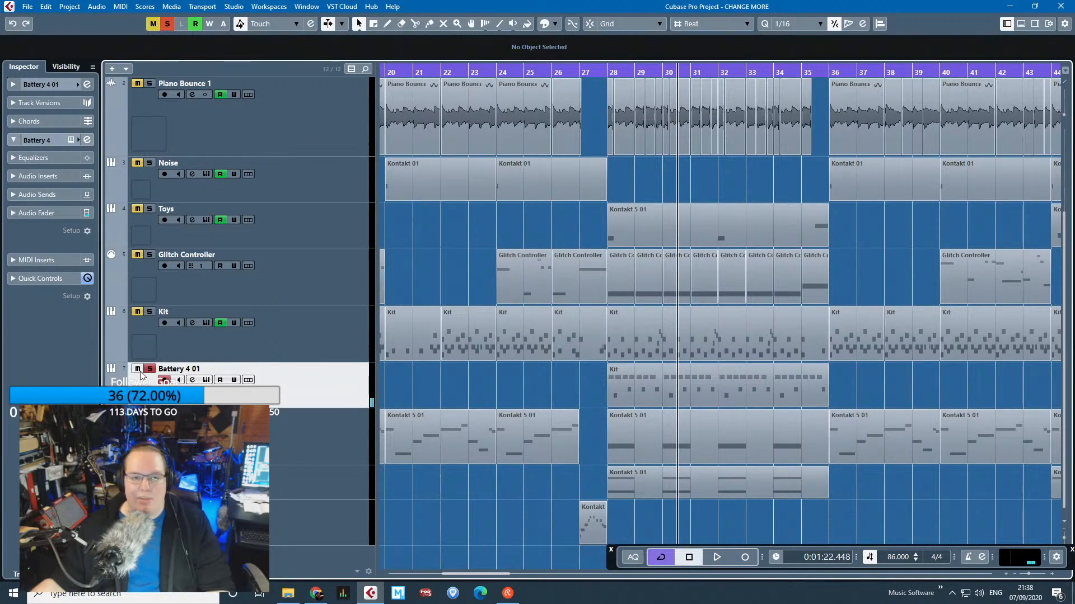
Remove the solo, play all tracks together from bar 28, and stop playback.
{"action": "left_click", "coordinate": [607, 72]}
{"action": "key", "text": "space"}
{"action": "scroll", "coordinate": [671, 268], "scroll_direction": "up", "scroll_amount": 3}
{"action": "scroll", "coordinate": [650, 287], "scroll_direction": "down", "scroll_amount": 5}
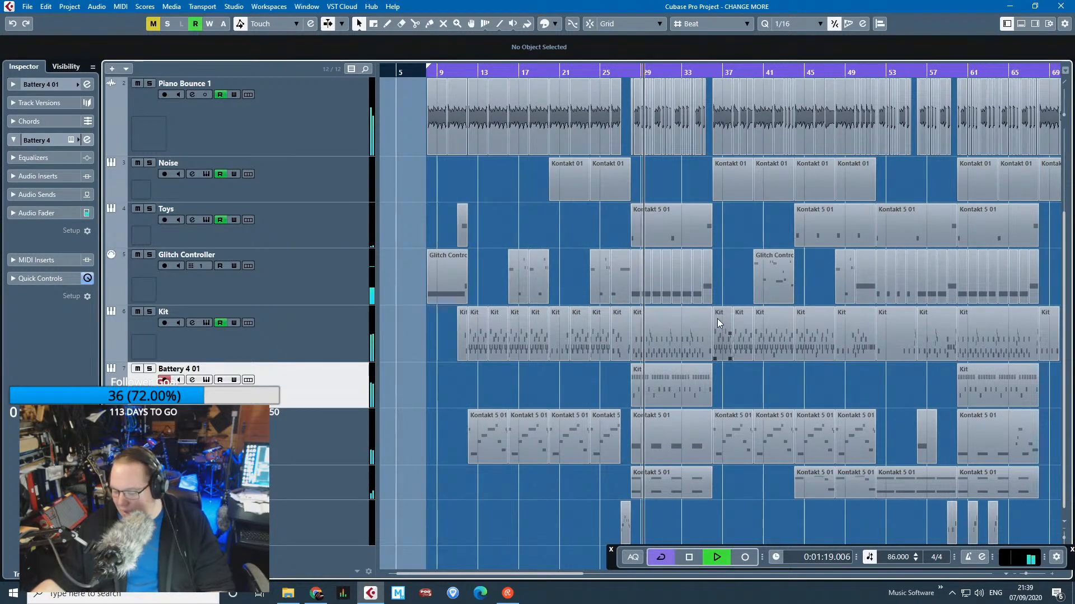
{"action": "scroll", "coordinate": [616, 371], "scroll_direction": "up", "scroll_amount": 2}
{"action": "scroll", "coordinate": [616, 372], "scroll_direction": "up", "scroll_amount": 2}
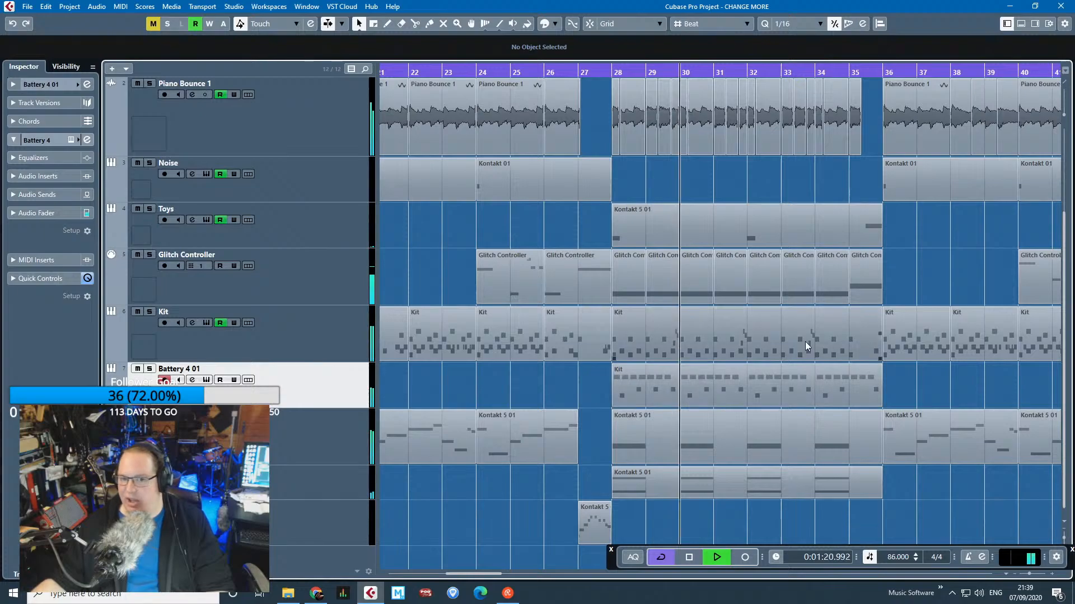
{"action": "scroll", "coordinate": [743, 351], "scroll_direction": "down", "scroll_amount": 4}
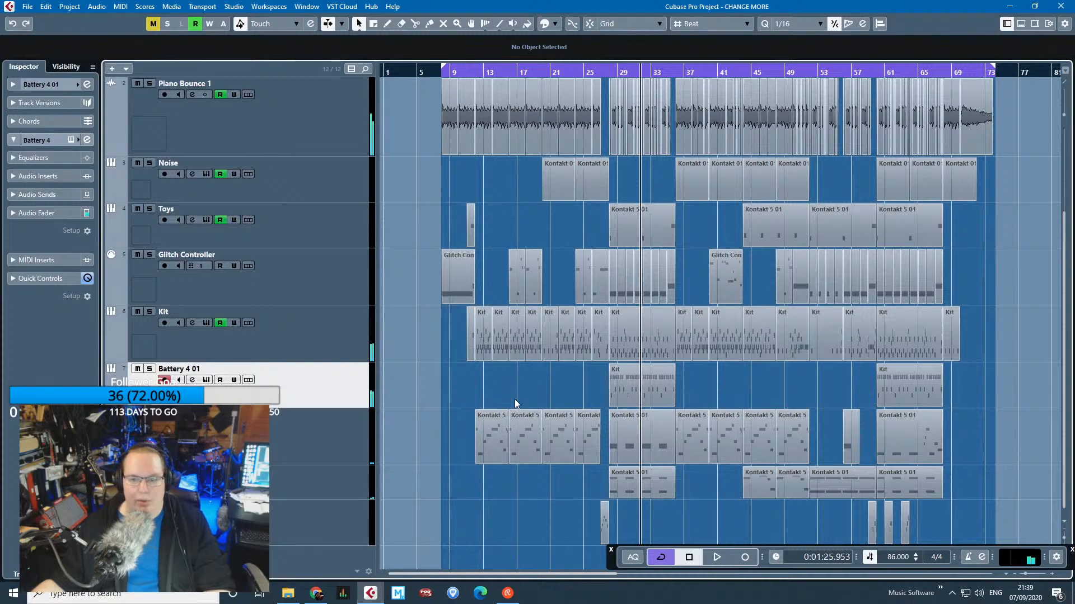
Move the Padshop 01 track directly below the Battery 4 01 track.
{"action": "left_click", "coordinate": [331, 507]}
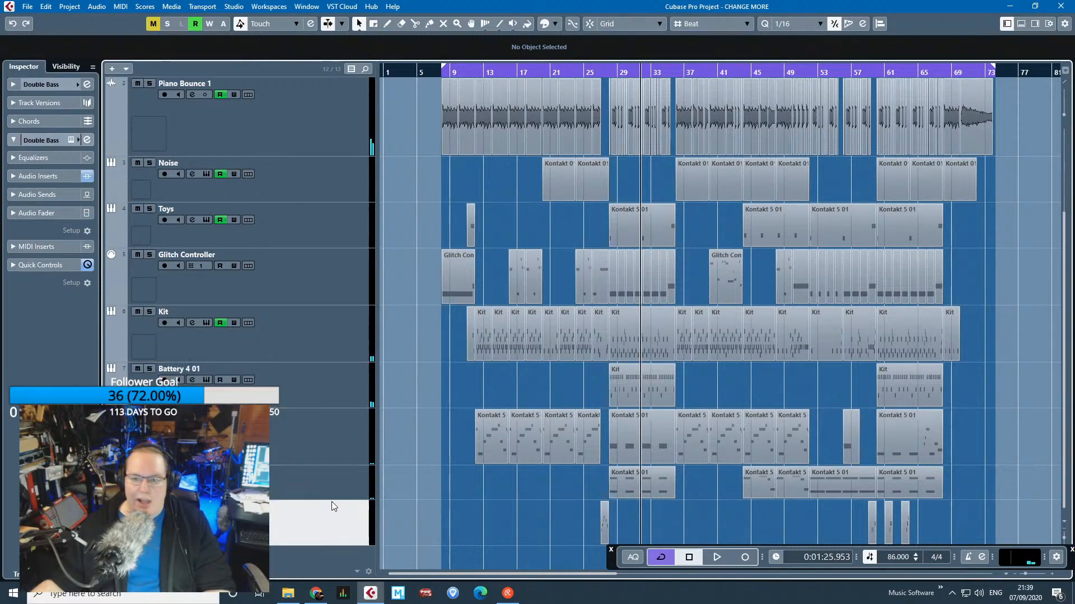
{"action": "left_click", "coordinate": [336, 482]}
{"action": "left_click_drag", "start_coordinate": [322, 485], "coordinate": [355, 434]}
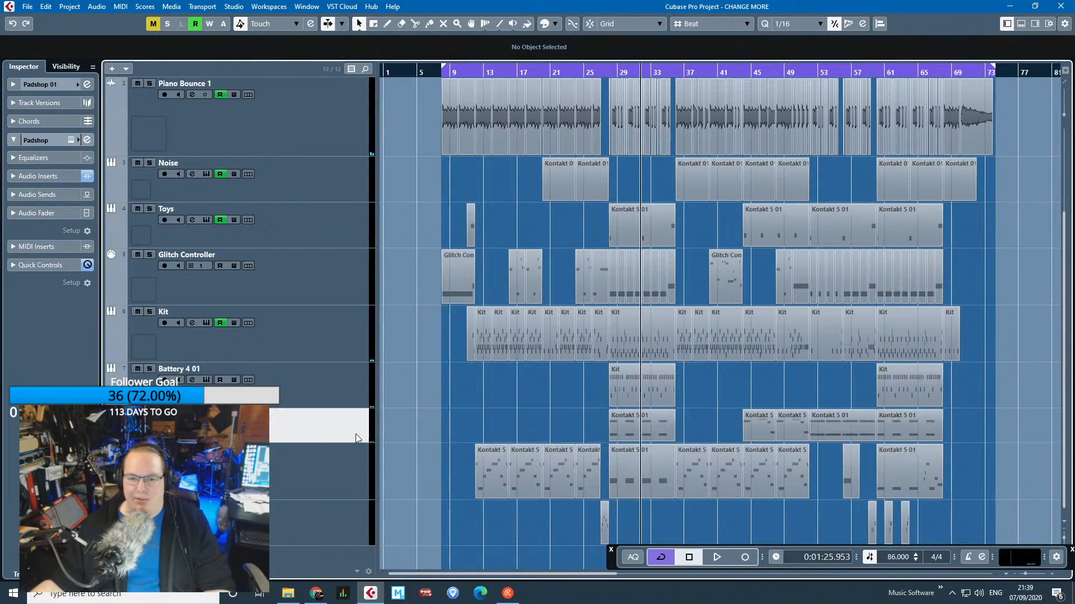
Open the Padshop 01 part starting at bar 28 in the Key Editor and examine its notes.
{"action": "key", "text": "h"}
{"action": "key", "text": "h"}
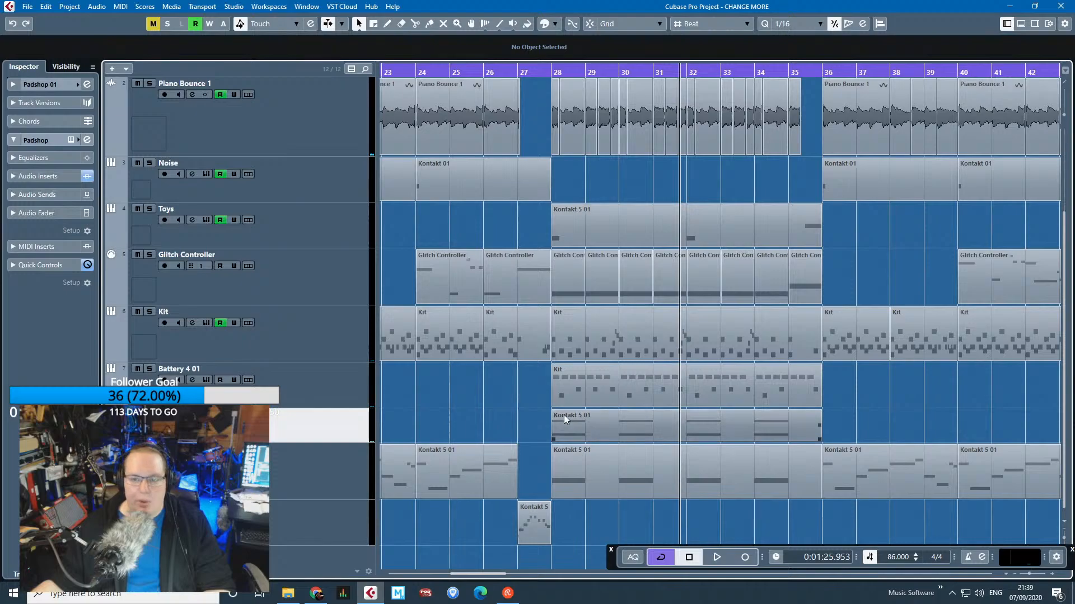
{"action": "double_click", "coordinate": [563, 415]}
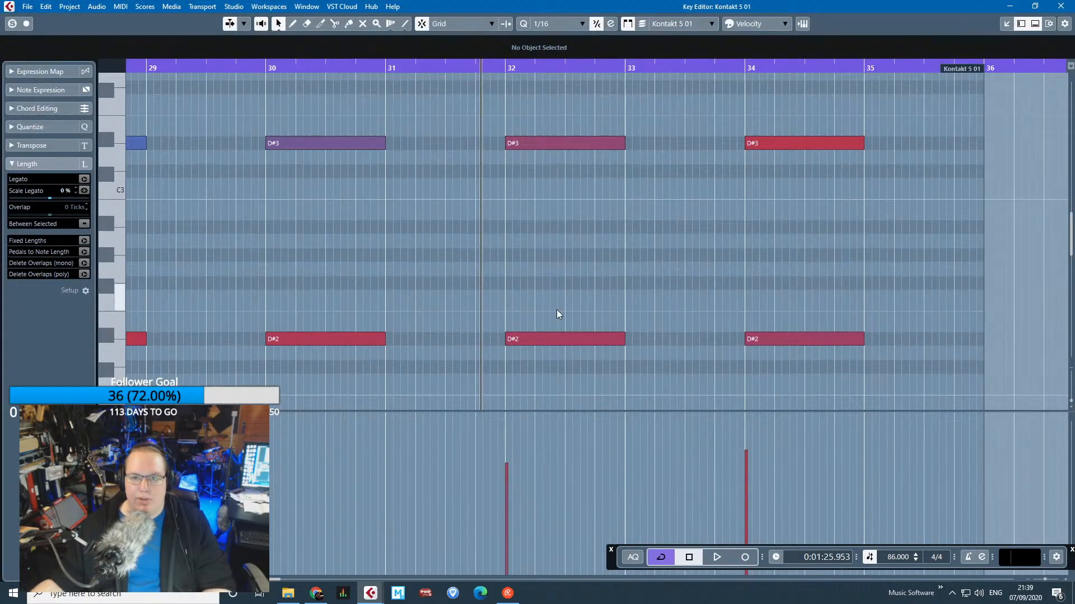
{"action": "key", "text": "g"}
{"action": "key", "text": "g"}
{"action": "key", "text": "h"}
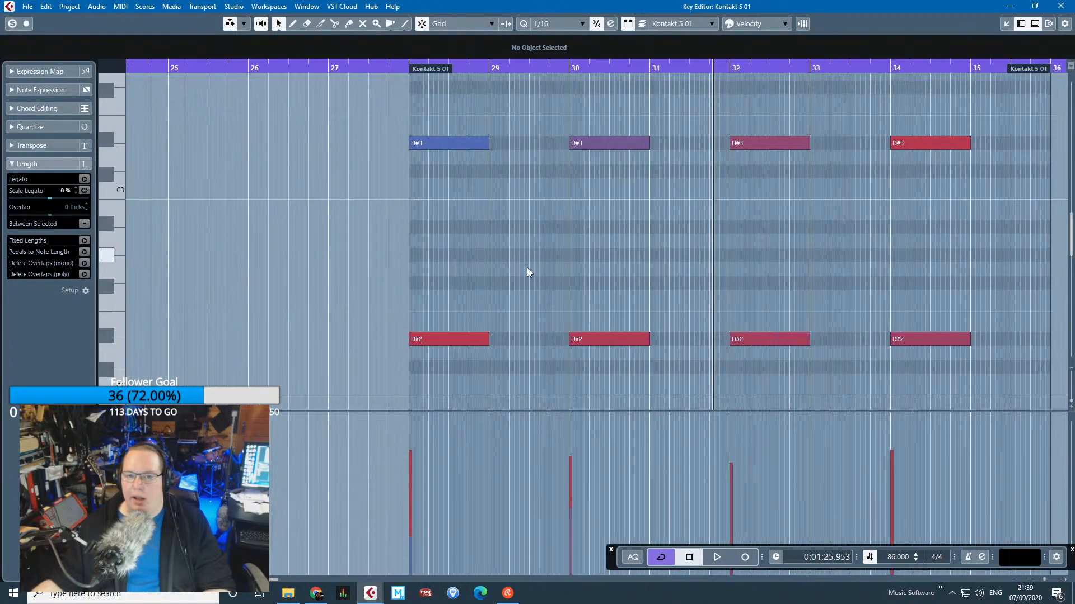
Select the four D#3 notes to examine them, deselect them, and close the Key Editor.
{"action": "left_click_drag", "start_coordinate": [421, 200], "coordinate": [935, 146]}
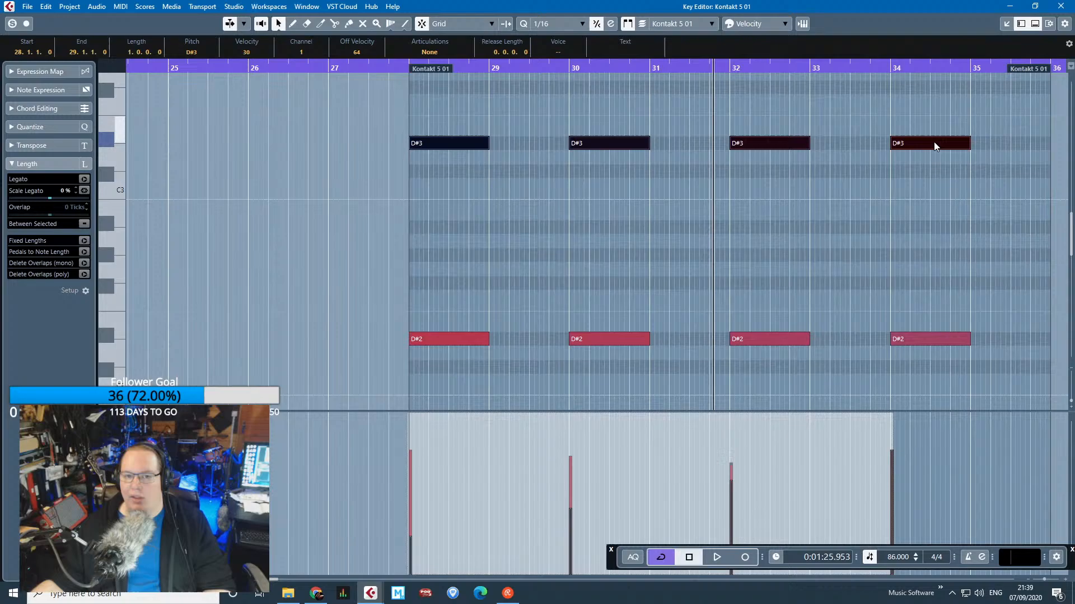
{"action": "left_click", "coordinate": [425, 171]}
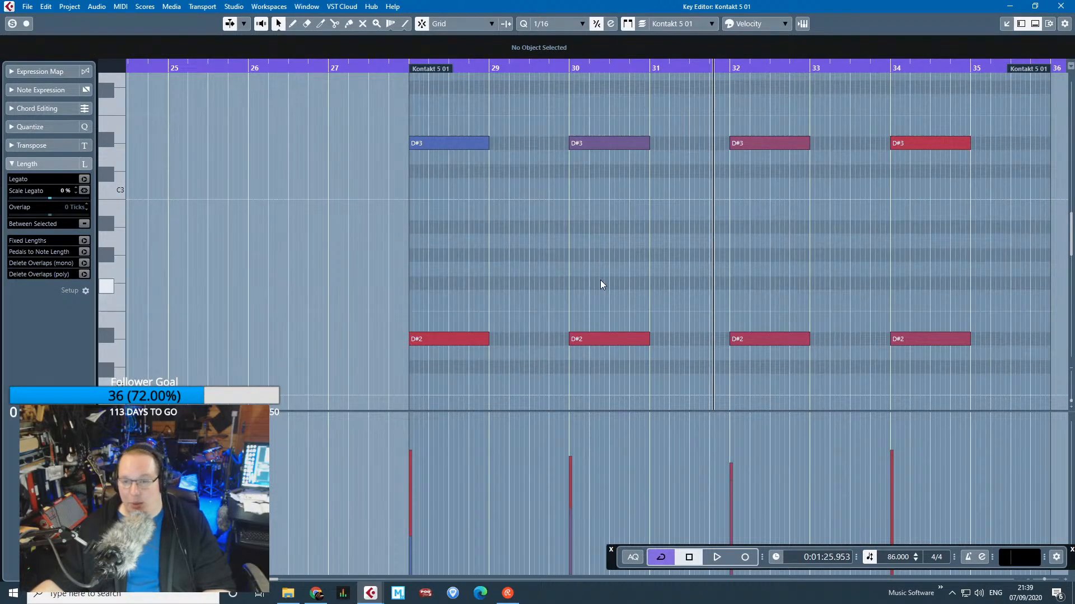
{"action": "left_click", "coordinate": [1060, 5]}
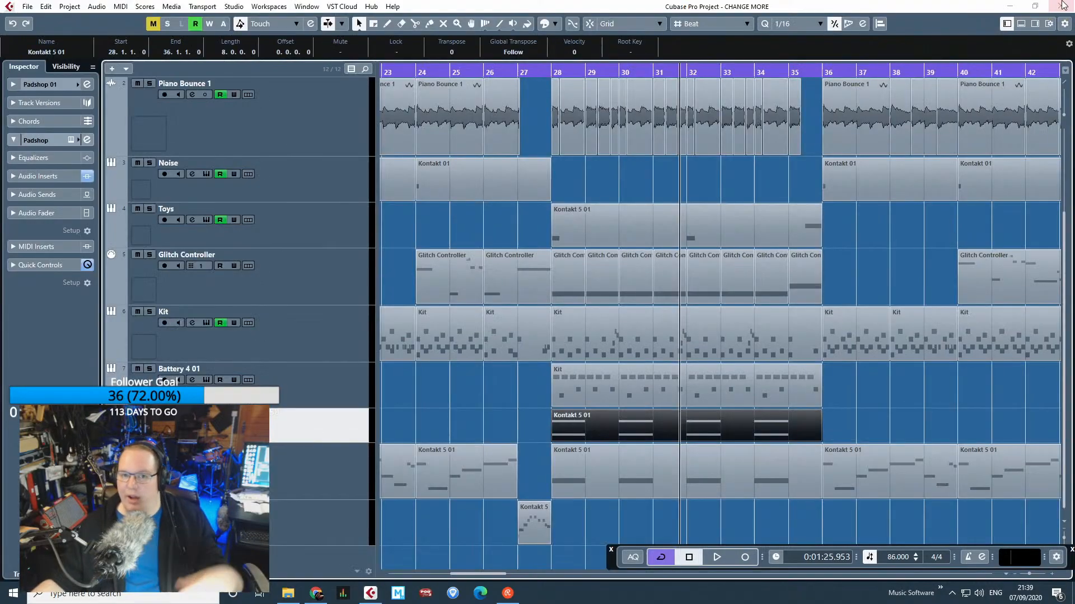
Solo the Padshop 01 track and play it from bar 28.
{"action": "left_click", "coordinate": [553, 73]}
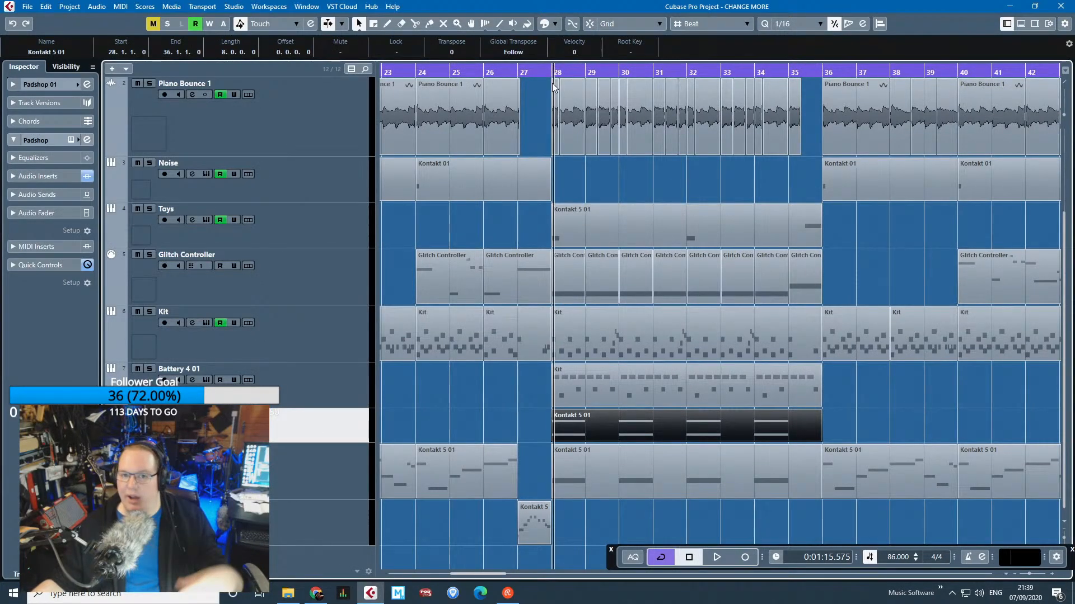
{"action": "key", "text": "s"}
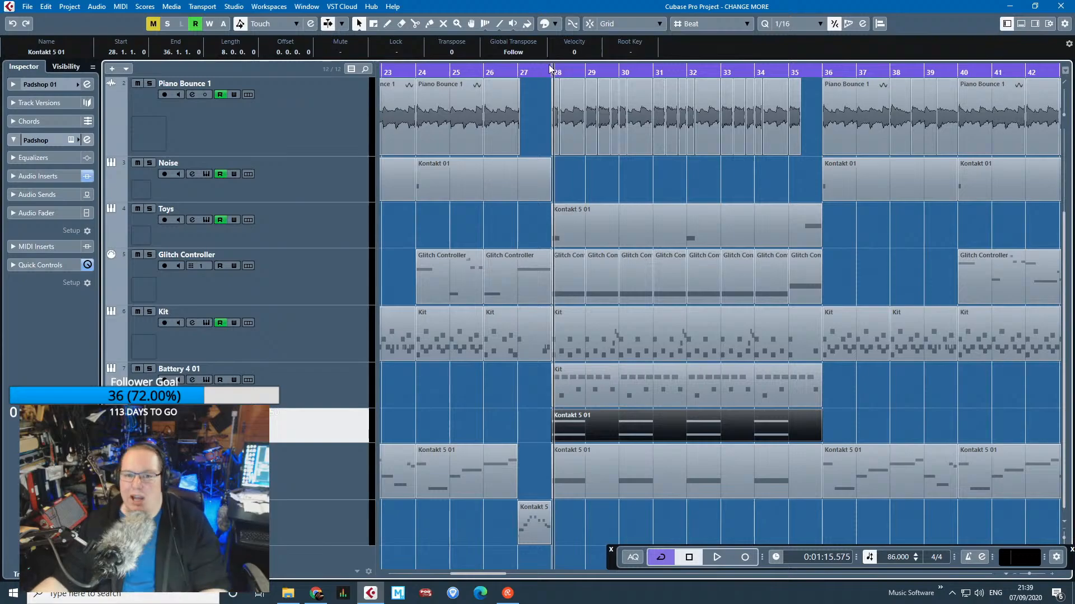
{"action": "left_click_drag", "start_coordinate": [550, 69], "coordinate": [550, 76]}
{"action": "key", "text": "space"}
{"action": "scroll", "coordinate": [555, 349], "scroll_direction": "up", "scroll_amount": 1}
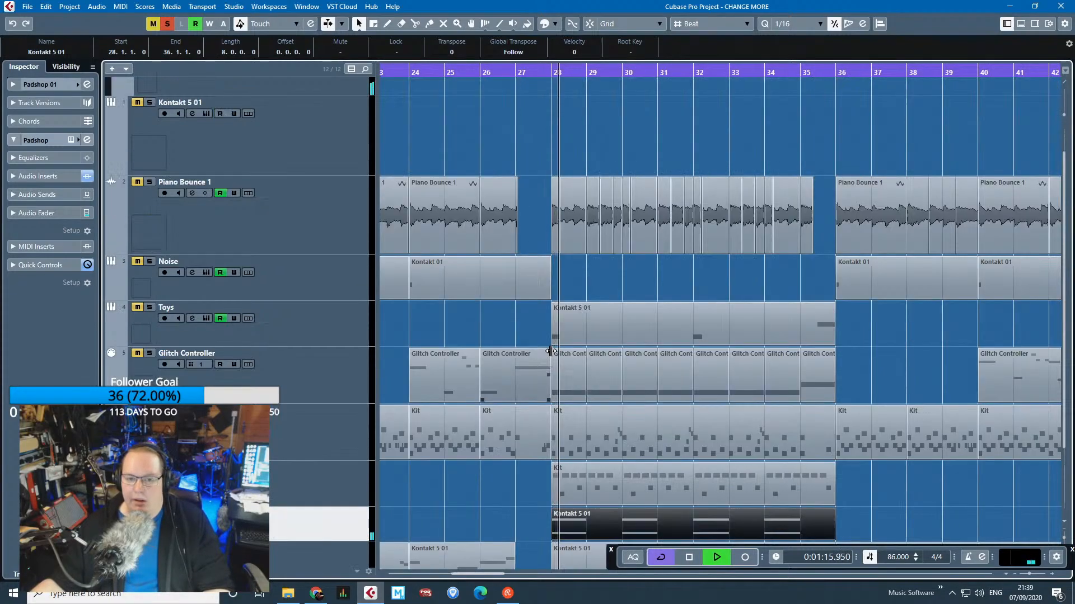
Listen to the soloed Padshop 01 part from bar 28 while looking over the arrangement, and stop playback.
{"action": "scroll", "coordinate": [555, 349], "scroll_direction": "down", "scroll_amount": 1}
{"action": "scroll", "coordinate": [555, 349], "scroll_direction": "up", "scroll_amount": 3}
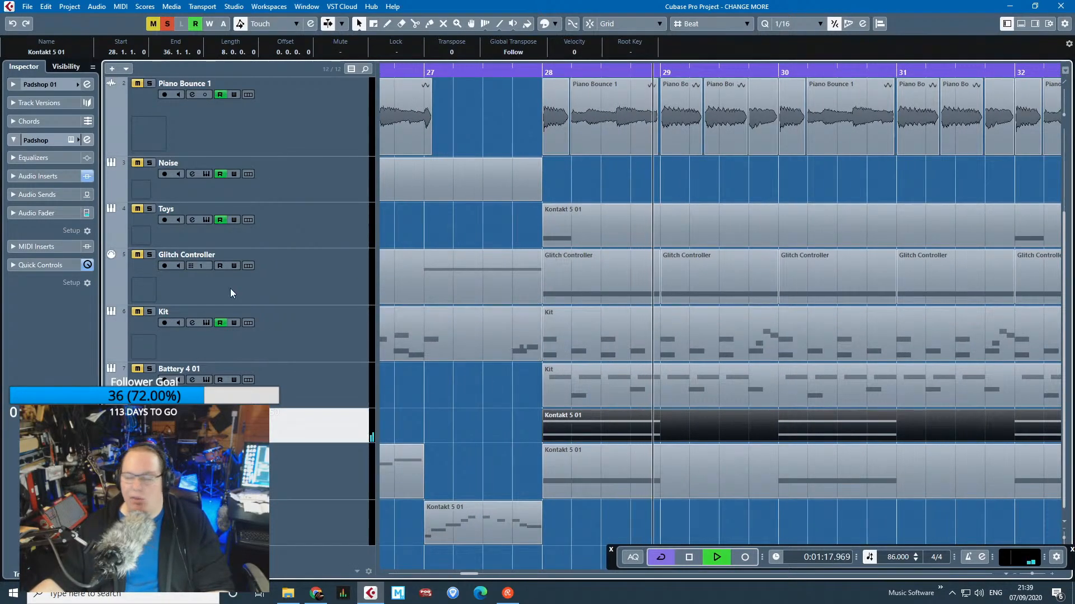
{"action": "scroll", "coordinate": [525, 432], "scroll_direction": "down", "scroll_amount": 3}
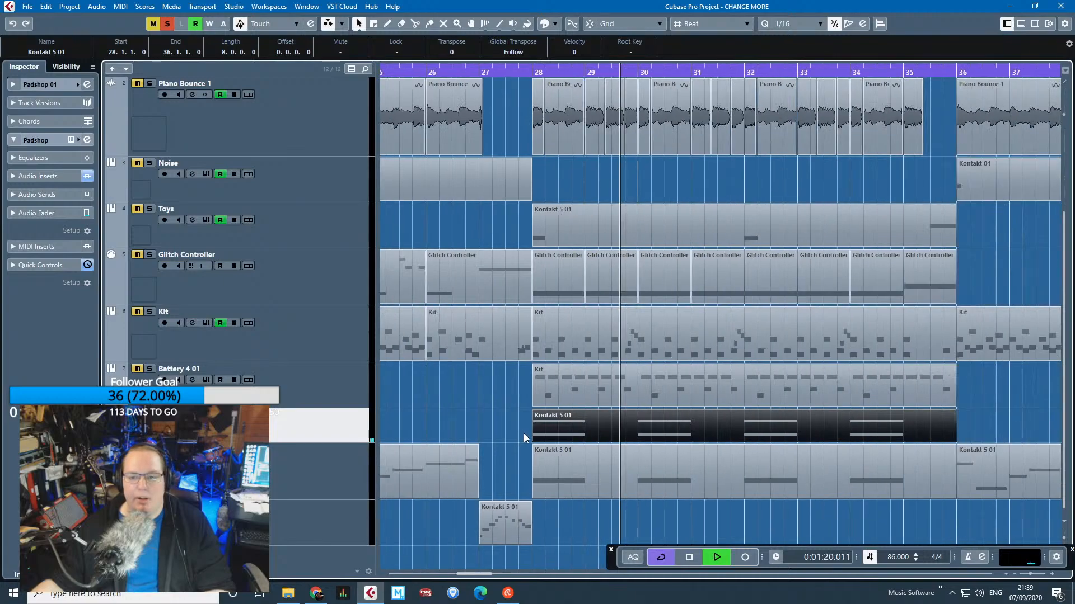
{"action": "scroll", "coordinate": [930, 468], "scroll_direction": "down", "scroll_amount": 3}
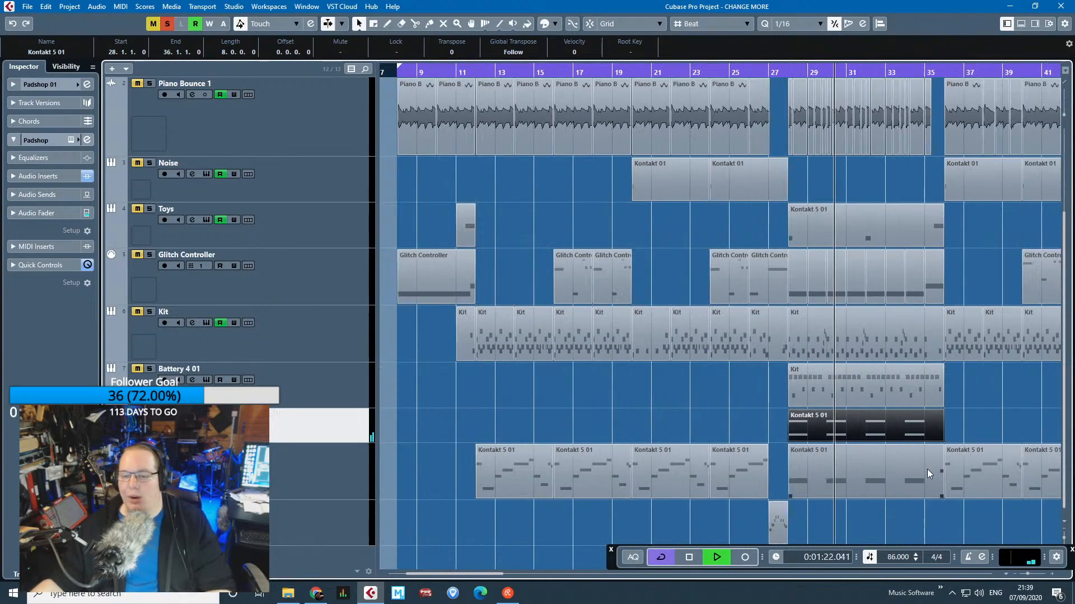
{"action": "left_click_drag", "start_coordinate": [997, 398], "coordinate": [965, 365]}
{"action": "scroll", "coordinate": [889, 421], "scroll_direction": "down", "scroll_amount": 4}
{"action": "key", "text": "space"}
Play the soloed Padshop 01 track from bar 44 and stop just before bar 48.
{"action": "scroll", "coordinate": [767, 419], "scroll_direction": "up", "scroll_amount": 1}
{"action": "scroll", "coordinate": [767, 419], "scroll_direction": "up", "scroll_amount": 5}
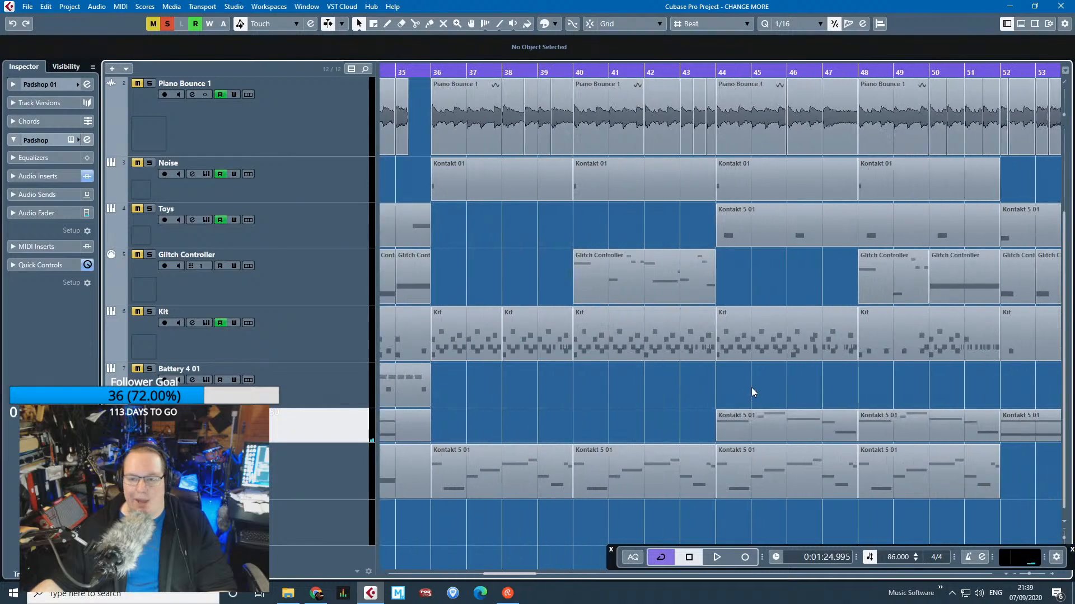
{"action": "left_click", "coordinate": [666, 75]}
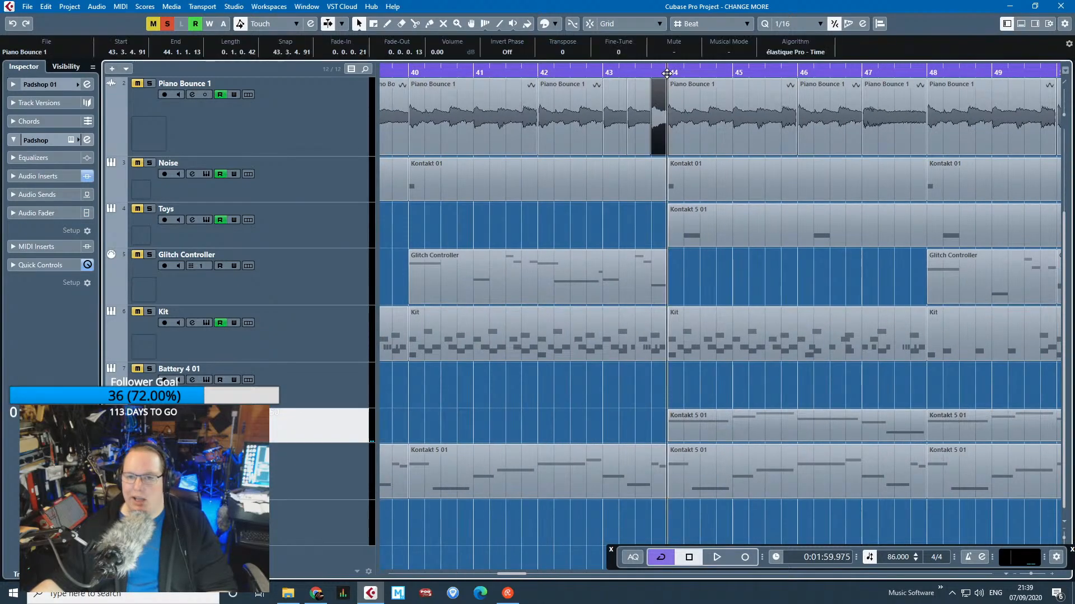
{"action": "scroll", "coordinate": [615, 428], "scroll_direction": "down", "scroll_amount": 4}
{"action": "key", "text": "space"}
{"action": "scroll", "coordinate": [599, 434], "scroll_direction": "up", "scroll_amount": 4}
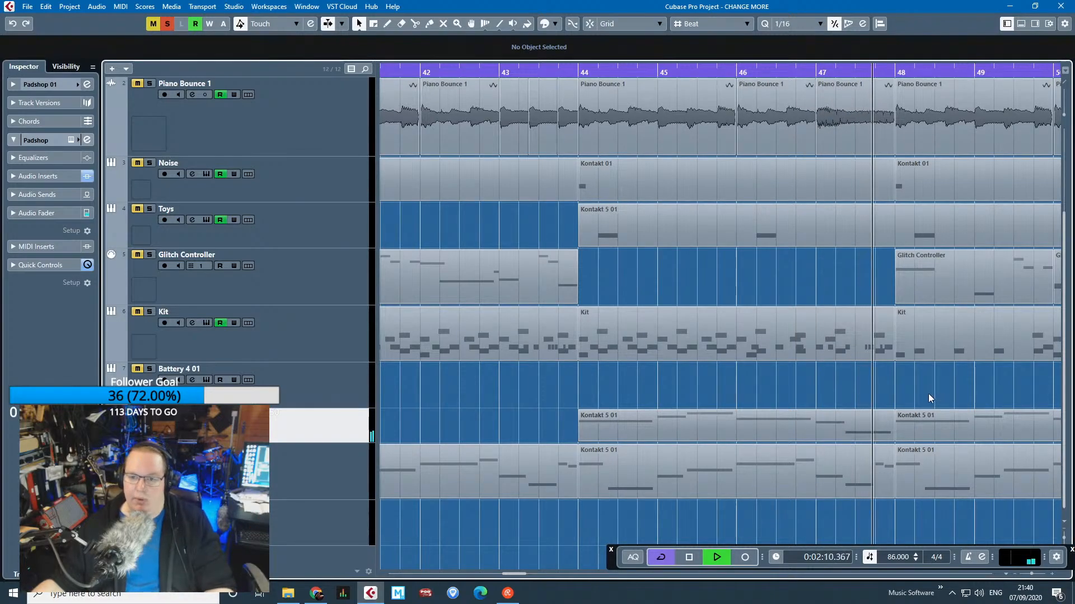
{"action": "key", "text": "space"}
{"action": "left_click_drag", "start_coordinate": [929, 394], "coordinate": [1012, 395]}
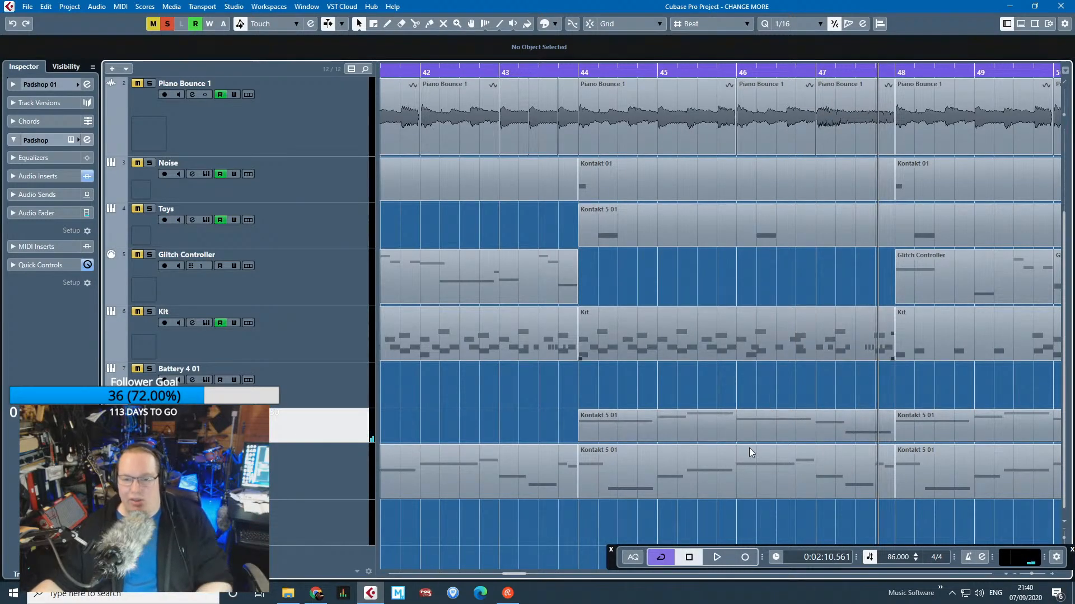
Open the Padshop 01 part at bar 44 in the Key Editor, examine its D#4 and F4 notes, and close the editor.
{"action": "double_click", "coordinate": [717, 419]}
{"action": "scroll", "coordinate": [330, 232], "scroll_direction": "left", "scroll_amount": 1}
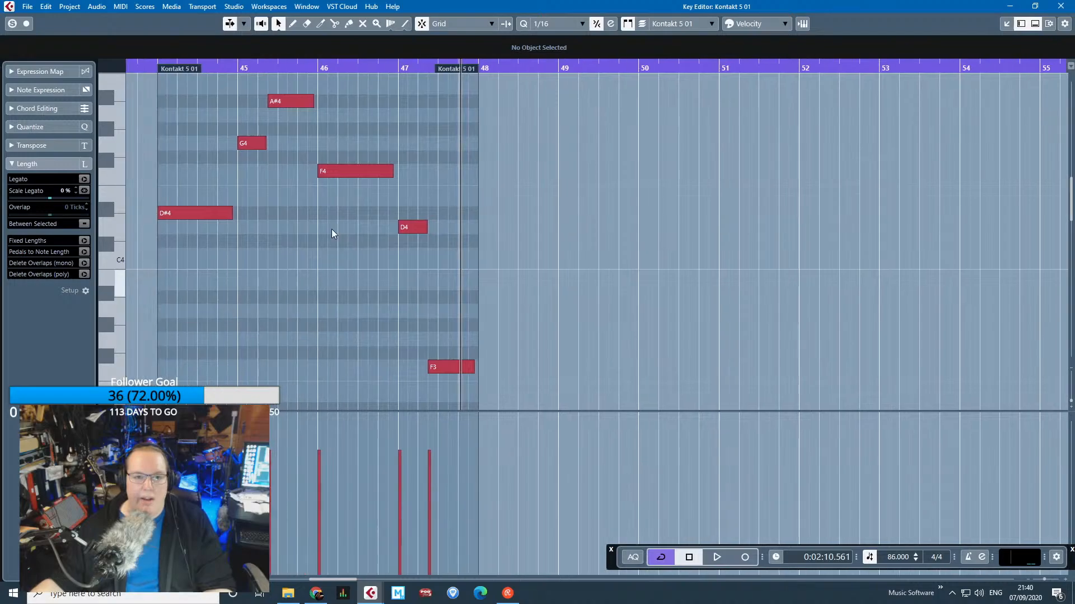
{"action": "left_click", "coordinate": [196, 215]}
{"action": "left_click", "coordinate": [362, 170]}
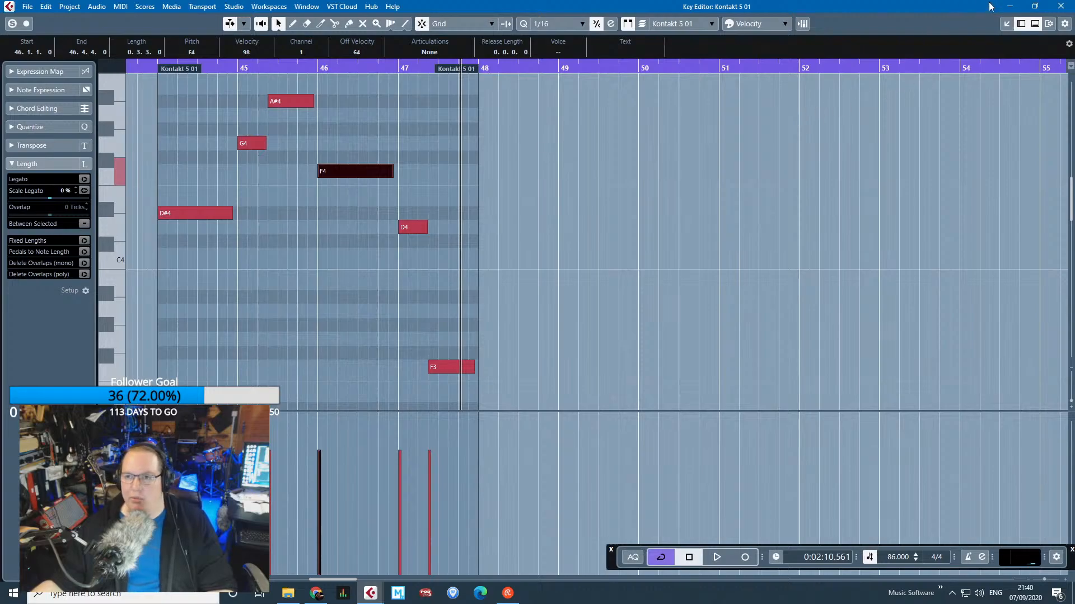
{"action": "left_click", "coordinate": [1052, 5]}
Continue playing the soloed Padshop 01 track up to bar 52, stop playback, and unsolo the track.
{"action": "key", "text": "space"}
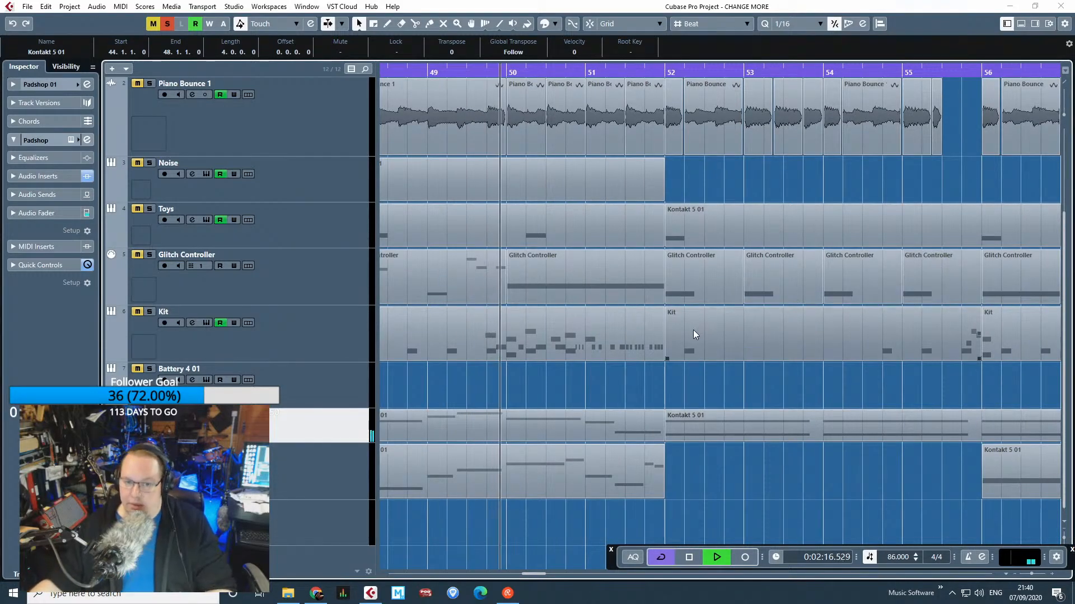
{"action": "scroll", "coordinate": [710, 387], "scroll_direction": "down", "scroll_amount": 3}
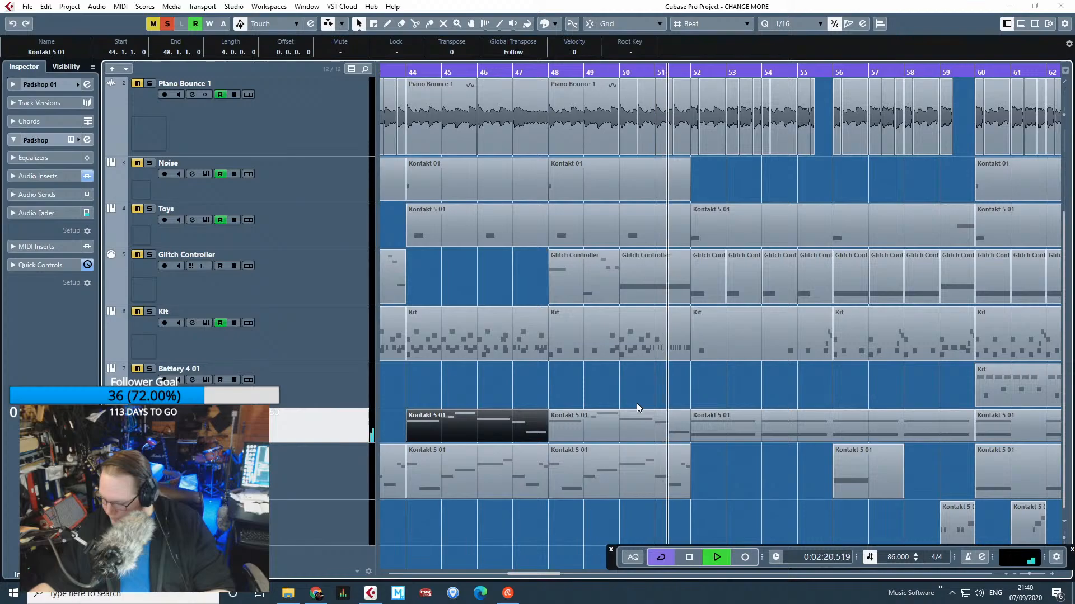
{"action": "left_click", "coordinate": [664, 392]}
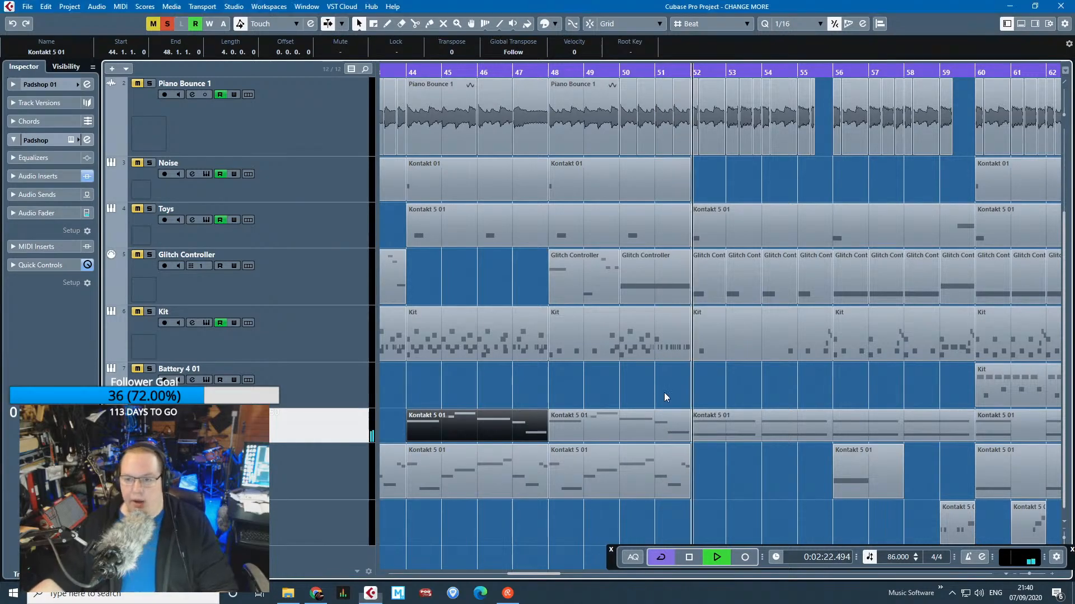
{"action": "scroll", "coordinate": [666, 388], "scroll_direction": "down", "scroll_amount": 3}
{"action": "key", "text": "space"}
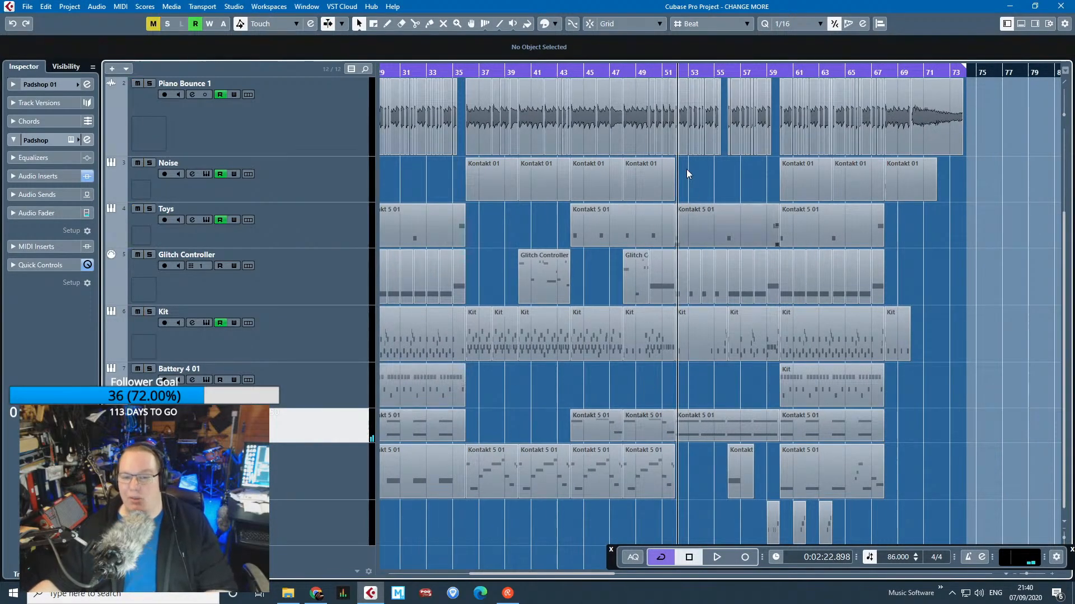
Play the full mix from bar 44 to hear the Padshop 01 melody in context, stopping before bar 48.
{"action": "left_click", "coordinate": [553, 76]}
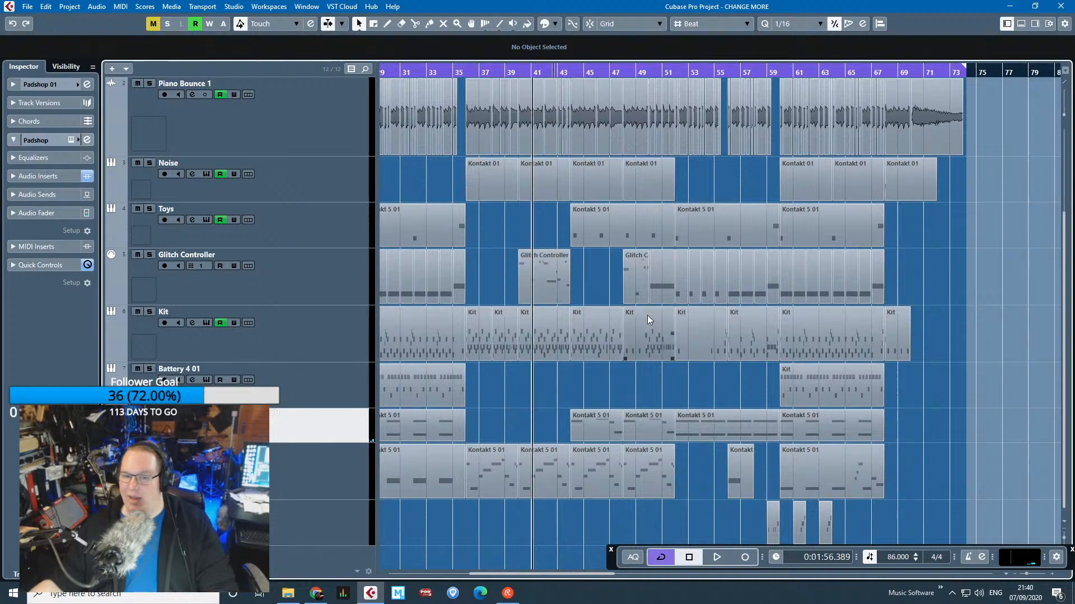
{"action": "scroll", "coordinate": [615, 229], "scroll_direction": "up", "scroll_amount": 3}
{"action": "left_click", "coordinate": [467, 73]}
{"action": "key", "text": "space"}
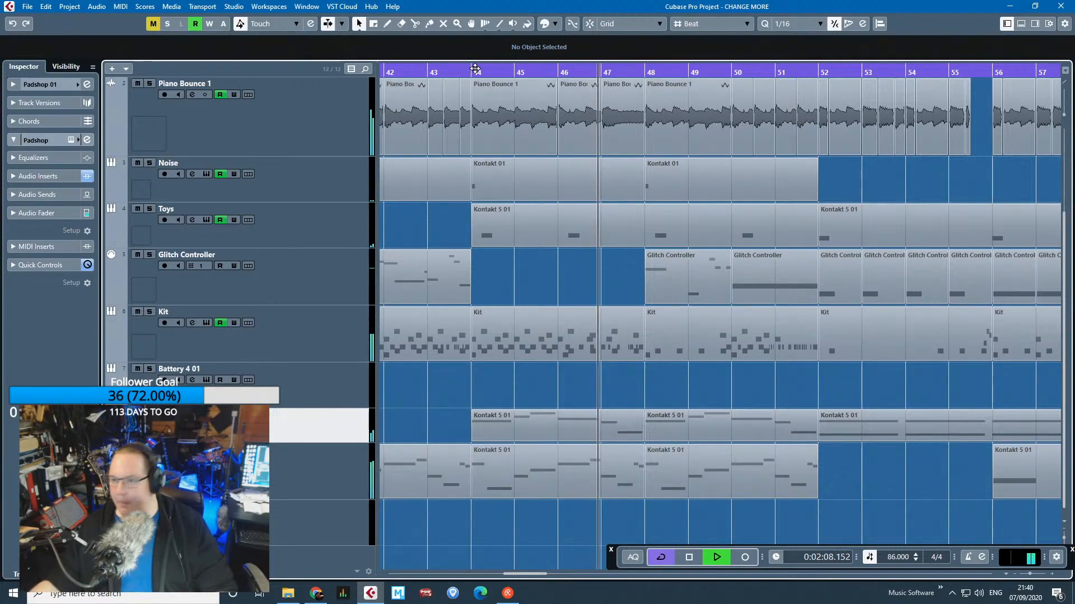
{"action": "scroll", "coordinate": [400, 230], "scroll_direction": "up", "scroll_amount": 3}
{"action": "scroll", "coordinate": [398, 232], "scroll_direction": "down", "scroll_amount": 3}
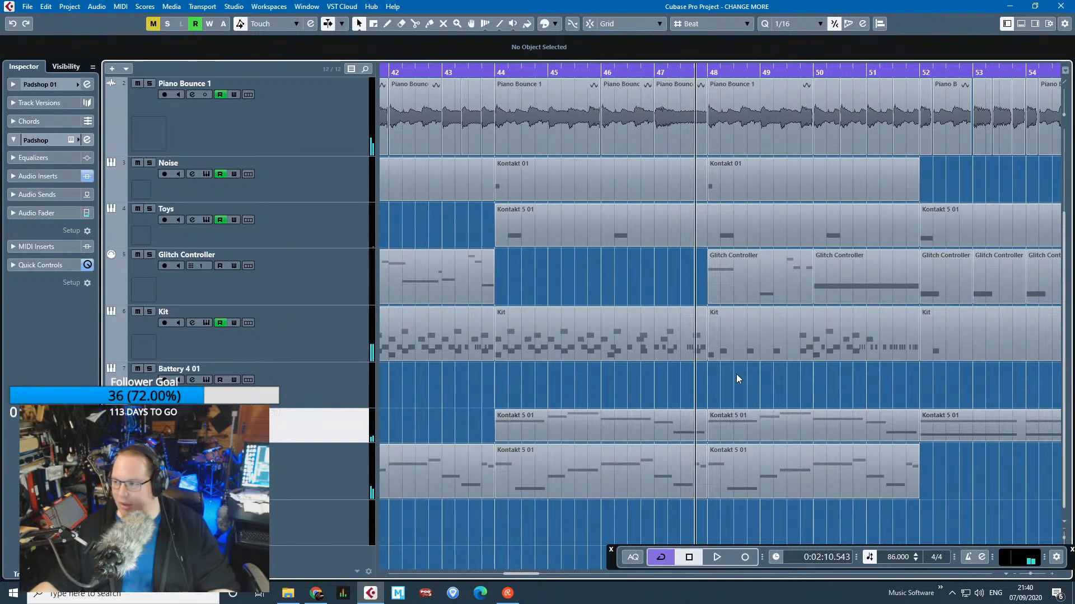
{"action": "scroll", "coordinate": [478, 378], "scroll_direction": "down", "scroll_amount": 3}
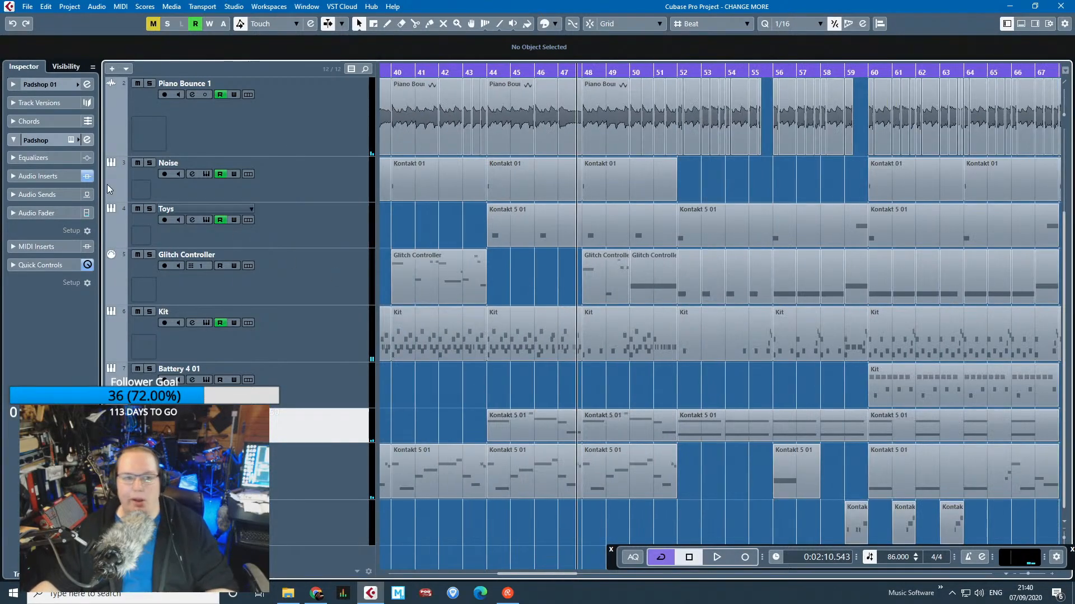
Open the StudioEQ insert on the Padshop 01 track, examine its curve during playback, stop playback, and close the plug-in.
{"action": "left_click", "coordinate": [10, 178]}
{"action": "left_click", "coordinate": [73, 200]}
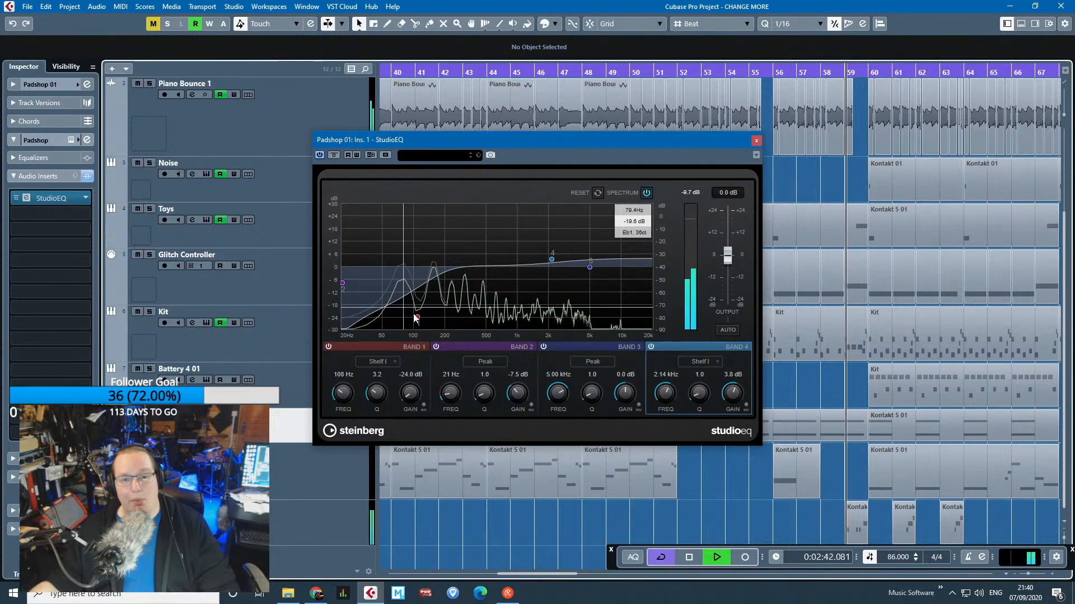
{"action": "key", "text": "space"}
{"action": "left_click", "coordinate": [757, 140]}
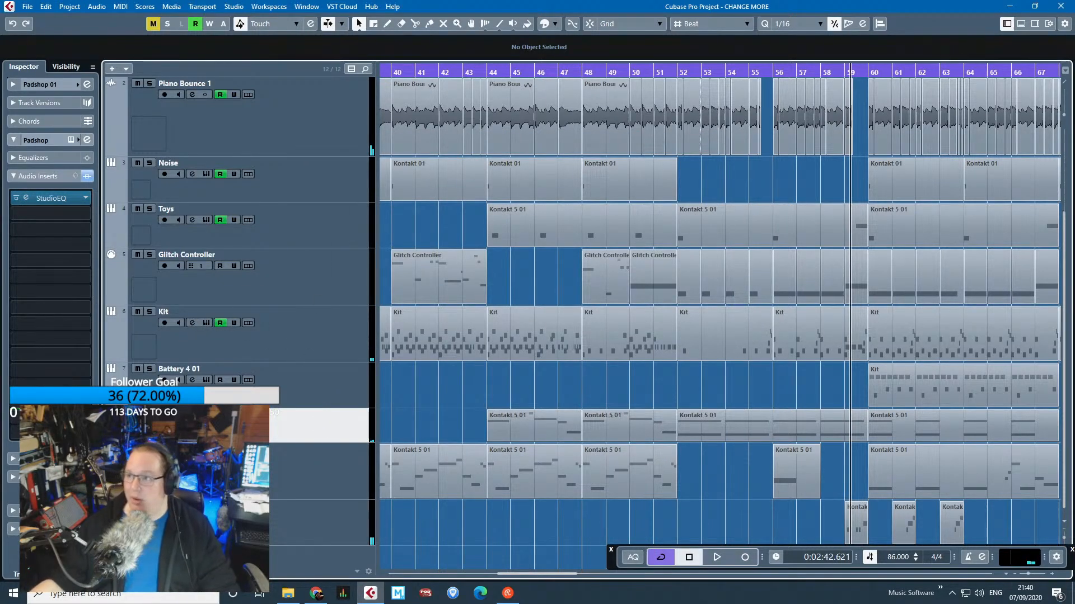
{"action": "key", "text": "alt+Tab"}
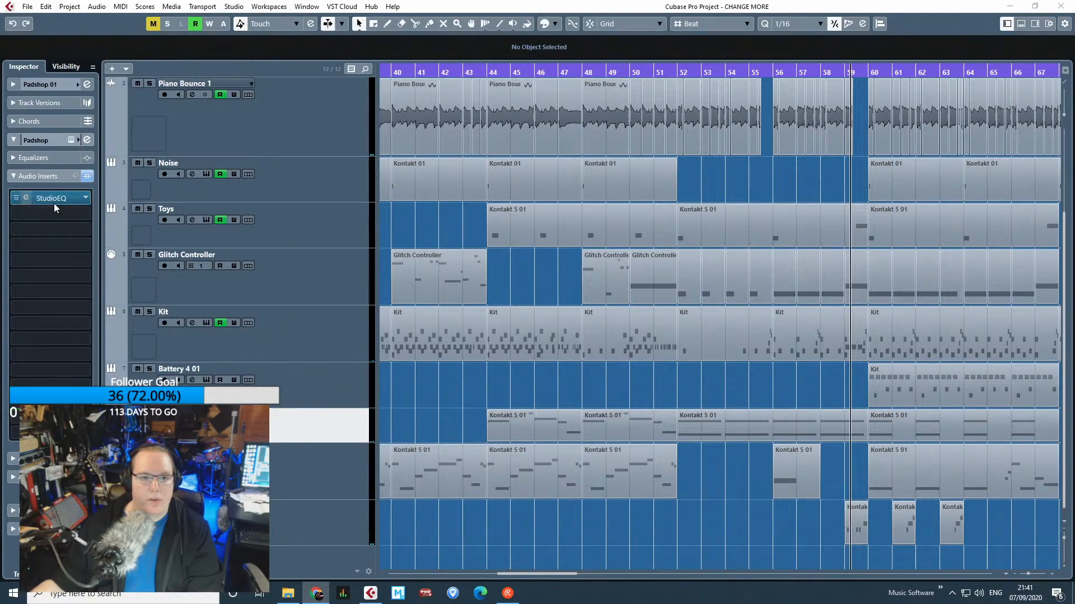
Open the Padshop instrument, play it soloed from around bar 52 while comparing Layer A and Layer B, and close its window.
{"action": "left_click", "coordinate": [70, 141]}
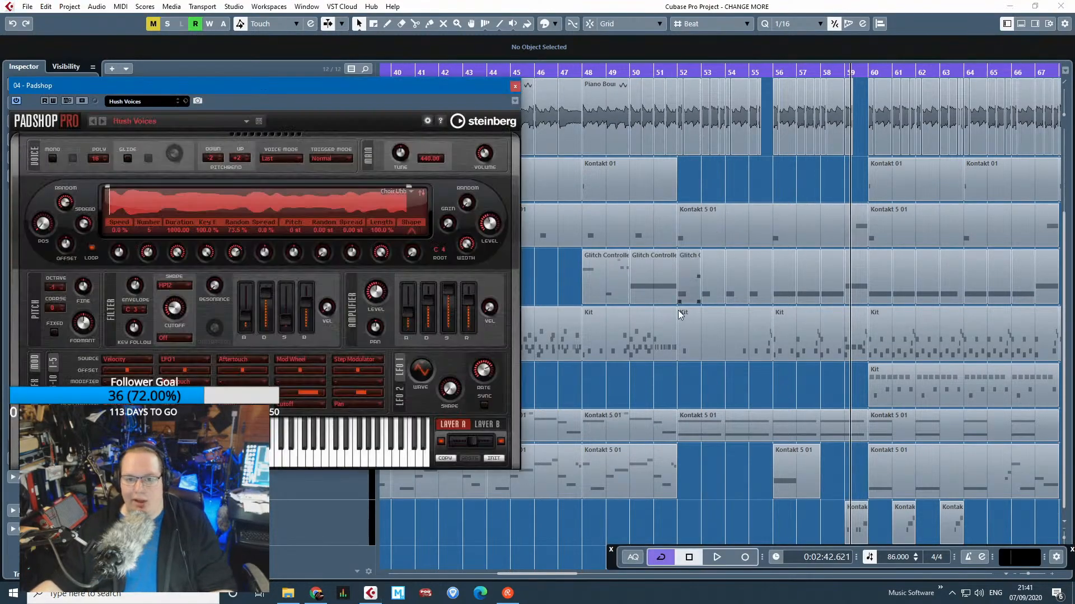
{"action": "left_click", "coordinate": [690, 75]}
{"action": "key", "text": "space"}
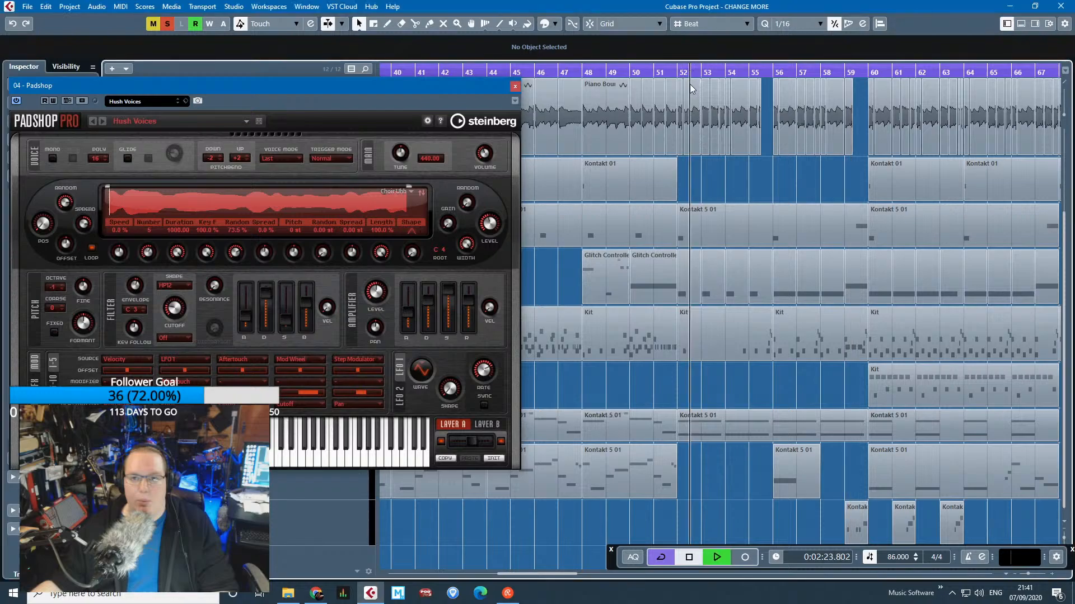
{"action": "left_click", "coordinate": [480, 427]}
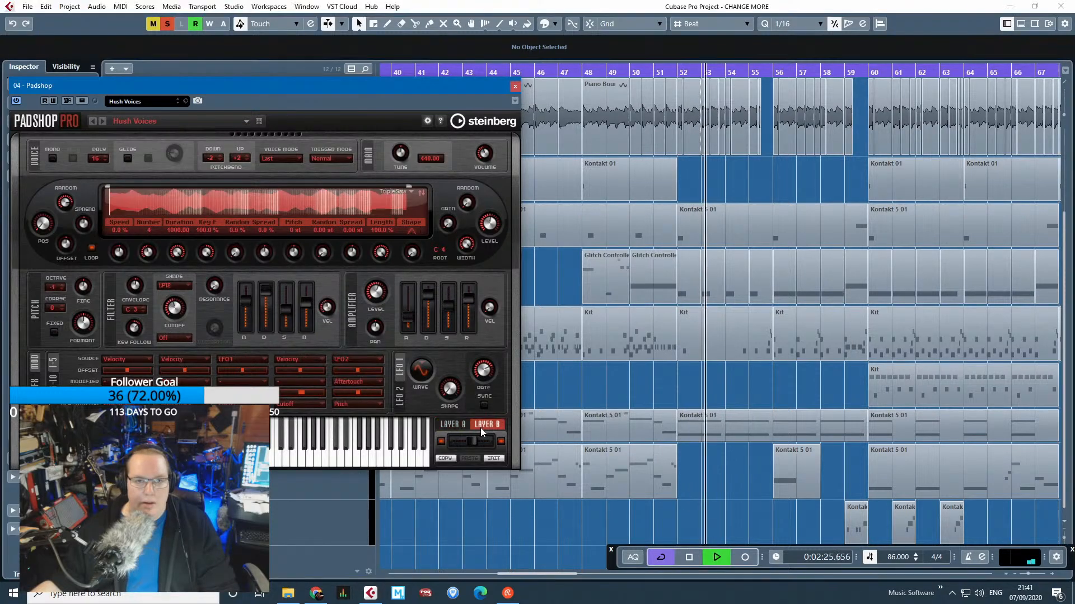
{"action": "key", "text": "space"}
{"action": "left_click", "coordinate": [445, 423]}
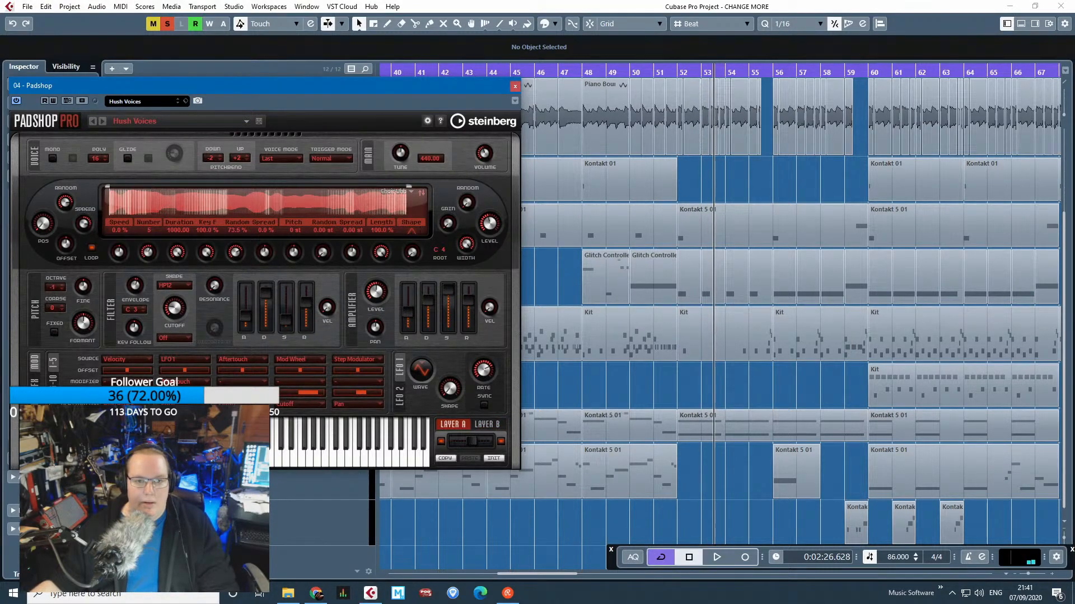
{"action": "left_click", "coordinate": [486, 424]}
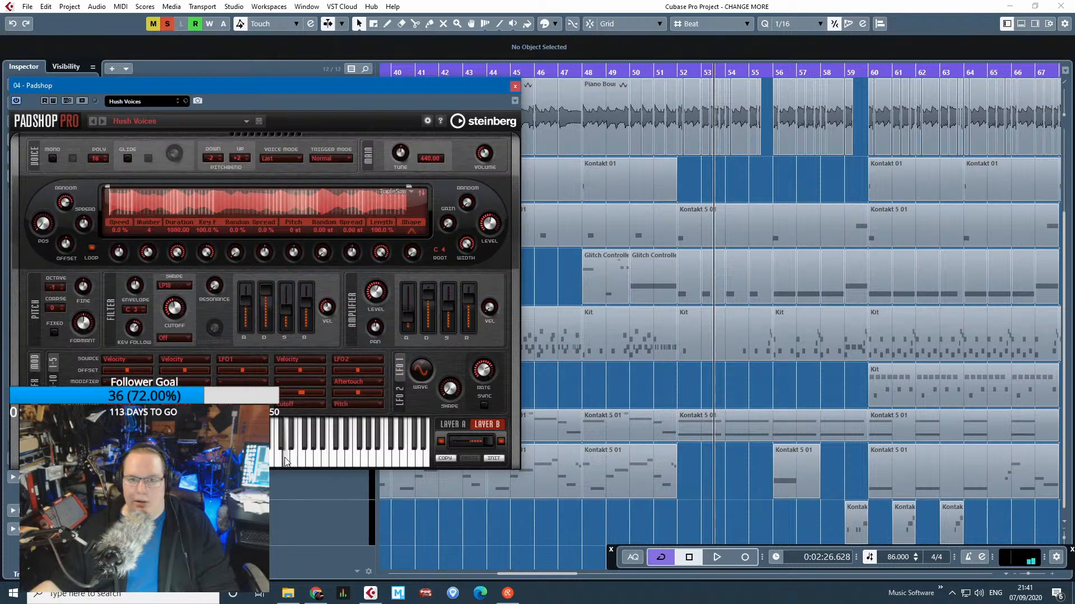
{"action": "left_click", "coordinate": [553, 419]}
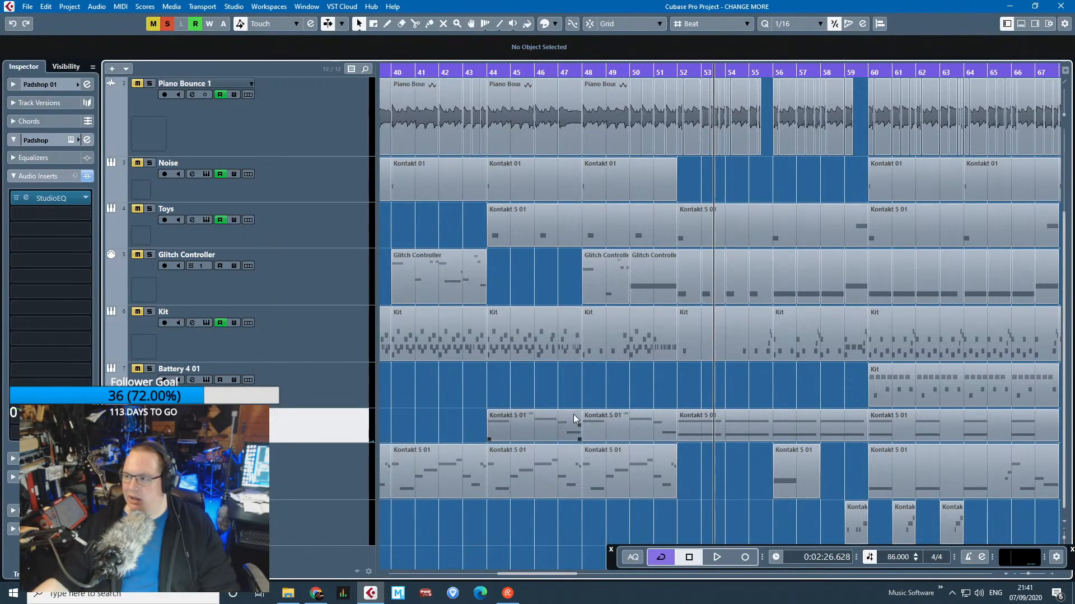
Unsolo the Padshop 01 track, play the full mix from bar 53, and stop playback.
{"action": "scroll", "coordinate": [467, 473], "scroll_direction": "down", "scroll_amount": 4}
{"action": "key", "text": "s"}
{"action": "key", "text": "space"}
{"action": "scroll", "coordinate": [464, 470], "scroll_direction": "up", "scroll_amount": 3}
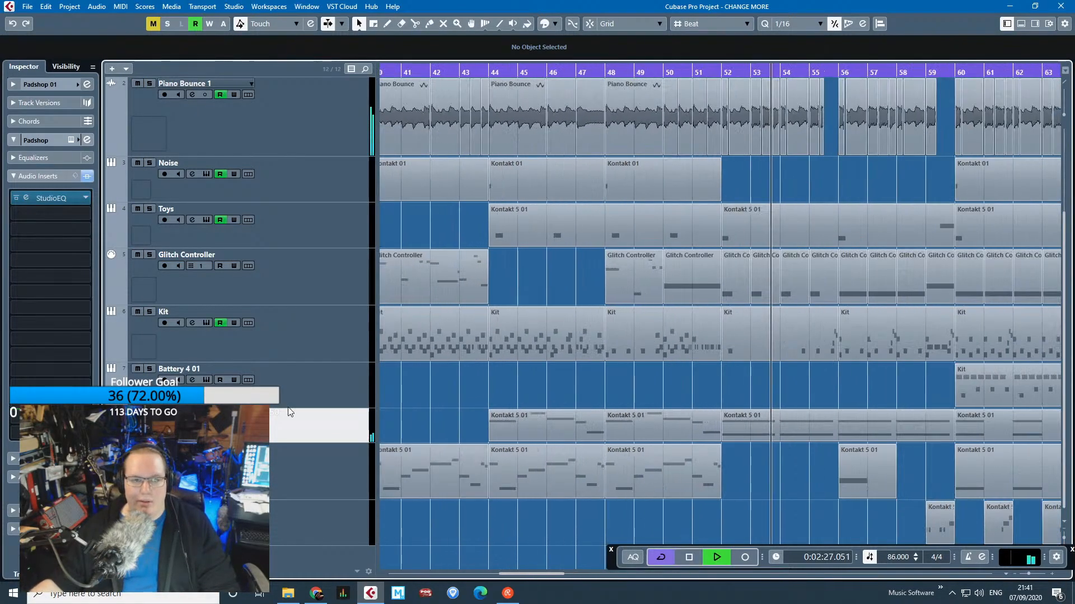
{"action": "scroll", "coordinate": [712, 405], "scroll_direction": "down", "scroll_amount": 3}
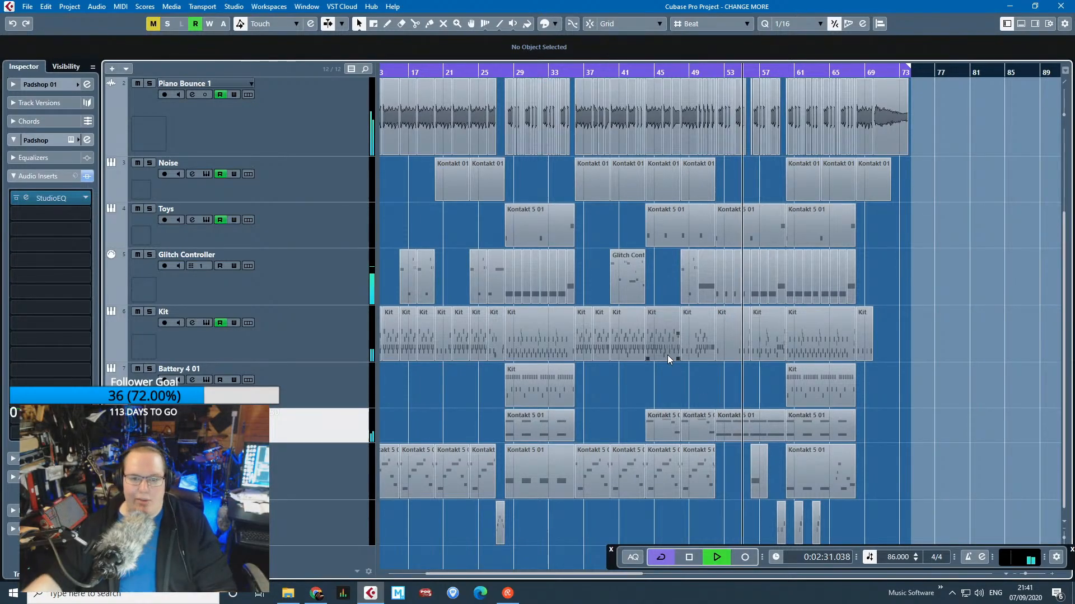
{"action": "key", "text": "space"}
Select the Synth Bass track and then the Double Bass track, play the Double Bass fill at bar 27 soloed, and unsolo it.
{"action": "left_click", "coordinate": [334, 479]}
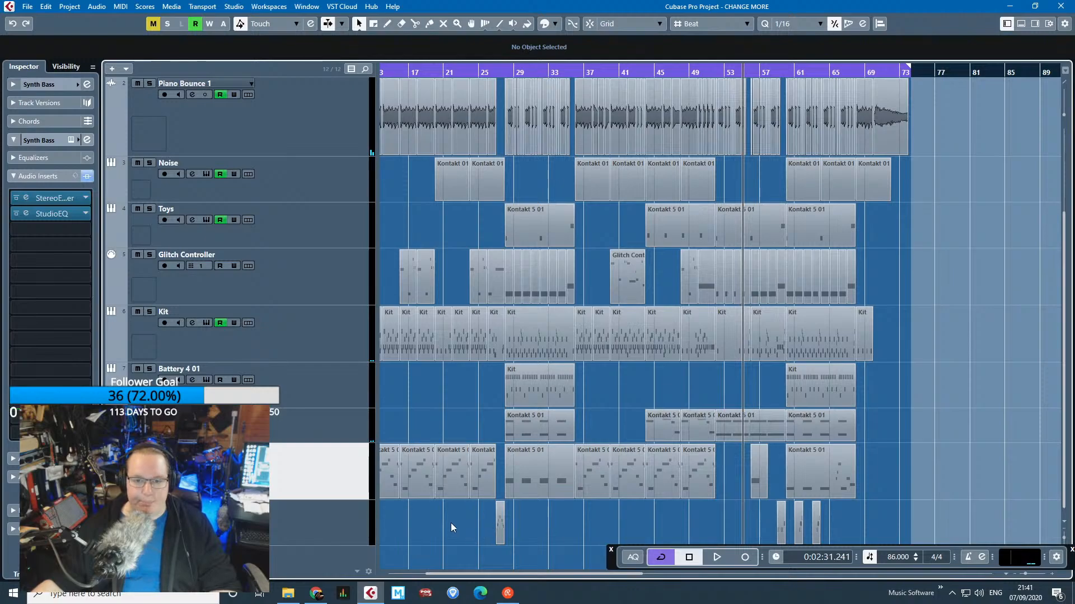
{"action": "scroll", "coordinate": [451, 523], "scroll_direction": "up", "scroll_amount": 2}
{"action": "left_click_drag", "start_coordinate": [449, 530], "coordinate": [370, 532]}
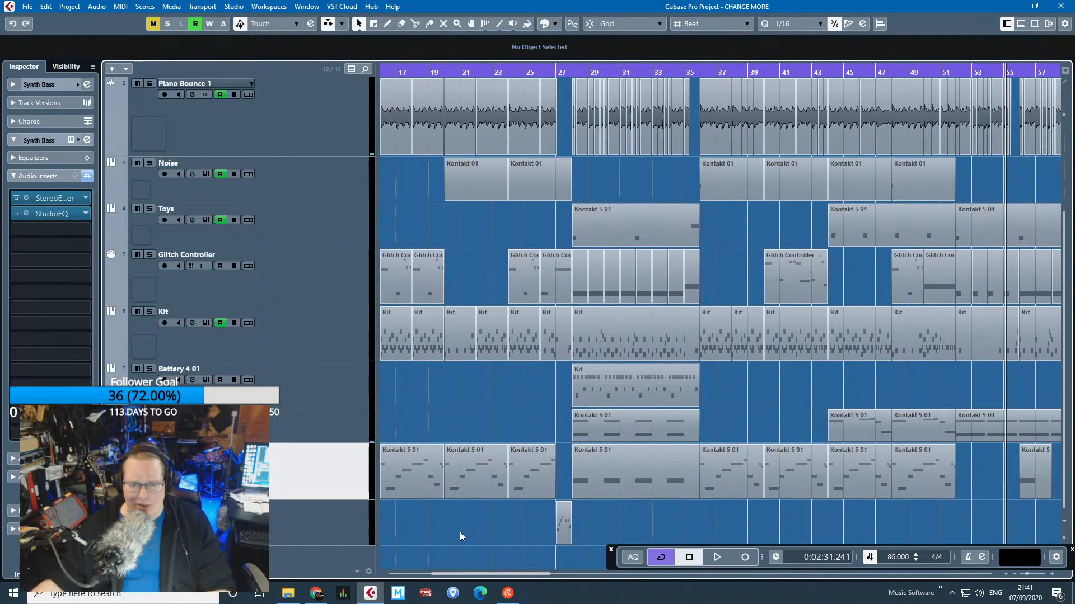
{"action": "left_click", "coordinate": [331, 530]}
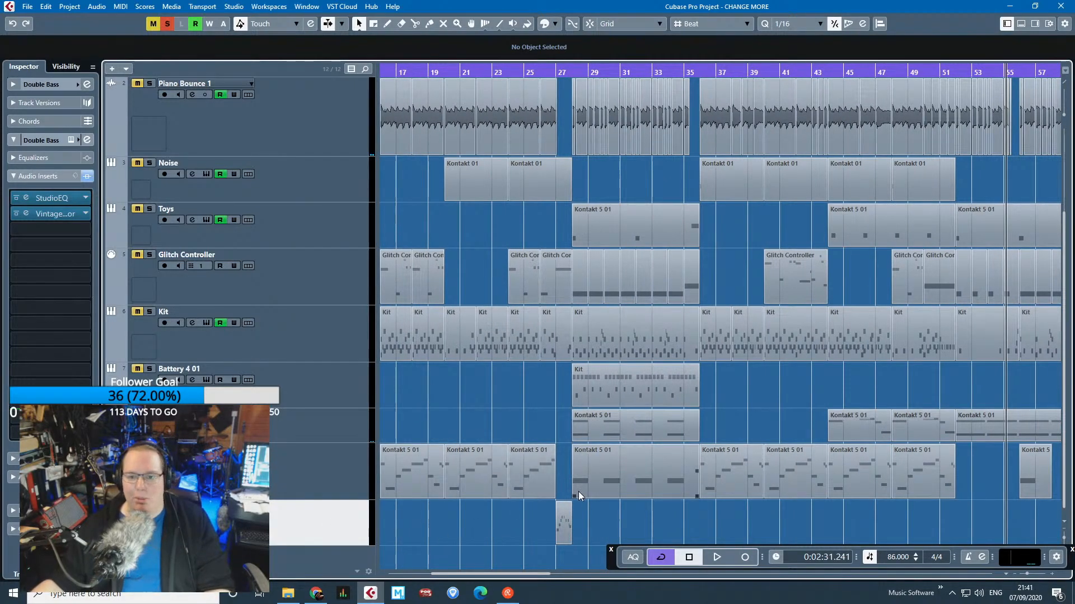
{"action": "scroll", "coordinate": [543, 493], "scroll_direction": "down", "scroll_amount": 4}
{"action": "scroll", "coordinate": [487, 555], "scroll_direction": "up", "scroll_amount": 8}
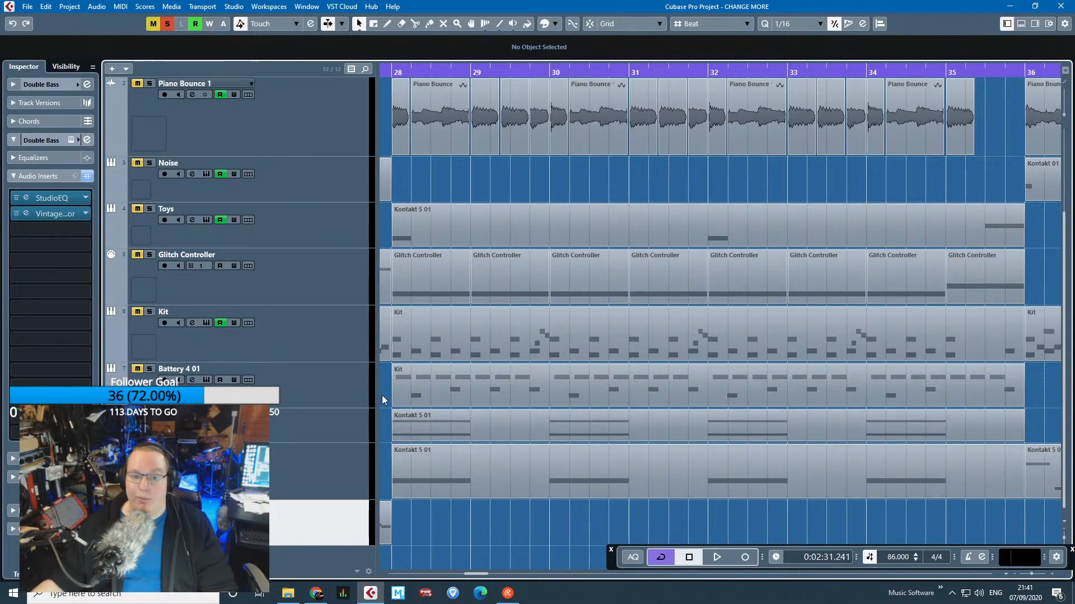
{"action": "left_click_drag", "start_coordinate": [382, 396], "coordinate": [524, 405]}
{"action": "left_click", "coordinate": [531, 76]}
{"action": "key", "text": "space"}
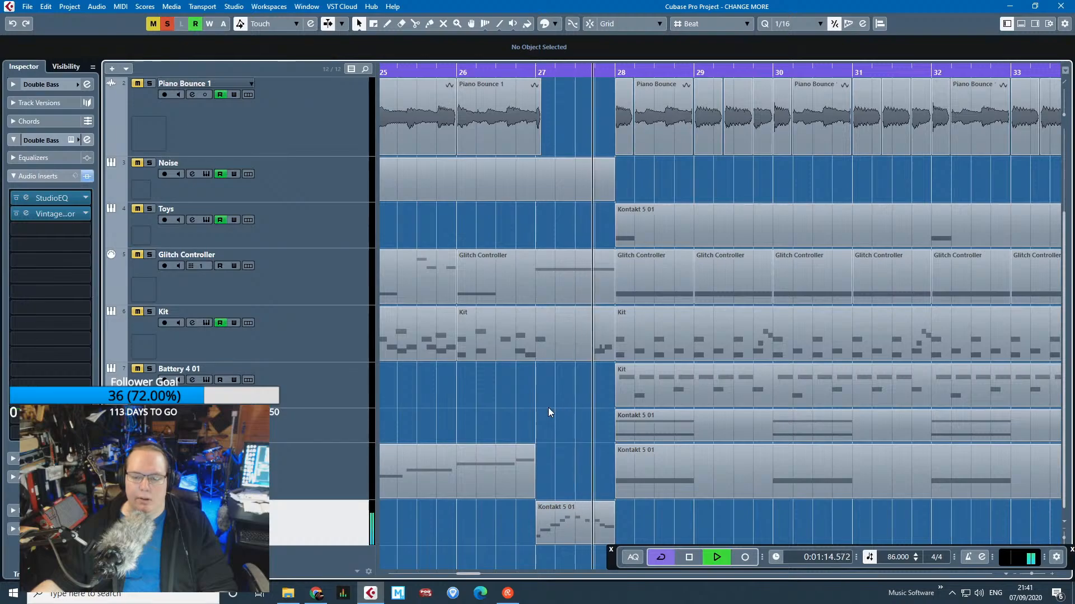
{"action": "key", "text": "space"}
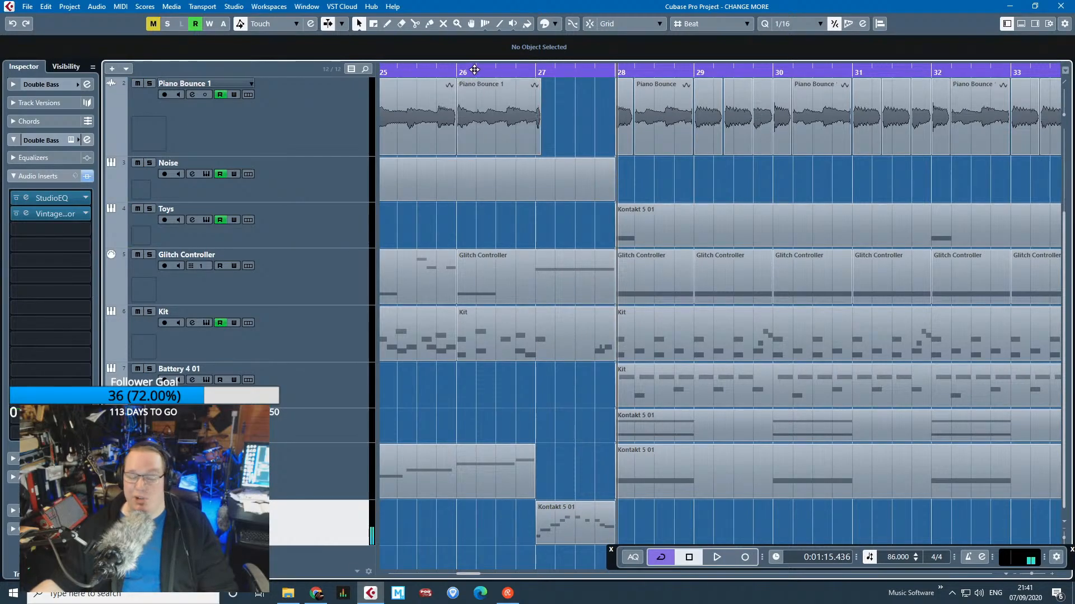
Play the full mix from around bar 13 to hear the Synth Bass pattern, and stop playback.
{"action": "left_click_drag", "start_coordinate": [474, 73], "coordinate": [650, 112]}
{"action": "scroll", "coordinate": [417, 437], "scroll_direction": "down", "scroll_amount": 5}
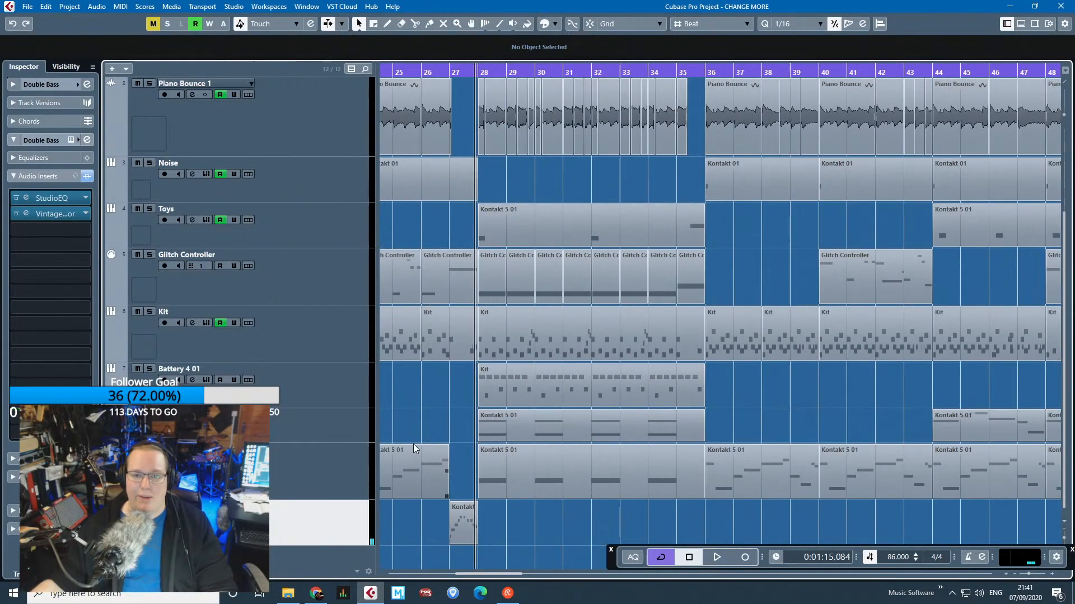
{"action": "scroll", "coordinate": [413, 444], "scroll_direction": "down", "scroll_amount": 1}
{"action": "scroll", "coordinate": [413, 444], "scroll_direction": "left", "scroll_amount": 5}
{"action": "left_click_drag", "start_coordinate": [545, 77], "coordinate": [557, 100]}
{"action": "key", "text": "space"}
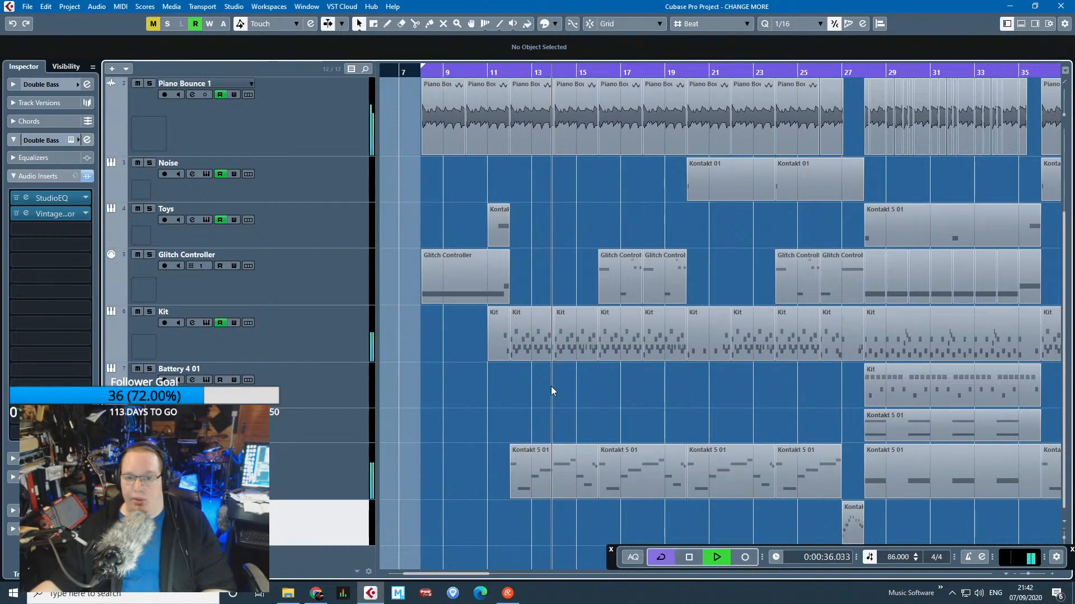
{"action": "key", "text": "space"}
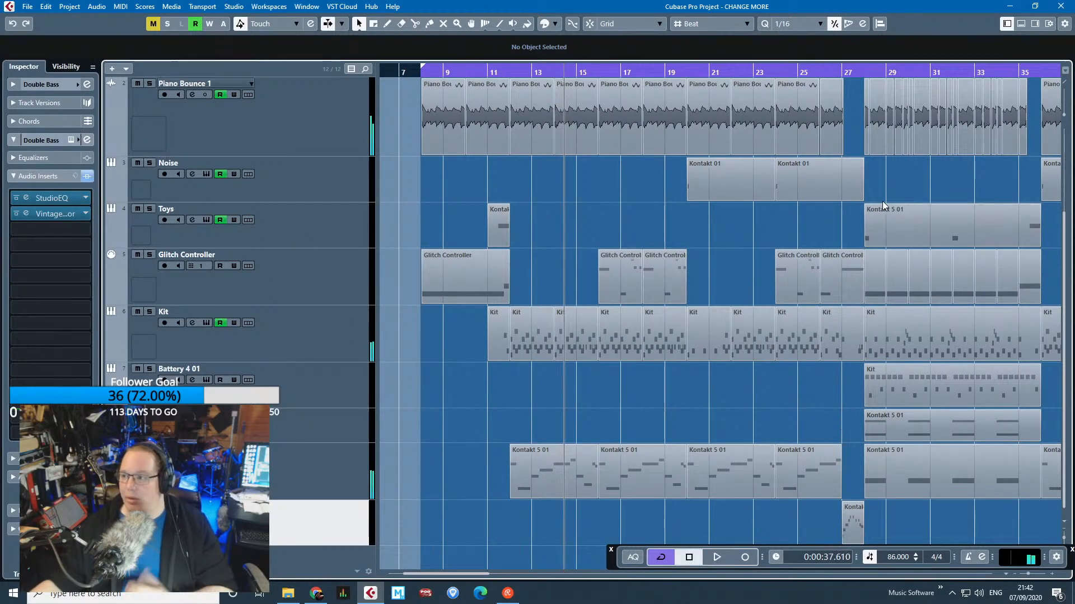
Play the full mix from just before bar 27 through the Double Bass fill, stop, and view the Double Bass parts from bar 59.
{"action": "left_click", "coordinate": [835, 73]}
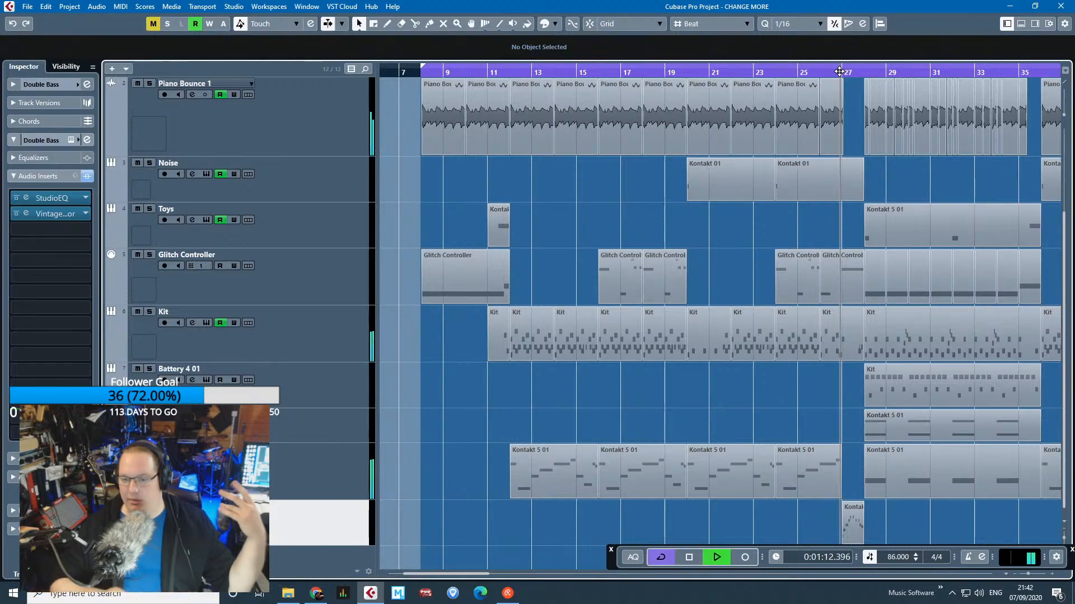
{"action": "key", "text": "space"}
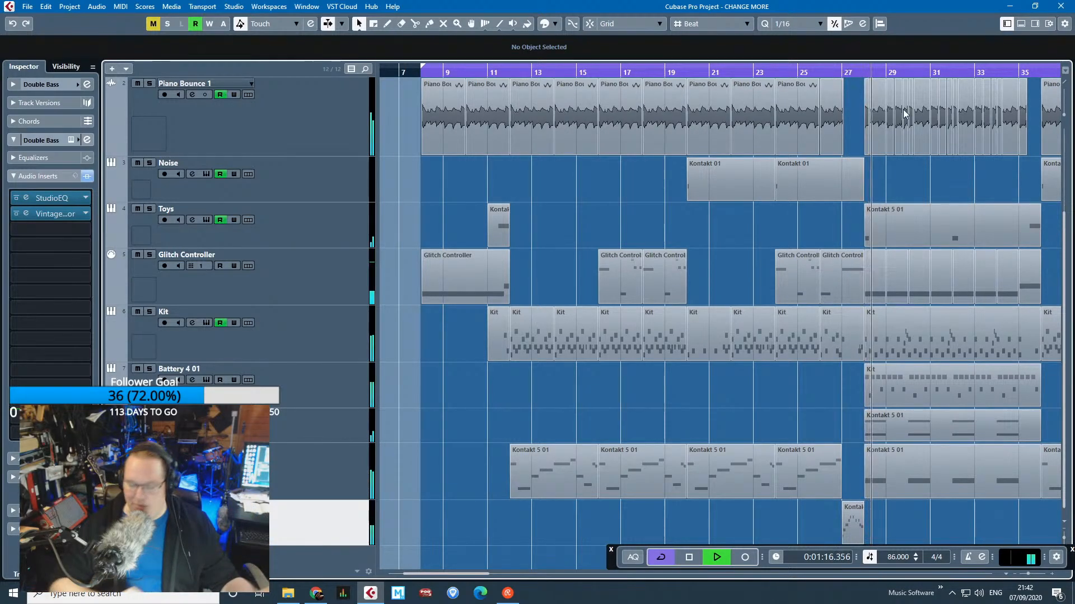
{"action": "key", "text": "space"}
{"action": "left_click_drag", "start_coordinate": [939, 527], "coordinate": [815, 523]}
{"action": "scroll", "coordinate": [1010, 526], "scroll_direction": "up", "scroll_amount": 4}
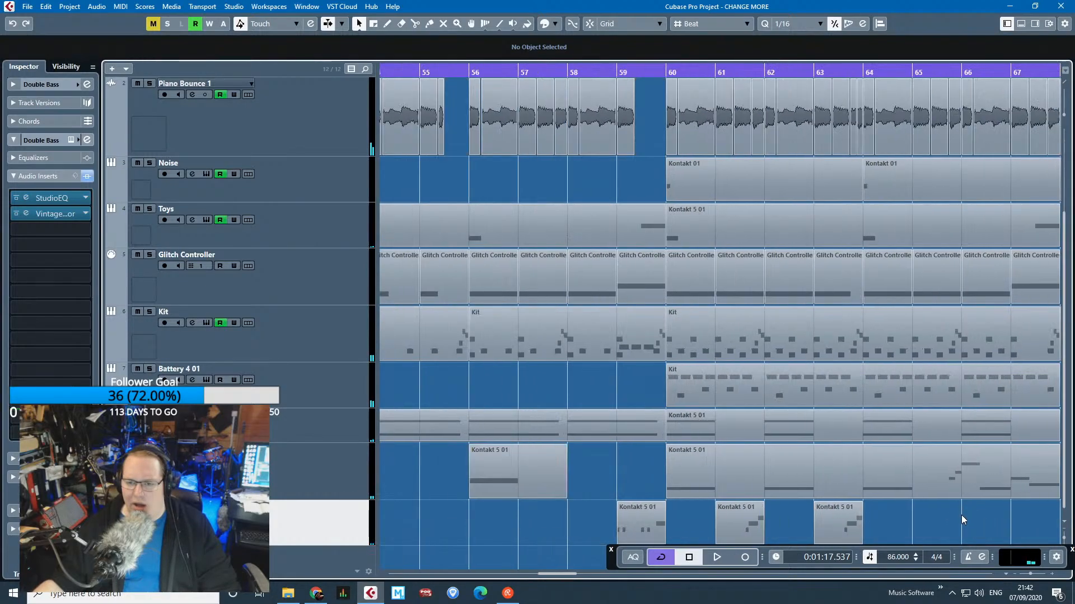
Play the full arrangement from bar 59 to about bar 62 and stop.
{"action": "left_click", "coordinate": [613, 69]}
{"action": "left_click", "coordinate": [613, 73]}
{"action": "key", "text": "space"}
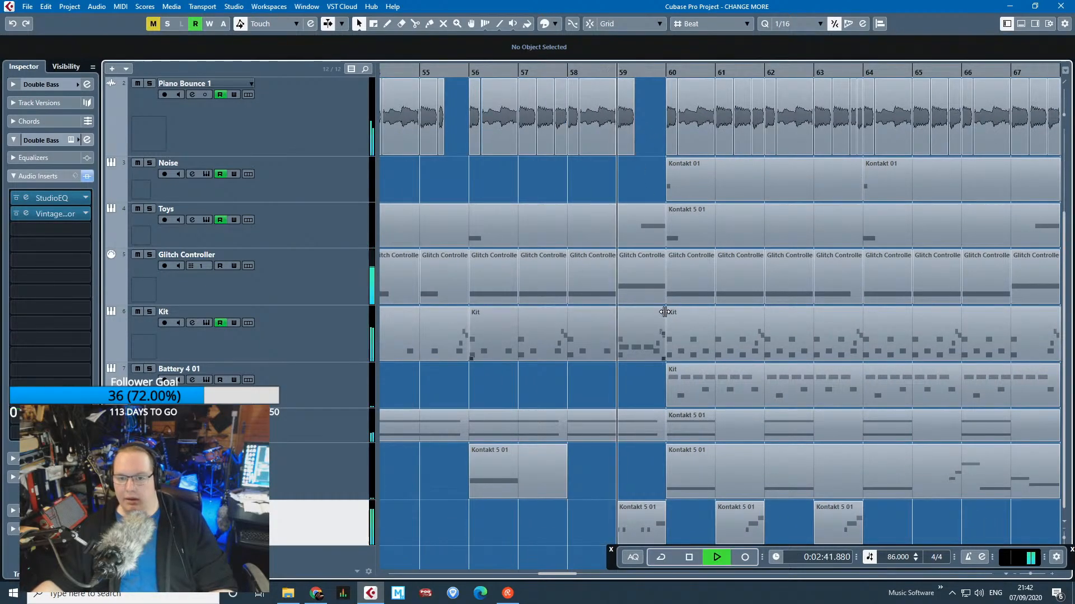
{"action": "scroll", "coordinate": [650, 387], "scroll_direction": "up", "scroll_amount": 4}
{"action": "scroll", "coordinate": [651, 384], "scroll_direction": "down", "scroll_amount": 4}
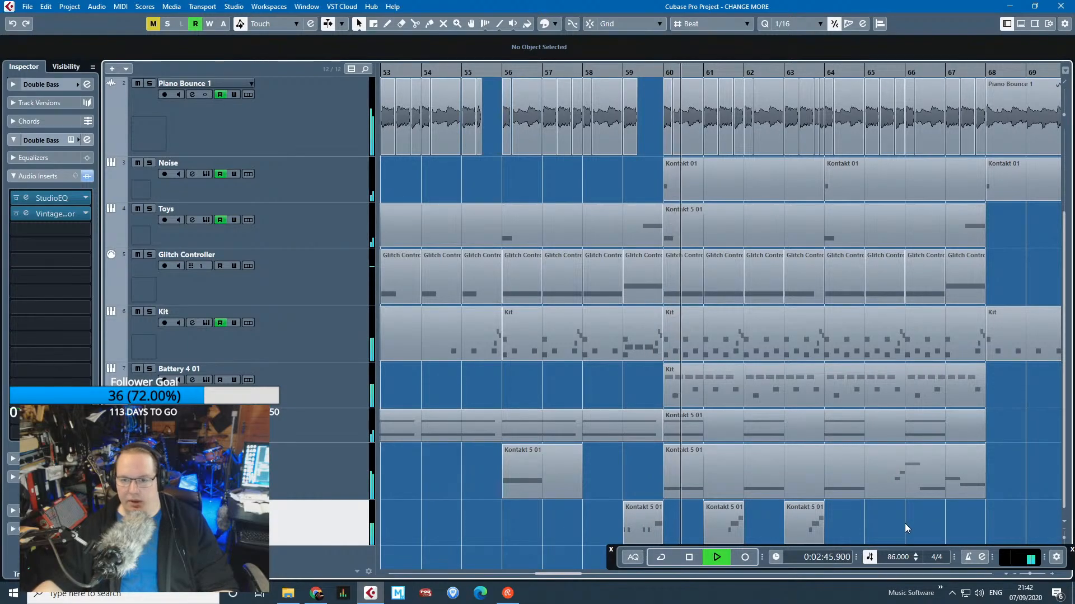
{"action": "scroll", "coordinate": [904, 522], "scroll_direction": "up", "scroll_amount": 2}
{"action": "scroll", "coordinate": [734, 519], "scroll_direction": "up", "scroll_amount": 1}
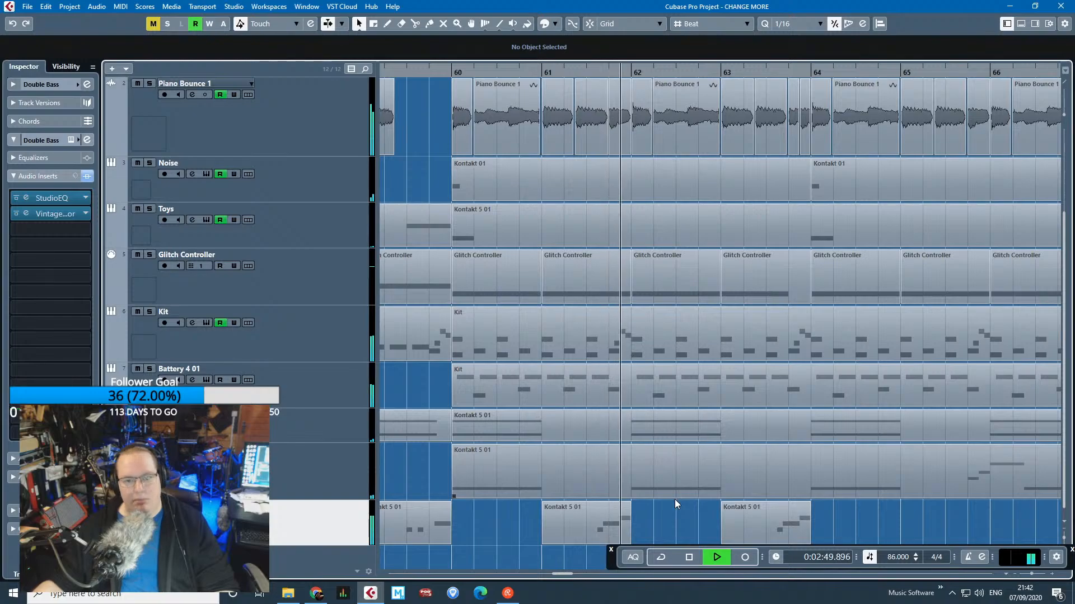
{"action": "scroll", "coordinate": [672, 503], "scroll_direction": "down", "scroll_amount": 5}
{"action": "key", "text": "space"}
Solo the Synth Bass track and play it from bar 60 to about bar 61.
{"action": "left_click_drag", "start_coordinate": [616, 535], "coordinate": [390, 507]}
{"action": "left_click", "coordinate": [344, 491]}
{"action": "key", "text": "s"}
{"action": "scroll", "coordinate": [784, 474], "scroll_direction": "up", "scroll_amount": 3}
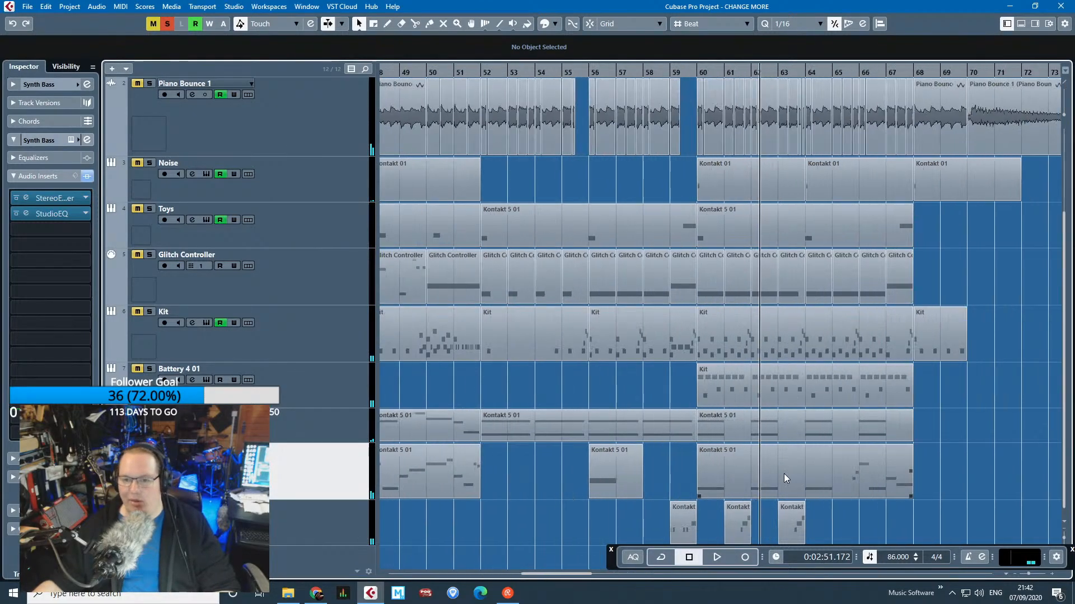
{"action": "scroll", "coordinate": [784, 474], "scroll_direction": "up", "scroll_amount": 2}
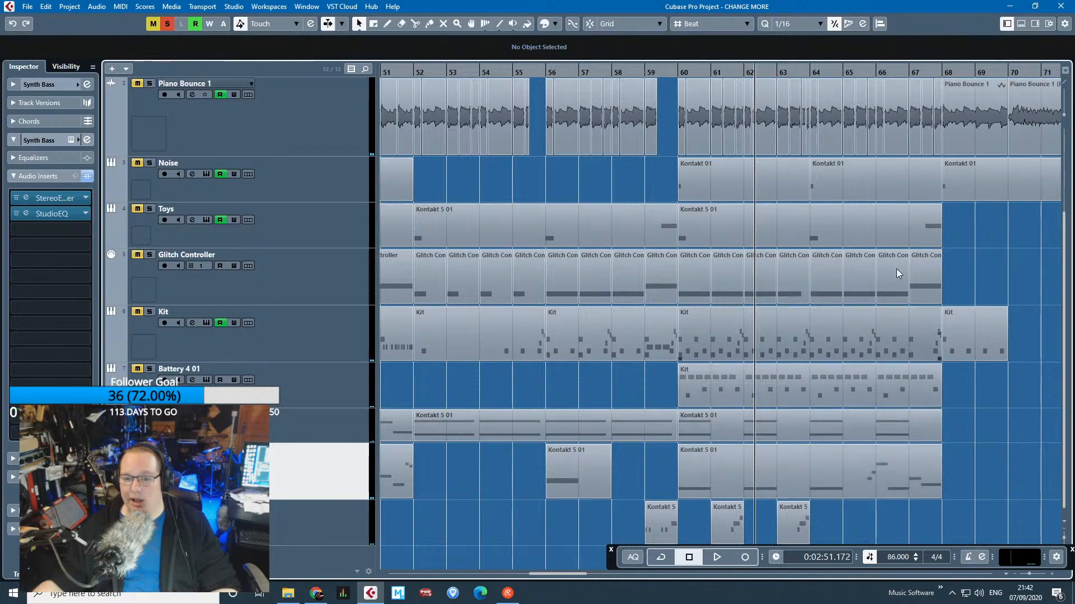
{"action": "left_click", "coordinate": [676, 72]}
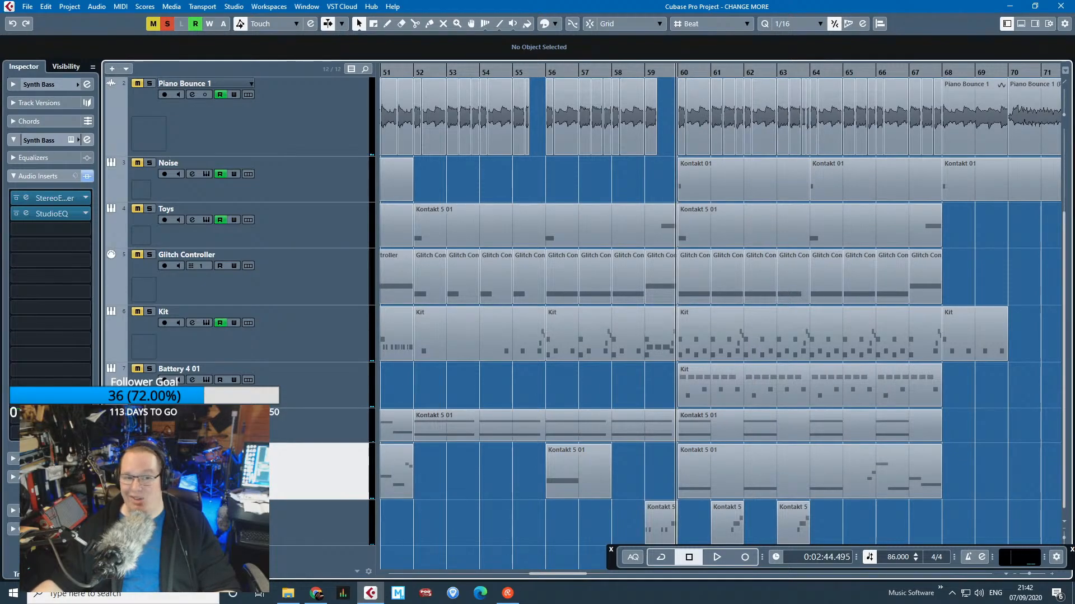
{"action": "key", "text": "space"}
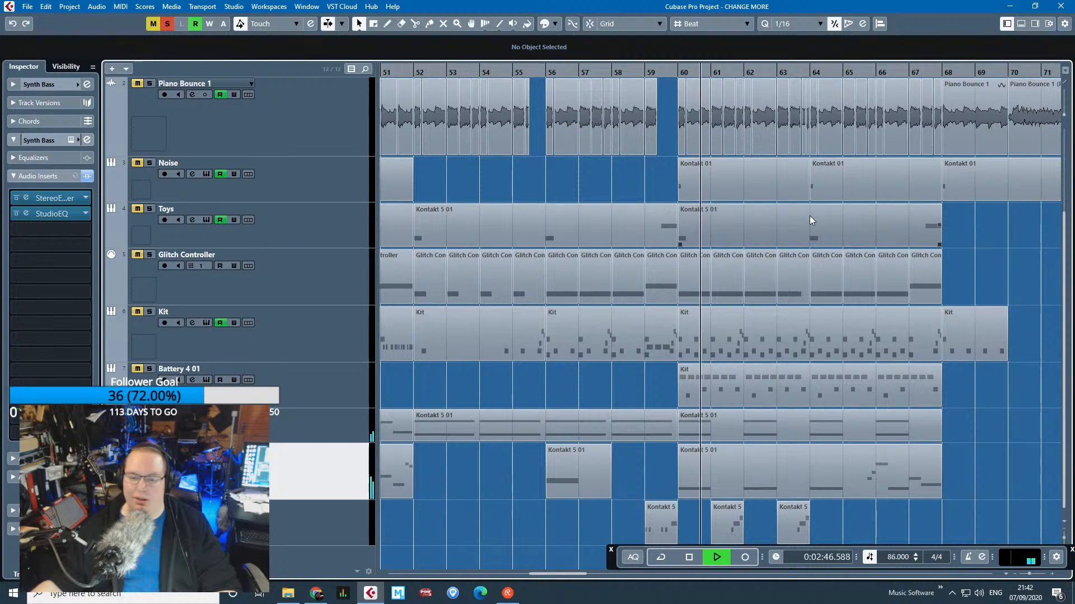
{"action": "key", "text": "space"}
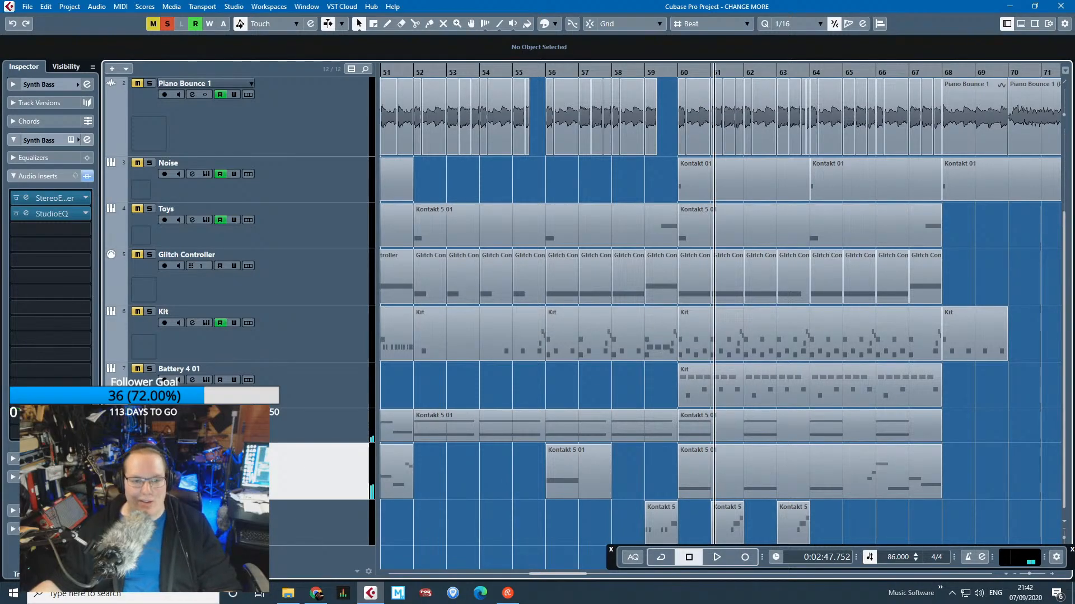
Play the soloed Synth Bass from about bar 36, where the Kontakt parts follow the gap in the piano.
{"action": "scroll", "coordinate": [586, 541], "scroll_direction": "down", "scroll_amount": 5}
{"action": "scroll", "coordinate": [532, 530], "scroll_direction": "left", "scroll_amount": 5}
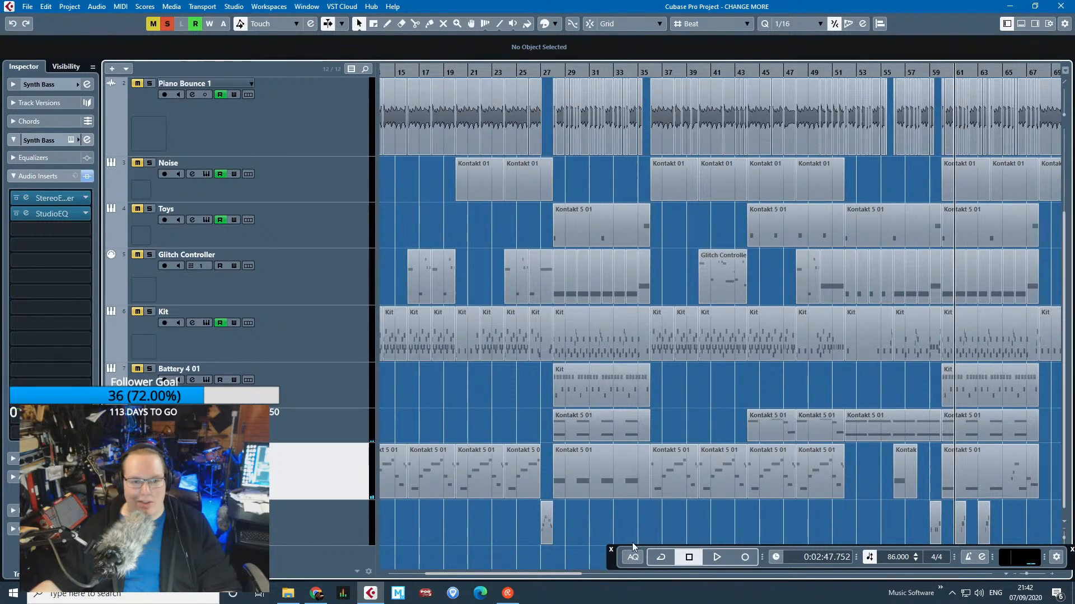
{"action": "scroll", "coordinate": [633, 542], "scroll_direction": "left", "scroll_amount": 3}
{"action": "left_click_drag", "start_coordinate": [495, 408], "coordinate": [610, 439]}
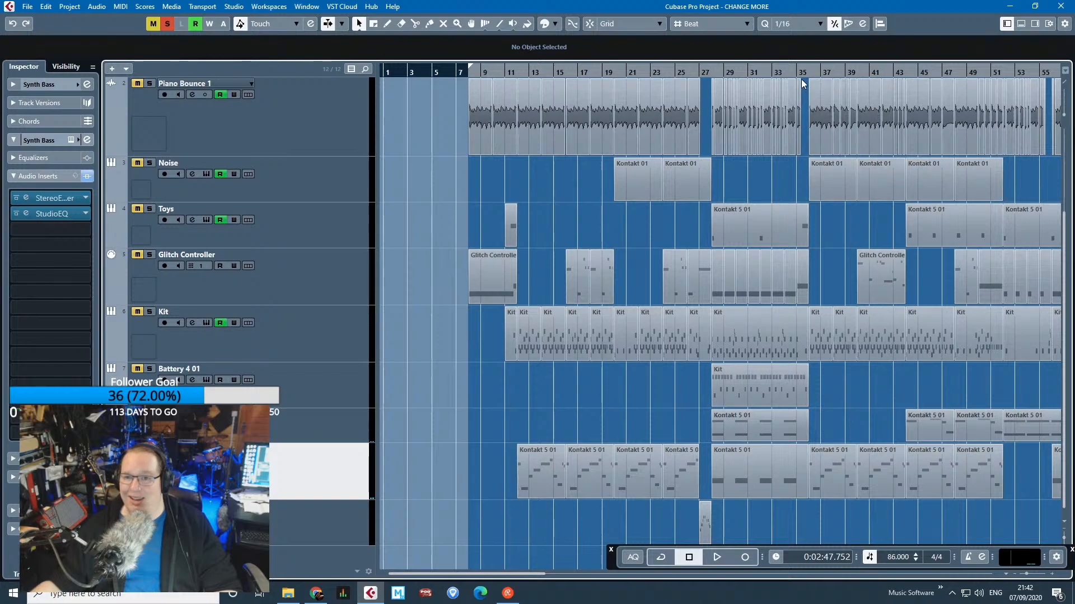
{"action": "scroll", "coordinate": [856, 483], "scroll_direction": "up", "scroll_amount": 2}
{"action": "scroll", "coordinate": [828, 516], "scroll_direction": "up", "scroll_amount": 3}
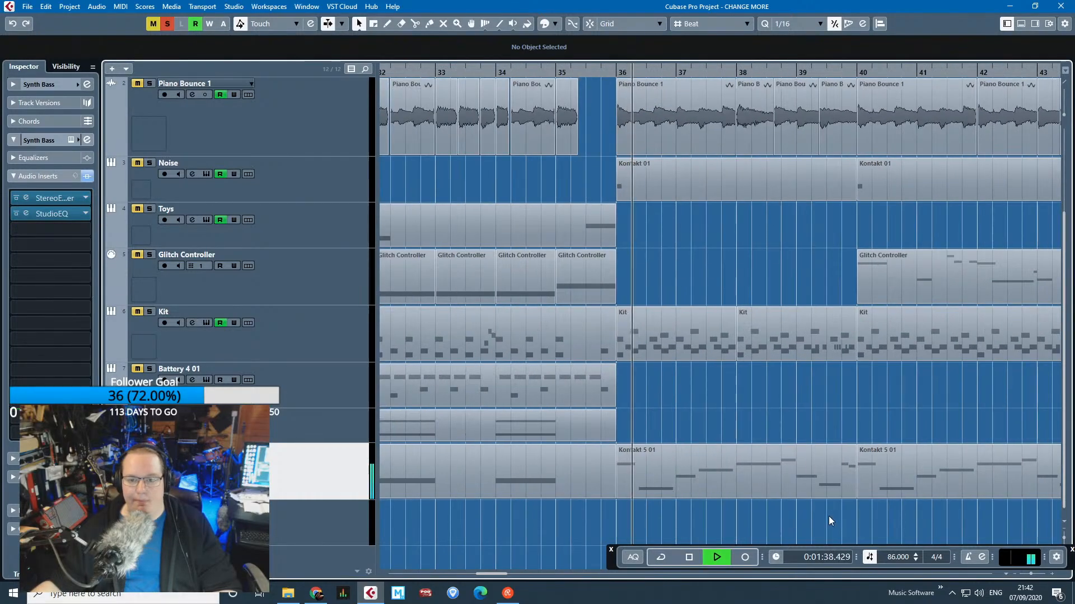
Inspect the Synth Bass StereoEnhancer and StudioEQ inserts, bypass and re-enable StudioEQ to compare, and close both plug-ins.
{"action": "left_click", "coordinate": [60, 197]}
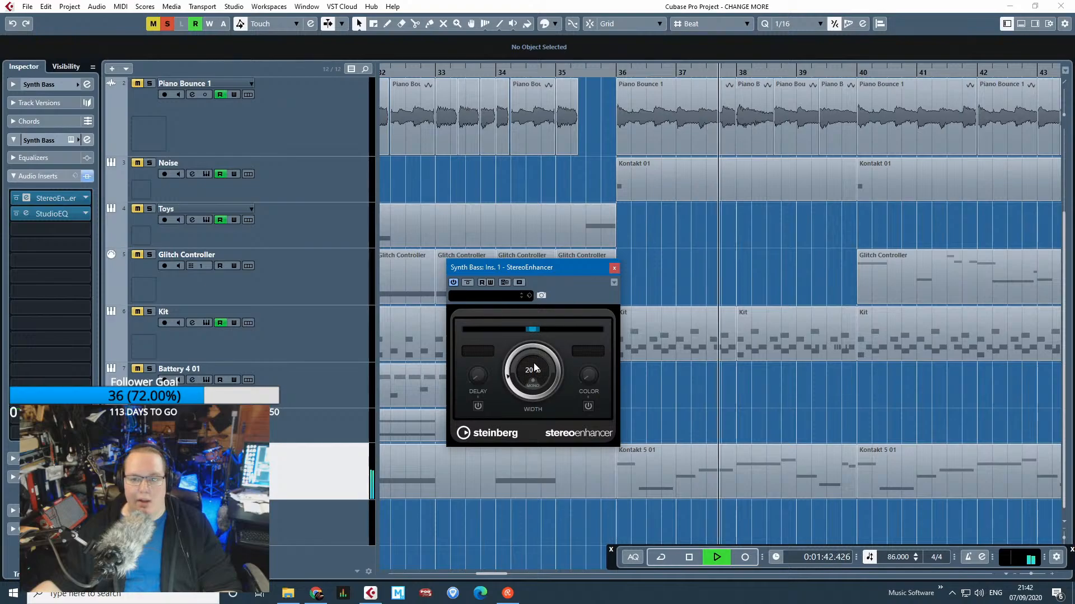
{"action": "left_click", "coordinate": [50, 216]}
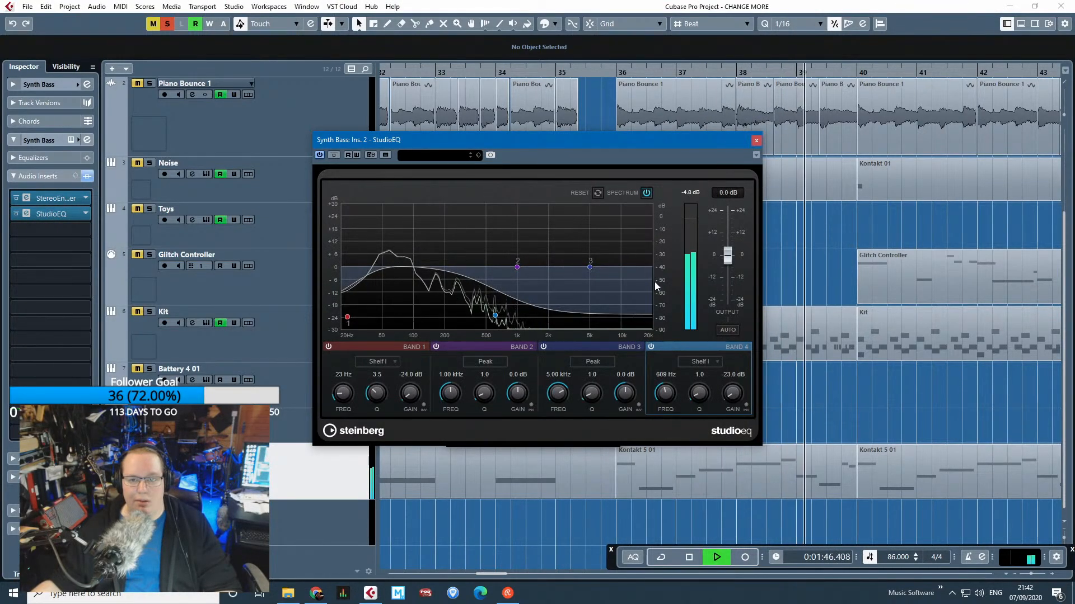
{"action": "left_click", "coordinate": [320, 155]}
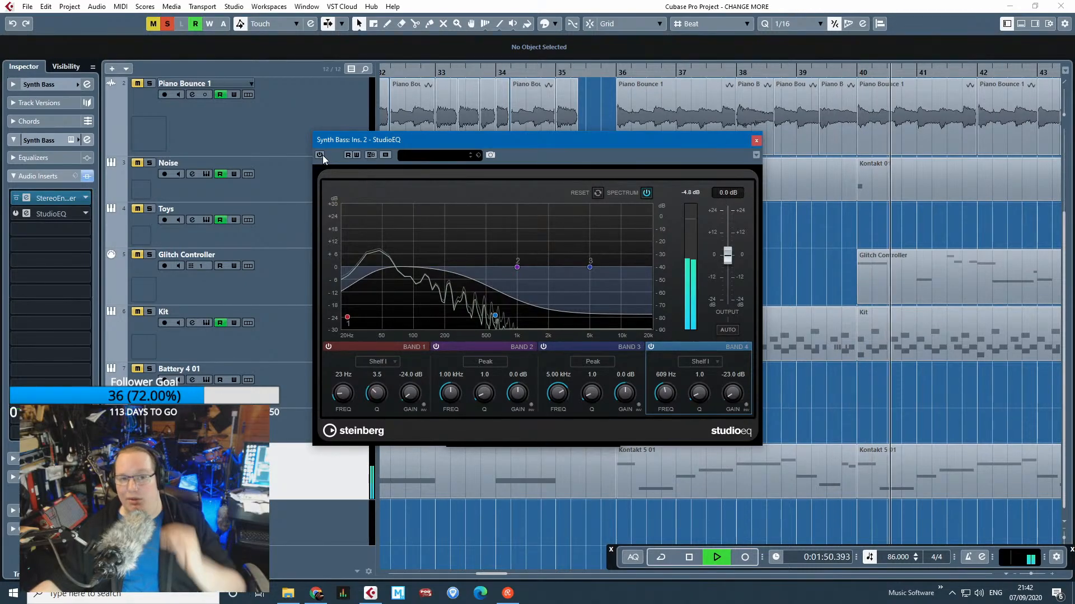
{"action": "left_click", "coordinate": [322, 155]}
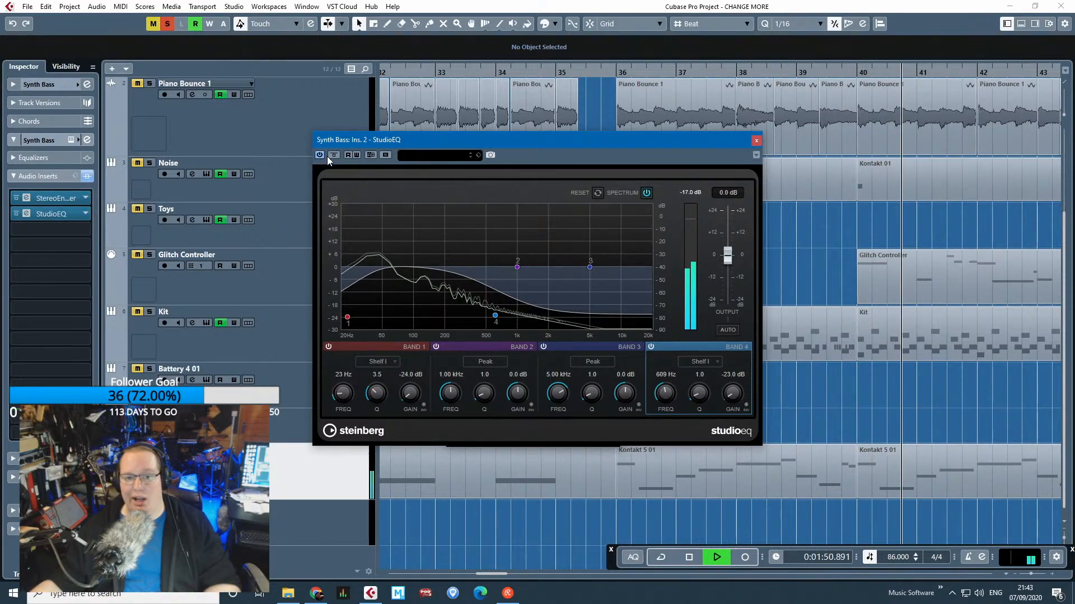
{"action": "left_click", "coordinate": [757, 140]}
{"action": "left_click", "coordinate": [614, 268]}
Open the Synth Bass track's Retrologue 2 instrument, review its patch settings, and close it.
{"action": "left_click", "coordinate": [68, 140]}
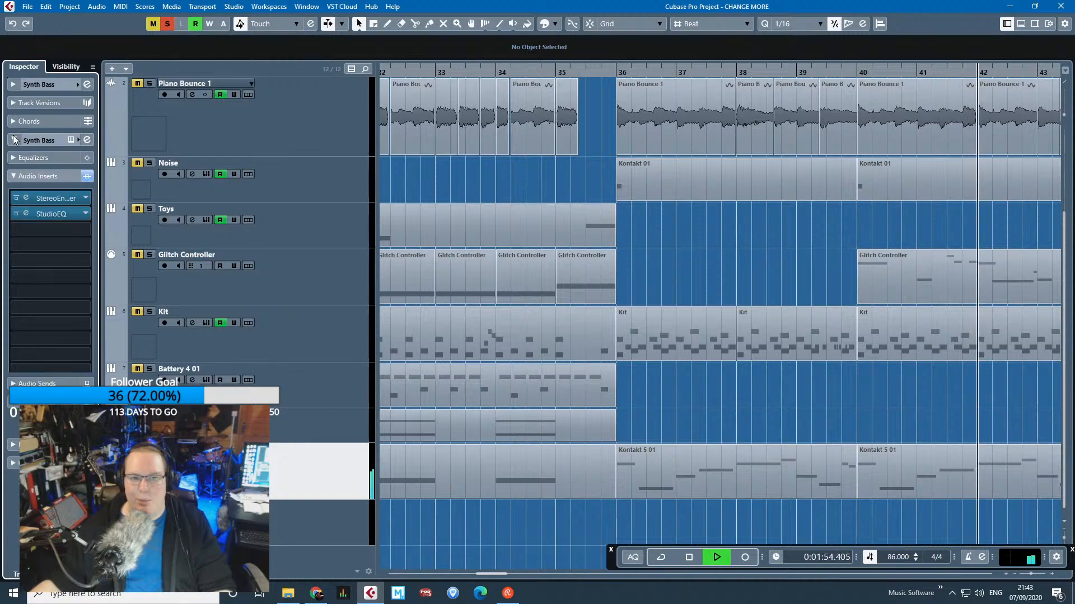
{"action": "left_click", "coordinate": [70, 139]}
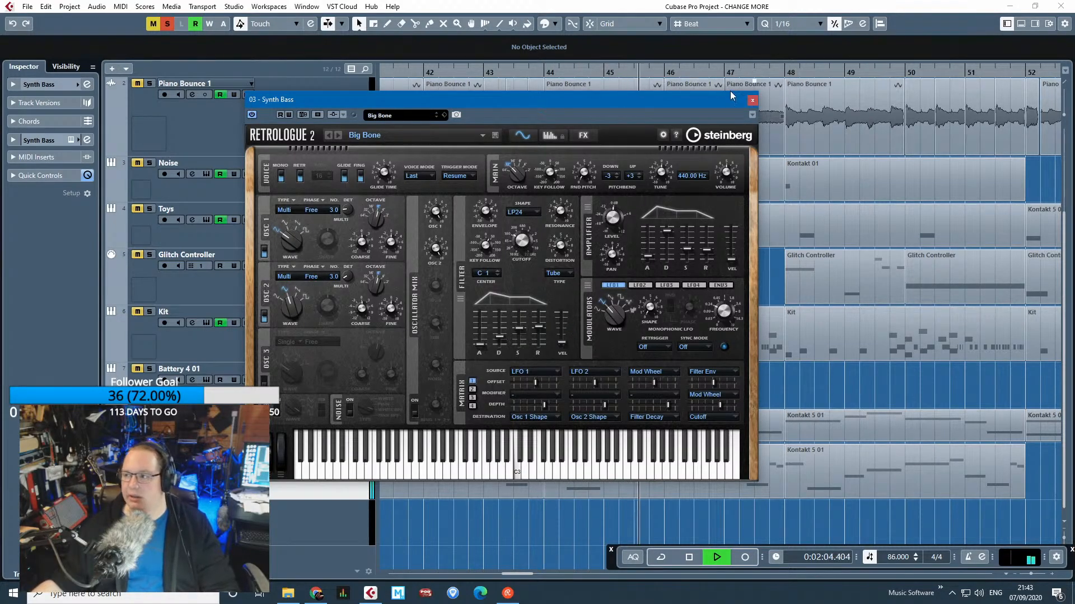
{"action": "left_click", "coordinate": [751, 101]}
Unsolo the Synth Bass track and play the full mix from about bar 16.
{"action": "scroll", "coordinate": [587, 401], "scroll_direction": "down", "scroll_amount": 5}
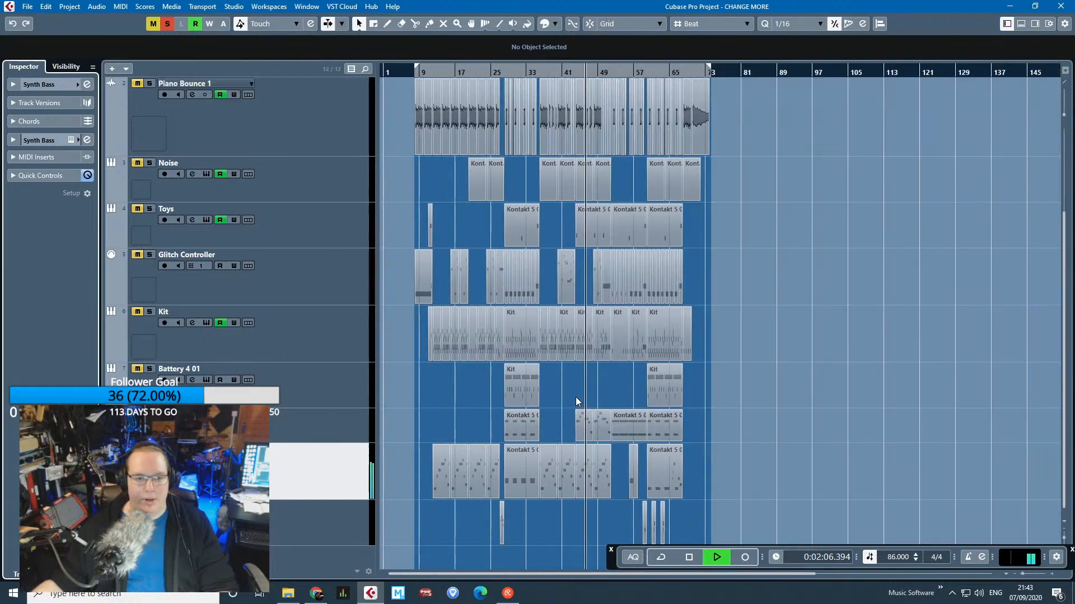
{"action": "key", "text": "s"}
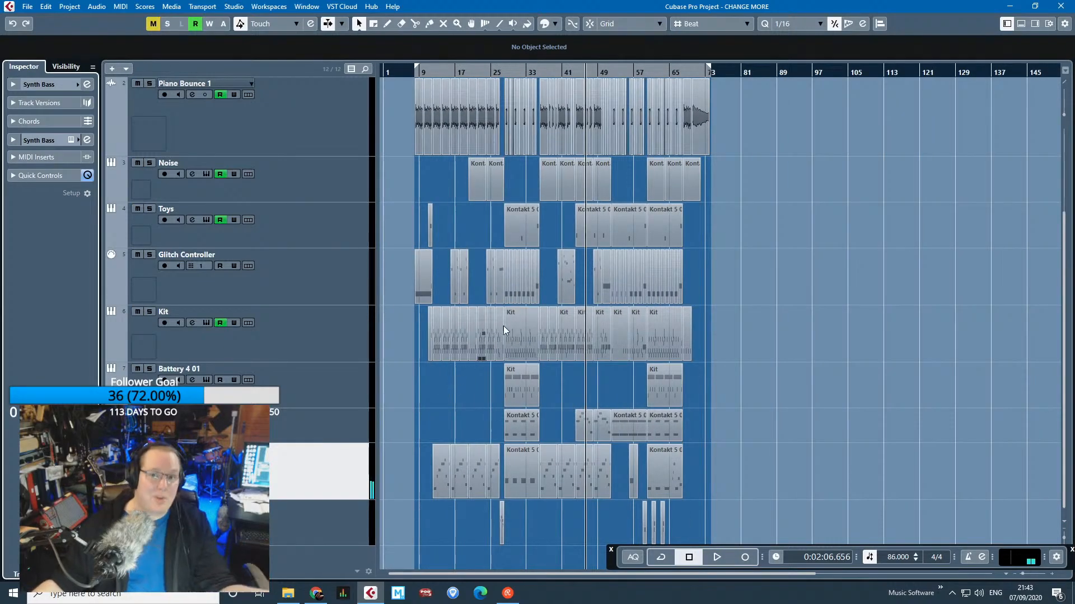
{"action": "left_click", "coordinate": [455, 72]}
{"action": "scroll", "coordinate": [451, 79], "scroll_direction": "up", "scroll_amount": 4}
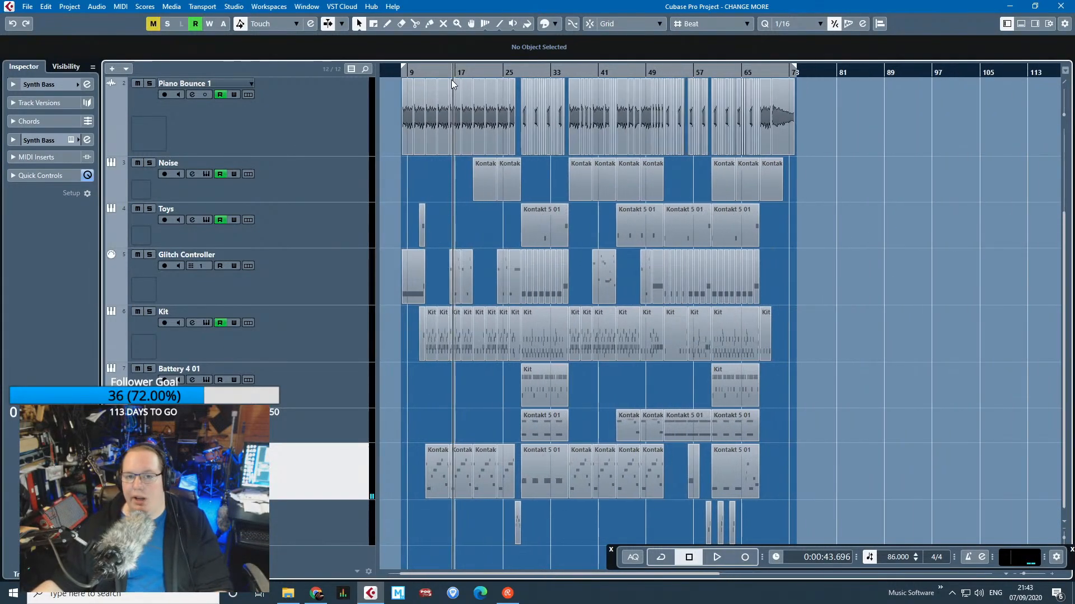
{"action": "key", "text": "space"}
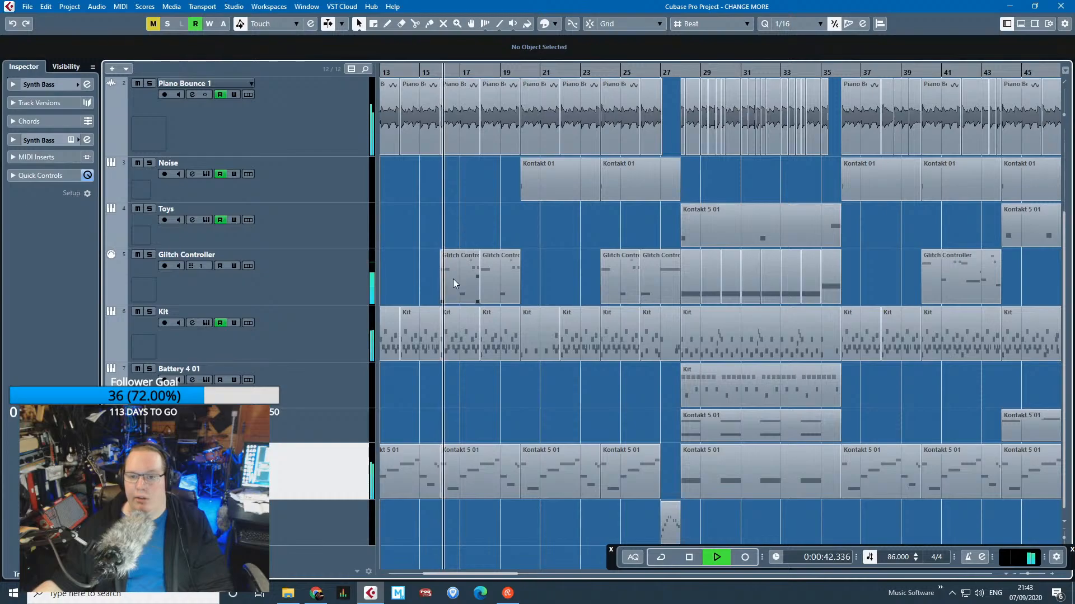
Listen to the full mix up to about bar 25 with the whole arrangement in view, and stop playback.
{"action": "scroll", "coordinate": [452, 278], "scroll_direction": "down", "scroll_amount": 2}
{"action": "scroll", "coordinate": [452, 279], "scroll_direction": "down", "scroll_amount": 1}
{"action": "scroll", "coordinate": [452, 280], "scroll_direction": "up", "scroll_amount": 3}
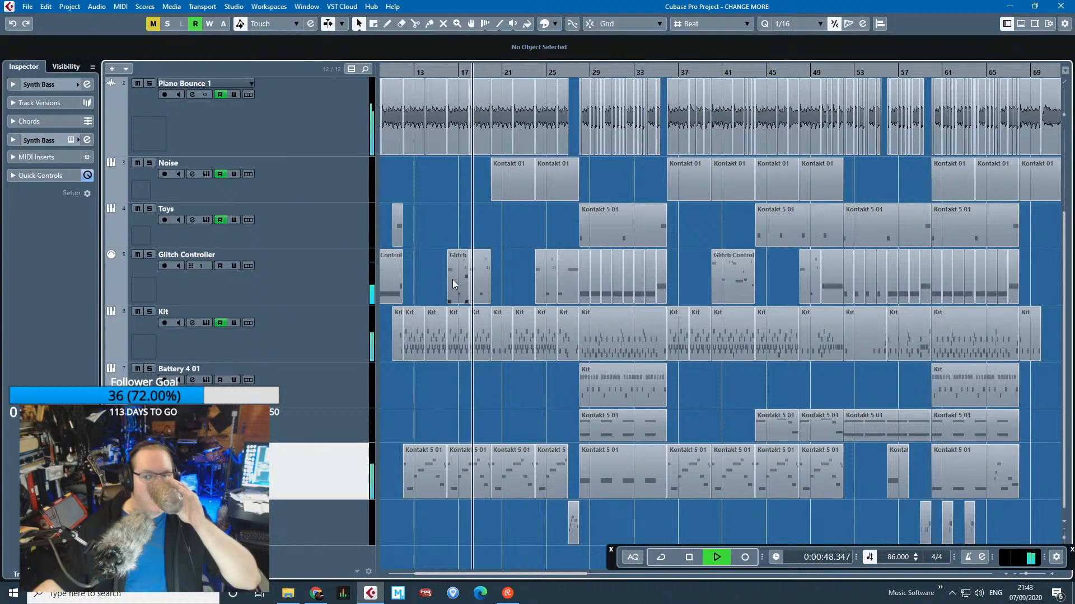
{"action": "left_click", "coordinate": [459, 195]}
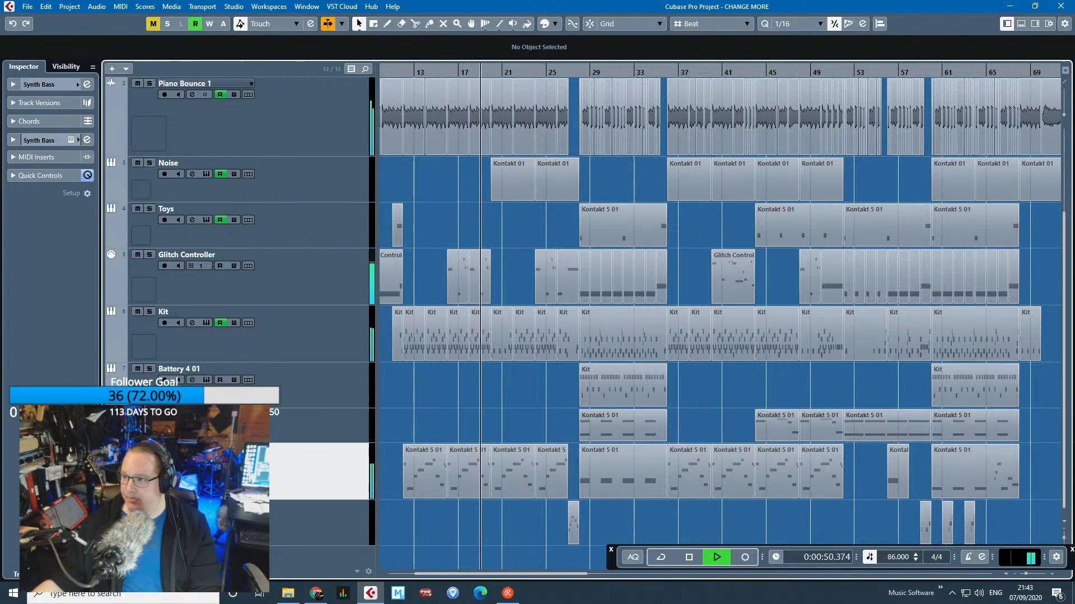
{"action": "key", "text": "alt+Tab"}
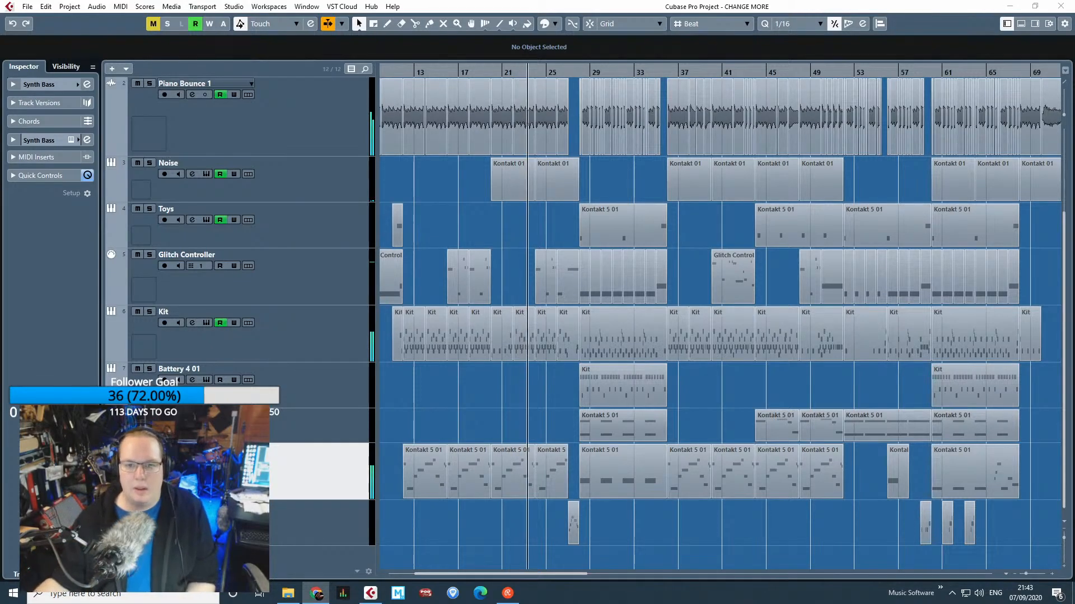
{"action": "key", "text": "F2"}
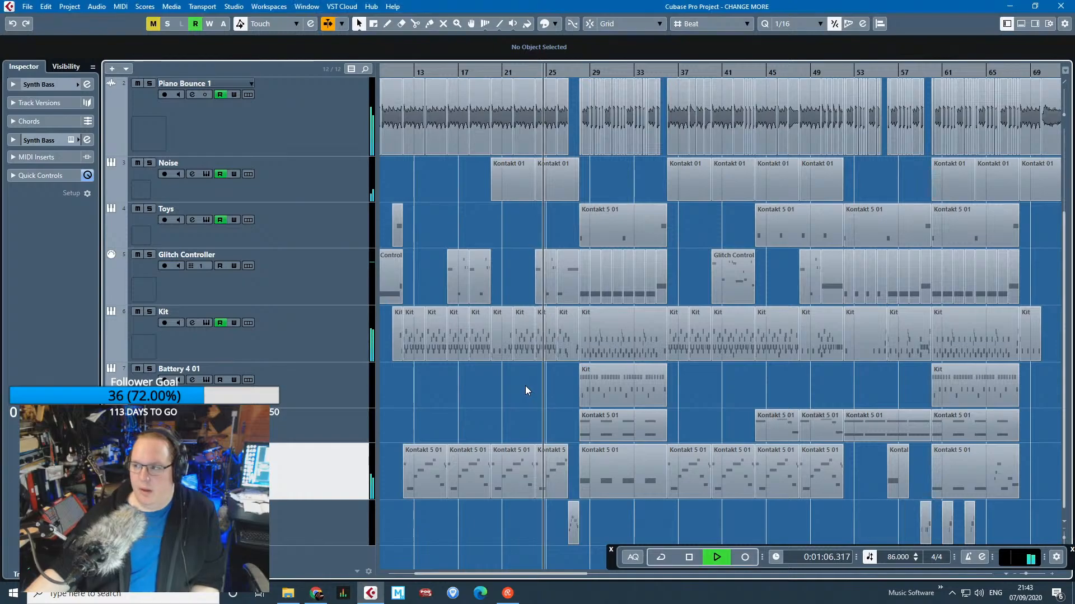
{"action": "key", "text": "space"}
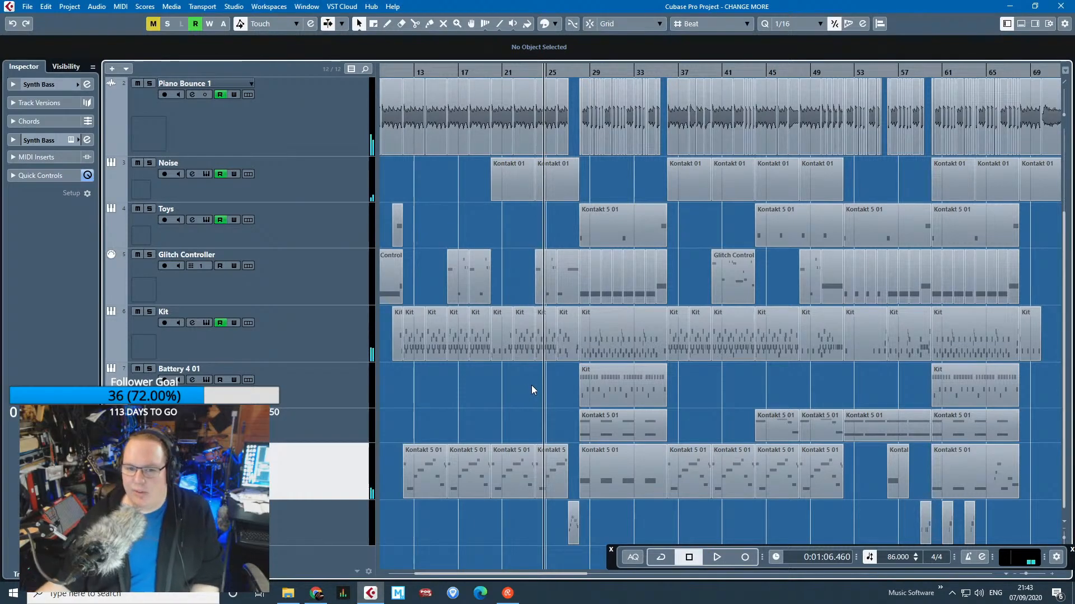
Examine the arrangement, outlining the empty stretch before bar 28 on Battery 4 01 and the track below it.
{"action": "key", "text": "g"}
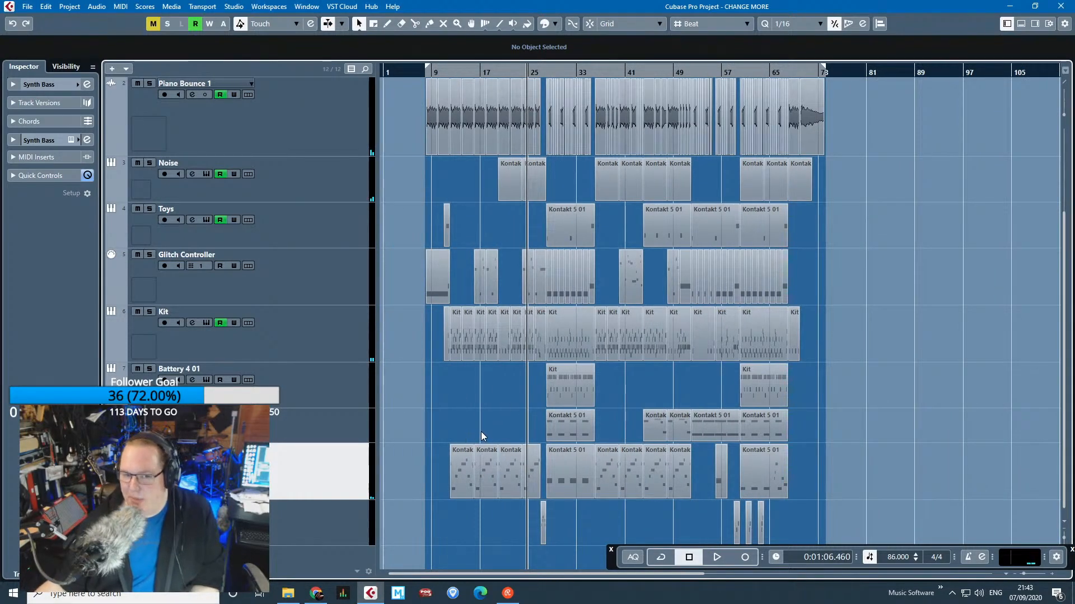
{"action": "key", "text": "h"}
{"action": "key", "text": "h"}
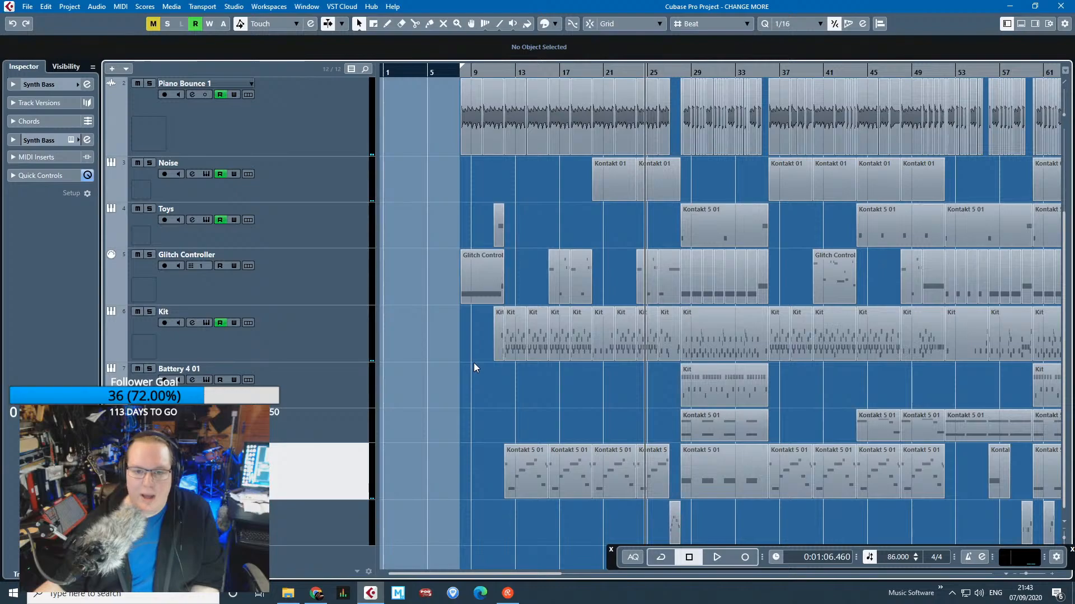
{"action": "left_click_drag", "start_coordinate": [474, 364], "coordinate": [678, 444]}
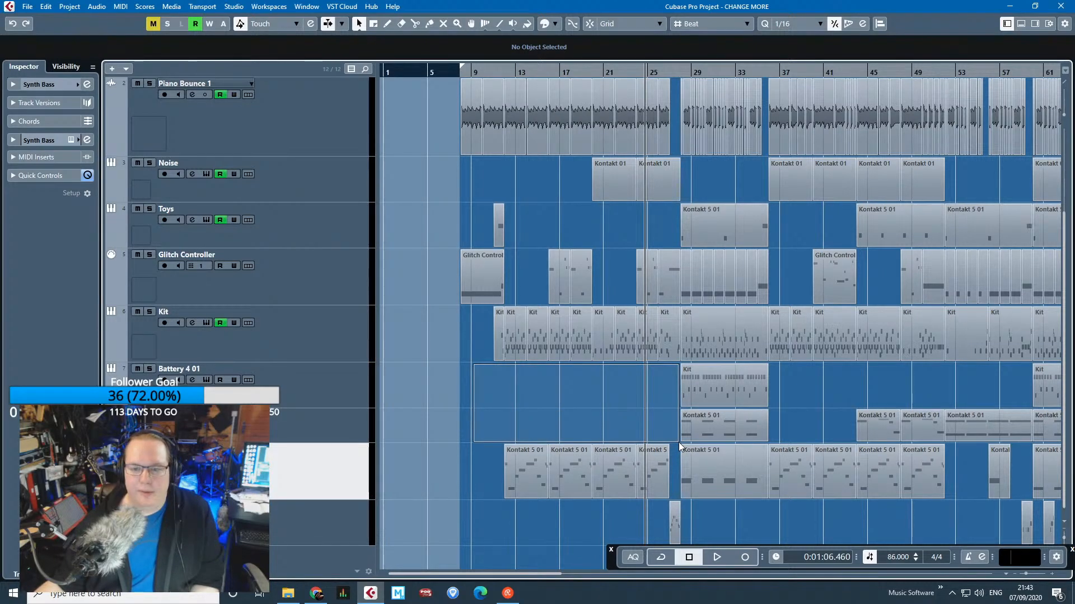
{"action": "left_click_drag", "start_coordinate": [679, 441], "coordinate": [679, 441]}
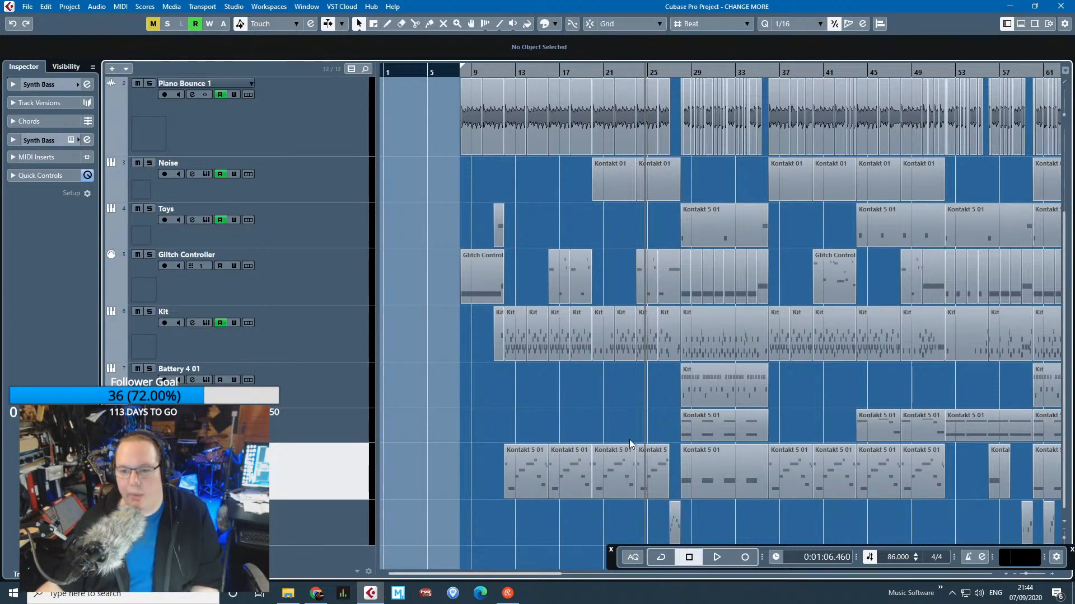
{"action": "key", "text": "shift+f"}
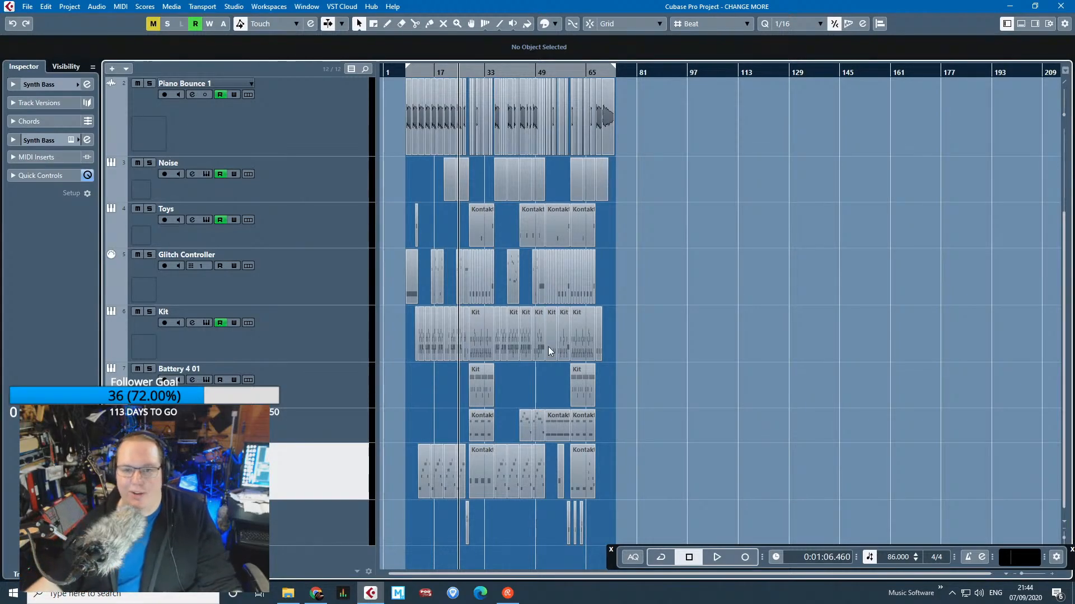
Save and close the CHANGE MORE project, and switch to File Explorer at the "Lofi, Instrumental, HipHop EP" folder.
{"action": "left_click", "coordinate": [1060, 6]}
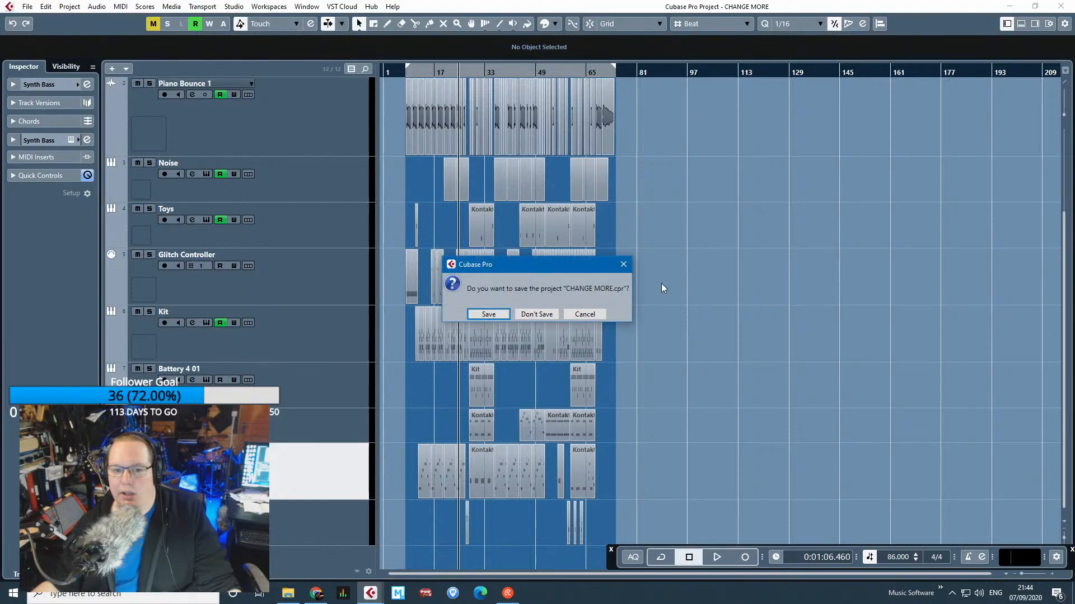
{"action": "left_click", "coordinate": [499, 315]}
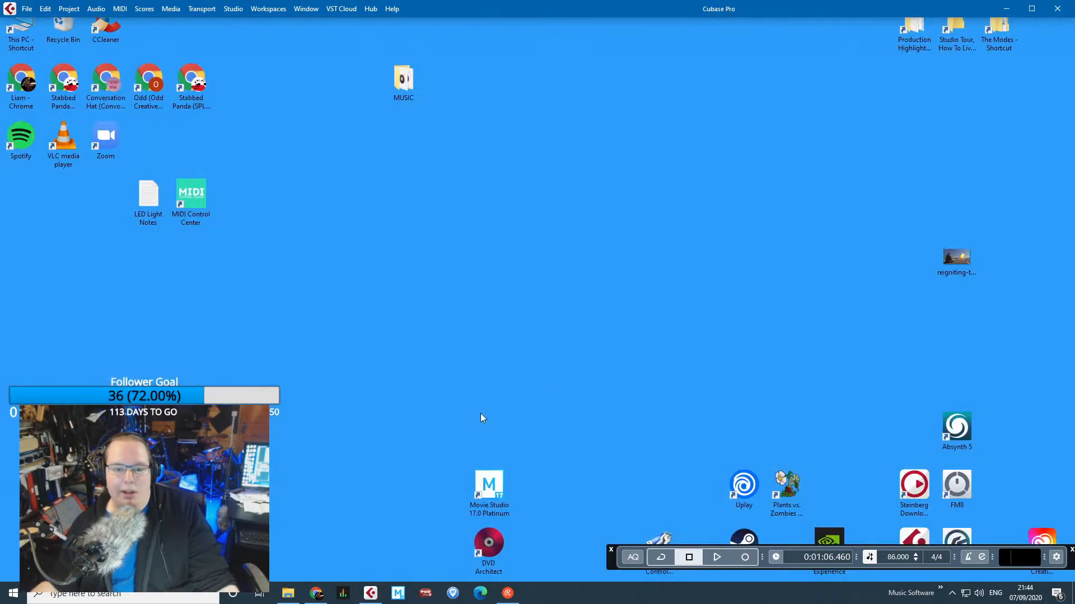
{"action": "left_click", "coordinate": [289, 592]}
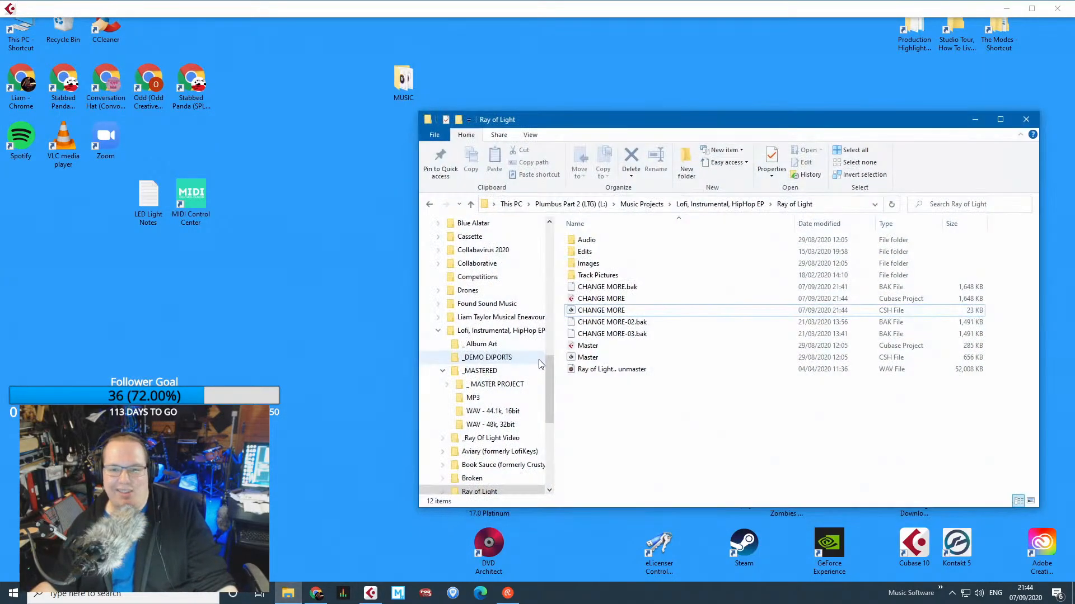
{"action": "left_click", "coordinate": [429, 203]}
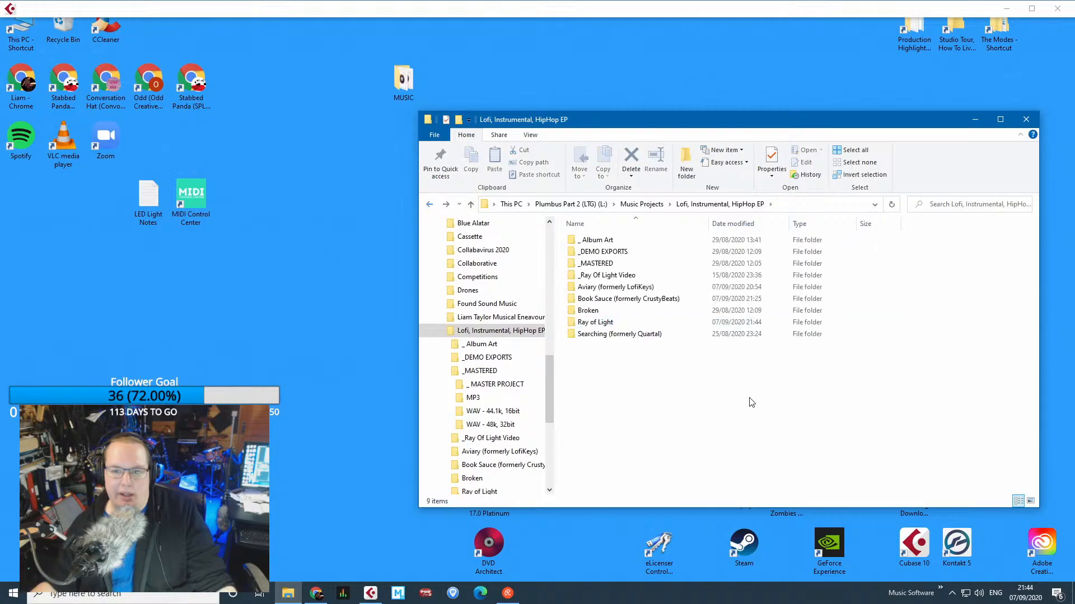
Open the Broken Cubase project from the EP's Broken folder and minimise the File Explorer window.
{"action": "double_click", "coordinate": [626, 311]}
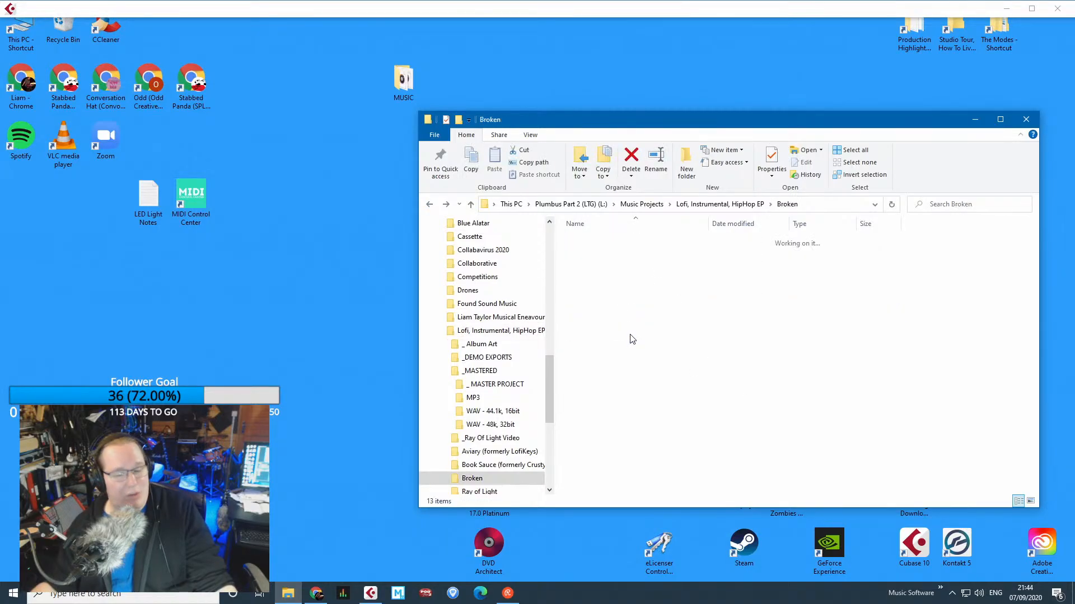
{"action": "double_click", "coordinate": [585, 322]}
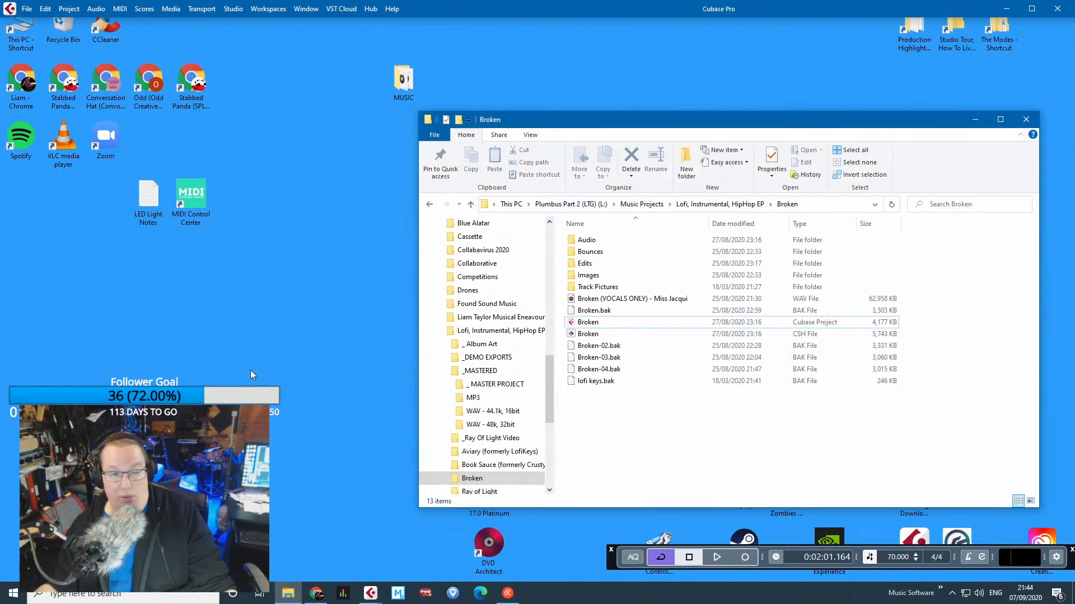
{"action": "left_click_drag", "start_coordinate": [497, 118], "coordinate": [449, 355]}
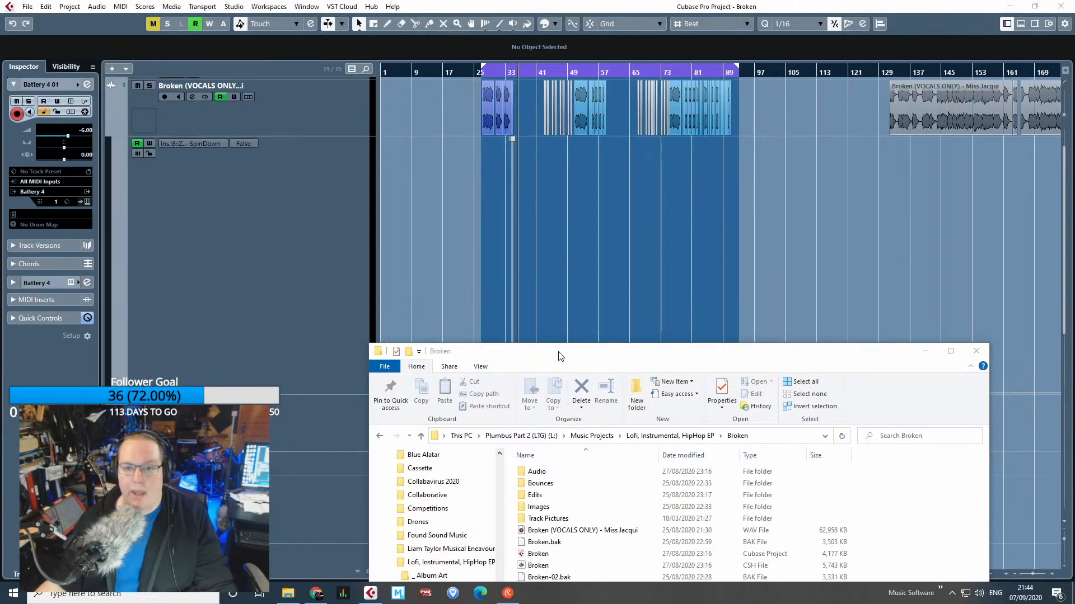
{"action": "left_click", "coordinate": [925, 351]}
Shrink the SpinDown automation lane under the Broken vocals track and bring the whole arrangement into view.
{"action": "scroll", "coordinate": [386, 222], "scroll_direction": "up", "scroll_amount": 2}
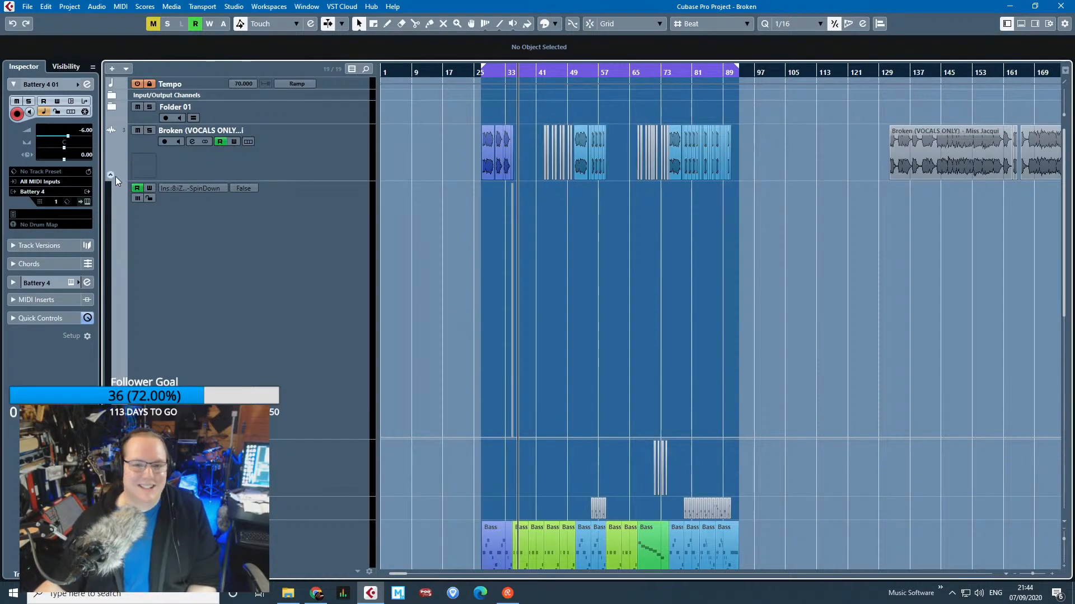
{"action": "scroll", "coordinate": [513, 341], "scroll_direction": "up", "scroll_amount": 6}
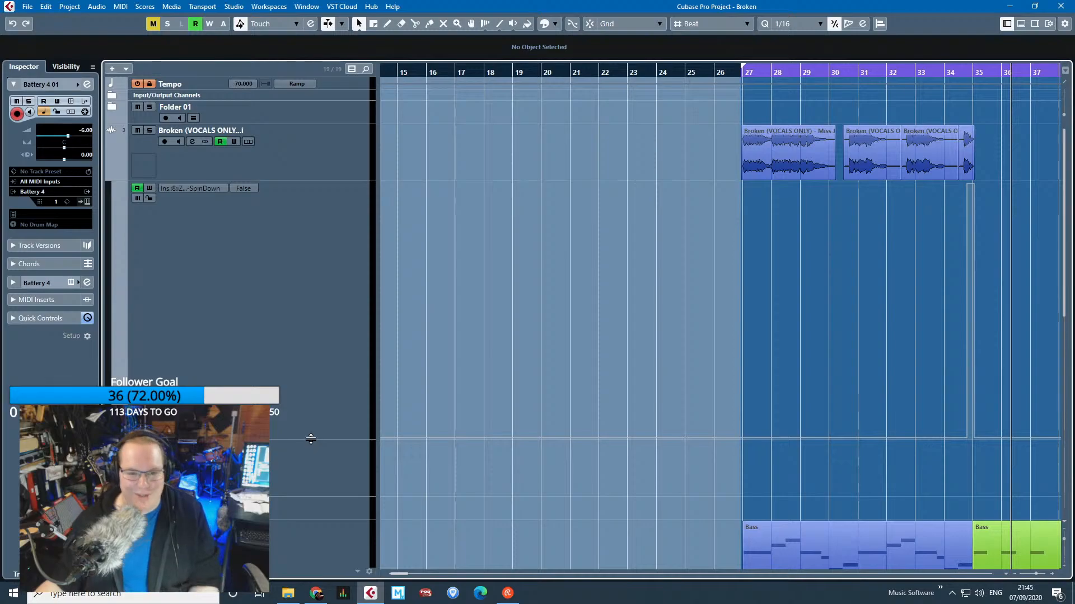
{"action": "left_click_drag", "start_coordinate": [310, 439], "coordinate": [353, 212]}
{"action": "scroll", "coordinate": [703, 359], "scroll_direction": "down", "scroll_amount": 3}
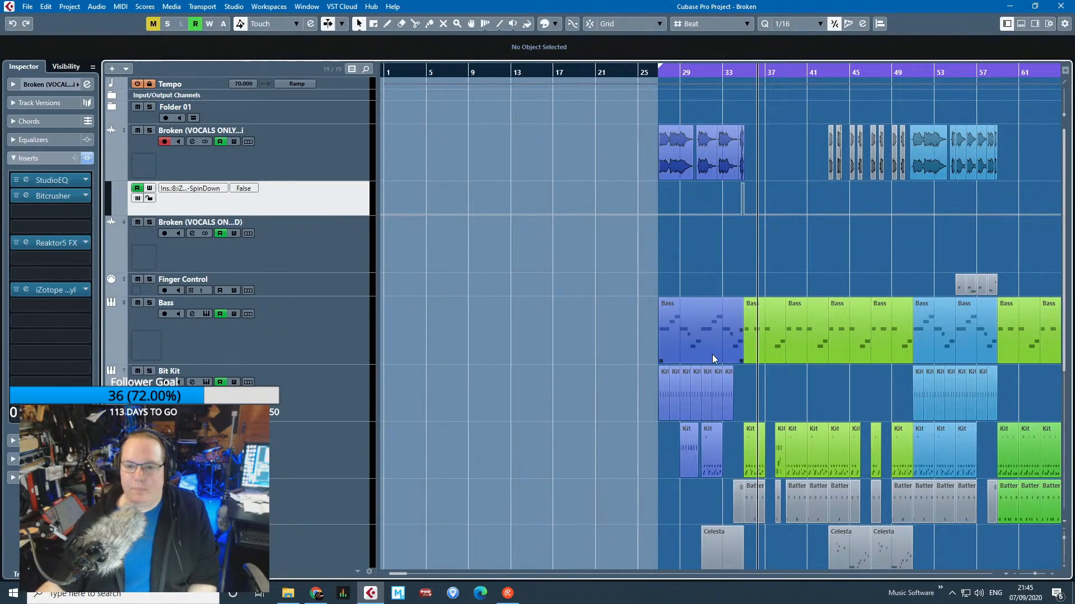
{"action": "scroll", "coordinate": [713, 355], "scroll_direction": "down", "scroll_amount": 3}
{"action": "scroll", "coordinate": [714, 344], "scroll_direction": "down", "scroll_amount": 5}
{"action": "scroll", "coordinate": [713, 343], "scroll_direction": "up", "scroll_amount": 5}
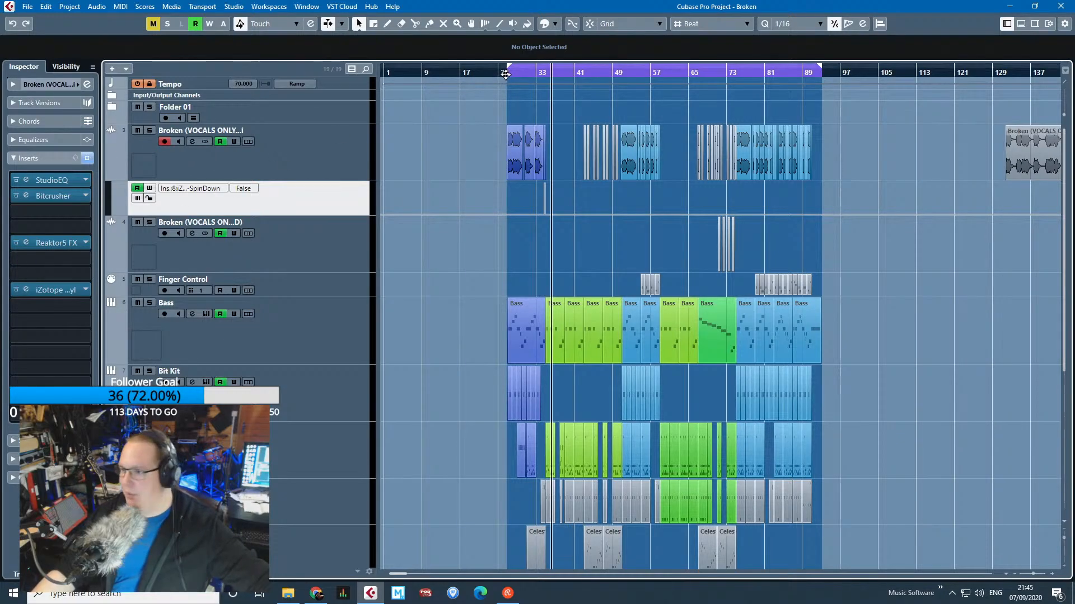
Play the song from bar 27, look over its tracks, and switch to Chrome while it plays.
{"action": "left_click_drag", "start_coordinate": [502, 74], "coordinate": [502, 76]}
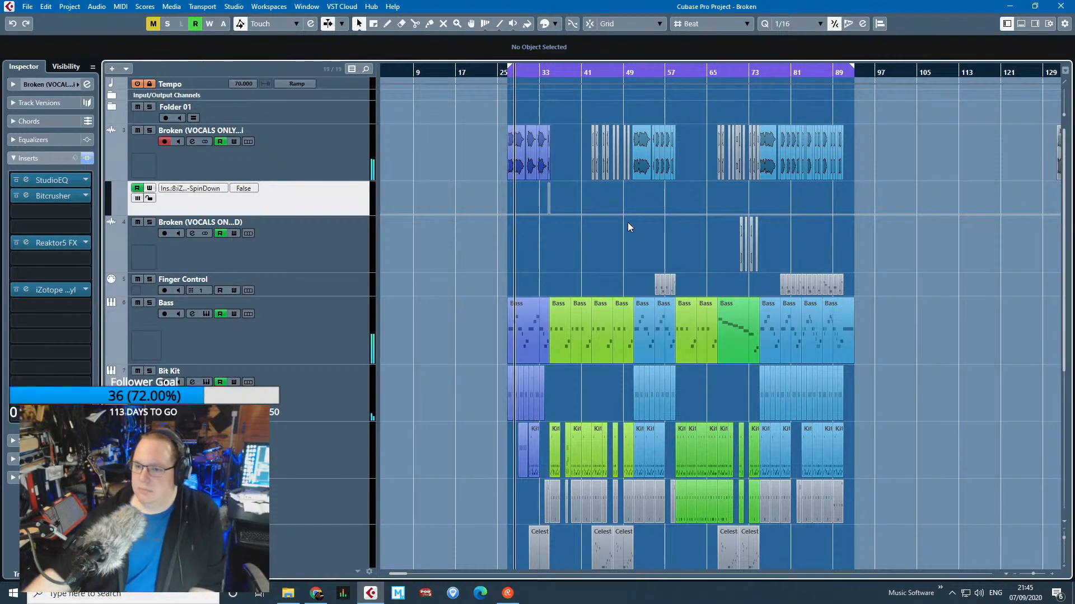
{"action": "scroll", "coordinate": [626, 223], "scroll_direction": "down", "scroll_amount": 3}
{"action": "scroll", "coordinate": [588, 257], "scroll_direction": "up", "scroll_amount": 3}
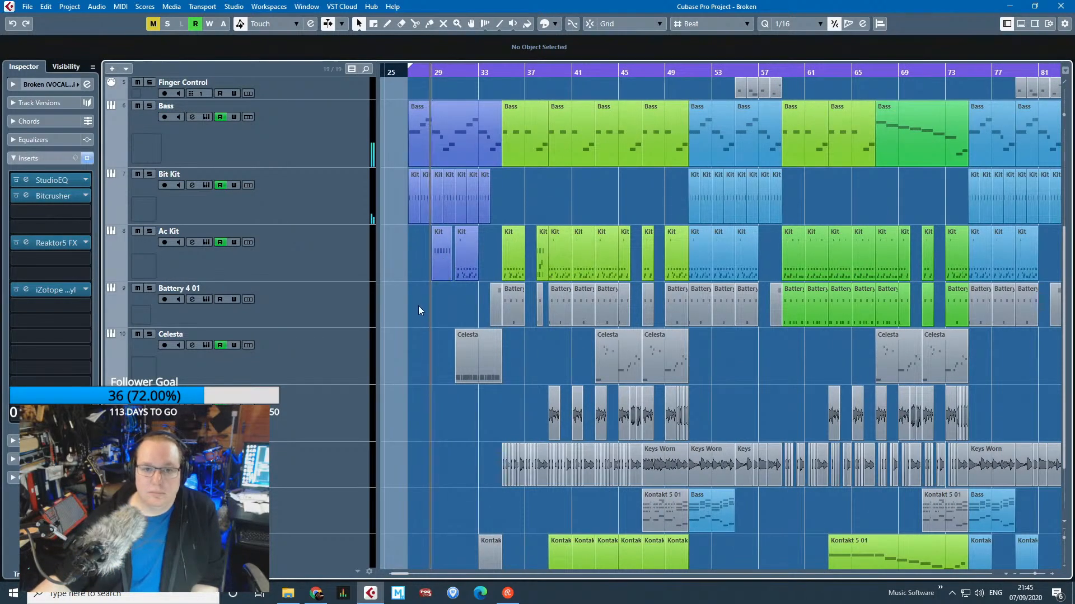
{"action": "scroll", "coordinate": [418, 305], "scroll_direction": "up", "scroll_amount": 5}
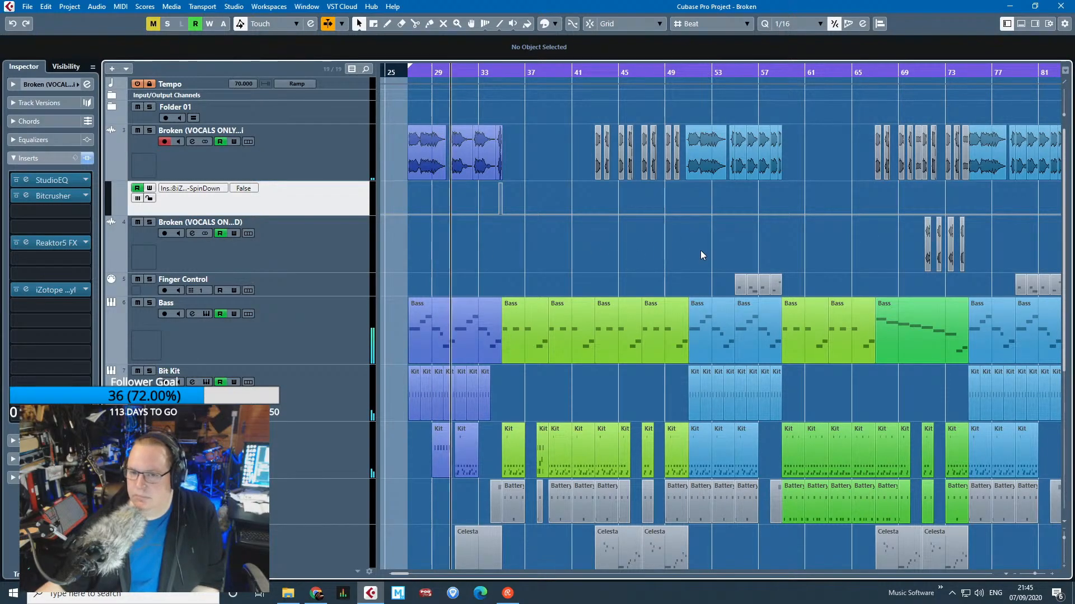
{"action": "key", "text": "alt+Tab"}
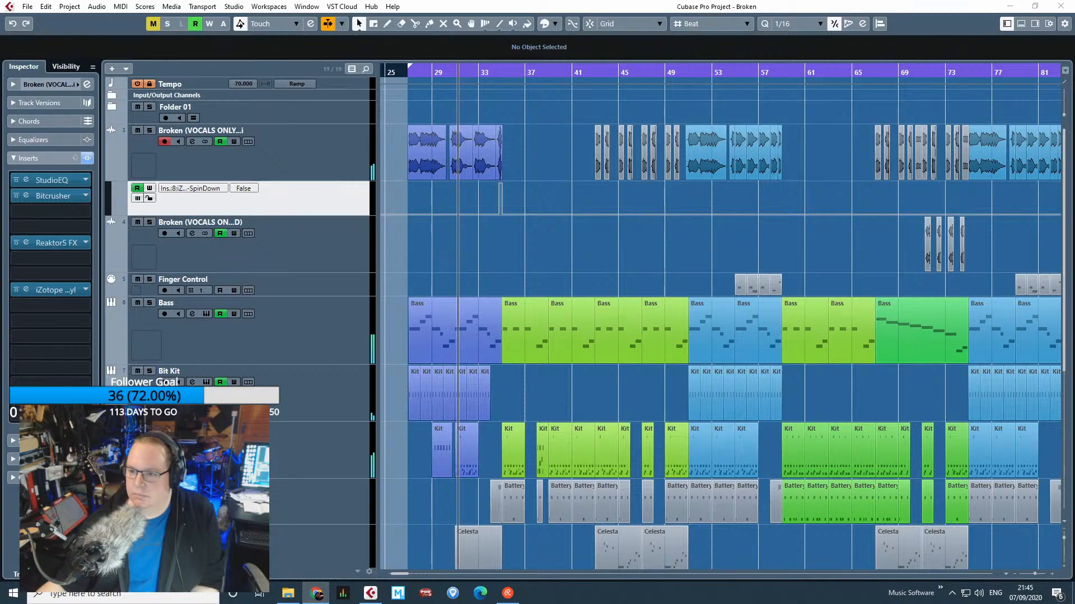
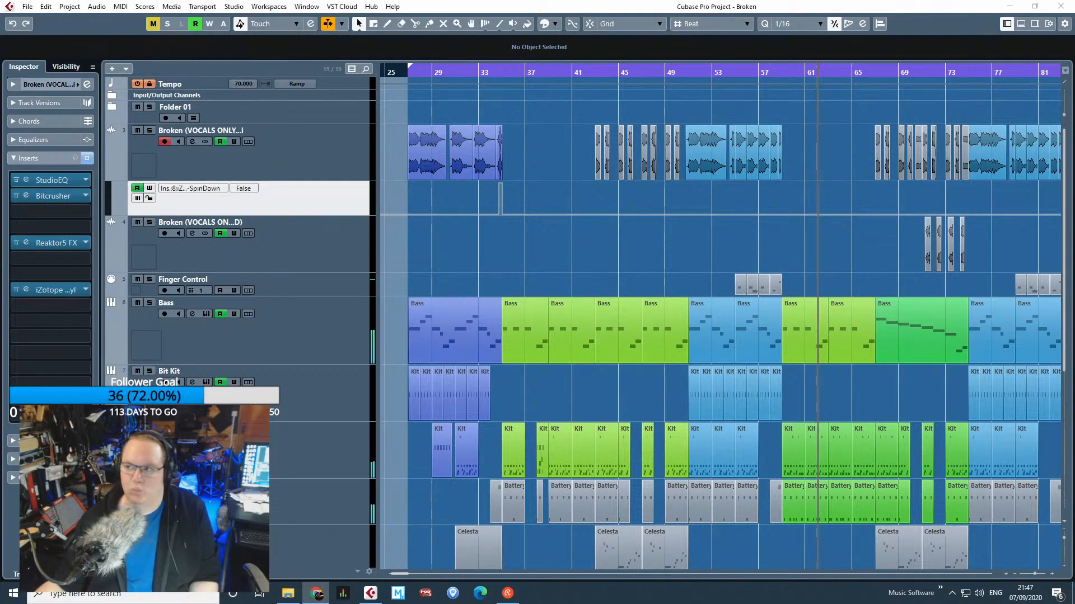
Return to Cubase and examine all the tracks between about bars 57 and 93 while the song plays.
{"action": "left_click", "coordinate": [919, 397]}
{"action": "left_click_drag", "start_coordinate": [904, 389], "coordinate": [835, 386]}
{"action": "mouse_move", "coordinate": [1046, 397]}
{"action": "left_mouse_down"}
{"action": "mouse_move", "coordinate": [1066, 398]}
{"action": "mouse_move", "coordinate": [1044, 391]}
{"action": "left_mouse_up"}
{"action": "scroll", "coordinate": [1035, 399], "scroll_direction": "up", "scroll_amount": 2}
{"action": "scroll", "coordinate": [1032, 398], "scroll_direction": "up", "scroll_amount": 1}
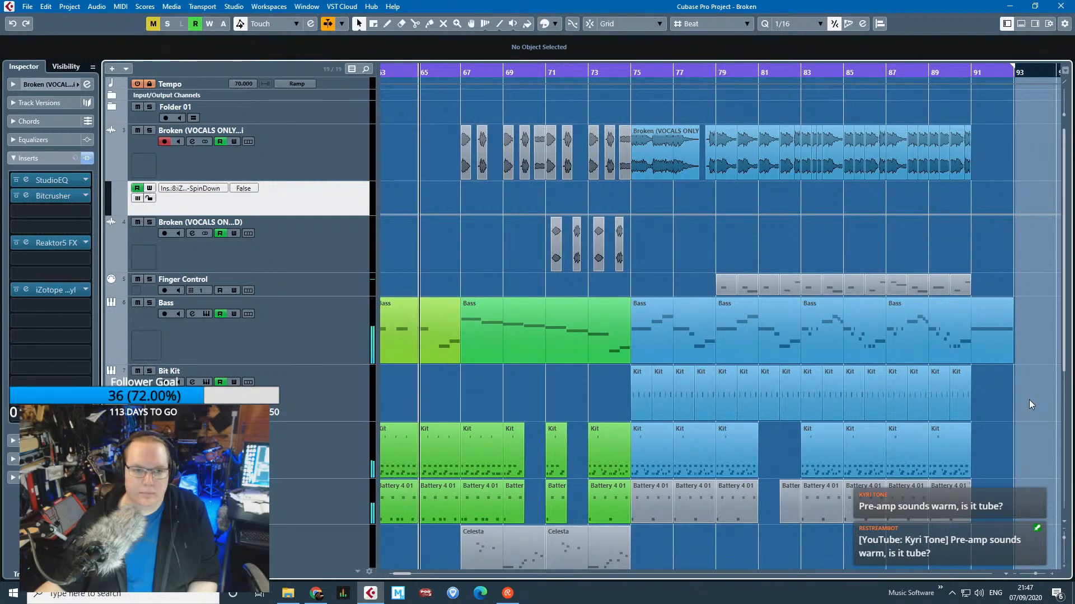
{"action": "scroll", "coordinate": [1029, 400], "scroll_direction": "down", "scroll_amount": 1}
{"action": "scroll", "coordinate": [1029, 400], "scroll_direction": "down", "scroll_amount": 3}
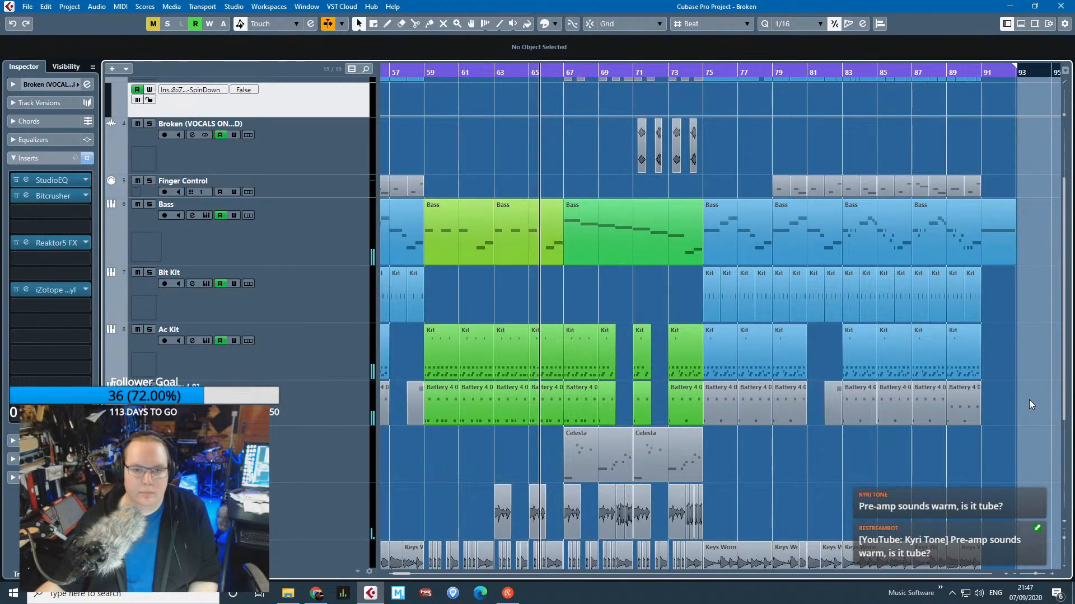
{"action": "scroll", "coordinate": [1028, 400], "scroll_direction": "down", "scroll_amount": 3}
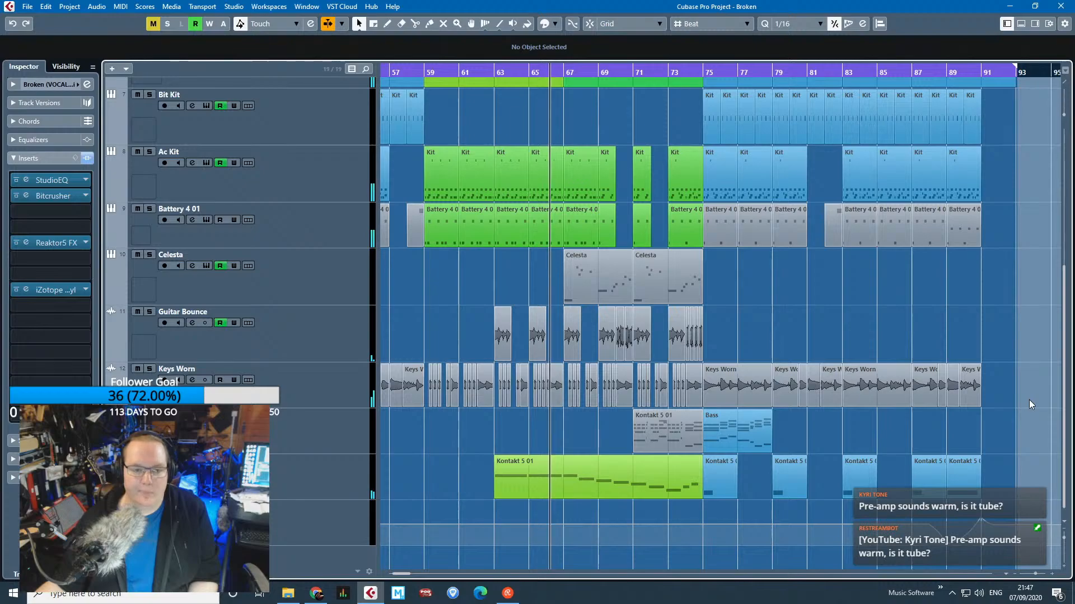
{"action": "scroll", "coordinate": [1028, 400], "scroll_direction": "up", "scroll_amount": 2}
{"action": "scroll", "coordinate": [1029, 400], "scroll_direction": "down", "scroll_amount": 2}
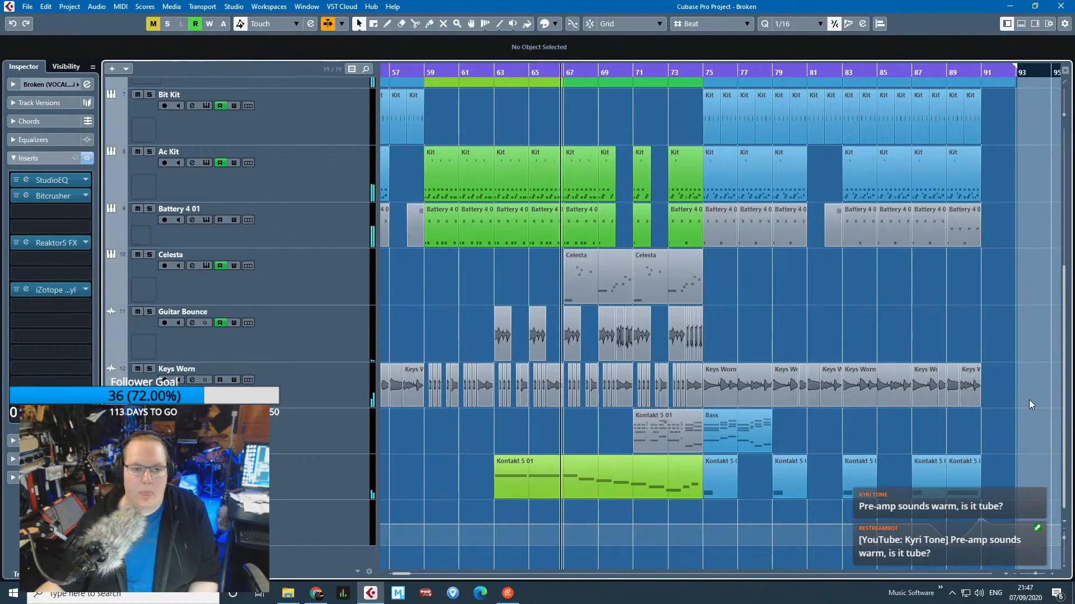
{"action": "scroll", "coordinate": [1029, 399], "scroll_direction": "up", "scroll_amount": 5}
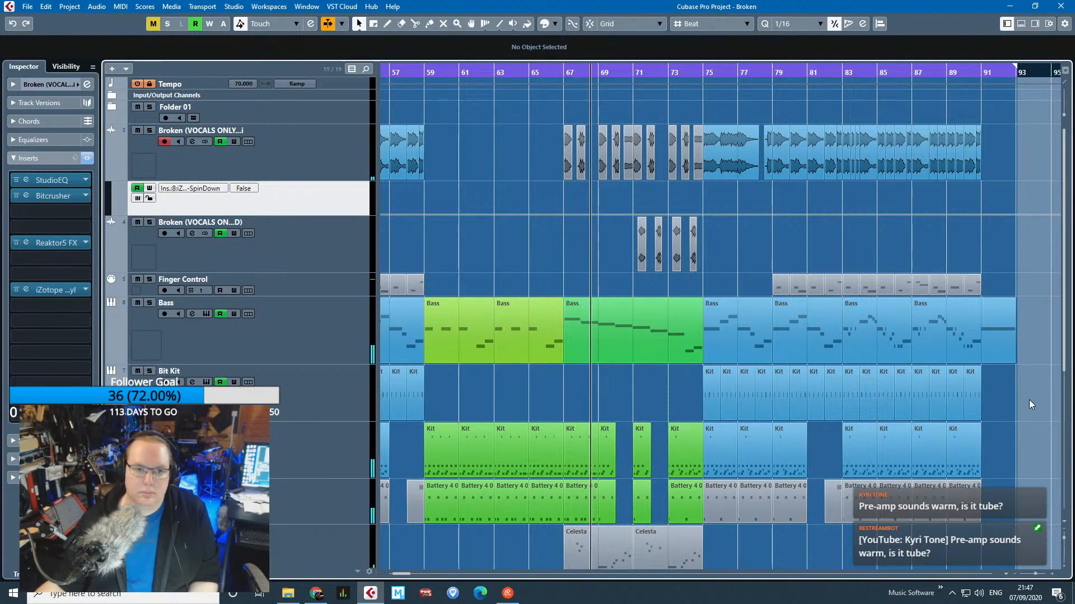
{"action": "scroll", "coordinate": [1029, 399], "scroll_direction": "down", "scroll_amount": 5}
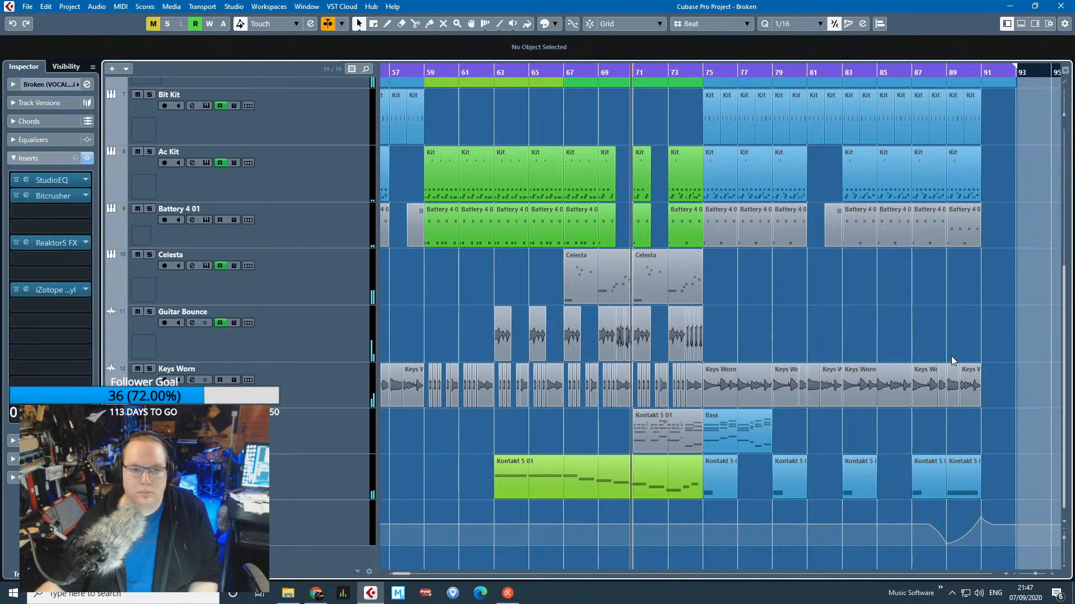
{"action": "scroll", "coordinate": [983, 374], "scroll_direction": "up", "scroll_amount": 2}
{"action": "scroll", "coordinate": [979, 367], "scroll_direction": "up", "scroll_amount": 3}
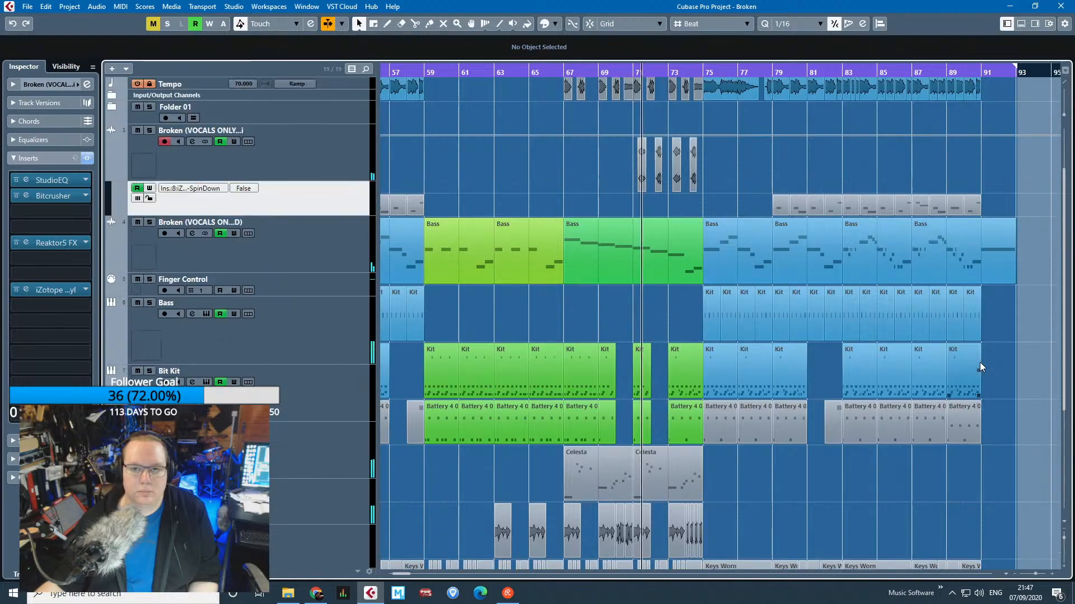
Select the main vocals track, expand Folder 01 to inspect the tracks inside, and collapse it again.
{"action": "left_click", "coordinate": [322, 161]}
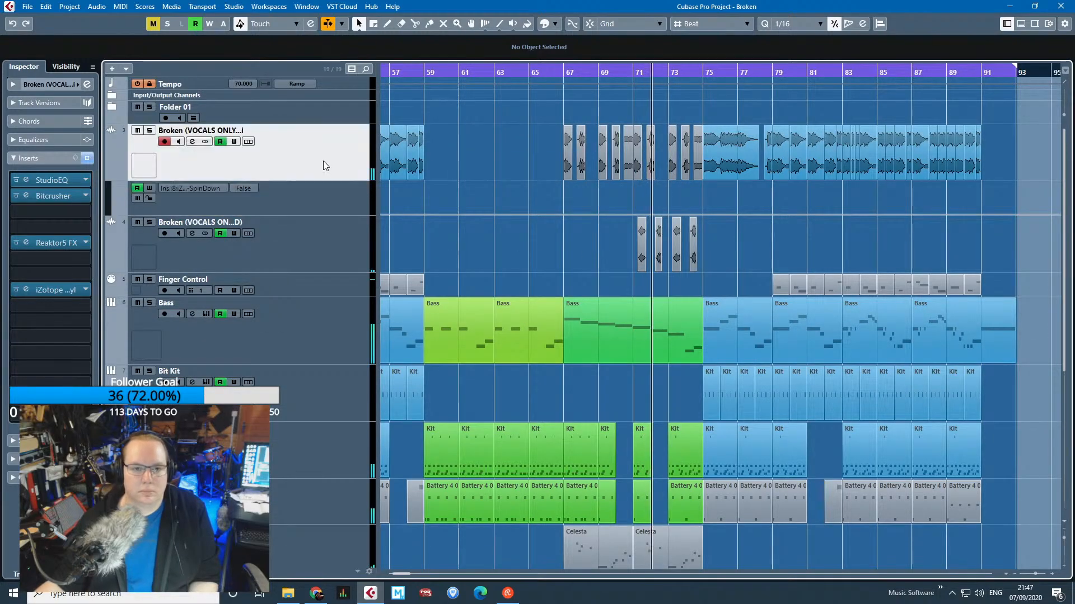
{"action": "left_click", "coordinate": [114, 109]}
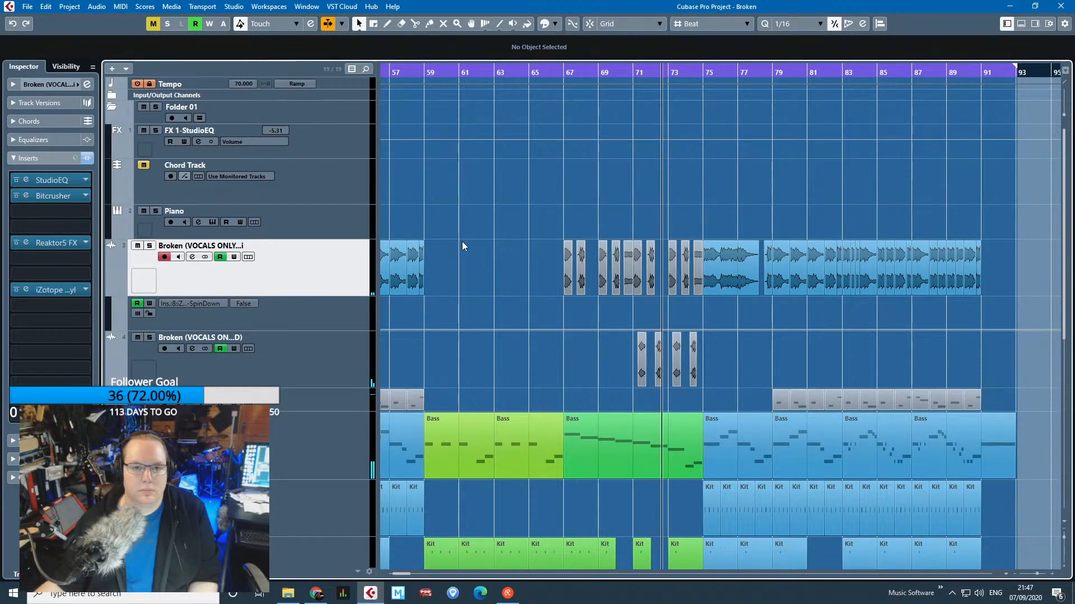
{"action": "key", "text": "g"}
{"action": "key", "text": "g"}
{"action": "key", "text": "g"}
{"action": "key", "text": "g"}
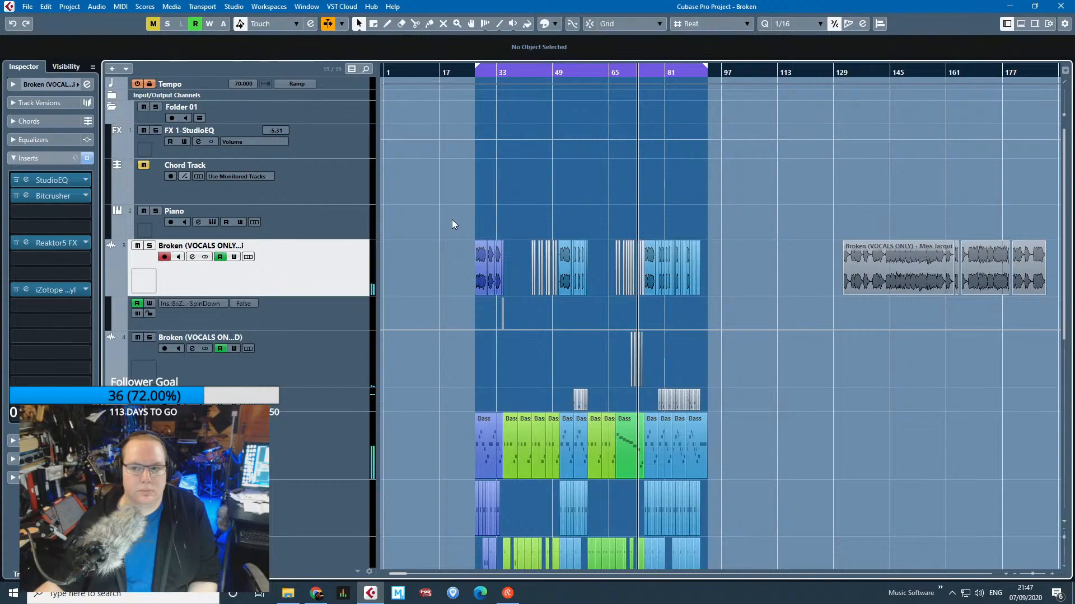
{"action": "key", "text": "h"}
{"action": "key", "text": "h"}
{"action": "key", "text": "h"}
{"action": "left_click", "coordinate": [113, 107]}
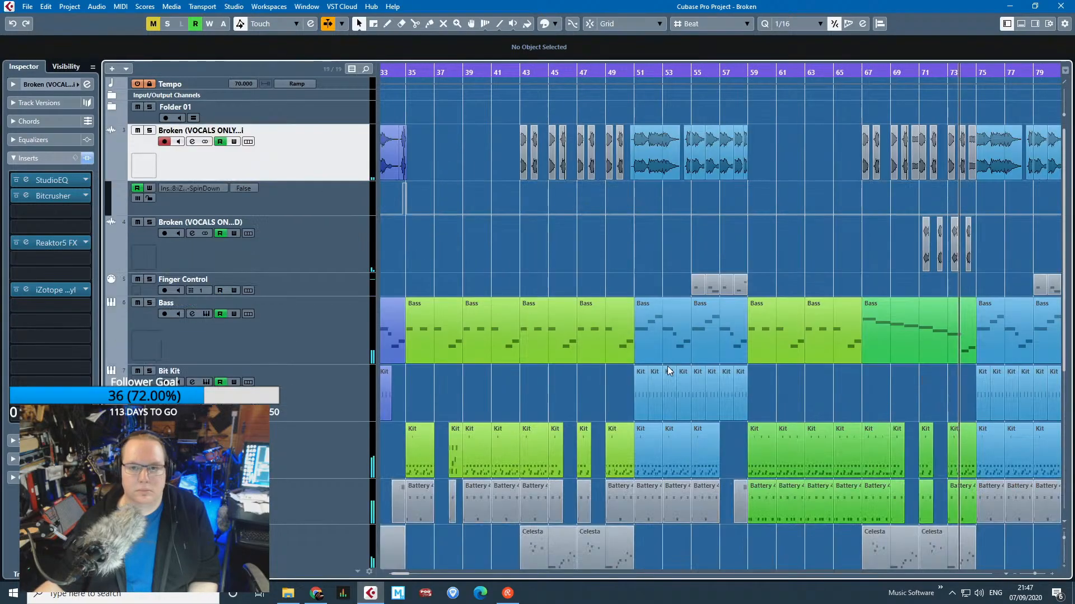
Follow the closing section's tracks during playback up to about bar 85, and stop playback.
{"action": "scroll", "coordinate": [1058, 251], "scroll_direction": "right", "scroll_amount": 5}
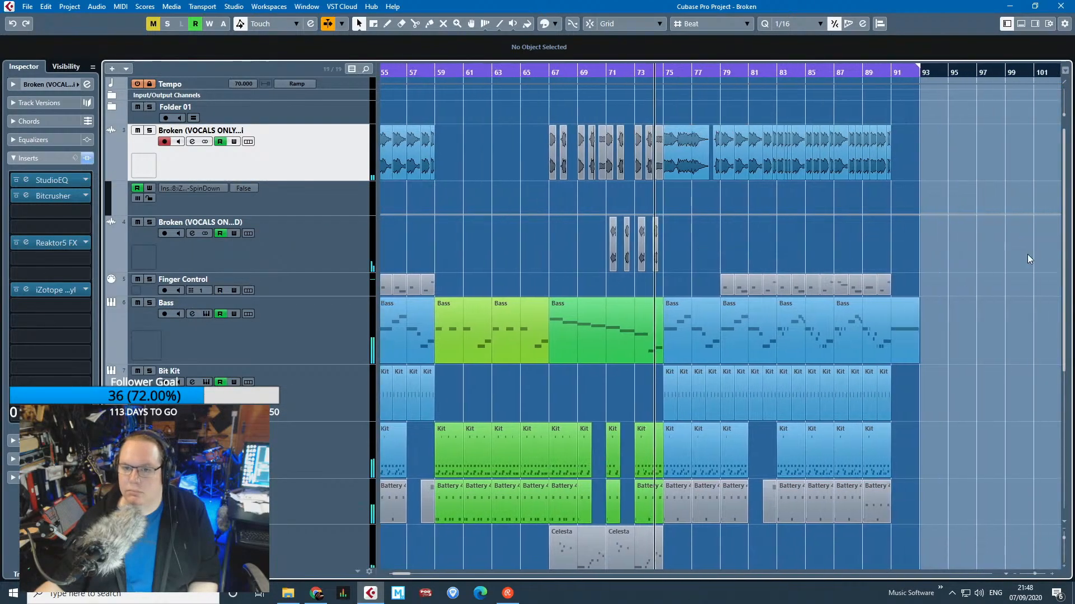
{"action": "scroll", "coordinate": [811, 294], "scroll_direction": "up", "scroll_amount": 2}
{"action": "scroll", "coordinate": [811, 294], "scroll_direction": "down", "scroll_amount": 3}
{"action": "scroll", "coordinate": [812, 332], "scroll_direction": "down", "scroll_amount": 2}
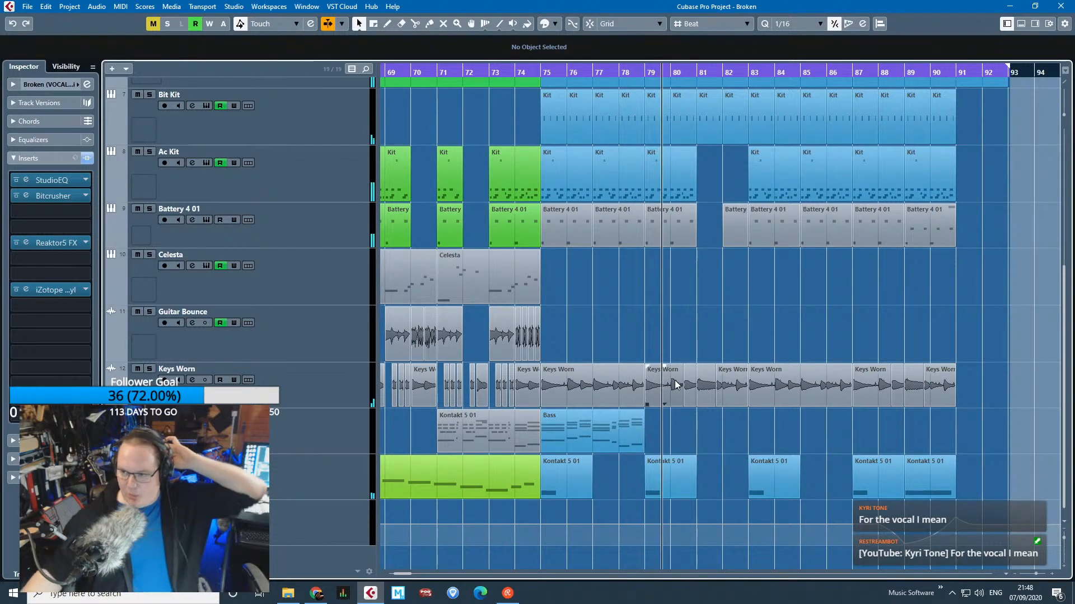
{"action": "scroll", "coordinate": [674, 395], "scroll_direction": "up", "scroll_amount": 5}
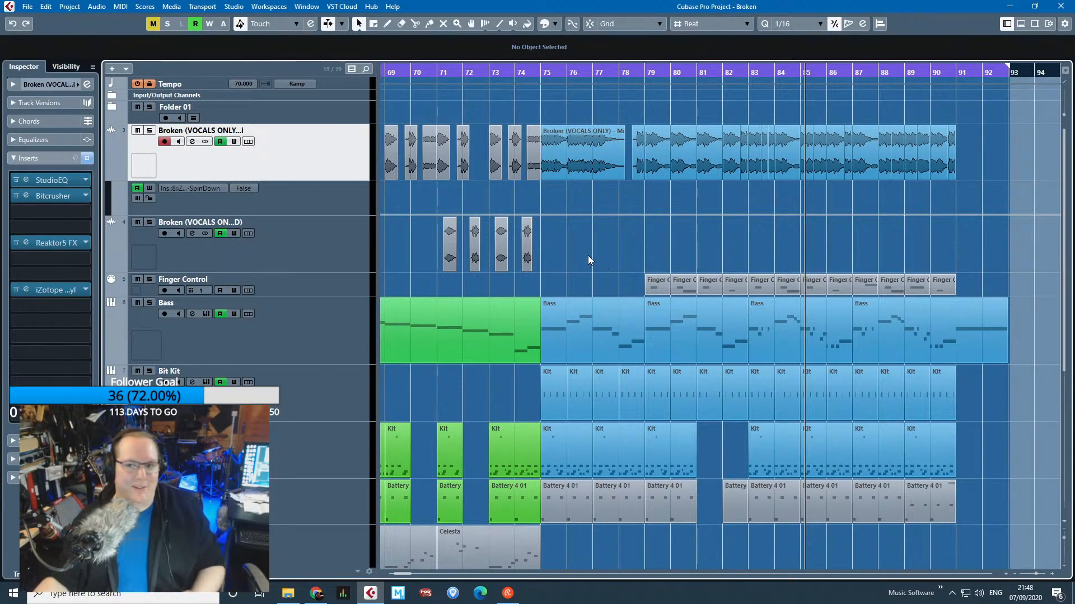
Solo the main vocals track and play its first phrase from the start of the song at bar 27.
{"action": "scroll", "coordinate": [586, 253], "scroll_direction": "down", "scroll_amount": 5}
{"action": "left_click_drag", "start_coordinate": [474, 246], "coordinate": [337, 234]}
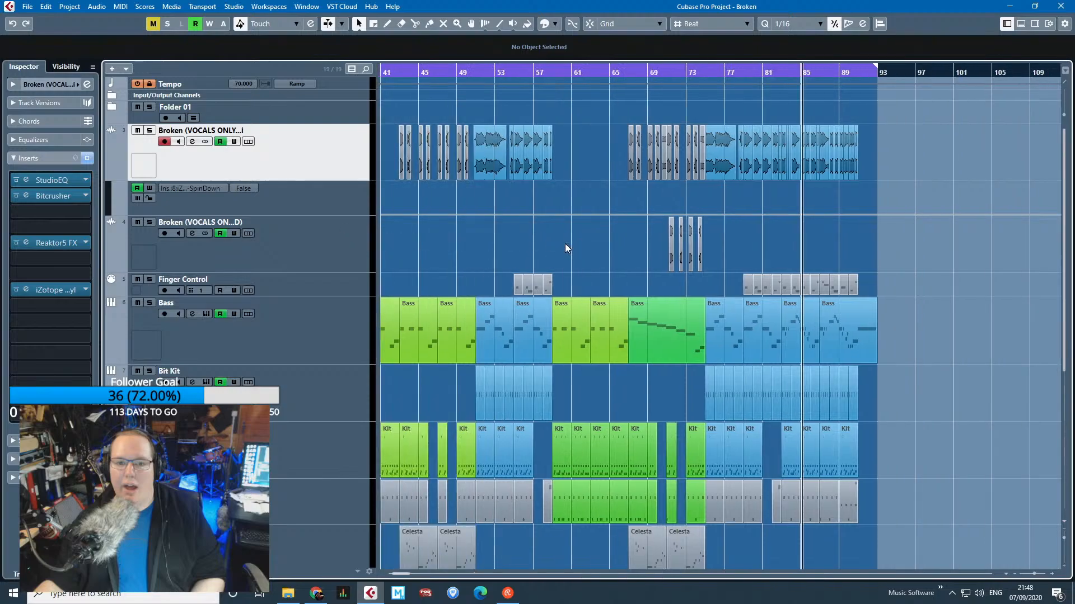
{"action": "left_click_drag", "start_coordinate": [448, 236], "coordinate": [381, 246]}
{"action": "scroll", "coordinate": [501, 232], "scroll_direction": "up", "scroll_amount": 5}
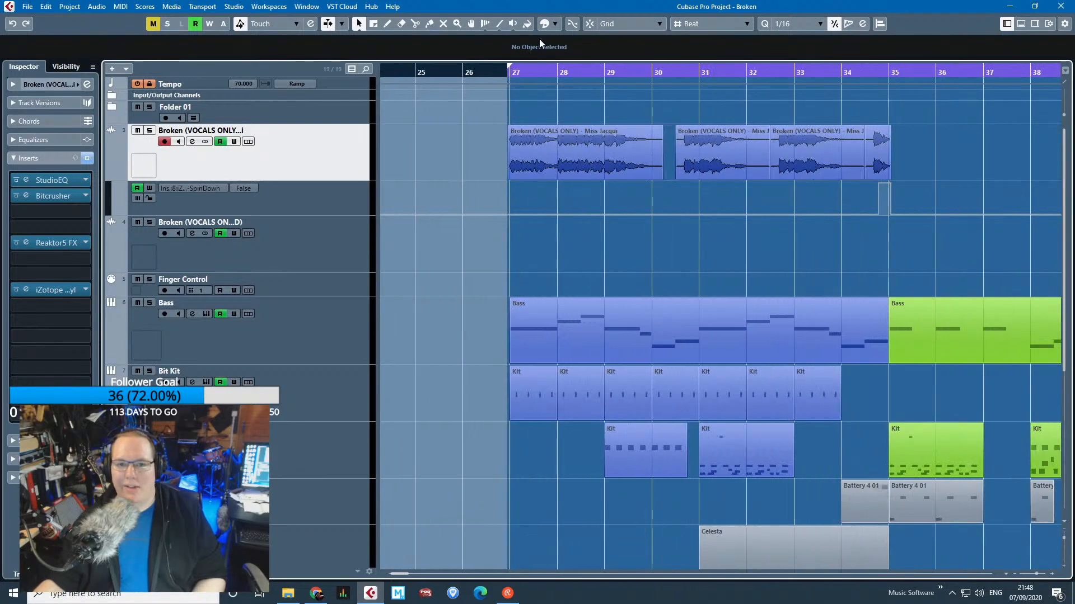
{"action": "scroll", "coordinate": [497, 244], "scroll_direction": "up", "scroll_amount": 3}
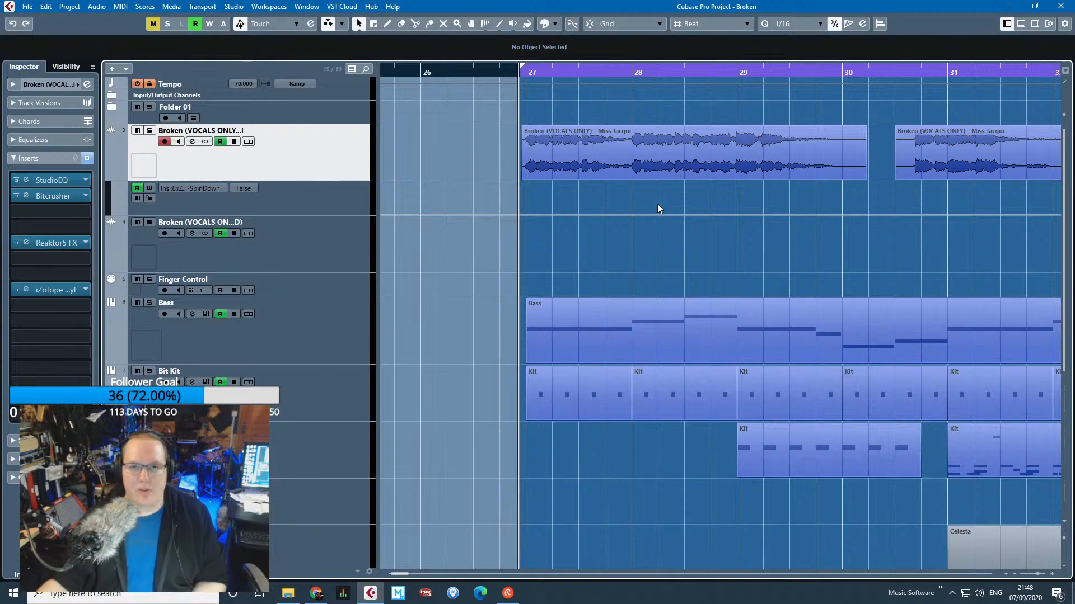
{"action": "key", "text": "space"}
{"action": "left_click", "coordinate": [149, 130]}
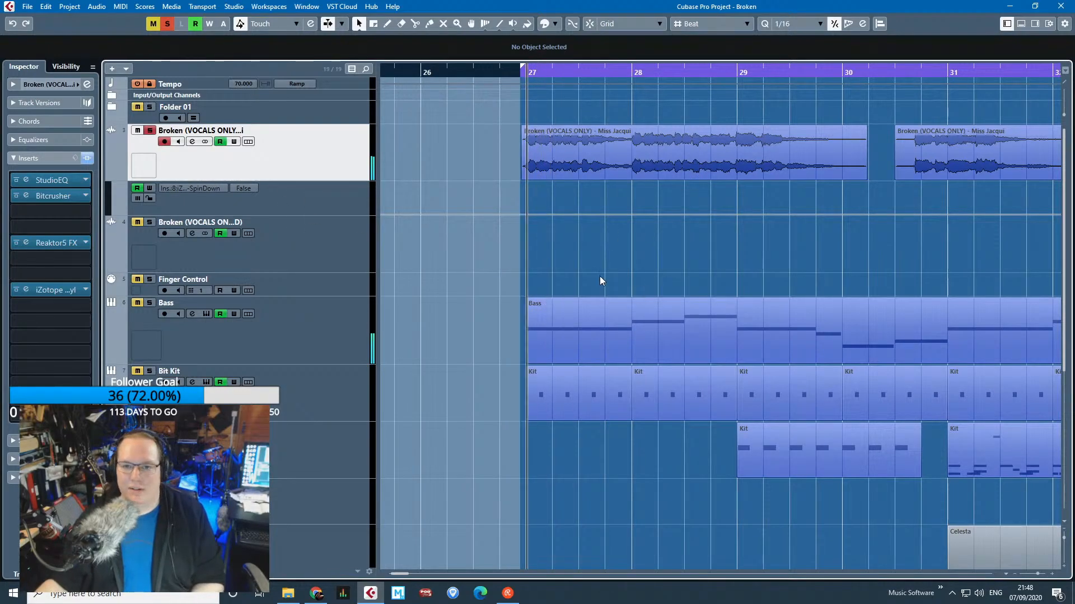
{"action": "scroll", "coordinate": [602, 276], "scroll_direction": "up", "scroll_amount": 2}
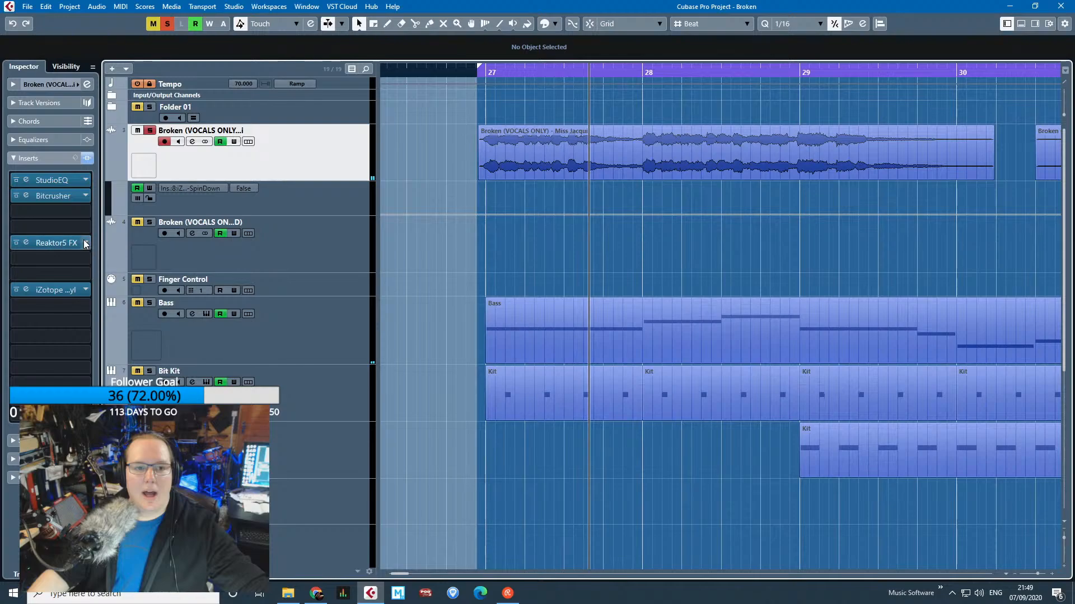
Open StudioEQ on the vocals track, place its window below the vocal clips, and start playback just before bar 27.
{"action": "left_click", "coordinate": [66, 179]}
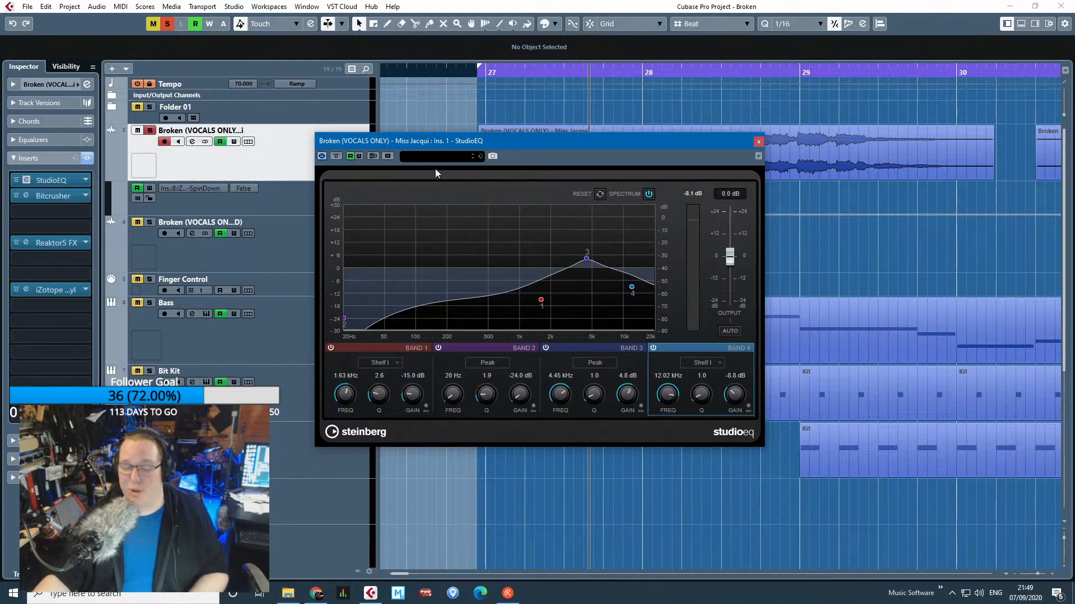
{"action": "left_click", "coordinate": [476, 77]}
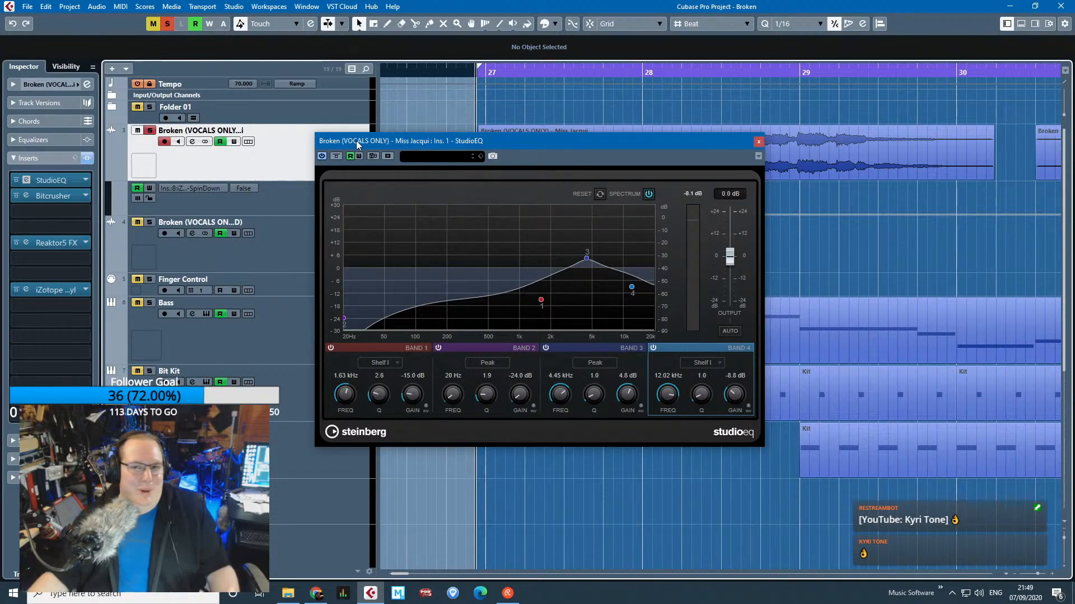
{"action": "left_click_drag", "start_coordinate": [380, 143], "coordinate": [358, 184]}
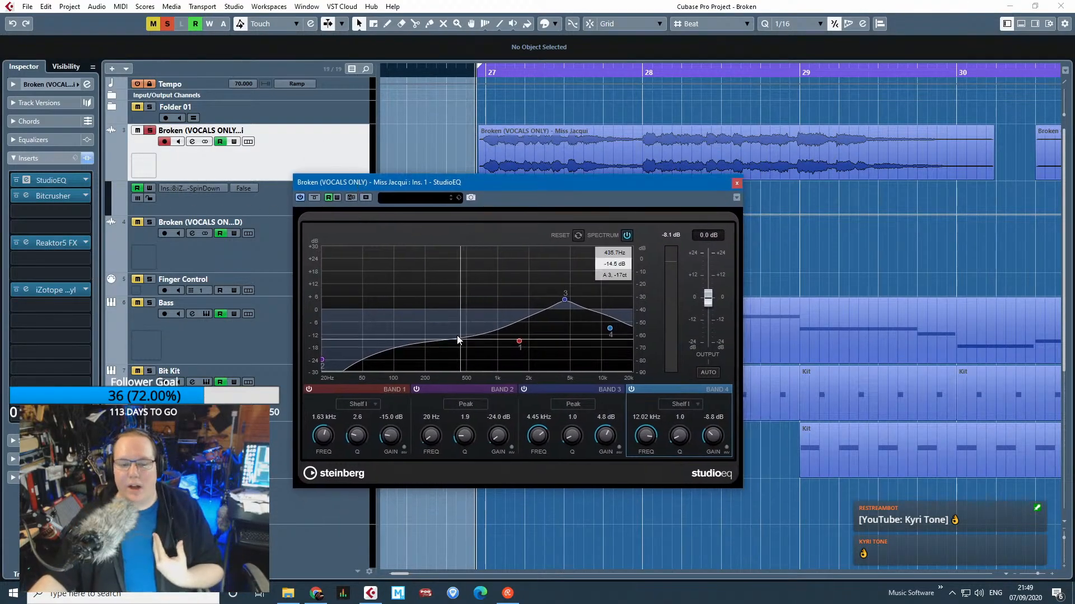
{"action": "key", "text": "space"}
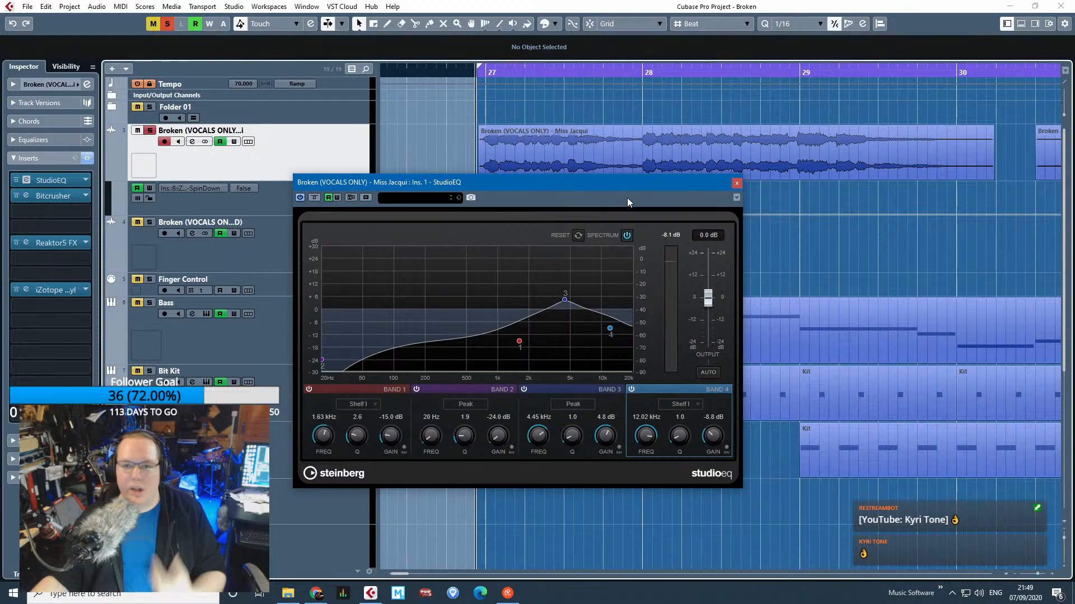
Deactivate StudioEQ on the soloed vocals and reactivate it to compare the vocal sound during playback.
{"action": "left_click", "coordinate": [304, 199]}
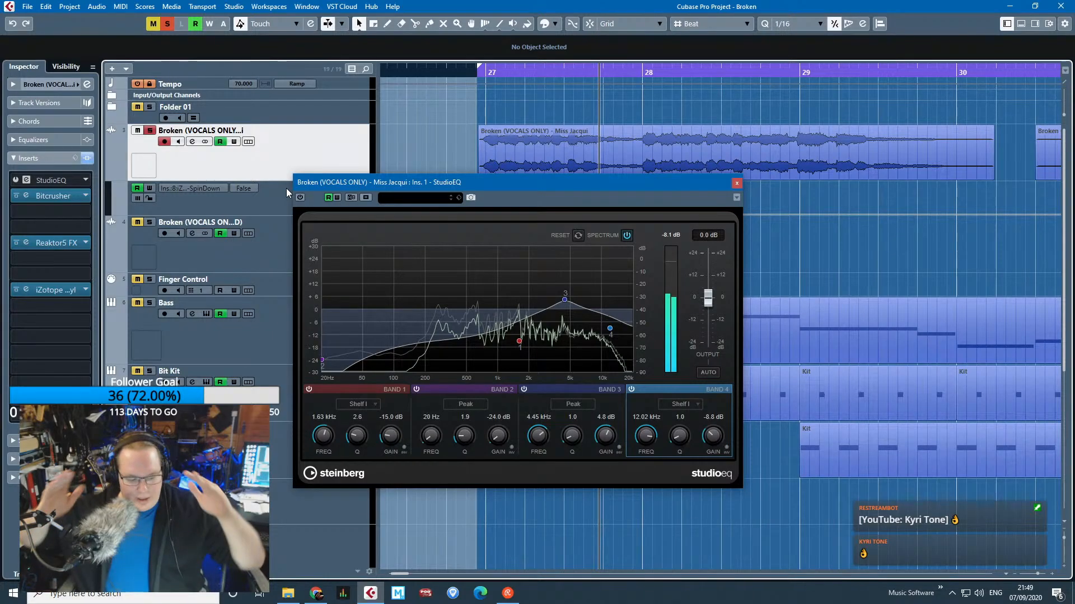
{"action": "left_click", "coordinate": [300, 197]}
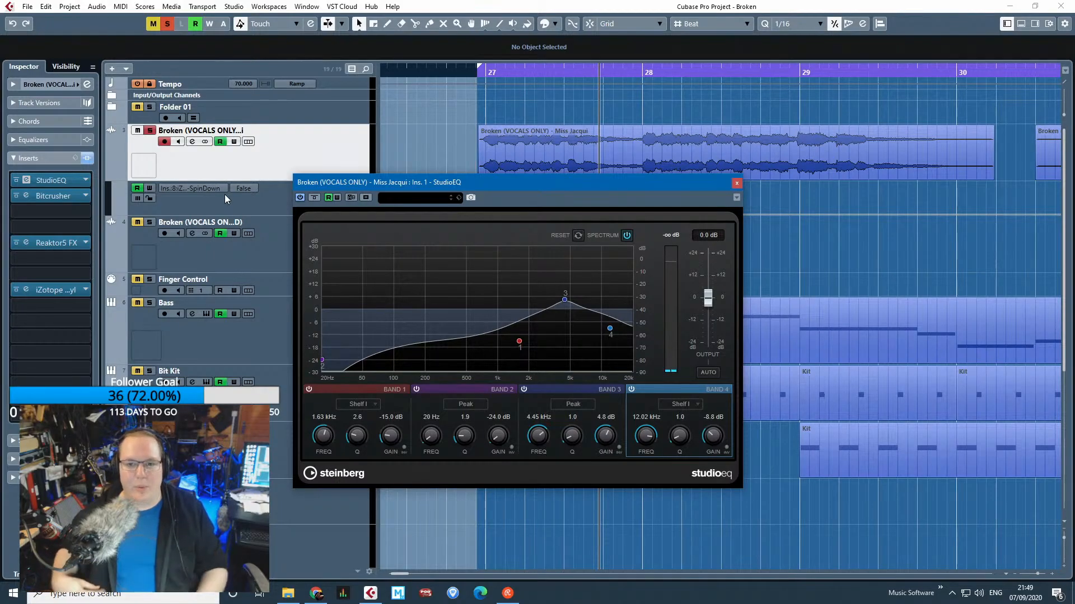
{"action": "key", "text": "space"}
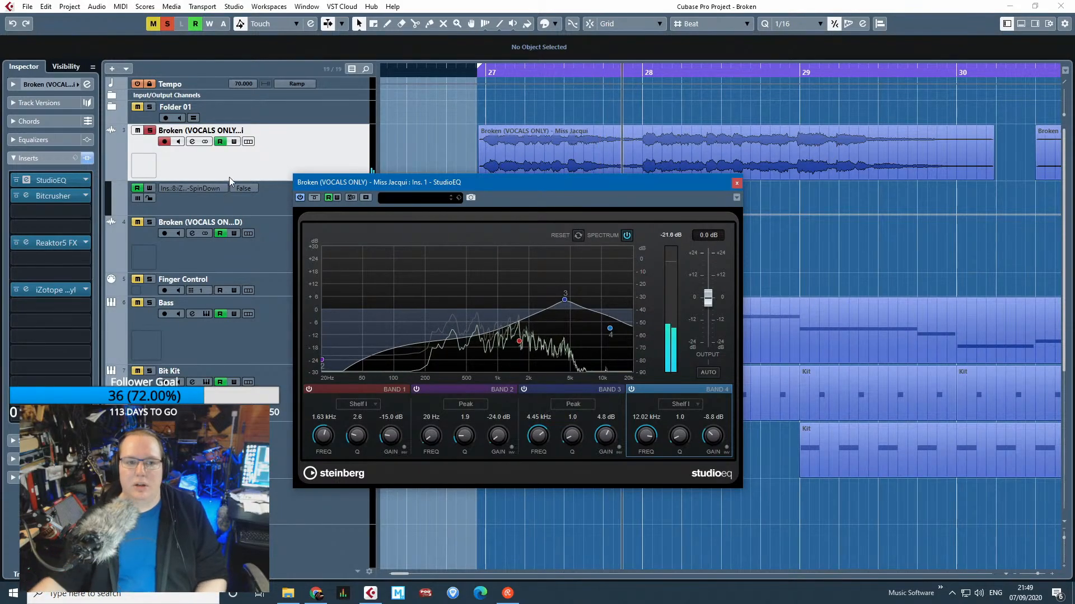
Open Bitcrusher on the vocals track and compare the phrase from bar 27 with all inserts bypassed and re-enabled.
{"action": "left_click", "coordinate": [61, 194]}
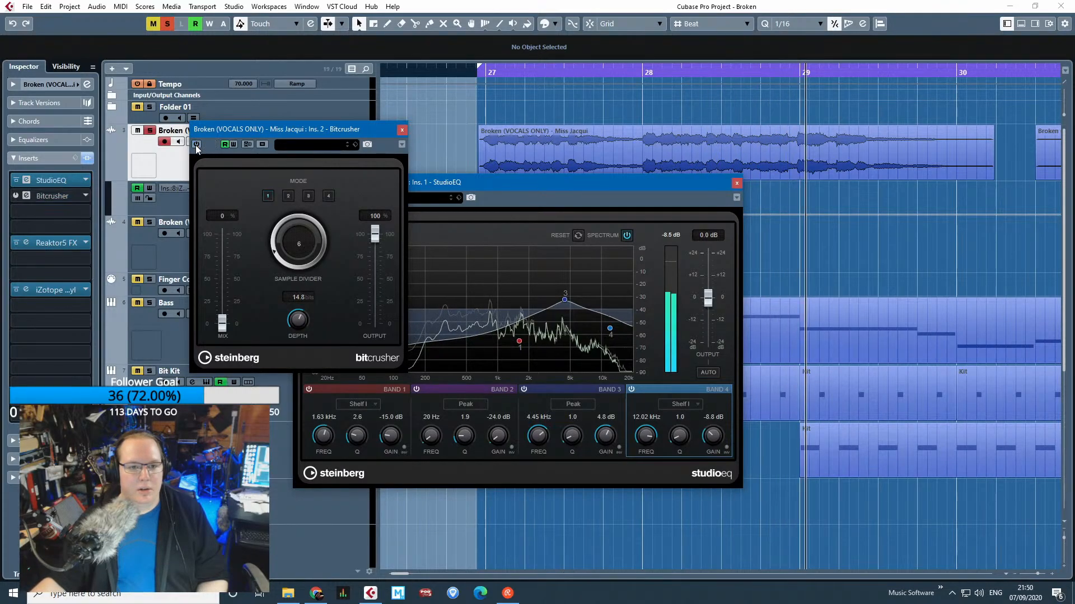
{"action": "left_click", "coordinate": [87, 158]}
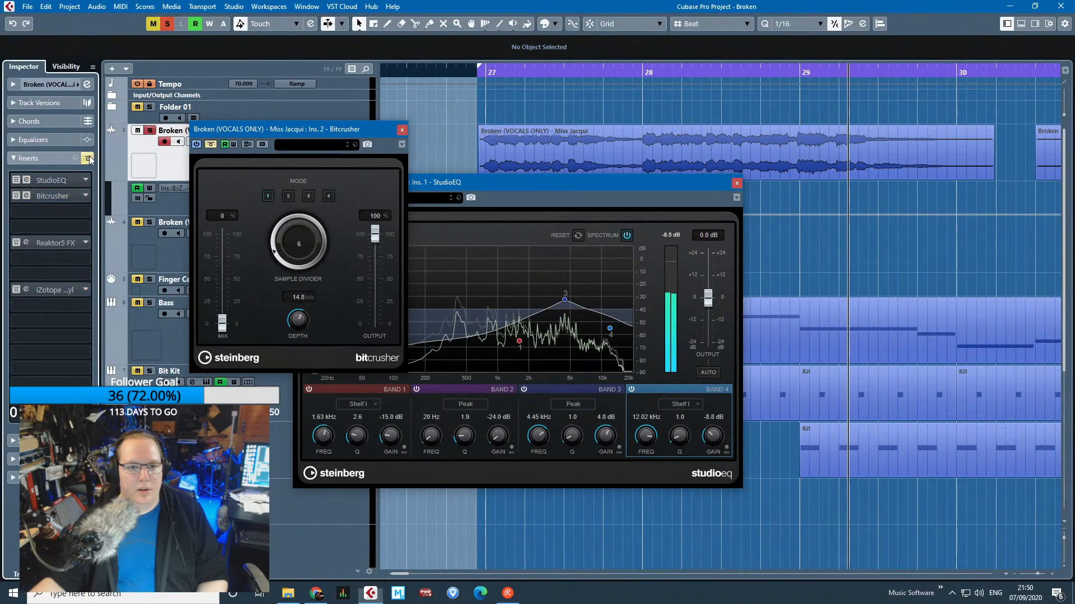
{"action": "left_click", "coordinate": [484, 74]}
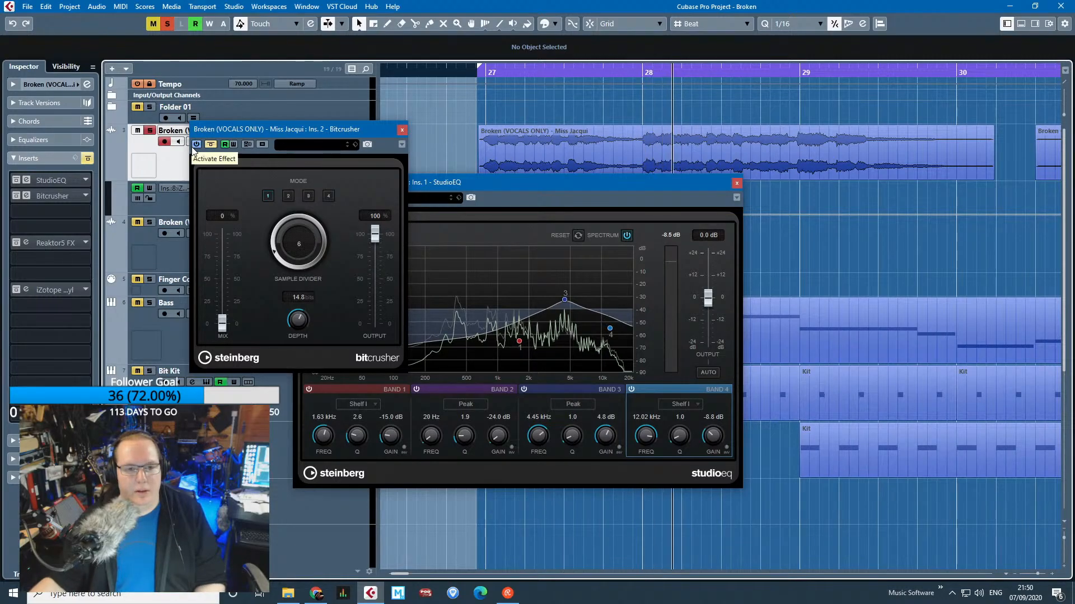
{"action": "left_click", "coordinate": [87, 159]}
{"action": "left_click", "coordinate": [478, 83]}
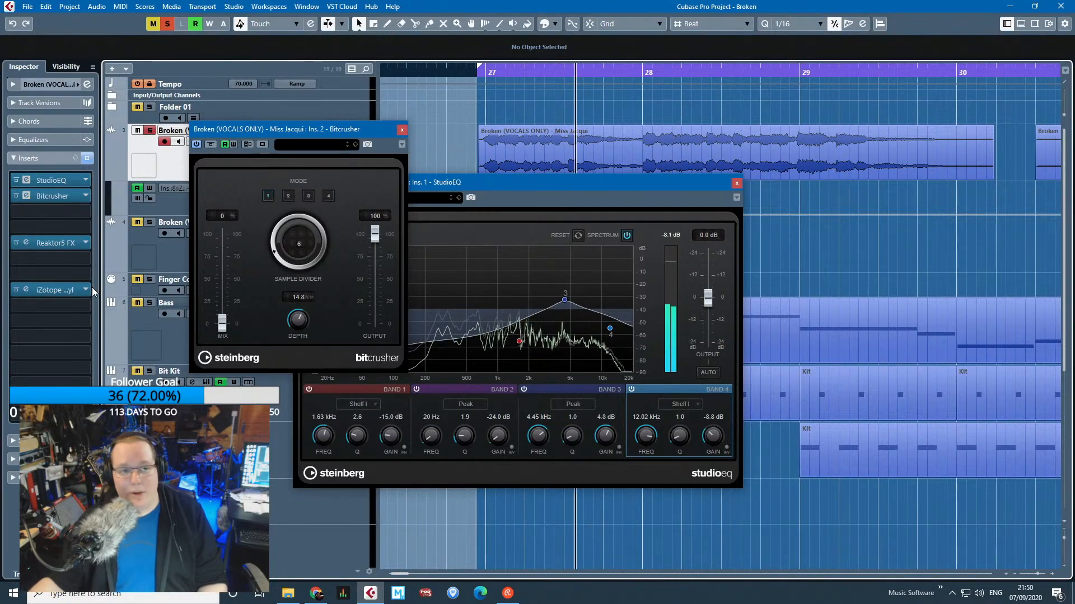
Inspect iZotope Vinyl on the vocals track, undo the stray fade-out on the vocal clip, and close all three effect windows.
{"action": "left_click", "coordinate": [64, 288]}
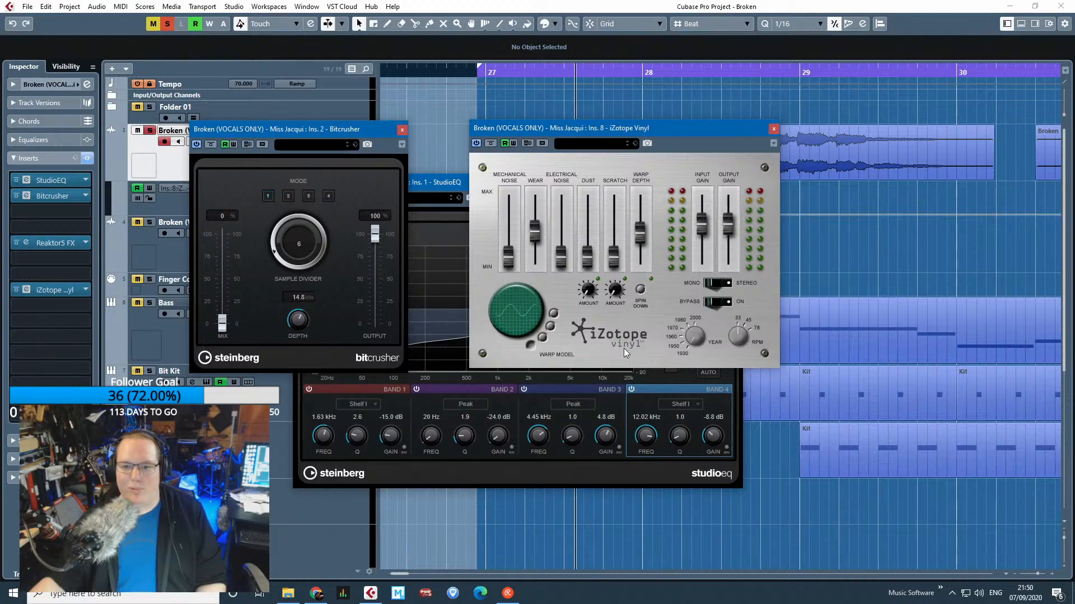
{"action": "left_click_drag", "start_coordinate": [991, 128], "coordinate": [925, 128]}
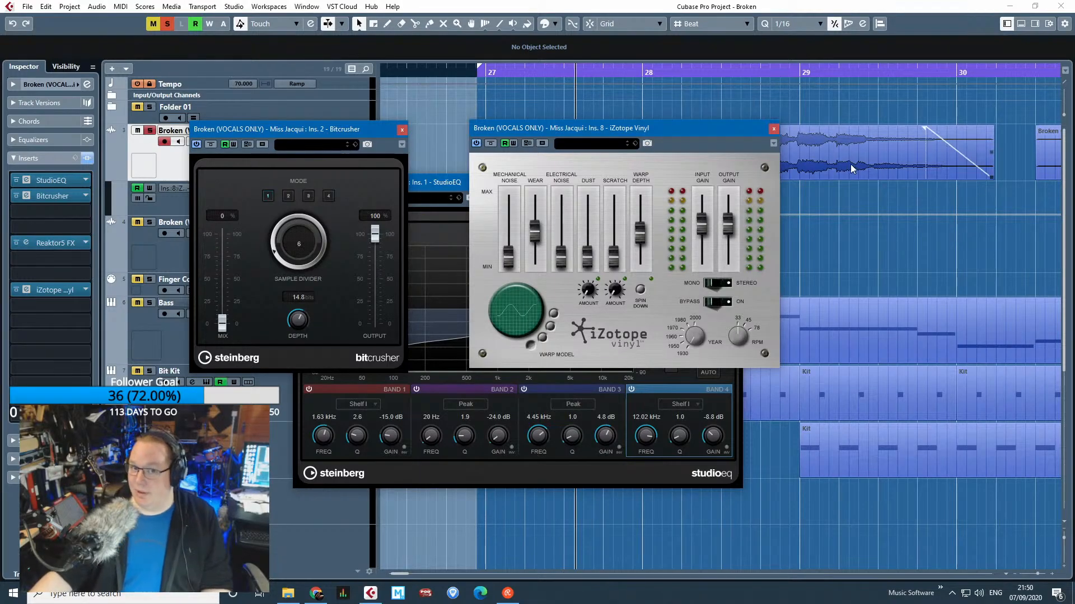
{"action": "key", "text": "ctrl+z"}
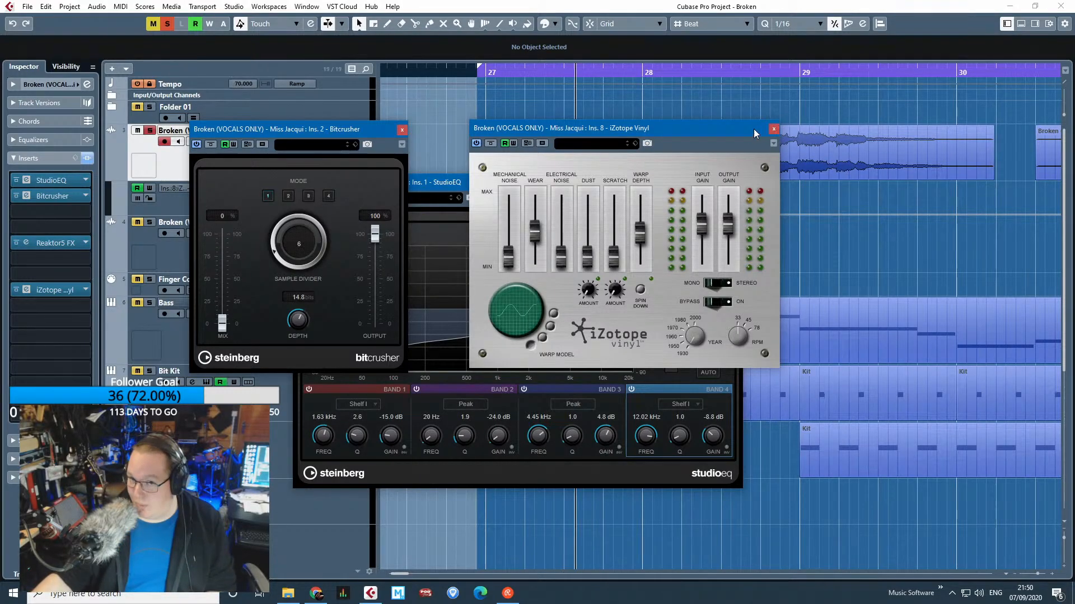
{"action": "left_click", "coordinate": [402, 130]}
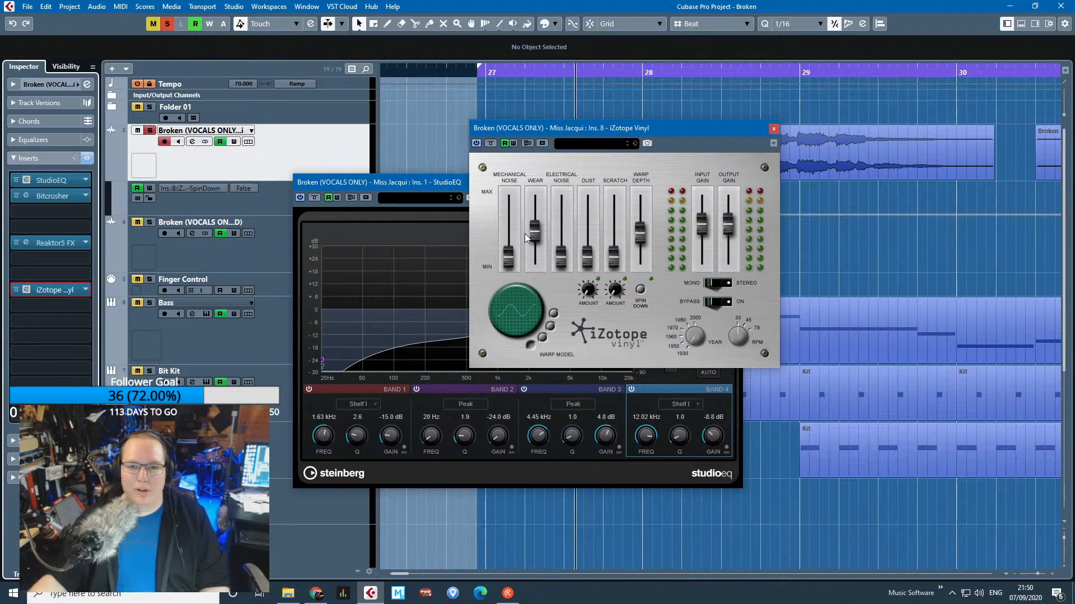
{"action": "left_click", "coordinate": [775, 131]}
{"action": "left_click", "coordinate": [738, 182]}
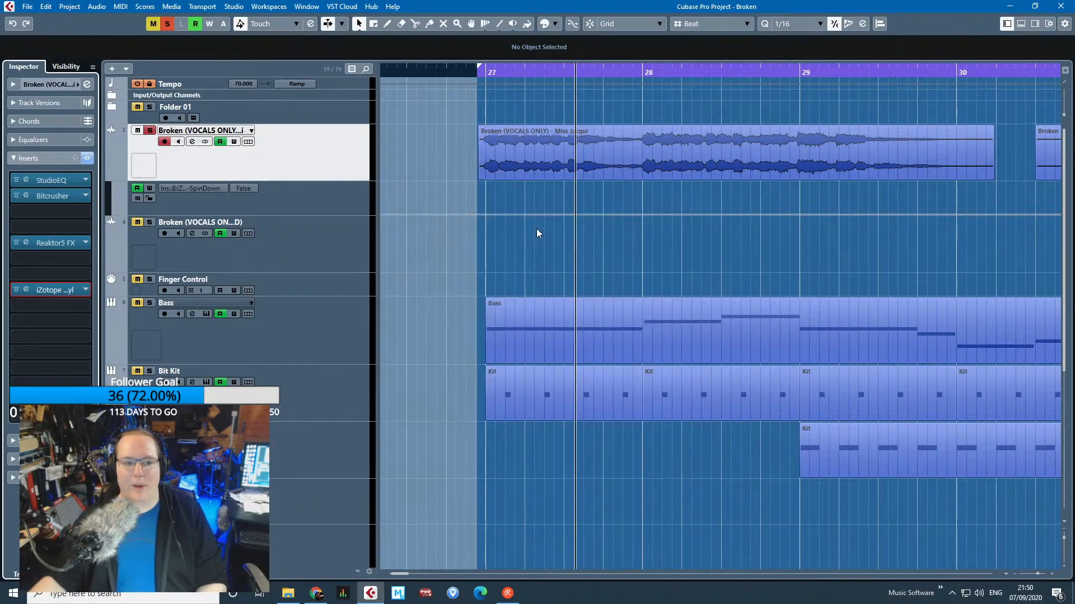
Open Reaktor5 FX on the vocals track to inspect The Finger, and close its window.
{"action": "scroll", "coordinate": [502, 250], "scroll_direction": "down", "scroll_amount": 3}
{"action": "left_click", "coordinate": [53, 246]}
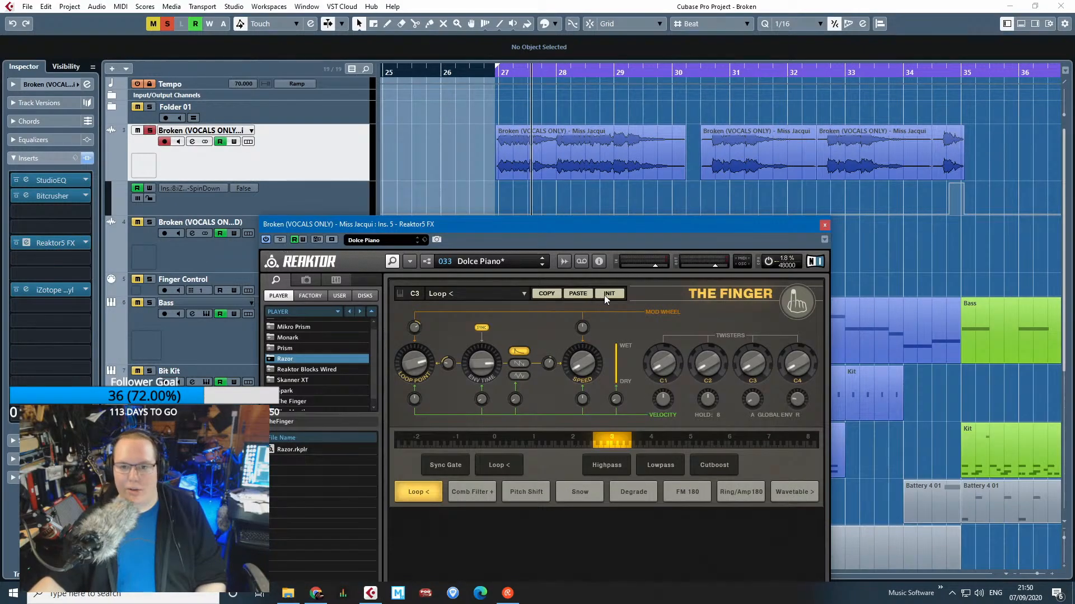
{"action": "left_click_drag", "start_coordinate": [632, 220], "coordinate": [748, 95]}
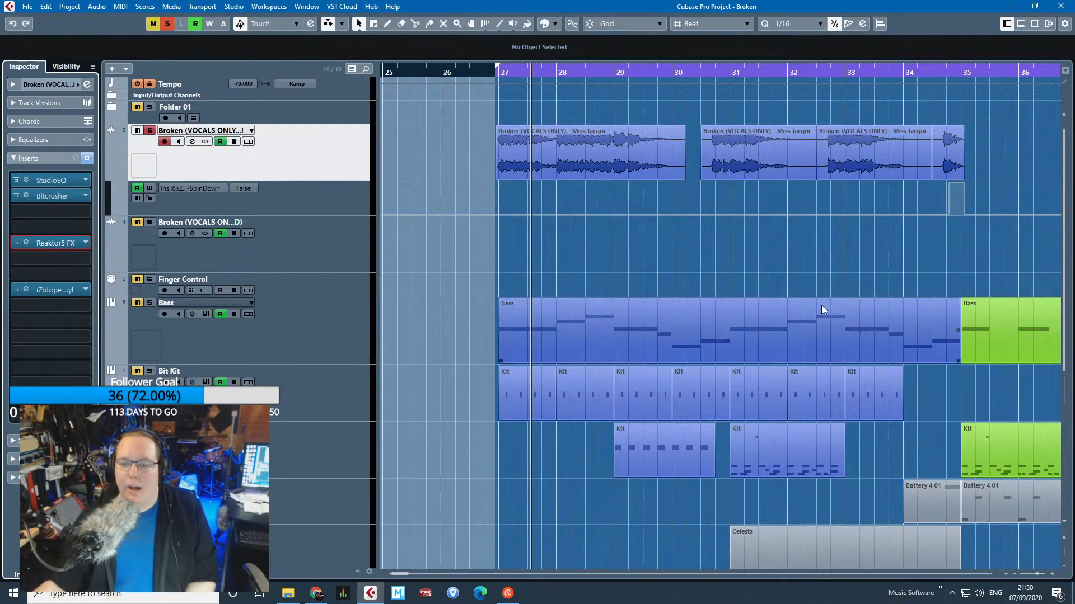
Play the soloed vocals through the SpinDown automation just before bar 35.
{"action": "scroll", "coordinate": [952, 254], "scroll_direction": "right", "scroll_amount": 5}
{"action": "scroll", "coordinate": [770, 292], "scroll_direction": "down", "scroll_amount": 2}
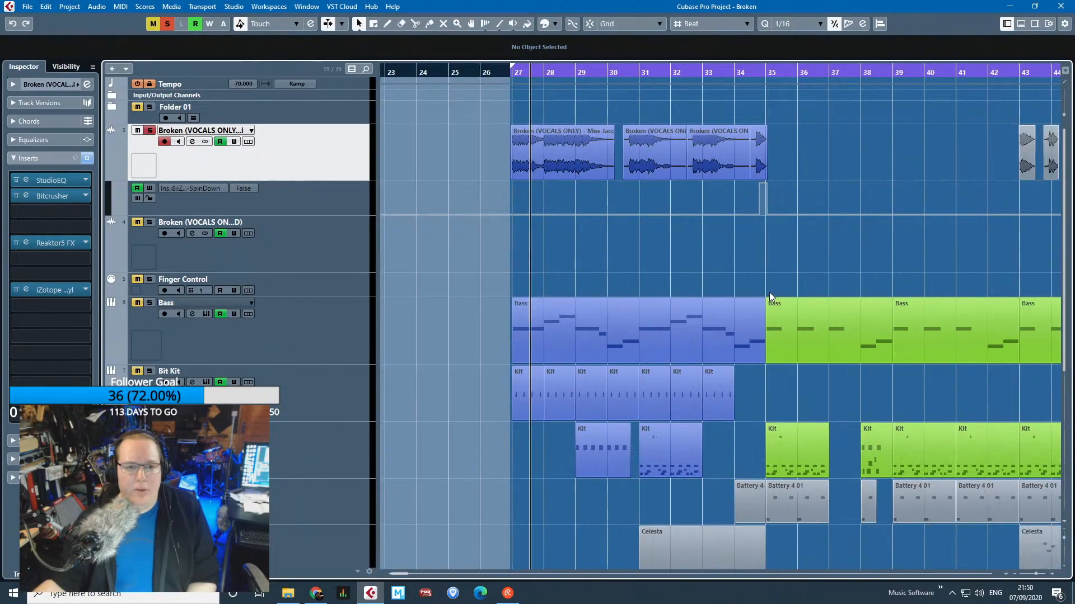
{"action": "scroll", "coordinate": [786, 290], "scroll_direction": "up", "scroll_amount": 5}
{"action": "left_click", "coordinate": [644, 71]}
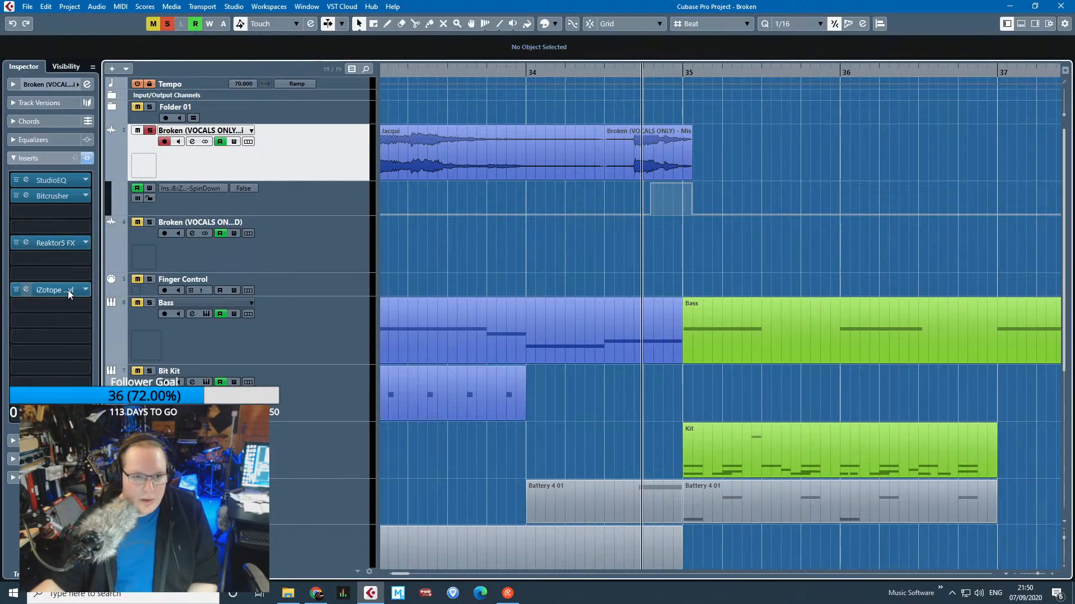
{"action": "key", "text": "space"}
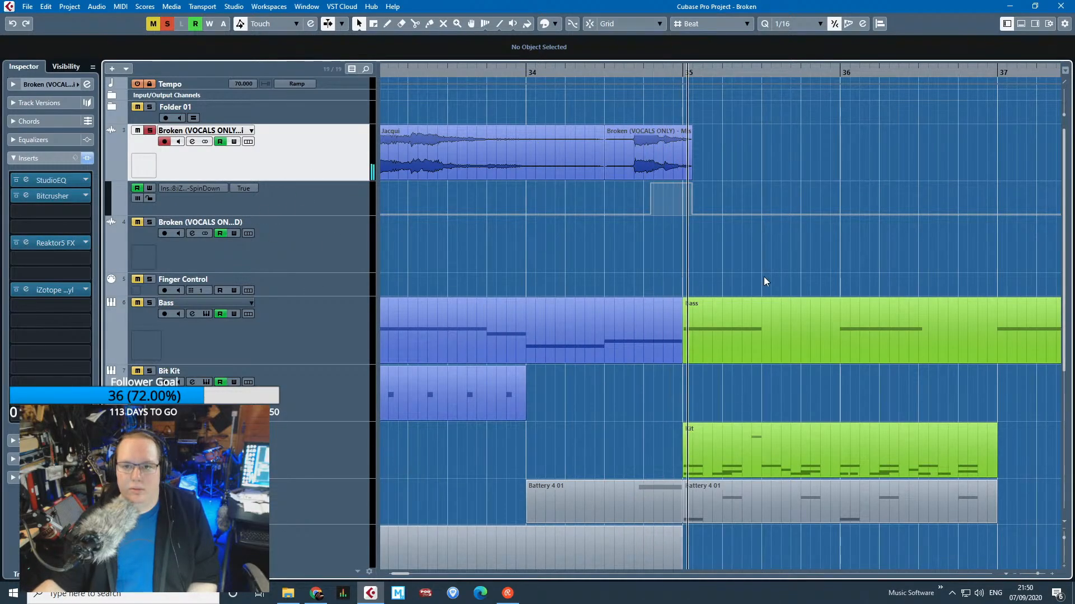
Solo the second vocals track and Finger Control alongside the main vocals, and play the Finger Control section from about bar 55 to 57.
{"action": "scroll", "coordinate": [741, 297], "scroll_direction": "down", "scroll_amount": 4}
{"action": "scroll", "coordinate": [741, 297], "scroll_direction": "down", "scroll_amount": 5}
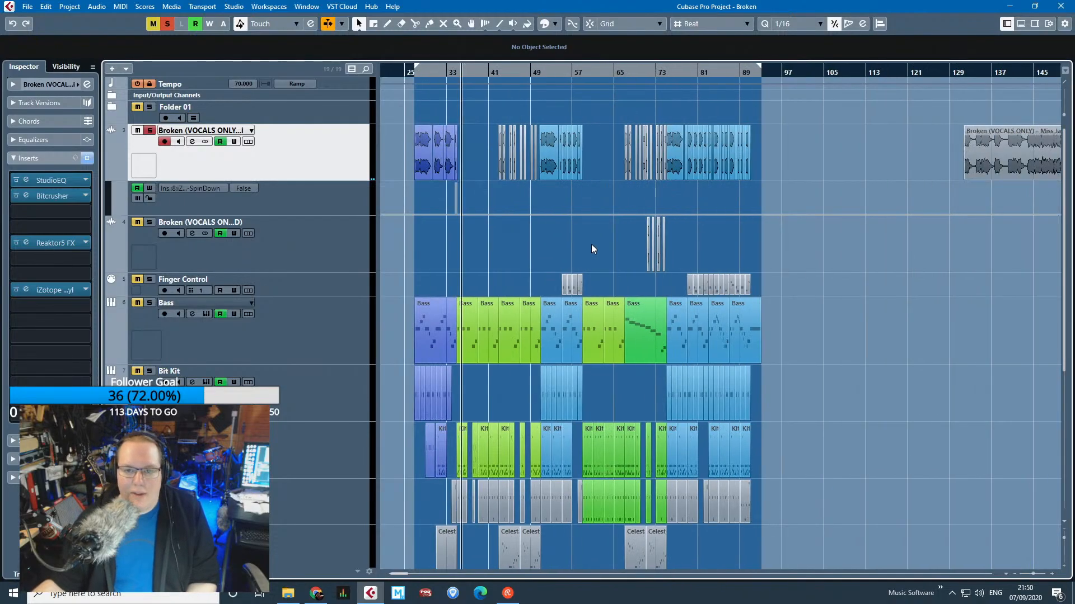
{"action": "left_click", "coordinate": [287, 268]}
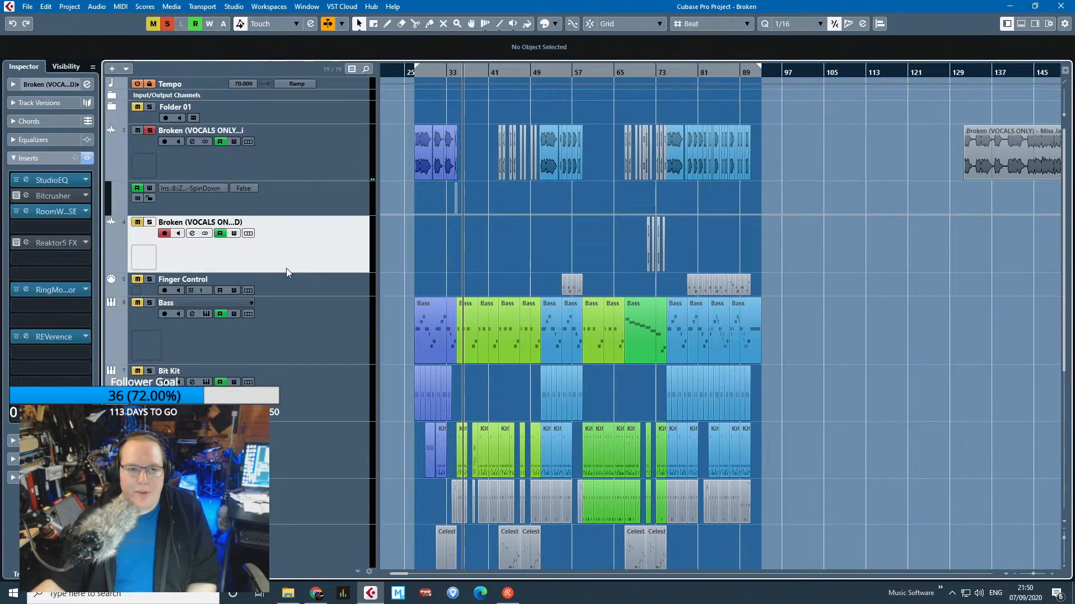
{"action": "left_click", "coordinate": [308, 283]}
{"action": "scroll", "coordinate": [744, 249], "scroll_direction": "up", "scroll_amount": 5}
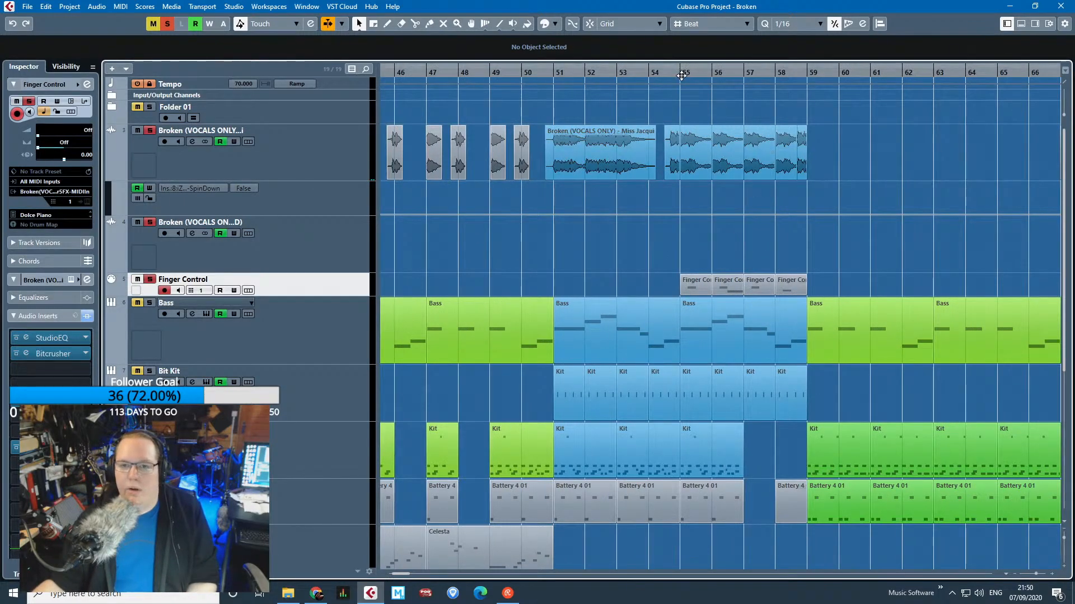
{"action": "scroll", "coordinate": [714, 255], "scroll_direction": "up", "scroll_amount": 3}
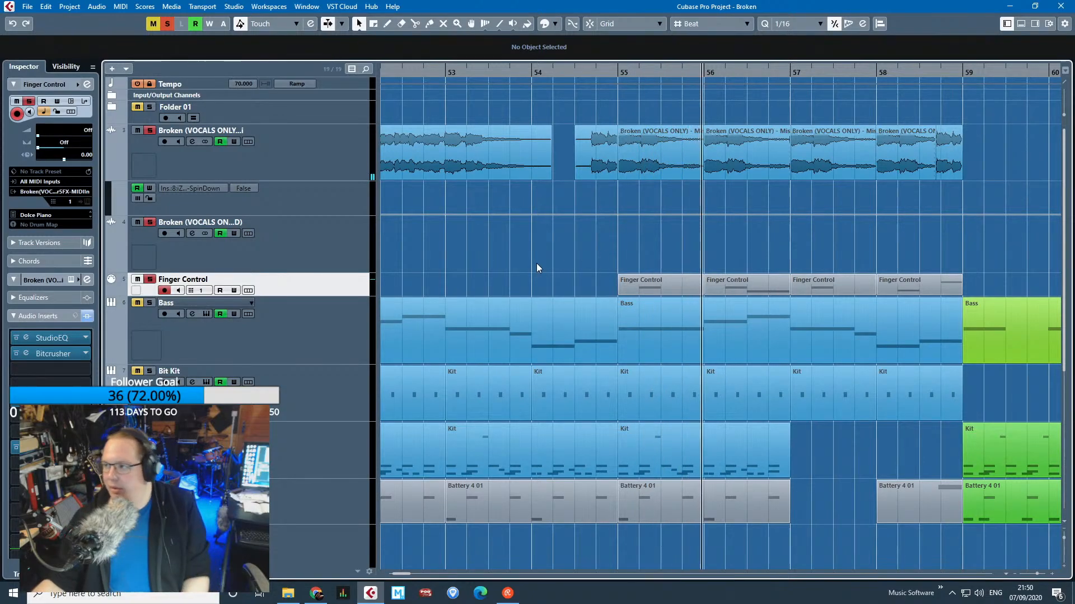
{"action": "scroll", "coordinate": [765, 300], "scroll_direction": "down", "scroll_amount": 1}
{"action": "scroll", "coordinate": [806, 253], "scroll_direction": "down", "scroll_amount": 1}
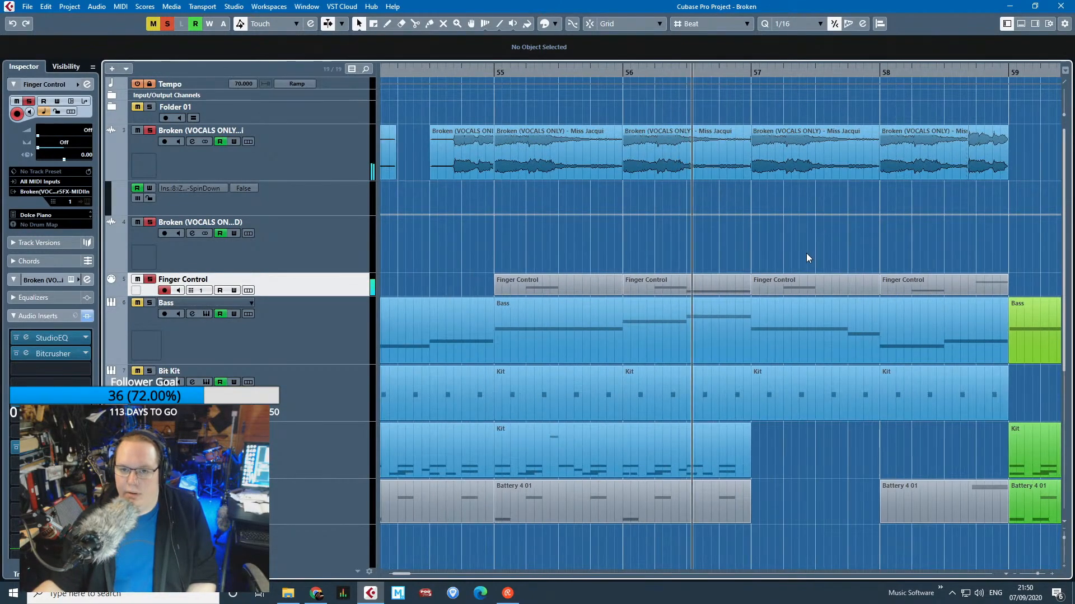
{"action": "scroll", "coordinate": [802, 254], "scroll_direction": "down", "scroll_amount": 1}
{"action": "scroll", "coordinate": [800, 253], "scroll_direction": "down", "scroll_amount": 1}
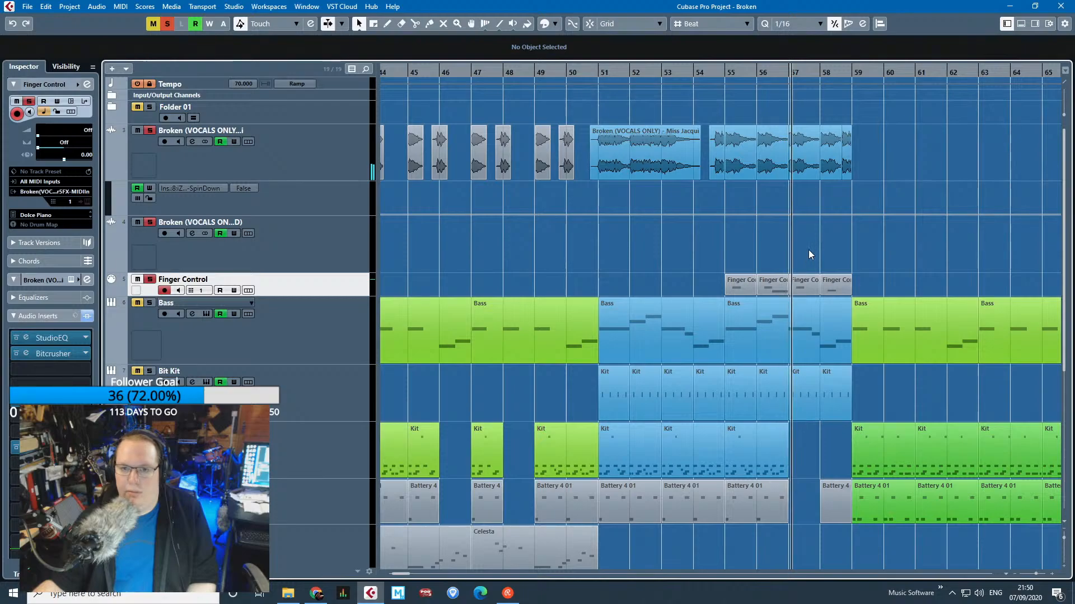
{"action": "scroll", "coordinate": [812, 250], "scroll_direction": "down", "scroll_amount": 2}
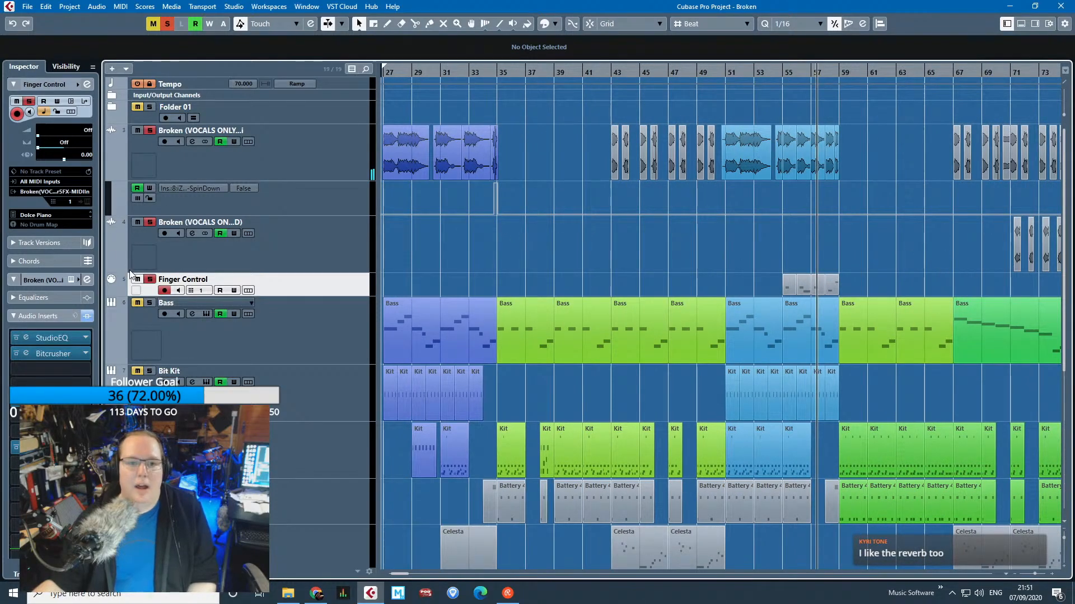
Solo only the two vocals tracks to play their phrases around bar 71, and replay the passage with all solos cleared.
{"action": "left_click", "coordinate": [150, 142]}
{"action": "left_click", "coordinate": [150, 132]}
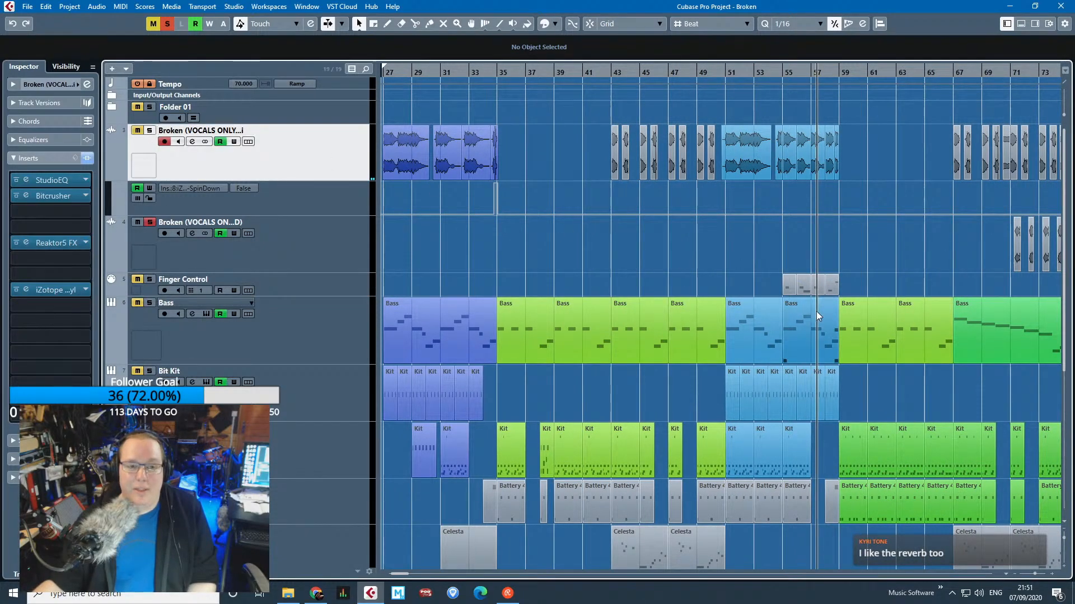
{"action": "scroll", "coordinate": [743, 327], "scroll_direction": "down", "scroll_amount": 1}
{"action": "scroll", "coordinate": [865, 269], "scroll_direction": "up", "scroll_amount": 1}
{"action": "scroll", "coordinate": [867, 262], "scroll_direction": "up", "scroll_amount": 2}
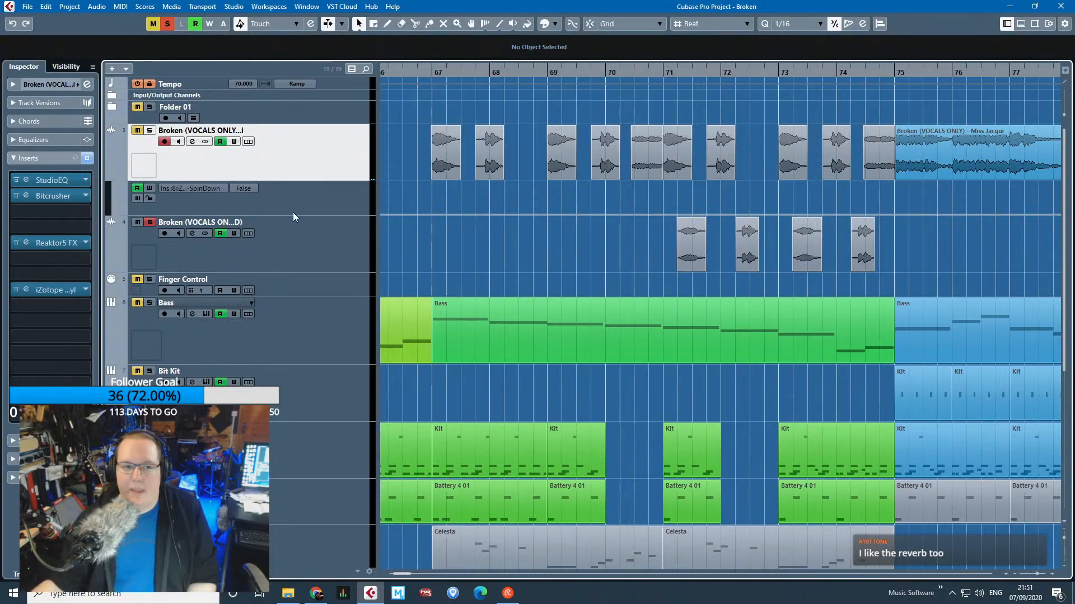
{"action": "scroll", "coordinate": [720, 234], "scroll_direction": "up", "scroll_amount": 2}
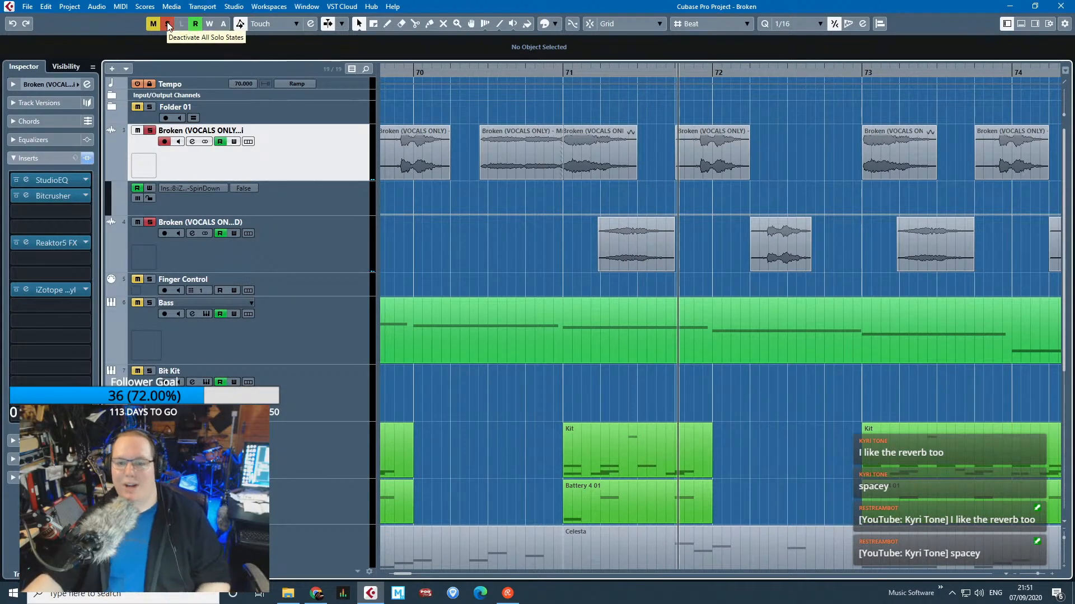
{"action": "double_click", "coordinate": [555, 76]}
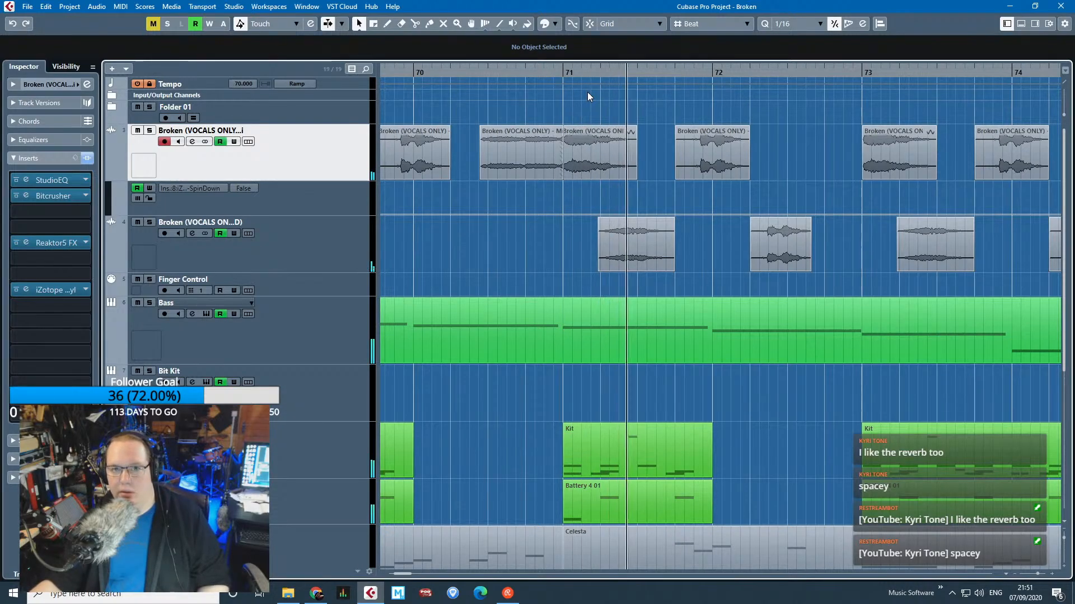
{"action": "left_click", "coordinate": [477, 79]}
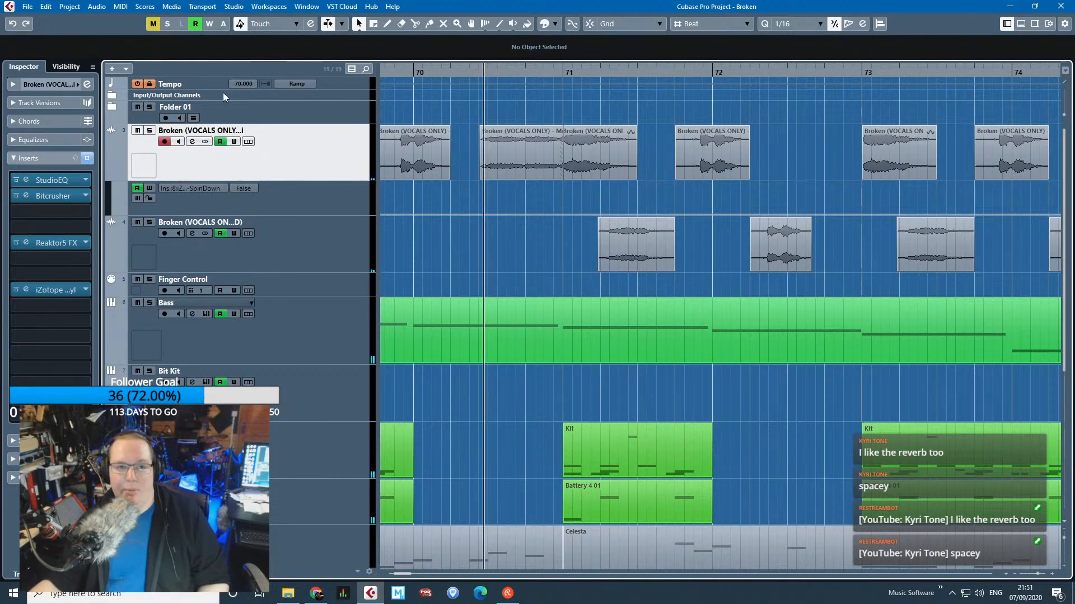
Solo both vocals tracks again, select the first three clips on the second one, and show that track's inserts.
{"action": "left_click", "coordinate": [147, 215]}
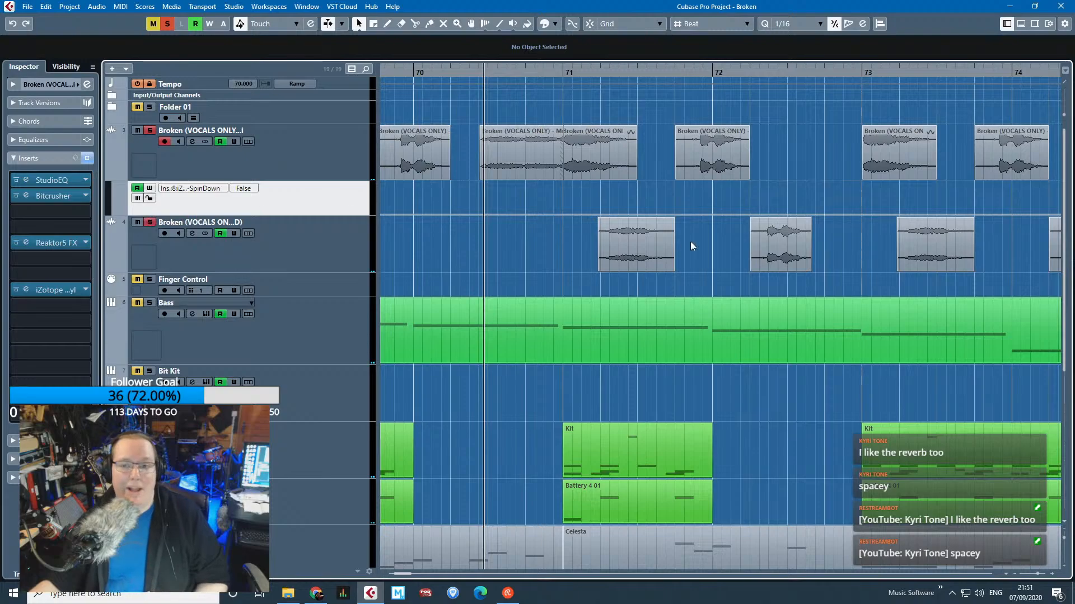
{"action": "left_click_drag", "start_coordinate": [954, 270], "coordinate": [951, 271]}
{"action": "scroll", "coordinate": [767, 277], "scroll_direction": "down", "scroll_amount": 2, "text": "ctrl"}
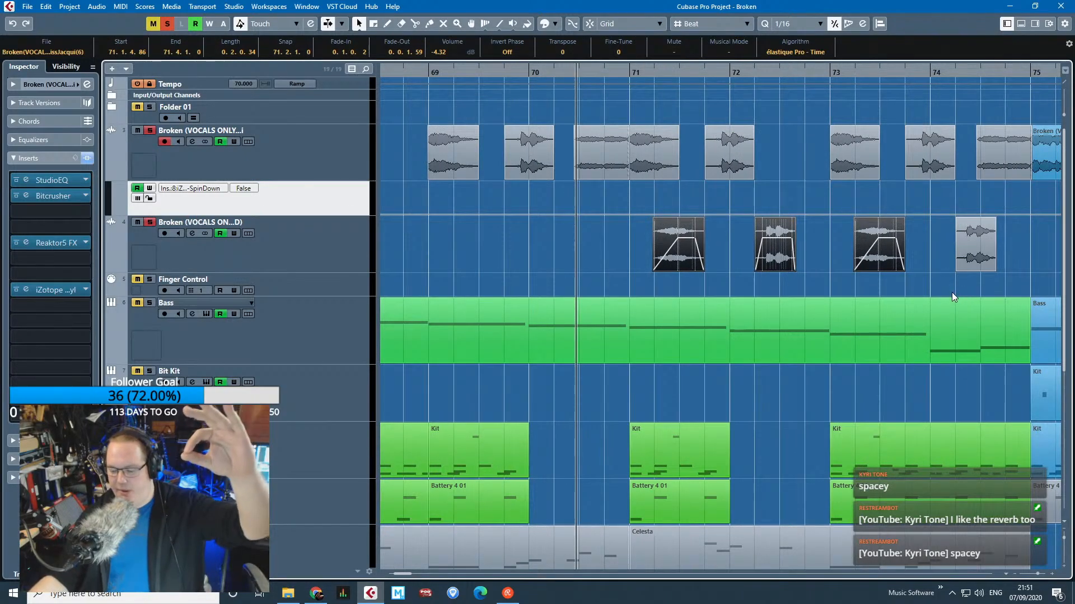
{"action": "left_click", "coordinate": [570, 303]}
{"action": "left_click", "coordinate": [163, 235]}
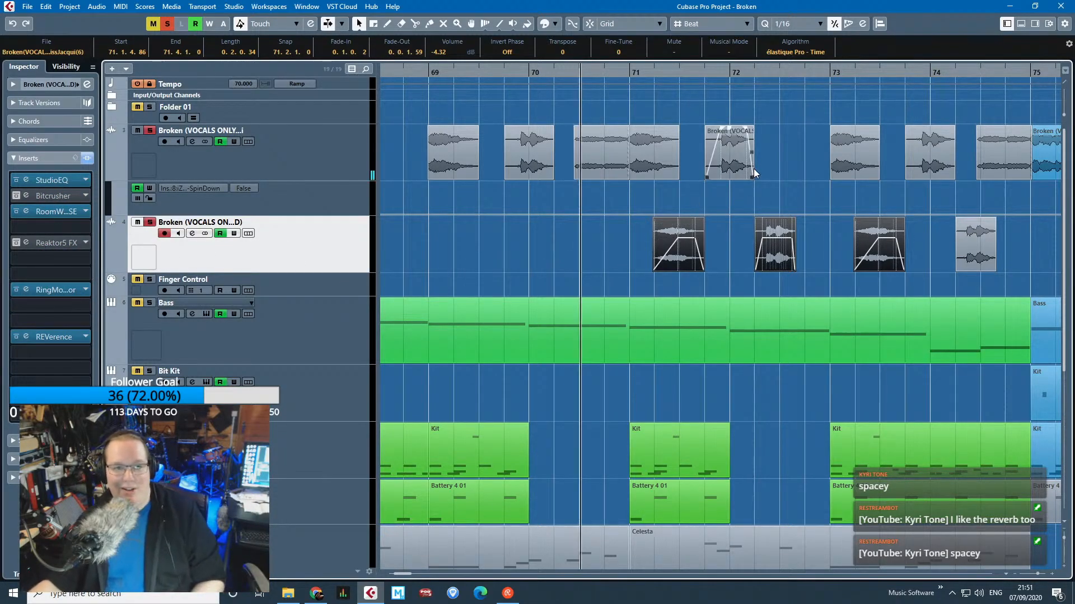
Follow the soloed vocals' alternating phrases through bars 71 and 72, stop playback, and clear the solos and clip selection.
{"action": "scroll", "coordinate": [704, 226], "scroll_direction": "up", "scroll_amount": 2}
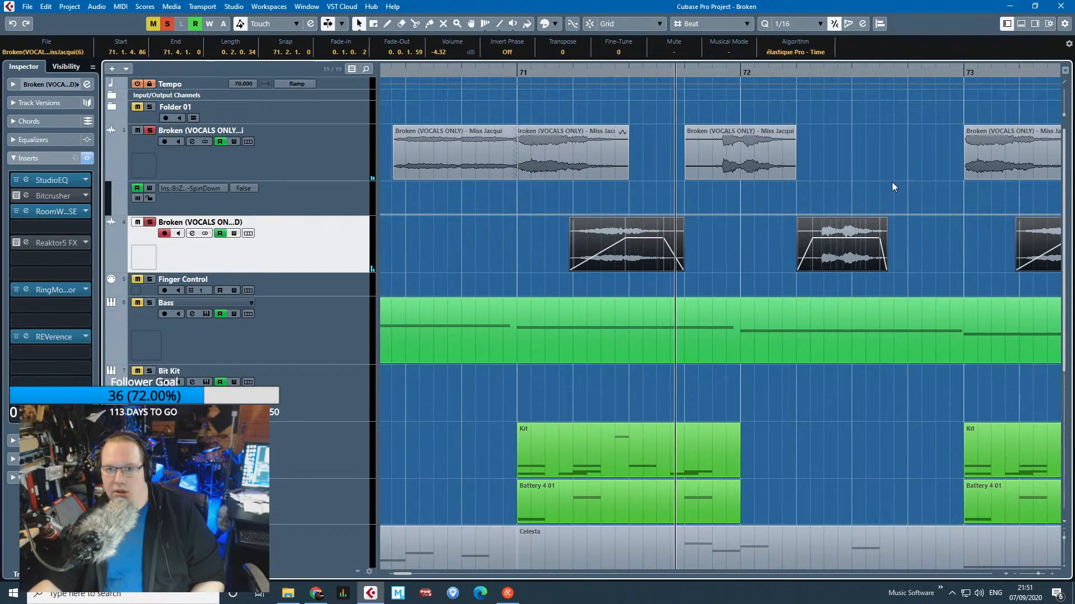
{"action": "scroll", "coordinate": [844, 185], "scroll_direction": "down", "scroll_amount": 3}
{"action": "scroll", "coordinate": [872, 212], "scroll_direction": "up", "scroll_amount": 3}
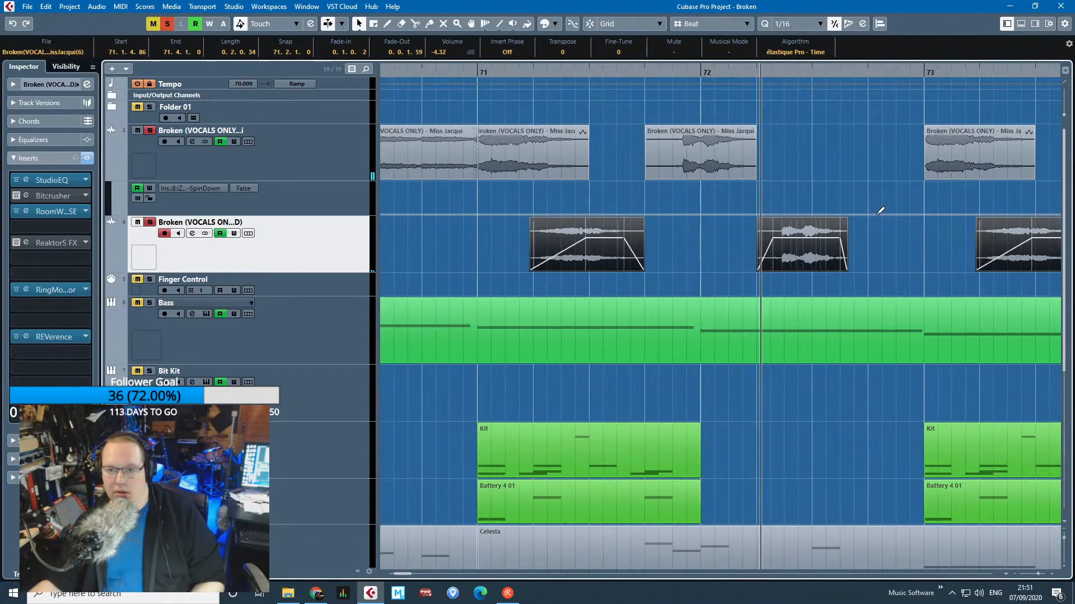
{"action": "scroll", "coordinate": [871, 217], "scroll_direction": "down", "scroll_amount": 2}
{"action": "scroll", "coordinate": [871, 217], "scroll_direction": "down", "scroll_amount": 2}
{"action": "left_click_drag", "start_coordinate": [1010, 271], "coordinate": [767, 274]}
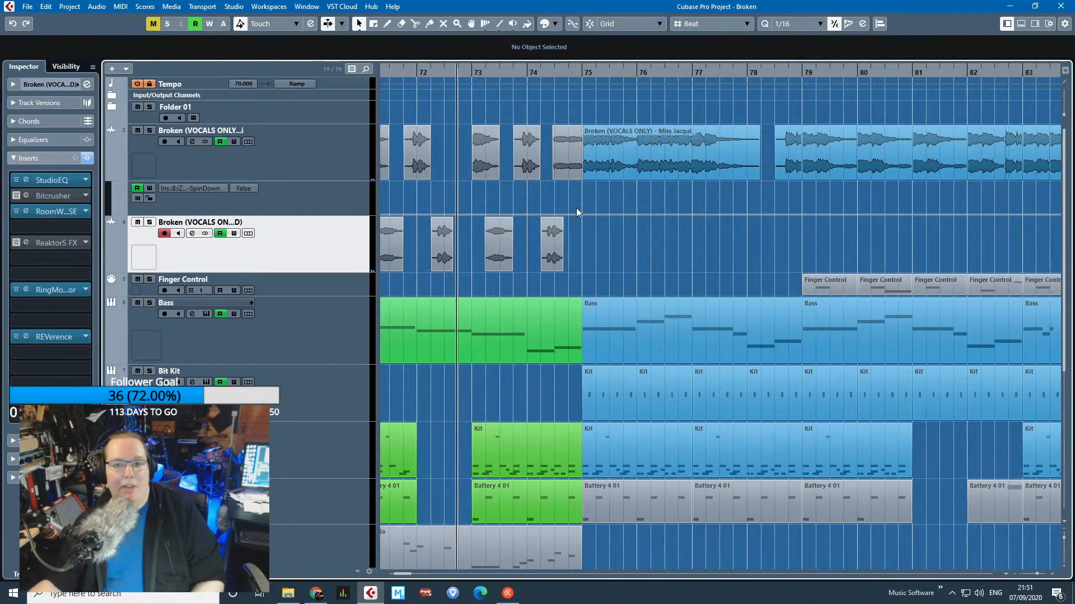
Examine the greyed-out spare vocals clips on the main vocals track between about bars 131 and 189.
{"action": "scroll", "coordinate": [556, 256], "scroll_direction": "down", "scroll_amount": 5}
{"action": "left_click_drag", "start_coordinate": [761, 150], "coordinate": [860, 171]}
{"action": "scroll", "coordinate": [837, 202], "scroll_direction": "down", "scroll_amount": 3}
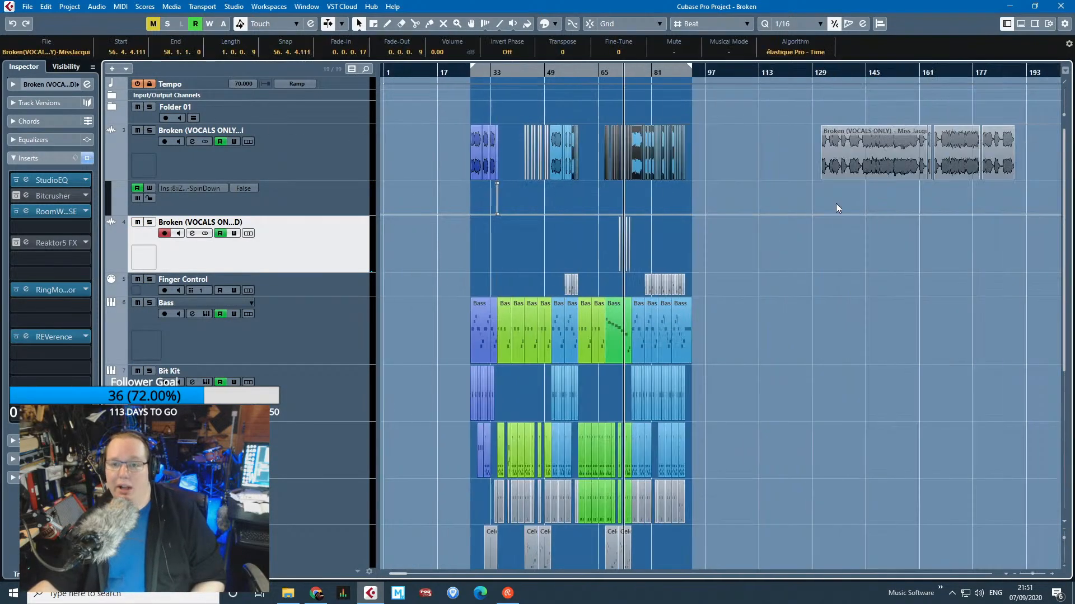
{"action": "left_click", "coordinate": [850, 174]}
{"action": "scroll", "coordinate": [983, 240], "scroll_direction": "up", "scroll_amount": 4}
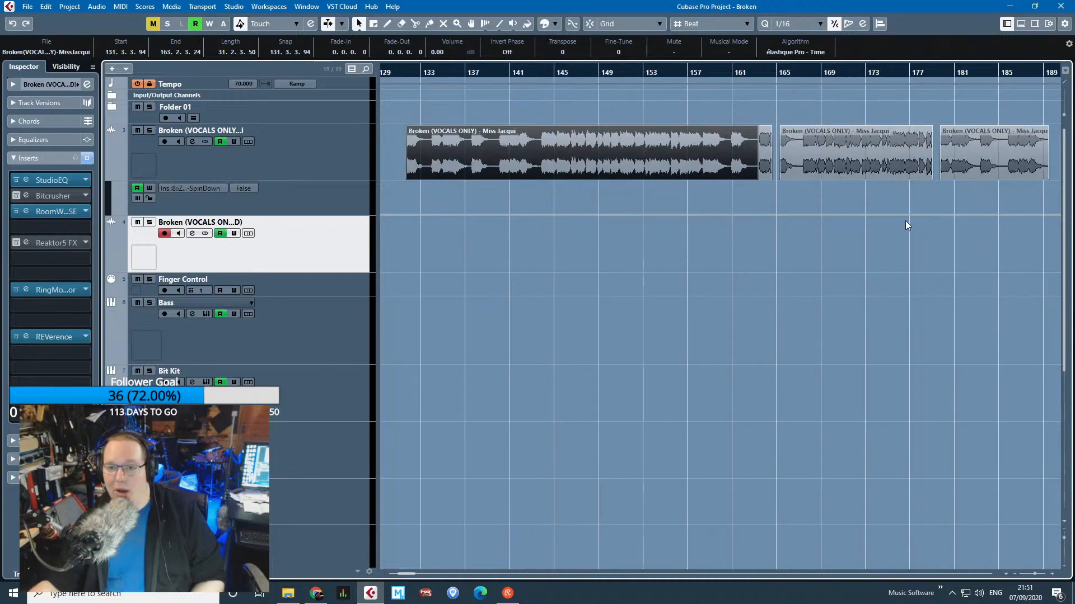
{"action": "left_click", "coordinate": [1011, 281]}
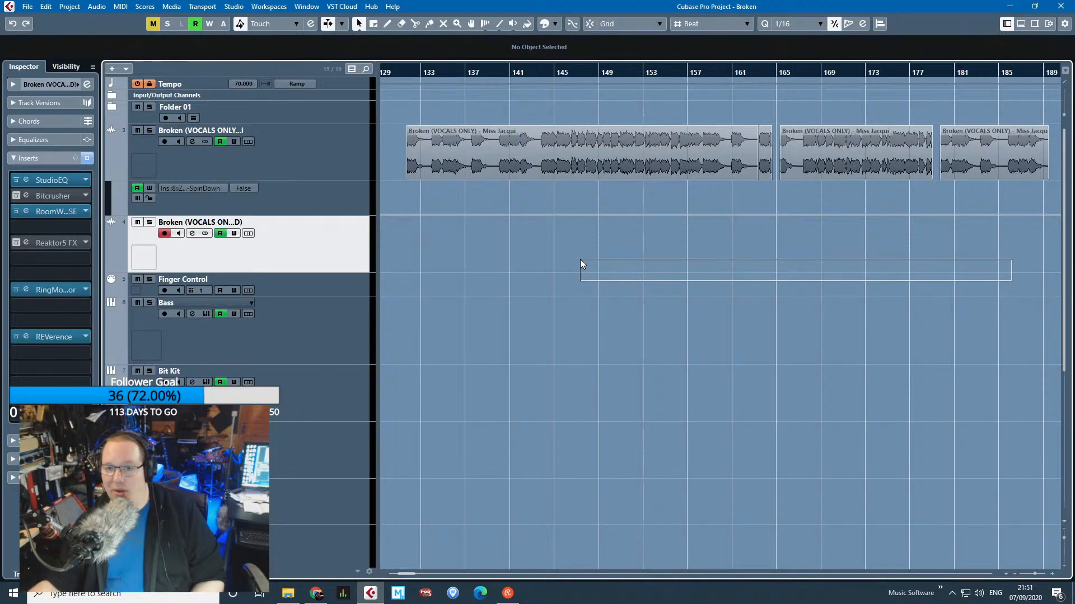
{"action": "scroll", "coordinate": [580, 259], "scroll_direction": "down", "scroll_amount": 1}
{"action": "left_click_drag", "start_coordinate": [435, 191], "coordinate": [367, 186]}
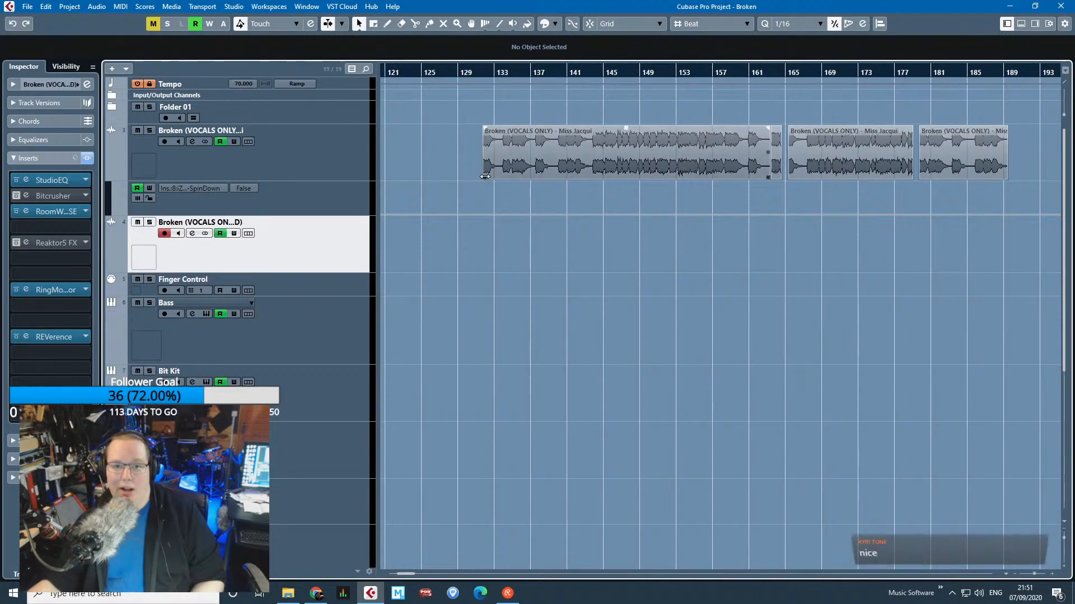
Extend the first spare vocals clip's start back to about bar 124, and cut the extension off at about bar 131.
{"action": "left_click_drag", "start_coordinate": [485, 177], "coordinate": [450, 173]}
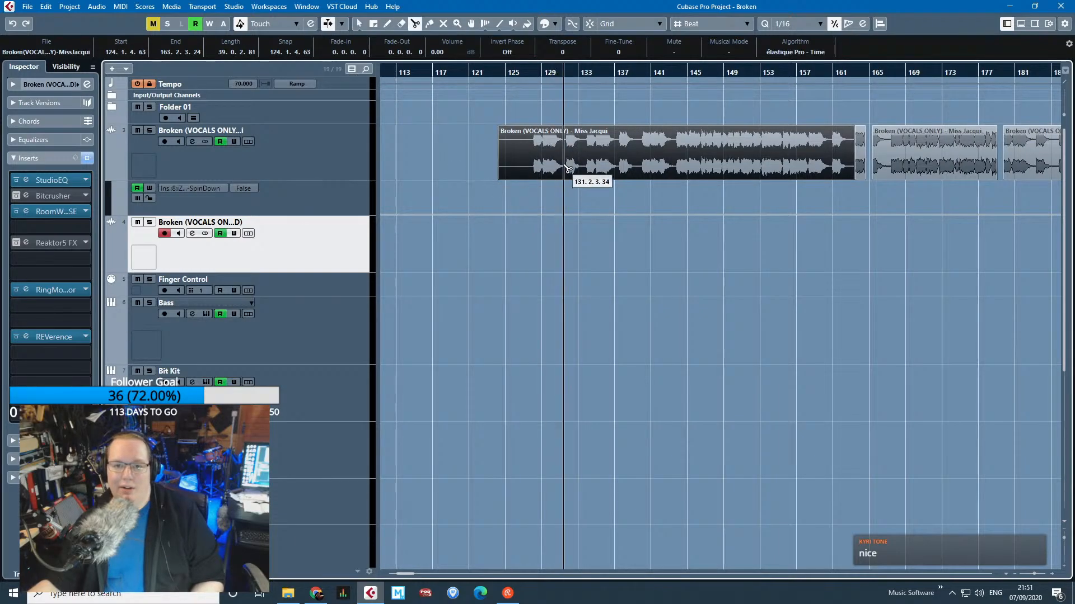
{"action": "left_click", "coordinate": [564, 167], "text": "alt"}
{"action": "left_click", "coordinate": [541, 175]}
{"action": "key", "text": "Delete"}
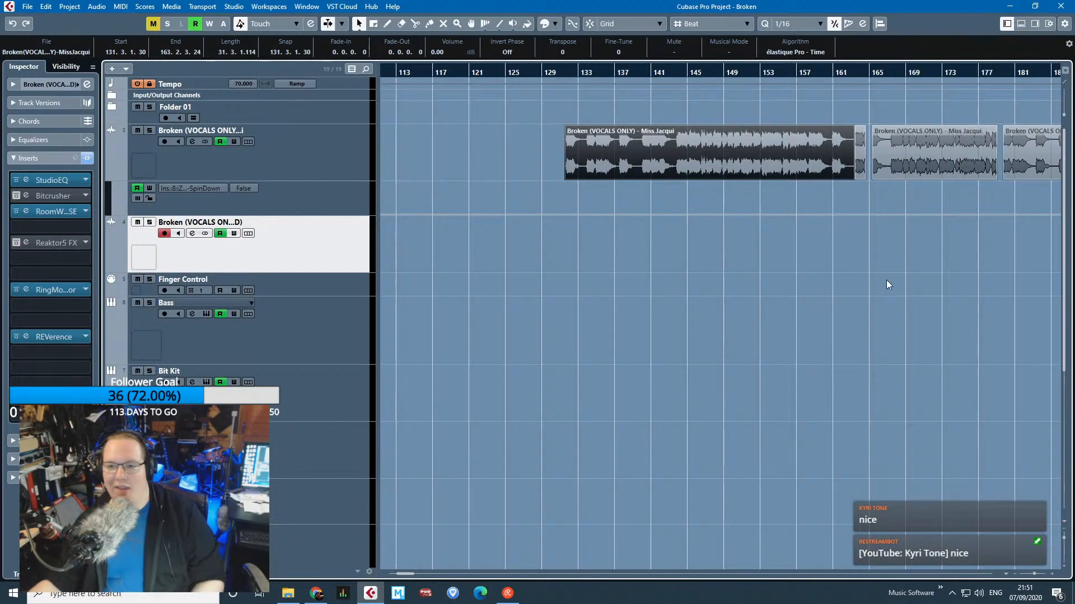
Hide the SpinDown automation lane beneath the main vocals track.
{"action": "left_click_drag", "start_coordinate": [887, 281], "coordinate": [1058, 235]}
{"action": "left_click_drag", "start_coordinate": [989, 204], "coordinate": [1058, 201]}
{"action": "scroll", "coordinate": [1000, 189], "scroll_direction": "down", "scroll_amount": 3}
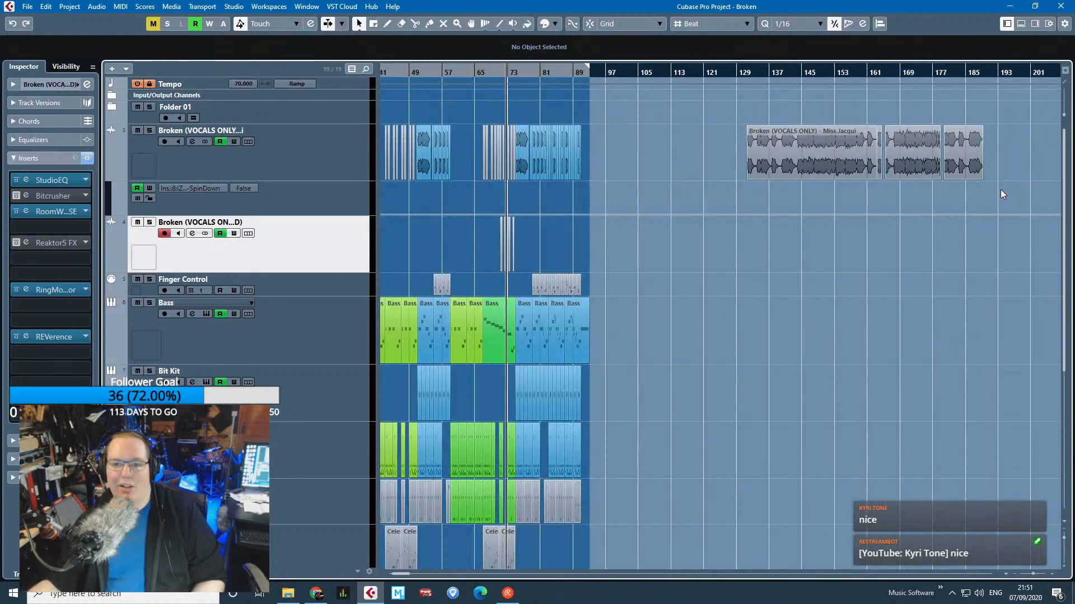
{"action": "scroll", "coordinate": [1000, 189], "scroll_direction": "down", "scroll_amount": 2}
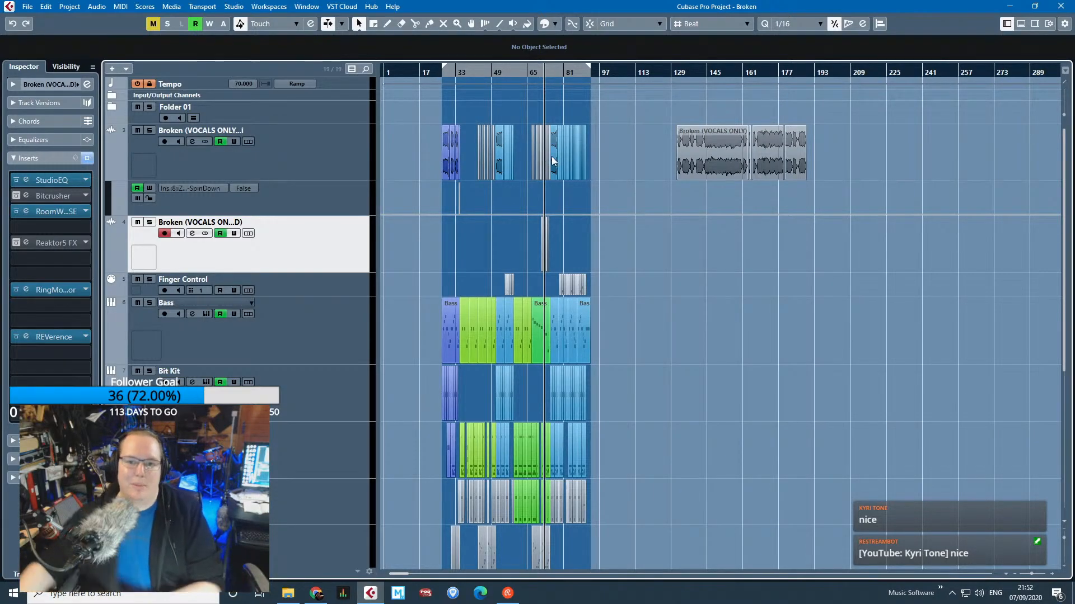
{"action": "scroll", "coordinate": [570, 247], "scroll_direction": "up", "scroll_amount": 9}
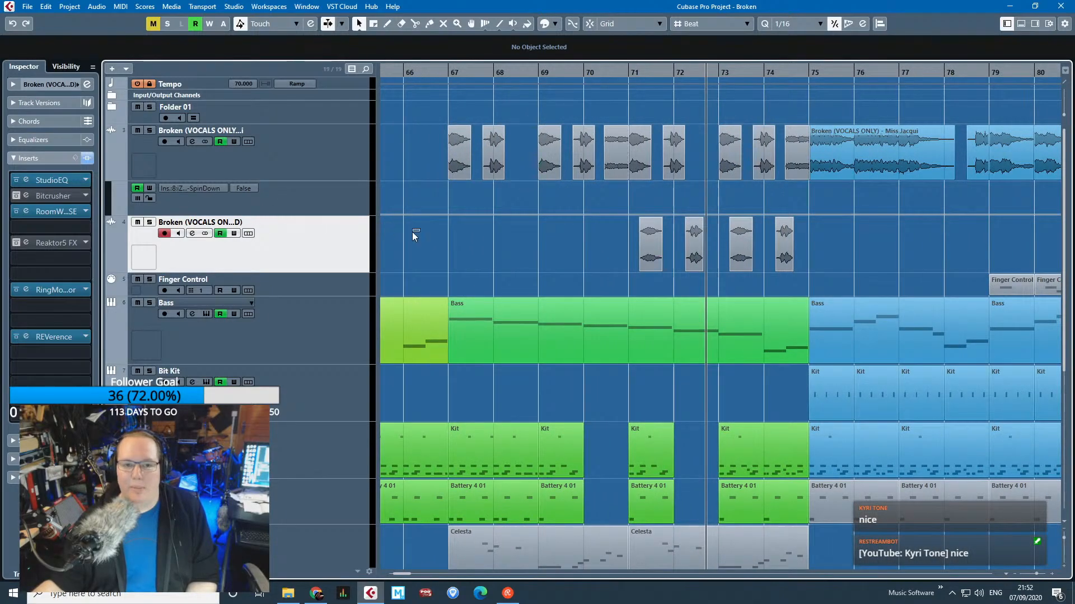
{"action": "scroll", "coordinate": [414, 235], "scroll_direction": "down", "scroll_amount": 4}
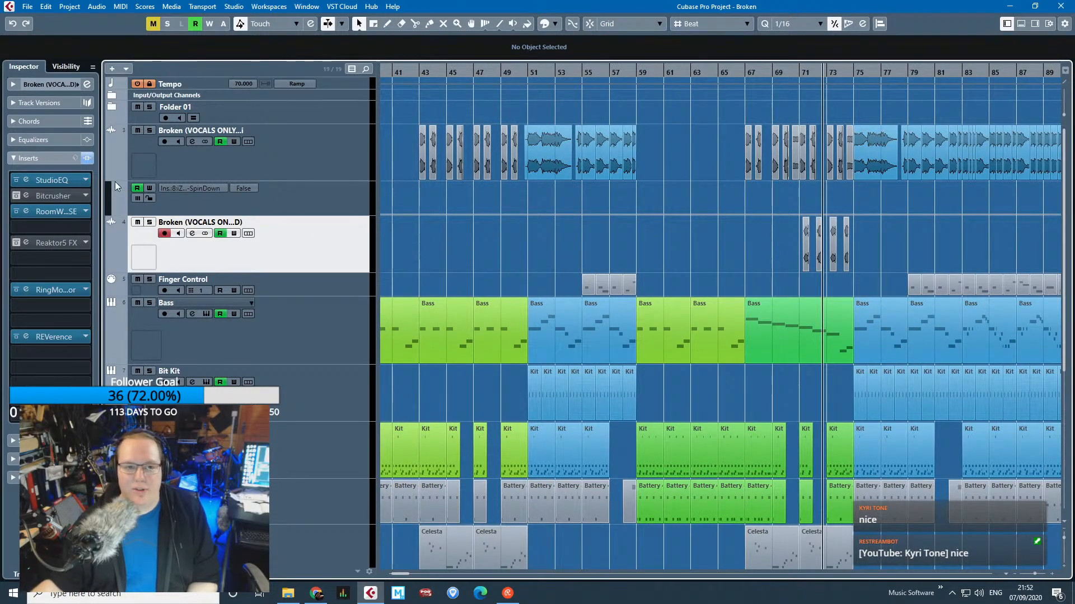
{"action": "left_click", "coordinate": [115, 182]}
{"action": "left_click", "coordinate": [111, 174]}
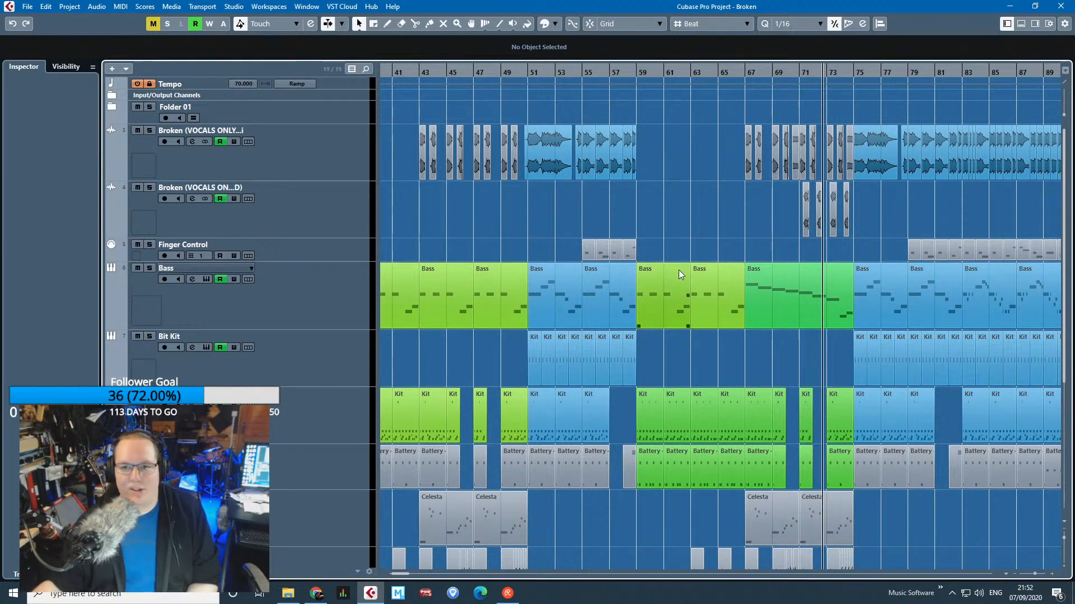
Solo both vocals tracks and Finger Control, and play them from about bar 78 to 79.
{"action": "scroll", "coordinate": [705, 274], "scroll_direction": "down", "scroll_amount": 4}
{"action": "scroll", "coordinate": [750, 280], "scroll_direction": "up", "scroll_amount": 4}
{"action": "scroll", "coordinate": [760, 280], "scroll_direction": "down", "scroll_amount": 1, "text": "ctrl"}
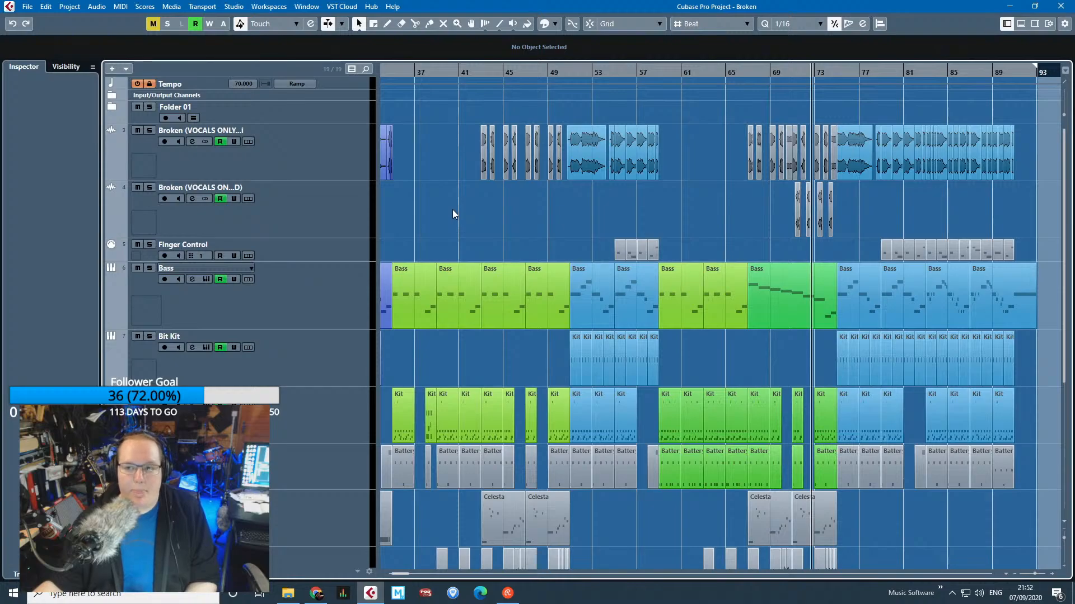
{"action": "scroll", "coordinate": [978, 225], "scroll_direction": "up", "scroll_amount": 3, "text": "ctrl"}
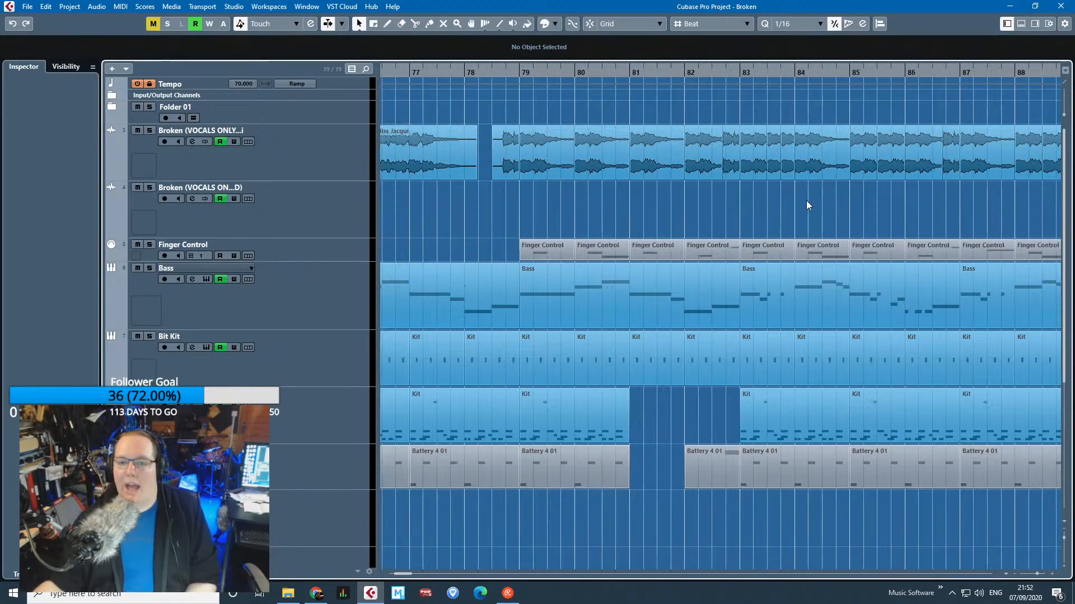
{"action": "left_click", "coordinate": [597, 70]}
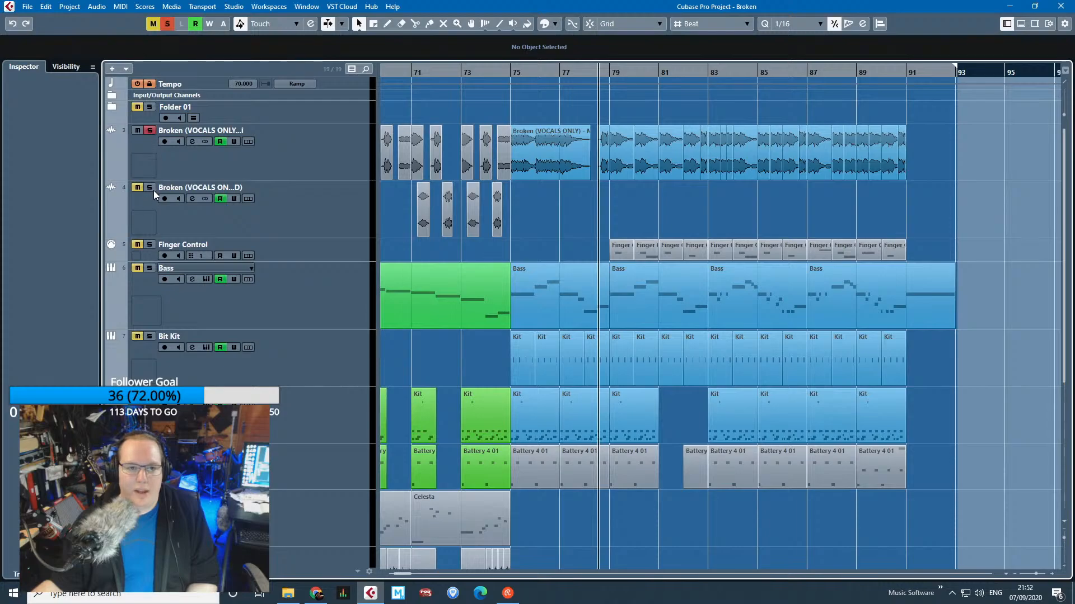
{"action": "scroll", "coordinate": [593, 224], "scroll_direction": "up", "scroll_amount": 1, "text": "ctrl"}
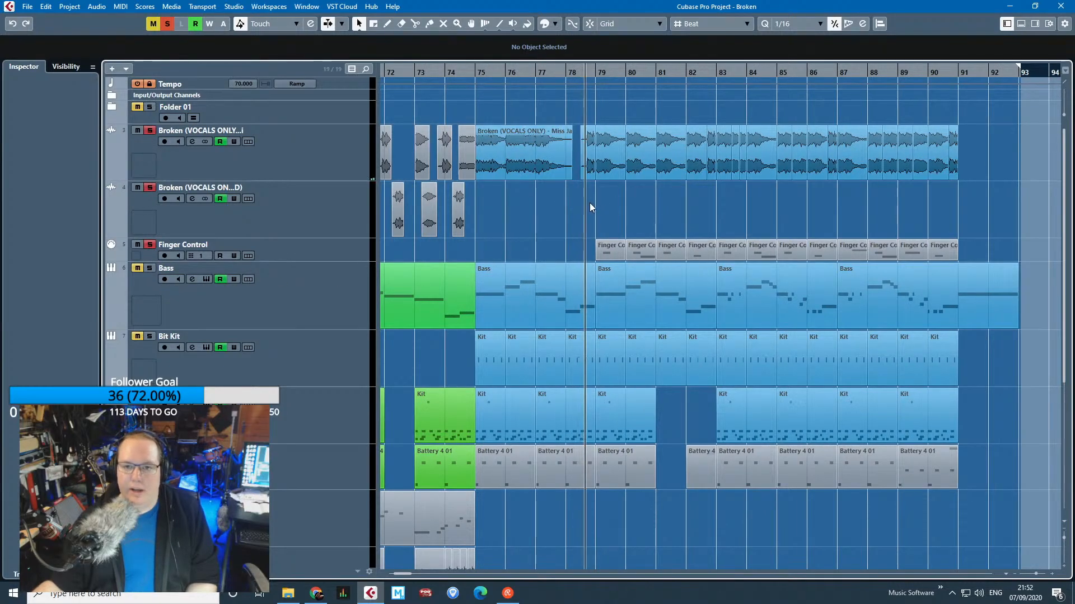
{"action": "scroll", "coordinate": [589, 200], "scroll_direction": "up", "scroll_amount": 1, "text": "ctrl"}
{"action": "scroll", "coordinate": [629, 205], "scroll_direction": "down", "scroll_amount": 2, "text": "ctrl"}
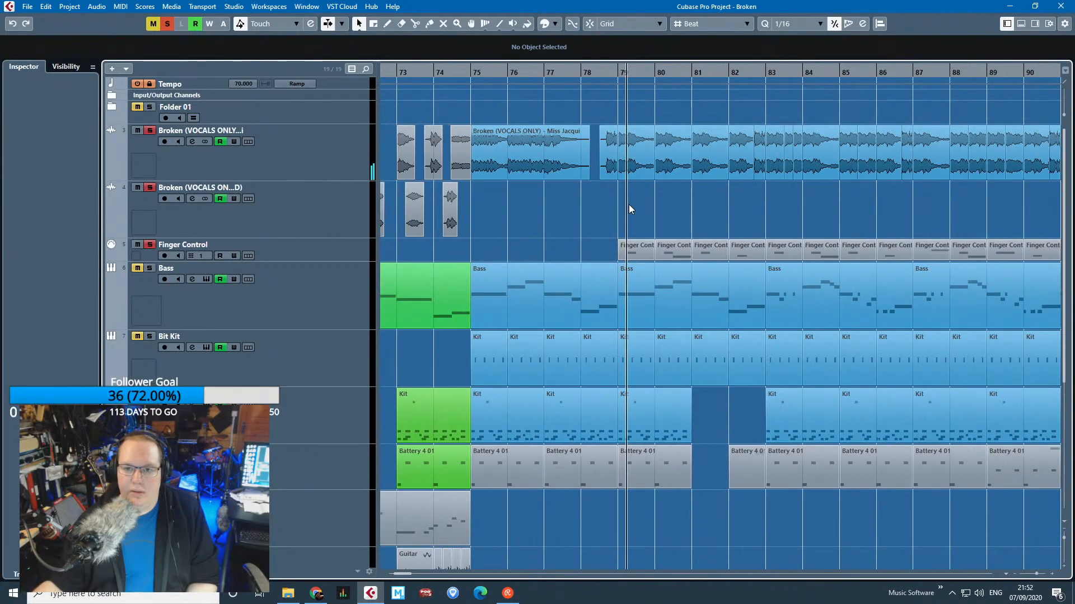
{"action": "scroll", "coordinate": [729, 204], "scroll_direction": "up", "scroll_amount": 1, "text": "ctrl"}
Select the closing section's clips from about bar 83 onwards across the tracks, and clear the selection.
{"action": "scroll", "coordinate": [767, 193], "scroll_direction": "down", "scroll_amount": 2}
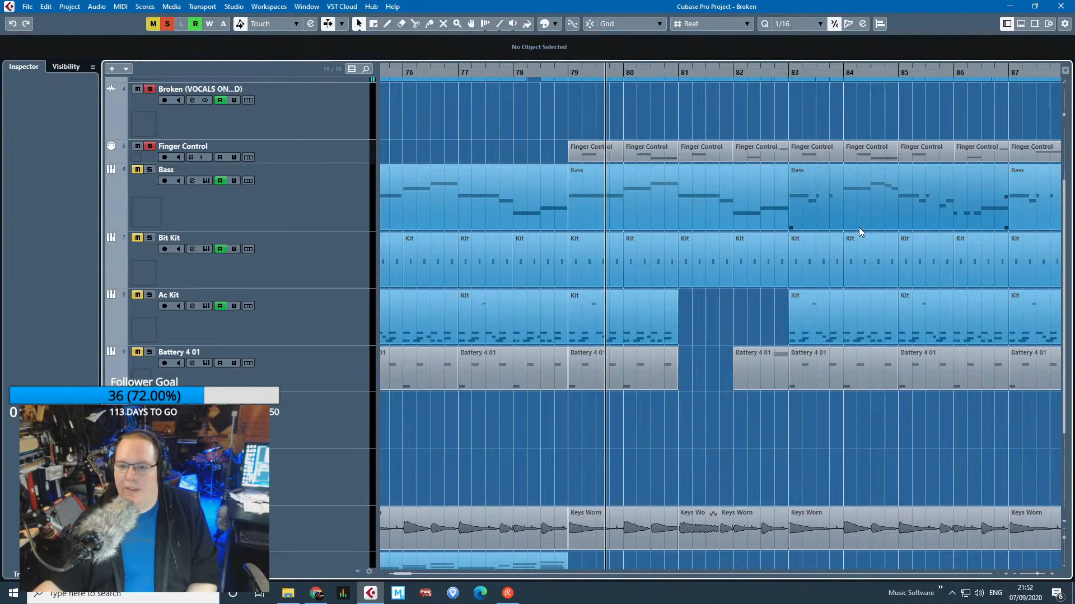
{"action": "scroll", "coordinate": [861, 227], "scroll_direction": "up", "scroll_amount": 2}
{"action": "scroll", "coordinate": [884, 225], "scroll_direction": "down", "scroll_amount": 1, "text": "ctrl"}
{"action": "scroll", "coordinate": [904, 224], "scroll_direction": "down", "scroll_amount": 2, "text": "shift"}
{"action": "scroll", "coordinate": [834, 239], "scroll_direction": "down", "scroll_amount": 4, "text": "ctrl"}
{"action": "scroll", "coordinate": [727, 205], "scroll_direction": "up", "scroll_amount": 2, "text": "ctrl"}
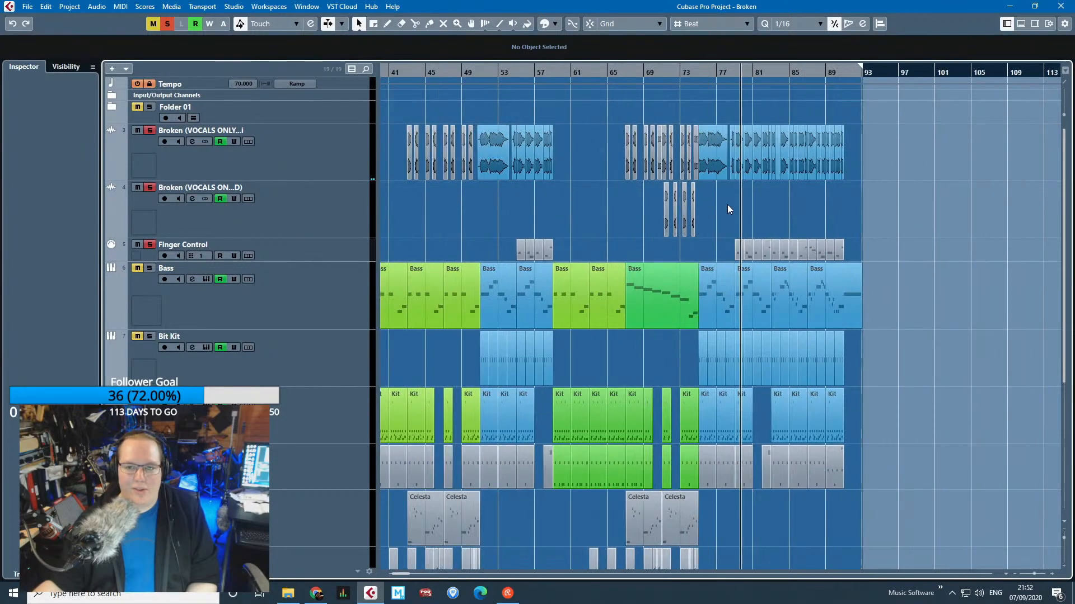
{"action": "left_click_drag", "start_coordinate": [848, 347], "coordinate": [784, 463]}
{"action": "scroll", "coordinate": [806, 279], "scroll_direction": "up", "scroll_amount": 2, "text": "ctrl"}
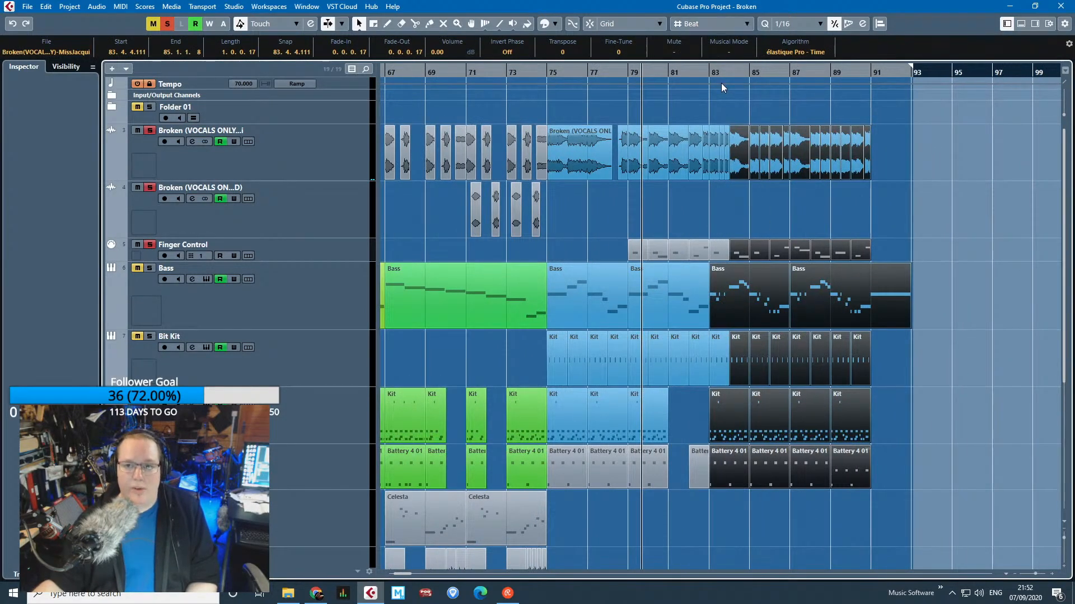
{"action": "scroll", "coordinate": [731, 204], "scroll_direction": "up", "scroll_amount": 2, "text": "ctrl"}
{"action": "left_click", "coordinate": [731, 203]}
Play the soloed vocals and Finger Control from about bar 84 to 87, stop playback, and clear the solos.
{"action": "scroll", "coordinate": [764, 216], "scroll_direction": "up", "scroll_amount": 2, "text": "ctrl"}
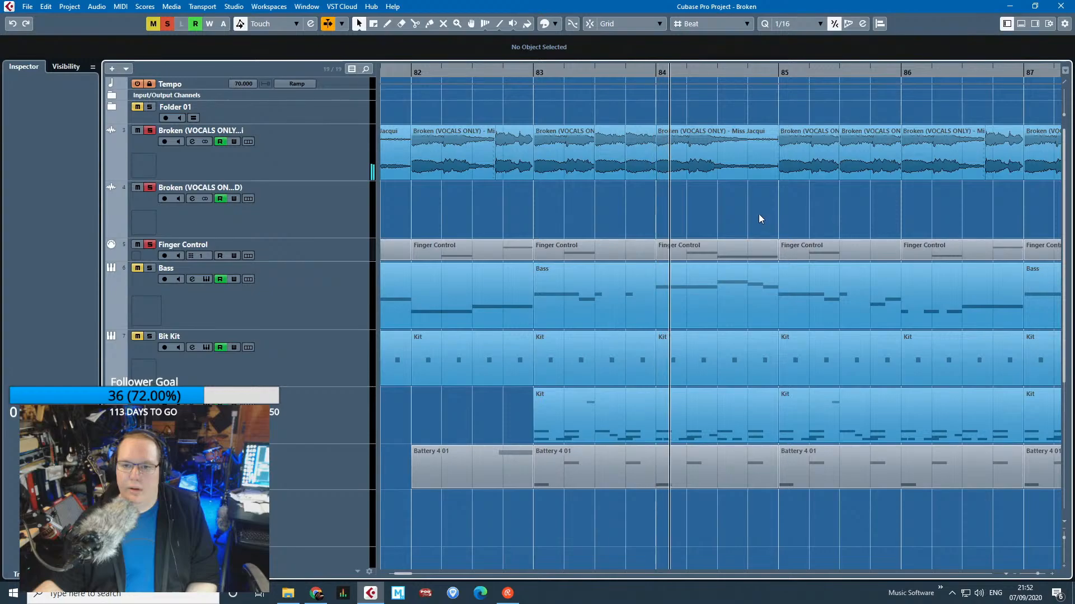
{"action": "key", "text": "space"}
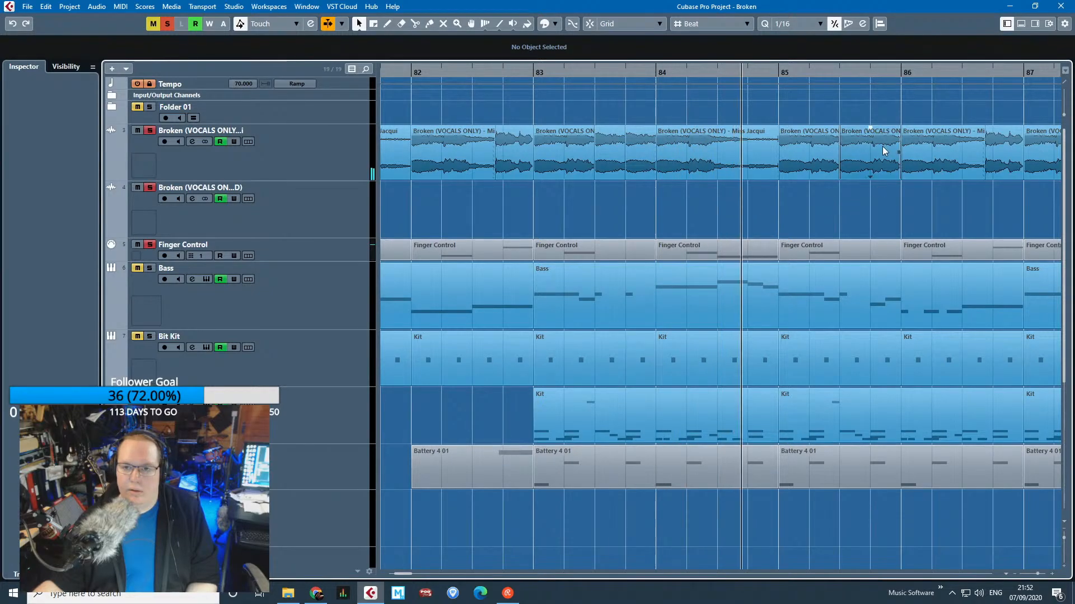
{"action": "scroll", "coordinate": [845, 218], "scroll_direction": "down", "scroll_amount": 2, "text": "ctrl"}
{"action": "left_click_drag", "start_coordinate": [979, 203], "coordinate": [1059, 197]}
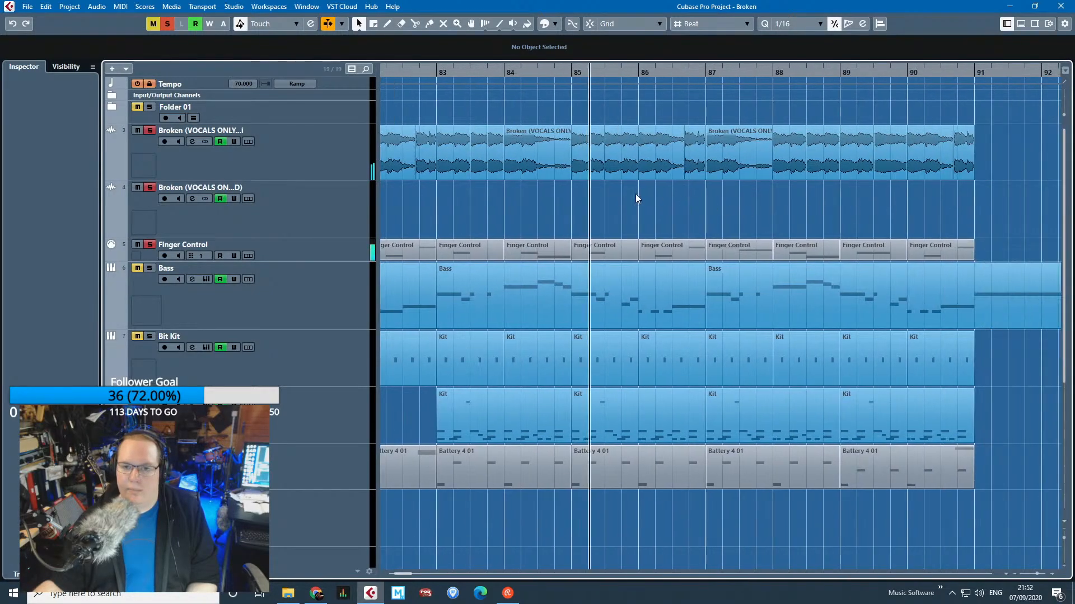
{"action": "scroll", "coordinate": [619, 199], "scroll_direction": "up", "scroll_amount": 2, "text": "ctrl"}
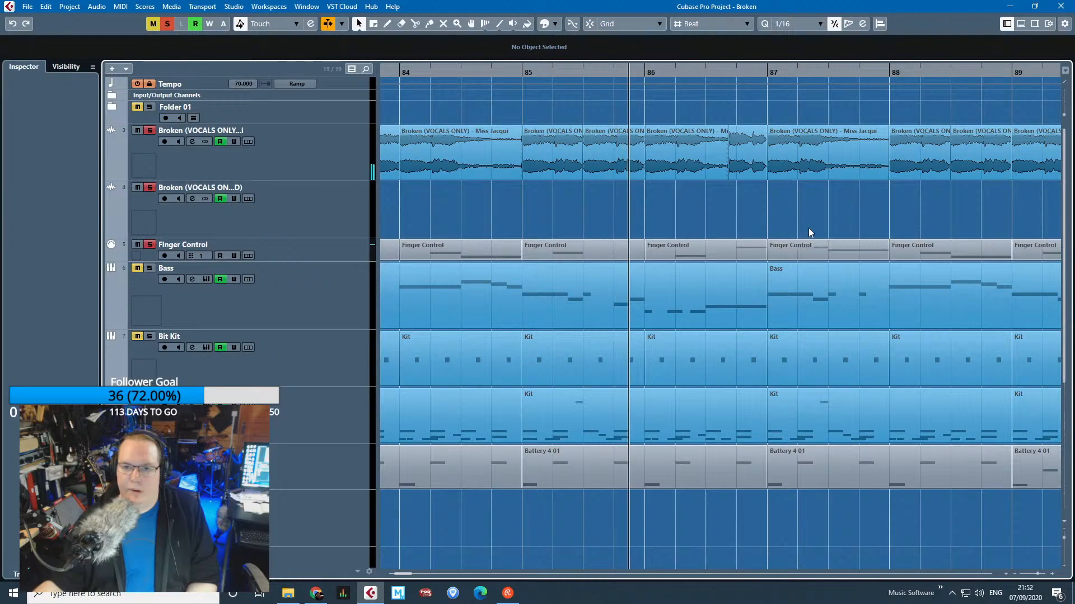
{"action": "scroll", "coordinate": [807, 227], "scroll_direction": "up", "scroll_amount": 4, "text": "ctrl"}
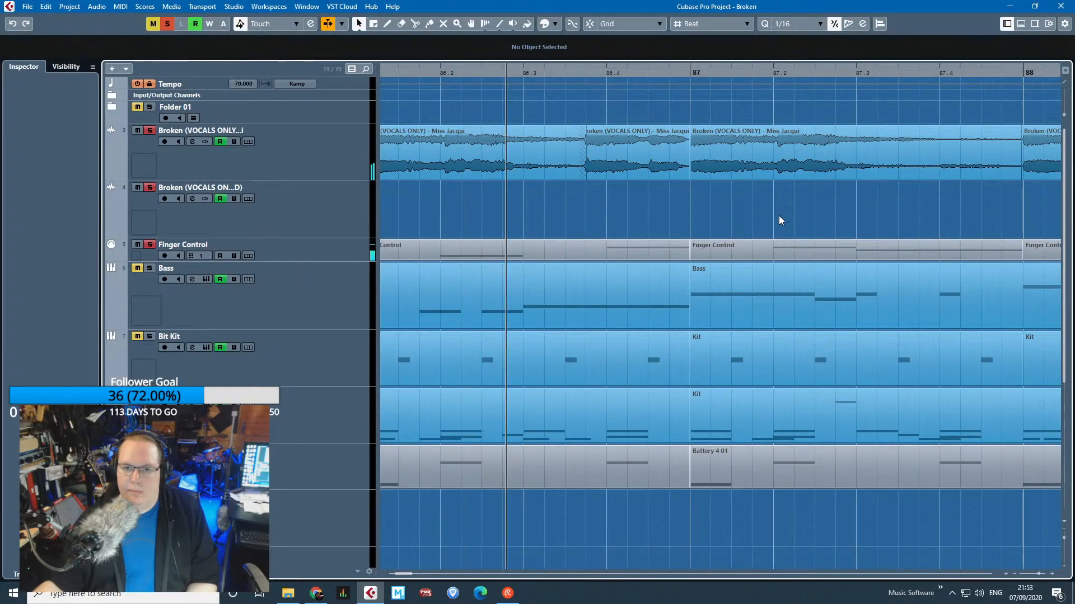
{"action": "scroll", "coordinate": [779, 220], "scroll_direction": "down", "scroll_amount": 4, "text": "ctrl"}
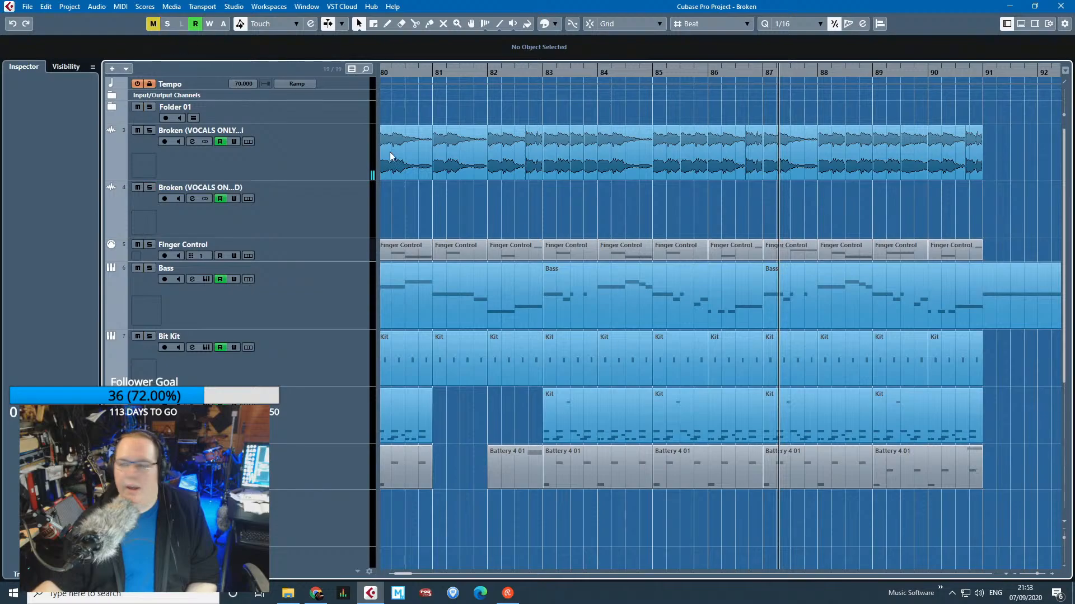
Solo the Bass track and play its opening section from bar 27.
{"action": "scroll", "coordinate": [709, 404], "scroll_direction": "down", "scroll_amount": 3, "text": "ctrl"}
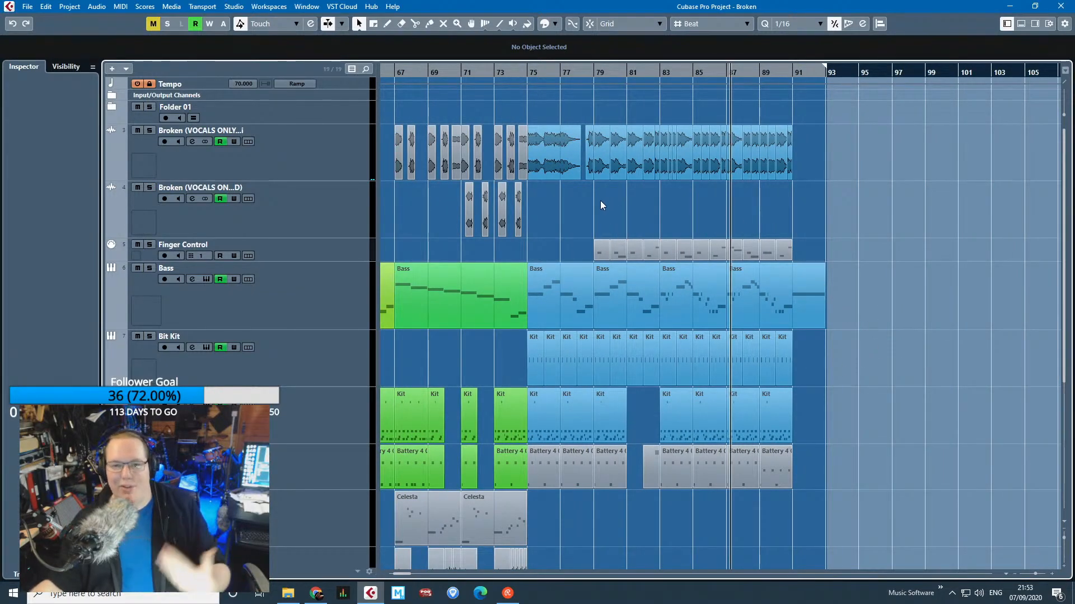
{"action": "scroll", "coordinate": [481, 223], "scroll_direction": "left", "scroll_amount": 5, "text": "shift"}
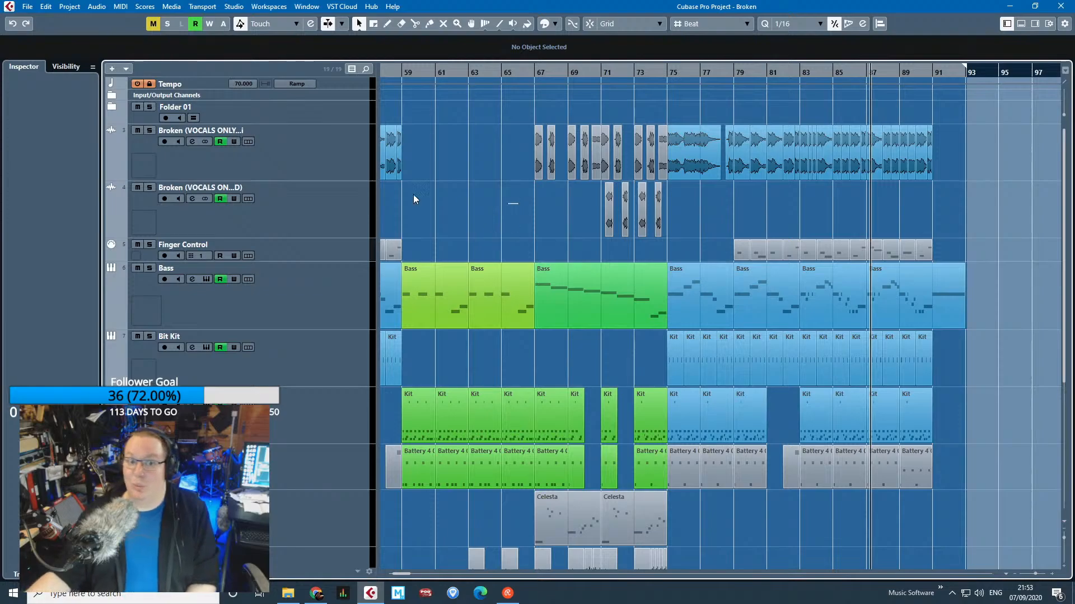
{"action": "scroll", "coordinate": [413, 200], "scroll_direction": "left", "scroll_amount": 8, "text": "shift"}
{"action": "scroll", "coordinate": [516, 220], "scroll_direction": "left", "scroll_amount": 8, "text": "shift"}
{"action": "left_click", "coordinate": [257, 280]}
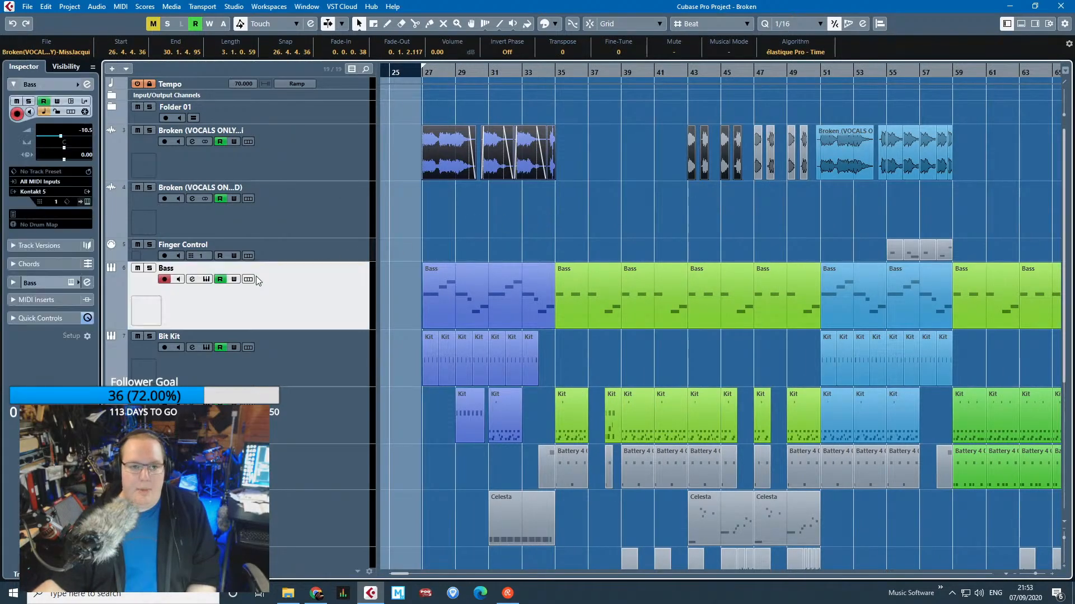
{"action": "key", "text": "s"}
{"action": "key", "text": "space"}
{"action": "key", "text": "h"}
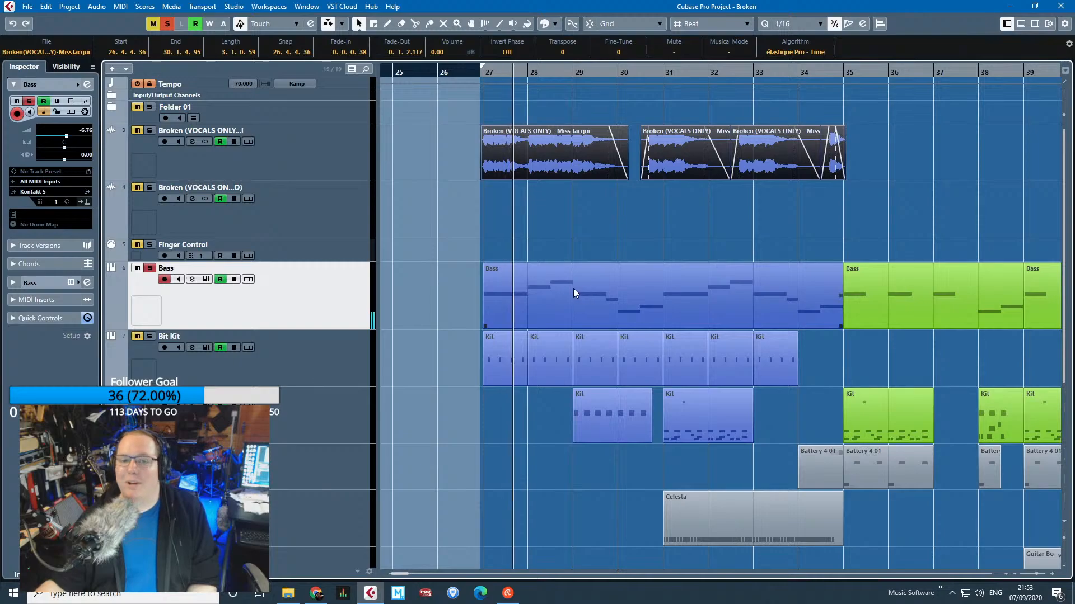
Show the Bass track's audio inserts, and inspect and close its Kontakt Jazz Upright instrument window.
{"action": "left_click", "coordinate": [13, 283]}
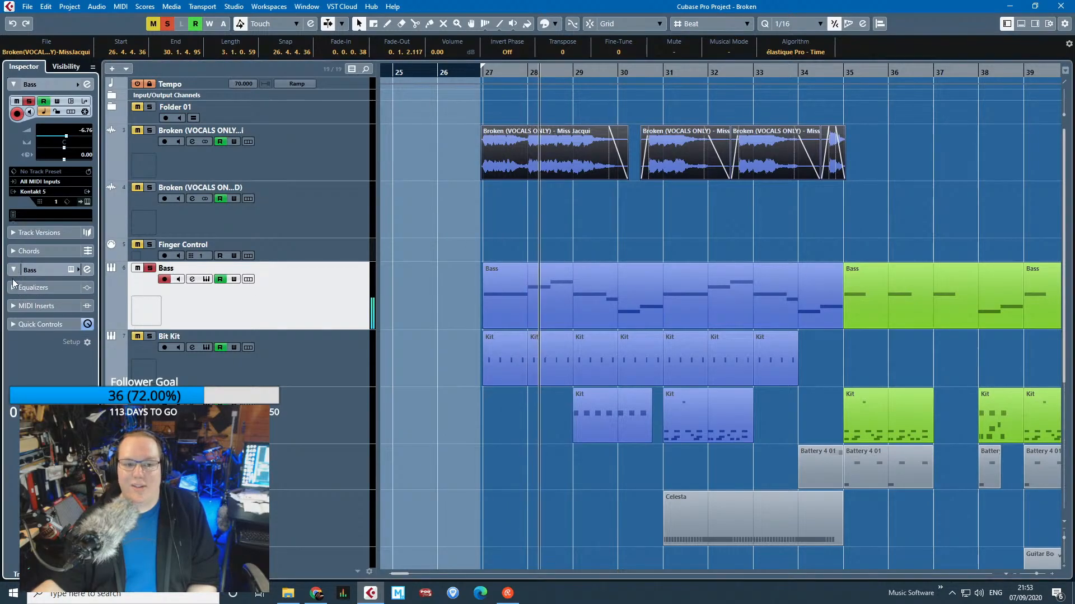
{"action": "left_click", "coordinate": [12, 175]}
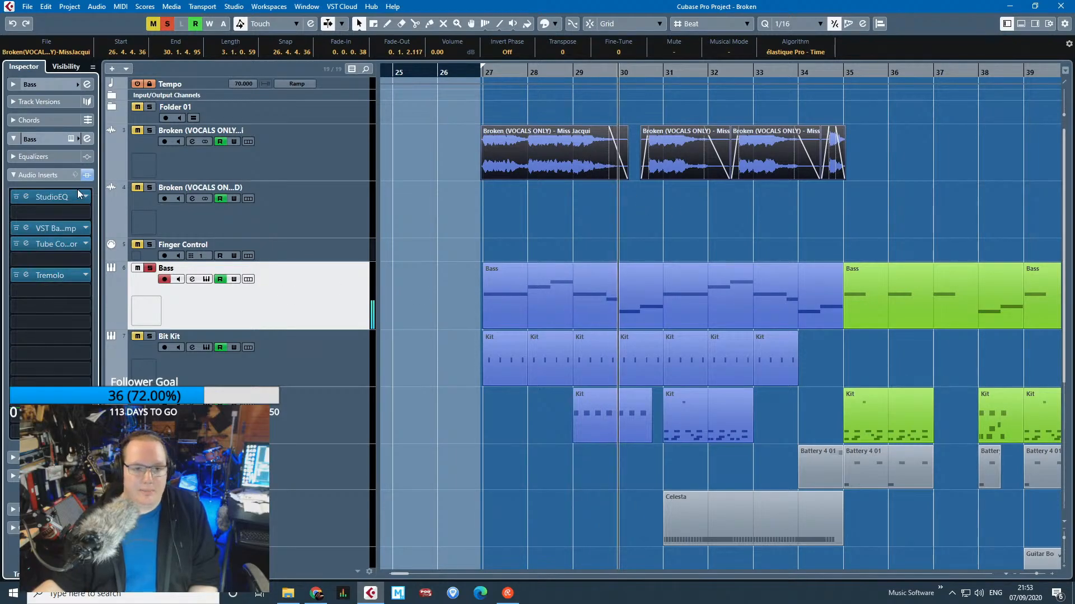
{"action": "left_click", "coordinate": [70, 139]}
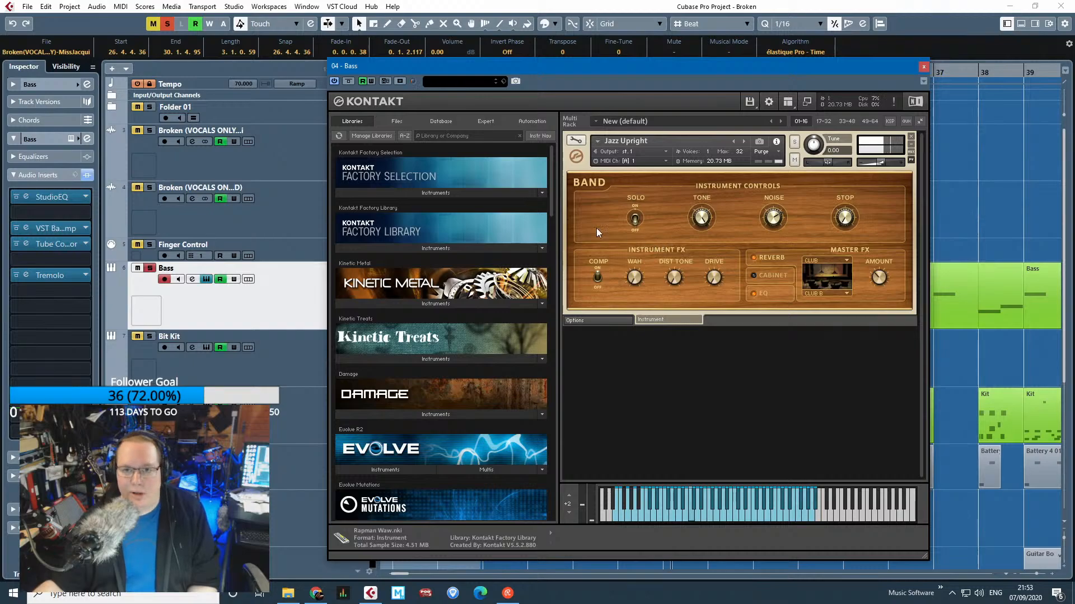
{"action": "mouse_move", "coordinate": [629, 64]}
{"action": "left_mouse_down"}
{"action": "mouse_move", "coordinate": [651, 64]}
{"action": "mouse_move", "coordinate": [642, 58]}
{"action": "left_mouse_up"}
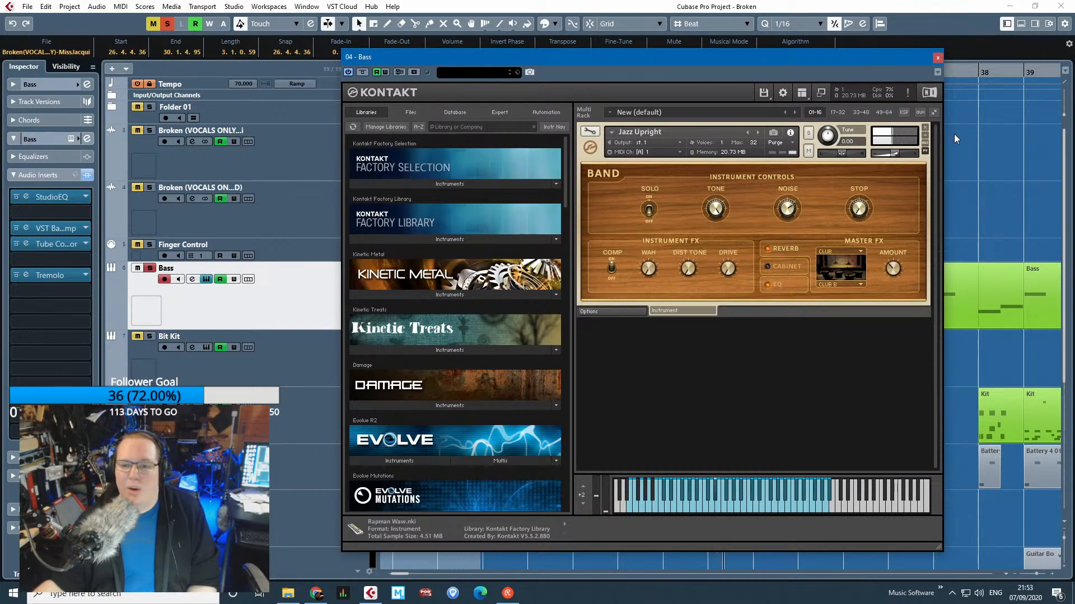
{"action": "left_click", "coordinate": [937, 60]}
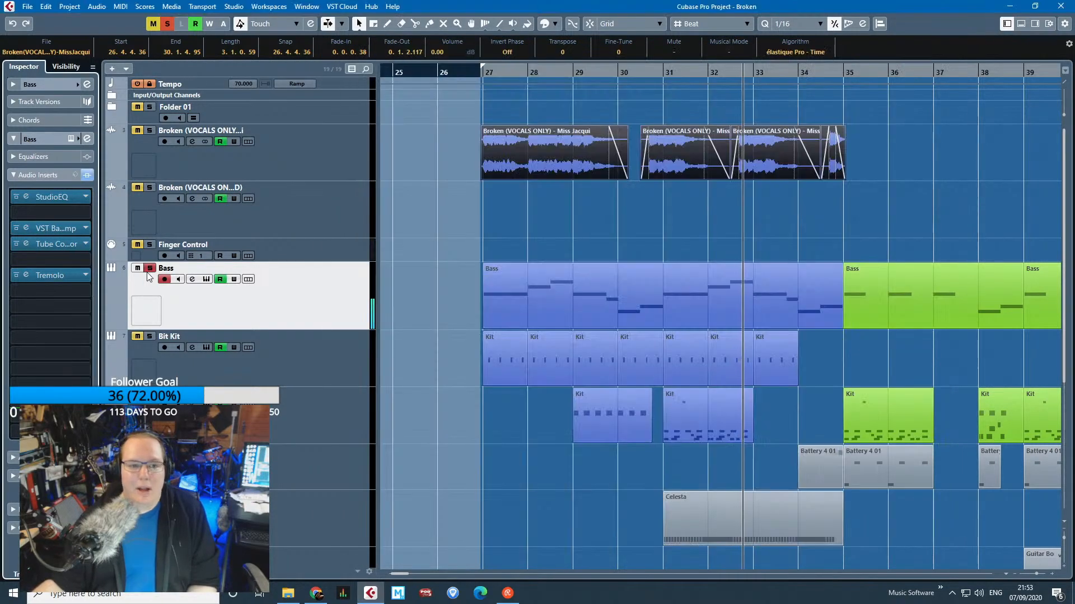
Inspect and close the Bass track's StudioEQ and VST Bass Amp inserts, and clear the clip selection.
{"action": "left_click", "coordinate": [55, 197]}
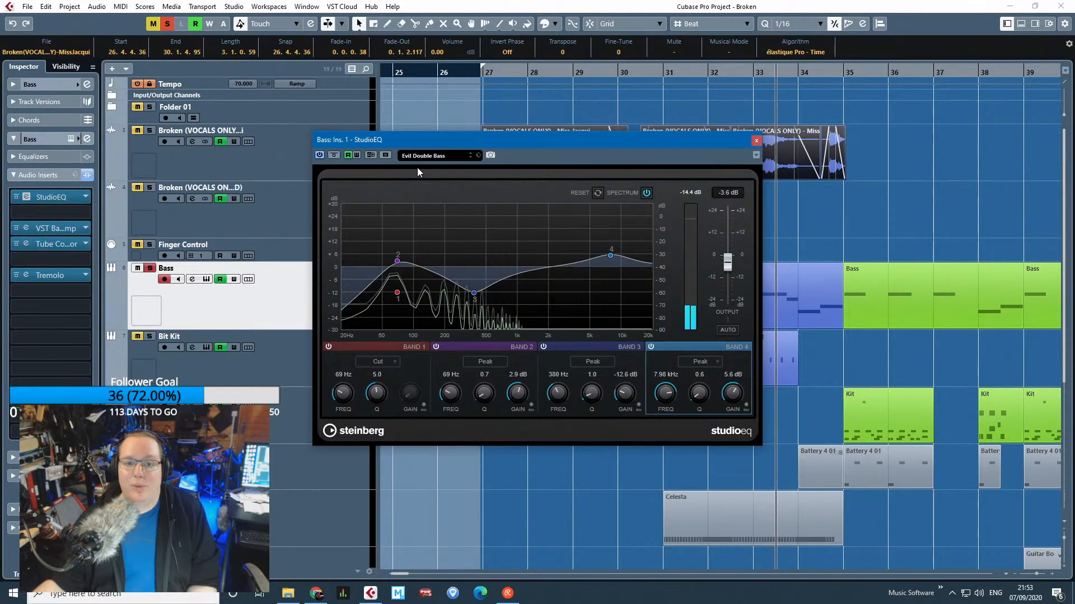
{"action": "left_click", "coordinate": [756, 140]}
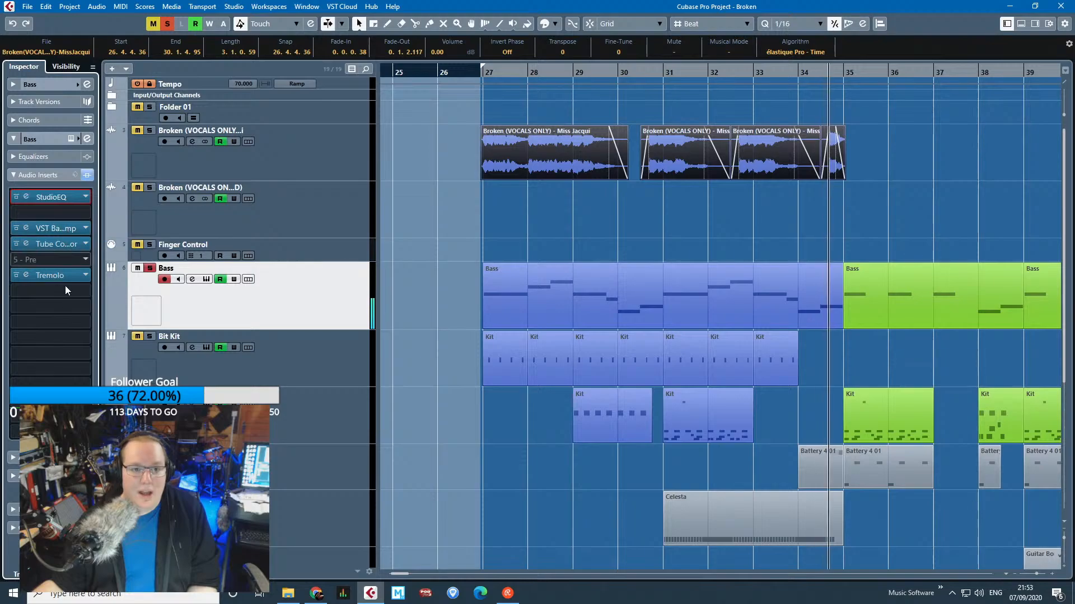
{"action": "left_click", "coordinate": [63, 228]}
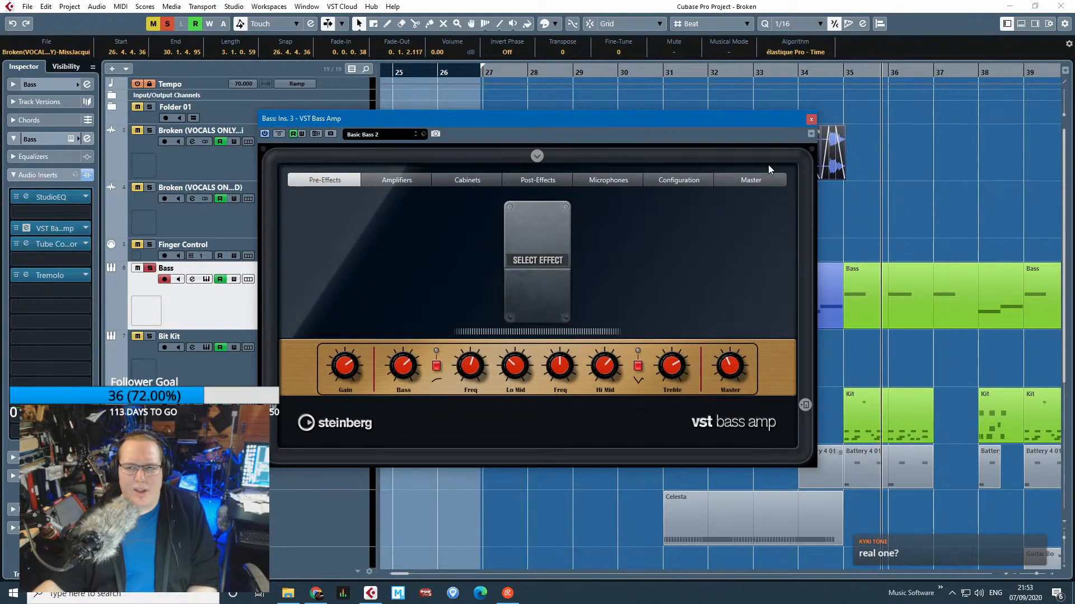
{"action": "left_click", "coordinate": [811, 119]}
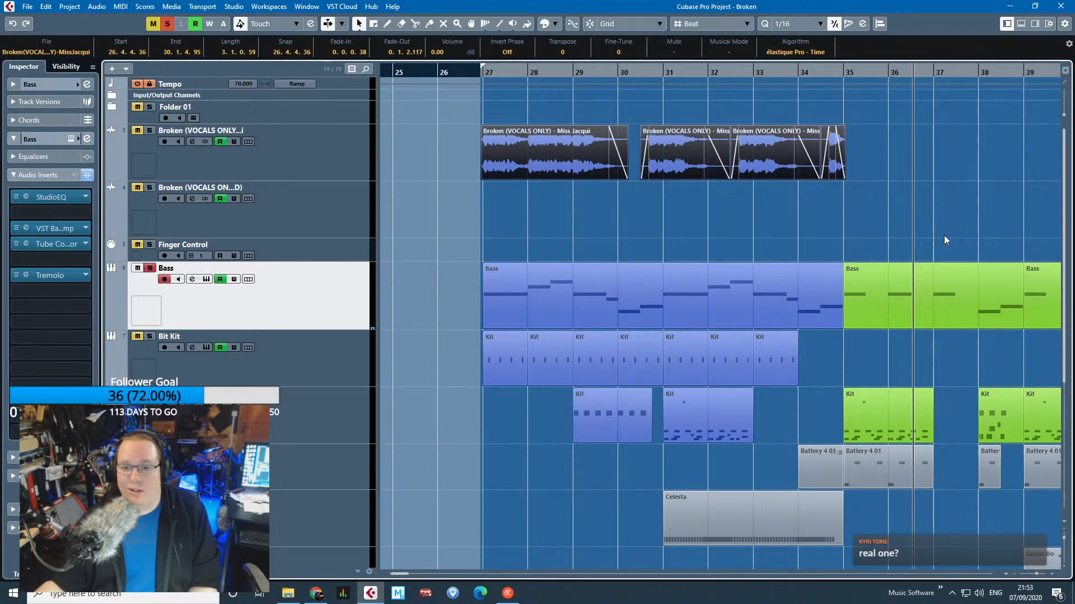
{"action": "left_click", "coordinate": [943, 235]}
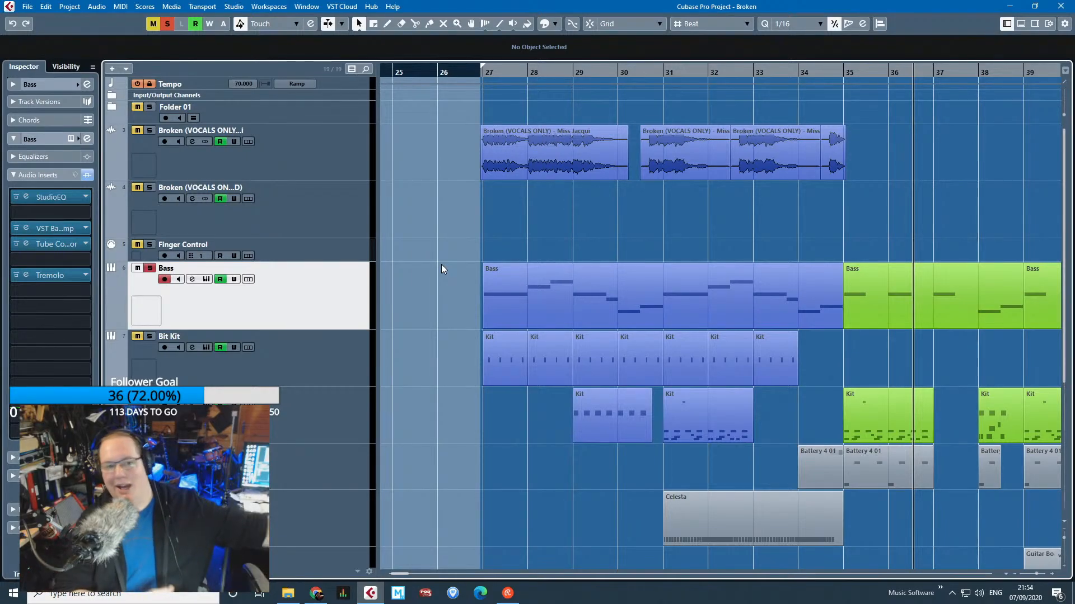
Open and close the Bass track's Tube Compressor insert, and survey the Bass clips across the whole arrangement.
{"action": "left_click", "coordinate": [58, 244]}
{"action": "left_click", "coordinate": [690, 130]}
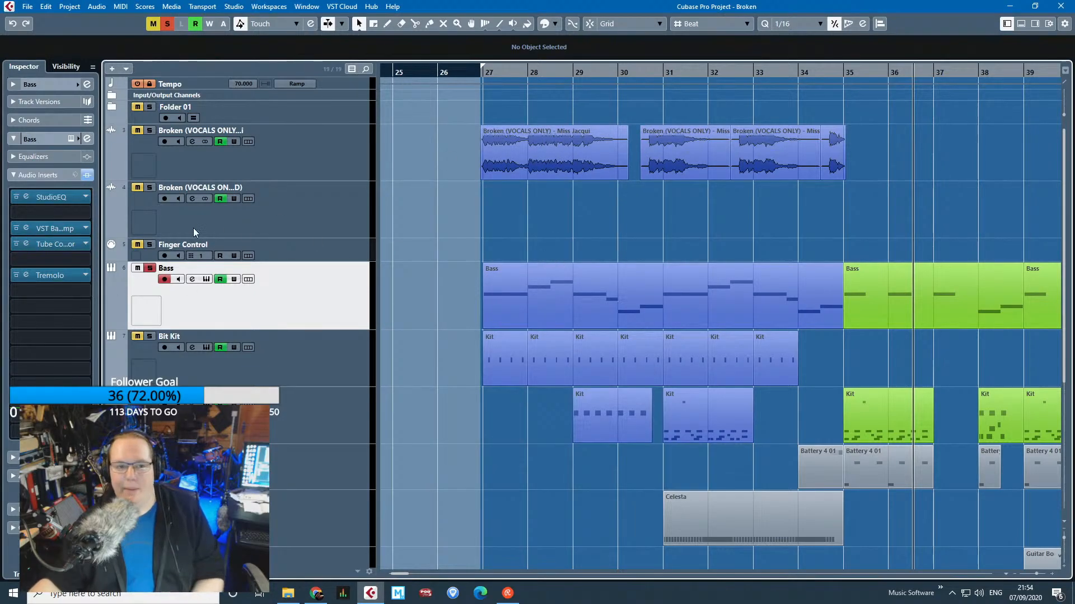
{"action": "scroll", "coordinate": [471, 250], "scroll_direction": "down", "scroll_amount": 10}
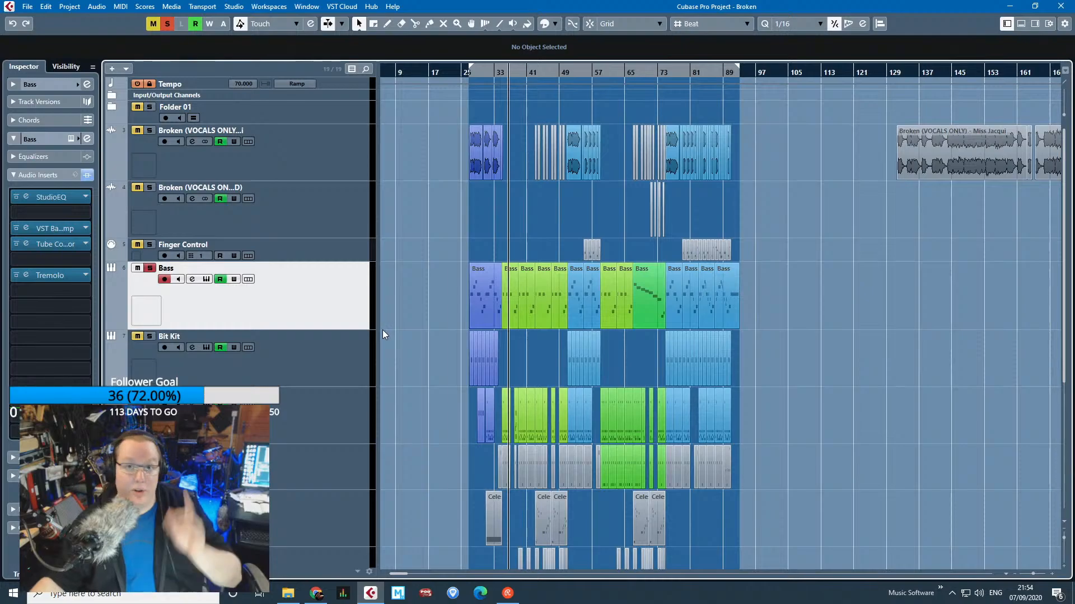
{"action": "scroll", "coordinate": [399, 413], "scroll_direction": "up", "scroll_amount": 4}
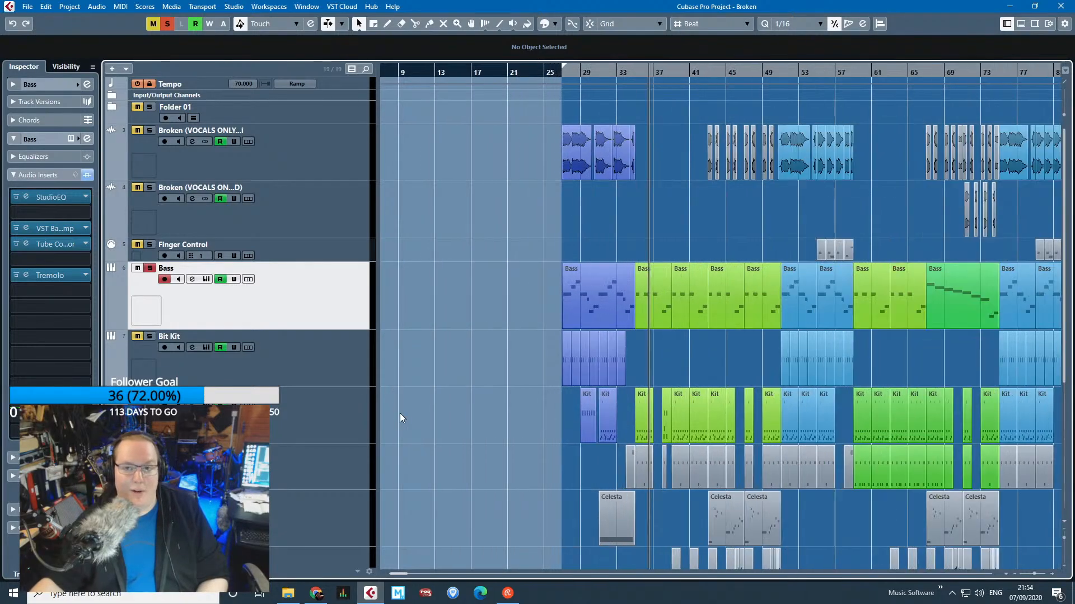
{"action": "scroll", "coordinate": [414, 423], "scroll_direction": "down", "scroll_amount": 3}
{"action": "scroll", "coordinate": [654, 435], "scroll_direction": "up", "scroll_amount": 3}
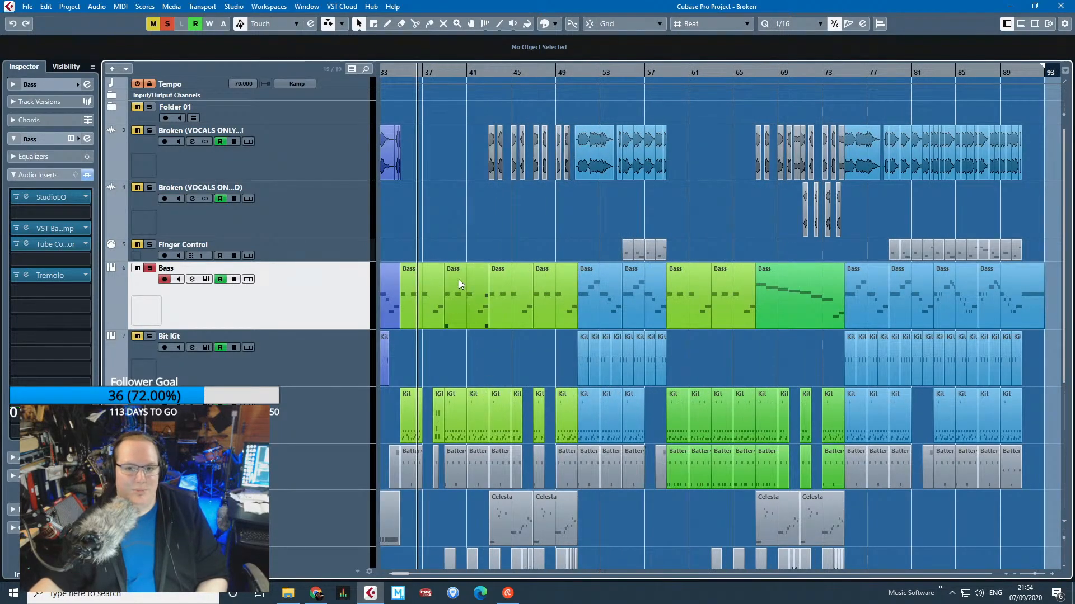
{"action": "scroll", "coordinate": [457, 269], "scroll_direction": "down", "scroll_amount": 2}
{"action": "scroll", "coordinate": [504, 237], "scroll_direction": "left", "scroll_amount": 3}
{"action": "scroll", "coordinate": [292, 277], "scroll_direction": "down", "scroll_amount": 3}
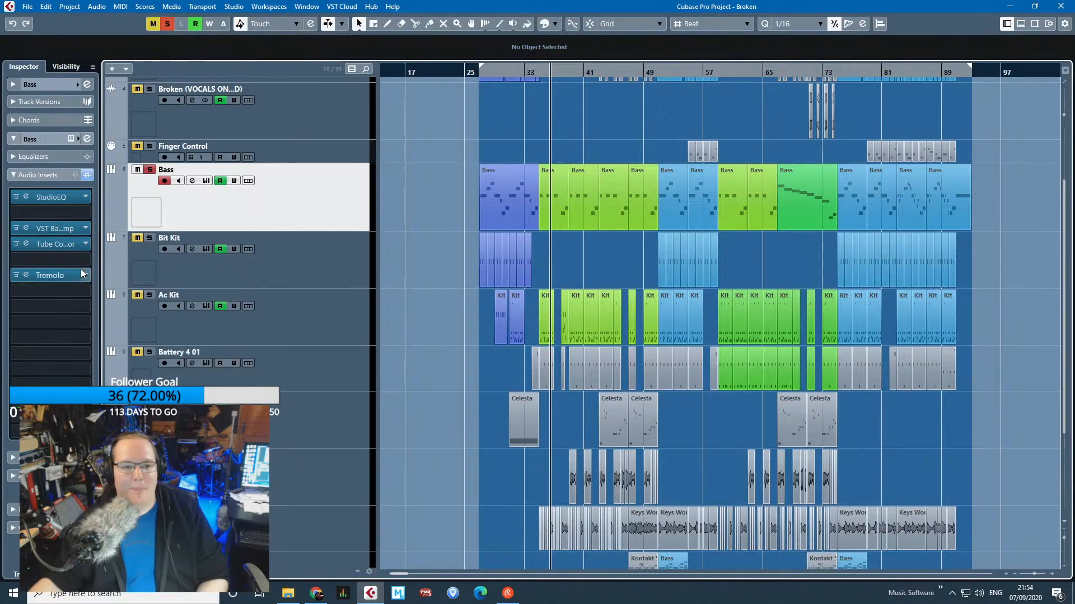
Inspect the settings of the Bass track's Tube Compressor and Tremolo inserts, and close both plug-in windows.
{"action": "left_click", "coordinate": [66, 243]}
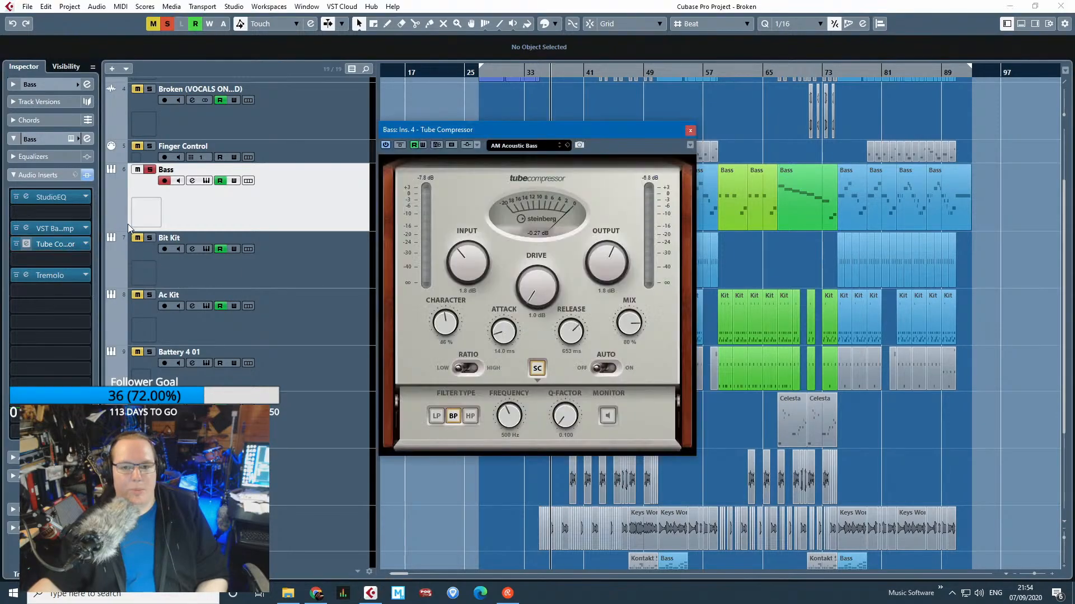
{"action": "left_click", "coordinate": [692, 126]}
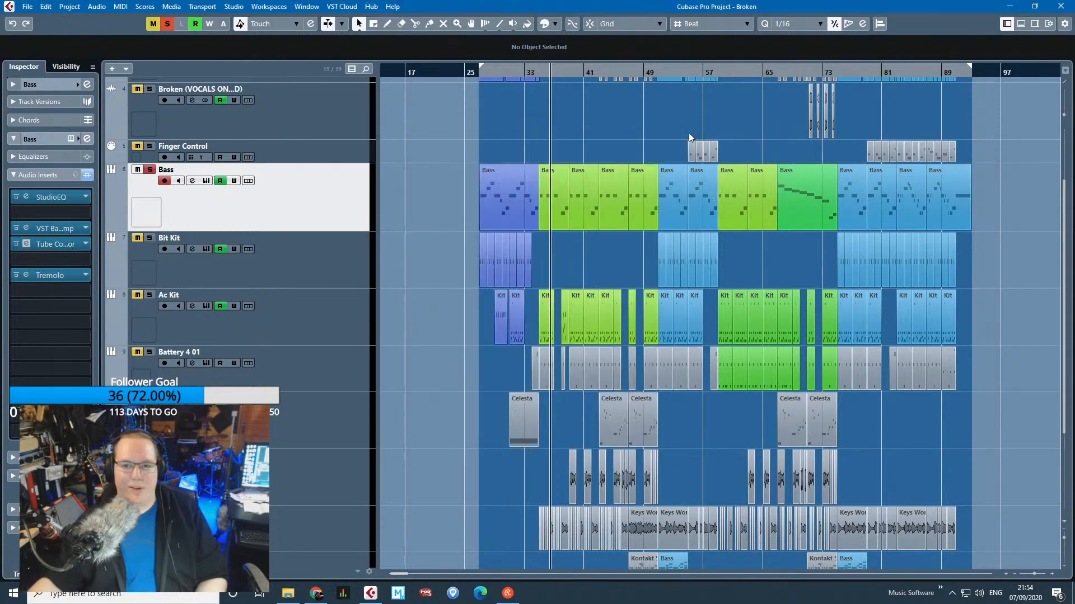
{"action": "left_click", "coordinate": [56, 275]}
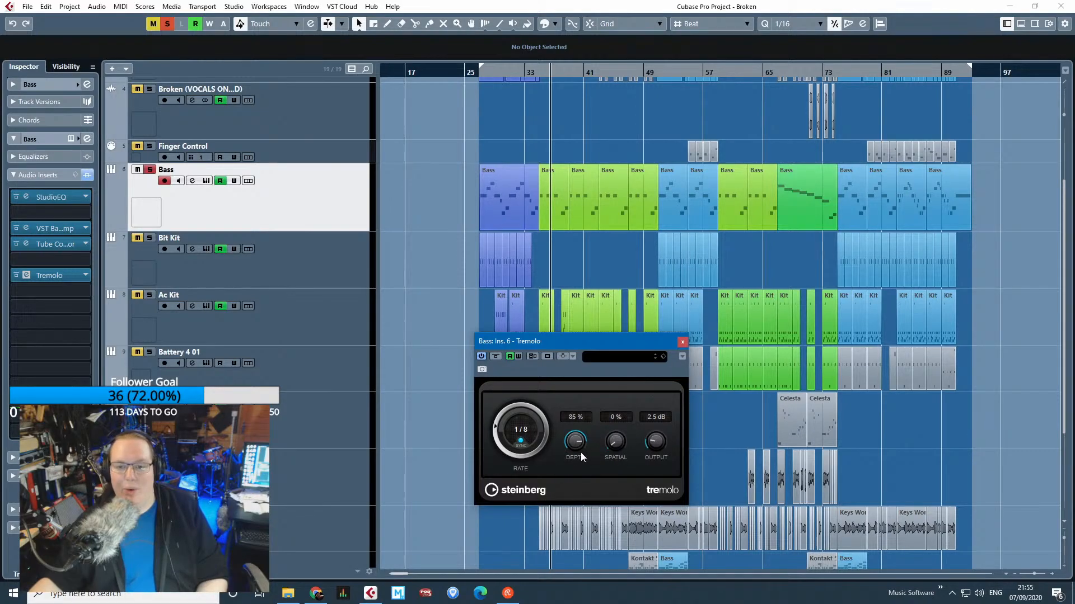
{"action": "left_click", "coordinate": [682, 343]}
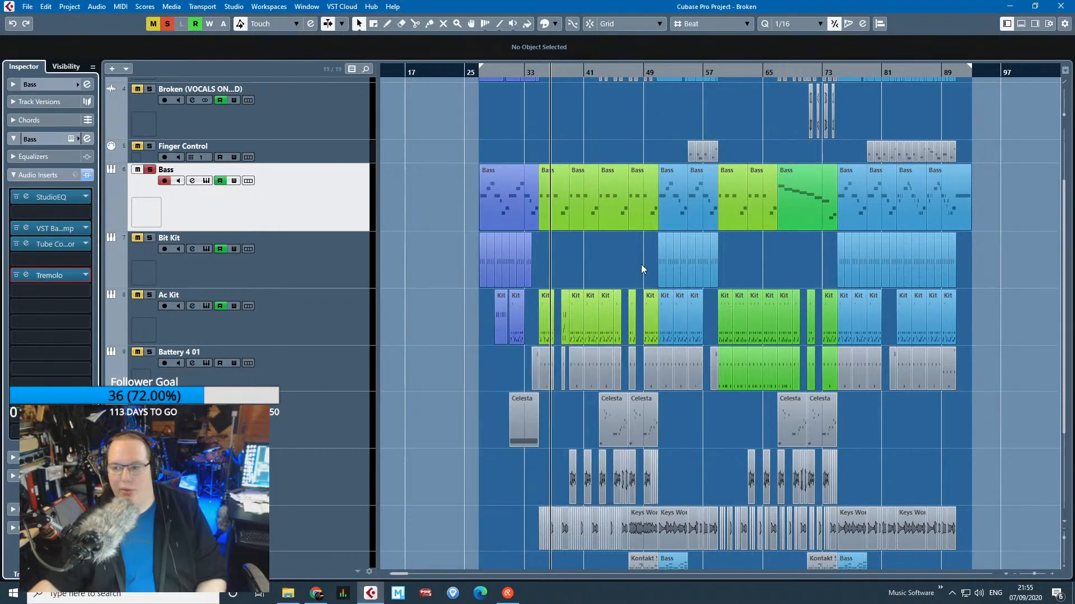
Play the soloed Bass track from bar 31 to about bar 33, and bring its full arrangement into view.
{"action": "scroll", "coordinate": [529, 346], "scroll_direction": "up", "scroll_amount": 5}
{"action": "left_click", "coordinate": [465, 77]}
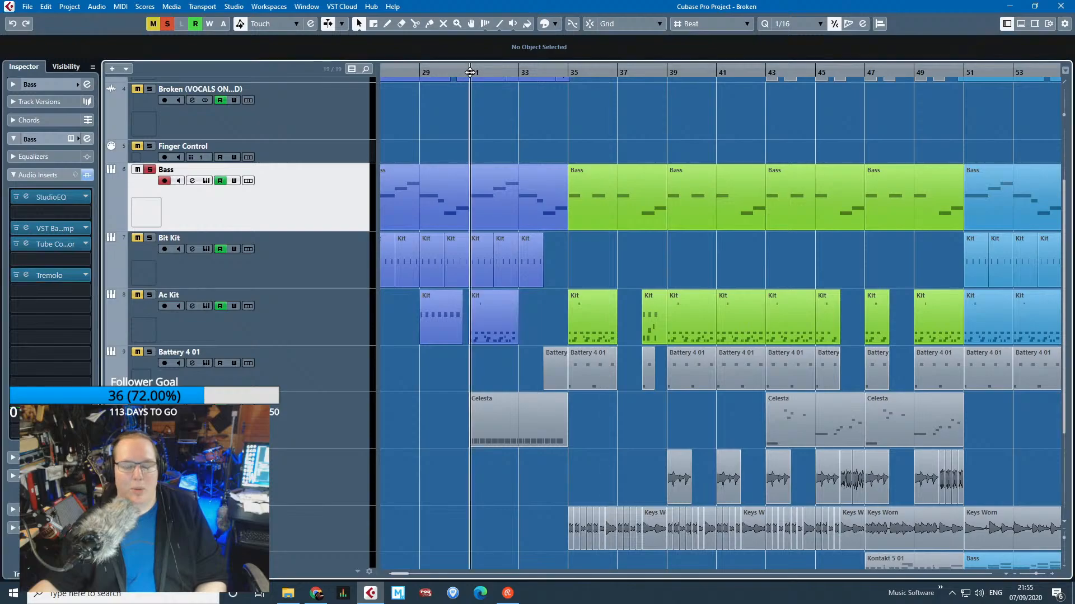
{"action": "key", "text": "space"}
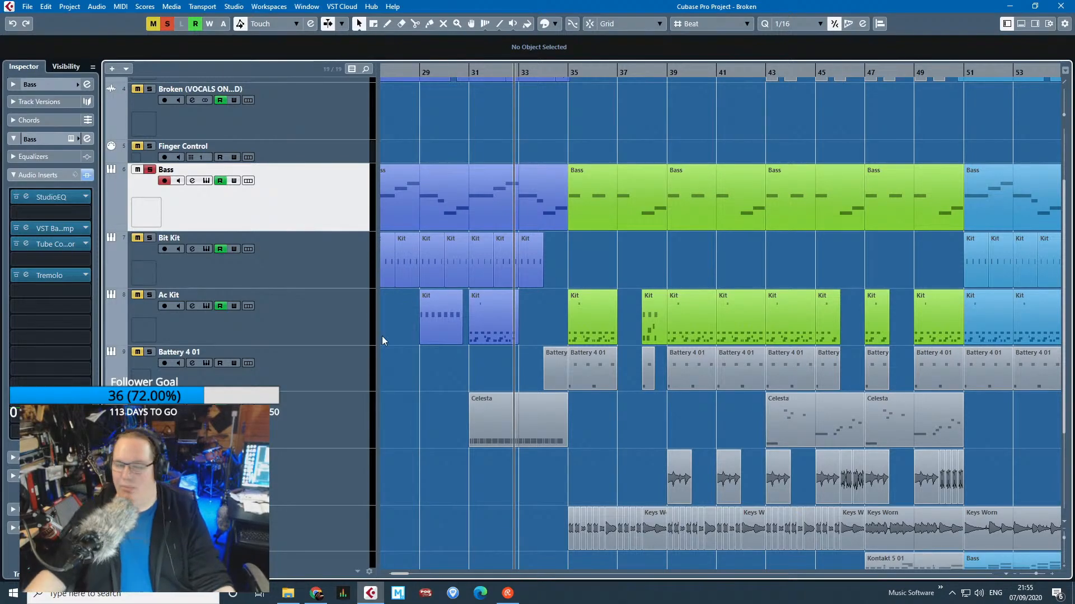
{"action": "scroll", "coordinate": [368, 365], "scroll_direction": "left", "scroll_amount": 1}
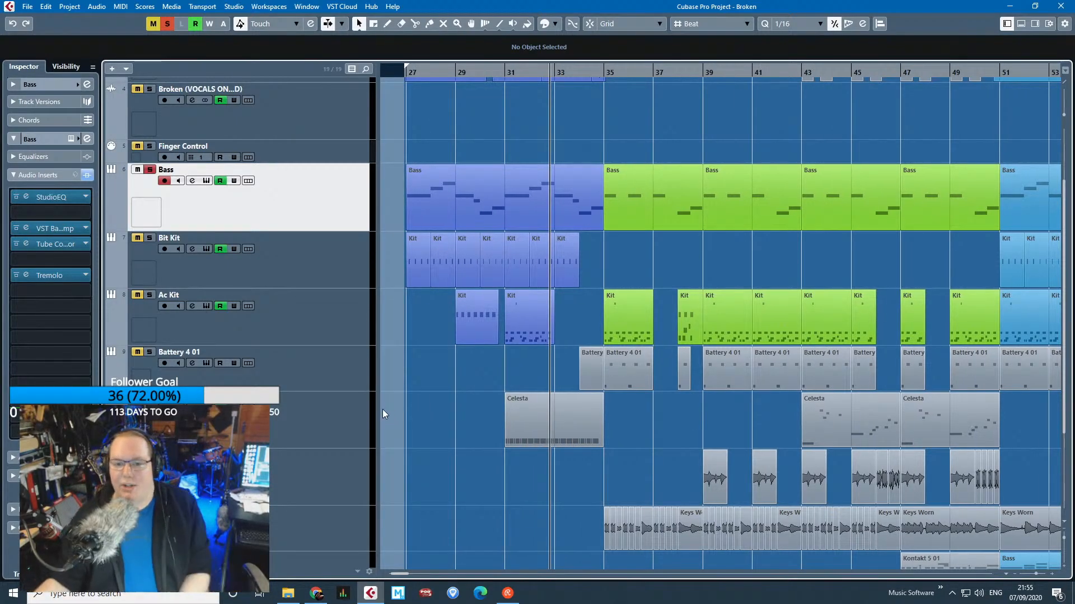
{"action": "scroll", "coordinate": [394, 412], "scroll_direction": "down", "scroll_amount": 4}
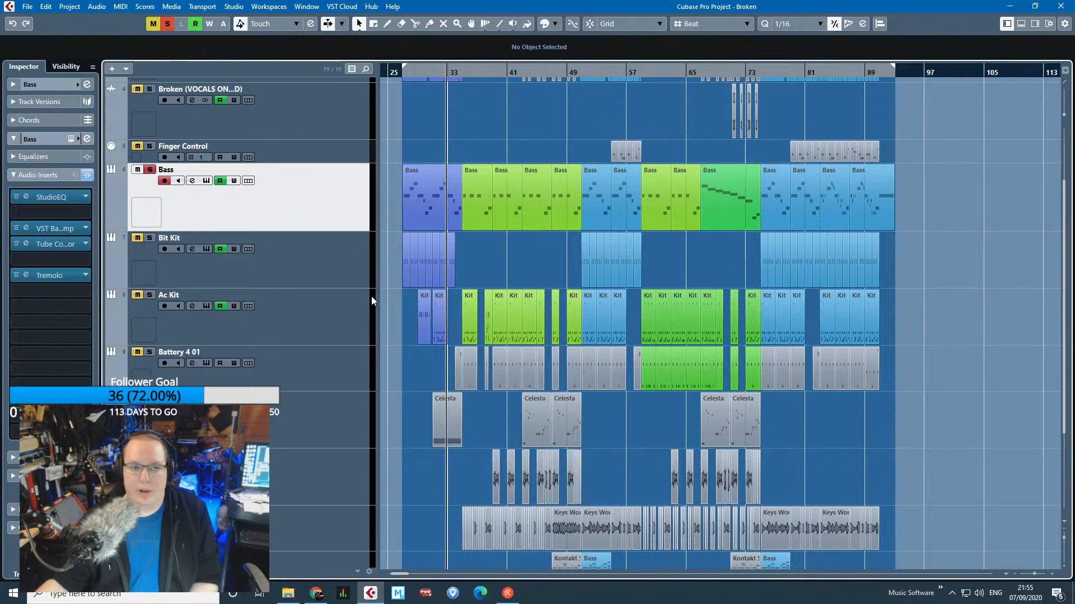
Move the solo from the Bass track to Bit Kit, and play its opening section from bar 27.
{"action": "left_click", "coordinate": [153, 171]}
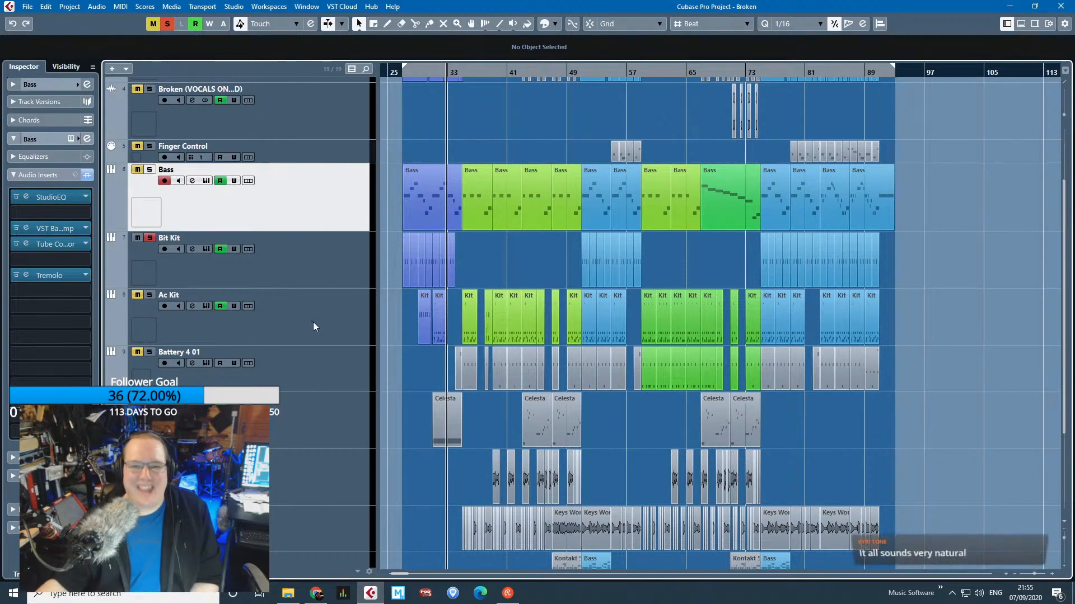
{"action": "scroll", "coordinate": [404, 342], "scroll_direction": "up", "scroll_amount": 4}
{"action": "scroll", "coordinate": [314, 370], "scroll_direction": "left", "scroll_amount": 2}
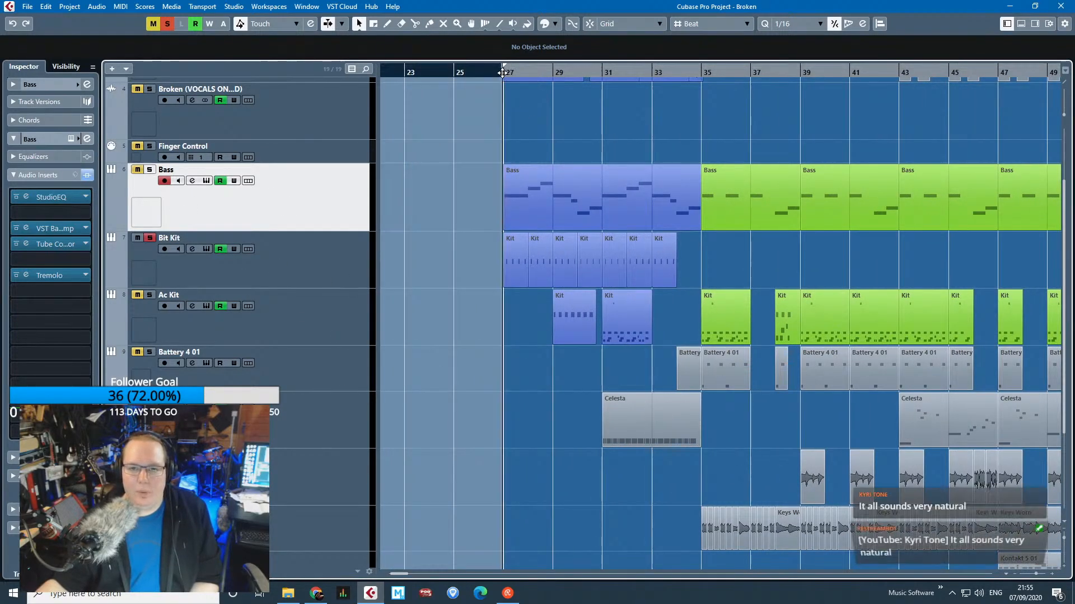
{"action": "scroll", "coordinate": [498, 263], "scroll_direction": "up", "scroll_amount": 2}
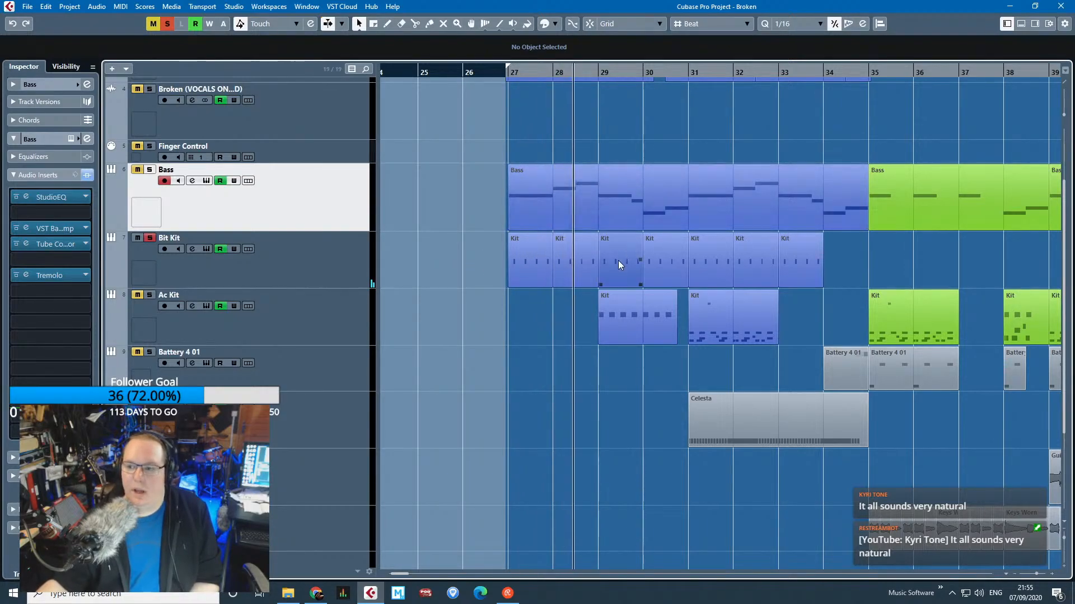
{"action": "scroll", "coordinate": [582, 262], "scroll_direction": "up", "scroll_amount": 3}
Select the opening section's Bass clip and the vocal clips between bars 27 and 35, and clear the selection.
{"action": "left_click_drag", "start_coordinate": [573, 289], "coordinate": [579, 289]}
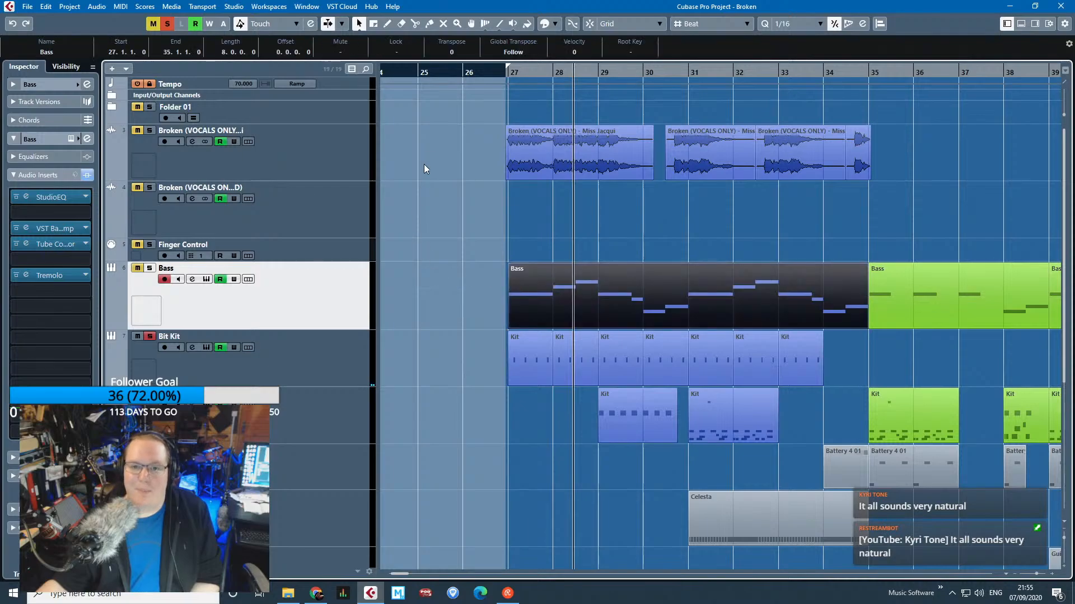
{"action": "left_click_drag", "start_coordinate": [426, 154], "coordinate": [895, 139]}
{"action": "left_click", "coordinate": [895, 138]}
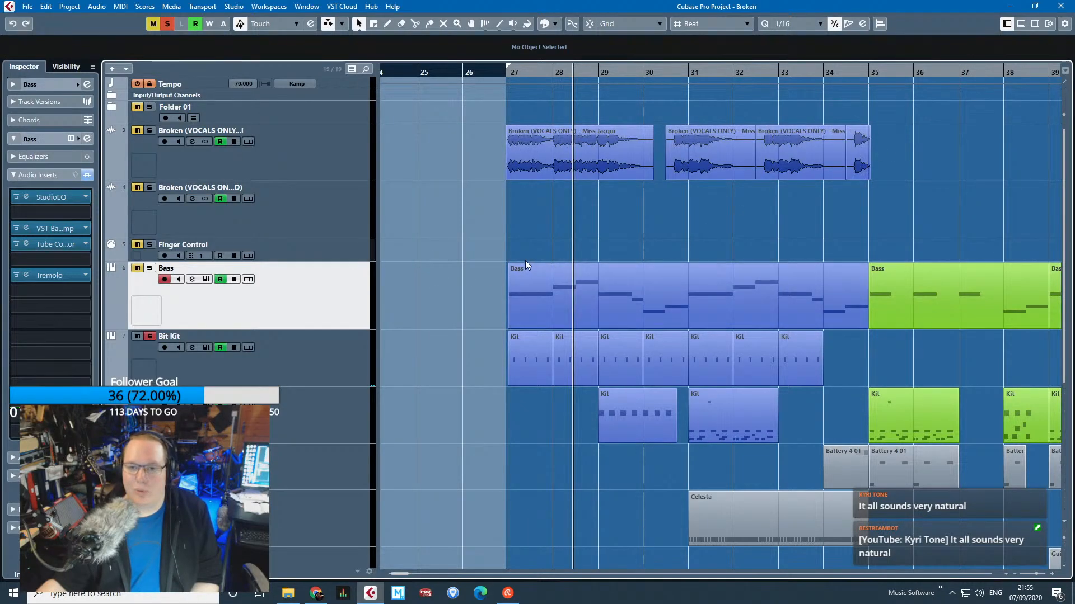
Look over the instrument tracks below Bit Kit, and expand and collapse Bit Kit's lanes.
{"action": "scroll", "coordinate": [524, 260], "scroll_direction": "down", "scroll_amount": 3}
{"action": "scroll", "coordinate": [521, 261], "scroll_direction": "down", "scroll_amount": 4}
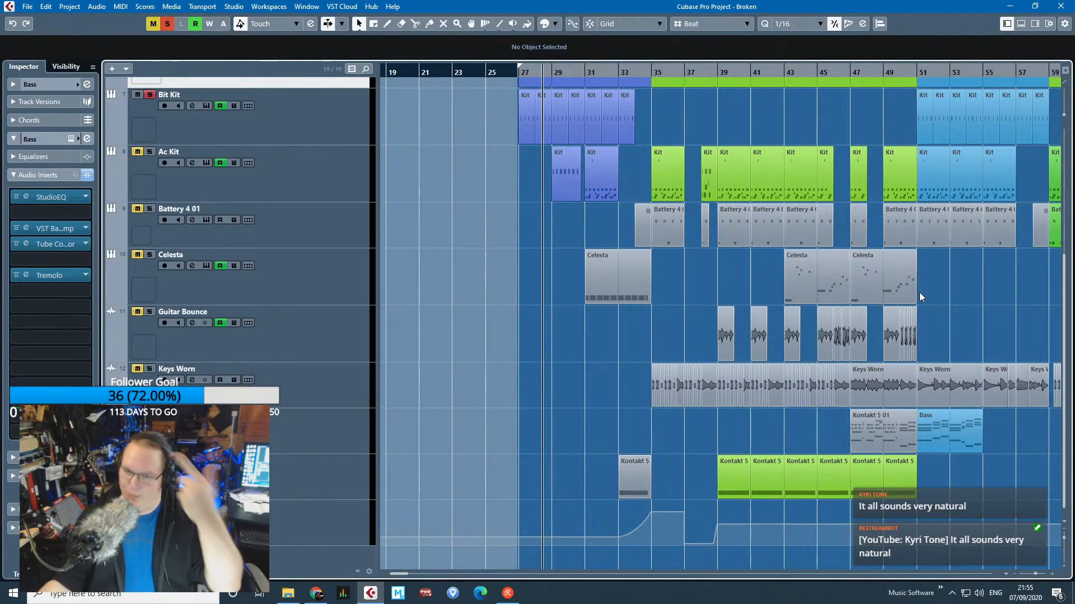
{"action": "scroll", "coordinate": [280, 321], "scroll_direction": "up", "scroll_amount": 3}
{"action": "left_click", "coordinate": [248, 303]}
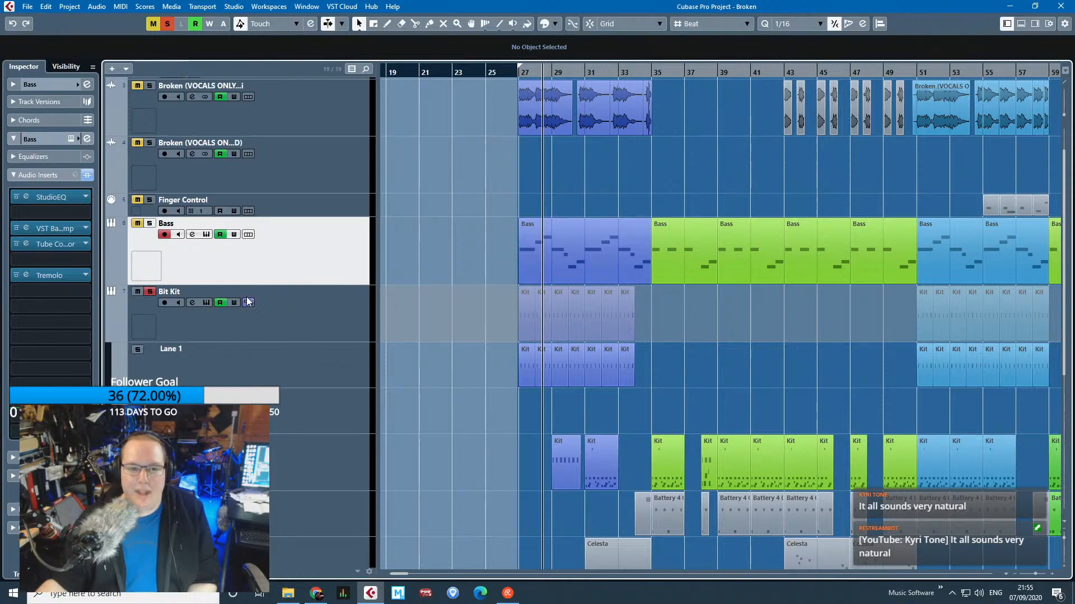
{"action": "left_click", "coordinate": [248, 302]}
Select the Bit Kit track to show its audio inserts, and play it soloed from about bar 28.
{"action": "scroll", "coordinate": [534, 419], "scroll_direction": "up", "scroll_amount": 4}
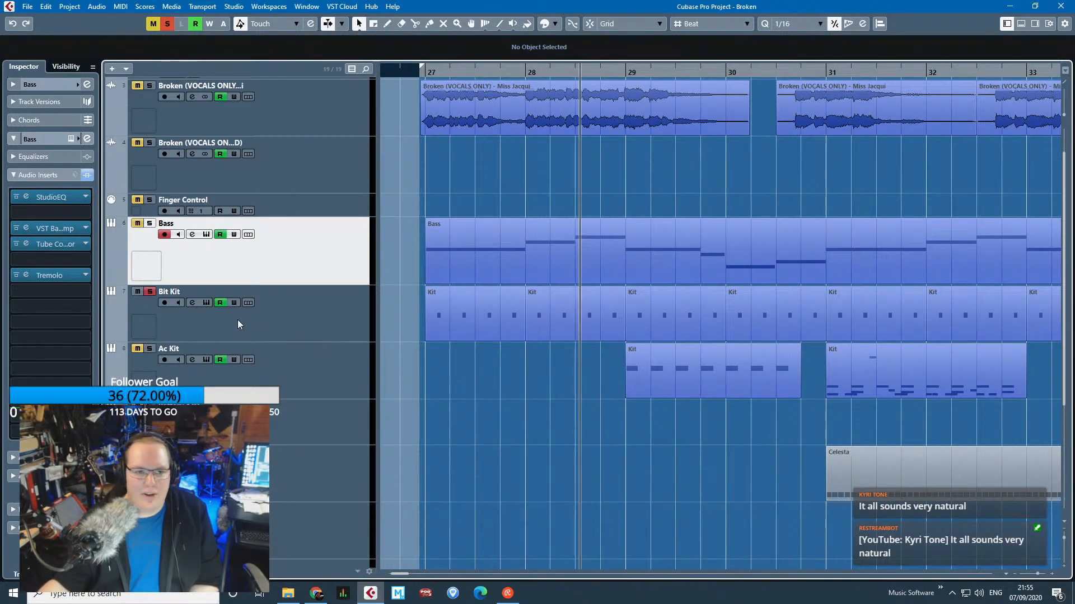
{"action": "left_click", "coordinate": [304, 348]}
{"action": "left_click", "coordinate": [263, 319]}
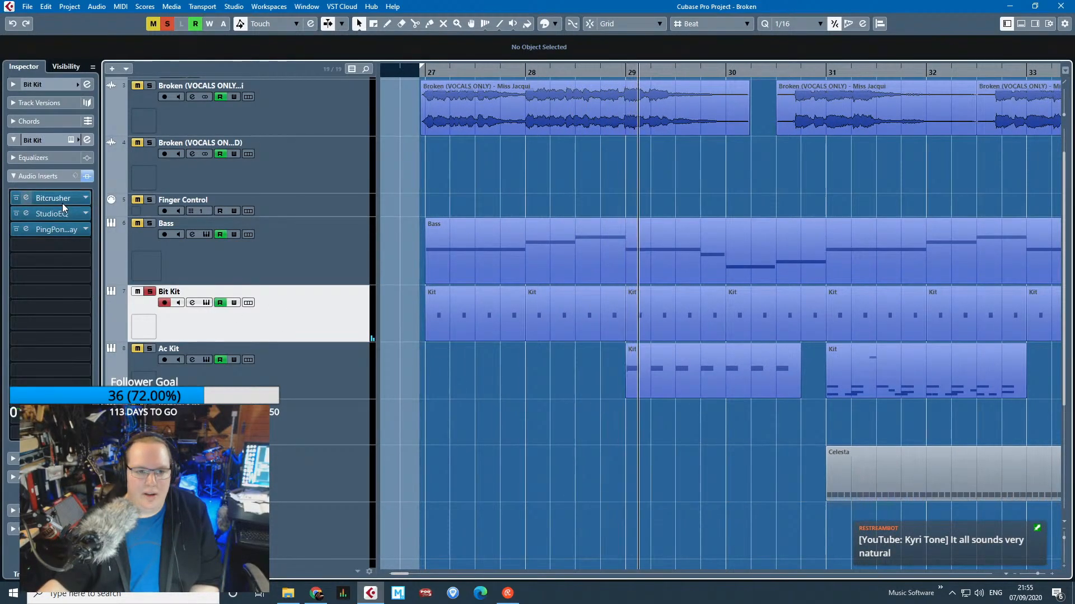
{"action": "scroll", "coordinate": [549, 491], "scroll_direction": "down", "scroll_amount": 3}
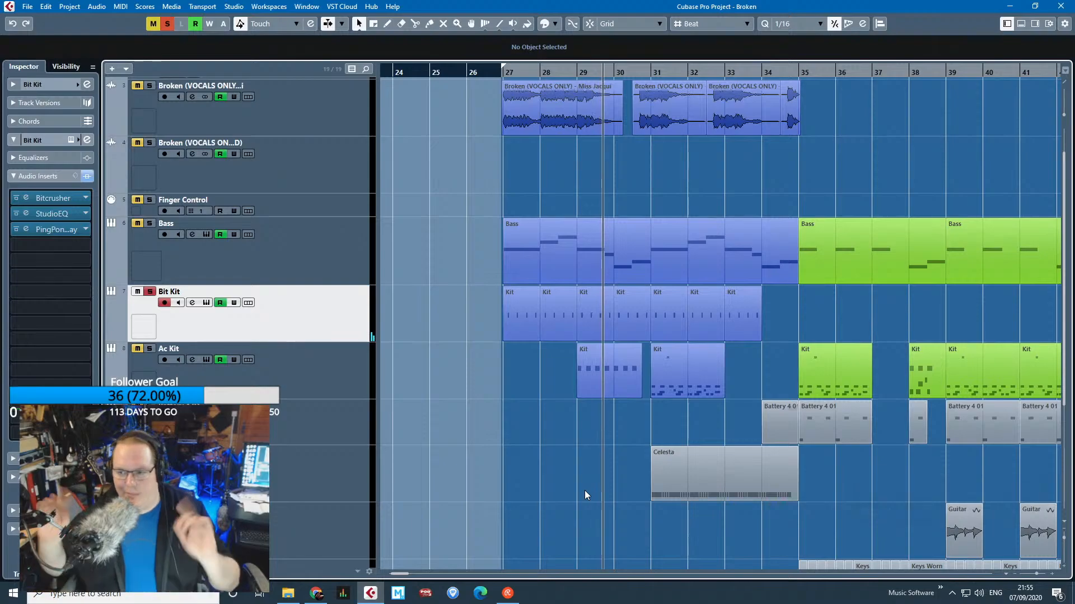
{"action": "scroll", "coordinate": [644, 476], "scroll_direction": "down", "scroll_amount": 3}
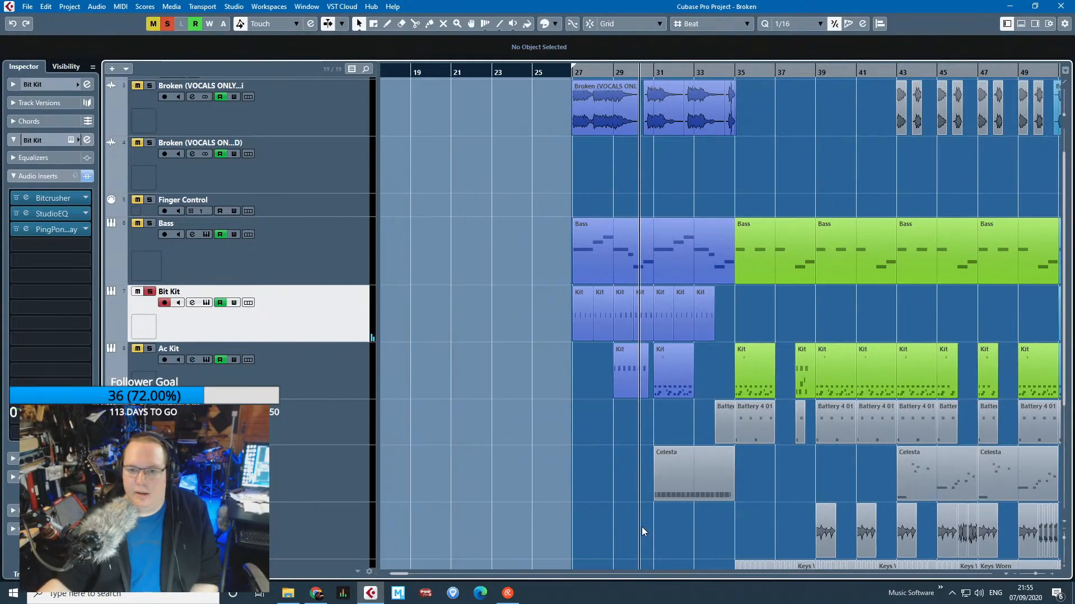
Solo Ac Kit together with Bit Kit, and play both kits from bar 29 and from bar 31.
{"action": "scroll", "coordinate": [687, 443], "scroll_direction": "up", "scroll_amount": 3}
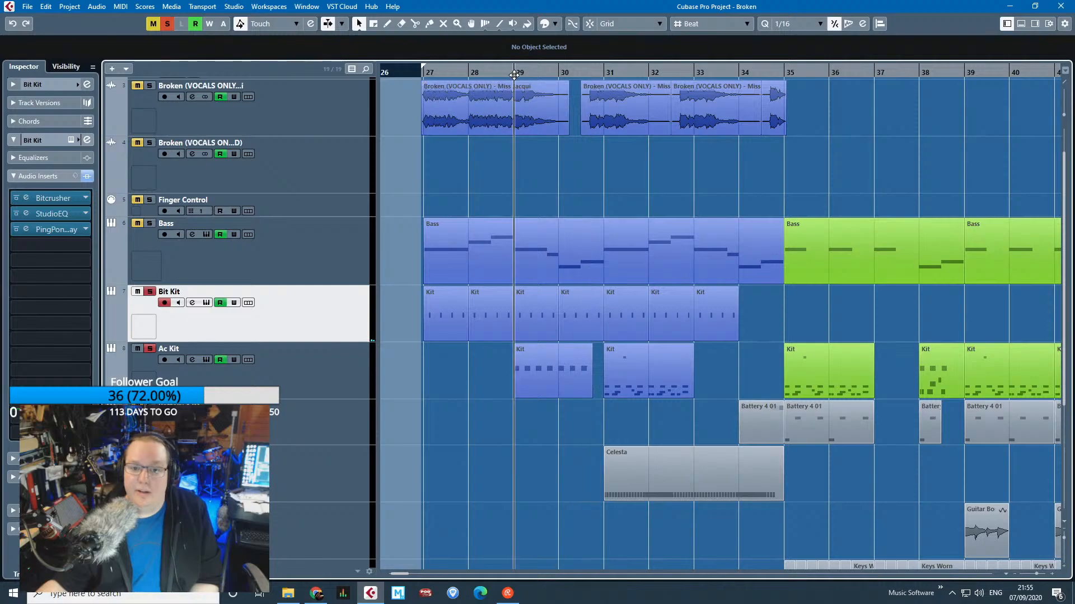
{"action": "scroll", "coordinate": [540, 409], "scroll_direction": "up", "scroll_amount": 3}
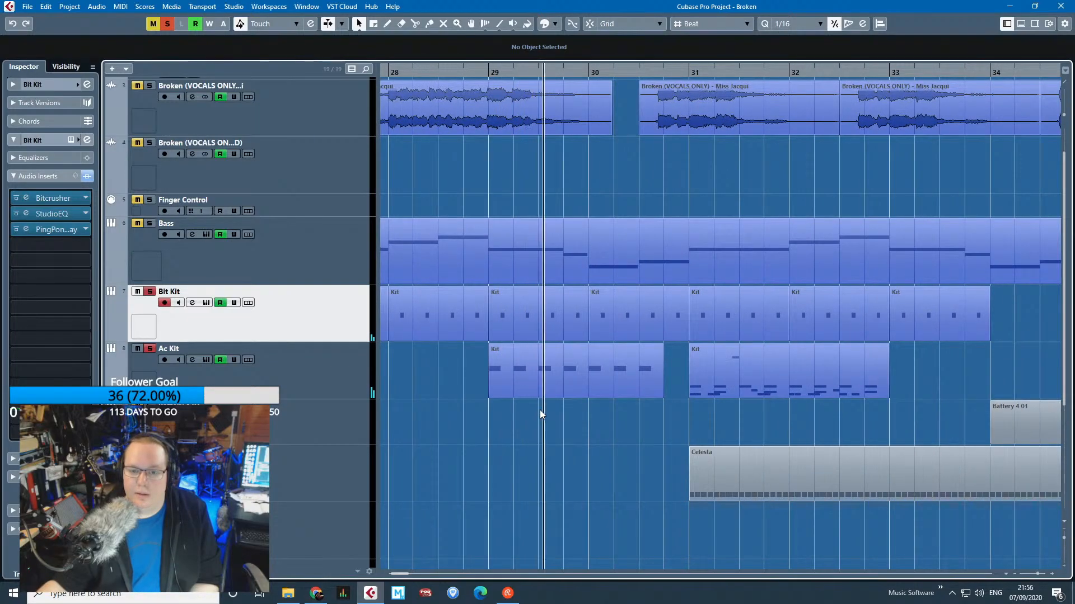
{"action": "left_click", "coordinate": [690, 76]}
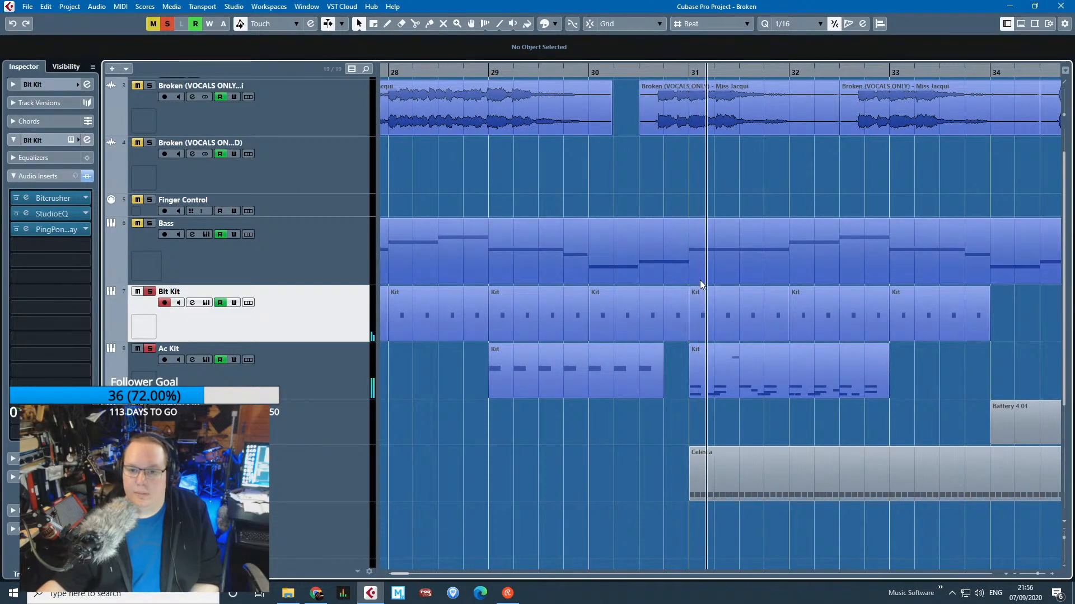
{"action": "scroll", "coordinate": [700, 280], "scroll_direction": "down", "scroll_amount": 3}
{"action": "scroll", "coordinate": [817, 365], "scroll_direction": "up", "scroll_amount": 3}
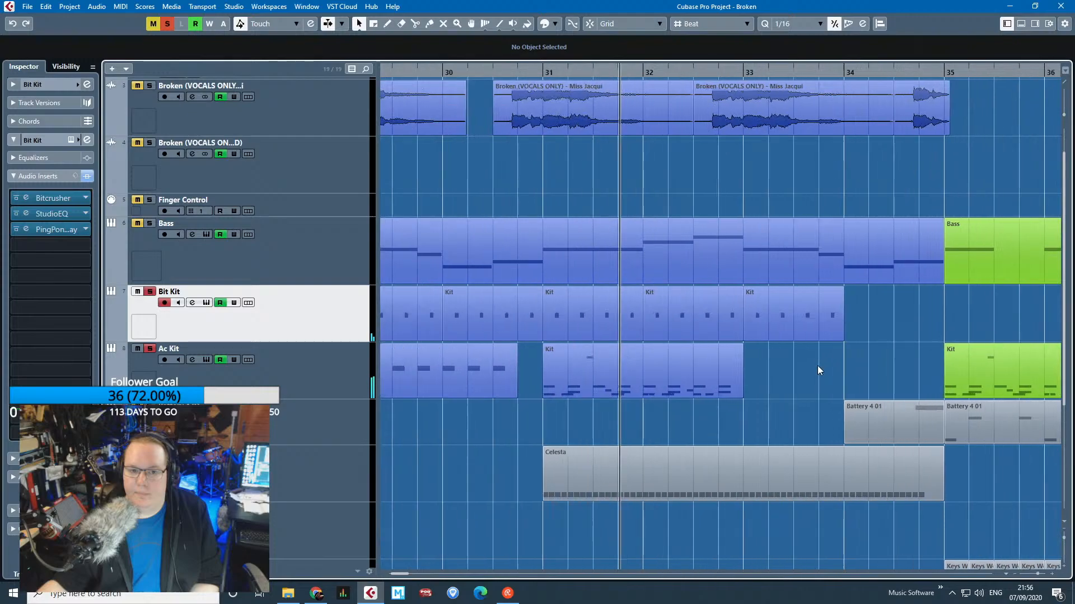
Select the Ac Kit track to show its audio inserts, and remove Bit Kit's solo so only Ac Kit plays.
{"action": "left_click", "coordinate": [337, 372]}
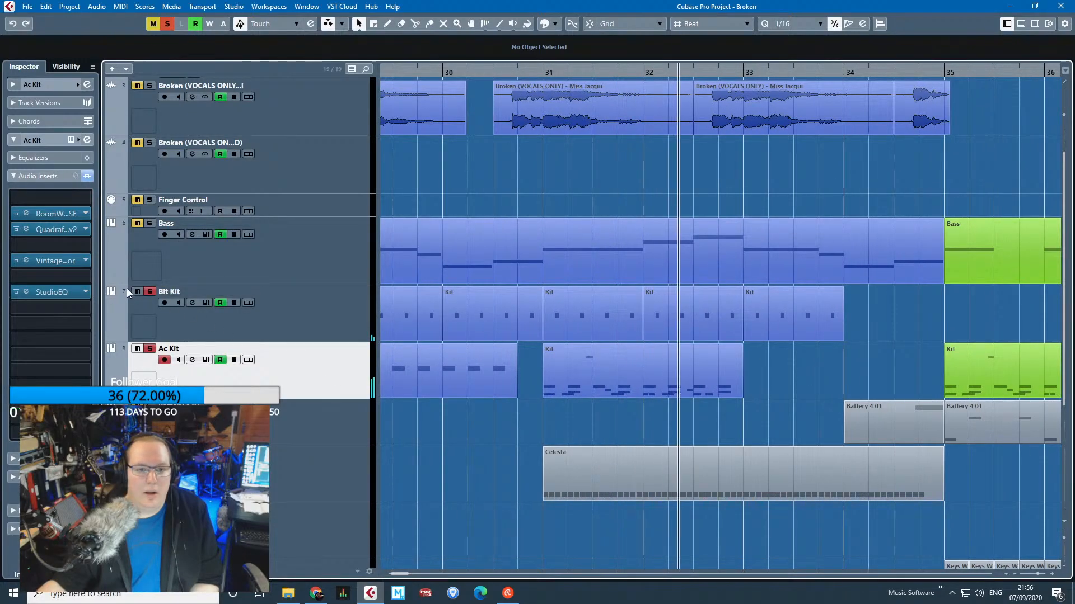
{"action": "left_click", "coordinate": [149, 291]}
{"action": "left_click", "coordinate": [341, 359]}
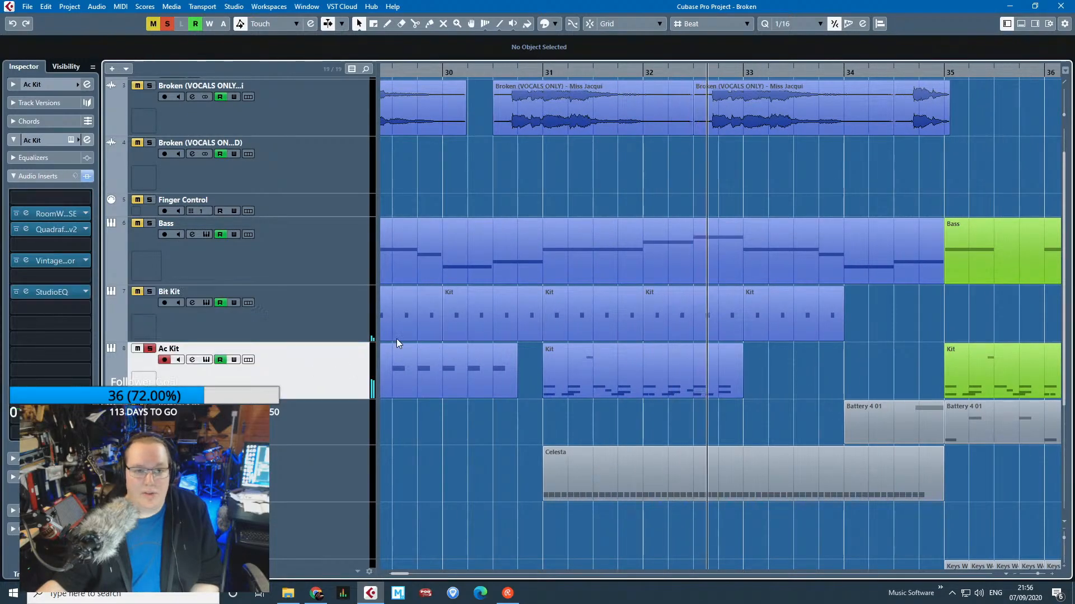
Open Ac Kit's RoomWorks SE and Quadrafuzz v2 inserts to view their settings, and close both.
{"action": "left_click", "coordinate": [55, 216]}
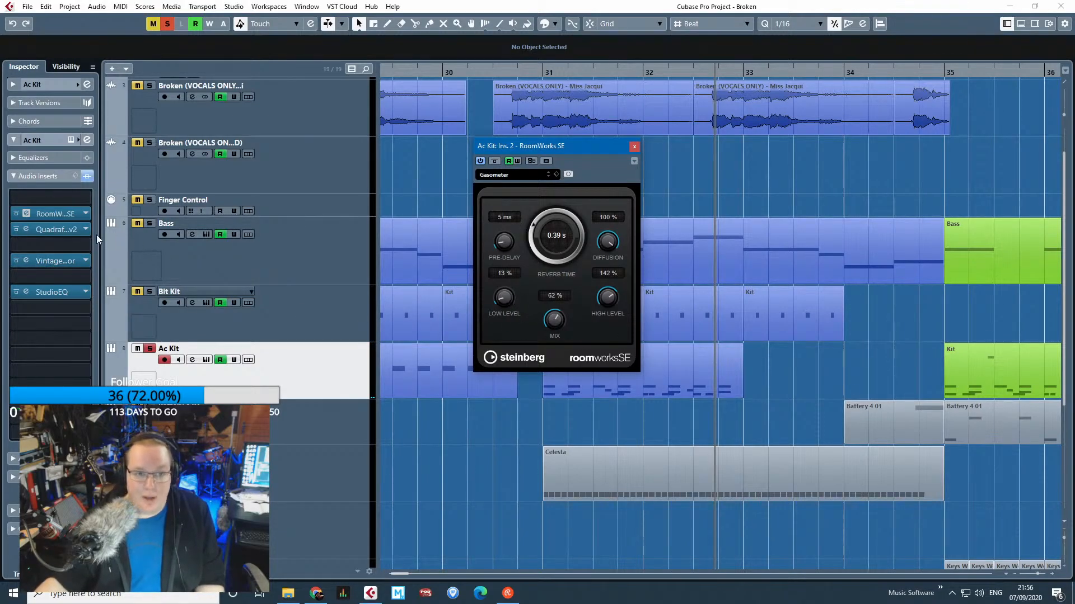
{"action": "left_click", "coordinate": [62, 232]}
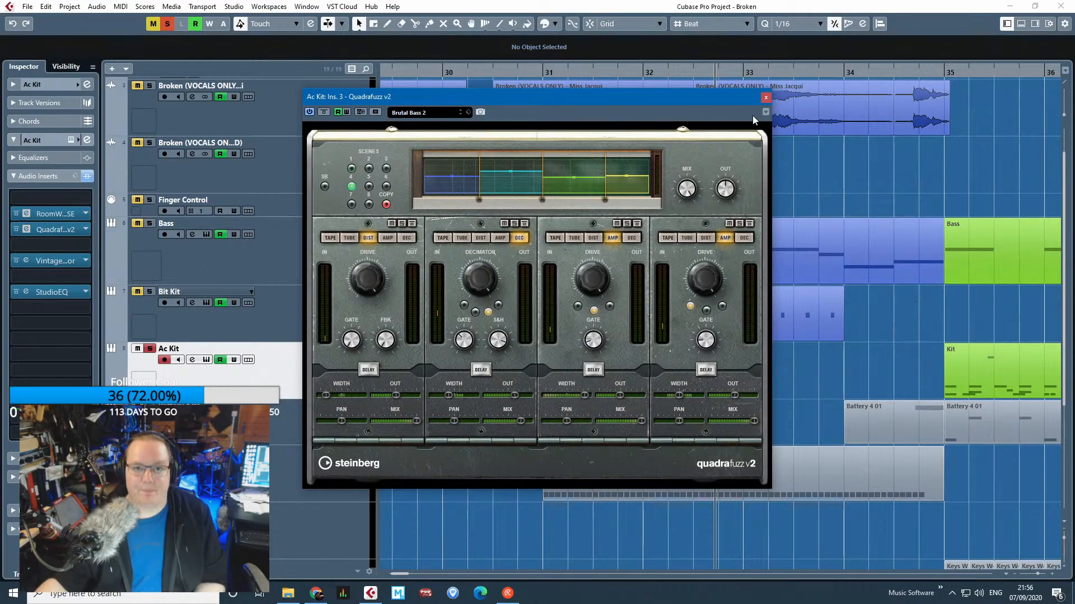
{"action": "left_click", "coordinate": [765, 98]}
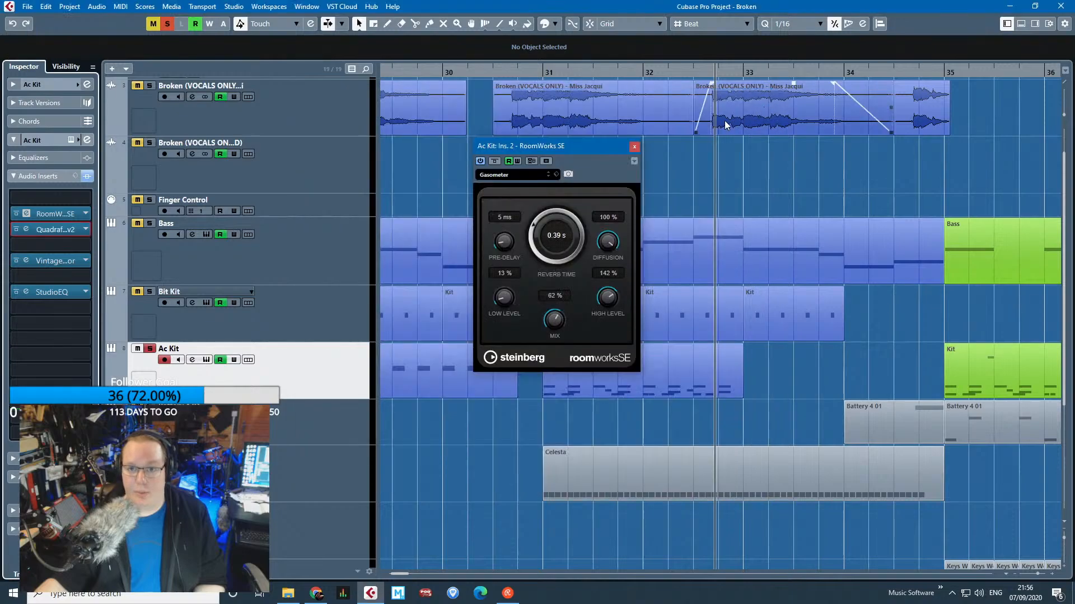
{"action": "left_click", "coordinate": [634, 144]}
View Ac Kit's VintageCompressor and StudioEQ inserts, leaving only the StudioEQ window open and moved aside.
{"action": "left_click", "coordinate": [57, 263]}
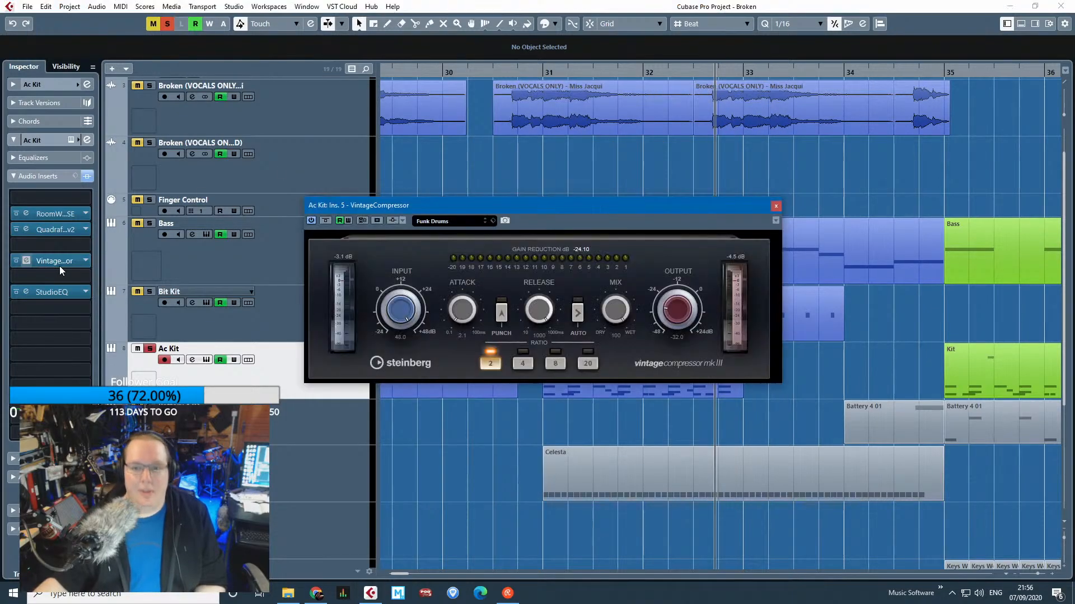
{"action": "left_click", "coordinate": [65, 290]}
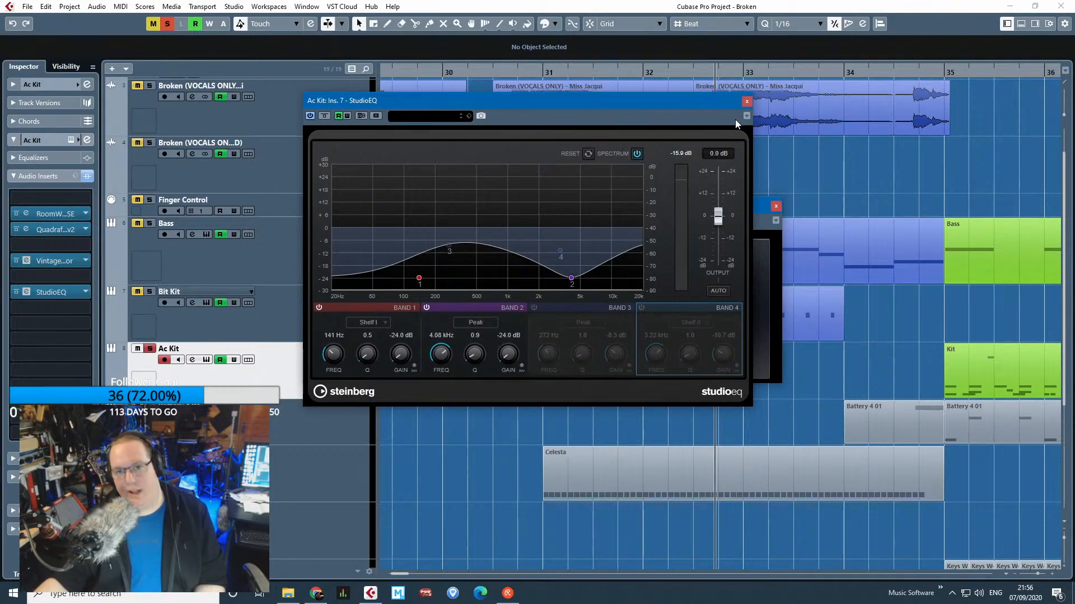
{"action": "left_click_drag", "start_coordinate": [674, 101], "coordinate": [528, 88]}
{"action": "left_click", "coordinate": [776, 206]}
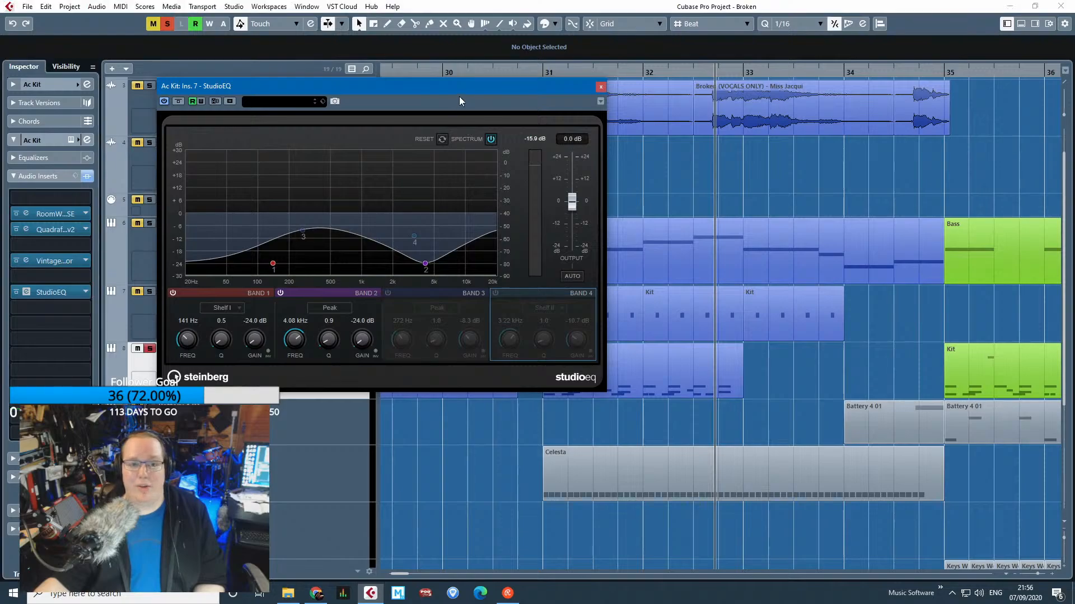
Play Ac Kit with StudioEQ bypassed and re-enabled to compare the sound, and close the plug-in.
{"action": "key", "text": "space"}
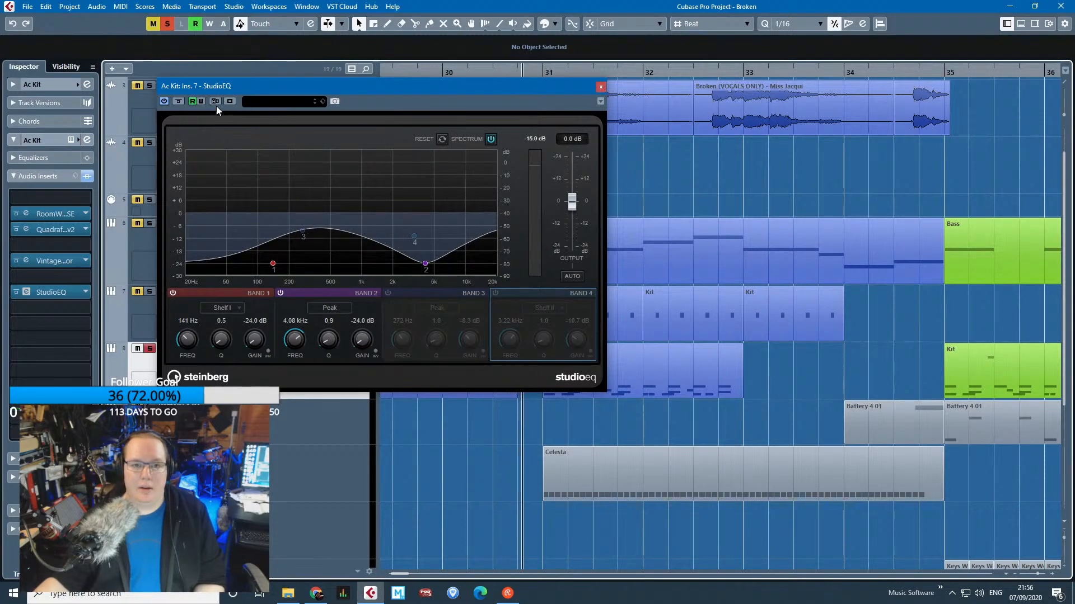
{"action": "left_click", "coordinate": [164, 102]}
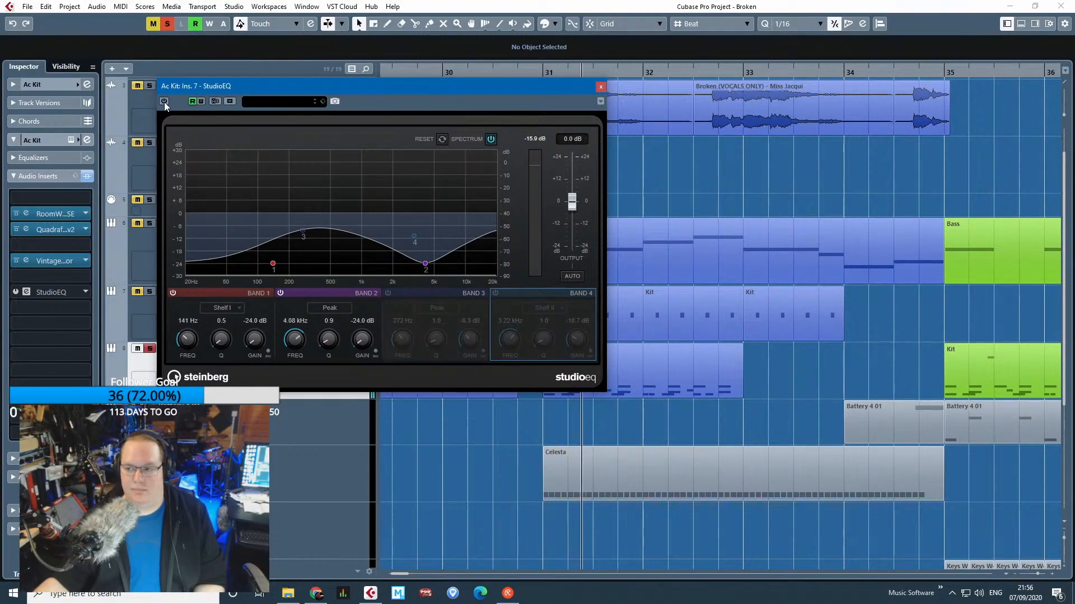
{"action": "left_click", "coordinate": [163, 102]}
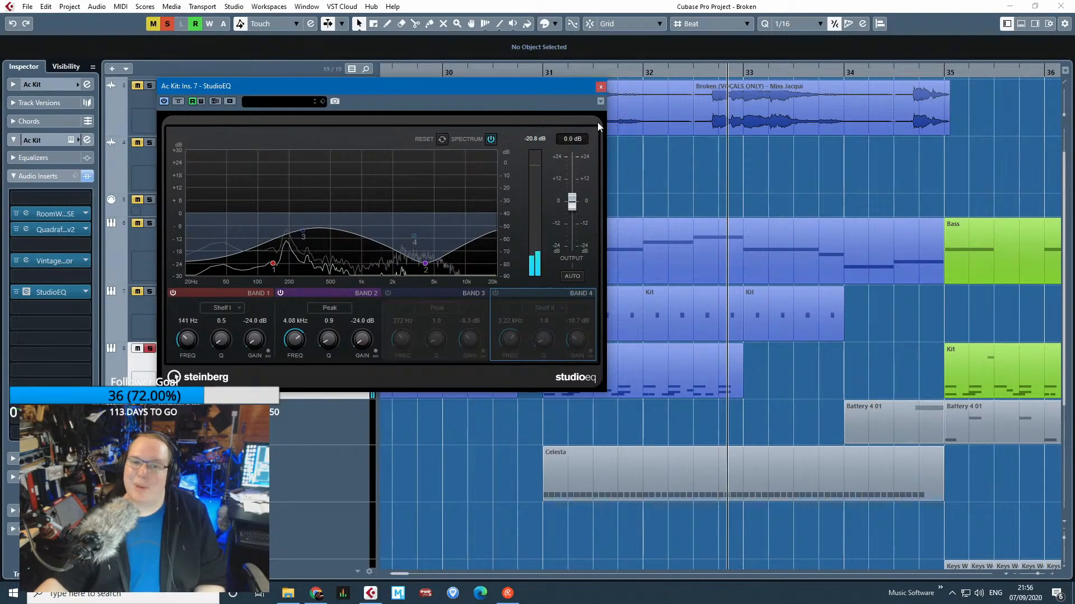
{"action": "left_click", "coordinate": [600, 87]}
Open Ac Kit's Kit part at bar 35 in the Key Editor, look over its notes, and close the editor.
{"action": "scroll", "coordinate": [680, 435], "scroll_direction": "right", "scroll_amount": 5}
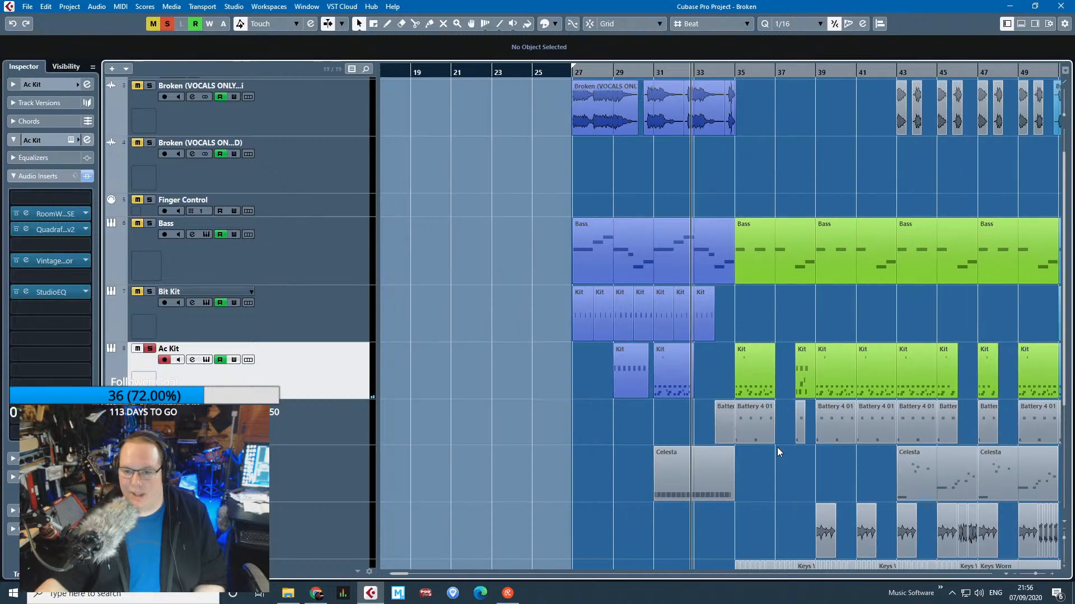
{"action": "scroll", "coordinate": [679, 410], "scroll_direction": "down", "scroll_amount": 5}
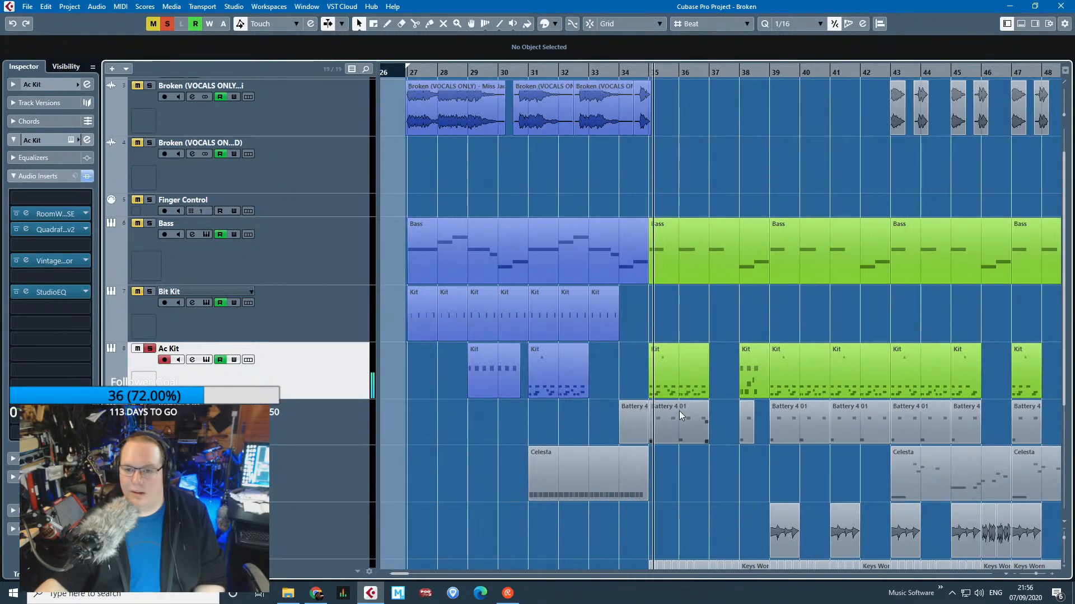
{"action": "scroll", "coordinate": [815, 460], "scroll_direction": "up", "scroll_amount": 6}
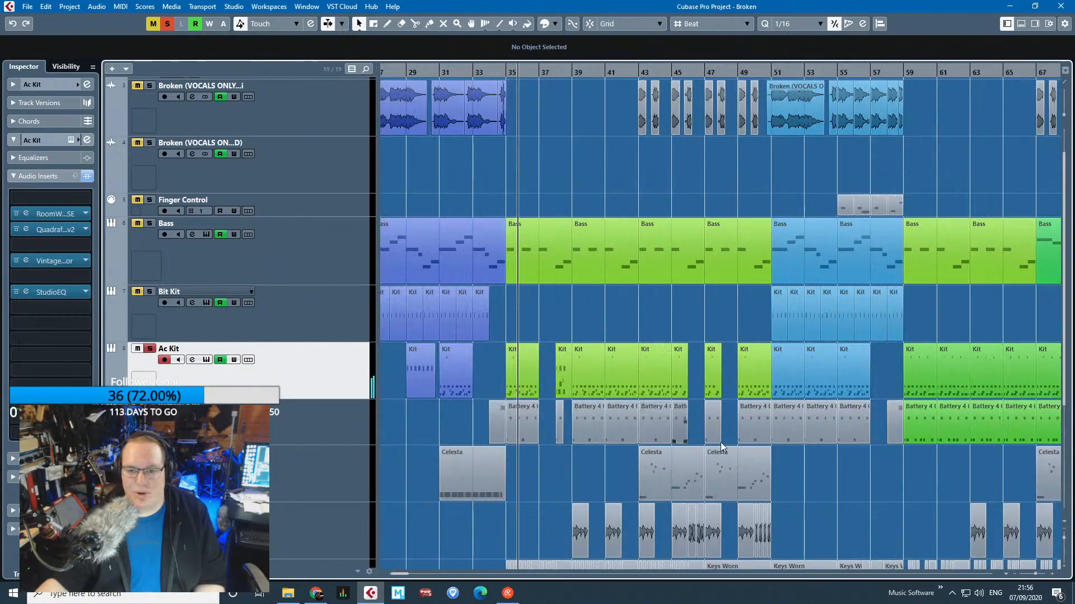
{"action": "double_click", "coordinate": [462, 368]}
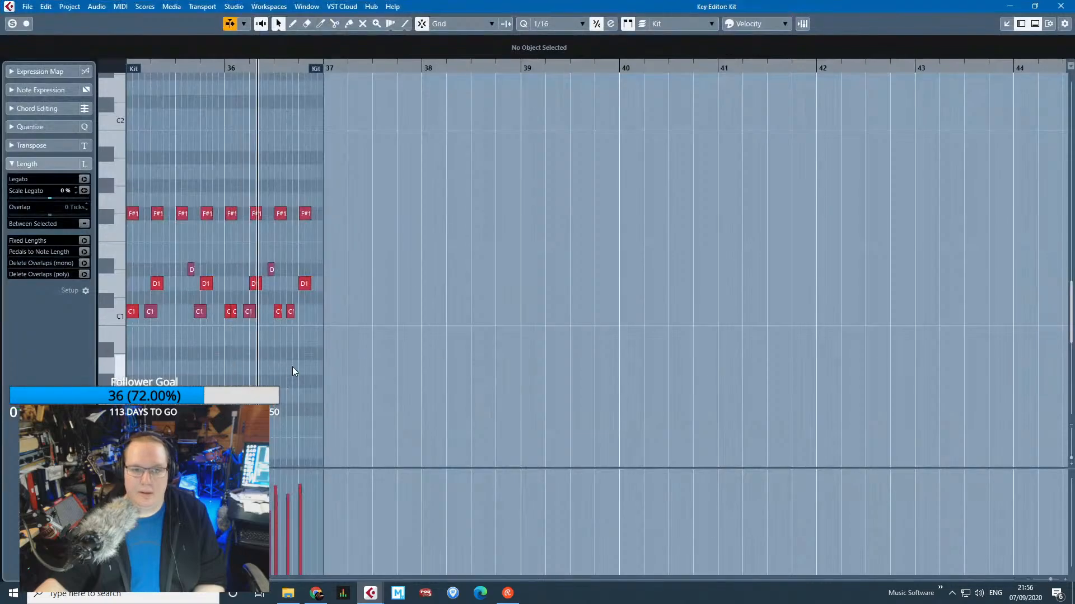
{"action": "scroll", "coordinate": [378, 425], "scroll_direction": "up", "scroll_amount": 3}
{"action": "scroll", "coordinate": [355, 412], "scroll_direction": "down", "scroll_amount": 2}
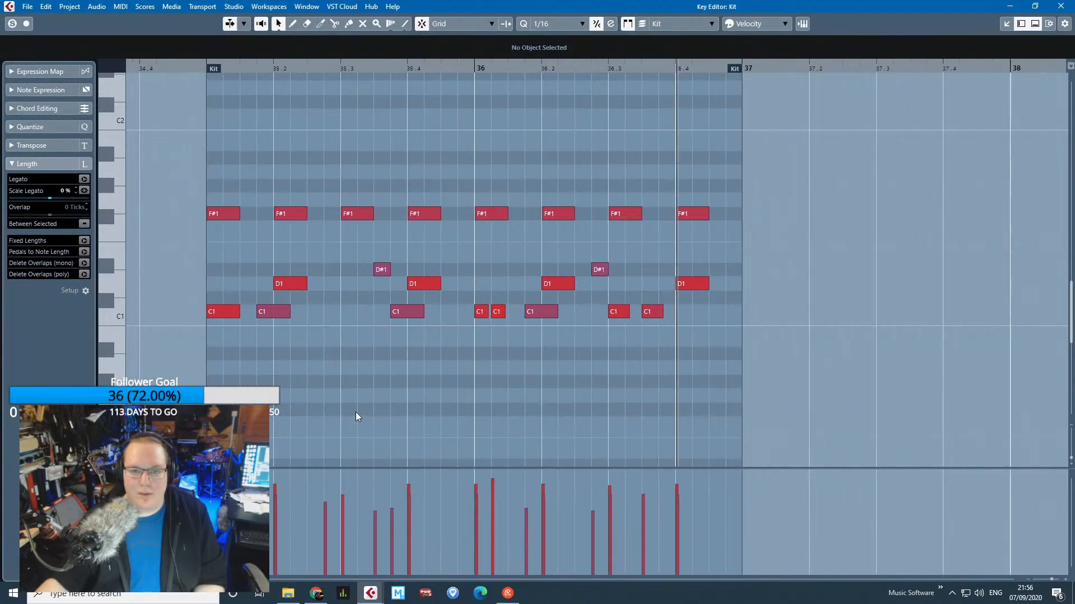
{"action": "scroll", "coordinate": [200, 384], "scroll_direction": "up", "scroll_amount": 4}
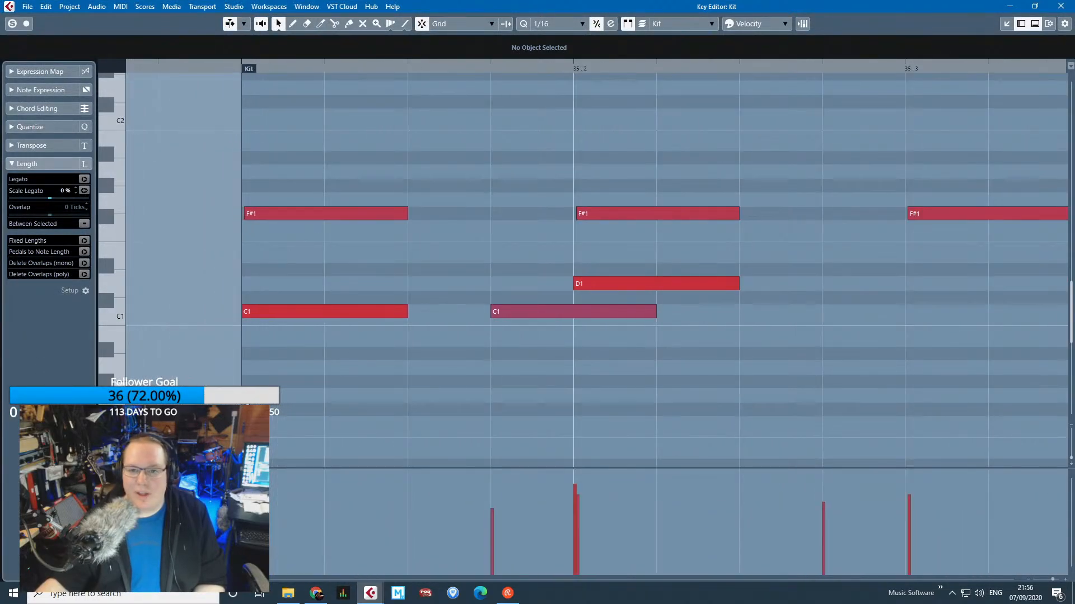
{"action": "scroll", "coordinate": [238, 386], "scroll_direction": "down", "scroll_amount": 3}
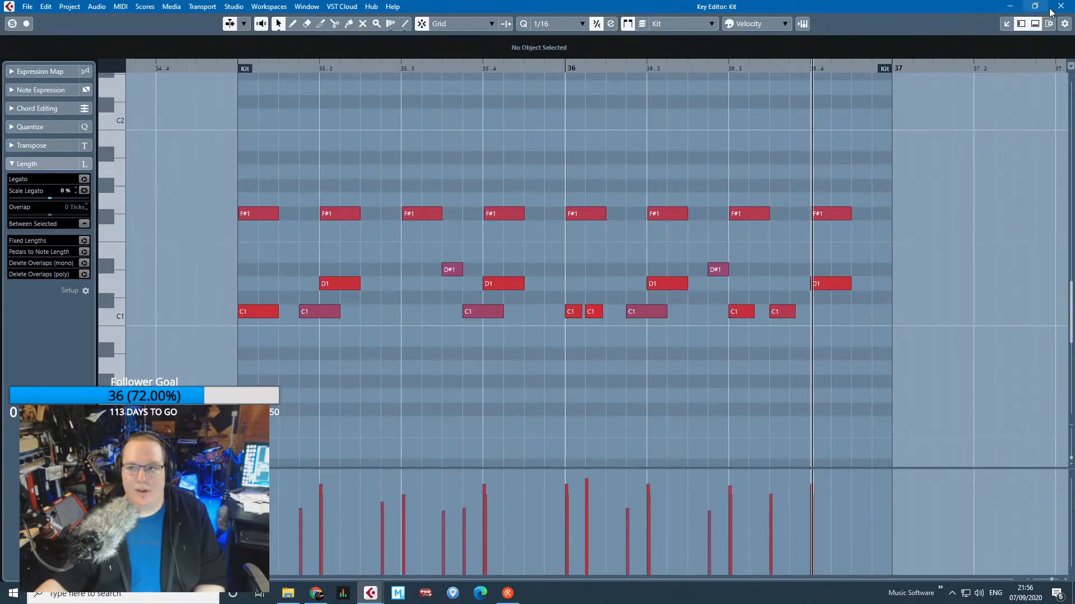
{"action": "scroll", "coordinate": [834, 271], "scroll_direction": "up", "scroll_amount": 10}
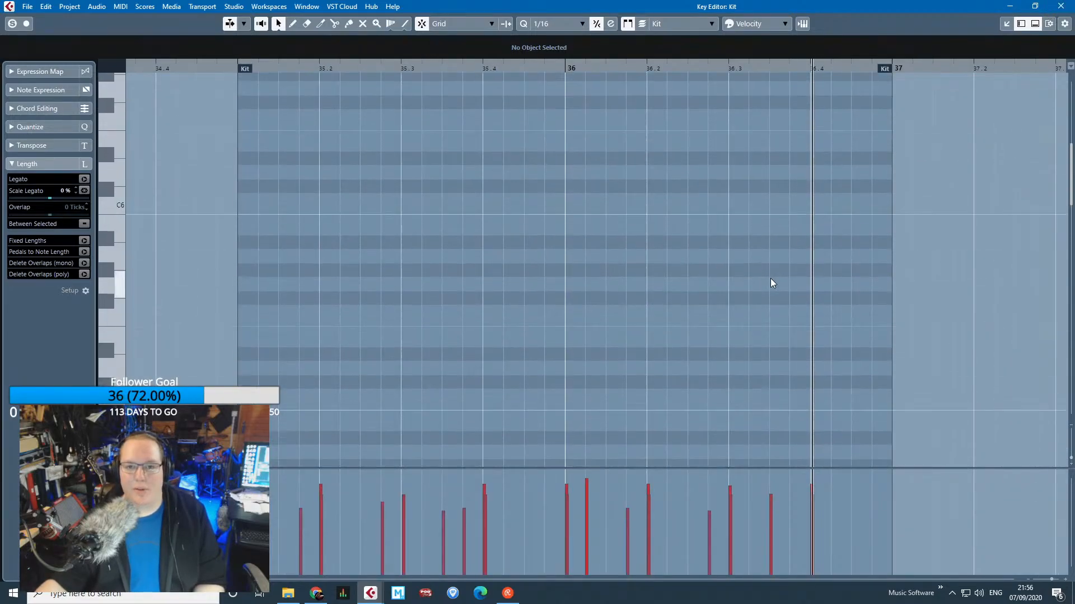
{"action": "scroll", "coordinate": [770, 278], "scroll_direction": "down", "scroll_amount": 6}
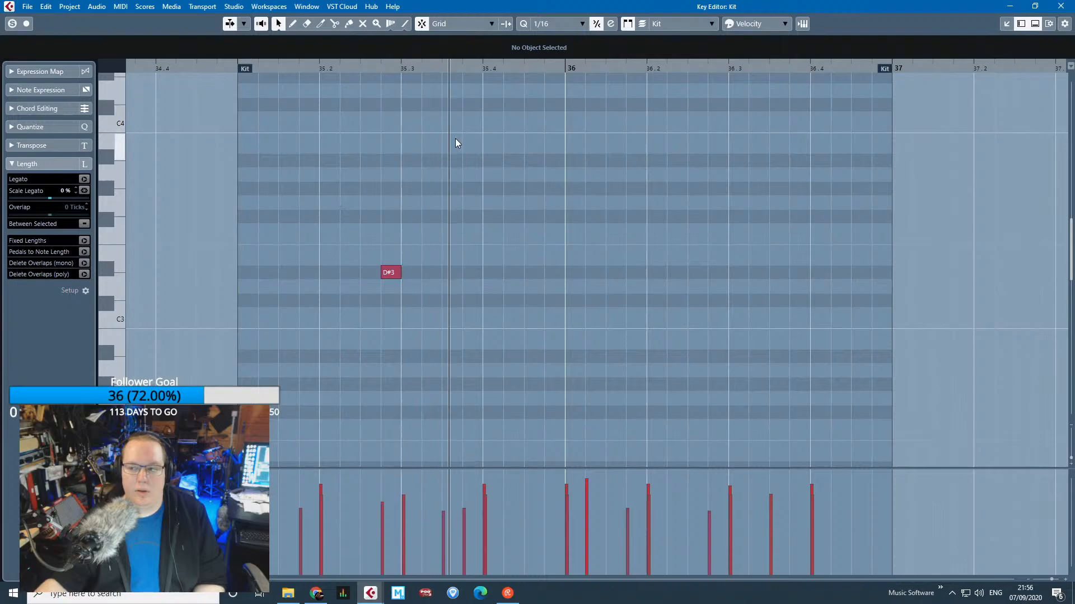
{"action": "left_click", "coordinate": [1060, 6]}
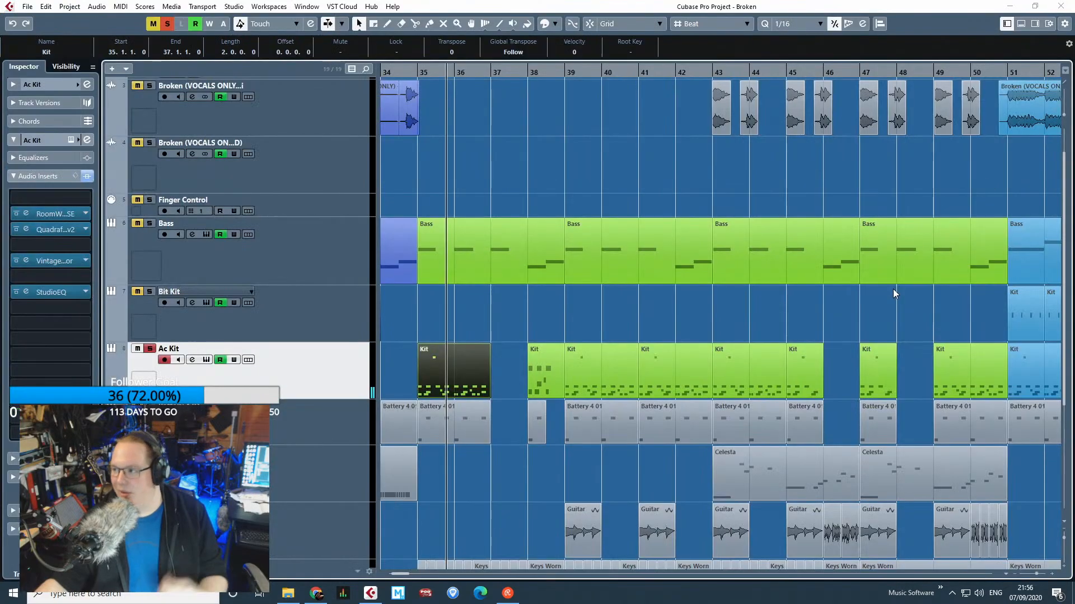
Solo the Battery 4 01 track in place of Ac Kit, and select it to show its audio inserts.
{"action": "scroll", "coordinate": [610, 344], "scroll_direction": "down", "scroll_amount": 4}
{"action": "key", "text": "g"}
{"action": "key", "text": "g"}
{"action": "left_click", "coordinate": [334, 350]}
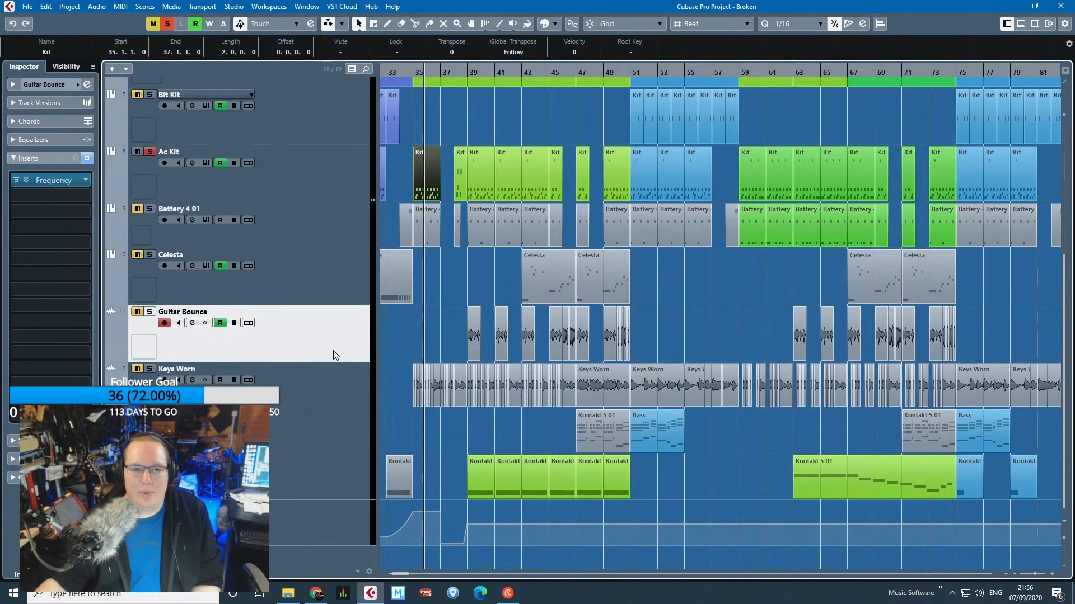
{"action": "left_click", "coordinate": [144, 217]}
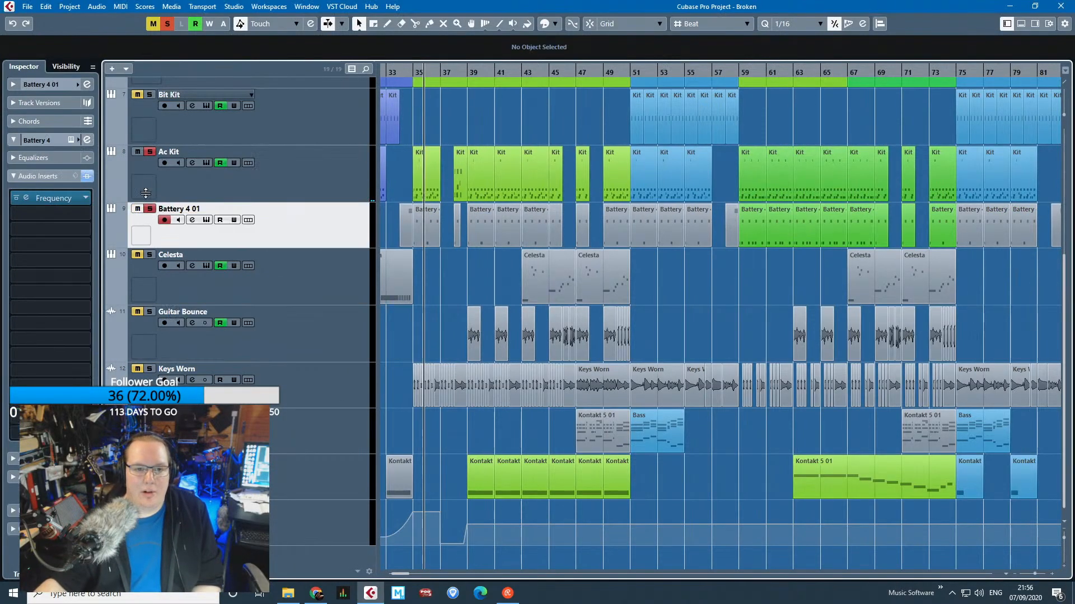
{"action": "left_click", "coordinate": [277, 187]}
{"action": "left_click", "coordinate": [254, 234]}
Play the soloed Battery 4 01 track from bar 35 and again from the middle of bar 34.
{"action": "left_click_drag", "start_coordinate": [411, 72], "coordinate": [405, 345]}
{"action": "key", "text": "space"}
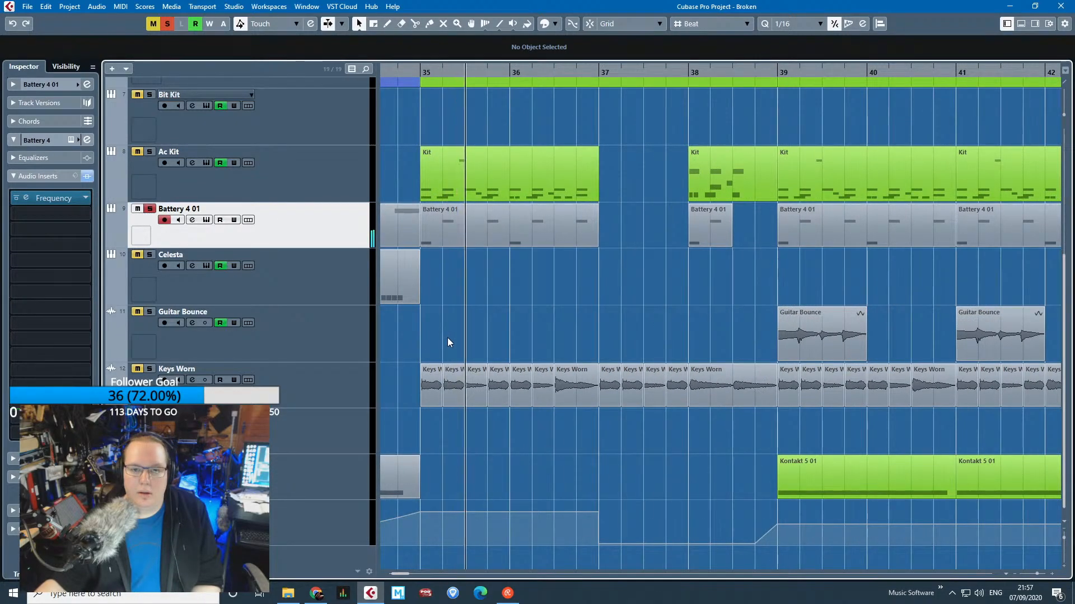
{"action": "scroll", "coordinate": [643, 355], "scroll_direction": "left", "scroll_amount": 2}
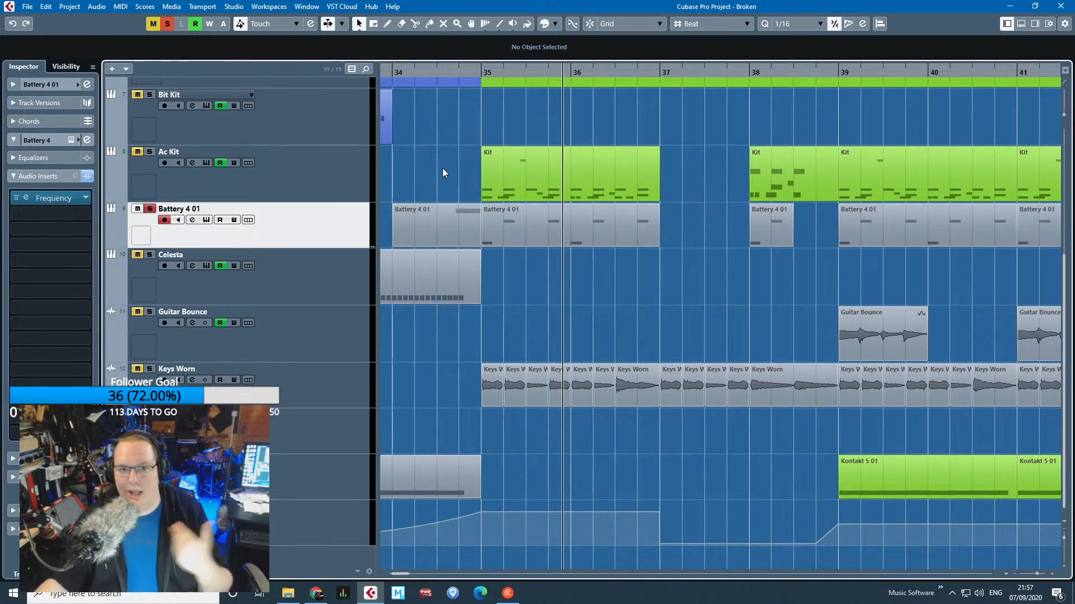
{"action": "left_click", "coordinate": [452, 72]}
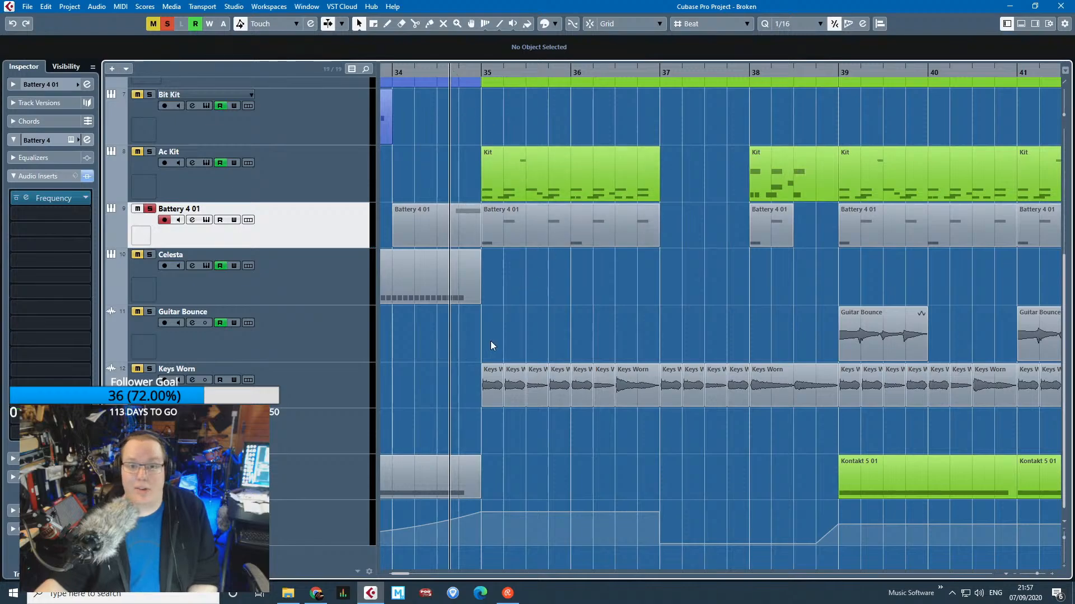
{"action": "scroll", "coordinate": [469, 398], "scroll_direction": "up", "scroll_amount": 2}
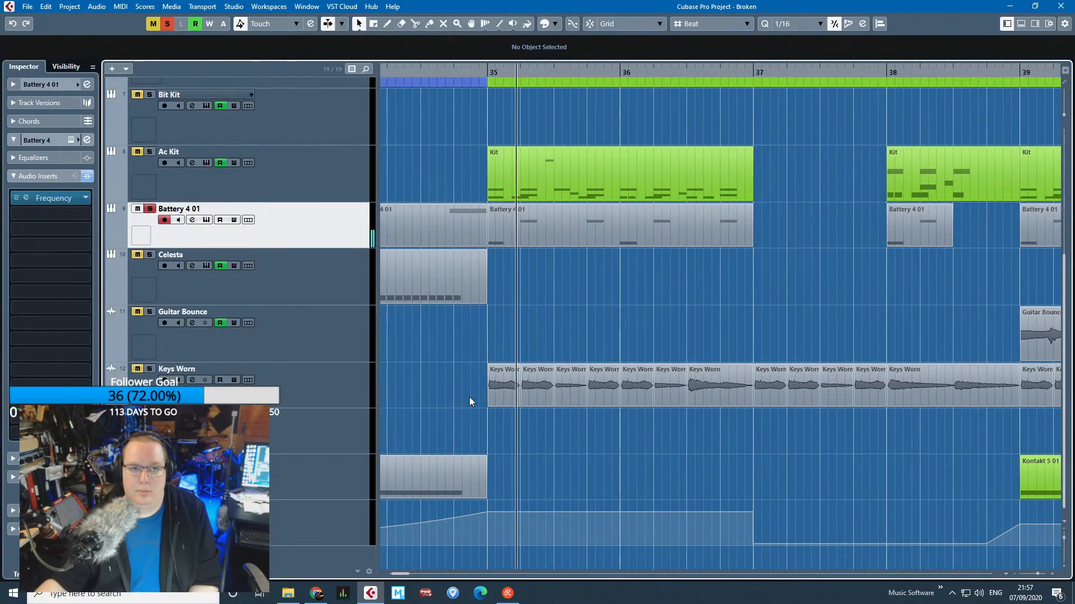
{"action": "scroll", "coordinate": [469, 398], "scroll_direction": "down", "scroll_amount": 3}
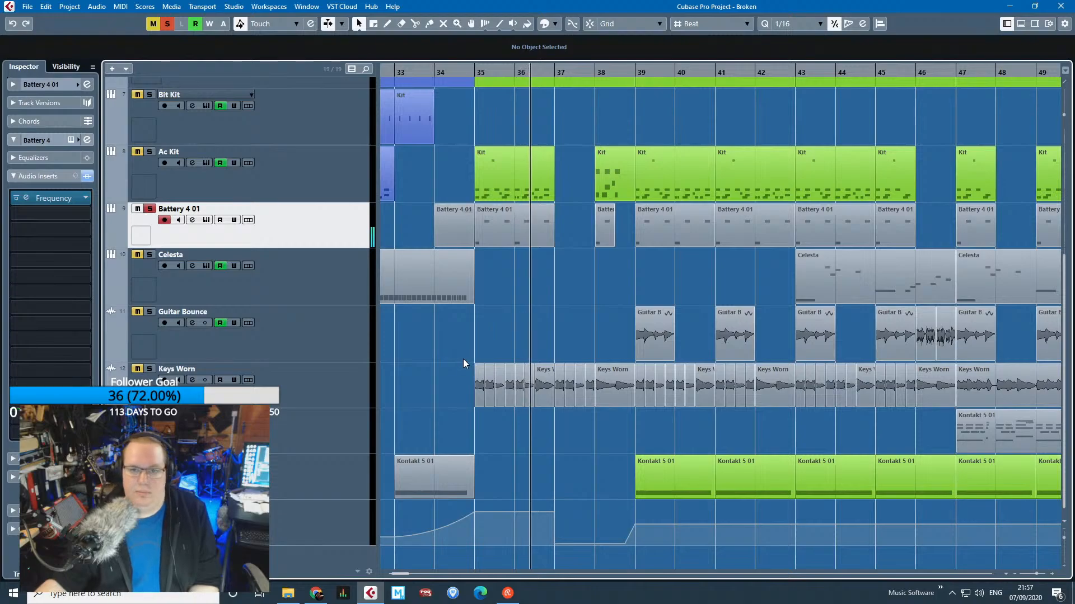
{"action": "scroll", "coordinate": [474, 462], "scroll_direction": "down", "scroll_amount": 2, "text": "ctrl"}
{"action": "scroll", "coordinate": [474, 461], "scroll_direction": "down", "scroll_amount": 1, "text": "ctrl"}
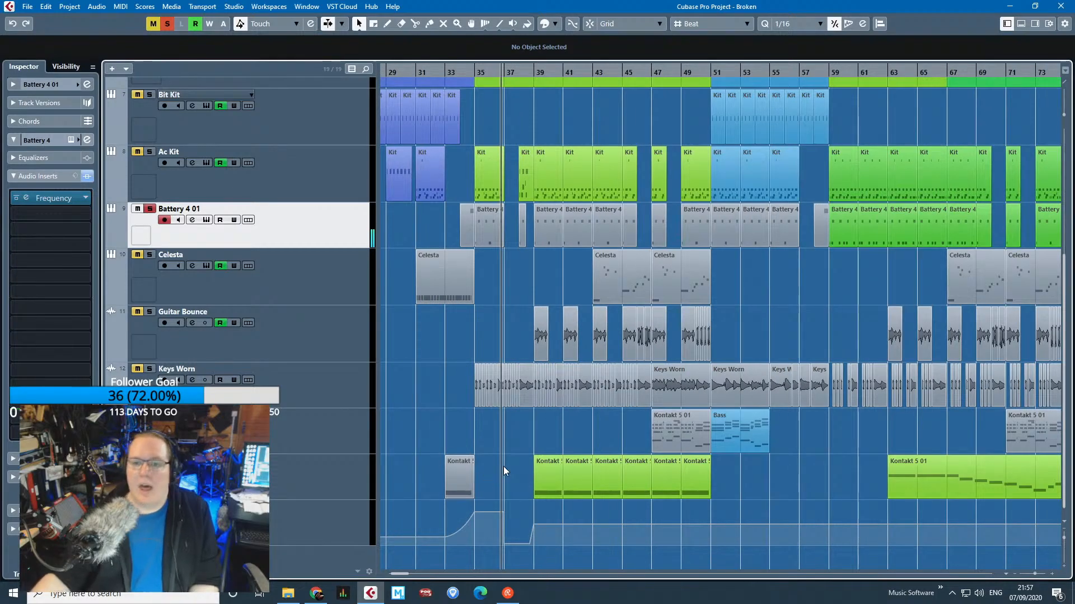
Select Ac Kit, solo it together with Battery 4 01, and play both from about bar 38.
{"action": "scroll", "coordinate": [582, 476], "scroll_direction": "up", "scroll_amount": 2}
{"action": "scroll", "coordinate": [560, 456], "scroll_direction": "down", "scroll_amount": 1}
{"action": "left_click", "coordinate": [175, 286]}
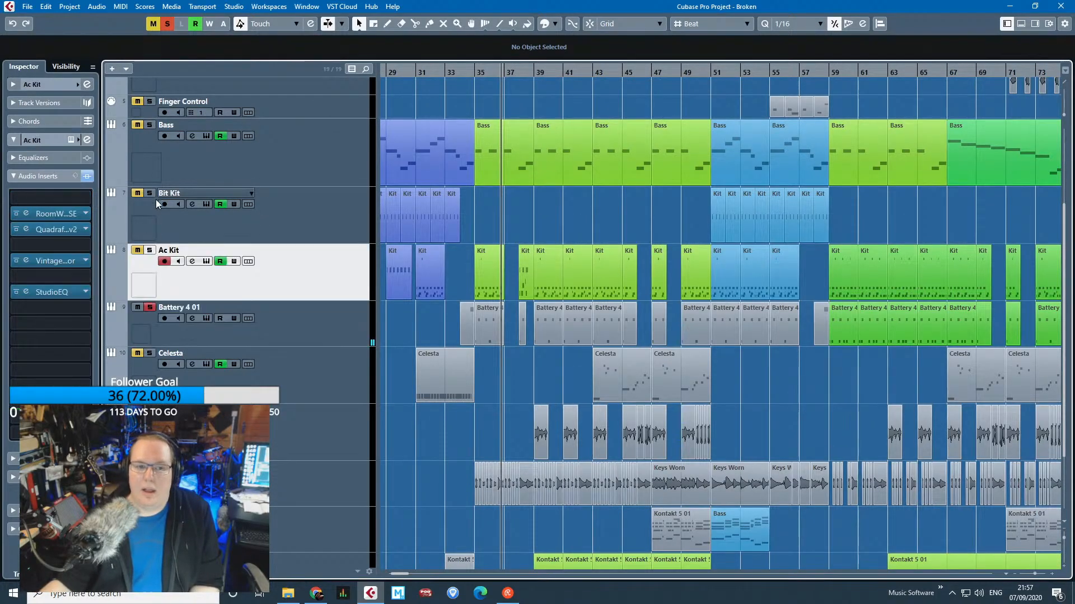
{"action": "scroll", "coordinate": [535, 406], "scroll_direction": "up", "scroll_amount": 2, "text": "ctrl"}
{"action": "scroll", "coordinate": [535, 401], "scroll_direction": "up", "scroll_amount": 2, "text": "ctrl"}
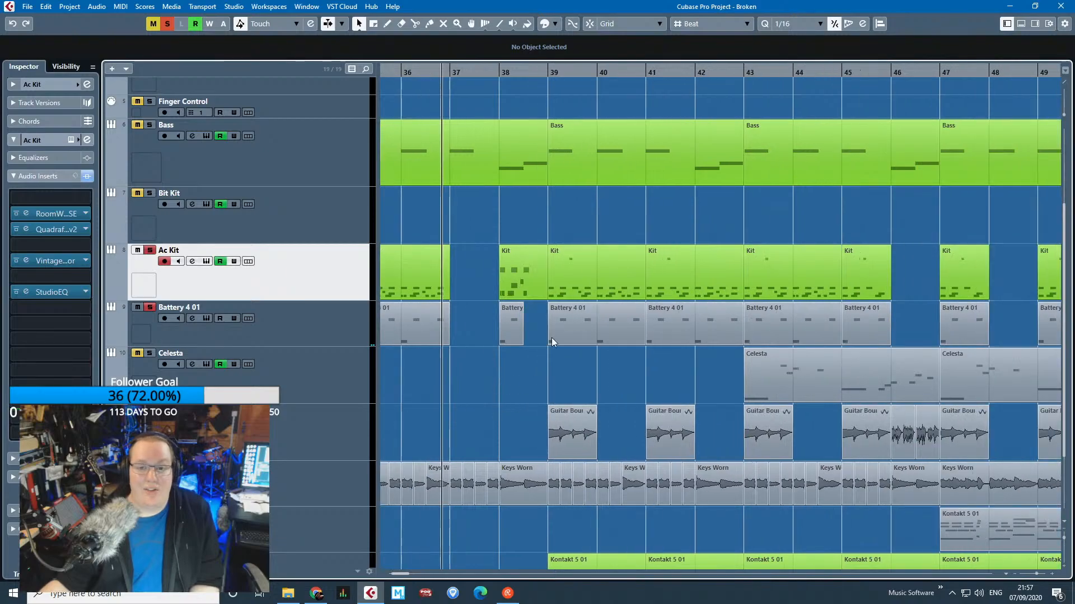
{"action": "scroll", "coordinate": [554, 237], "scroll_direction": "up", "scroll_amount": 1, "text": "ctrl"}
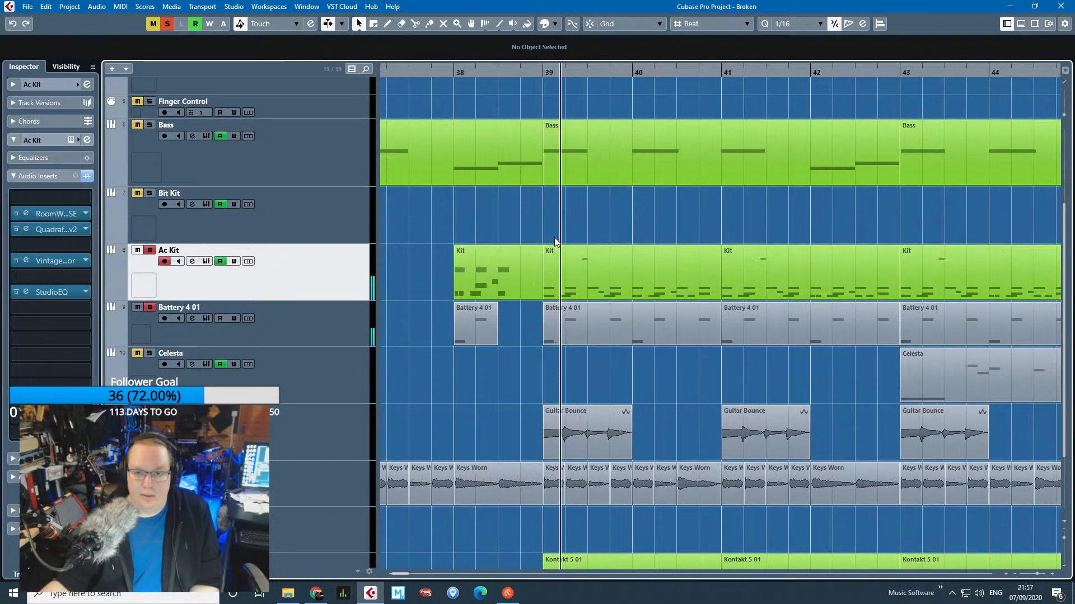
{"action": "scroll", "coordinate": [555, 238], "scroll_direction": "up", "scroll_amount": 1, "text": "ctrl"}
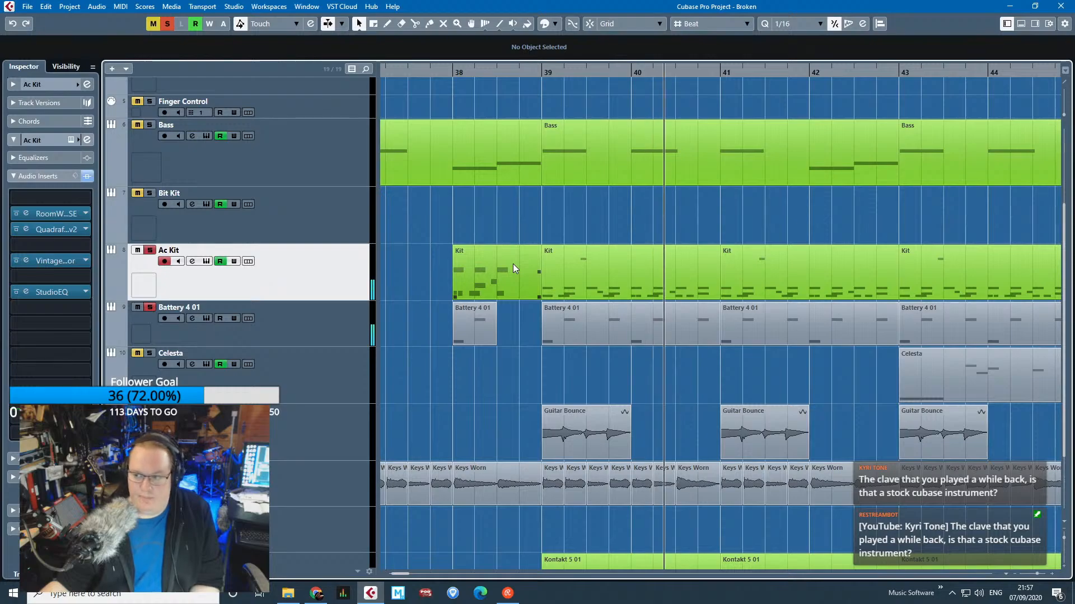
Examine how the Ac Kit and Battery 4 01 parts line up through bars 38 to 50, including the gaps at bars 46 and 48.
{"action": "scroll", "coordinate": [513, 264], "scroll_direction": "up", "scroll_amount": 2, "text": "ctrl"}
{"action": "scroll", "coordinate": [580, 244], "scroll_direction": "right", "scroll_amount": 1}
{"action": "scroll", "coordinate": [580, 244], "scroll_direction": "down", "scroll_amount": 2, "text": "ctrl"}
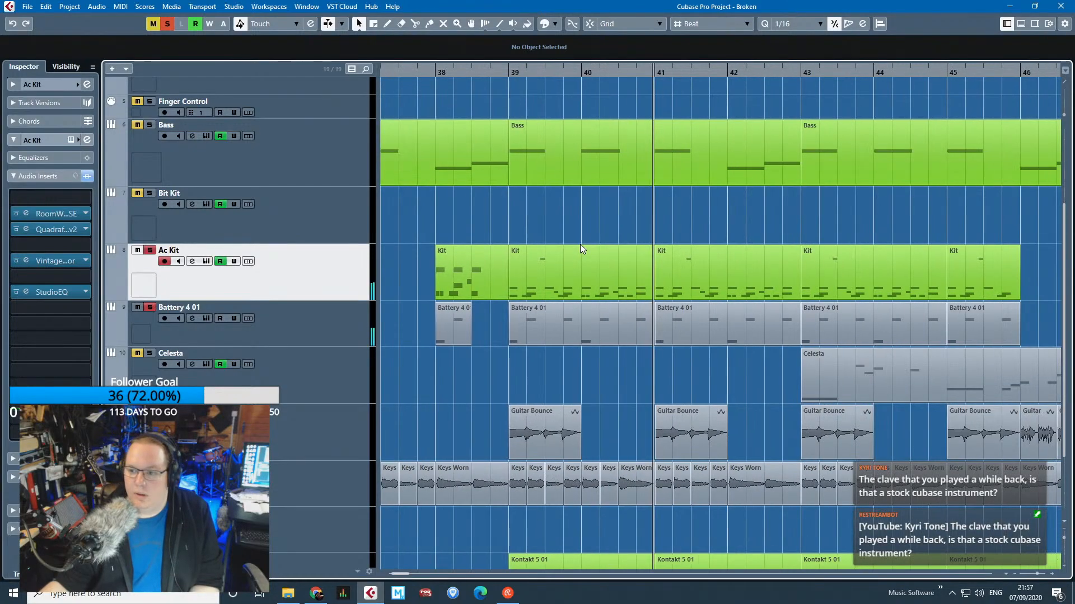
{"action": "scroll", "coordinate": [577, 243], "scroll_direction": "down", "scroll_amount": 2, "text": "ctrl"}
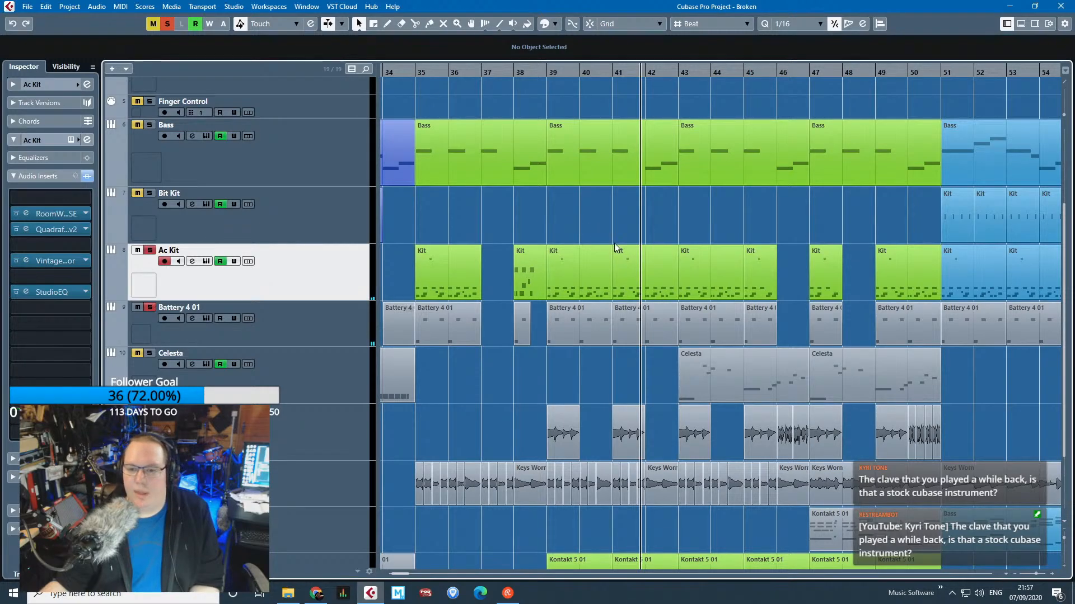
{"action": "scroll", "coordinate": [750, 347], "scroll_direction": "up", "scroll_amount": 3, "text": "ctrl"}
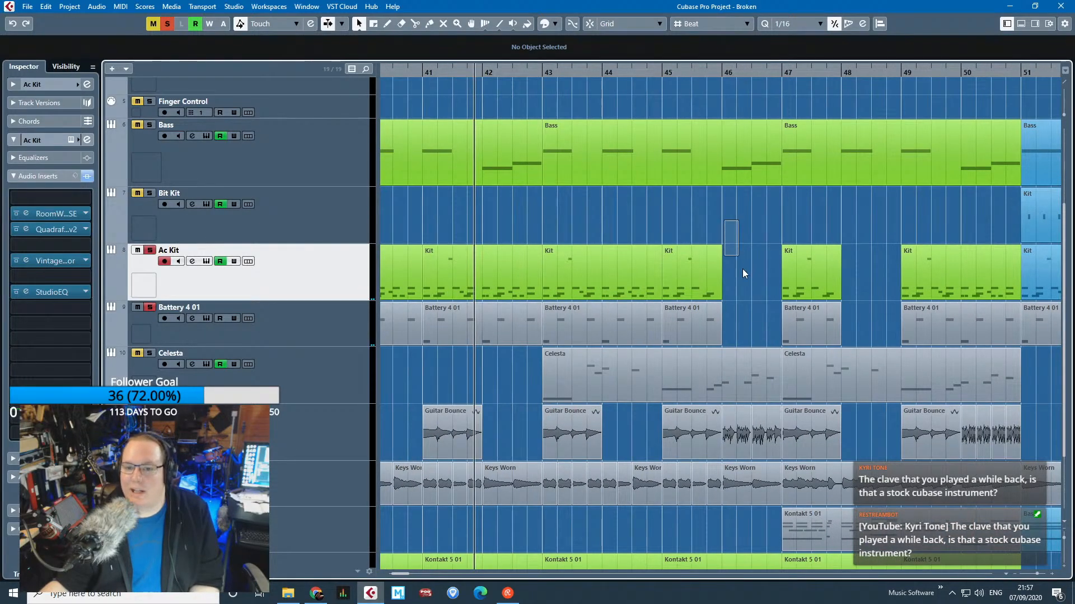
{"action": "left_click_drag", "start_coordinate": [742, 268], "coordinate": [778, 344]}
{"action": "left_click_drag", "start_coordinate": [841, 223], "coordinate": [866, 338]}
{"action": "scroll", "coordinate": [811, 373], "scroll_direction": "down", "scroll_amount": 4, "text": "ctrl"}
{"action": "left_click_drag", "start_coordinate": [955, 378], "coordinate": [885, 387]}
{"action": "scroll", "coordinate": [871, 392], "scroll_direction": "down", "scroll_amount": 4, "text": "ctrl"}
{"action": "scroll", "coordinate": [572, 311], "scroll_direction": "up", "scroll_amount": 3, "text": "ctrl"}
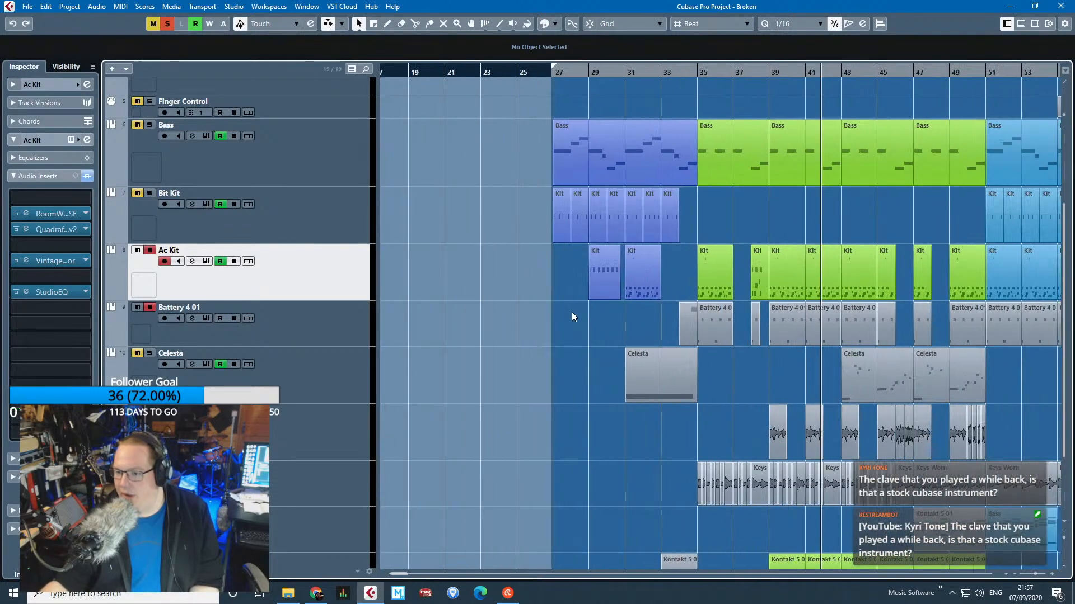
Solo Bit Kit in place of Ac Kit and Battery 4 01, and play it from bar 27.
{"action": "scroll", "coordinate": [572, 311], "scroll_direction": "up", "scroll_amount": 2, "text": "ctrl"}
{"action": "left_click", "coordinate": [150, 193]}
{"action": "left_click", "coordinate": [150, 250]}
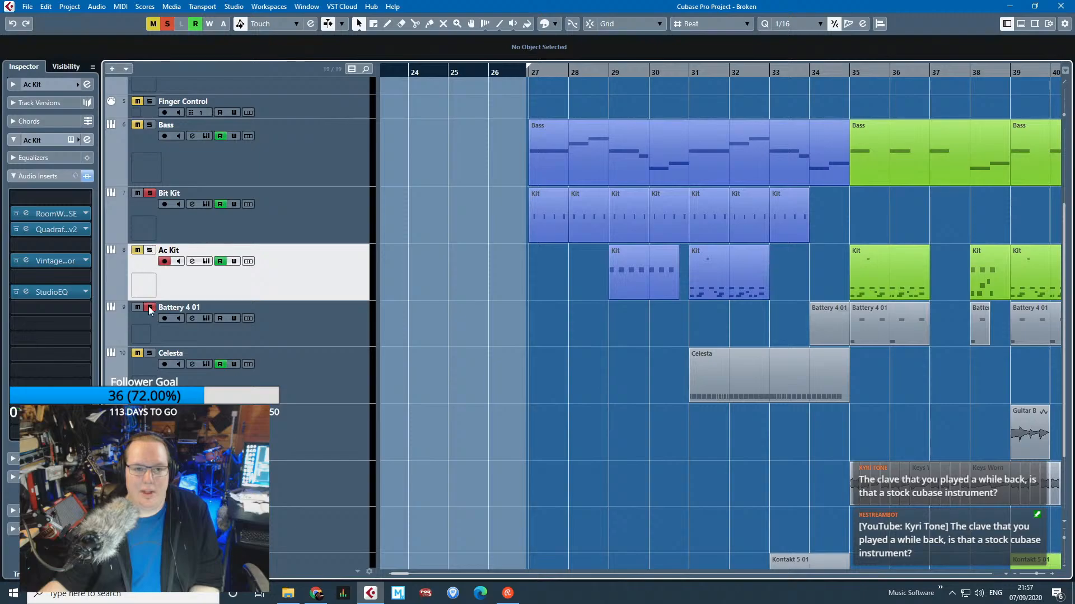
{"action": "left_click", "coordinate": [149, 307]}
{"action": "scroll", "coordinate": [586, 187], "scroll_direction": "up", "scroll_amount": 3, "text": "ctrl"}
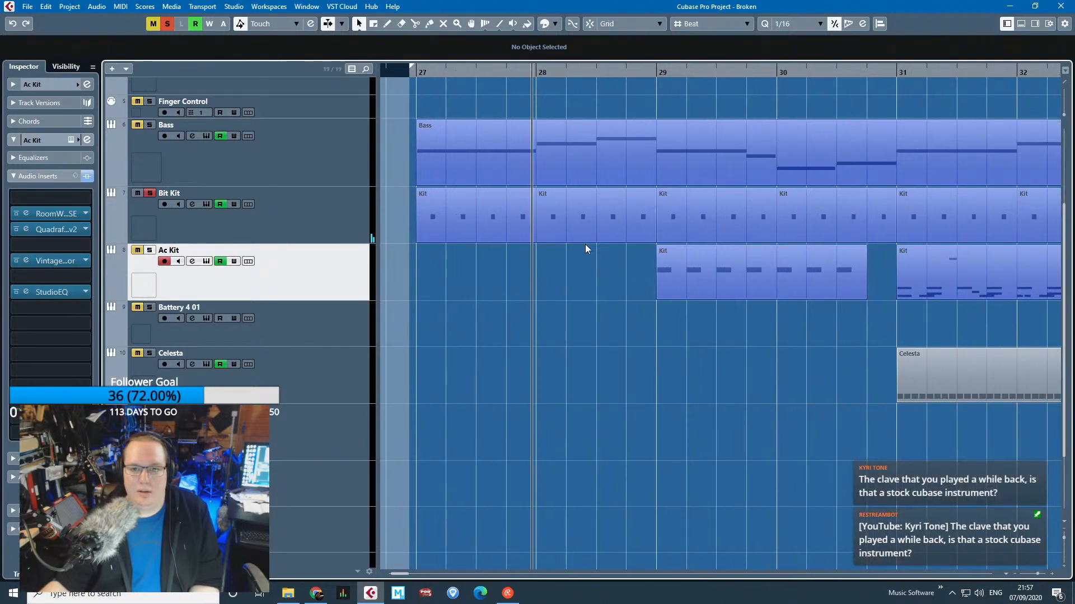
{"action": "scroll", "coordinate": [578, 244], "scroll_direction": "down", "scroll_amount": 3, "text": "ctrl"}
{"action": "scroll", "coordinate": [577, 249], "scroll_direction": "up", "scroll_amount": 3, "text": "ctrl"}
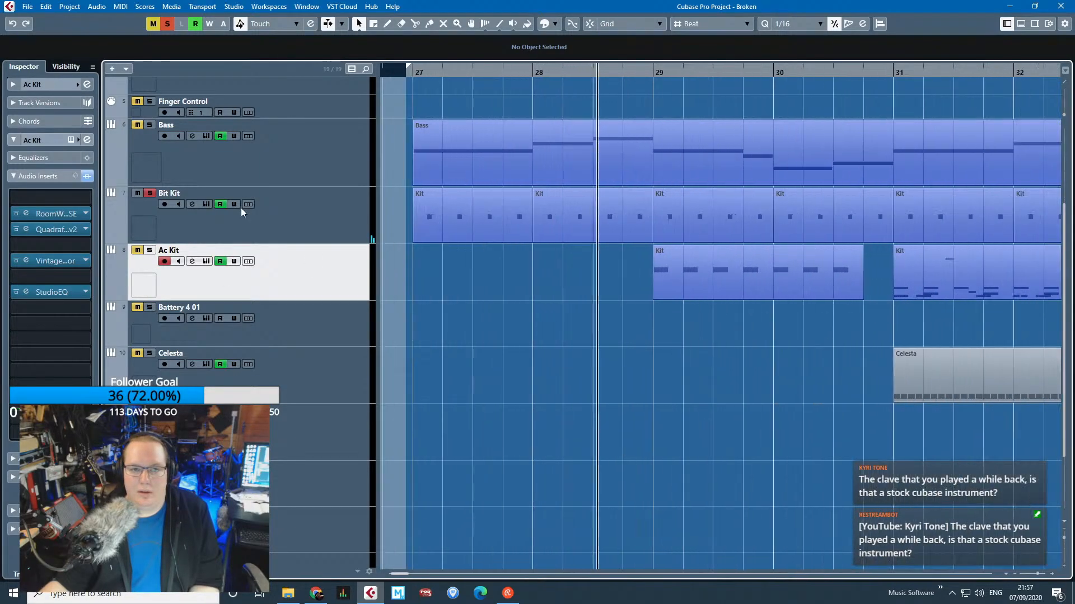
Select Bit Kit, view its Kontakt instrument with the Toys - Rapman Drum Kit patch, and close the instrument window.
{"action": "left_click", "coordinate": [240, 207]}
{"action": "left_click", "coordinate": [70, 140]}
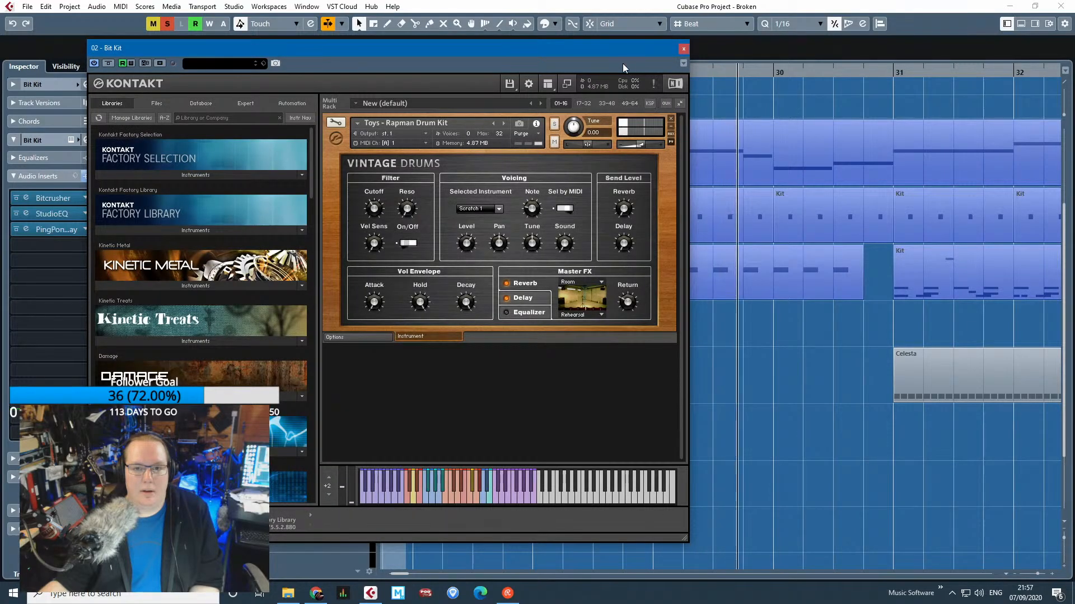
{"action": "left_click_drag", "start_coordinate": [623, 63], "coordinate": [978, 71]}
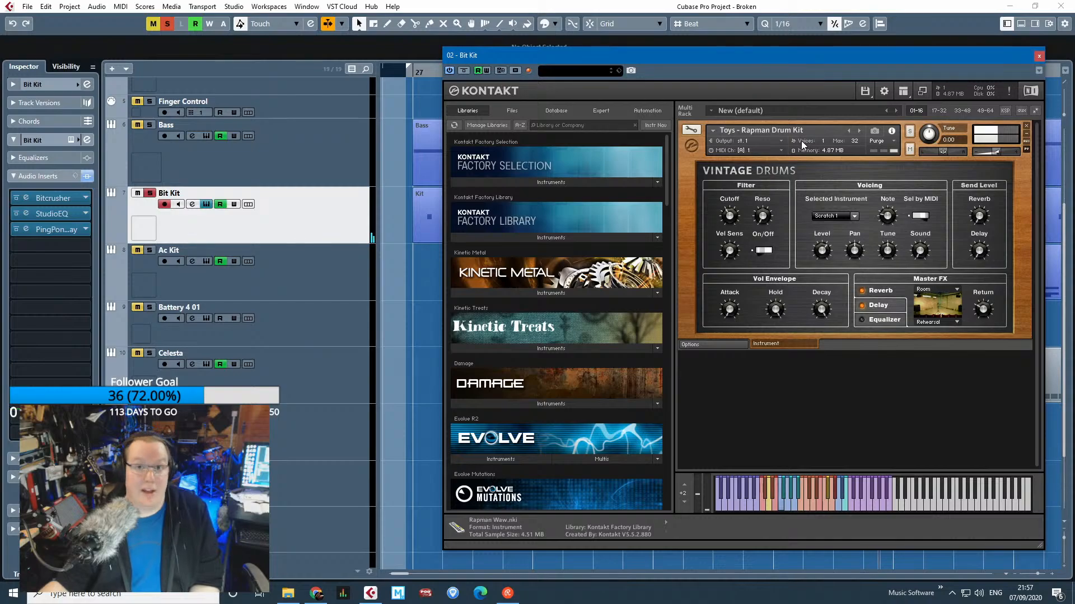
{"action": "left_click", "coordinate": [1039, 56]}
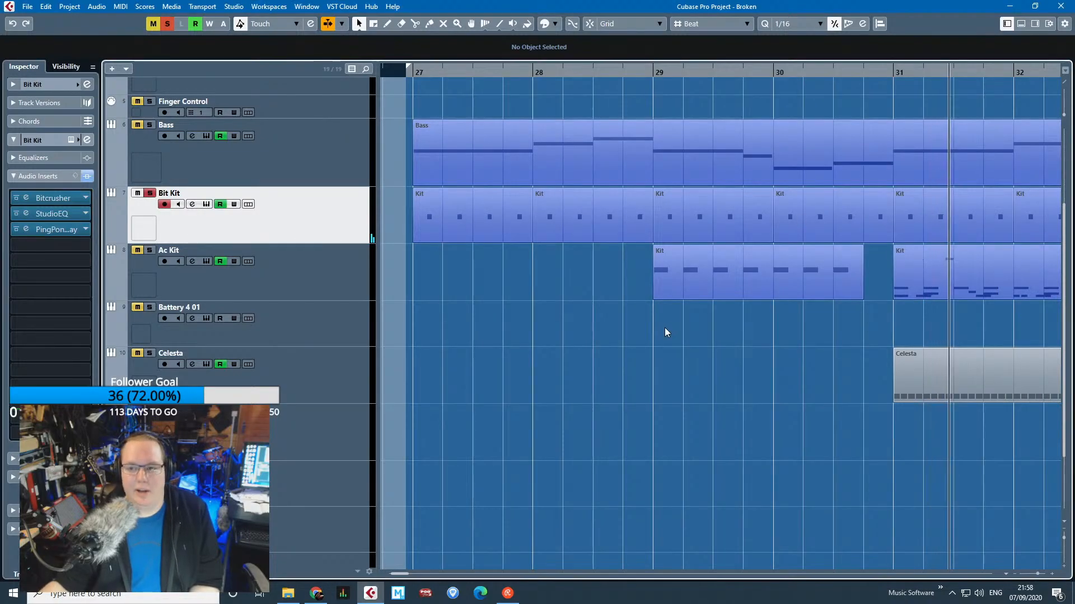
Select Ac Kit and solo it and Battery 4 01 together with Bit Kit during playback.
{"action": "scroll", "coordinate": [665, 328], "scroll_direction": "down", "scroll_amount": 5}
{"action": "left_click", "coordinate": [365, 298]}
{"action": "scroll", "coordinate": [516, 360], "scroll_direction": "down", "scroll_amount": 3}
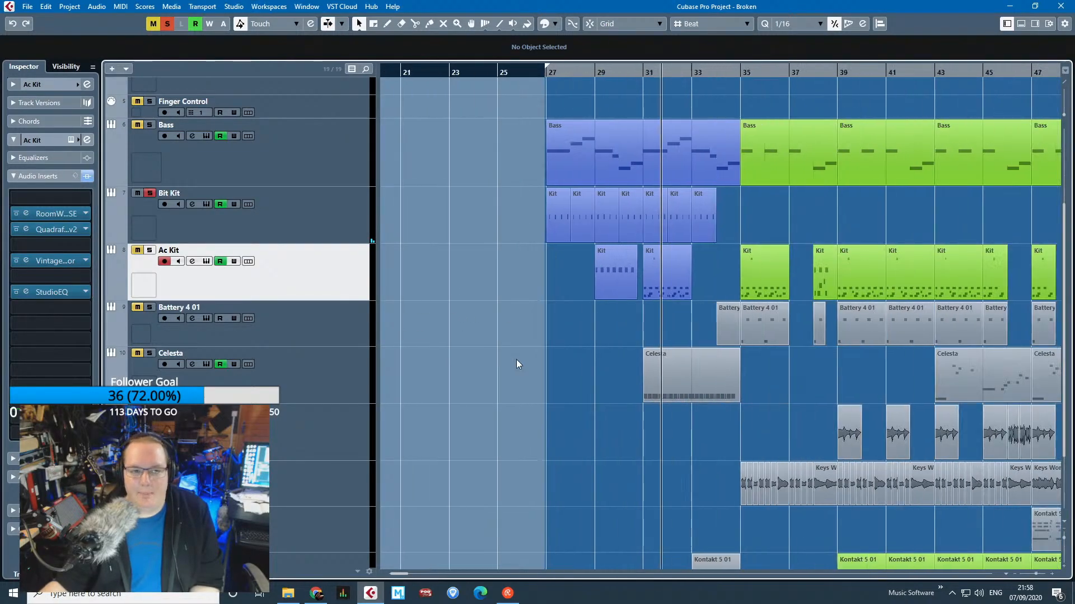
{"action": "scroll", "coordinate": [516, 360], "scroll_direction": "up", "scroll_amount": 4}
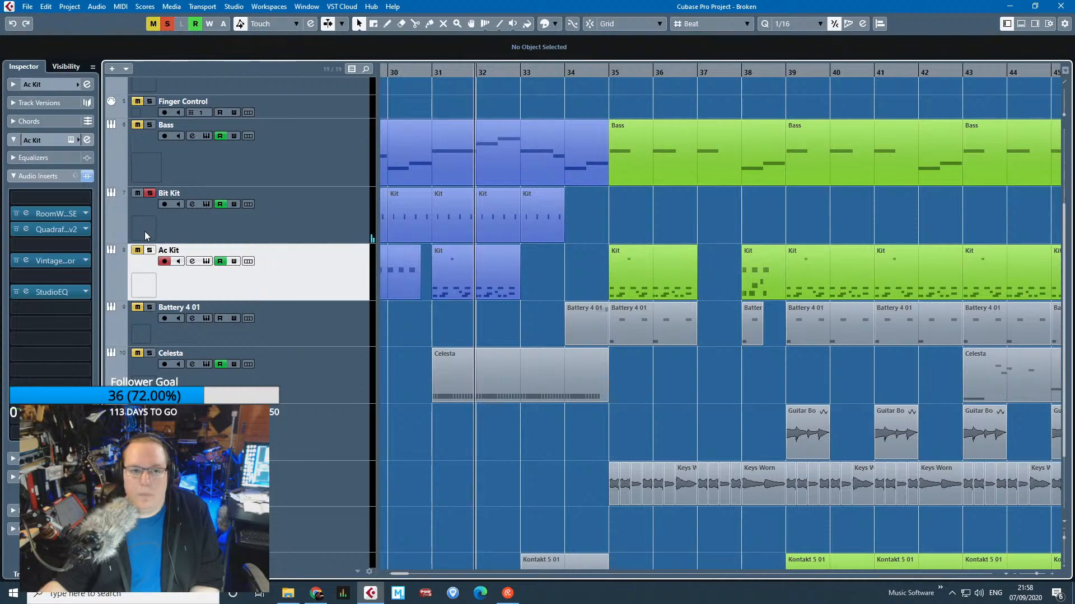
{"action": "left_click", "coordinate": [149, 250]}
{"action": "left_click", "coordinate": [149, 307]}
{"action": "scroll", "coordinate": [677, 351], "scroll_direction": "down", "scroll_amount": 6}
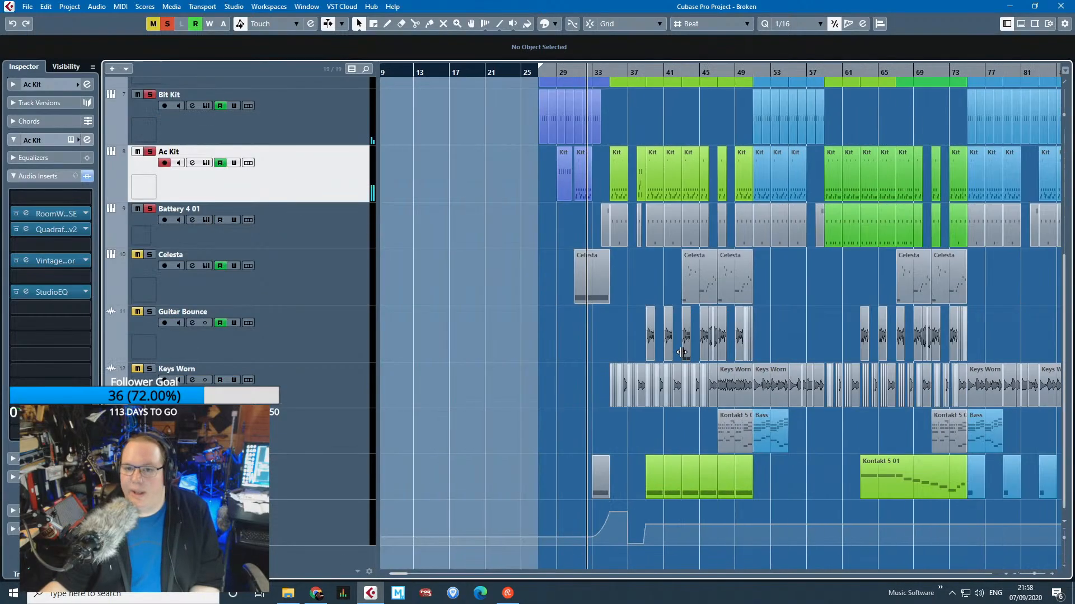
Play the three soloed drum tracks from about bar 51 and examine how their parts layer up to bar 55.
{"action": "scroll", "coordinate": [682, 352], "scroll_direction": "up", "scroll_amount": 6}
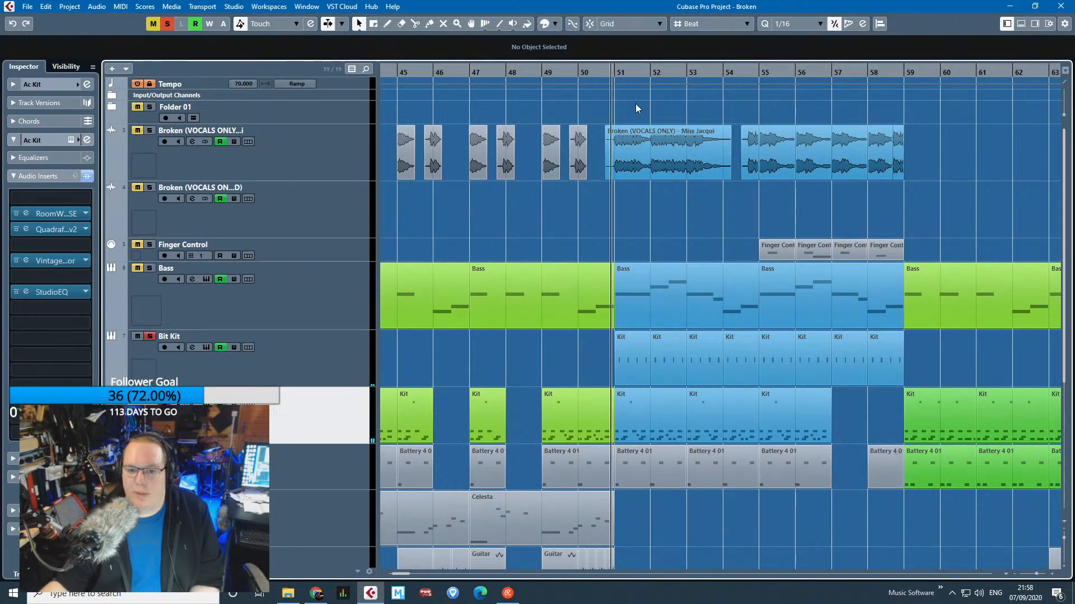
{"action": "scroll", "coordinate": [643, 334], "scroll_direction": "up", "scroll_amount": 2}
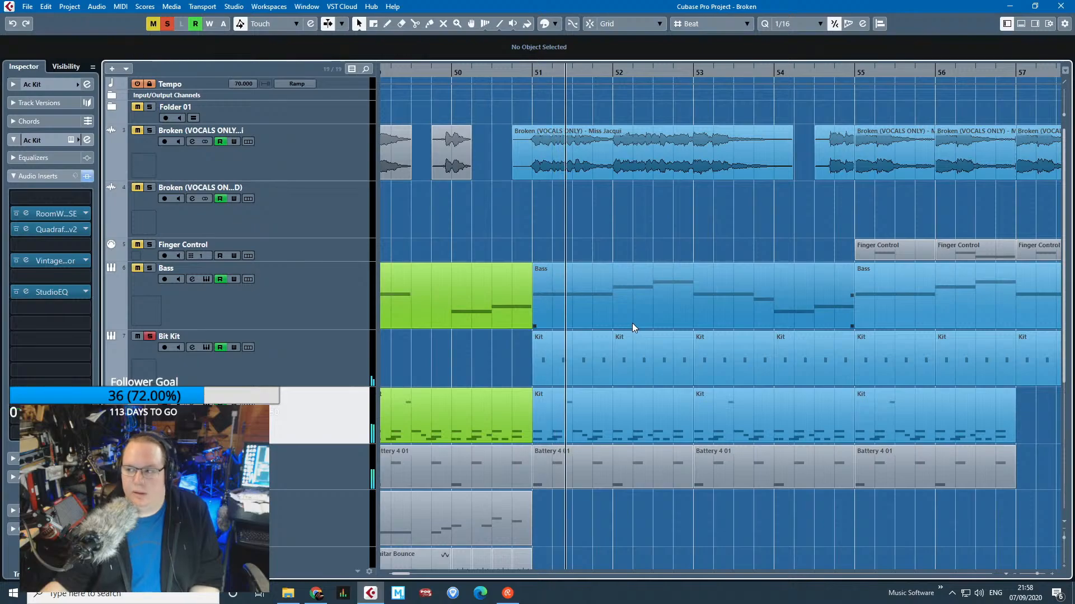
{"action": "scroll", "coordinate": [626, 314], "scroll_direction": "down", "scroll_amount": 3}
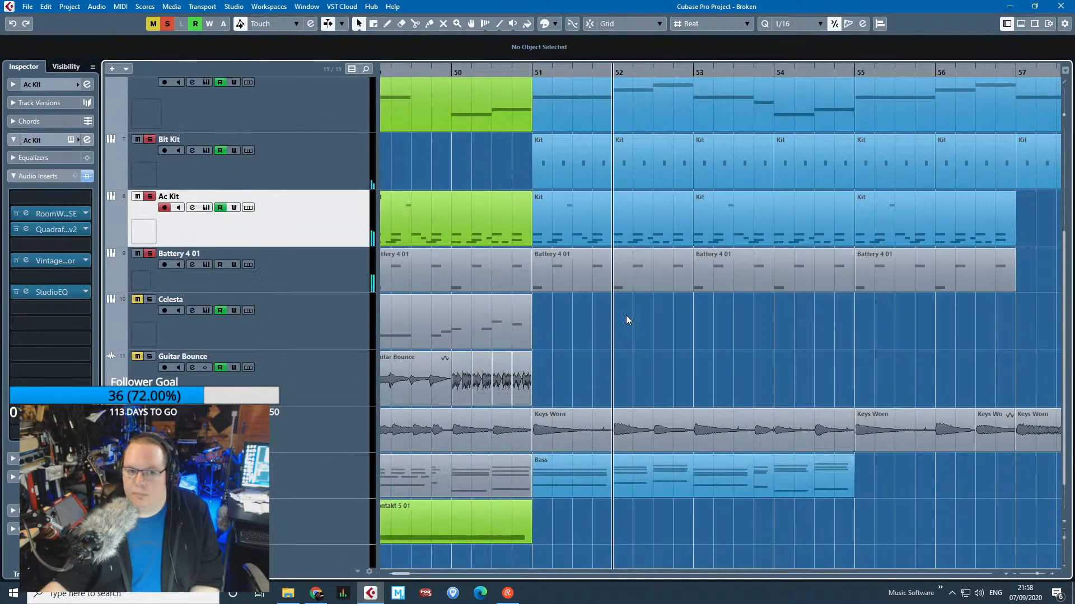
{"action": "scroll", "coordinate": [626, 315], "scroll_direction": "down", "scroll_amount": 2}
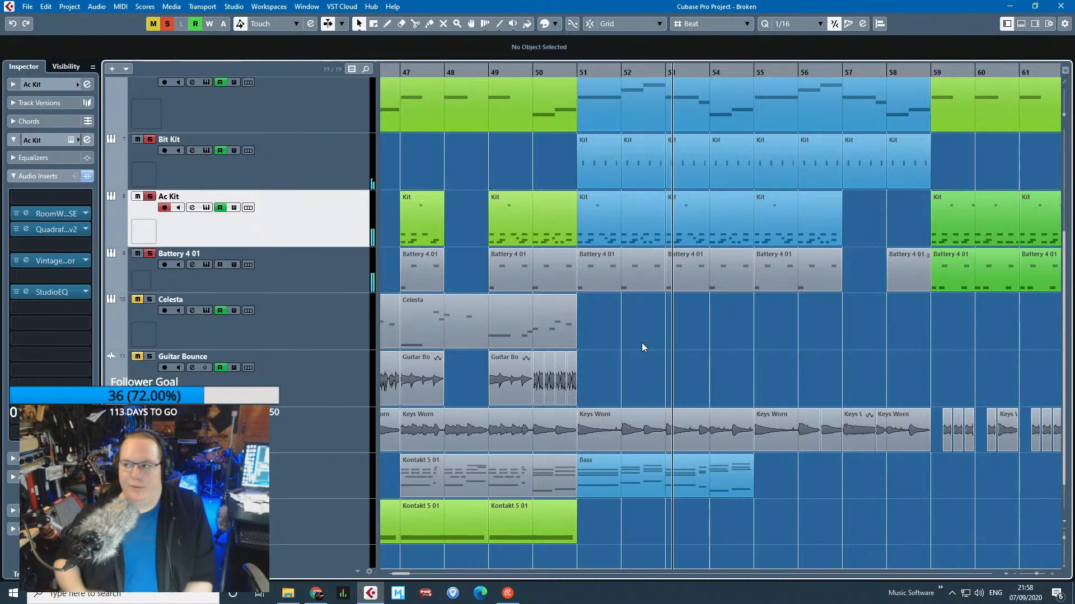
{"action": "scroll", "coordinate": [642, 342], "scroll_direction": "up", "scroll_amount": 2}
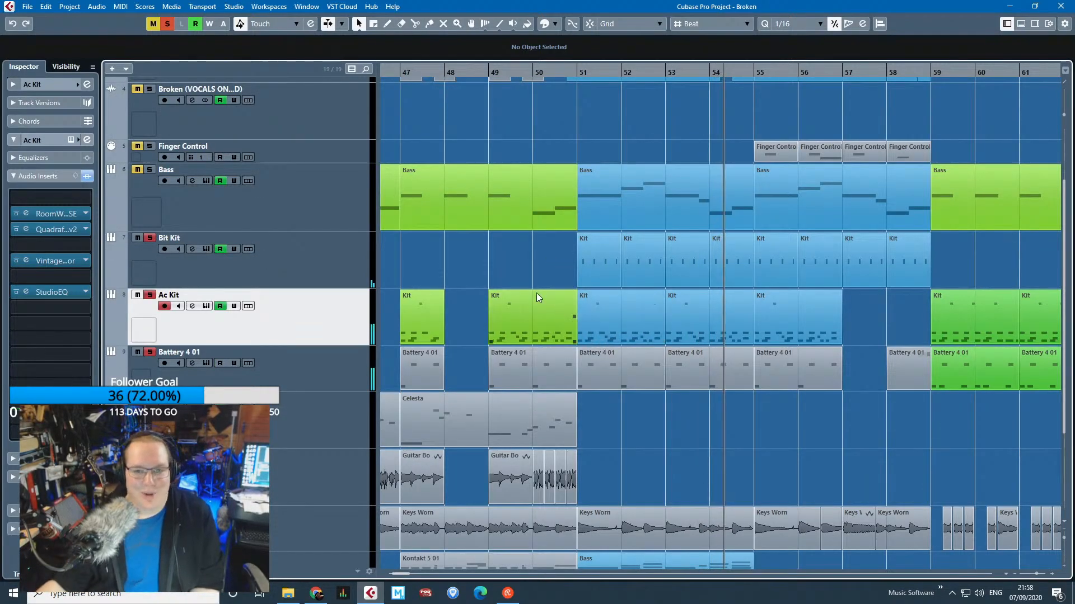
{"action": "key", "text": "g"}
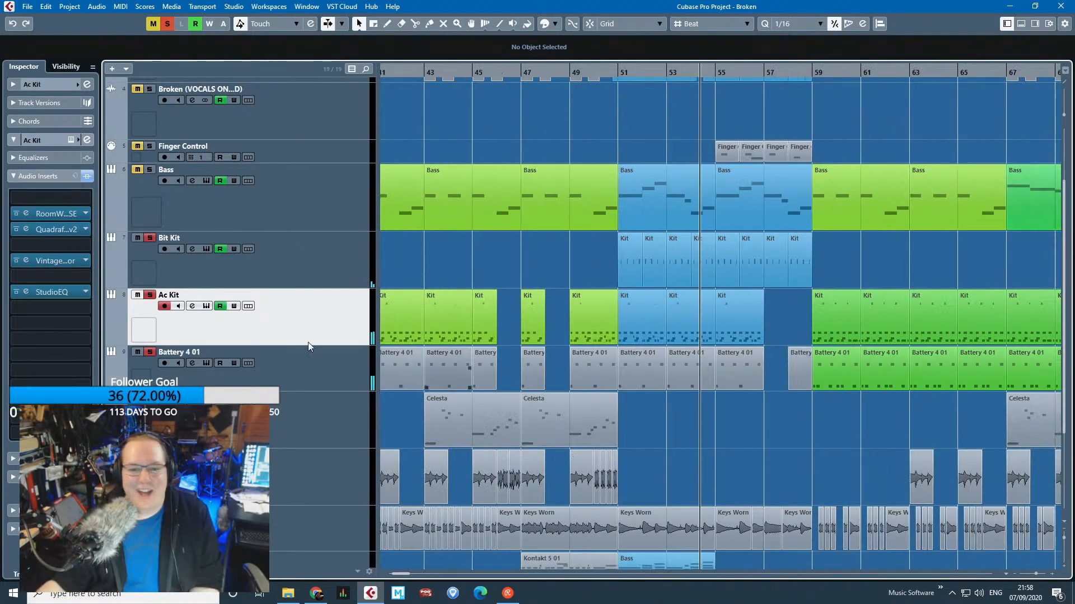
Clear the solos on the drum tracks and solo Celesta instead.
{"action": "left_click", "coordinate": [149, 295]}
{"action": "left_click", "coordinate": [146, 228]}
{"action": "left_click", "coordinate": [150, 237]}
{"action": "scroll", "coordinate": [743, 461], "scroll_direction": "down", "scroll_amount": 6}
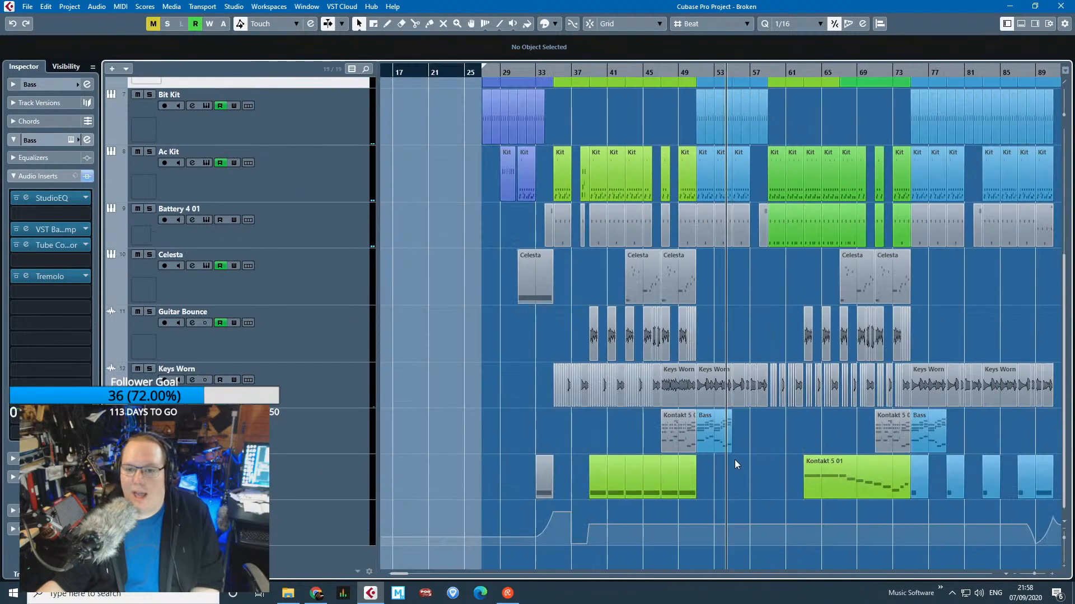
{"action": "left_click", "coordinate": [150, 255]}
{"action": "key", "text": "h"}
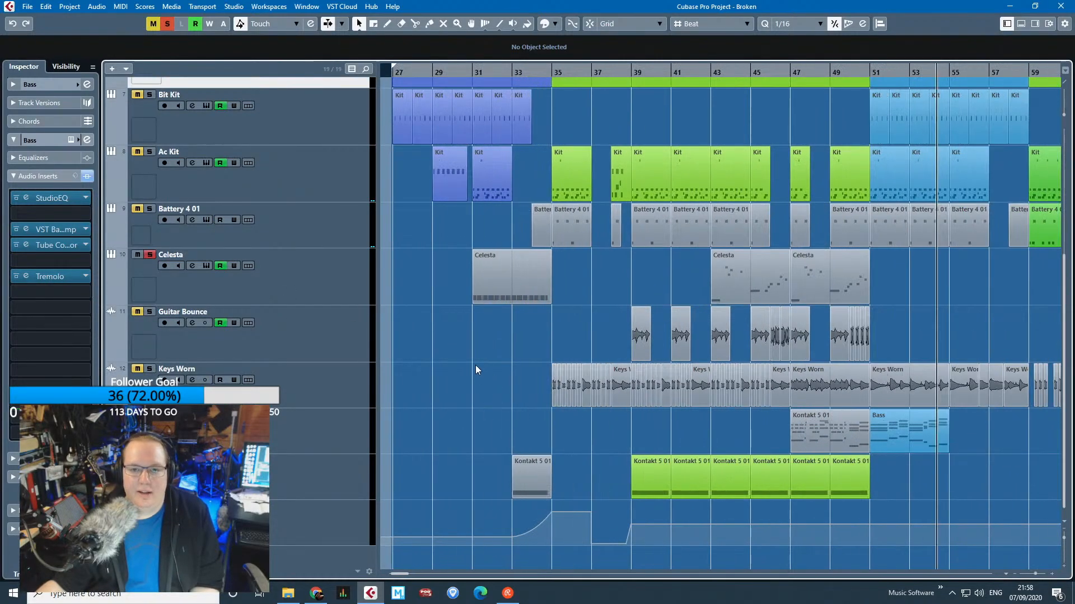
Select the soloed Celesta track to show its audio inserts, and play it from bar 43.
{"action": "scroll", "coordinate": [475, 365], "scroll_direction": "up", "scroll_amount": 2}
{"action": "scroll", "coordinate": [784, 334], "scroll_direction": "down", "scroll_amount": 3}
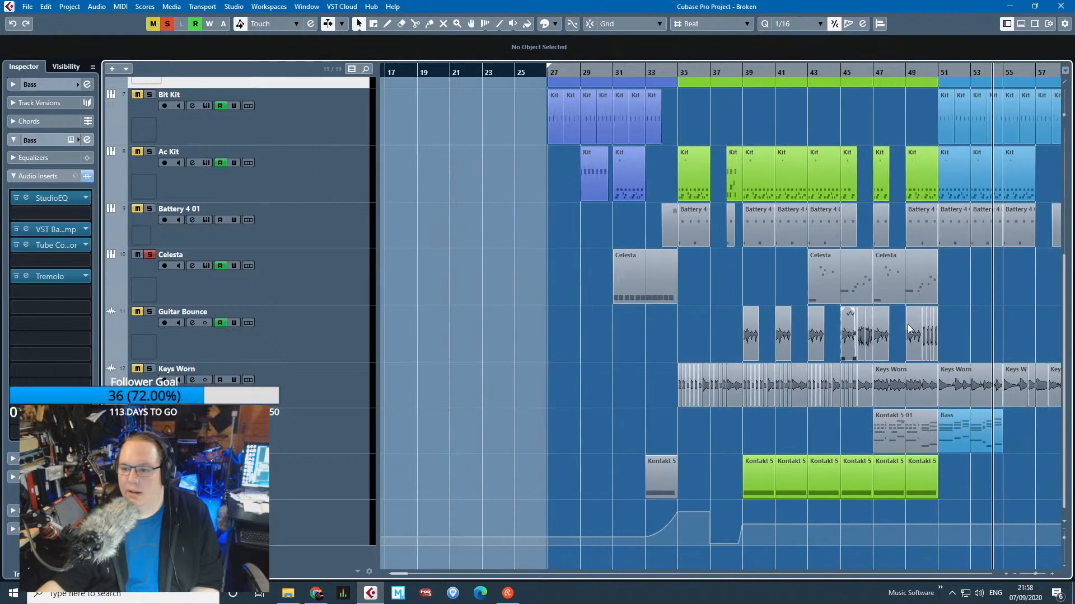
{"action": "left_click_drag", "start_coordinate": [757, 272], "coordinate": [643, 259]}
{"action": "scroll", "coordinate": [596, 252], "scroll_direction": "up", "scroll_amount": 4}
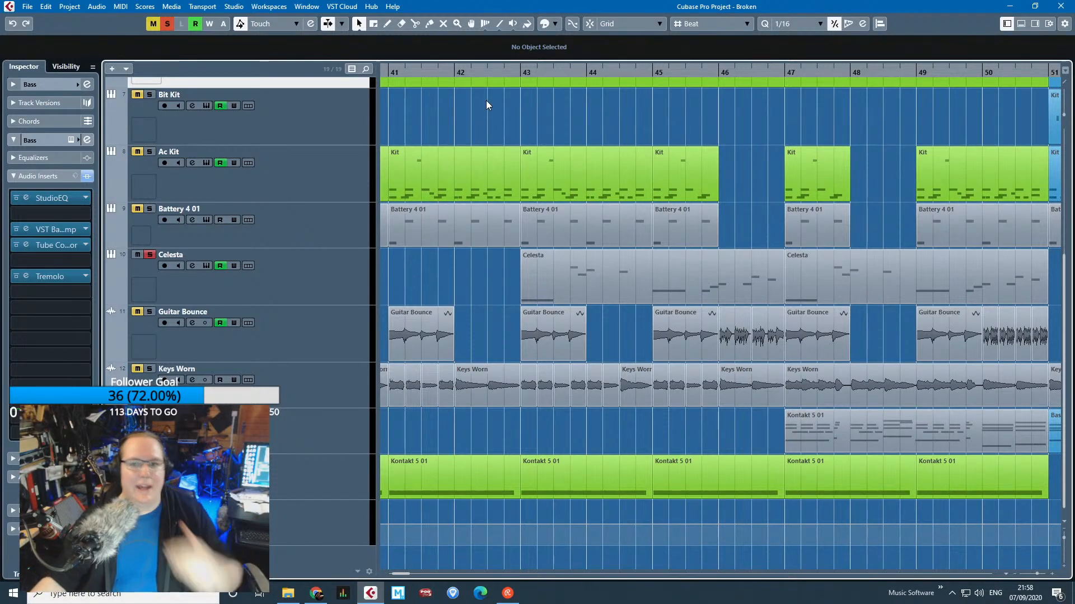
{"action": "left_click", "coordinate": [523, 72]}
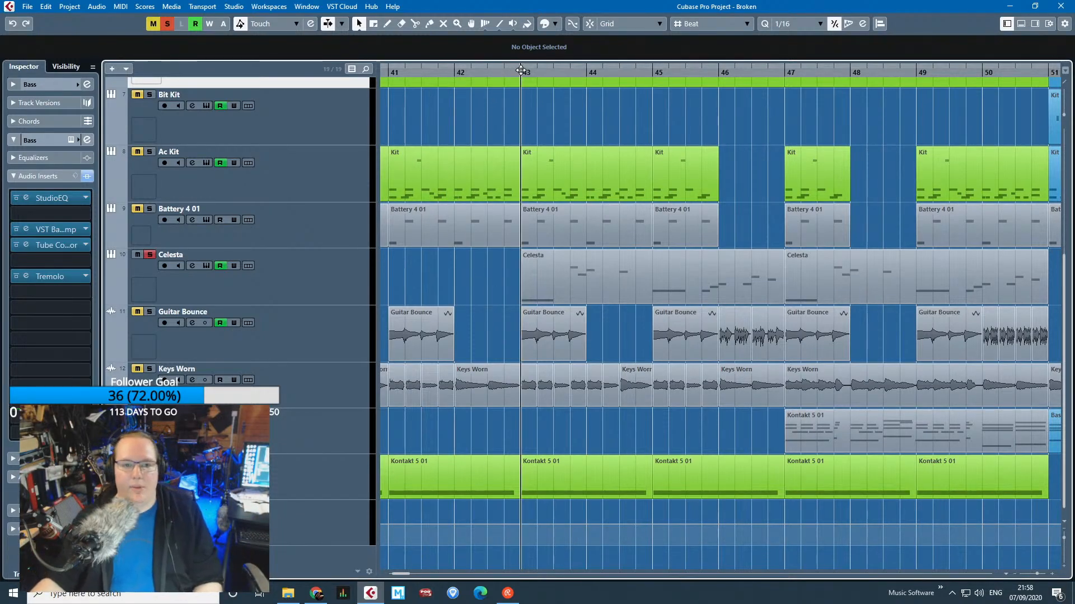
{"action": "left_click", "coordinate": [453, 268]}
{"action": "key", "text": "space"}
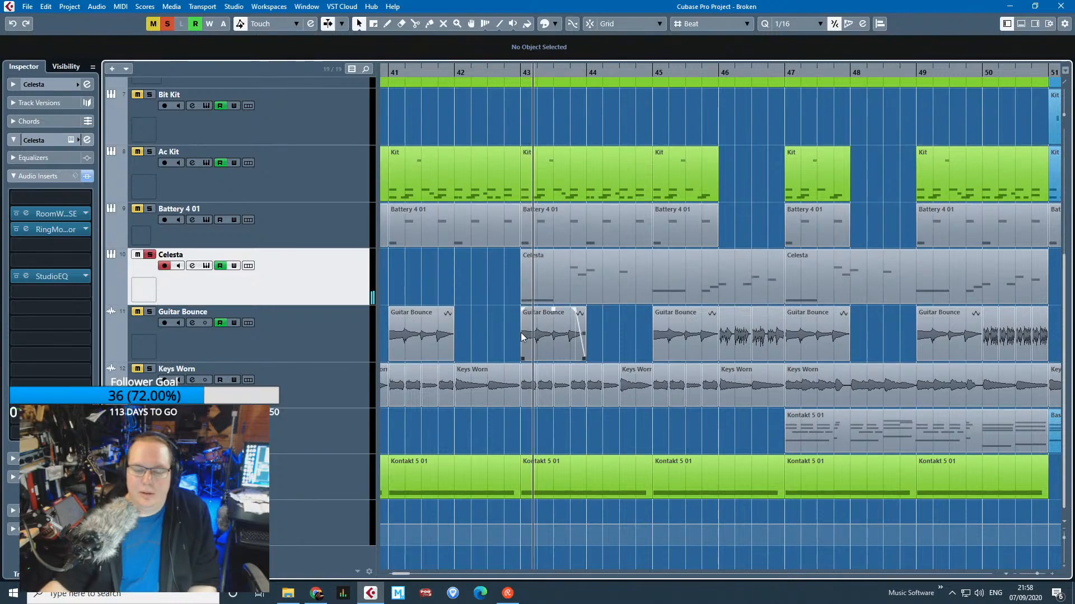
Follow the Celesta part through bars 43 to 46 against the other tracks' events, then stop playback.
{"action": "scroll", "coordinate": [520, 332], "scroll_direction": "up", "scroll_amount": 3, "text": "ctrl"}
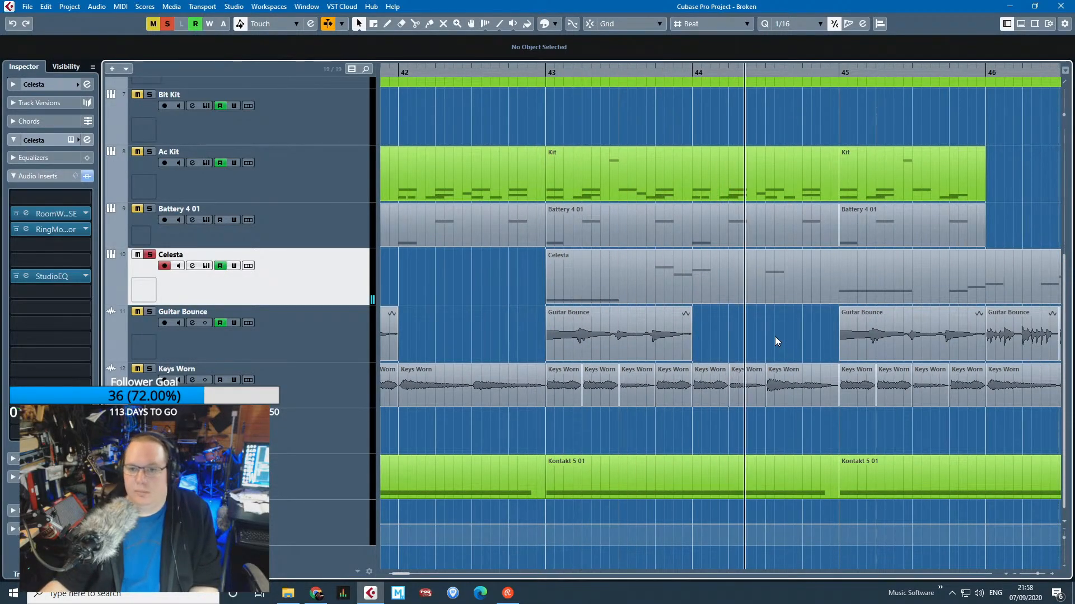
{"action": "scroll", "coordinate": [775, 337], "scroll_direction": "down", "scroll_amount": 4, "text": "ctrl"}
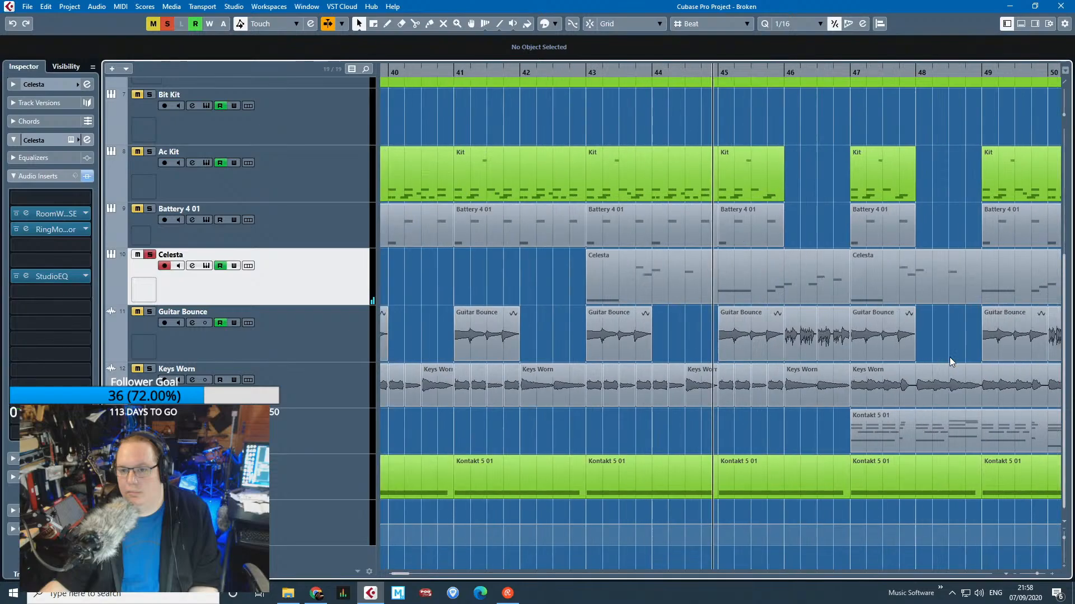
{"action": "scroll", "coordinate": [950, 358], "scroll_direction": "up", "scroll_amount": 2}
{"action": "left_click_drag", "start_coordinate": [909, 220], "coordinate": [1063, 204]}
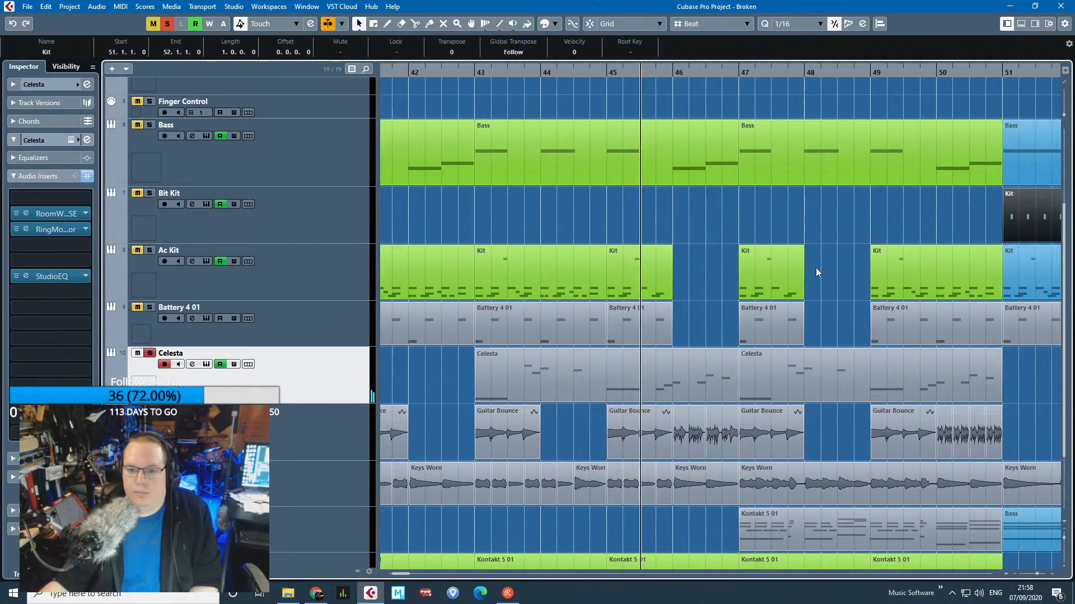
{"action": "scroll", "coordinate": [708, 275], "scroll_direction": "up", "scroll_amount": 2, "text": "ctrl"}
{"action": "left_click", "coordinate": [708, 276]}
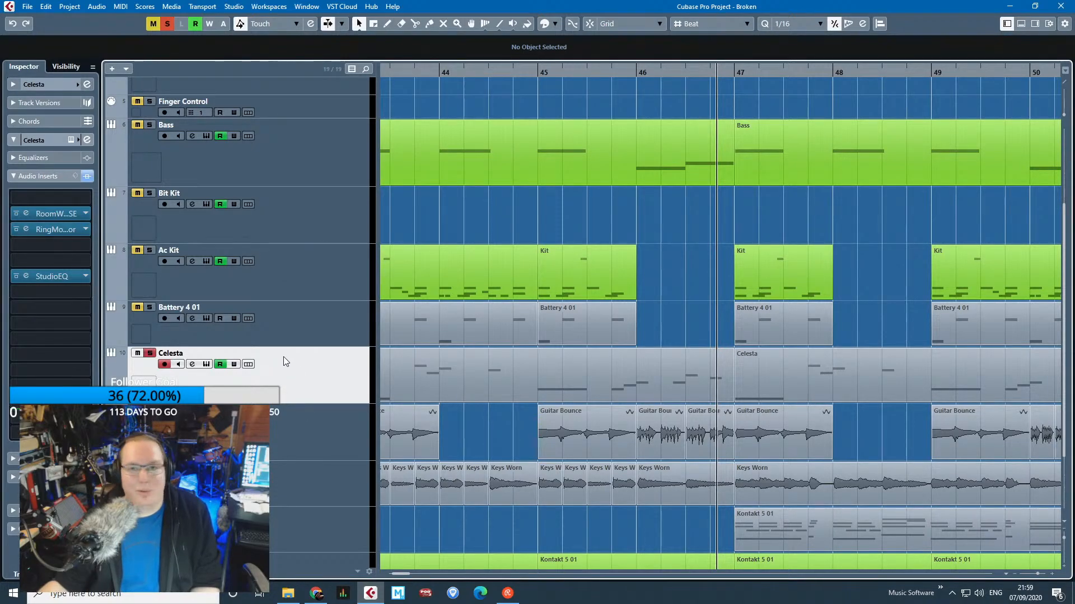
Open Celesta's RoomWorks SE, RingModulator and StudioEQ inserts to view their settings, and close the StudioEQ.
{"action": "left_click", "coordinate": [61, 212]}
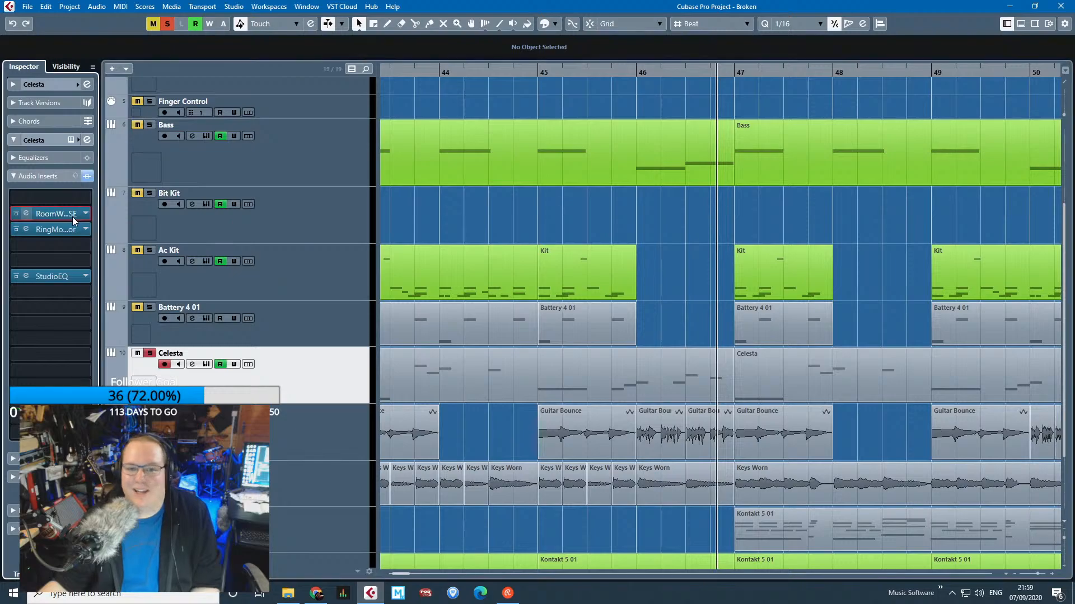
{"action": "left_click", "coordinate": [65, 229]}
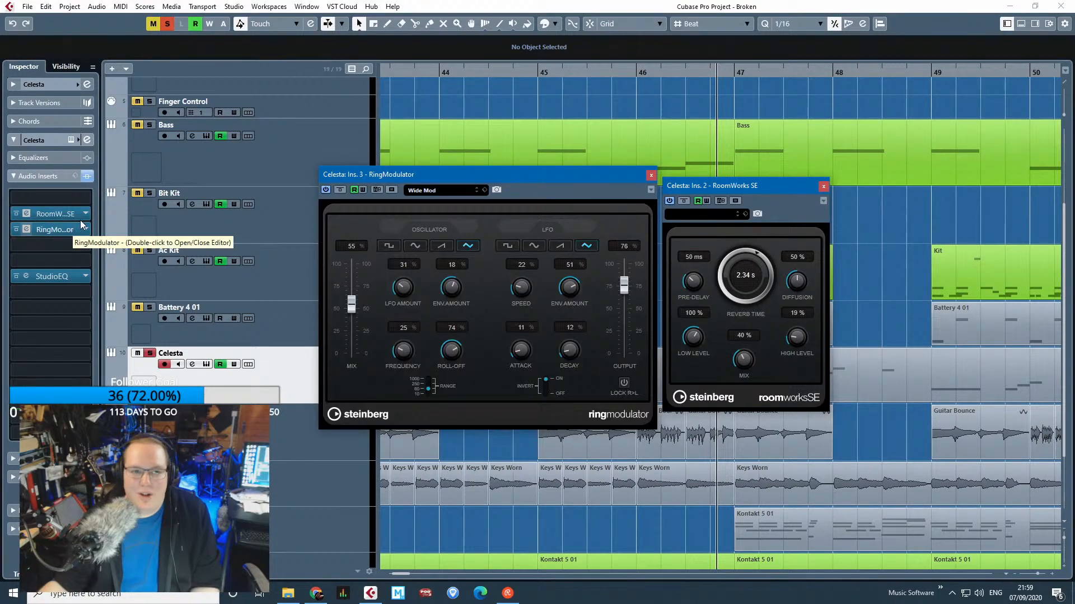
{"action": "left_click", "coordinate": [75, 277]}
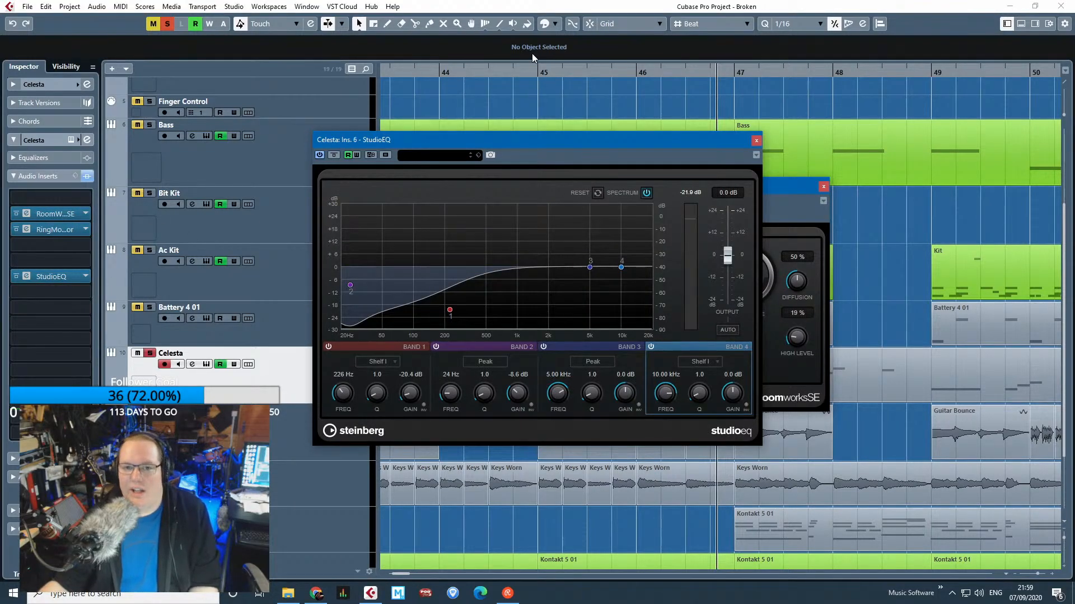
{"action": "left_click", "coordinate": [756, 139]}
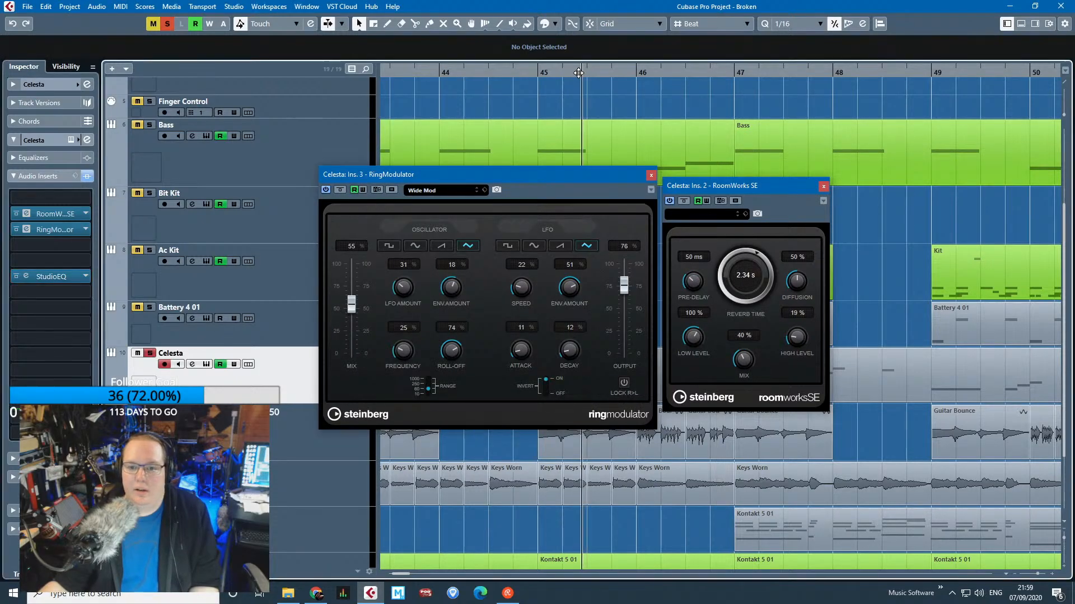
Compare Celesta with its RingModulator off and back on, clearing the track's solo to replay it in the full mix from about bar 46.
{"action": "left_click", "coordinate": [325, 189]}
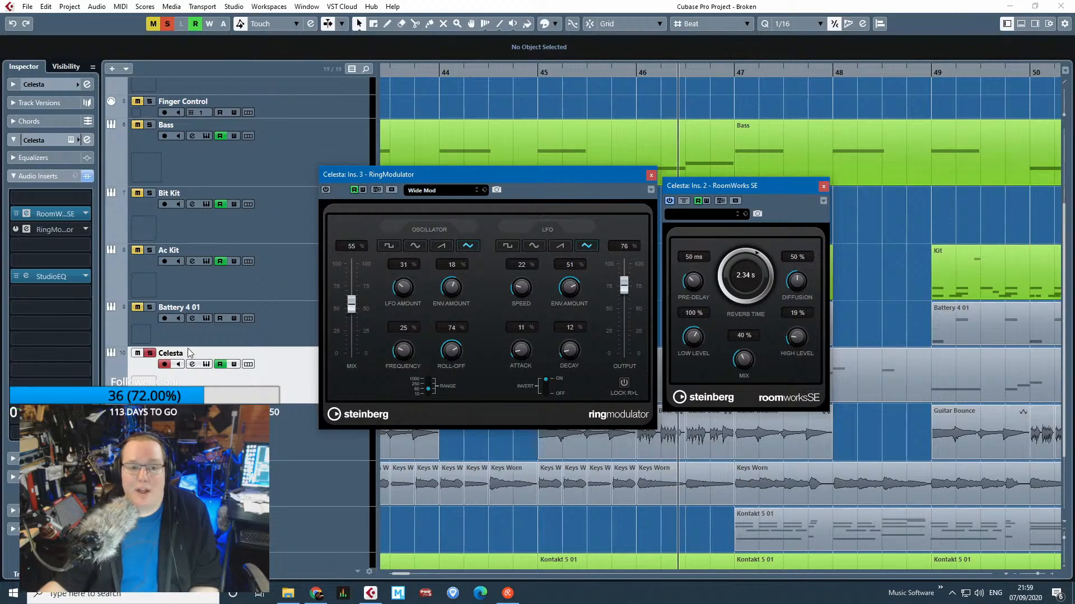
{"action": "left_click", "coordinate": [149, 353]}
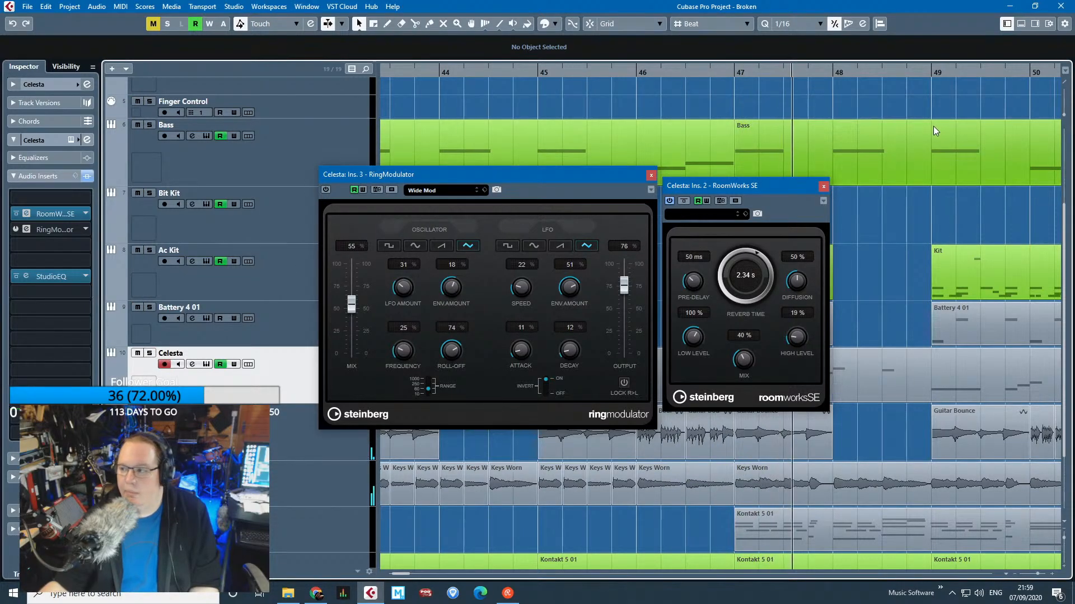
{"action": "left_click", "coordinate": [325, 192]}
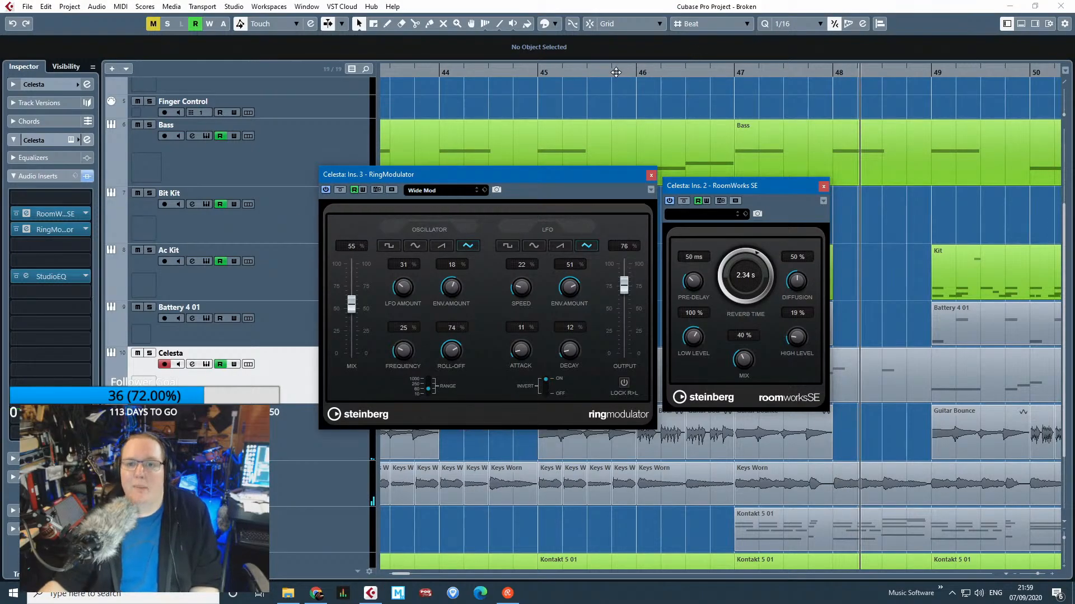
{"action": "left_click_drag", "start_coordinate": [632, 71], "coordinate": [631, 82]}
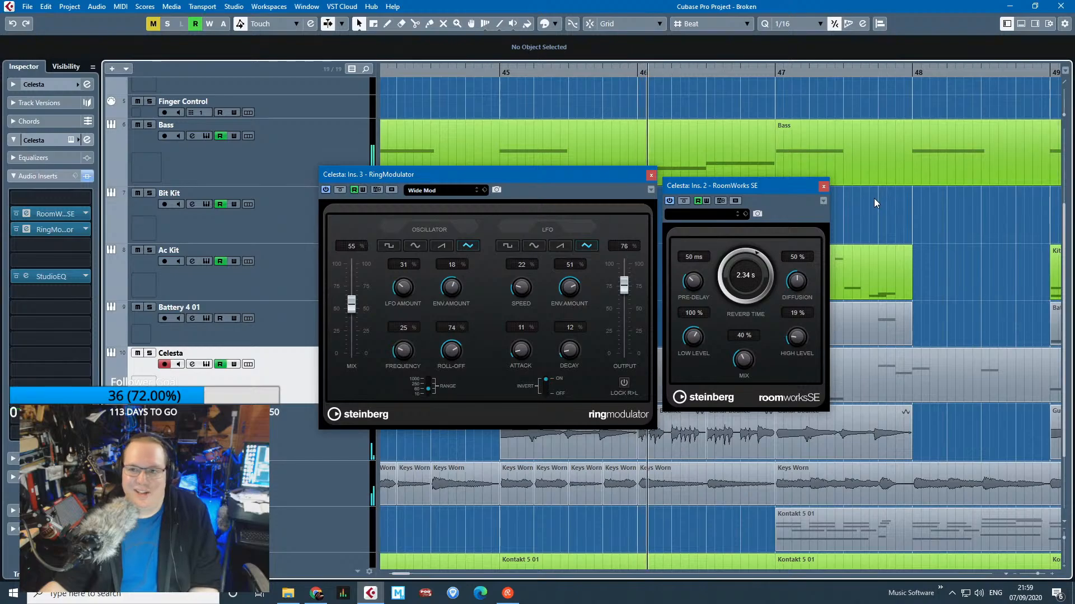
Close the RoomWorks SE and RingModulator windows and show the arrangement from Bit Kit down to the Kontakt tracks.
{"action": "left_click", "coordinate": [824, 186]}
{"action": "left_click", "coordinate": [651, 175]}
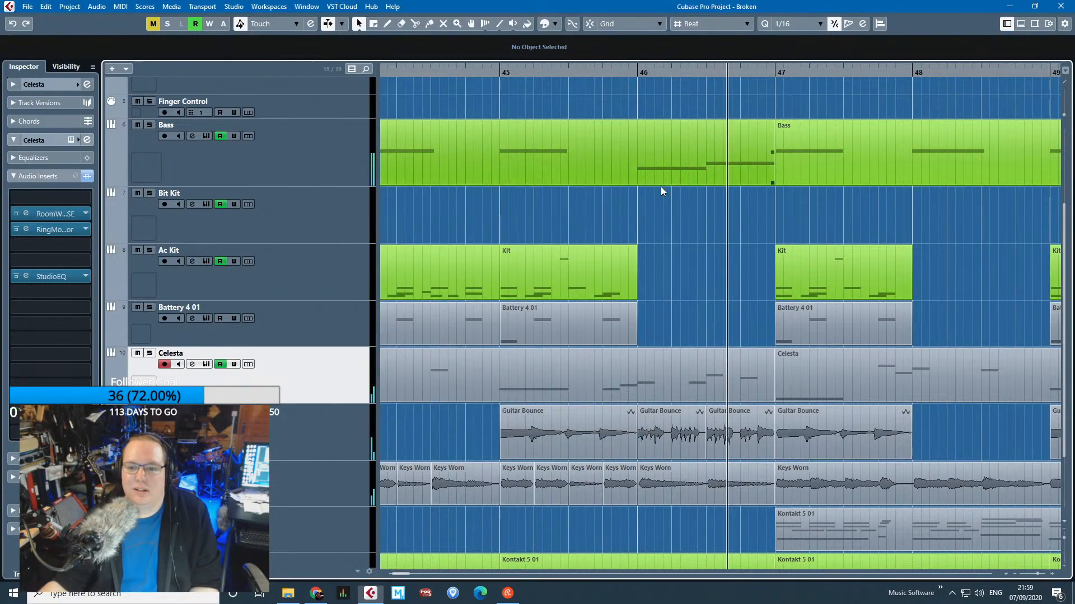
{"action": "scroll", "coordinate": [693, 303], "scroll_direction": "down", "scroll_amount": 6, "text": "ctrl"}
{"action": "scroll", "coordinate": [852, 378], "scroll_direction": "down", "scroll_amount": 2}
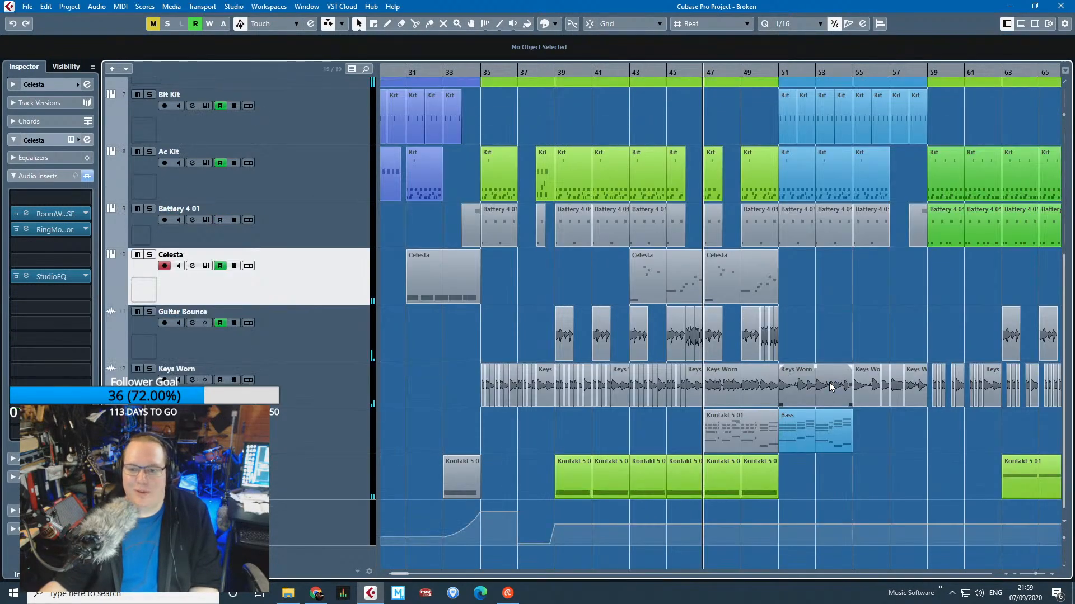
Solo the Celesta track and play its part starting at bar 31.
{"action": "scroll", "coordinate": [830, 384], "scroll_direction": "down", "scroll_amount": 3, "text": "ctrl"}
{"action": "left_click_drag", "start_coordinate": [857, 327], "coordinate": [768, 320]}
{"action": "left_click", "coordinate": [301, 331]}
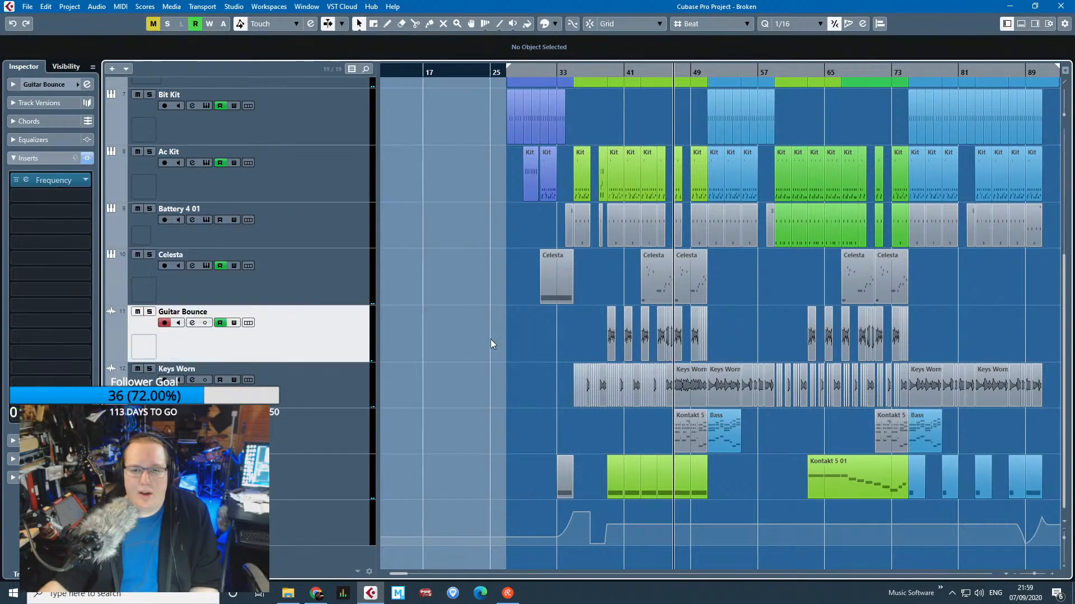
{"action": "scroll", "coordinate": [490, 343], "scroll_direction": "up", "scroll_amount": 3, "text": "ctrl"}
{"action": "left_click", "coordinate": [325, 297]}
{"action": "scroll", "coordinate": [484, 283], "scroll_direction": "up", "scroll_amount": 2}
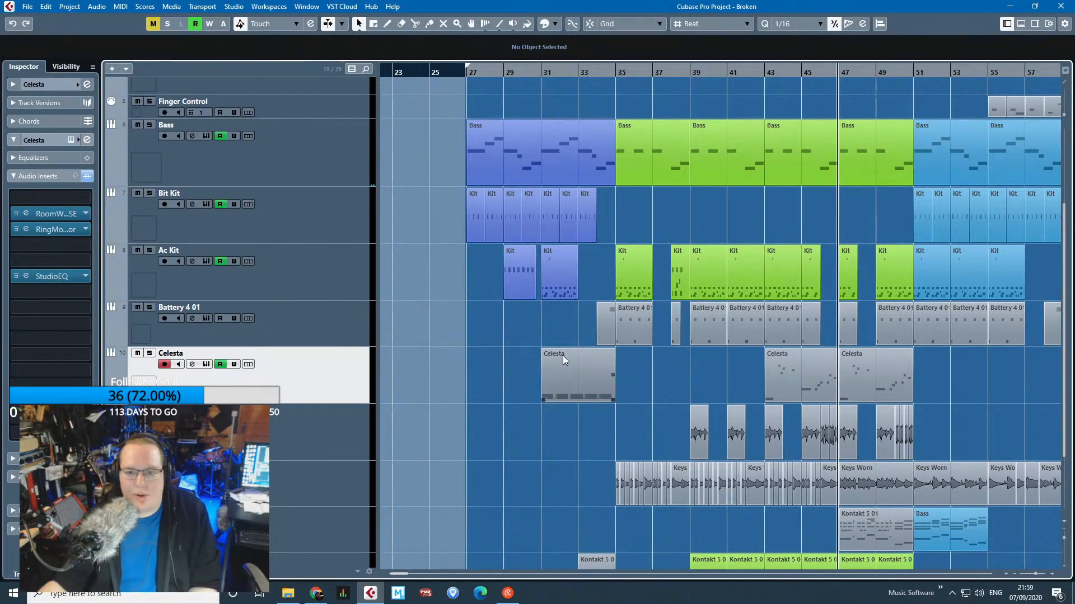
{"action": "scroll", "coordinate": [562, 354], "scroll_direction": "up", "scroll_amount": 4, "text": "ctrl"}
{"action": "key", "text": "s"}
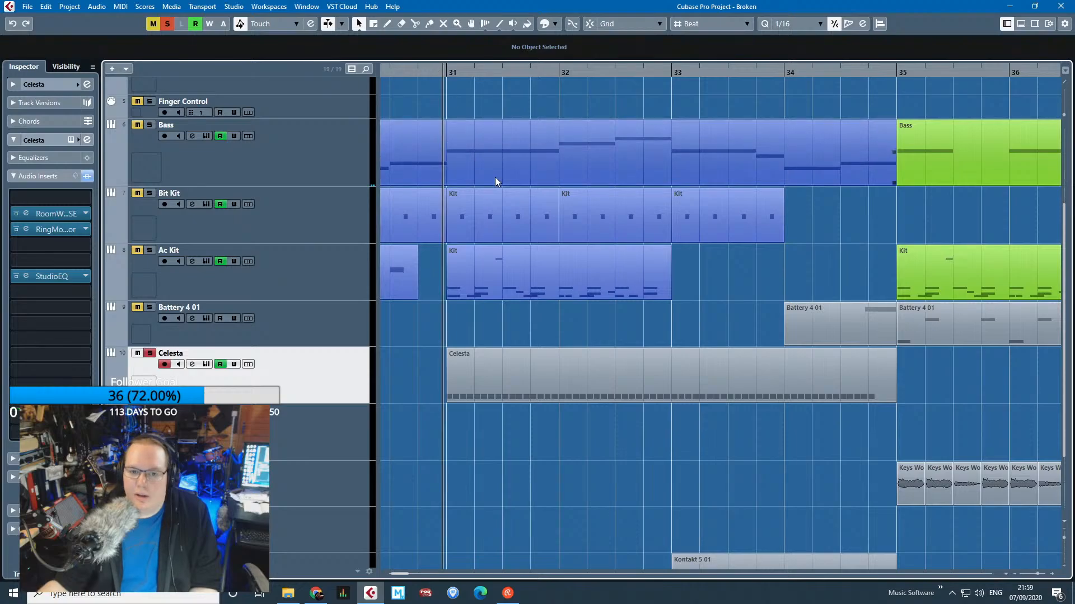
Show Celesta's volume automation and follow its rising curve through bars 31 to 33 with the track soloed.
{"action": "left_click", "coordinate": [133, 399]}
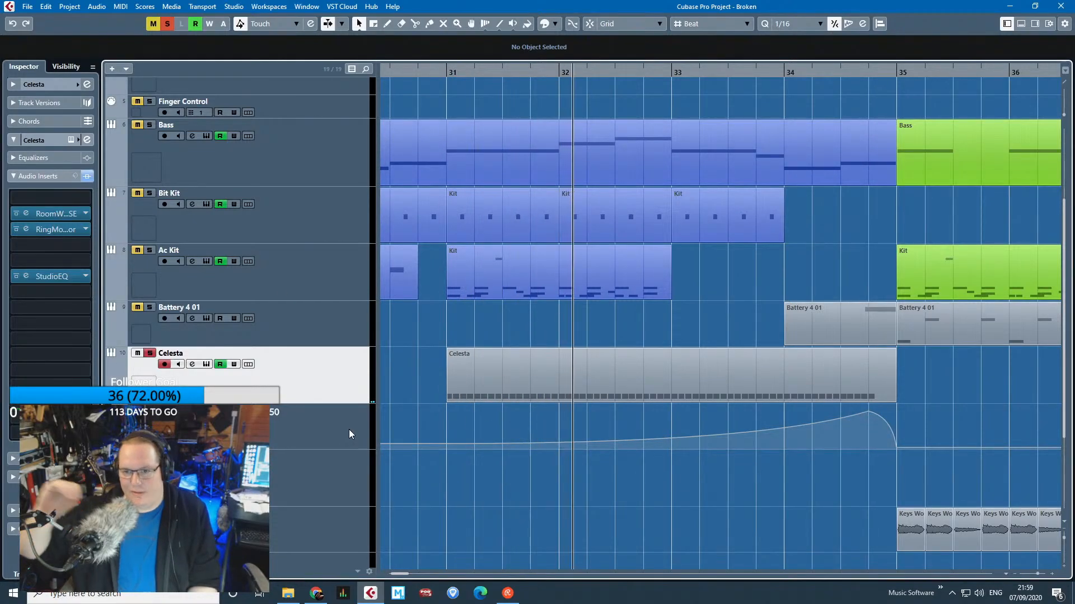
{"action": "scroll", "coordinate": [623, 489], "scroll_direction": "down", "scroll_amount": 3}
{"action": "scroll", "coordinate": [644, 489], "scroll_direction": "down", "scroll_amount": 2, "text": "ctrl"}
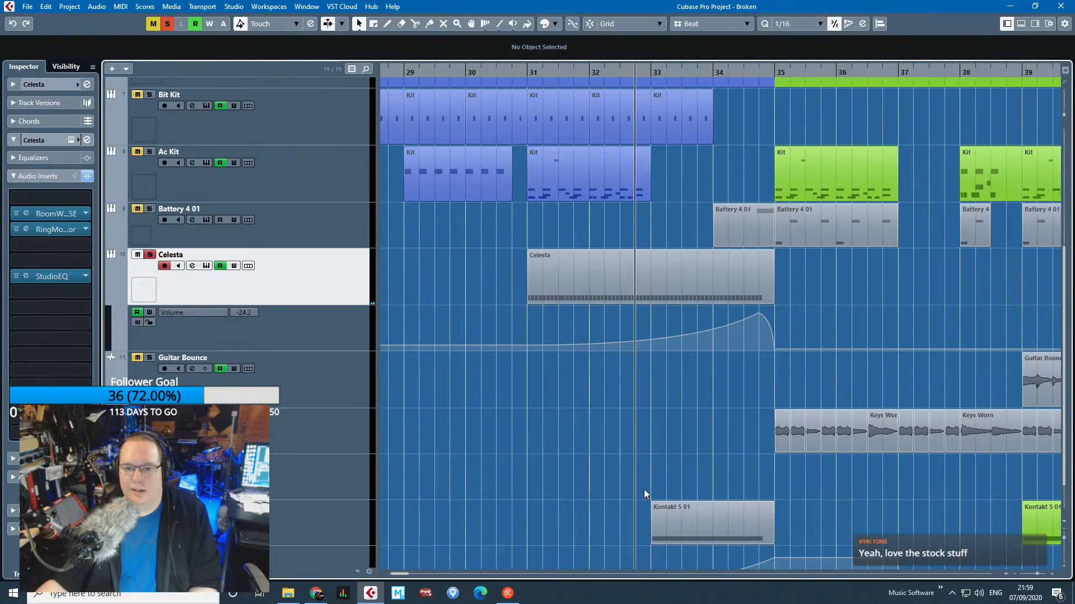
{"action": "scroll", "coordinate": [730, 398], "scroll_direction": "up", "scroll_amount": 2, "text": "ctrl"}
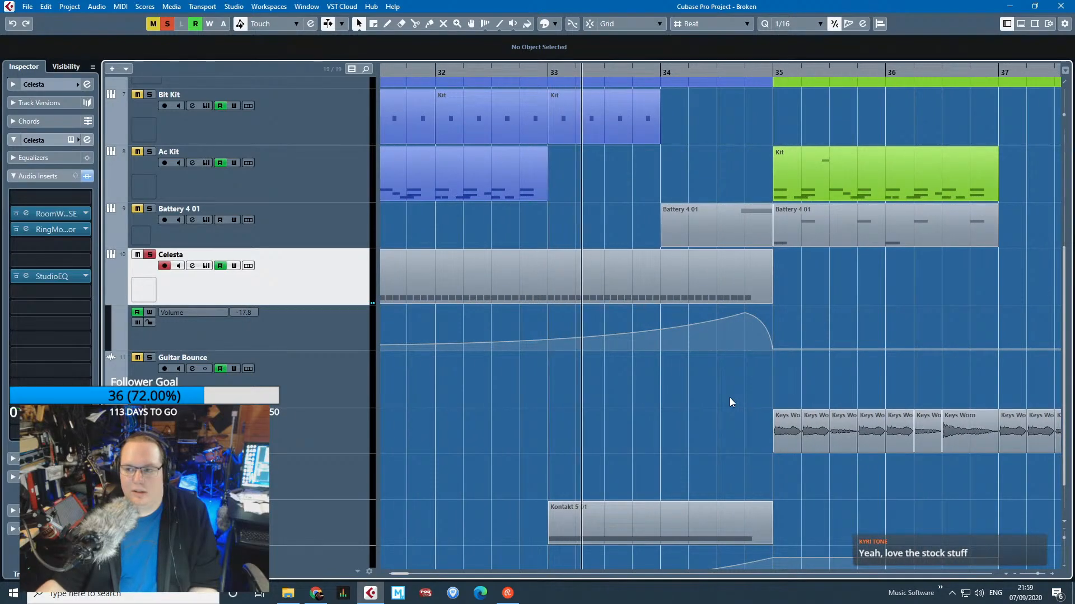
Clear Celesta's solo and follow its volume curve against the full mix up to bar 35.
{"action": "key", "text": "s"}
{"action": "scroll", "coordinate": [726, 392], "scroll_direction": "up", "scroll_amount": 1, "text": "ctrl"}
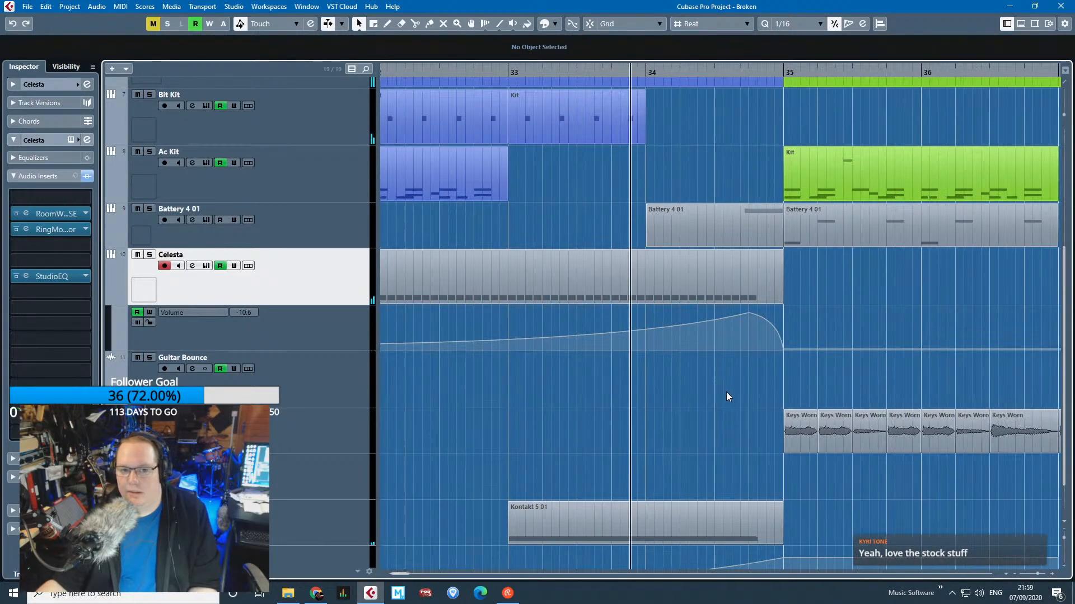
{"action": "scroll", "coordinate": [726, 392], "scroll_direction": "up", "scroll_amount": 1, "text": "ctrl"}
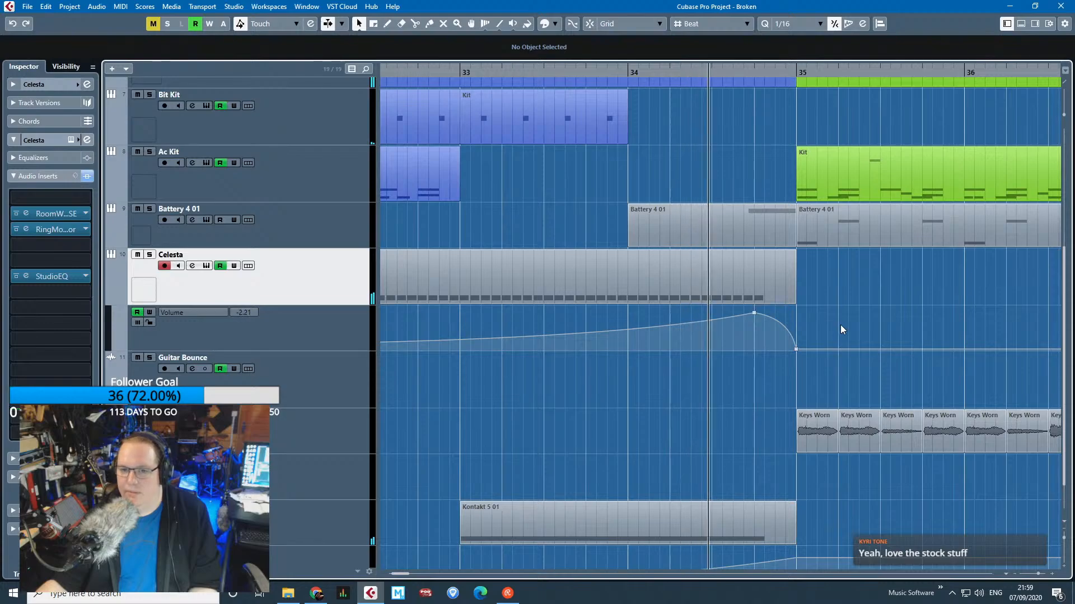
{"action": "scroll", "coordinate": [722, 388], "scroll_direction": "down", "scroll_amount": 1, "text": "ctrl"}
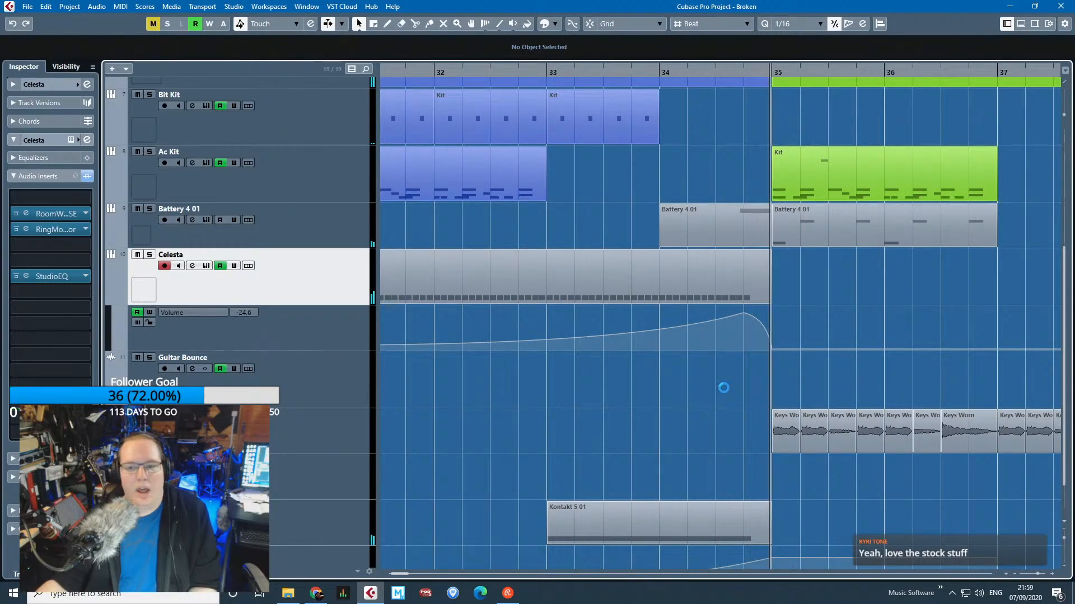
{"action": "scroll", "coordinate": [727, 383], "scroll_direction": "down", "scroll_amount": 1}
{"action": "scroll", "coordinate": [733, 377], "scroll_direction": "down", "scroll_amount": 2, "text": "ctrl"}
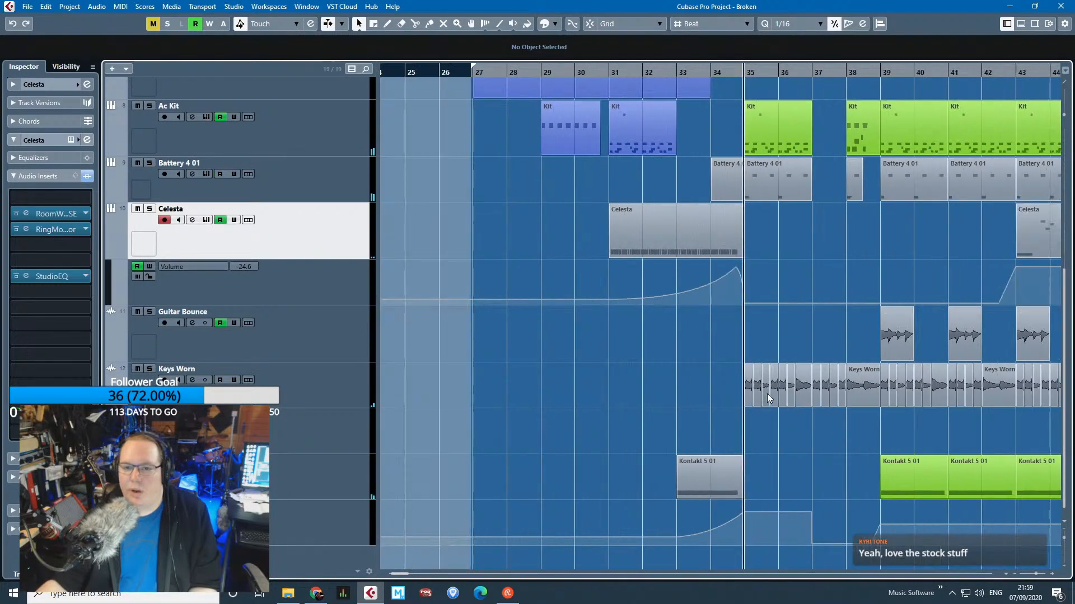
{"action": "scroll", "coordinate": [764, 392], "scroll_direction": "up", "scroll_amount": 1, "text": "ctrl"}
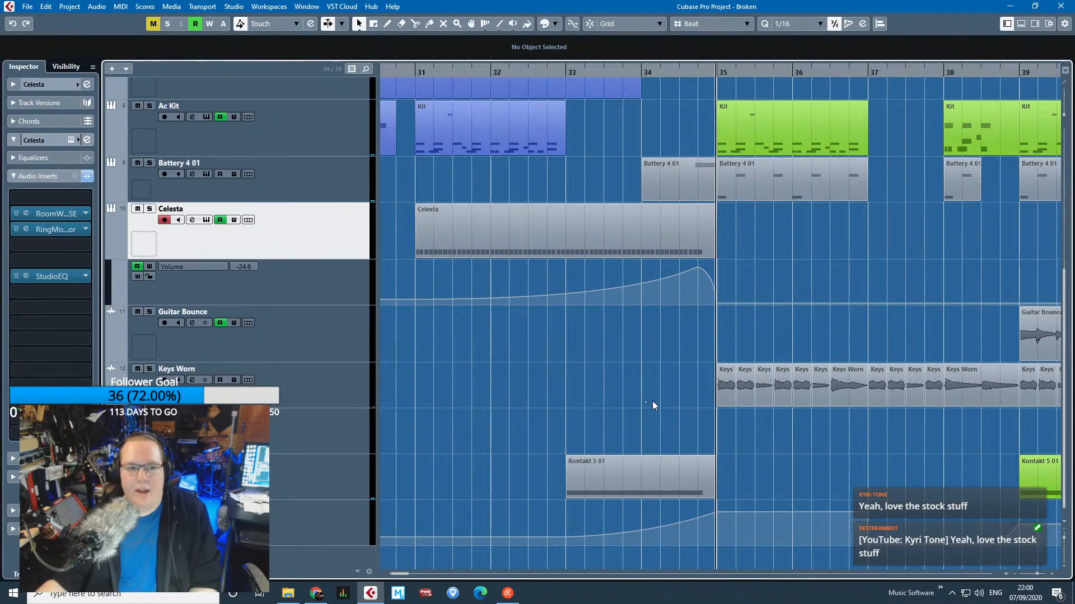
Solo the lower Kontakt 5 01 track and play its event from about bar 33.
{"action": "left_click", "coordinate": [335, 472]}
{"action": "key", "text": "s"}
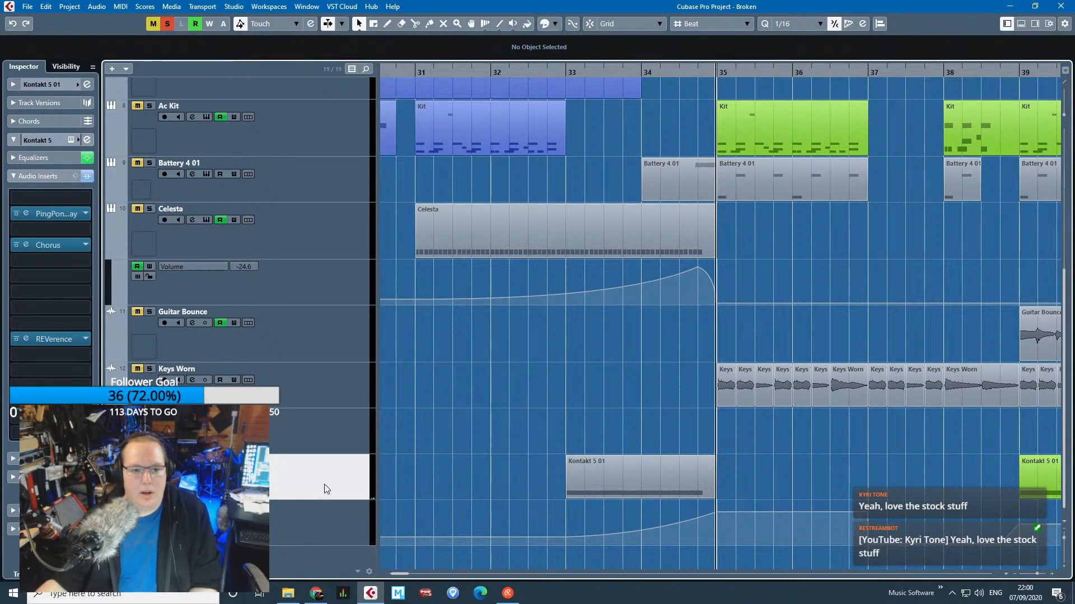
{"action": "left_click", "coordinate": [603, 211]}
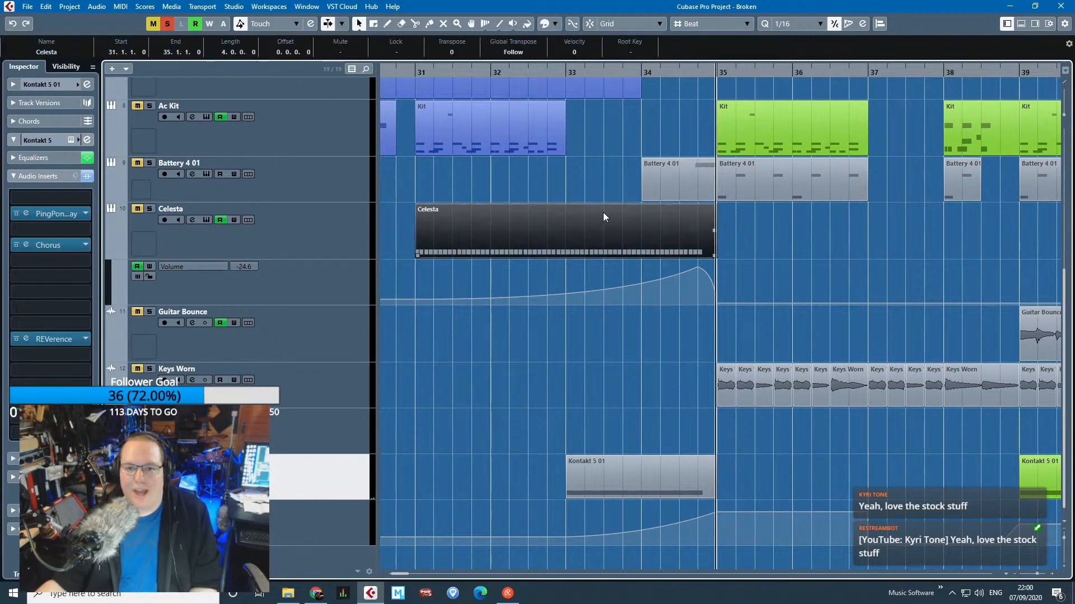
{"action": "left_click", "coordinate": [665, 179]}
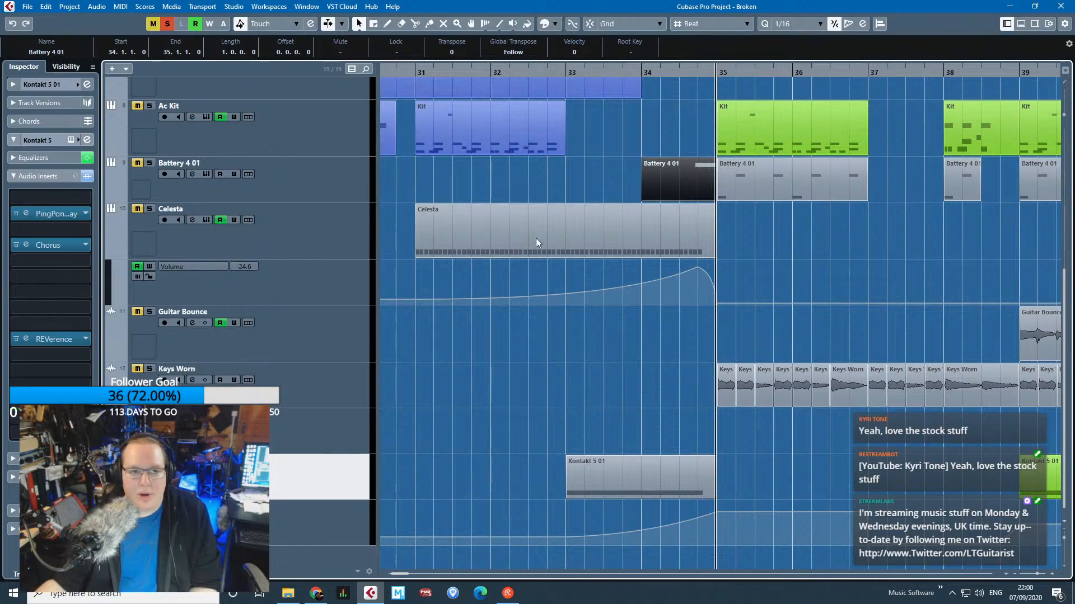
{"action": "left_click", "coordinate": [557, 73]}
{"action": "key", "text": "space"}
{"action": "left_click", "coordinate": [544, 469]}
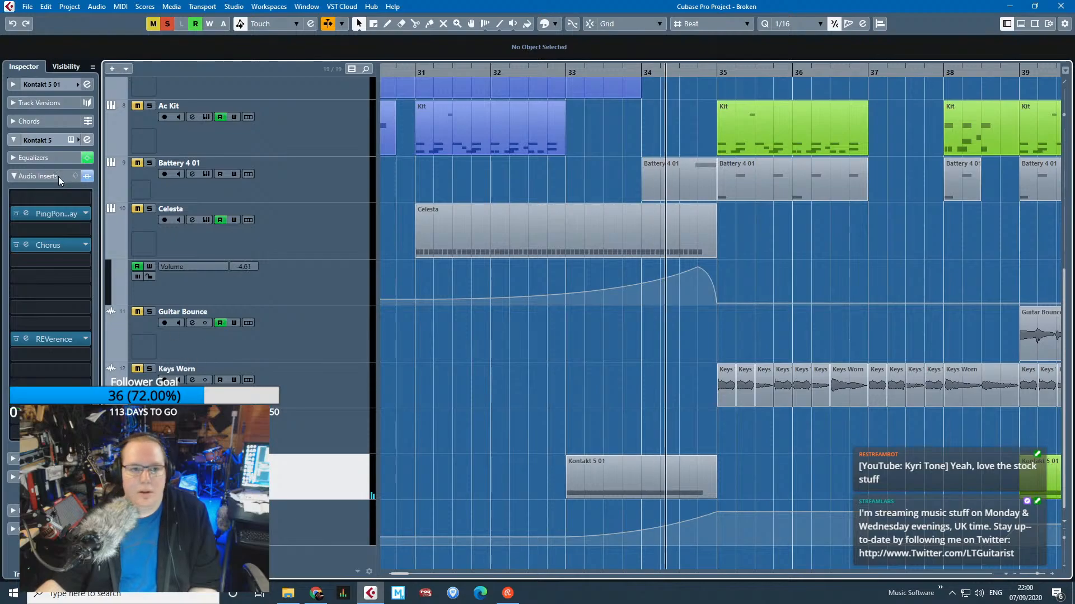
Open the track's Kontakt 5 instrument to view the Matrix Pad 1 patch, then close its window.
{"action": "left_click", "coordinate": [23, 141]}
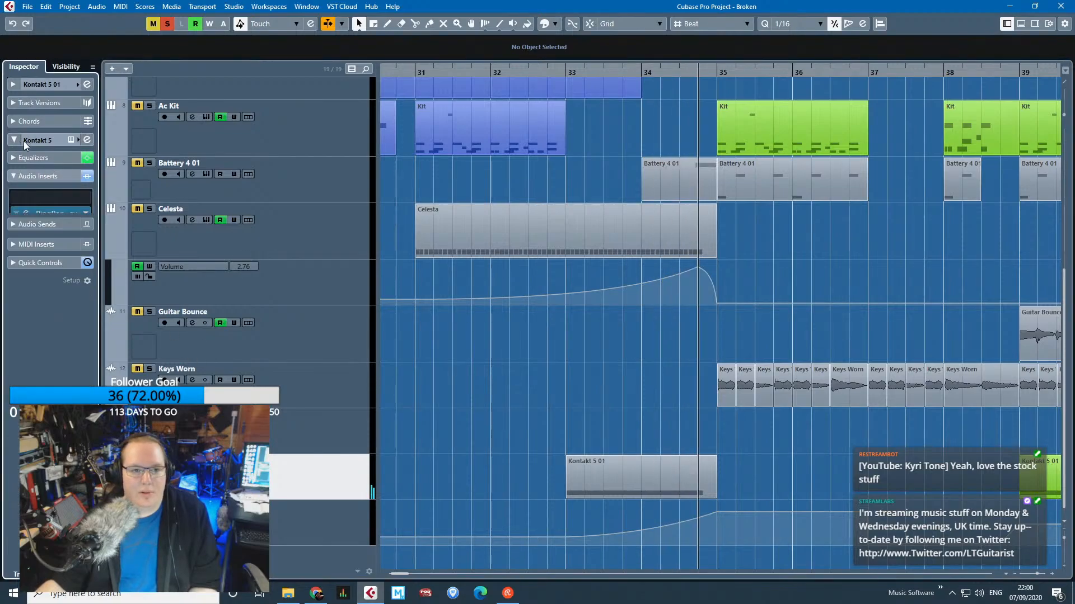
{"action": "left_click", "coordinate": [72, 140]}
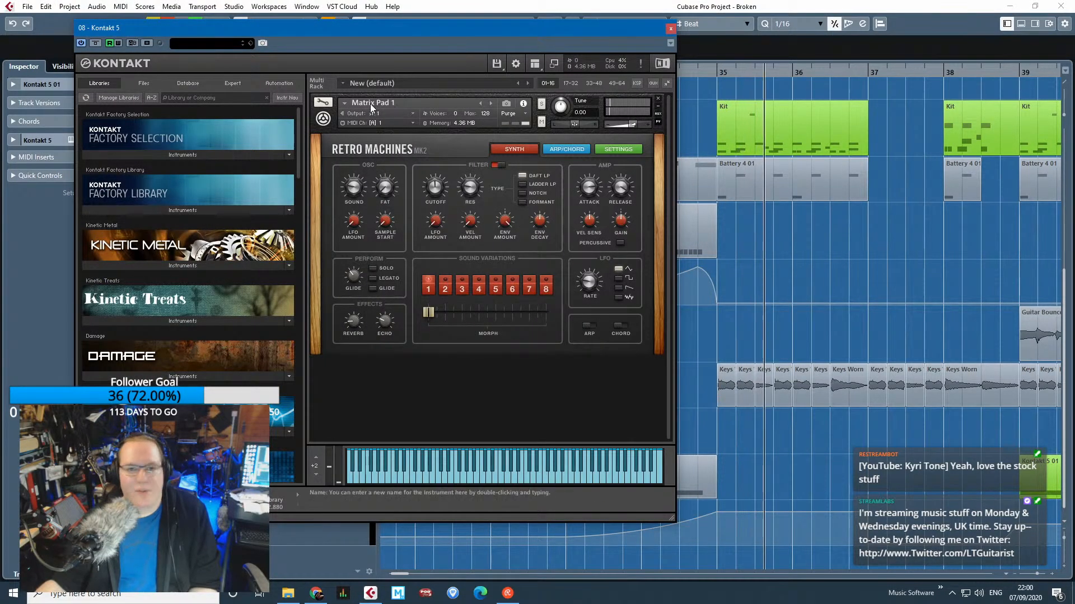
{"action": "left_click", "coordinate": [671, 28]}
{"action": "left_click", "coordinate": [15, 141]}
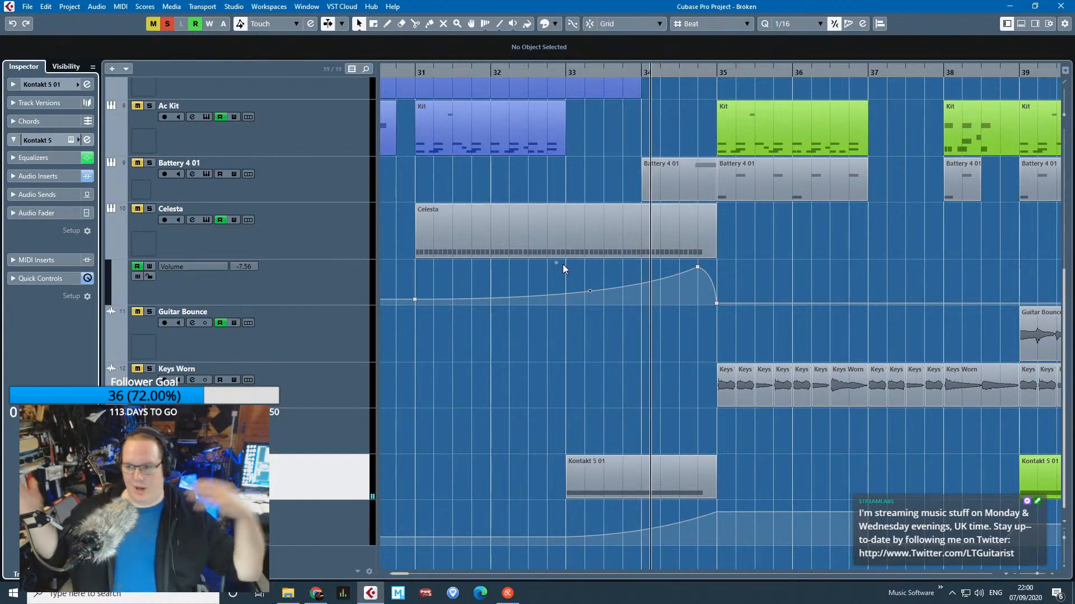
Add Celesta and Battery 4 01 to the solo to hear the build-up layers together, then clear all solos.
{"action": "left_click", "coordinate": [150, 208]}
{"action": "left_click", "coordinate": [150, 162]}
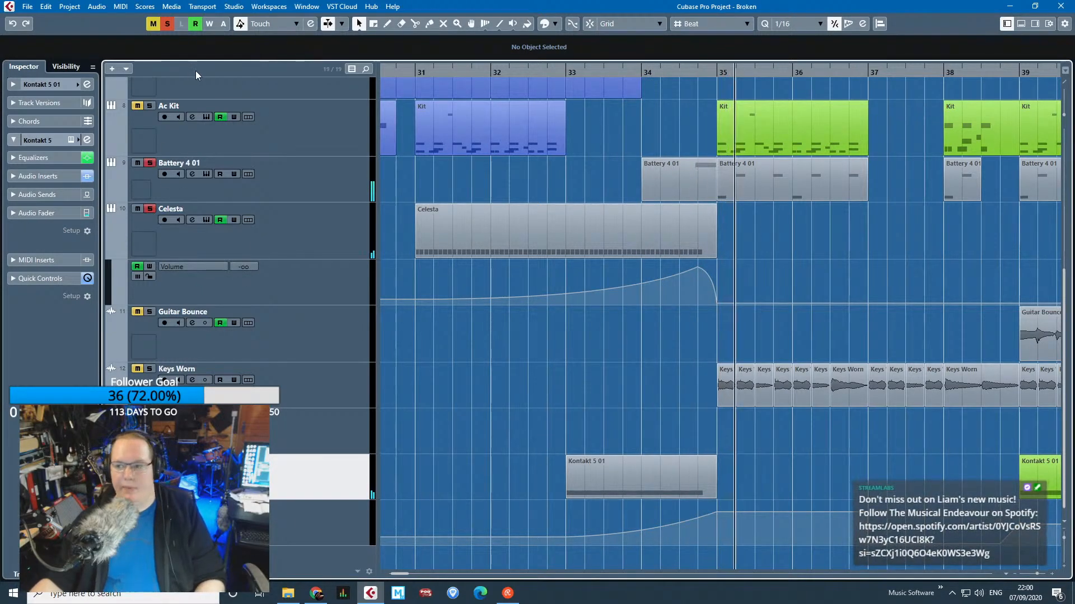
{"action": "left_click", "coordinate": [166, 26]}
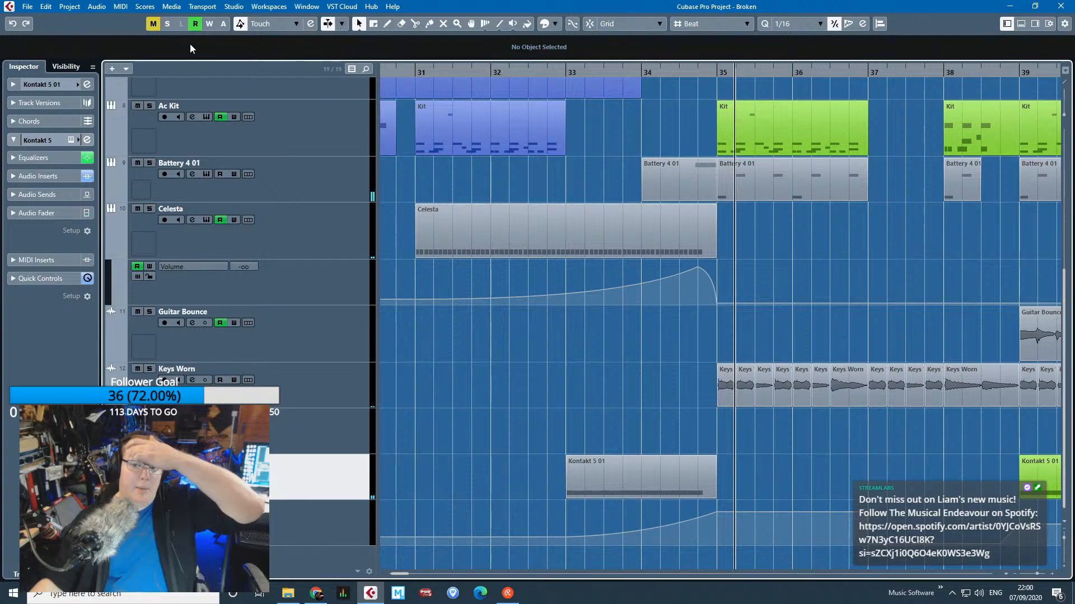
Solo the lower Kontakt 5 01 track again and play its green events from bar 39.
{"action": "scroll", "coordinate": [432, 419], "scroll_direction": "down", "scroll_amount": 4, "text": "ctrl"}
{"action": "scroll", "coordinate": [435, 415], "scroll_direction": "down", "scroll_amount": 2, "text": "ctrl"}
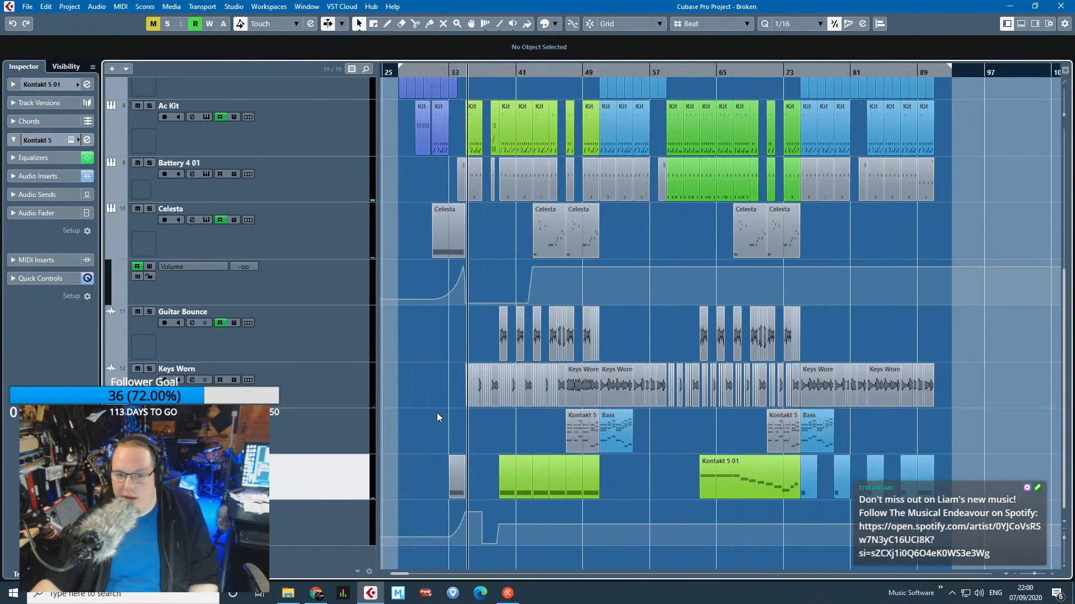
{"action": "scroll", "coordinate": [485, 505], "scroll_direction": "up", "scroll_amount": 3, "text": "ctrl"}
{"action": "key", "text": "s"}
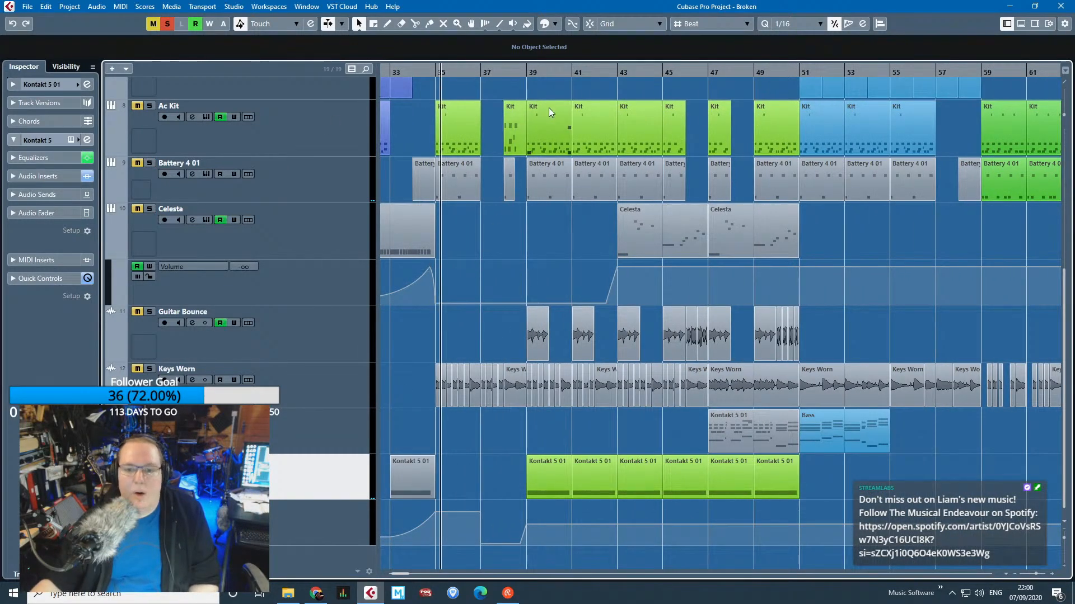
{"action": "left_click", "coordinate": [524, 81]}
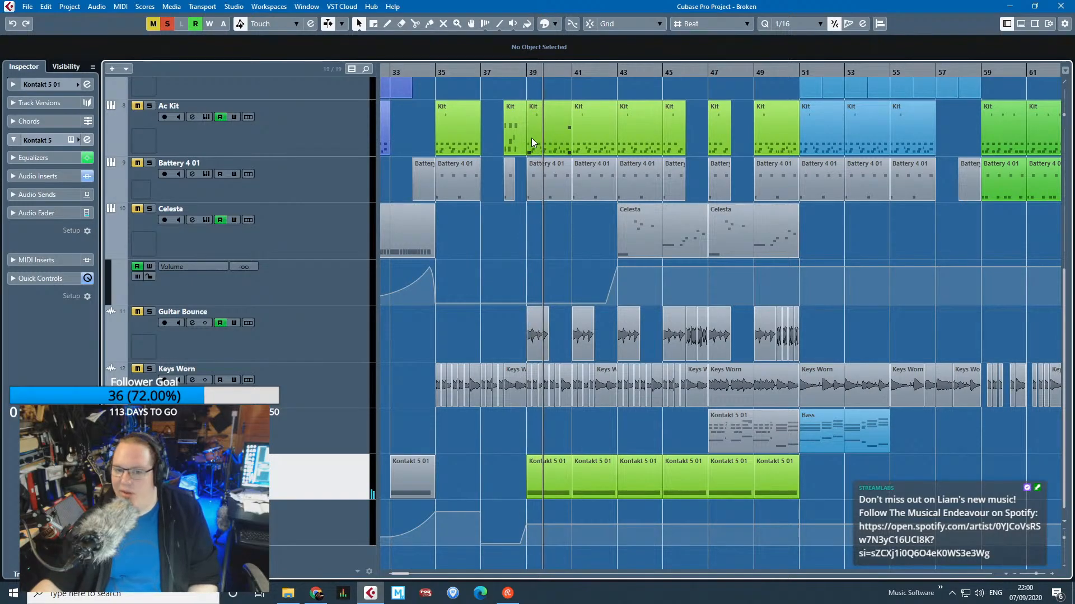
Return to the full mix and examine the Kontakt 5 01 events from bar 39 through the section at bars 63 to 75.
{"action": "key", "text": "s"}
{"action": "scroll", "coordinate": [667, 429], "scroll_direction": "up", "scroll_amount": 3, "text": "ctrl"}
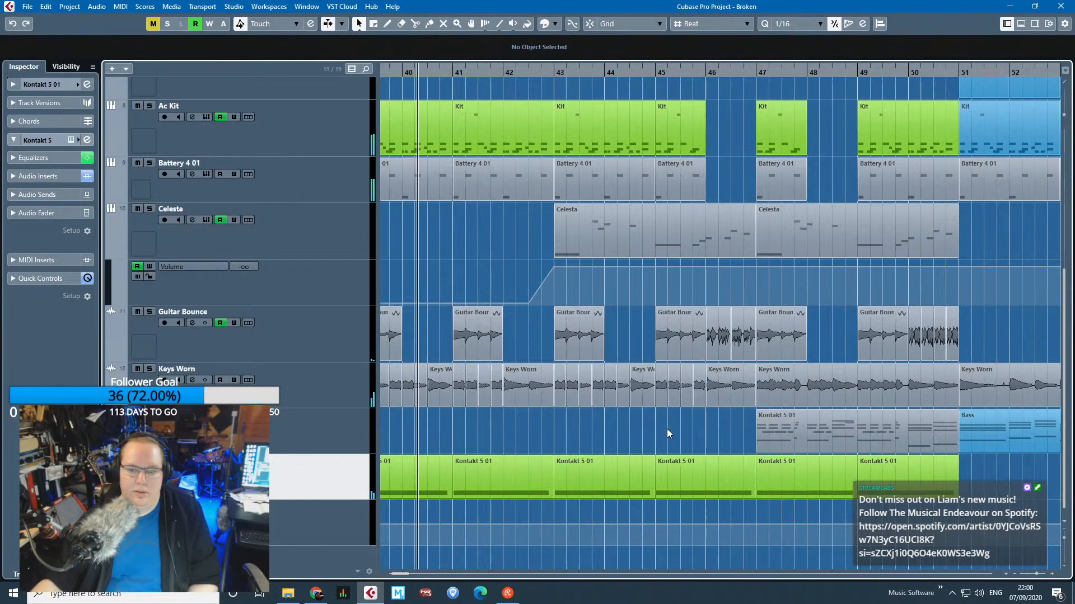
{"action": "scroll", "coordinate": [660, 427], "scroll_direction": "down", "scroll_amount": 4, "text": "ctrl"}
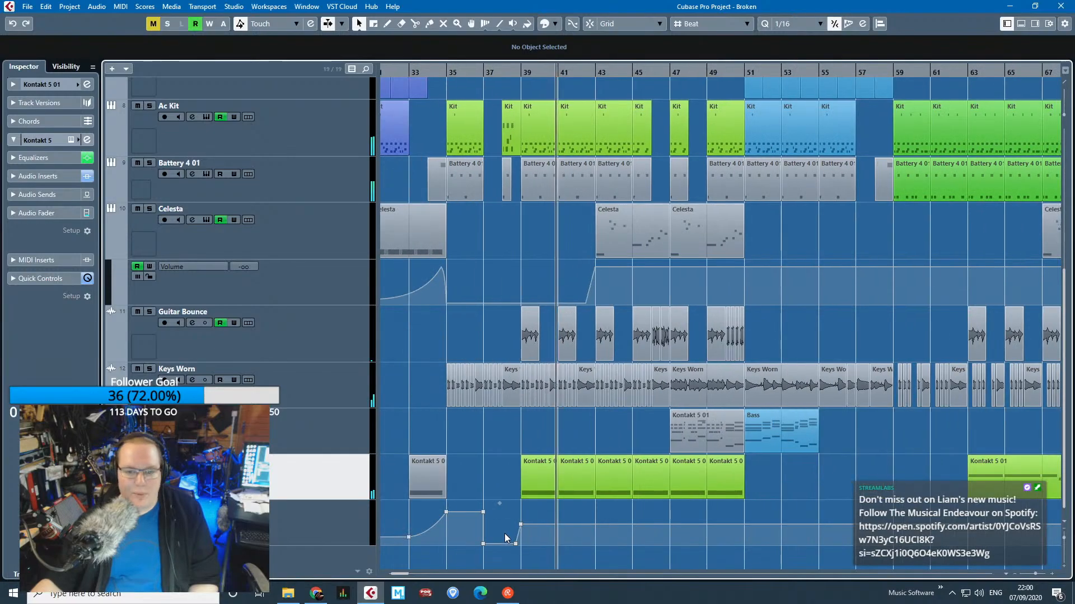
{"action": "scroll", "coordinate": [600, 536], "scroll_direction": "down", "scroll_amount": 3, "text": "ctrl"}
{"action": "scroll", "coordinate": [716, 500], "scroll_direction": "up", "scroll_amount": 3, "text": "ctrl"}
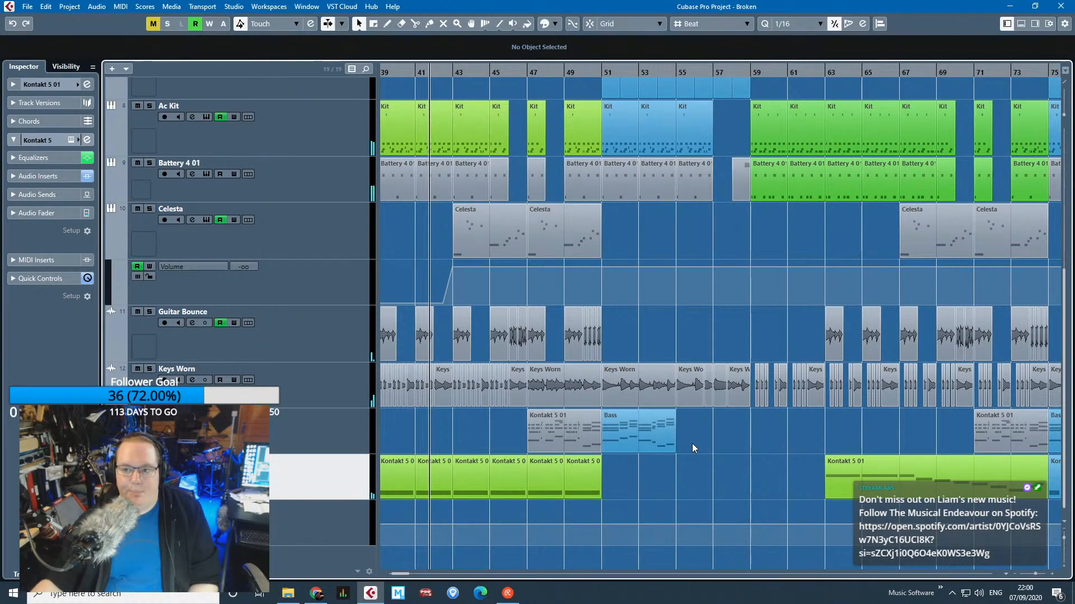
{"action": "left_click_drag", "start_coordinate": [903, 443], "coordinate": [716, 431]}
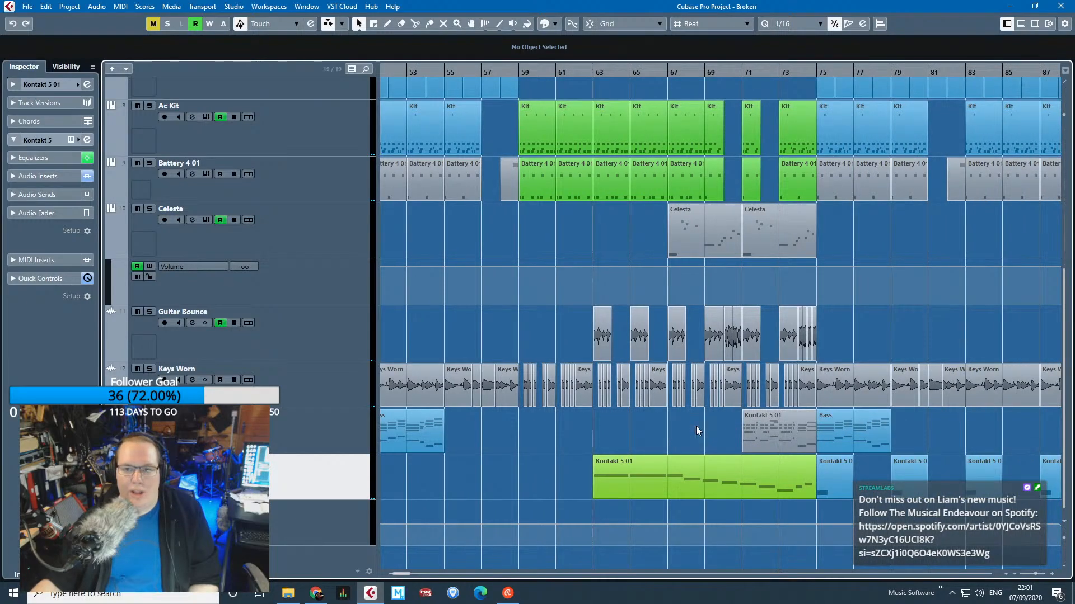
Select the Bass track and place the playback position at bar 59.
{"action": "scroll", "coordinate": [697, 425], "scroll_direction": "up", "scroll_amount": 2}
{"action": "scroll", "coordinate": [636, 433], "scroll_direction": "down", "scroll_amount": 2}
{"action": "scroll", "coordinate": [672, 432], "scroll_direction": "up", "scroll_amount": 2}
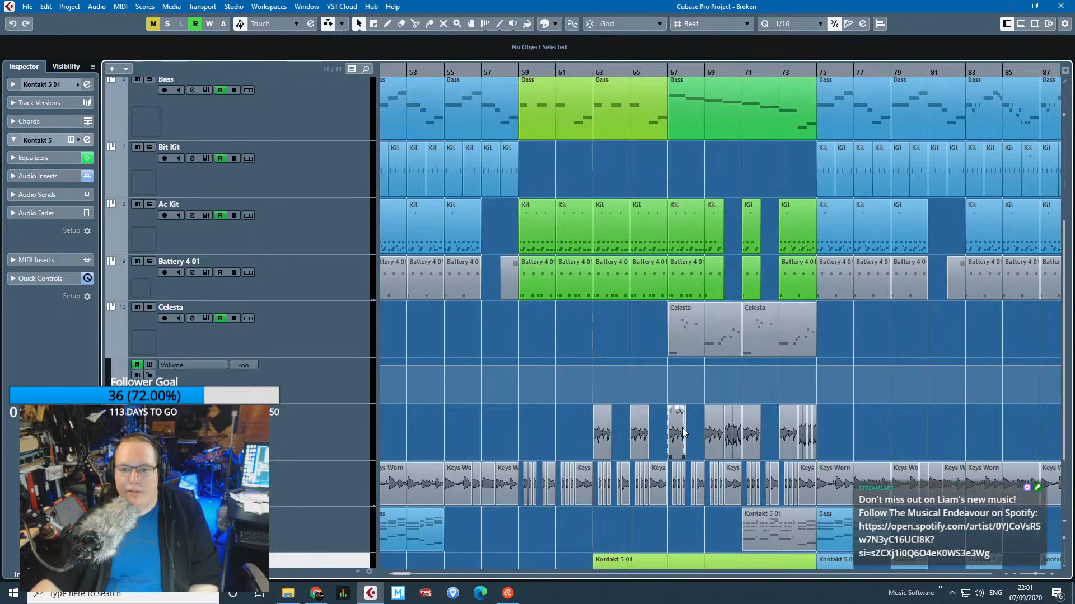
{"action": "scroll", "coordinate": [681, 431], "scroll_direction": "up", "scroll_amount": 3}
{"action": "left_click", "coordinate": [313, 302]}
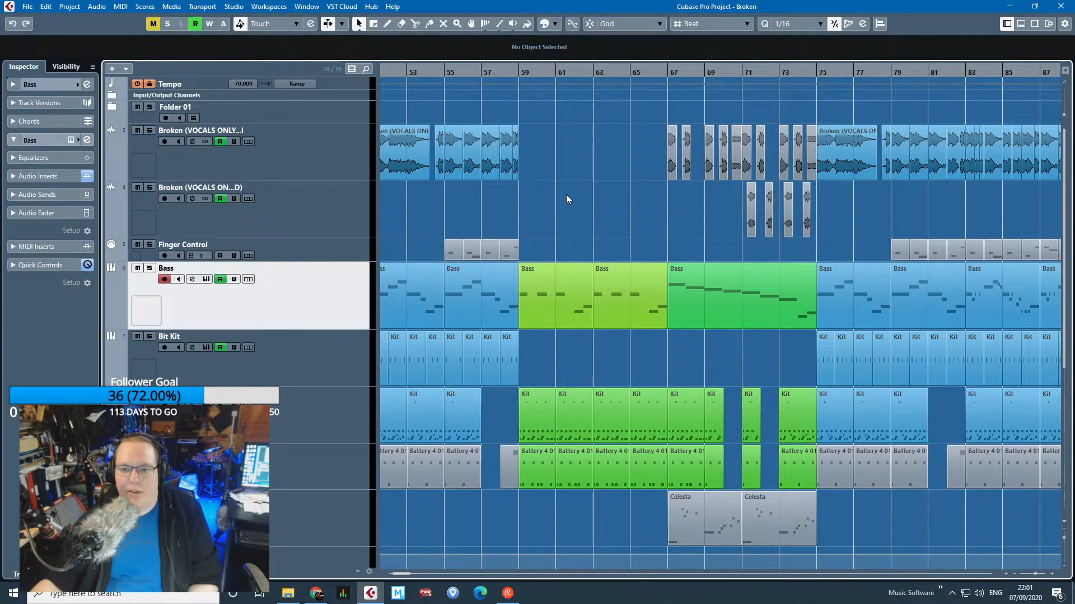
{"action": "left_click", "coordinate": [520, 71]}
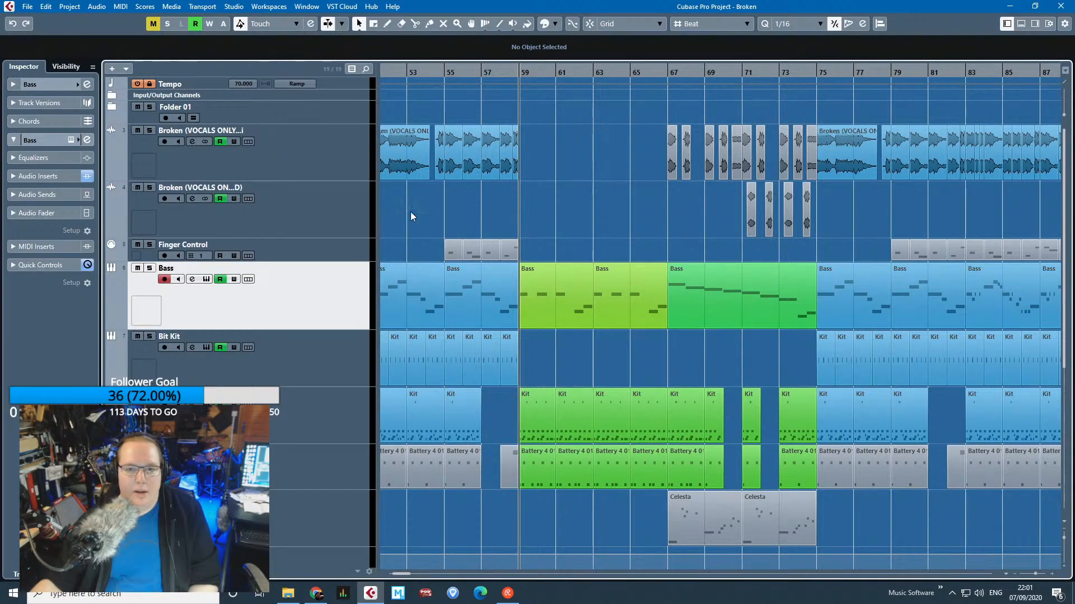
Solo the Bass track and play its part from about bar 51.
{"action": "scroll", "coordinate": [518, 233], "scroll_direction": "left", "scroll_amount": 5}
{"action": "key", "text": "s"}
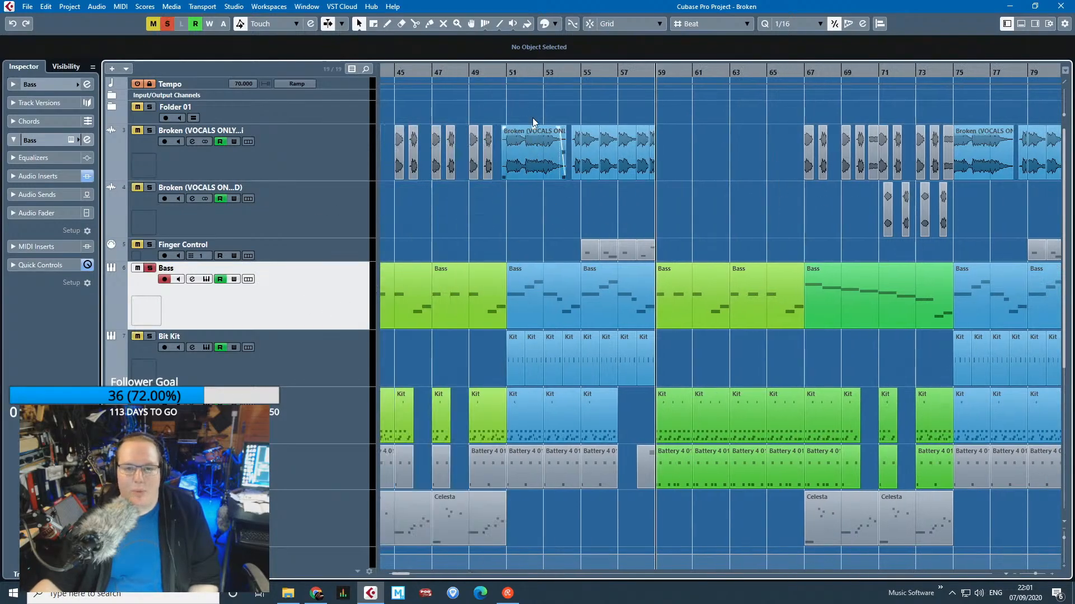
{"action": "left_click", "coordinate": [501, 76]}
{"action": "key", "text": "space"}
{"action": "scroll", "coordinate": [531, 270], "scroll_direction": "up", "scroll_amount": 3}
{"action": "scroll", "coordinate": [524, 261], "scroll_direction": "up", "scroll_amount": 2}
{"action": "scroll", "coordinate": [546, 263], "scroll_direction": "down", "scroll_amount": 3}
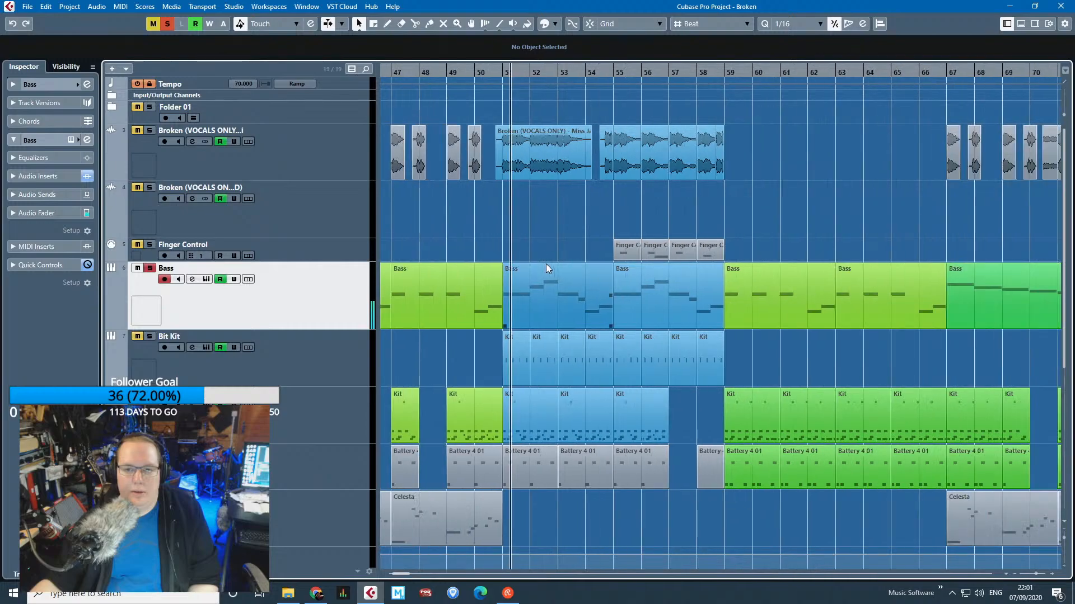
Highlight the two Bass events from bar 59 to 67 to compare them with the preceding blue section, then deselect them.
{"action": "scroll", "coordinate": [546, 264], "scroll_direction": "down", "scroll_amount": 3}
{"action": "scroll", "coordinate": [612, 285], "scroll_direction": "up", "scroll_amount": 4}
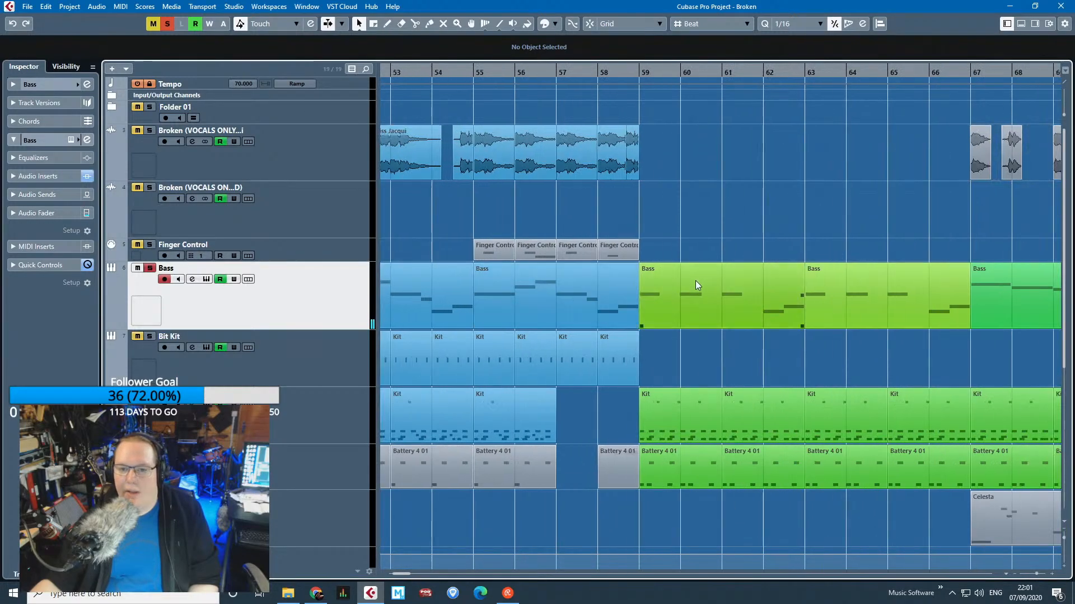
{"action": "scroll", "coordinate": [695, 280], "scroll_direction": "down", "scroll_amount": 2}
{"action": "left_click_drag", "start_coordinate": [752, 242], "coordinate": [665, 368]}
{"action": "scroll", "coordinate": [665, 367], "scroll_direction": "down", "scroll_amount": 5}
{"action": "scroll", "coordinate": [607, 351], "scroll_direction": "up", "scroll_amount": 5}
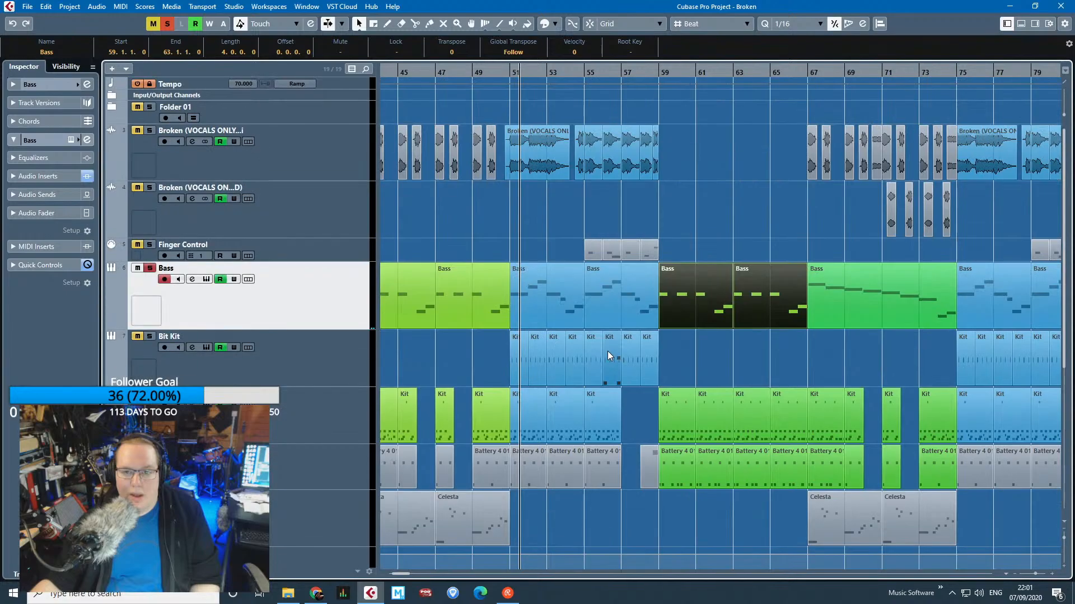
{"action": "left_click", "coordinate": [546, 236]}
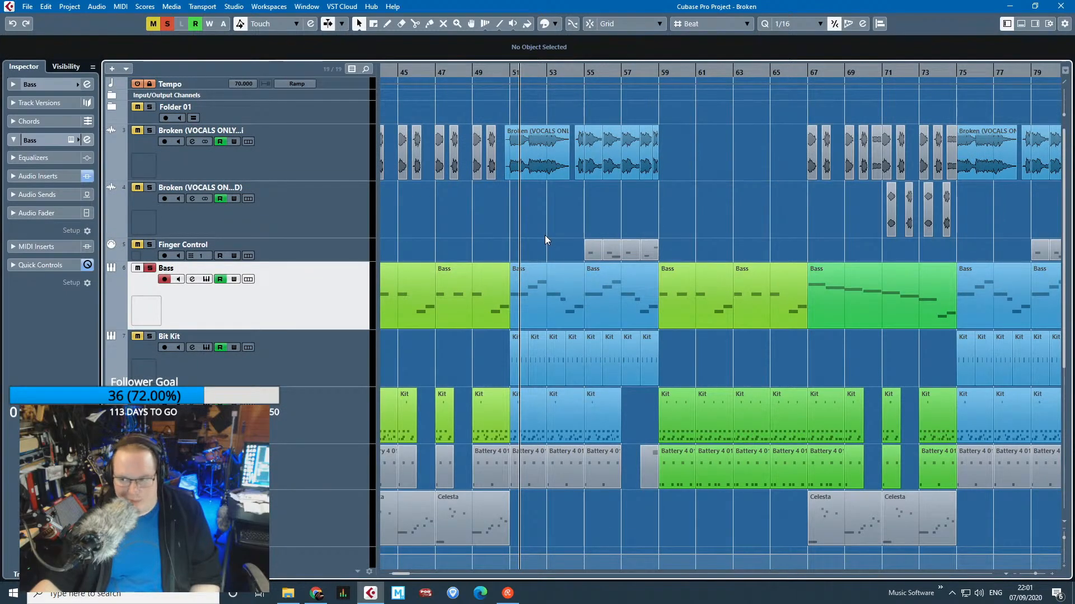
Highlight the two Bass events from bar 51 to 59, then select the Keys Worn event at bar 51 to compare the parts.
{"action": "scroll", "coordinate": [547, 234], "scroll_direction": "down", "scroll_amount": 5}
{"action": "scroll", "coordinate": [562, 324], "scroll_direction": "up", "scroll_amount": 5}
{"action": "left_click_drag", "start_coordinate": [535, 224], "coordinate": [624, 288]}
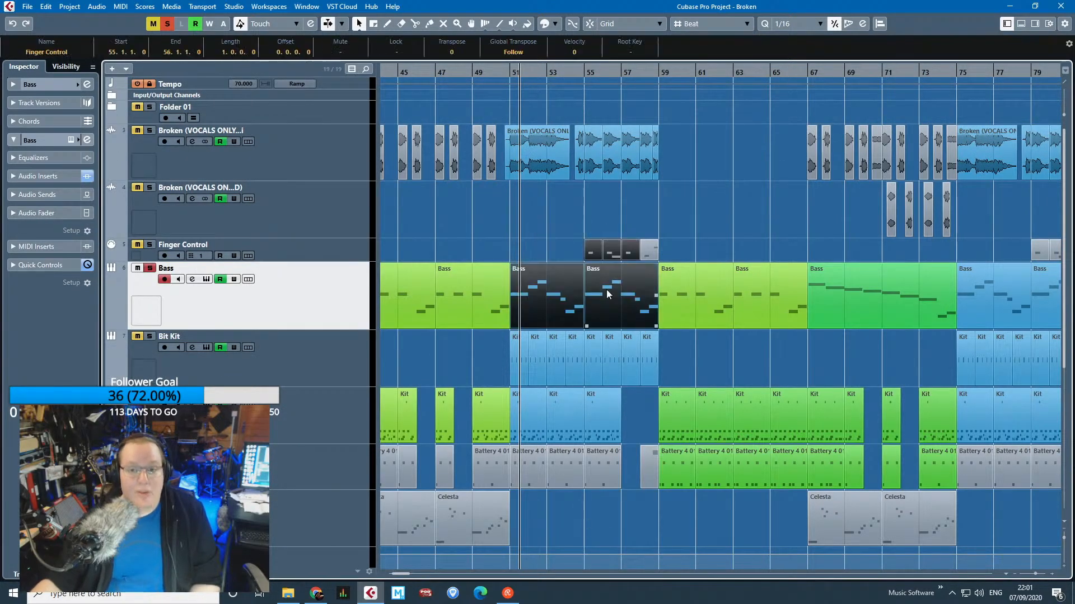
{"action": "left_click", "coordinate": [606, 290]}
{"action": "scroll", "coordinate": [563, 354], "scroll_direction": "down", "scroll_amount": 5}
{"action": "left_click", "coordinate": [571, 404]}
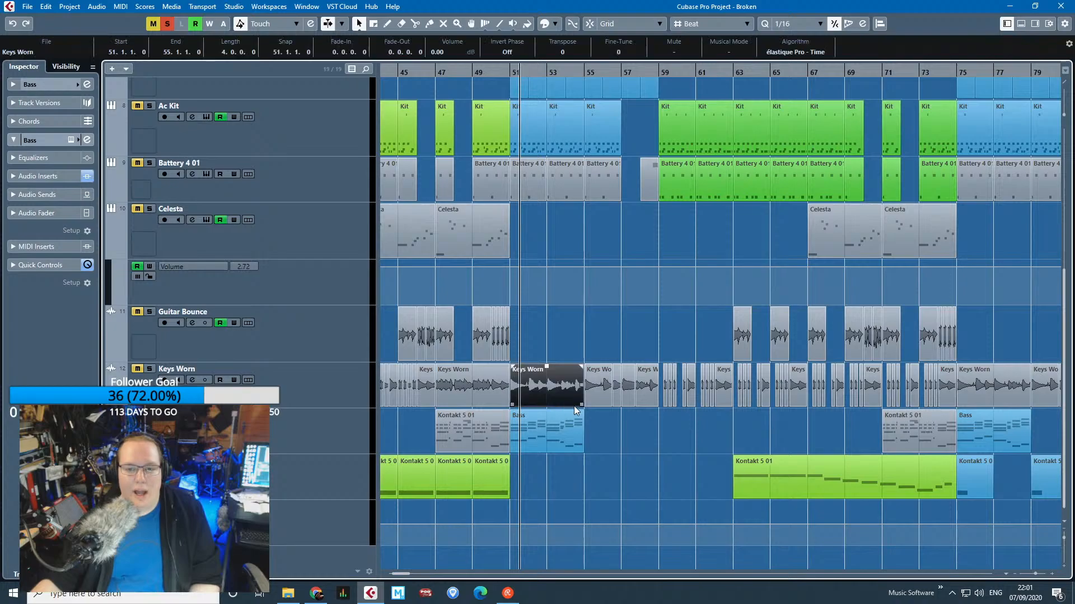
{"action": "scroll", "coordinate": [560, 408], "scroll_direction": "up", "scroll_amount": 4}
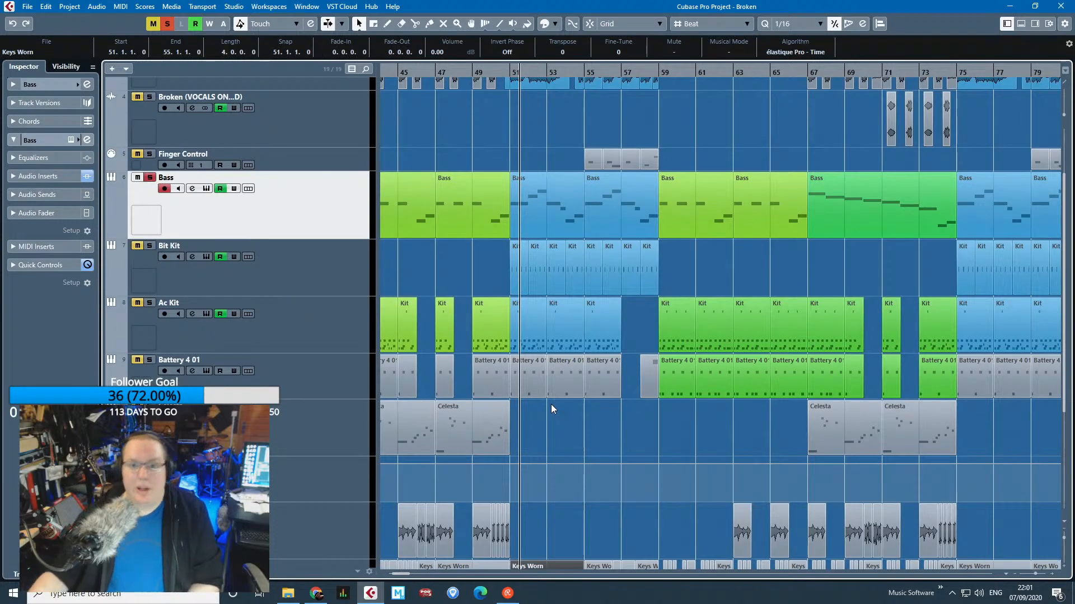
Play the soloed Bass part from bar 51 while viewing the drum, Keys Worn and lower tracks around it.
{"action": "scroll", "coordinate": [570, 311], "scroll_direction": "up", "scroll_amount": 2}
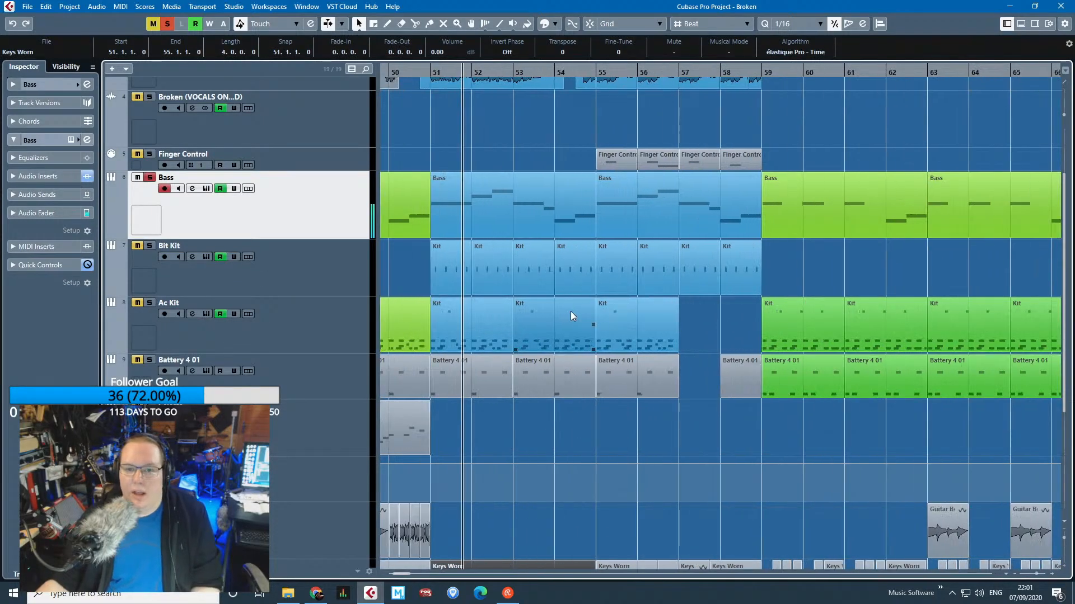
{"action": "scroll", "coordinate": [570, 311], "scroll_direction": "down", "scroll_amount": 3}
{"action": "scroll", "coordinate": [569, 311], "scroll_direction": "up", "scroll_amount": 5}
{"action": "scroll", "coordinate": [575, 322], "scroll_direction": "down", "scroll_amount": 4}
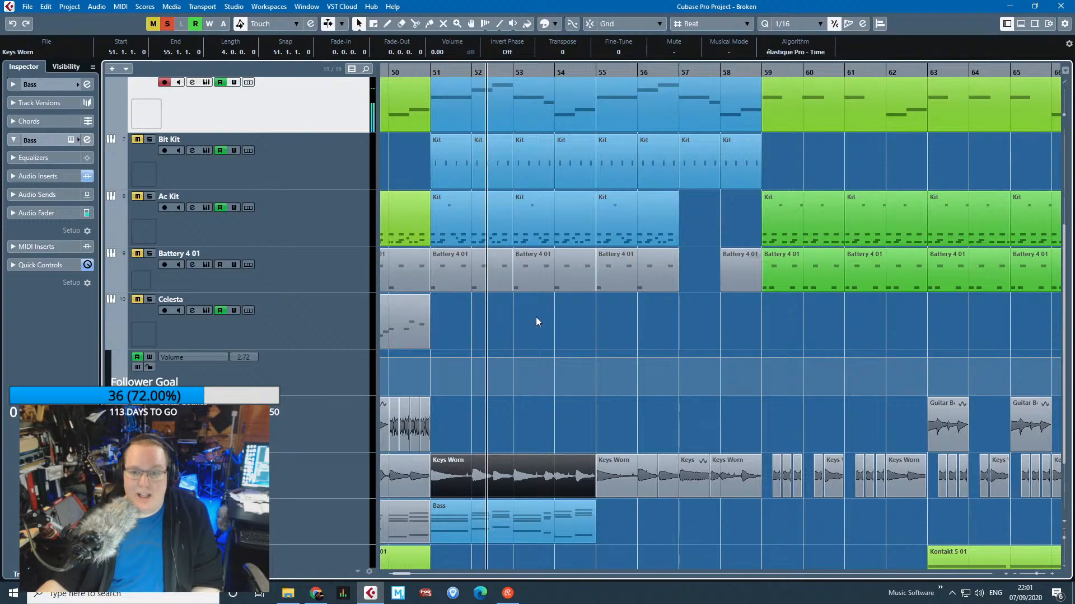
{"action": "scroll", "coordinate": [536, 318], "scroll_direction": "up", "scroll_amount": 4}
Clear the selection, play the soloed Bass from bar 62 and review the arrangement around bars 59 to 75.
{"action": "left_click_drag", "start_coordinate": [848, 225], "coordinate": [828, 148]}
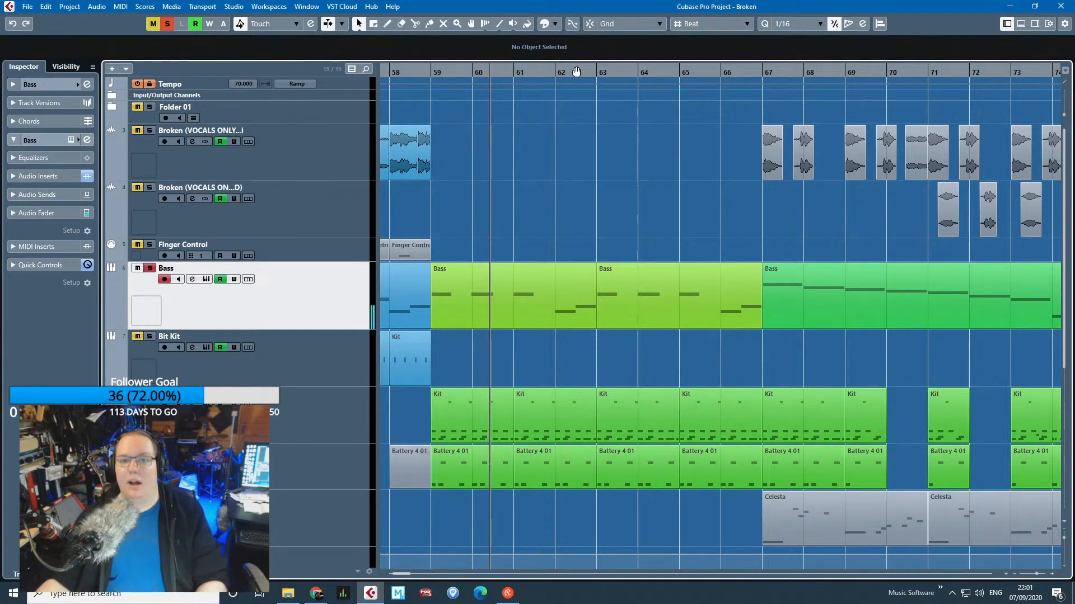
{"action": "left_click", "coordinate": [555, 72]}
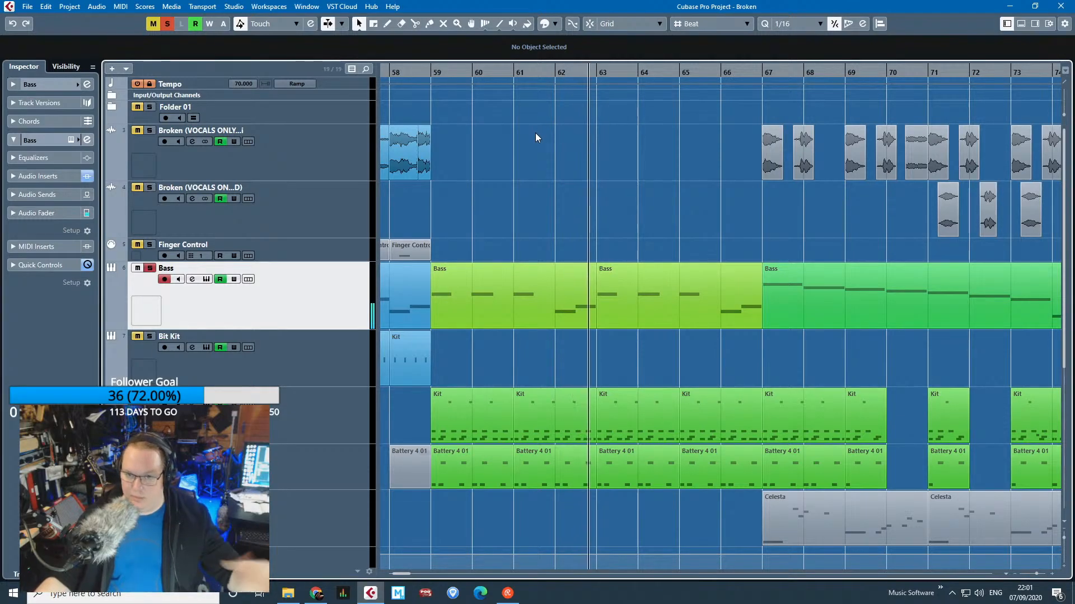
{"action": "scroll", "coordinate": [752, 284], "scroll_direction": "down", "scroll_amount": 4}
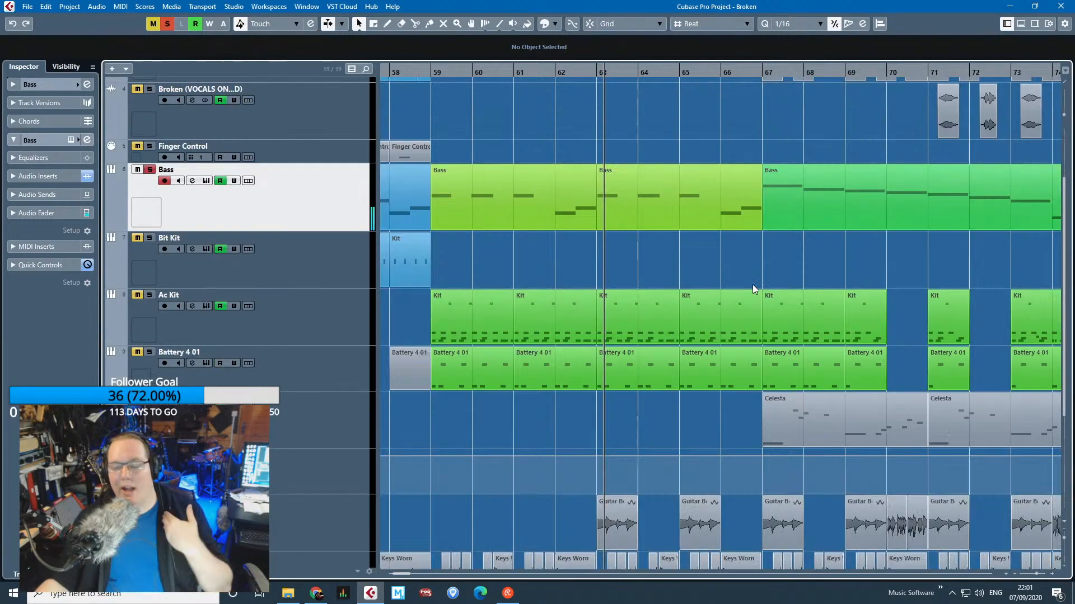
{"action": "scroll", "coordinate": [677, 318], "scroll_direction": "down", "scroll_amount": 4}
{"action": "scroll", "coordinate": [892, 342], "scroll_direction": "up", "scroll_amount": 4}
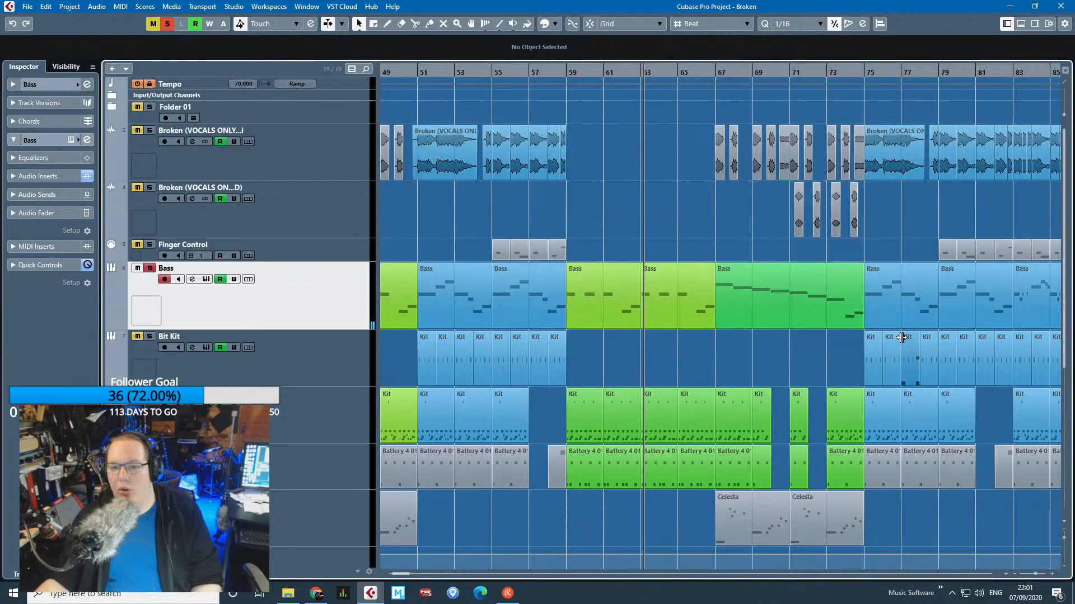
{"action": "scroll", "coordinate": [897, 335], "scroll_direction": "up", "scroll_amount": 3}
Open the Bass event at bar 67 in the Key Editor to examine its notes, then close the editor.
{"action": "double_click", "coordinate": [688, 324]}
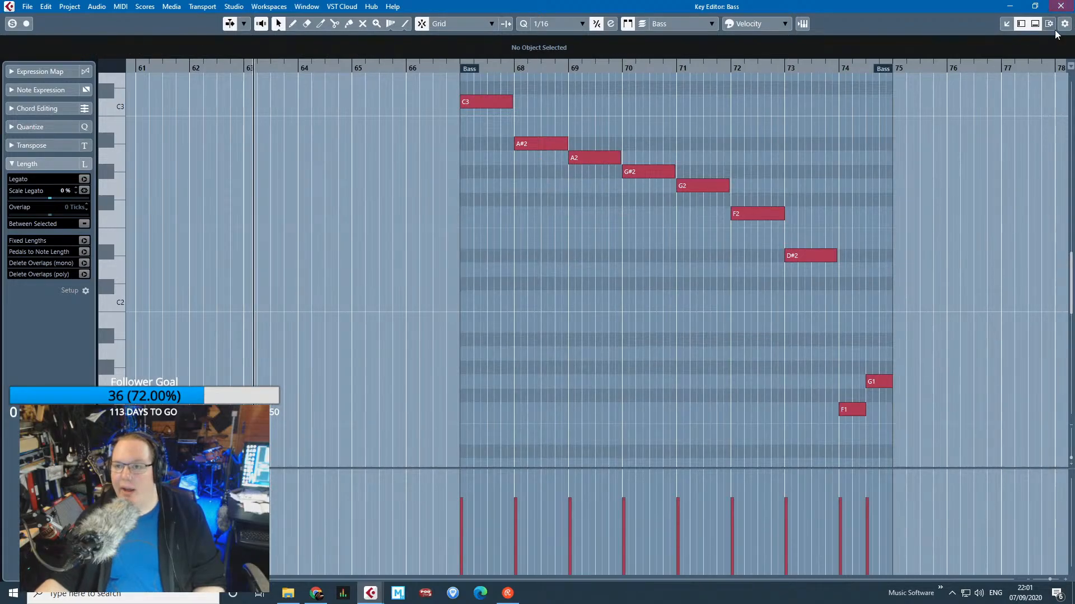
{"action": "left_click", "coordinate": [1060, 6]}
{"action": "scroll", "coordinate": [727, 228], "scroll_direction": "down", "scroll_amount": 5}
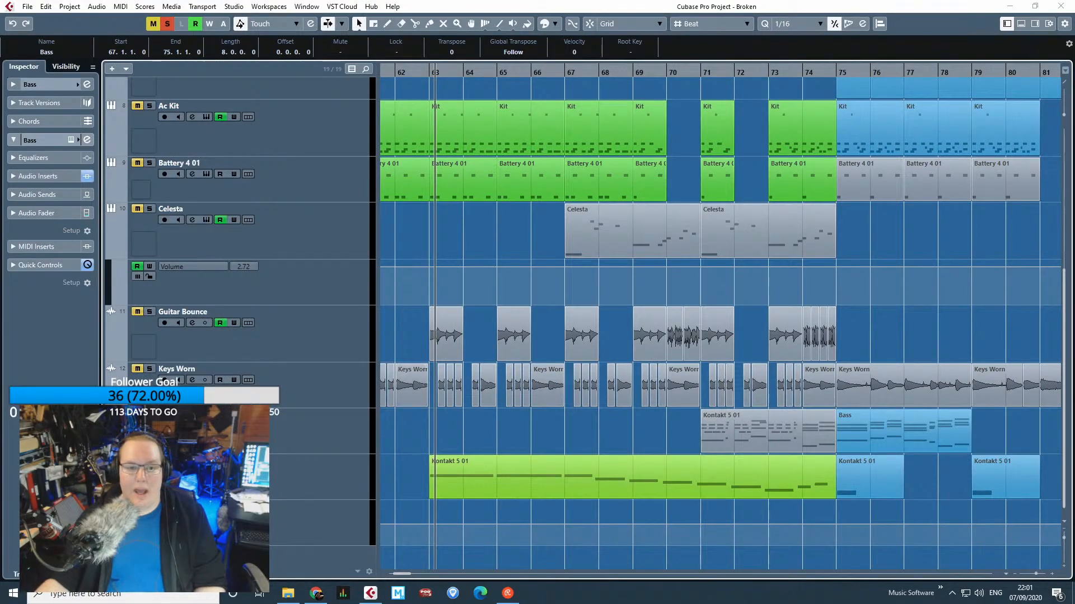
Play the soloed Bass from bar 67 and follow the section alongside the Guitar Bounce, Keys Worn and Kontakt 5 01 events.
{"action": "scroll", "coordinate": [418, 274], "scroll_direction": "up", "scroll_amount": 3}
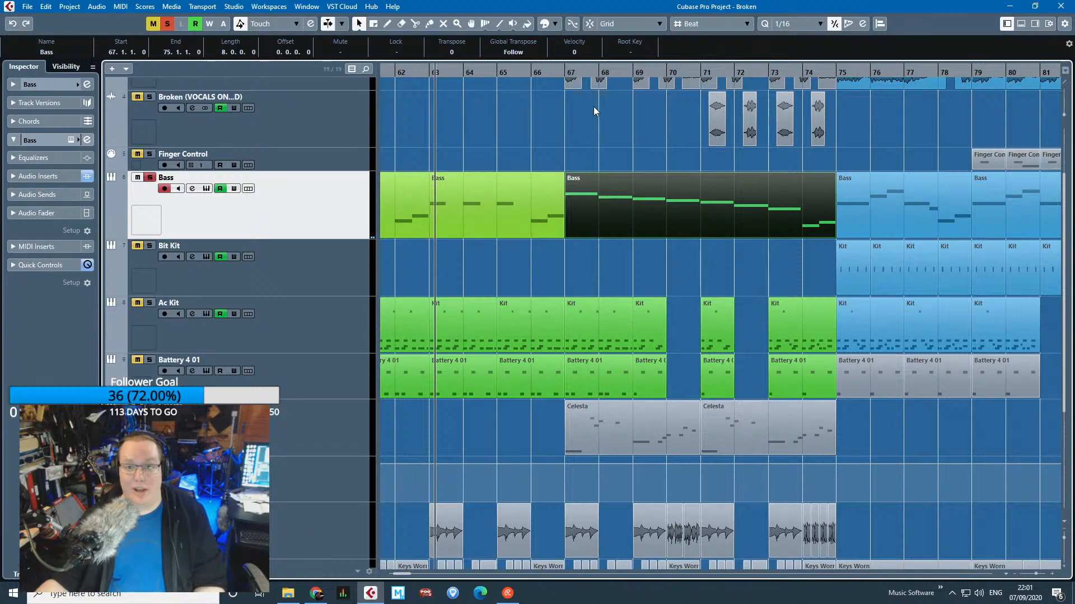
{"action": "scroll", "coordinate": [531, 296], "scroll_direction": "down", "scroll_amount": 3}
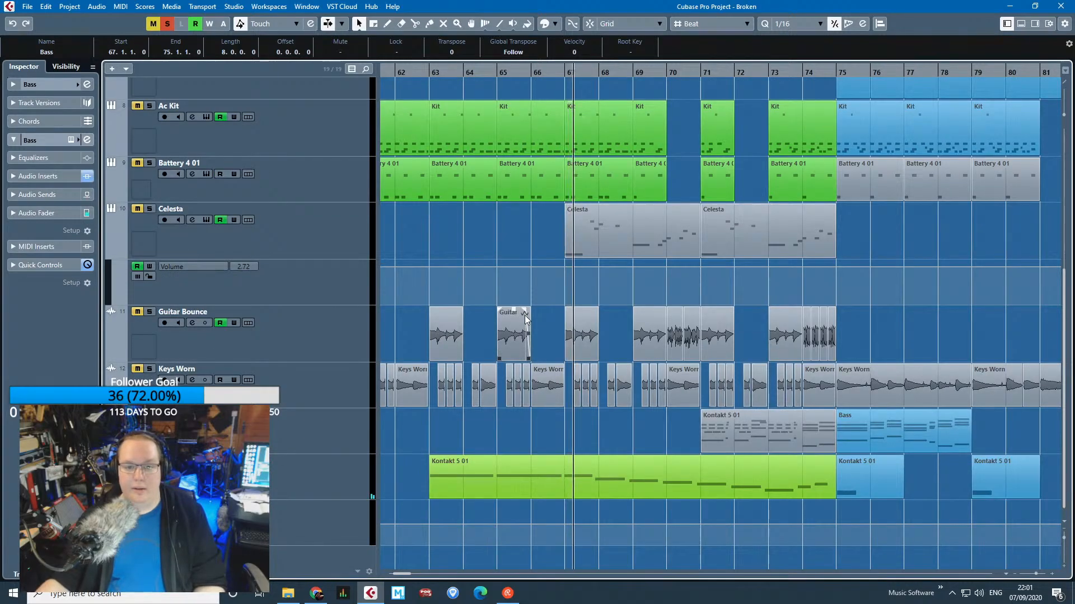
{"action": "scroll", "coordinate": [552, 415], "scroll_direction": "up", "scroll_amount": 2}
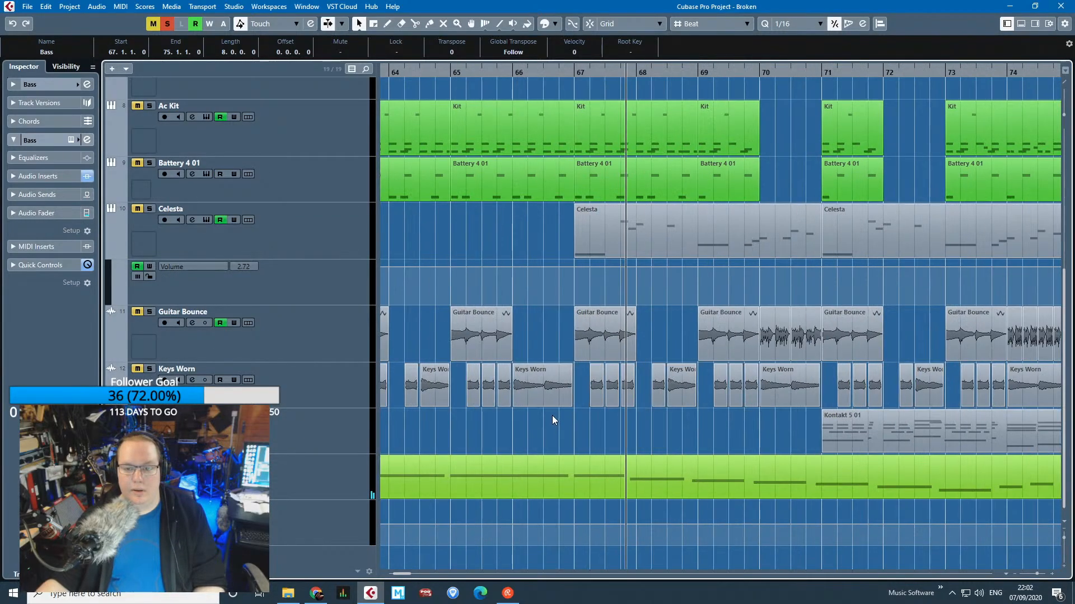
{"action": "scroll", "coordinate": [690, 557], "scroll_direction": "up", "scroll_amount": 2}
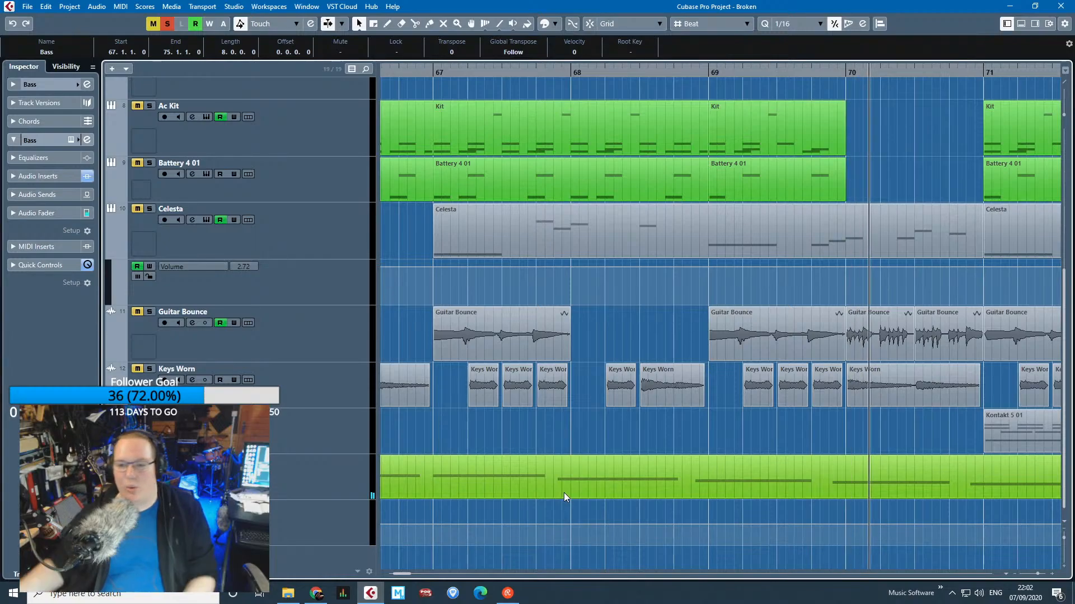
{"action": "scroll", "coordinate": [630, 471], "scroll_direction": "down", "scroll_amount": 5}
{"action": "scroll", "coordinate": [810, 534], "scroll_direction": "up", "scroll_amount": 3}
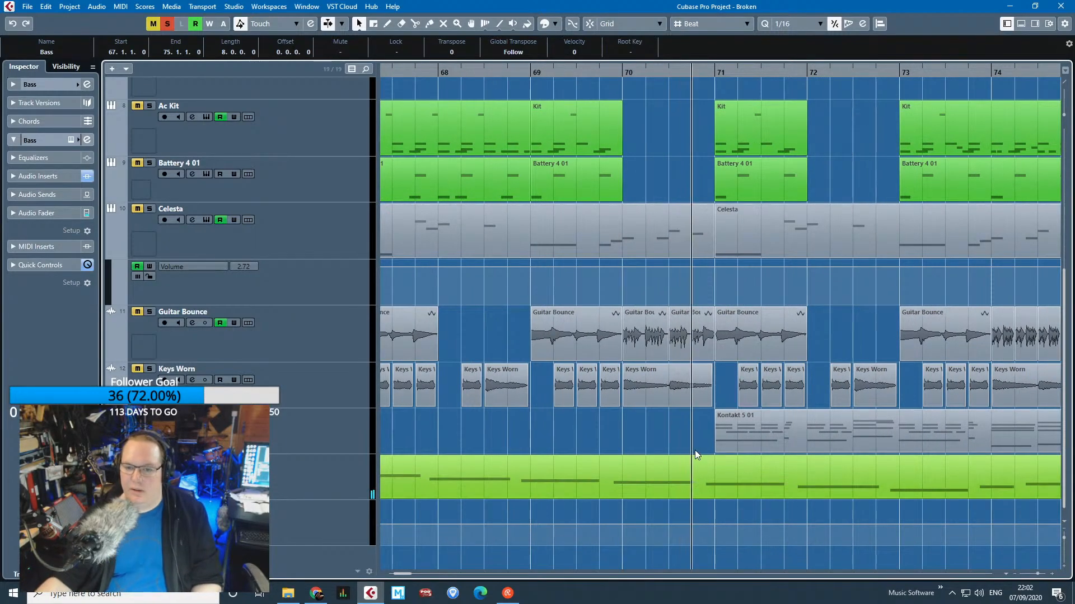
{"action": "scroll", "coordinate": [761, 521], "scroll_direction": "down", "scroll_amount": 4}
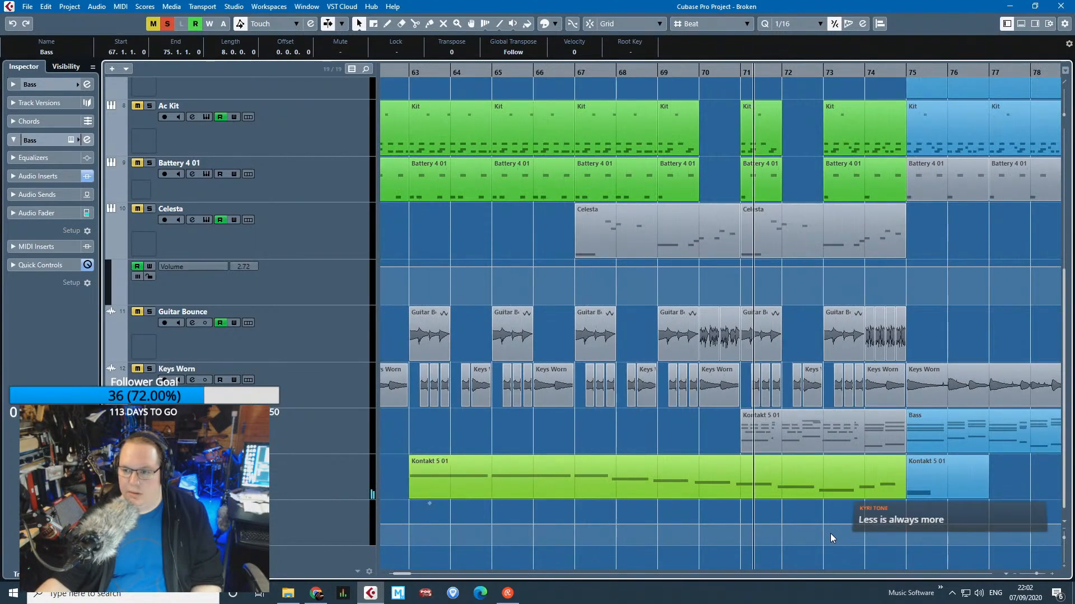
{"action": "scroll", "coordinate": [835, 535], "scroll_direction": "up", "scroll_amount": 2}
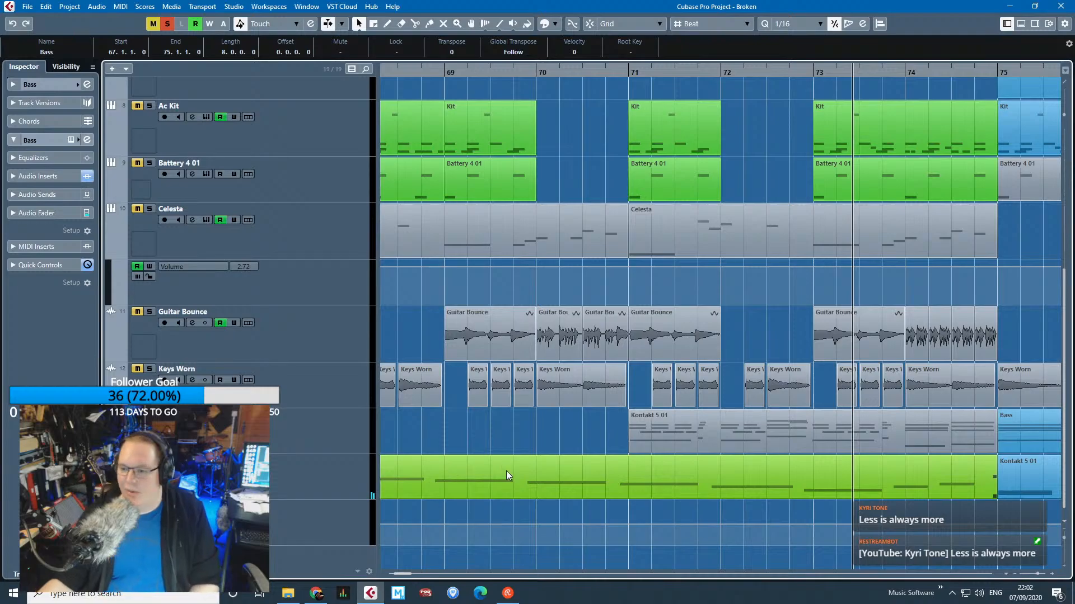
{"action": "scroll", "coordinate": [526, 481], "scroll_direction": "up", "scroll_amount": 5}
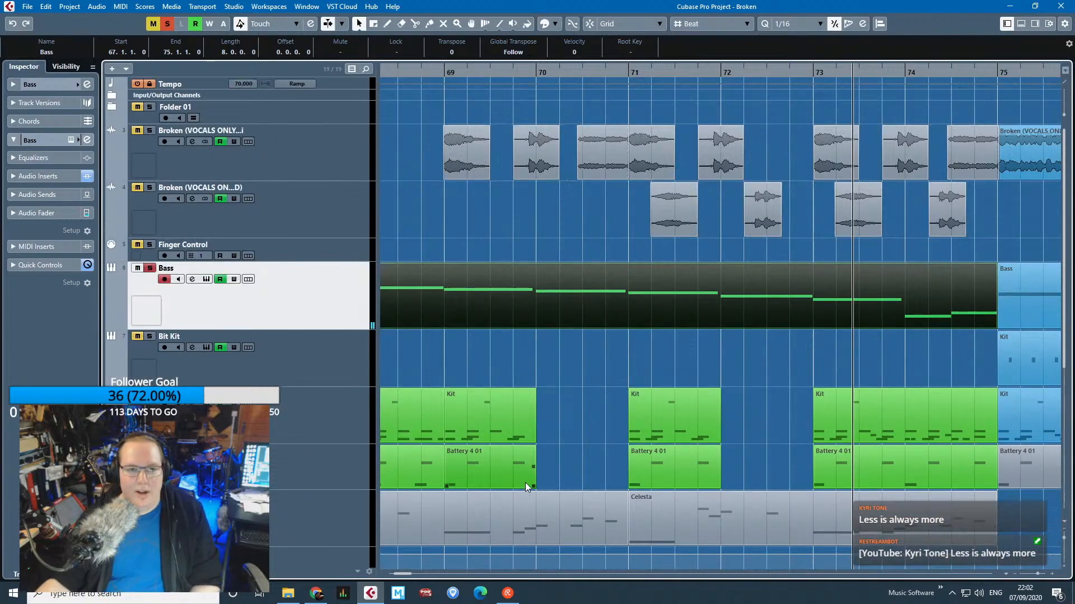
Unsolo the Bass track and clear the event selection.
{"action": "left_click", "coordinate": [150, 269]}
{"action": "scroll", "coordinate": [626, 429], "scroll_direction": "down", "scroll_amount": 2}
{"action": "scroll", "coordinate": [626, 428], "scroll_direction": "down", "scroll_amount": 3}
{"action": "left_click", "coordinate": [627, 367]}
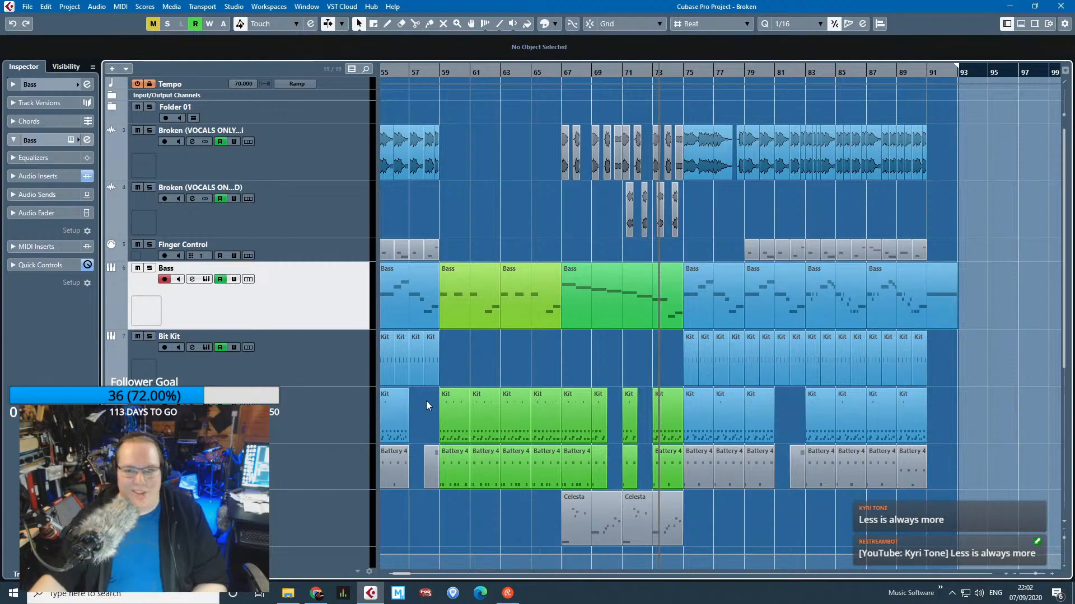
Hide the Celesta track's volume automation lane and select the Guitar Bounce track.
{"action": "scroll", "coordinate": [425, 405], "scroll_direction": "down", "scroll_amount": 5}
{"action": "scroll", "coordinate": [442, 348], "scroll_direction": "down", "scroll_amount": 2}
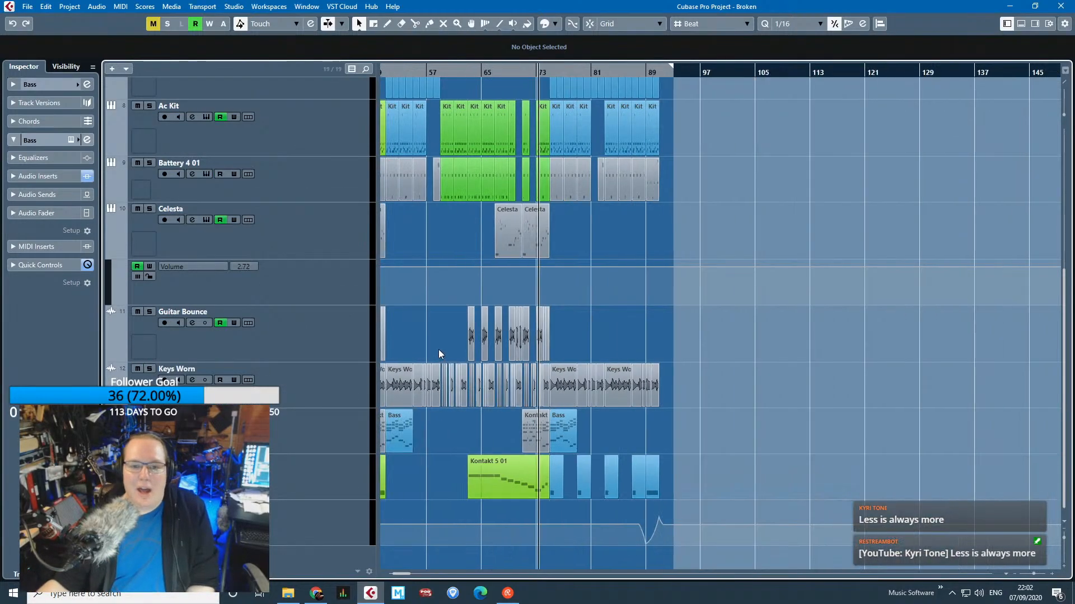
{"action": "left_click_drag", "start_coordinate": [438, 349], "coordinate": [653, 360]}
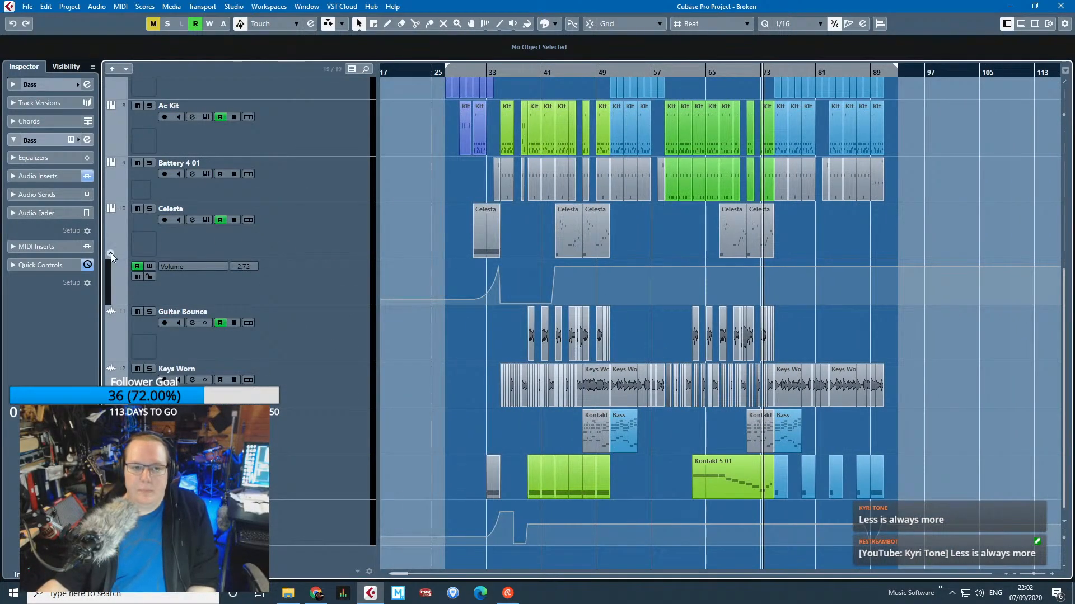
{"action": "scroll", "coordinate": [212, 288], "scroll_direction": "up", "scroll_amount": 1}
{"action": "left_click", "coordinate": [314, 326]}
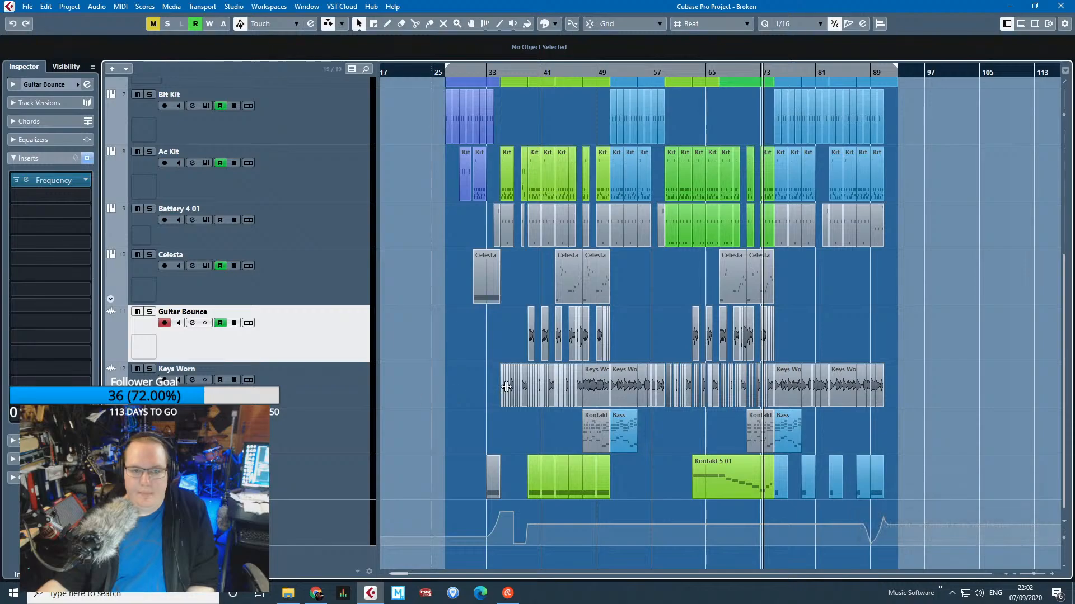
Solo Guitar Bounce, select its event at bar 39 and examine where the guitar events fall across the arrangement.
{"action": "scroll", "coordinate": [526, 442], "scroll_direction": "up", "scroll_amount": 4}
{"action": "left_click", "coordinate": [552, 355]}
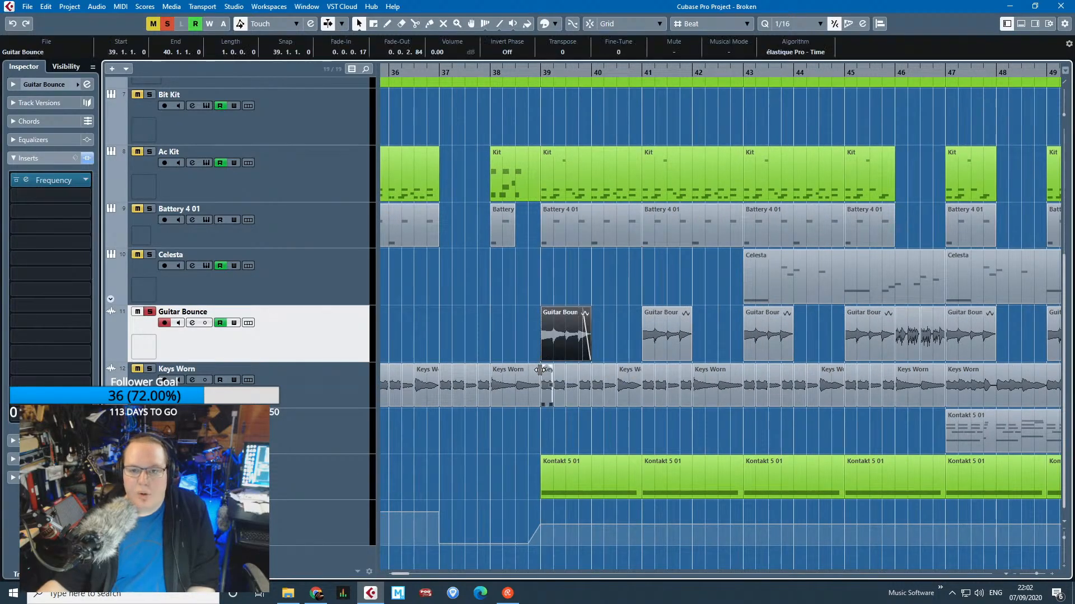
{"action": "scroll", "coordinate": [539, 370], "scroll_direction": "up", "scroll_amount": 2}
{"action": "scroll", "coordinate": [540, 369], "scroll_direction": "down", "scroll_amount": 10}
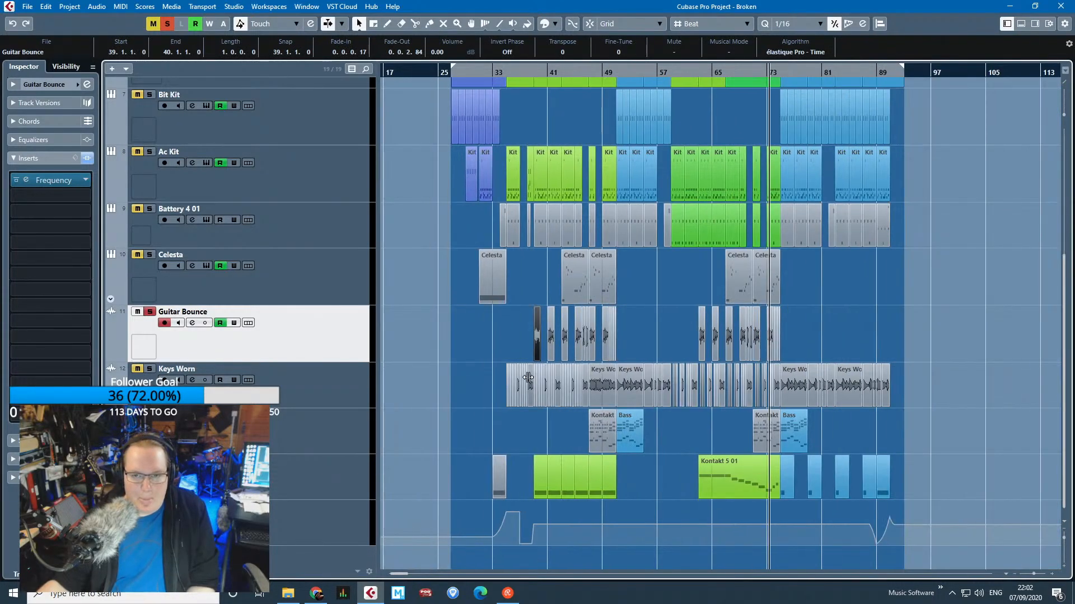
{"action": "scroll", "coordinate": [497, 373], "scroll_direction": "up", "scroll_amount": 2}
{"action": "scroll", "coordinate": [515, 365], "scroll_direction": "up", "scroll_amount": 2}
{"action": "scroll", "coordinate": [515, 365], "scroll_direction": "down", "scroll_amount": 2}
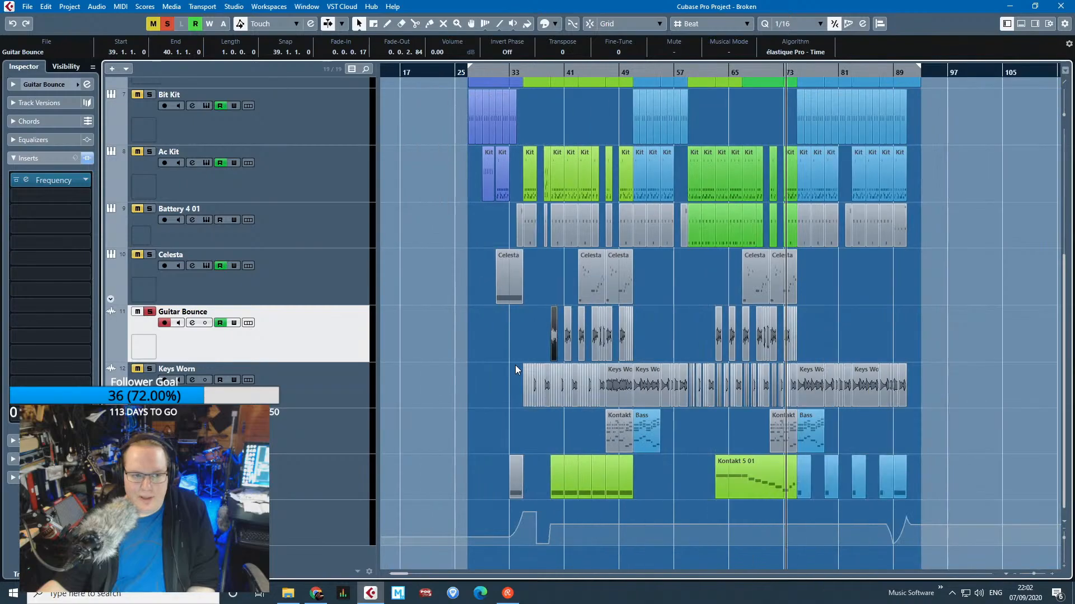
{"action": "scroll", "coordinate": [515, 364], "scroll_direction": "up", "scroll_amount": 1}
{"action": "scroll", "coordinate": [579, 361], "scroll_direction": "up", "scroll_amount": 4}
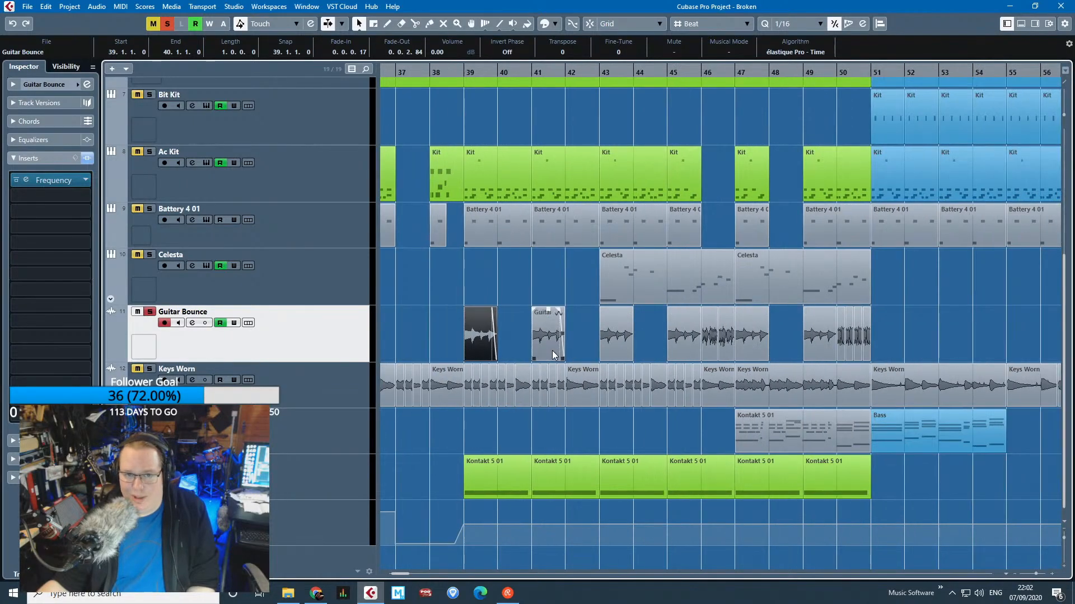
Clear the selection and play the soloed Guitar Bounce track from just before bar 39, stopping near the end of its first event.
{"action": "left_click", "coordinate": [422, 283]}
{"action": "scroll", "coordinate": [597, 260], "scroll_direction": "left", "scroll_amount": 2}
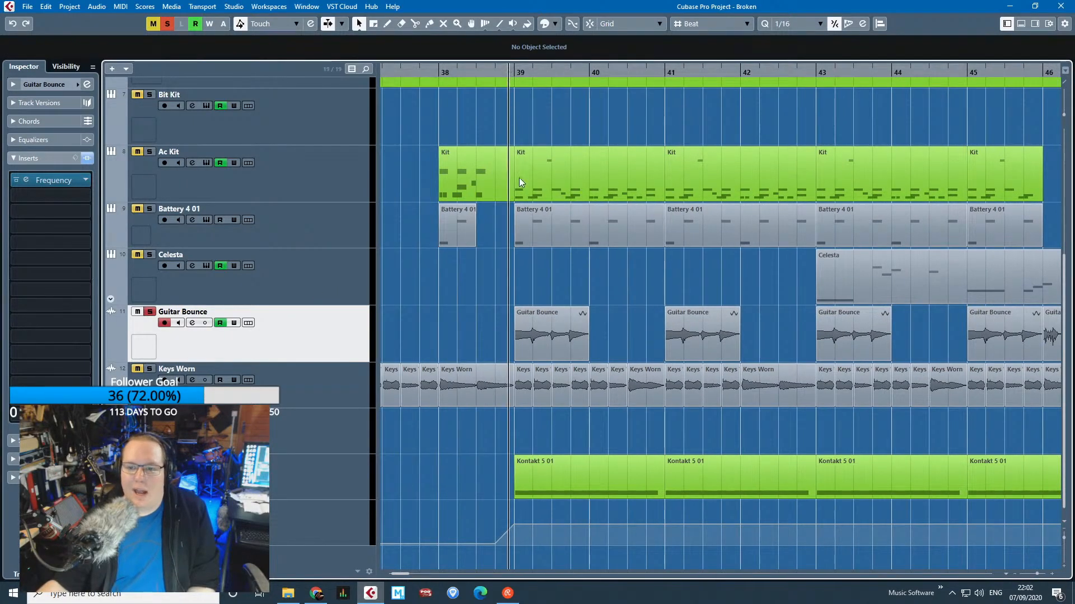
{"action": "scroll", "coordinate": [519, 325], "scroll_direction": "down", "scroll_amount": 1}
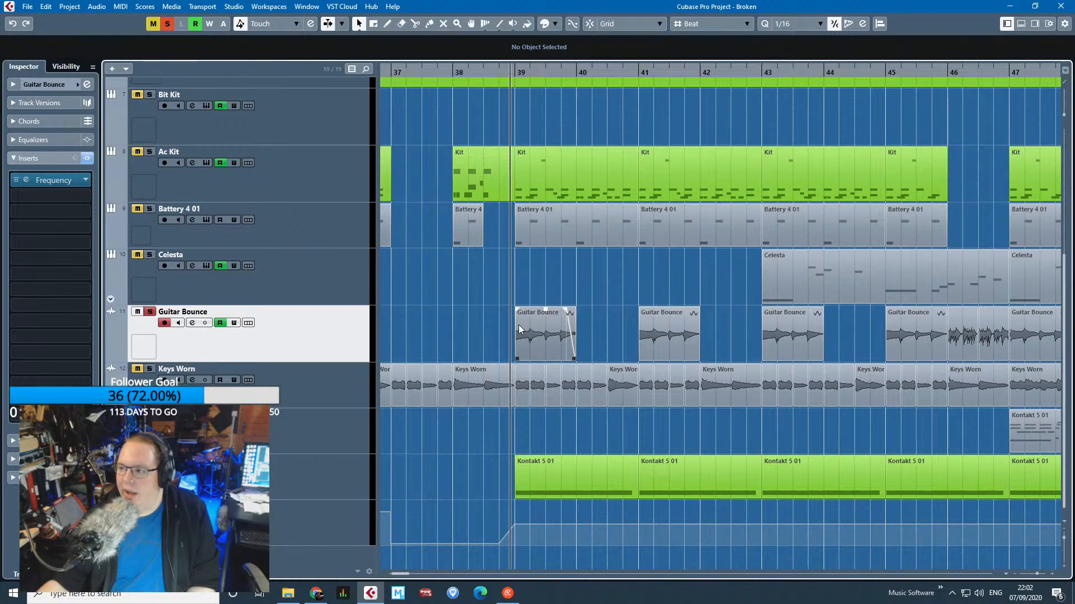
{"action": "scroll", "coordinate": [503, 350], "scroll_direction": "up", "scroll_amount": 1}
{"action": "key", "text": "space"}
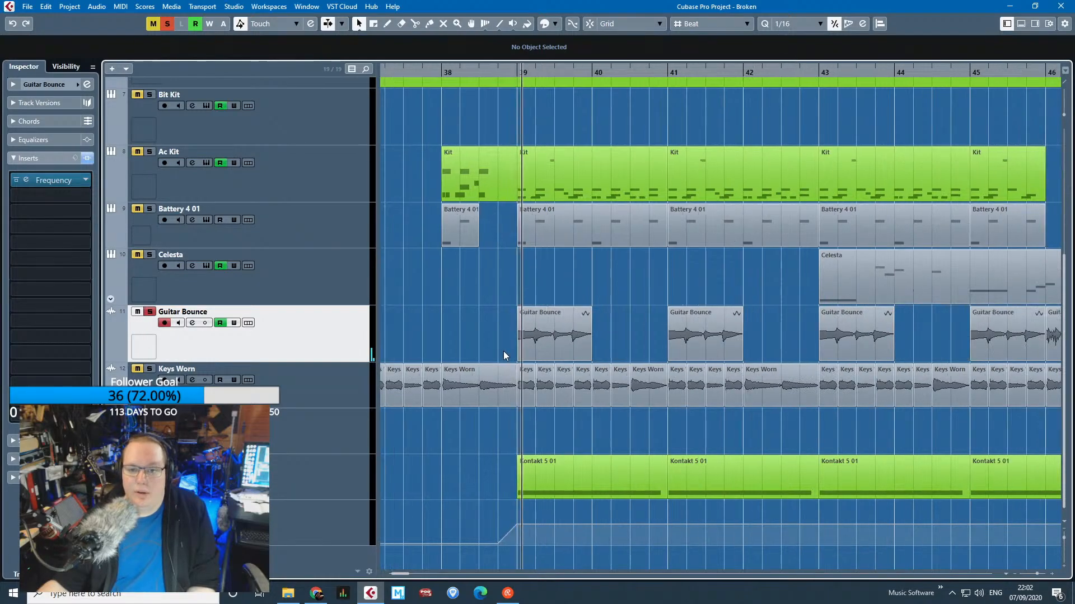
{"action": "scroll", "coordinate": [524, 361], "scroll_direction": "up", "scroll_amount": 3}
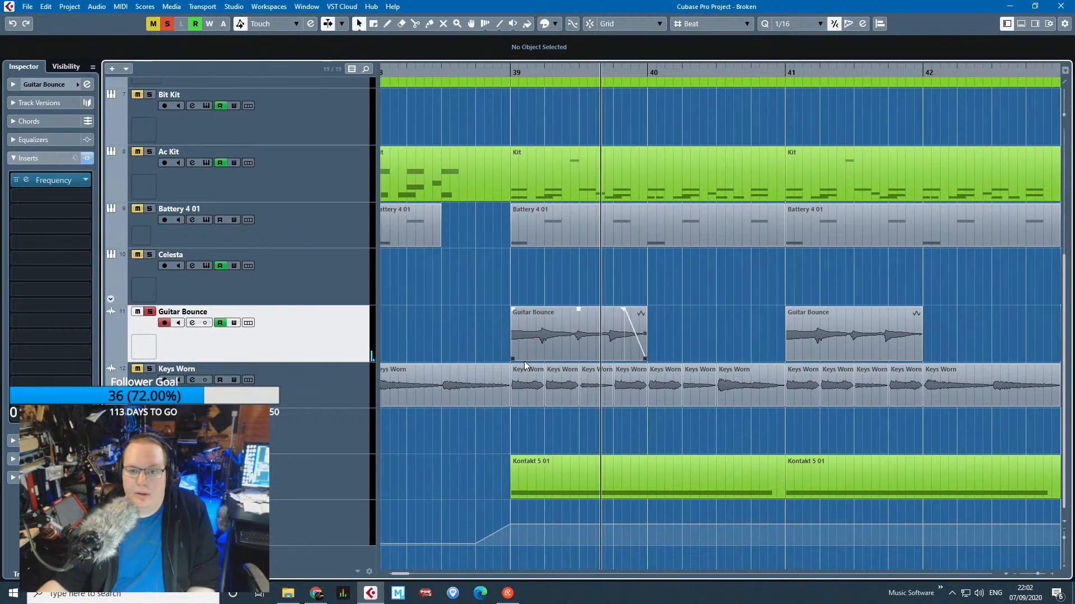
{"action": "key", "text": "space"}
Inspect the fade-out of the Guitar Bounce event at bar 39 and open the track's Frequency EQ insert.
{"action": "scroll", "coordinate": [586, 335], "scroll_direction": "up", "scroll_amount": 2}
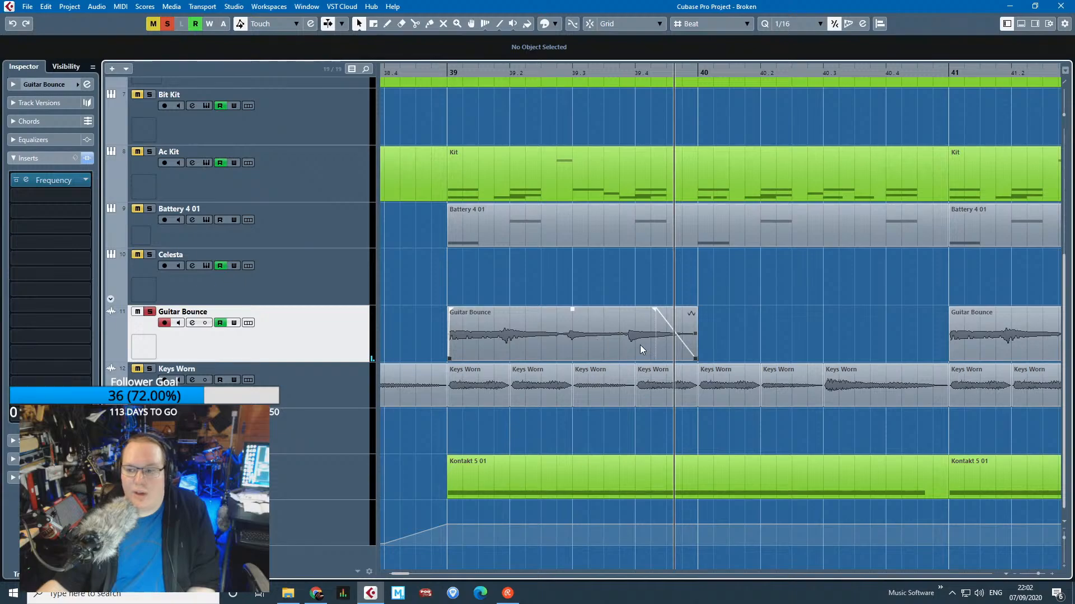
{"action": "scroll", "coordinate": [639, 344], "scroll_direction": "up", "scroll_amount": 1}
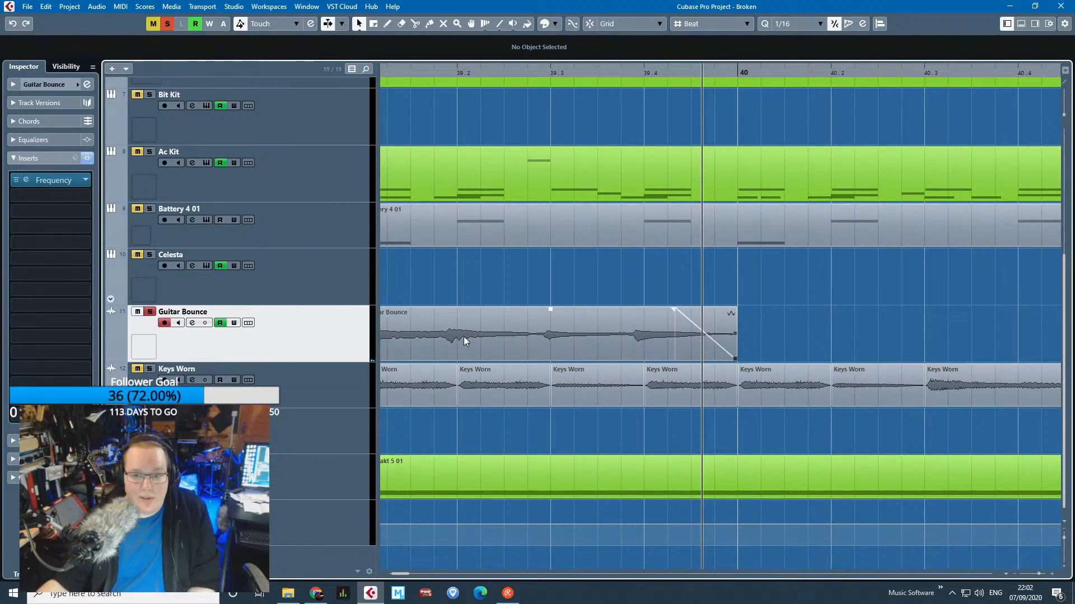
{"action": "scroll", "coordinate": [682, 365], "scroll_direction": "down", "scroll_amount": 2}
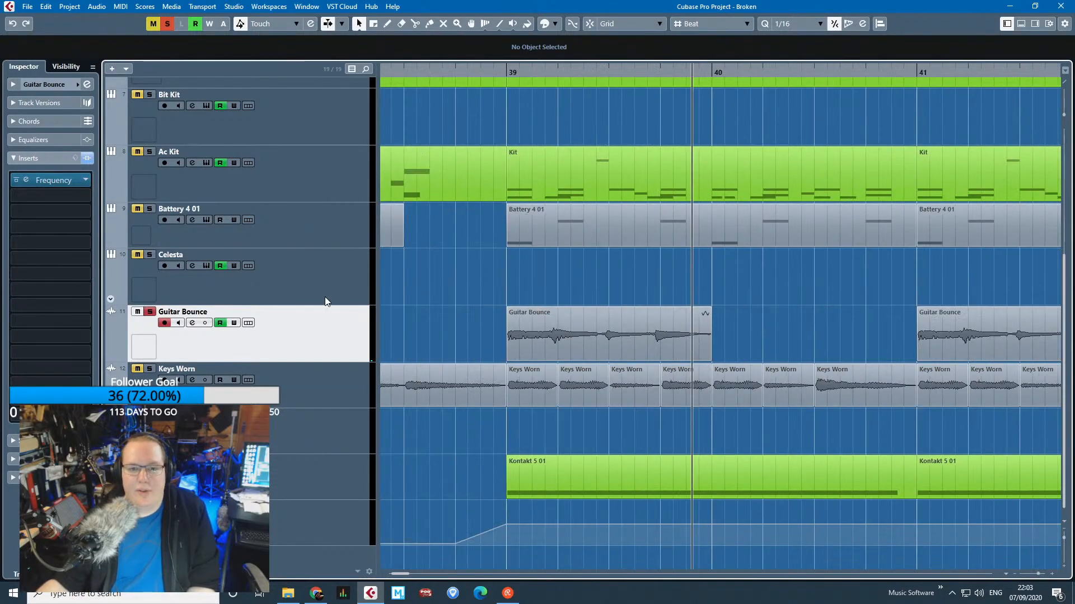
{"action": "left_click", "coordinate": [65, 181]}
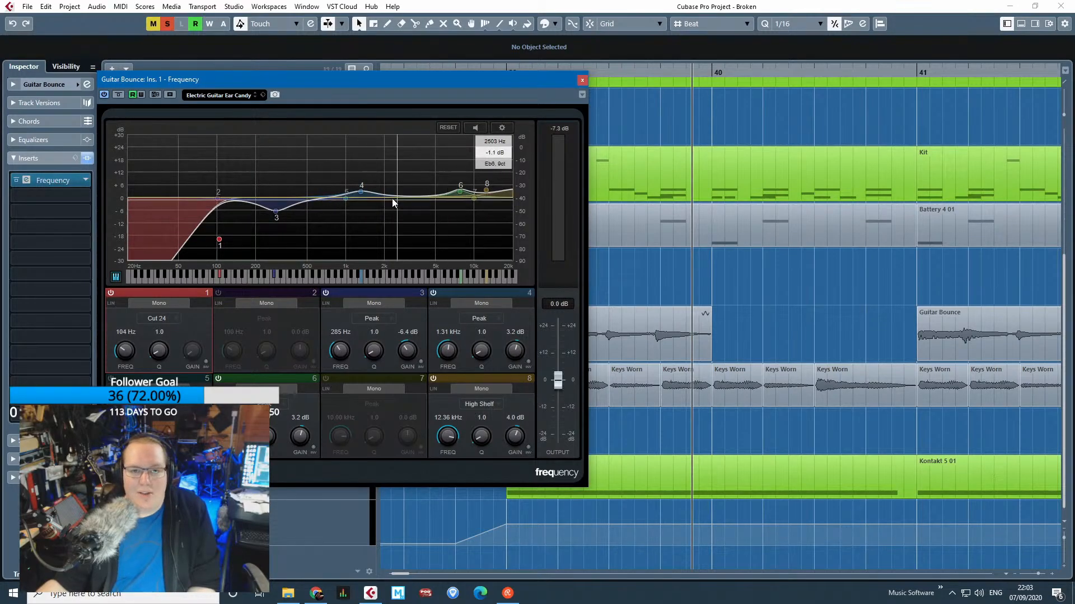
Close the Frequency EQ, collapse the inserts, and replay the soloed Guitar Bounce event from bar 39, stopping just before bar 40.
{"action": "left_click", "coordinate": [582, 79]}
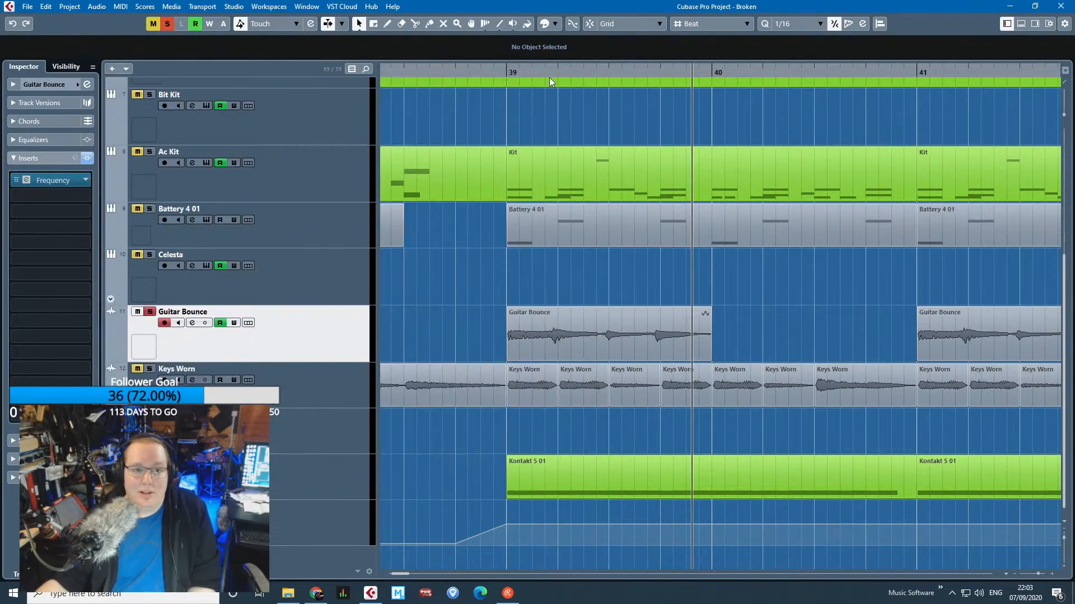
{"action": "left_click", "coordinate": [13, 158]}
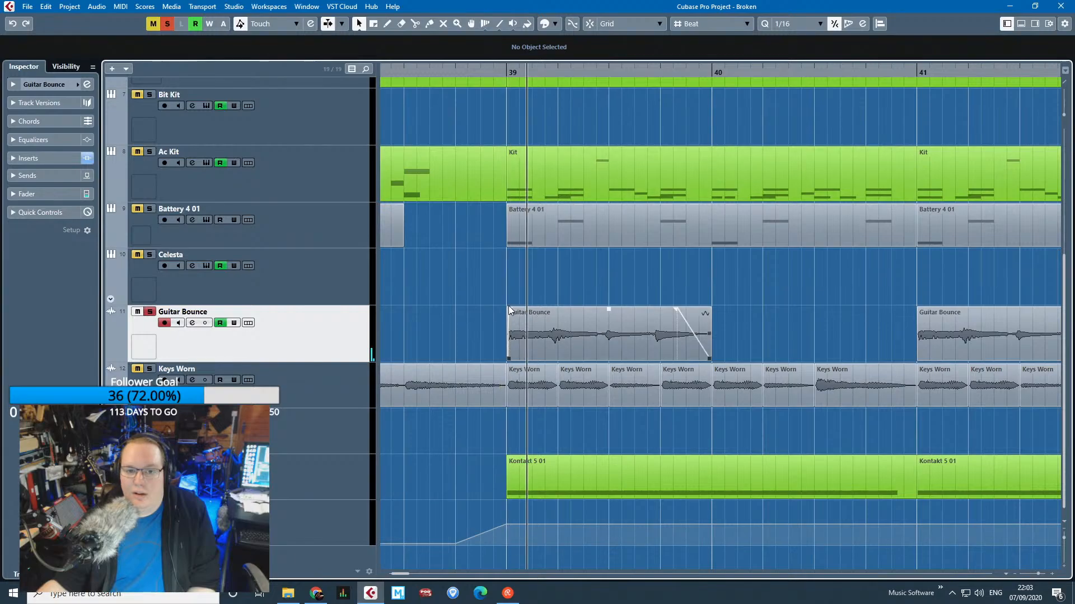
{"action": "scroll", "coordinate": [516, 344], "scroll_direction": "up", "scroll_amount": 2}
{"action": "scroll", "coordinate": [527, 392], "scroll_direction": "up", "scroll_amount": 1}
{"action": "scroll", "coordinate": [529, 395], "scroll_direction": "down", "scroll_amount": 4}
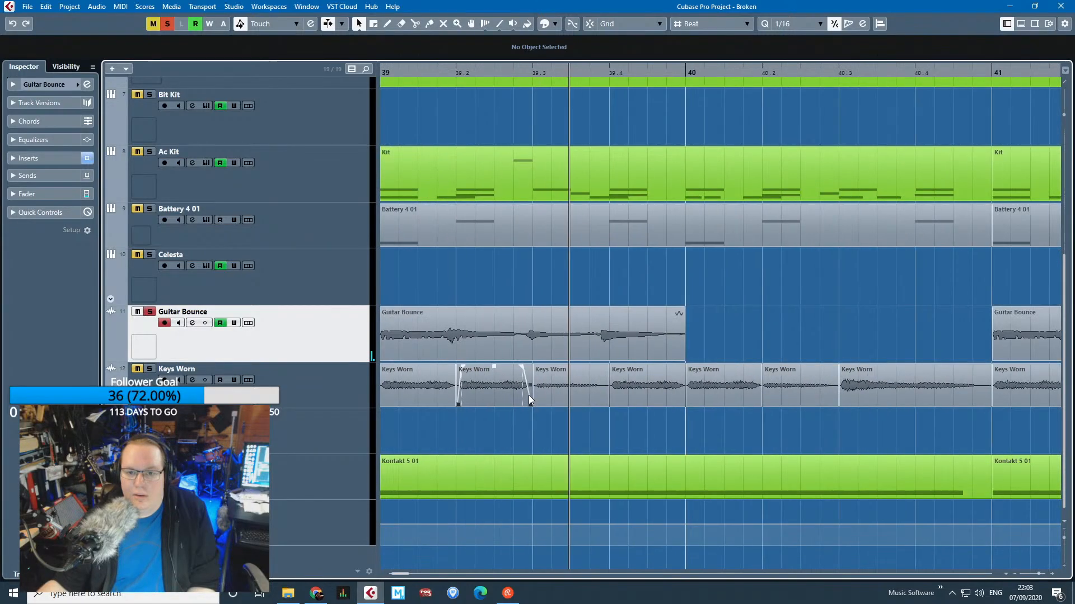
{"action": "key", "text": "space"}
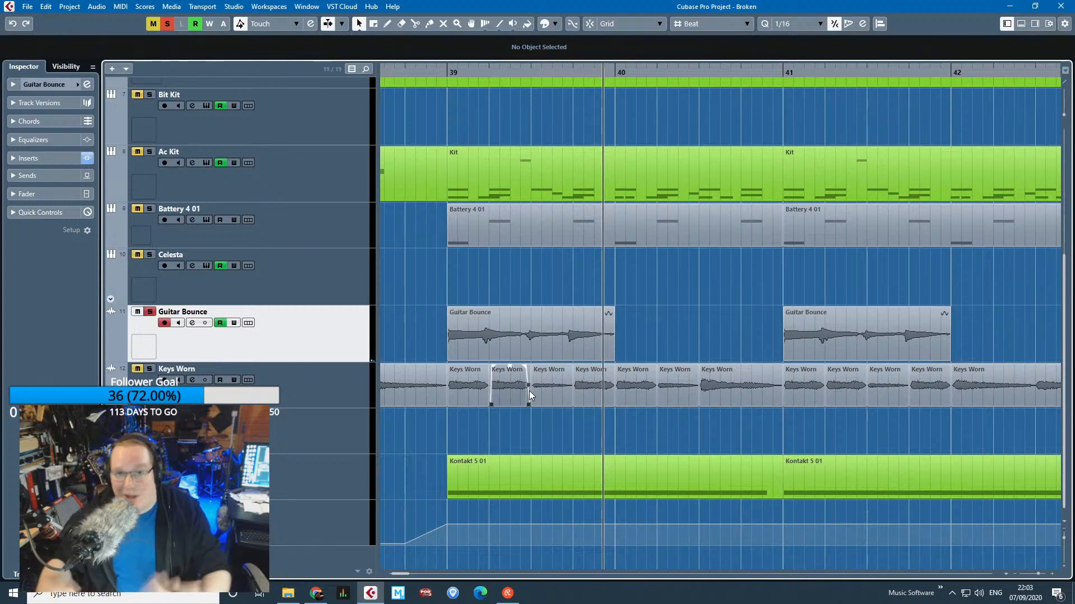
Play the soloed Guitar Bounce track from bar 45 and examine its shorter, busier events in bar 46.
{"action": "scroll", "coordinate": [757, 420], "scroll_direction": "down", "scroll_amount": 3}
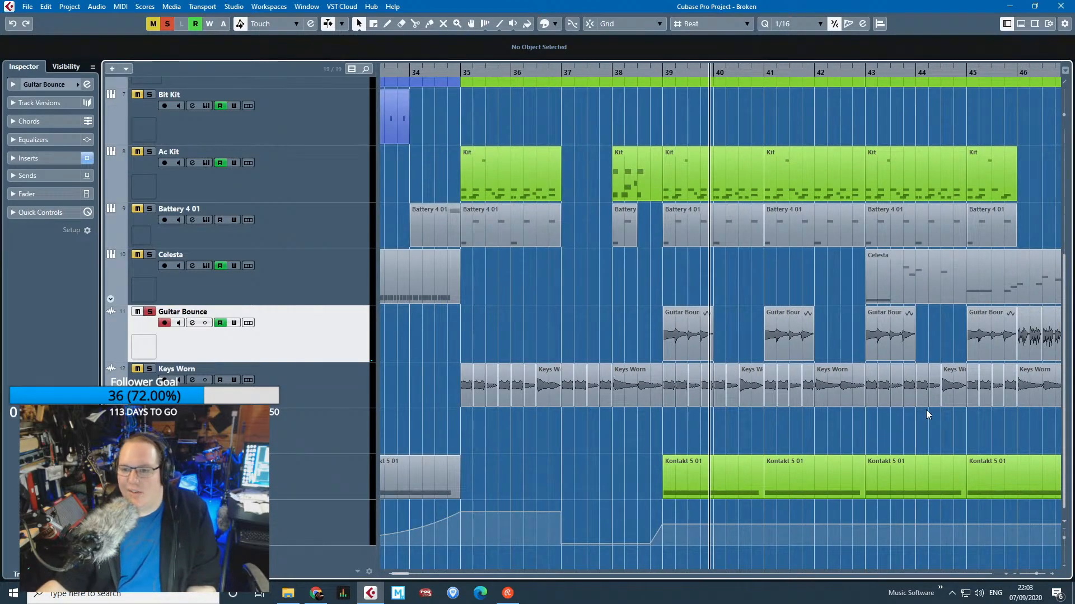
{"action": "scroll", "coordinate": [926, 410], "scroll_direction": "down", "scroll_amount": 2}
{"action": "scroll", "coordinate": [646, 404], "scroll_direction": "up", "scroll_amount": 2}
{"action": "scroll", "coordinate": [694, 438], "scroll_direction": "up", "scroll_amount": 2}
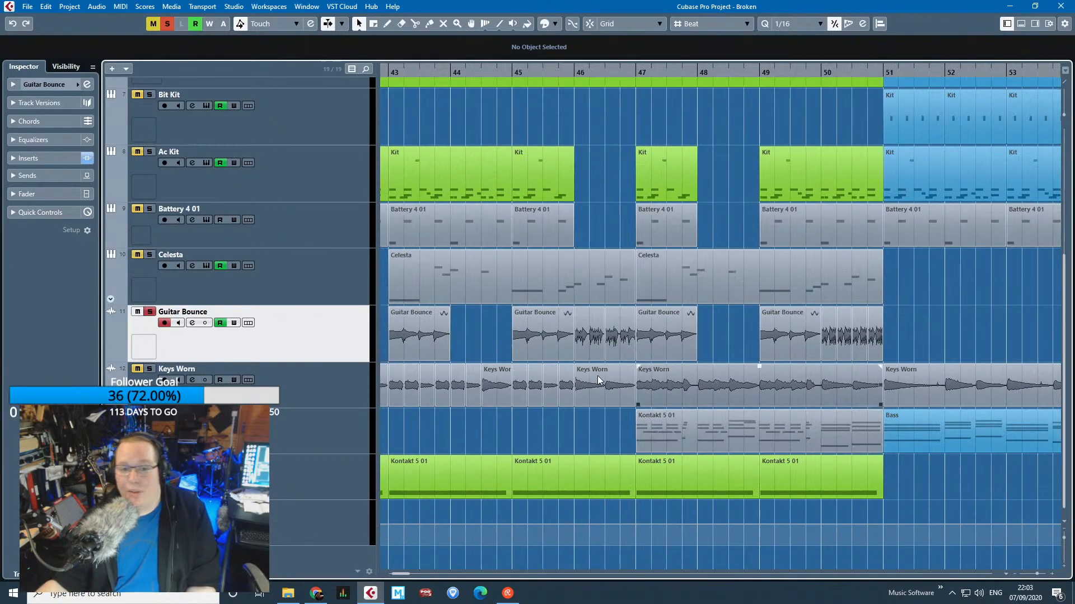
{"action": "scroll", "coordinate": [572, 342], "scroll_direction": "up", "scroll_amount": 2}
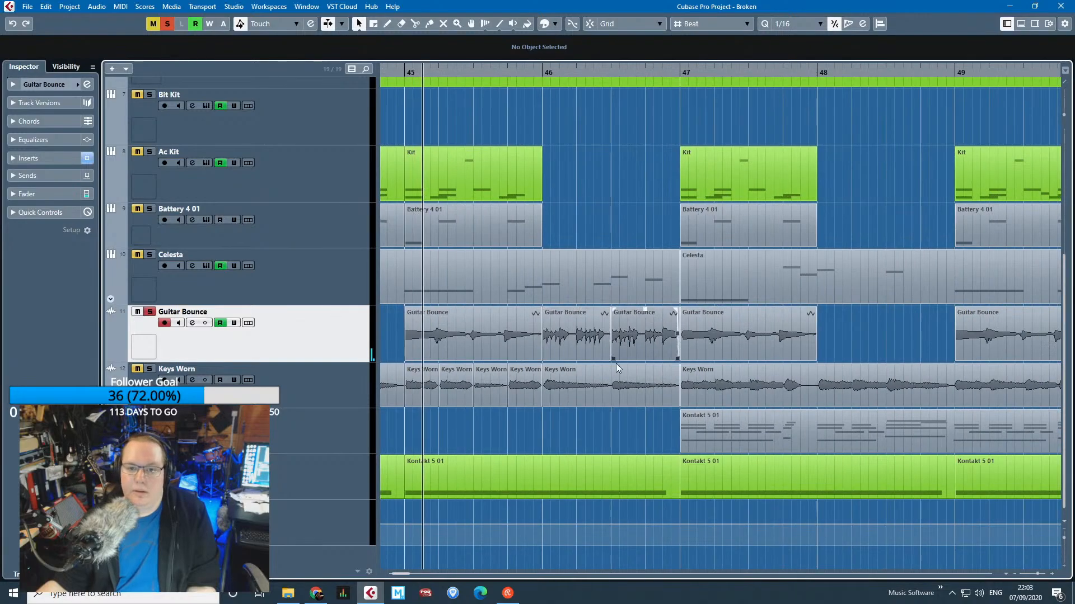
{"action": "scroll", "coordinate": [575, 369], "scroll_direction": "up", "scroll_amount": 2}
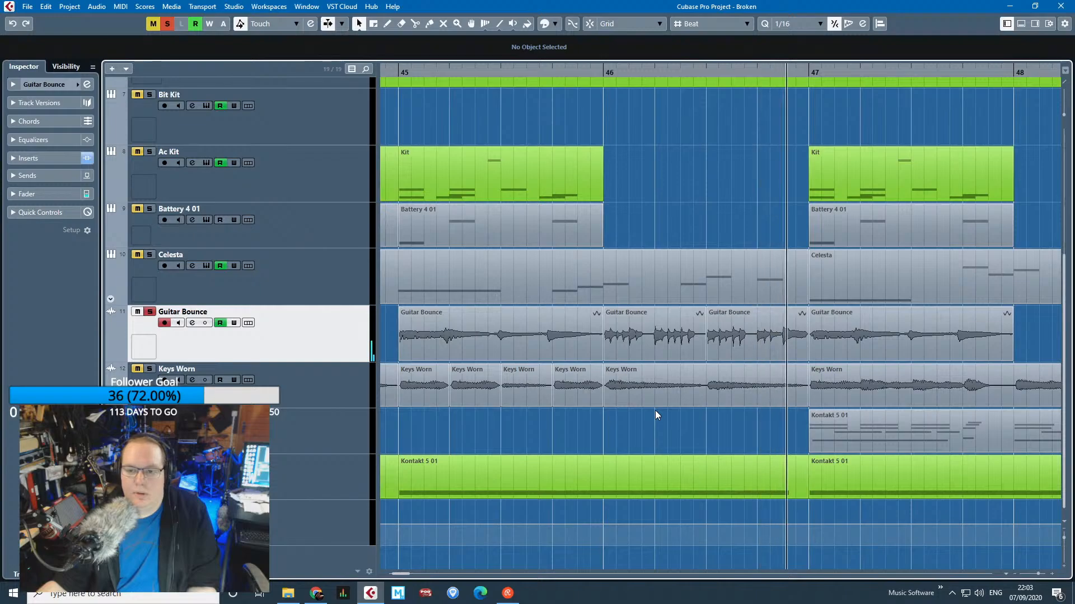
{"action": "scroll", "coordinate": [656, 412], "scroll_direction": "down", "scroll_amount": 2, "text": "ctrl"}
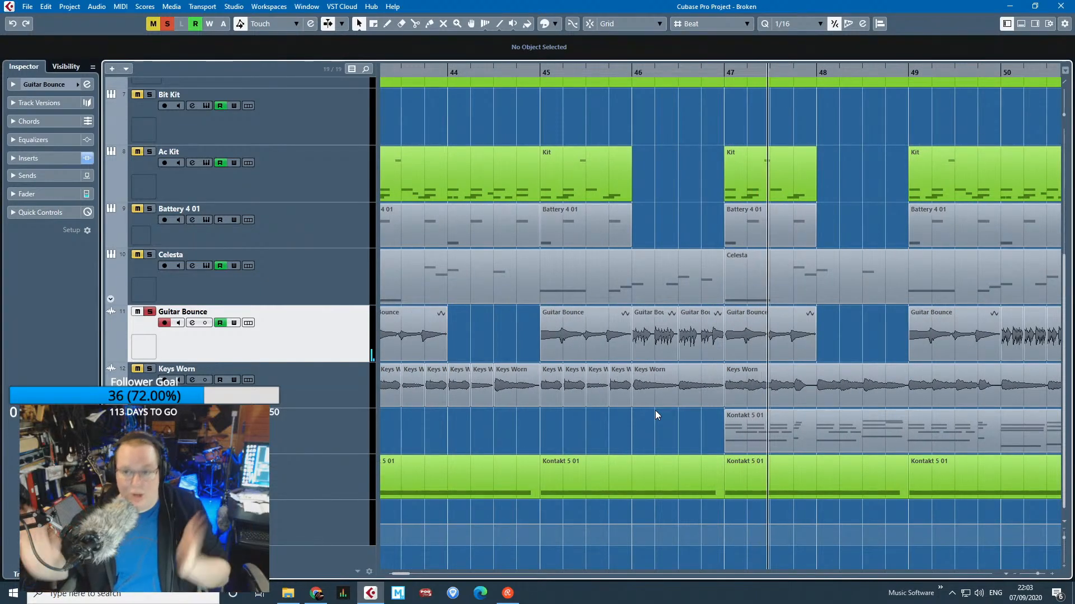
Follow the Guitar Bounce playback through bars 49 and 50 and examine the four short repeated events.
{"action": "key", "text": "f"}
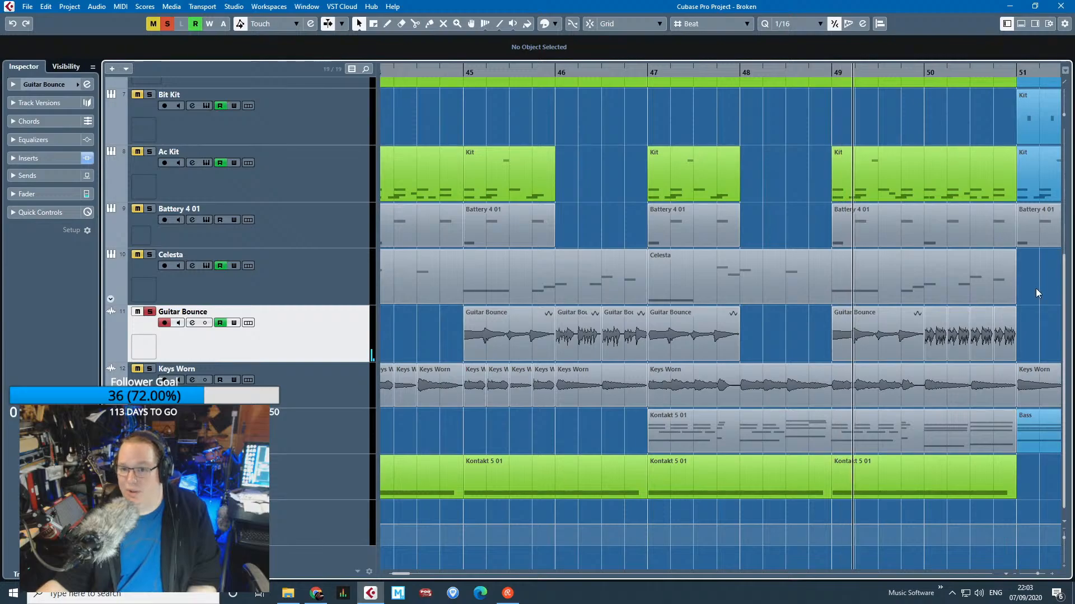
{"action": "scroll", "coordinate": [1036, 287], "scroll_direction": "up", "scroll_amount": 2, "text": "ctrl"}
{"action": "scroll", "coordinate": [1023, 314], "scroll_direction": "up", "scroll_amount": 2, "text": "ctrl"}
{"action": "scroll", "coordinate": [1022, 315], "scroll_direction": "right", "scroll_amount": 4}
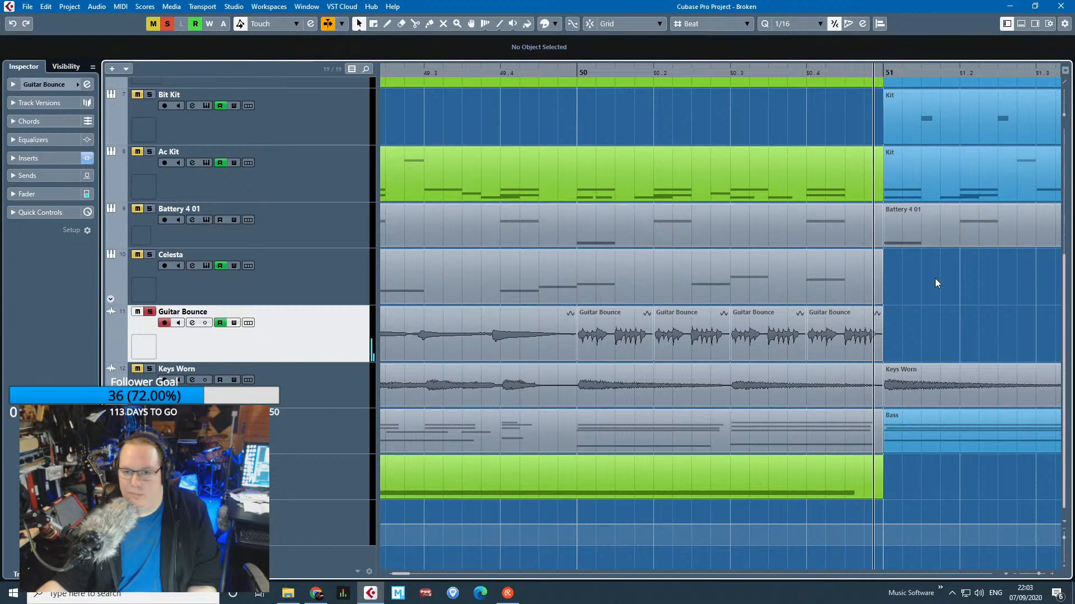
Show Guitar Bounce's volume automation, replay the volume swell from just before bar 50, and hide the automation lane.
{"action": "left_click", "coordinate": [112, 356]}
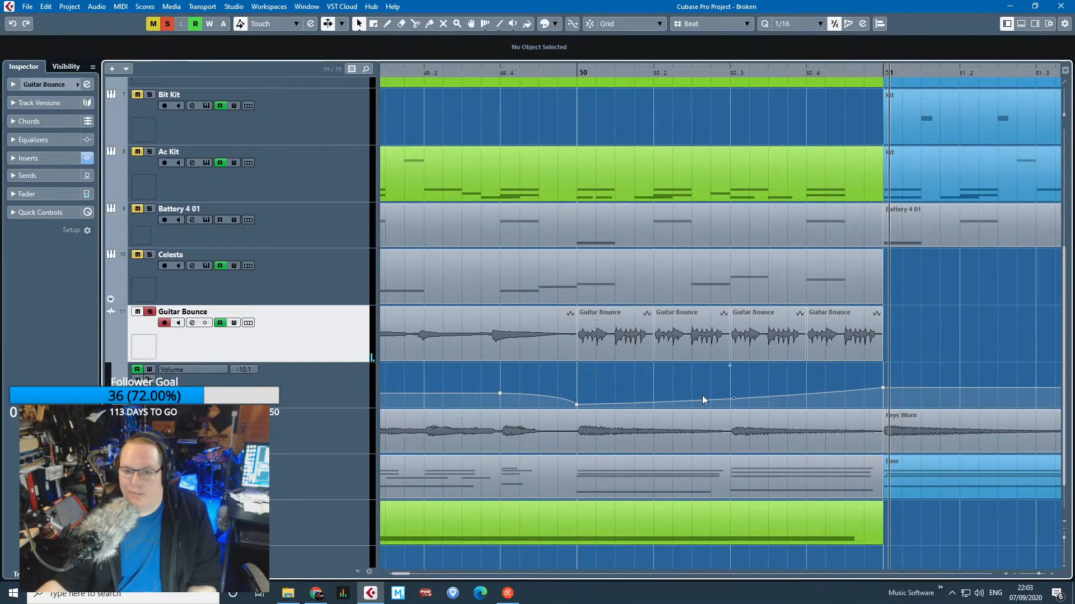
{"action": "left_click", "coordinate": [564, 72]}
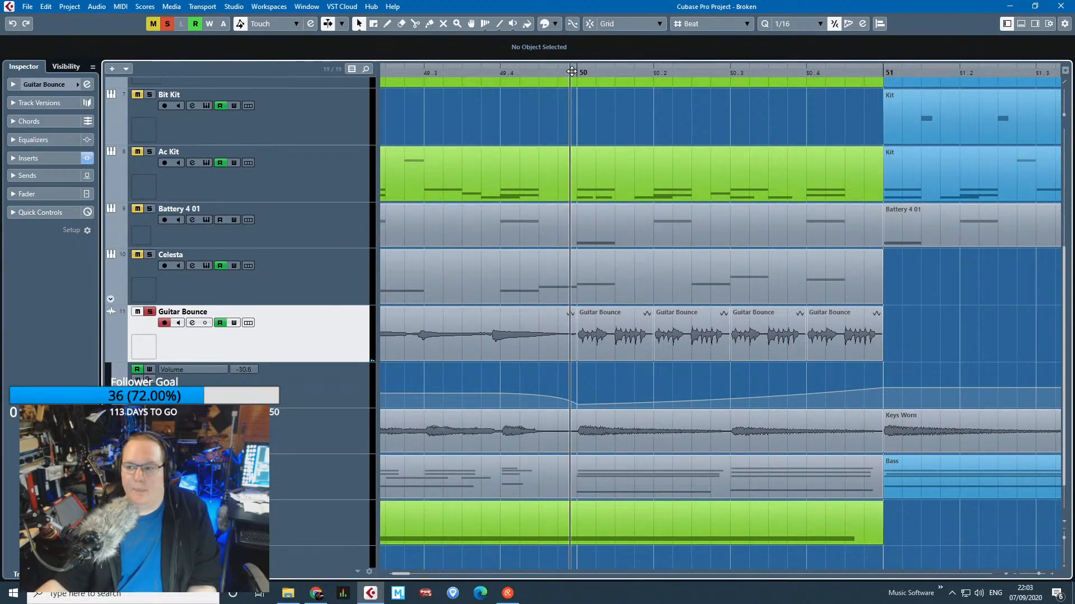
{"action": "key", "text": "space"}
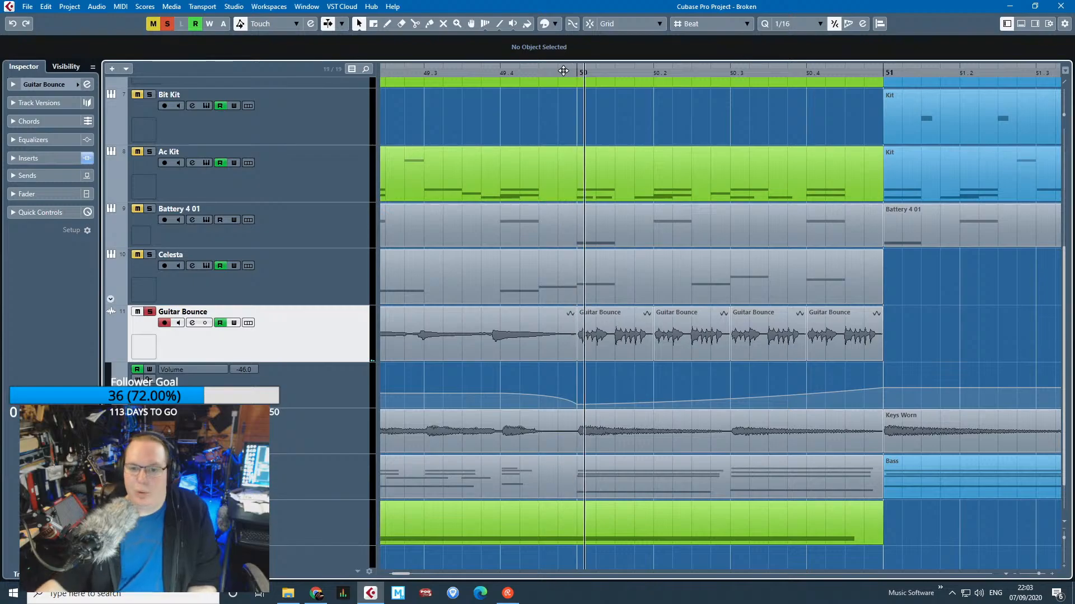
{"action": "scroll", "coordinate": [639, 419], "scroll_direction": "down", "scroll_amount": 3}
{"action": "scroll", "coordinate": [639, 421], "scroll_direction": "down", "scroll_amount": 3}
{"action": "scroll", "coordinate": [668, 429], "scroll_direction": "up", "scroll_amount": 3}
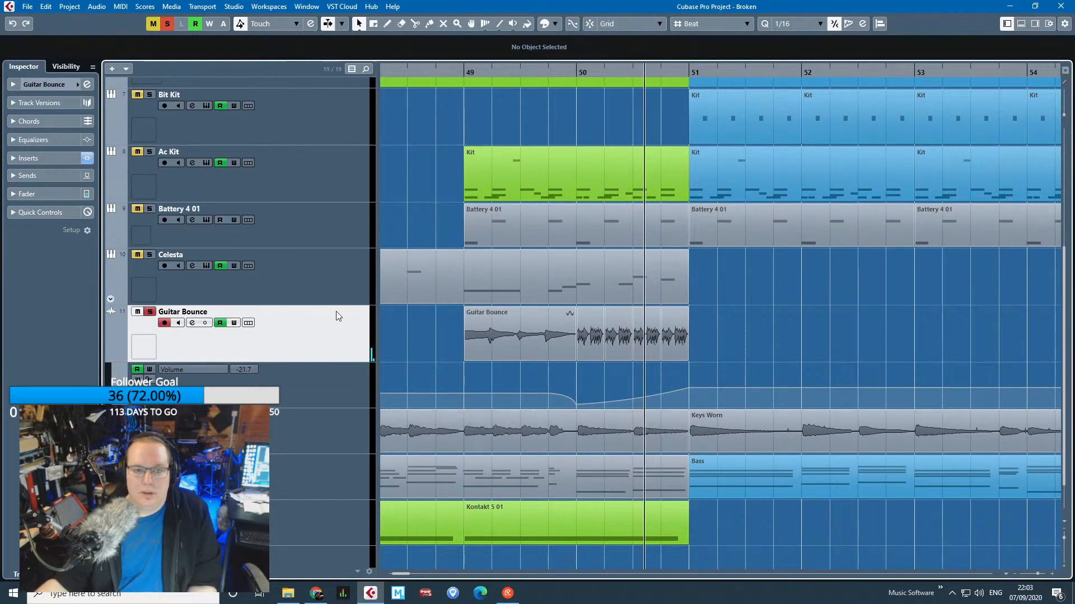
{"action": "scroll", "coordinate": [684, 369], "scroll_direction": "up", "scroll_amount": 3}
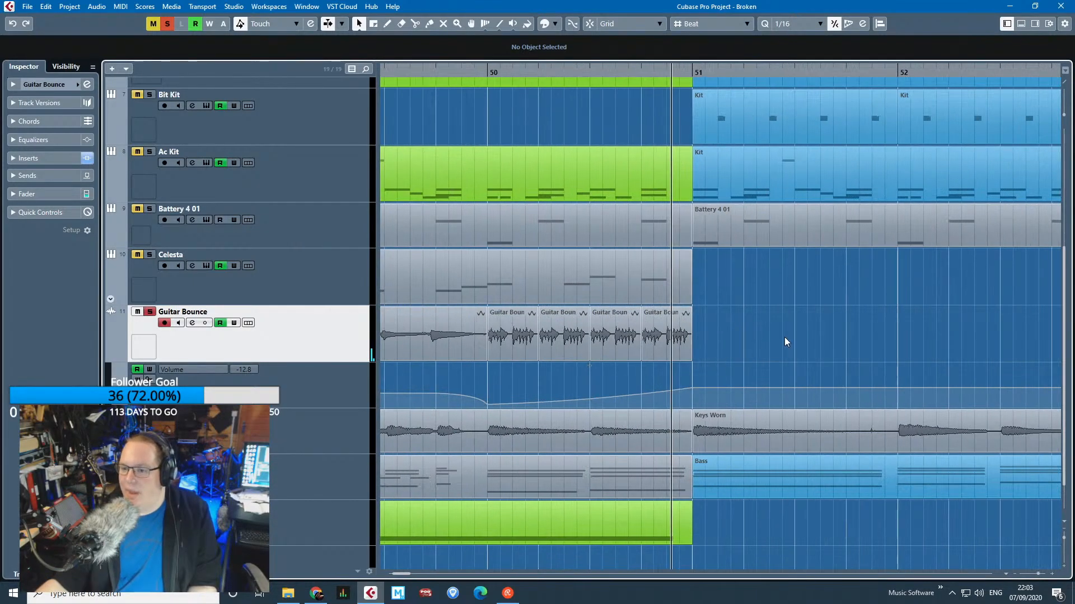
{"action": "left_click", "coordinate": [111, 356]}
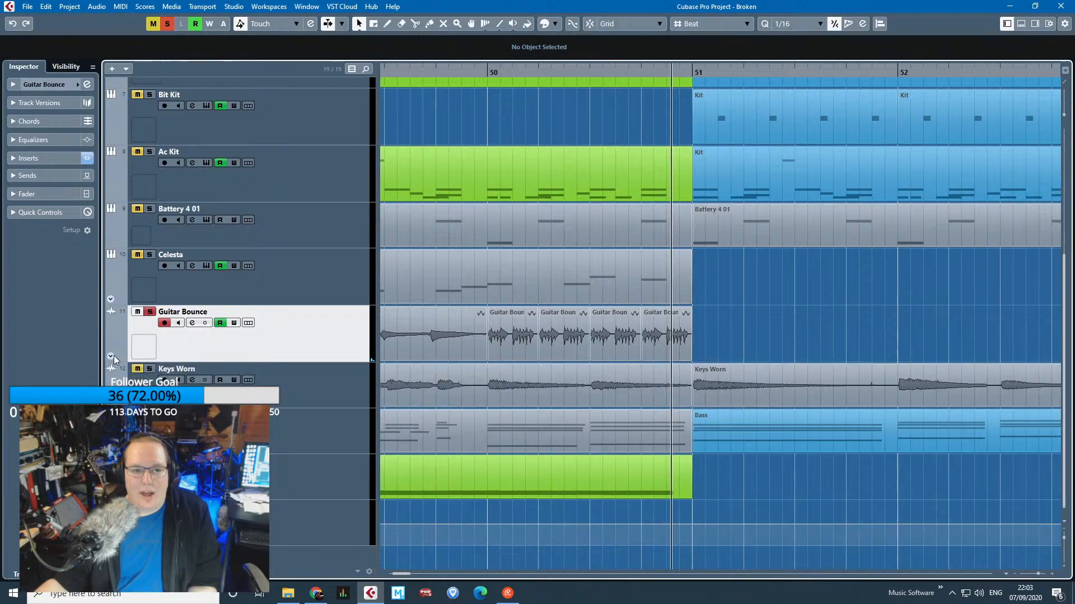
{"action": "scroll", "coordinate": [765, 317], "scroll_direction": "down", "scroll_amount": 2}
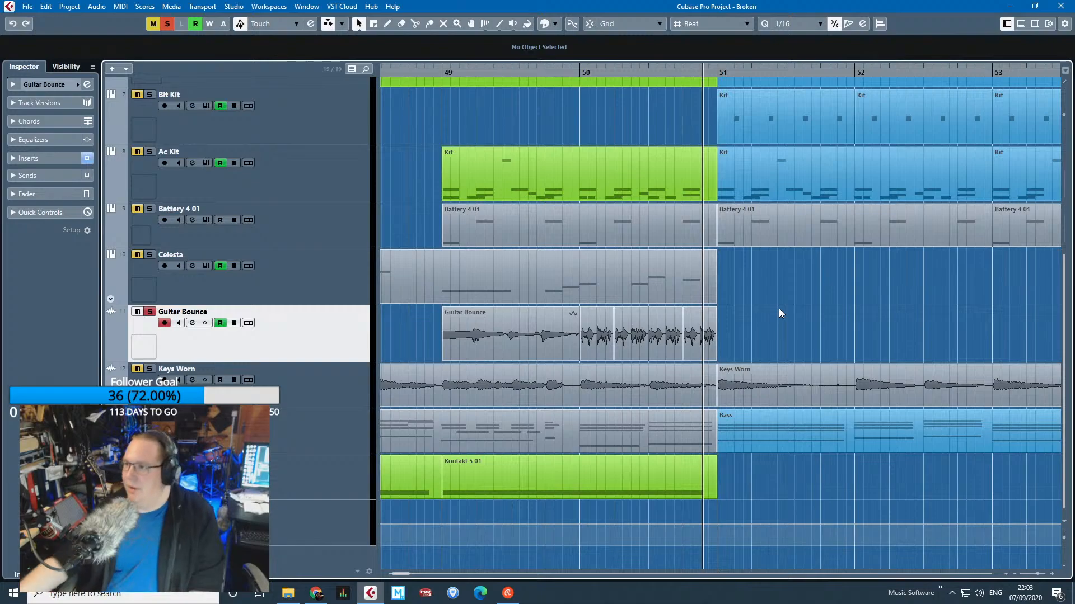
{"action": "key", "text": "alt+Tab"}
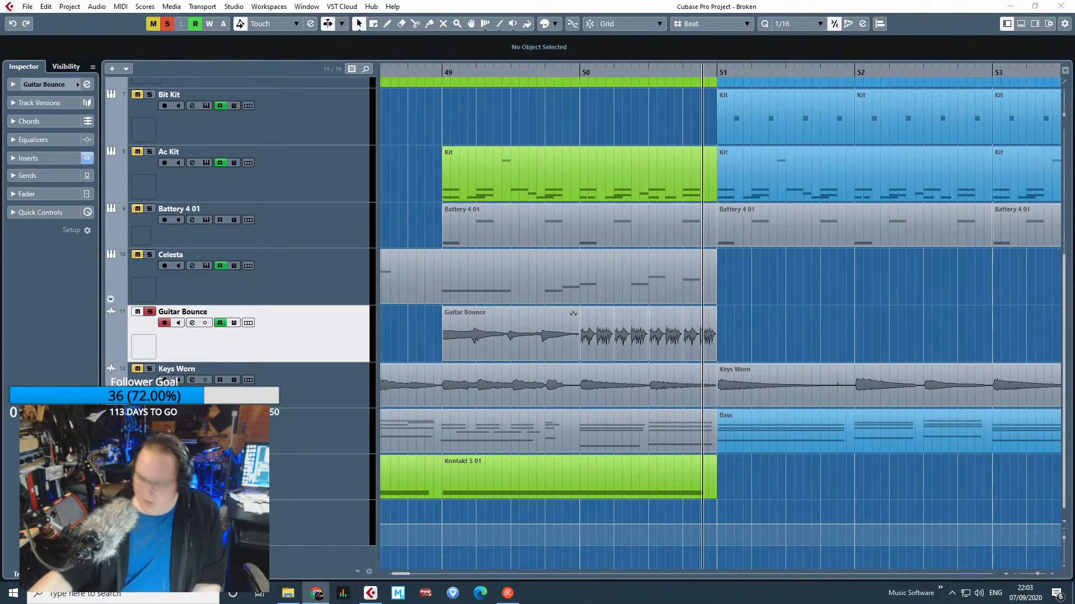
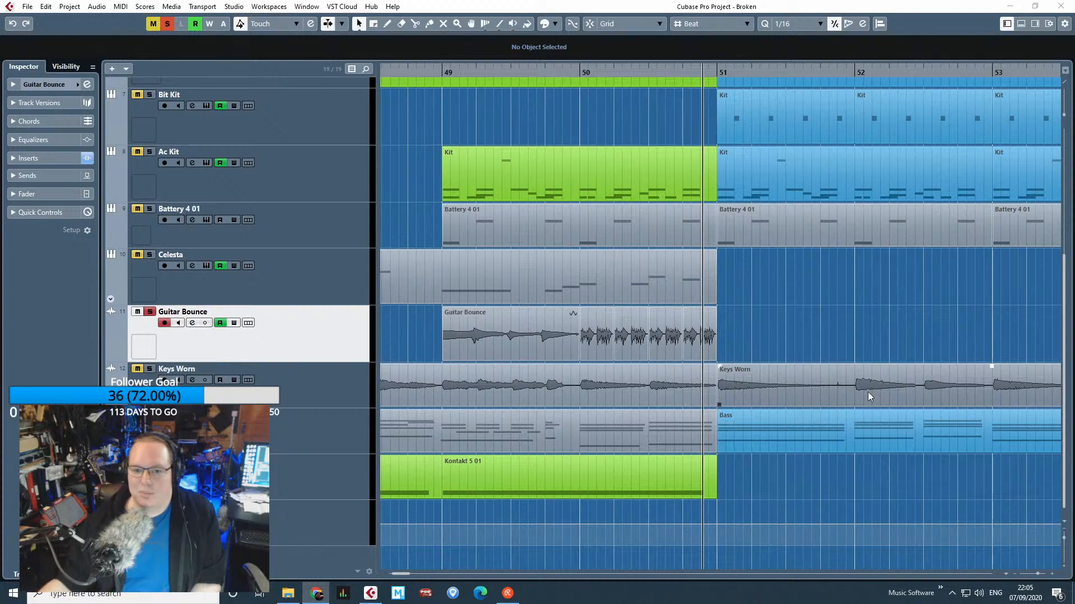
Play the last short Guitar Bounce event before bar 51 and examine where the part stops in the arrangement.
{"action": "scroll", "coordinate": [831, 324], "scroll_direction": "down", "scroll_amount": 5}
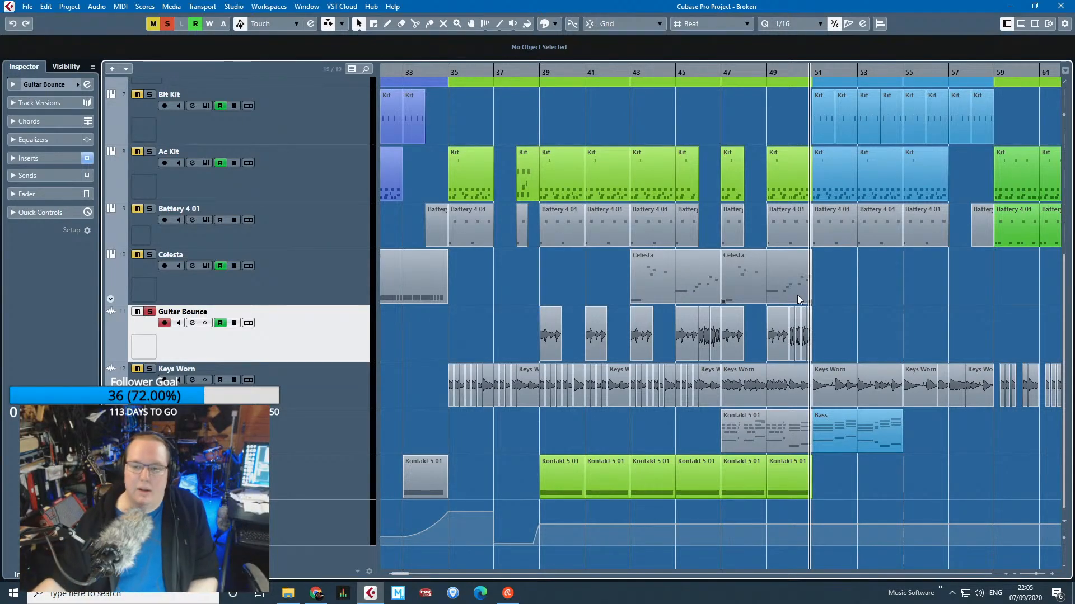
{"action": "scroll", "coordinate": [815, 398], "scroll_direction": "up", "scroll_amount": 7}
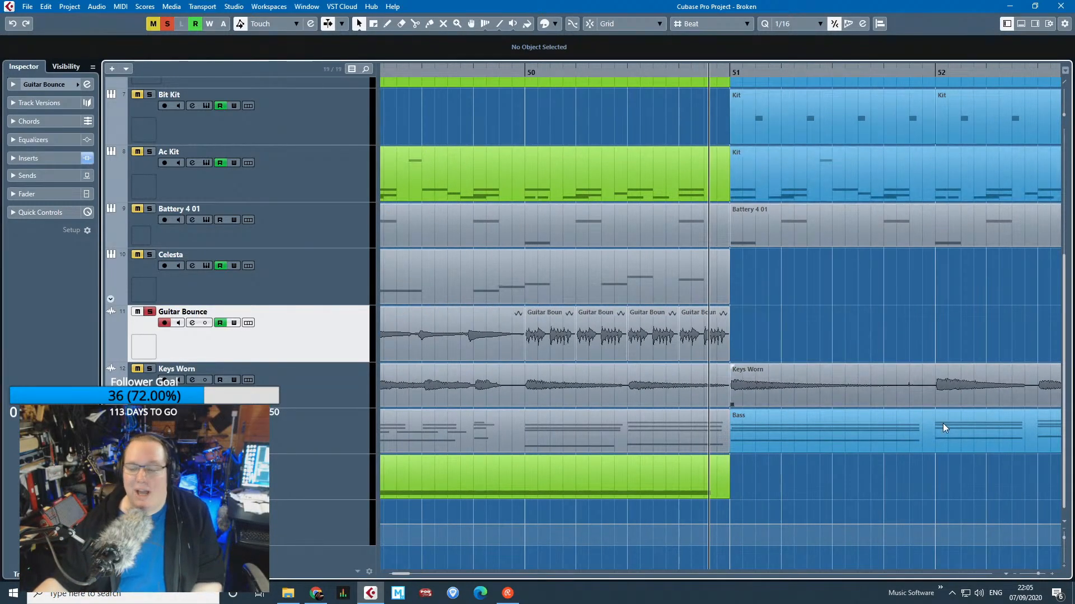
{"action": "scroll", "coordinate": [906, 392], "scroll_direction": "down", "scroll_amount": 5}
{"action": "scroll", "coordinate": [868, 360], "scroll_direction": "up", "scroll_amount": 5}
{"action": "left_click", "coordinate": [751, 72]}
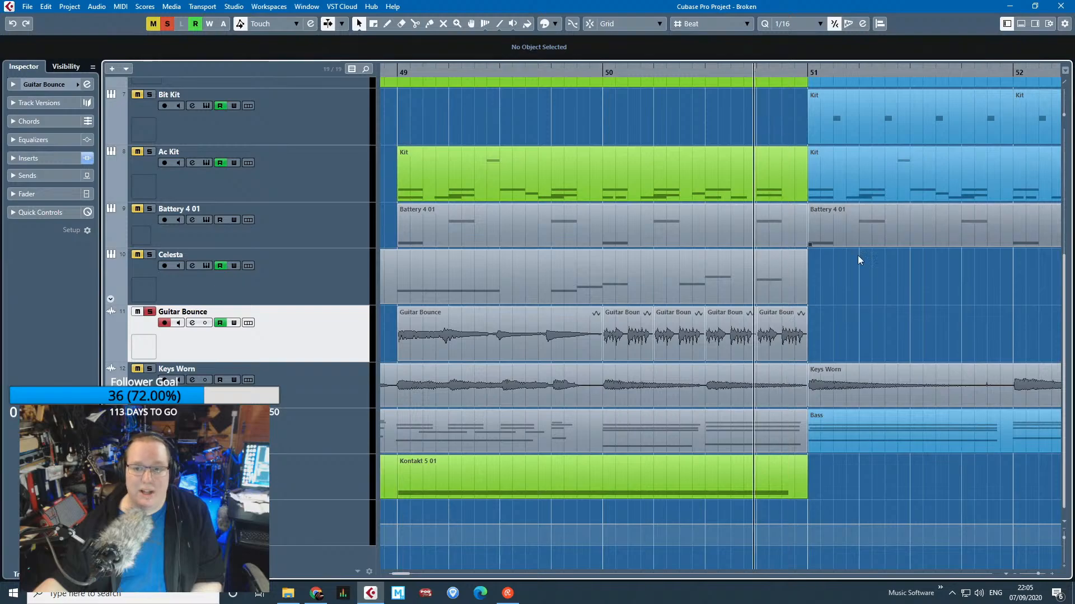
{"action": "scroll", "coordinate": [863, 344], "scroll_direction": "down", "scroll_amount": 6}
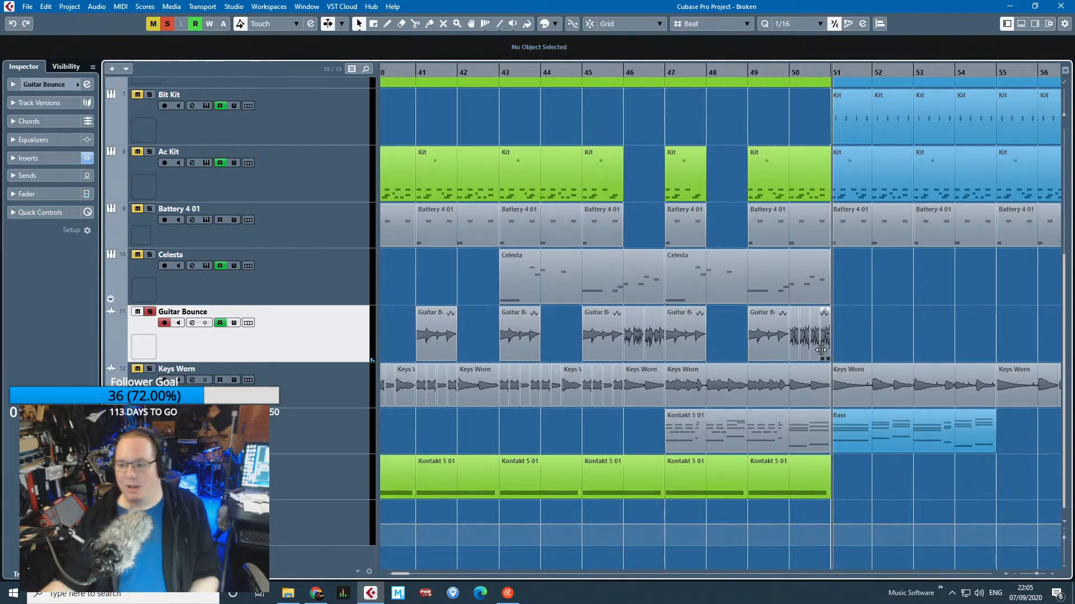
Turn off solo and play the full mix from around bar 69, following the Guitar Bounce and Celesta parts through bar 70.
{"action": "scroll", "coordinate": [817, 344], "scroll_direction": "down", "scroll_amount": 5}
{"action": "mouse_move", "coordinate": [581, 293]}
{"action": "left_mouse_down"}
{"action": "mouse_move", "coordinate": [774, 264]}
{"action": "mouse_move", "coordinate": [587, 290]}
{"action": "left_mouse_up"}
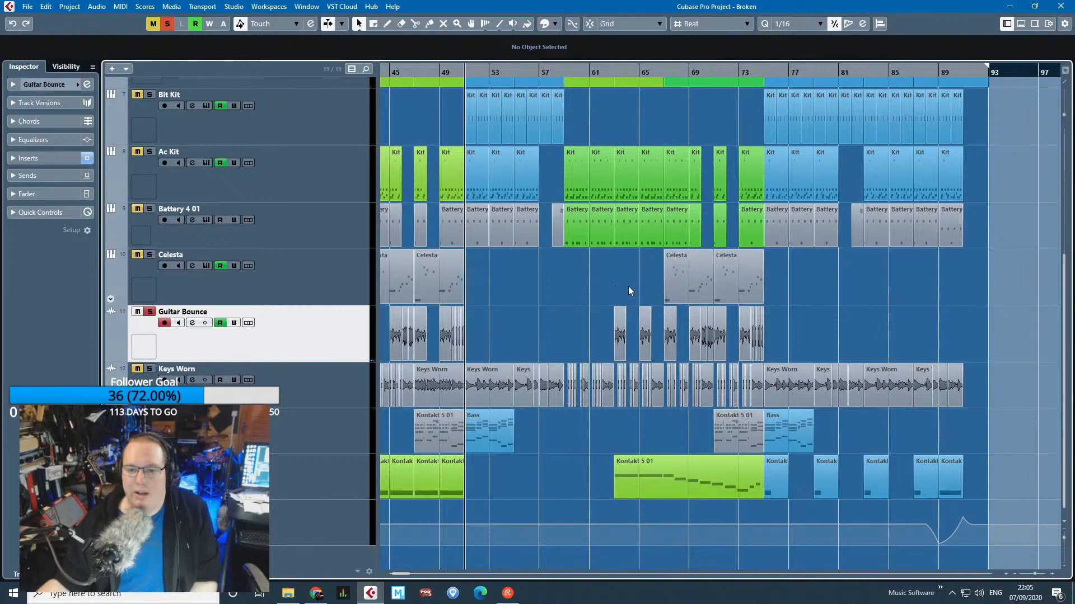
{"action": "scroll", "coordinate": [699, 317], "scroll_direction": "up", "scroll_amount": 9}
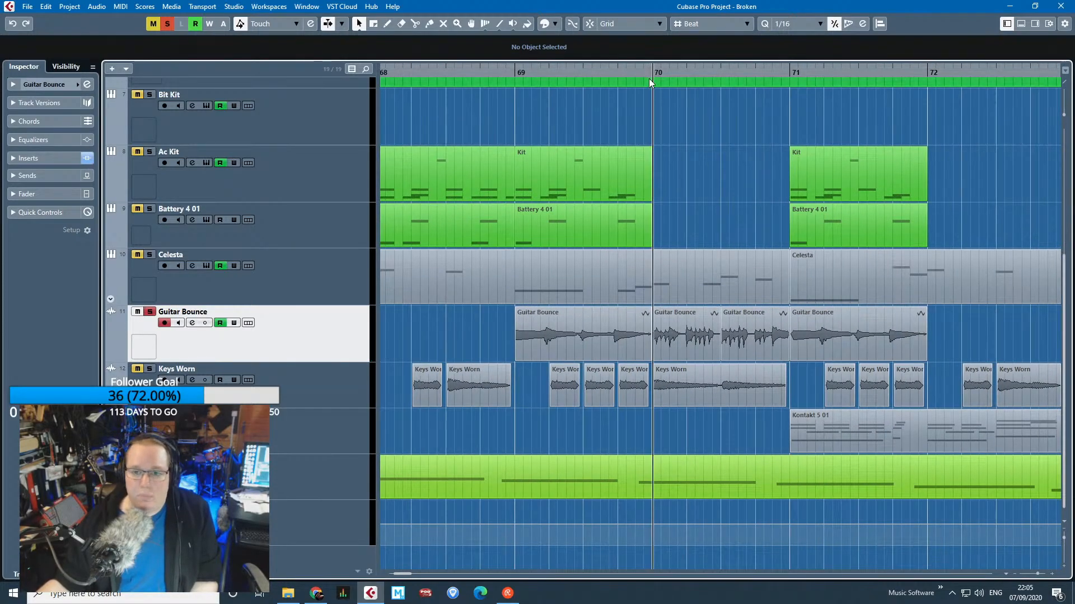
{"action": "scroll", "coordinate": [589, 284], "scroll_direction": "down", "scroll_amount": 3}
{"action": "left_click_drag", "start_coordinate": [543, 72], "coordinate": [543, 69]}
{"action": "key", "text": "space"}
{"action": "scroll", "coordinate": [616, 220], "scroll_direction": "up", "scroll_amount": 2}
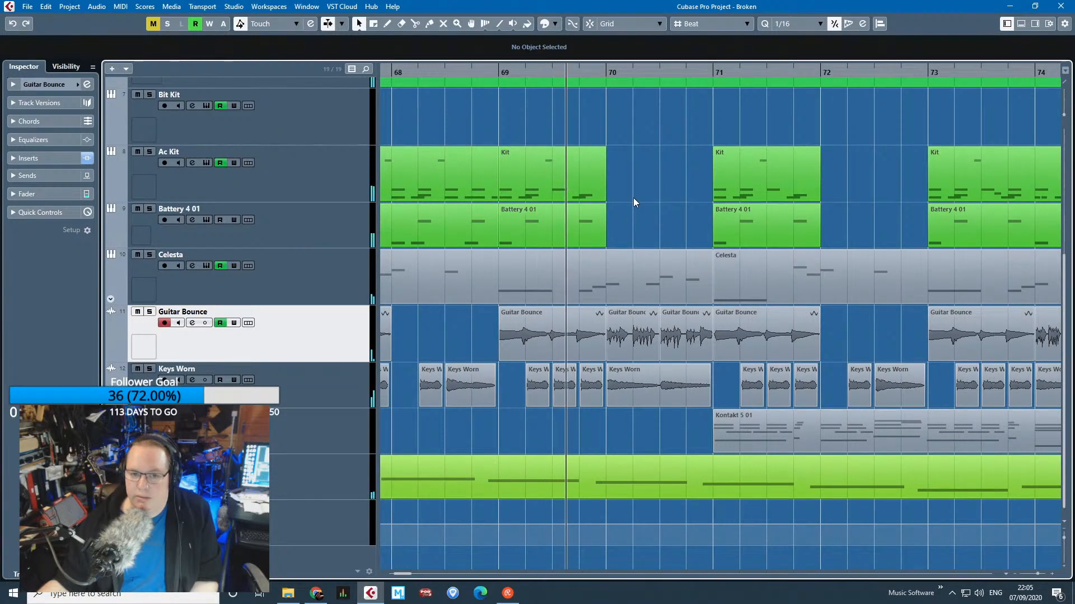
{"action": "scroll", "coordinate": [633, 197], "scroll_direction": "up", "scroll_amount": 1}
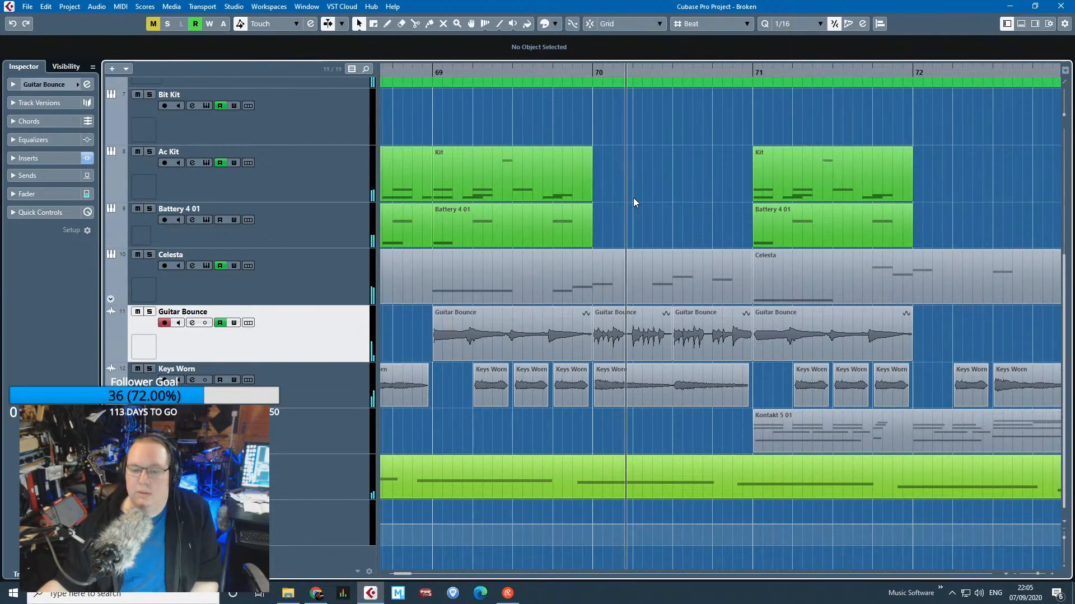
{"action": "scroll", "coordinate": [632, 205], "scroll_direction": "down", "scroll_amount": 3}
{"action": "scroll", "coordinate": [724, 283], "scroll_direction": "up", "scroll_amount": 3}
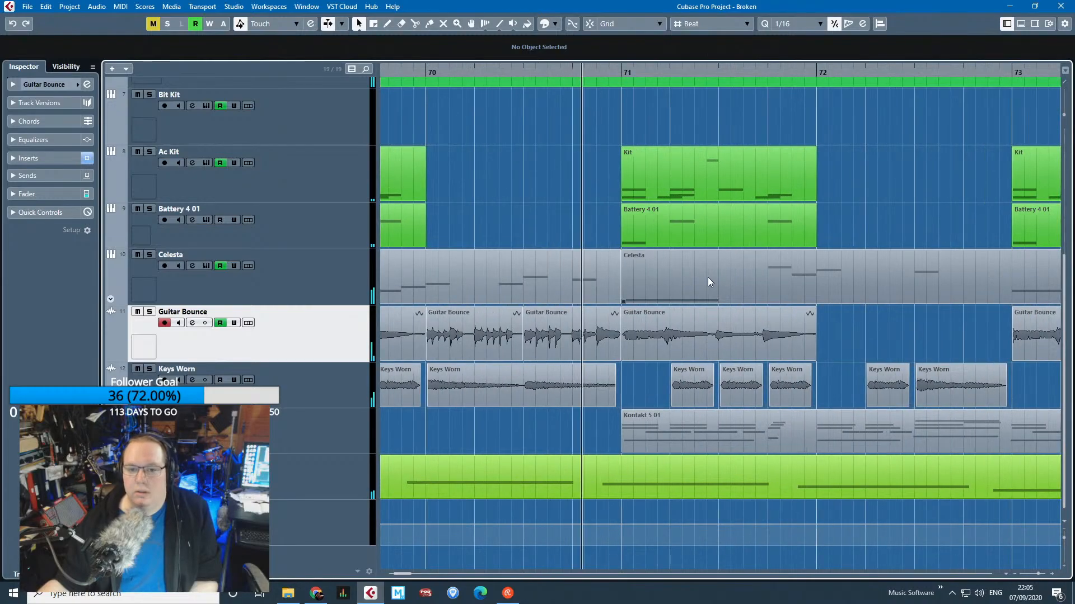
Select the Celesta event at bar 67 together with the Guitar Bounce events in bar 70, and clear the selection.
{"action": "scroll", "coordinate": [663, 344], "scroll_direction": "down", "scroll_amount": 2}
{"action": "left_click_drag", "start_coordinate": [549, 174], "coordinate": [631, 359]}
{"action": "scroll", "coordinate": [824, 335], "scroll_direction": "down", "scroll_amount": 2}
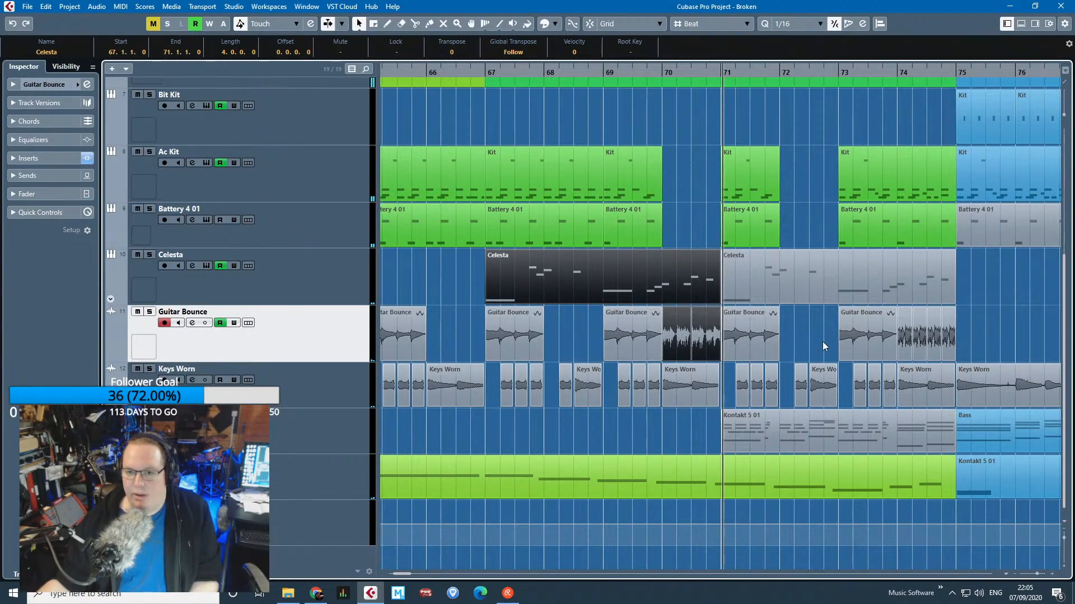
{"action": "left_click", "coordinate": [822, 342]}
Play the full mix from bar 74 and examine the repeated Guitar Bounce events leading into bar 75.
{"action": "left_click", "coordinate": [897, 75]}
{"action": "scroll", "coordinate": [999, 274], "scroll_direction": "up", "scroll_amount": 3}
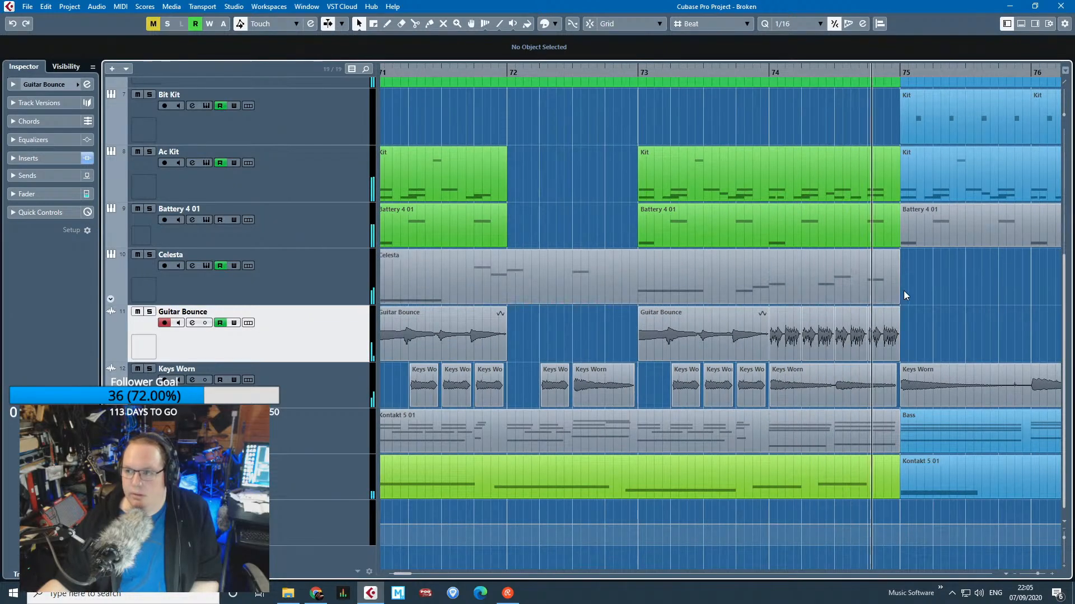
{"action": "left_click_drag", "start_coordinate": [871, 336], "coordinate": [832, 342]}
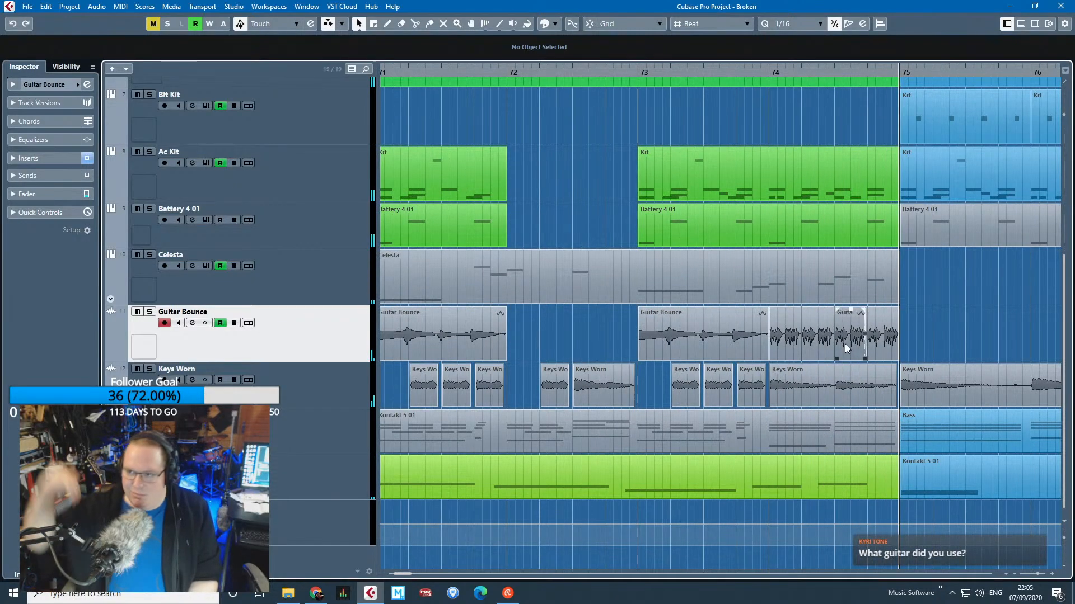
Solo the Keys Worn track and bring its events around bars 48 to 61 into view.
{"action": "scroll", "coordinate": [845, 344], "scroll_direction": "down", "scroll_amount": 3}
{"action": "scroll", "coordinate": [797, 355], "scroll_direction": "down", "scroll_amount": 5}
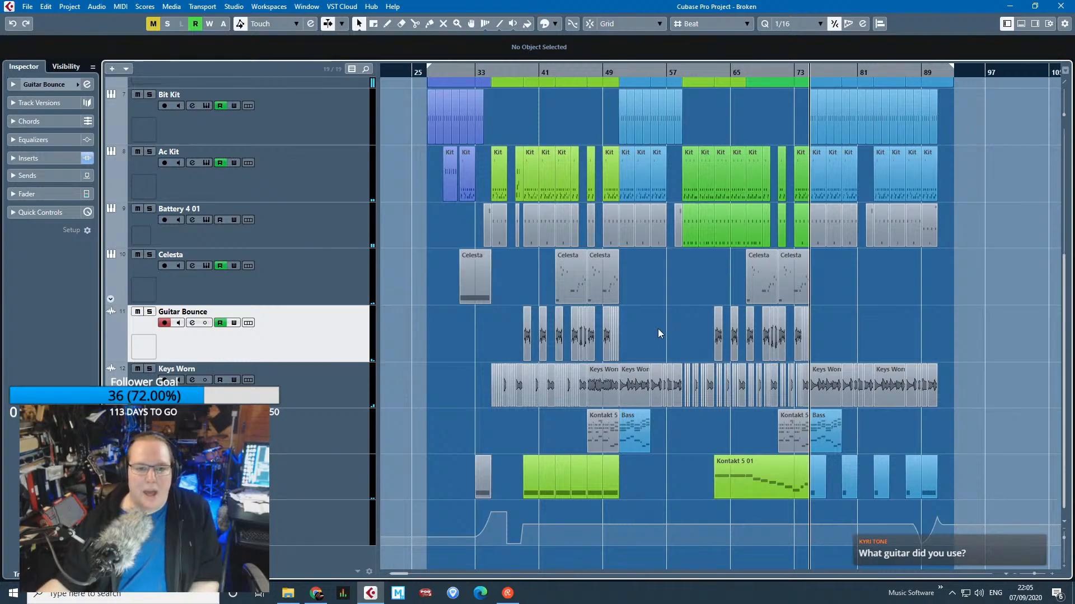
{"action": "left_click", "coordinate": [150, 368]}
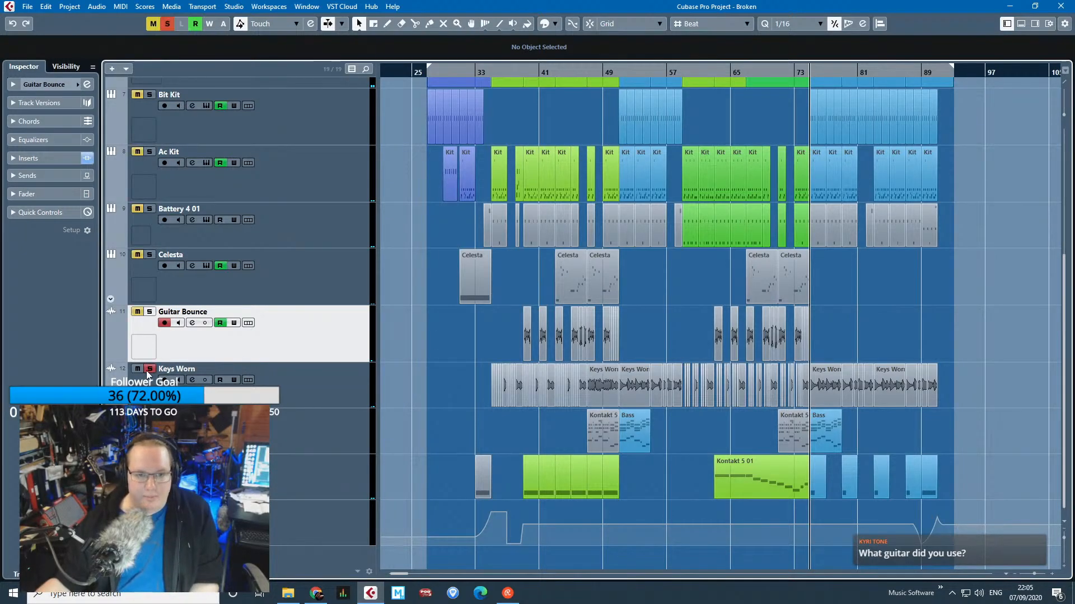
{"action": "scroll", "coordinate": [647, 427], "scroll_direction": "up", "scroll_amount": 5}
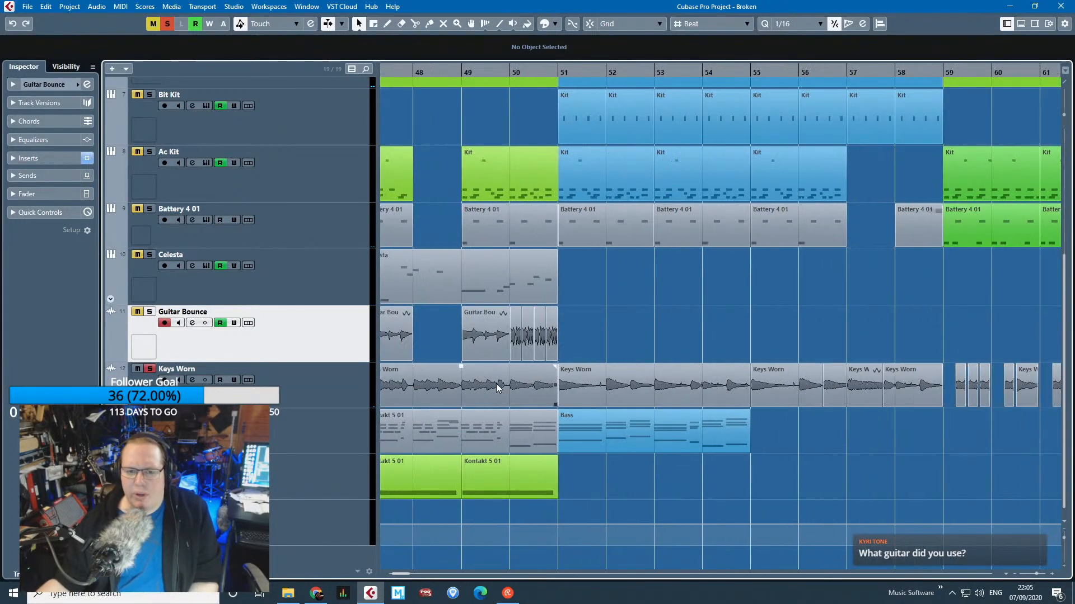
Select the Keys Worn event starting at bar 47, examine it within the surrounding arrangement, and clear the selection.
{"action": "left_click", "coordinate": [505, 385]}
{"action": "scroll", "coordinate": [505, 385], "scroll_direction": "up", "scroll_amount": 2}
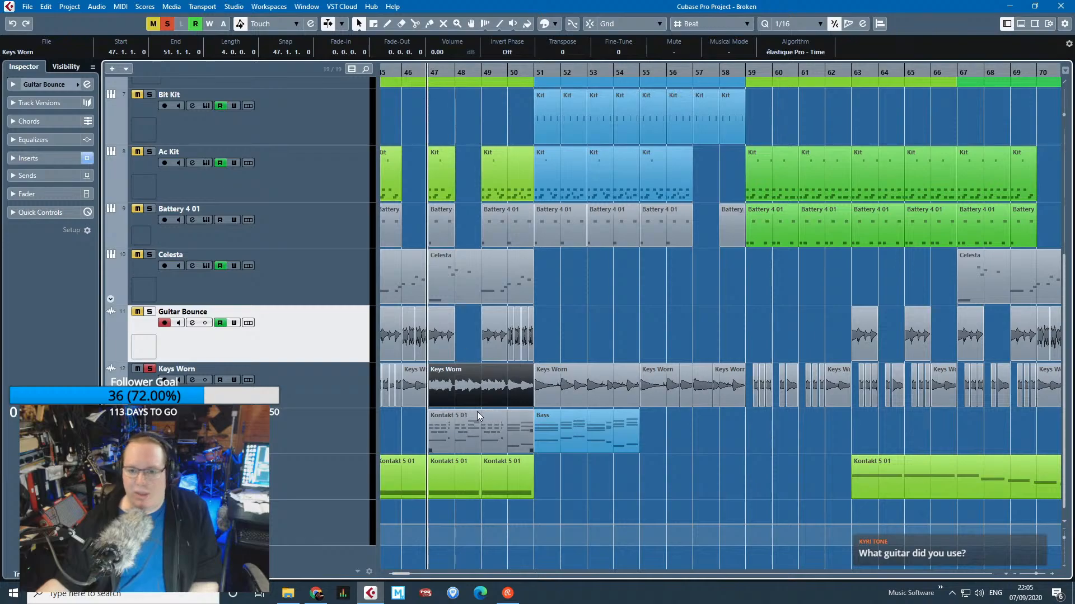
{"action": "scroll", "coordinate": [477, 252], "scroll_direction": "down", "scroll_amount": 2}
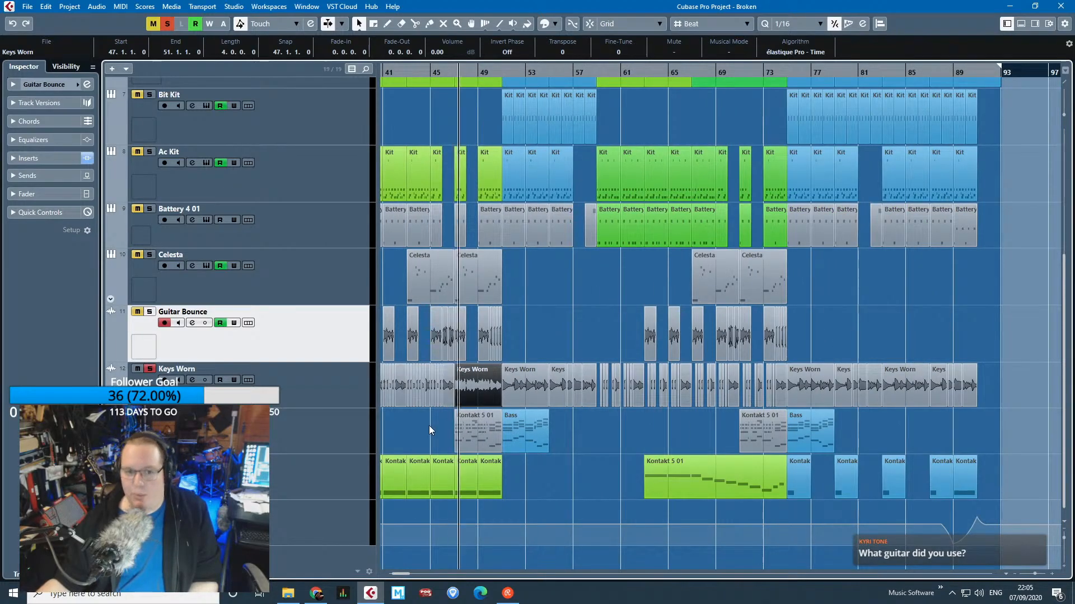
{"action": "scroll", "coordinate": [431, 428], "scroll_direction": "up", "scroll_amount": 3}
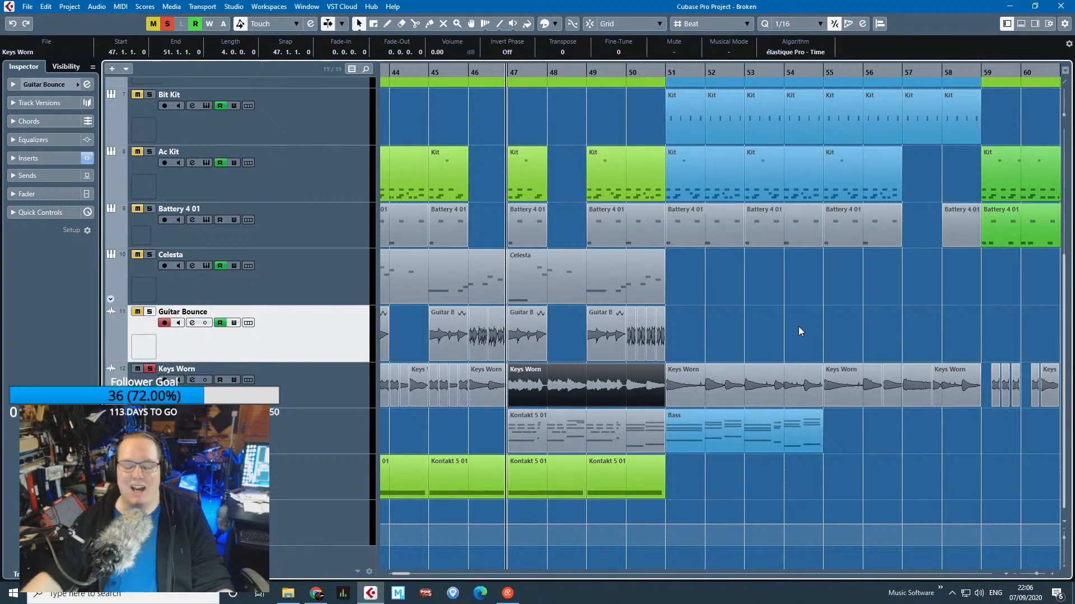
{"action": "left_click", "coordinate": [798, 353]}
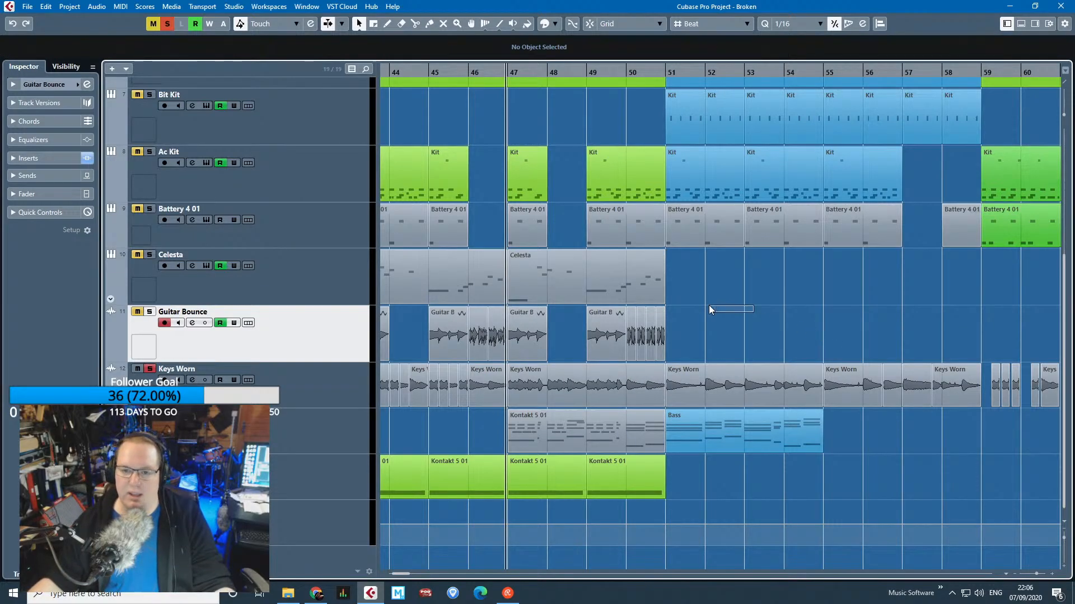
Play the soloed Keys Worn track from just before bar 47 and examine its waveform closely.
{"action": "left_click_drag", "start_coordinate": [500, 72], "coordinate": [504, 83]}
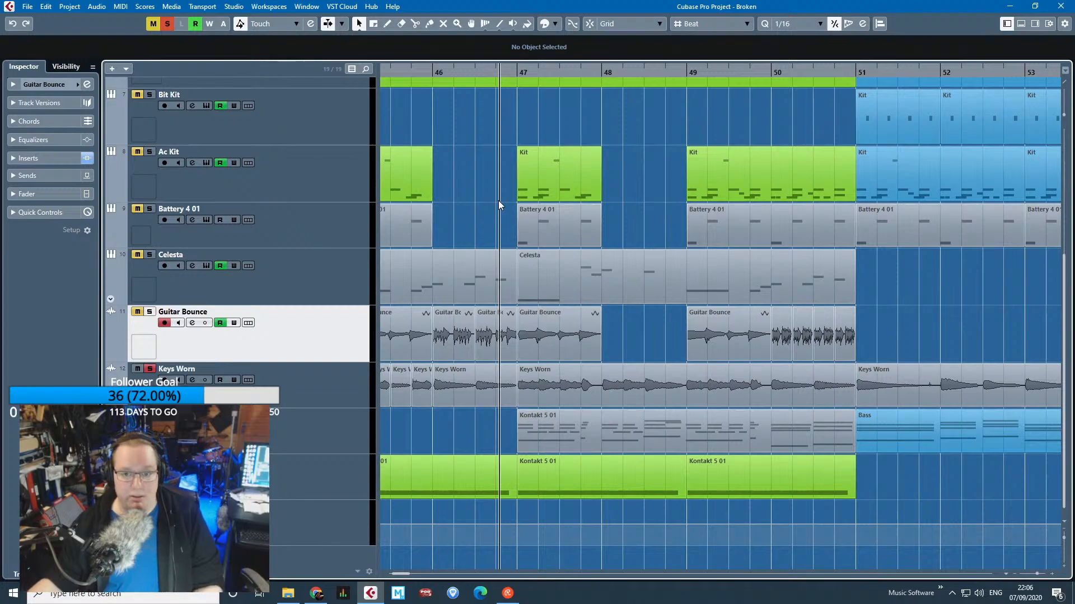
{"action": "key", "text": "space"}
{"action": "scroll", "coordinate": [646, 364], "scroll_direction": "up", "scroll_amount": 4}
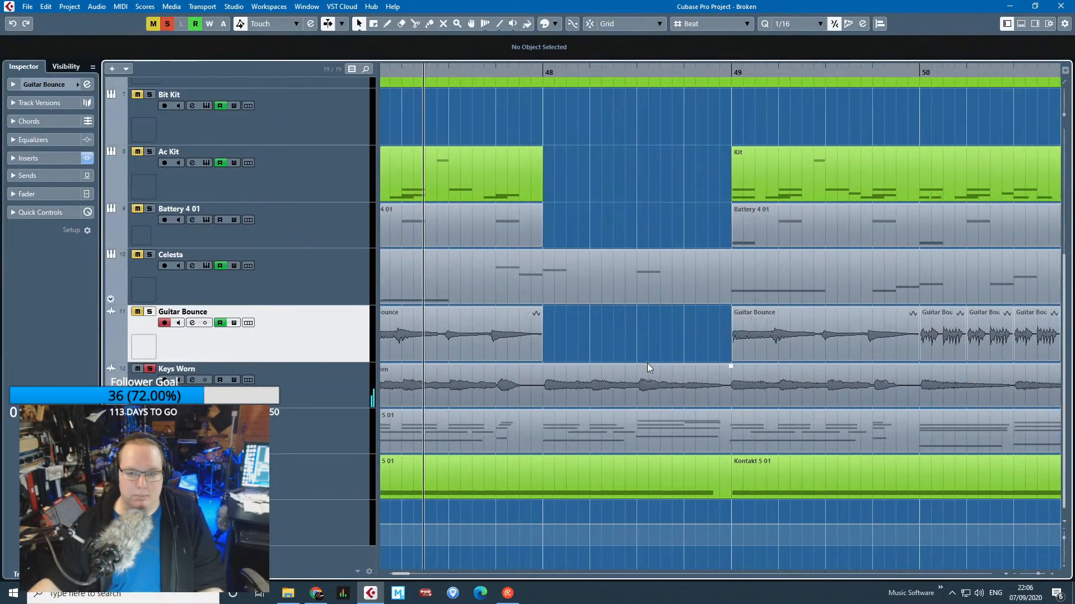
Inspect the RoomWorks SE and iZotope Vinyl inserts on the Kontakt 5 01 chord track, close them, and show its equalizer settings.
{"action": "scroll", "coordinate": [646, 364], "scroll_direction": "down", "scroll_amount": 3}
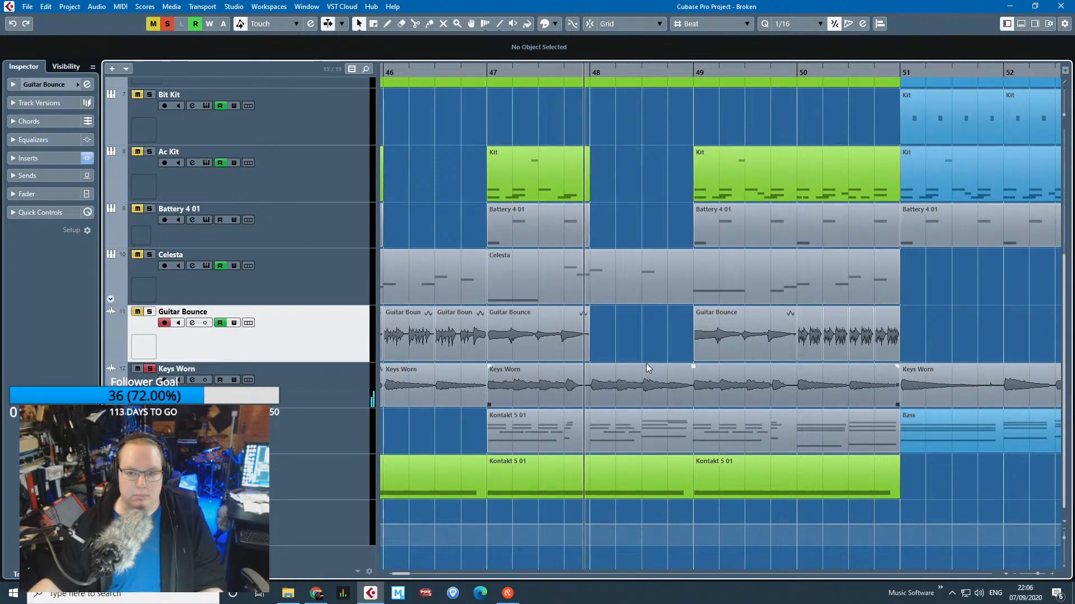
{"action": "scroll", "coordinate": [646, 364], "scroll_direction": "down", "scroll_amount": 2}
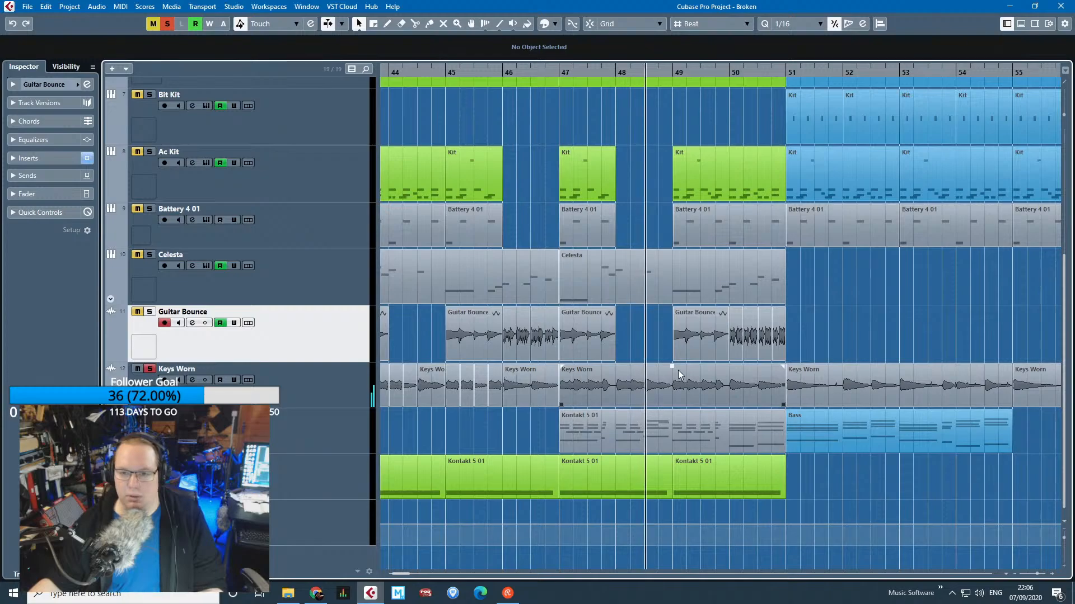
{"action": "left_click", "coordinate": [341, 424]}
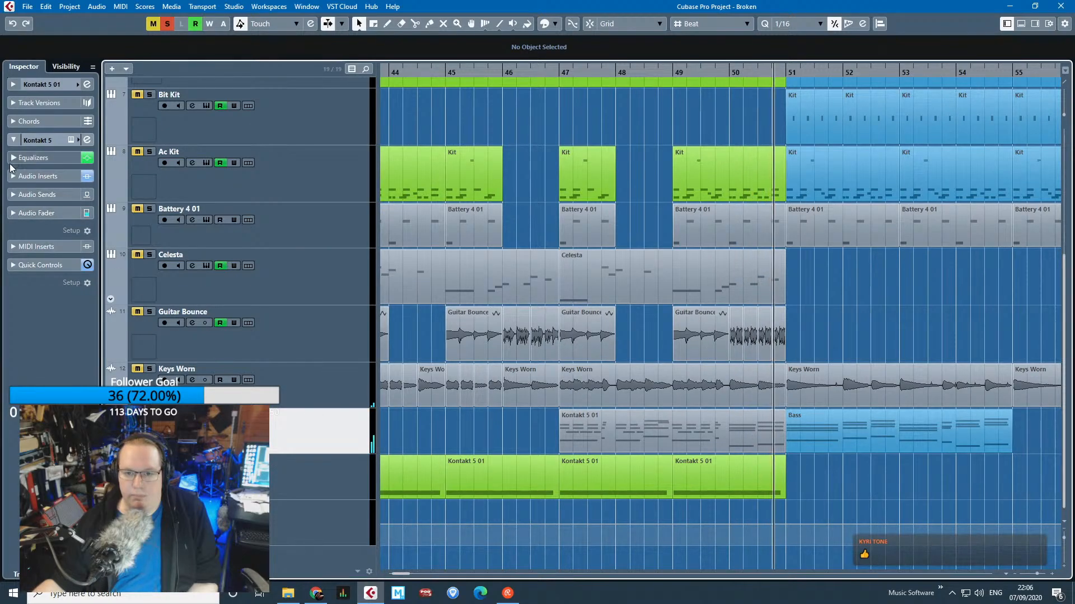
{"action": "left_click", "coordinate": [20, 175]}
{"action": "left_click", "coordinate": [65, 197]}
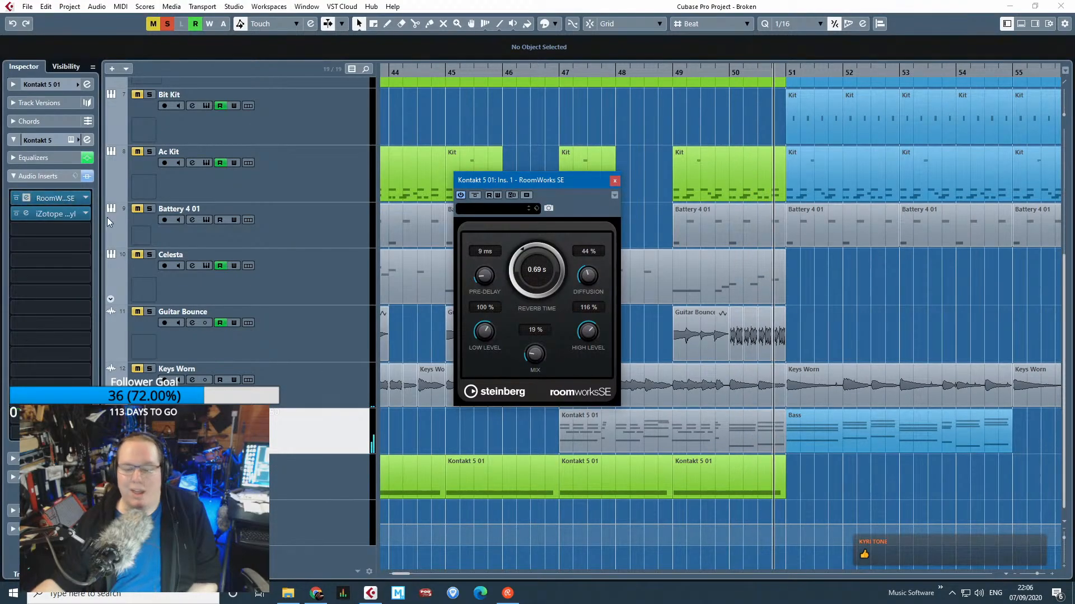
{"action": "left_click", "coordinate": [60, 212]}
{"action": "left_click", "coordinate": [614, 181]}
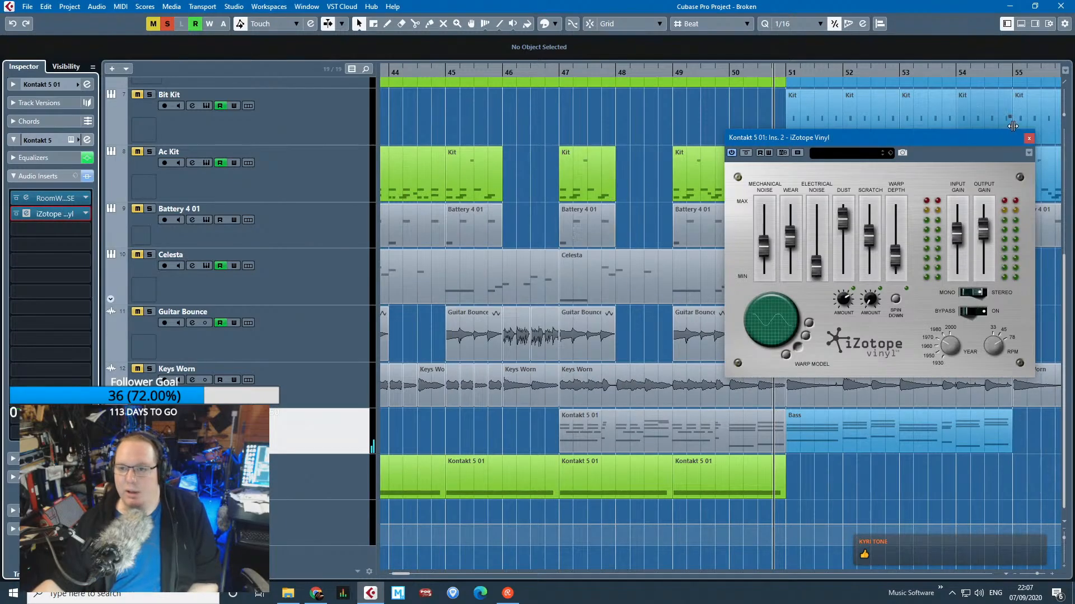
{"action": "left_click", "coordinate": [1028, 137]}
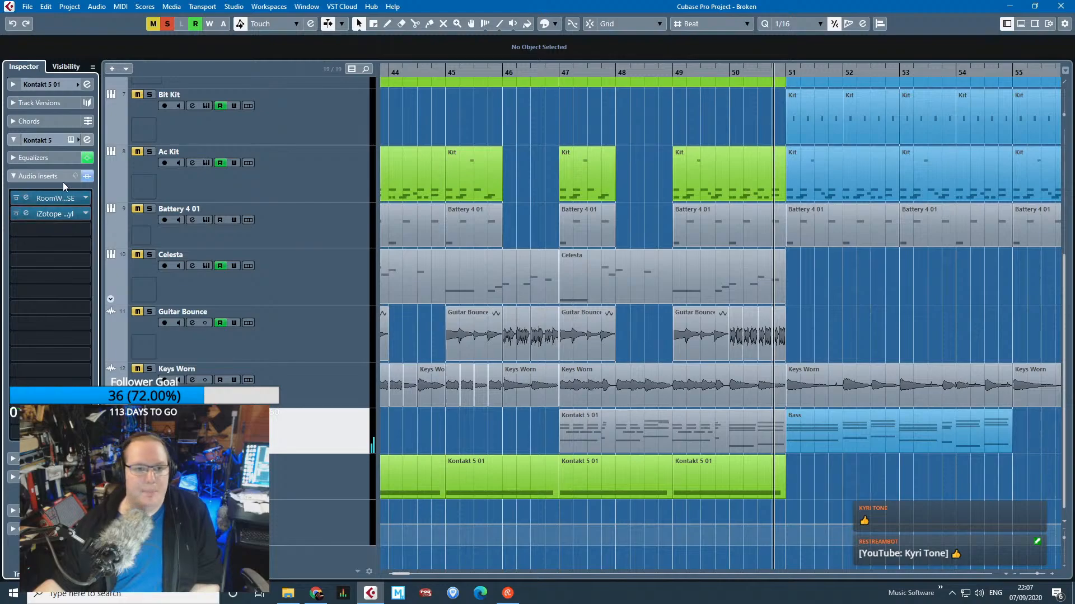
{"action": "left_click", "coordinate": [62, 158]}
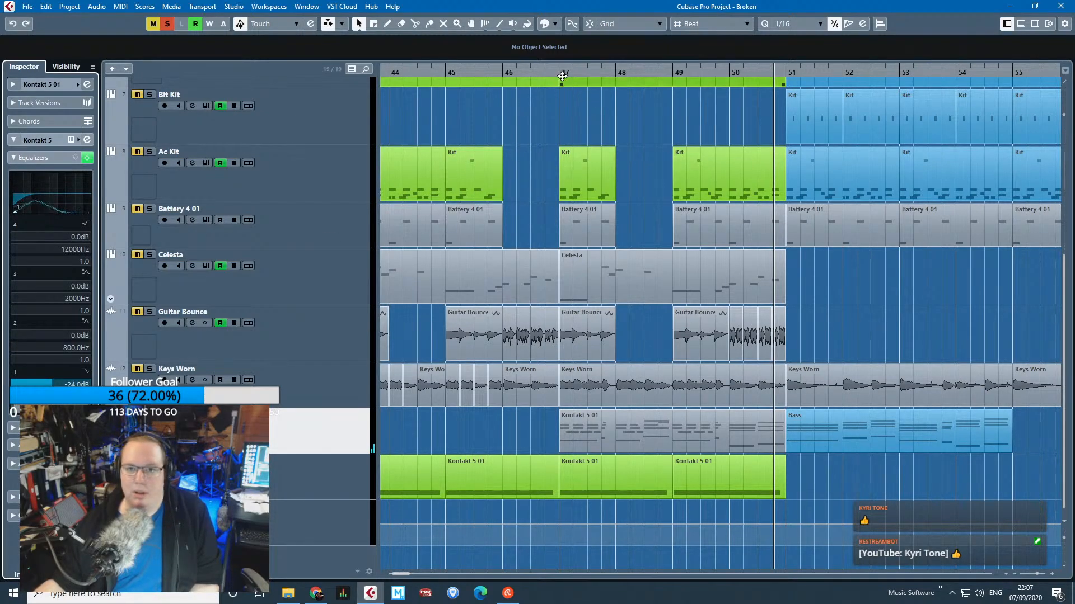
Open the Kontakt 5 01 part at bar 47 in the Key Editor, examine its chord notes during playback, and close the editor.
{"action": "double_click", "coordinate": [593, 431]}
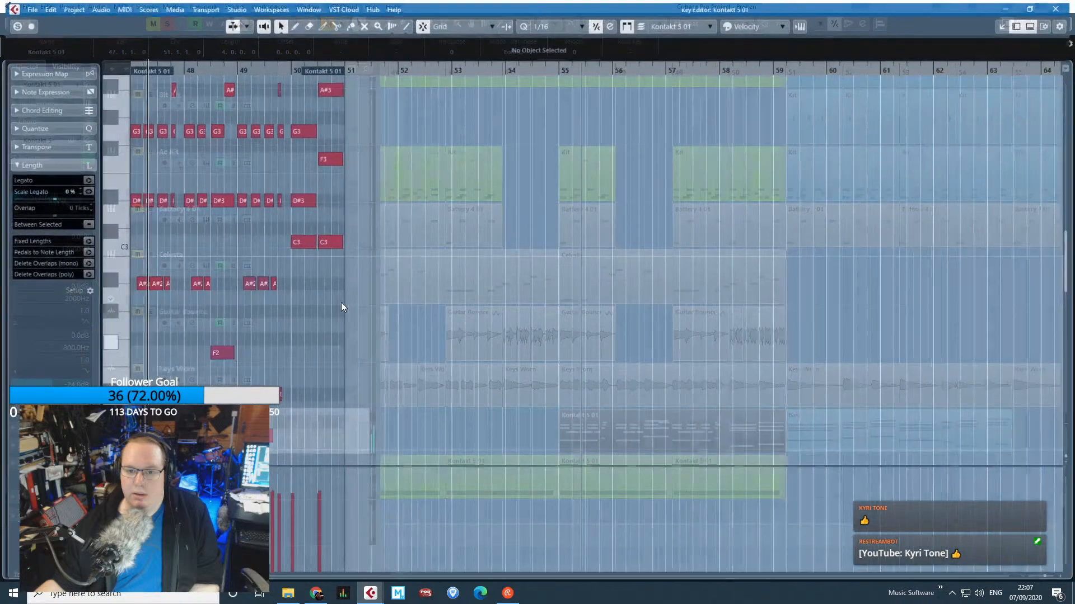
{"action": "scroll", "coordinate": [244, 336], "scroll_direction": "left", "scroll_amount": 1}
{"action": "scroll", "coordinate": [191, 326], "scroll_direction": "up", "scroll_amount": 4}
{"action": "scroll", "coordinate": [266, 347], "scroll_direction": "left", "scroll_amount": 1}
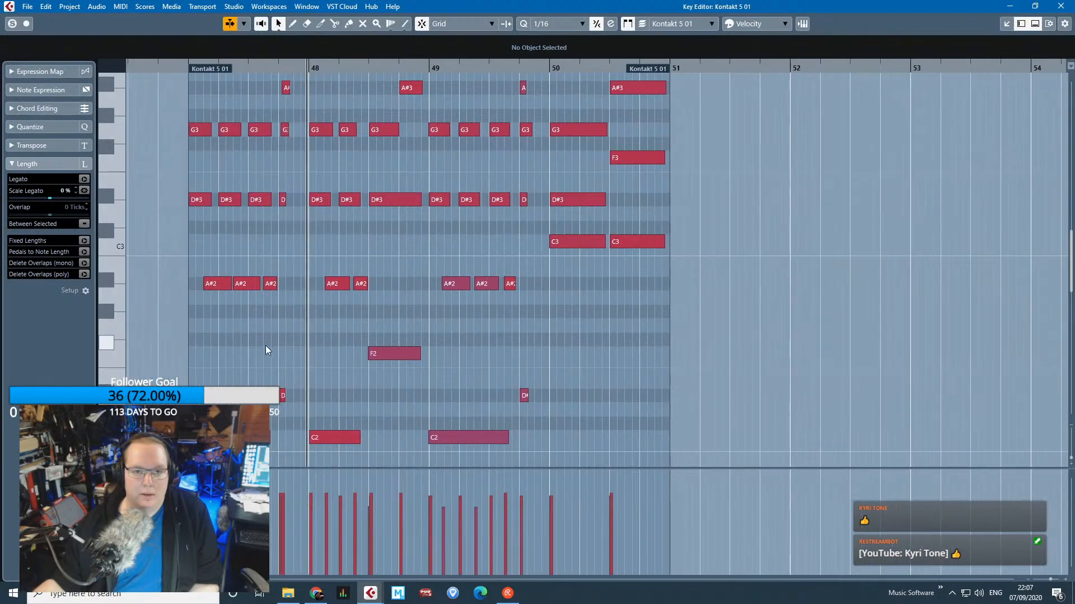
{"action": "scroll", "coordinate": [265, 345], "scroll_direction": "up", "scroll_amount": 4}
{"action": "scroll", "coordinate": [252, 307], "scroll_direction": "down", "scroll_amount": 2}
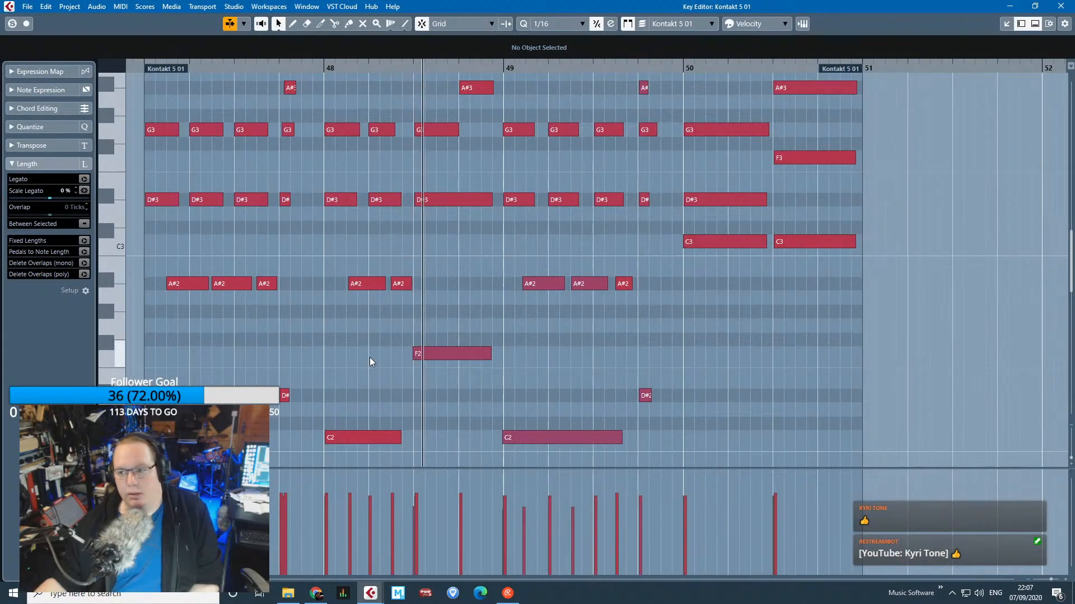
{"action": "scroll", "coordinate": [481, 382], "scroll_direction": "down", "scroll_amount": 3}
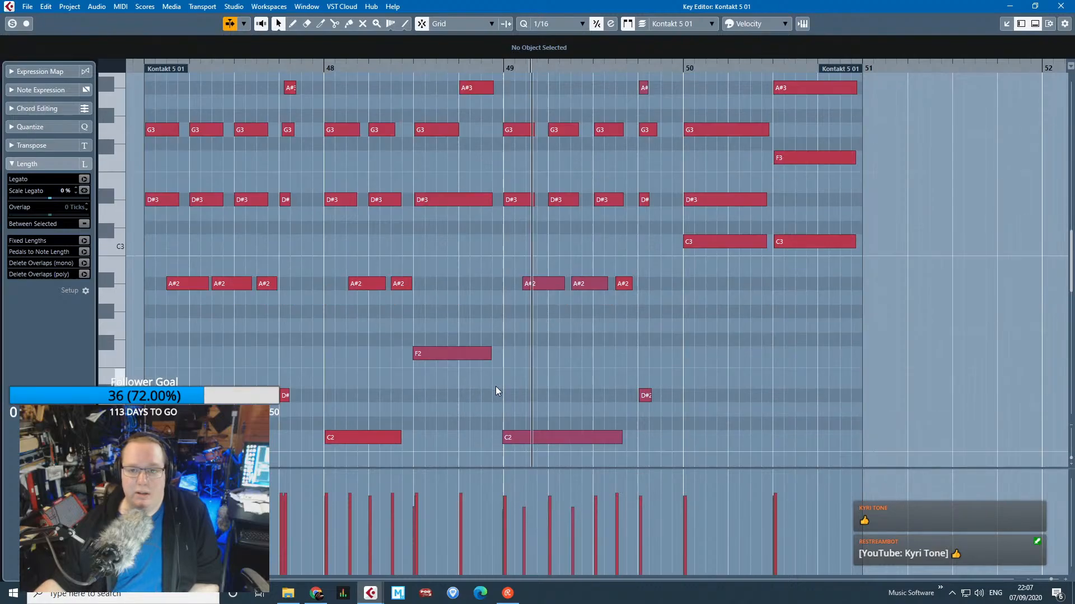
{"action": "scroll", "coordinate": [581, 375], "scroll_direction": "up", "scroll_amount": 4}
{"action": "scroll", "coordinate": [563, 372], "scroll_direction": "down", "scroll_amount": 4}
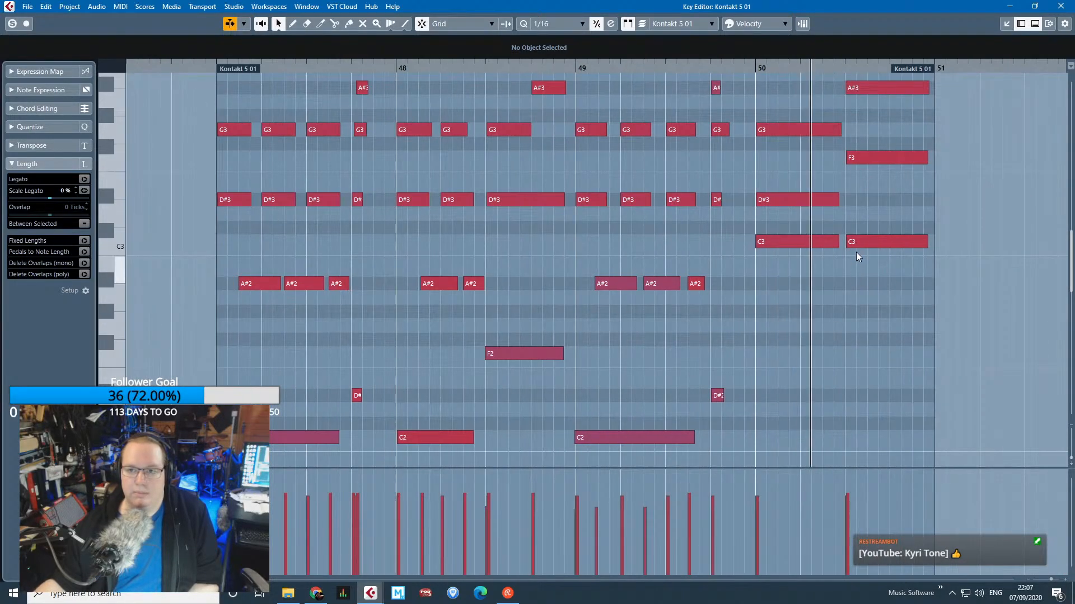
{"action": "left_click", "coordinate": [1060, 7]}
Open the Bass part at bar 51 in the Key Editor and examine its low notes and upper chord notes during playback.
{"action": "left_click", "coordinate": [823, 335]}
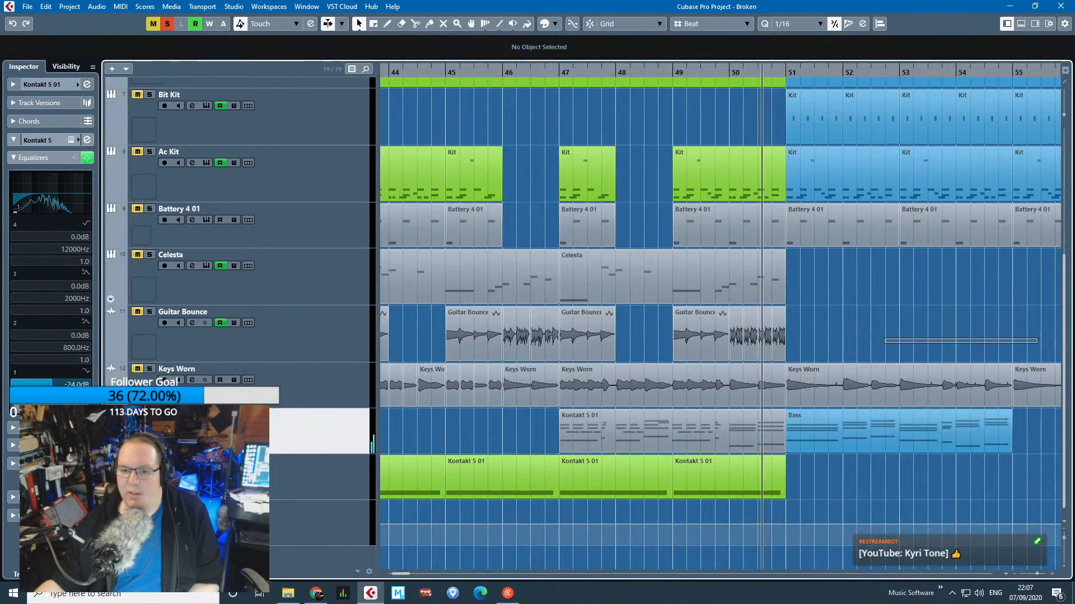
{"action": "scroll", "coordinate": [824, 314], "scroll_direction": "right", "scroll_amount": 1}
{"action": "scroll", "coordinate": [881, 321], "scroll_direction": "up", "scroll_amount": 1}
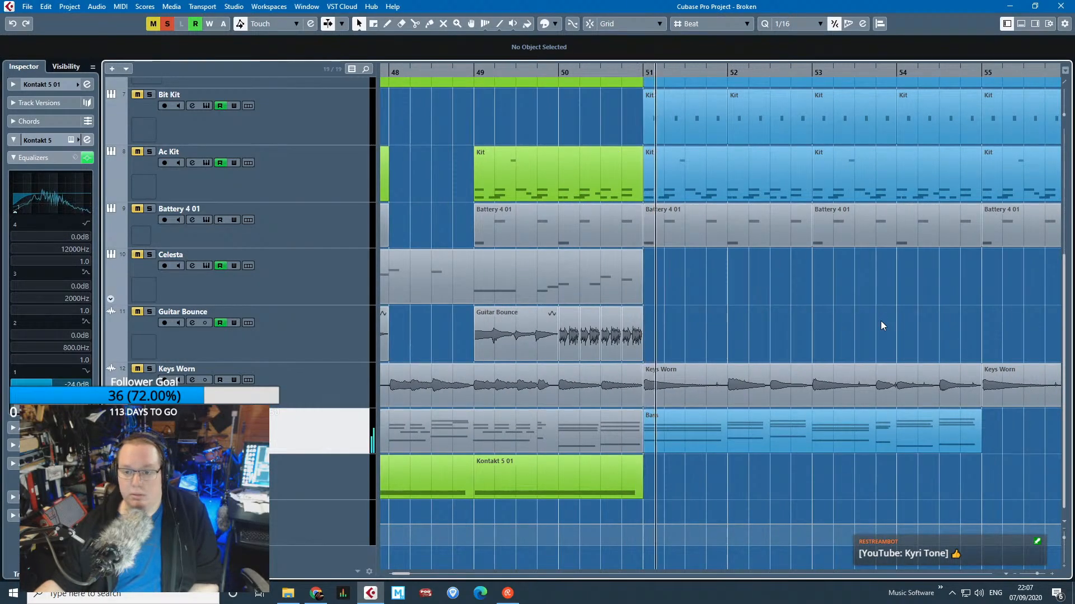
{"action": "scroll", "coordinate": [881, 320], "scroll_direction": "down", "scroll_amount": 1}
{"action": "left_click_drag", "start_coordinate": [882, 317], "coordinate": [696, 298]}
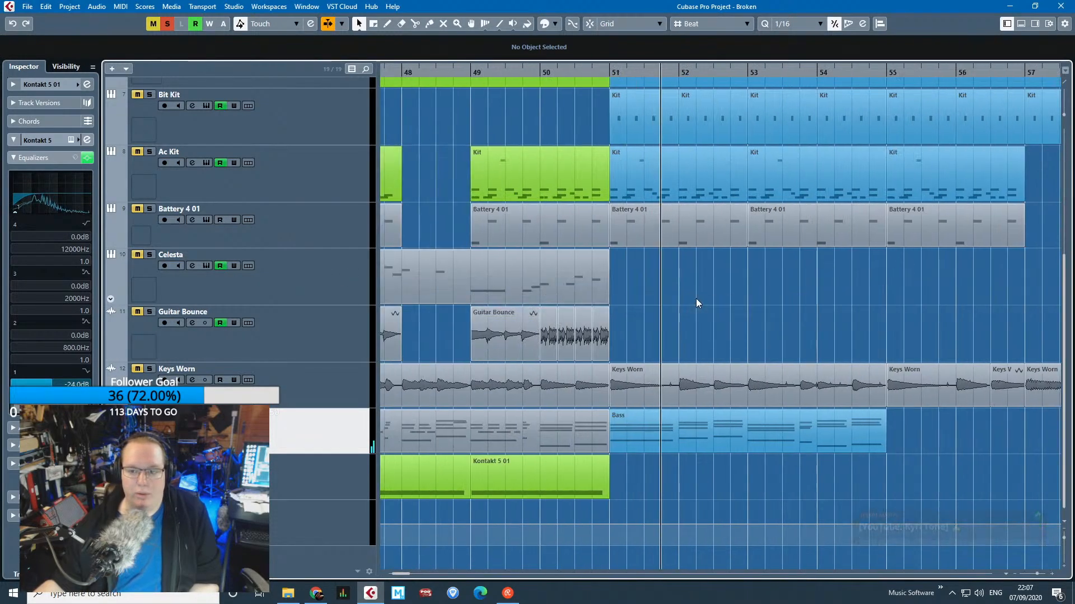
{"action": "double_click", "coordinate": [707, 441]}
{"action": "scroll", "coordinate": [386, 269], "scroll_direction": "down", "scroll_amount": 1}
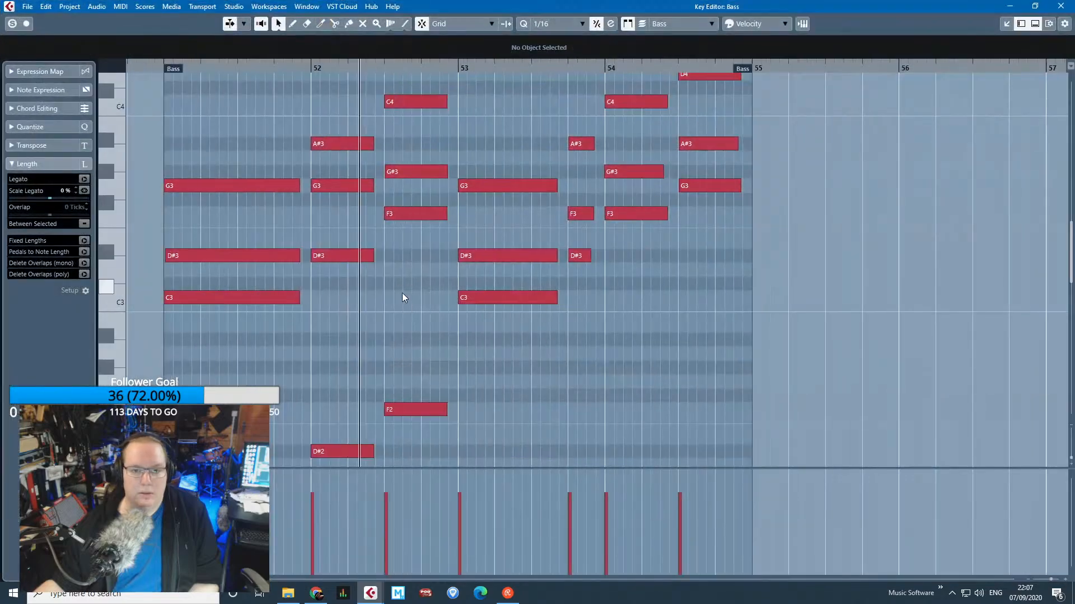
{"action": "scroll", "coordinate": [403, 295], "scroll_direction": "up", "scroll_amount": 2}
{"action": "scroll", "coordinate": [405, 307], "scroll_direction": "down", "scroll_amount": 2}
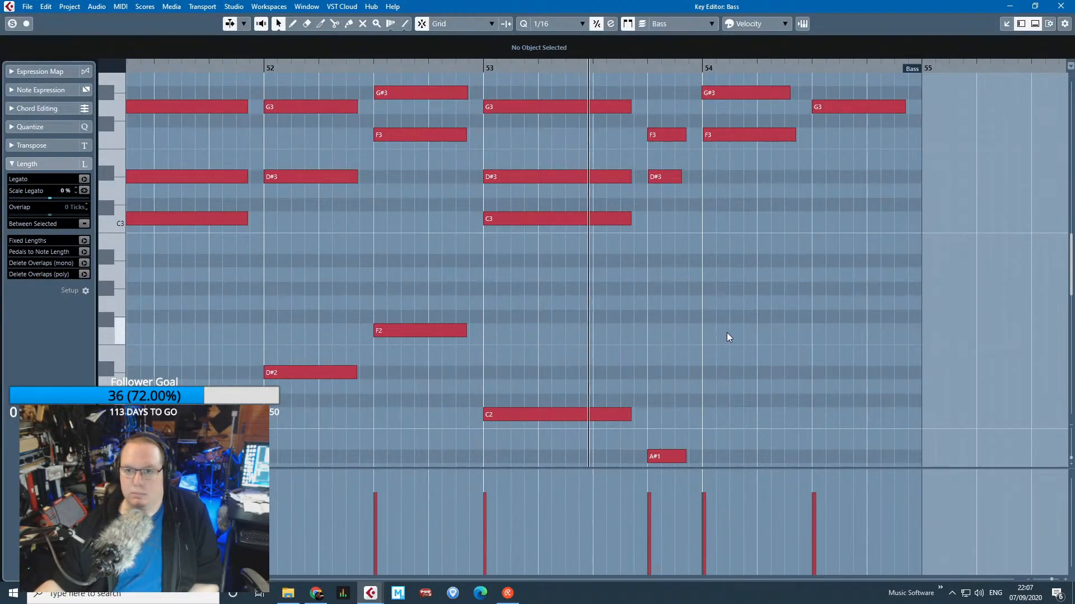
{"action": "scroll", "coordinate": [727, 332], "scroll_direction": "up", "scroll_amount": 2}
{"action": "scroll", "coordinate": [852, 293], "scroll_direction": "up", "scroll_amount": 2}
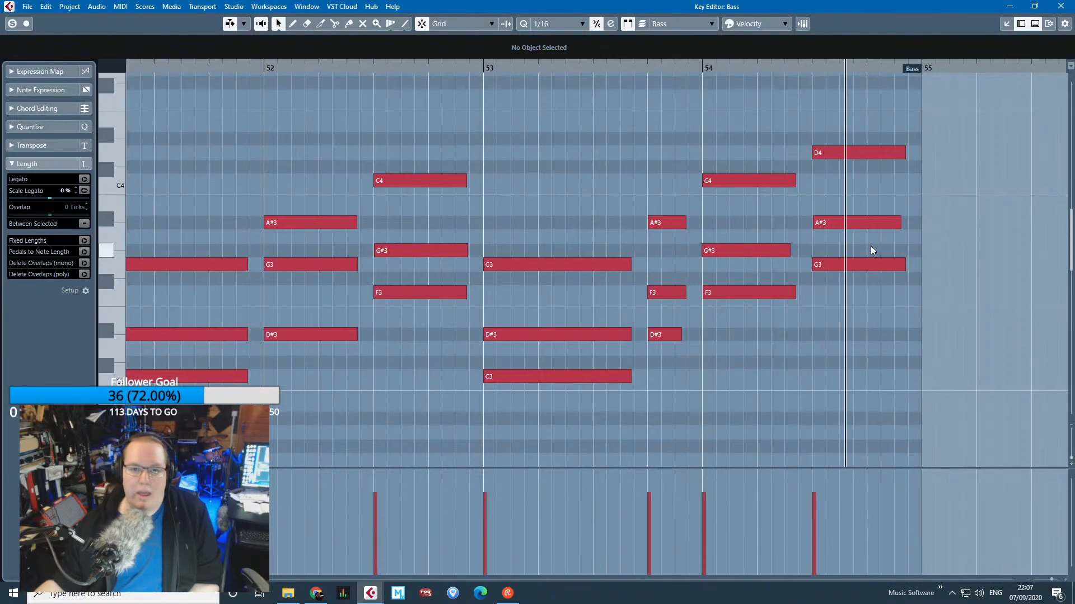
Replay the Bass part from bar 53, stop playback, and close the Key Editor.
{"action": "key", "text": "space"}
{"action": "left_click", "coordinate": [482, 66]}
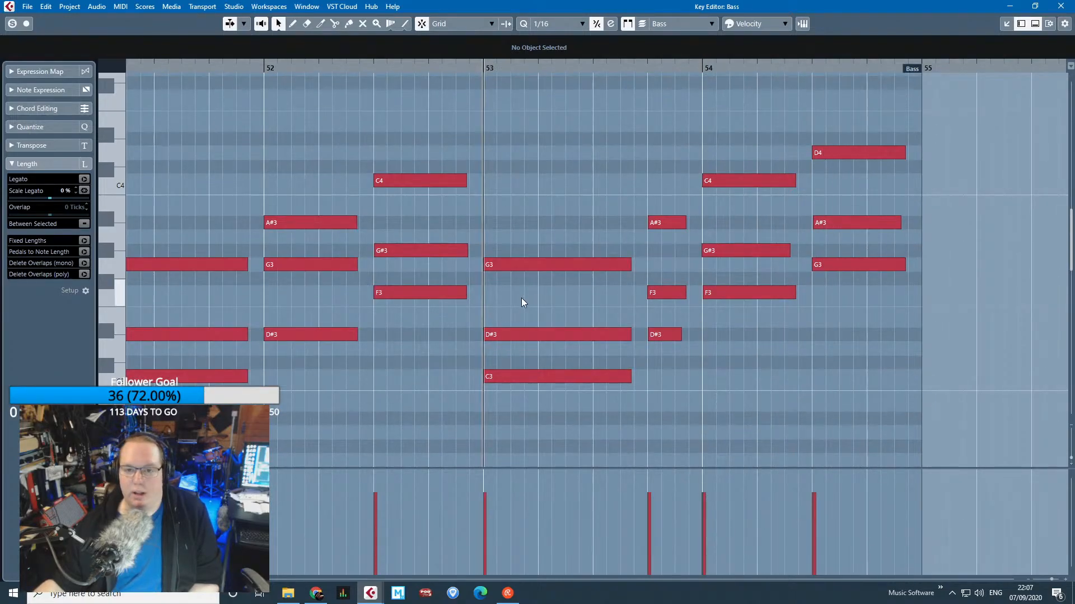
{"action": "key", "text": "space"}
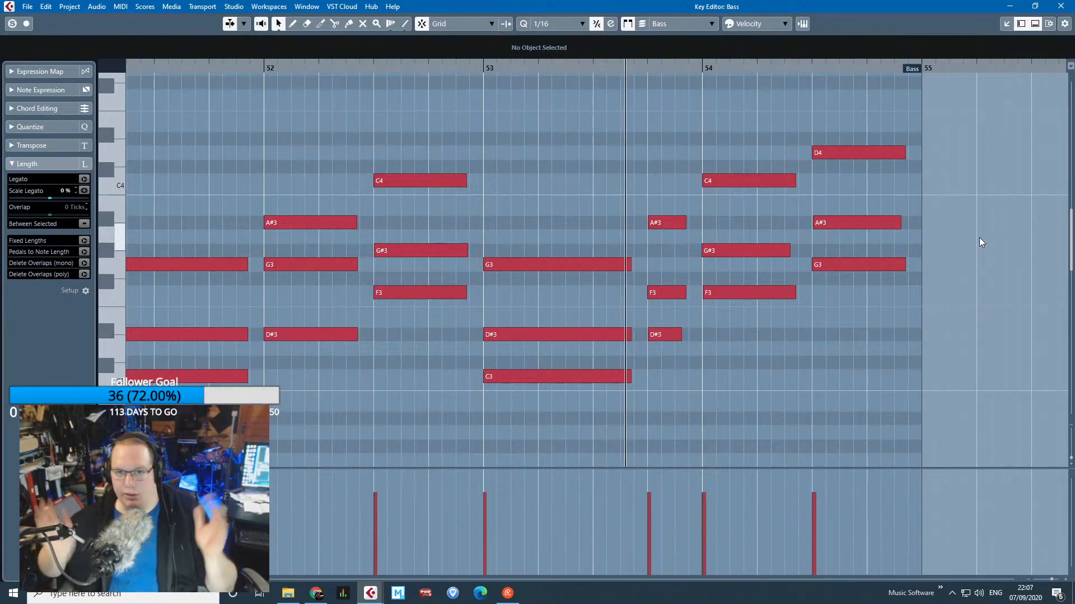
{"action": "left_click", "coordinate": [481, 70]}
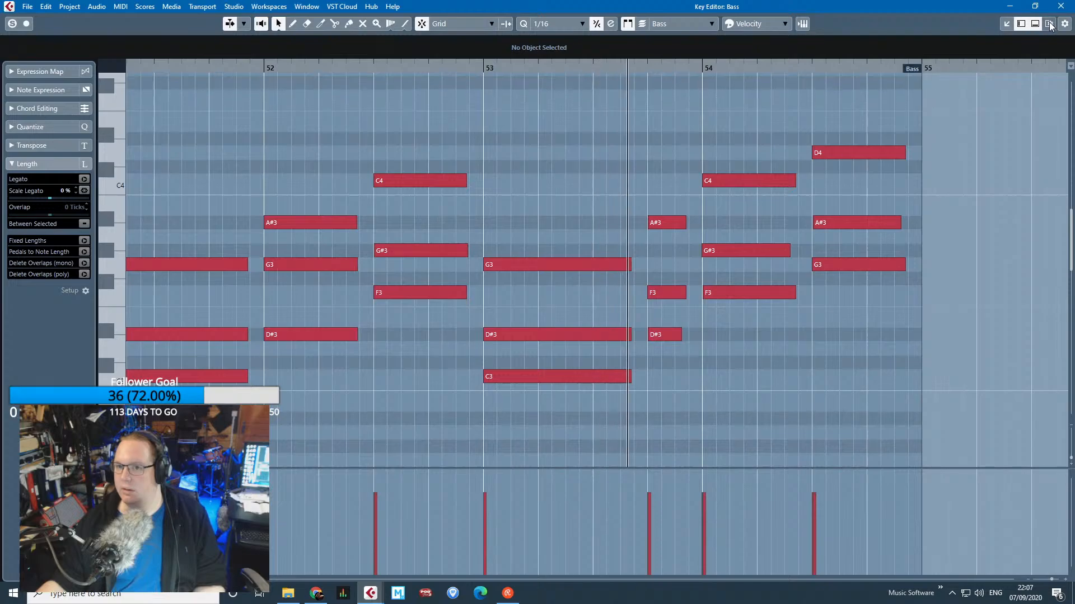
{"action": "key", "text": "space"}
{"action": "left_click", "coordinate": [1060, 6]}
Open the track's Kontakt 5 instrument, examine the Wurly EP controls and the Kontakt Factory Library categories, and close it.
{"action": "left_click", "coordinate": [14, 141]}
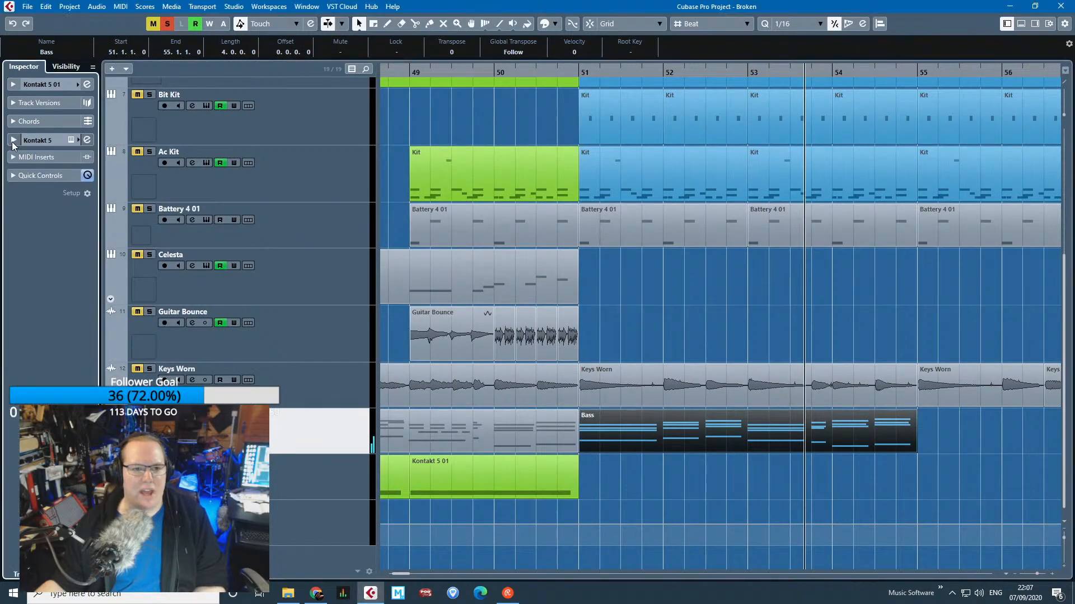
{"action": "left_click", "coordinate": [71, 141]}
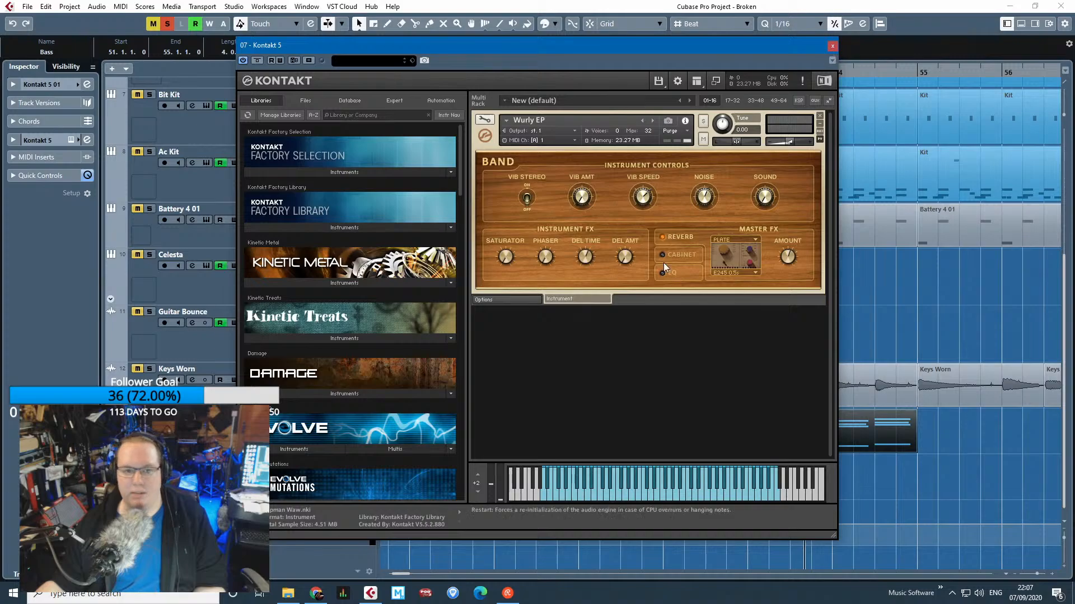
{"action": "left_click", "coordinate": [526, 300]}
{"action": "left_click", "coordinate": [570, 298]}
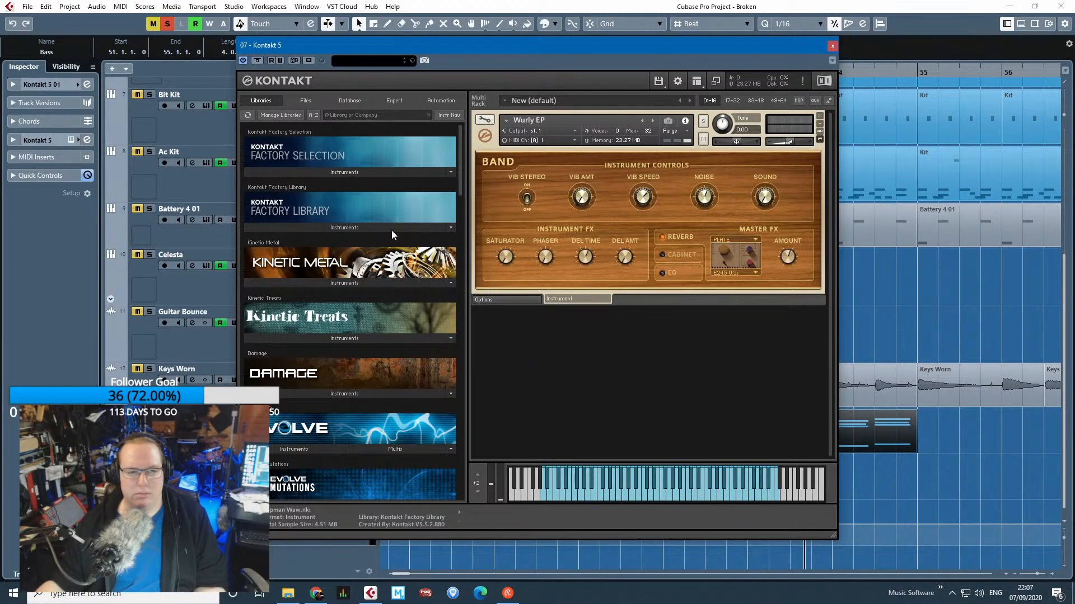
{"action": "left_click", "coordinate": [359, 173]}
{"action": "left_click", "coordinate": [362, 172]}
{"action": "left_click", "coordinate": [321, 229]}
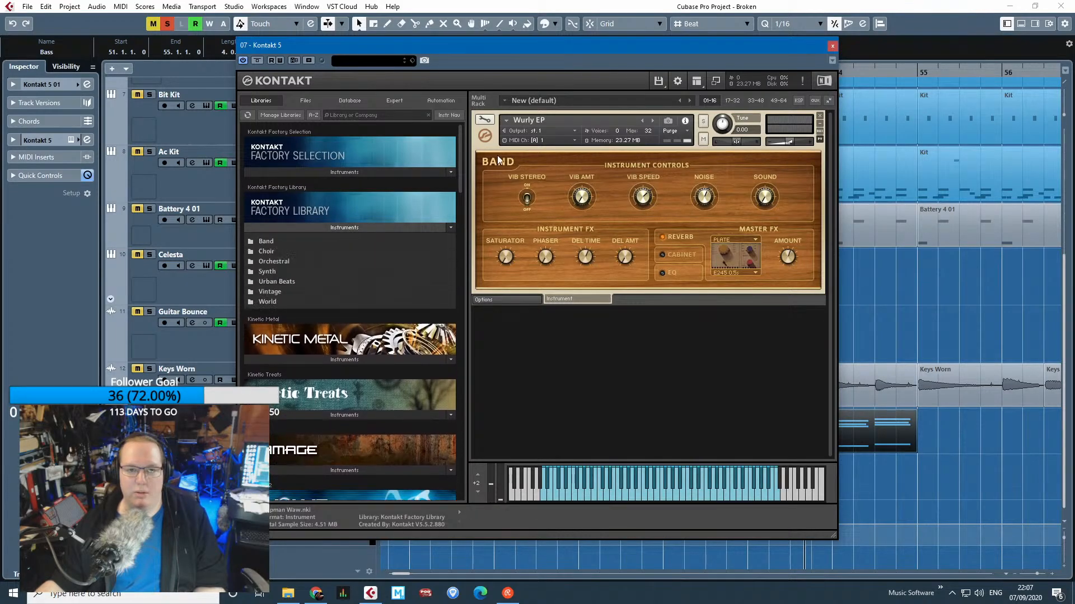
{"action": "left_click", "coordinate": [832, 45]}
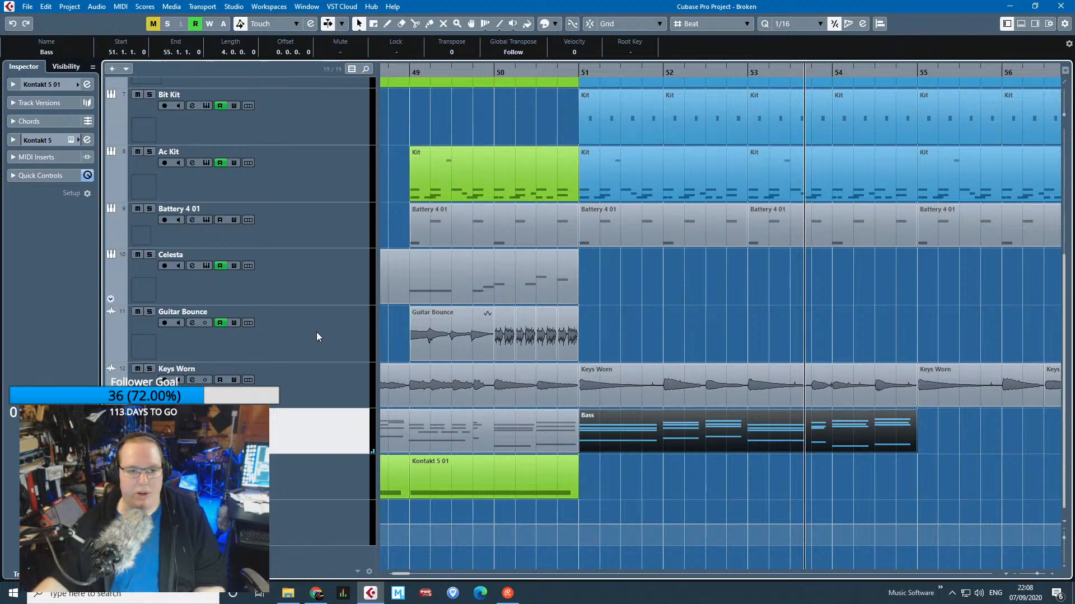
Open the StudioEQ insert of the Keys Worn track, solo the track, and play it from just after bar 49.
{"action": "left_click", "coordinate": [293, 364]}
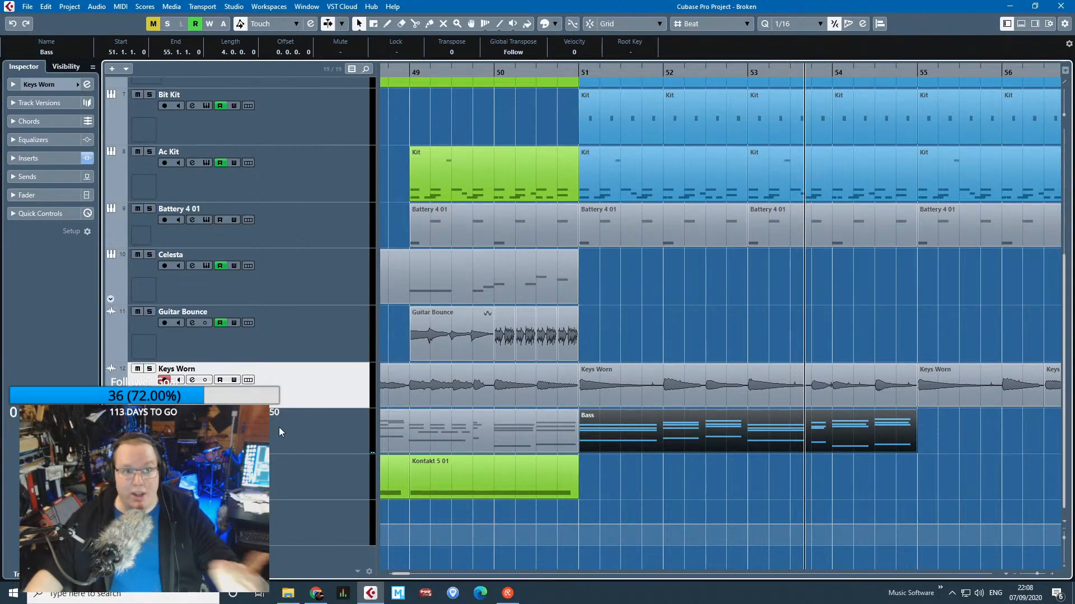
{"action": "left_click", "coordinate": [21, 159]}
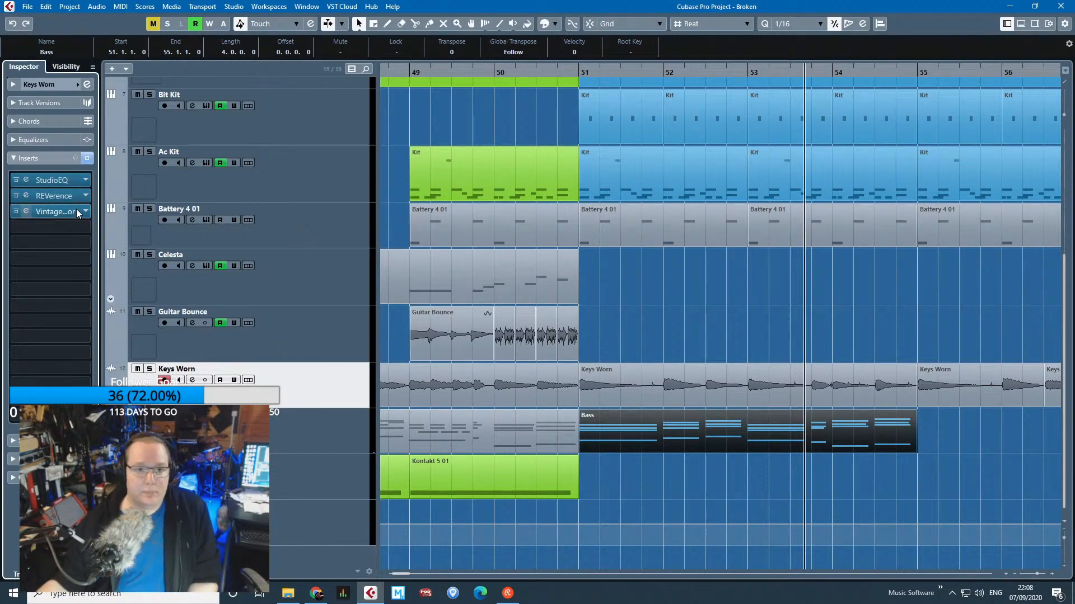
{"action": "left_click", "coordinate": [65, 184]}
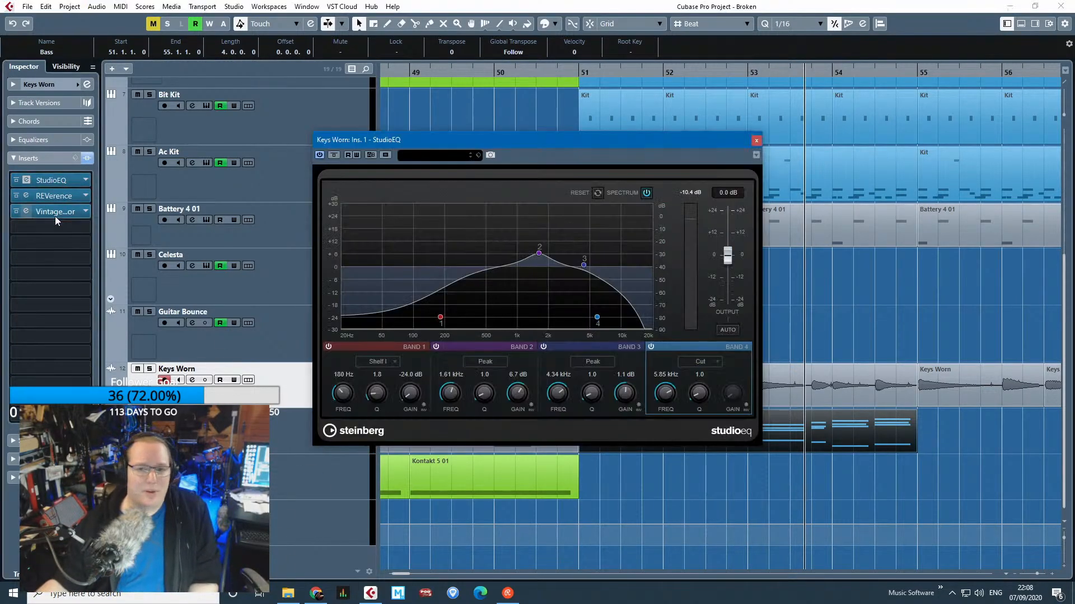
{"action": "left_click", "coordinate": [433, 74]}
{"action": "key", "text": "s"}
{"action": "key", "text": "space"}
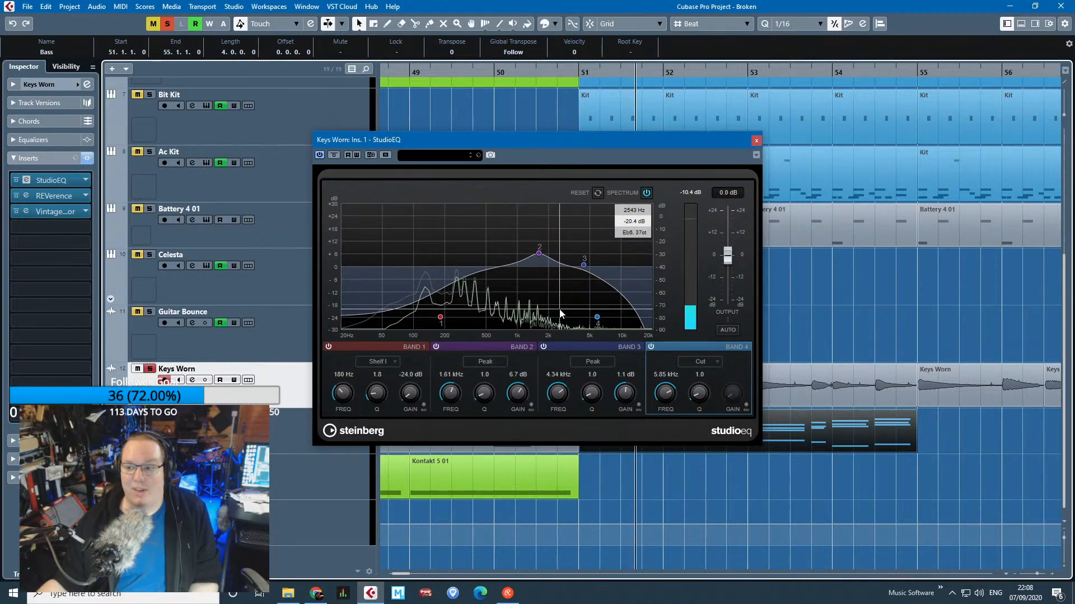
Examine the REVerence and VintageCompressor inserts on Keys Worn, close all plug-in windows, and deselect the Bass part.
{"action": "left_click", "coordinate": [65, 196]}
{"action": "left_click", "coordinate": [55, 211]}
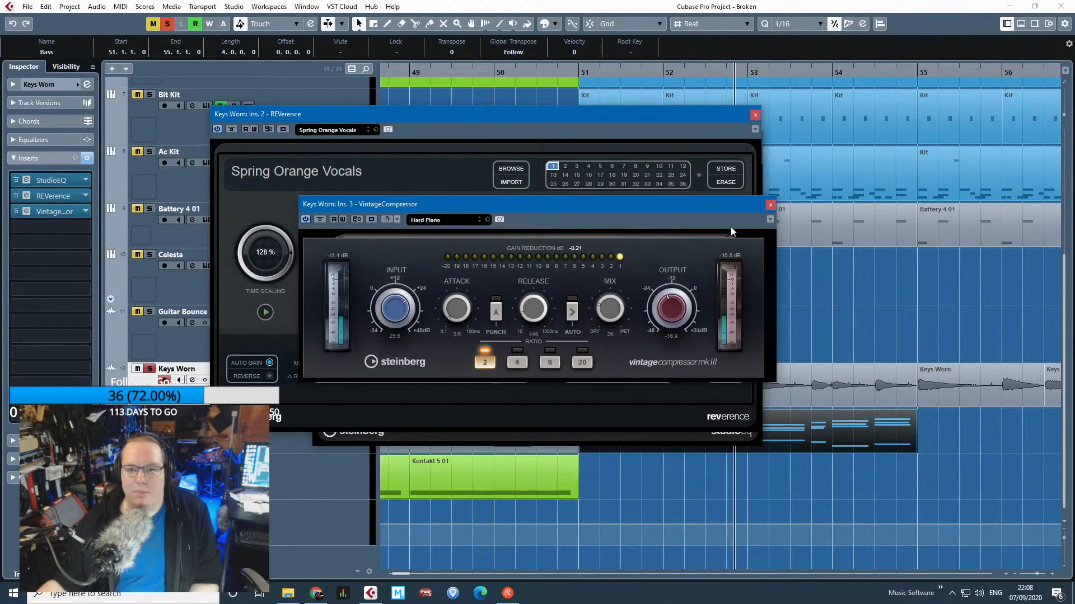
{"action": "left_click", "coordinate": [770, 205]}
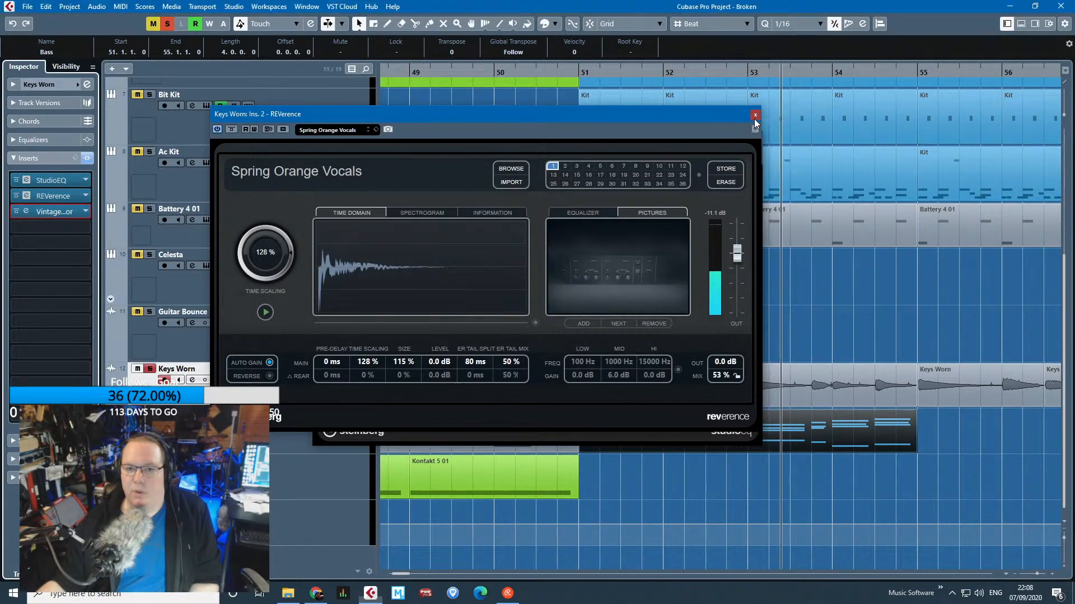
{"action": "left_click", "coordinate": [755, 115]}
{"action": "left_click", "coordinate": [755, 140]}
{"action": "left_click", "coordinate": [696, 293]}
Locate the start of the soloed Keys Worn audio at bar 35, play it, and examine its short slices.
{"action": "scroll", "coordinate": [688, 302], "scroll_direction": "down", "scroll_amount": 3}
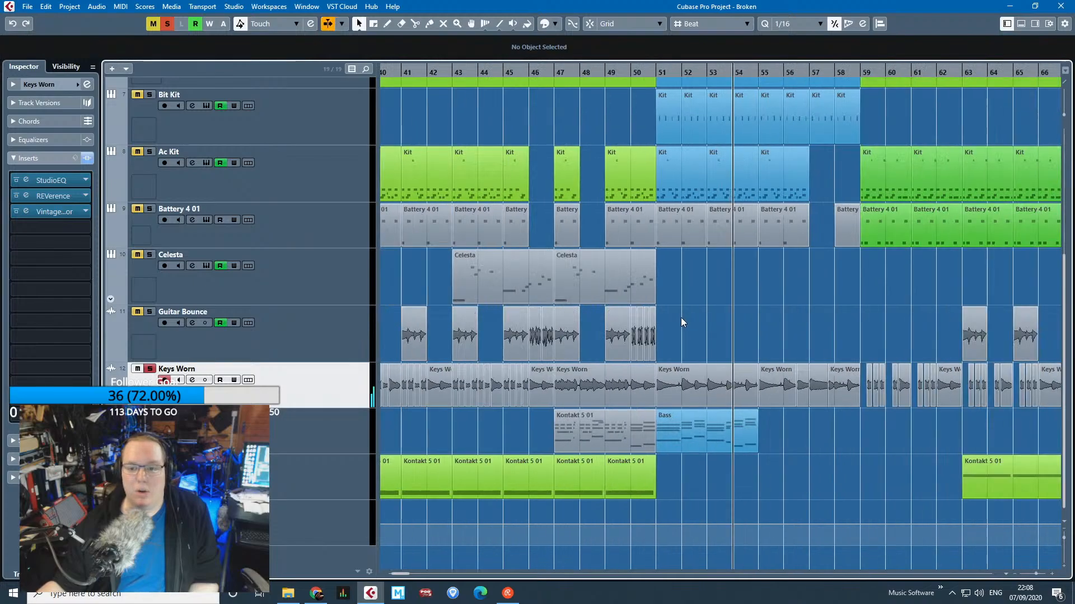
{"action": "scroll", "coordinate": [632, 361], "scroll_direction": "down", "scroll_amount": 3}
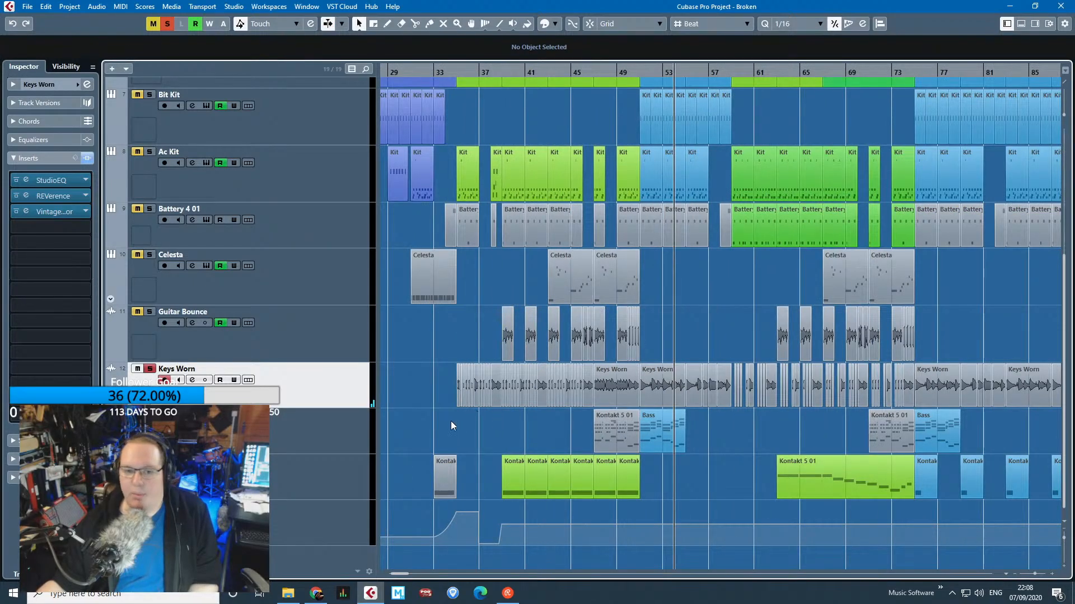
{"action": "scroll", "coordinate": [457, 427], "scroll_direction": "up", "scroll_amount": 7}
{"action": "scroll", "coordinate": [483, 386], "scroll_direction": "up", "scroll_amount": 5}
{"action": "scroll", "coordinate": [523, 352], "scroll_direction": "down", "scroll_amount": 3}
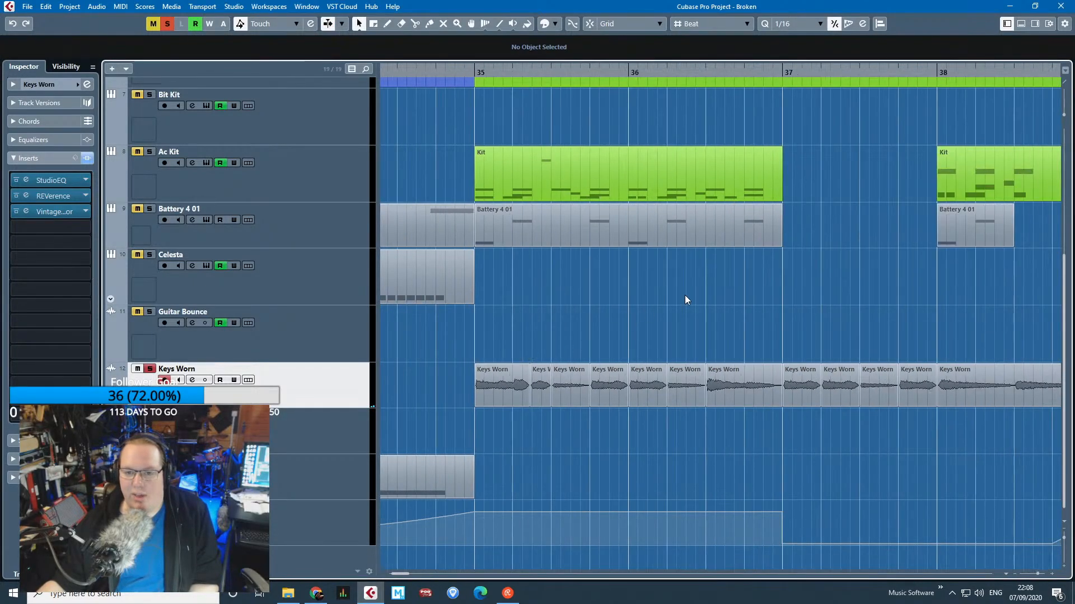
{"action": "scroll", "coordinate": [539, 386], "scroll_direction": "up", "scroll_amount": 3}
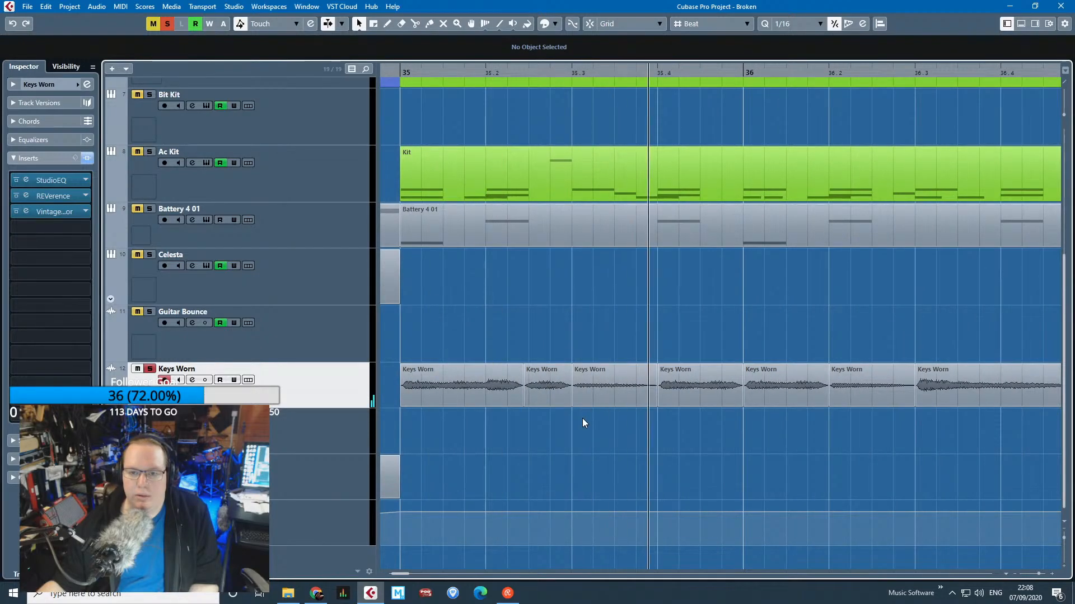
{"action": "scroll", "coordinate": [582, 418], "scroll_direction": "down", "scroll_amount": 3}
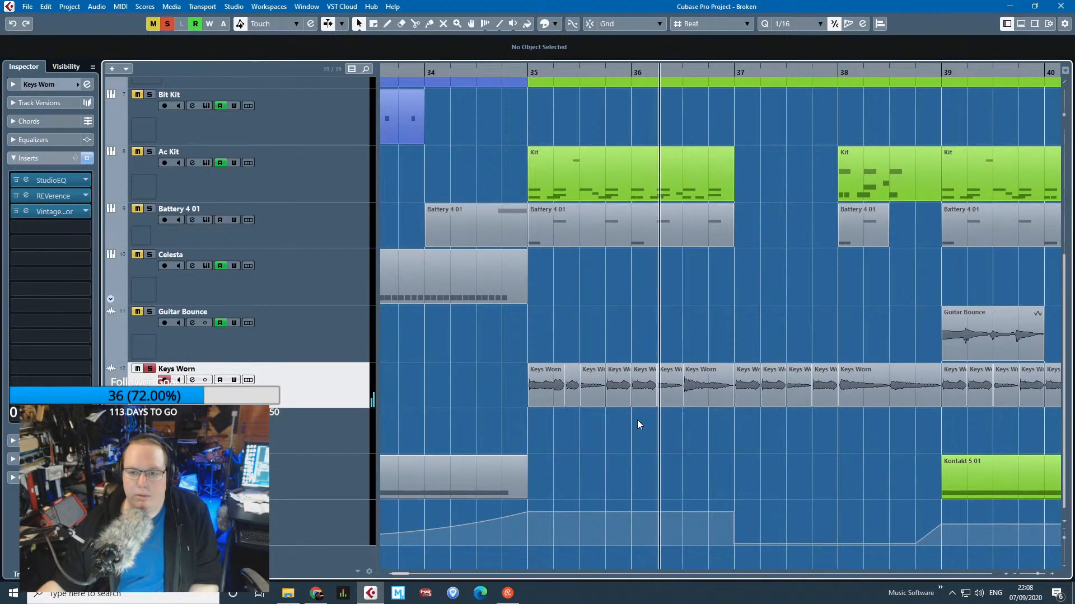
{"action": "scroll", "coordinate": [637, 420], "scroll_direction": "up", "scroll_amount": 2}
{"action": "scroll", "coordinate": [598, 452], "scroll_direction": "up", "scroll_amount": 3}
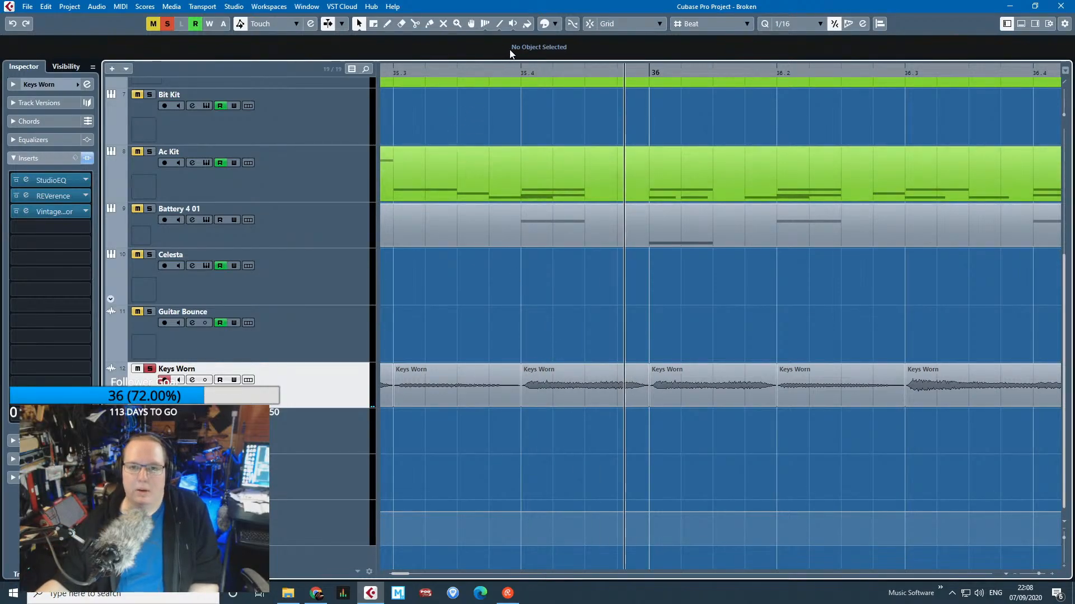
Replay the soloed Keys Worn slices from beat 35.4 and view how they continue across the arrangement.
{"action": "left_click", "coordinate": [520, 72]}
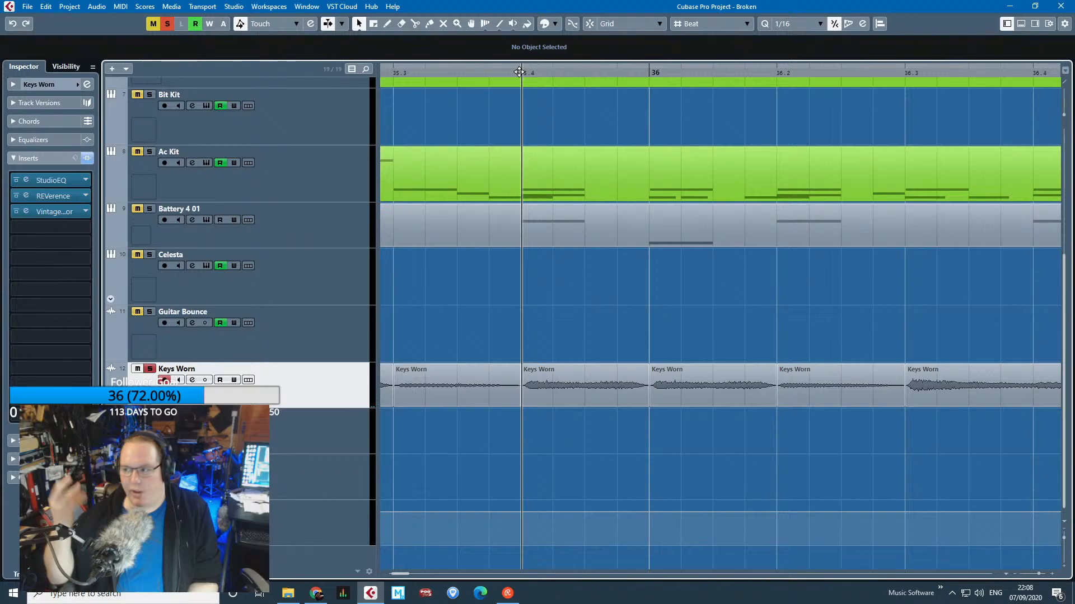
{"action": "key", "text": "space"}
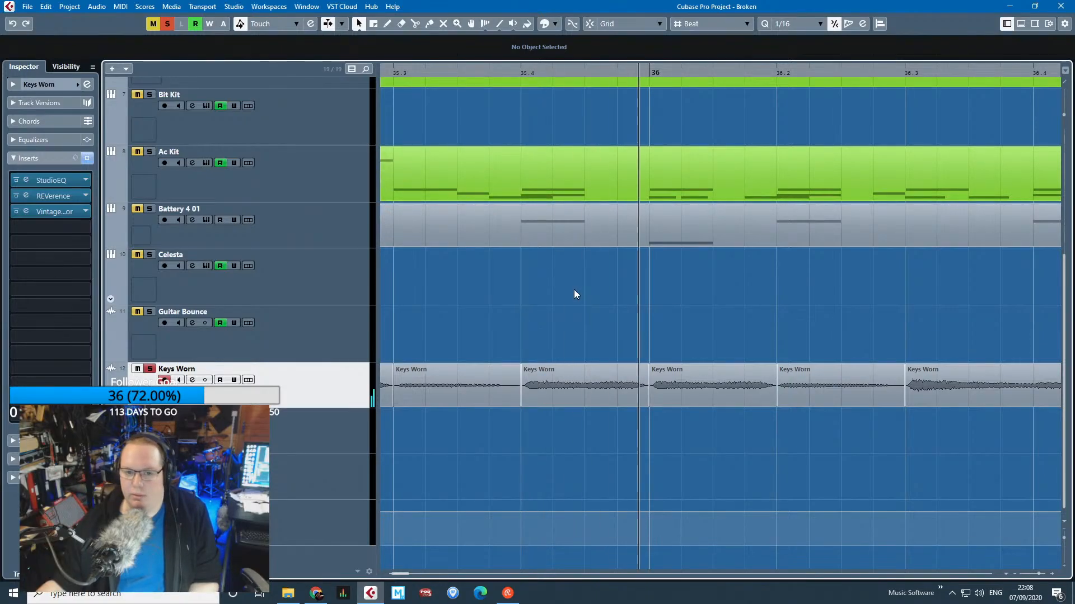
{"action": "scroll", "coordinate": [624, 359], "scroll_direction": "down", "scroll_amount": 2}
{"action": "scroll", "coordinate": [625, 369], "scroll_direction": "down", "scroll_amount": 2}
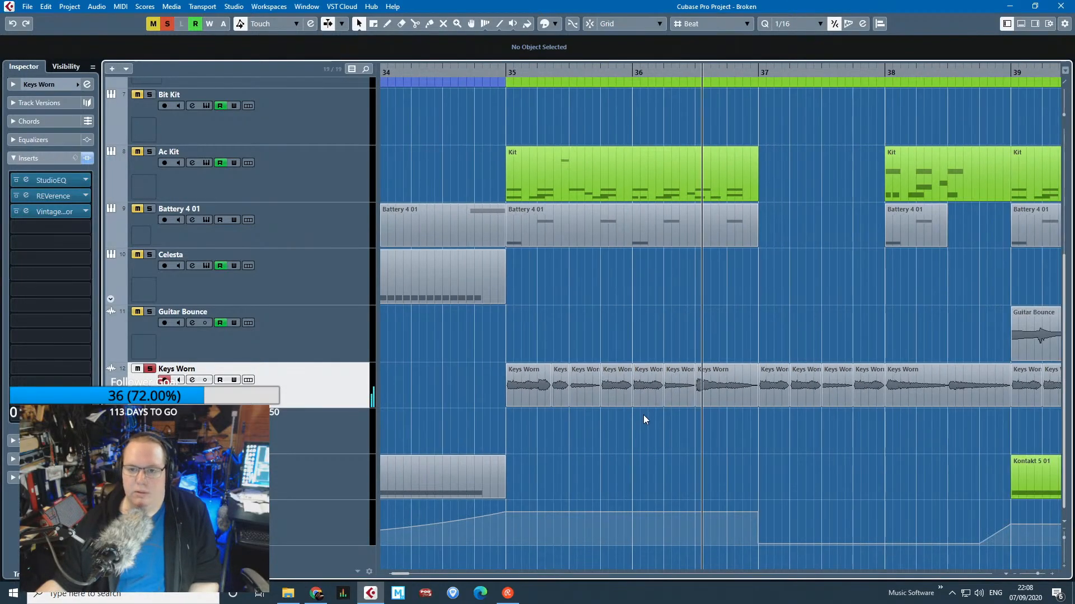
{"action": "scroll", "coordinate": [573, 418], "scroll_direction": "down", "scroll_amount": 4}
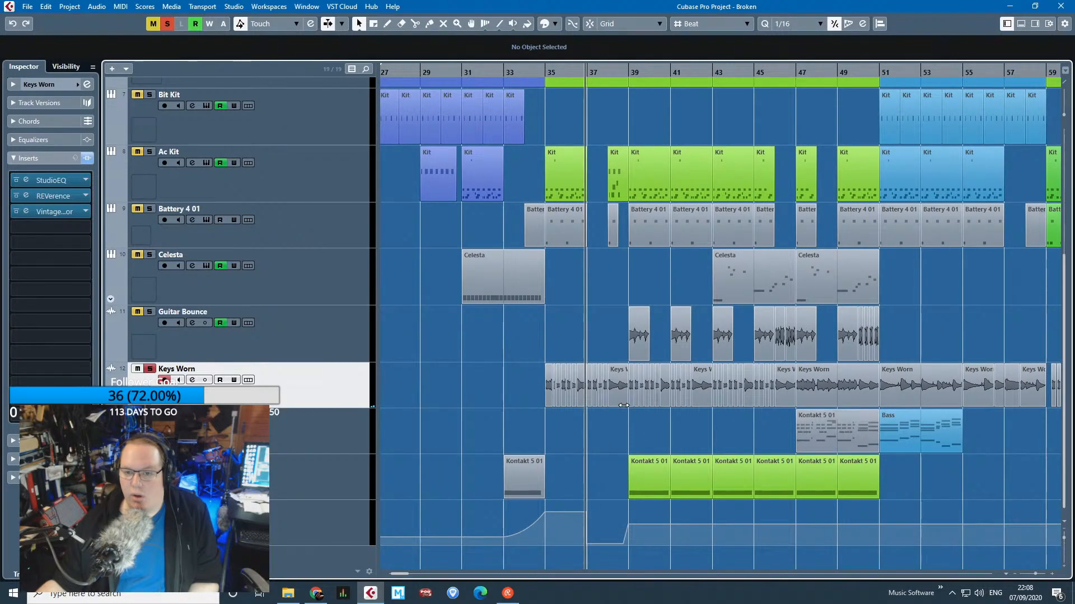
Compare the Keys Worn slices with the Kontakt 5 01 parts, examining the soloed playback closely around bars 37 to 39.
{"action": "scroll", "coordinate": [825, 437], "scroll_direction": "up", "scroll_amount": 2}
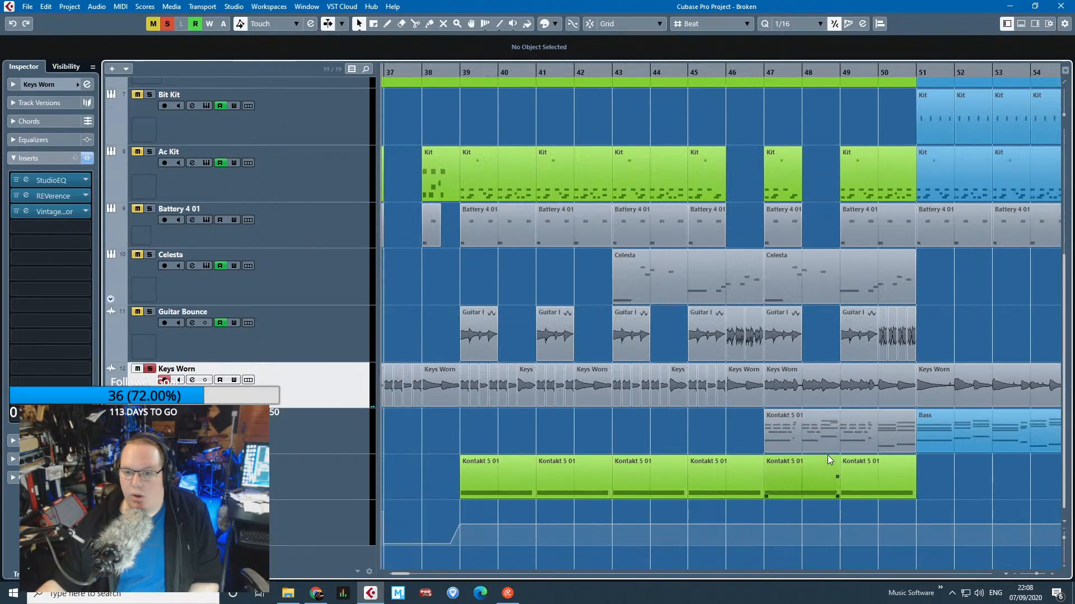
{"action": "left_click", "coordinate": [800, 431]}
{"action": "scroll", "coordinate": [721, 439], "scroll_direction": "down", "scroll_amount": 2}
{"action": "left_click", "coordinate": [560, 427]}
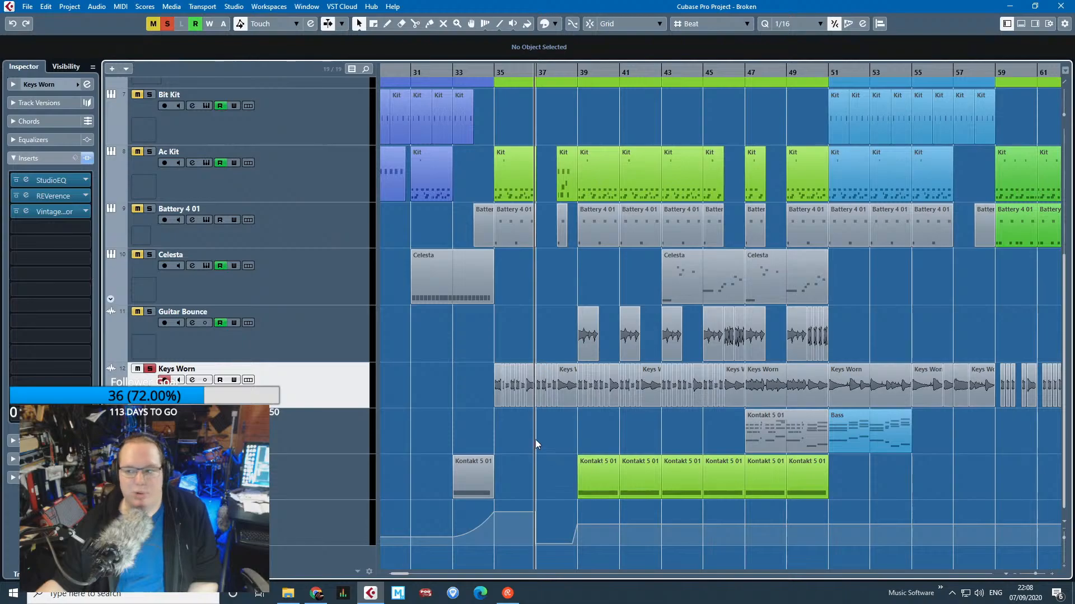
{"action": "scroll", "coordinate": [569, 432], "scroll_direction": "up", "scroll_amount": 4}
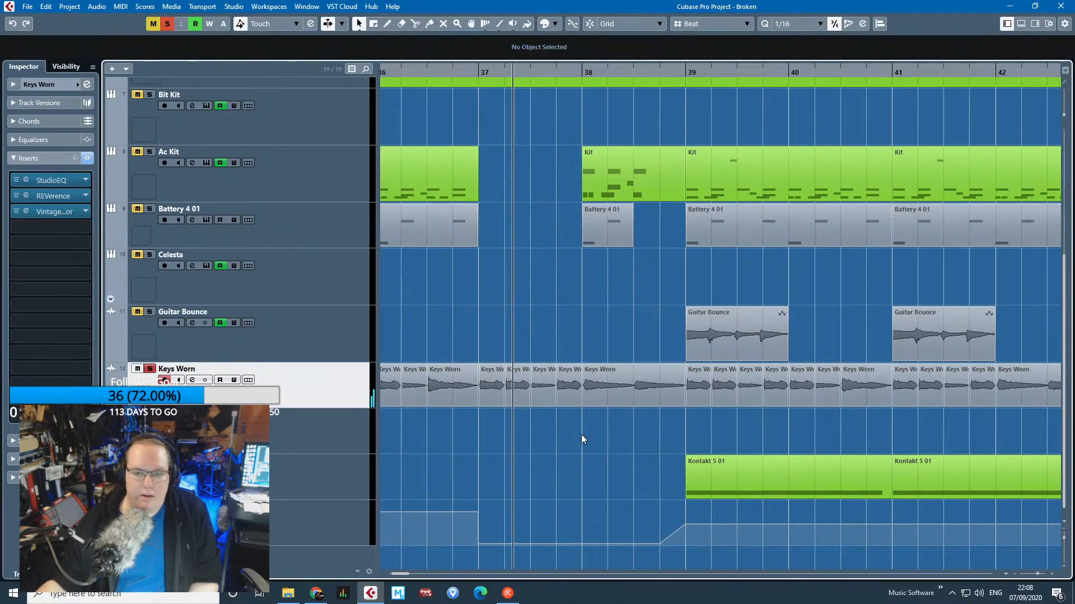
{"action": "scroll", "coordinate": [576, 440], "scroll_direction": "up", "scroll_amount": 2}
{"action": "scroll", "coordinate": [569, 446], "scroll_direction": "down", "scroll_amount": 1}
{"action": "scroll", "coordinate": [582, 451], "scroll_direction": "up", "scroll_amount": 1}
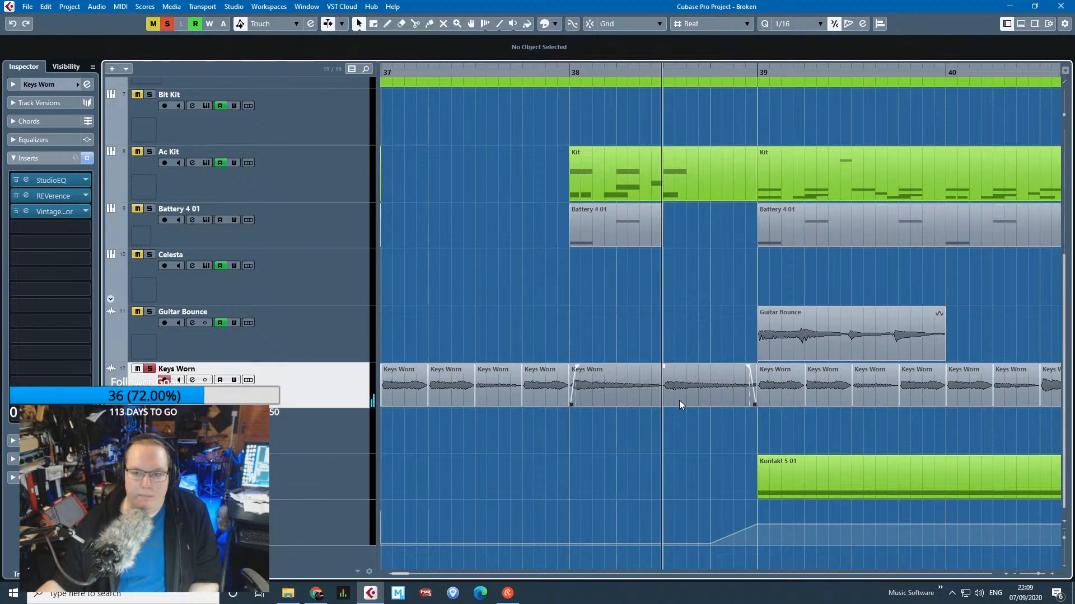
{"action": "scroll", "coordinate": [679, 408], "scroll_direction": "down", "scroll_amount": 5}
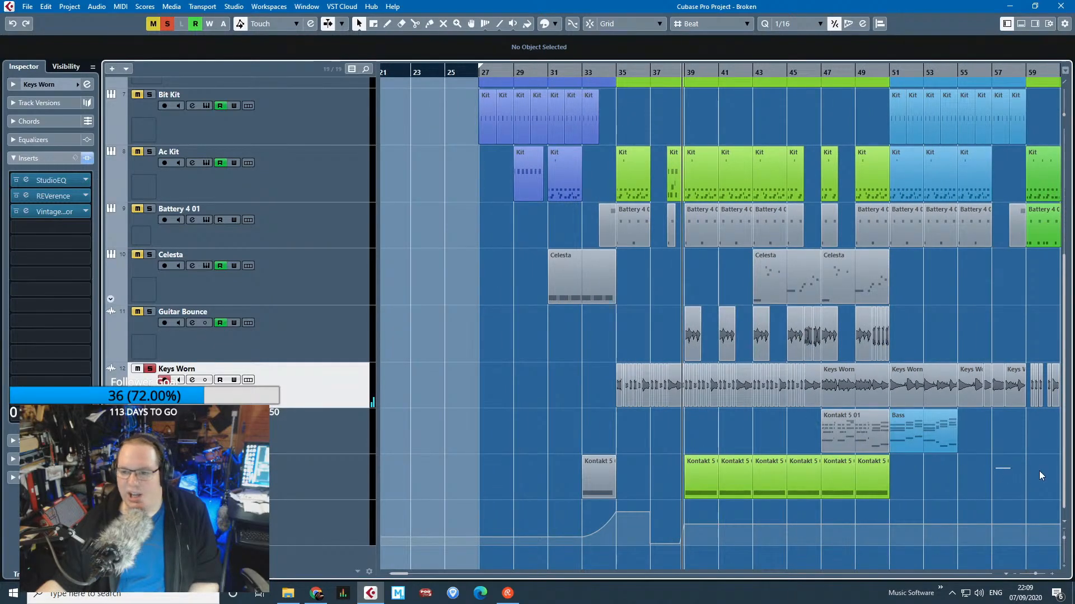
Unsolo Keys Worn and play the full mix from bar 35 to hear how the sliced keys fit with the other tracks.
{"action": "scroll", "coordinate": [1002, 478], "scroll_direction": "right", "scroll_amount": 3}
{"action": "key", "text": "s"}
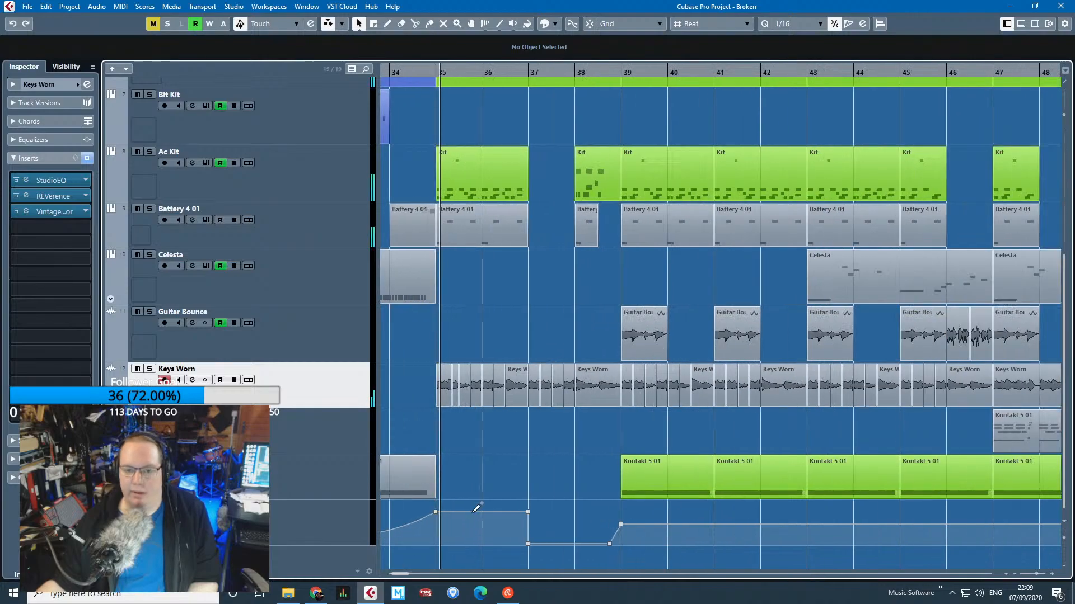
{"action": "scroll", "coordinate": [472, 522], "scroll_direction": "up", "scroll_amount": 3}
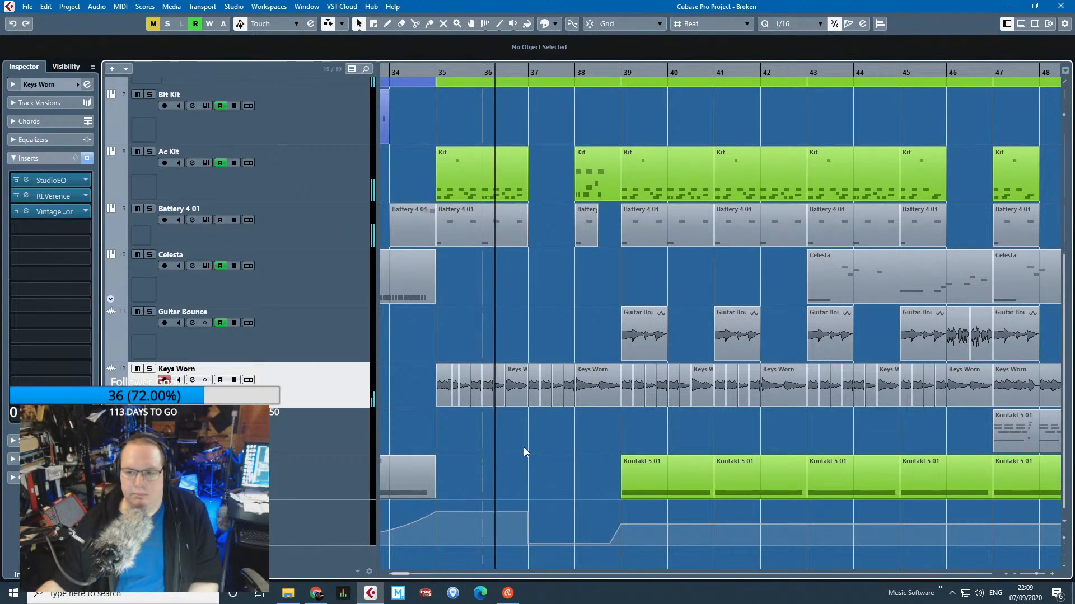
{"action": "scroll", "coordinate": [481, 521], "scroll_direction": "down", "scroll_amount": 1}
{"action": "scroll", "coordinate": [501, 484], "scroll_direction": "up", "scroll_amount": 2}
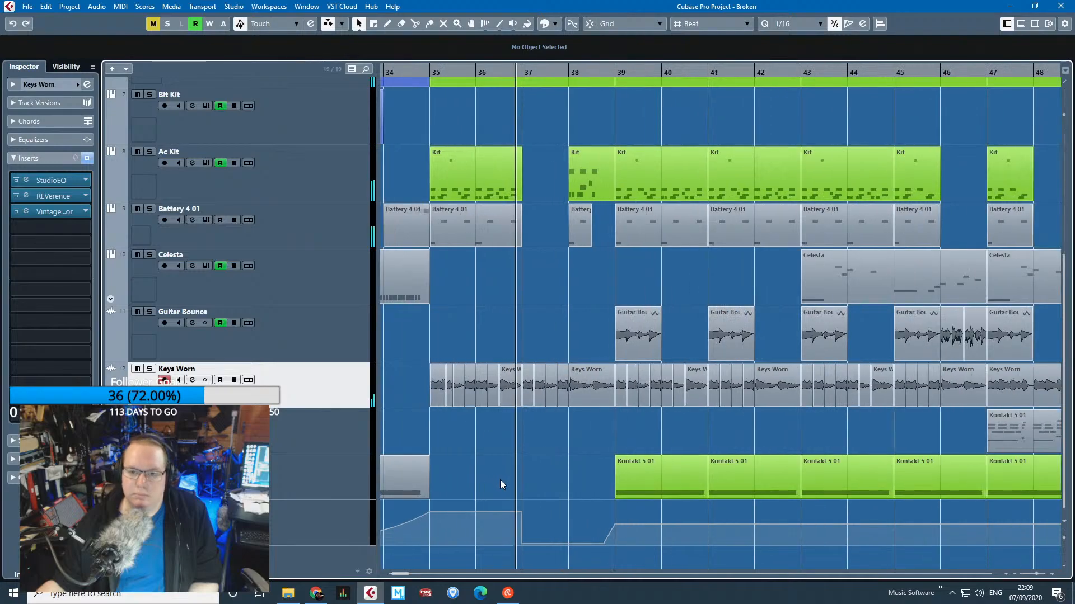
{"action": "scroll", "coordinate": [502, 485], "scroll_direction": "down", "scroll_amount": 2}
{"action": "scroll", "coordinate": [500, 479], "scroll_direction": "down", "scroll_amount": 2}
{"action": "scroll", "coordinate": [492, 474], "scroll_direction": "up", "scroll_amount": 1}
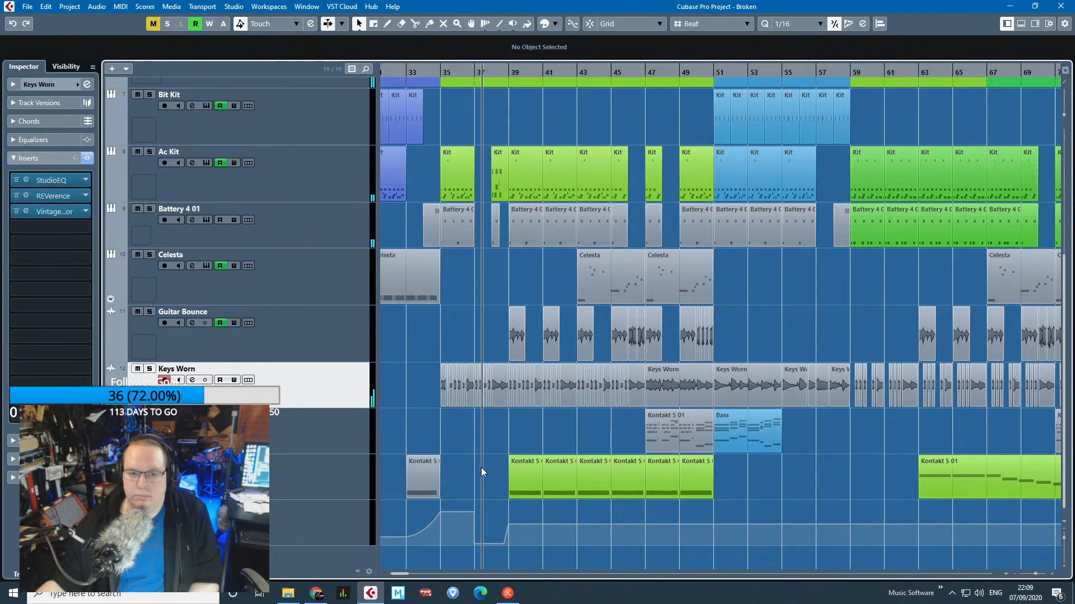
{"action": "scroll", "coordinate": [481, 467], "scroll_direction": "up", "scroll_amount": 1}
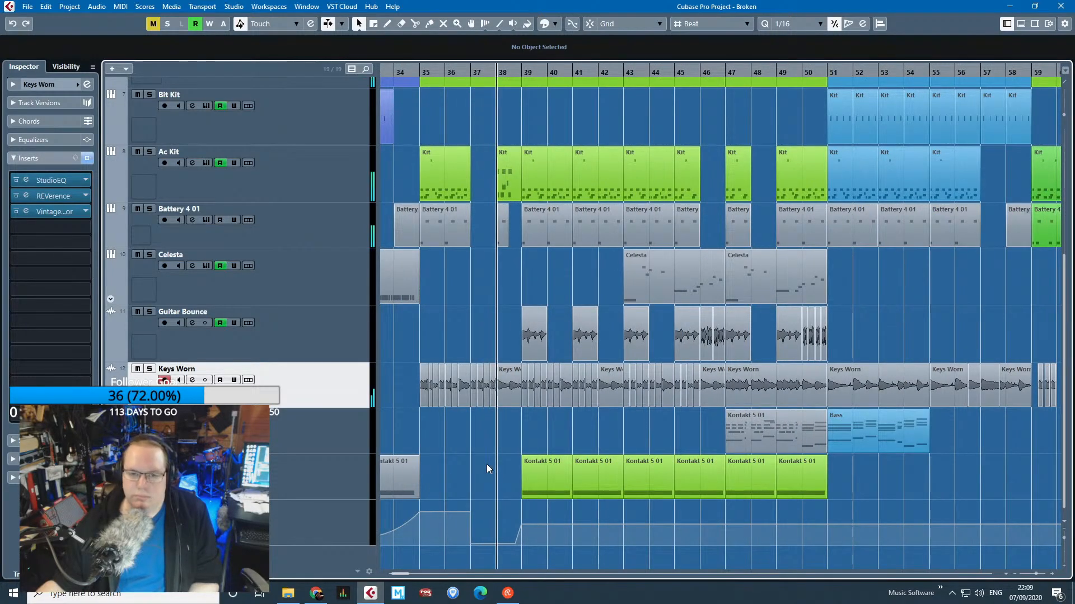
{"action": "scroll", "coordinate": [485, 464], "scroll_direction": "down", "scroll_amount": 2}
{"action": "scroll", "coordinate": [486, 463], "scroll_direction": "up", "scroll_amount": 4}
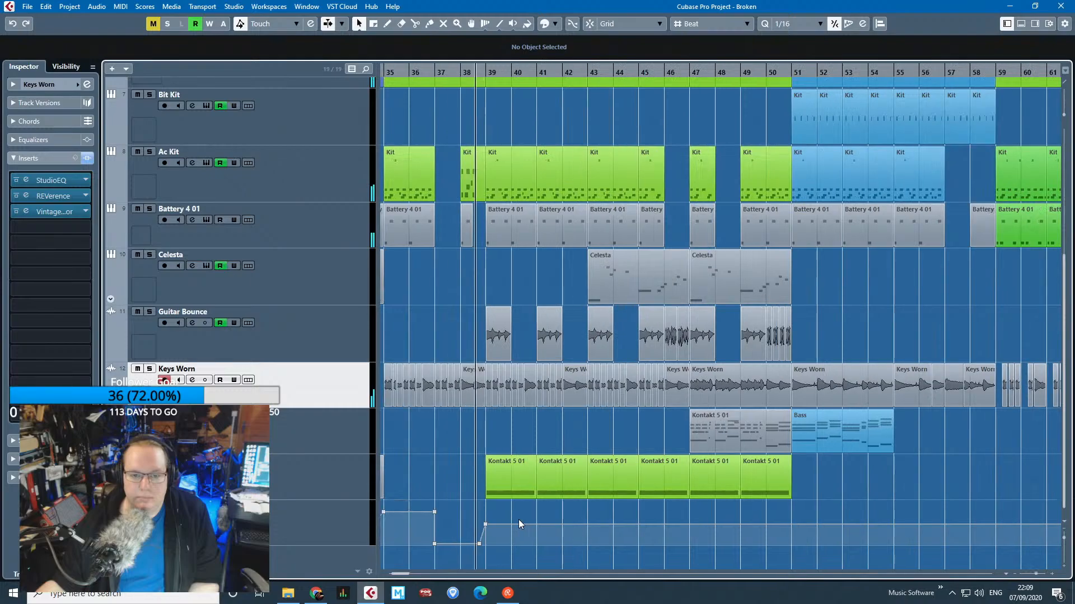
{"action": "scroll", "coordinate": [519, 520], "scroll_direction": "down", "scroll_amount": 3}
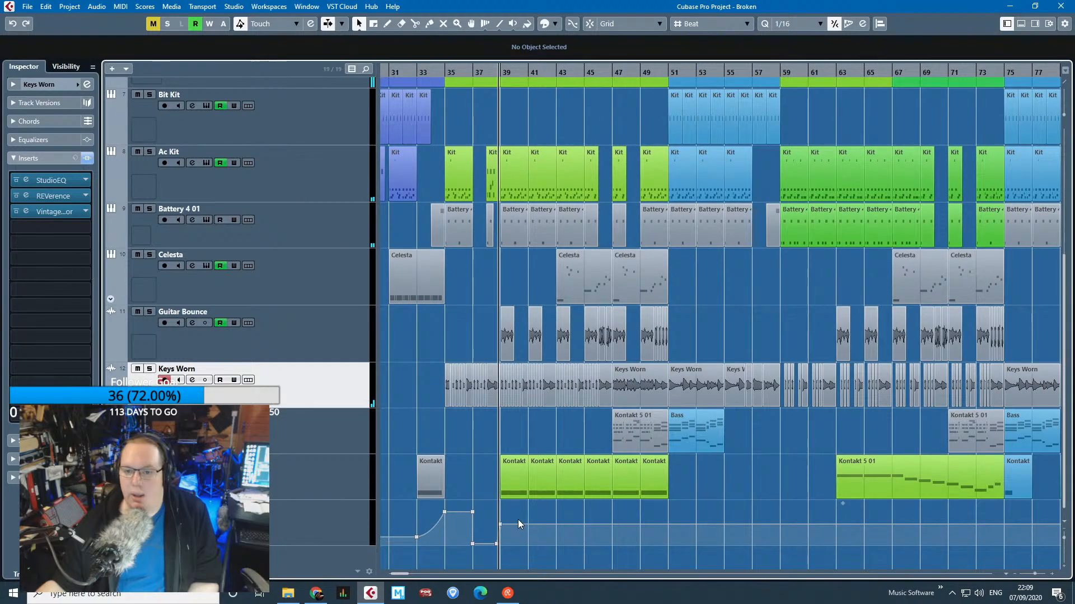
Play the section from bar 51, solo Keys Worn, and examine its sustained audio against the Bass part below.
{"action": "scroll", "coordinate": [722, 499], "scroll_direction": "up", "scroll_amount": 4}
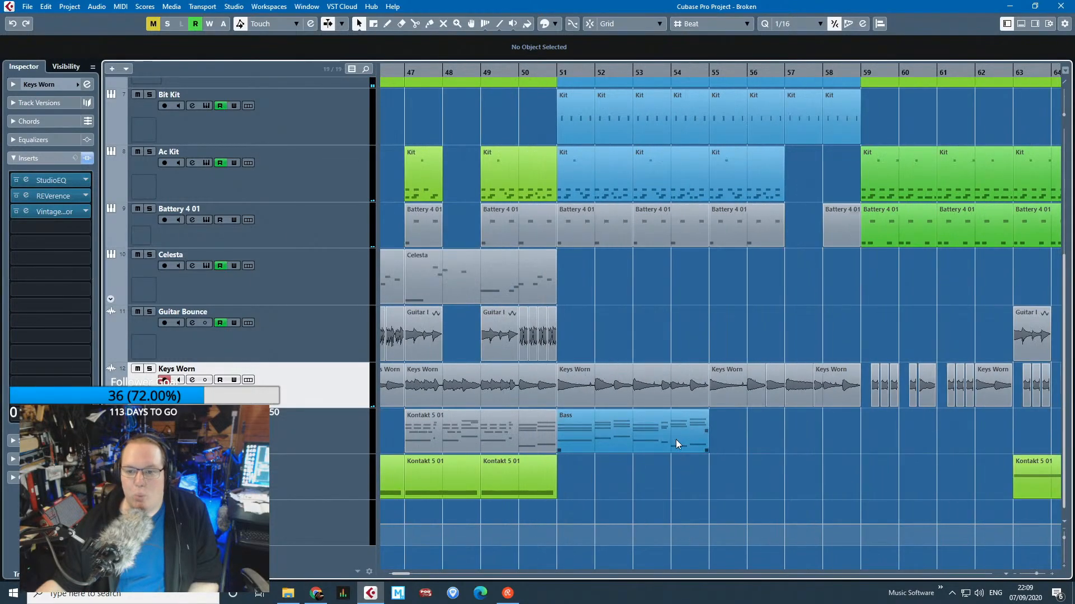
{"action": "scroll", "coordinate": [616, 183], "scroll_direction": "down", "scroll_amount": 1}
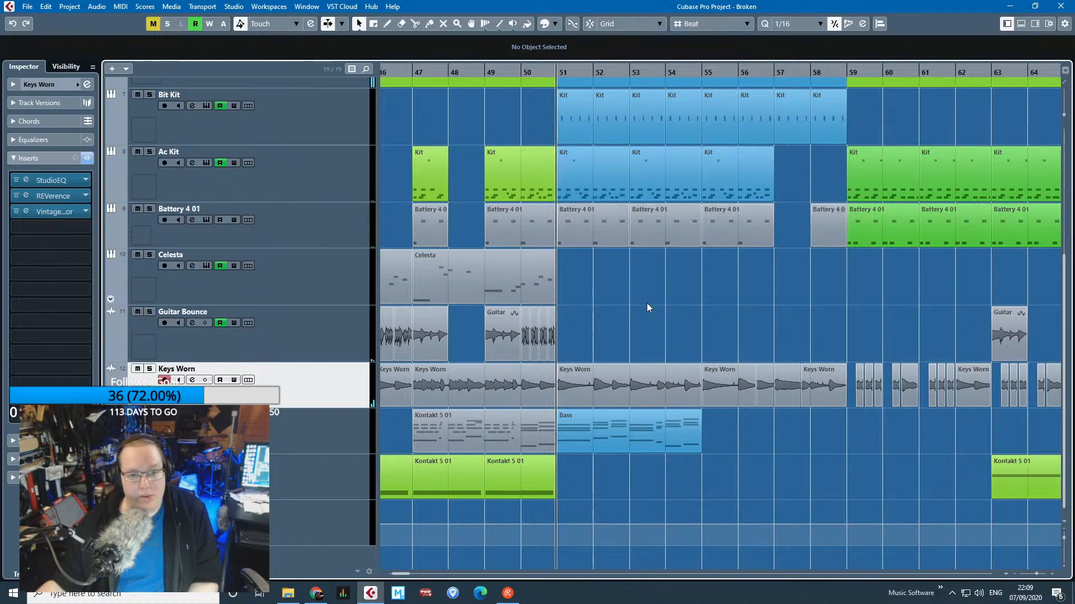
{"action": "key", "text": "s"}
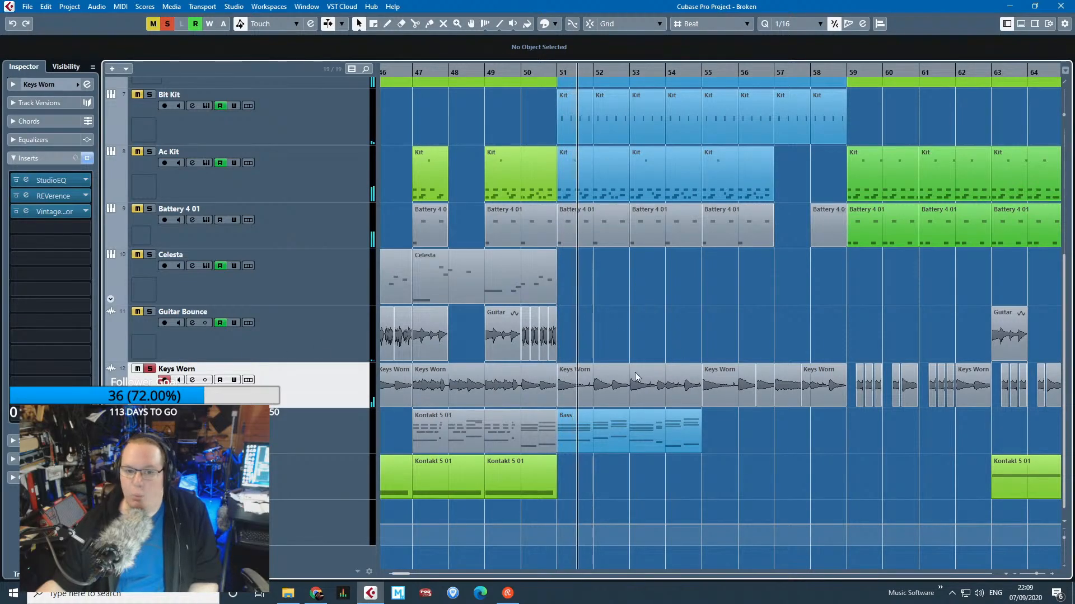
{"action": "scroll", "coordinate": [635, 371], "scroll_direction": "up", "scroll_amount": 2}
{"action": "scroll", "coordinate": [492, 425], "scroll_direction": "up", "scroll_amount": 4}
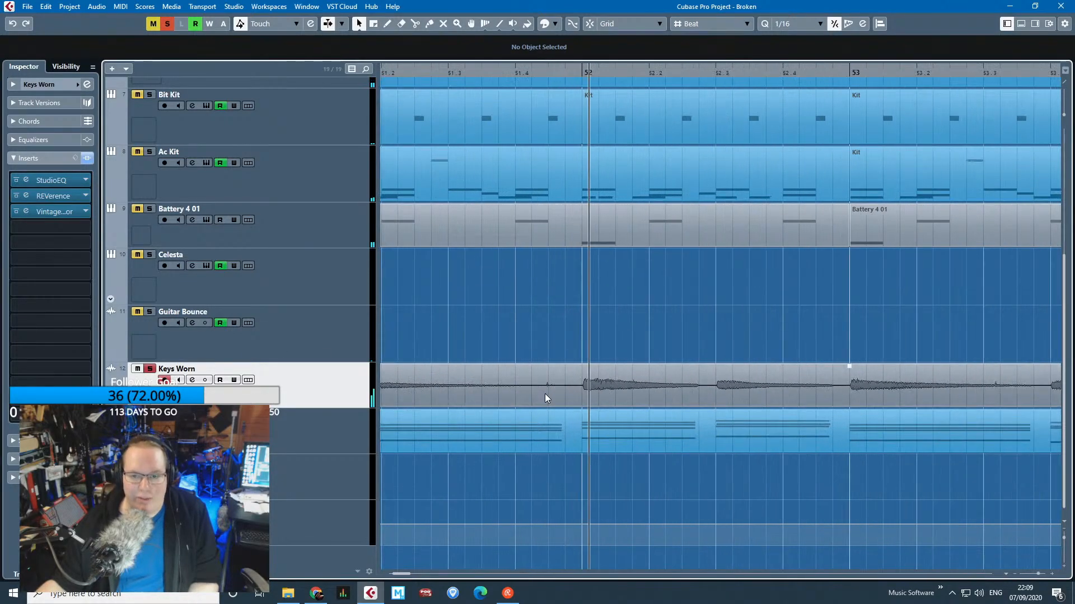
{"action": "scroll", "coordinate": [543, 394], "scroll_direction": "down", "scroll_amount": 2}
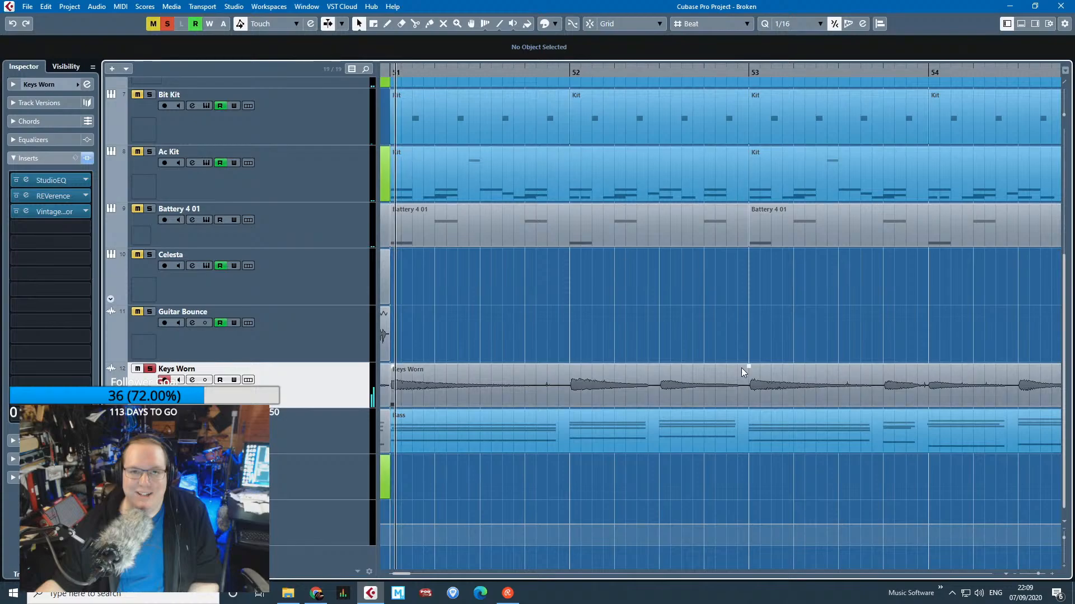
{"action": "scroll", "coordinate": [730, 477], "scroll_direction": "down", "scroll_amount": 2}
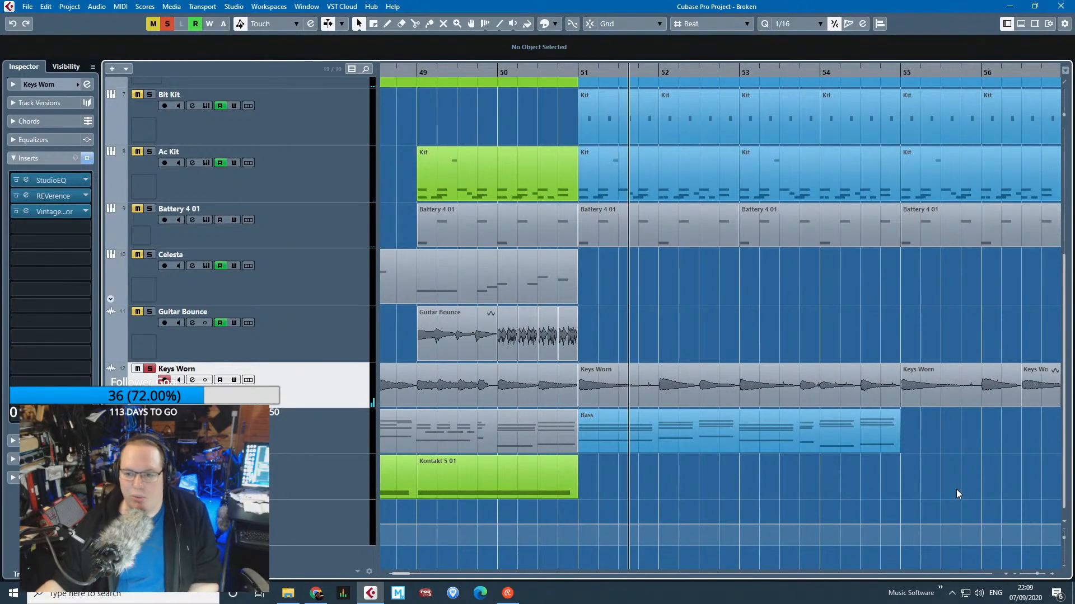
Select the Keys Worn clips between bars 56 and 59 to examine them, deselect them, and unsolo the track.
{"action": "left_click_drag", "start_coordinate": [953, 485], "coordinate": [1036, 470]}
{"action": "scroll", "coordinate": [828, 478], "scroll_direction": "down", "scroll_amount": 2}
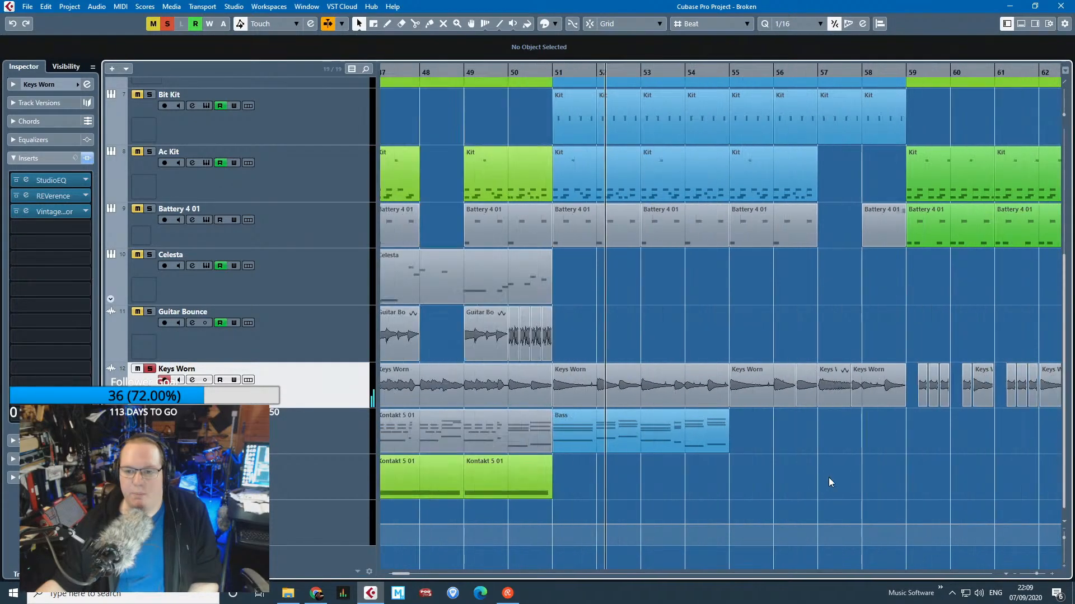
{"action": "left_click_drag", "start_coordinate": [799, 323], "coordinate": [880, 390]}
{"action": "scroll", "coordinate": [849, 456], "scroll_direction": "up", "scroll_amount": 1}
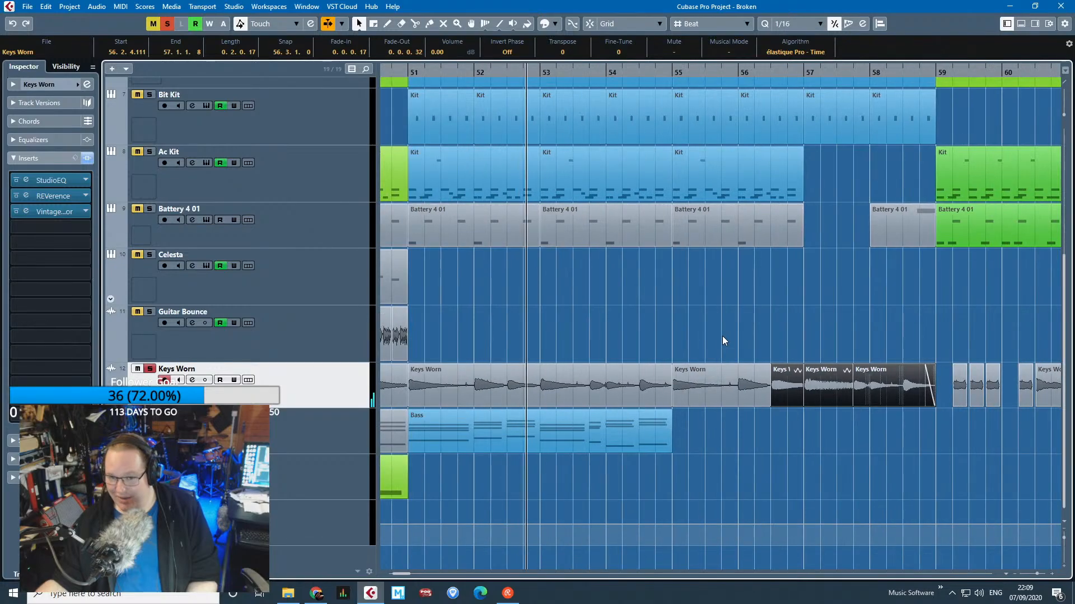
{"action": "left_click", "coordinate": [722, 337]}
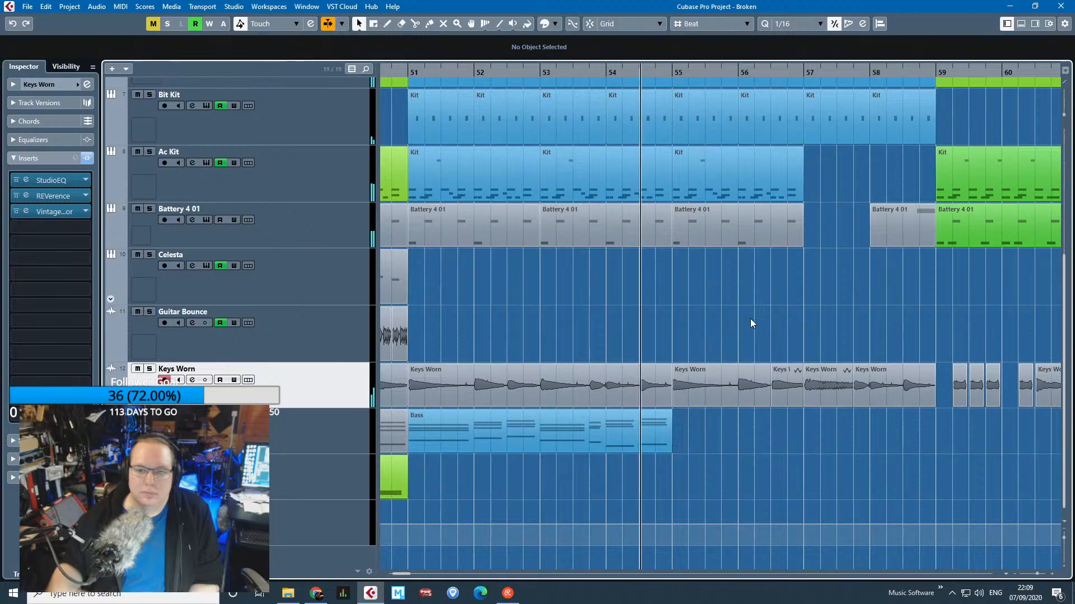
Listen to the full mix leading up to bar 57 and examine the Keys Worn clip edits around bars 56 to 58.
{"action": "scroll", "coordinate": [728, 350], "scroll_direction": "up", "scroll_amount": 2}
{"action": "scroll", "coordinate": [727, 350], "scroll_direction": "down", "scroll_amount": 3}
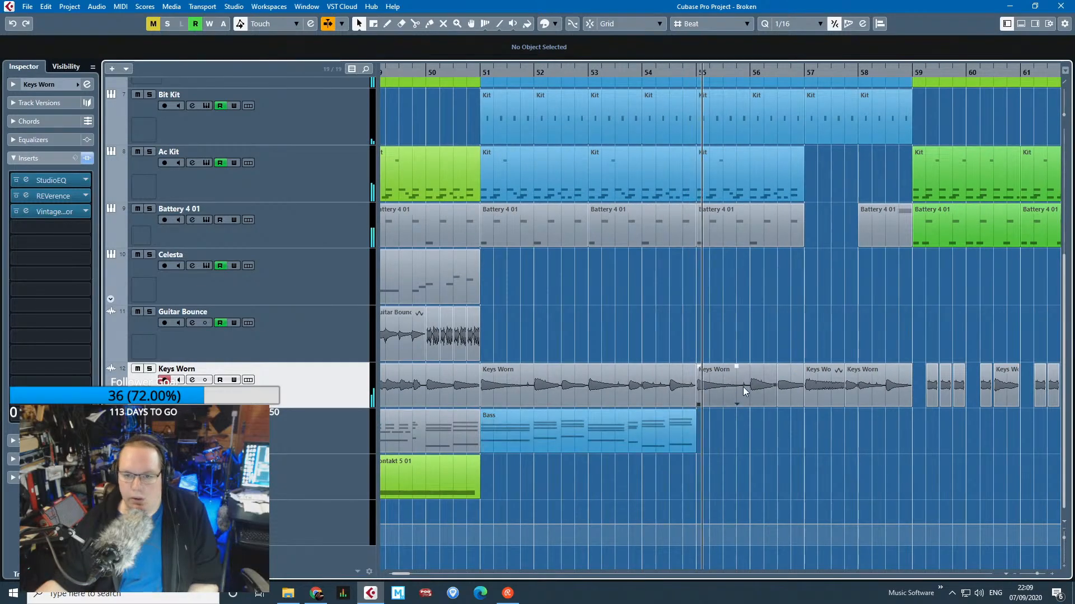
{"action": "scroll", "coordinate": [777, 402], "scroll_direction": "up", "scroll_amount": 3}
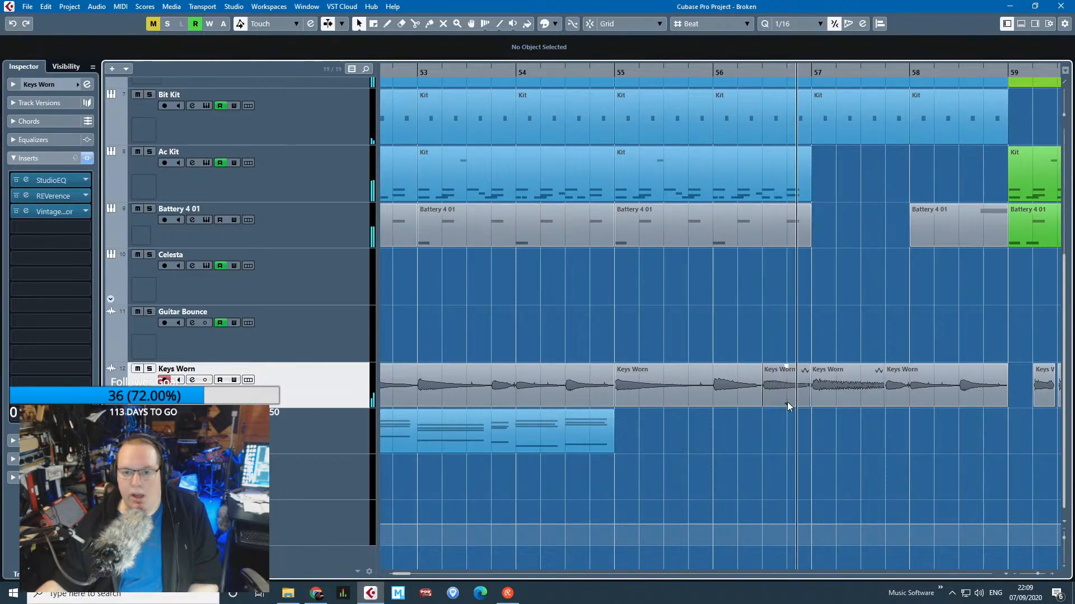
{"action": "scroll", "coordinate": [786, 403], "scroll_direction": "down", "scroll_amount": 1}
{"action": "scroll", "coordinate": [784, 402], "scroll_direction": "down", "scroll_amount": 1}
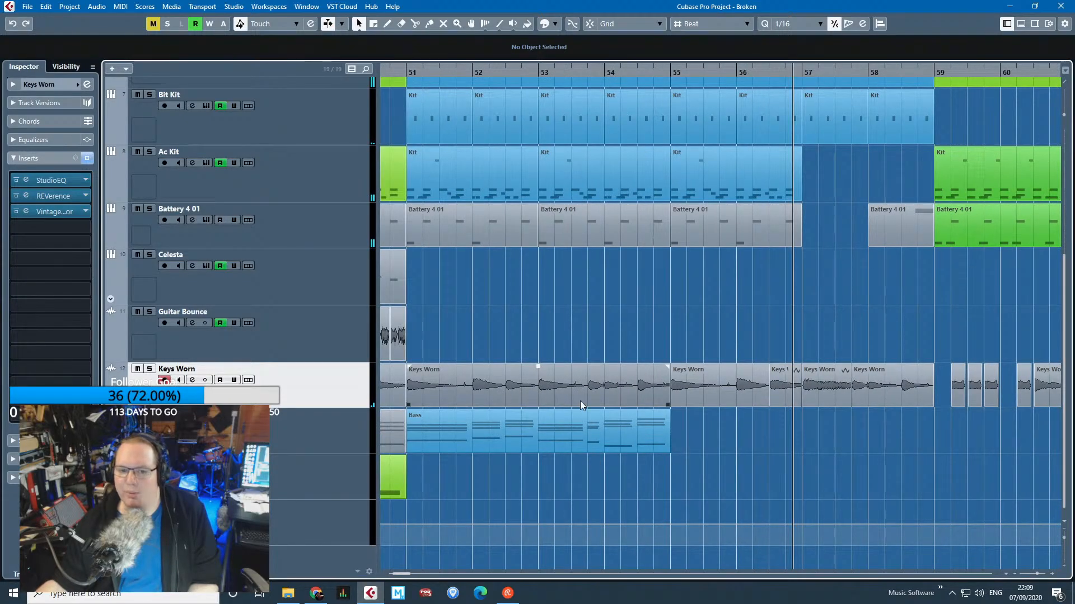
{"action": "scroll", "coordinate": [803, 391], "scroll_direction": "up", "scroll_amount": 2}
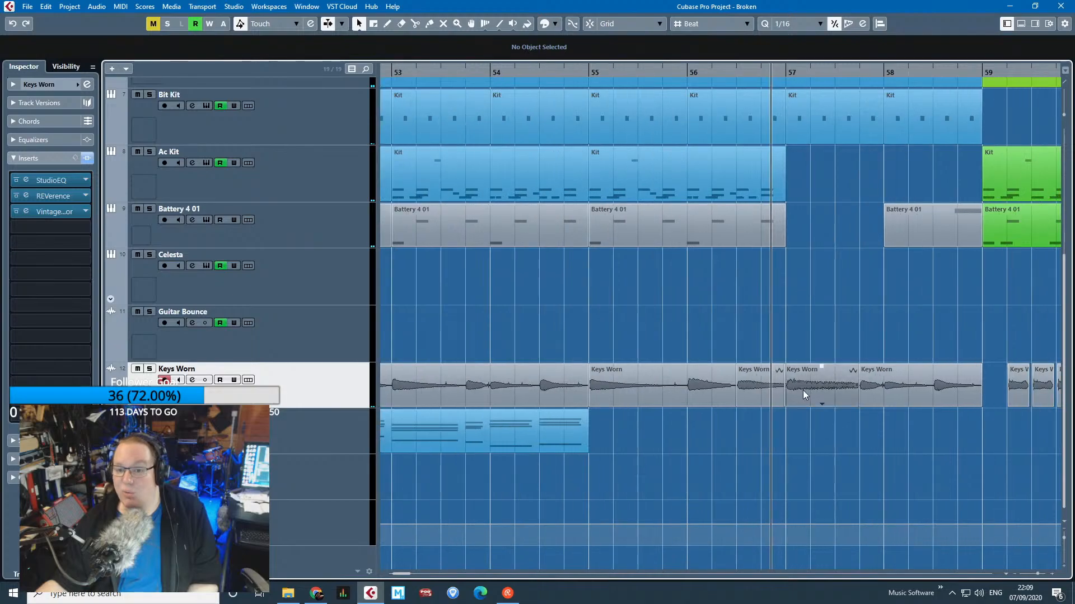
Play the mix from about bar 56, select the Keys Worn clip ending at bar 59, and briefly solo the track to compare.
{"action": "left_click", "coordinate": [728, 73]}
{"action": "key", "text": "space"}
{"action": "scroll", "coordinate": [806, 392], "scroll_direction": "up", "scroll_amount": 3}
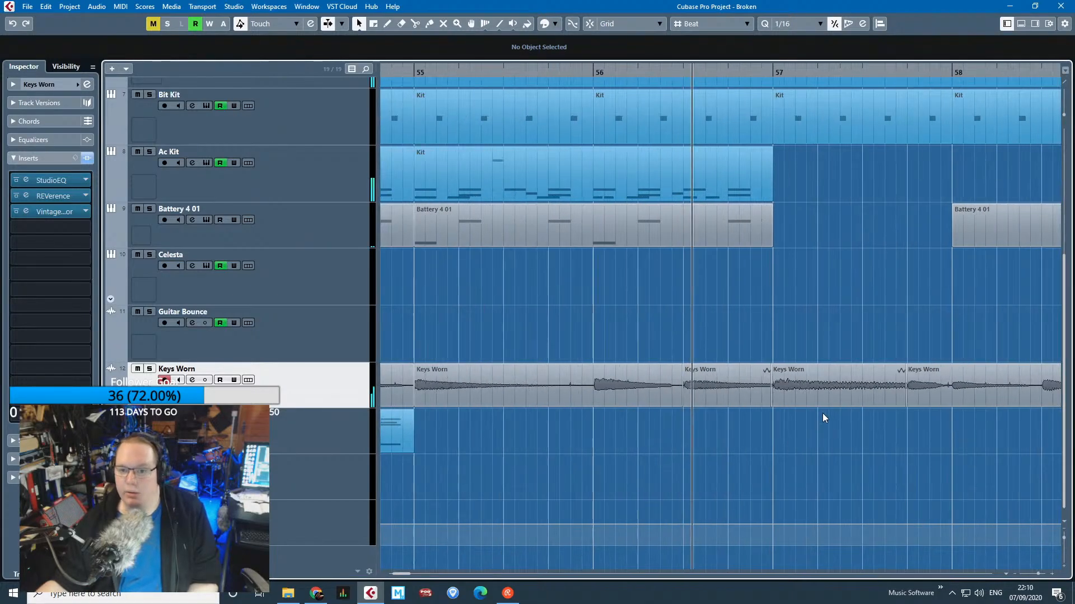
{"action": "left_click_drag", "start_coordinate": [949, 429], "coordinate": [1057, 401]}
{"action": "key", "text": "s"}
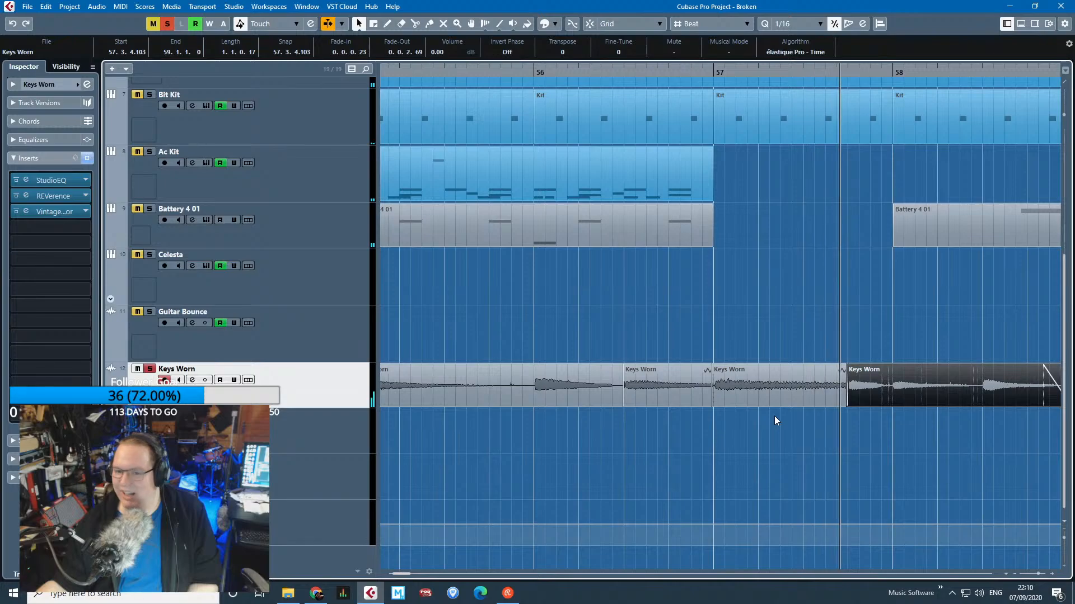
{"action": "key", "text": "s"}
{"action": "key", "text": "space"}
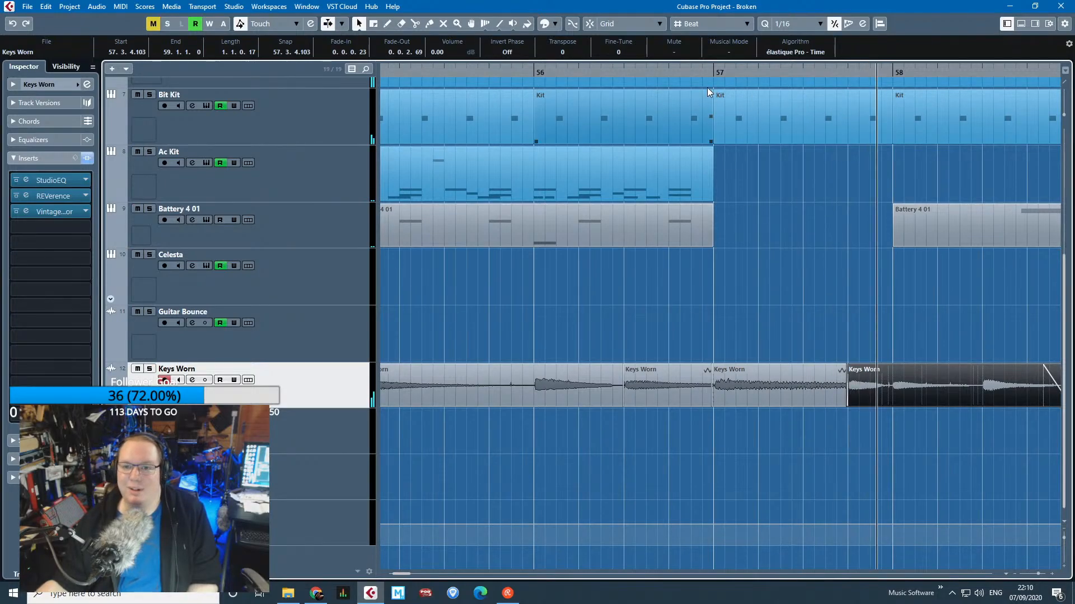
Listen to the full mix from bar 57 and examine how Keys Worn moves into the sliced clips after bar 59.
{"action": "left_click", "coordinate": [704, 72]}
{"action": "scroll", "coordinate": [816, 412], "scroll_direction": "down", "scroll_amount": 3}
{"action": "left_click_drag", "start_coordinate": [859, 431], "coordinate": [714, 419]}
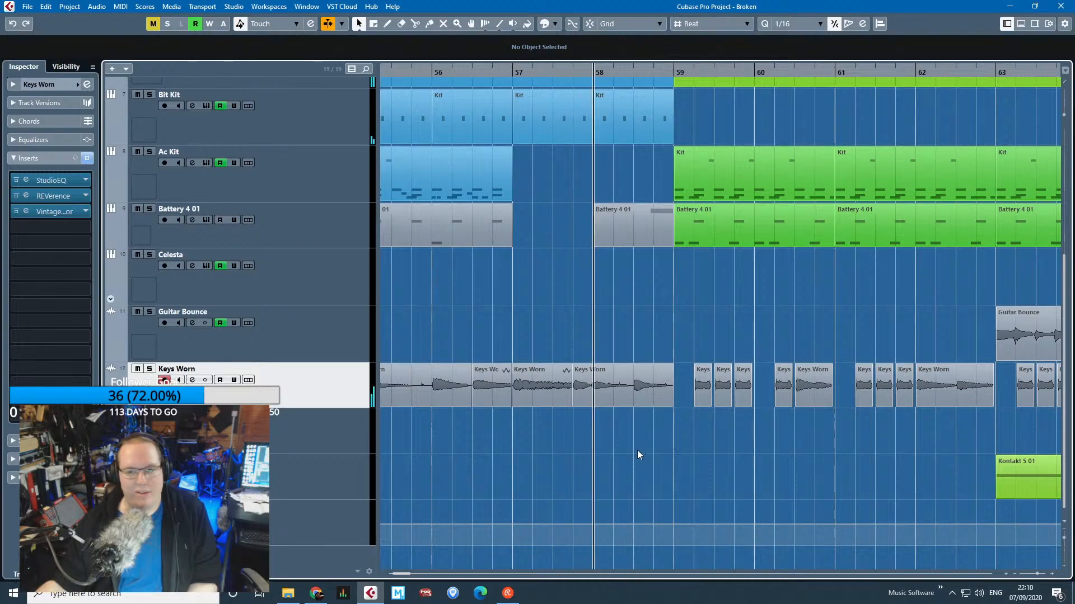
{"action": "scroll", "coordinate": [637, 450], "scroll_direction": "down", "scroll_amount": 2}
{"action": "scroll", "coordinate": [674, 455], "scroll_direction": "up", "scroll_amount": 2}
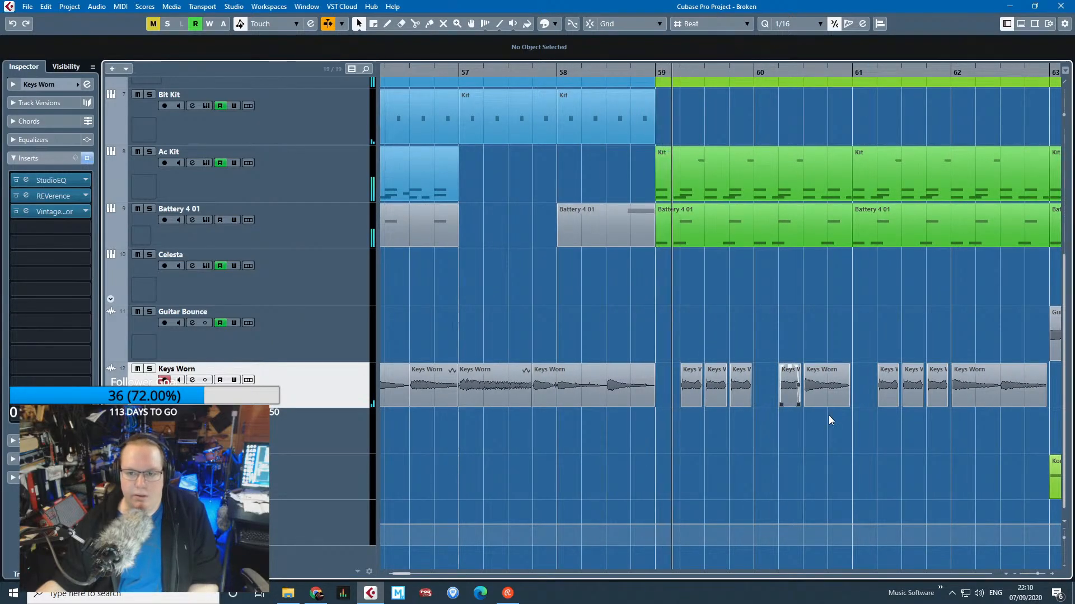
{"action": "scroll", "coordinate": [828, 415], "scroll_direction": "up", "scroll_amount": 3}
{"action": "scroll", "coordinate": [781, 473], "scroll_direction": "down", "scroll_amount": 3}
{"action": "scroll", "coordinate": [781, 473], "scroll_direction": "up", "scroll_amount": 3}
{"action": "scroll", "coordinate": [781, 473], "scroll_direction": "down", "scroll_amount": 3}
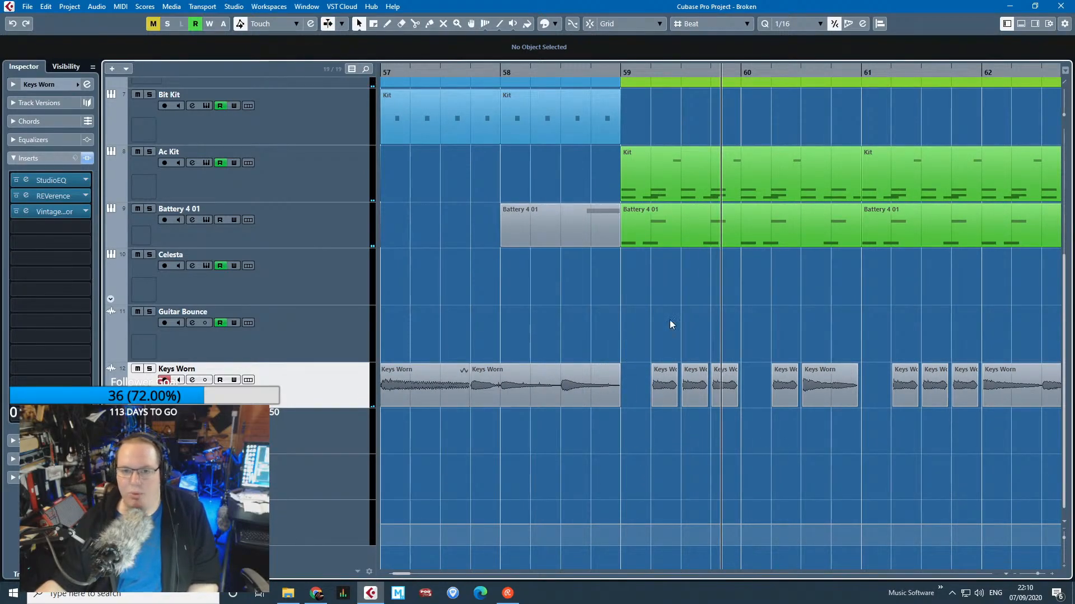
Replay the full mix from bar 59 and examine the gaps between the Keys Worn slices up to bar 63.
{"action": "left_click", "coordinate": [616, 70]}
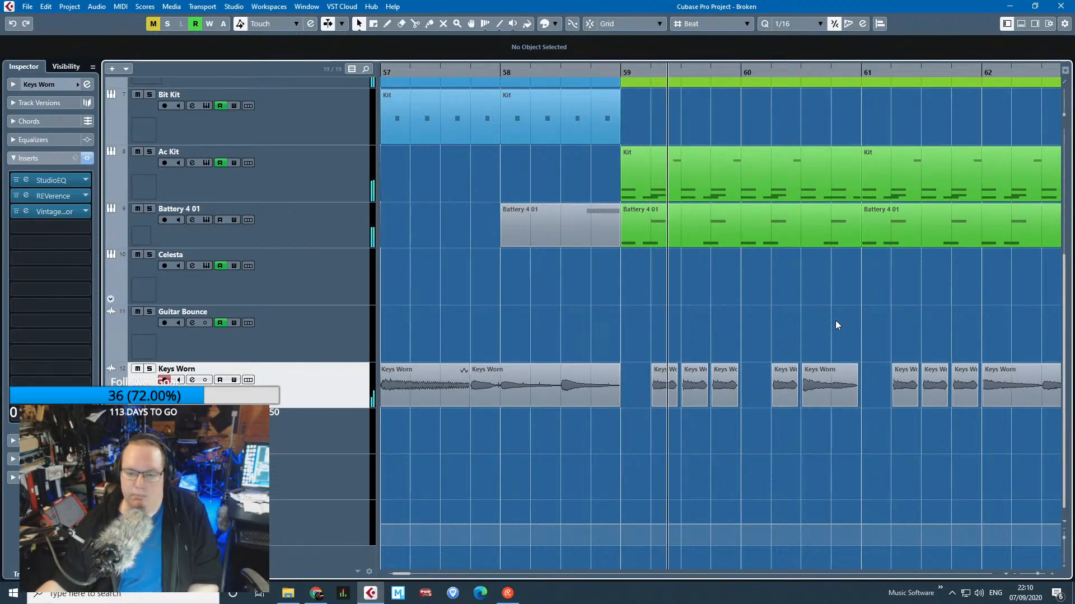
{"action": "scroll", "coordinate": [835, 320], "scroll_direction": "up", "scroll_amount": 1}
{"action": "scroll", "coordinate": [834, 320], "scroll_direction": "up", "scroll_amount": 2}
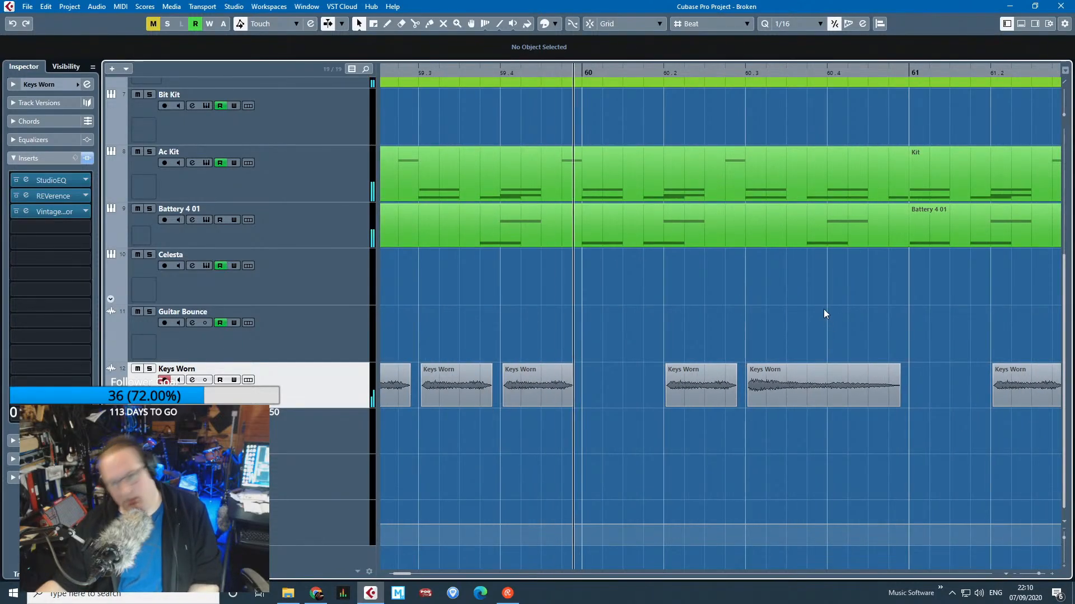
{"action": "scroll", "coordinate": [819, 314], "scroll_direction": "down", "scroll_amount": 2}
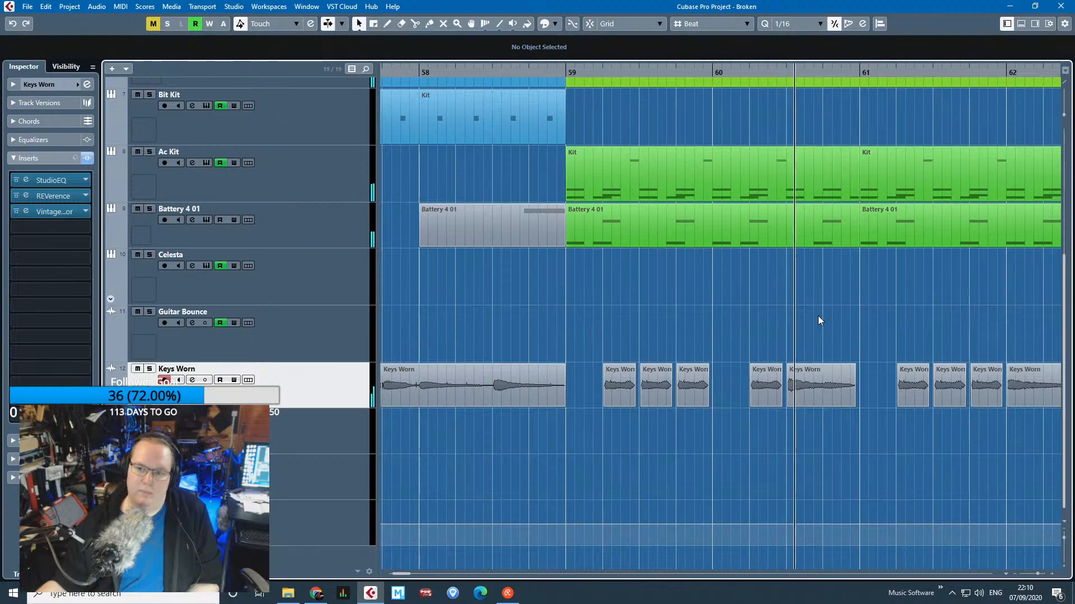
{"action": "scroll", "coordinate": [818, 306], "scroll_direction": "down", "scroll_amount": 3}
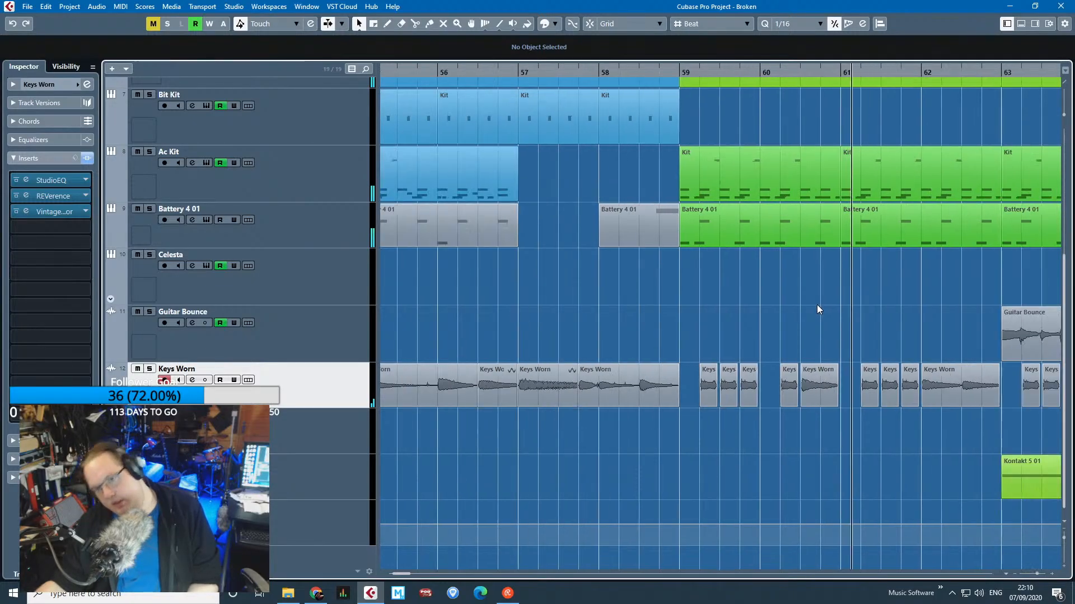
{"action": "scroll", "coordinate": [784, 269], "scroll_direction": "down", "scroll_amount": 2}
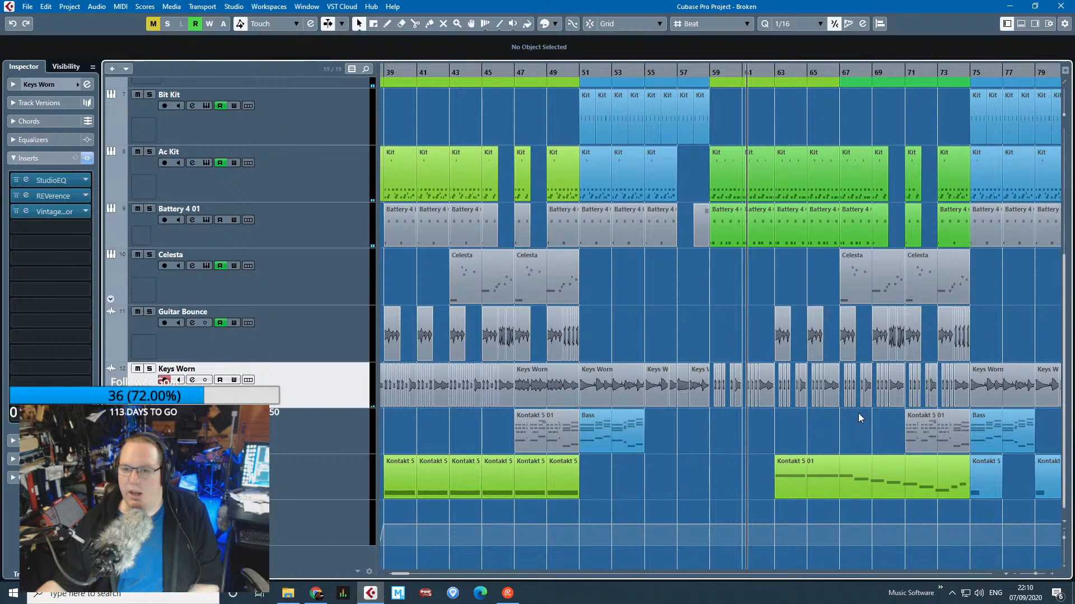
Examine the whole arrangement of the track, from the vocal and bass parts down to the keys and Kontakt parts.
{"action": "scroll", "coordinate": [851, 409], "scroll_direction": "up", "scroll_amount": 3}
{"action": "scroll", "coordinate": [851, 408], "scroll_direction": "down", "scroll_amount": 3}
{"action": "key", "text": "g"}
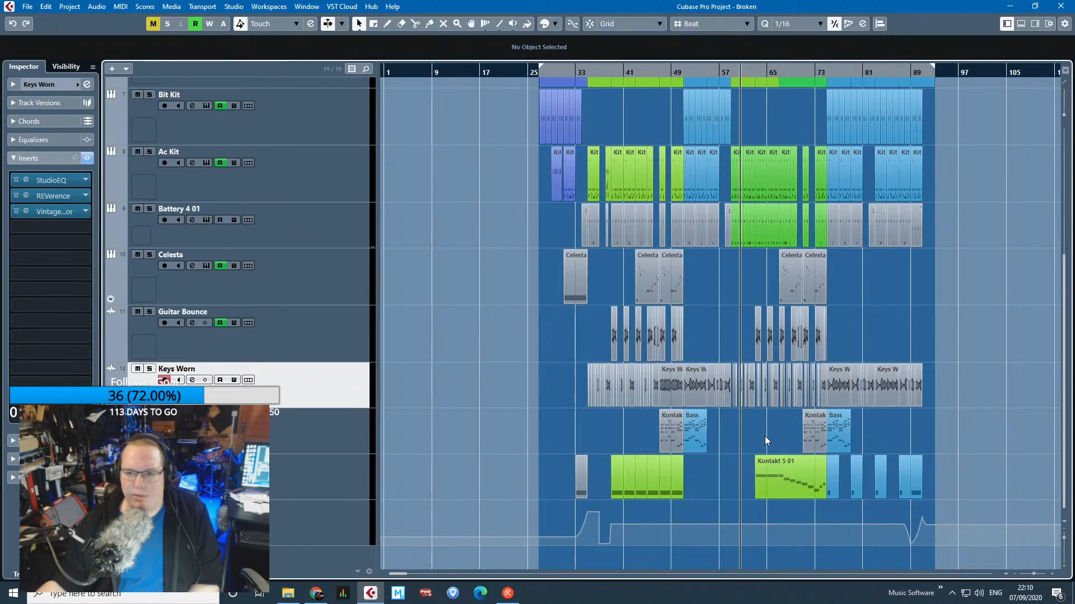
{"action": "scroll", "coordinate": [765, 435], "scroll_direction": "up", "scroll_amount": 5}
{"action": "scroll", "coordinate": [764, 435], "scroll_direction": "down", "scroll_amount": 4}
{"action": "scroll", "coordinate": [764, 435], "scroll_direction": "up", "scroll_amount": 5}
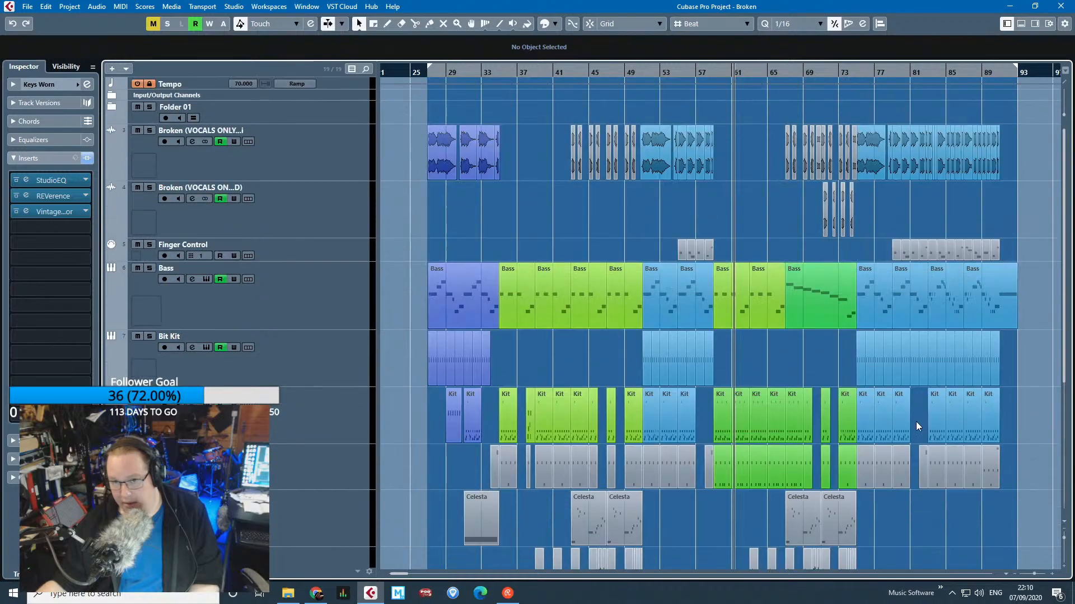
{"action": "scroll", "coordinate": [907, 422], "scroll_direction": "down", "scroll_amount": 6}
{"action": "scroll", "coordinate": [879, 420], "scroll_direction": "up", "scroll_amount": 6}
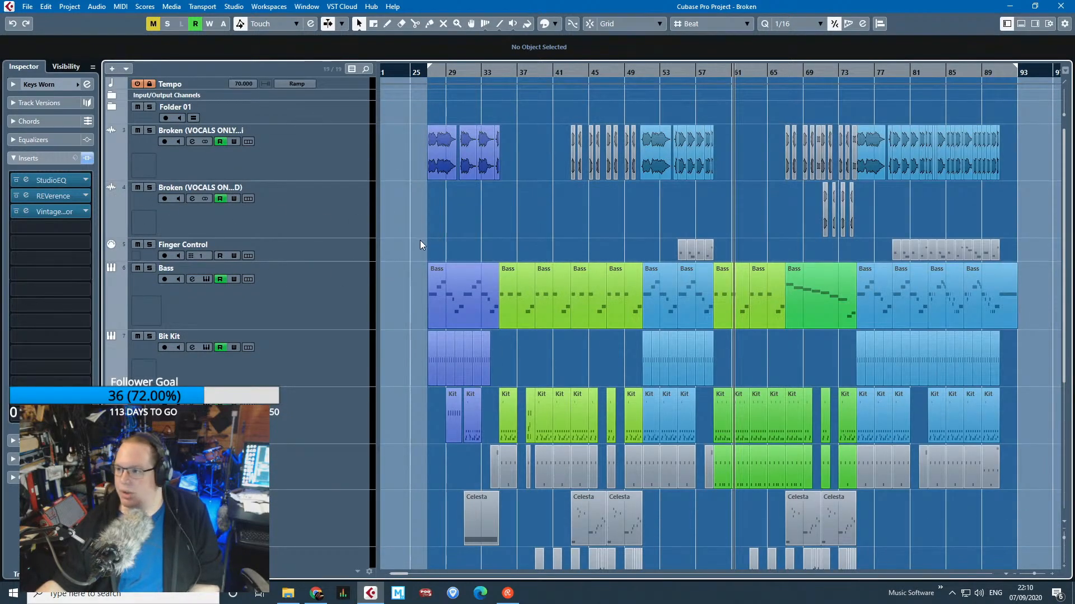
{"action": "scroll", "coordinate": [423, 252], "scroll_direction": "down", "scroll_amount": 6}
{"action": "scroll", "coordinate": [392, 274], "scroll_direction": "up", "scroll_amount": 6}
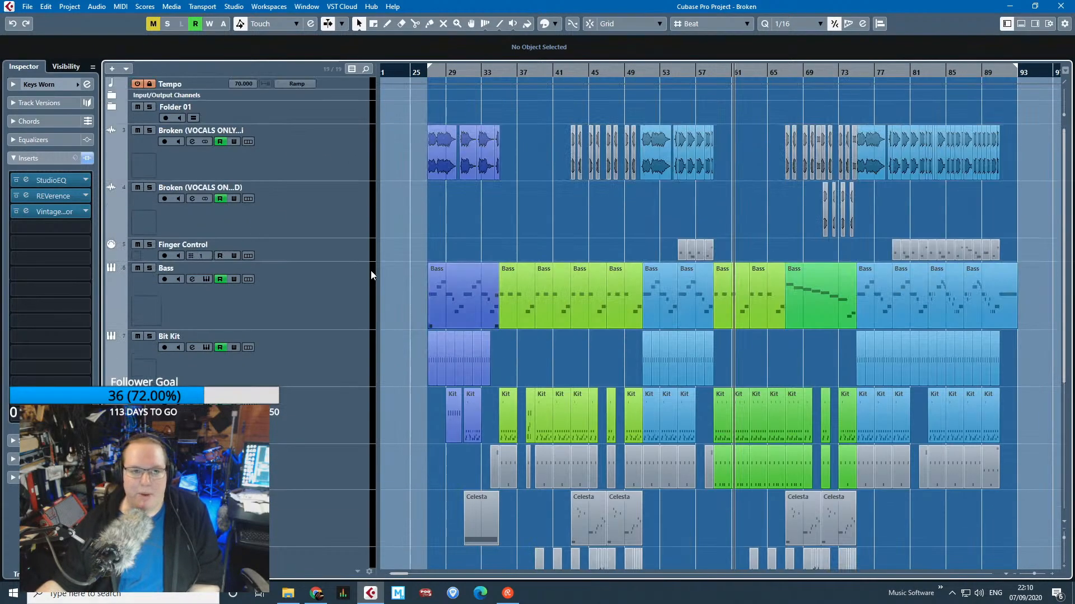
Examine the Frequency EQ and Maximizer inserts on Stereo Out, then close both plugin windows and collapse the Input/Output Channels folder.
{"action": "left_click", "coordinate": [111, 96]}
{"action": "left_click", "coordinate": [336, 142]}
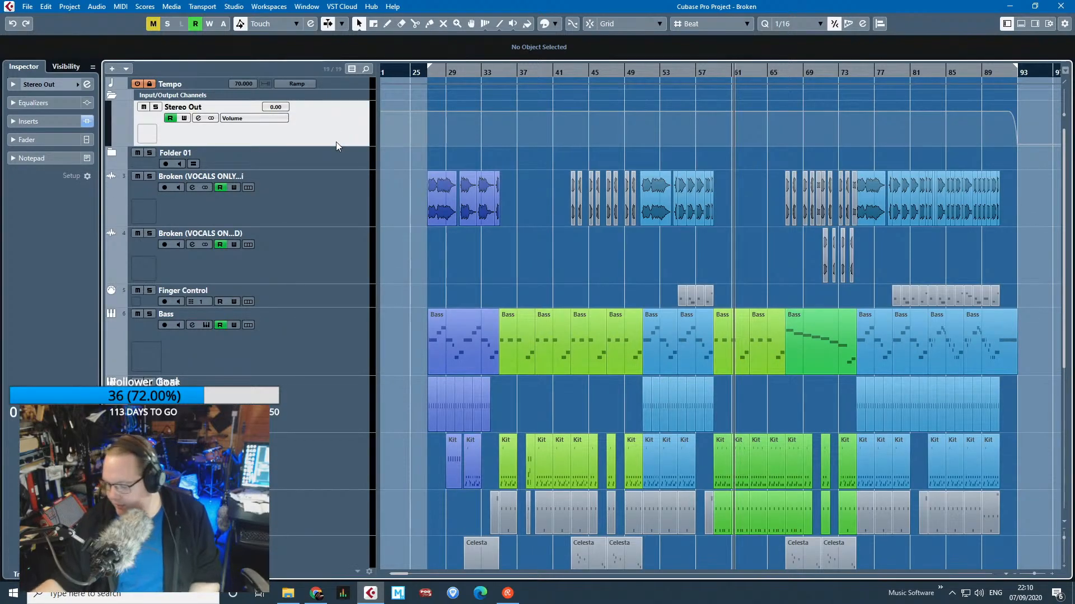
{"action": "left_click", "coordinate": [35, 119]}
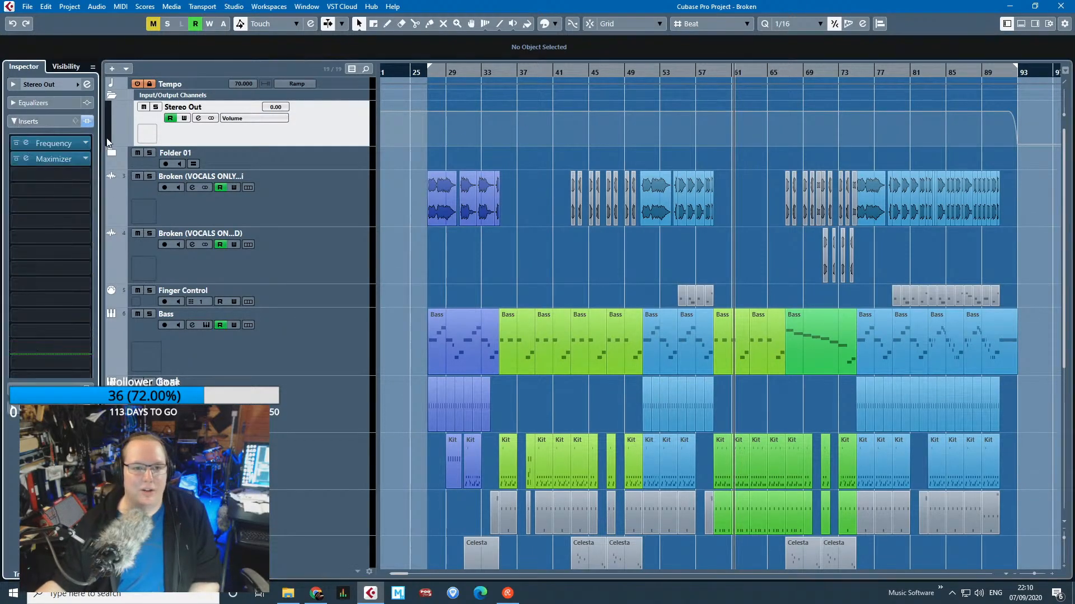
{"action": "left_click", "coordinate": [59, 145]}
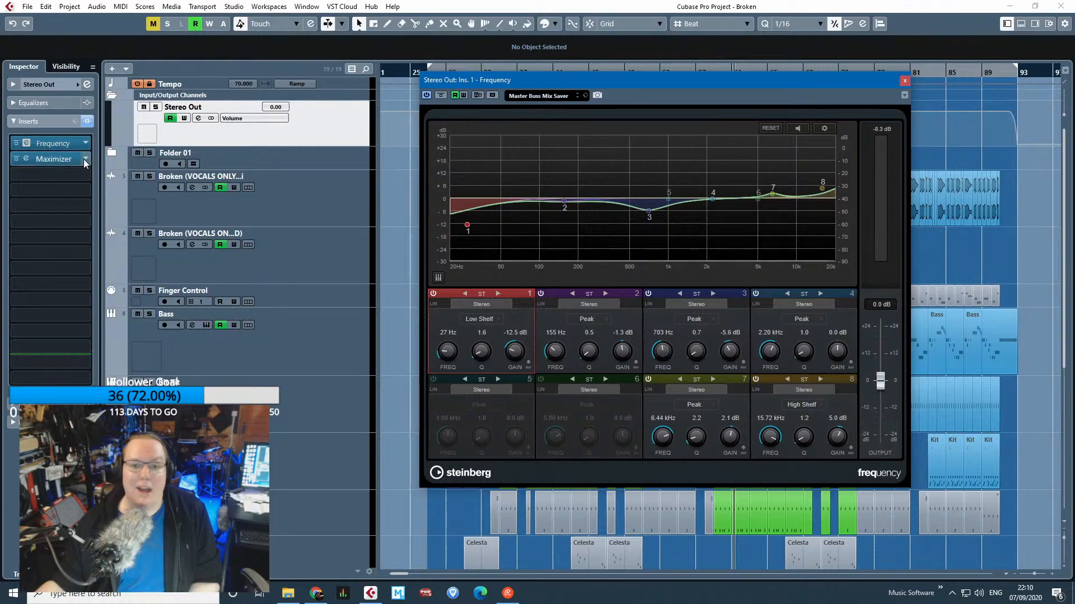
{"action": "left_click", "coordinate": [56, 158]}
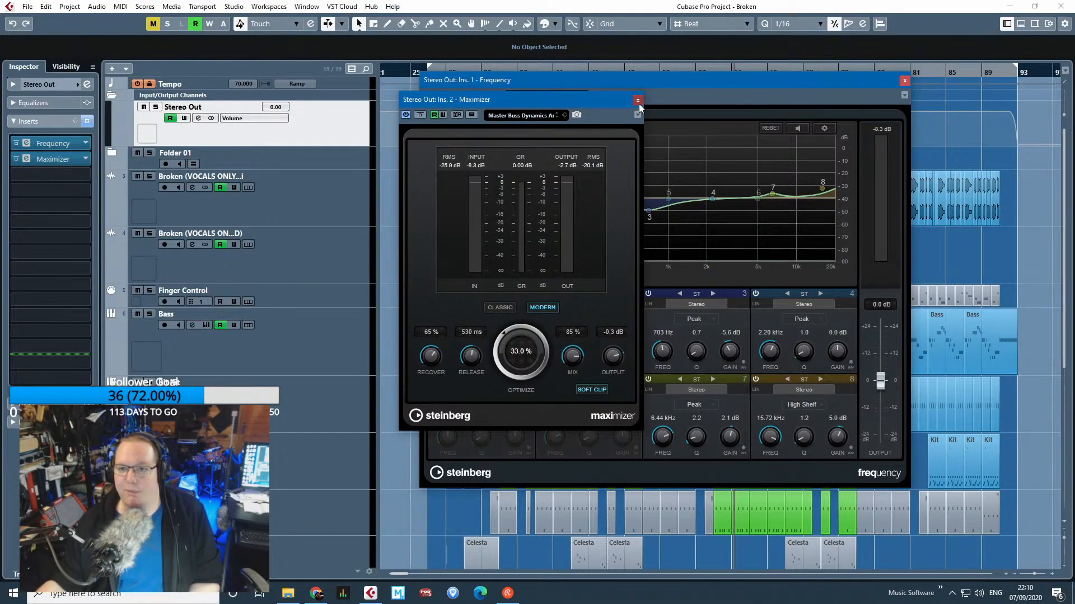
{"action": "left_click", "coordinate": [905, 82]}
{"action": "left_click", "coordinate": [637, 100]}
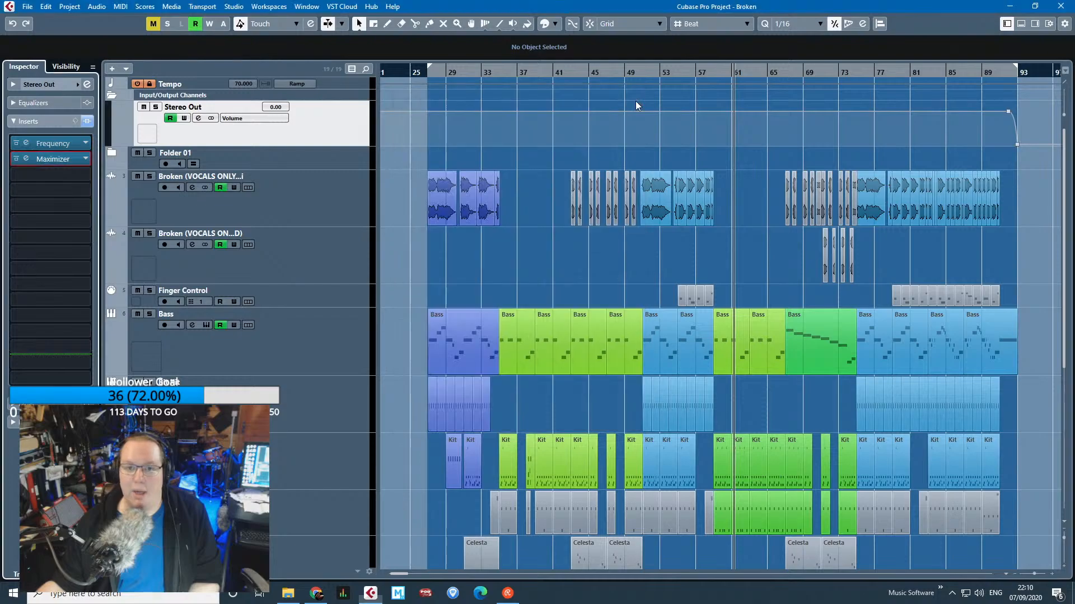
{"action": "left_click", "coordinate": [132, 97]}
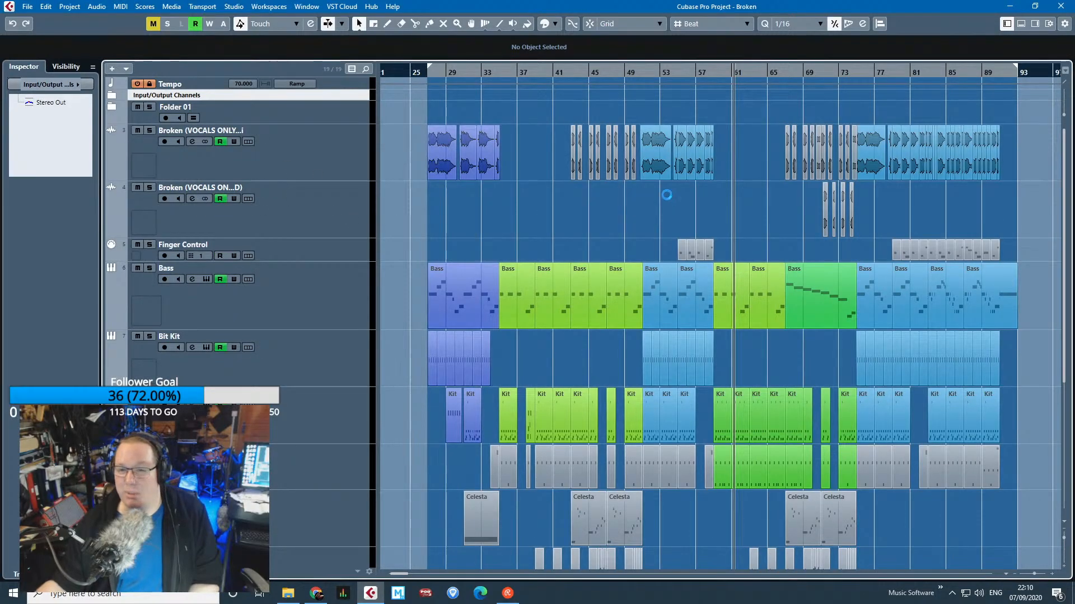
Close the Broken project and open the Quart project from the "Searching (formerly Quartal)" folder, minimizing the file window.
{"action": "left_click", "coordinate": [1062, 7]}
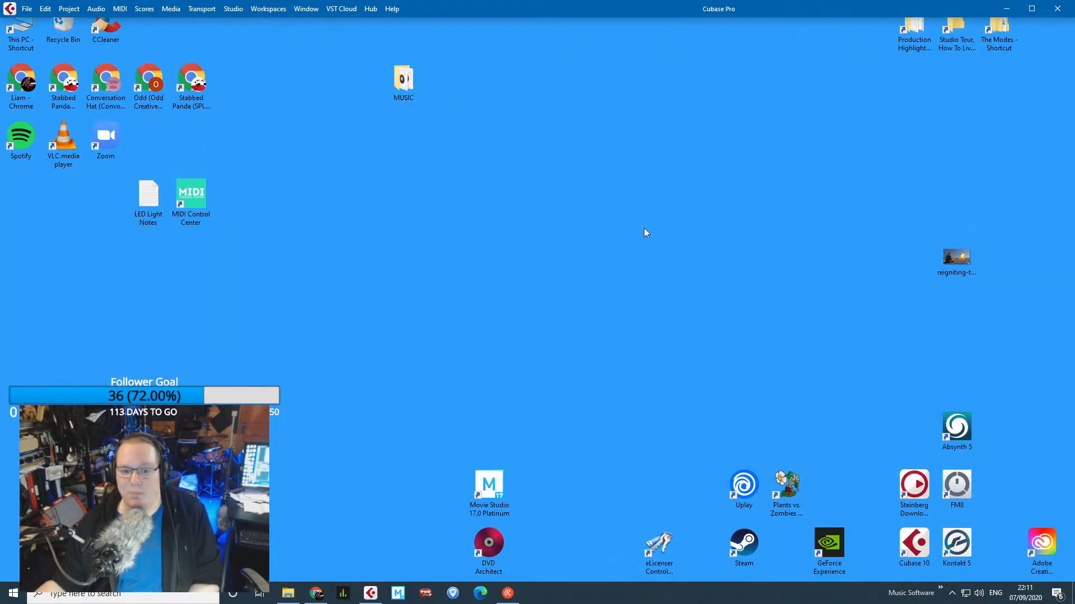
{"action": "left_click", "coordinate": [292, 589]}
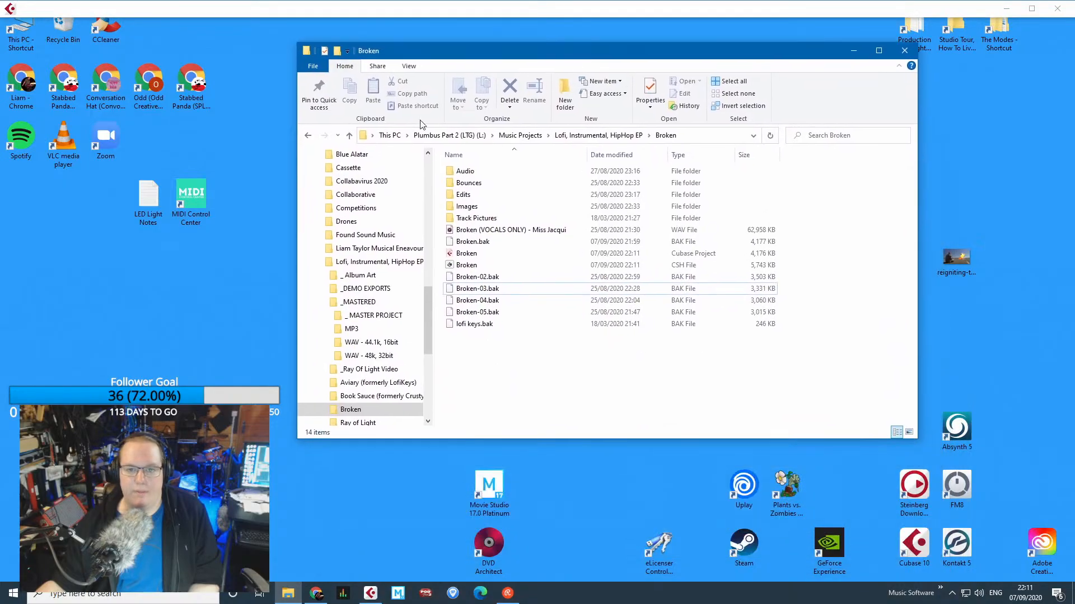
{"action": "left_click", "coordinate": [598, 135]}
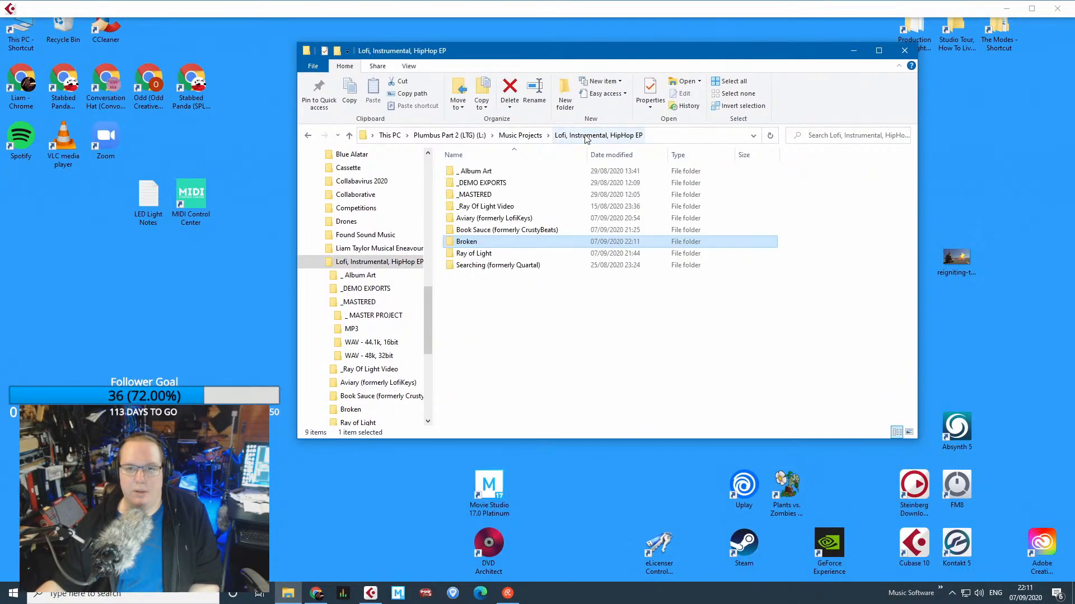
{"action": "double_click", "coordinate": [493, 265]}
{"action": "double_click", "coordinate": [468, 218]}
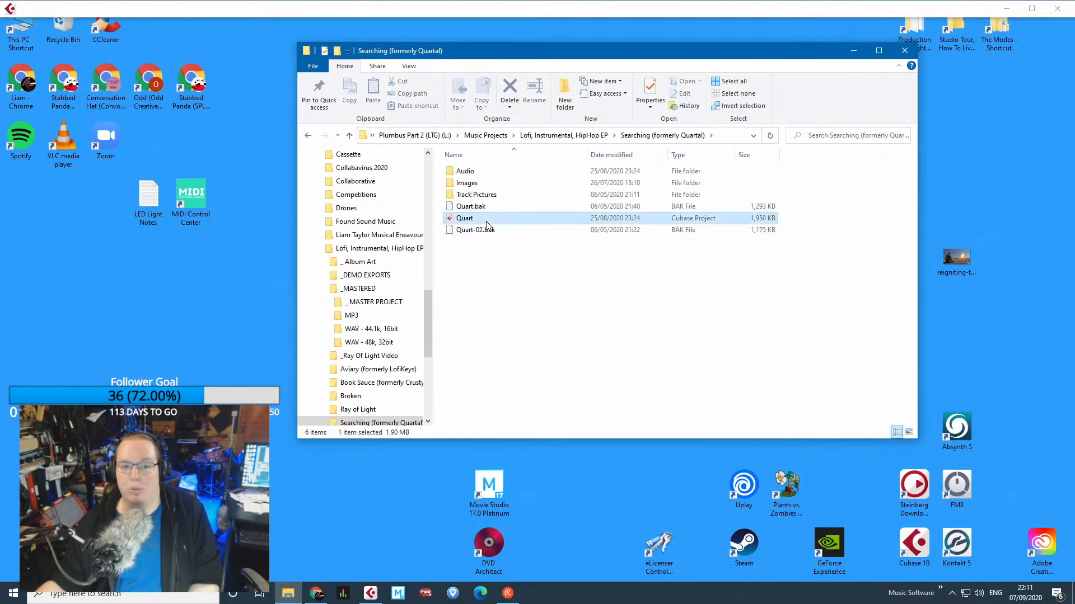
{"action": "left_click", "coordinate": [612, 330]}
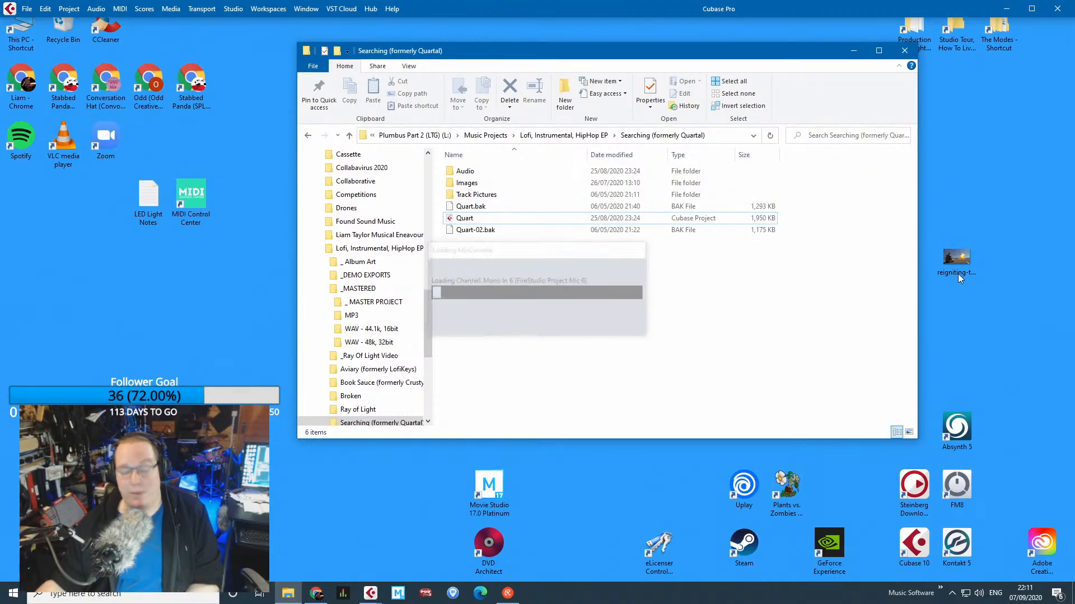
{"action": "left_click", "coordinate": [853, 51]}
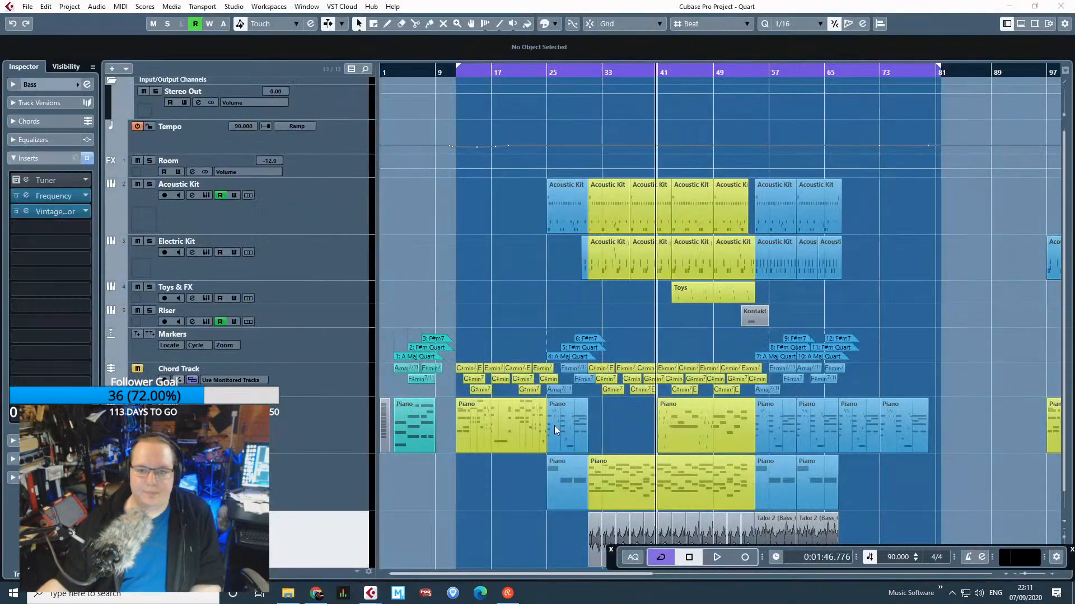
Examine the overall Quart arrangement, including its drum, marker, chord, piano and bass tracks.
{"action": "left_click", "coordinate": [407, 299]}
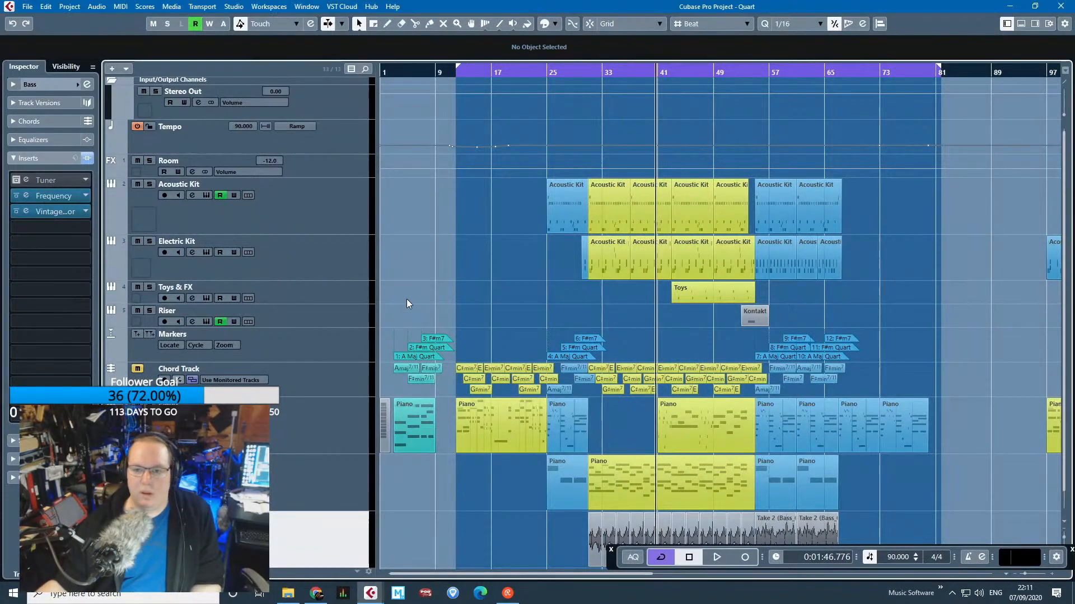
{"action": "scroll", "coordinate": [415, 313], "scroll_direction": "down", "scroll_amount": 2}
{"action": "scroll", "coordinate": [451, 411], "scroll_direction": "up", "scroll_amount": 5}
{"action": "scroll", "coordinate": [444, 411], "scroll_direction": "down", "scroll_amount": 2}
{"action": "scroll", "coordinate": [444, 411], "scroll_direction": "down", "scroll_amount": 4}
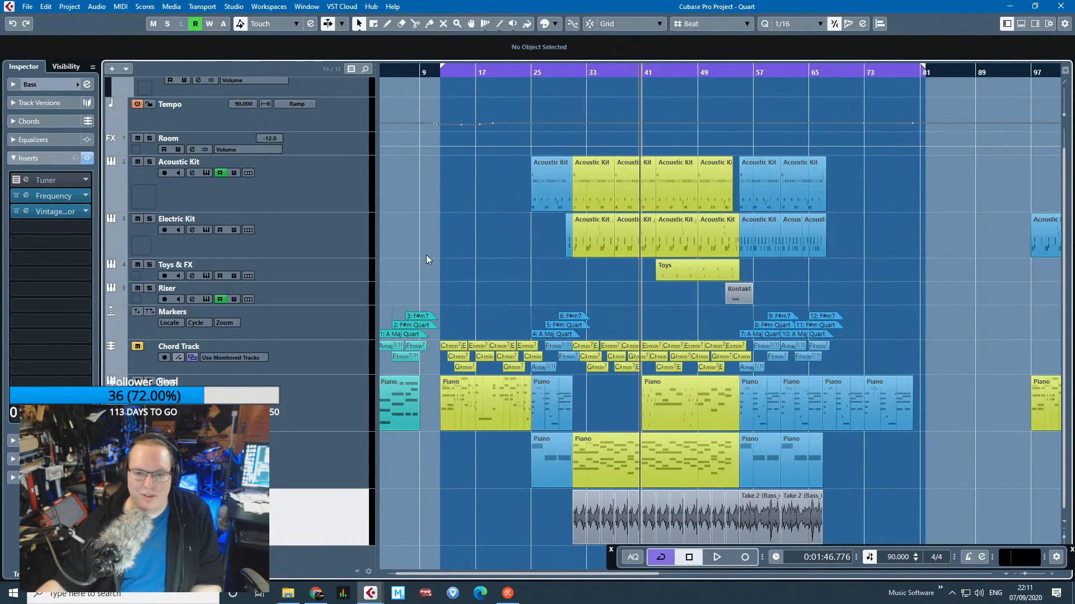
{"action": "scroll", "coordinate": [430, 258], "scroll_direction": "left", "scroll_amount": 2}
{"action": "scroll", "coordinate": [410, 336], "scroll_direction": "up", "scroll_amount": 6}
{"action": "scroll", "coordinate": [410, 336], "scroll_direction": "down", "scroll_amount": 4}
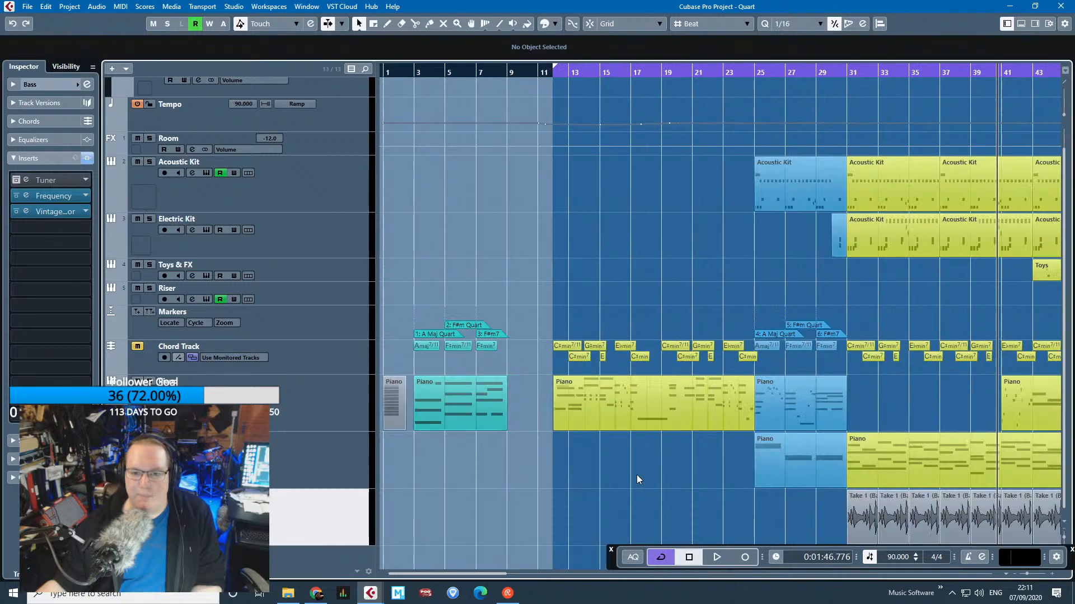
Examine the chord events and Piano clips at bars 3 to 9 and bars 12 to 24 against the full arrangement.
{"action": "scroll", "coordinate": [443, 346], "scroll_direction": "up", "scroll_amount": 7}
{"action": "left_click_drag", "start_coordinate": [451, 300], "coordinate": [426, 296]}
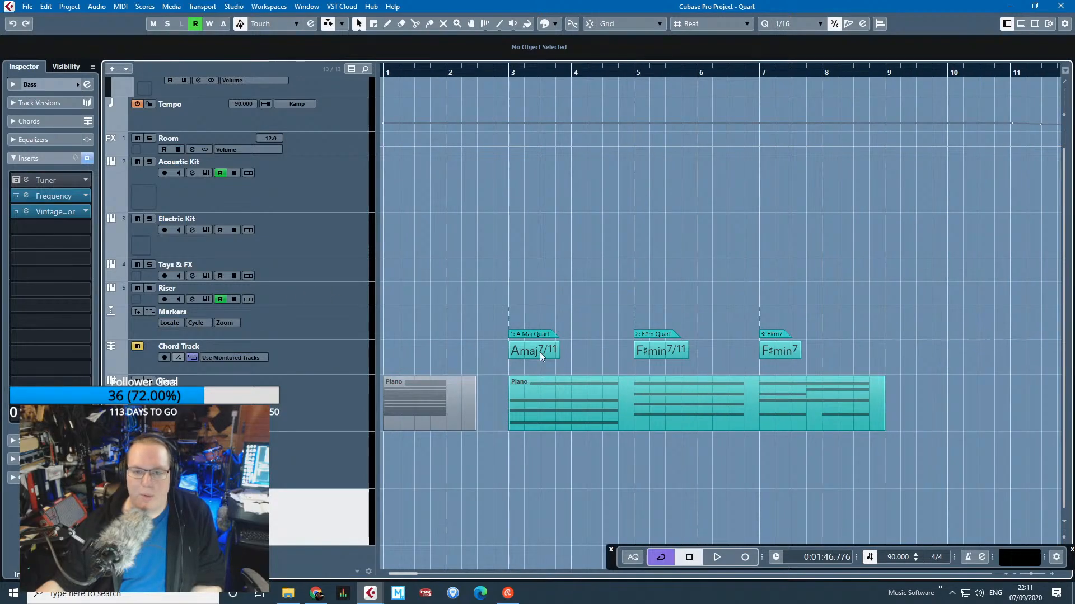
{"action": "scroll", "coordinate": [531, 370], "scroll_direction": "down", "scroll_amount": 3}
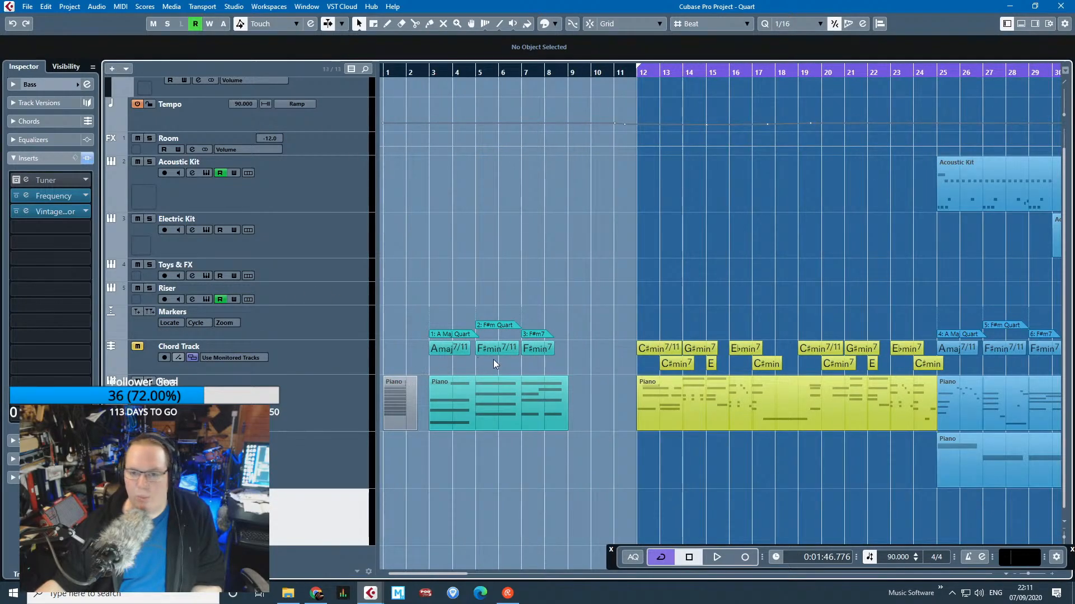
{"action": "left_click_drag", "start_coordinate": [751, 467], "coordinate": [691, 463]}
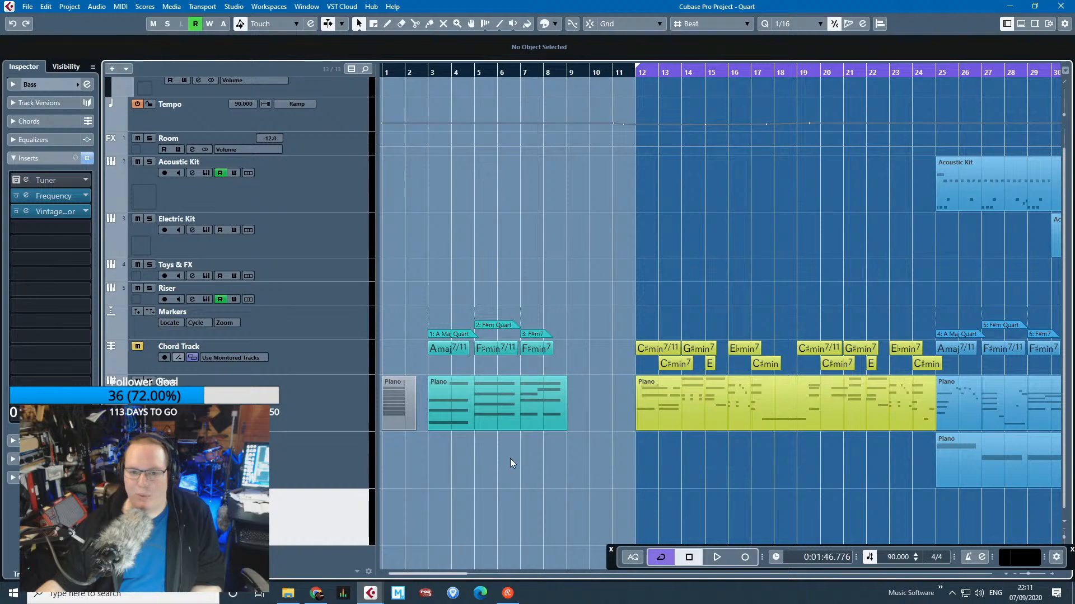
{"action": "scroll", "coordinate": [510, 459], "scroll_direction": "down", "scroll_amount": 1}
{"action": "scroll", "coordinate": [657, 425], "scroll_direction": "up", "scroll_amount": 4}
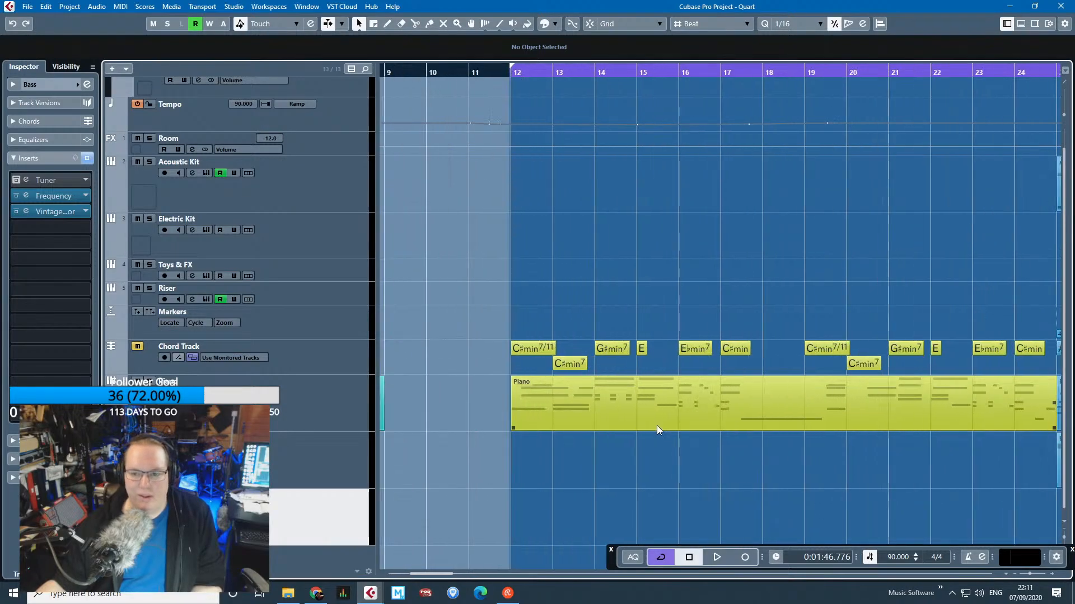
{"action": "scroll", "coordinate": [510, 459], "scroll_direction": "down", "scroll_amount": 6}
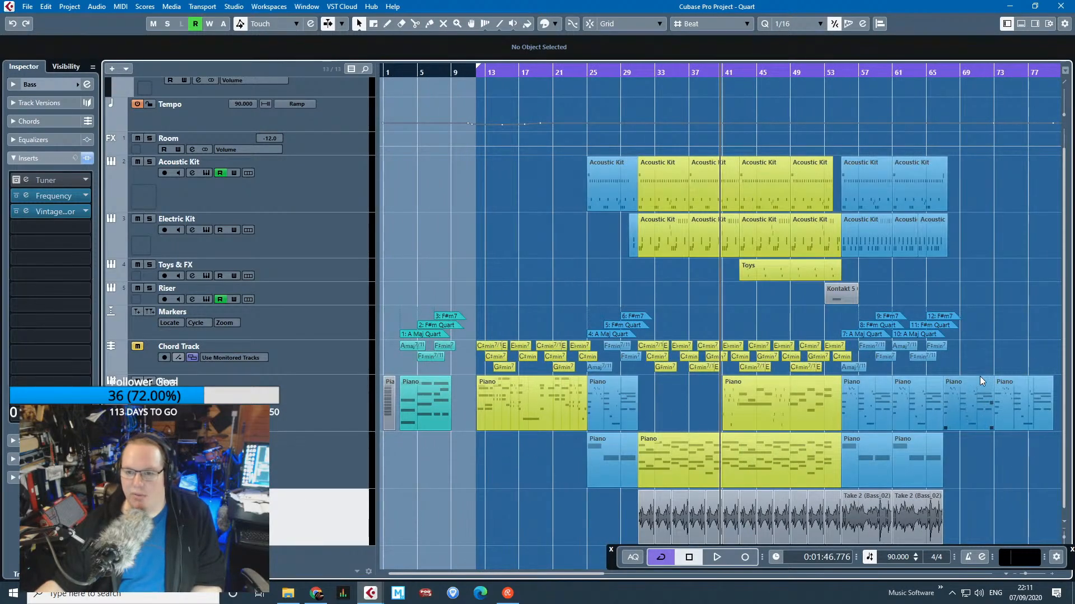
Examine the chord events and markers from bar 55, selecting the A Maj Quart marker and the Amaj7/11 chord there.
{"action": "scroll", "coordinate": [980, 376], "scroll_direction": "up", "scroll_amount": 6}
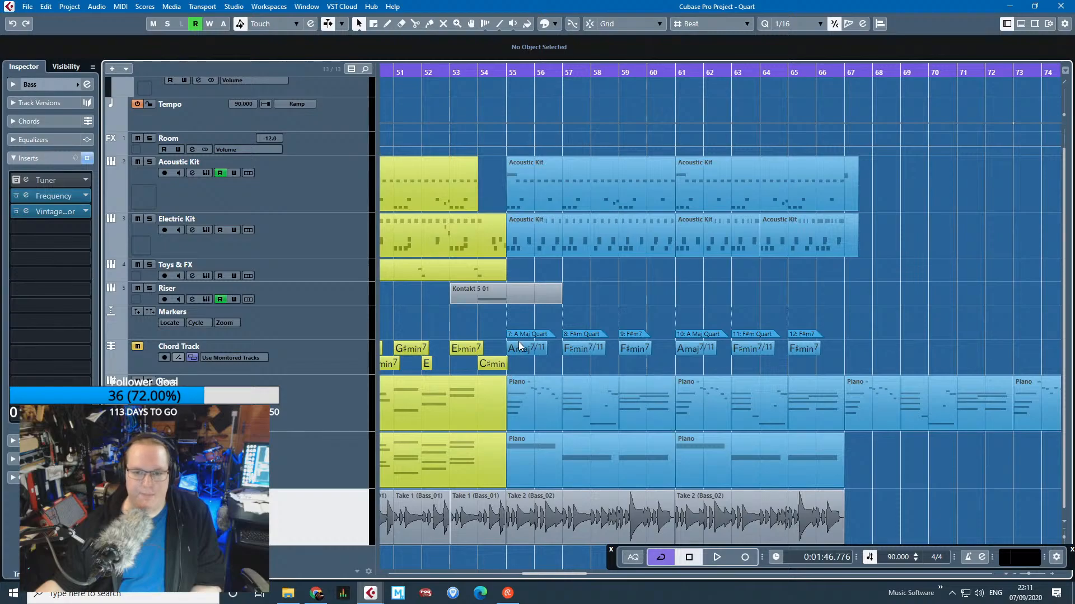
{"action": "mouse_move", "coordinate": [499, 320]}
{"action": "left_mouse_down"}
{"action": "mouse_move", "coordinate": [825, 326]}
{"action": "mouse_move", "coordinate": [835, 341]}
{"action": "mouse_move", "coordinate": [428, 351]}
{"action": "mouse_move", "coordinate": [533, 354]}
{"action": "mouse_move", "coordinate": [828, 325]}
{"action": "mouse_move", "coordinate": [494, 330]}
{"action": "mouse_move", "coordinate": [529, 321]}
{"action": "left_mouse_up"}
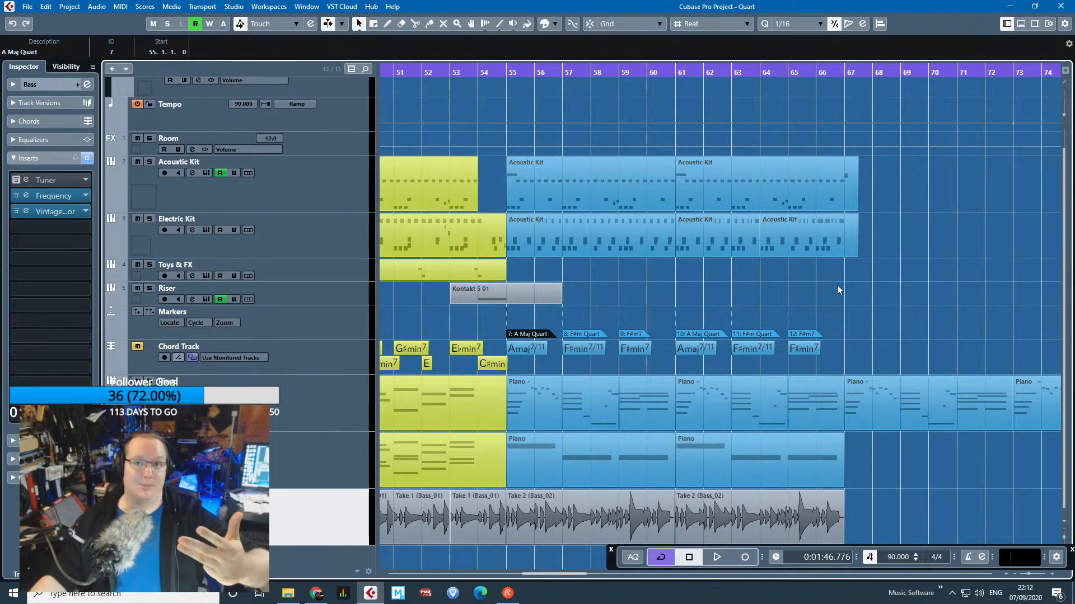
{"action": "left_click", "coordinate": [722, 296]}
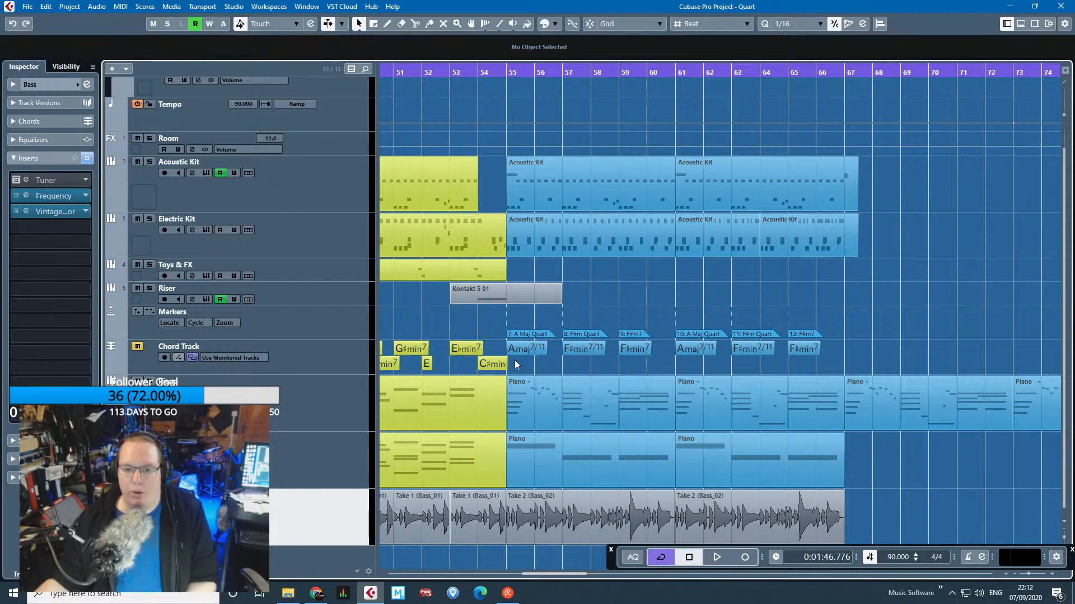
{"action": "scroll", "coordinate": [516, 362], "scroll_direction": "up", "scroll_amount": 5}
{"action": "left_click_drag", "start_coordinate": [584, 360], "coordinate": [504, 353]}
{"action": "scroll", "coordinate": [538, 361], "scroll_direction": "up", "scroll_amount": 4}
{"action": "scroll", "coordinate": [541, 362], "scroll_direction": "down", "scroll_amount": 2}
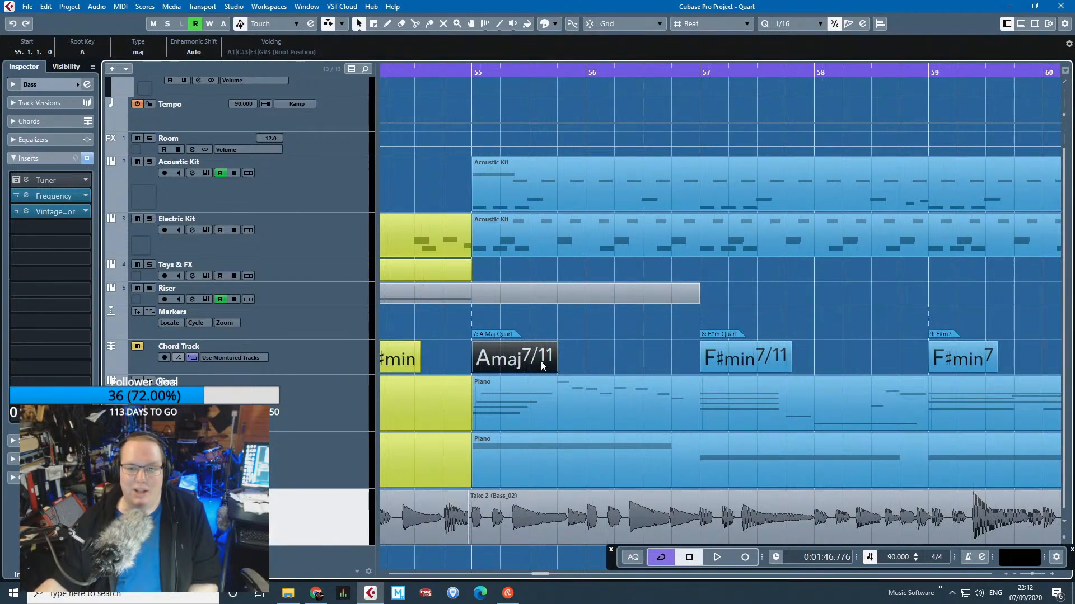
{"action": "left_click", "coordinate": [446, 358]}
Solo the upper Piano track and play the Amaj7/11 passage from bar 55.
{"action": "left_click", "coordinate": [298, 389]}
{"action": "key", "text": "s"}
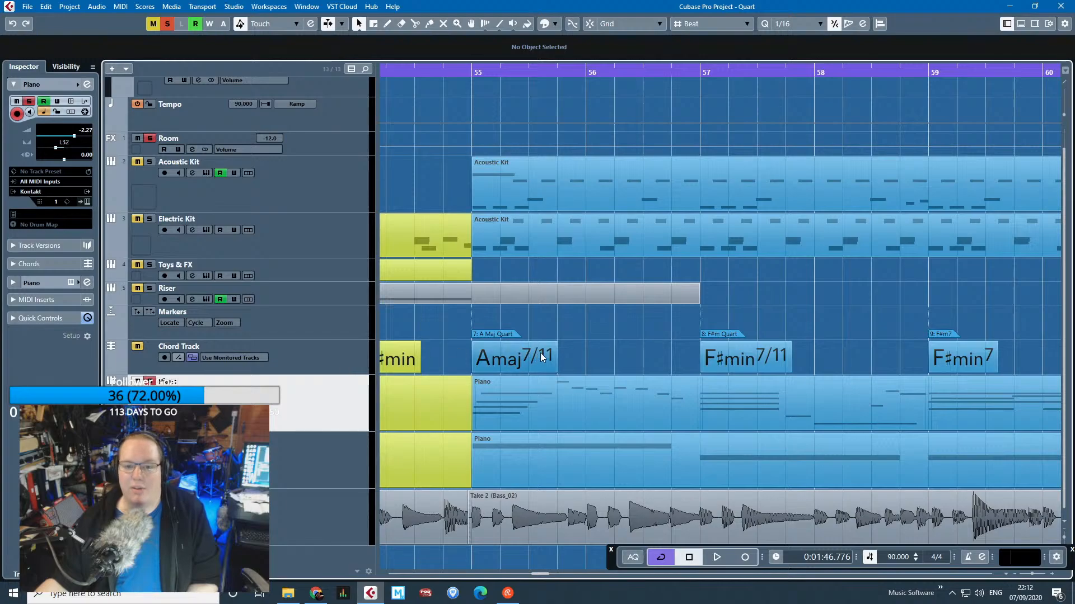
{"action": "left_click_drag", "start_coordinate": [583, 361], "coordinate": [439, 354]}
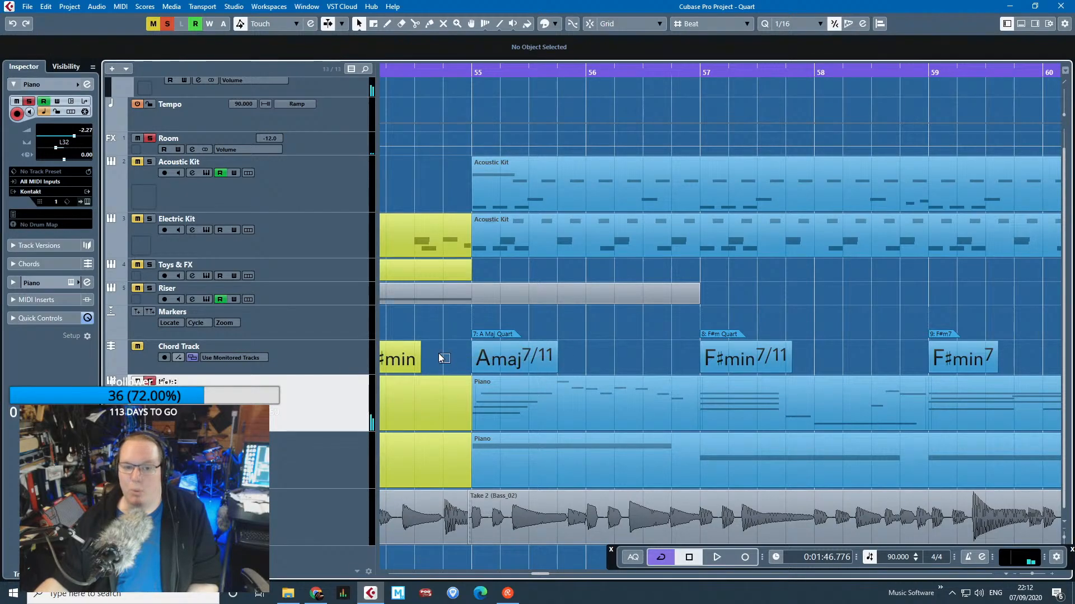
{"action": "left_click", "coordinate": [469, 70]}
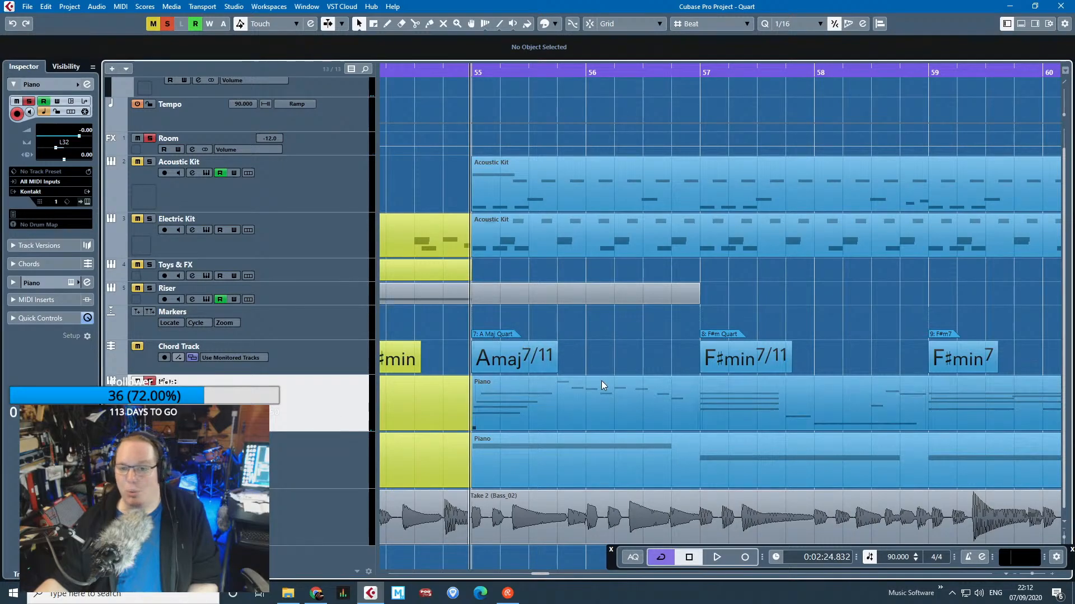
{"action": "key", "text": "space"}
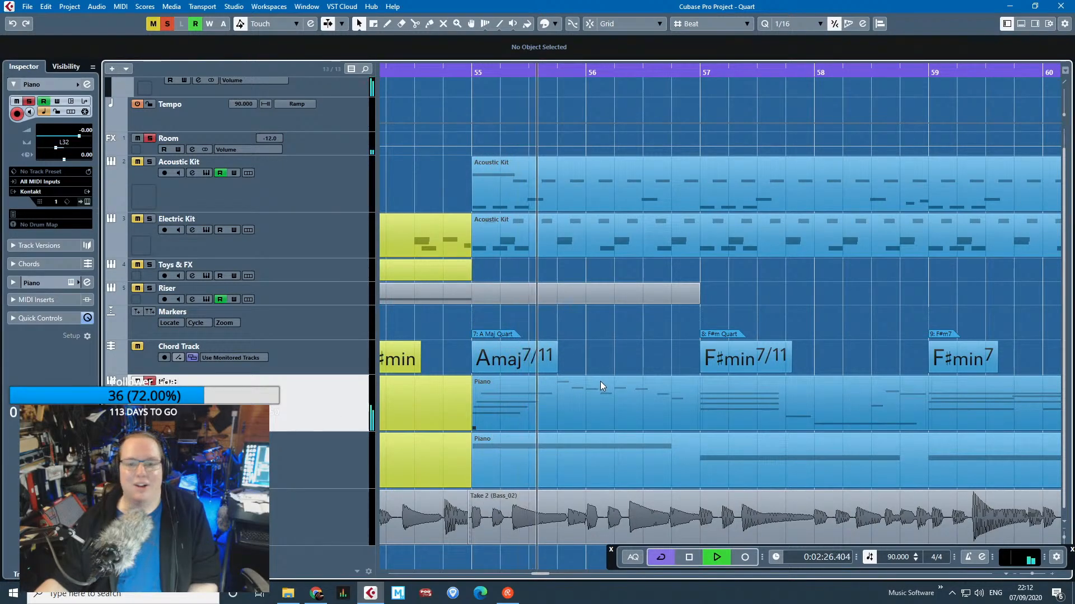
{"action": "key", "text": "space"}
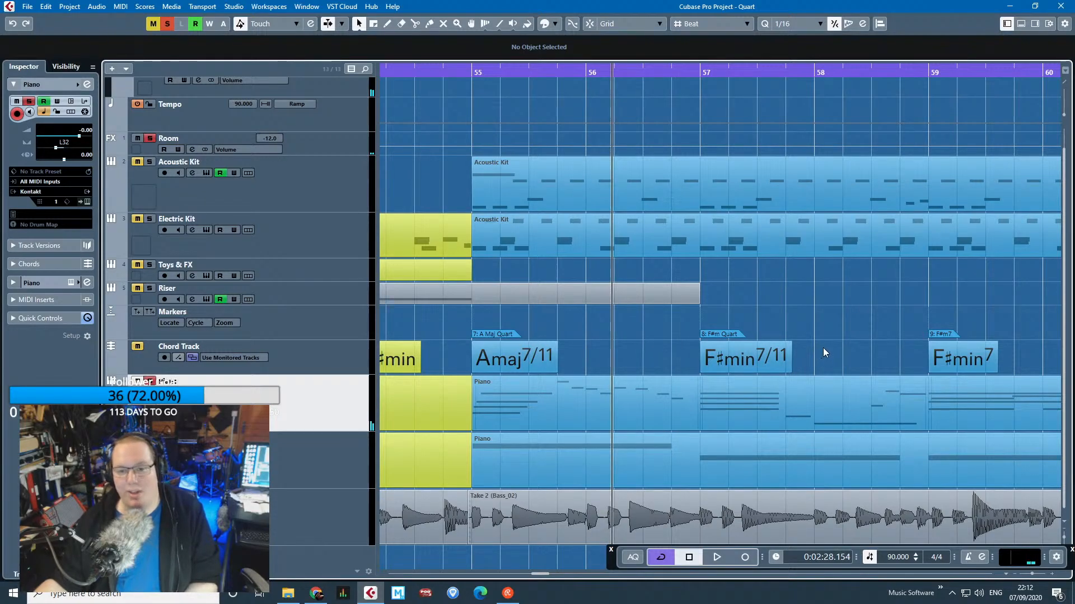
Play the soloed Piano from the F♯min7/11 chord at bar 57, then stop playback.
{"action": "left_click", "coordinate": [699, 72]}
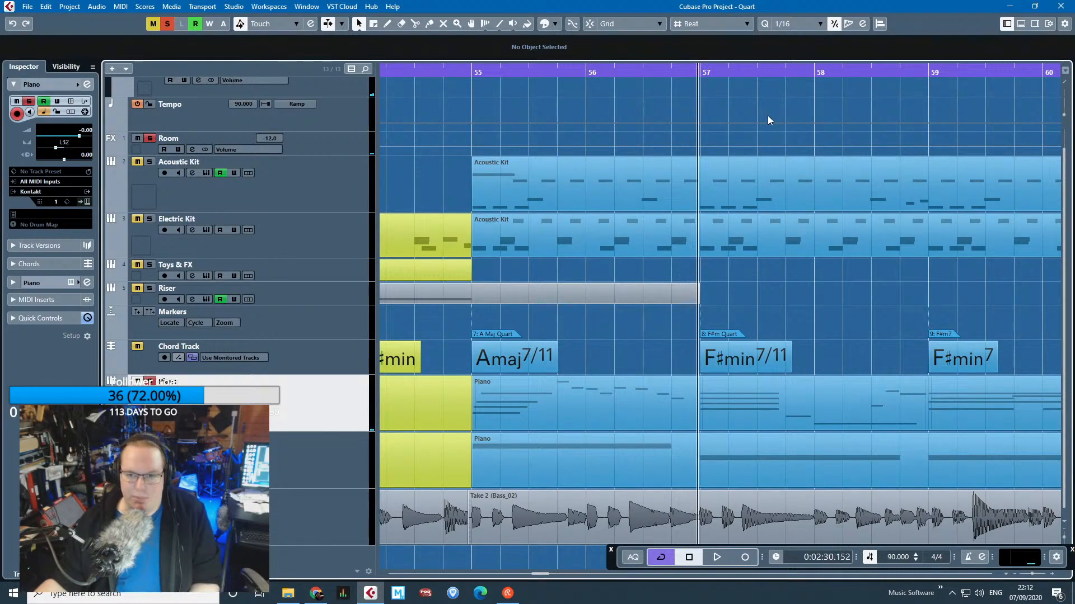
{"action": "key", "text": "space"}
{"action": "scroll", "coordinate": [831, 352], "scroll_direction": "down", "scroll_amount": 1, "text": "ctrl"}
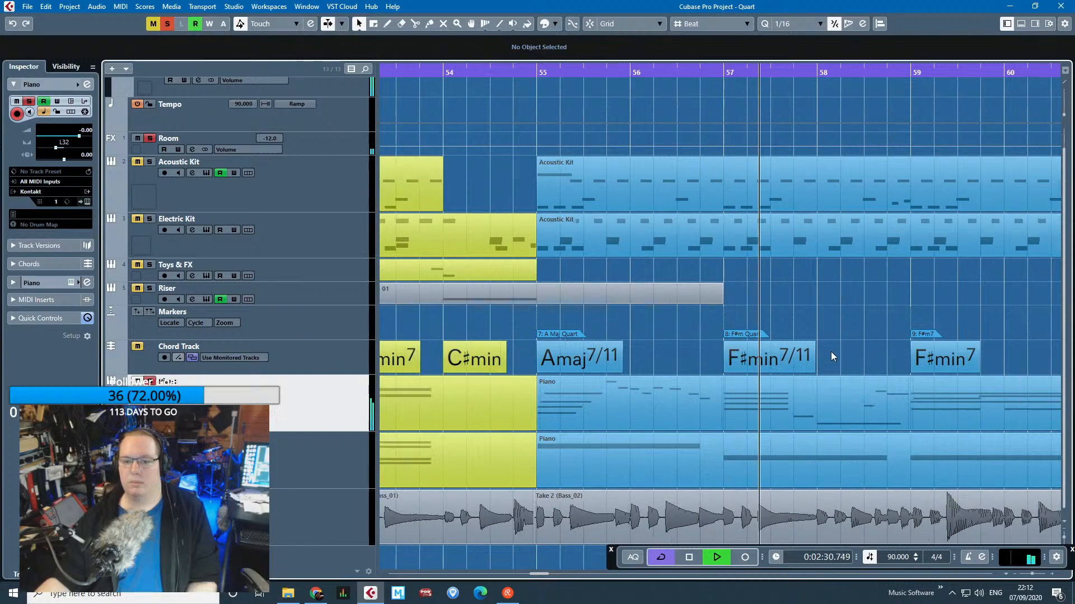
{"action": "scroll", "coordinate": [831, 351], "scroll_direction": "down", "scroll_amount": 3, "text": "ctrl"}
{"action": "scroll", "coordinate": [915, 303], "scroll_direction": "up", "scroll_amount": 3, "text": "ctrl"}
{"action": "scroll", "coordinate": [973, 285], "scroll_direction": "right", "scroll_amount": 3}
{"action": "left_click_drag", "start_coordinate": [700, 288], "coordinate": [830, 296]}
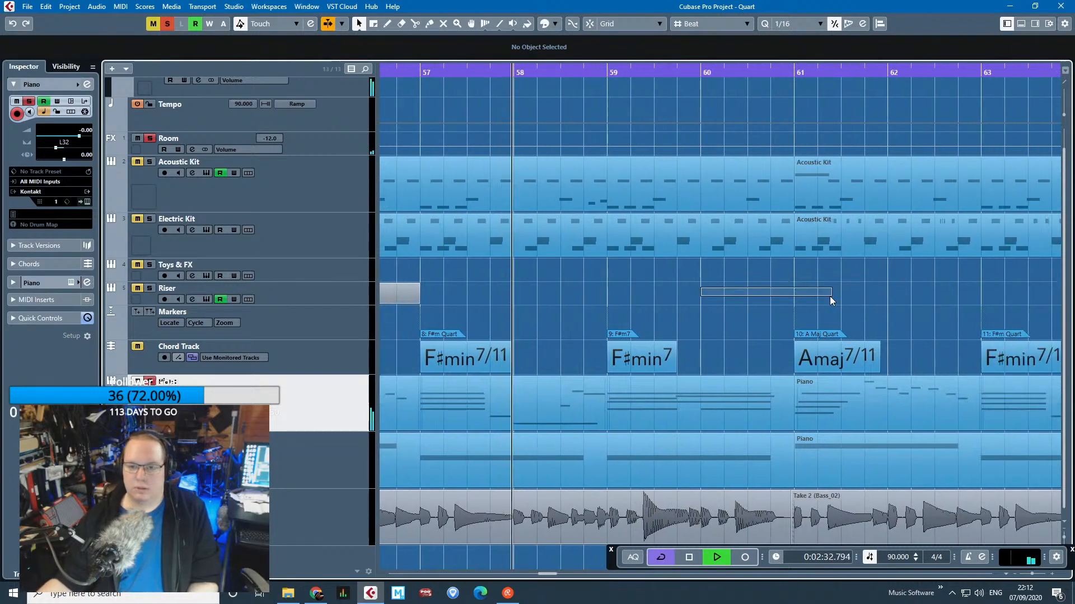
{"action": "key", "text": "space"}
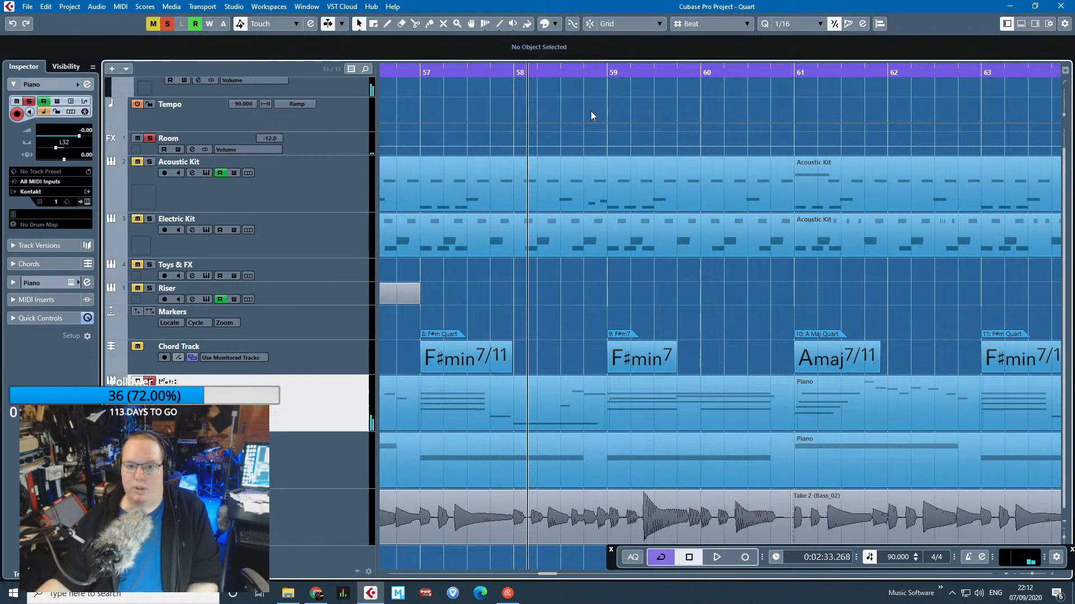
Replay the F♯min7/11 chord at bar 57, then play the F♯min7 passage from bar 59 and stop.
{"action": "left_click", "coordinate": [437, 72]}
{"action": "key", "text": "space"}
{"action": "key", "text": "space"}
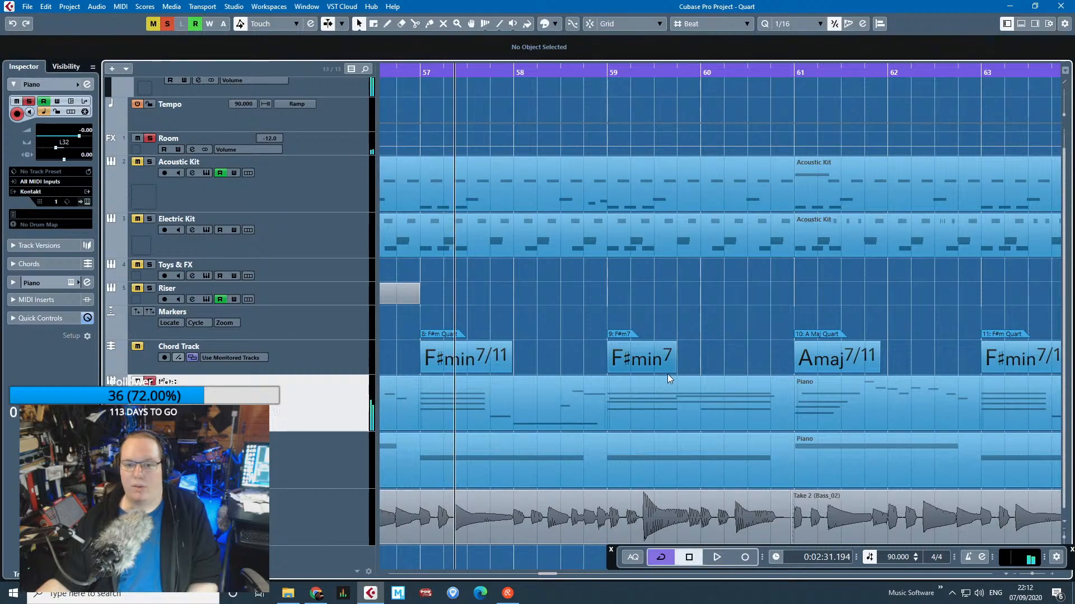
{"action": "left_click", "coordinate": [616, 72]}
{"action": "key", "text": "space"}
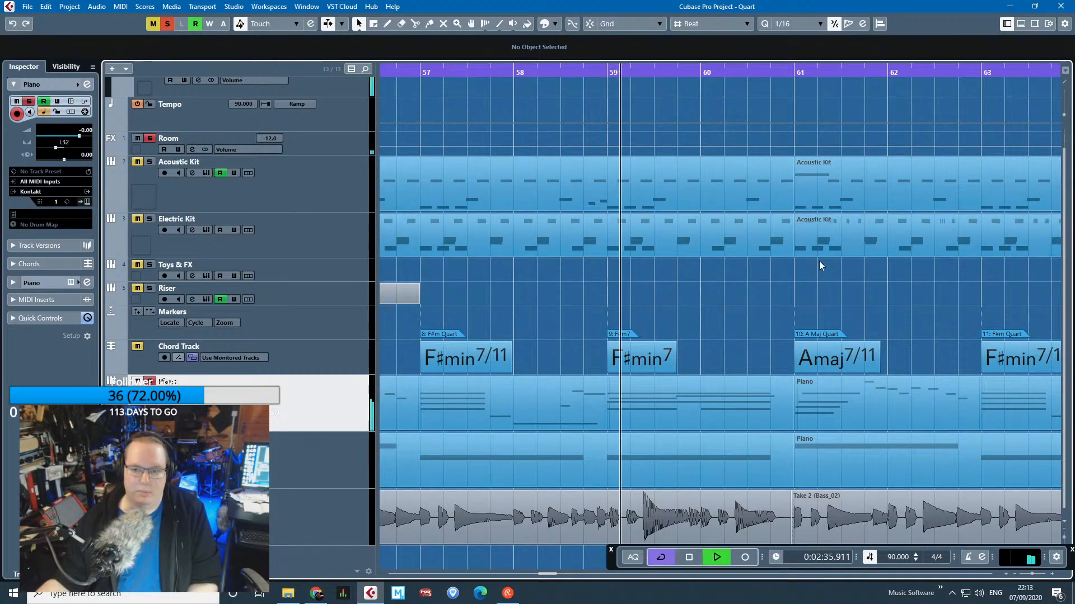
{"action": "key", "text": "g"}
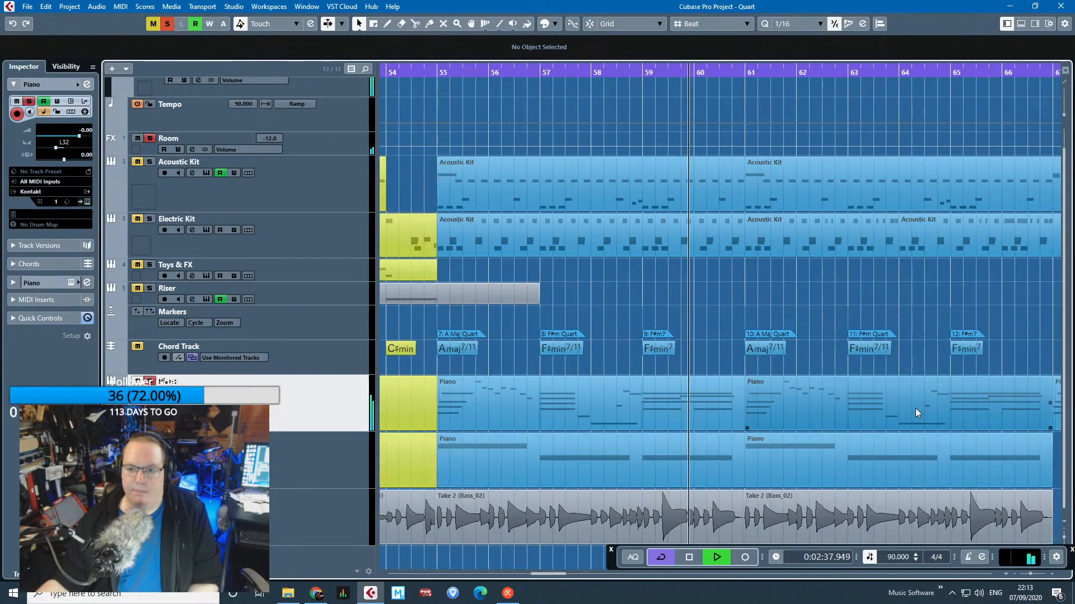
{"action": "key", "text": "space"}
Play the soloed Piano briefly from the C♯min7/11 chord at bar 12.
{"action": "key", "text": "g"}
{"action": "key", "text": "g"}
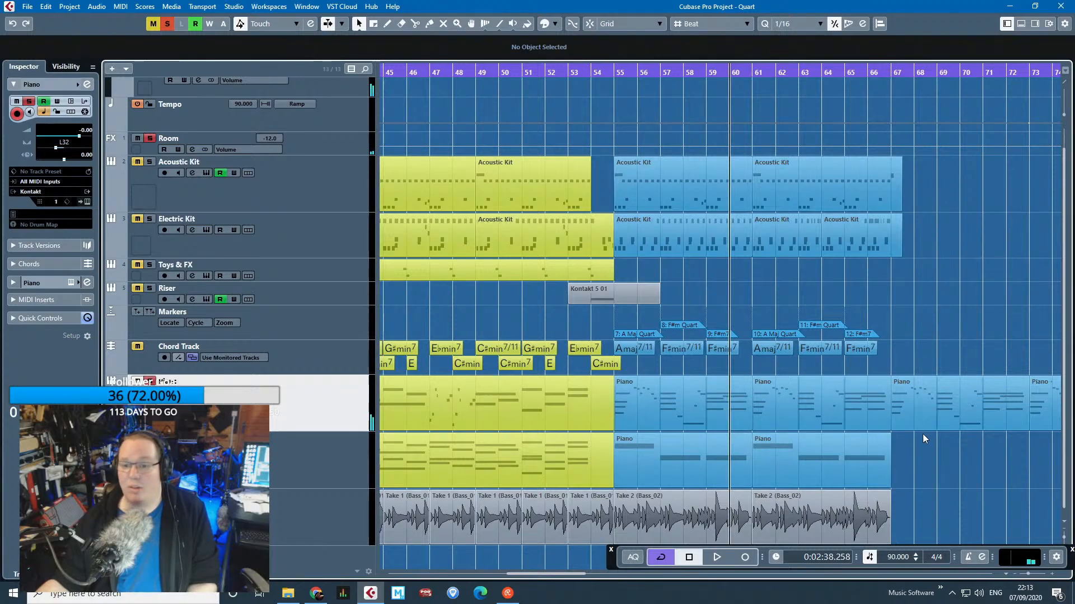
{"action": "key", "text": "g"}
{"action": "key", "text": "g"}
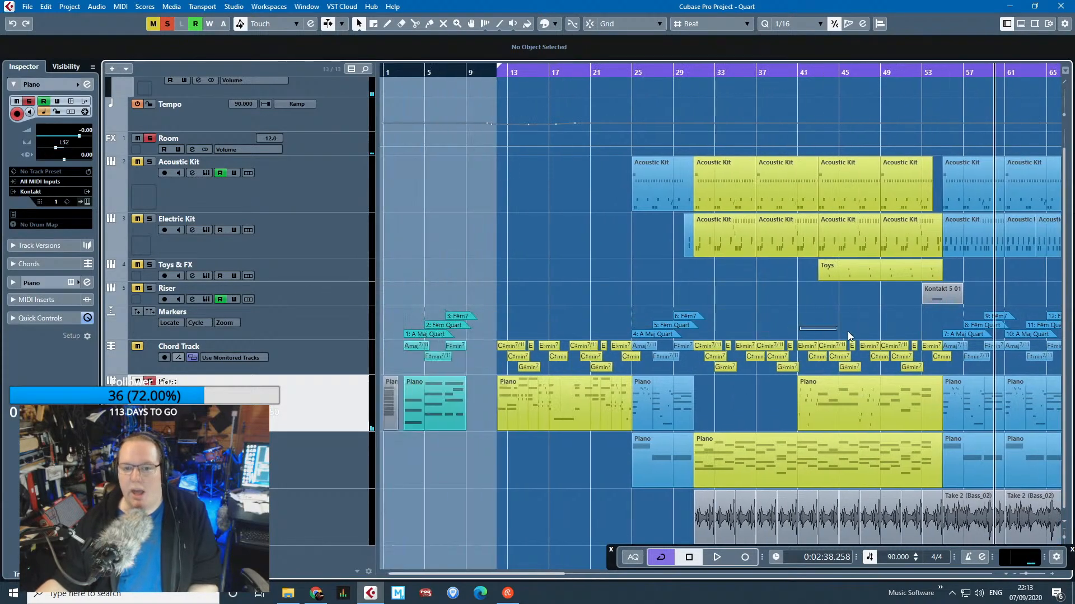
{"action": "key", "text": "h"}
{"action": "key", "text": "h"}
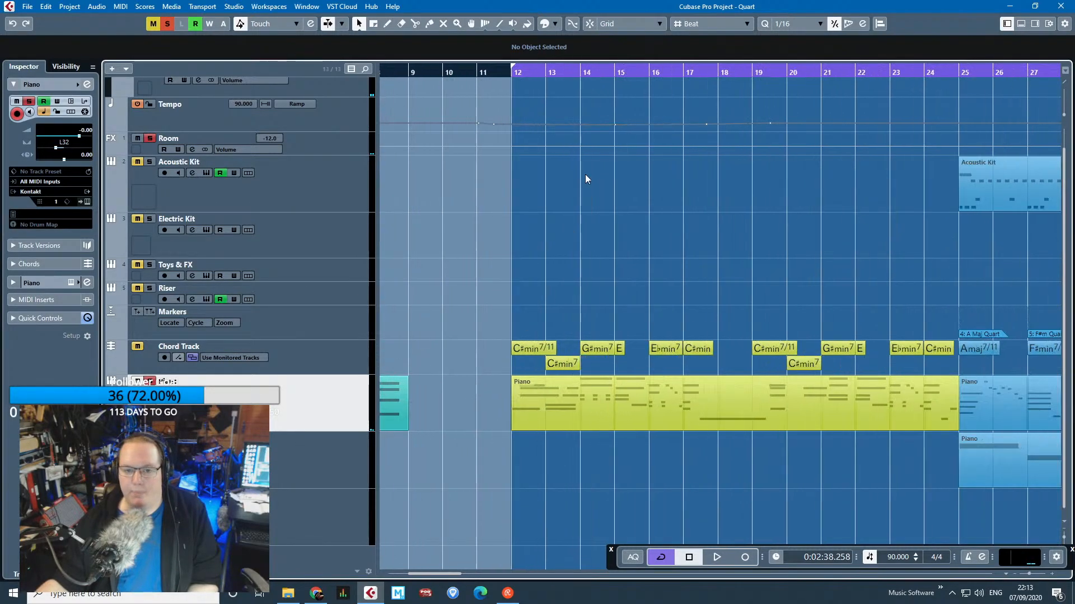
{"action": "left_click", "coordinate": [511, 71]}
{"action": "key", "text": "space"}
{"action": "key", "text": "h"}
{"action": "key", "text": "h"}
{"action": "key", "text": "g"}
{"action": "key", "text": "g"}
{"action": "key", "text": "g"}
{"action": "key", "text": "g"}
{"action": "key", "text": "g"}
{"action": "key", "text": "g"}
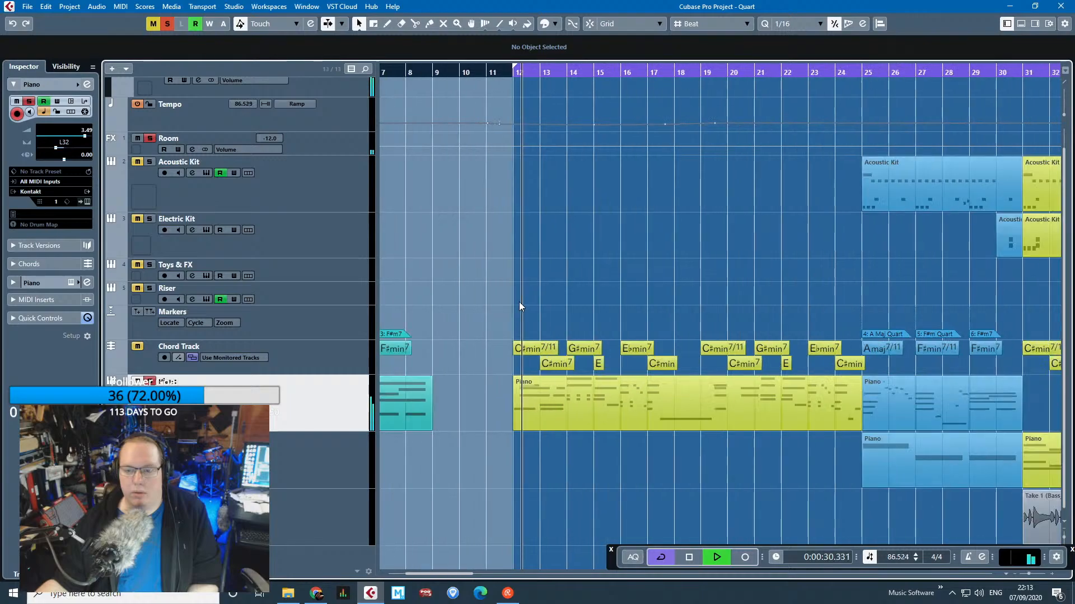
{"action": "key", "text": "space"}
Examine the yellow section at bars 12 to 24, selecting its chord events and Piano clip, and compare it with the whole arrangement.
{"action": "key", "text": "h"}
{"action": "key", "text": "h"}
{"action": "key", "text": "h"}
{"action": "left_click_drag", "start_coordinate": [453, 316], "coordinate": [697, 432]}
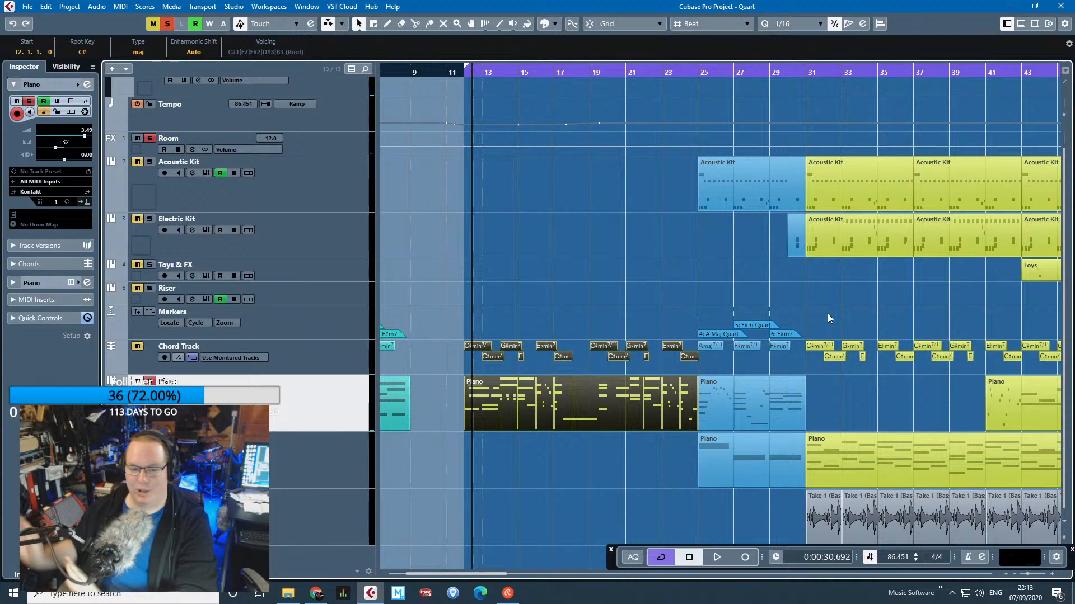
{"action": "left_click", "coordinate": [641, 274]}
{"action": "scroll", "coordinate": [614, 291], "scroll_direction": "up", "scroll_amount": 2}
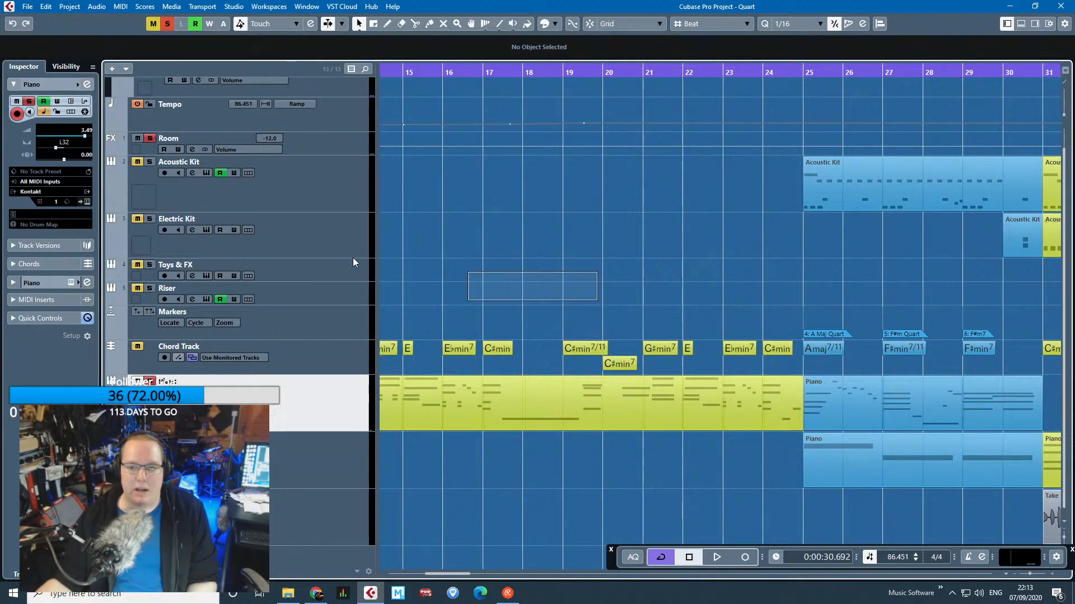
{"action": "left_click_drag", "start_coordinate": [353, 257], "coordinate": [579, 280]}
{"action": "scroll", "coordinate": [576, 314], "scroll_direction": "up", "scroll_amount": 1}
{"action": "scroll", "coordinate": [575, 315], "scroll_direction": "down", "scroll_amount": 2}
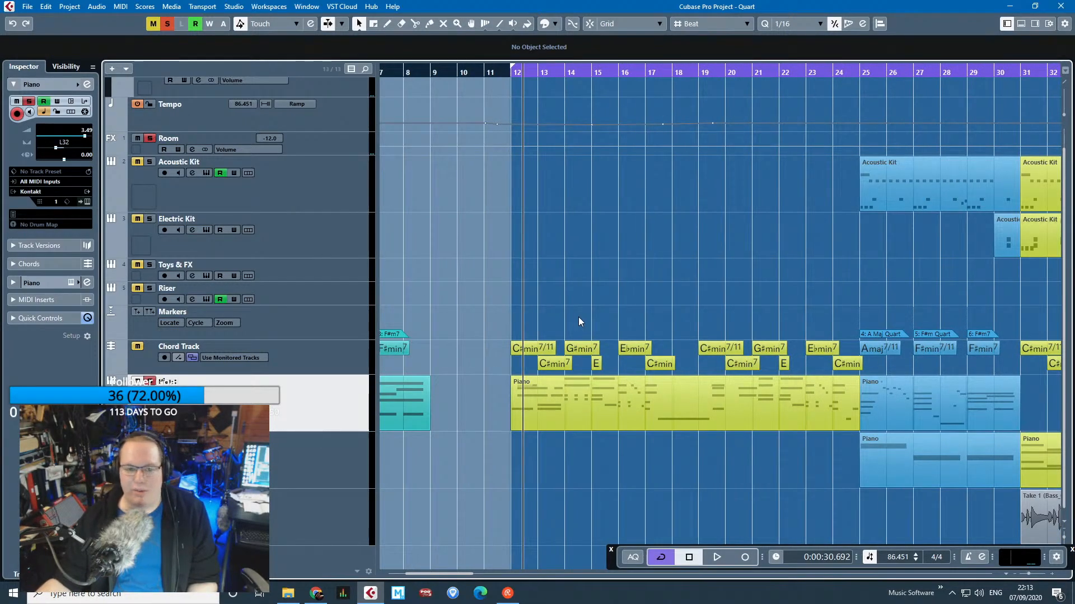
{"action": "scroll", "coordinate": [579, 317], "scroll_direction": "down", "scroll_amount": 4}
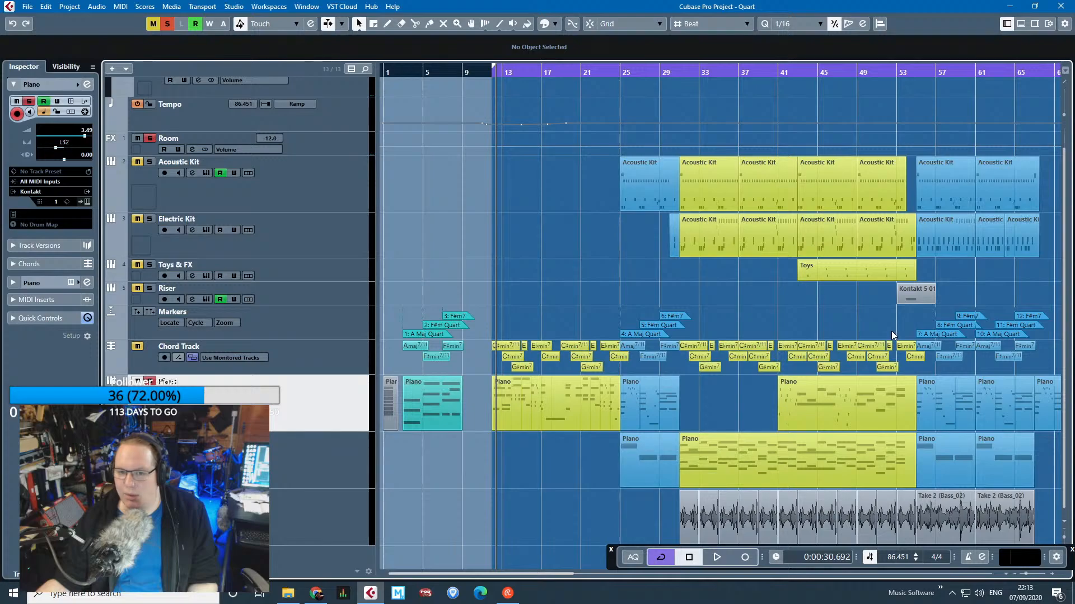
{"action": "scroll", "coordinate": [489, 318], "scroll_direction": "up", "scroll_amount": 5}
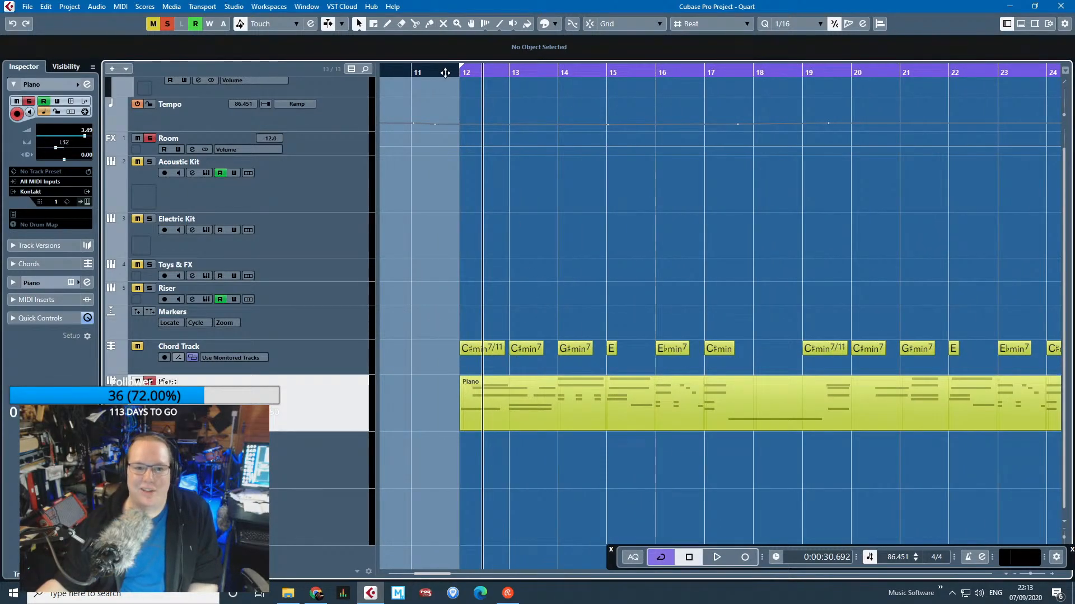
Unsolo the Piano track and play the full arrangement from bar 12 into the Piano-only ending after bar 67.
{"action": "left_click_drag", "start_coordinate": [445, 73], "coordinate": [488, 258]}
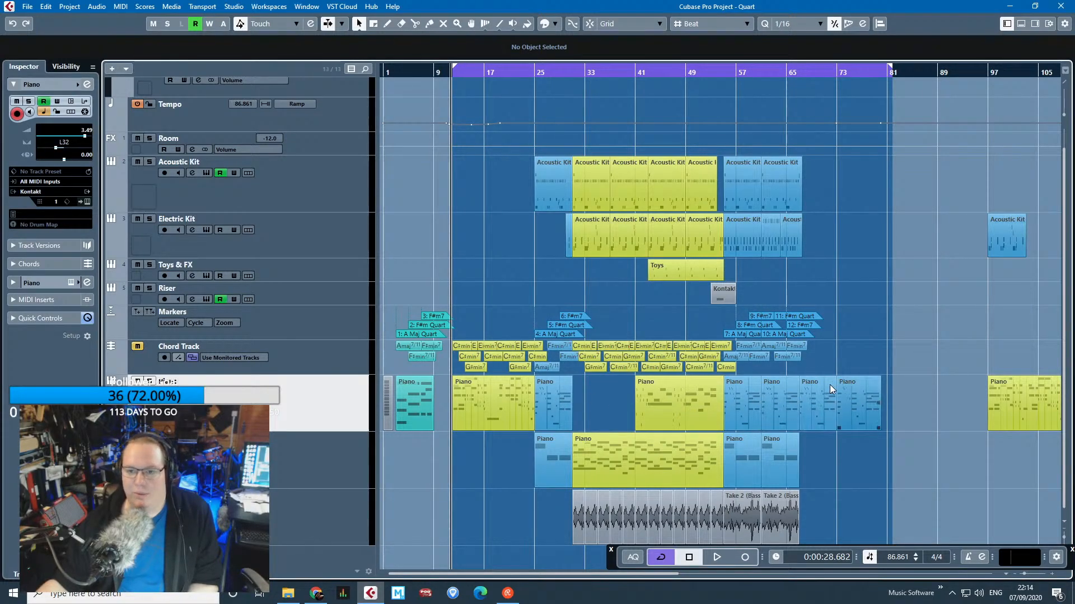
{"action": "scroll", "coordinate": [463, 303], "scroll_direction": "up", "scroll_amount": 3}
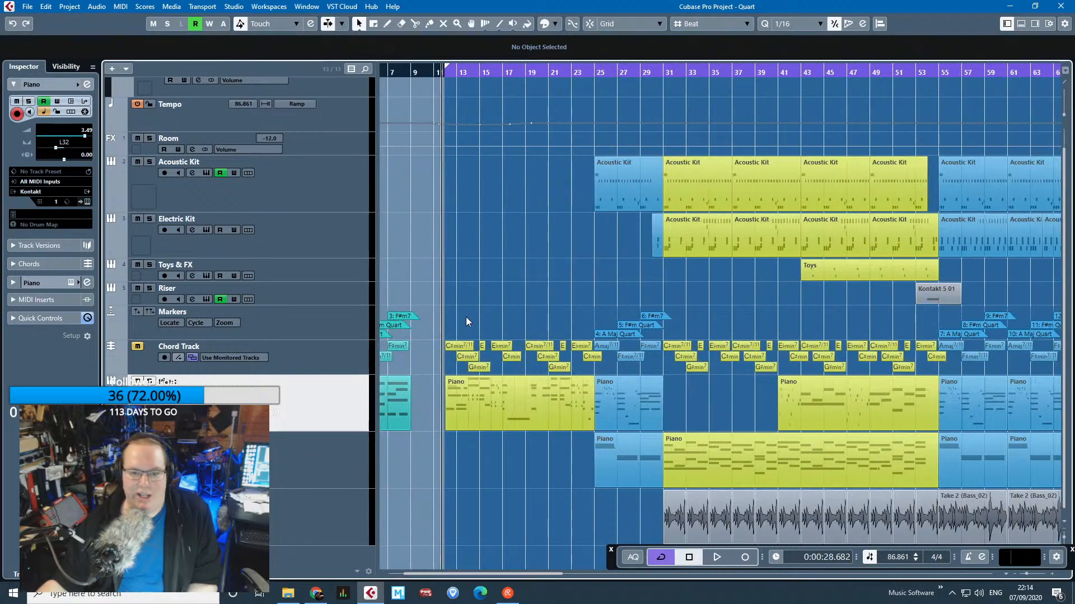
{"action": "scroll", "coordinate": [477, 357], "scroll_direction": "up", "scroll_amount": 2}
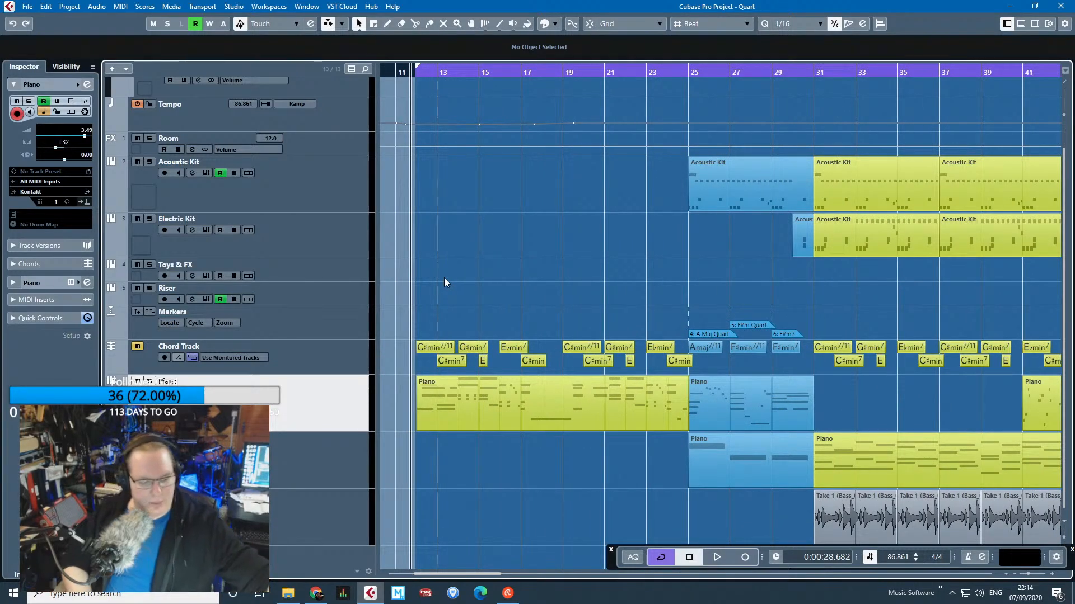
{"action": "key", "text": "space"}
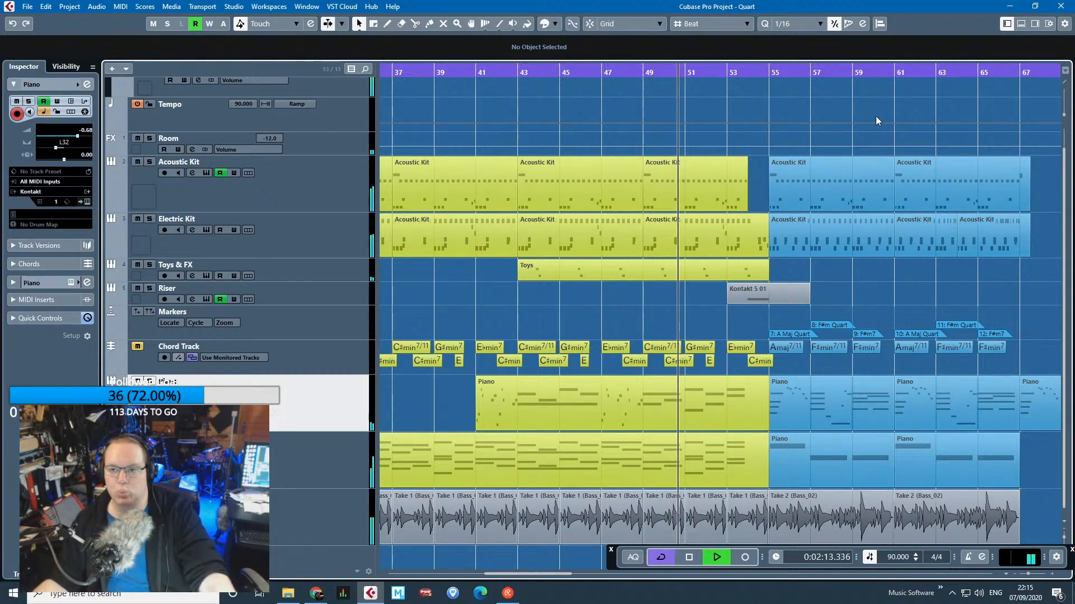
{"action": "left_click_drag", "start_coordinate": [950, 108], "coordinate": [1064, 113]}
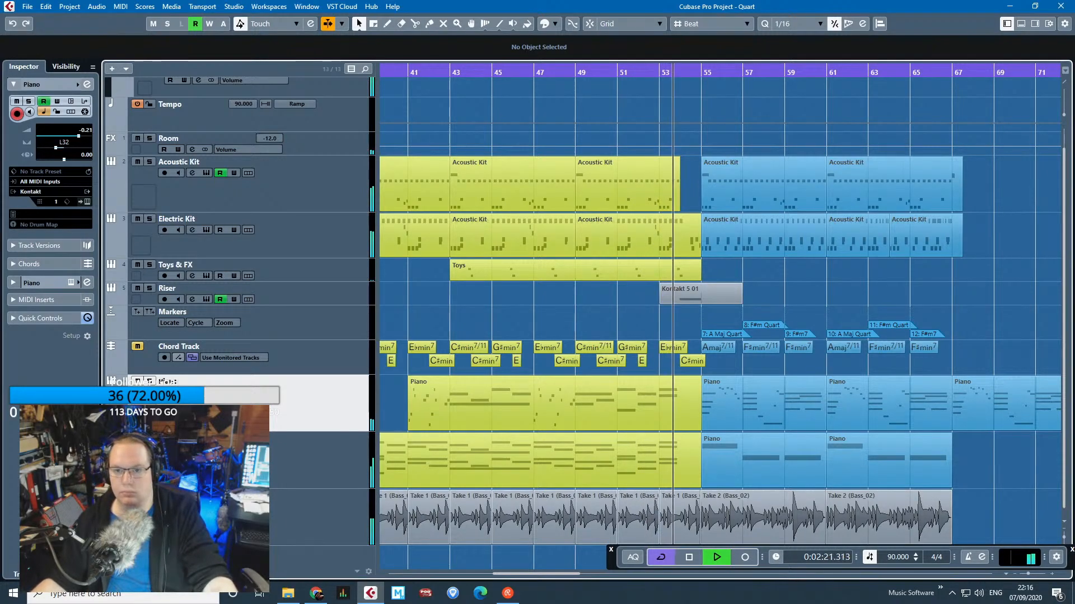
{"action": "mouse_move", "coordinate": [1028, 202]}
{"action": "left_mouse_down"}
{"action": "mouse_move", "coordinate": [1065, 211]}
{"action": "mouse_move", "coordinate": [1028, 217]}
{"action": "left_mouse_up"}
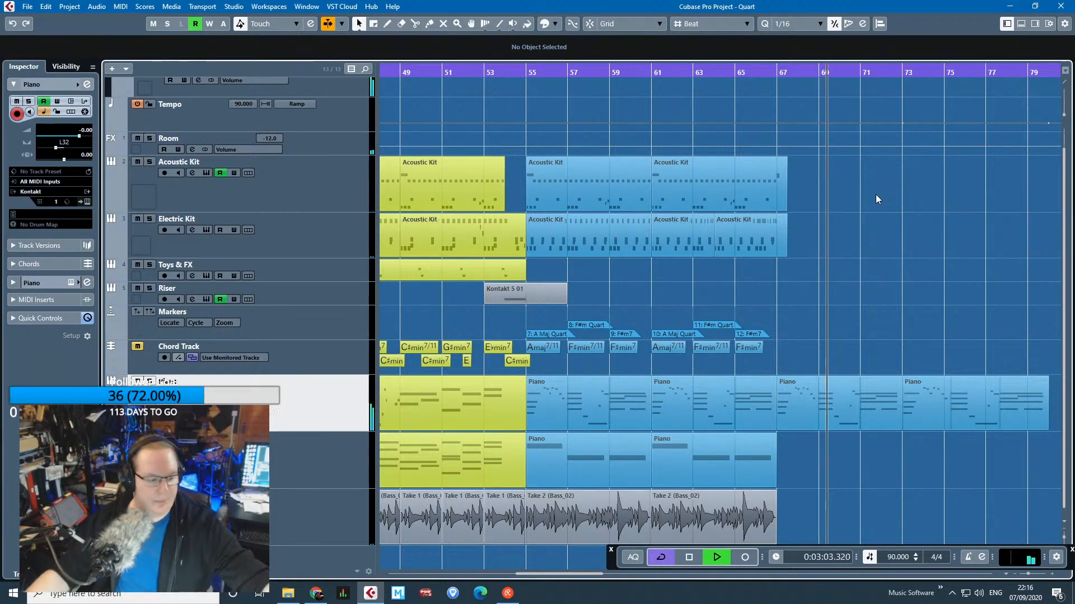
{"action": "key", "text": "space"}
Examine the arrangement's sections again, from the Piano ending back to the opening chord and Piano clips.
{"action": "key", "text": "g"}
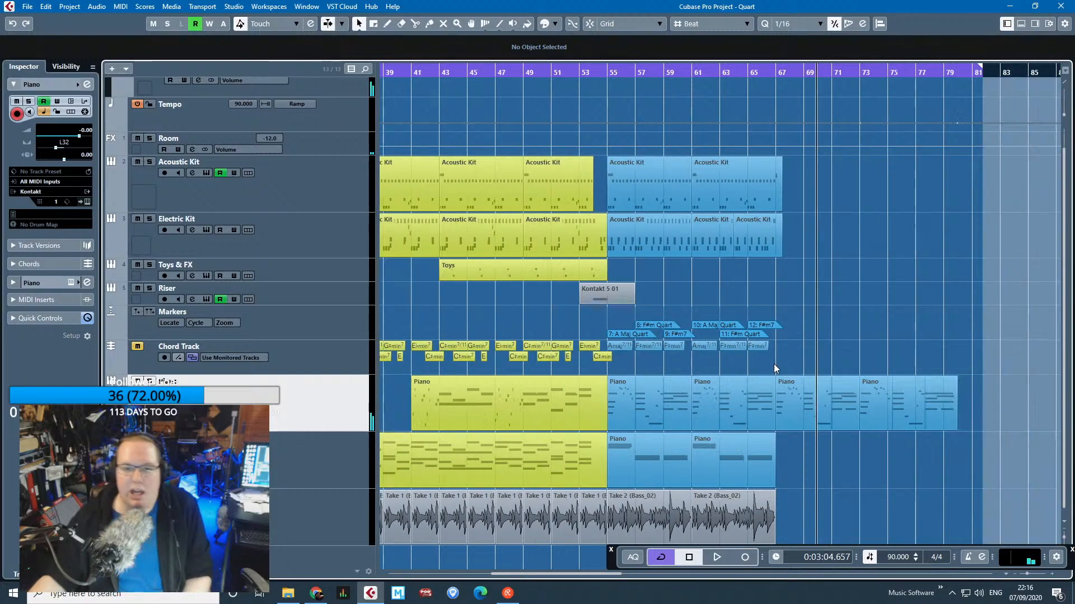
{"action": "key", "text": "g"}
{"action": "mouse_move", "coordinate": [517, 277]}
{"action": "left_mouse_down"}
{"action": "mouse_move", "coordinate": [365, 278]}
{"action": "mouse_move", "coordinate": [515, 290]}
{"action": "left_mouse_up"}
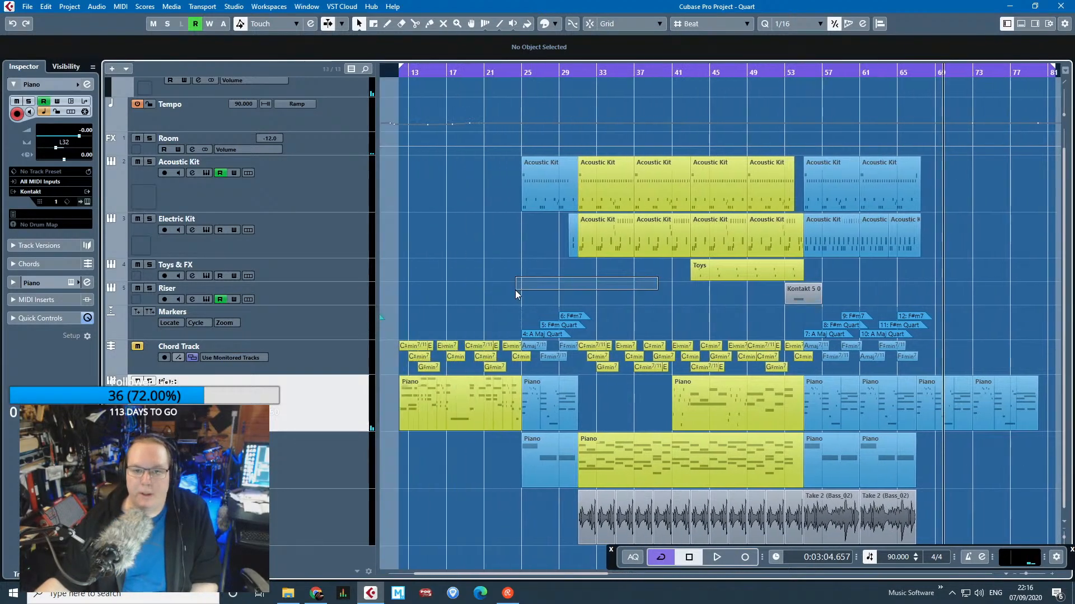
{"action": "left_click_drag", "start_coordinate": [405, 279], "coordinate": [400, 279]}
{"action": "scroll", "coordinate": [461, 272], "scroll_direction": "up", "scroll_amount": 2}
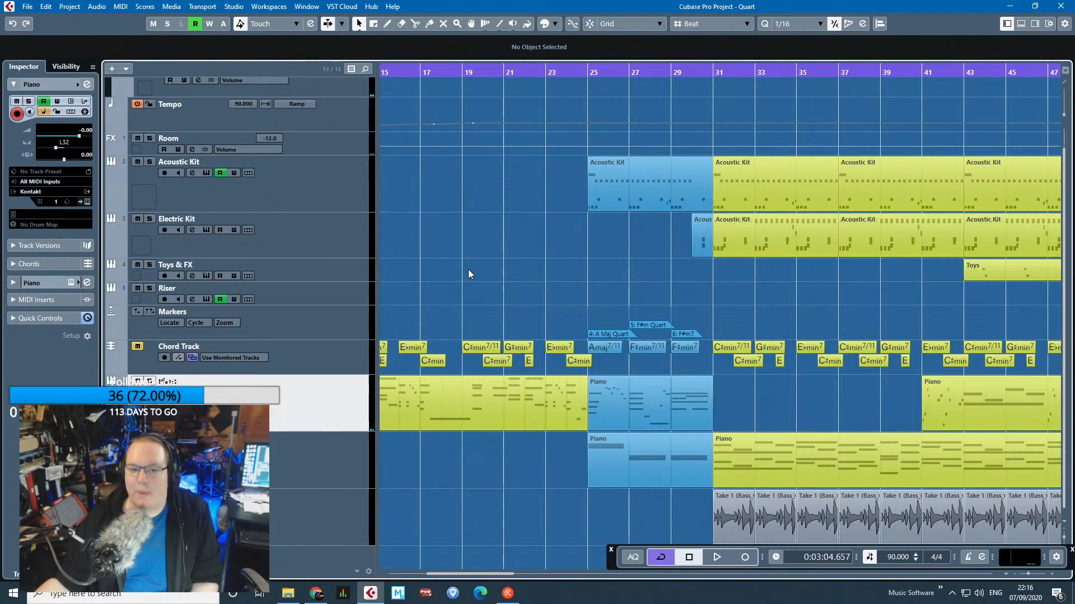
{"action": "scroll", "coordinate": [469, 269], "scroll_direction": "up", "scroll_amount": 2}
{"action": "left_click_drag", "start_coordinate": [471, 268], "coordinate": [742, 261]}
{"action": "scroll", "coordinate": [700, 273], "scroll_direction": "down", "scroll_amount": 2}
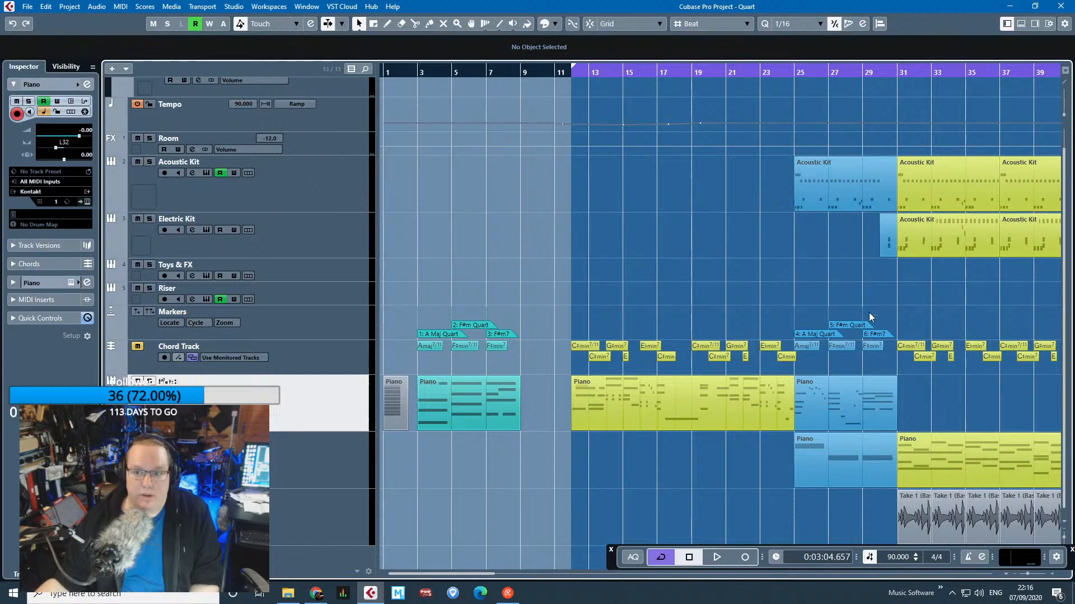
Solo the Piano track and play it from the Amaj7/11 chord at bar 25 into the F♯min7/11 chord at bar 27.
{"action": "scroll", "coordinate": [822, 336], "scroll_direction": "up", "scroll_amount": 4}
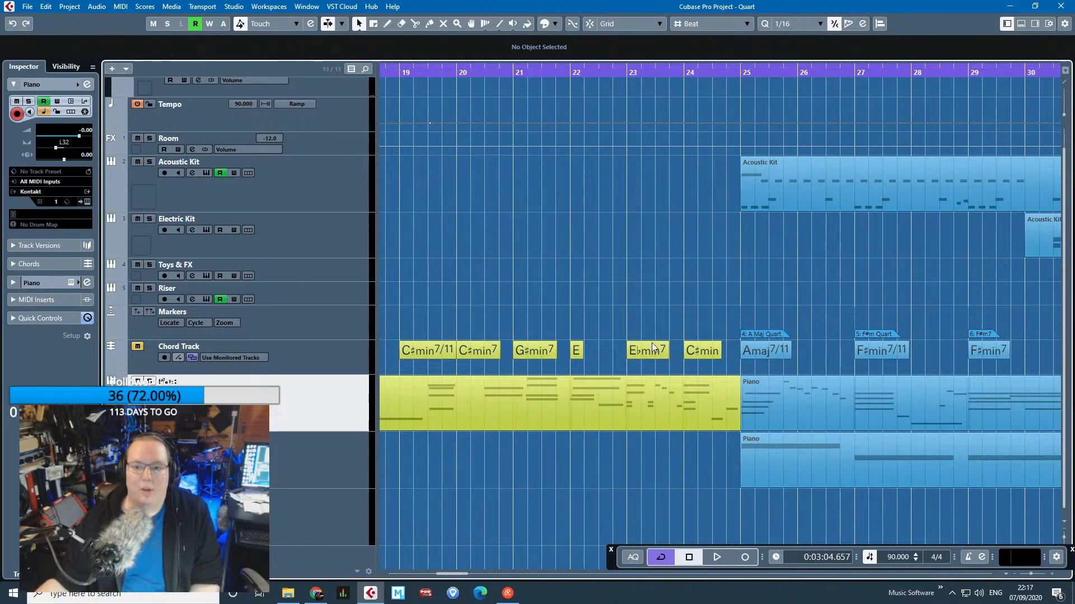
{"action": "left_click", "coordinate": [742, 71]}
{"action": "key", "text": "s"}
{"action": "key", "text": "space"}
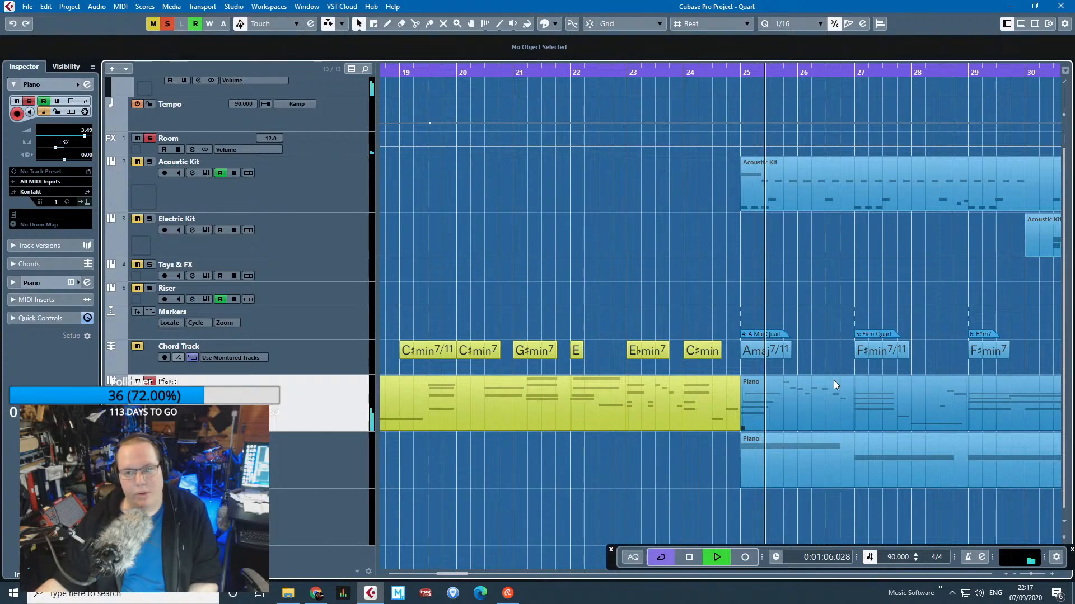
{"action": "scroll", "coordinate": [846, 395], "scroll_direction": "up", "scroll_amount": 2}
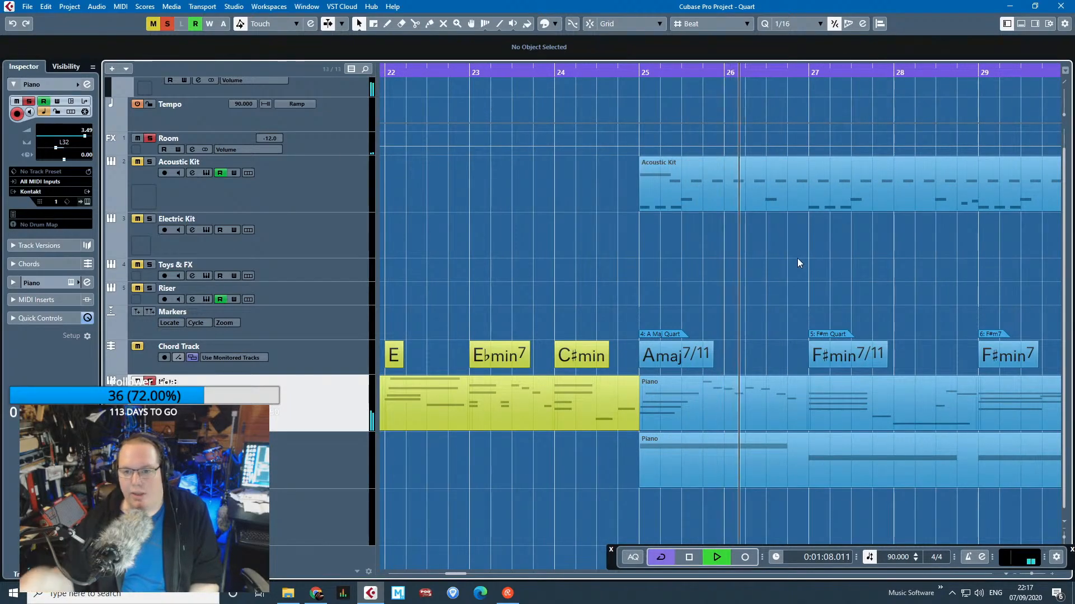
{"action": "key", "text": "space"}
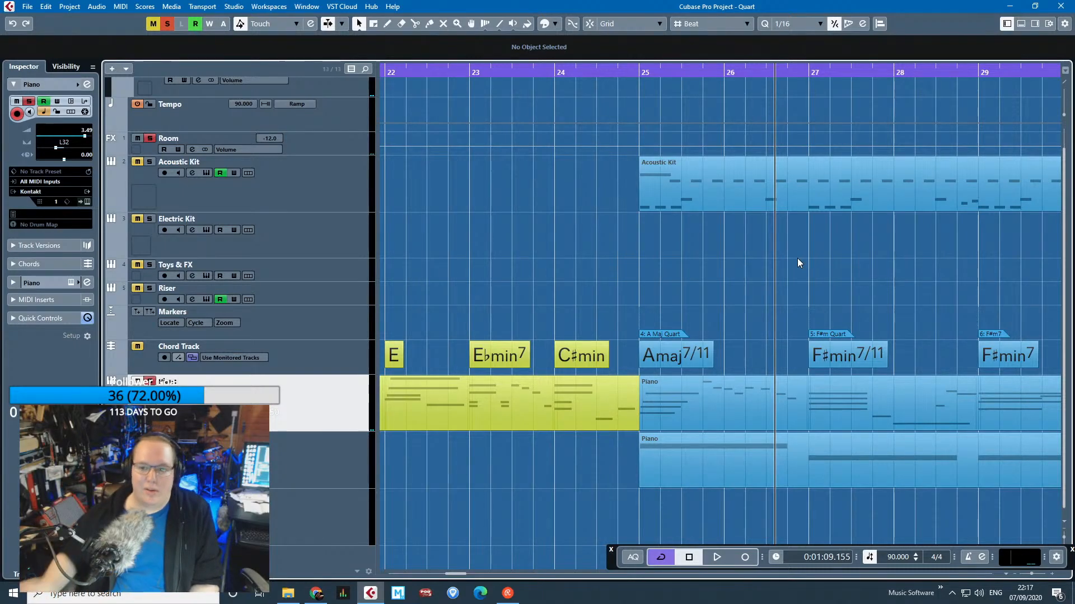
{"action": "key", "text": "space"}
{"action": "scroll", "coordinate": [905, 428], "scroll_direction": "up", "scroll_amount": 3}
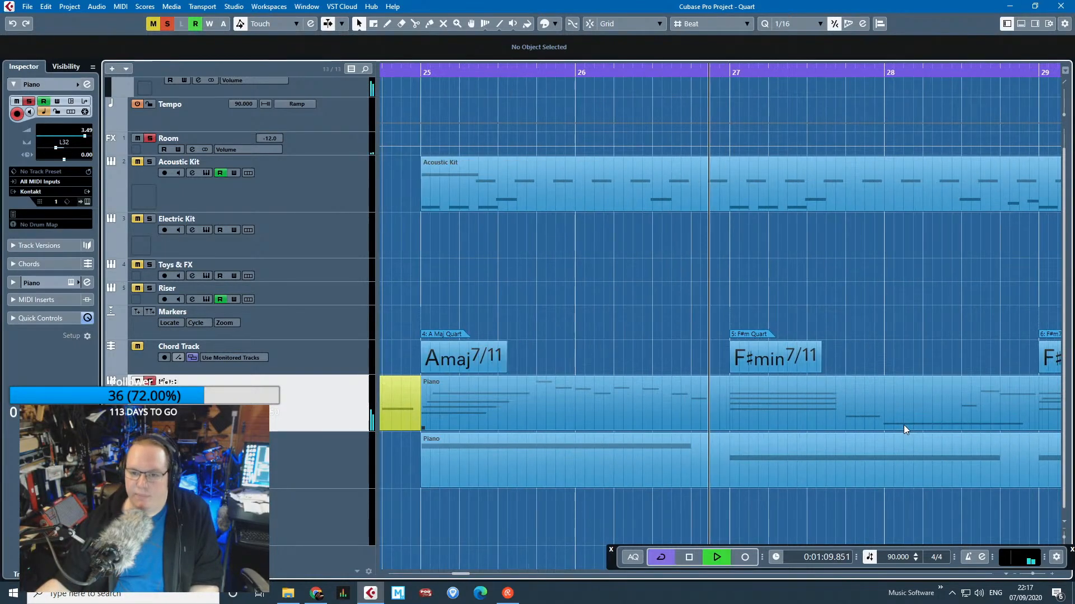
{"action": "scroll", "coordinate": [904, 425], "scroll_direction": "down", "scroll_amount": 2}
{"action": "key", "text": "space"}
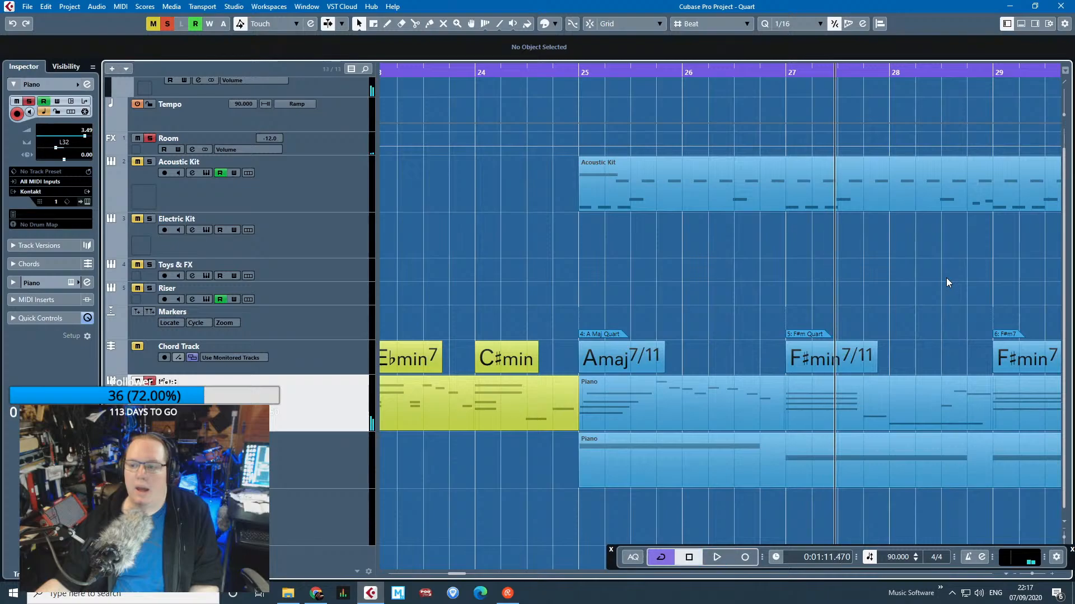
Compare the blue section at bars 25 to 30 with the yellow sections before and after it.
{"action": "key", "text": "g"}
{"action": "key", "text": "g"}
{"action": "key", "text": "g"}
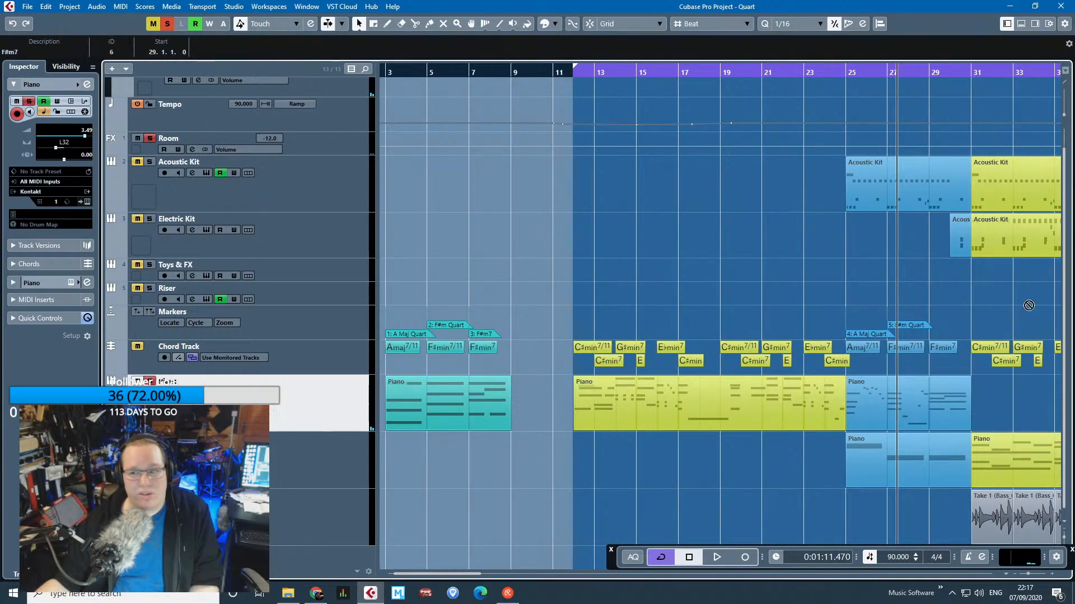
{"action": "left_click", "coordinate": [1006, 303]}
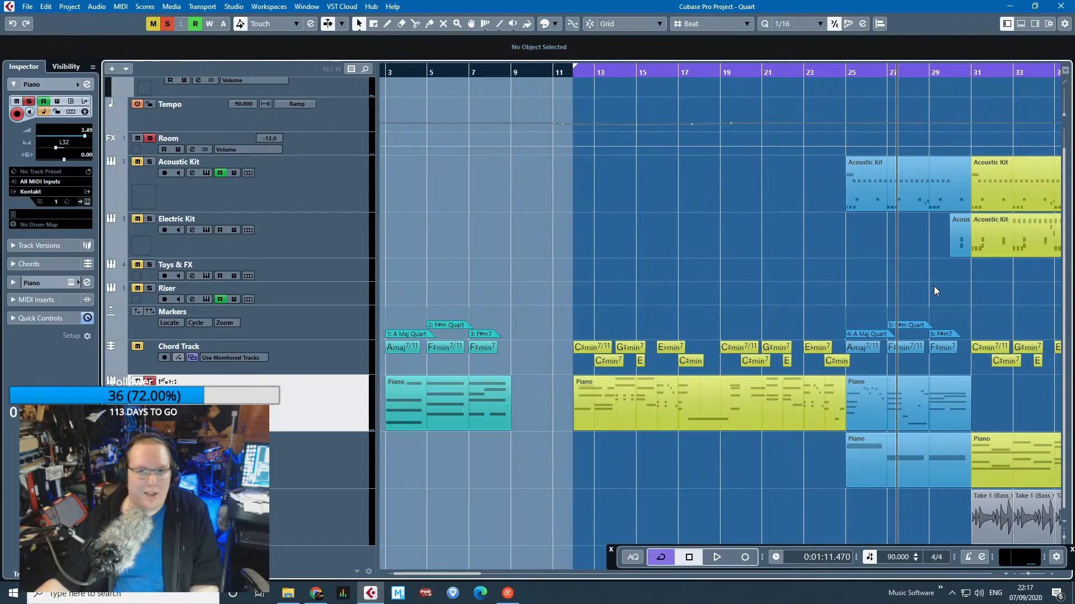
{"action": "scroll", "coordinate": [830, 324], "scroll_direction": "right", "scroll_amount": 6}
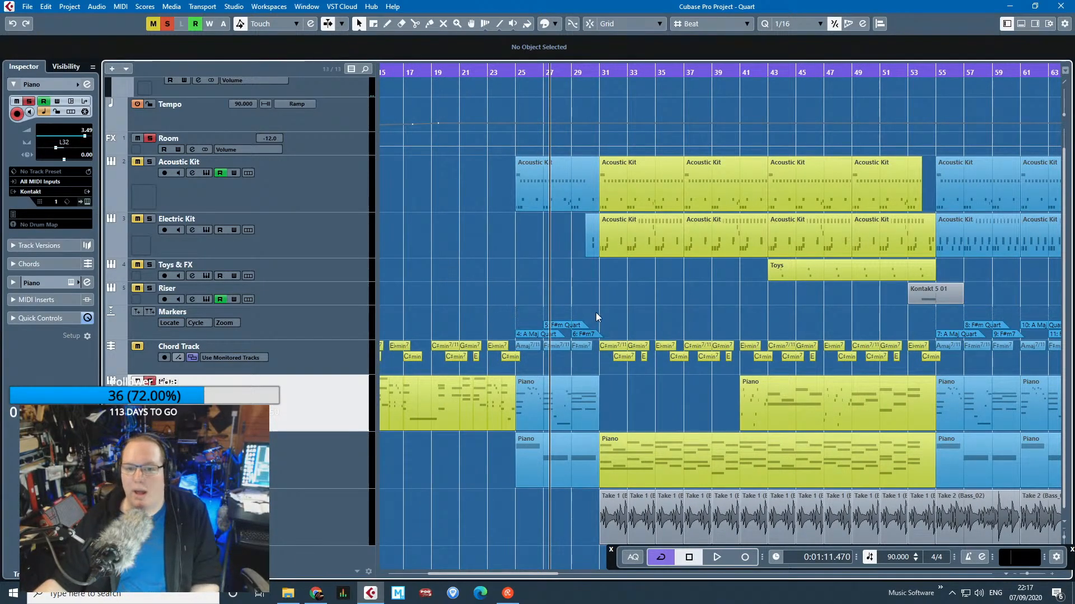
{"action": "left_click_drag", "start_coordinate": [585, 334], "coordinate": [466, 286]}
{"action": "left_click", "coordinate": [582, 302]}
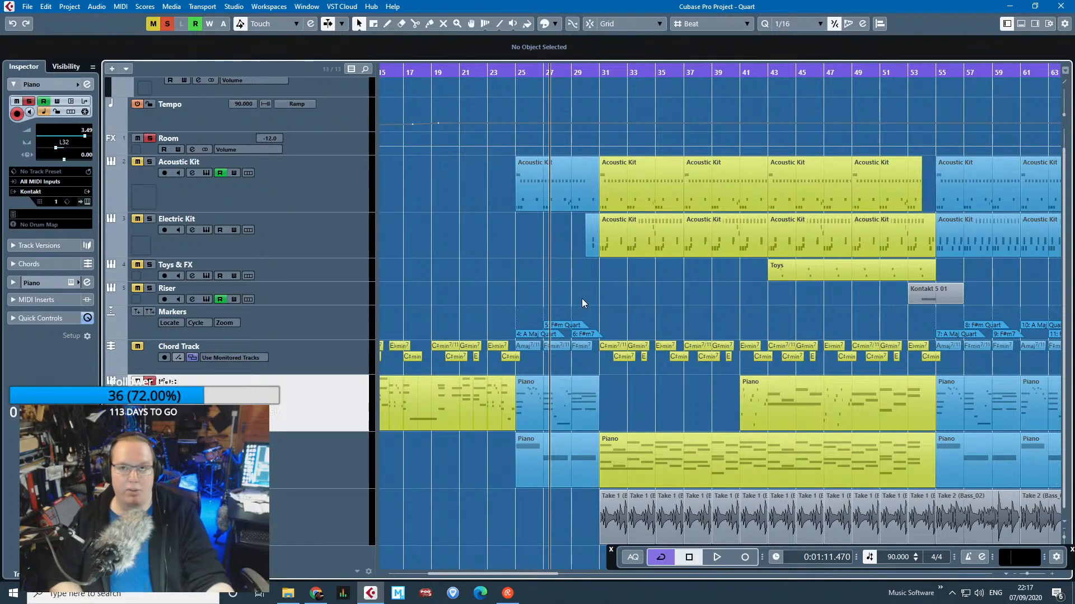
Replay the soloed Piano from the Amaj7/11 chord at bar 25, pausing once, up to the start of the F♯min7/11 chord.
{"action": "scroll", "coordinate": [542, 305], "scroll_direction": "up", "scroll_amount": 2}
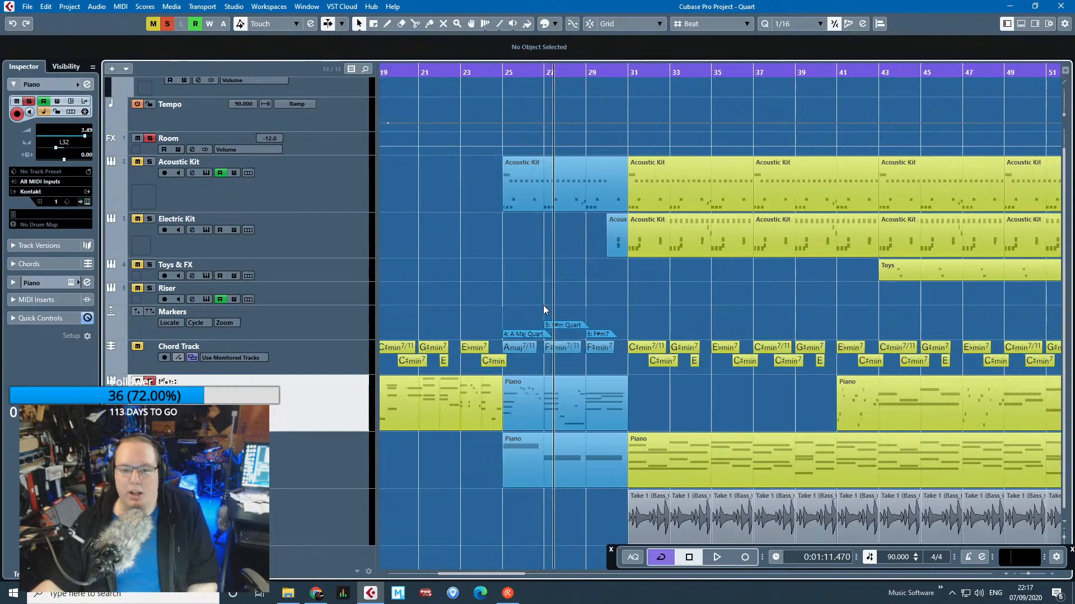
{"action": "left_click", "coordinate": [483, 72]}
{"action": "key", "text": "space"}
{"action": "scroll", "coordinate": [482, 310], "scroll_direction": "up", "scroll_amount": 2}
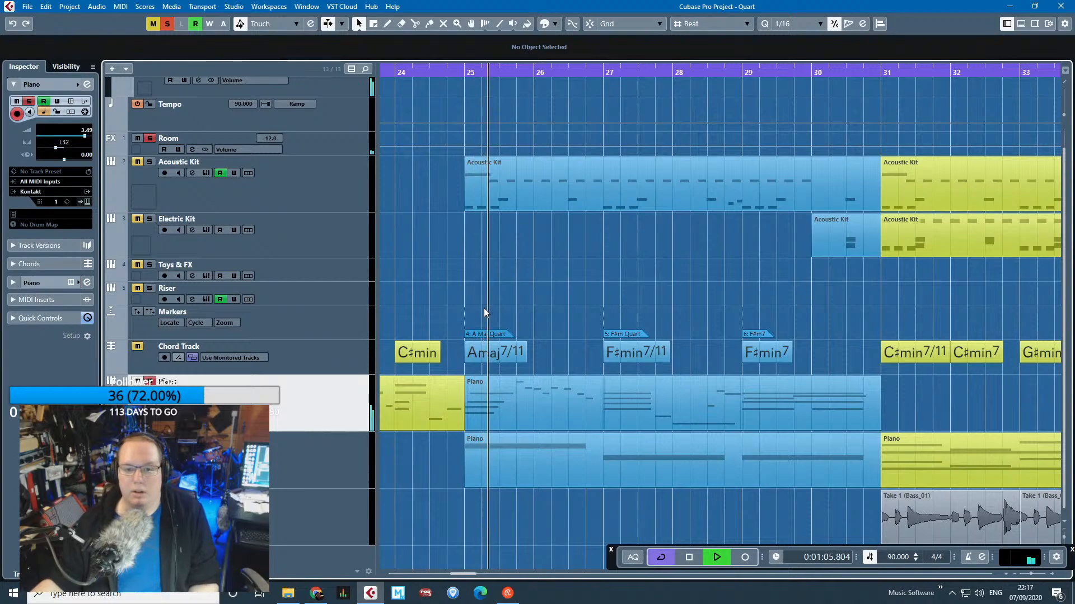
{"action": "key", "text": "space"}
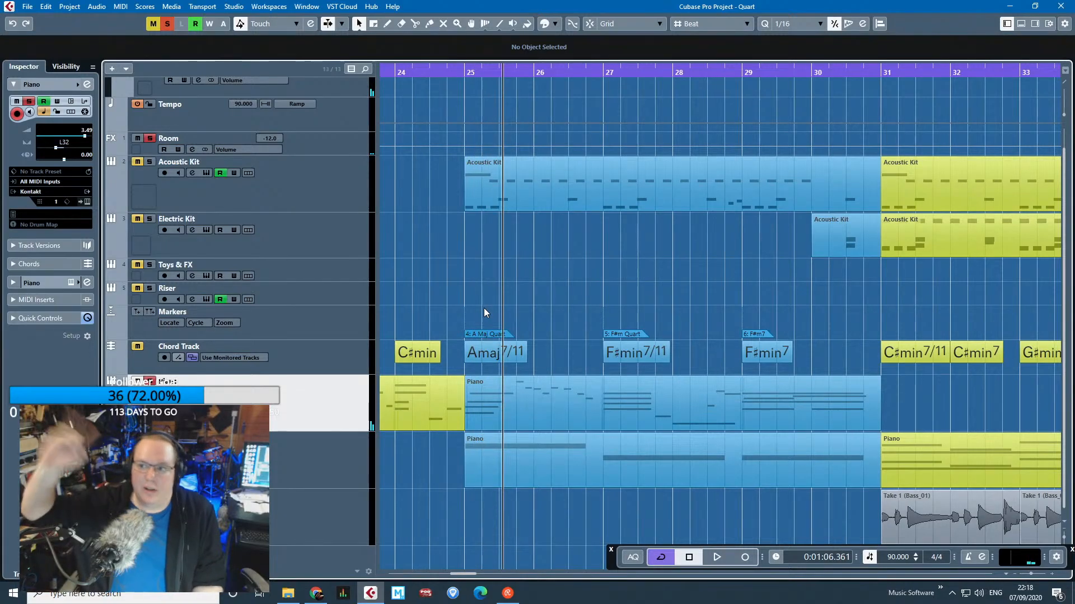
{"action": "key", "text": "space"}
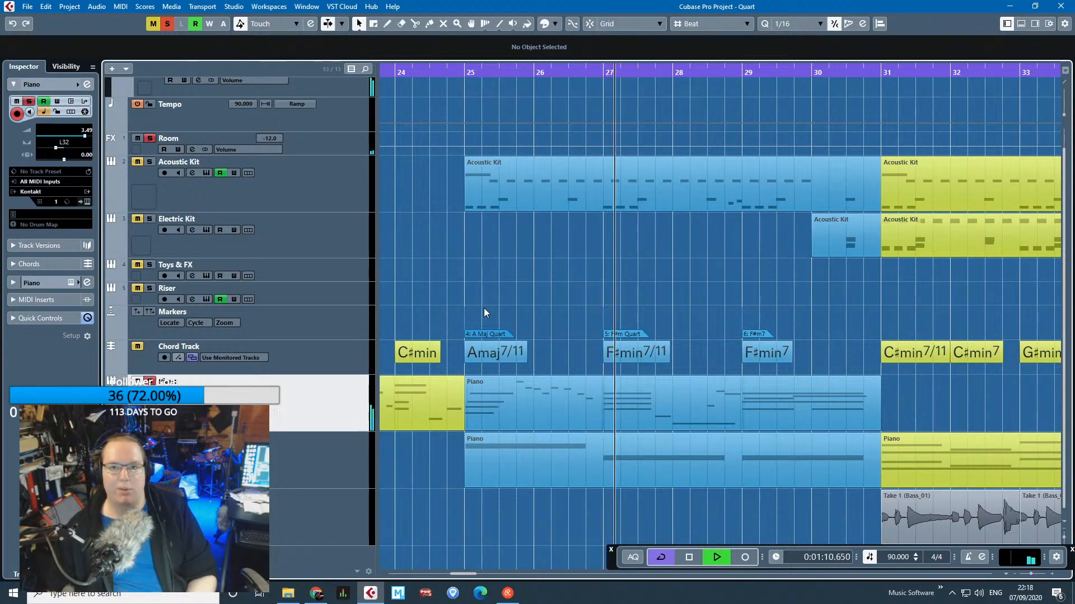
{"action": "key", "text": "space"}
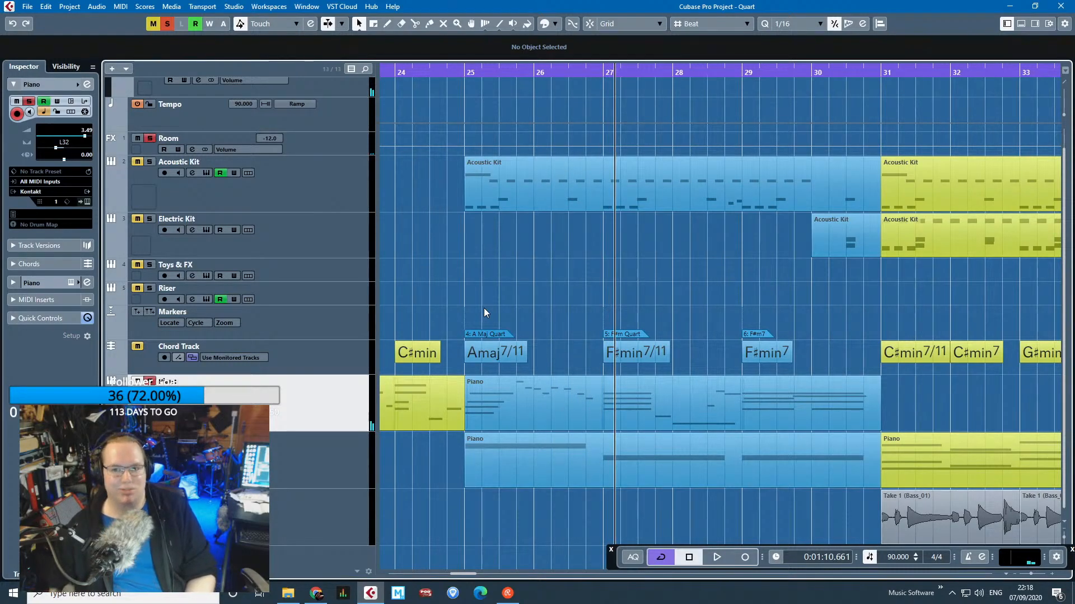
Examine the quartal section's markers from A Maj Quart at bar 25, then compare the section with the whole arrangement.
{"action": "scroll", "coordinate": [501, 280], "scroll_direction": "down", "scroll_amount": 3}
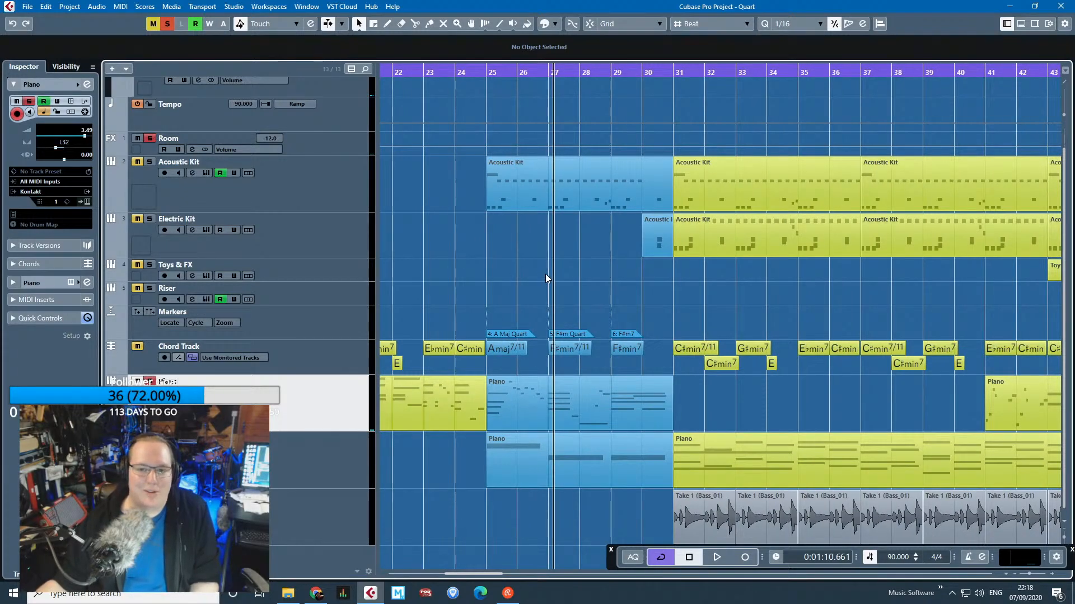
{"action": "left_click_drag", "start_coordinate": [550, 259], "coordinate": [671, 320]}
{"action": "scroll", "coordinate": [535, 360], "scroll_direction": "down", "scroll_amount": 1}
{"action": "left_click", "coordinate": [500, 334]}
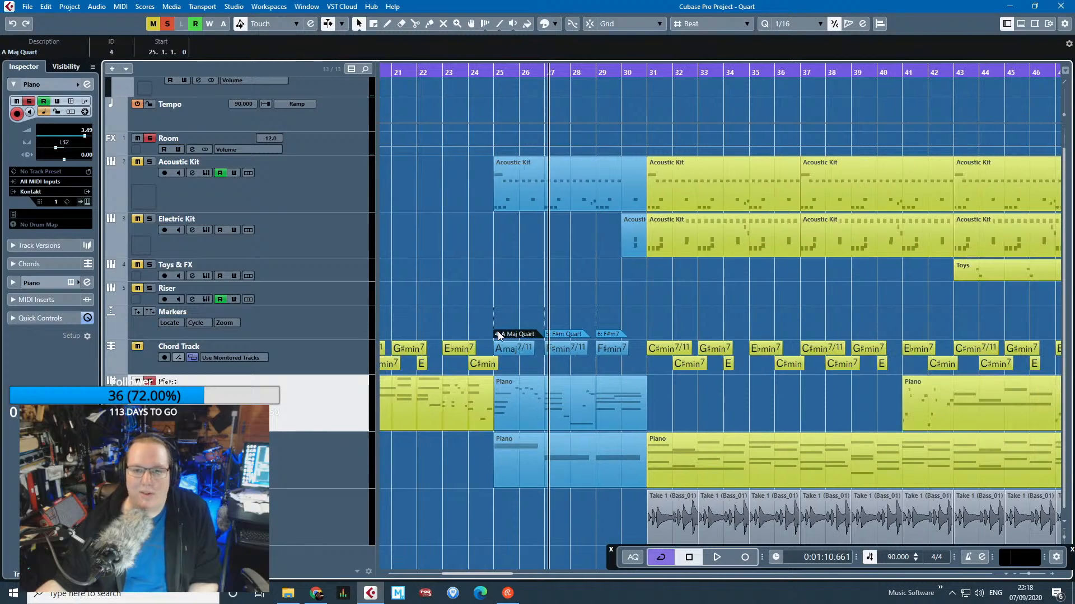
{"action": "scroll", "coordinate": [508, 311], "scroll_direction": "left", "scroll_amount": 1}
{"action": "mouse_move", "coordinate": [523, 286]}
{"action": "left_mouse_down"}
{"action": "mouse_move", "coordinate": [361, 284]}
{"action": "mouse_move", "coordinate": [596, 311]}
{"action": "left_mouse_up"}
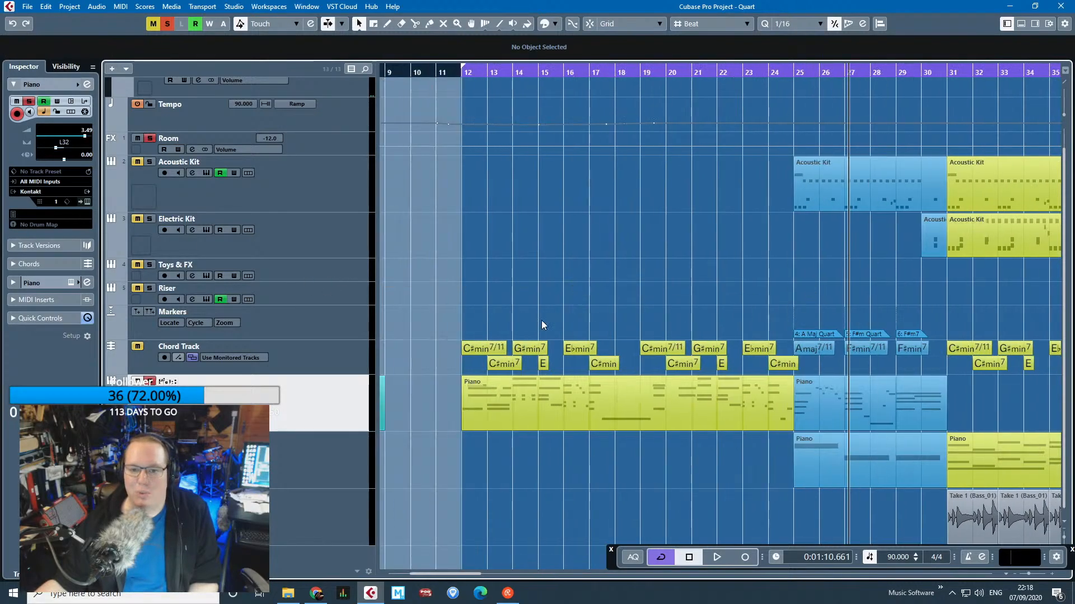
{"action": "scroll", "coordinate": [522, 325], "scroll_direction": "down", "scroll_amount": 3}
{"action": "scroll", "coordinate": [504, 328], "scroll_direction": "down", "scroll_amount": 3}
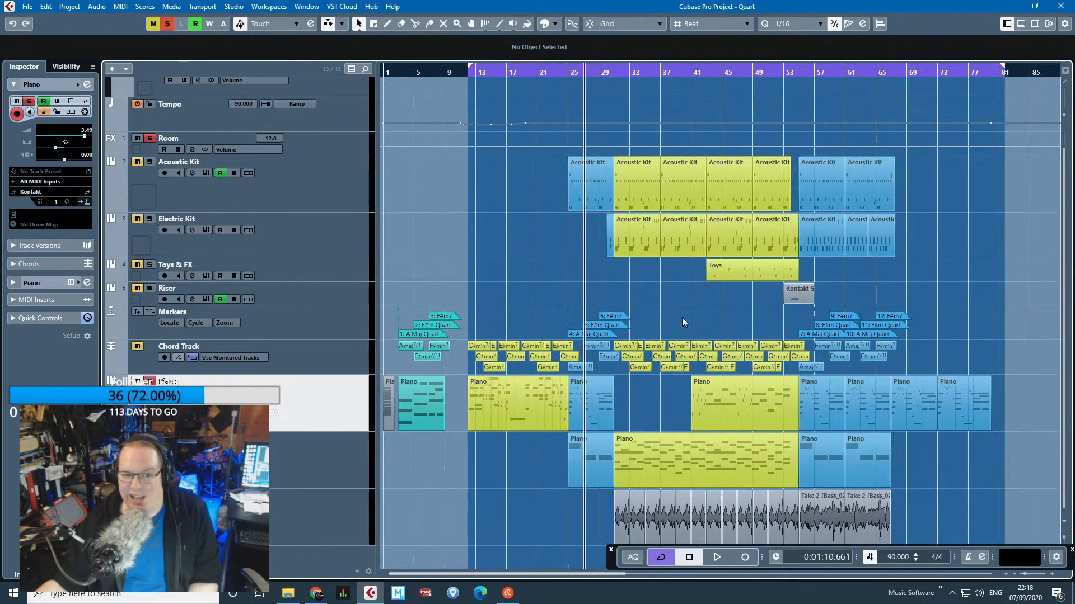
{"action": "scroll", "coordinate": [727, 371], "scroll_direction": "up", "scroll_amount": 3}
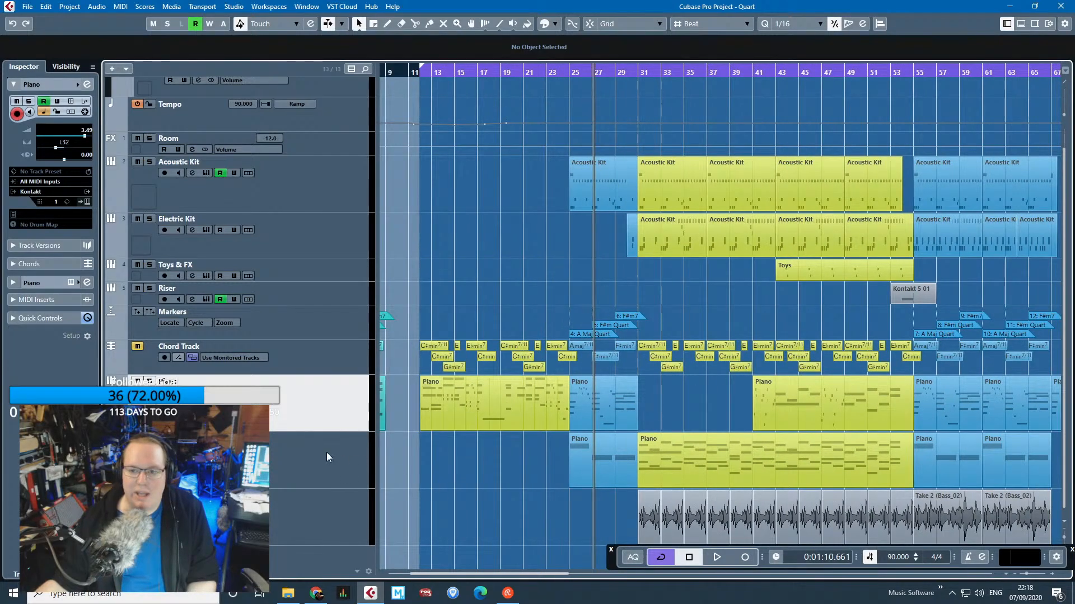
Select the Synth Strings track and inspect its Retrologue instrument with the Defect Solina preset, closing the instrument window again.
{"action": "left_click", "coordinate": [327, 452]}
{"action": "scroll", "coordinate": [574, 486], "scroll_direction": "up", "scroll_amount": 8}
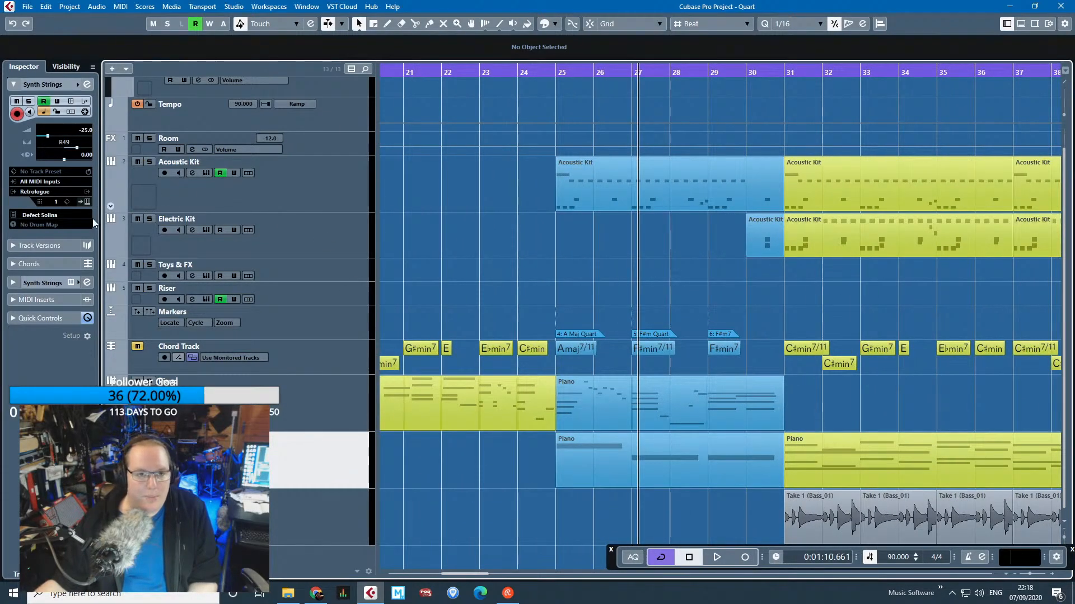
{"action": "left_click", "coordinate": [87, 202]}
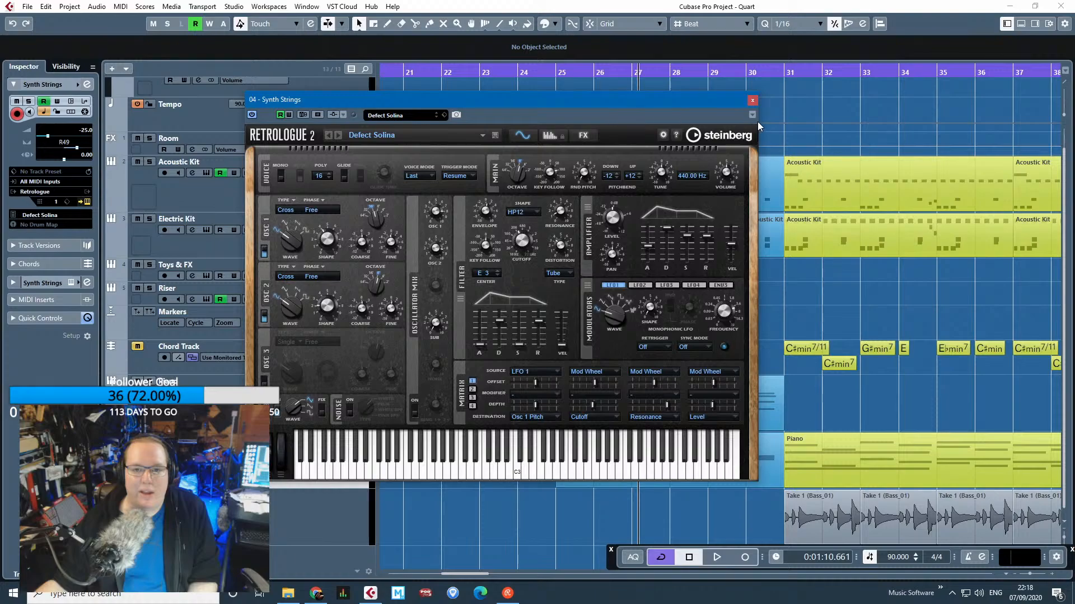
{"action": "left_click", "coordinate": [752, 101]}
Solo the Synth Strings together with the Piano and play both from bar 25 through the blue section.
{"action": "key", "text": "s"}
{"action": "key", "text": "space"}
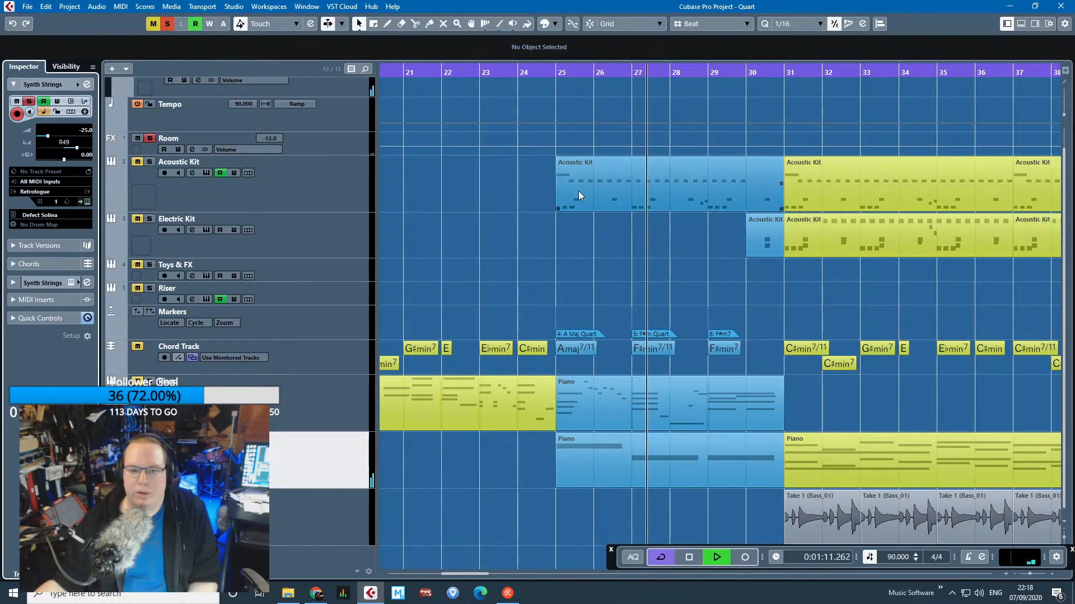
{"action": "left_click", "coordinate": [557, 73]}
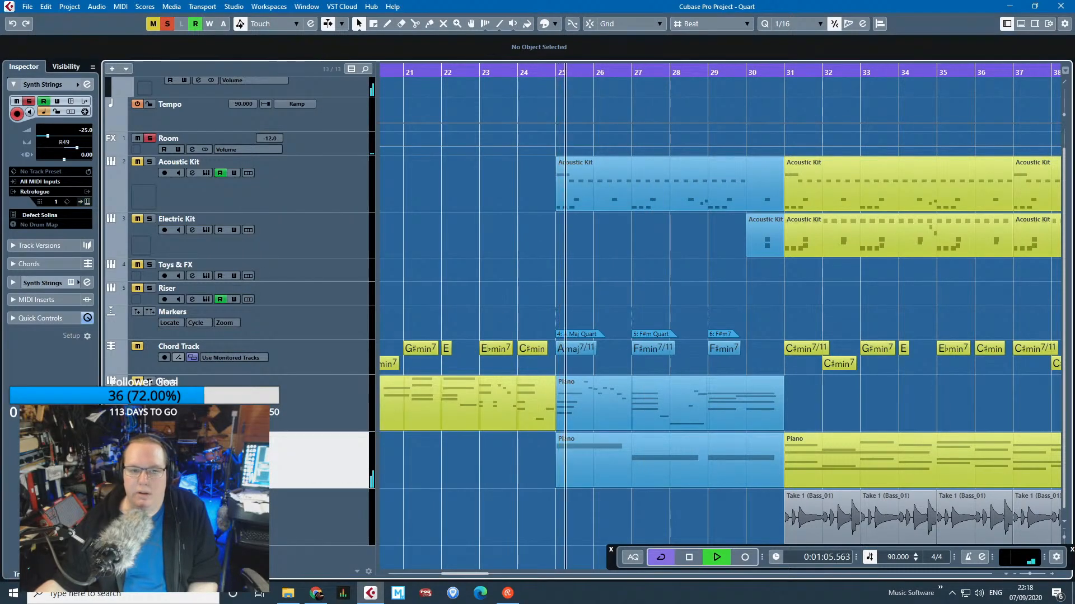
{"action": "left_click", "coordinate": [150, 381]}
{"action": "scroll", "coordinate": [584, 492], "scroll_direction": "up", "scroll_amount": 2}
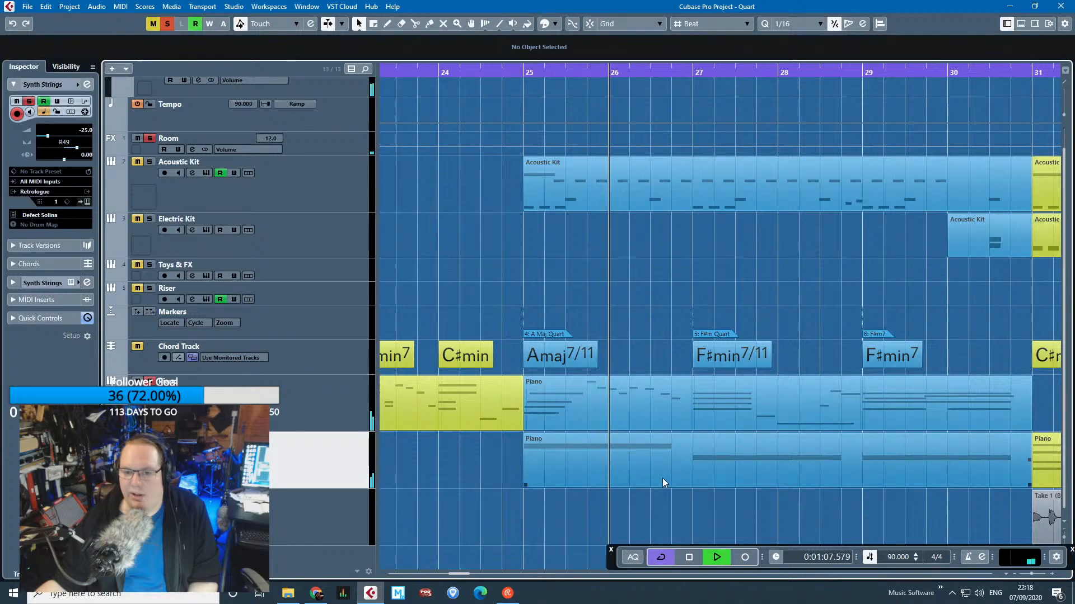
{"action": "scroll", "coordinate": [864, 431], "scroll_direction": "down", "scroll_amount": 3}
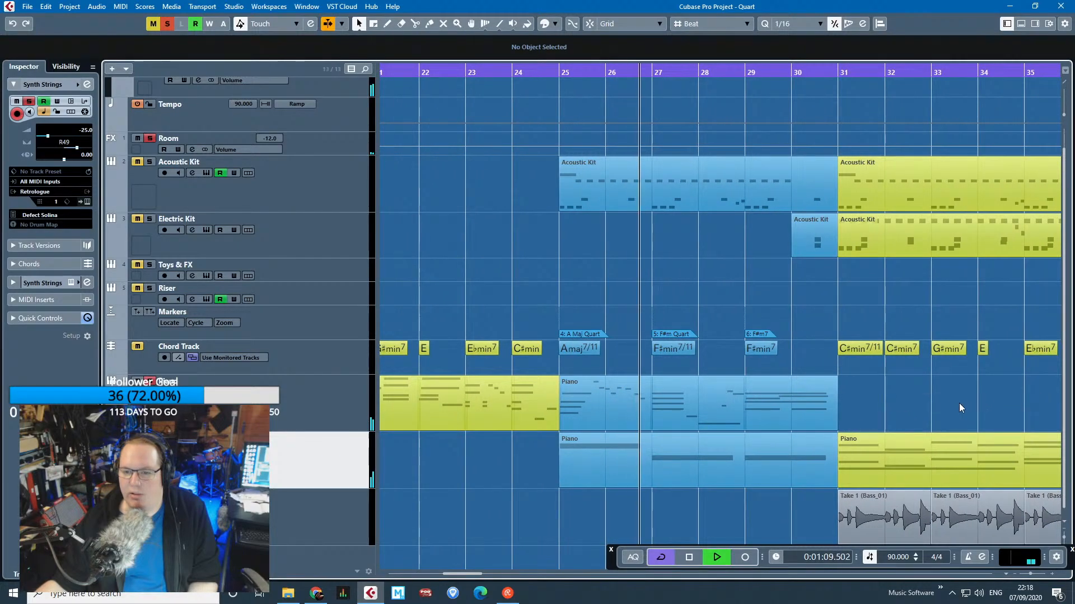
{"action": "left_click_drag", "start_coordinate": [959, 404], "coordinate": [917, 398]}
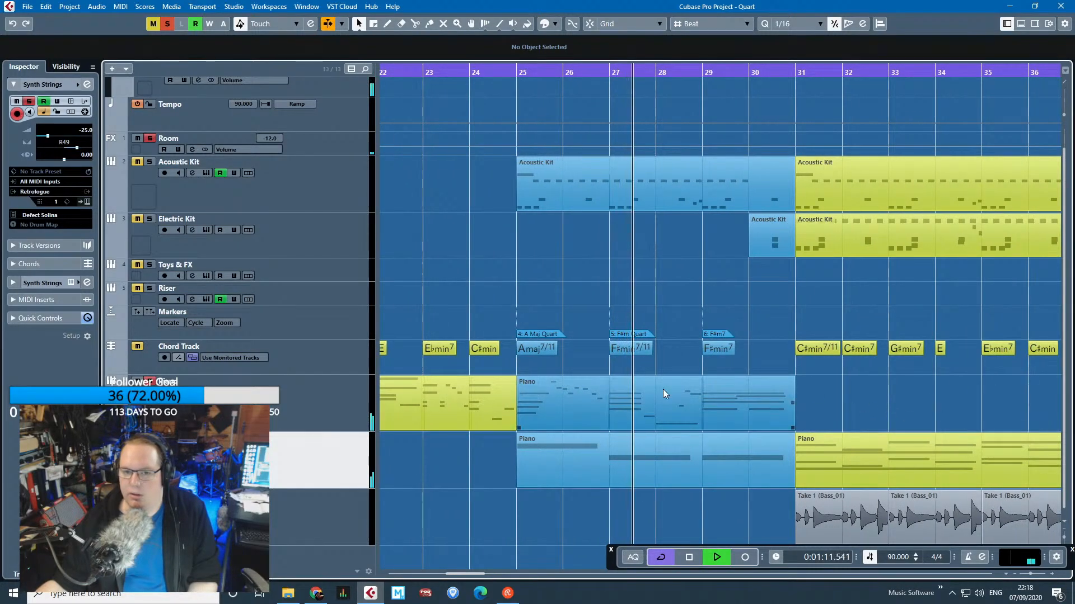
{"action": "scroll", "coordinate": [912, 428], "scroll_direction": "down", "scroll_amount": 3}
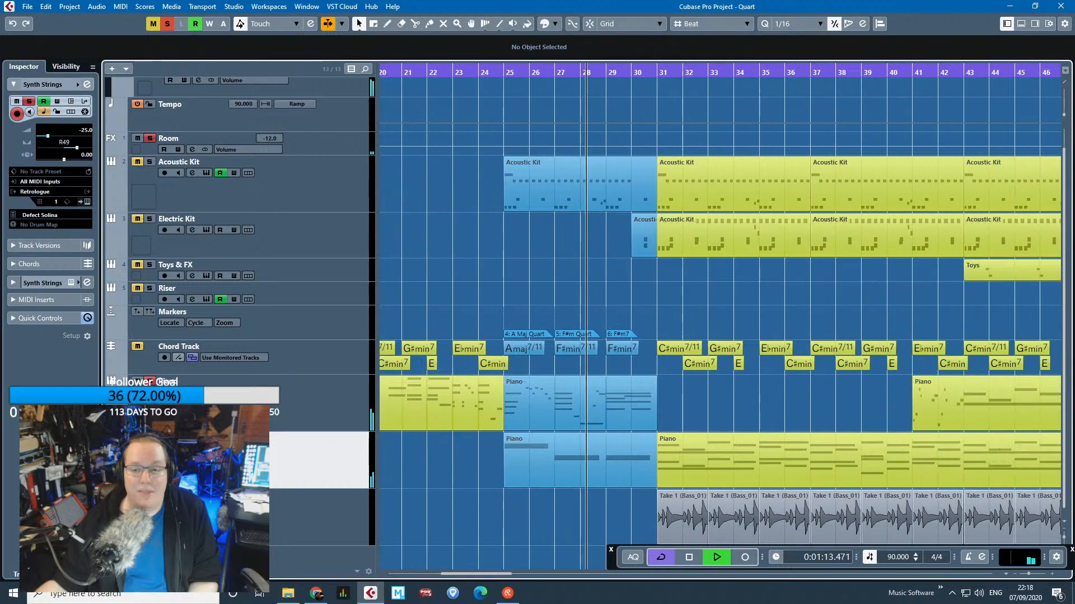
{"action": "left_click", "coordinate": [1055, 396]}
{"action": "left_click", "coordinate": [798, 392]}
Play the soloed Synth Strings part through the yellow section from bar 31, stopping in bar 38.
{"action": "left_click", "coordinate": [638, 73]}
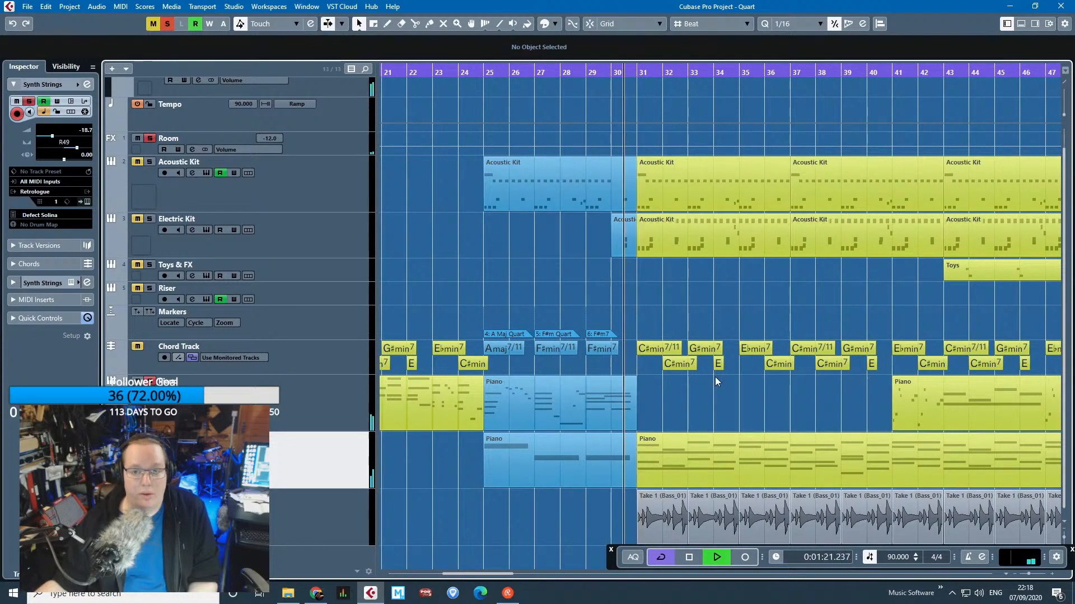
{"action": "scroll", "coordinate": [714, 377], "scroll_direction": "up", "scroll_amount": 5}
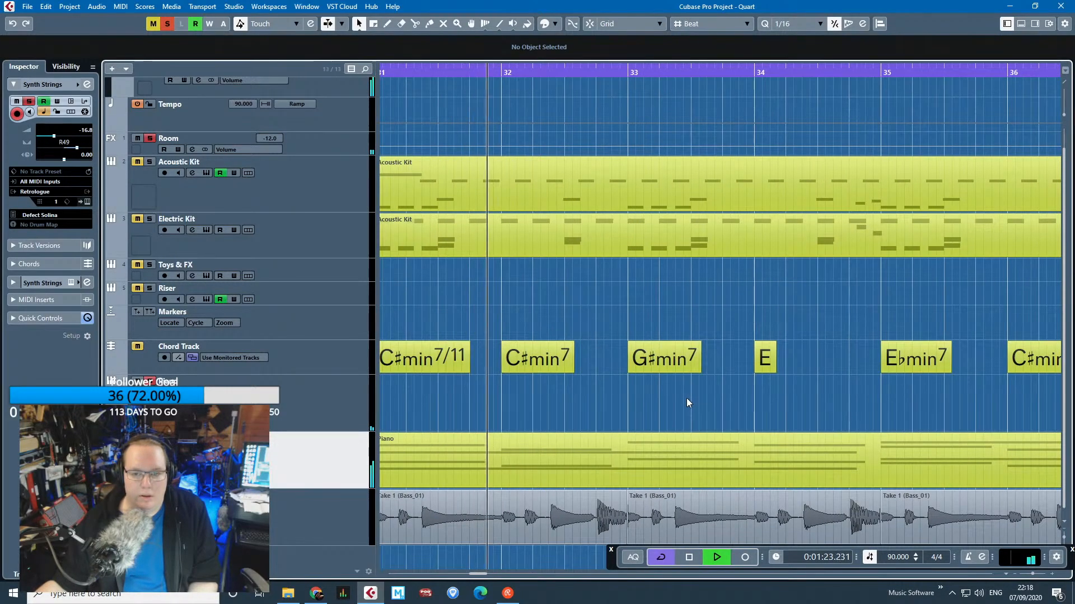
{"action": "scroll", "coordinate": [686, 397], "scroll_direction": "down", "scroll_amount": 4}
{"action": "scroll", "coordinate": [687, 398], "scroll_direction": "up", "scroll_amount": 4}
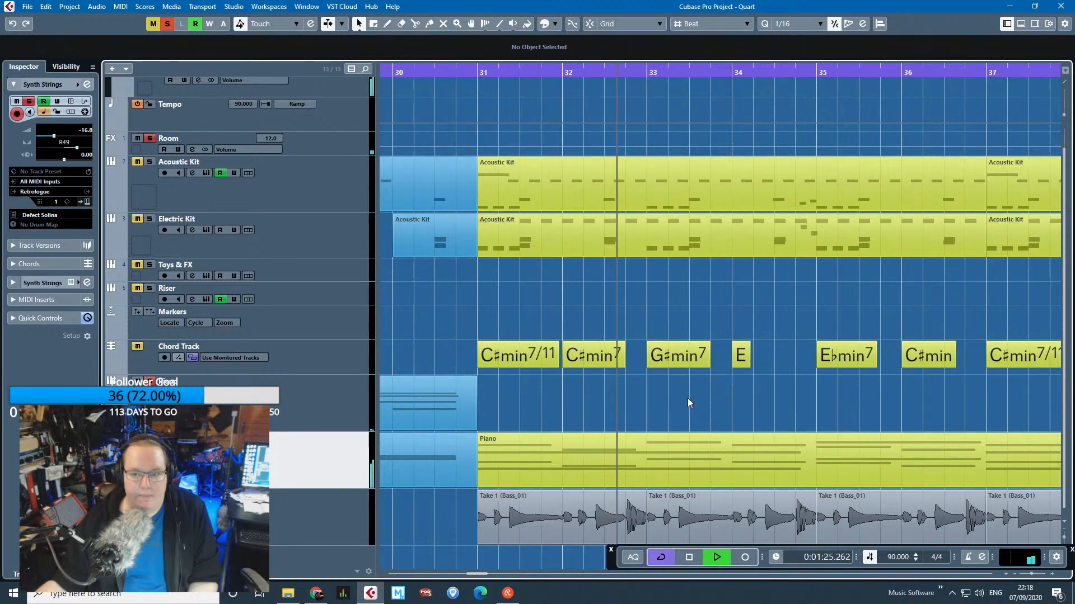
{"action": "scroll", "coordinate": [687, 398], "scroll_direction": "down", "scroll_amount": 3}
{"action": "scroll", "coordinate": [687, 398], "scroll_direction": "up", "scroll_amount": 2}
{"action": "scroll", "coordinate": [689, 398], "scroll_direction": "down", "scroll_amount": 3}
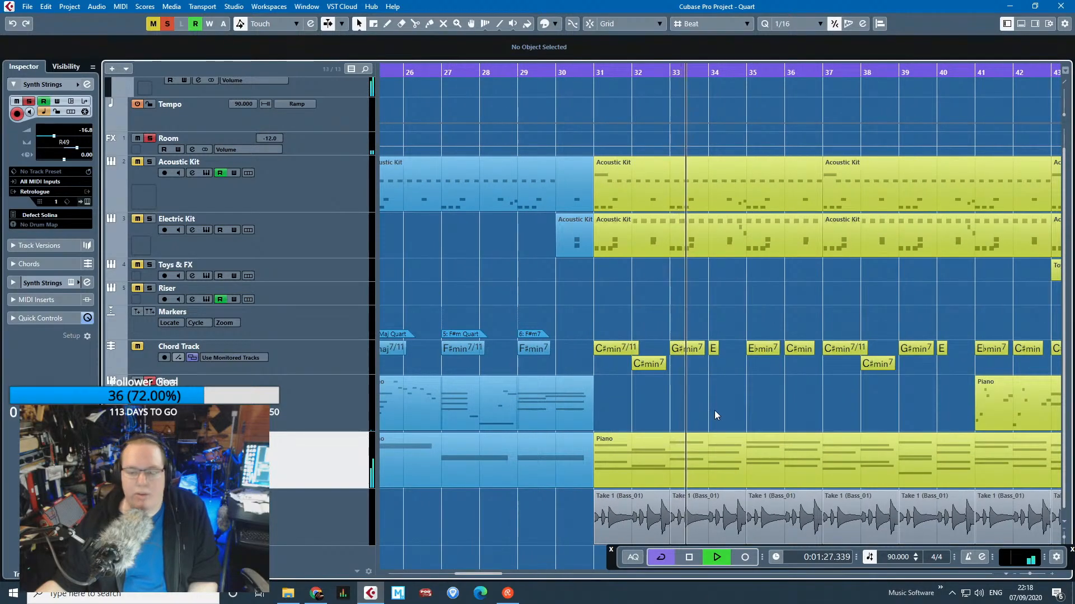
{"action": "scroll", "coordinate": [714, 411], "scroll_direction": "up", "scroll_amount": 2}
{"action": "scroll", "coordinate": [795, 418], "scroll_direction": "down", "scroll_amount": 2}
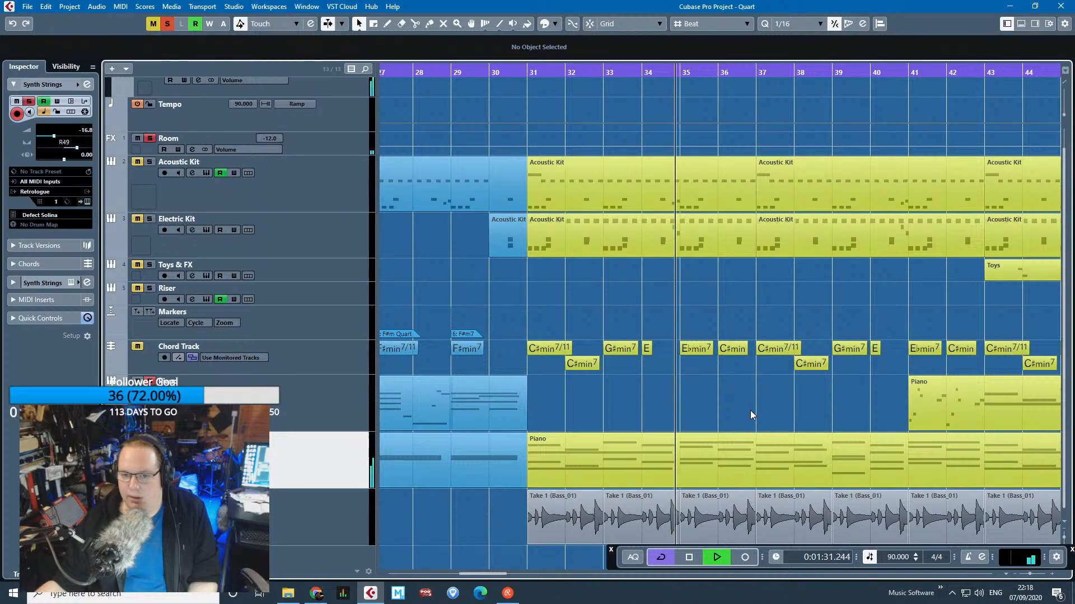
{"action": "scroll", "coordinate": [740, 415], "scroll_direction": "down", "scroll_amount": 4}
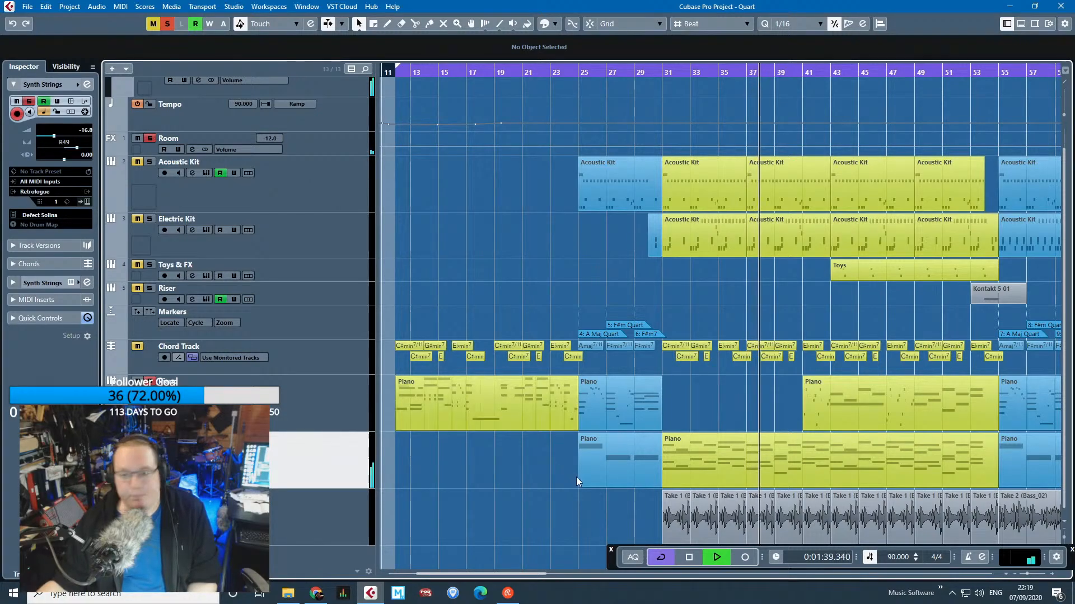
{"action": "scroll", "coordinate": [576, 477], "scroll_direction": "down", "scroll_amount": 3}
{"action": "key", "text": "space"}
{"action": "scroll", "coordinate": [734, 432], "scroll_direction": "up", "scroll_amount": 4}
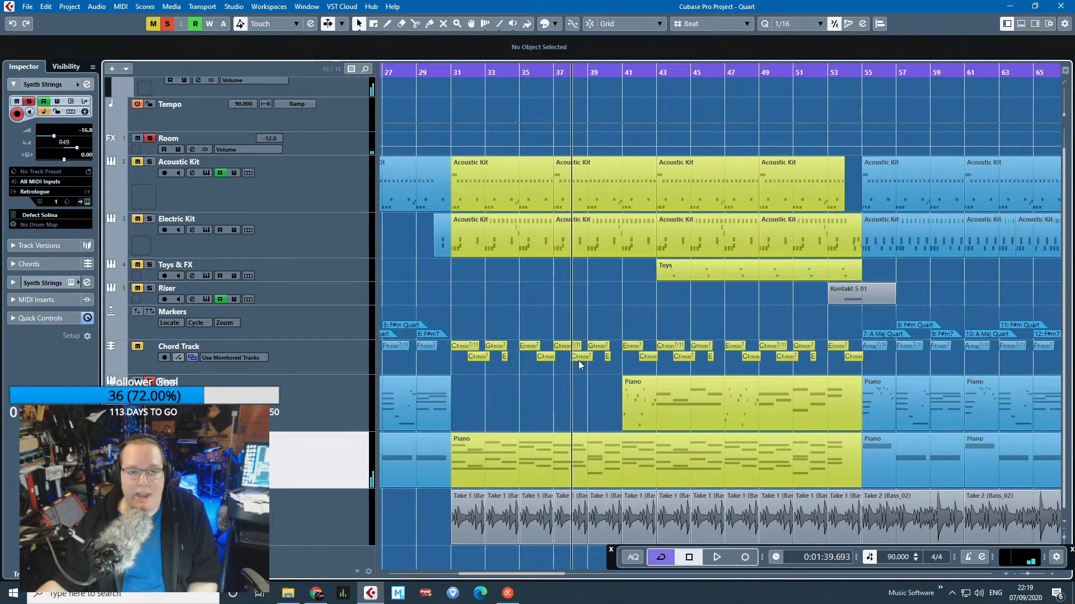
Play the soloed parts from bar 41 and examine the Piano notes under the E♭min7 chord up close.
{"action": "left_click", "coordinate": [624, 74]}
{"action": "key", "text": "space"}
{"action": "scroll", "coordinate": [674, 351], "scroll_direction": "up", "scroll_amount": 3}
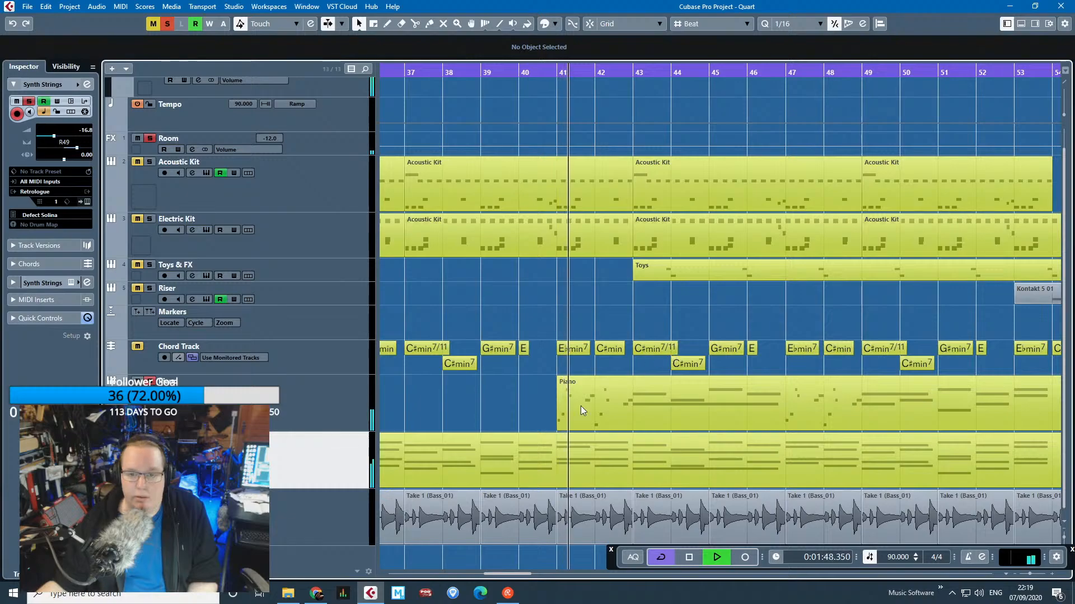
{"action": "key", "text": "space"}
{"action": "scroll", "coordinate": [566, 423], "scroll_direction": "up", "scroll_amount": 3}
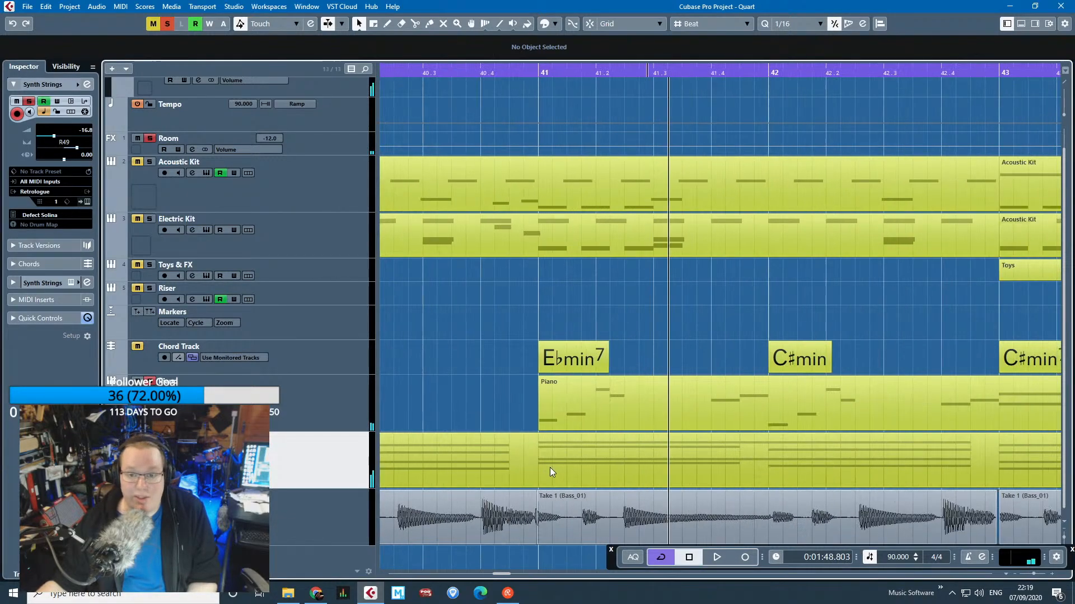
{"action": "scroll", "coordinate": [549, 468], "scroll_direction": "up", "scroll_amount": 1}
{"action": "scroll", "coordinate": [552, 380], "scroll_direction": "up", "scroll_amount": 1}
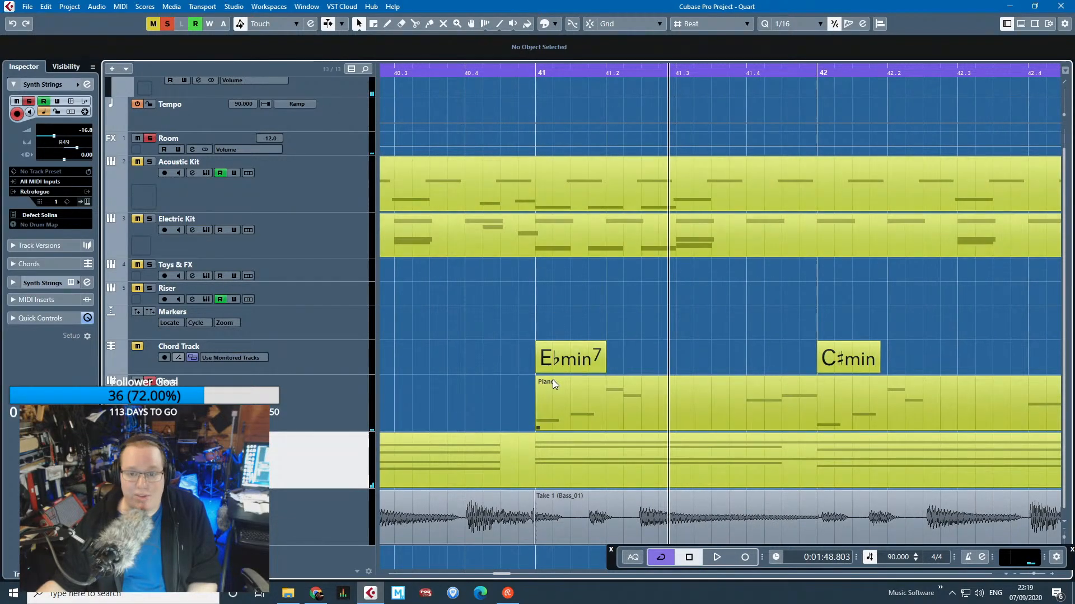
Play the Piano phrase on in short bursts into bar 42, then compare it with the rest of the section.
{"action": "key", "text": "space"}
{"action": "key", "text": "space"}
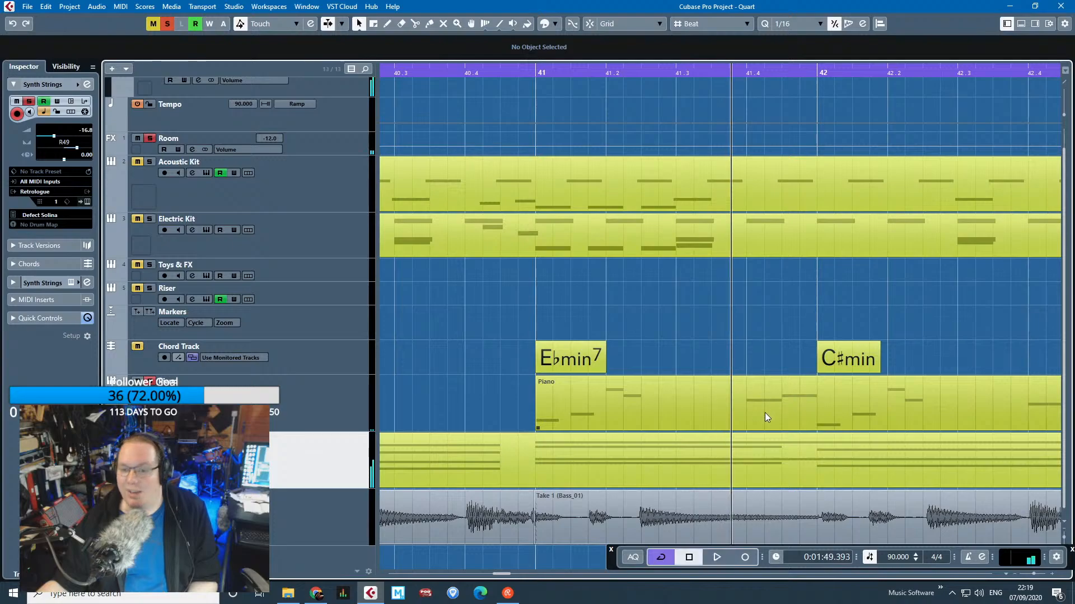
{"action": "key", "text": "space"}
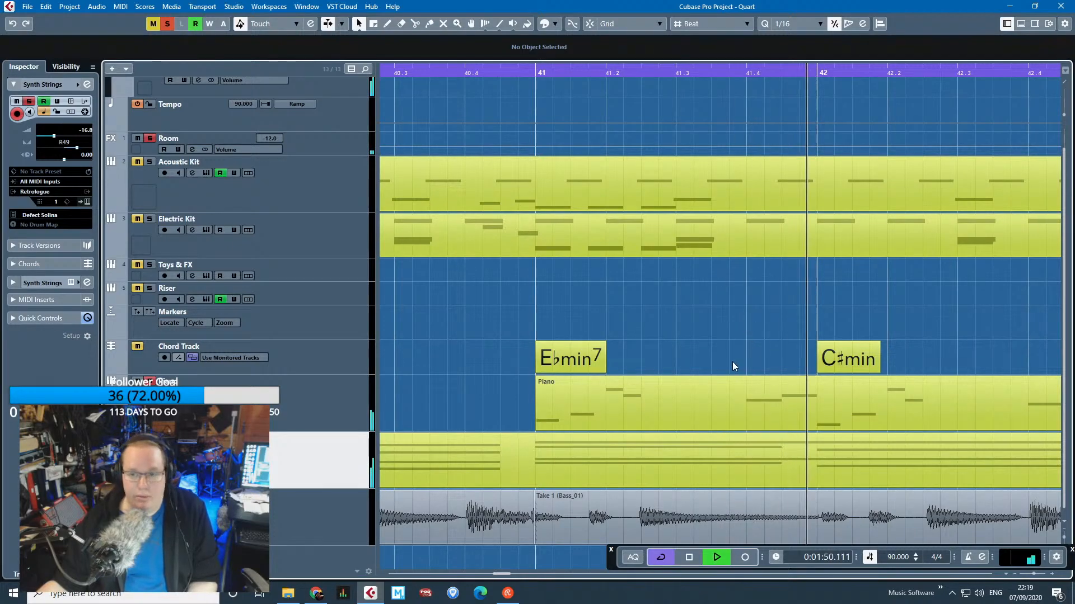
{"action": "scroll", "coordinate": [819, 424], "scroll_direction": "down", "scroll_amount": 2}
{"action": "key", "text": "space"}
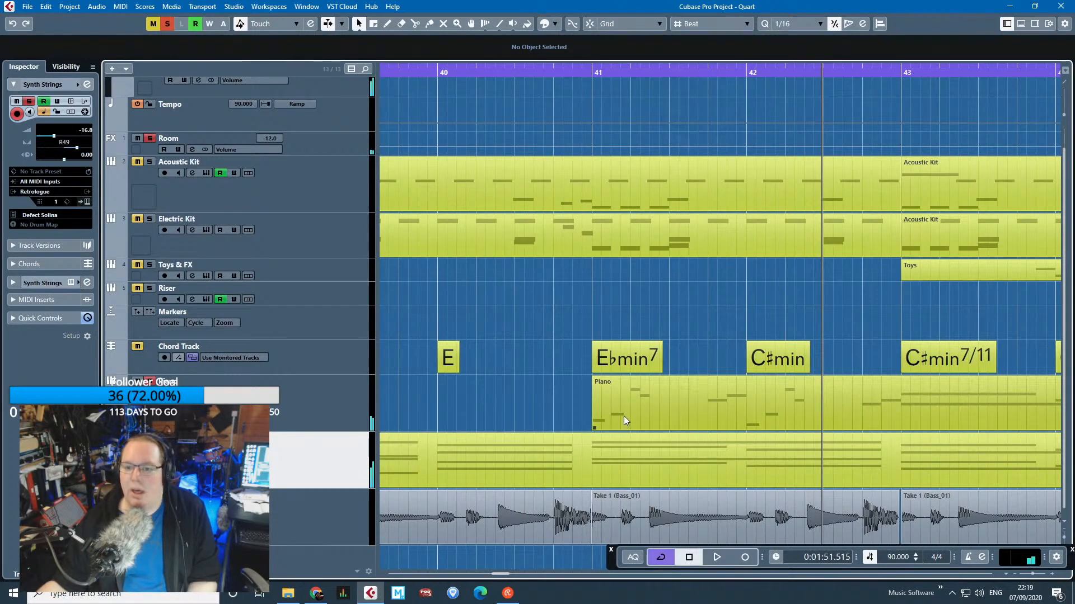
{"action": "scroll", "coordinate": [621, 416], "scroll_direction": "down", "scroll_amount": 4}
{"action": "scroll", "coordinate": [620, 416], "scroll_direction": "down", "scroll_amount": 2}
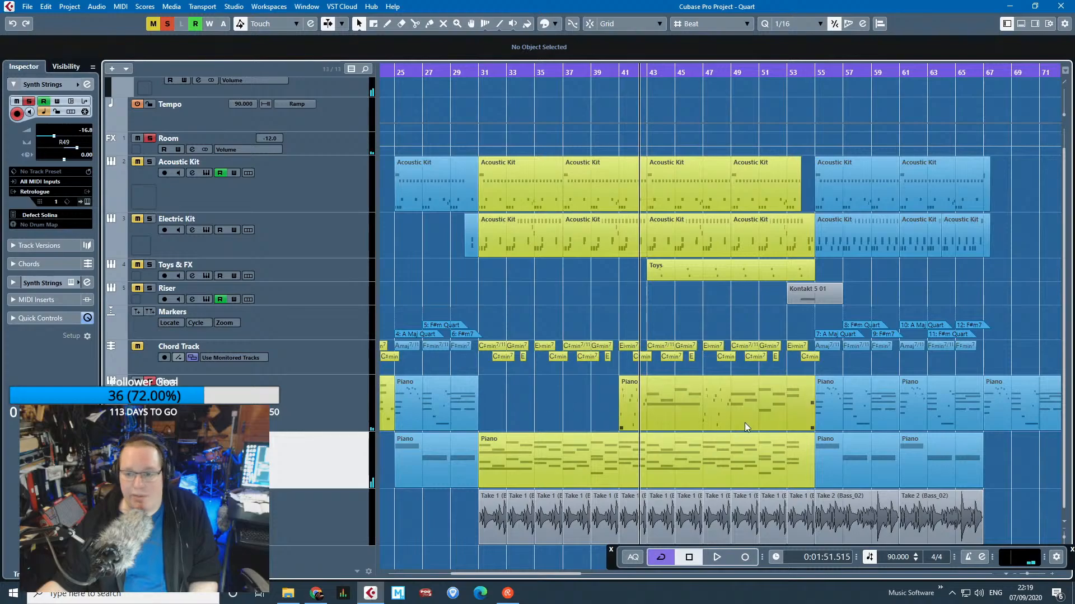
Select the Piano track and inspect its Kontakt instrument, The Giant, closing the instrument window again.
{"action": "left_click", "coordinate": [280, 397]}
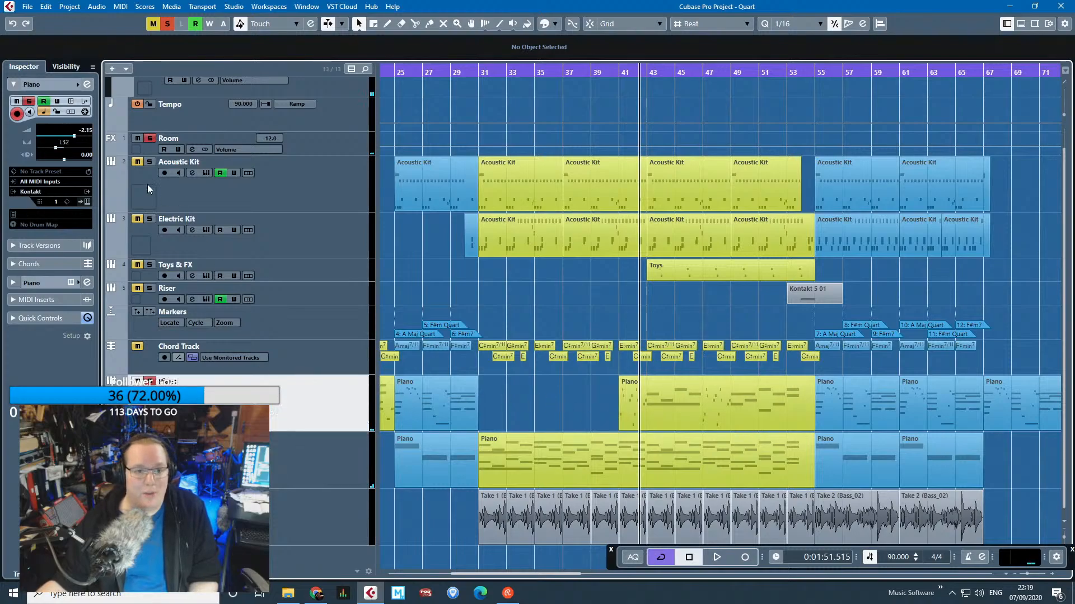
{"action": "left_click", "coordinate": [87, 202]}
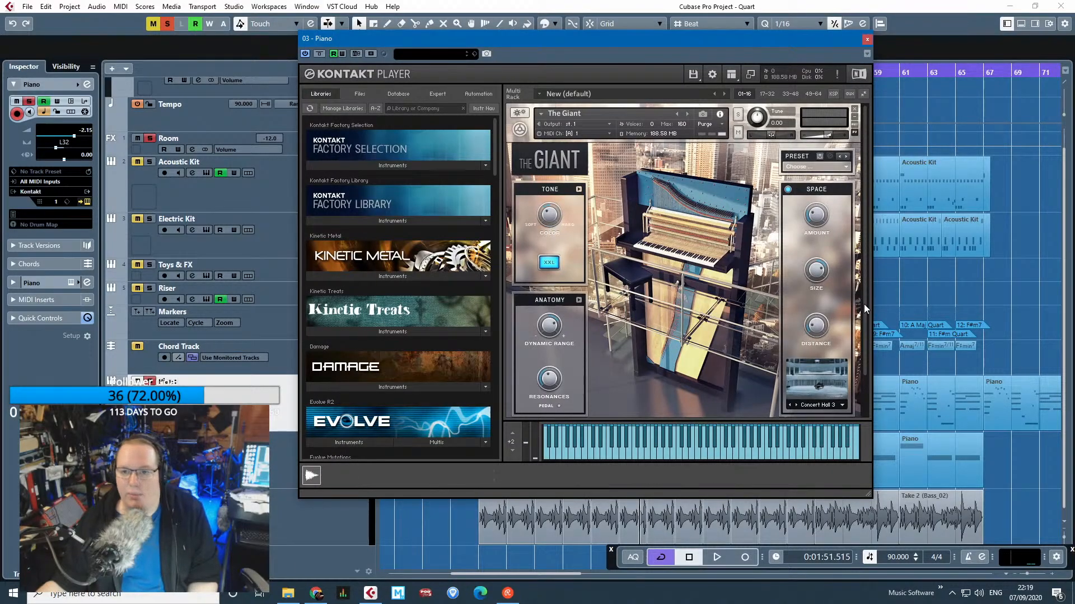
{"action": "left_click", "coordinate": [866, 41]}
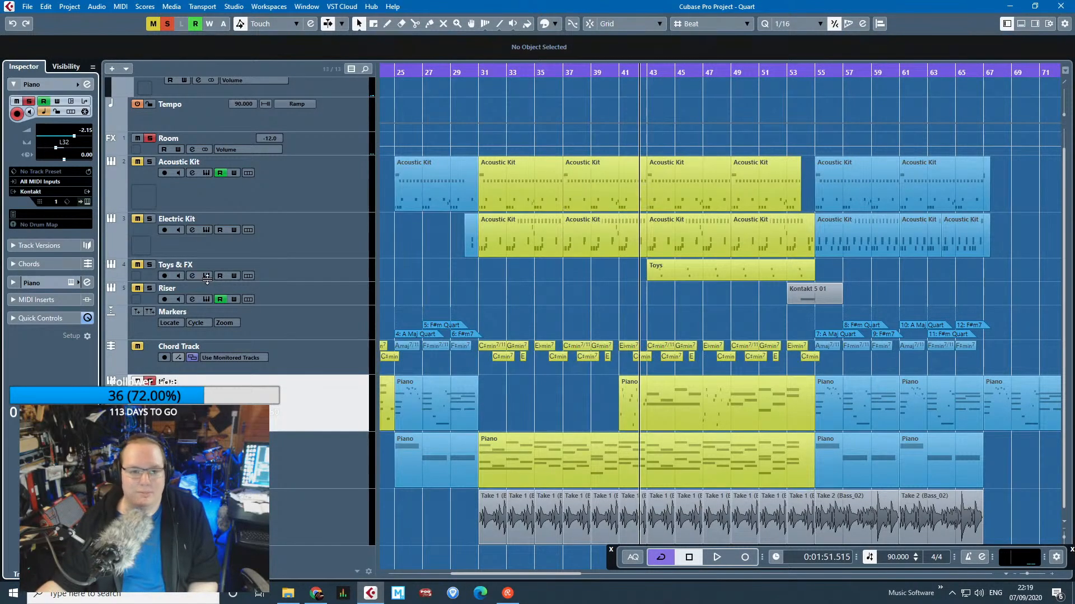
Take the Synth Strings and Piano out of solo and examine the whole arrangement.
{"action": "left_click", "coordinate": [241, 454]}
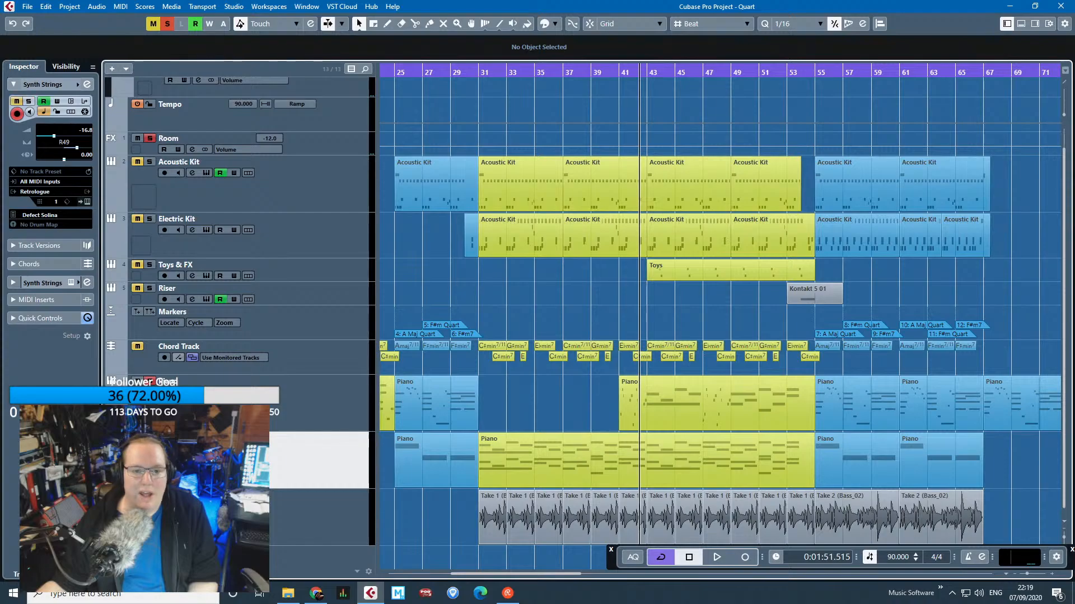
{"action": "left_click", "coordinate": [451, 422]}
{"action": "scroll", "coordinate": [470, 364], "scroll_direction": "down", "scroll_amount": 3}
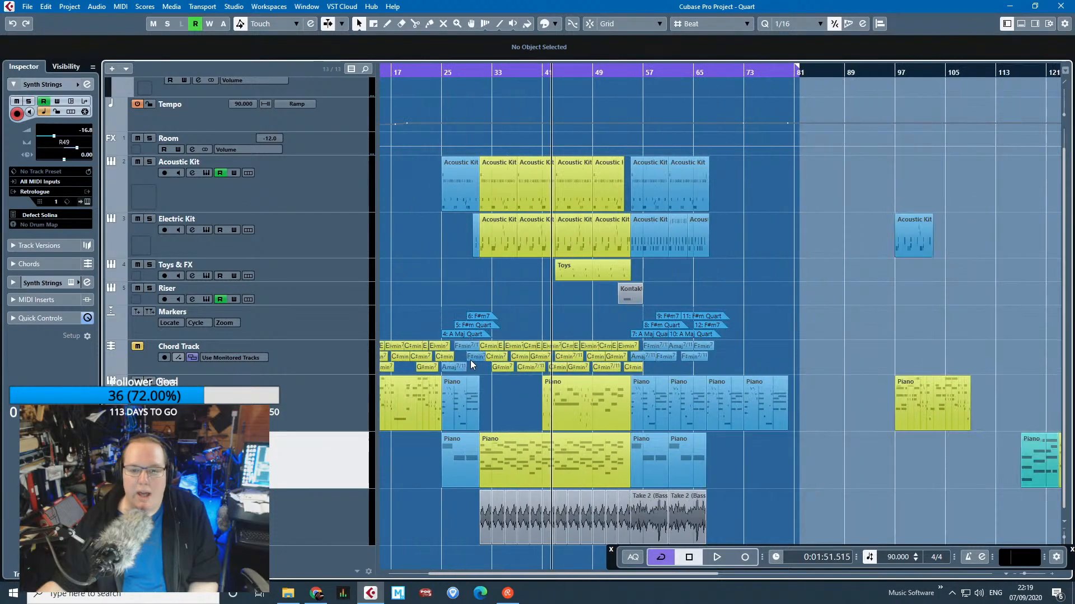
{"action": "scroll", "coordinate": [468, 338], "scroll_direction": "down", "scroll_amount": 3}
{"action": "scroll", "coordinate": [448, 340], "scroll_direction": "up", "scroll_amount": 5}
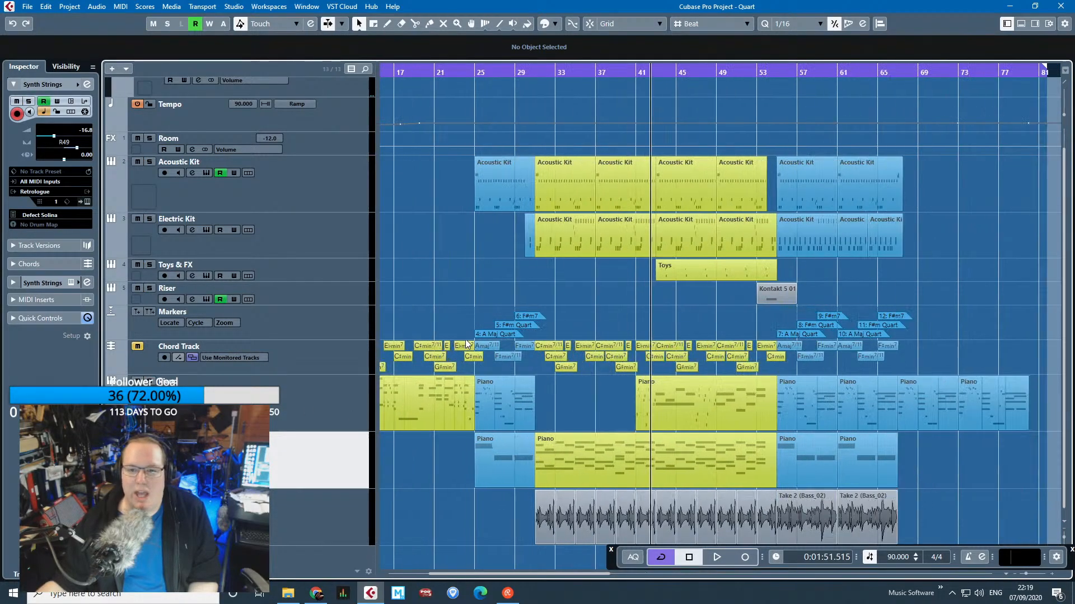
{"action": "scroll", "coordinate": [465, 339], "scroll_direction": "down", "scroll_amount": 3}
Select and solo the Bass track, and start playing it from bar 42.
{"action": "left_click", "coordinate": [327, 514]}
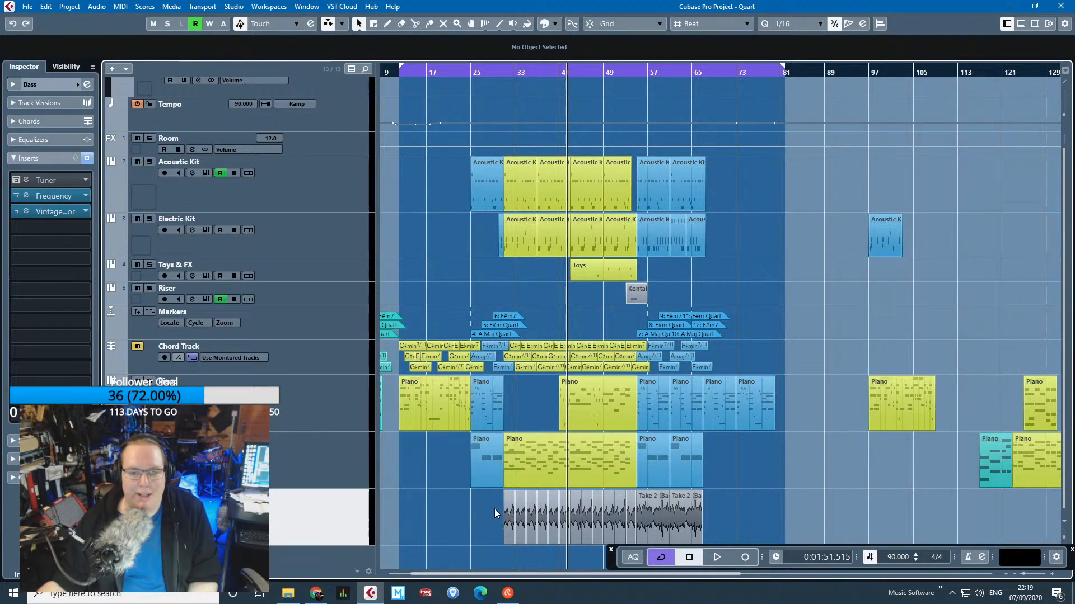
{"action": "key", "text": "s"}
{"action": "key", "text": "space"}
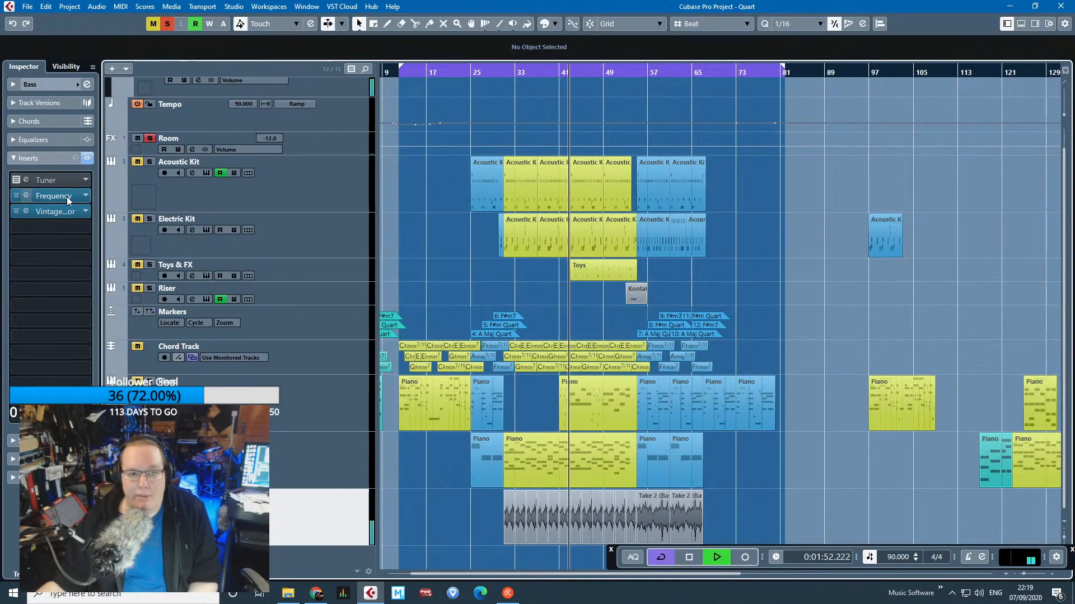
Open the Bass track's Frequency, Tuner and VintageCompressor inserts during playback, closing the Tuner again.
{"action": "left_click", "coordinate": [67, 196]}
{"action": "left_click", "coordinate": [63, 186]}
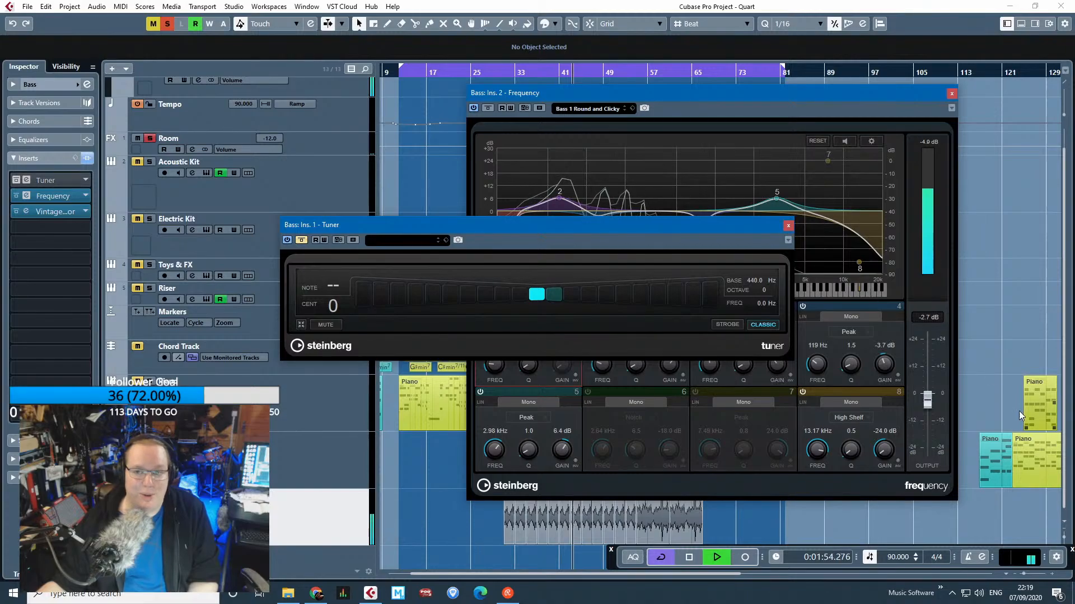
{"action": "left_click", "coordinate": [787, 225]}
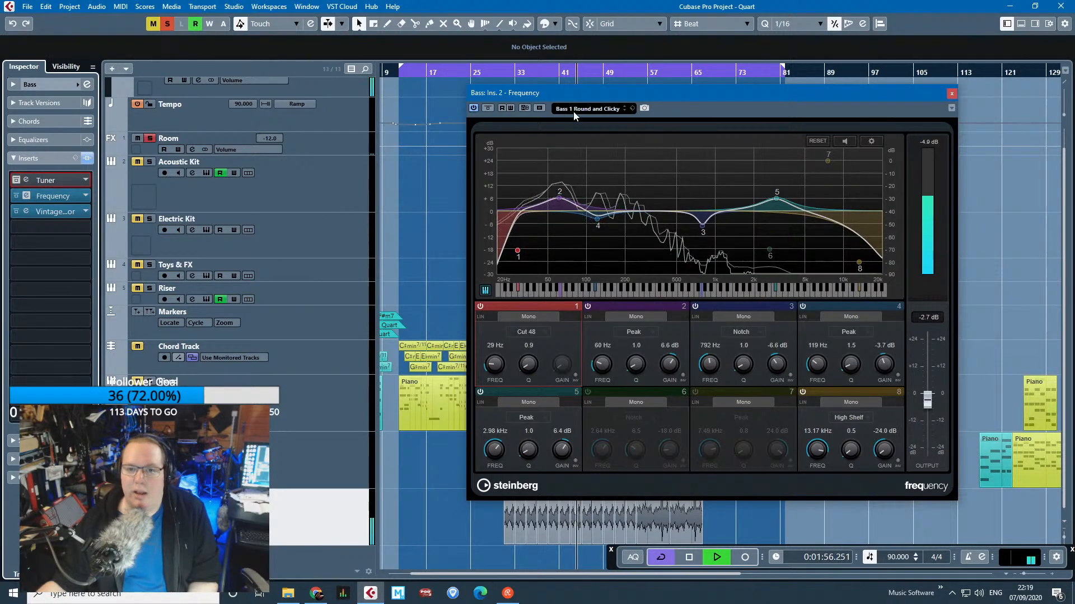
{"action": "left_click", "coordinate": [69, 214]}
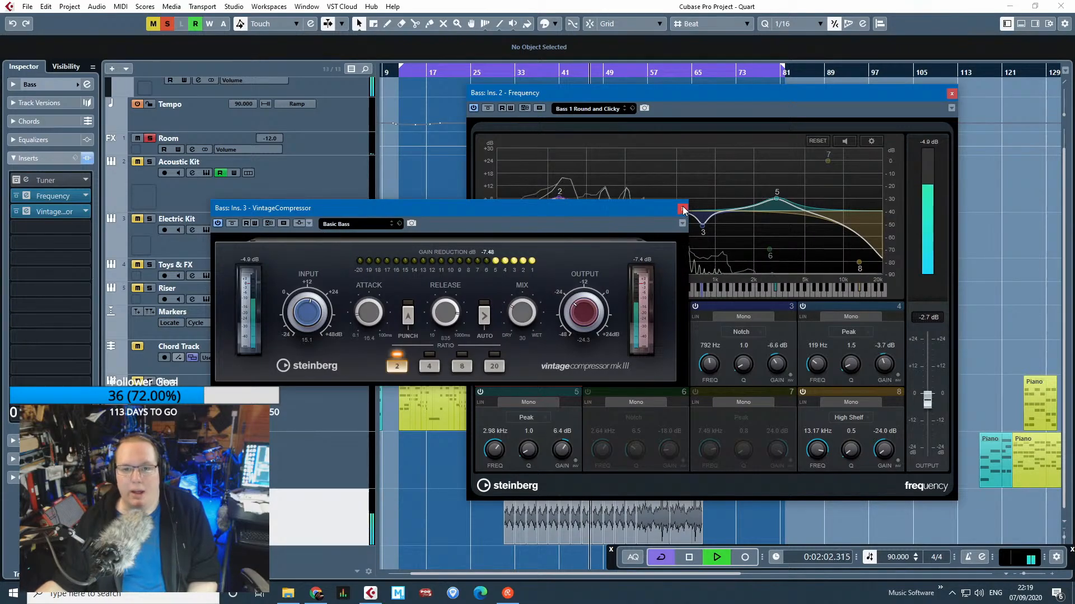
Lower band 2 of the Bass's Frequency EQ to 59 Hz with 5.0 dB gain and close the EQ window.
{"action": "left_click", "coordinate": [683, 119]}
{"action": "left_click_drag", "start_coordinate": [709, 97], "coordinate": [728, 92]}
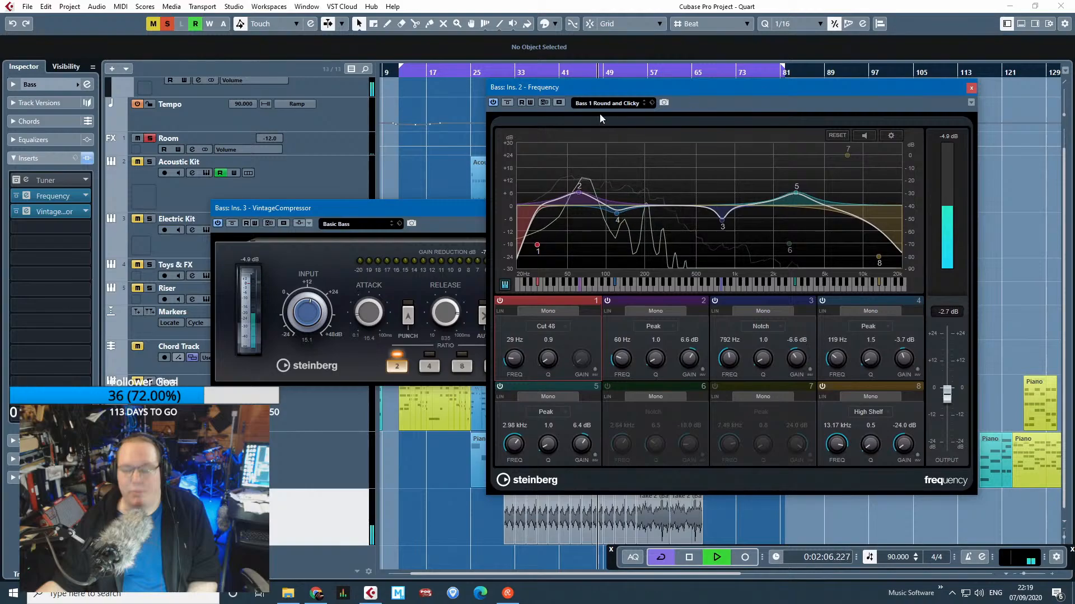
{"action": "left_click_drag", "start_coordinate": [821, 105], "coordinate": [831, 104]}
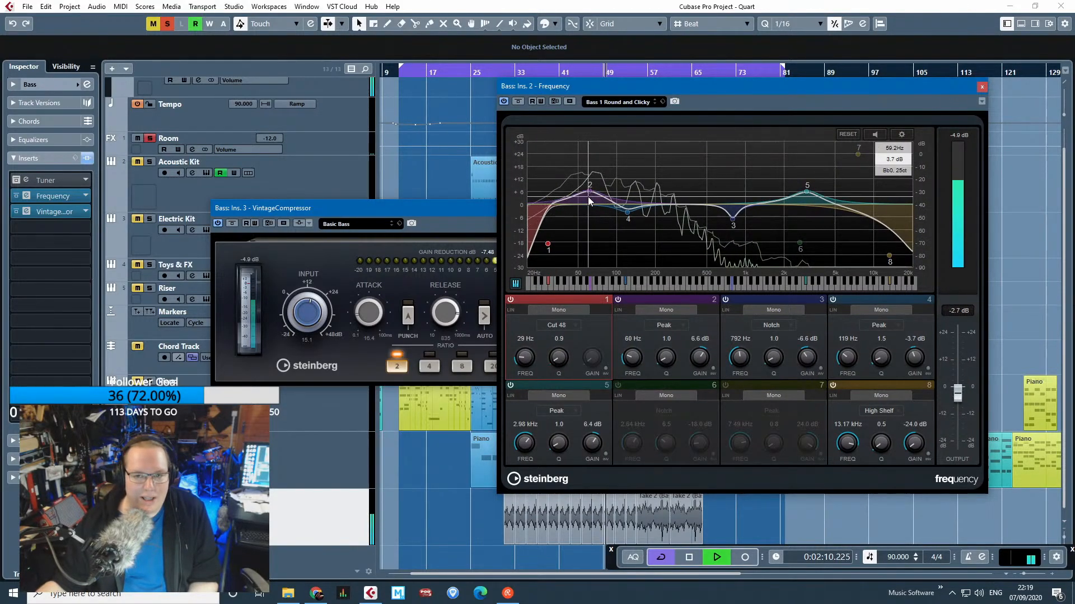
{"action": "mouse_move", "coordinate": [589, 197]}
{"action": "left_mouse_down"}
{"action": "mouse_move", "coordinate": [590, 174]}
{"action": "mouse_move", "coordinate": [587, 194]}
{"action": "left_mouse_up"}
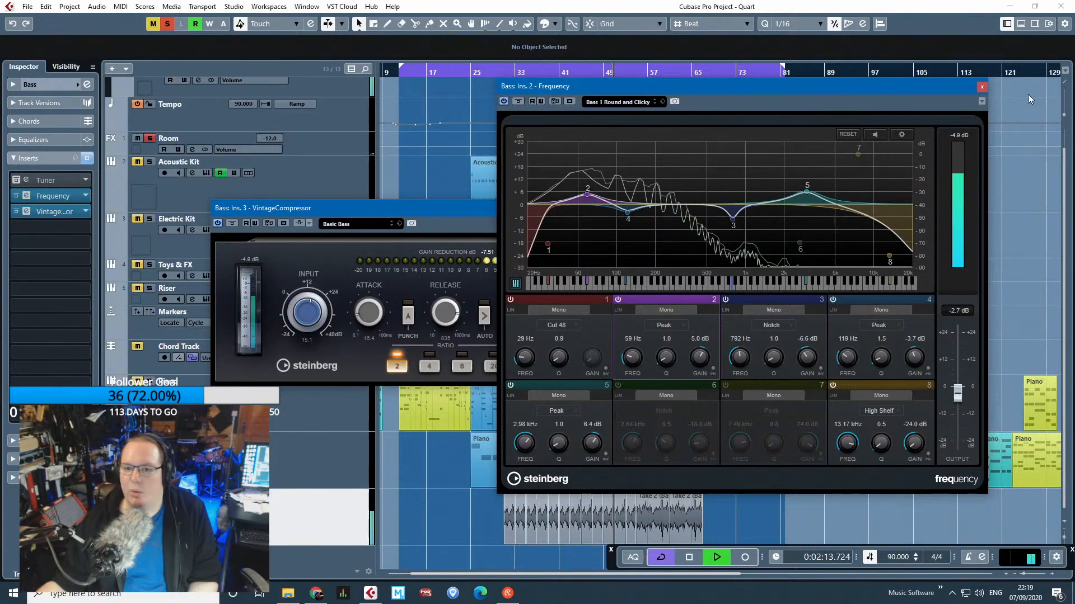
{"action": "left_click", "coordinate": [974, 88]}
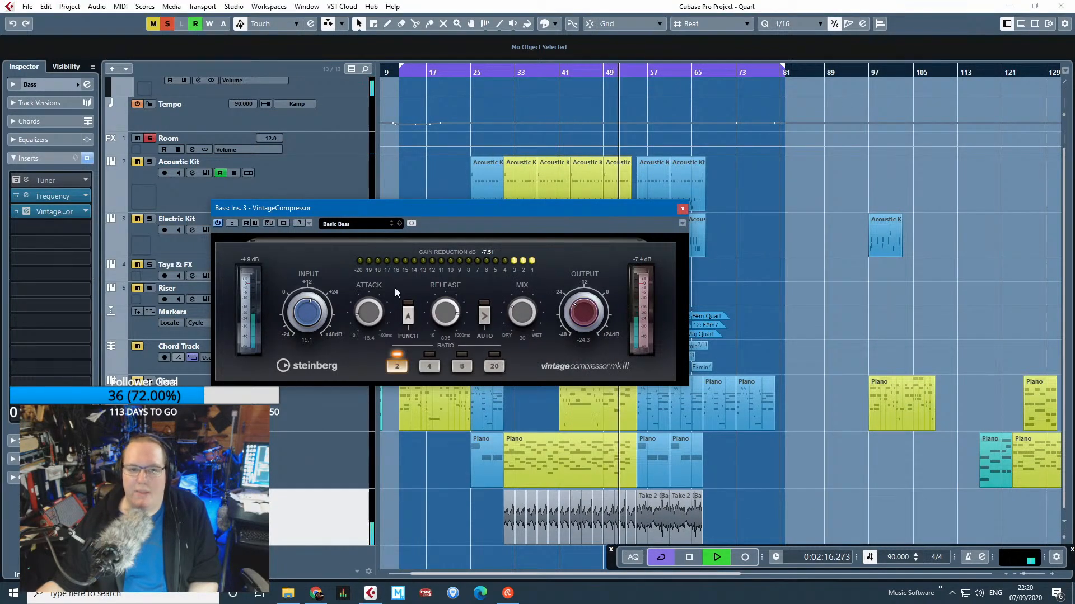
Inspect the Bass's VintageCompressor with the Basic Bass preset and close its window.
{"action": "left_click_drag", "start_coordinate": [316, 210], "coordinate": [421, 208]}
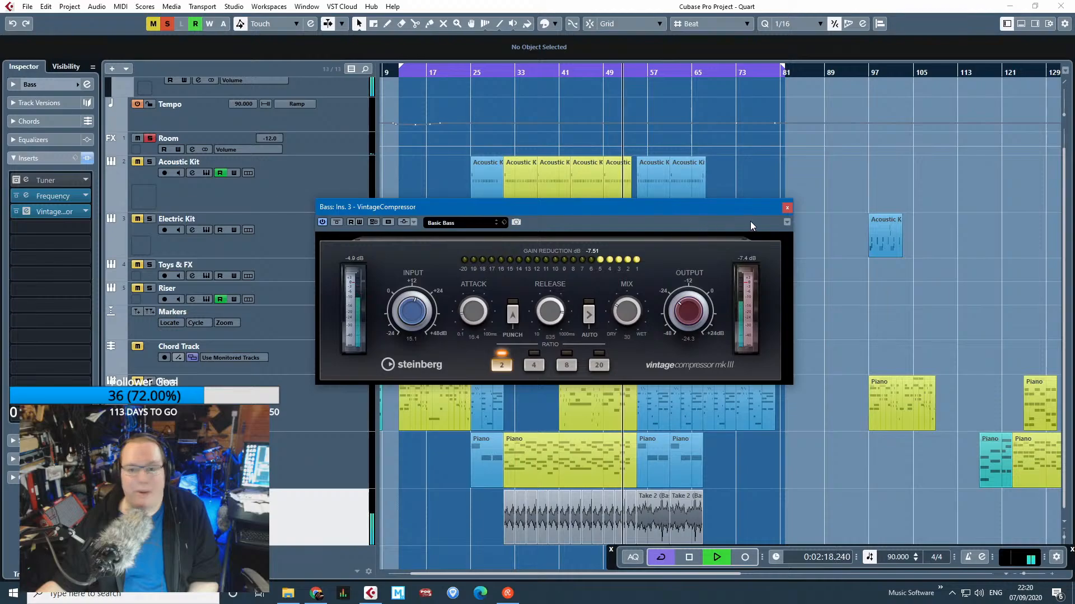
{"action": "left_click", "coordinate": [786, 208]}
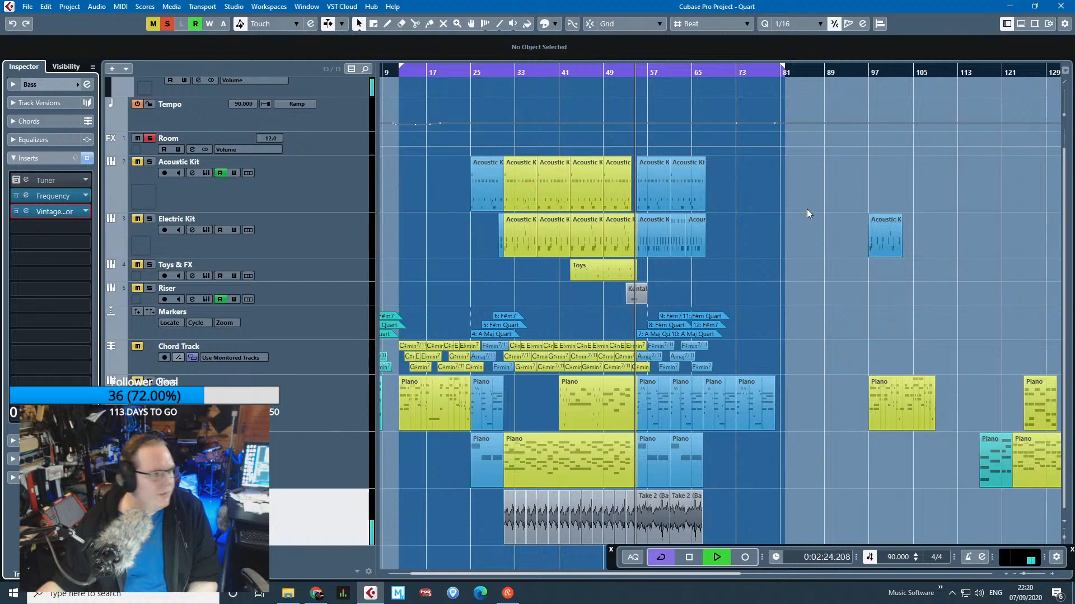
Let the soloed Bass play on through the blue section past bar 57, stopping playback there.
{"action": "left_click", "coordinate": [807, 209]}
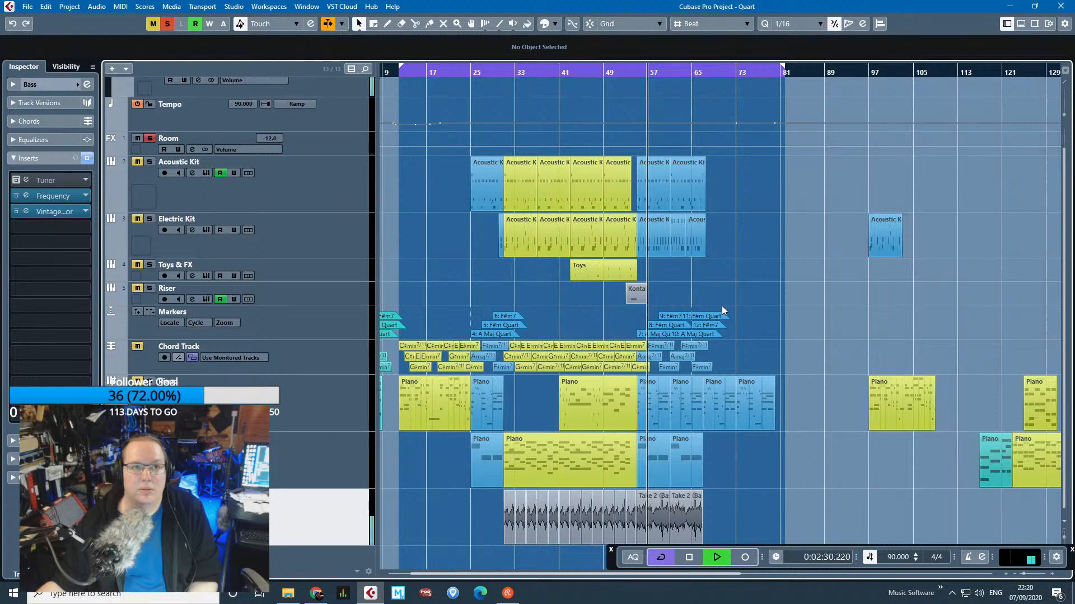
{"action": "scroll", "coordinate": [616, 473], "scroll_direction": "up", "scroll_amount": 3}
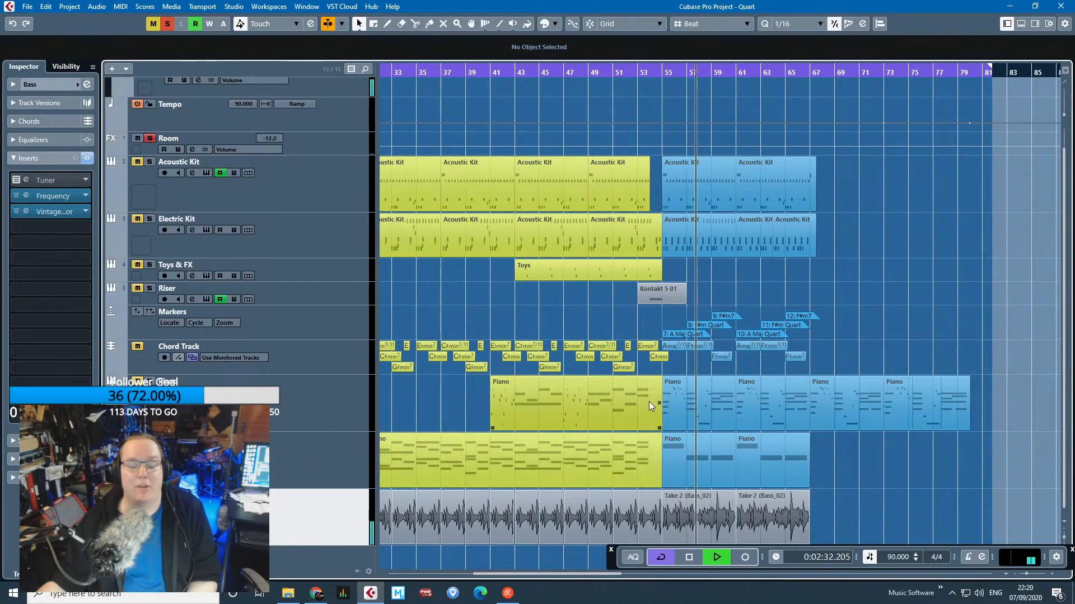
{"action": "scroll", "coordinate": [588, 356], "scroll_direction": "down", "scroll_amount": 3}
{"action": "key", "text": "space"}
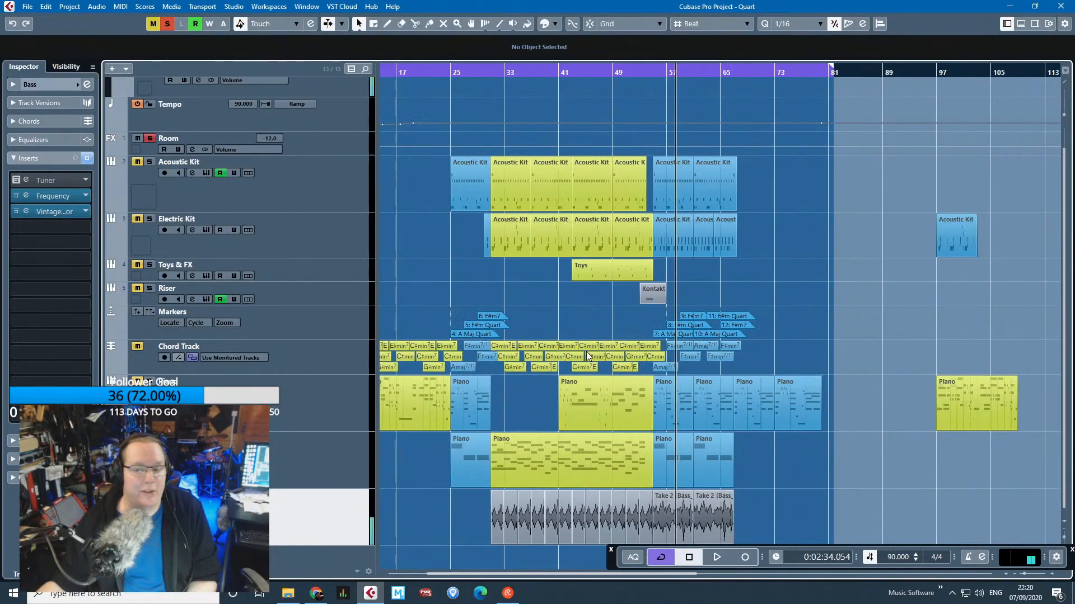
Play the soloed Bass part from the start of the yellow section at bar 31, stopping before bar 33.
{"action": "scroll", "coordinate": [494, 542], "scroll_direction": "up", "scroll_amount": 6}
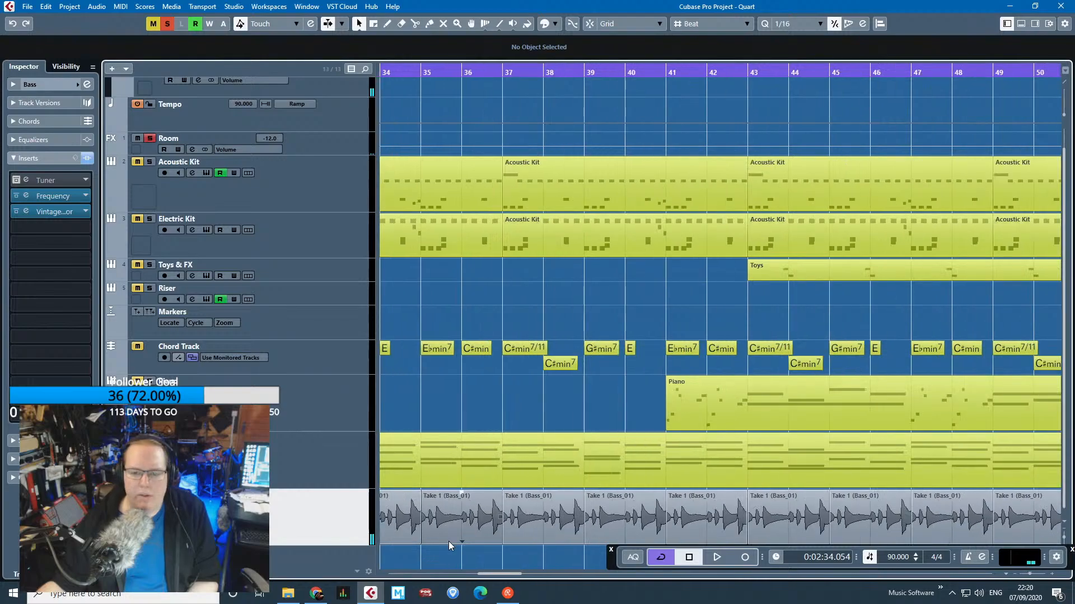
{"action": "scroll", "coordinate": [398, 562], "scroll_direction": "left", "scroll_amount": 5}
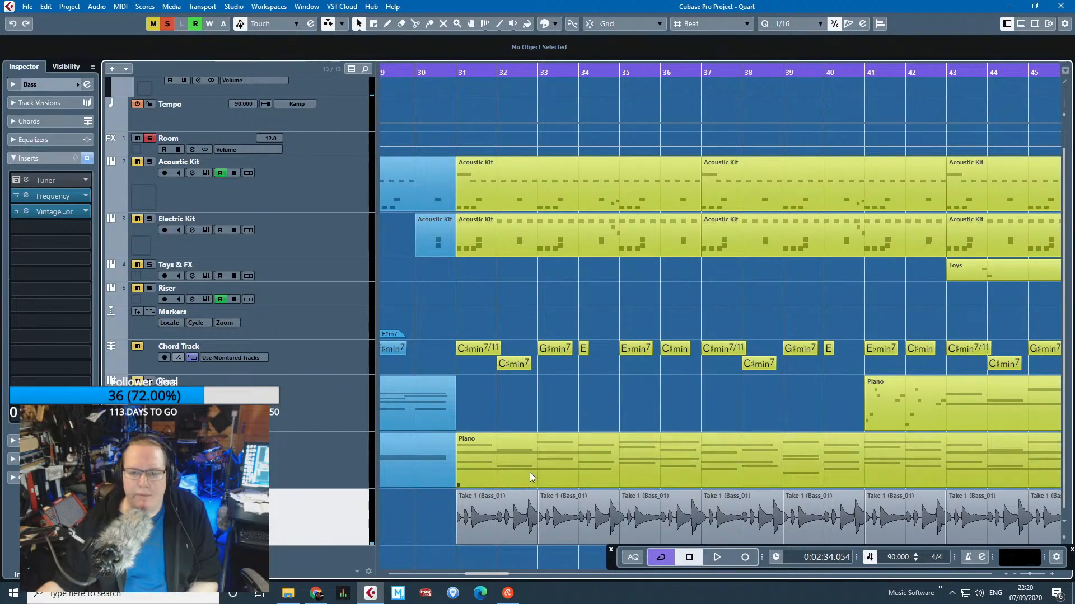
{"action": "left_click", "coordinate": [452, 72]}
{"action": "key", "text": "space"}
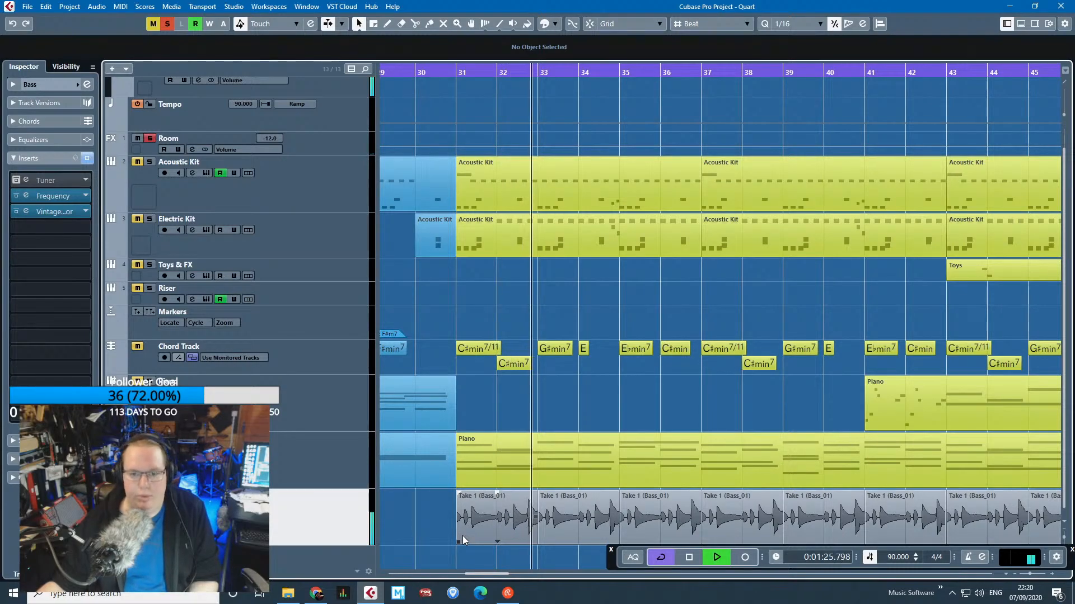
{"action": "key", "text": "space"}
Highlight the repeated Bass_01 takes from bar 31 to about bar 51, then clear the selection.
{"action": "scroll", "coordinate": [462, 532], "scroll_direction": "down", "scroll_amount": 3}
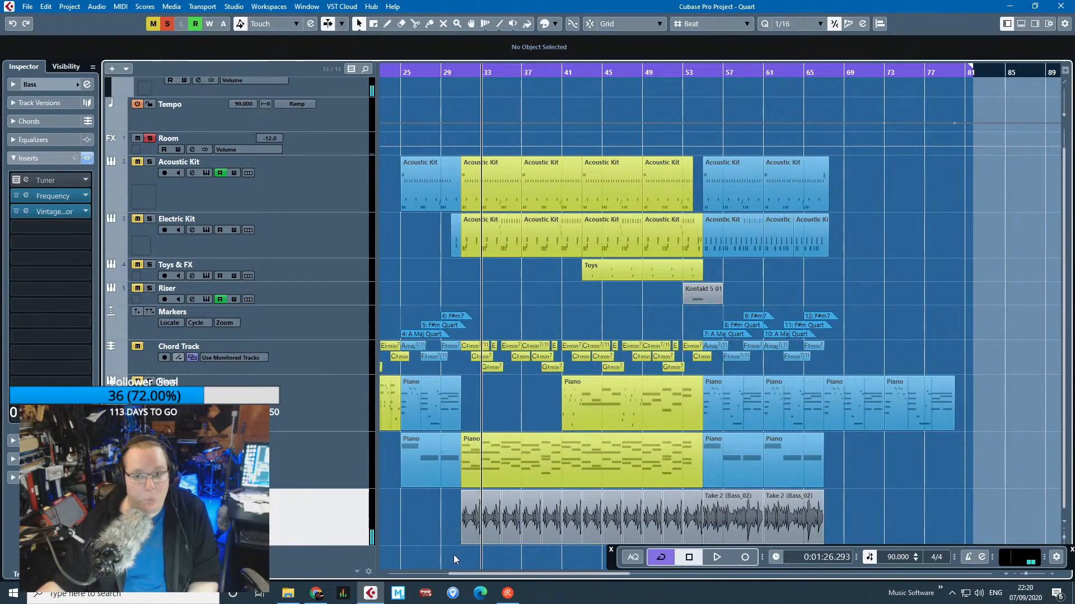
{"action": "left_click_drag", "start_coordinate": [439, 568], "coordinate": [662, 525]}
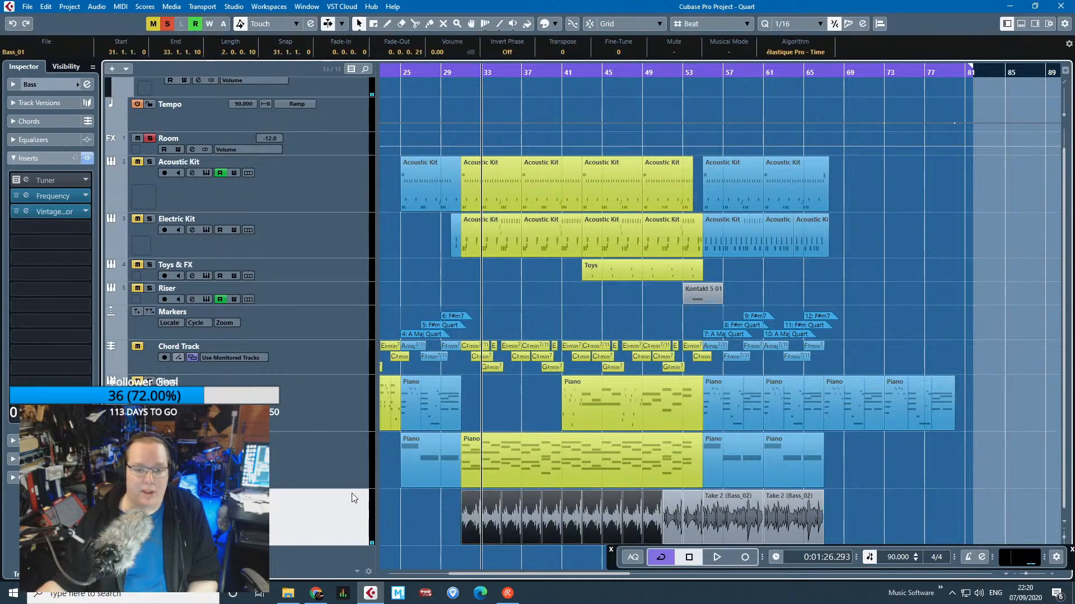
{"action": "left_click", "coordinate": [407, 543]}
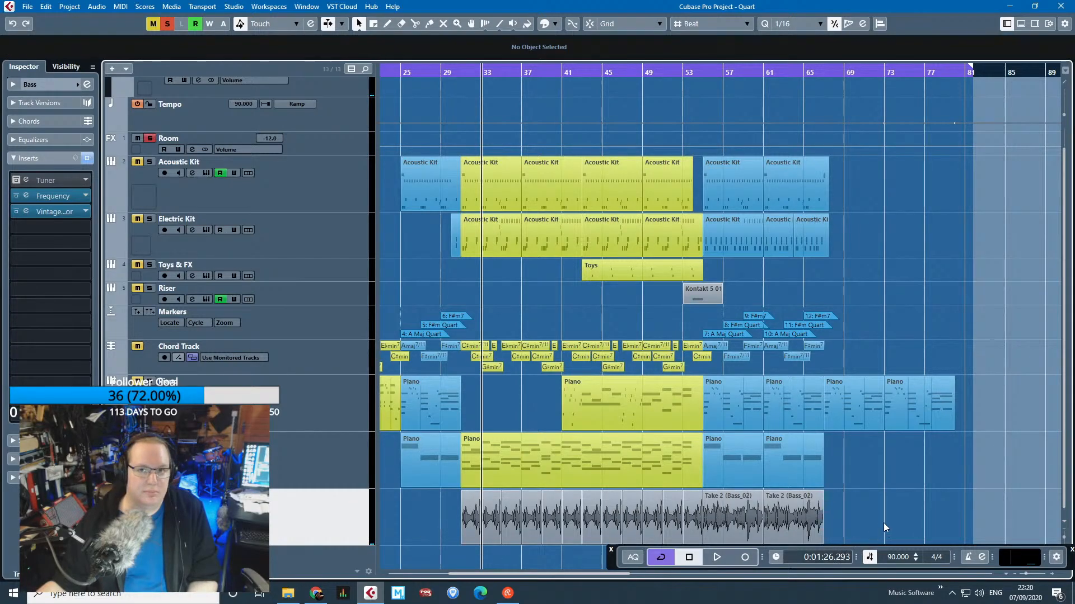
Place the playback cursor at bar 55 and trace the blue section's chords along the Chord Track up to bar 66.
{"action": "scroll", "coordinate": [884, 522], "scroll_direction": "up", "scroll_amount": 5}
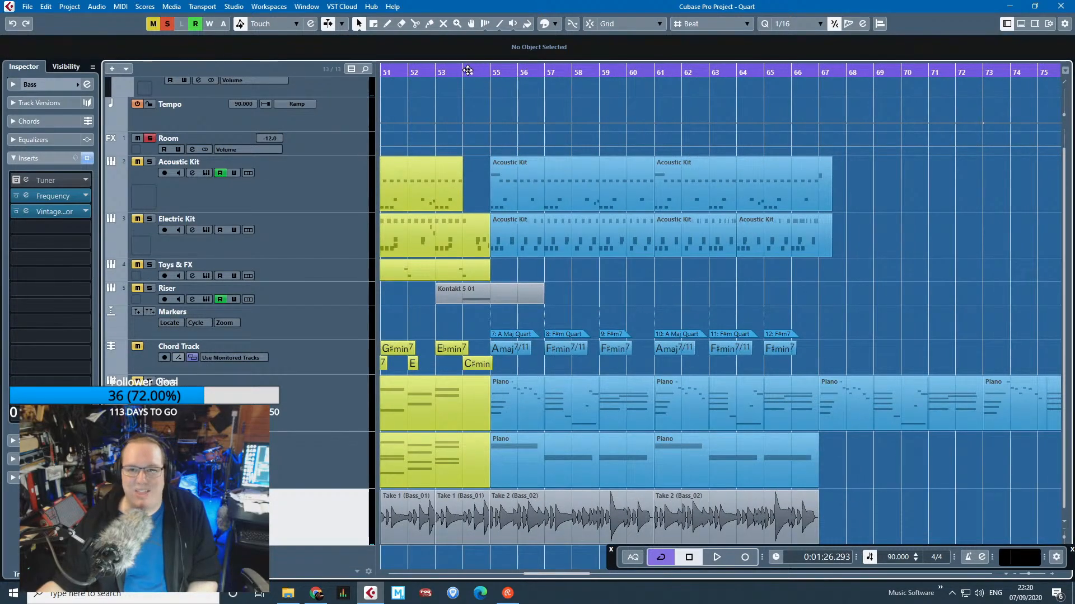
{"action": "left_click_drag", "start_coordinate": [484, 71], "coordinate": [536, 53]}
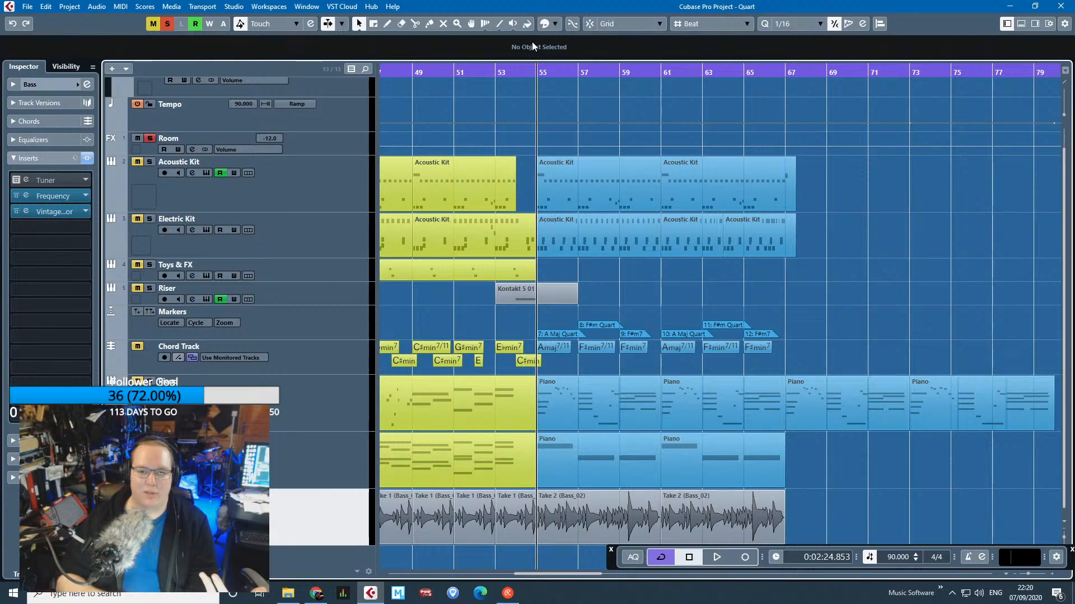
{"action": "left_click", "coordinate": [603, 352]}
{"action": "left_click", "coordinate": [603, 367]}
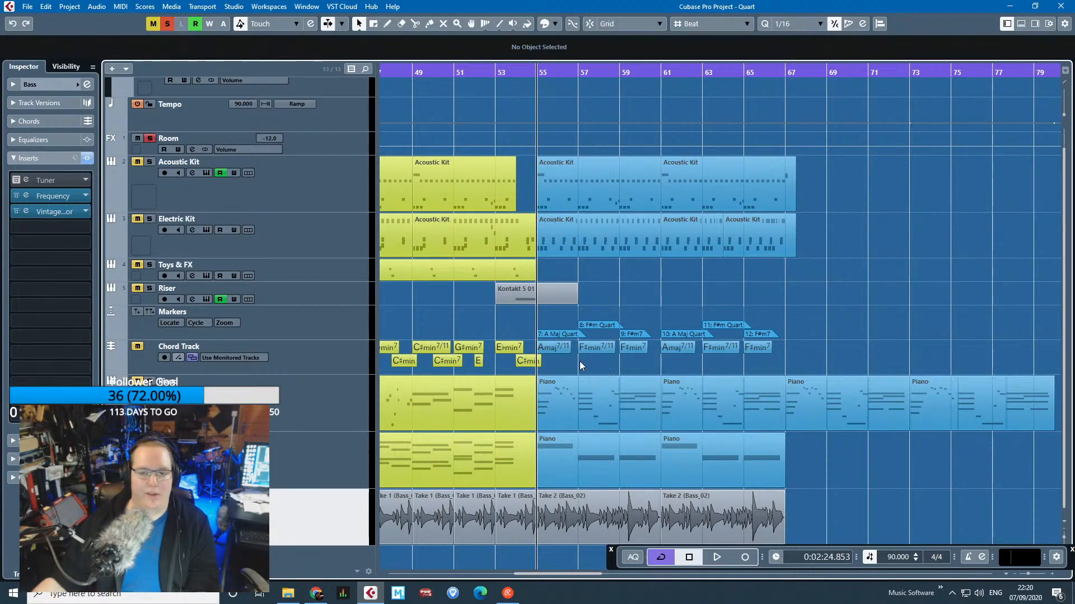
{"action": "left_click_drag", "start_coordinate": [560, 364], "coordinate": [760, 353]}
{"action": "left_click", "coordinate": [782, 353]}
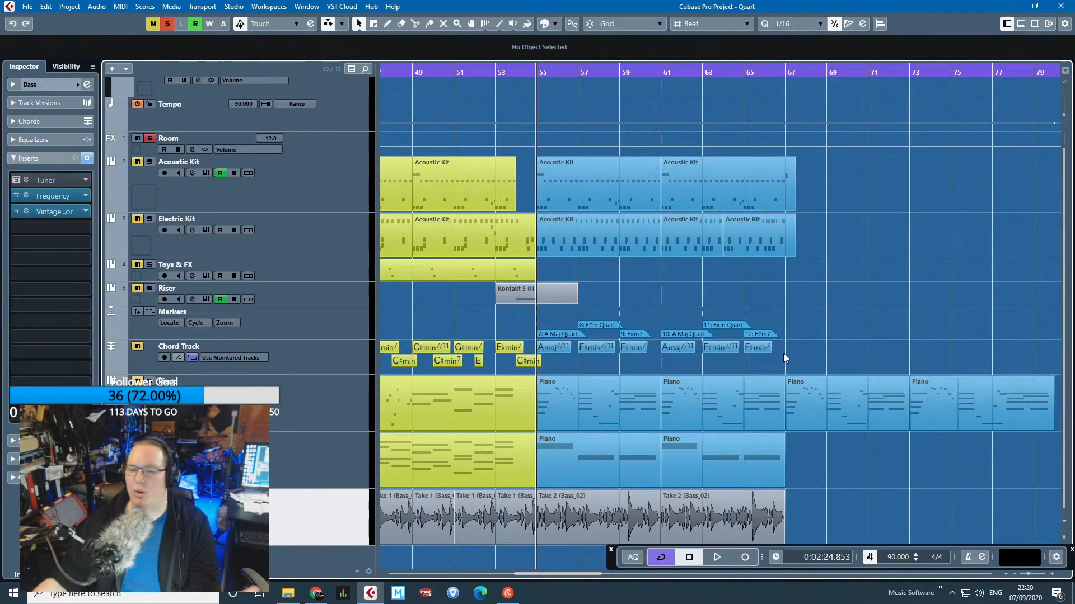
{"action": "left_click_drag", "start_coordinate": [776, 356], "coordinate": [564, 360]}
{"action": "left_click", "coordinate": [565, 361]}
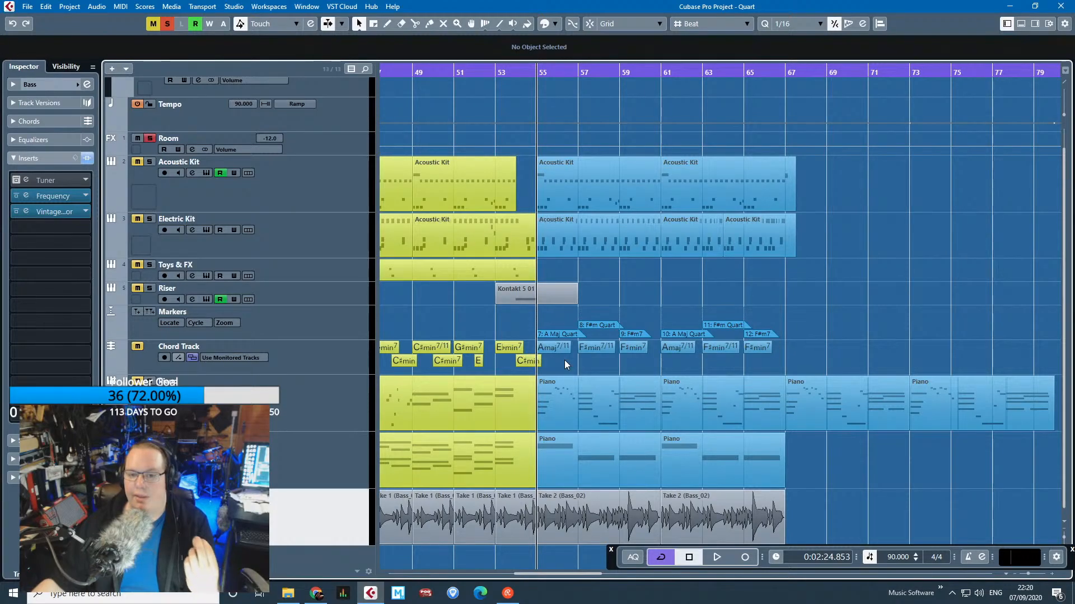
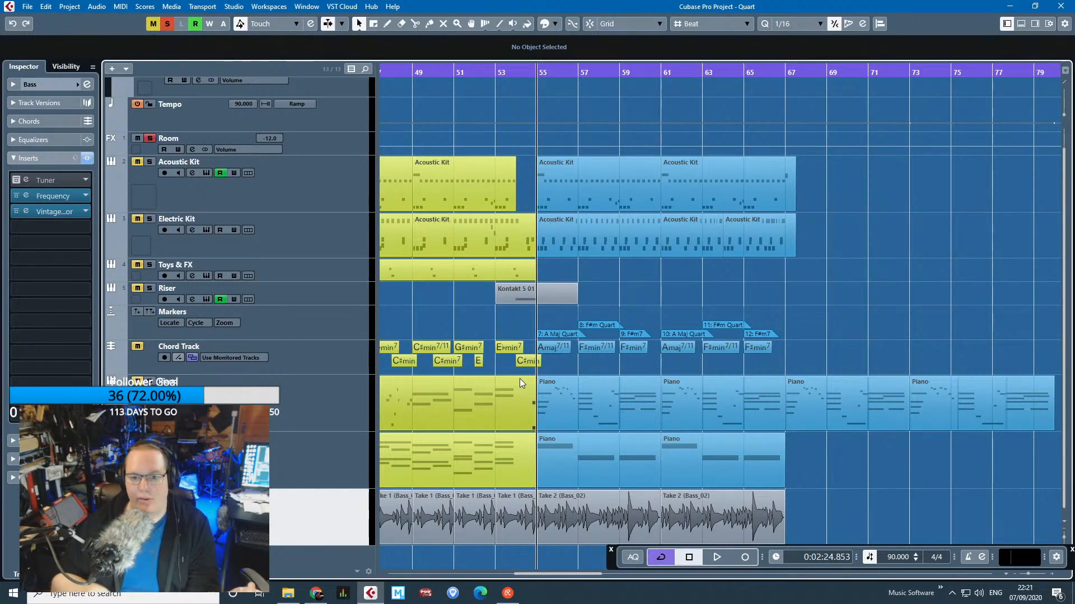
Play the soloed Bass from bar 55 and stop shortly after bar 57.
{"action": "key", "text": "space"}
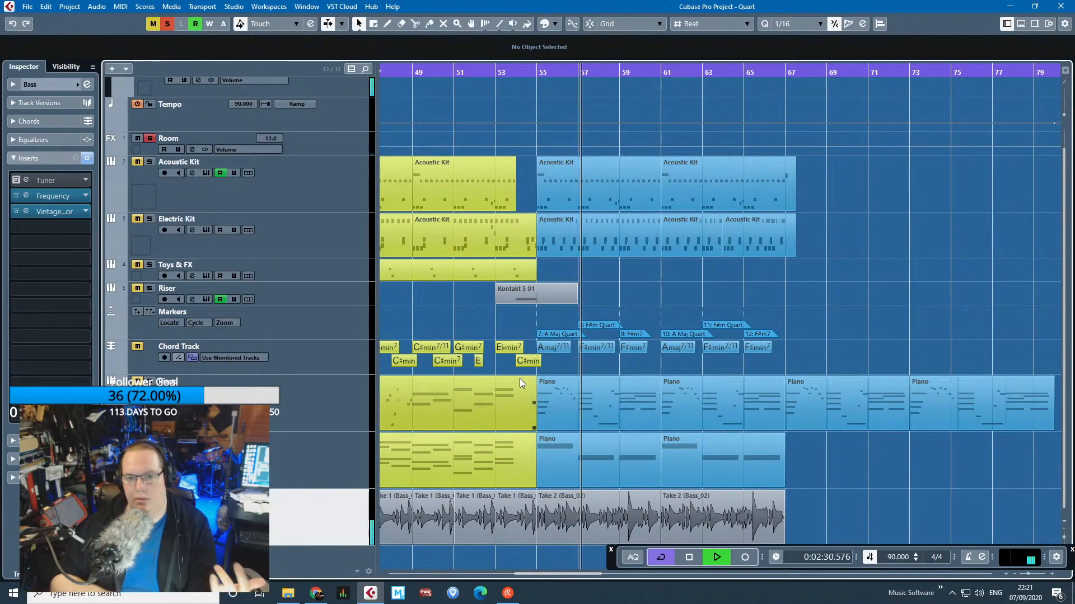
{"action": "key", "text": "space"}
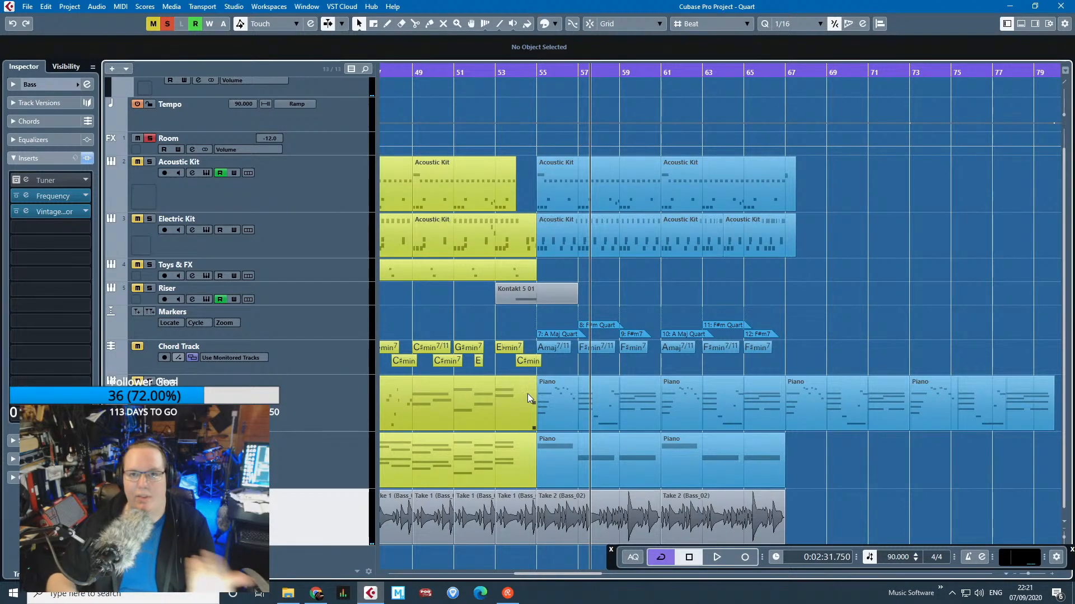
{"action": "scroll", "coordinate": [373, 302], "scroll_direction": "left", "scroll_amount": 6}
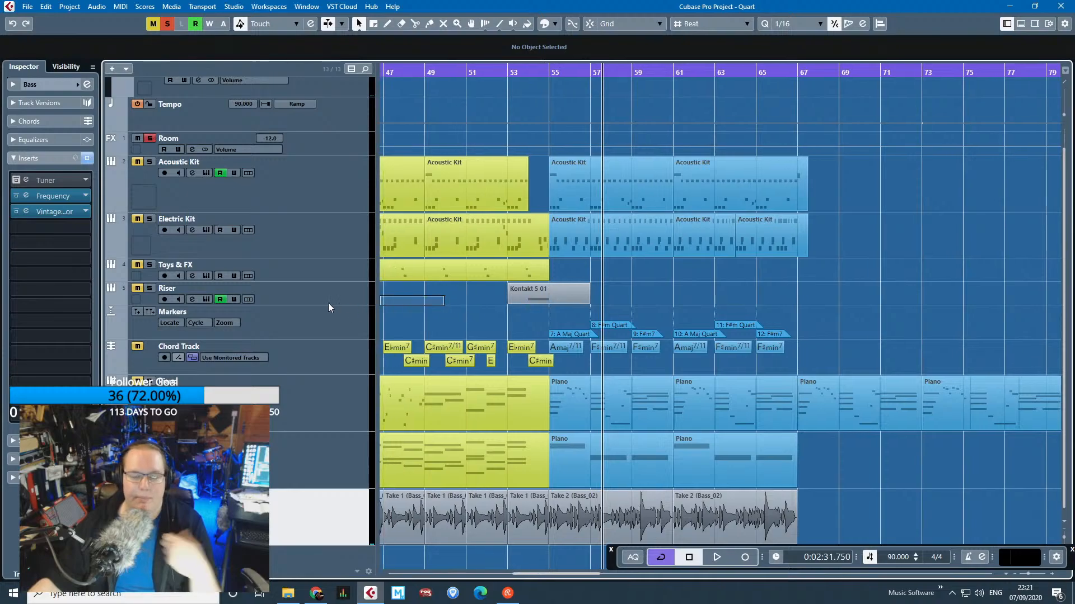
Release the Bass solo, solo the Riser track and show its Volume automation around bars 52 to 57.
{"action": "key", "text": "g"}
{"action": "key", "text": "g"}
{"action": "key", "text": "g"}
{"action": "key", "text": "g"}
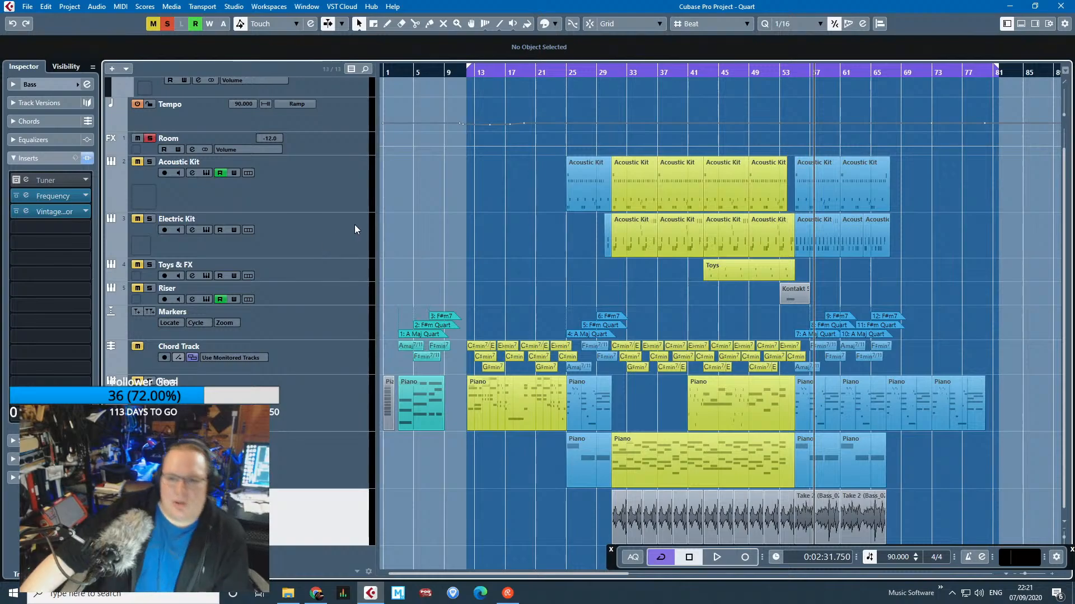
{"action": "left_click", "coordinate": [308, 265]}
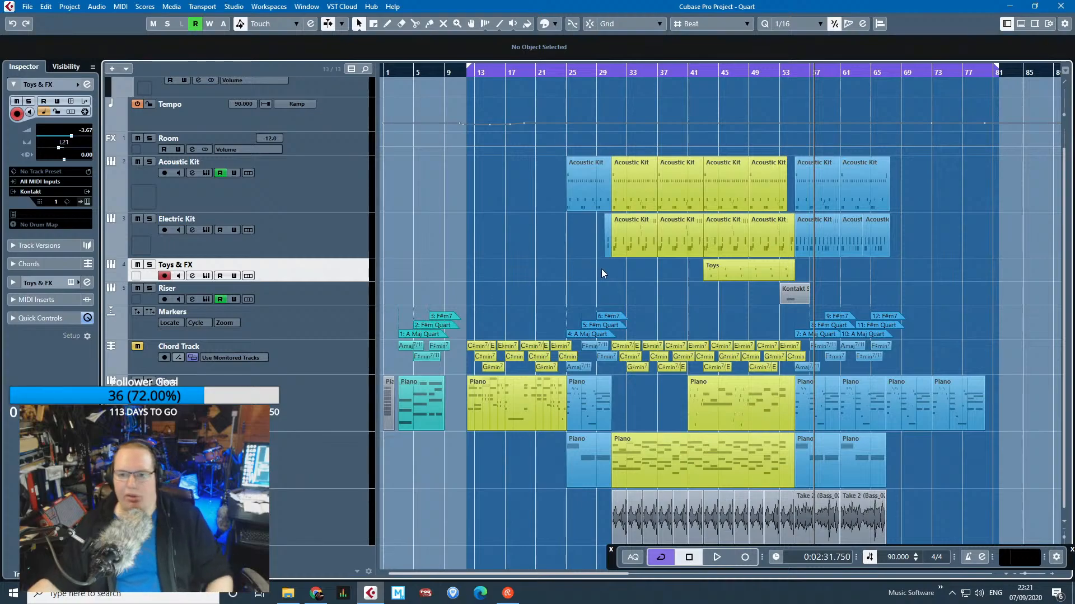
{"action": "left_click", "coordinate": [325, 302]}
{"action": "key", "text": "s"}
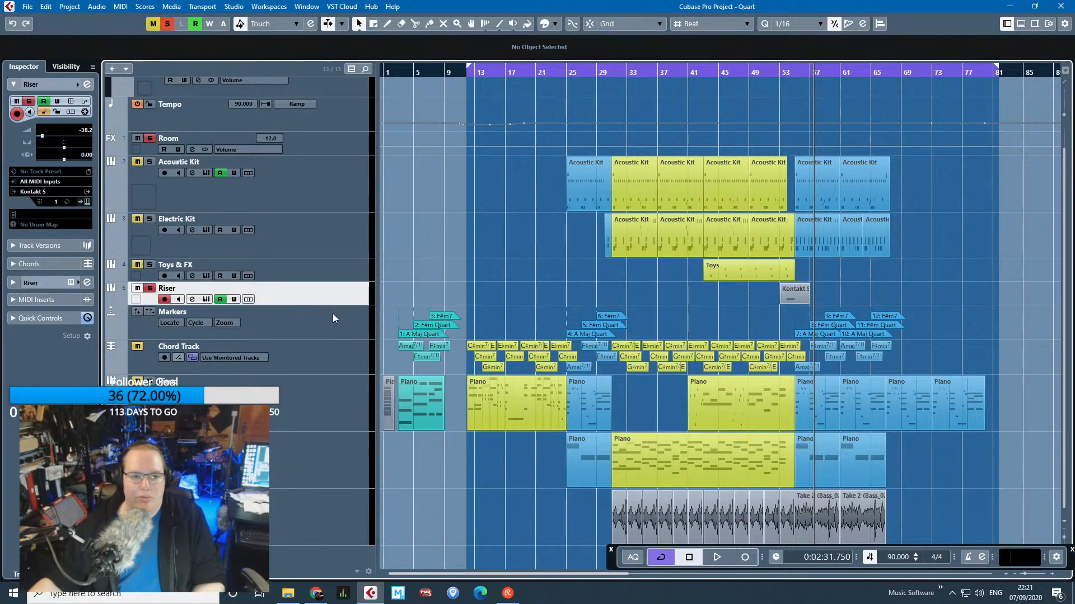
{"action": "left_click", "coordinate": [110, 300]}
{"action": "scroll", "coordinate": [762, 383], "scroll_direction": "up", "scroll_amount": 10}
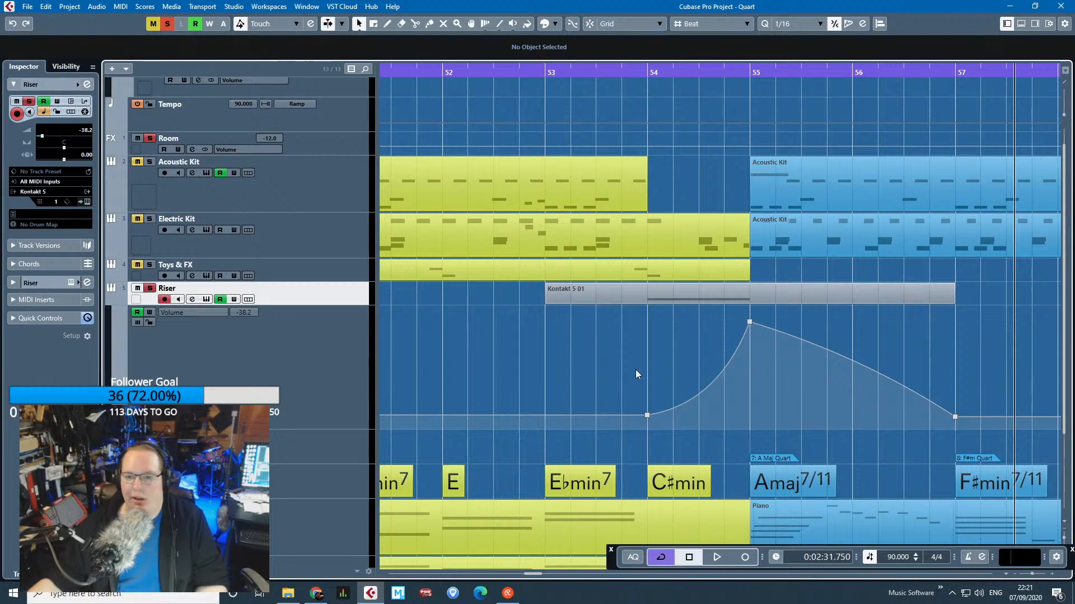
Play the soloed Riser from just before bar 54 past bar 55, and inspect its STINGS Approaching 51 patch in Kontakt.
{"action": "left_click_drag", "start_coordinate": [642, 72], "coordinate": [626, 72]}
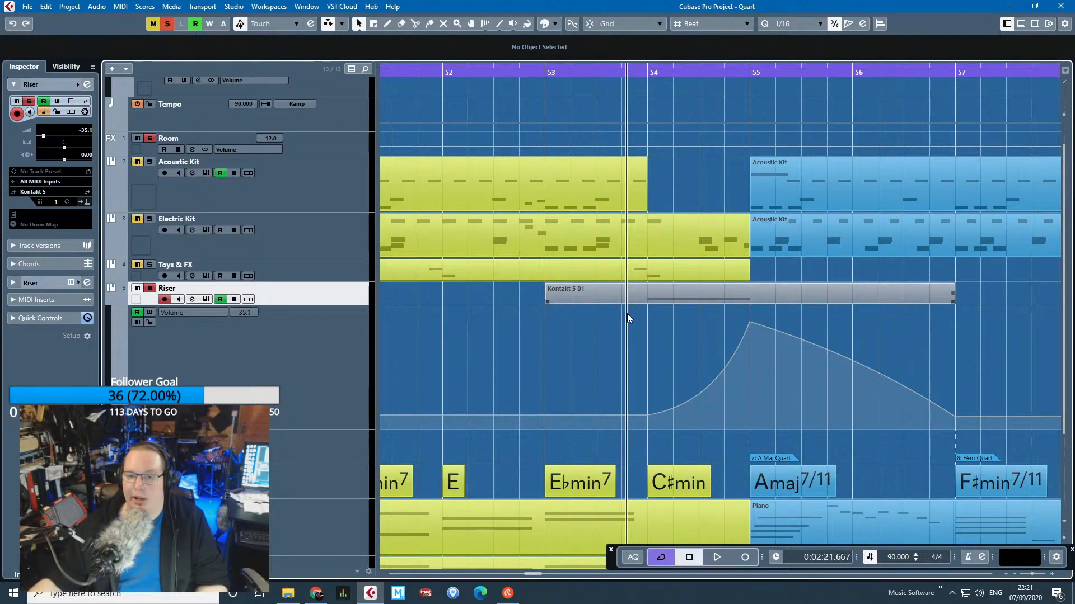
{"action": "key", "text": "space"}
{"action": "scroll", "coordinate": [710, 364], "scroll_direction": "down", "scroll_amount": 2}
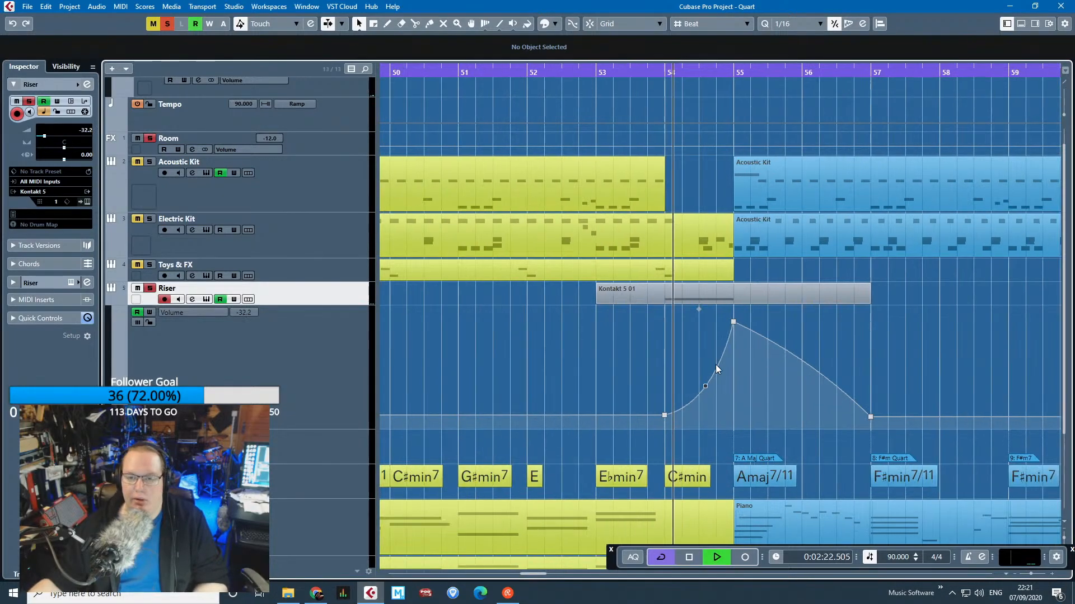
{"action": "scroll", "coordinate": [792, 371], "scroll_direction": "up", "scroll_amount": 3}
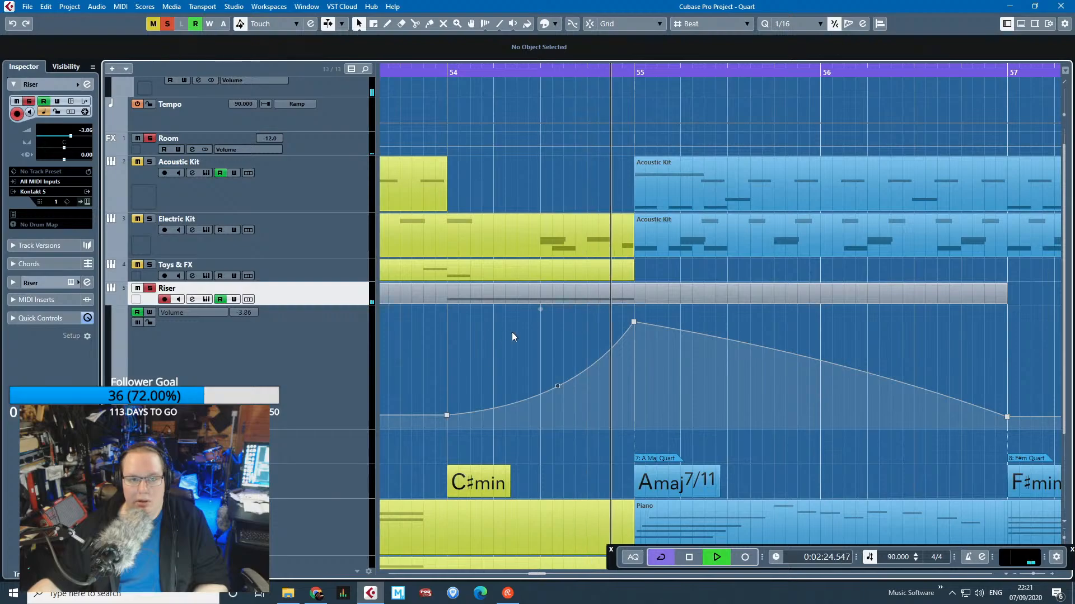
{"action": "key", "text": "space"}
{"action": "left_click", "coordinate": [88, 202]}
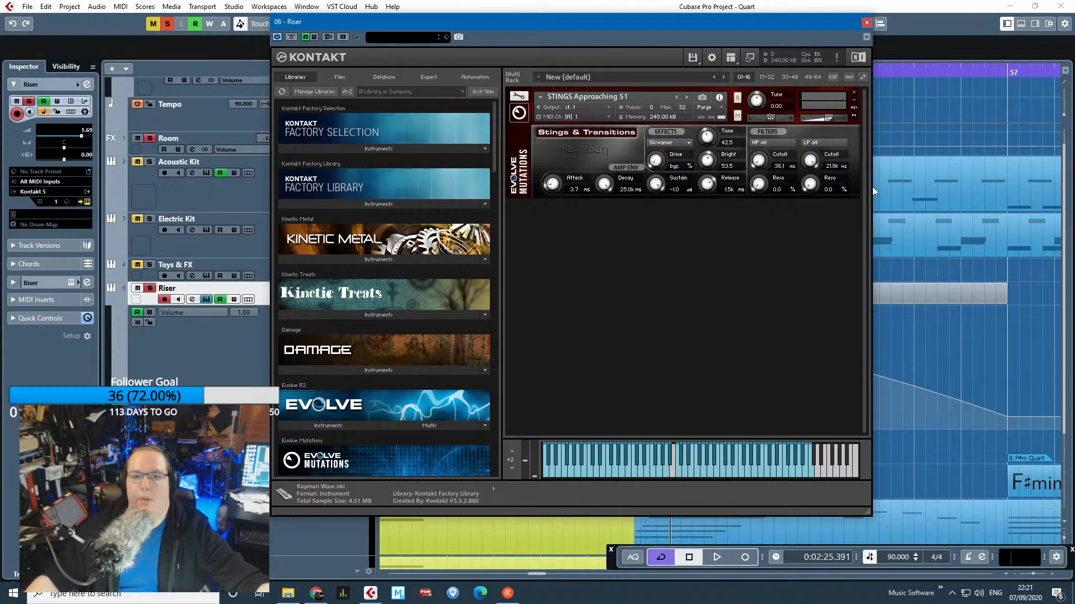
{"action": "left_click", "coordinate": [865, 23]}
Replay the Riser from bar 54, release its solo, and audition the transition in the full mix from before bar 54 past bar 55.
{"action": "left_click", "coordinate": [449, 72]}
{"action": "key", "text": "space"}
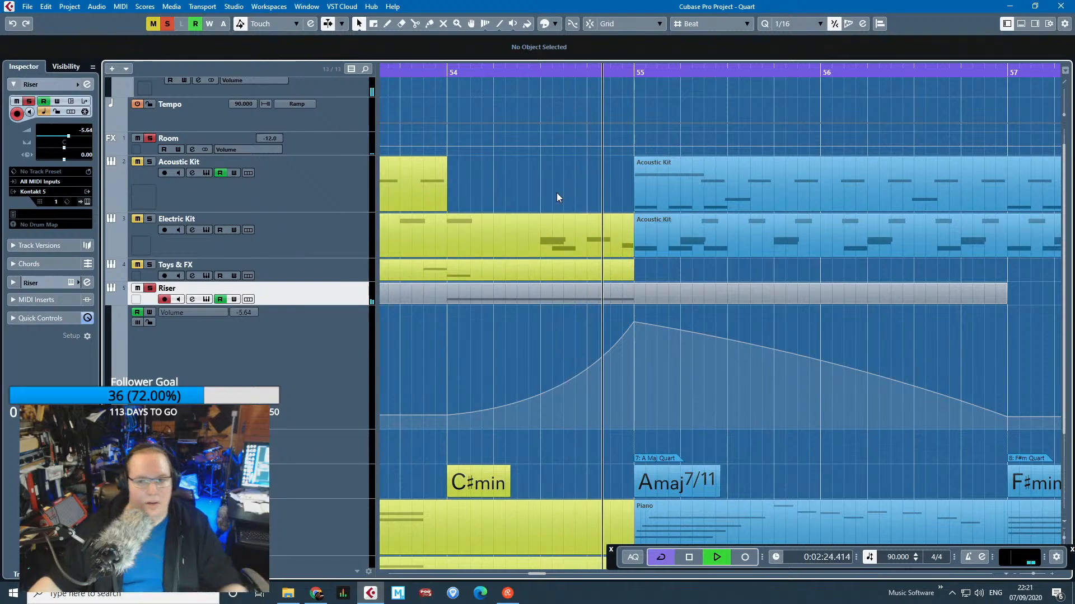
{"action": "key", "text": "s"}
{"action": "key", "text": "space"}
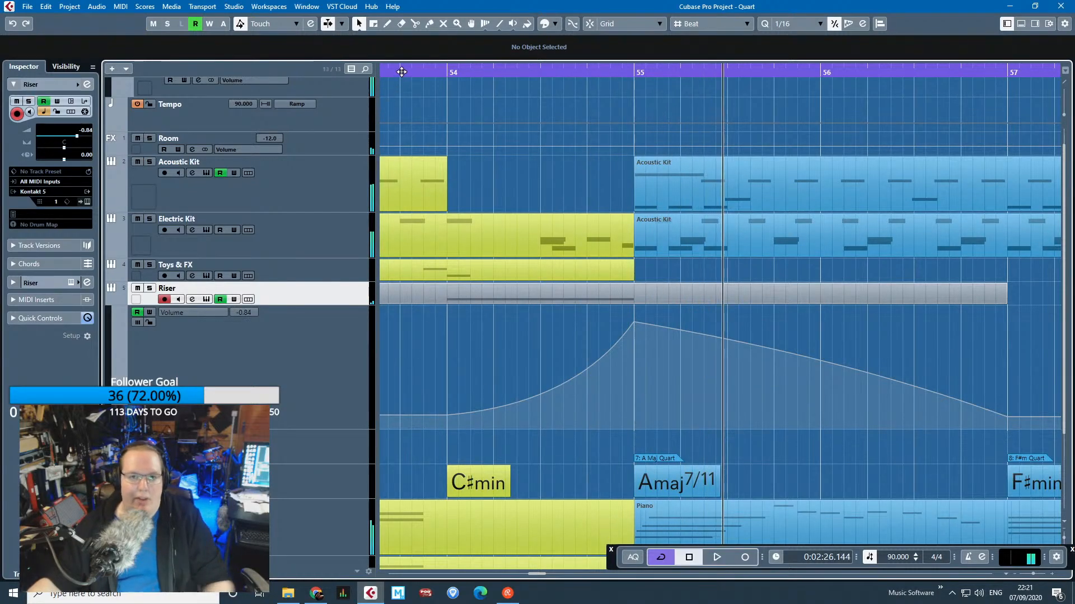
{"action": "left_click_drag", "start_coordinate": [398, 71], "coordinate": [381, 73]}
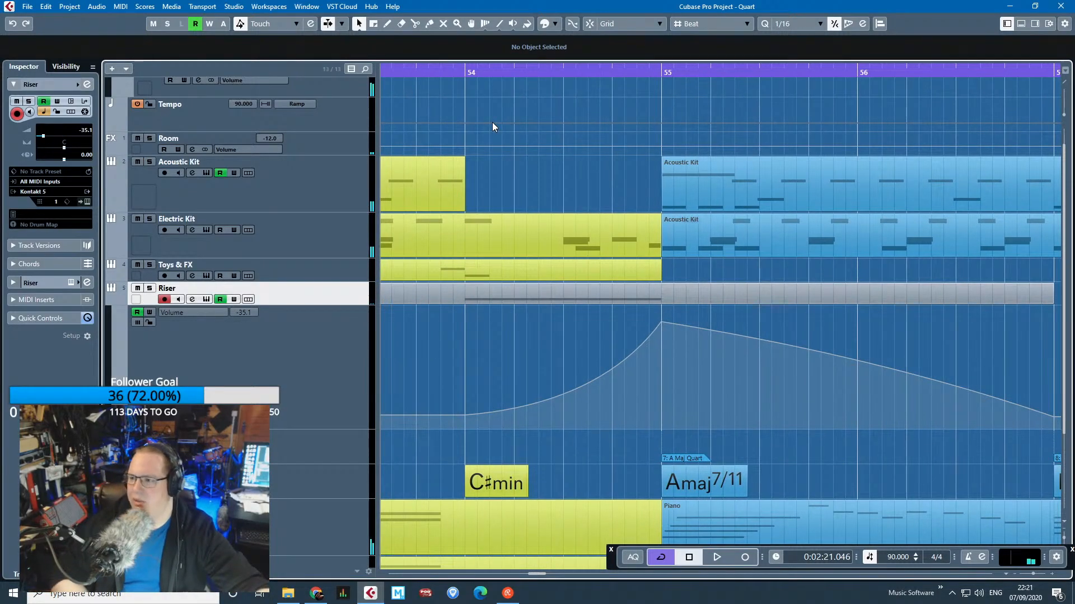
{"action": "key", "text": "space"}
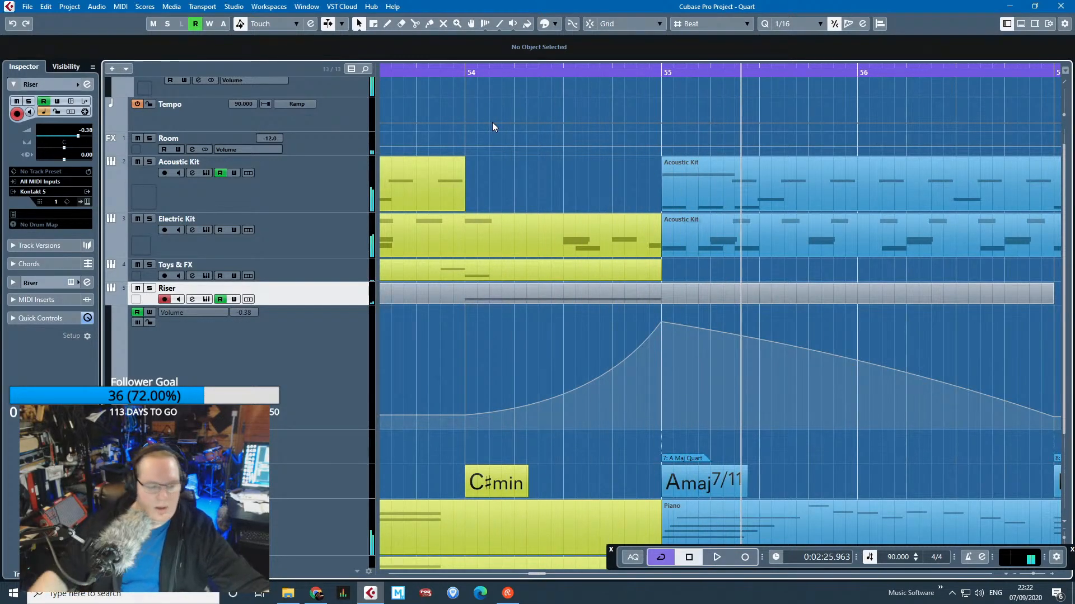
Hide the Riser's Volume automation and solo the Toys & FX track.
{"action": "scroll", "coordinate": [472, 377], "scroll_direction": "down", "scroll_amount": 2}
{"action": "scroll", "coordinate": [498, 391], "scroll_direction": "left", "scroll_amount": 3}
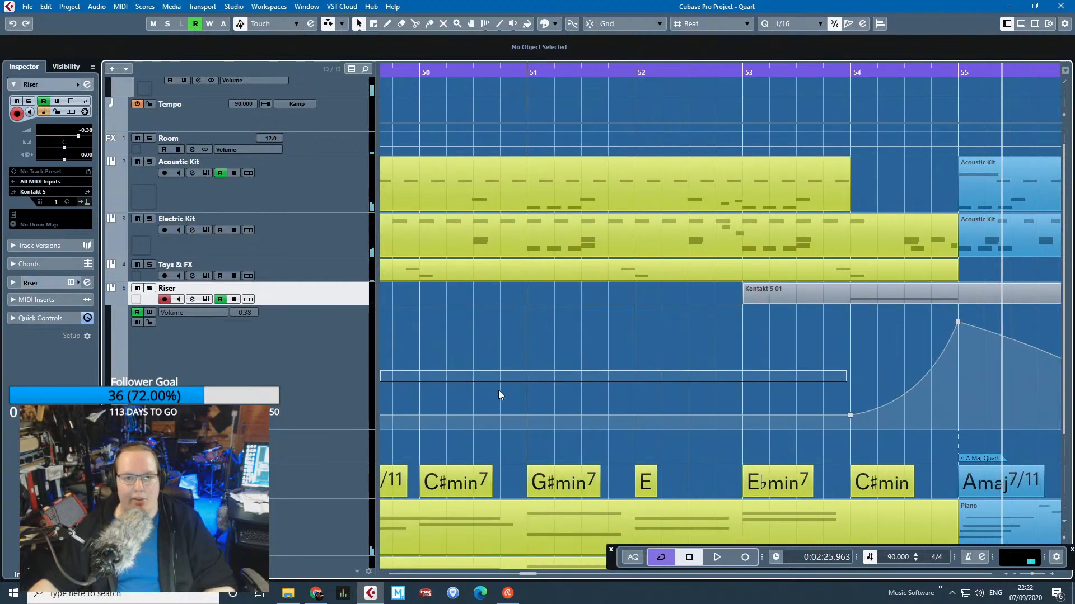
{"action": "left_click", "coordinate": [111, 301]}
{"action": "left_click", "coordinate": [149, 265]}
Play the soloed Toys & FX part from just before bar 52, select its track and stop playback.
{"action": "scroll", "coordinate": [413, 298], "scroll_direction": "down", "scroll_amount": 2}
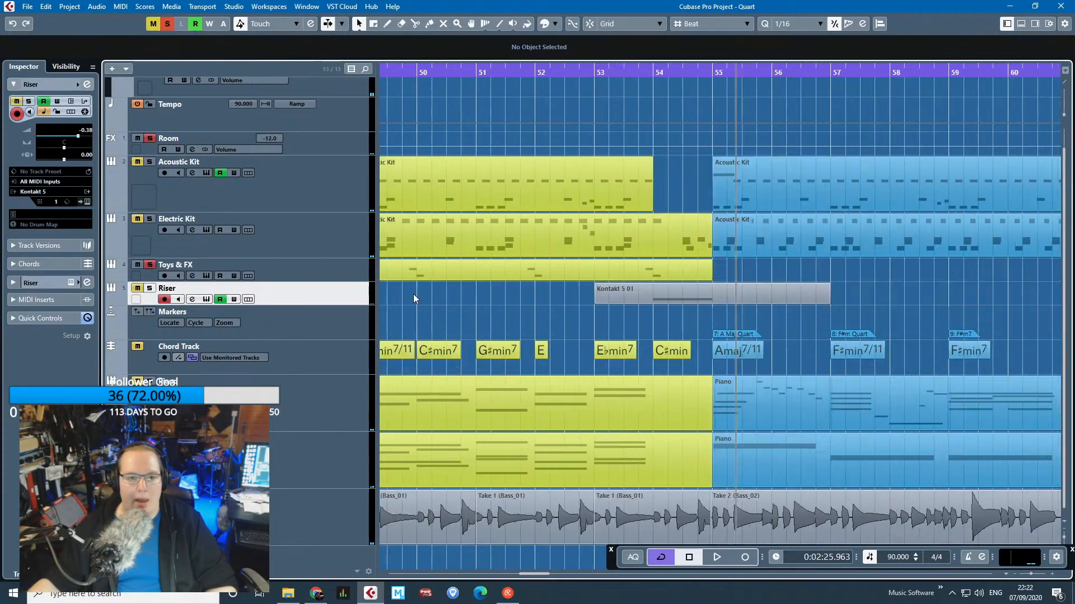
{"action": "left_click", "coordinate": [541, 94]}
{"action": "scroll", "coordinate": [536, 218], "scroll_direction": "up", "scroll_amount": 2}
{"action": "key", "text": "space"}
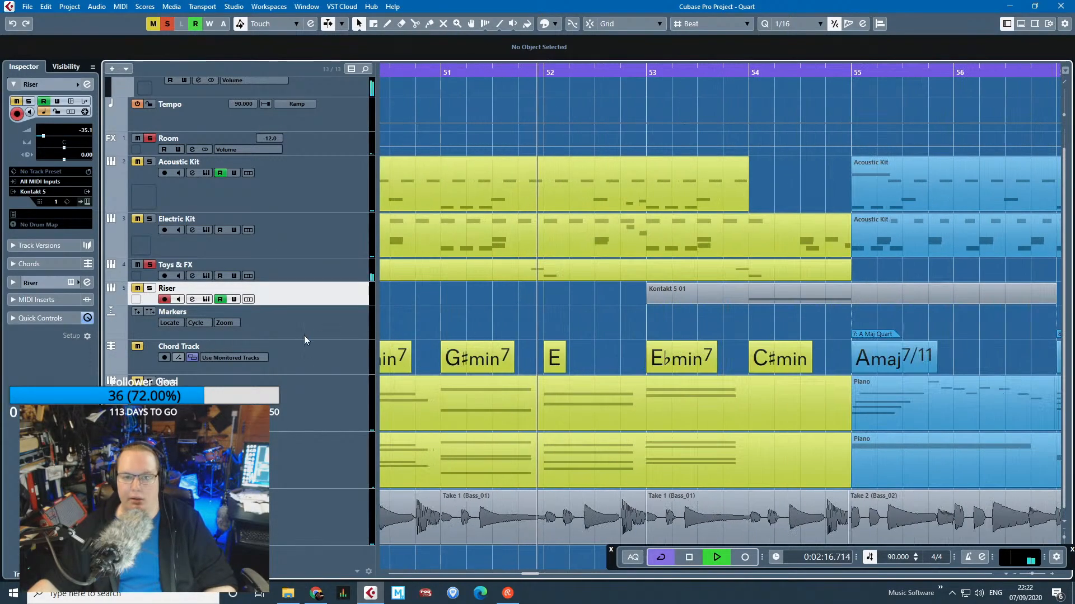
{"action": "left_click", "coordinate": [317, 276]}
{"action": "key", "text": "space"}
Inspect the Toys & FX track's Rapman Vocoder instrument and its ModMachine and StudioEQ inserts, closing each window.
{"action": "left_click", "coordinate": [38, 175]}
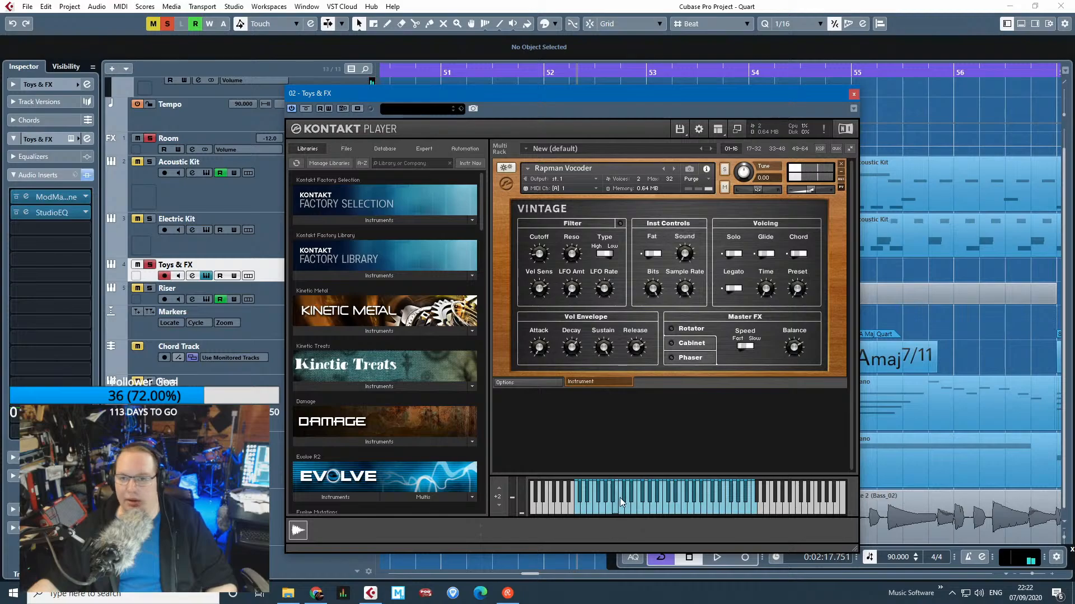
{"action": "left_click", "coordinate": [206, 275]}
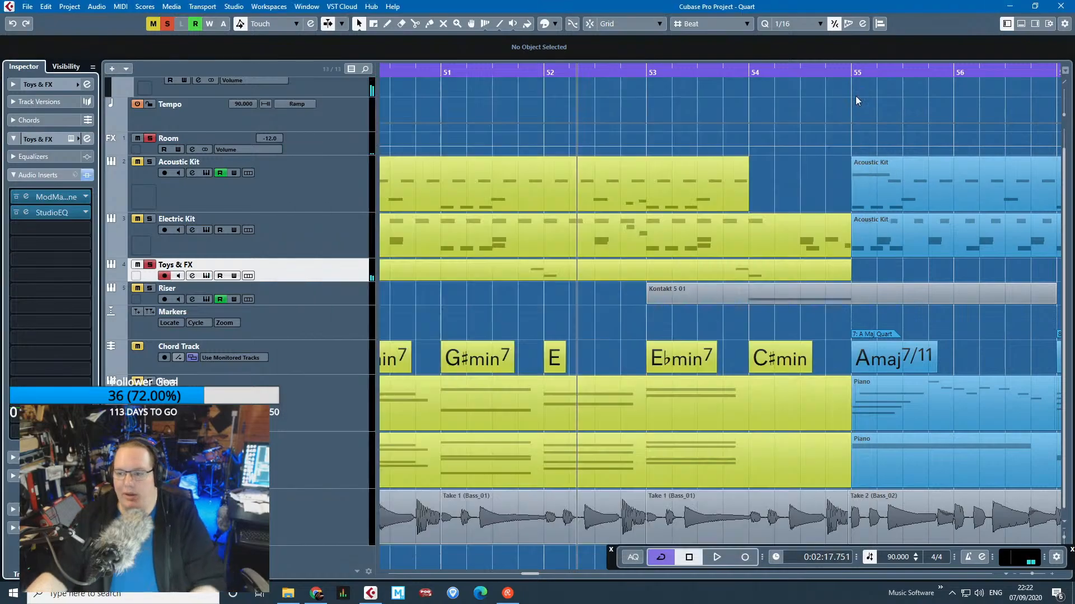
{"action": "left_click", "coordinate": [74, 203]}
{"action": "left_click_drag", "start_coordinate": [401, 112], "coordinate": [469, 114]}
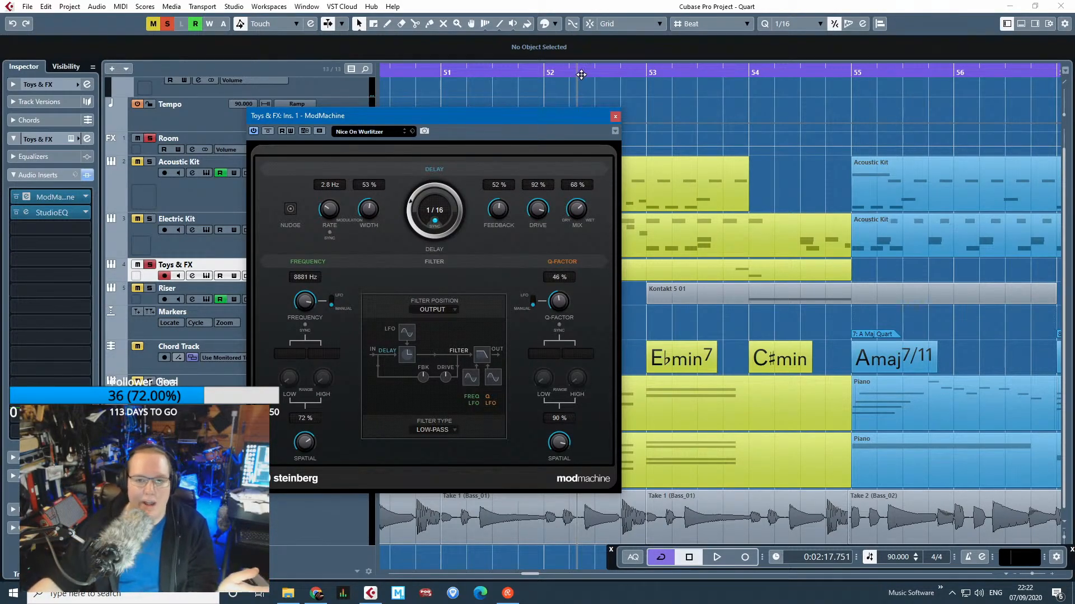
{"action": "left_click", "coordinate": [614, 117]}
{"action": "left_click", "coordinate": [42, 213]}
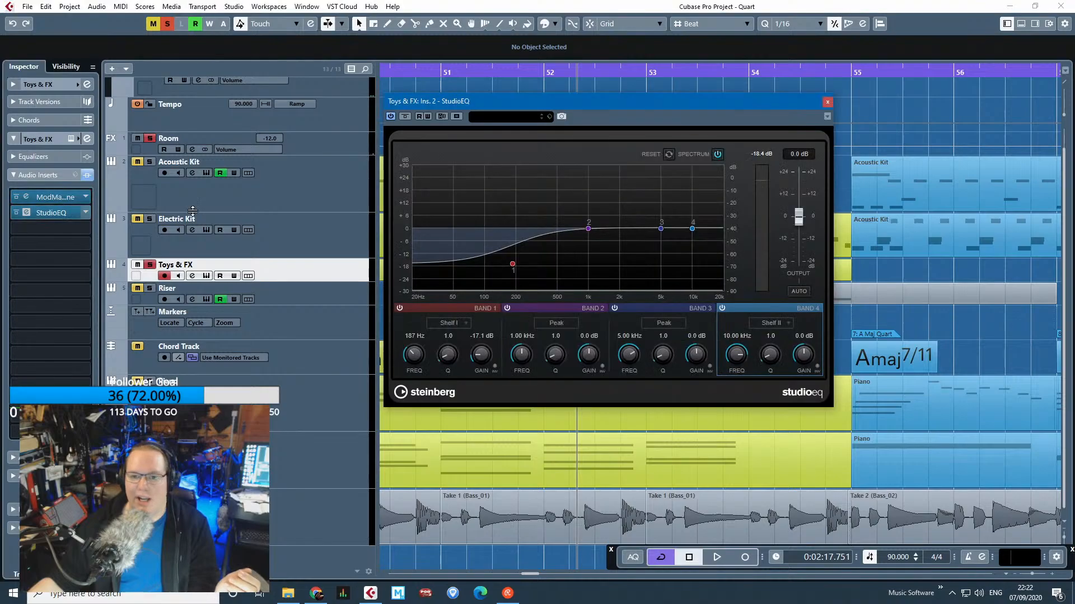
{"action": "left_click", "coordinate": [828, 102]}
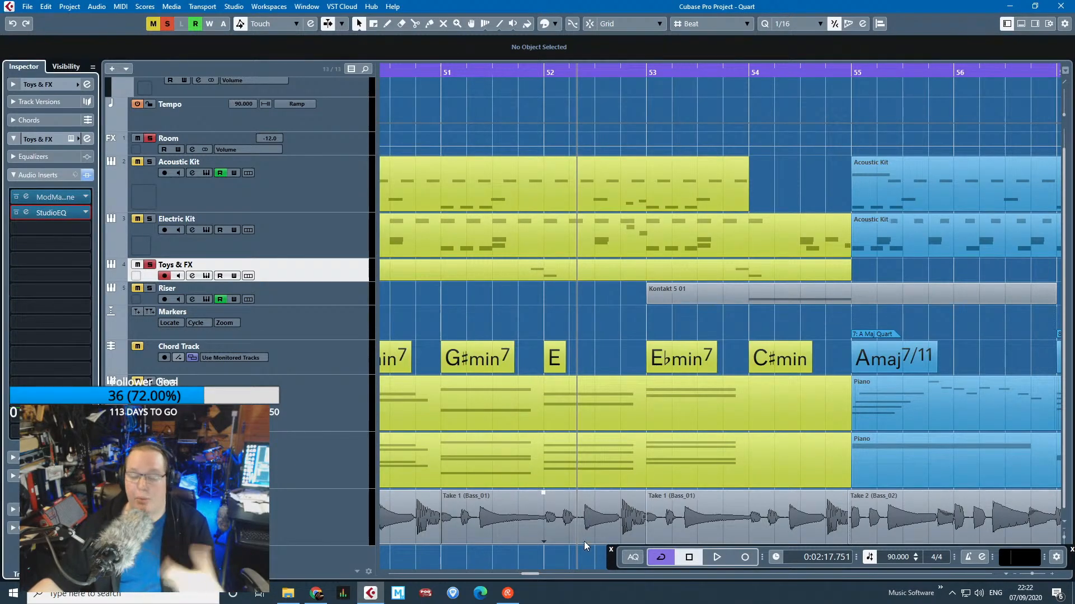
Replay the Toys & FX part around bar 52, release its solo and stop playback.
{"action": "key", "text": "space"}
{"action": "left_click", "coordinate": [525, 71]}
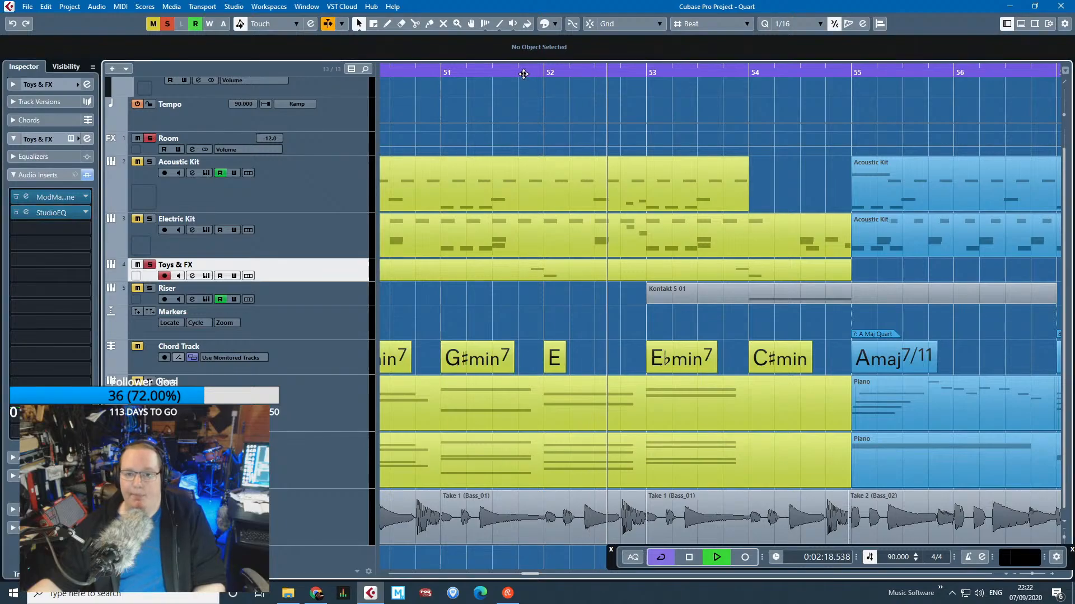
{"action": "scroll", "coordinate": [488, 335], "scroll_direction": "down", "scroll_amount": 3}
{"action": "scroll", "coordinate": [487, 340], "scroll_direction": "down", "scroll_amount": 2}
{"action": "key", "text": "space"}
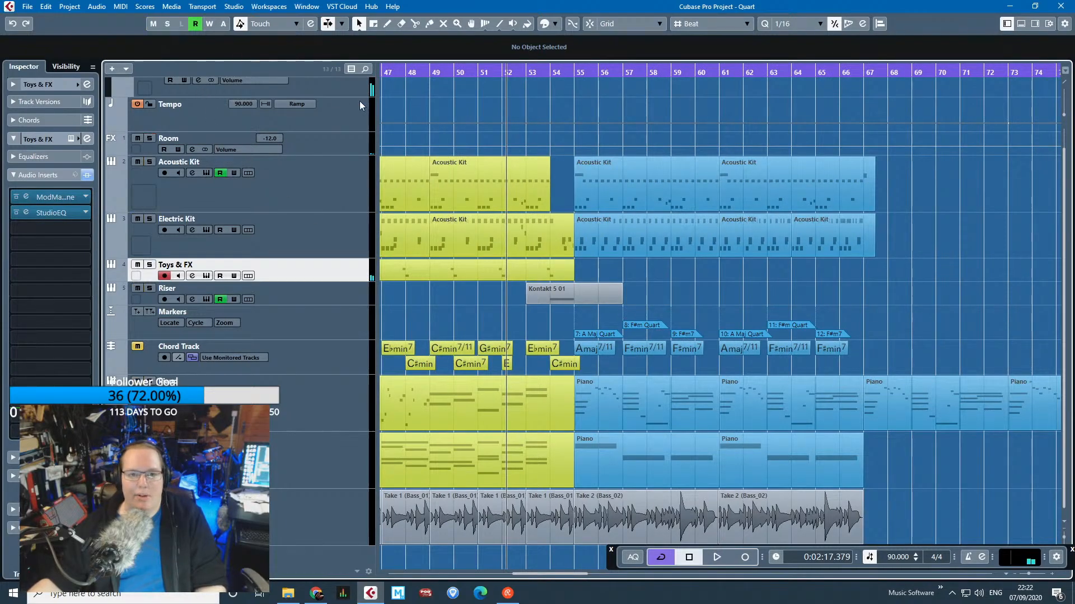
Play the full mix from shortly before bar 48 until about bar 52 to hear Toys & FX in context.
{"action": "scroll", "coordinate": [486, 99], "scroll_direction": "left", "scroll_amount": 2}
{"action": "scroll", "coordinate": [485, 80], "scroll_direction": "up", "scroll_amount": 1}
{"action": "left_click_drag", "start_coordinate": [458, 75], "coordinate": [447, 76]}
{"action": "key", "text": "space"}
{"action": "scroll", "coordinate": [451, 354], "scroll_direction": "up", "scroll_amount": 1}
{"action": "scroll", "coordinate": [463, 351], "scroll_direction": "up", "scroll_amount": 1}
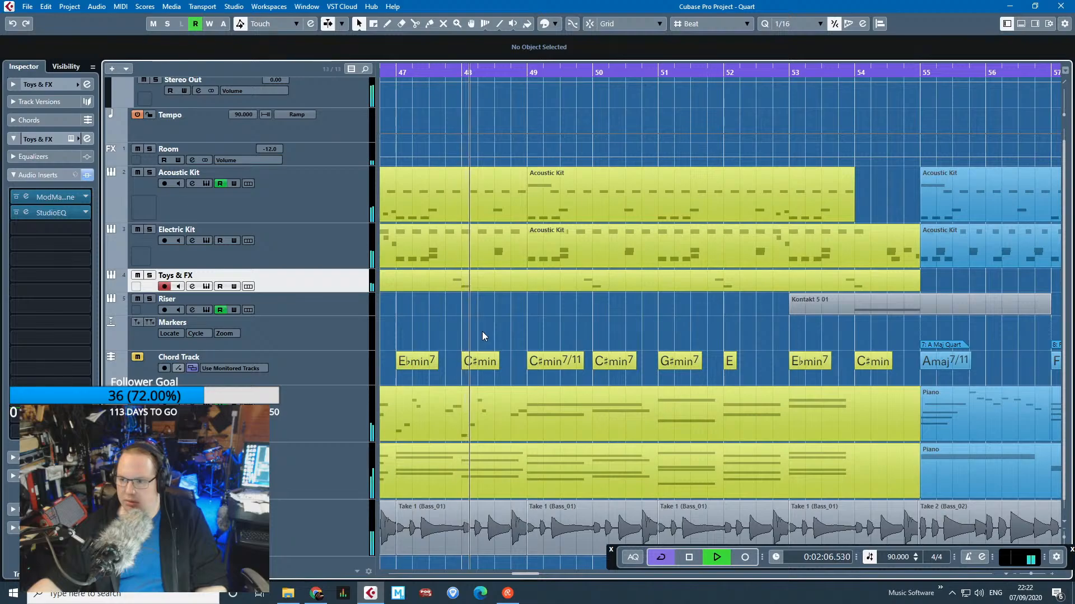
{"action": "scroll", "coordinate": [477, 337], "scroll_direction": "down", "scroll_amount": 1}
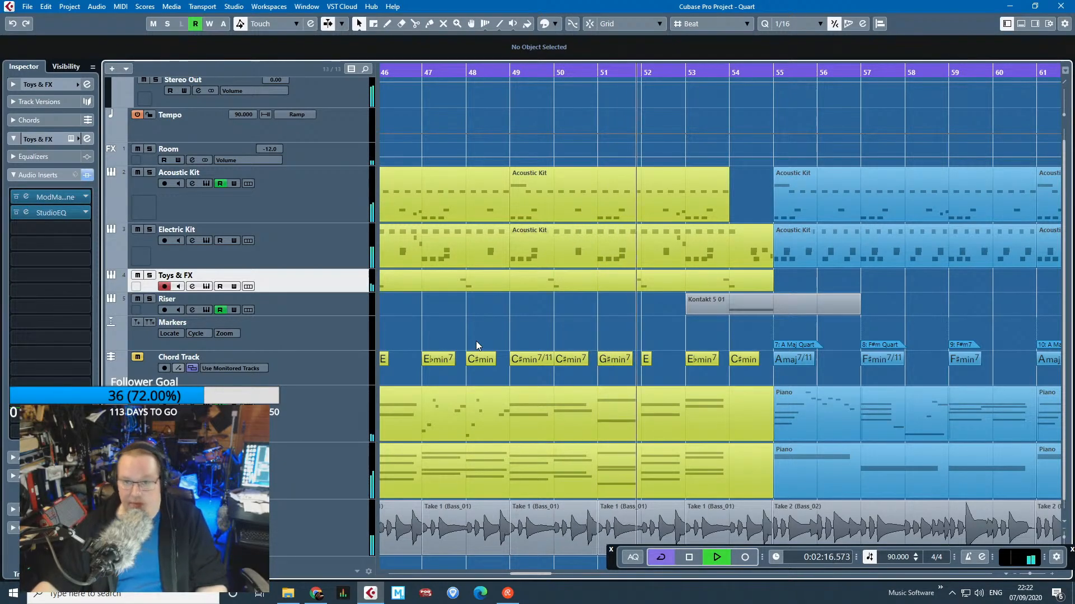
{"action": "key", "text": "space"}
Solo the Electric Kit track and open its Battery instrument.
{"action": "scroll", "coordinate": [560, 355], "scroll_direction": "down", "scroll_amount": 3}
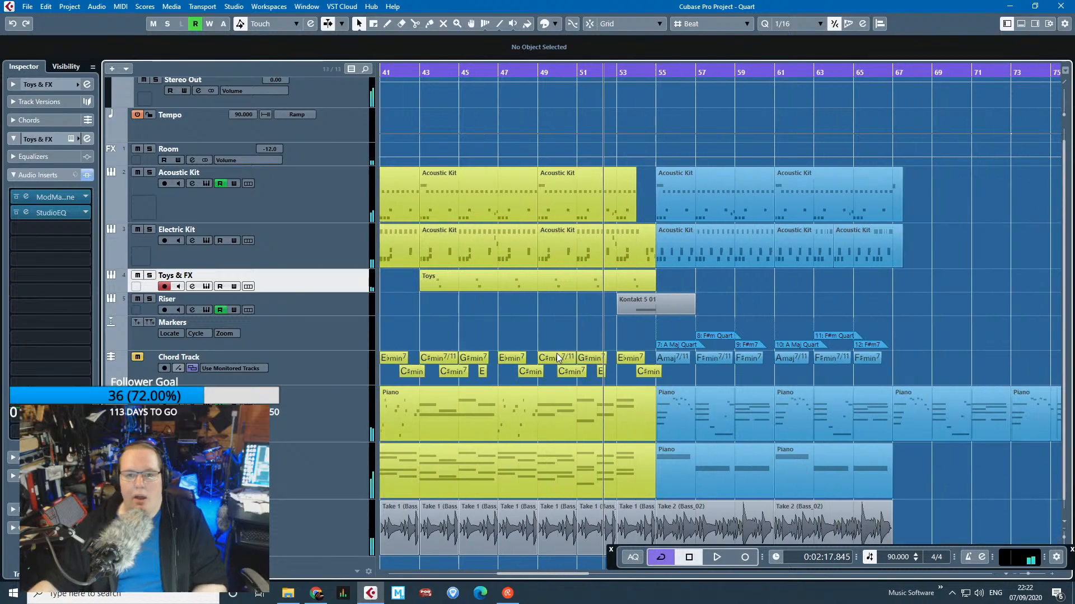
{"action": "scroll", "coordinate": [459, 322], "scroll_direction": "left", "scroll_amount": 5}
{"action": "left_click", "coordinate": [299, 252]}
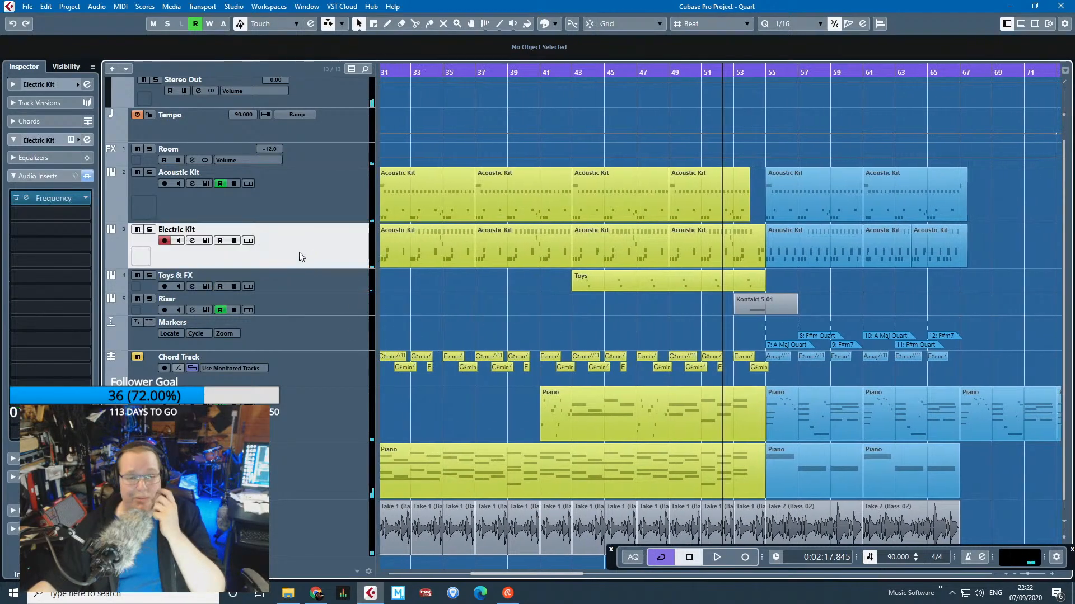
{"action": "key", "text": "s"}
{"action": "scroll", "coordinate": [418, 304], "scroll_direction": "left", "scroll_amount": 1}
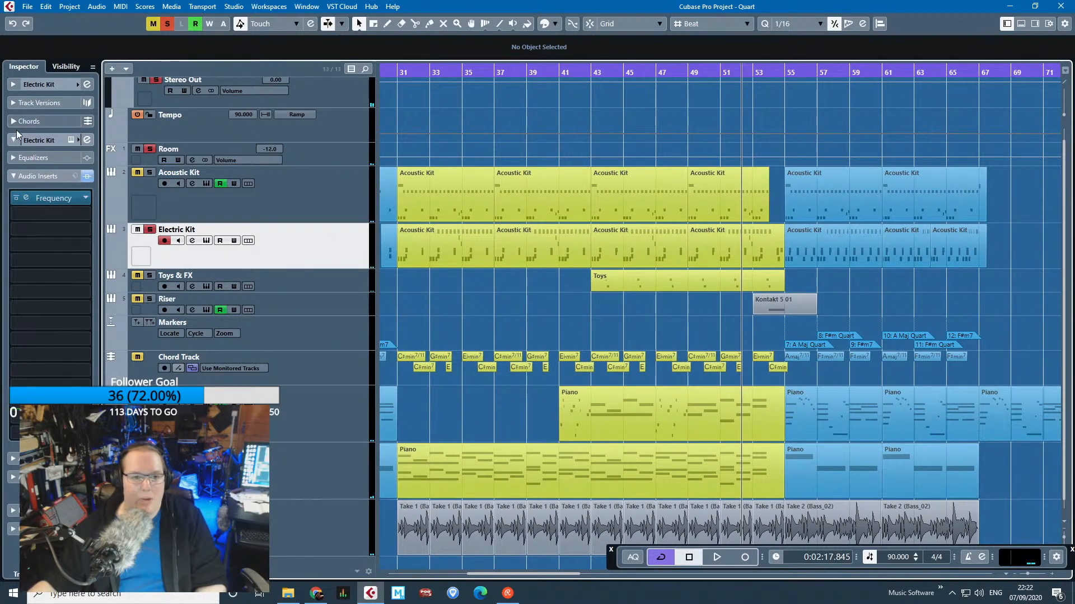
{"action": "left_click", "coordinate": [34, 140]}
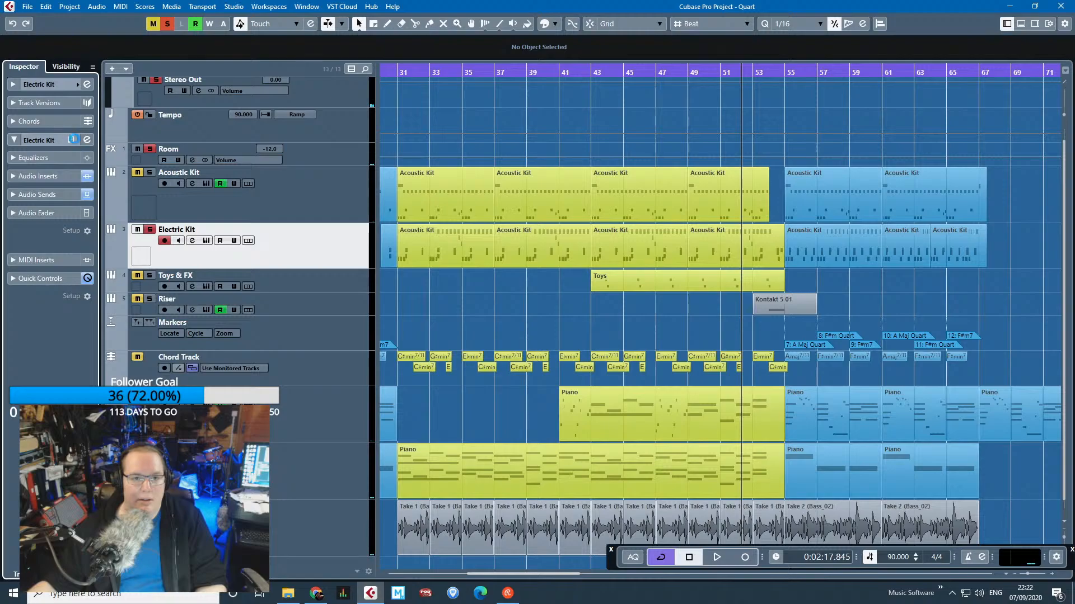
{"action": "left_click", "coordinate": [71, 140]}
Play the soloed Electric Kit from around bar 38 and close its Battery window.
{"action": "left_click", "coordinate": [507, 71]}
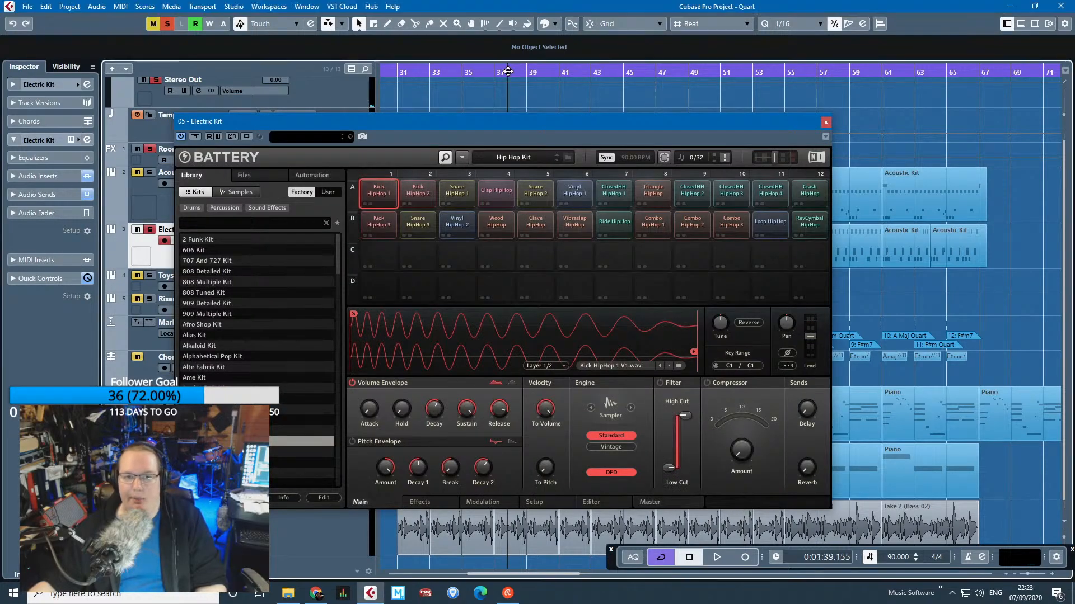
{"action": "key", "text": "space"}
{"action": "left_click", "coordinate": [825, 122]}
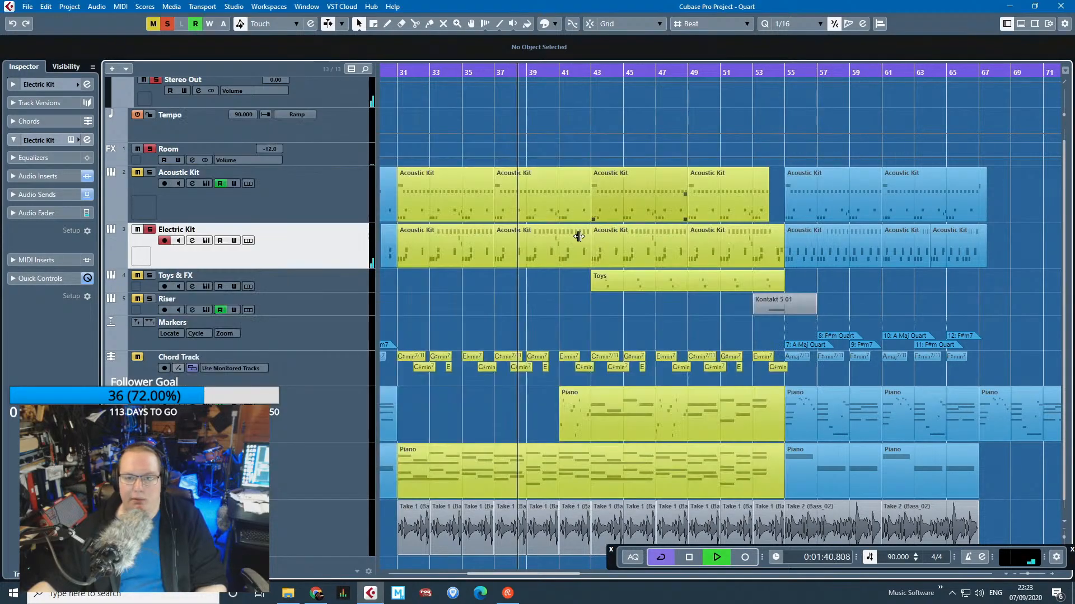
{"action": "key", "text": "h"}
{"action": "key", "text": "h"}
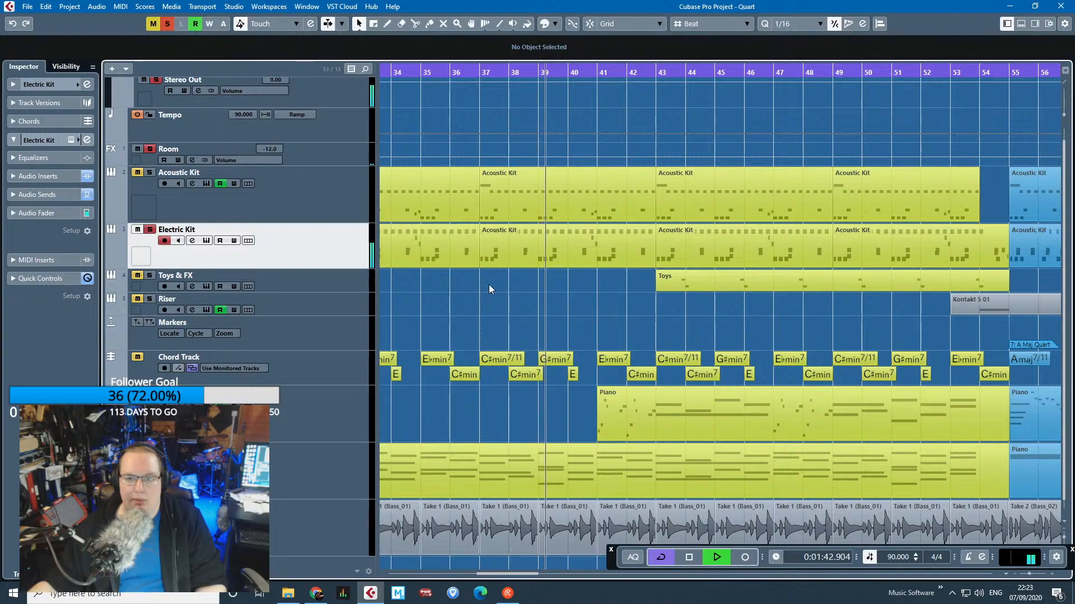
Solo the Acoustic Kit and inspect its StudioEQ, VintageCompressor, DaTube and RoomWorks SE inserts, closing each window.
{"action": "left_click", "coordinate": [143, 192]}
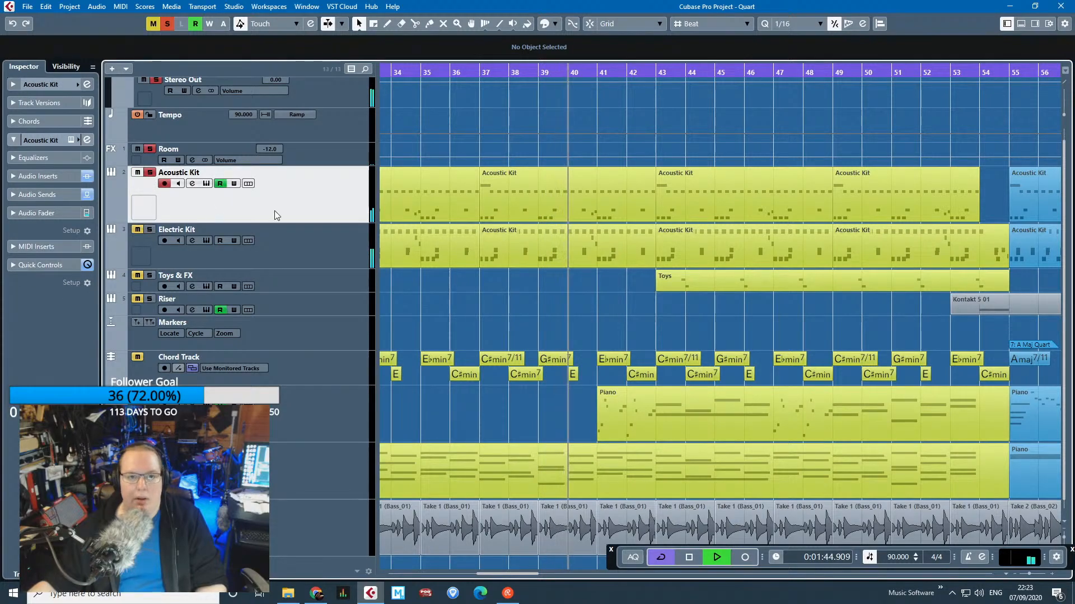
{"action": "left_click", "coordinate": [61, 176]}
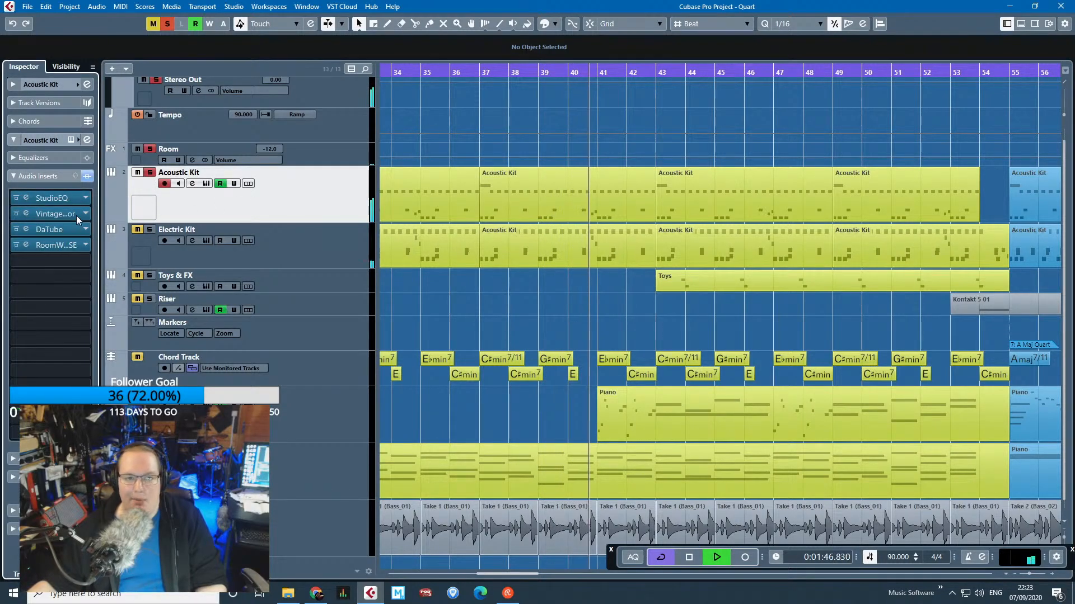
{"action": "left_click", "coordinate": [56, 199]}
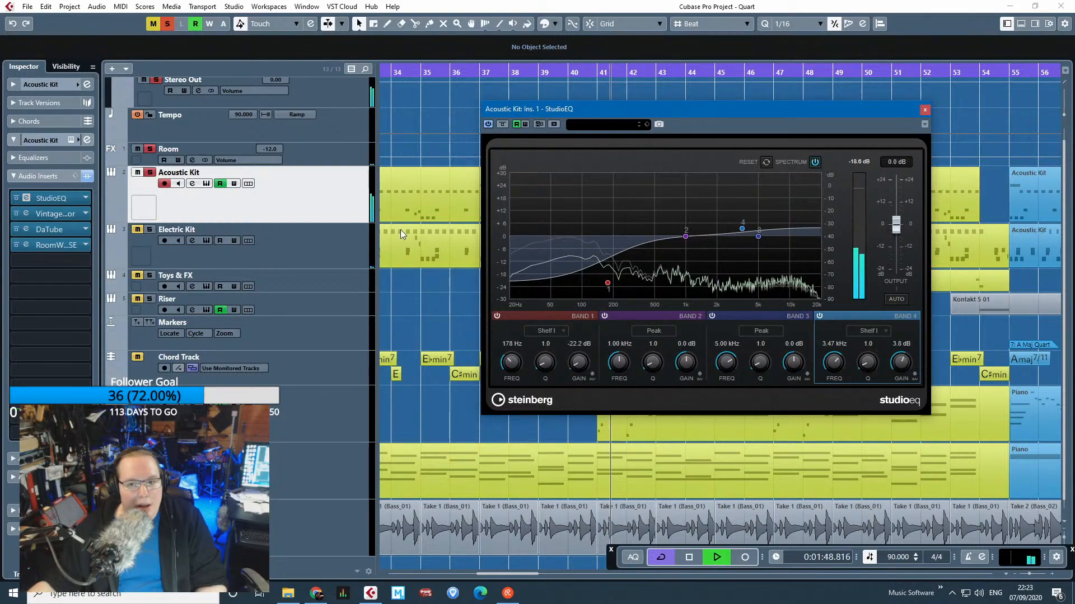
{"action": "left_click", "coordinate": [69, 214]}
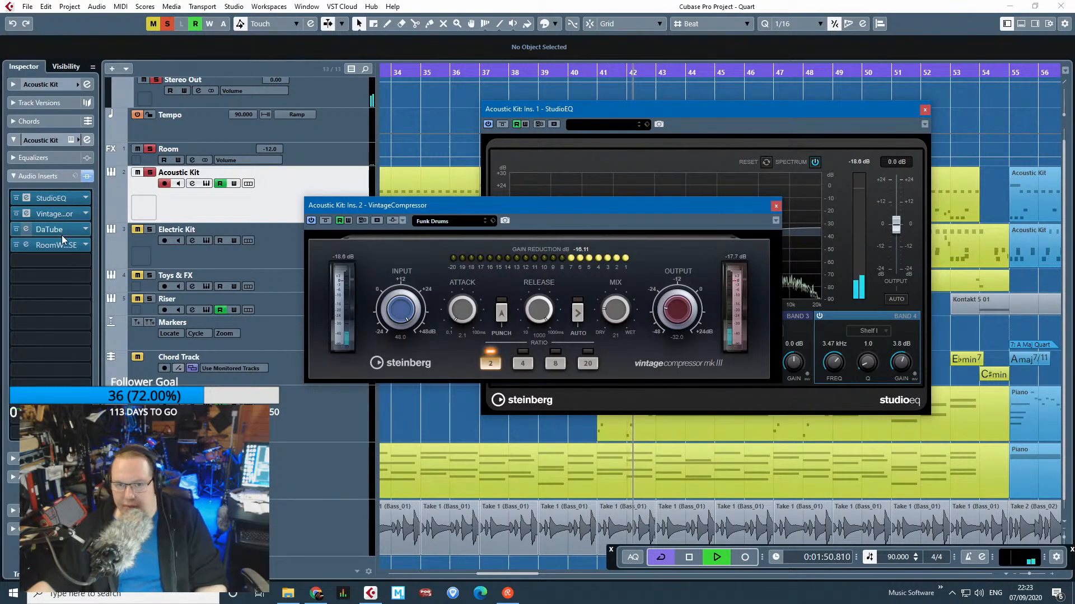
{"action": "left_click", "coordinate": [61, 234]}
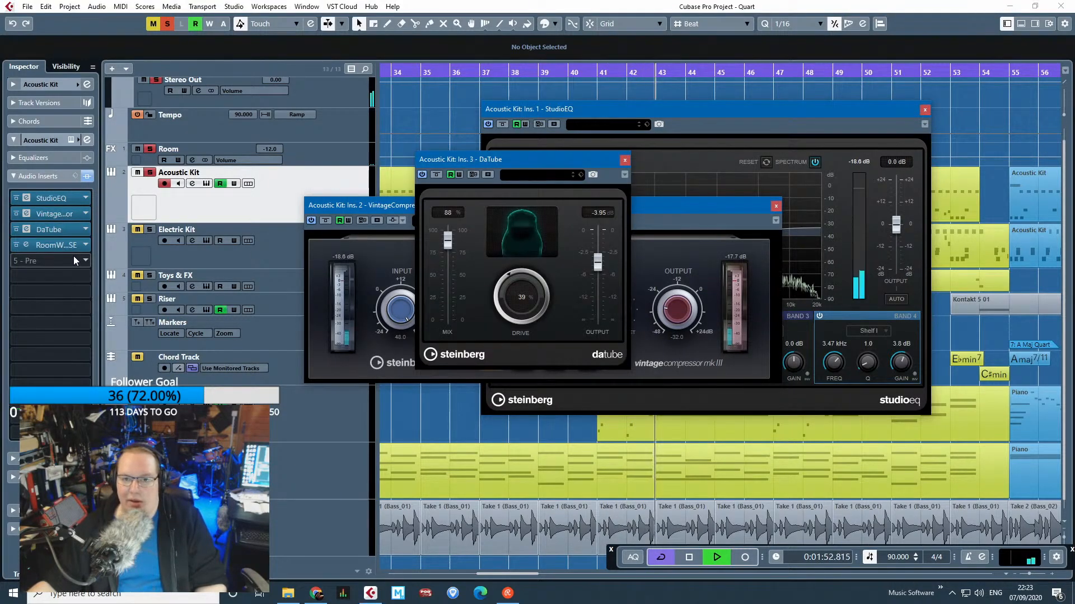
{"action": "left_click", "coordinate": [72, 247]}
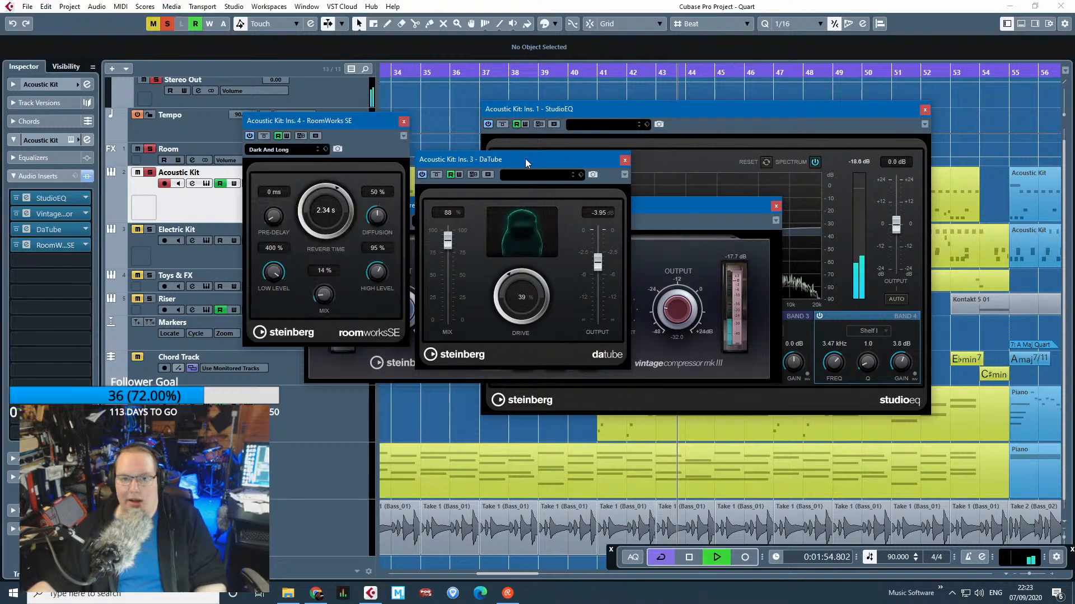
{"action": "left_click", "coordinate": [402, 124]}
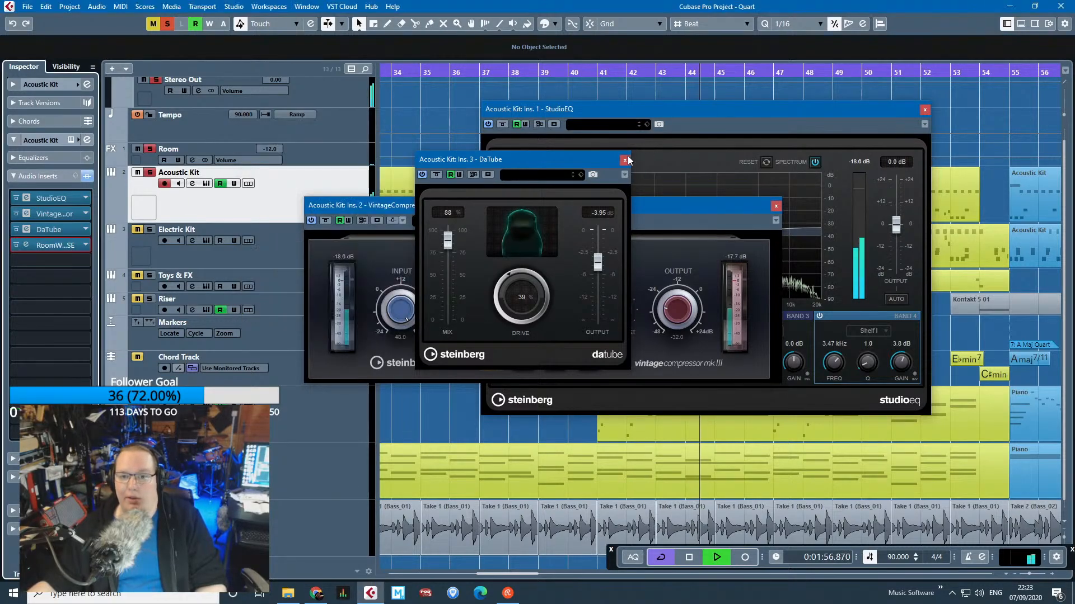
{"action": "left_click", "coordinate": [624, 160]}
{"action": "left_click", "coordinate": [925, 111]}
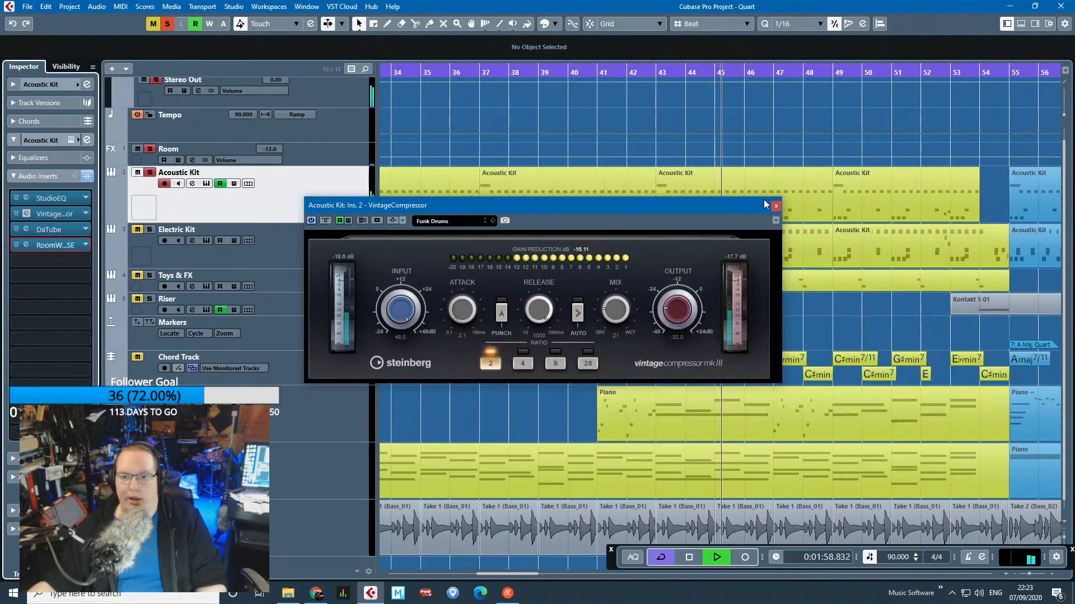
{"action": "left_click", "coordinate": [776, 206]}
Inspect the Acoustic Kit's Abbey Road Vintage Drummer instrument in Kontakt, close its window and stop playback.
{"action": "left_click", "coordinate": [69, 140]}
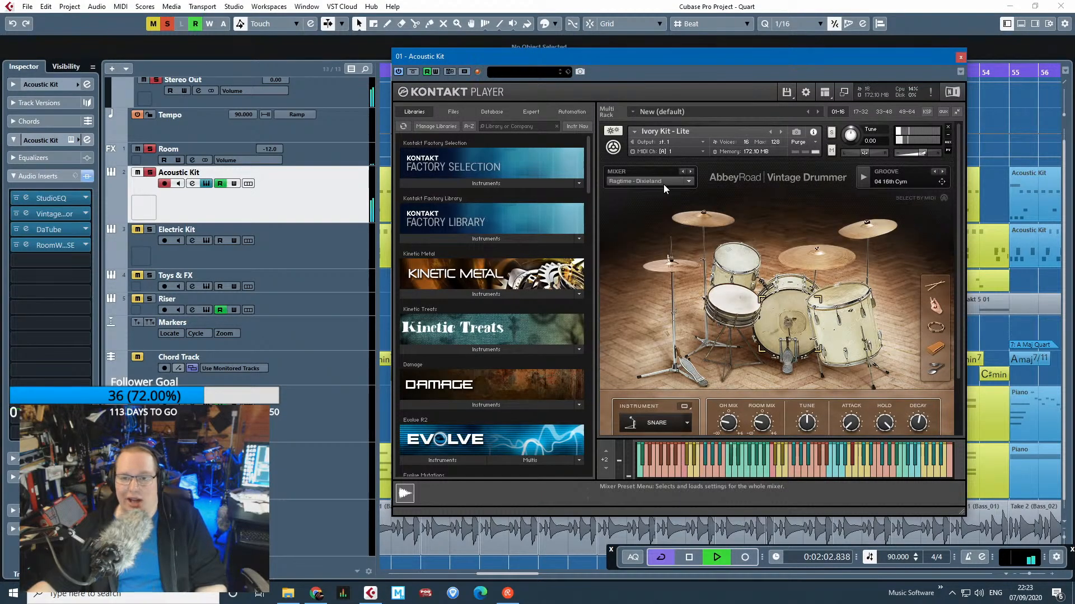
{"action": "scroll", "coordinate": [669, 270], "scroll_direction": "down", "scroll_amount": 10}
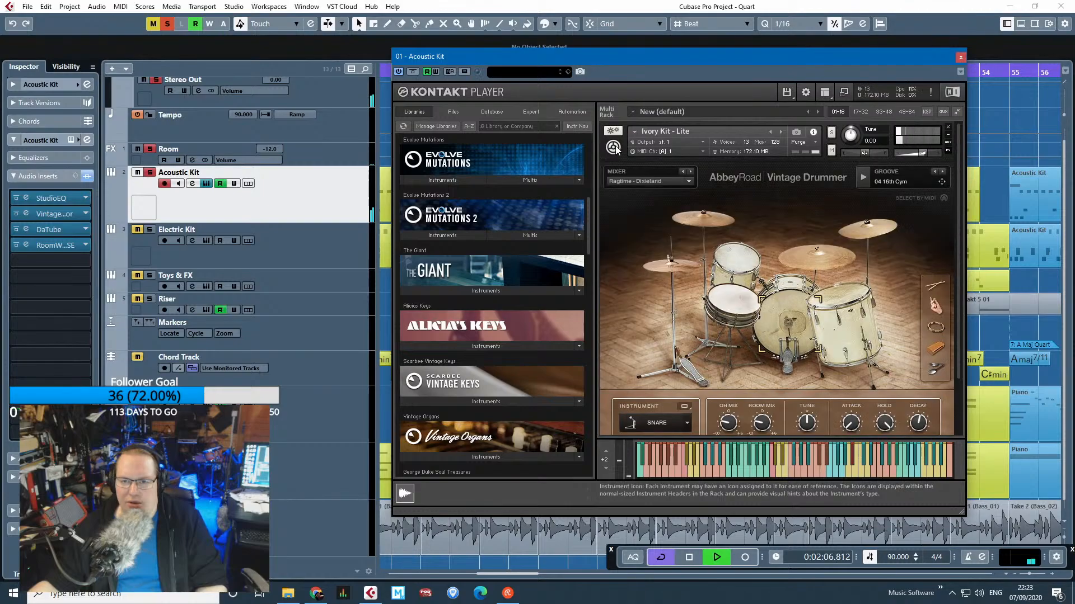
{"action": "left_click", "coordinate": [960, 57]}
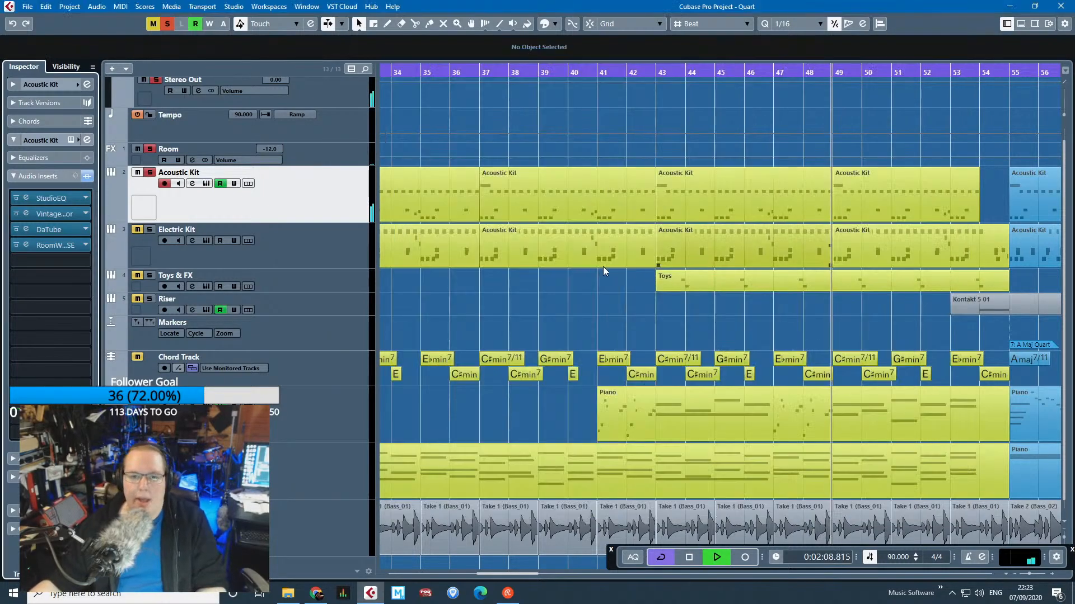
{"action": "key", "text": "space"}
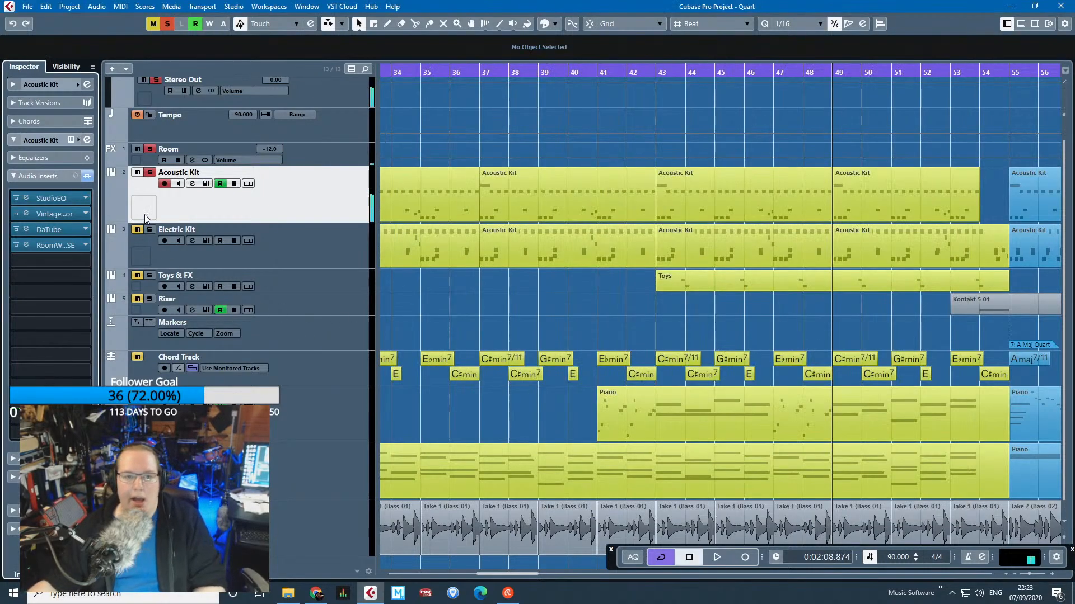
Play the Acoustic and Electric Kits soloed together from bar 43 until about the middle of bar 45.
{"action": "left_click", "coordinate": [657, 76]}
{"action": "key", "text": "space"}
{"action": "scroll", "coordinate": [666, 303], "scroll_direction": "down", "scroll_amount": 1}
{"action": "scroll", "coordinate": [665, 308], "scroll_direction": "up", "scroll_amount": 6}
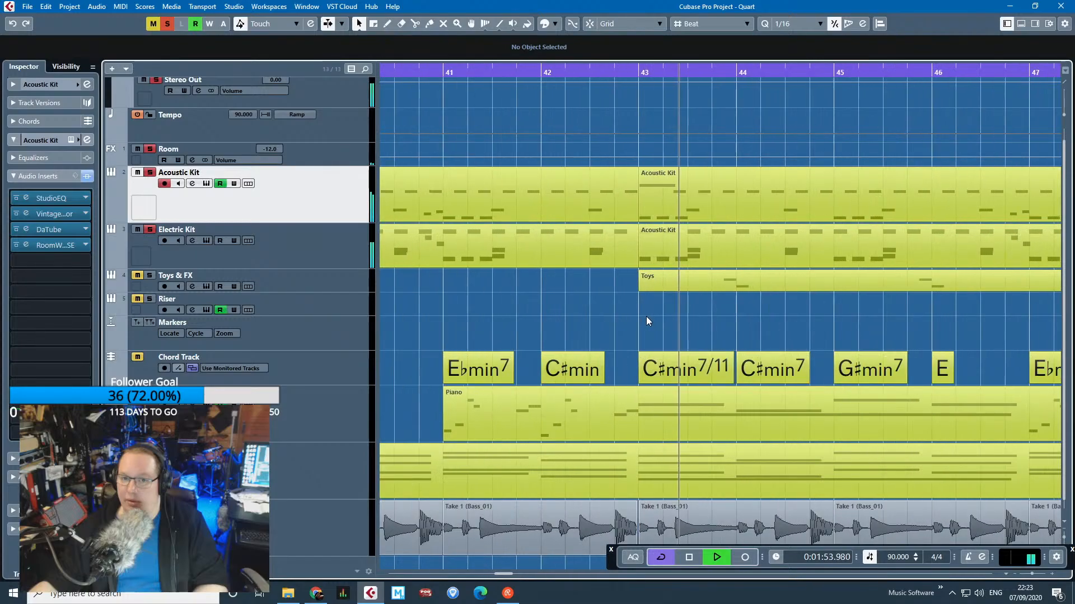
{"action": "scroll", "coordinate": [646, 317], "scroll_direction": "down", "scroll_amount": 4}
{"action": "scroll", "coordinate": [649, 317], "scroll_direction": "up", "scroll_amount": 3}
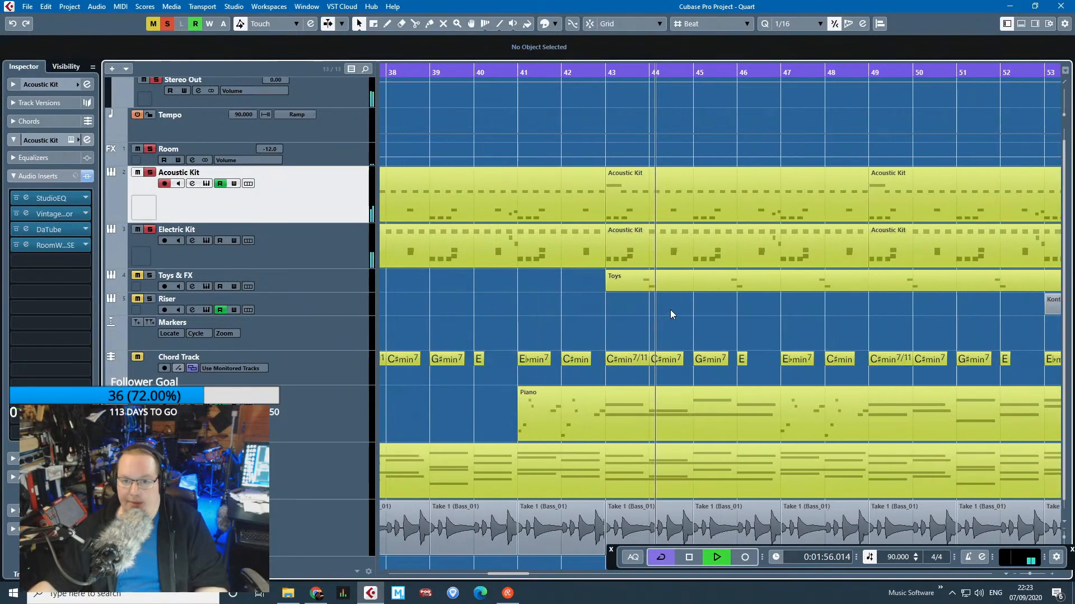
{"action": "scroll", "coordinate": [677, 308], "scroll_direction": "down", "scroll_amount": 3}
{"action": "scroll", "coordinate": [711, 316], "scroll_direction": "up", "scroll_amount": 5}
{"action": "scroll", "coordinate": [707, 315], "scroll_direction": "down", "scroll_amount": 5}
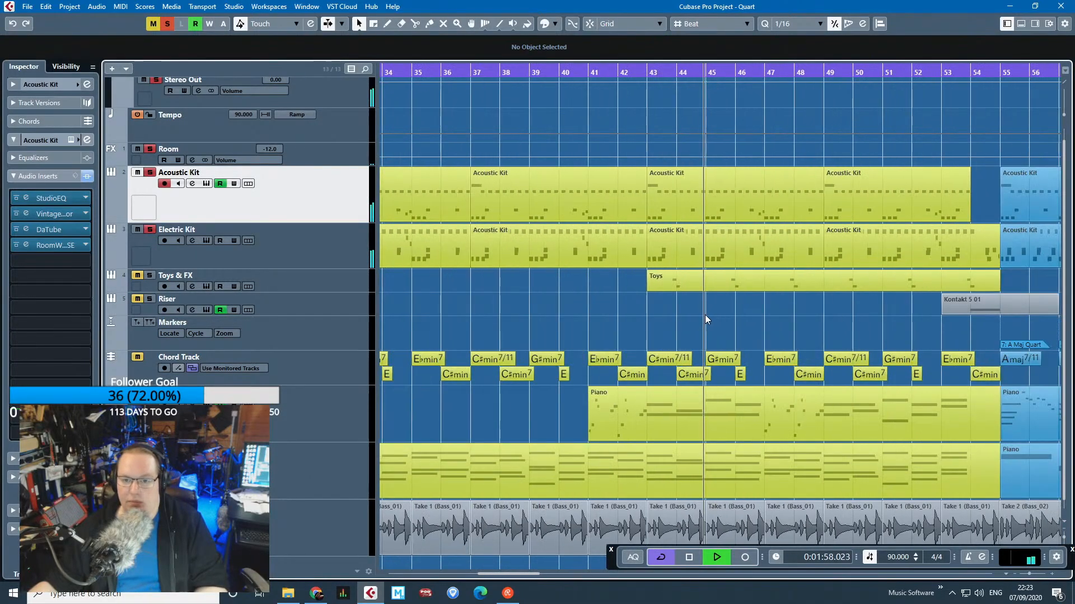
{"action": "scroll", "coordinate": [704, 315], "scroll_direction": "down", "scroll_amount": 1}
{"action": "scroll", "coordinate": [733, 316], "scroll_direction": "up", "scroll_amount": 5}
{"action": "key", "text": "space"}
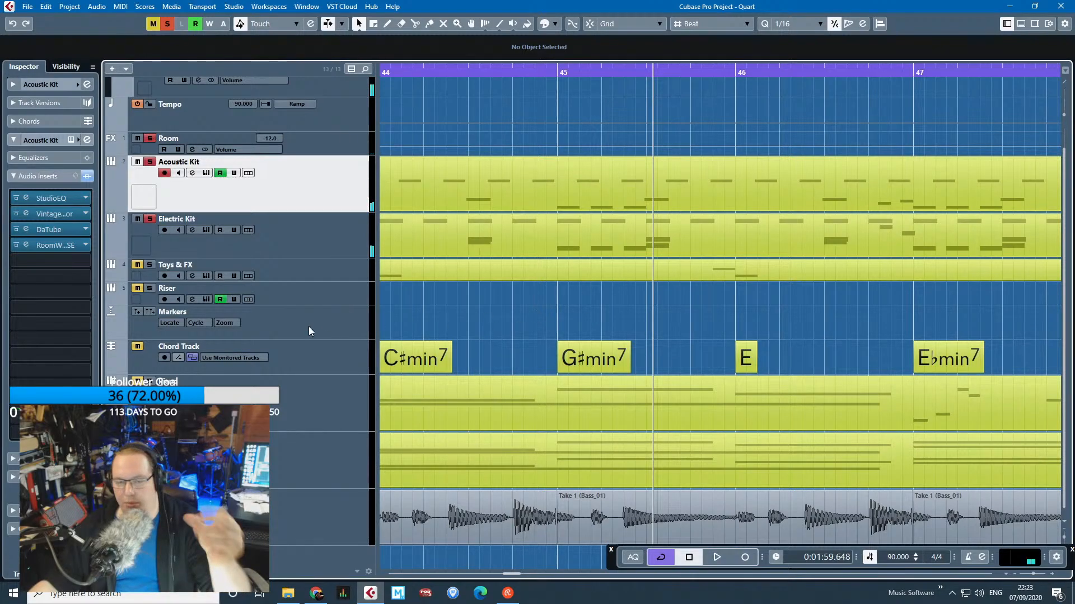
Replay both soloed drum kits from bar 45 and stop just before bar 48.
{"action": "left_click", "coordinate": [555, 67]}
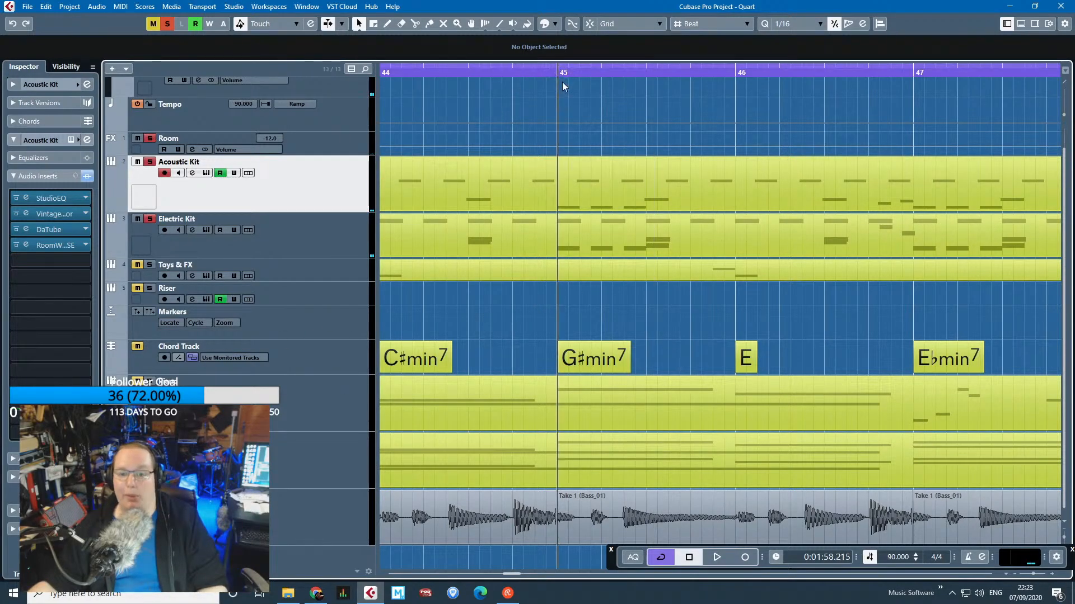
{"action": "key", "text": "space"}
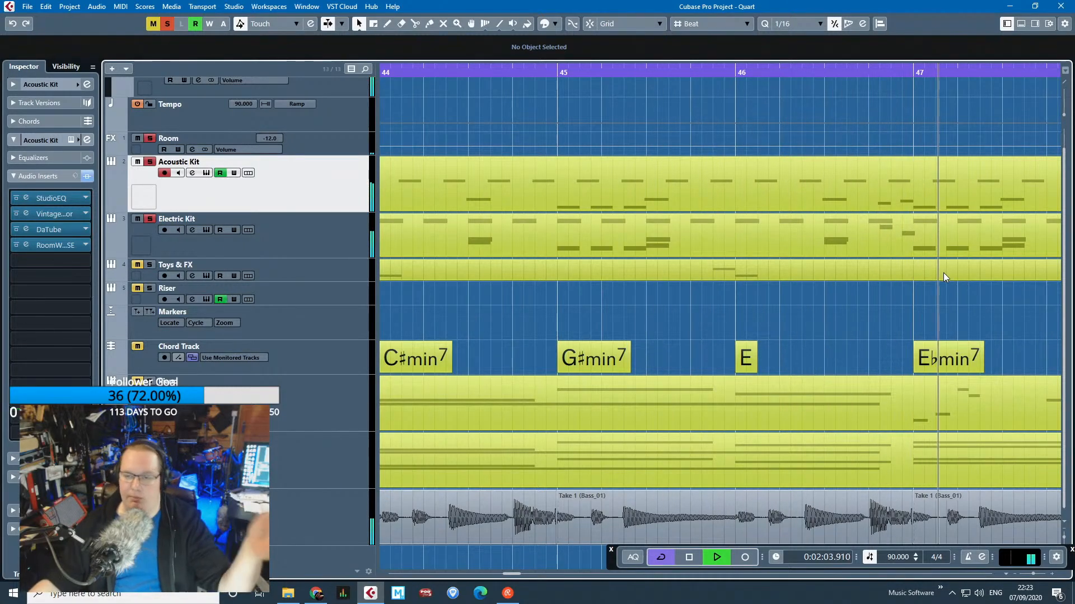
{"action": "key", "text": "space"}
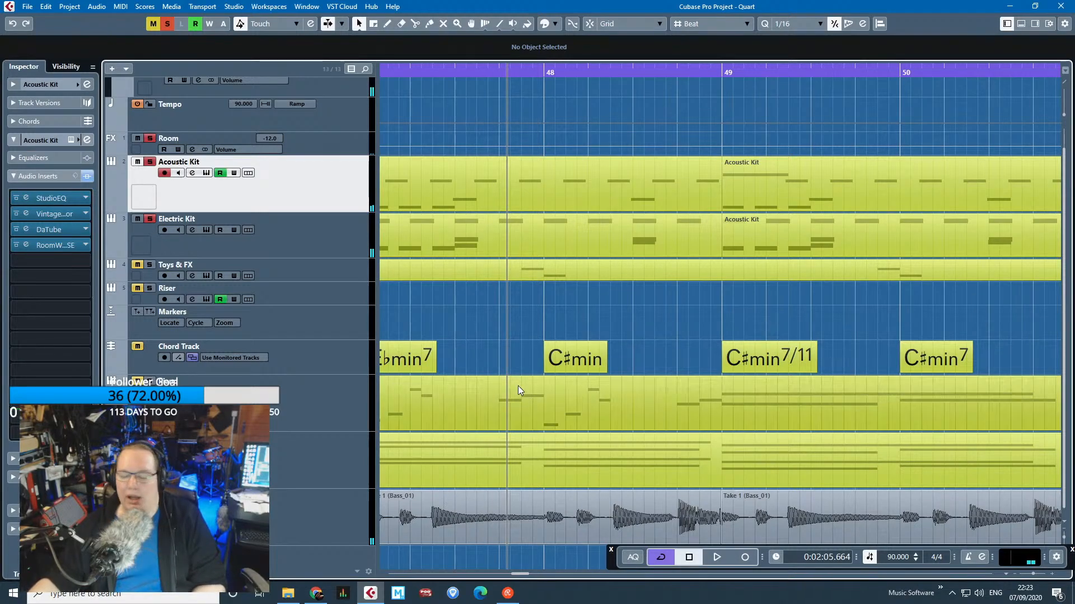
Play both soloed drum kits in the blue section from bar 55 and stop around bar 59.
{"action": "scroll", "coordinate": [516, 397], "scroll_direction": "down", "scroll_amount": 5}
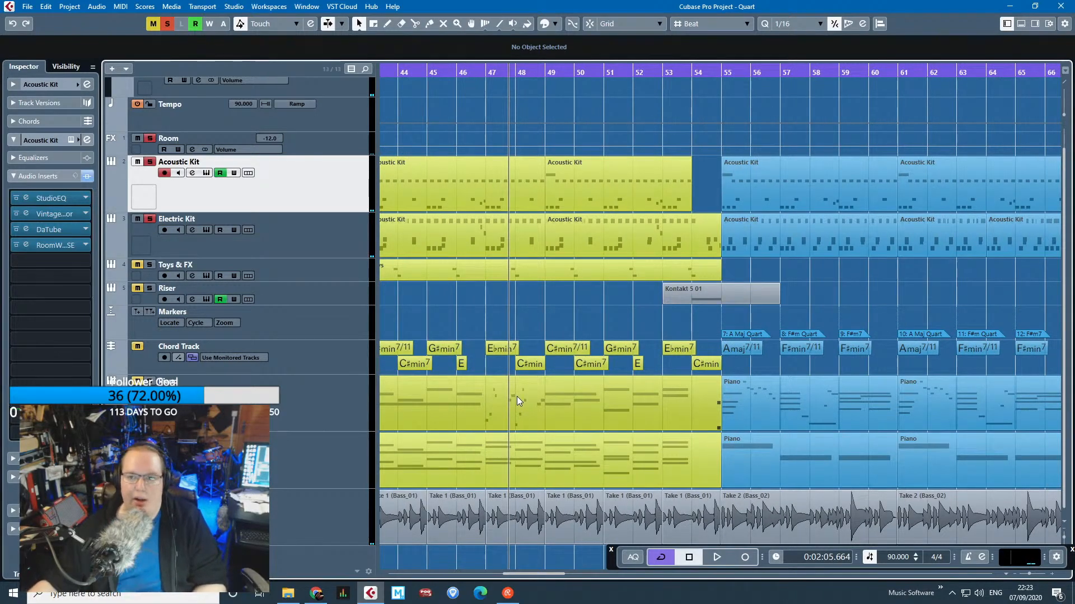
{"action": "scroll", "coordinate": [841, 414], "scroll_direction": "up", "scroll_amount": 3}
{"action": "scroll", "coordinate": [622, 349], "scroll_direction": "down", "scroll_amount": 3}
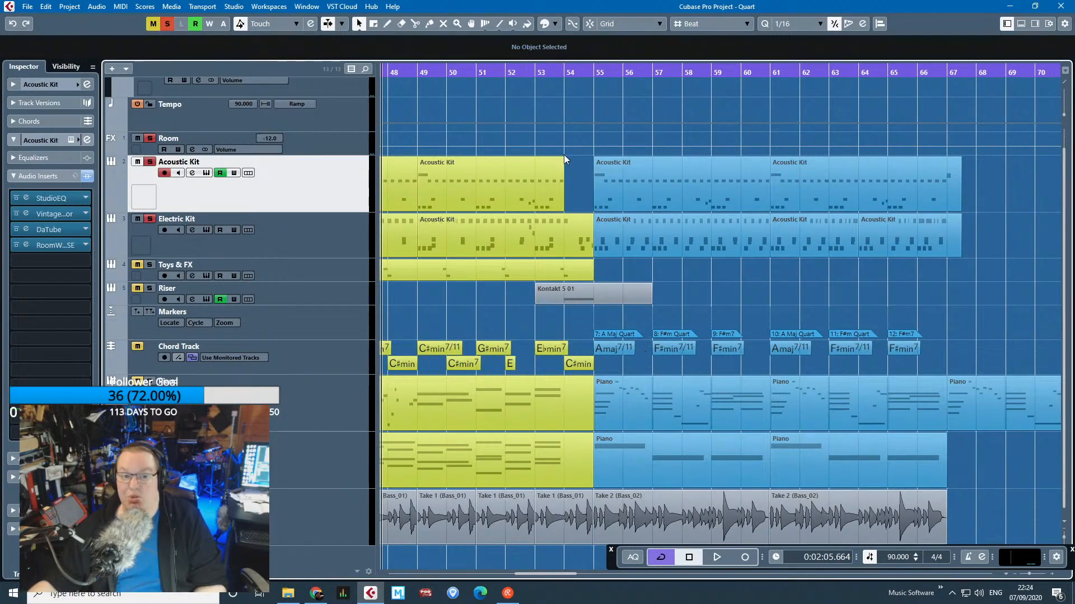
{"action": "double_click", "coordinate": [593, 71]}
{"action": "scroll", "coordinate": [633, 205], "scroll_direction": "up", "scroll_amount": 6}
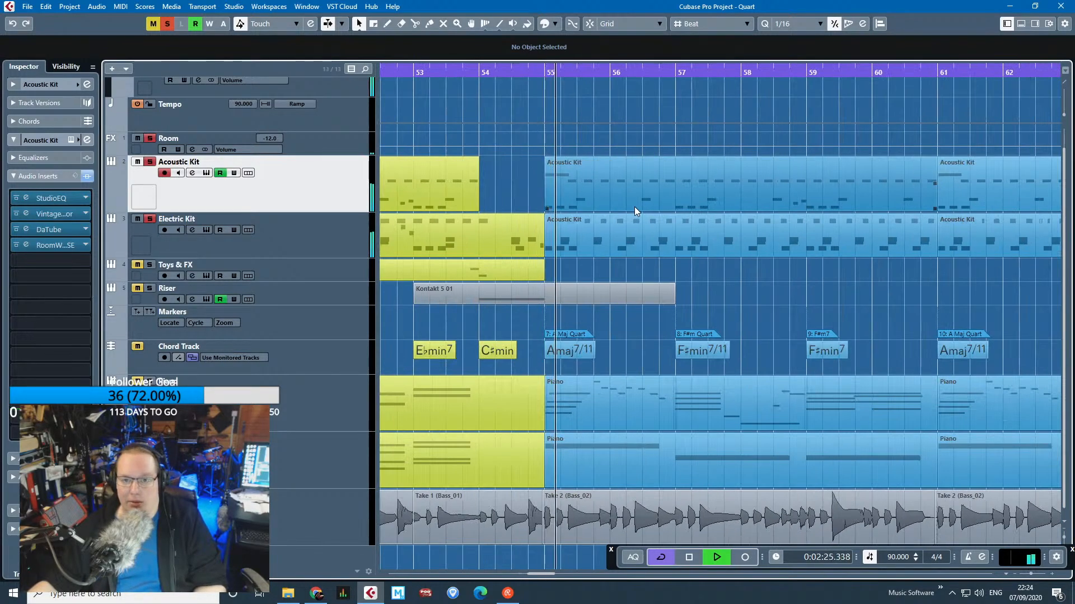
{"action": "scroll", "coordinate": [608, 250], "scroll_direction": "down", "scroll_amount": 6}
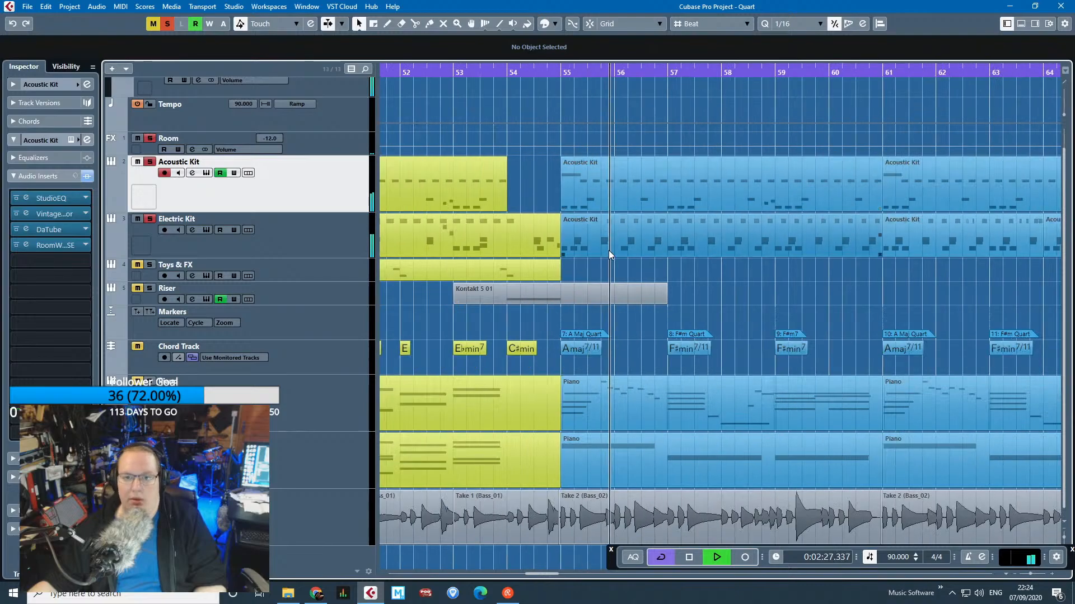
{"action": "scroll", "coordinate": [625, 260], "scroll_direction": "up", "scroll_amount": 3}
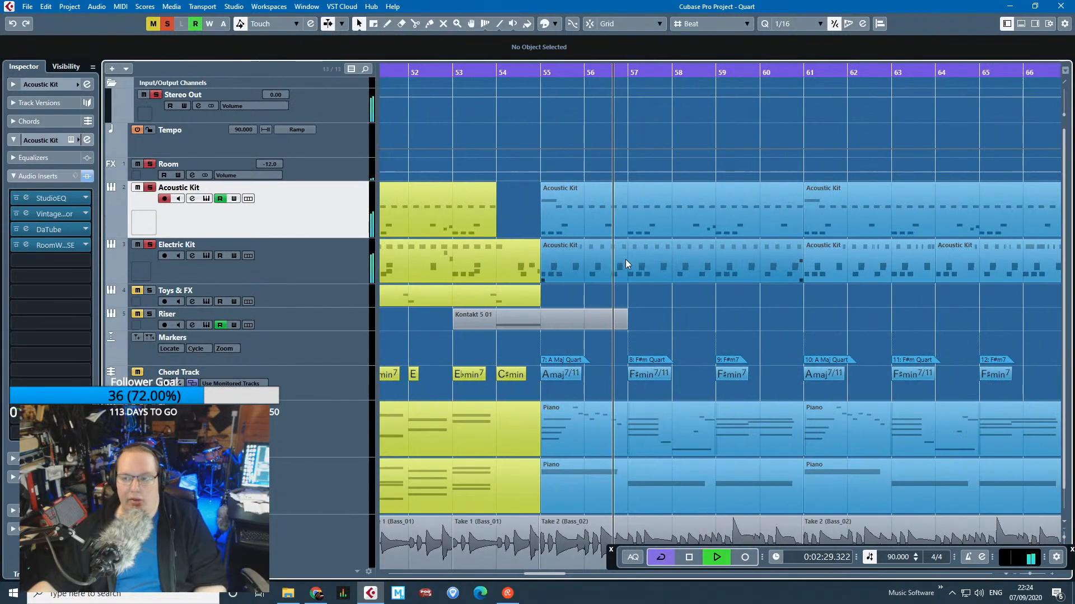
{"action": "scroll", "coordinate": [582, 274], "scroll_direction": "up", "scroll_amount": 4}
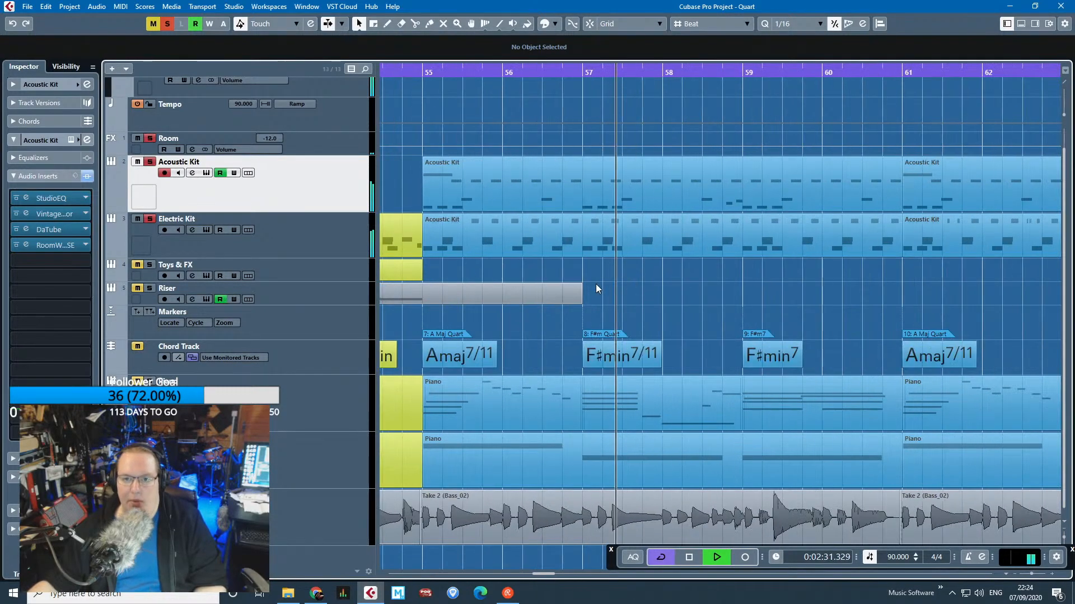
{"action": "scroll", "coordinate": [607, 291], "scroll_direction": "down", "scroll_amount": 3}
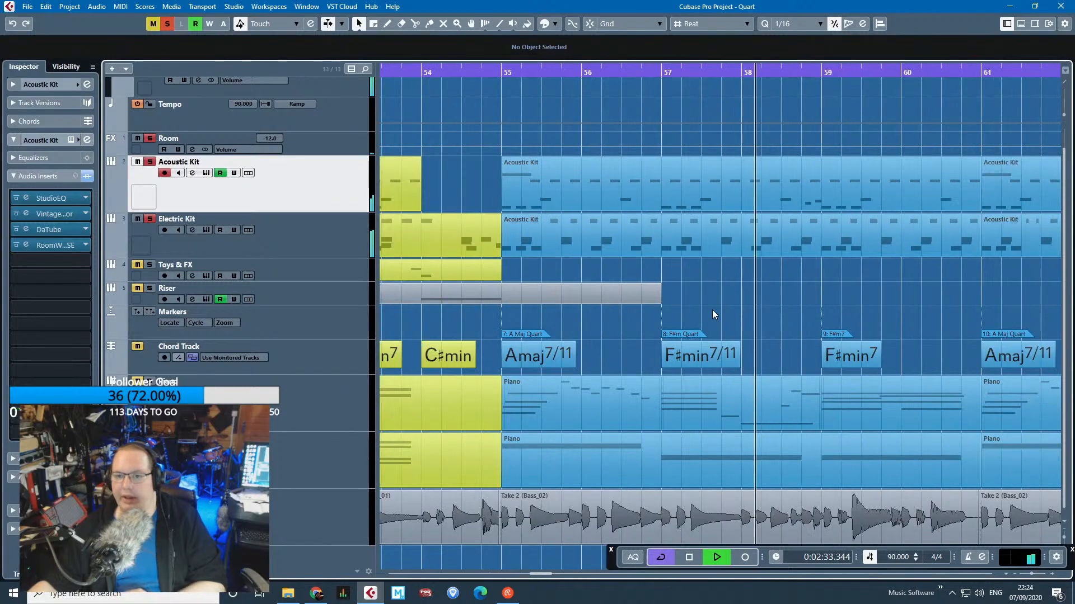
{"action": "scroll", "coordinate": [847, 306], "scroll_direction": "down", "scroll_amount": 2}
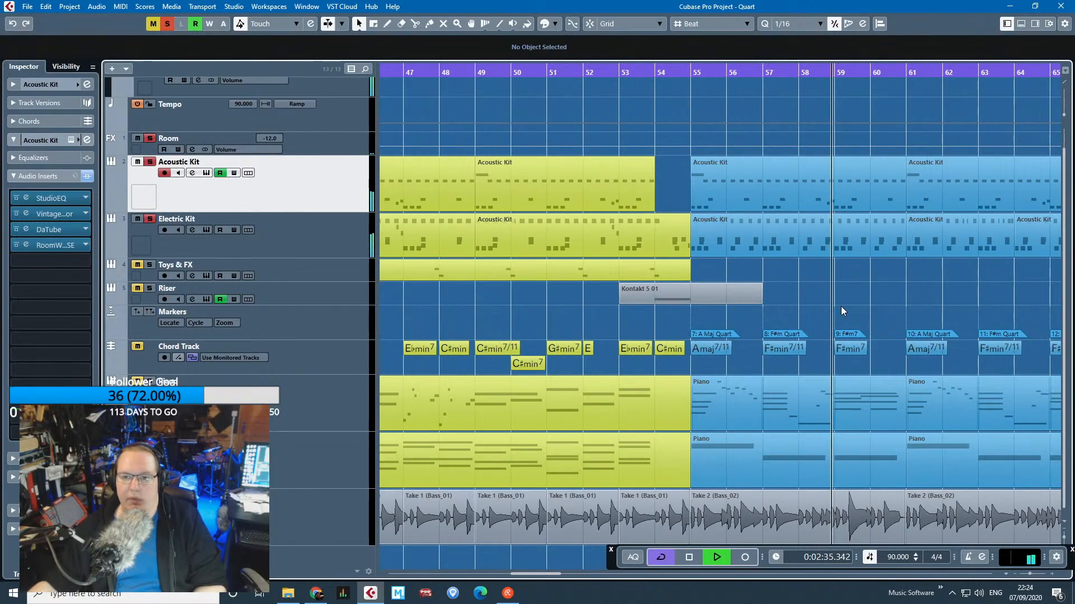
{"action": "key", "text": "space"}
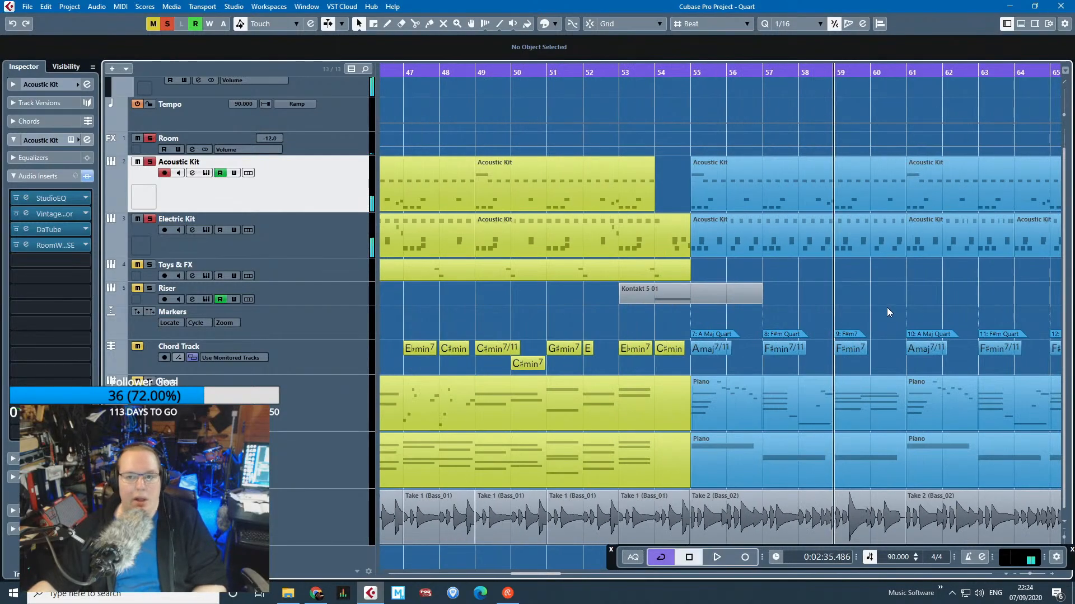
Play the soloed drum kits from bar 59, compare bar 45 with bar 56, and stop around bar 57.
{"action": "left_click", "coordinate": [346, 248]}
{"action": "scroll", "coordinate": [845, 274], "scroll_direction": "up", "scroll_amount": 2}
{"action": "key", "text": "space"}
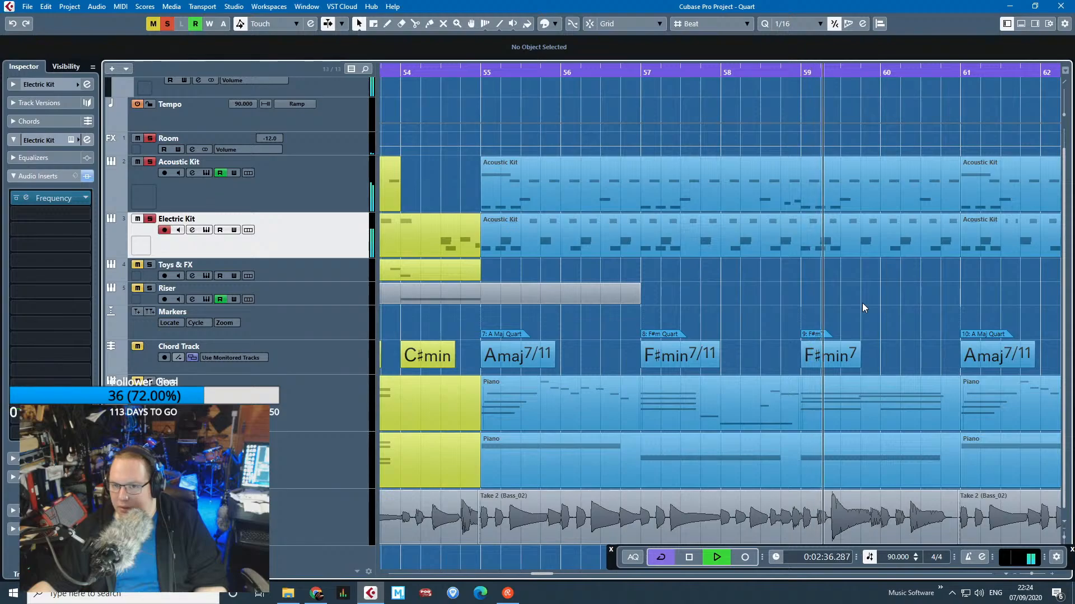
{"action": "scroll", "coordinate": [860, 305], "scroll_direction": "down", "scroll_amount": 4}
{"action": "left_click", "coordinate": [572, 73]}
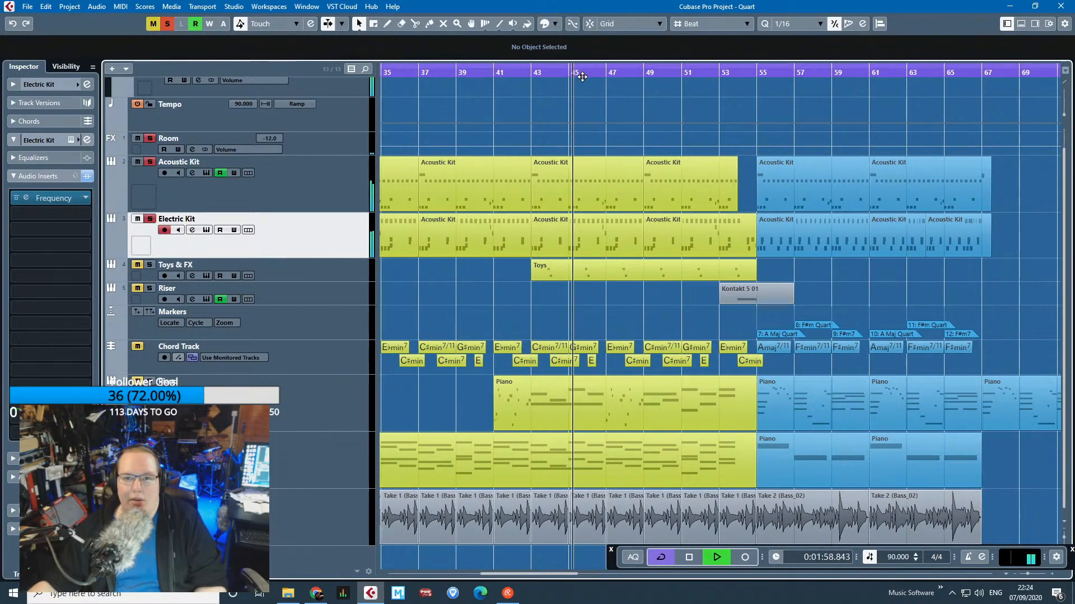
{"action": "scroll", "coordinate": [684, 285], "scroll_direction": "up", "scroll_amount": 2}
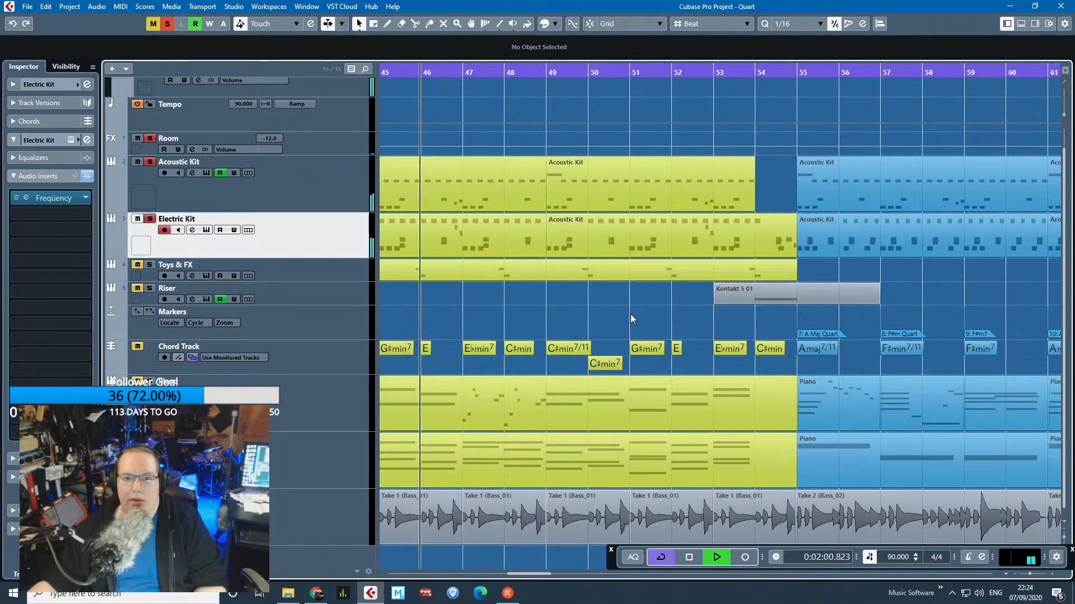
{"action": "scroll", "coordinate": [630, 314], "scroll_direction": "down", "scroll_amount": 2}
{"action": "left_click", "coordinate": [737, 73]}
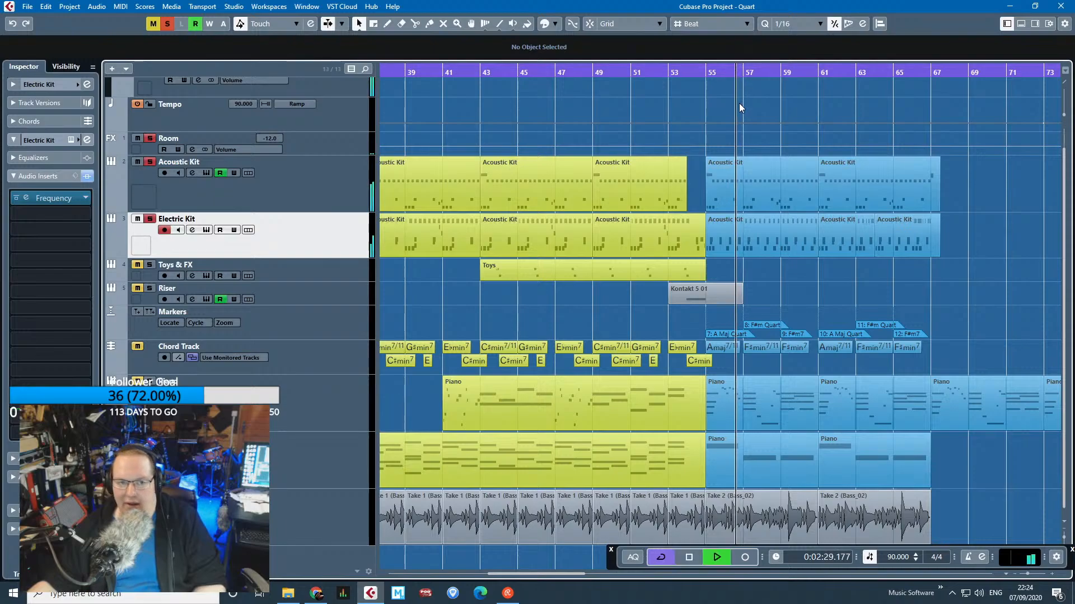
{"action": "key", "text": "space"}
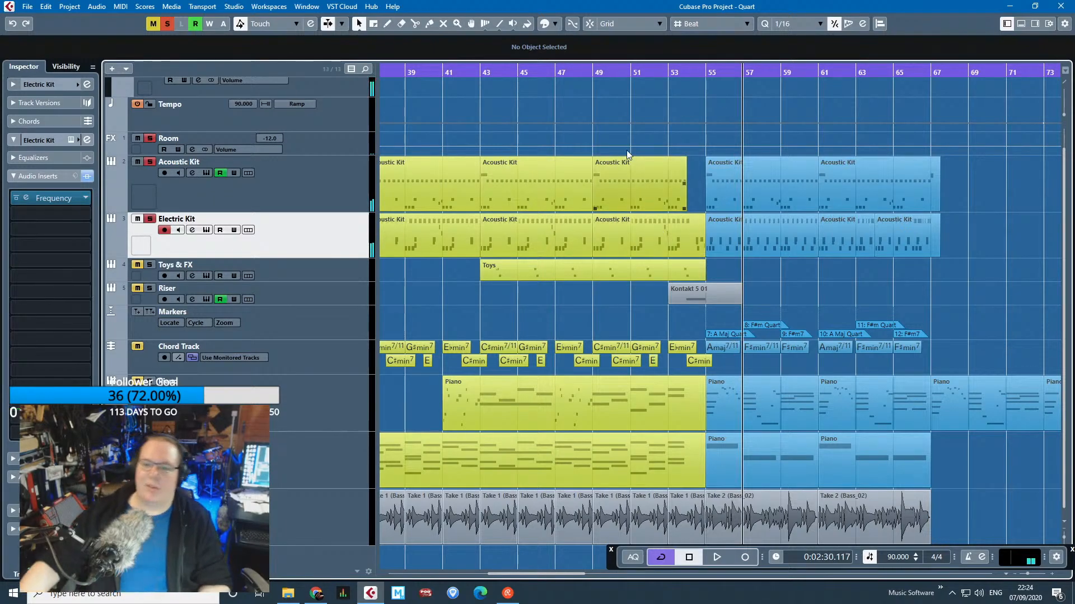
Examine the notes of the Electric Kit part at bars 49–55 in the Key Editor, then close the editor and clear the selection.
{"action": "left_click", "coordinate": [694, 224]}
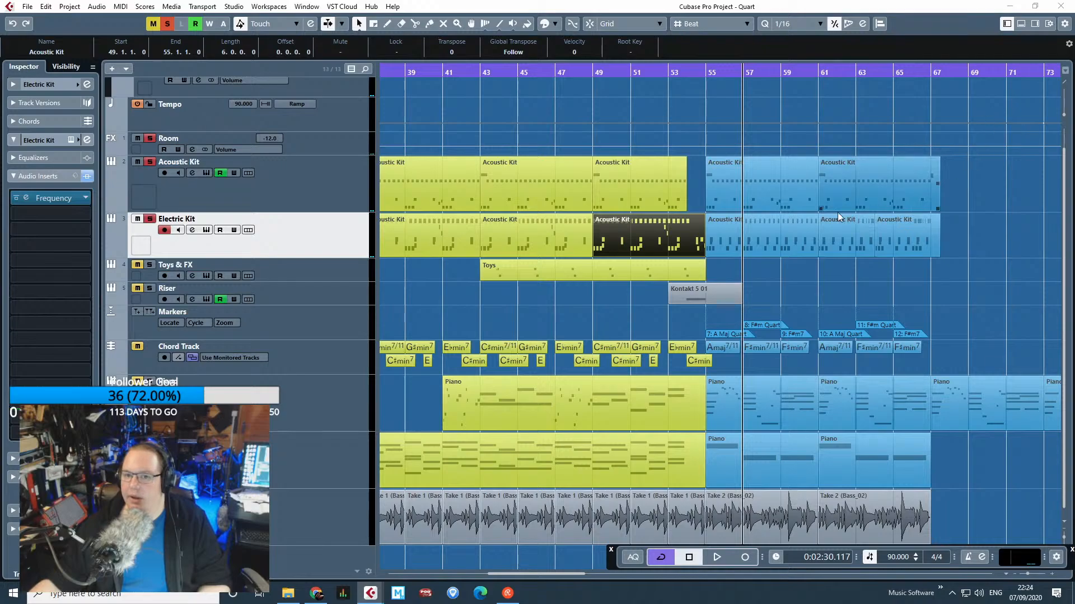
{"action": "left_click", "coordinate": [714, 234]}
{"action": "left_click_drag", "start_coordinate": [1074, 168], "coordinate": [700, 147]}
{"action": "left_click", "coordinate": [679, 233]}
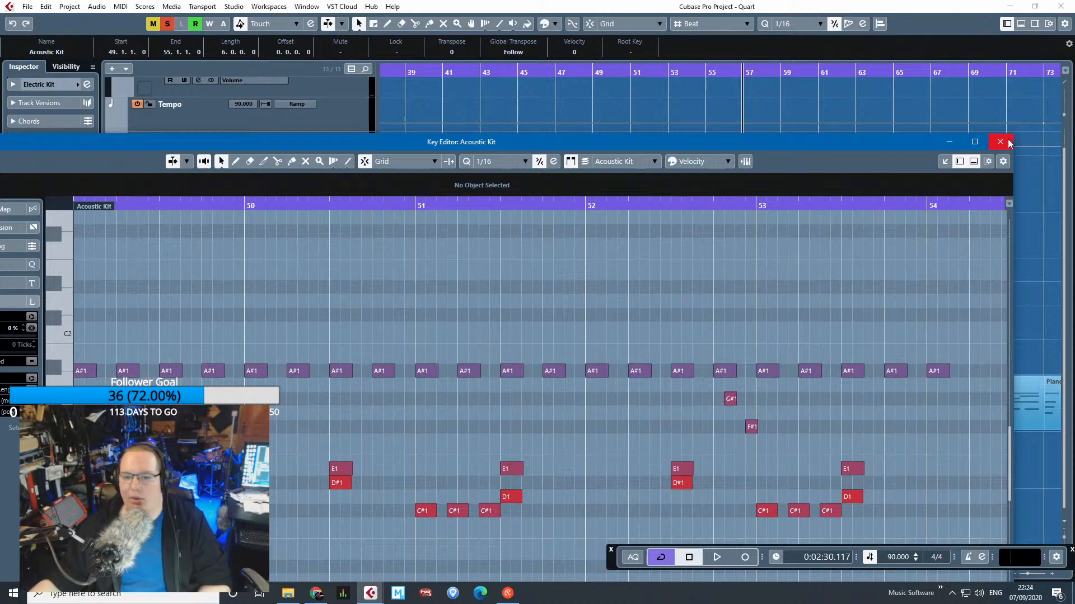
{"action": "scroll", "coordinate": [549, 387], "scroll_direction": "up", "scroll_amount": 2}
{"action": "scroll", "coordinate": [545, 392], "scroll_direction": "up", "scroll_amount": 5}
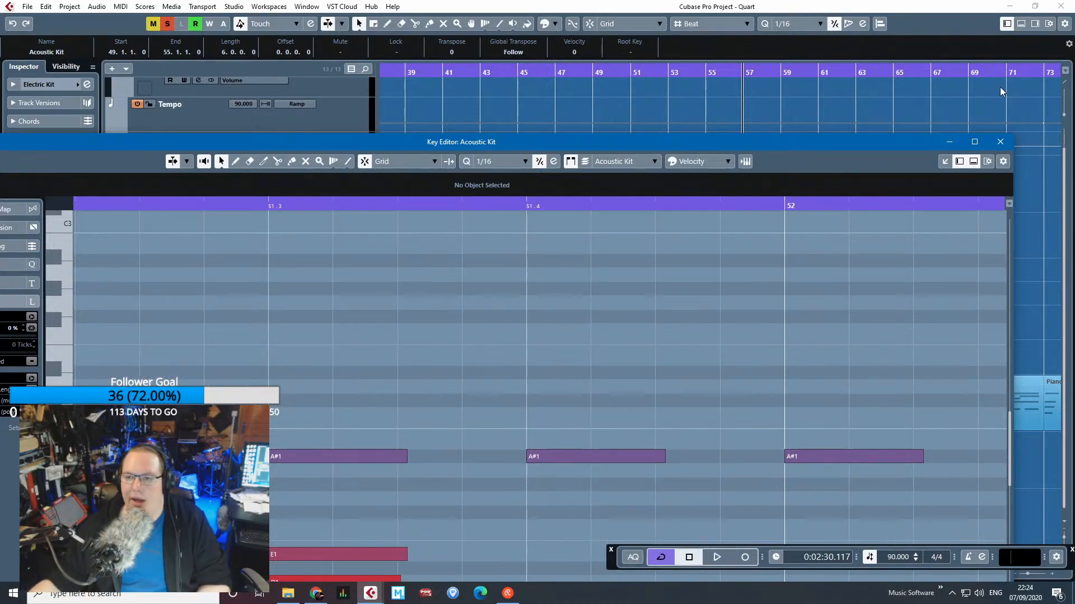
{"action": "left_click", "coordinate": [1000, 142]}
{"action": "scroll", "coordinate": [800, 352], "scroll_direction": "down", "scroll_amount": 4}
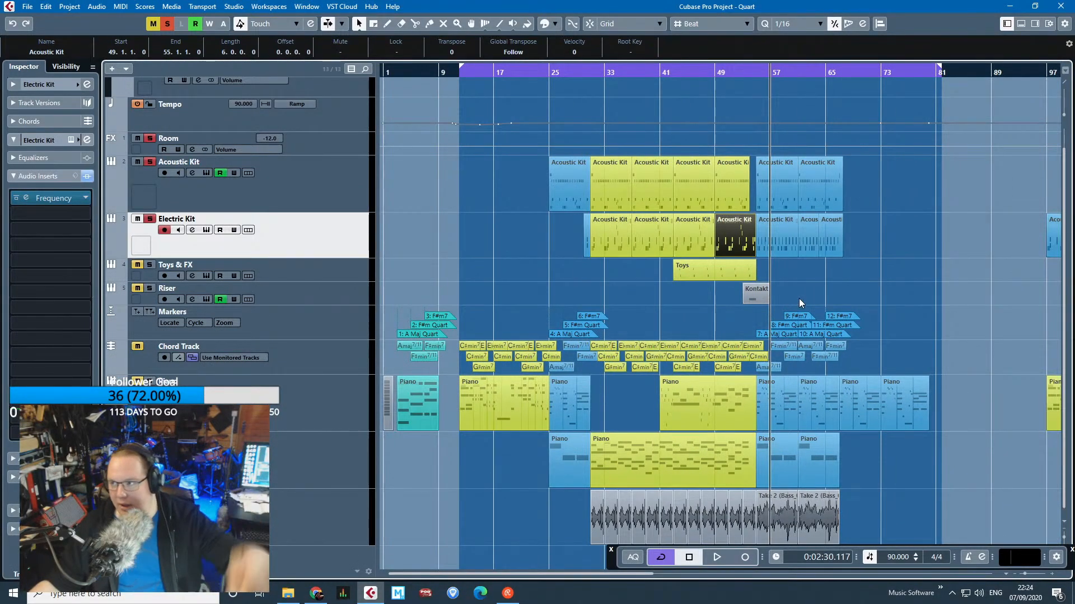
{"action": "left_click", "coordinate": [515, 267]}
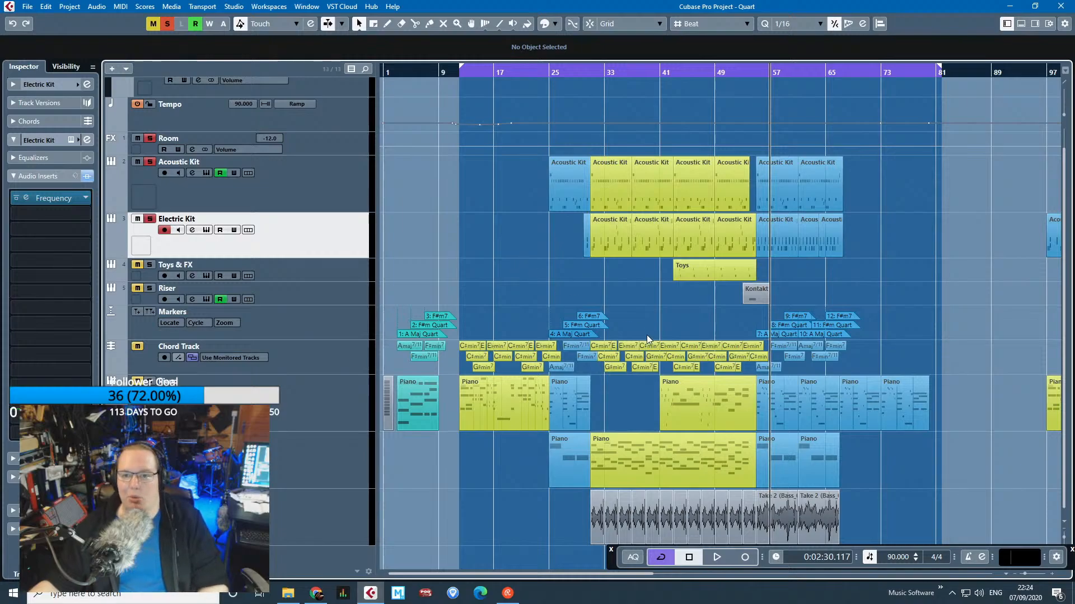
Check the Room send levels on the Acoustic Kit, Electric Kit, Toys & FX and Riser tracks.
{"action": "scroll", "coordinate": [647, 338], "scroll_direction": "up", "scroll_amount": 4}
{"action": "left_click", "coordinate": [187, 162]}
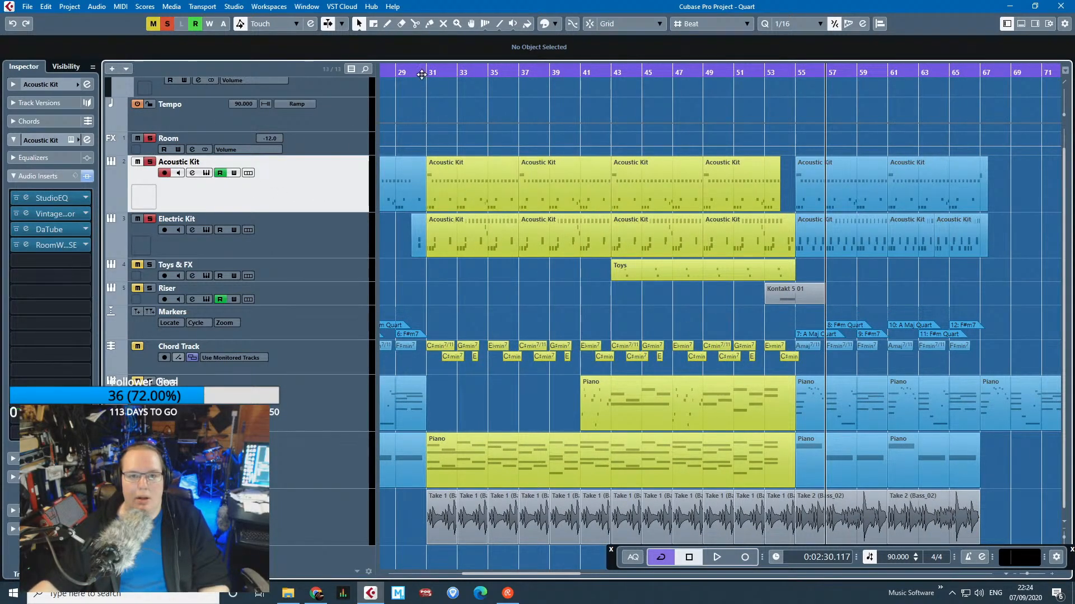
{"action": "left_click", "coordinate": [345, 144]}
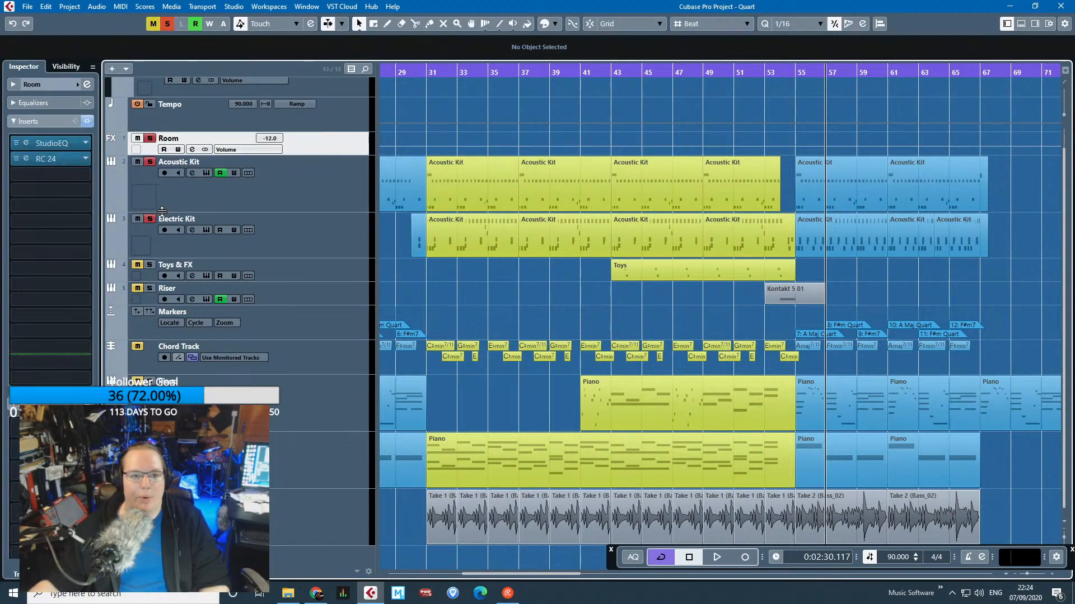
{"action": "left_click", "coordinate": [284, 187]}
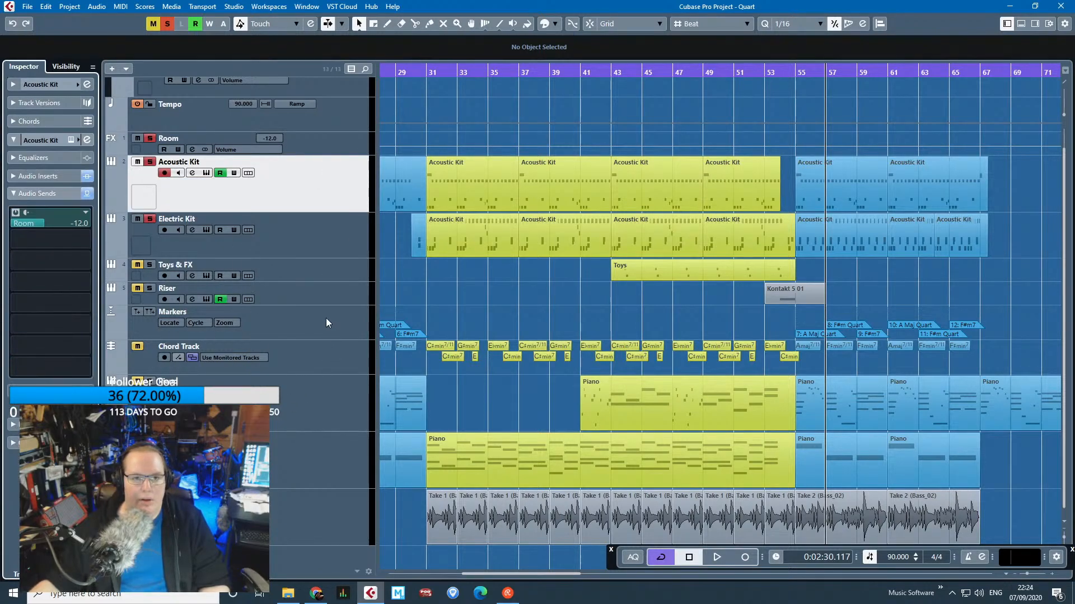
{"action": "left_click", "coordinate": [317, 244]}
{"action": "left_click", "coordinate": [318, 271]}
{"action": "left_click", "coordinate": [321, 291]}
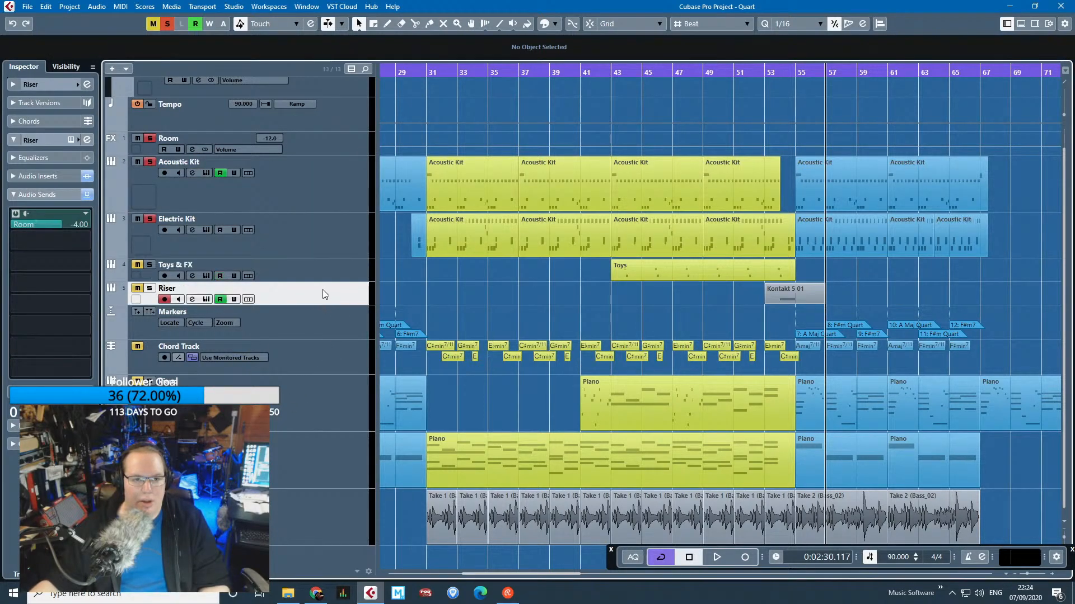
Check the Room send levels on the piano tracks and the Bass track.
{"action": "left_click", "coordinate": [314, 363]}
{"action": "left_click", "coordinate": [320, 418]}
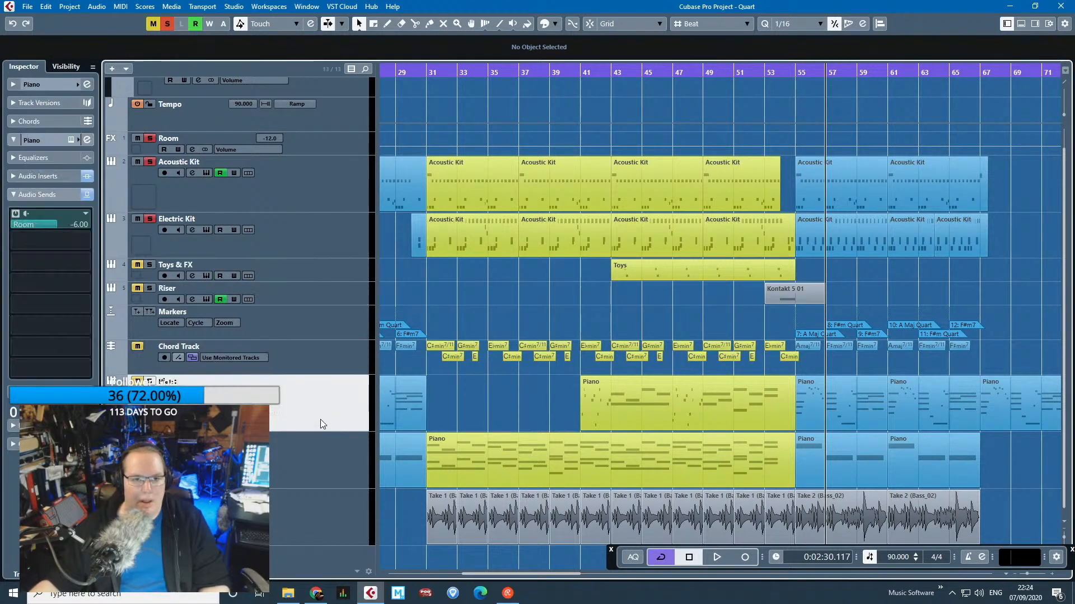
{"action": "left_click", "coordinate": [324, 460]}
{"action": "left_click", "coordinate": [331, 520]}
{"action": "left_click", "coordinate": [14, 441]}
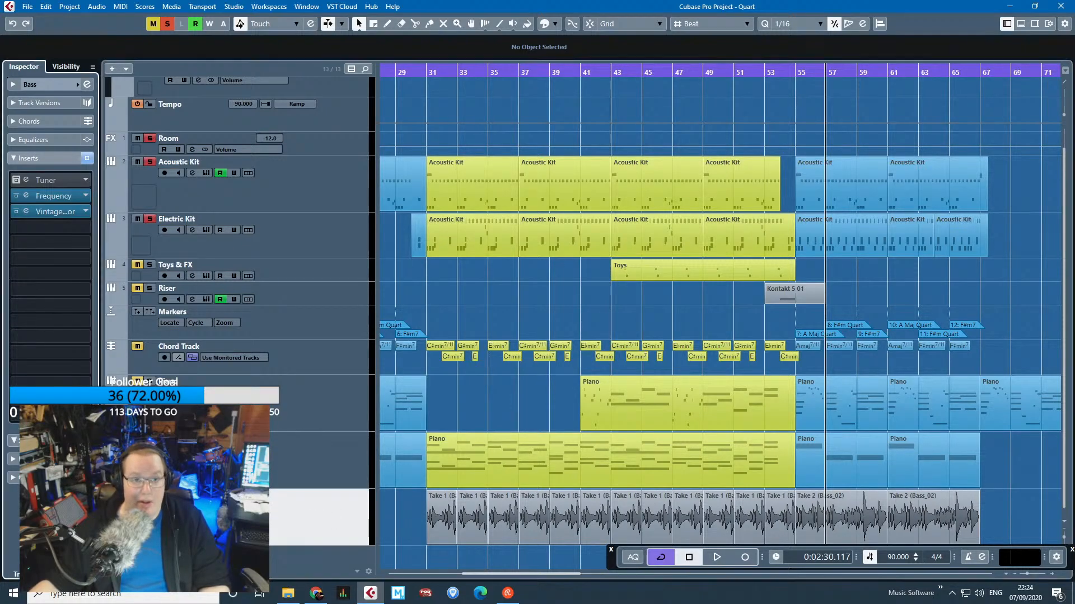
{"action": "scroll", "coordinate": [552, 345], "scroll_direction": "up", "scroll_amount": 1}
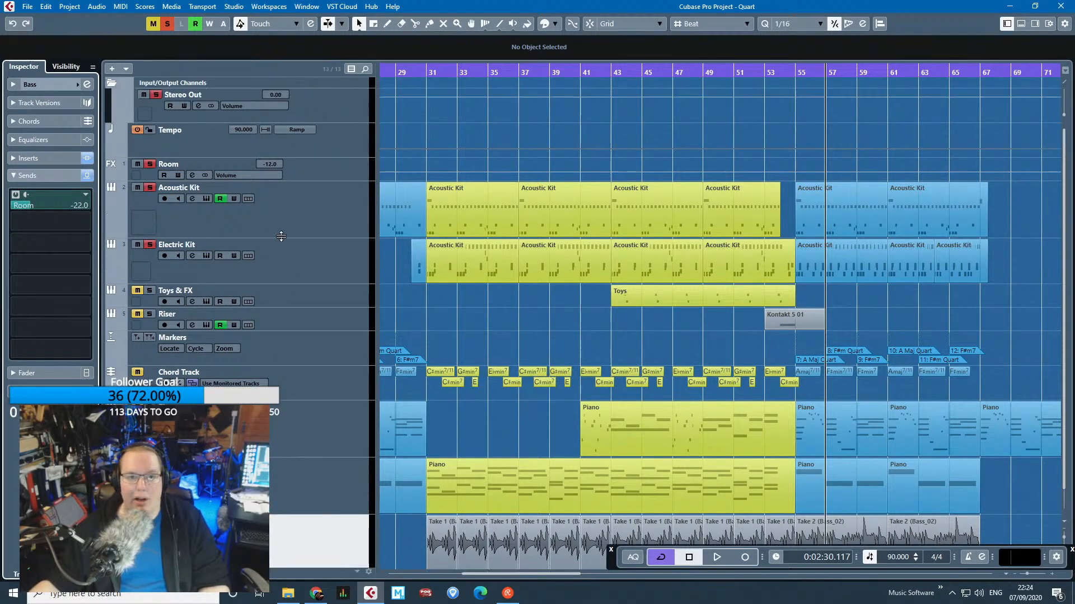
Inspect the Room effect track's StudioEQ and RC 24 reverb inserts, closing StudioEQ and keeping RC 24 open.
{"action": "left_click", "coordinate": [281, 234]}
{"action": "left_click", "coordinate": [273, 177]}
{"action": "left_click", "coordinate": [59, 143]}
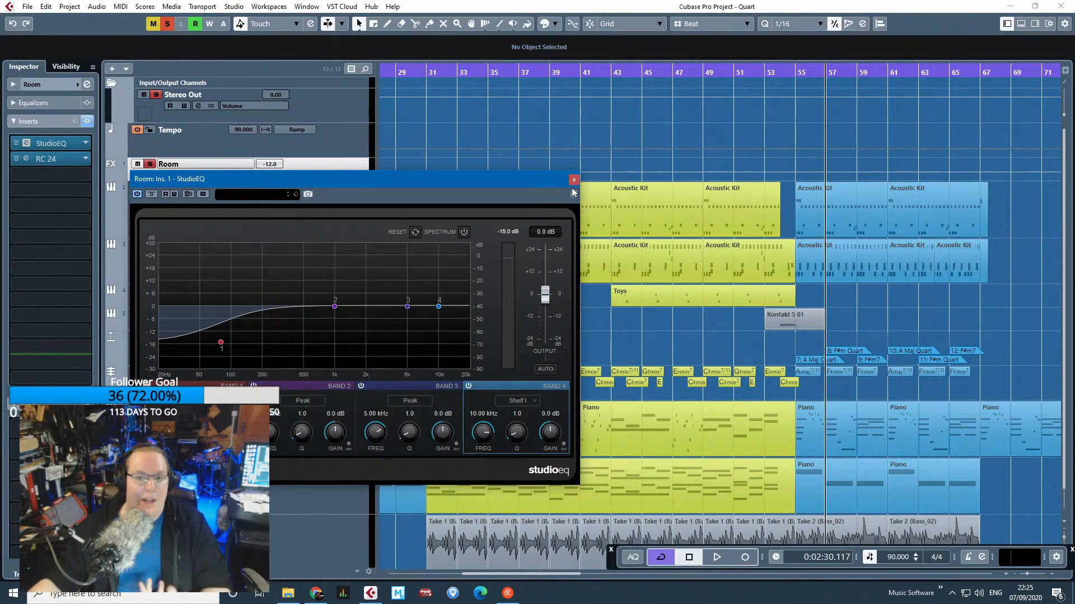
{"action": "left_click", "coordinate": [68, 159]}
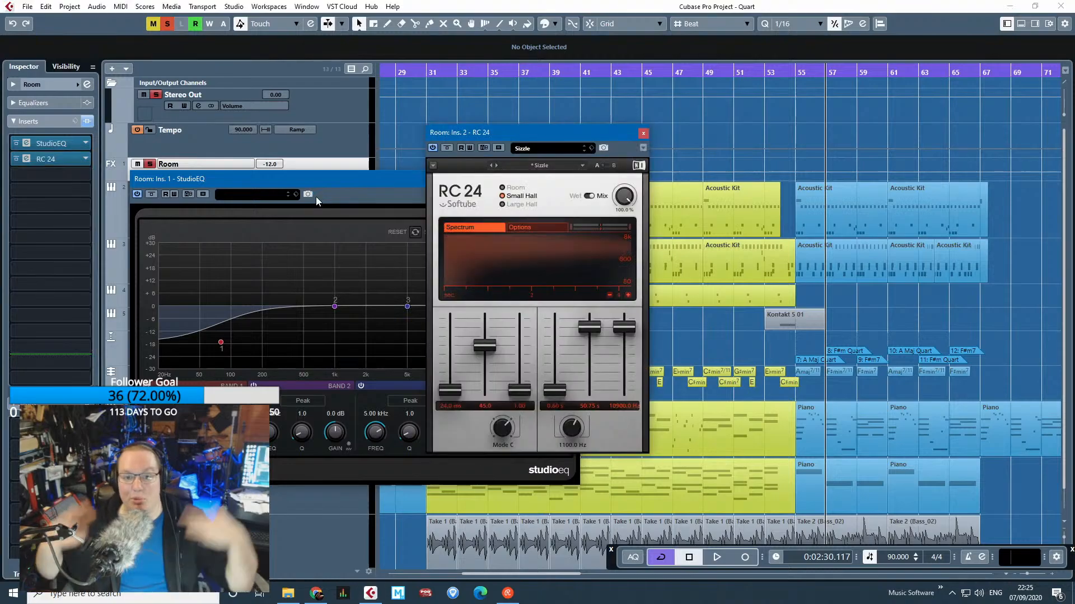
{"action": "left_click_drag", "start_coordinate": [515, 136], "coordinate": [519, 147]}
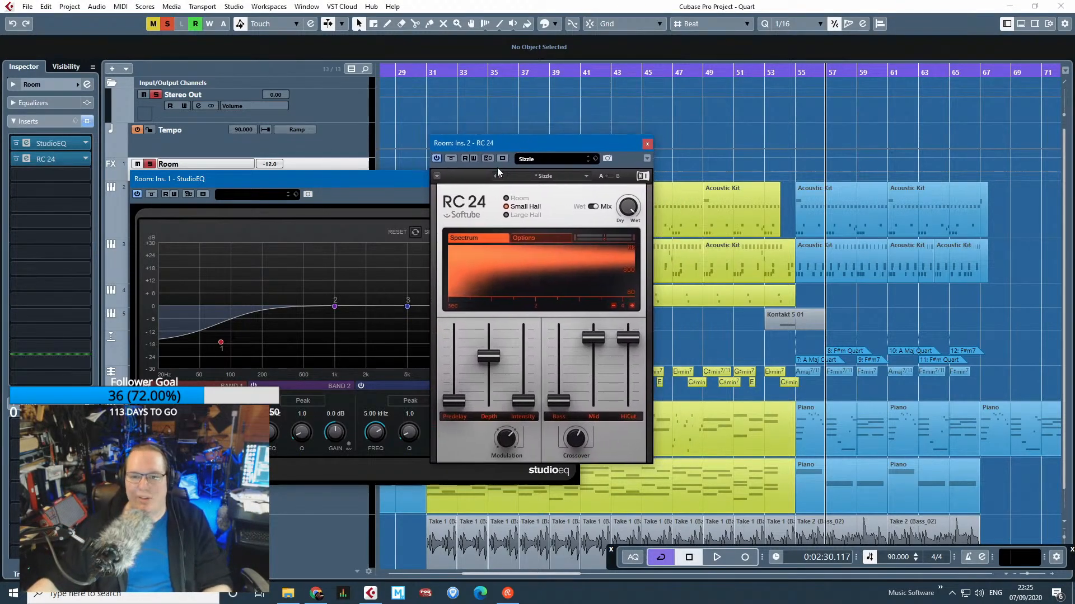
{"action": "left_click", "coordinate": [369, 176]}
{"action": "left_click", "coordinate": [573, 180]}
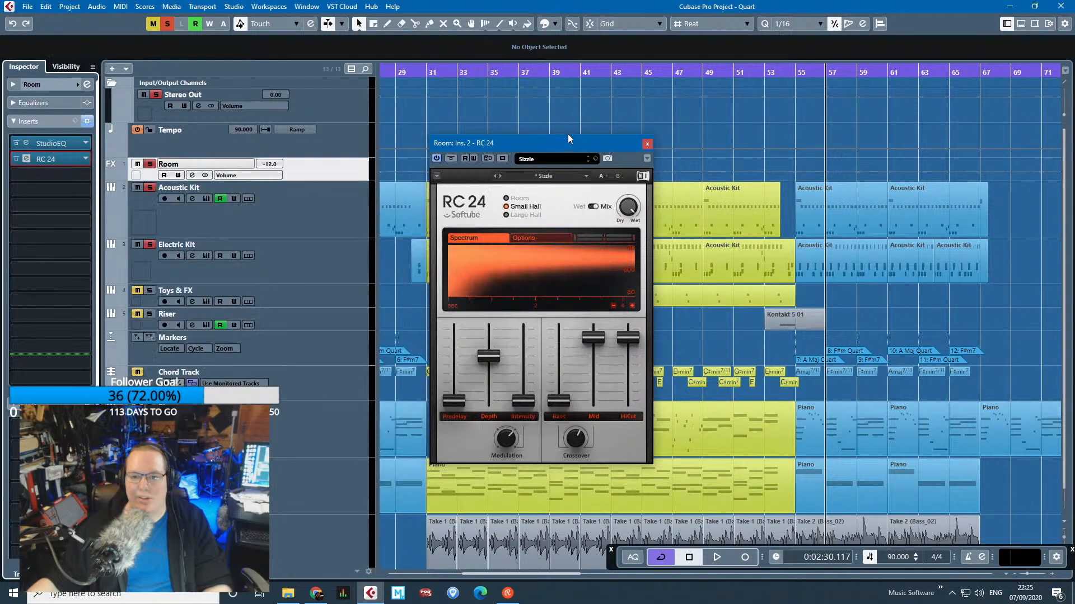
{"action": "left_click_drag", "start_coordinate": [560, 136], "coordinate": [695, 132]}
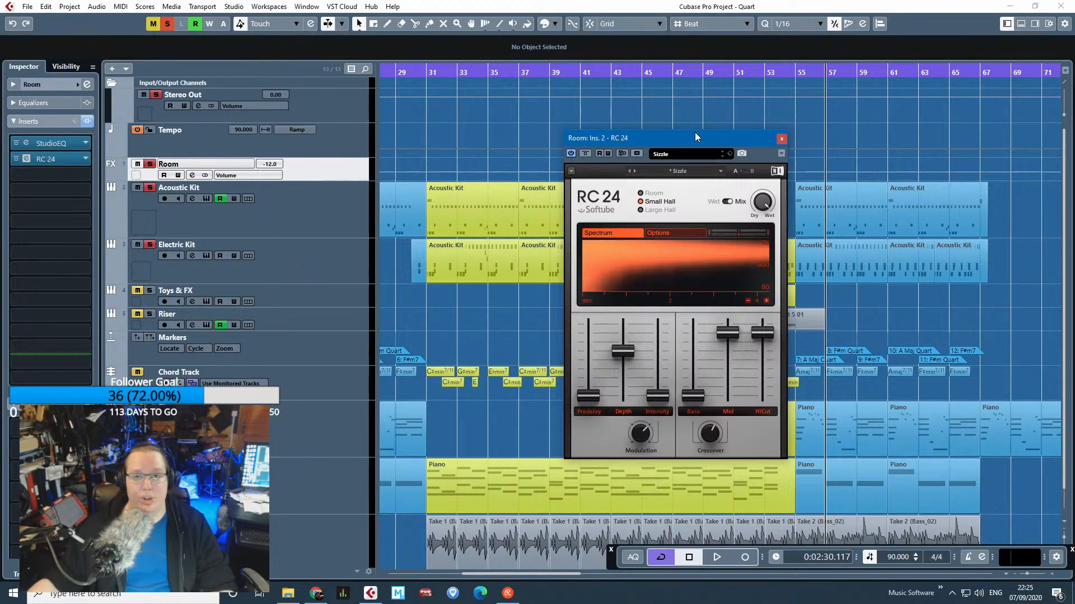
Play the soloed drum kits through the Room reverb from bar 57, close RC 24 and stop around bar 59.
{"action": "key", "text": "space"}
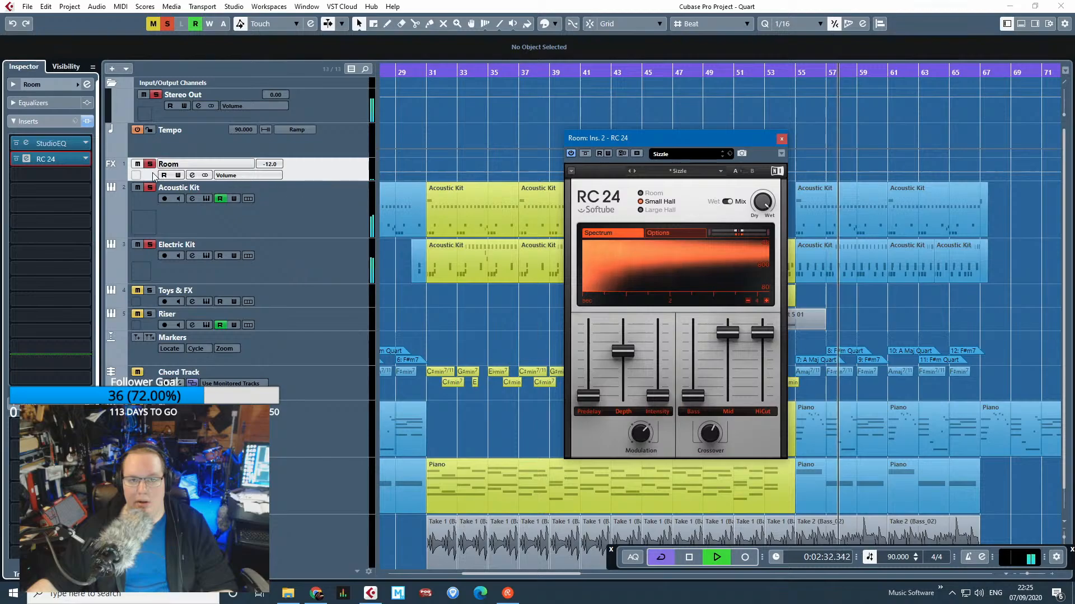
{"action": "left_click", "coordinate": [781, 139]}
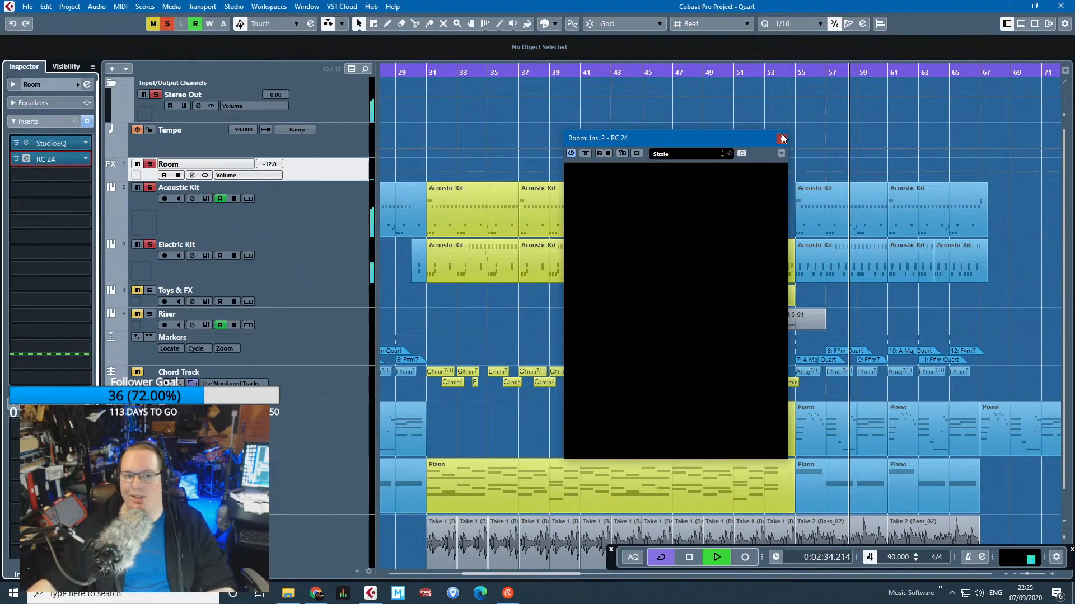
{"action": "scroll", "coordinate": [781, 314], "scroll_direction": "down", "scroll_amount": 3}
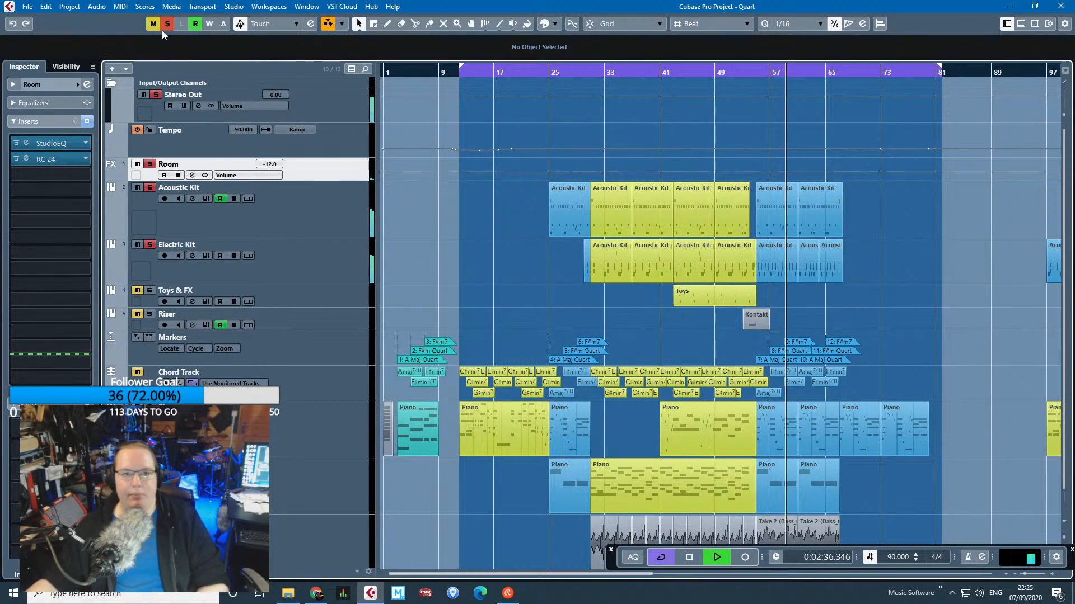
{"action": "key", "text": "space"}
Inspect the Maximizer and Frequency inserts on the Stereo Out channel and close their windows.
{"action": "left_click", "coordinate": [344, 102]}
{"action": "left_click", "coordinate": [65, 159]}
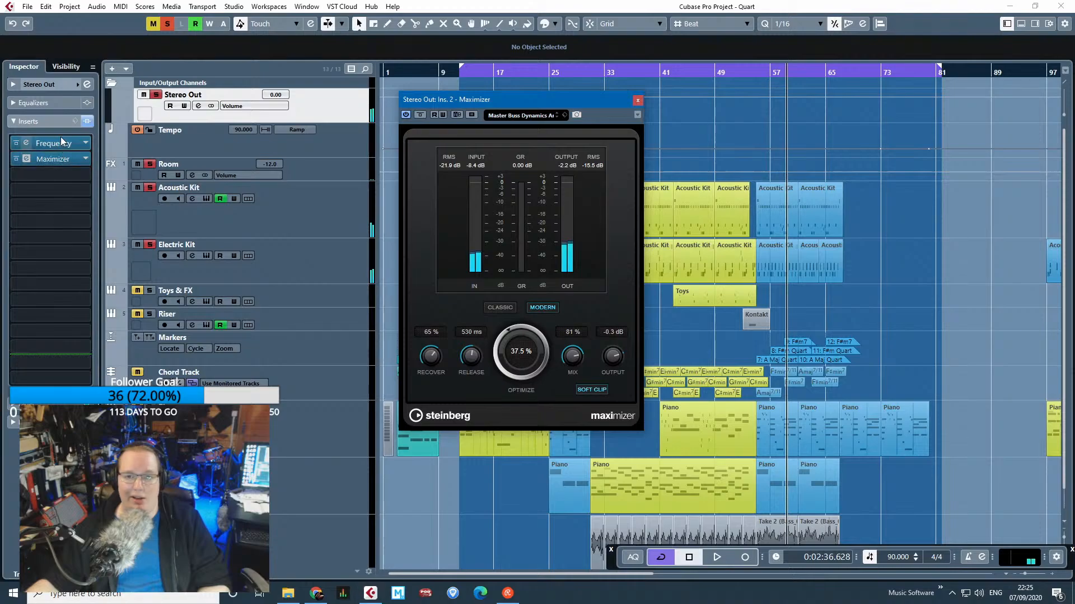
{"action": "left_click", "coordinate": [66, 145]}
{"action": "left_click", "coordinate": [924, 124]}
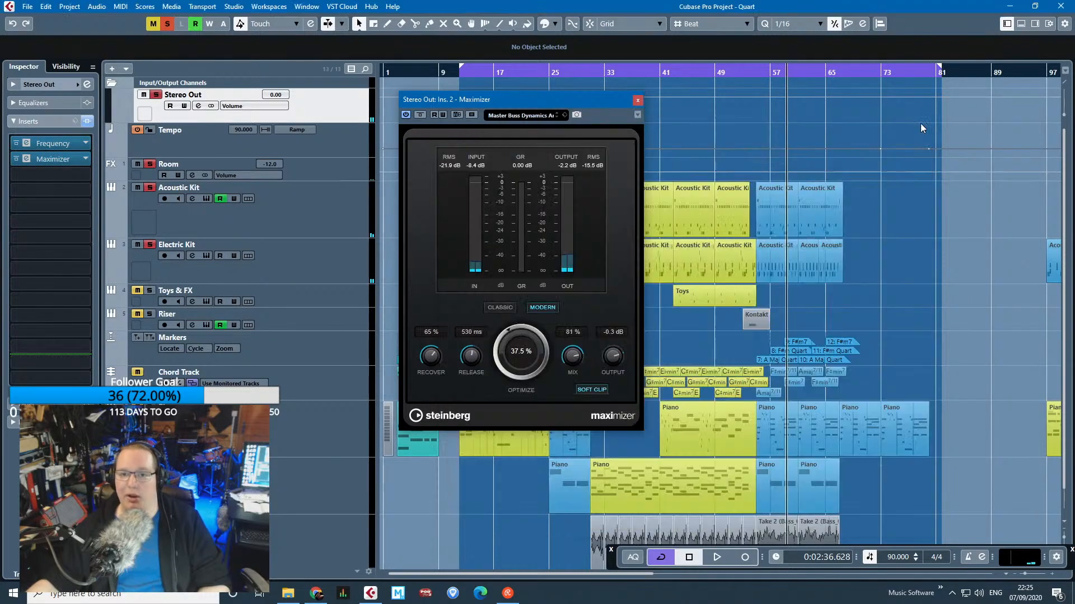
{"action": "left_click", "coordinate": [638, 100]}
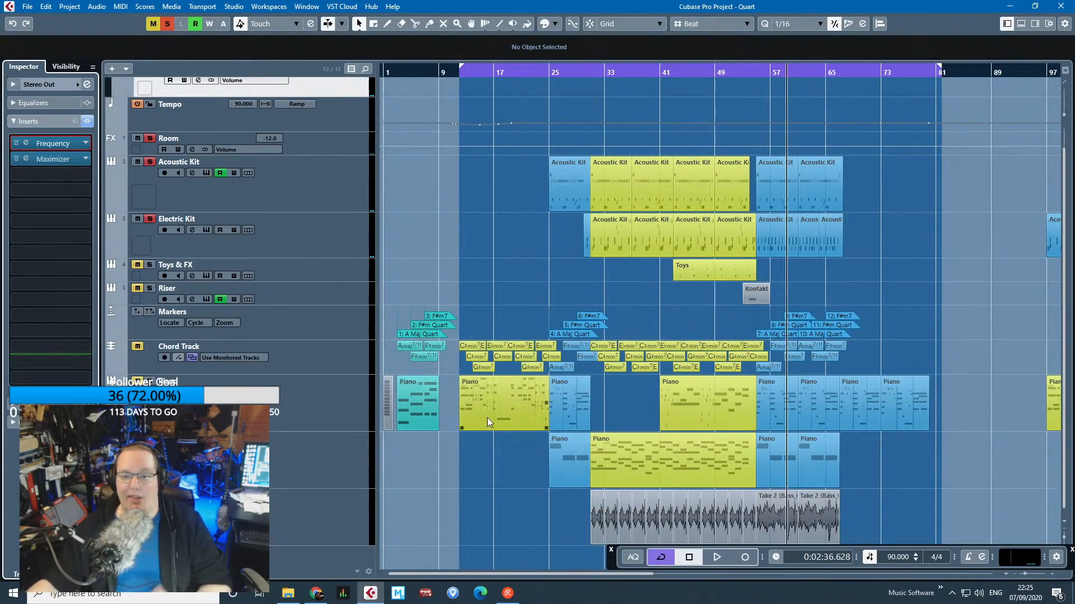
Deactivate all solo states and look over the piano and drum parts across the full arrangement.
{"action": "left_click", "coordinate": [167, 24]}
{"action": "scroll", "coordinate": [649, 391], "scroll_direction": "down", "scroll_amount": 1}
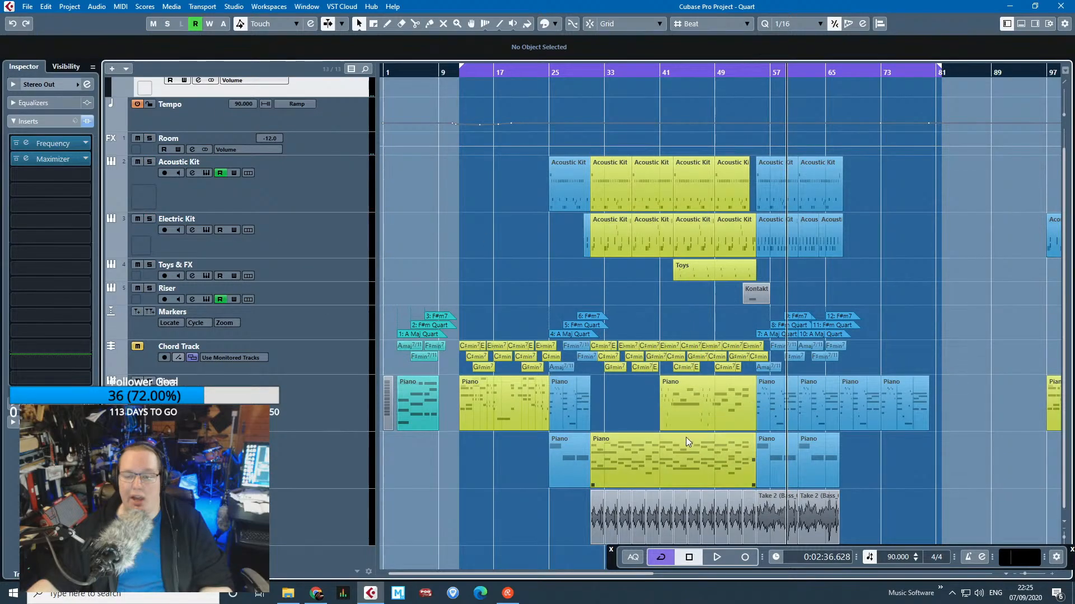
{"action": "scroll", "coordinate": [491, 424], "scroll_direction": "up", "scroll_amount": 2}
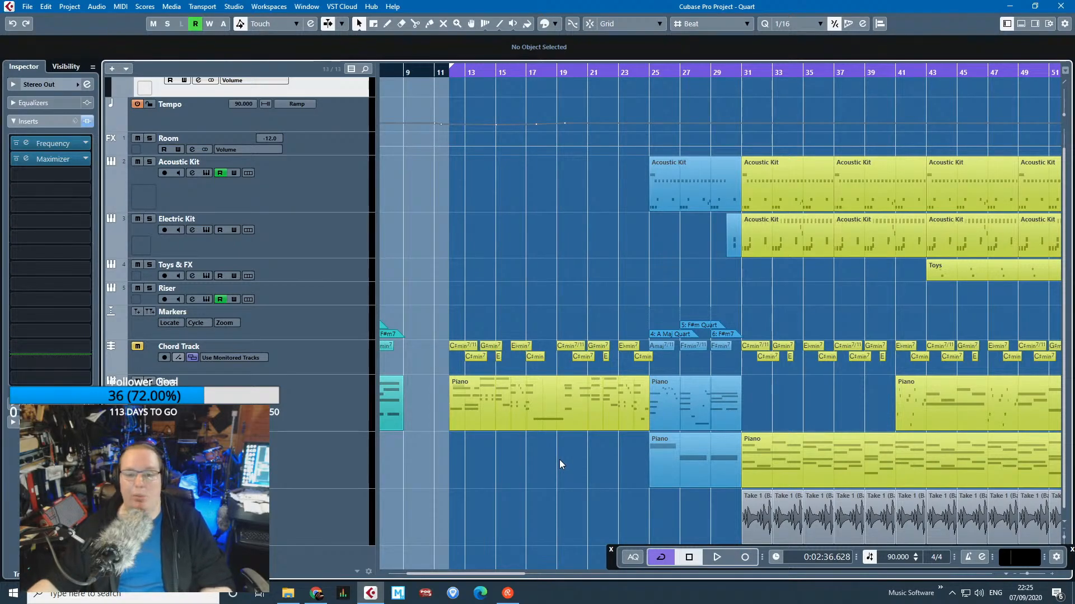
{"action": "scroll", "coordinate": [563, 457], "scroll_direction": "down", "scroll_amount": 3}
{"action": "scroll", "coordinate": [562, 457], "scroll_direction": "up", "scroll_amount": 4}
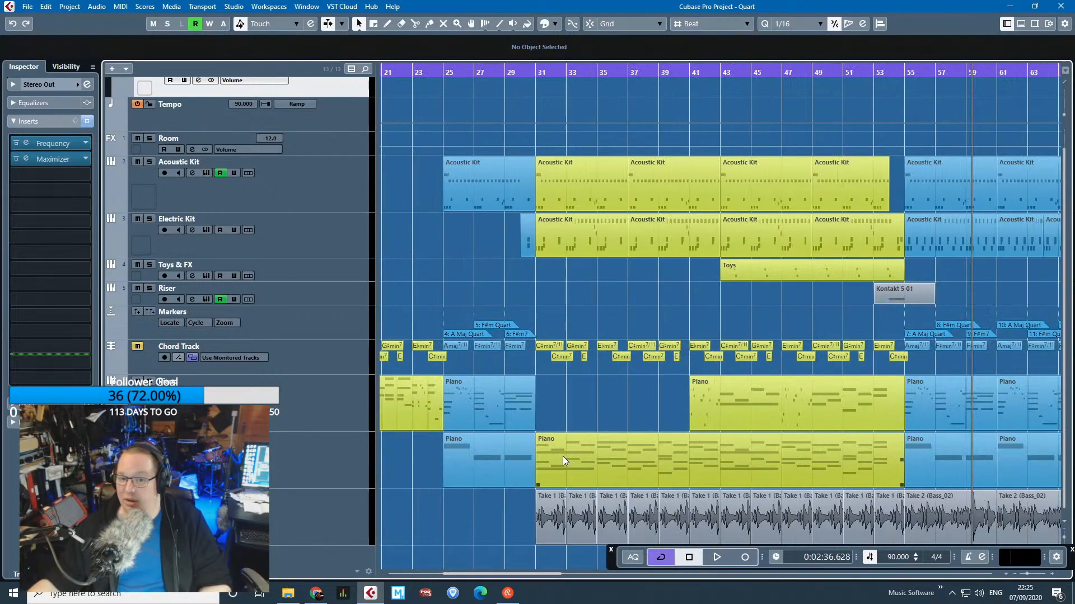
{"action": "scroll", "coordinate": [833, 446], "scroll_direction": "down", "scroll_amount": 3}
{"action": "scroll", "coordinate": [862, 385], "scroll_direction": "down", "scroll_amount": 2}
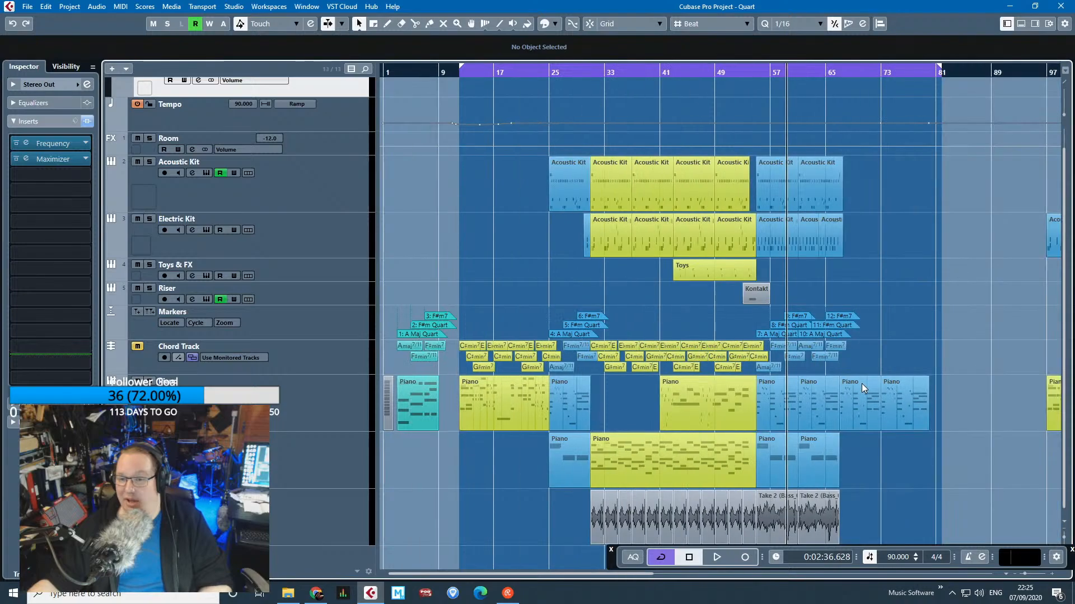
Play the full unsoloed mix from bar 59 and stop shortly after the start of bar 61.
{"action": "scroll", "coordinate": [812, 460], "scroll_direction": "up", "scroll_amount": 6}
{"action": "key", "text": "space"}
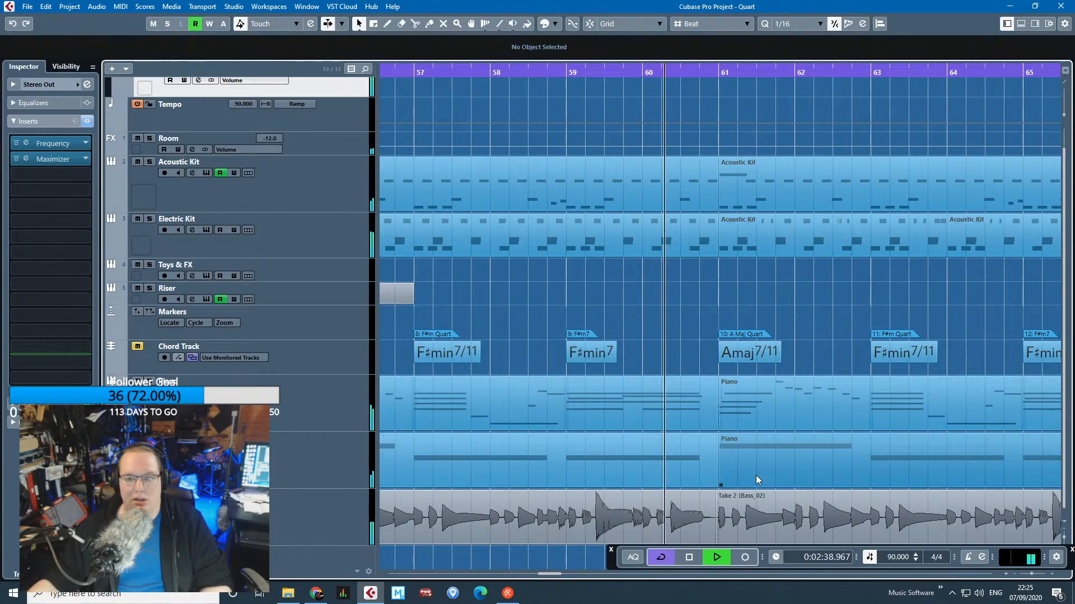
{"action": "scroll", "coordinate": [756, 475], "scroll_direction": "down", "scroll_amount": 2}
{"action": "scroll", "coordinate": [838, 533], "scroll_direction": "up", "scroll_amount": 1}
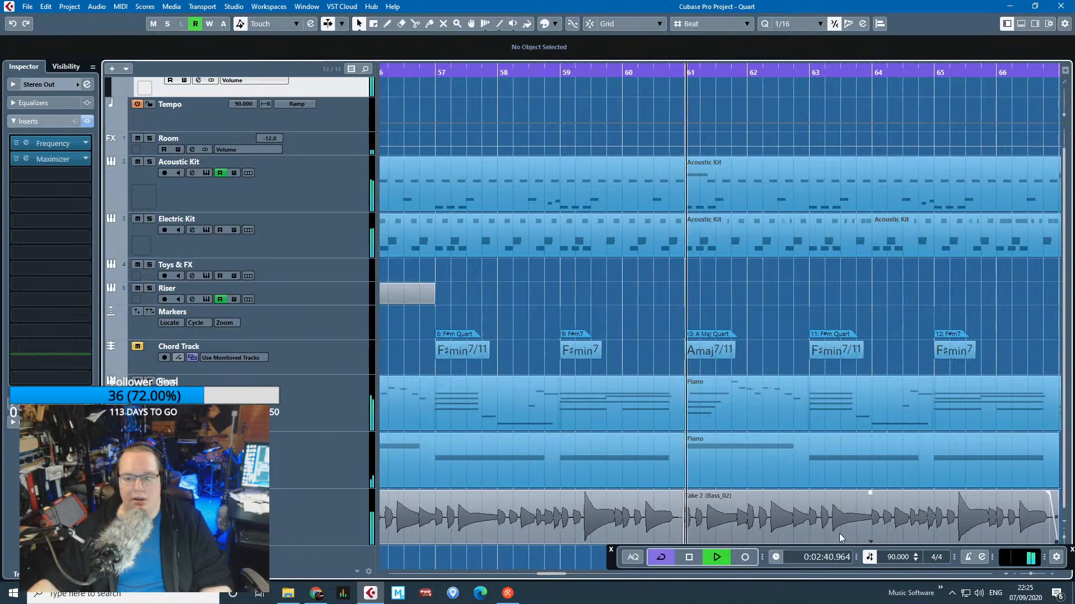
{"action": "key", "text": "space"}
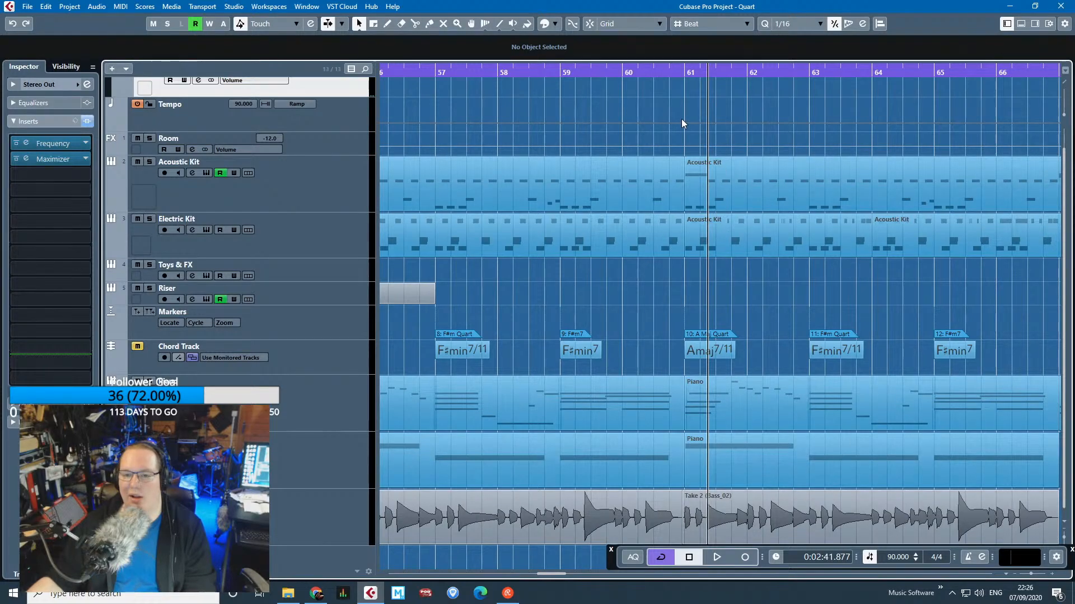
Look over the opening piano part from bar 12 and its changes on the Tempo track, and clear the selection.
{"action": "left_click_drag", "start_coordinate": [666, 77], "coordinate": [665, 46]}
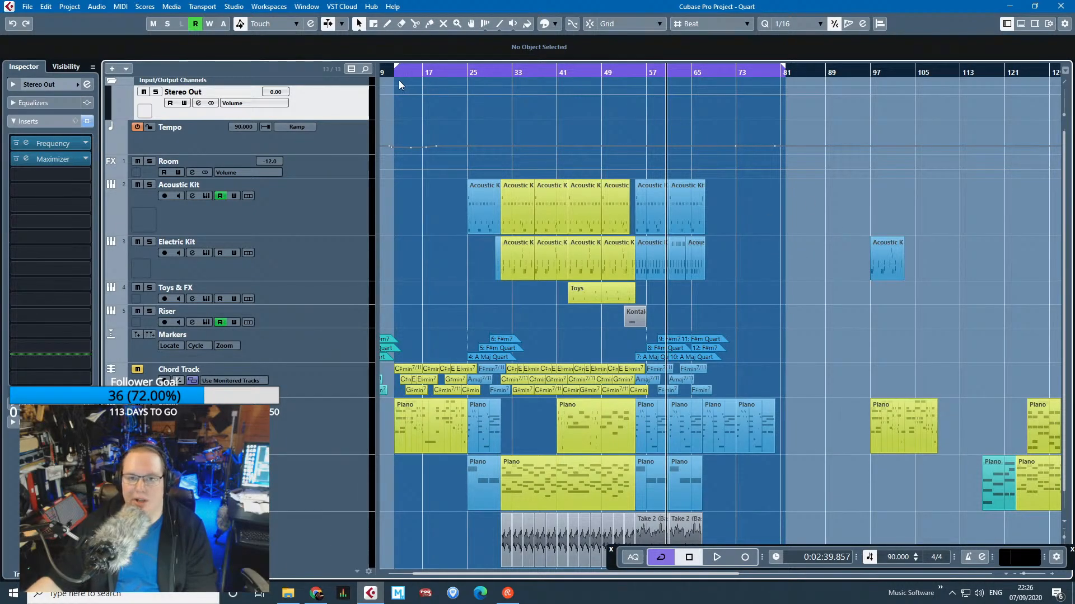
{"action": "left_click_drag", "start_coordinate": [398, 80], "coordinate": [795, 417]}
{"action": "left_click_drag", "start_coordinate": [426, 73], "coordinate": [527, 90]}
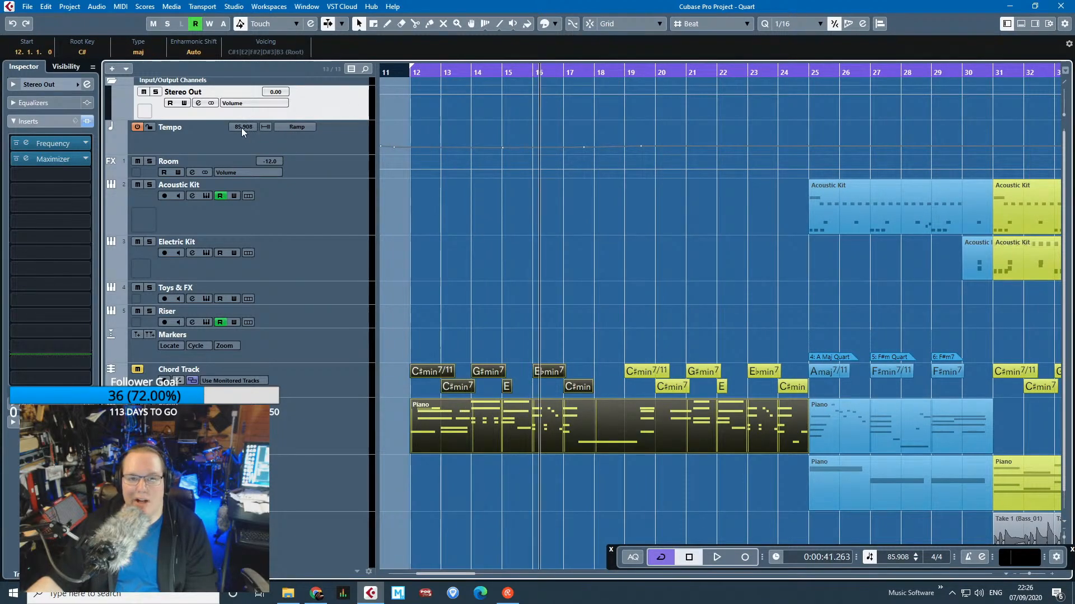
{"action": "left_click_drag", "start_coordinate": [411, 73], "coordinate": [483, 130]}
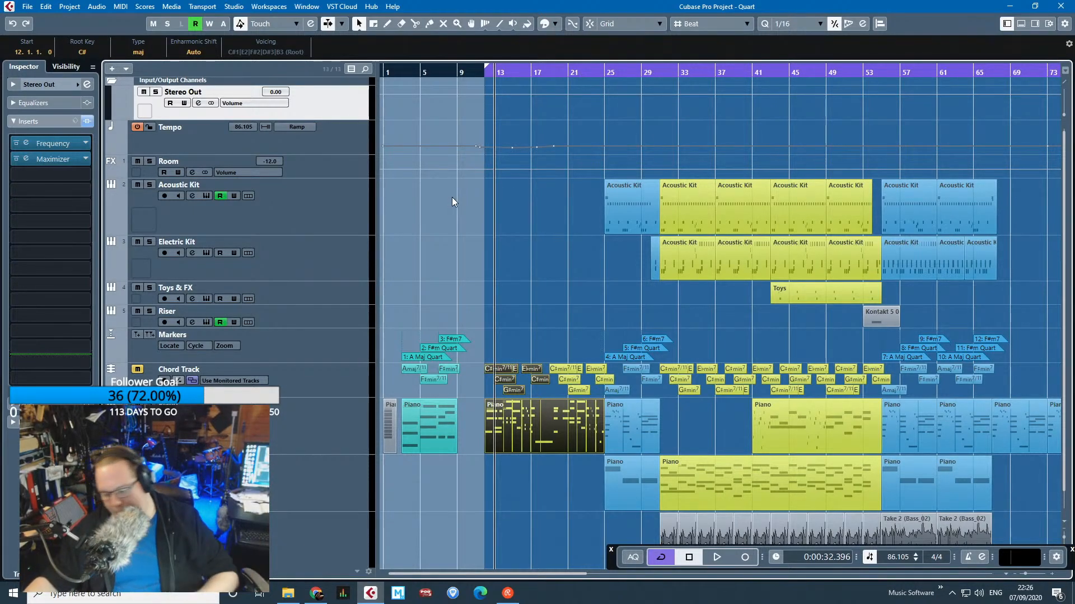
{"action": "left_click", "coordinate": [484, 246]}
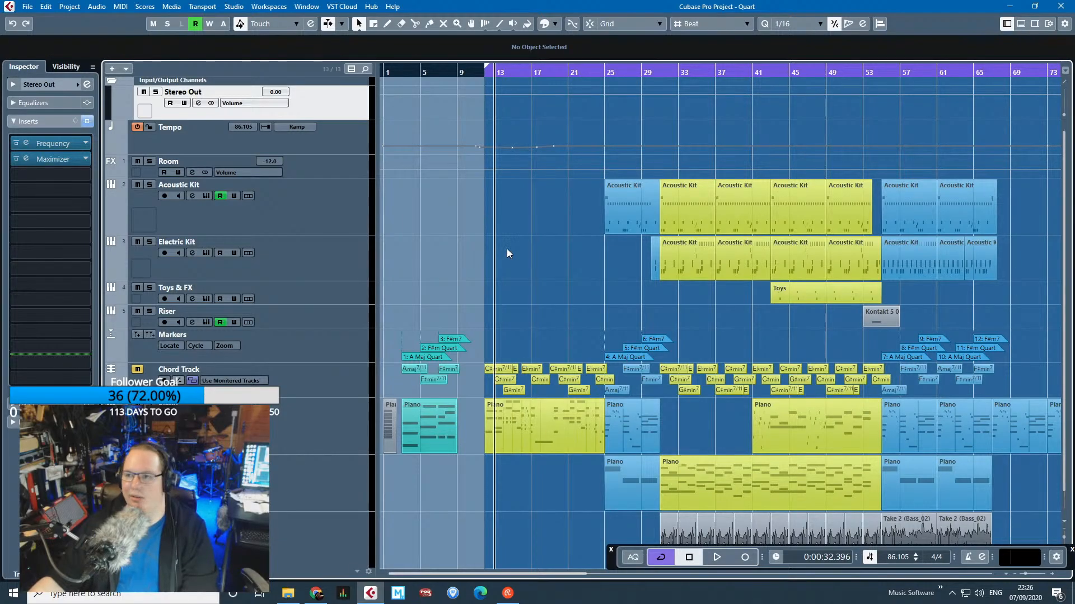
Close the Quart project and open the Master project from the _ MASTER PROJECT folder inside _MASTERED.
{"action": "left_click", "coordinate": [1038, 9]}
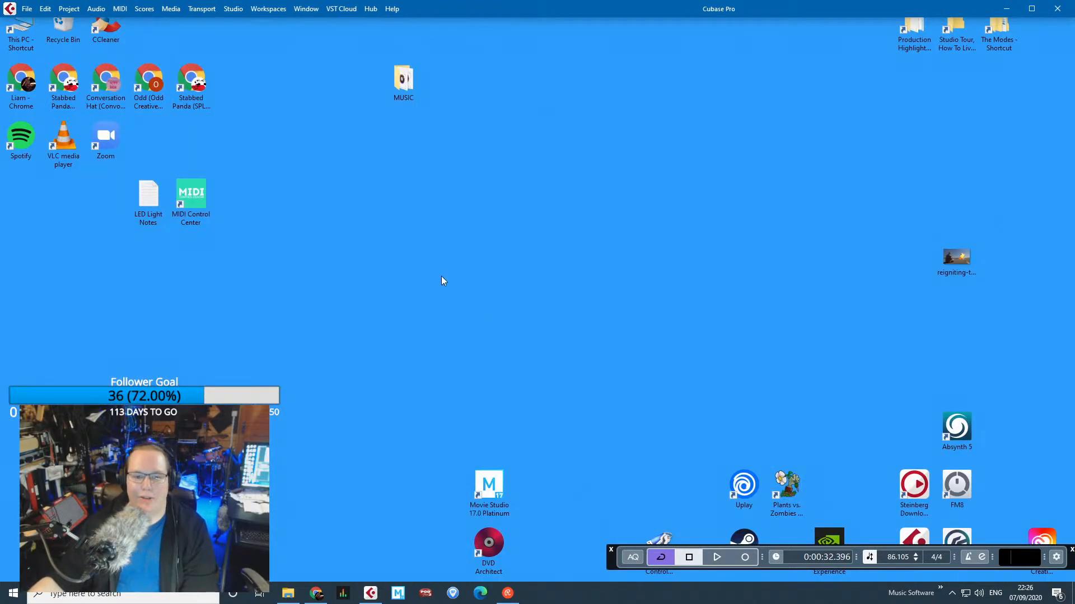
{"action": "left_click", "coordinate": [287, 593]}
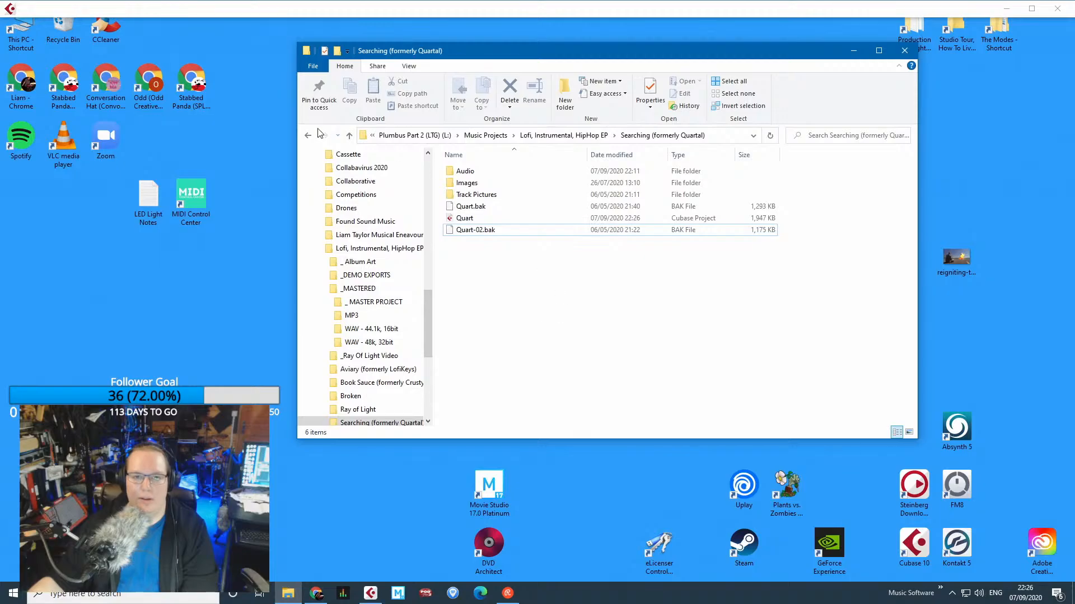
{"action": "left_click", "coordinate": [308, 135]}
{"action": "double_click", "coordinate": [520, 196]}
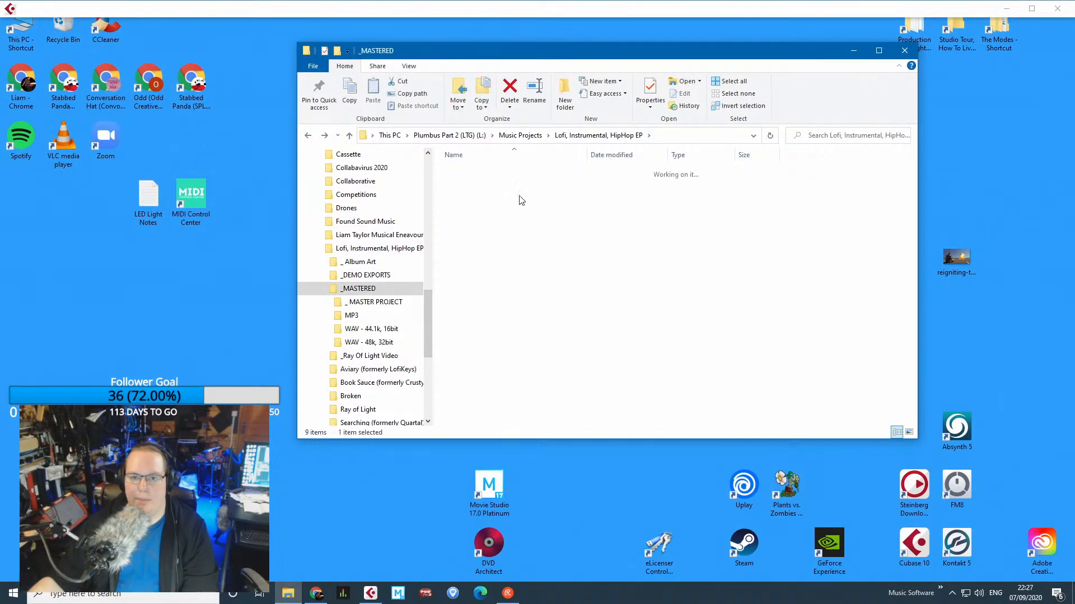
{"action": "double_click", "coordinate": [485, 173]}
{"action": "double_click", "coordinate": [482, 220]}
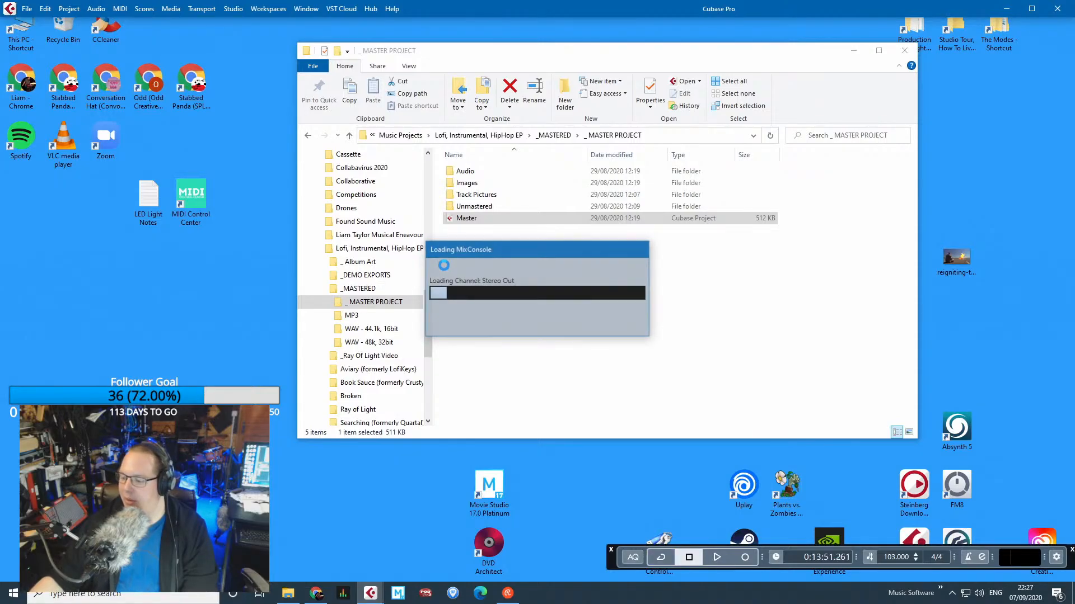
{"action": "left_click", "coordinate": [639, 375]}
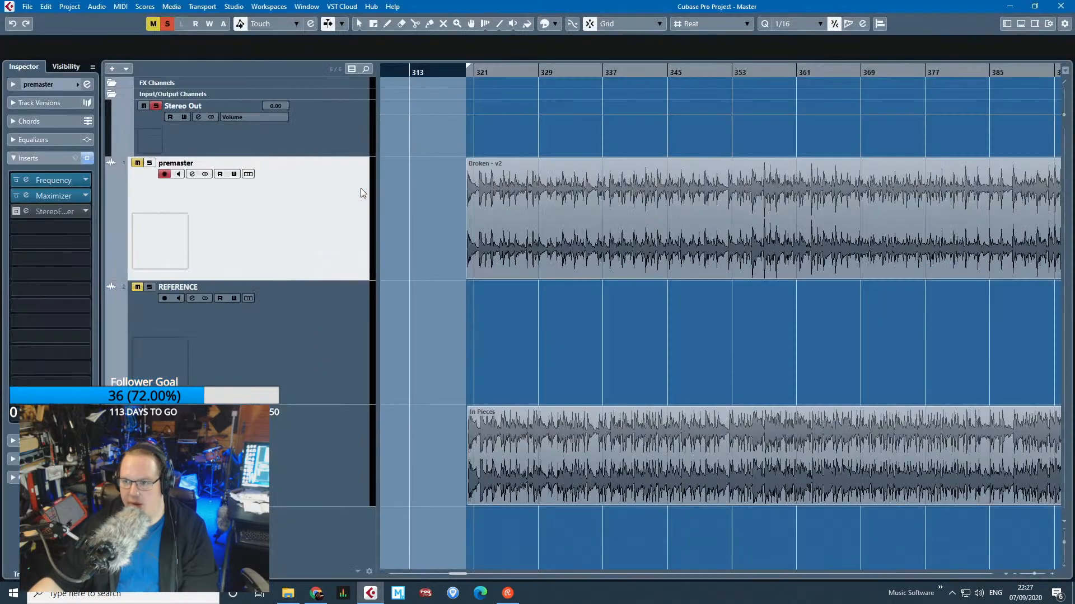
Look over all clips on the premaster track and their mastered versions, including Ray of Light, across the whole timeline.
{"action": "left_click_drag", "start_coordinate": [439, 71], "coordinate": [423, 40]}
{"action": "scroll", "coordinate": [531, 319], "scroll_direction": "left", "scroll_amount": 5}
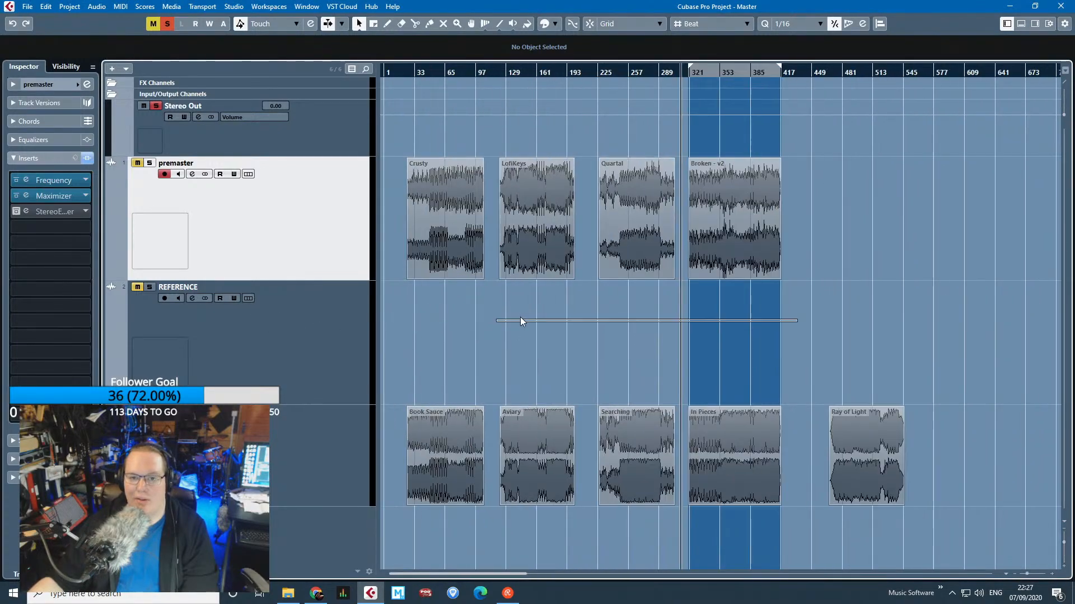
{"action": "left_click_drag", "start_coordinate": [477, 397], "coordinate": [966, 341]}
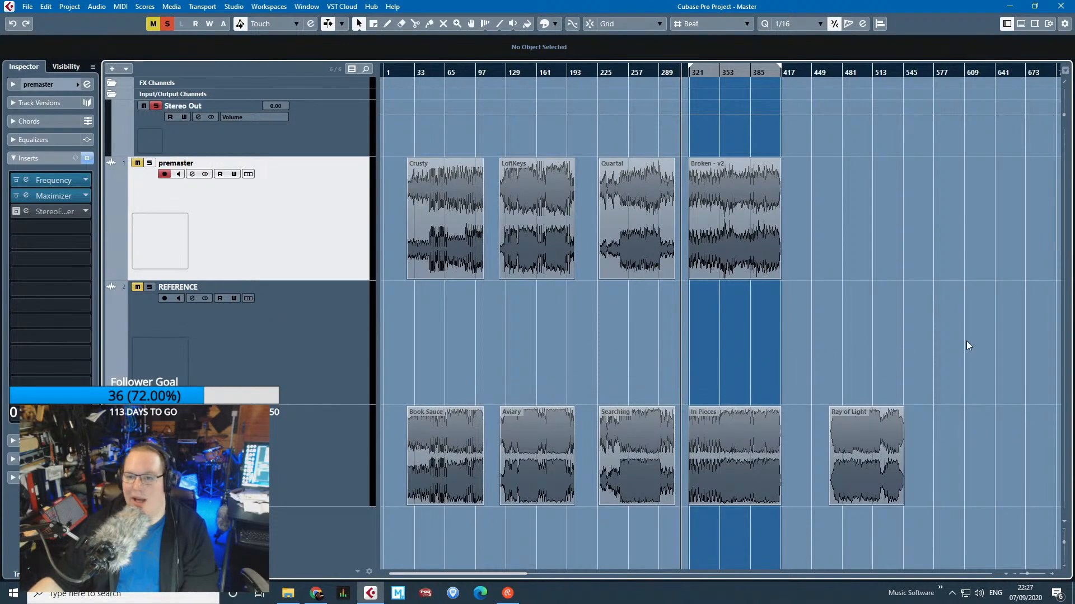
{"action": "left_click", "coordinate": [876, 73]}
{"action": "left_click_drag", "start_coordinate": [859, 81], "coordinate": [858, 74]}
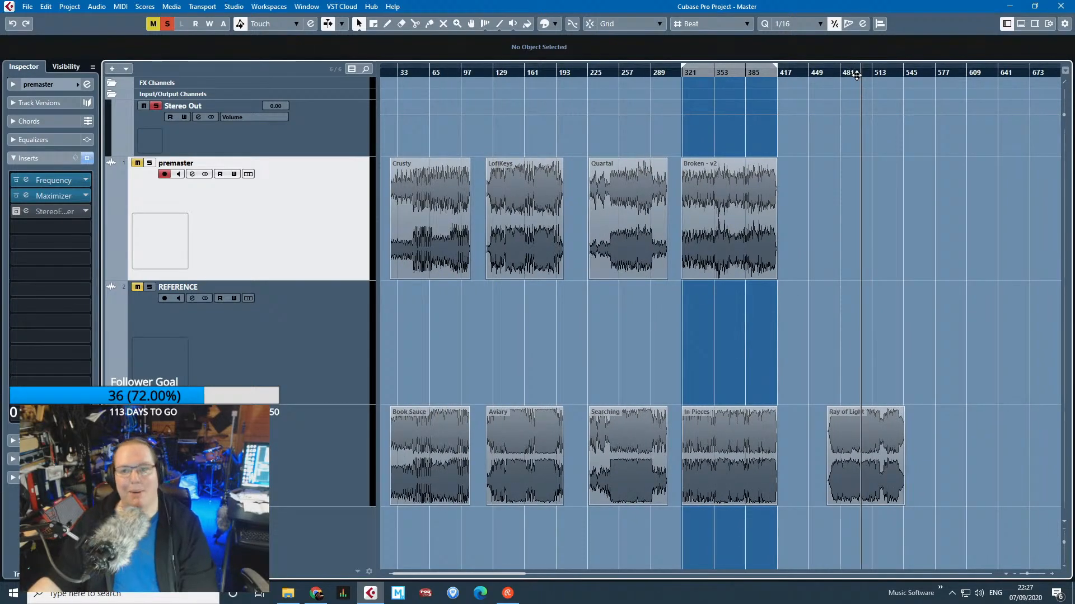
{"action": "left_click_drag", "start_coordinate": [827, 315], "coordinate": [485, 332]}
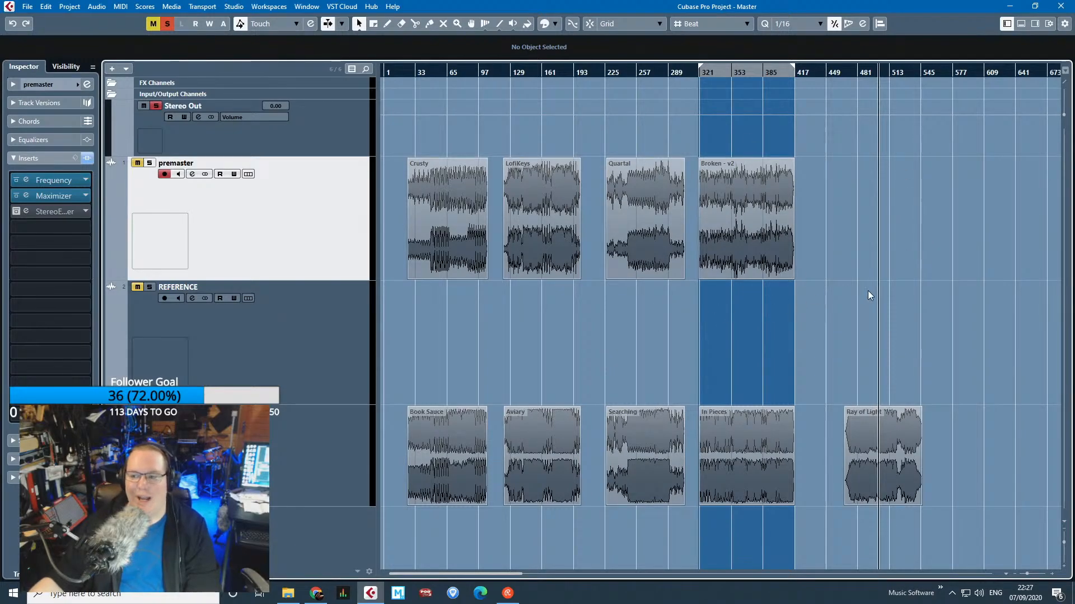
{"action": "left_click", "coordinate": [914, 424]}
{"action": "left_click", "coordinate": [906, 230]}
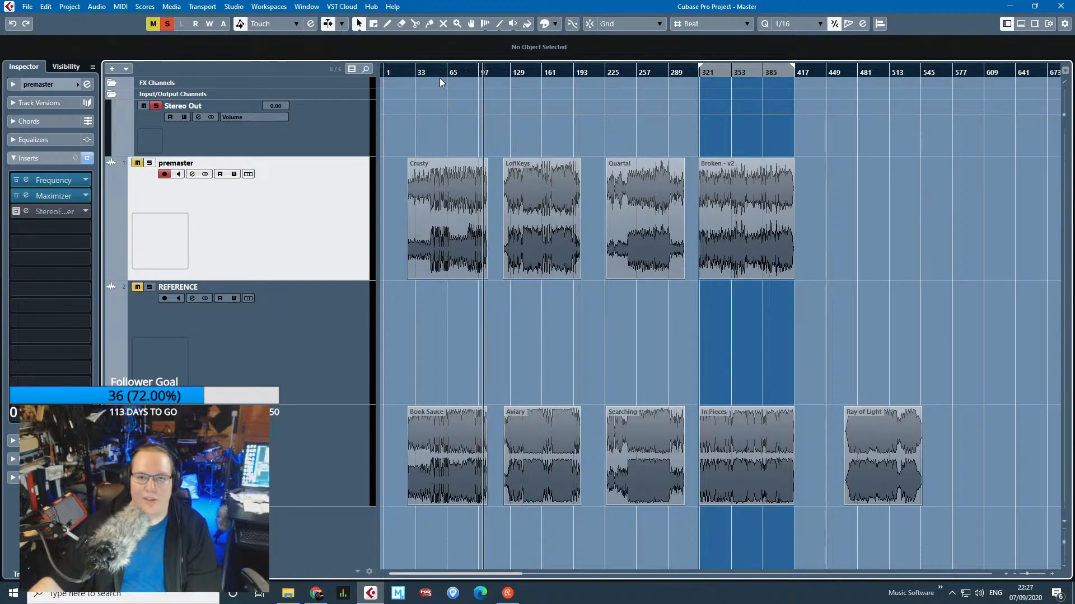
Compare the Crusty, LofiKeys and Quartal premaster waveforms with the mastered Book Sauce, Aviary and Searching clips.
{"action": "left_click_drag", "start_coordinate": [423, 72], "coordinate": [399, 84]}
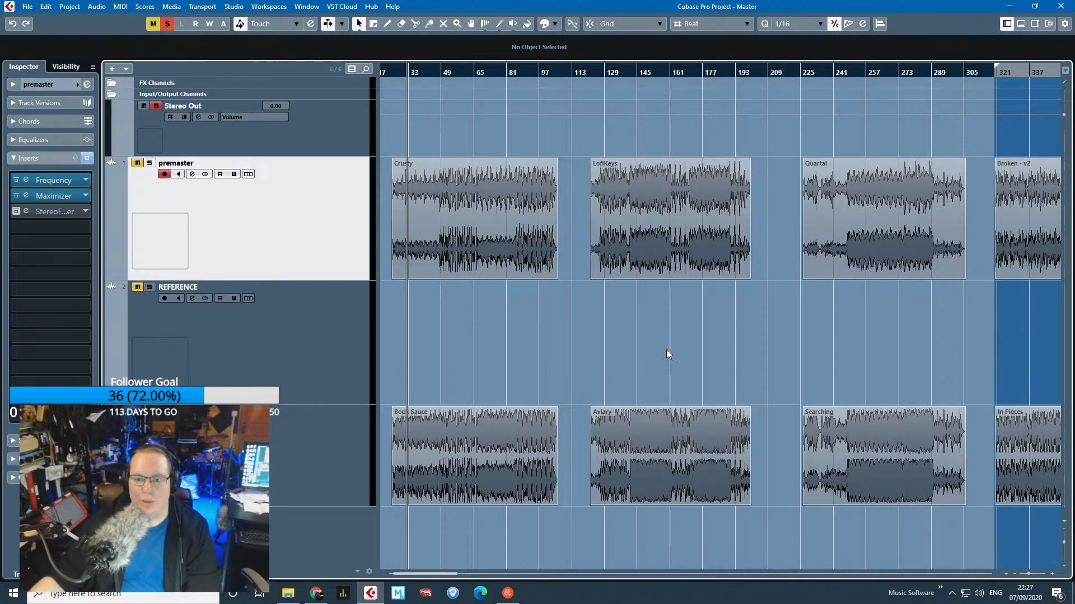
{"action": "left_click_drag", "start_coordinate": [881, 361], "coordinate": [866, 304]}
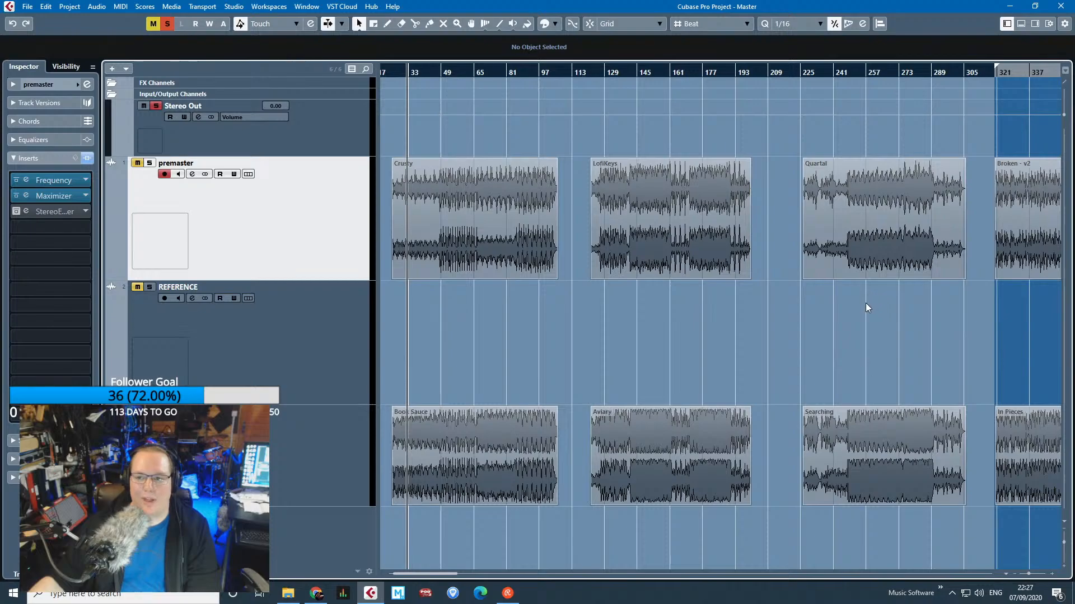
{"action": "scroll", "coordinate": [436, 300], "scroll_direction": "left", "scroll_amount": 2}
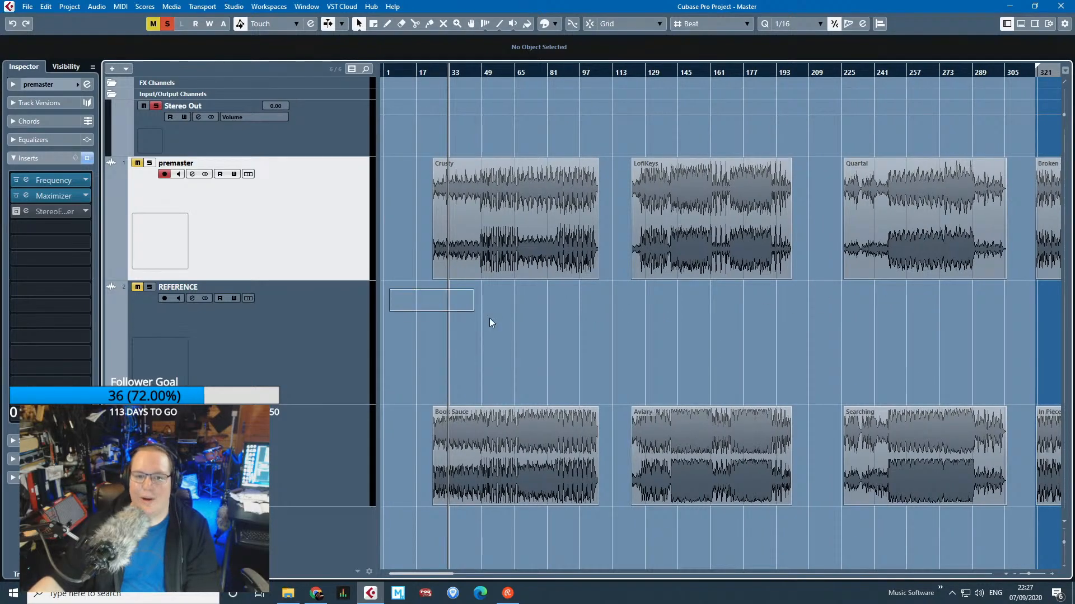
{"action": "left_click_drag", "start_coordinate": [490, 323], "coordinate": [905, 350]}
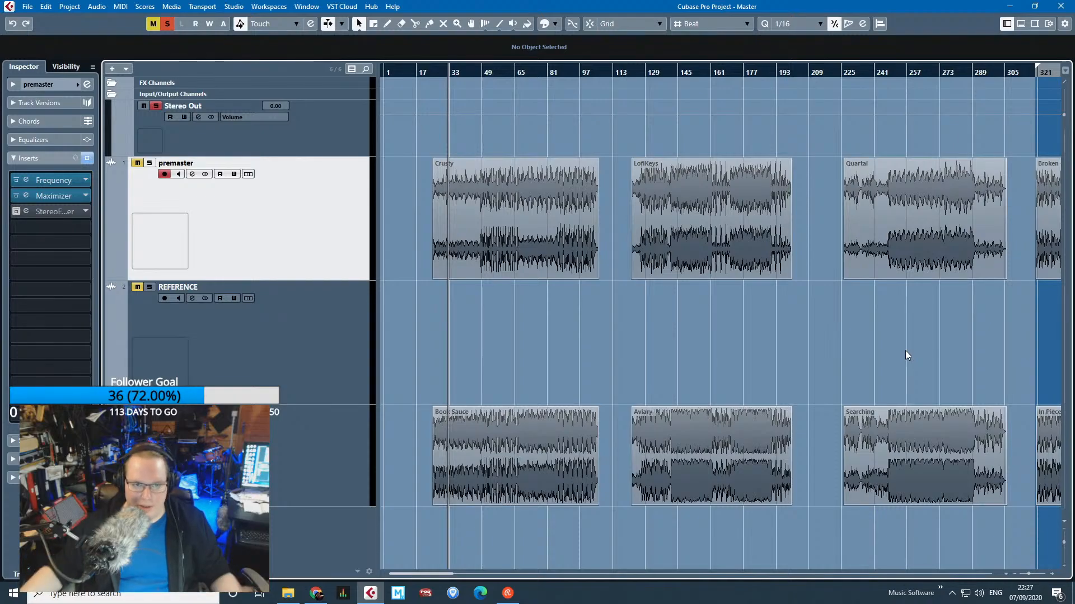
Show the Stereo Out channel's inserts, check the premaster and REFERENCE tracks, and open the StudioEQ insert on Stereo Out.
{"action": "left_click", "coordinate": [202, 143]}
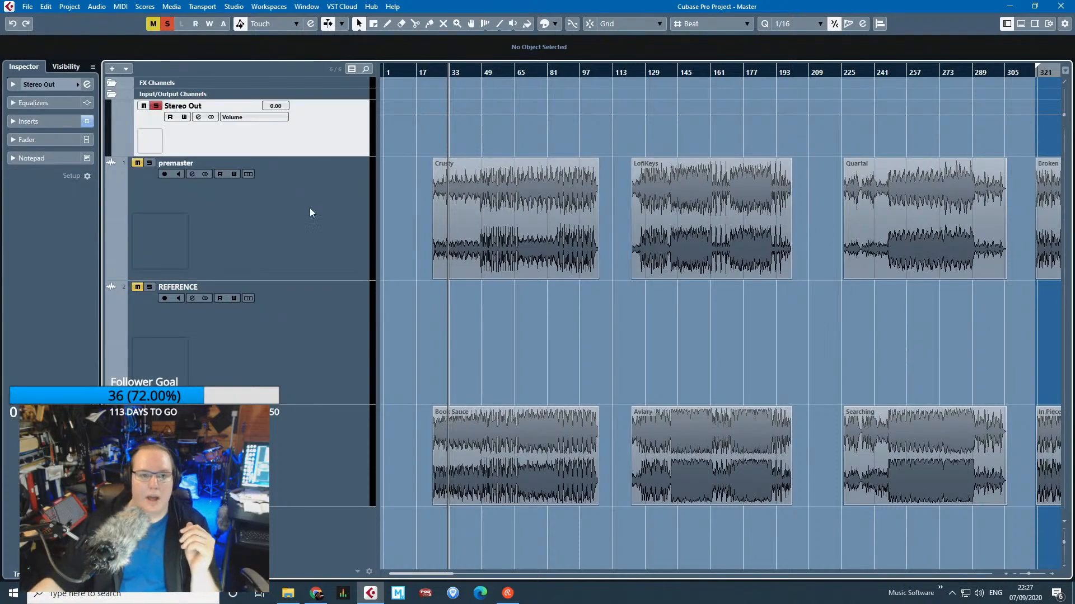
{"action": "left_click", "coordinate": [46, 119]}
{"action": "left_click", "coordinate": [299, 236]}
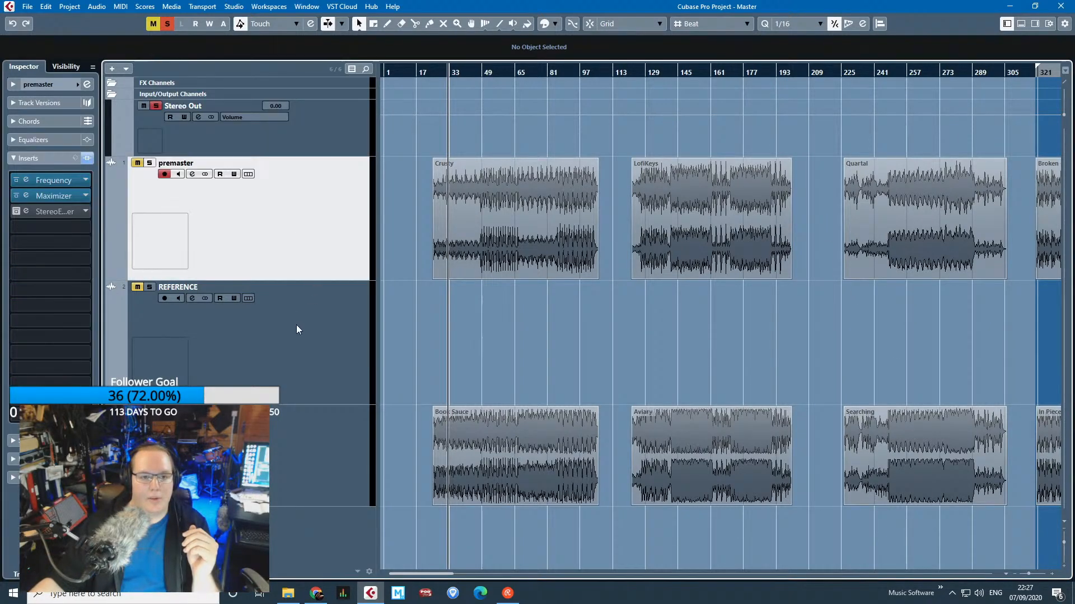
{"action": "left_click", "coordinate": [297, 324]}
{"action": "left_click", "coordinate": [310, 144]}
{"action": "left_click", "coordinate": [66, 143]}
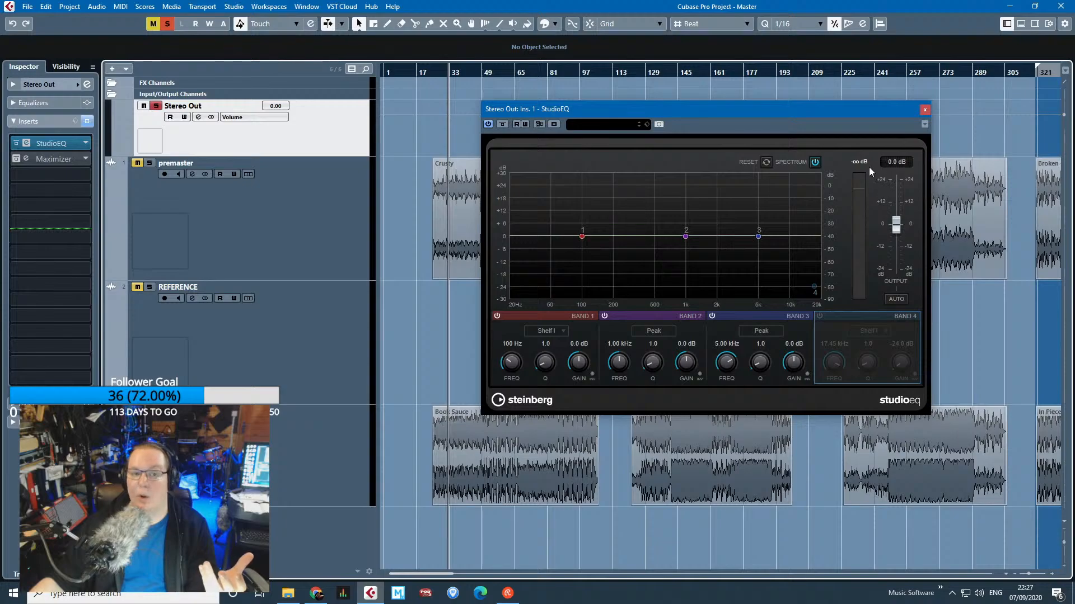
Solo the premaster track and play parts of the Crusty and Quartal clips while checking the StudioEQ output level, stopping around bar 289.
{"action": "left_click", "coordinate": [336, 374]}
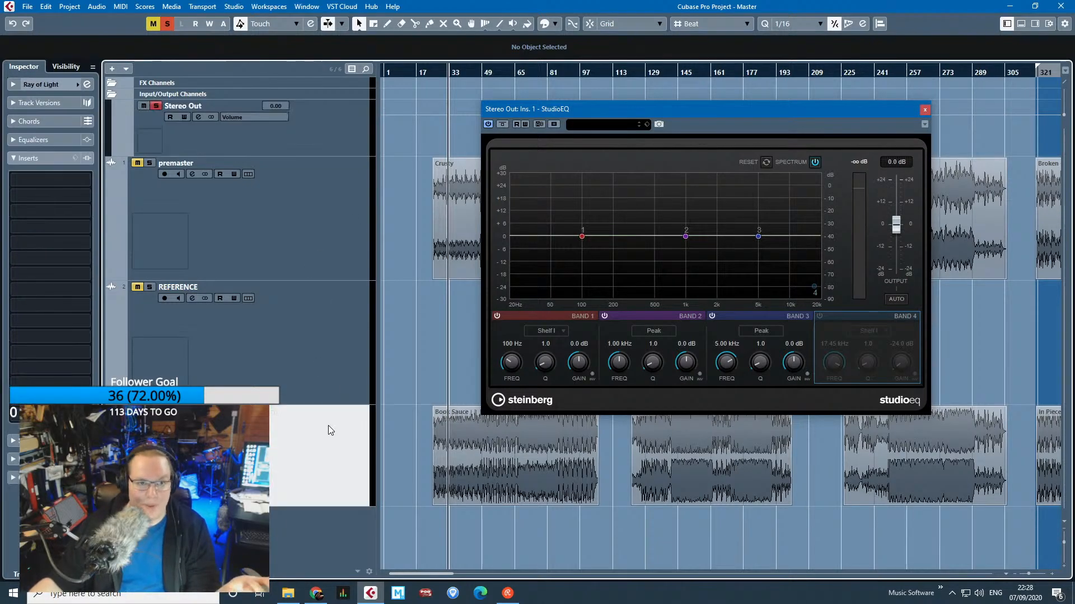
{"action": "left_click", "coordinate": [300, 236]}
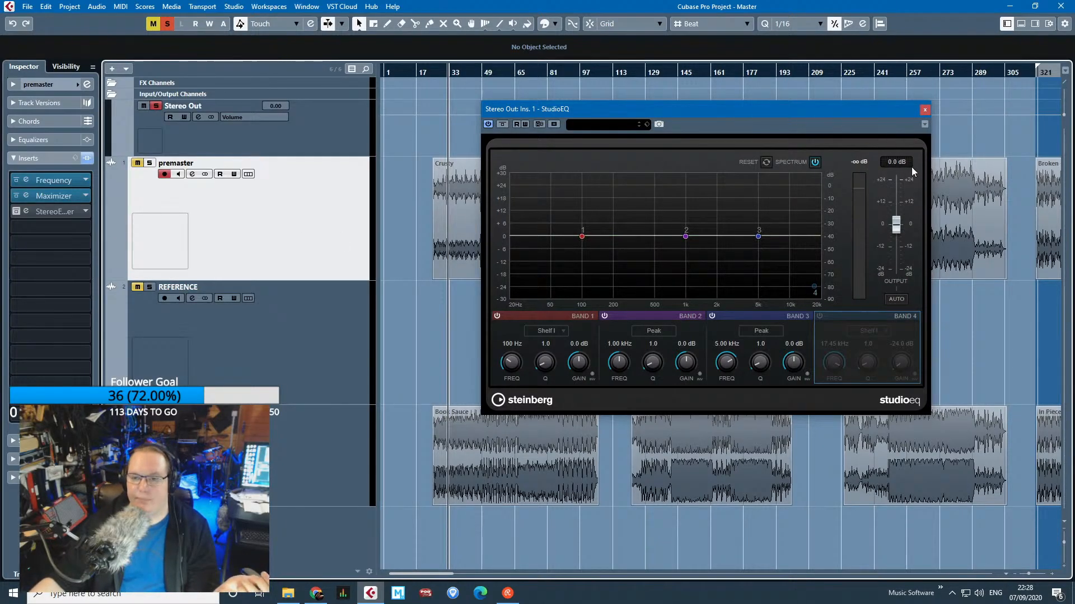
{"action": "left_click", "coordinate": [463, 71]}
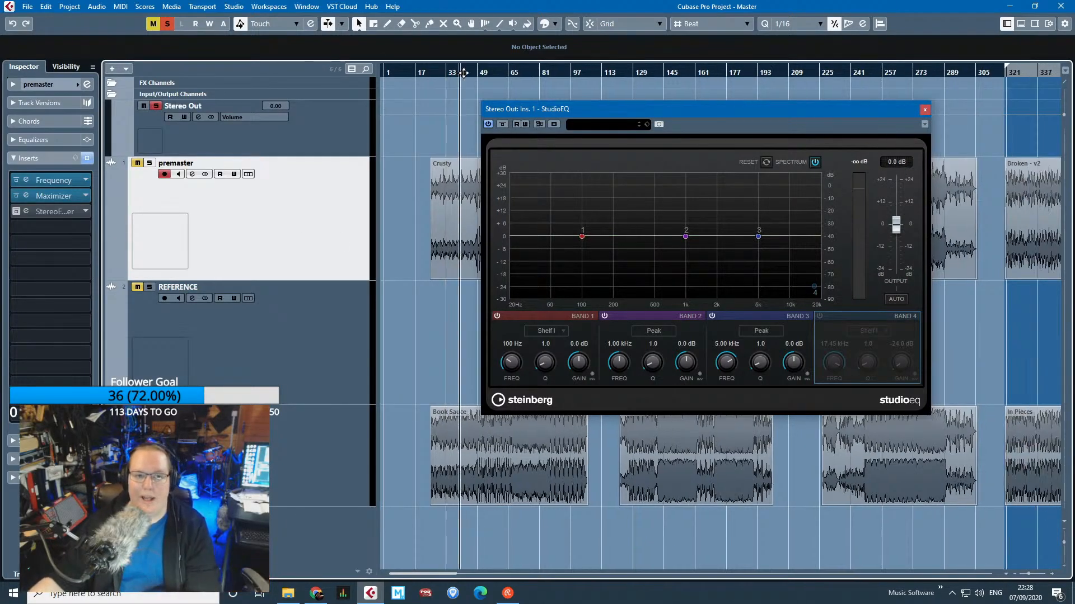
{"action": "left_click", "coordinate": [150, 162]}
{"action": "key", "text": "space"}
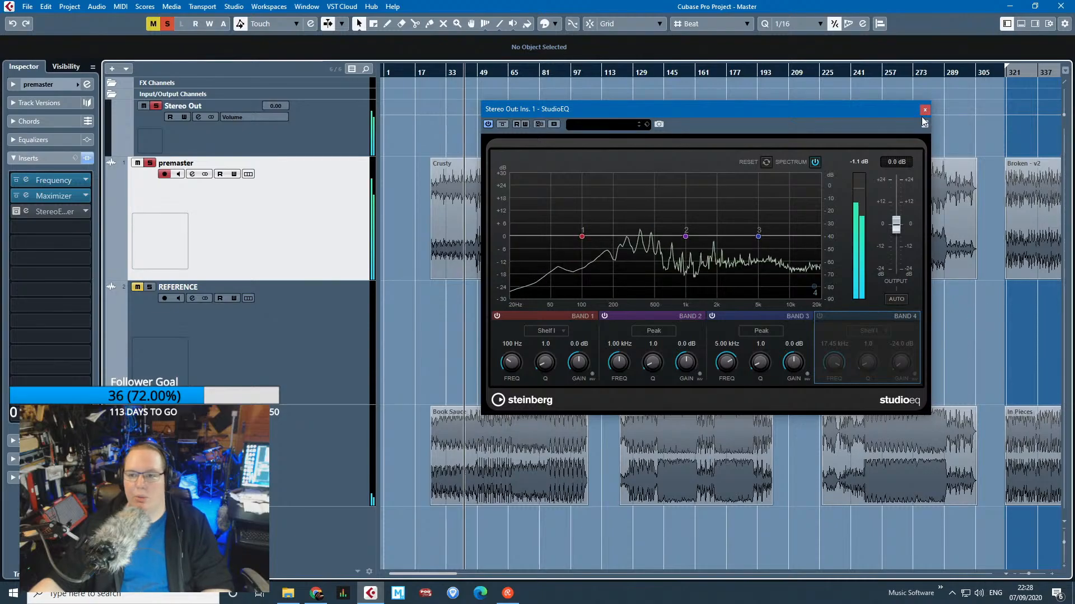
{"action": "left_click_drag", "start_coordinate": [944, 75], "coordinate": [934, 84]}
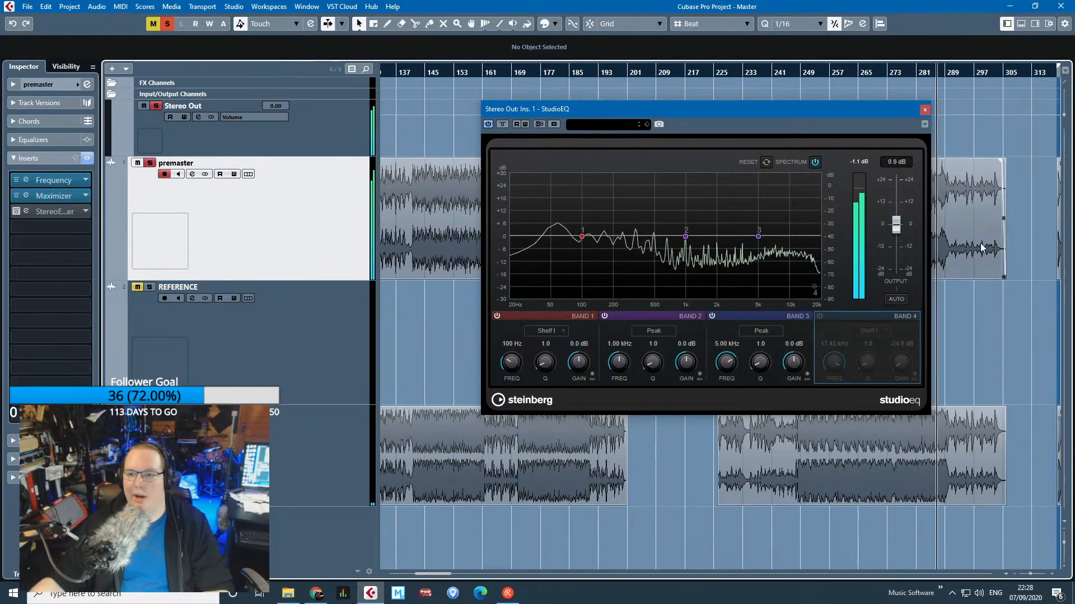
{"action": "scroll", "coordinate": [938, 330], "scroll_direction": "up", "scroll_amount": 5}
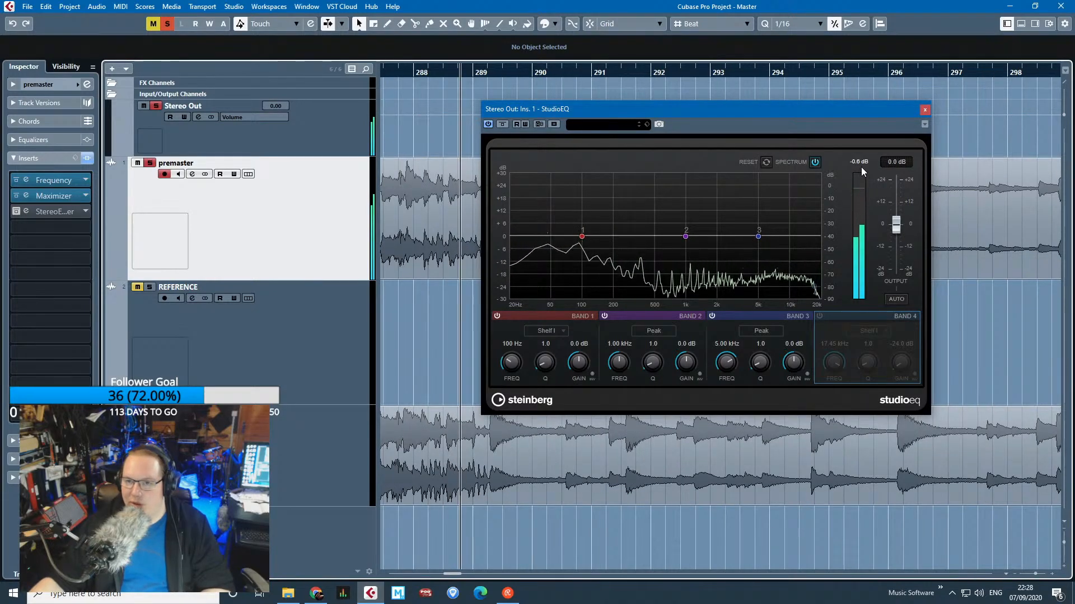
{"action": "key", "text": "space"}
Reset the StudioEQ peak reading, play part of the Broken - v2 clip to check its level, stop playback and close StudioEQ.
{"action": "scroll", "coordinate": [1012, 340], "scroll_direction": "down", "scroll_amount": 8}
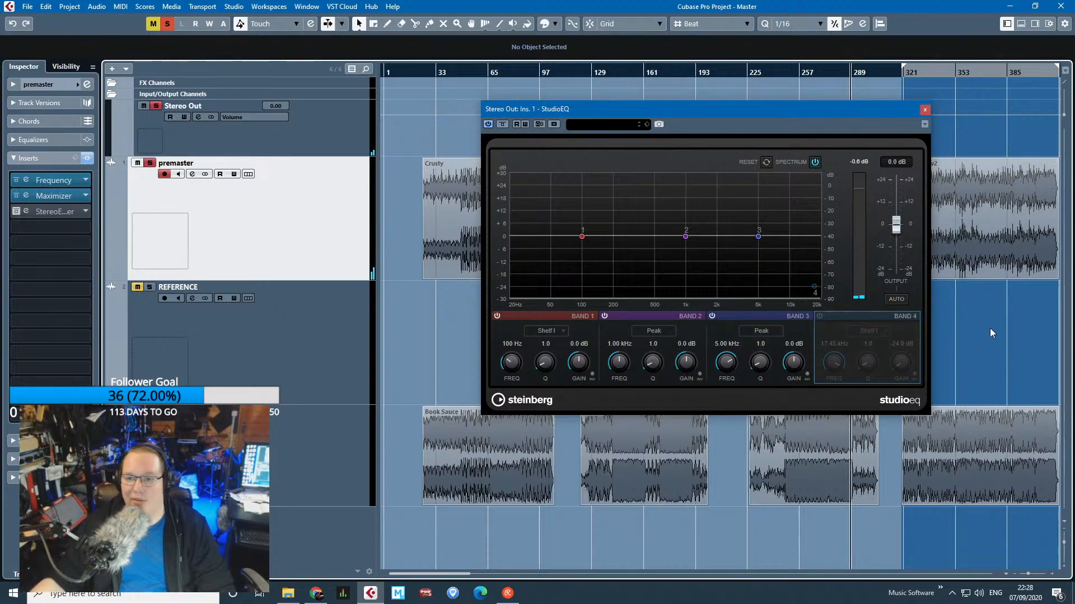
{"action": "left_click", "coordinate": [866, 161]}
{"action": "left_click_drag", "start_coordinate": [957, 75], "coordinate": [962, 92]}
{"action": "key", "text": "space"}
{"action": "scroll", "coordinate": [973, 324], "scroll_direction": "up", "scroll_amount": 2}
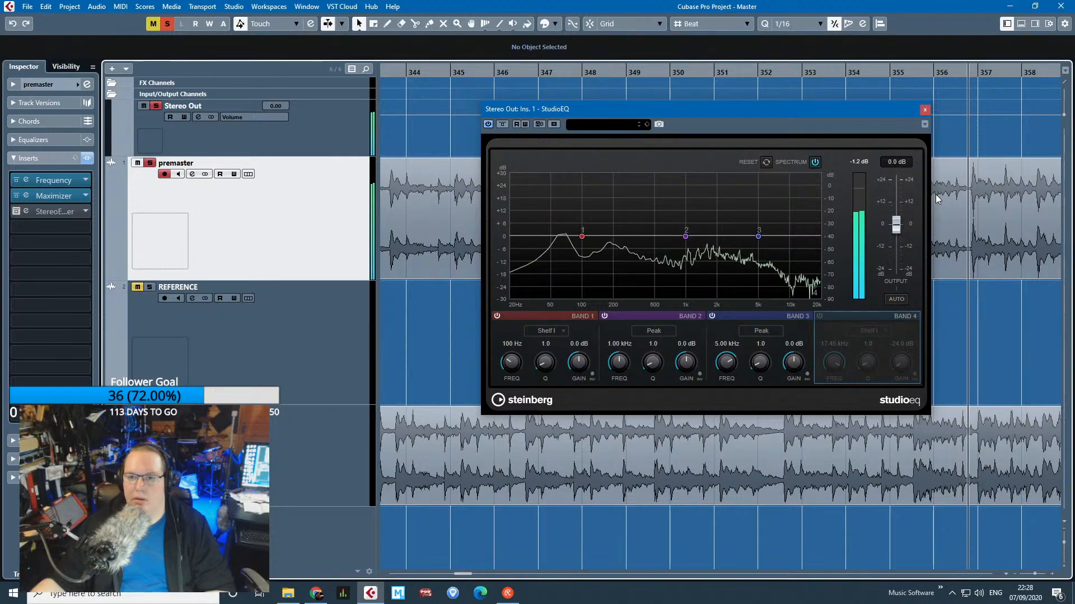
{"action": "scroll", "coordinate": [985, 363], "scroll_direction": "down", "scroll_amount": 5}
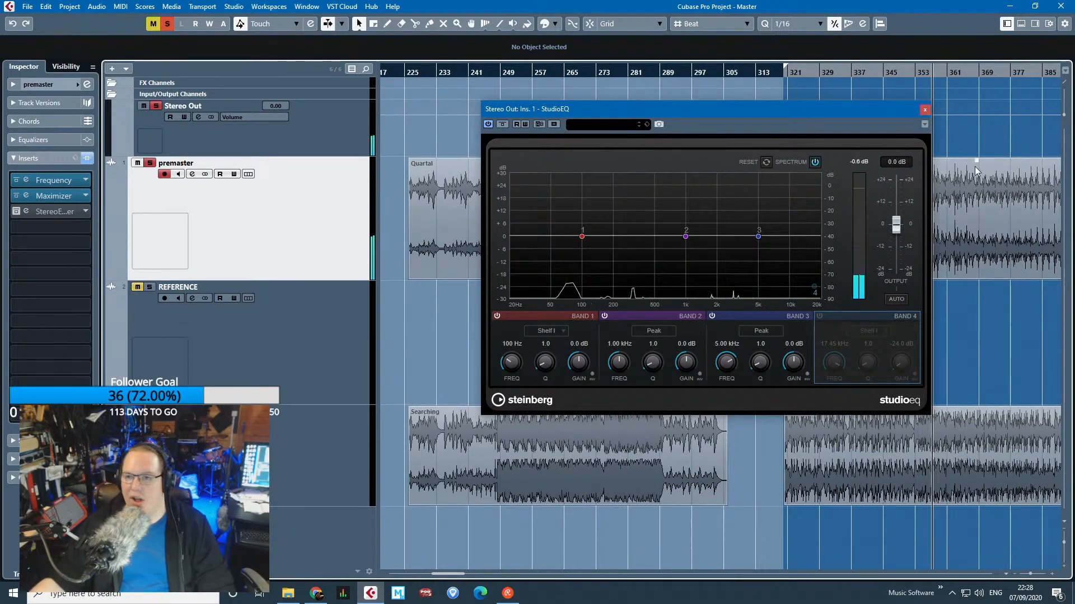
{"action": "left_click", "coordinate": [925, 110]}
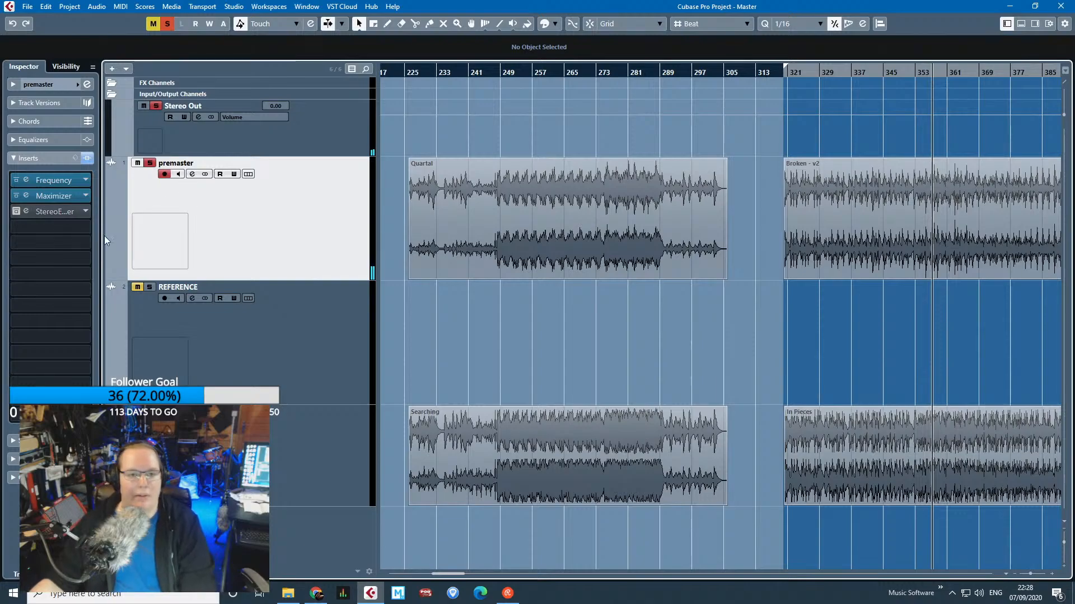
Inspect the Frequency and Maximizer inserts on the premaster track and close the Maximizer window.
{"action": "left_click", "coordinate": [47, 178]}
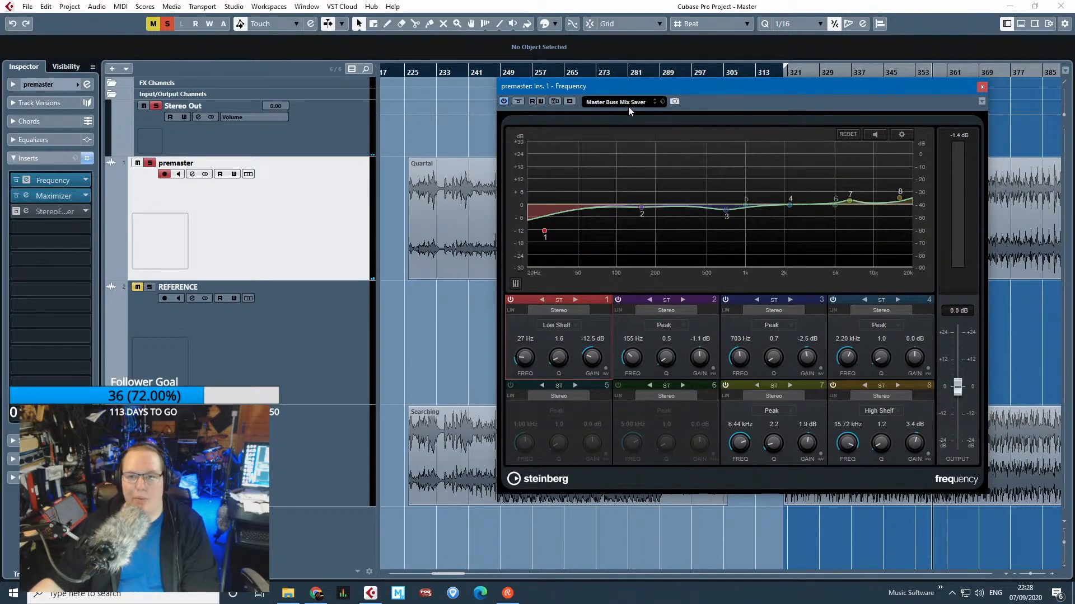
{"action": "left_click", "coordinate": [65, 197]}
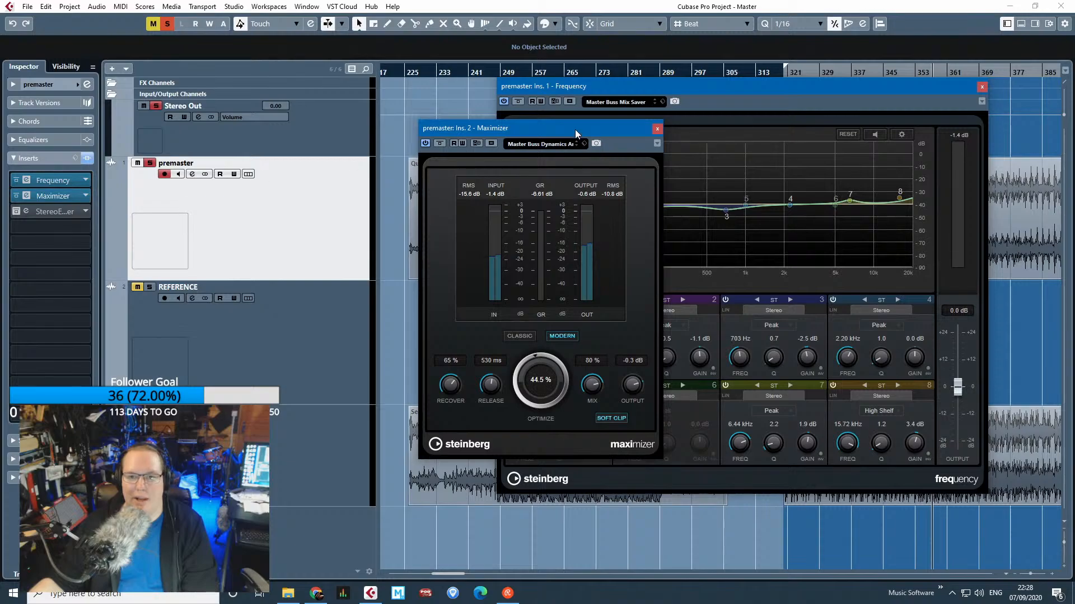
{"action": "left_click_drag", "start_coordinate": [577, 130], "coordinate": [547, 131]}
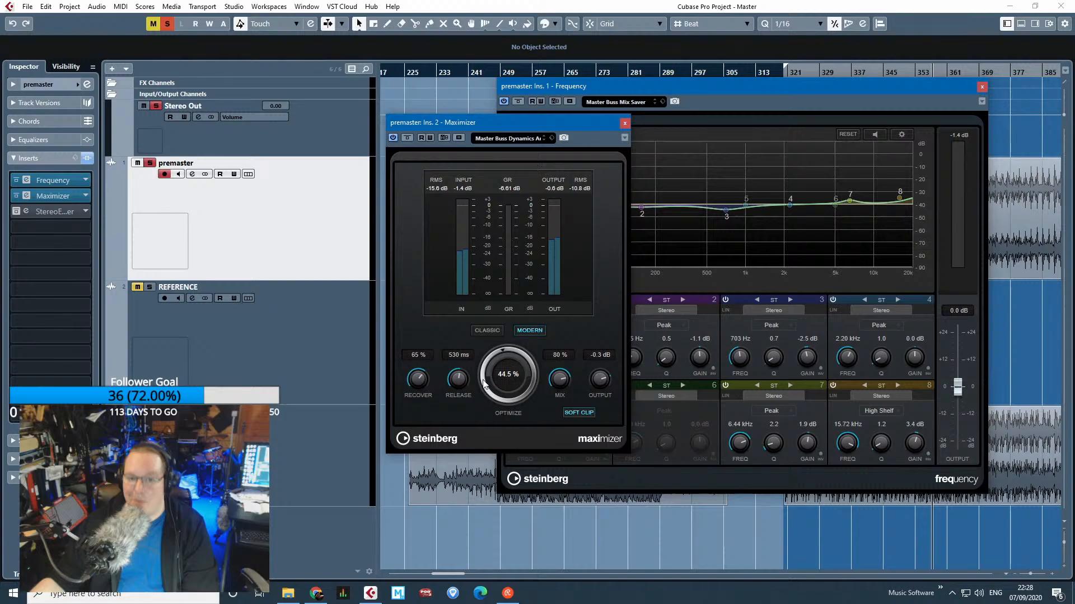
{"action": "left_click", "coordinate": [624, 123]}
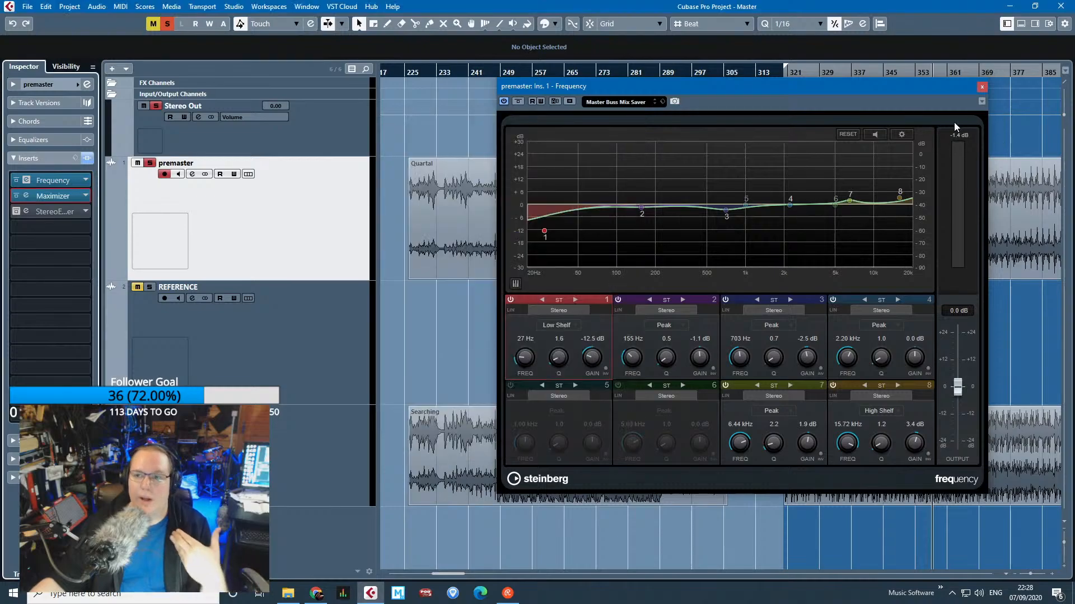
Close the Frequency insert and play Broken - v2, switching solo from premaster to the In Pieces track and back to compare them.
{"action": "left_click", "coordinate": [982, 87]}
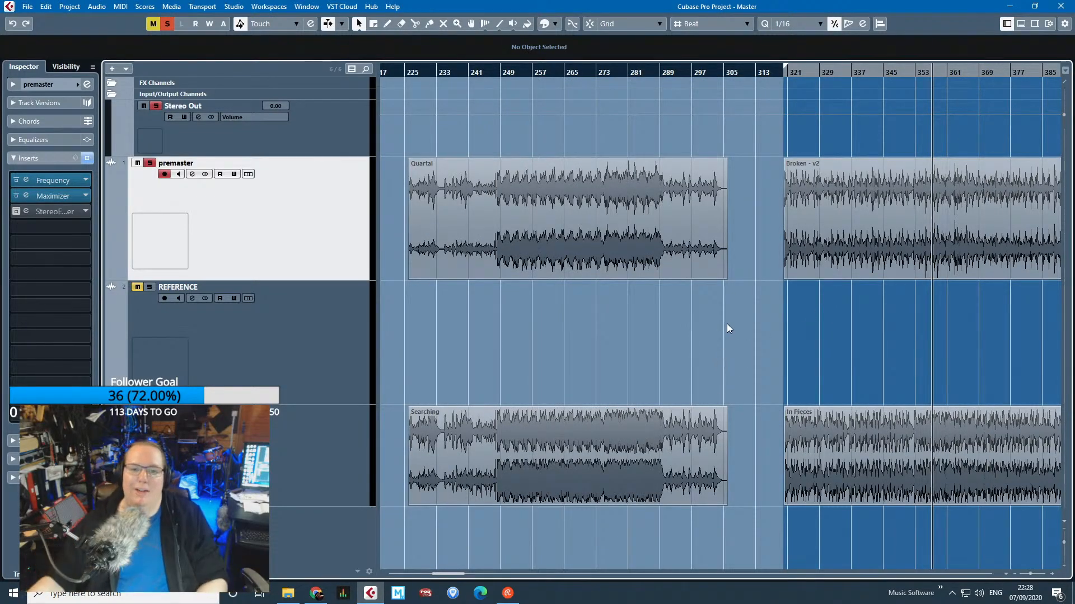
{"action": "scroll", "coordinate": [755, 314], "scroll_direction": "down", "scroll_amount": 3}
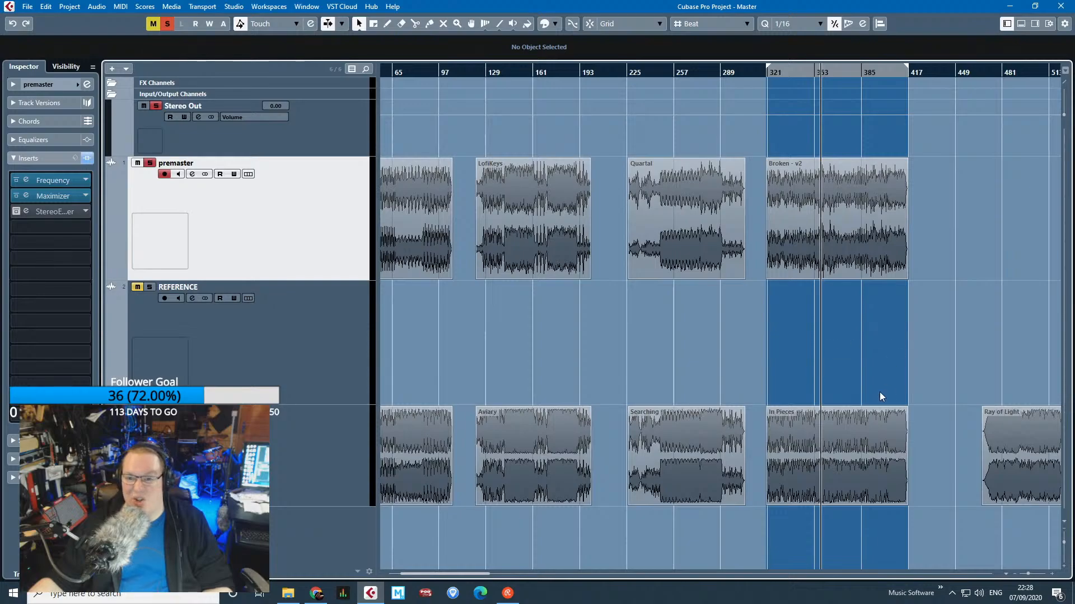
{"action": "scroll", "coordinate": [879, 392], "scroll_direction": "up", "scroll_amount": 5}
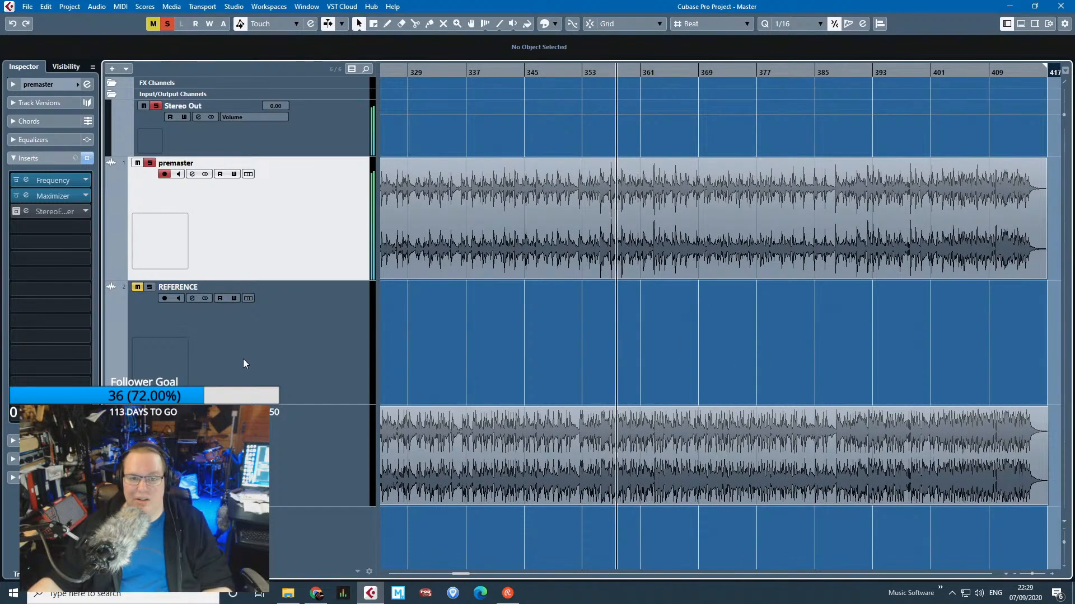
{"action": "left_click", "coordinate": [150, 163]}
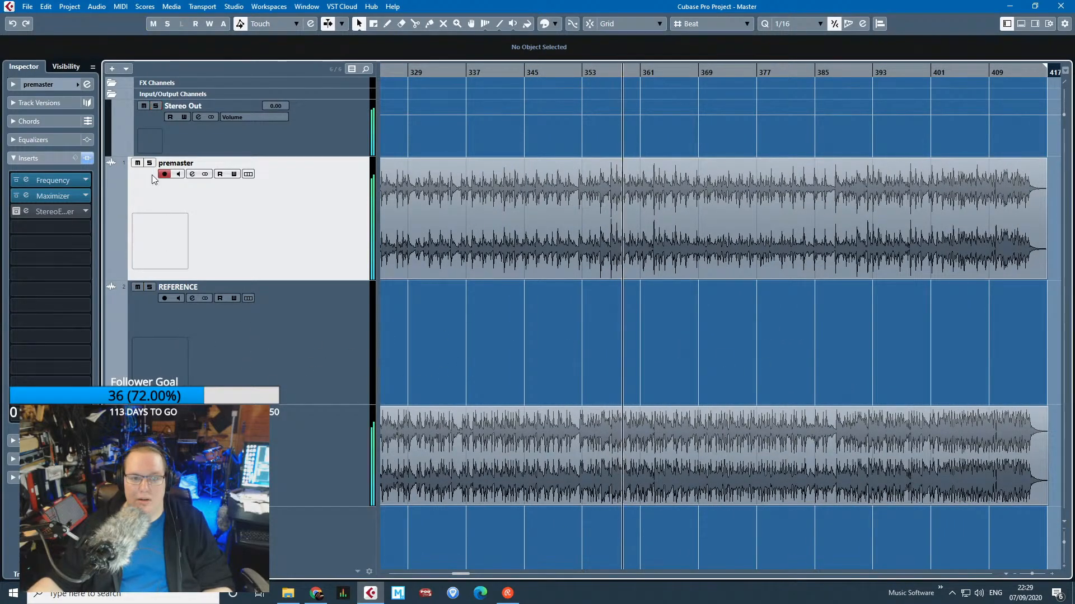
{"action": "left_click", "coordinate": [149, 411]}
{"action": "scroll", "coordinate": [488, 399], "scroll_direction": "down", "scroll_amount": 4}
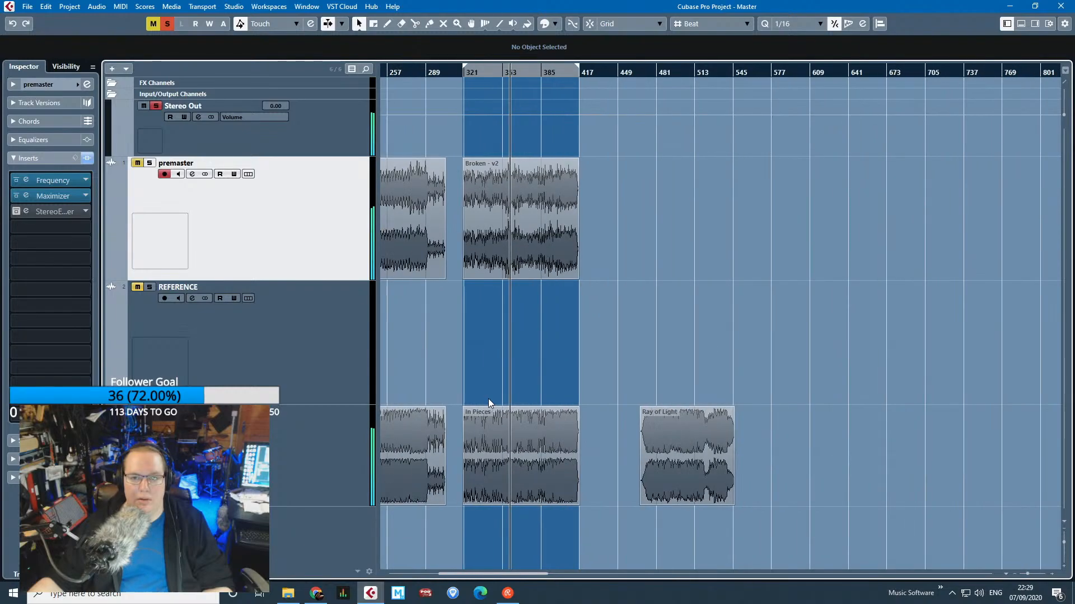
{"action": "scroll", "coordinate": [488, 398], "scroll_direction": "up", "scroll_amount": 3}
{"action": "left_click", "coordinate": [149, 163]}
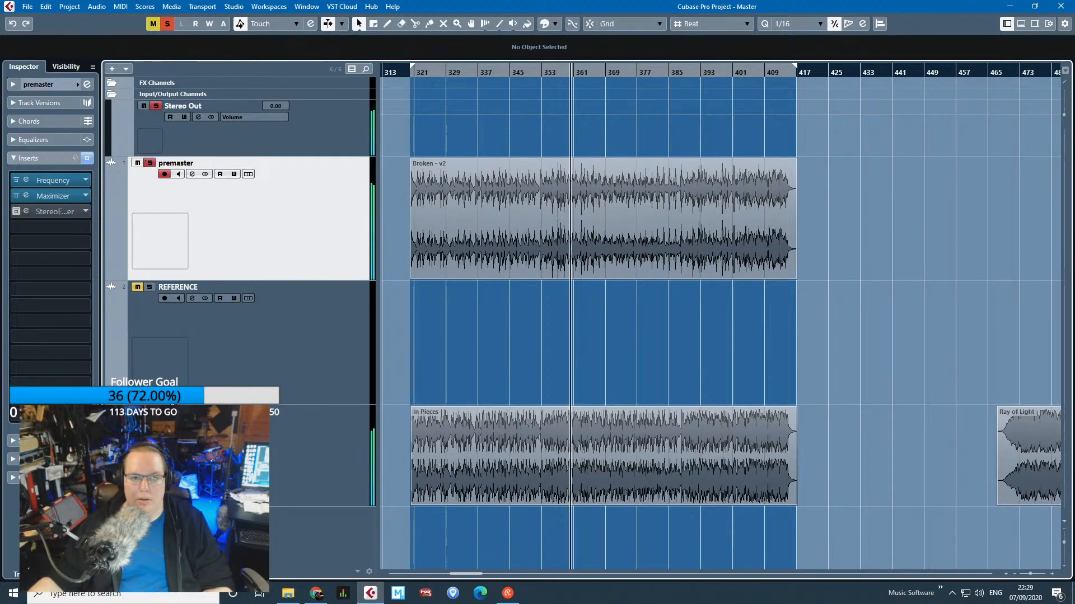
Bypass and re-enable all premaster inserts twice during playback to compare the Broken - v2 clip with and without processing.
{"action": "scroll", "coordinate": [476, 399], "scroll_direction": "down", "scroll_amount": 3}
{"action": "left_click", "coordinate": [87, 157]}
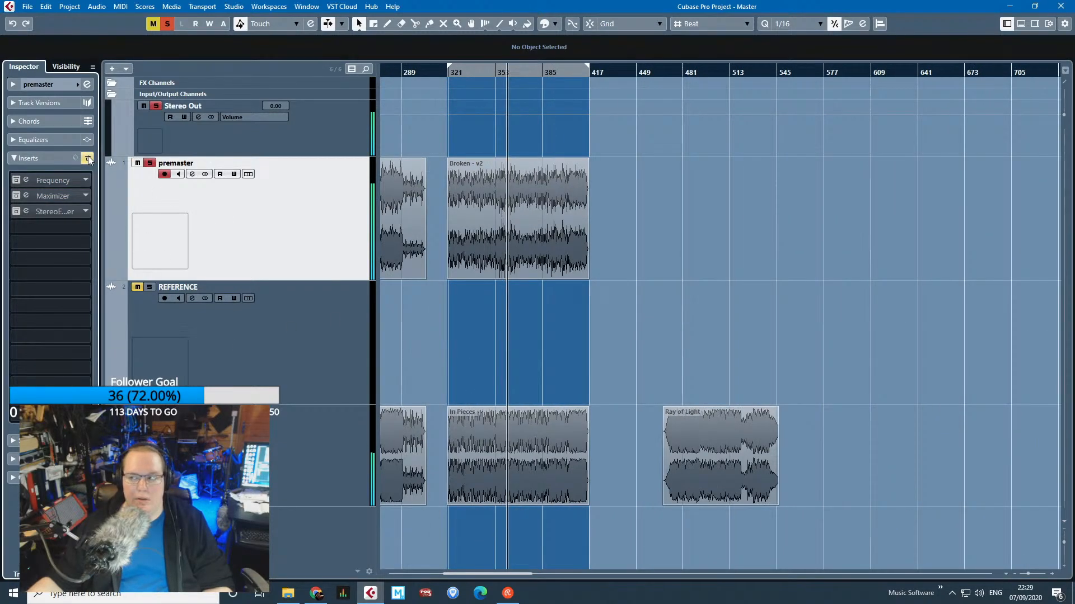
{"action": "left_click", "coordinate": [87, 158]}
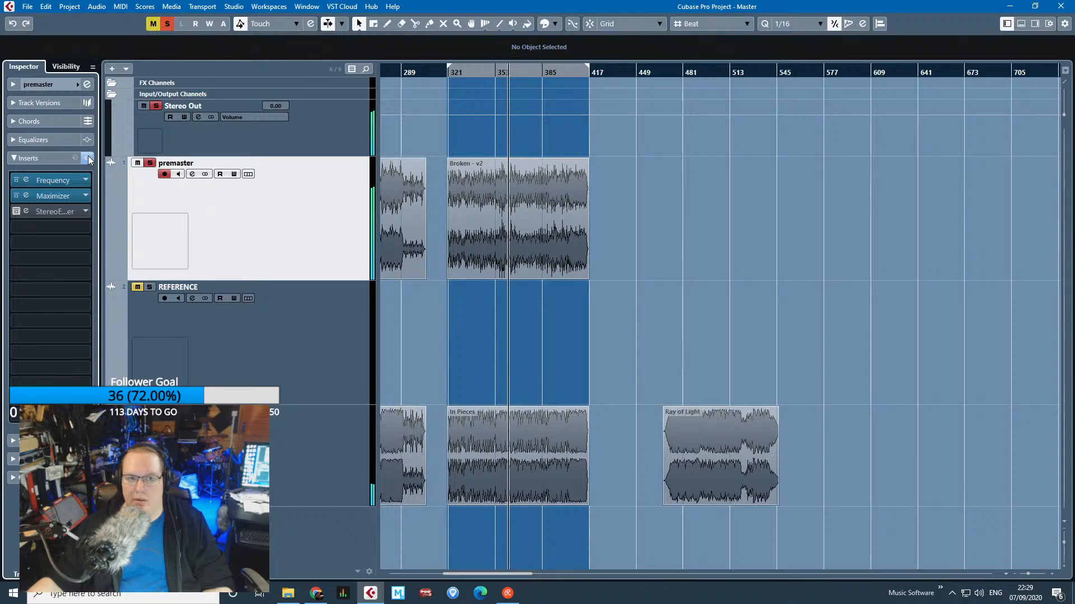
{"action": "left_click", "coordinate": [88, 157]}
{"action": "left_click", "coordinate": [87, 158]}
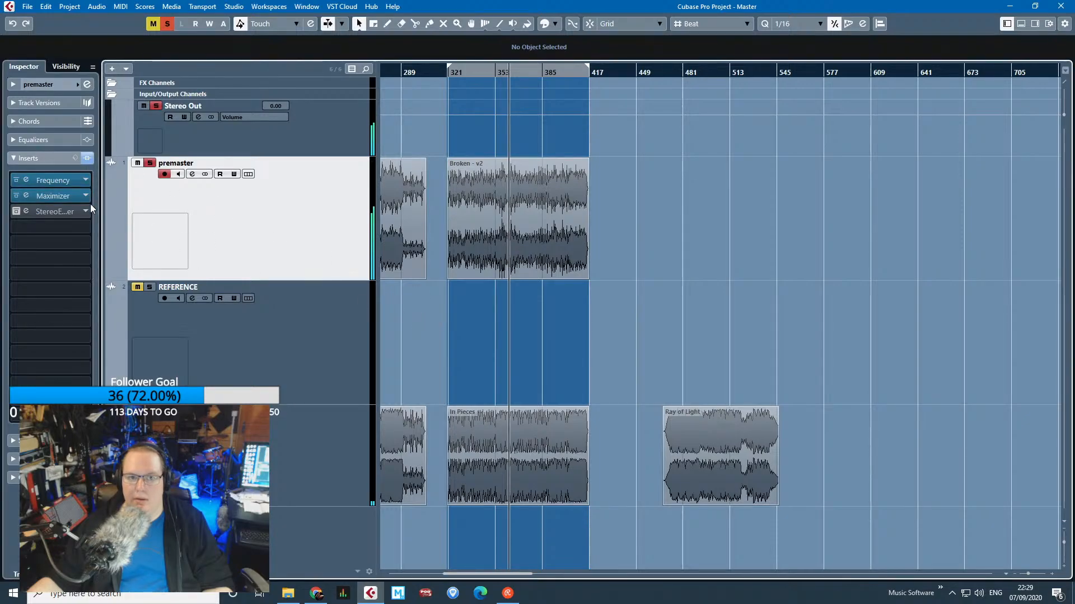
Inspect the premaster track's Frequency insert once more, close it, and switch to the Chrome window.
{"action": "left_click", "coordinate": [58, 179]}
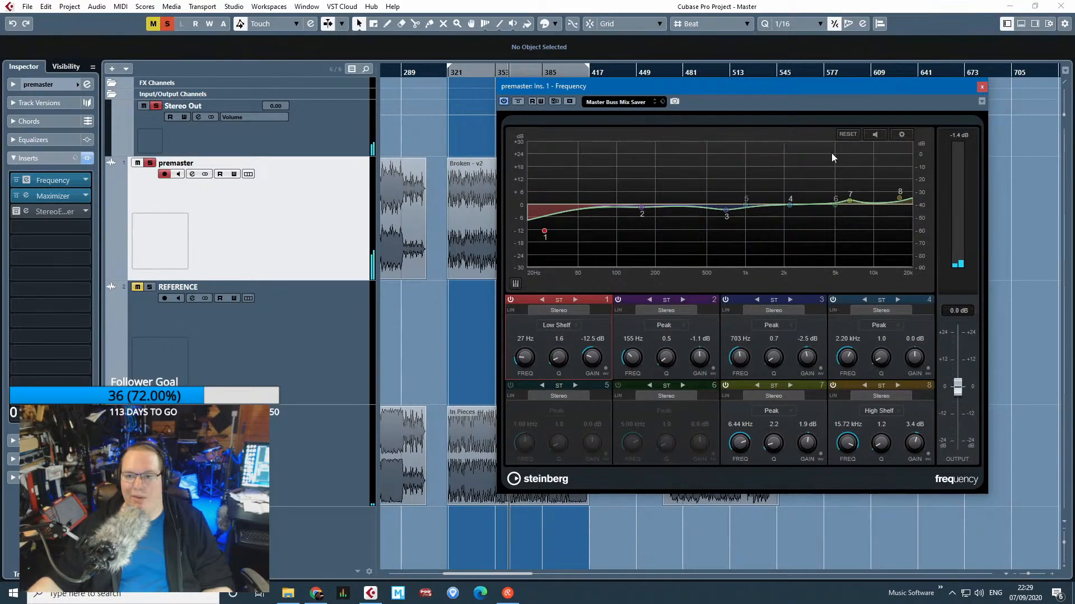
{"action": "left_click", "coordinate": [982, 87]}
{"action": "key", "text": "g"}
{"action": "key", "text": "g"}
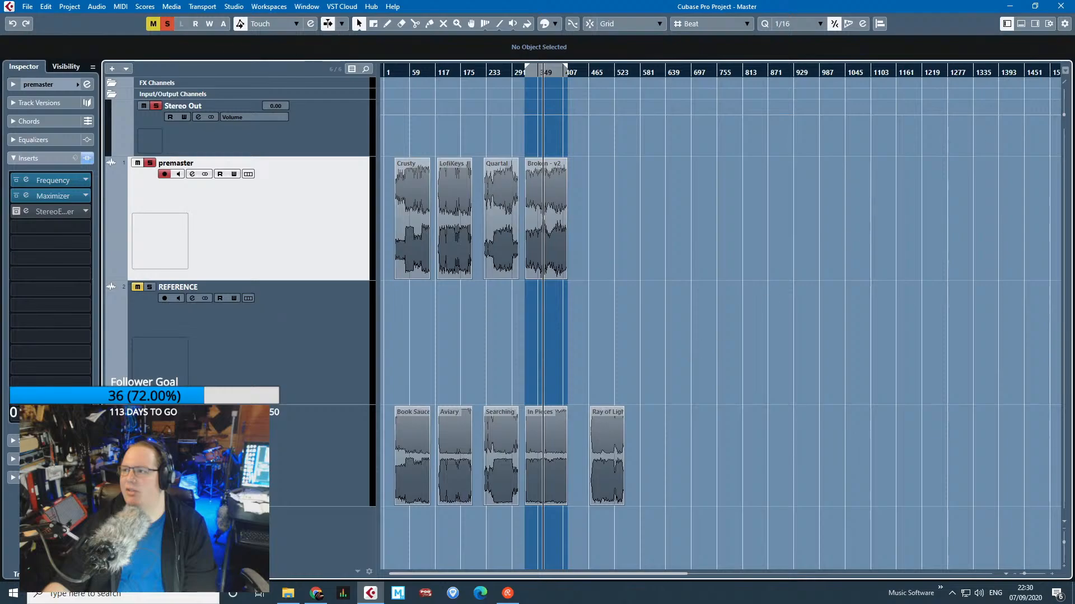
{"action": "key", "text": "alt+Tab"}
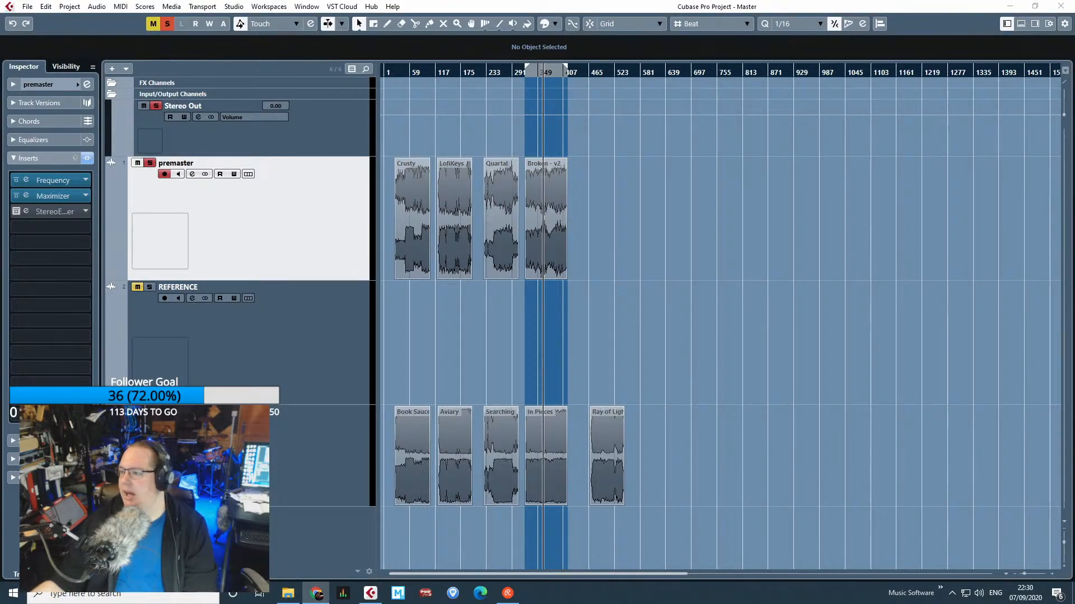